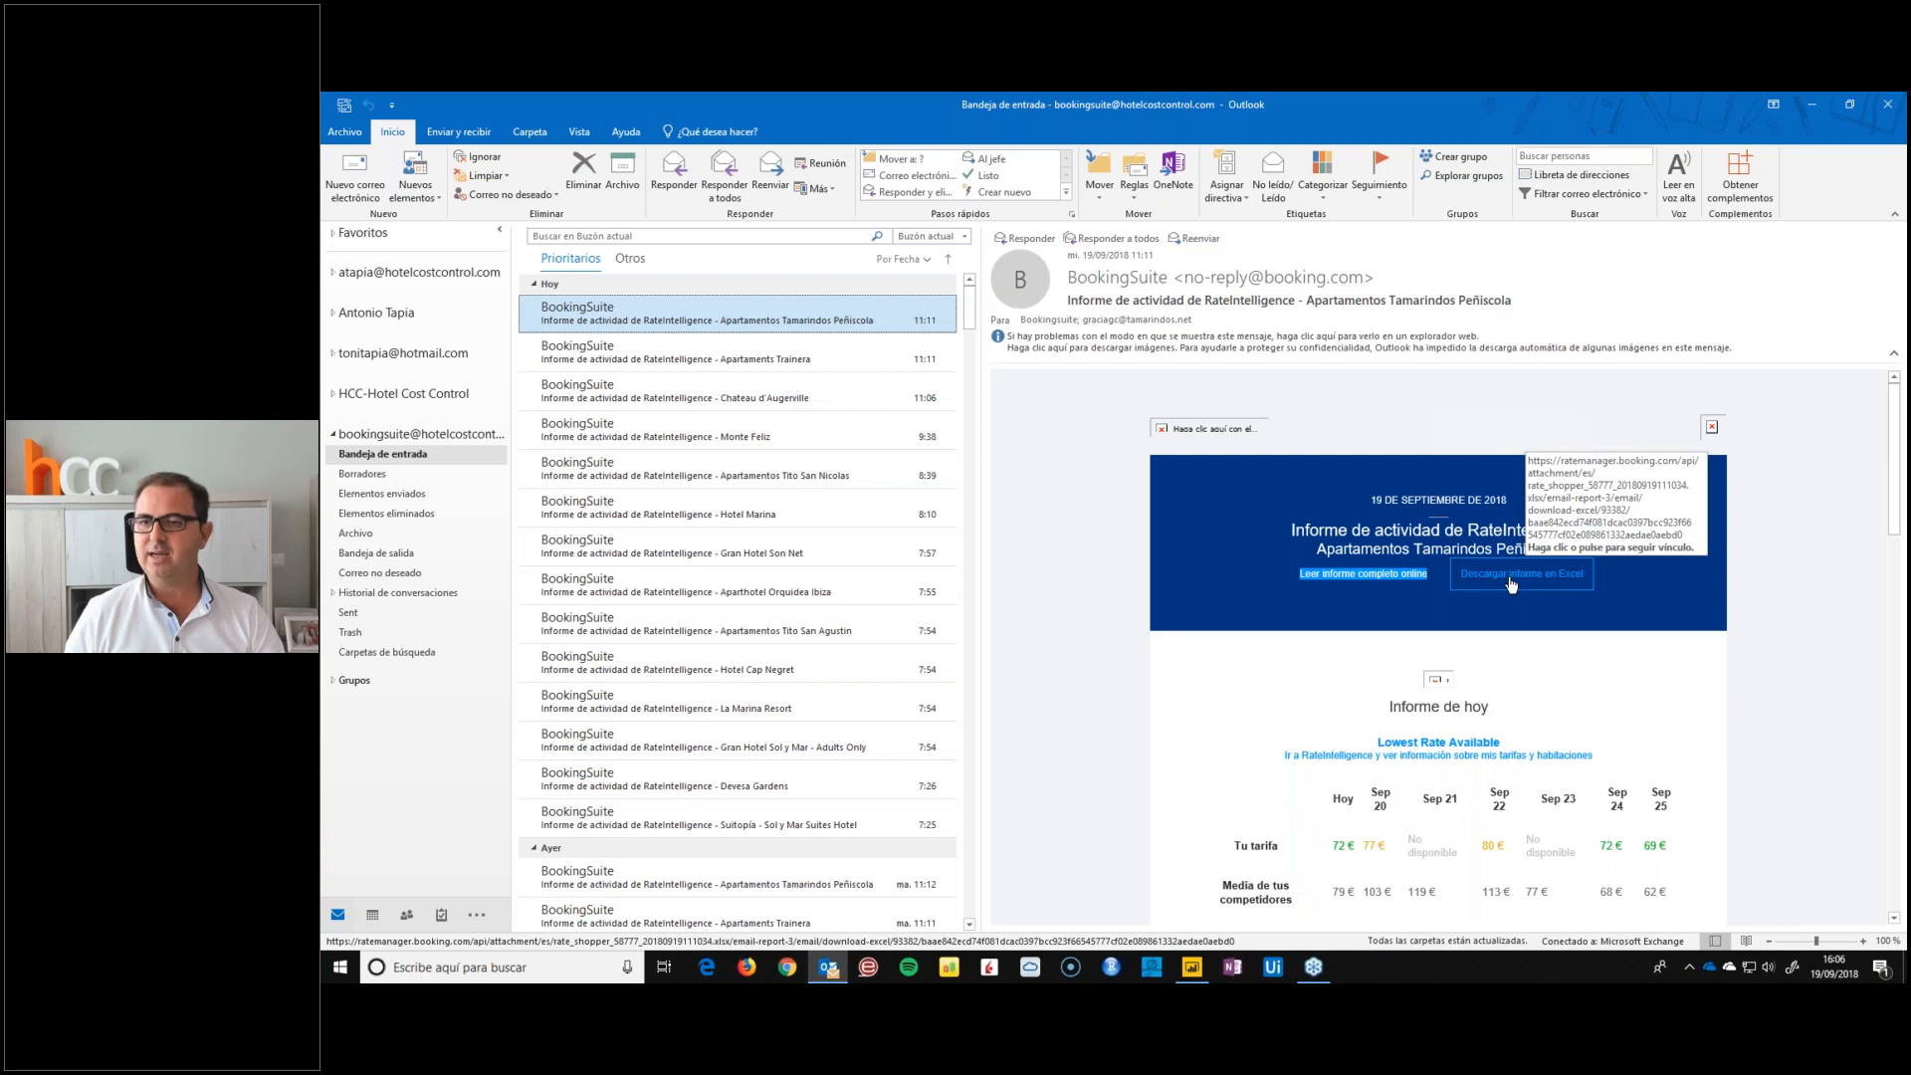
Try to save the Apartamentos Tamarindos RateIntelligence Excel report linked in the email over booking.xlsx in the desktop DATOS folder
left_click(1511, 584)
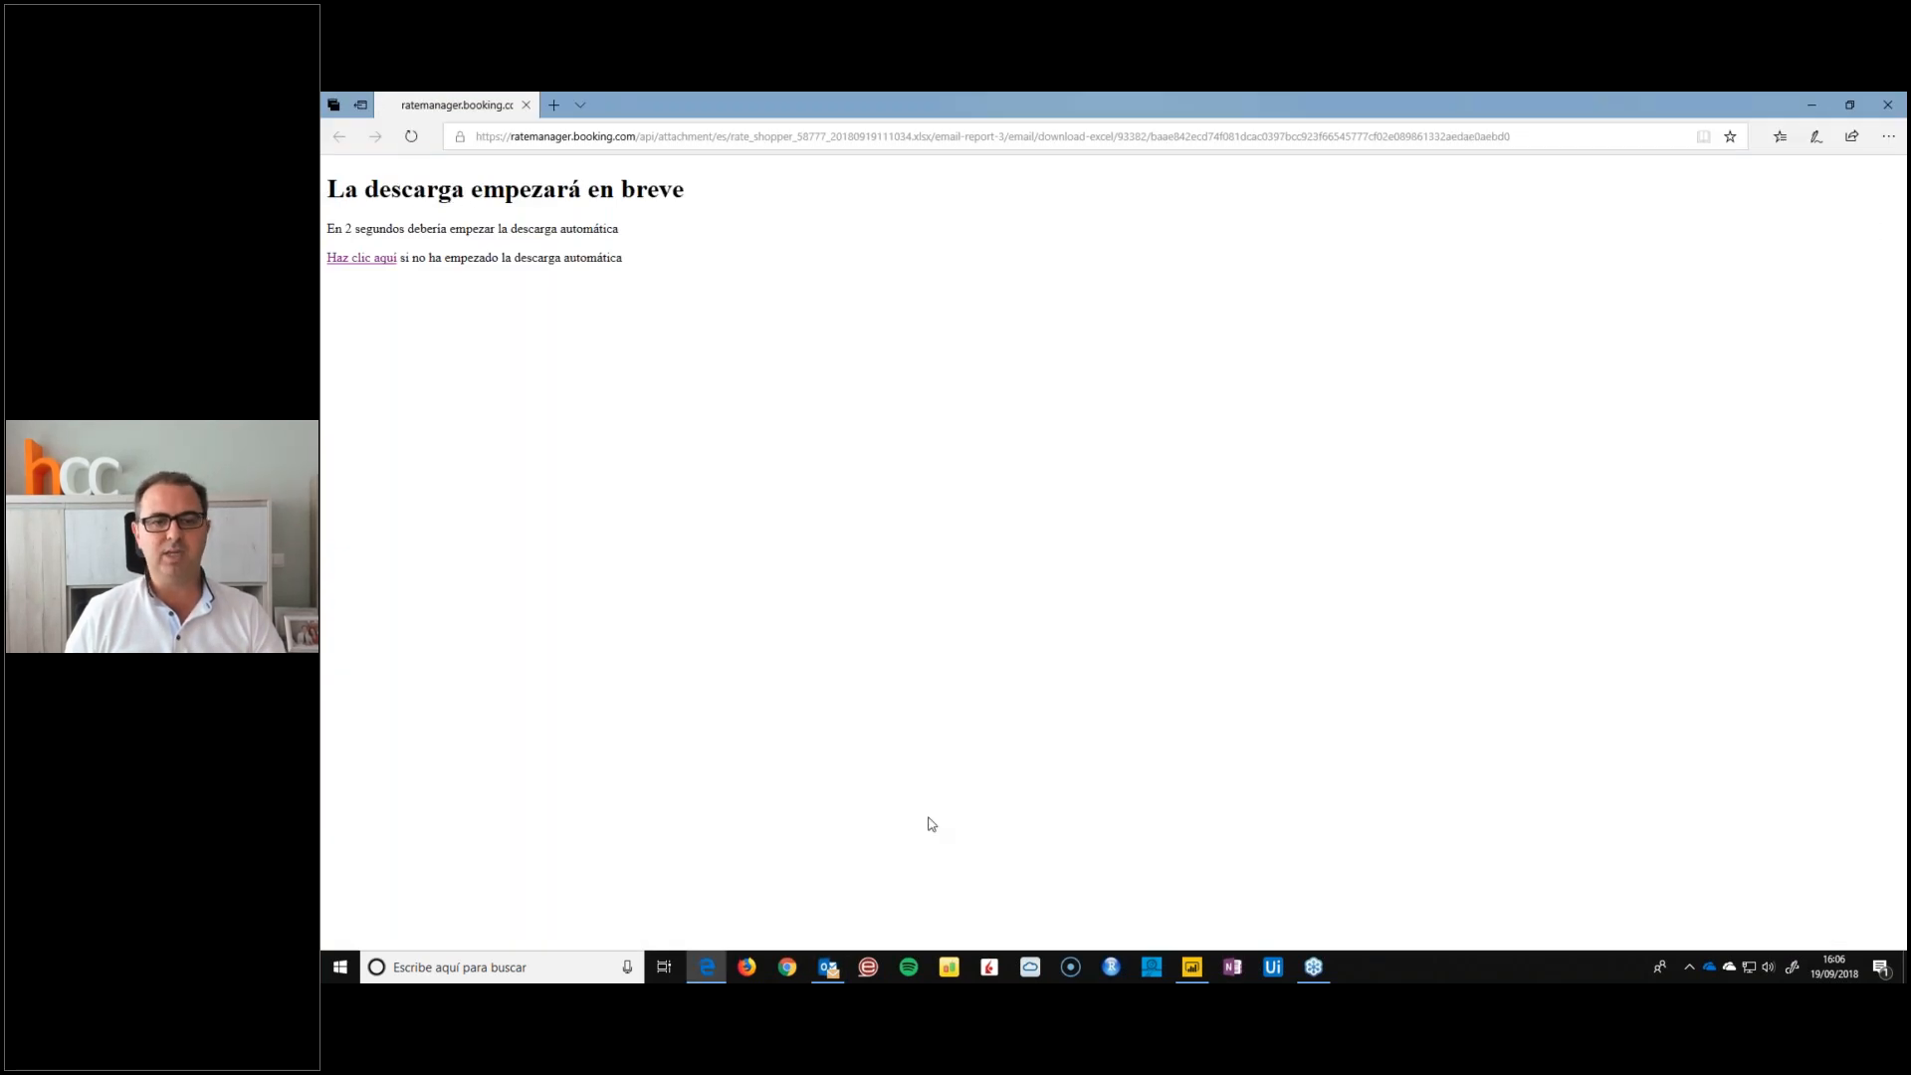
left_click(1344, 920)
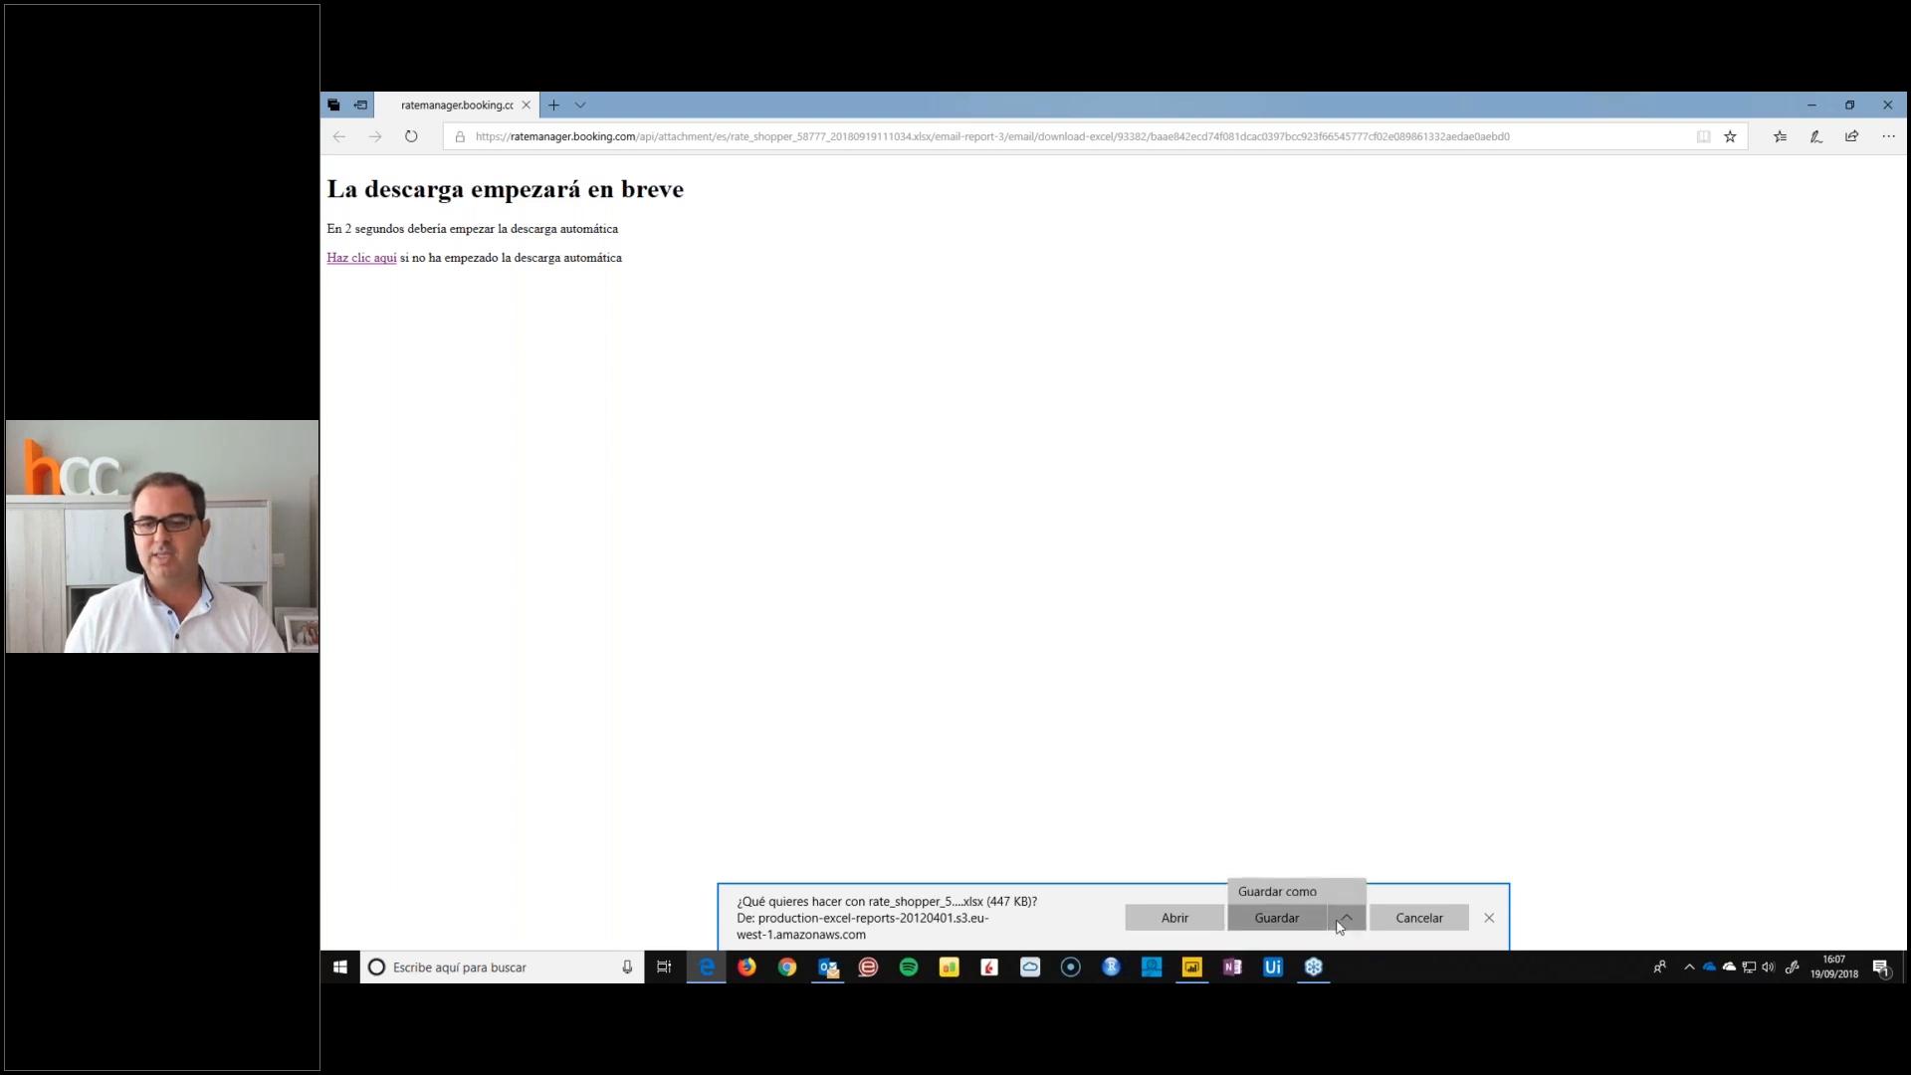
left_click(1312, 899)
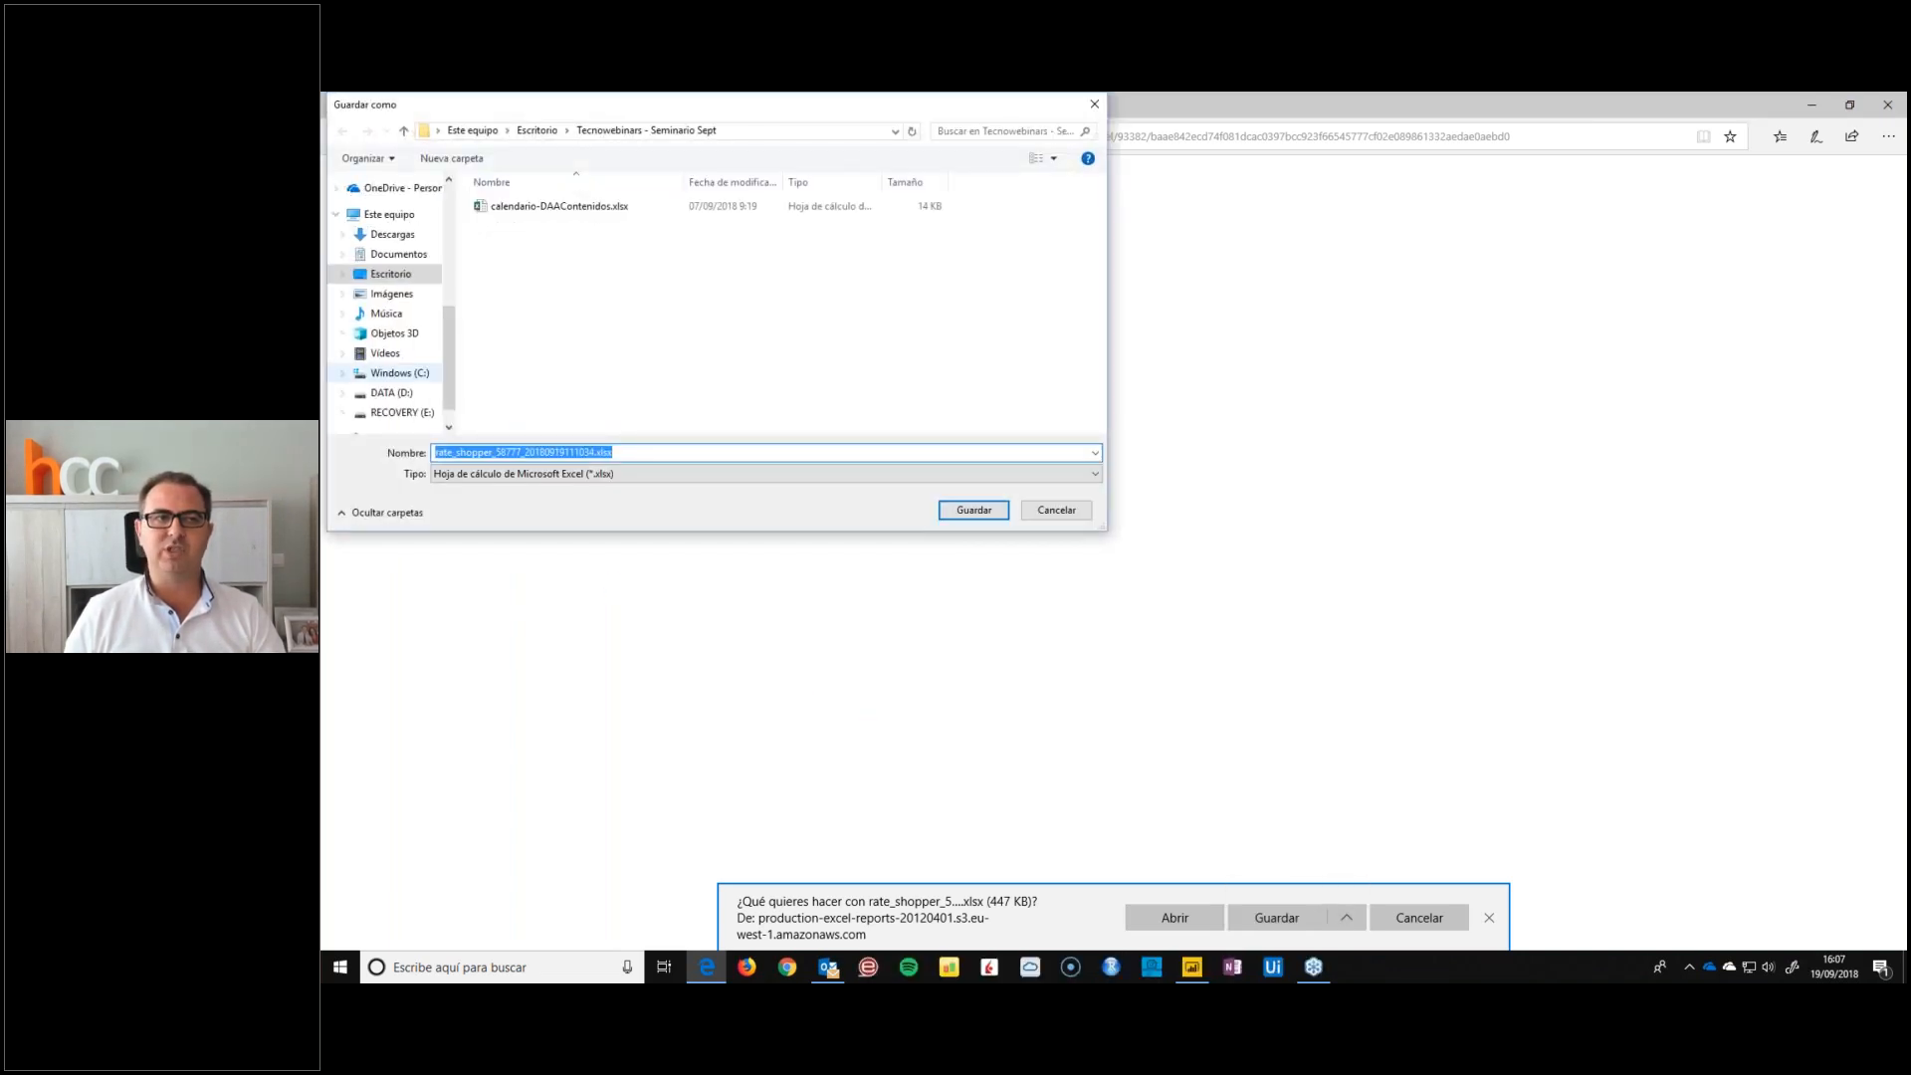
left_click(390, 274)
double_click(503, 206)
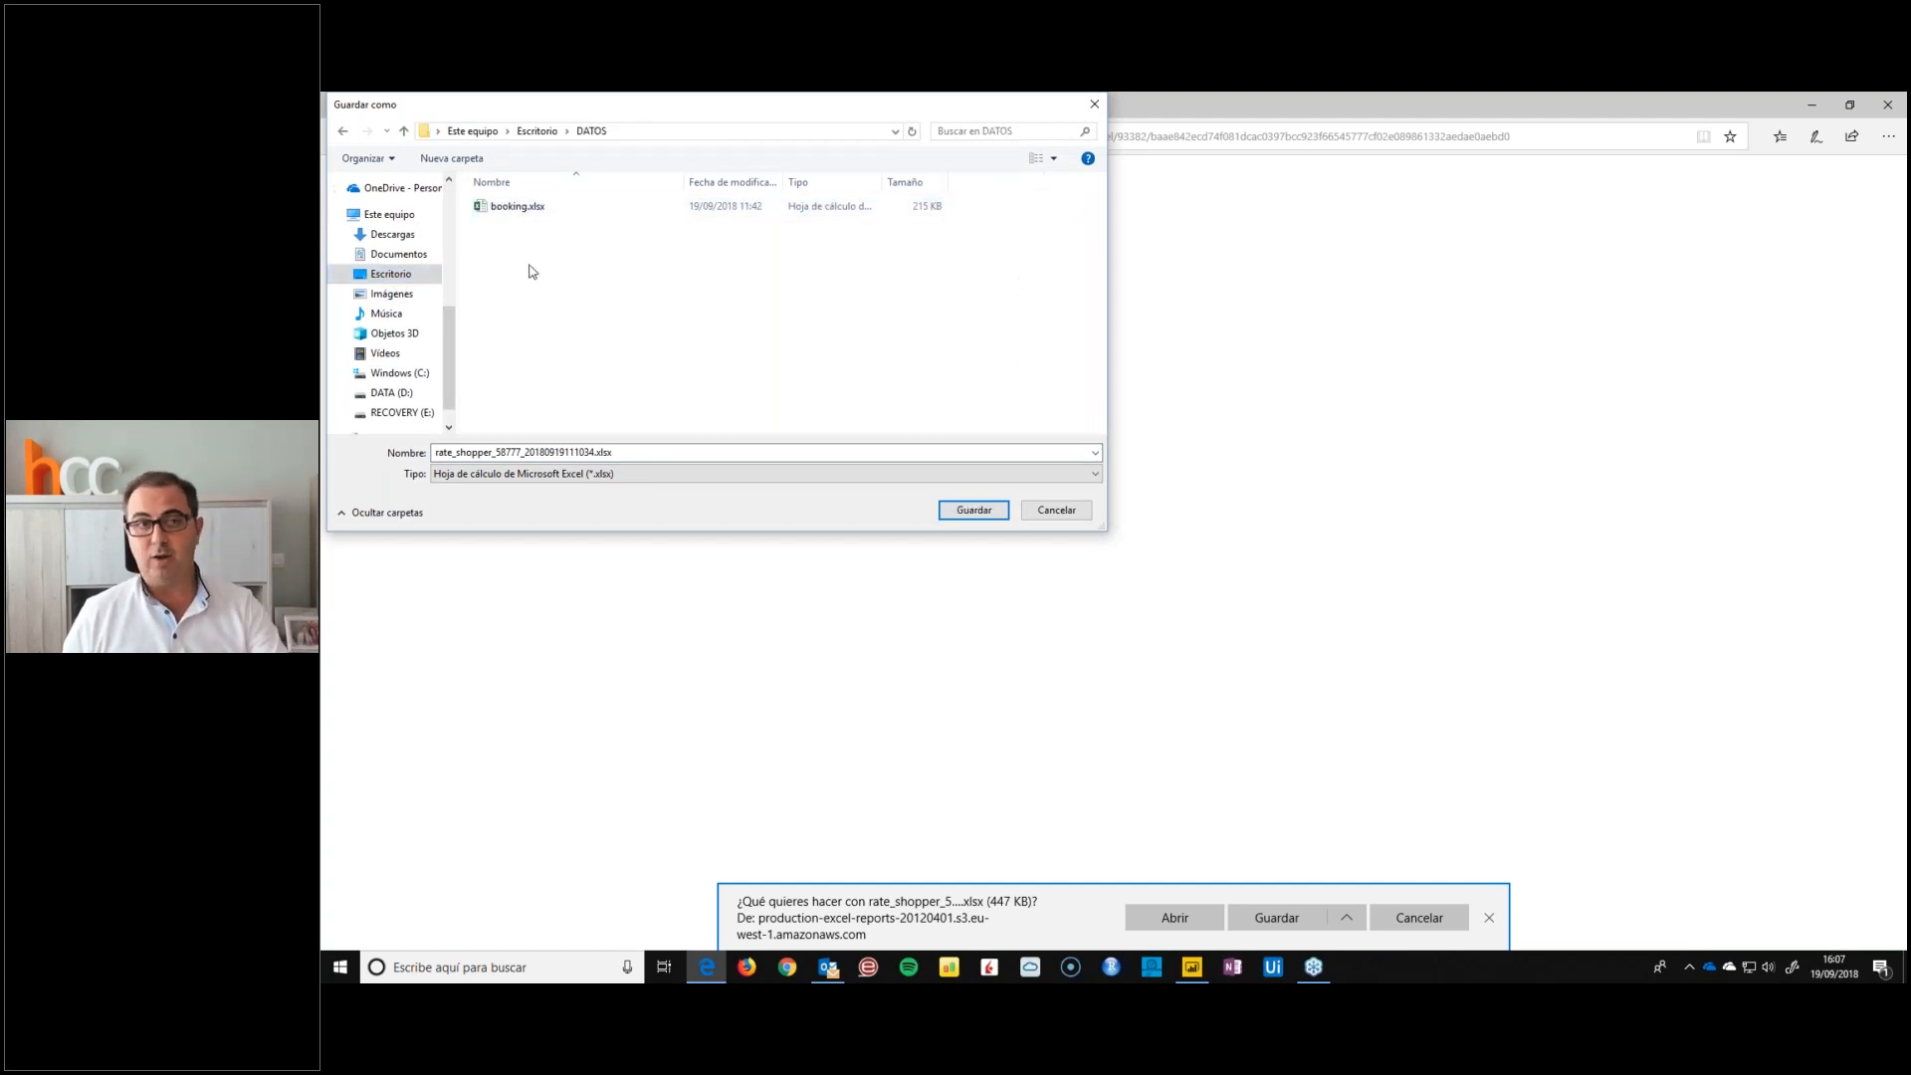
left_click(509, 210)
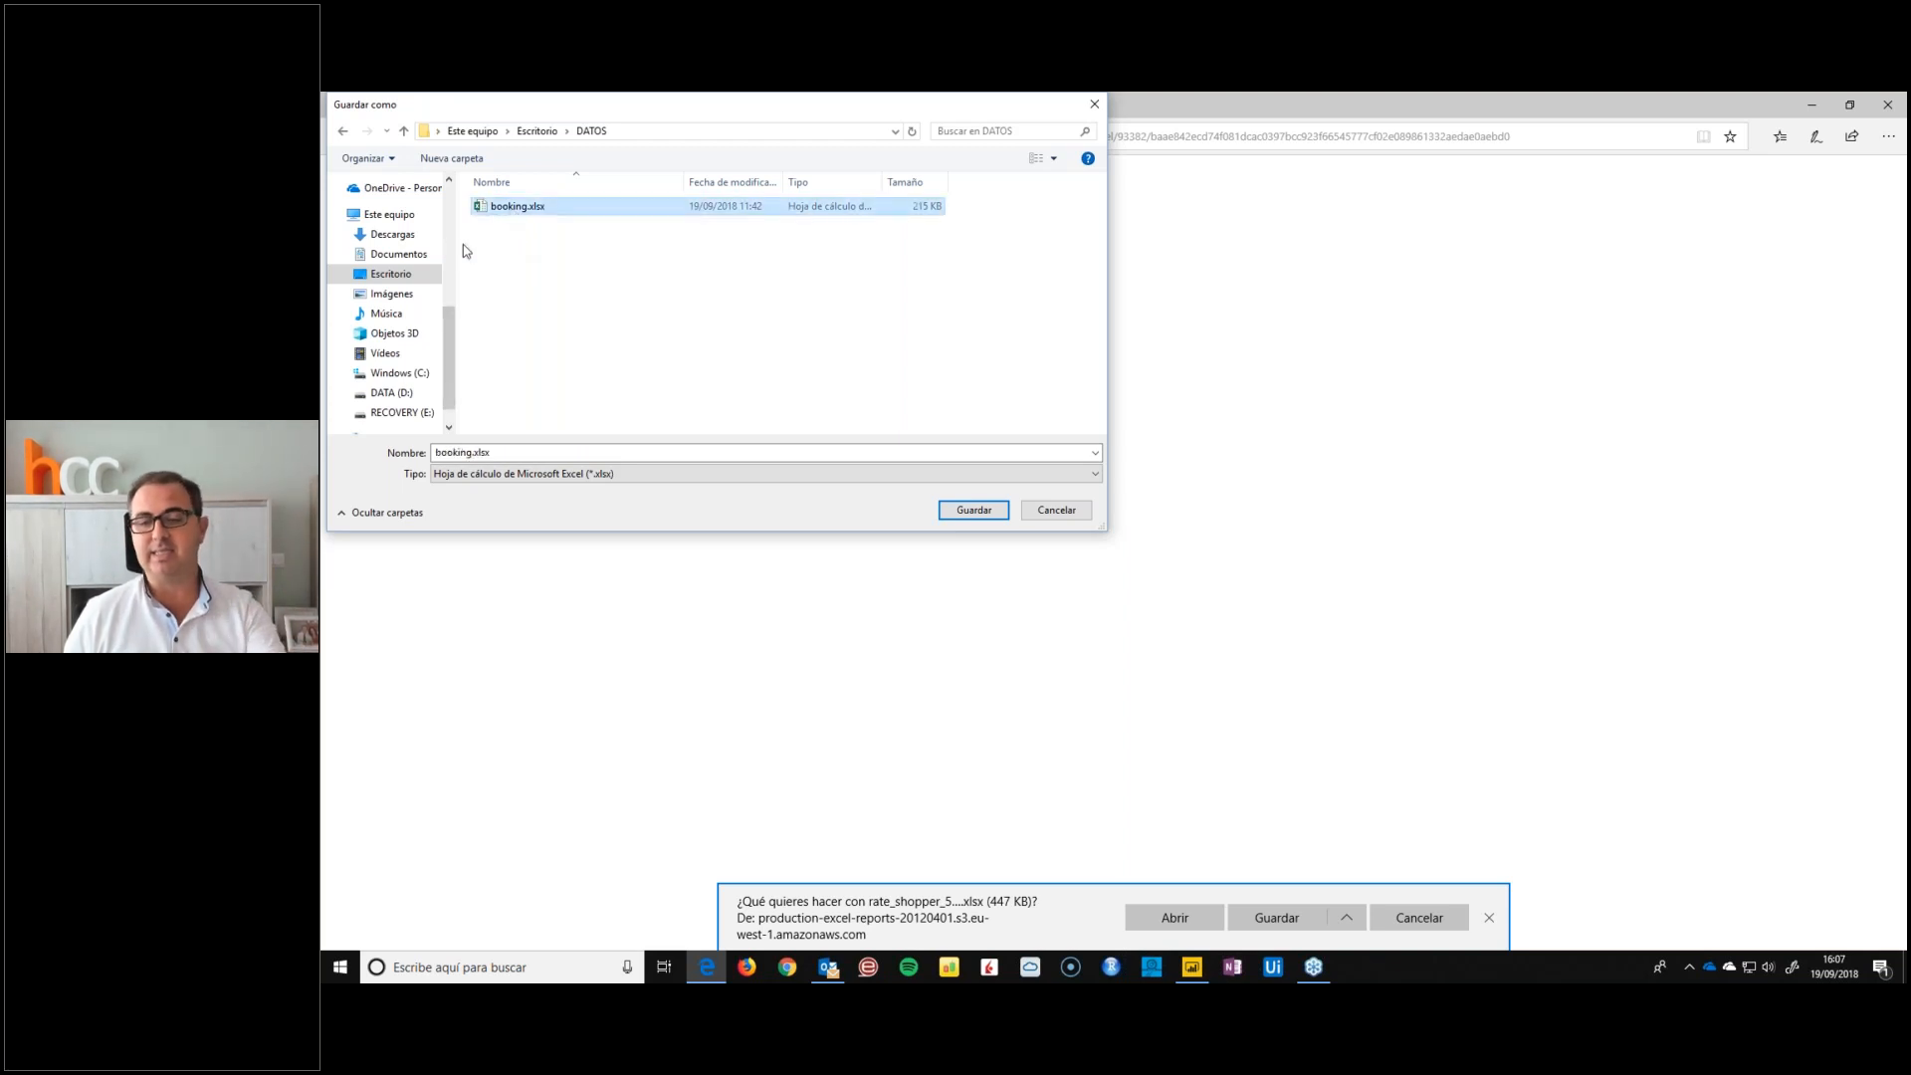
left_click(1063, 511)
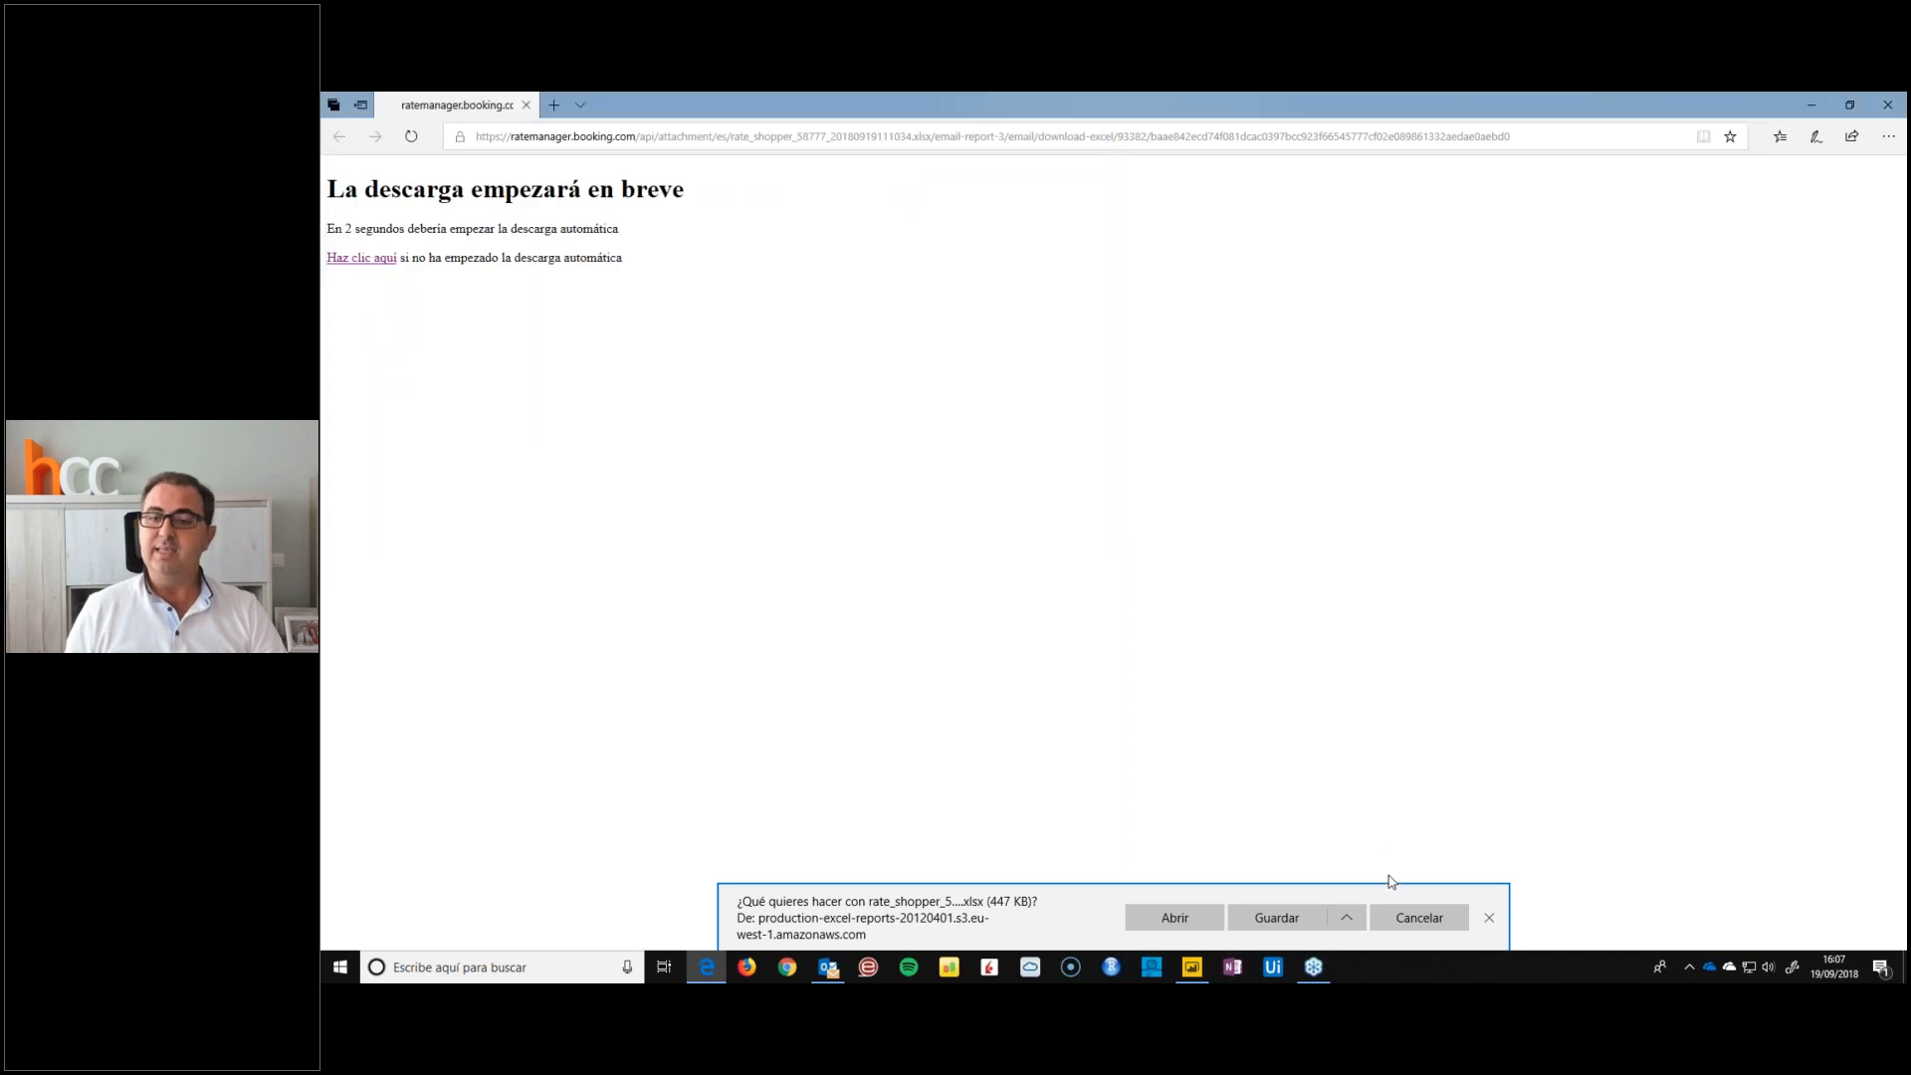
left_click(1390, 917)
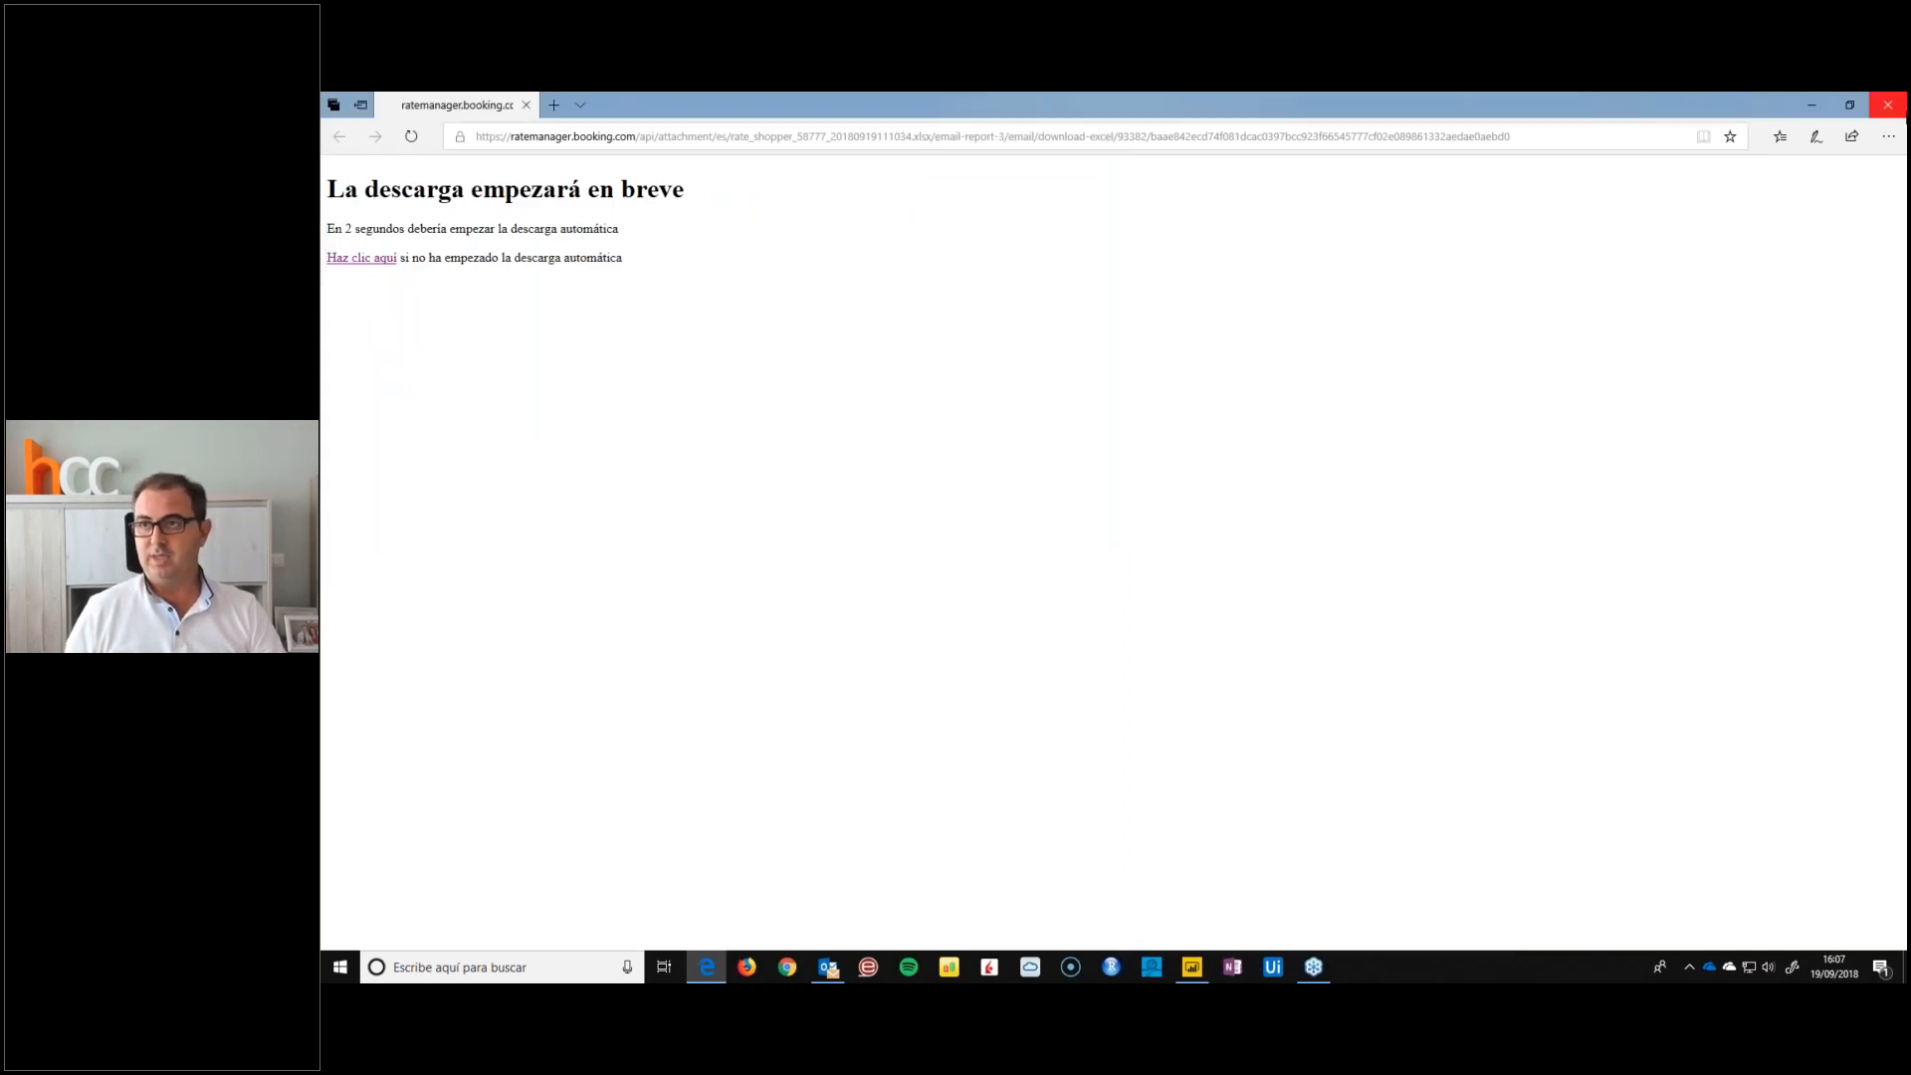
Close the download page and Outlook, and open the FB Estadísticas favourite in a new Edge window
left_click(1901, 117)
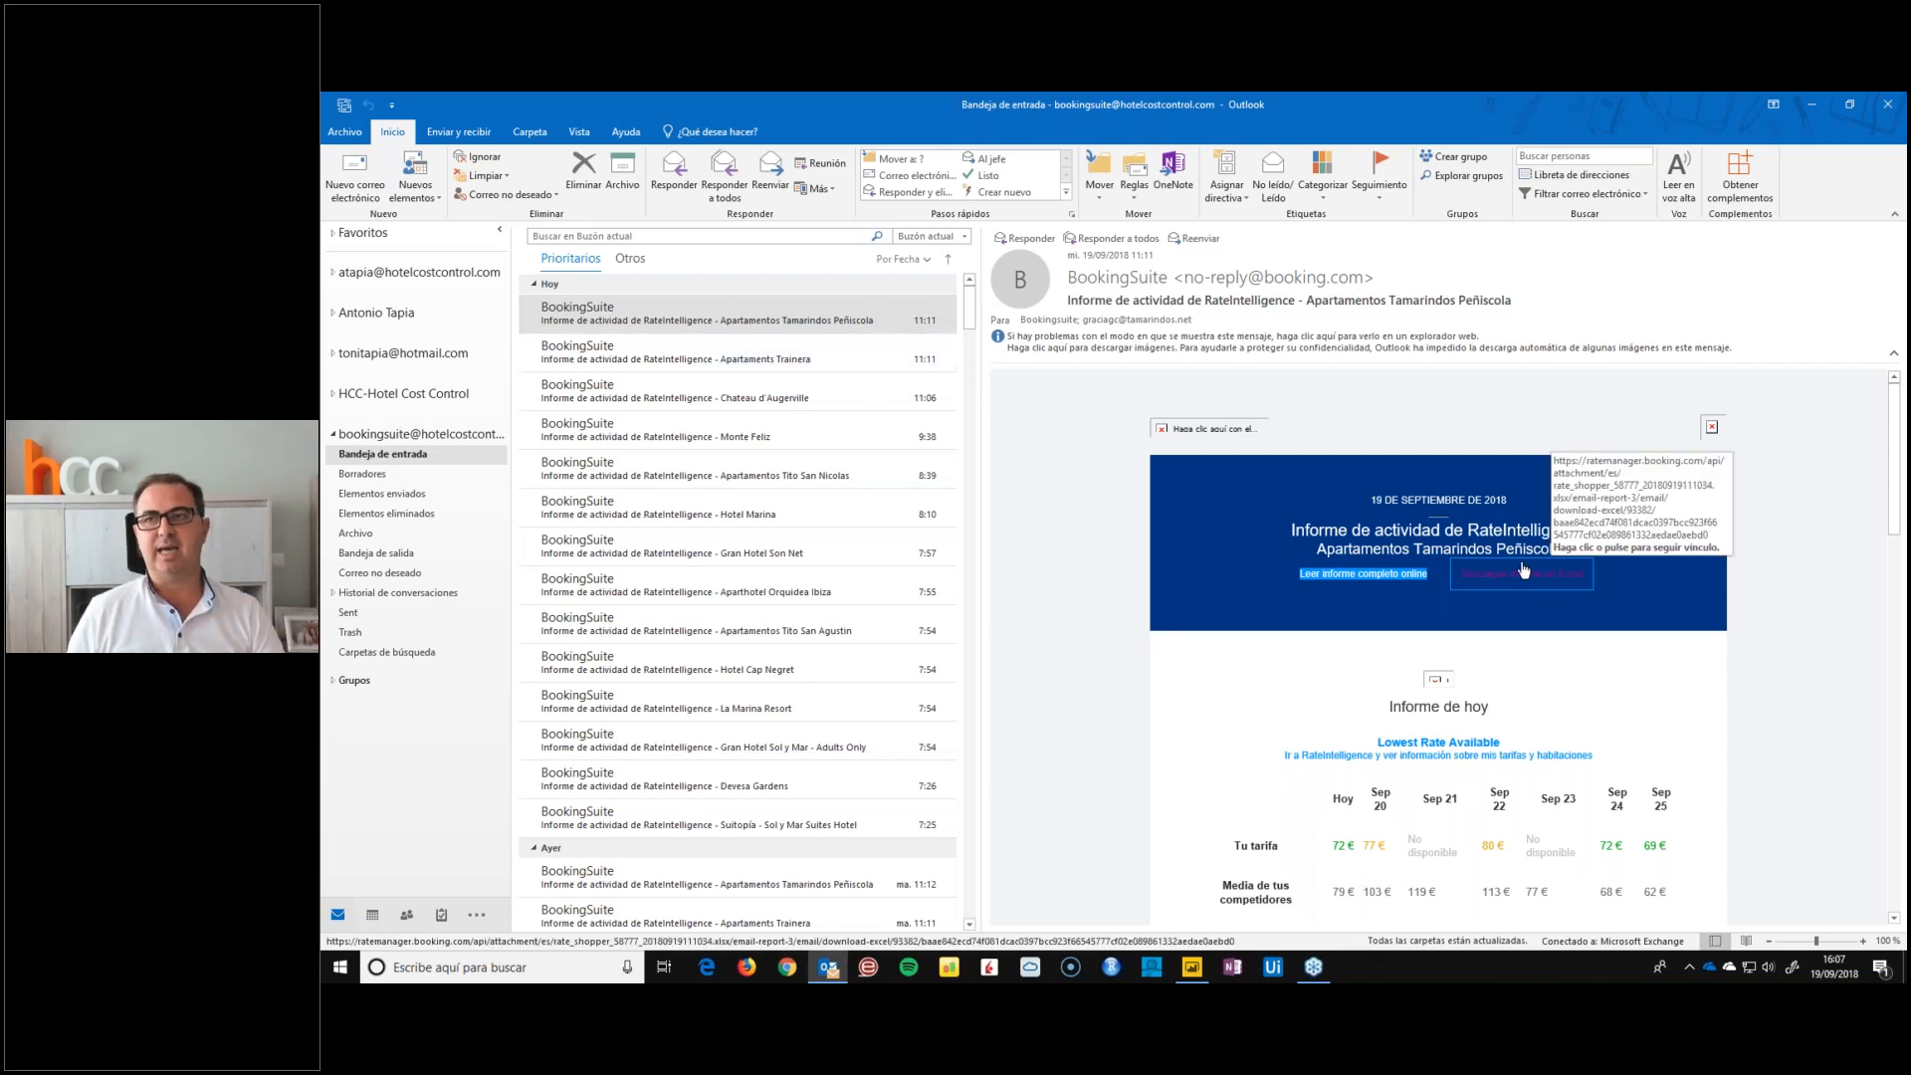
left_click(1882, 113)
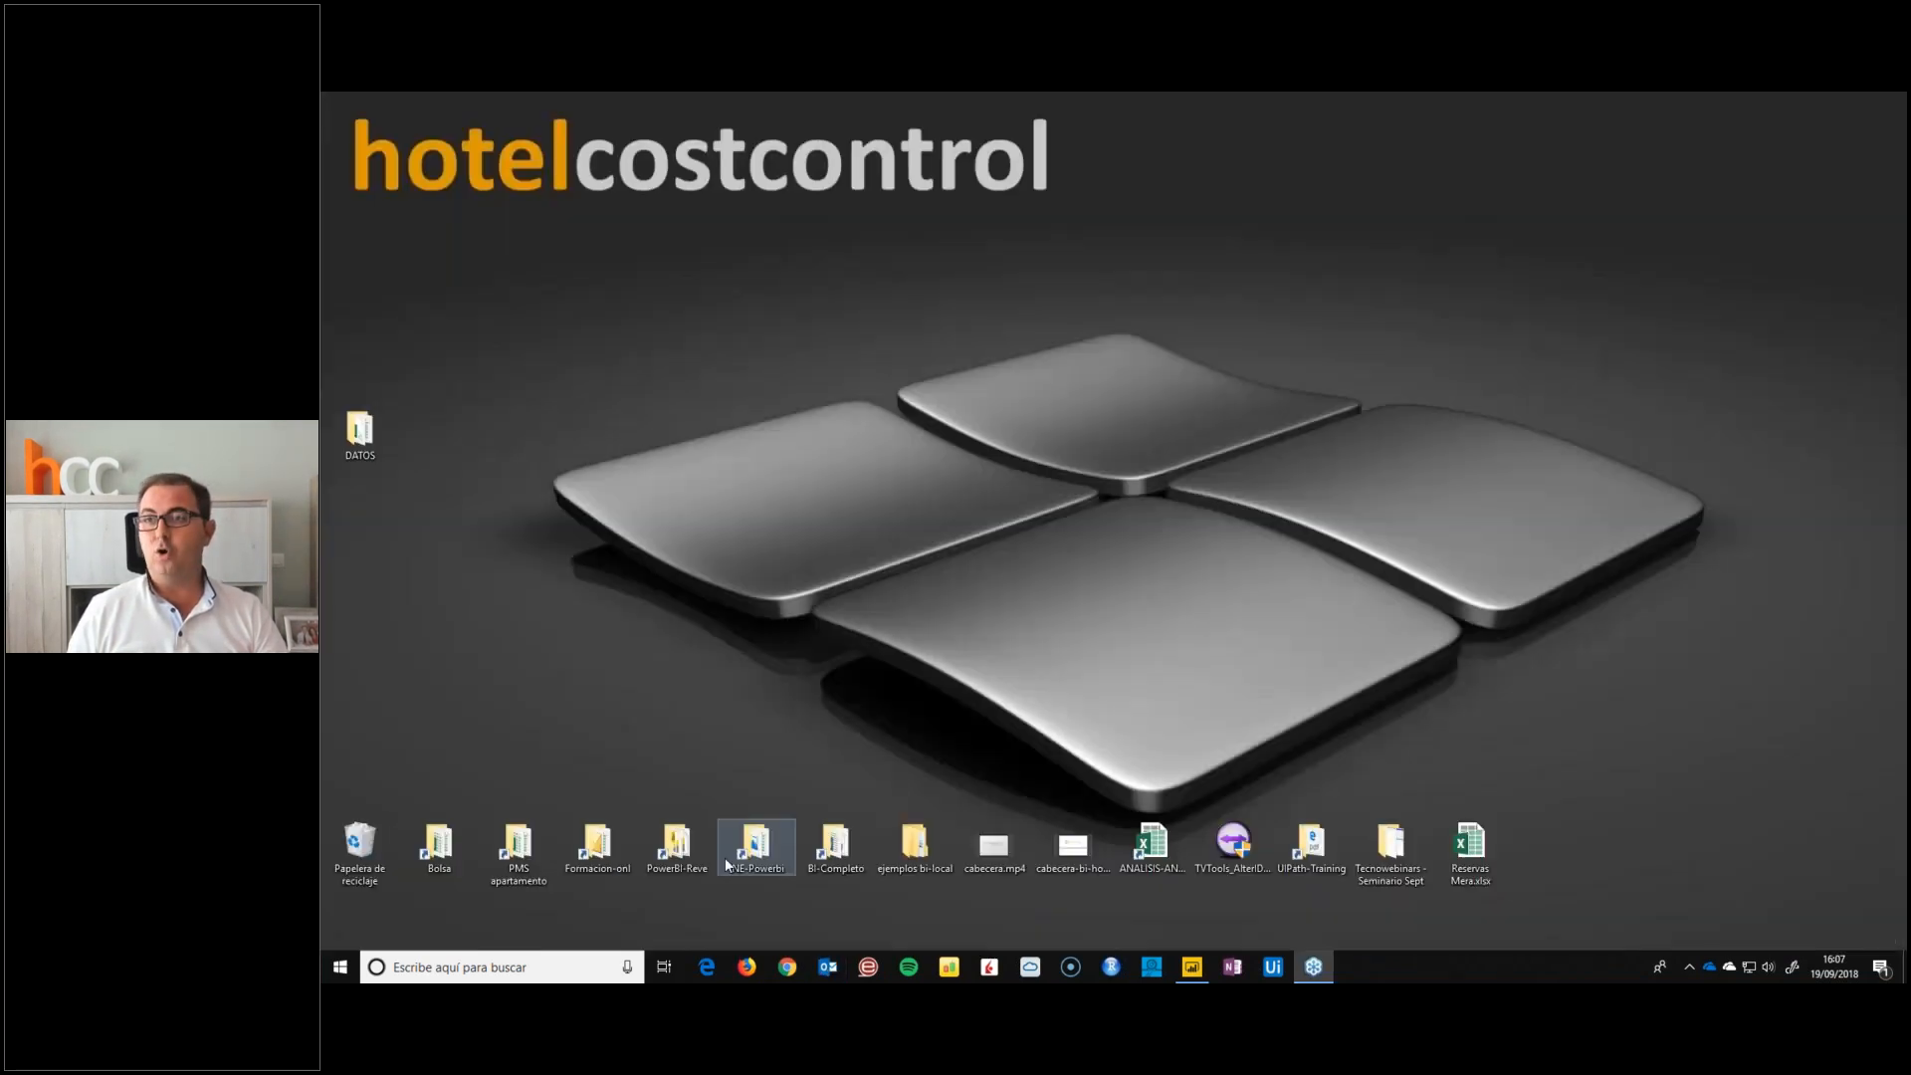
left_click(707, 966)
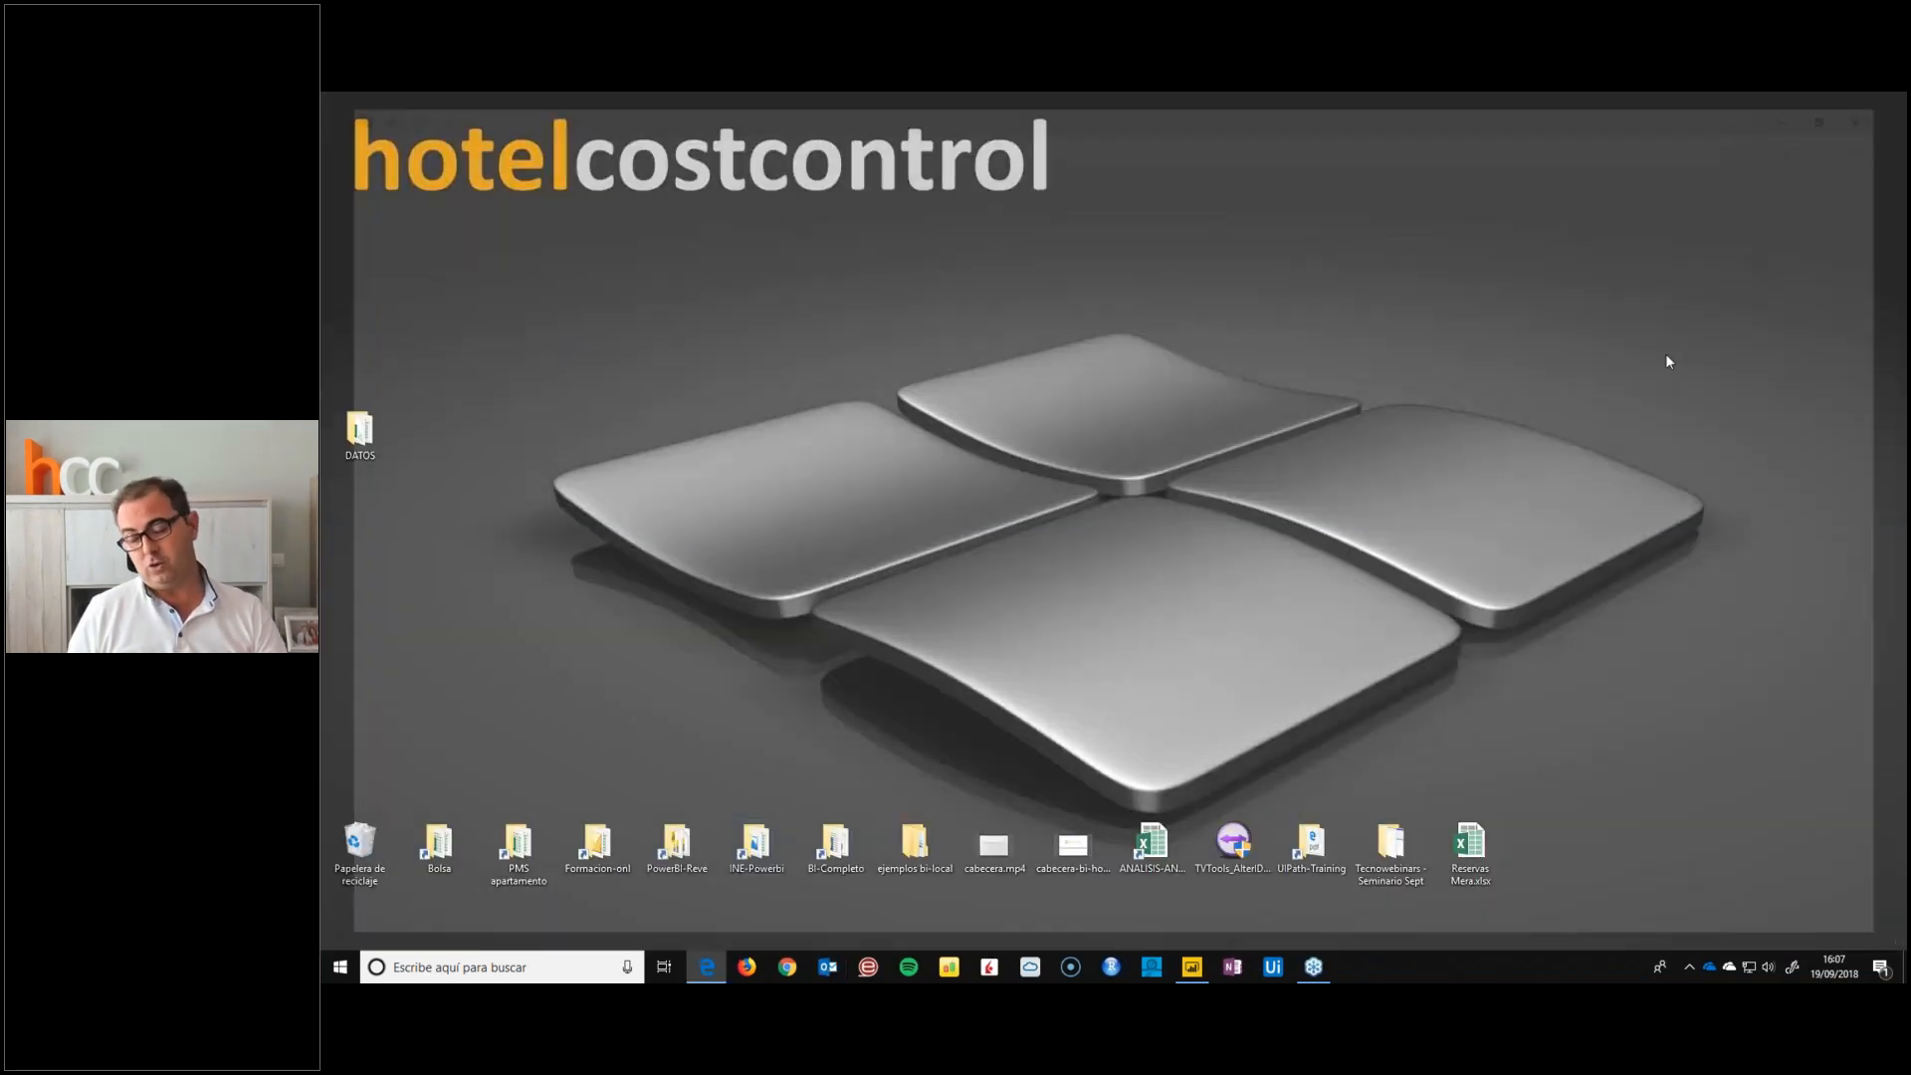
left_click(1779, 142)
scroll(1735, 826, "down", 2)
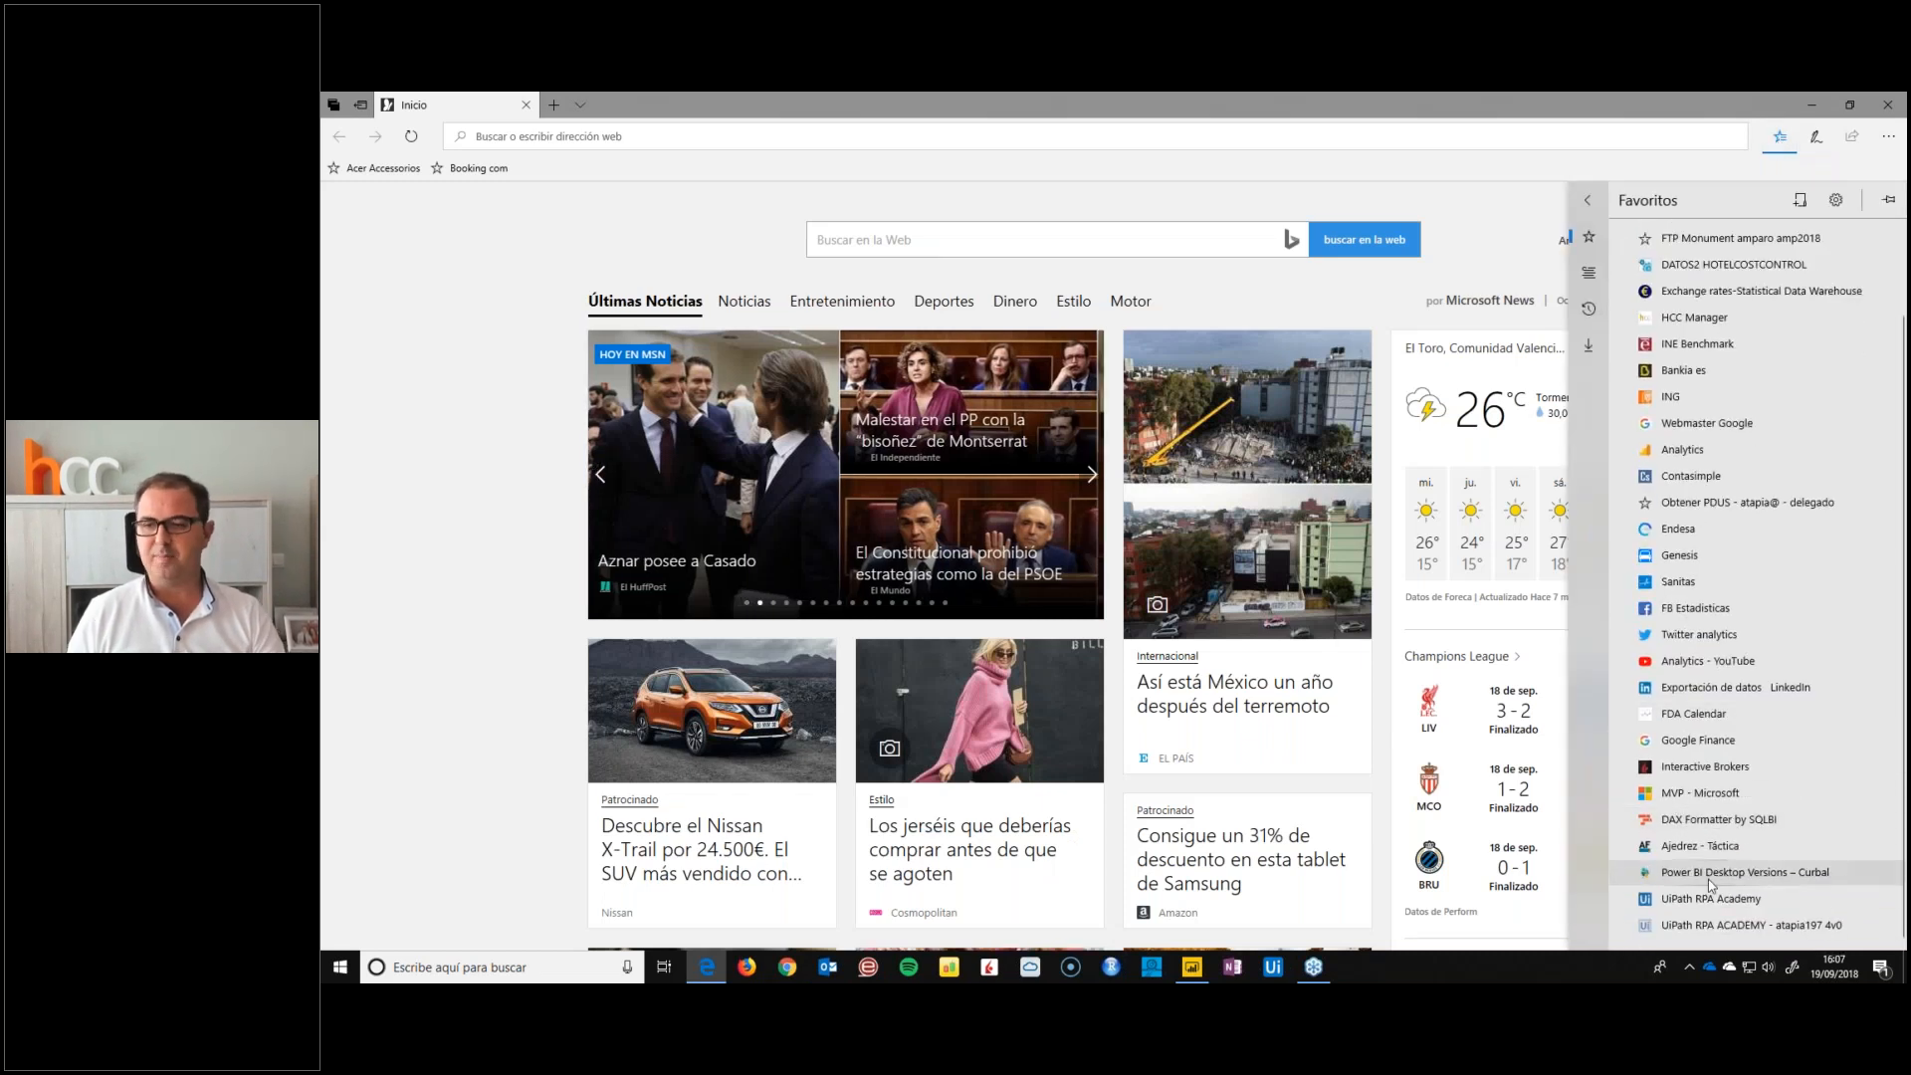
left_click(1703, 609)
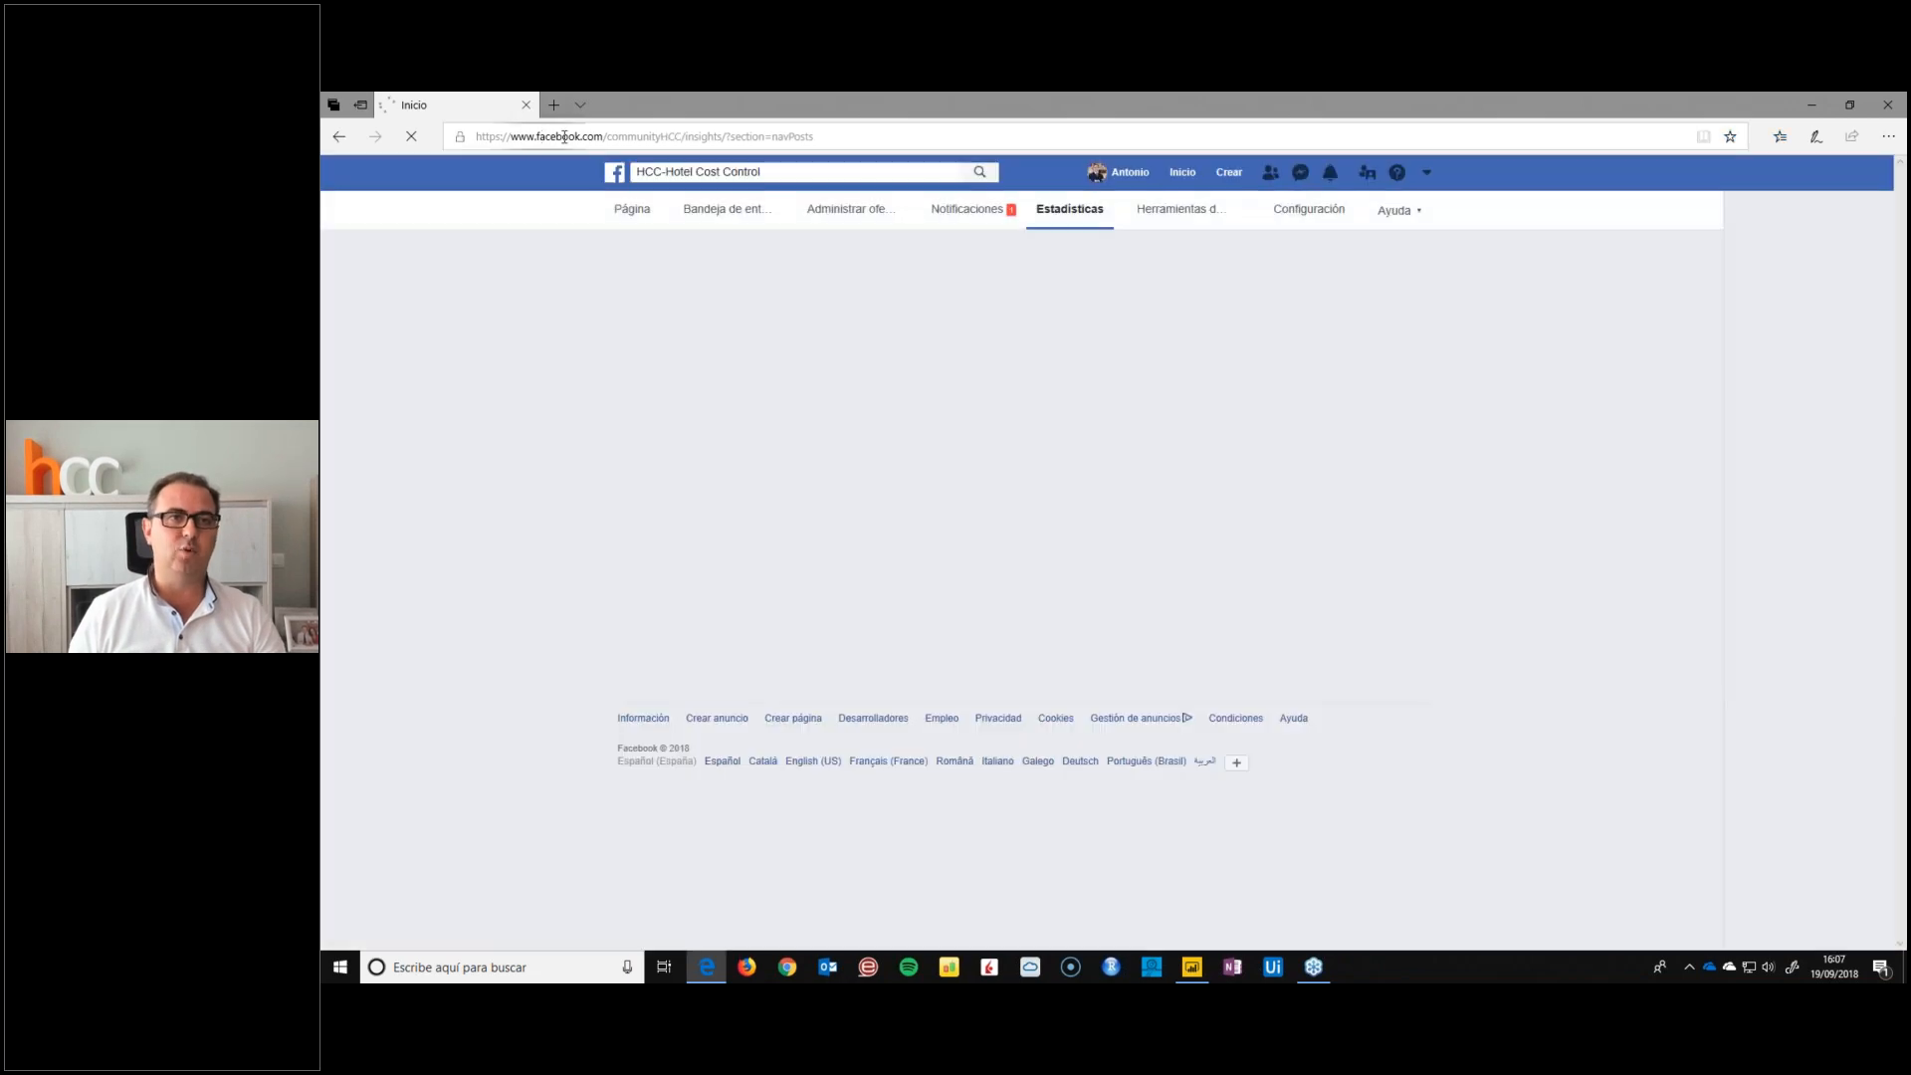
Show the Facebook page's Información general statistics and begin a data export with Datos de publicaciones as the data type
left_click_drag(607, 136, 701, 136)
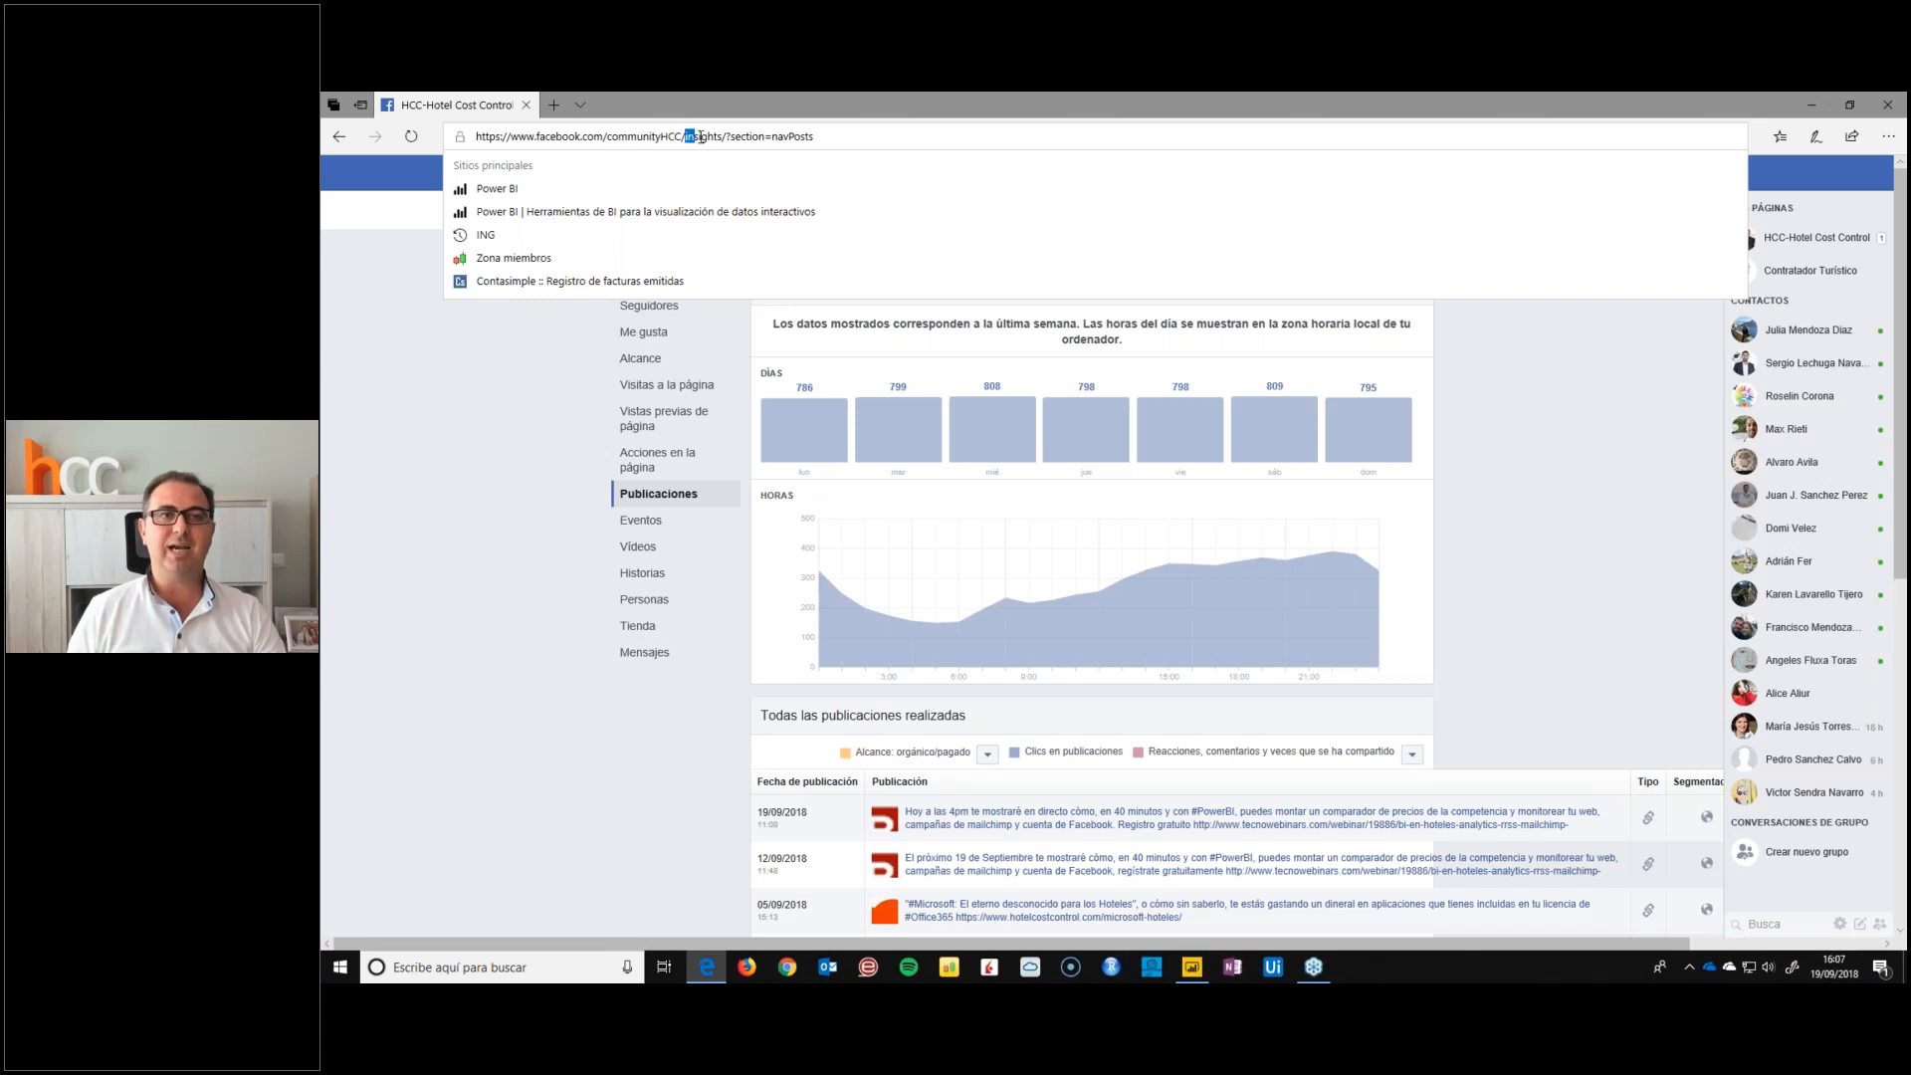
left_click(528, 445)
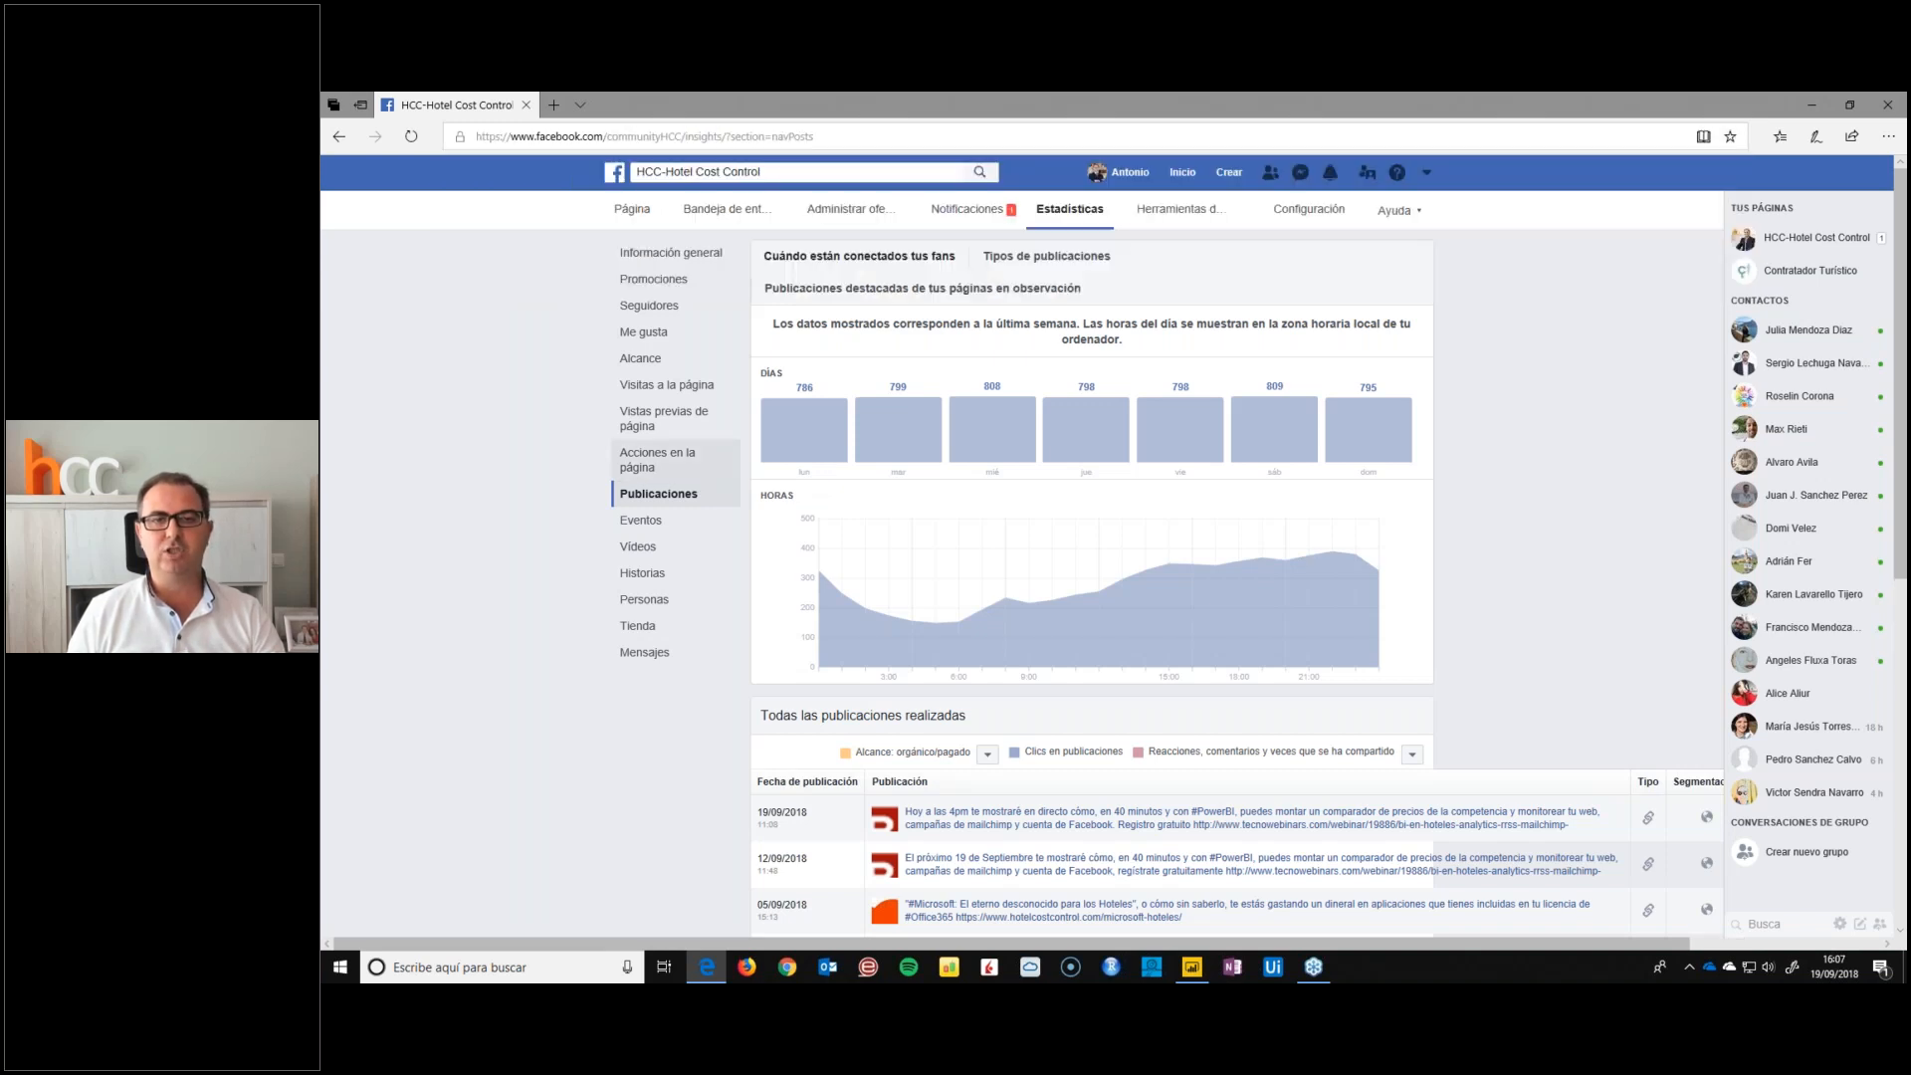
left_click(683, 262)
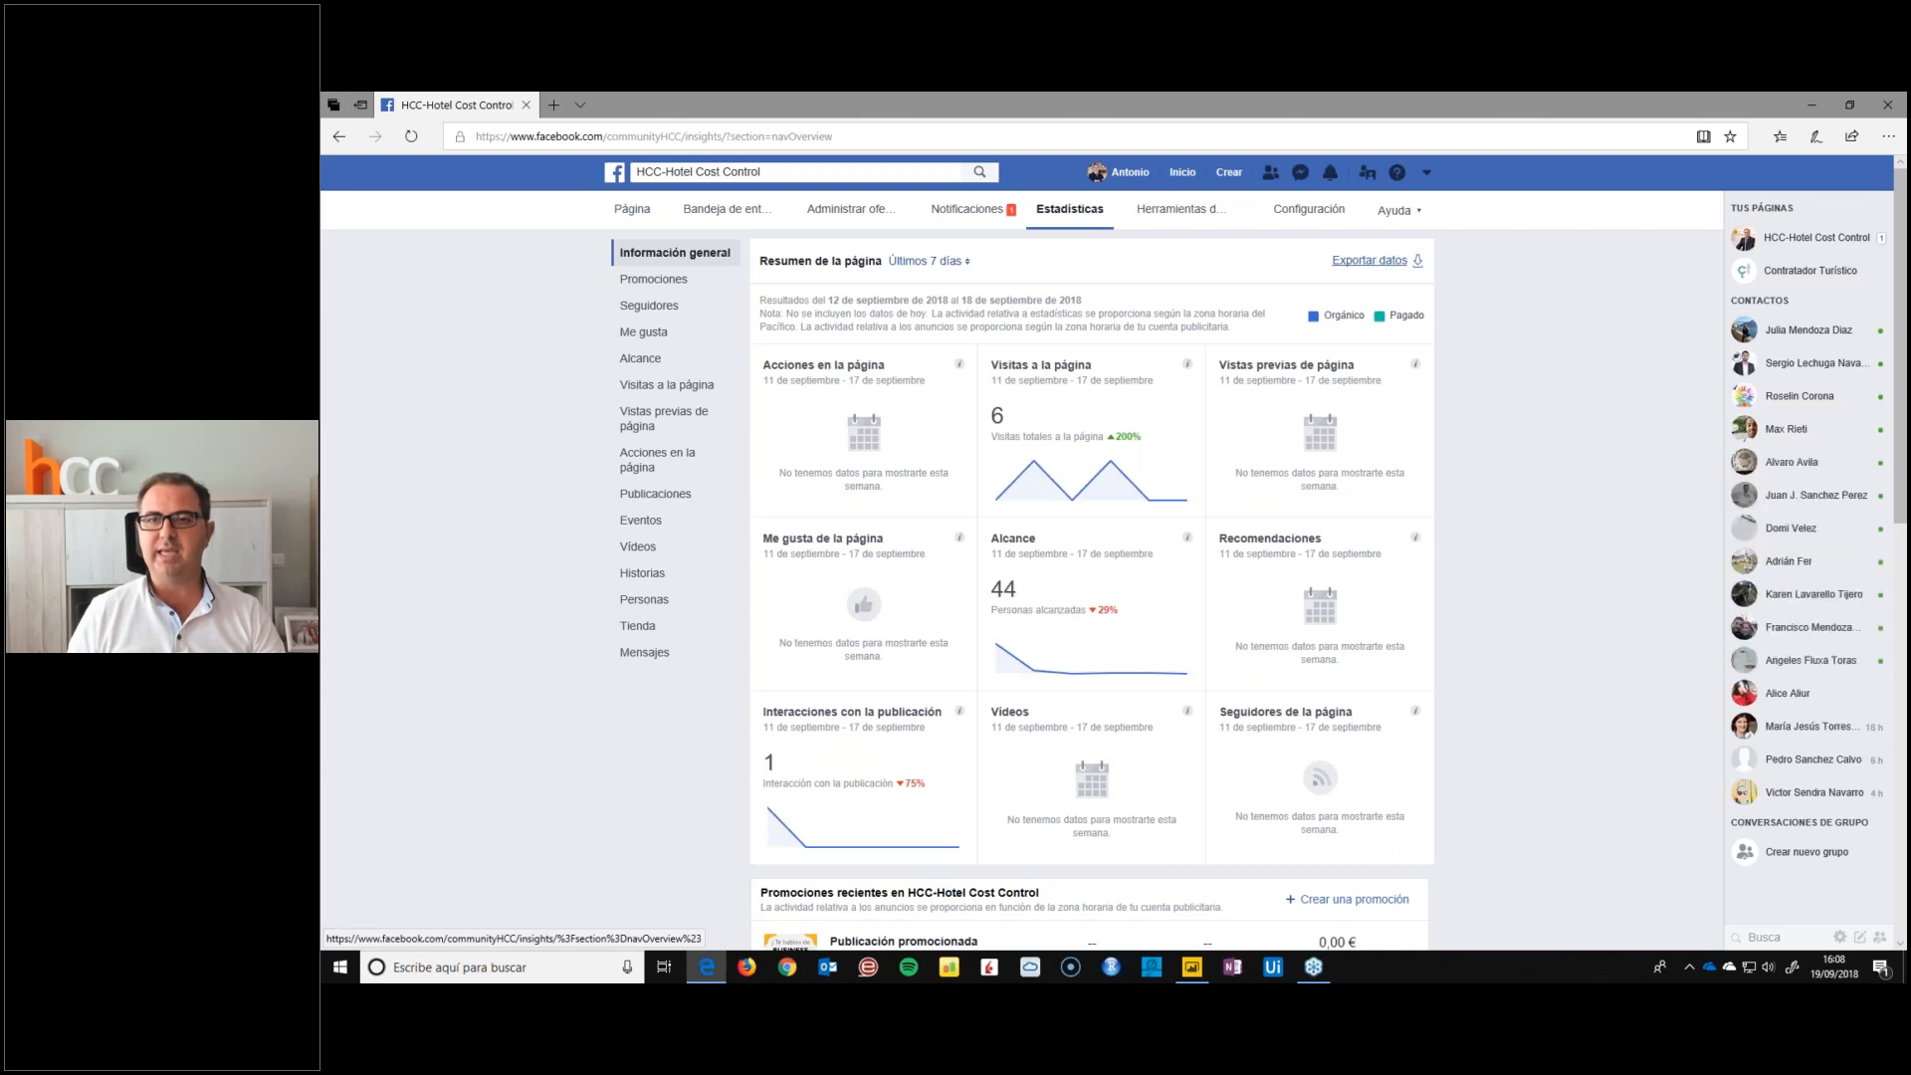
left_click(1370, 260)
left_click(832, 490)
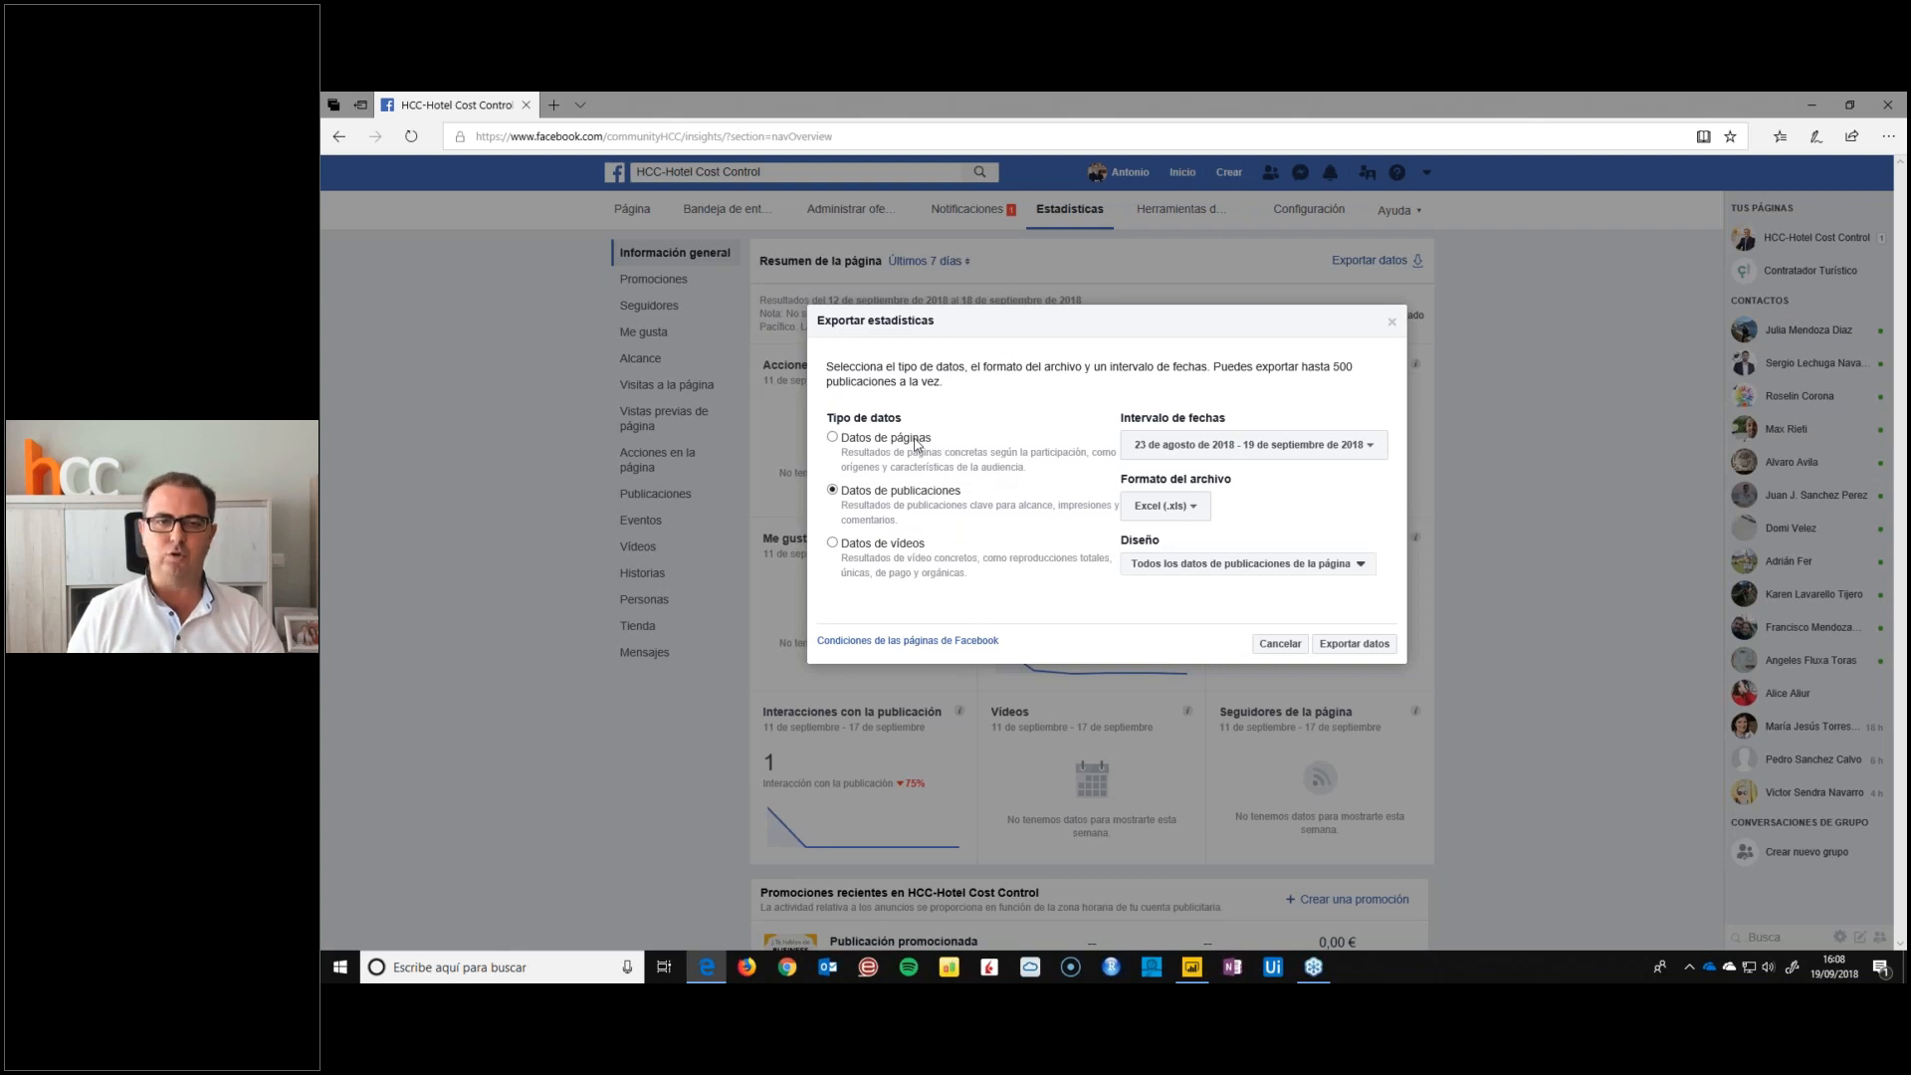
Look at the date range and month choices offered for the statistics export
left_click(1168, 454)
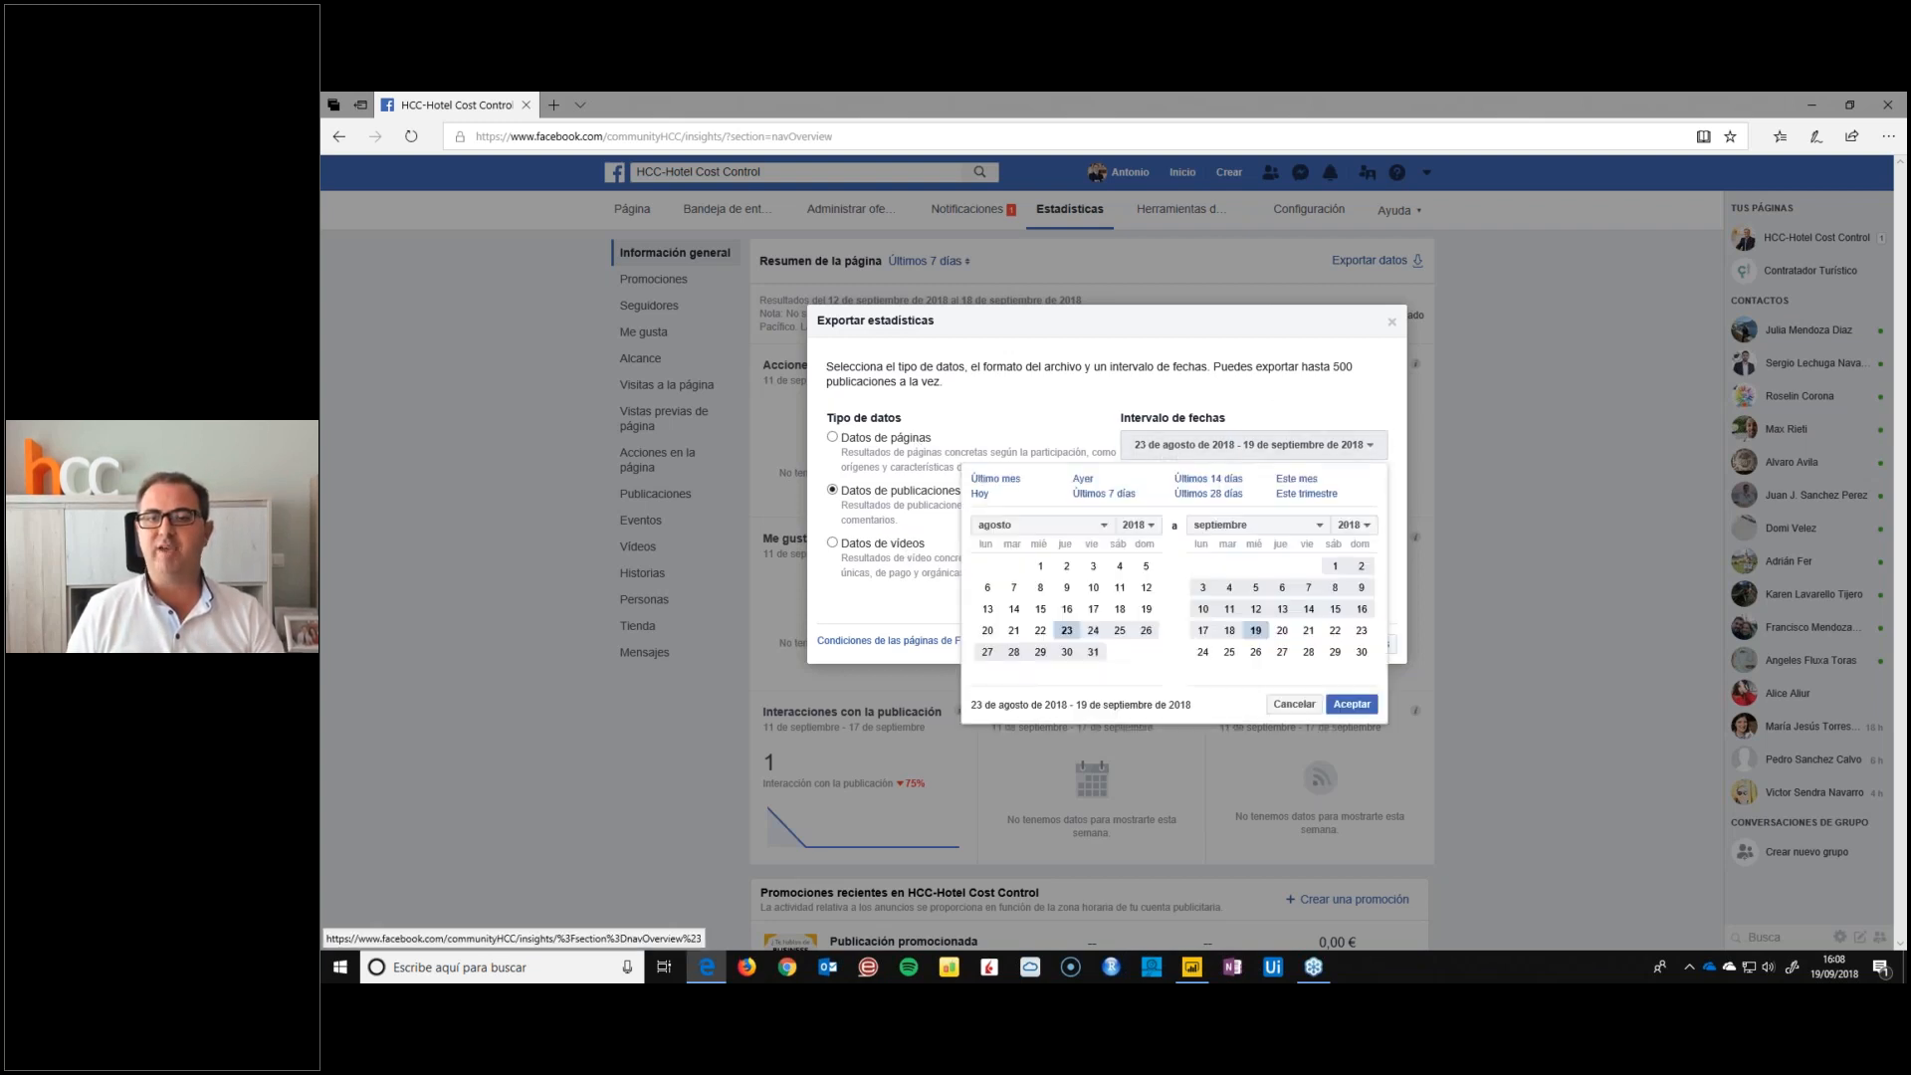
left_click(1035, 525)
left_click(1011, 566)
left_click(1071, 569)
left_click(1083, 416)
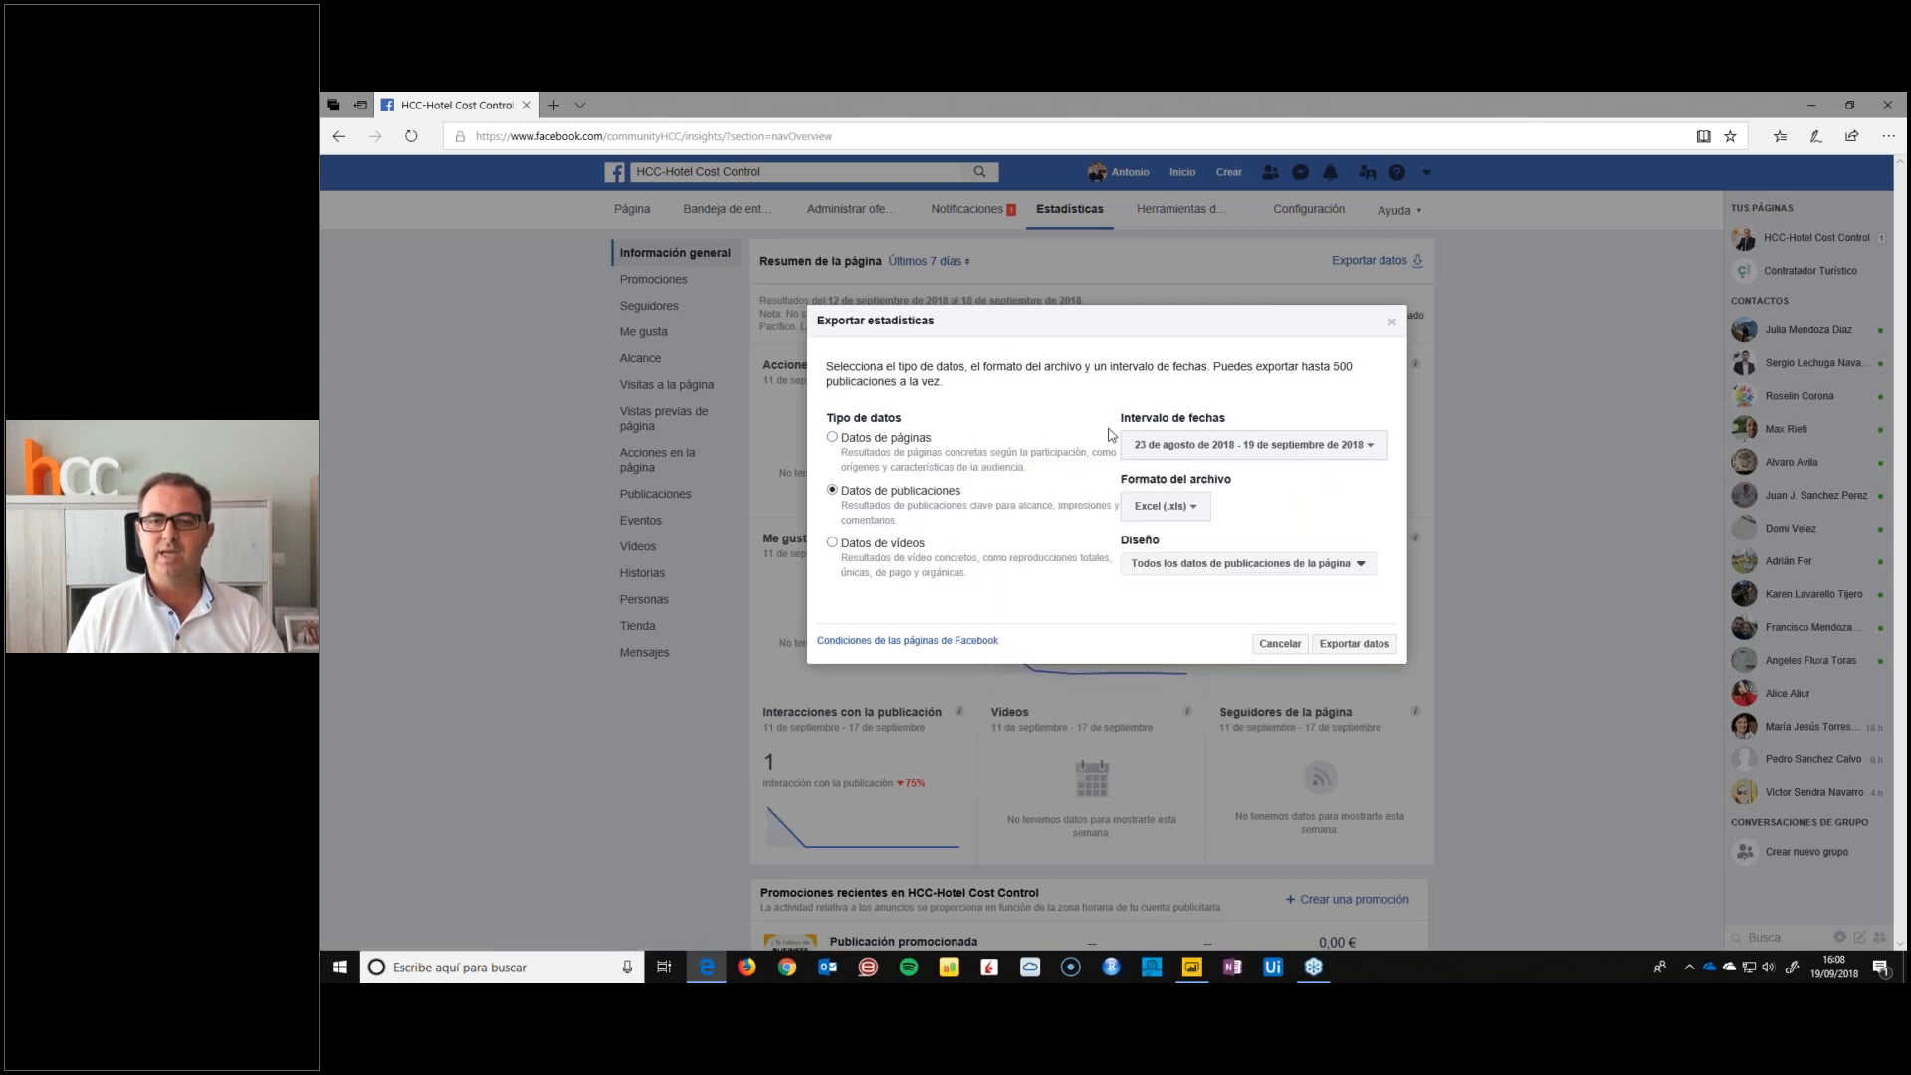
Set the export file format to comma-separated values (.csv) and export the publication data
left_click(1174, 510)
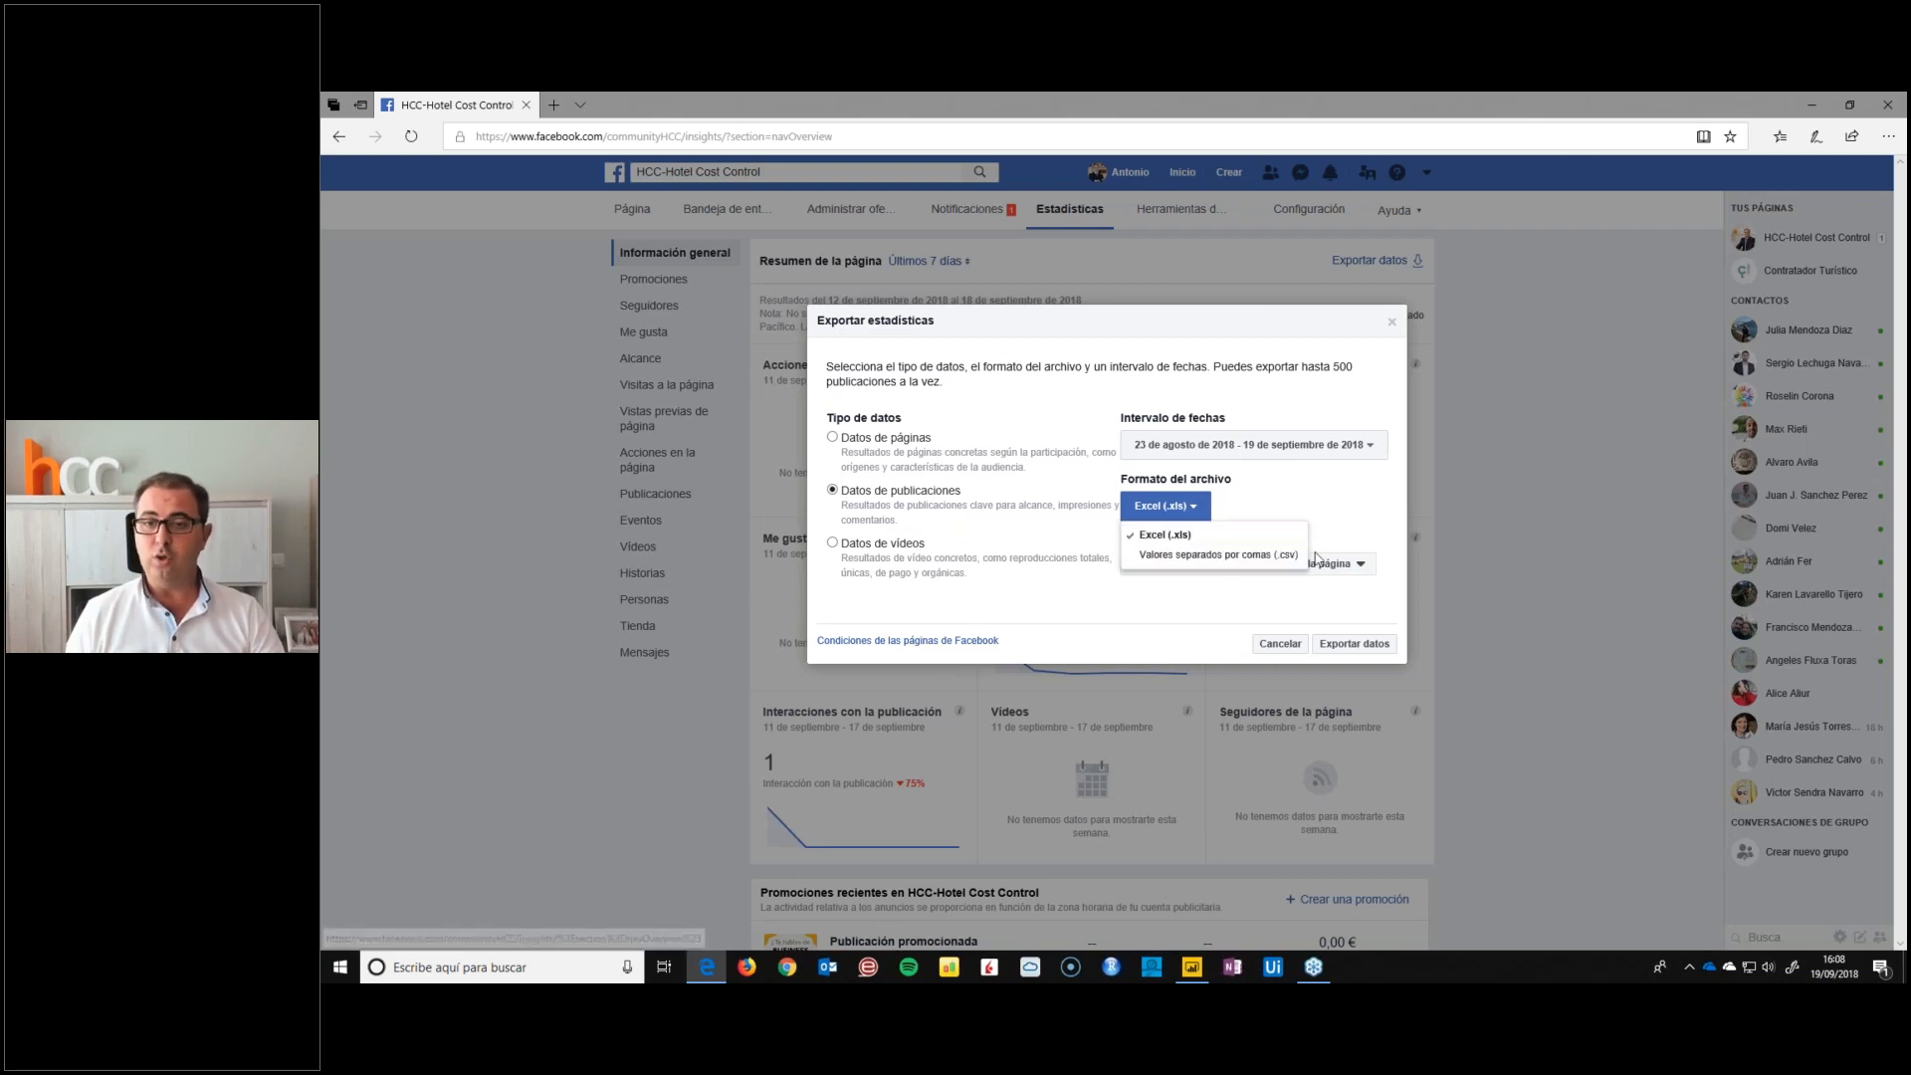
left_click(1283, 566)
left_click(1281, 510)
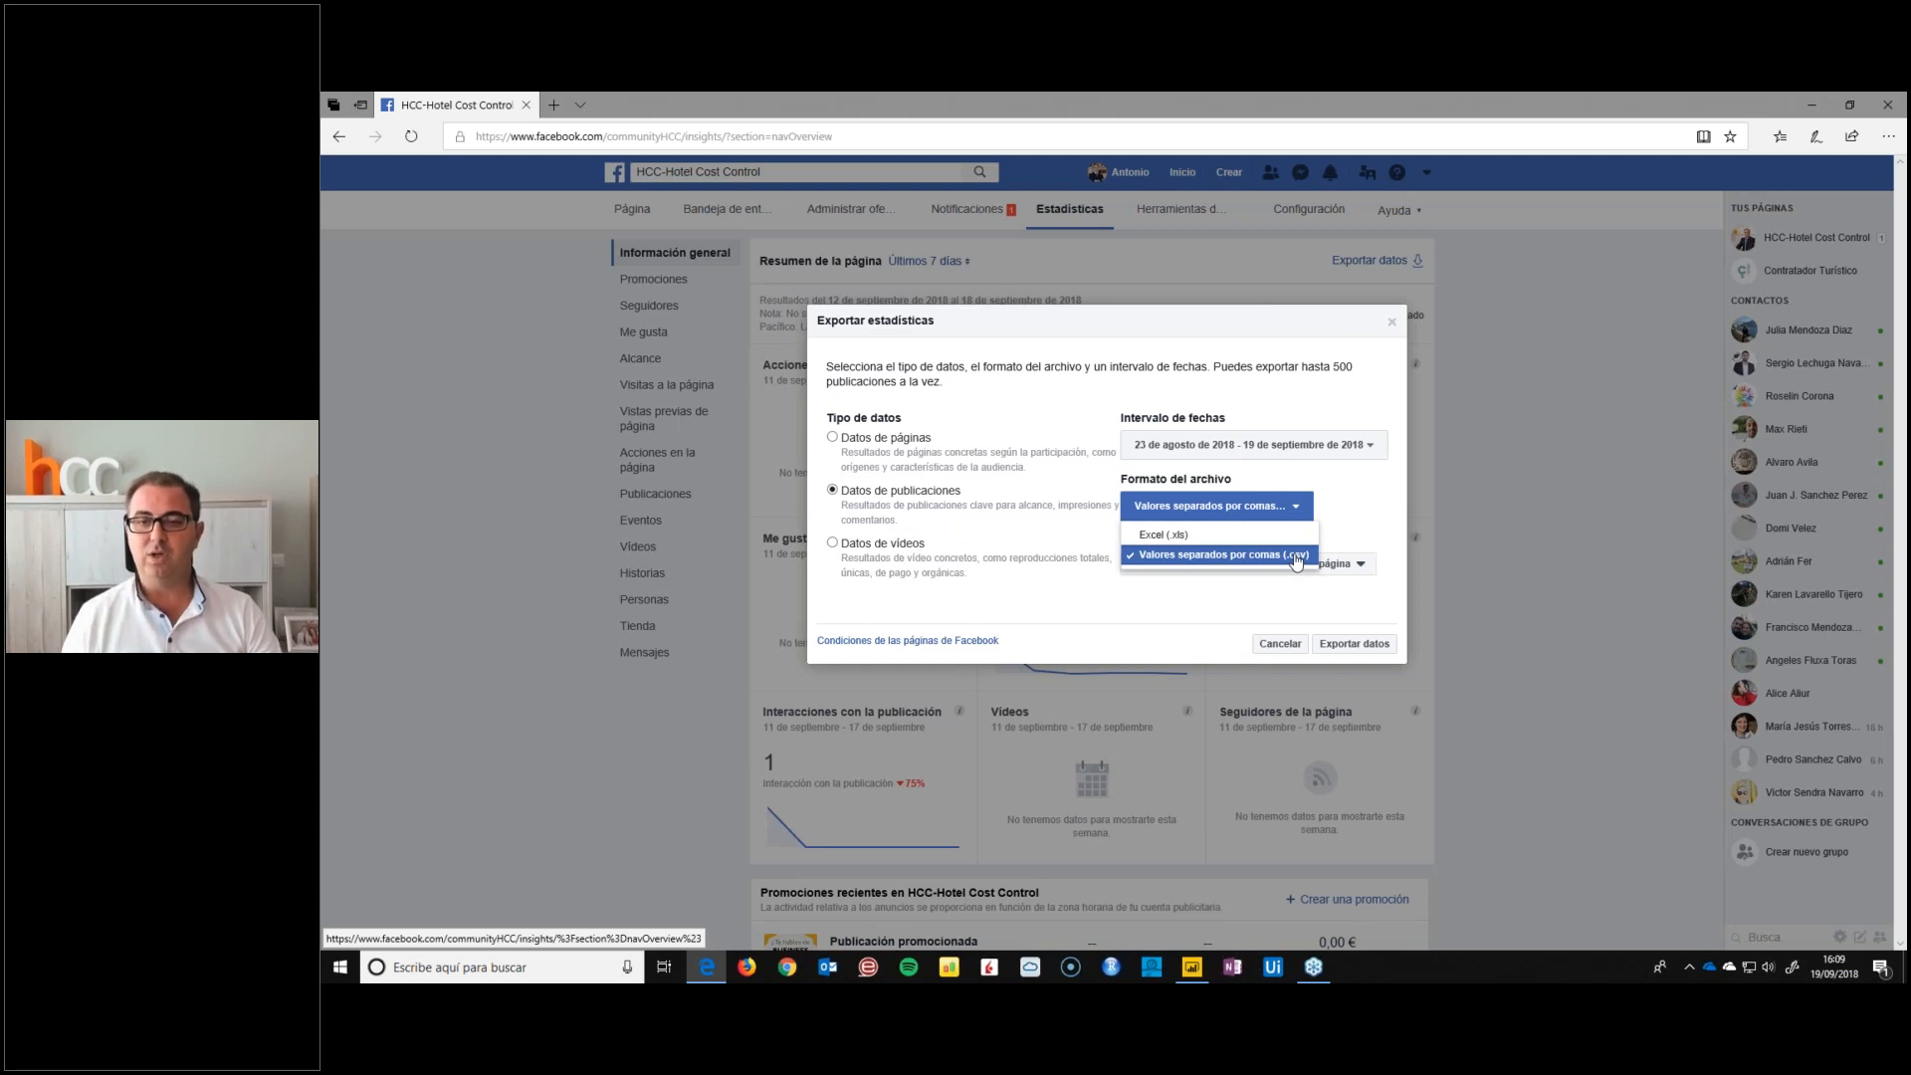
left_click(1189, 535)
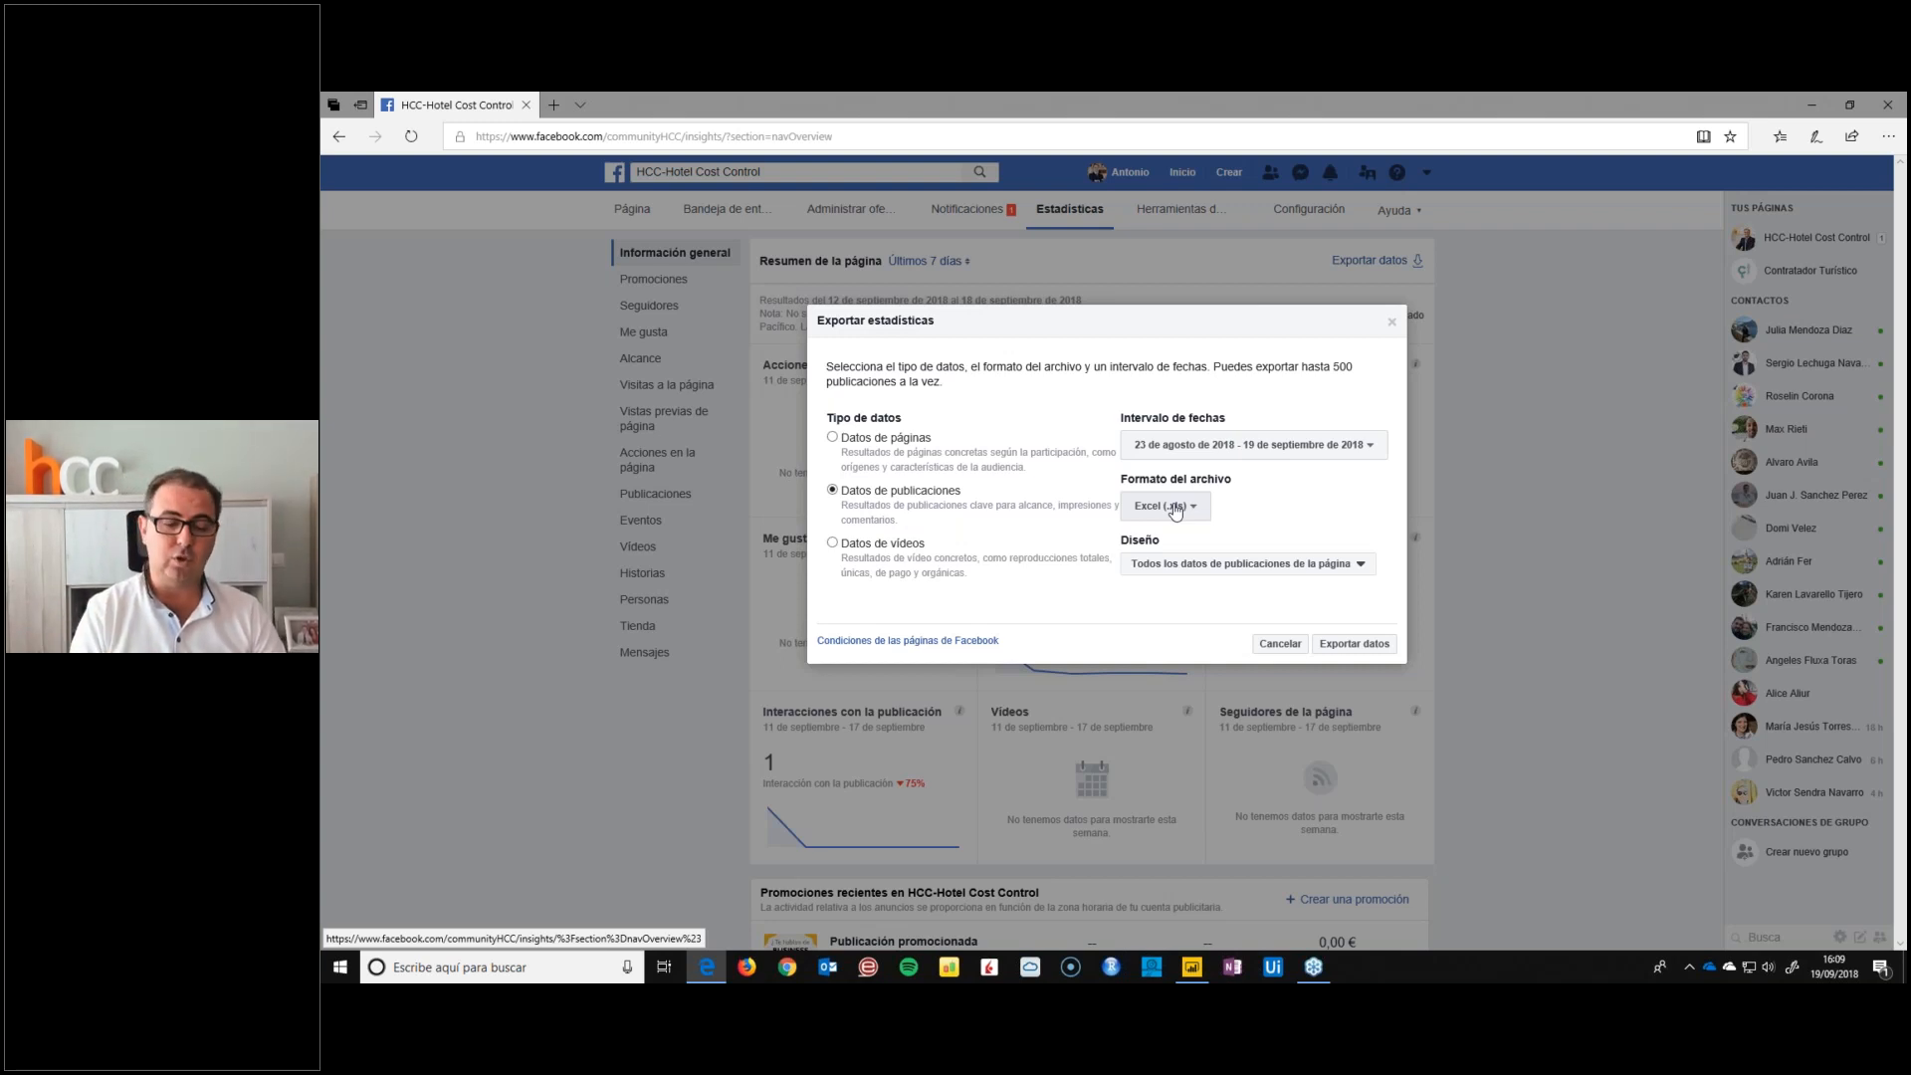
left_click(1176, 510)
left_click(1190, 538)
left_click(1355, 644)
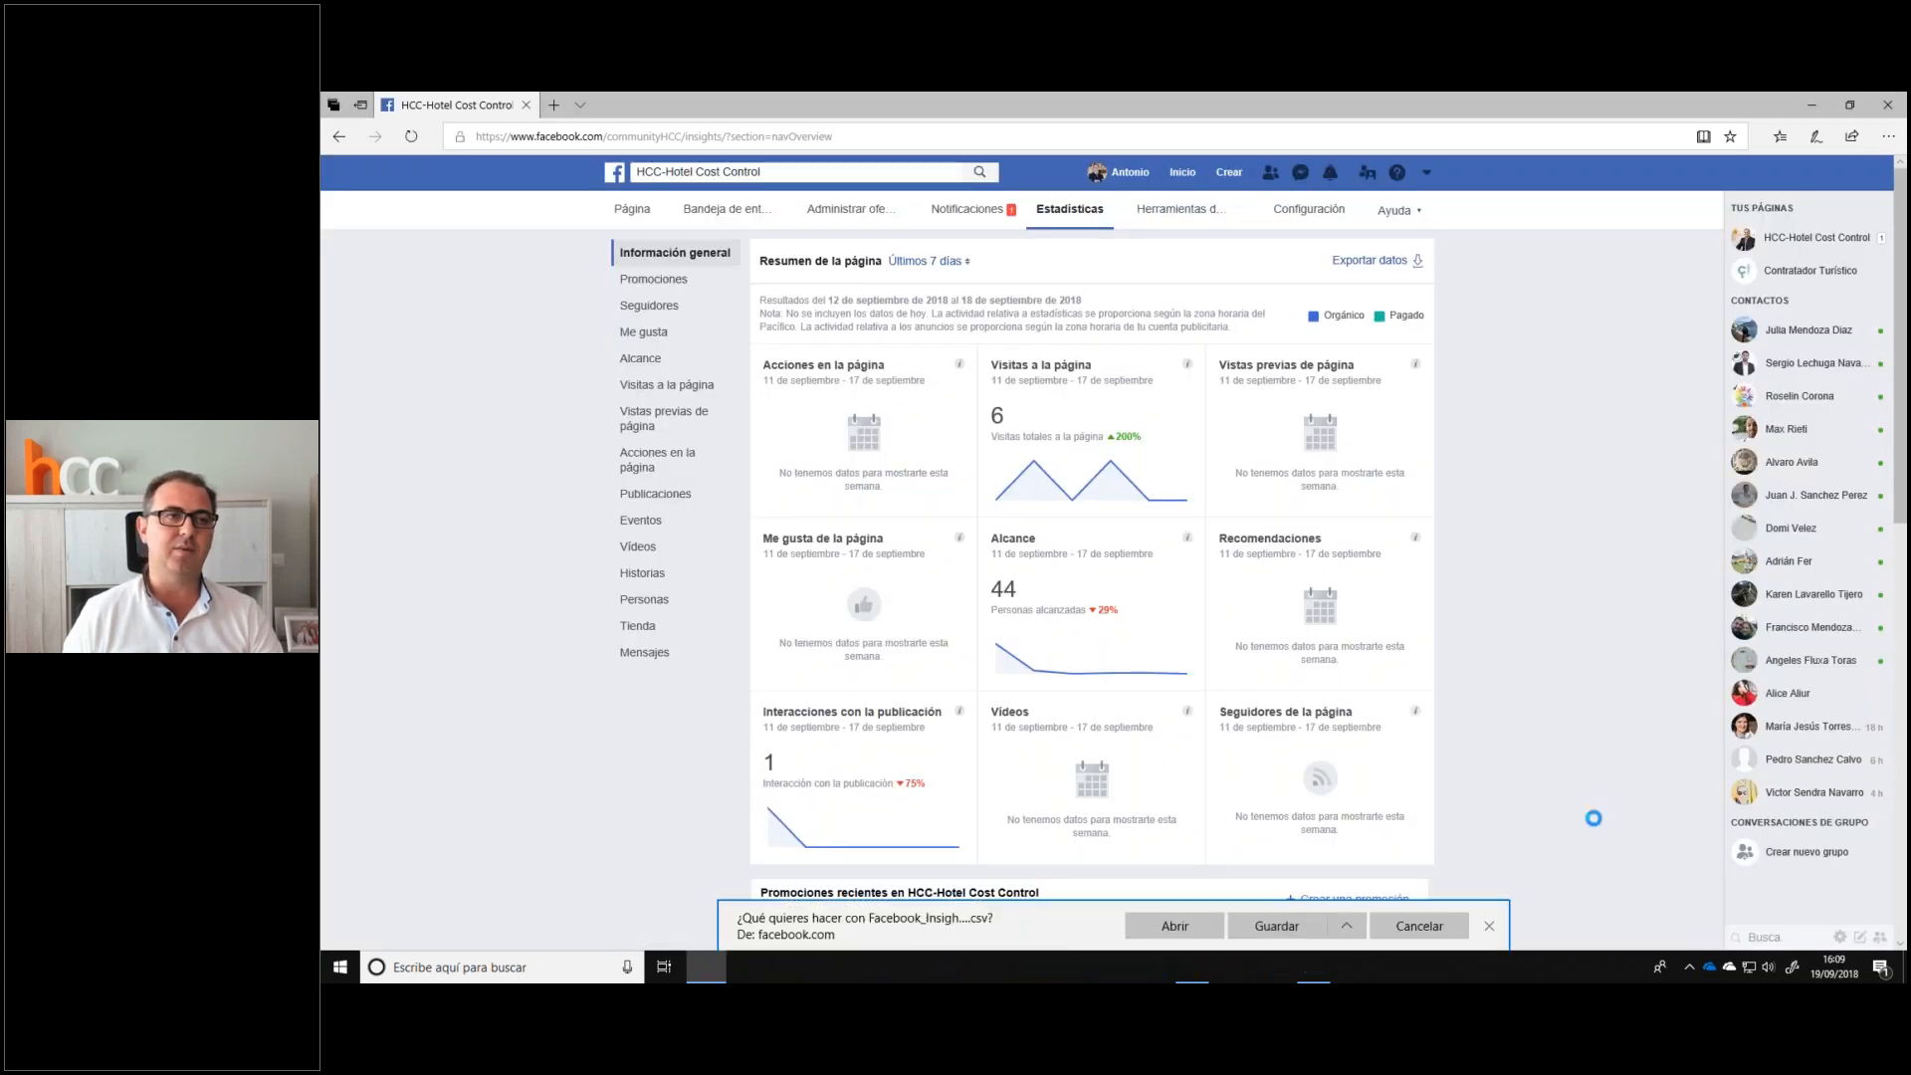
Try to save the exported Facebook statistics over Facebook.csv in the desktop DATOS folder
double_click(512, 206)
left_click(514, 208)
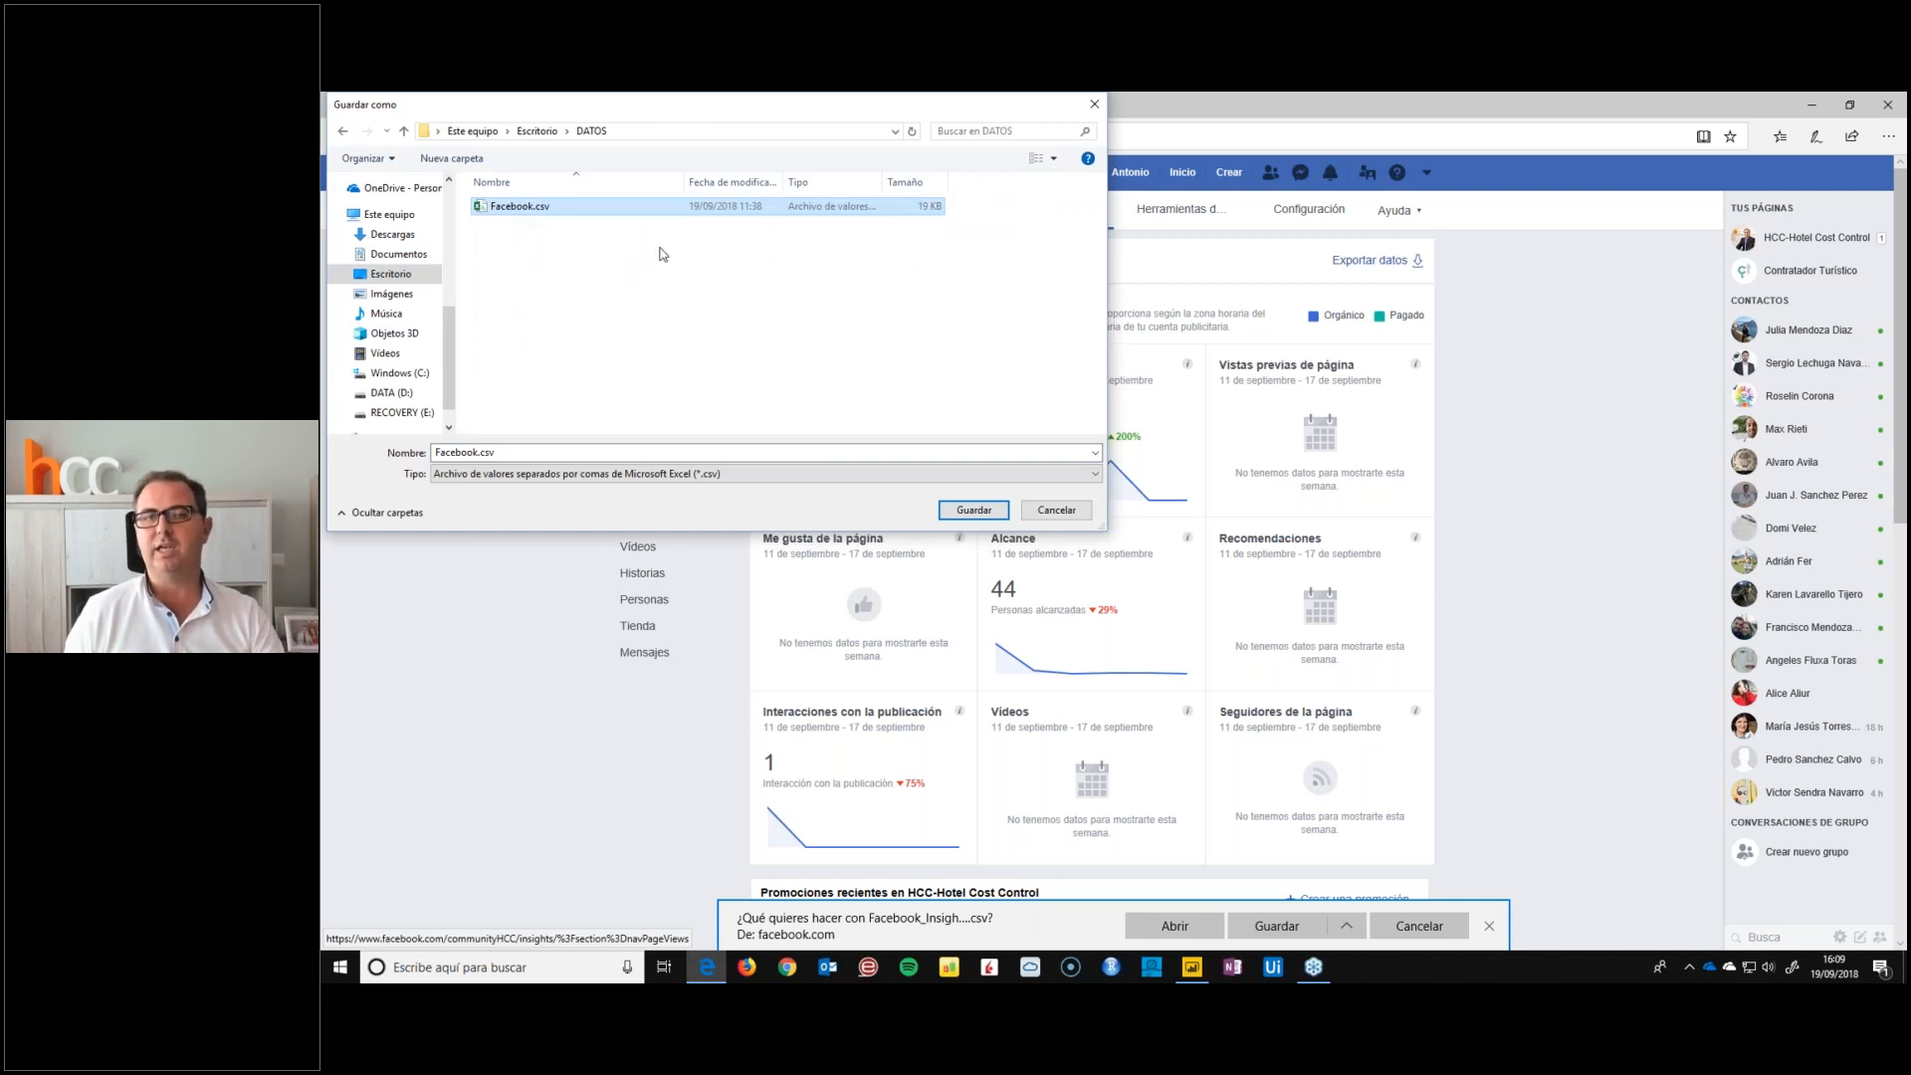
left_click(1087, 110)
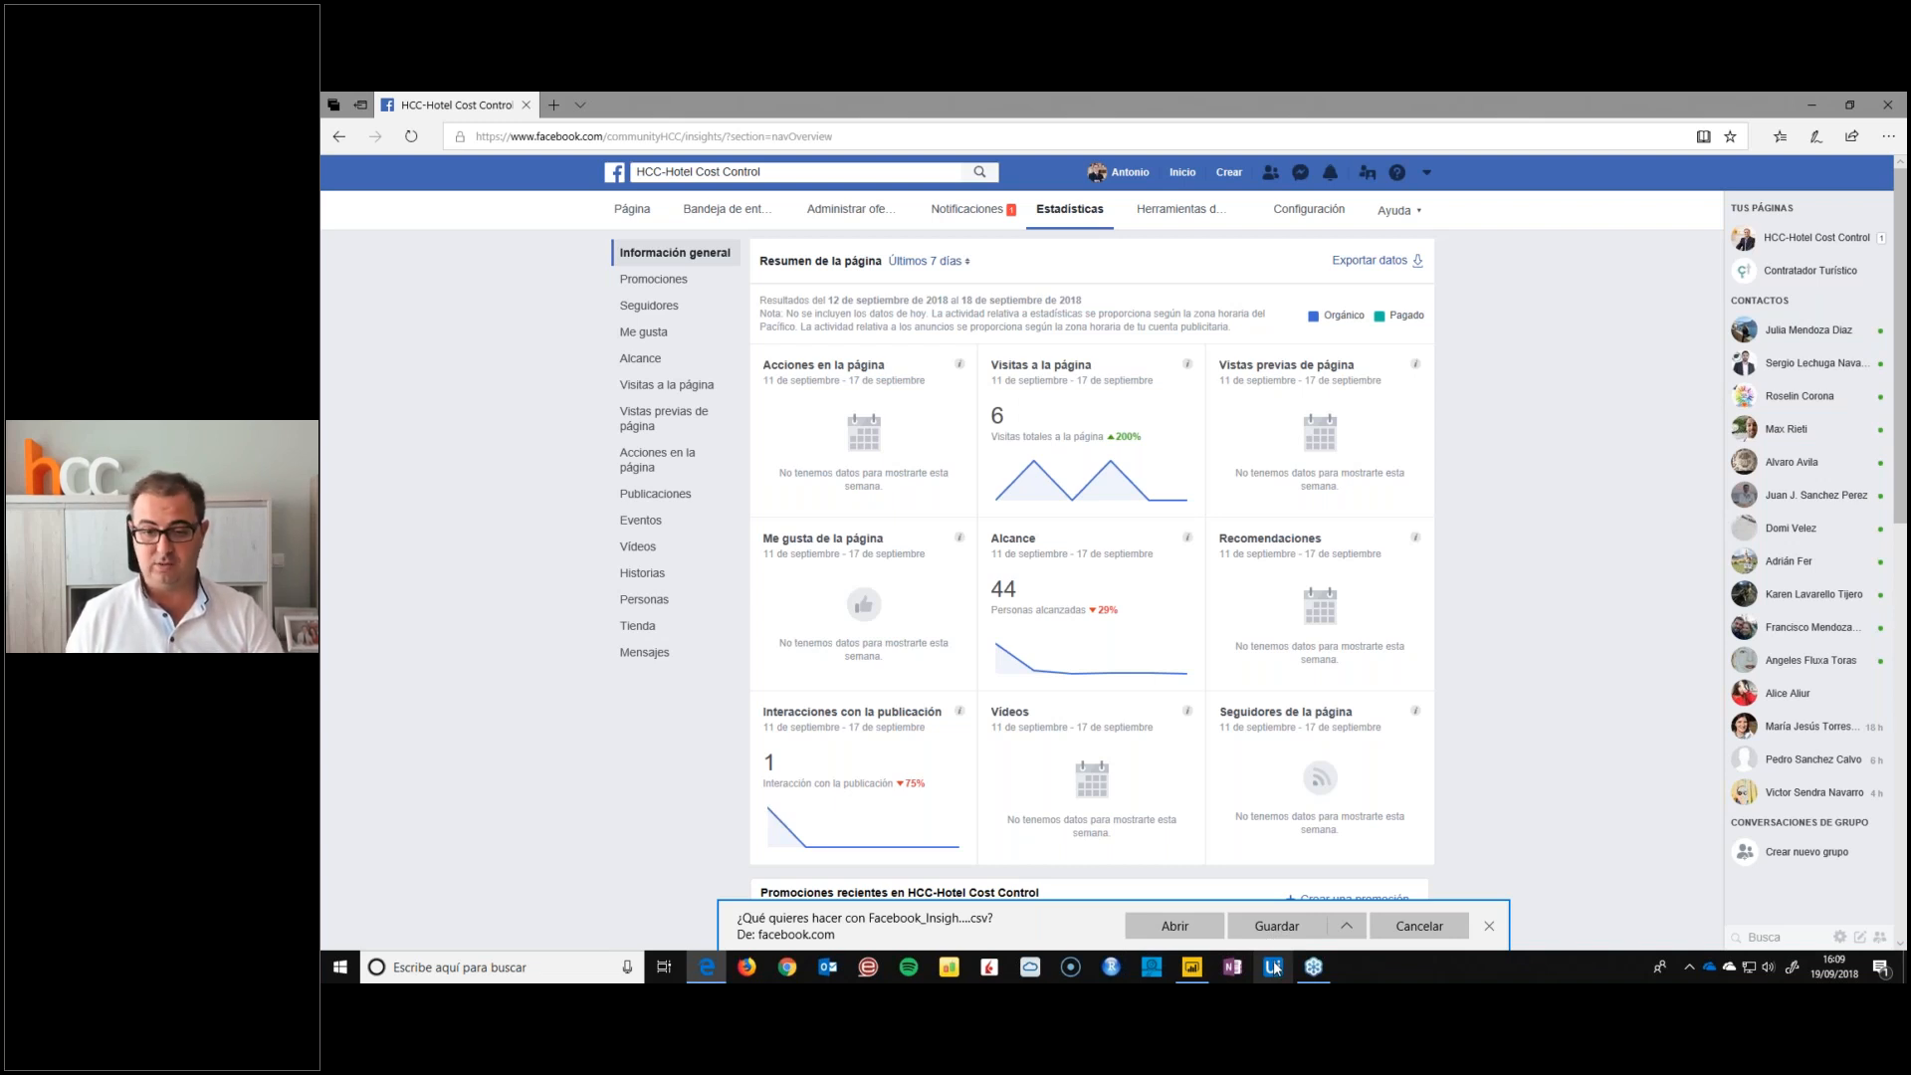
left_click(1463, 924)
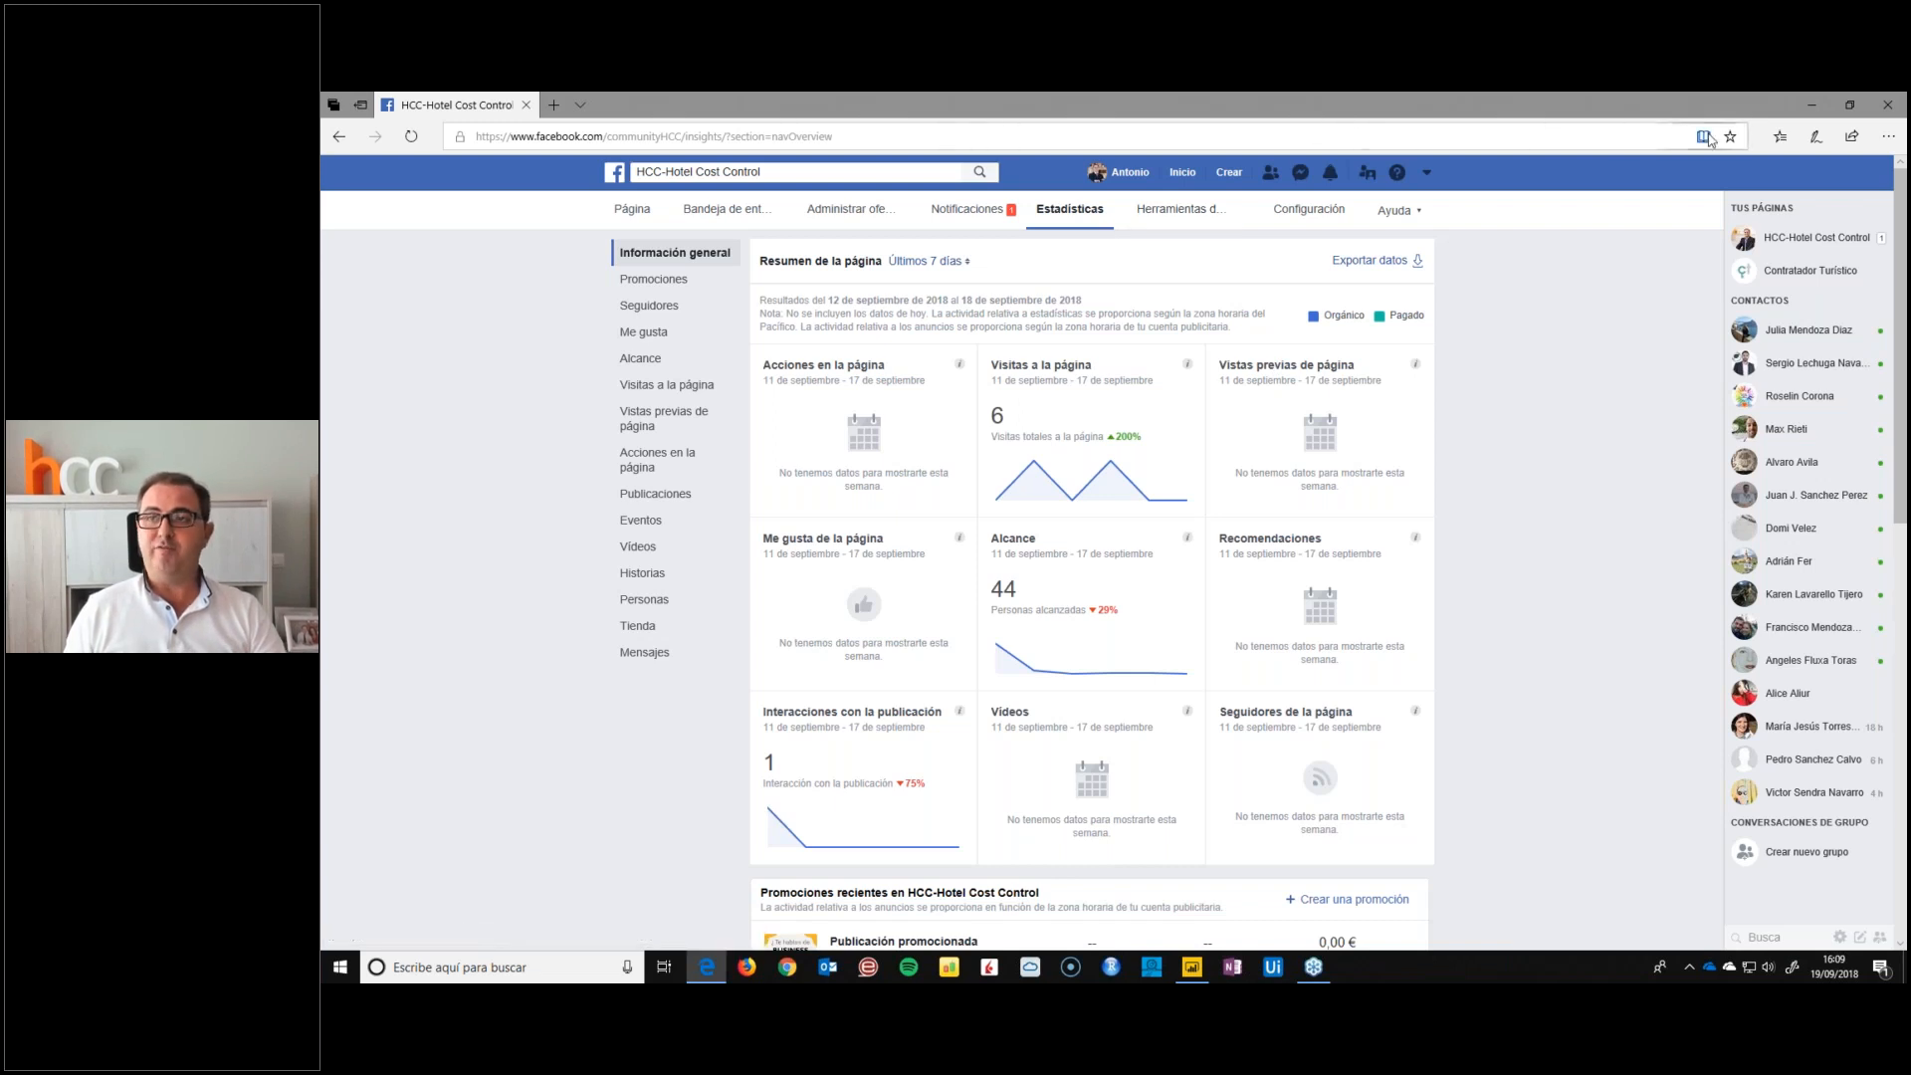
Open the Twitter analytics favourite and look at the date range options for tweet activity
left_click(1782, 139)
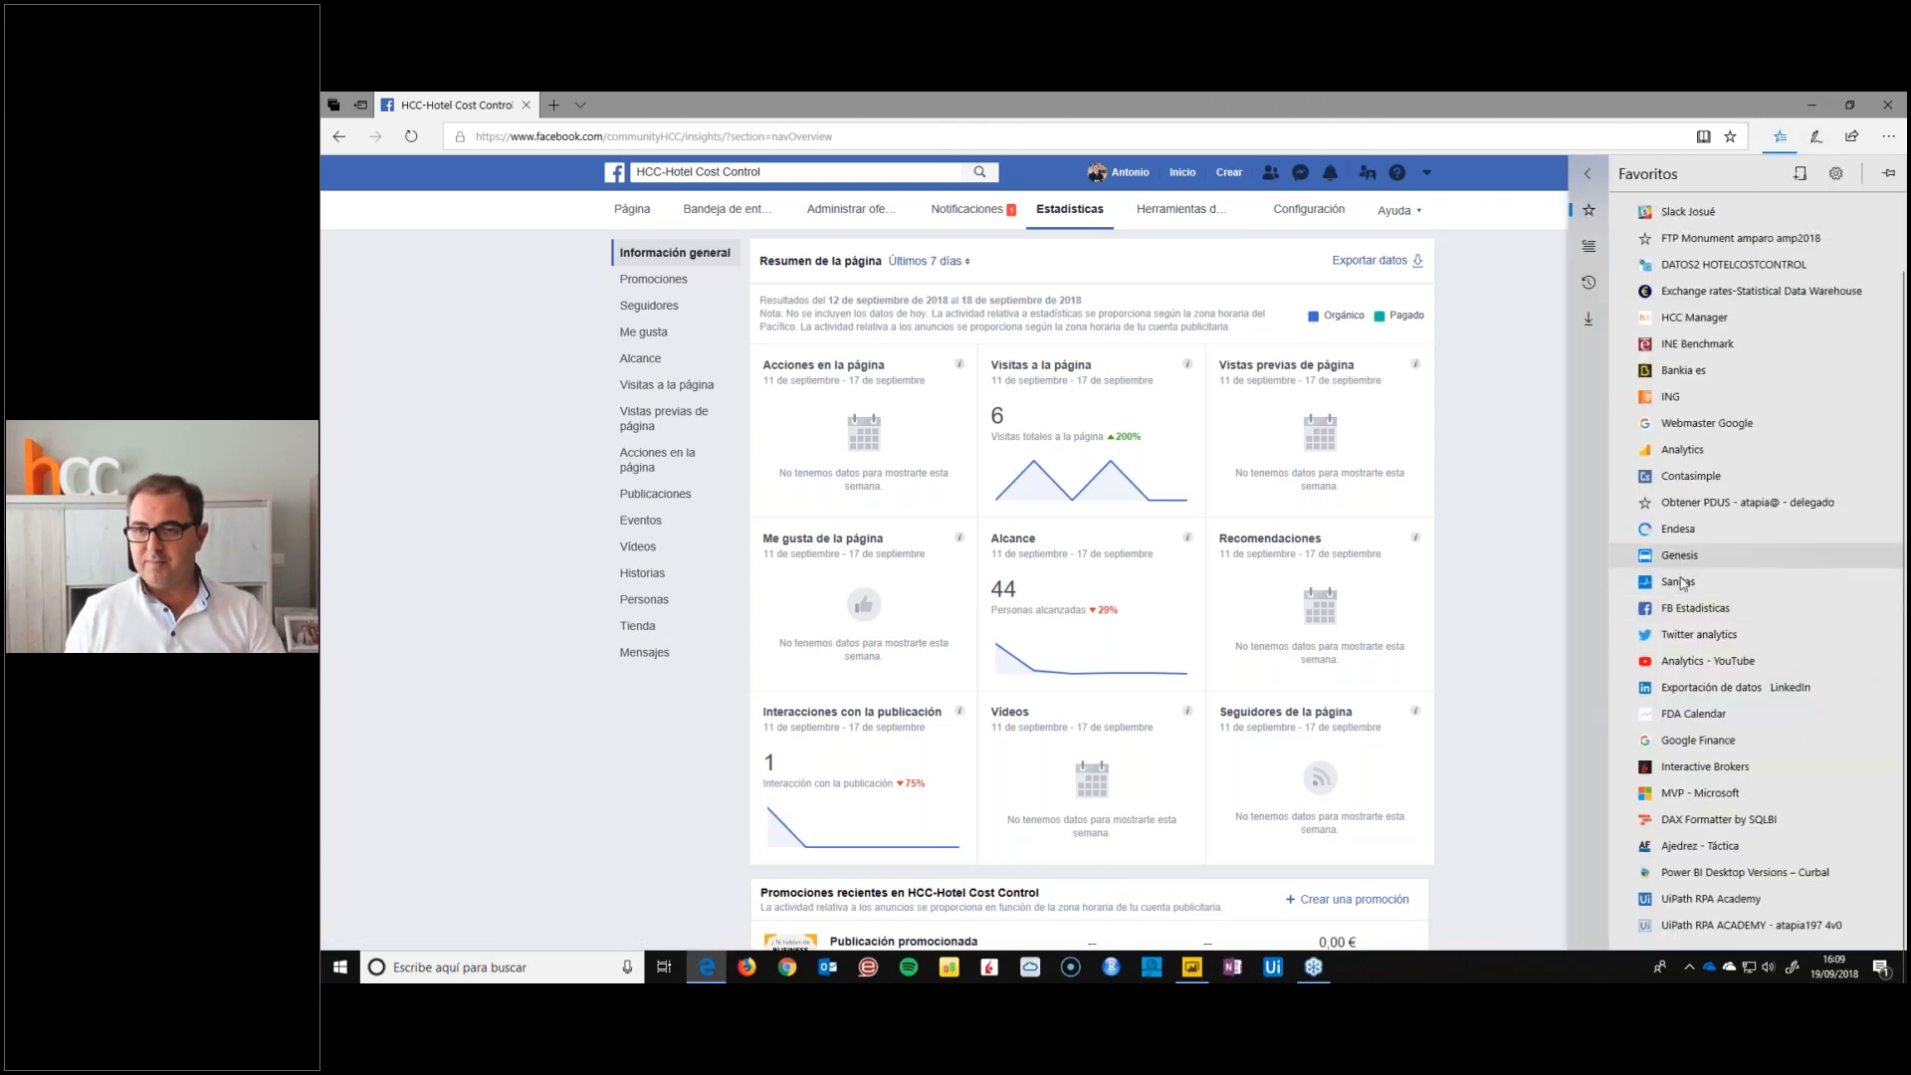
left_click(1692, 636)
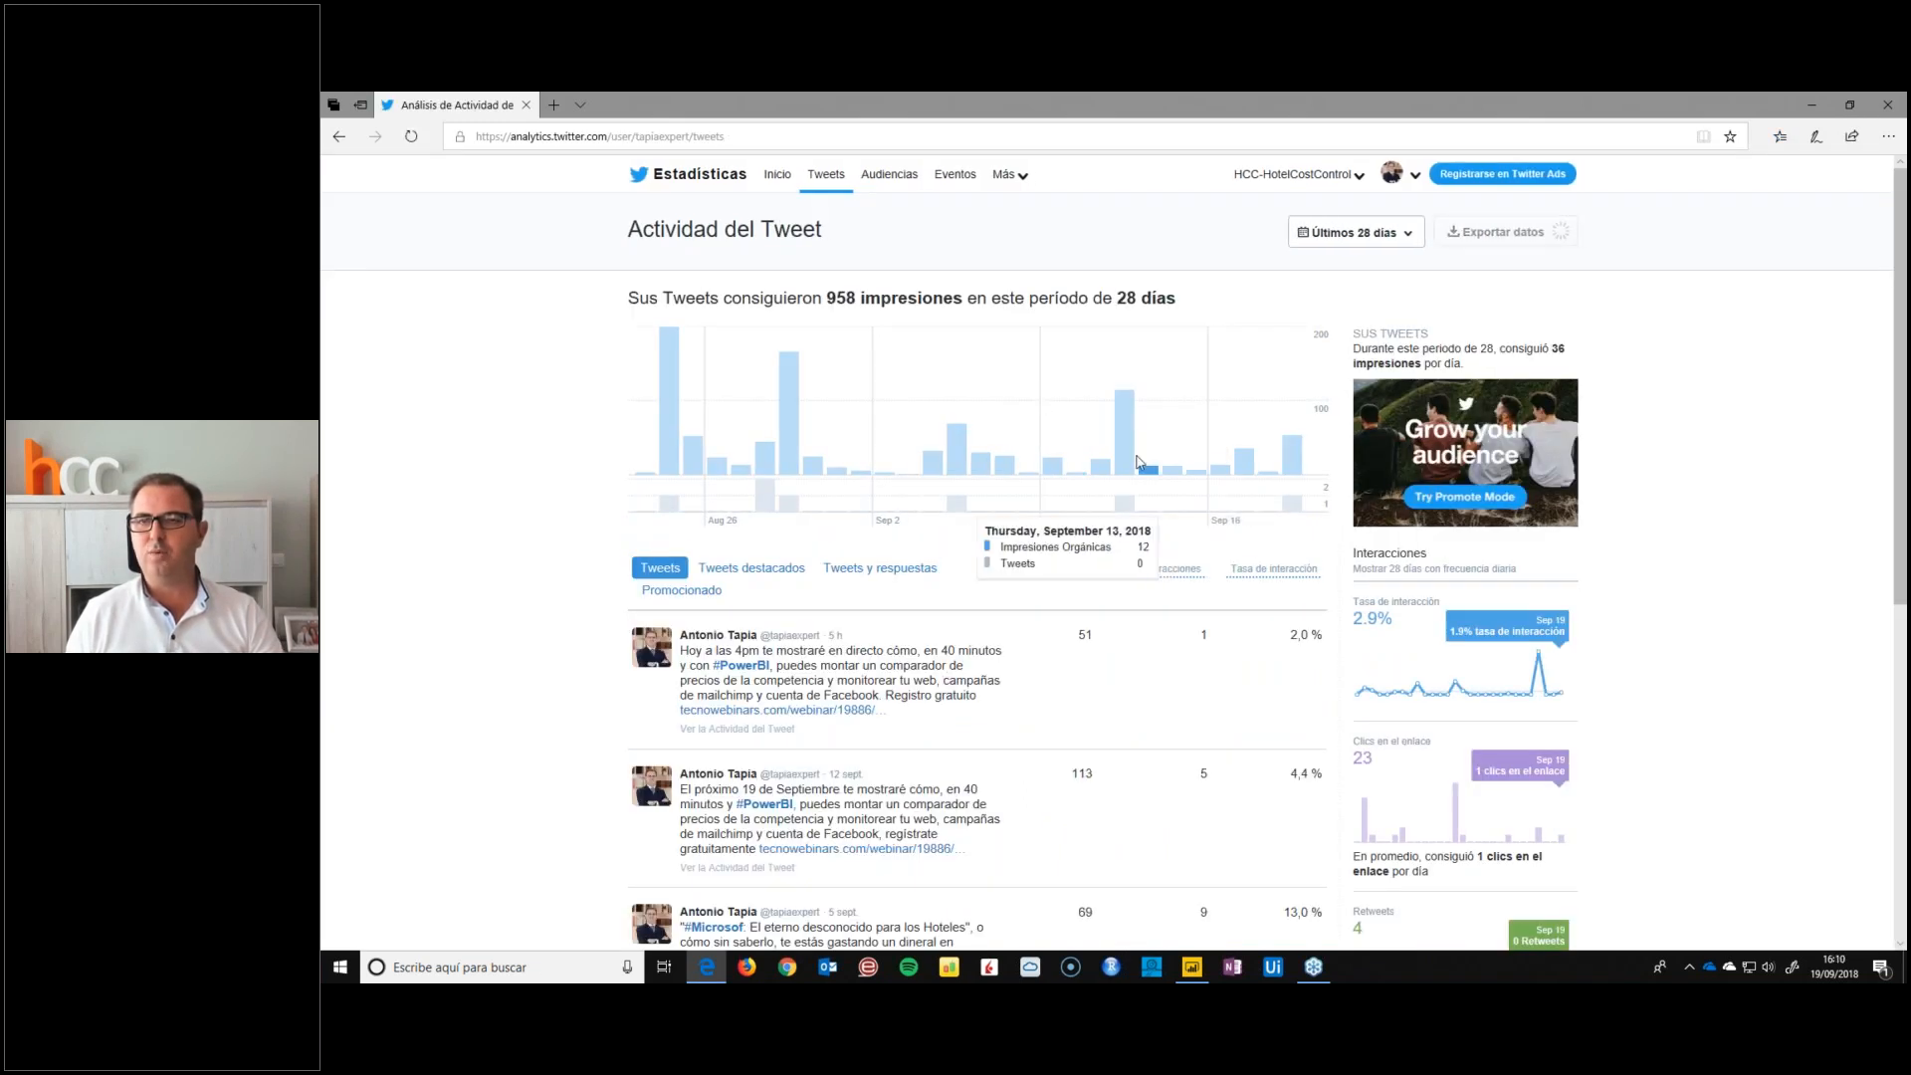
left_click(1323, 234)
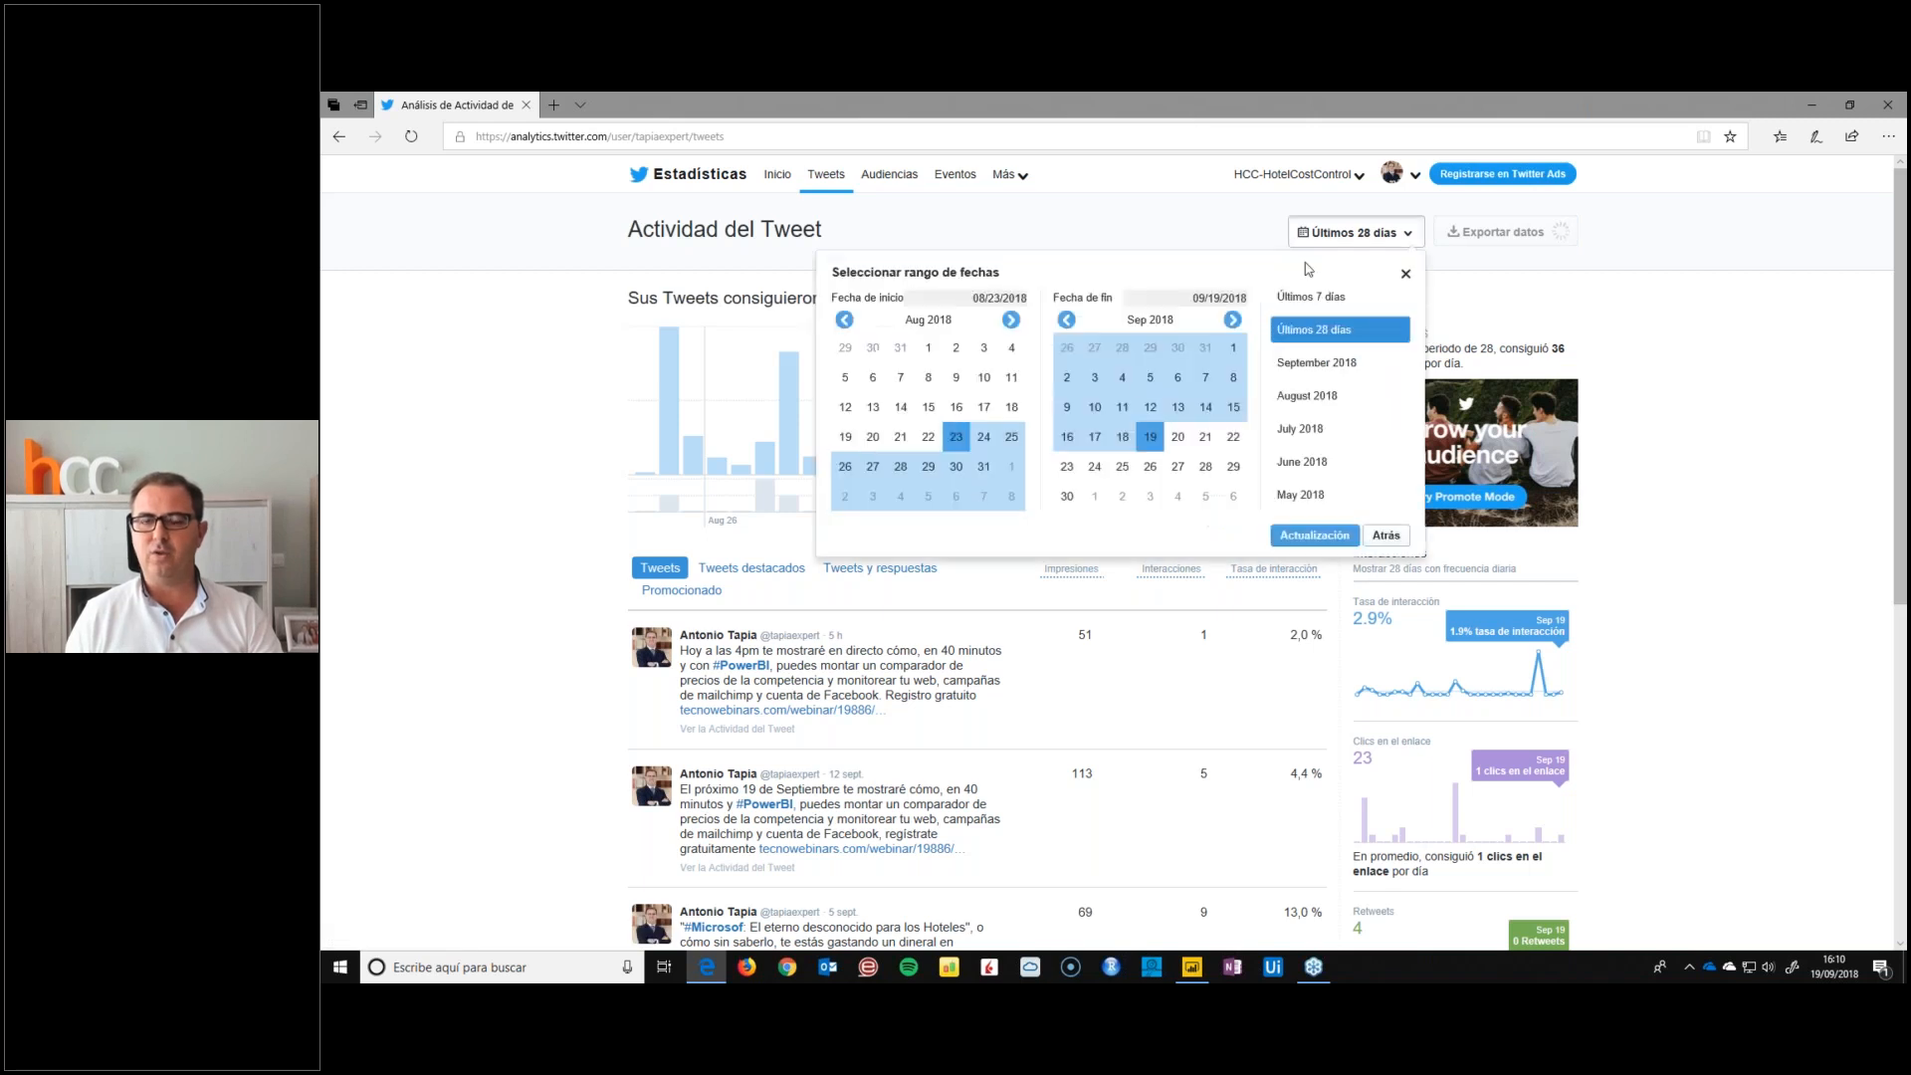
left_click(1657, 320)
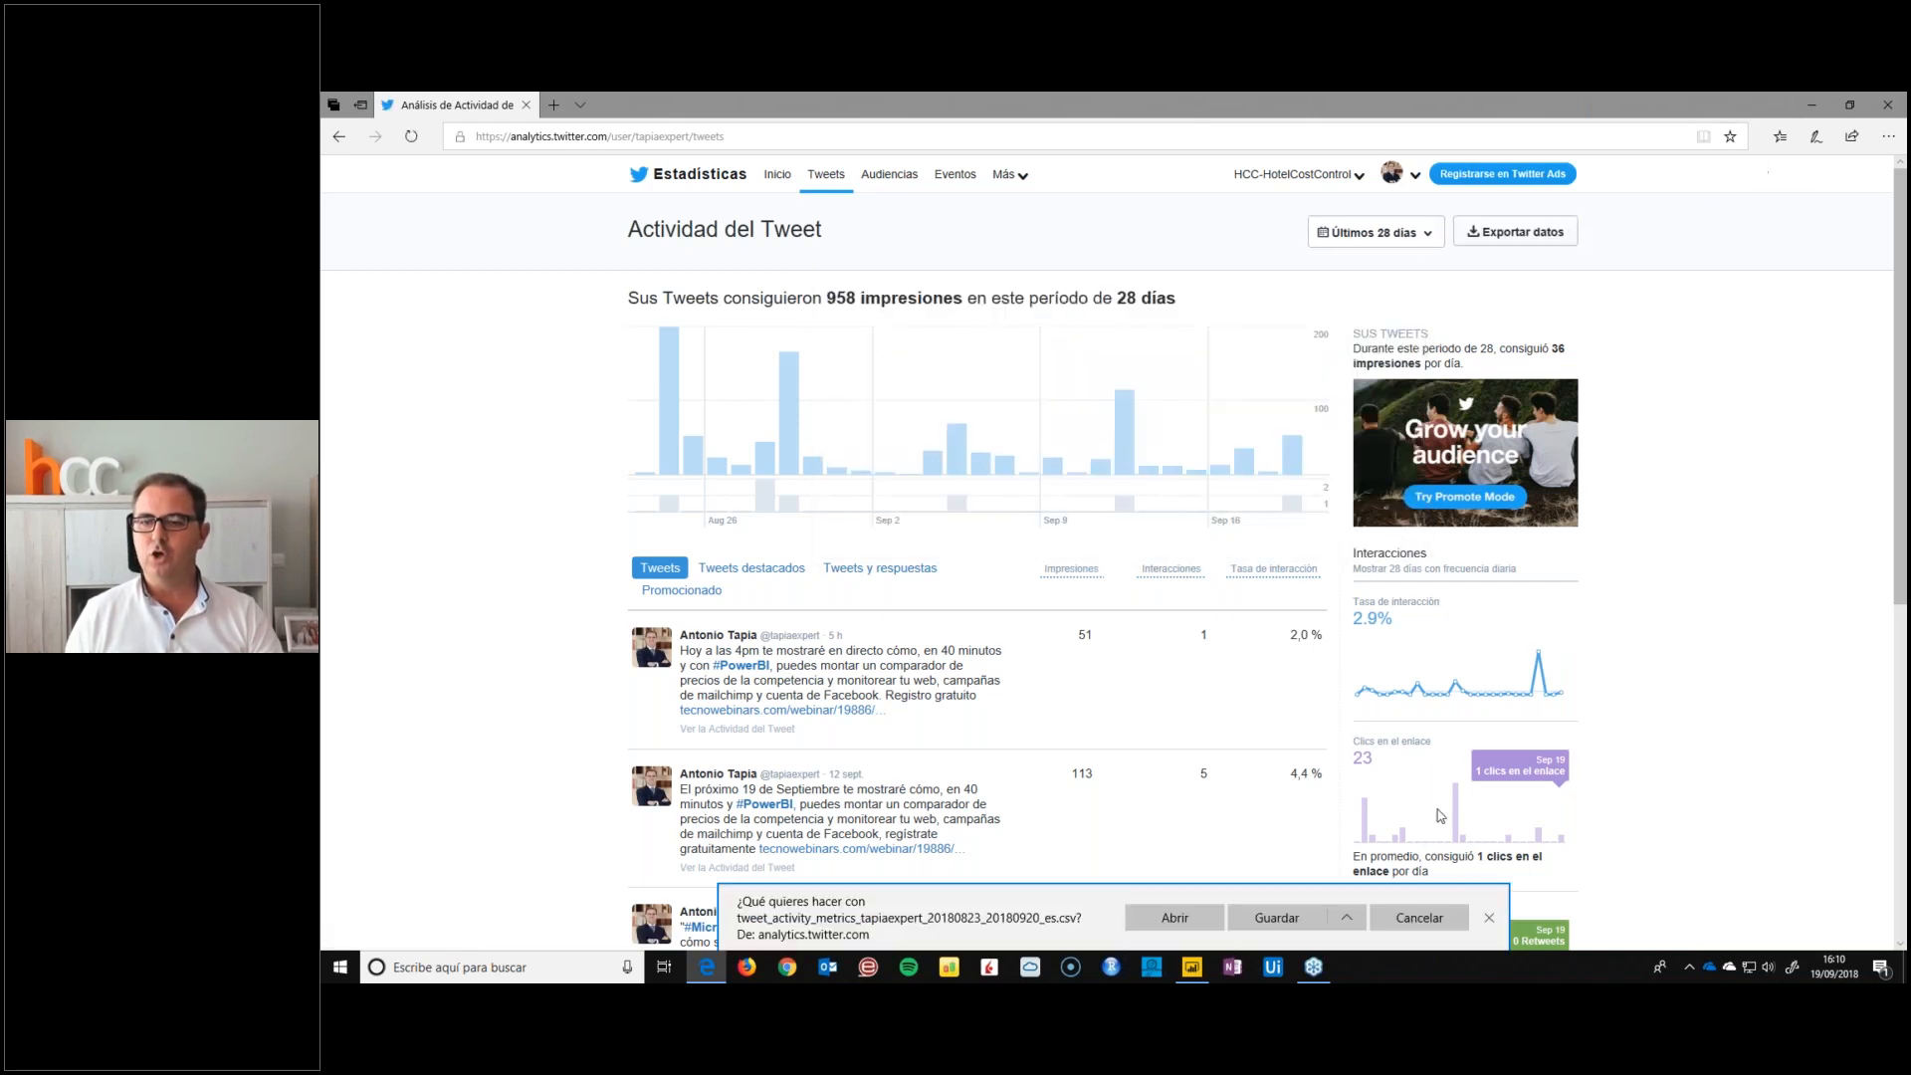
Try to save the exported tweet activity CSV file under a chosen location
left_click(1332, 892)
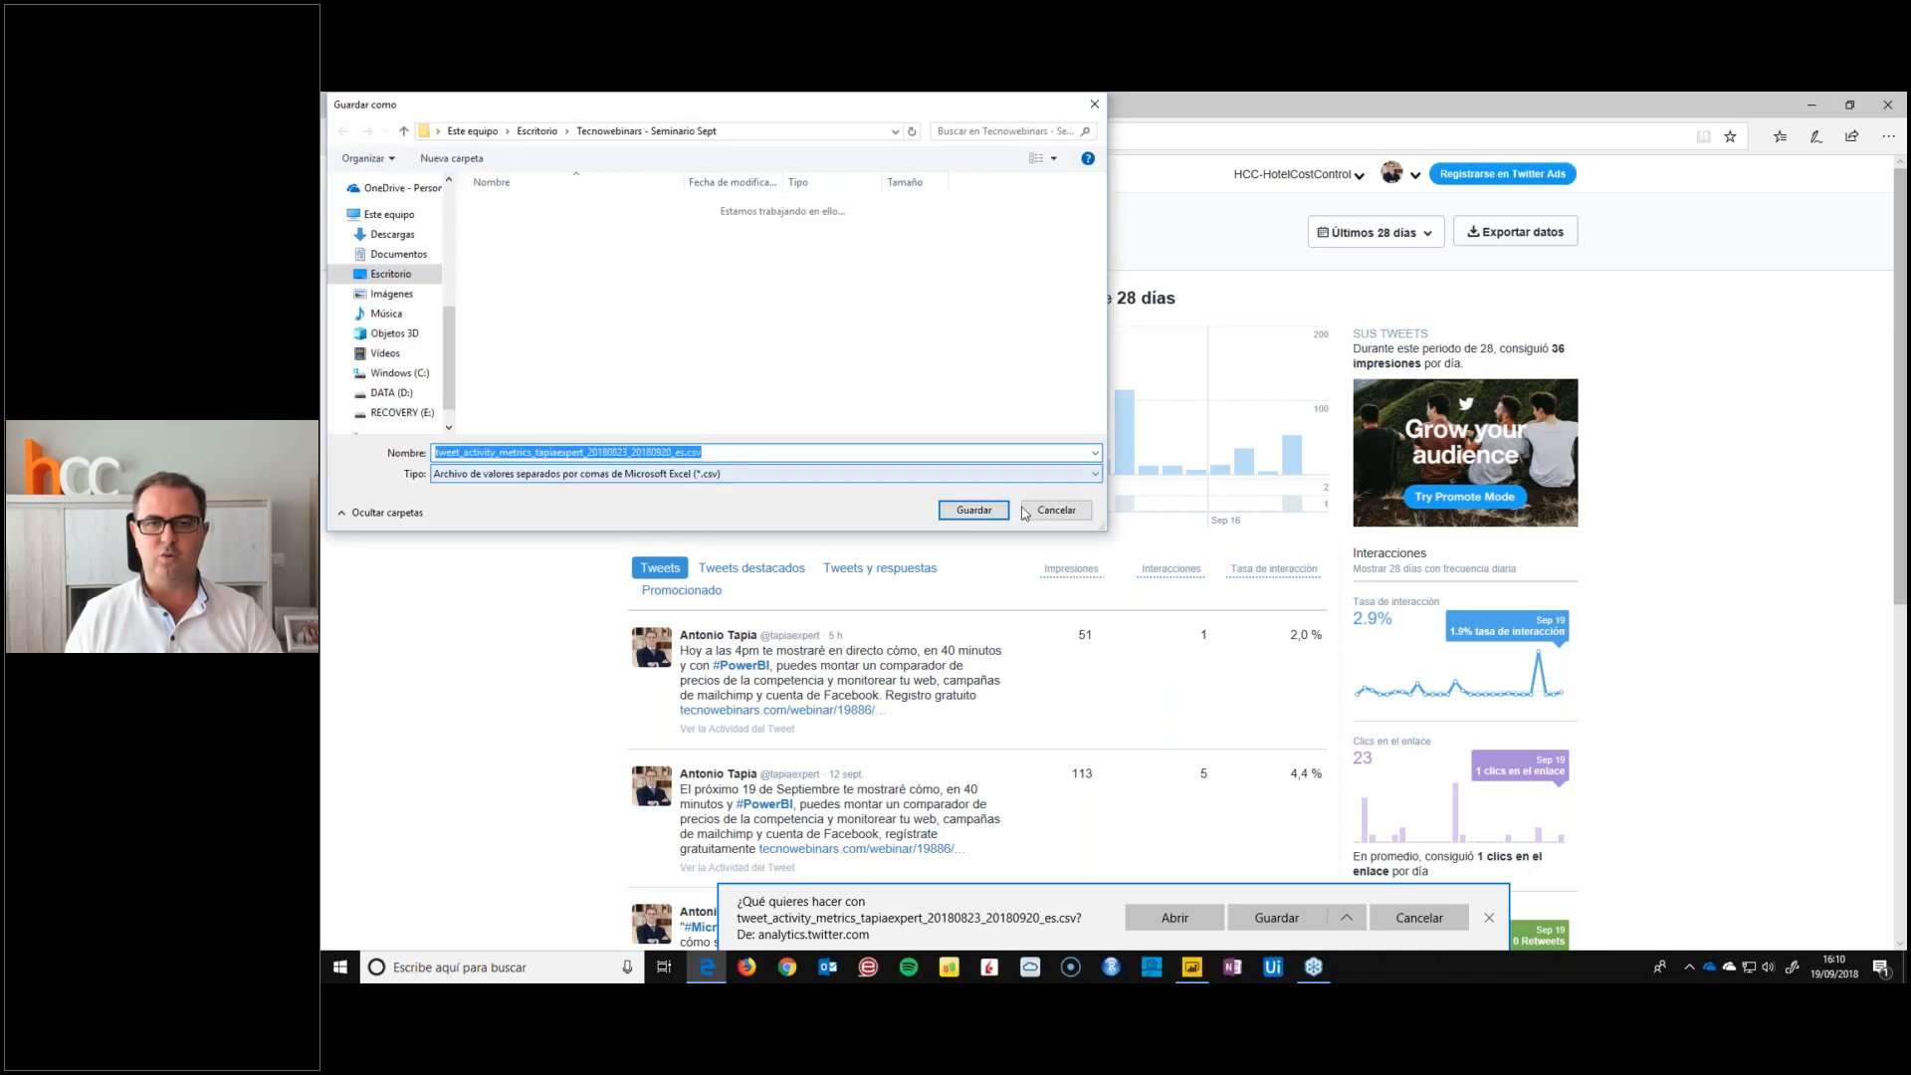
left_click(1056, 511)
Open the YouTube Analytics favourite to view the channel's watch time report
left_click(1781, 138)
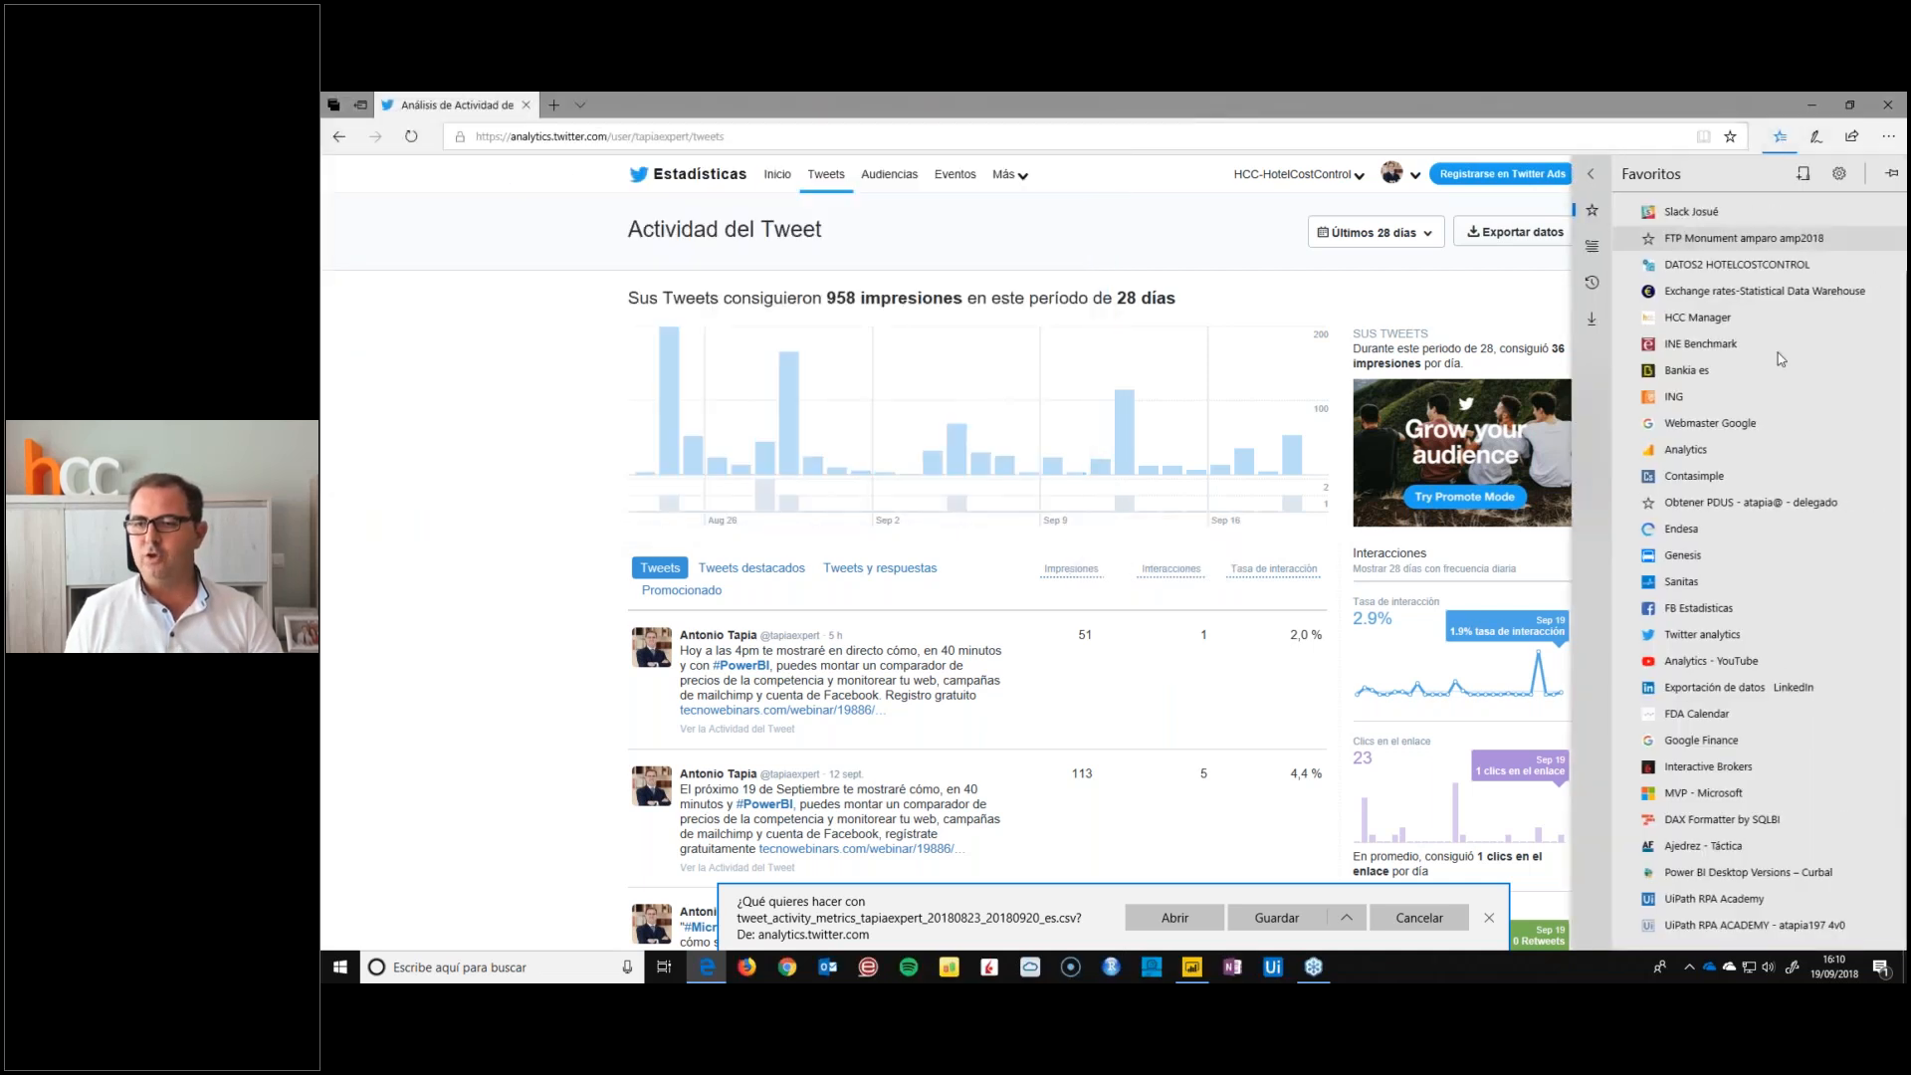
left_click(1697, 661)
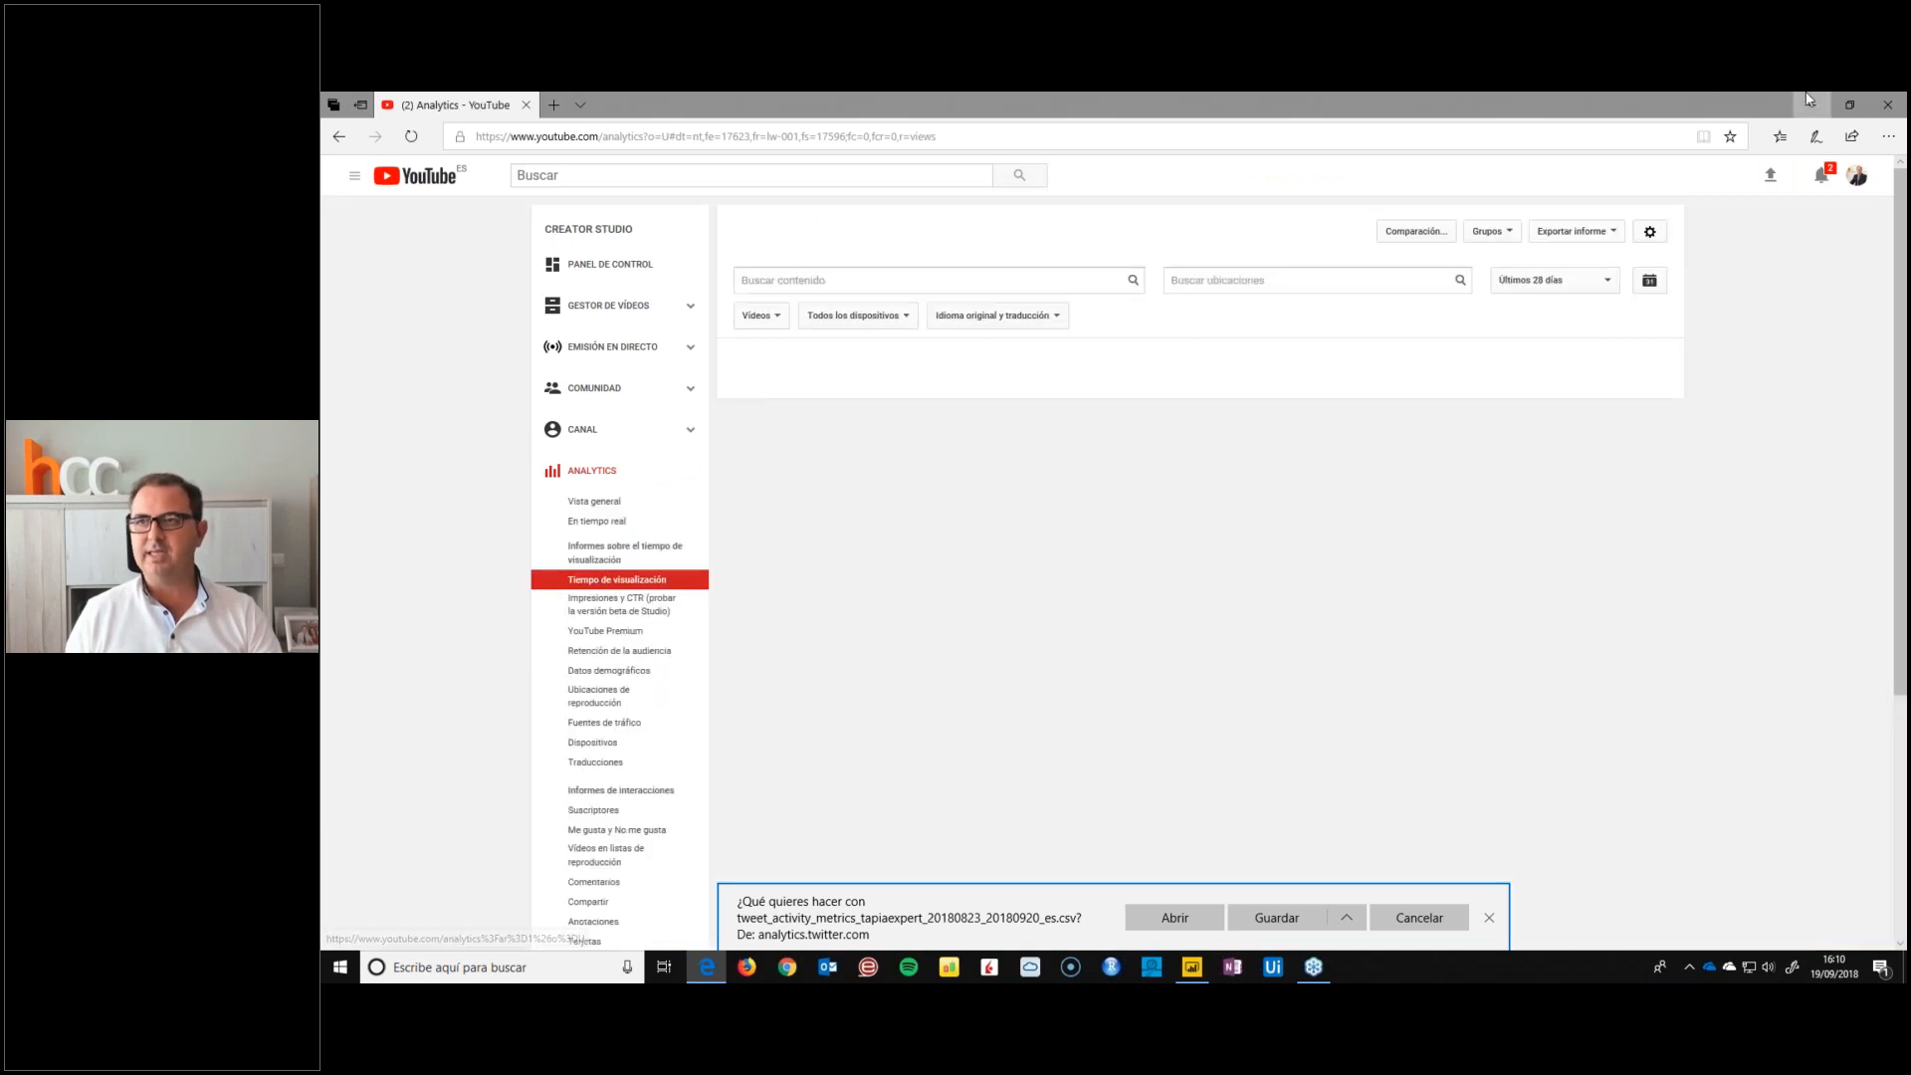
Close the browser, discarding the pending download, and switch to the blank report in Power BI Desktop
left_click(1891, 115)
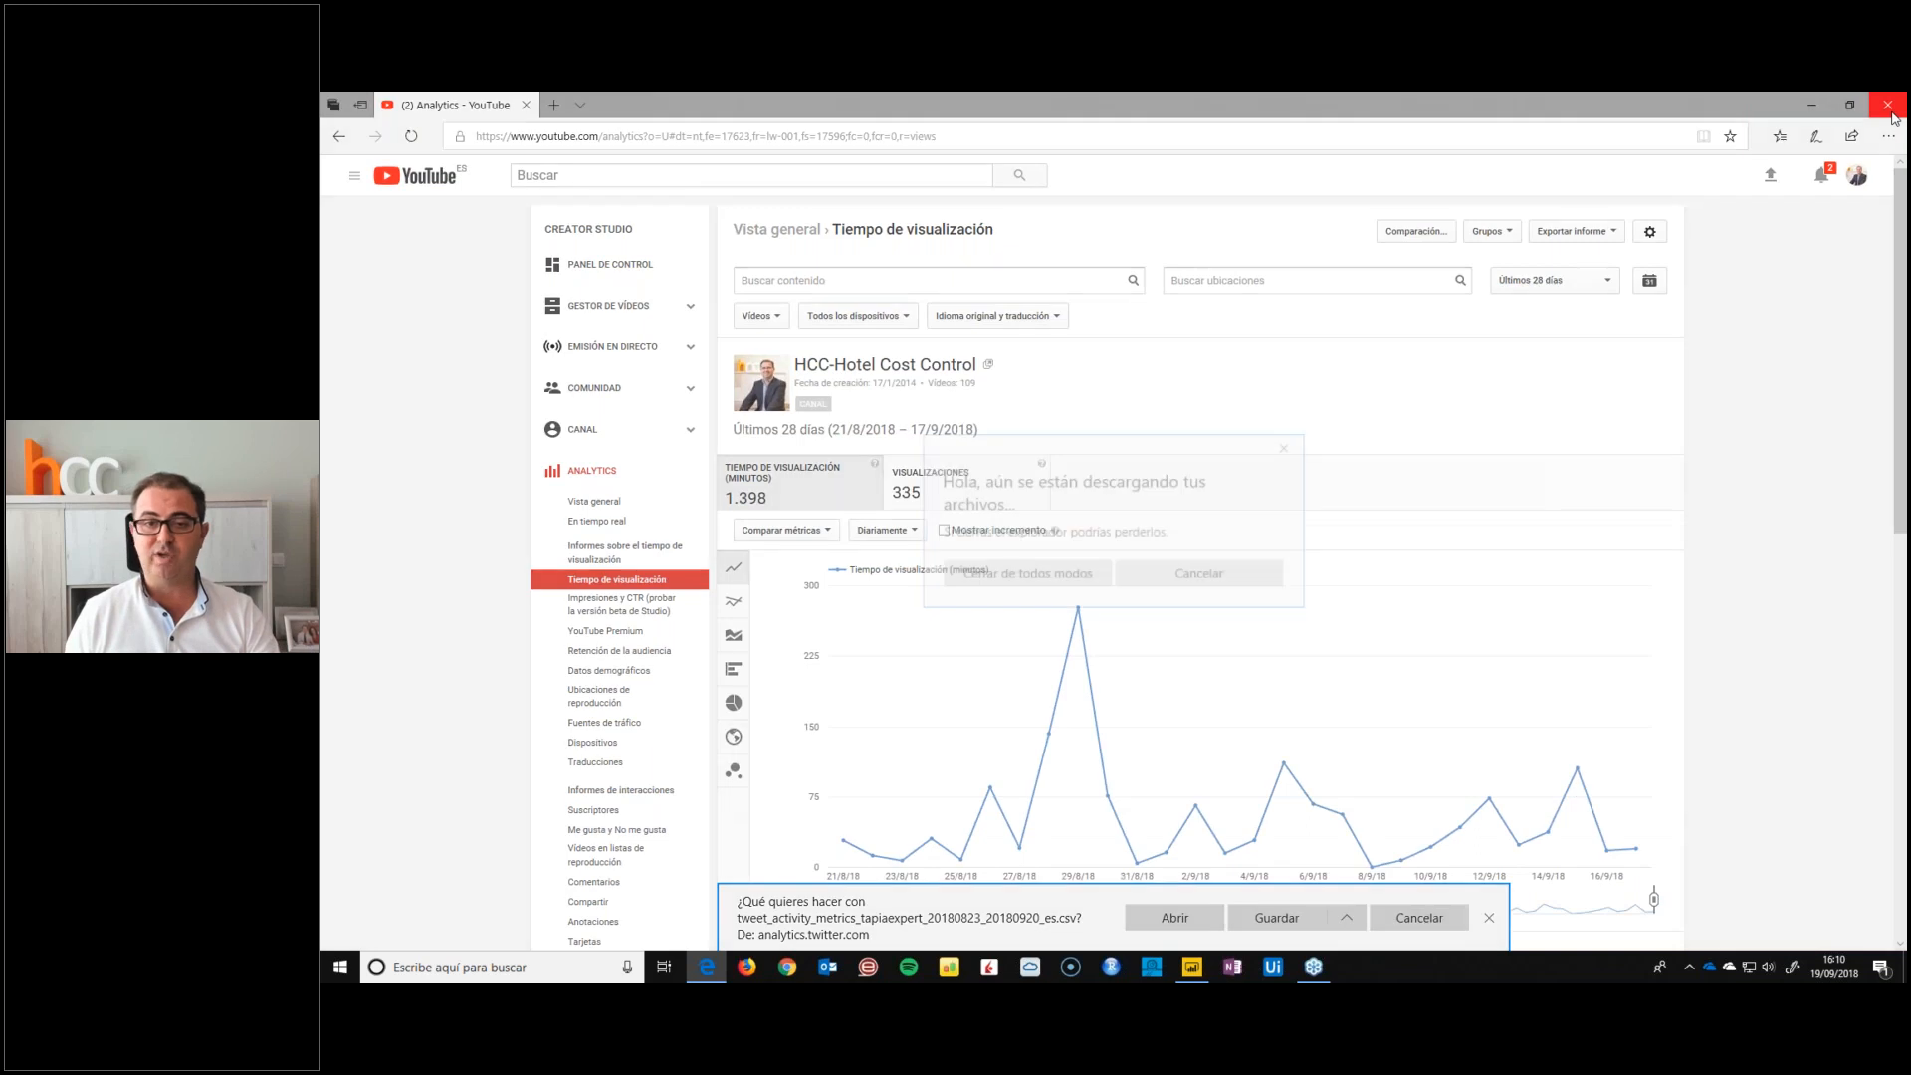
left_click(1072, 574)
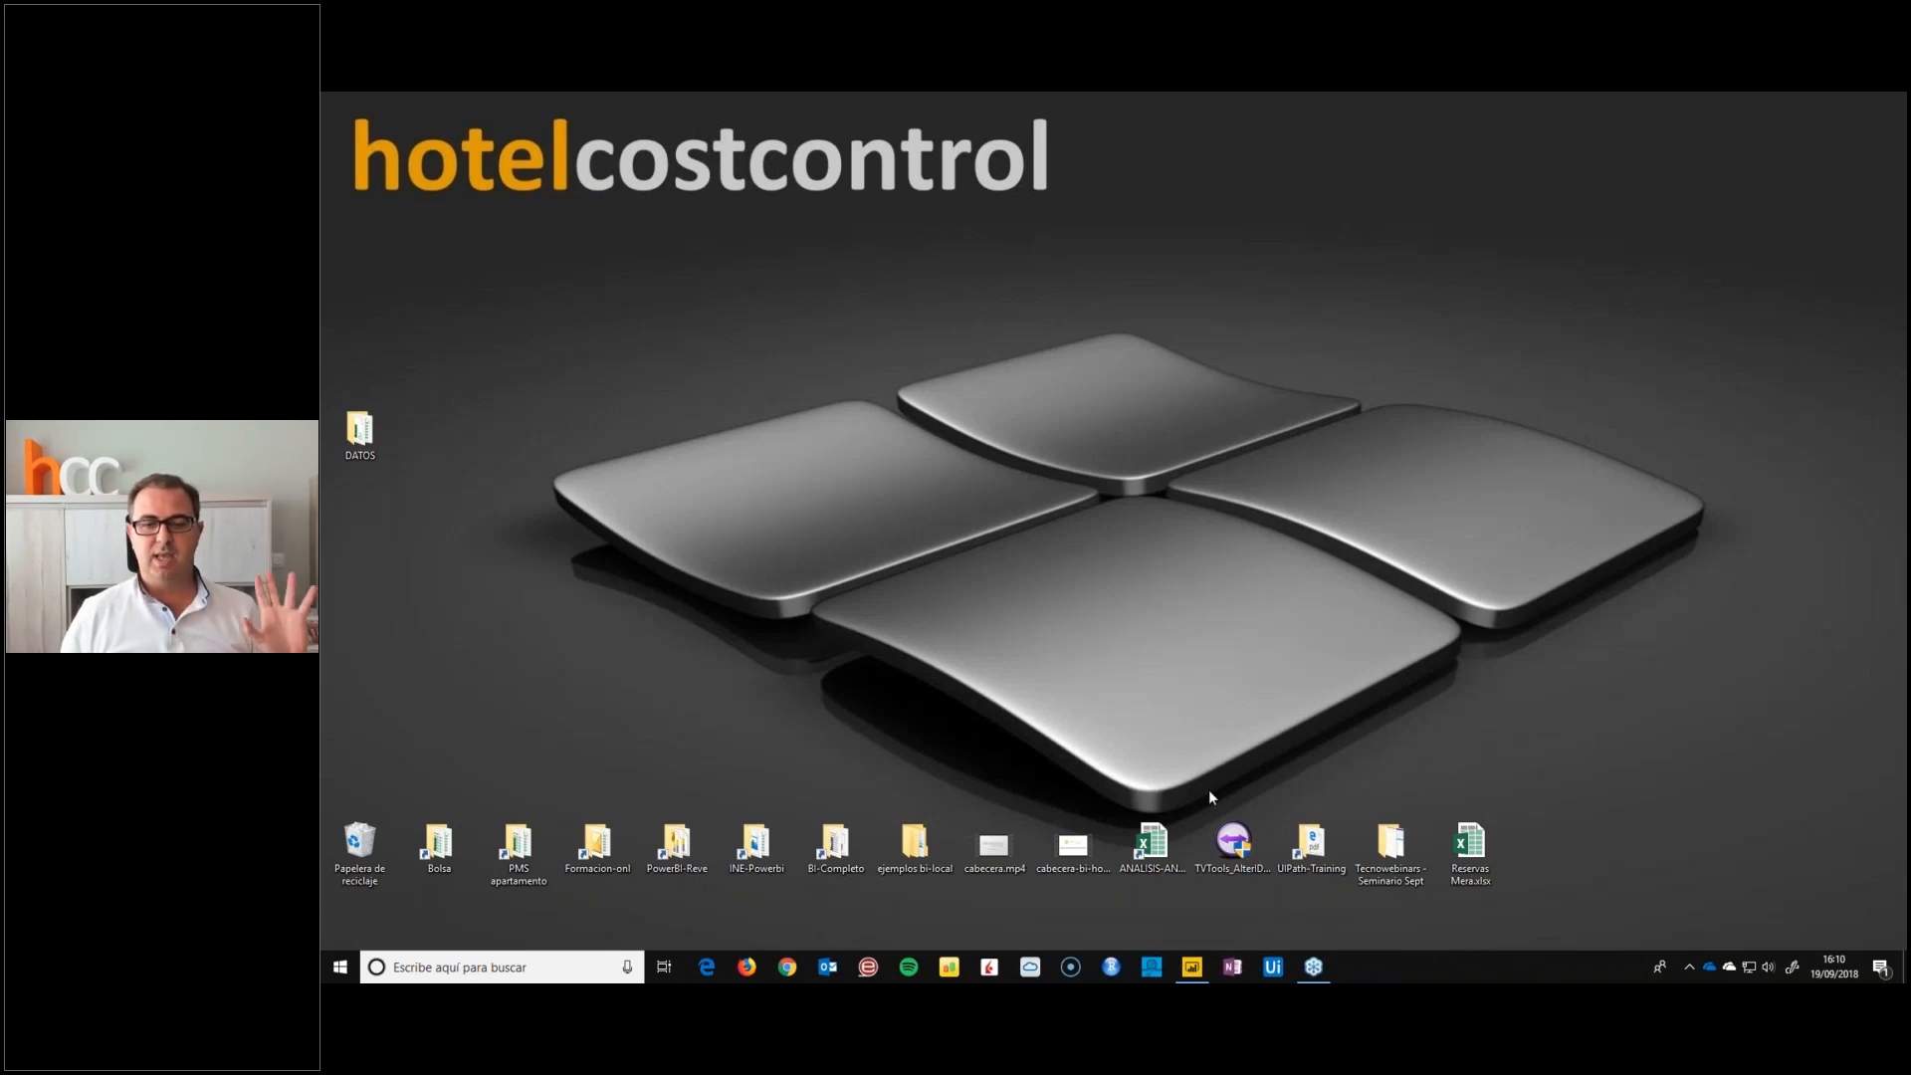
left_click(1193, 974)
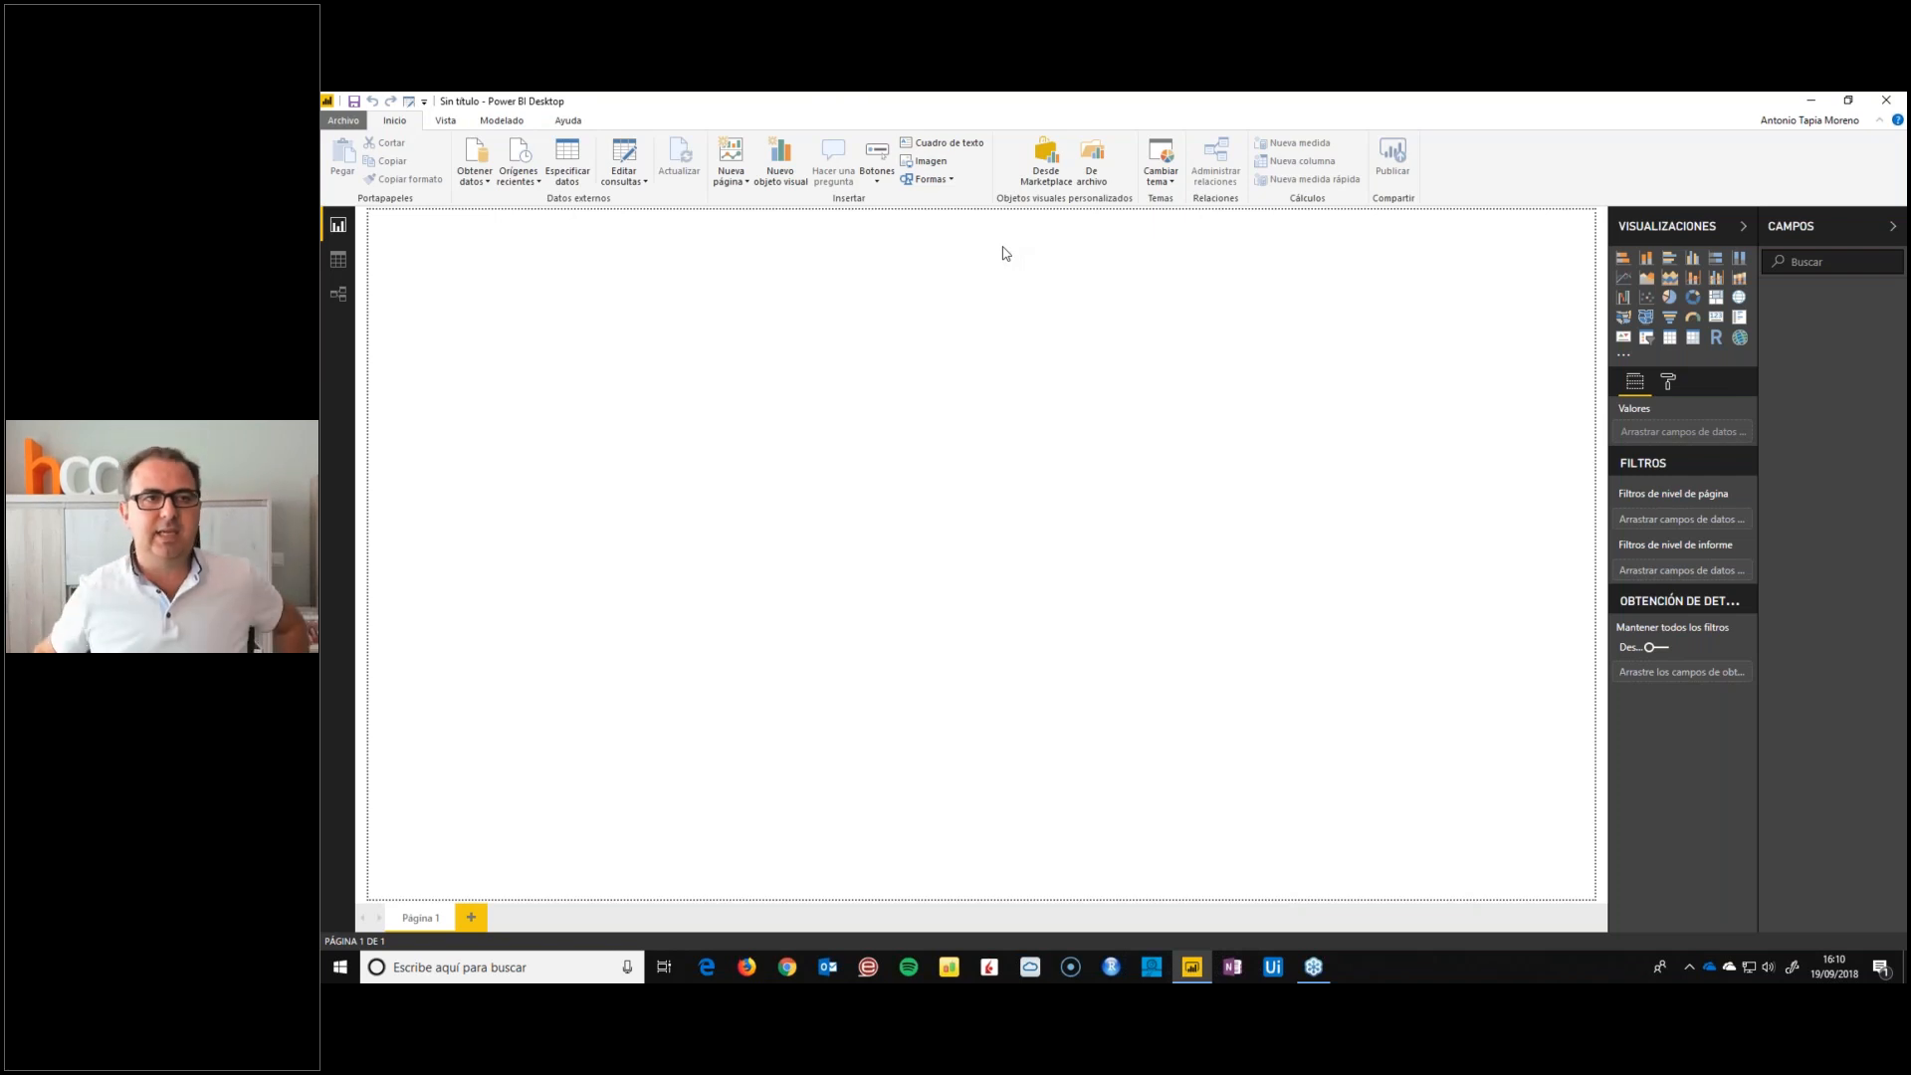
Look at the empty data view and relationships view of the report, and return to the report canvas
left_click(339, 262)
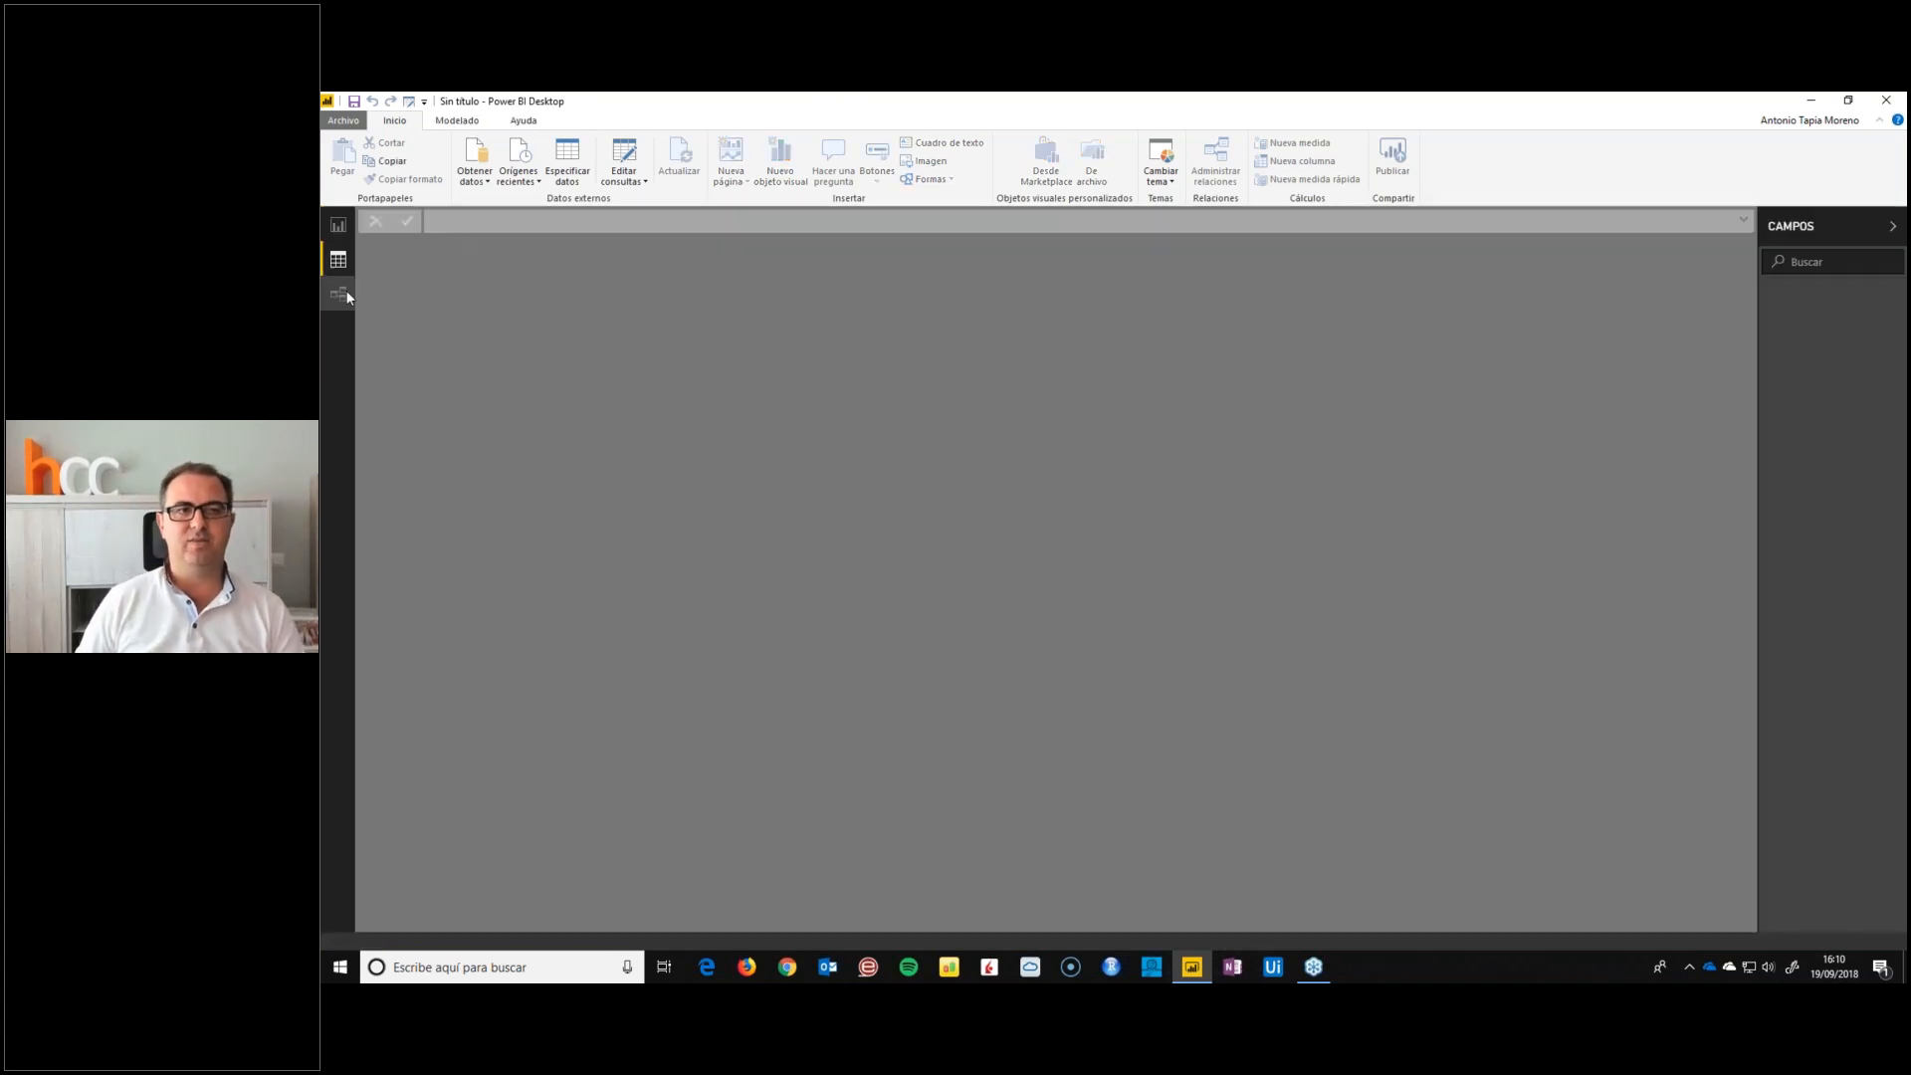
left_click(339, 297)
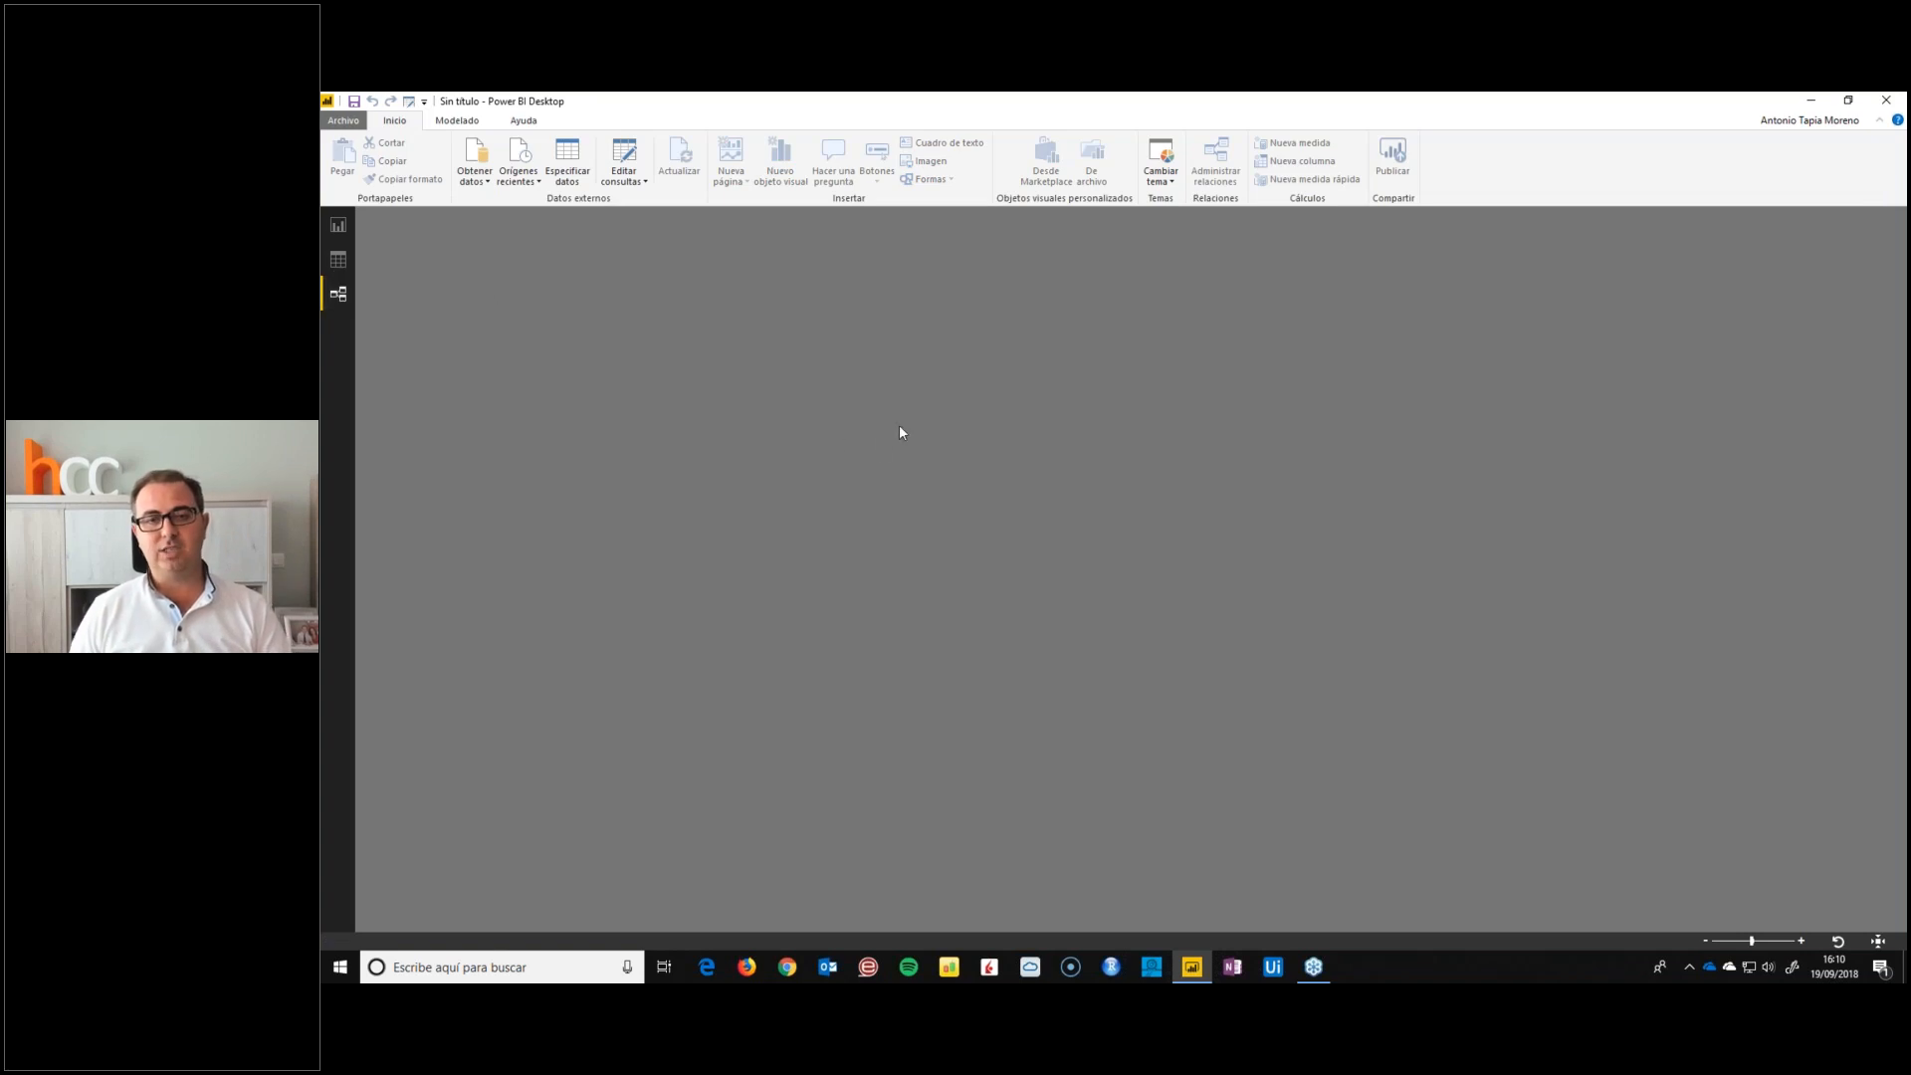
left_click(338, 229)
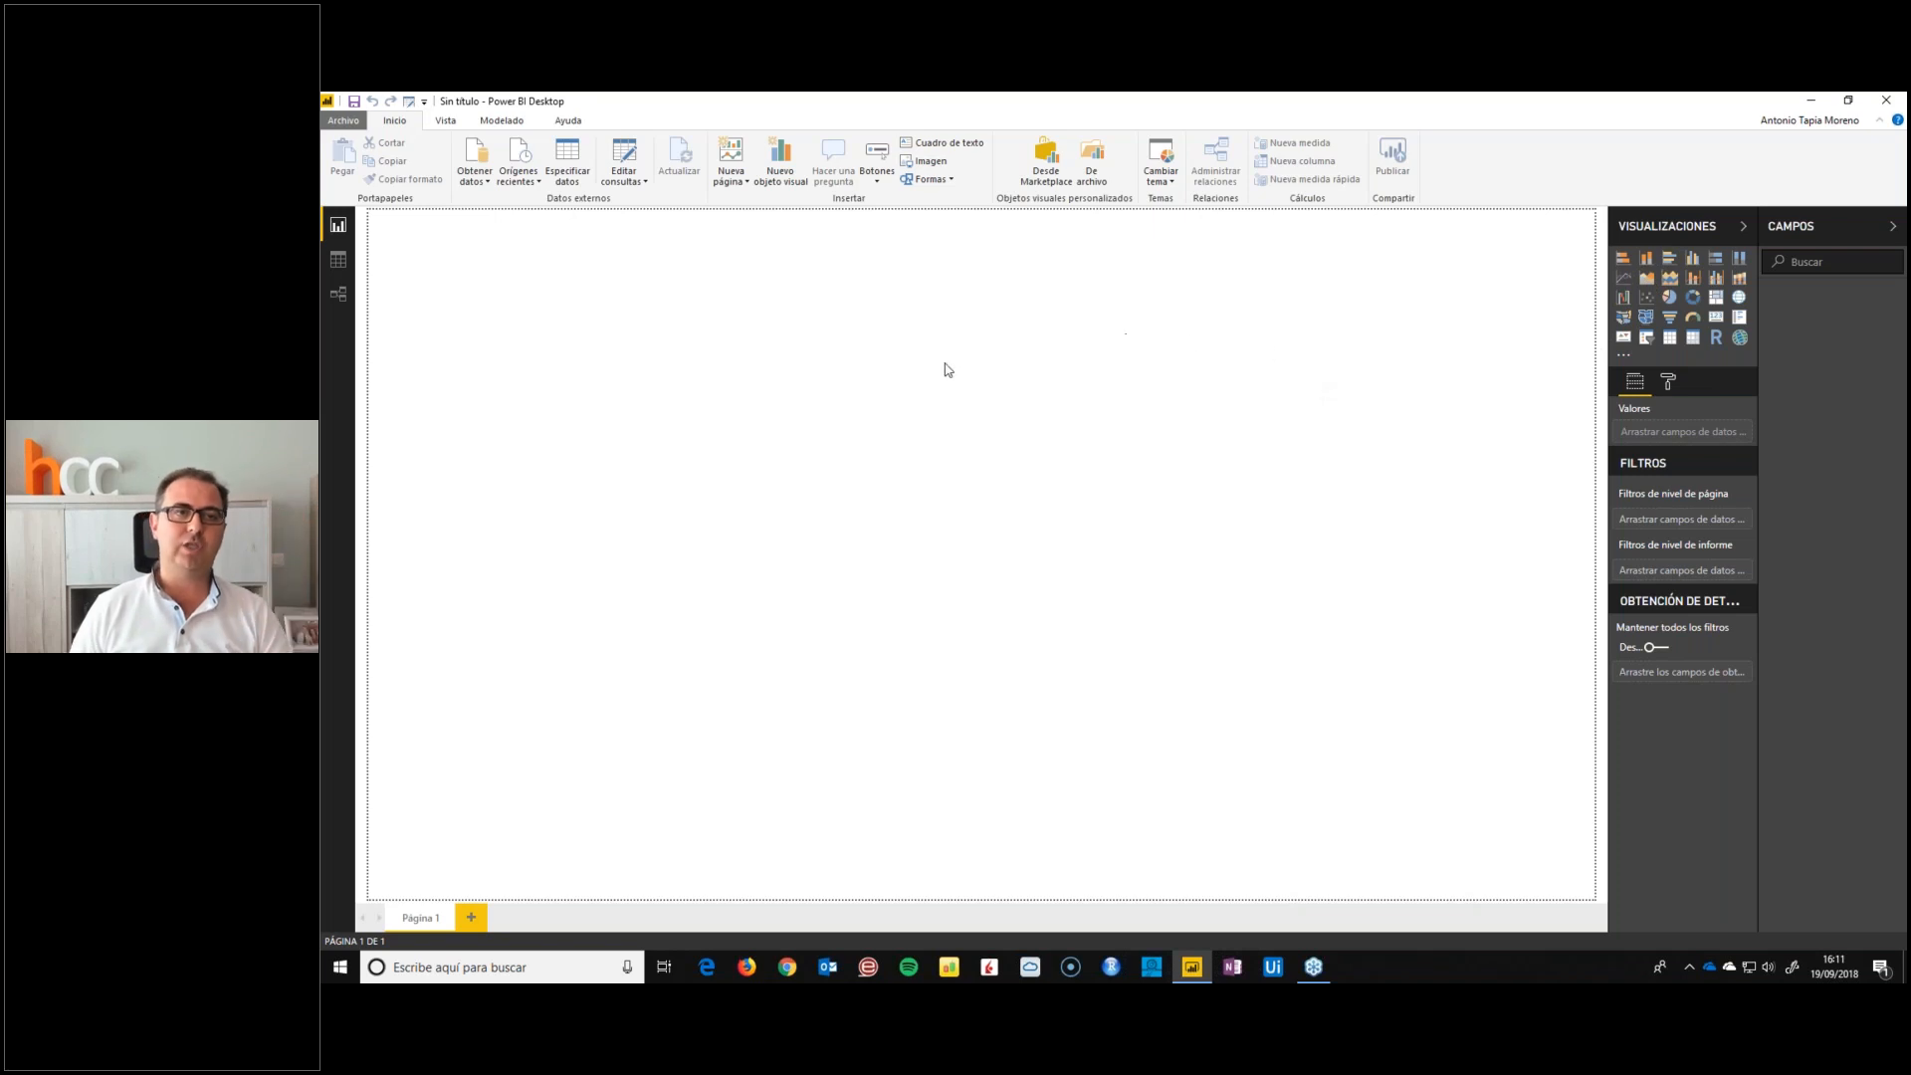
Open the Power Query Editor at full window size and bring up the complete list of new data source types
left_click(627, 164)
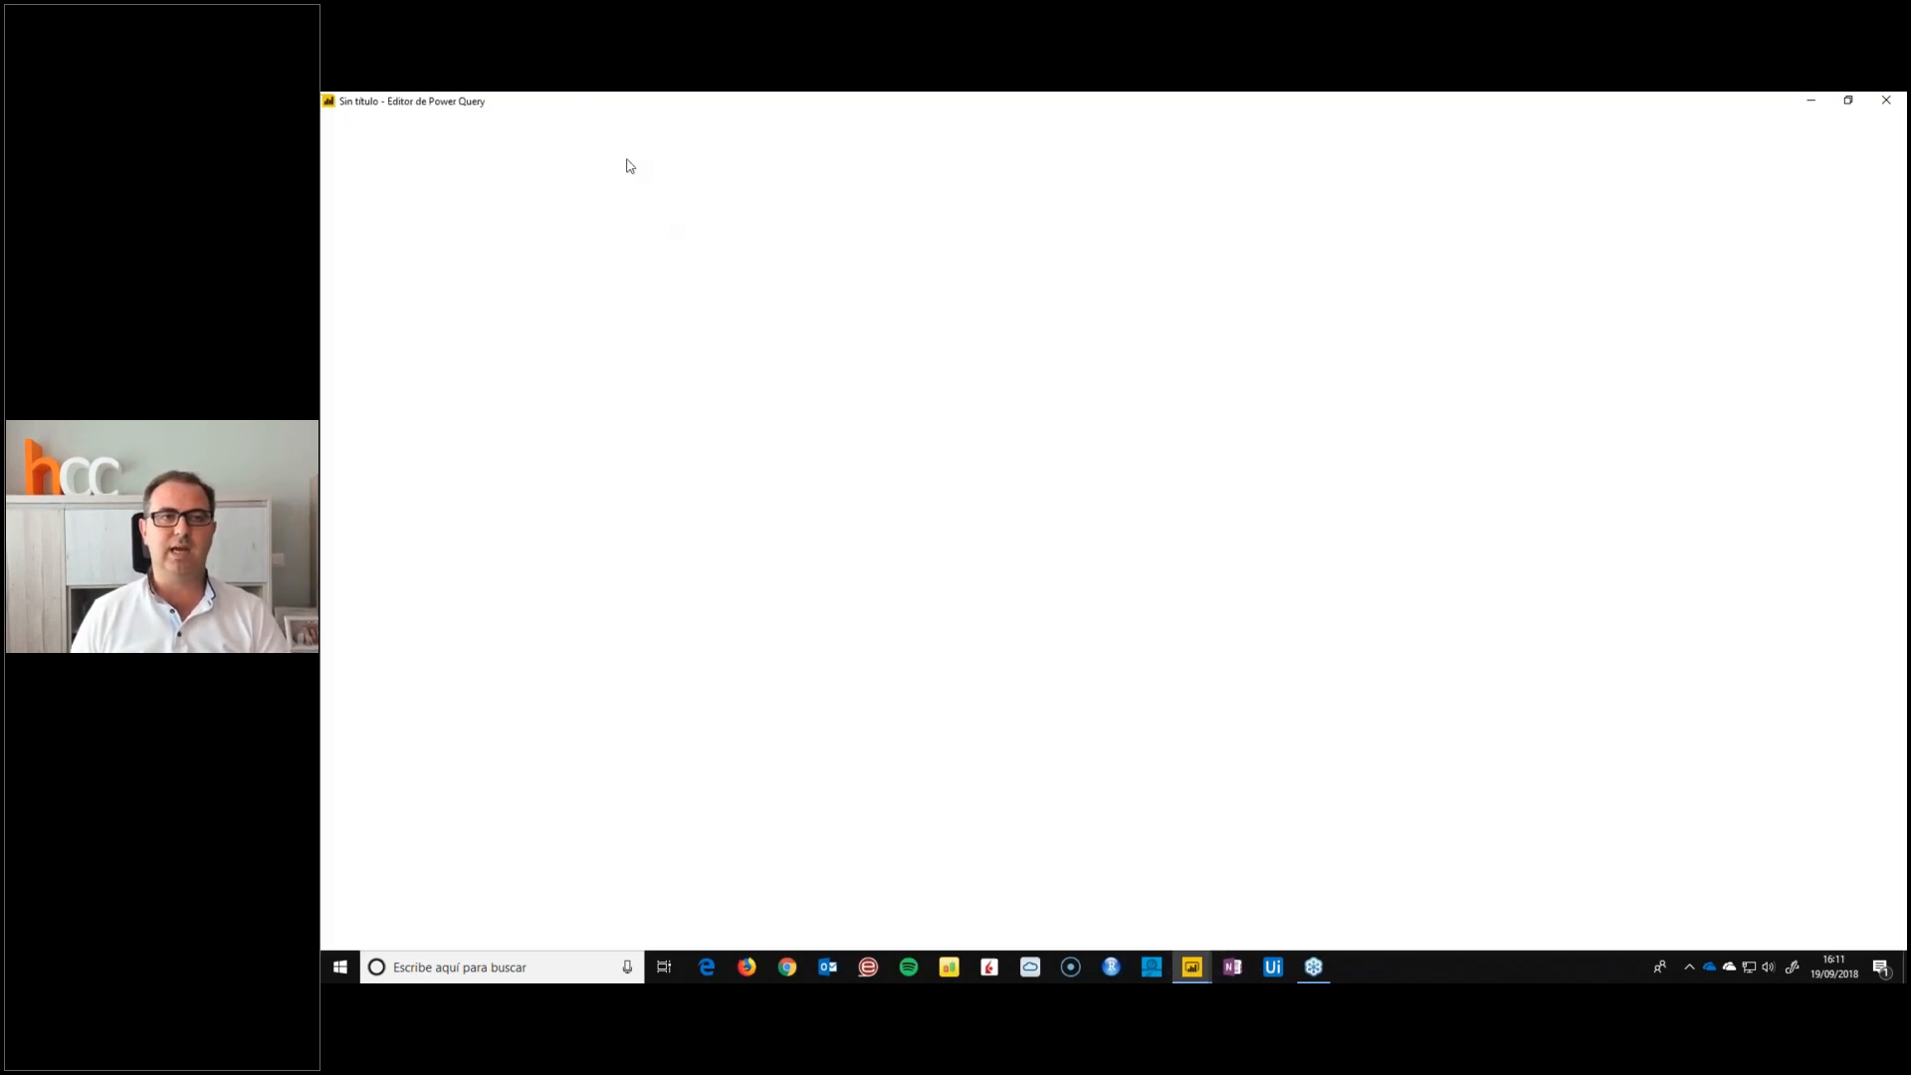
left_click_drag(673, 100, 1063, 255)
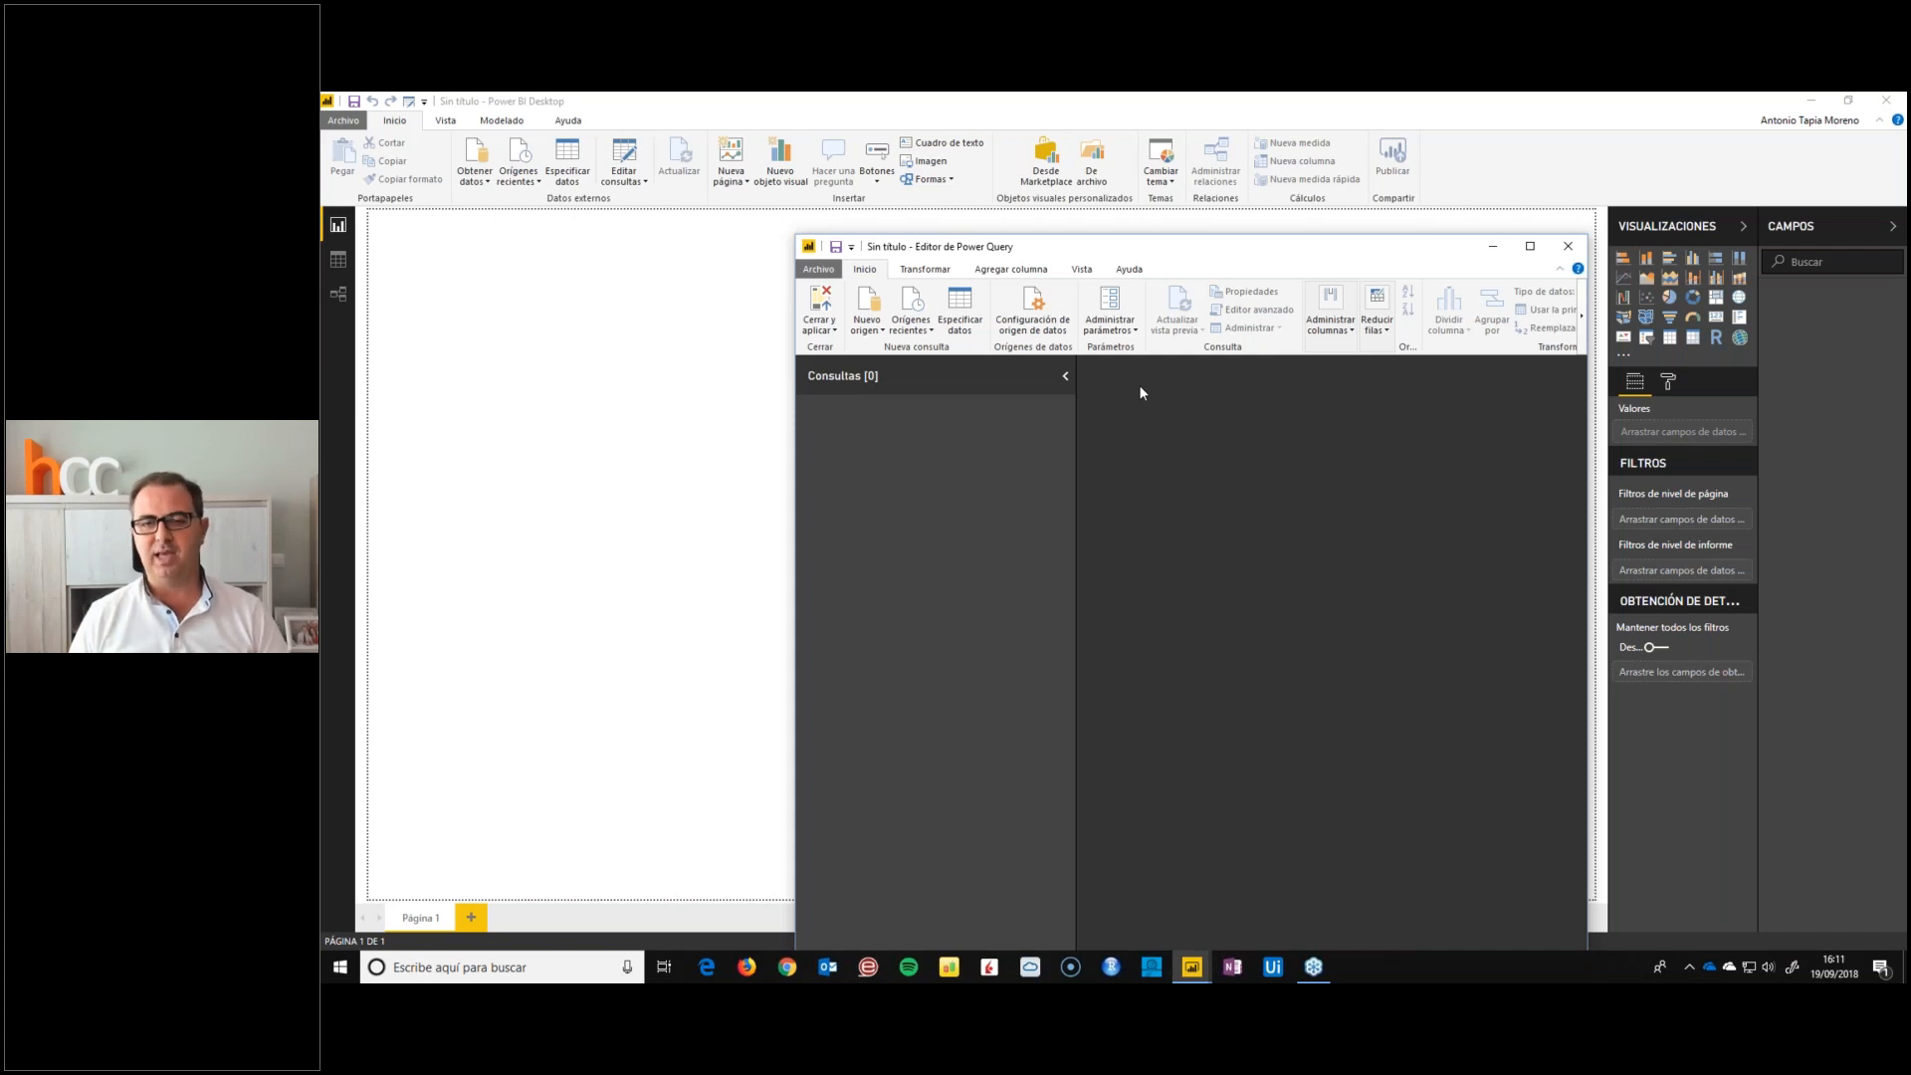
double_click(1166, 255)
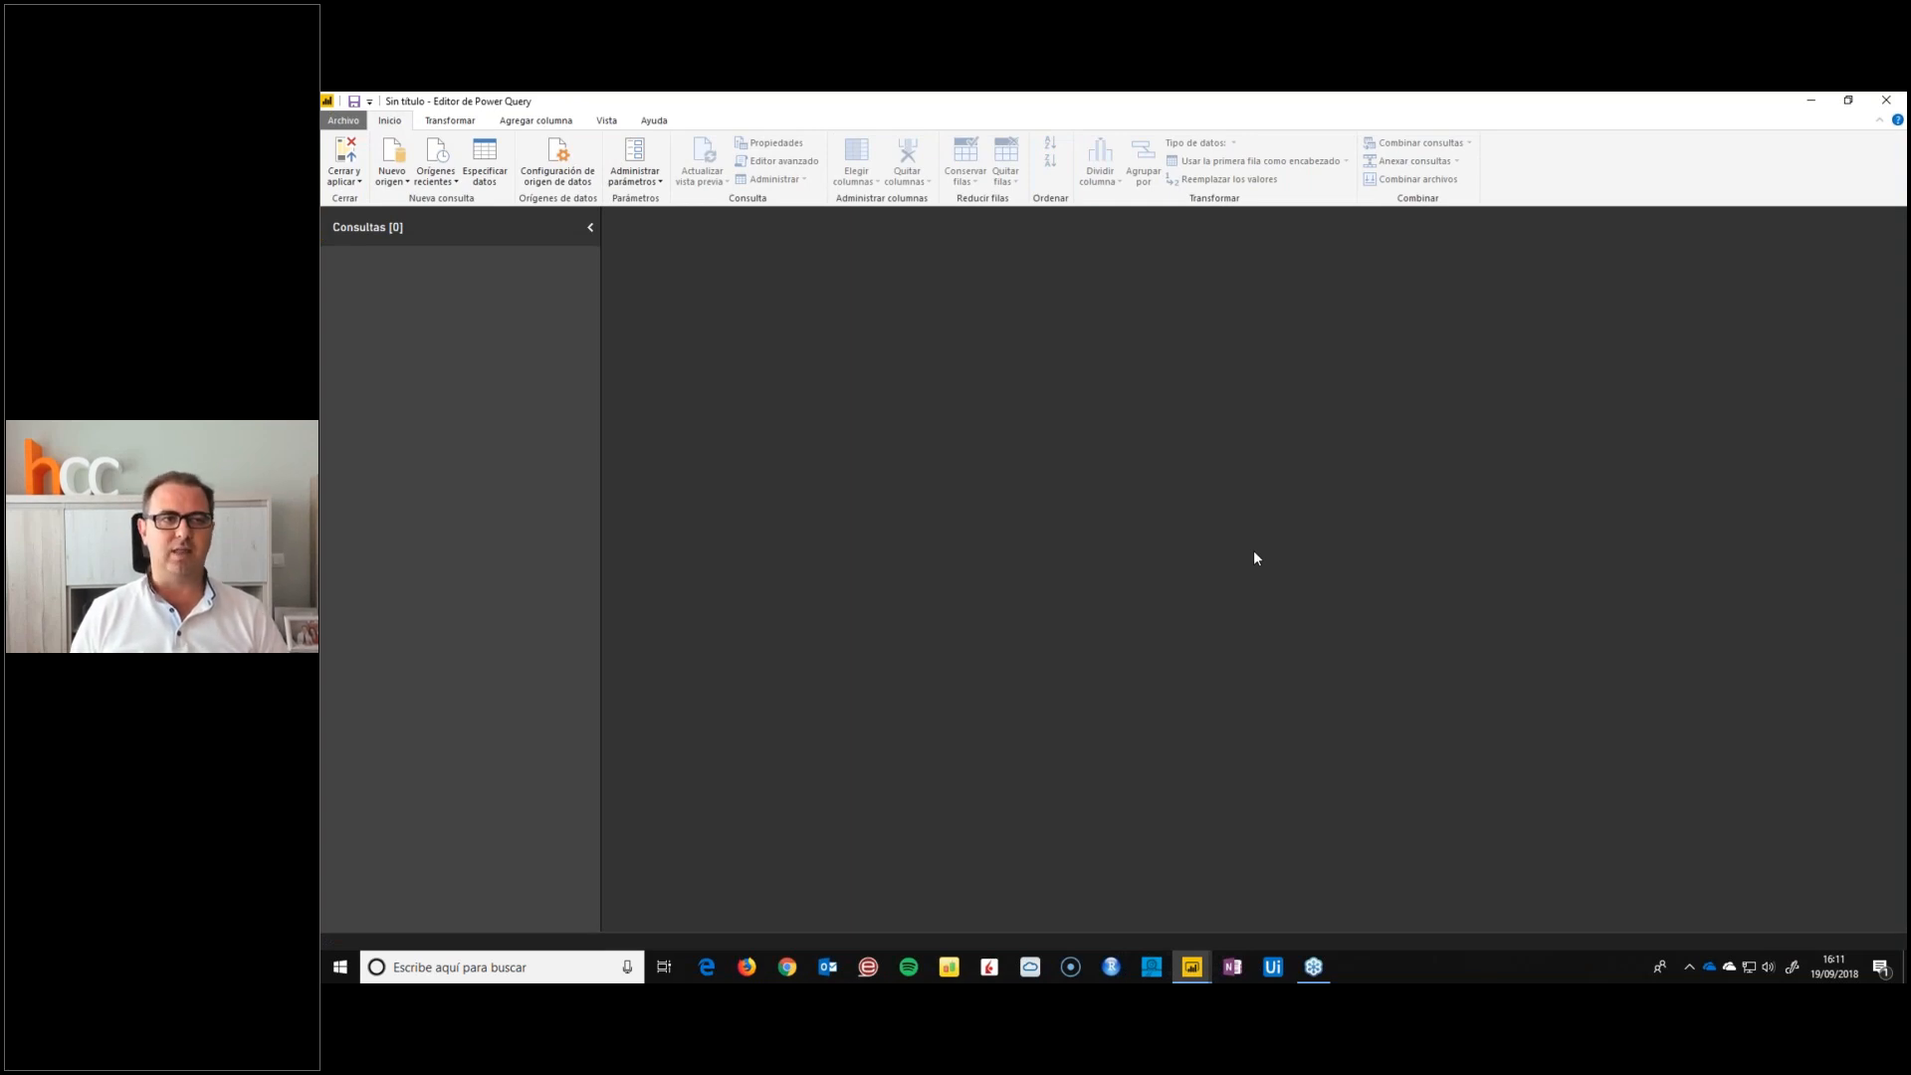
left_click(393, 183)
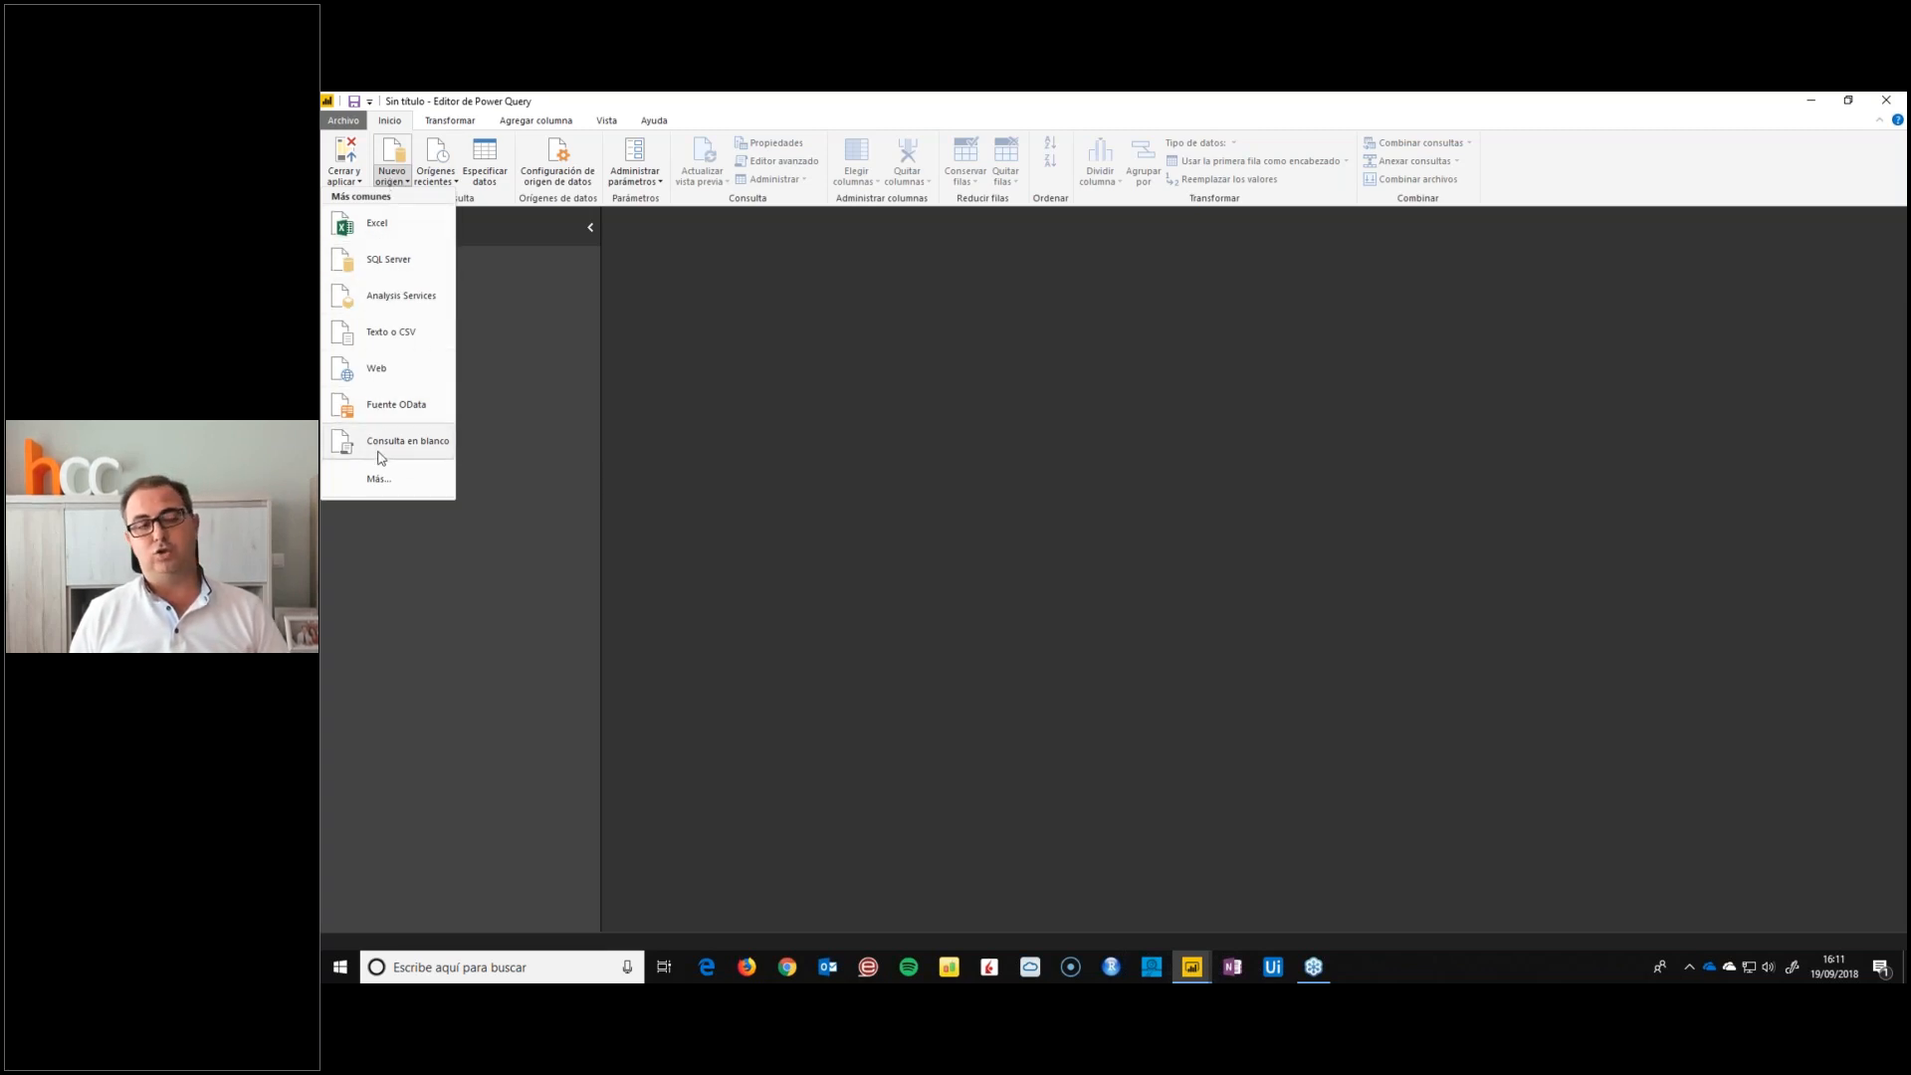
left_click(376, 487)
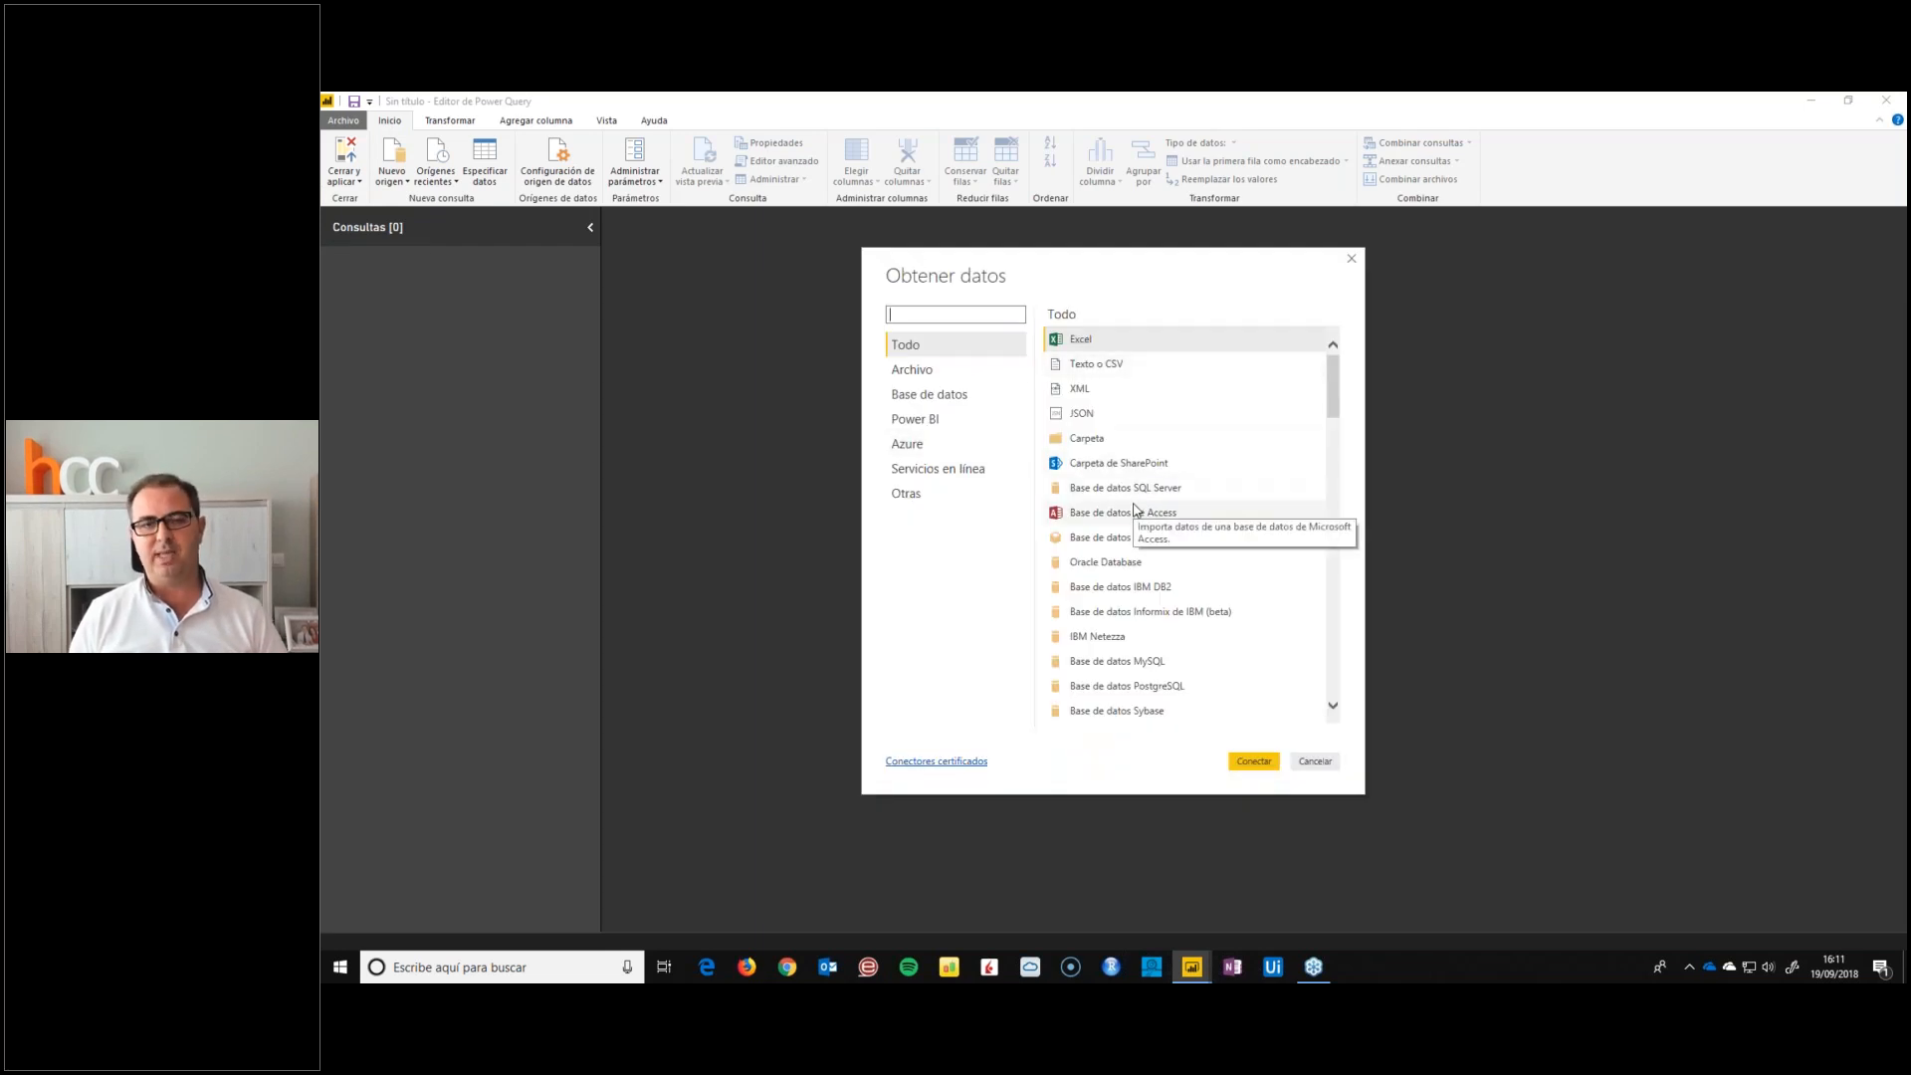
Review the available connectors in the Archivo, Base de datos, Power BI and Azure categories
left_click(895, 376)
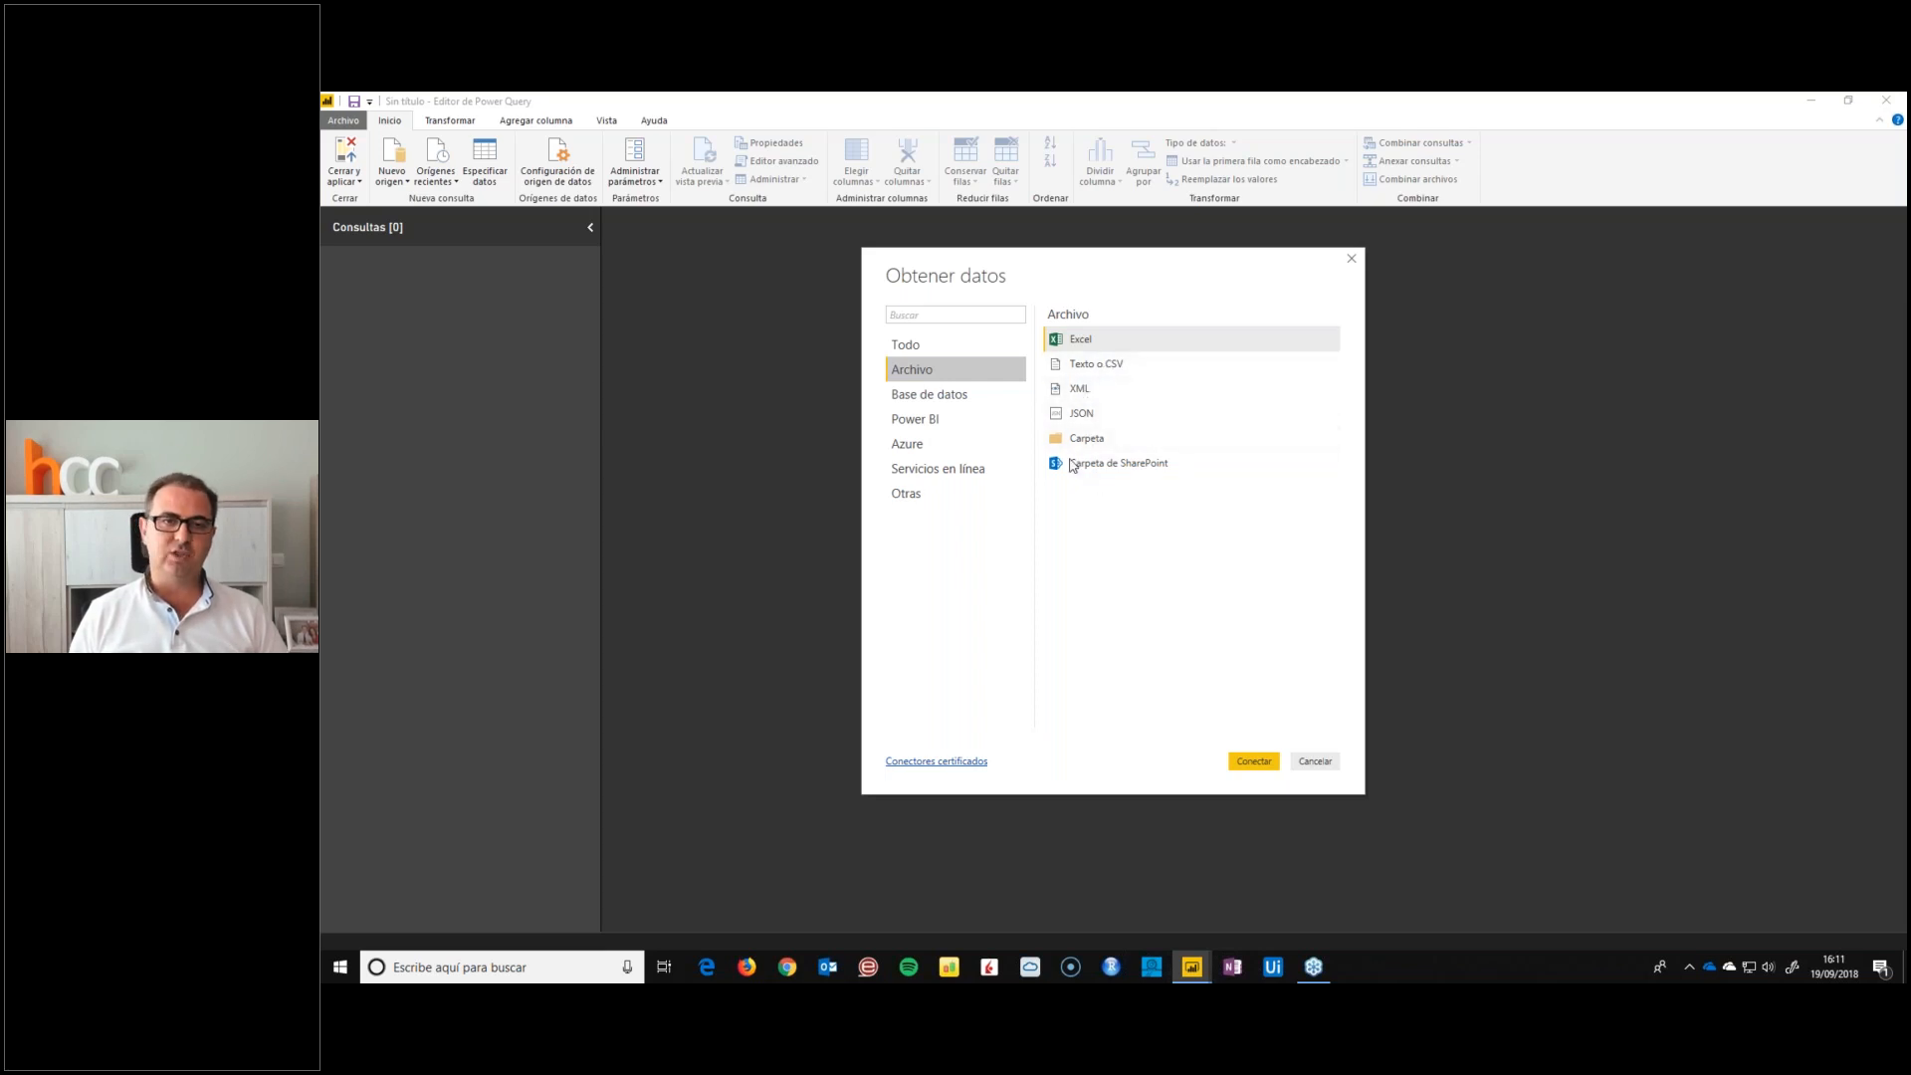
left_click(960, 402)
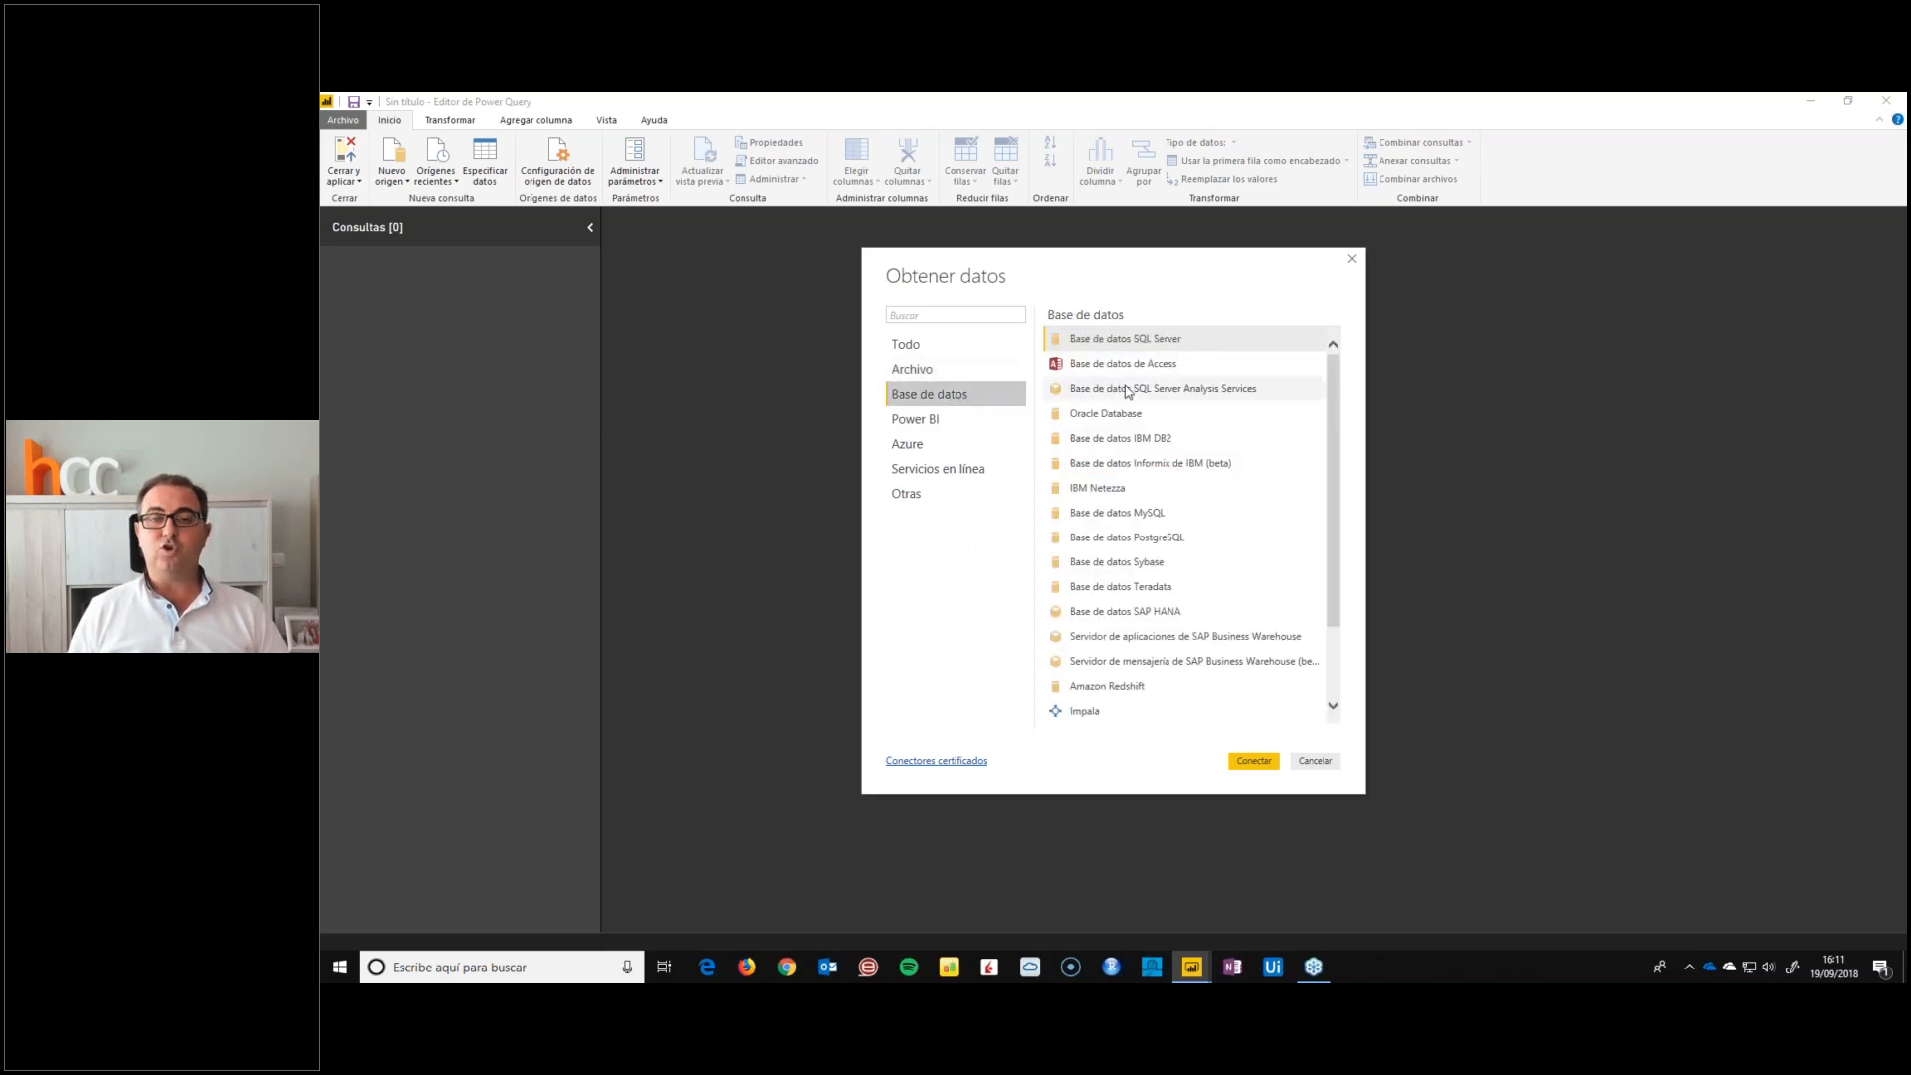
scroll(1149, 568, "down", 2)
scroll(1150, 567, "up", 2)
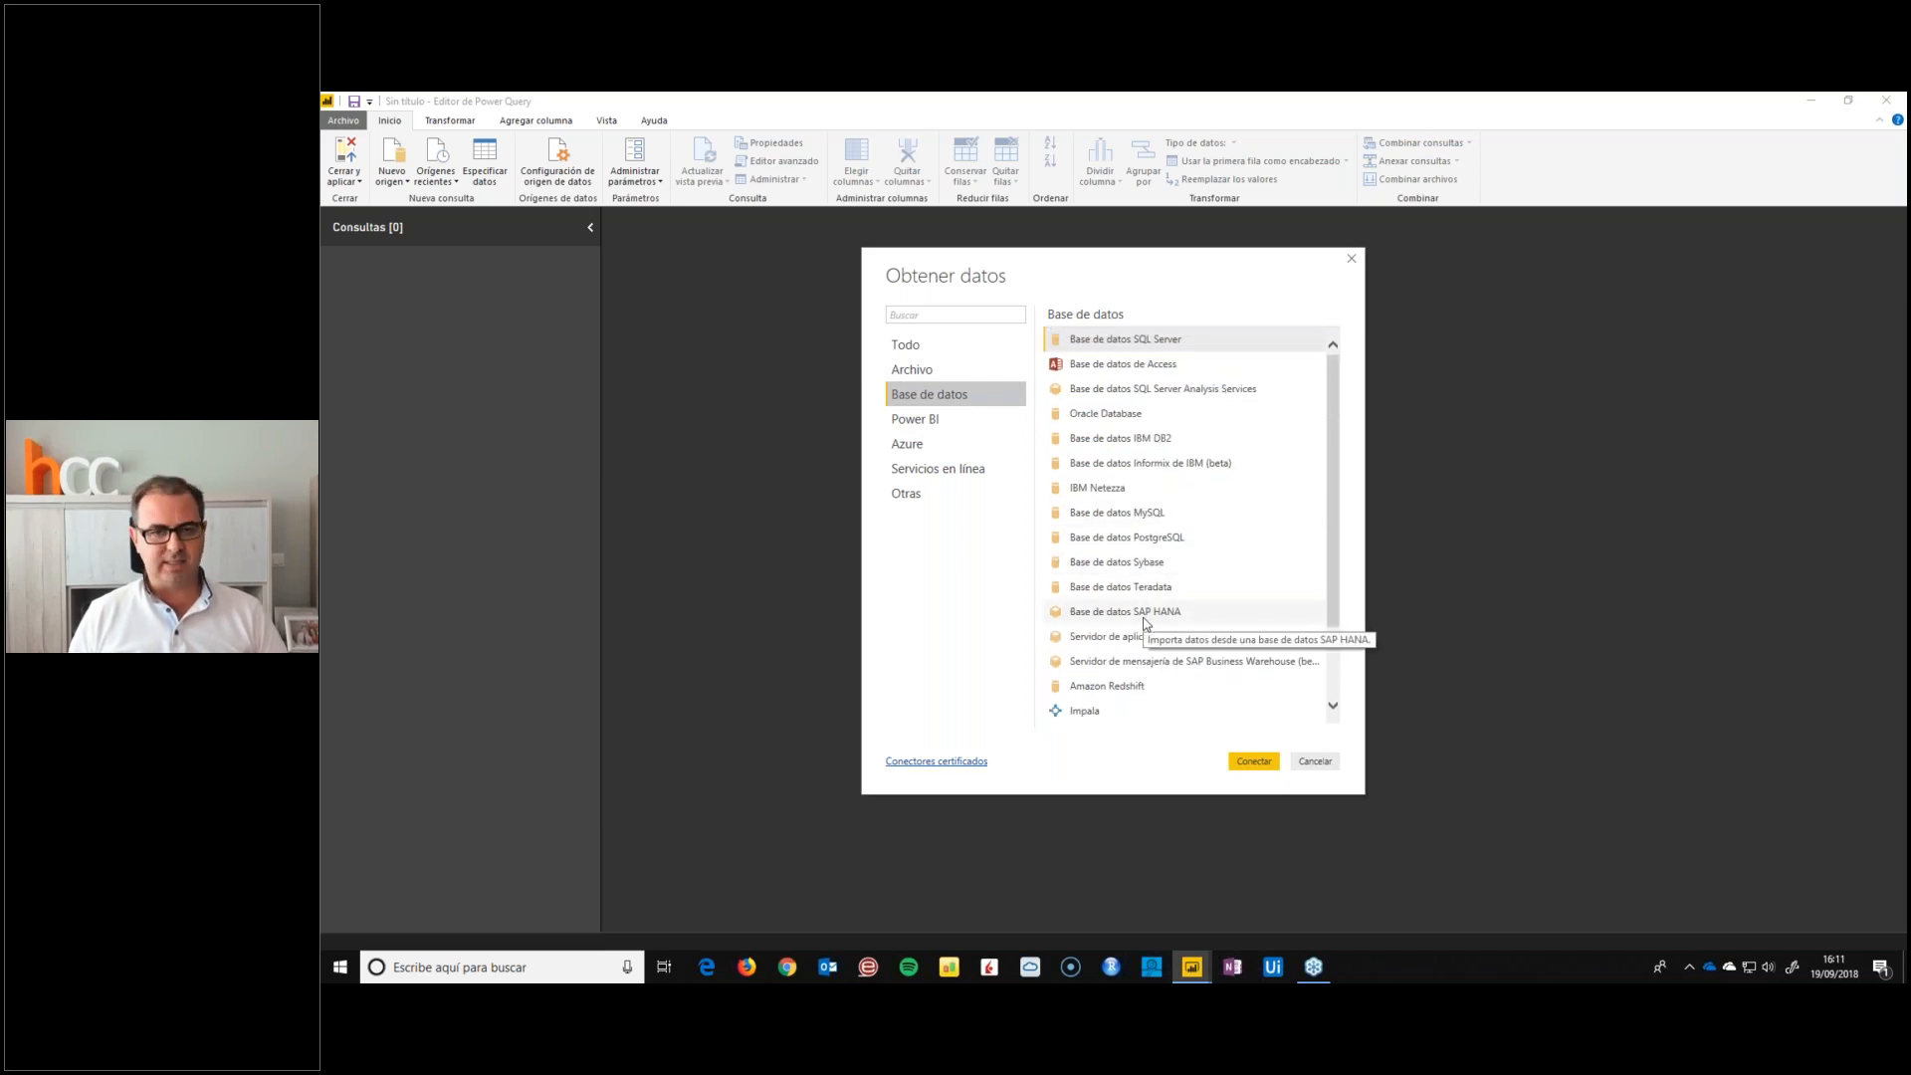
left_click(943, 420)
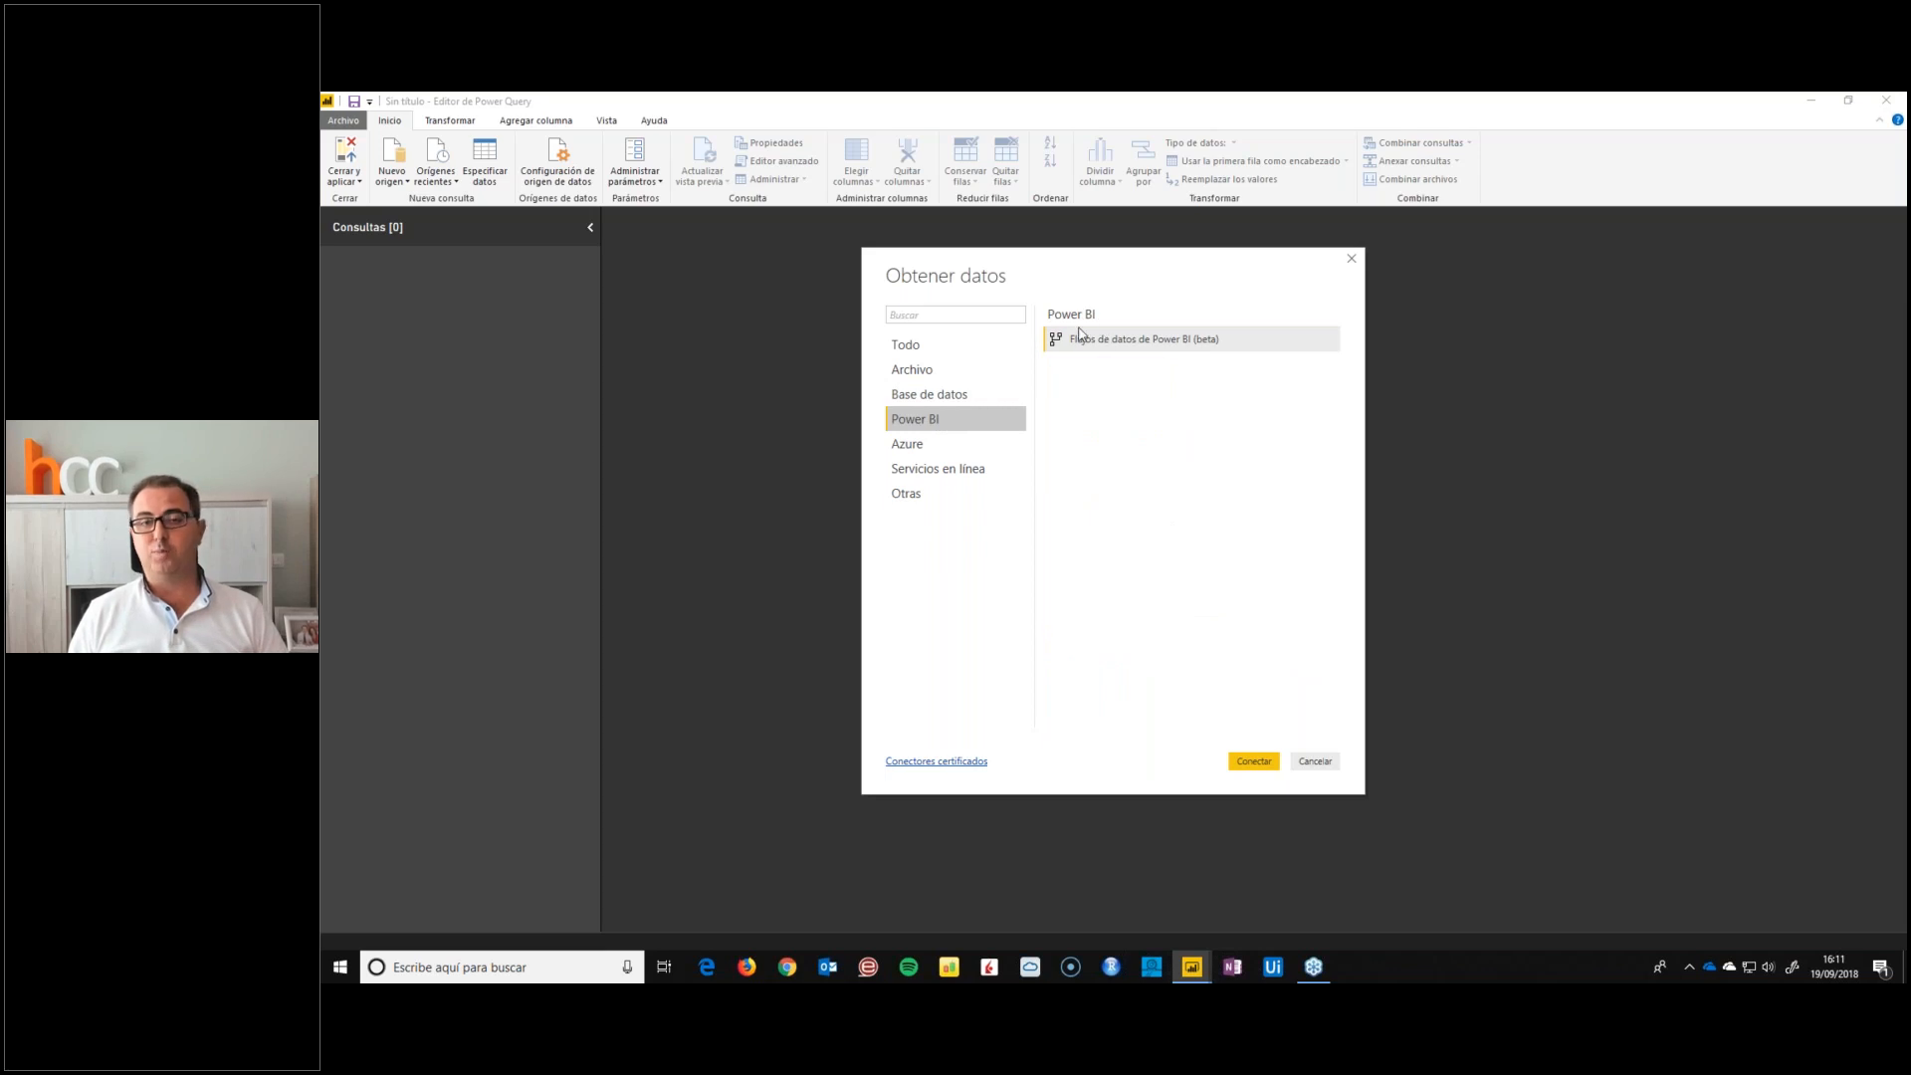
left_click(941, 450)
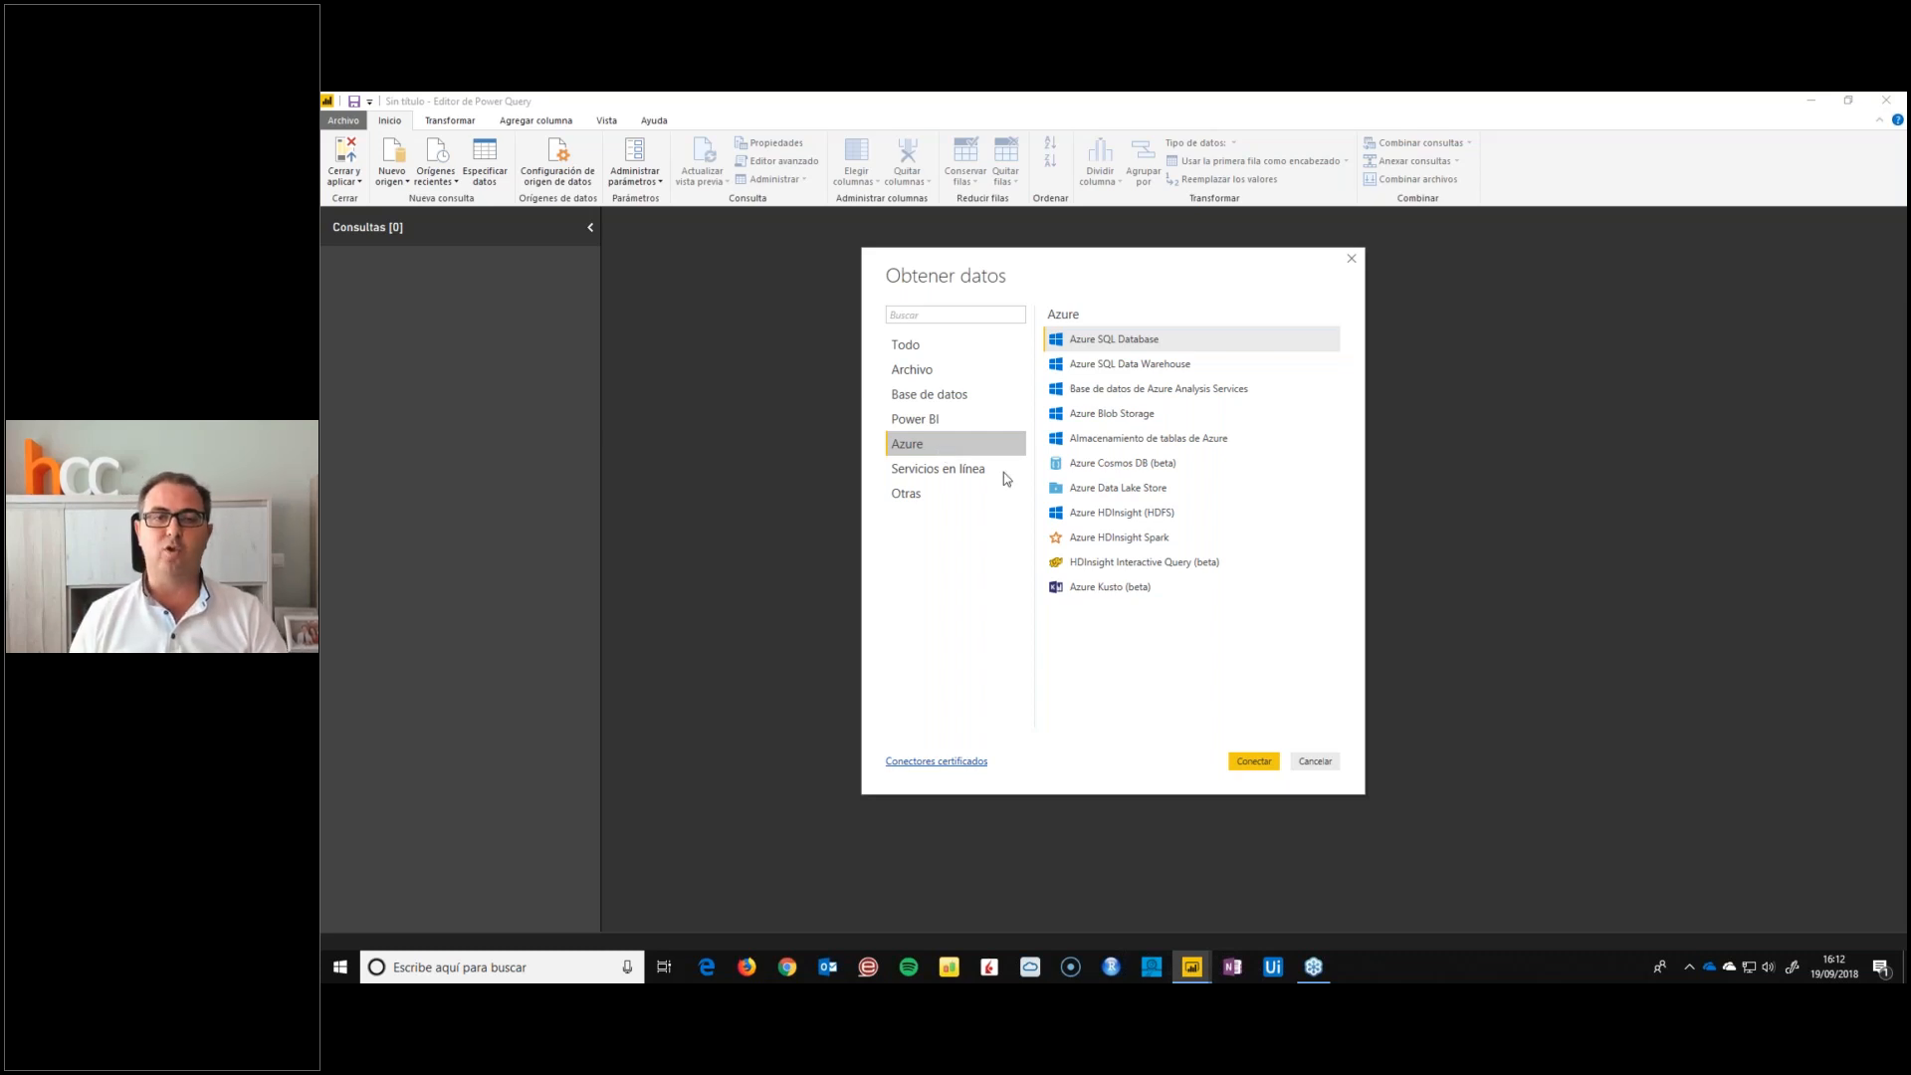
Look through the Servicios en línea connectors, highlighting Google Analytics and Facebook
left_click(941, 468)
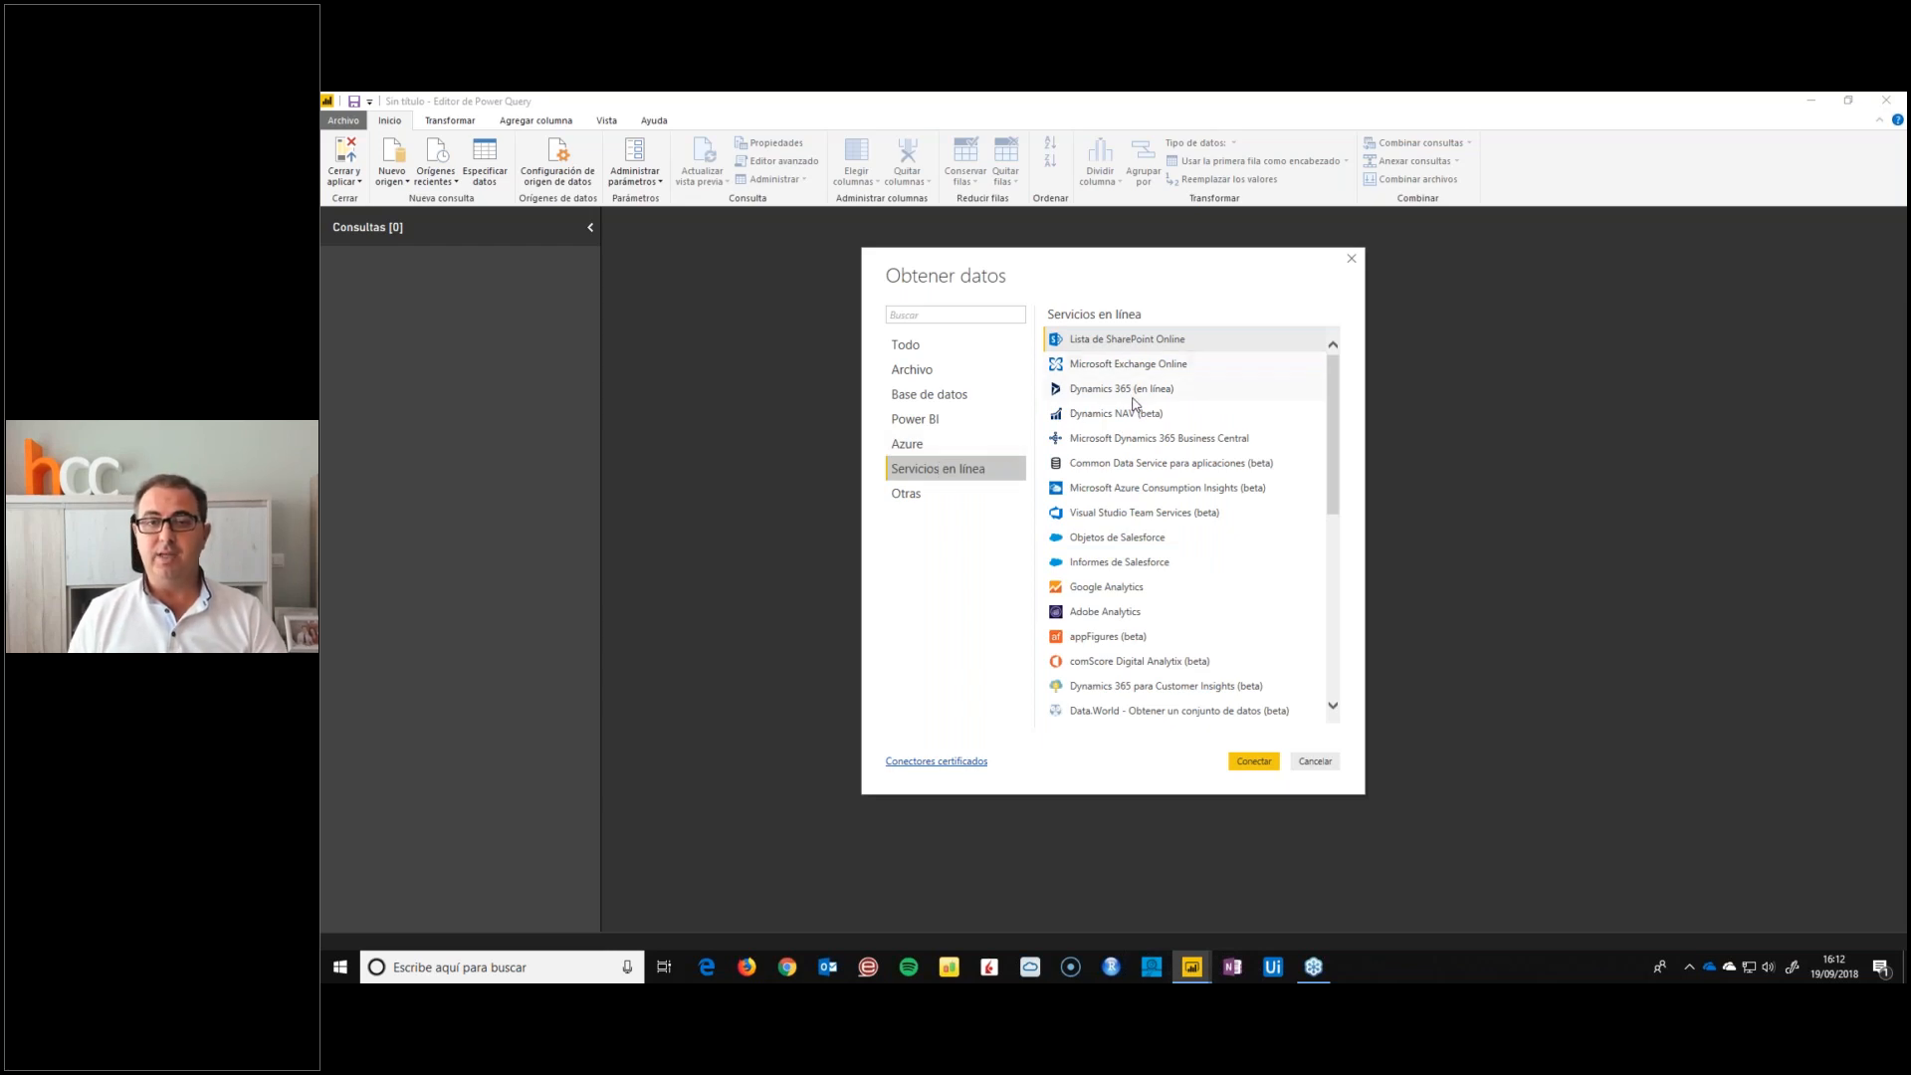
scroll(1168, 580, "down", 1)
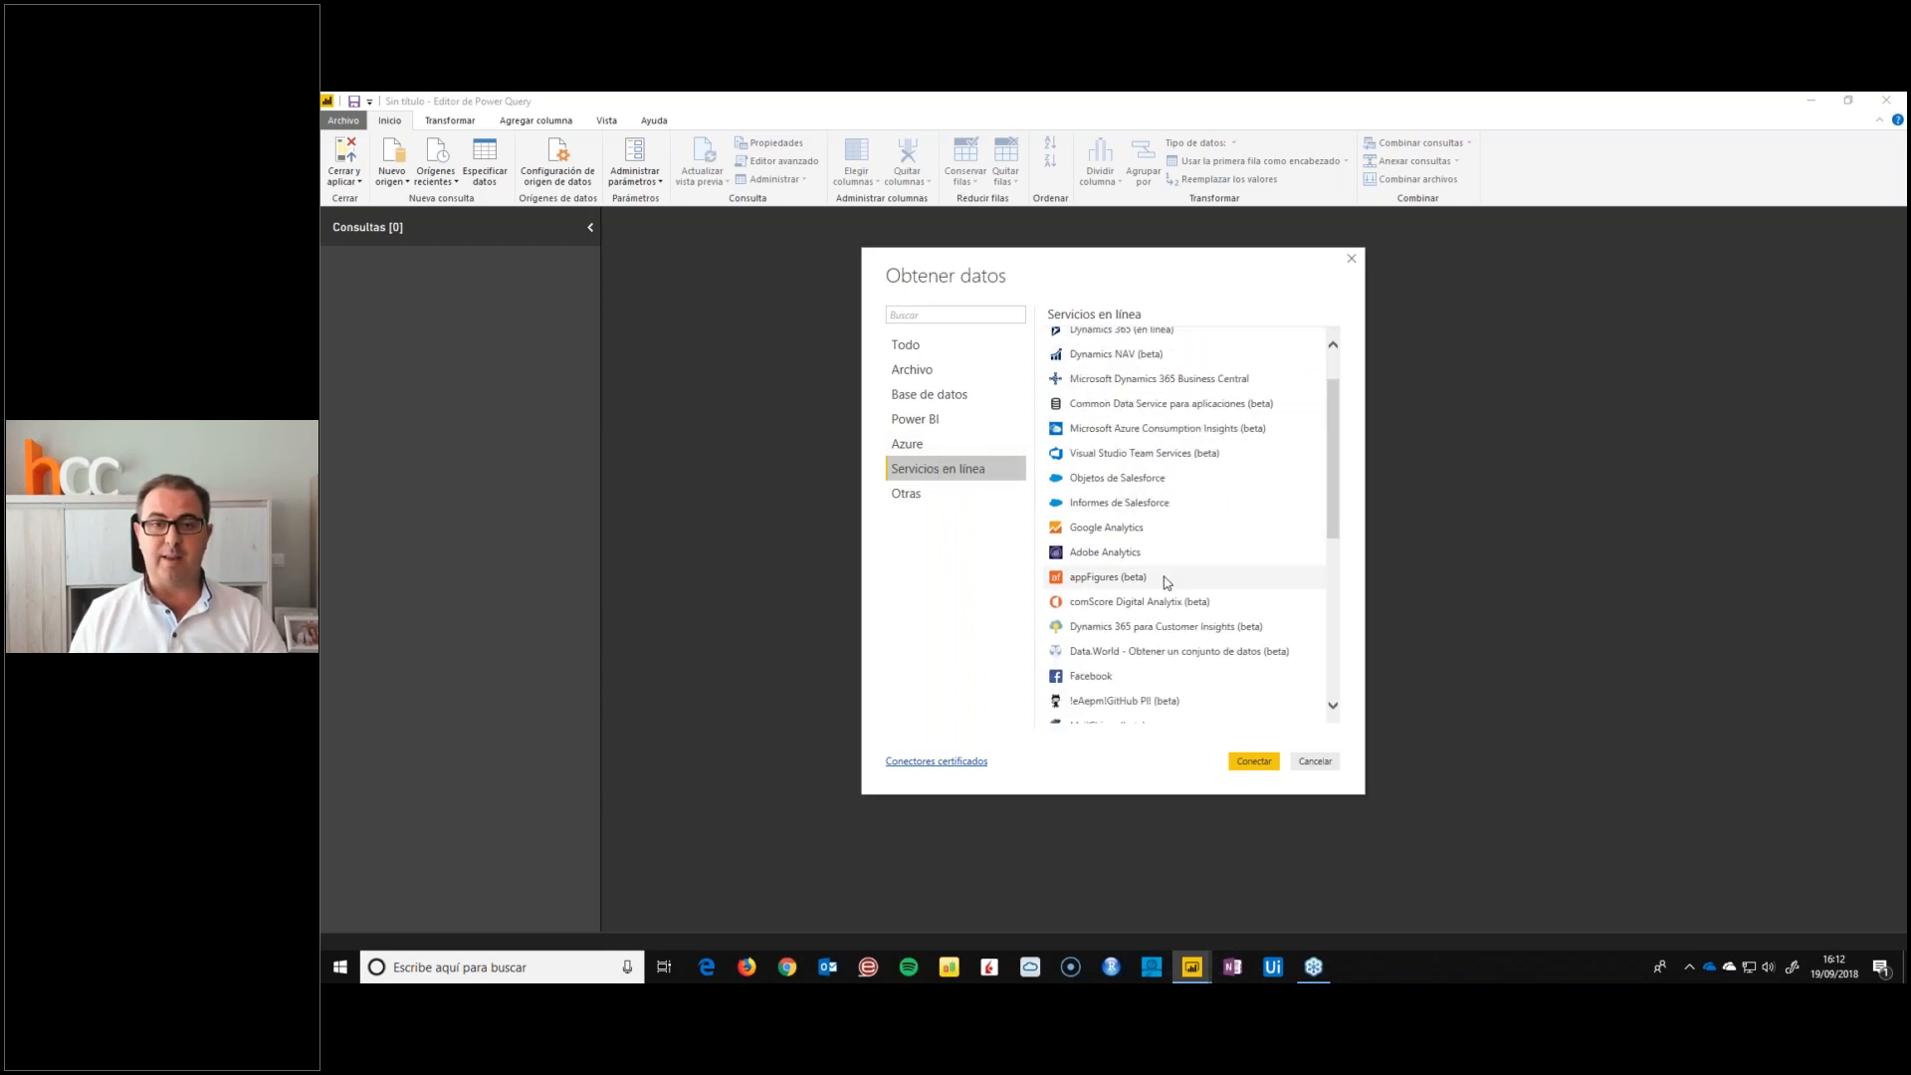
left_click(1131, 528)
scroll(1152, 638, "down", 3)
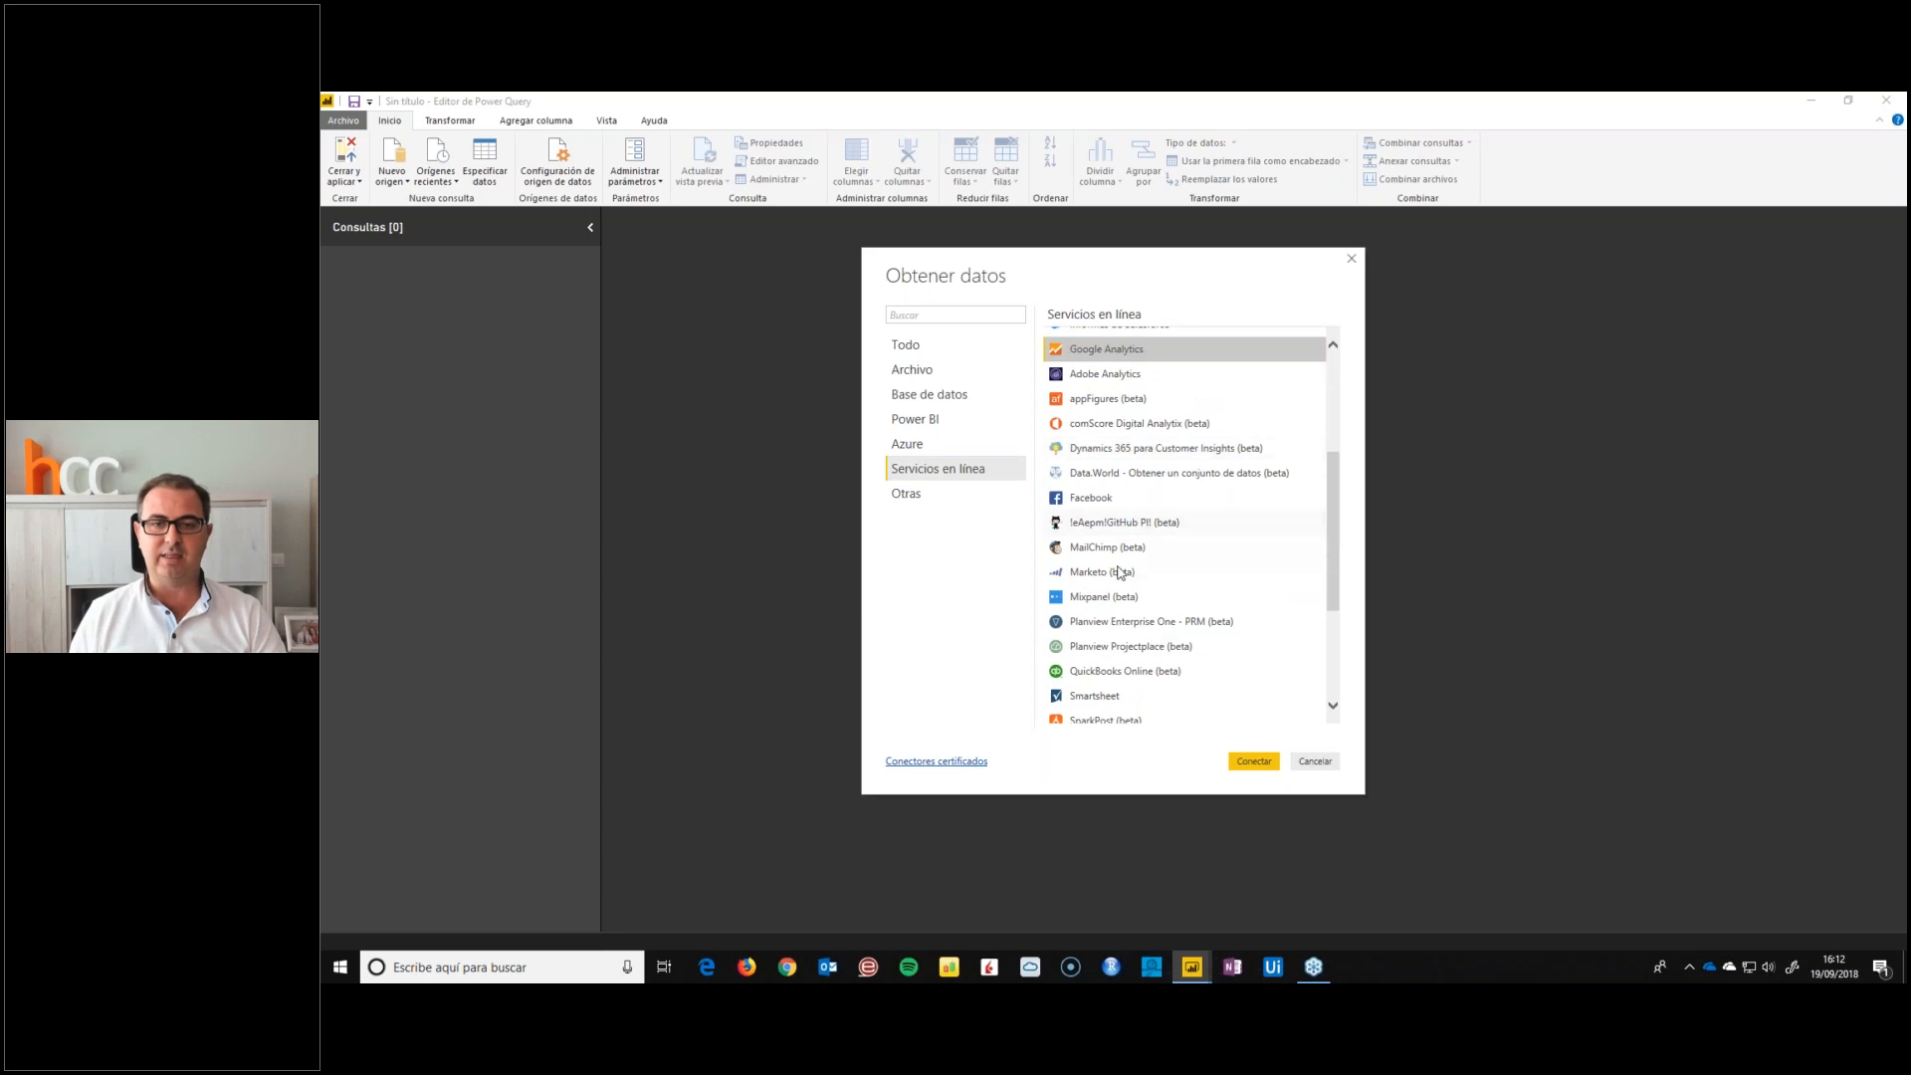
left_click(1104, 503)
scroll(1115, 538, "down", 3)
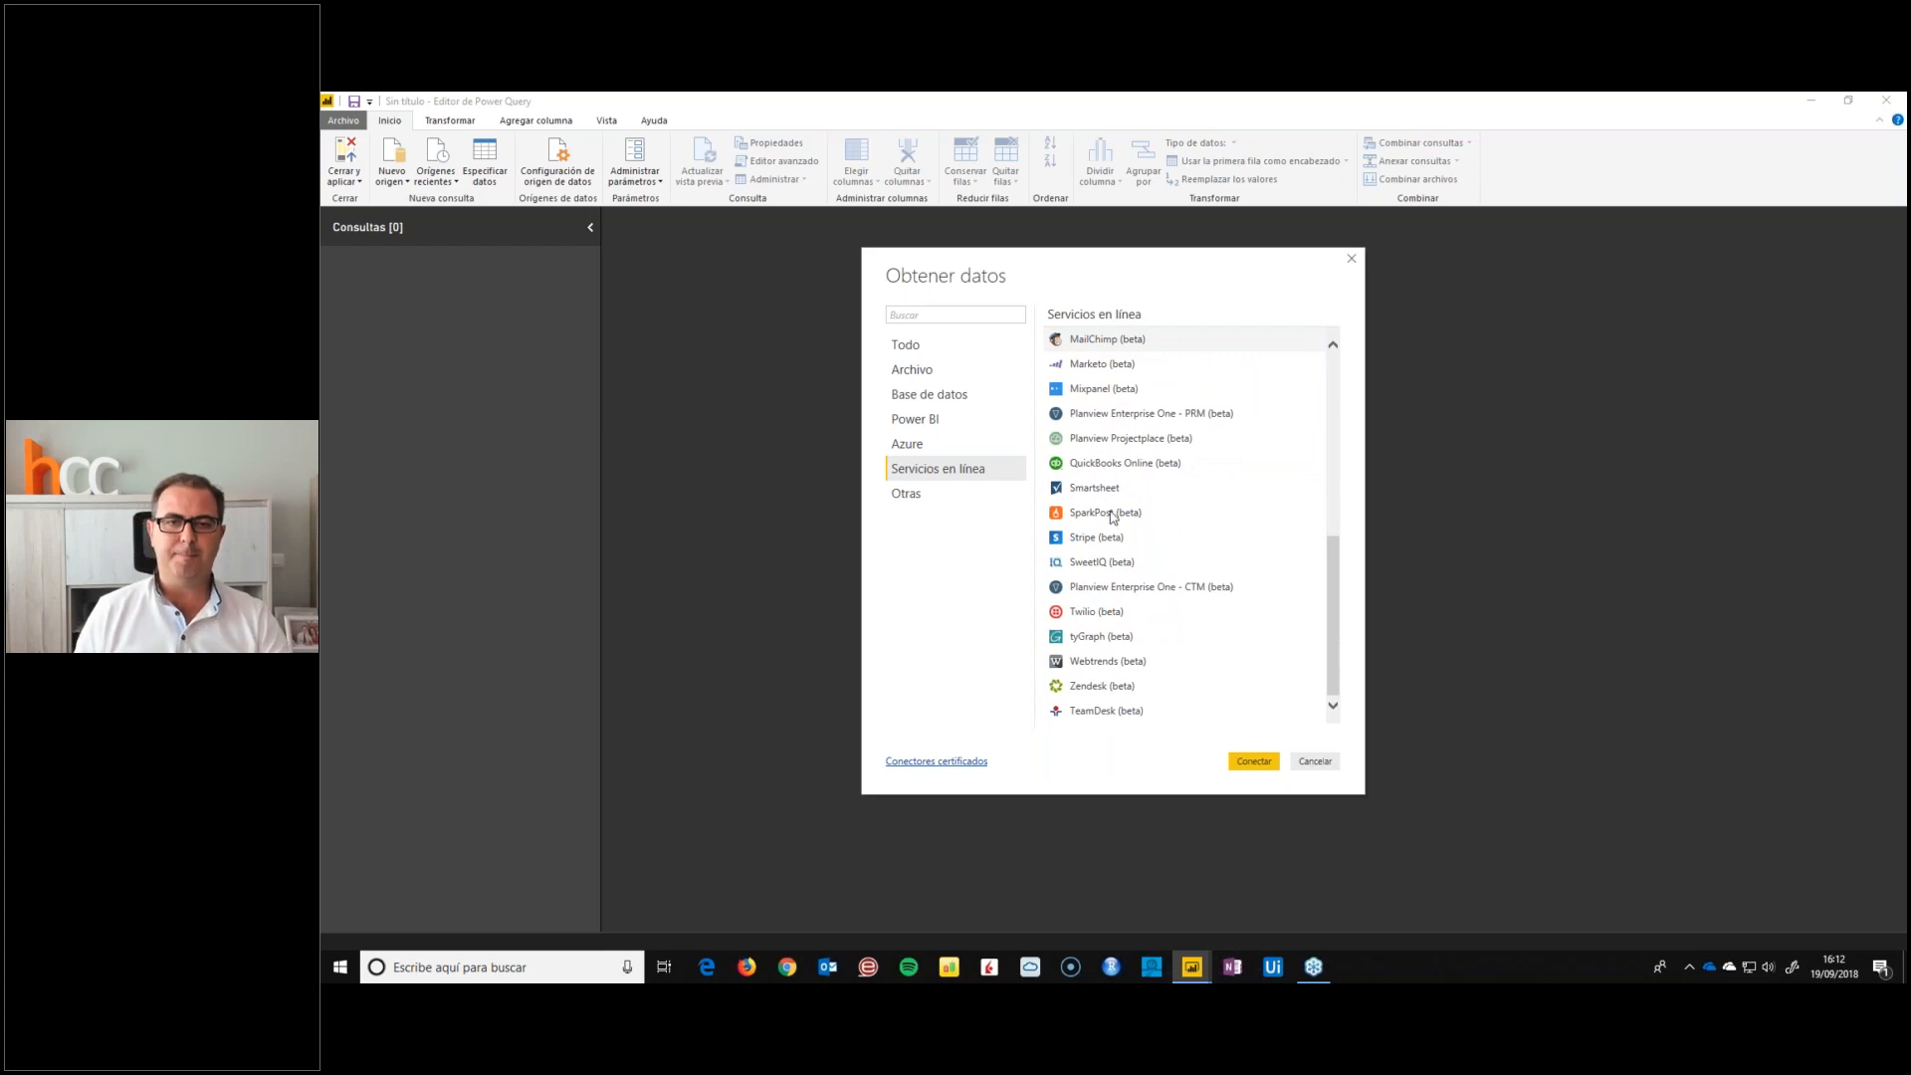
scroll(1200, 627, "up", 7)
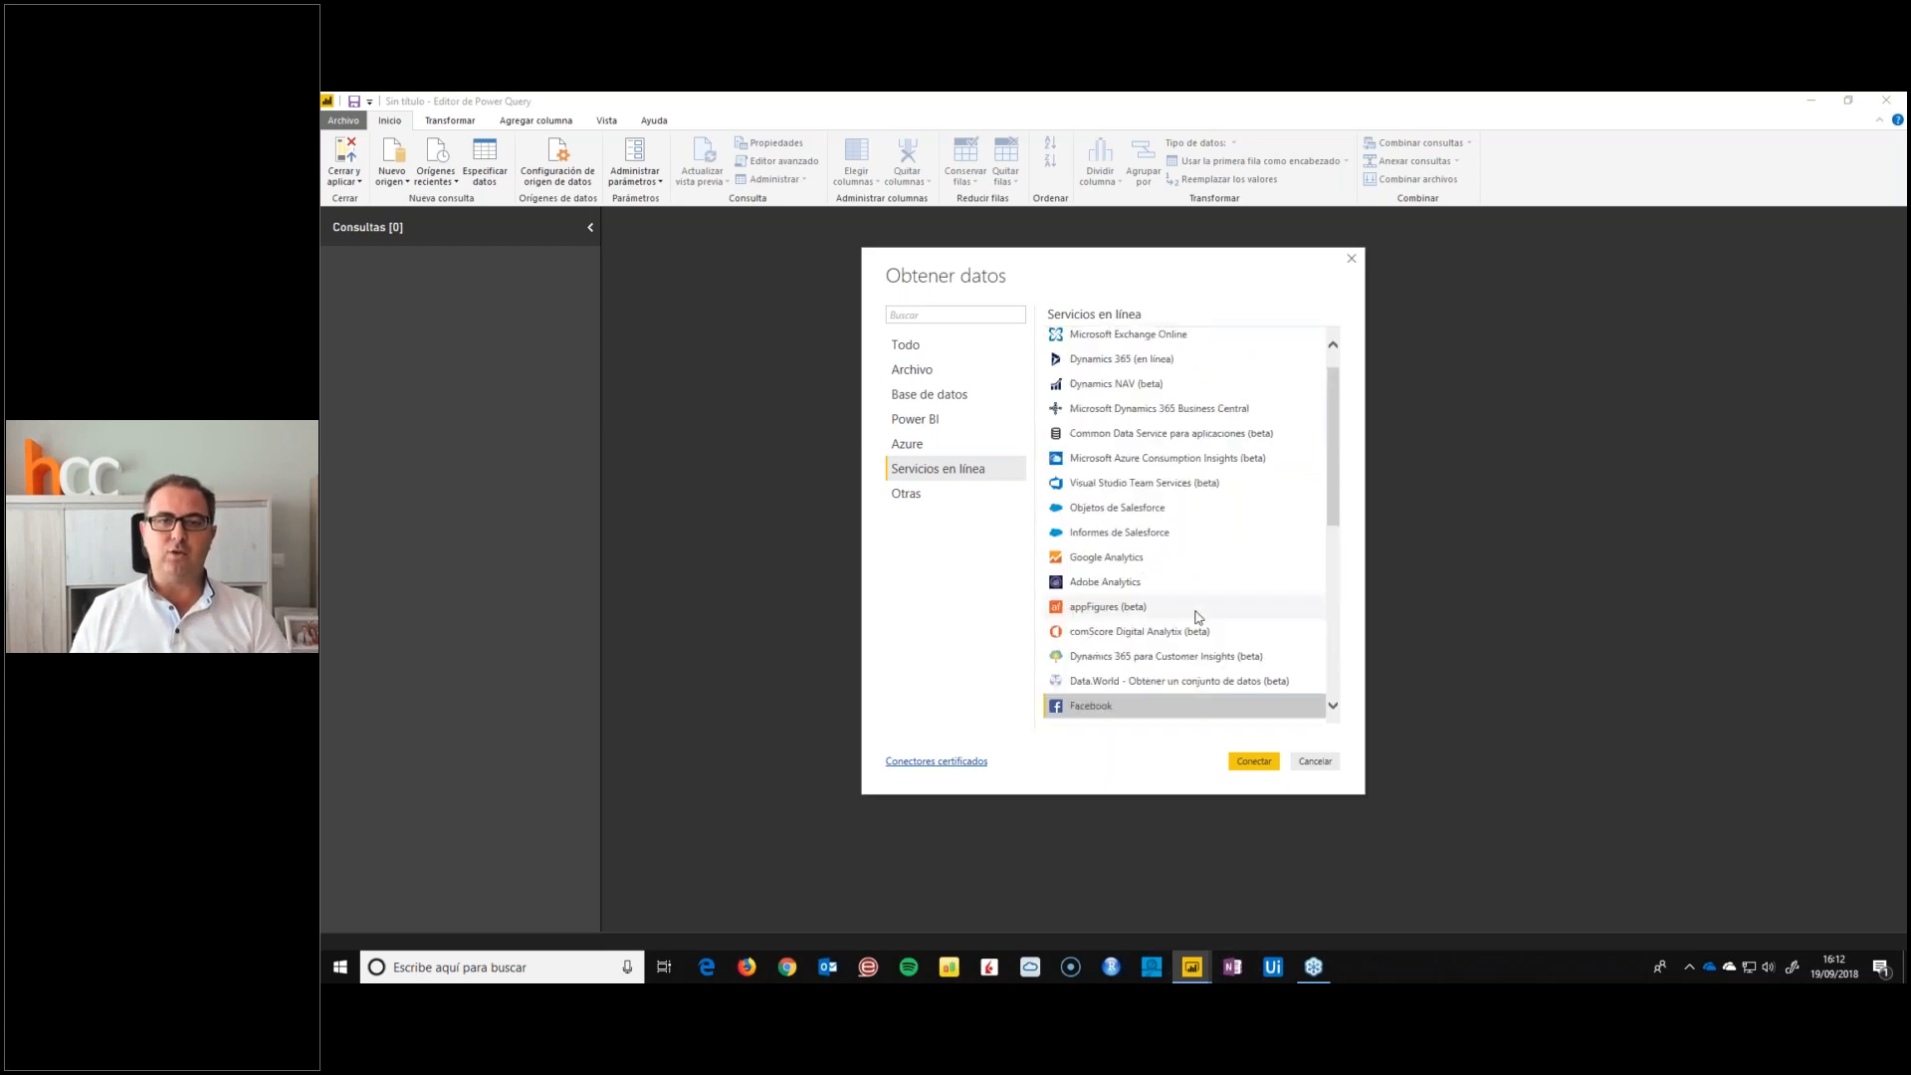
Choose Excel as the file source and open booking.xlsx from the DATOS folder on the desktop
left_click(911, 374)
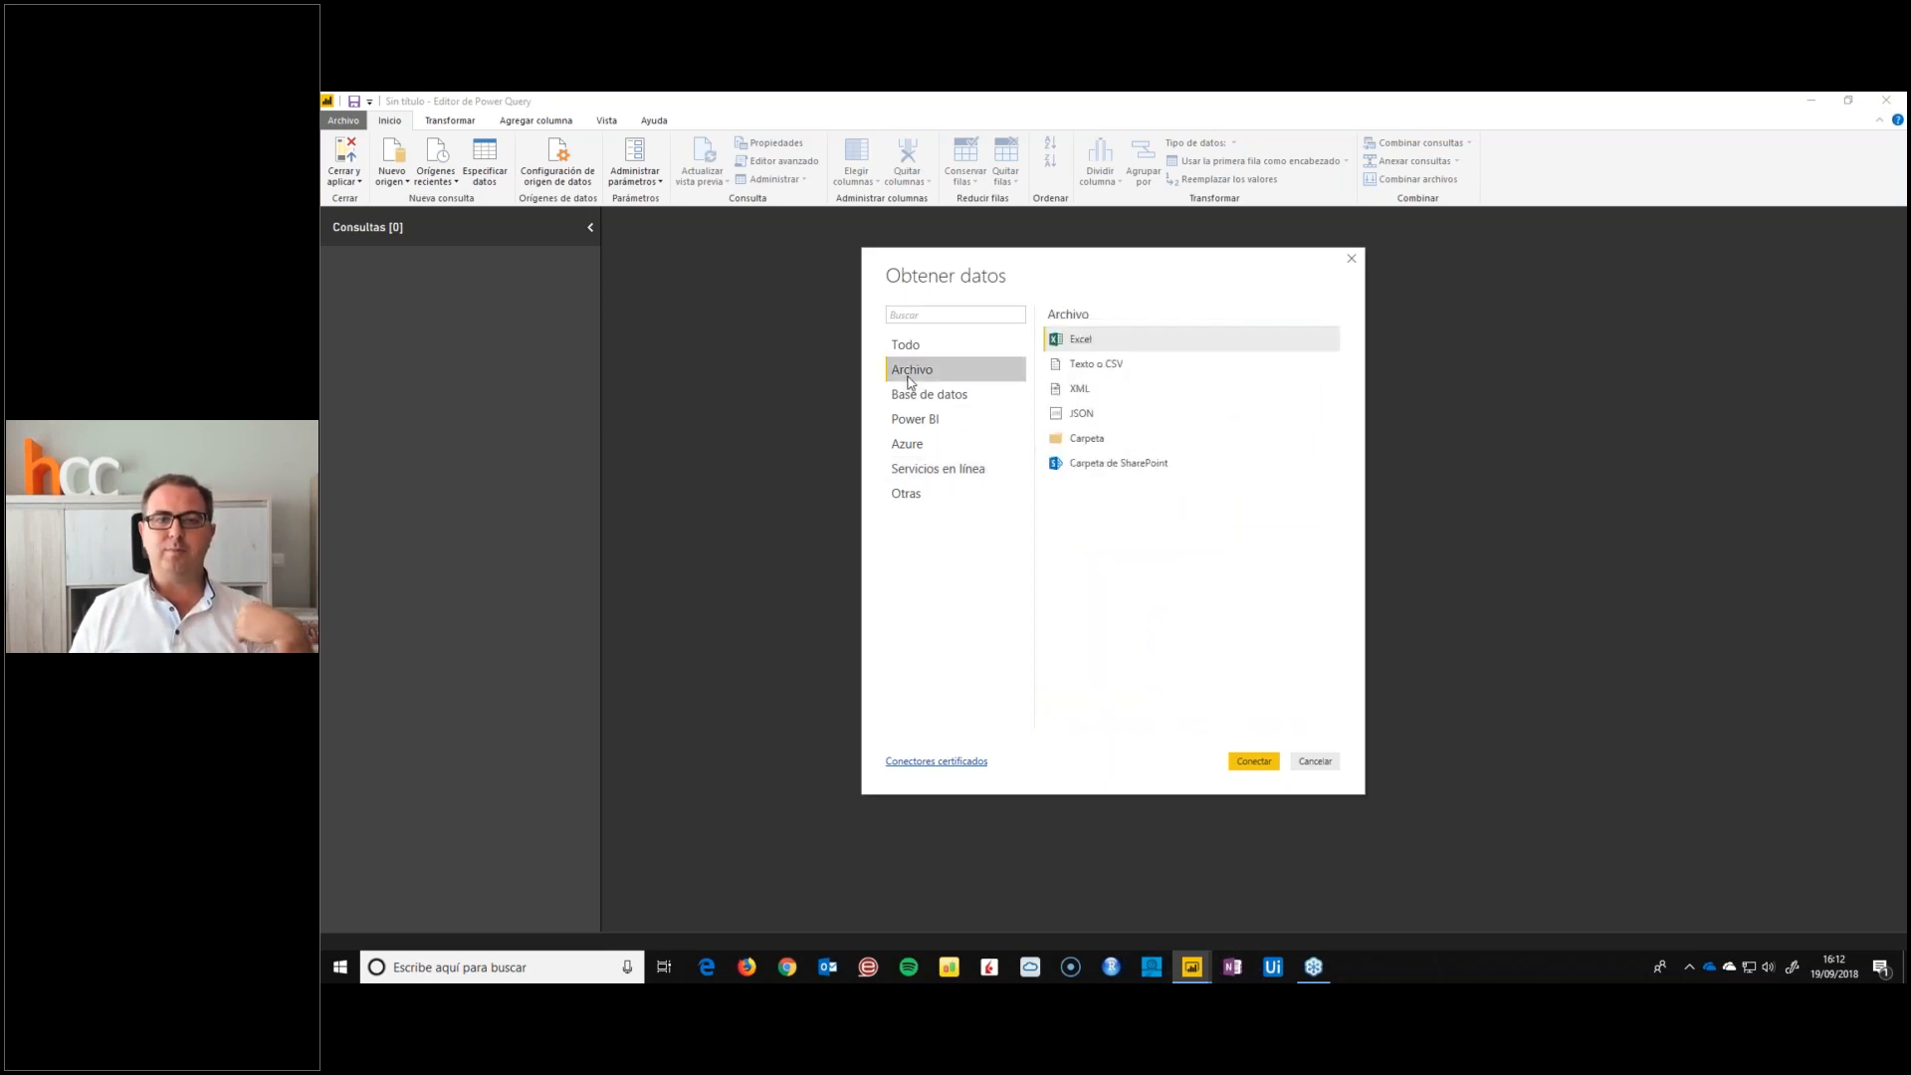
double_click(1078, 340)
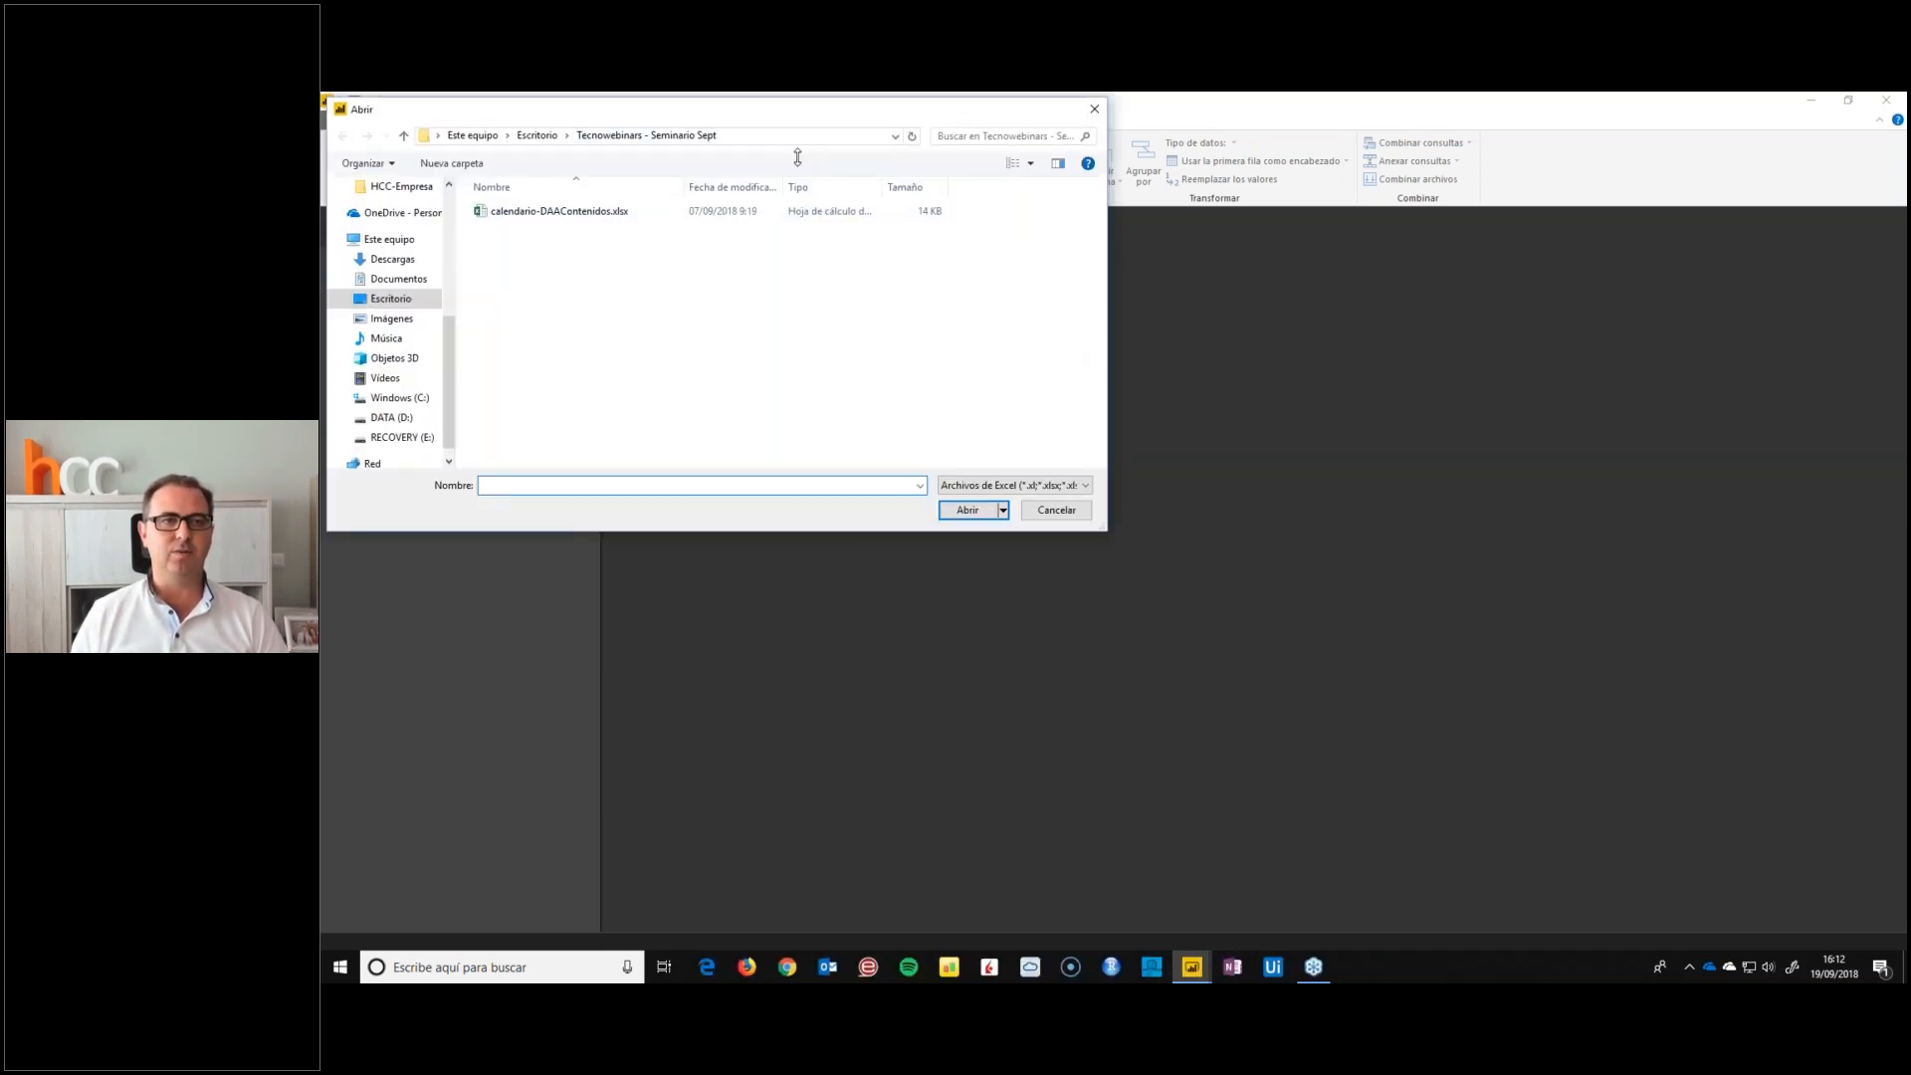
left_click_drag(681, 96, 680, 235)
left_click(388, 435)
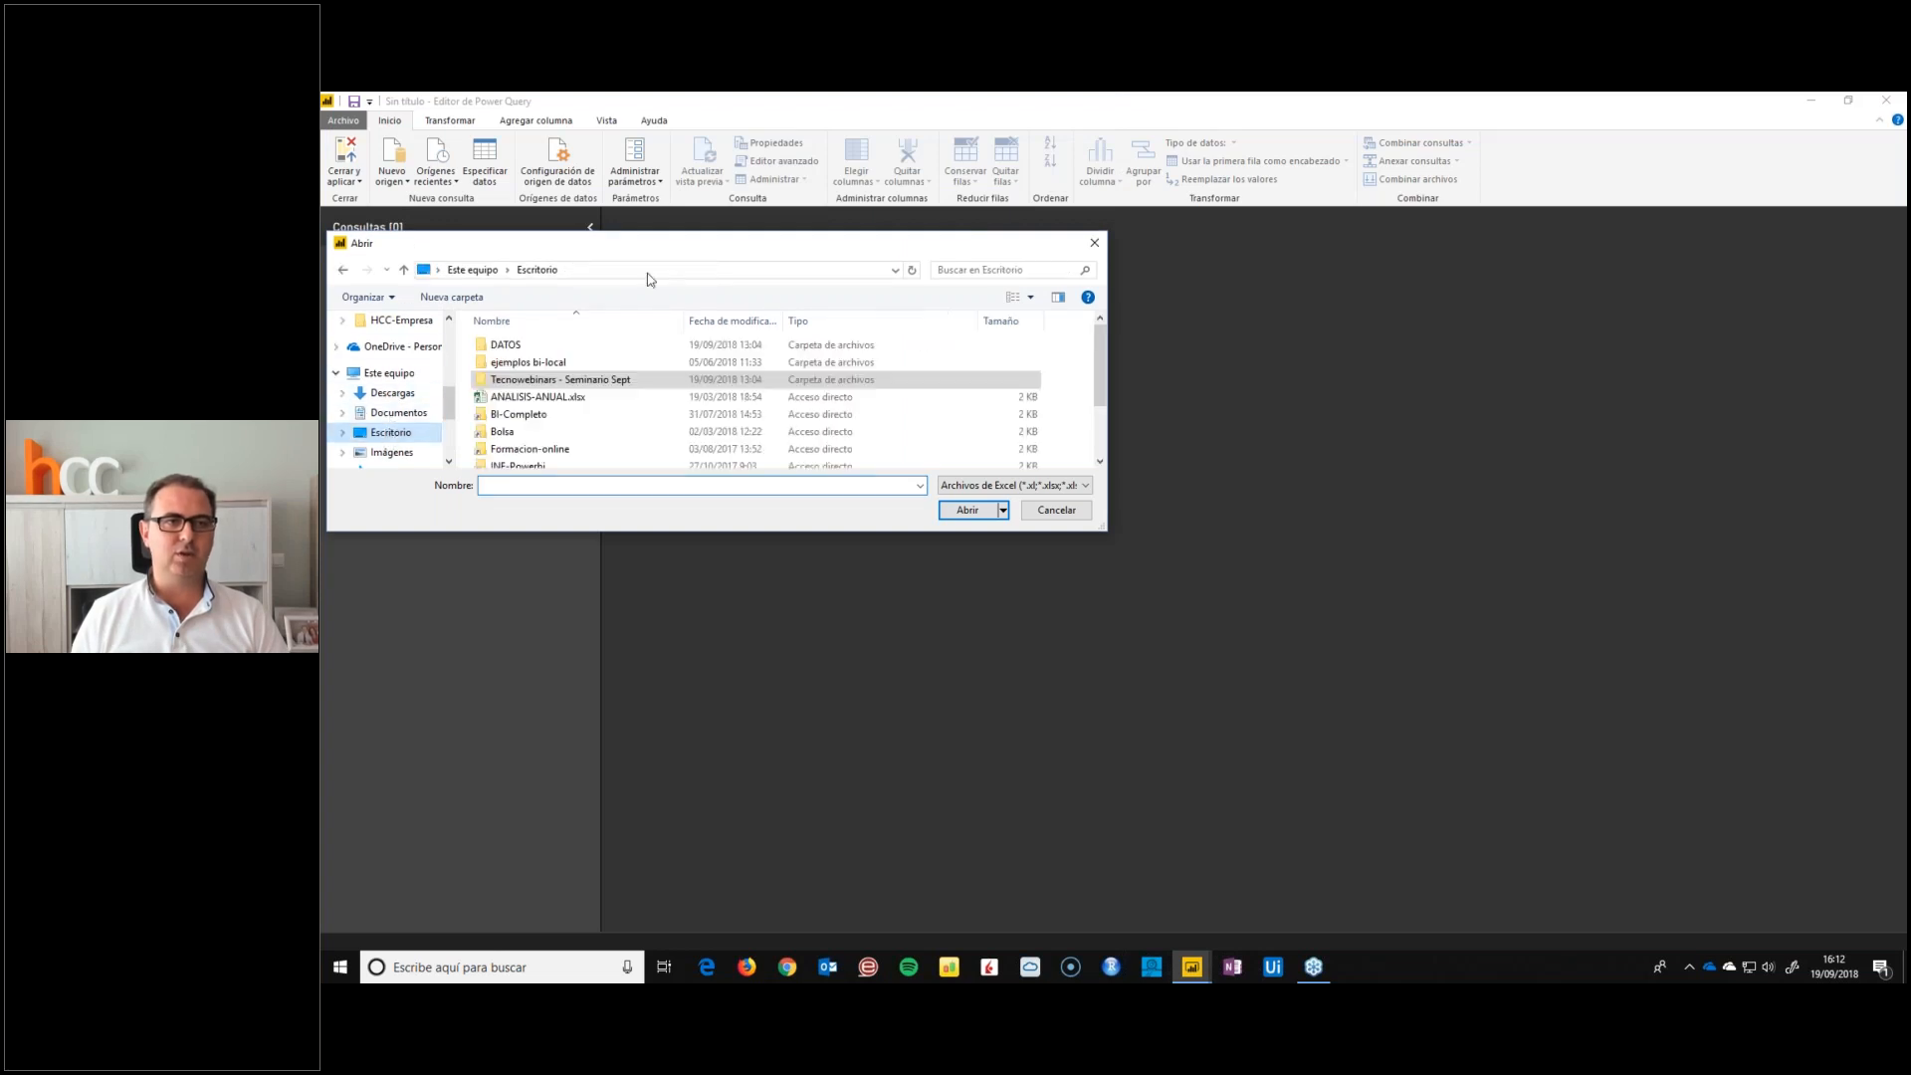
double_click(503, 344)
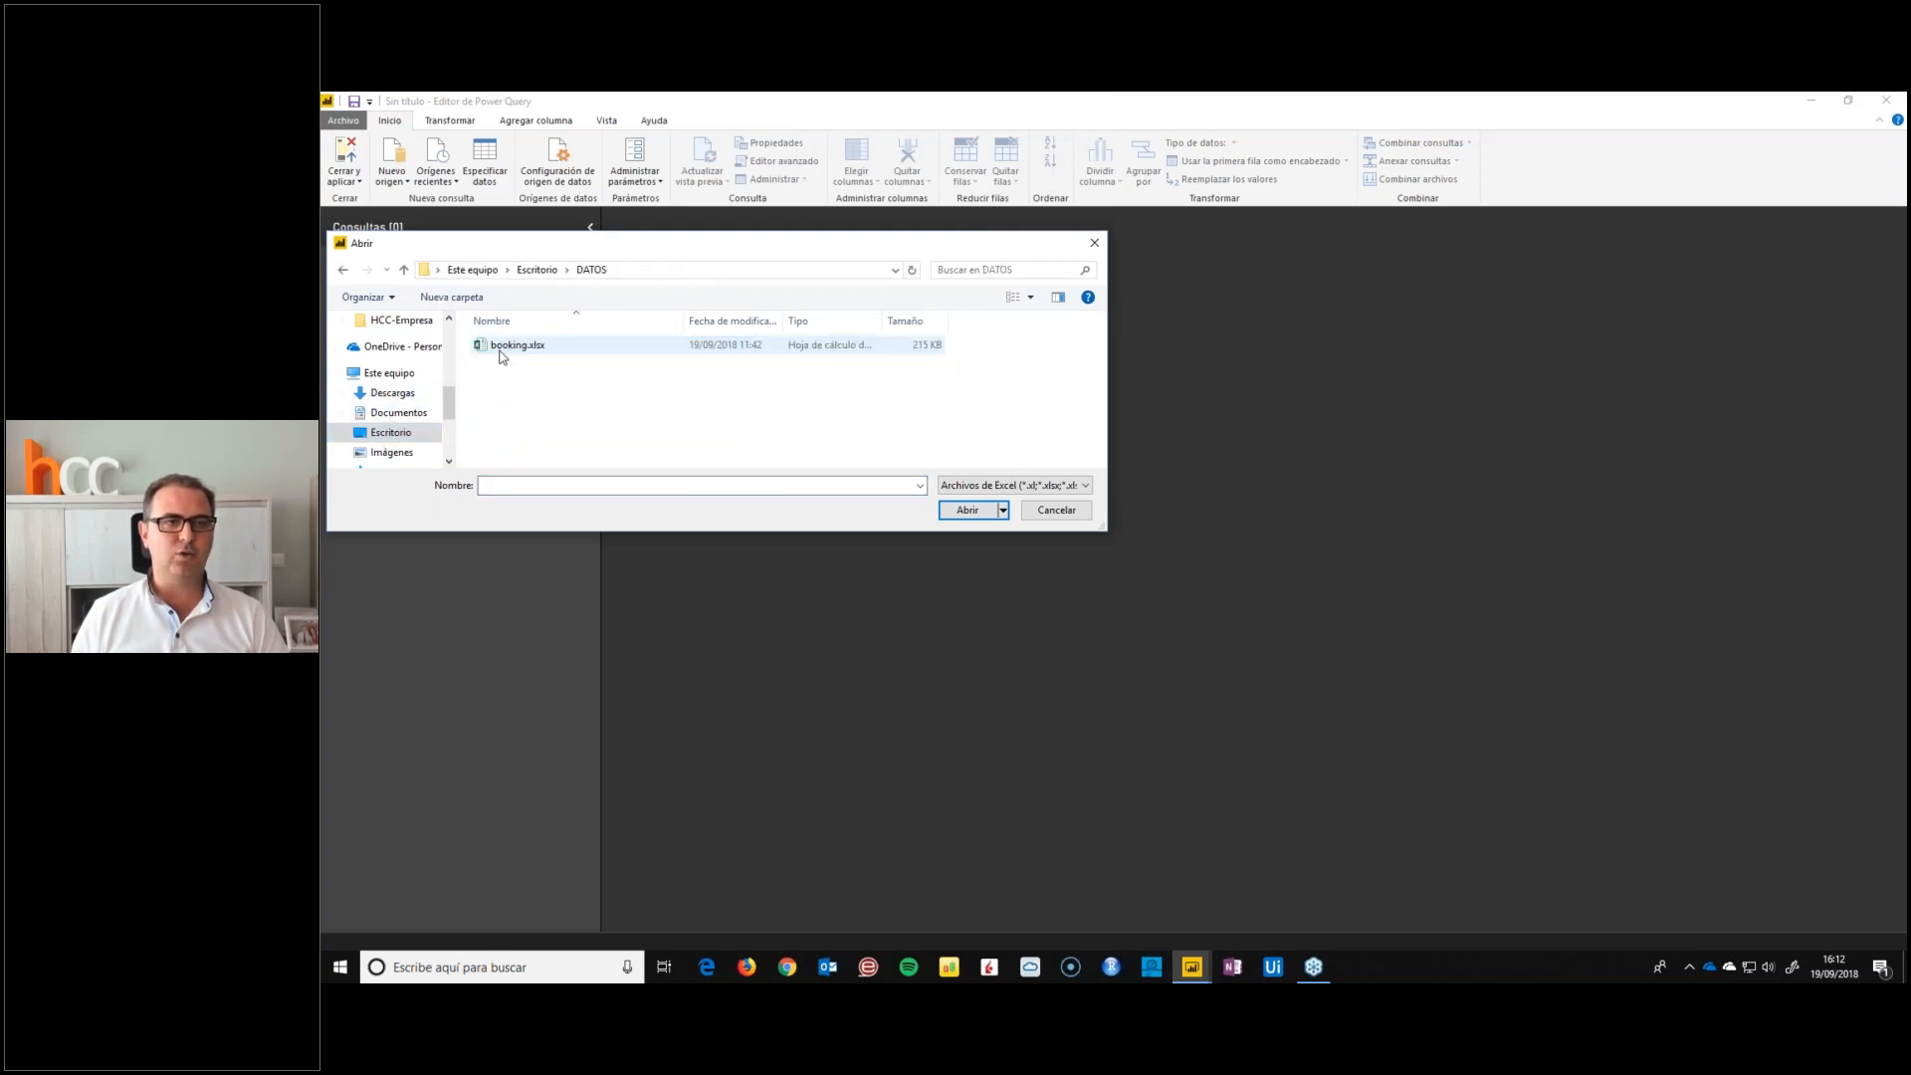
double_click(502, 345)
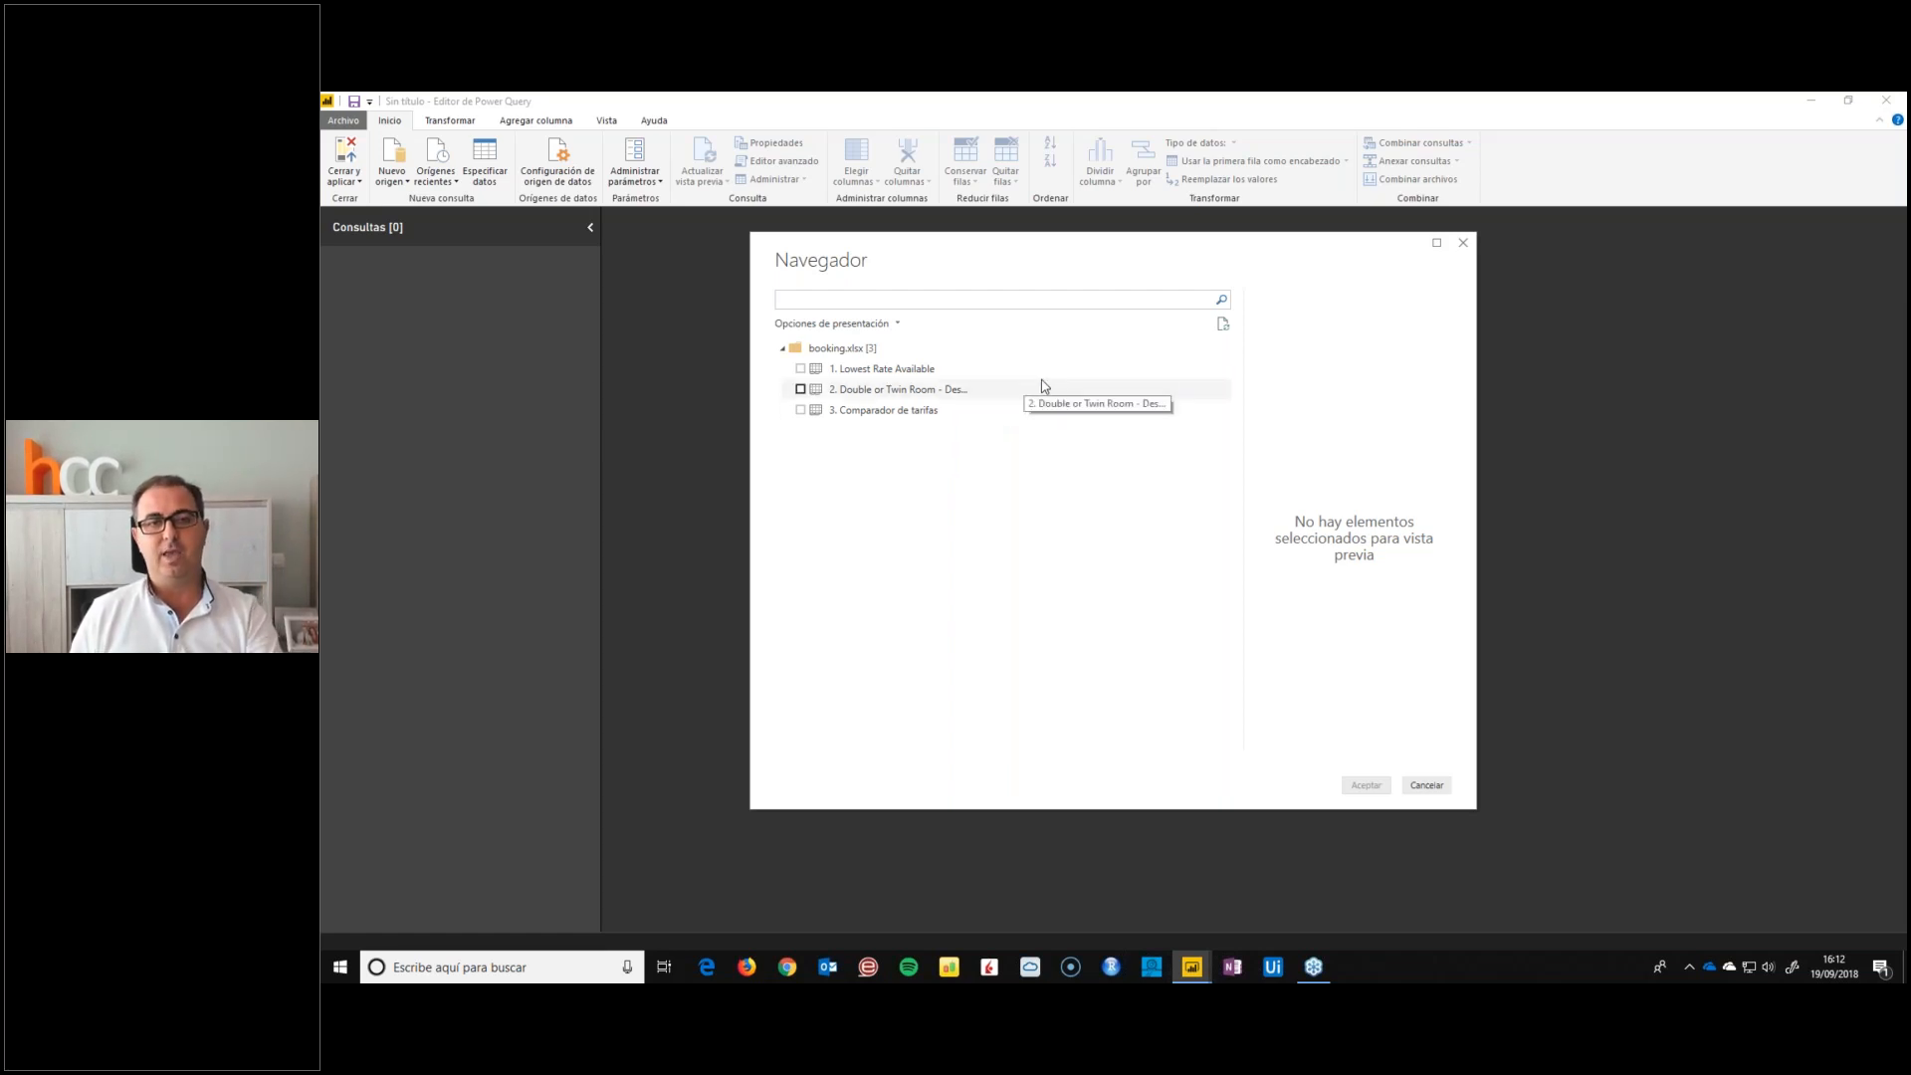
Preview the Lowest Rate Available, Double or Twin Room and Comparador de tarifas sheets of booking.xlsx in the Navigator
left_click(868, 375)
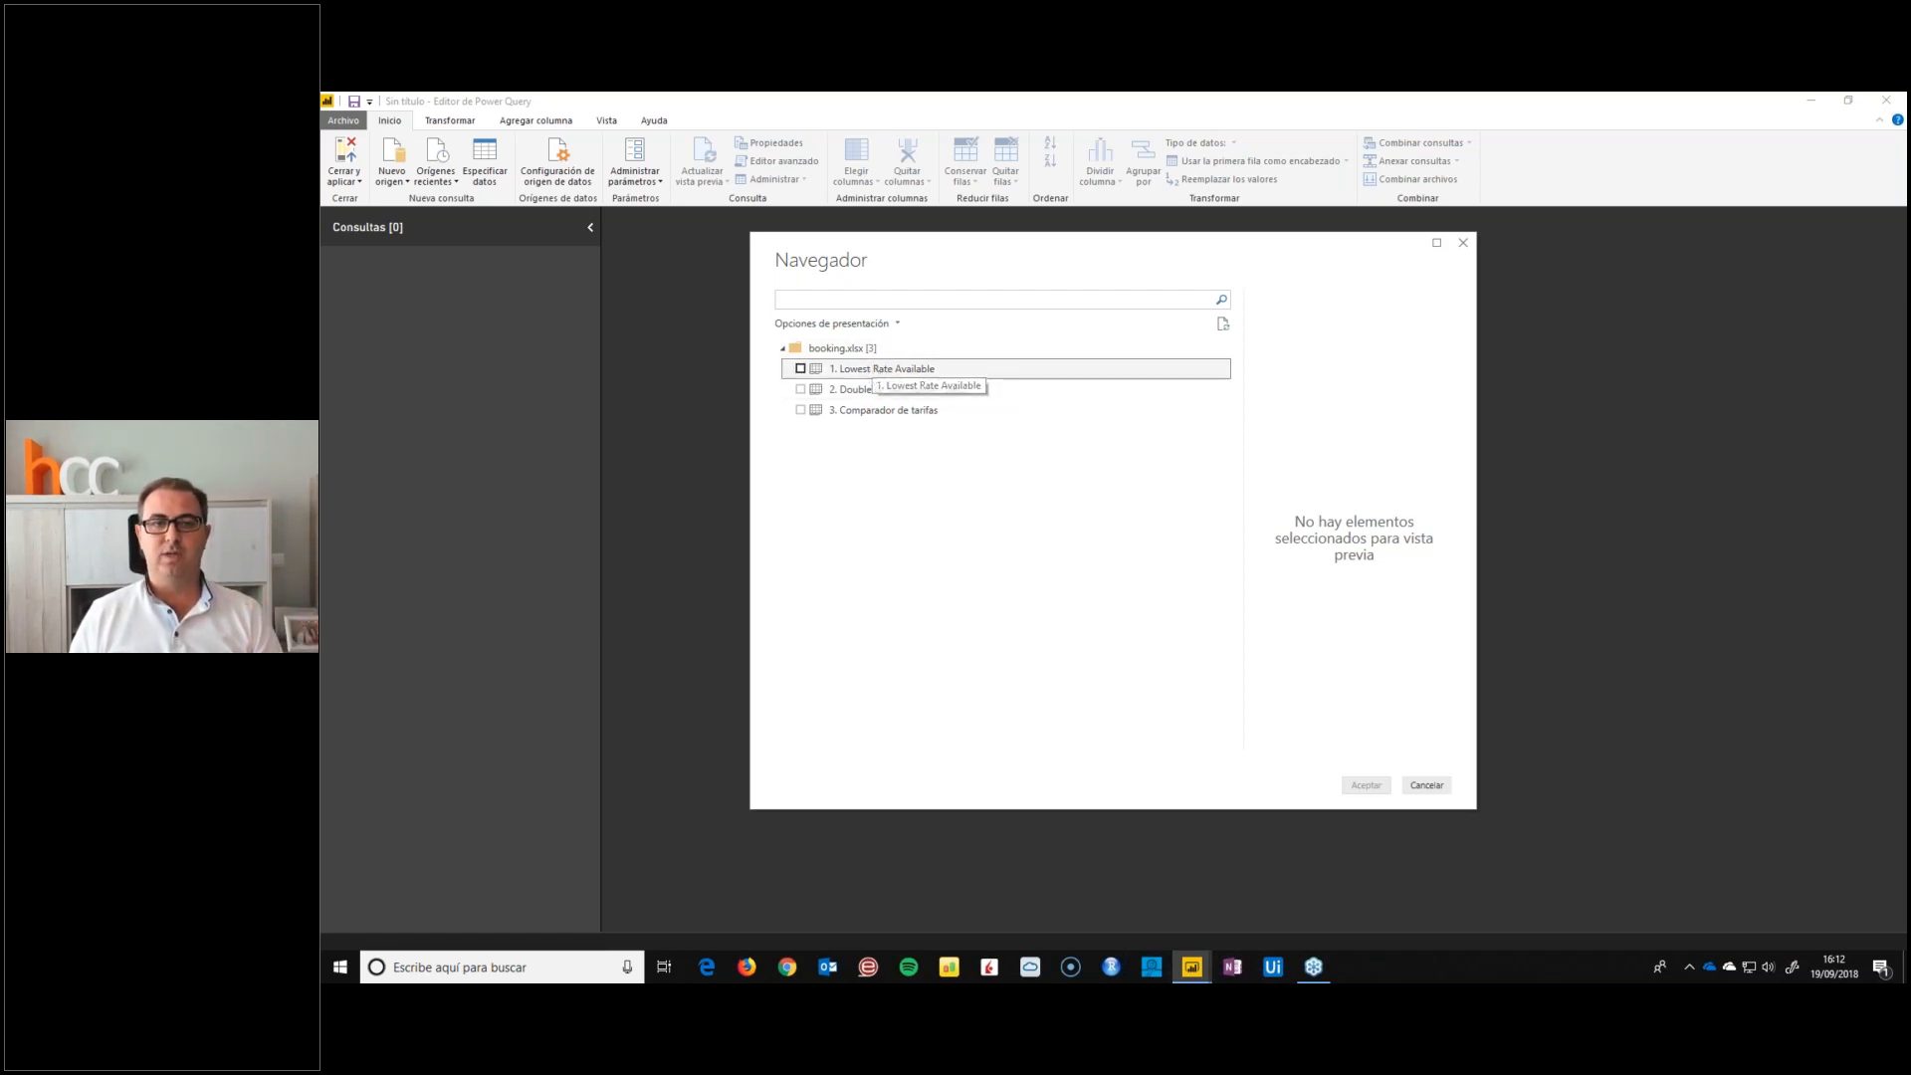
left_click(862, 391)
left_click(909, 370)
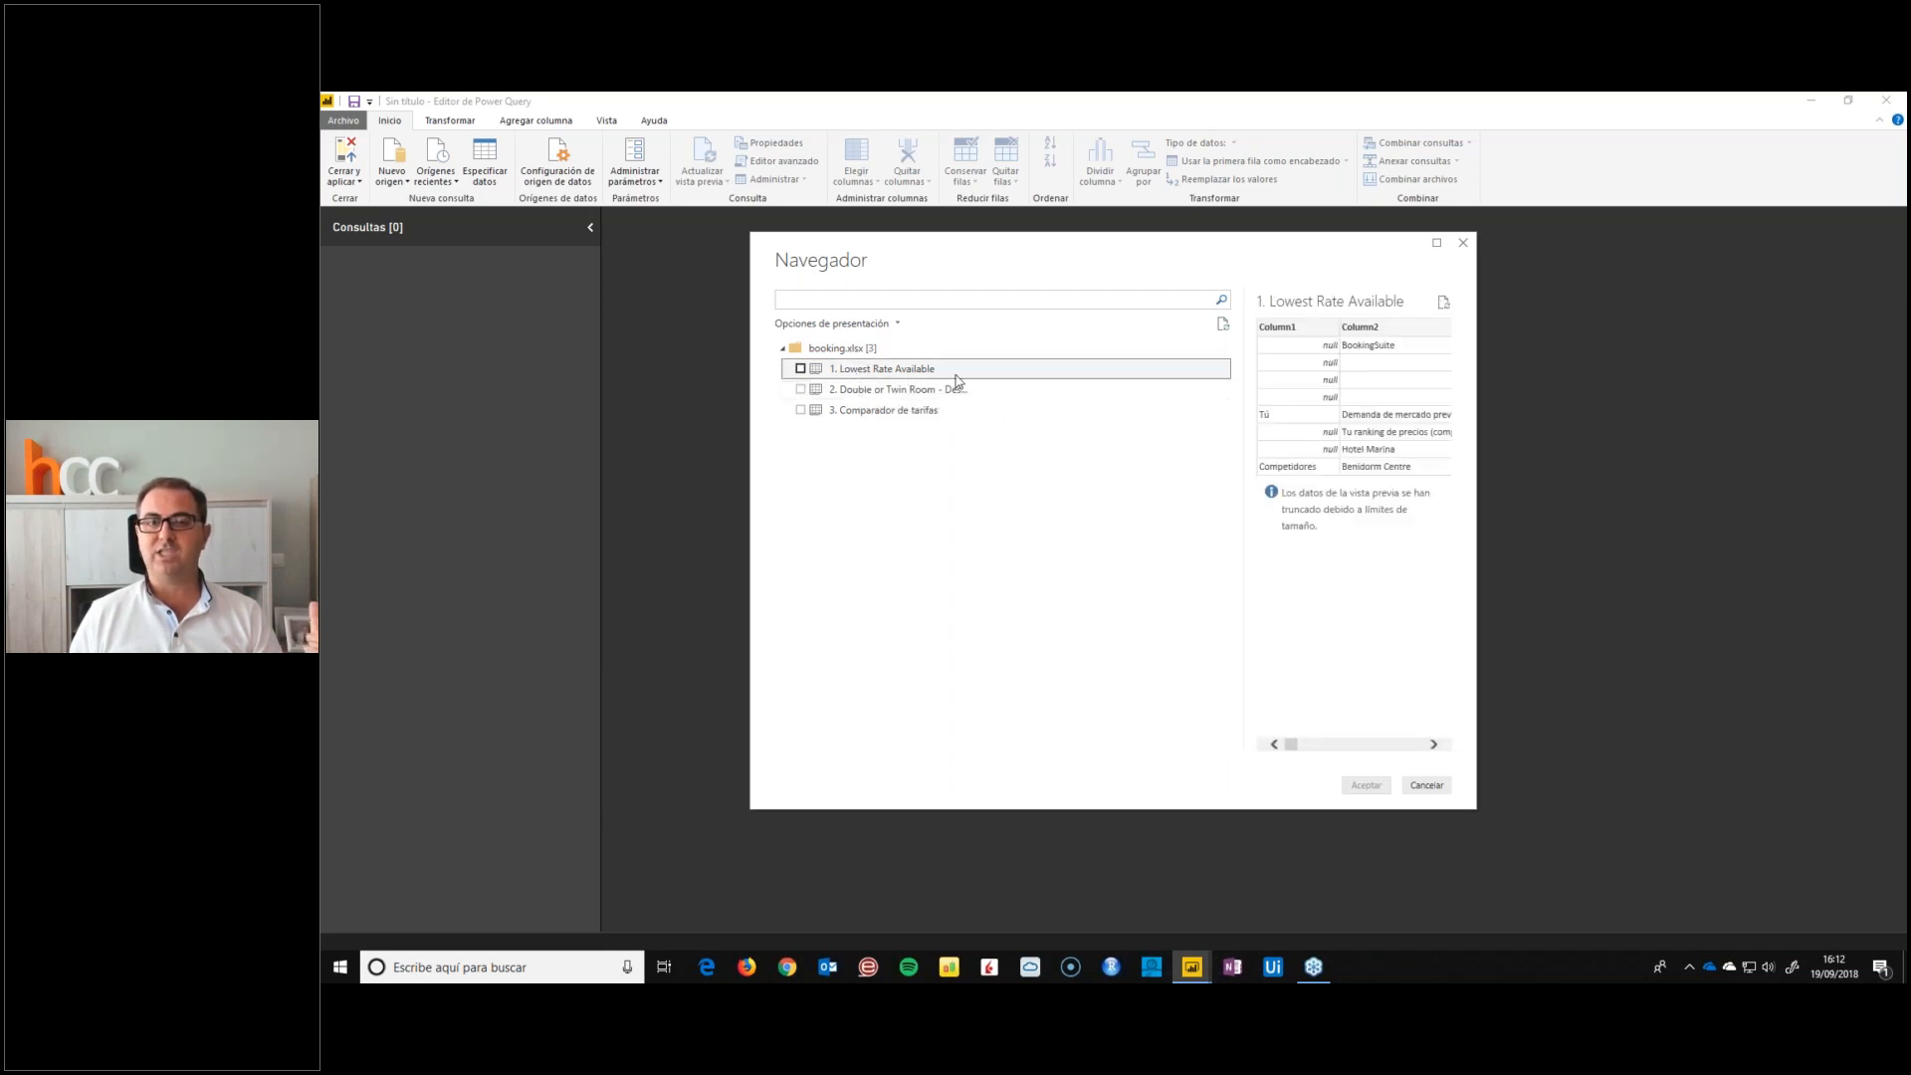
left_click(891, 391)
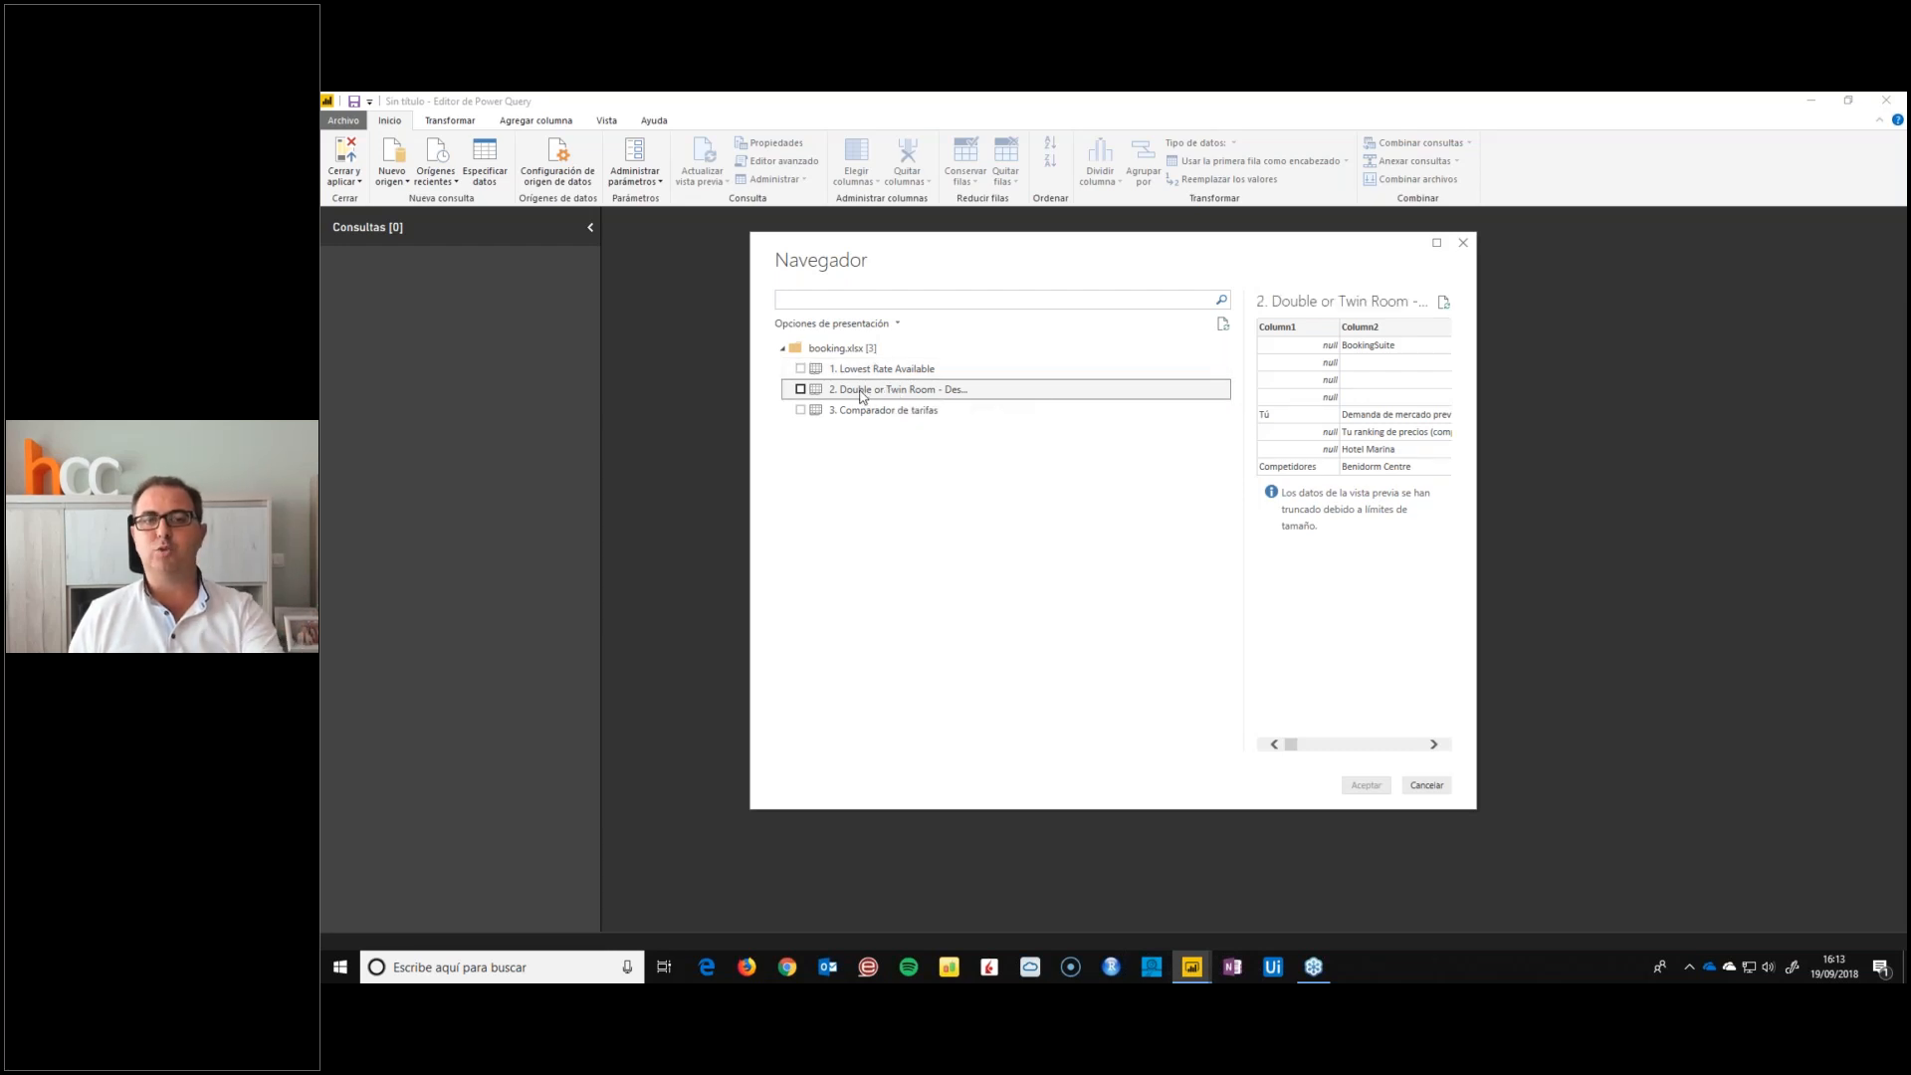
left_click(889, 409)
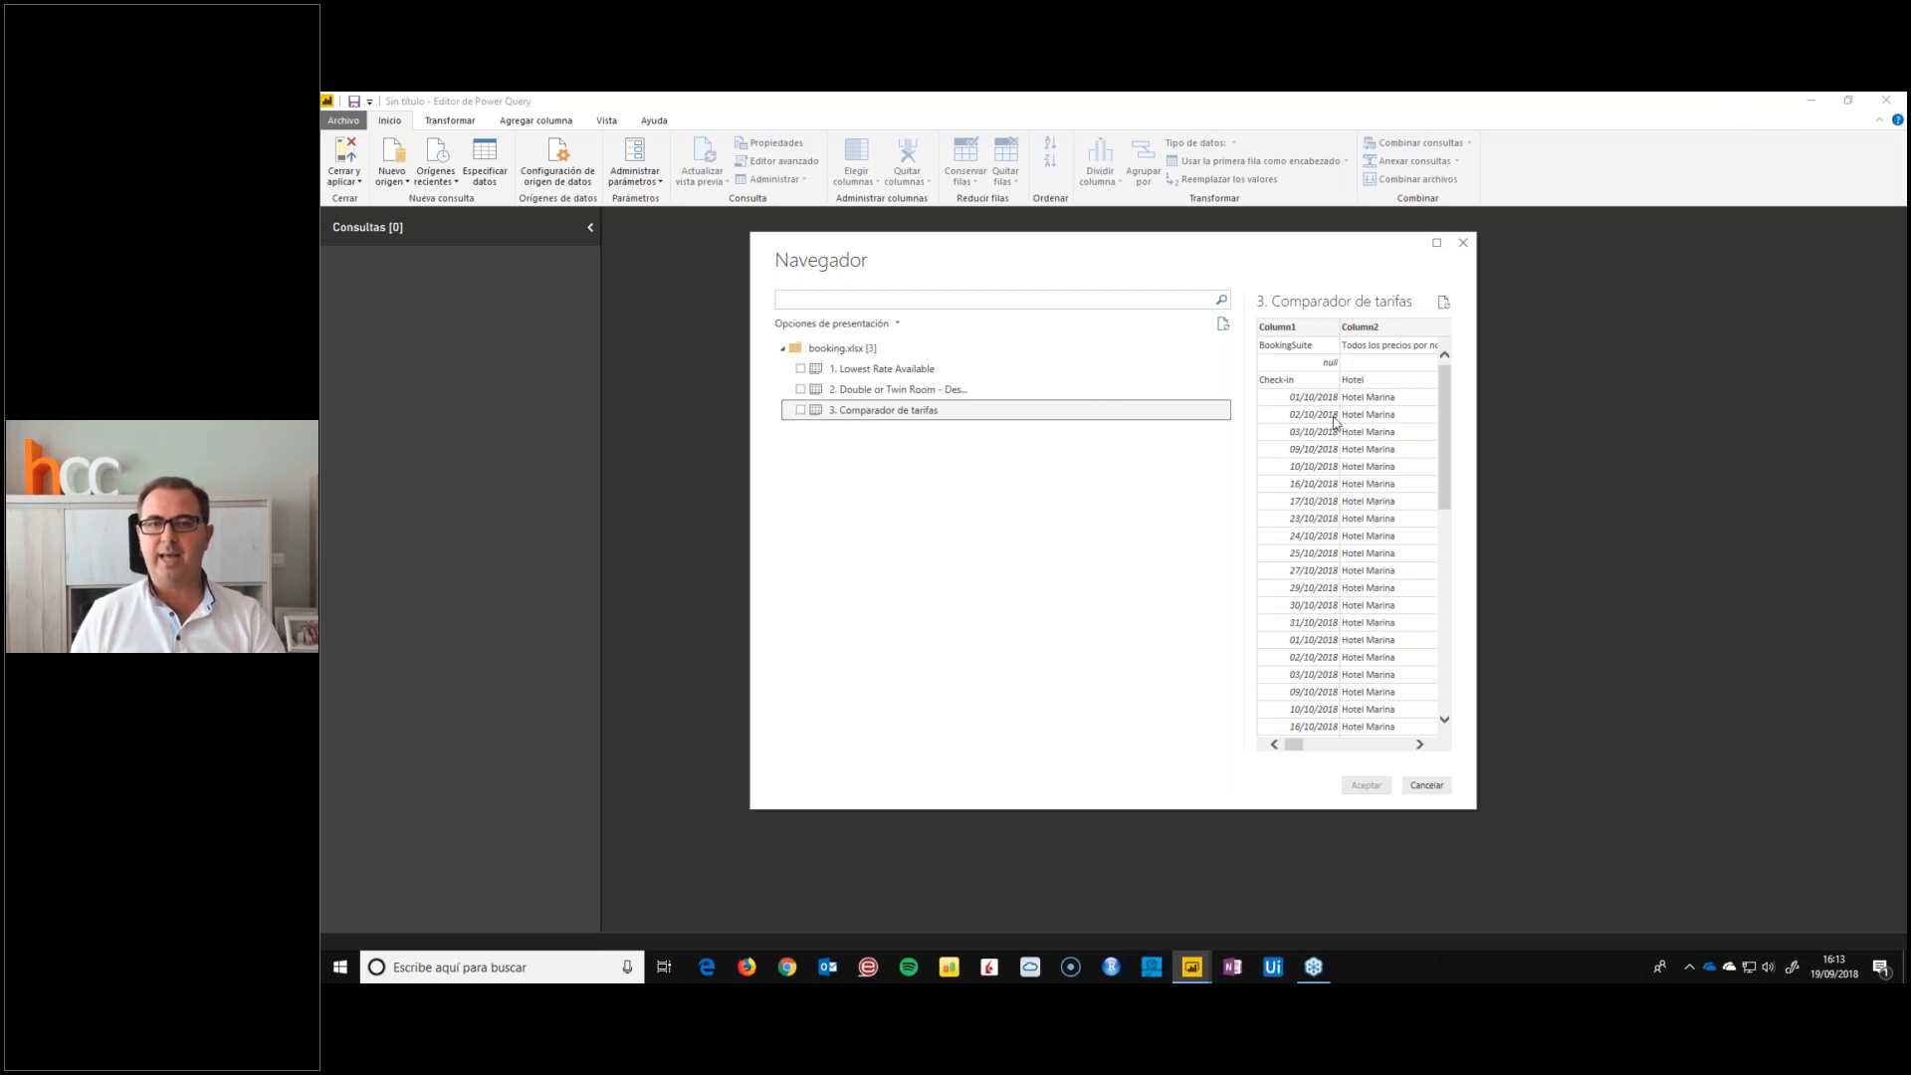
Go to the desktop's DATOS folder and open booking.xlsx in Excel
left_click(1904, 967)
double_click(361, 435)
left_click(709, 330)
double_click(708, 334)
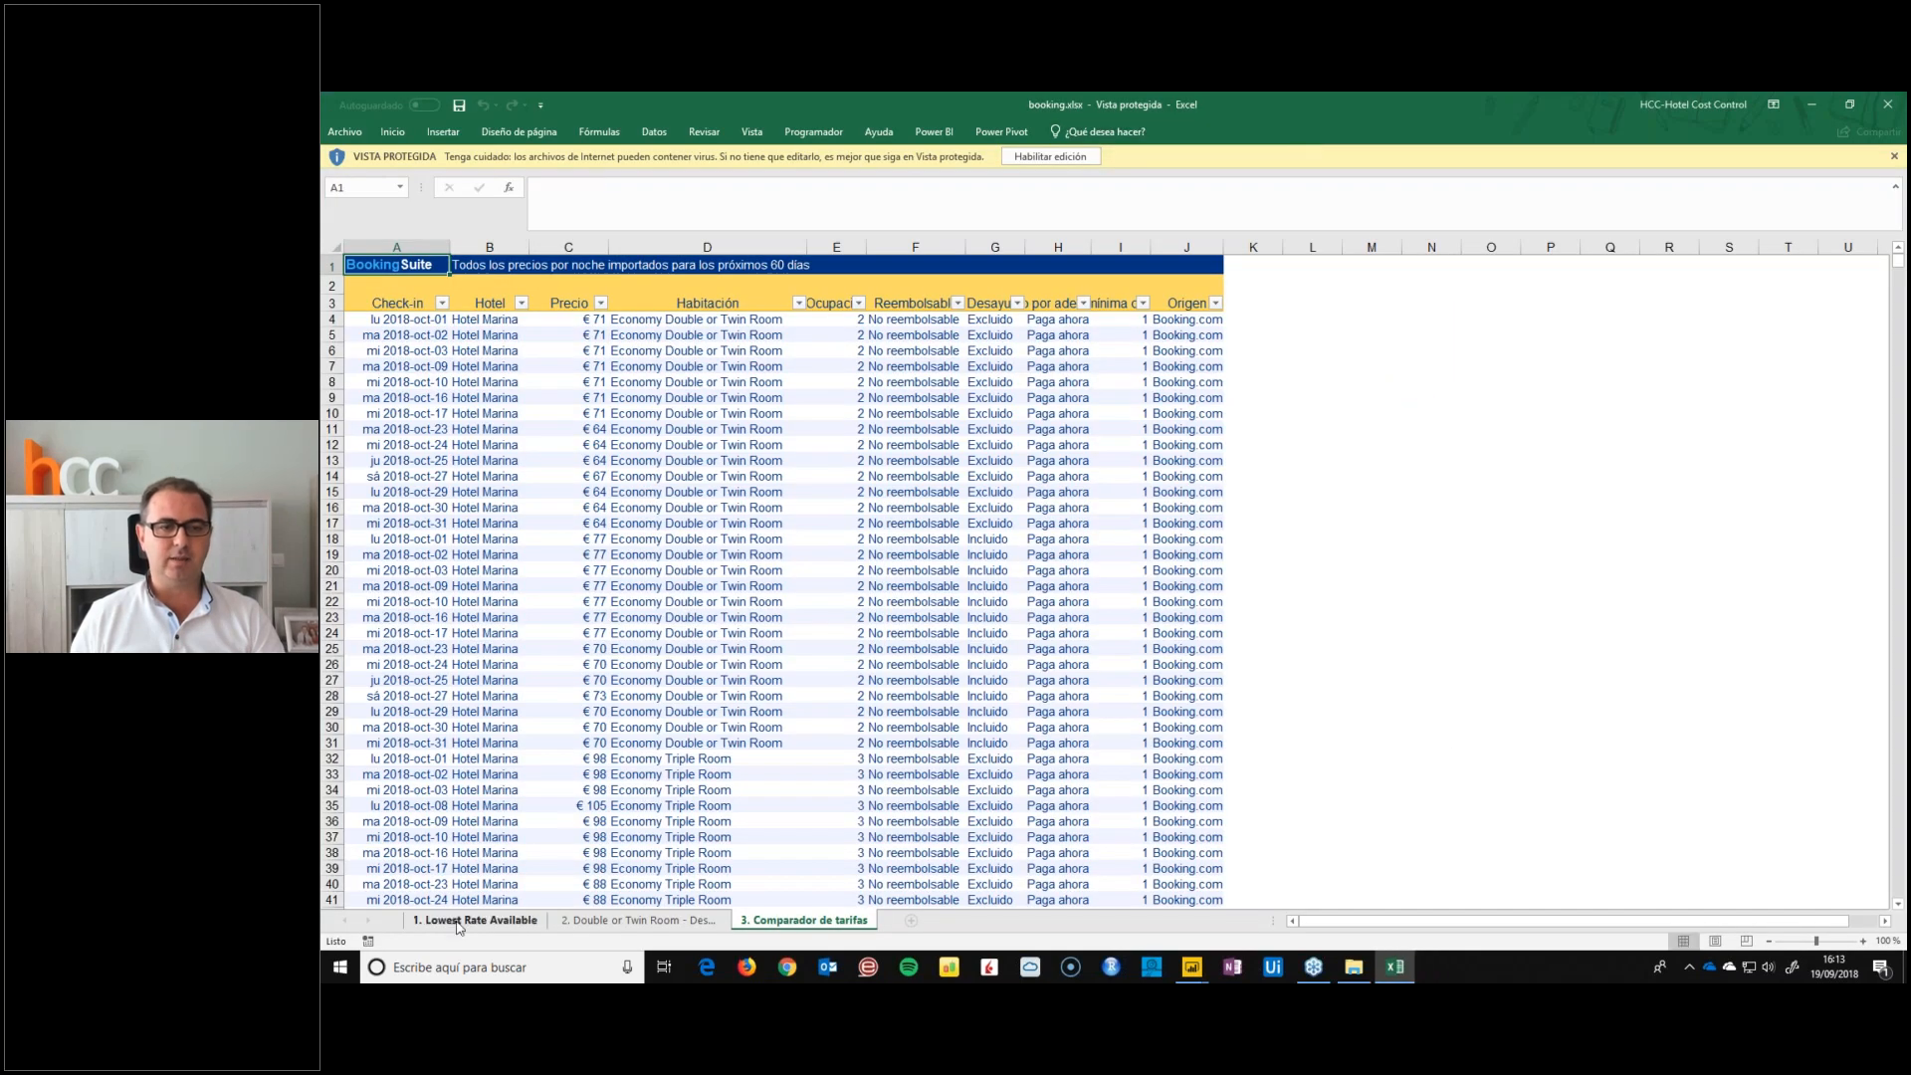
Examine the workbook's three sheets, especially the rows of Comparador de tarifas, and close Excel and the DATOS folder
left_click(458, 922)
left_click(635, 920)
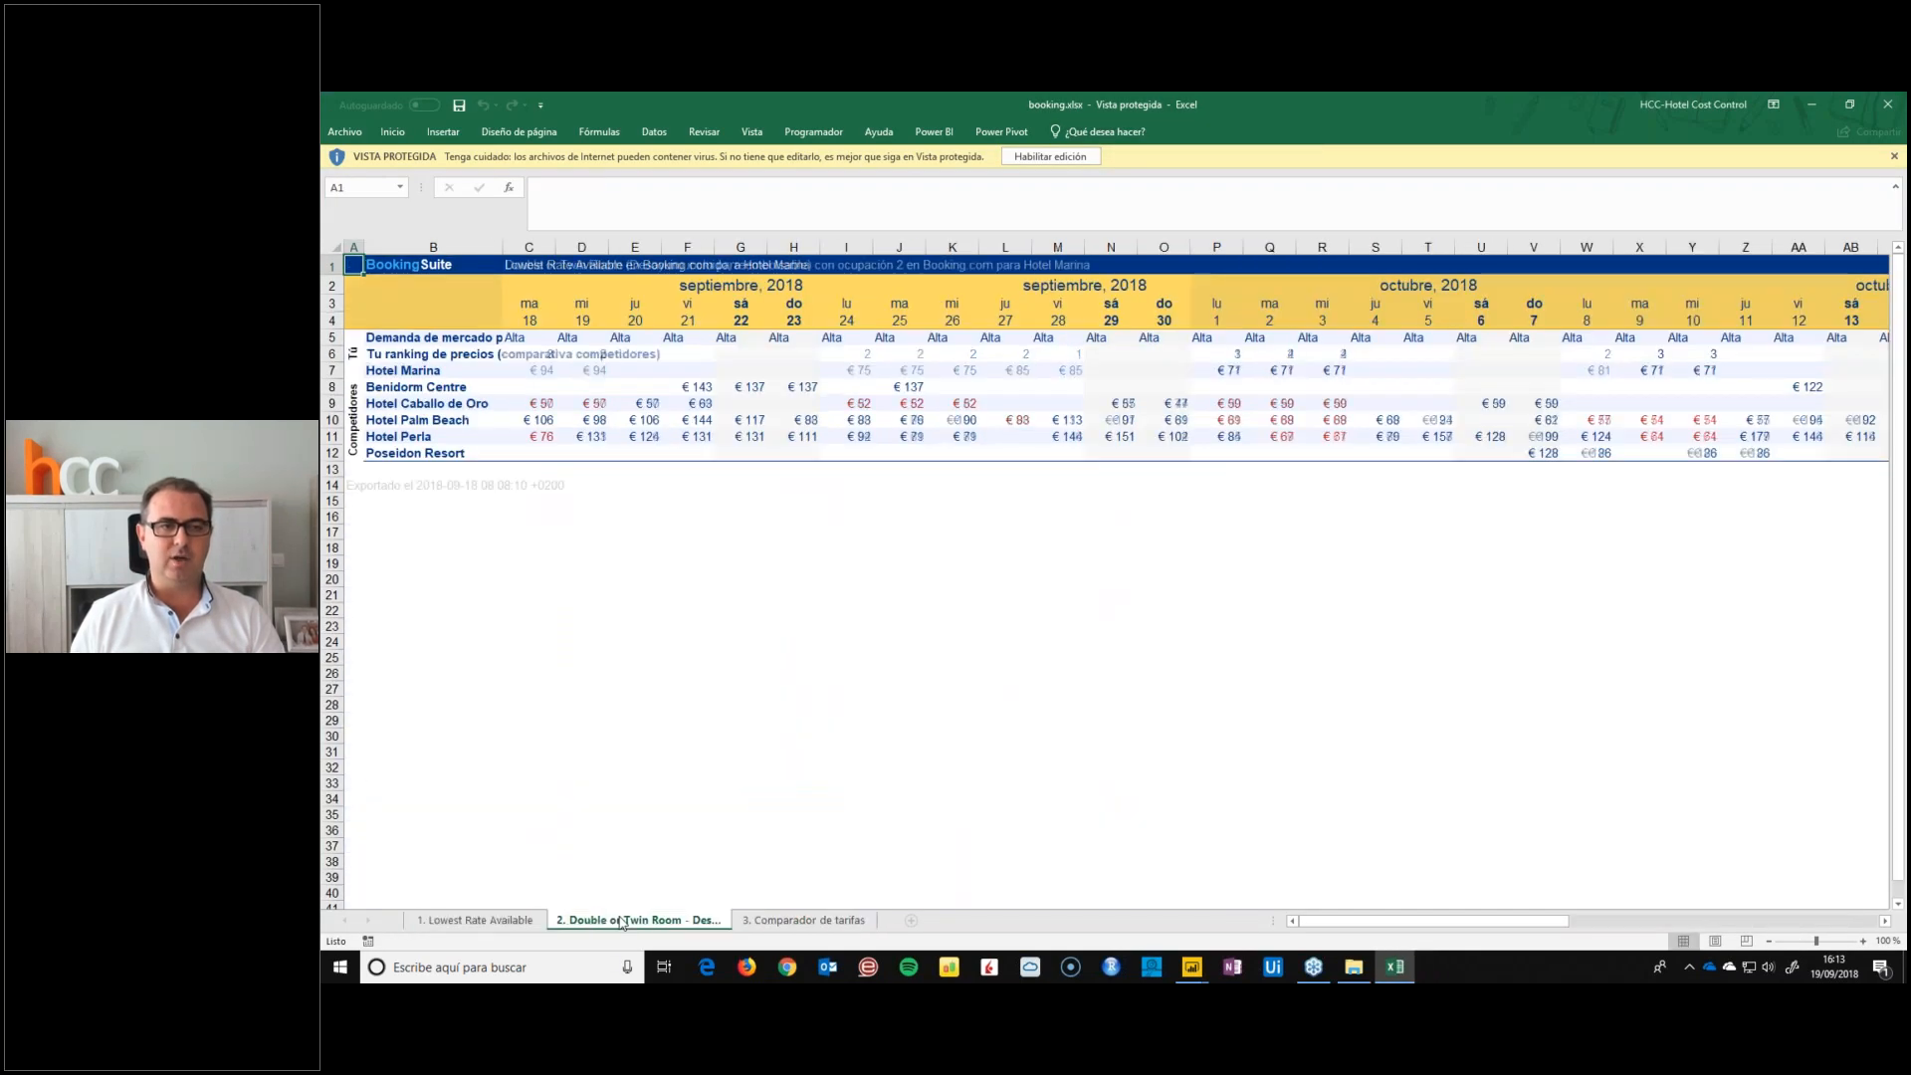
left_click(802, 920)
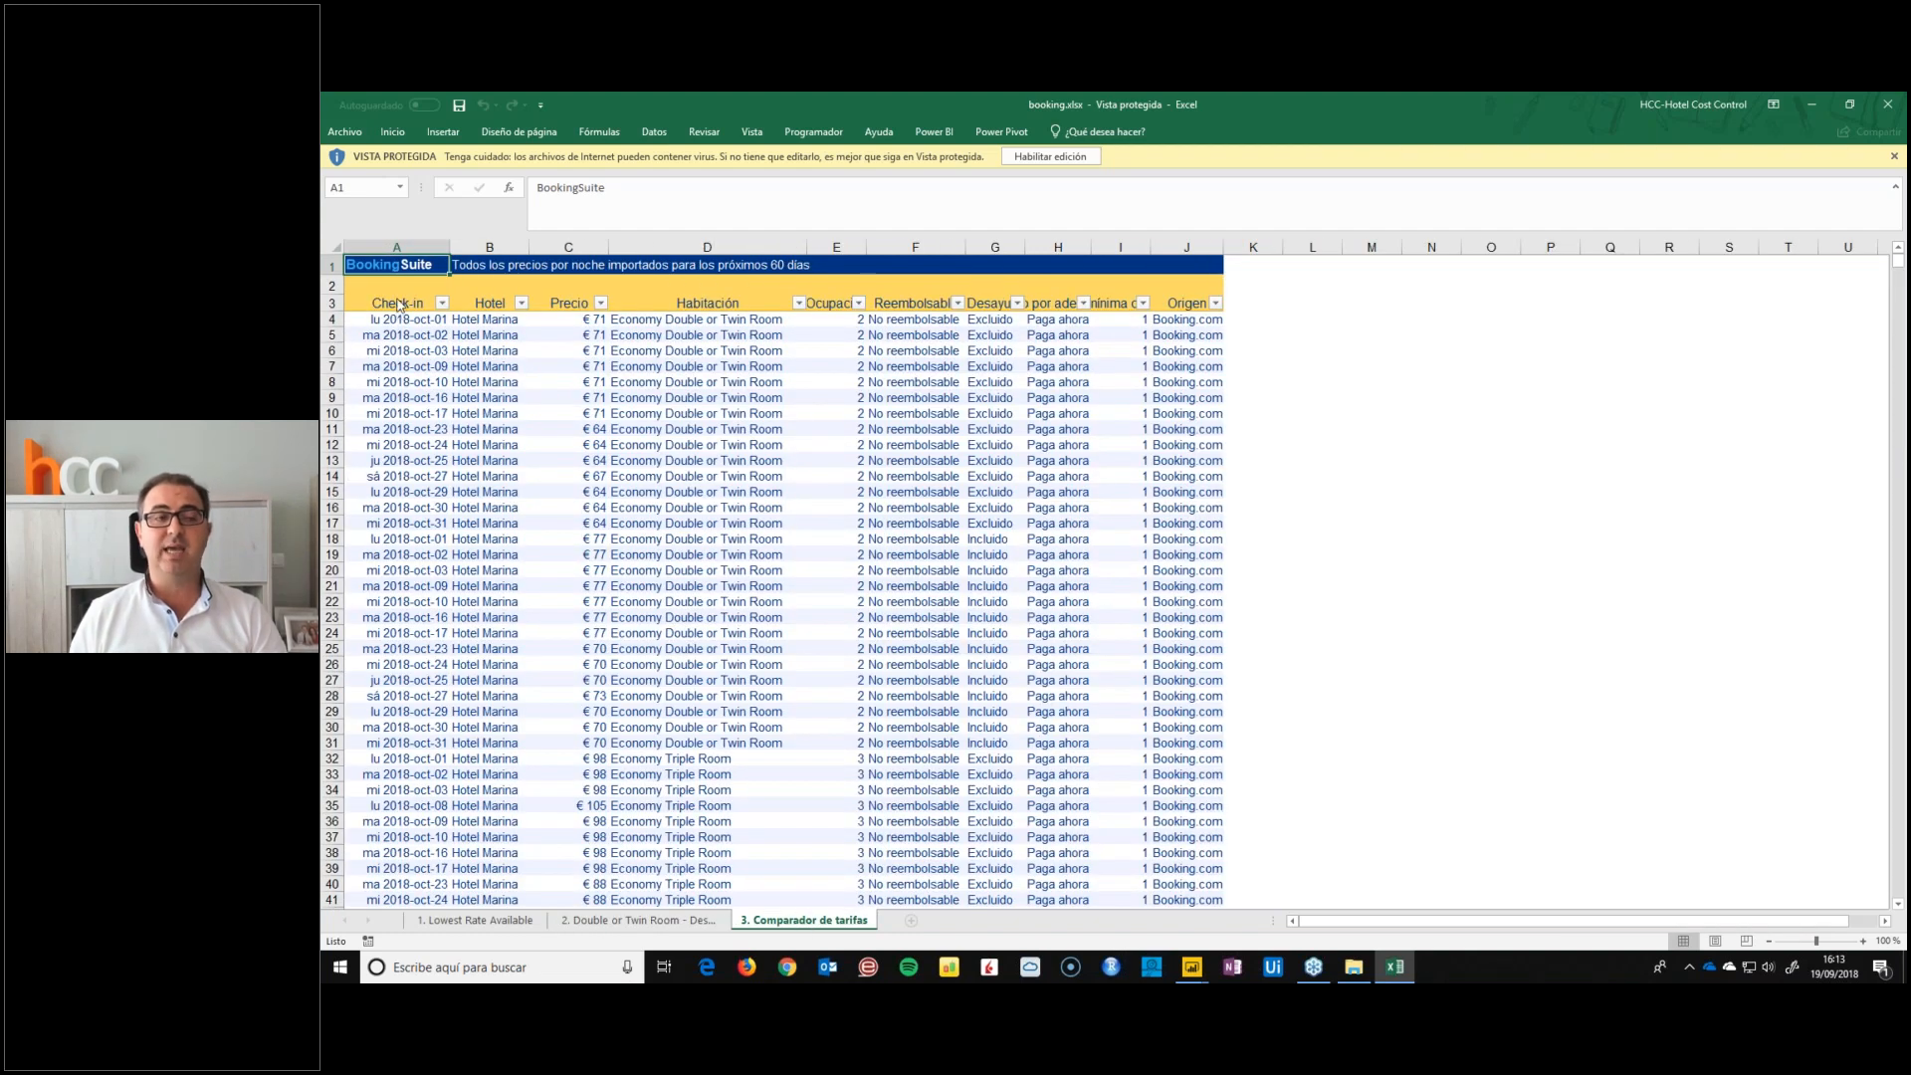
left_click_drag(420, 356, 1279, 898)
scroll(1050, 804, "down", 6)
scroll(1047, 798, "up", 7)
left_click(1887, 104)
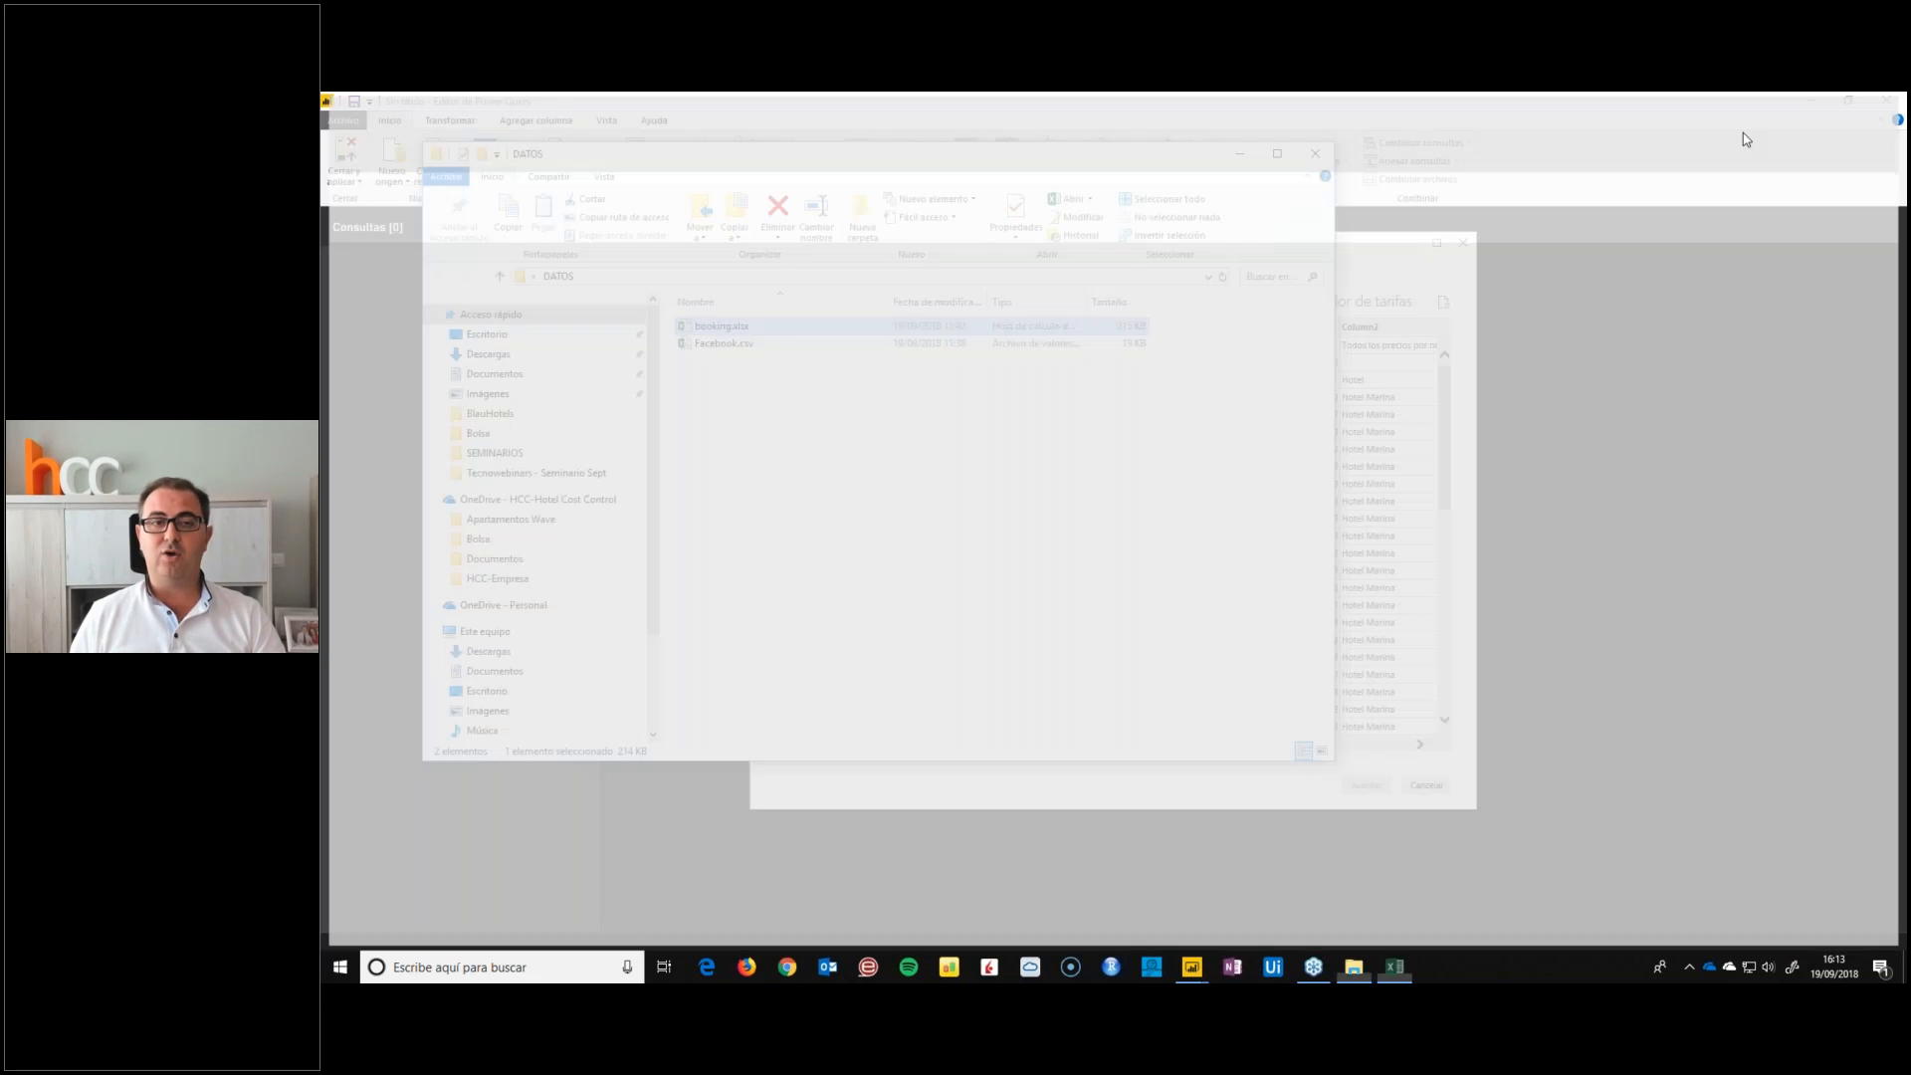
left_click(1315, 153)
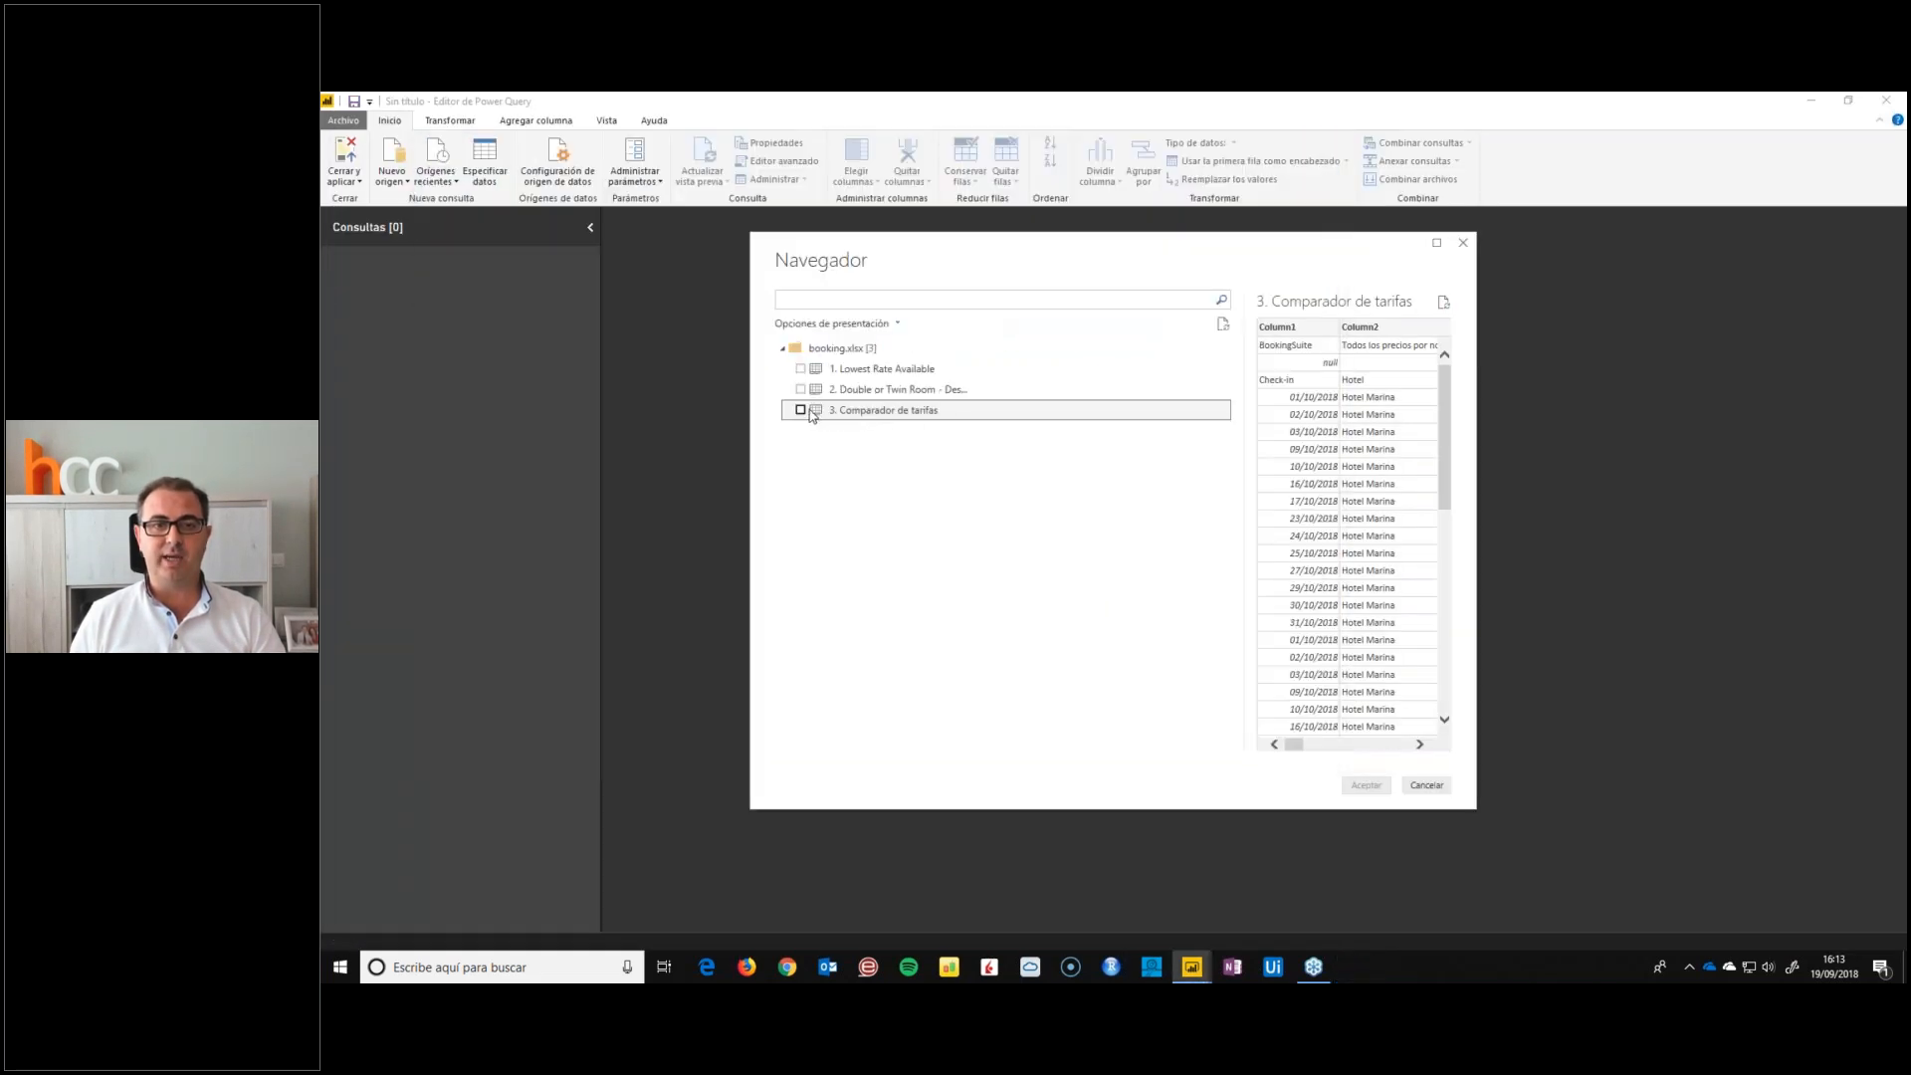
Load the 3. Comparador de tarifas sheet of booking.xlsx as a query and return to the Power Query Editor window
left_click(801, 410)
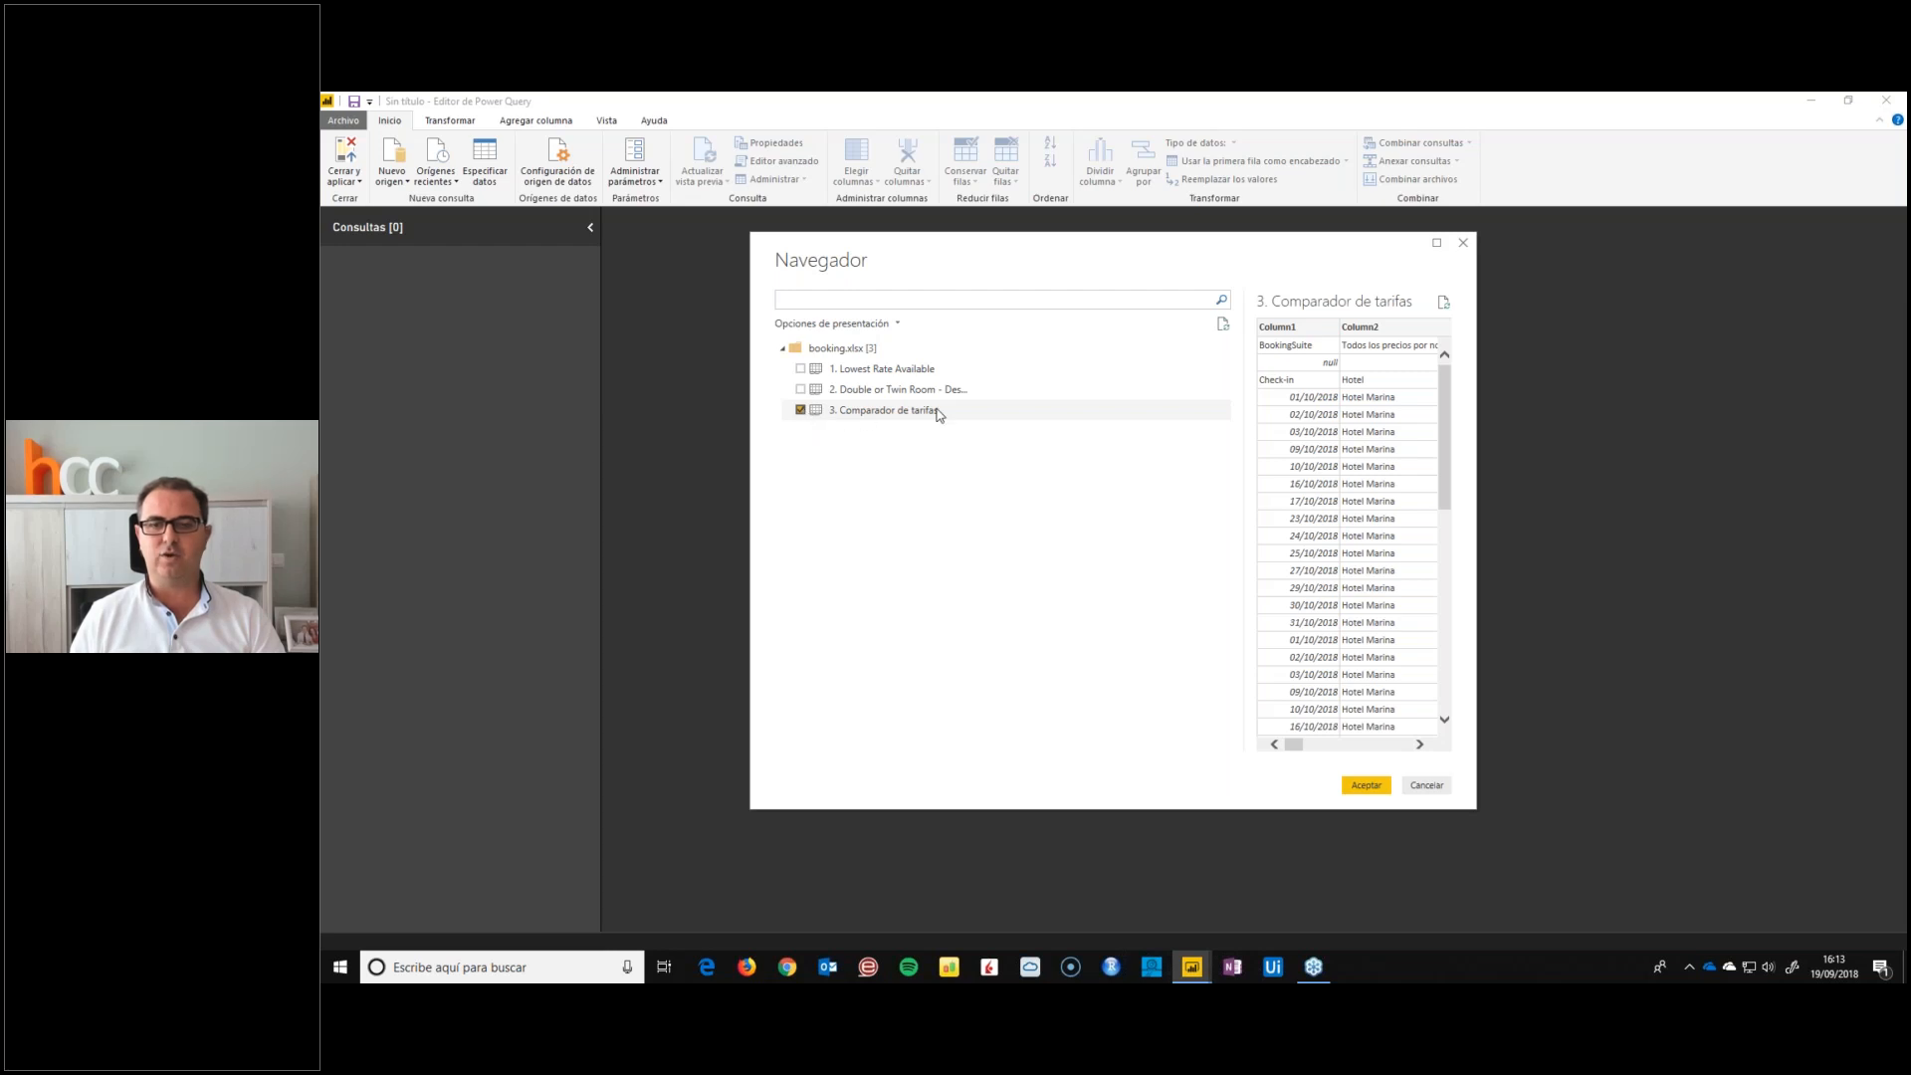
left_click(1368, 786)
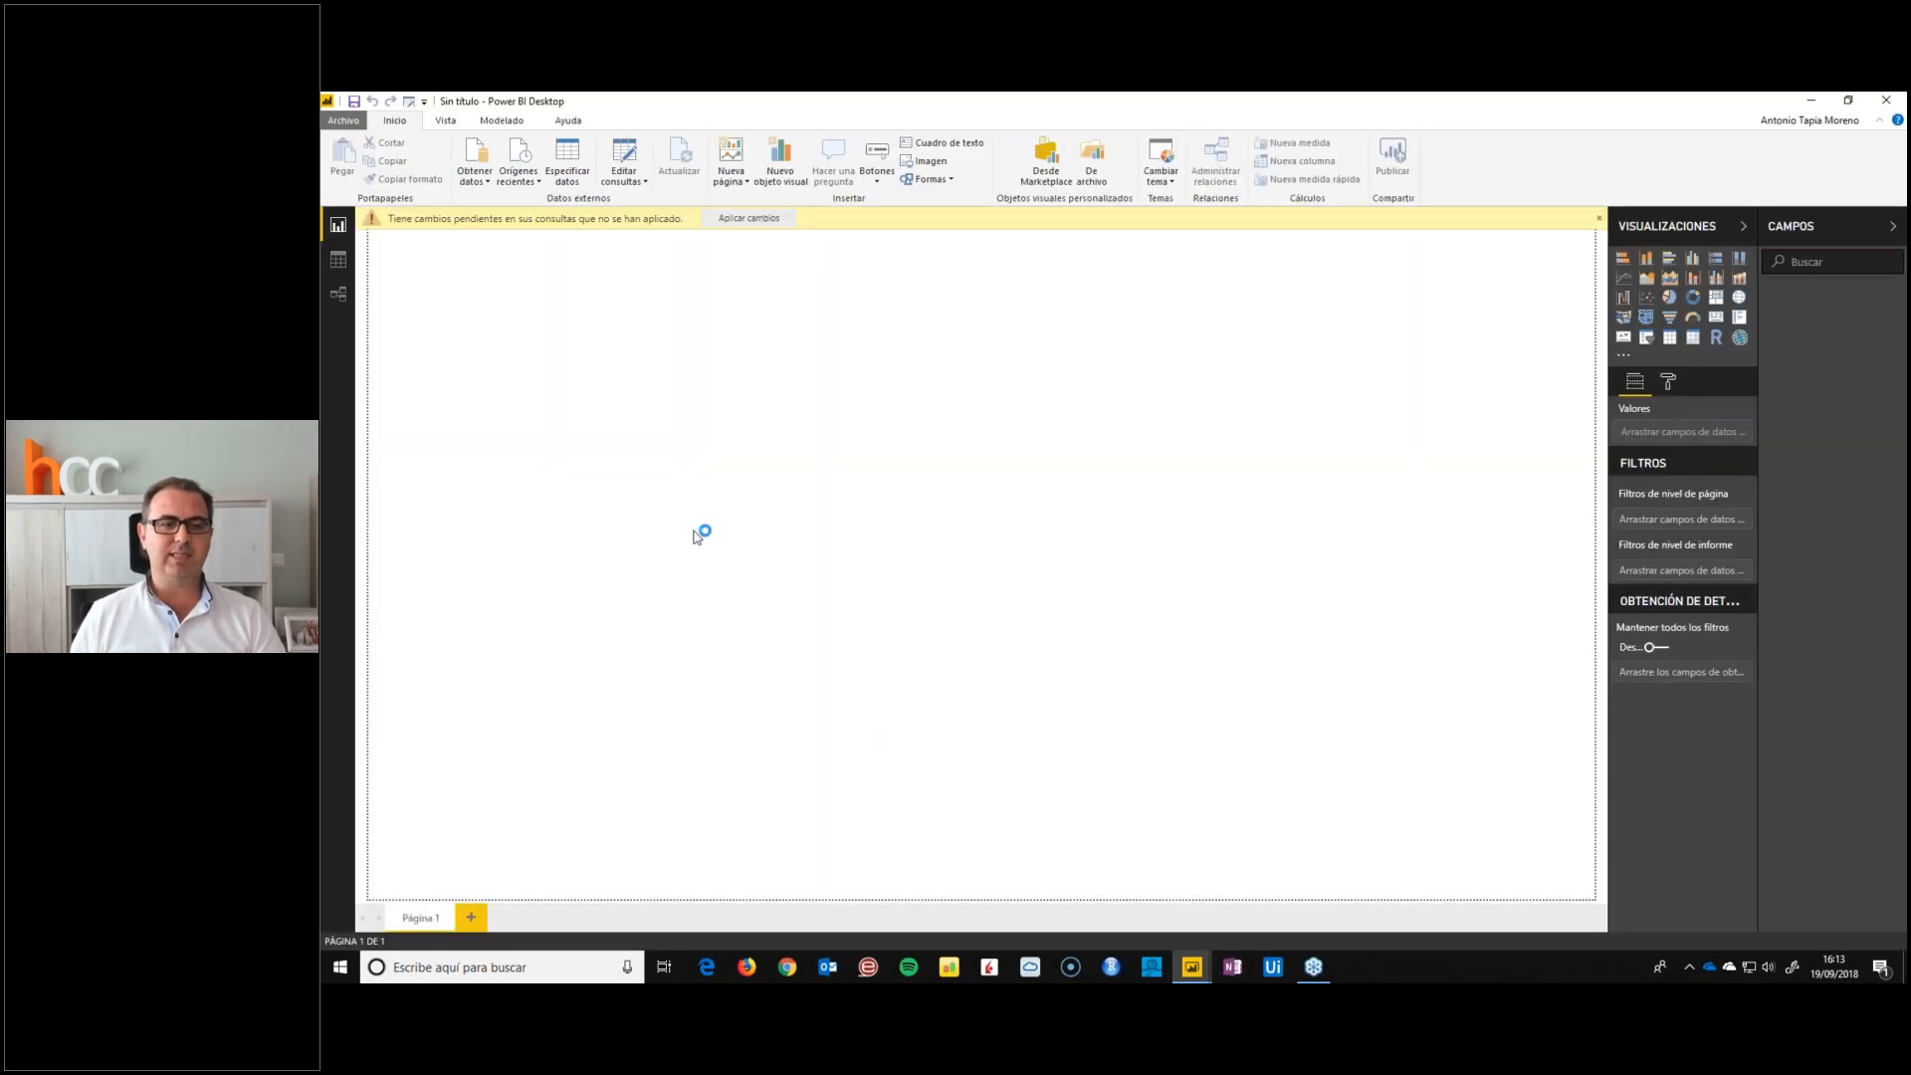
left_click(1181, 970)
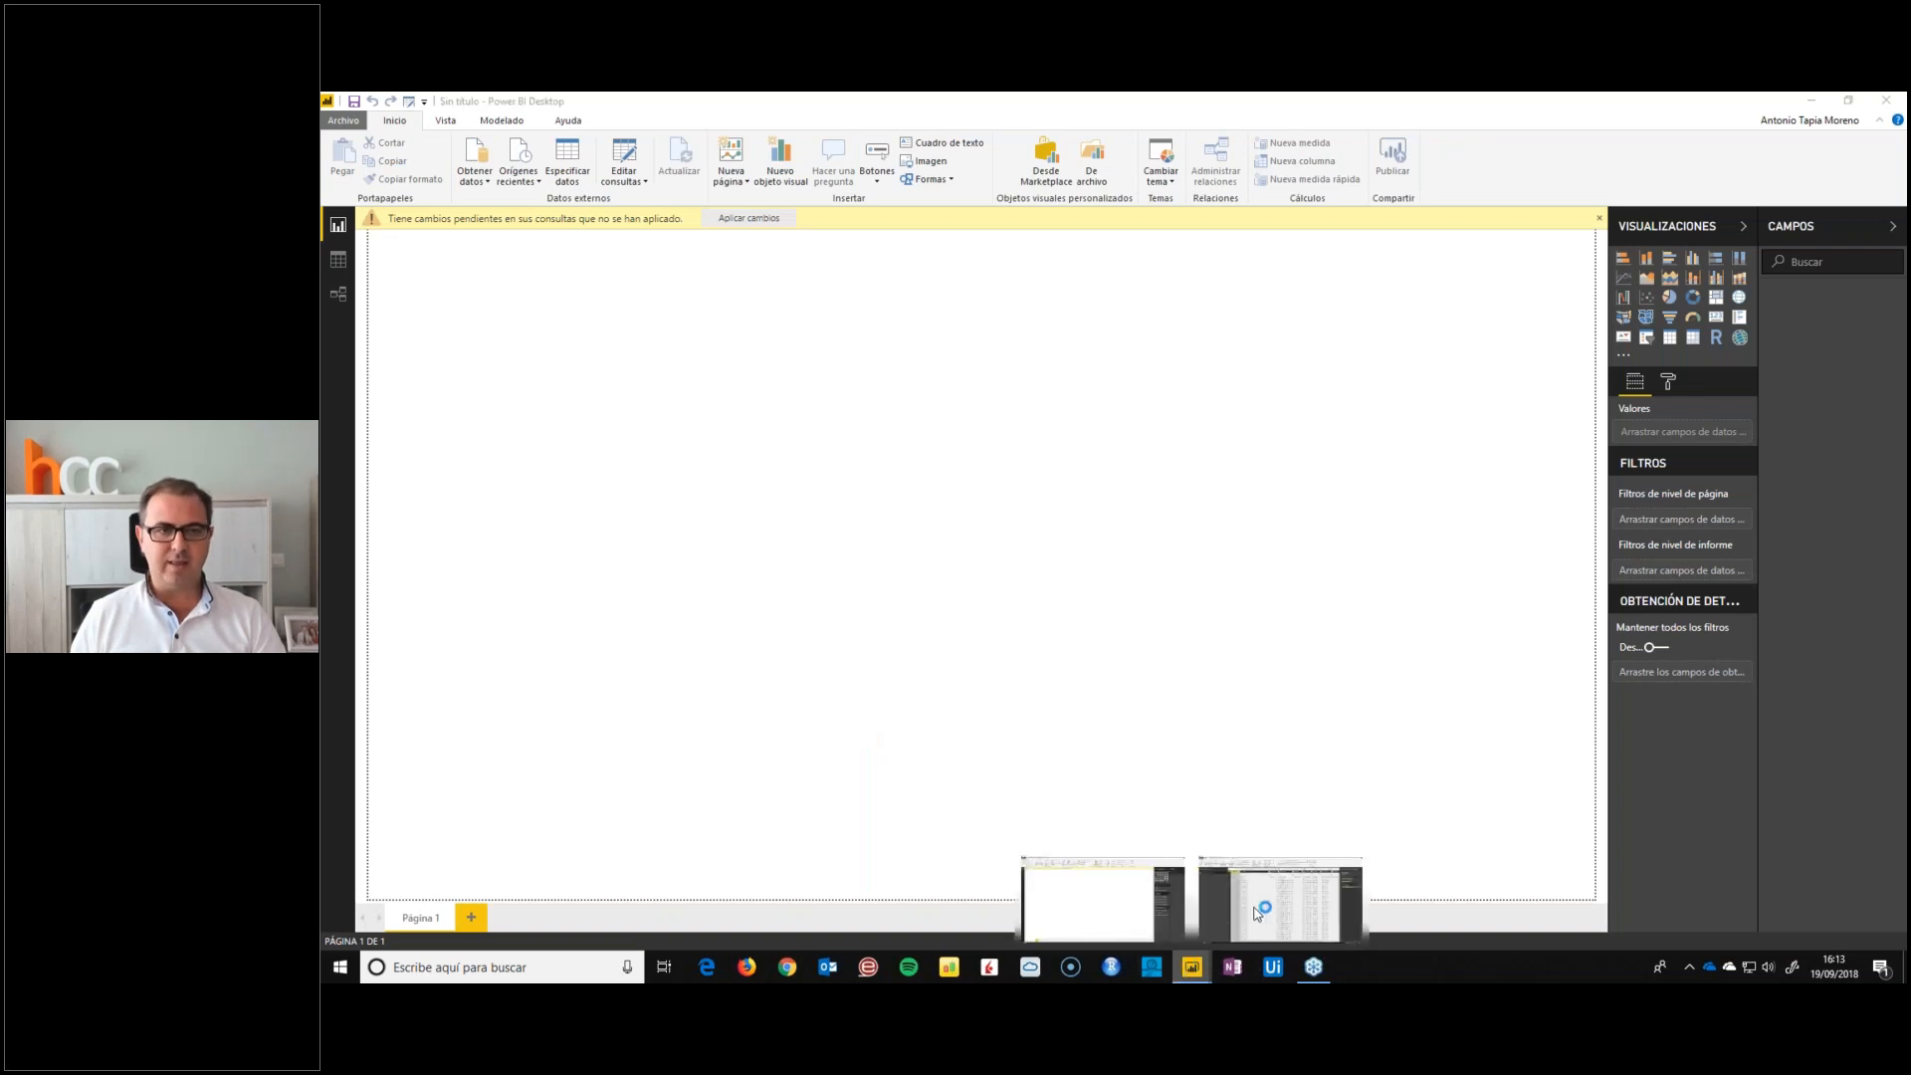
left_click(1257, 914)
Rename the Comparador de tarifas query as Booking
double_click(390, 257)
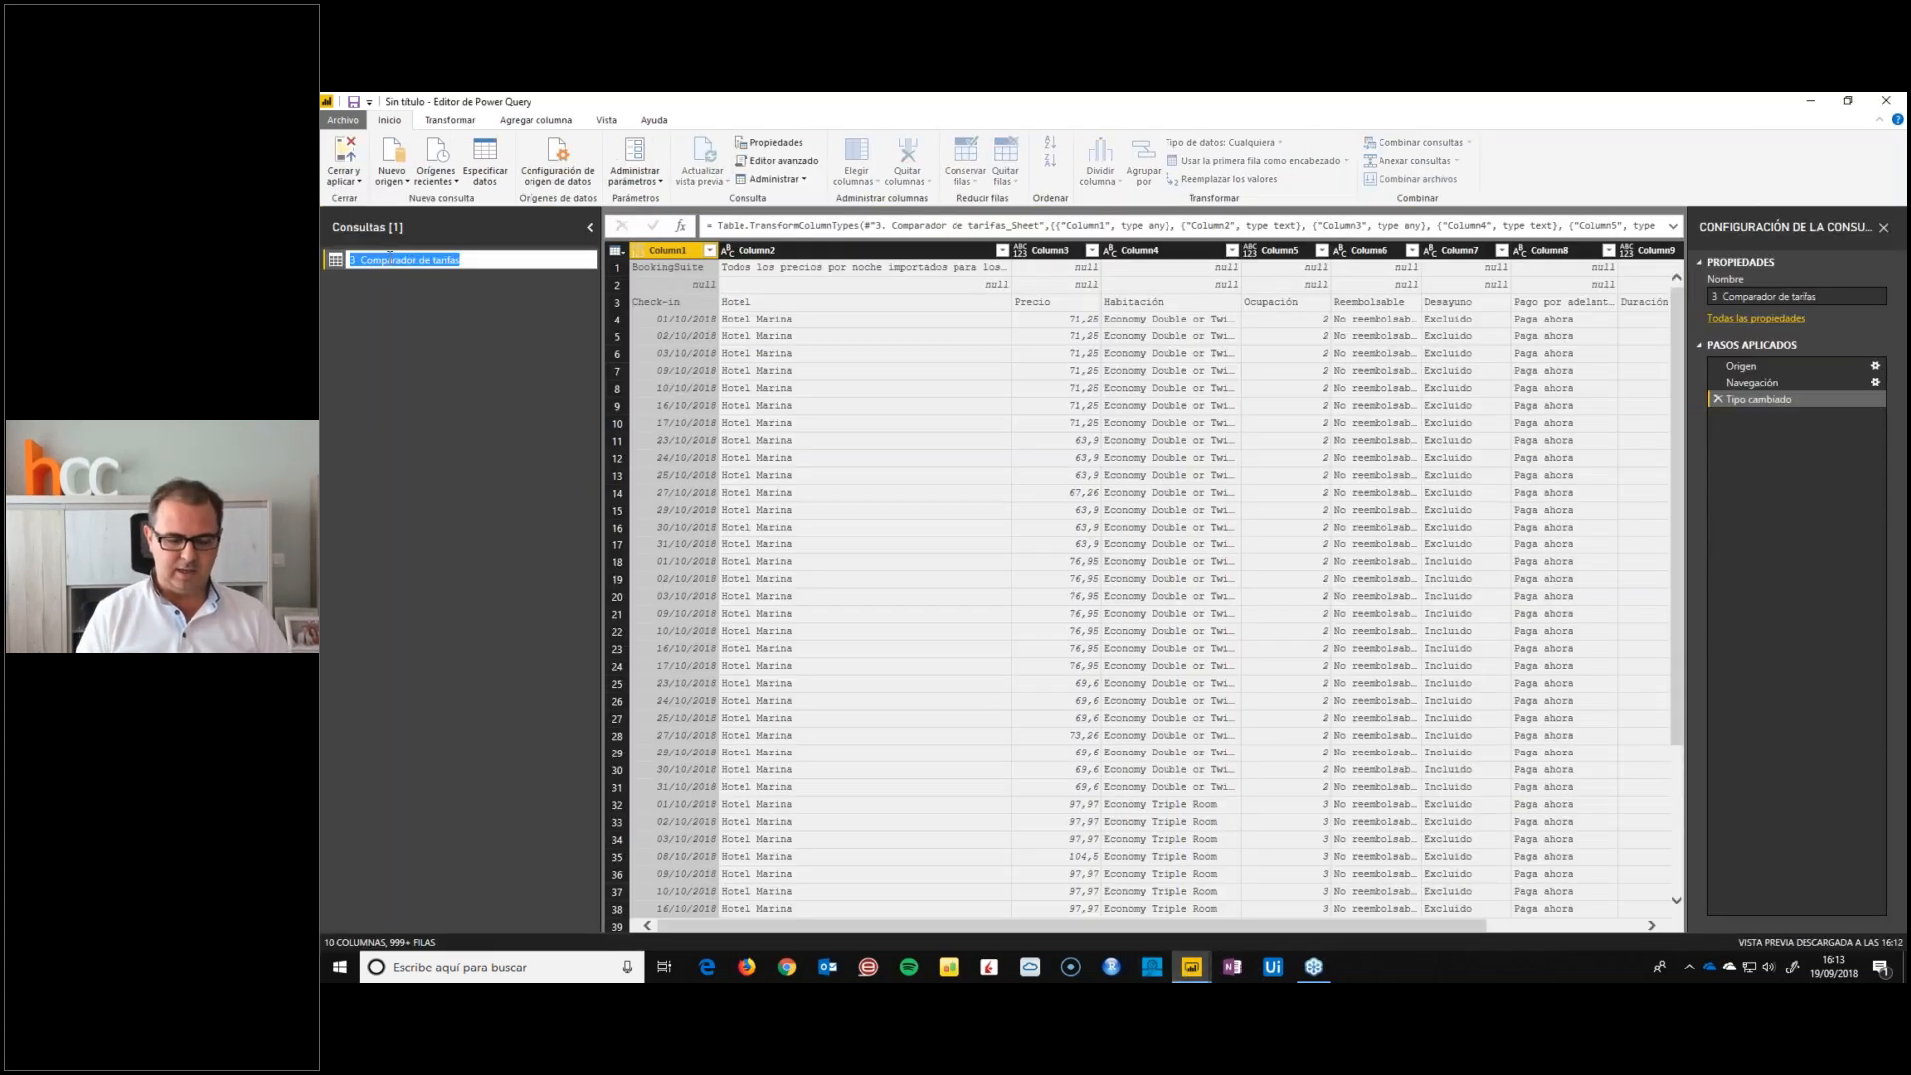
type("Book")
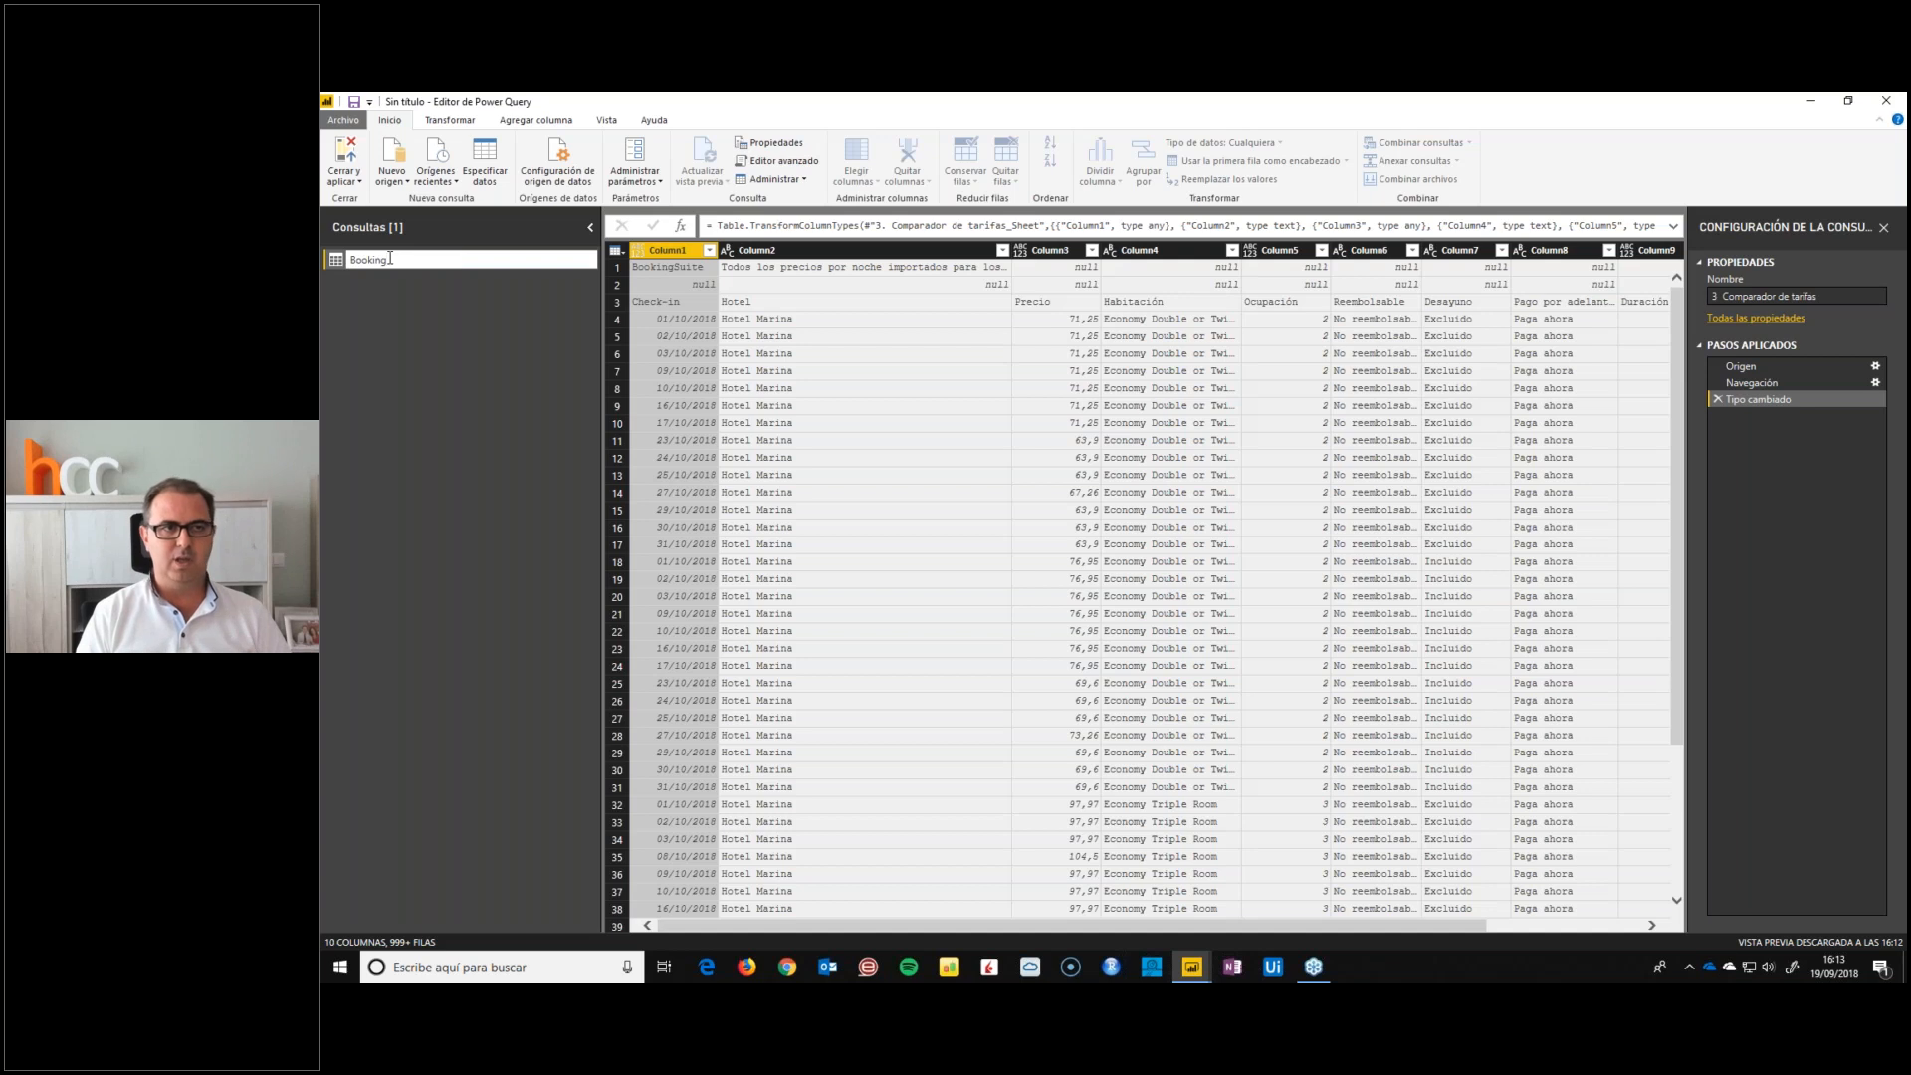
type("ing")
key("Return")
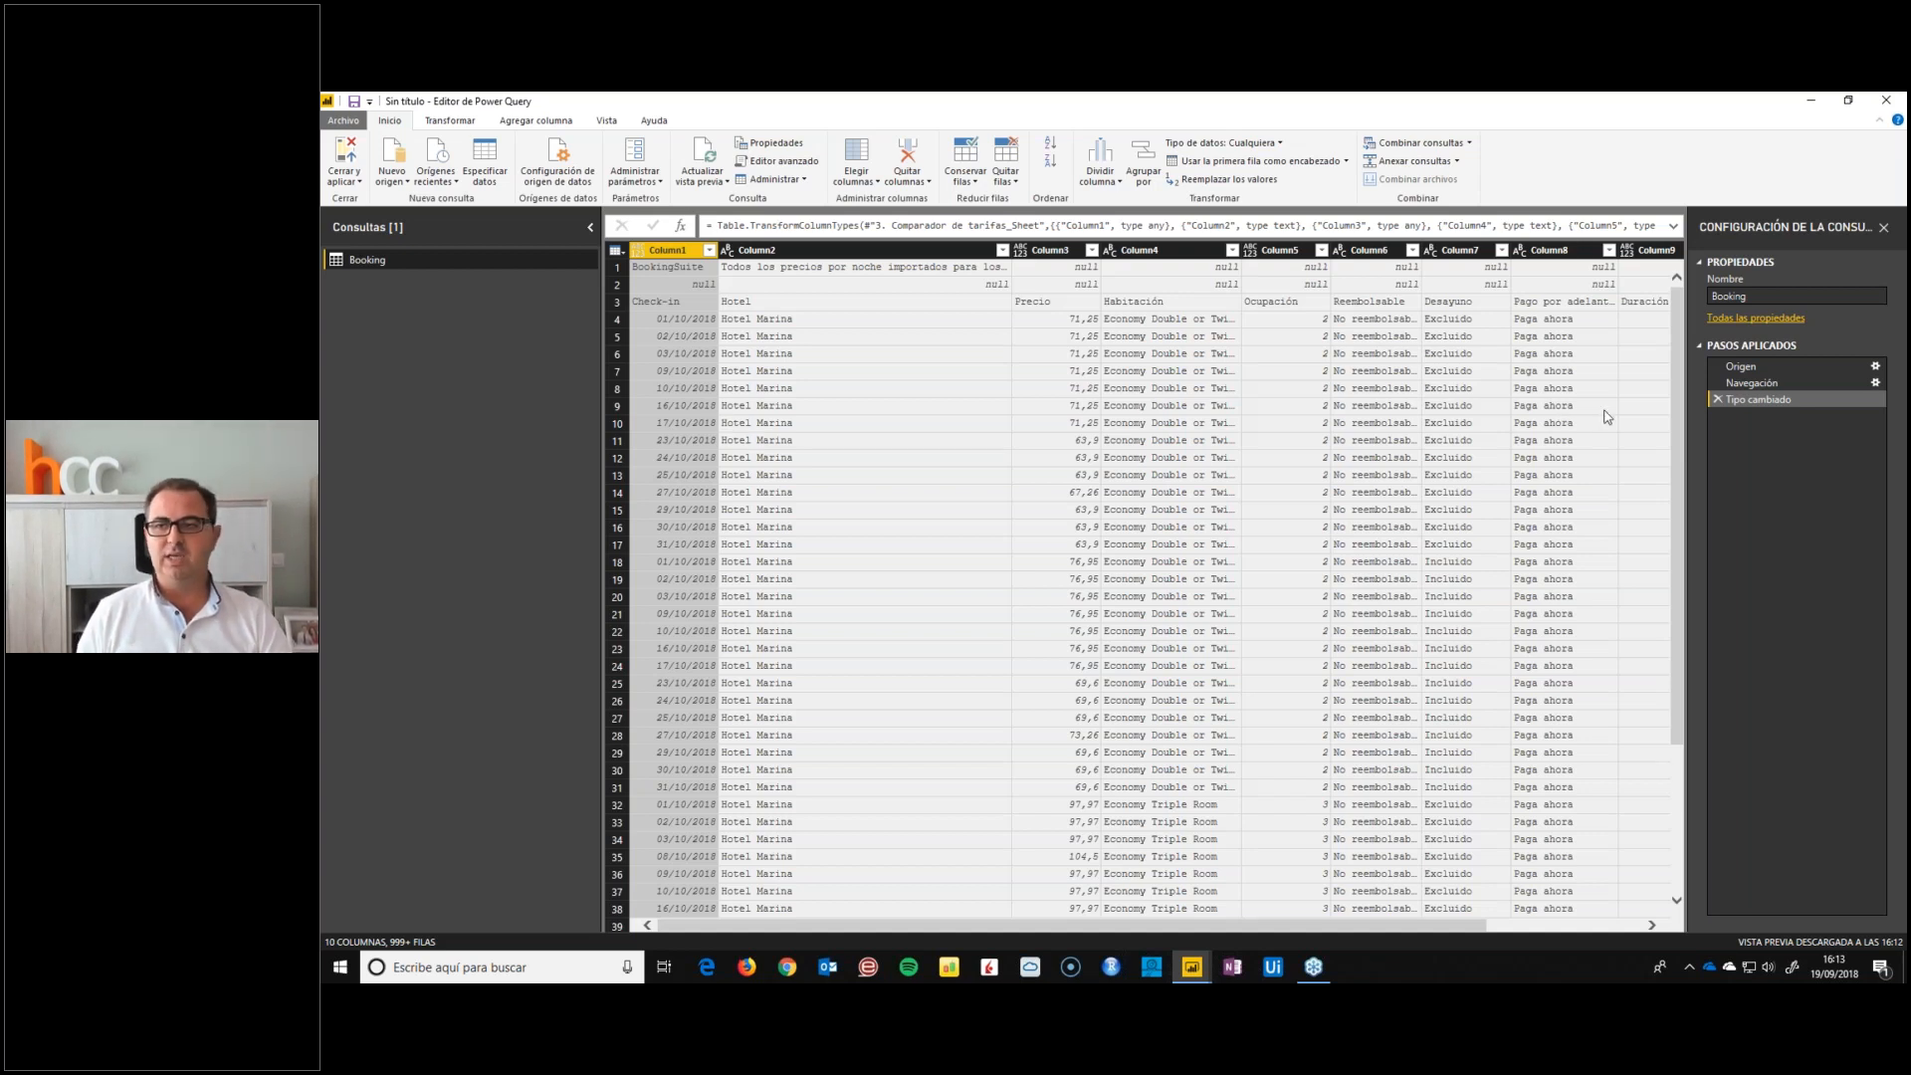
Review the formulas of the Booking query's Origen and Navegación steps and delete its Tipo cambiado step
left_click(1743, 370)
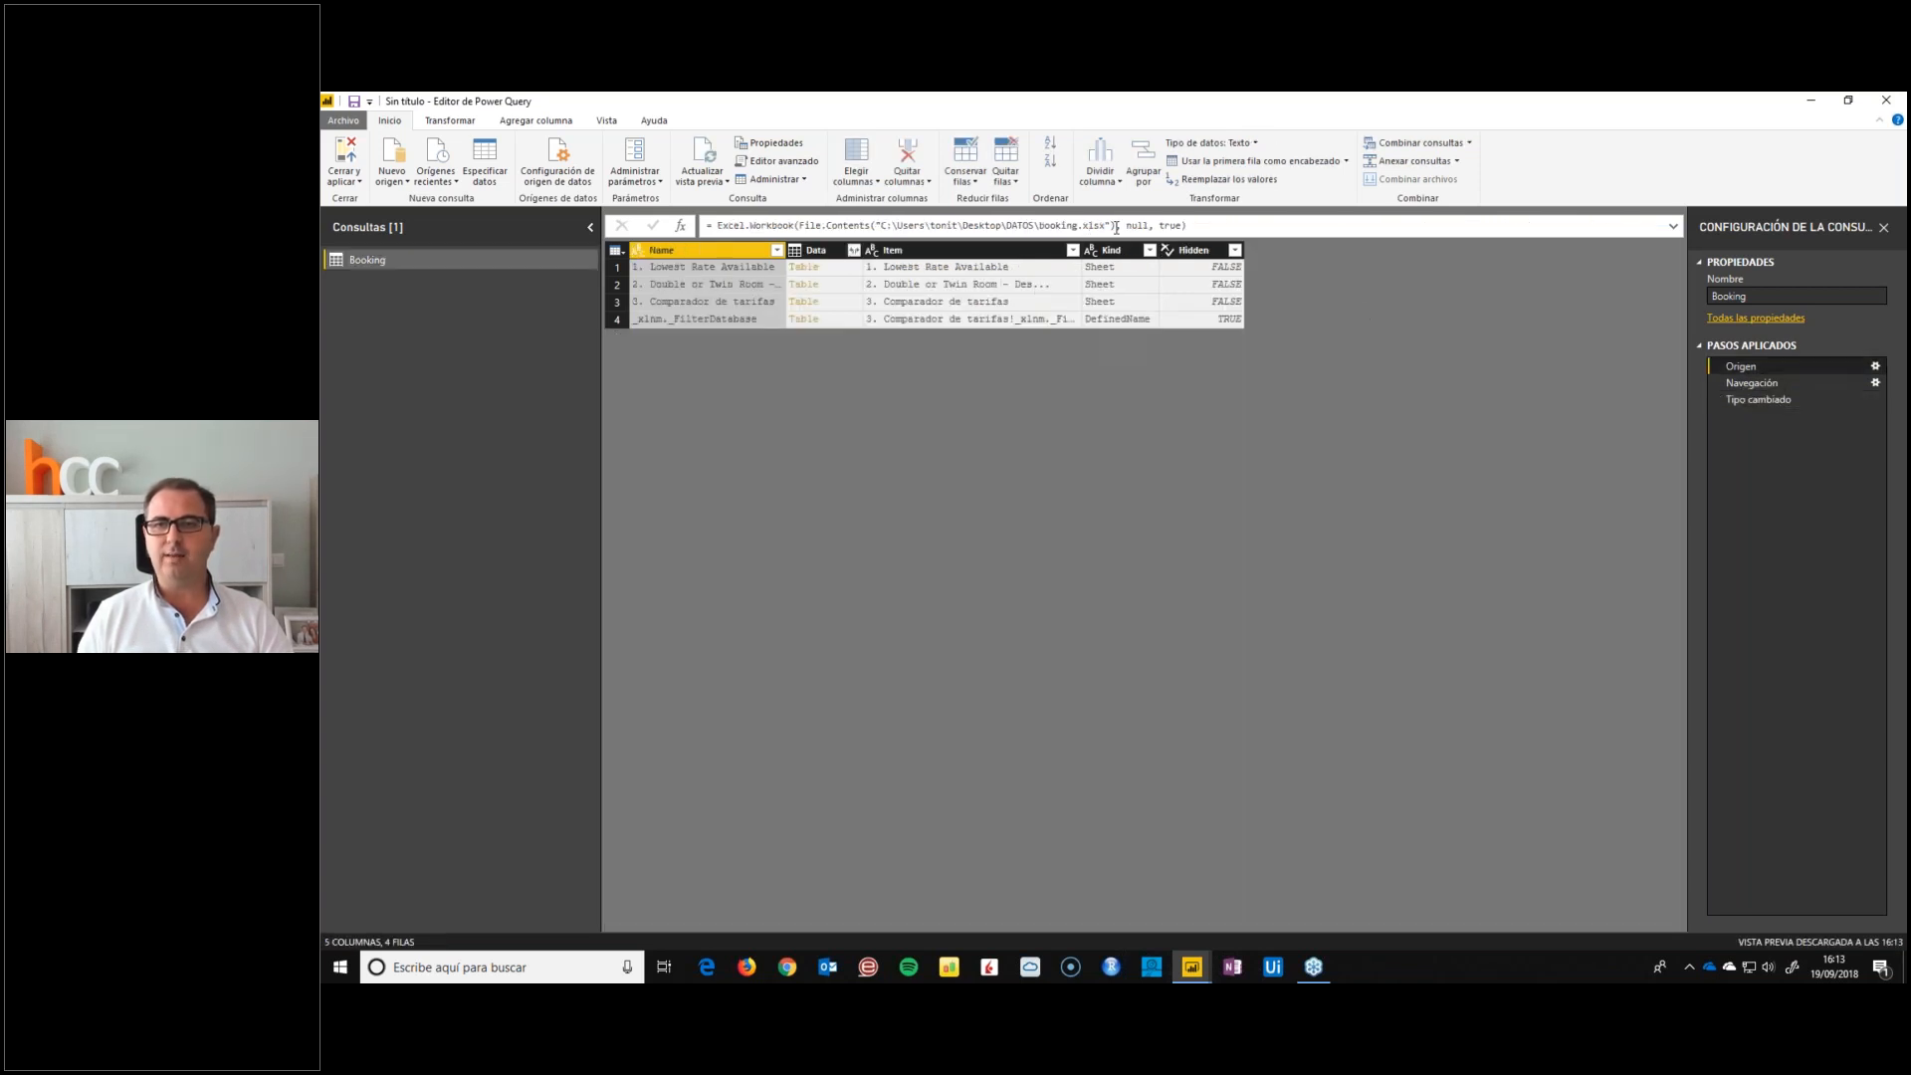
left_click(1752, 384)
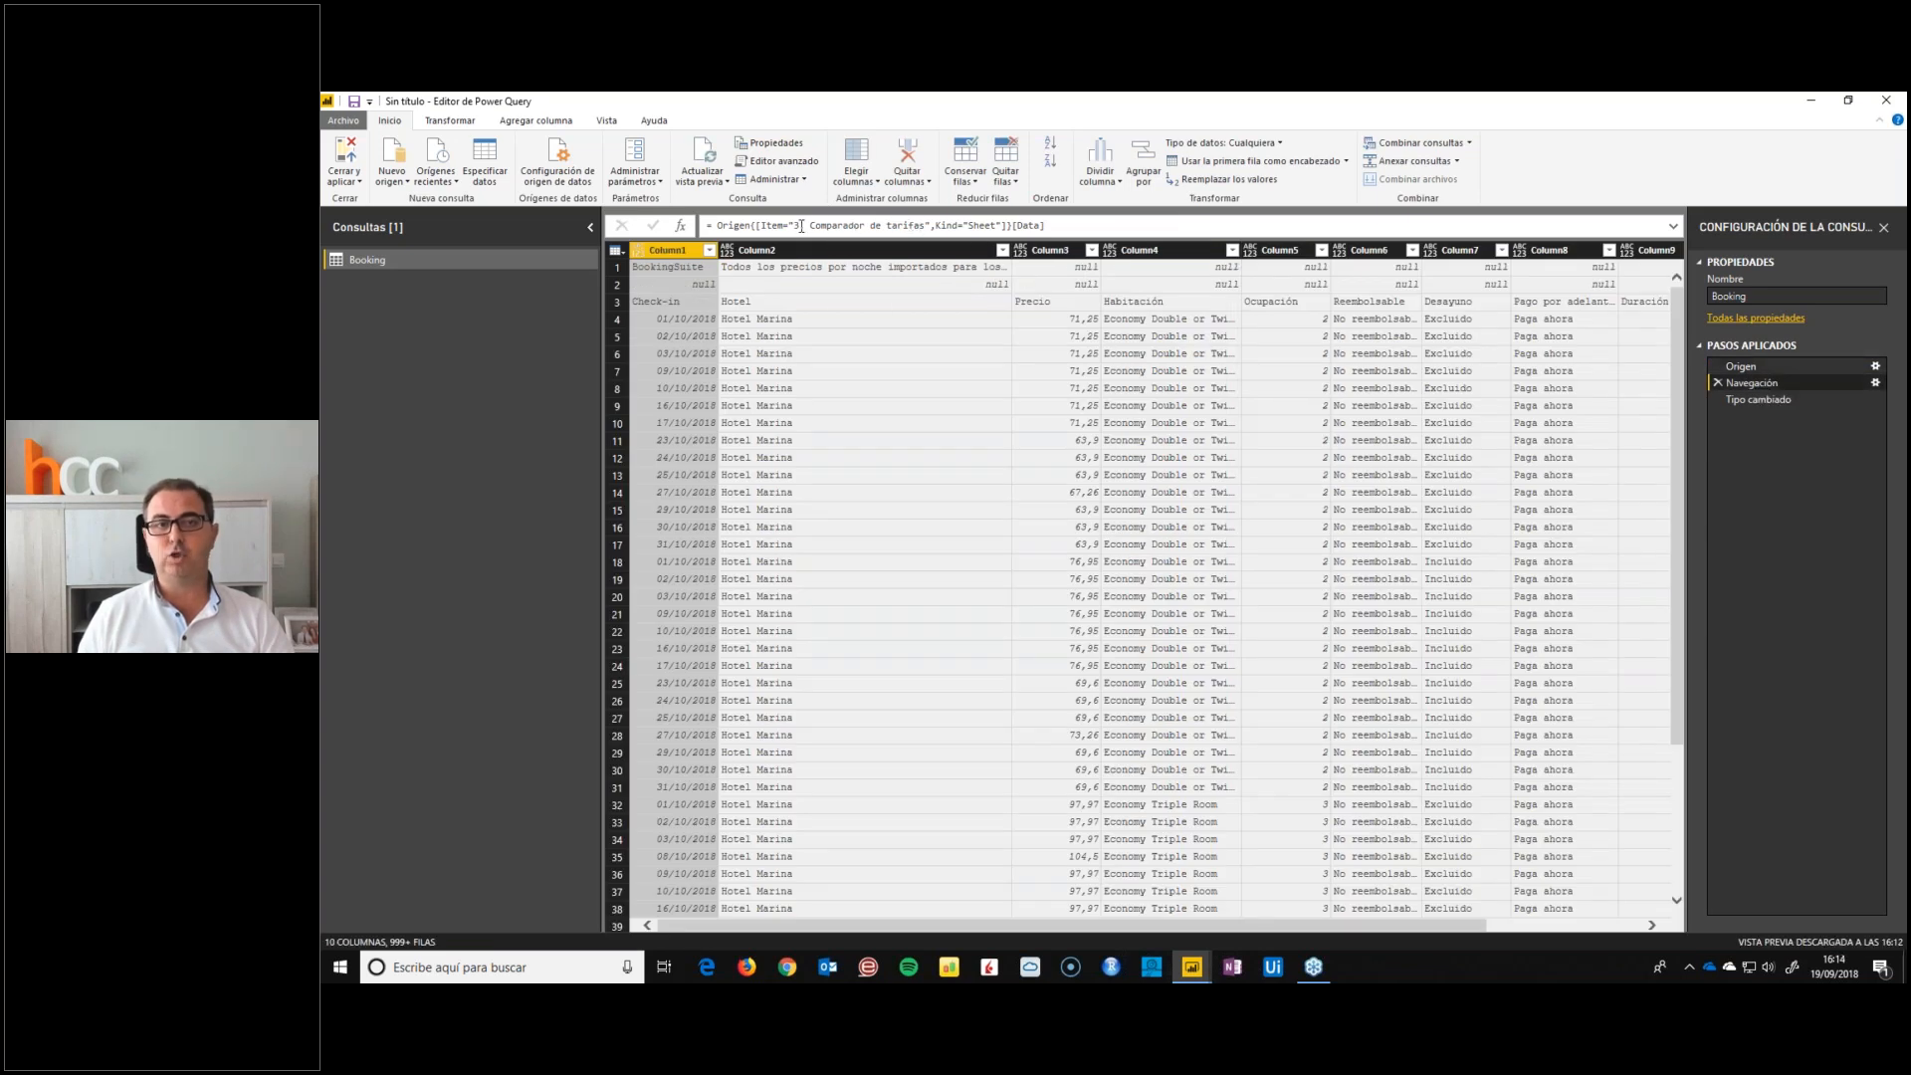
left_click_drag(794, 227, 921, 229)
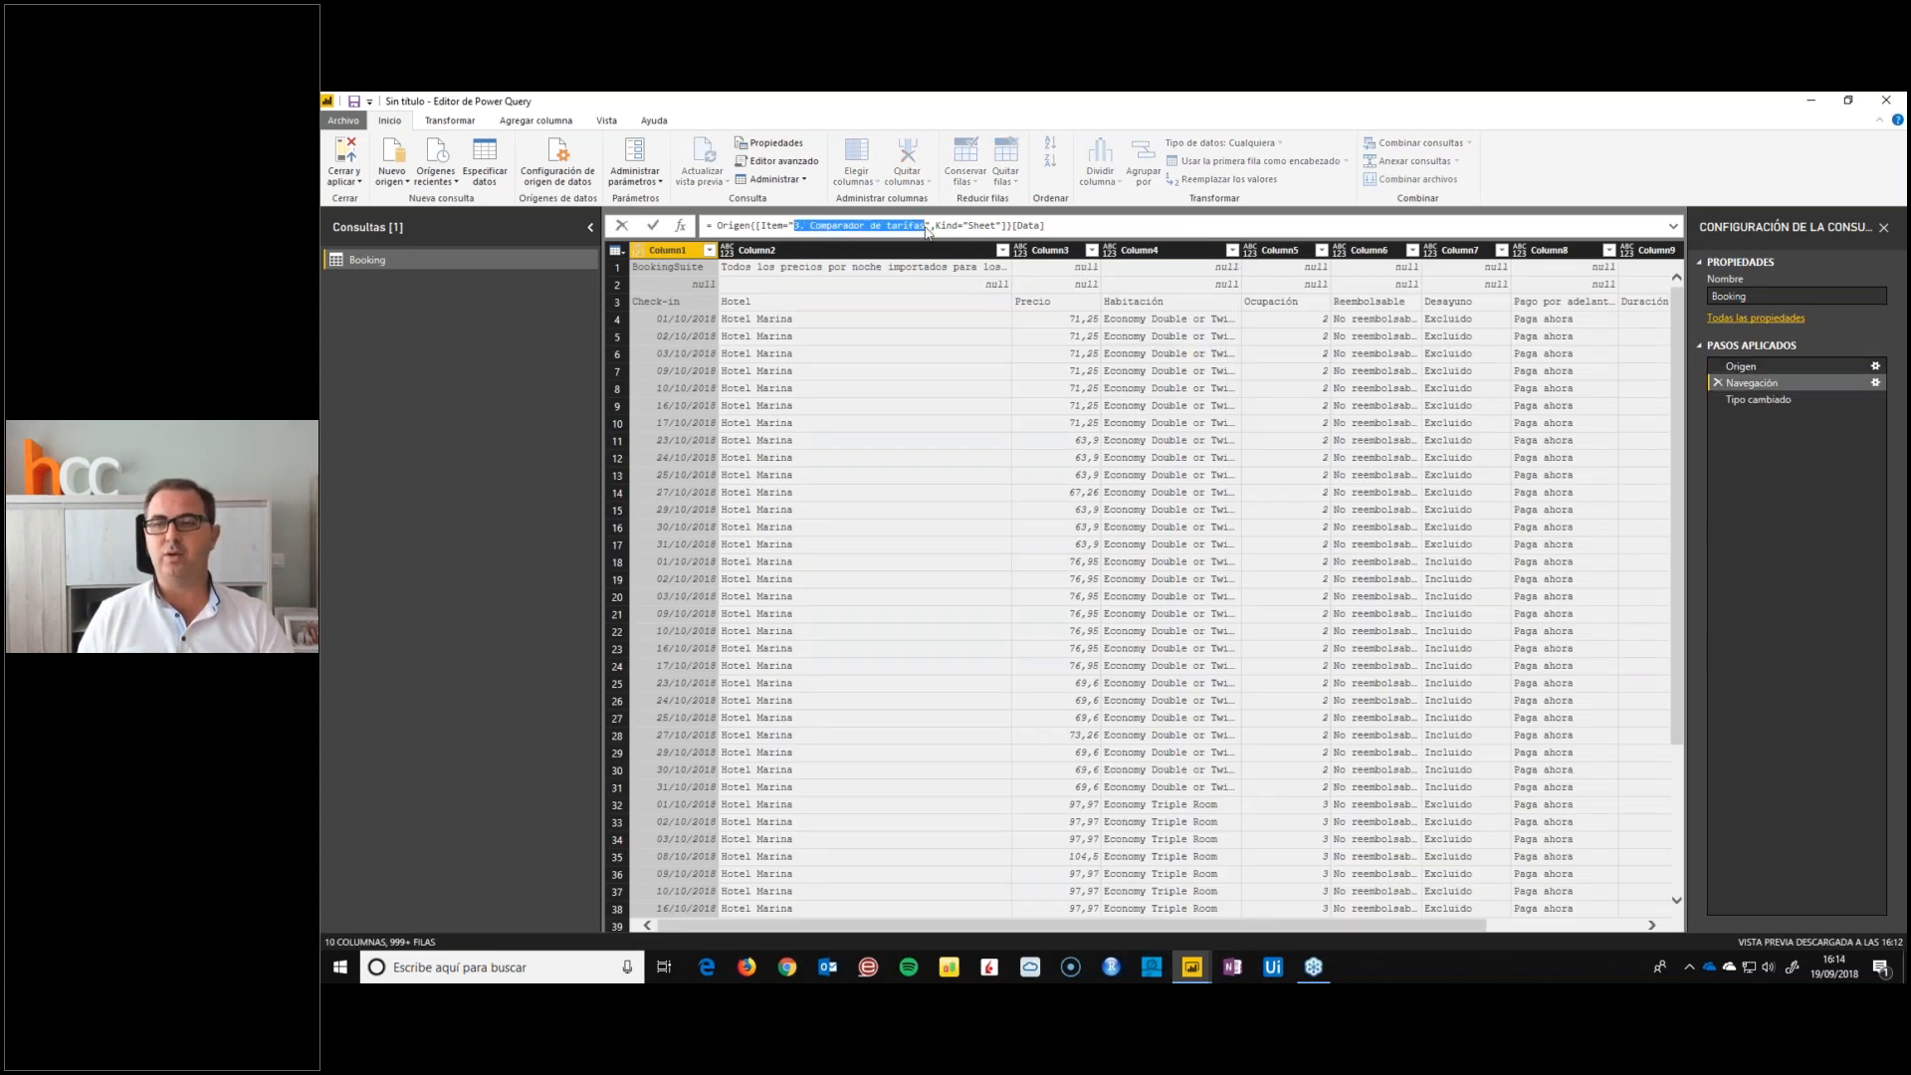
left_click(1747, 399)
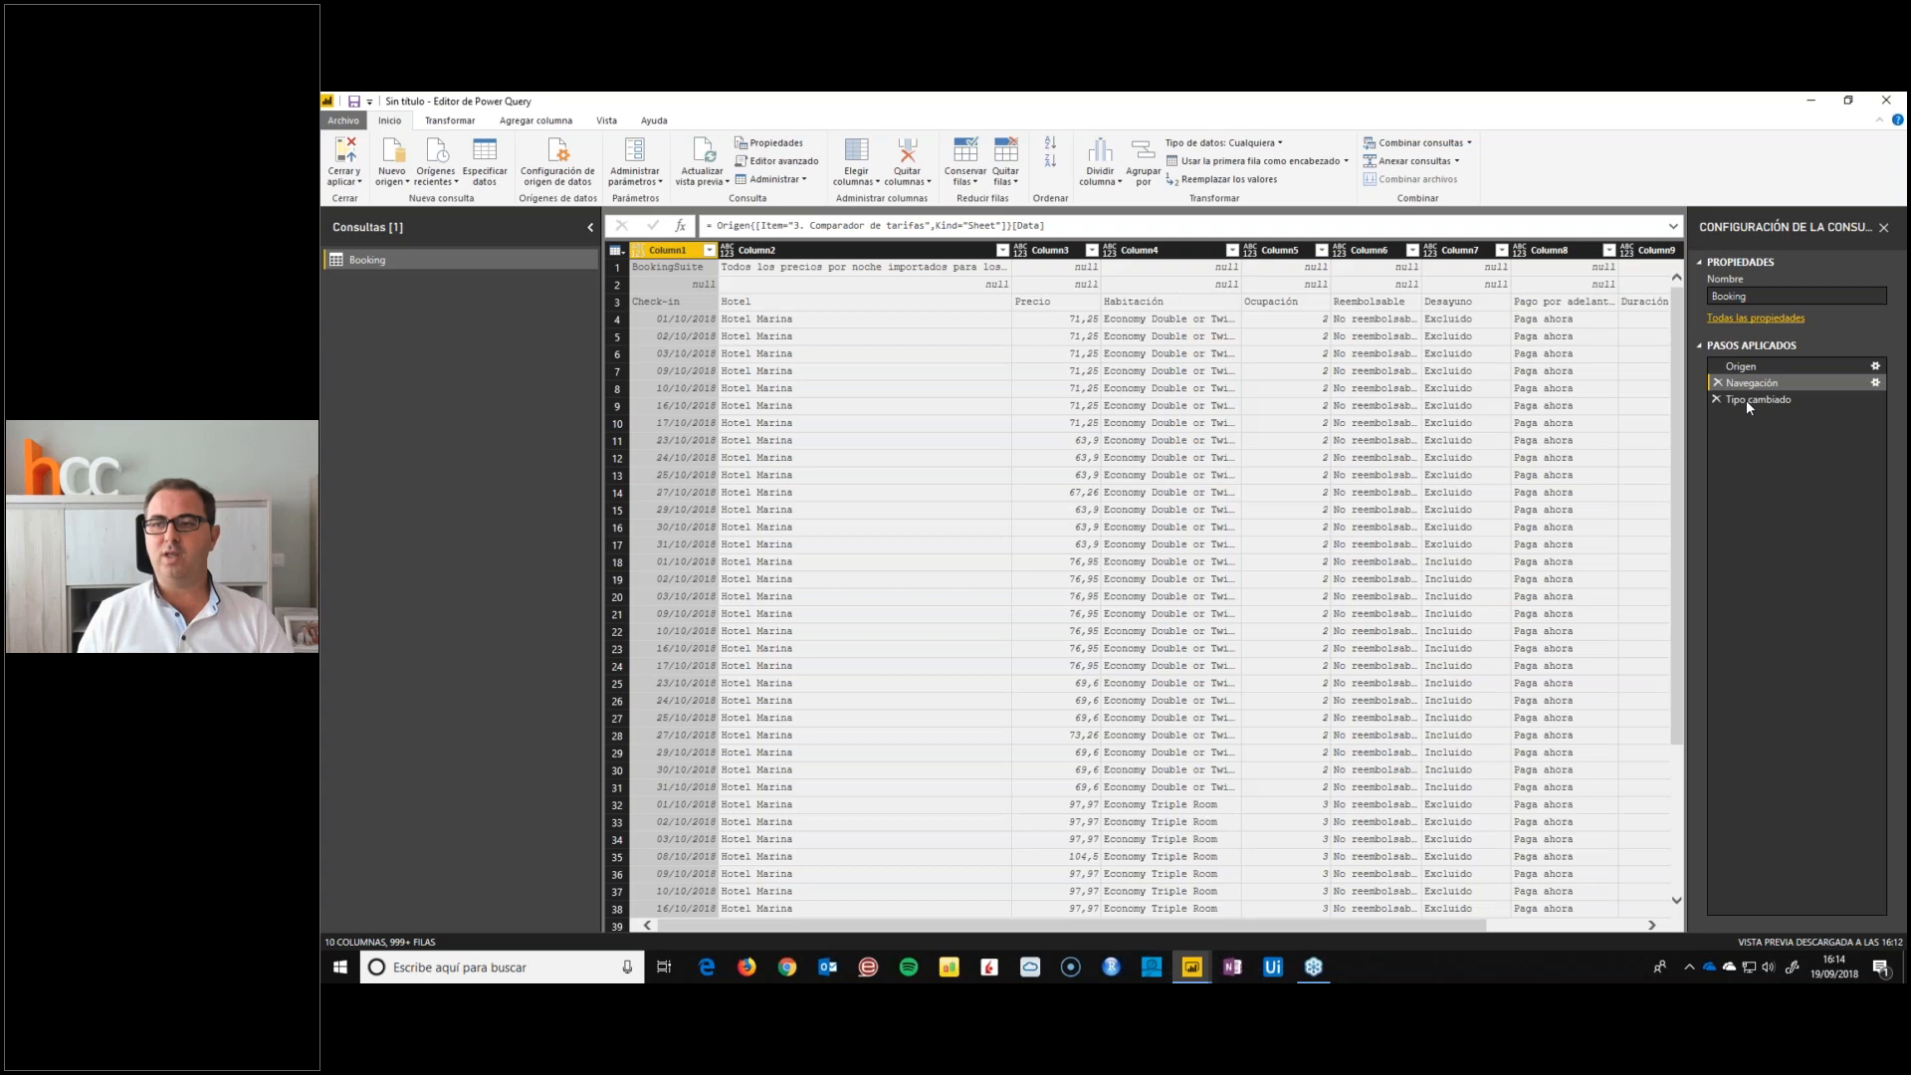
left_click(1717, 399)
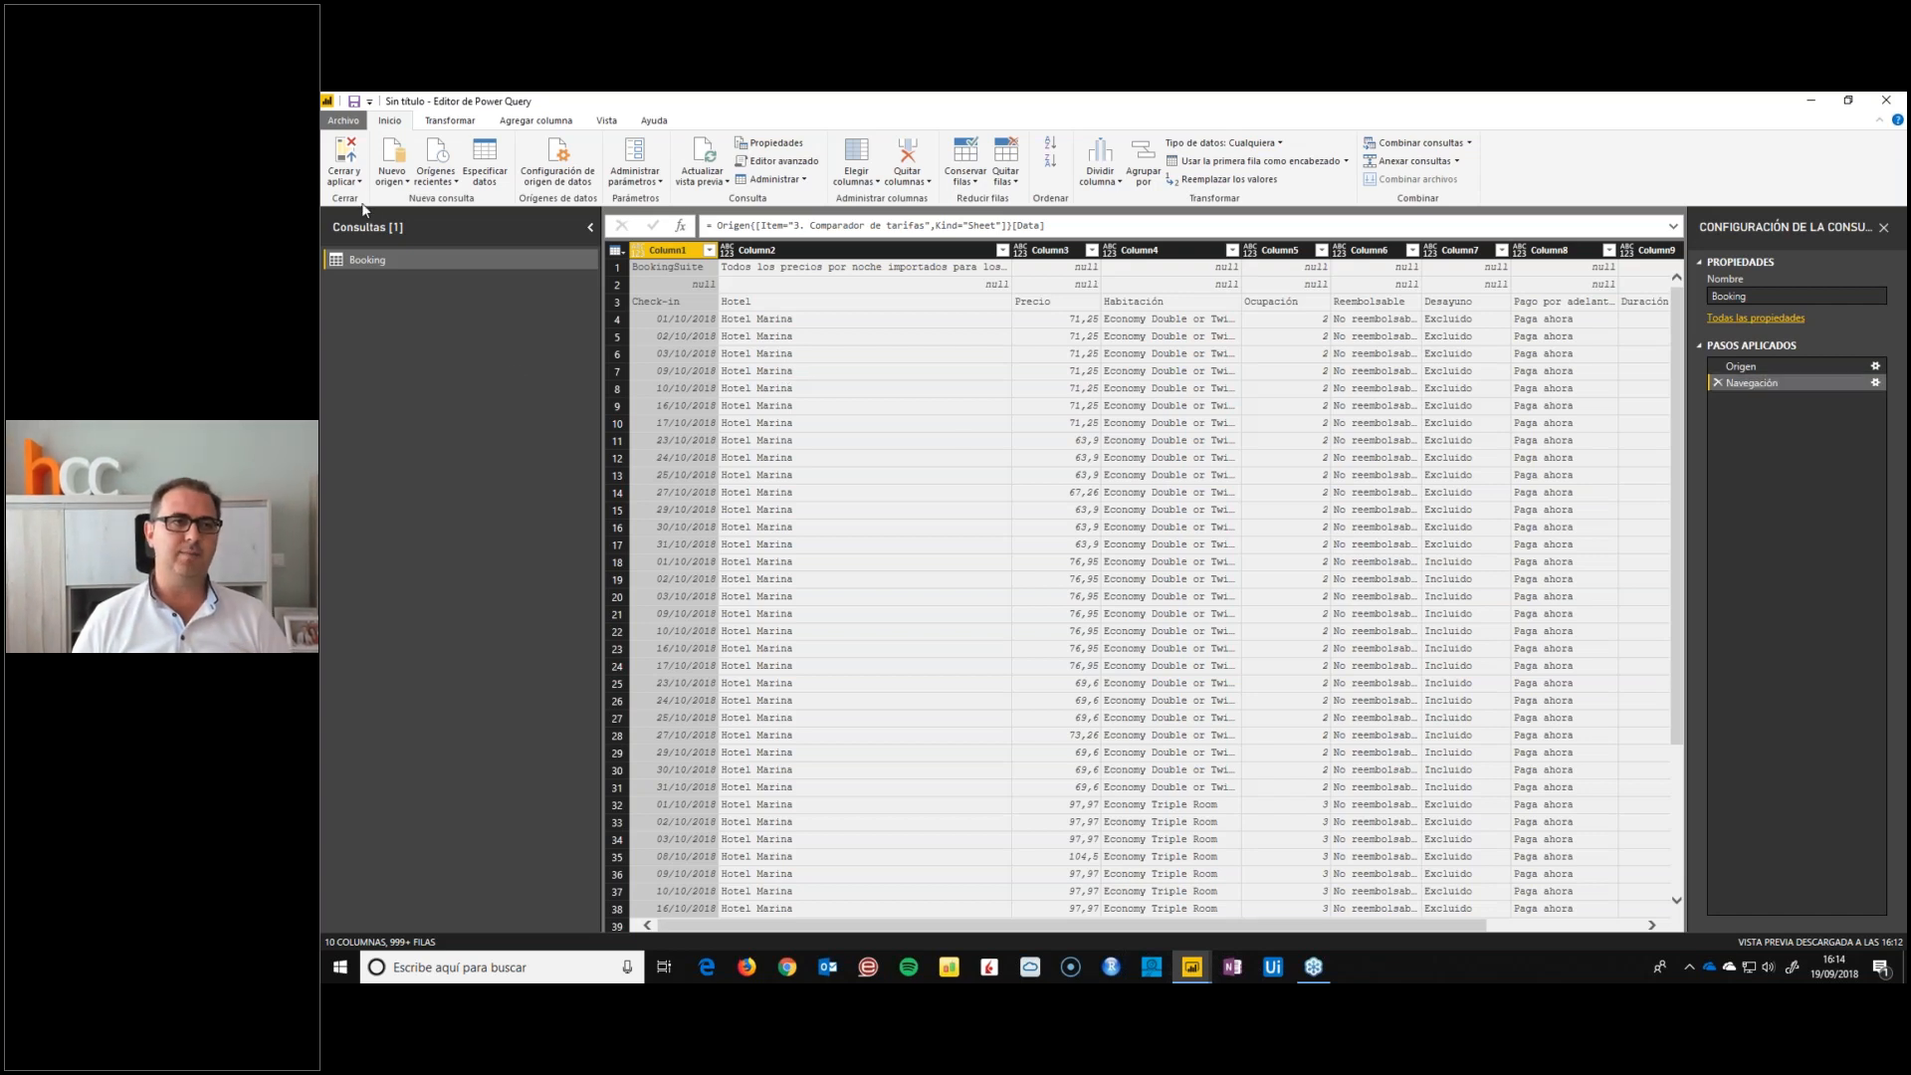
Import Facebook.csv from the DATOS folder as a text/CSV source, checking its columns in the preview before loading
left_click(387, 183)
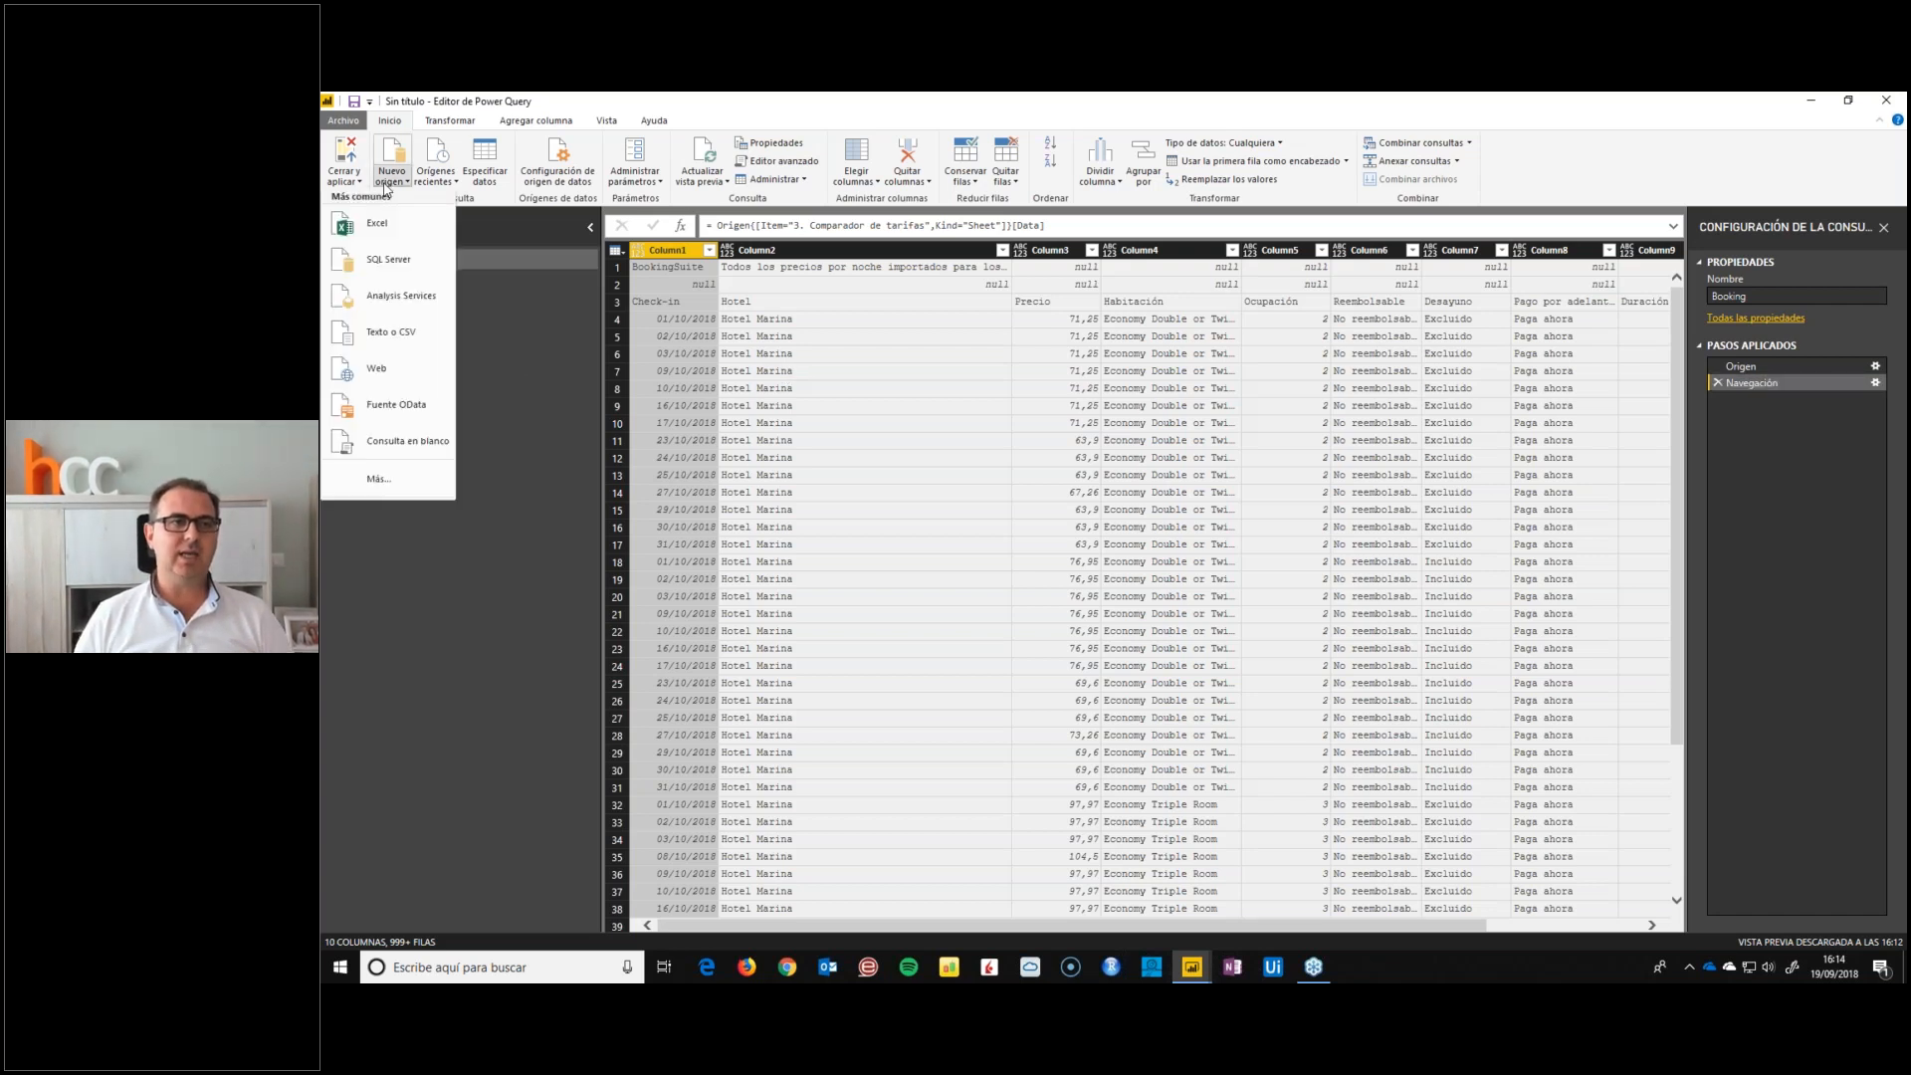
left_click(400, 332)
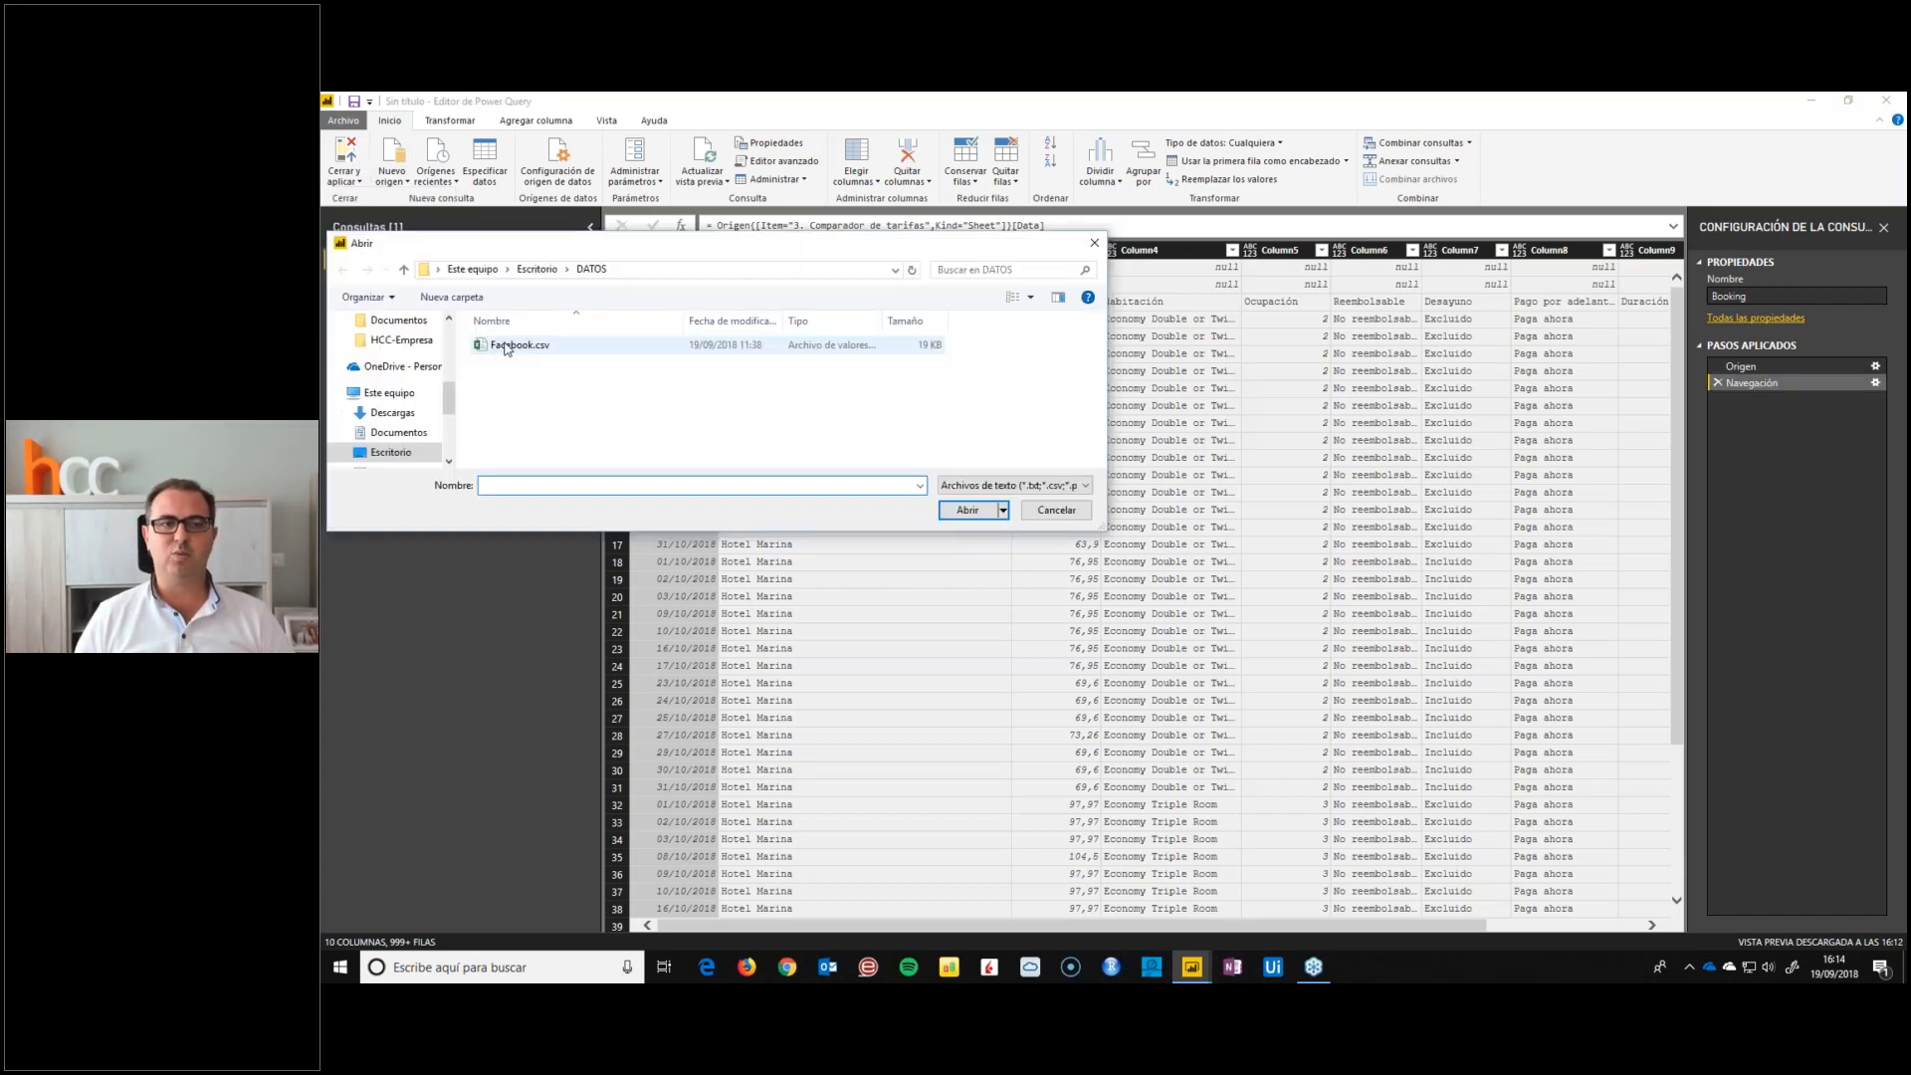
double_click(505, 347)
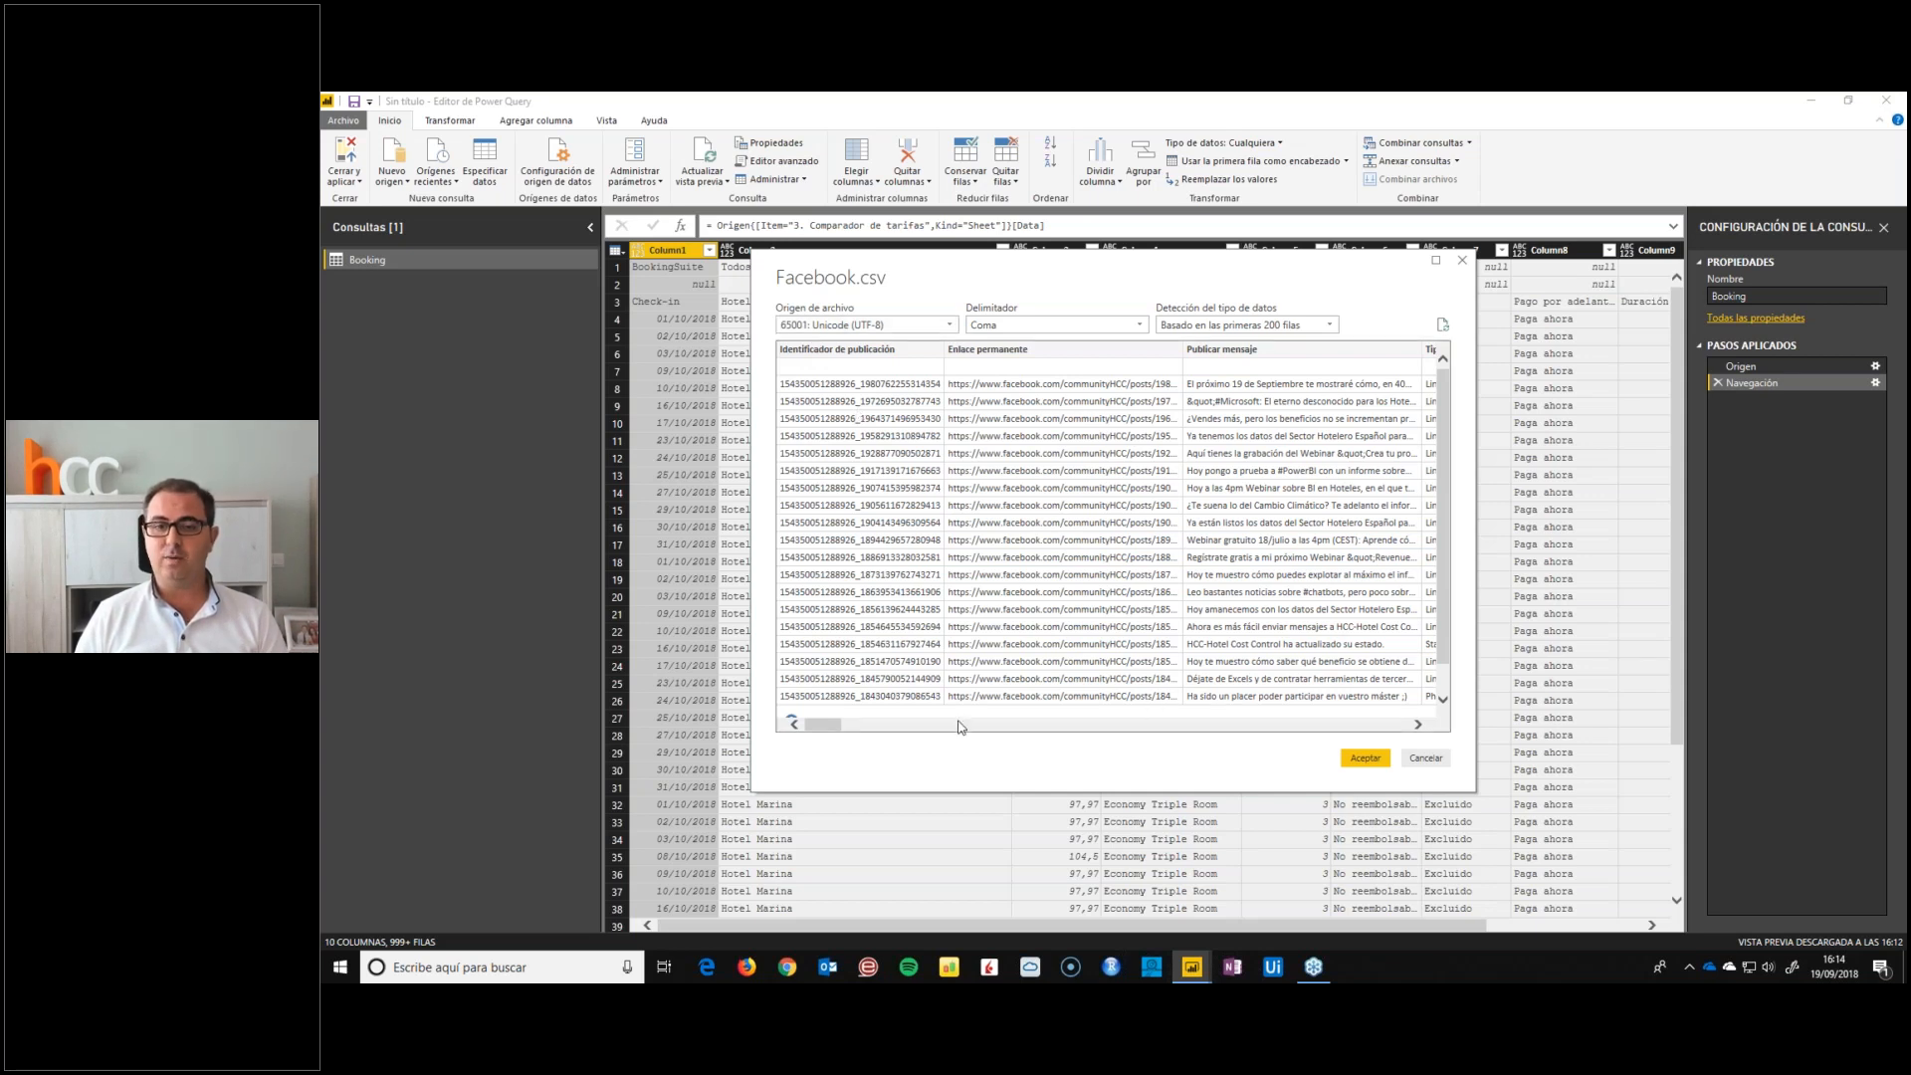
left_click_drag(836, 729, 1024, 728)
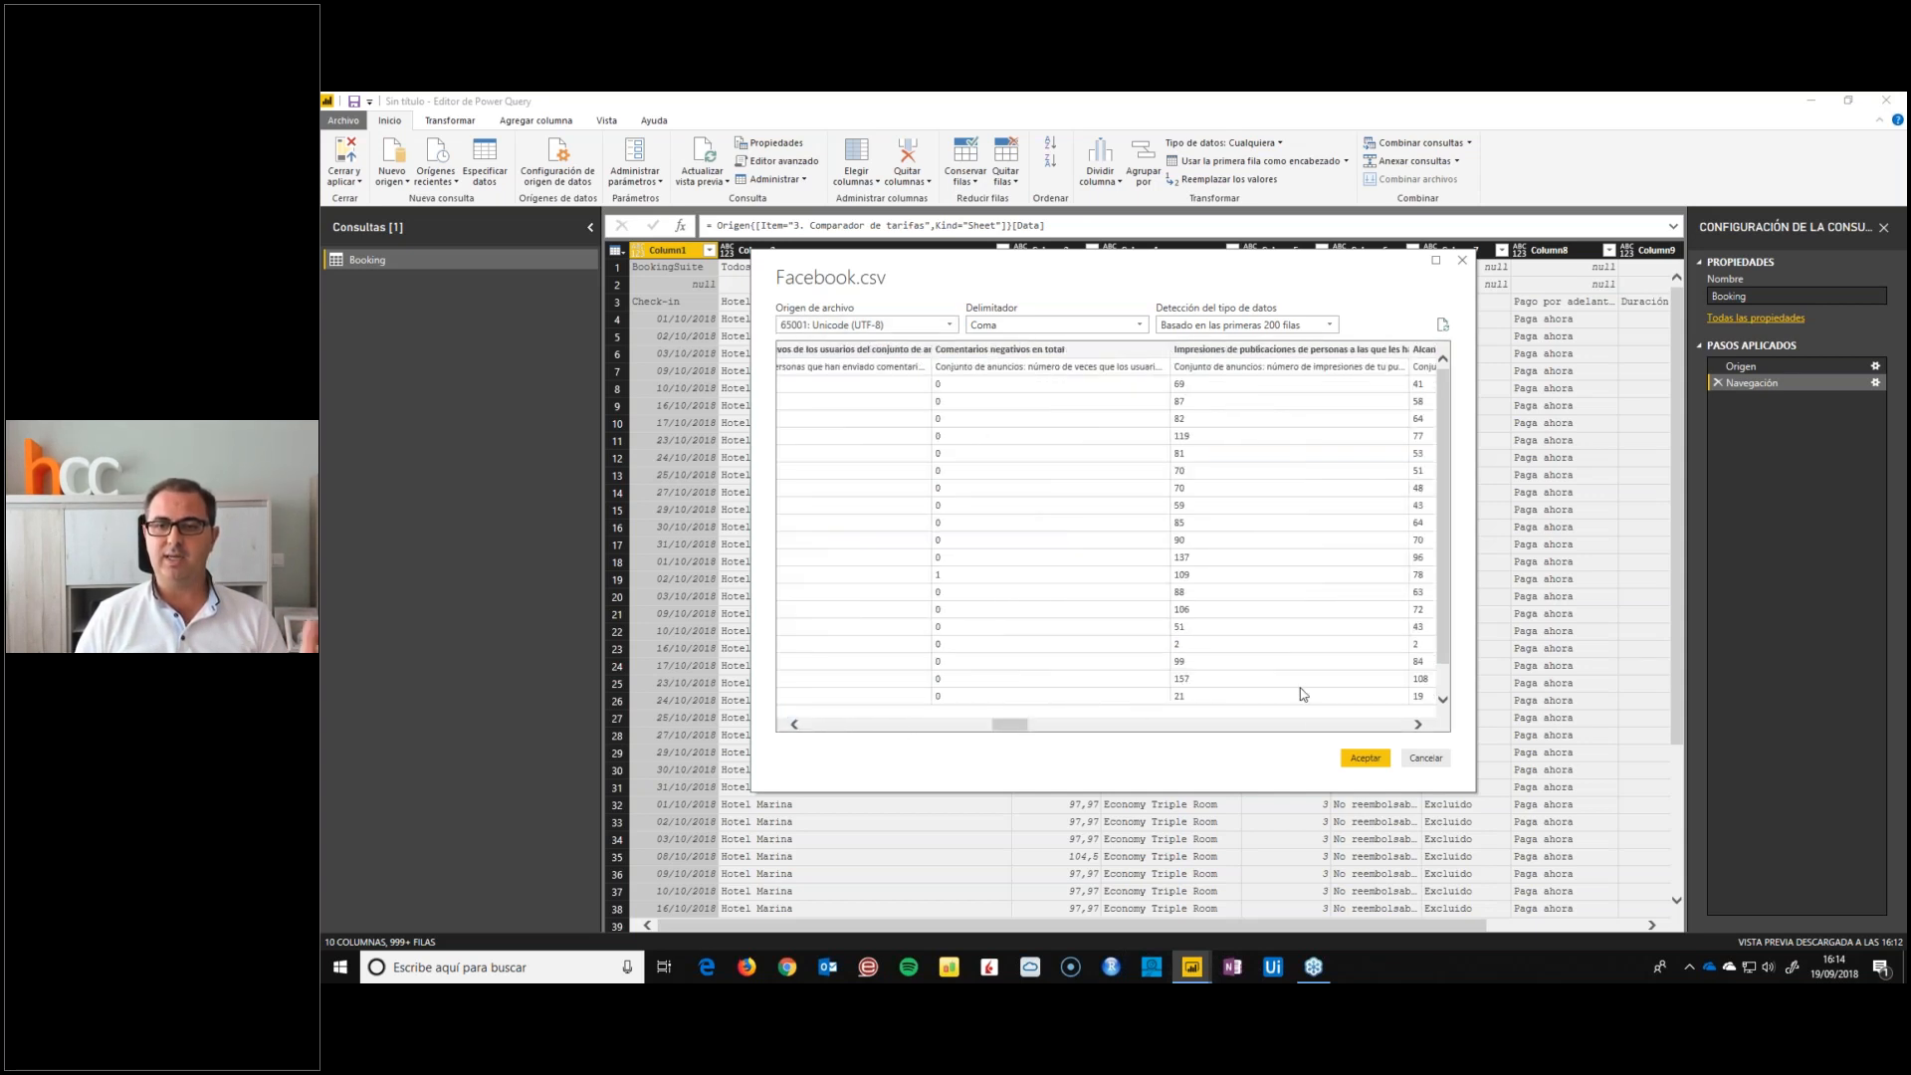
left_click(1365, 759)
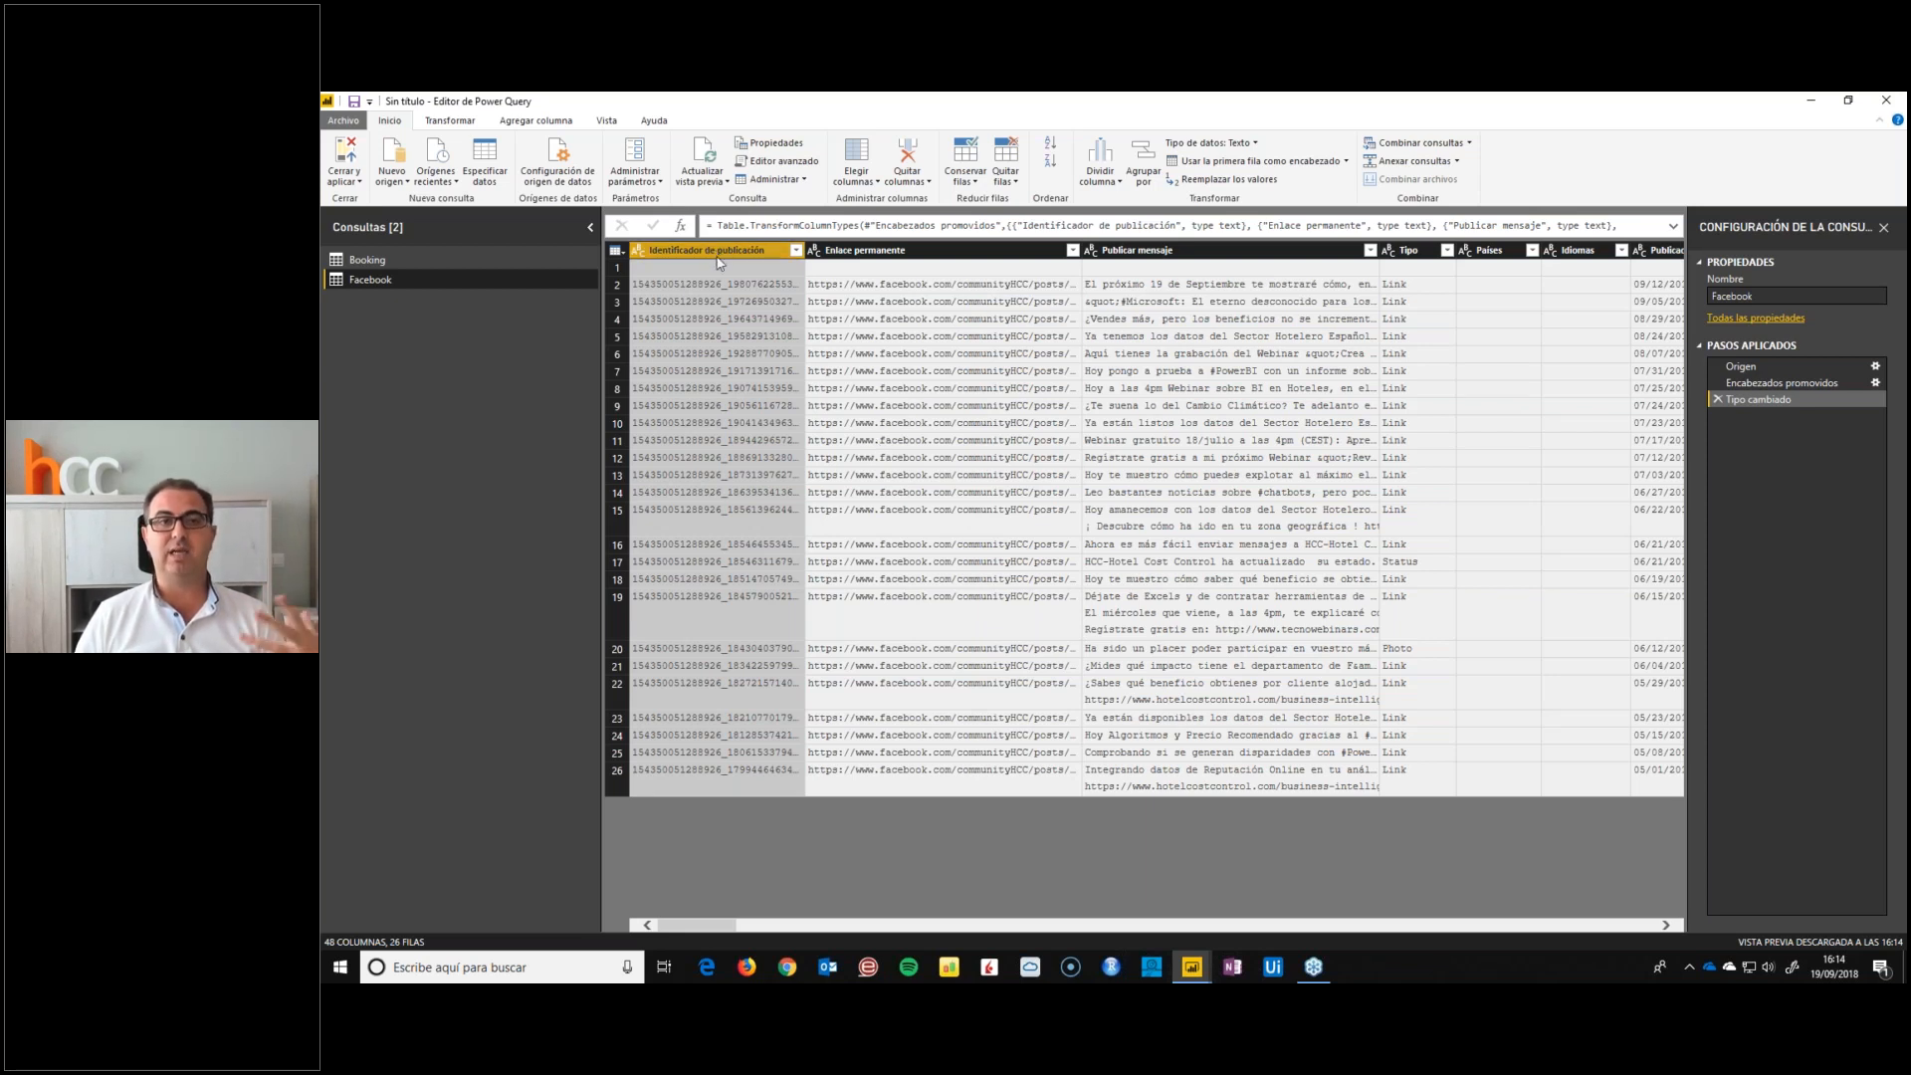
View the full Publicar mensaje text in row 4 of the Facebook query and look over the Booking query
left_click(913, 319)
key("Right")
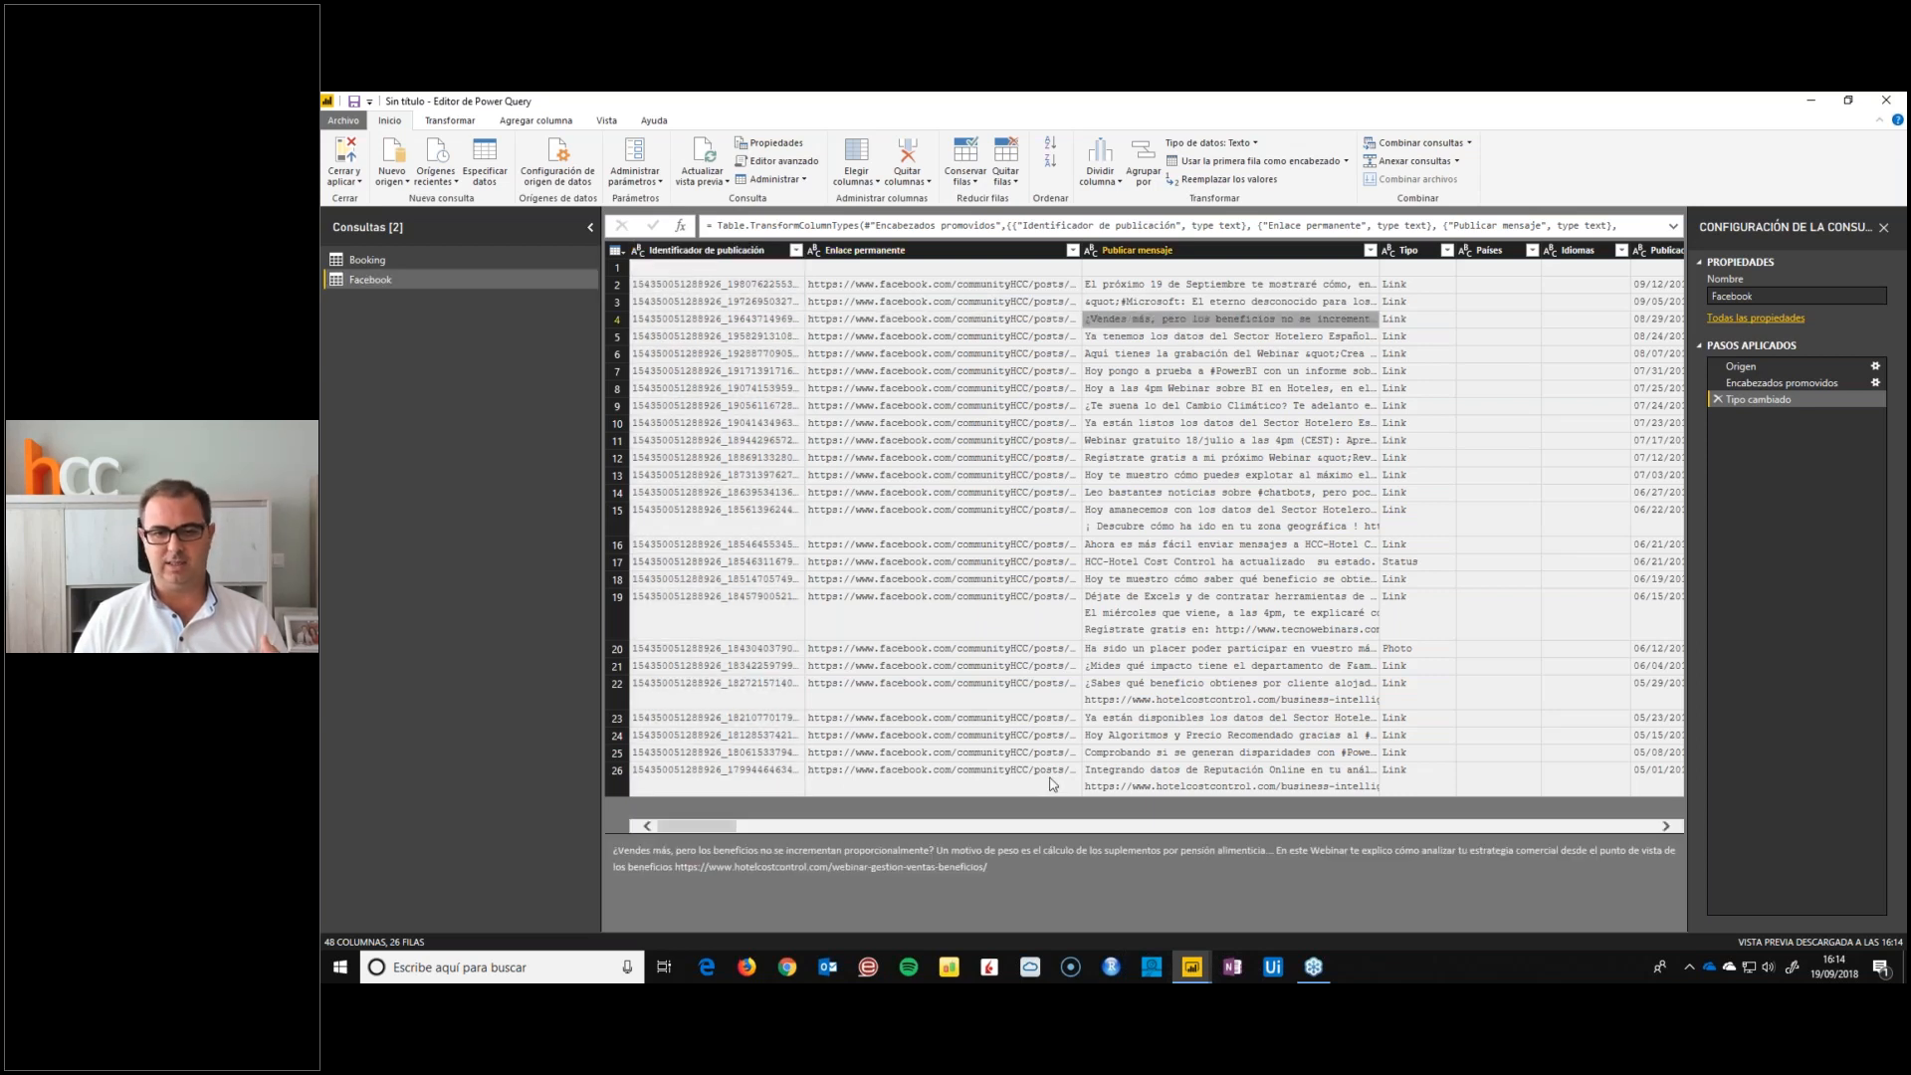
left_click(431, 264)
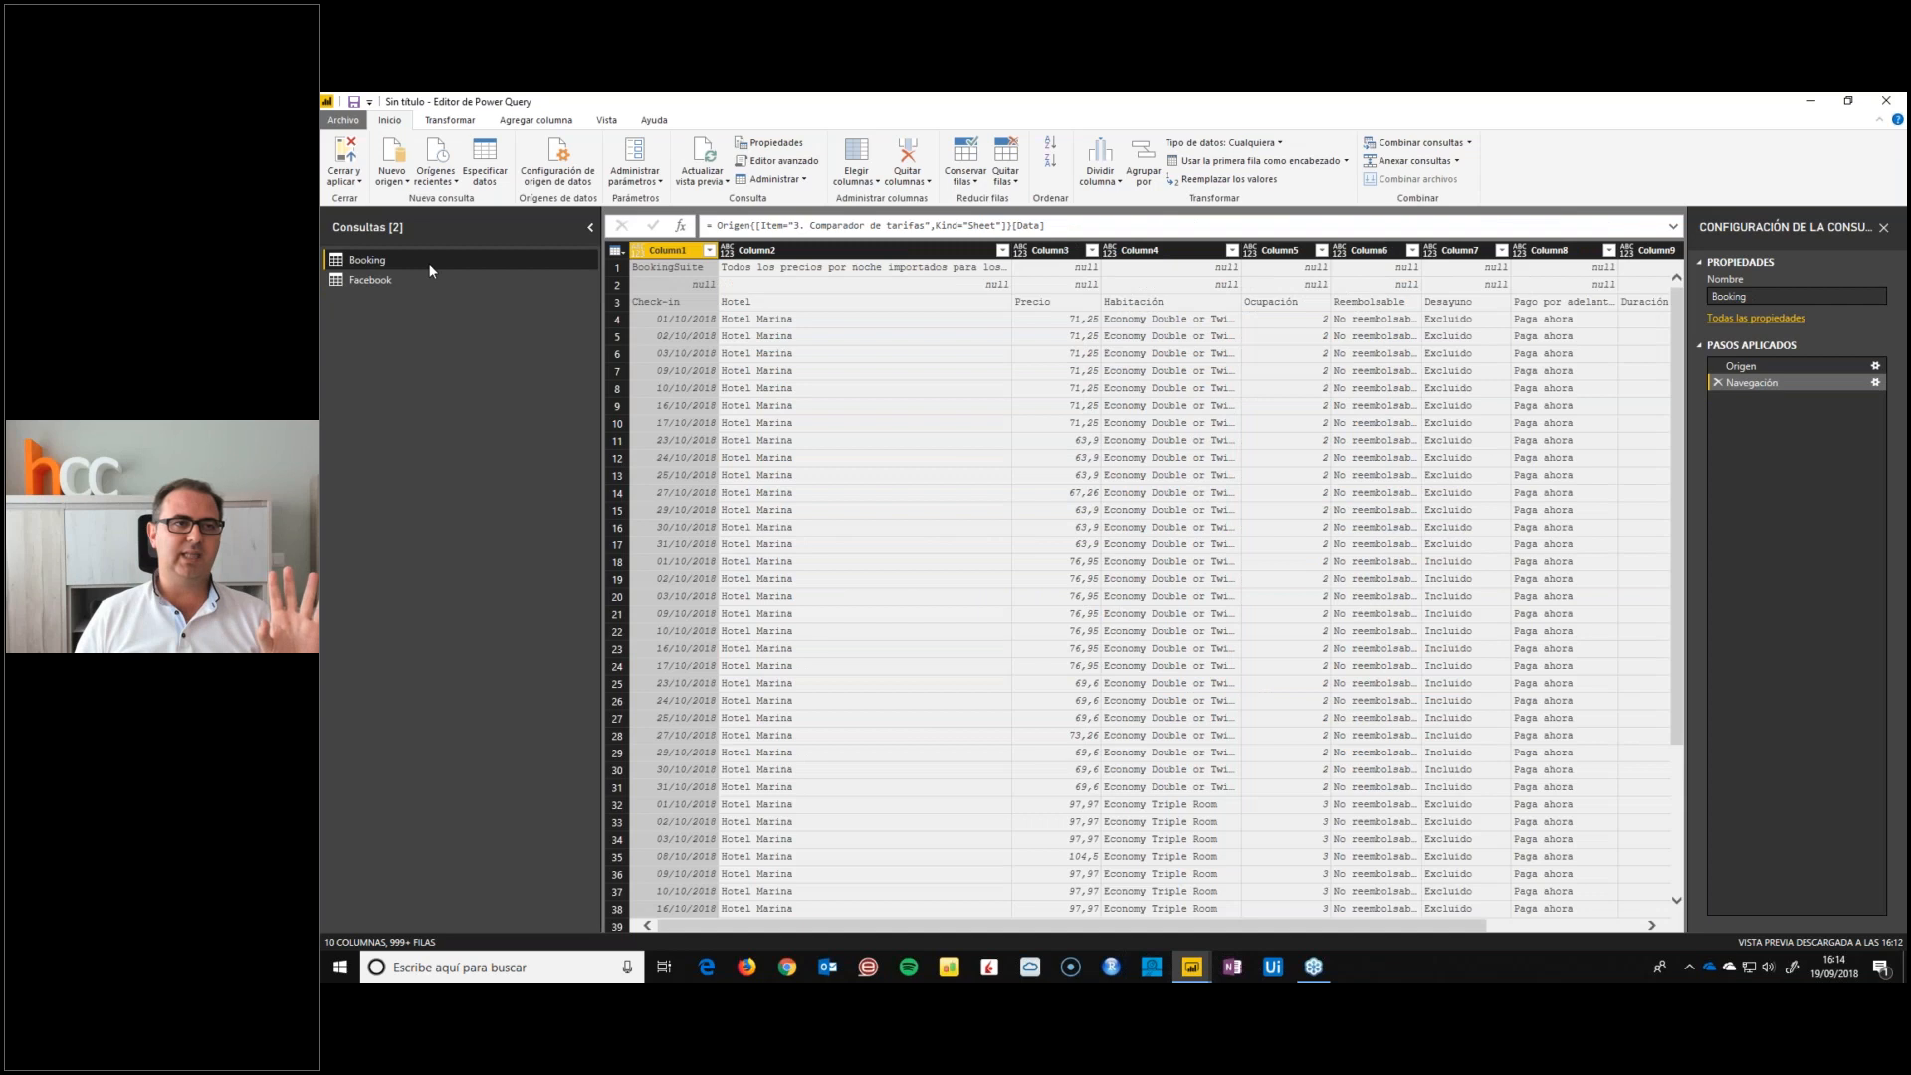
left_click(371, 280)
Search the full list of data sources for google and connect to Google Analytics
left_click(402, 183)
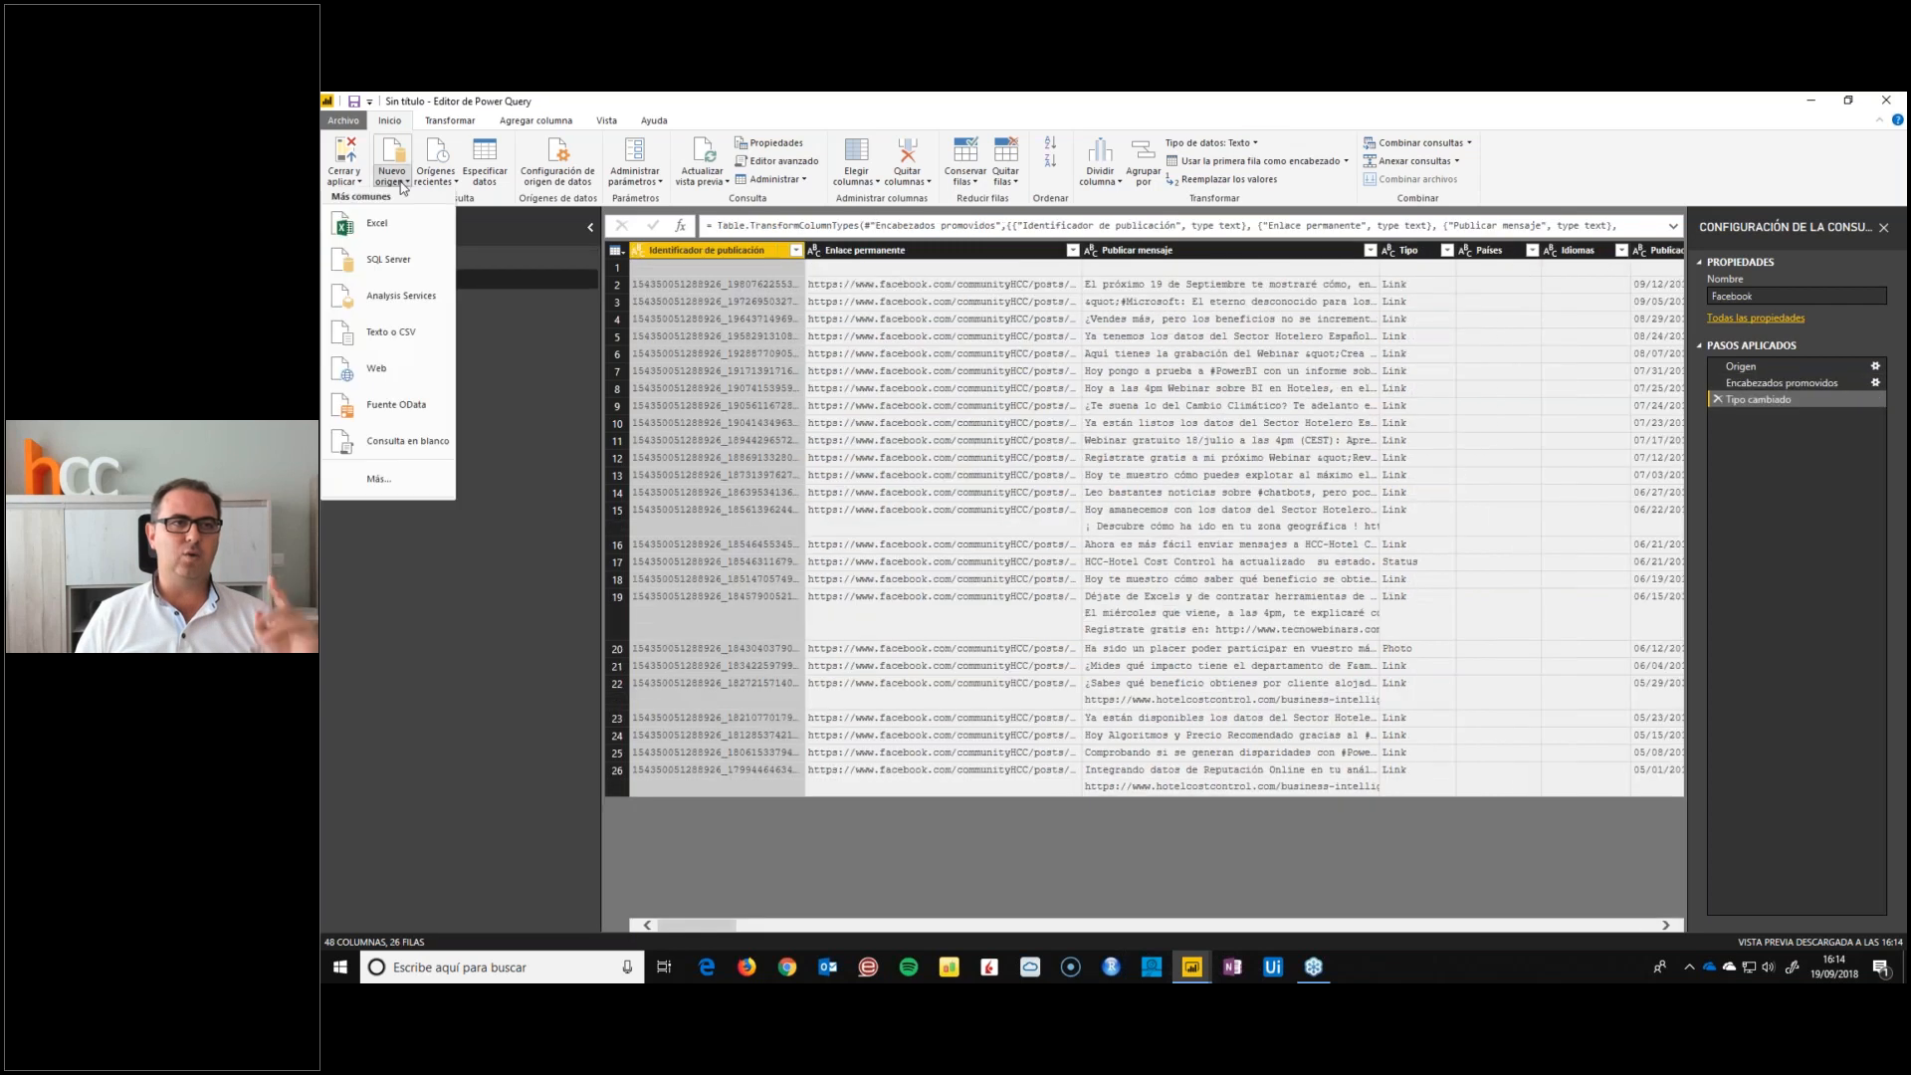
left_click(413, 489)
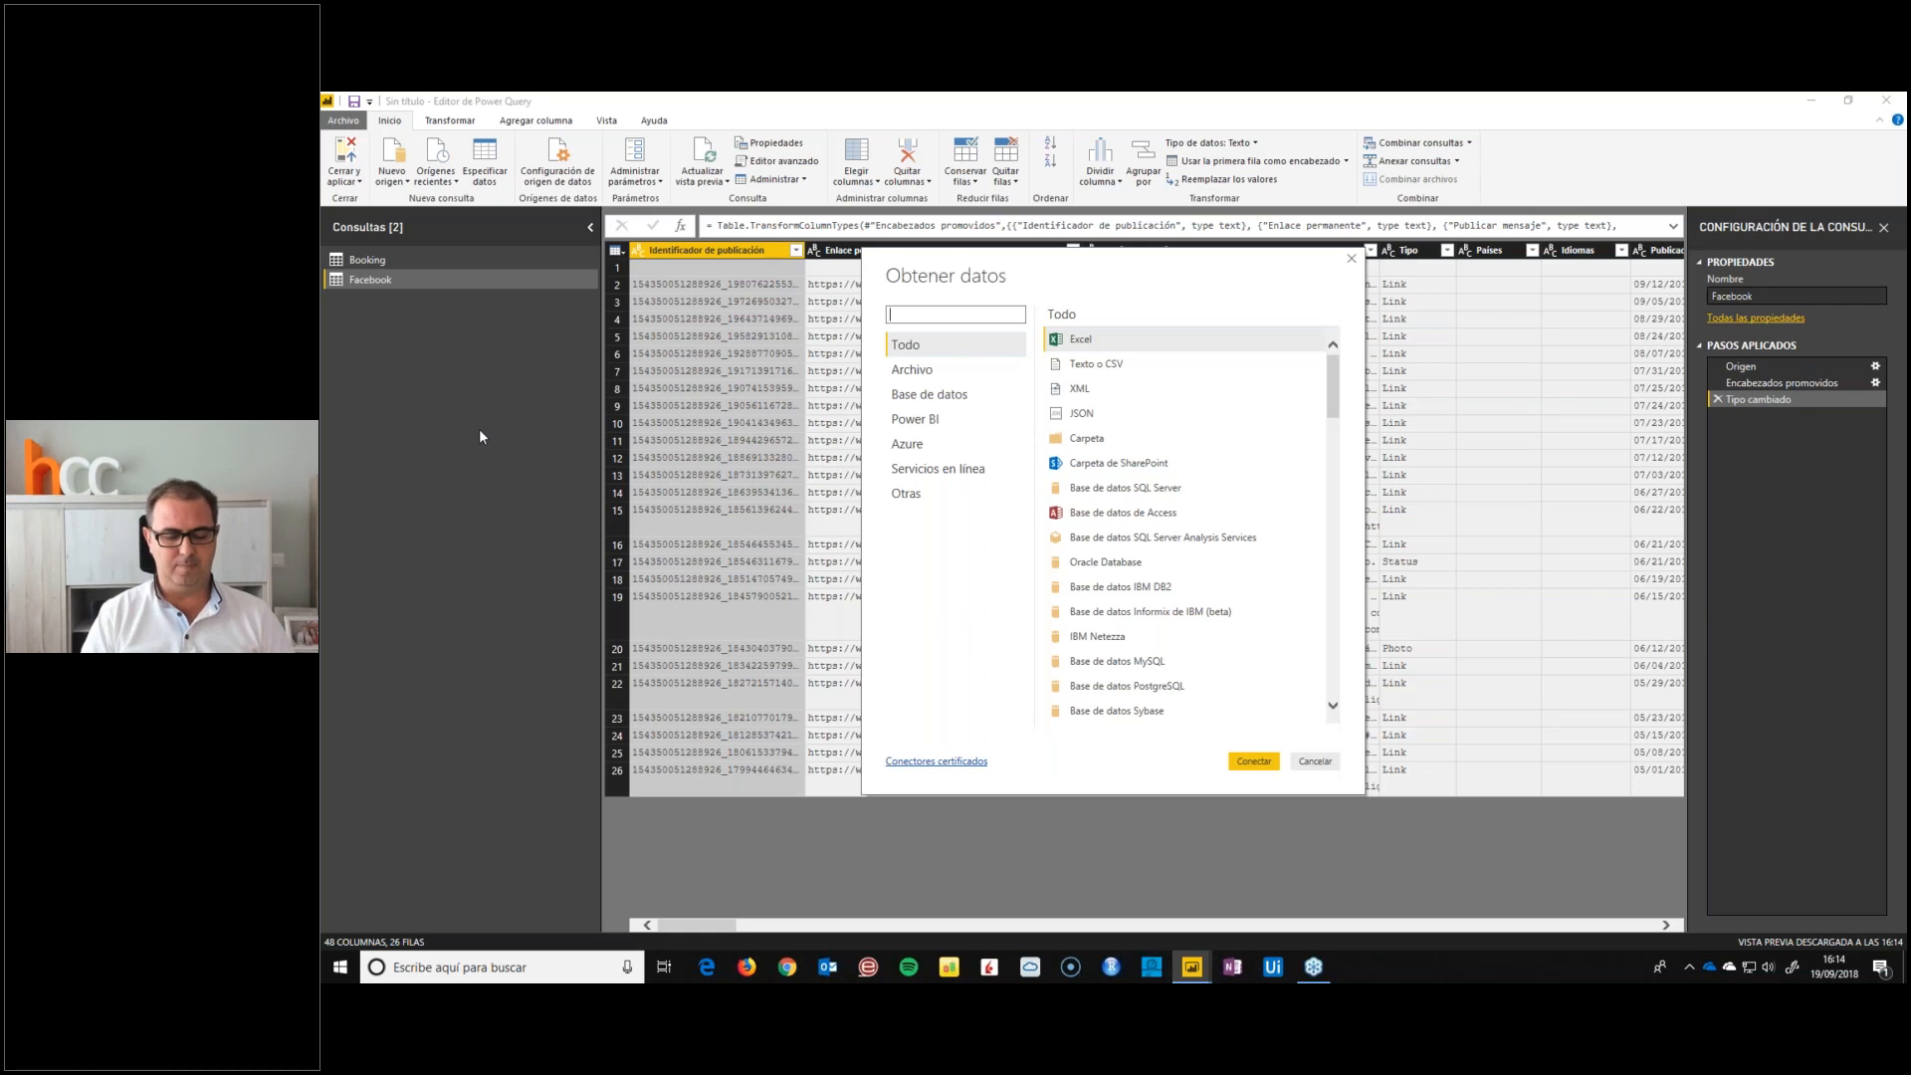
type("google")
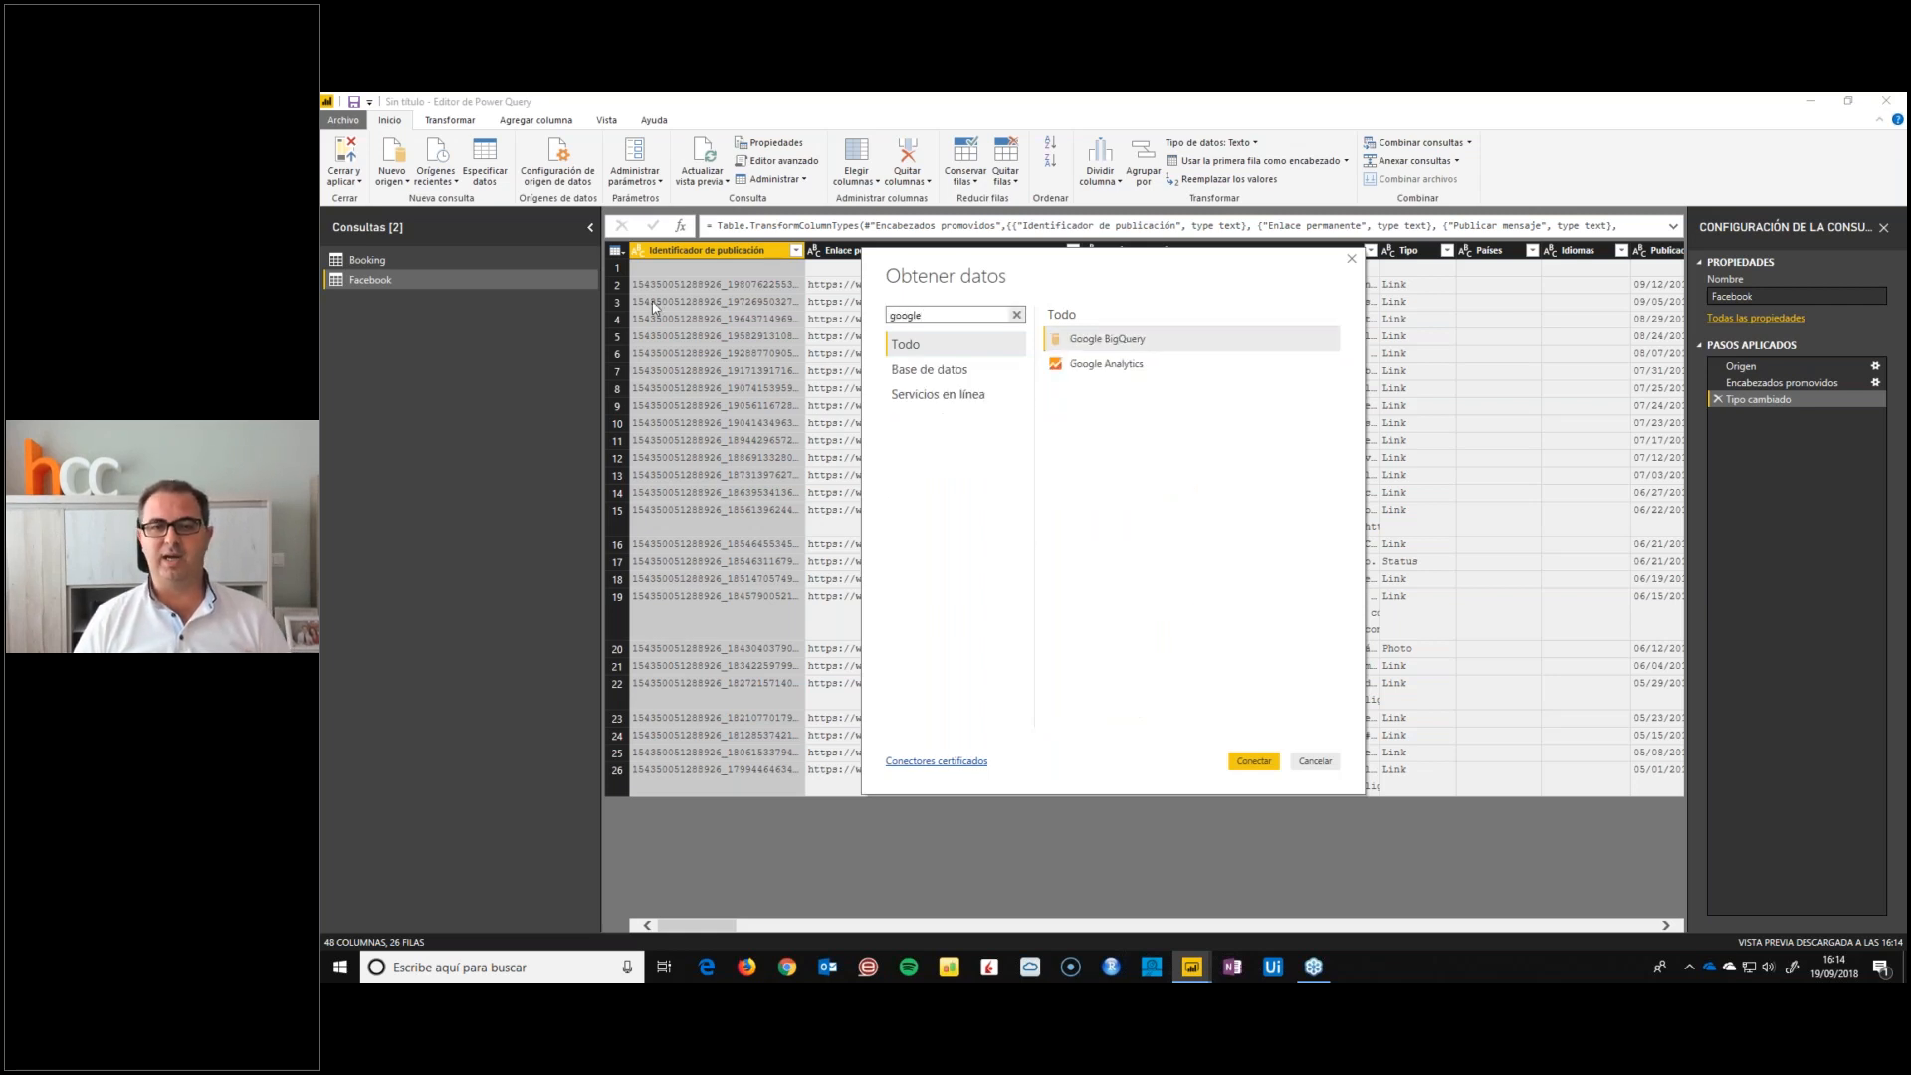
double_click(1088, 368)
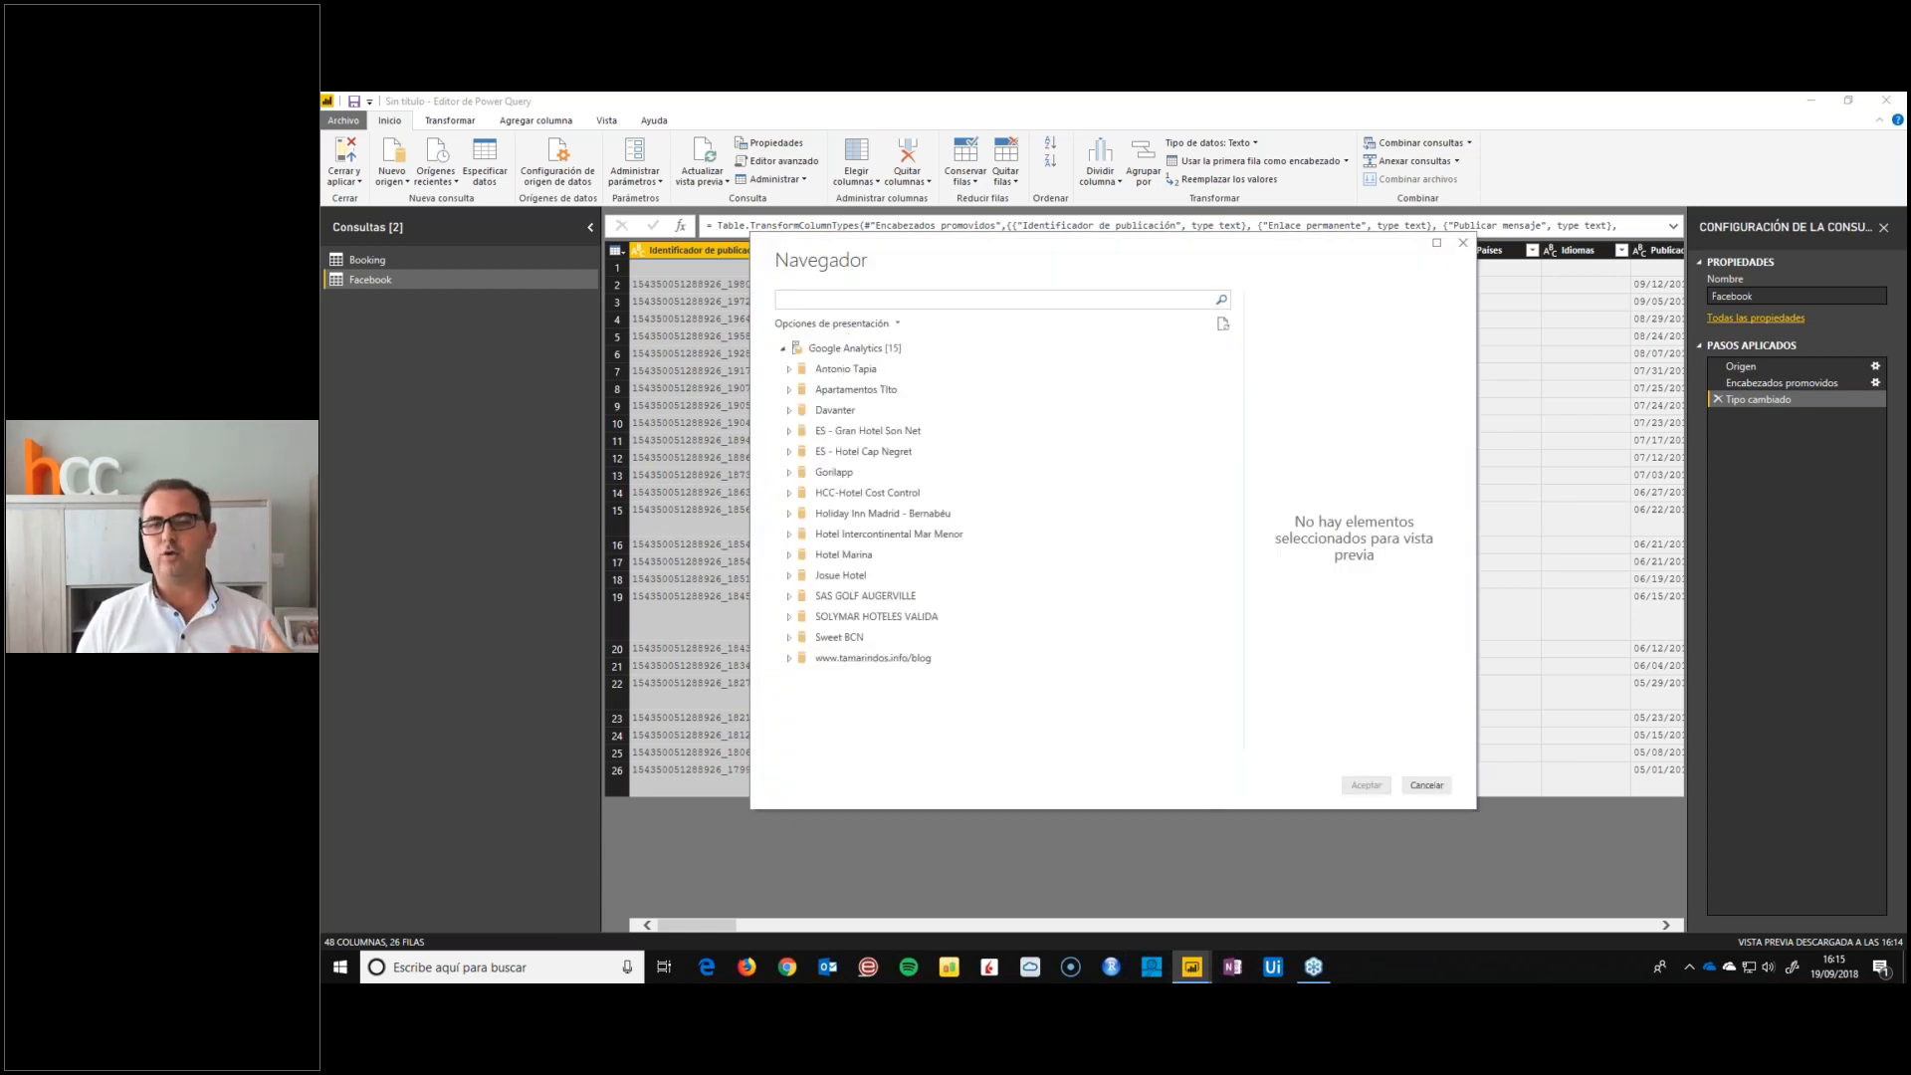
Expand the Hotel Marina account in the Navigator down to the Hotel Marina Resort Benidorm view
left_click(788, 554)
left_click(796, 575)
left_click(803, 595)
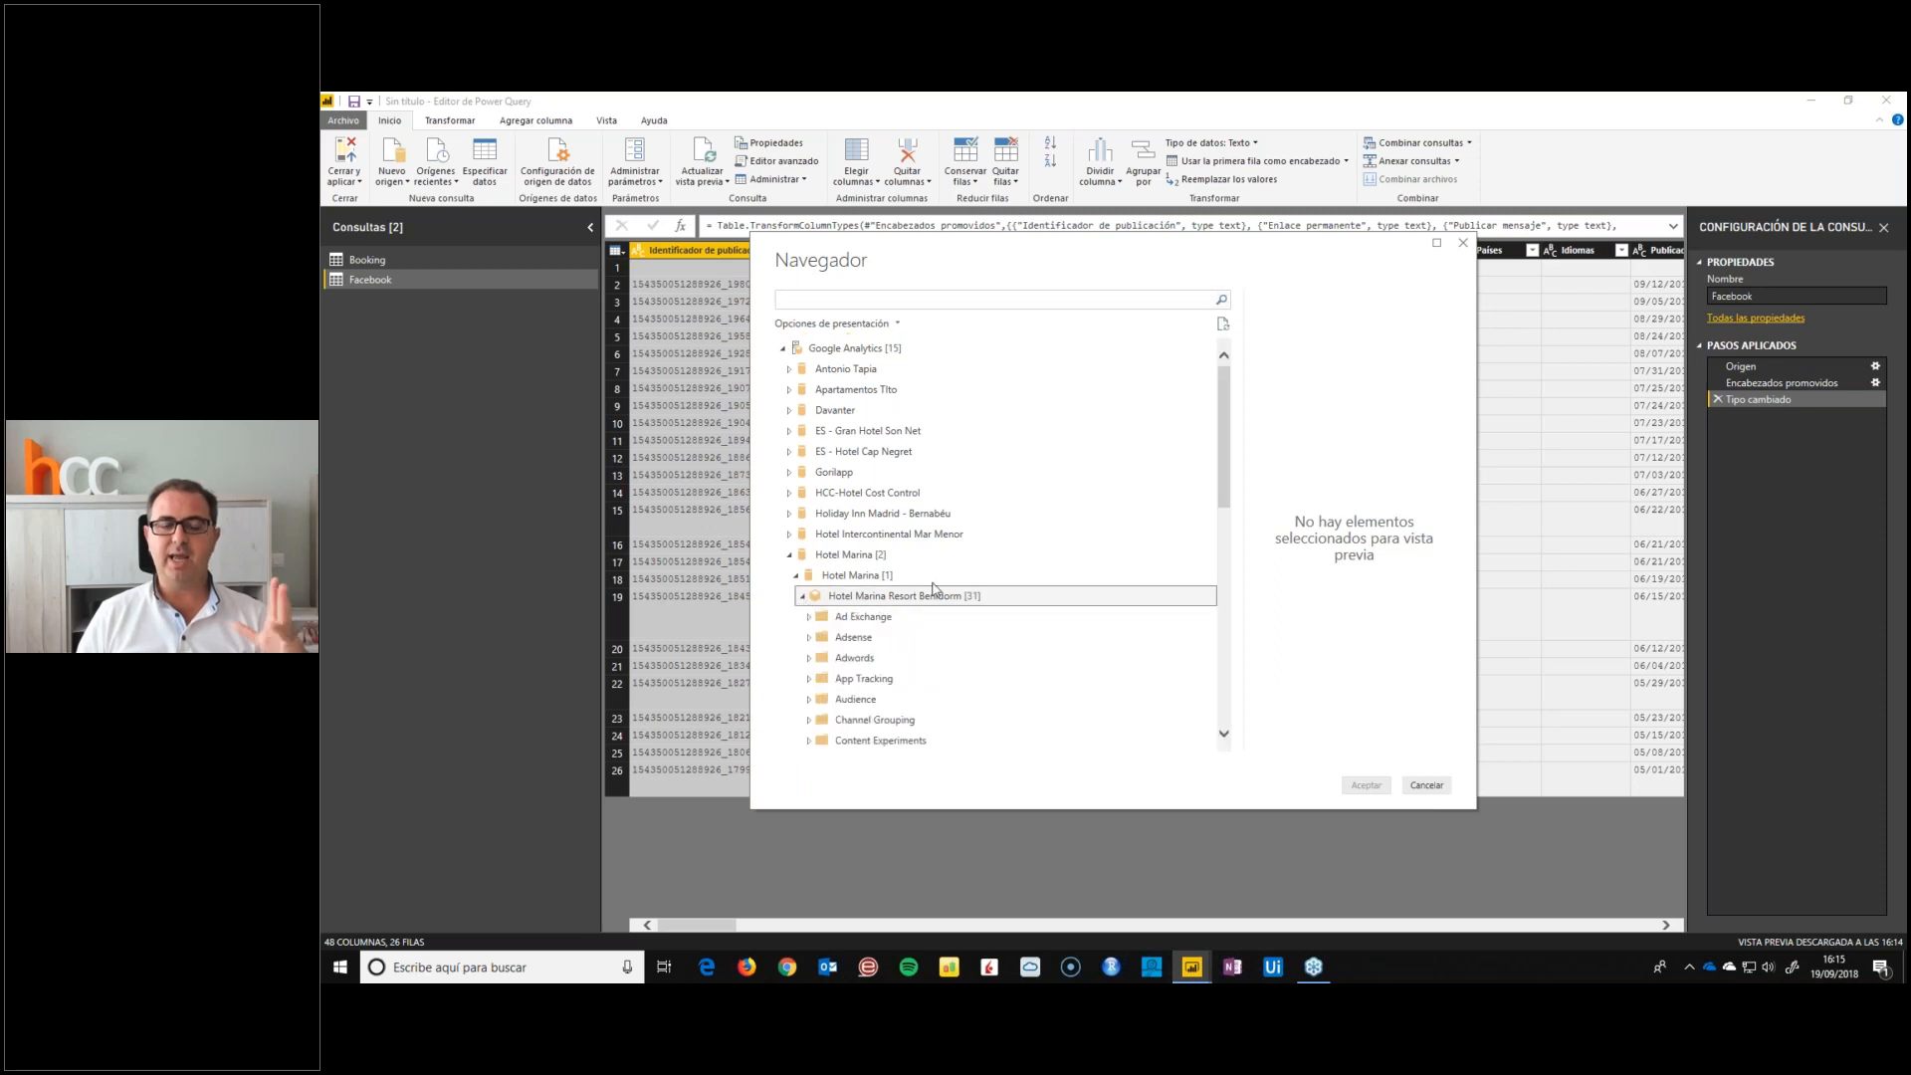
Examine the fields available in the Ad Exchange, Page Tracking and User Timings folders of Hotel Marina Resort Benidorm
scroll(1053, 512, "down", 2)
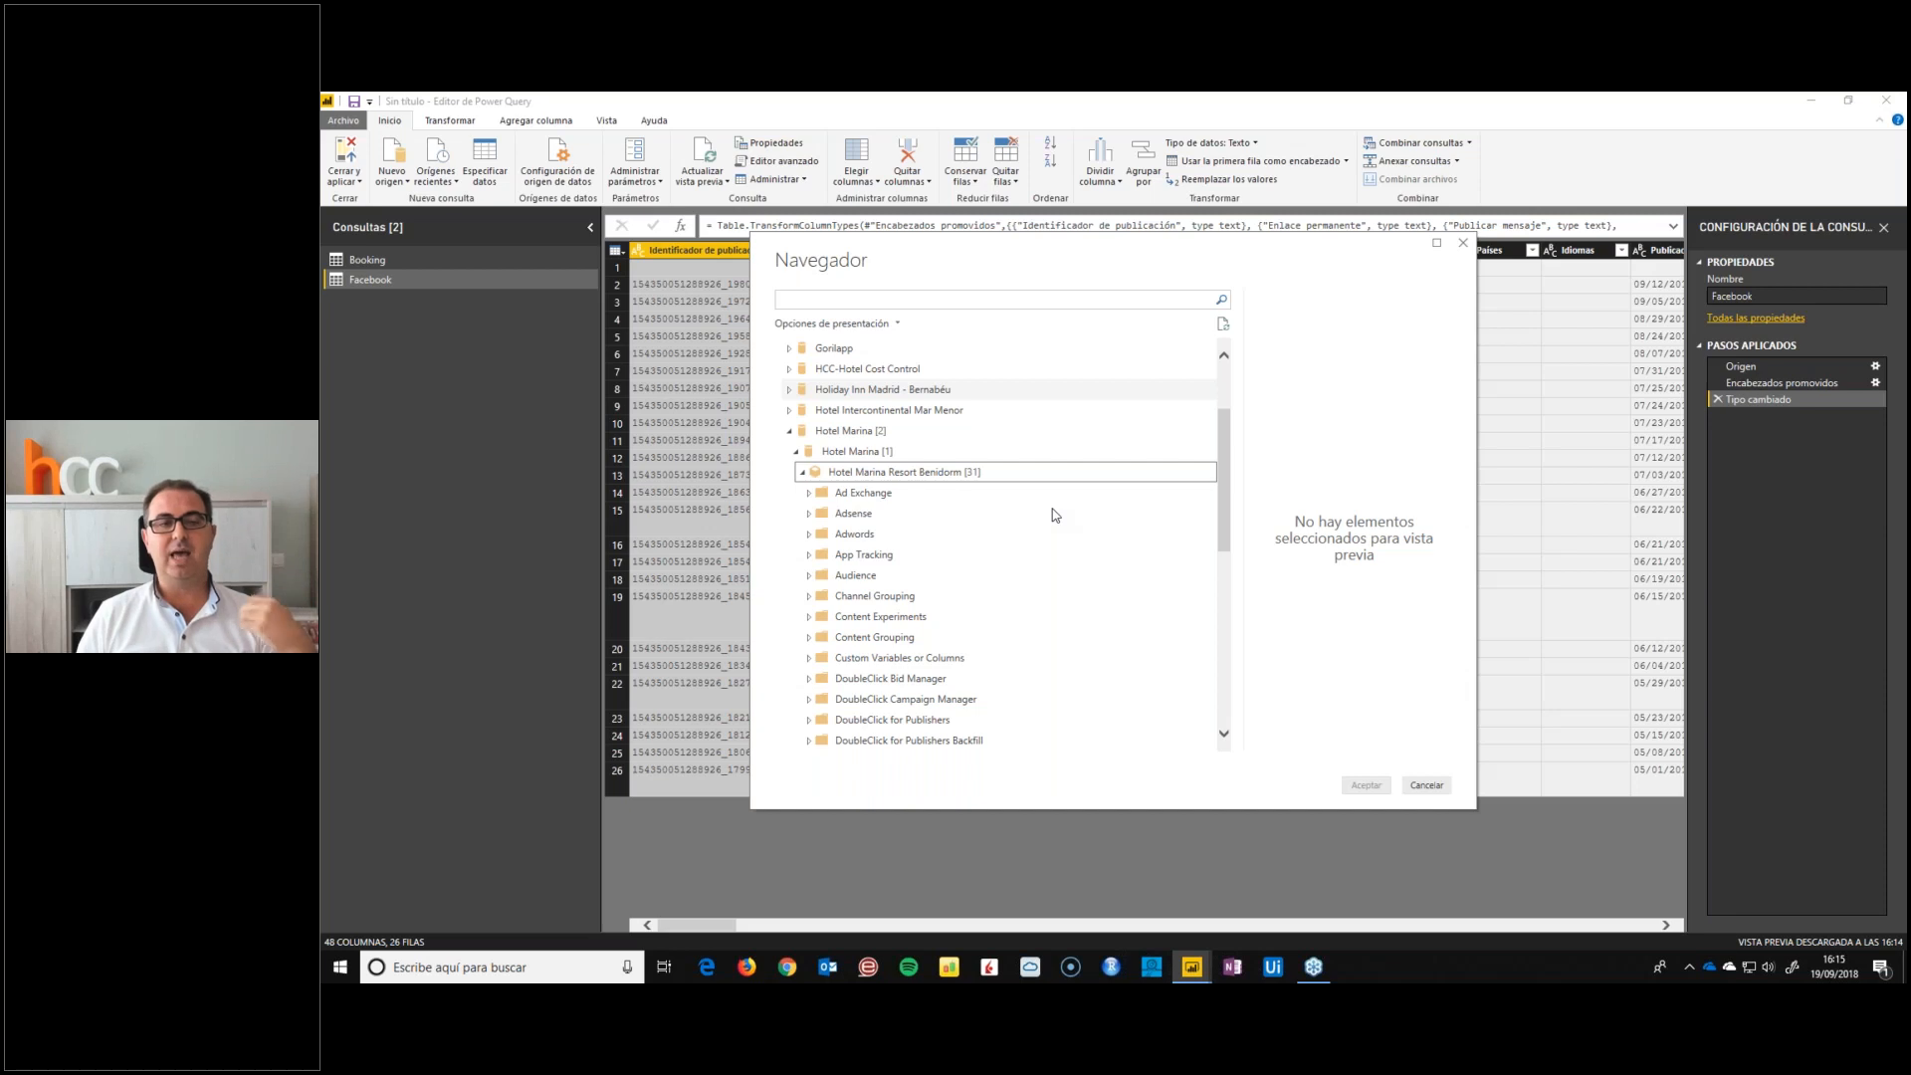
scroll(1036, 541, "down", 2)
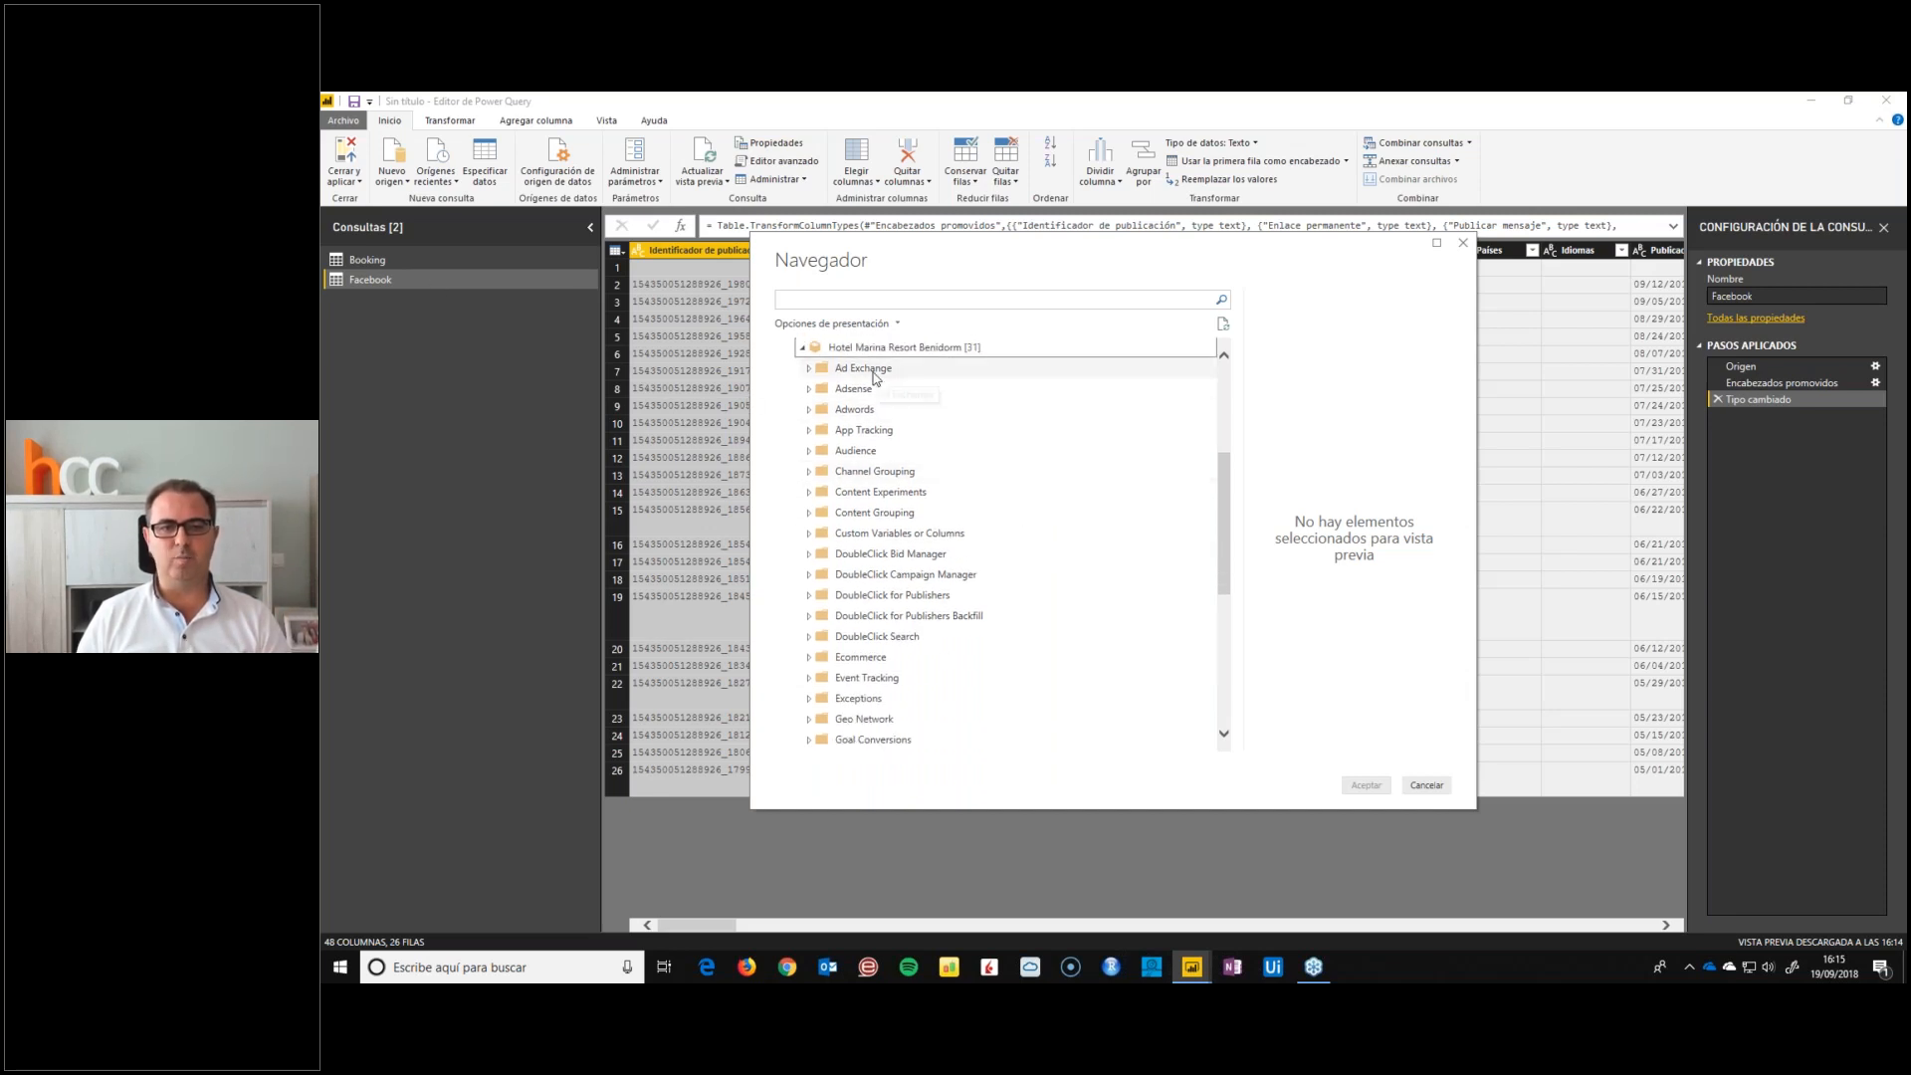
left_click(808, 369)
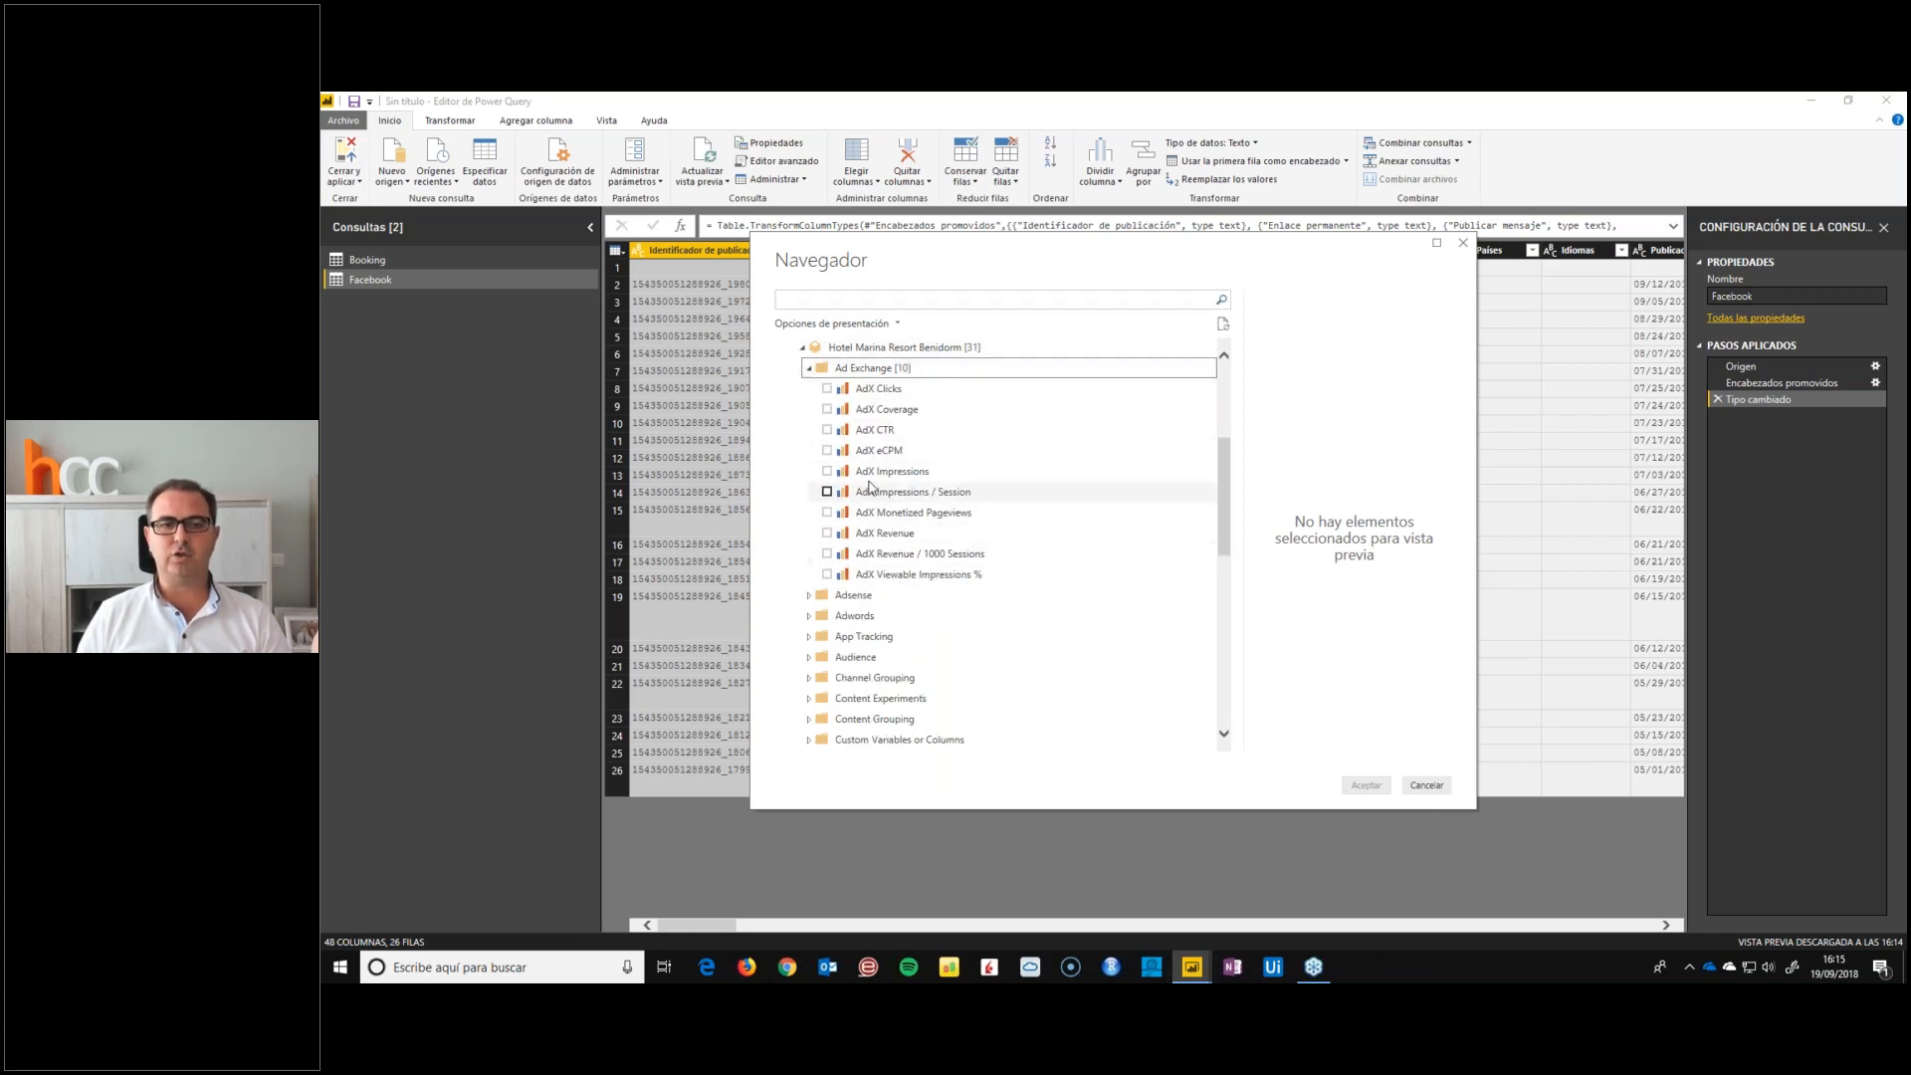
left_click(809, 370)
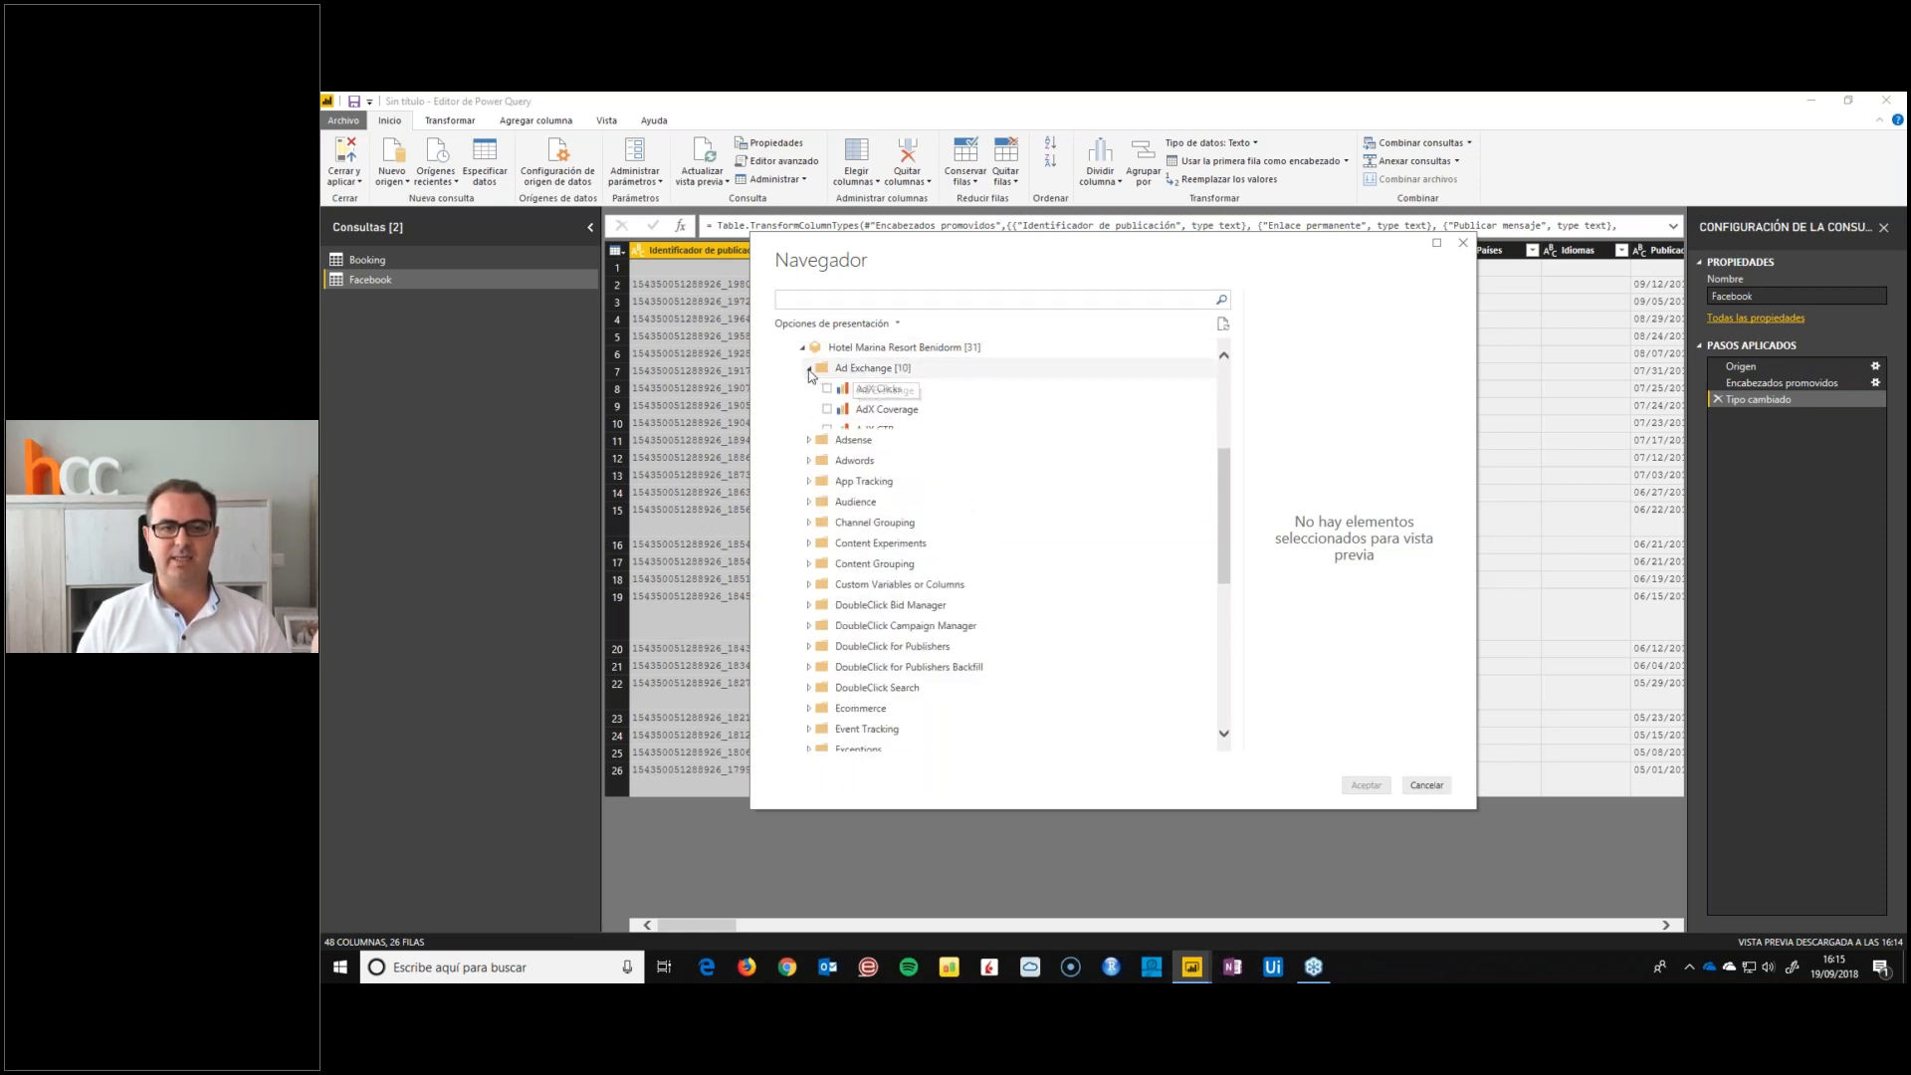
scroll(826, 597, "down", 2)
left_click(809, 678)
scroll(876, 637, "down", 2)
scroll(896, 674, "down", 2)
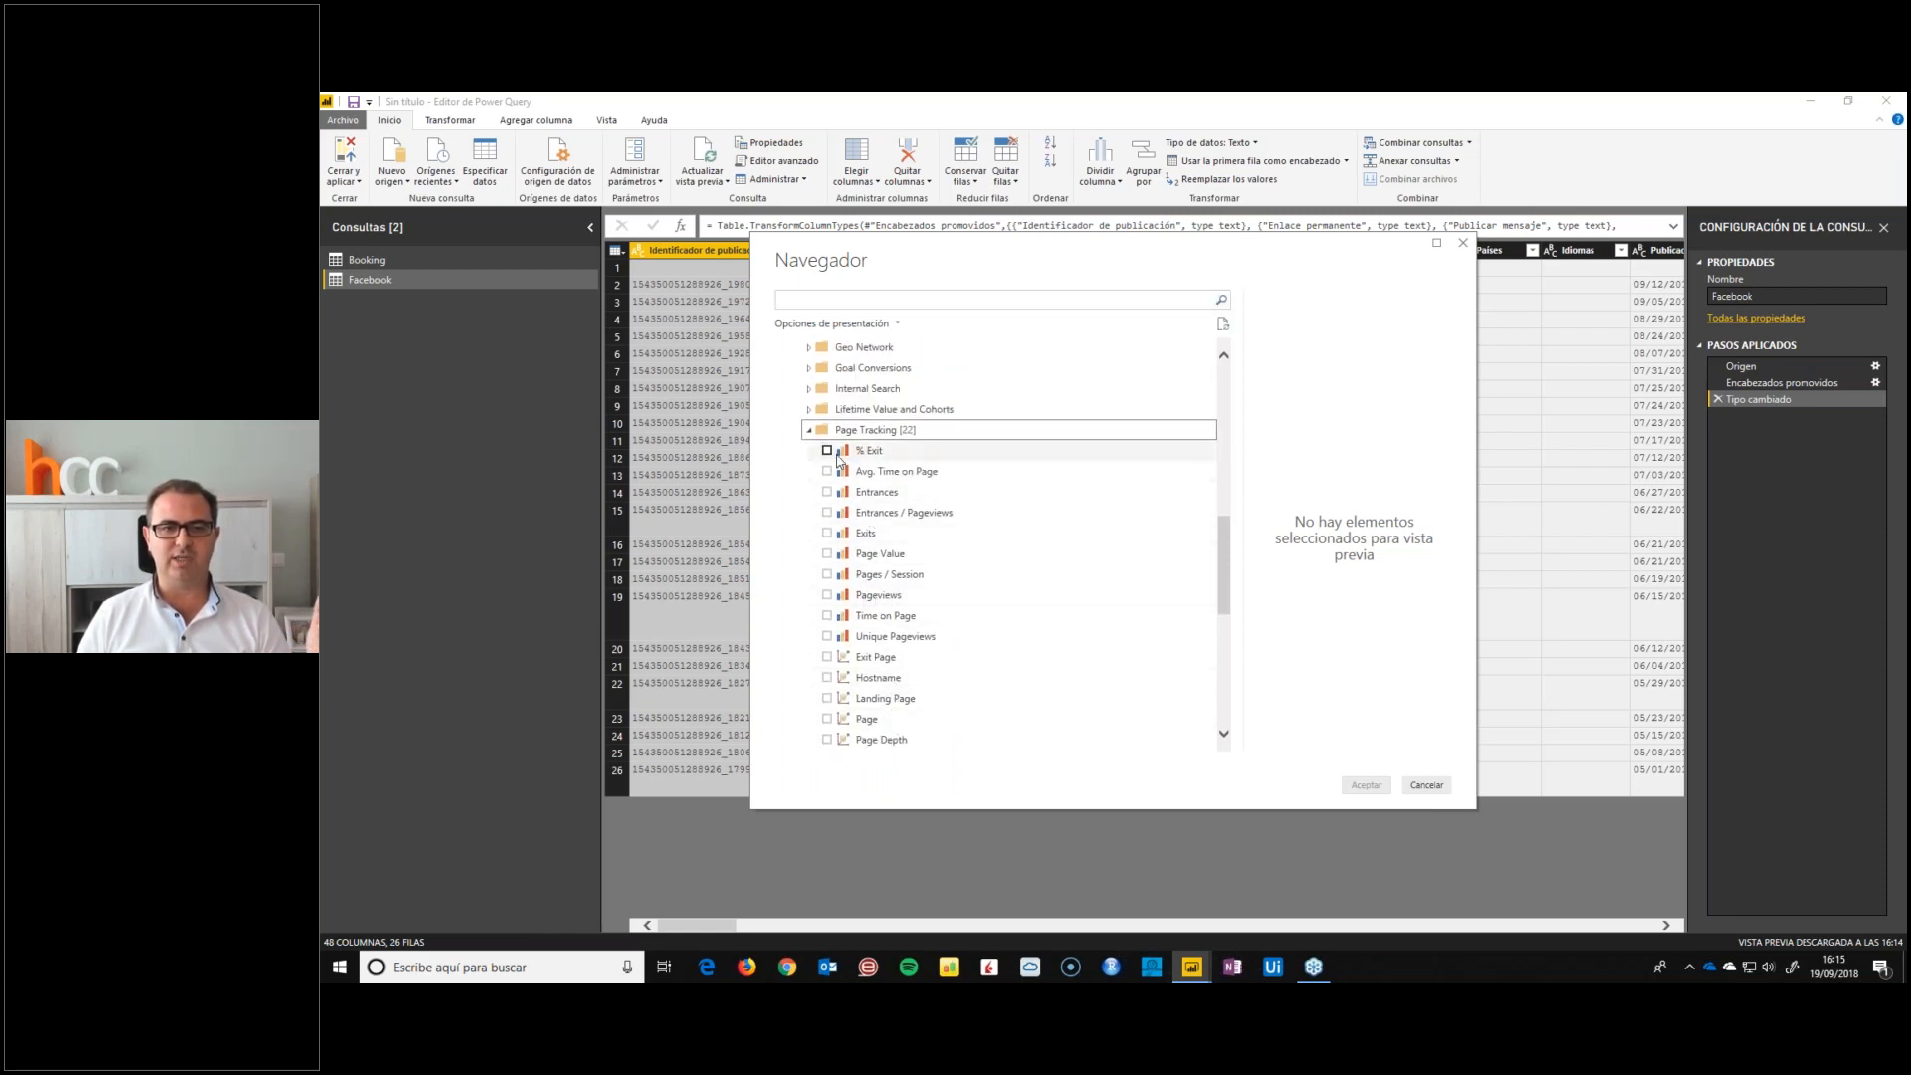
left_click(809, 430)
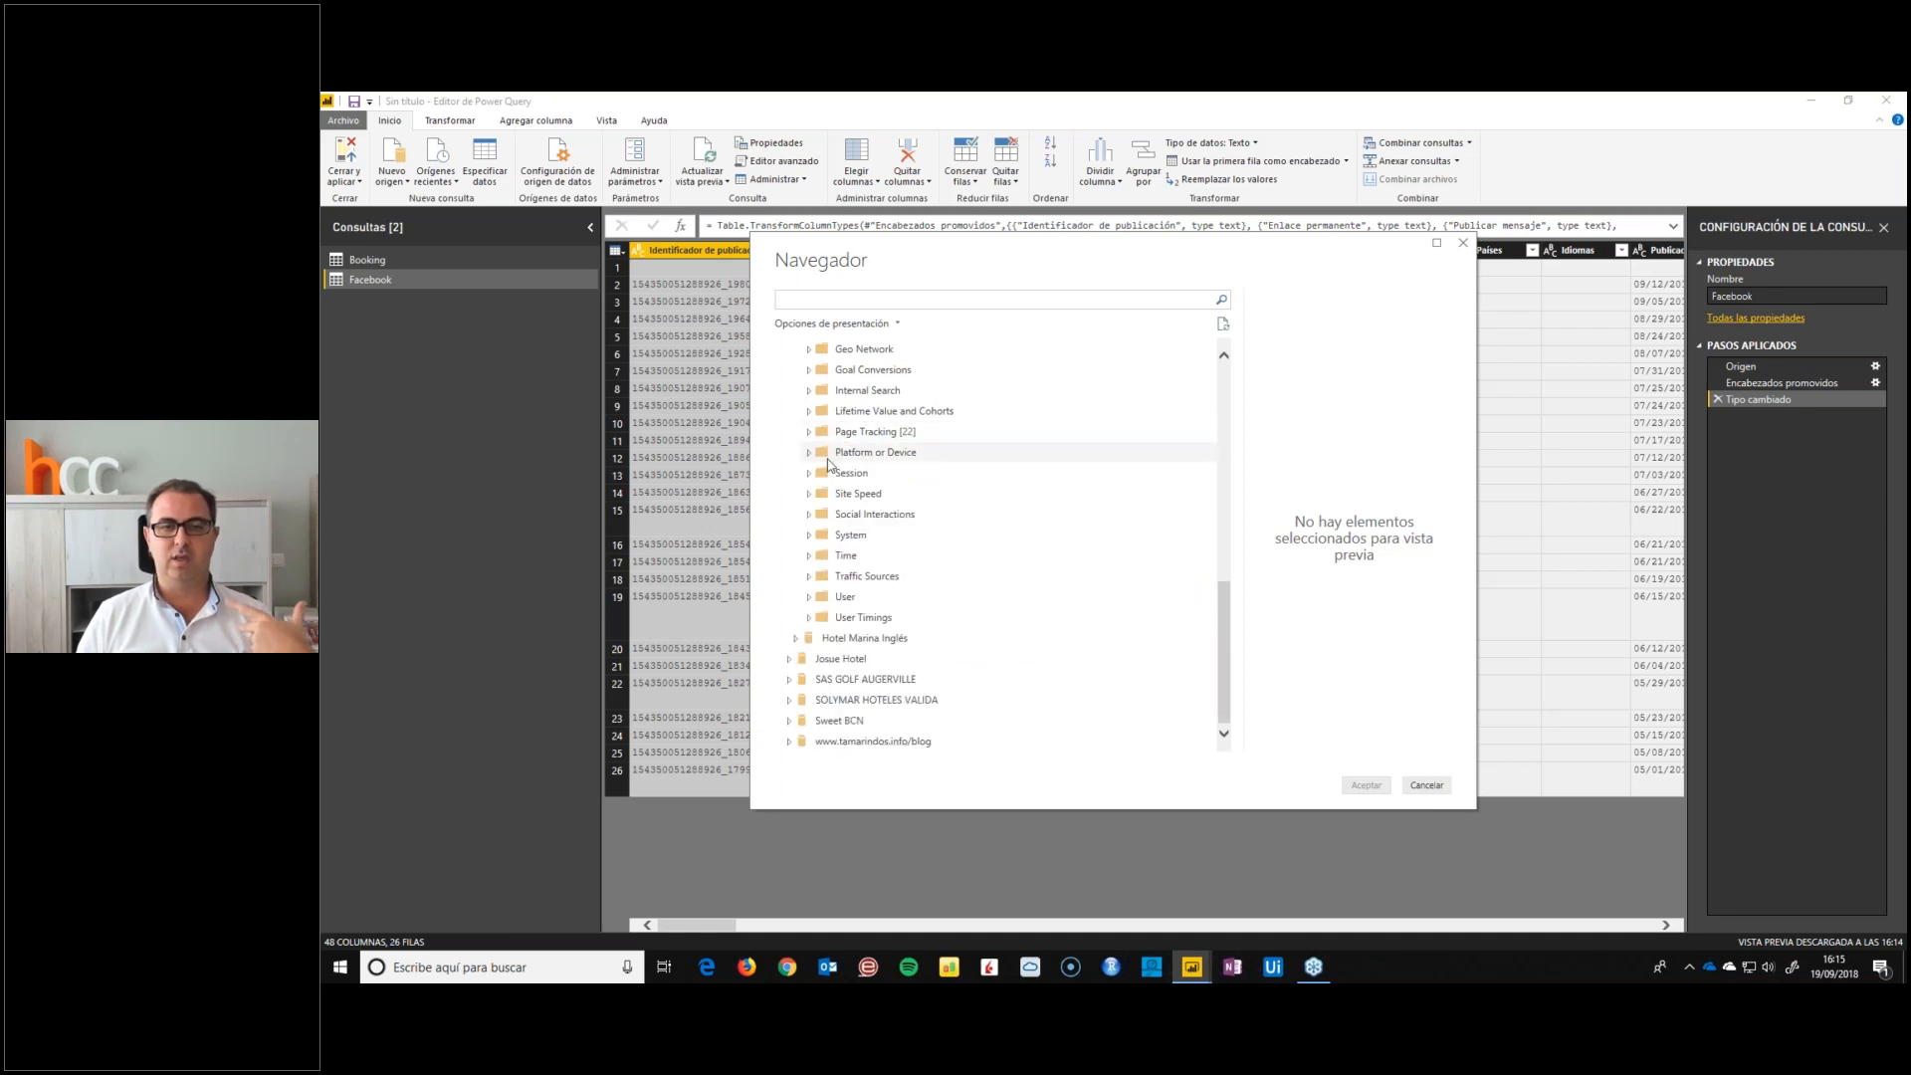
left_click(809, 619)
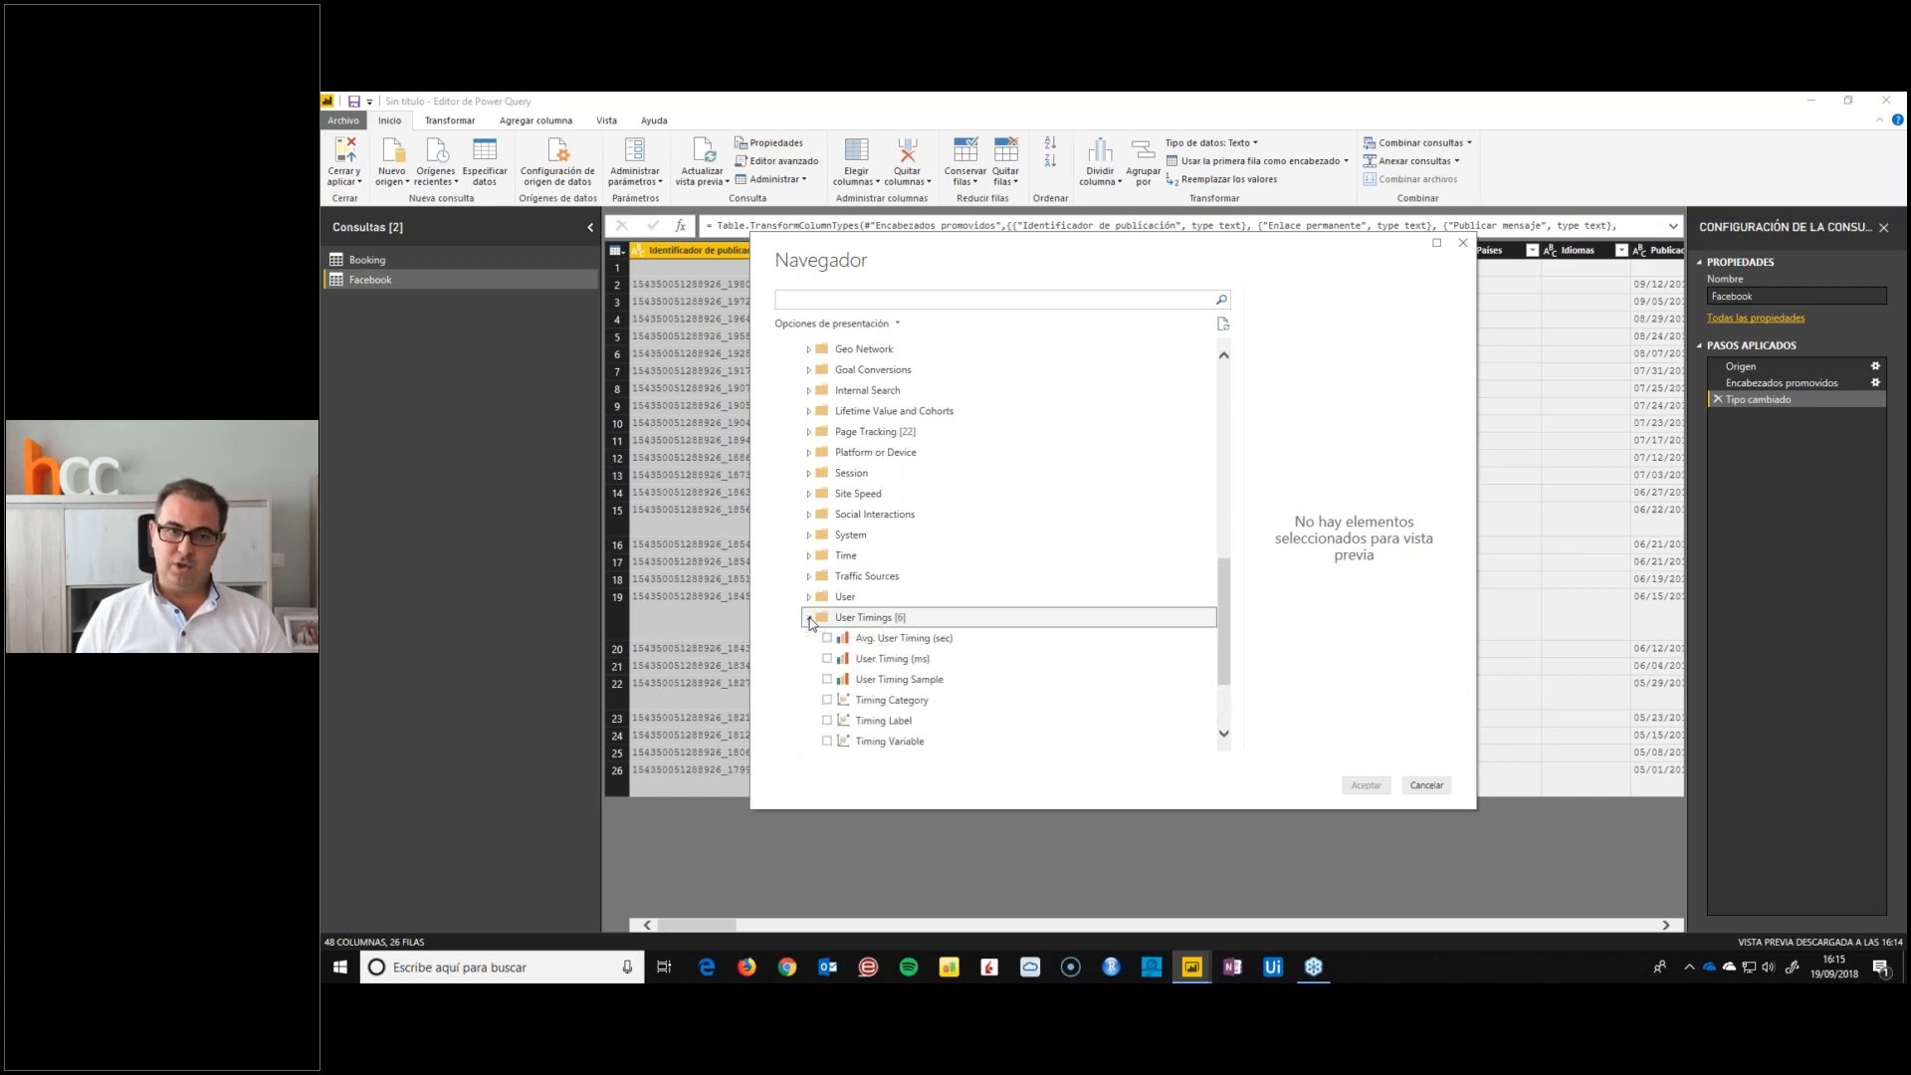
scroll(1013, 559, "down", 2)
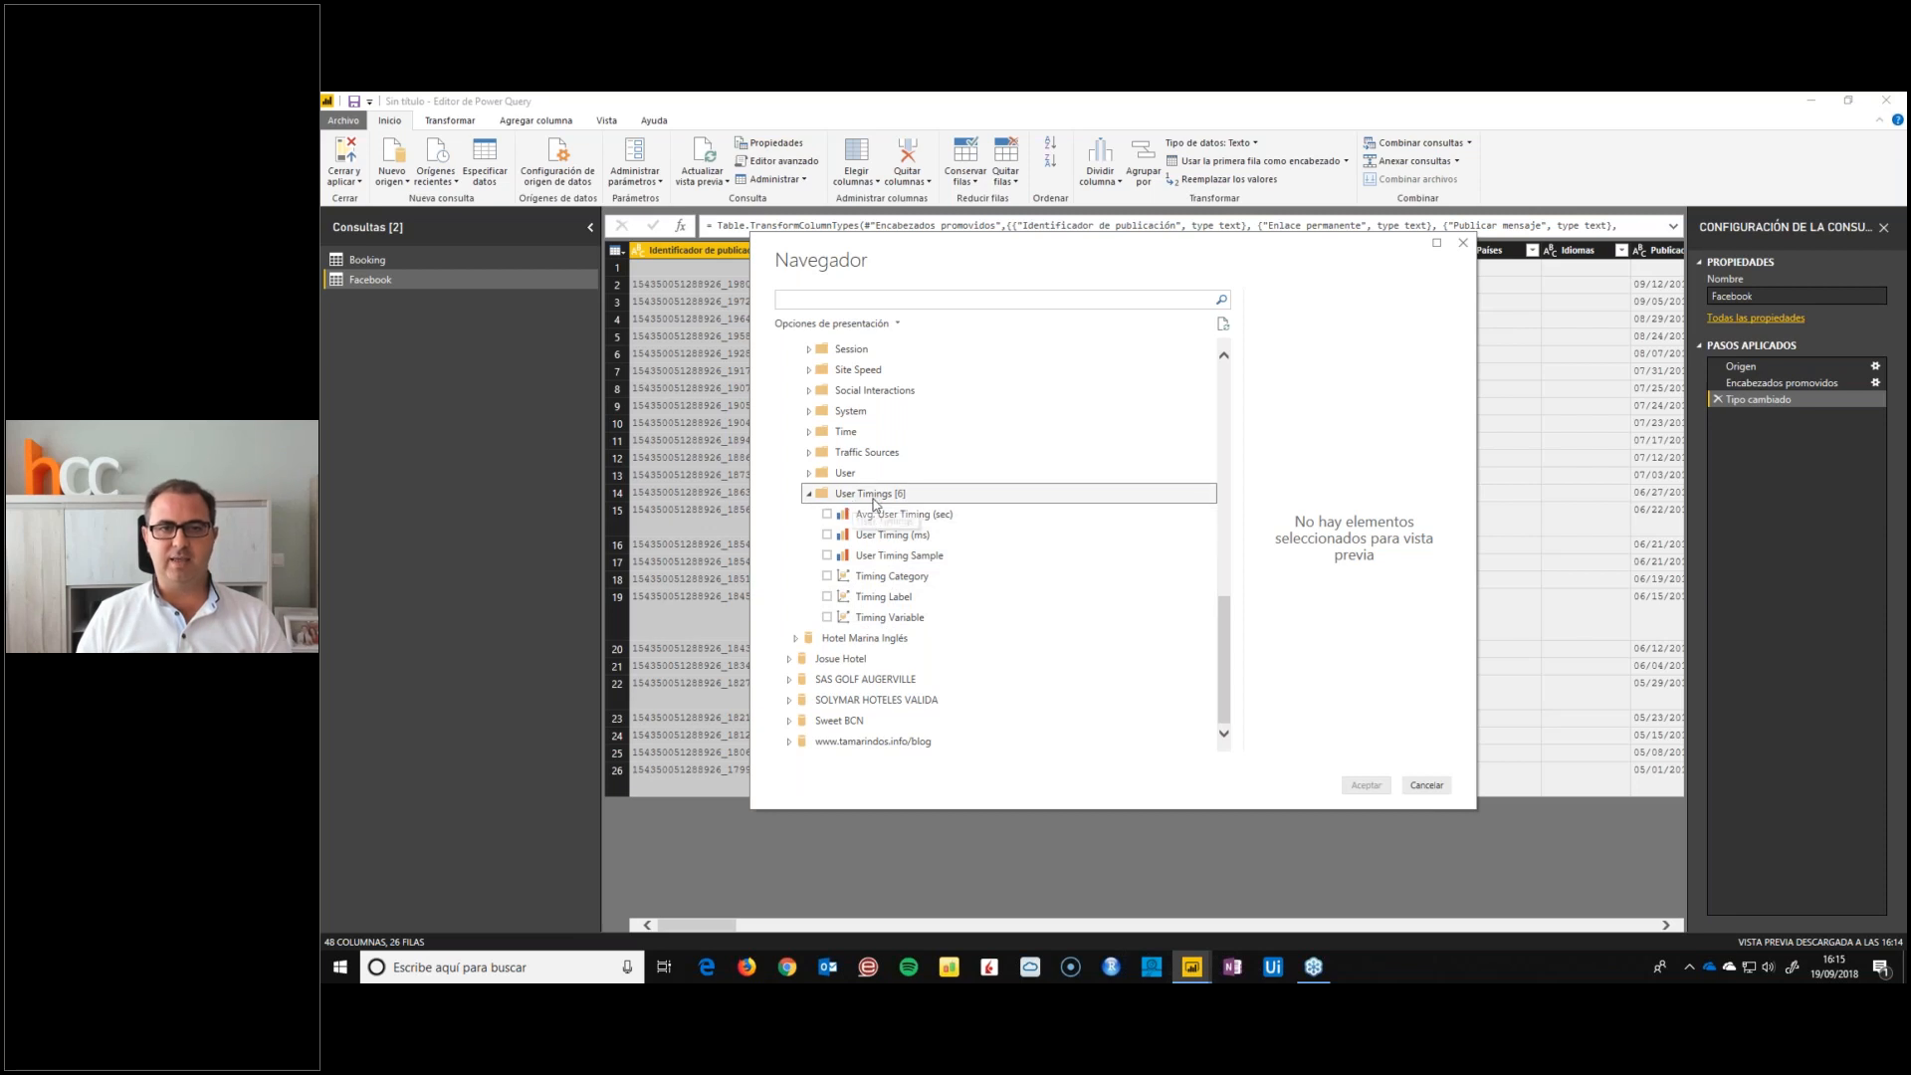
scroll(809, 500, "up", 1)
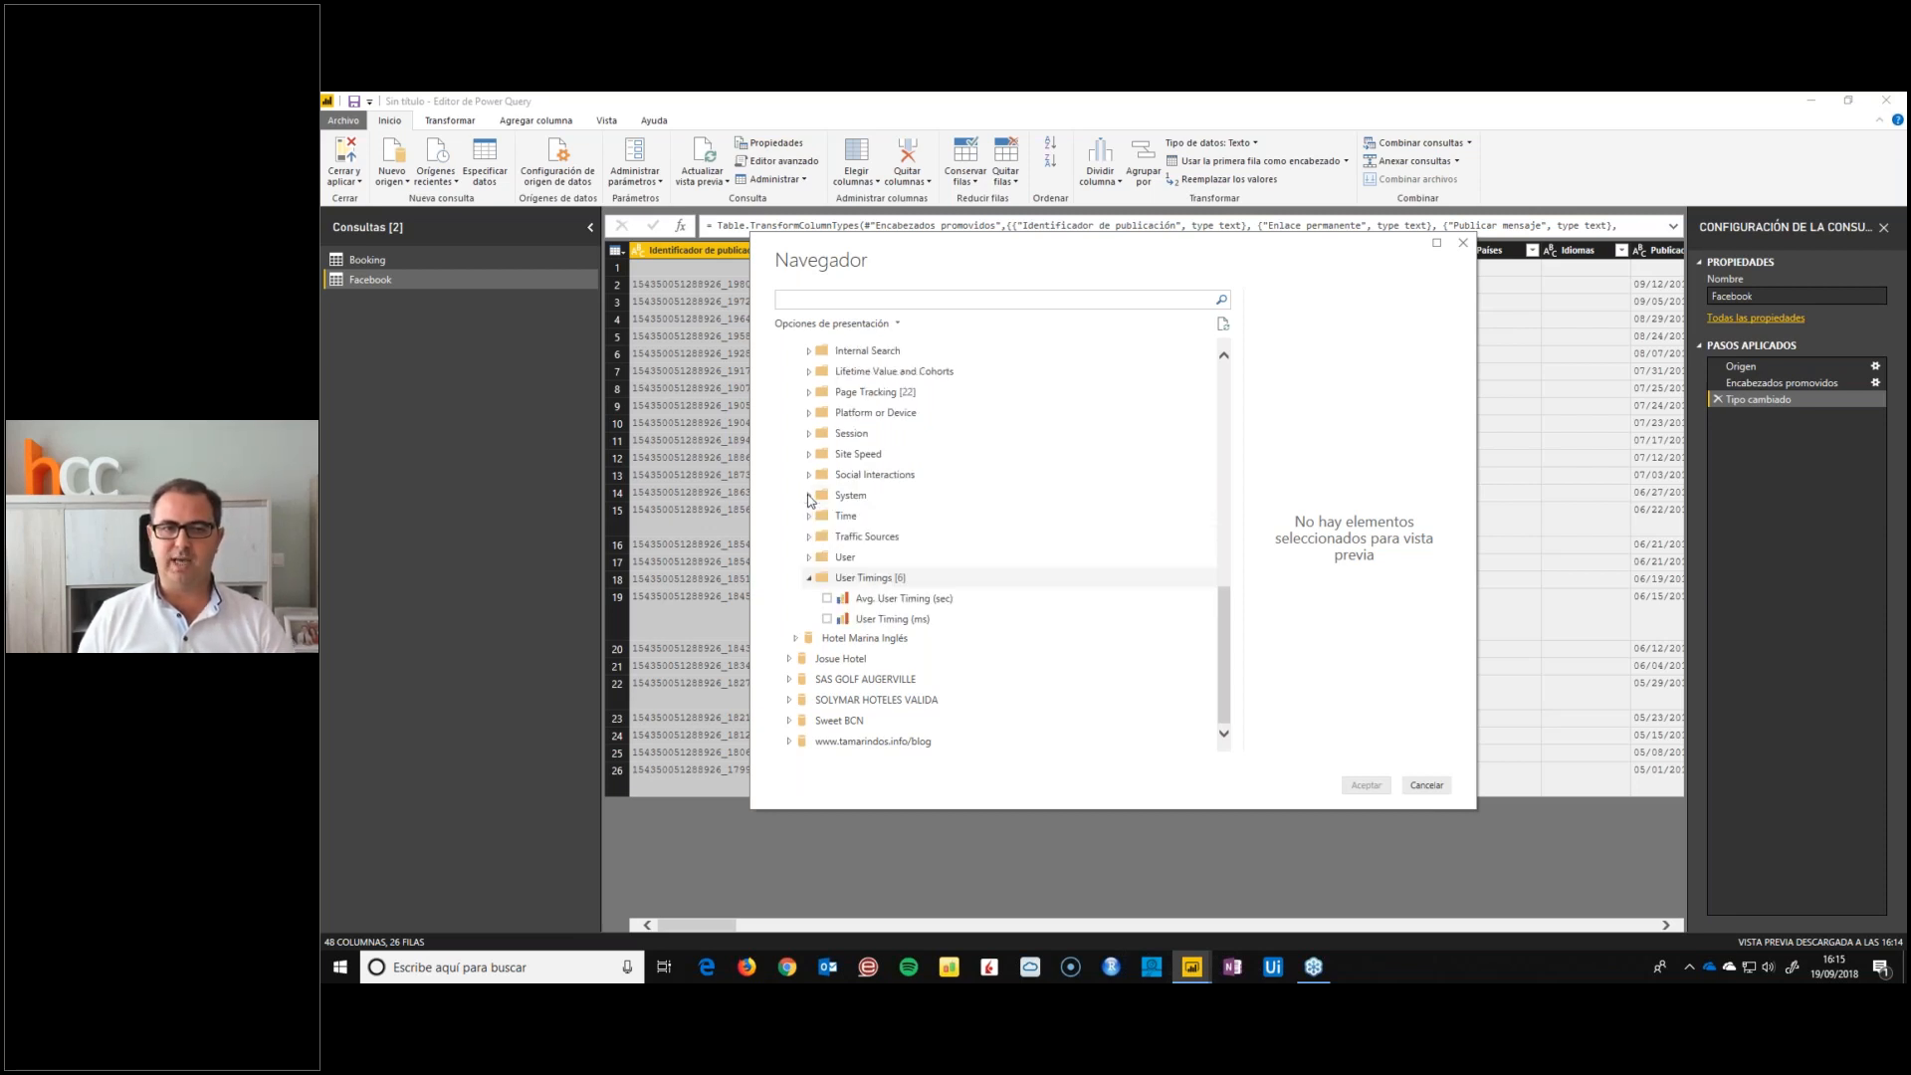
Select the New Users and Users measures in the User folder, check the folder's remaining fields and collapse it
left_click(961, 559)
scroll(962, 567, "down", 2)
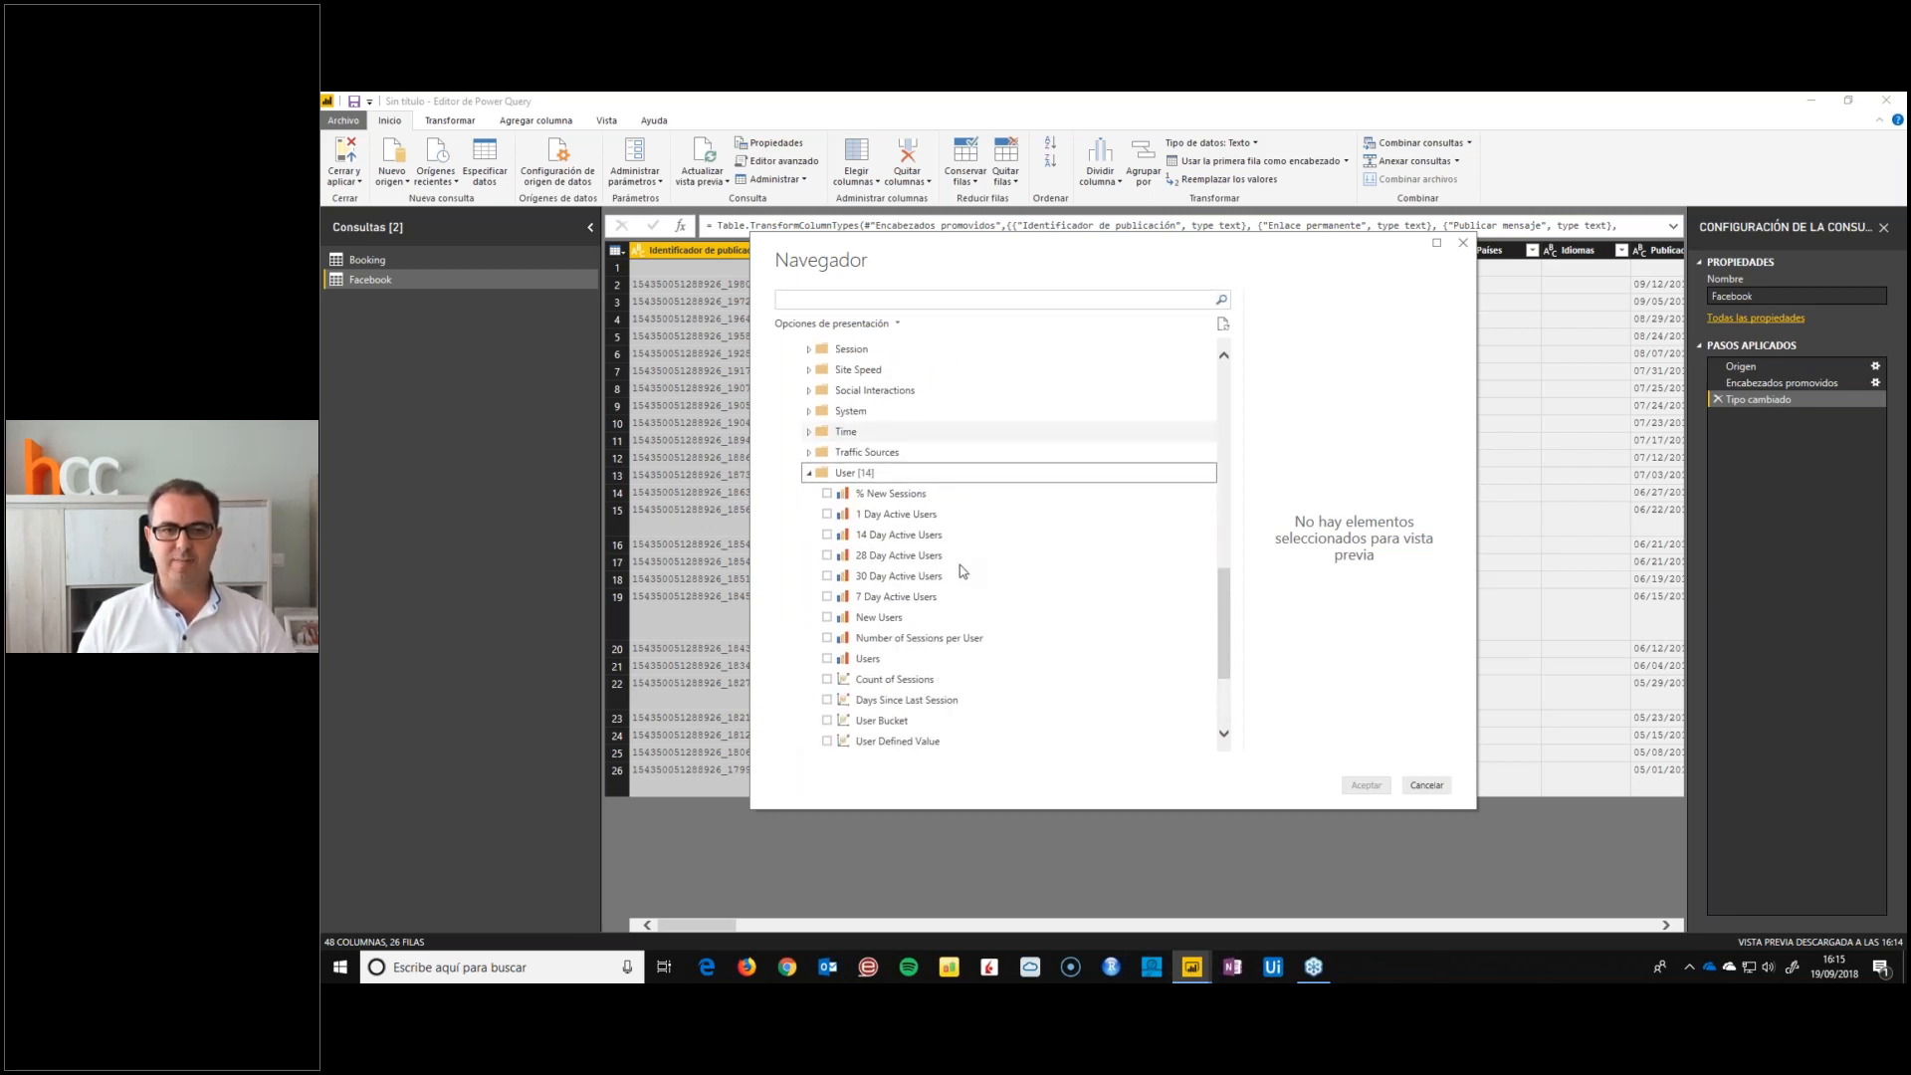
left_click(827, 619)
left_click(828, 659)
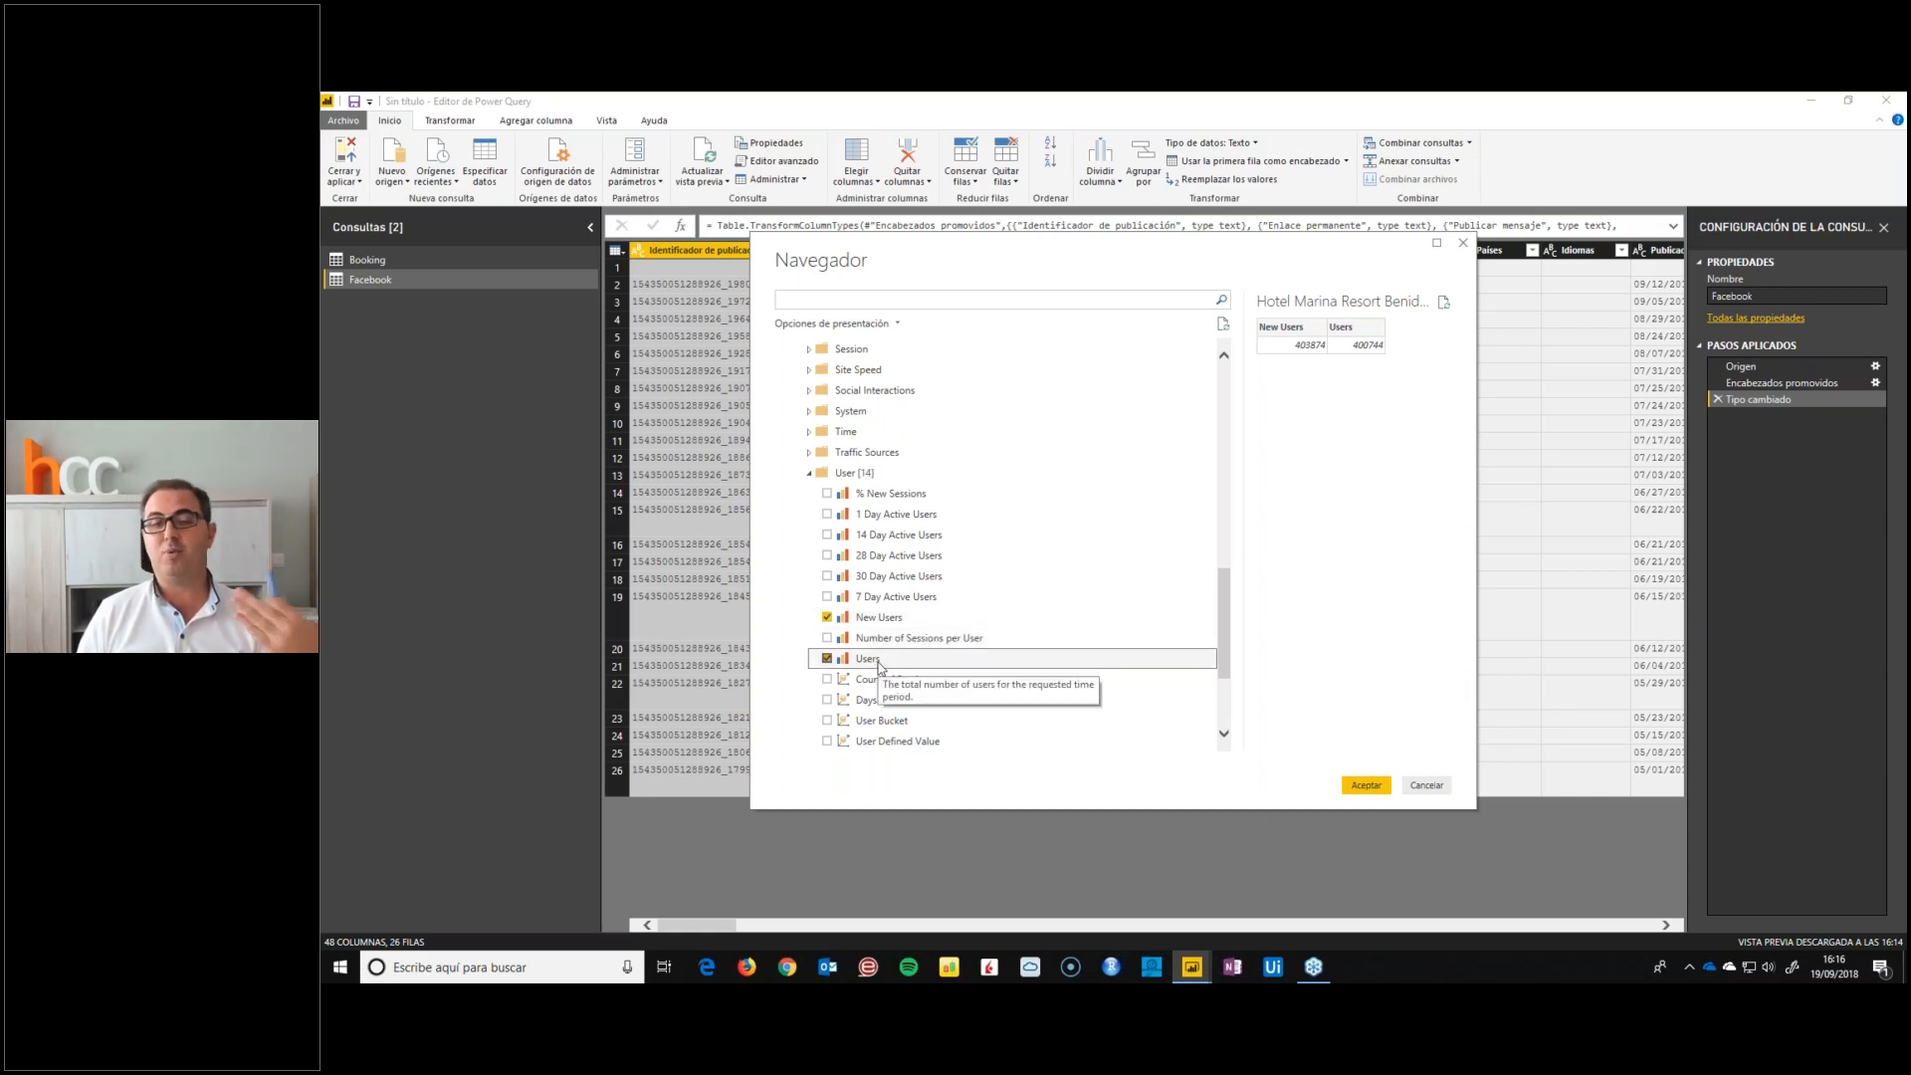
scroll(1001, 609, "down", 3)
scroll(876, 557, "up", 5)
left_click(809, 535)
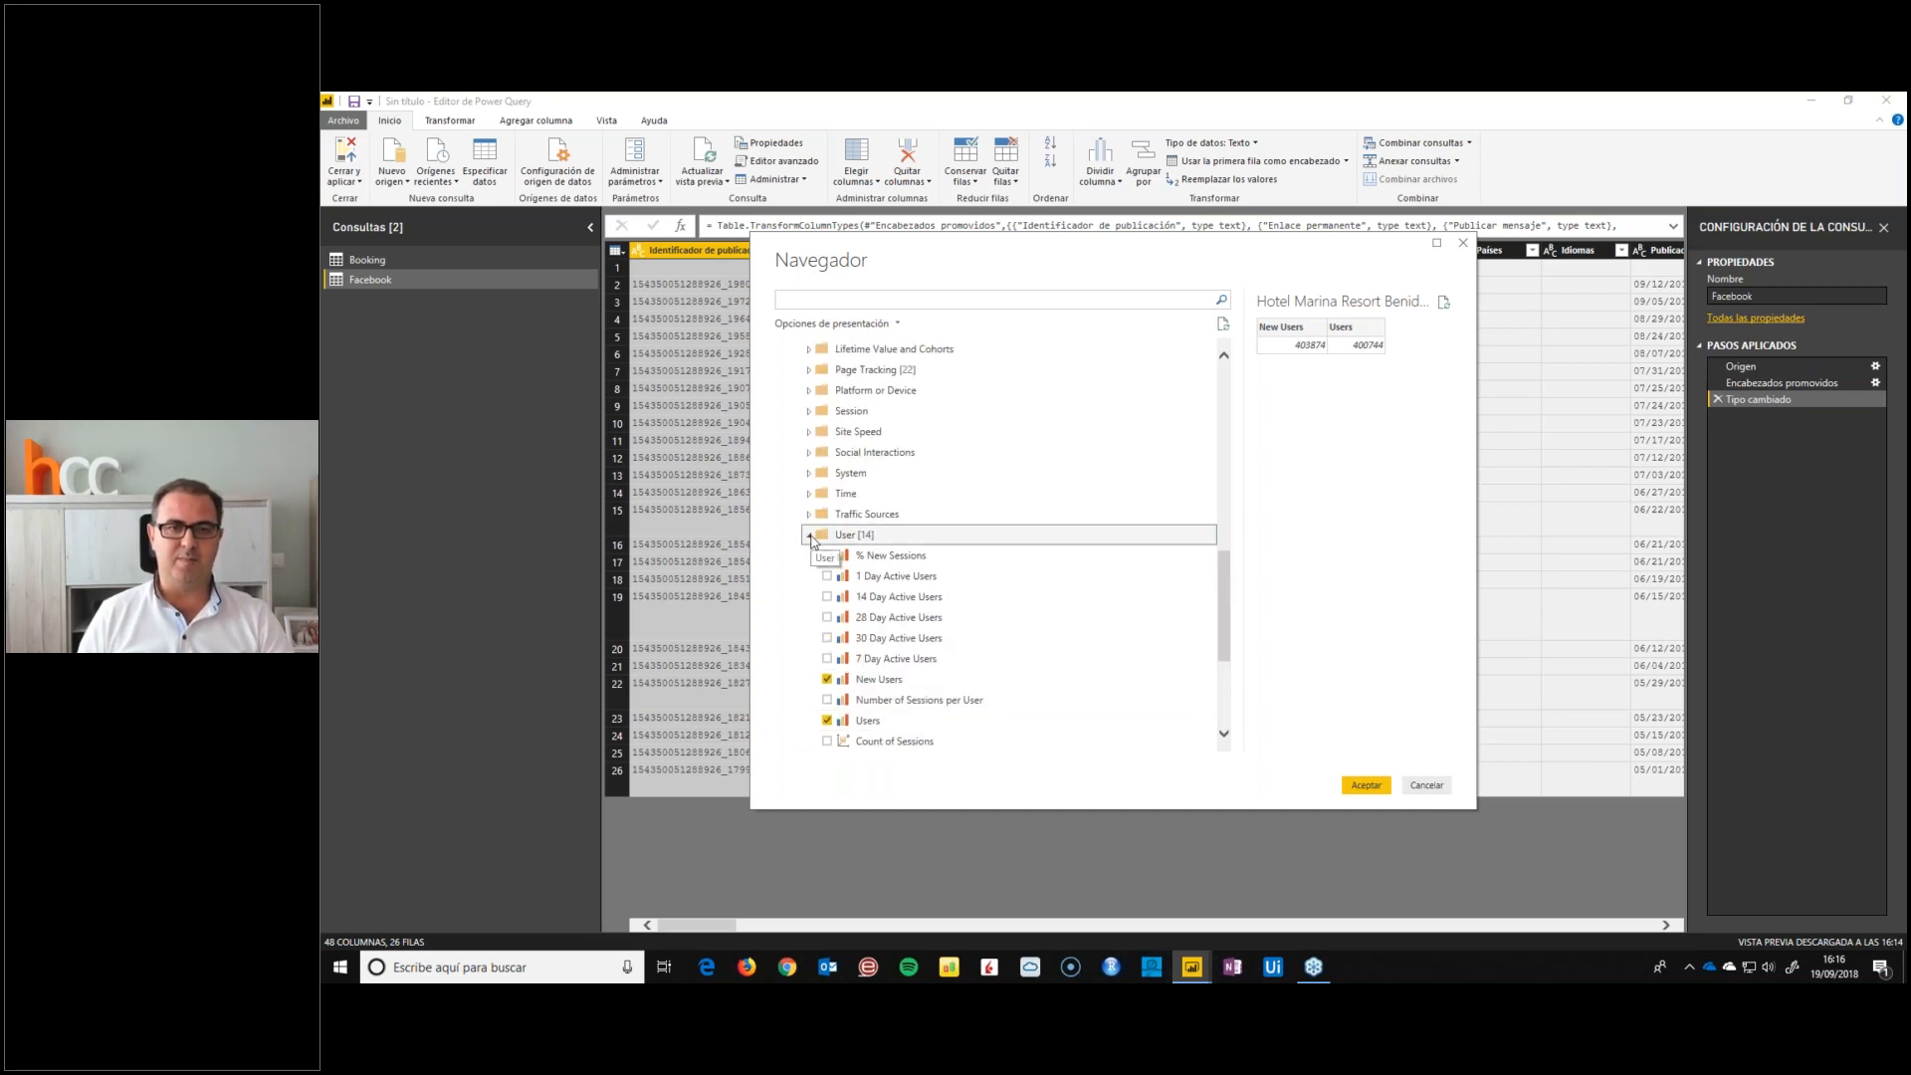
Select the Medium and Source dimensions in the Traffic Sources folder of Hotel Marina Resort Benidorm and collapse the folder
left_click(809, 577)
scroll(996, 617, "down", 2)
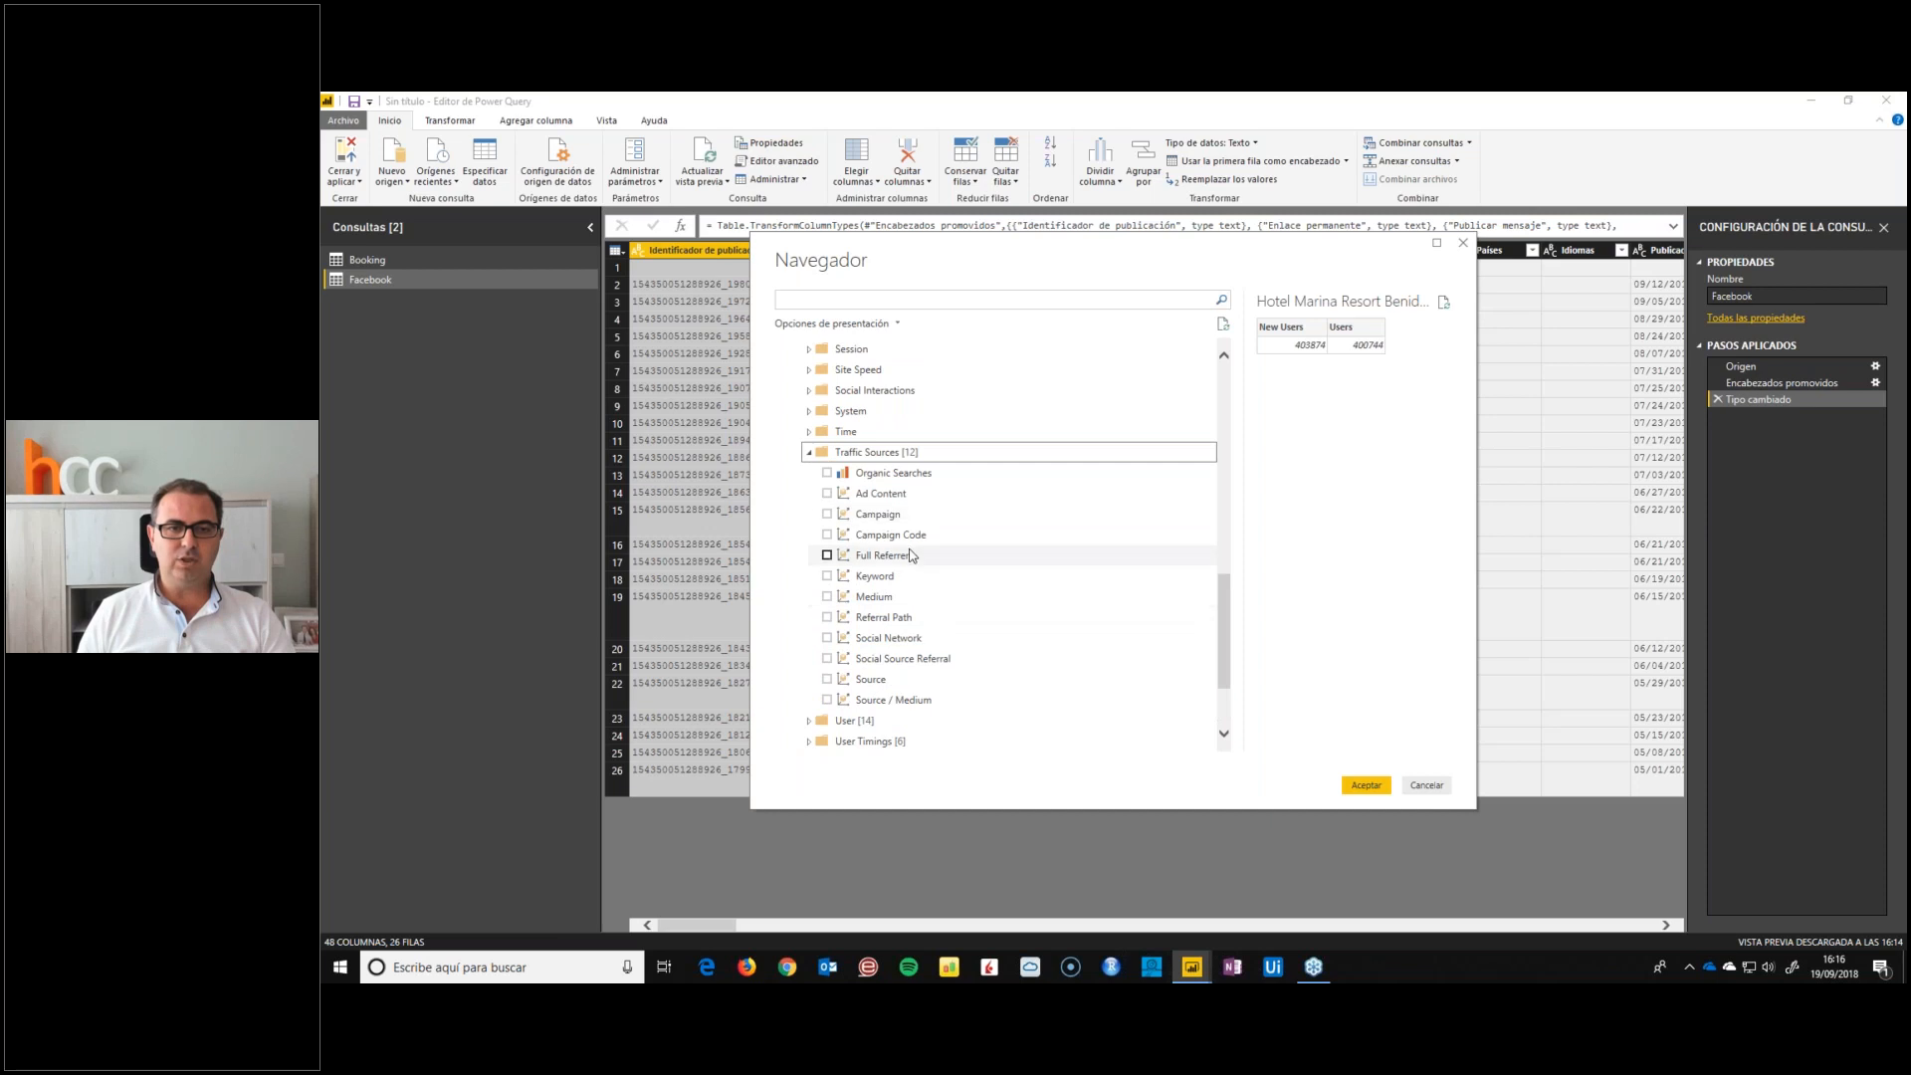
left_click(827, 596)
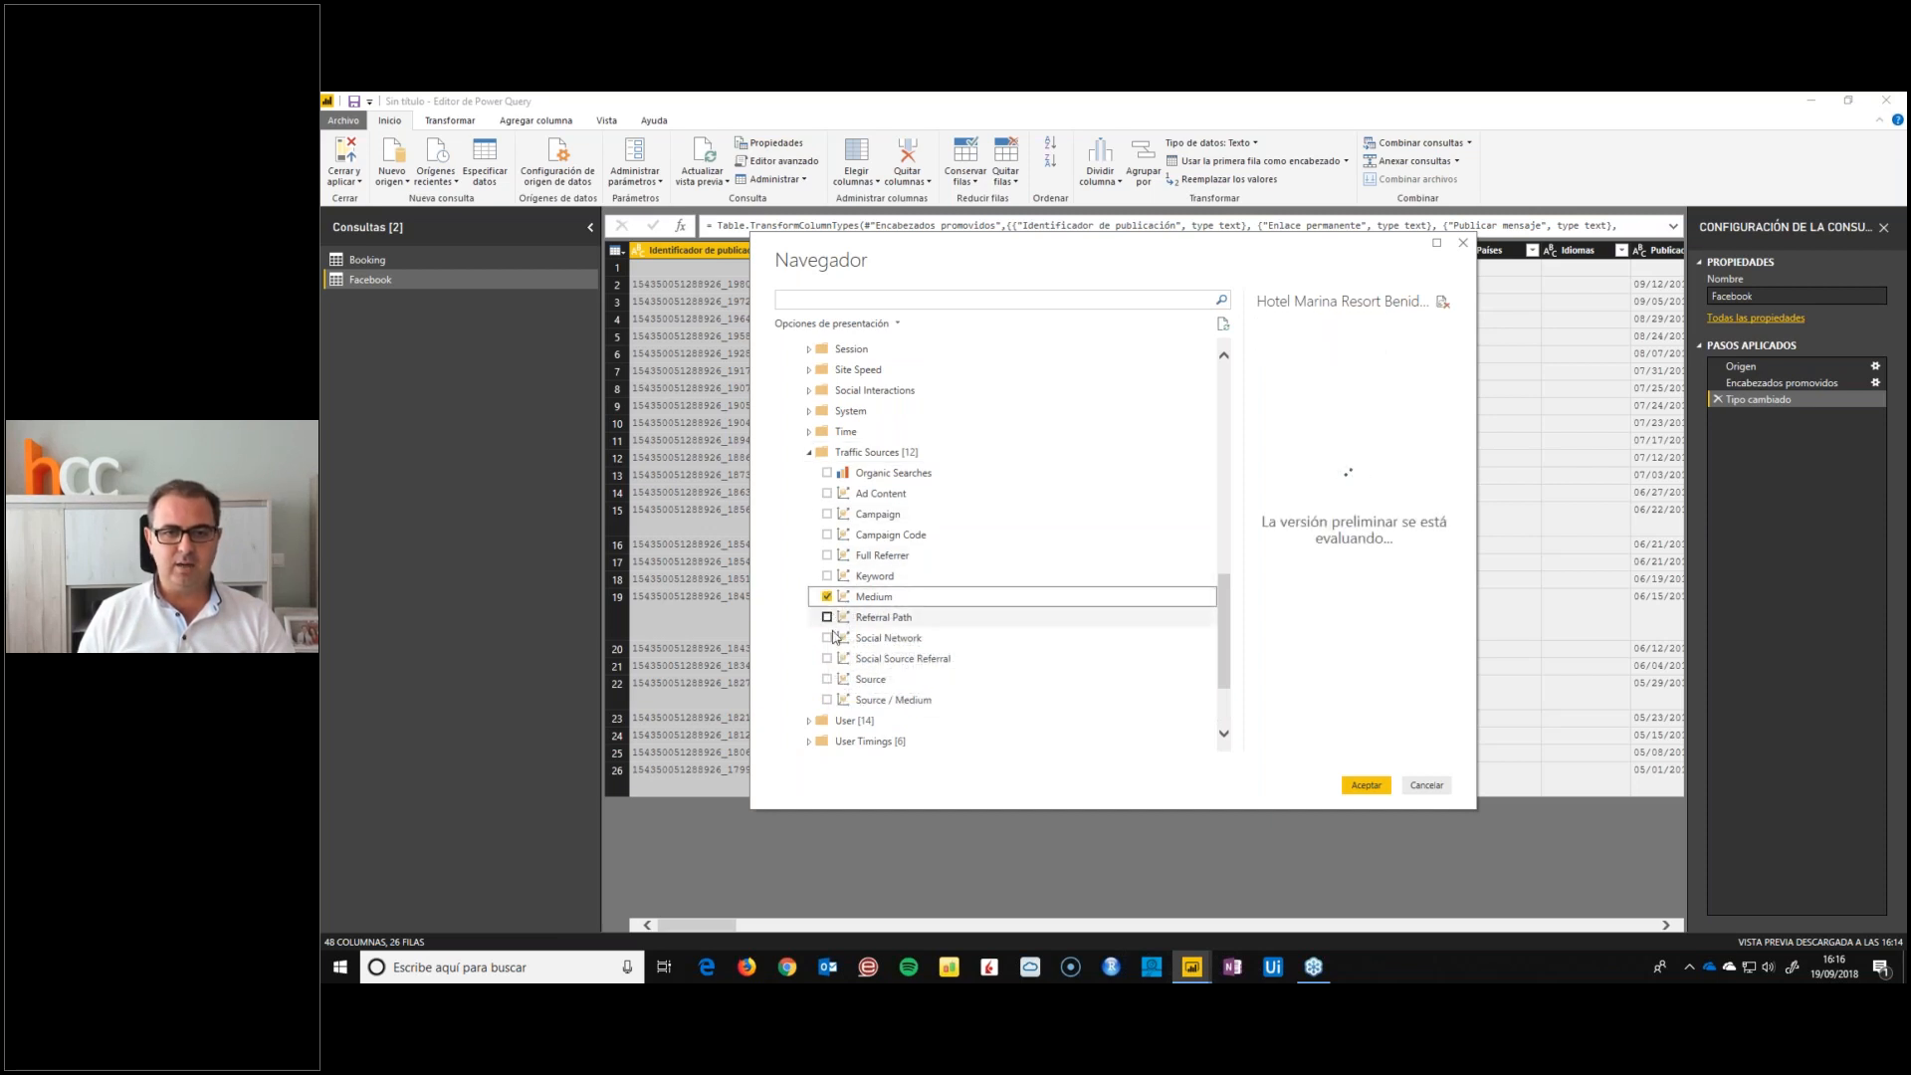
left_click(827, 678)
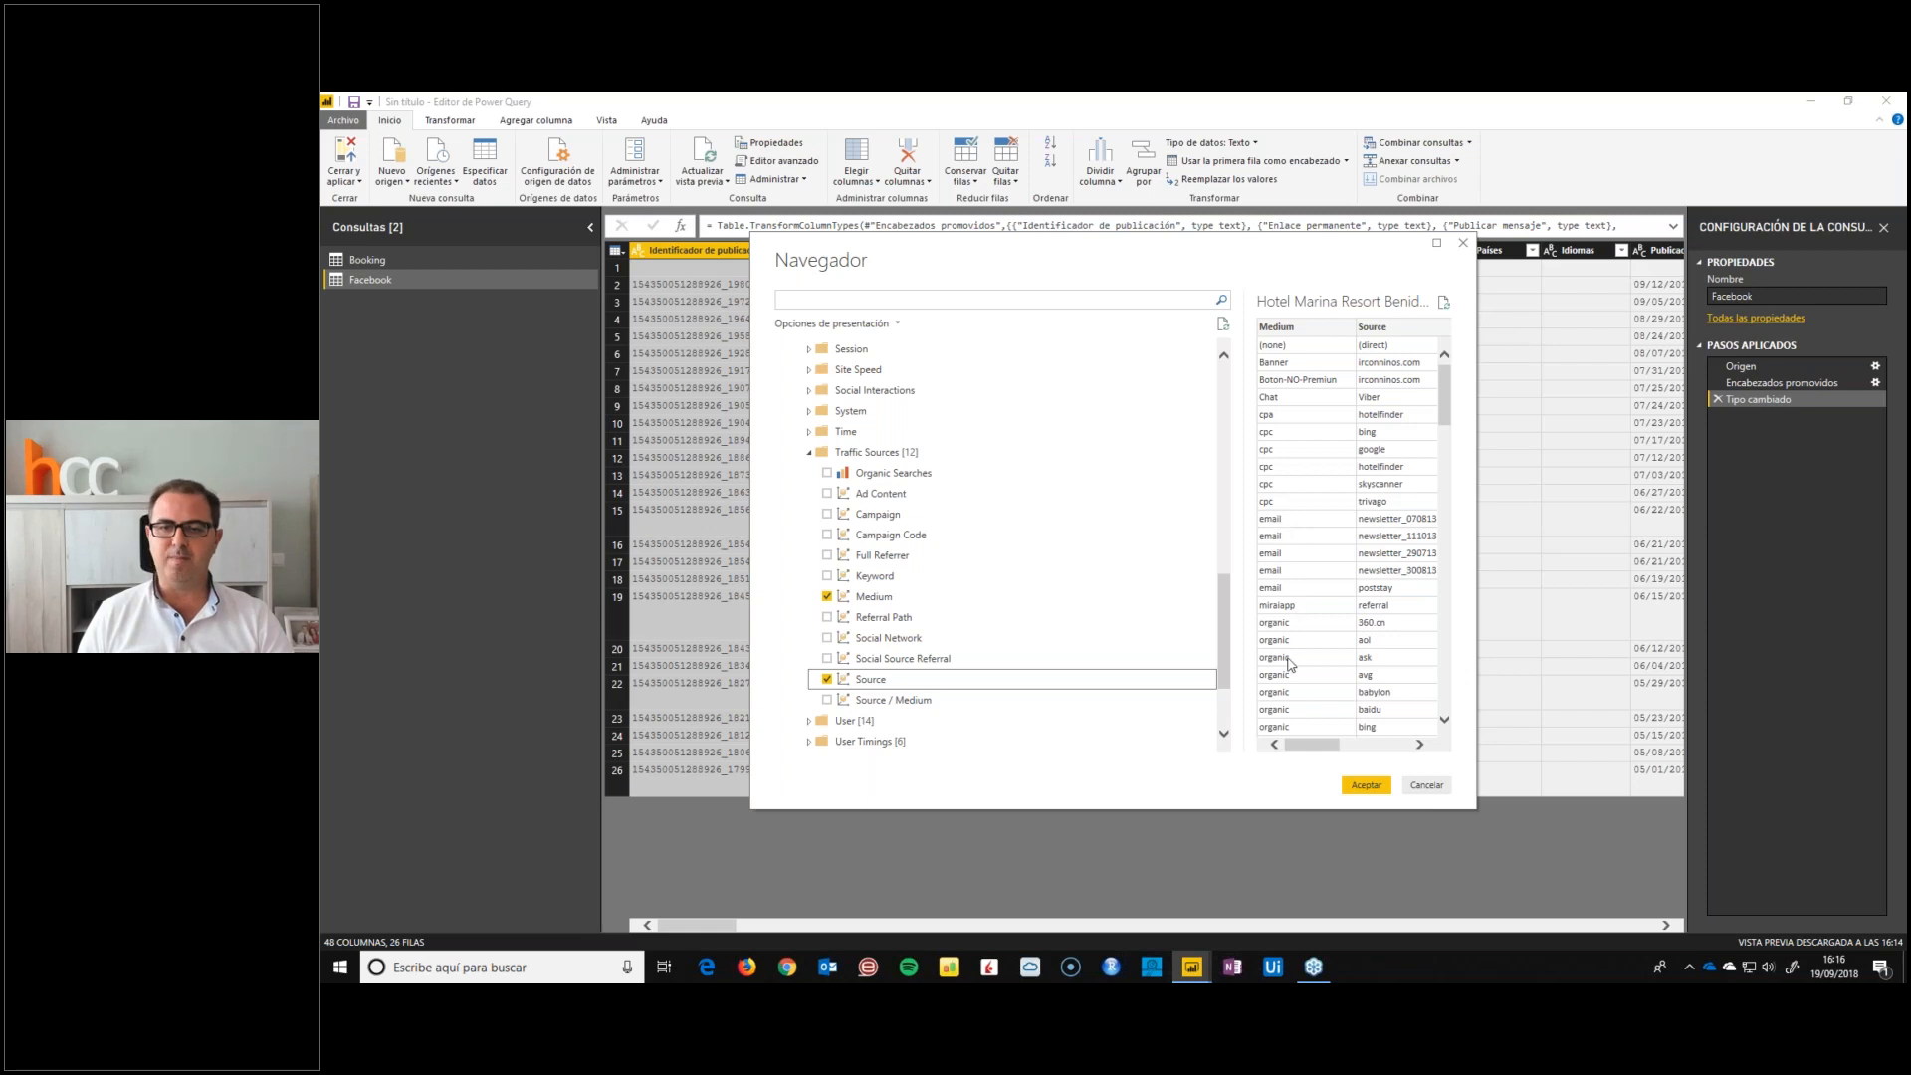
left_click(809, 452)
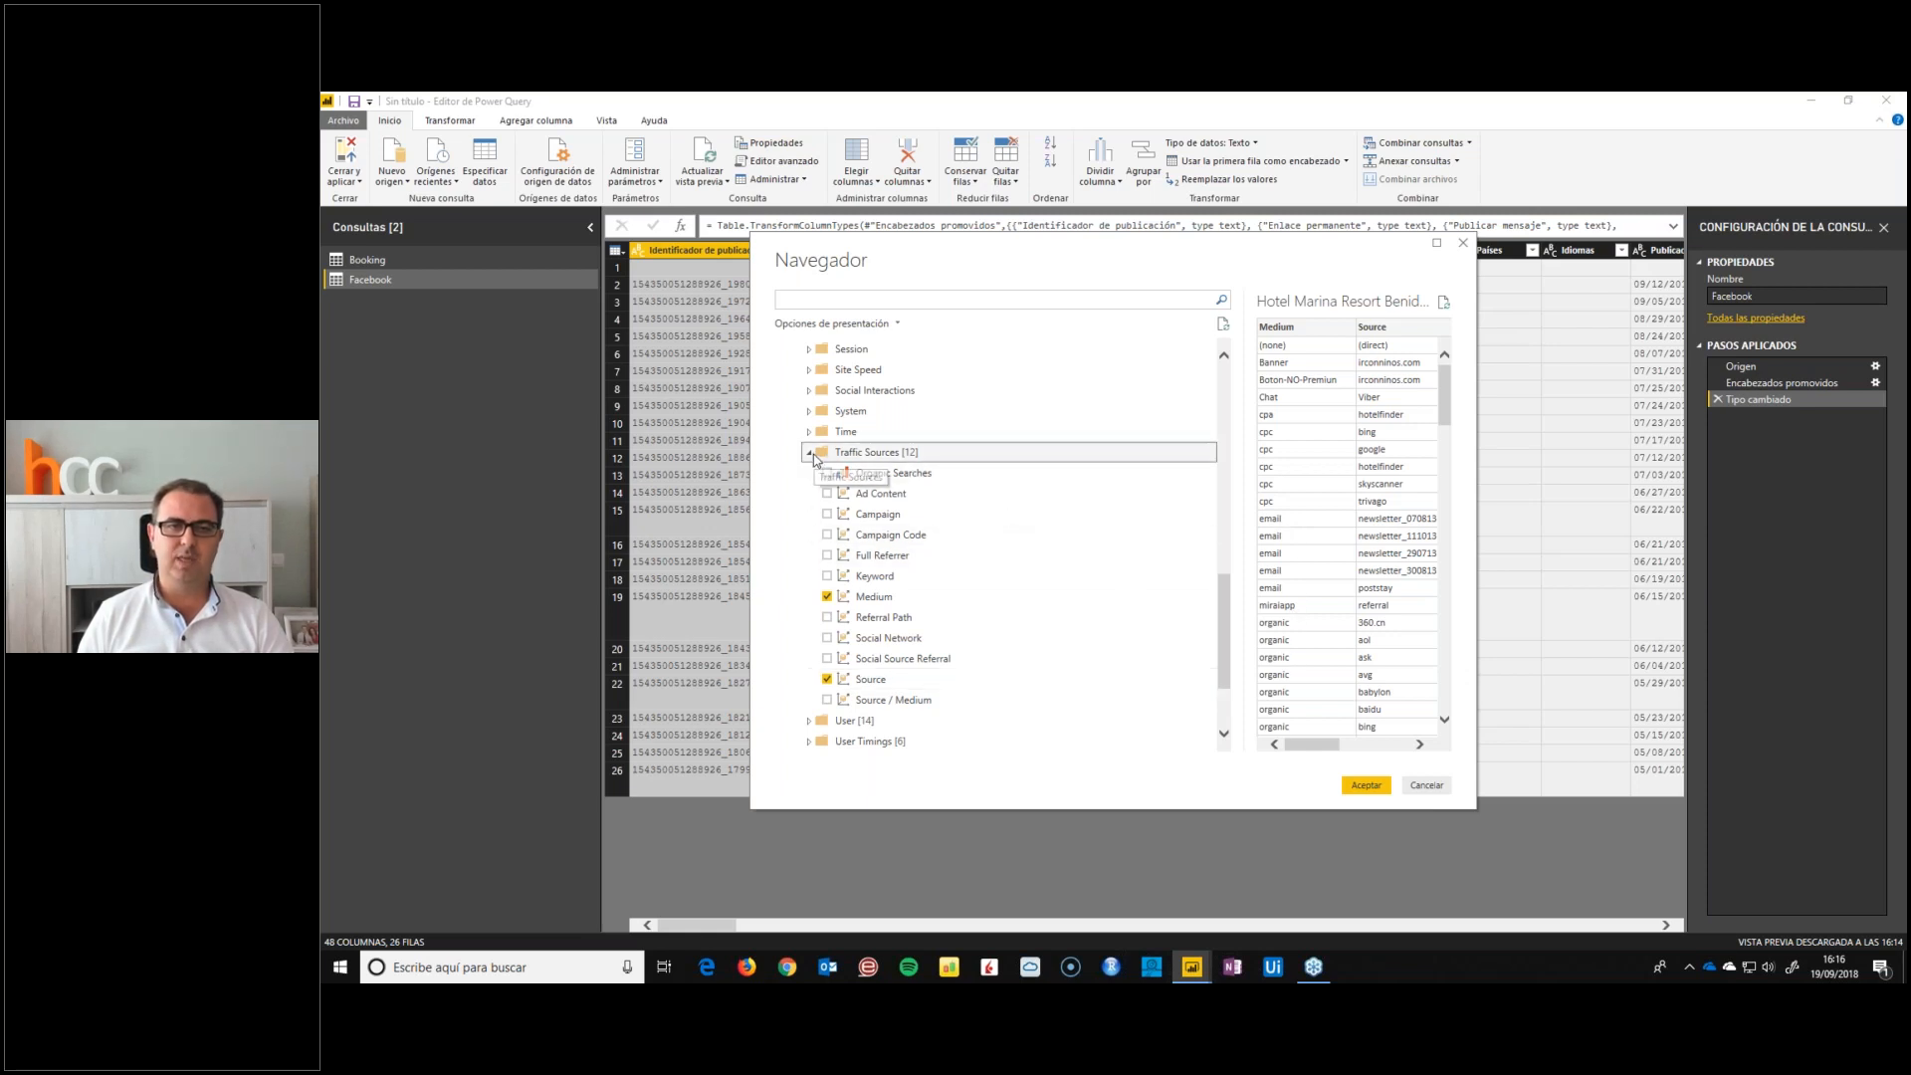
Add the Date dimension from the Time folder to the selection and collapse the folder
left_click(808, 556)
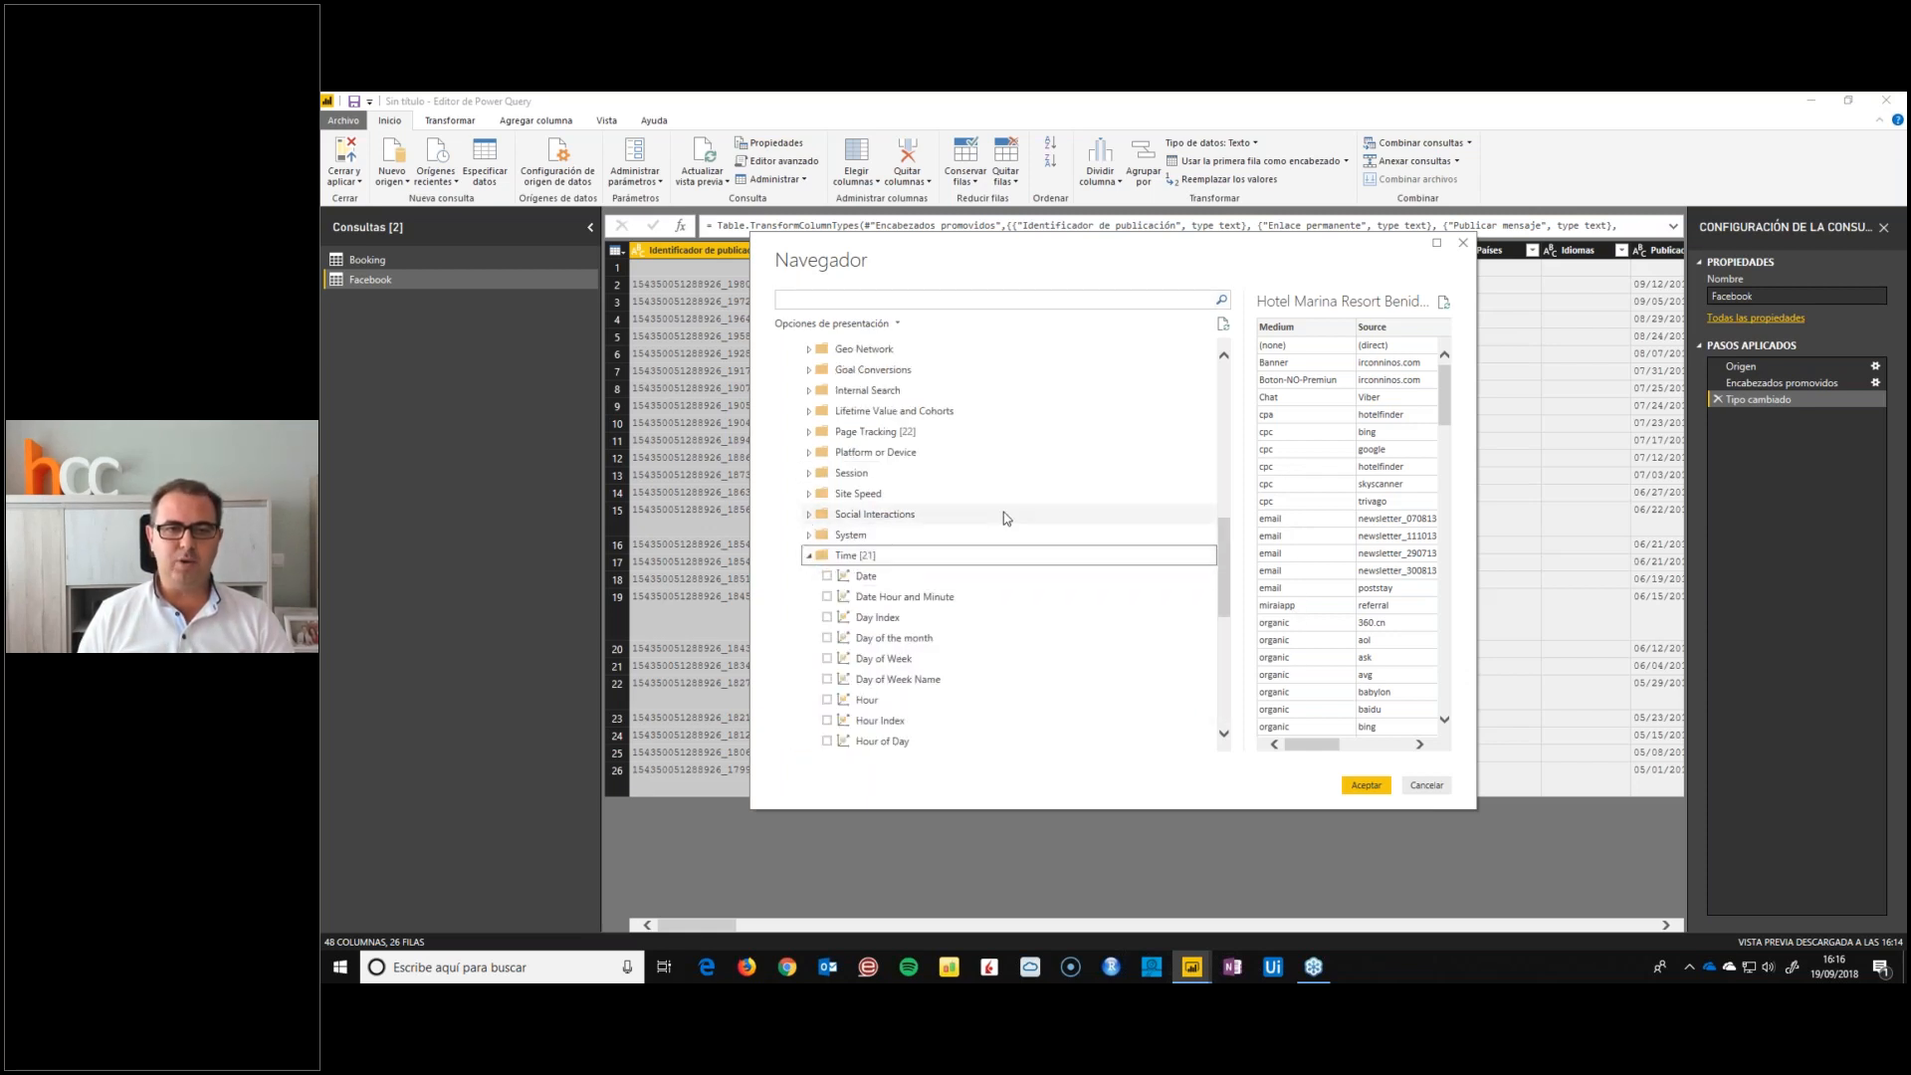
scroll(1003, 521, "down", 2)
left_click(827, 453)
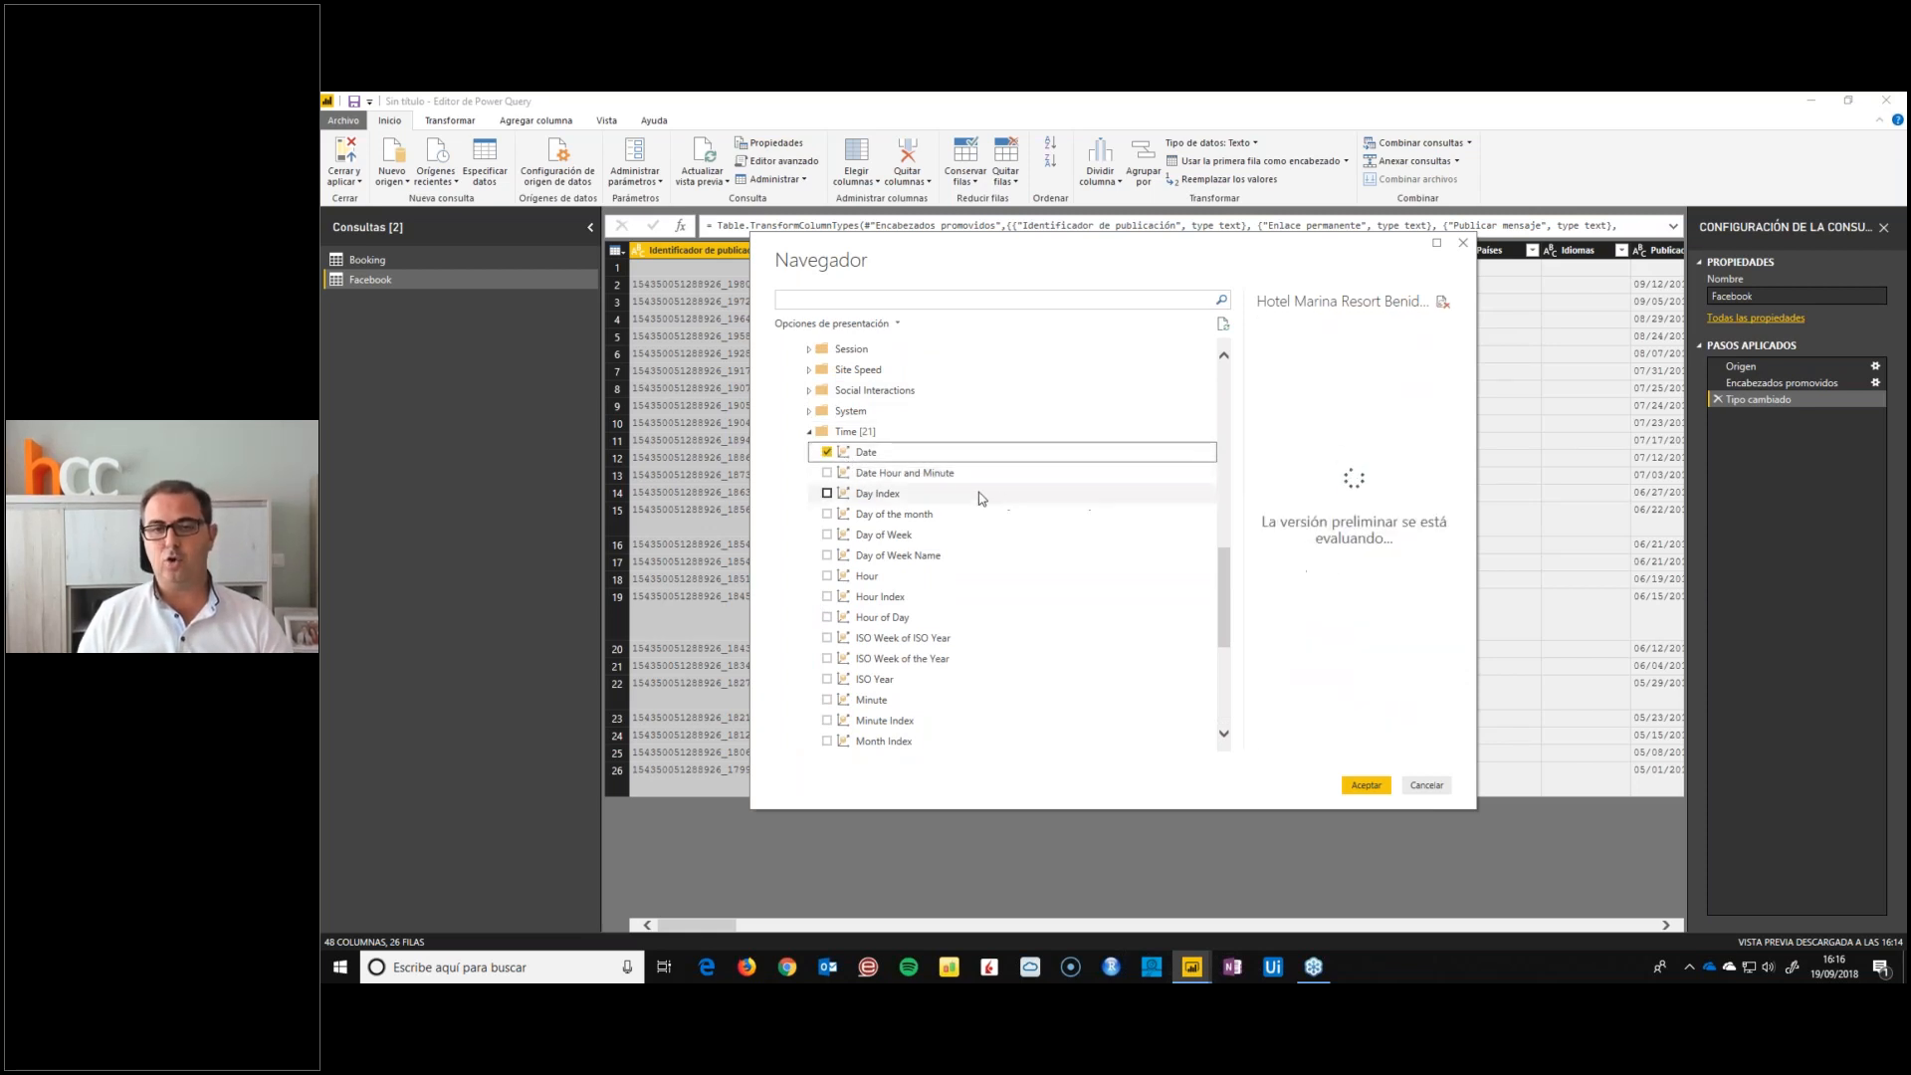
left_click(809, 433)
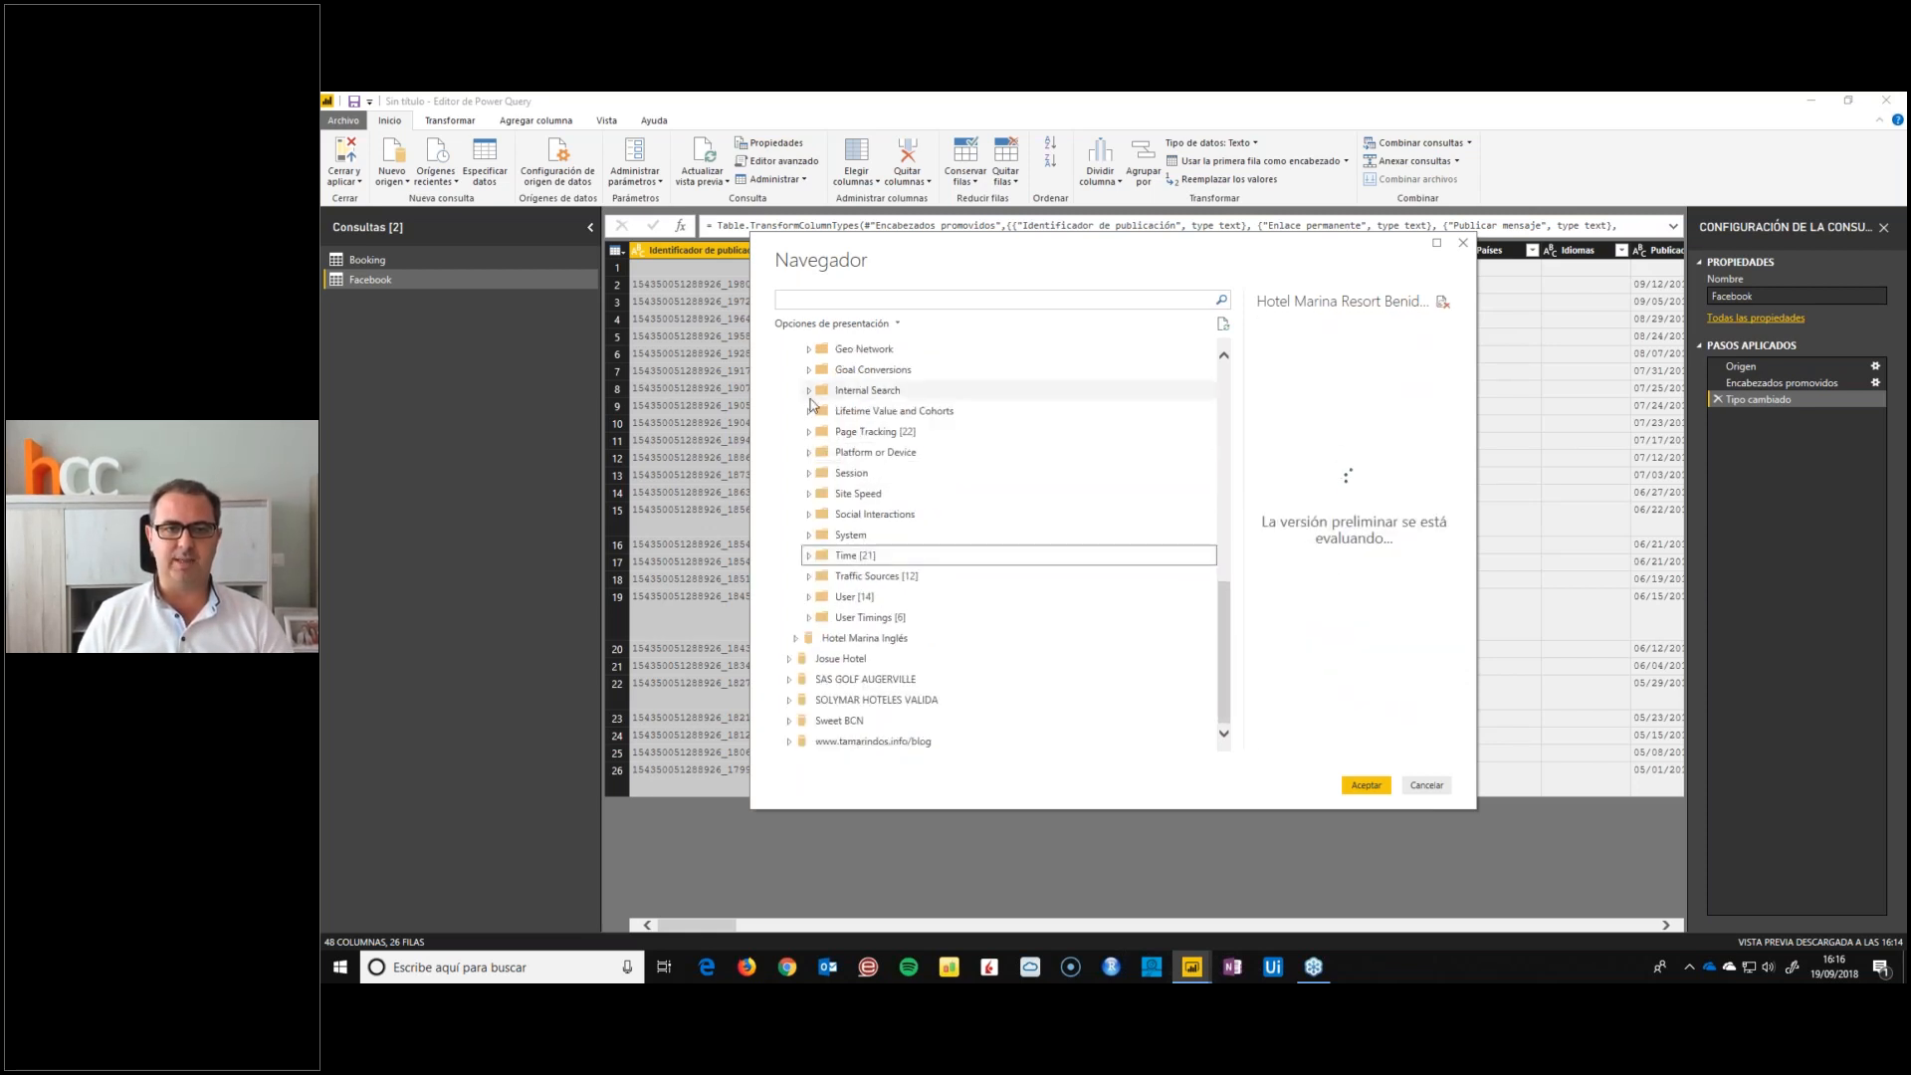
Add the Sessions and Bounces measures from the Session folder to the selection and collapse the folder
left_click(809, 474)
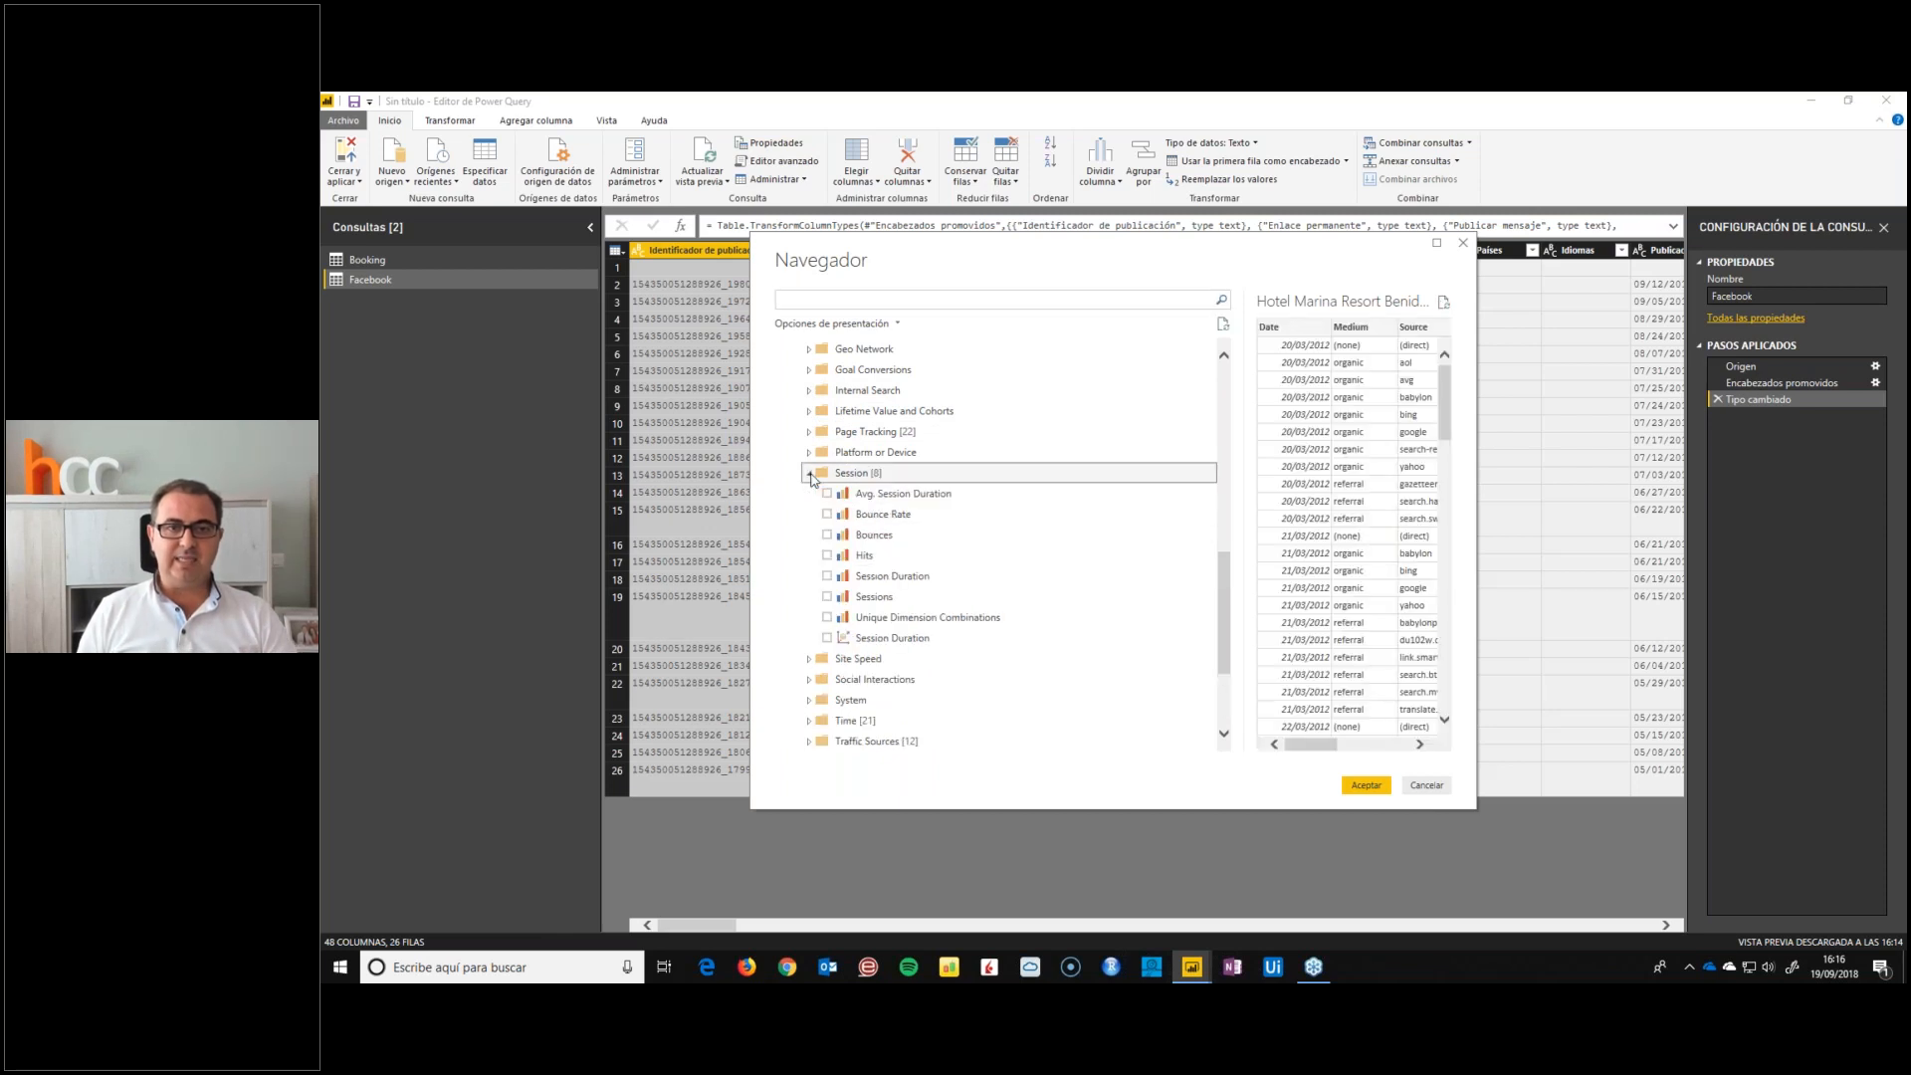
left_click(826, 597)
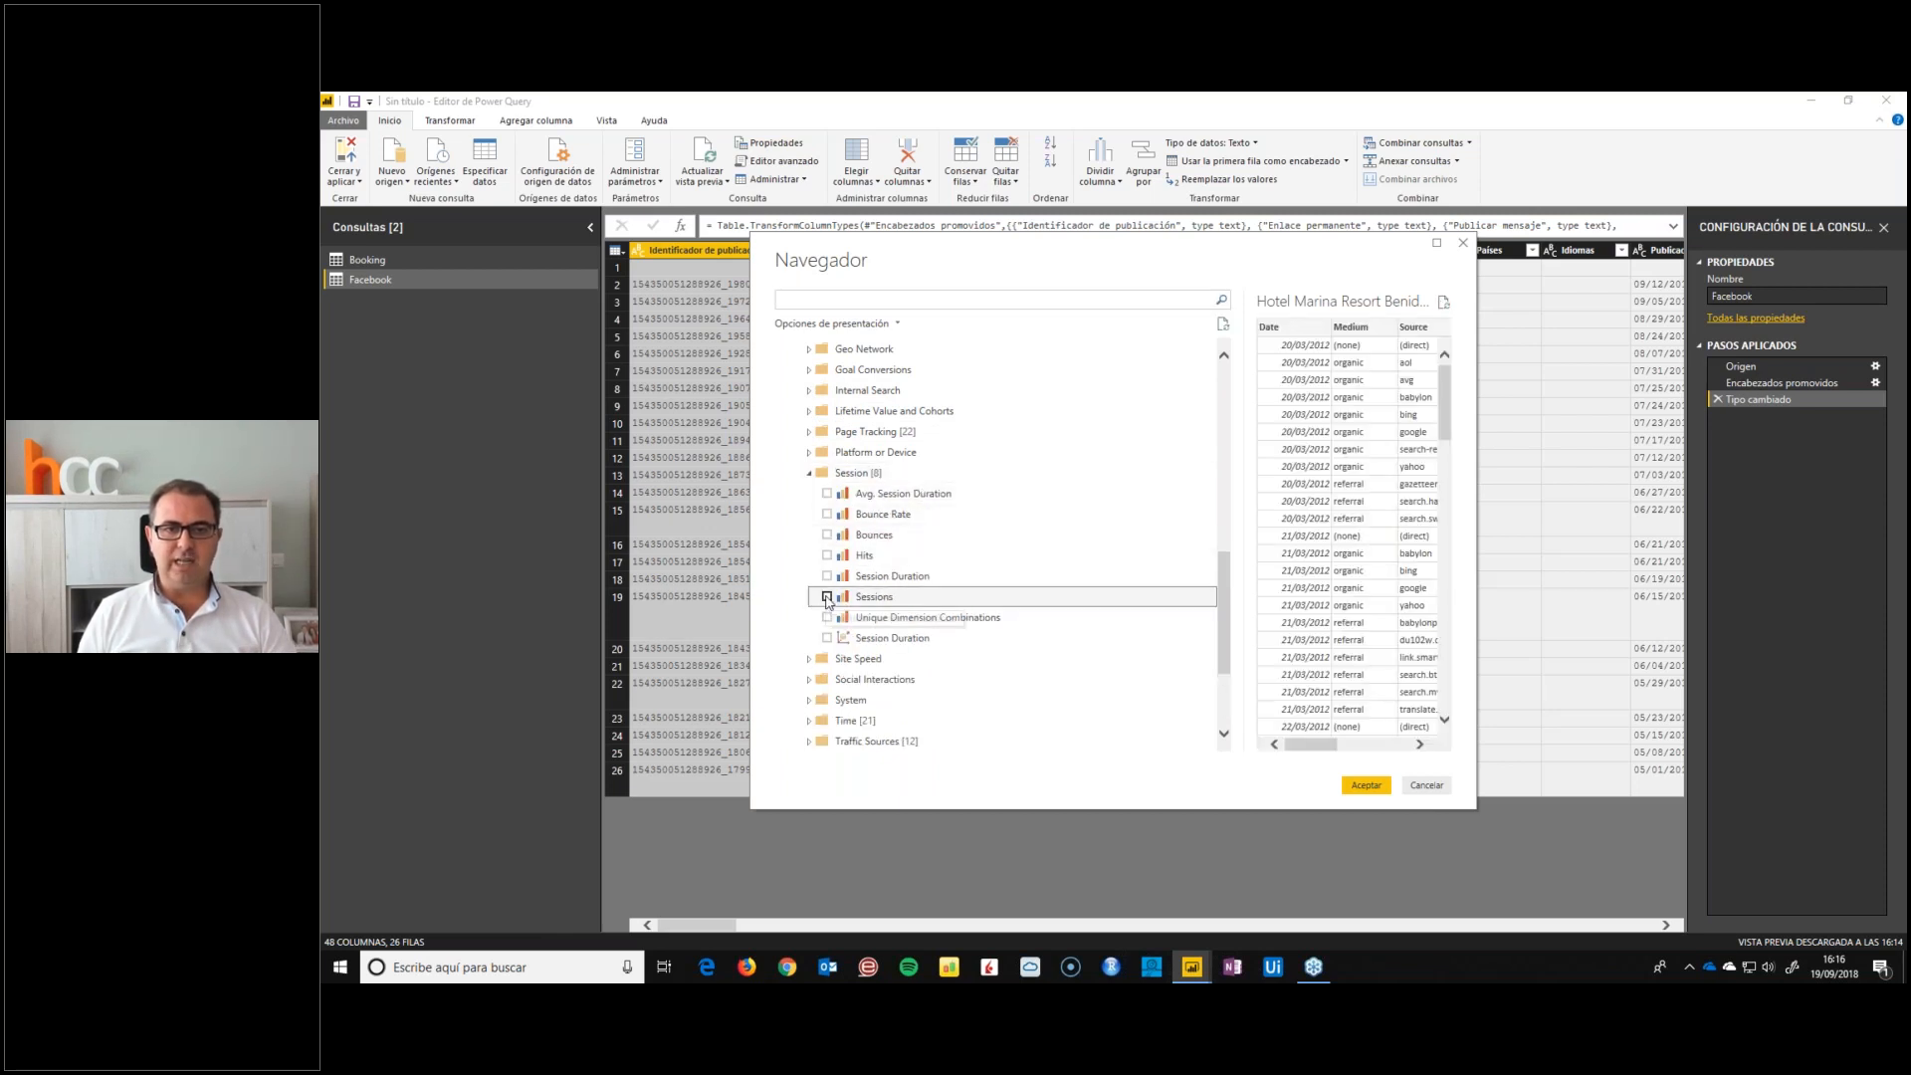
left_click(826, 534)
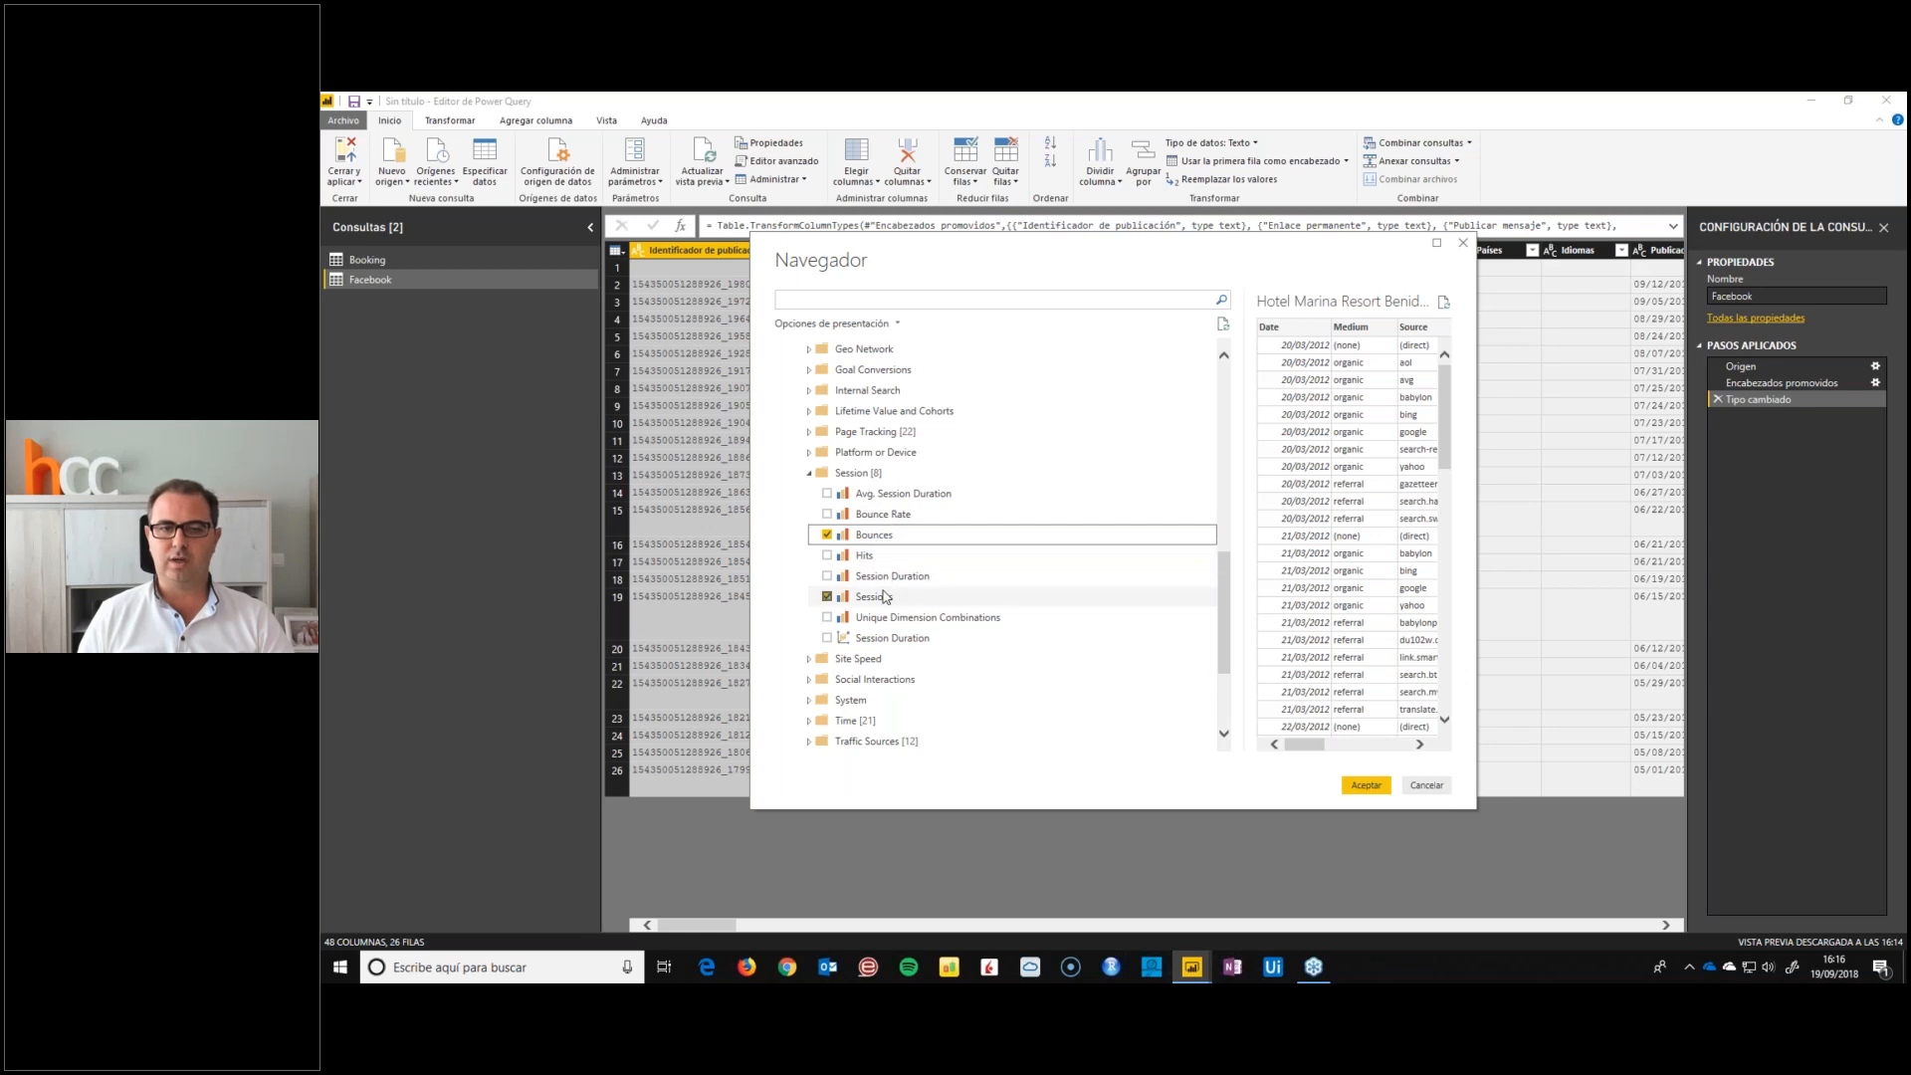
left_click(809, 473)
Add the Device Category dimension from the Platform or Device folder to the selection and collapse the folder
left_click(810, 454)
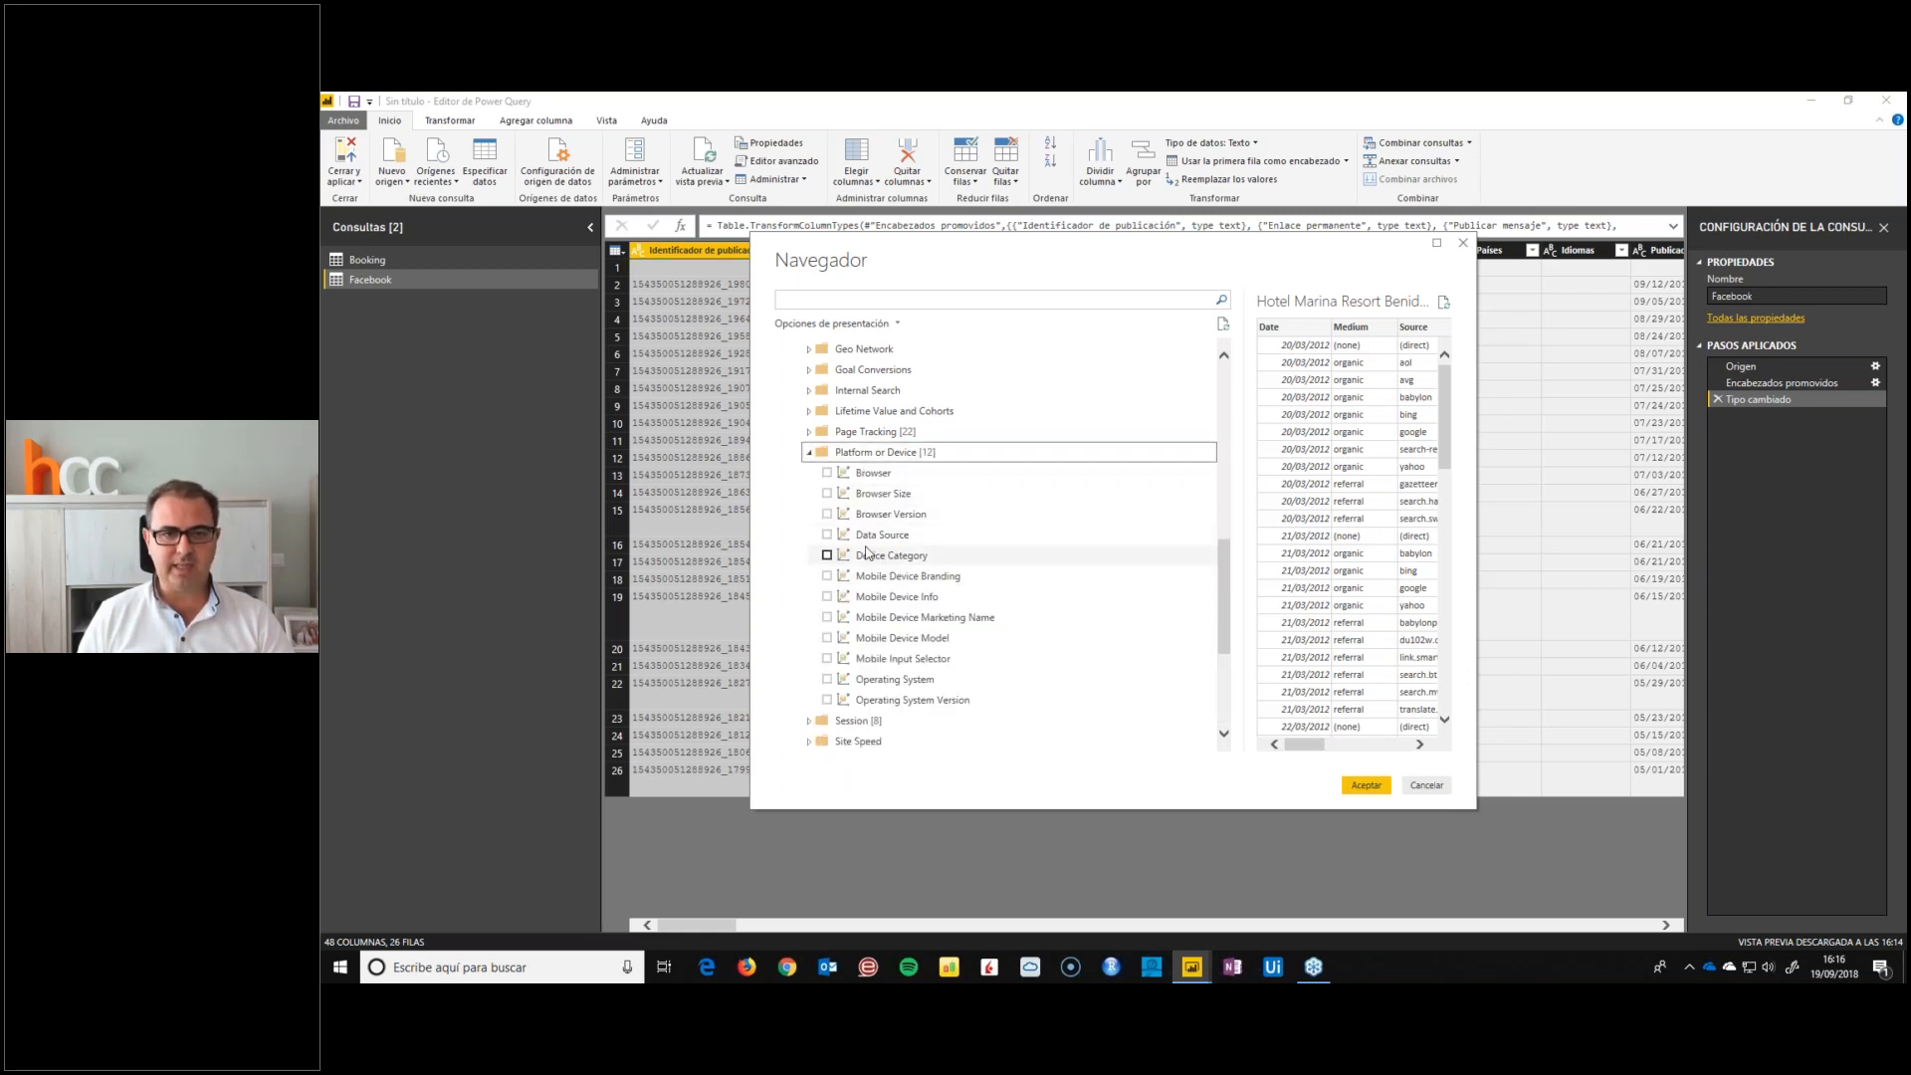
left_click(827, 556)
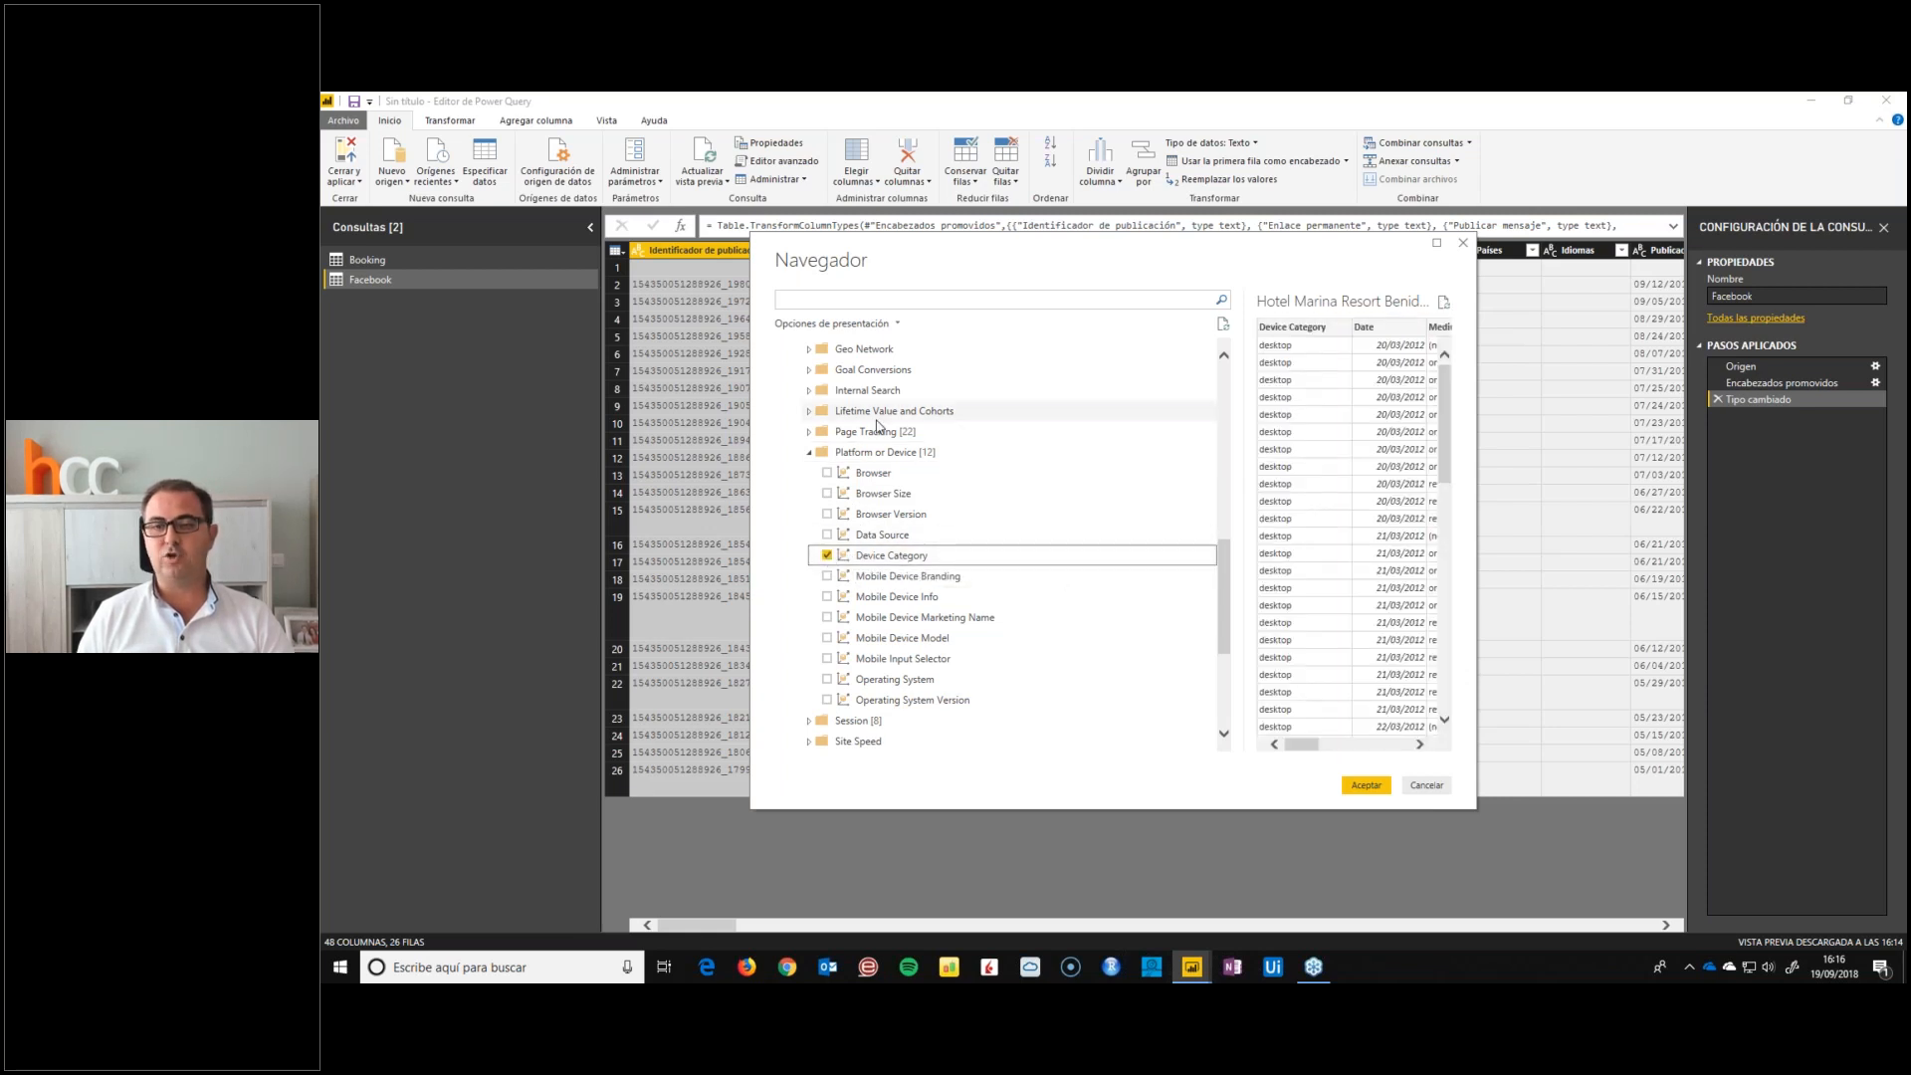
left_click(808, 453)
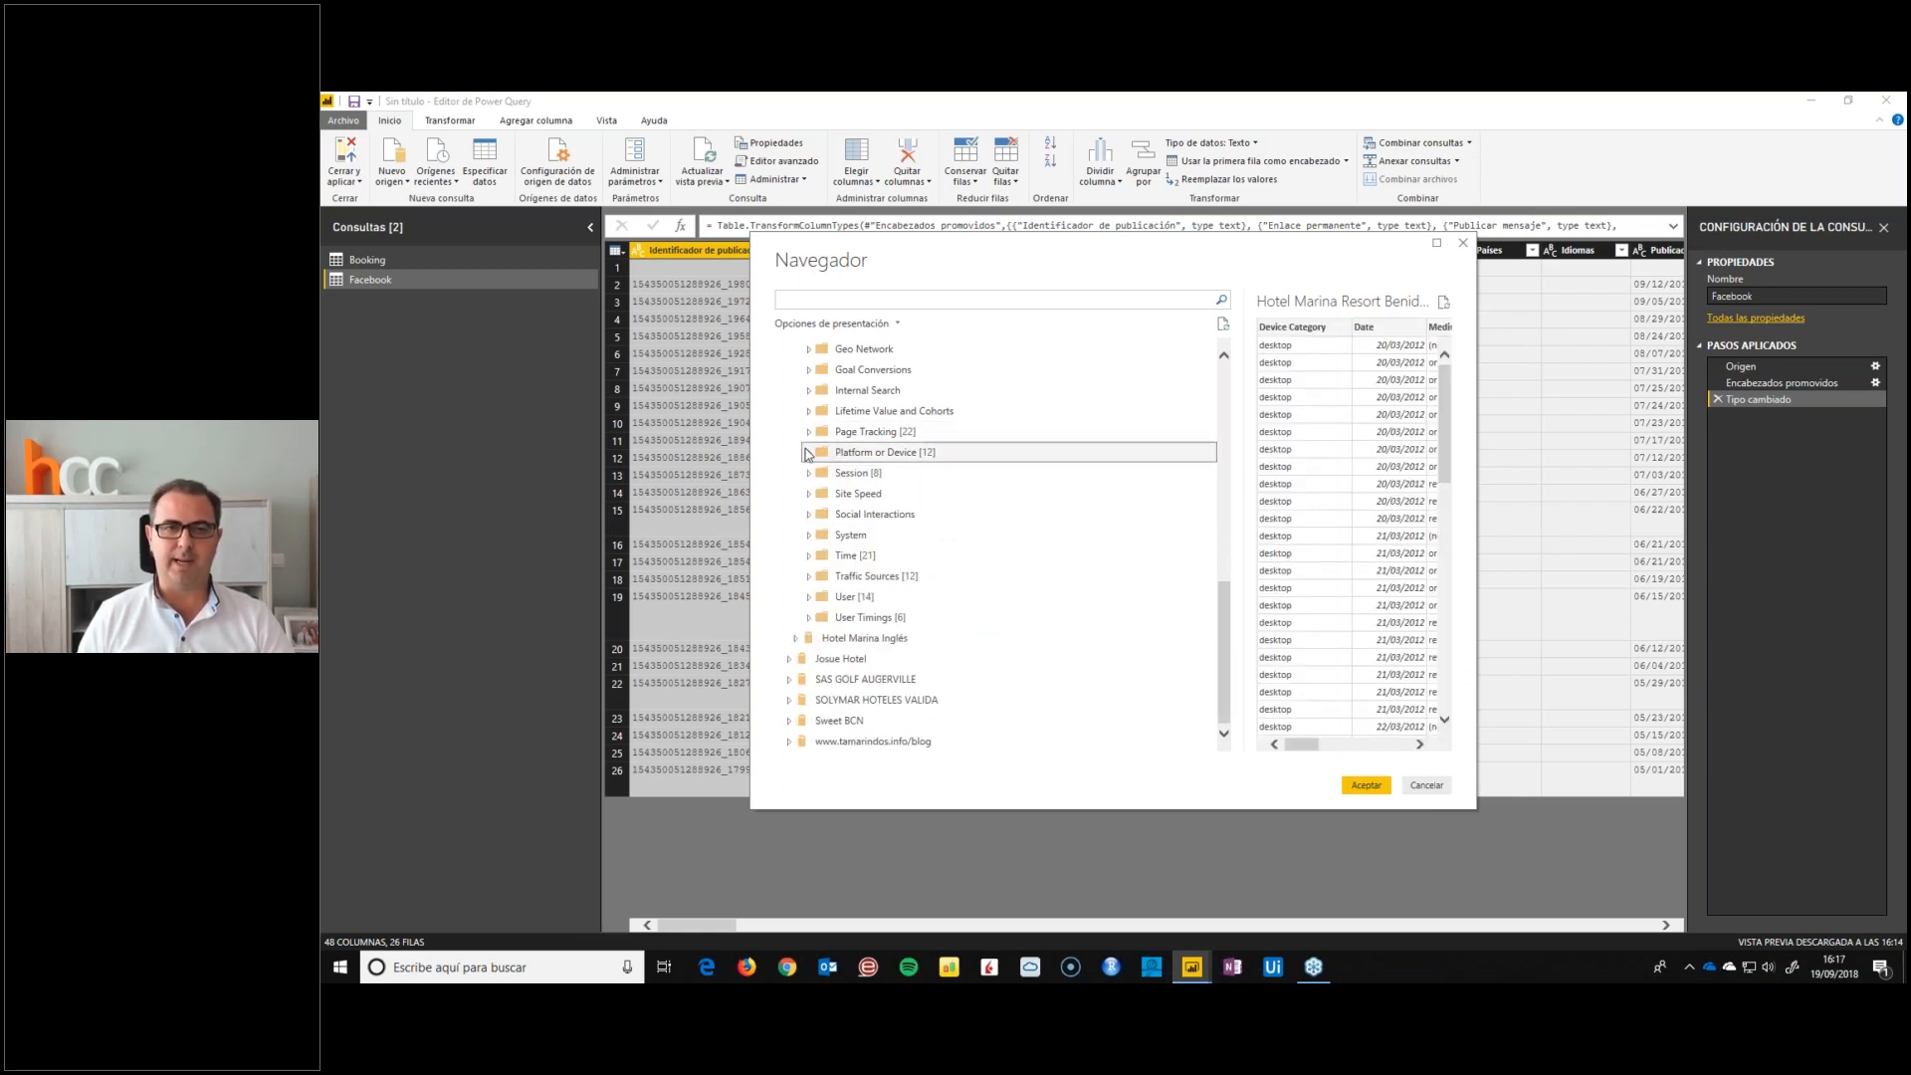
Add the Pageviews and Time on Page measures from the Page Tracking folder to the selection and collapse the folder
left_click(809, 431)
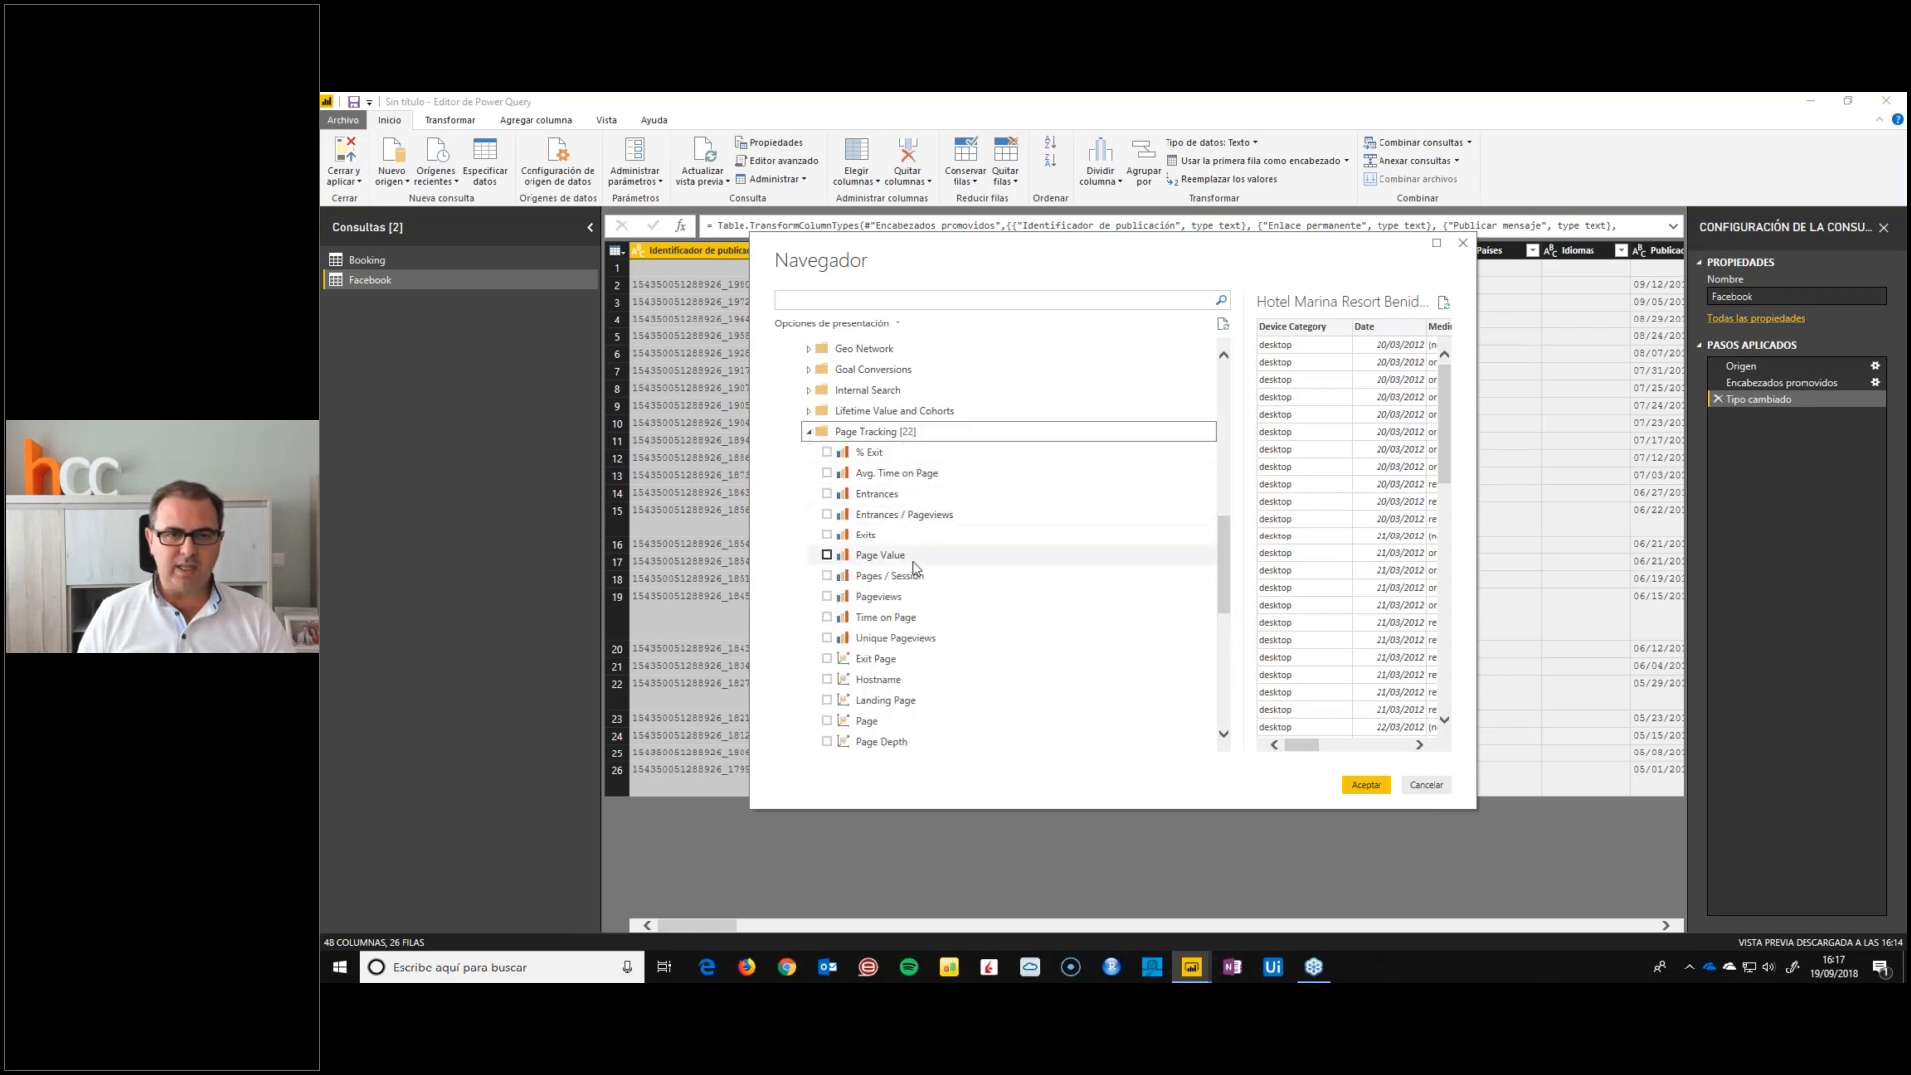
left_click(827, 597)
left_click(828, 617)
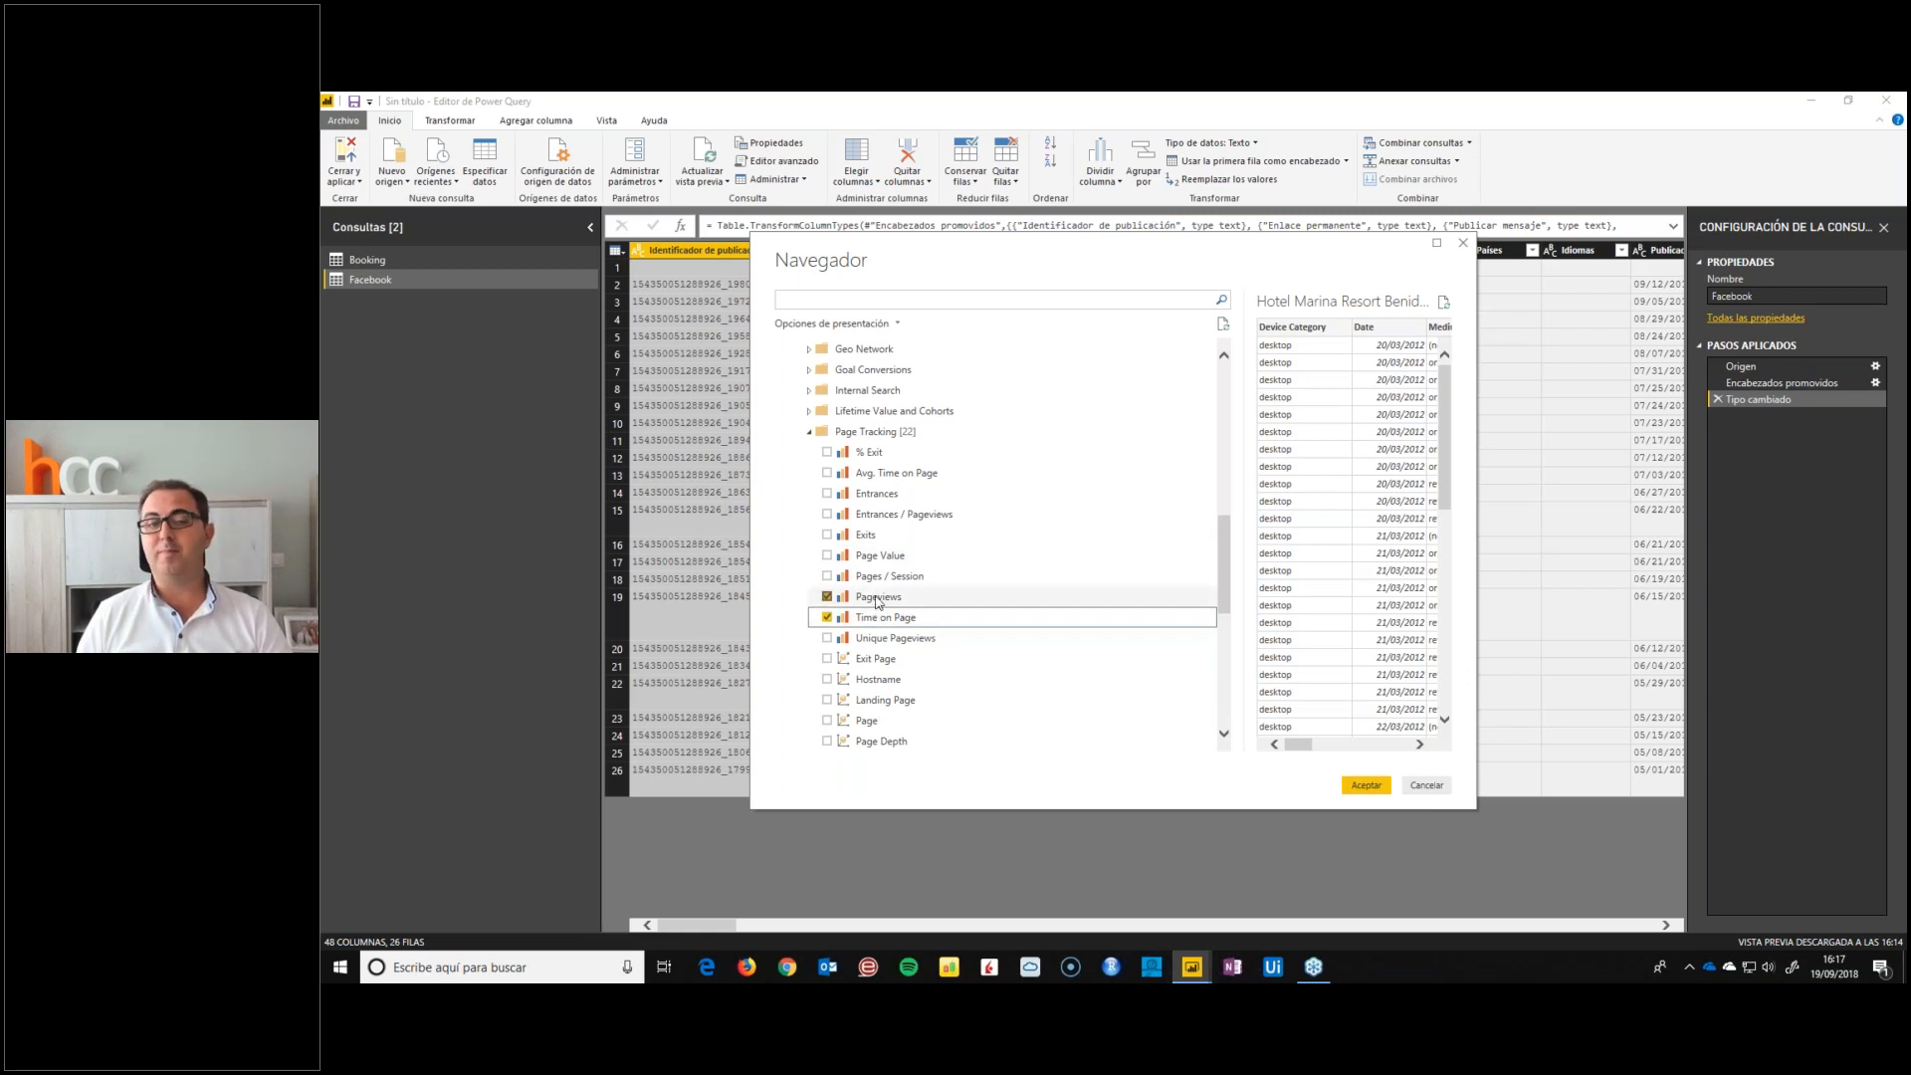
double_click(810, 435)
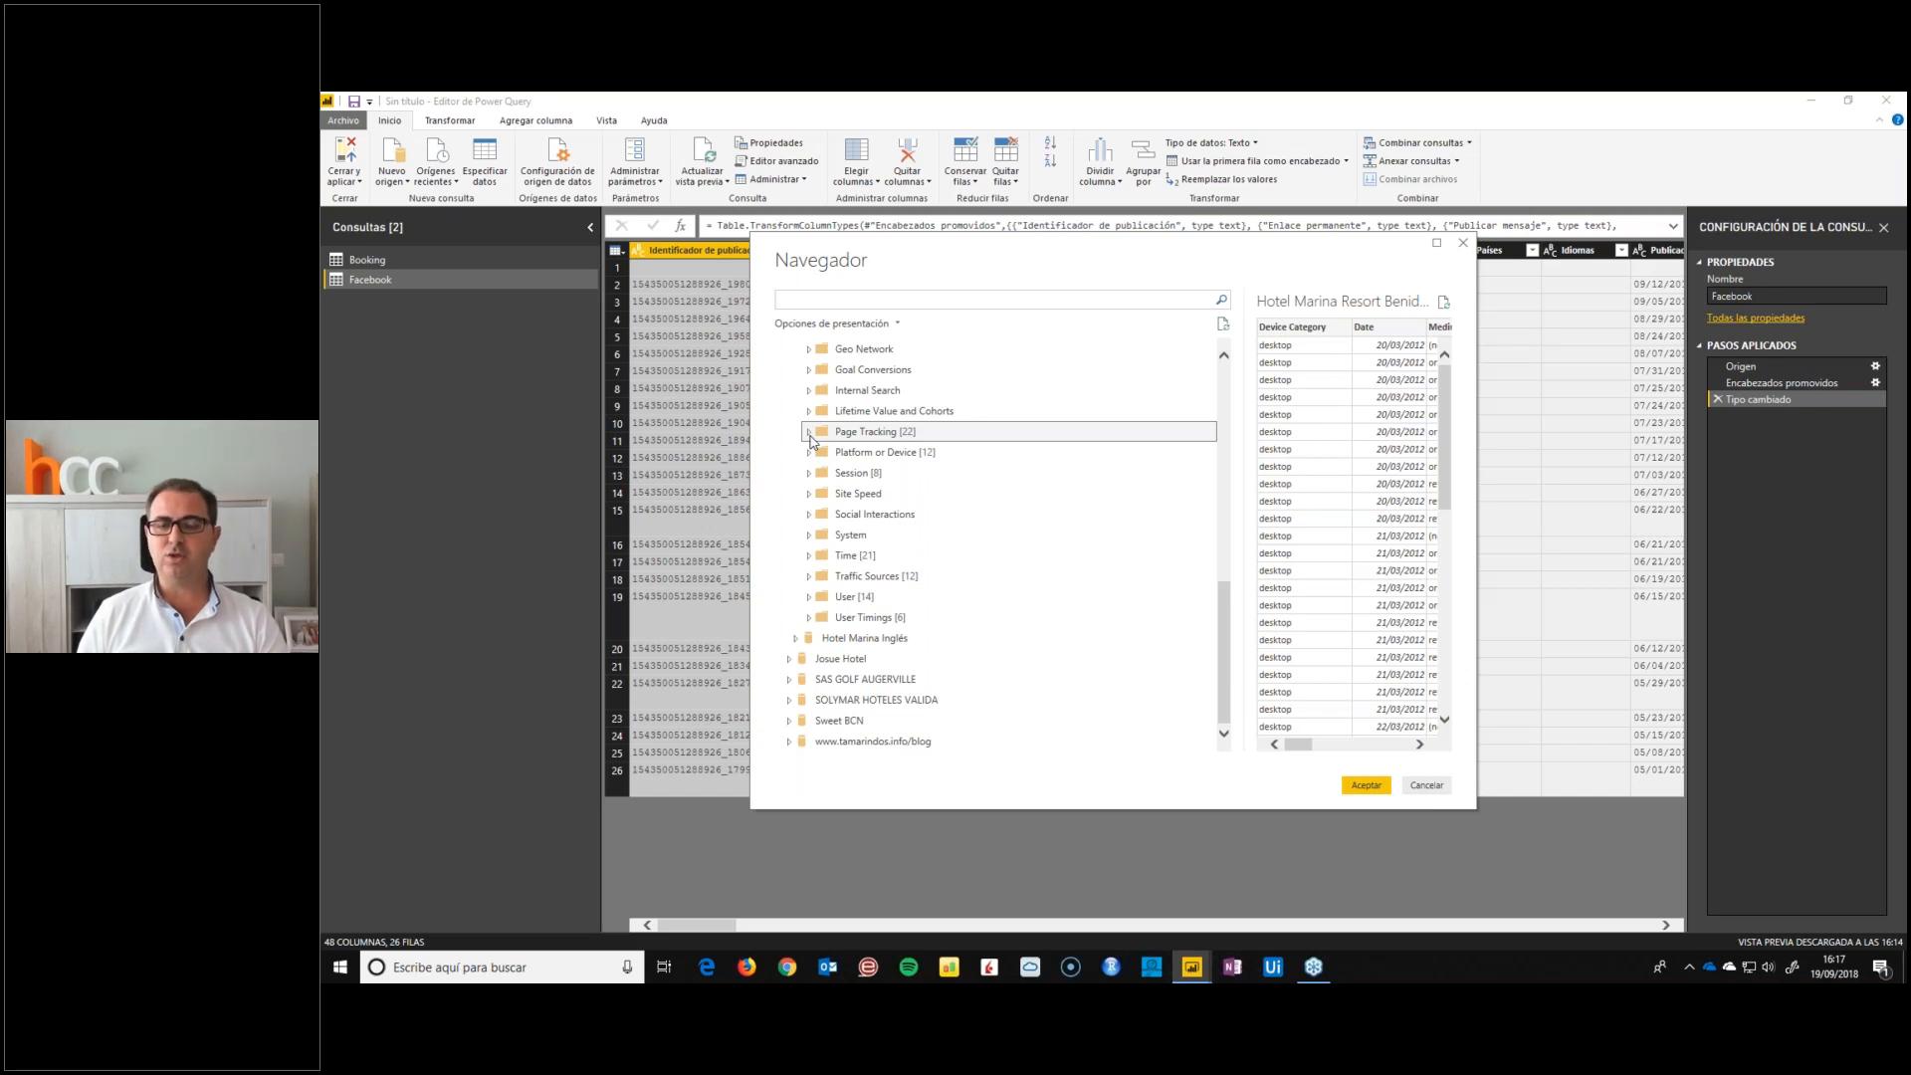
Import the selected Google Analytics fields as a query and rename it Analytics
left_click(1365, 785)
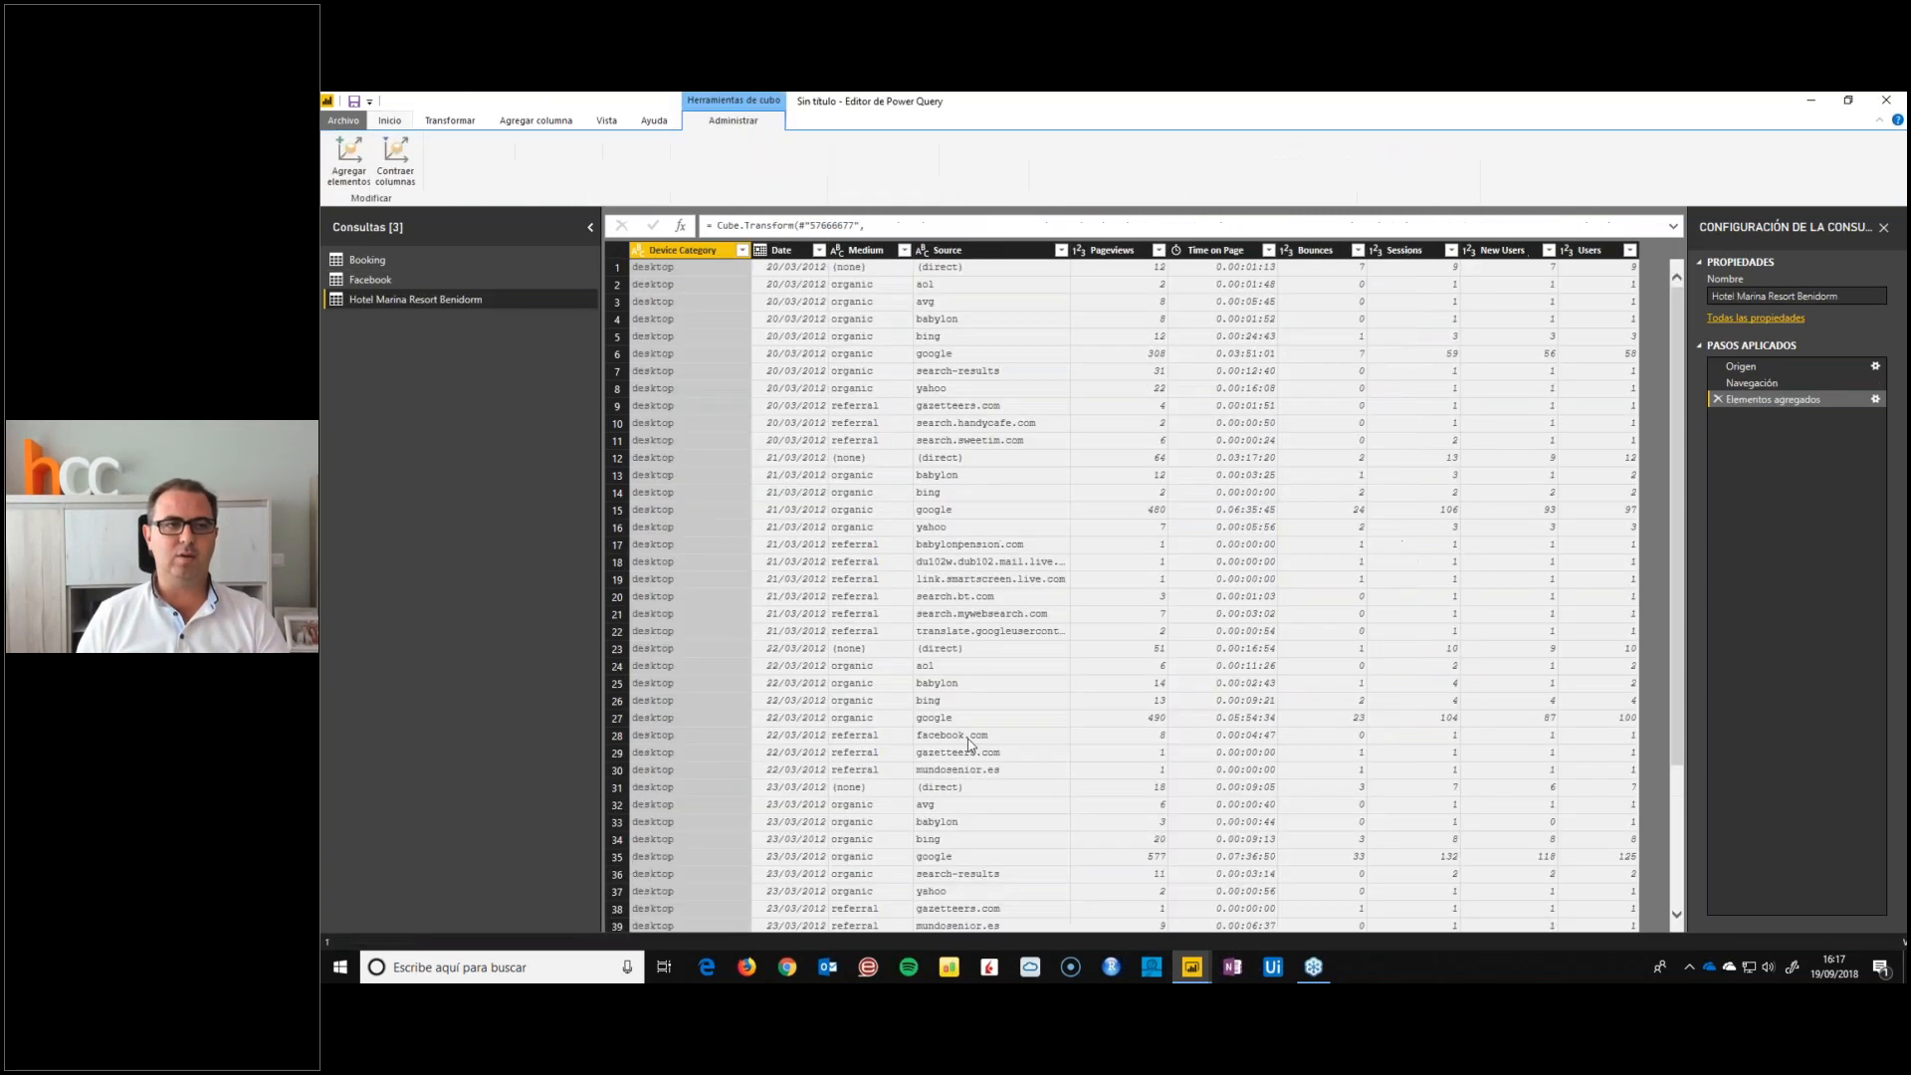
key("F2")
type("Analytics")
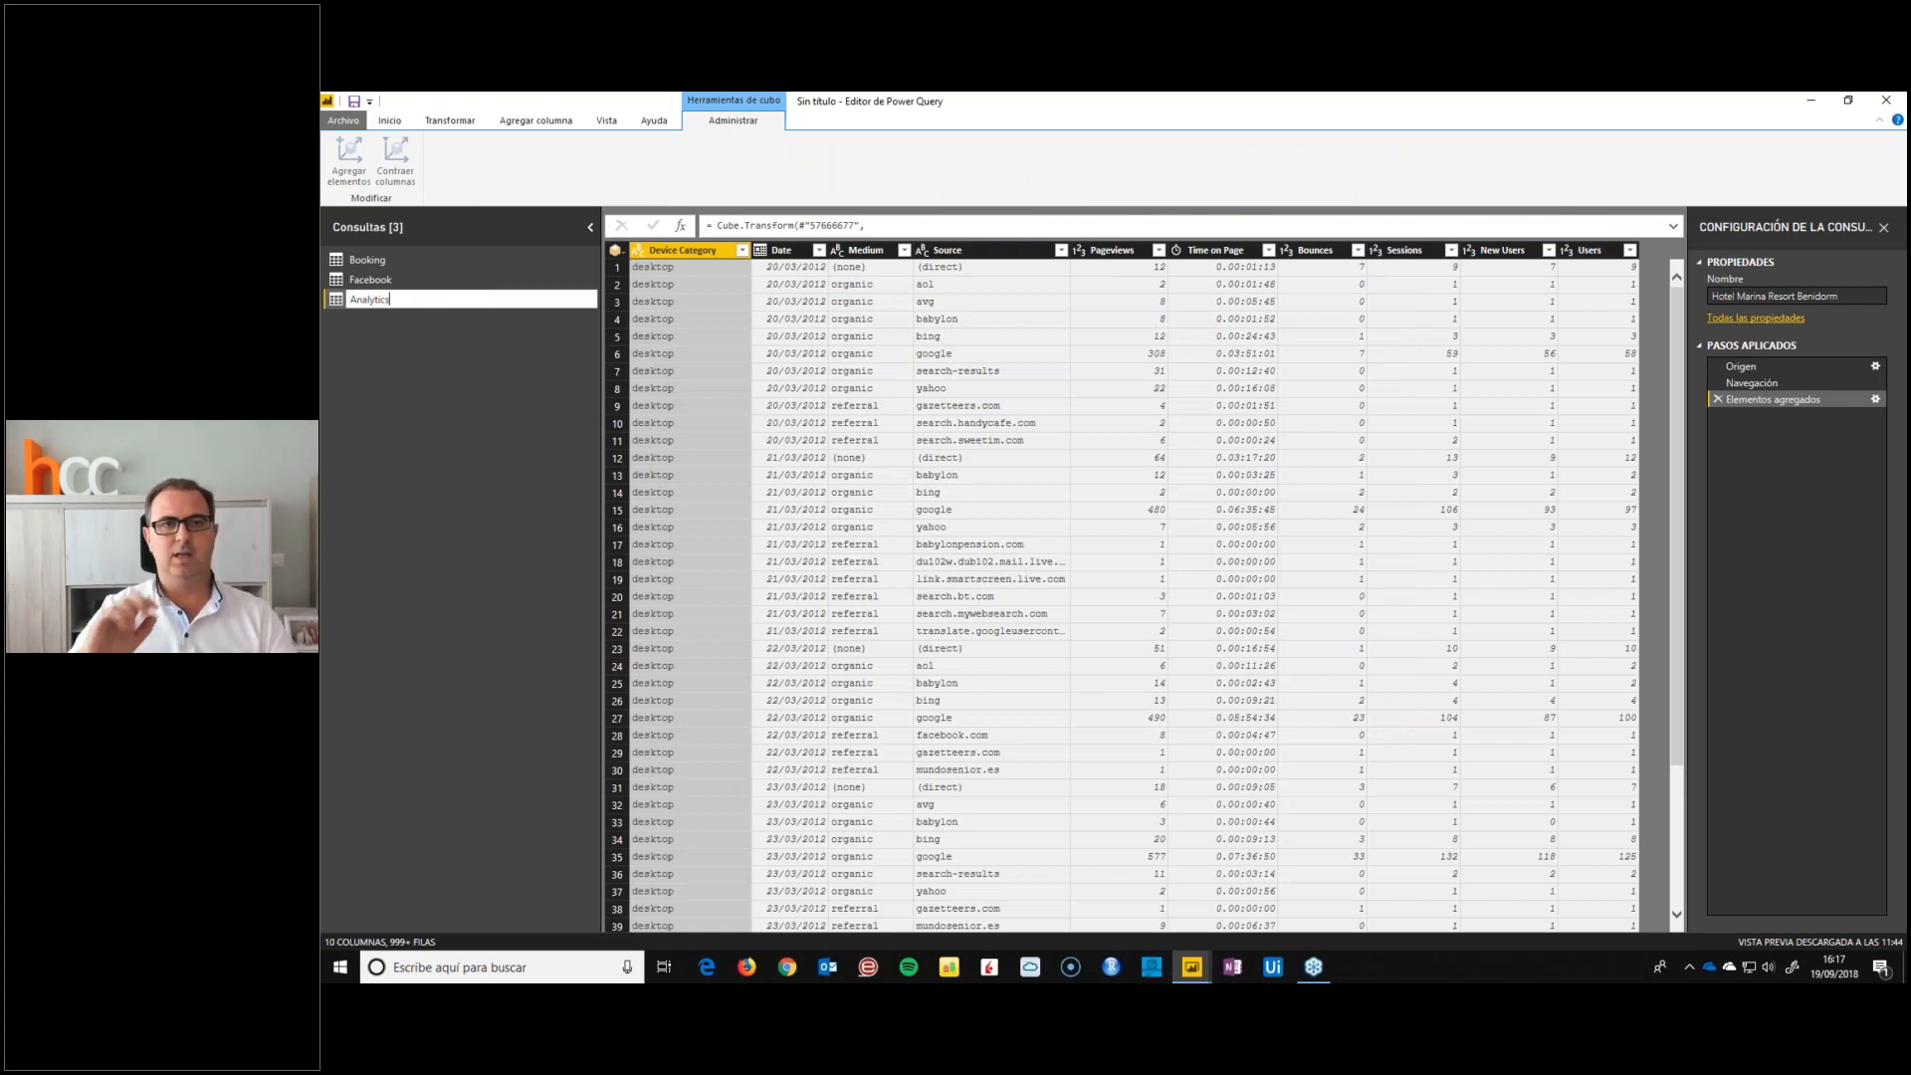
key("Return")
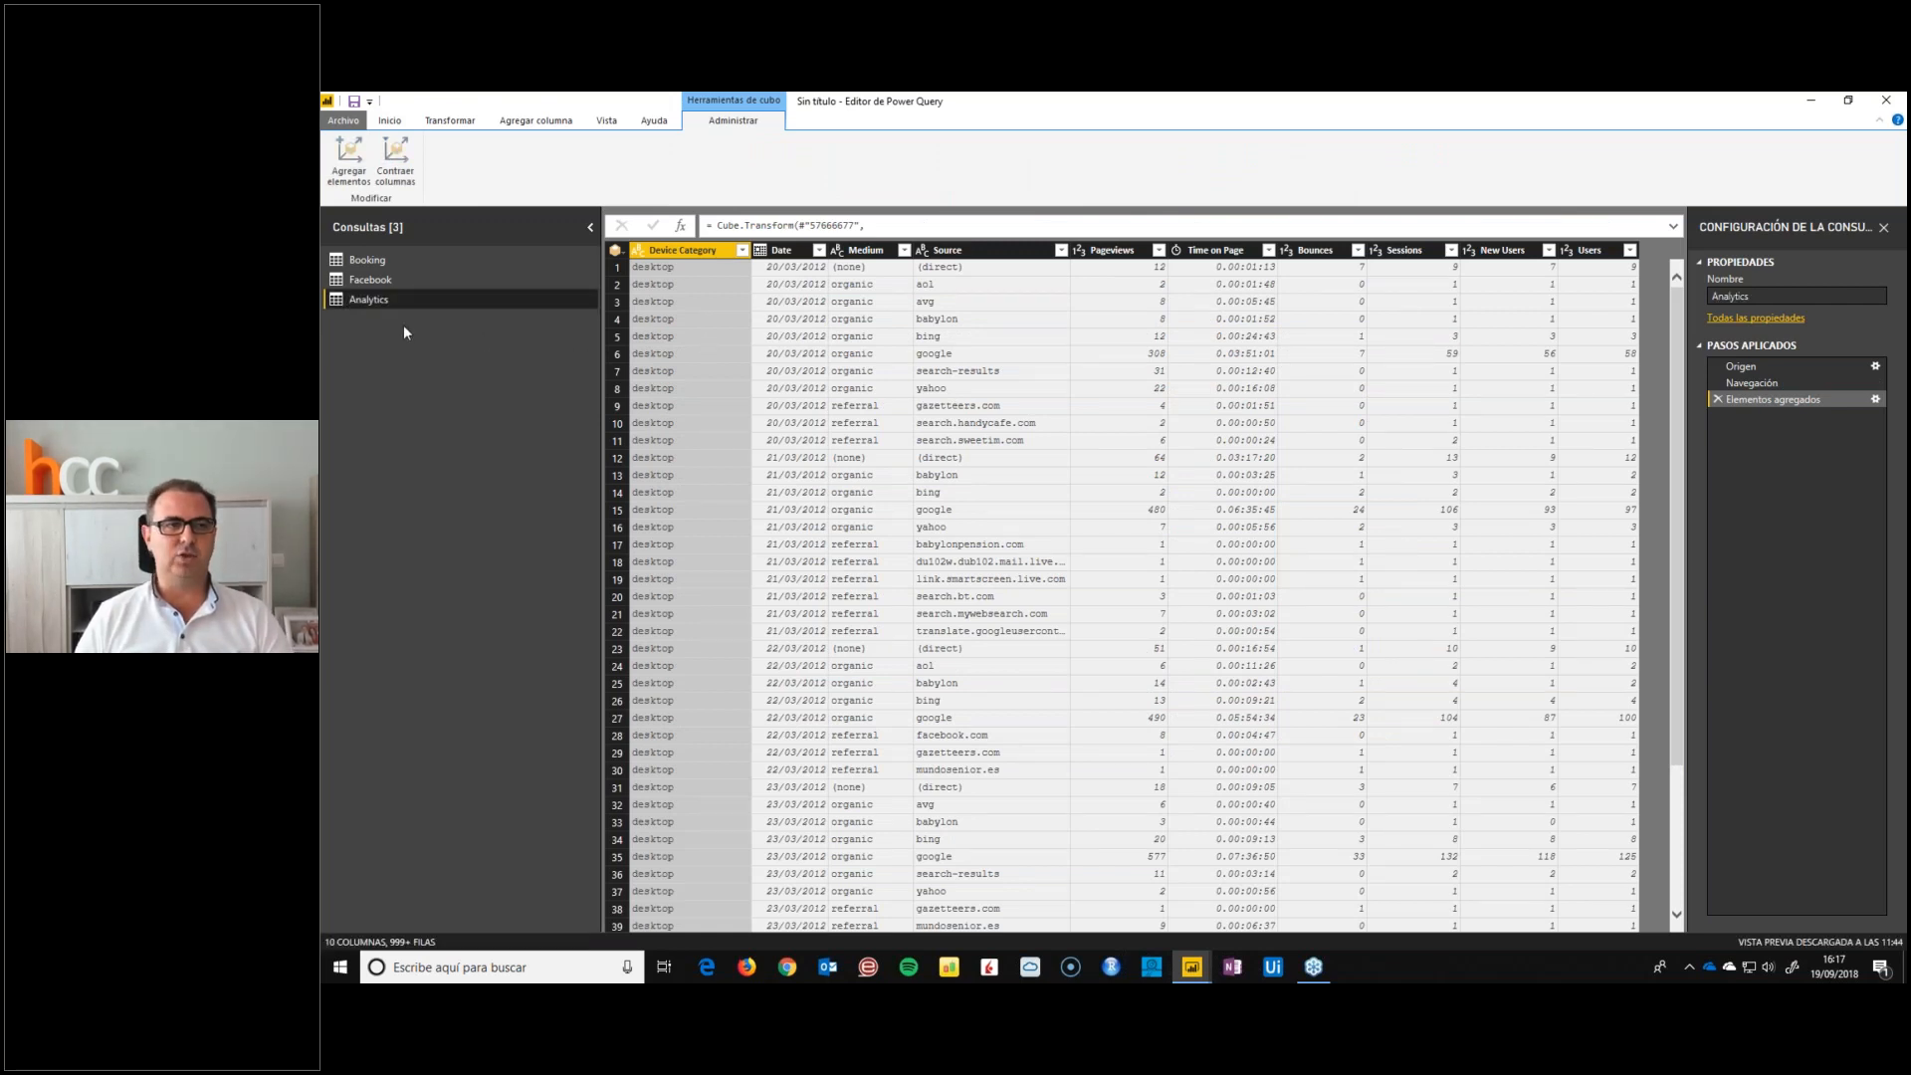
Search the full list of data sources for mailch and connect to MailChimp
left_click(389, 119)
left_click(392, 175)
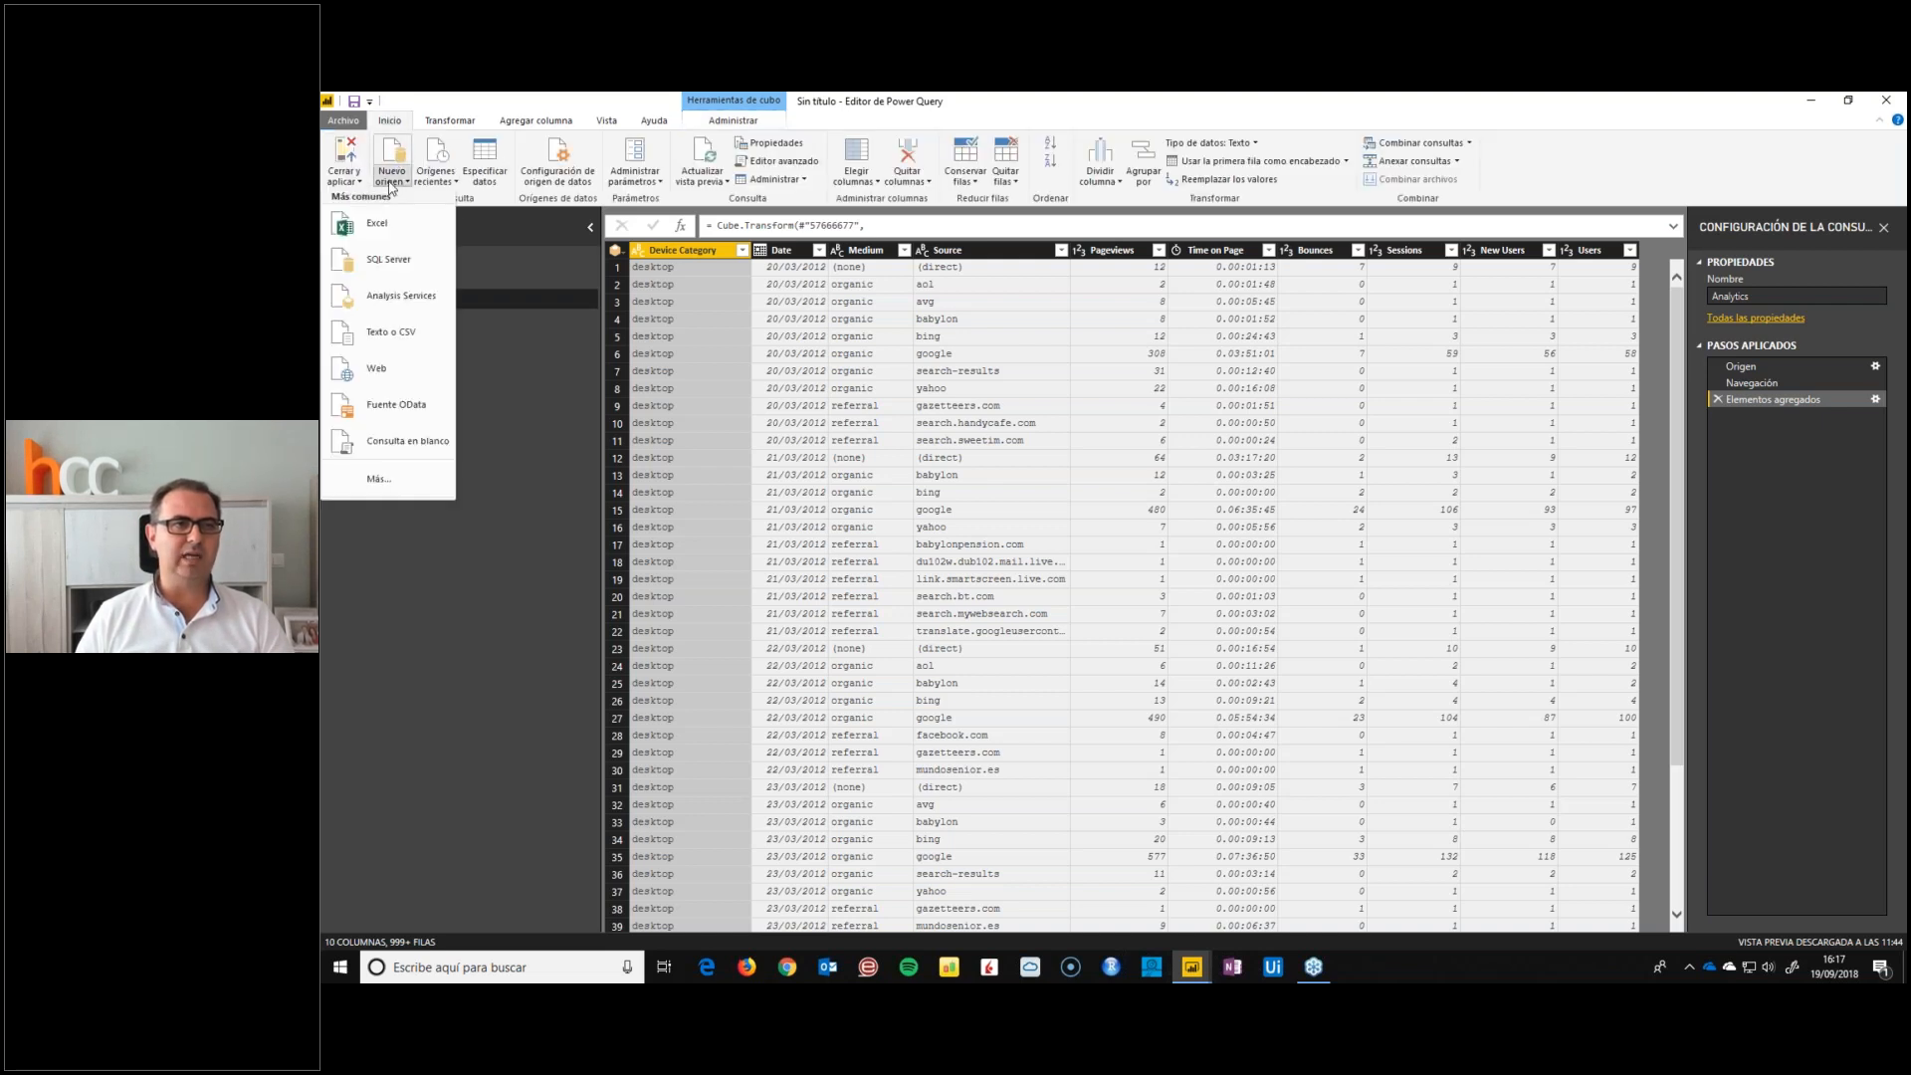
left_click(379, 479)
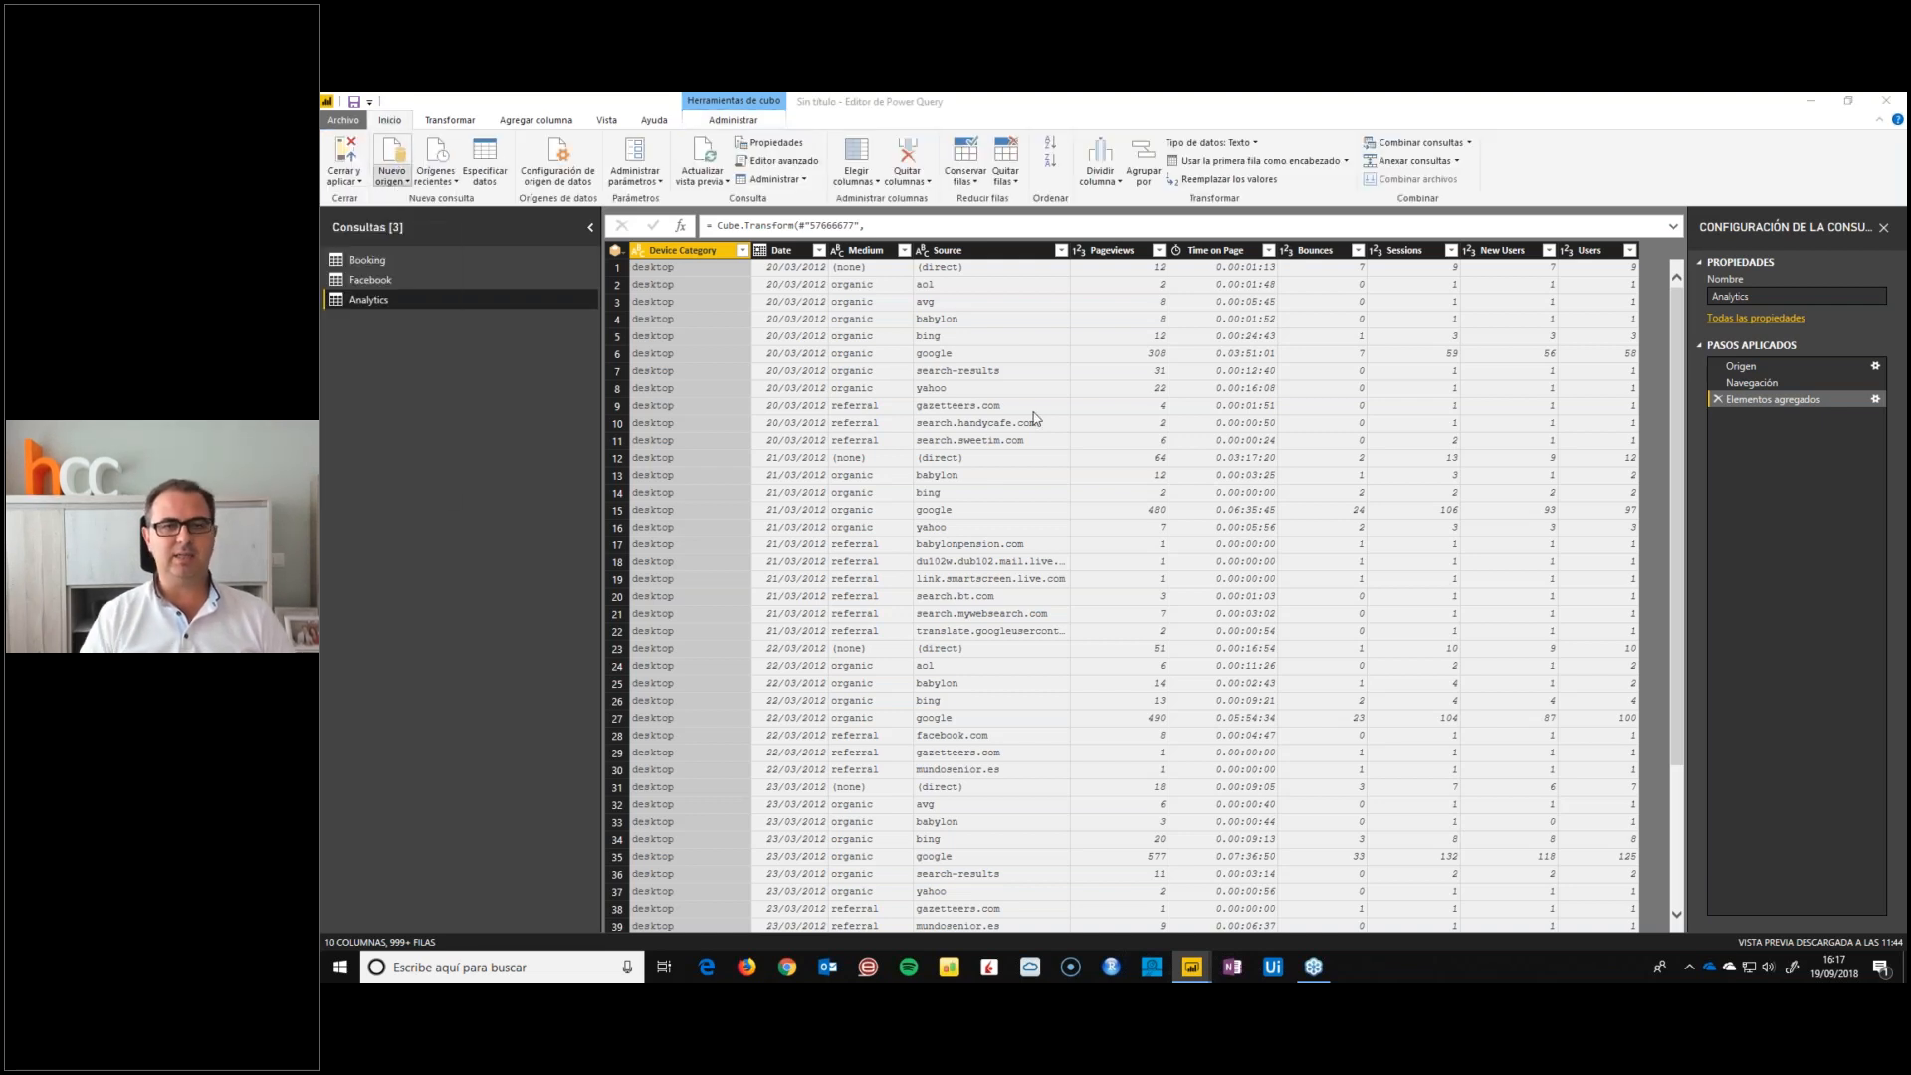
type("mailch")
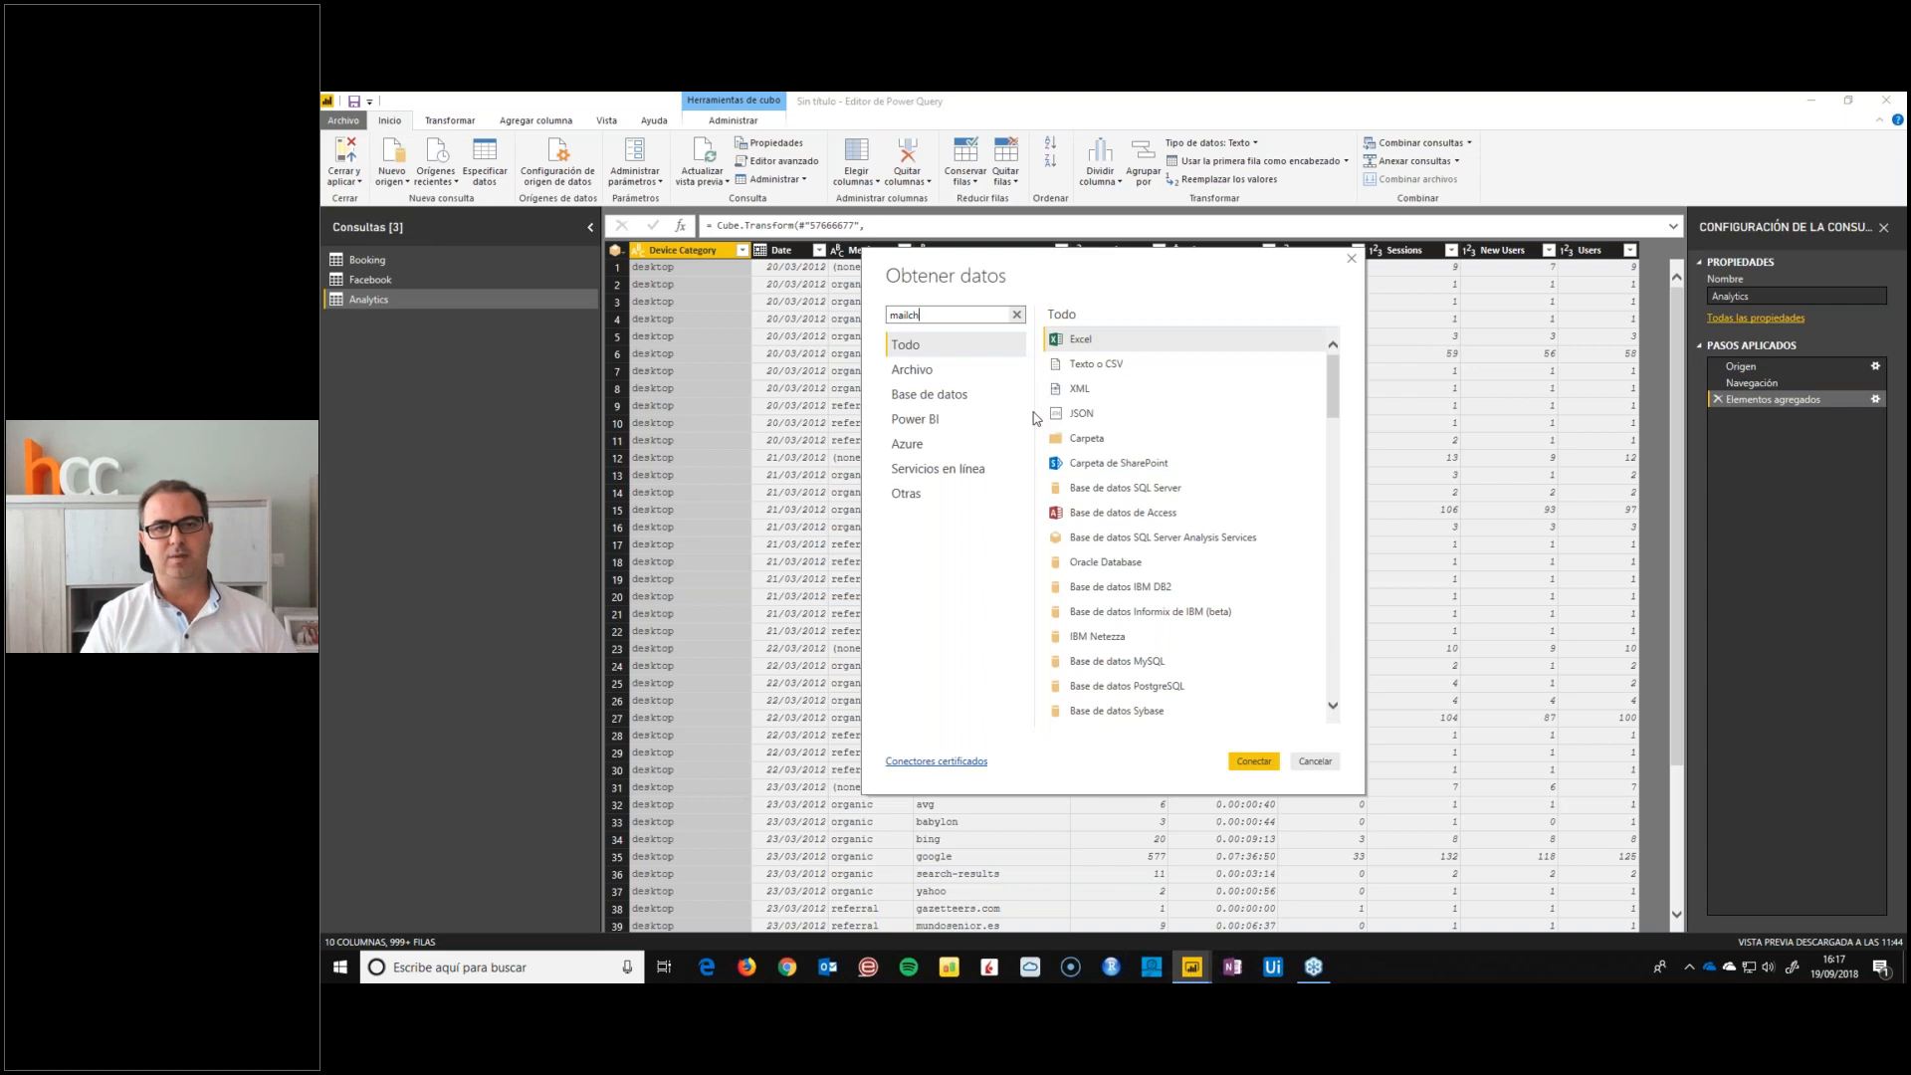
double_click(1094, 340)
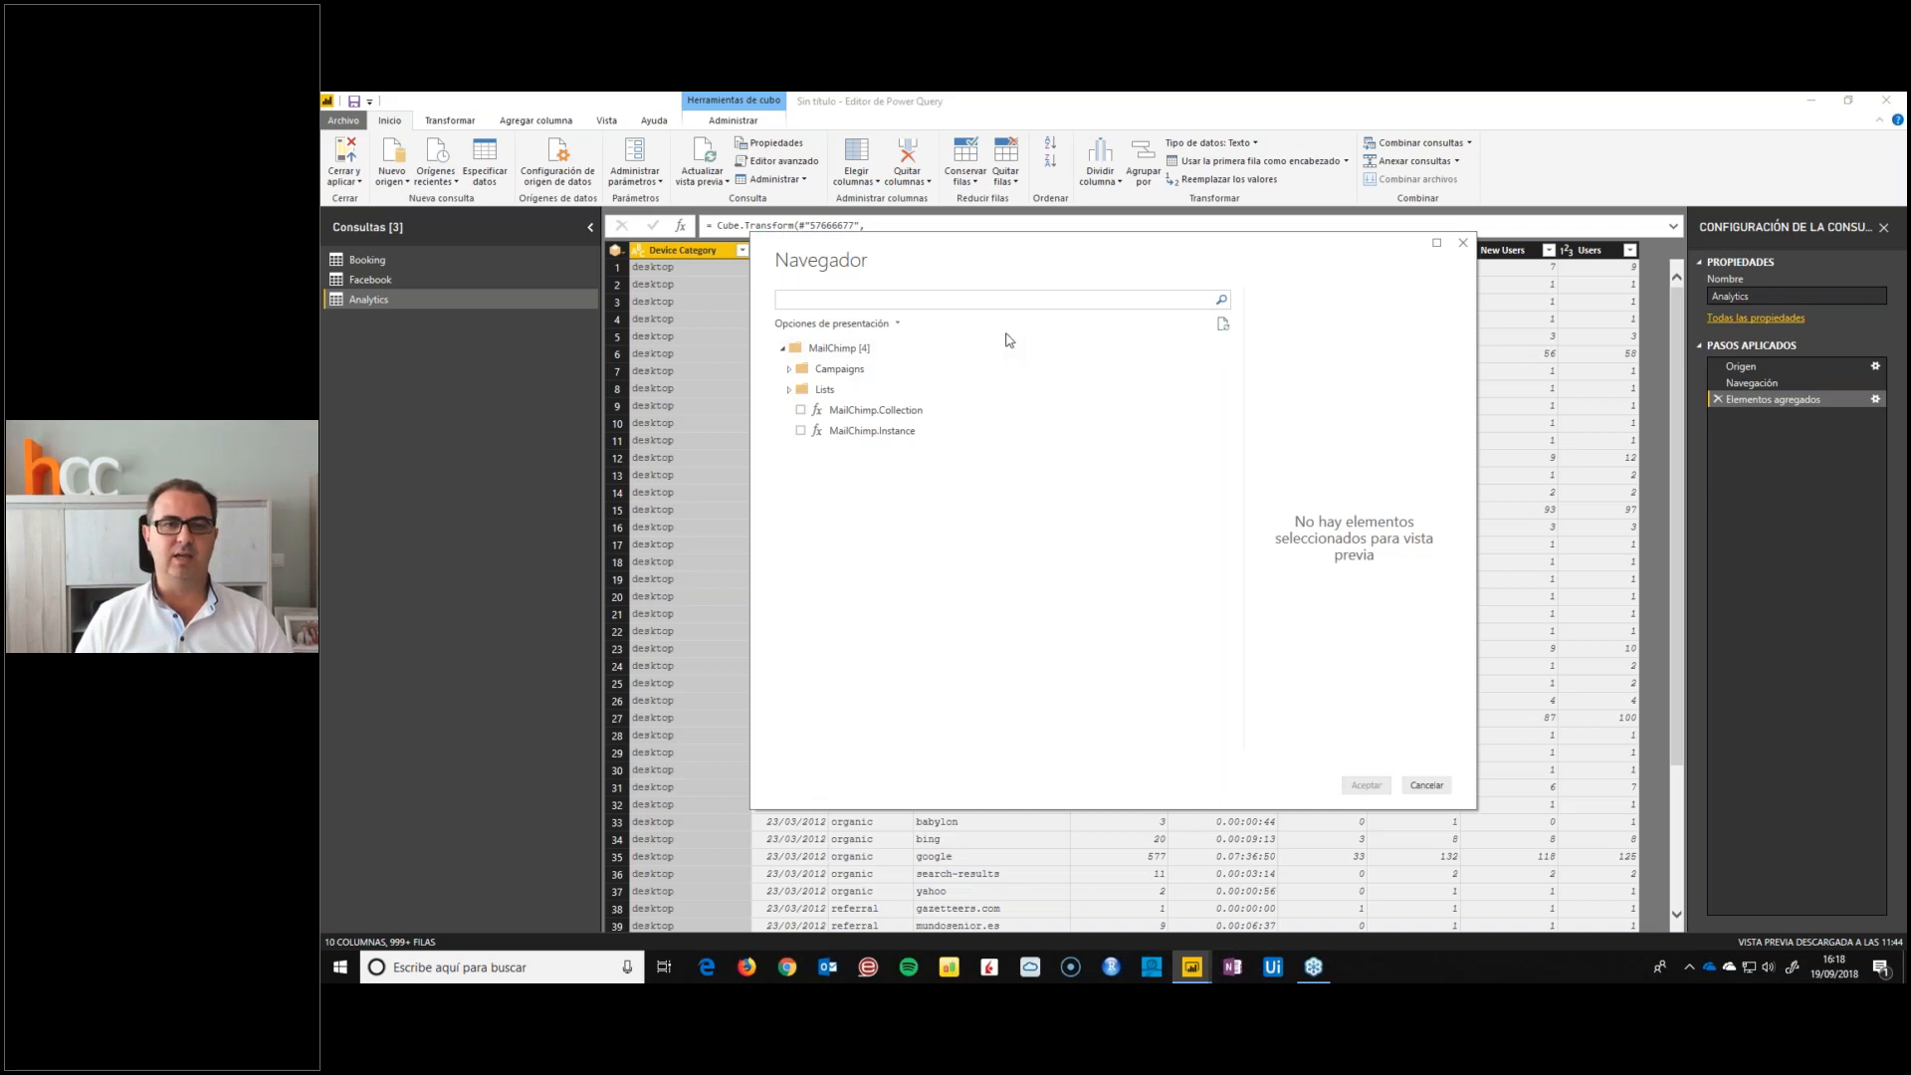
Expand the MailChimp Campaigns and Lists folders, then select the Campaign Summary table, check its preview and import it
left_click(793, 370)
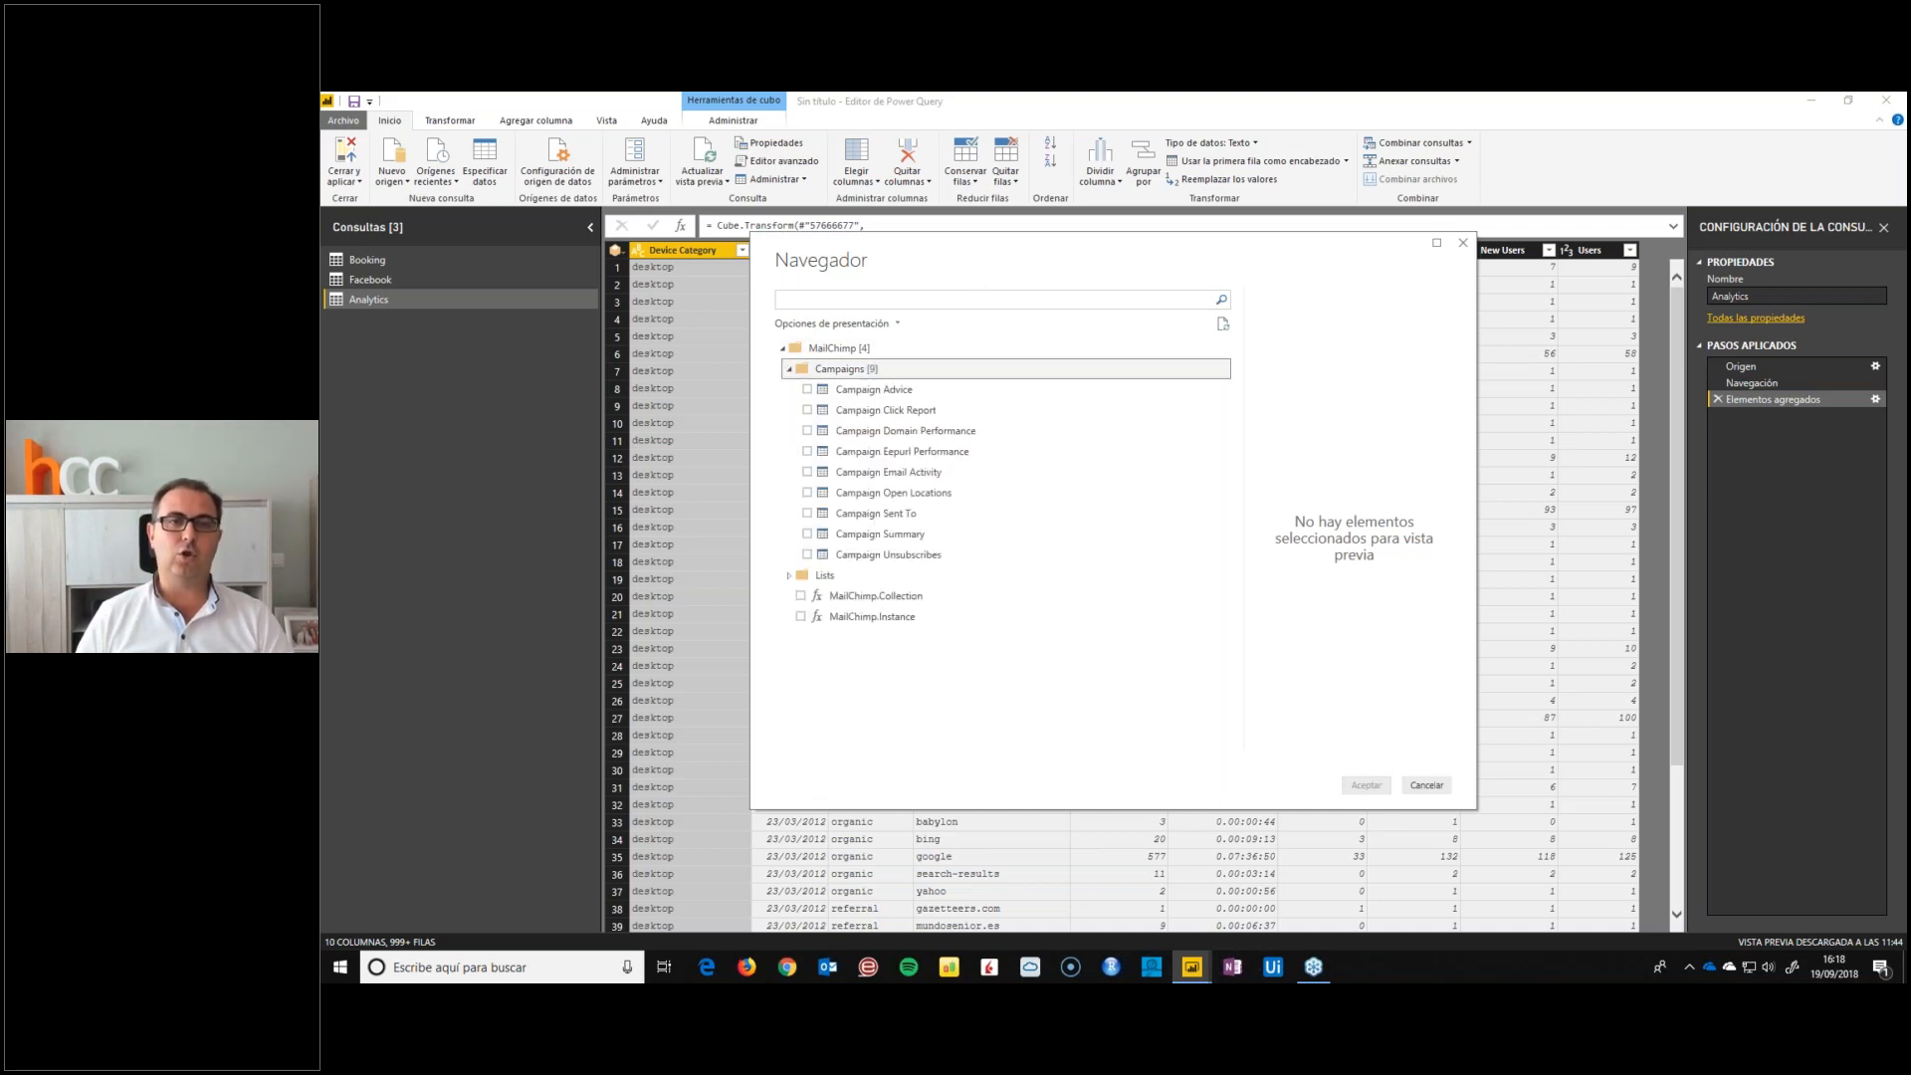
left_click(789, 575)
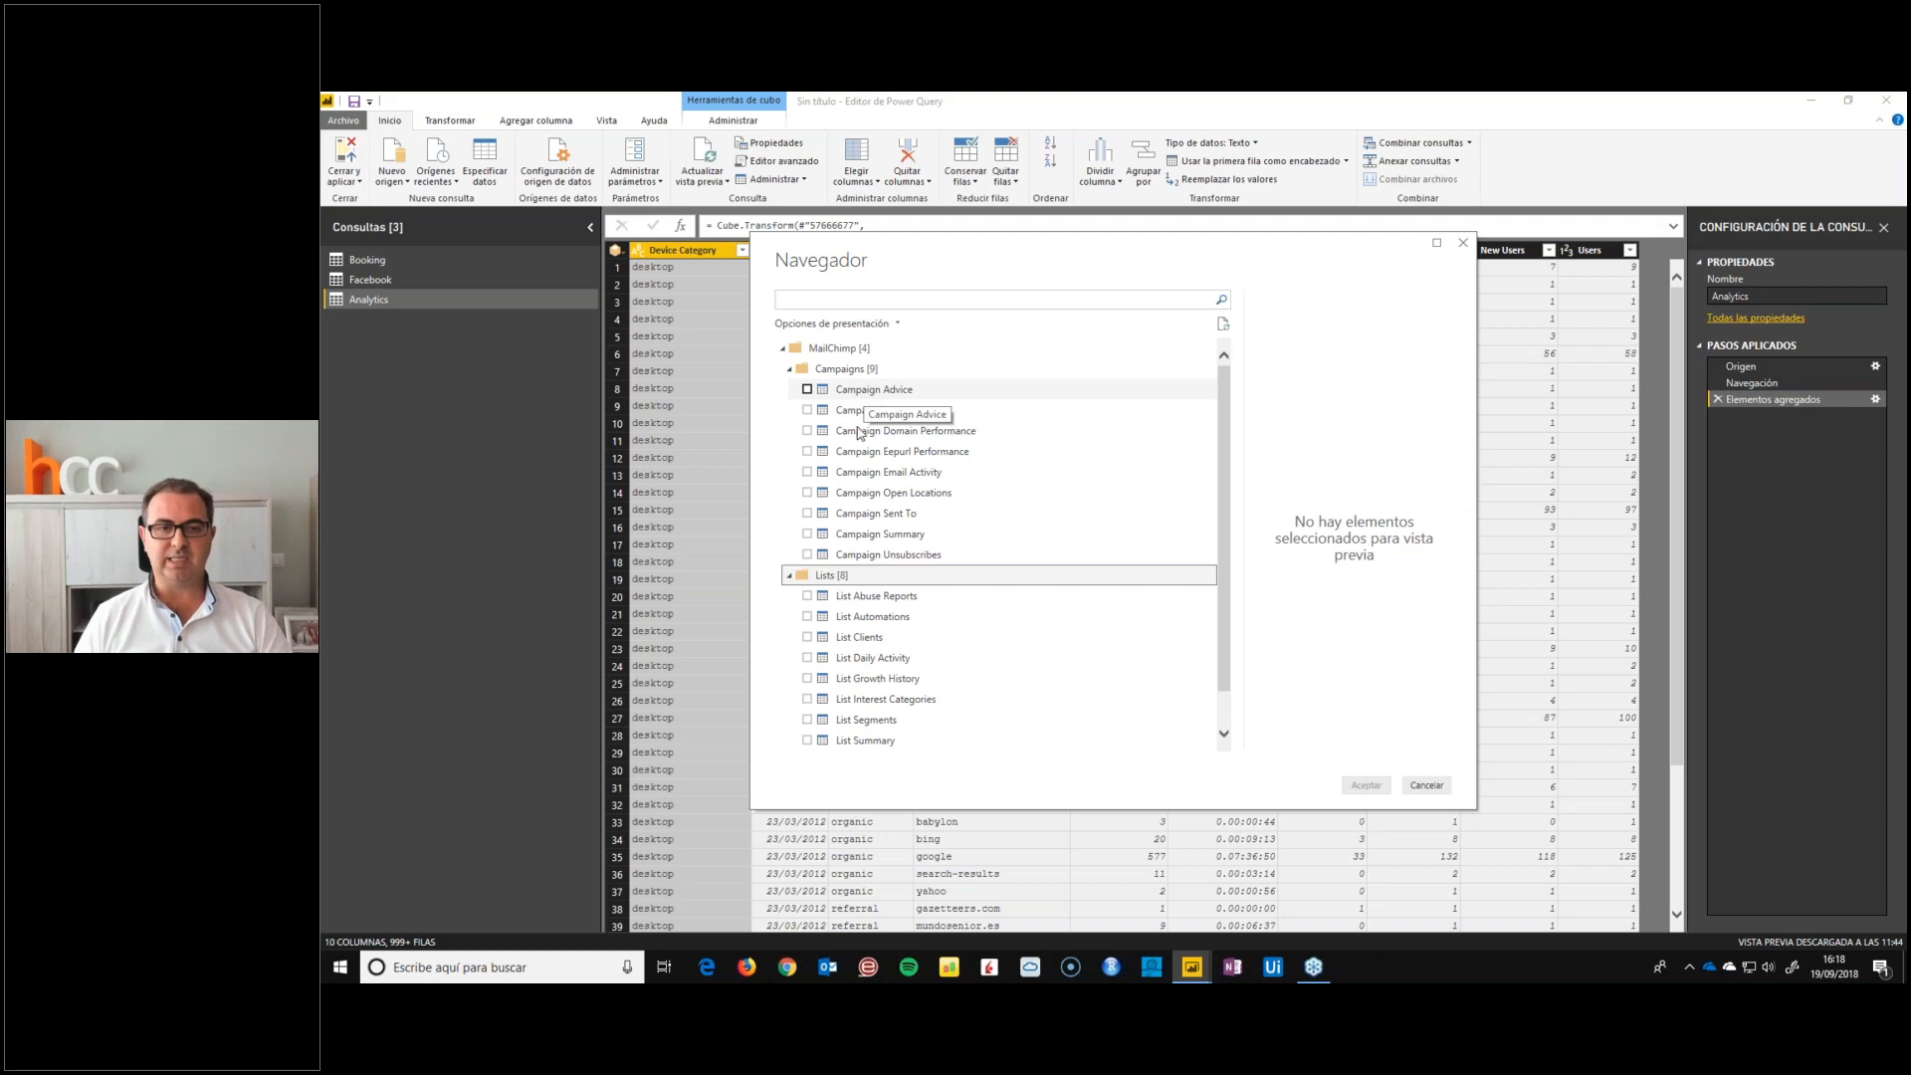
left_click(807, 534)
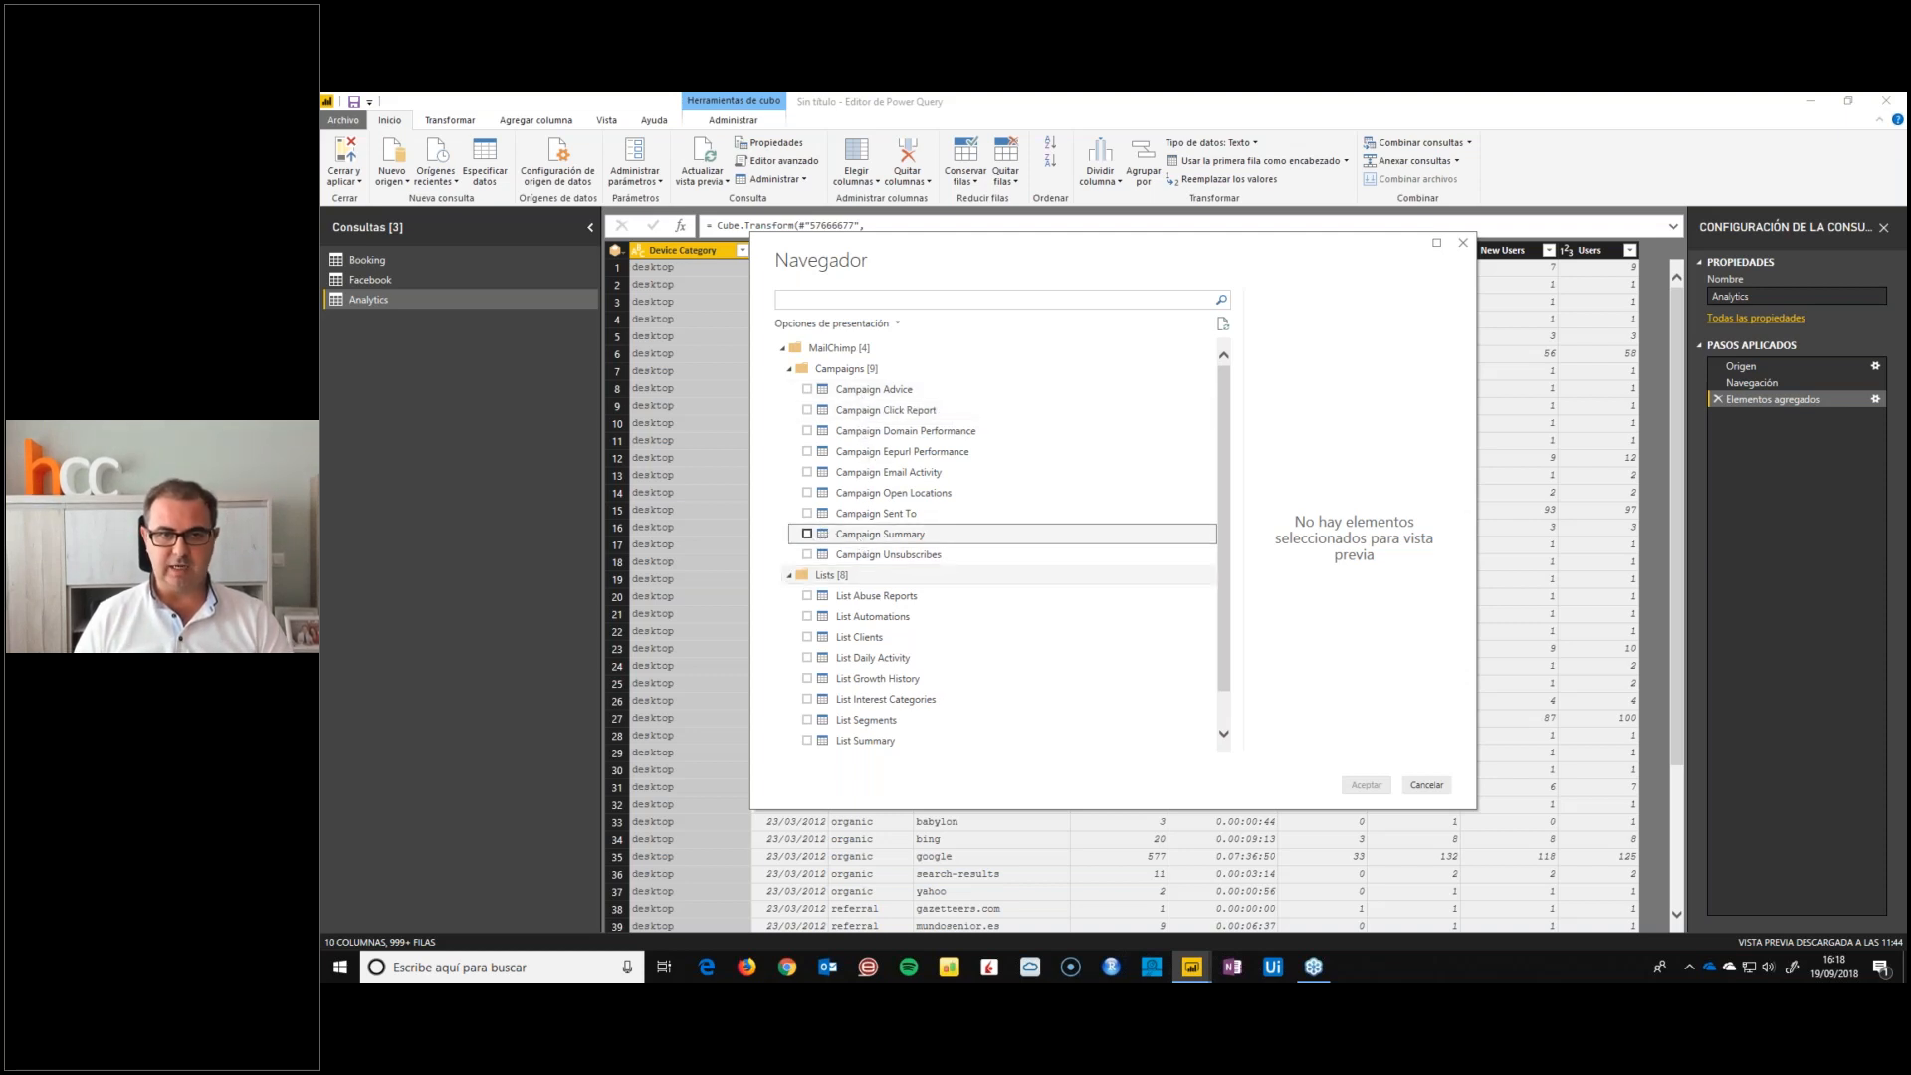
left_click_drag(1288, 744, 1403, 743)
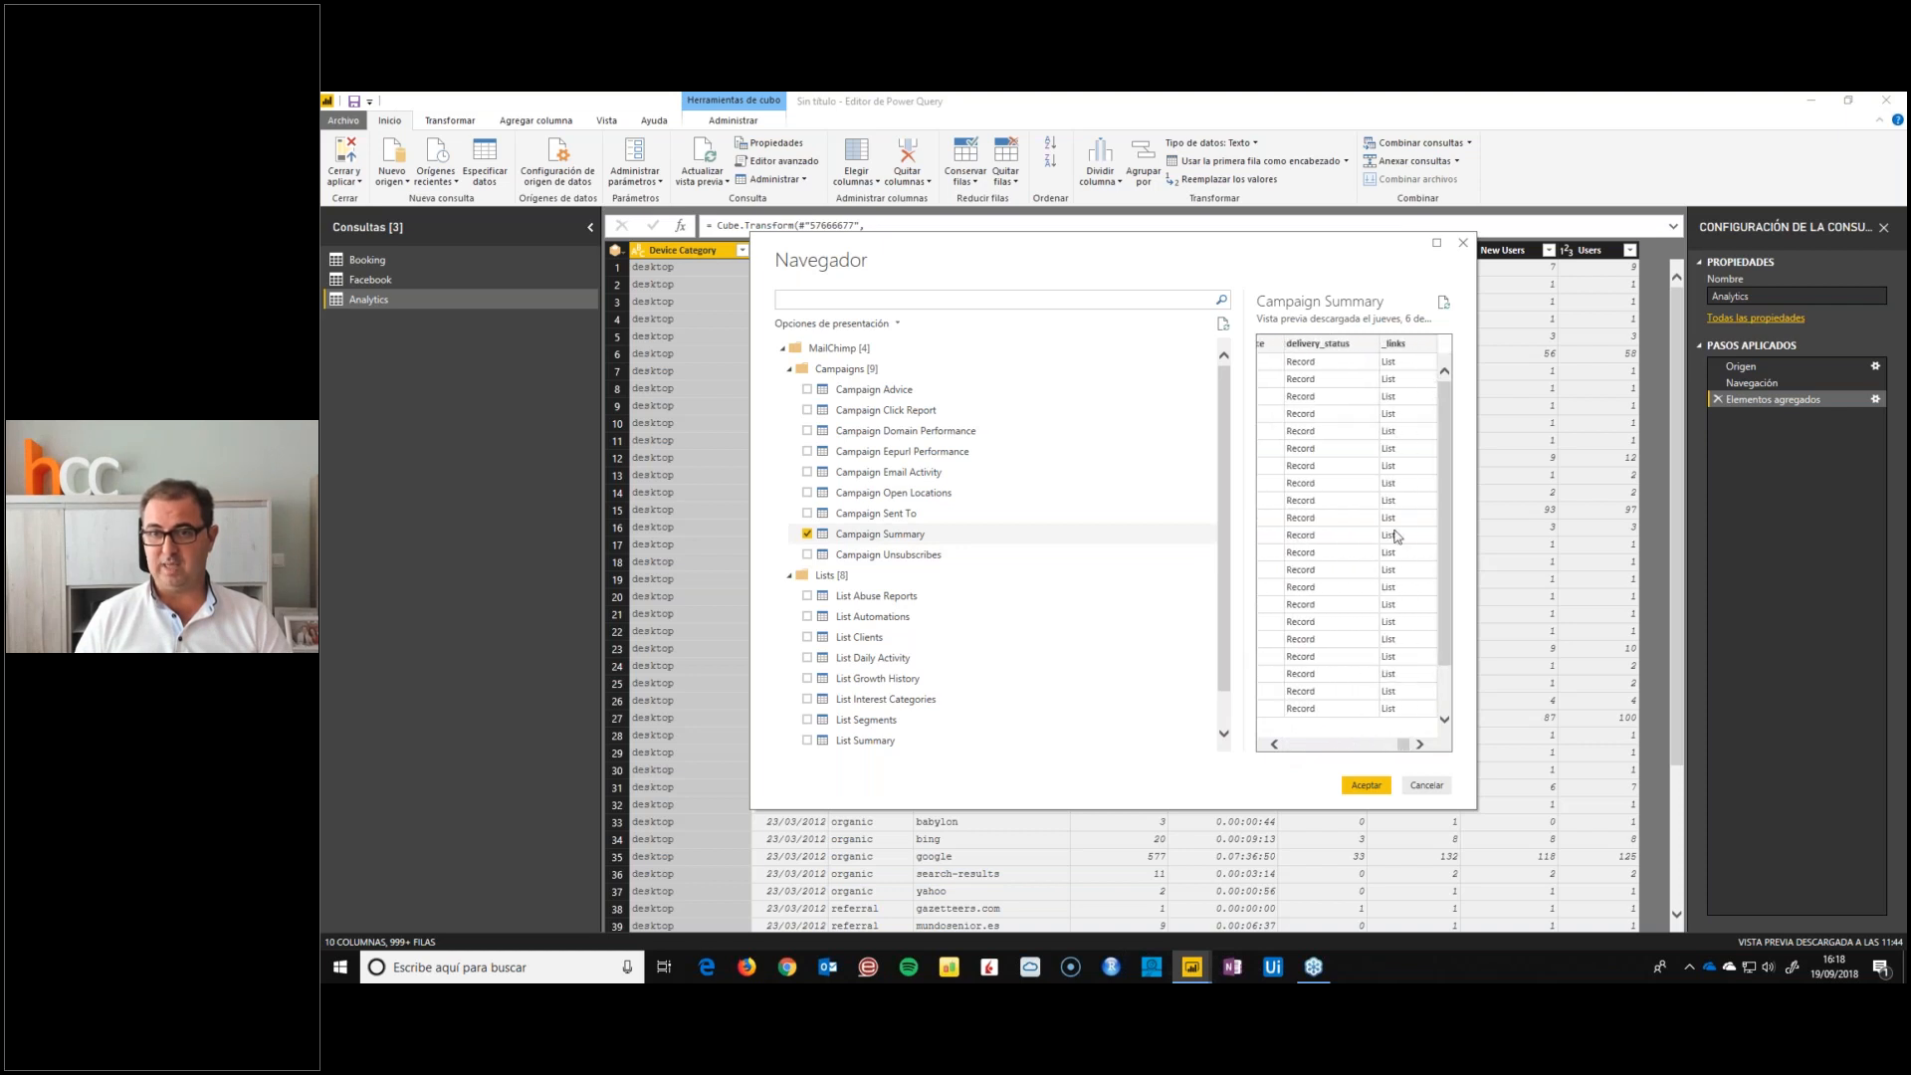
left_click(1367, 785)
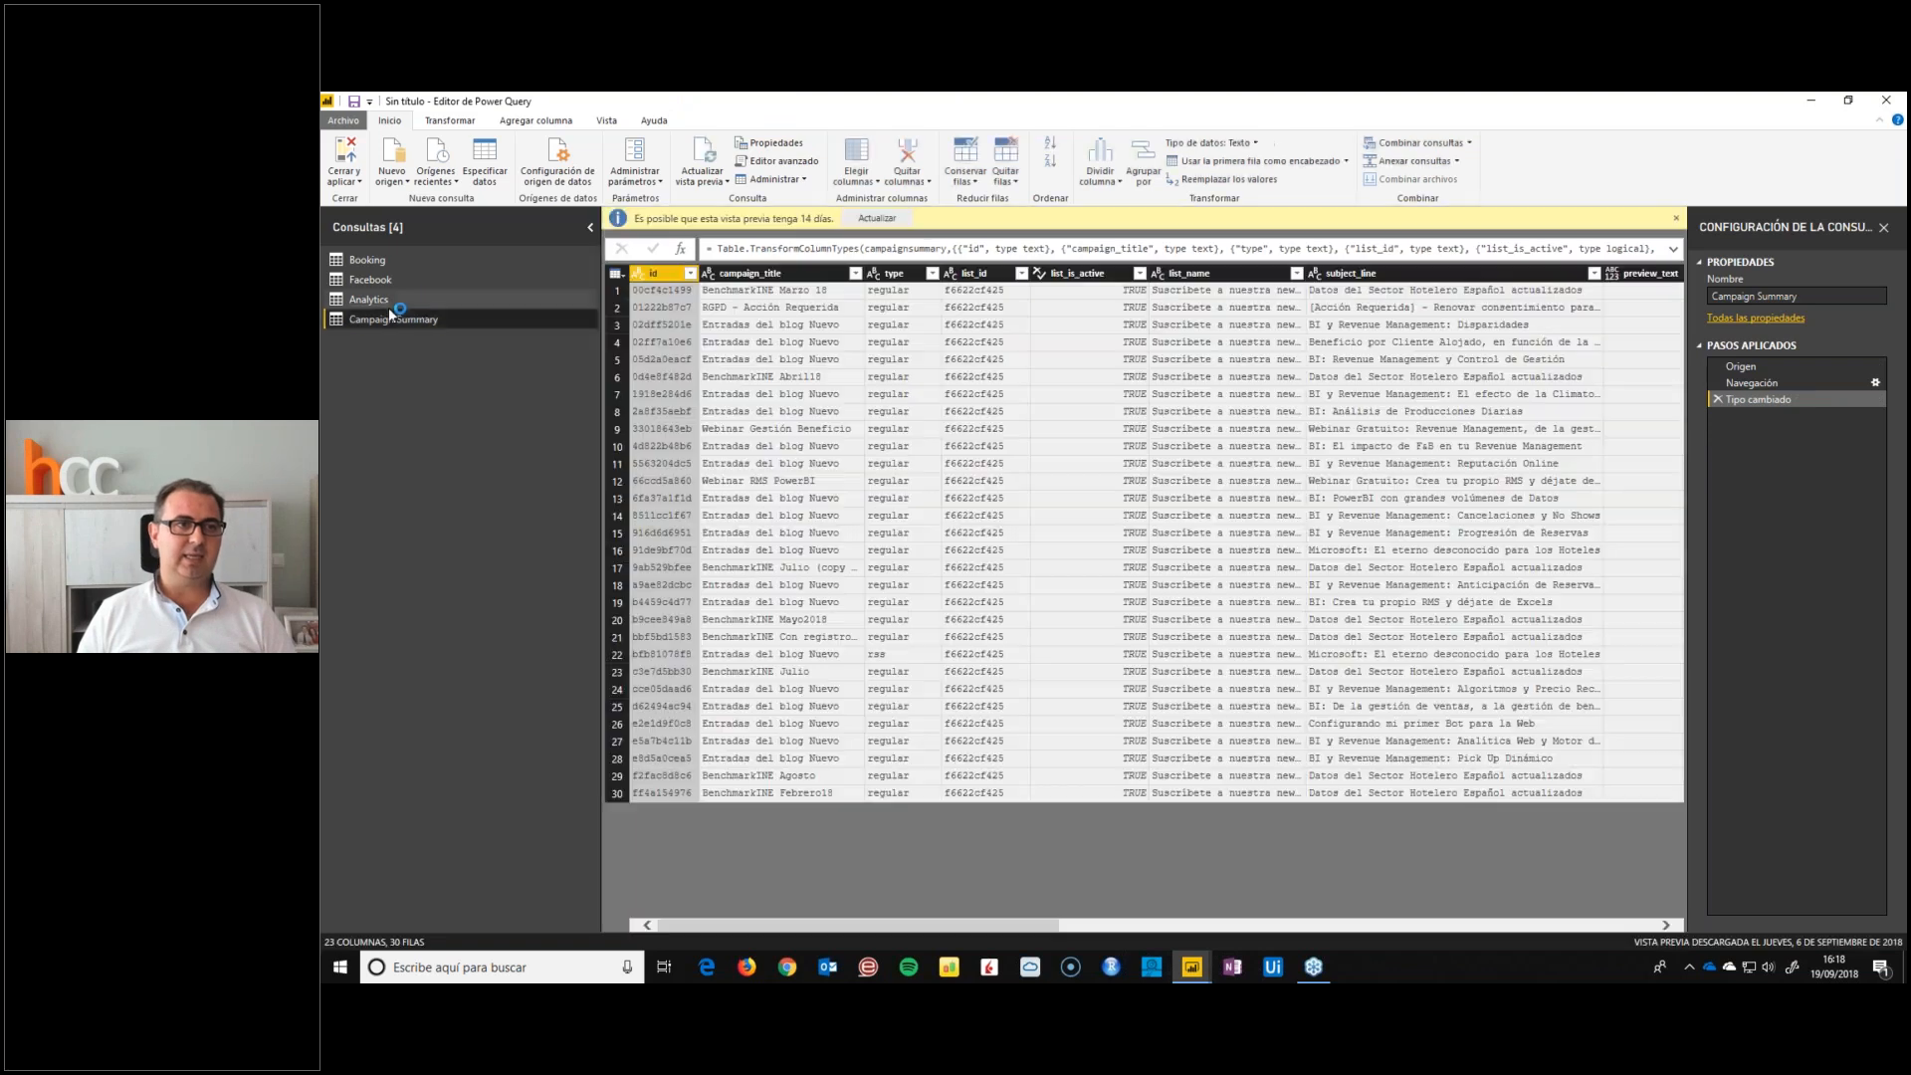
Rename the Campaign Summary query as Mailchimp
double_click(403, 319)
type("Mailchimp")
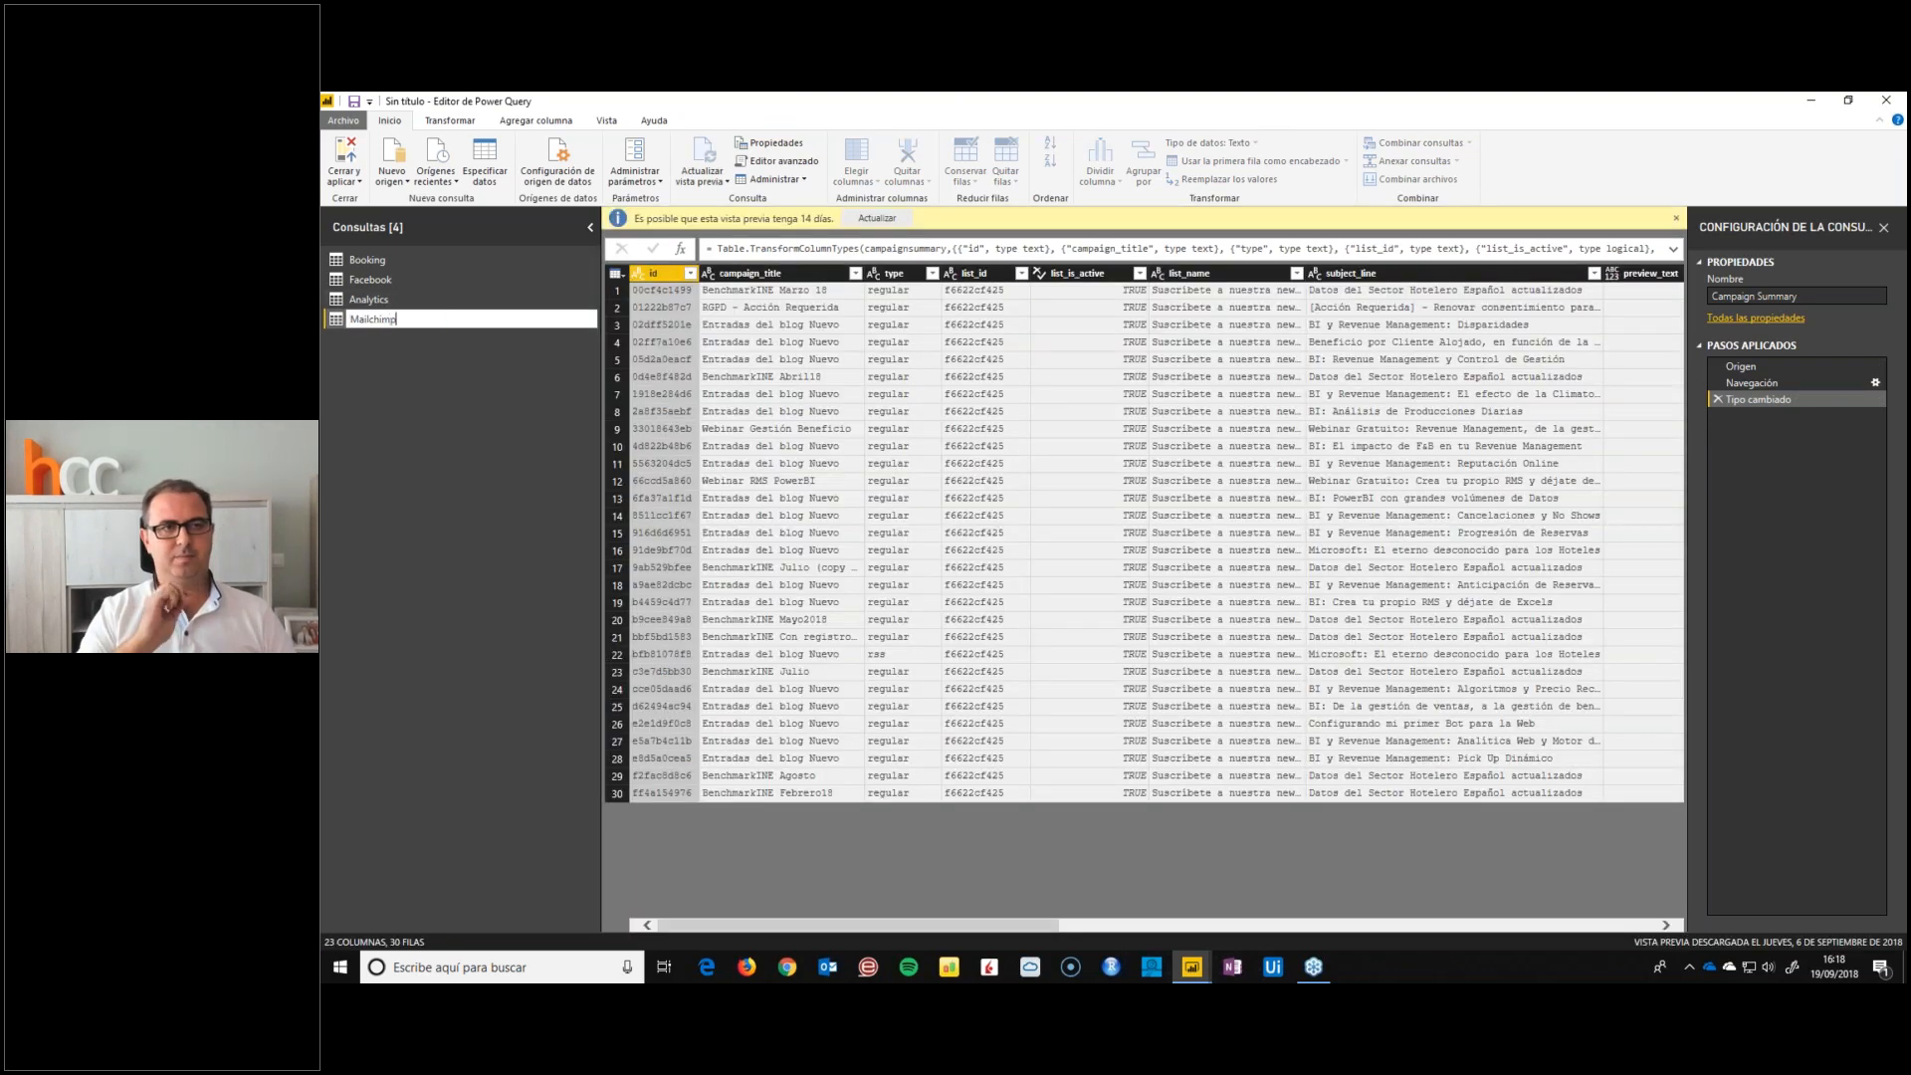
key("Return")
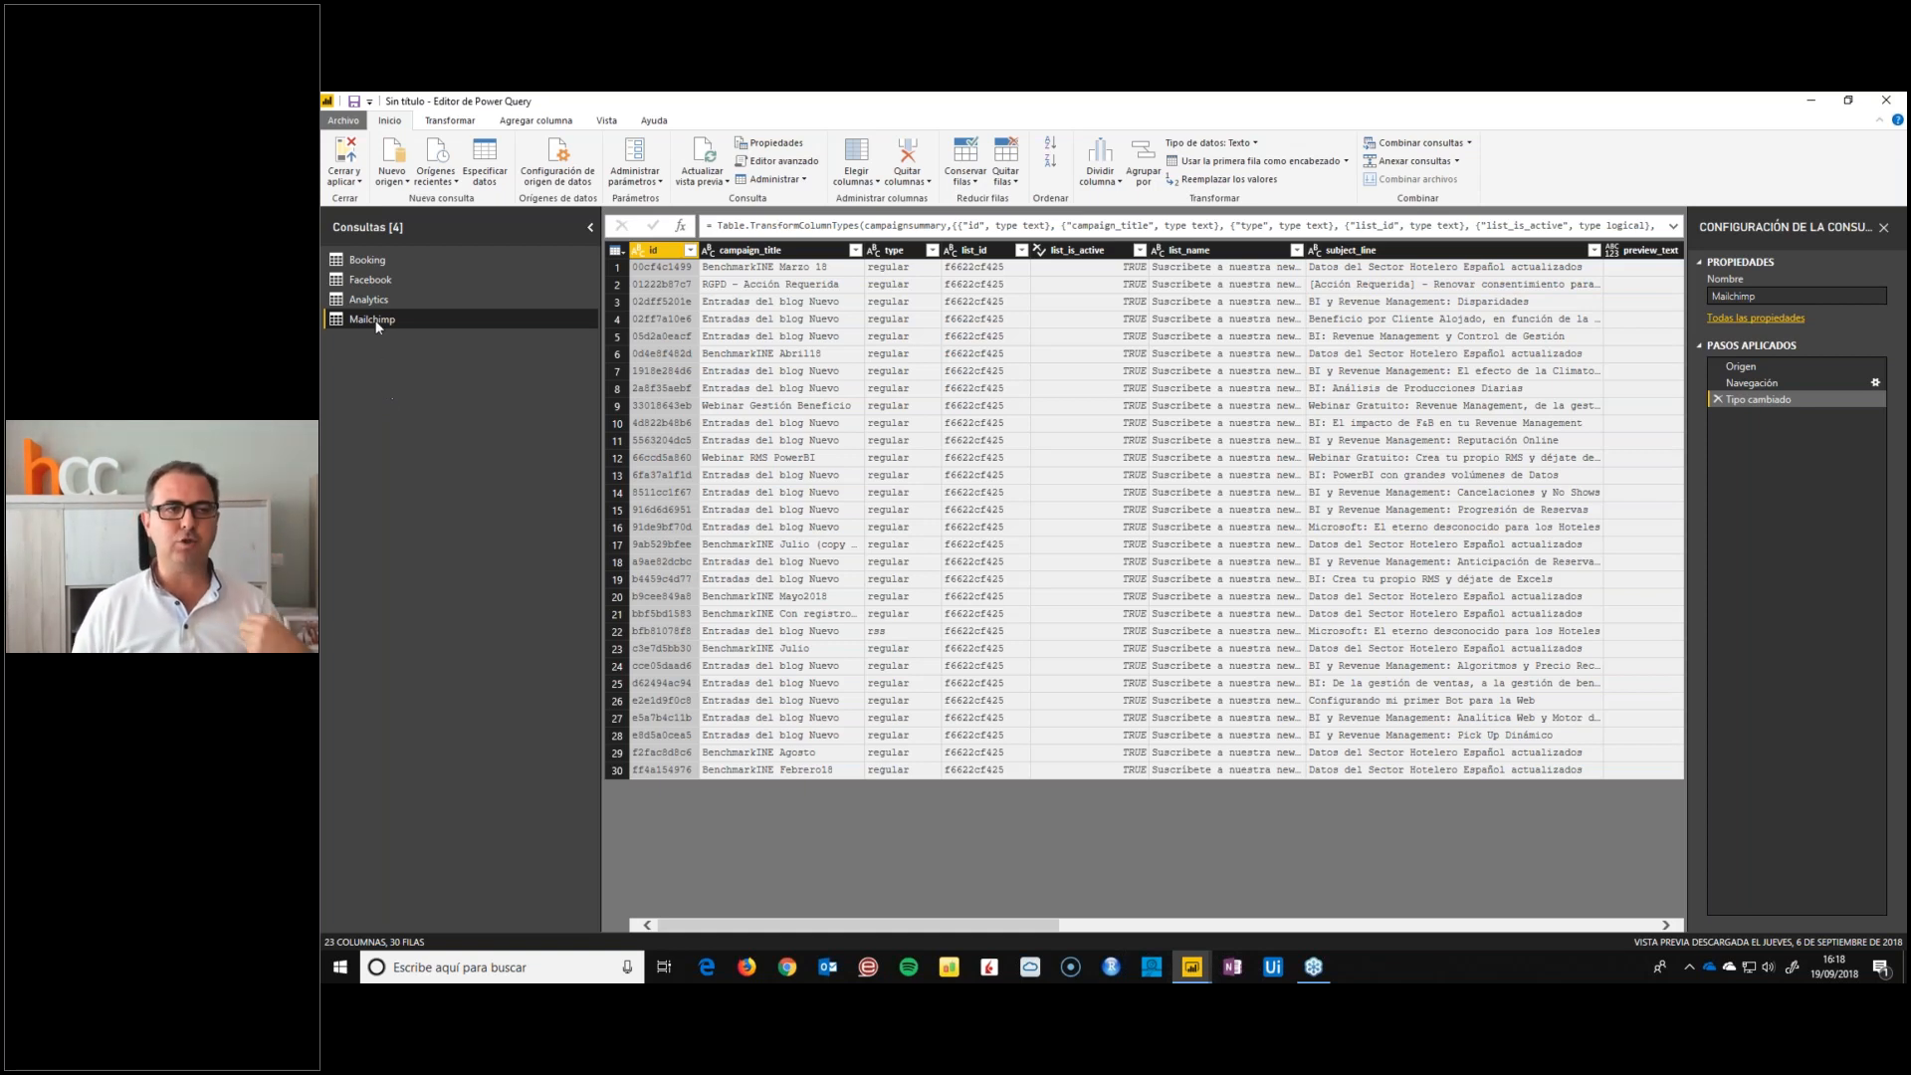
Remove the top 2 rows from the Booking query, above the row of column titles
left_click(367, 267)
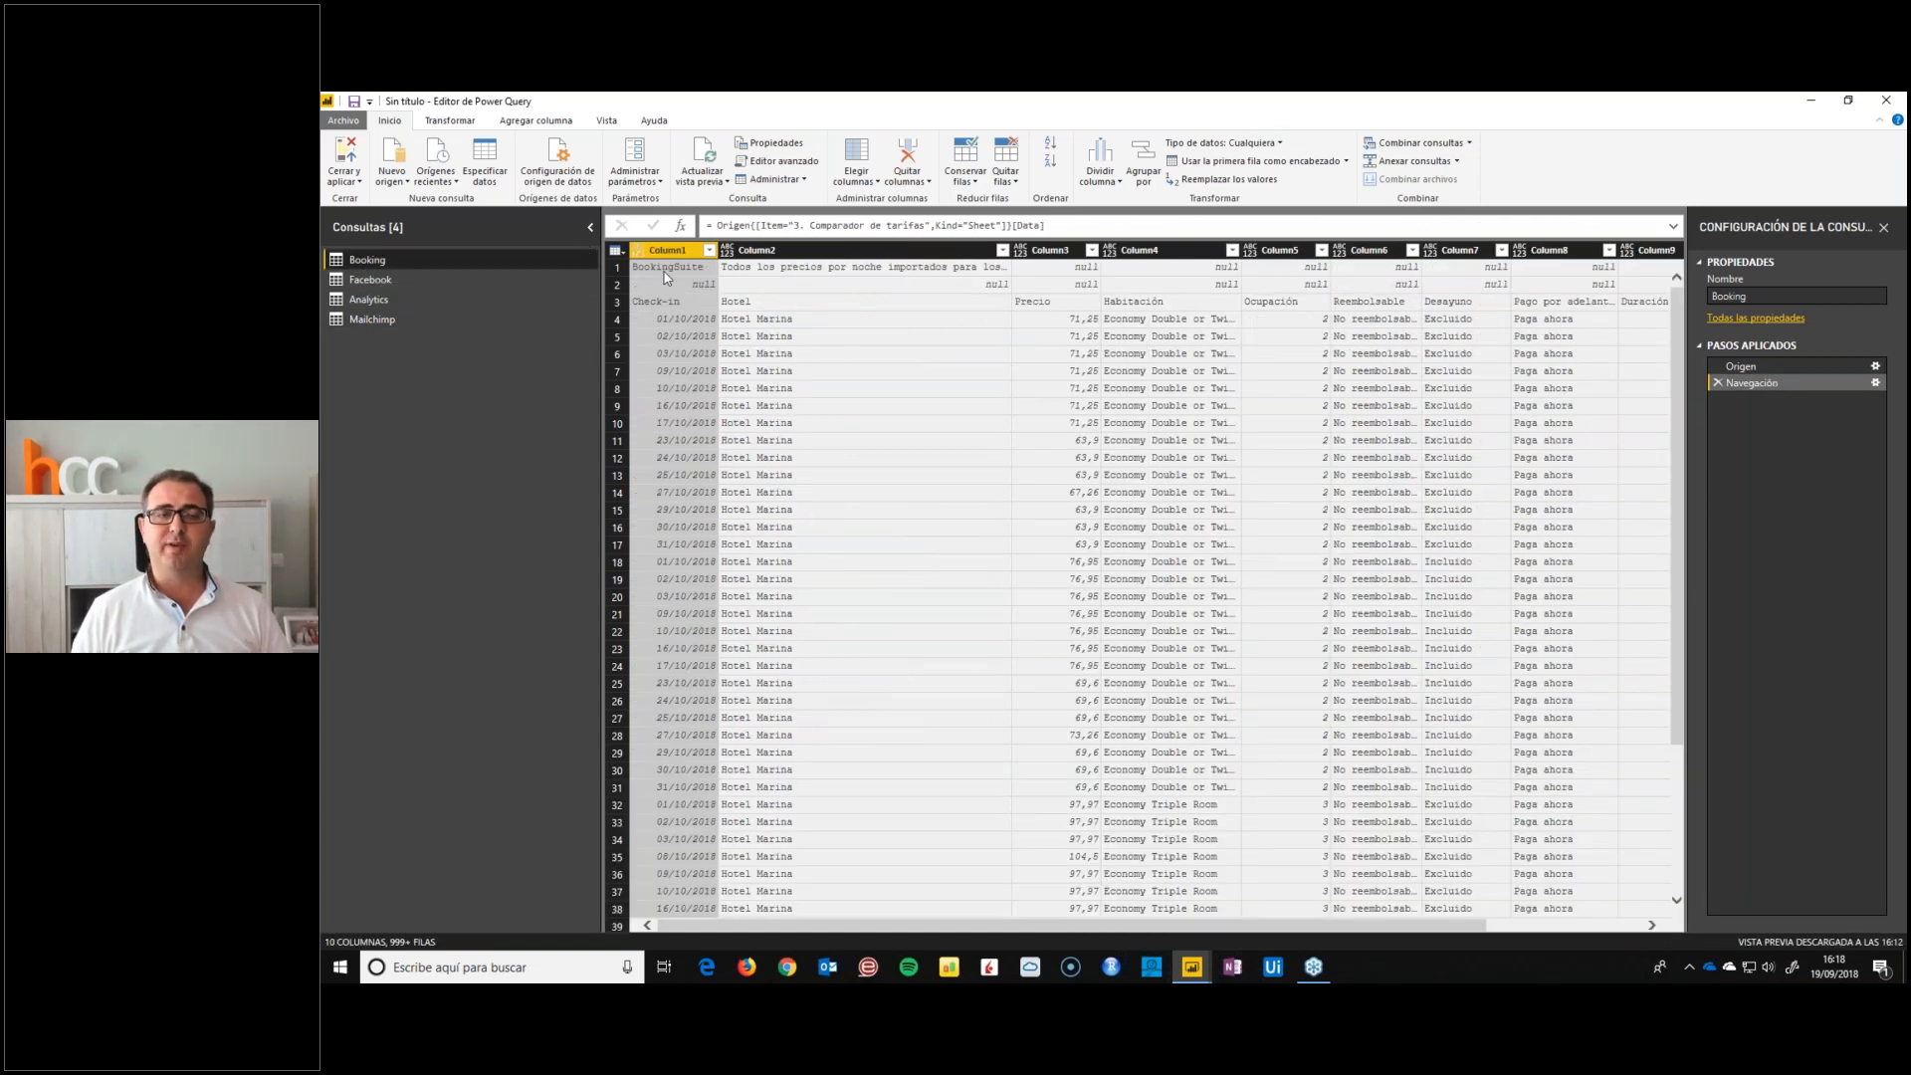
left_click(617, 305)
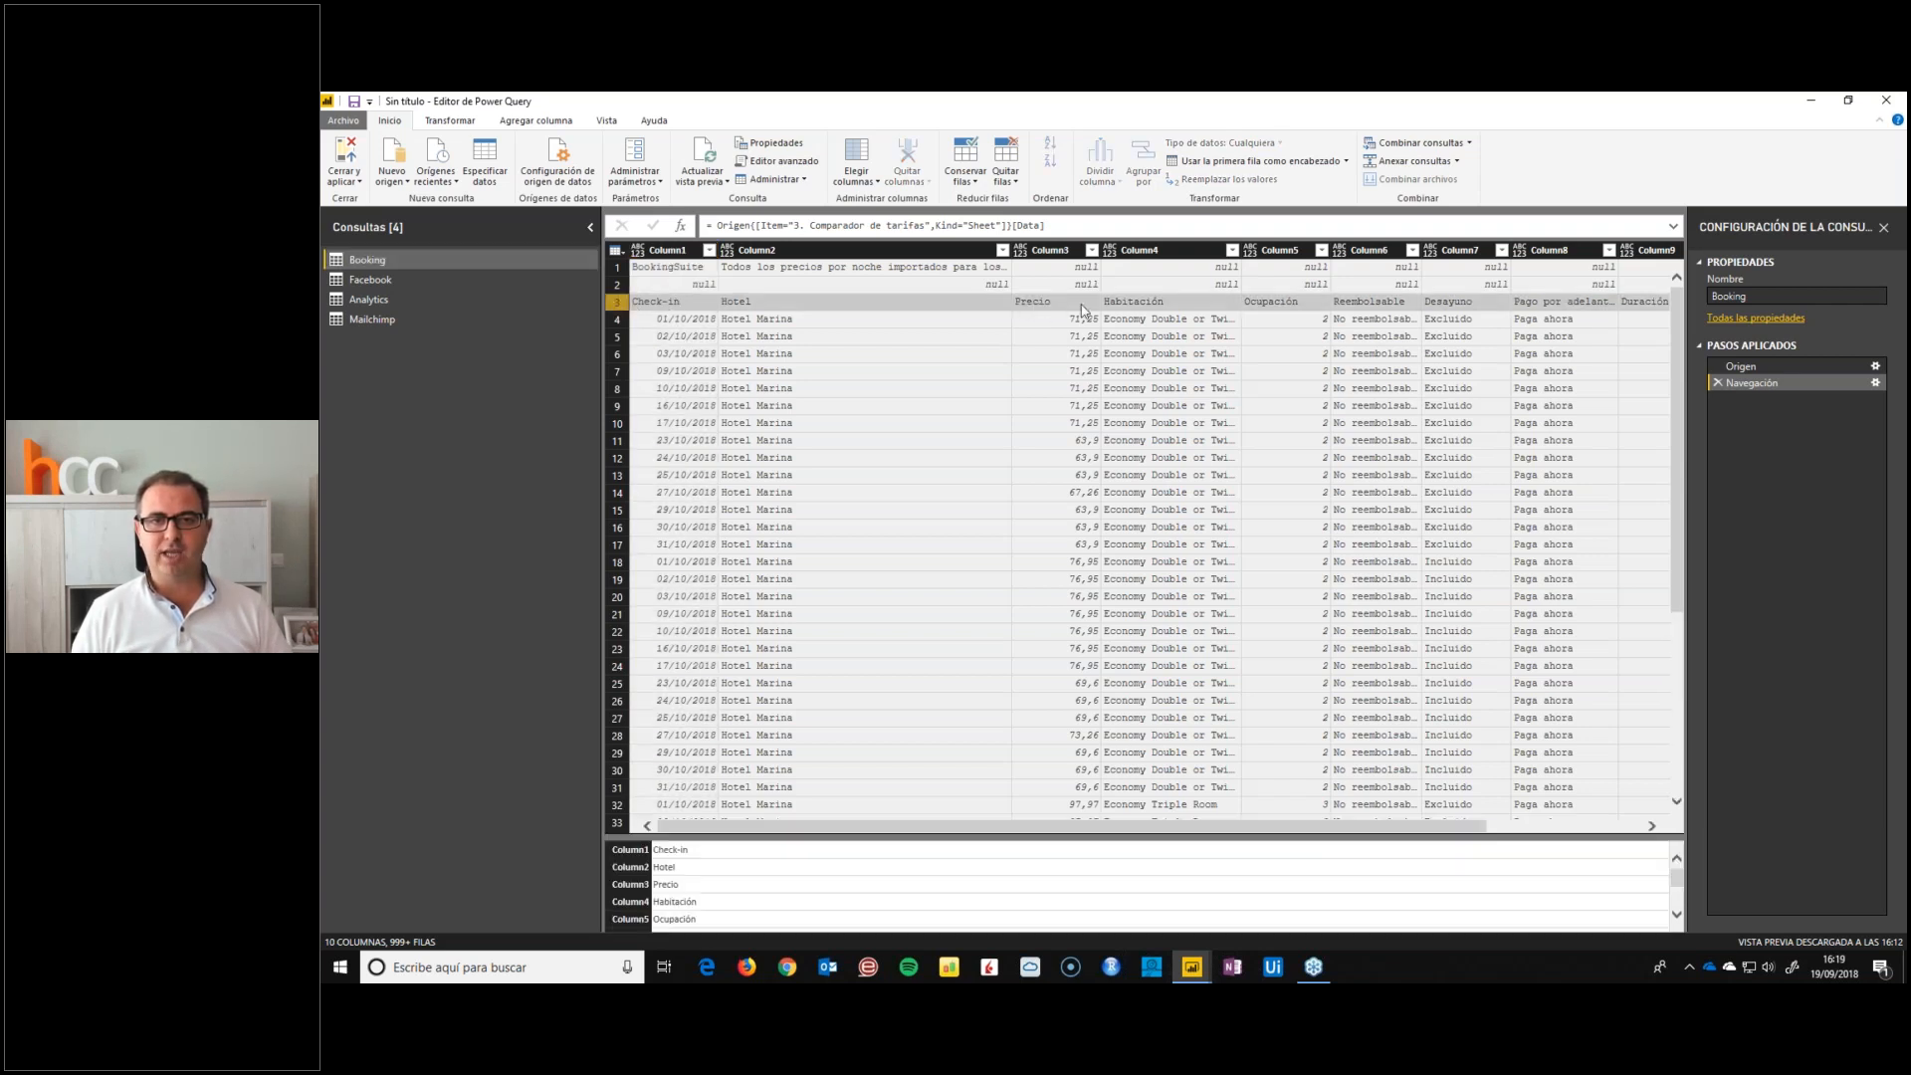
left_click(866, 267)
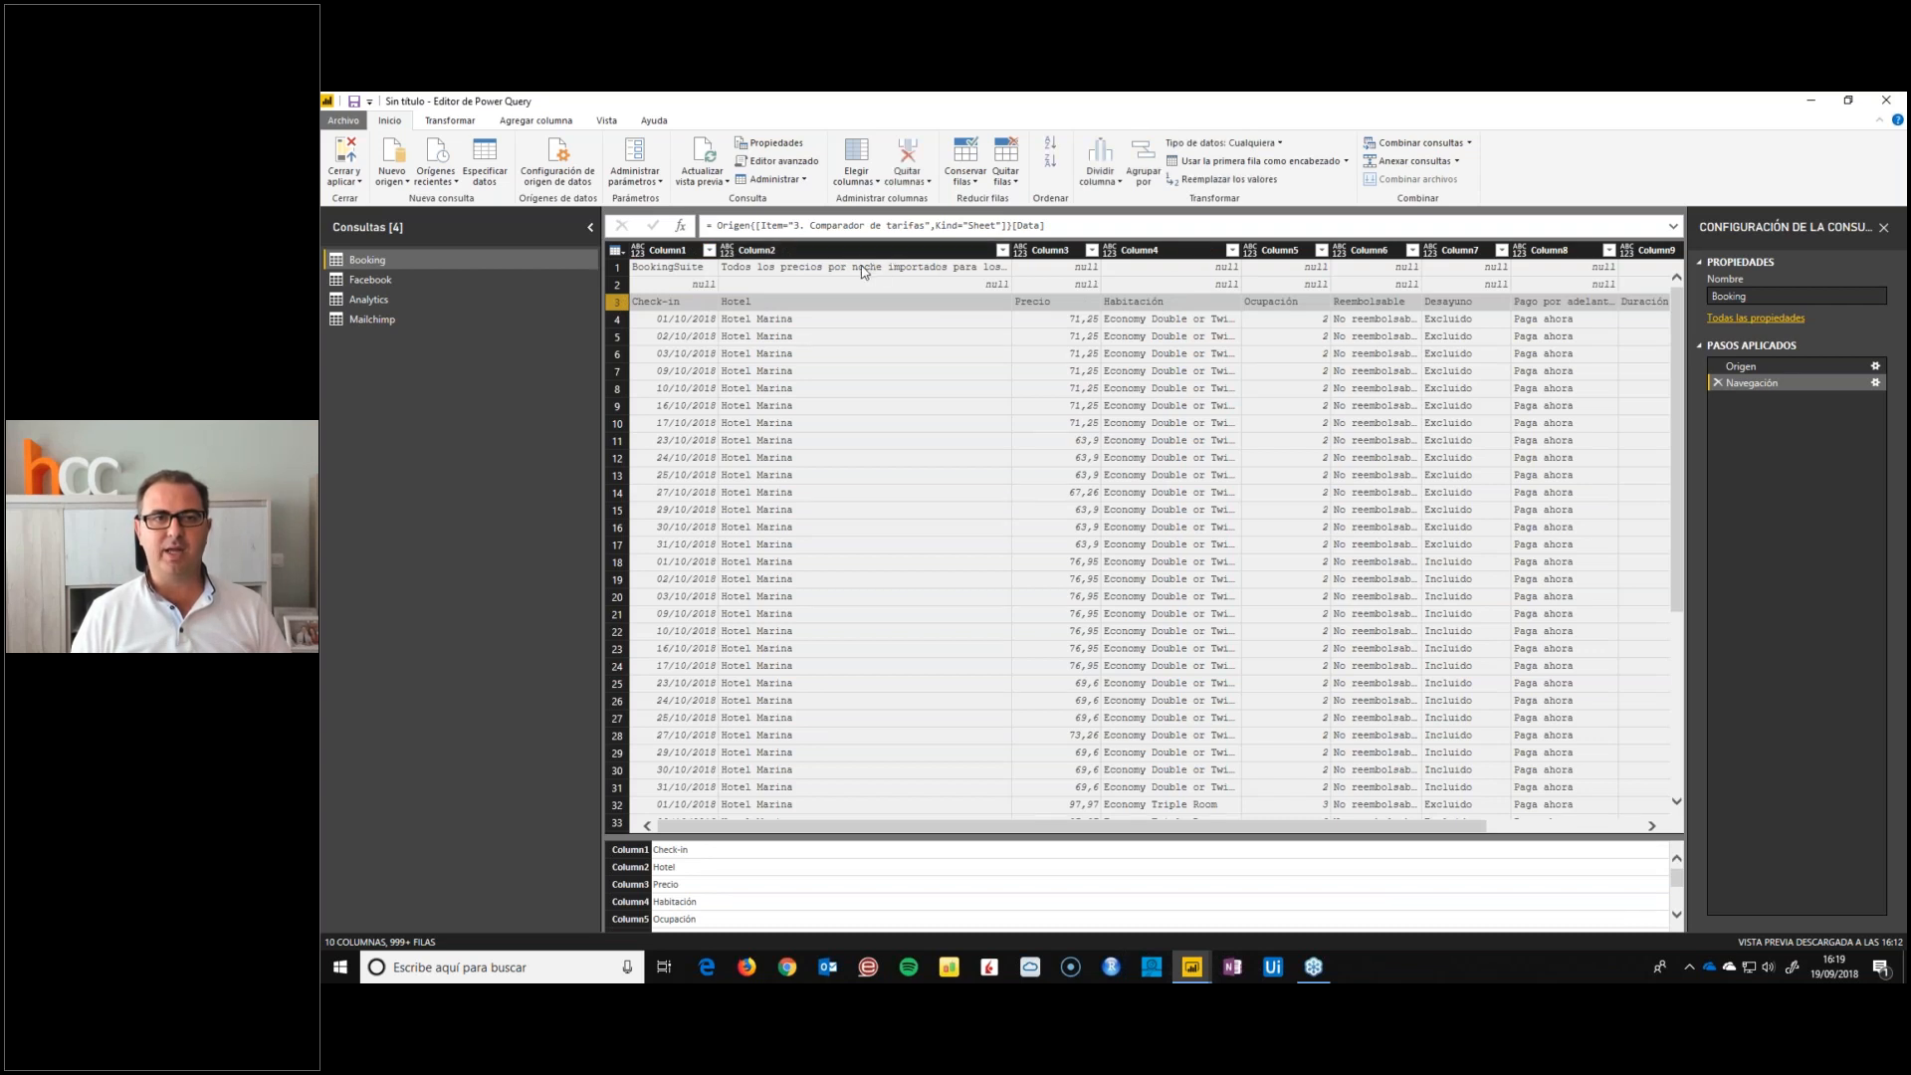
left_click(619, 286)
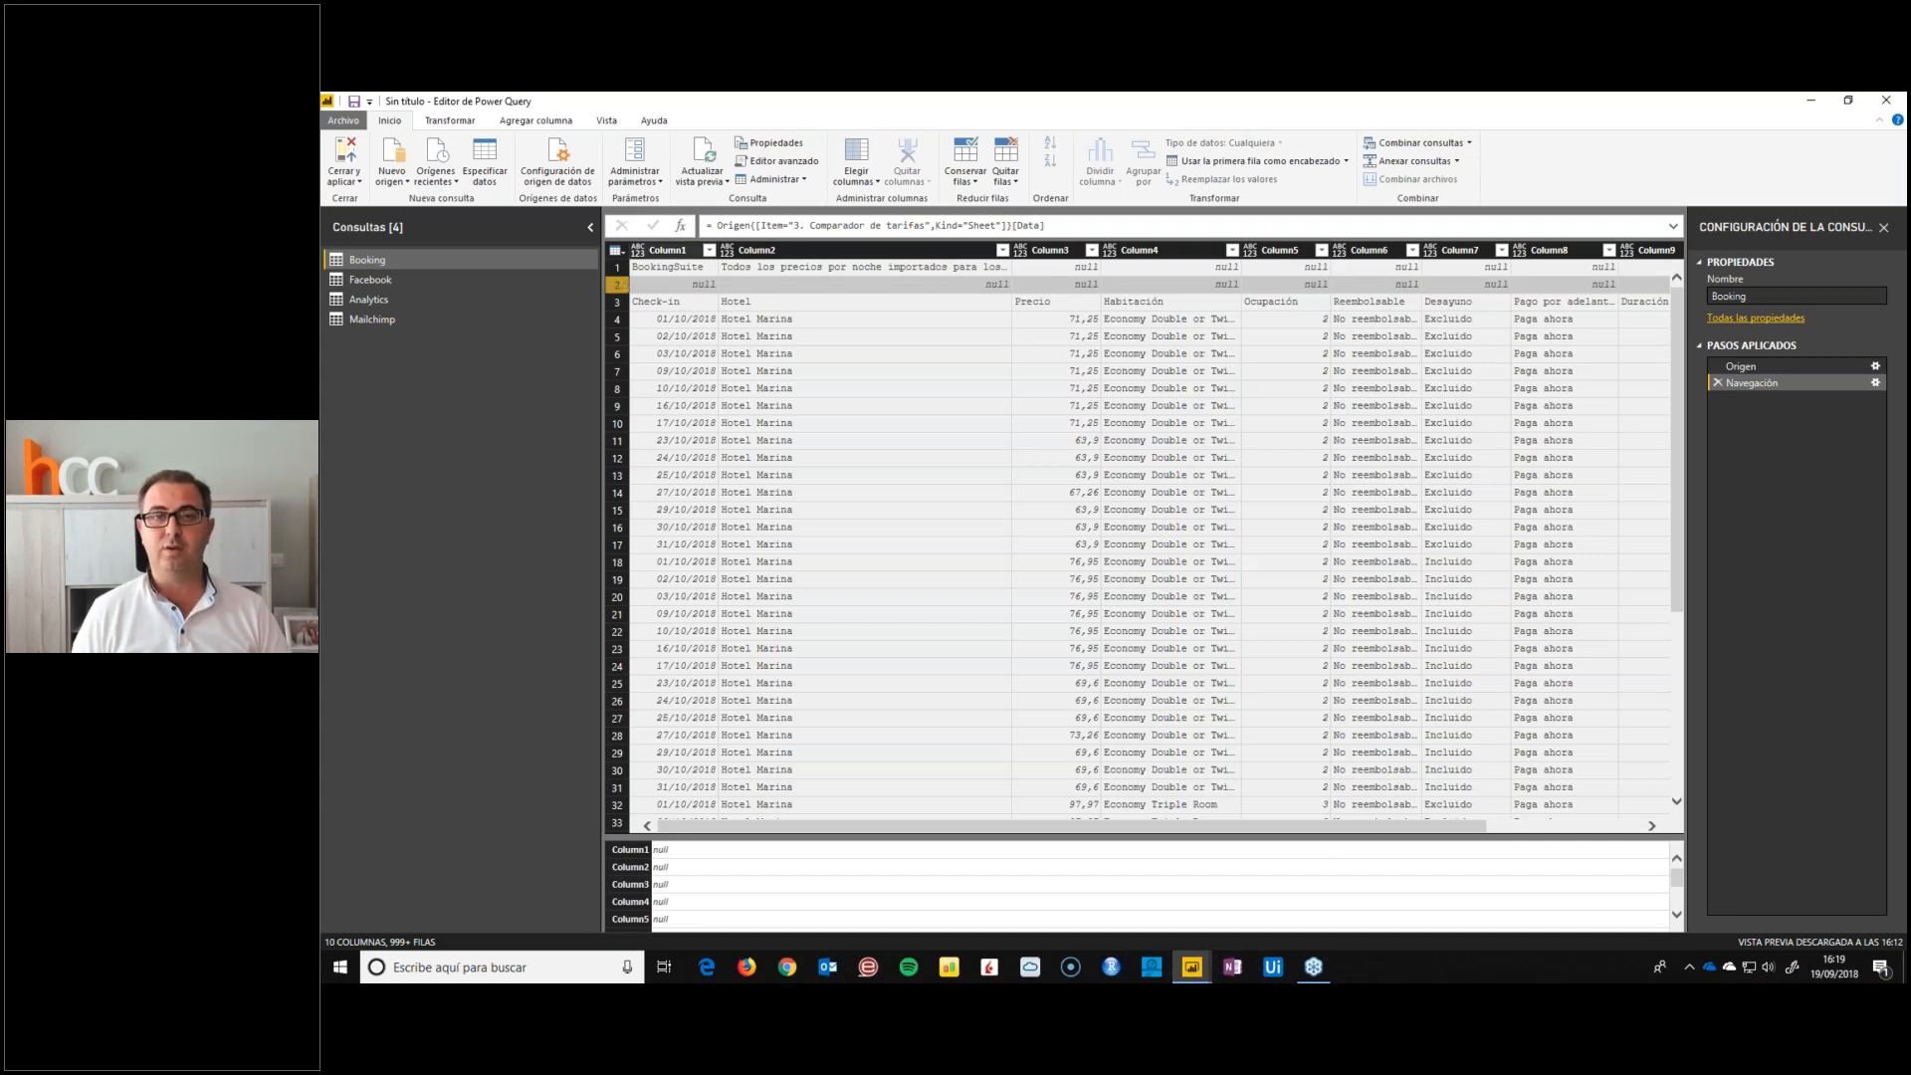
left_click(1005, 170)
left_click(982, 200)
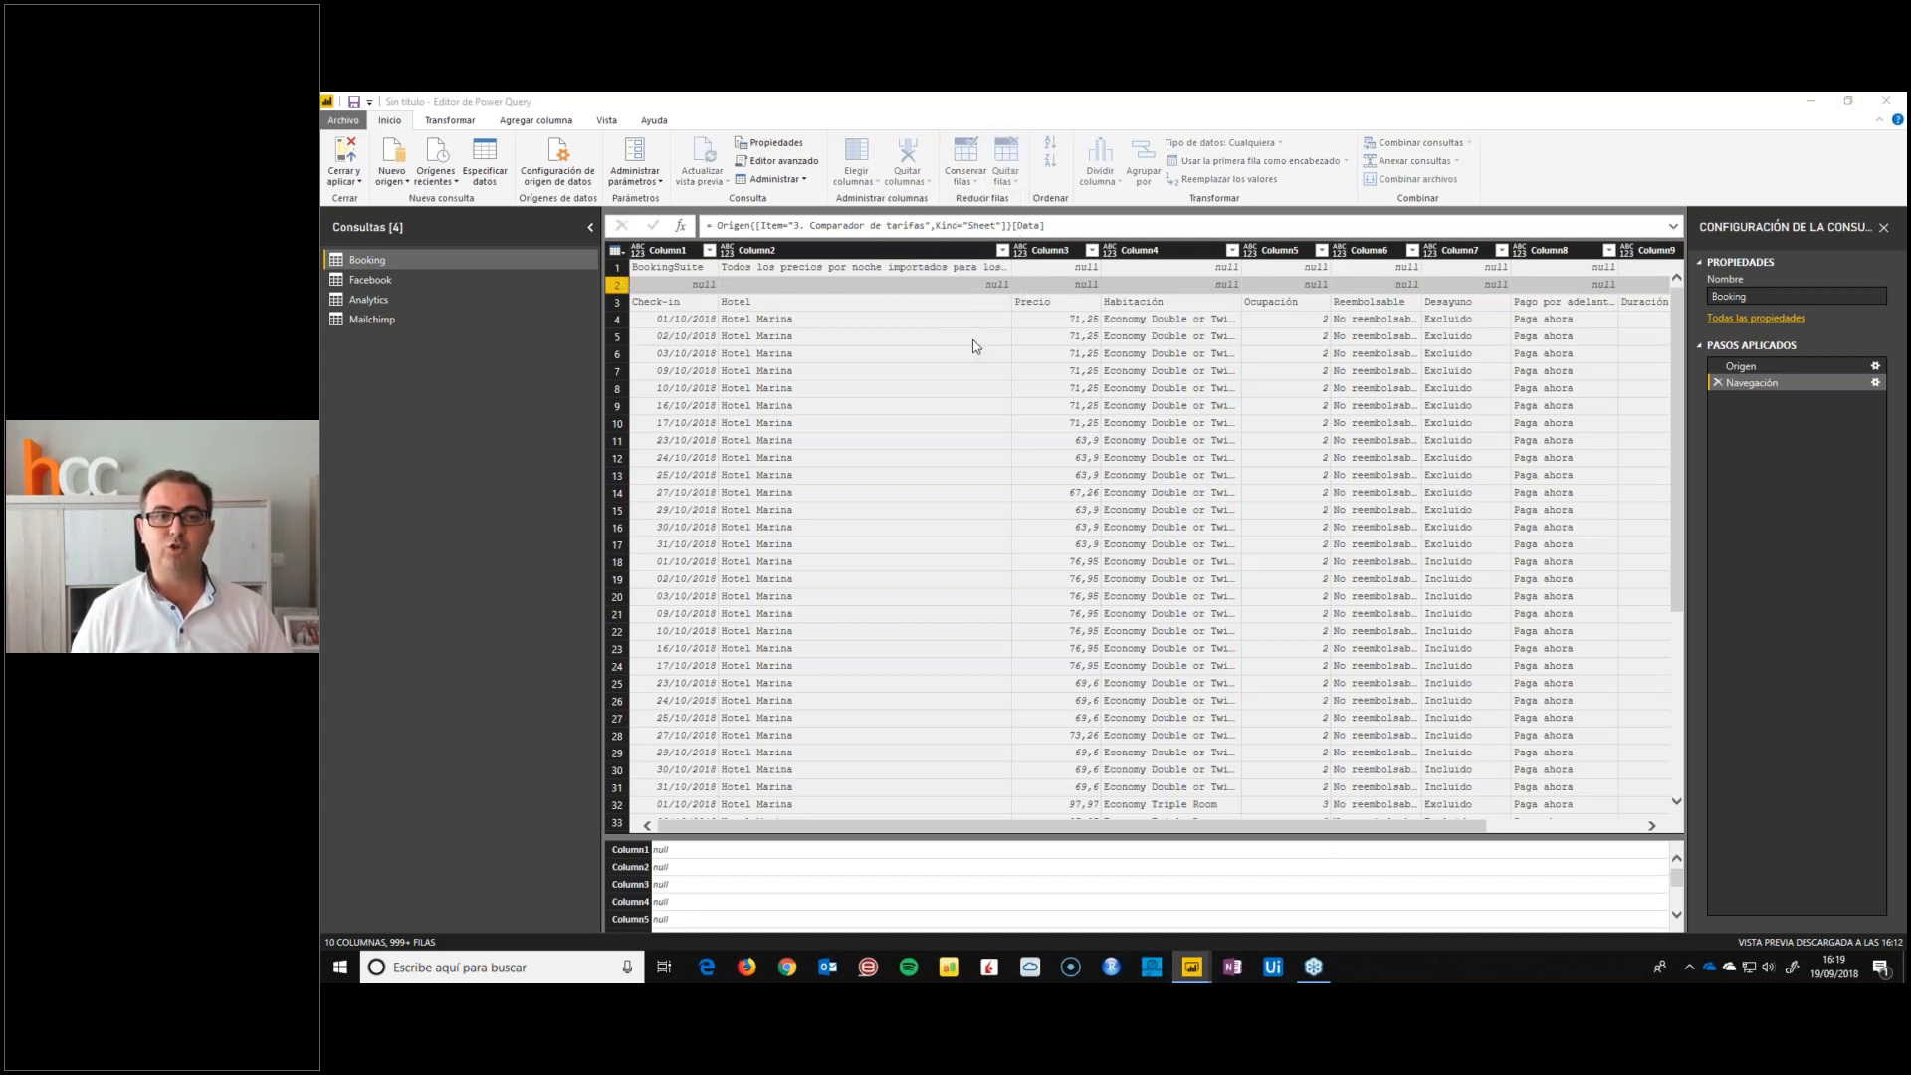
key("Return")
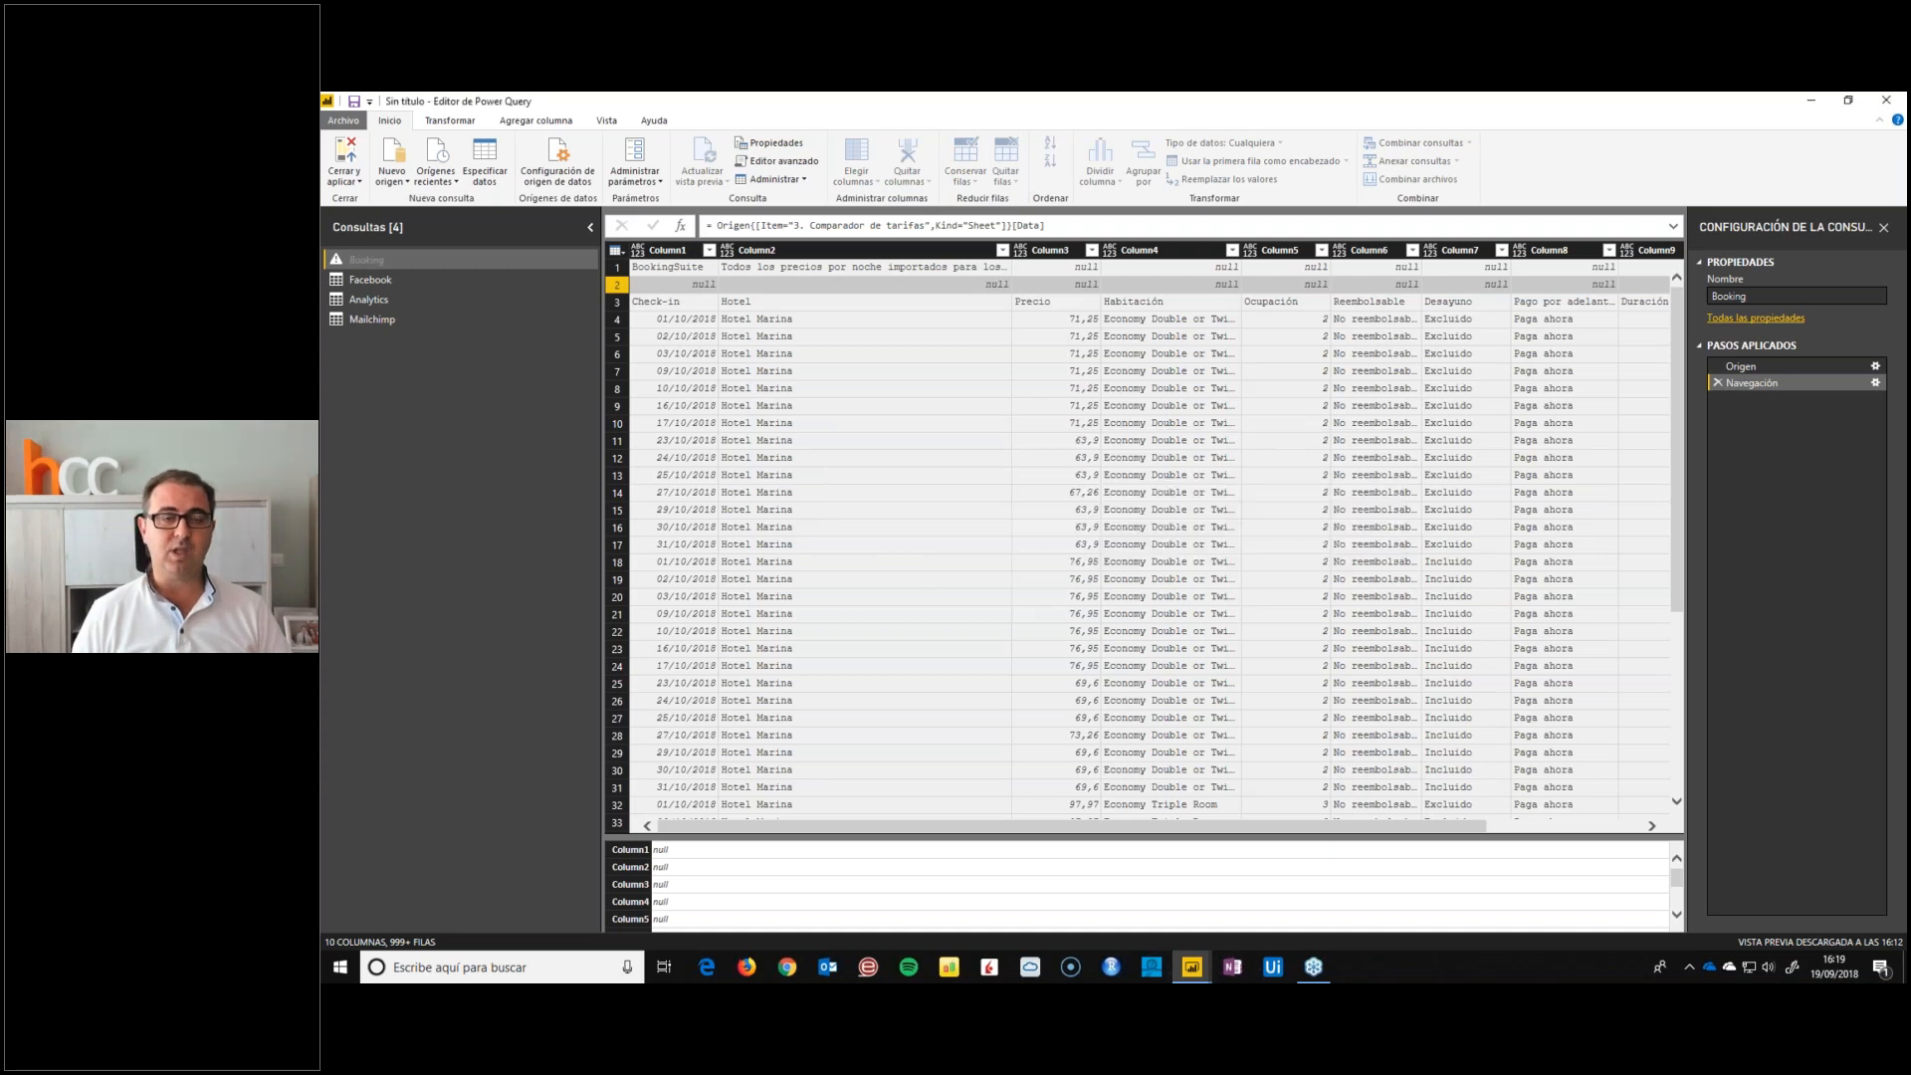
Promote the first row of the Booking query, starting with Check-in, to column headers
left_click(648, 269)
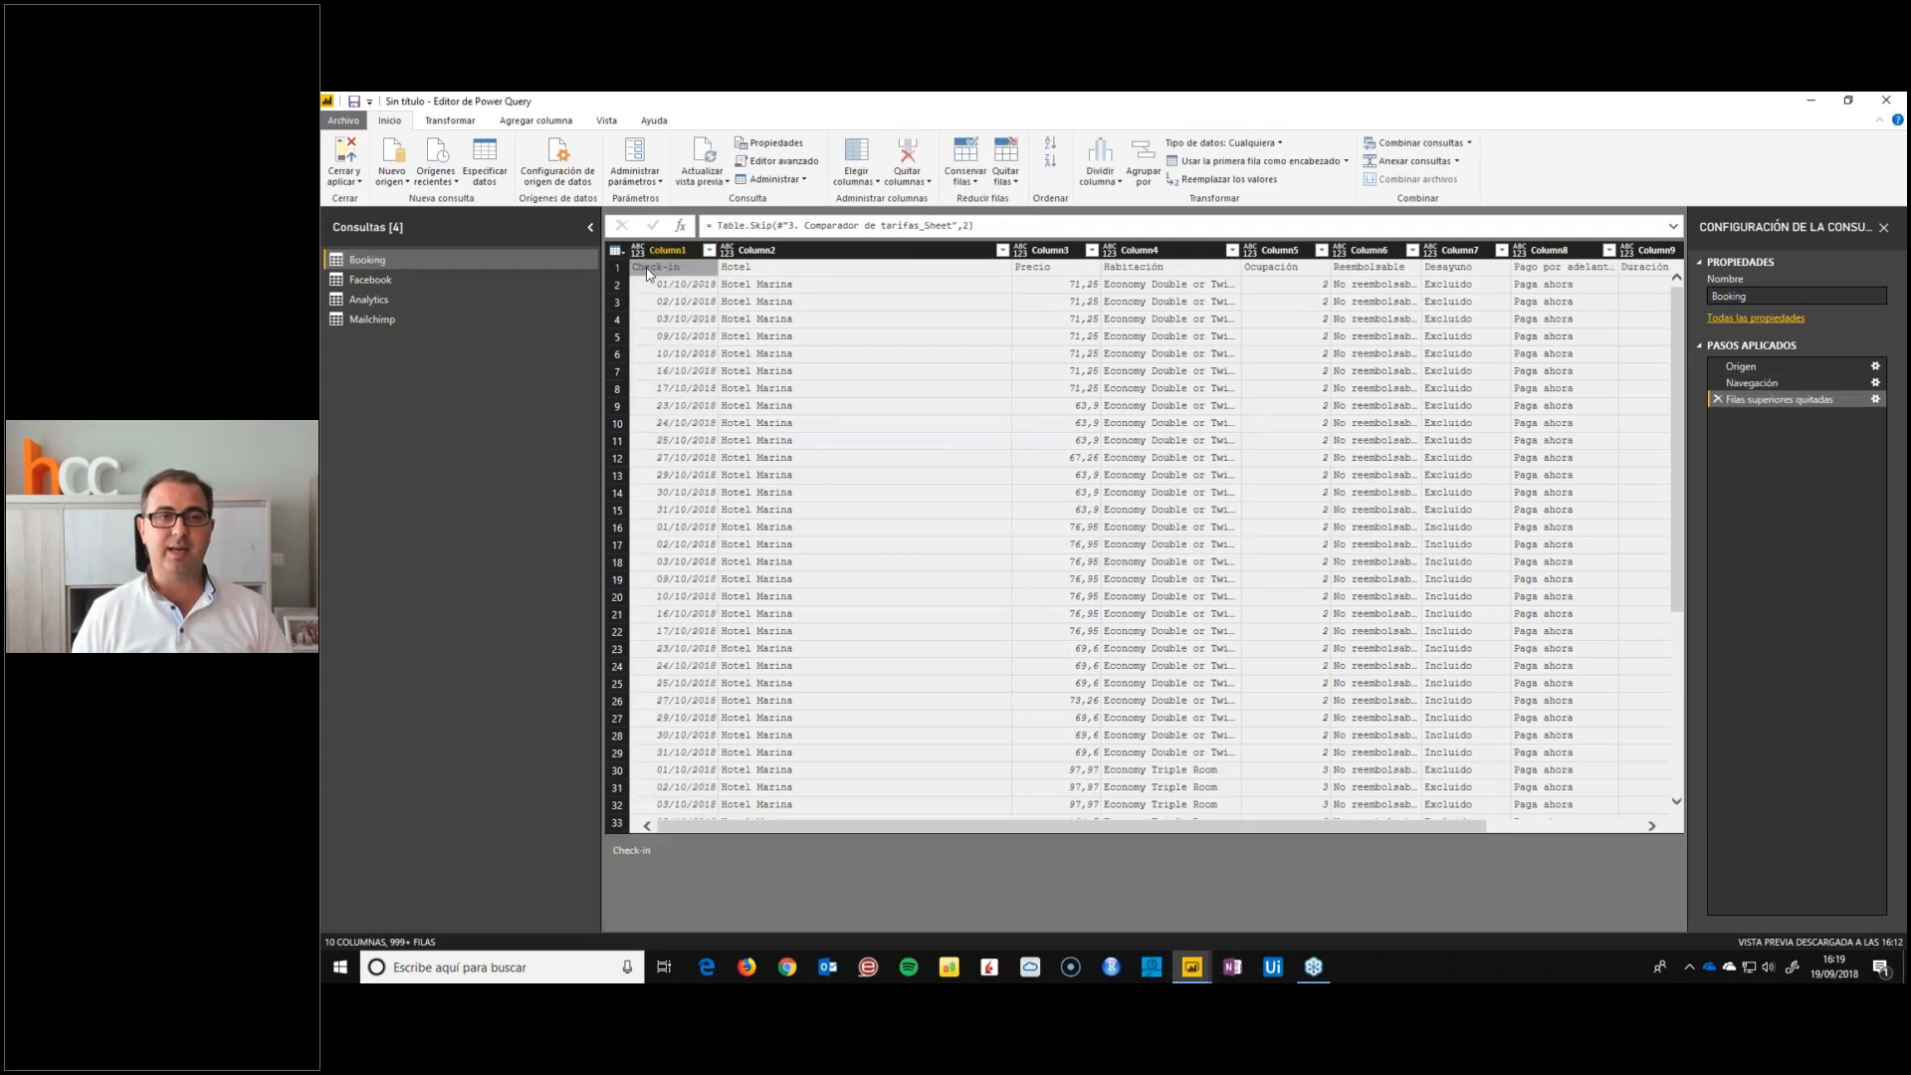
left_click(617, 267)
left_click(464, 127)
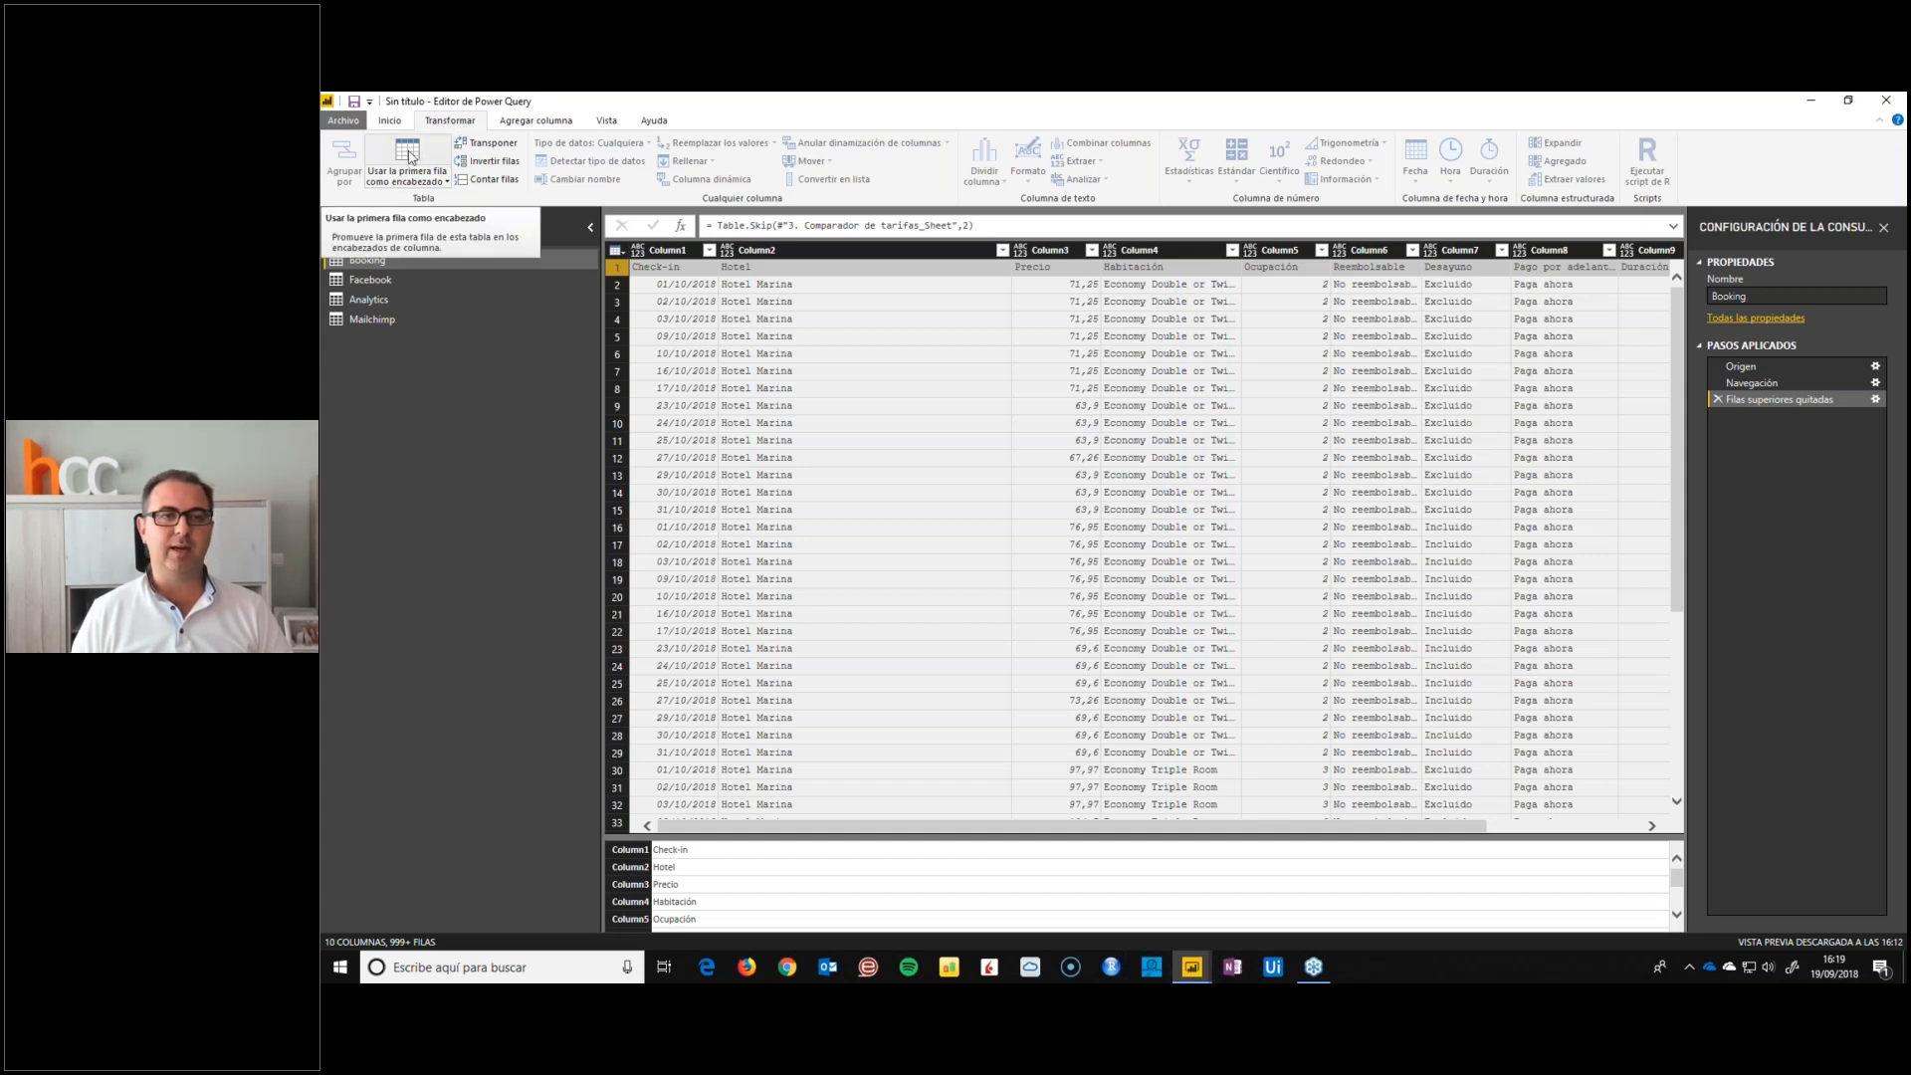
left_click(410, 156)
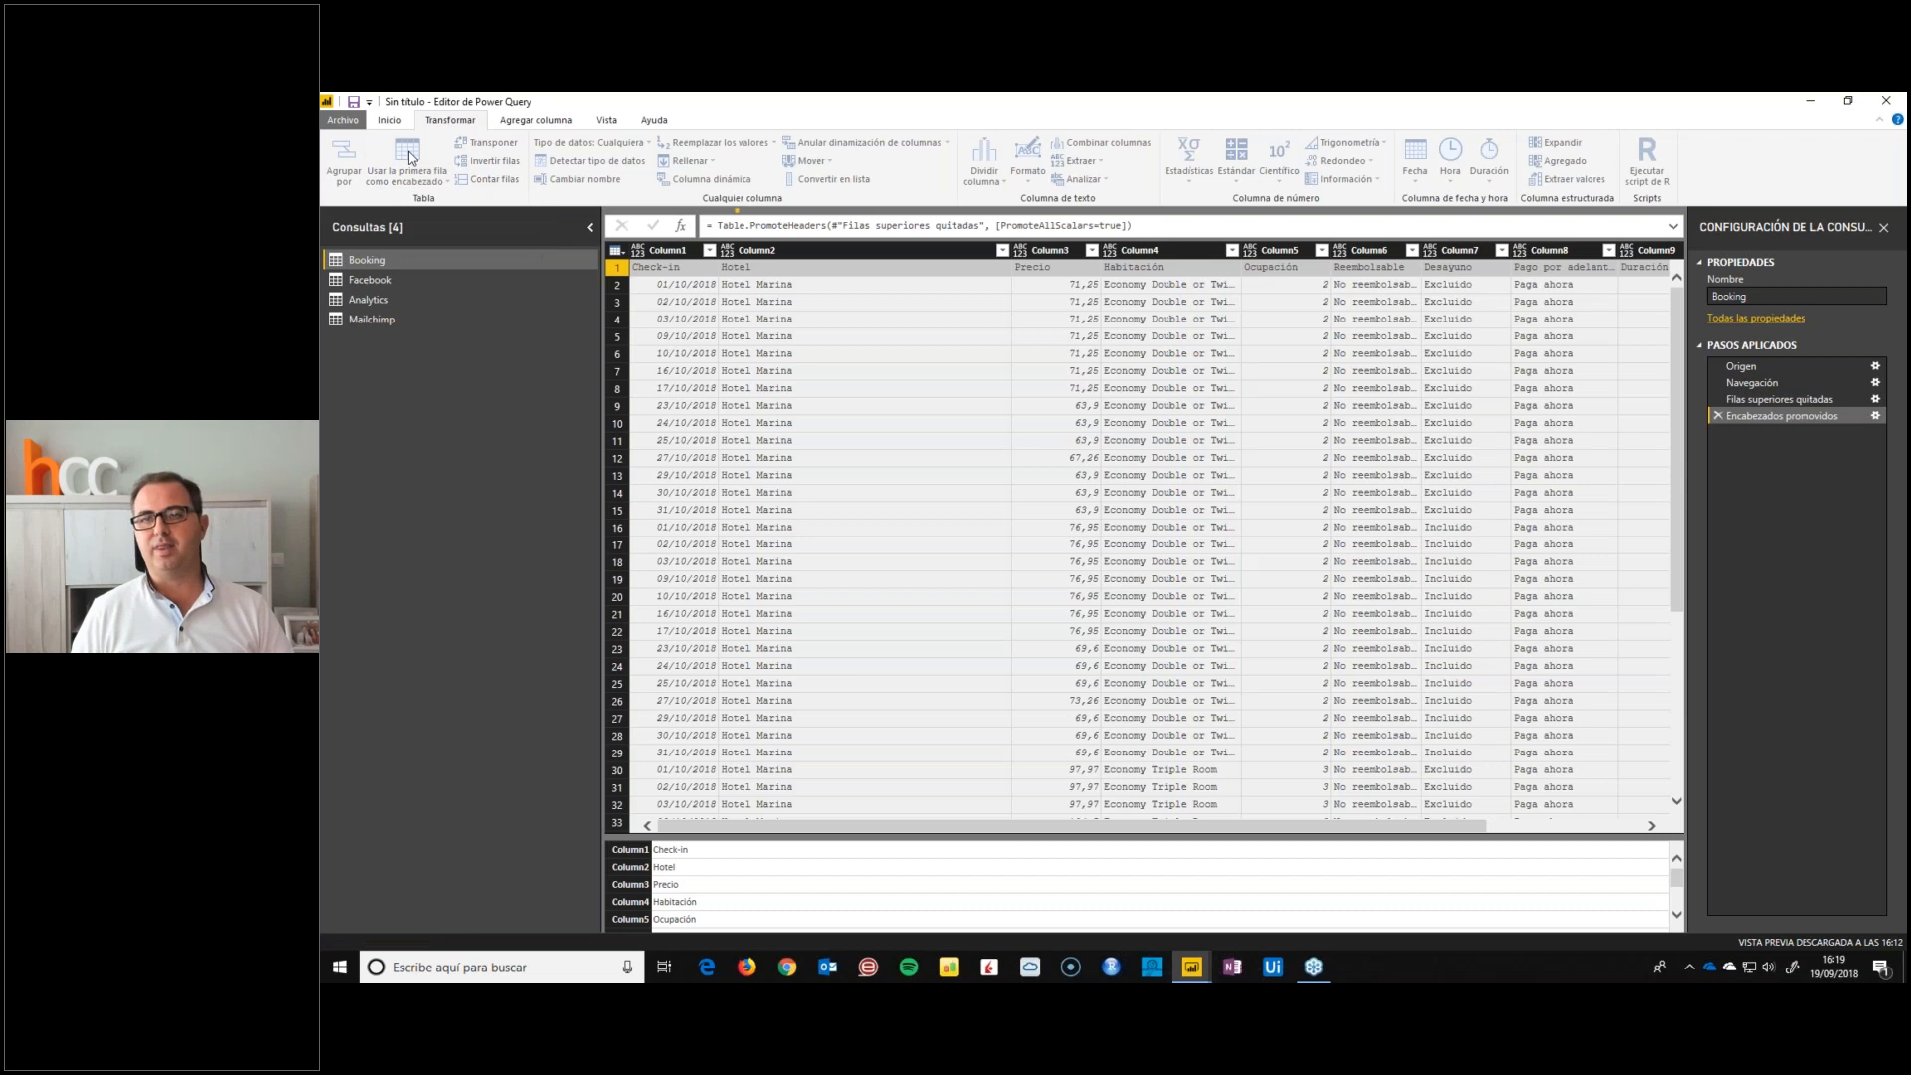
Rename the Check-in column of the Booking query as Fecha
double_click(670, 252)
type("Fecha")
key("Return")
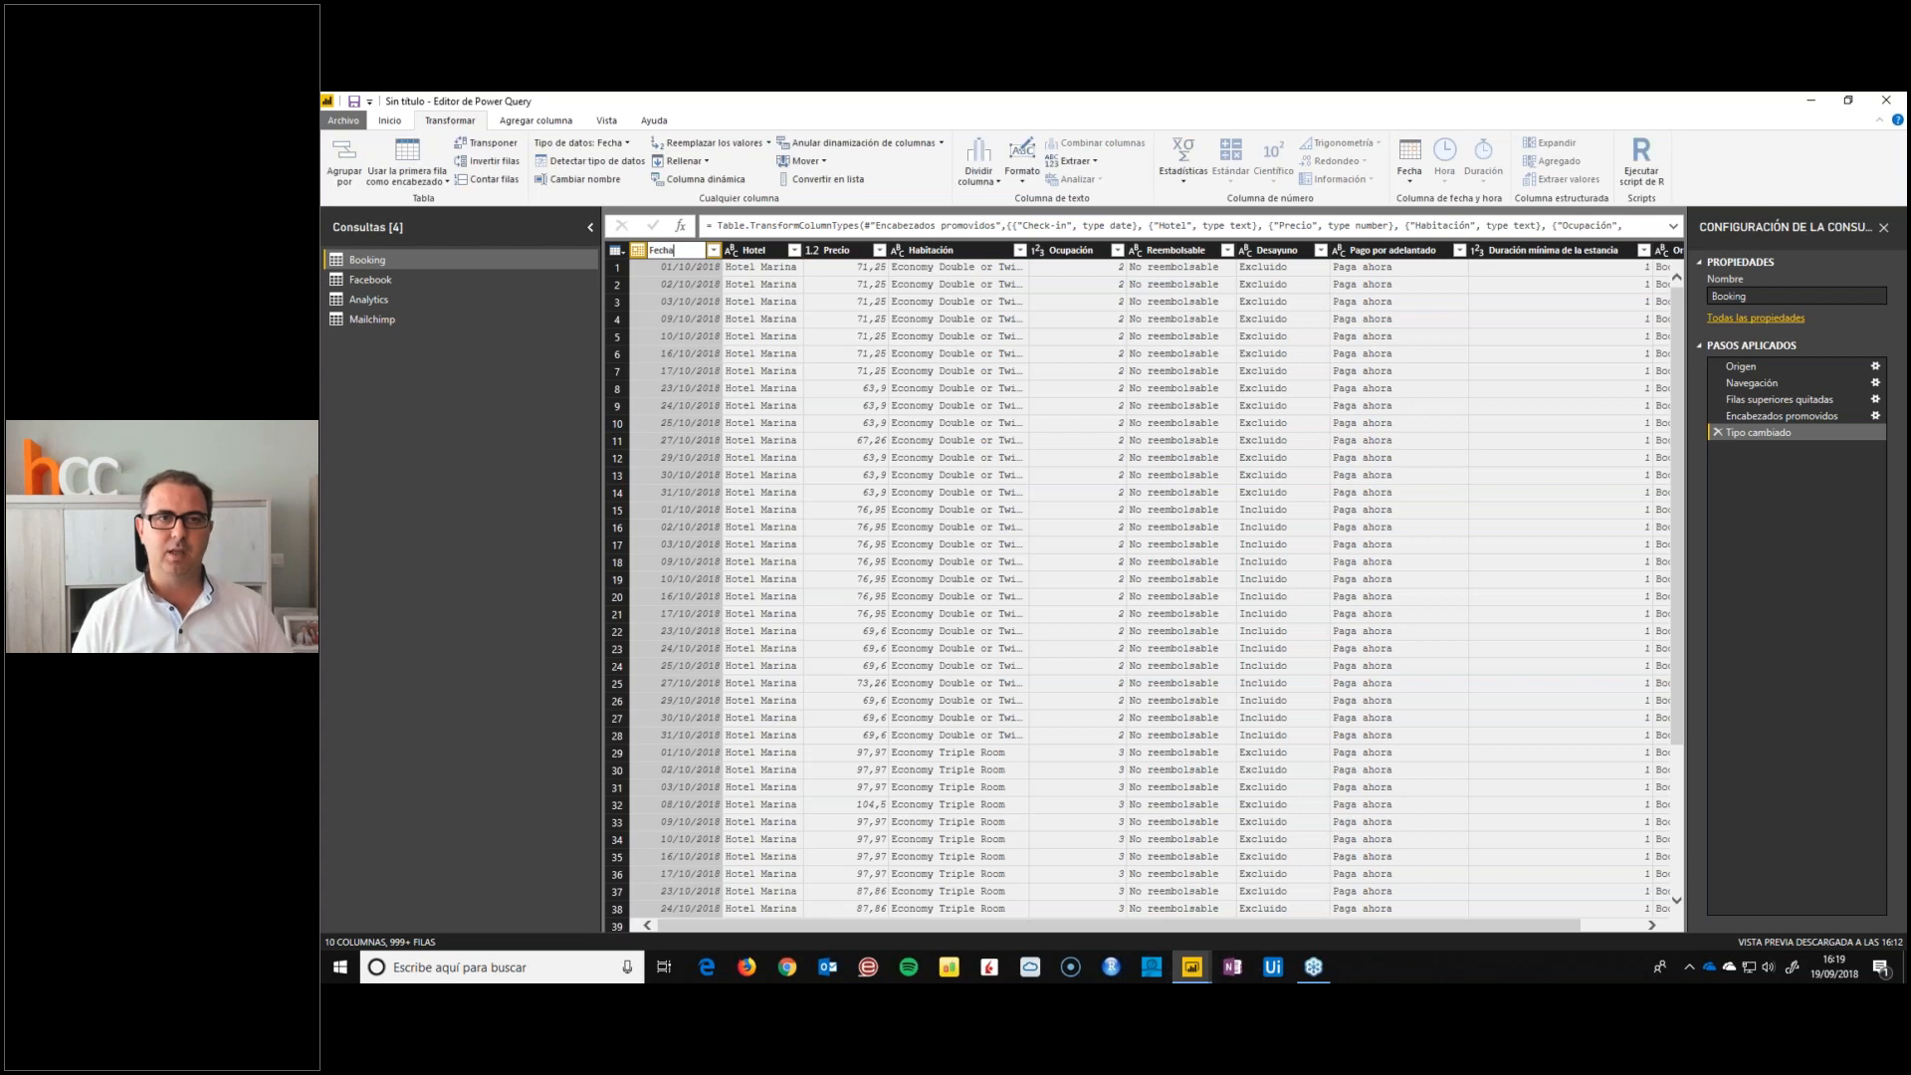
Review the Booking columns one by one from Hotel, Precio and Habitación through Ocupación, Reembolsable, Desayuno and Pago por adelantado
left_click(747, 252)
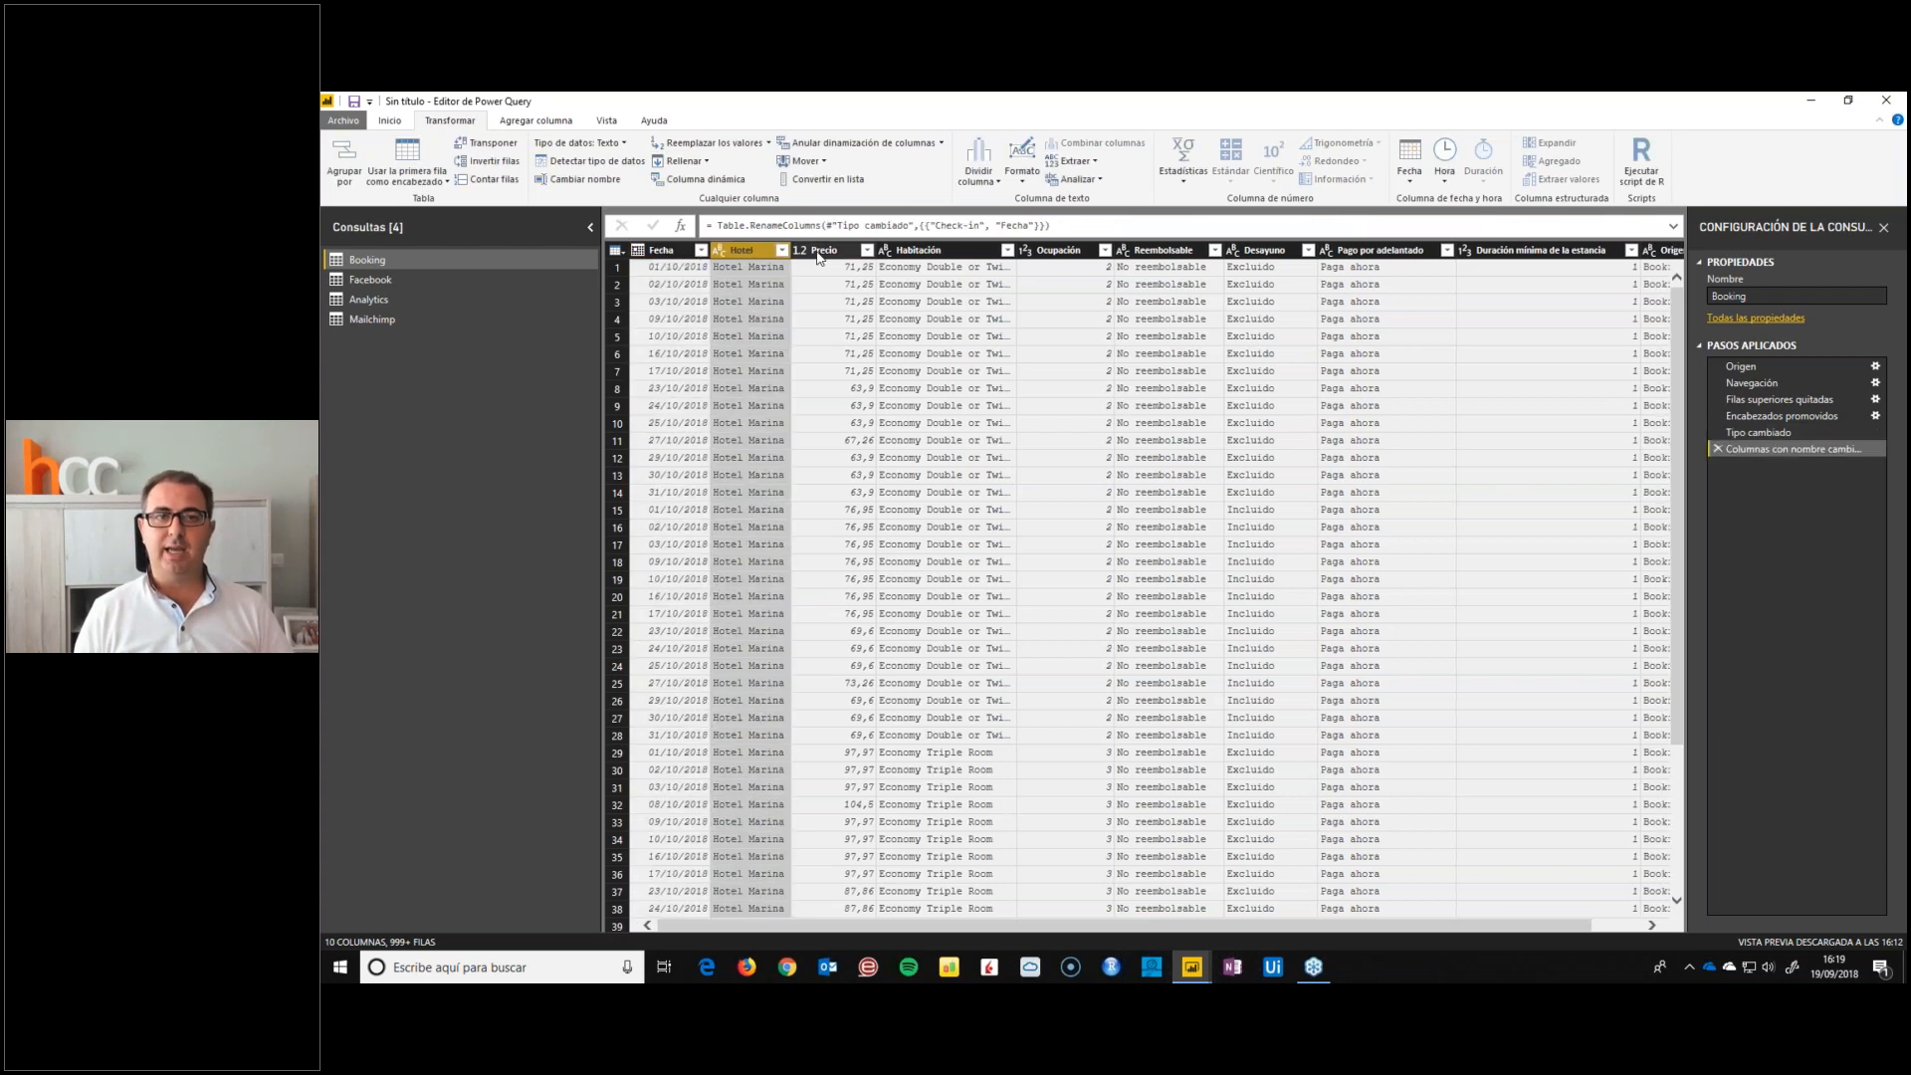
left_click(817, 255)
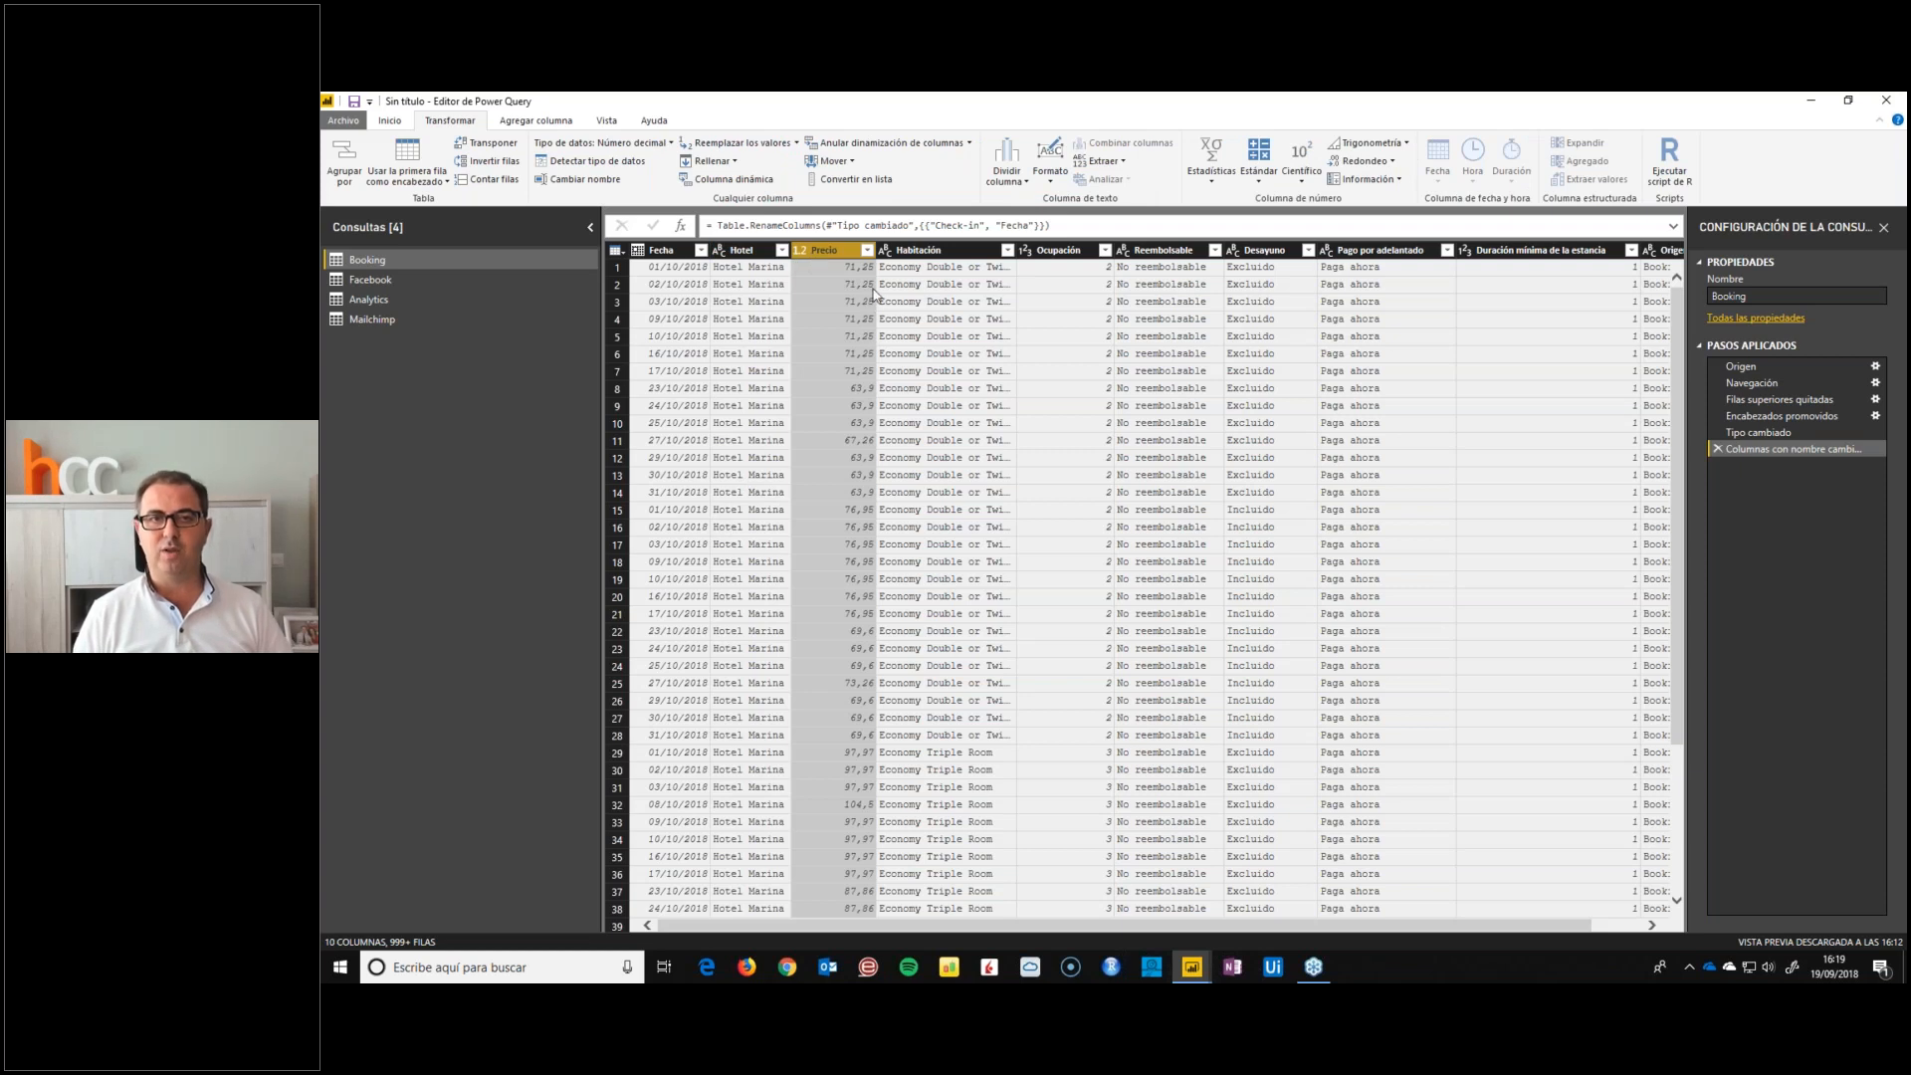
left_click(921, 252)
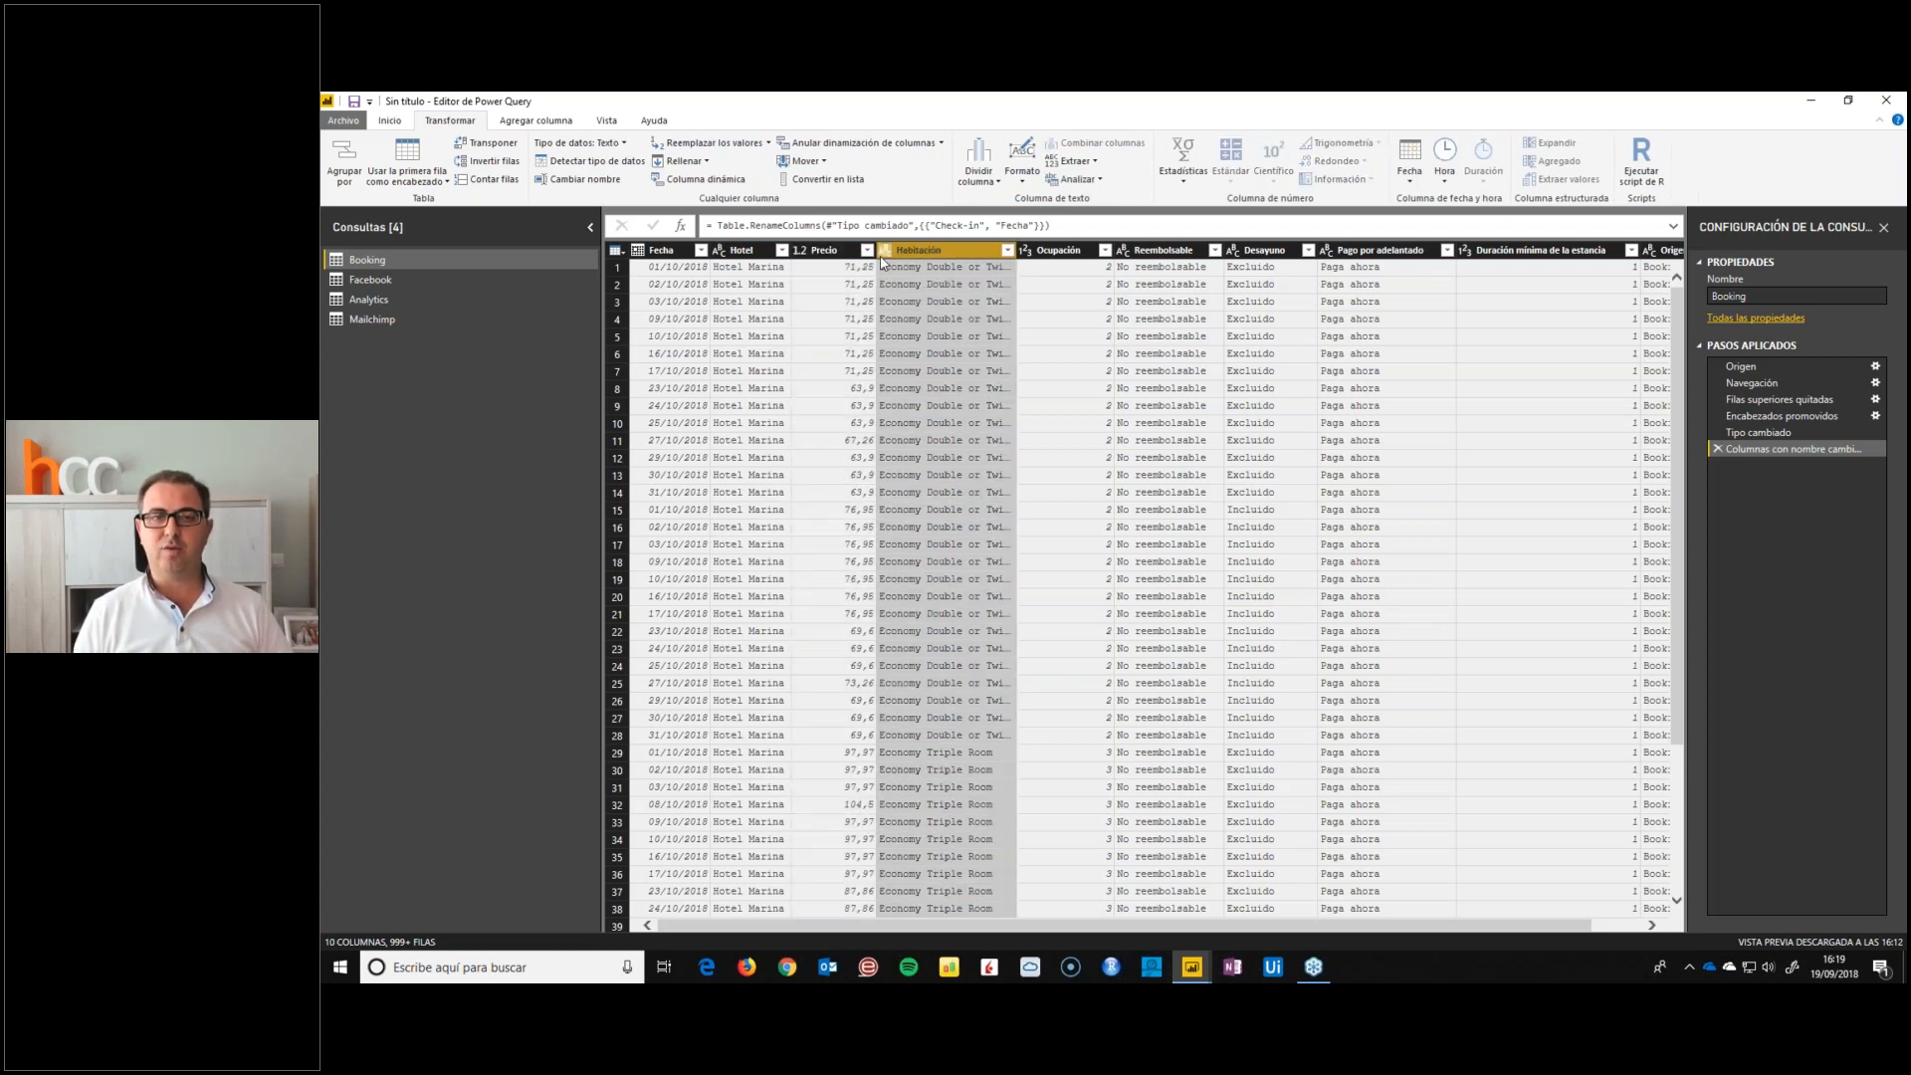
left_click(1070, 254)
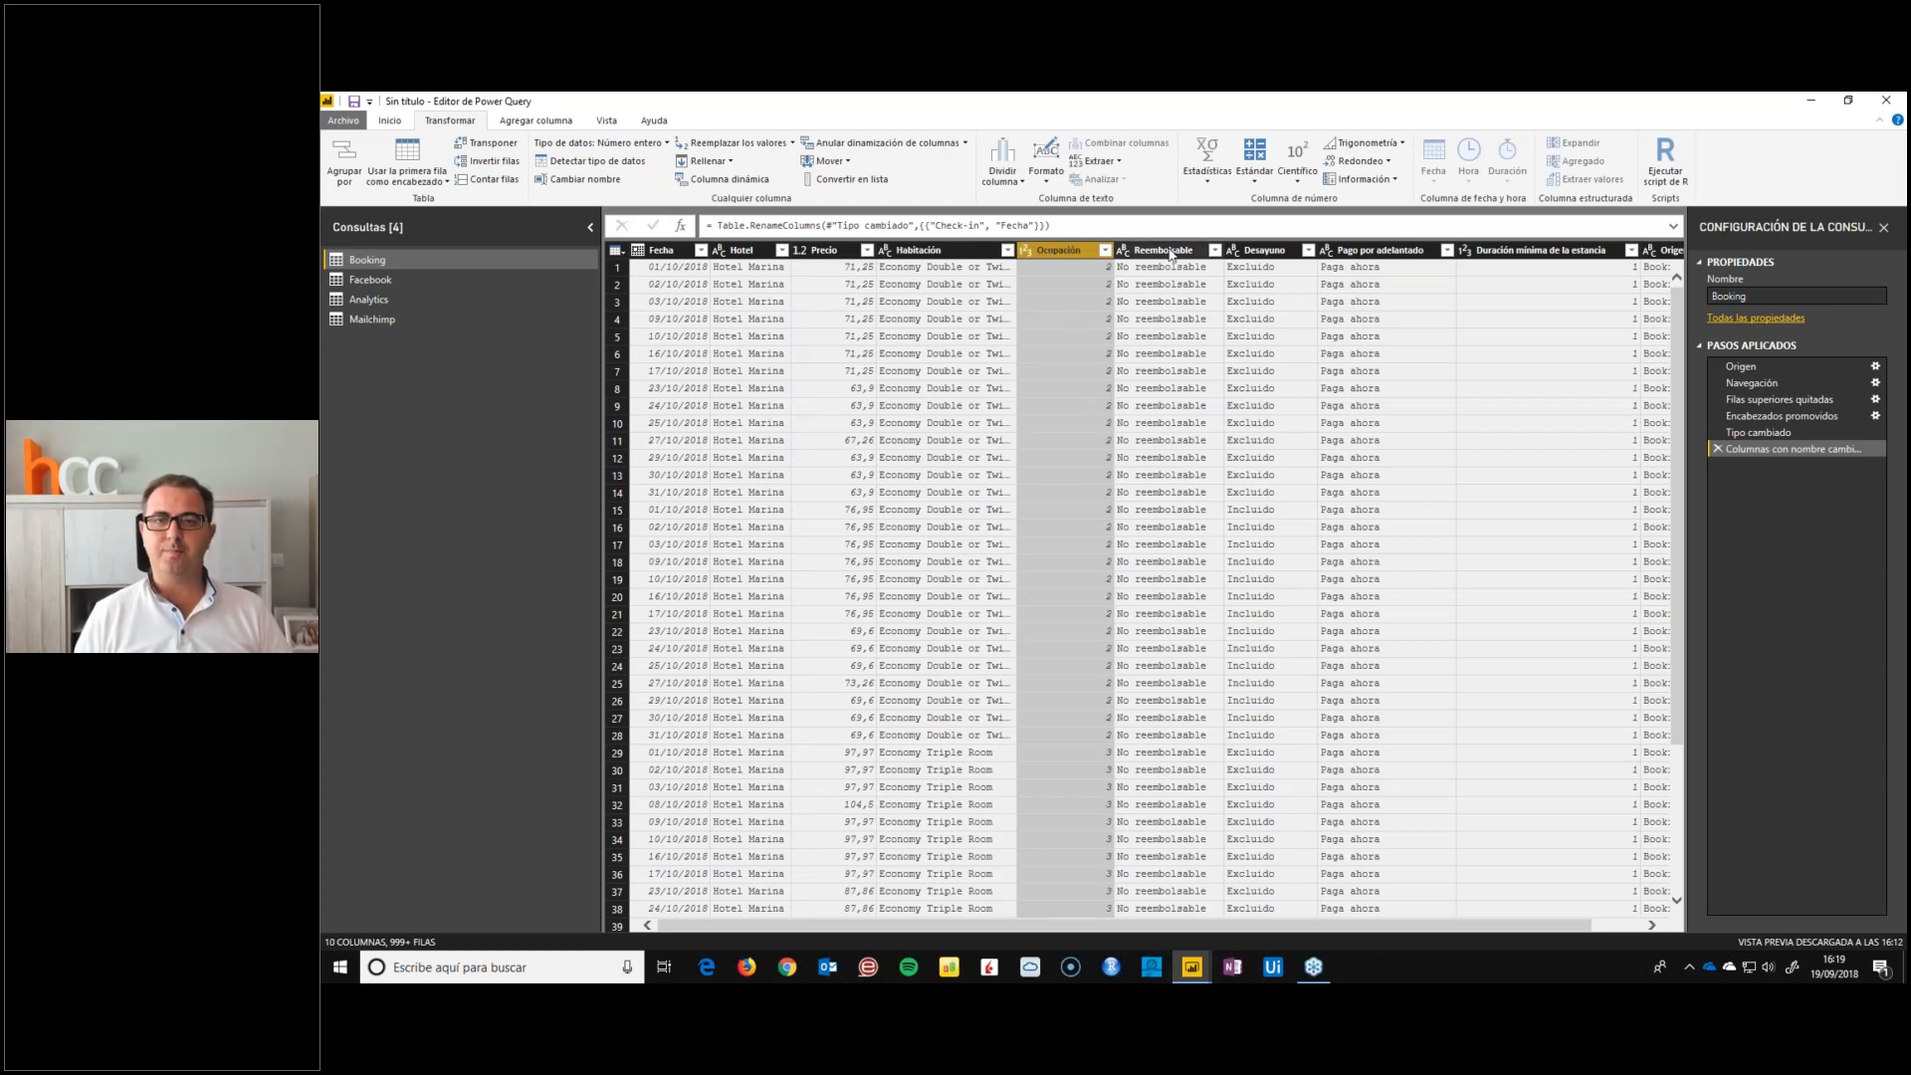
left_click(1171, 255)
left_click(1262, 253)
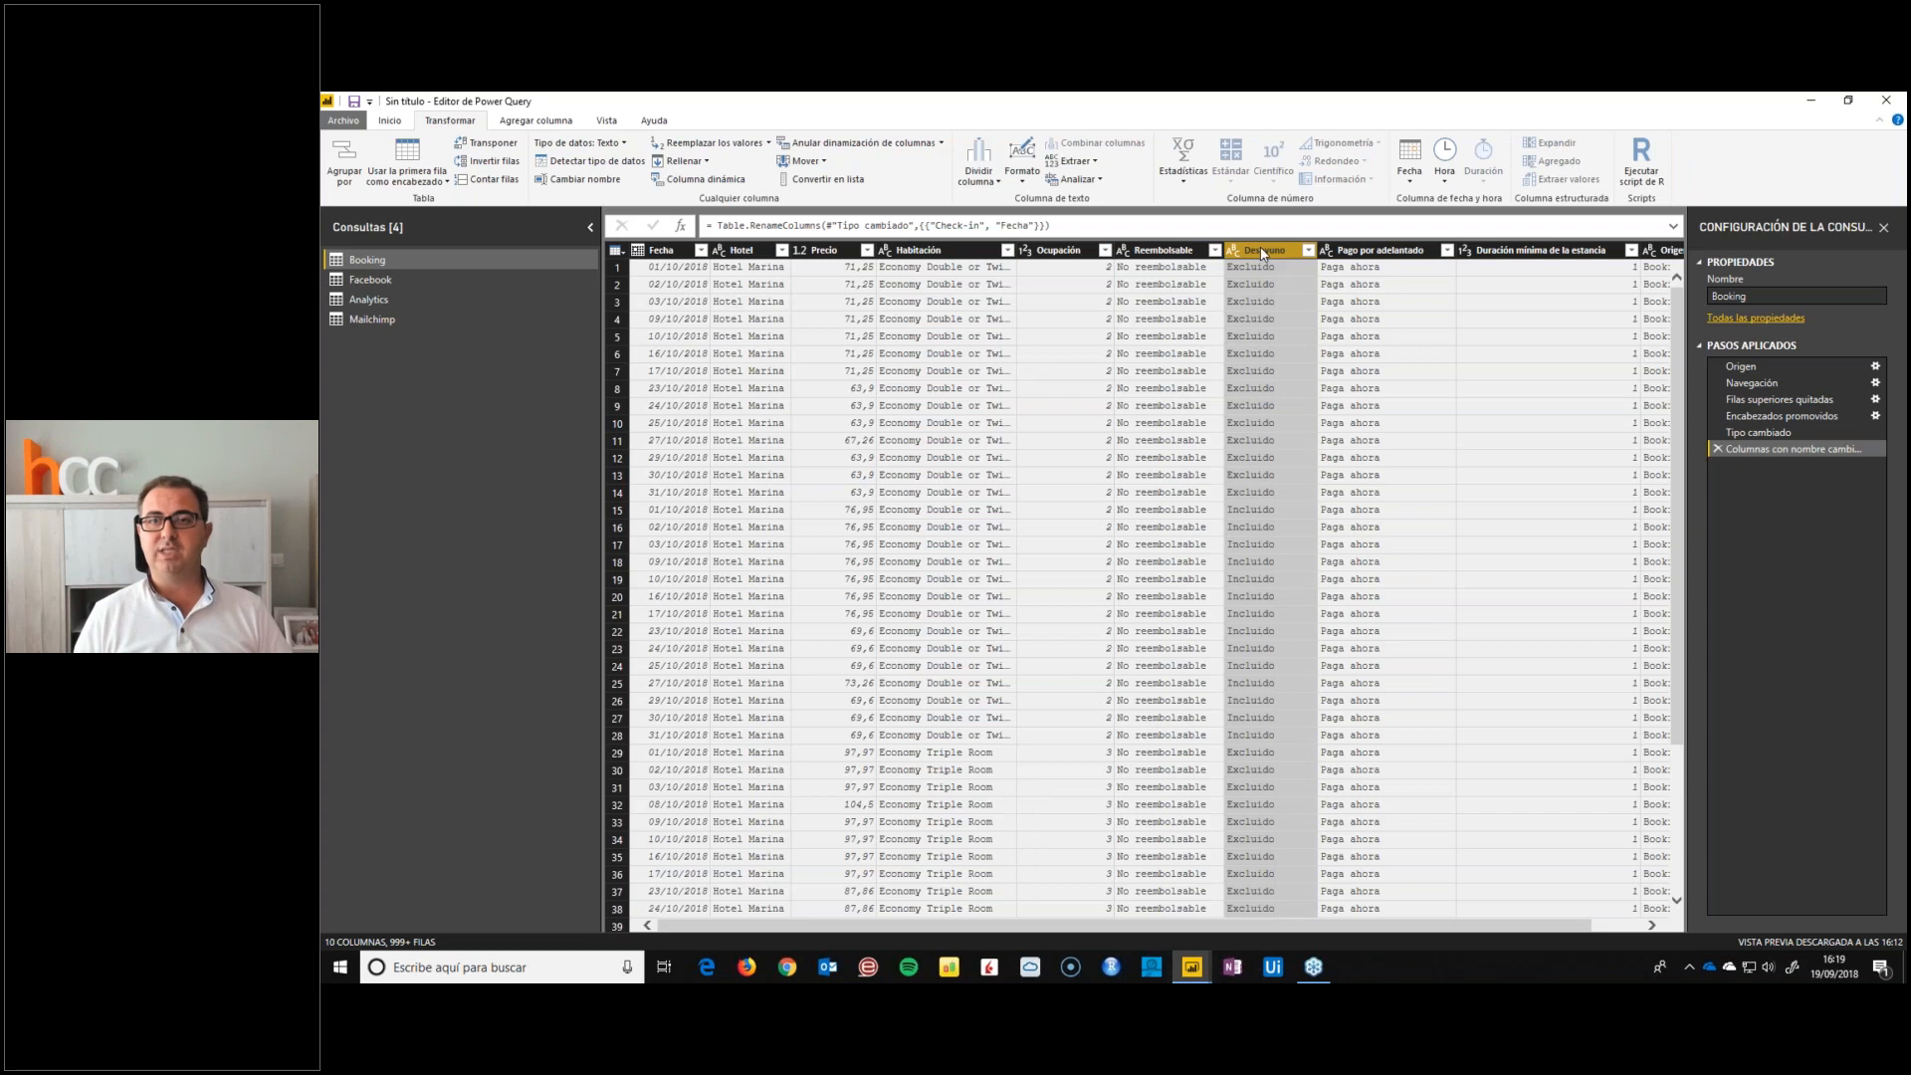
left_click(1390, 255)
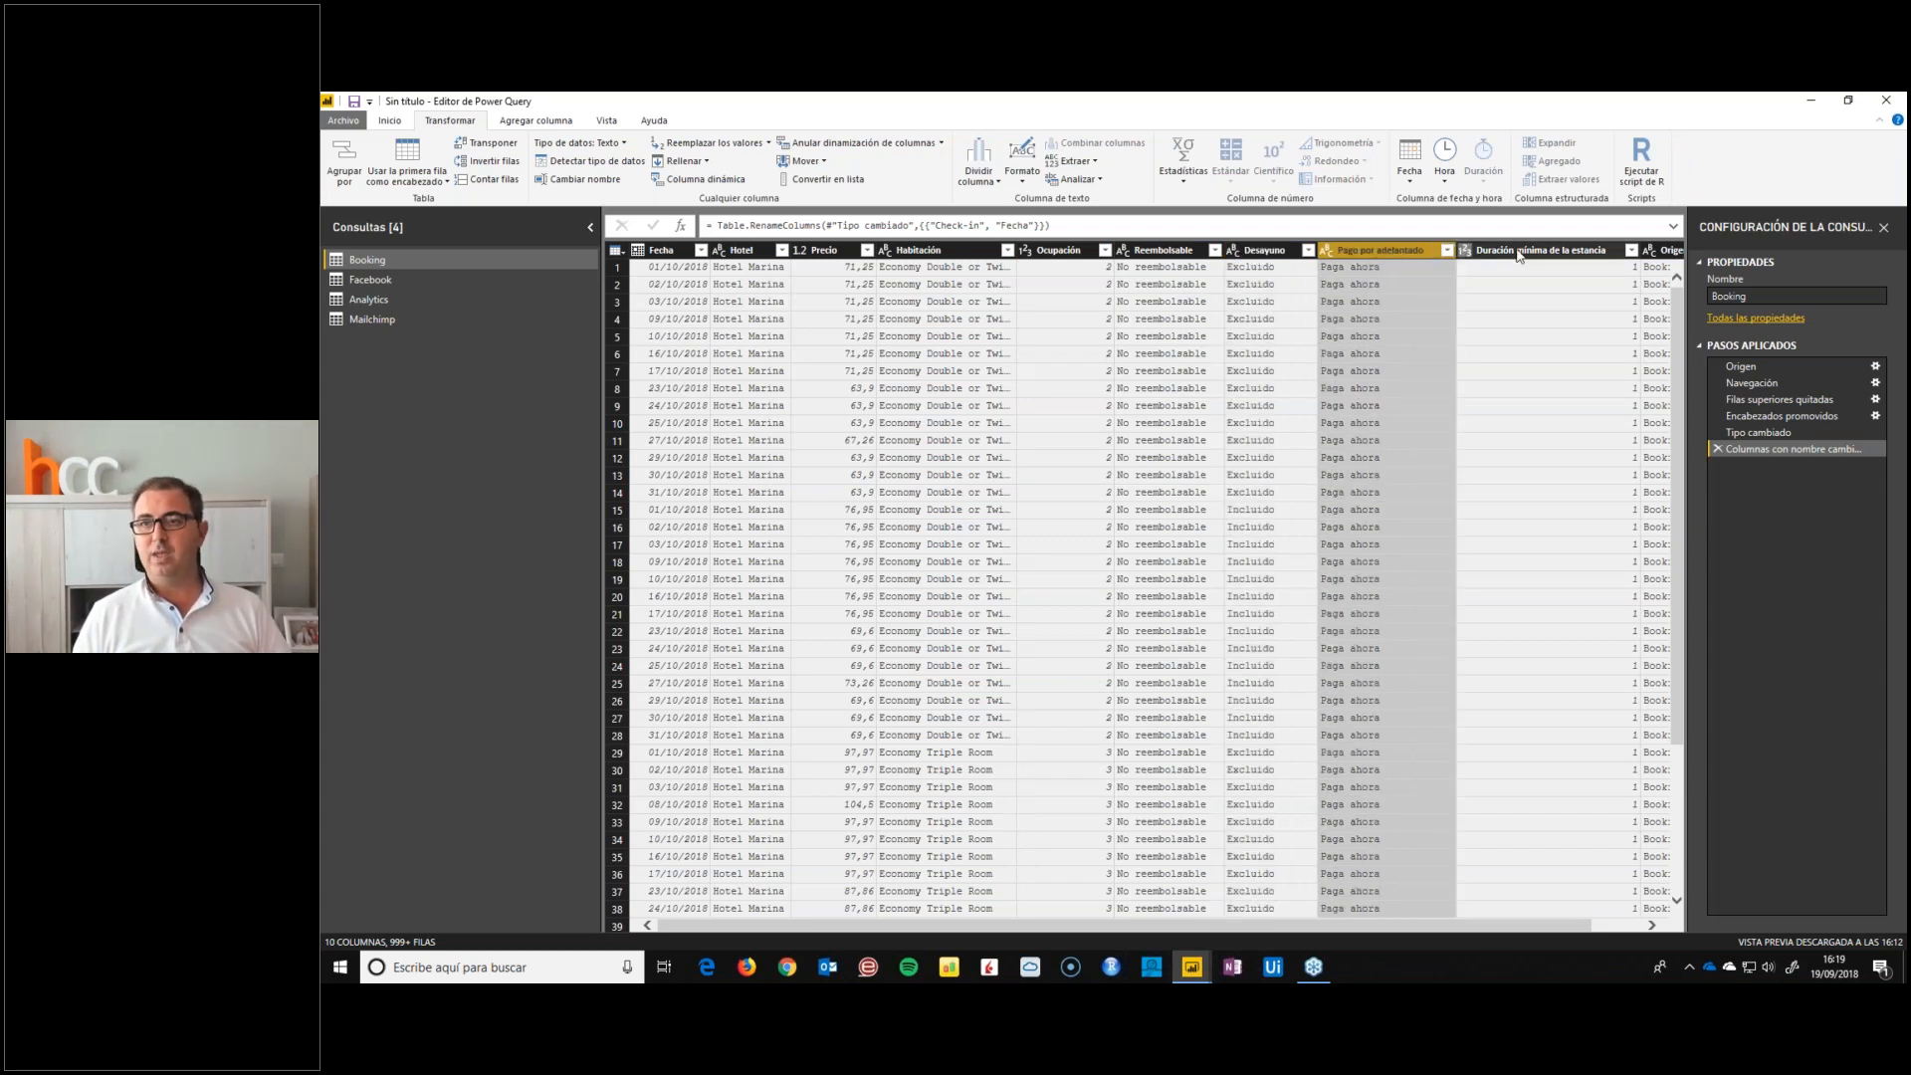
Rename the Duración mínima de la estancia column as LOS
left_click(1562, 255)
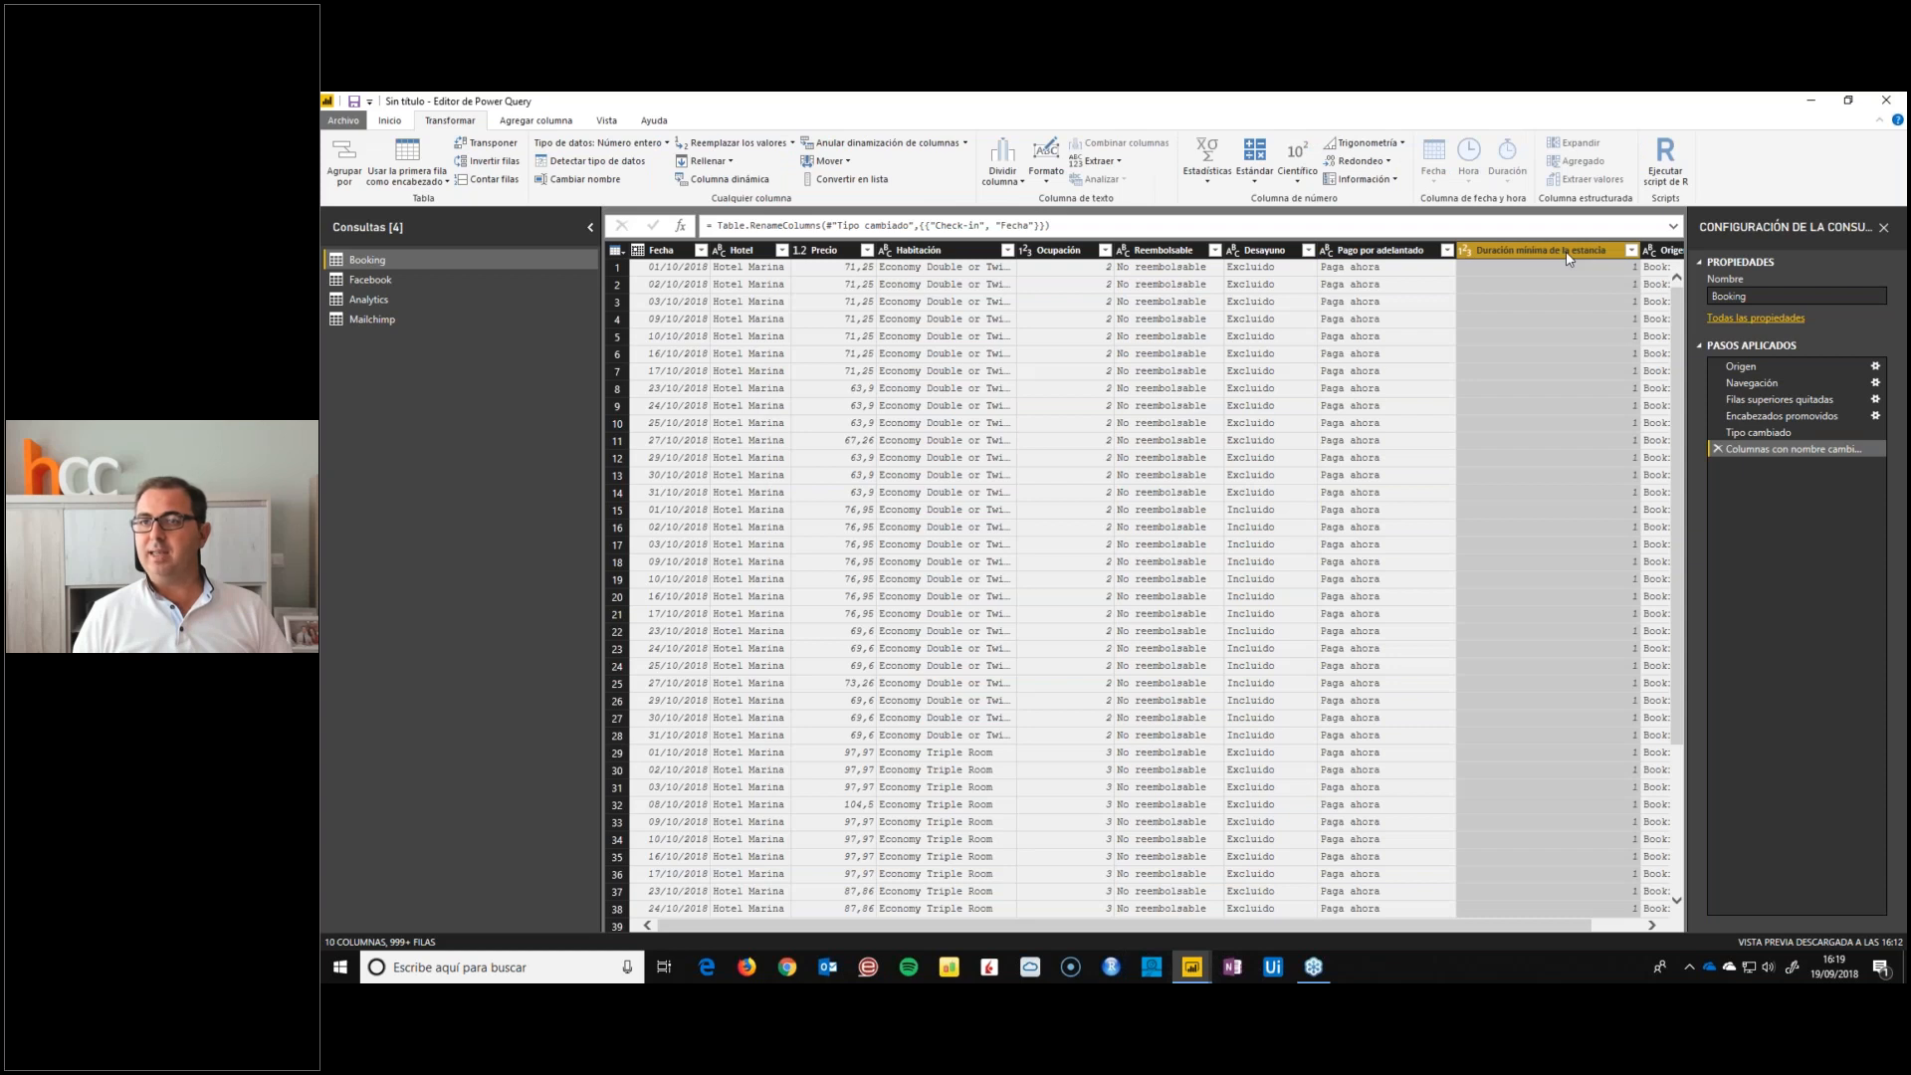
double_click(1567, 254)
type("LO")
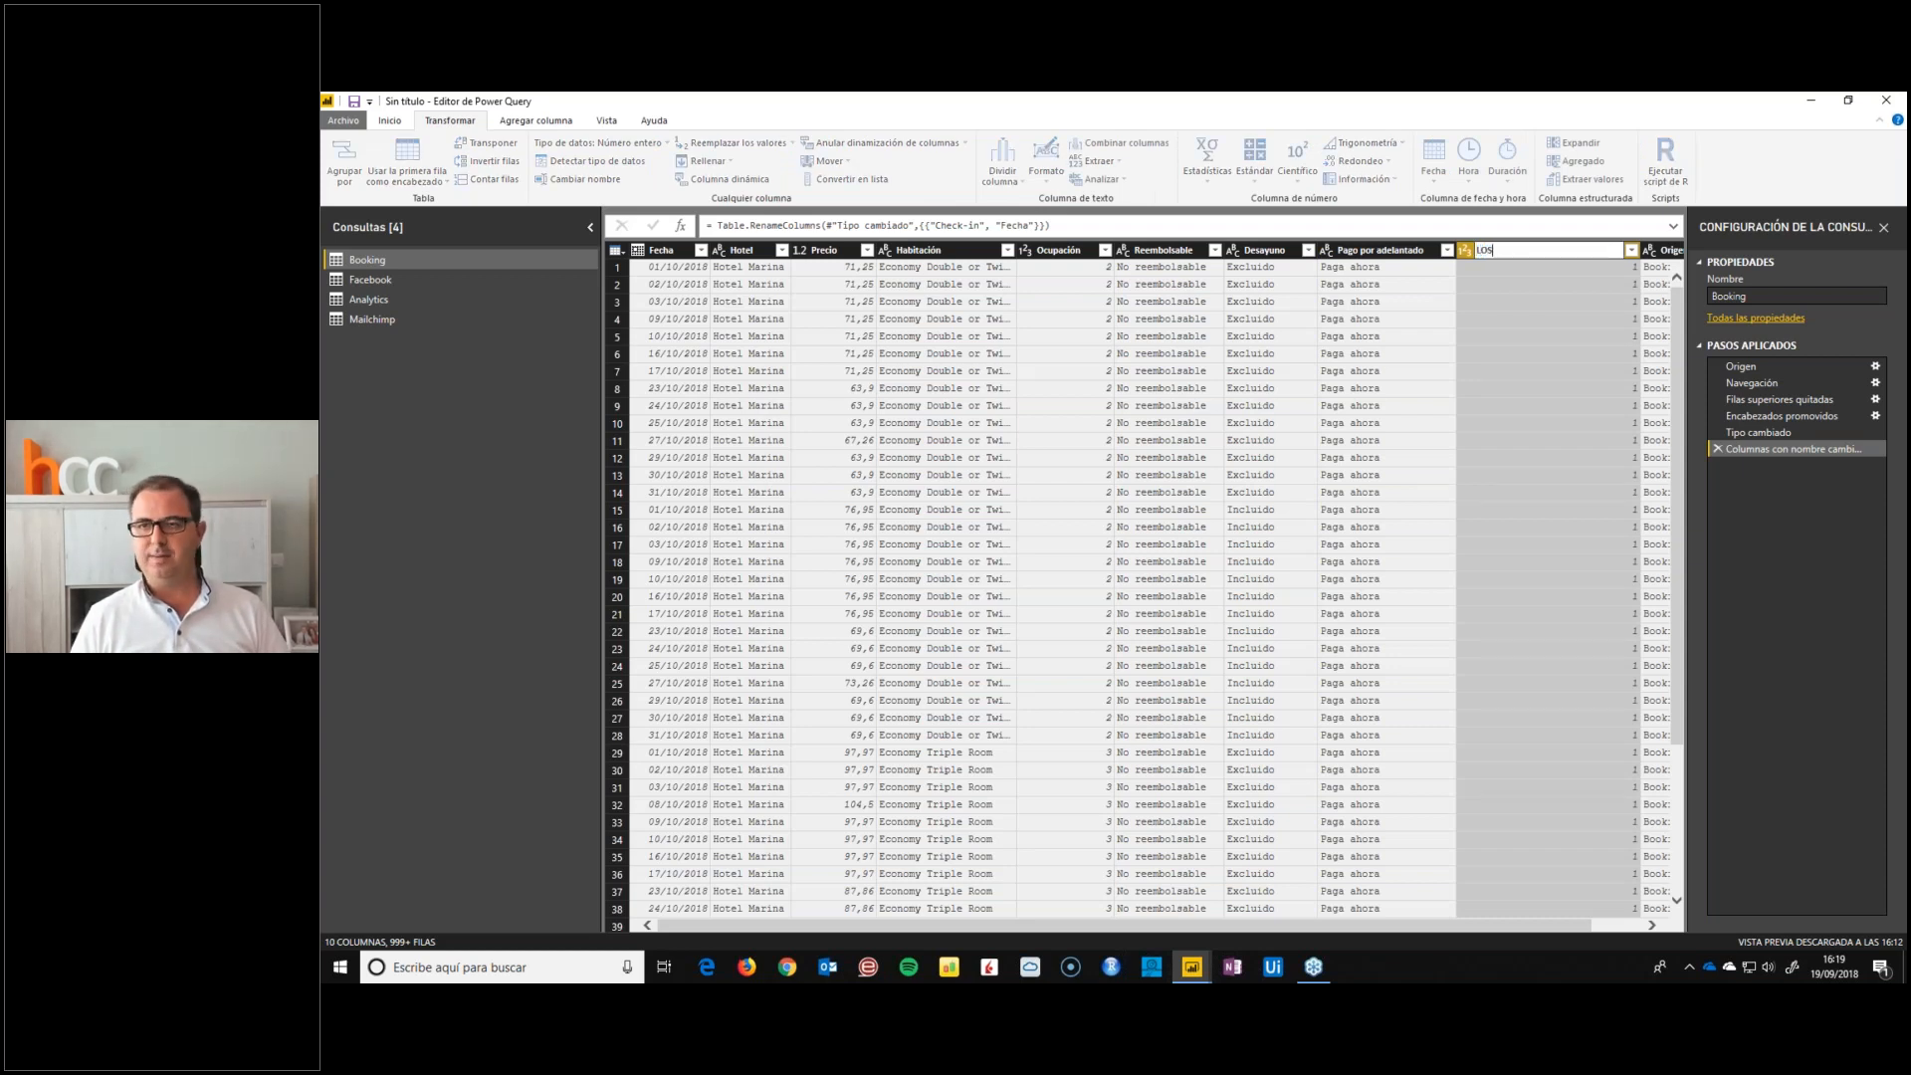
type("S")
key("Return")
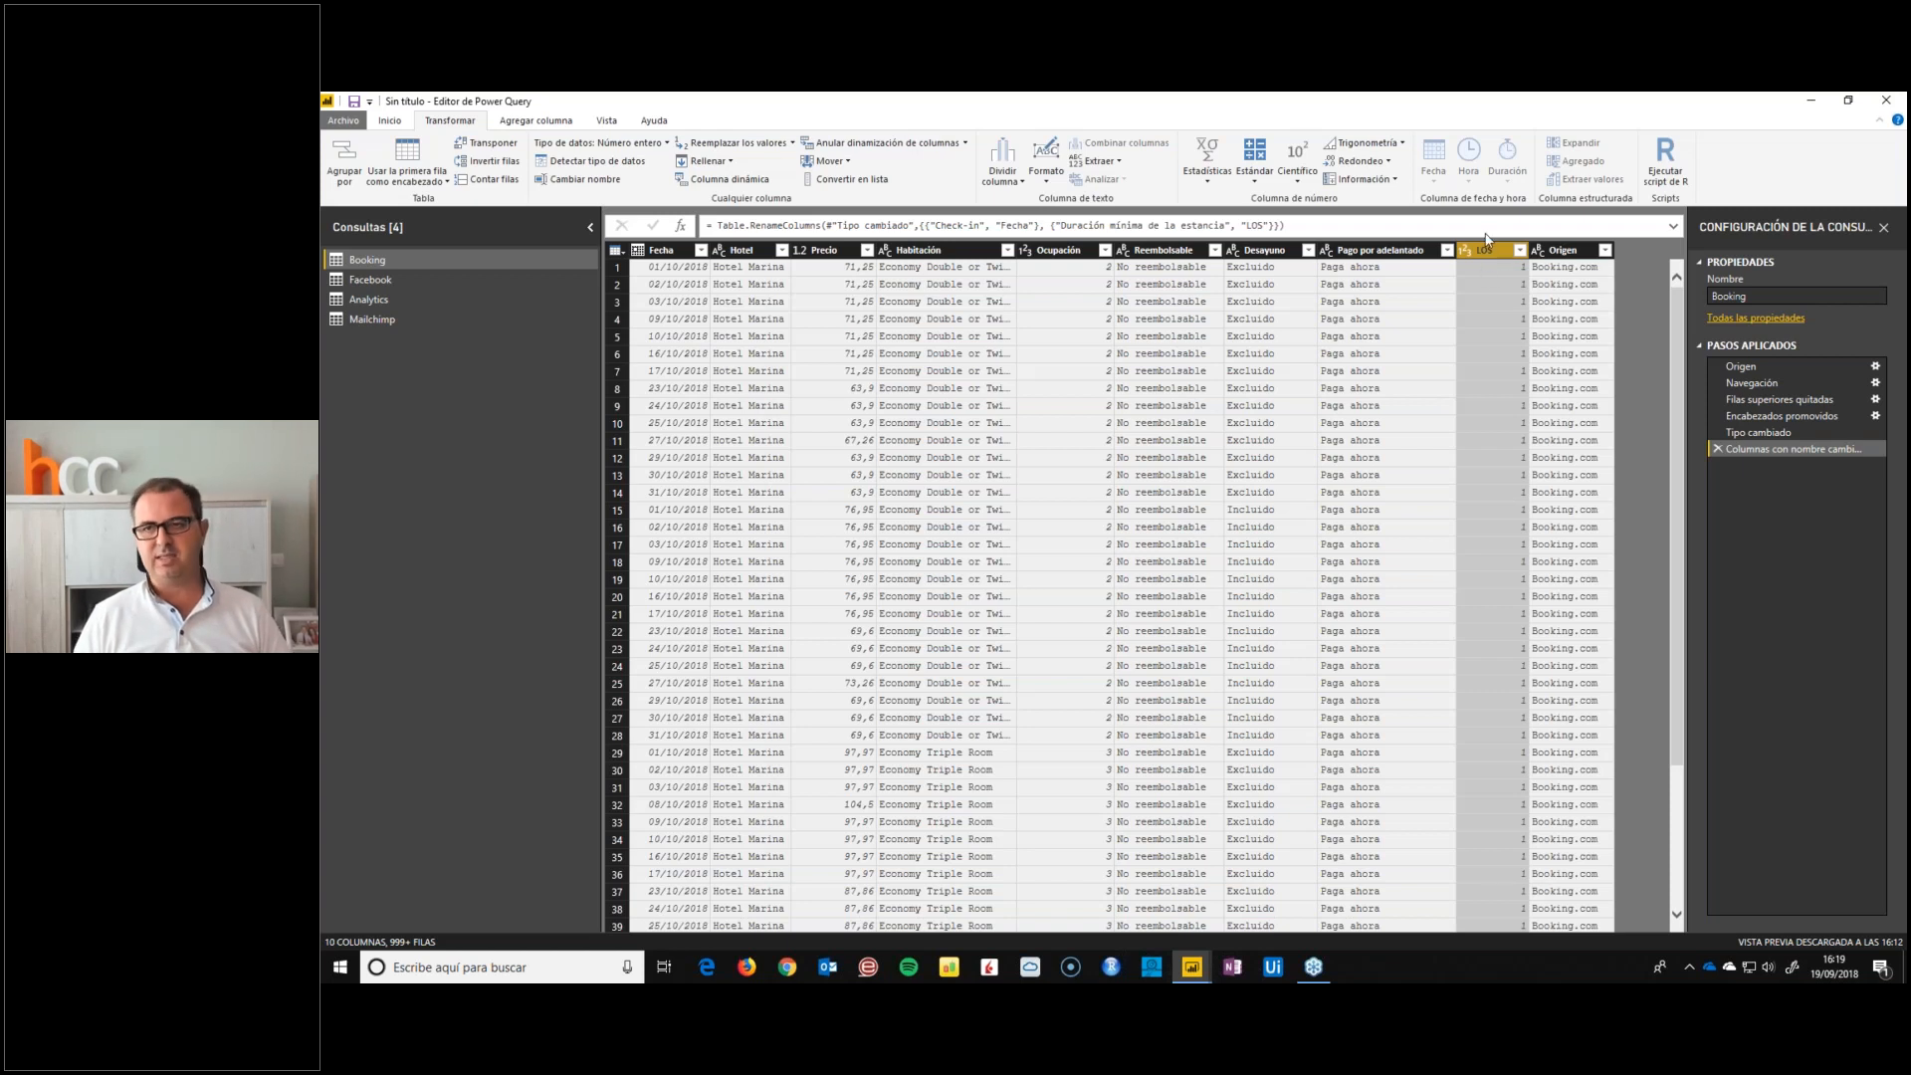
Remove the Origen column from the Booking query
left_click(1573, 253)
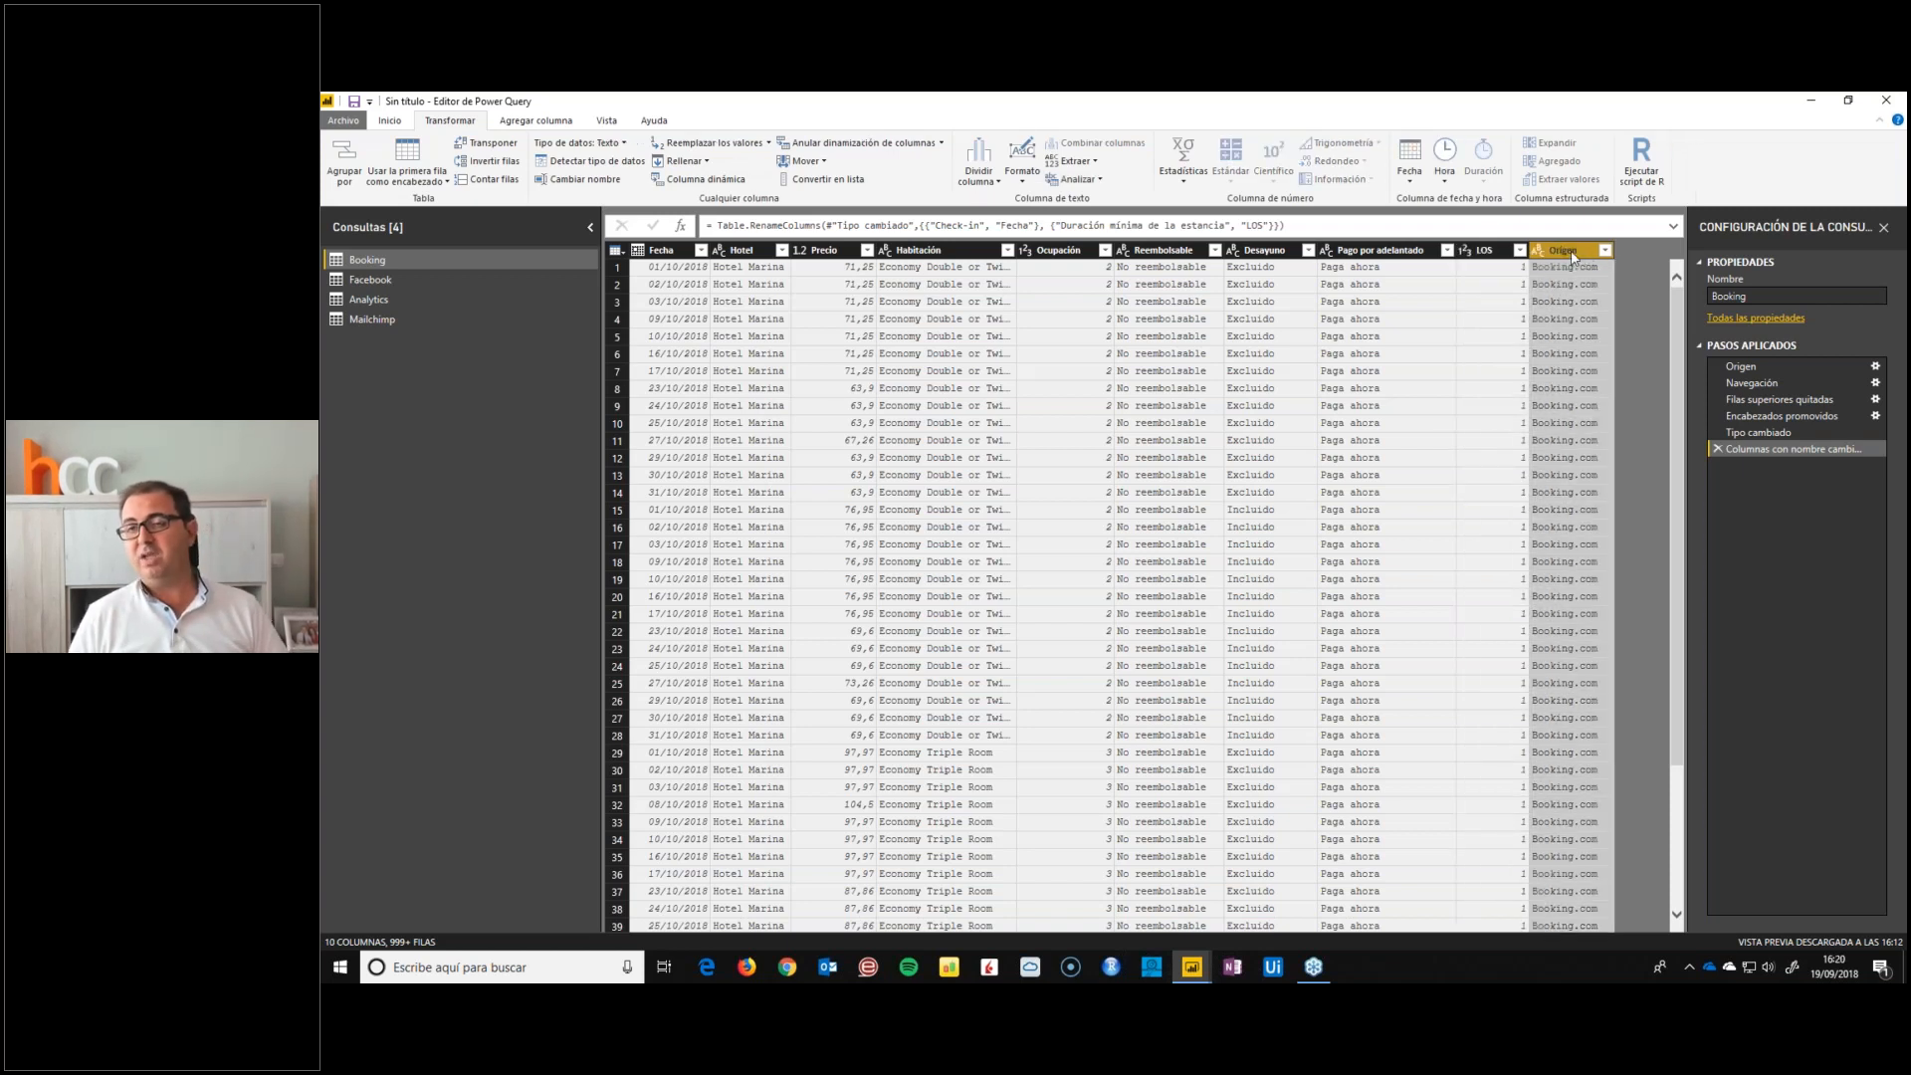
right_click(1572, 250)
left_click(1598, 285)
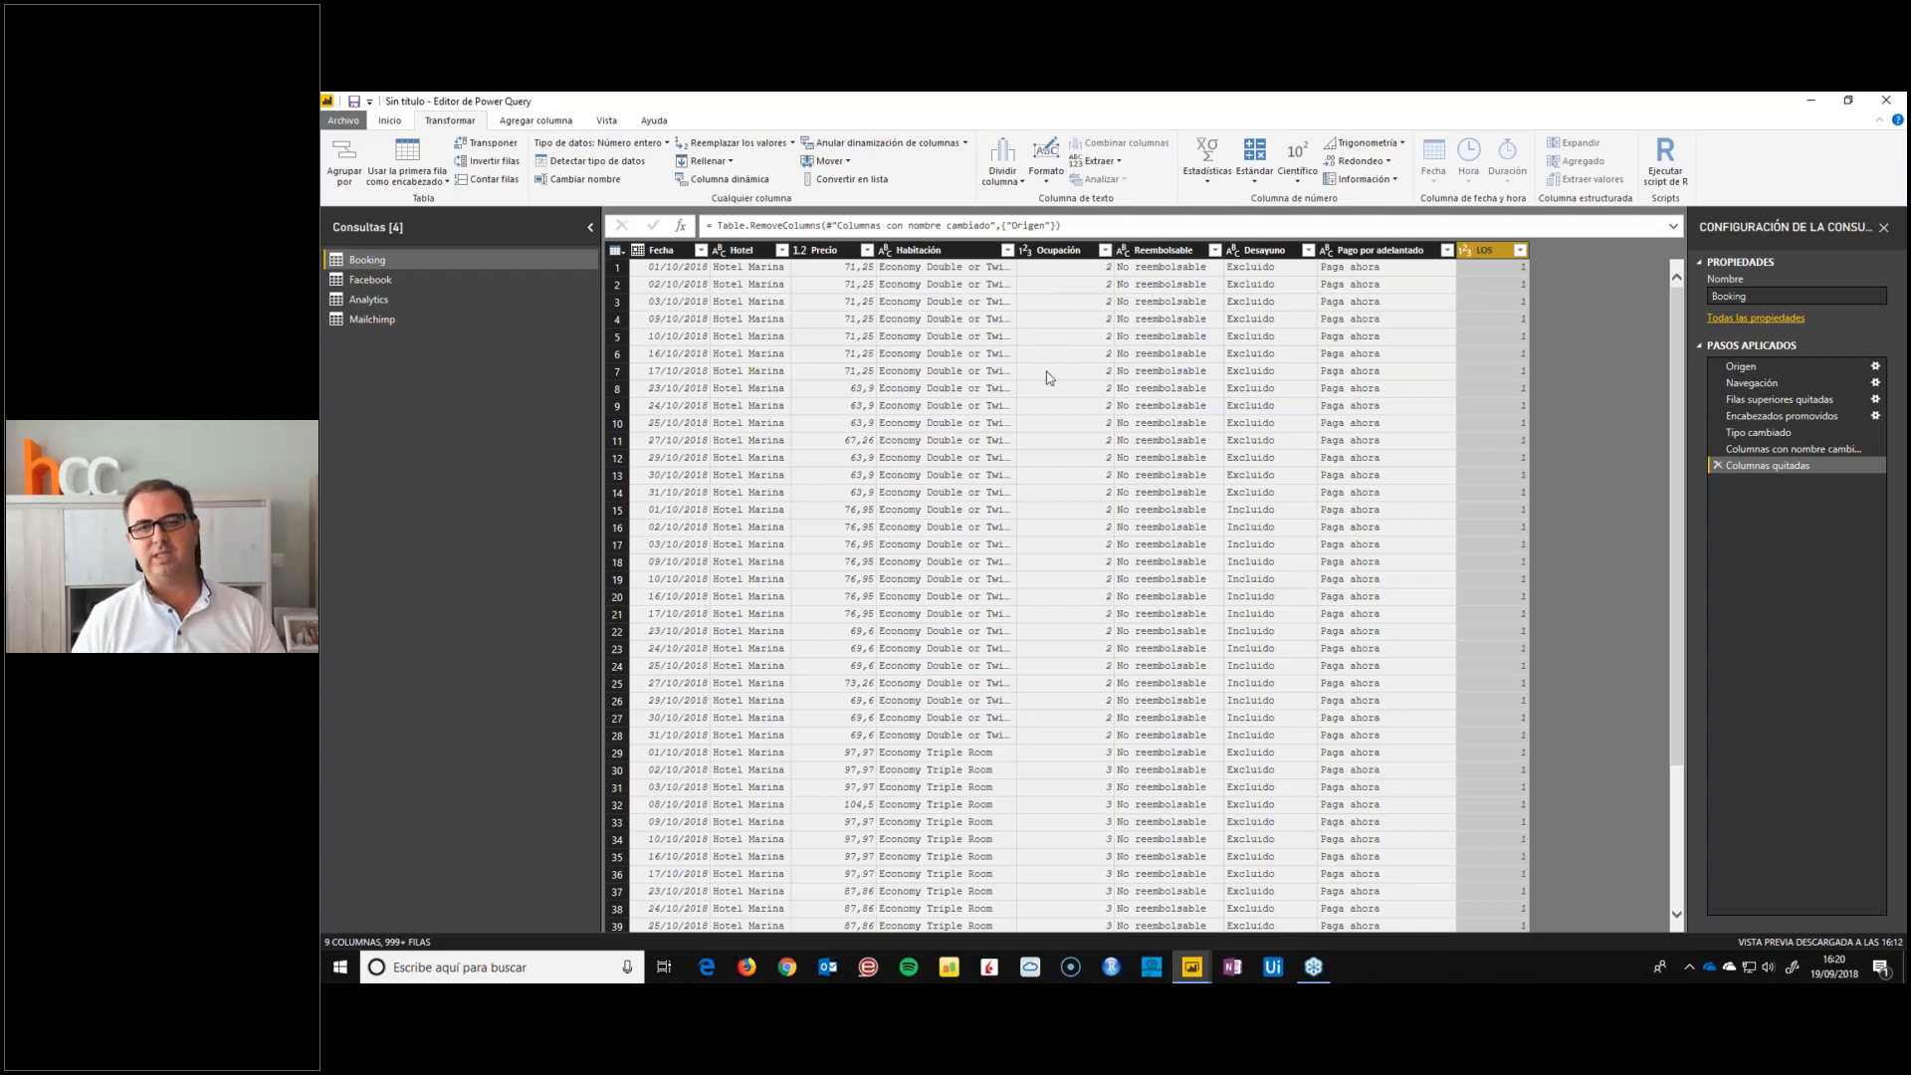
Review the Booking query's applied steps in order, from Origen through Columnas quitadas, checking the table at each stage
left_click(1754, 367)
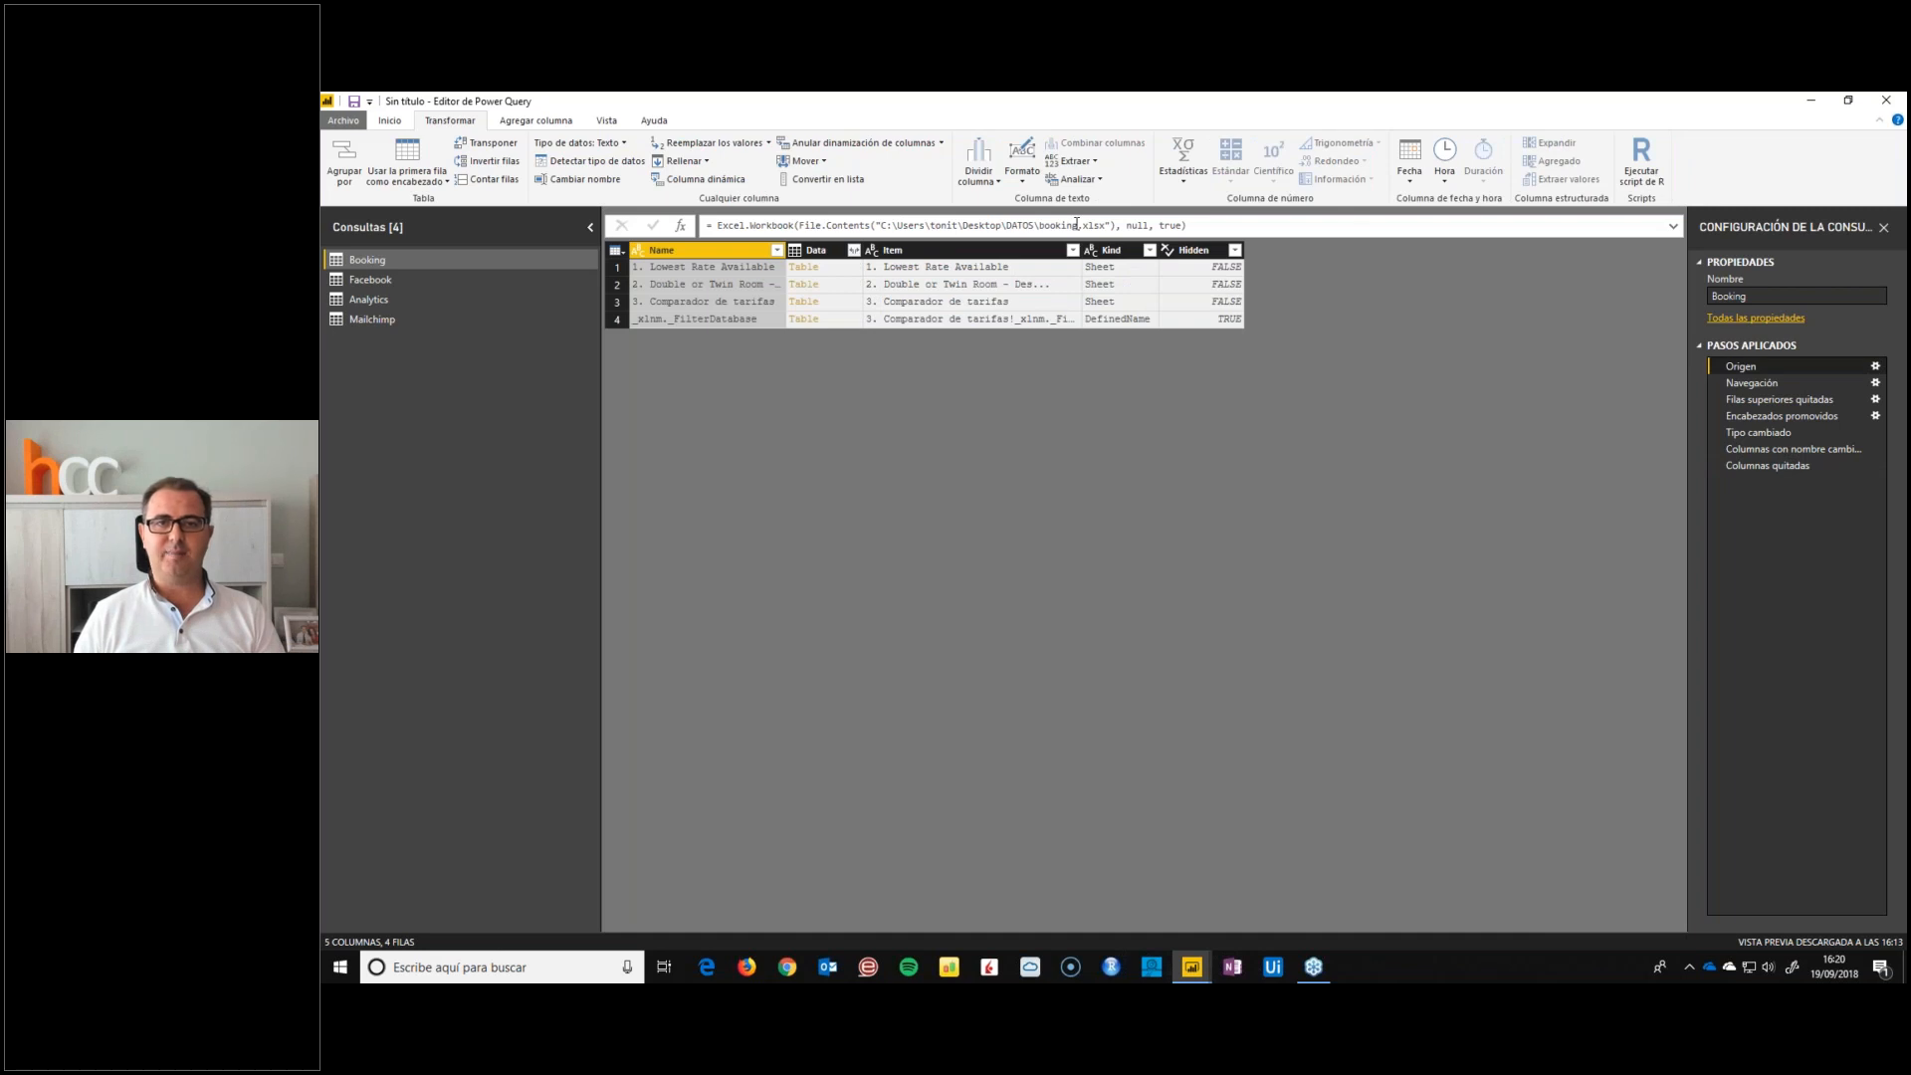
left_click(1751, 383)
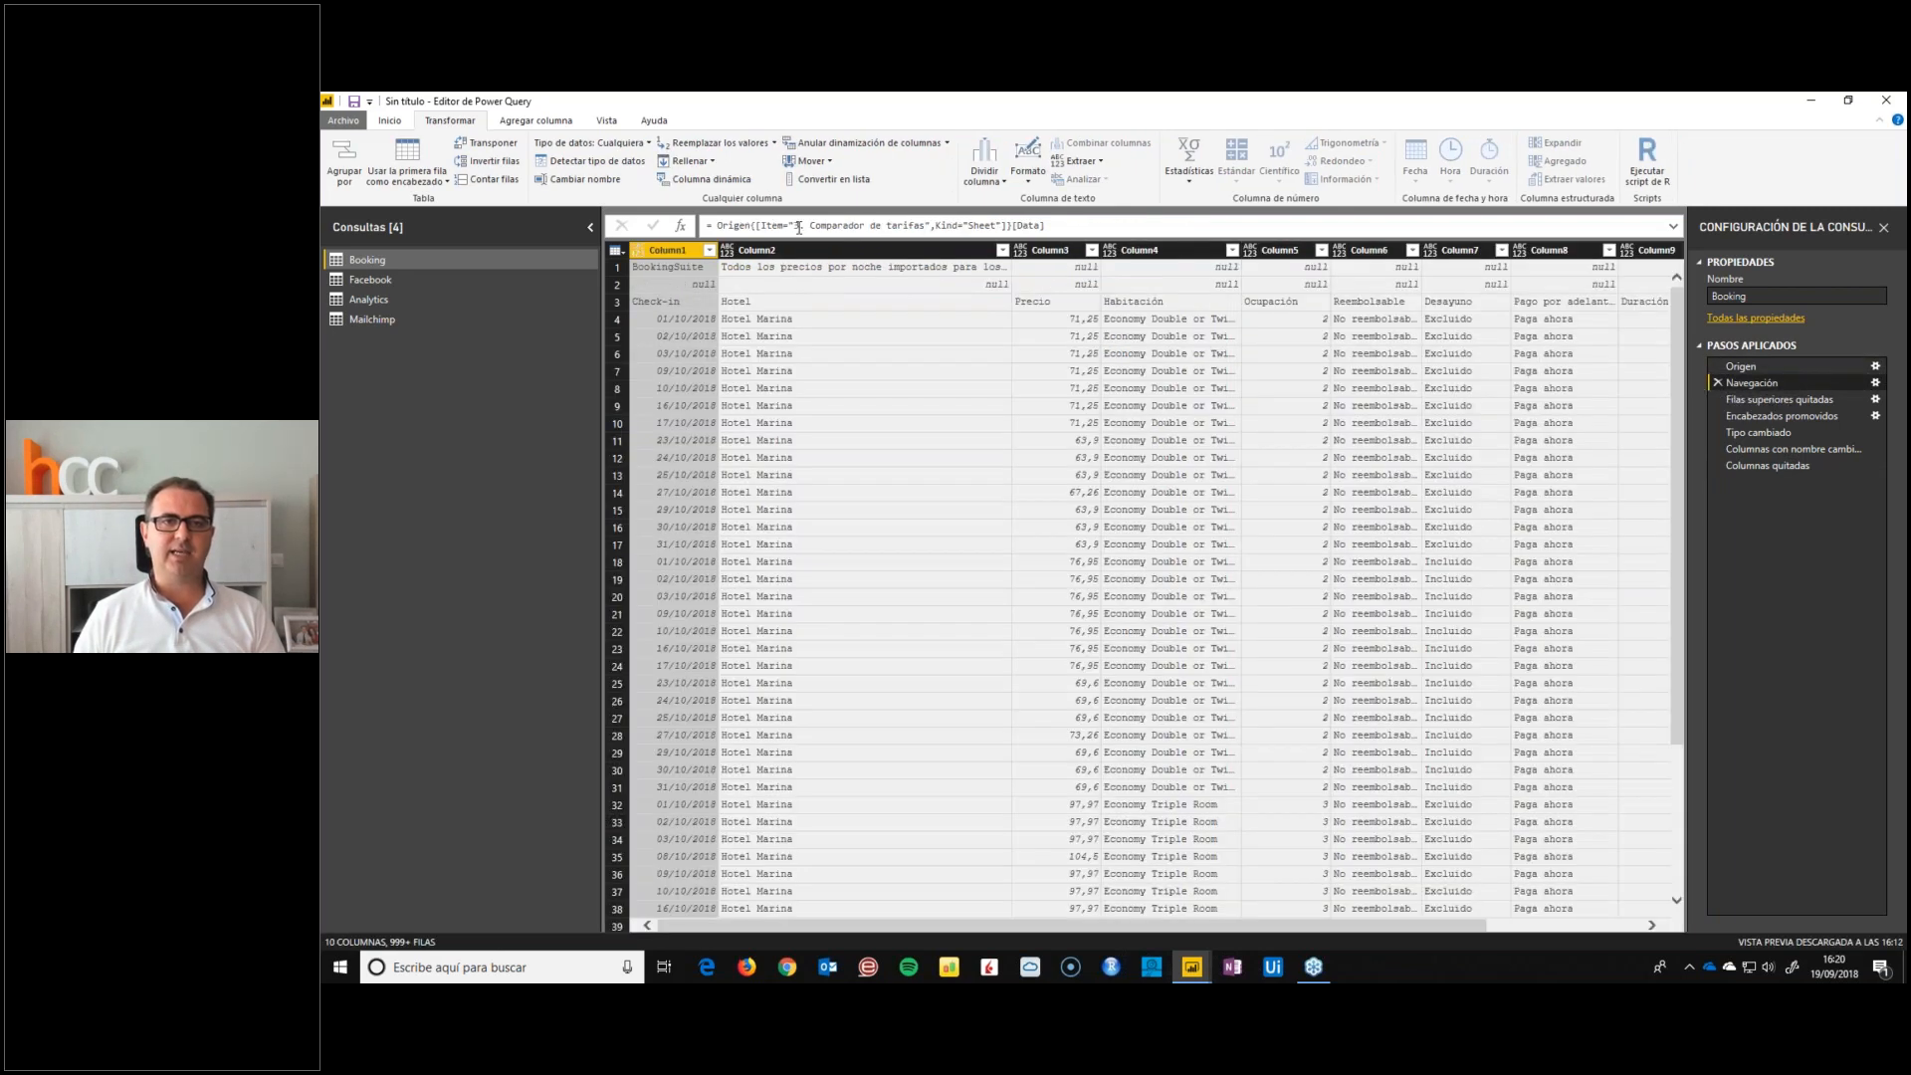
left_click(1752, 399)
left_click(1761, 416)
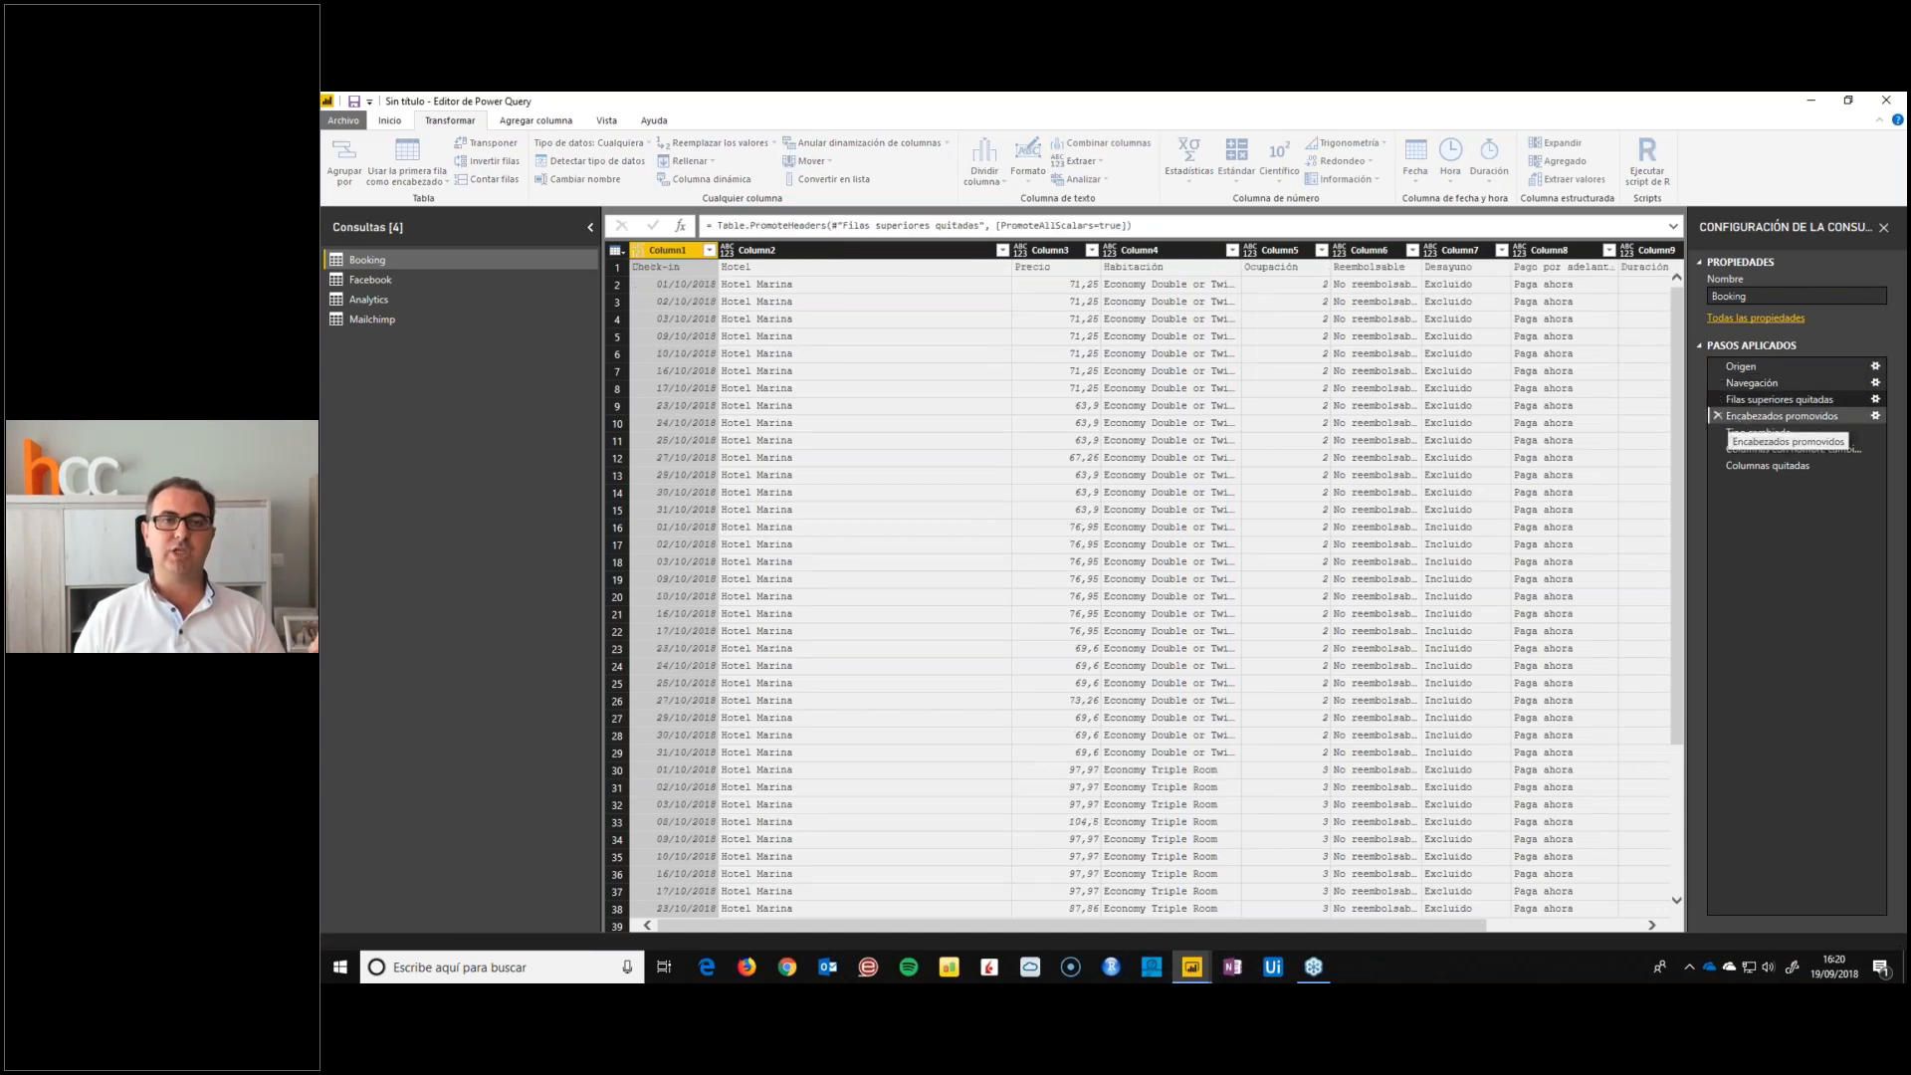
left_click(1752, 432)
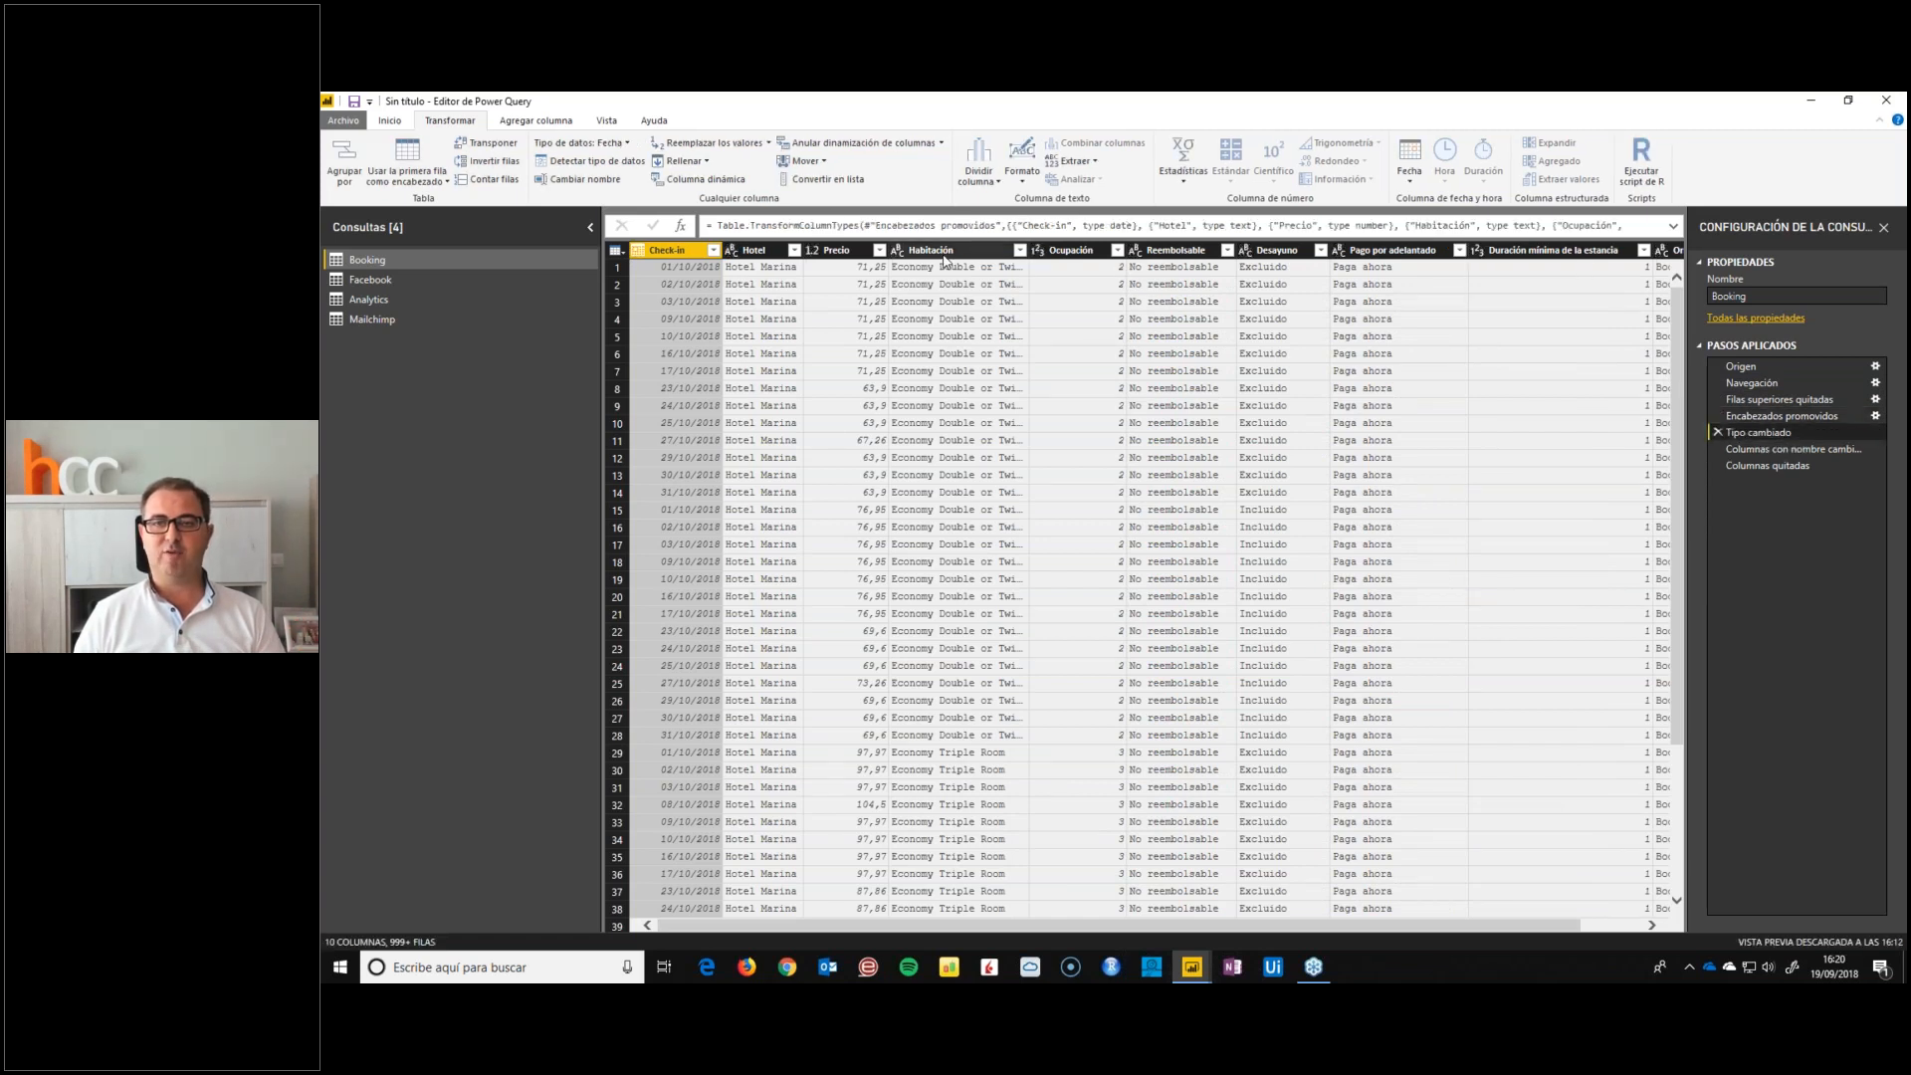
left_click(1749, 453)
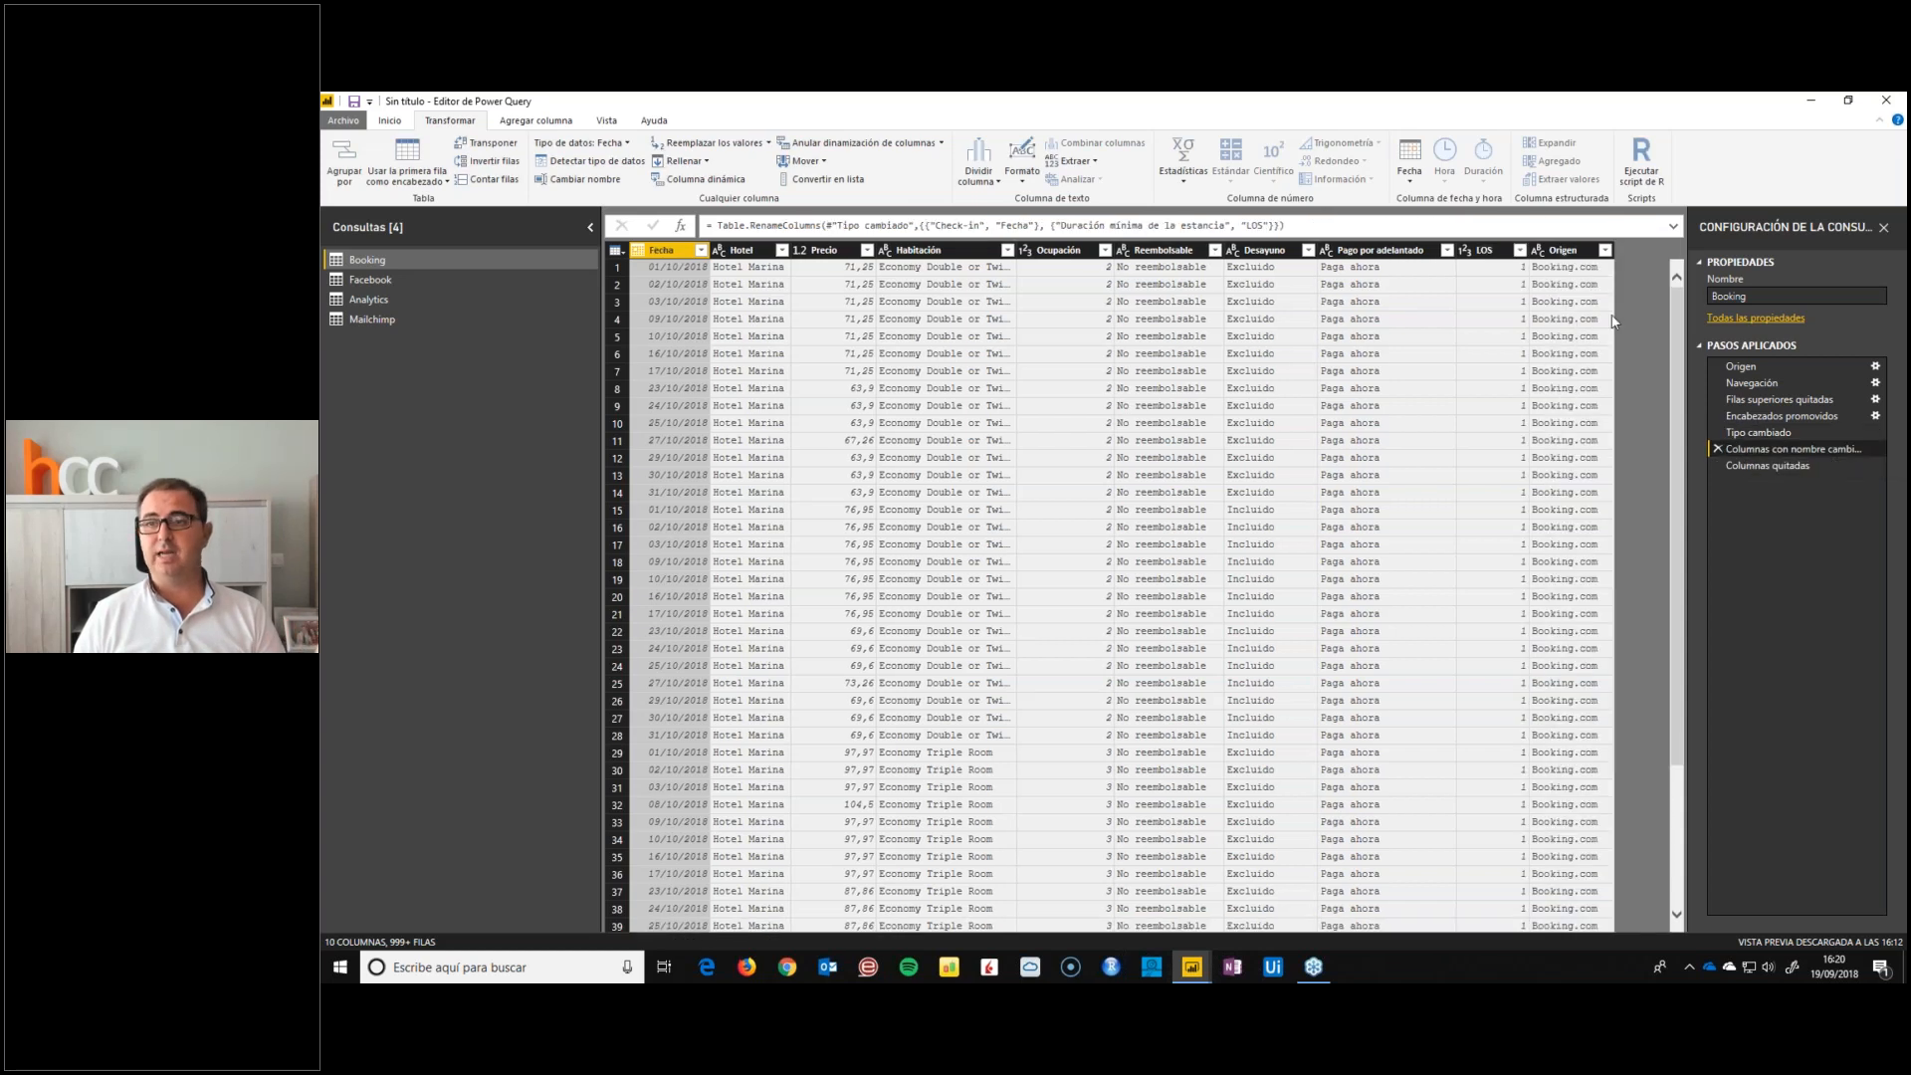
left_click(1767, 464)
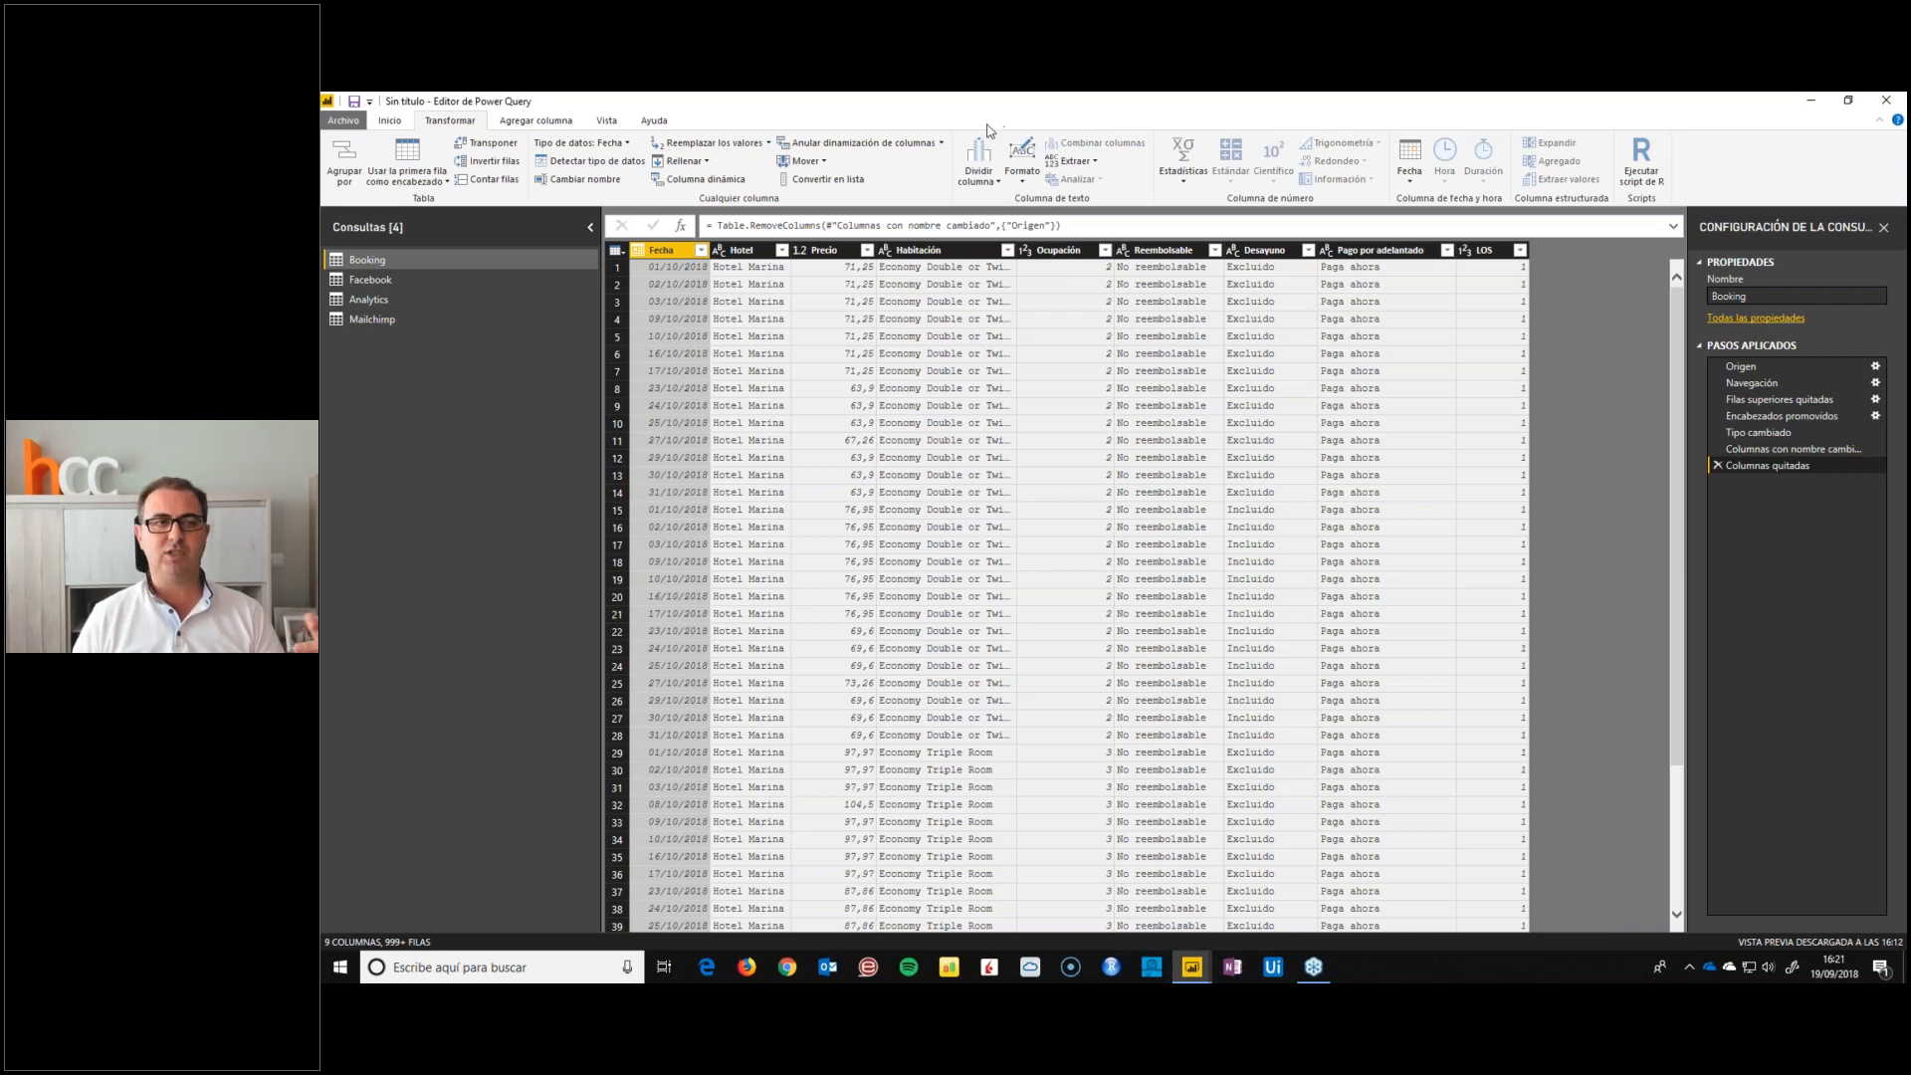
Remove the top 1 row, which is blank, from the Facebook query
left_click(384, 280)
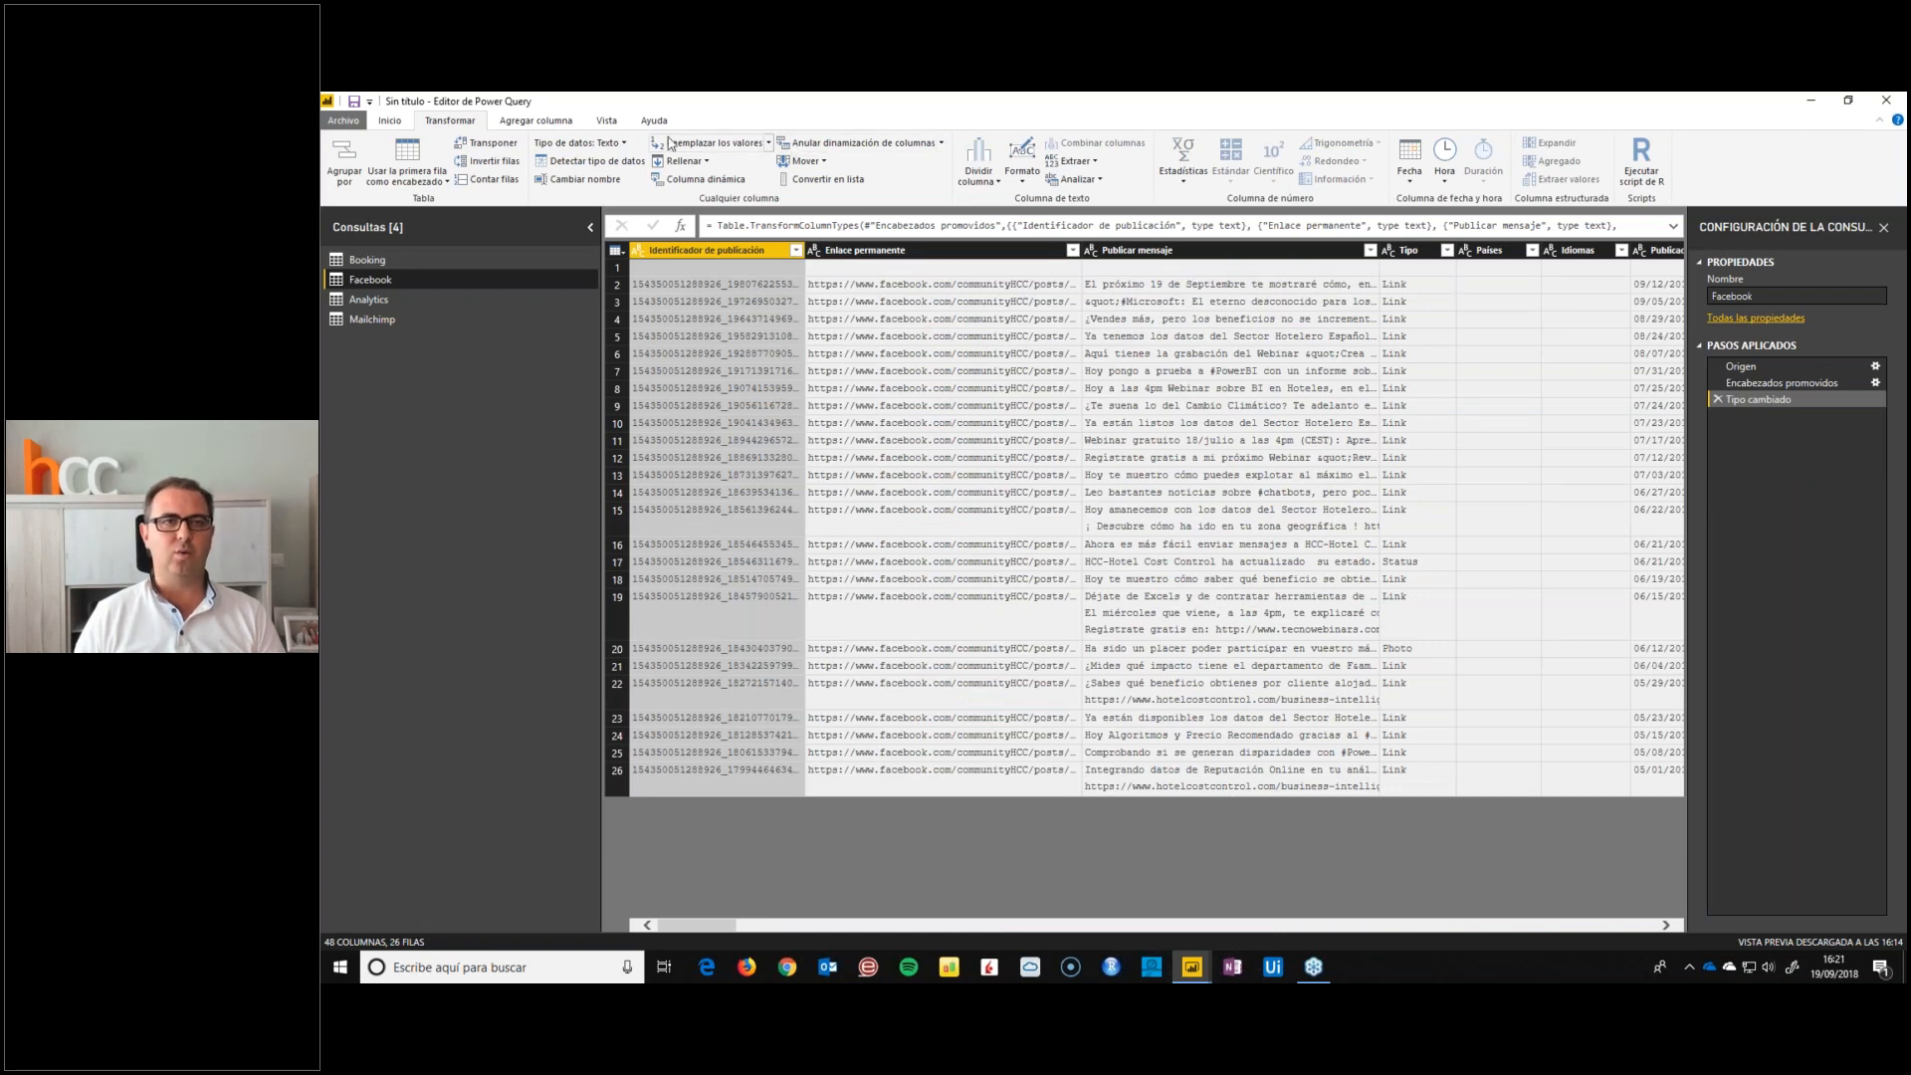
left_click(389, 121)
left_click(1007, 181)
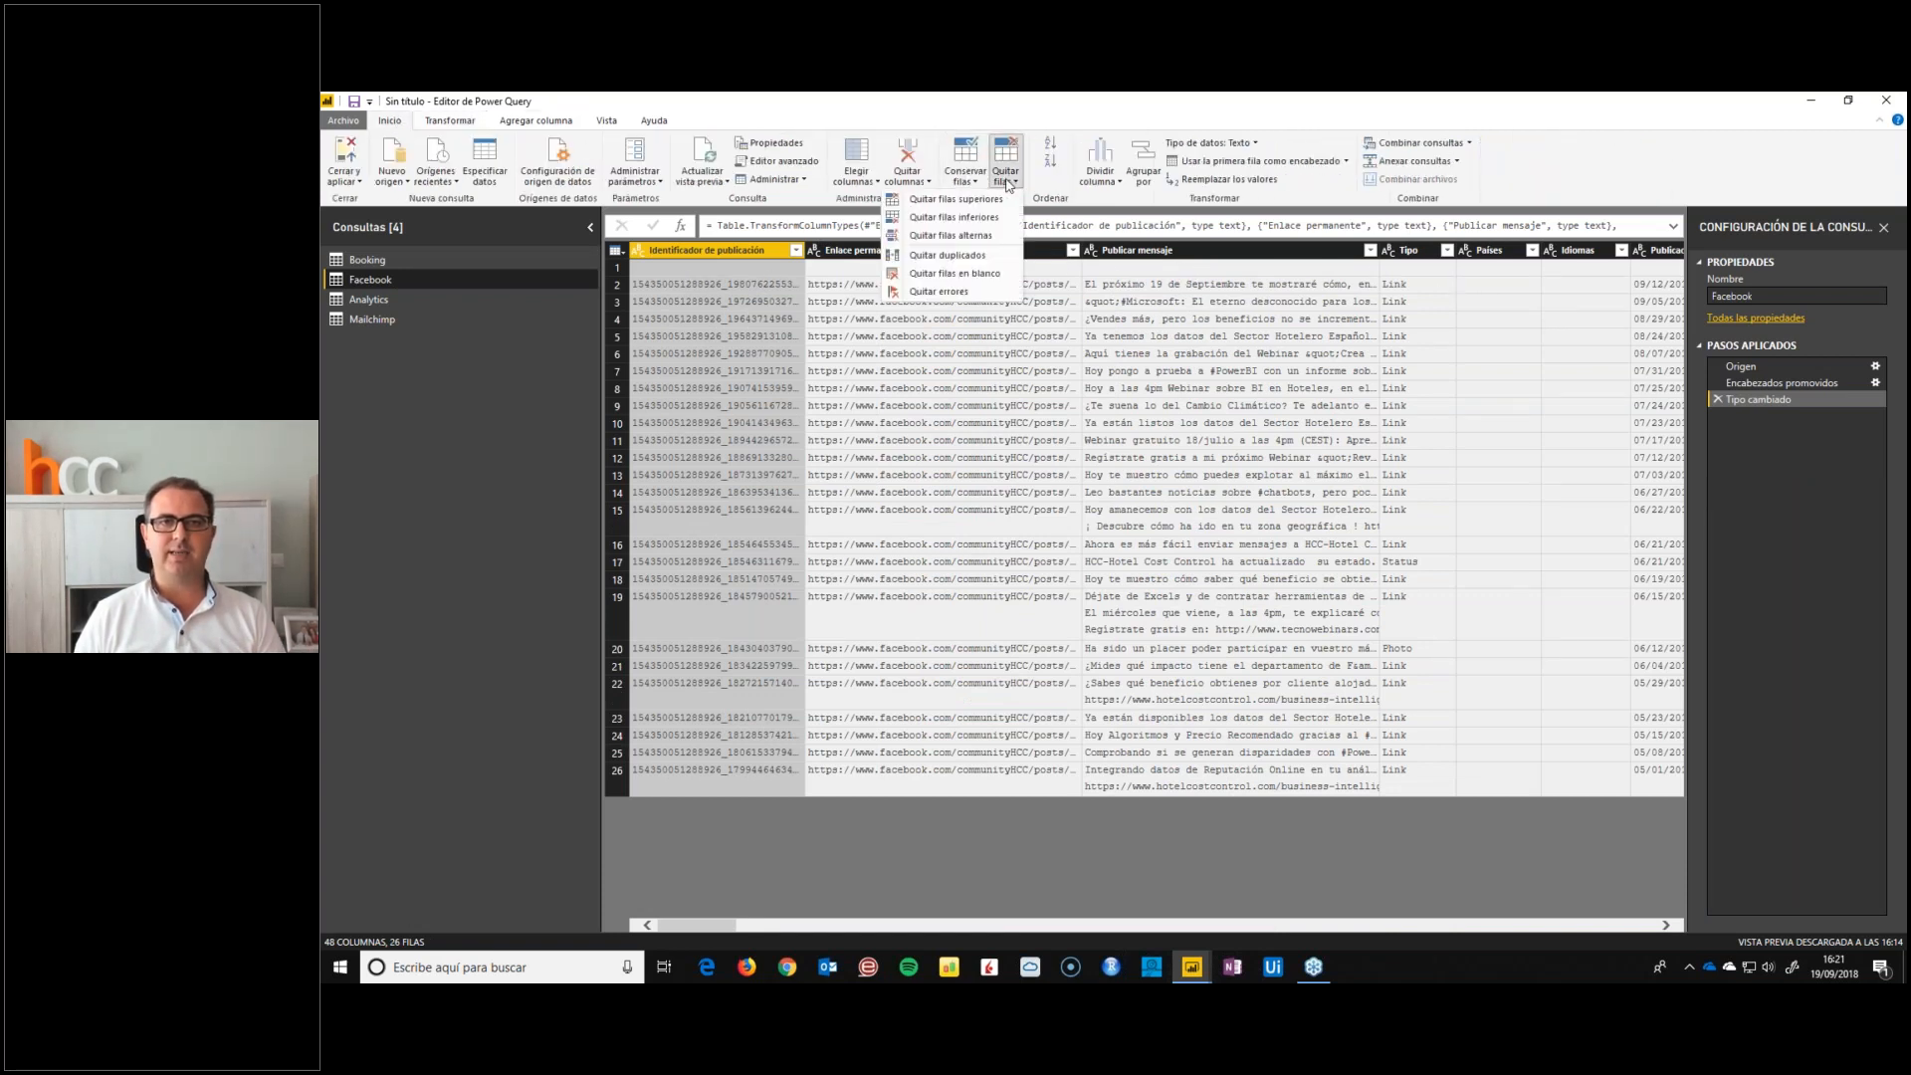
left_click(981, 205)
type("1")
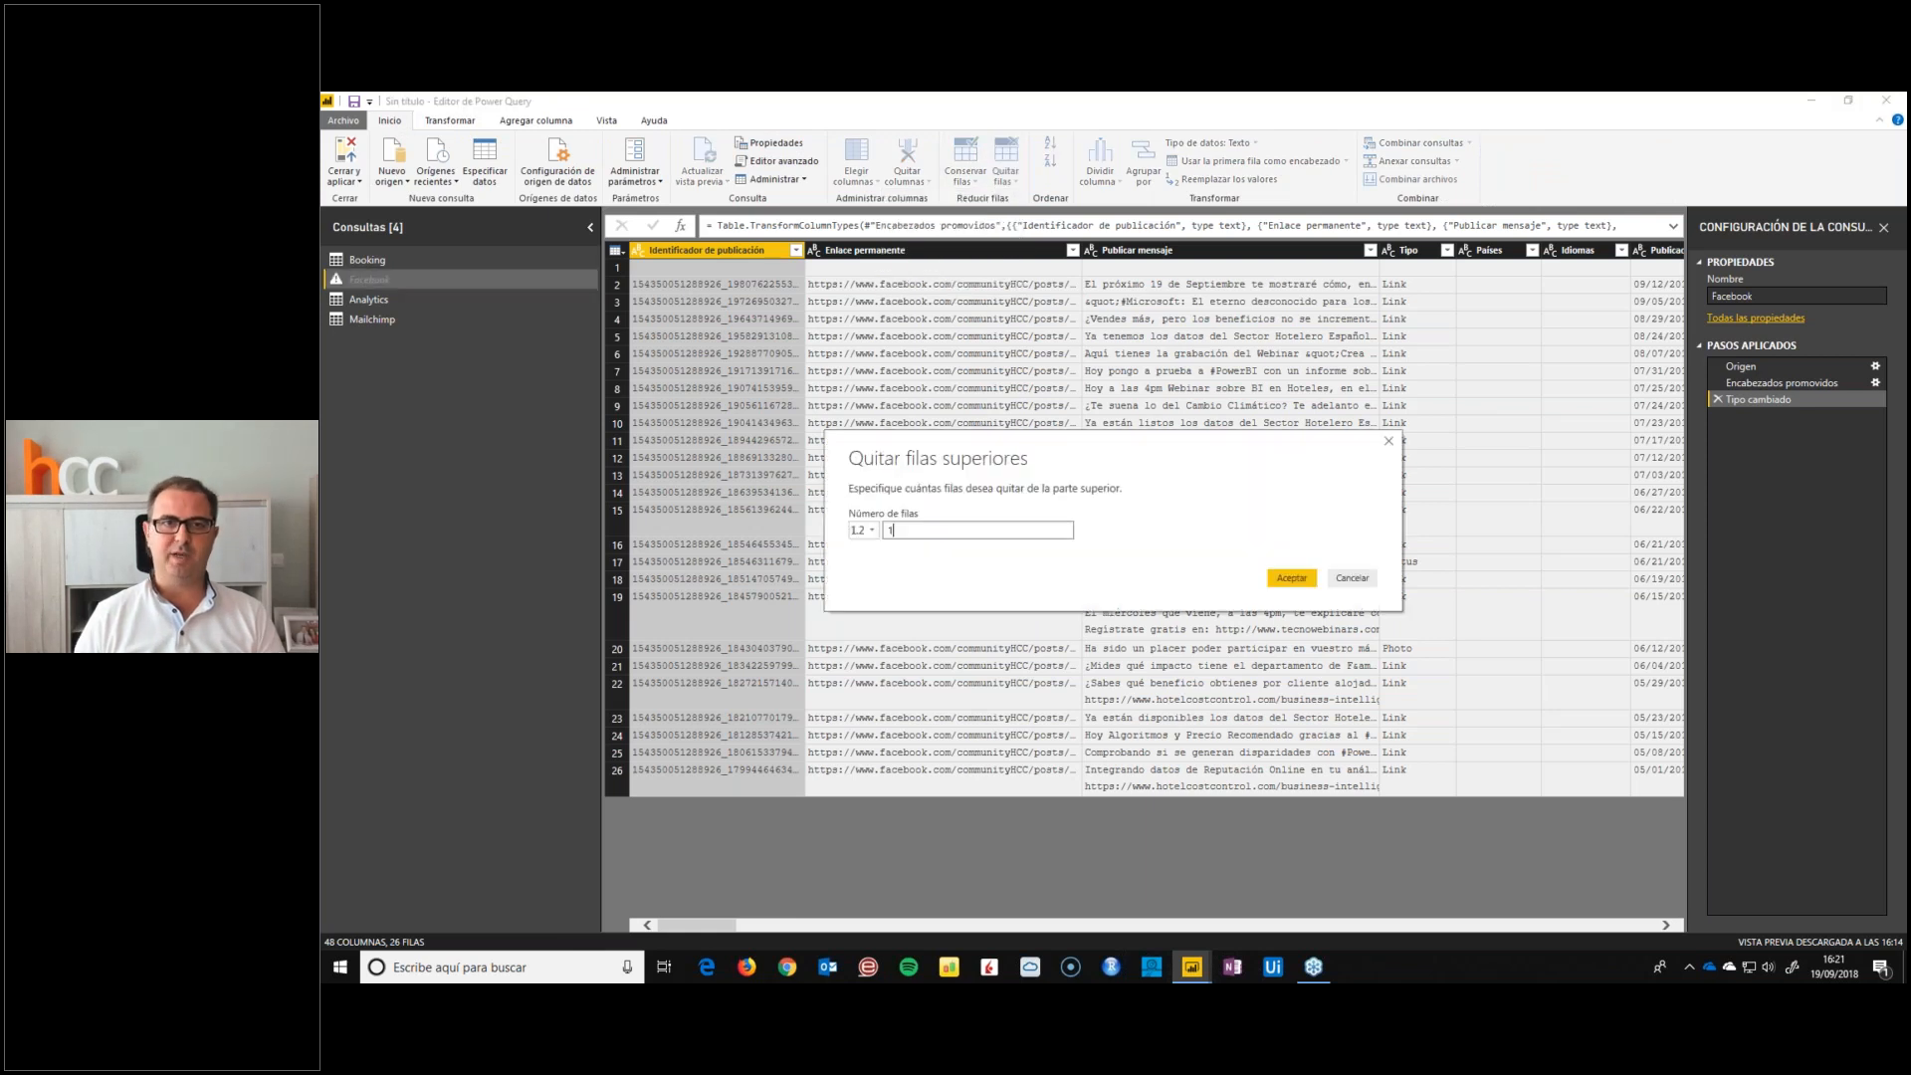
key("Return")
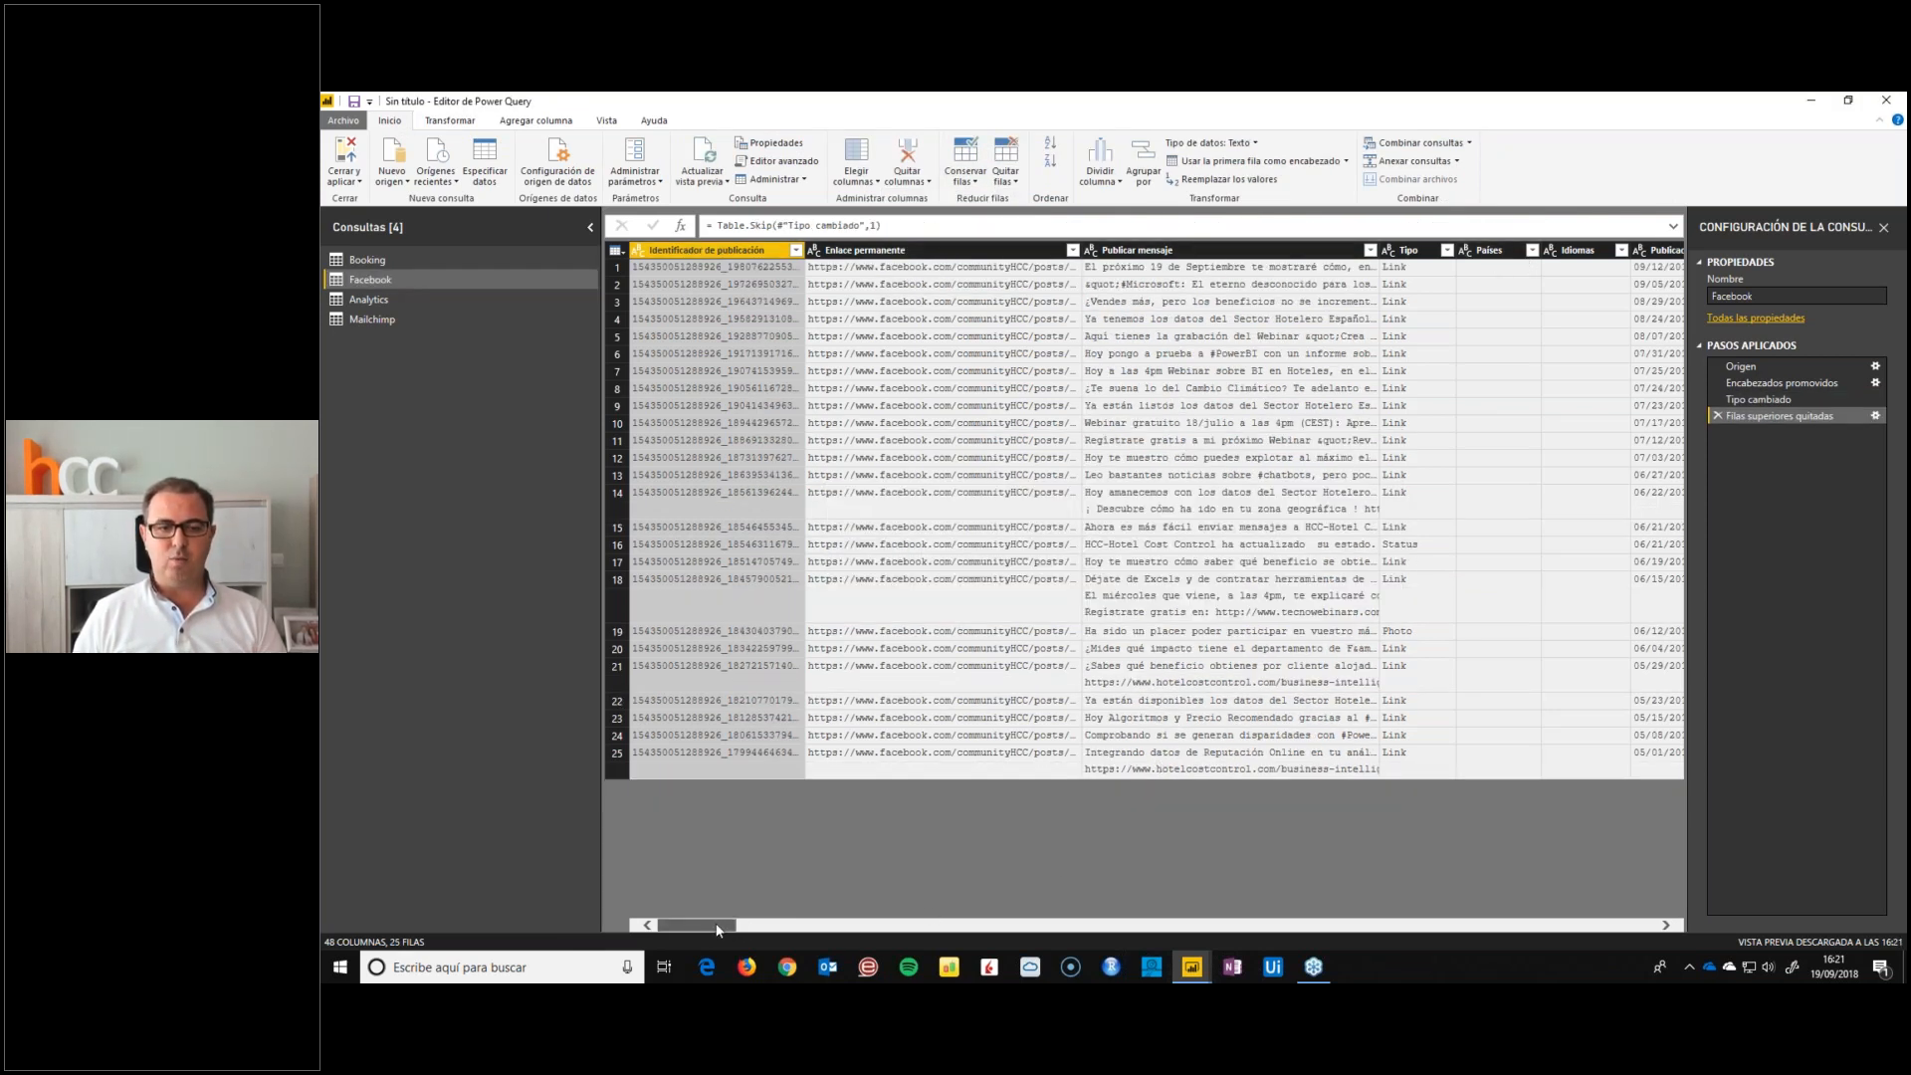
Keep only the Facebook query's Enlace permanente, Publicar mensaje, Publicado, total reach, total impressions and Usuarios que interactúan columns, removing all other columns
left_click_drag(715, 922, 492, 904)
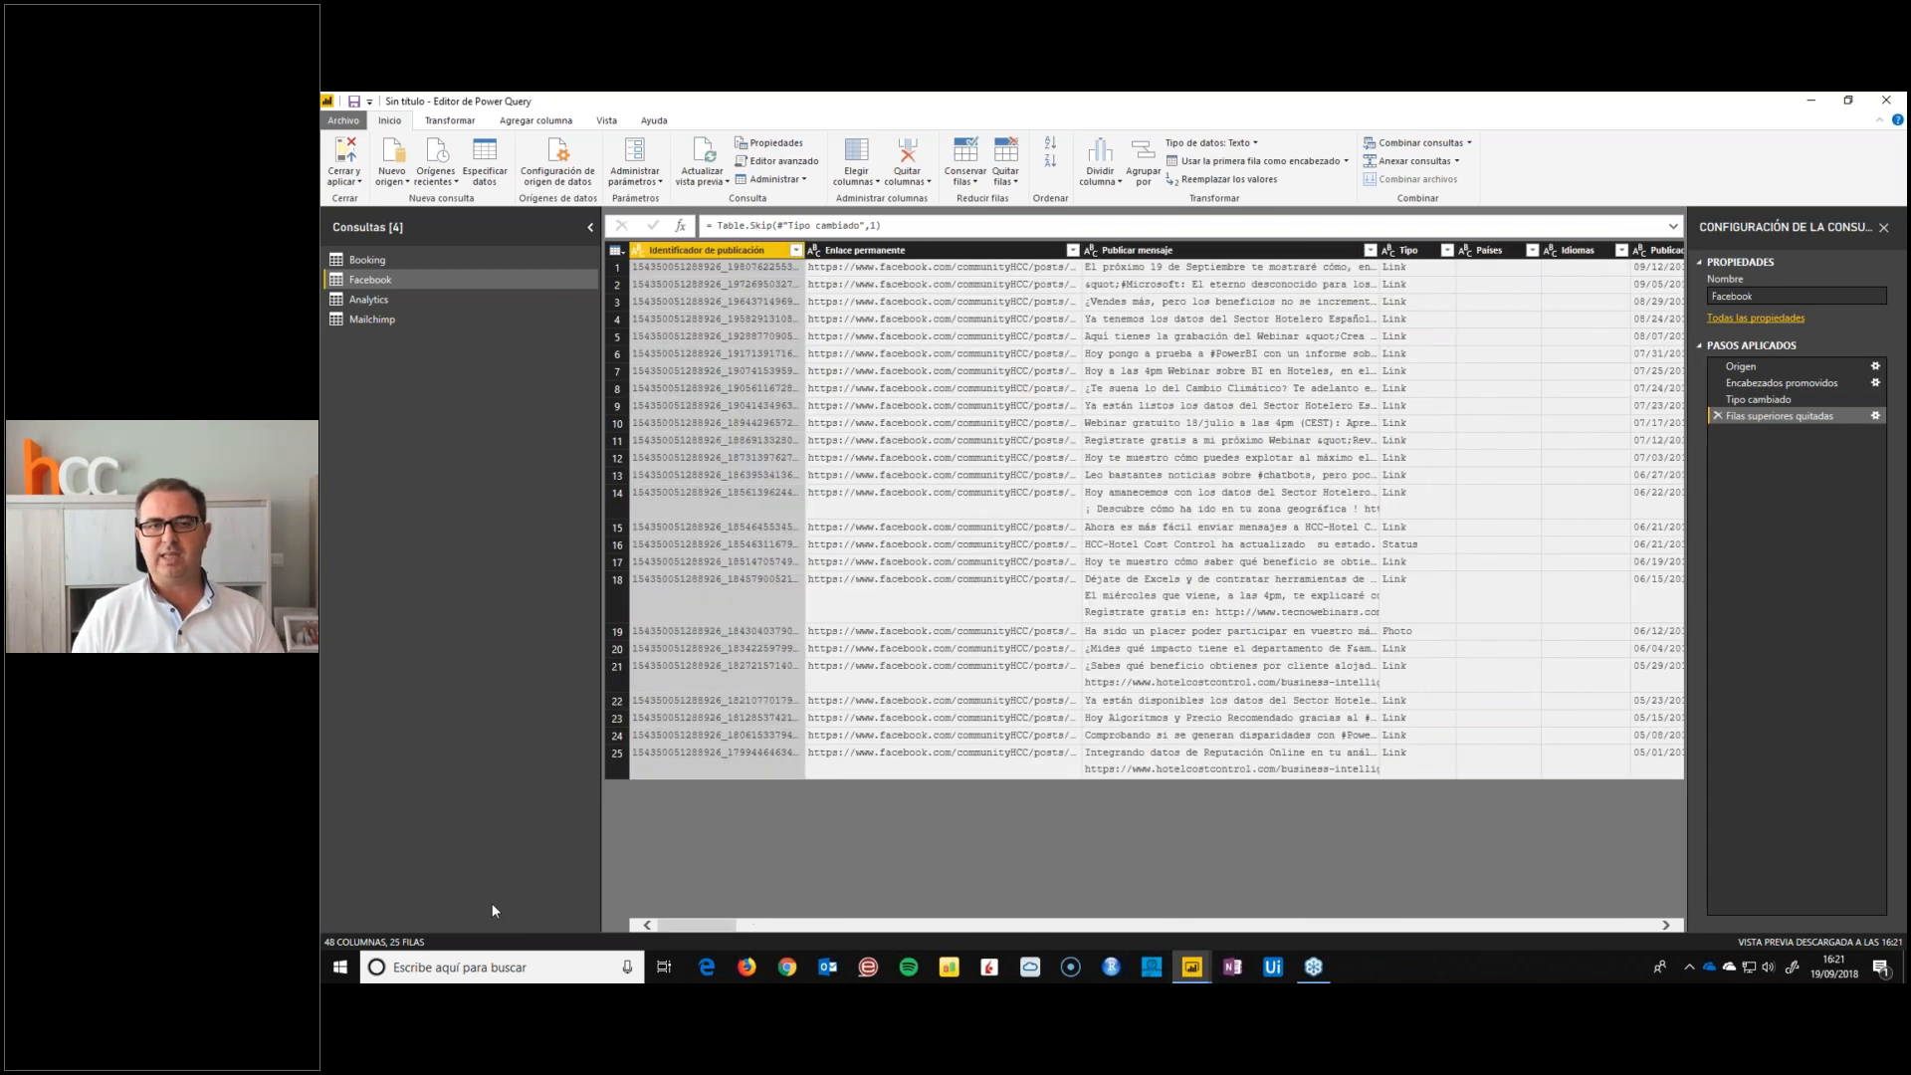
left_click(877, 250)
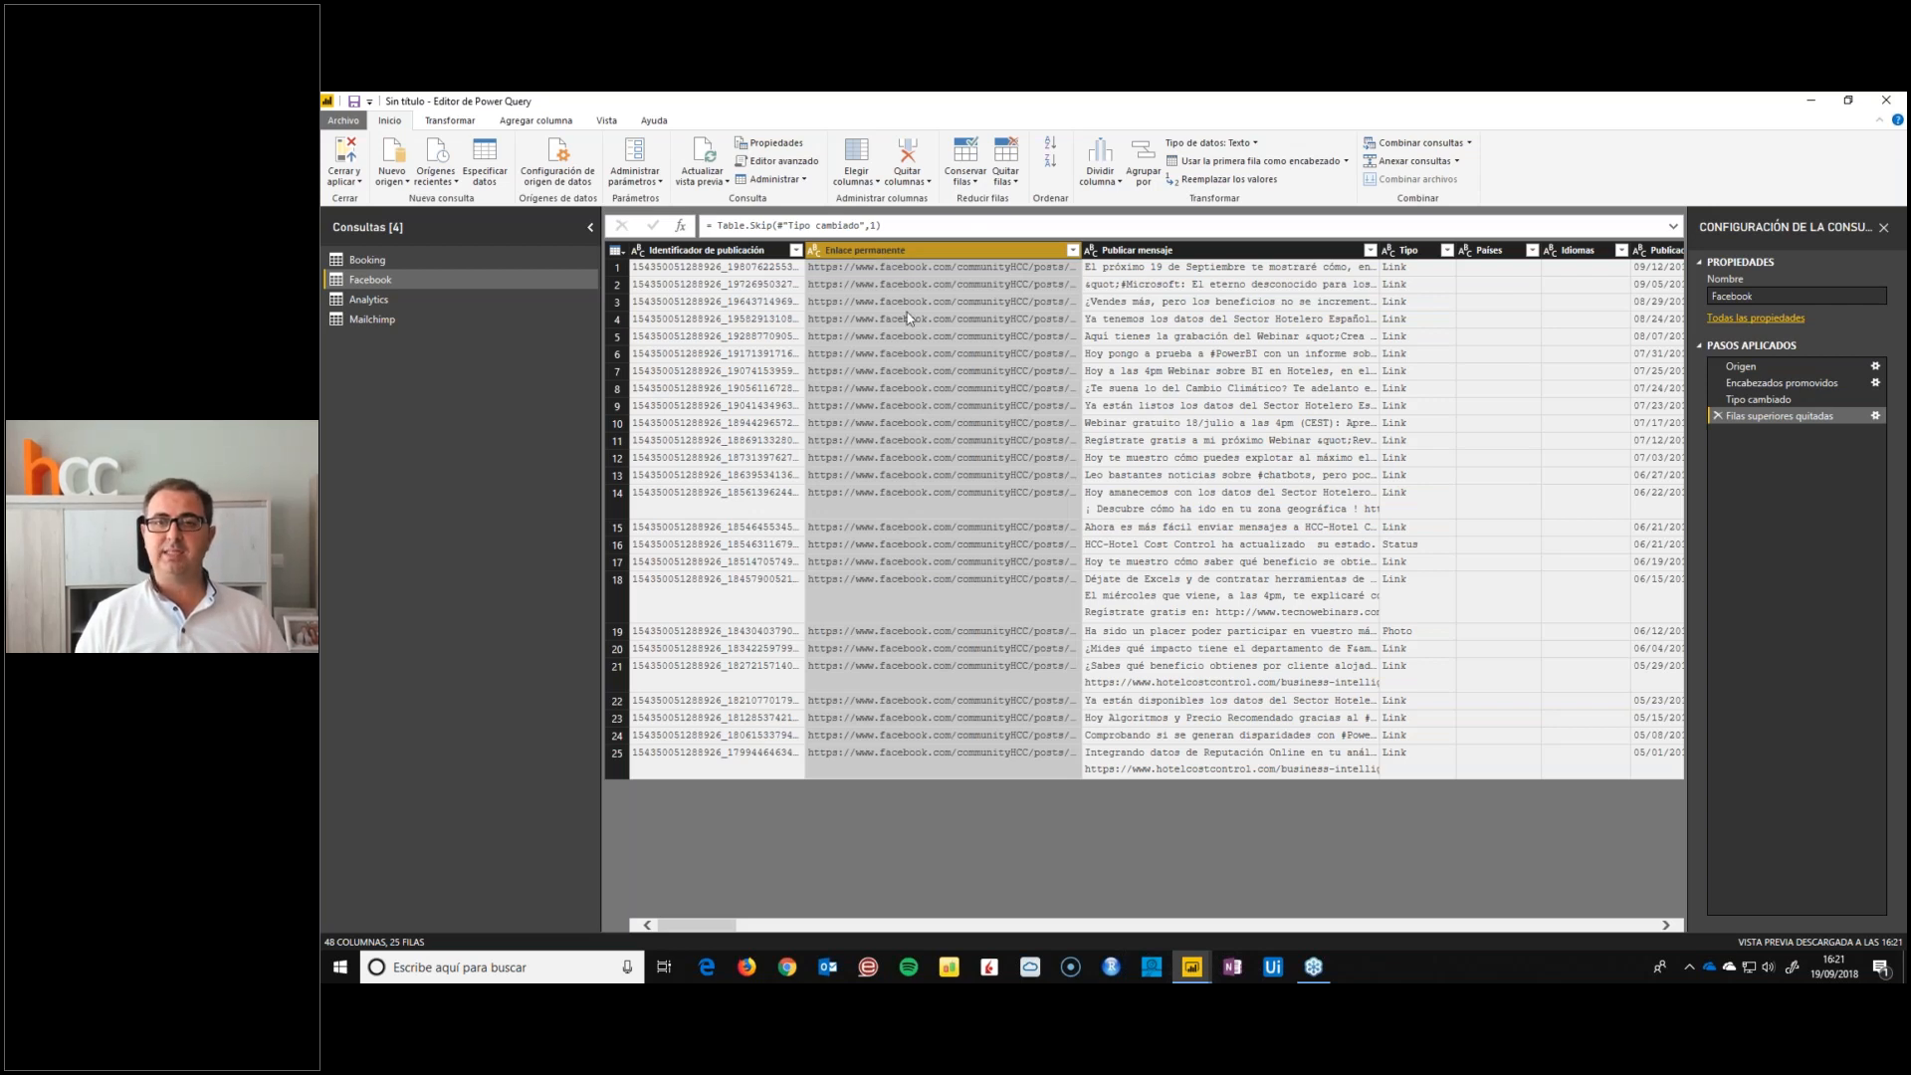
left_click(1201, 252, "ctrl")
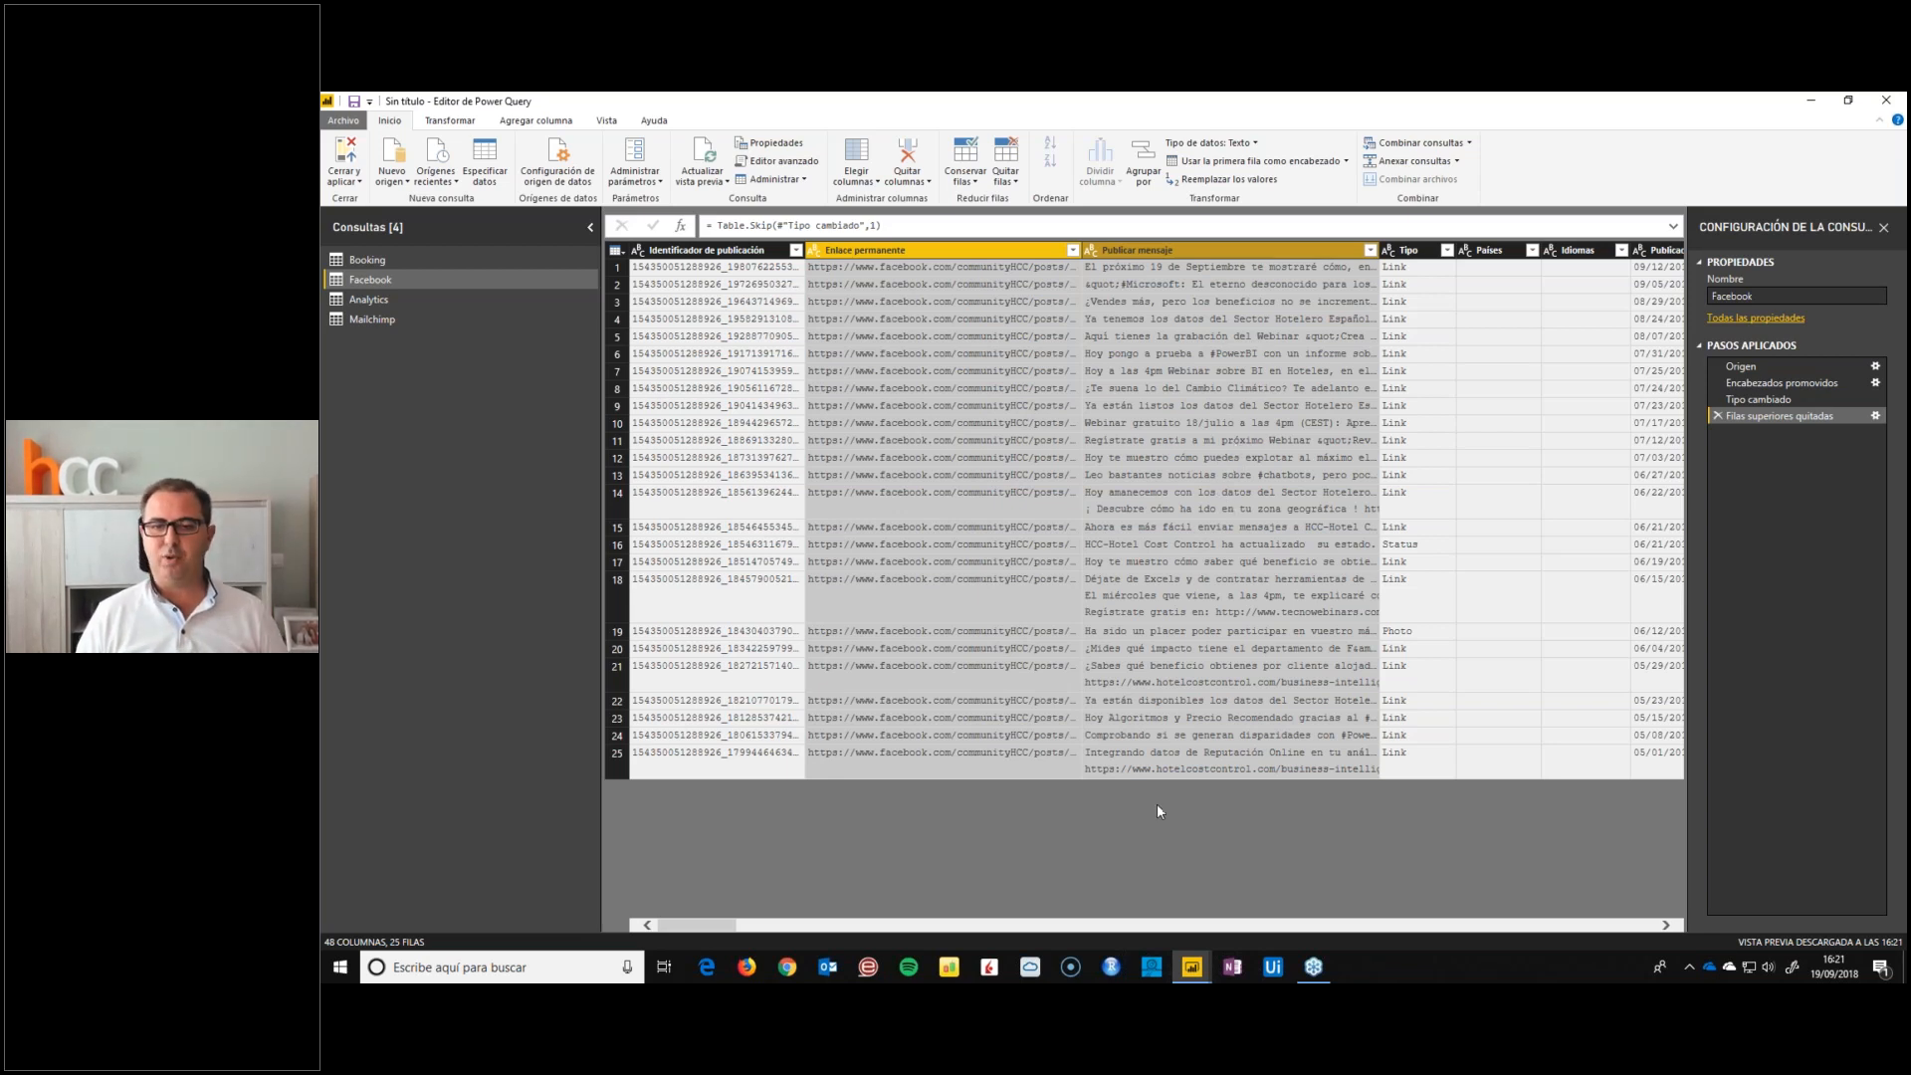
left_click_drag(704, 926, 762, 928)
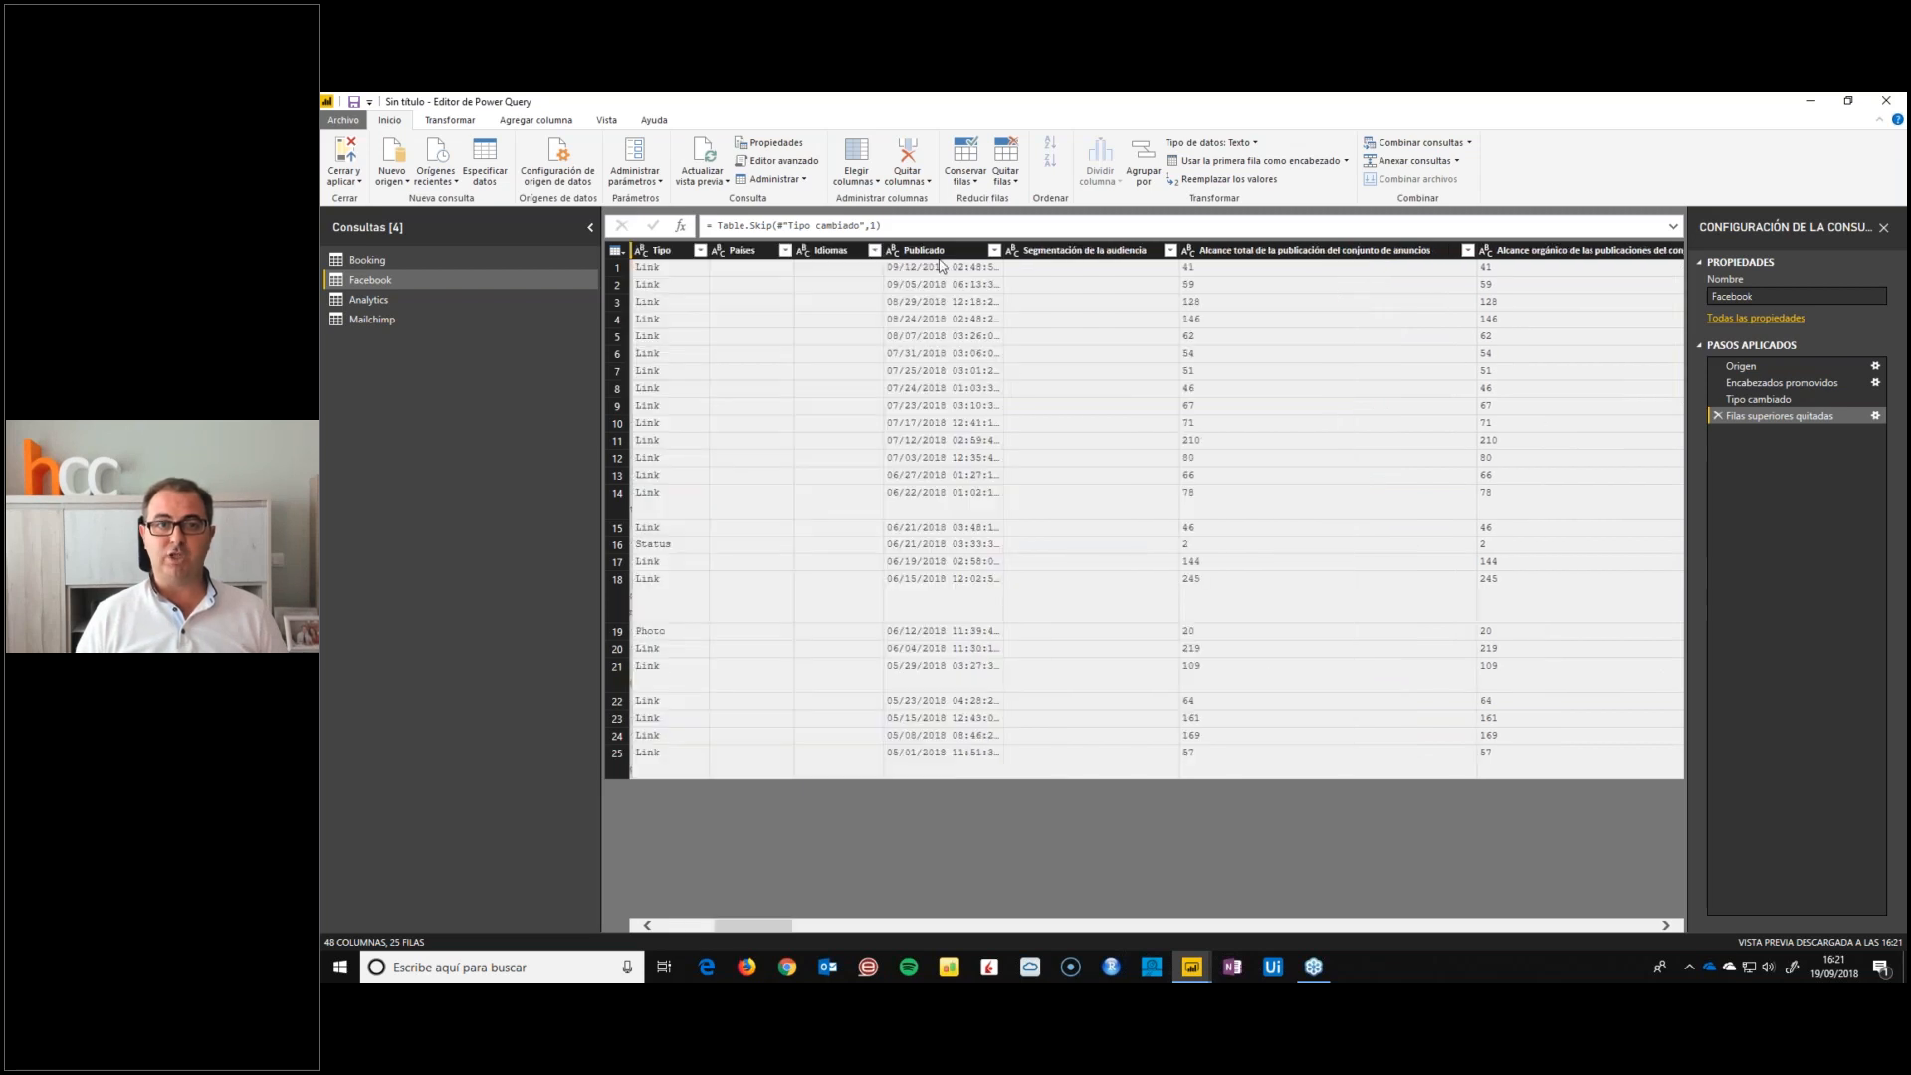
left_click(935, 250)
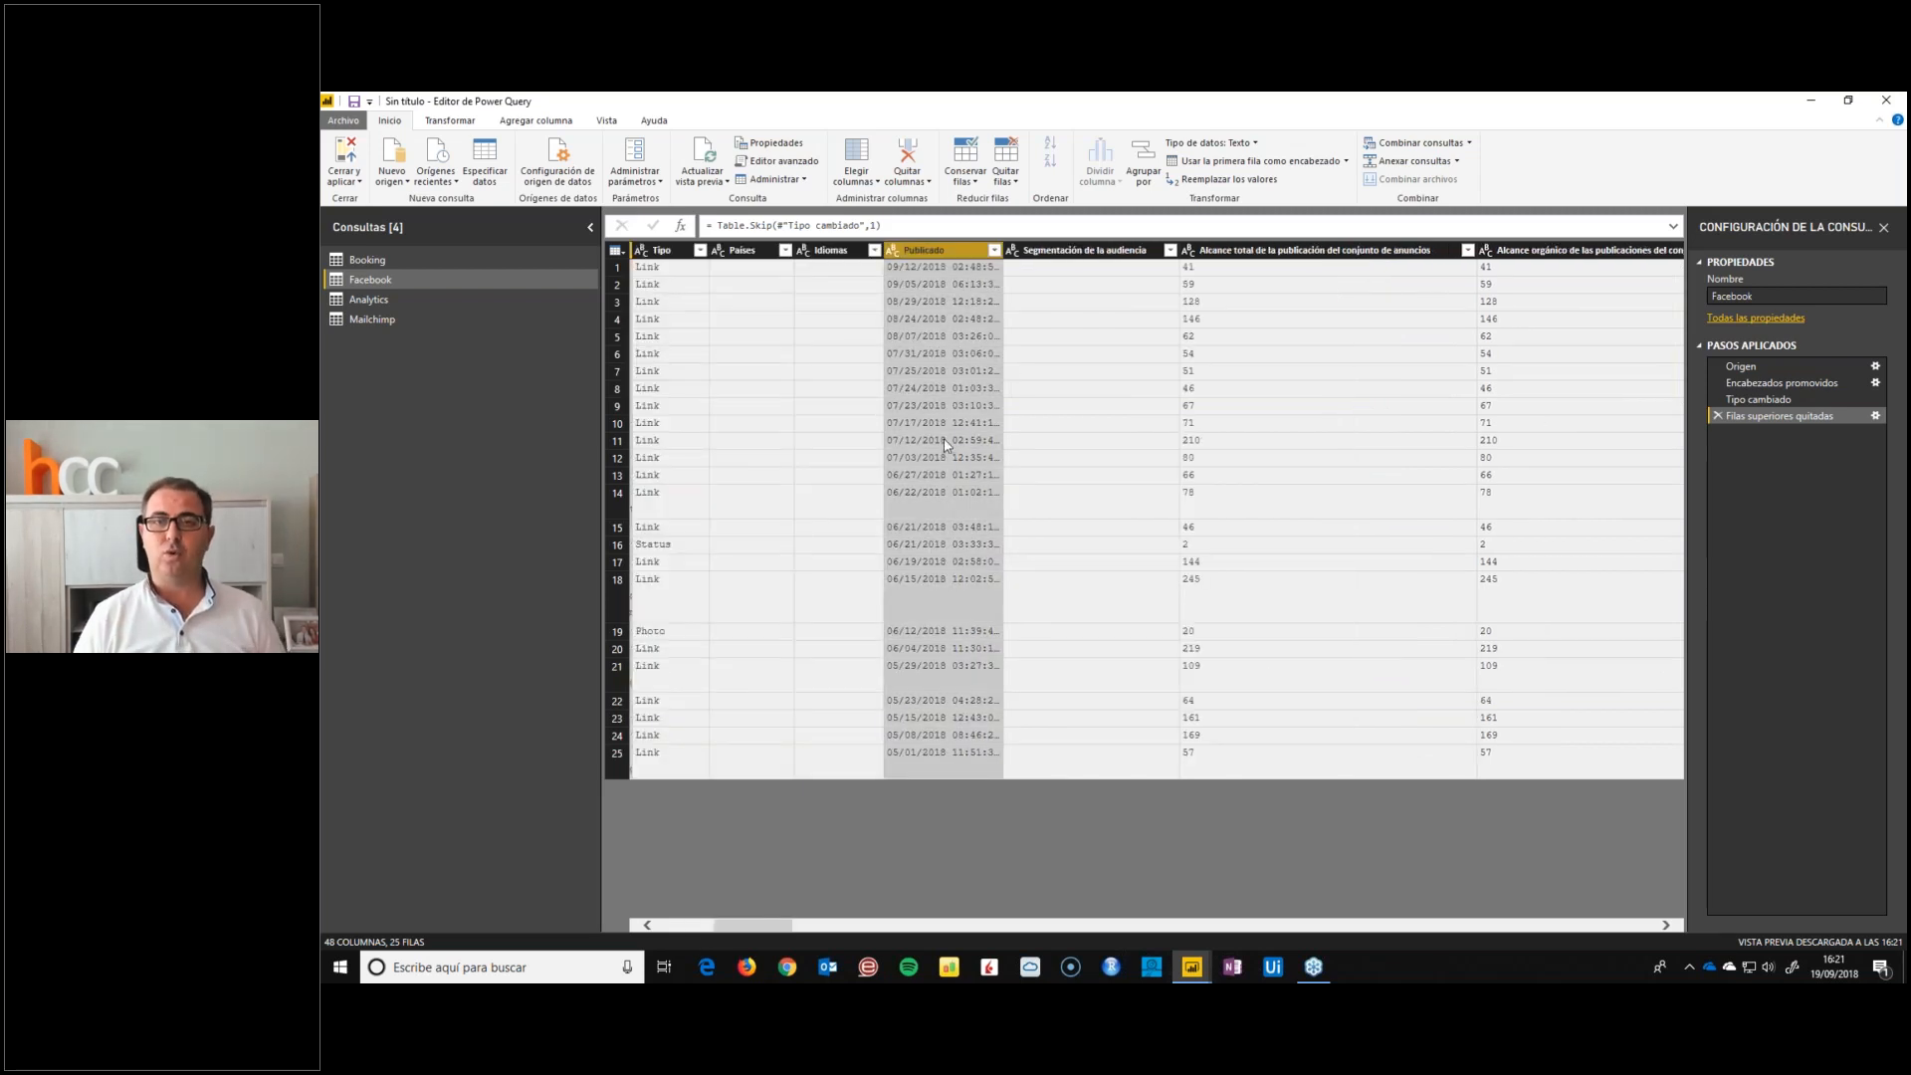
left_click(1311, 251, "ctrl")
left_click_drag(772, 930, 818, 929)
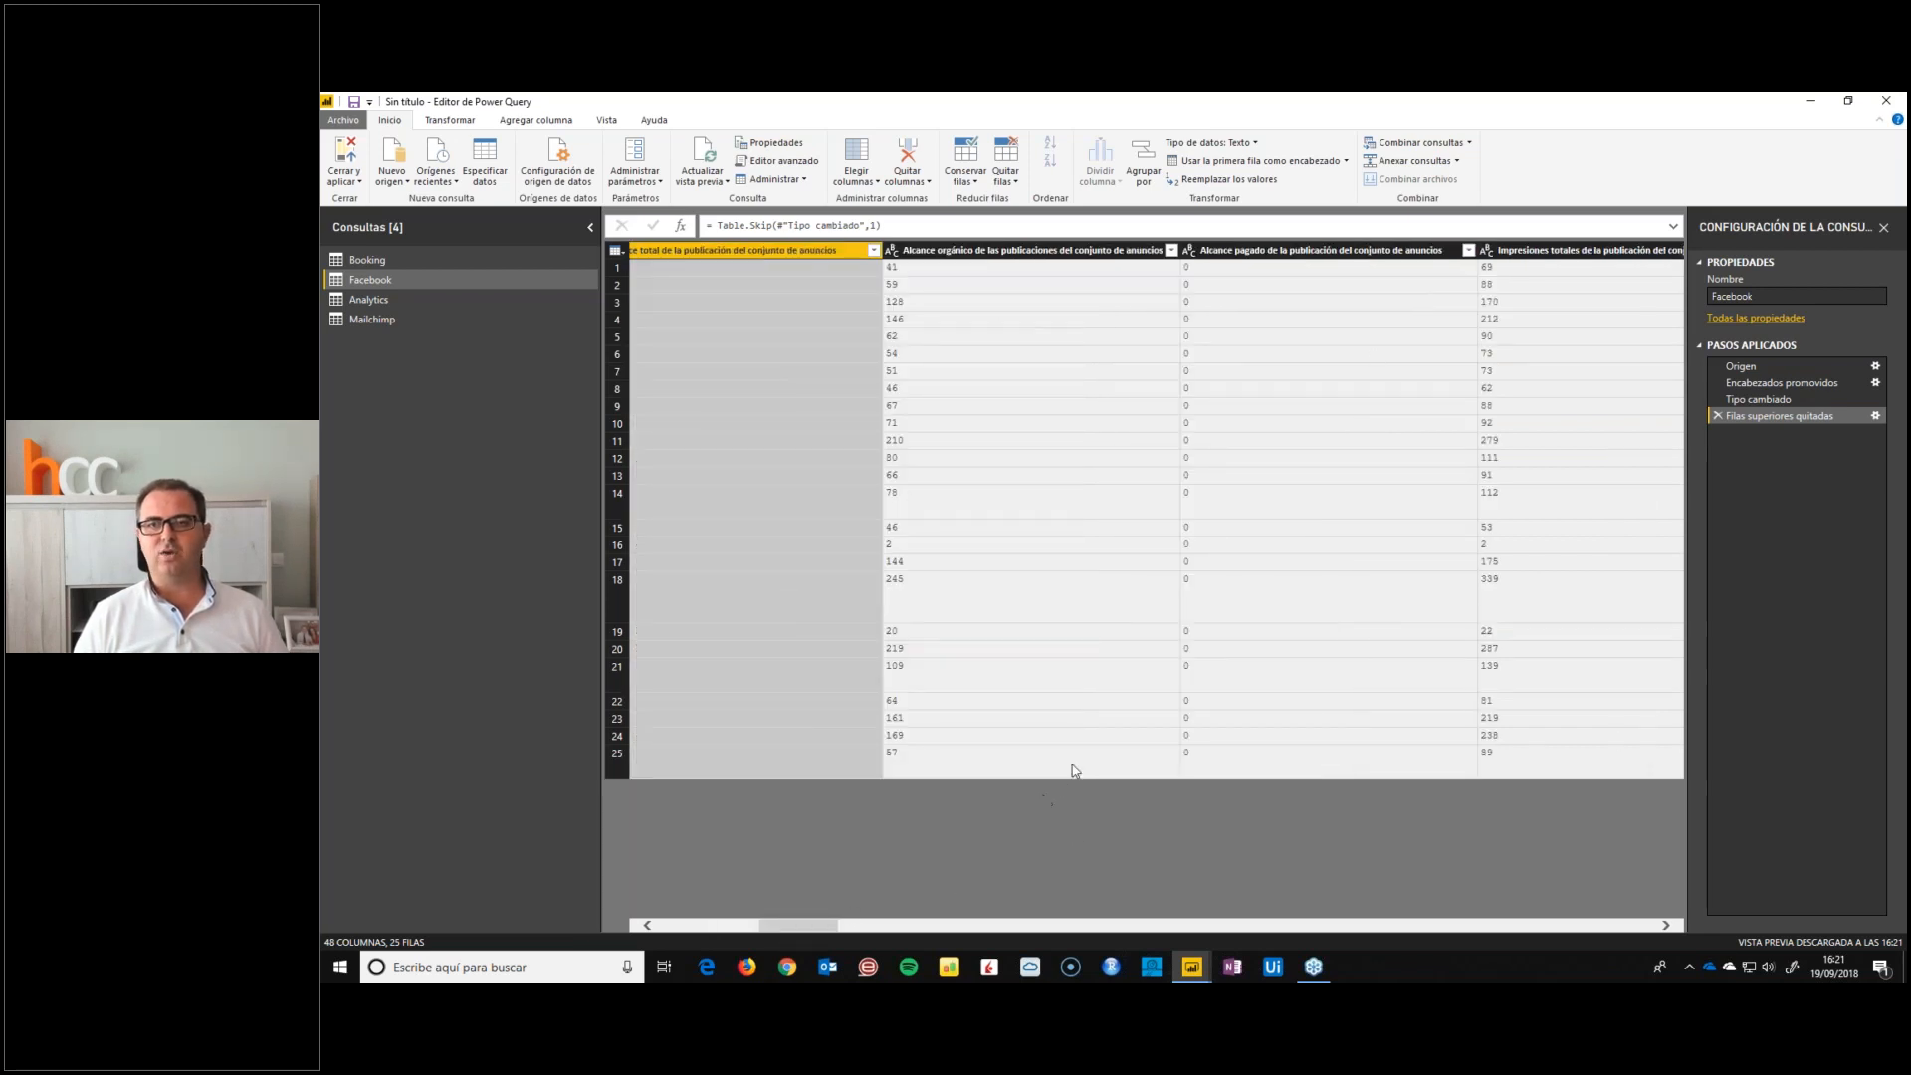
left_click(1539, 252, "ctrl")
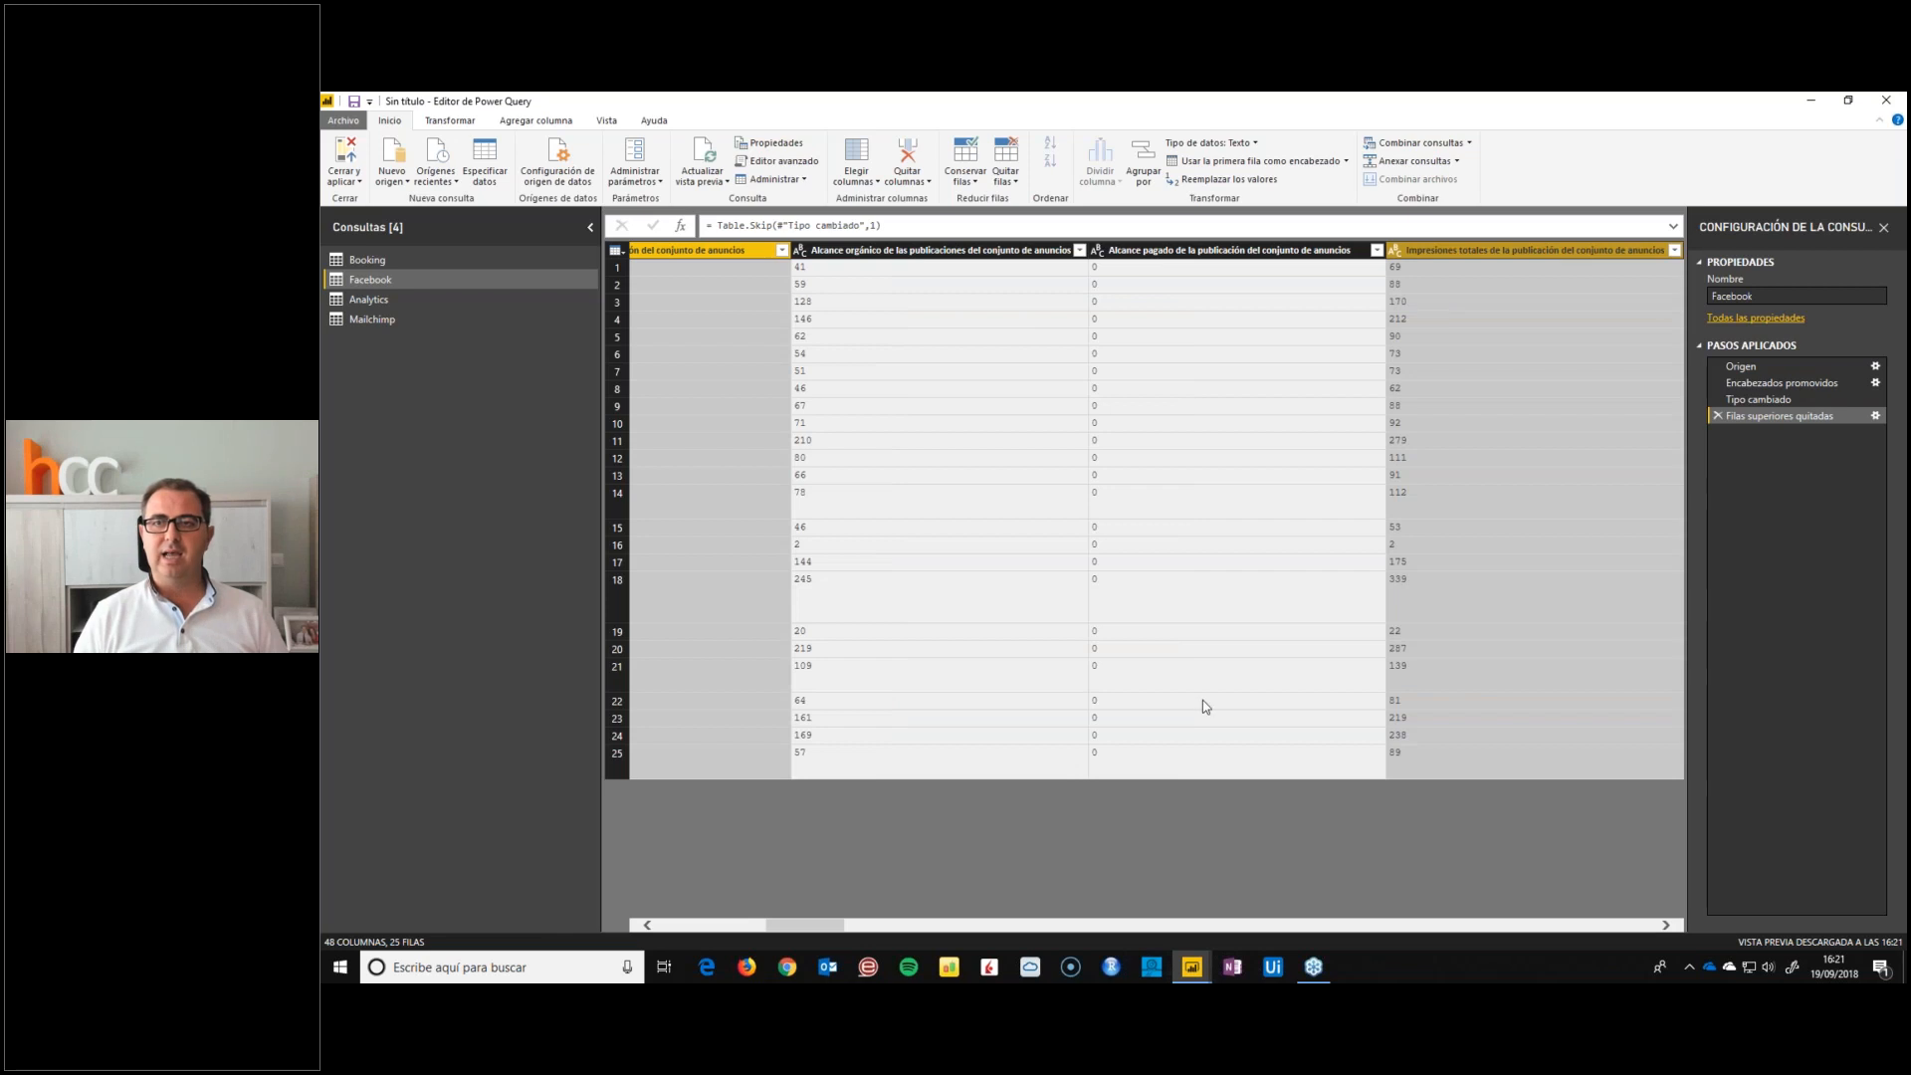
left_click_drag(814, 928, 921, 929)
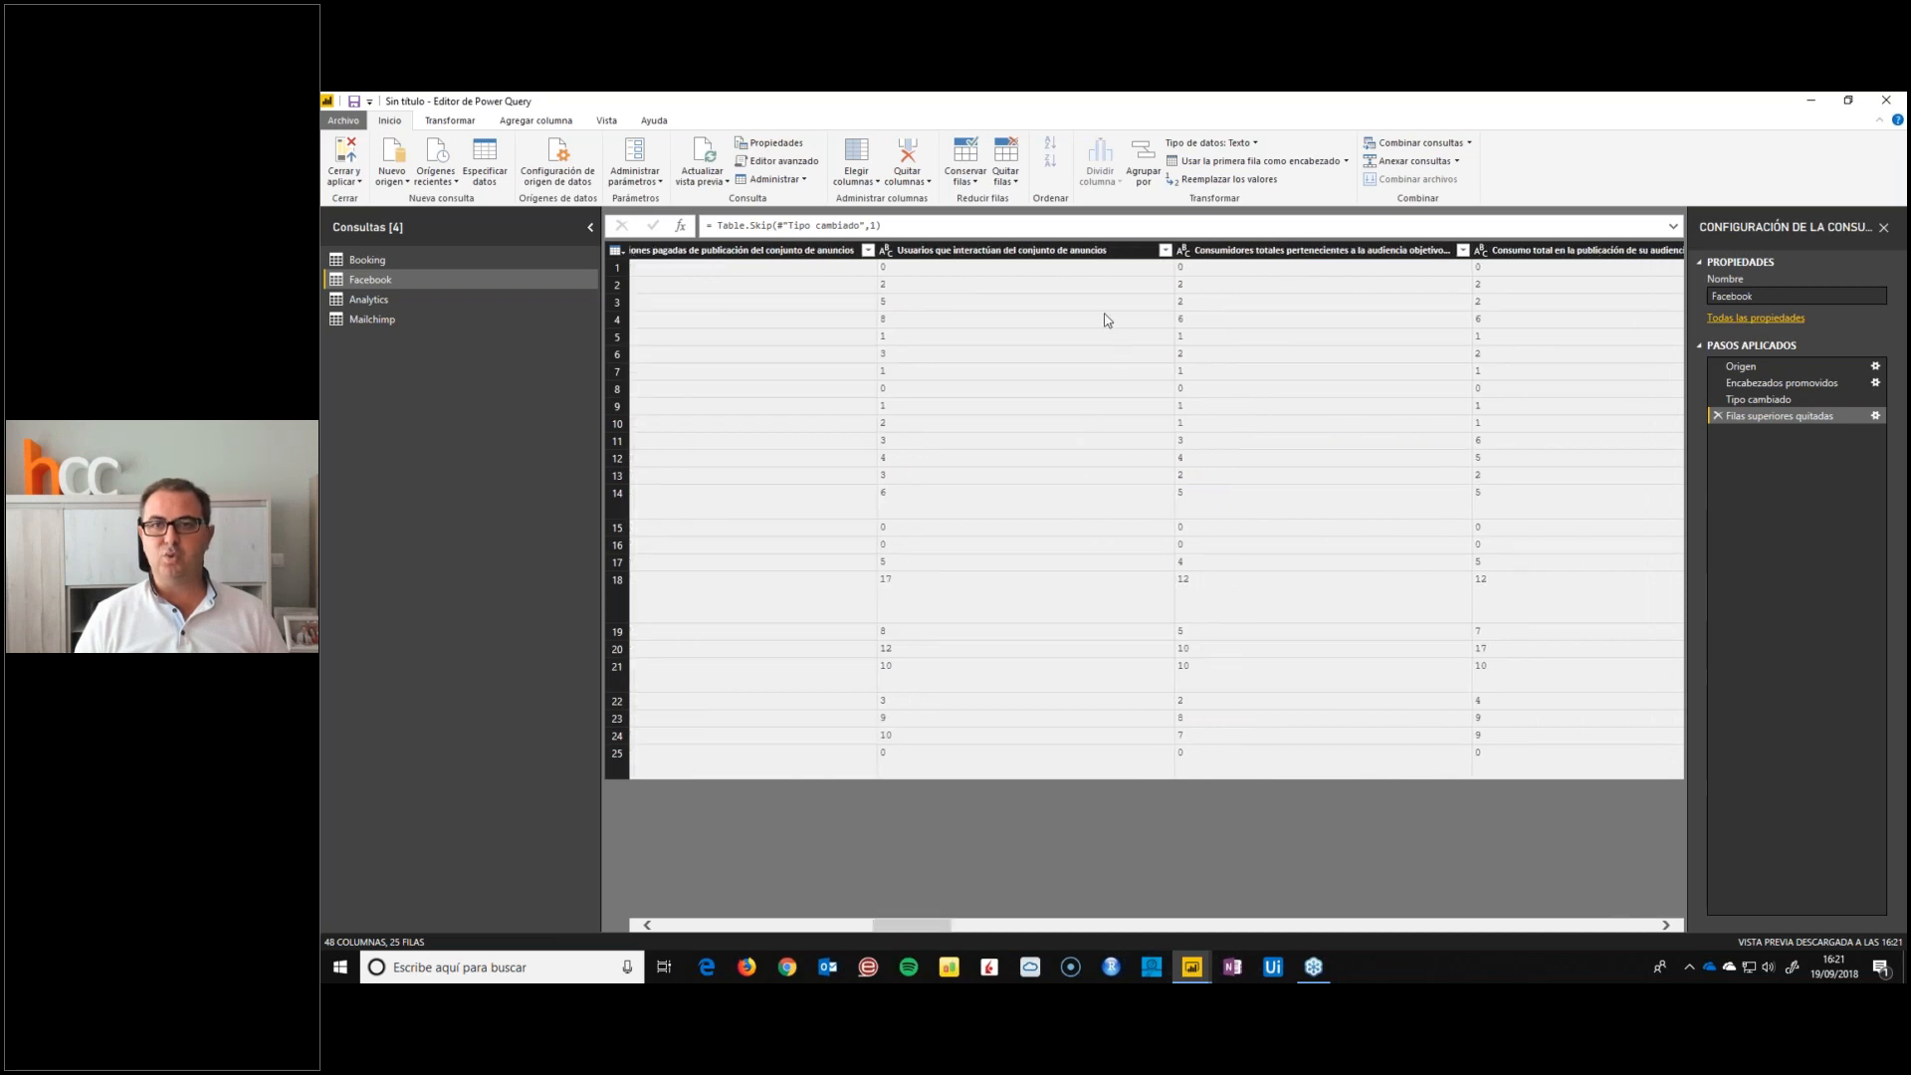
left_click(1006, 252)
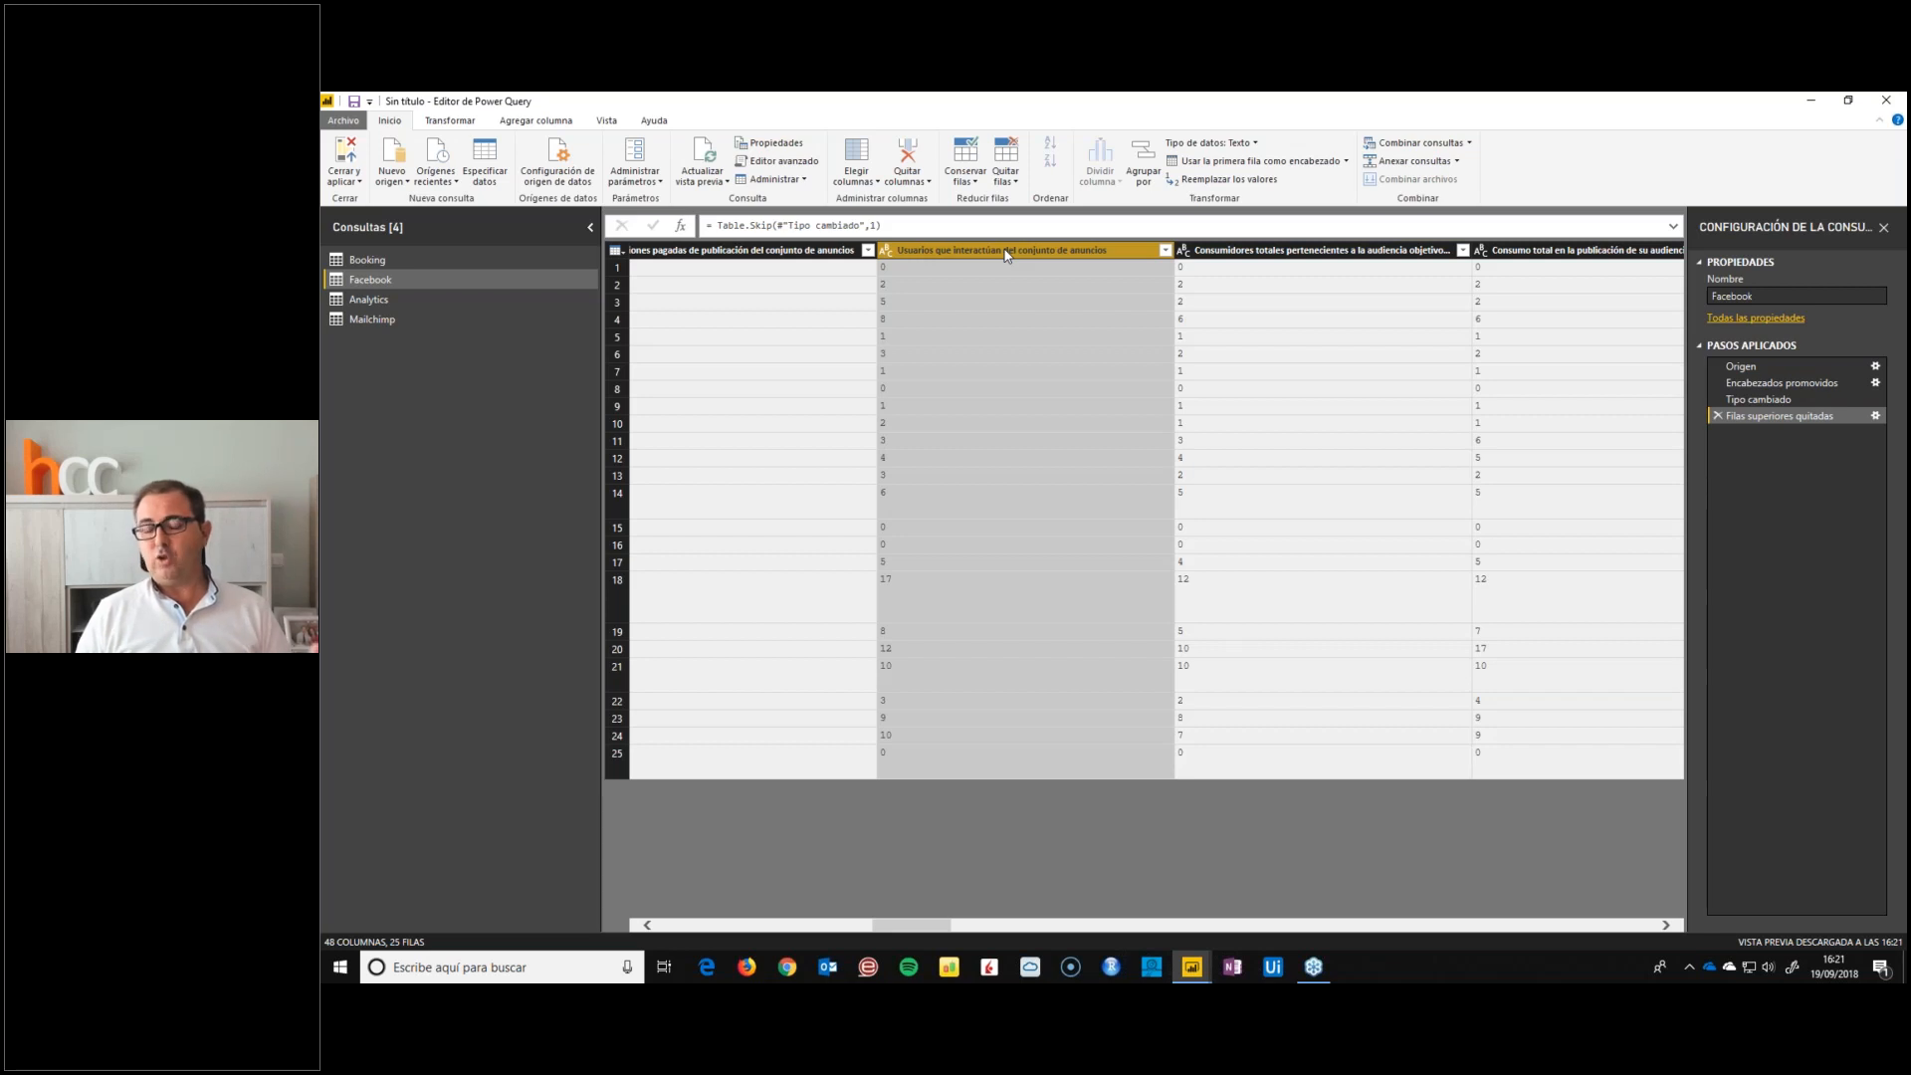
right_click(1006, 255)
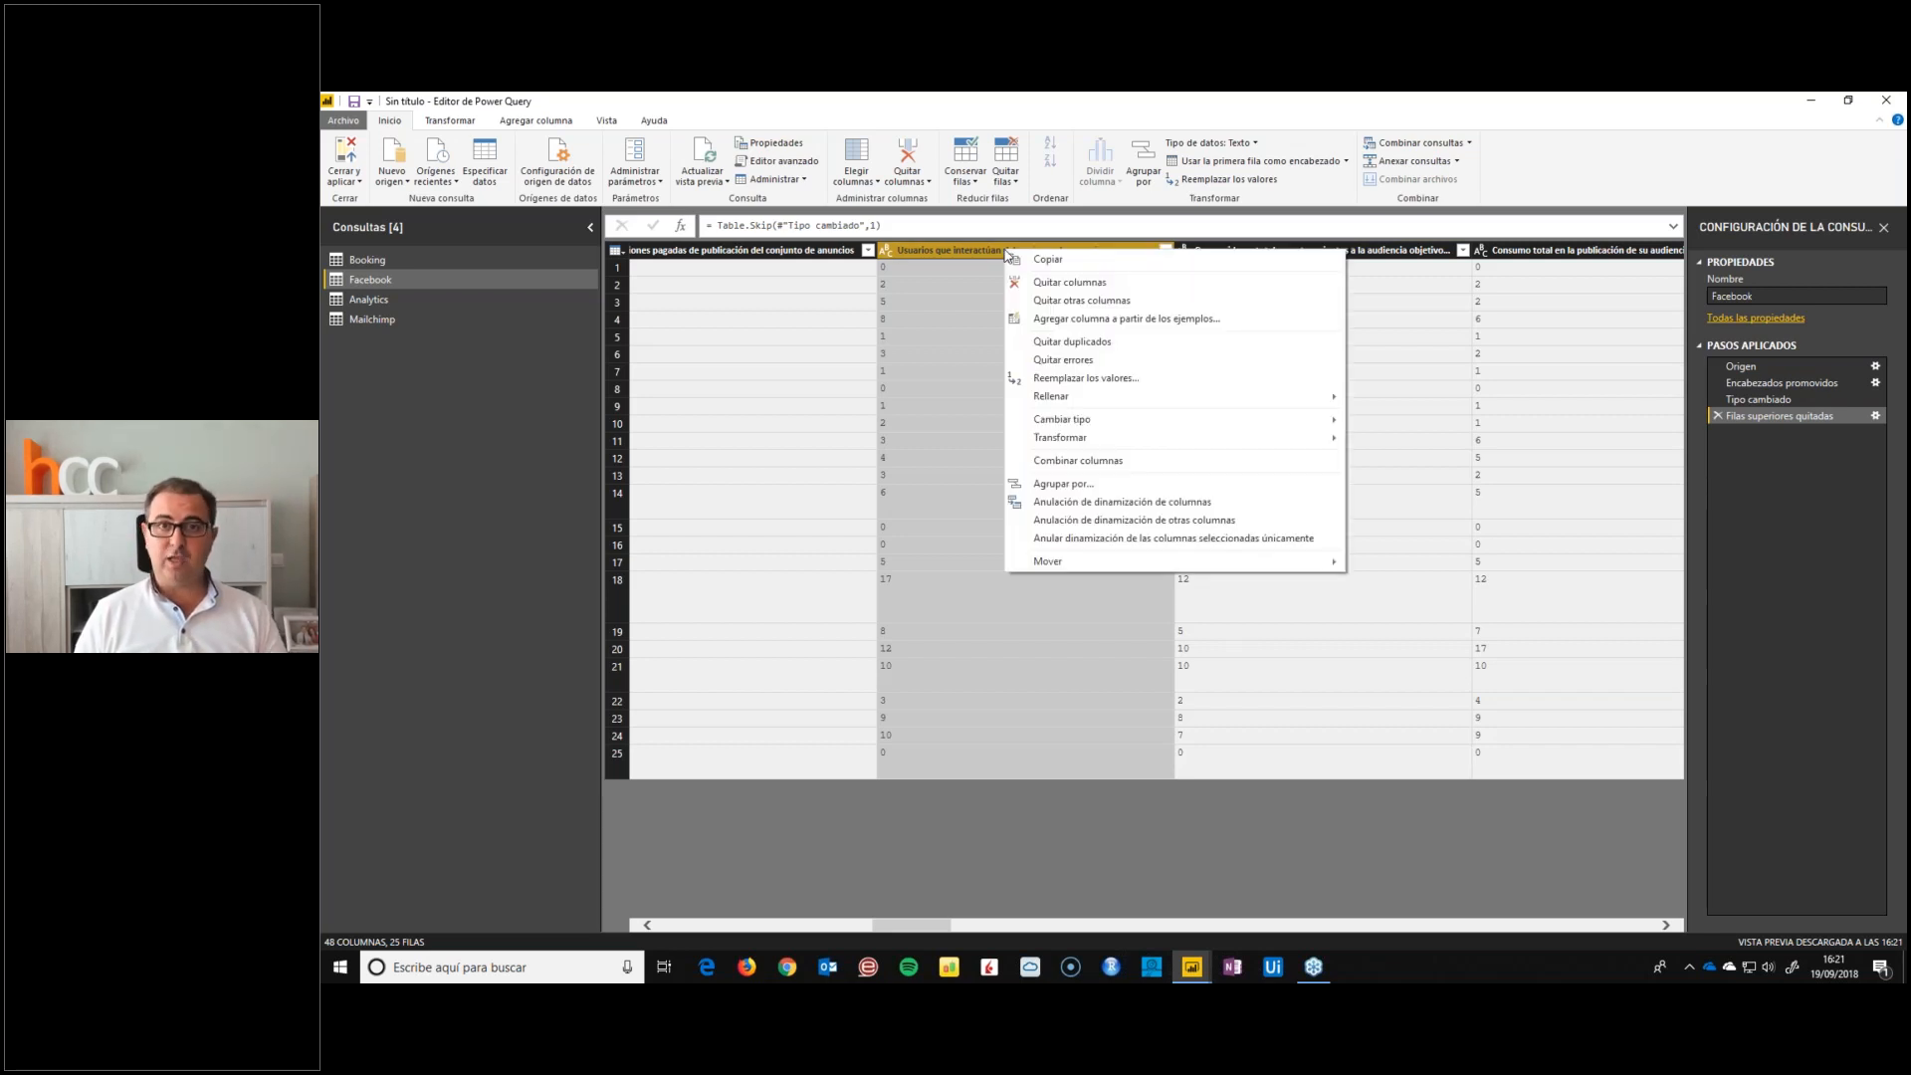
left_click(1072, 301)
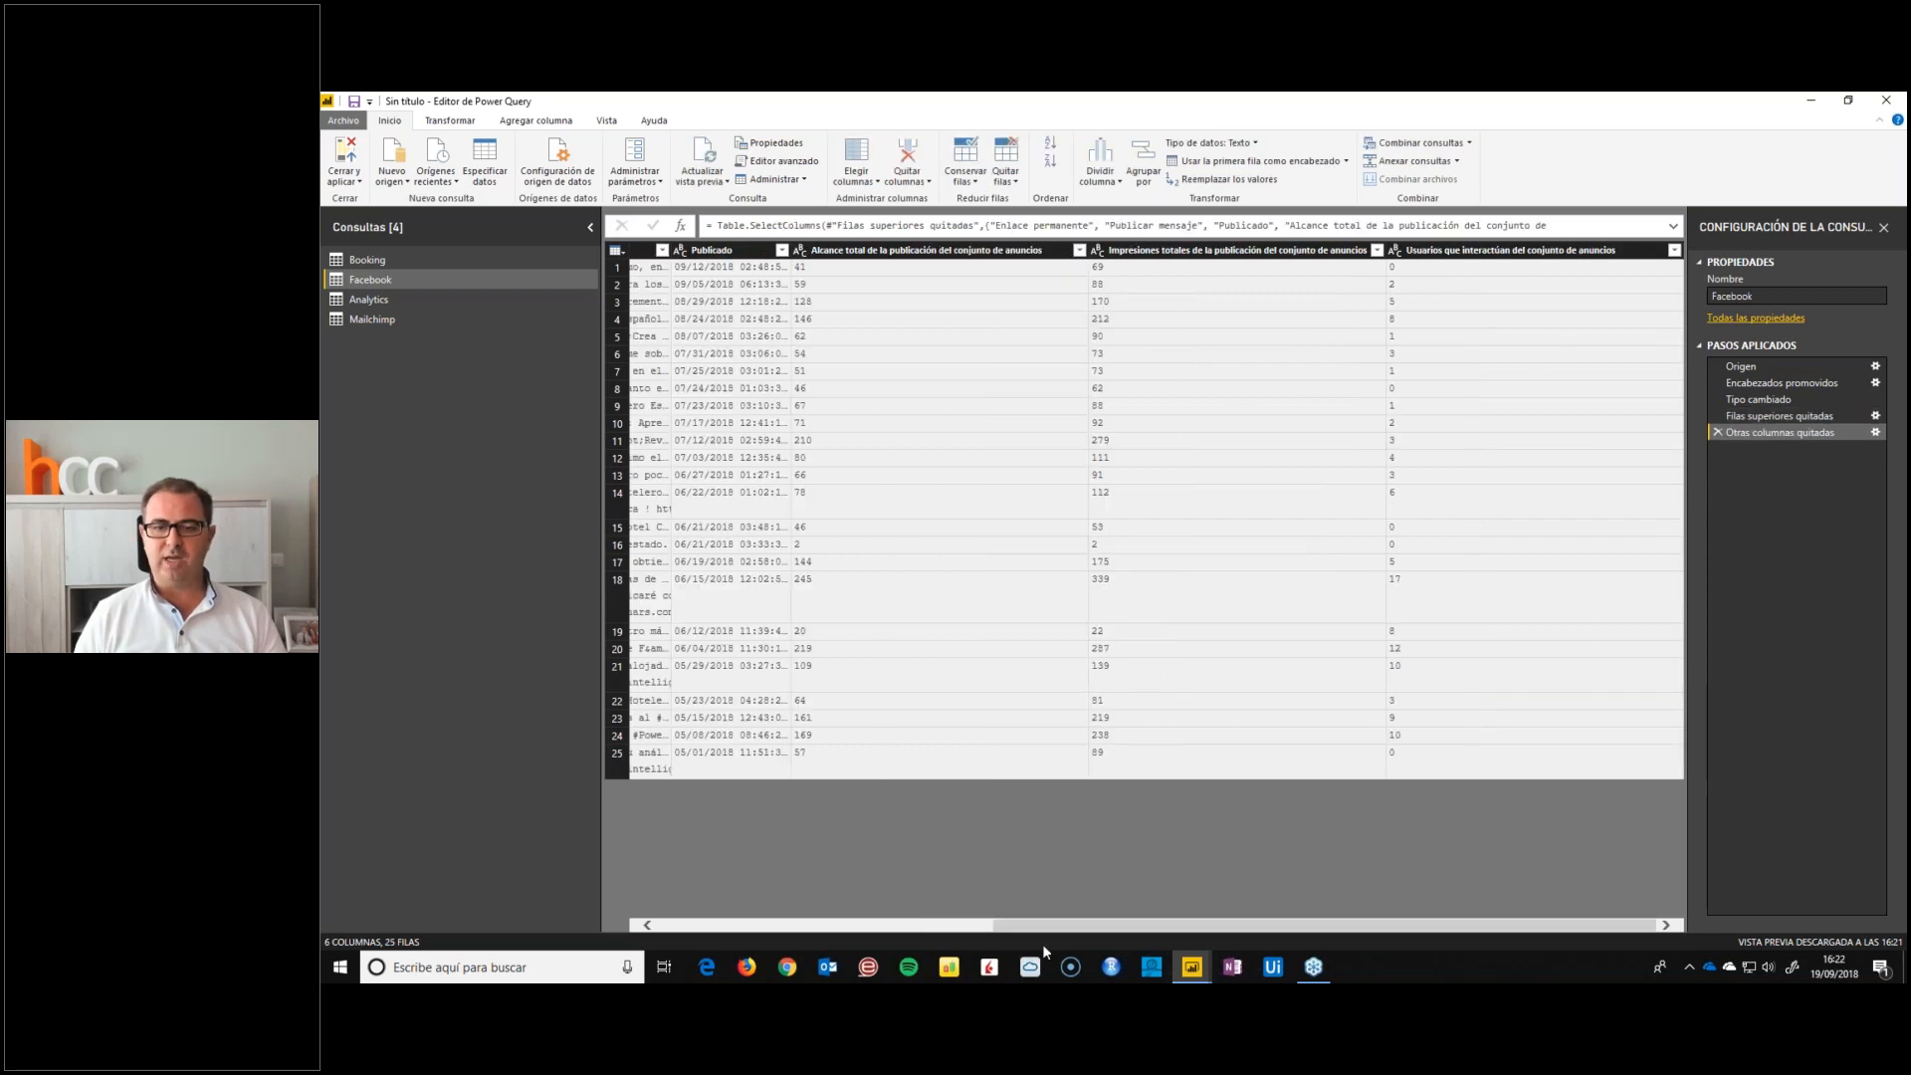
Rename the Enlace permanente column of the Facebook query as url
left_click_drag(1054, 930, 770, 923)
double_click(717, 250)
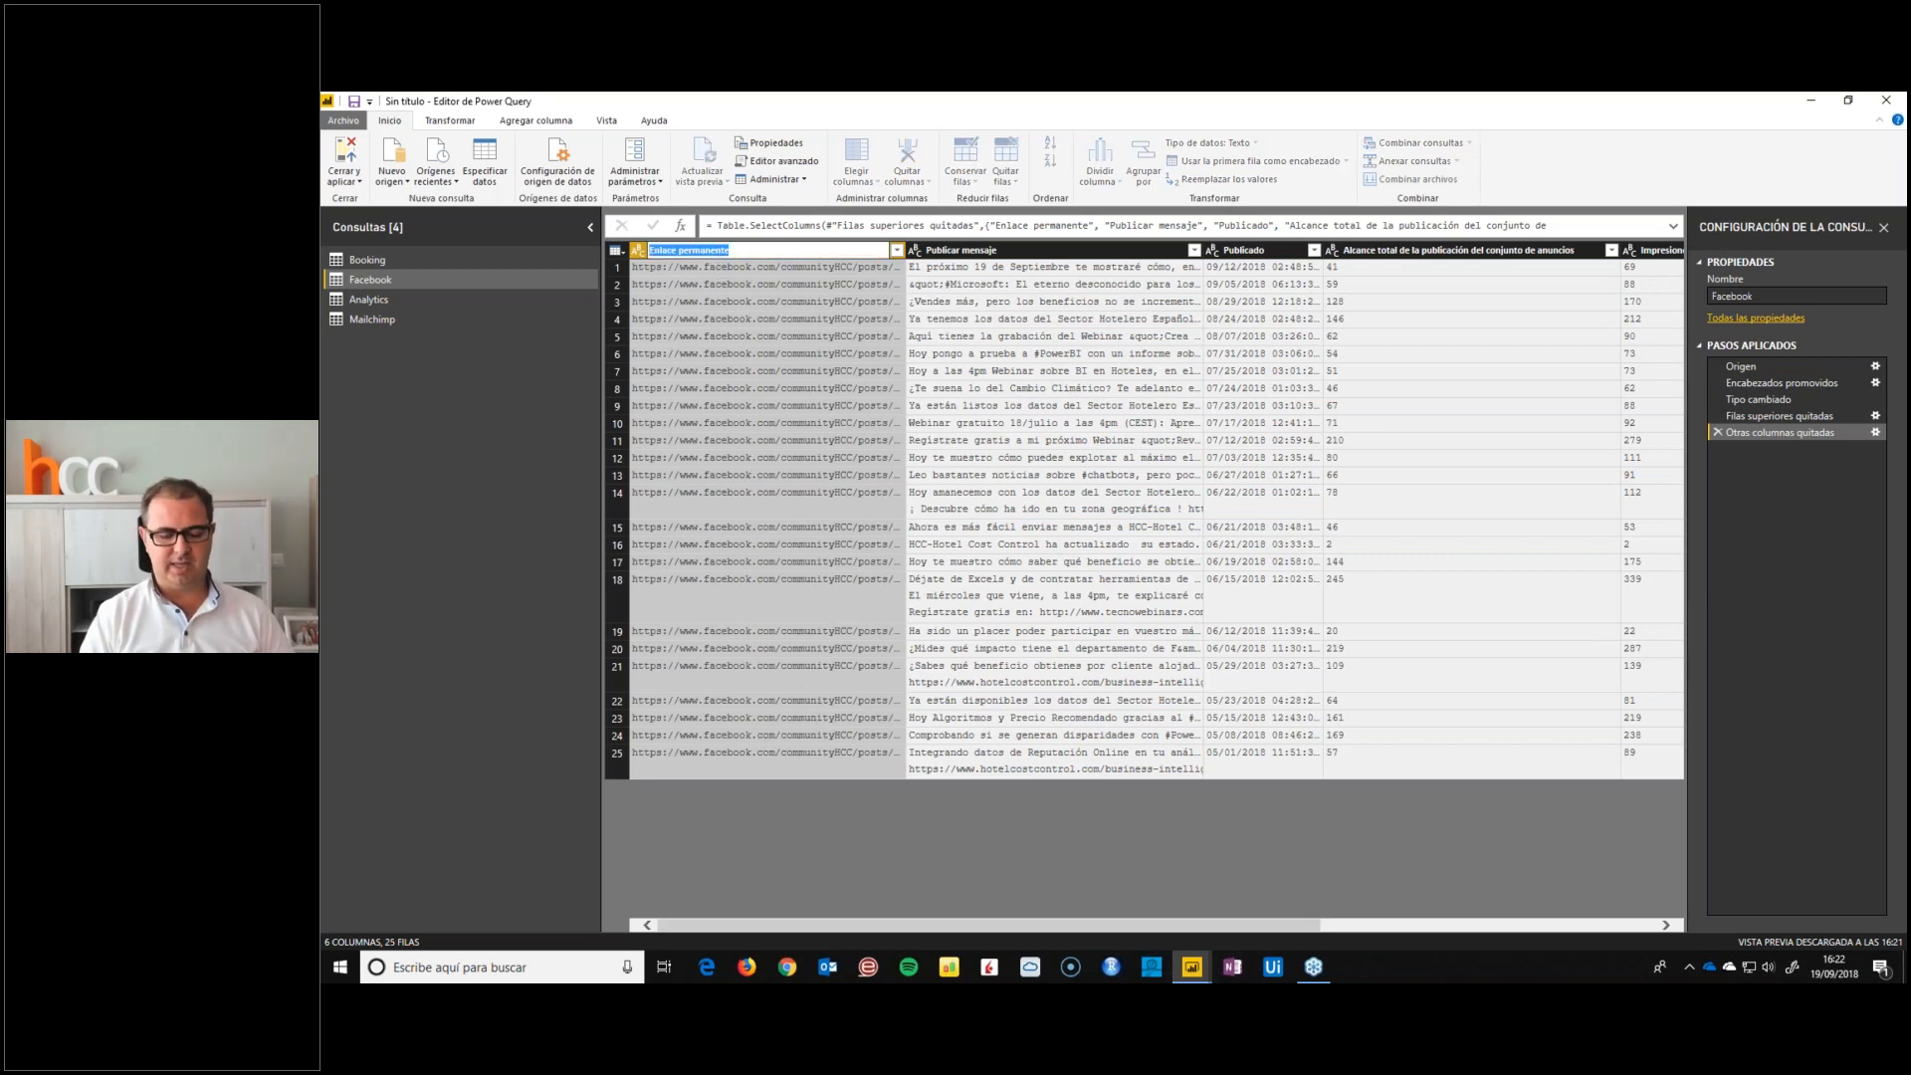
type("url")
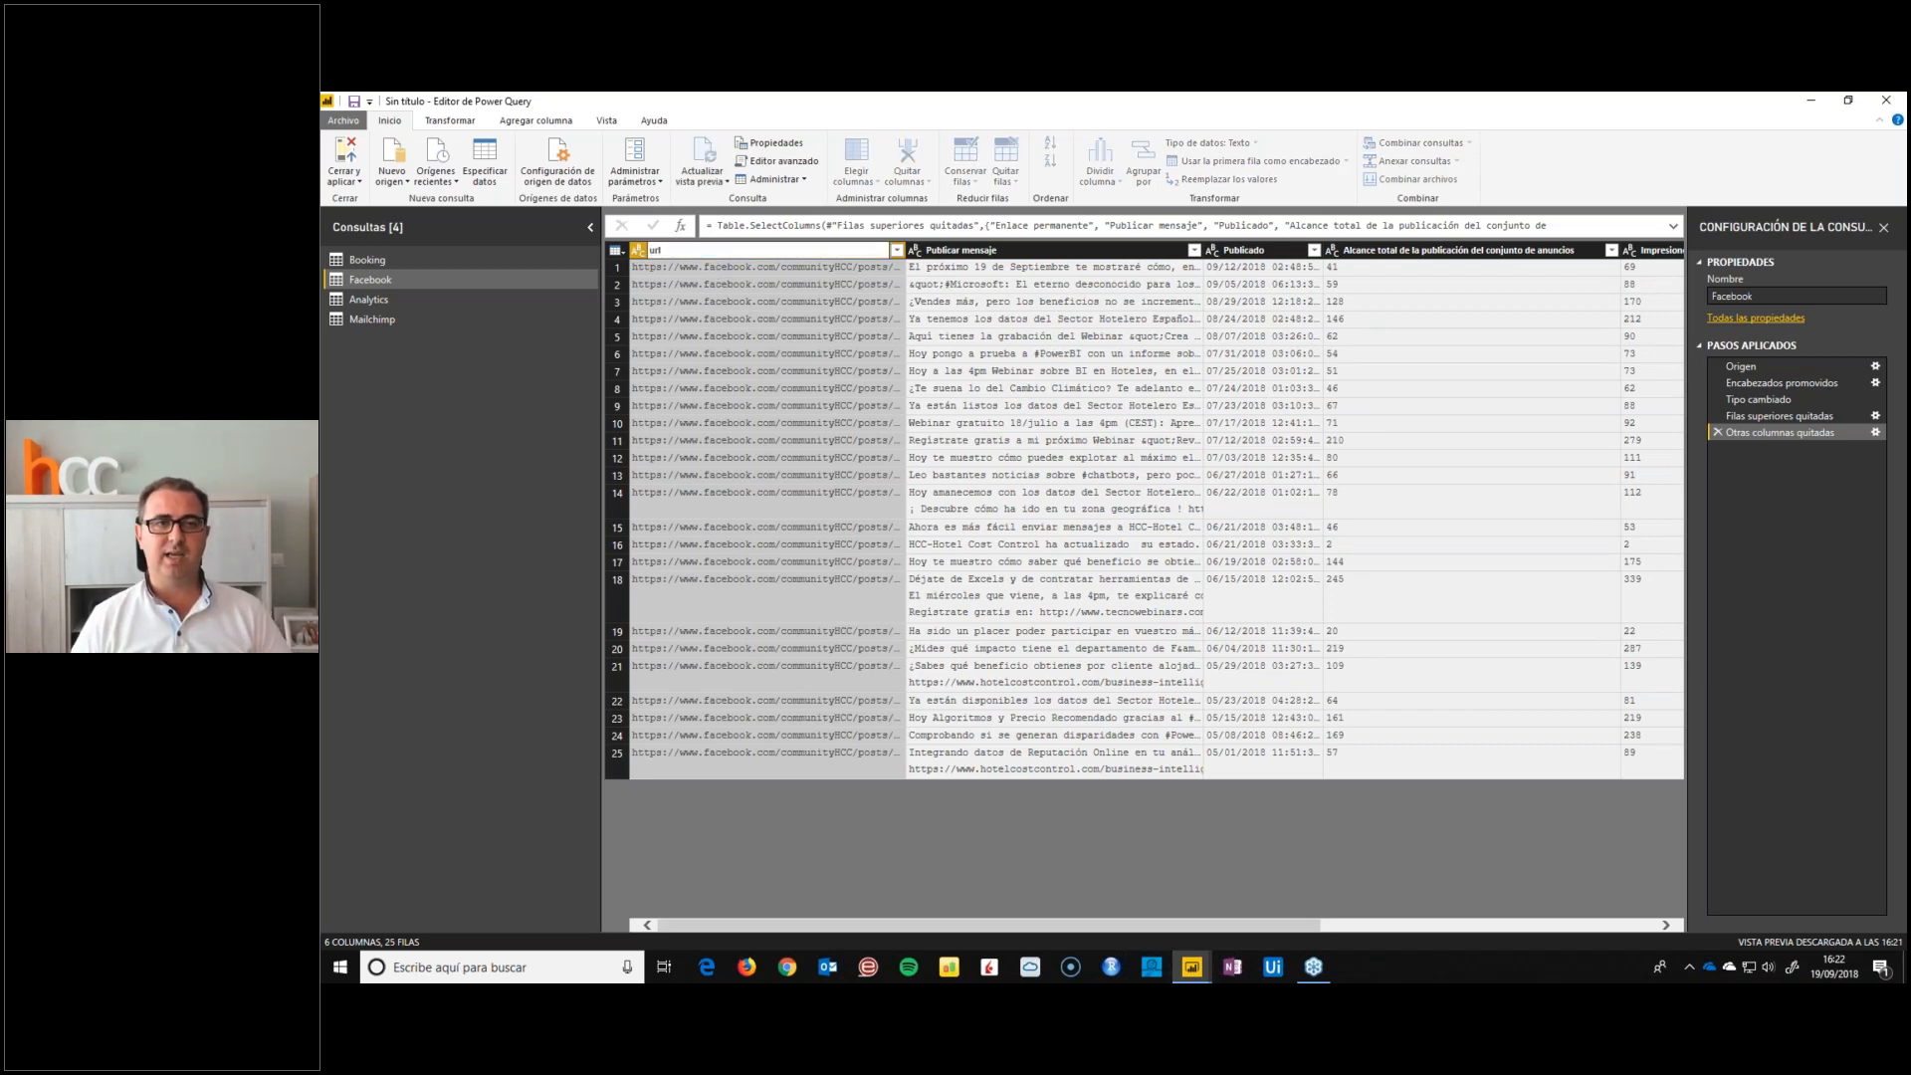
key("Return")
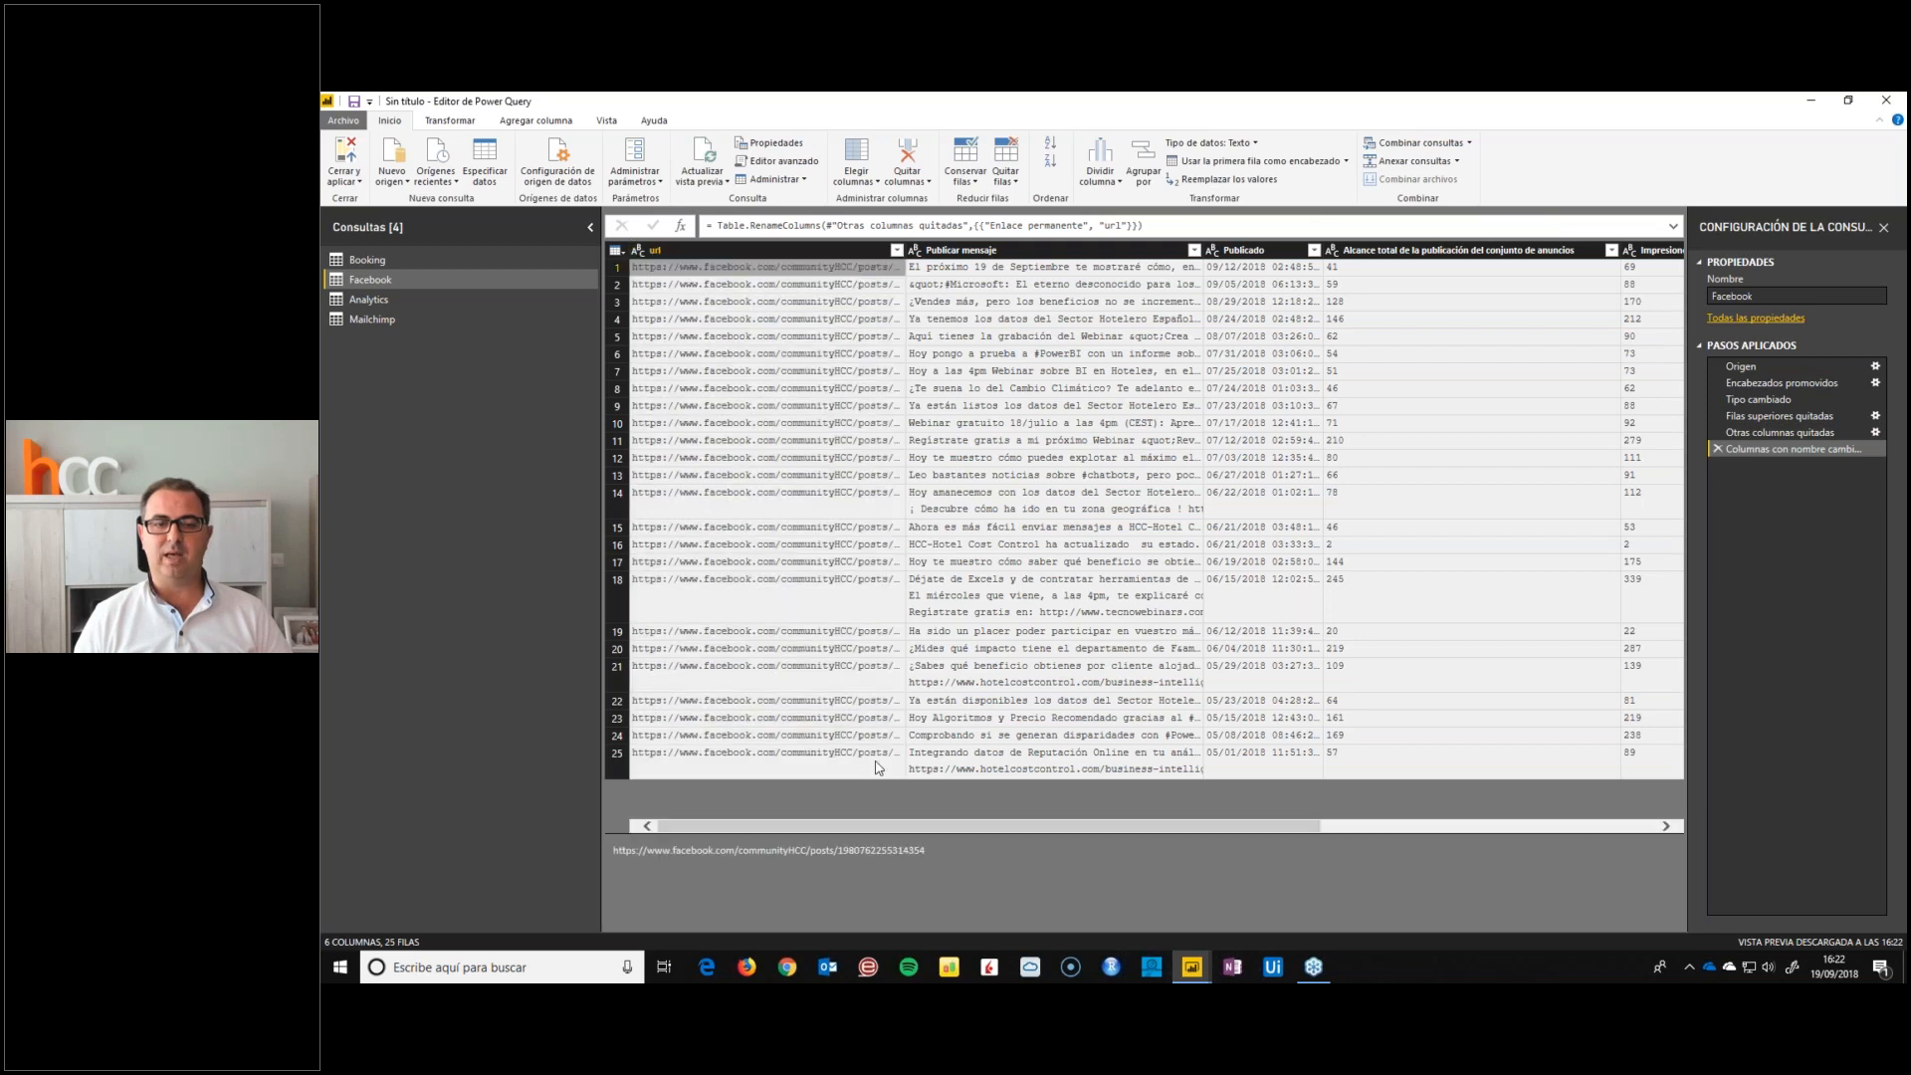
Rename the Publicar mensaje column as Post
double_click(1001, 252)
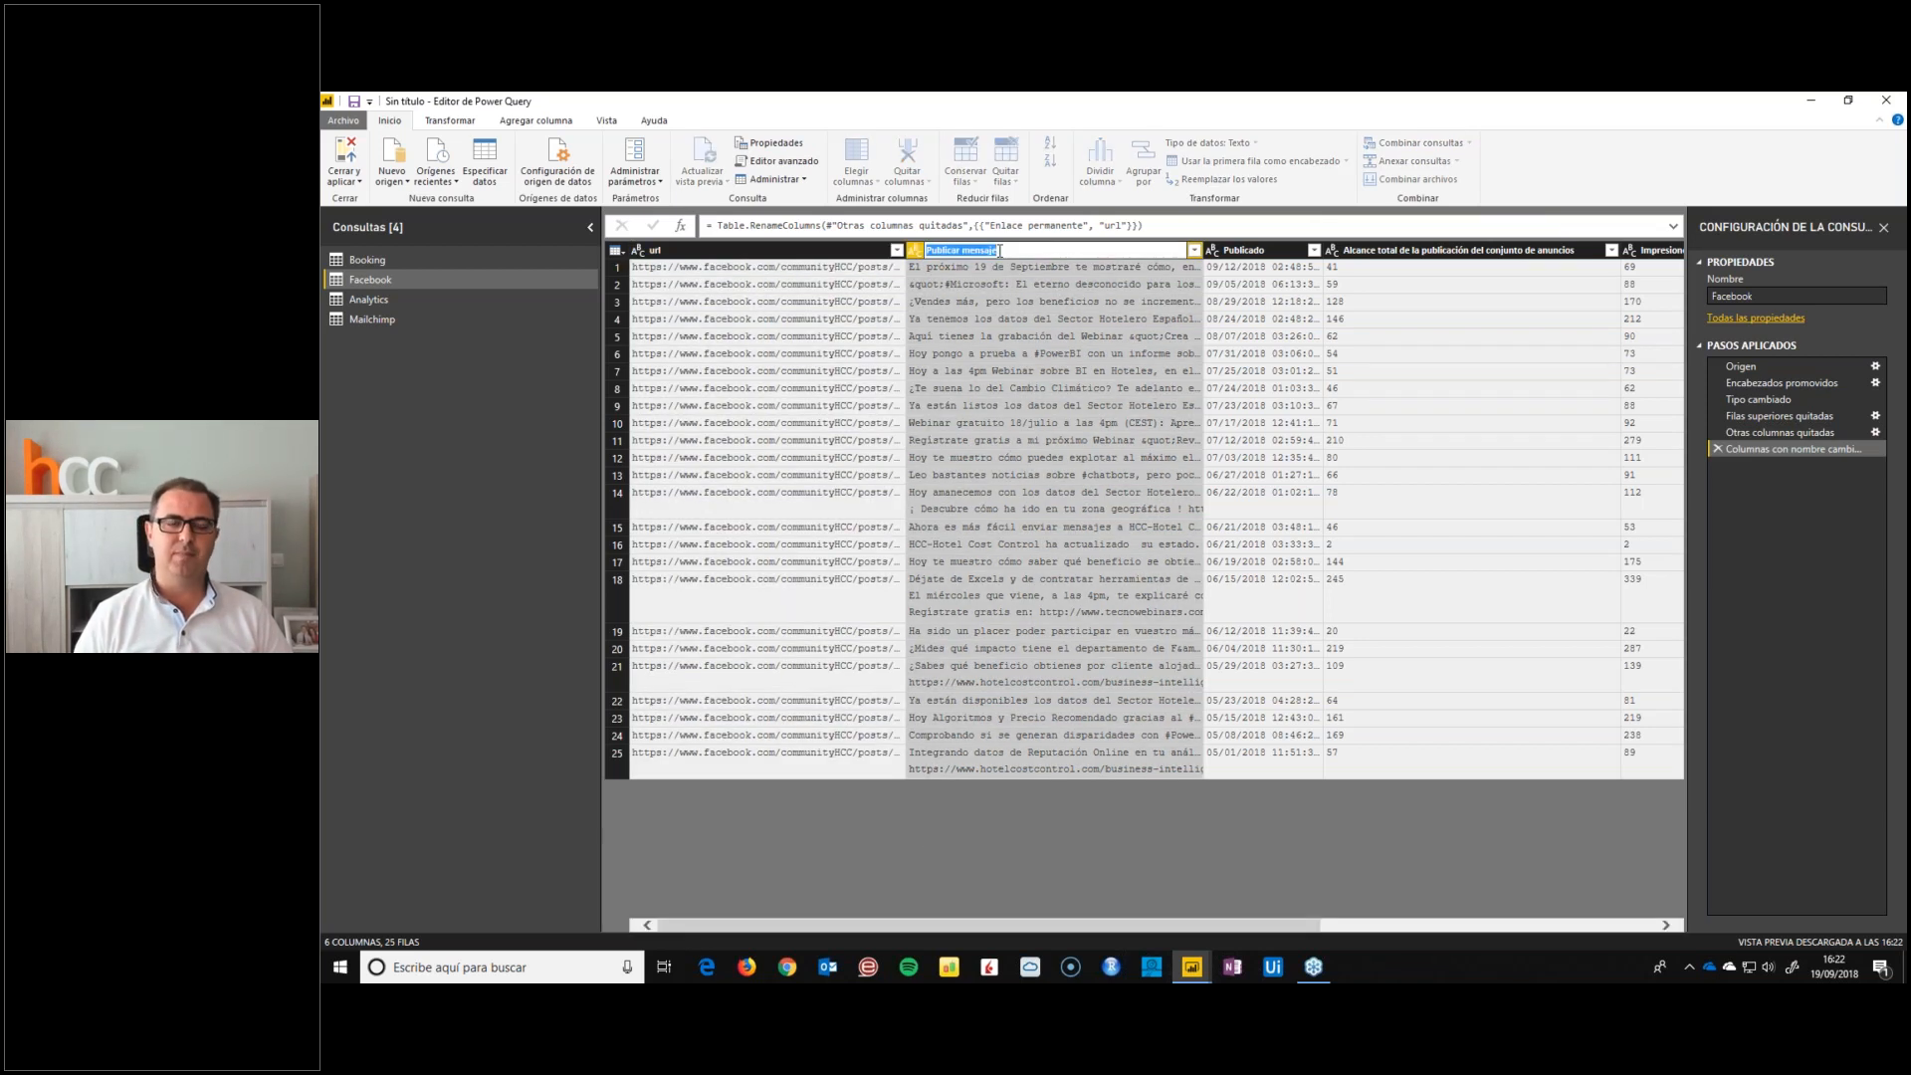
type("pOST")
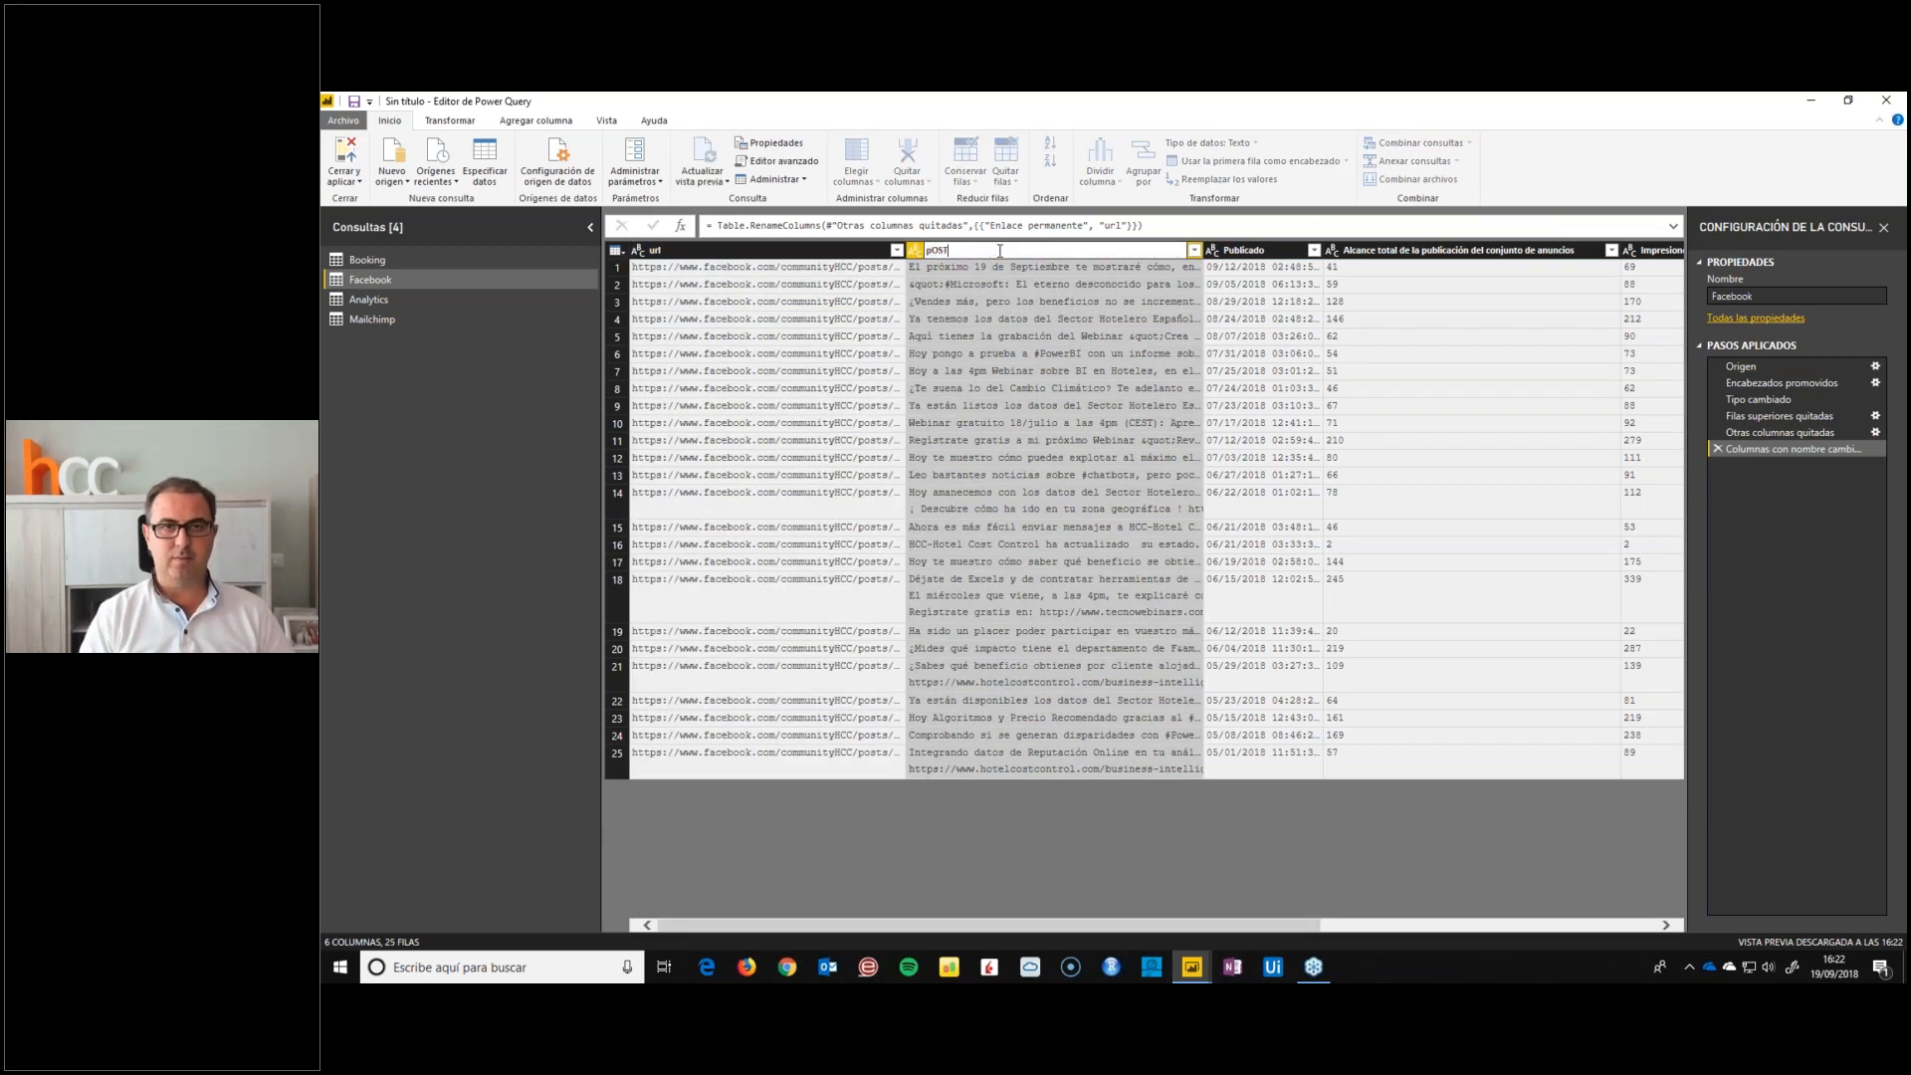
key("Return")
key("F2")
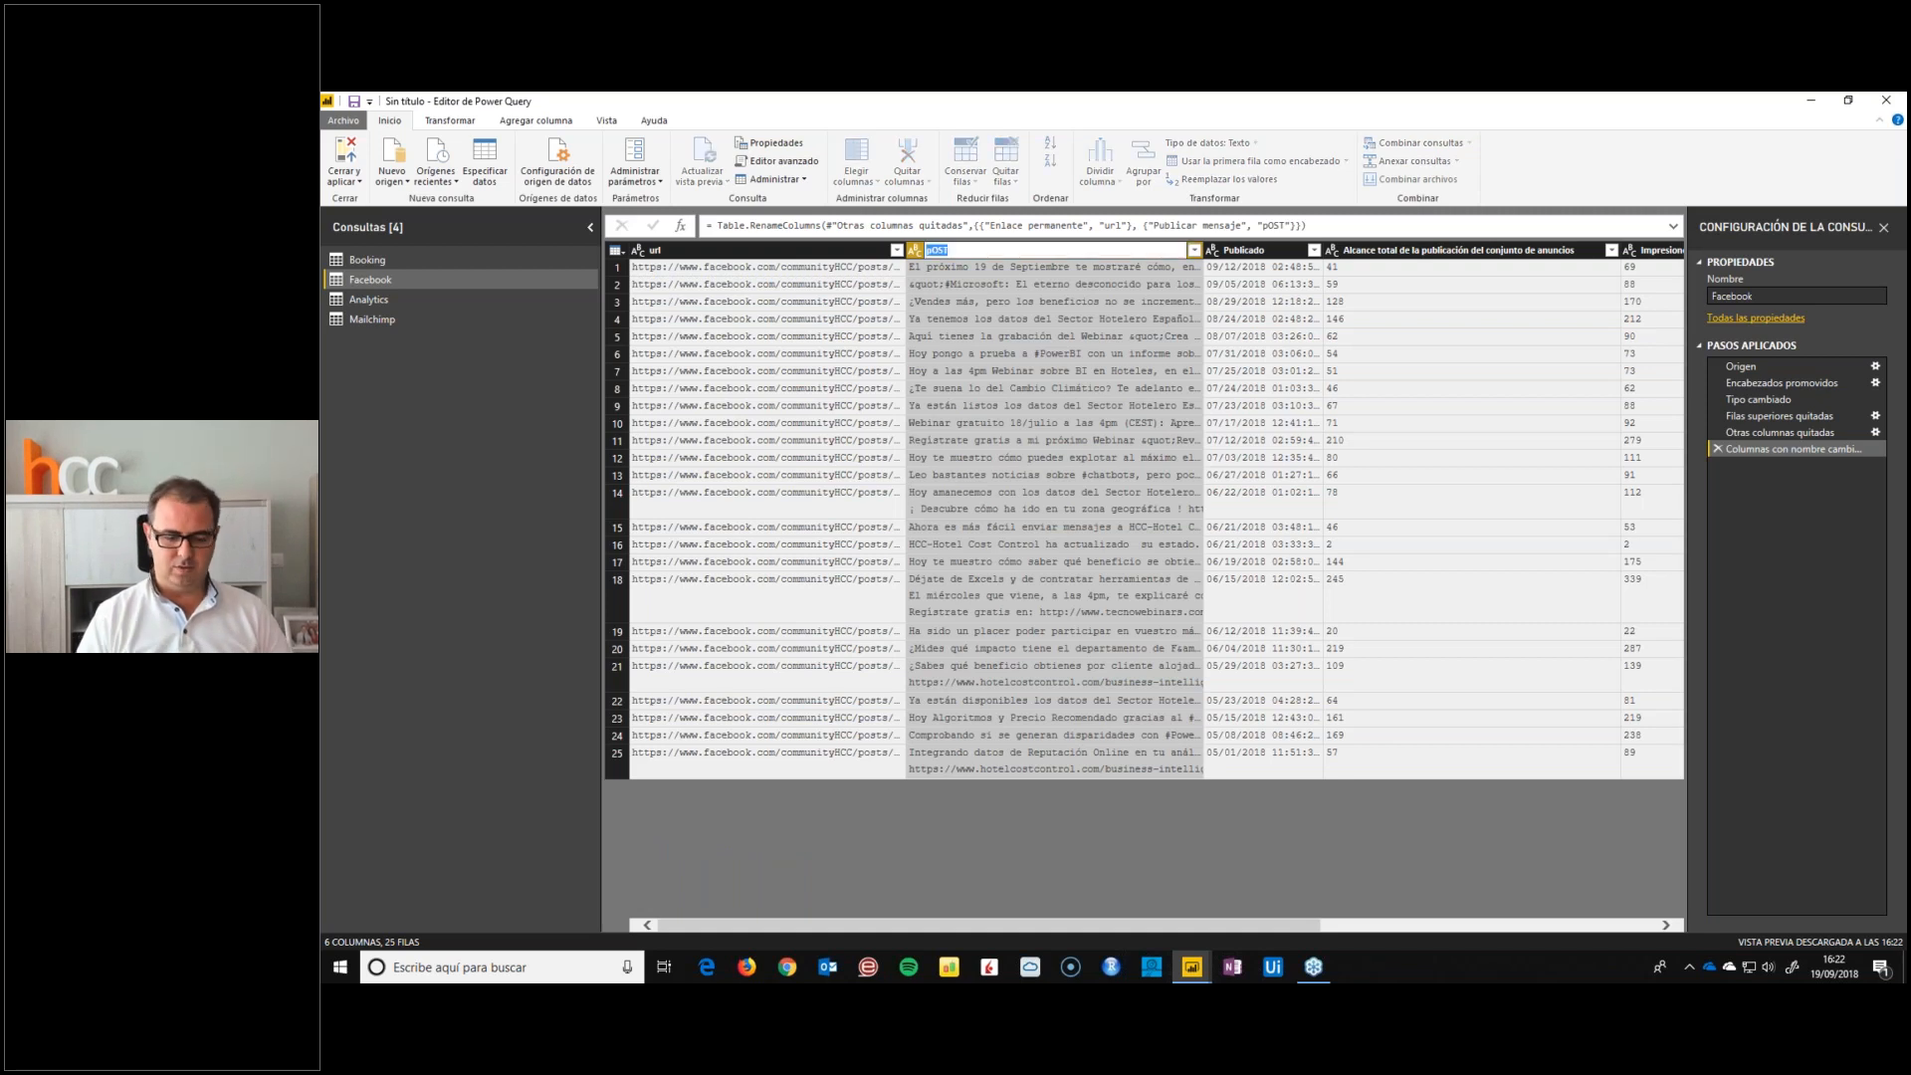
type("Post")
key("Return")
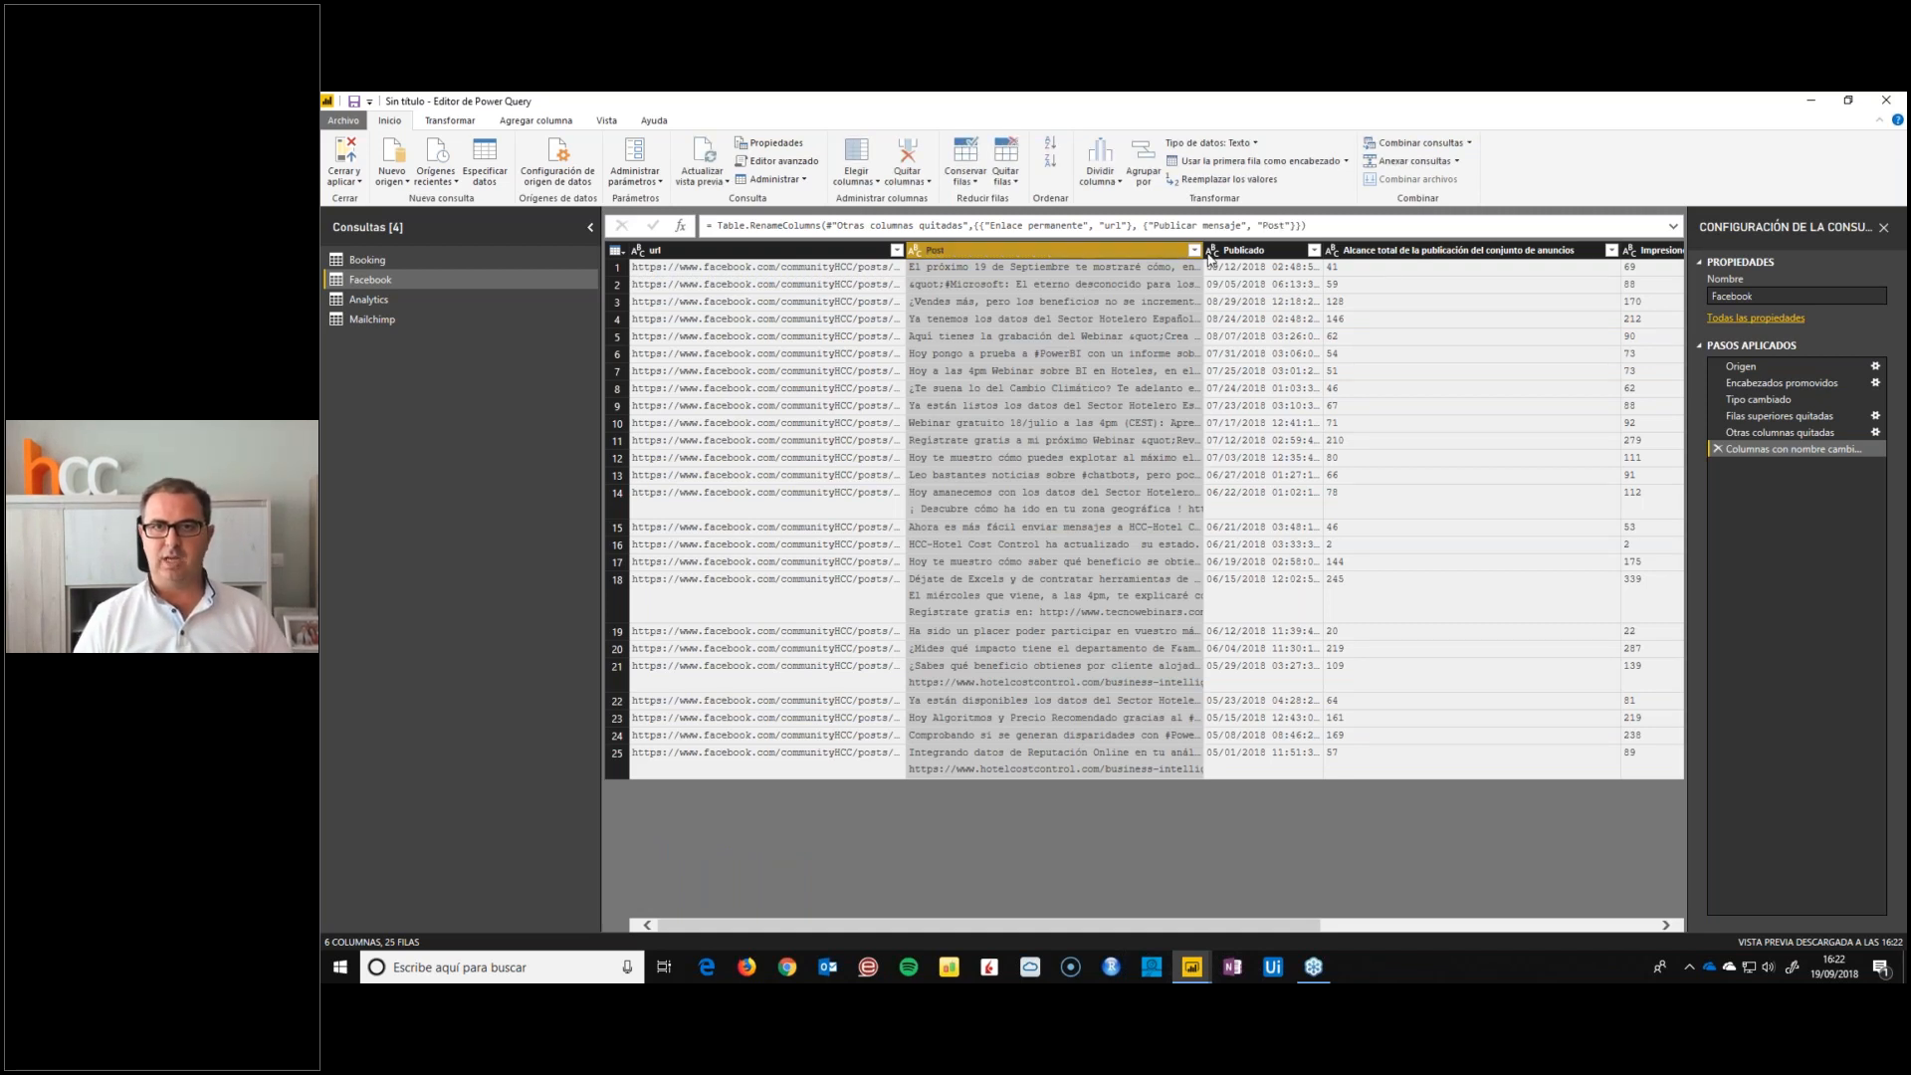
Rename the Publicado column as Fecha
left_click(1239, 251)
key("F2")
type("Fecha")
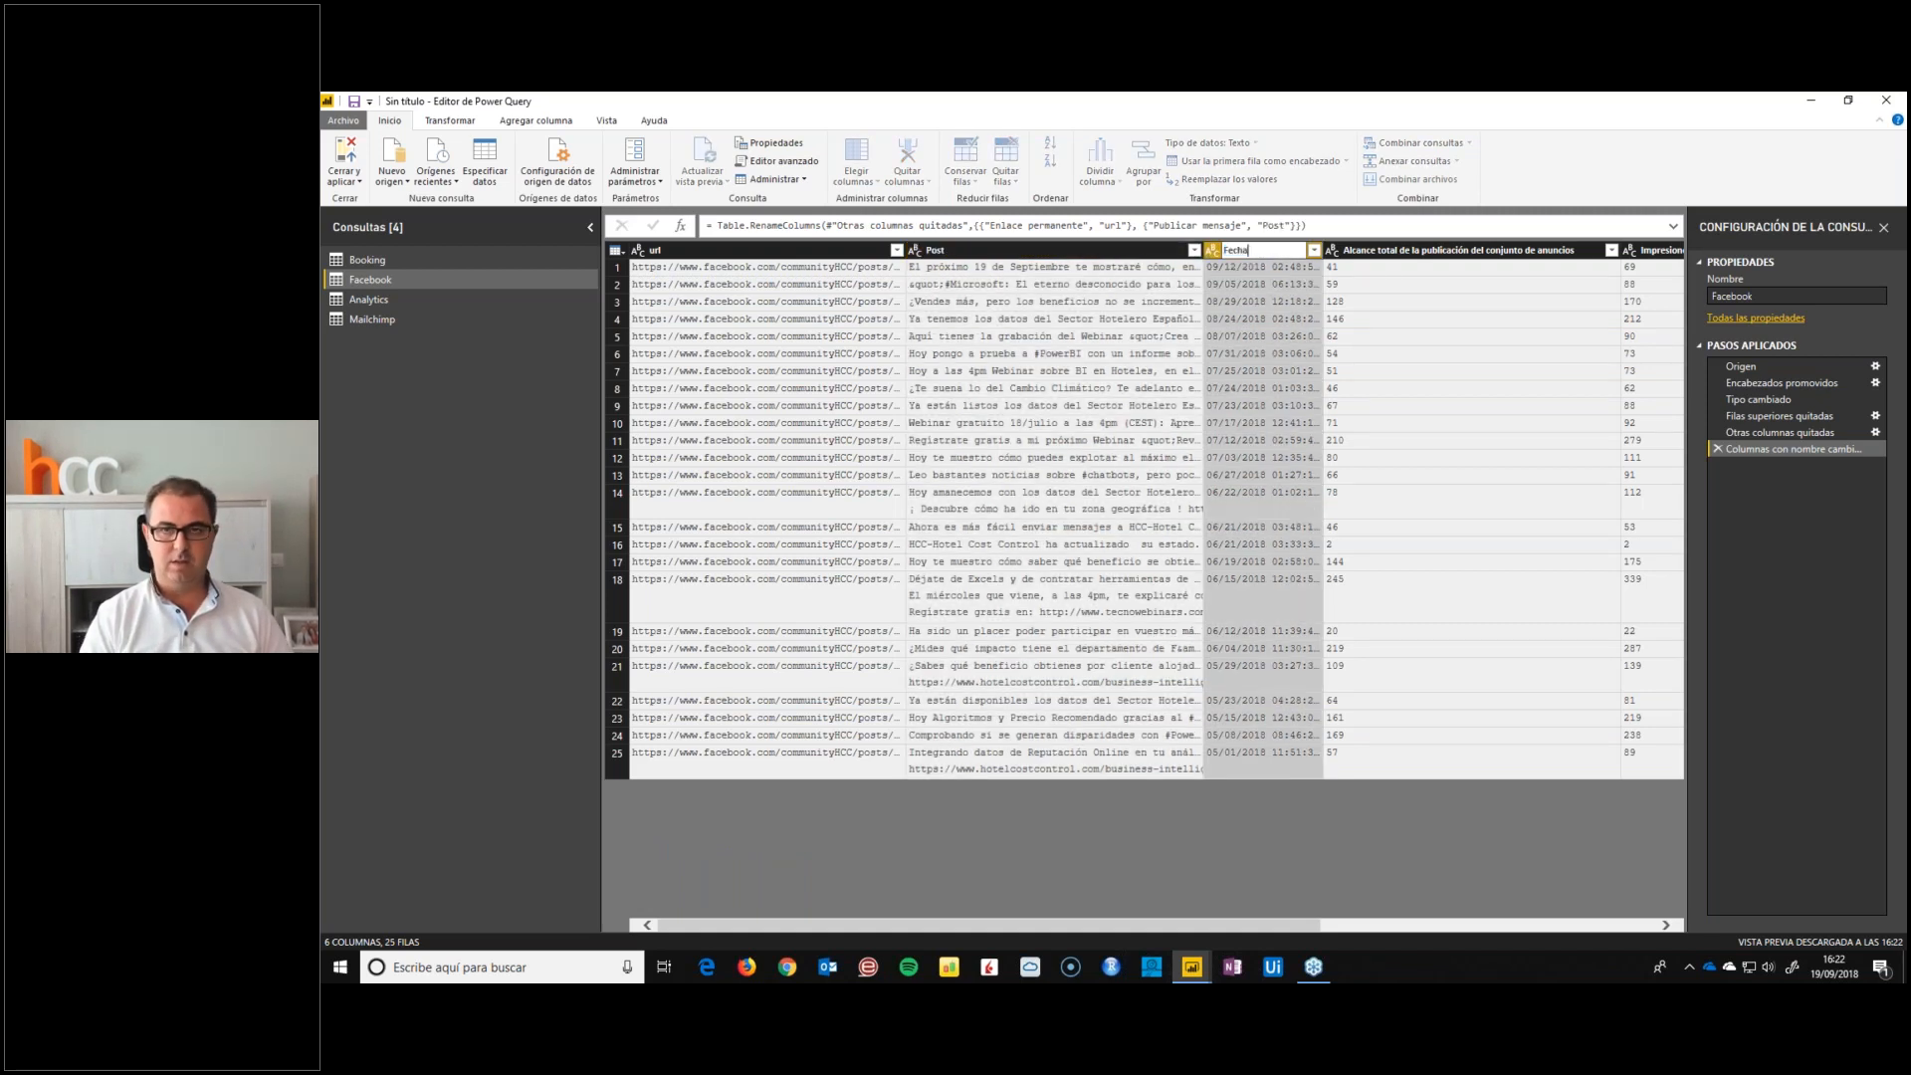
key("Return")
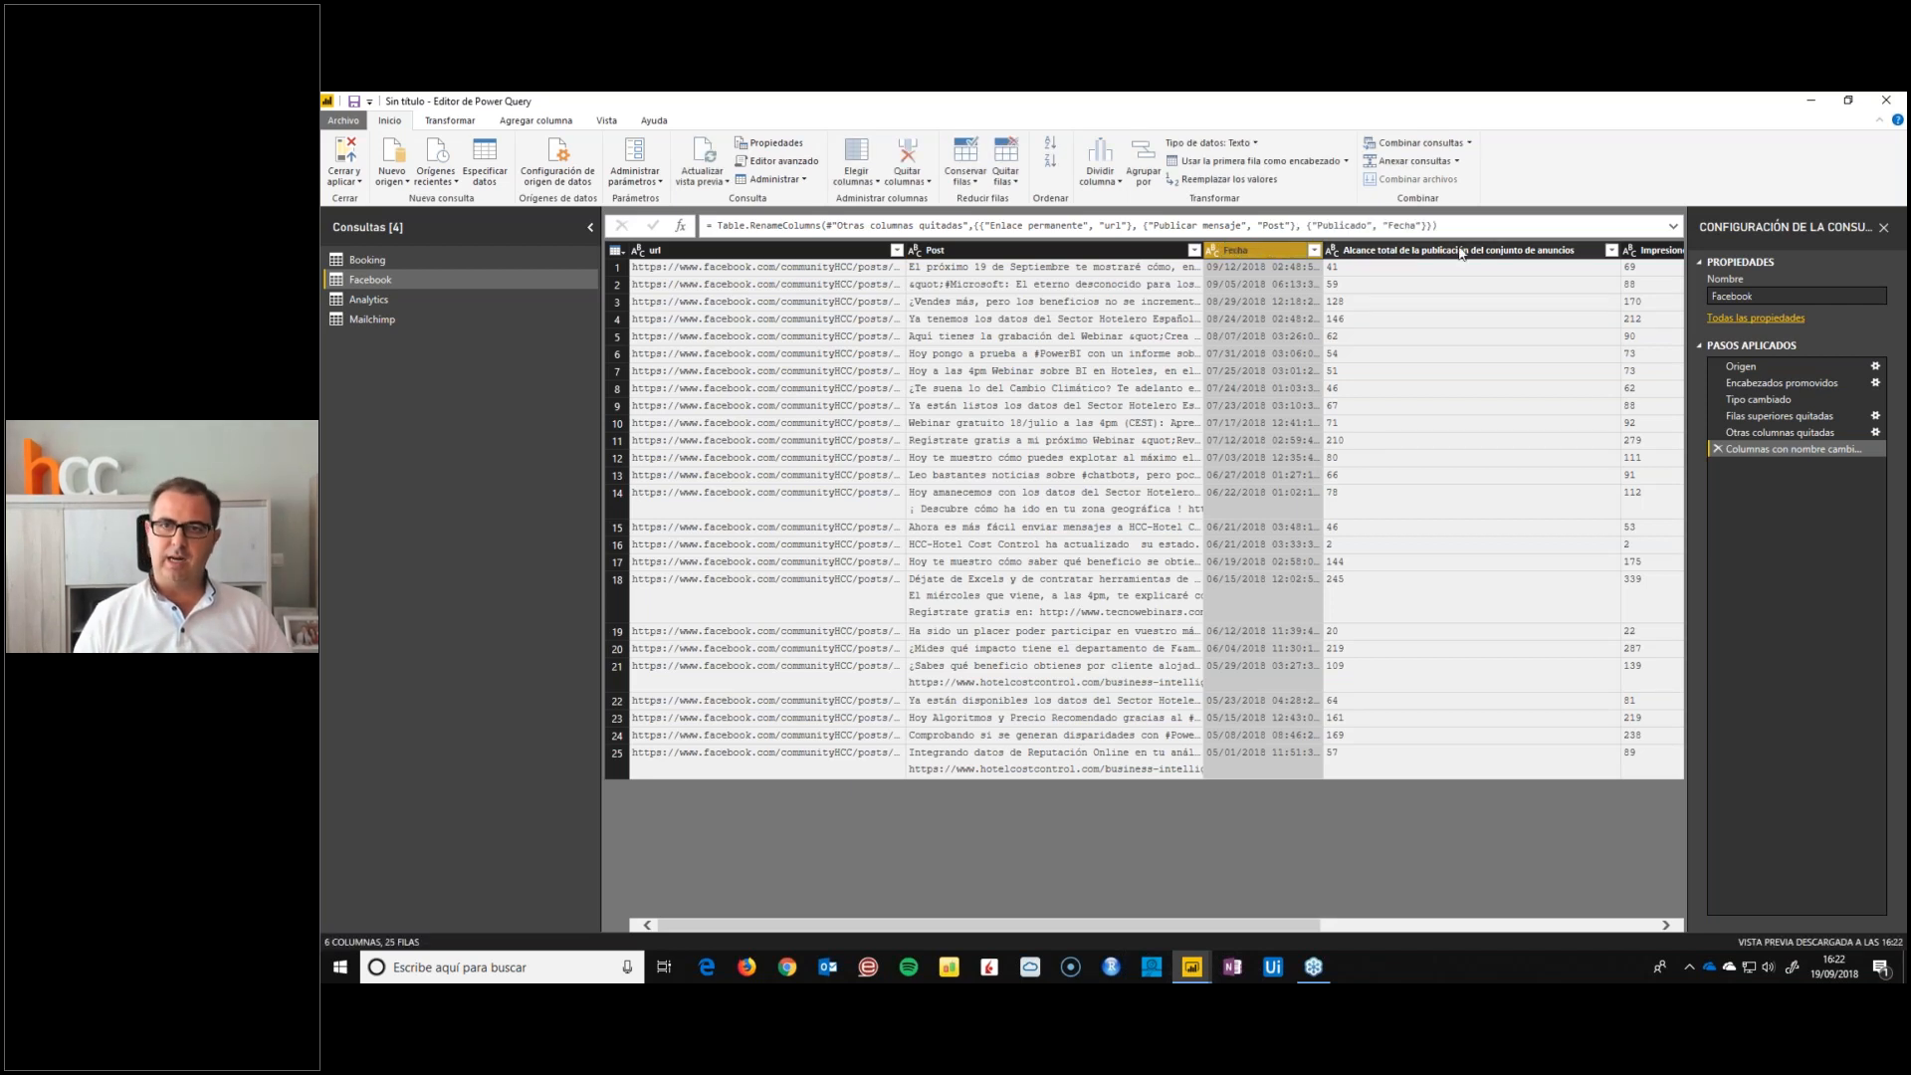
Rename the Alcance total de la publicación del conjunto de anuncios column as Alcance
double_click(1464, 251)
type("Alcance")
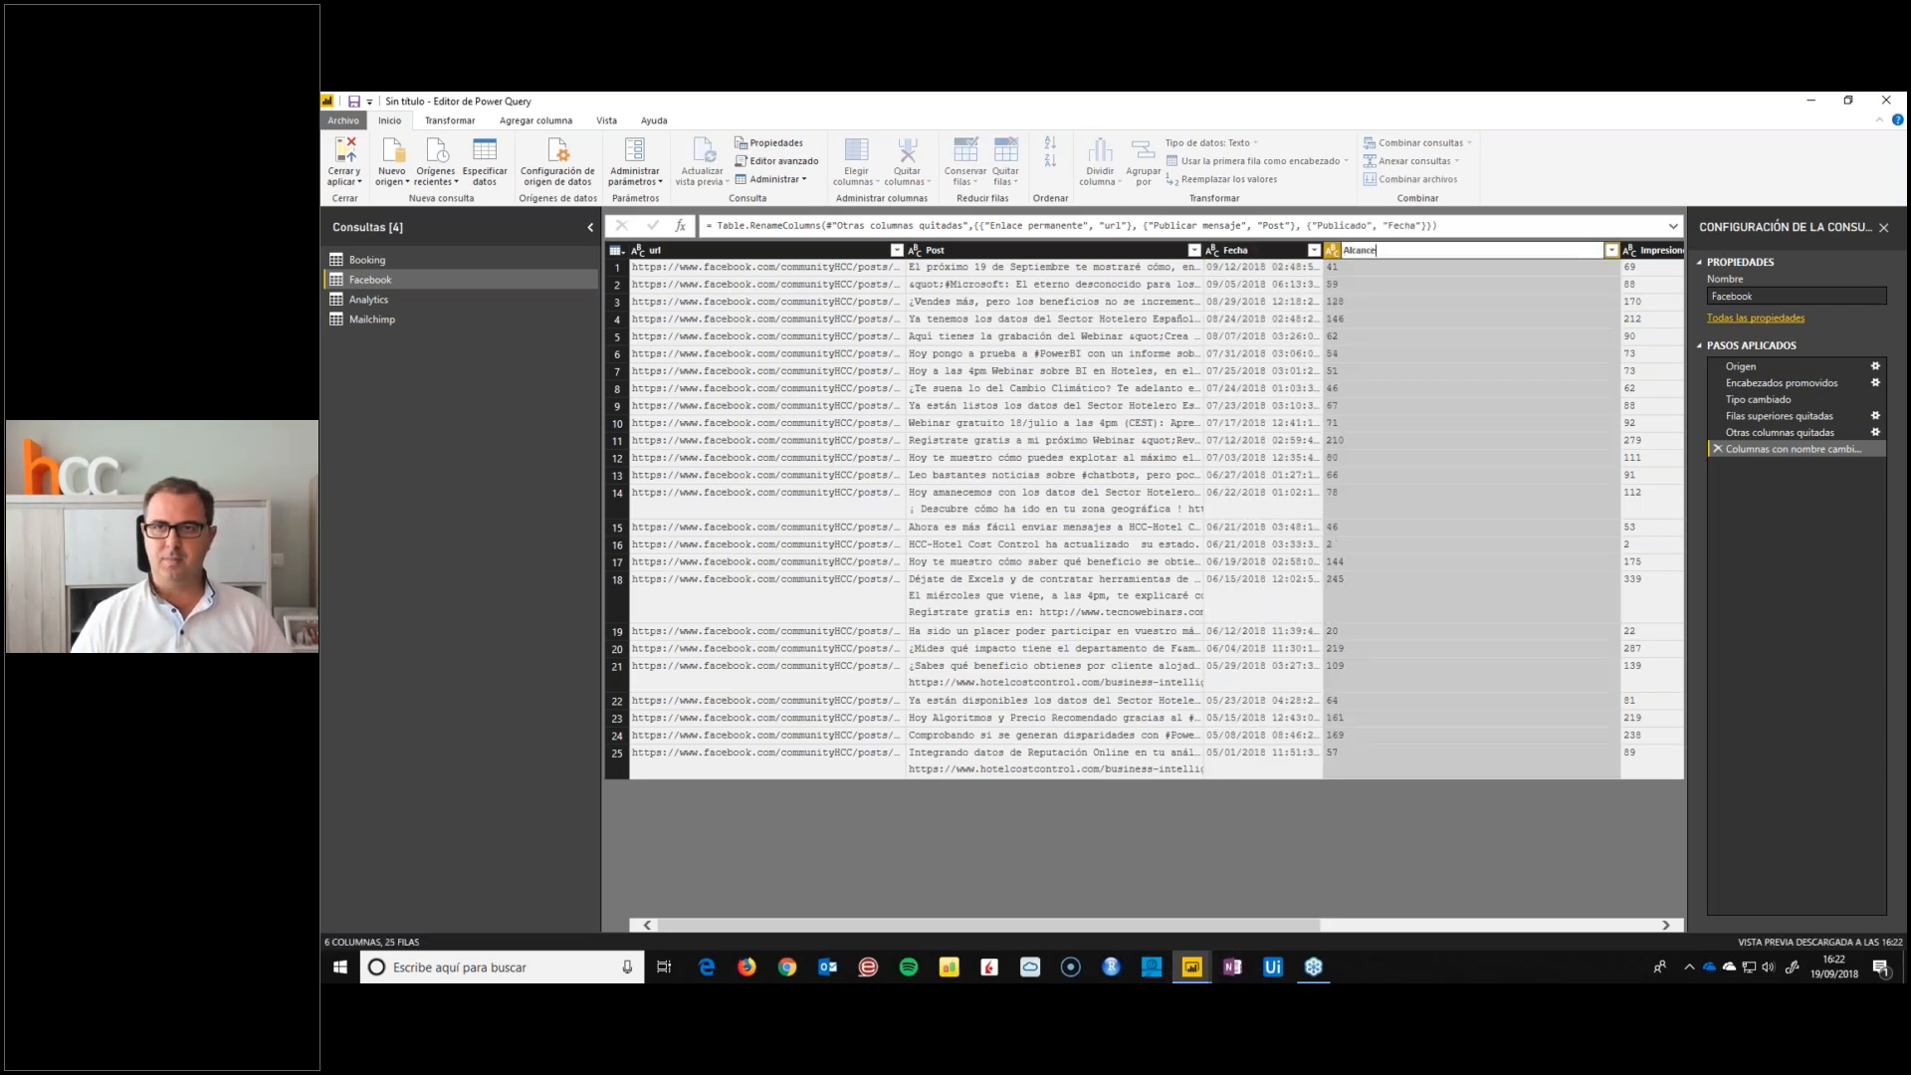
key("Return")
Rename the total impressions column as Impresiones and the Usuarios que interactúan del conjunto de anuncios column as Interactuaciones
double_click(1648, 251)
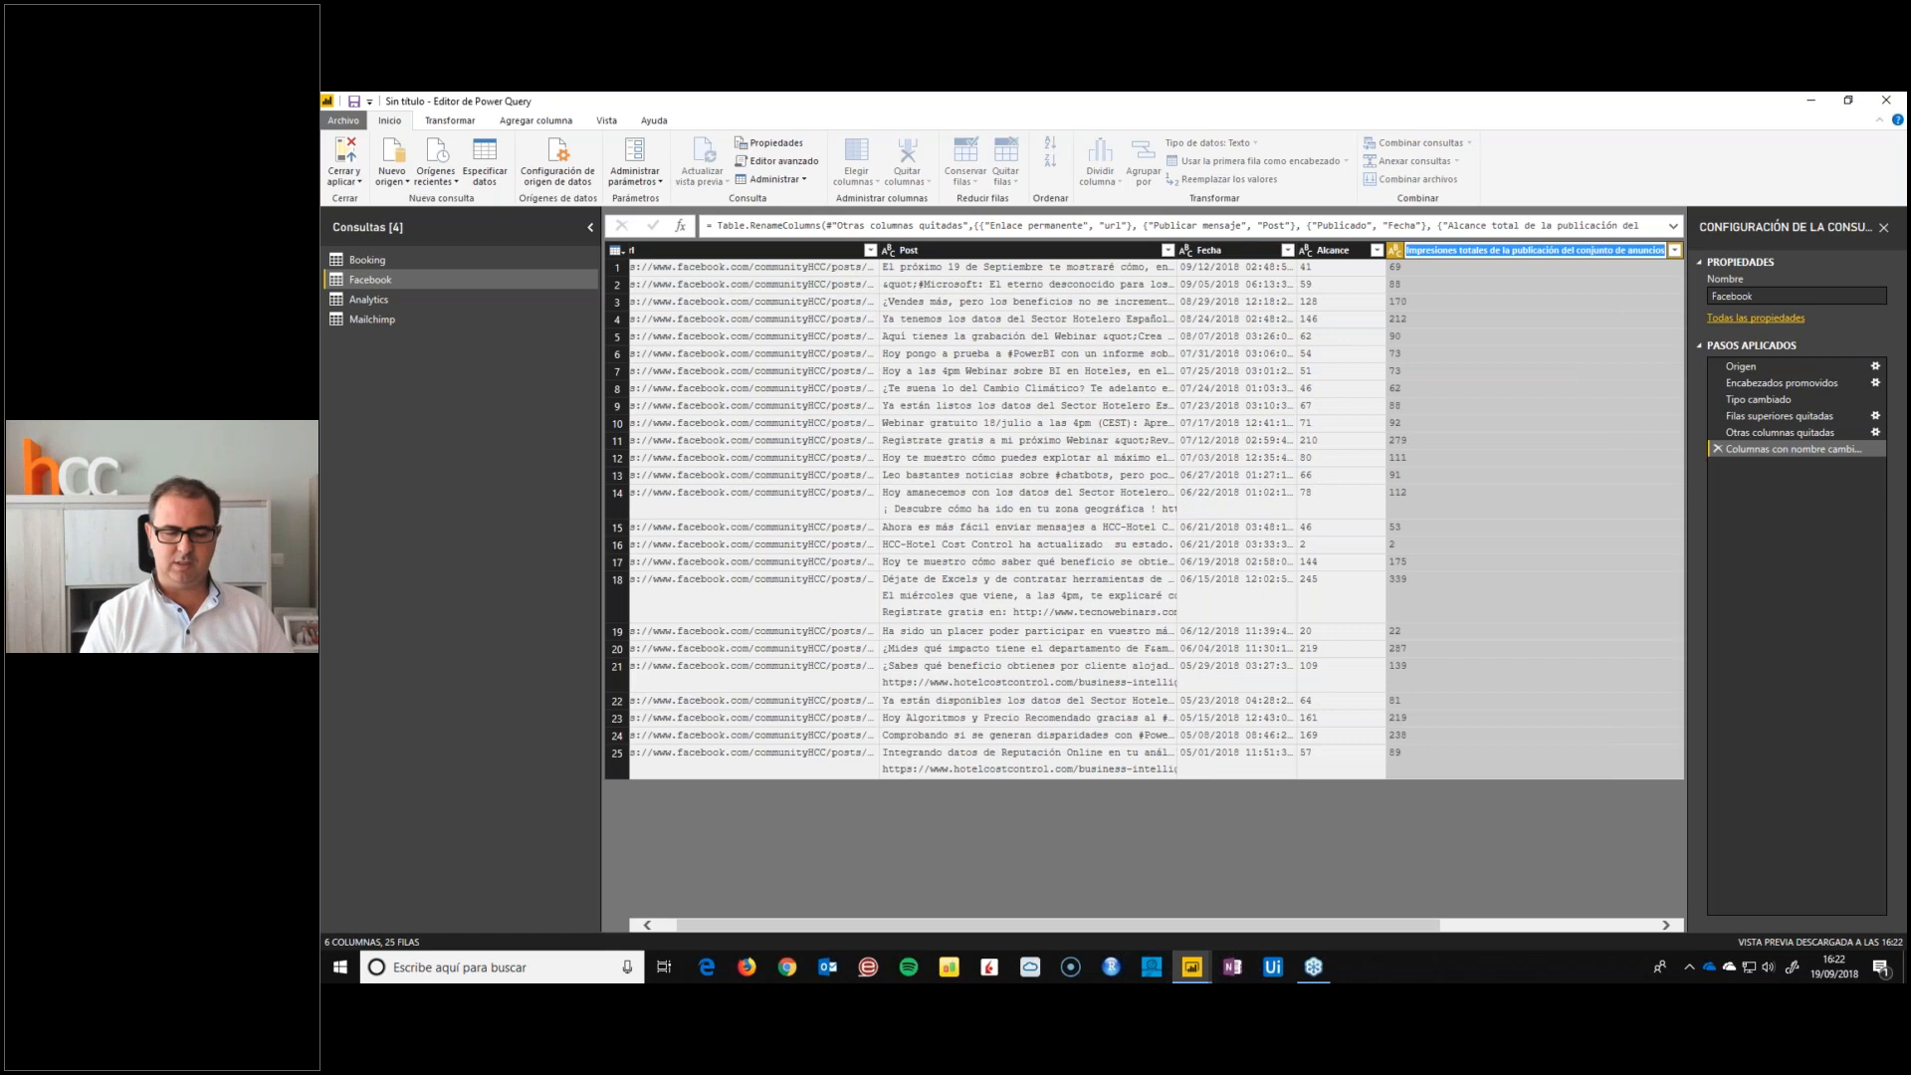
type("Impresiones")
key("Return")
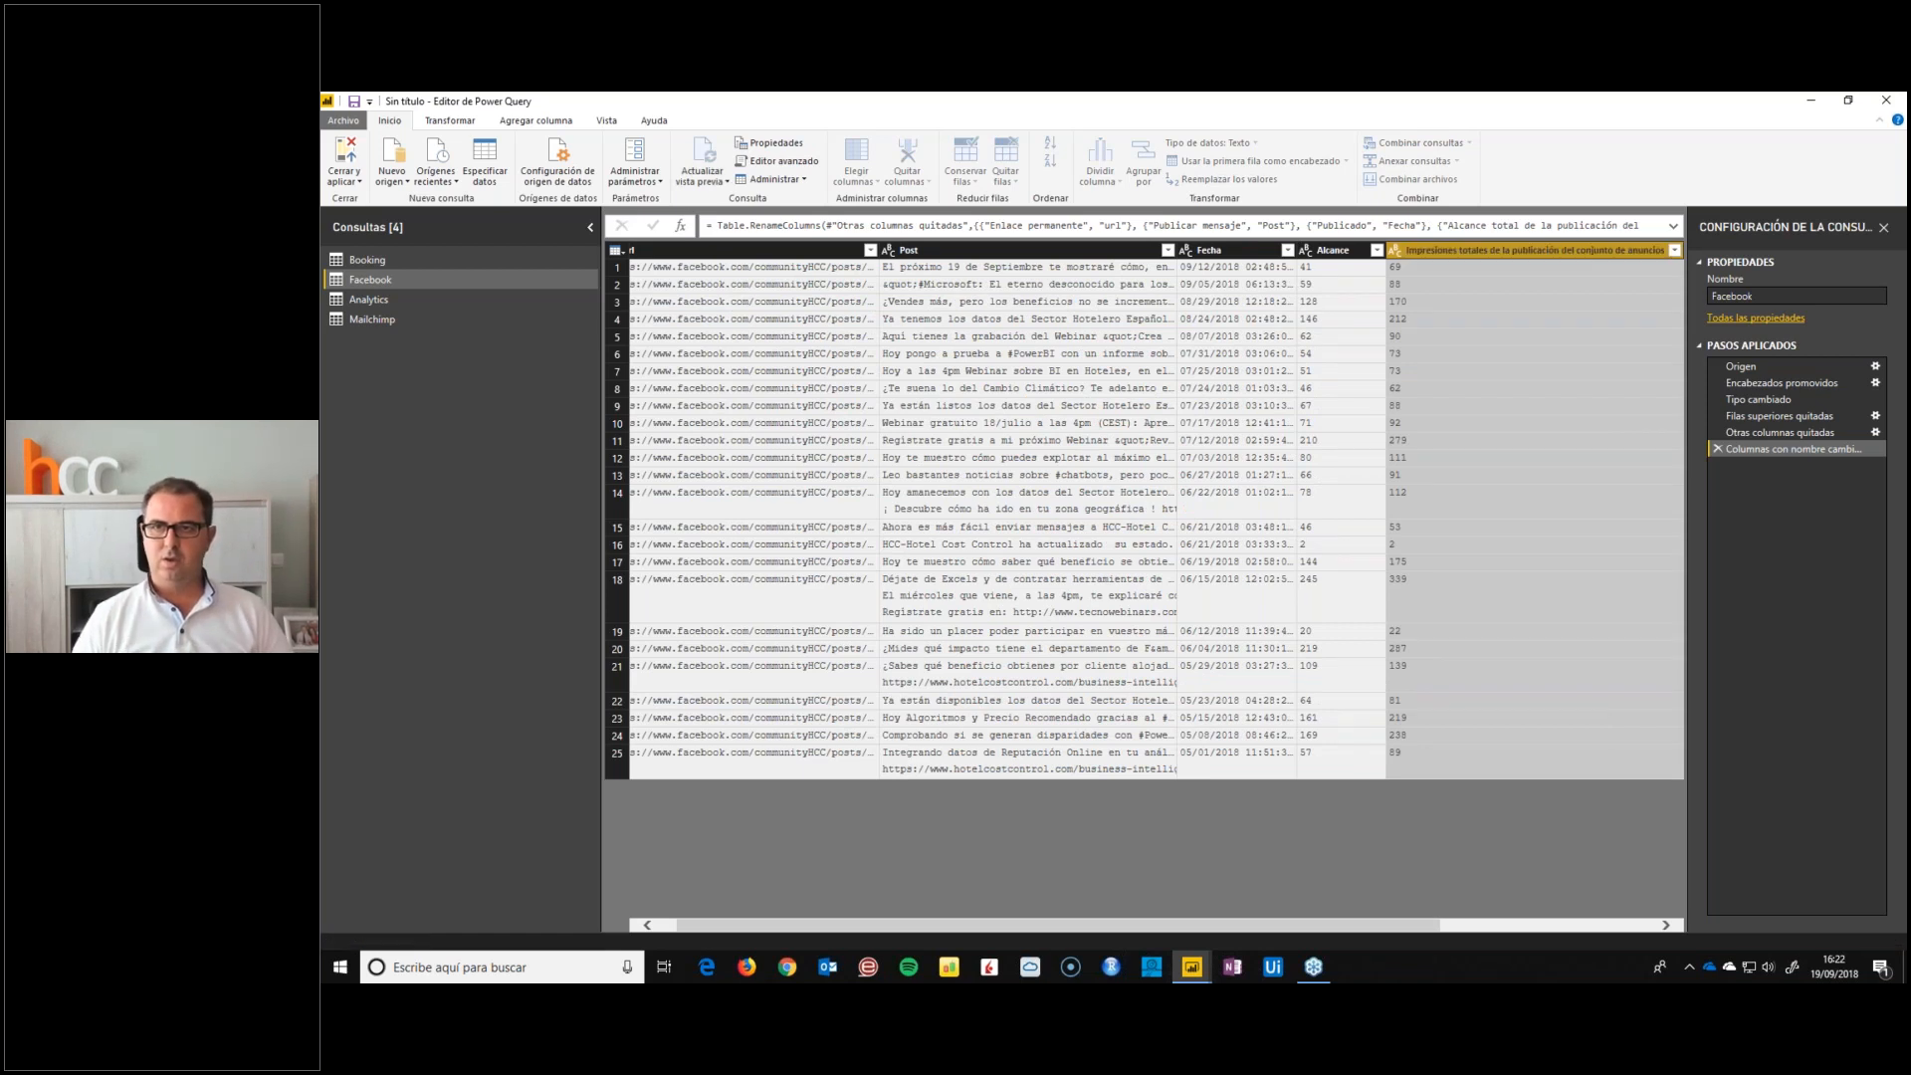
double_click(1546, 250)
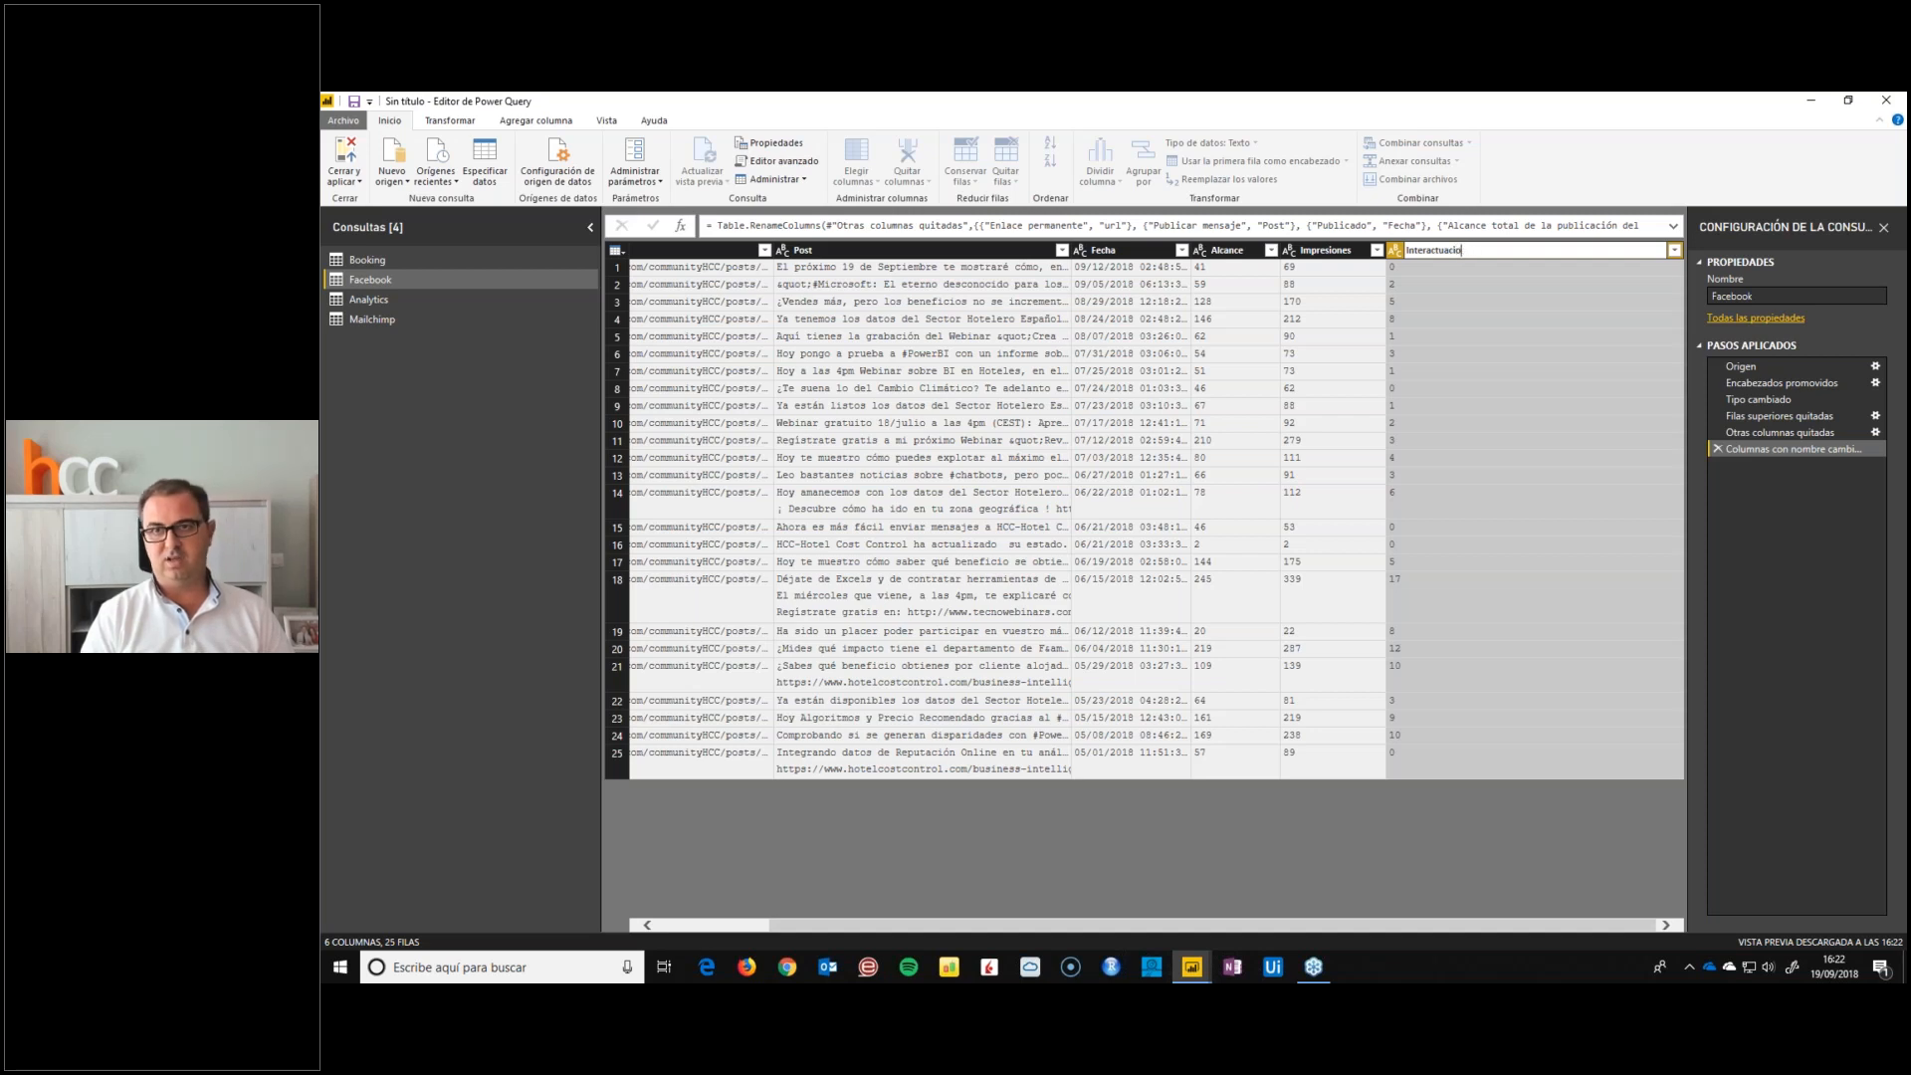
key("Escape")
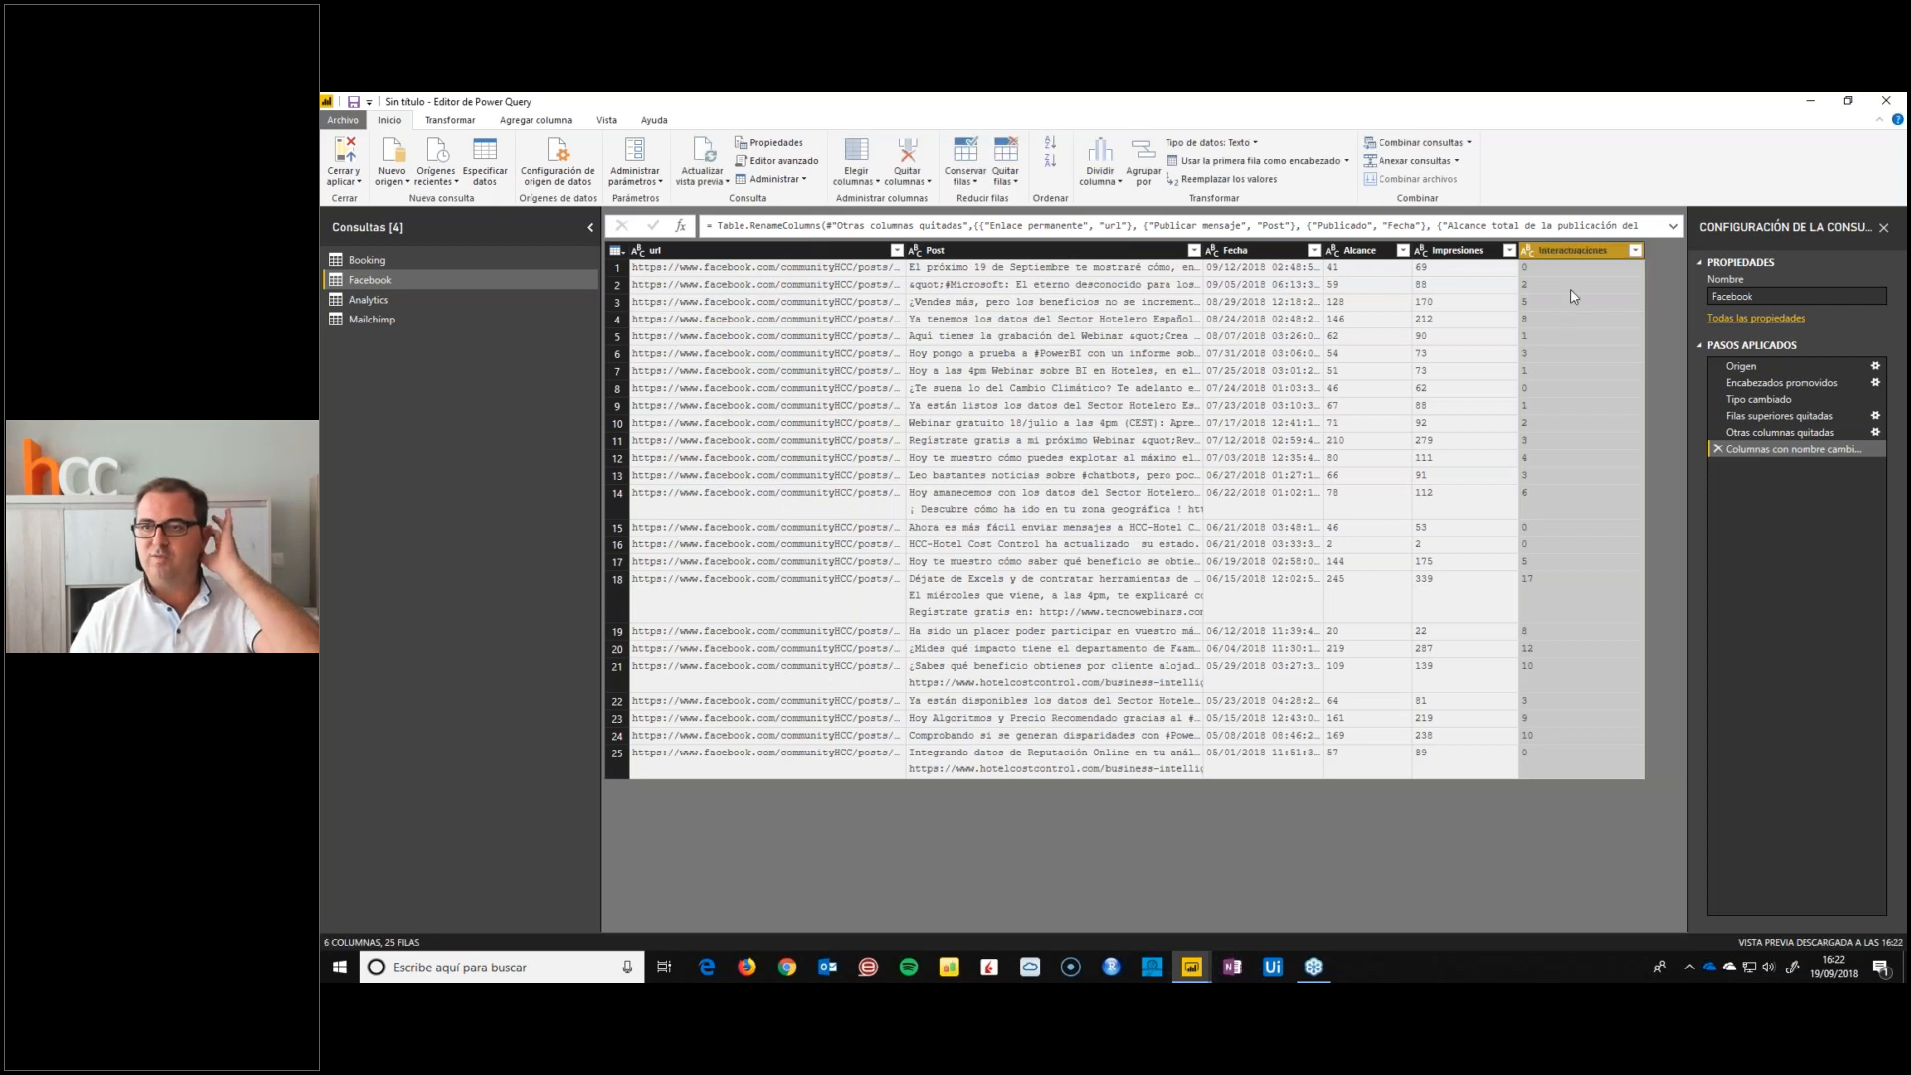
Review the Alcance, Impresiones and Interactuaciones columns, and widen the Fecha column to examine its full date and time values
left_click(1461, 249, "shift")
left_click(1363, 250, "shift")
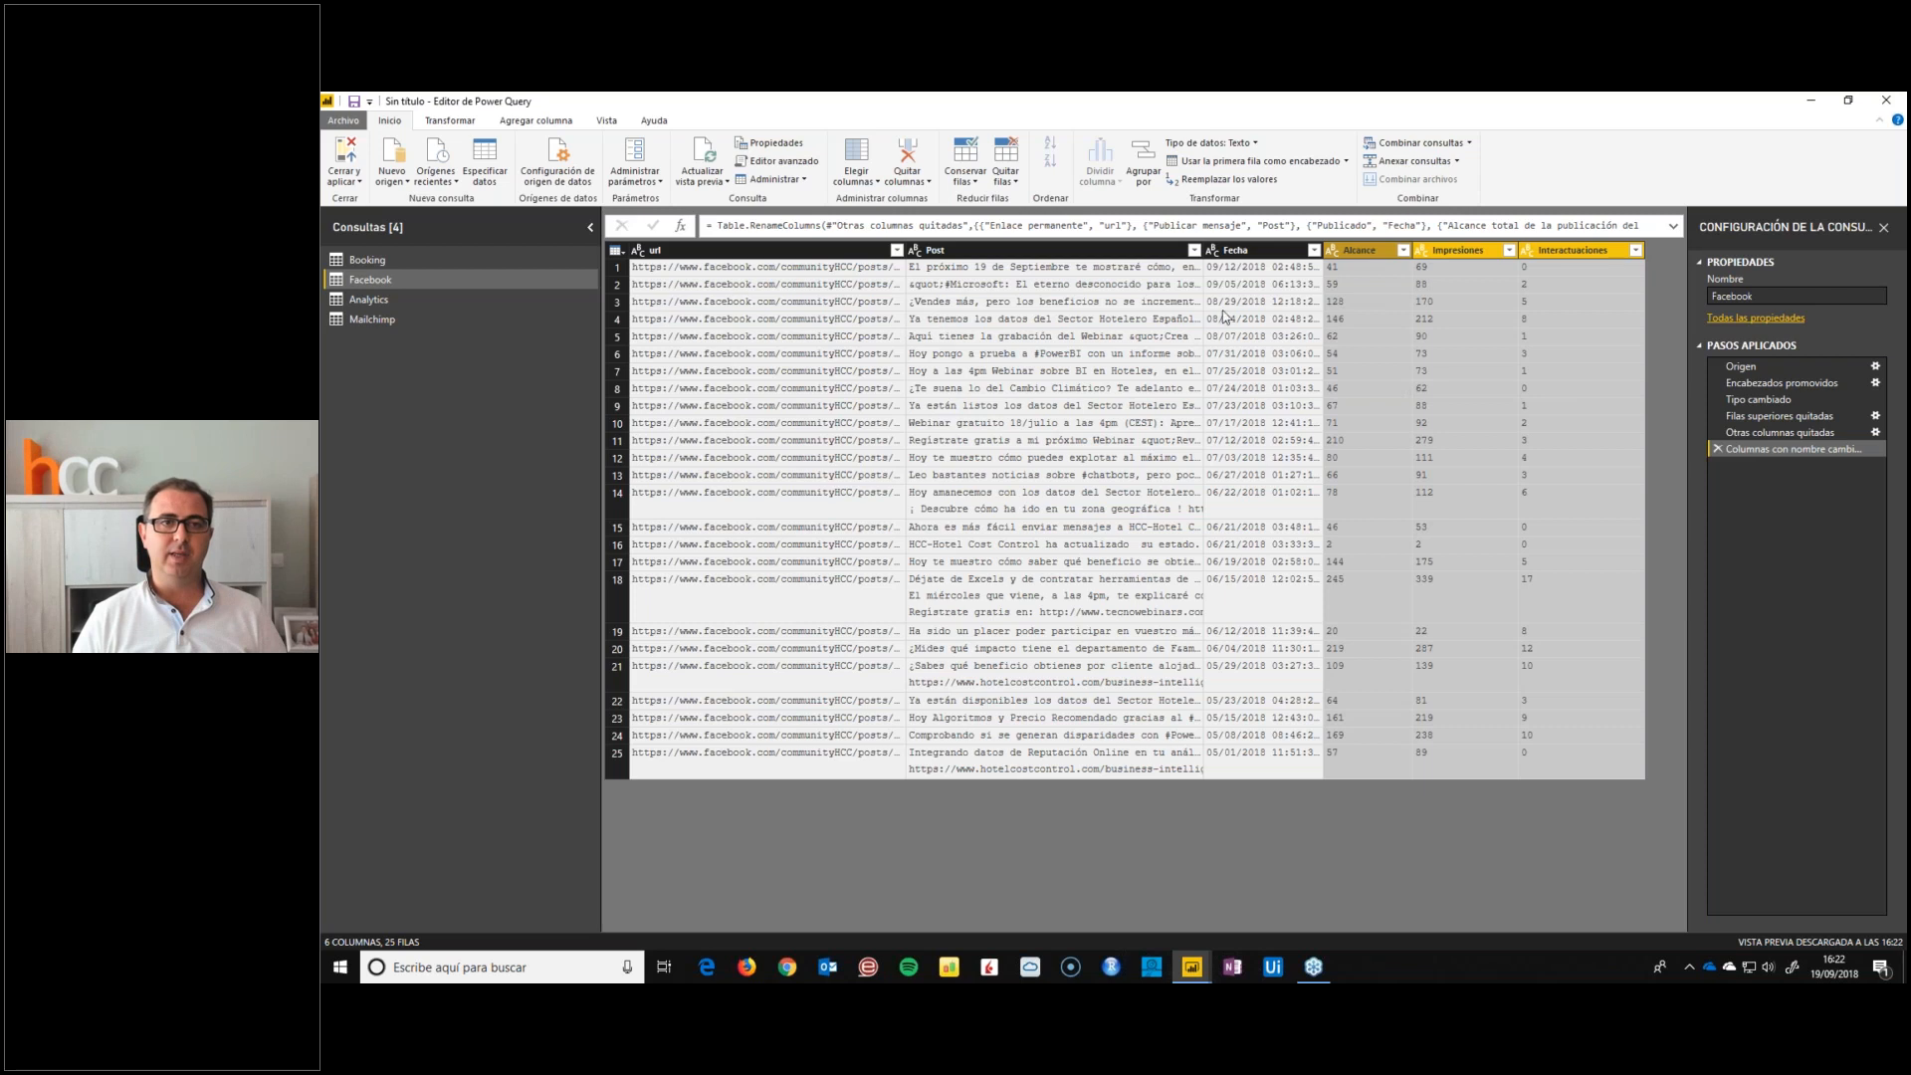
left_click(1271, 320)
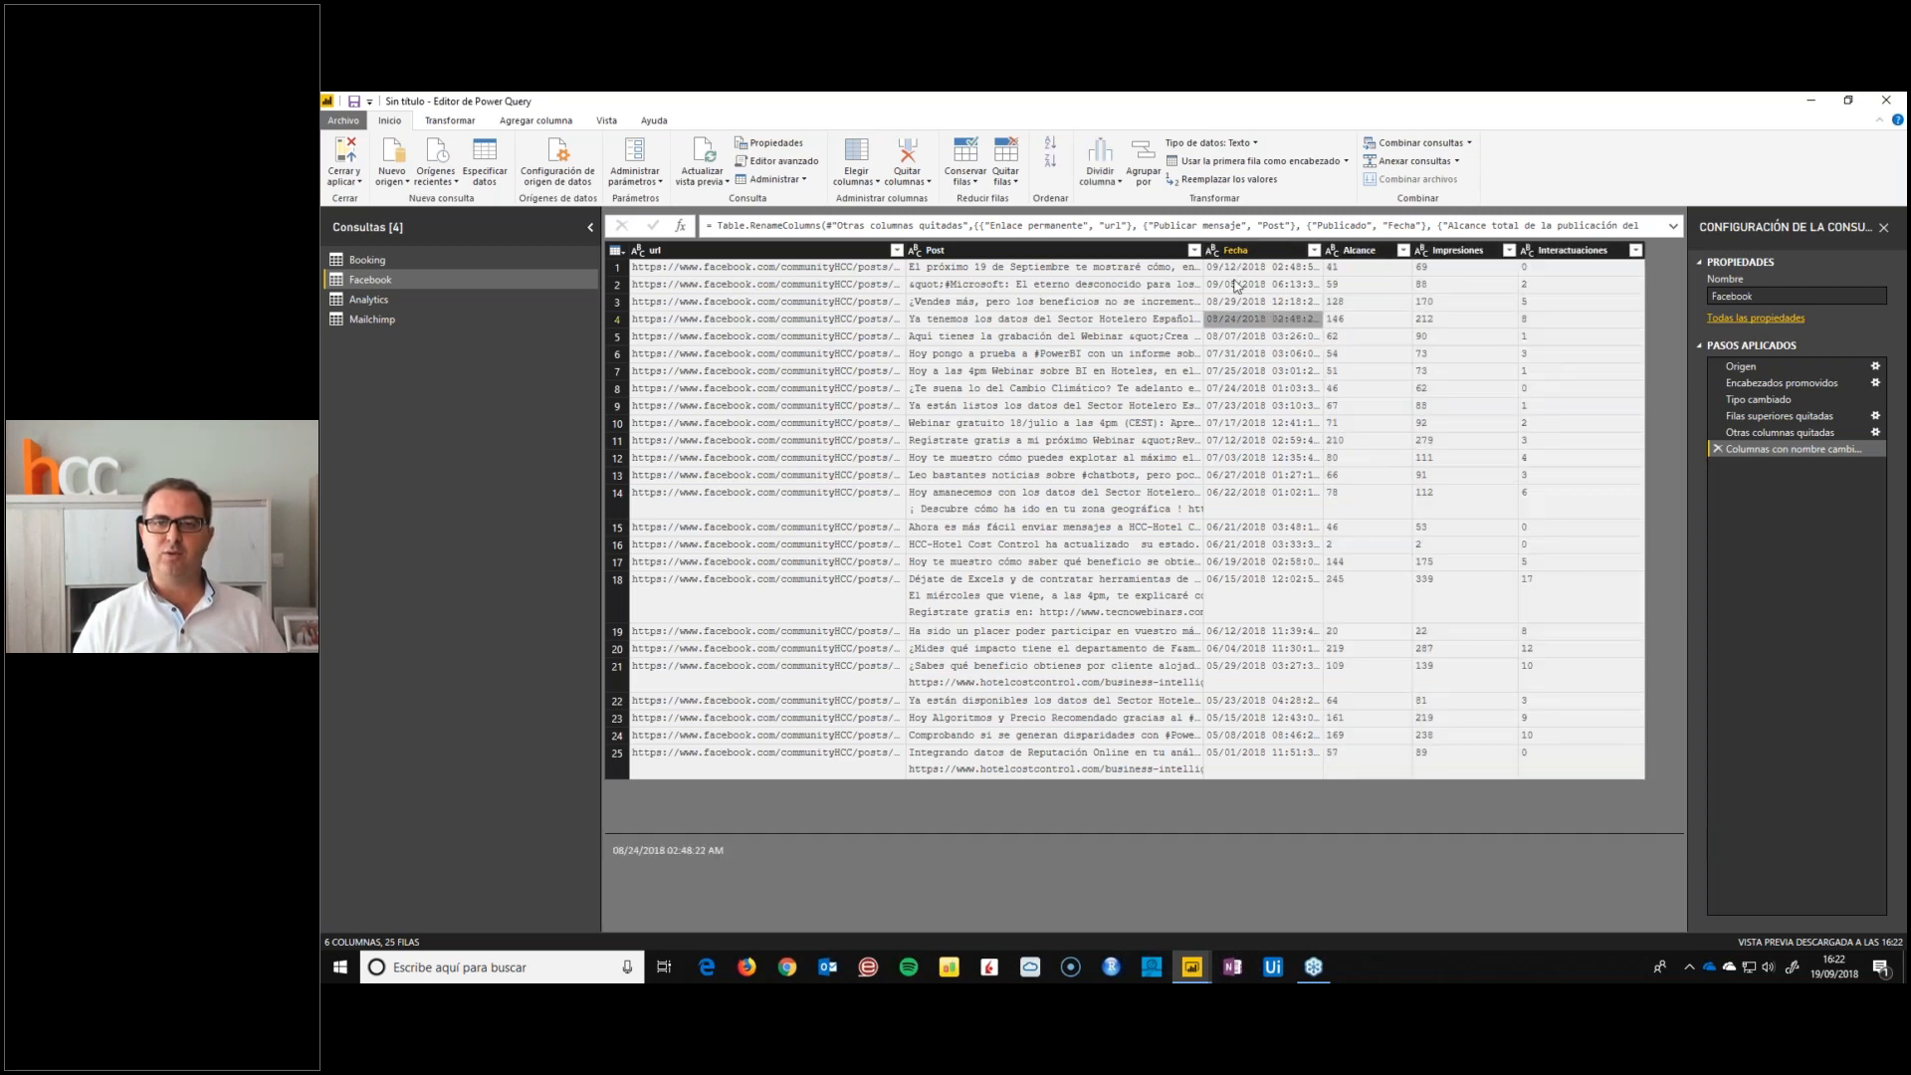
left_click_drag(1322, 250, 1372, 250)
left_click(396, 263)
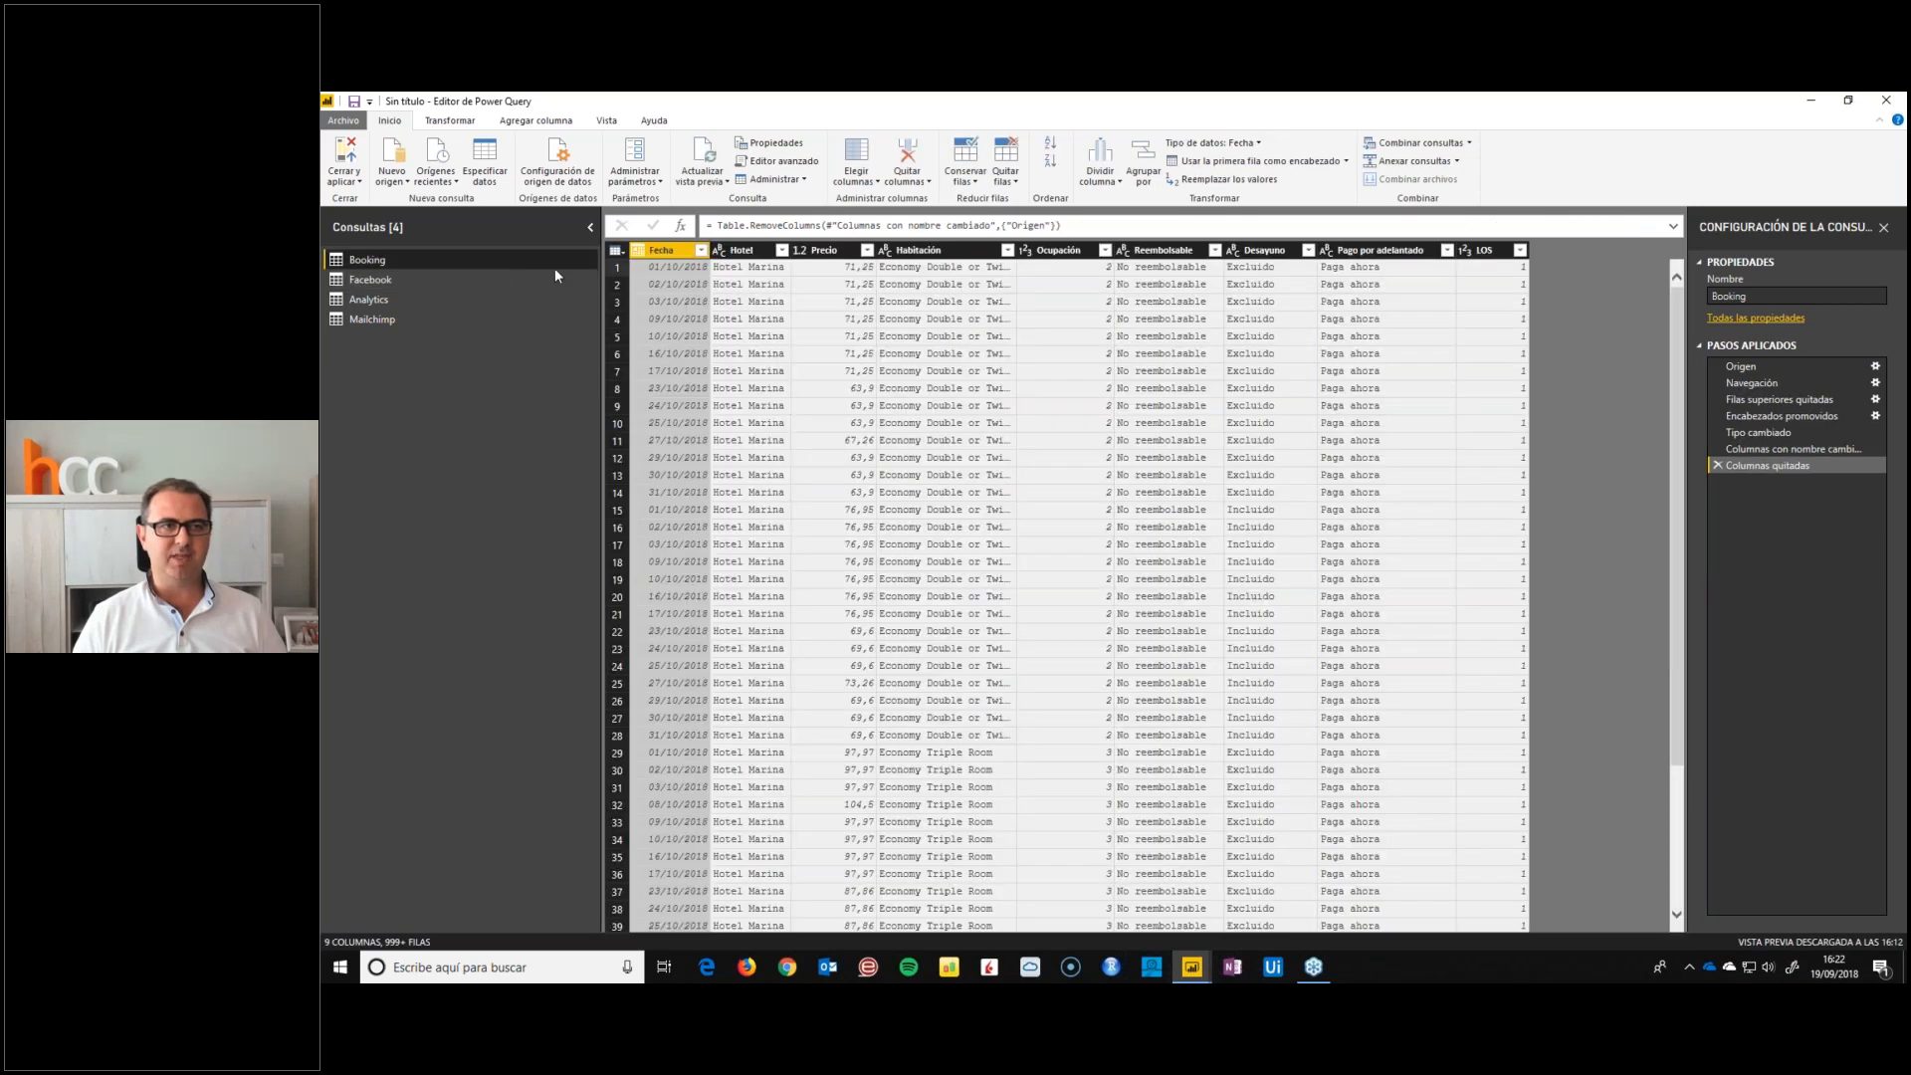
left_click(553, 274)
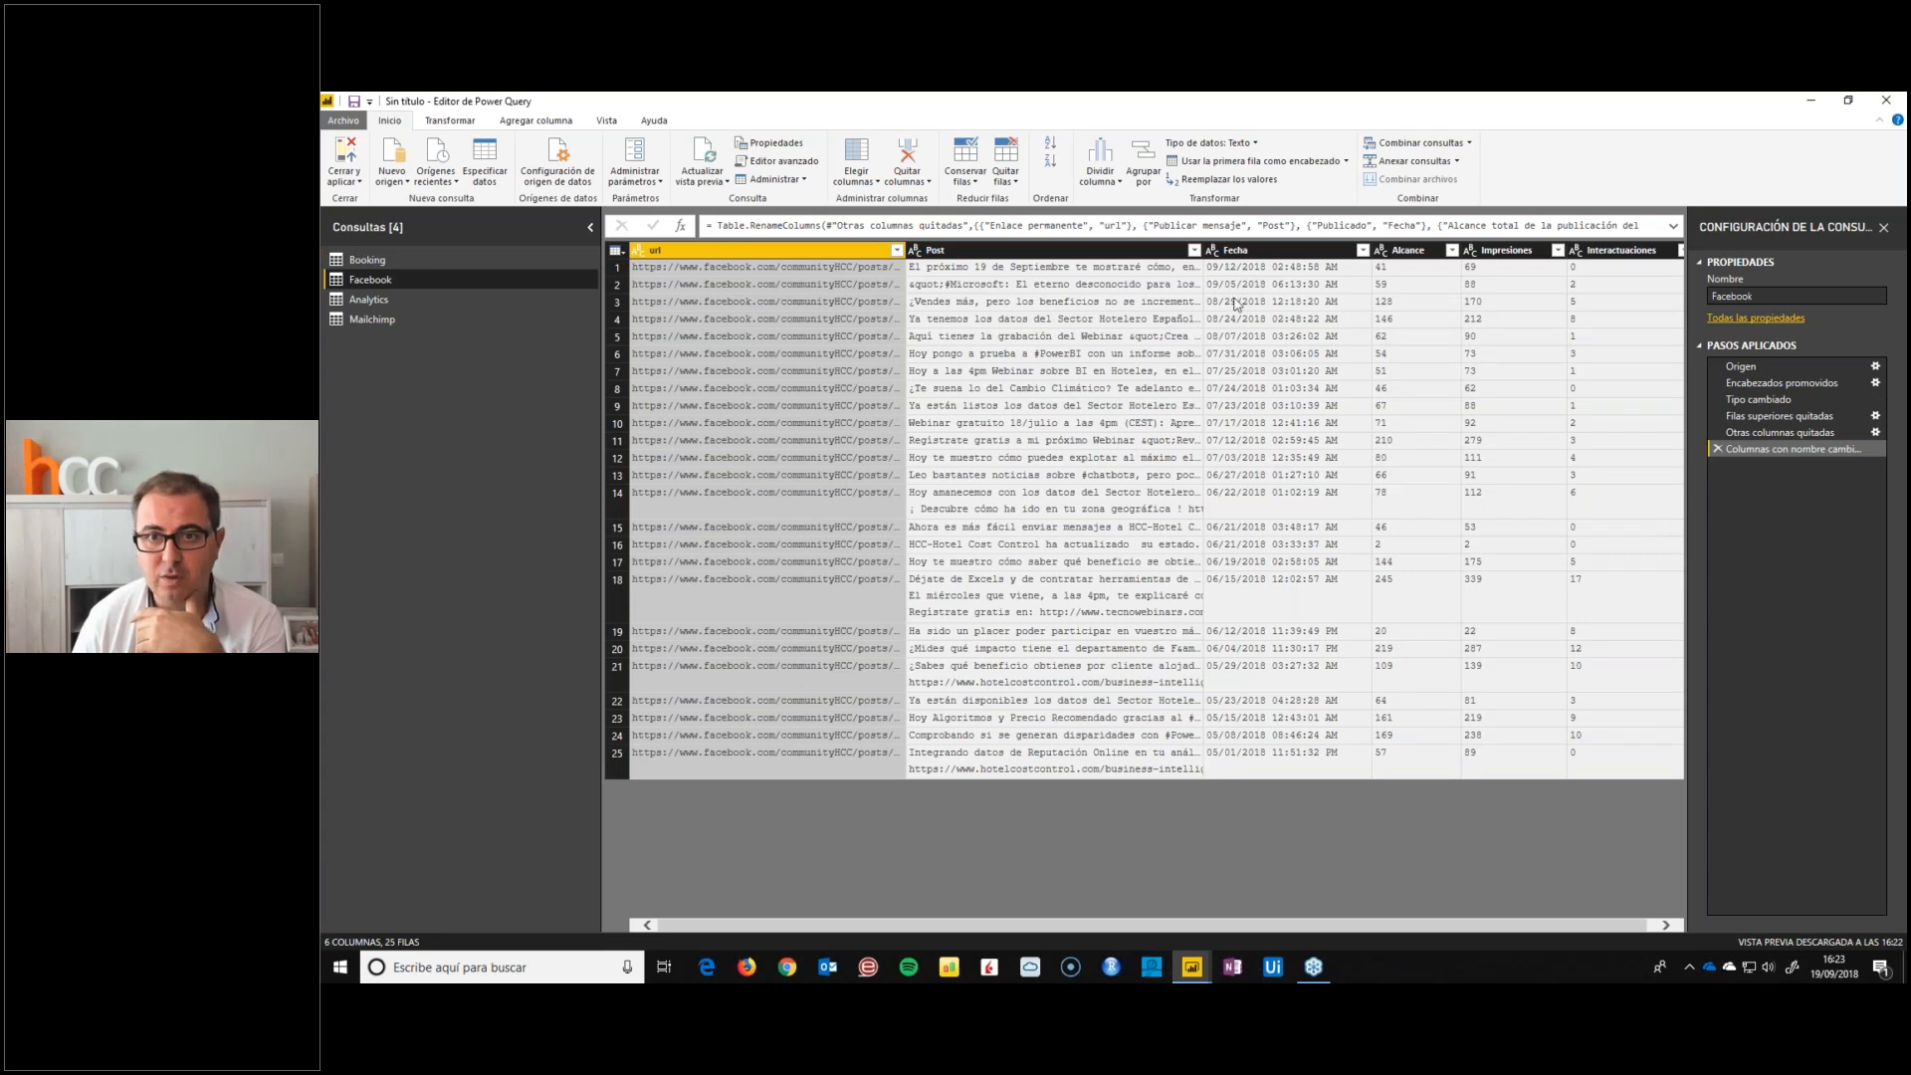
left_click(1232, 304)
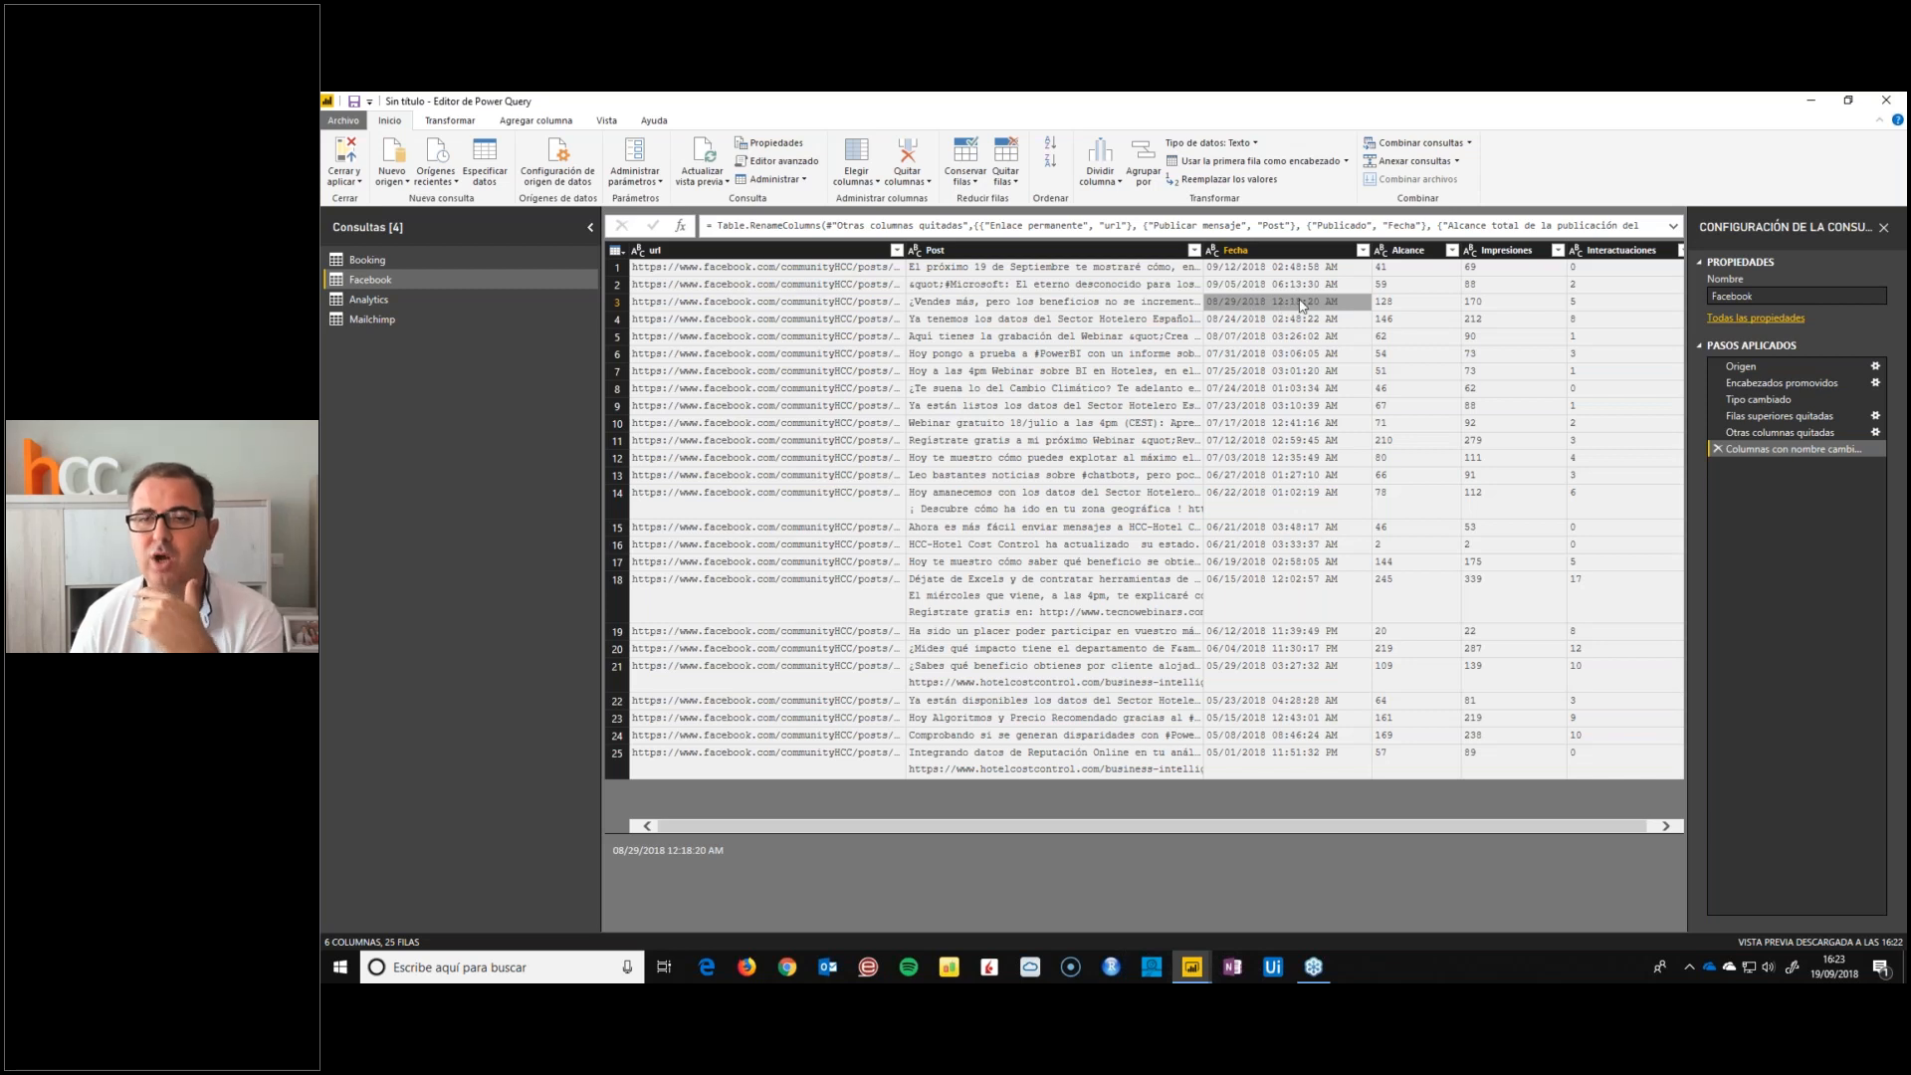
Try changing the Fecha column's data type to Fecha/Hora, and remove that type change from the applied steps
left_click(1213, 250)
left_click(1259, 345)
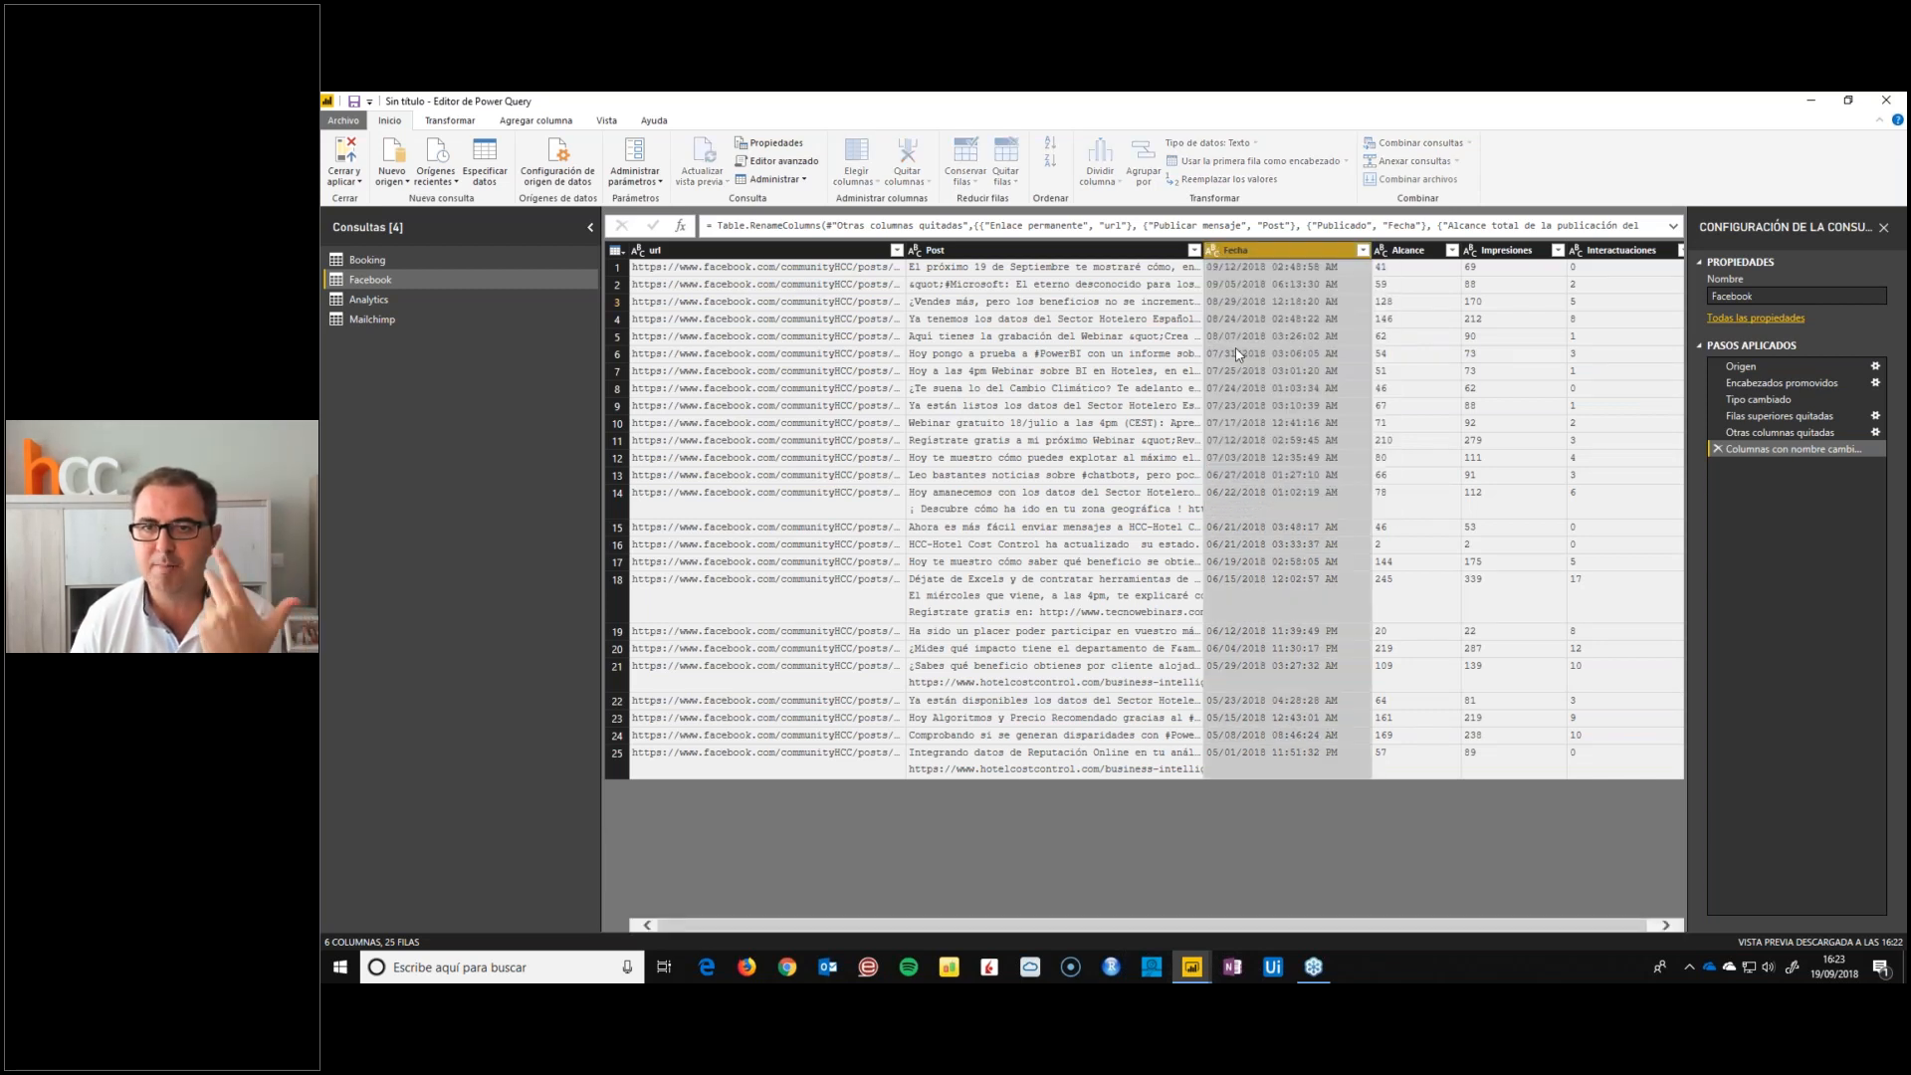
left_click(1212, 250)
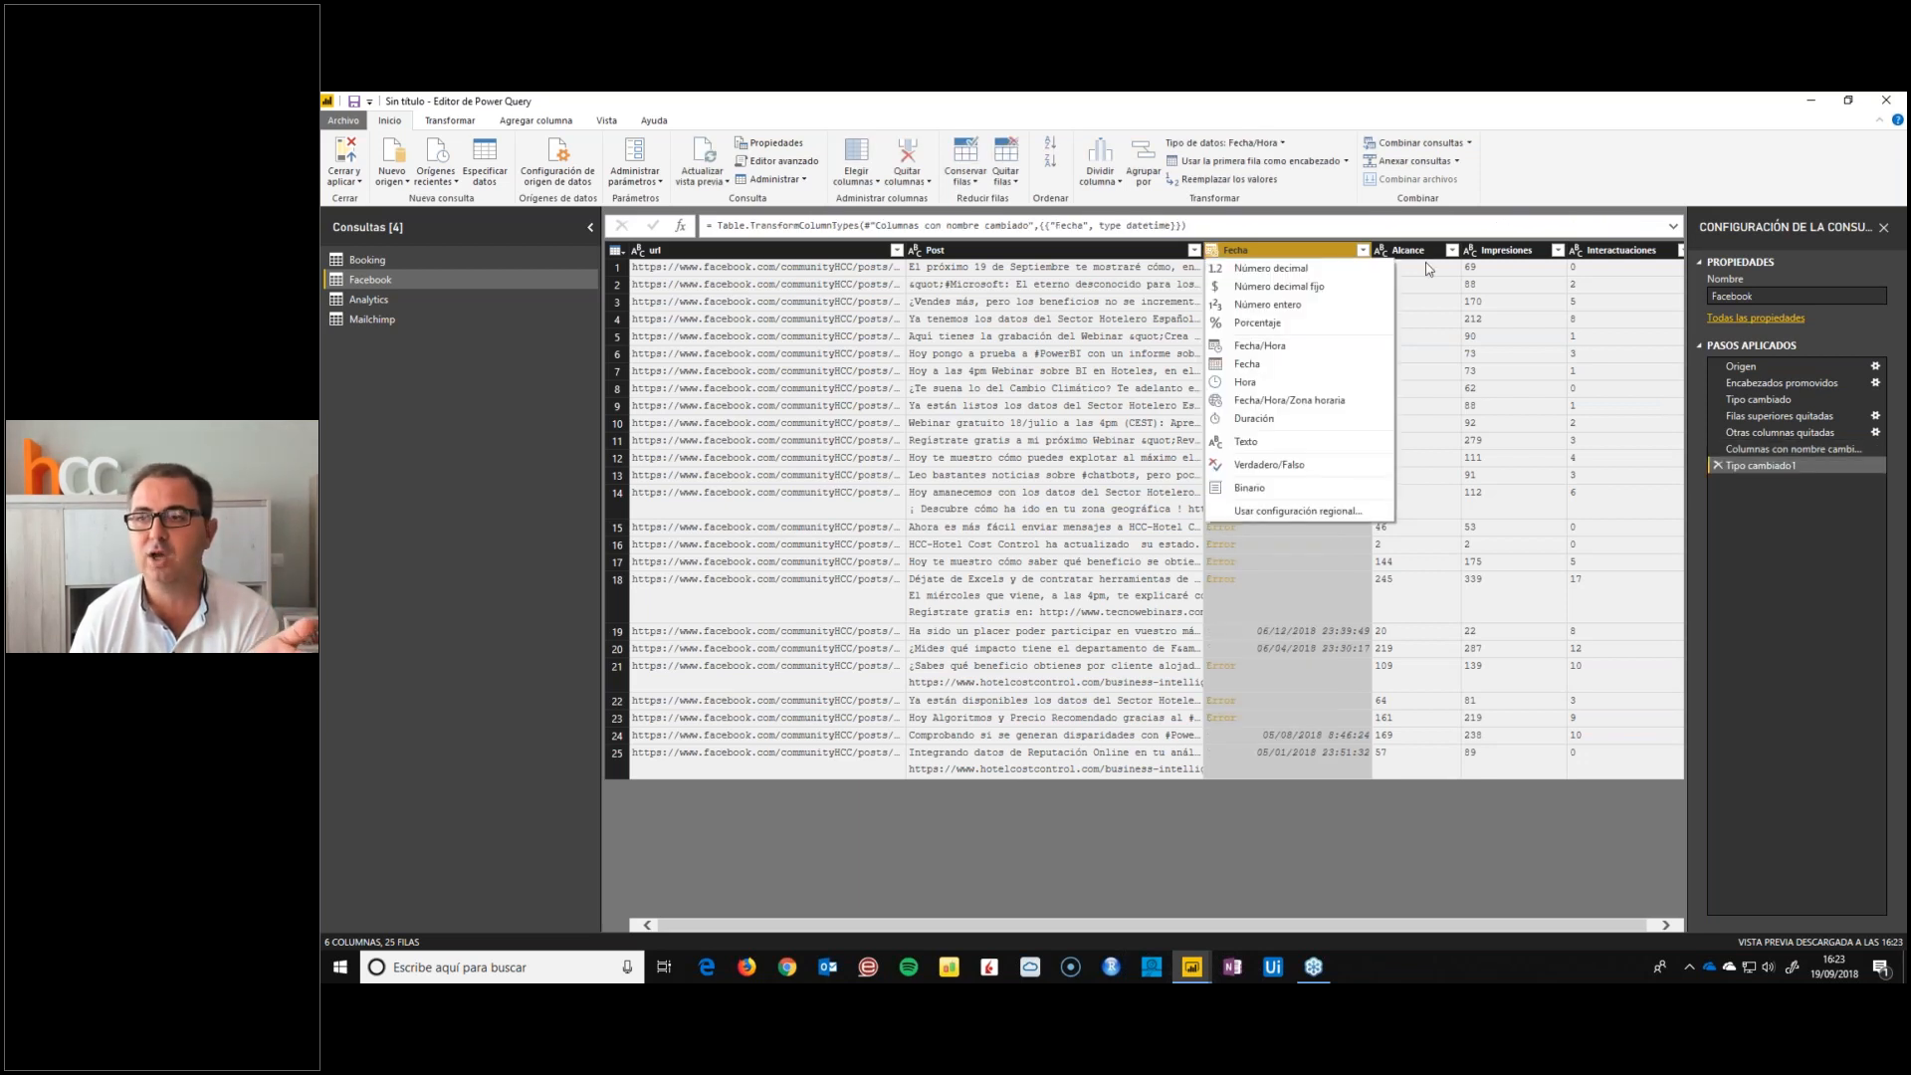
left_click(1716, 466)
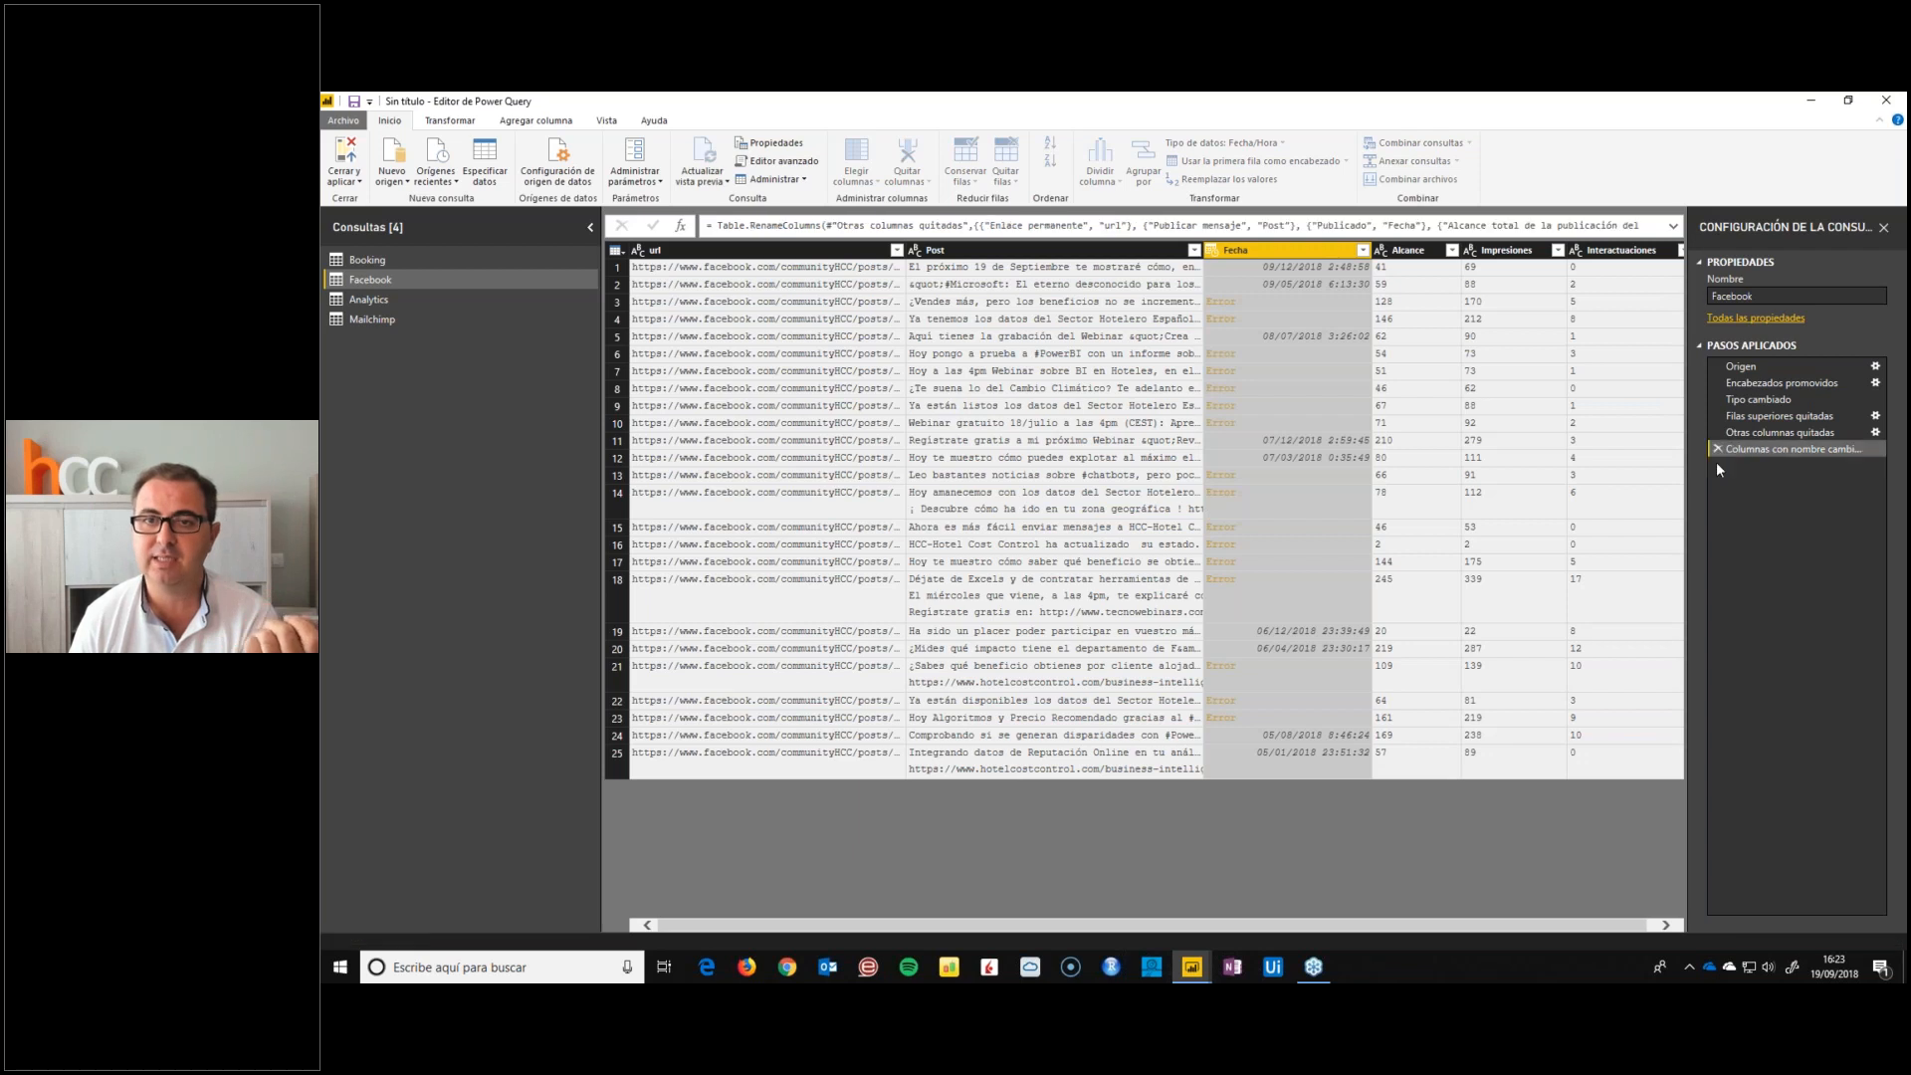
Change the Fecha column's type to Fecha/Hora using the Español (Estados Unidos) regional configuration
right_click(1237, 255)
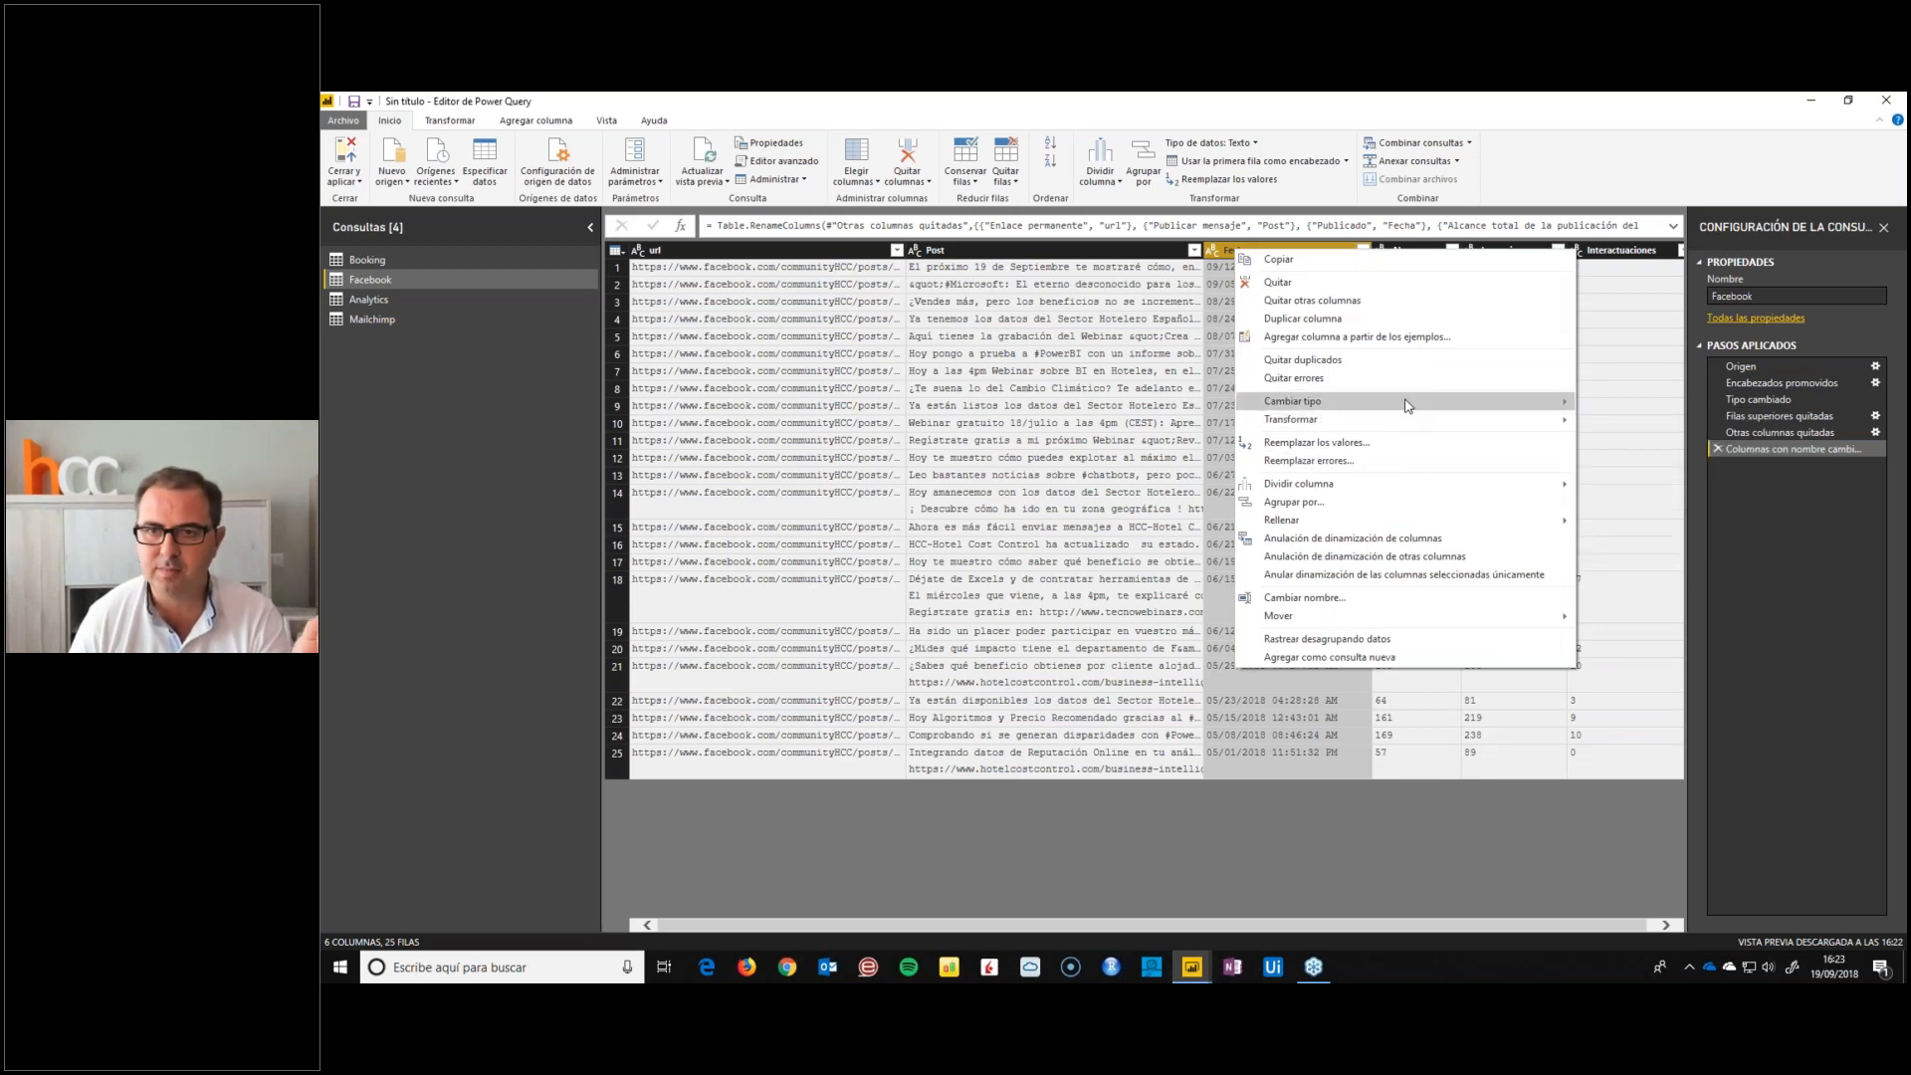
mouse_move(1425, 402)
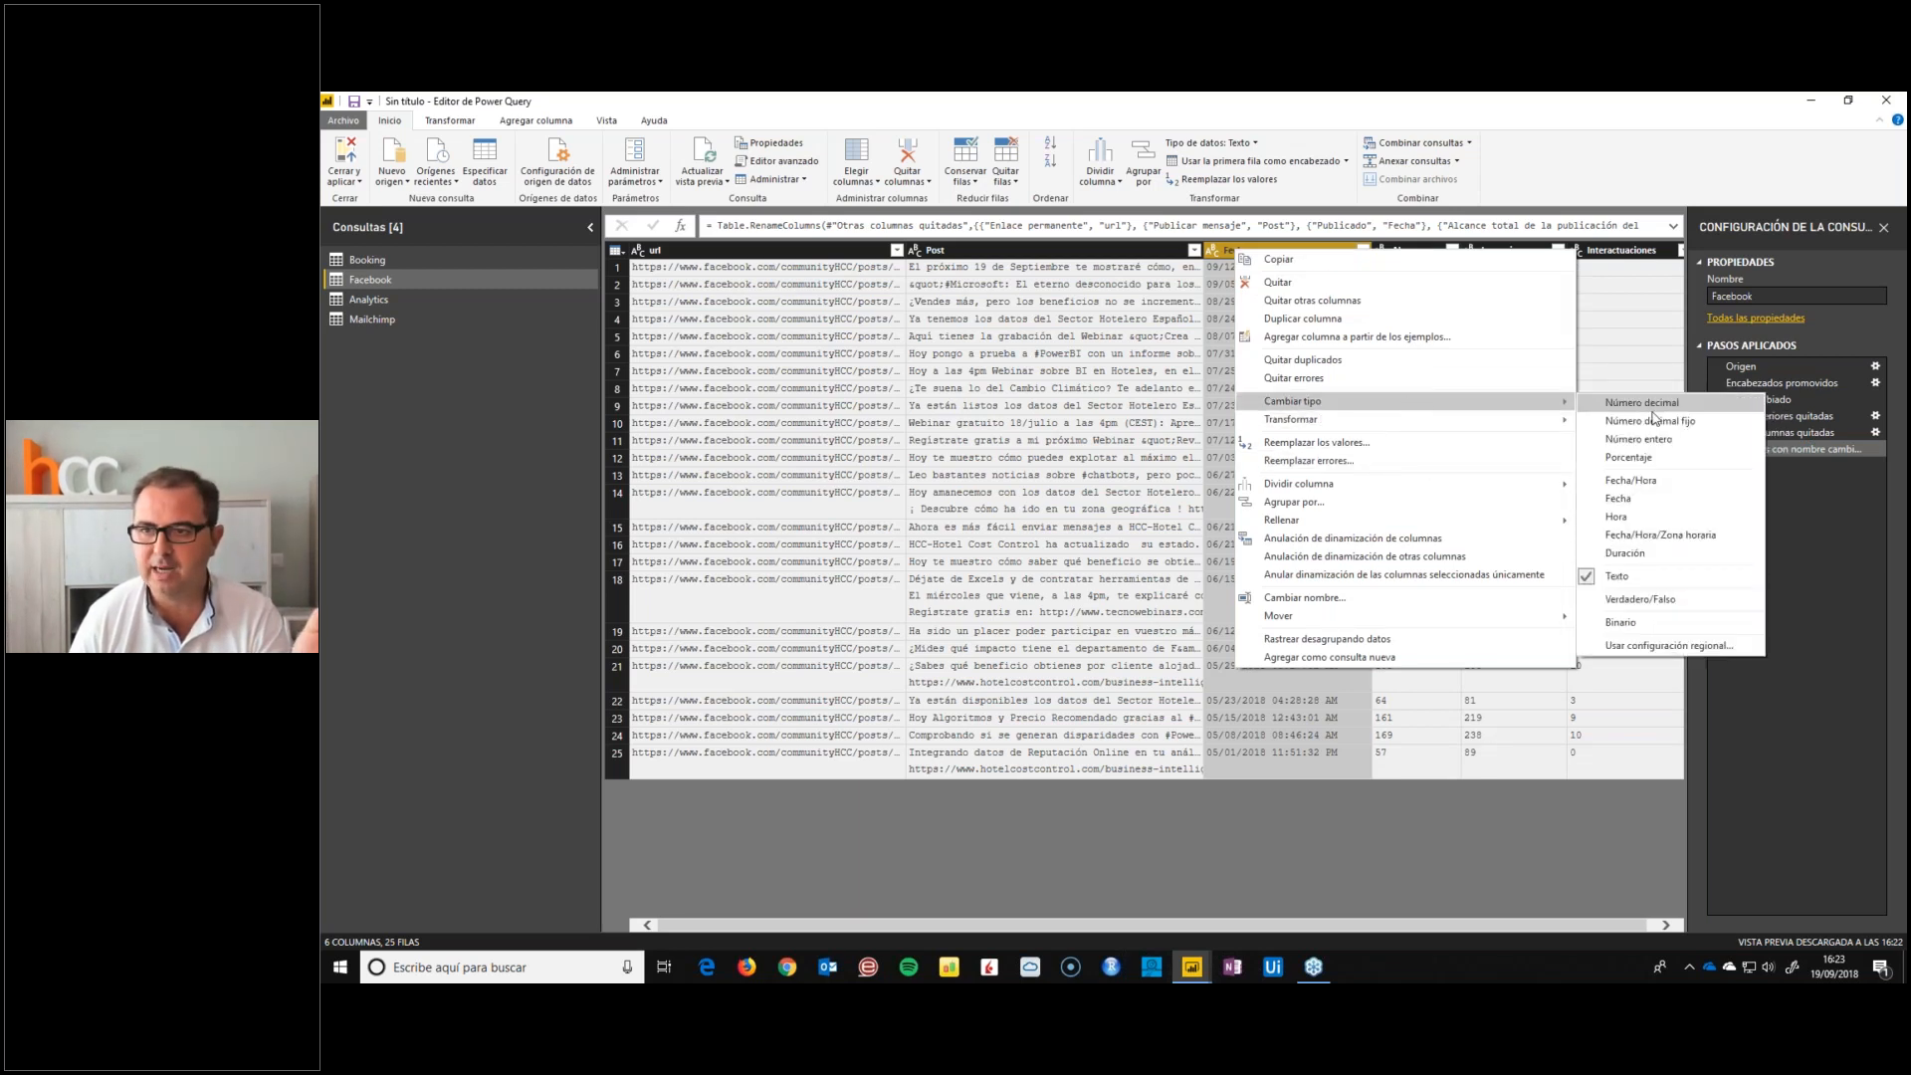
left_click(1660, 647)
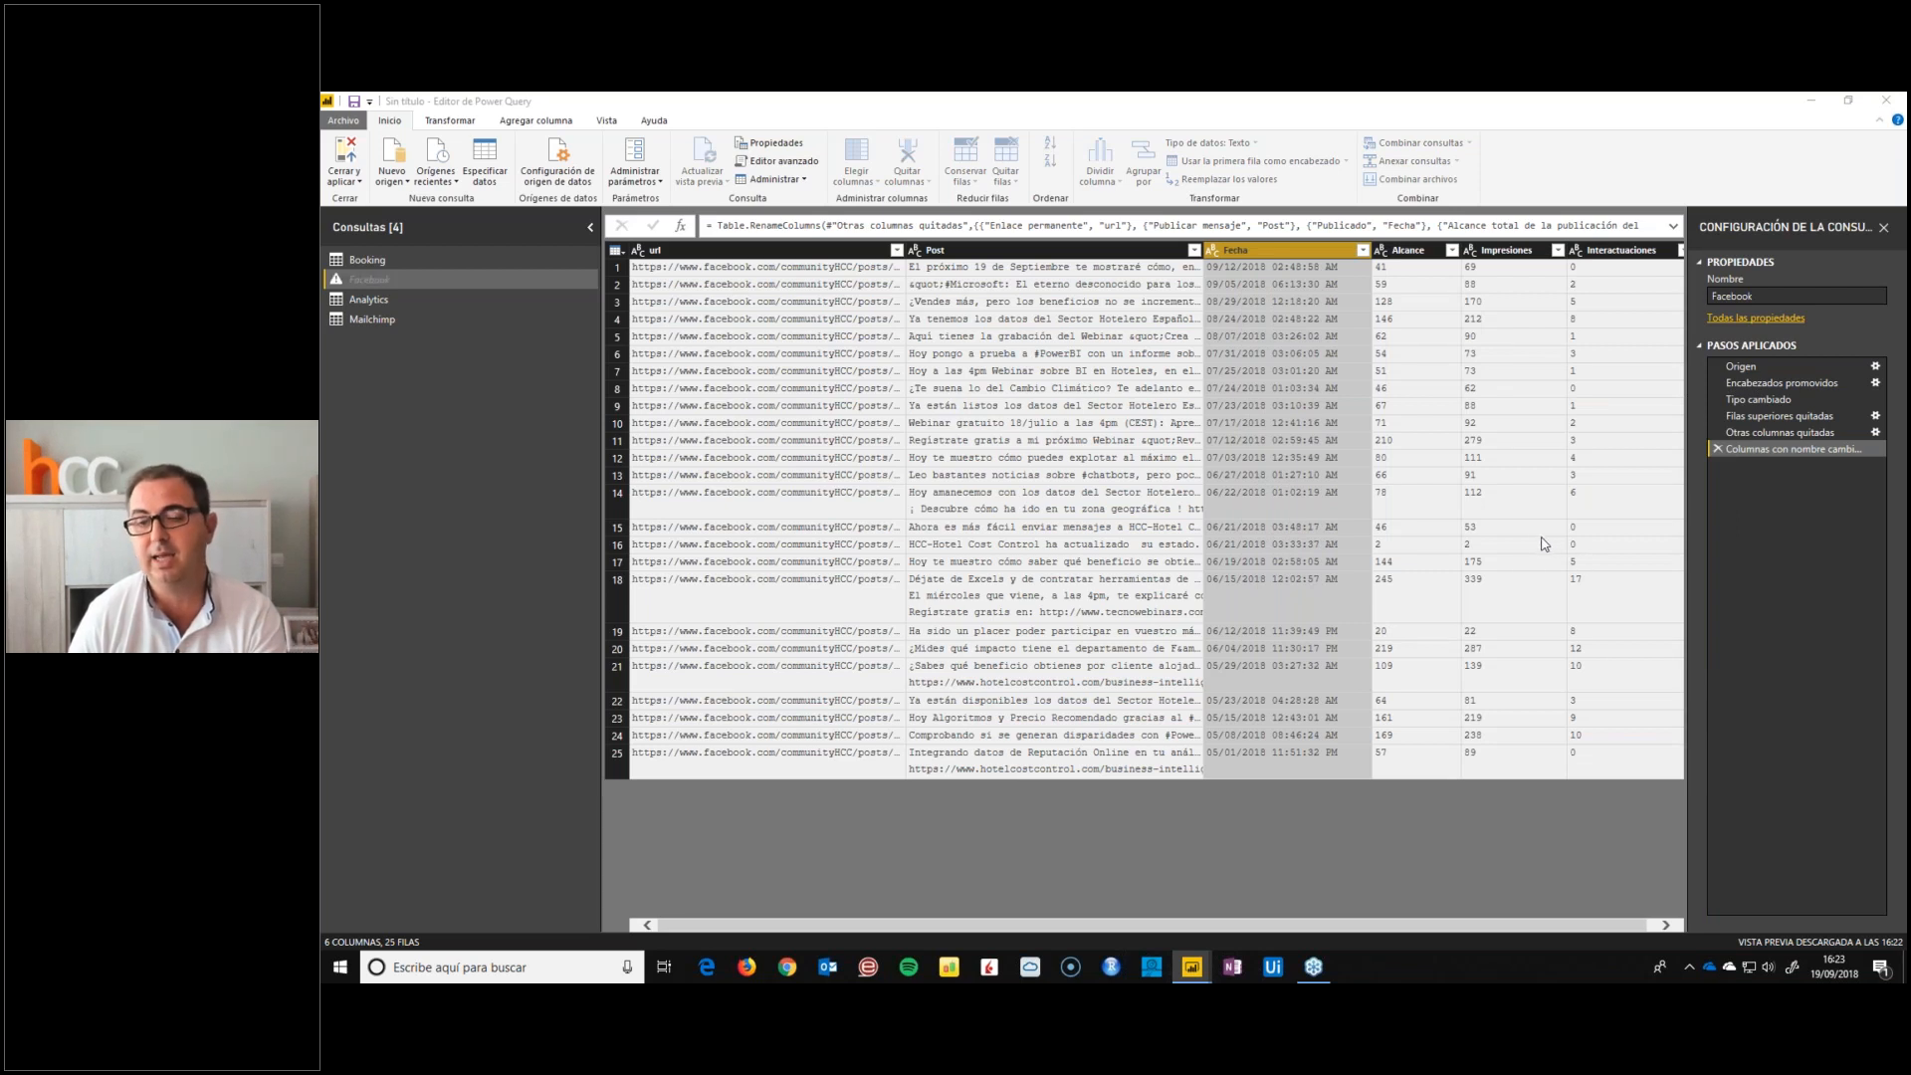
left_click(917, 515)
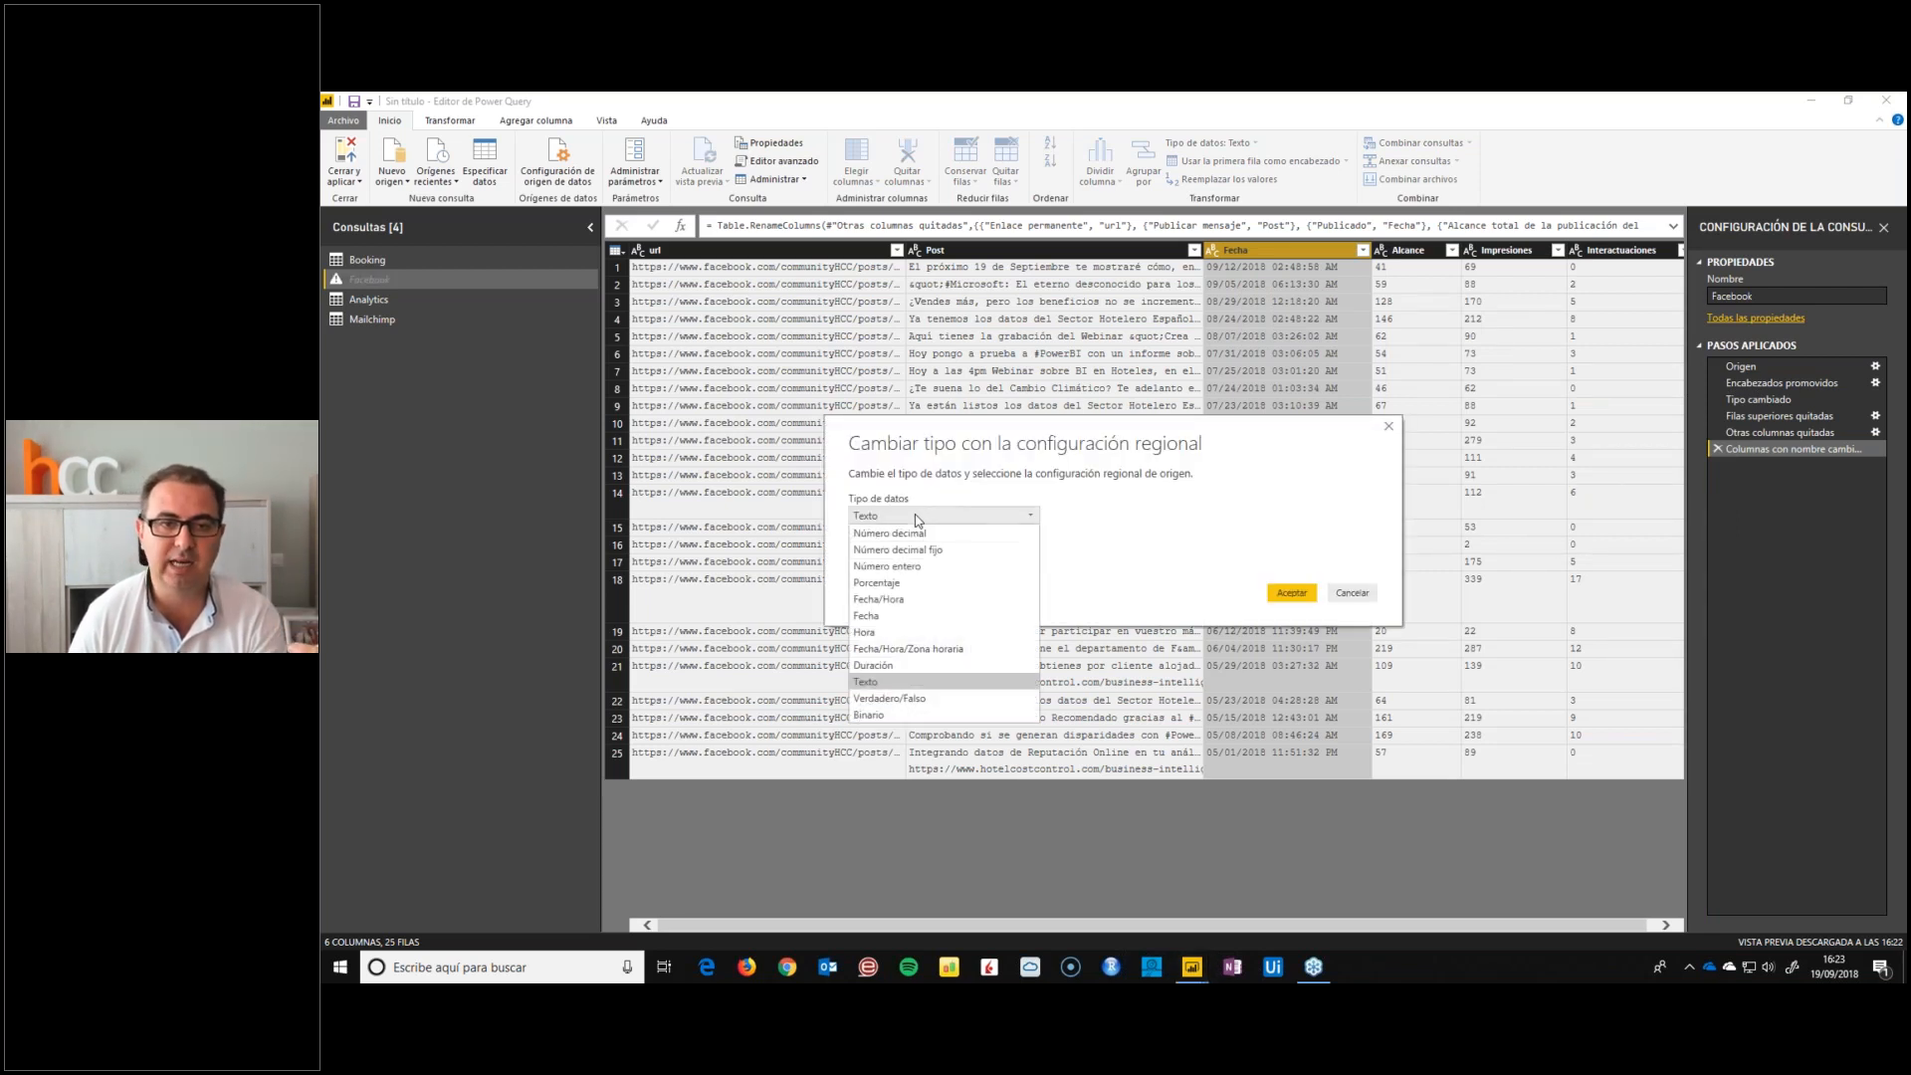
left_click(877, 600)
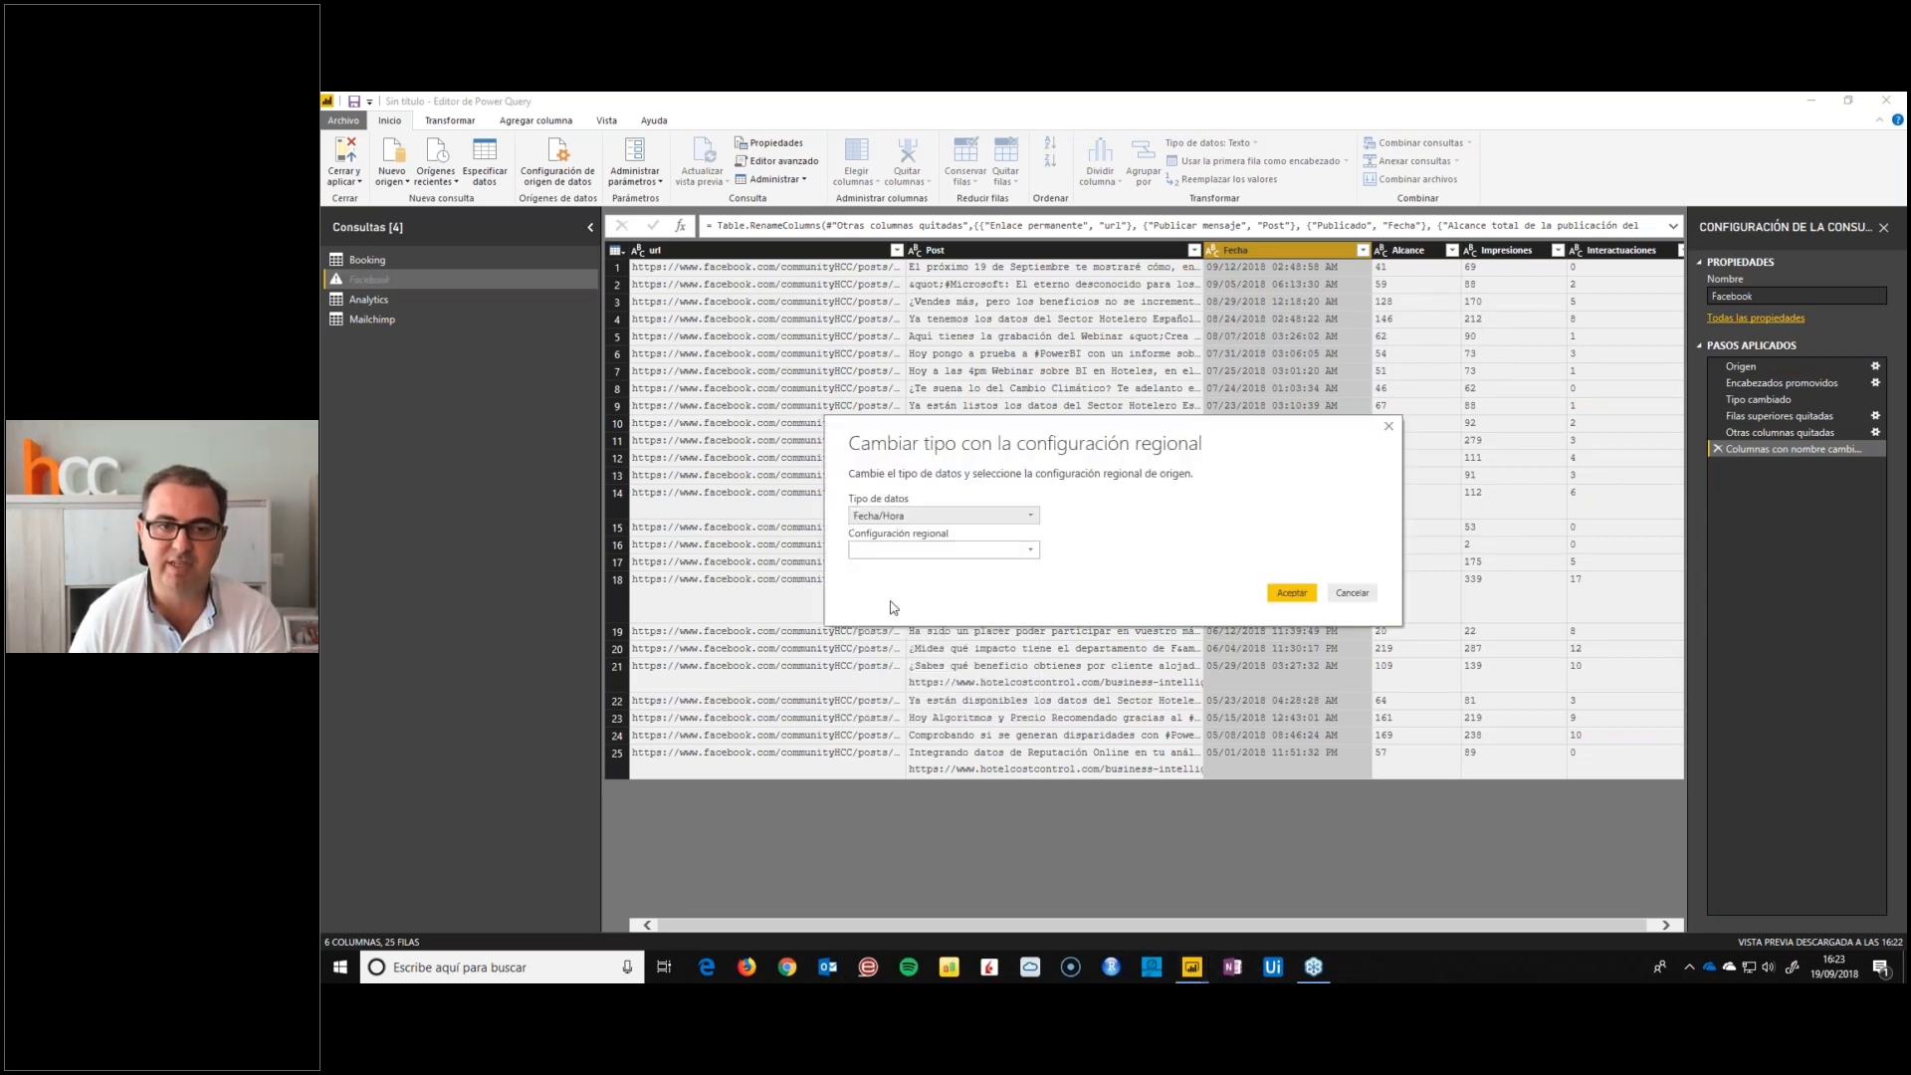
left_click(916, 551)
scroll(966, 735, "down", 2)
scroll(963, 737, "down", 20)
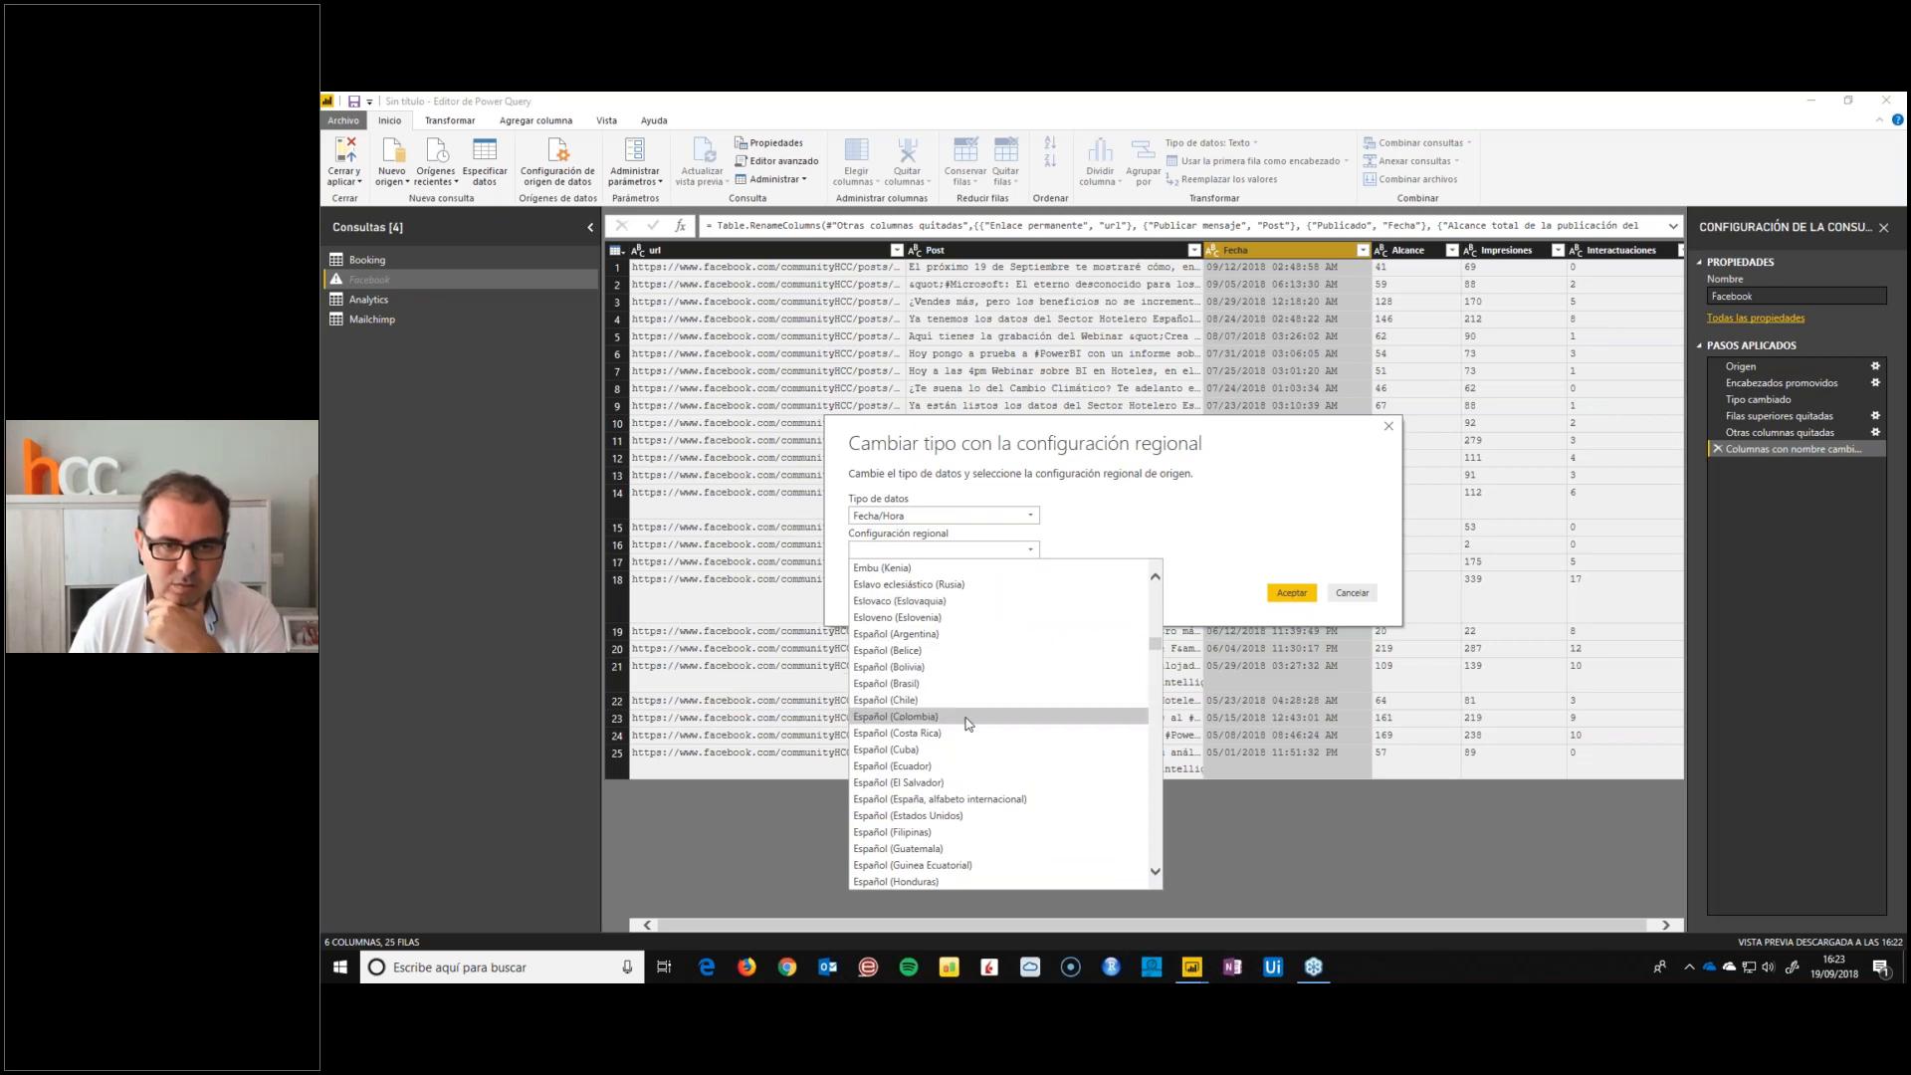
left_click(936, 815)
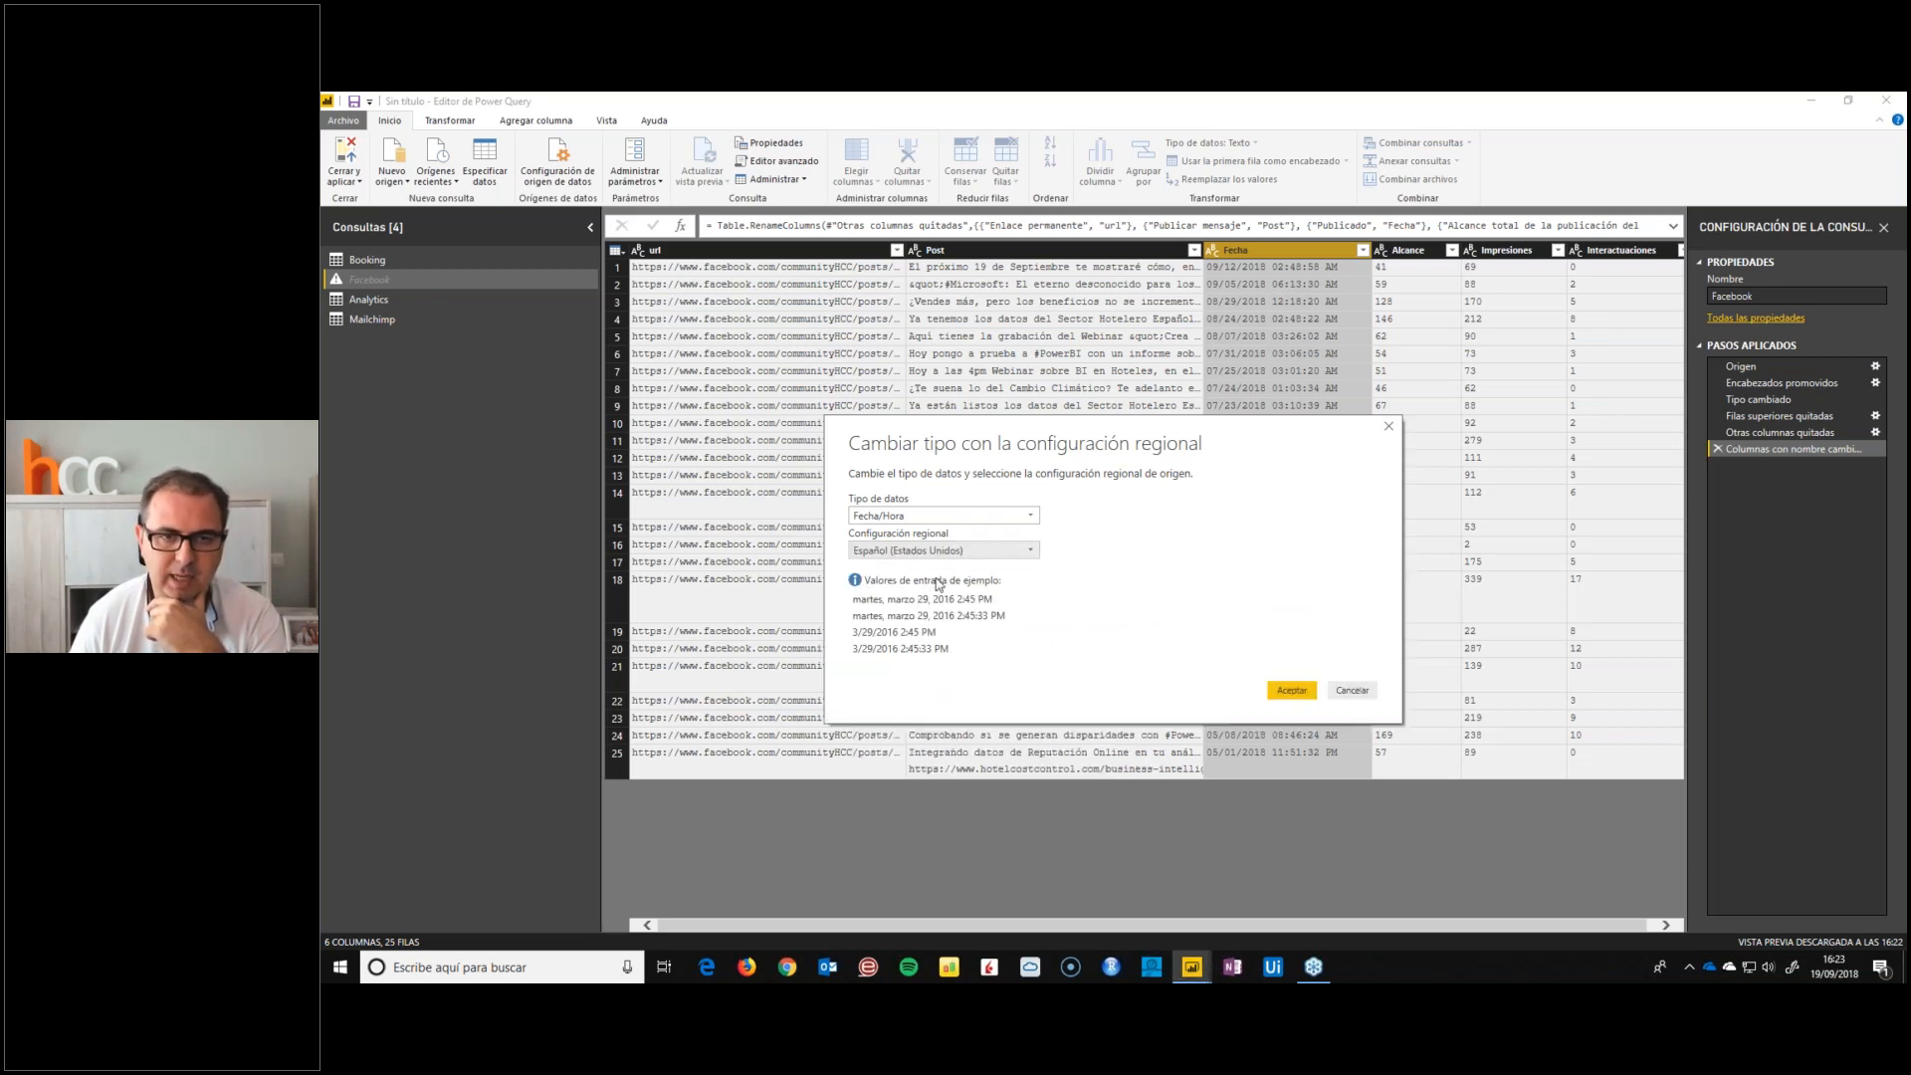
left_click(1290, 689)
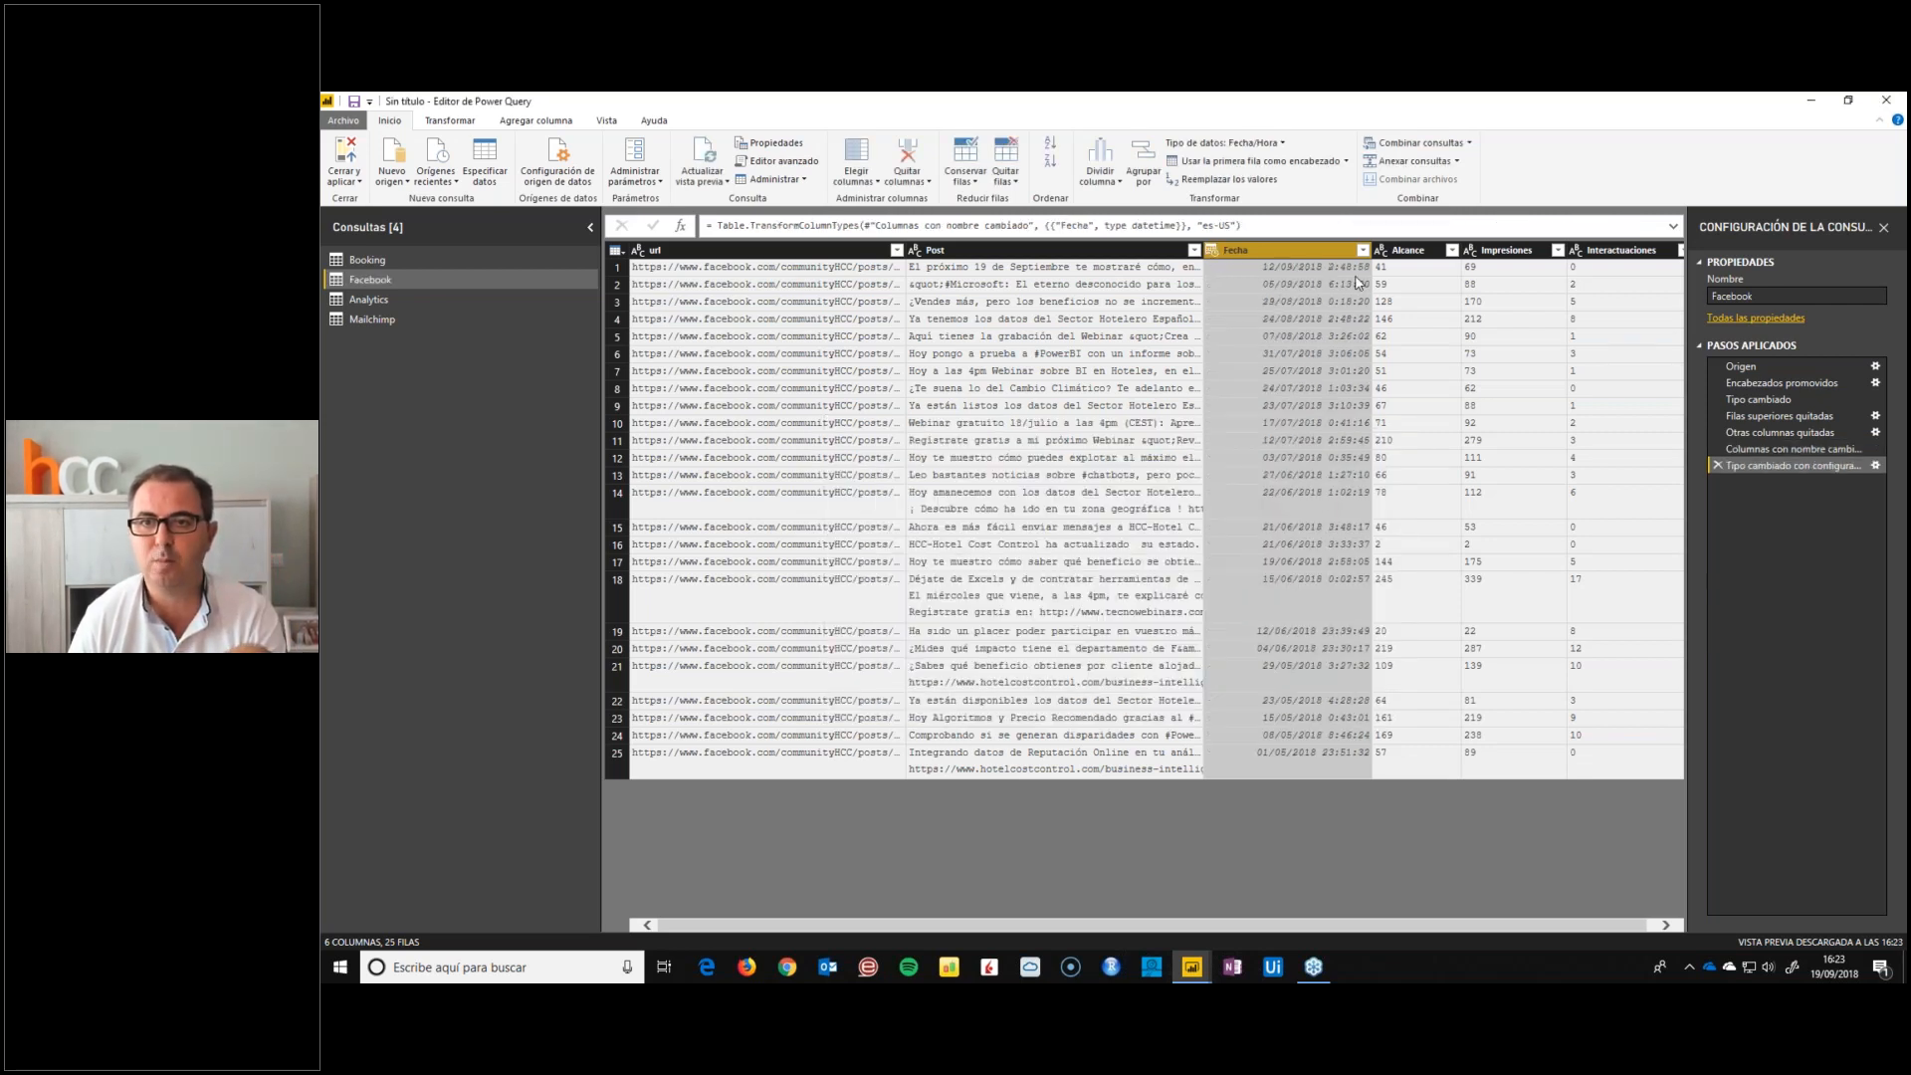
Set the Fecha column's data type to Fecha, and check the Post and url columns
left_click(1212, 249)
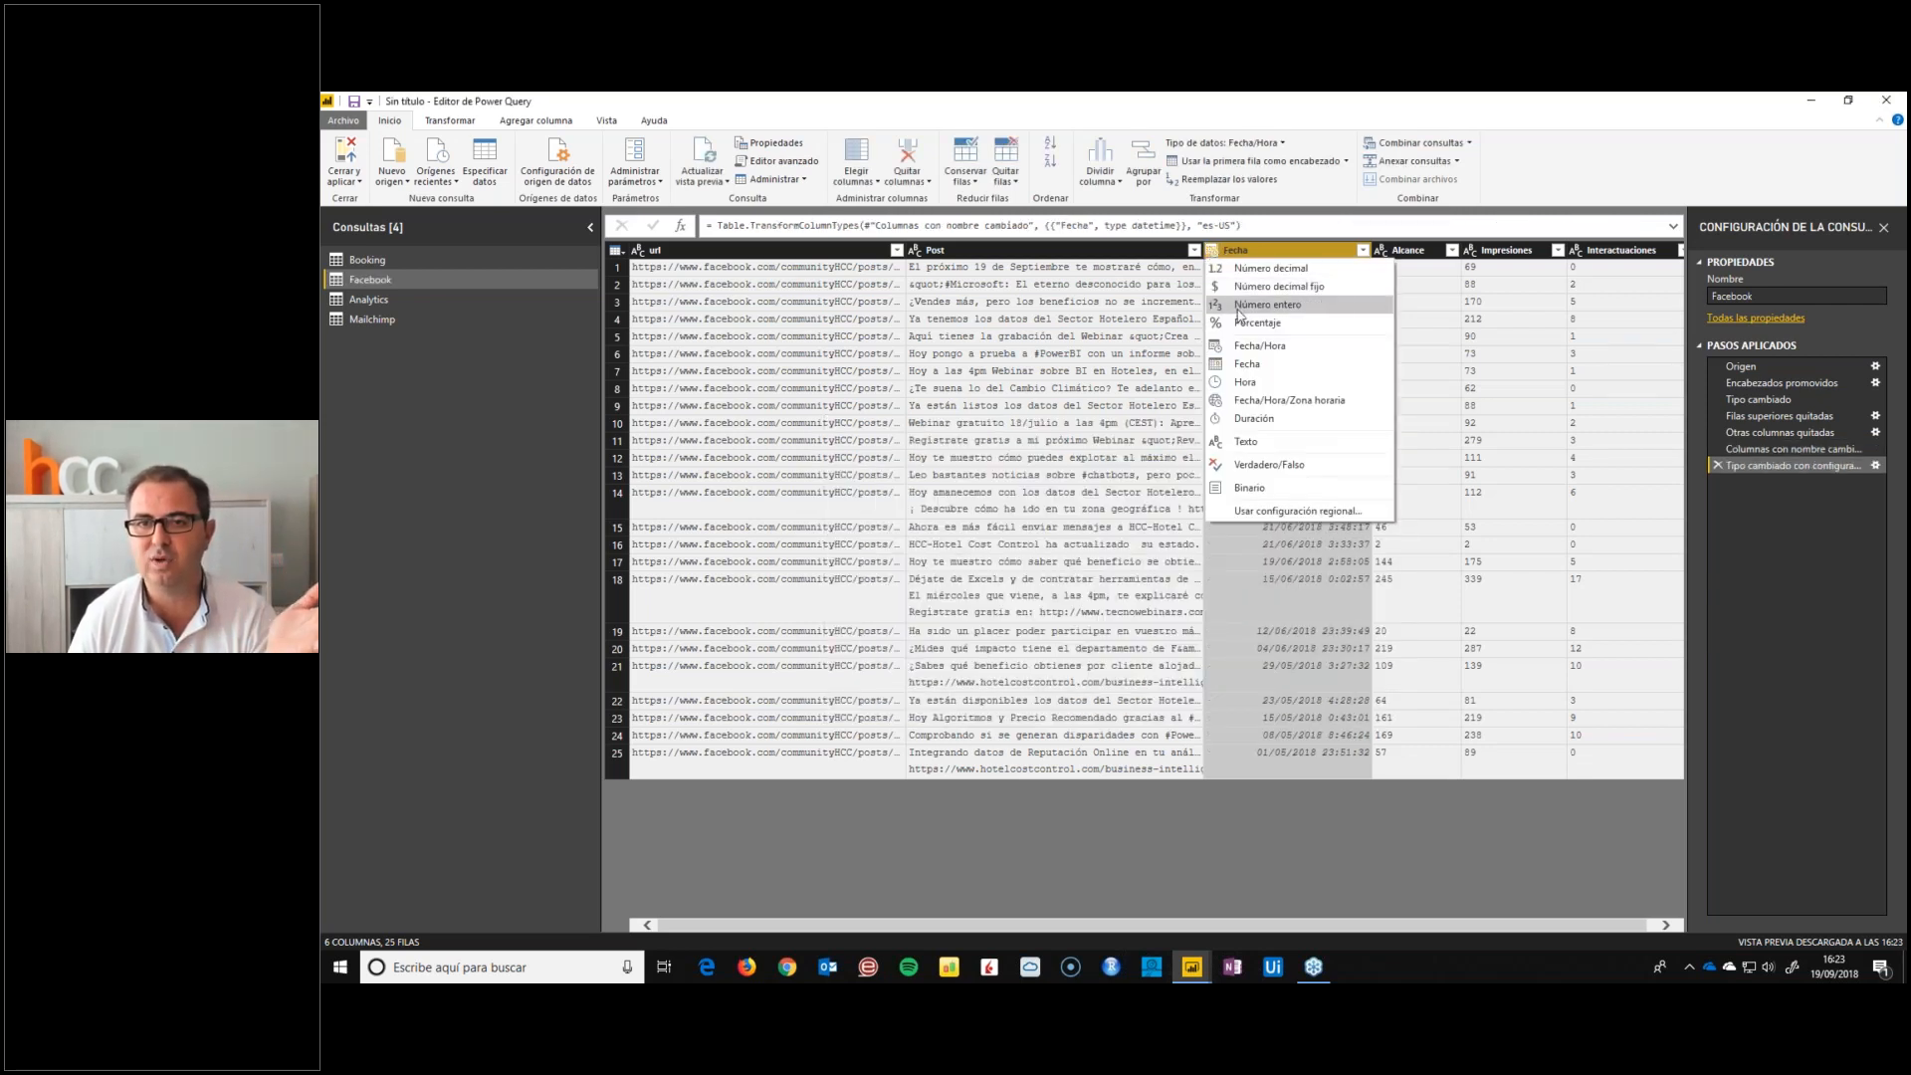
left_click(1256, 367)
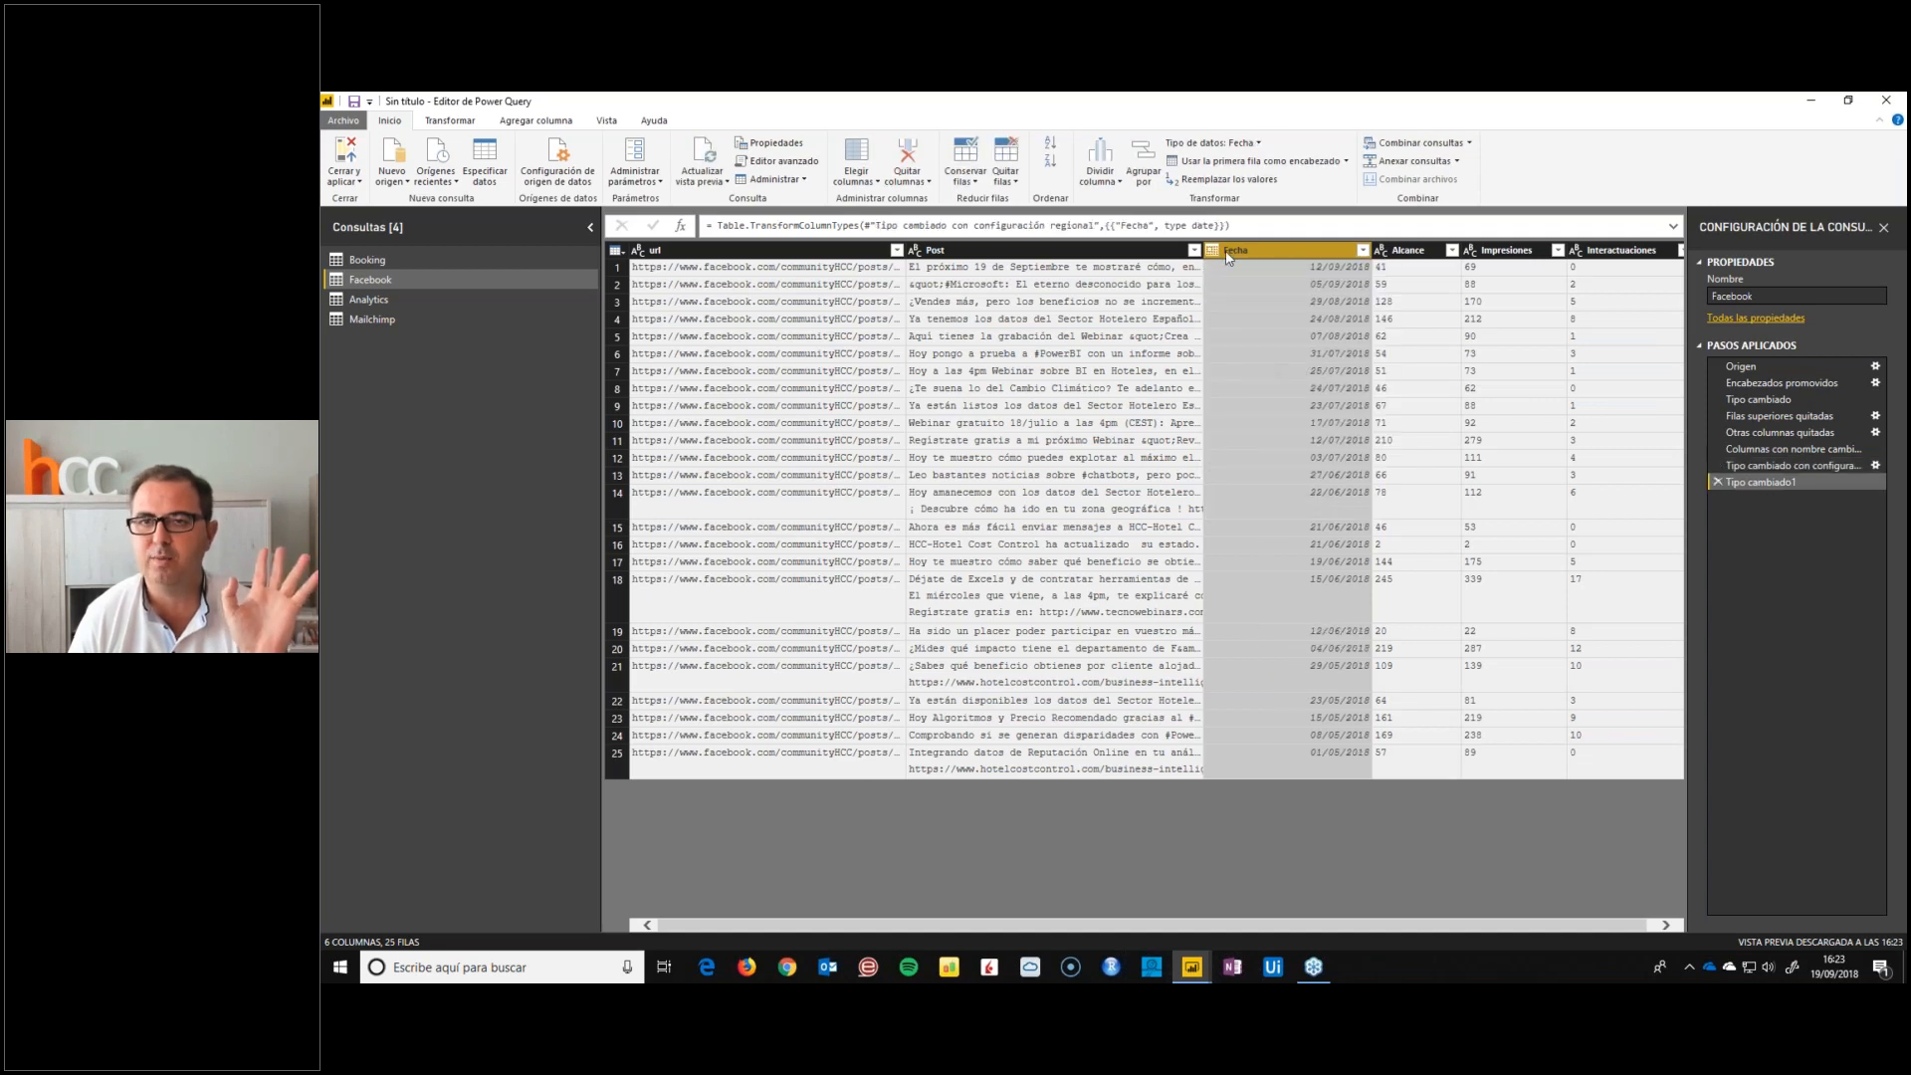
left_click(952, 250)
left_click(828, 250)
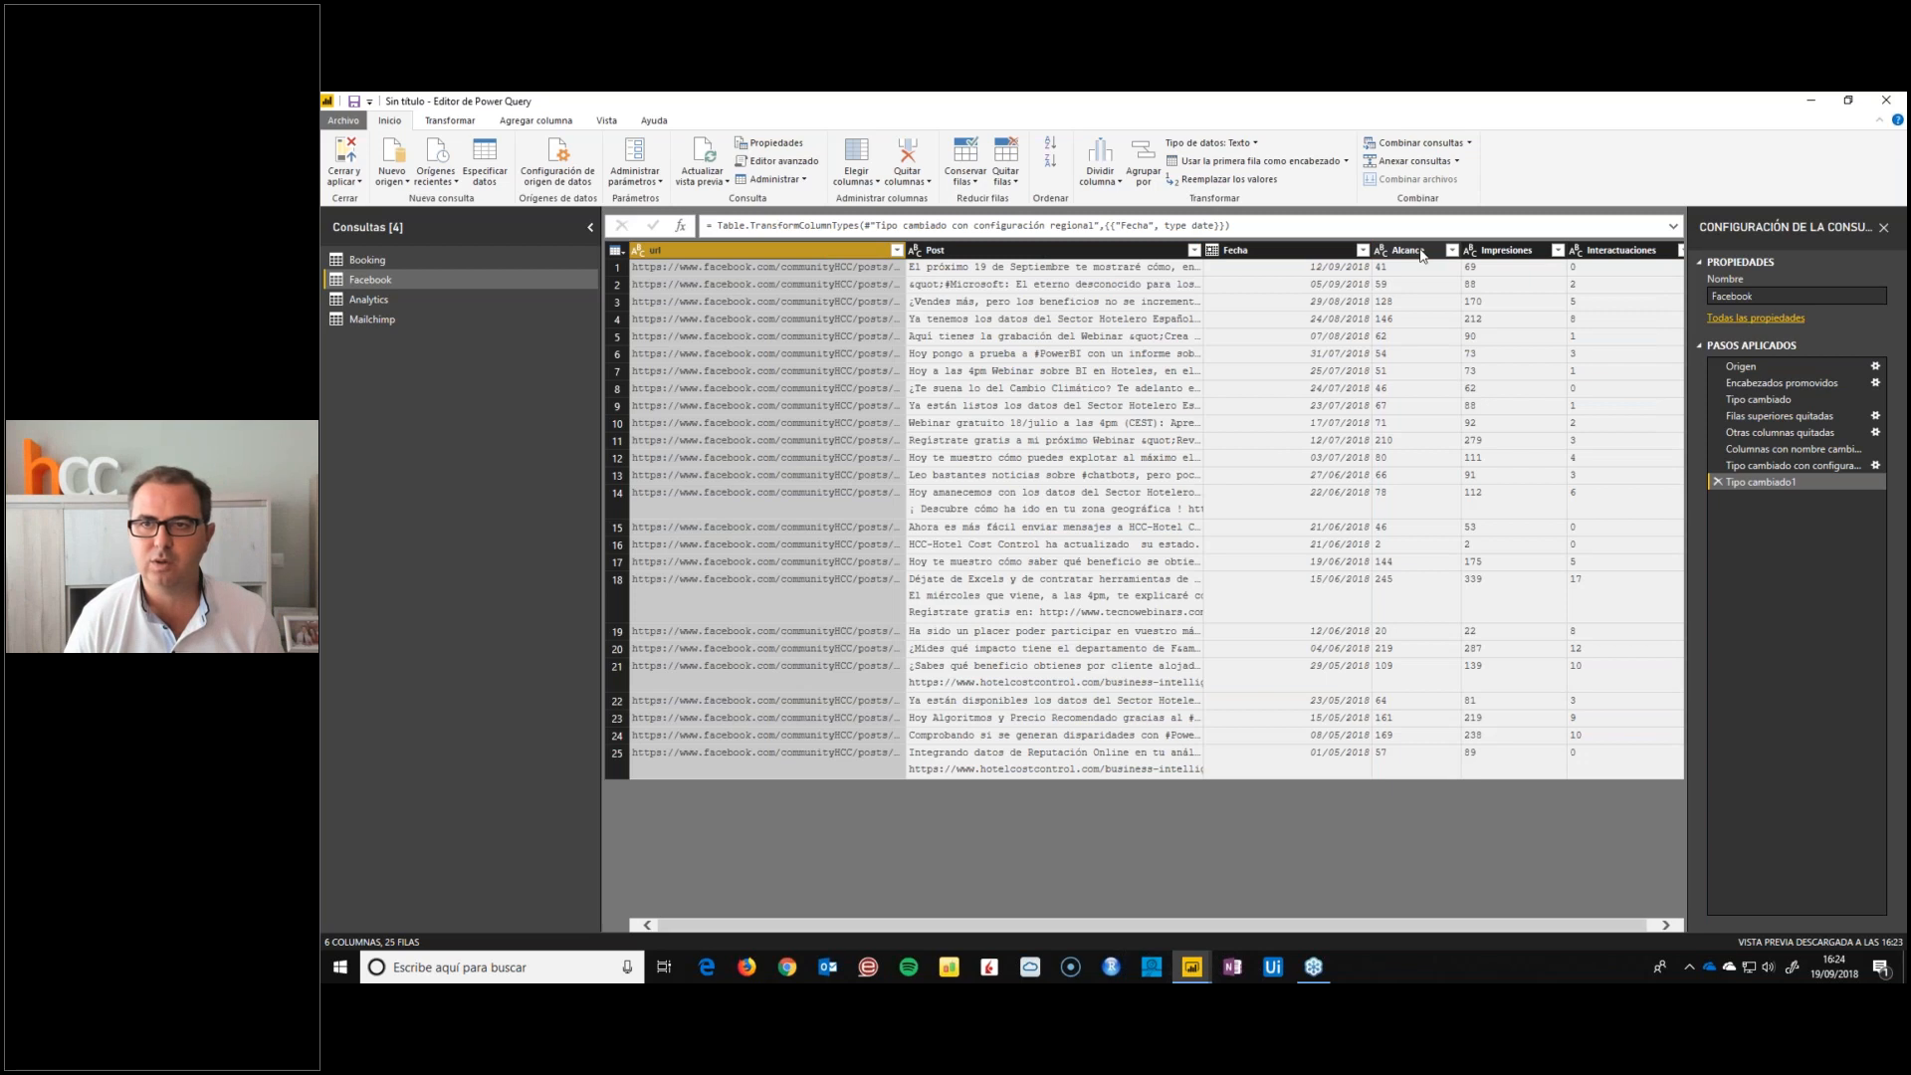
Set the data type of the Alcance, Impresiones and Interactuaciones columns to Número entero
left_click(1421, 250)
left_click(1640, 250, "shift")
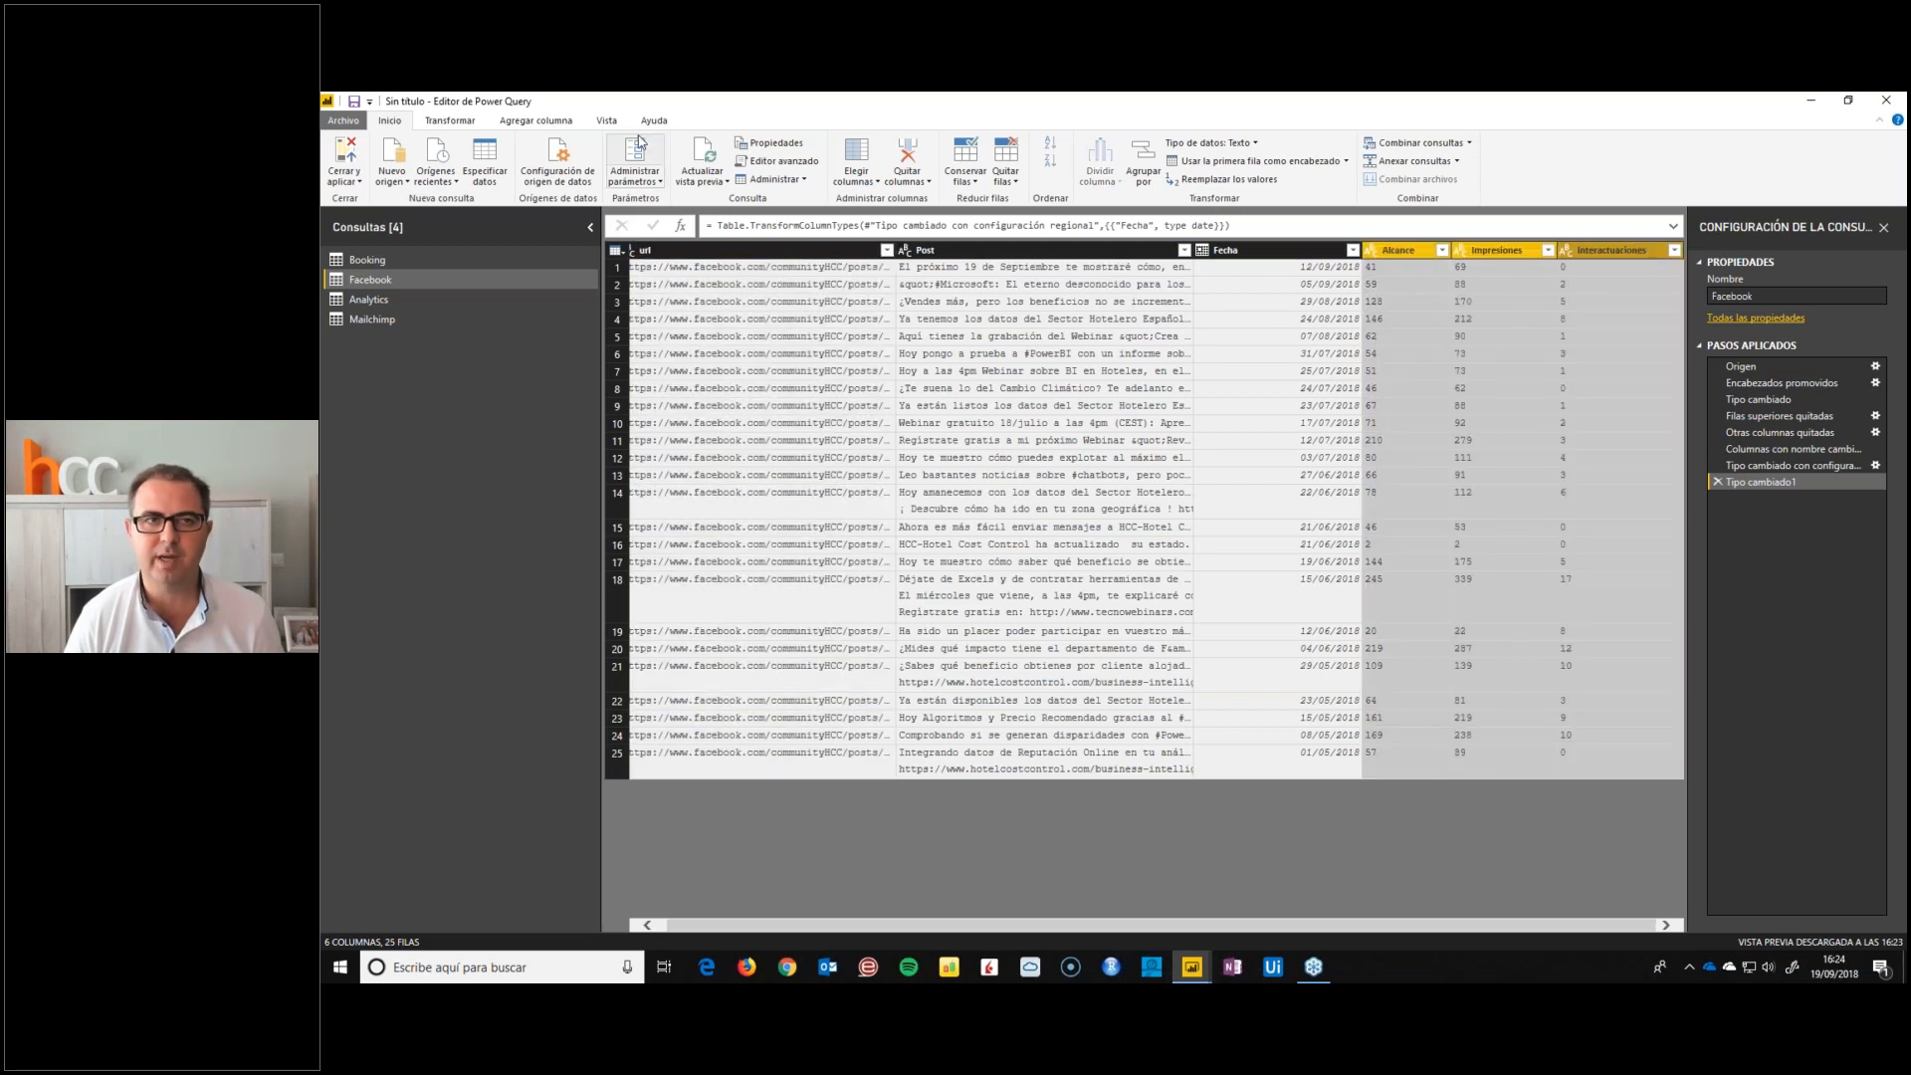
left_click(450, 120)
left_click(595, 143)
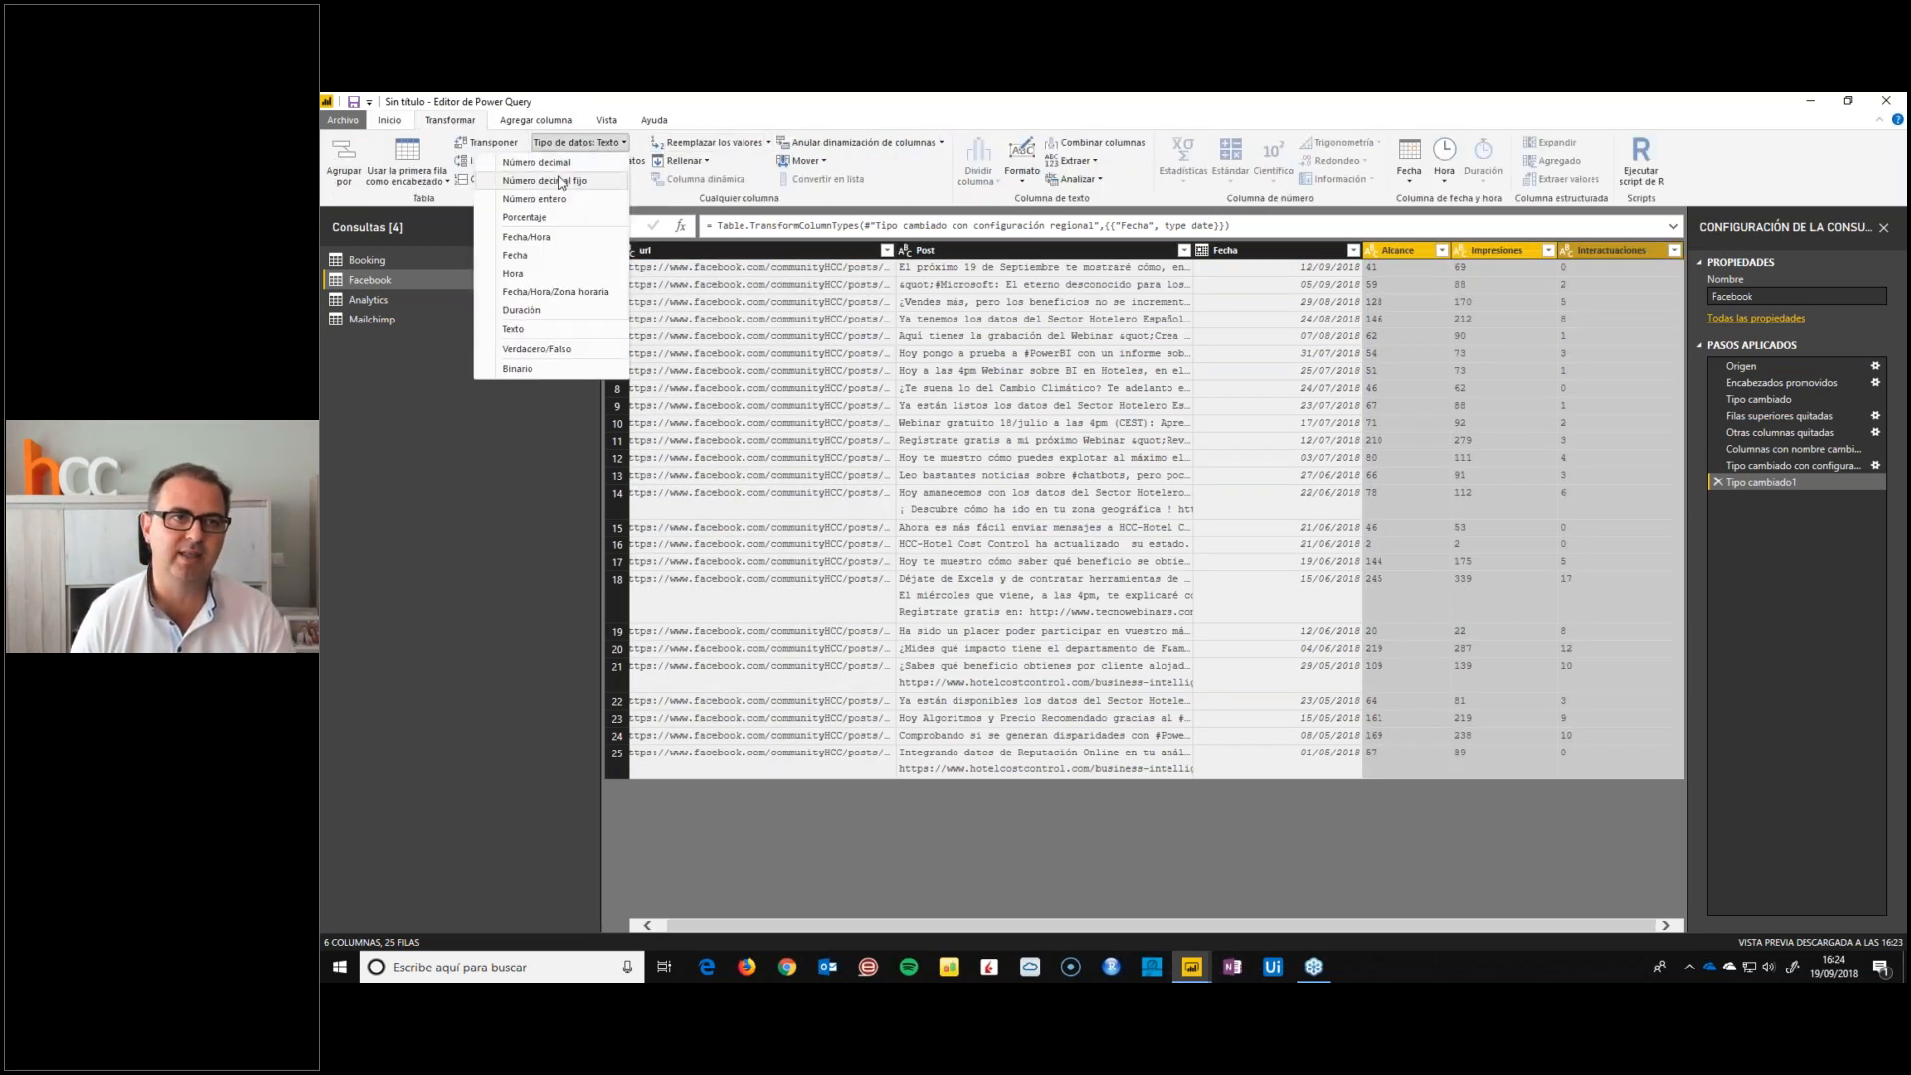
left_click(542, 205)
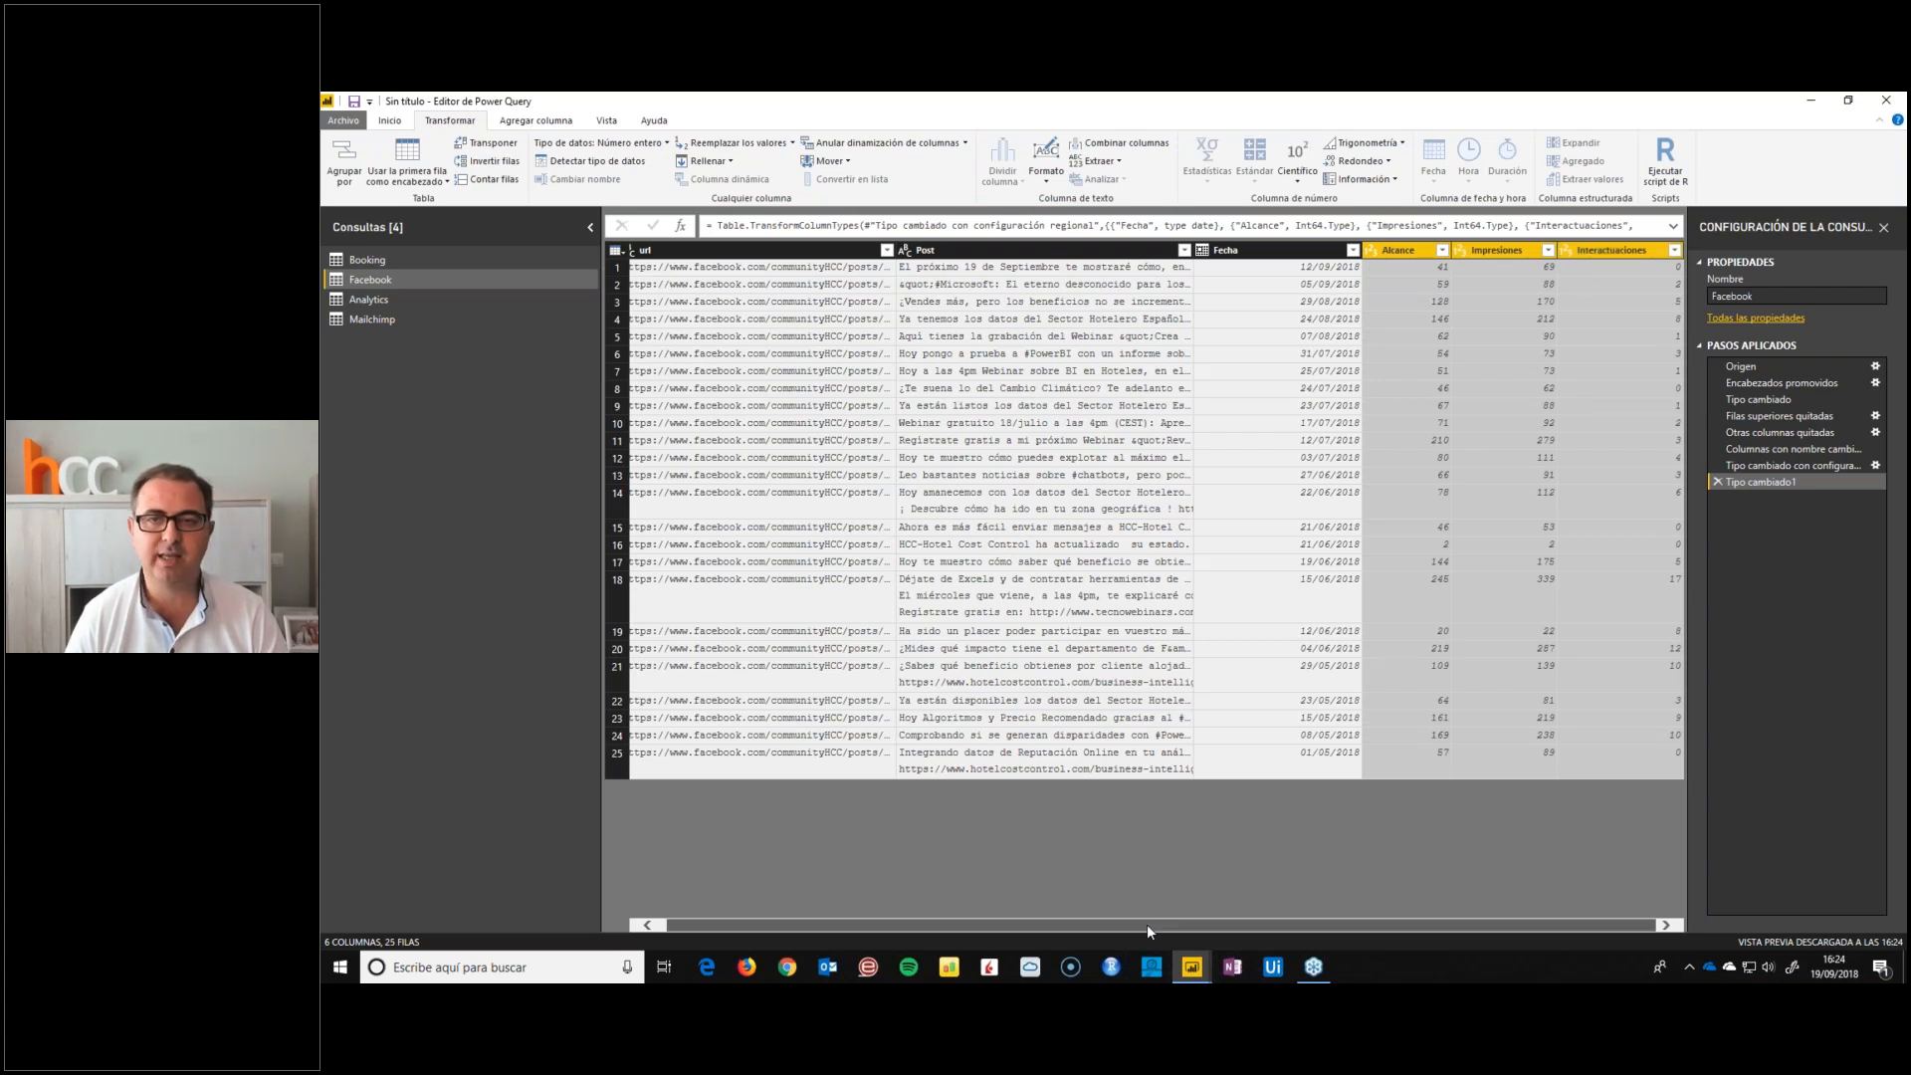
left_click_drag(1148, 925, 1112, 923)
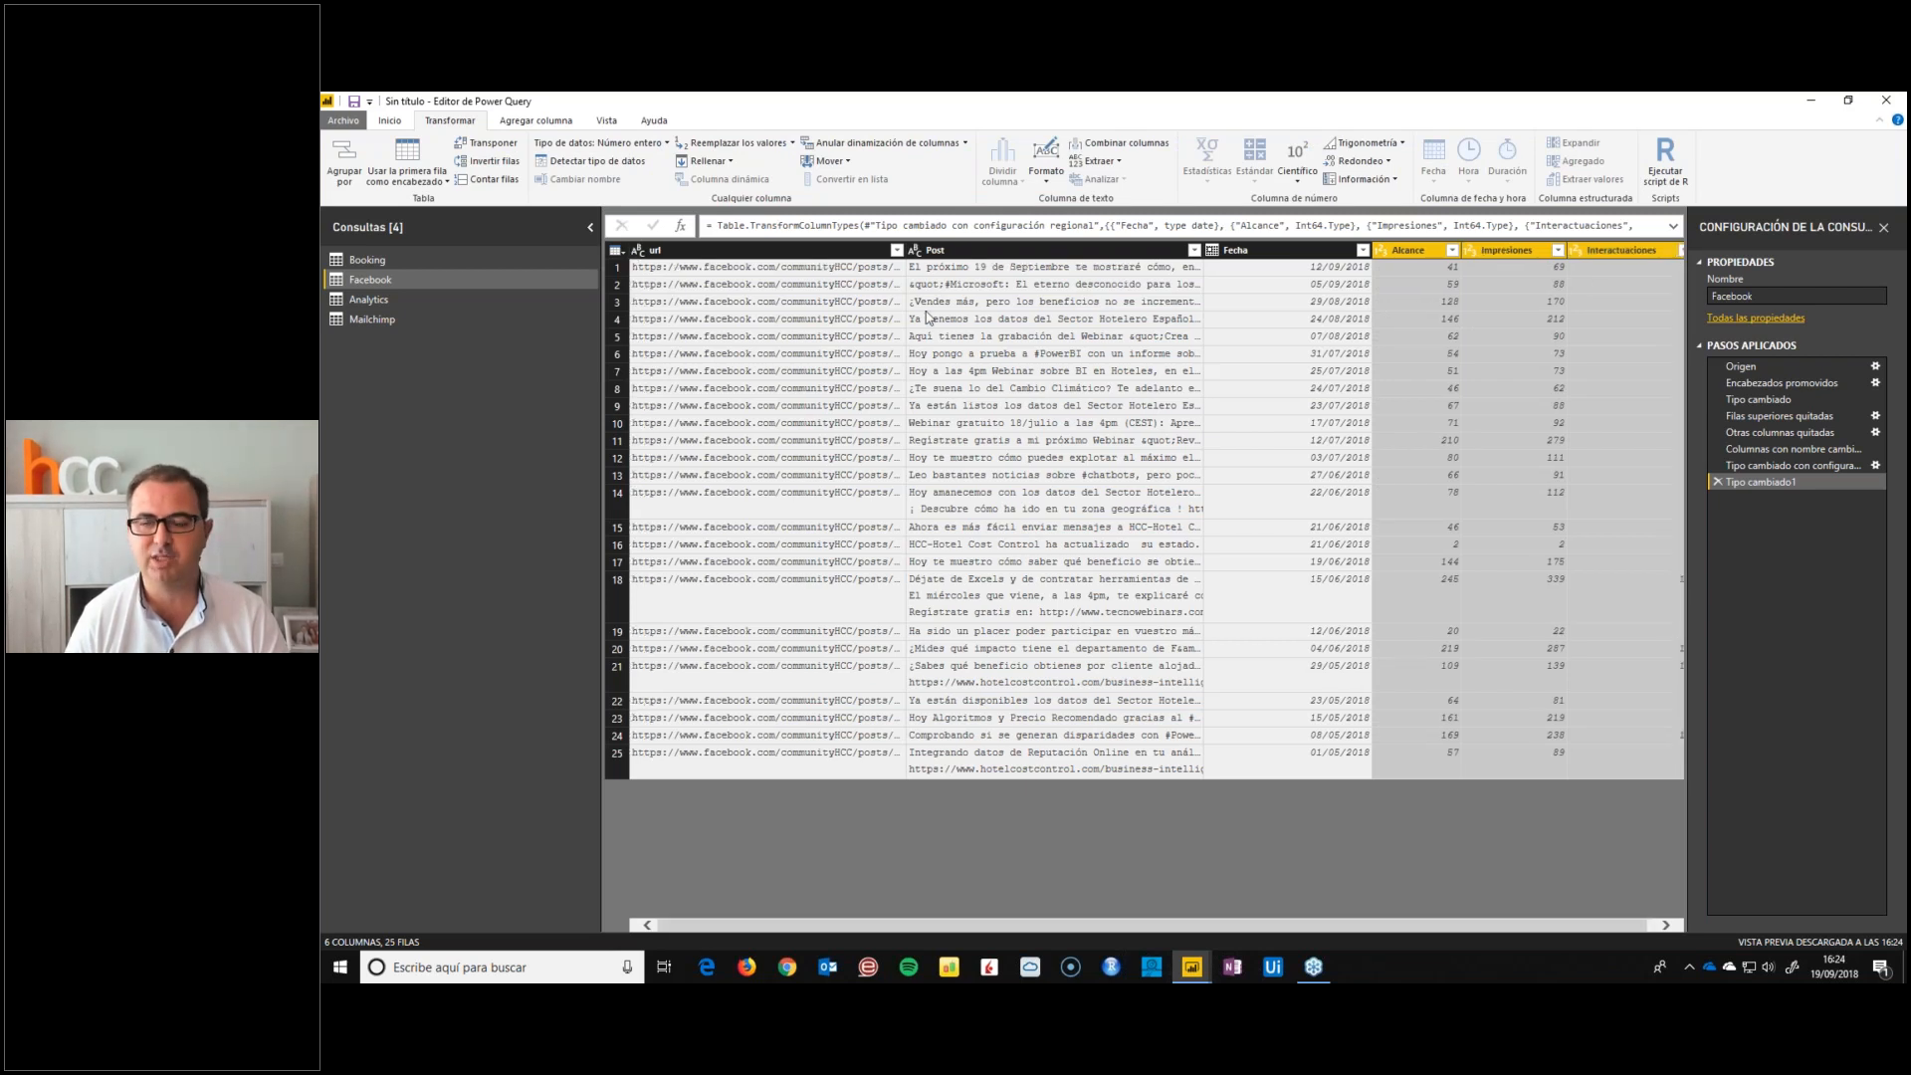
Review the Facebook query at the Origen, Encabezados promovidos and Tipo cambiado steps, and return to the last applied step
left_click(1740, 367)
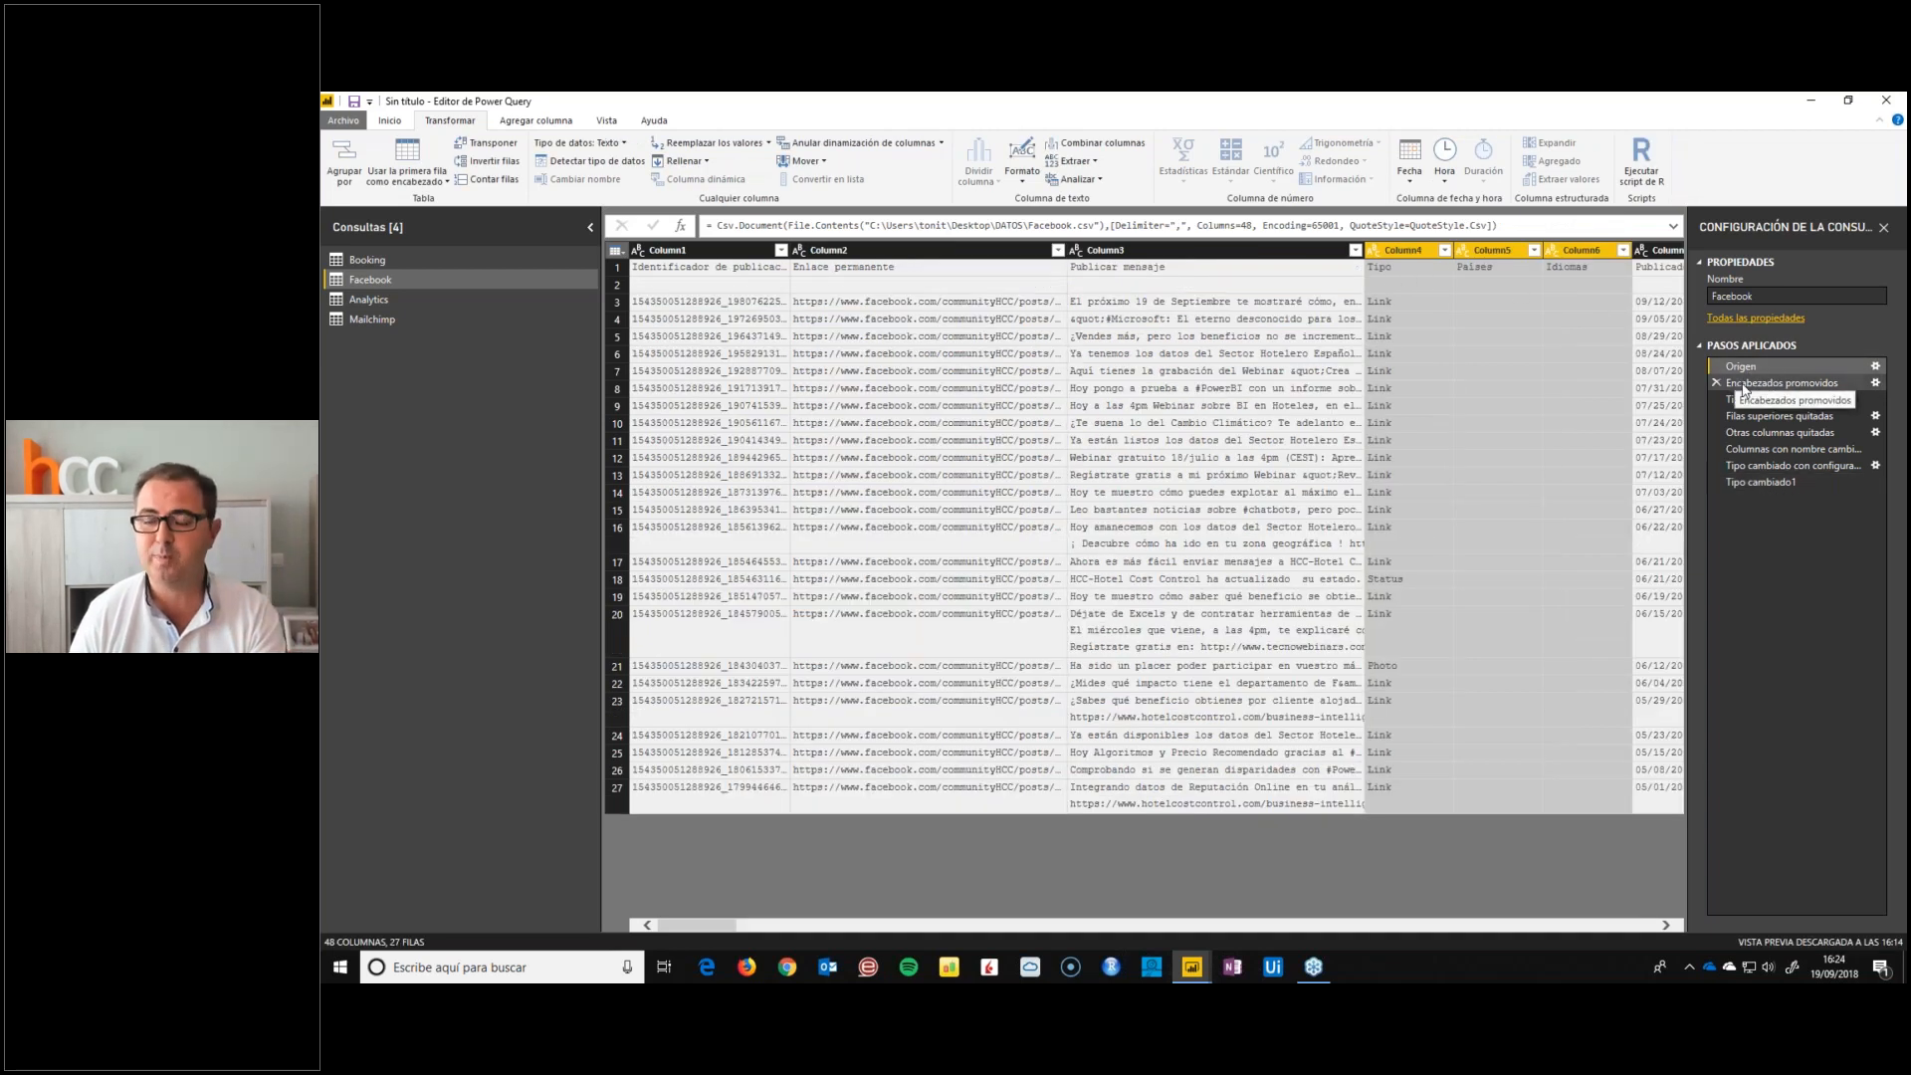
left_click(1737, 386)
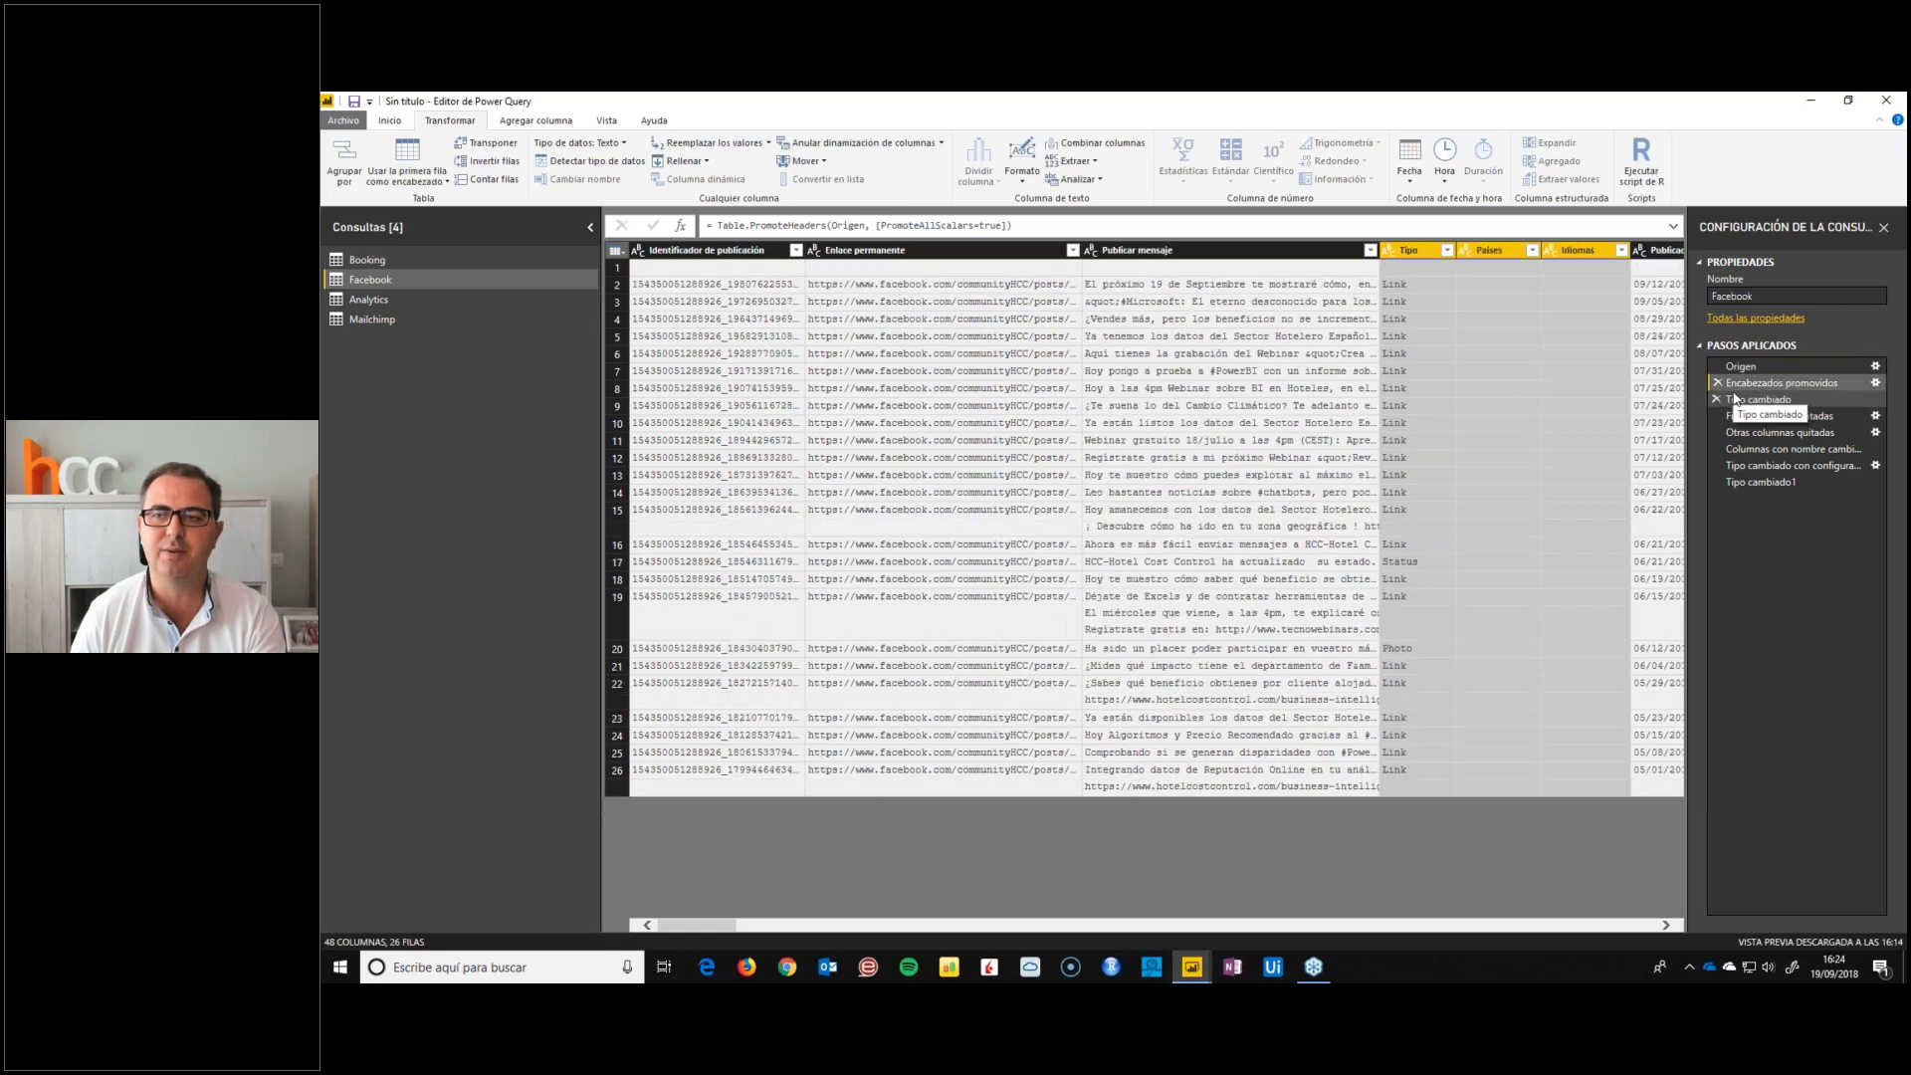
left_click(1733, 400)
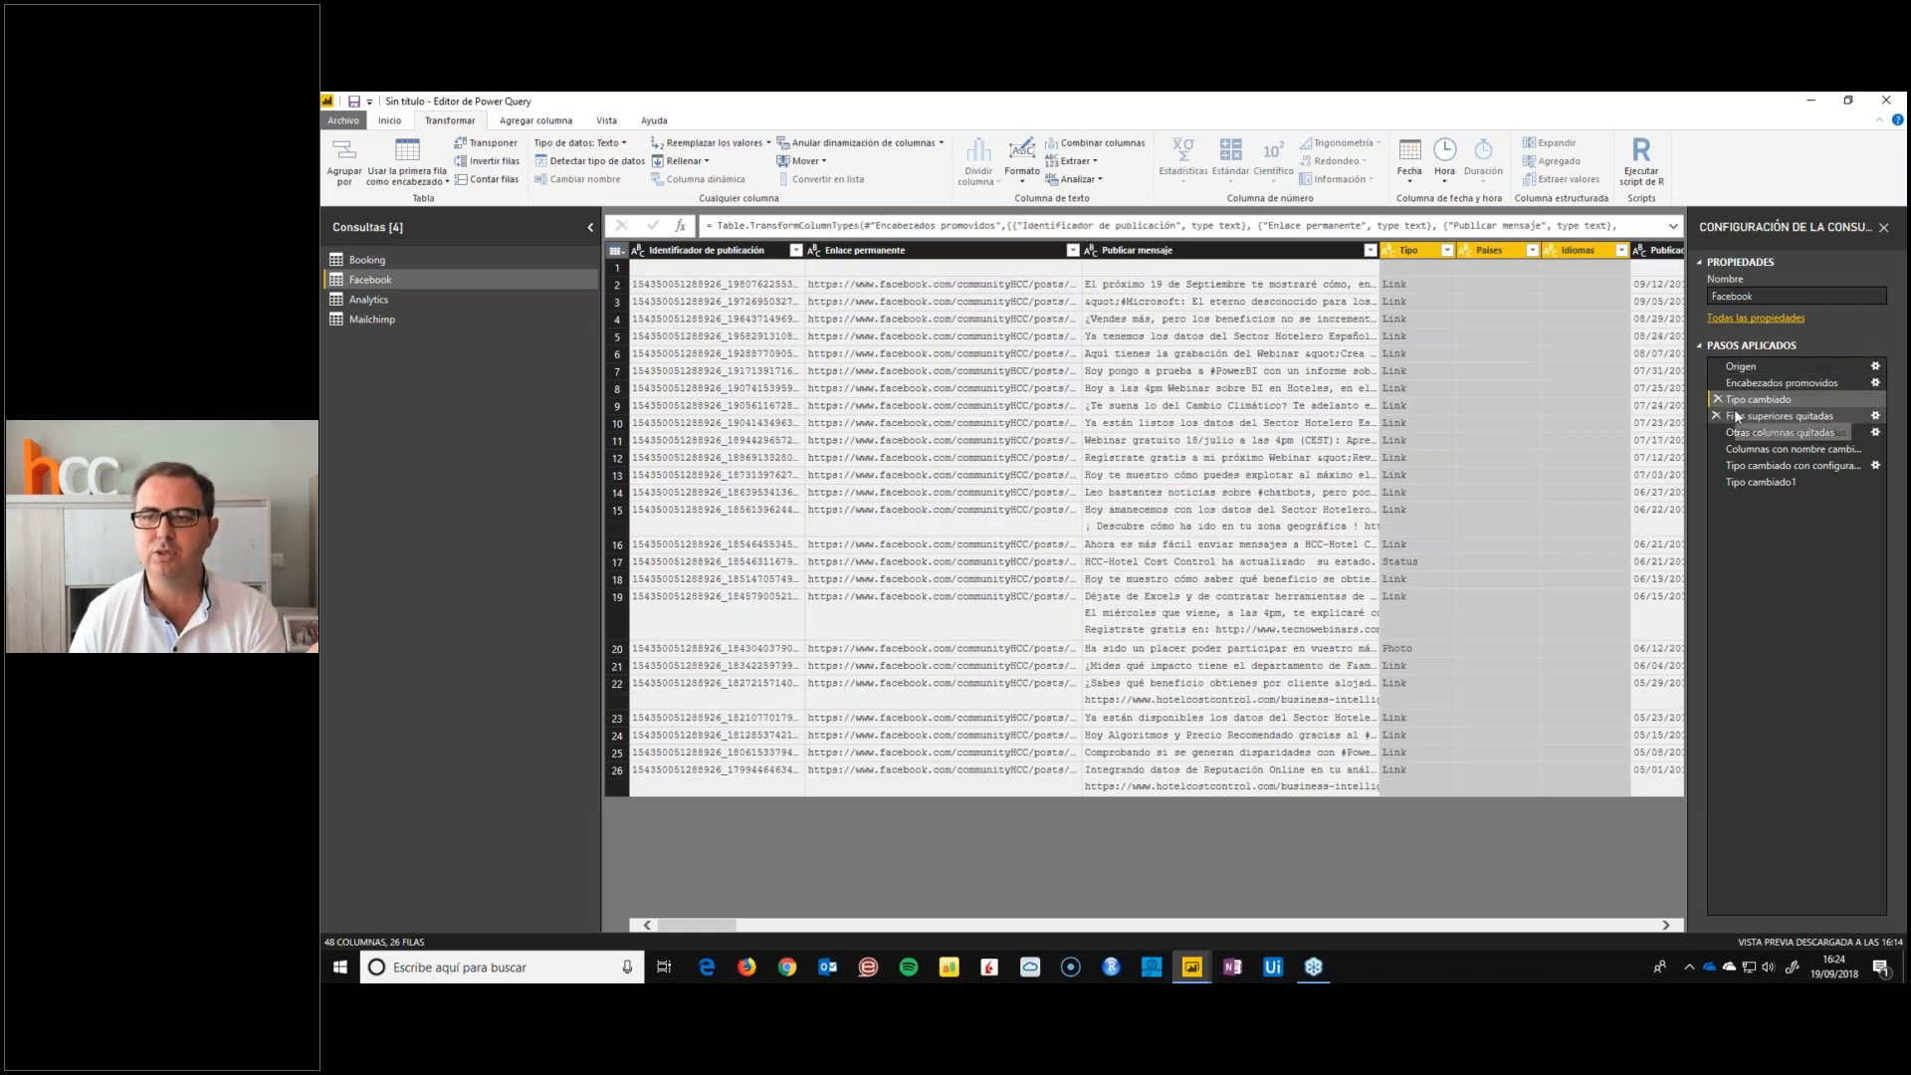
left_click(1742, 483)
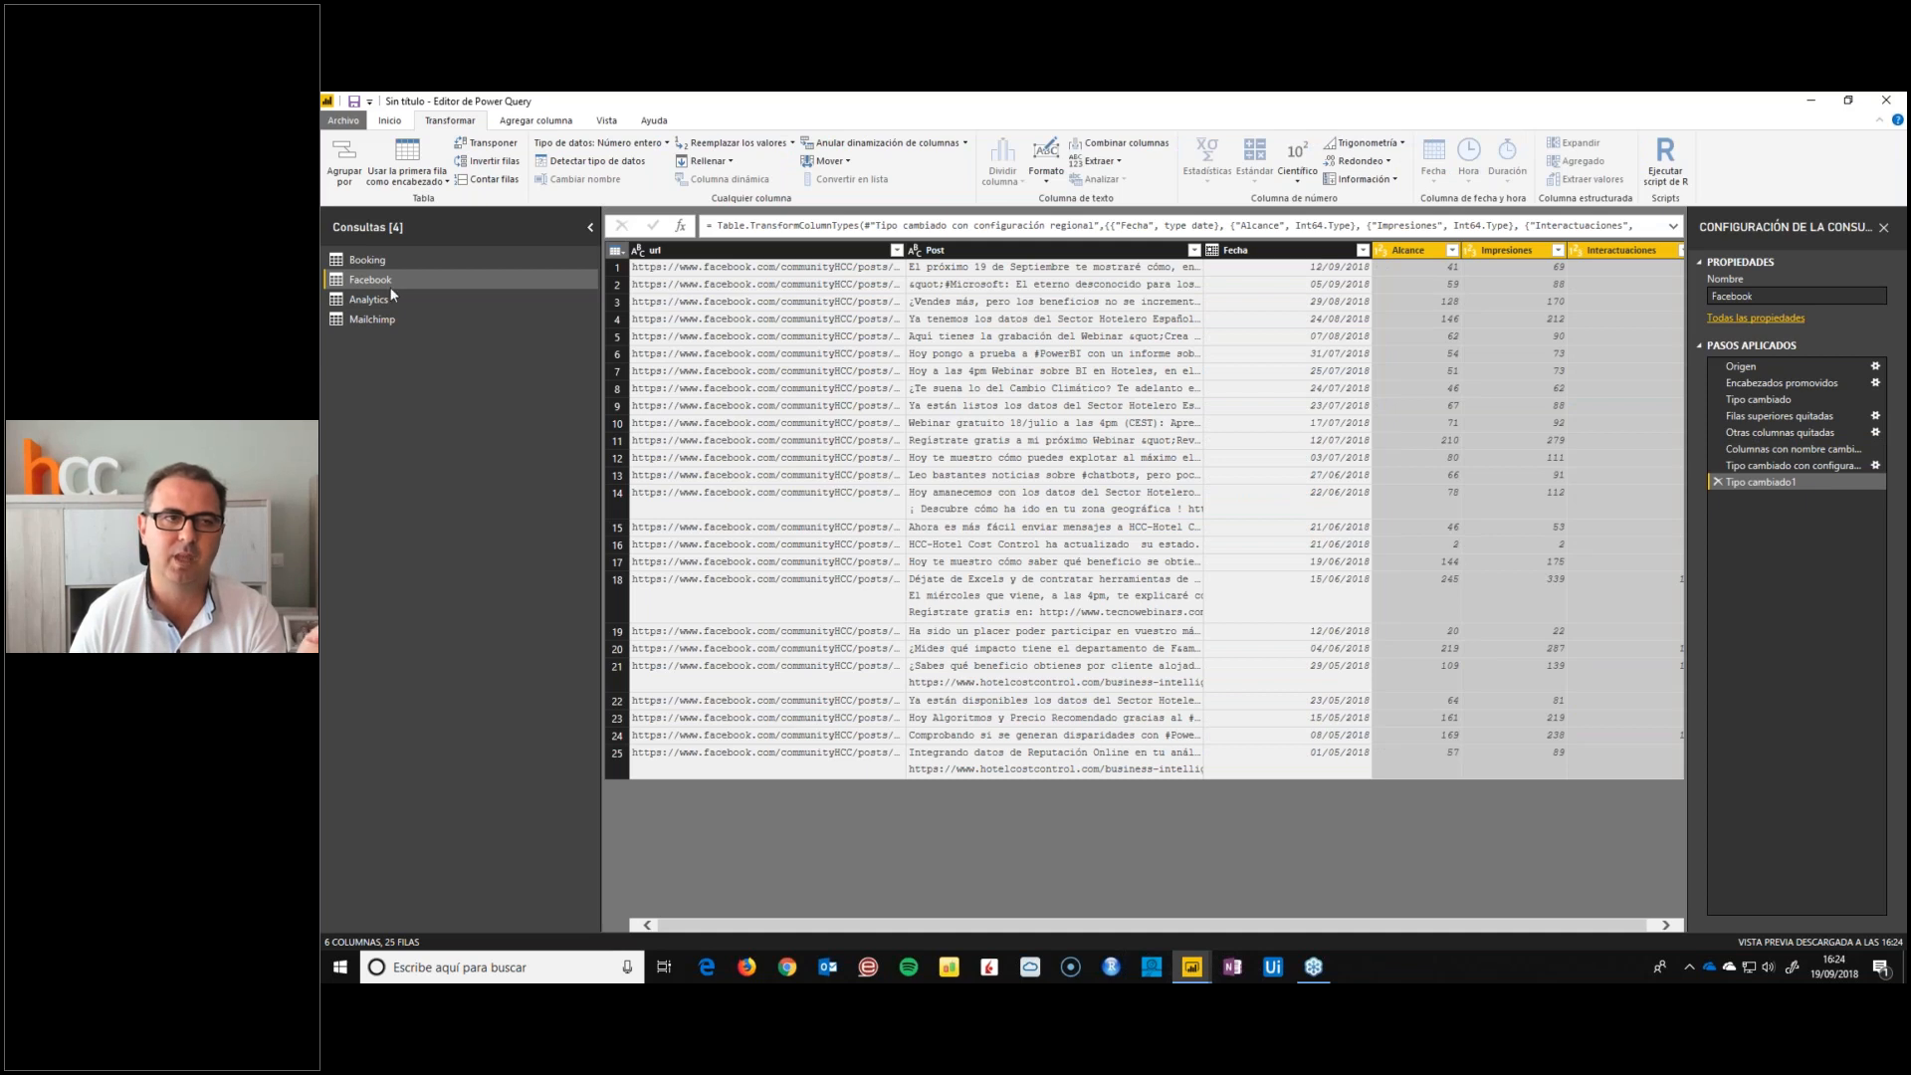
In the Analytics query, rename the Device Category column as Dispositivo and the Date column as Fecha
left_click(369, 303)
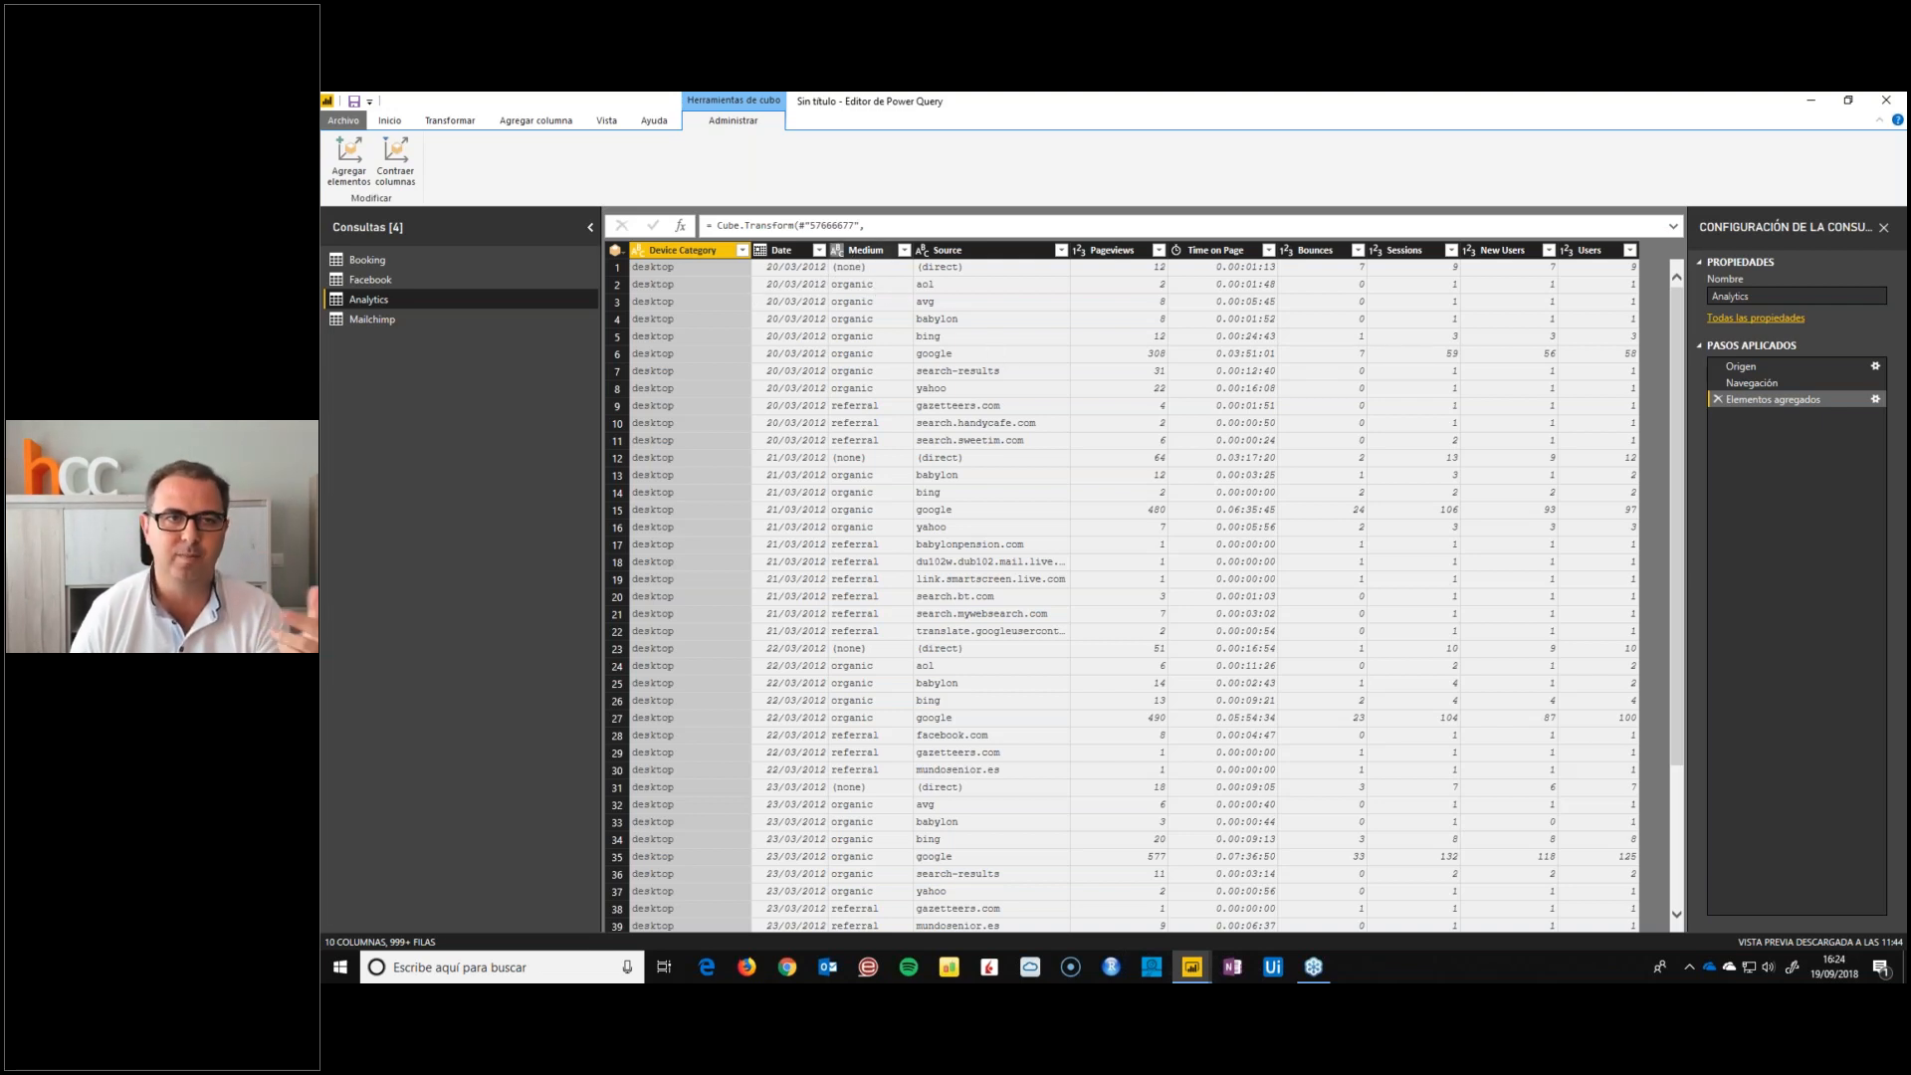
double_click(665, 254)
type("Dispositiv")
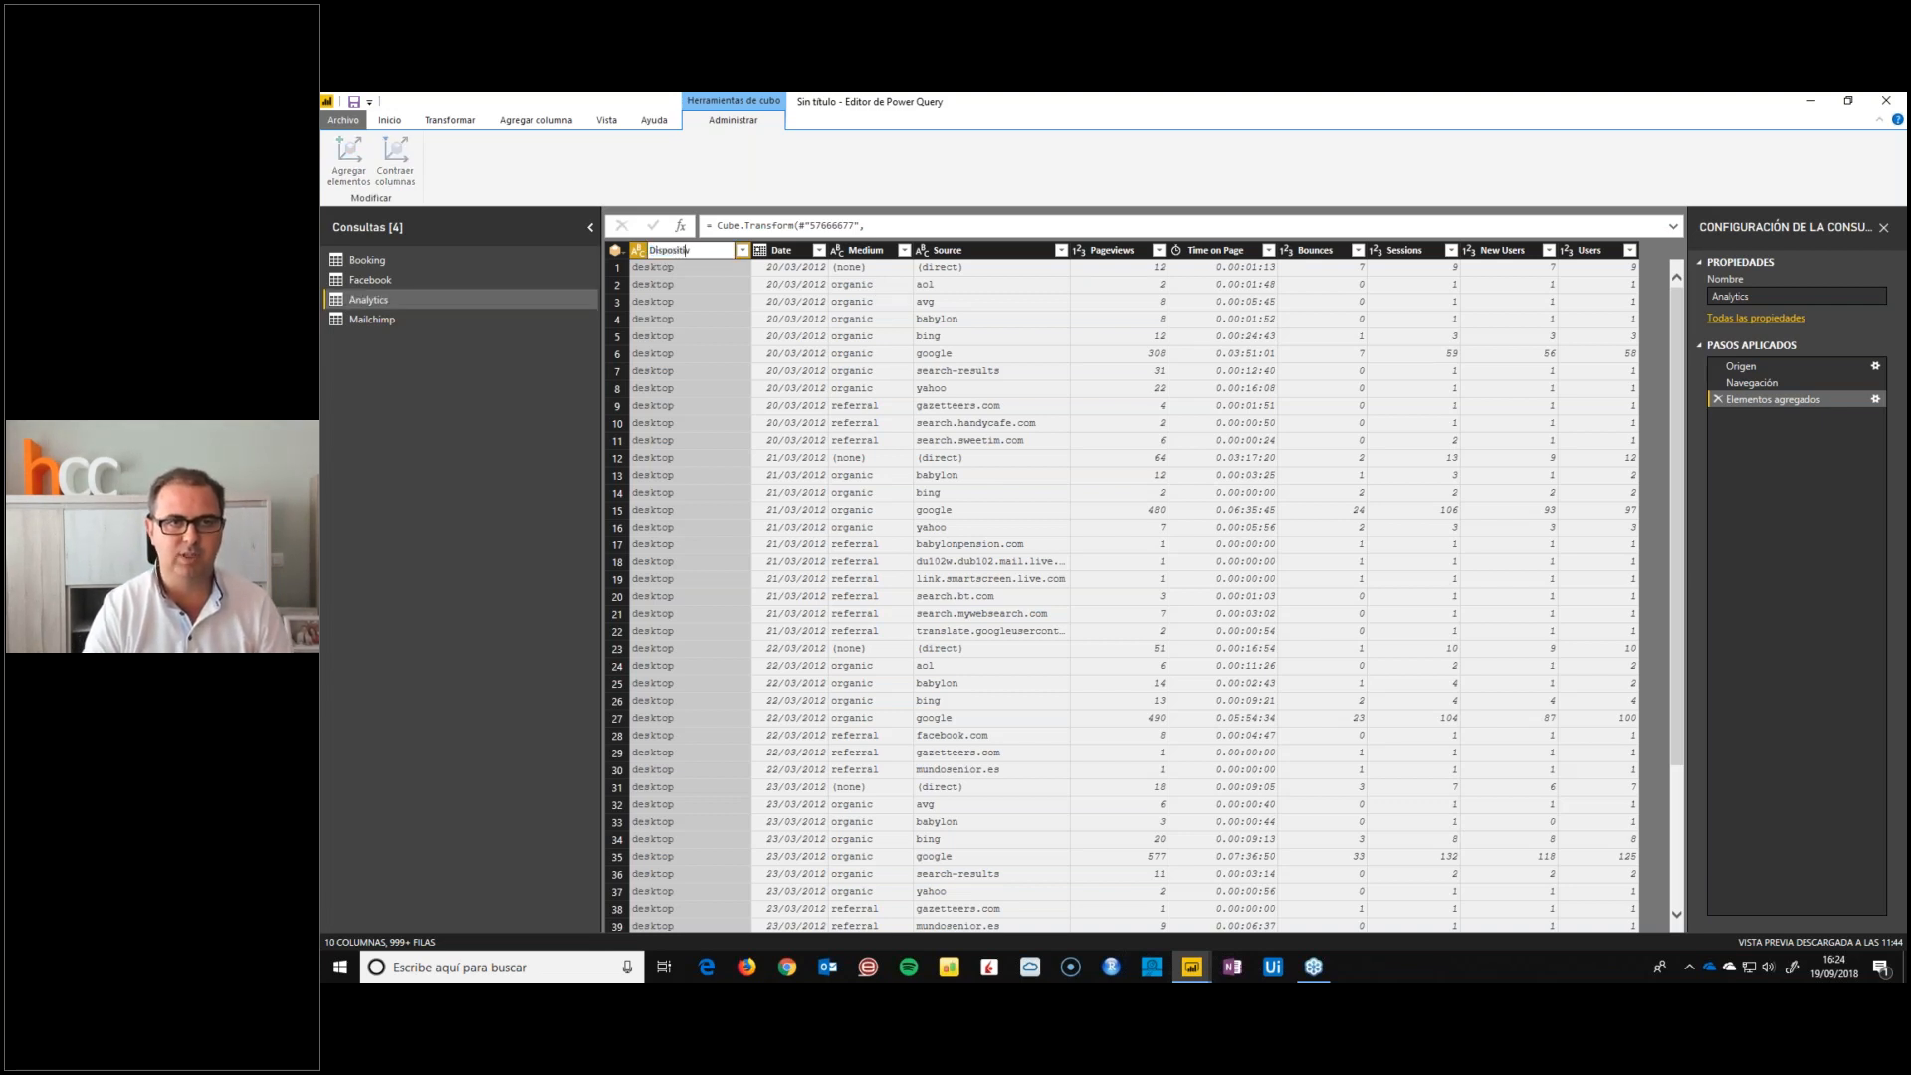
key("Return")
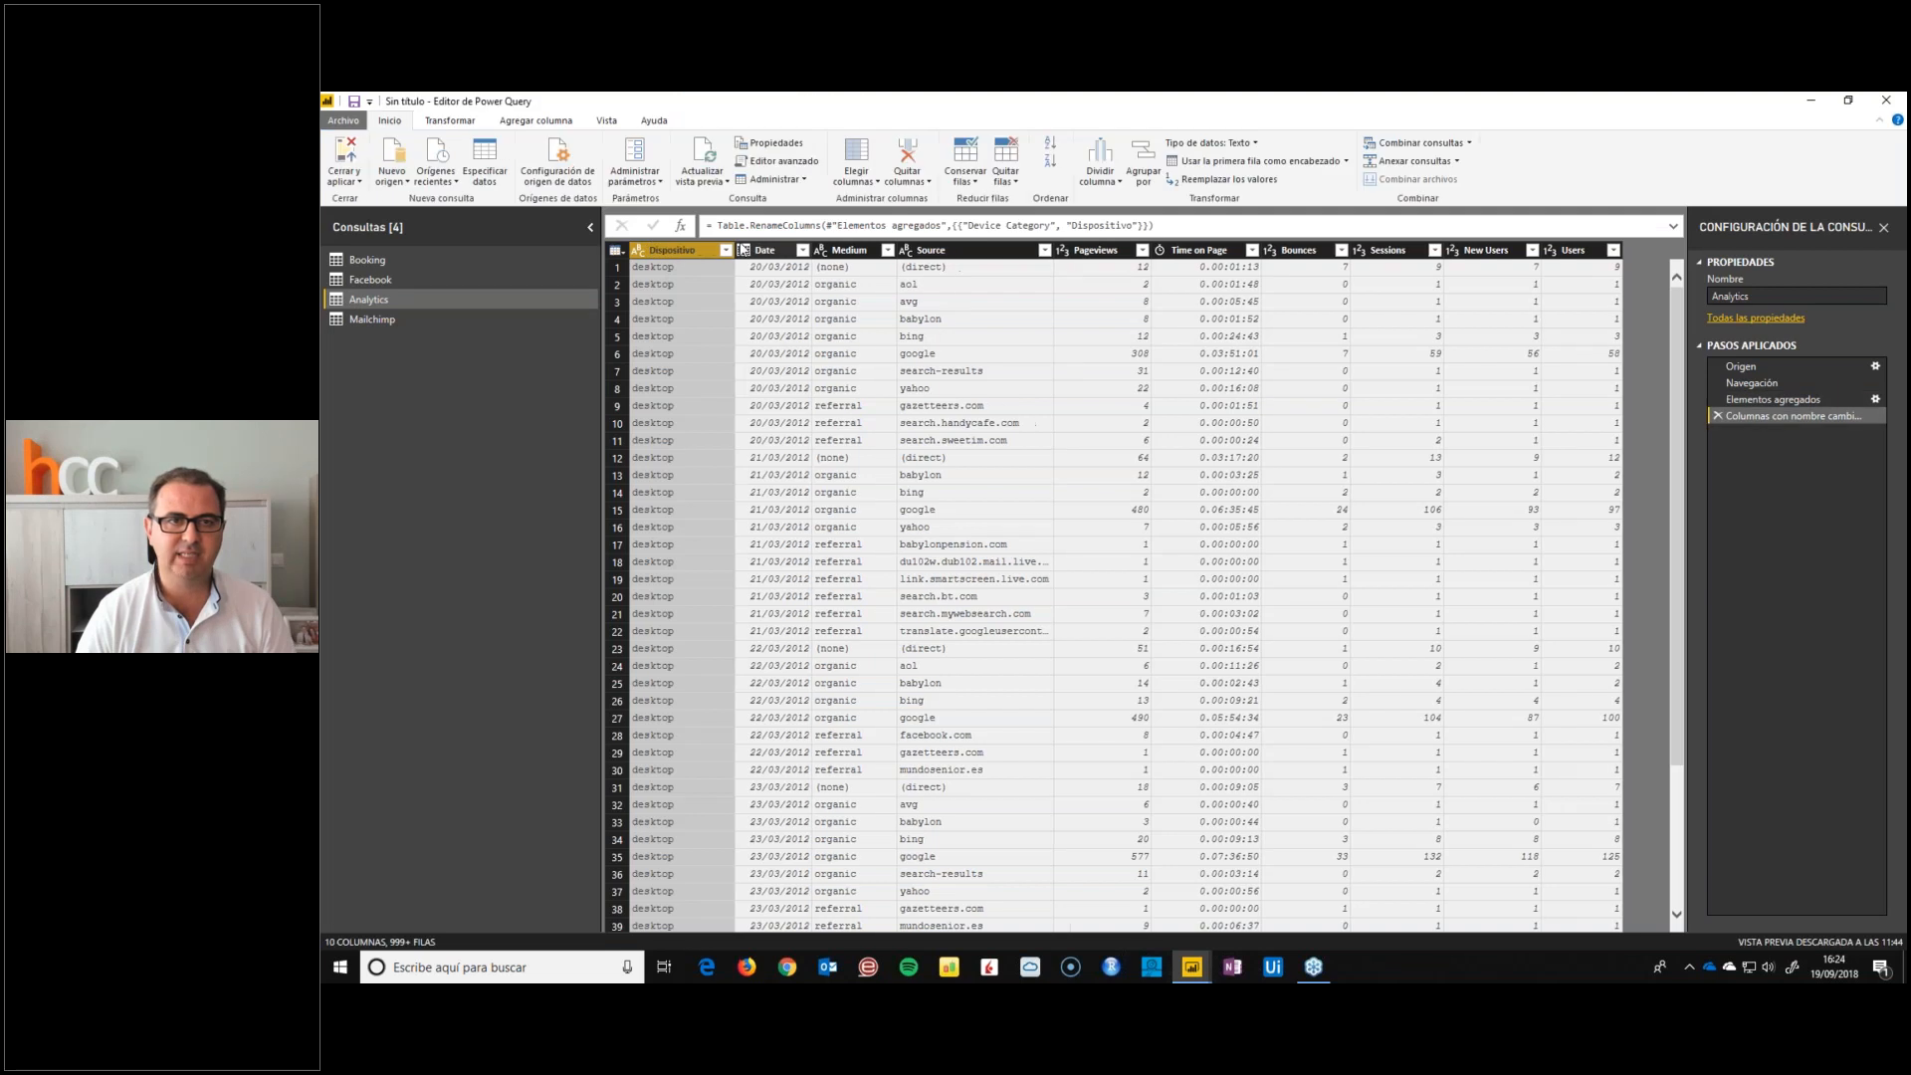
left_click(748, 273)
type("Fecha")
key("Return")
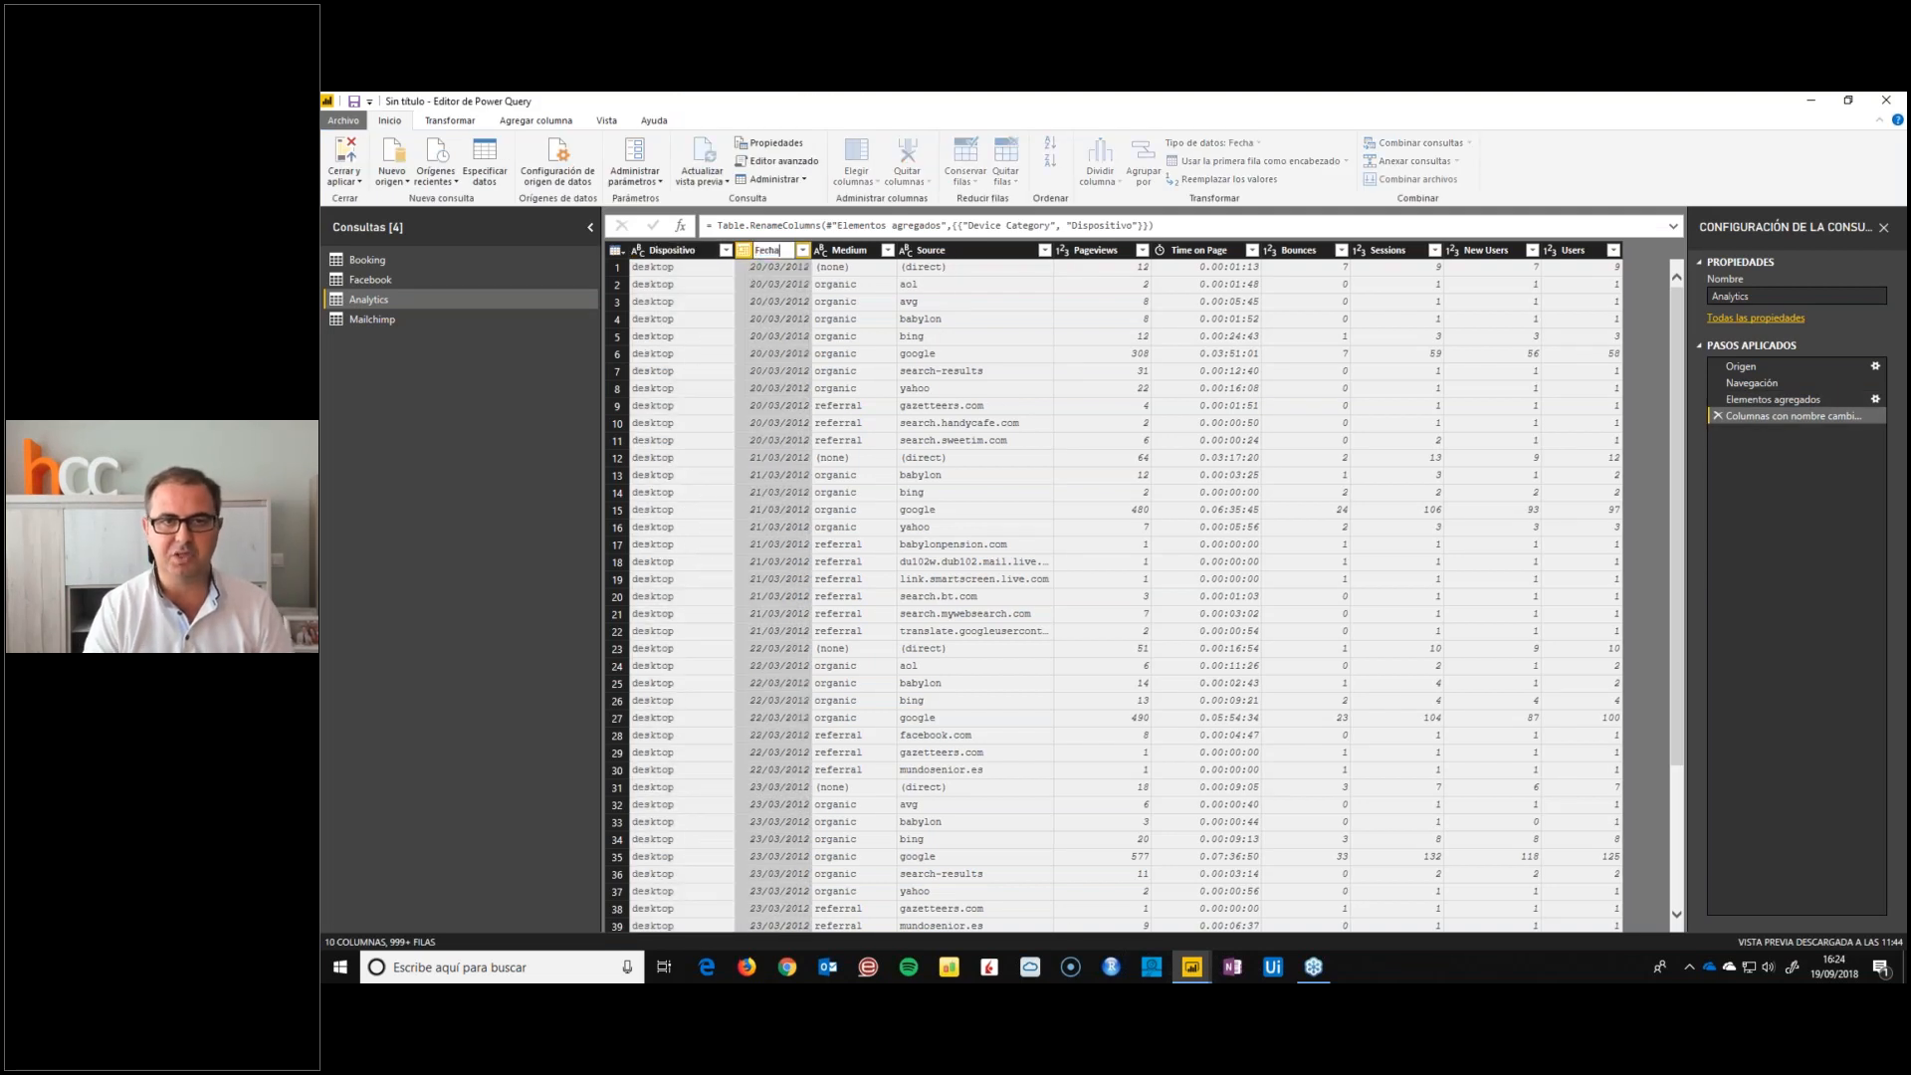
Rename the Medium column as Medio and the Source column as Origen
double_click(849, 250)
type("Medio")
key("Return")
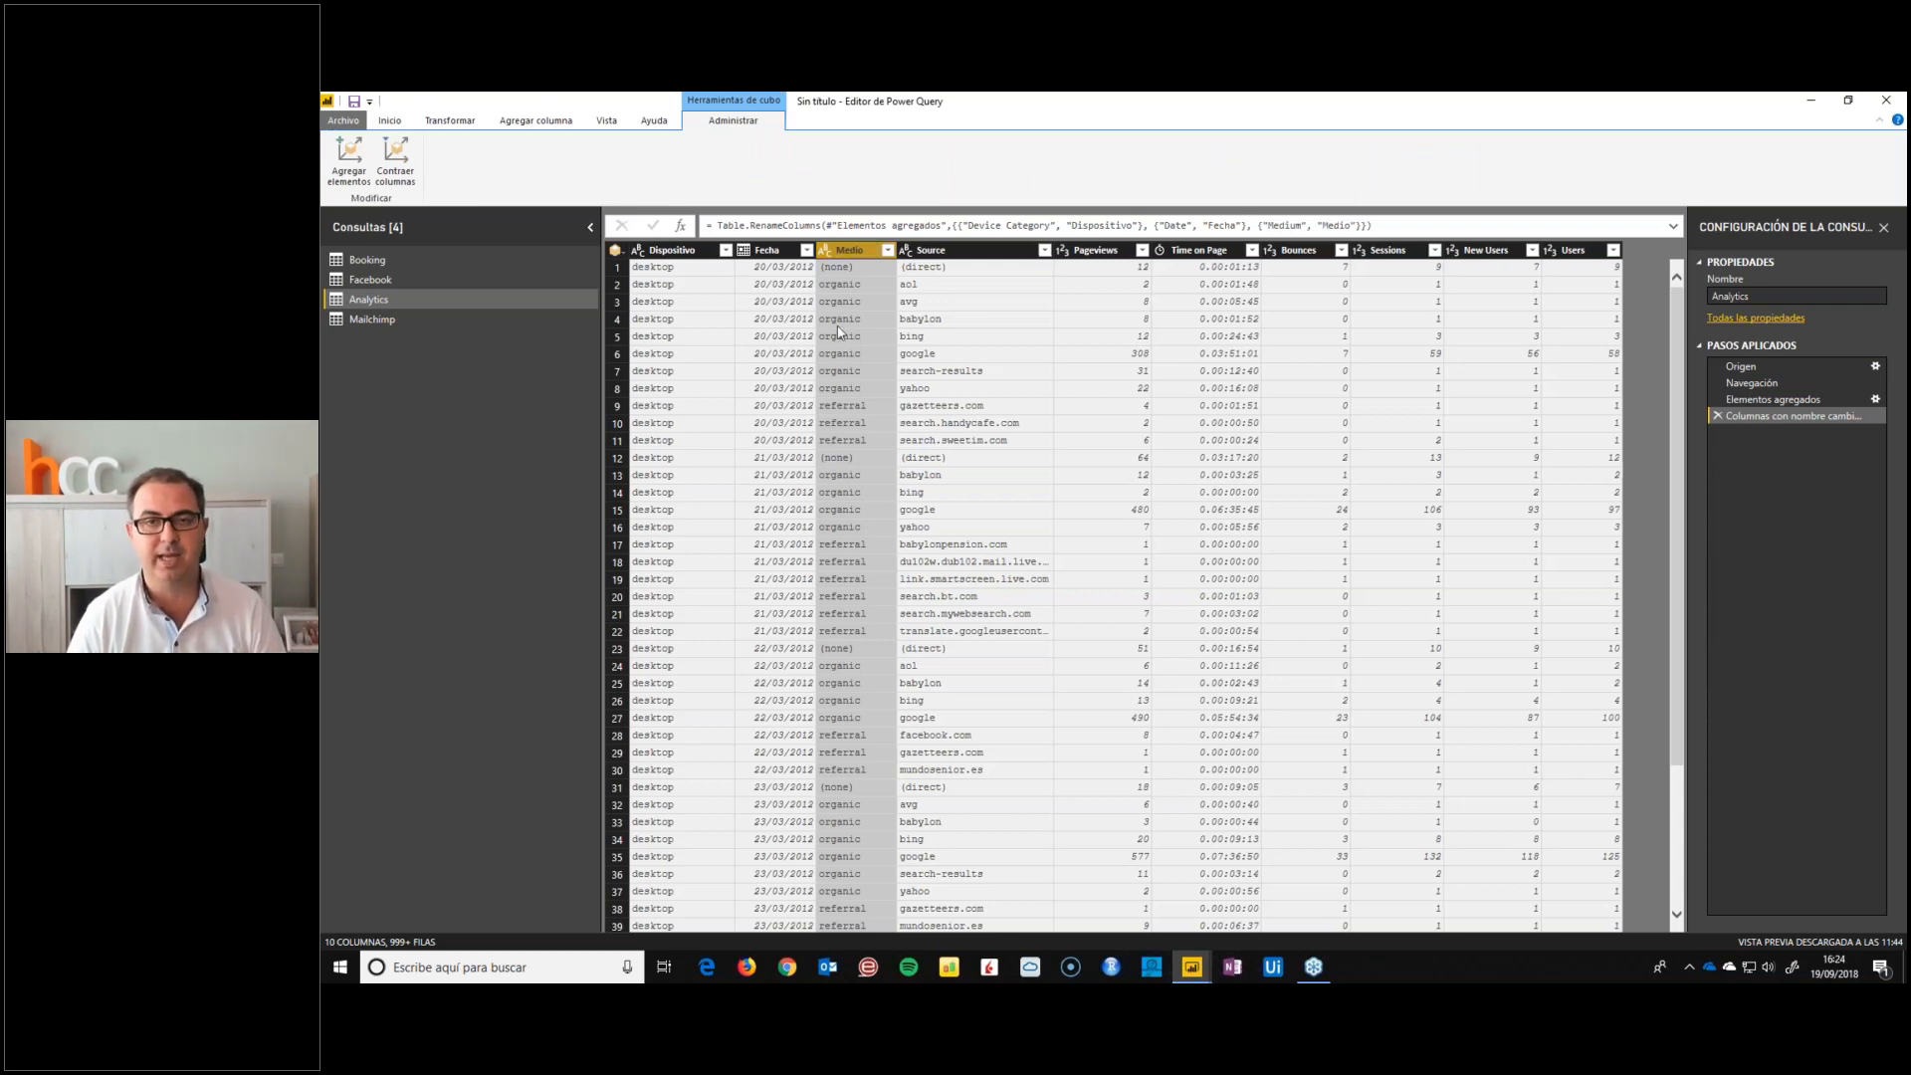
double_click(939, 253)
type("Origen")
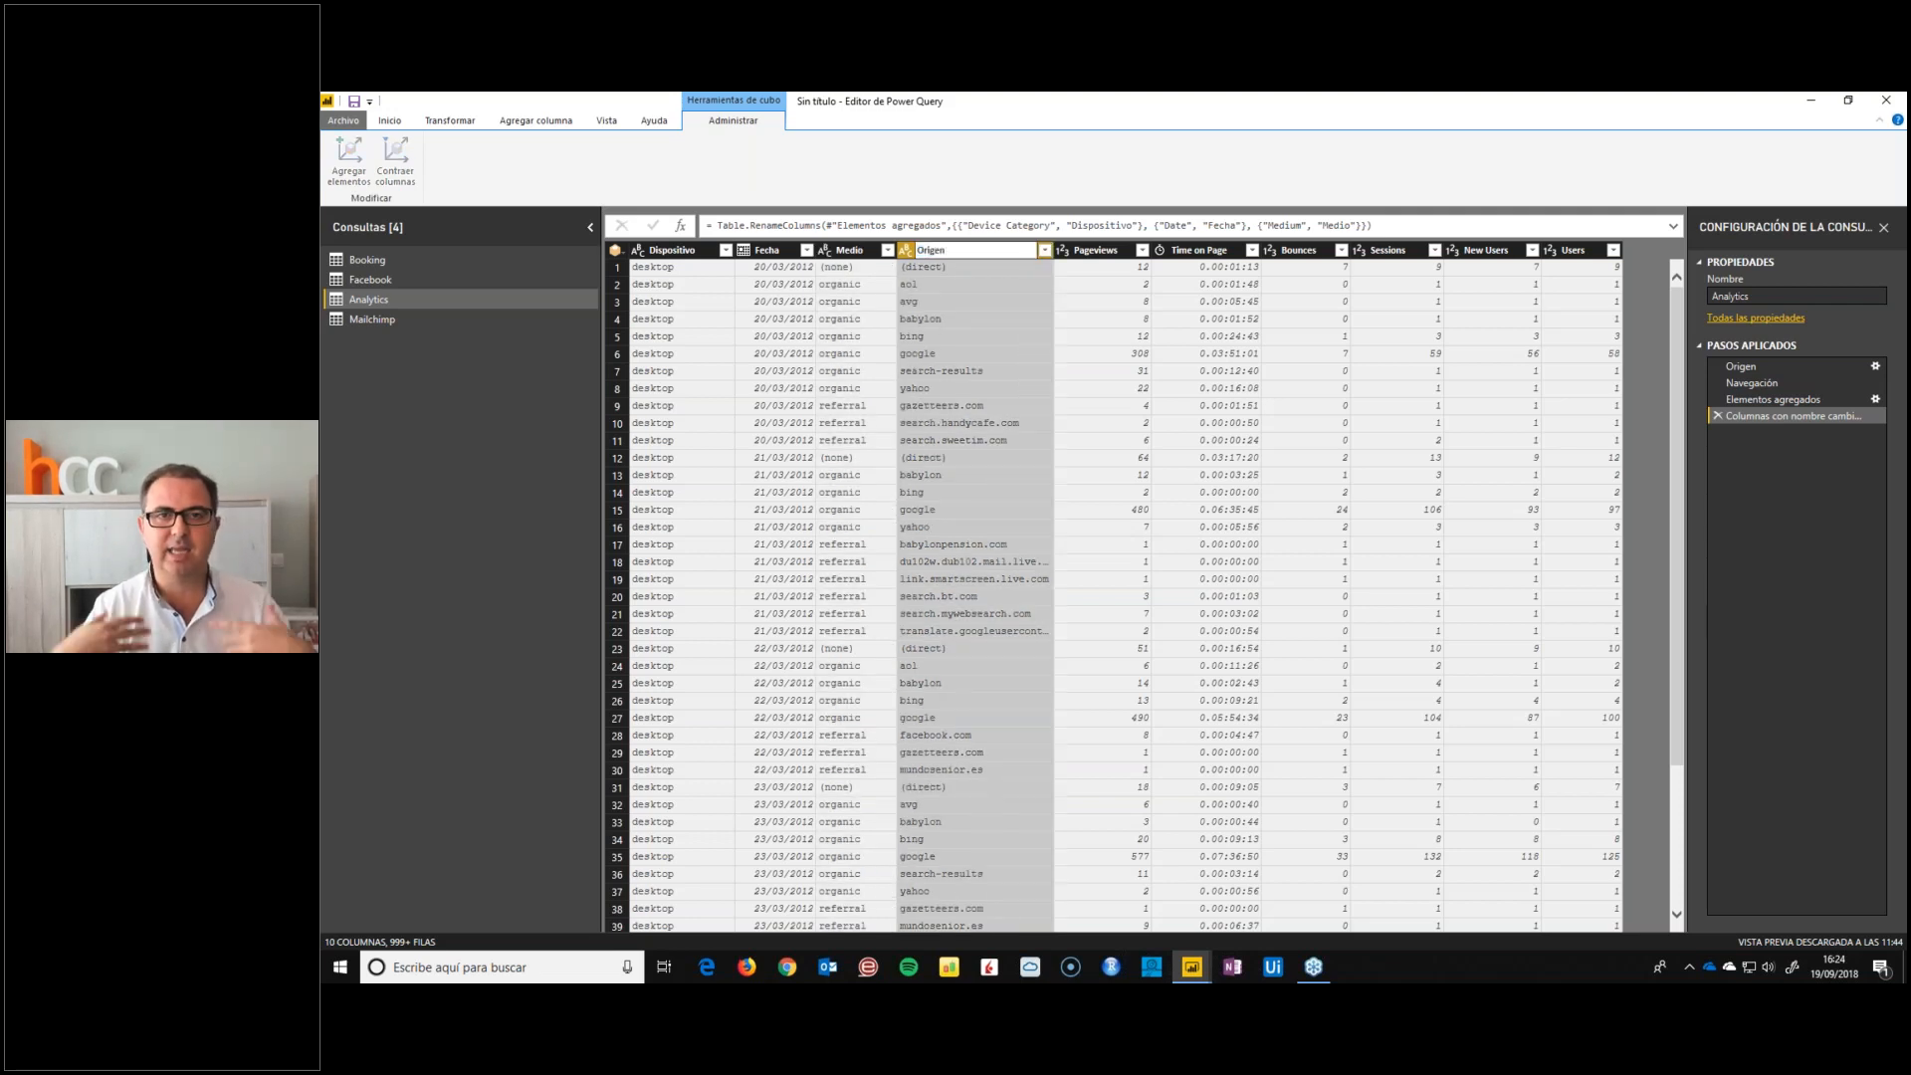
key("Return")
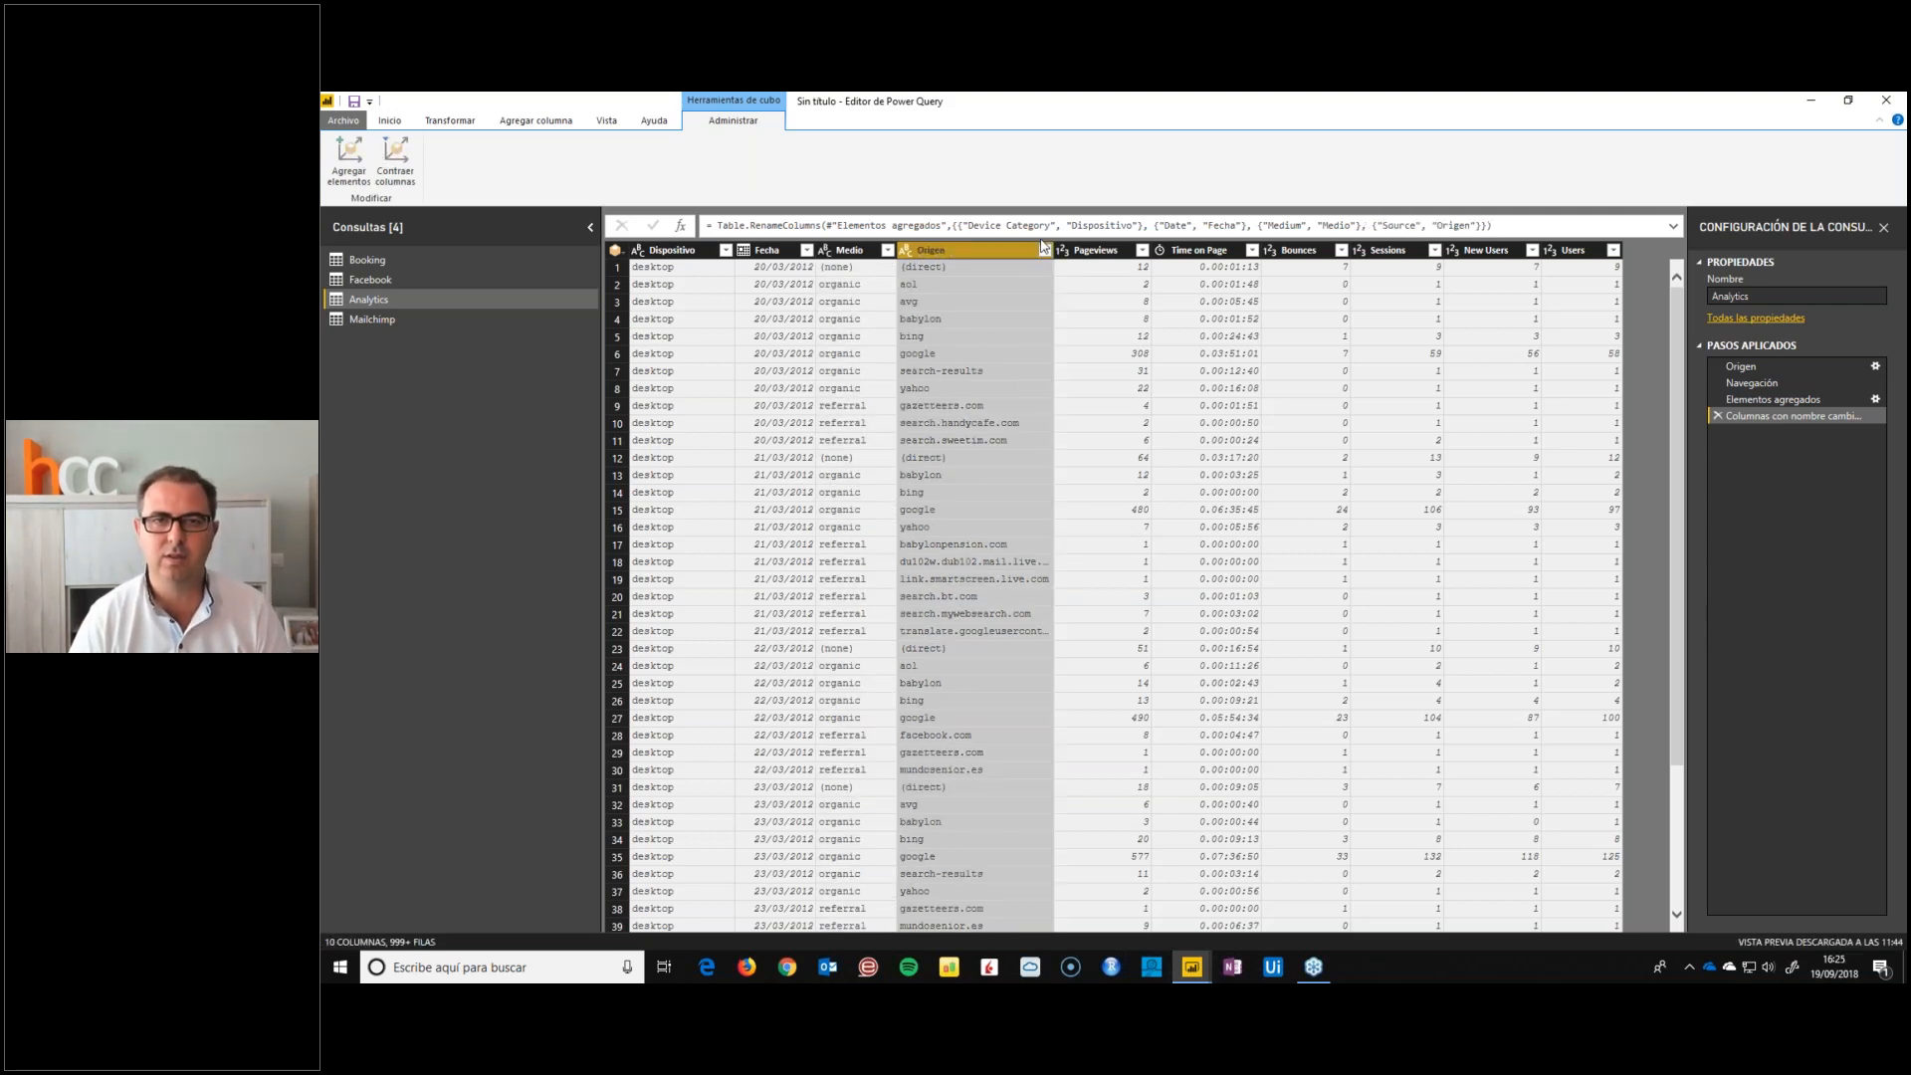
Transform the Time on Page column to its Segundos component and set its data type to Número entero
left_click(1164, 252)
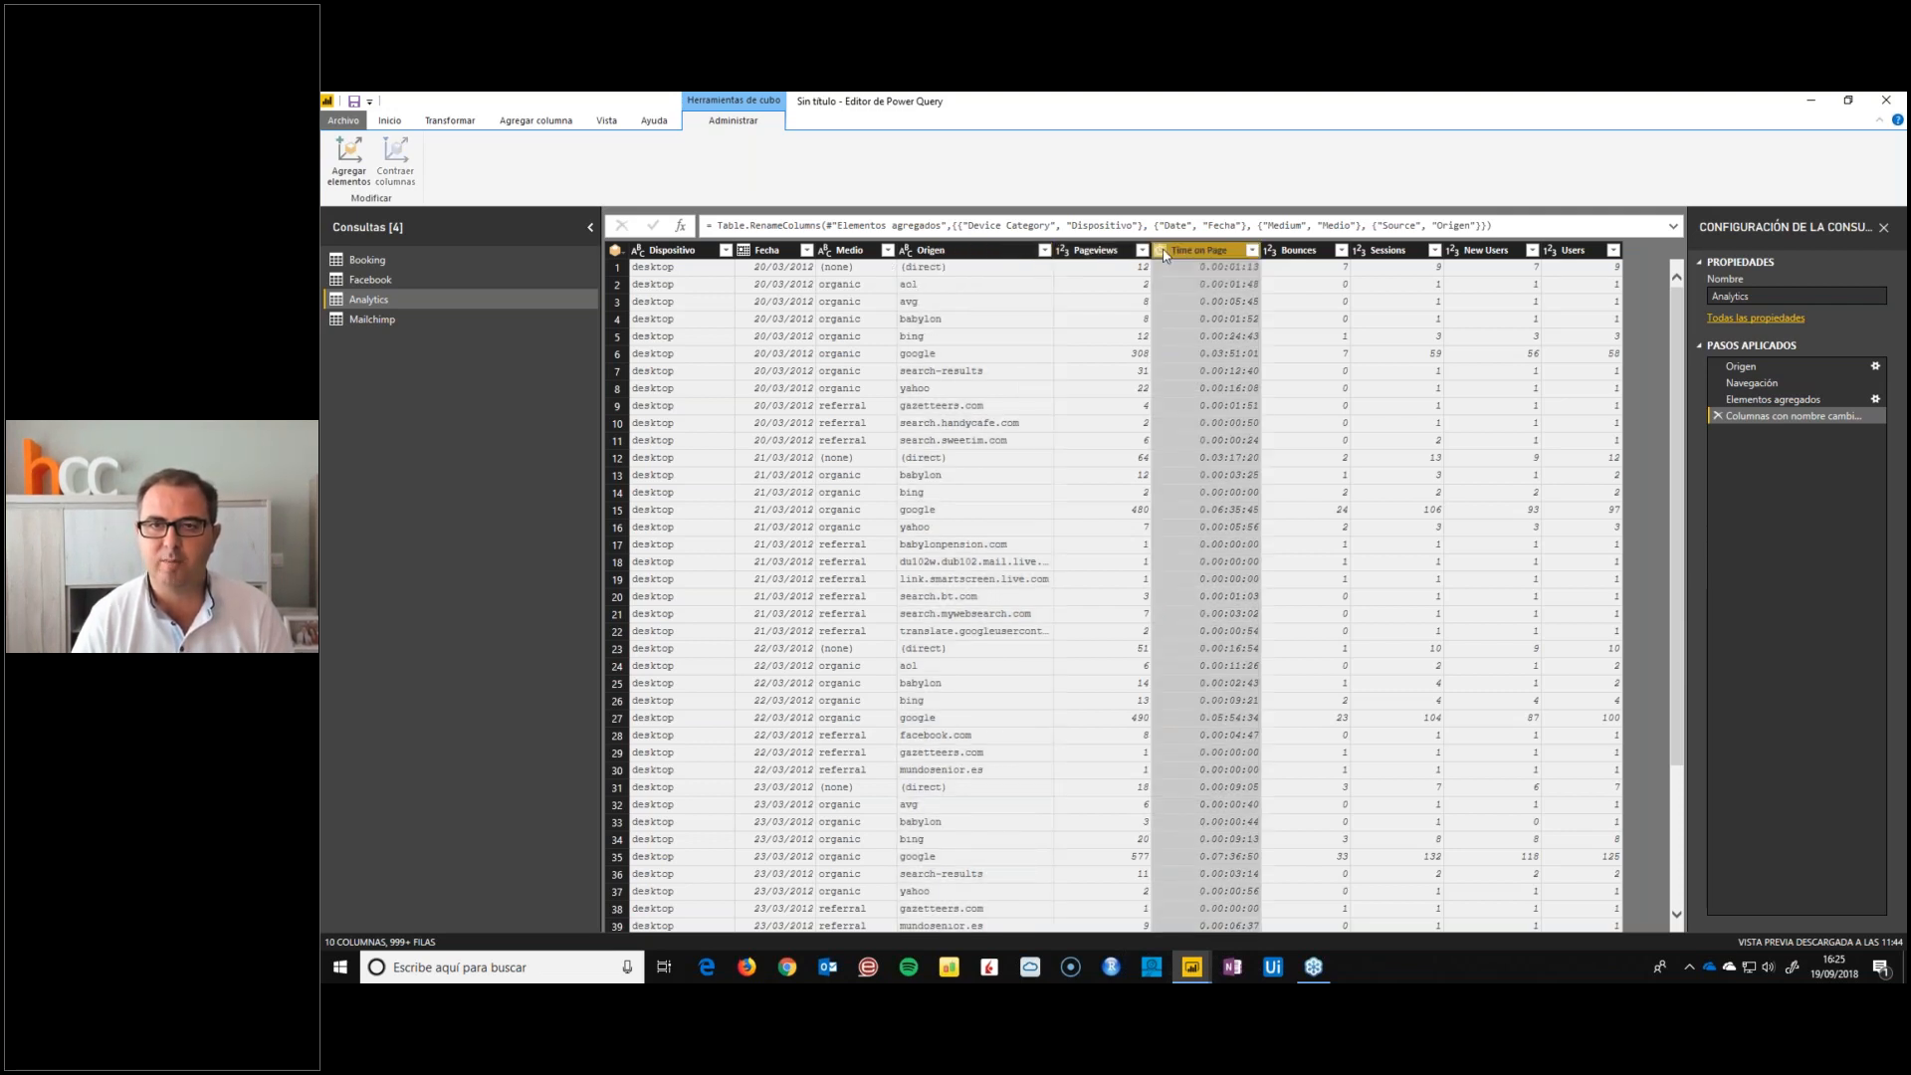
left_click(1164, 250)
right_click(1181, 250)
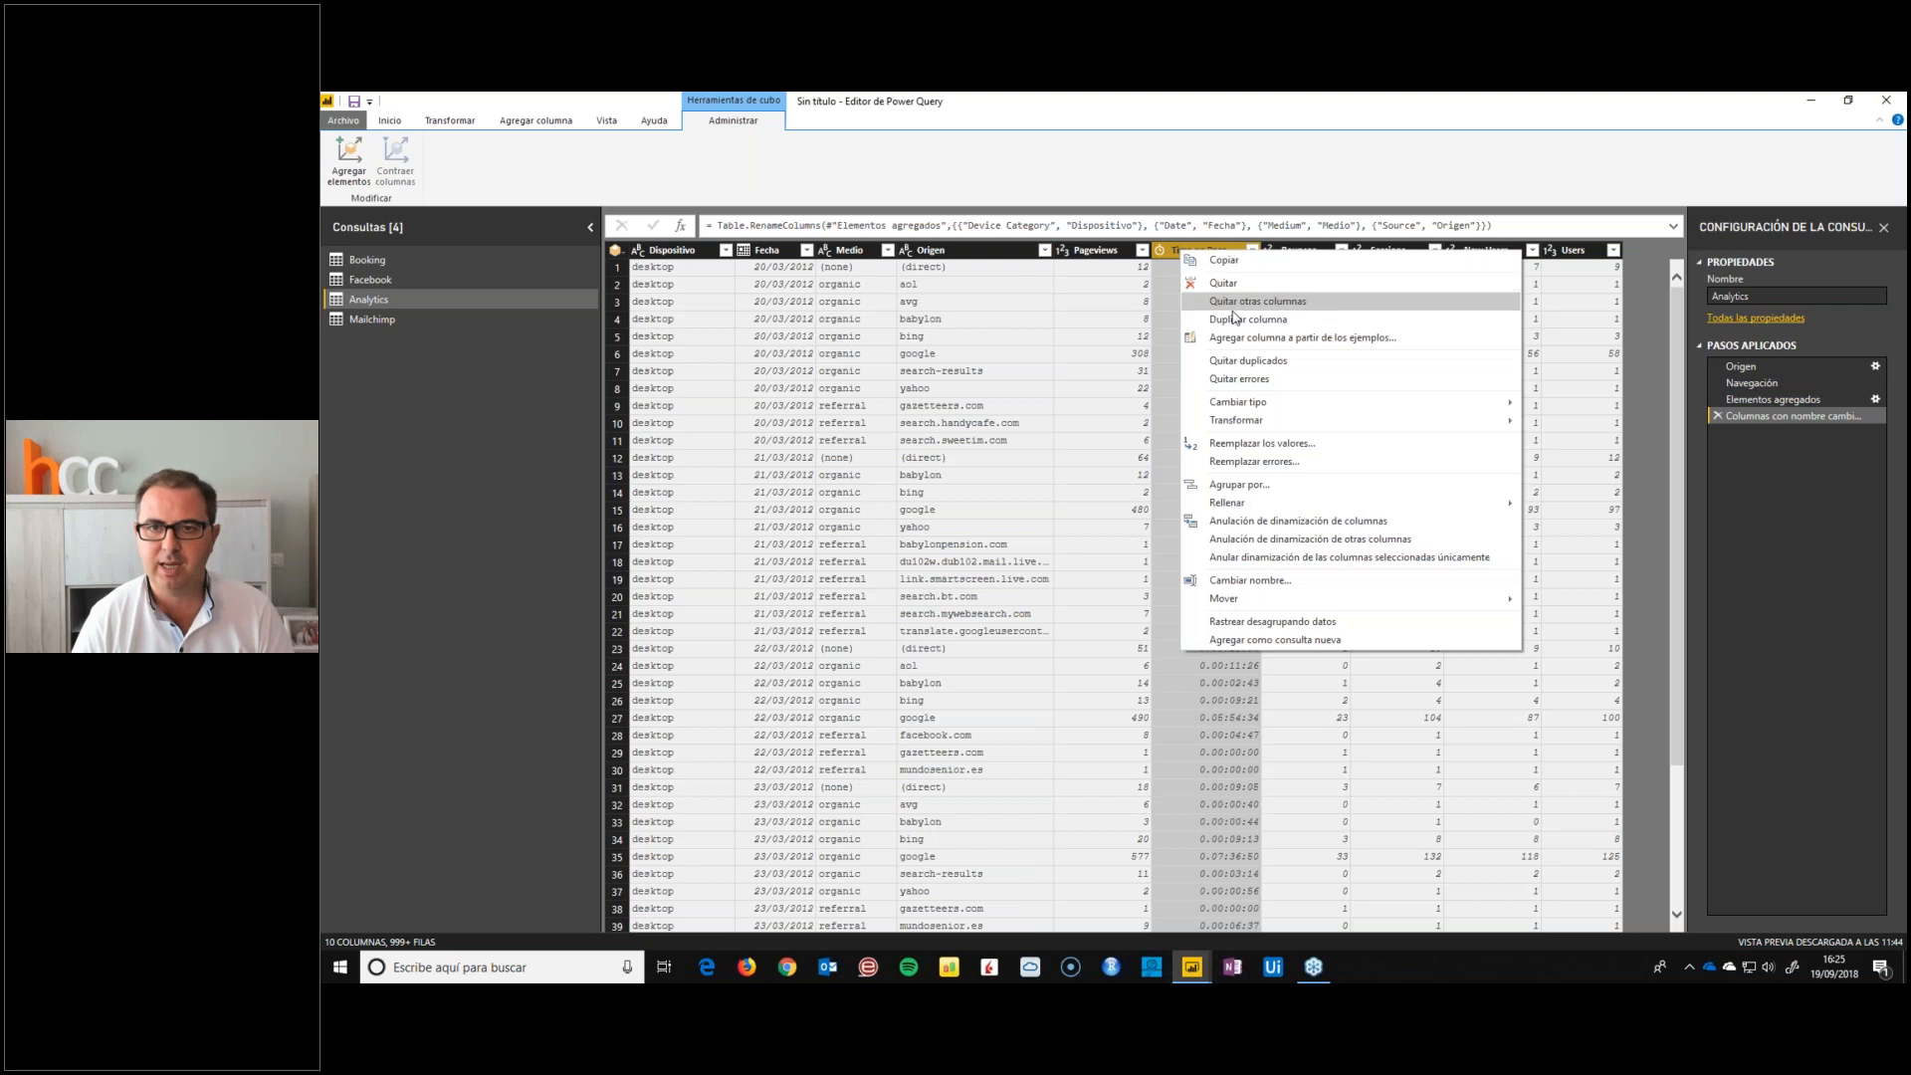
mouse_move(1252, 426)
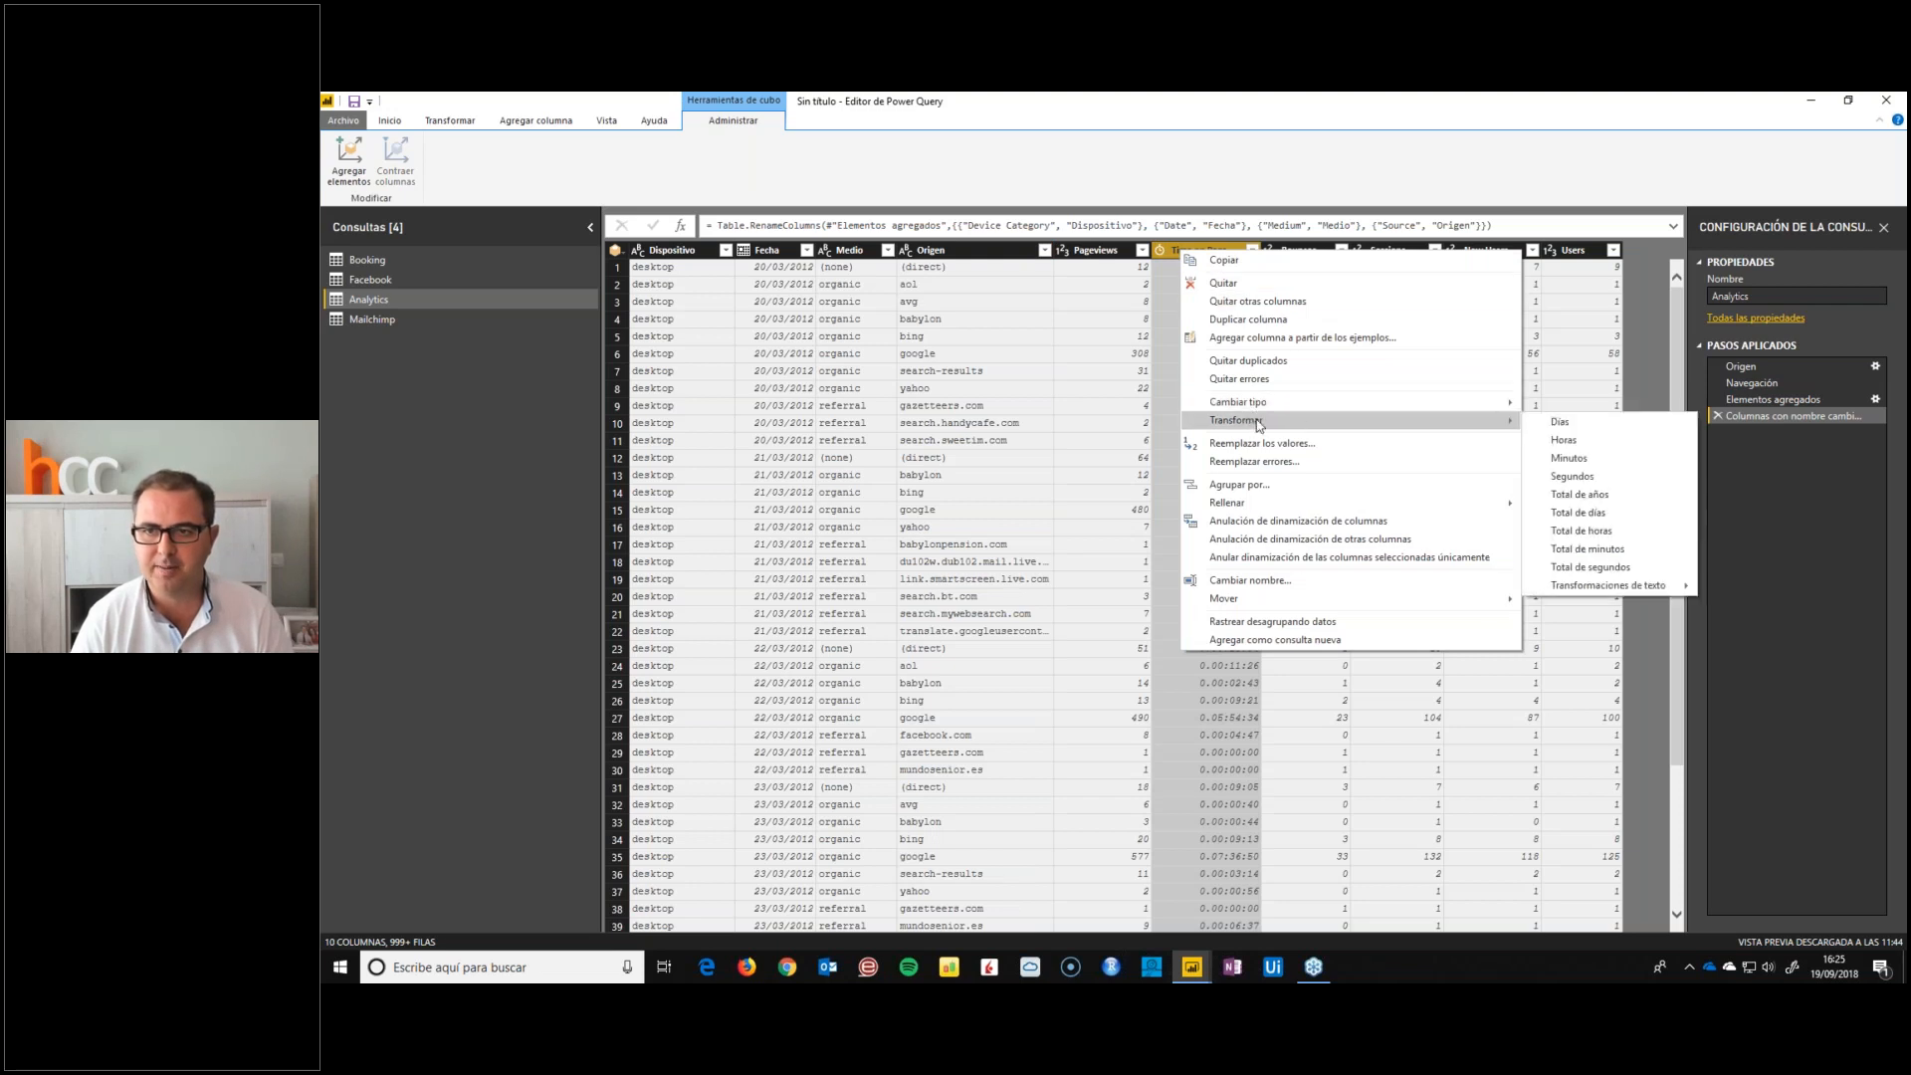
left_click(1560, 481)
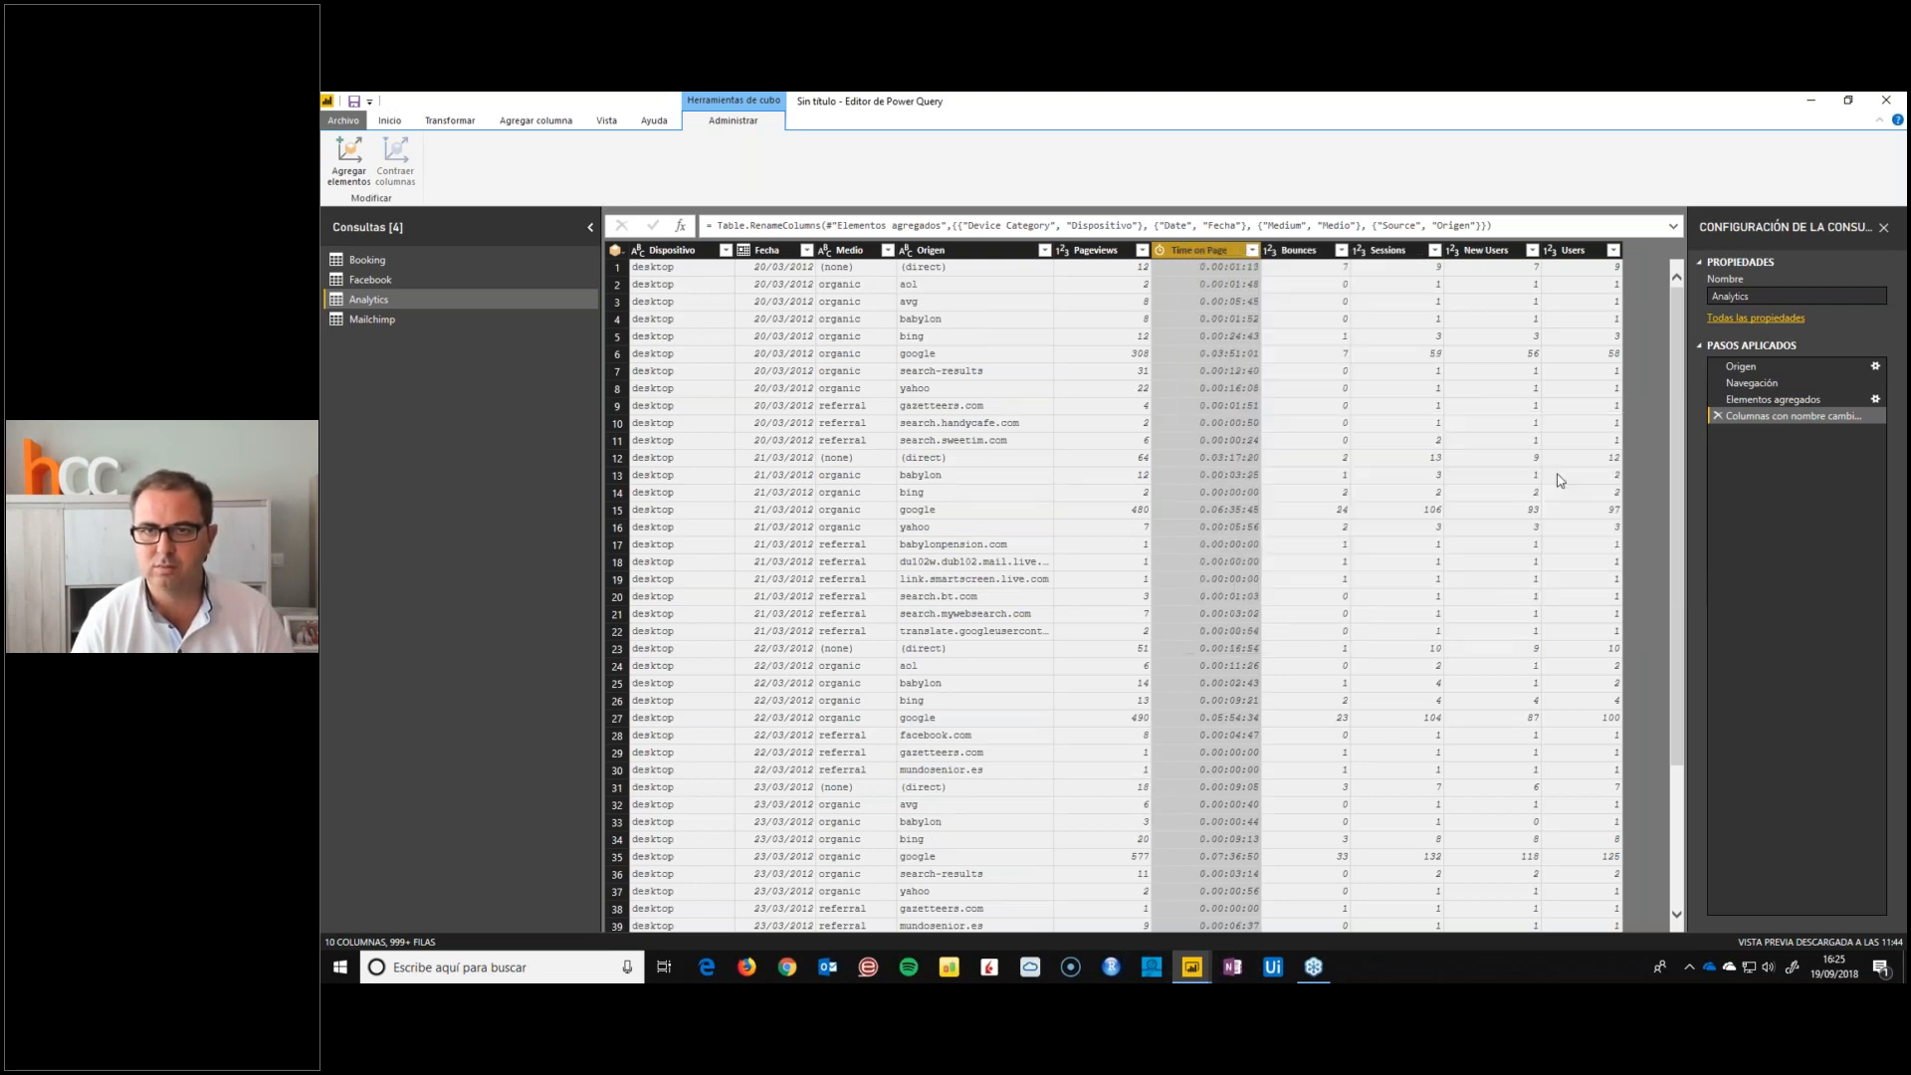
left_click(1162, 250)
left_click(1183, 305)
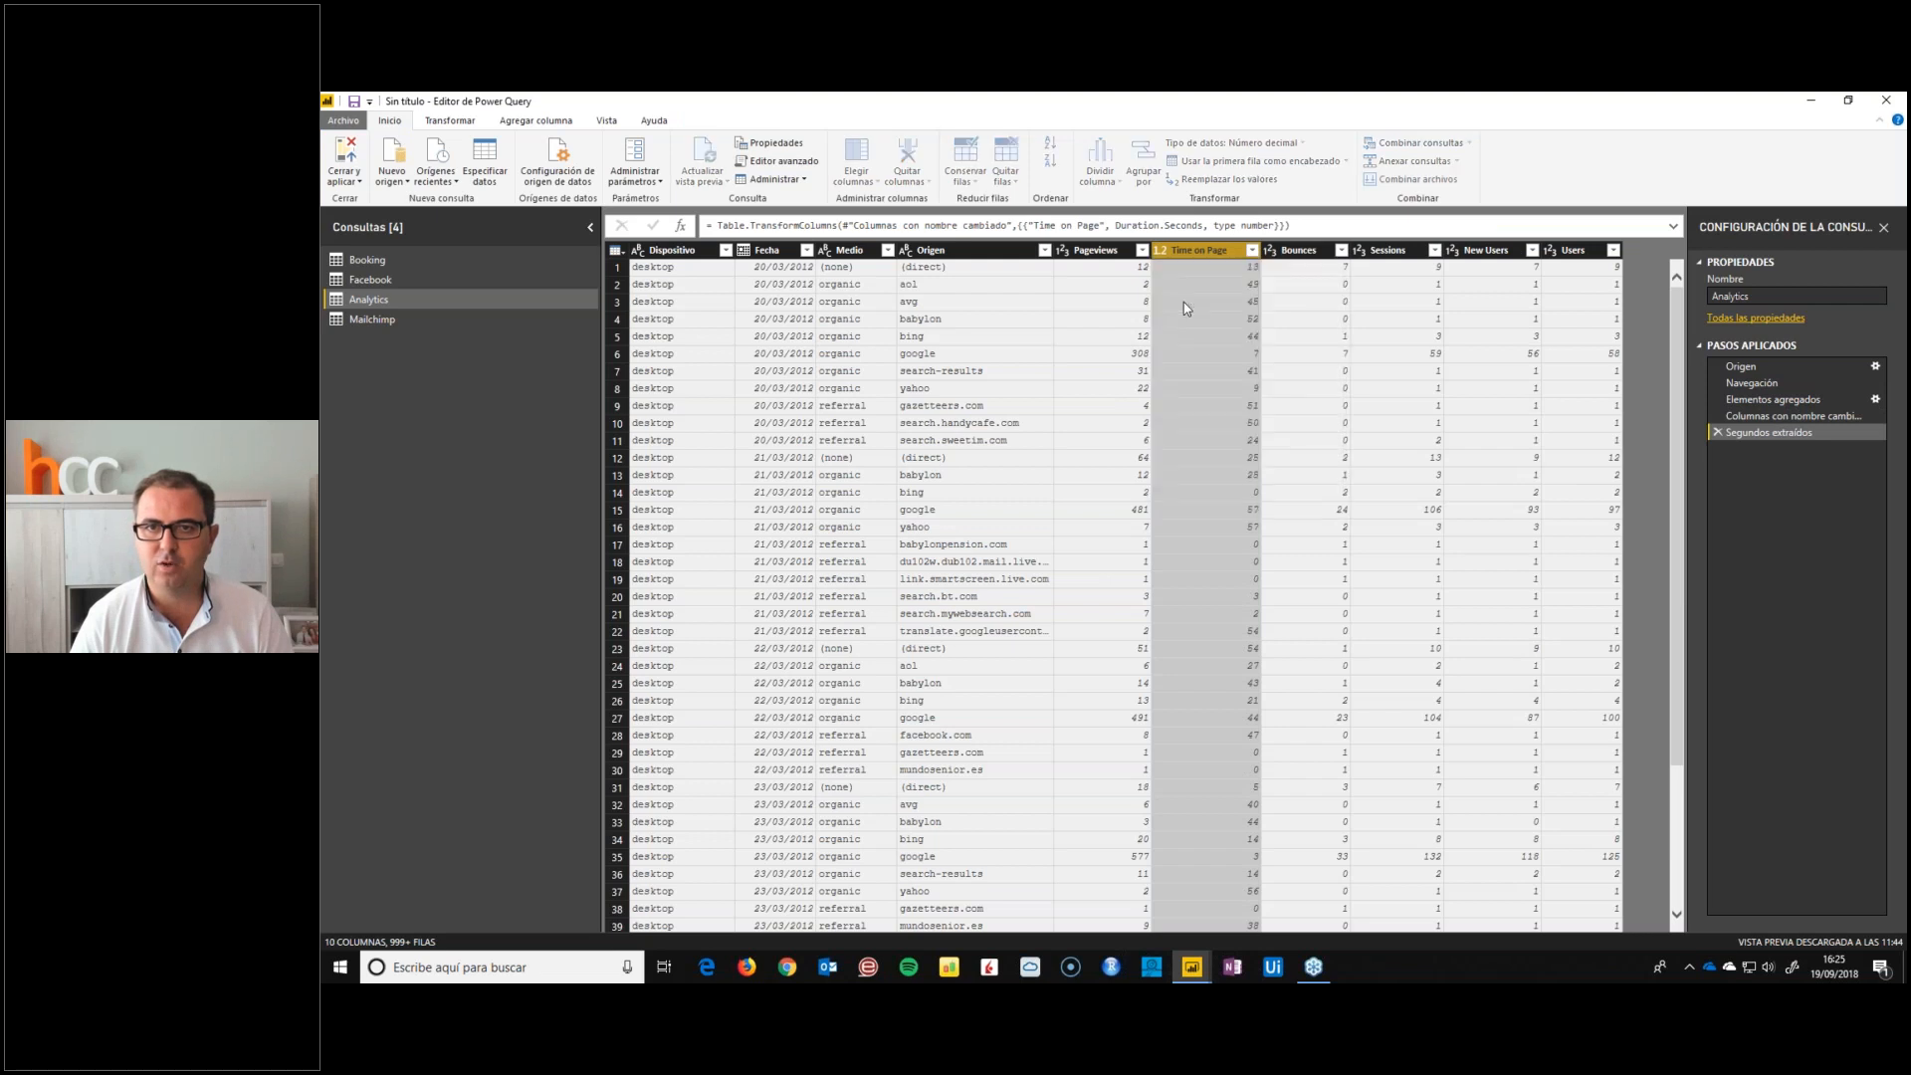
Rename the Pageviews column as PaginasVistas and the Time on Page column as SegundosPagina
double_click(1199, 250)
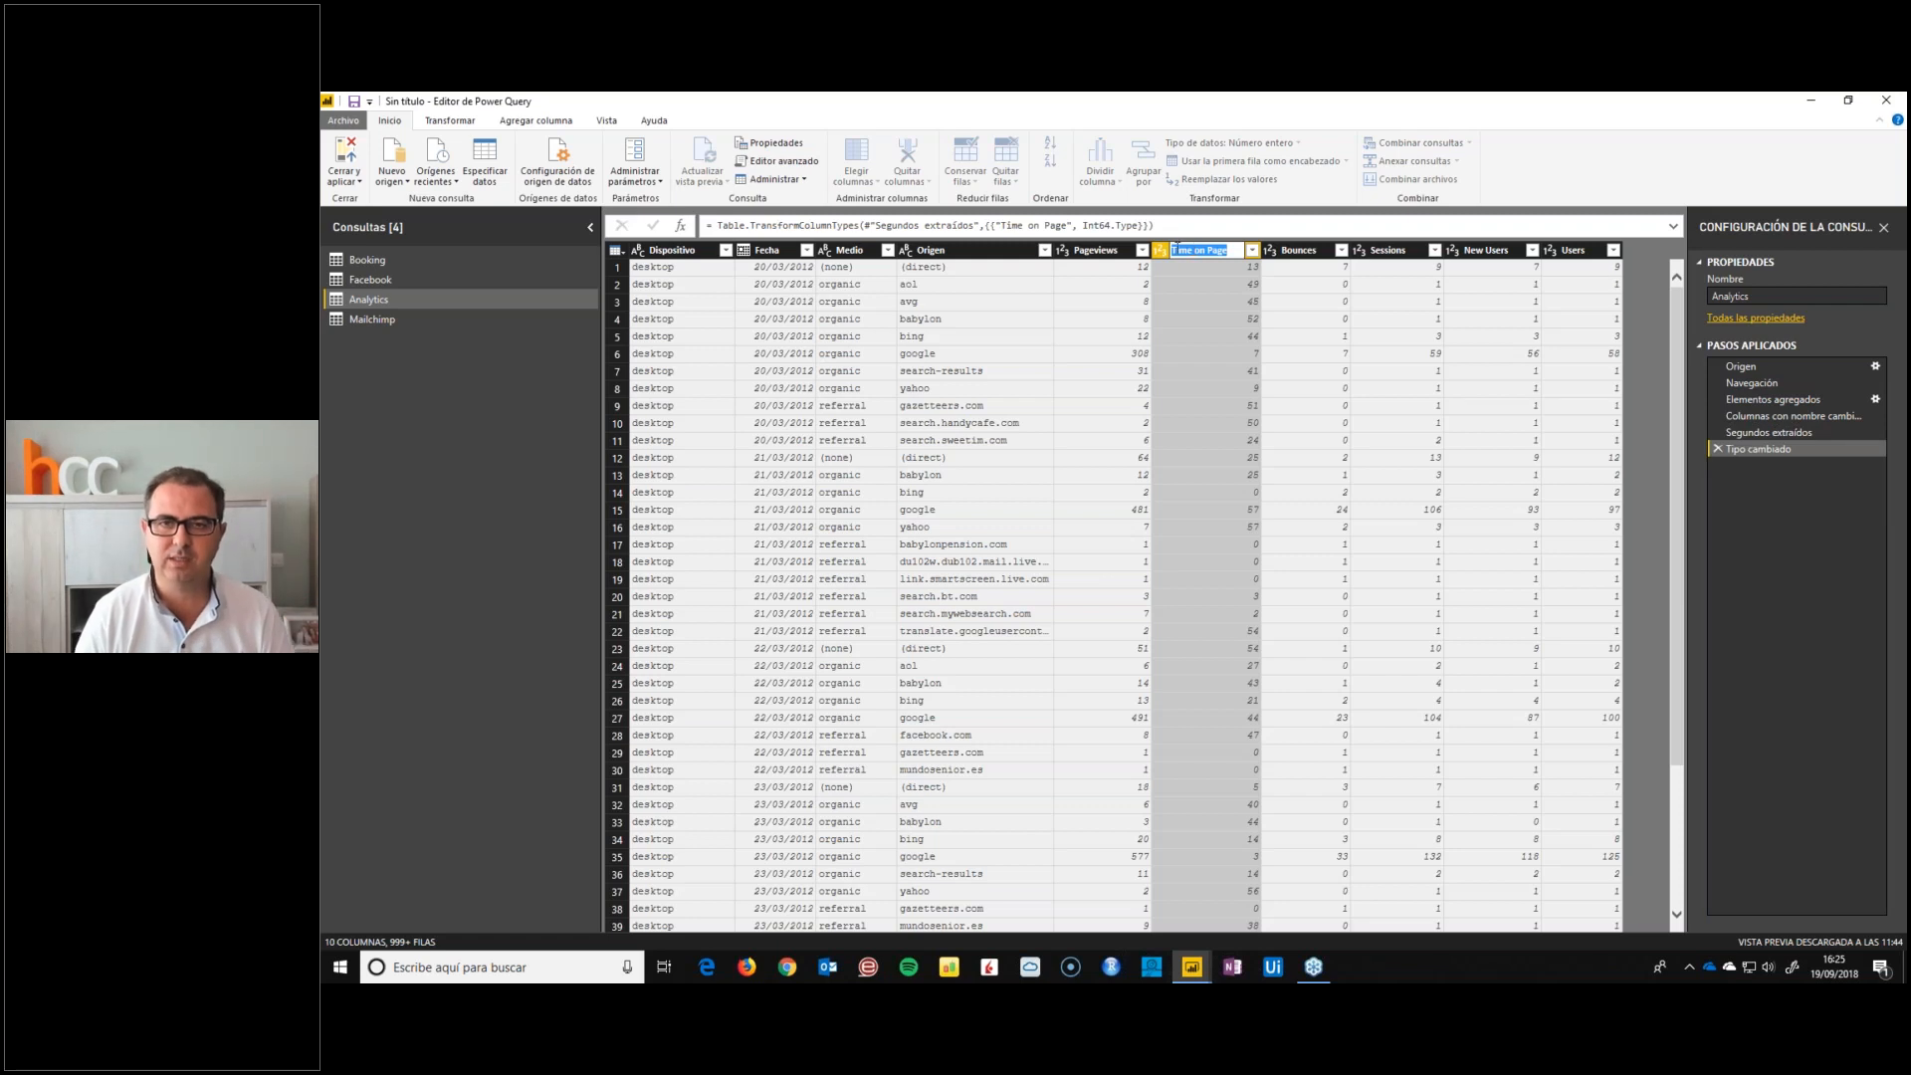
double_click(1096, 250)
type("PaginasVistas")
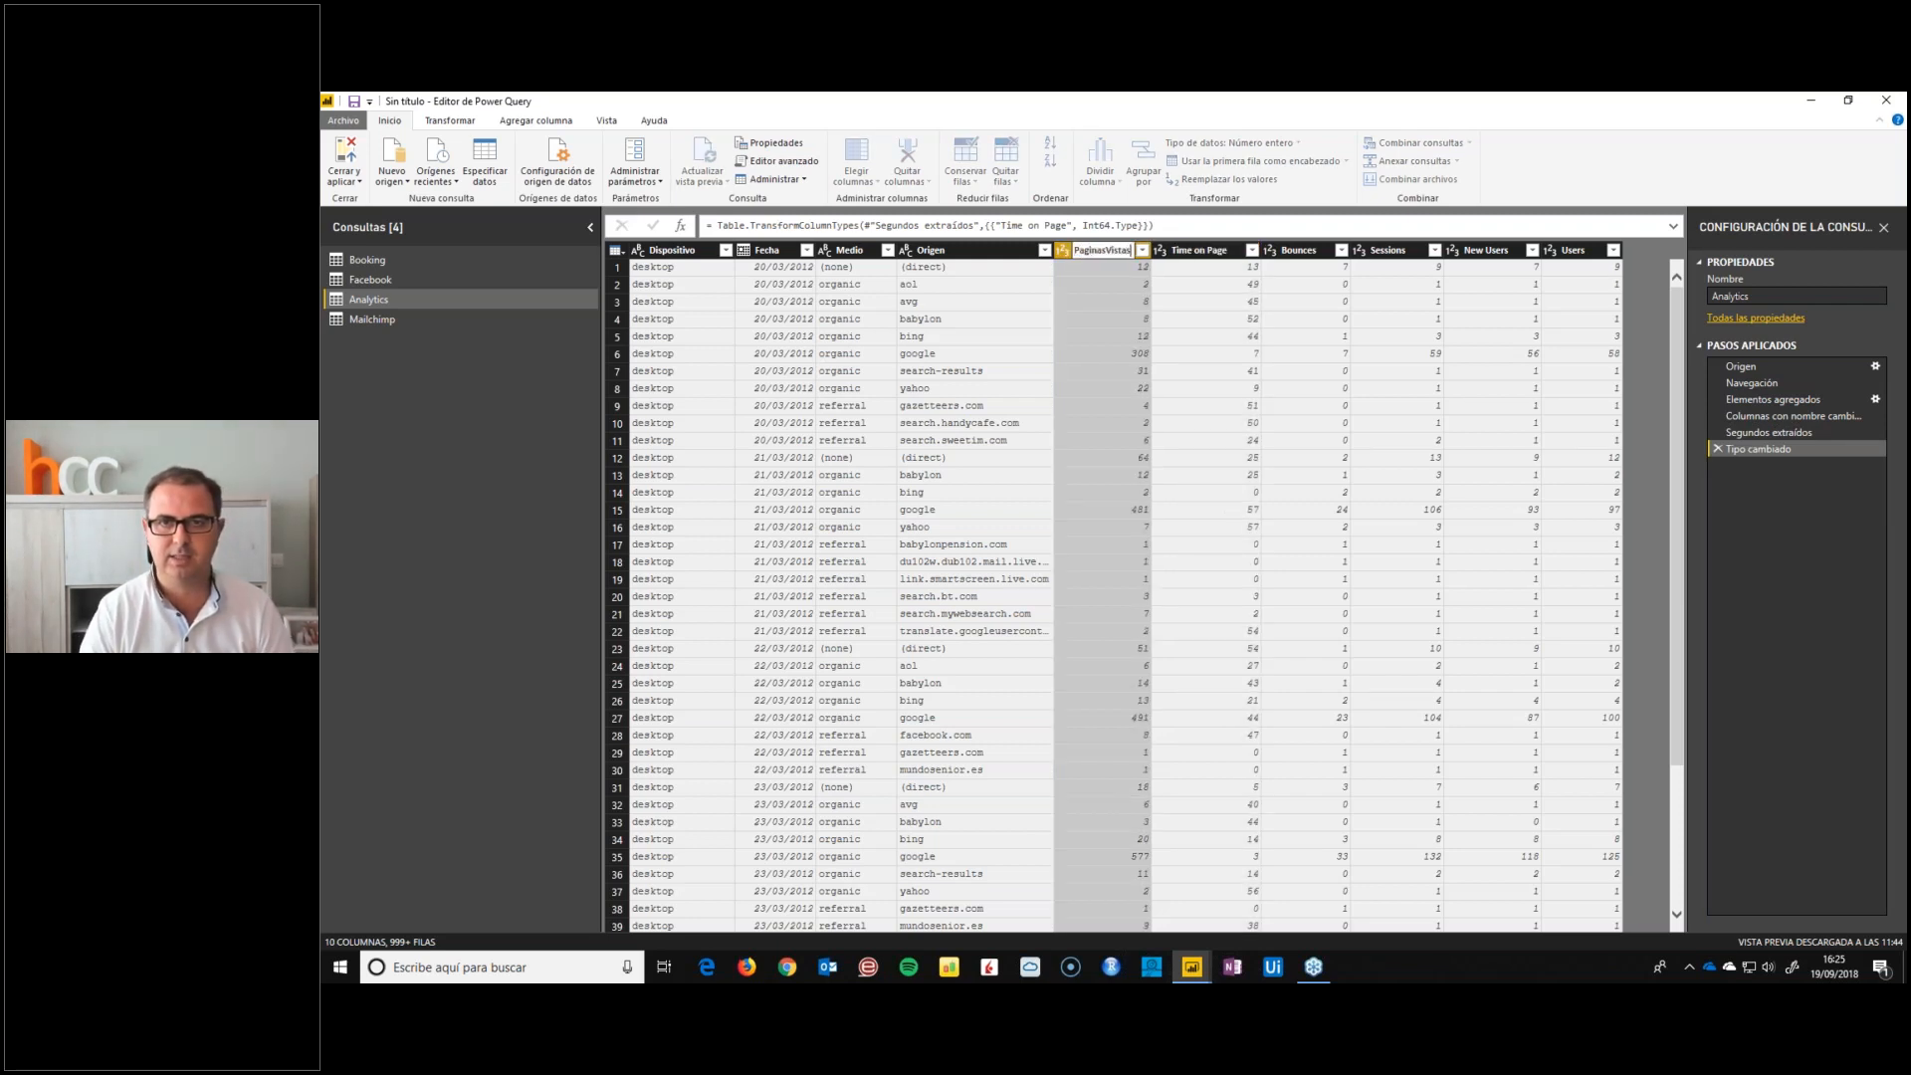
key("Tab")
type("SegundosPagina")
Rename the Bounces column as Rebotes and the Sessions column as Sesiones
key("Tab")
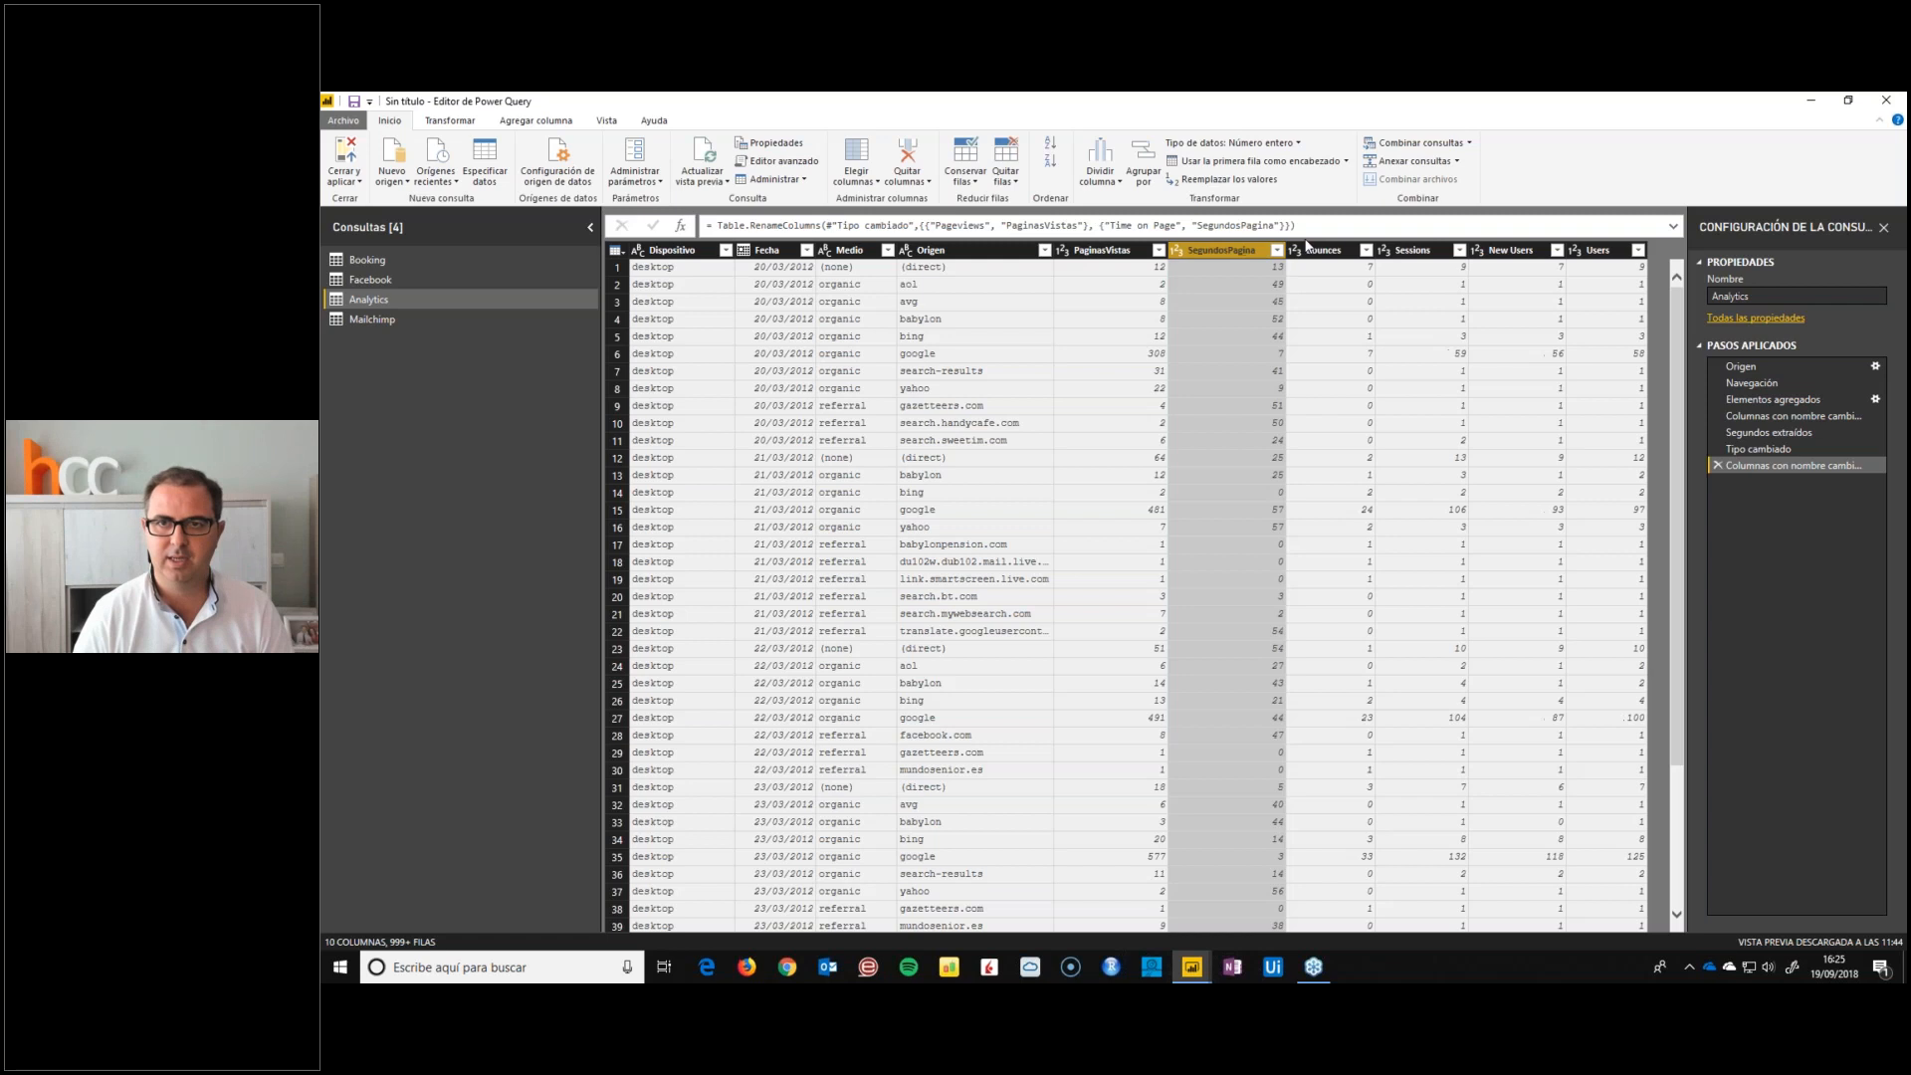
type("Rebotes")
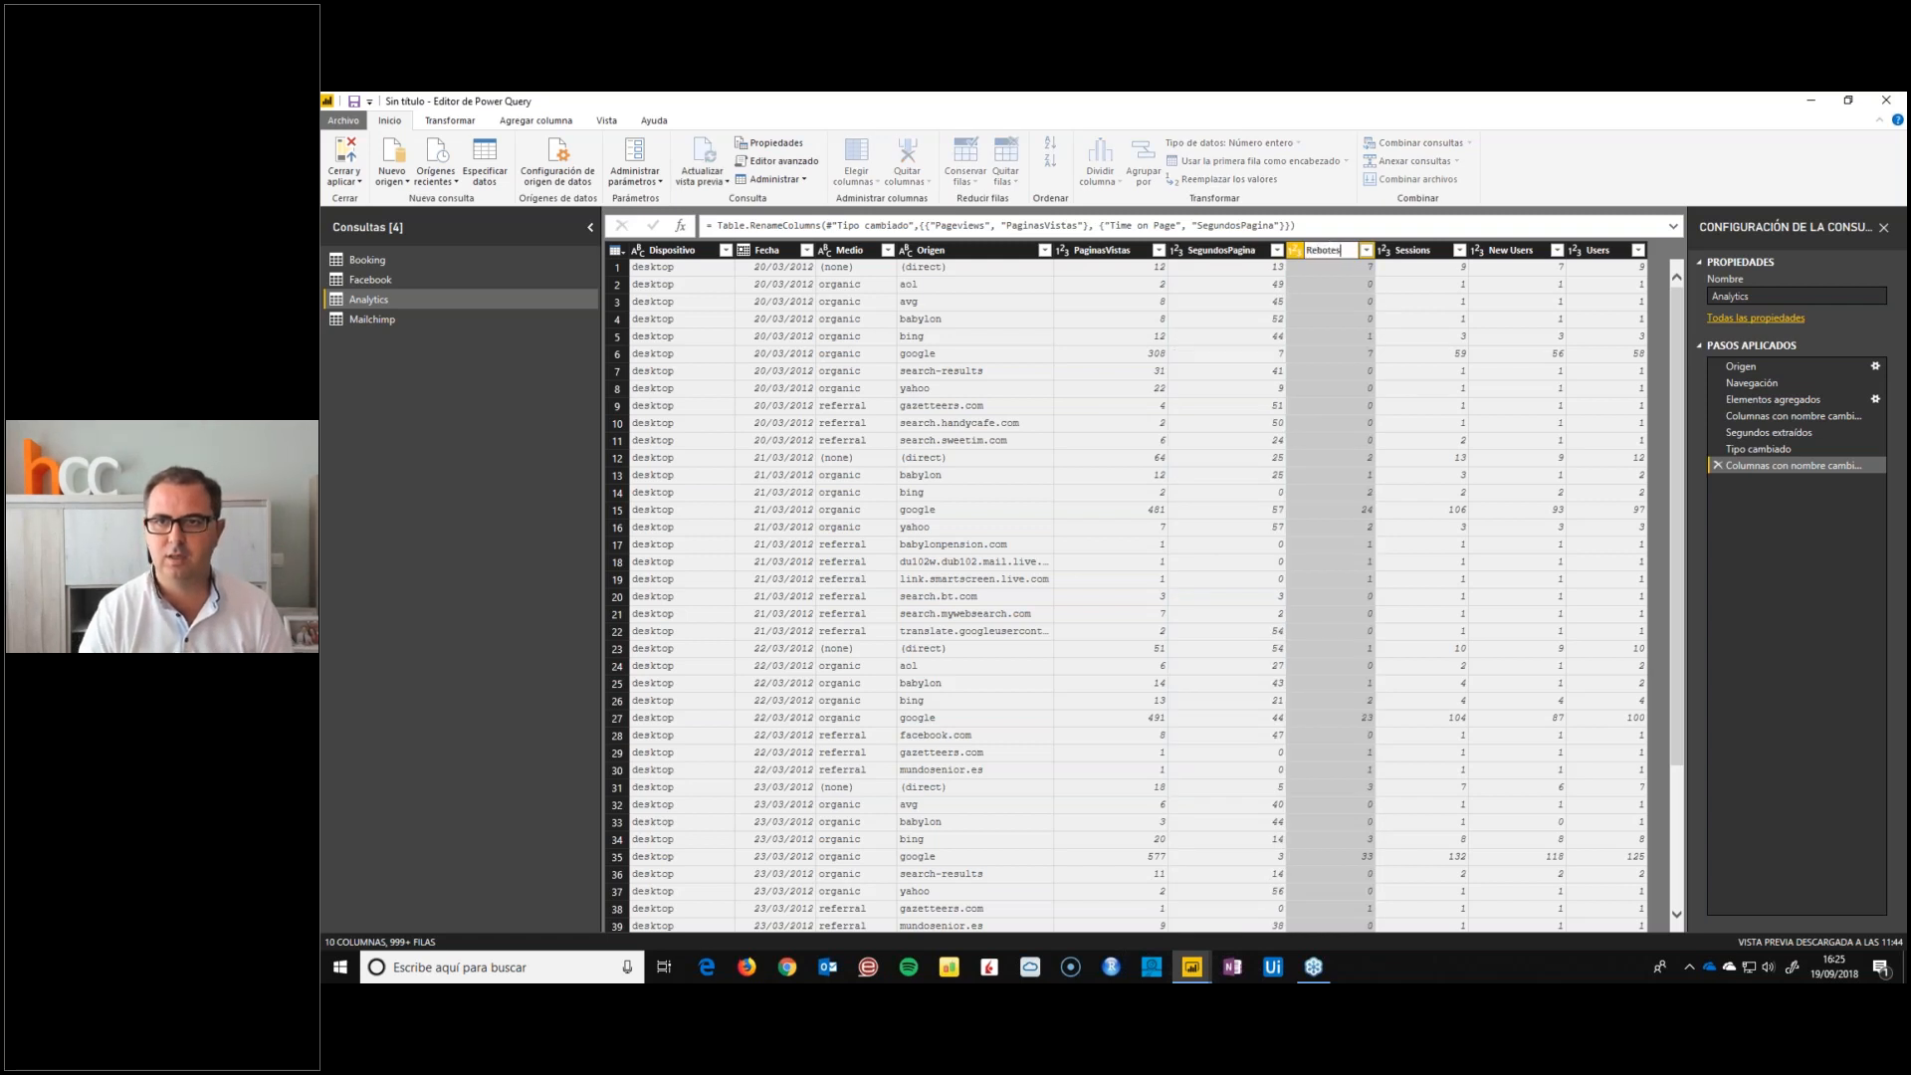
key("Tab")
type("Sesiones")
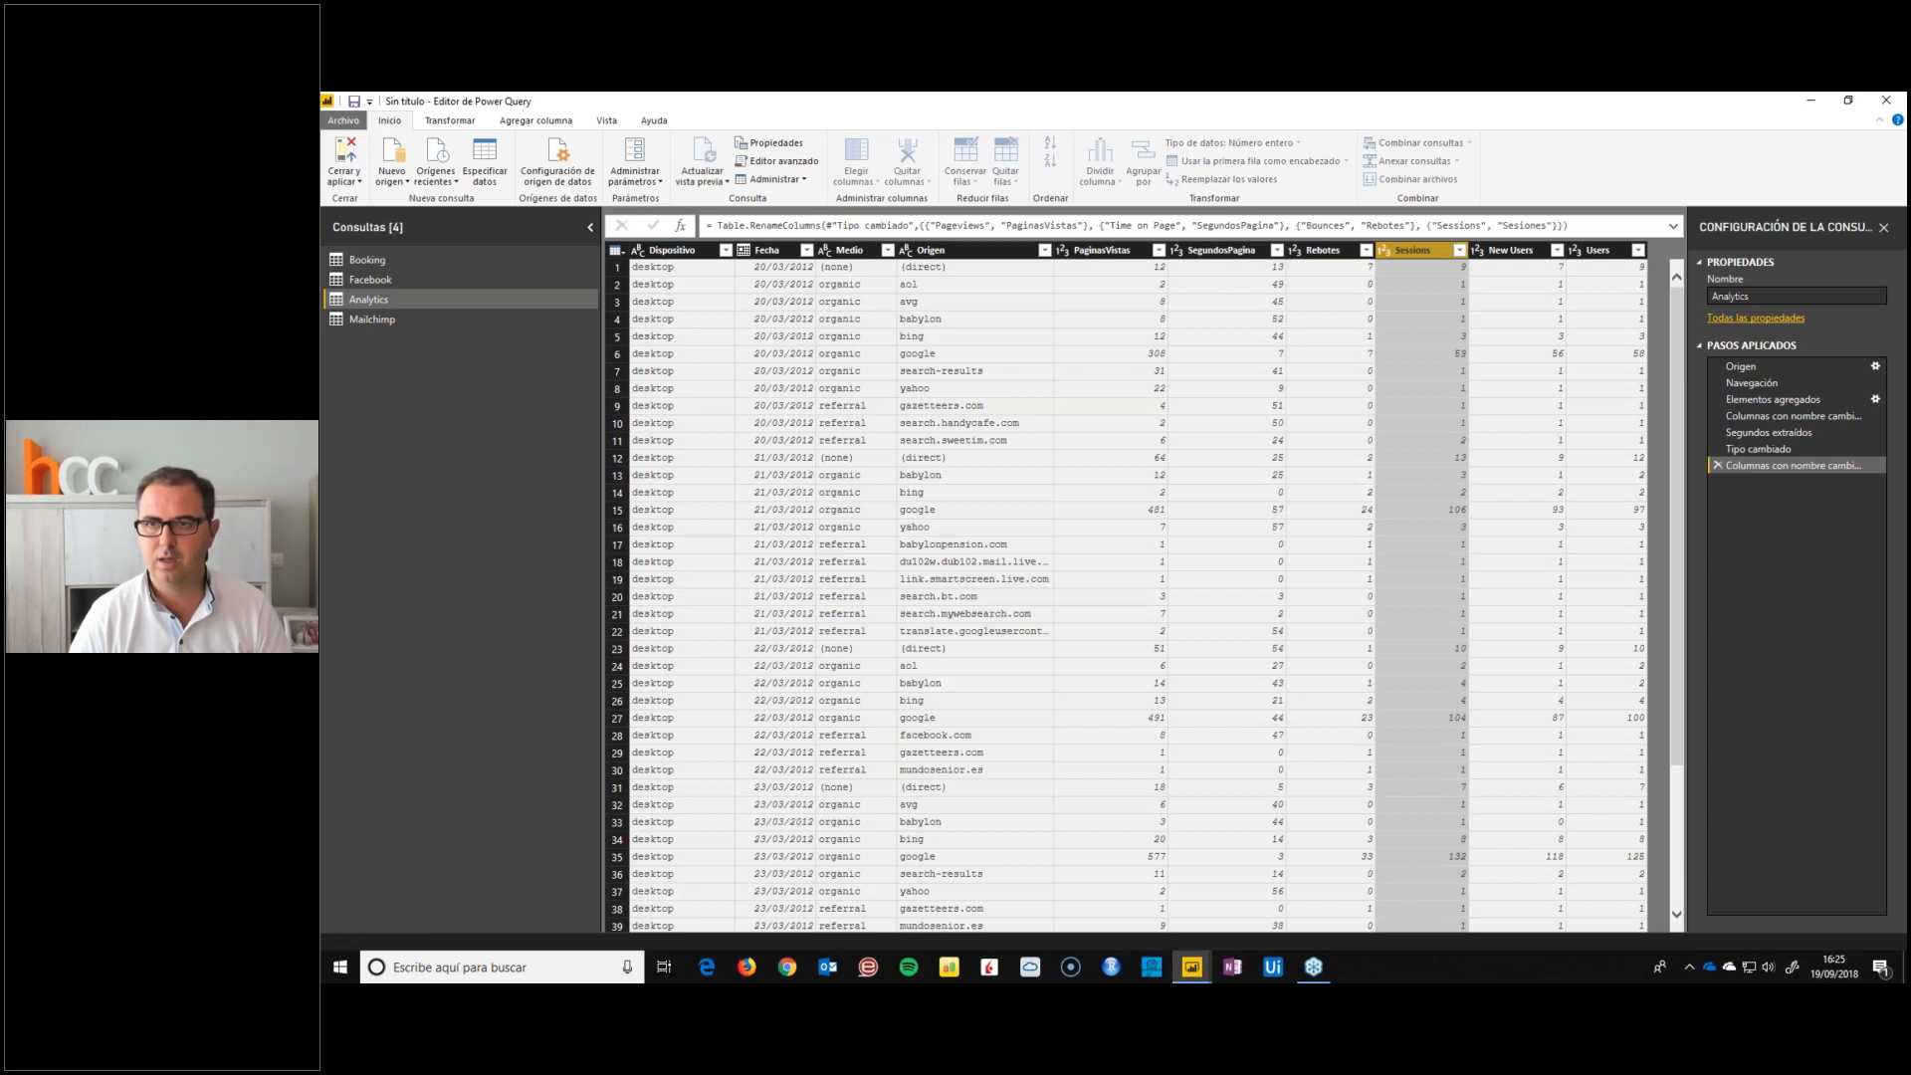
Rename the New Users column as UsuariosNuevos and the Users column as Usuarios
key("Tab")
type("Us")
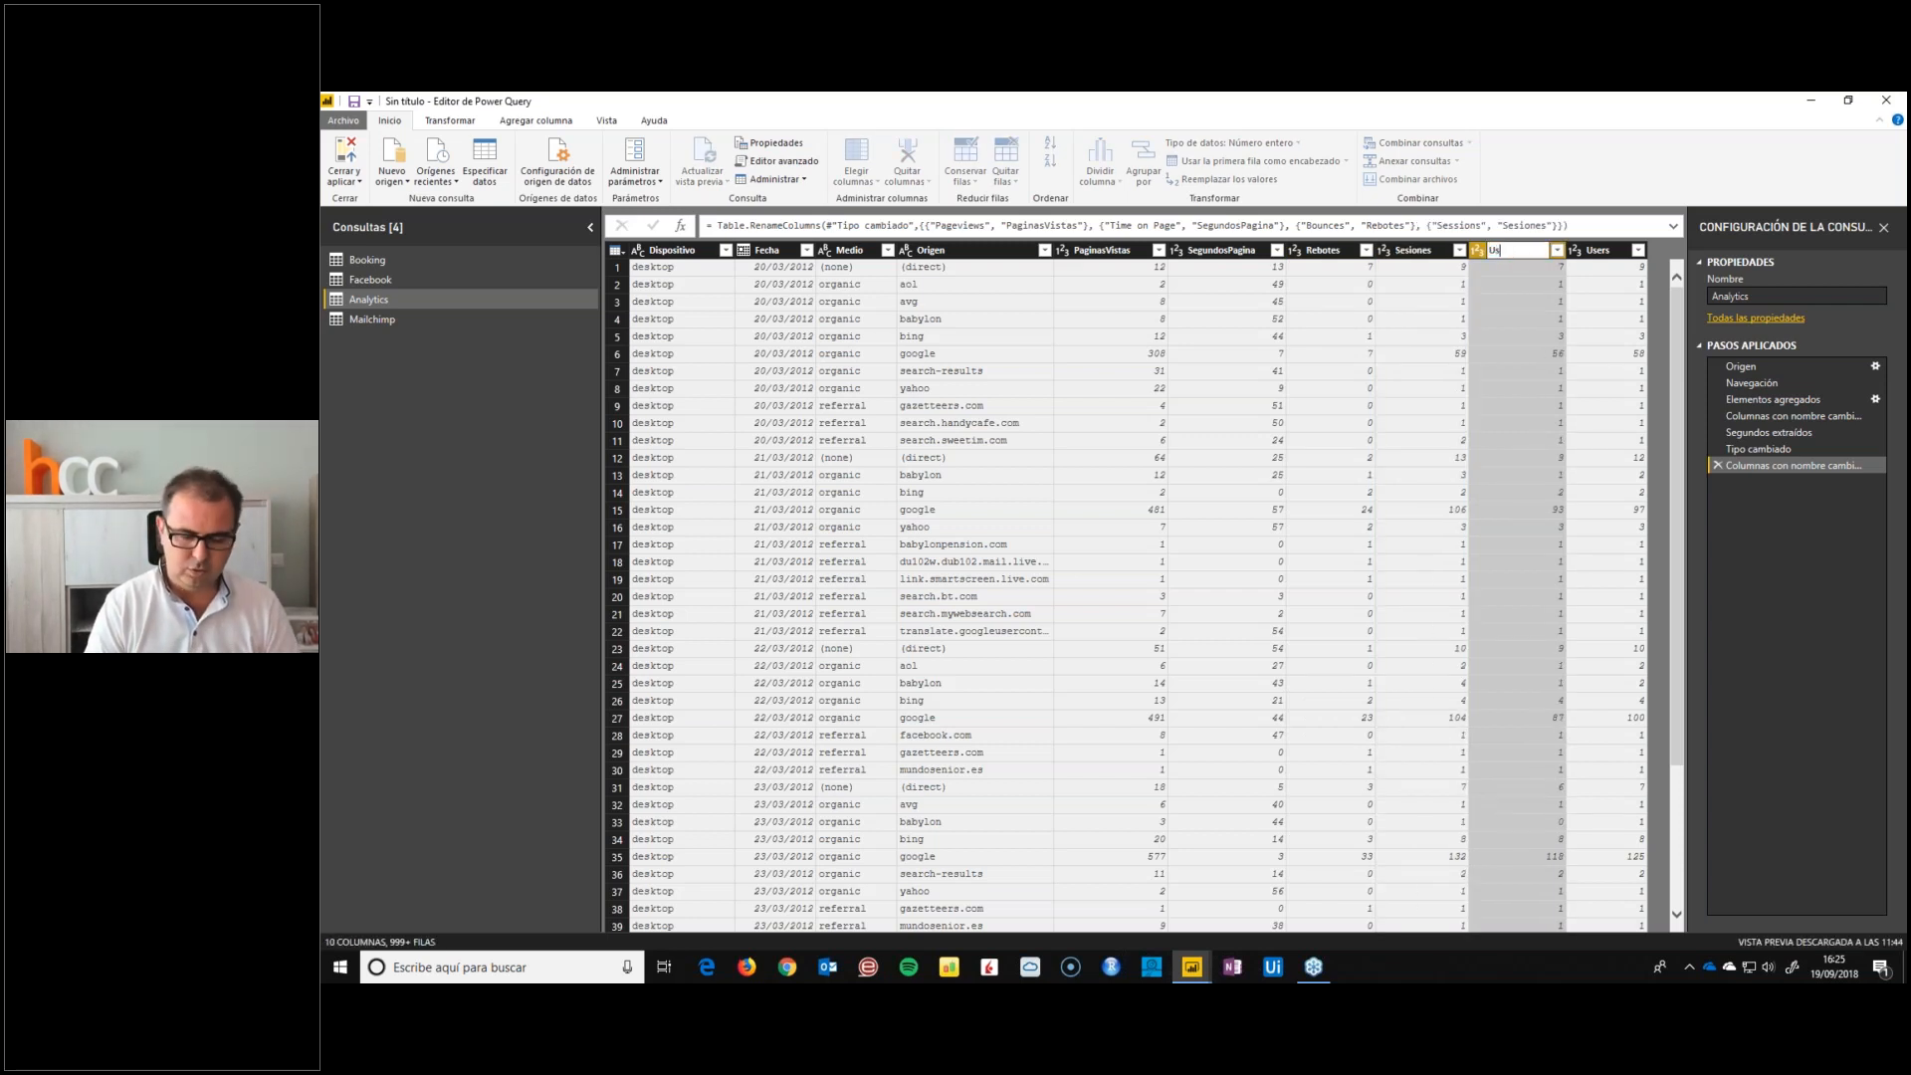
type("uariosNuevos")
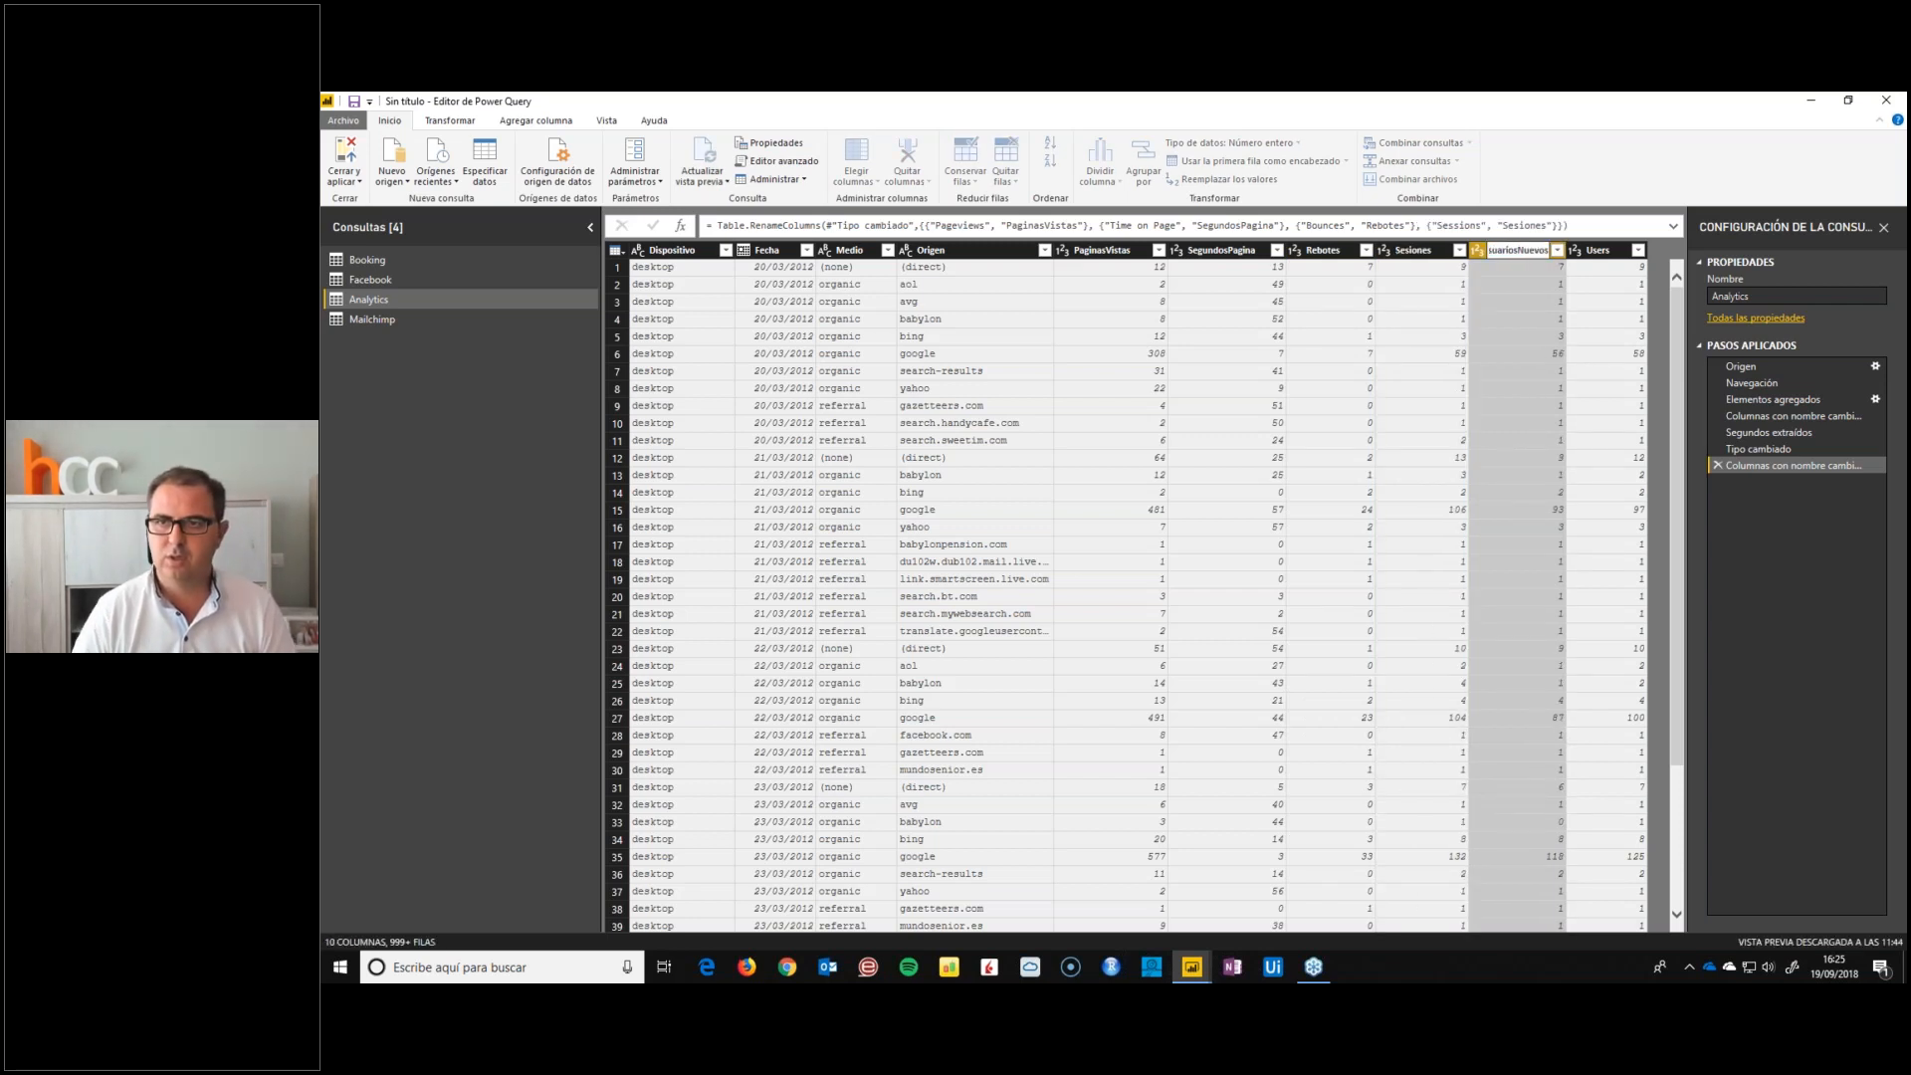
key("Tab")
type("Usuarios")
key("Return")
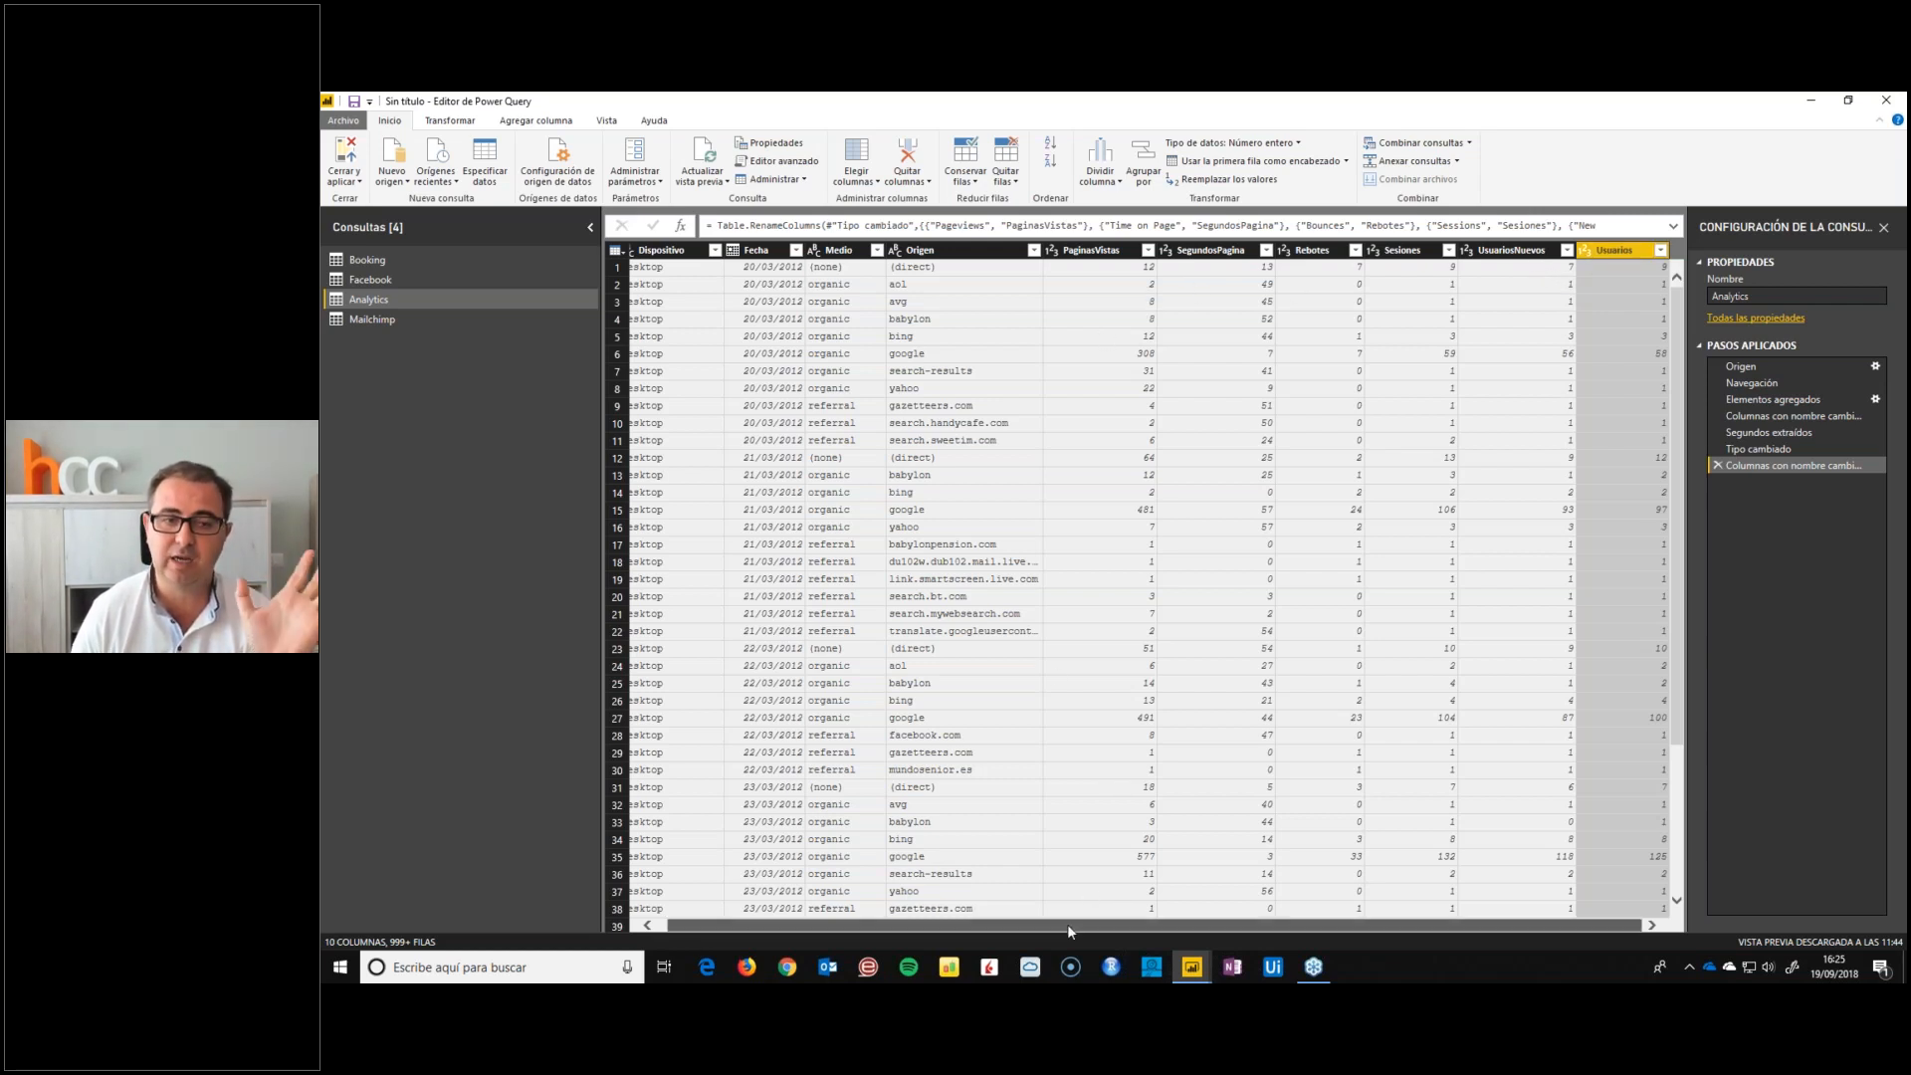
Insert a row filter step after Elementos agregados that keeps rows where Date "es posterior a" a given date
left_click_drag(1067, 924, 864, 928)
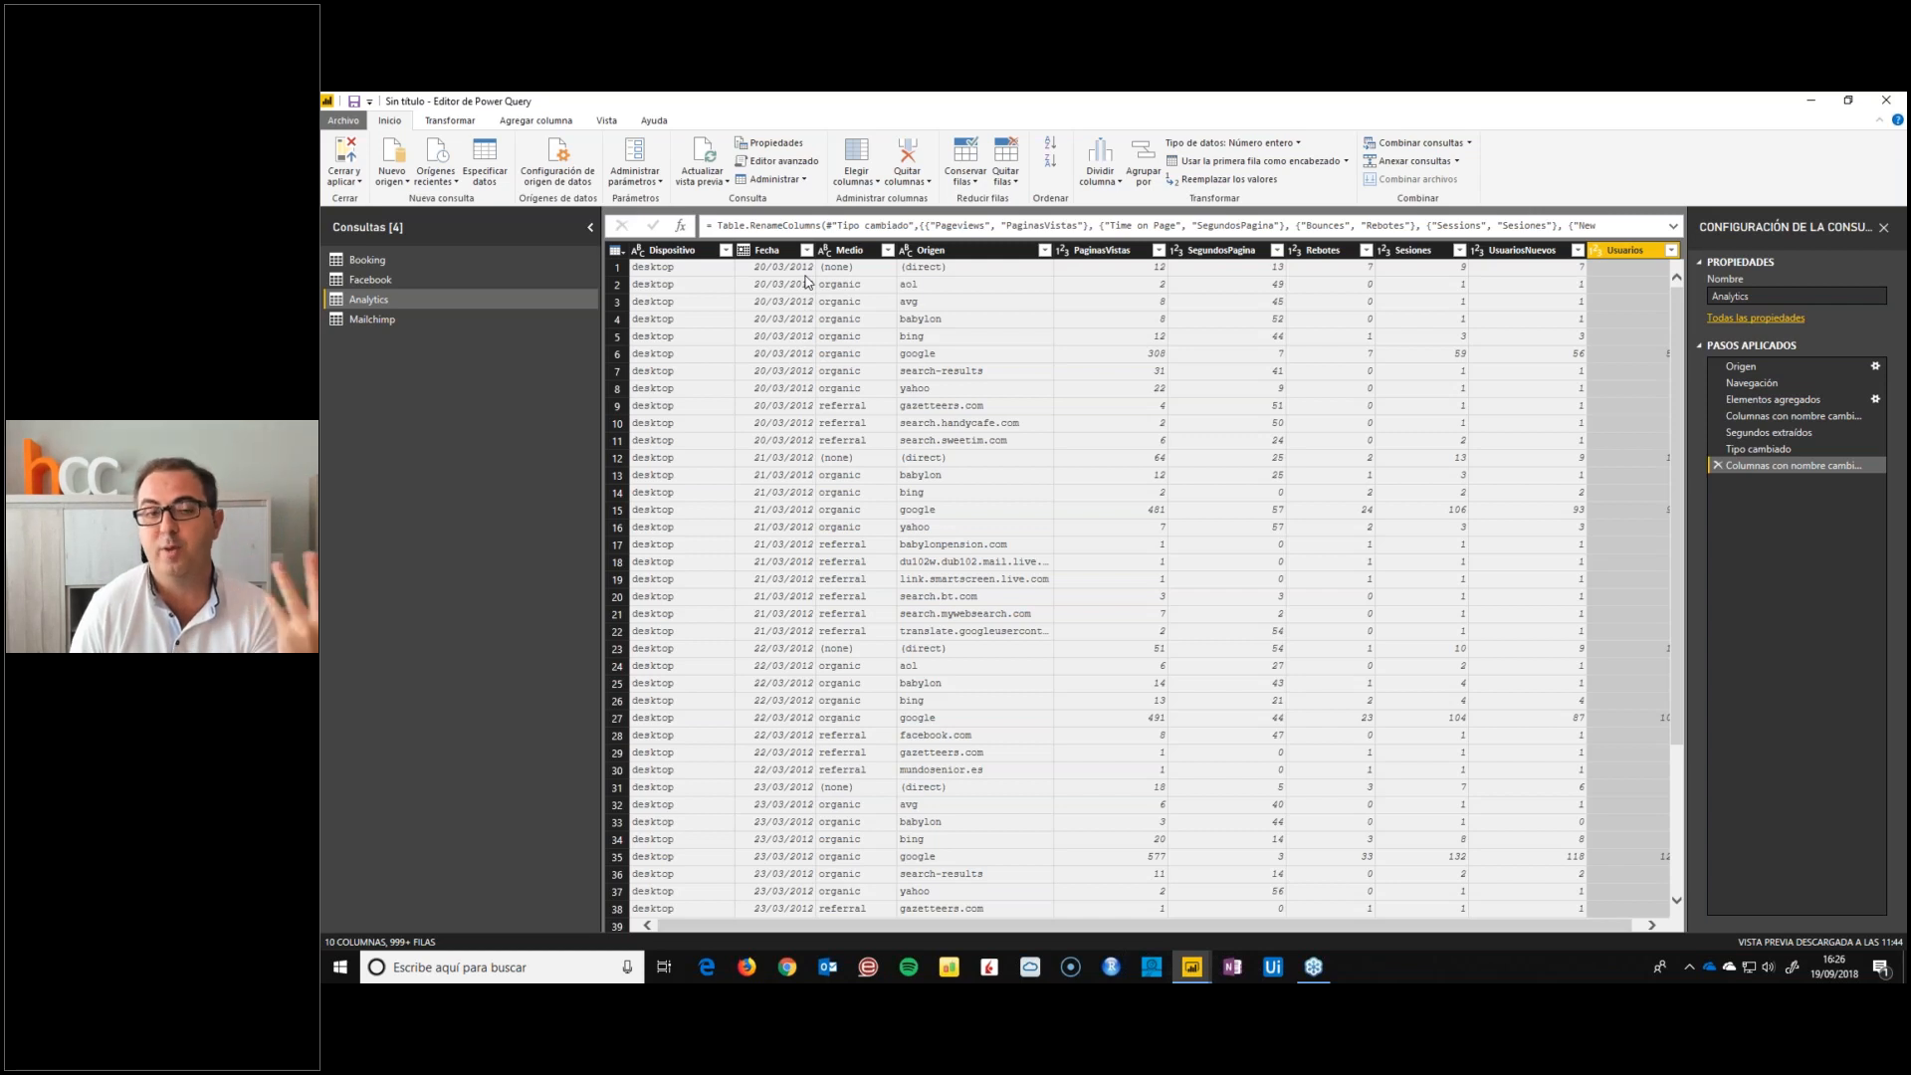
left_click(1752, 384)
left_click(1750, 398)
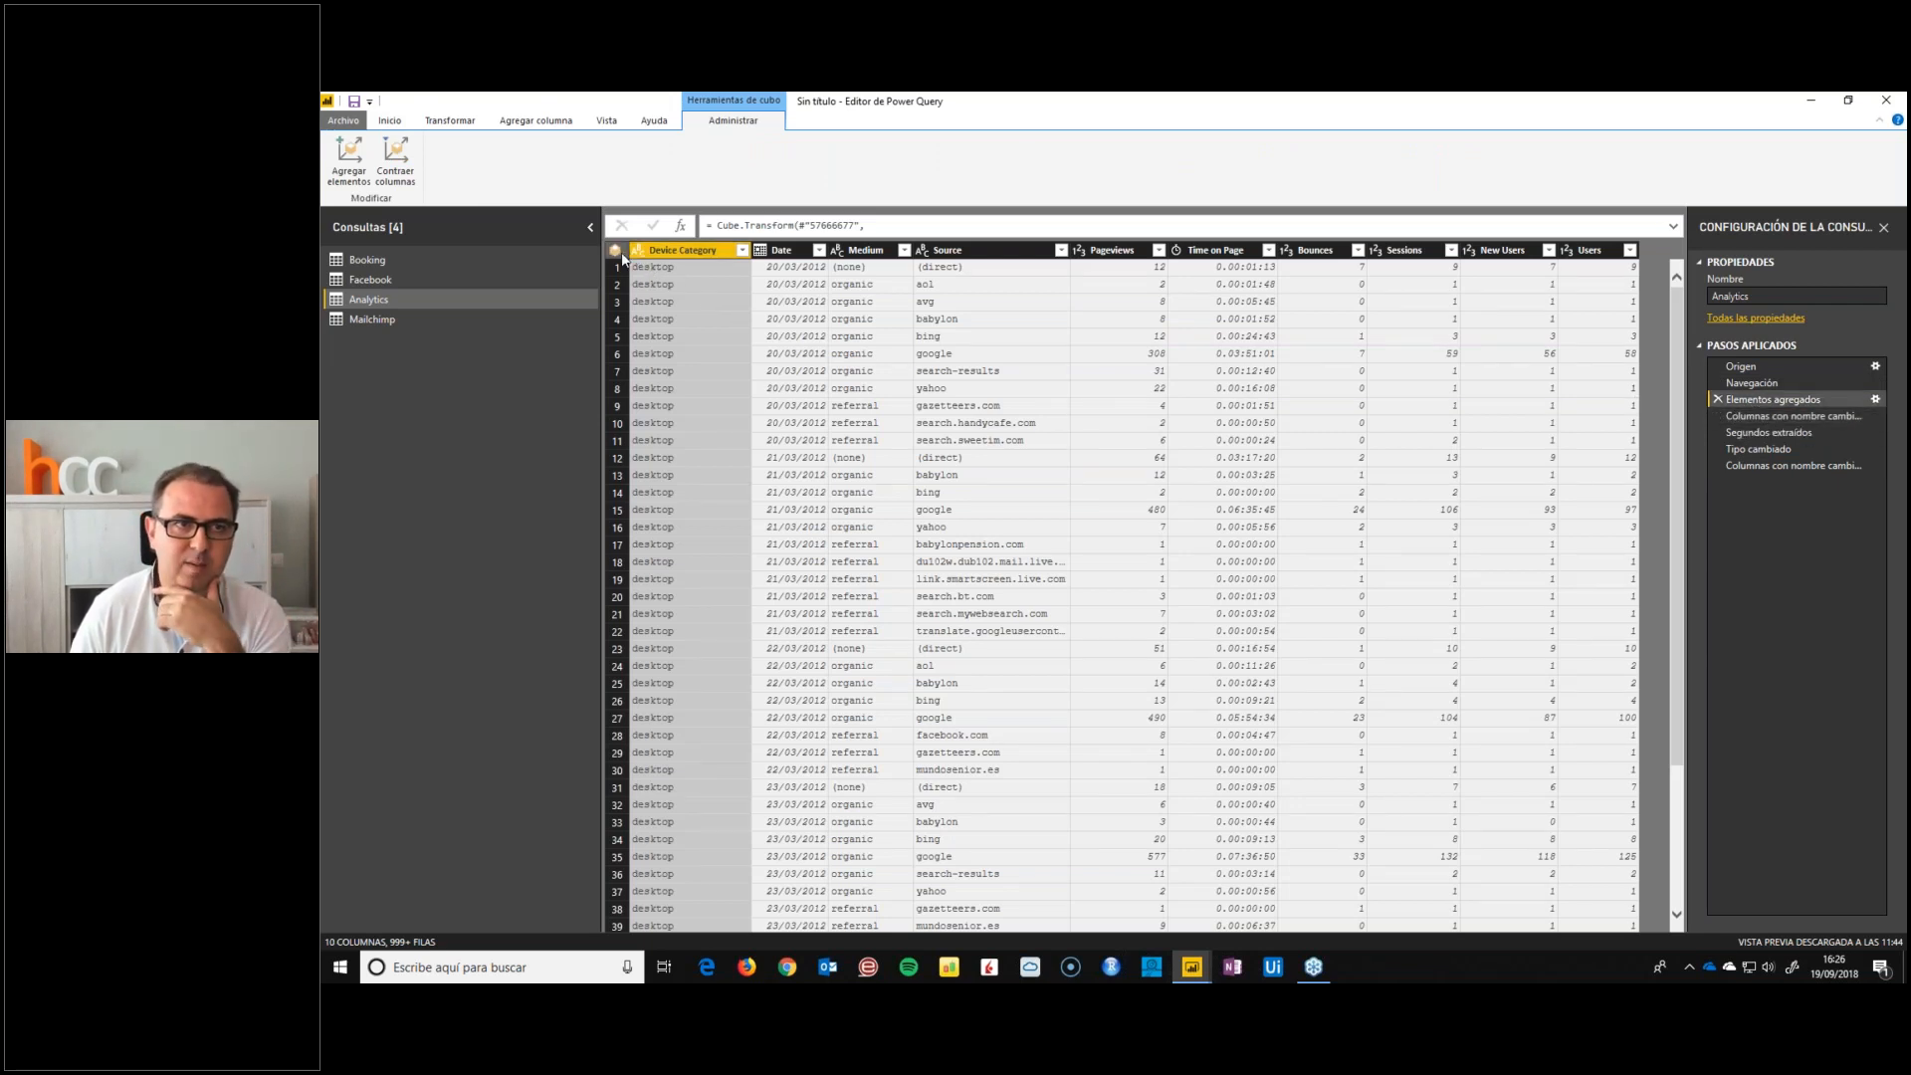
left_click(619, 253)
left_click(818, 249)
left_click(818, 250)
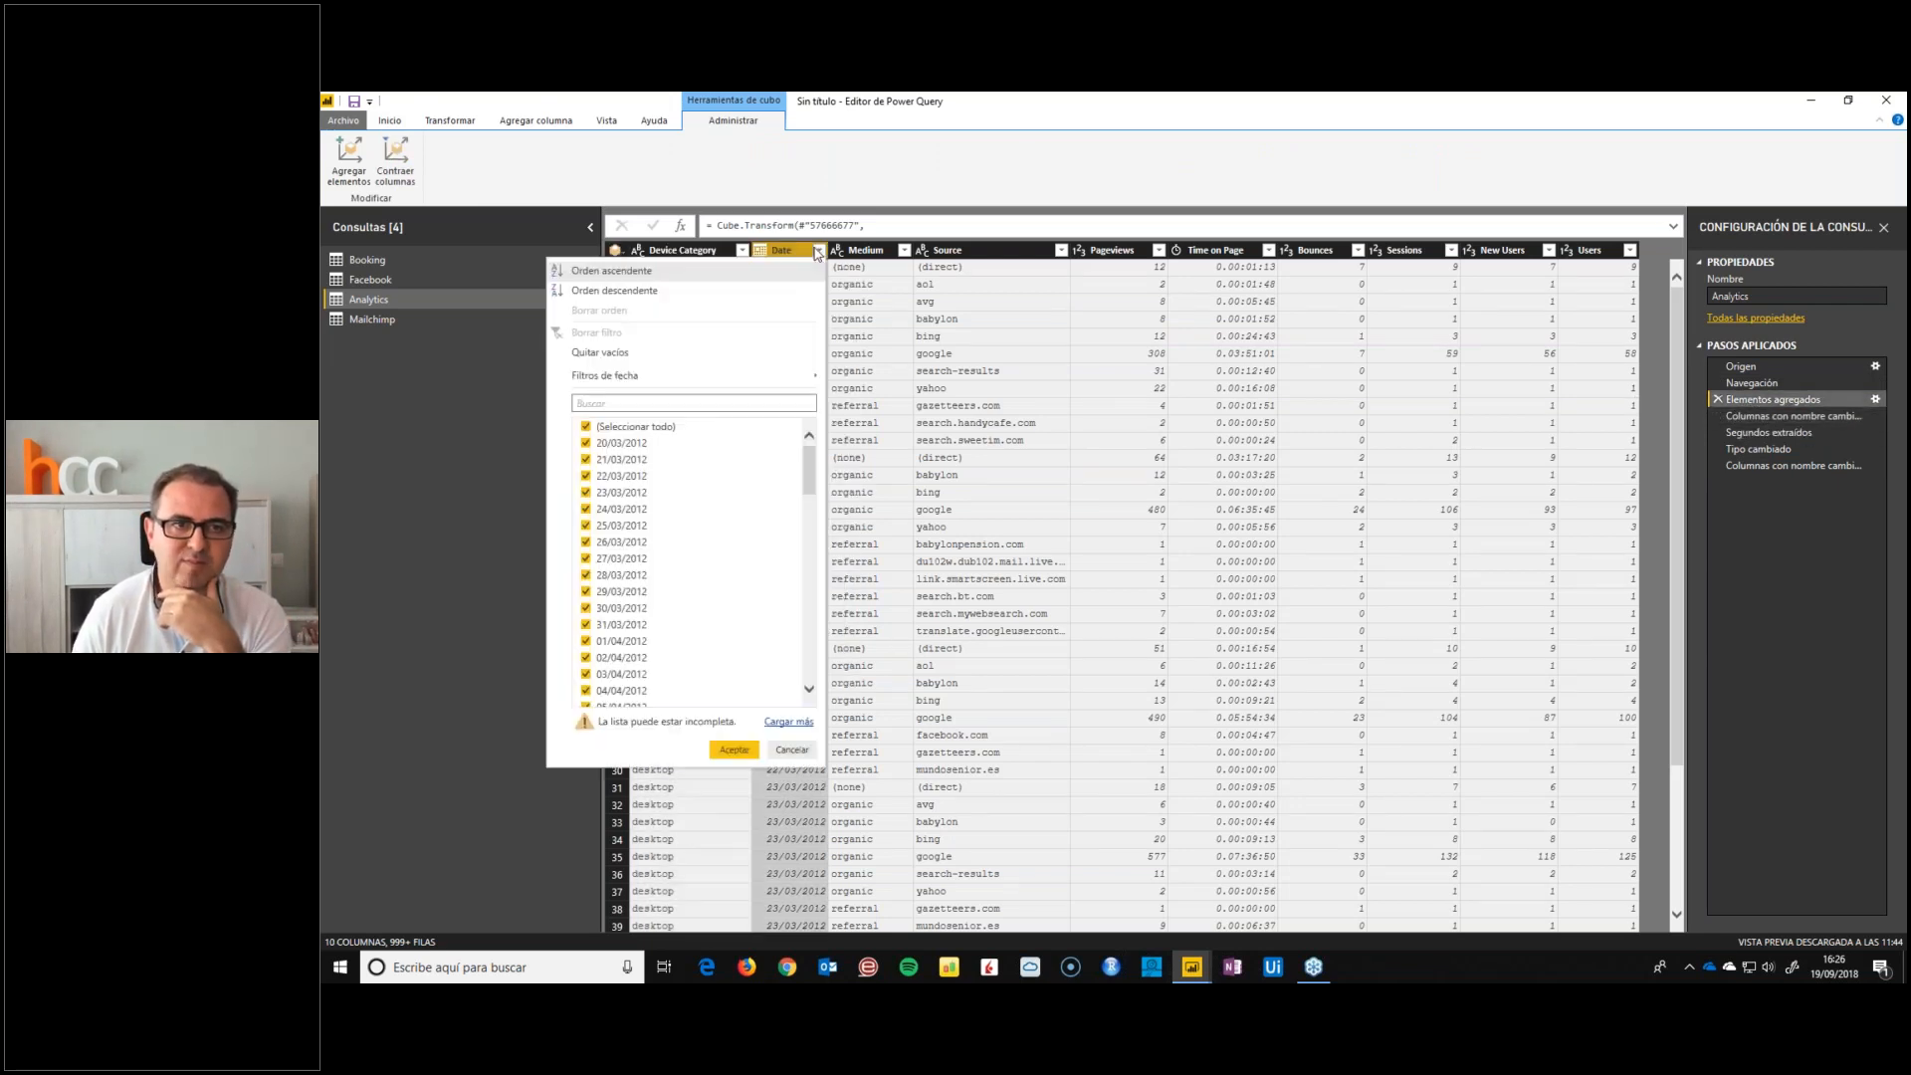
mouse_move(778, 376)
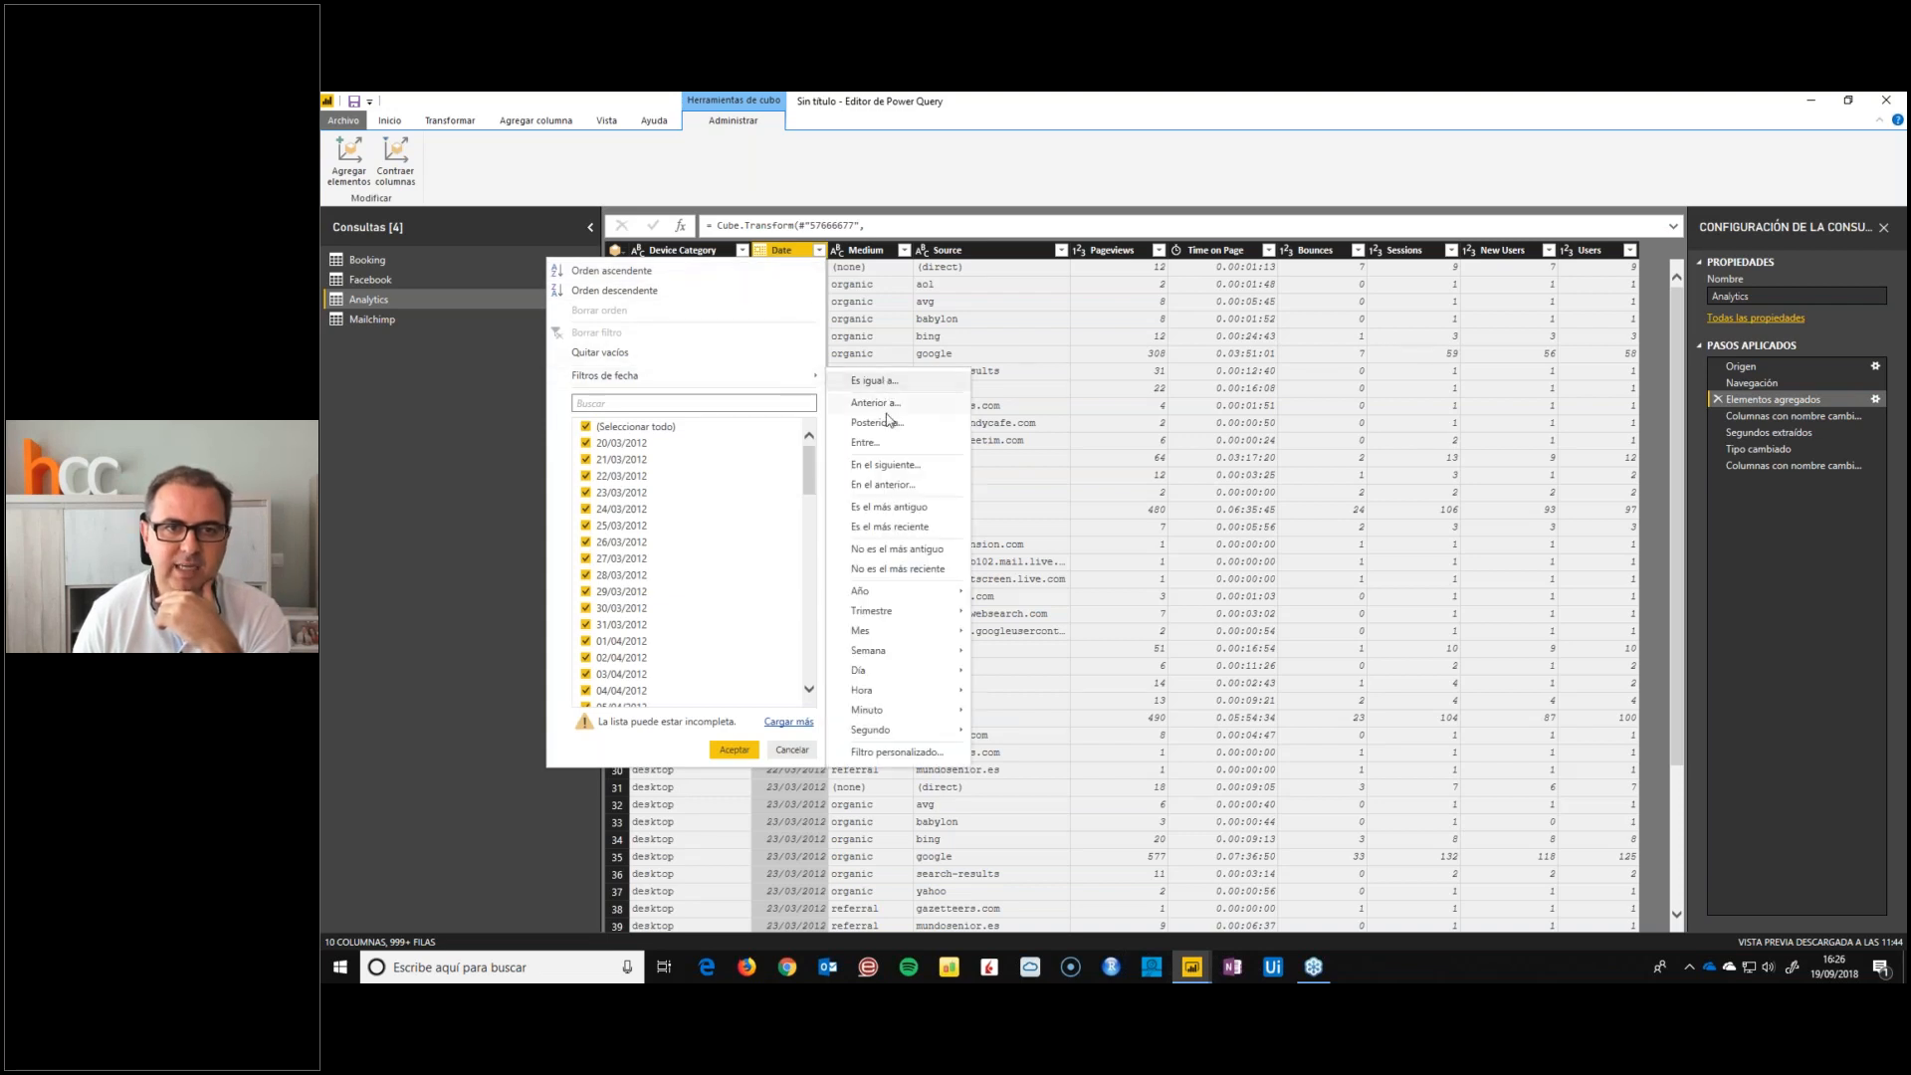
left_click(876, 423)
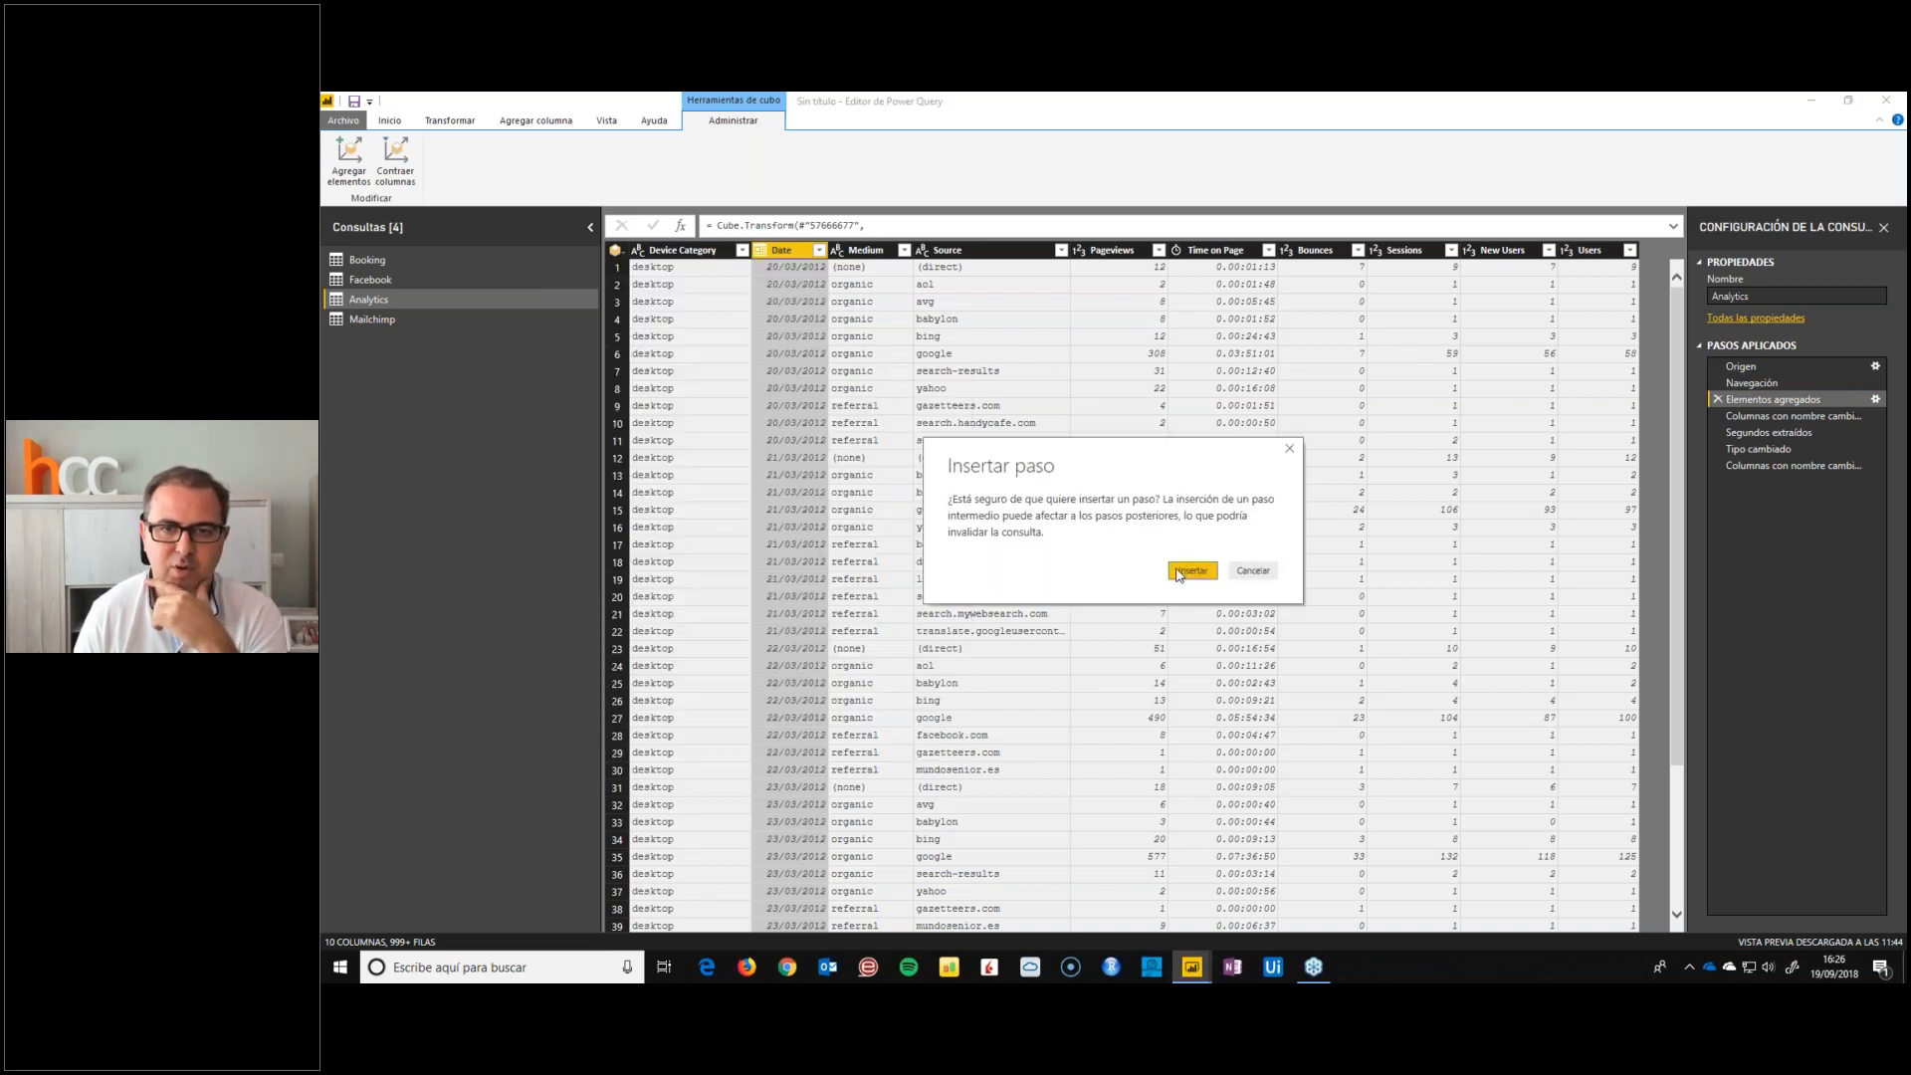
left_click(1179, 572)
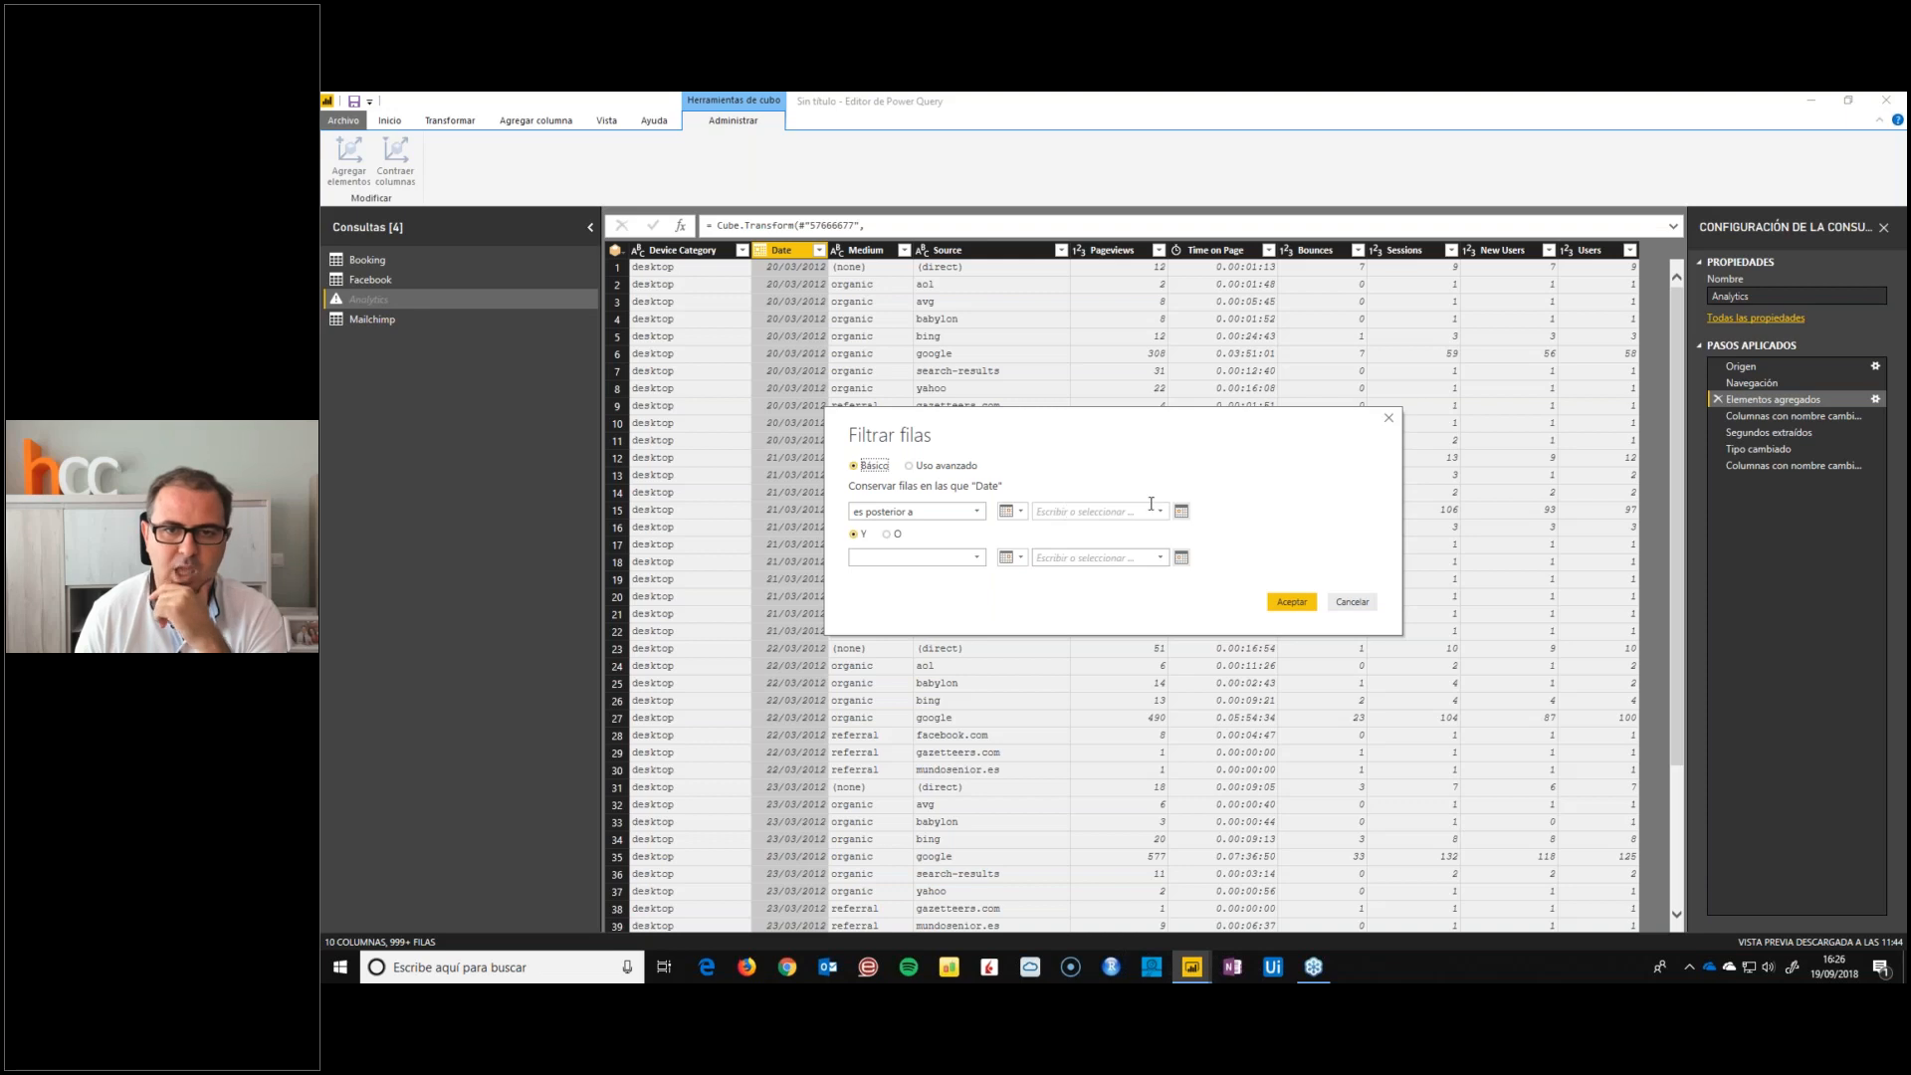
Set the Date filter's limit to 1 January 2017, apply it, and return to the last applied step
left_click(1181, 510)
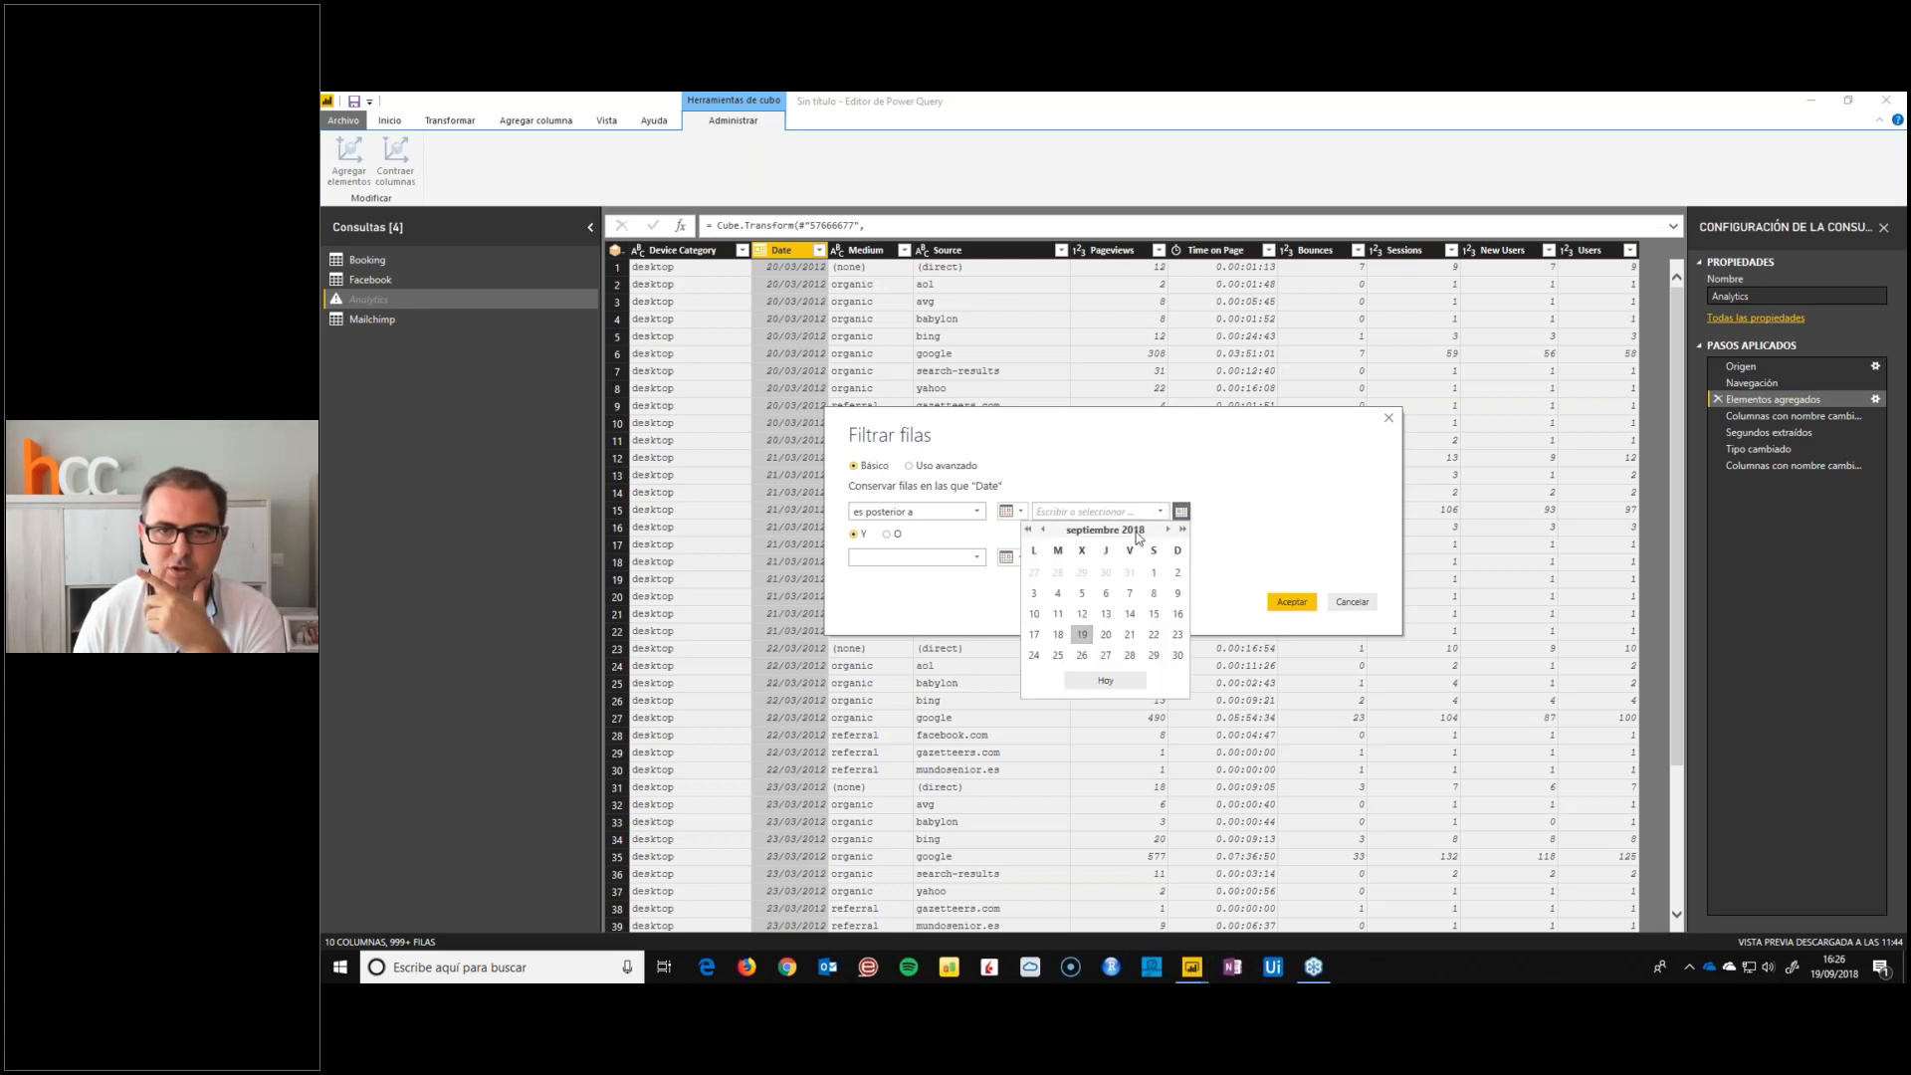
left_click(1028, 530)
left_click(1028, 529)
left_click(1167, 530)
left_click(1168, 529)
left_click(1166, 529)
left_click(1176, 660)
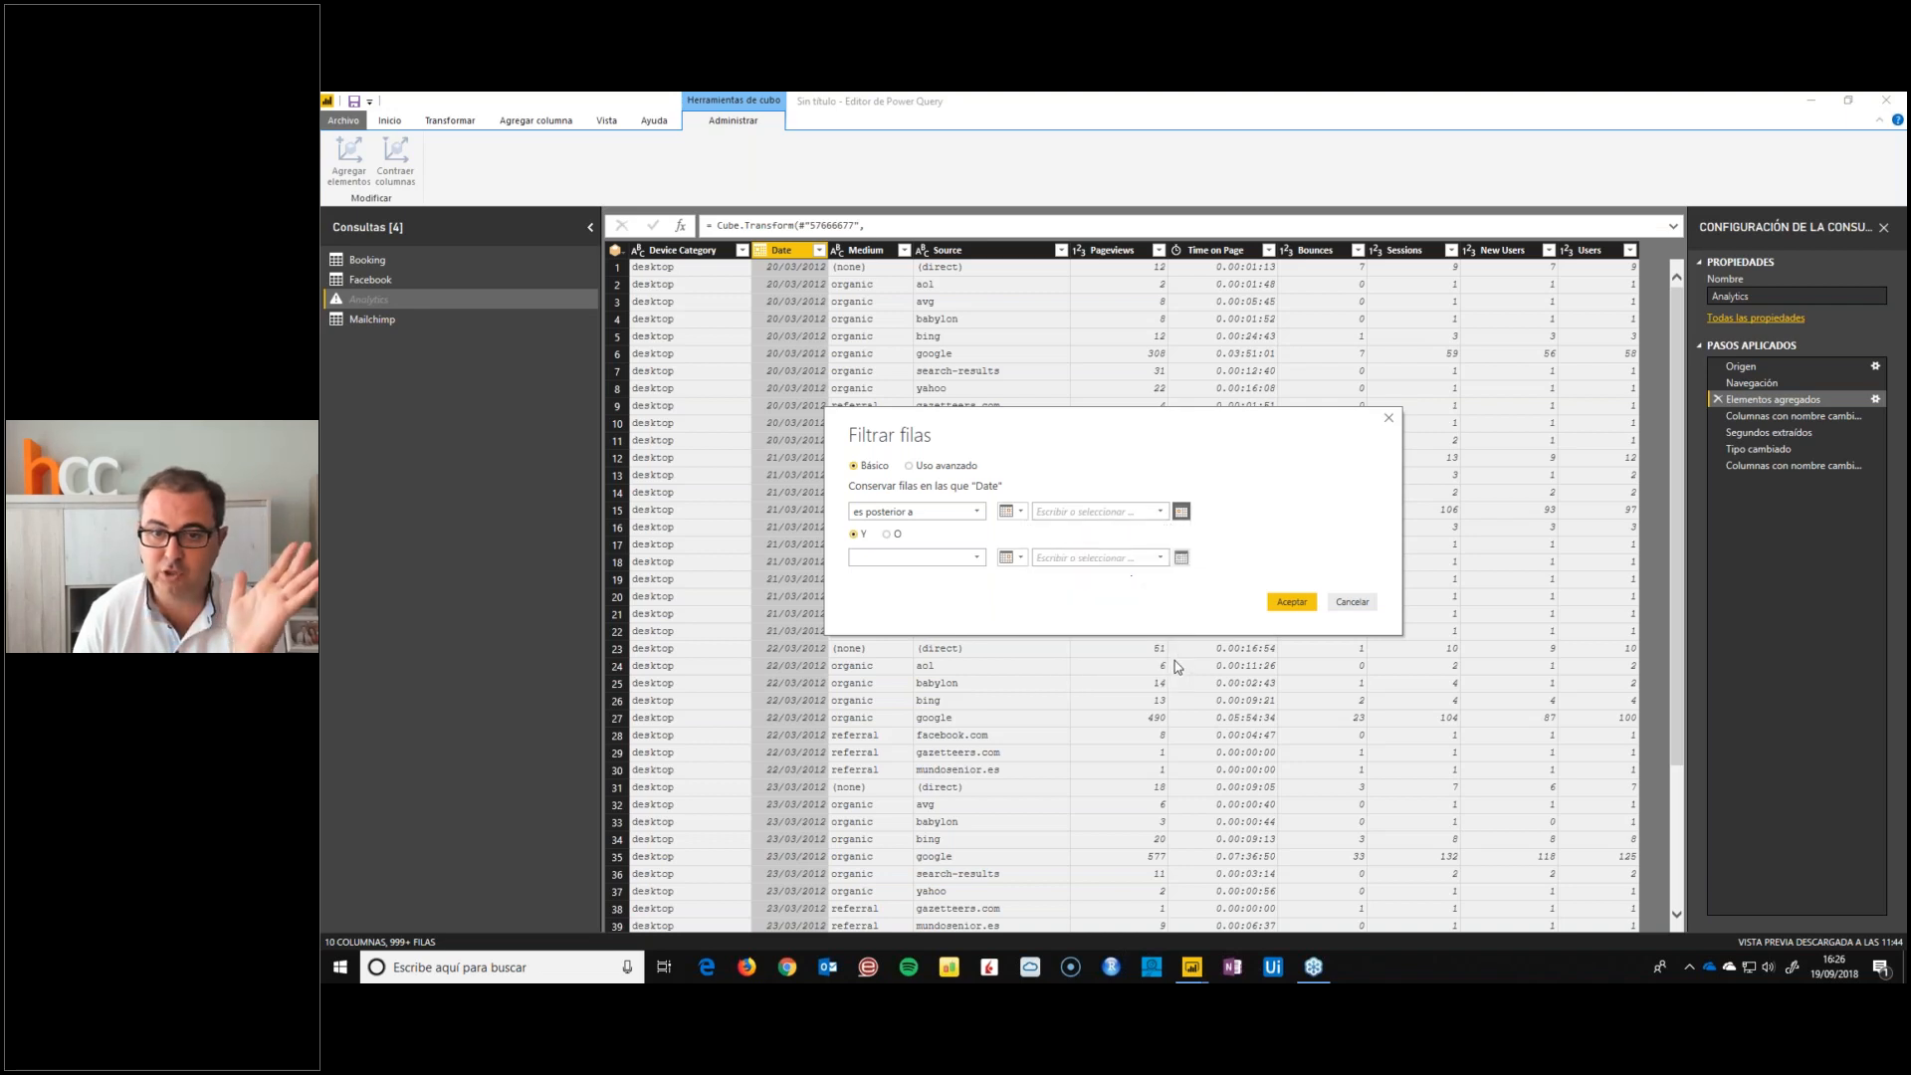
left_click(1292, 602)
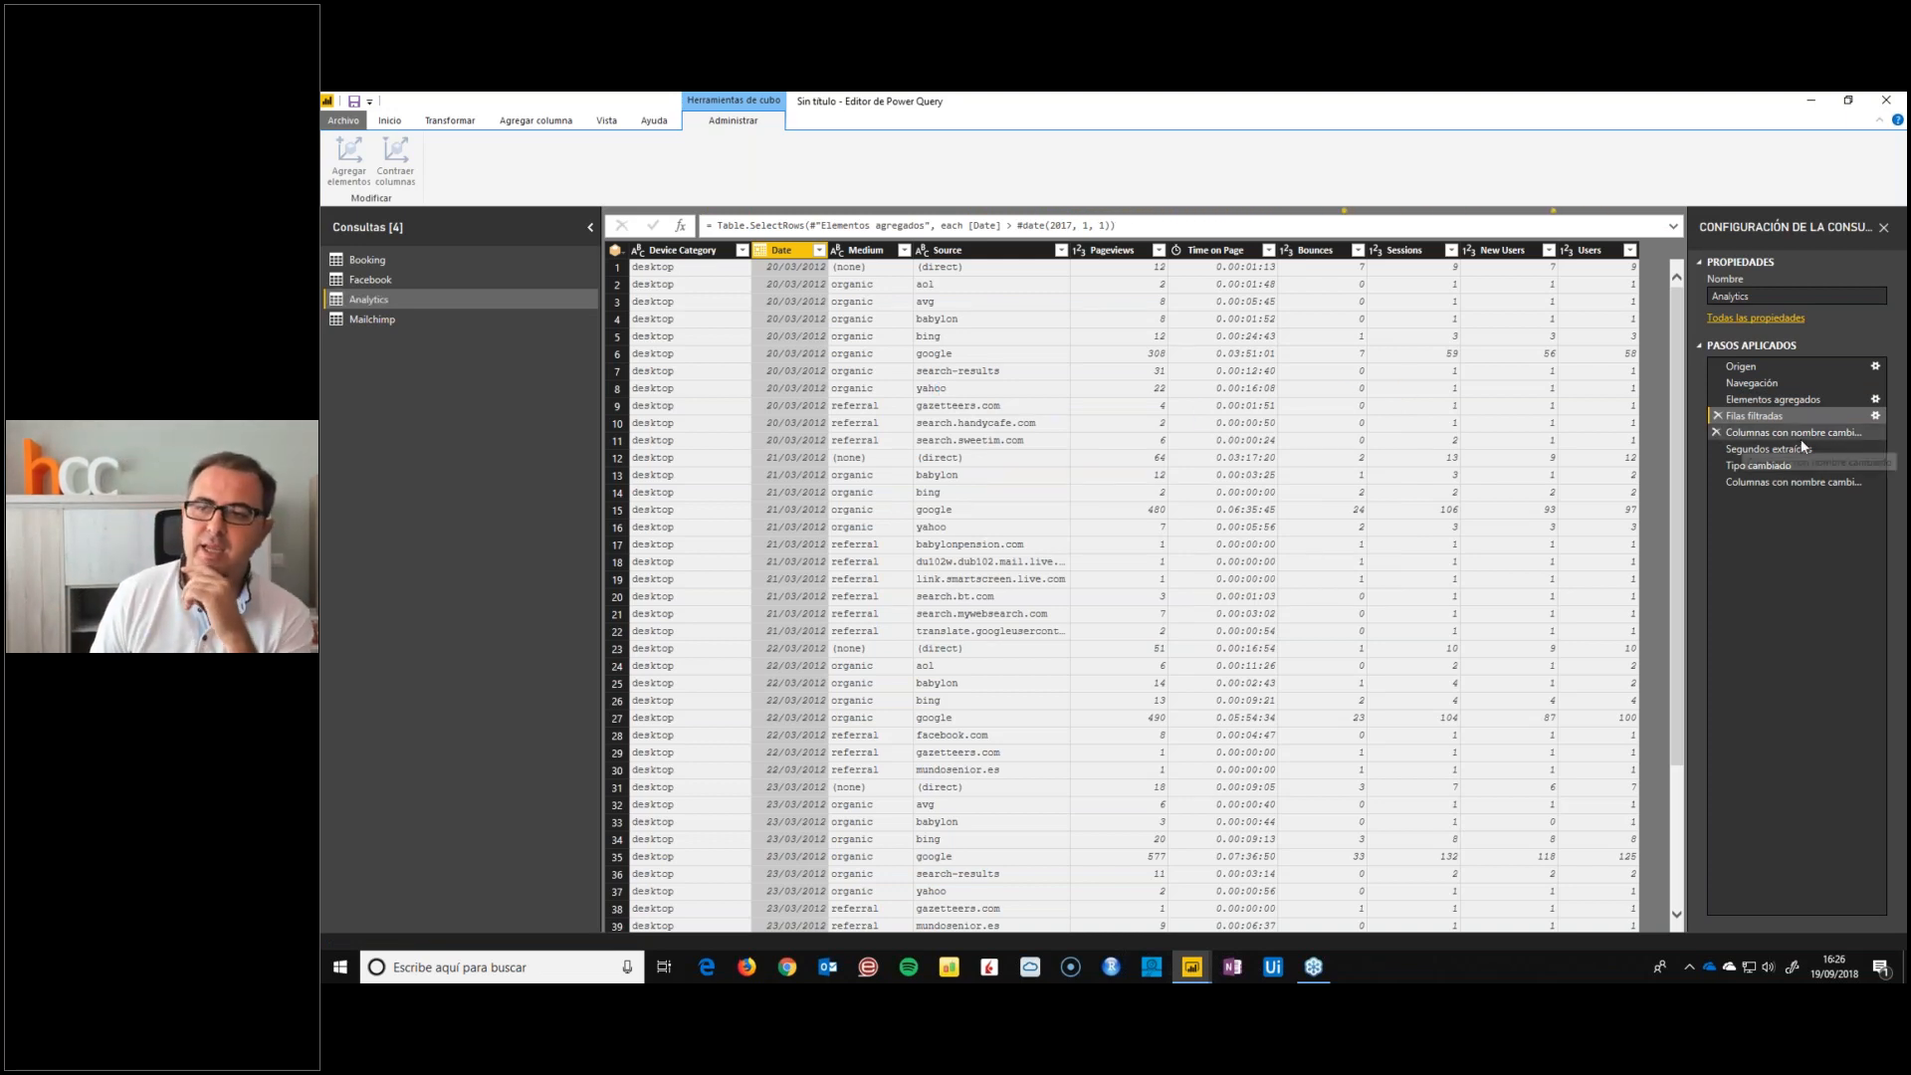
left_click(1776, 483)
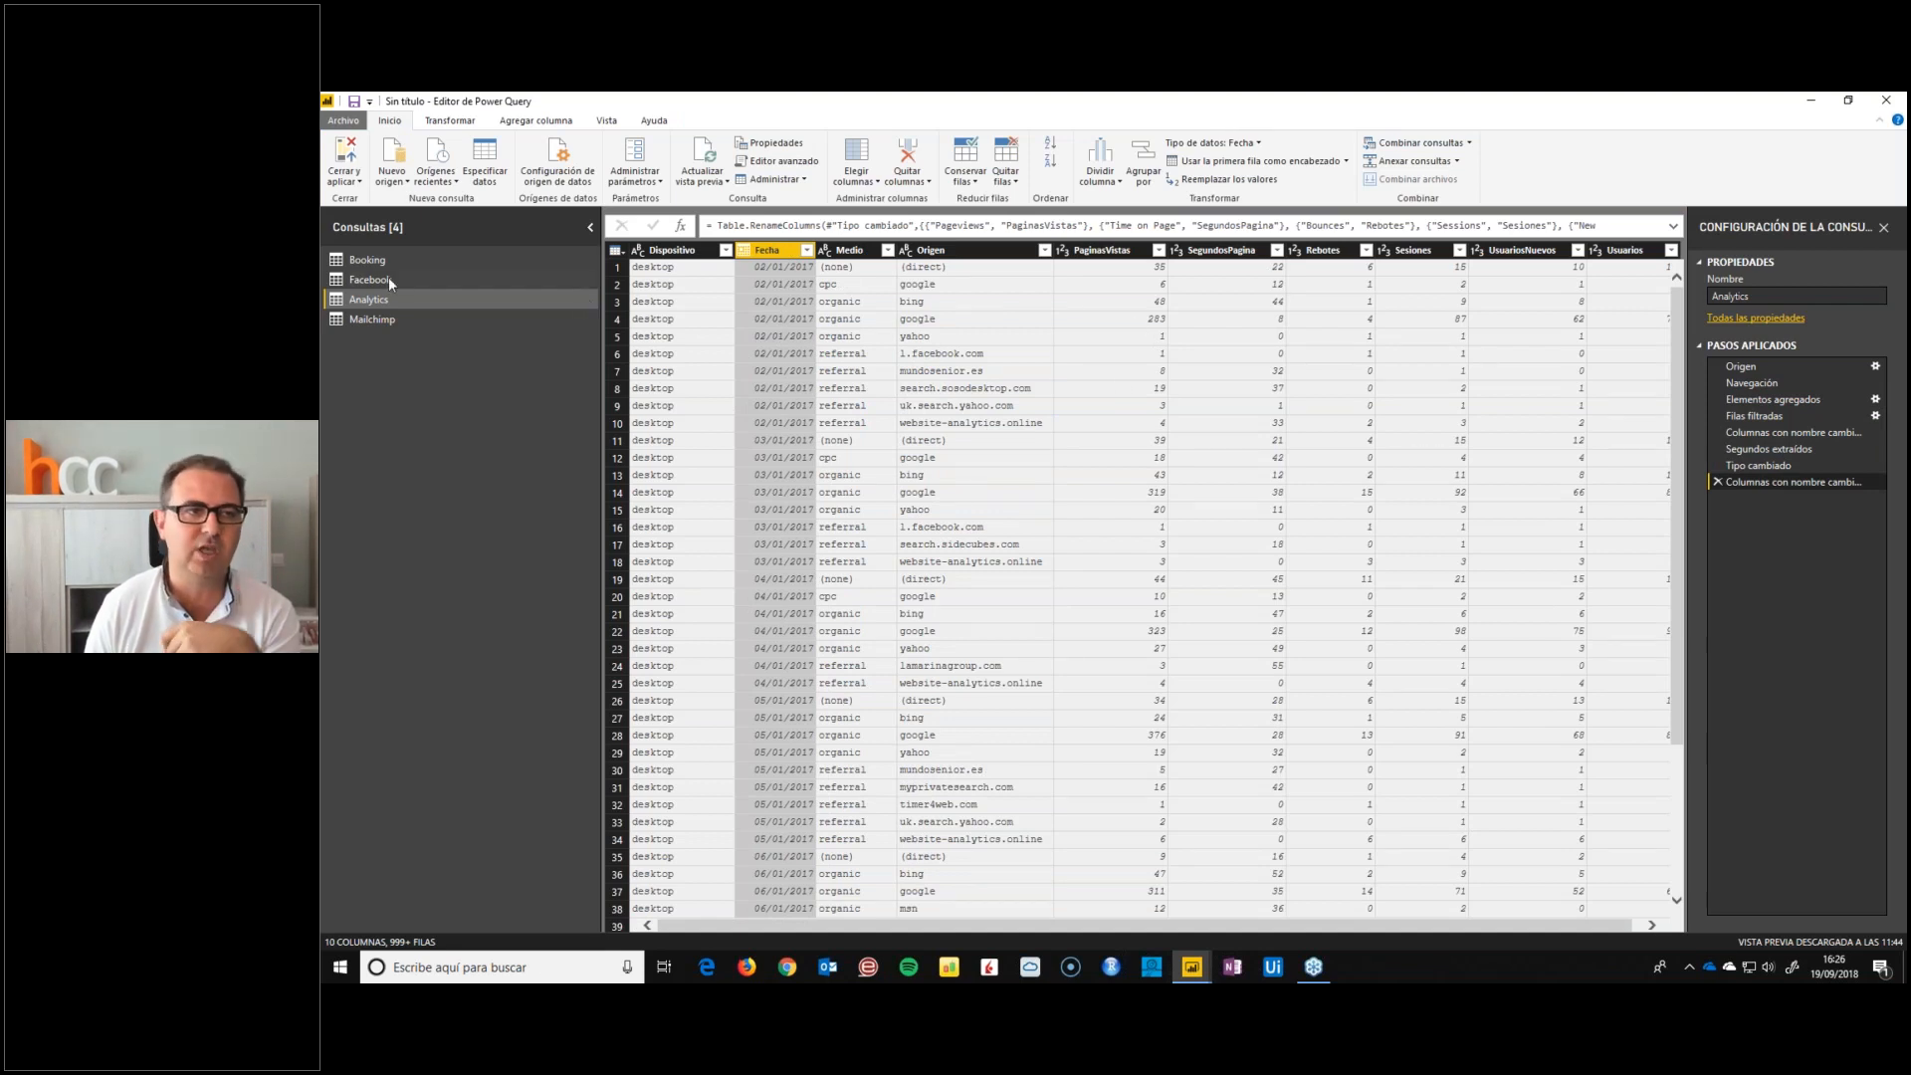
In the Mailchimp query, keep only the campaign_title, subject_line, emails_sent, opens, clicks, send_time and industry_stats columns and remove the others
left_click(591, 318)
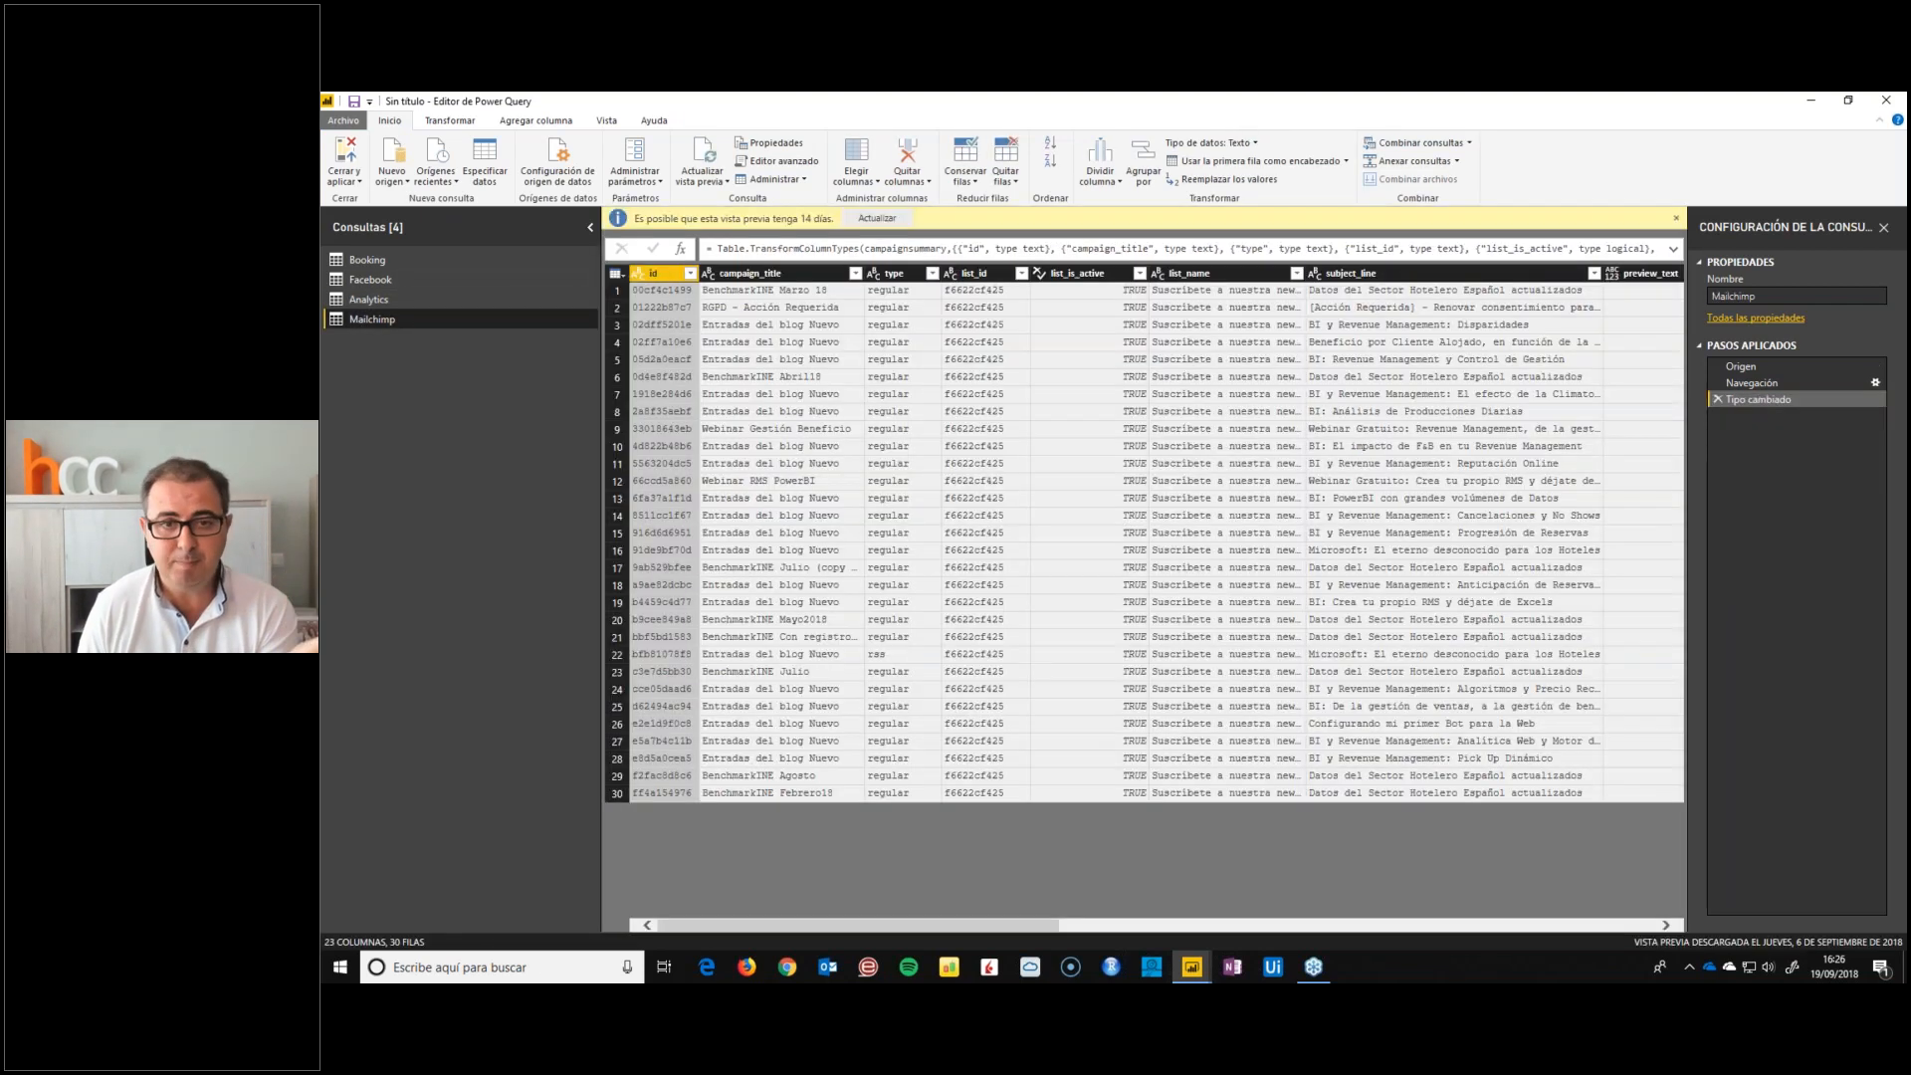
left_click(771, 274)
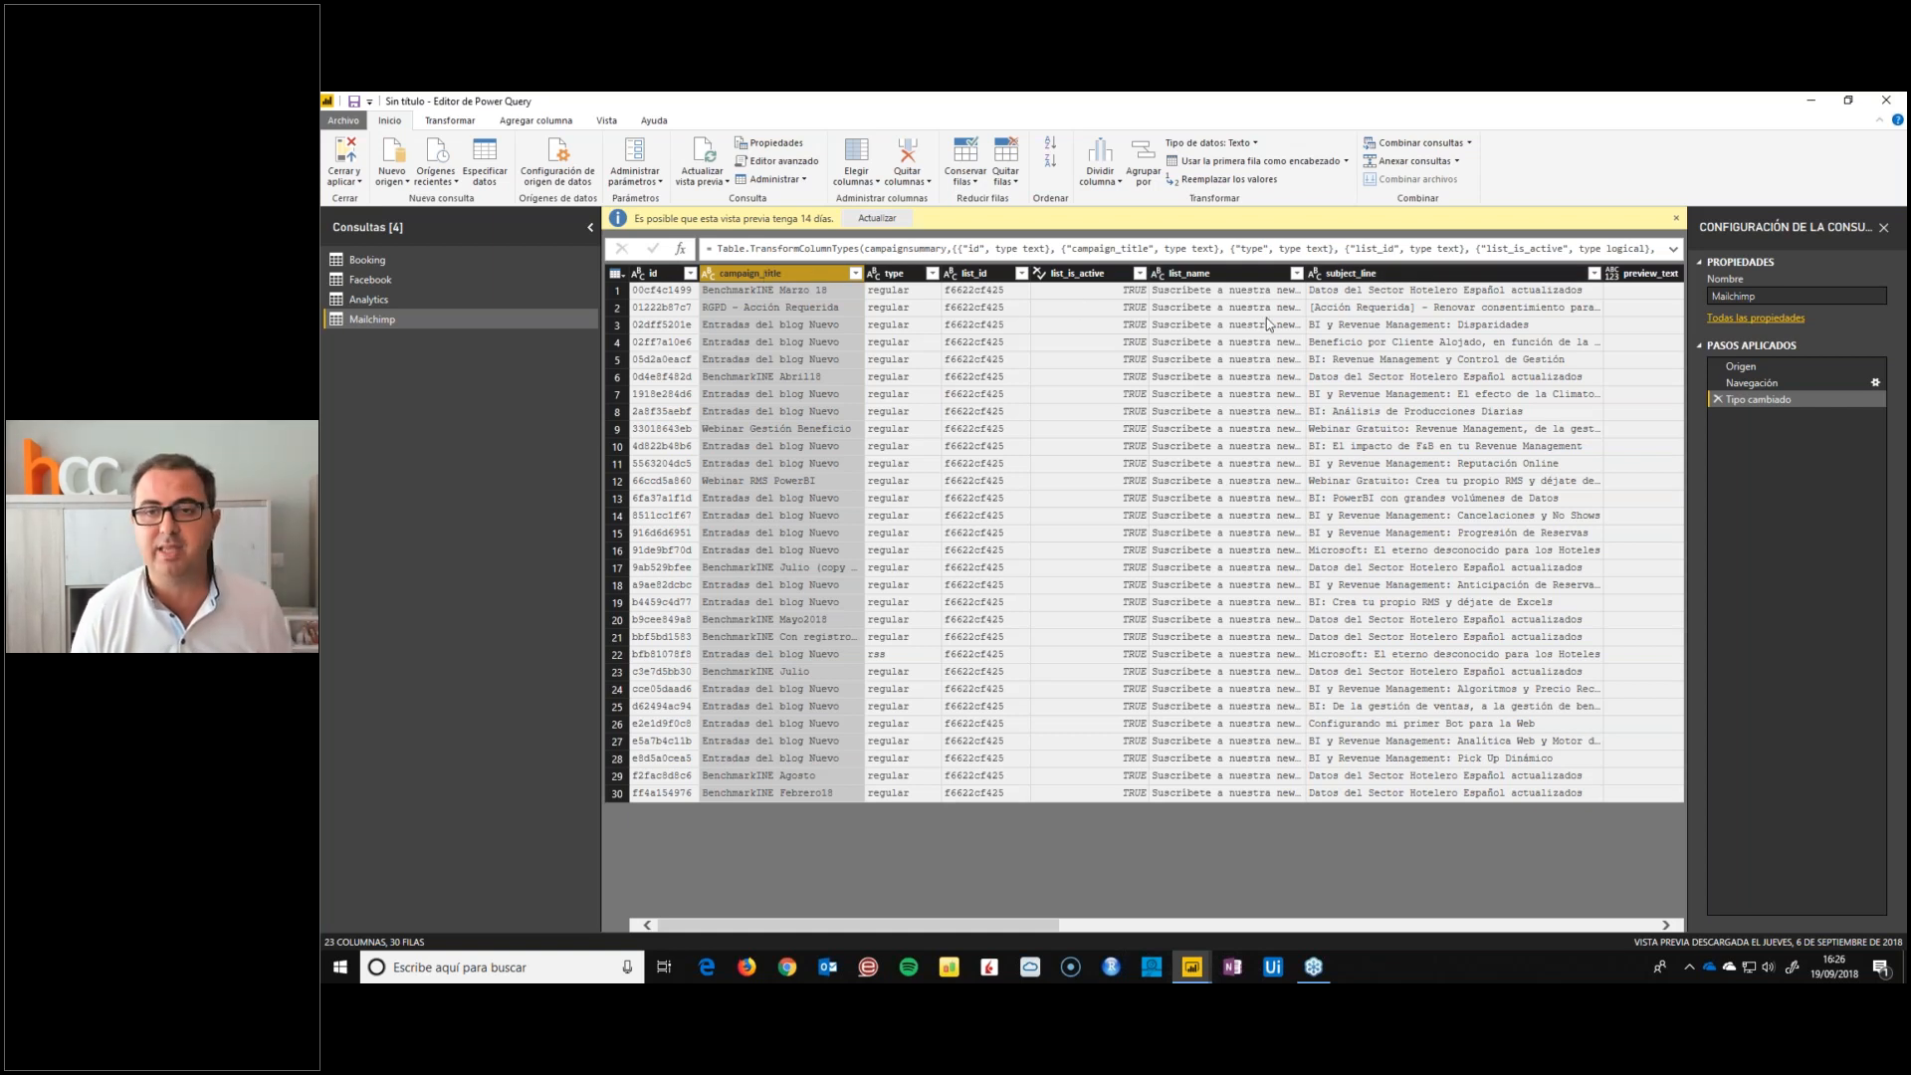
left_click(1355, 279, "ctrl")
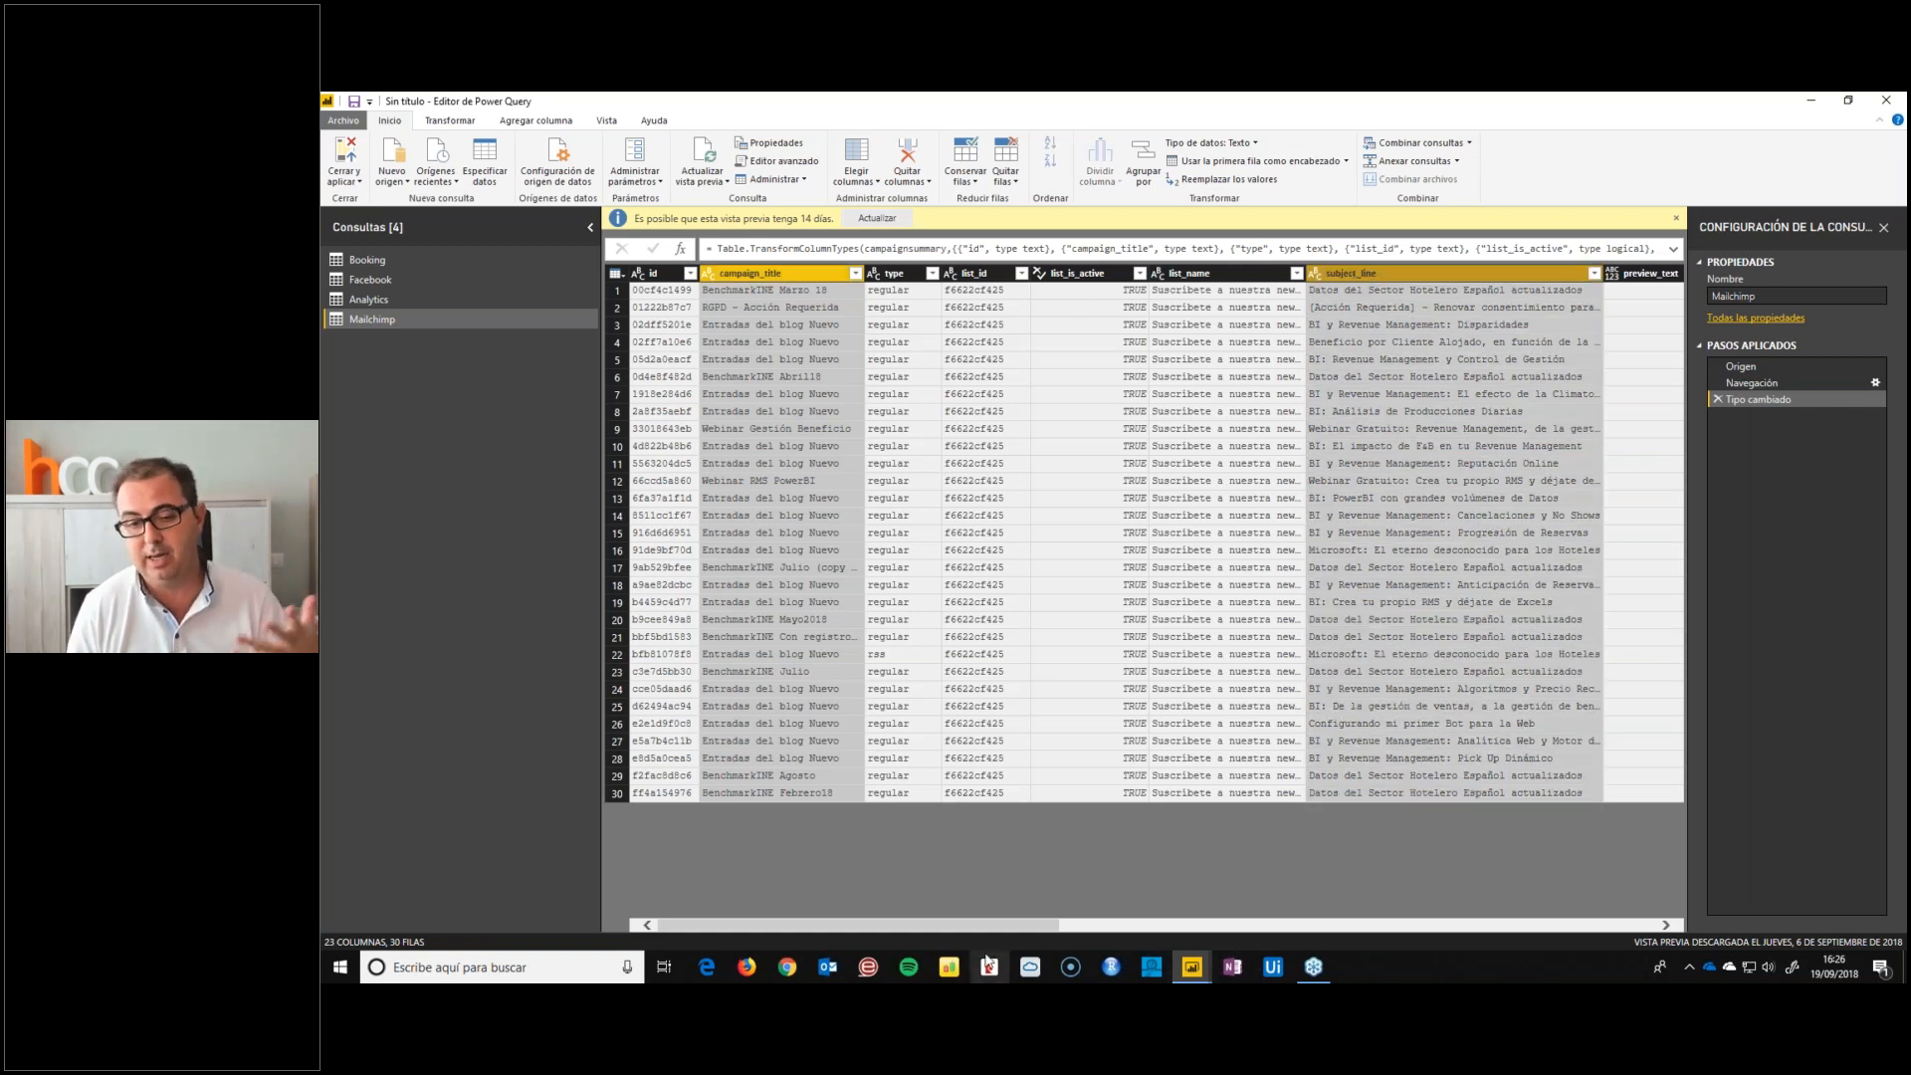
left_click_drag(982, 923, 1213, 925)
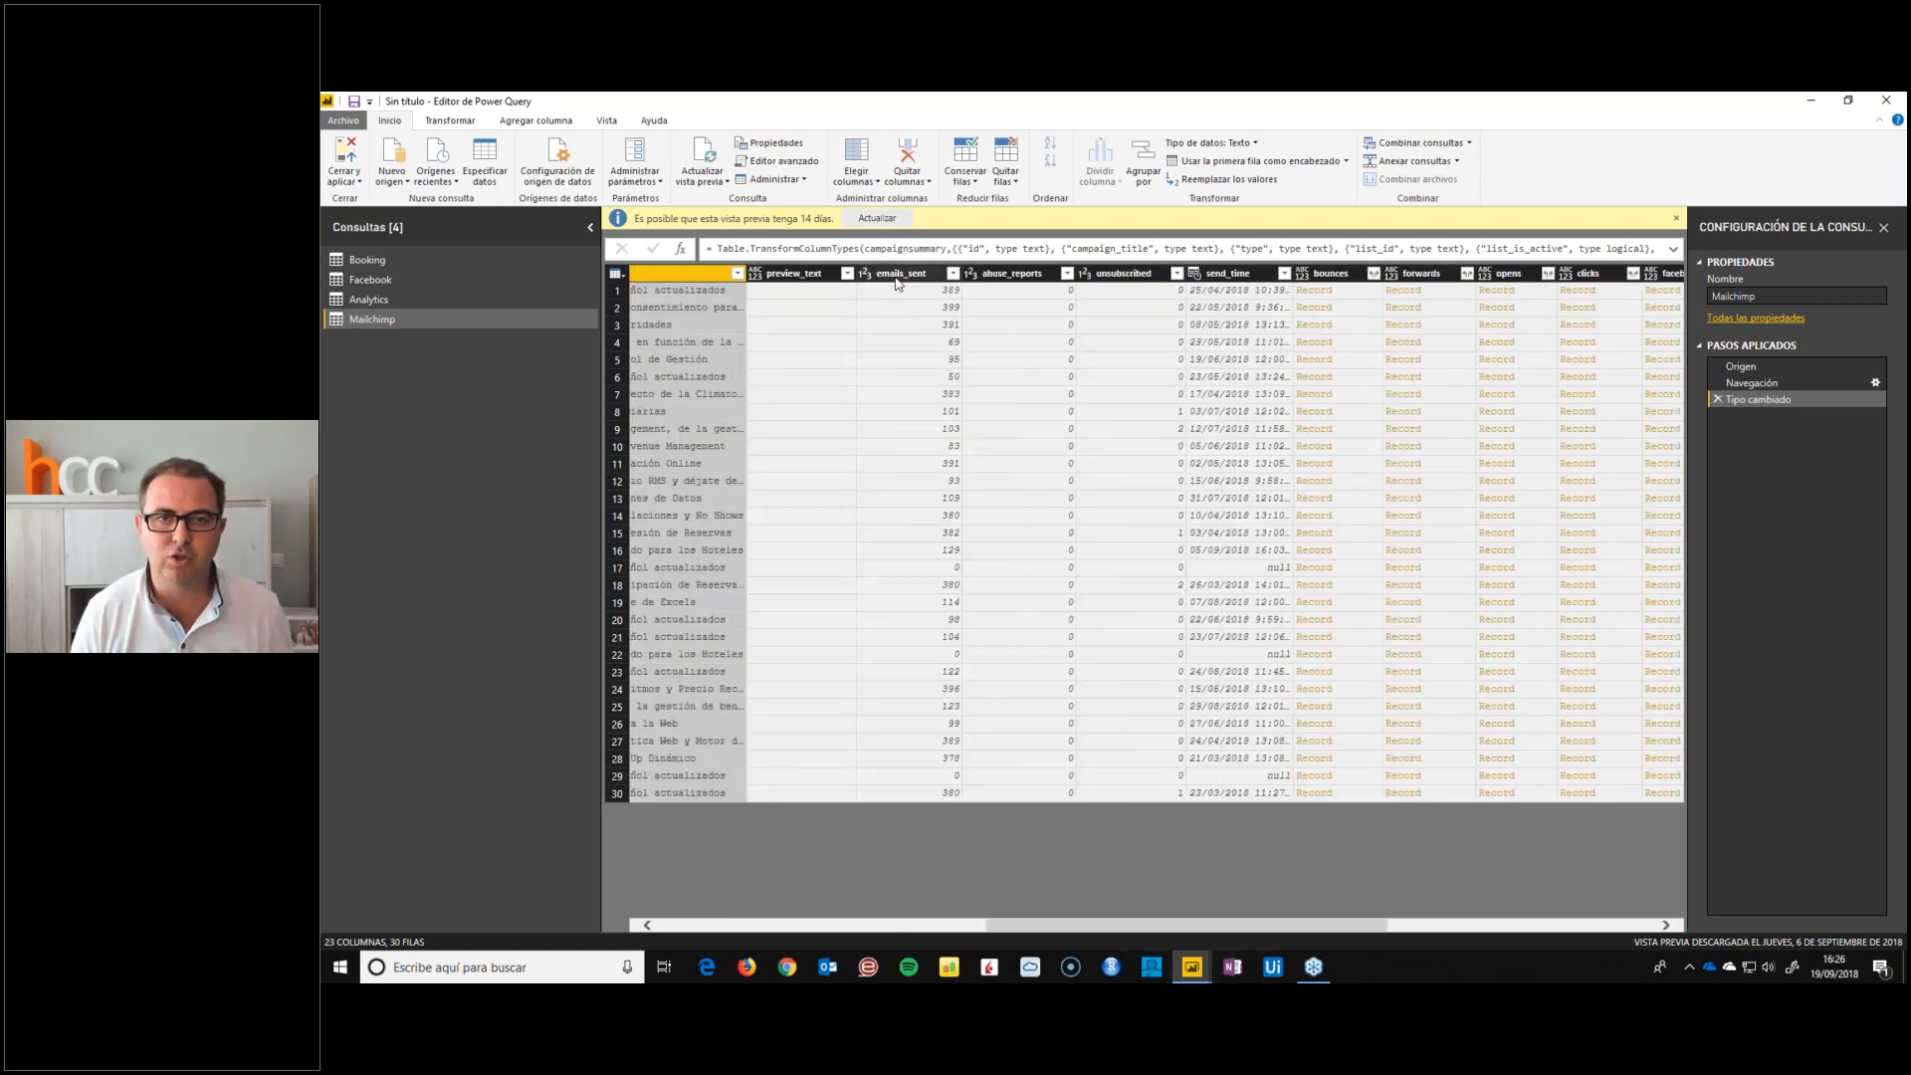
left_click(895, 275)
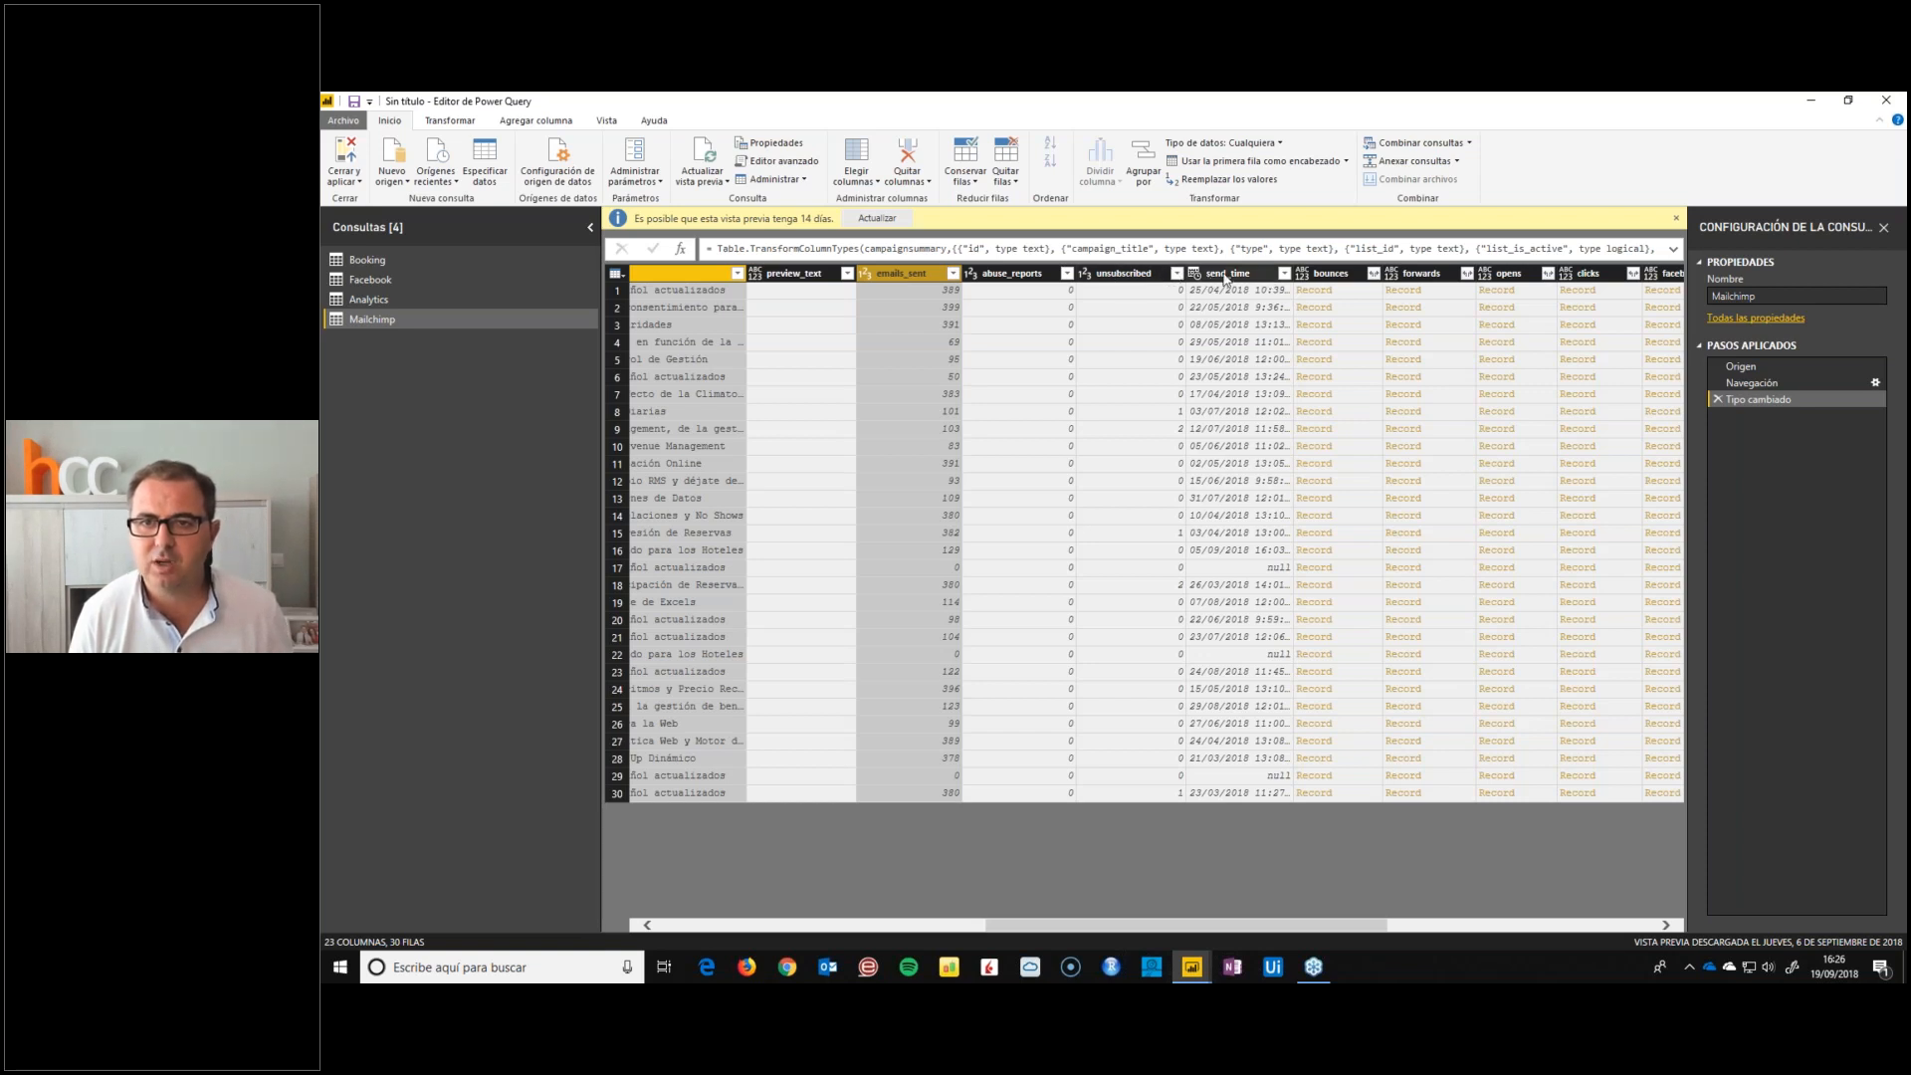
left_click(1507, 275)
left_click(1590, 275, "shift")
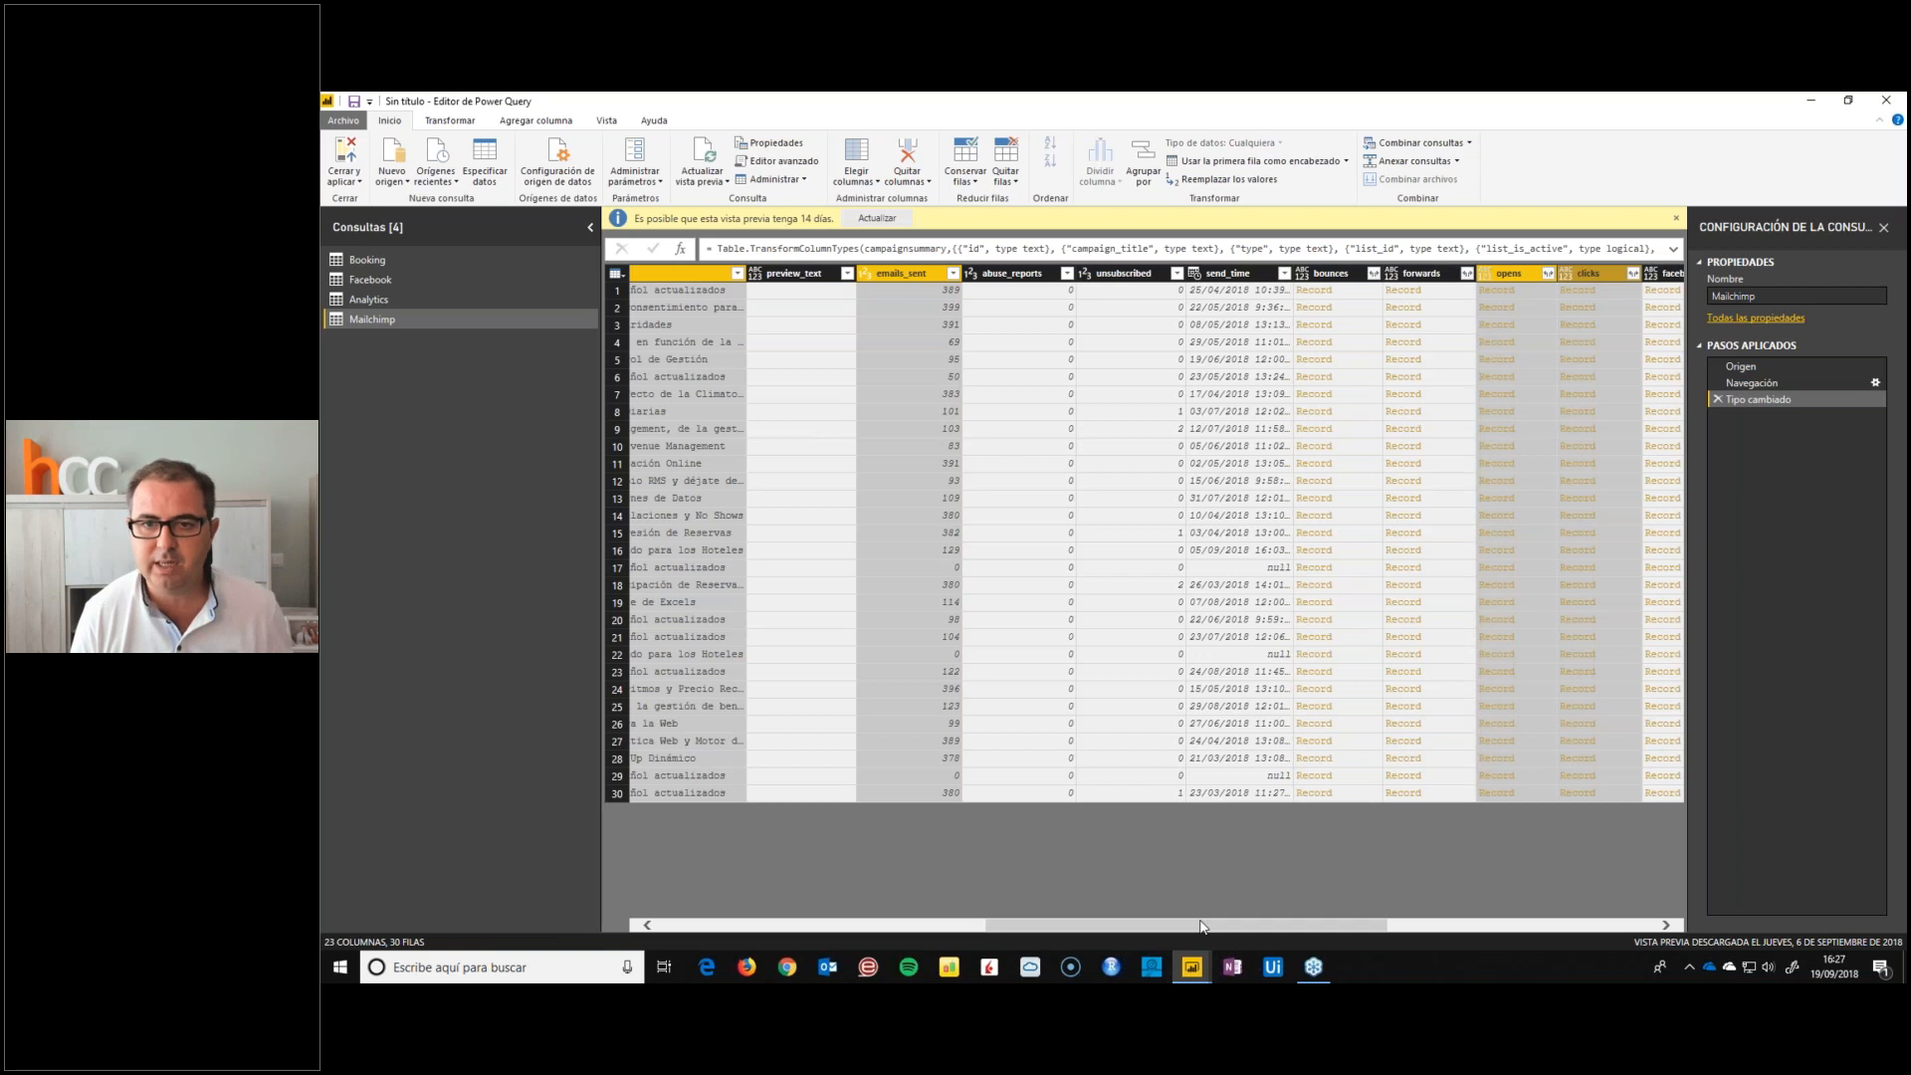
scroll(1198, 921, "right", 3)
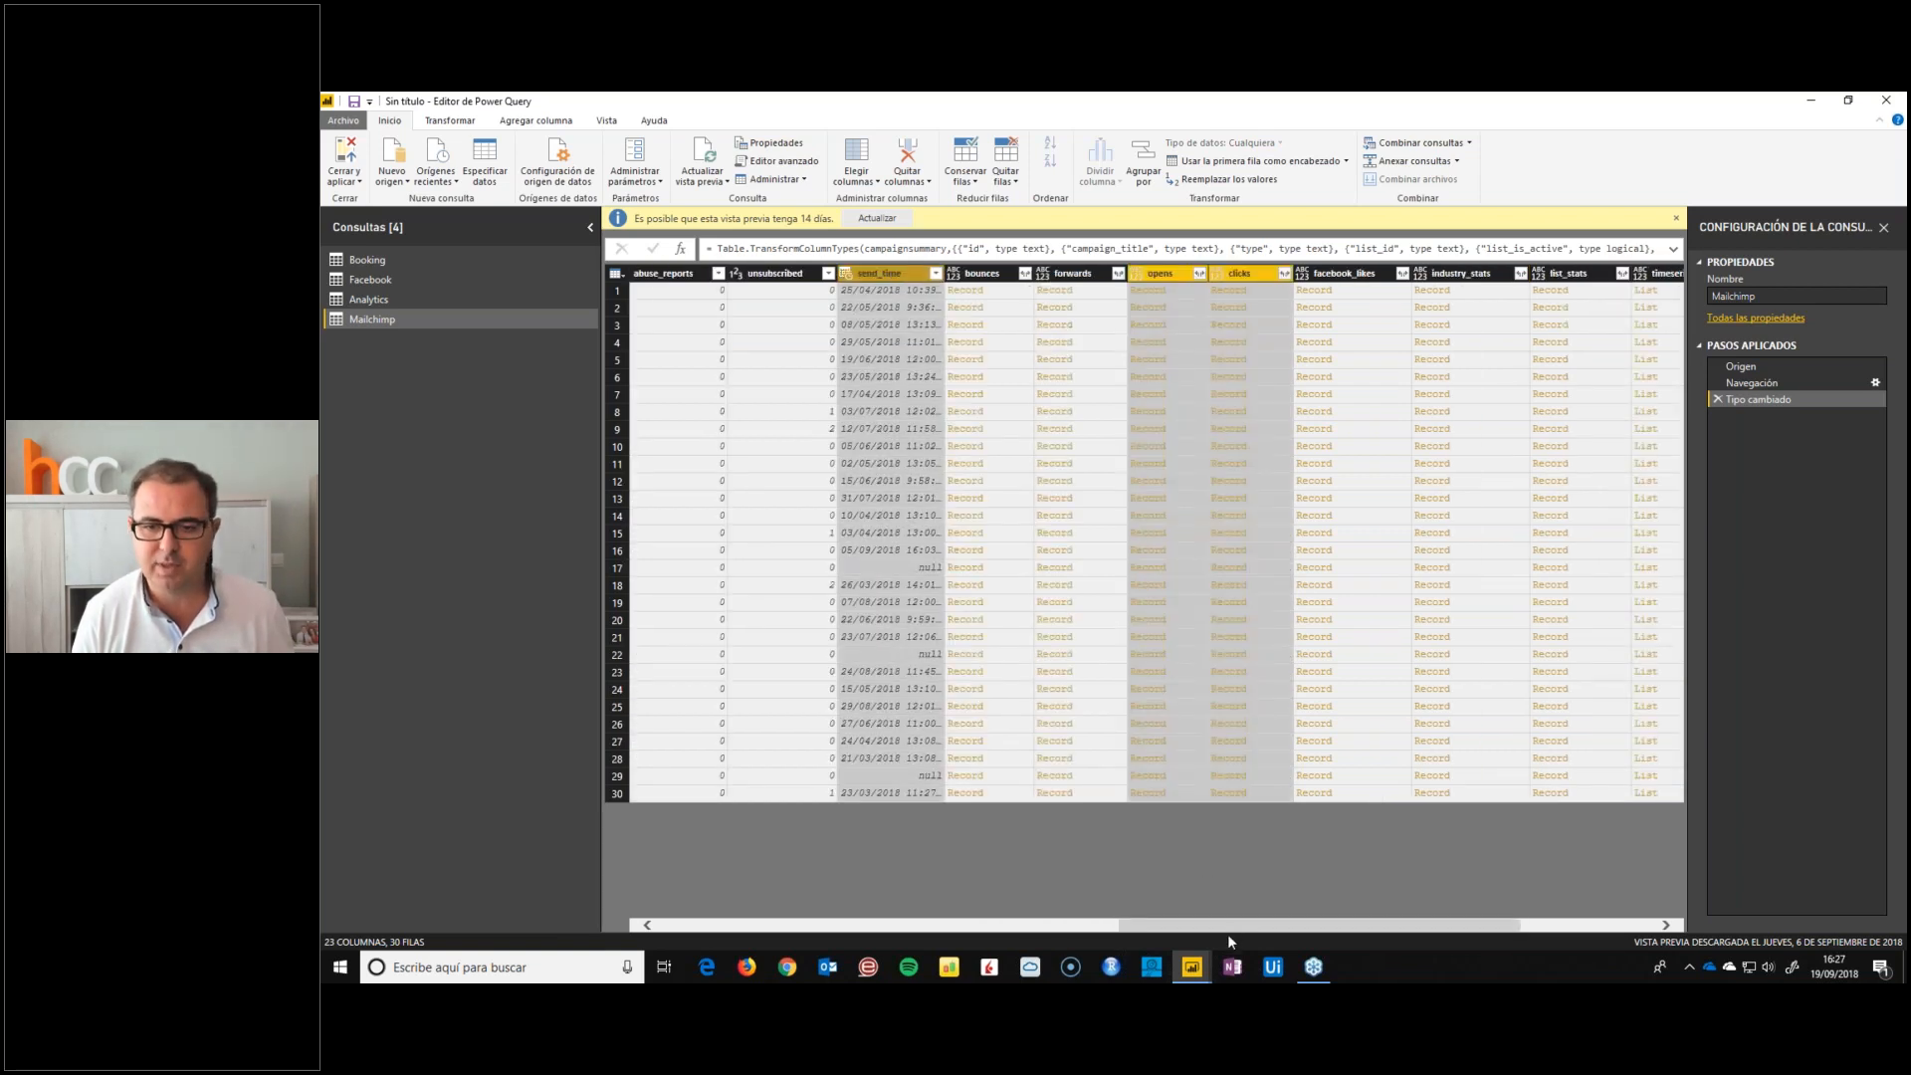
scroll(1239, 926, "right", 4)
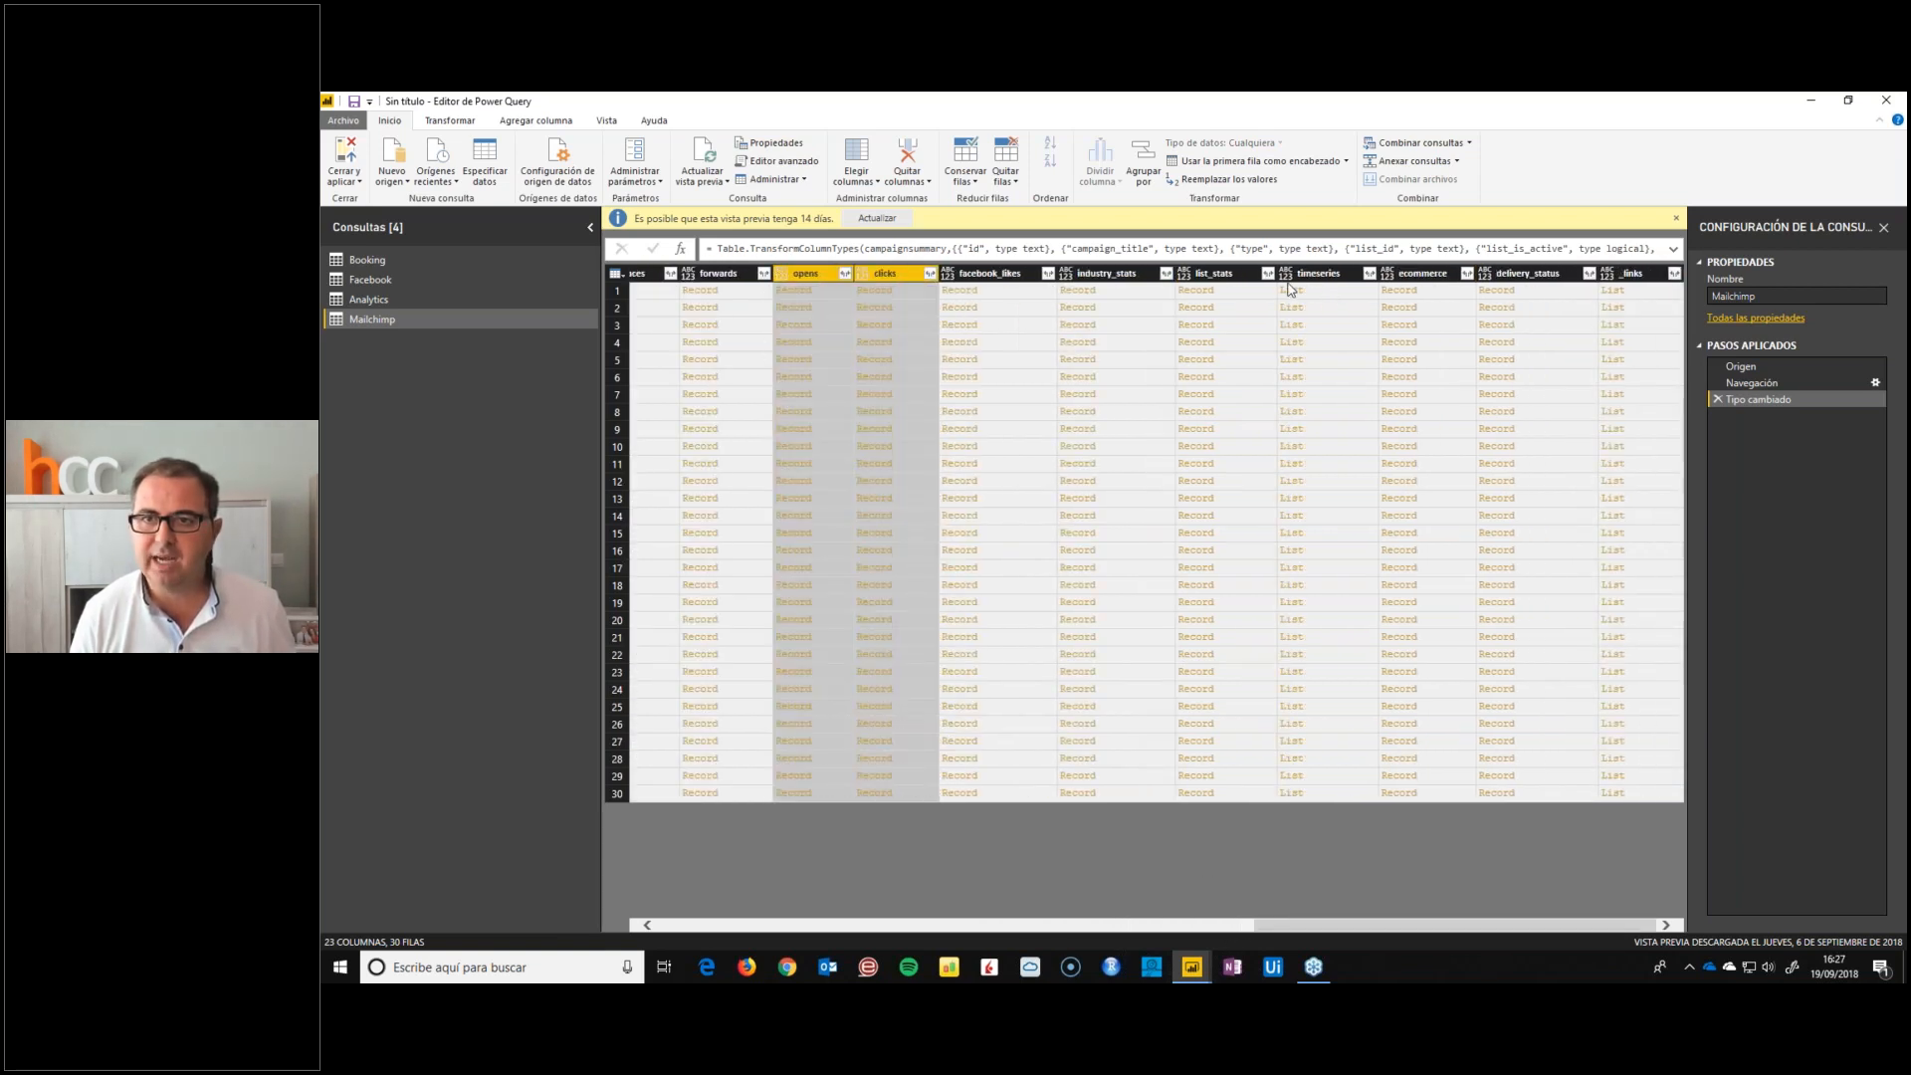
left_click(1102, 274, "ctrl")
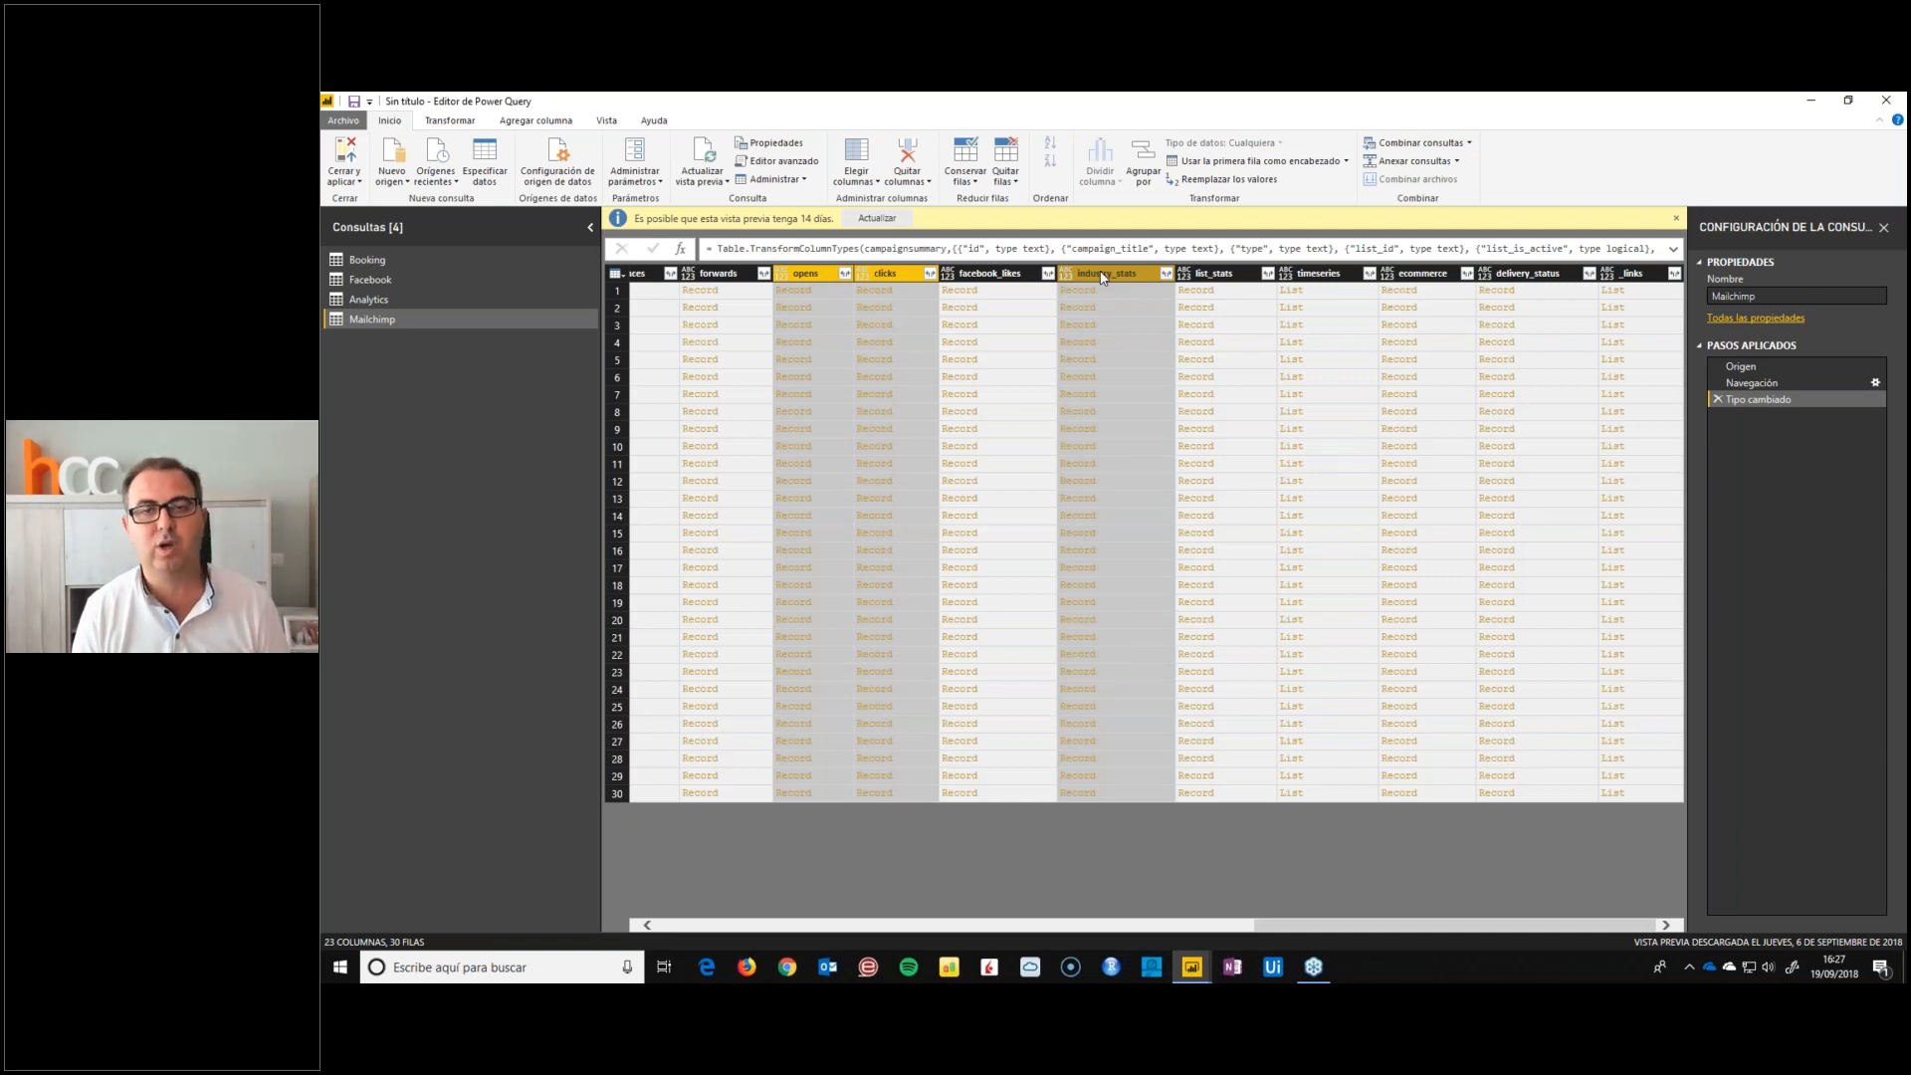
right_click(1101, 272)
left_click(1168, 325)
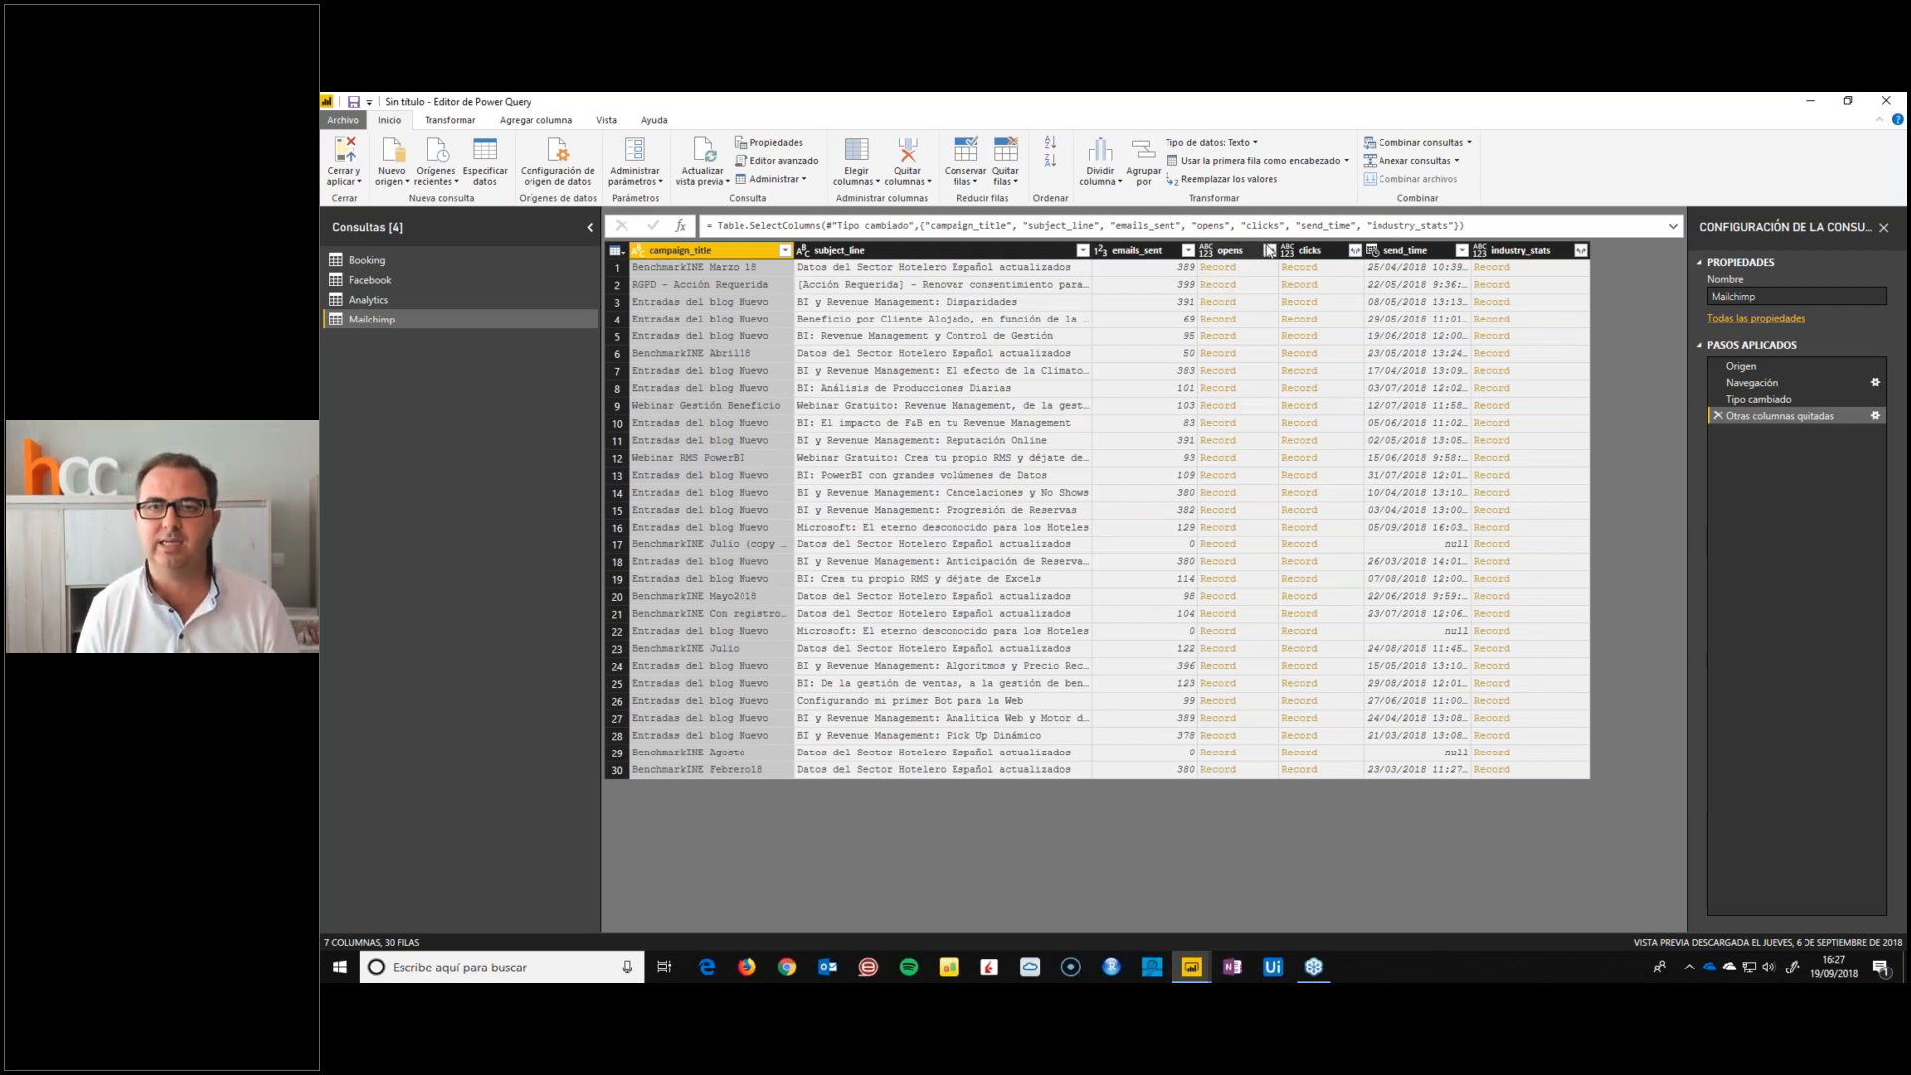
Expand the opens record column to only its unique_opens field, keeping the original column name as prefix
left_click(1269, 250)
left_click(1028, 300)
left_click(1061, 317)
left_click(1027, 316)
left_click(1028, 333)
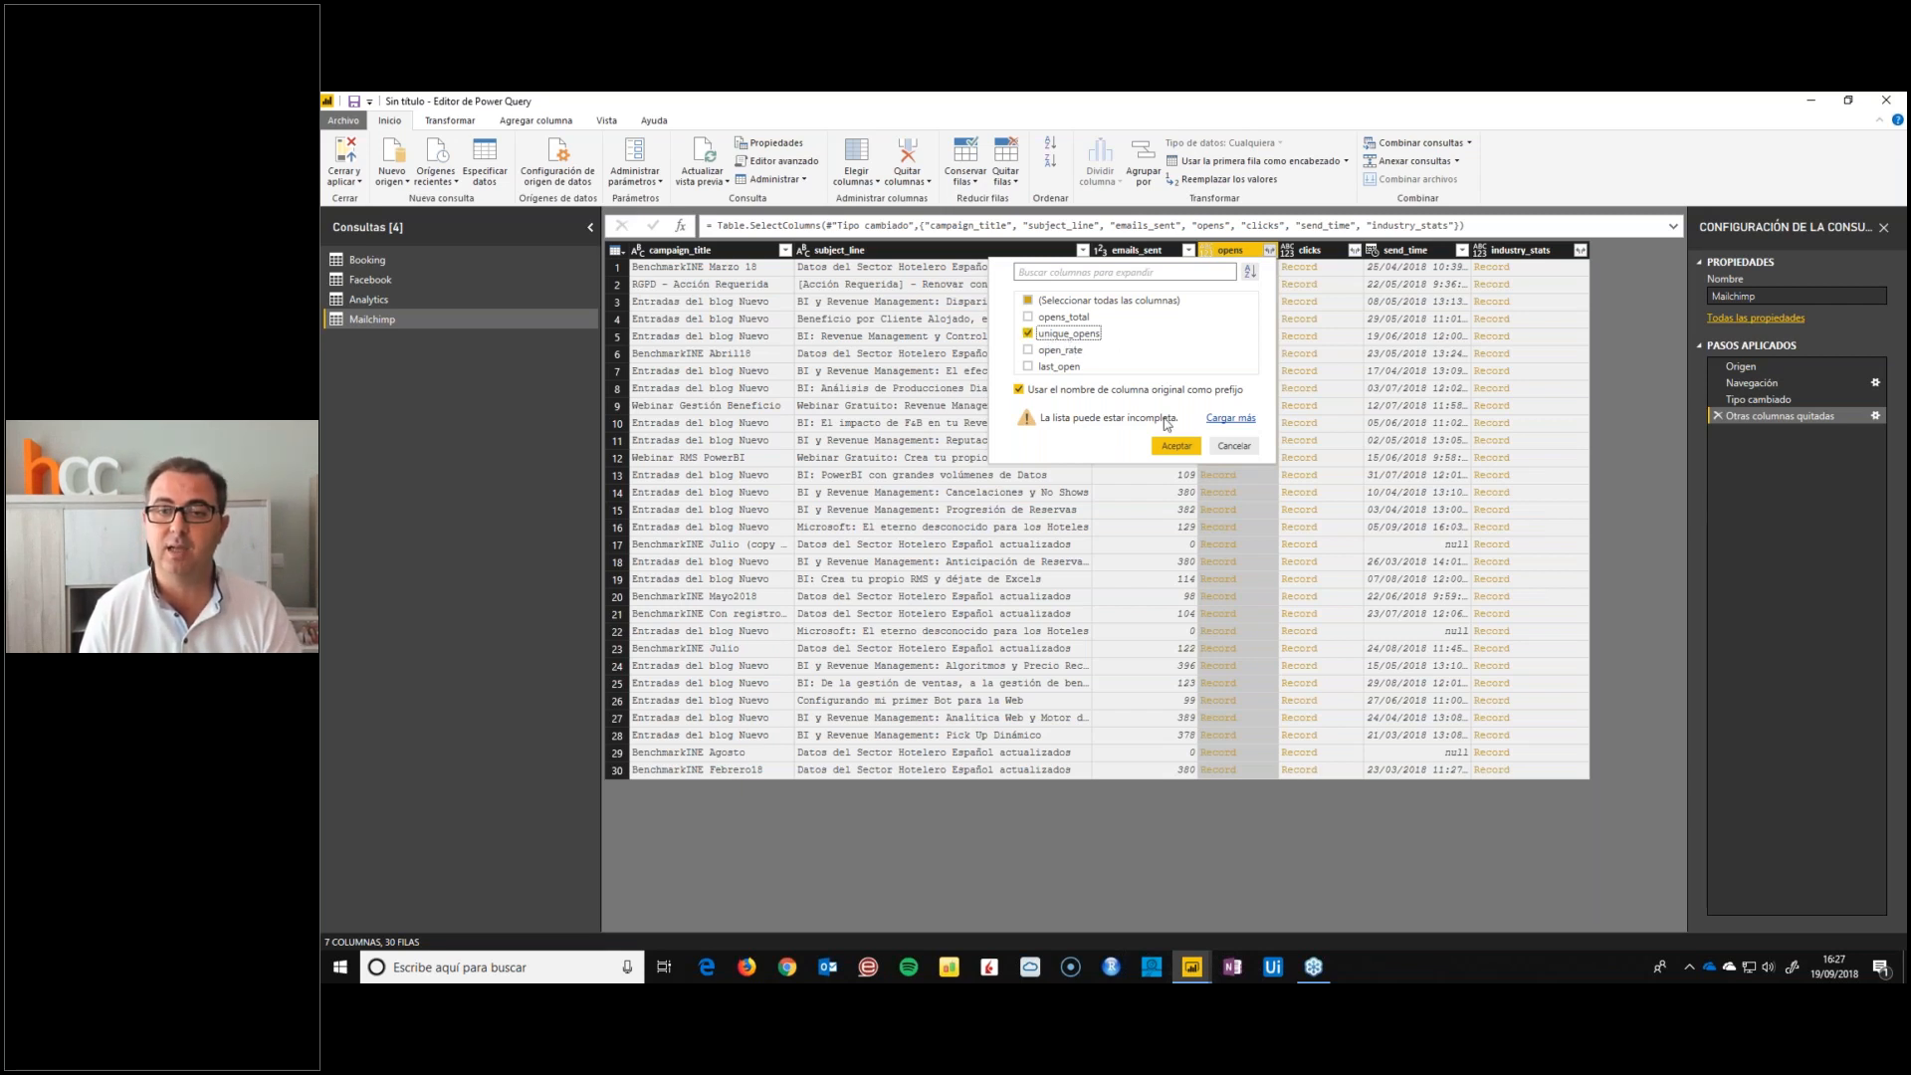
left_click(1175, 445)
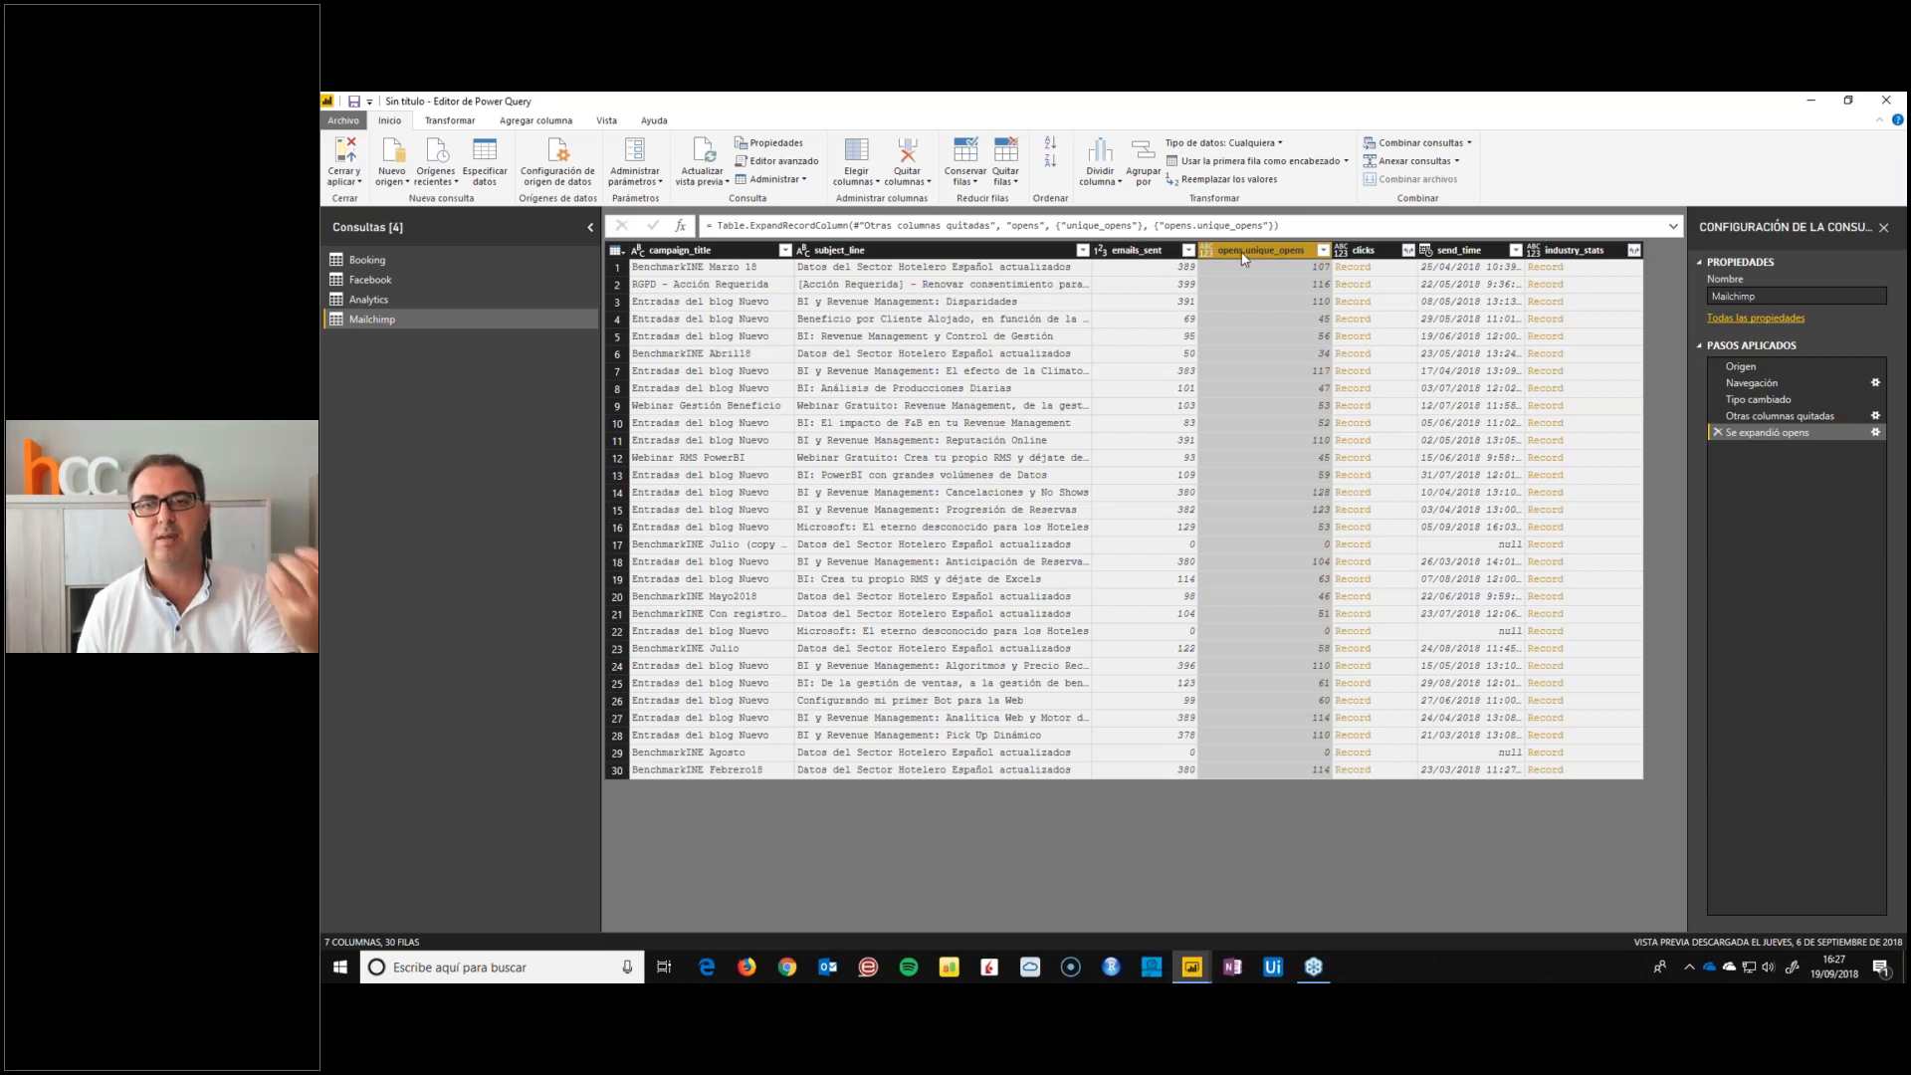
Expand the clicks record column to only its clicks_total field, keeping the original column name as prefix
left_click(1407, 250)
left_click(1166, 300)
left_click(1168, 317)
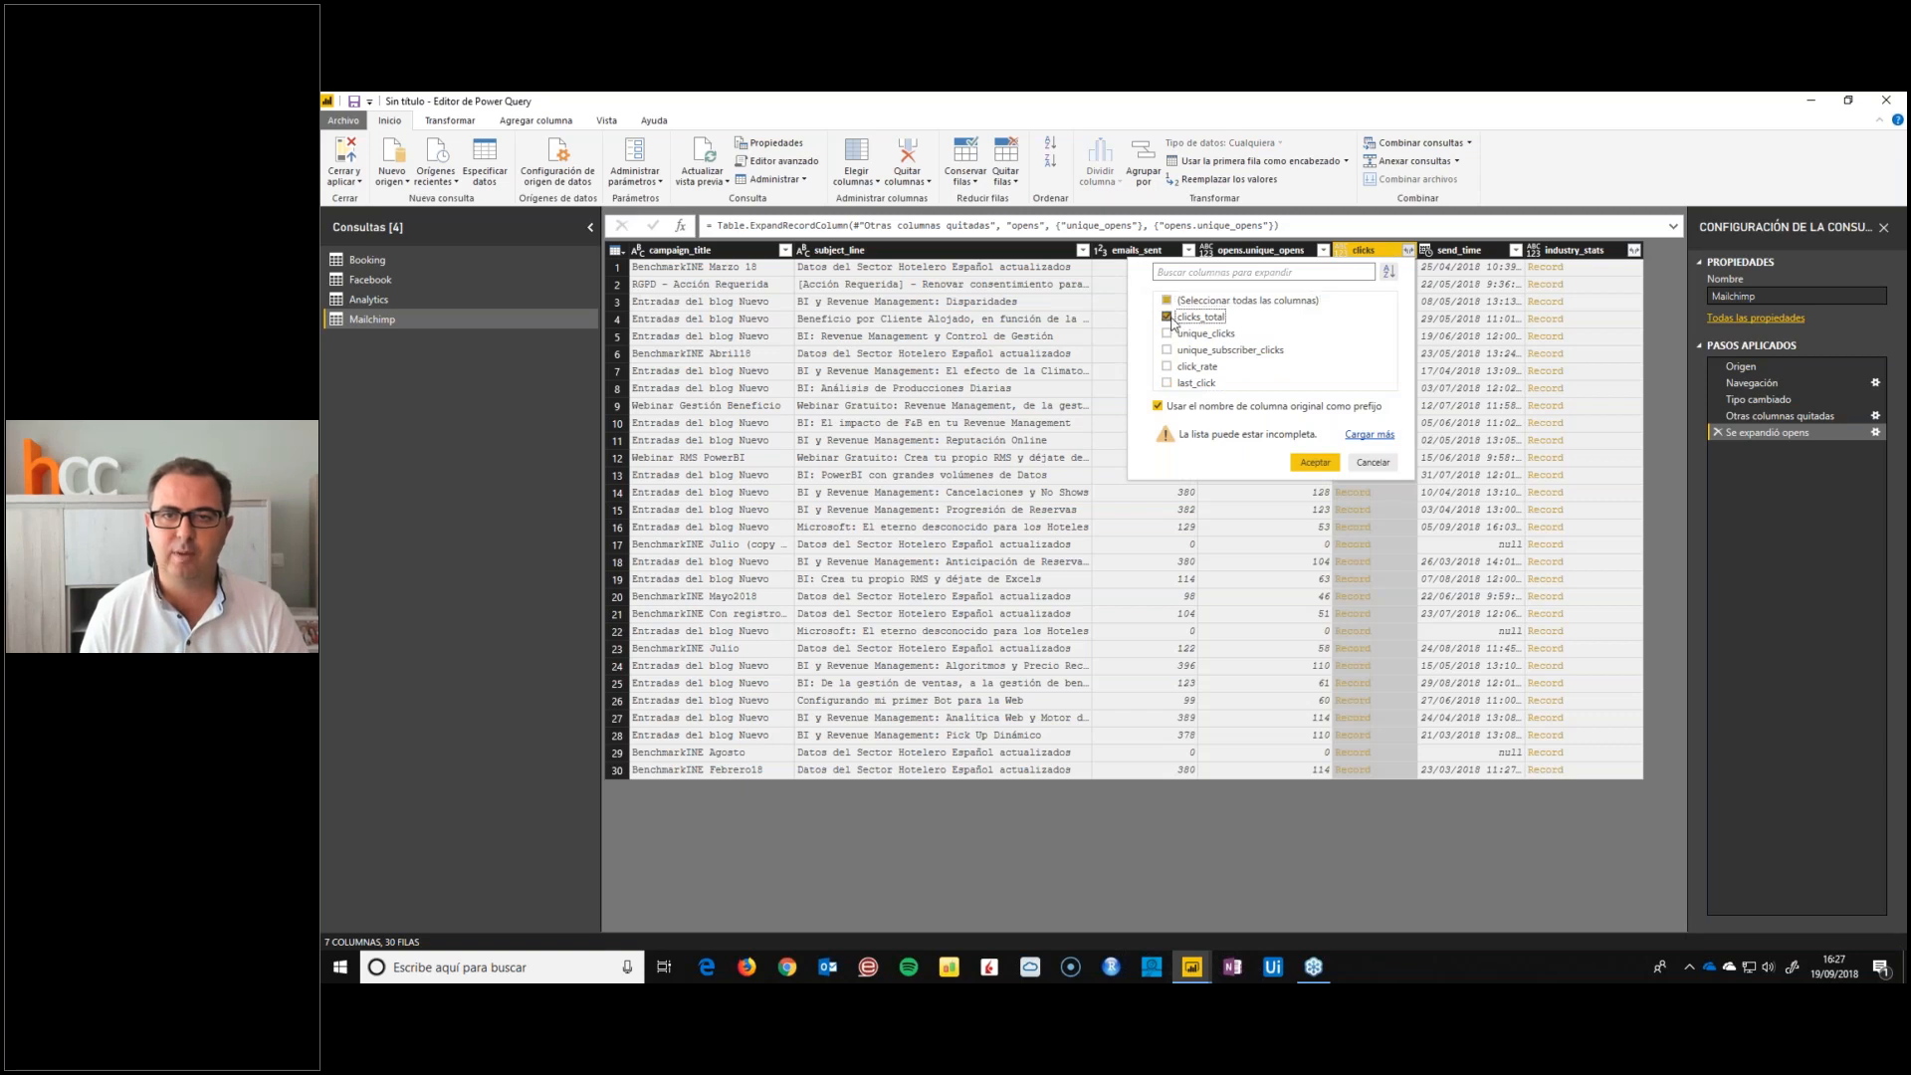
left_click(1311, 464)
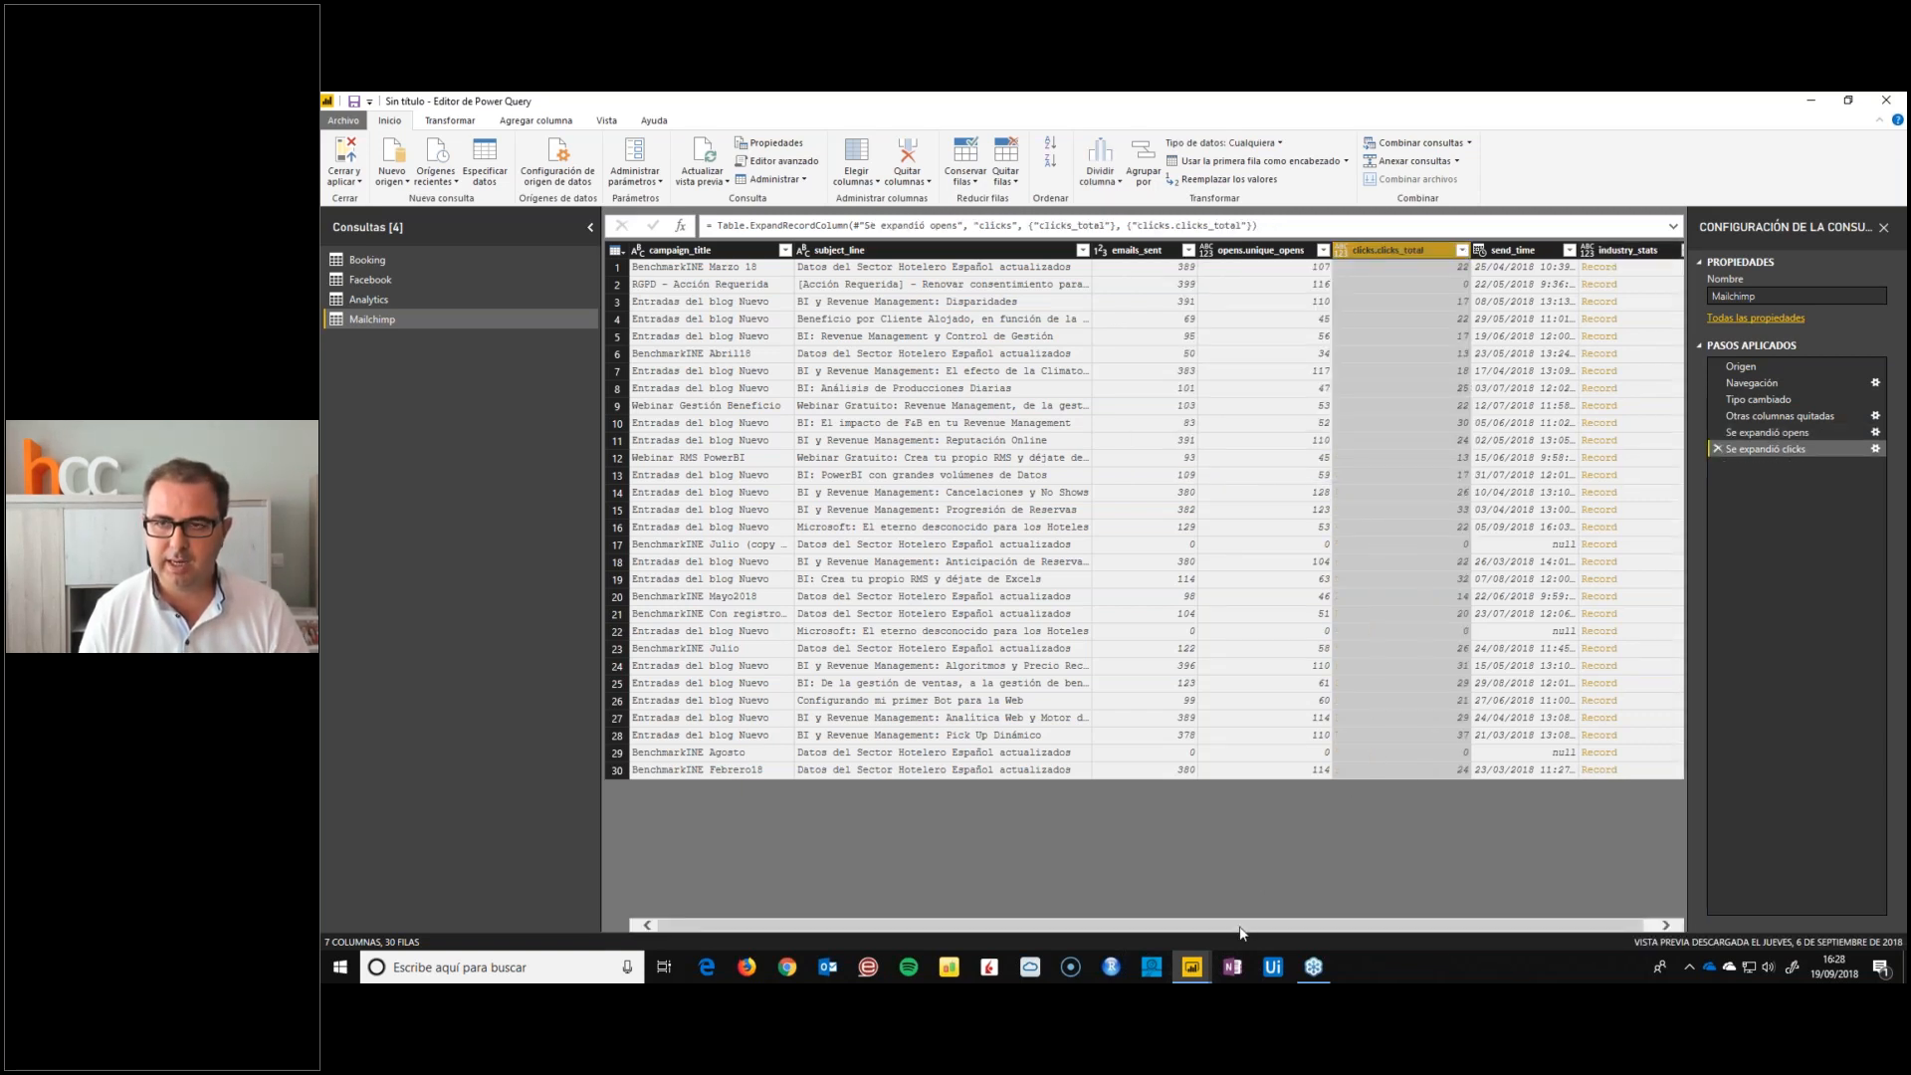
Expand the industry_stats record column to its open_rate and click_rate fields, keeping the original column name as prefix
left_click_drag(1239, 925, 1251, 926)
left_click(1674, 250)
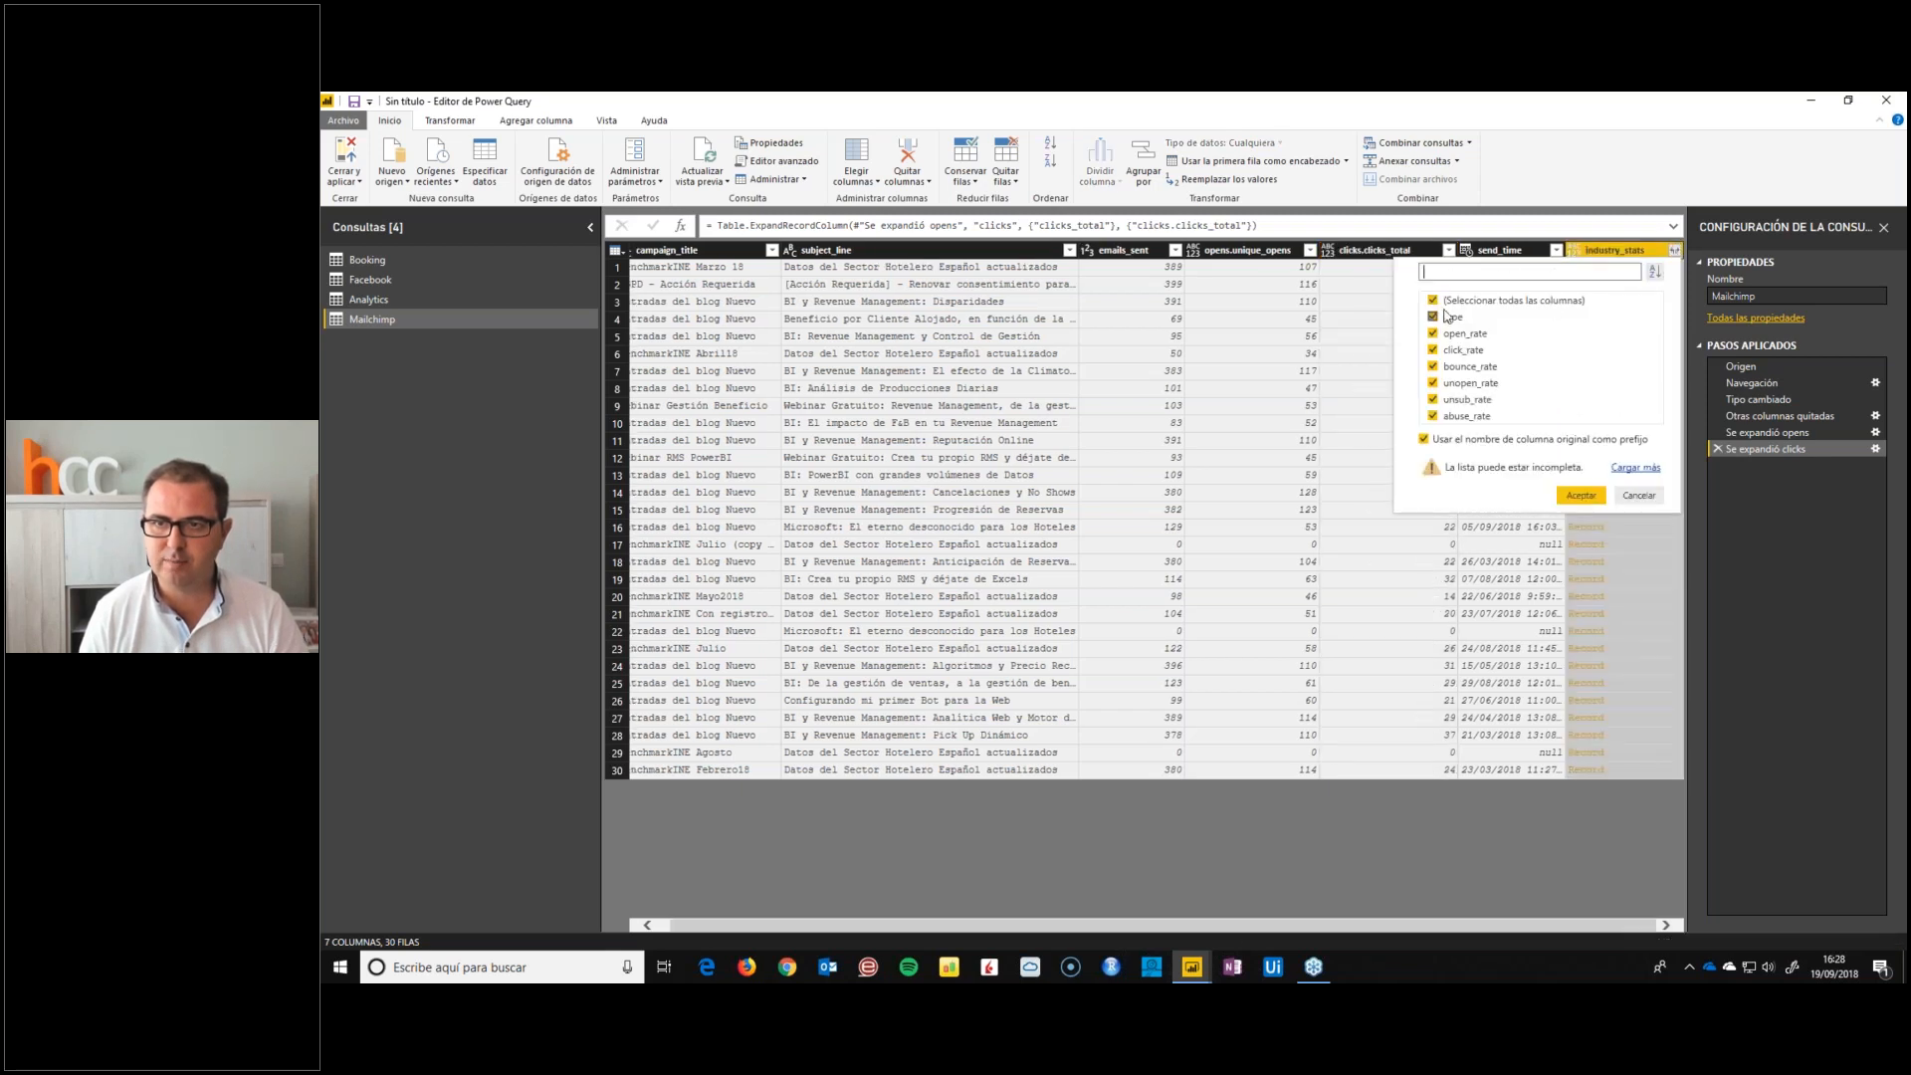
left_click(1433, 300)
left_click(1434, 333)
left_click(1433, 350)
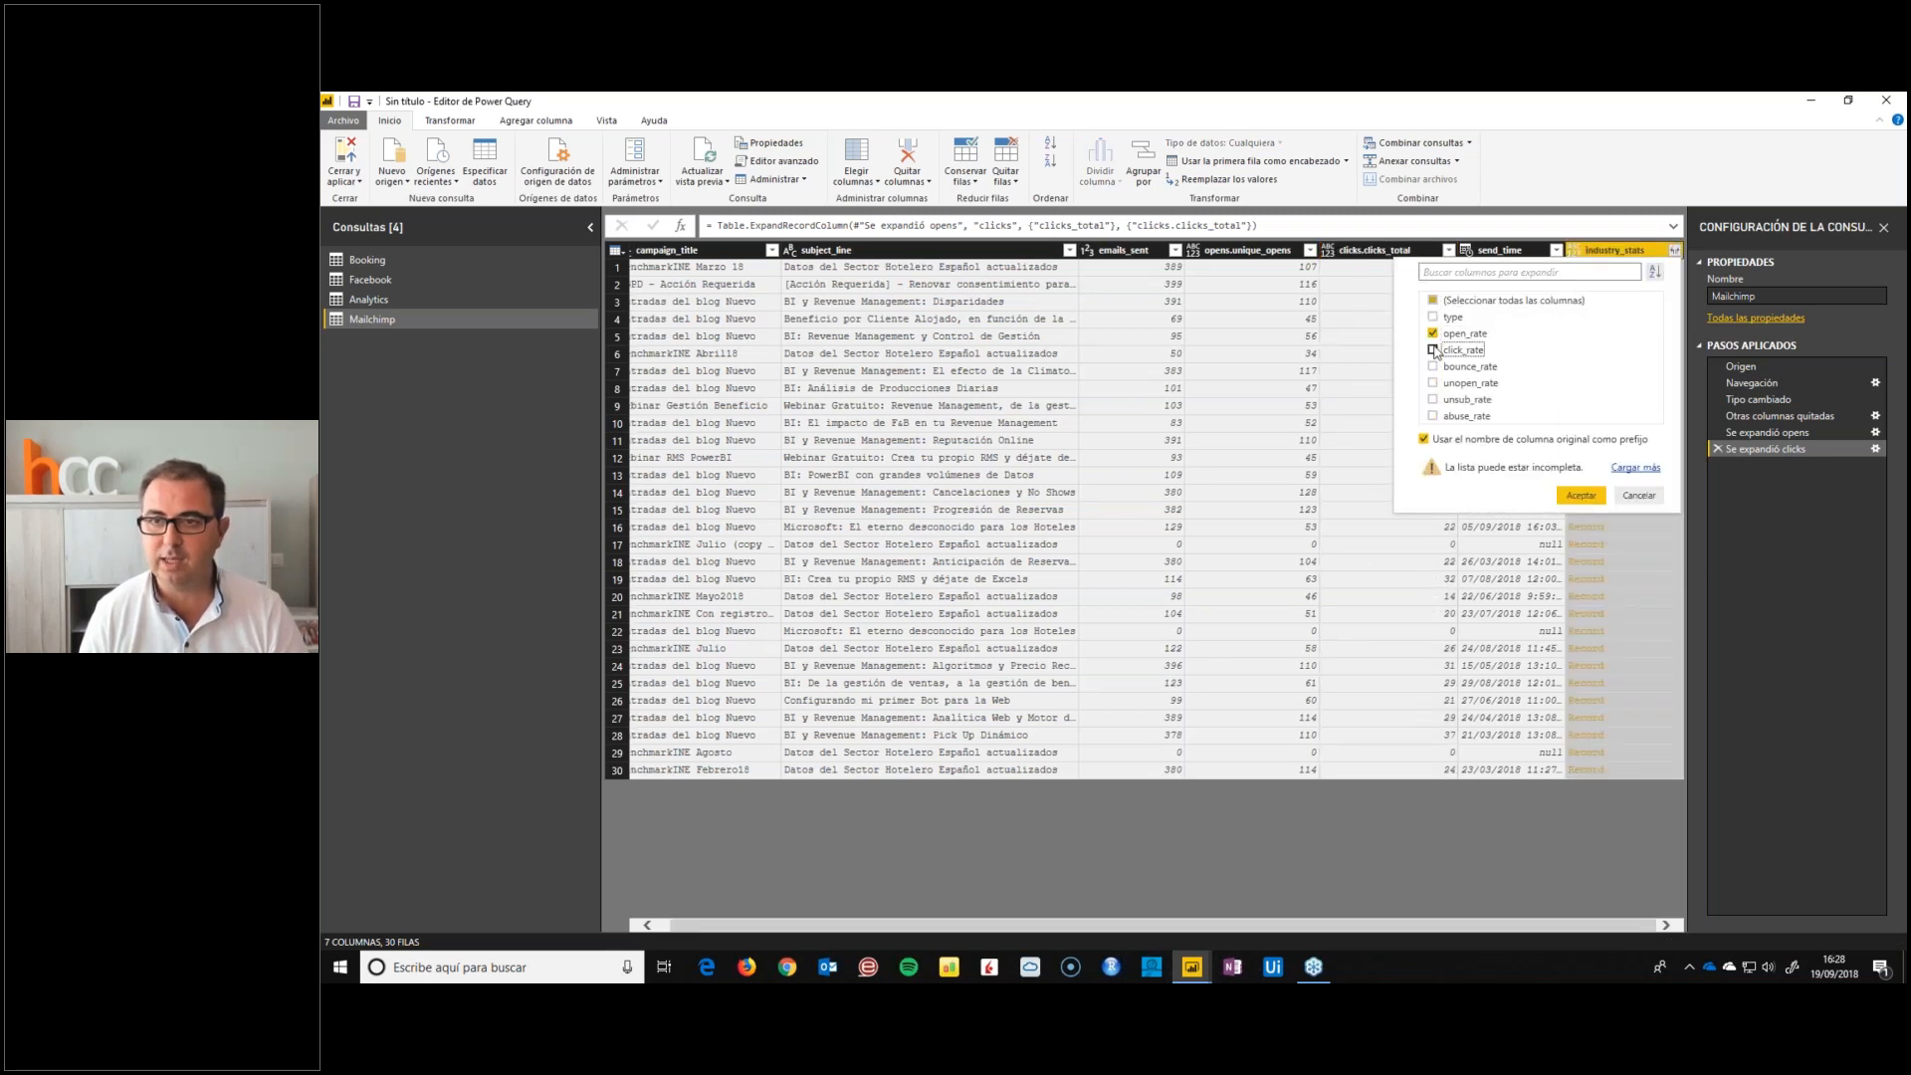
left_click(1577, 496)
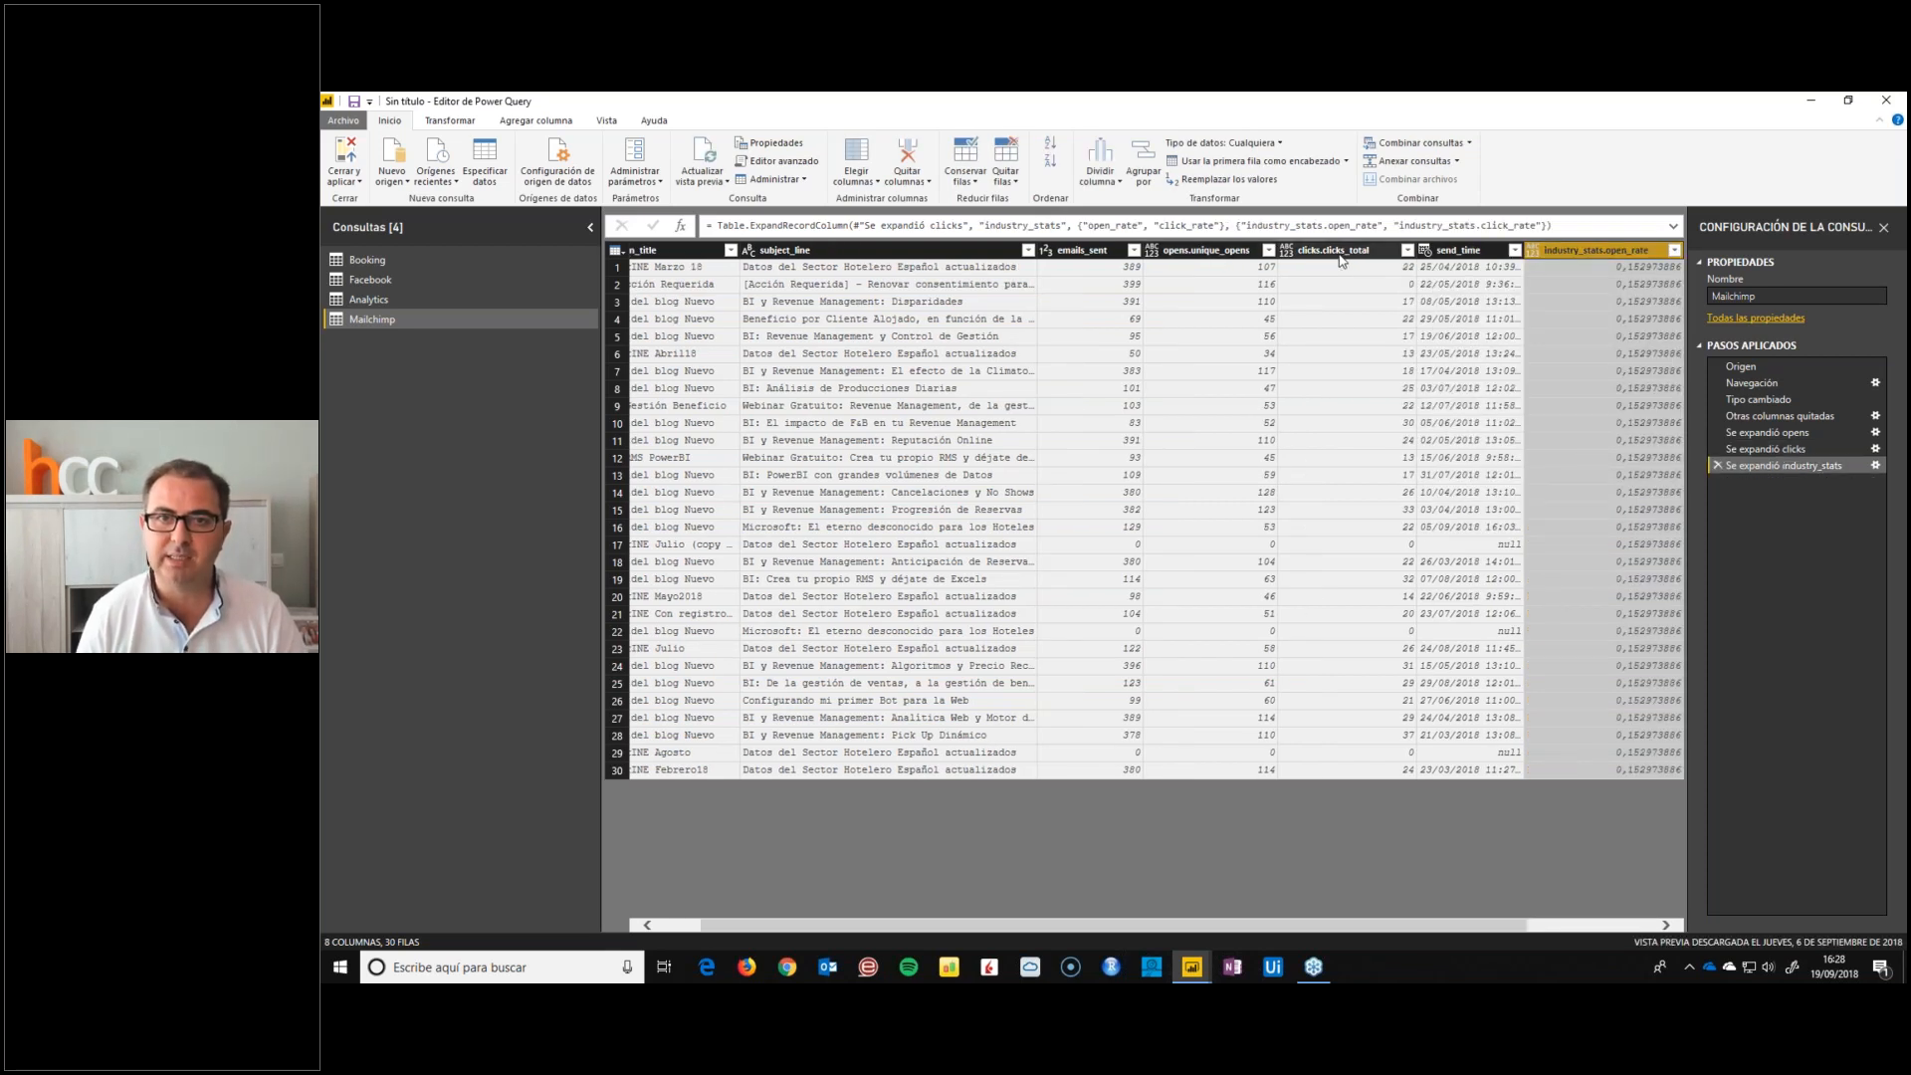
Review the Mailchimp query's sent, unique opens and total clicks columns alongside the industry open and click rate columns
left_click(1339, 257)
left_click(1094, 253)
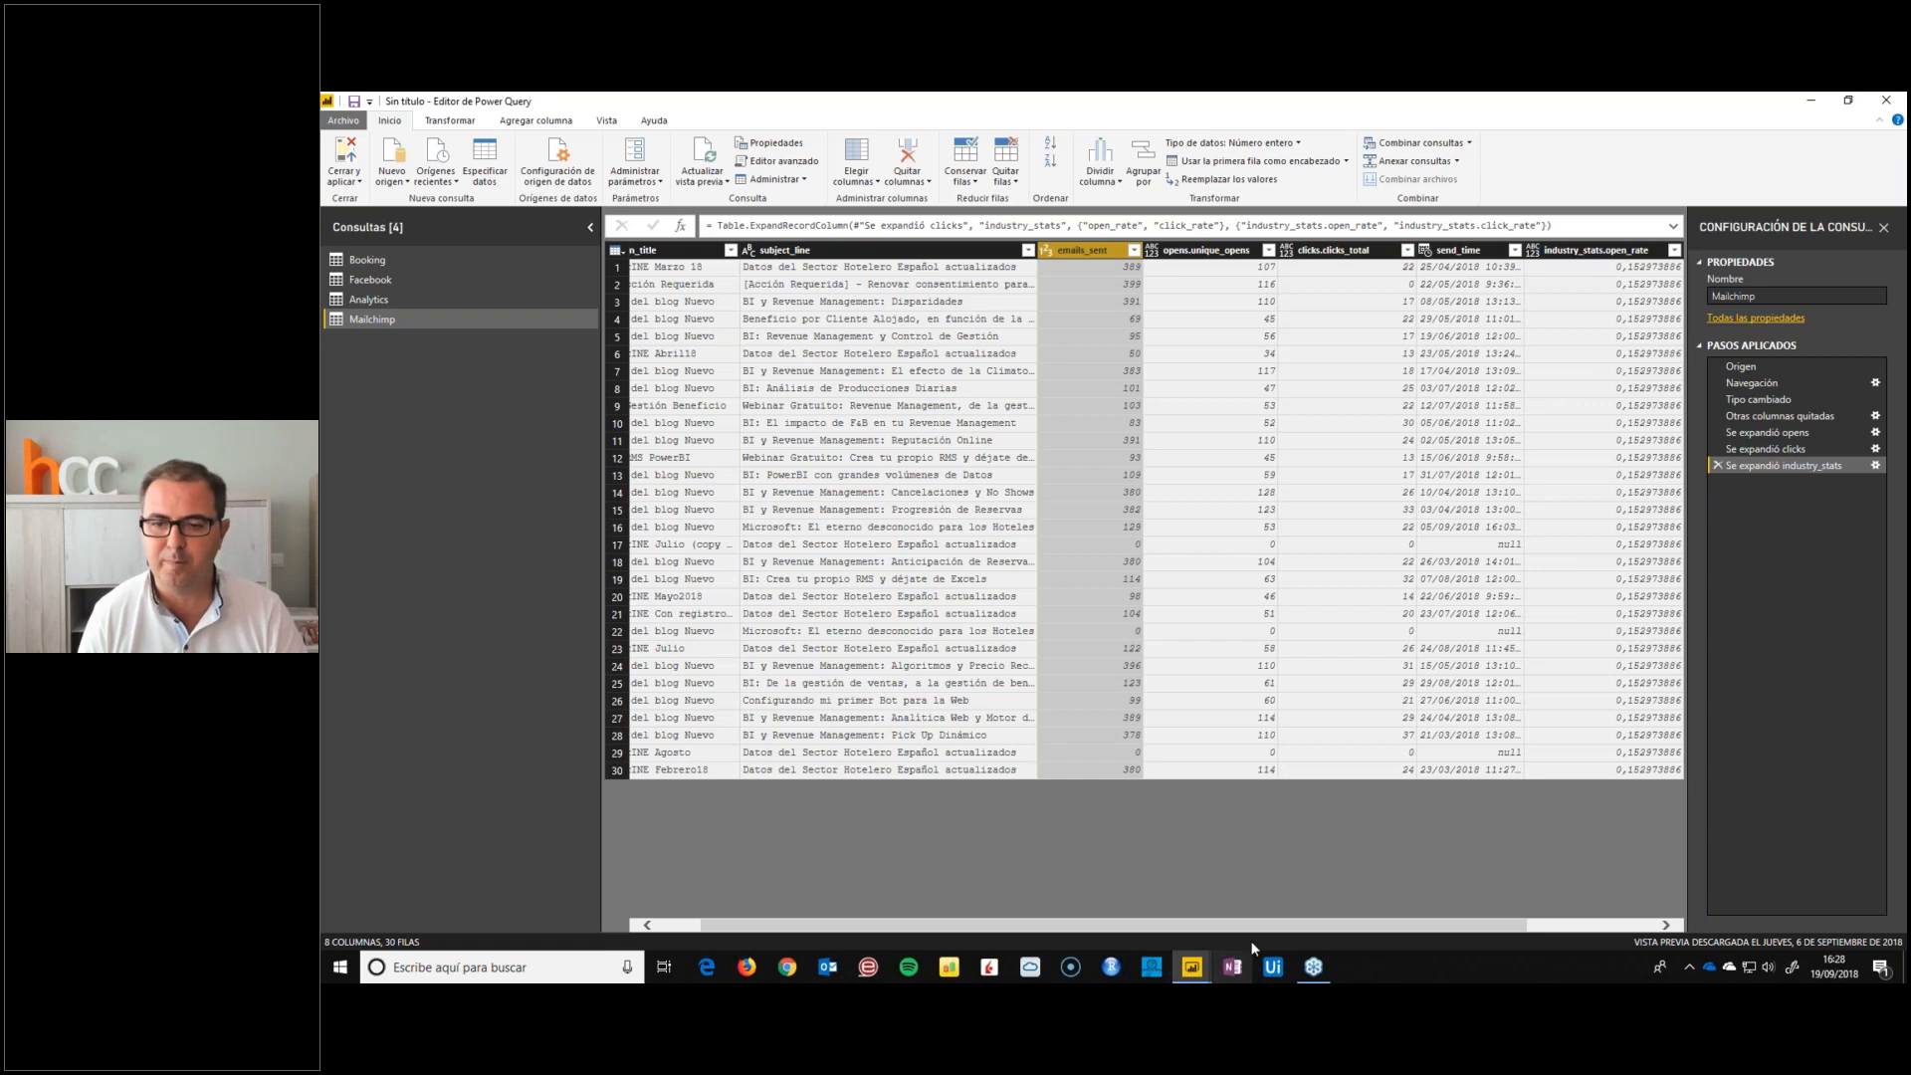
left_click_drag(1246, 929, 1374, 929)
left_click(1530, 254)
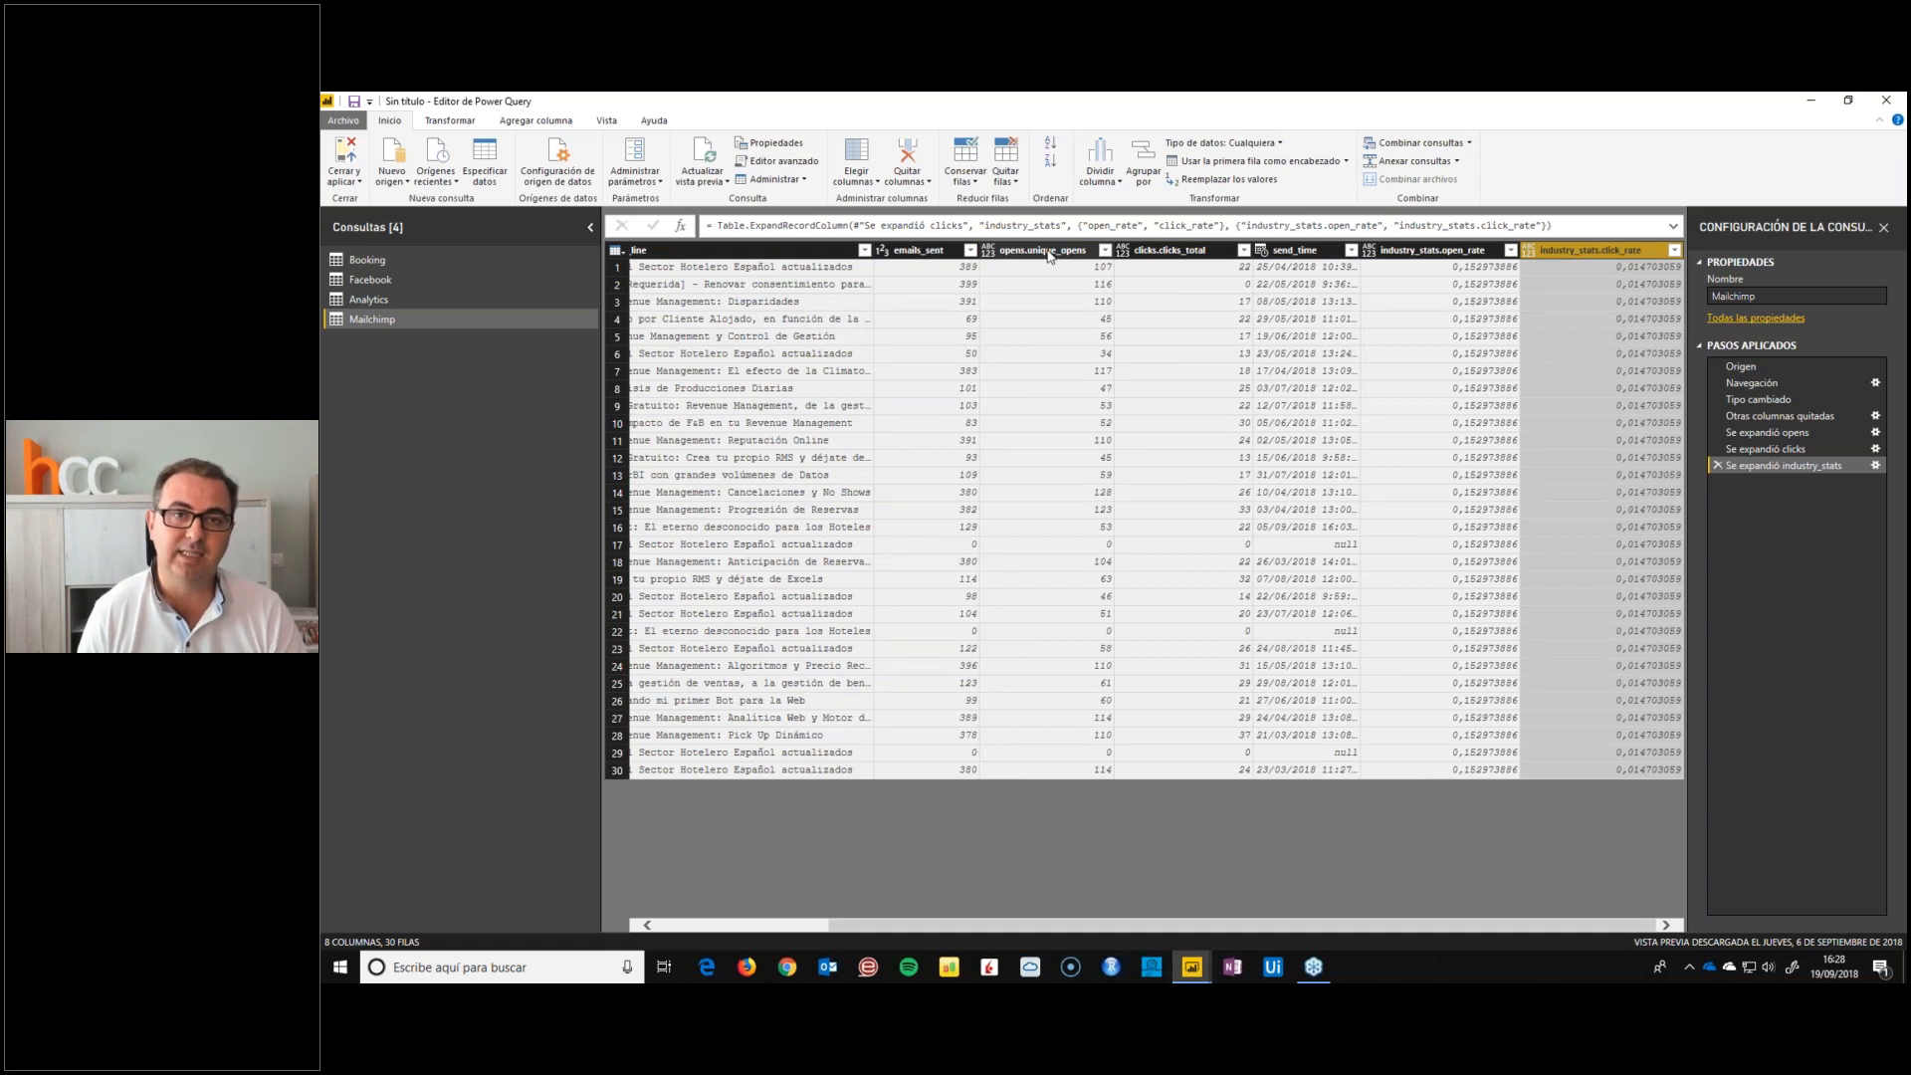
left_click(1048, 256)
left_click(931, 256)
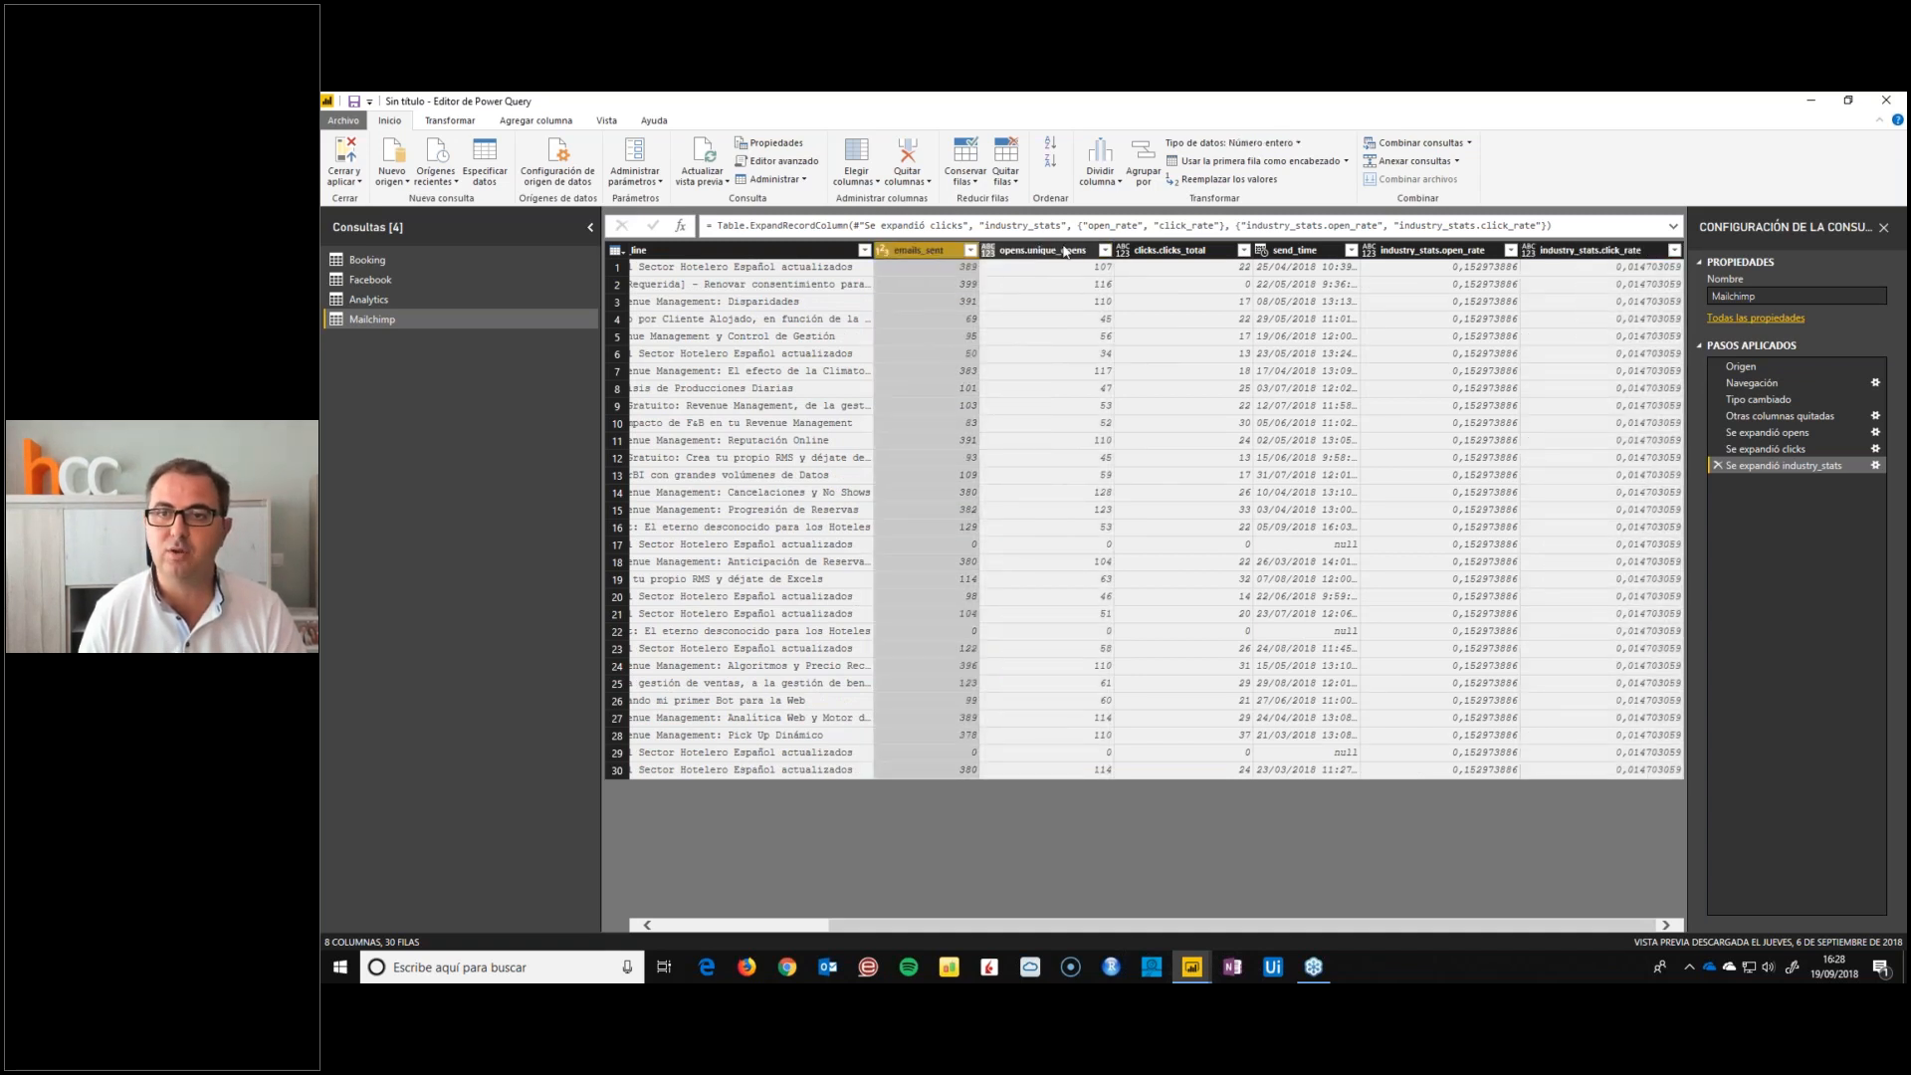
left_click(1433, 251)
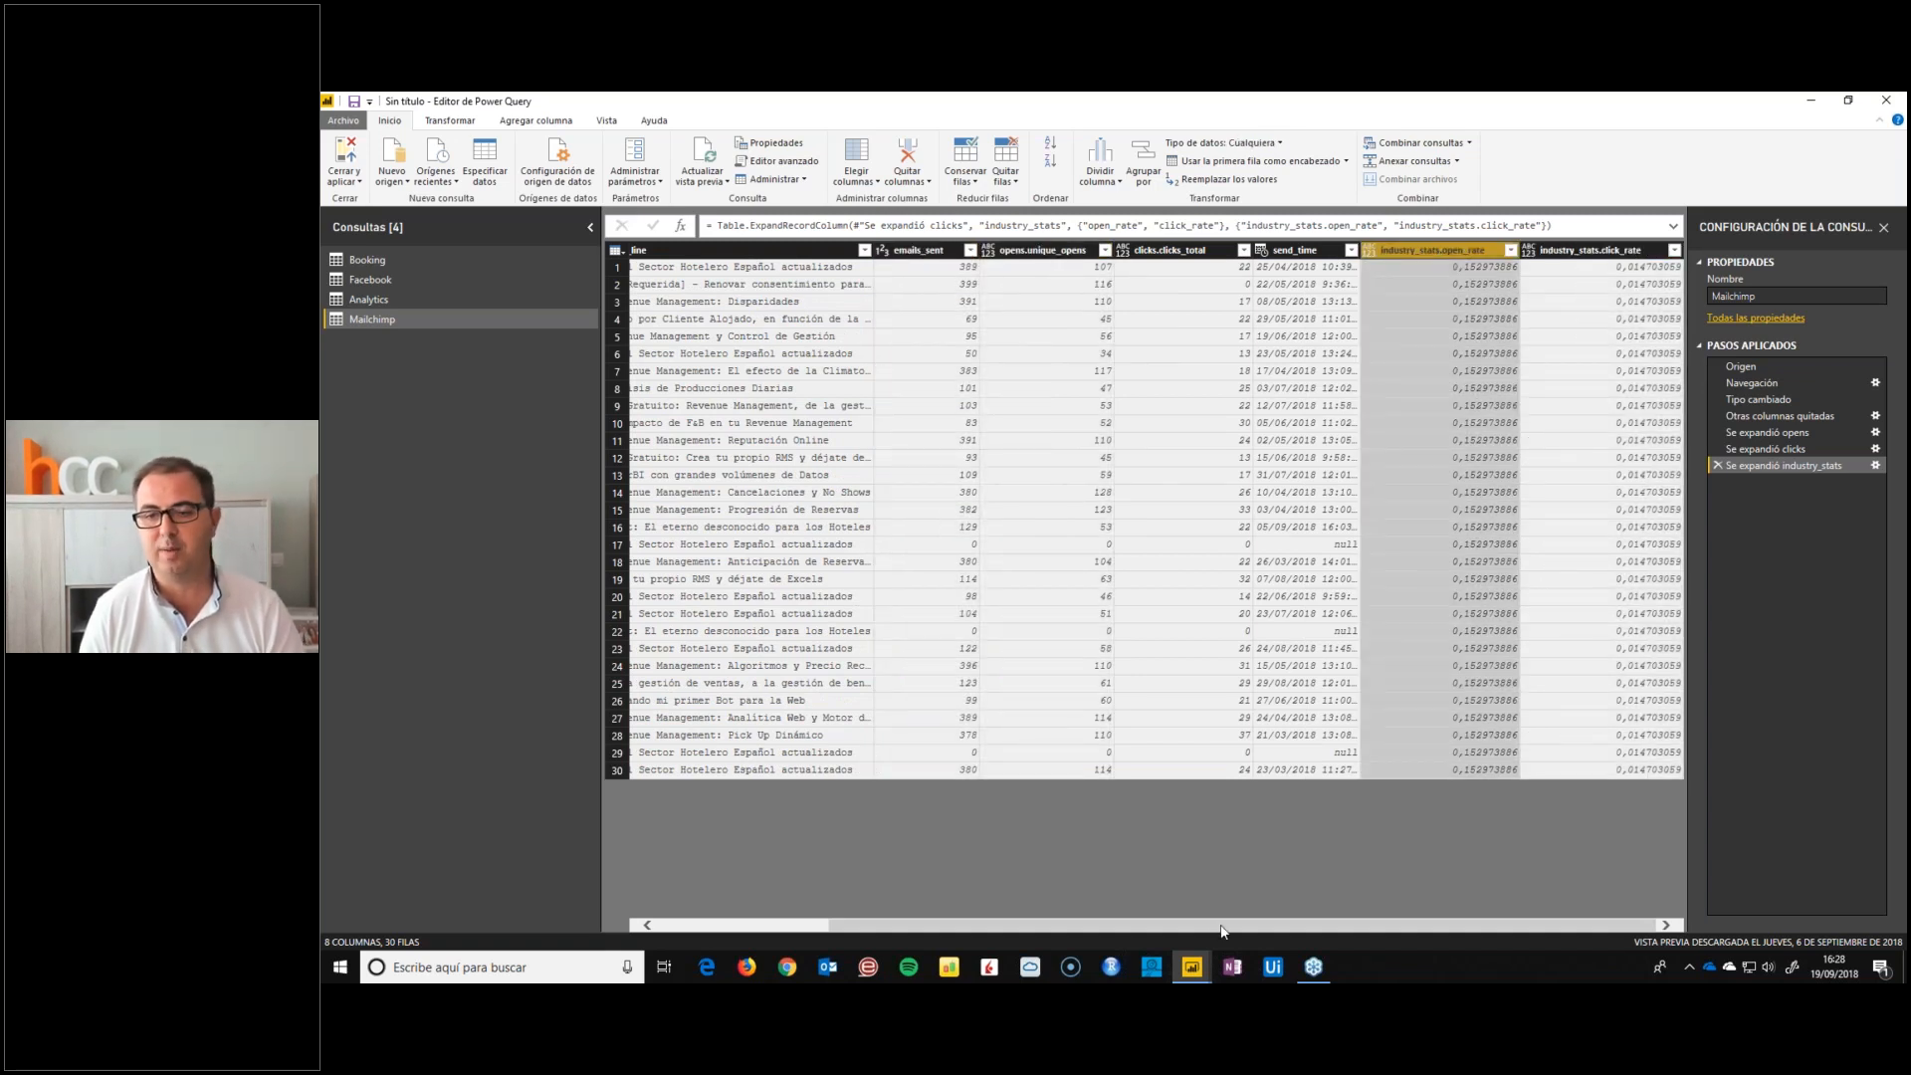
left_click_drag(1222, 926, 1047, 927)
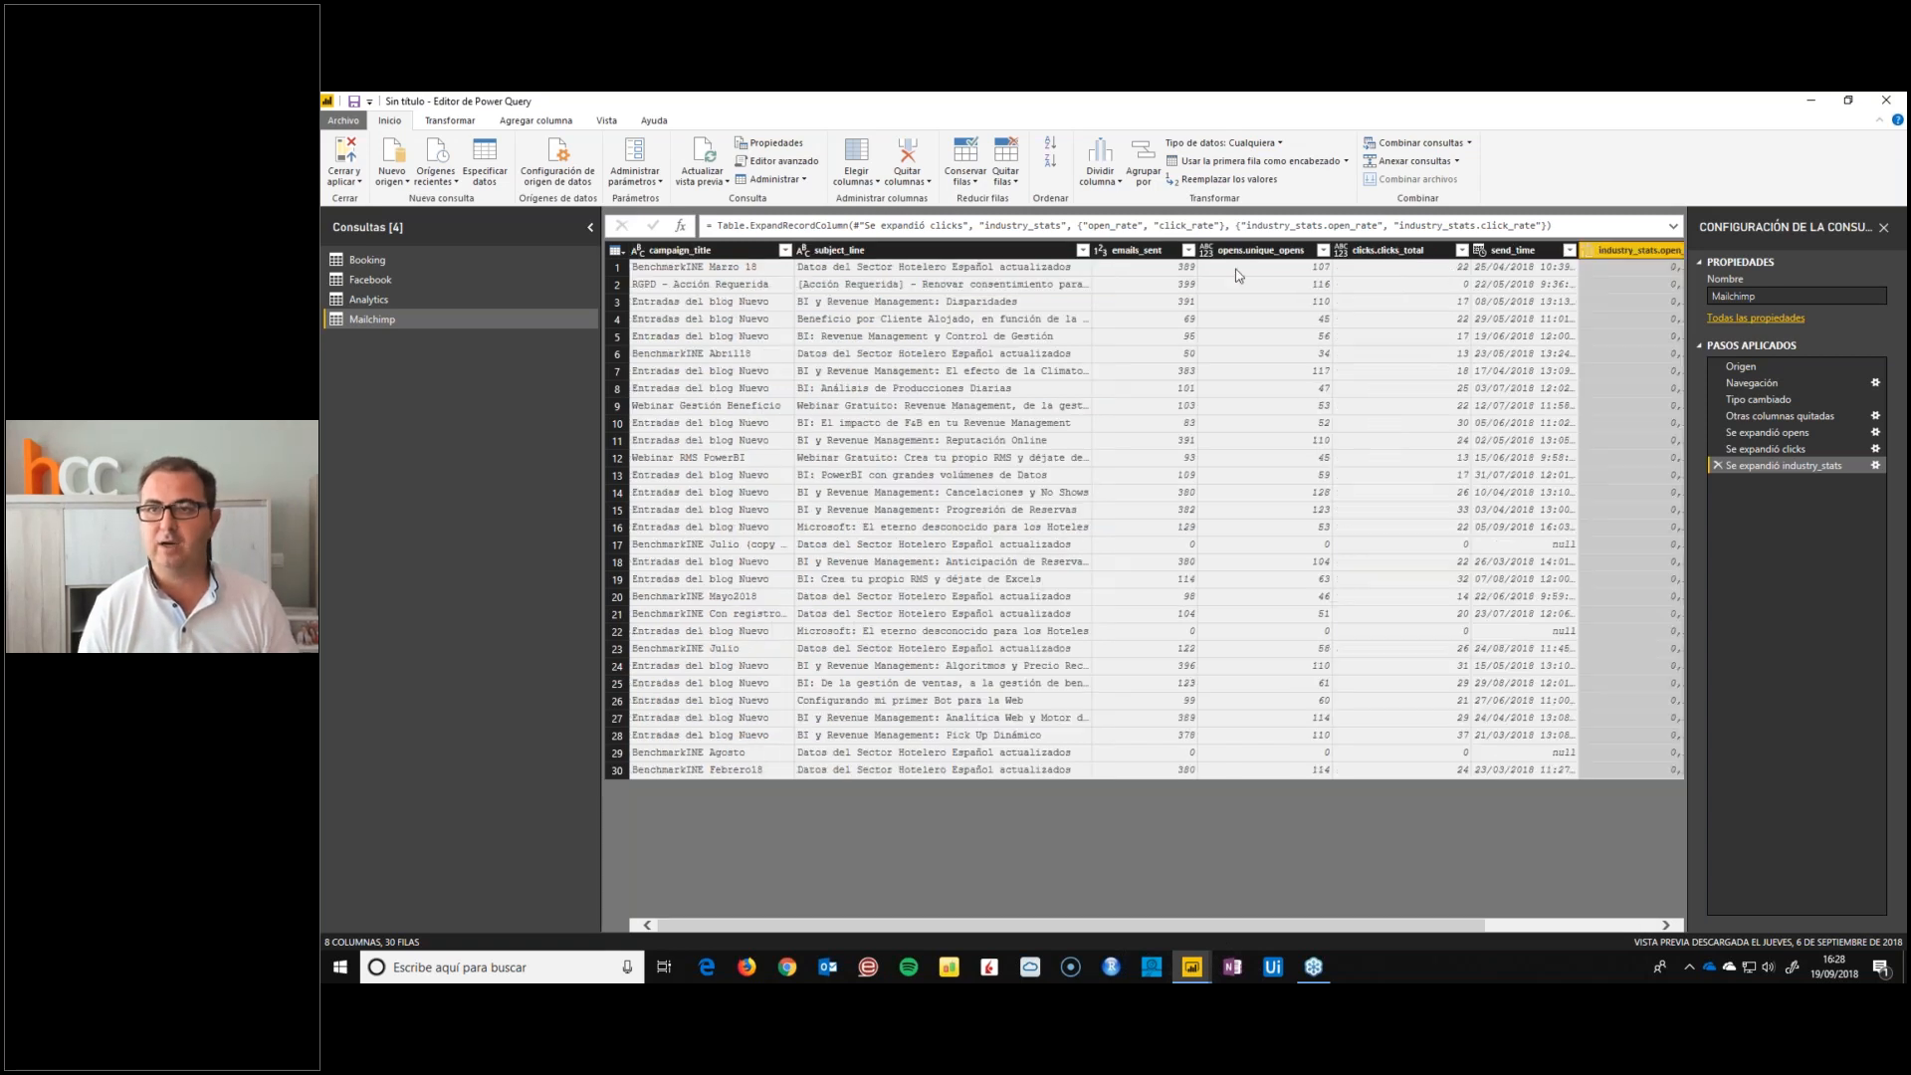
Change the send_time column's data type from date/time to date only
left_click(1485, 250)
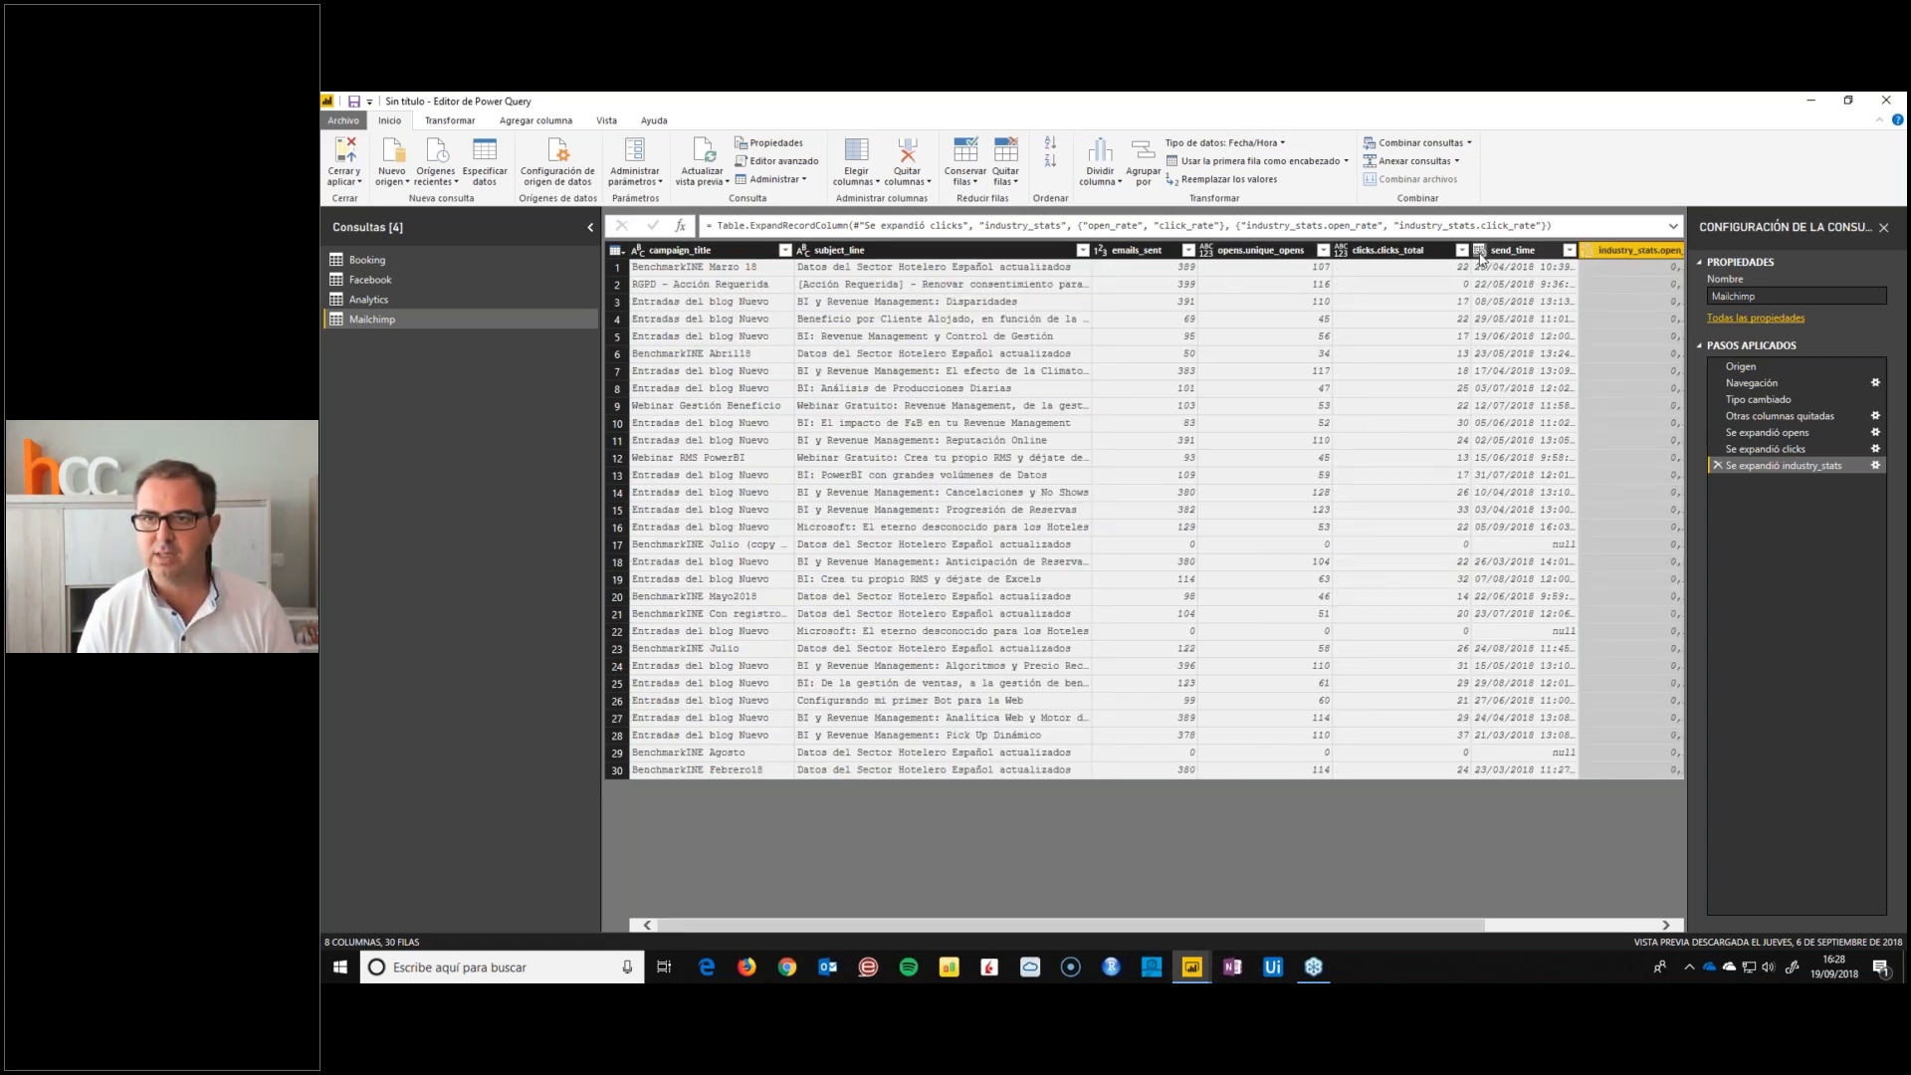
left_click(1480, 251)
left_click(1514, 366)
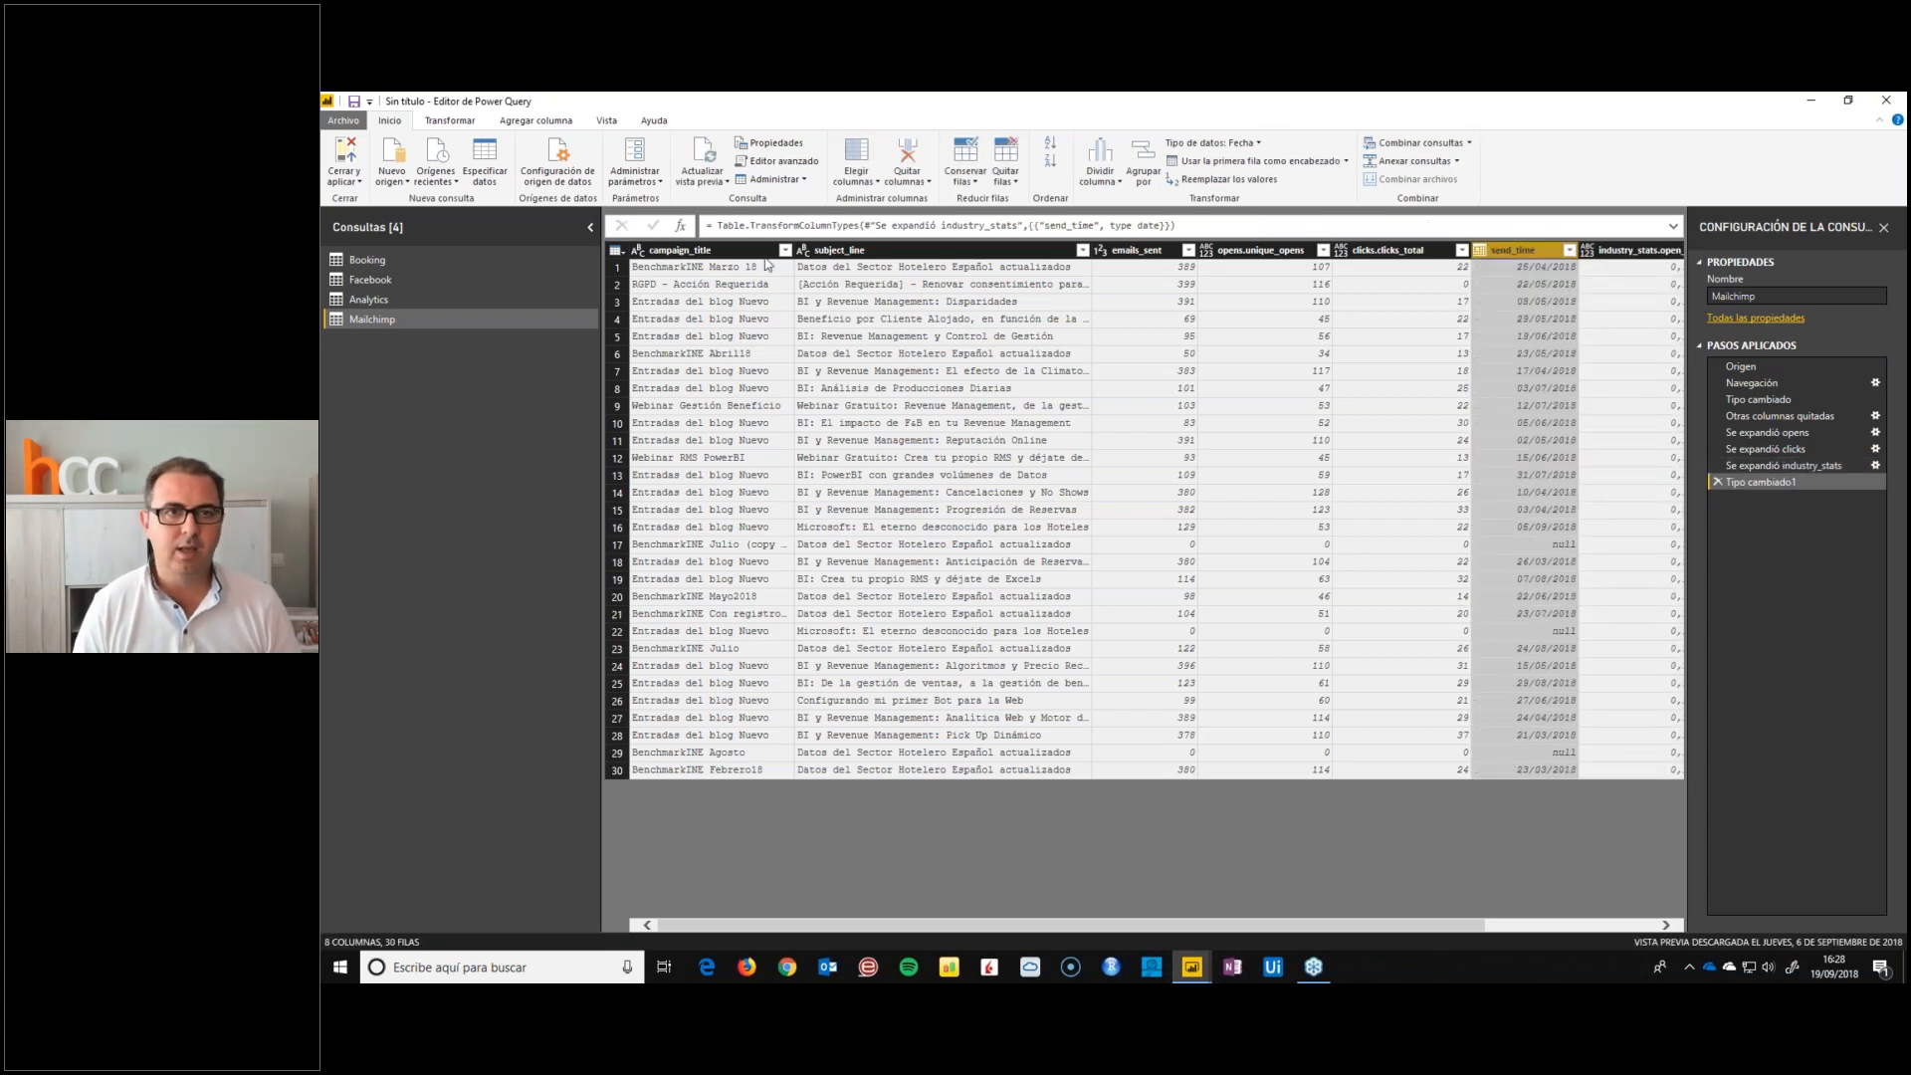
Check the empty send_time cells and filter the rows with null dates out of the Mailchimp query
left_click(1553, 548)
left_click(1551, 633)
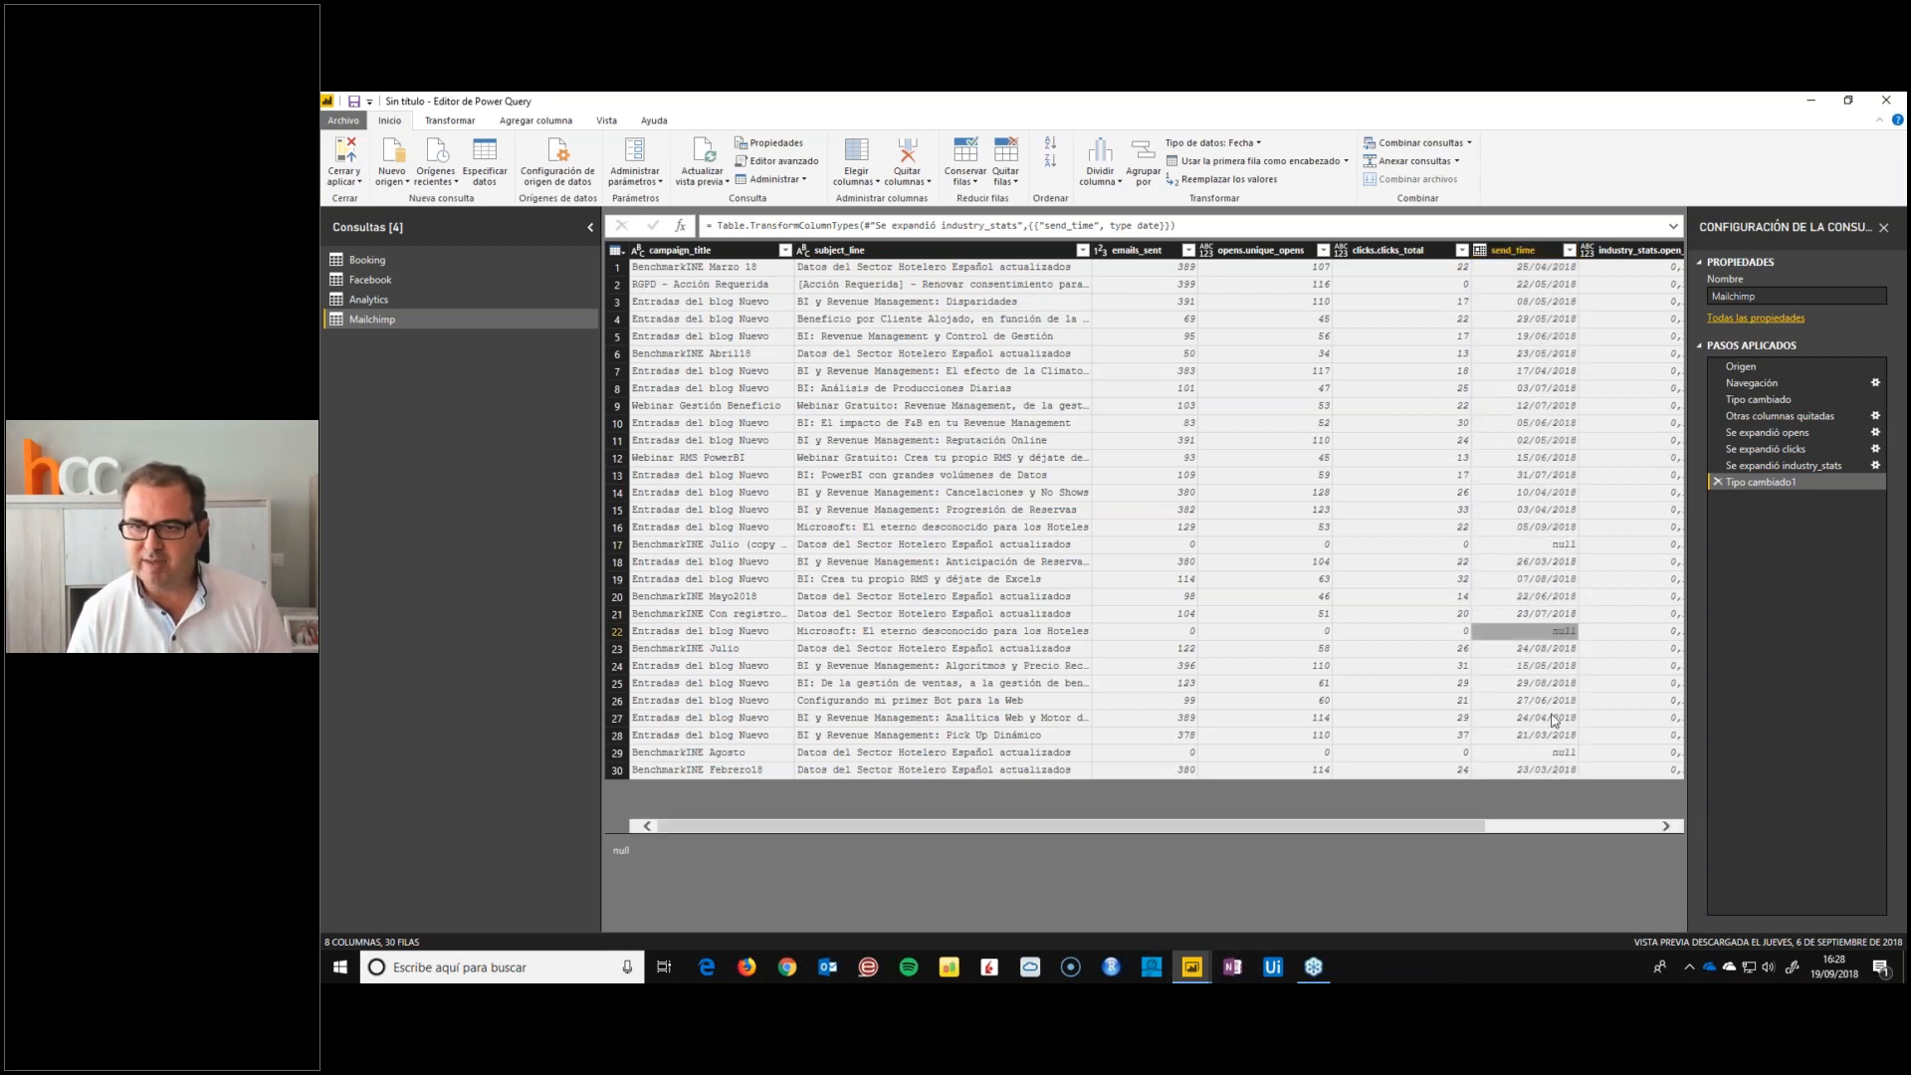
left_click(1553, 753)
left_click(1525, 633)
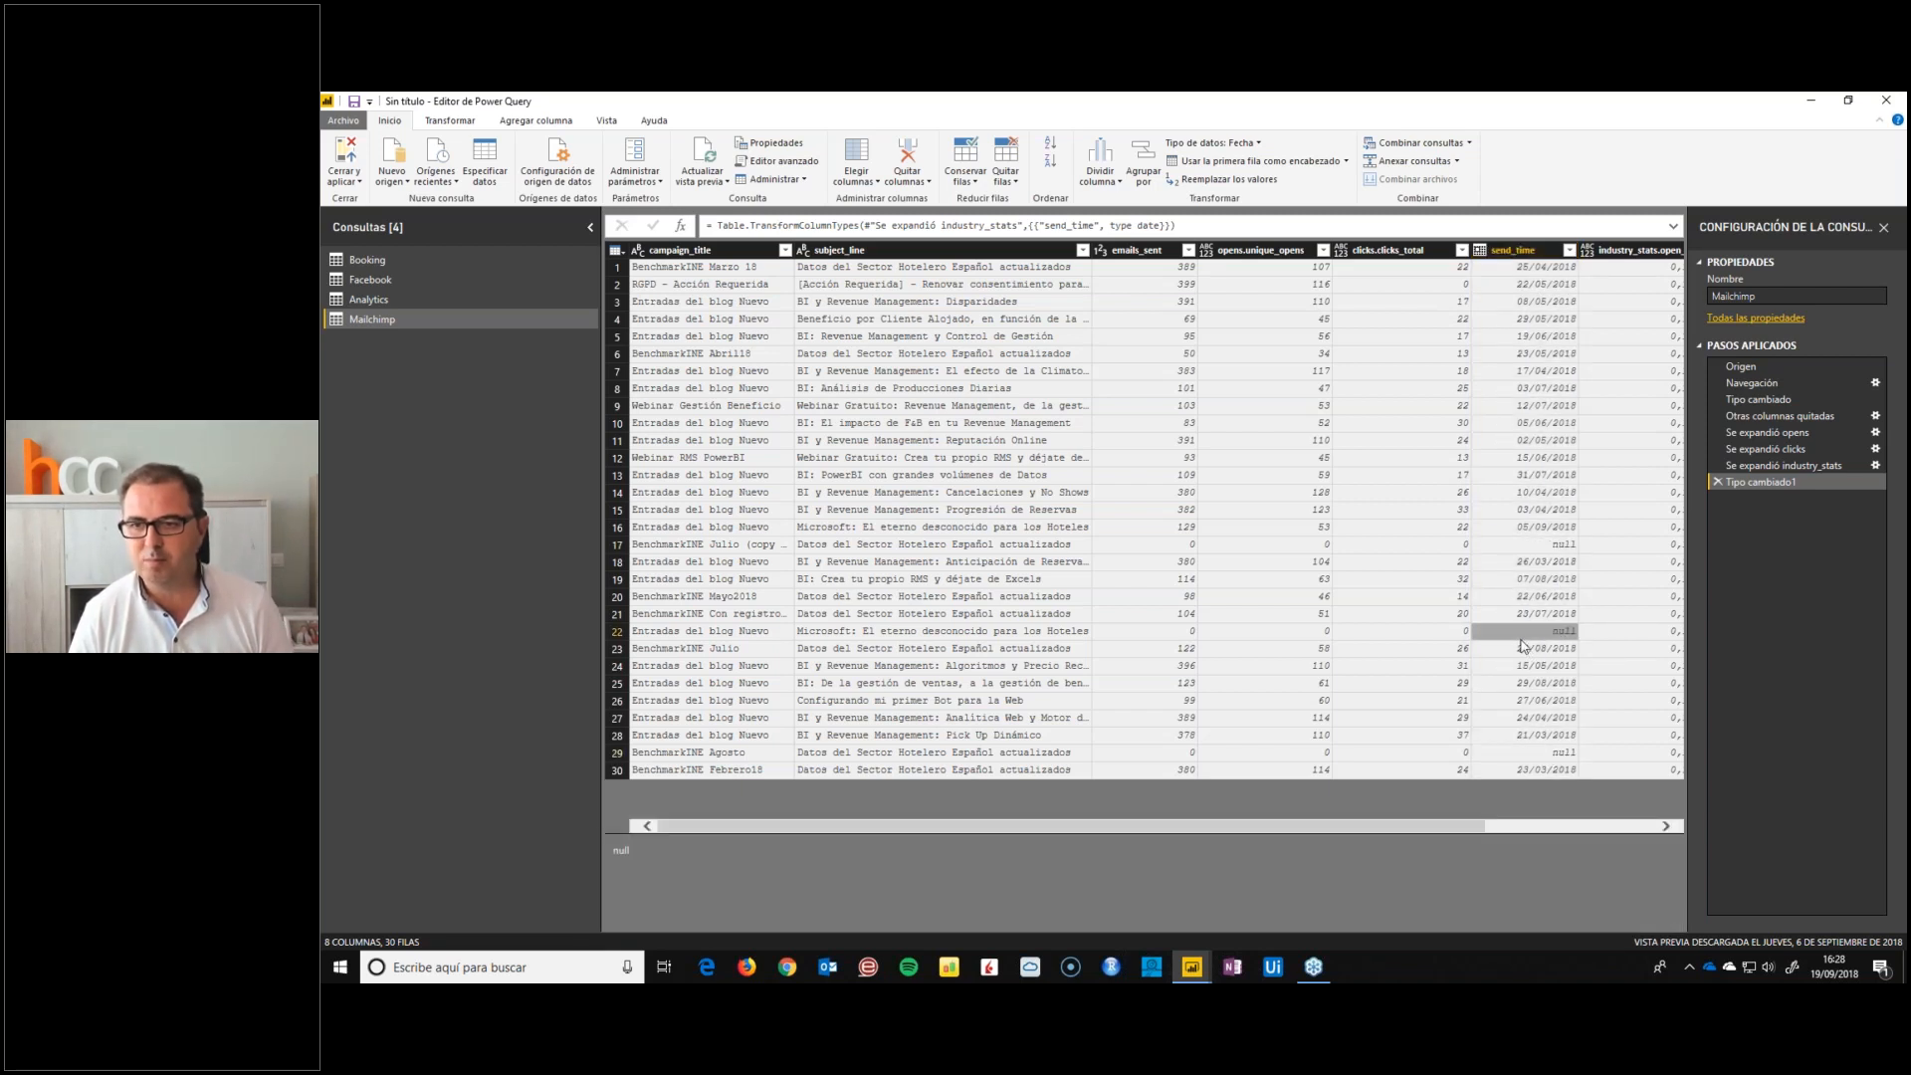
left_click(1513, 548)
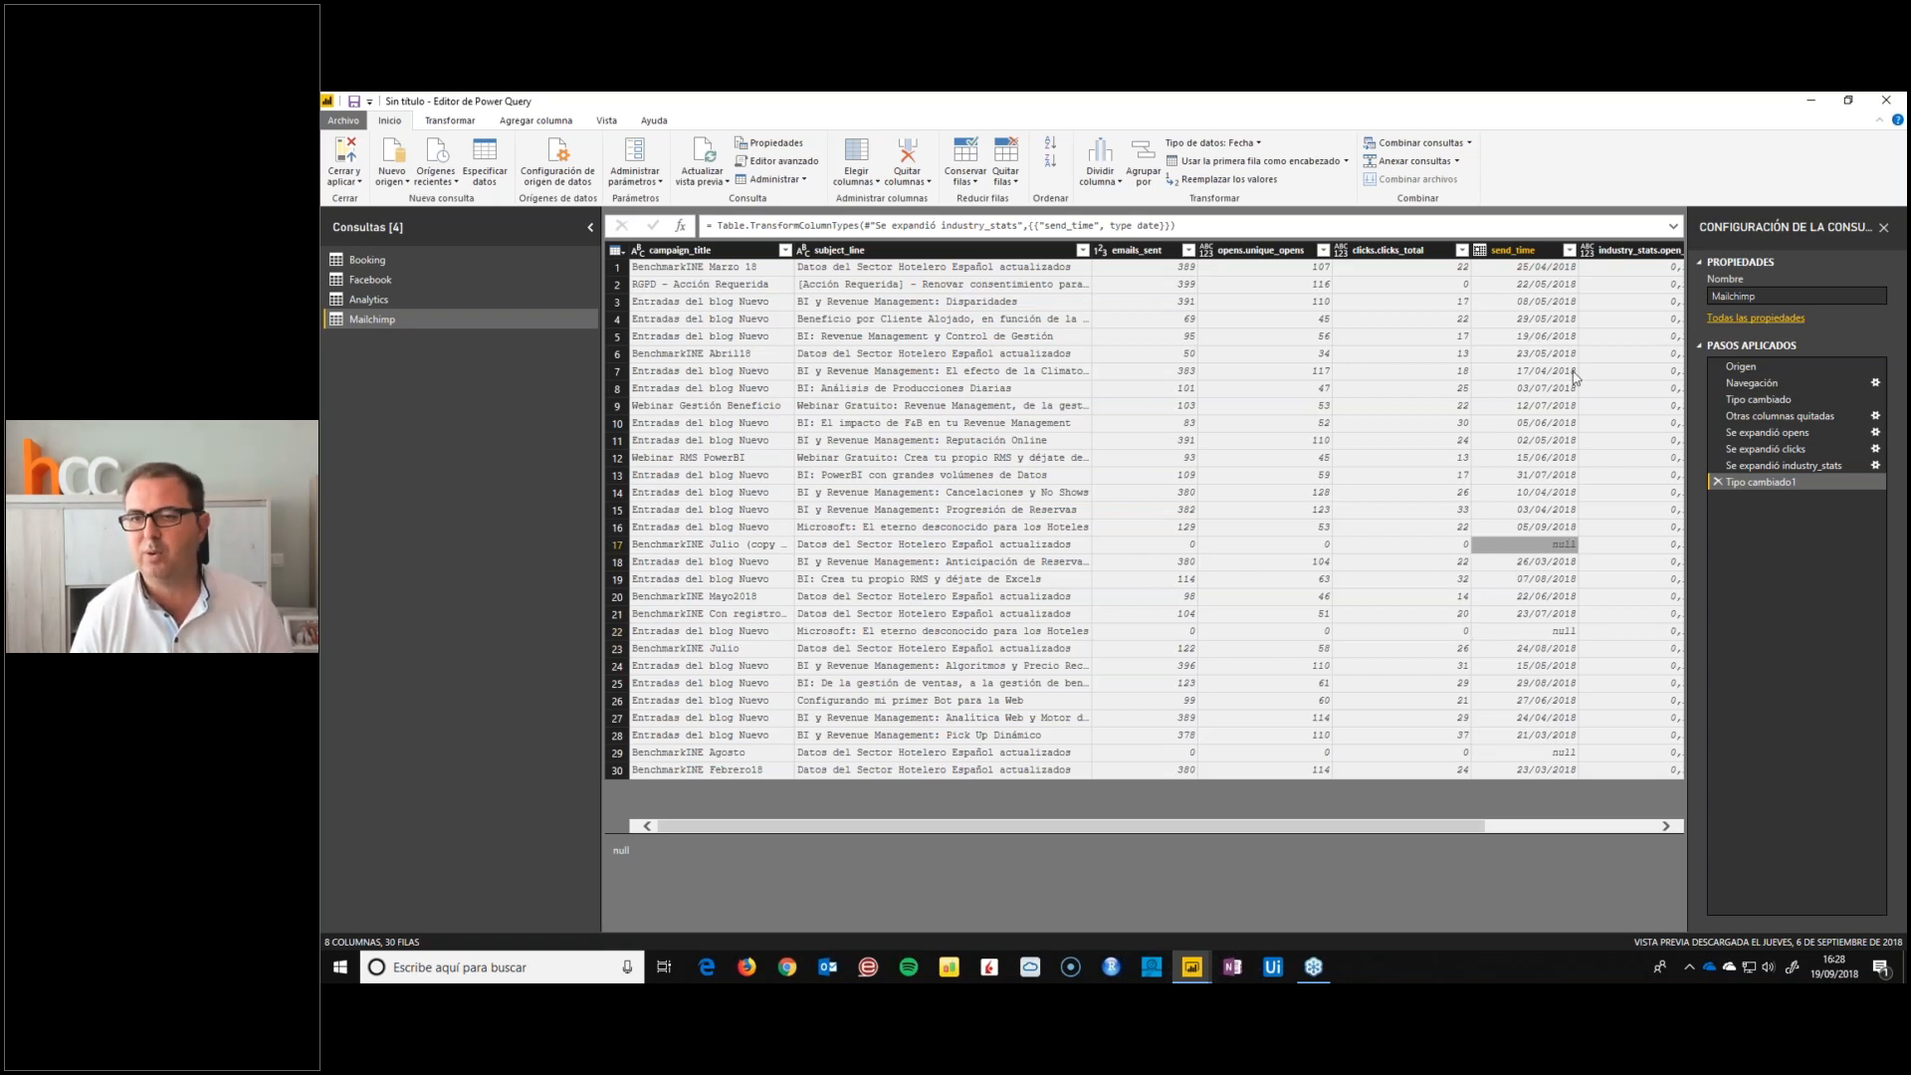
left_click(1569, 251)
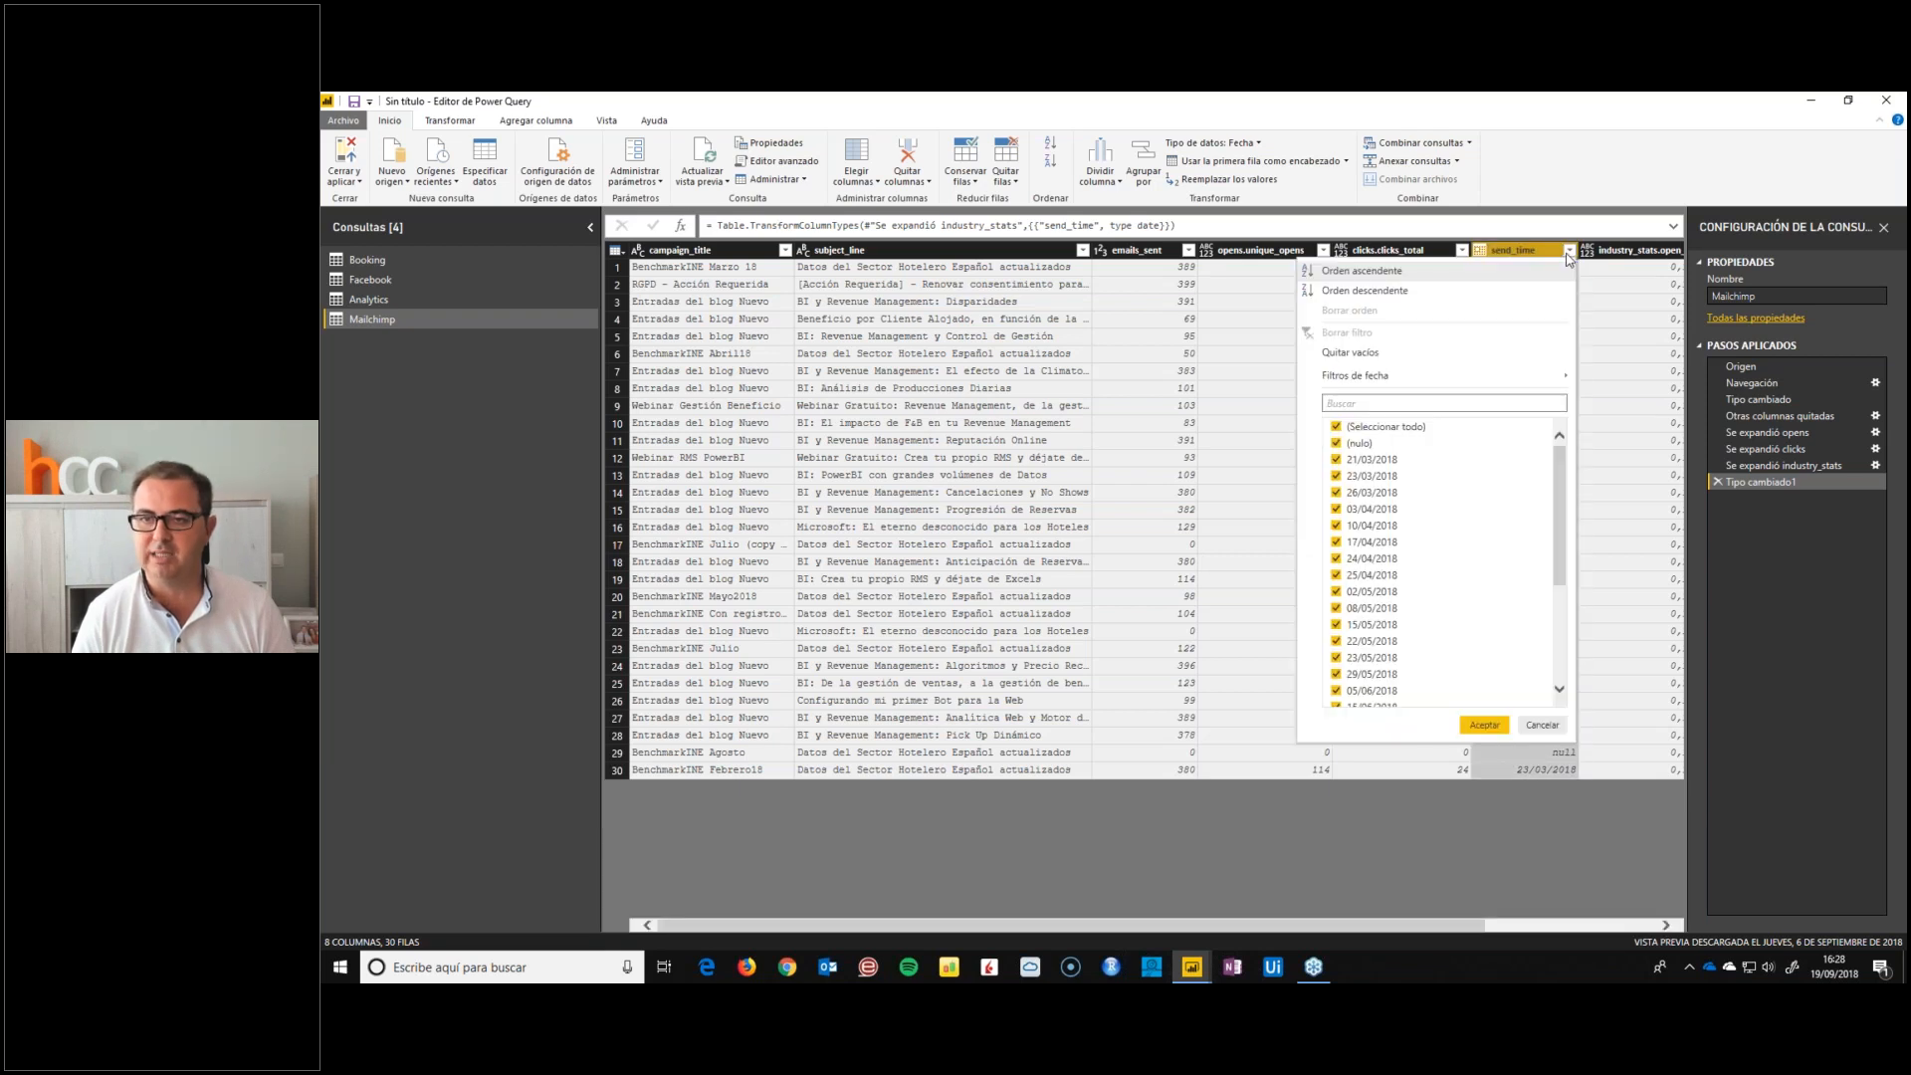
left_click(1335, 444)
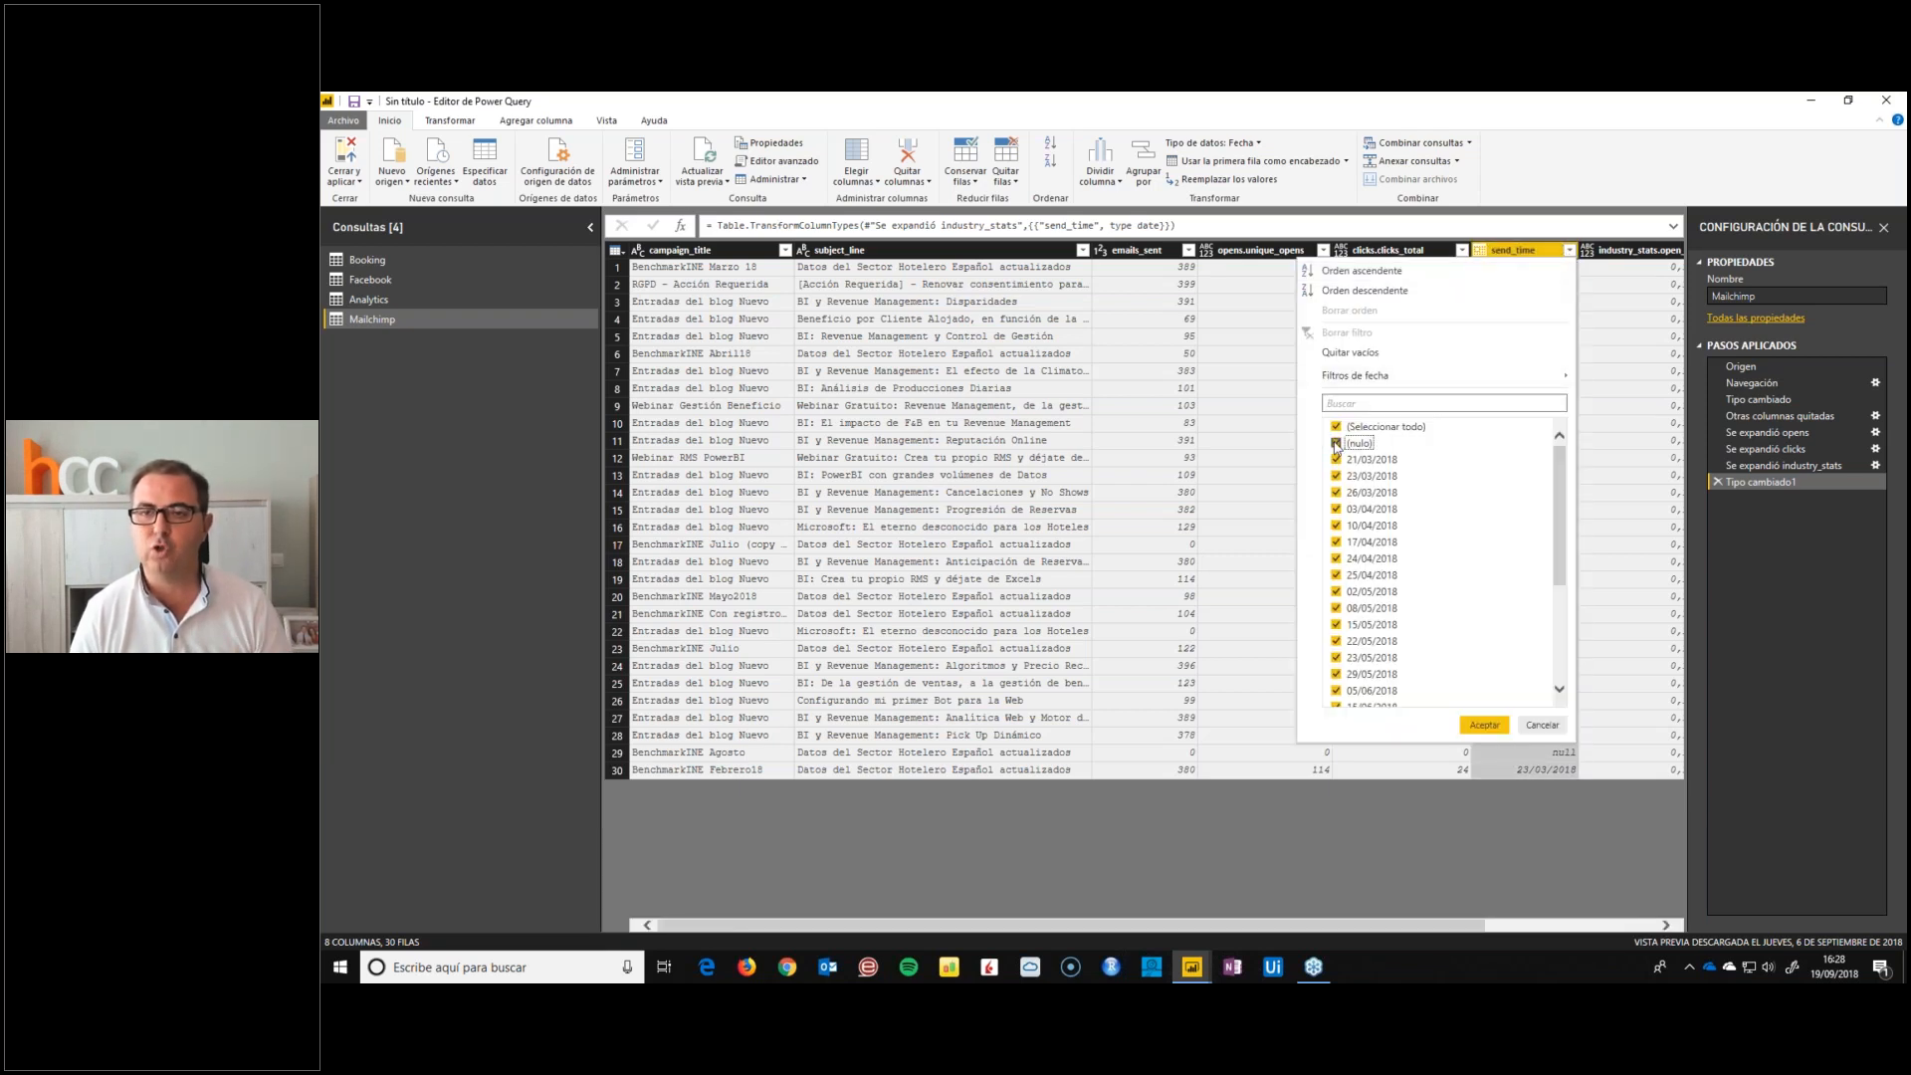
left_click(1482, 725)
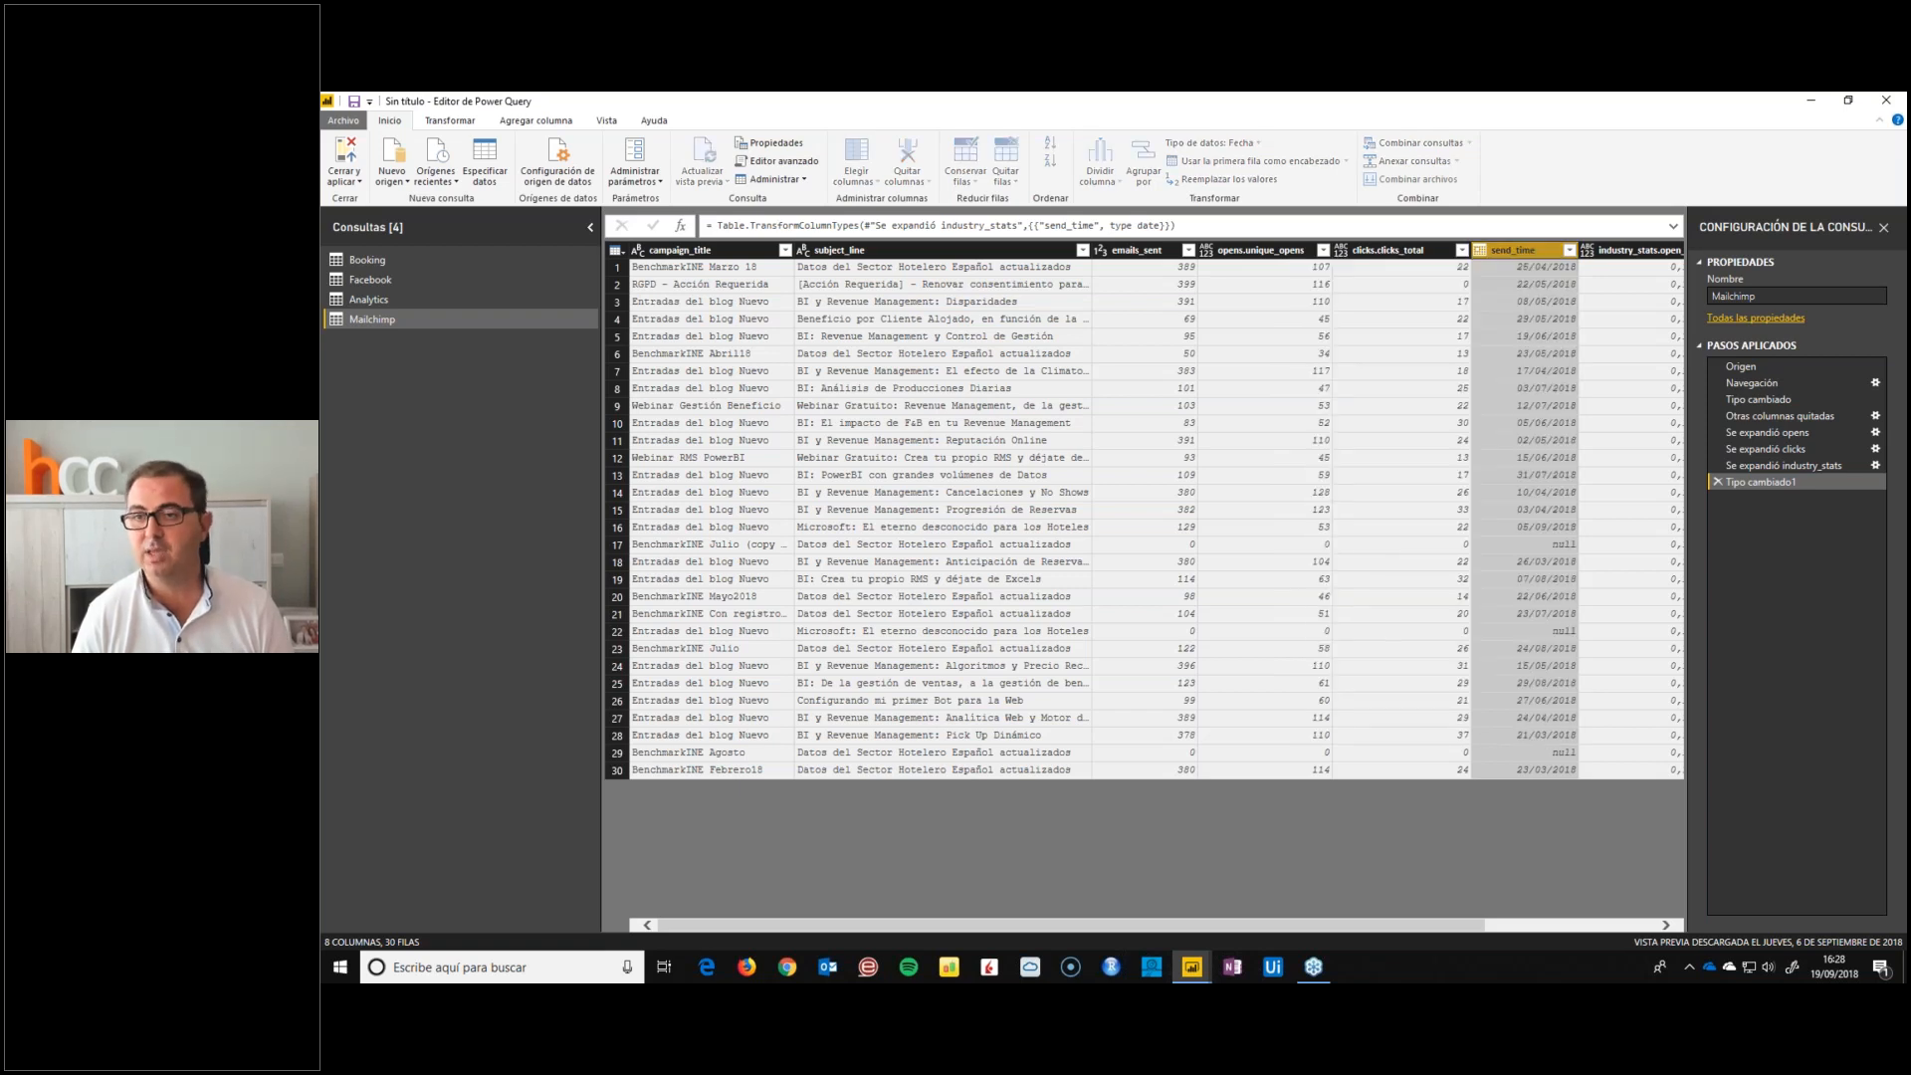
Rename the campaign_title column to Título, subject_line to Asunto and emails_sent to Enviados
double_click(695, 254)
type("Titulo")
key("Tab")
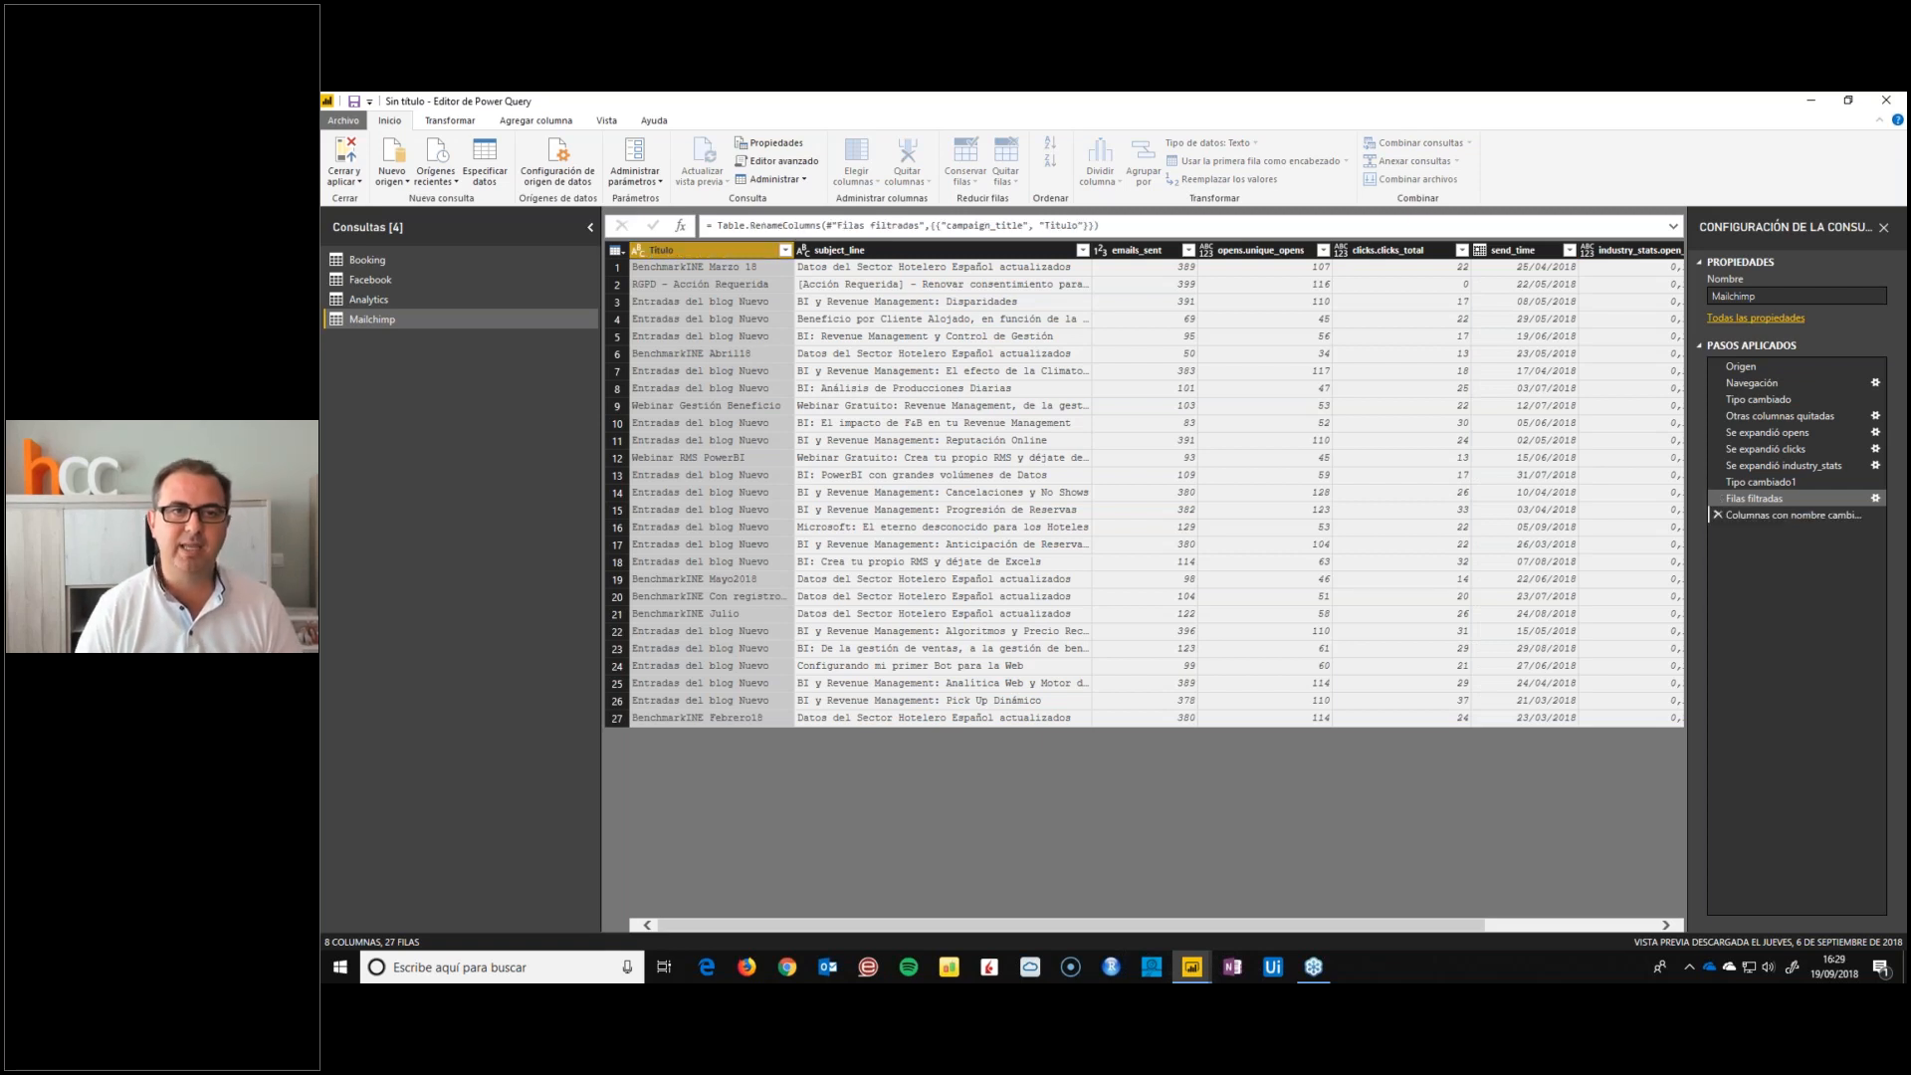
type("Asunto")
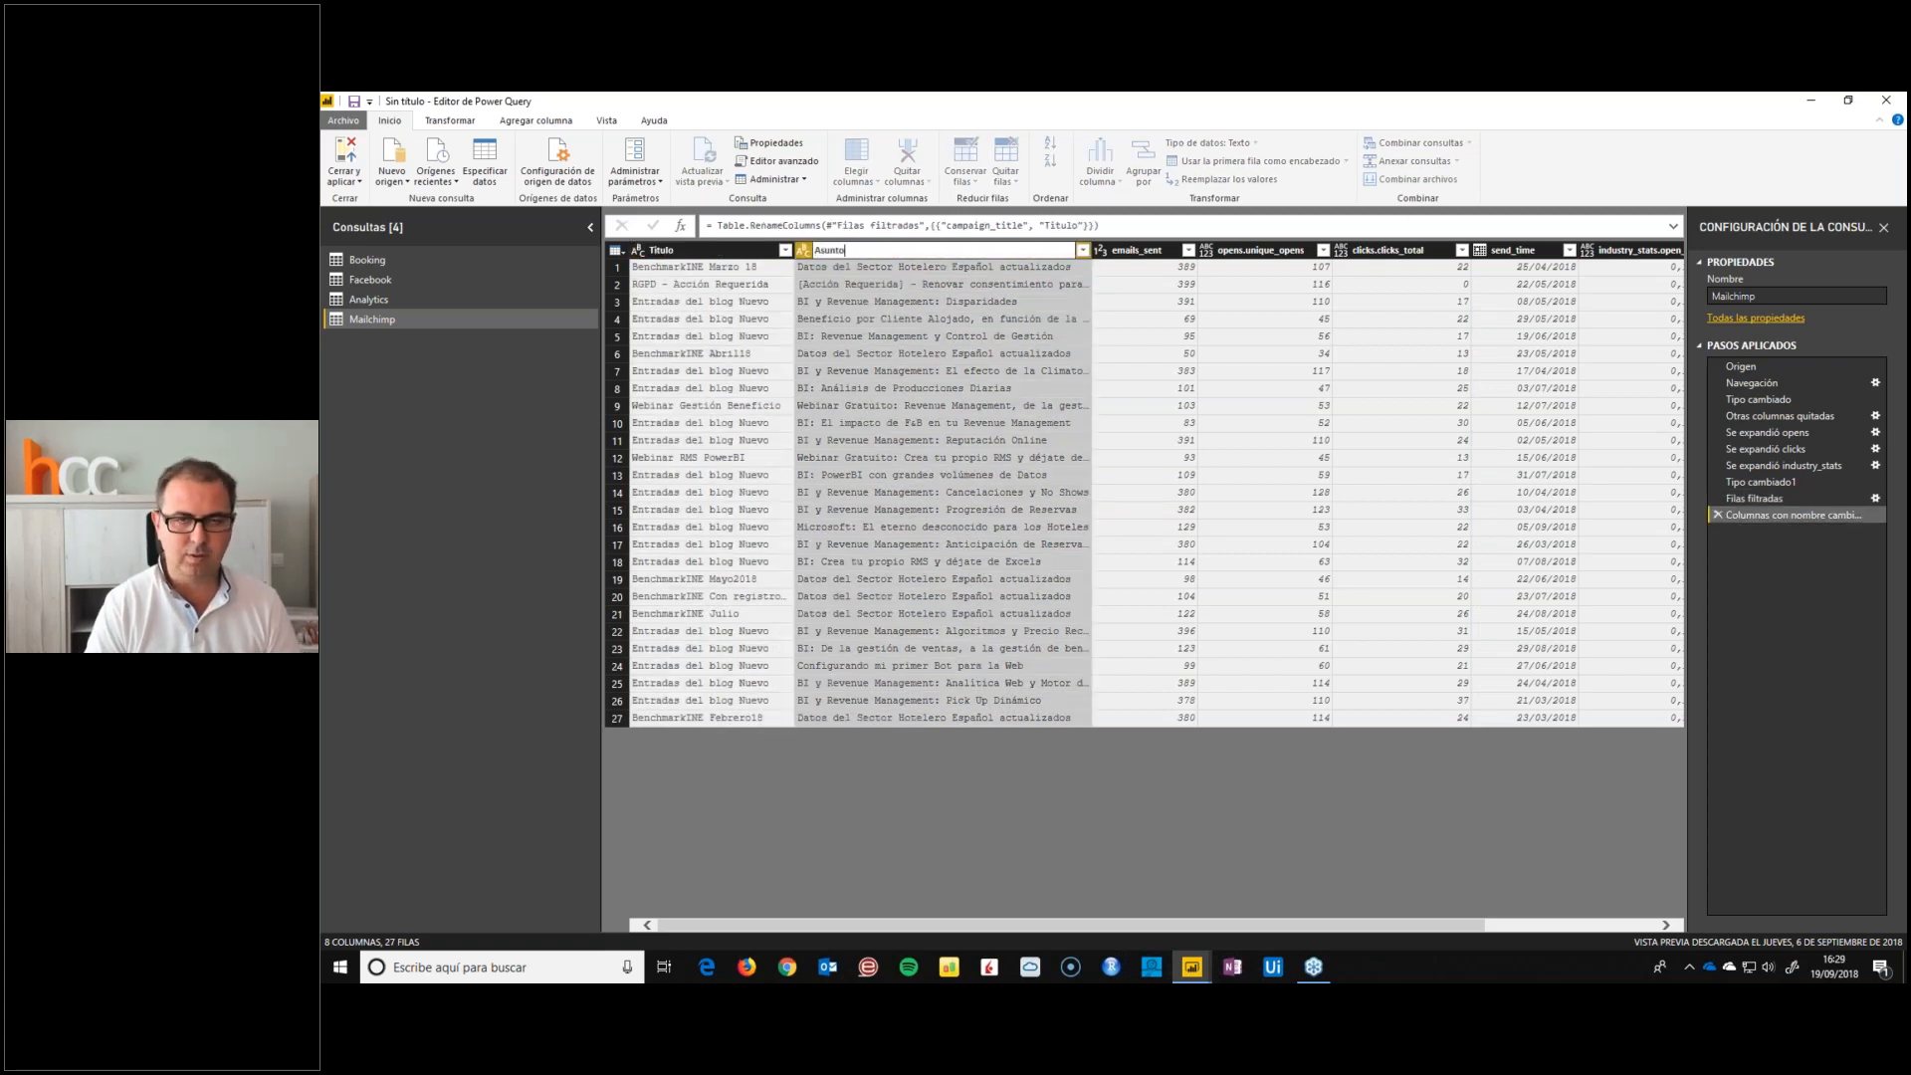
key("Return")
double_click(1142, 250)
type("Enviados")
key("Return")
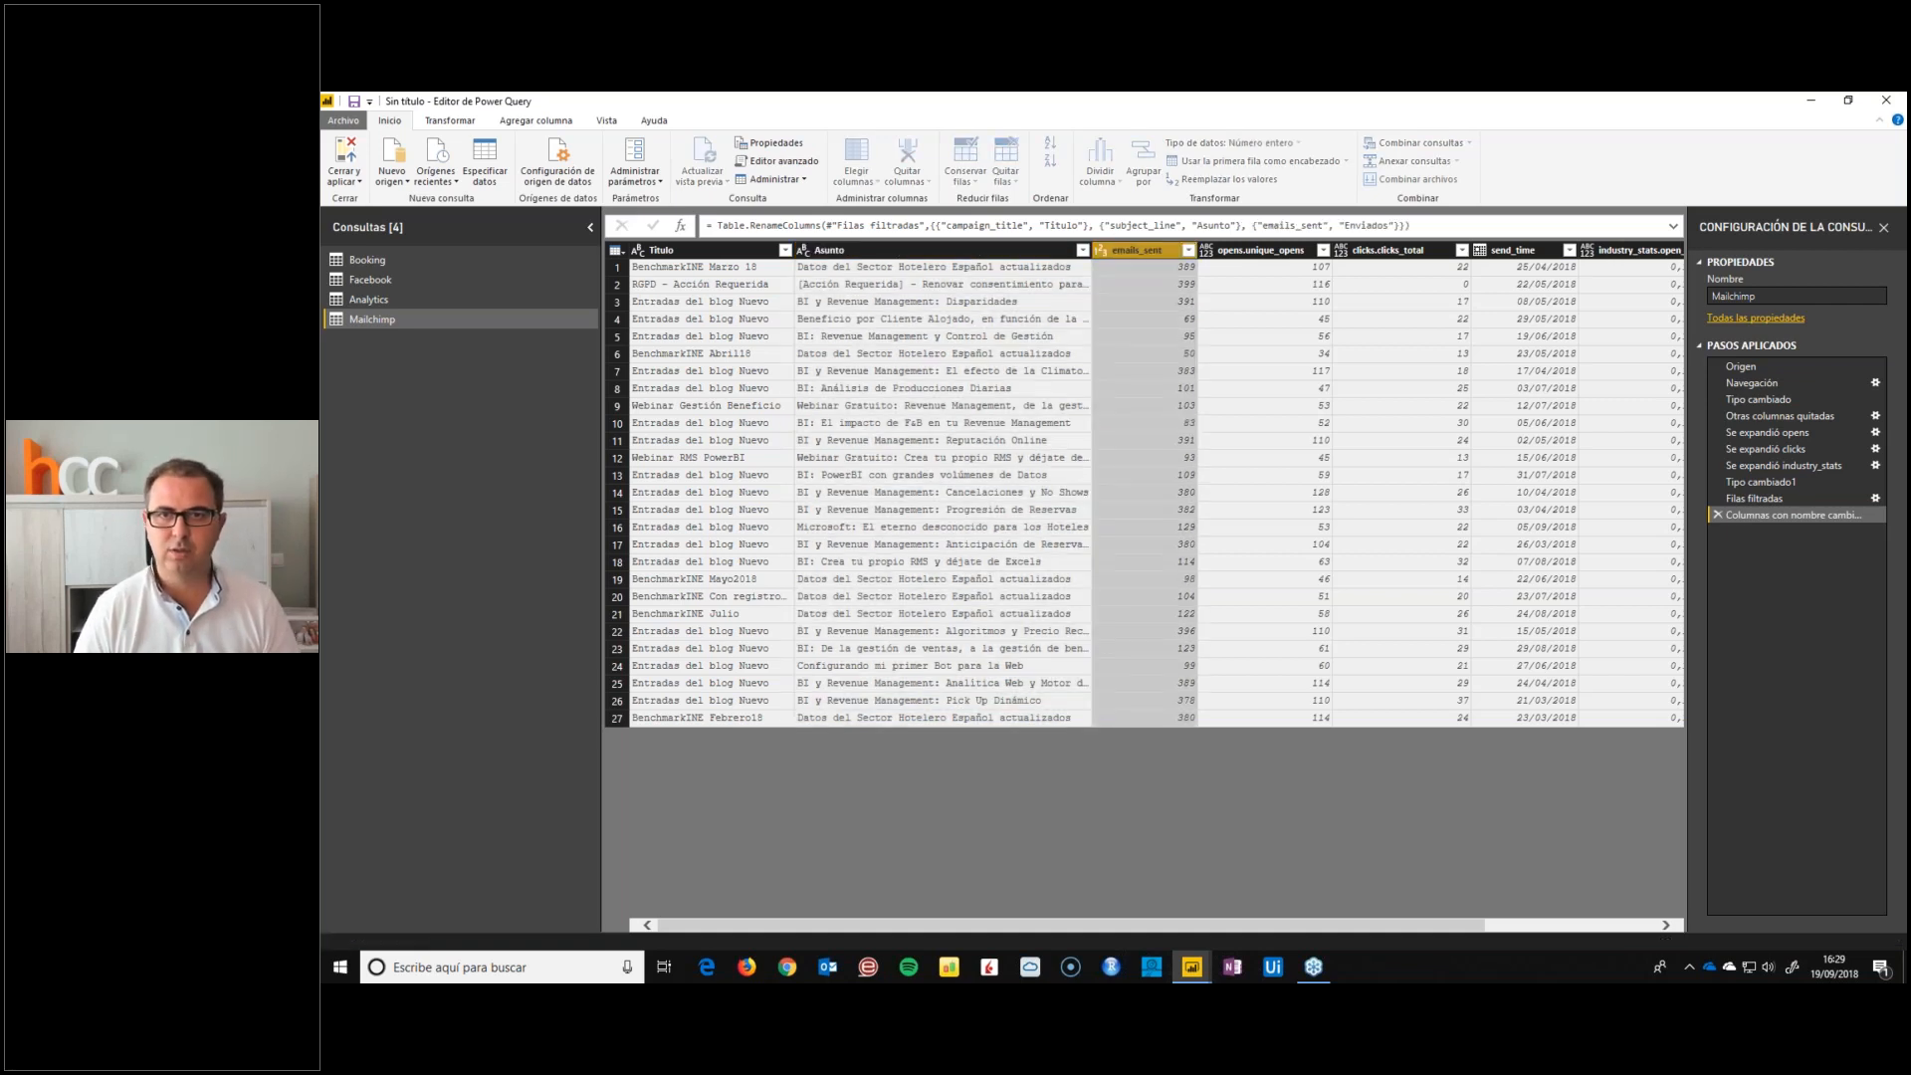
Rename the opens.unique_opens column to Abiertos, clicks.clicks_total to Clicks and send_time to Fecha
double_click(1259, 250)
type("Abiertos")
key("Return")
double_click(1361, 250)
type("Clicks")
key("Return")
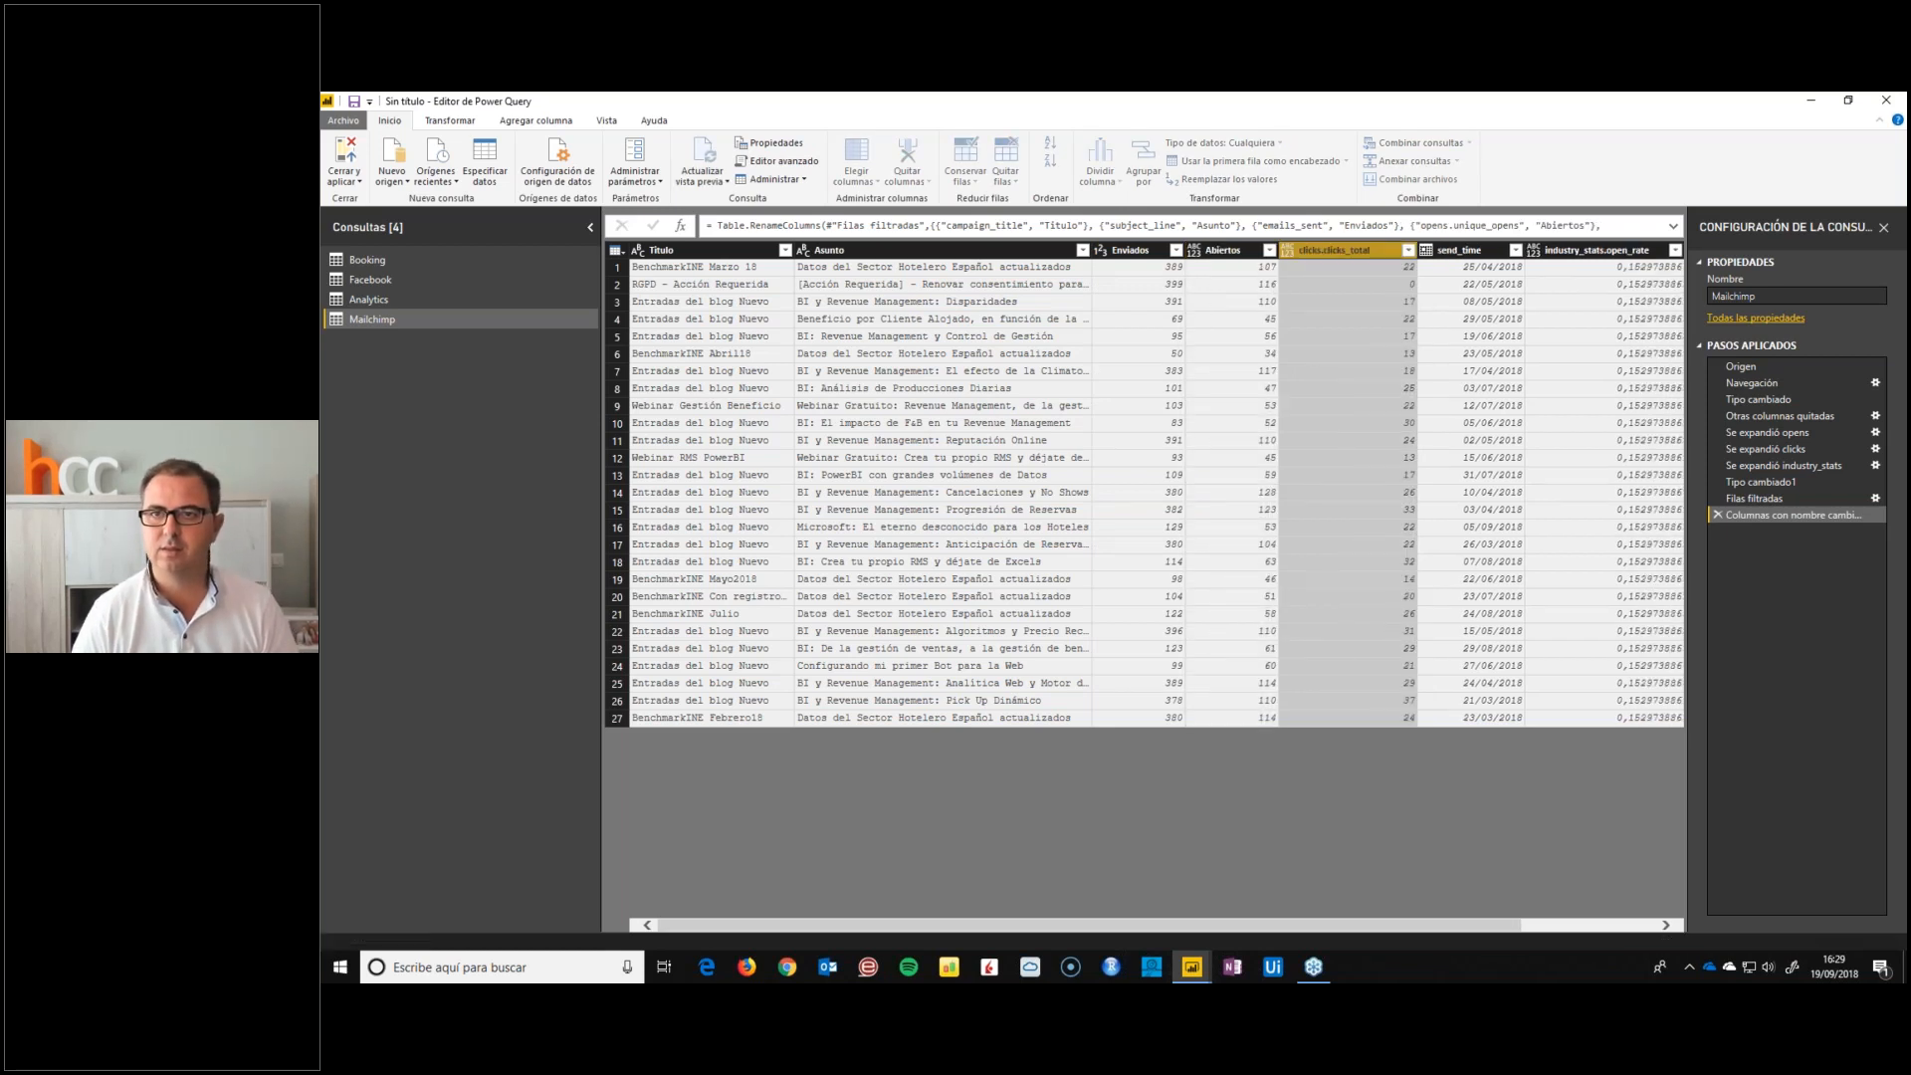
double_click(1406, 250)
type("Fecha")
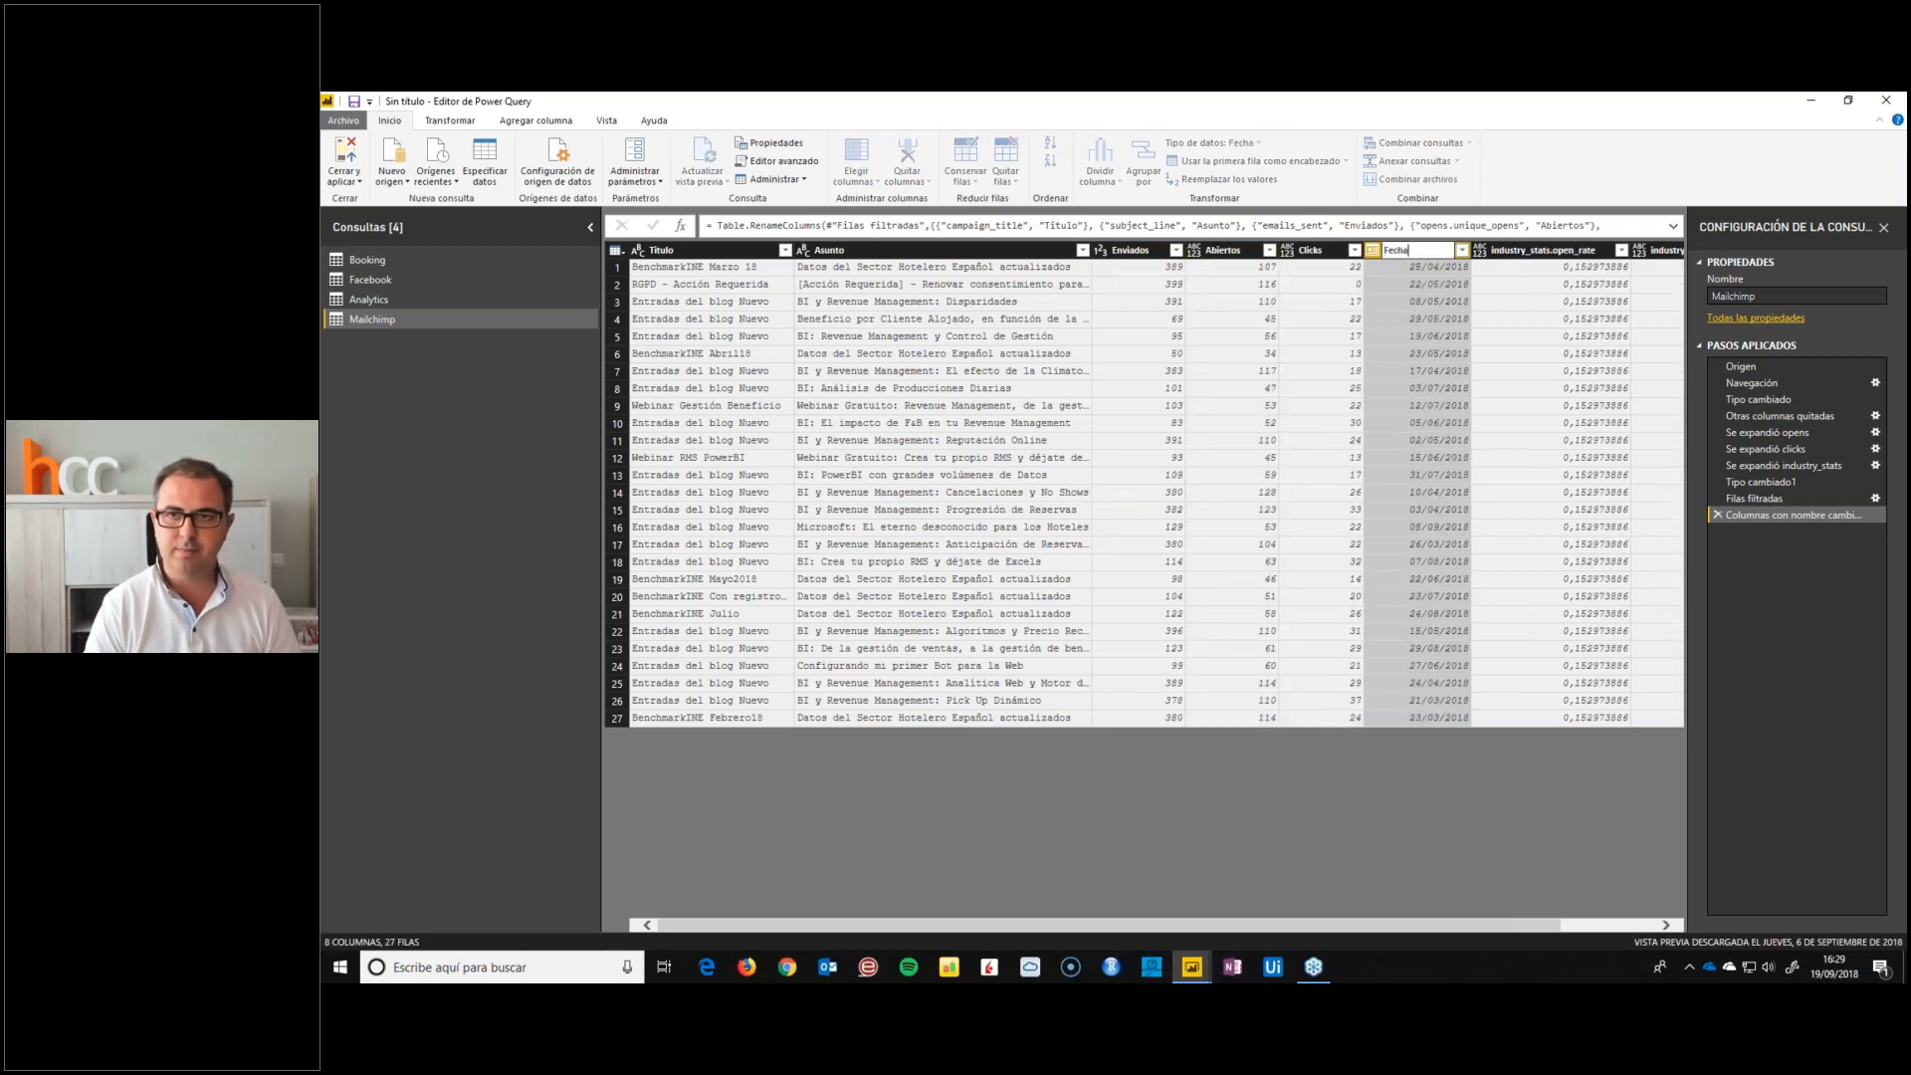
key("Return")
Rename the industry_stats.open_rate column to %Abiertos_Sector and industry_stats.click_rate to %Clicks_Sector
double_click(1503, 250)
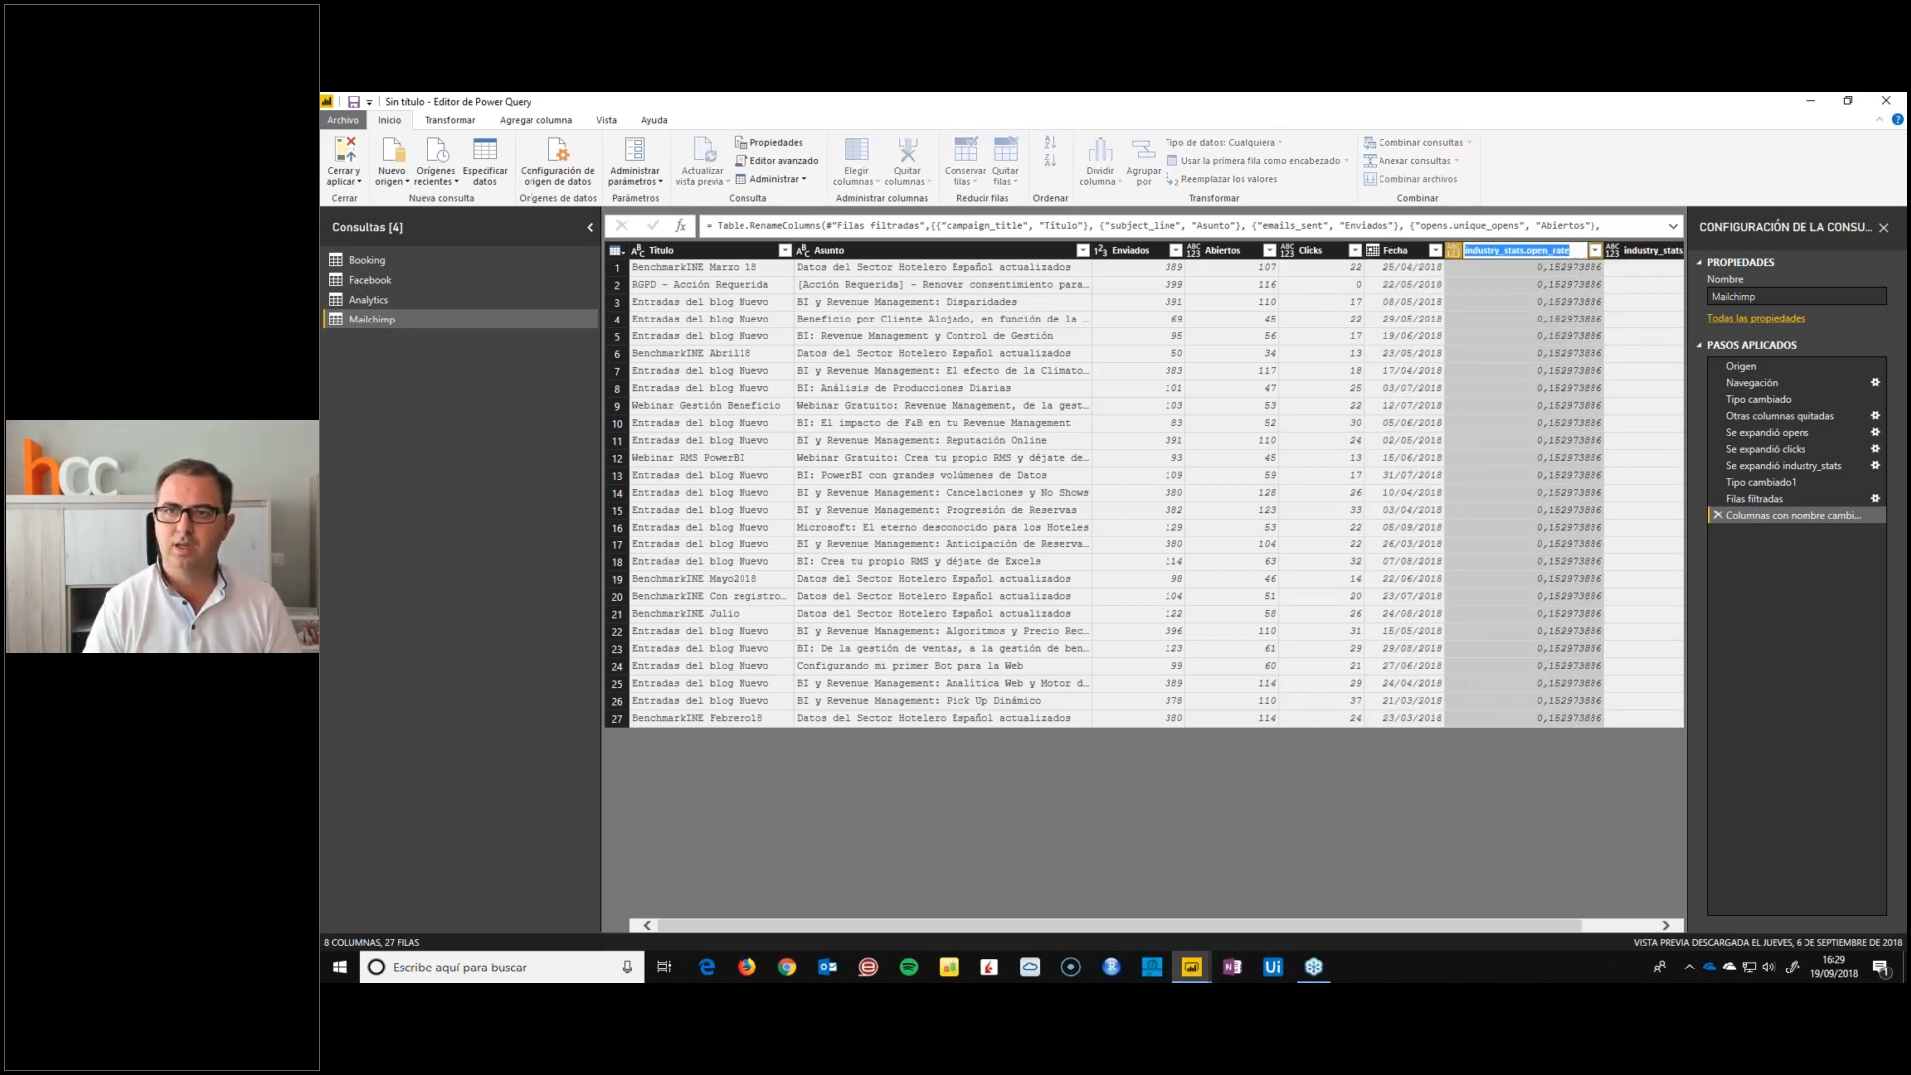
type("%Abiertos")
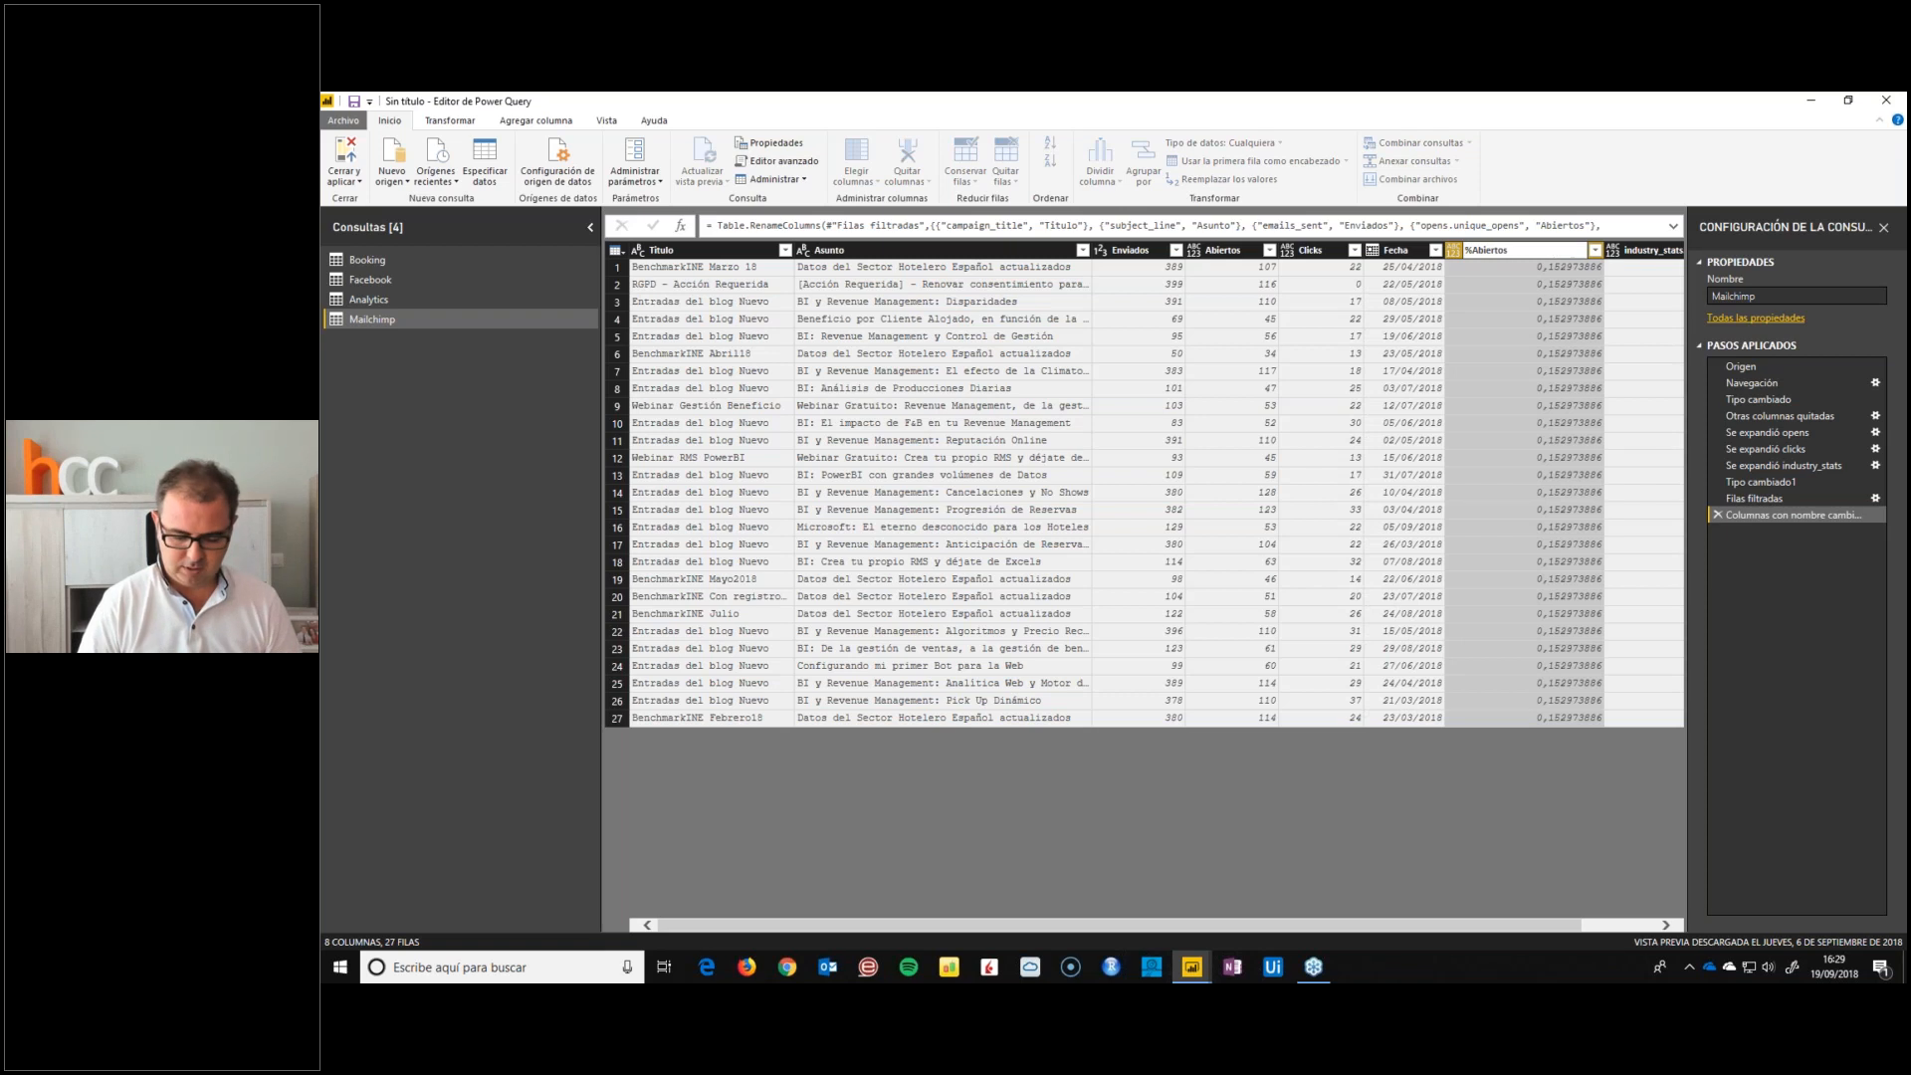
type("_Sector")
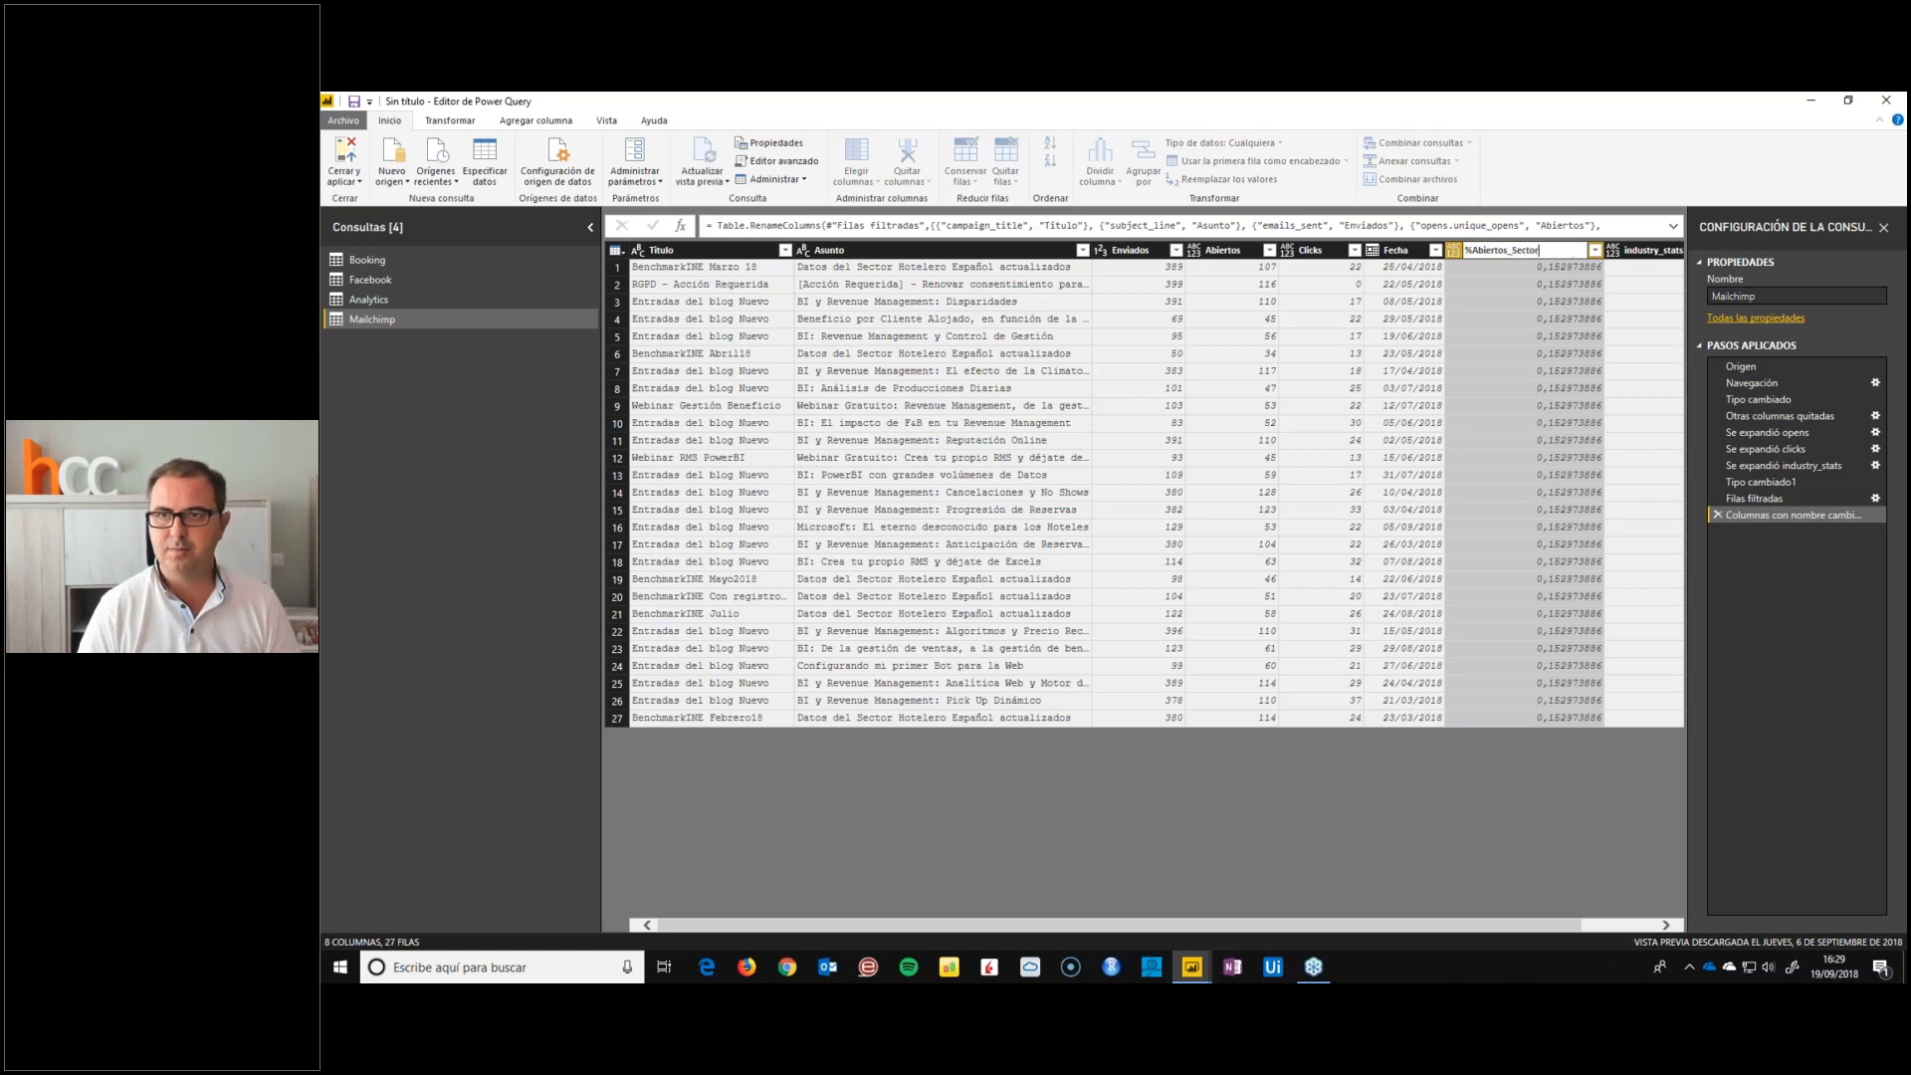
key("Return")
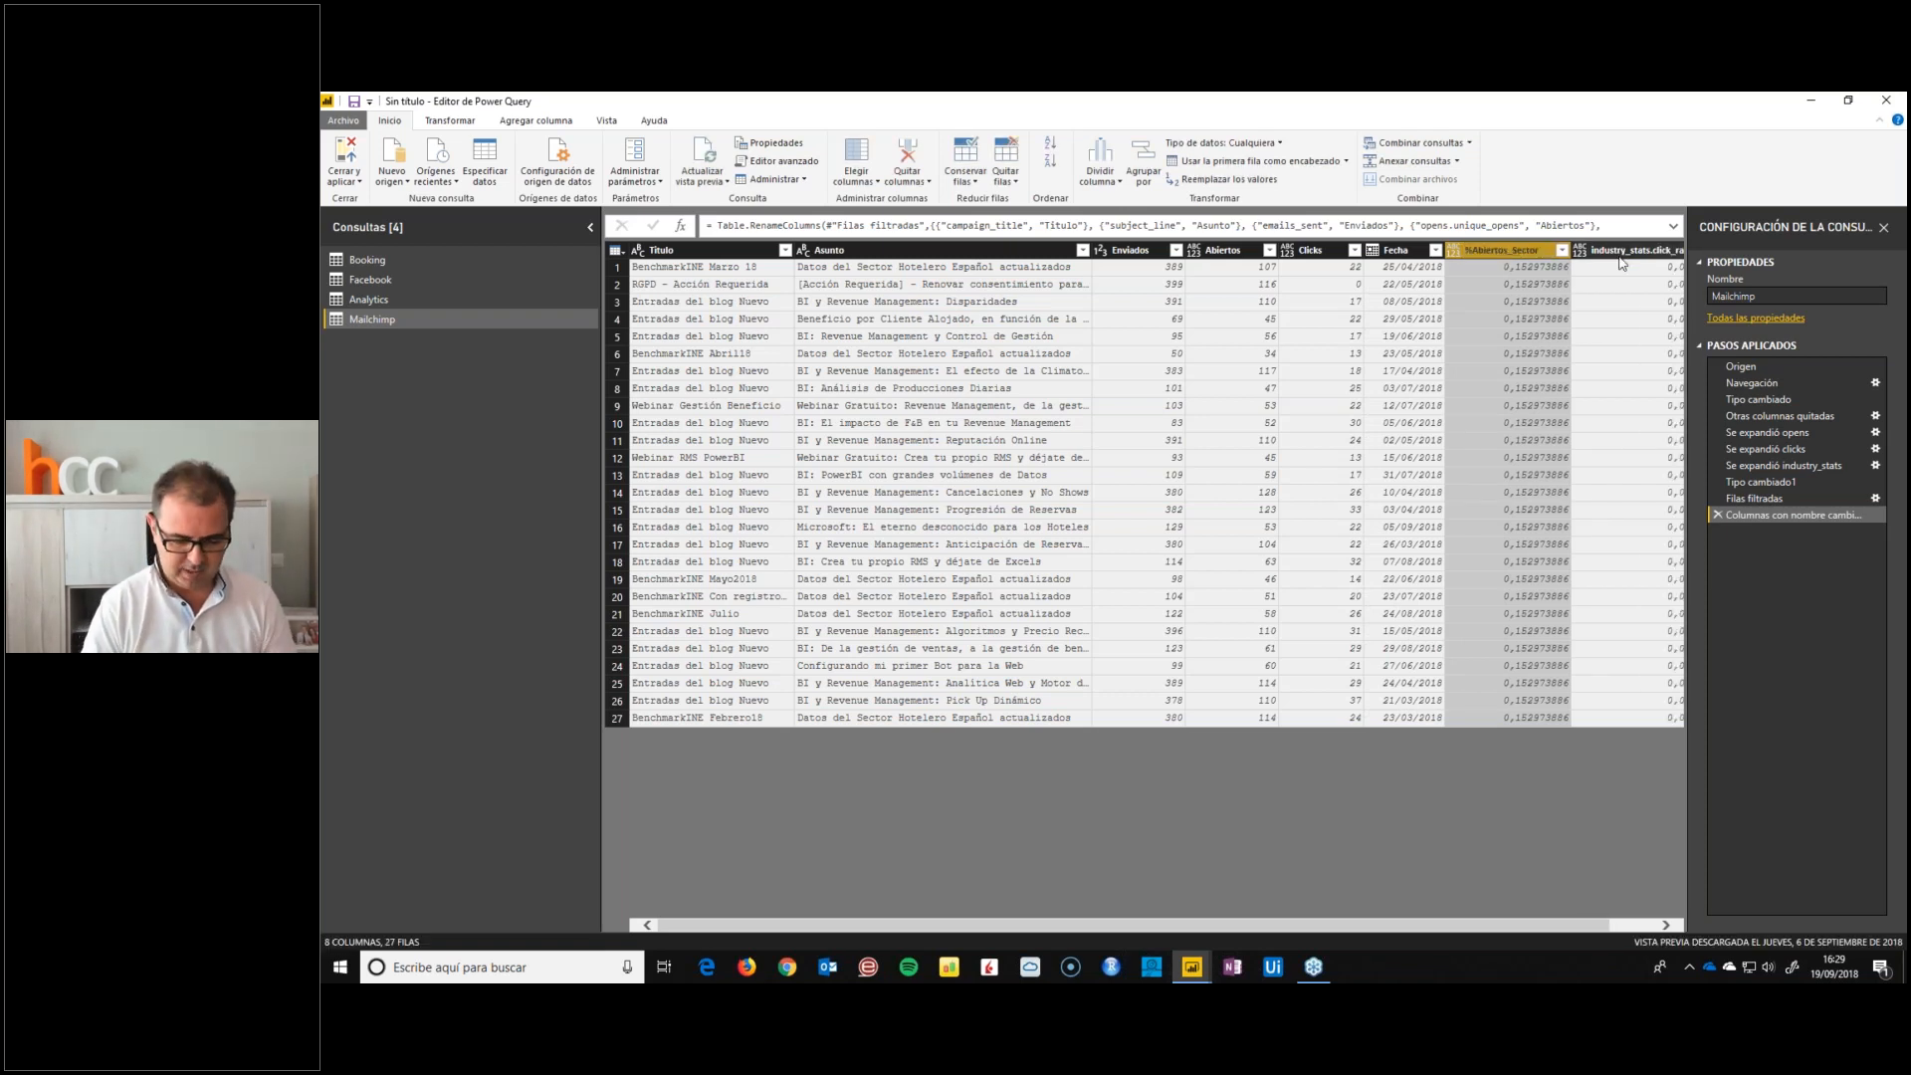
double_click(1621, 251)
type("%Clicks")
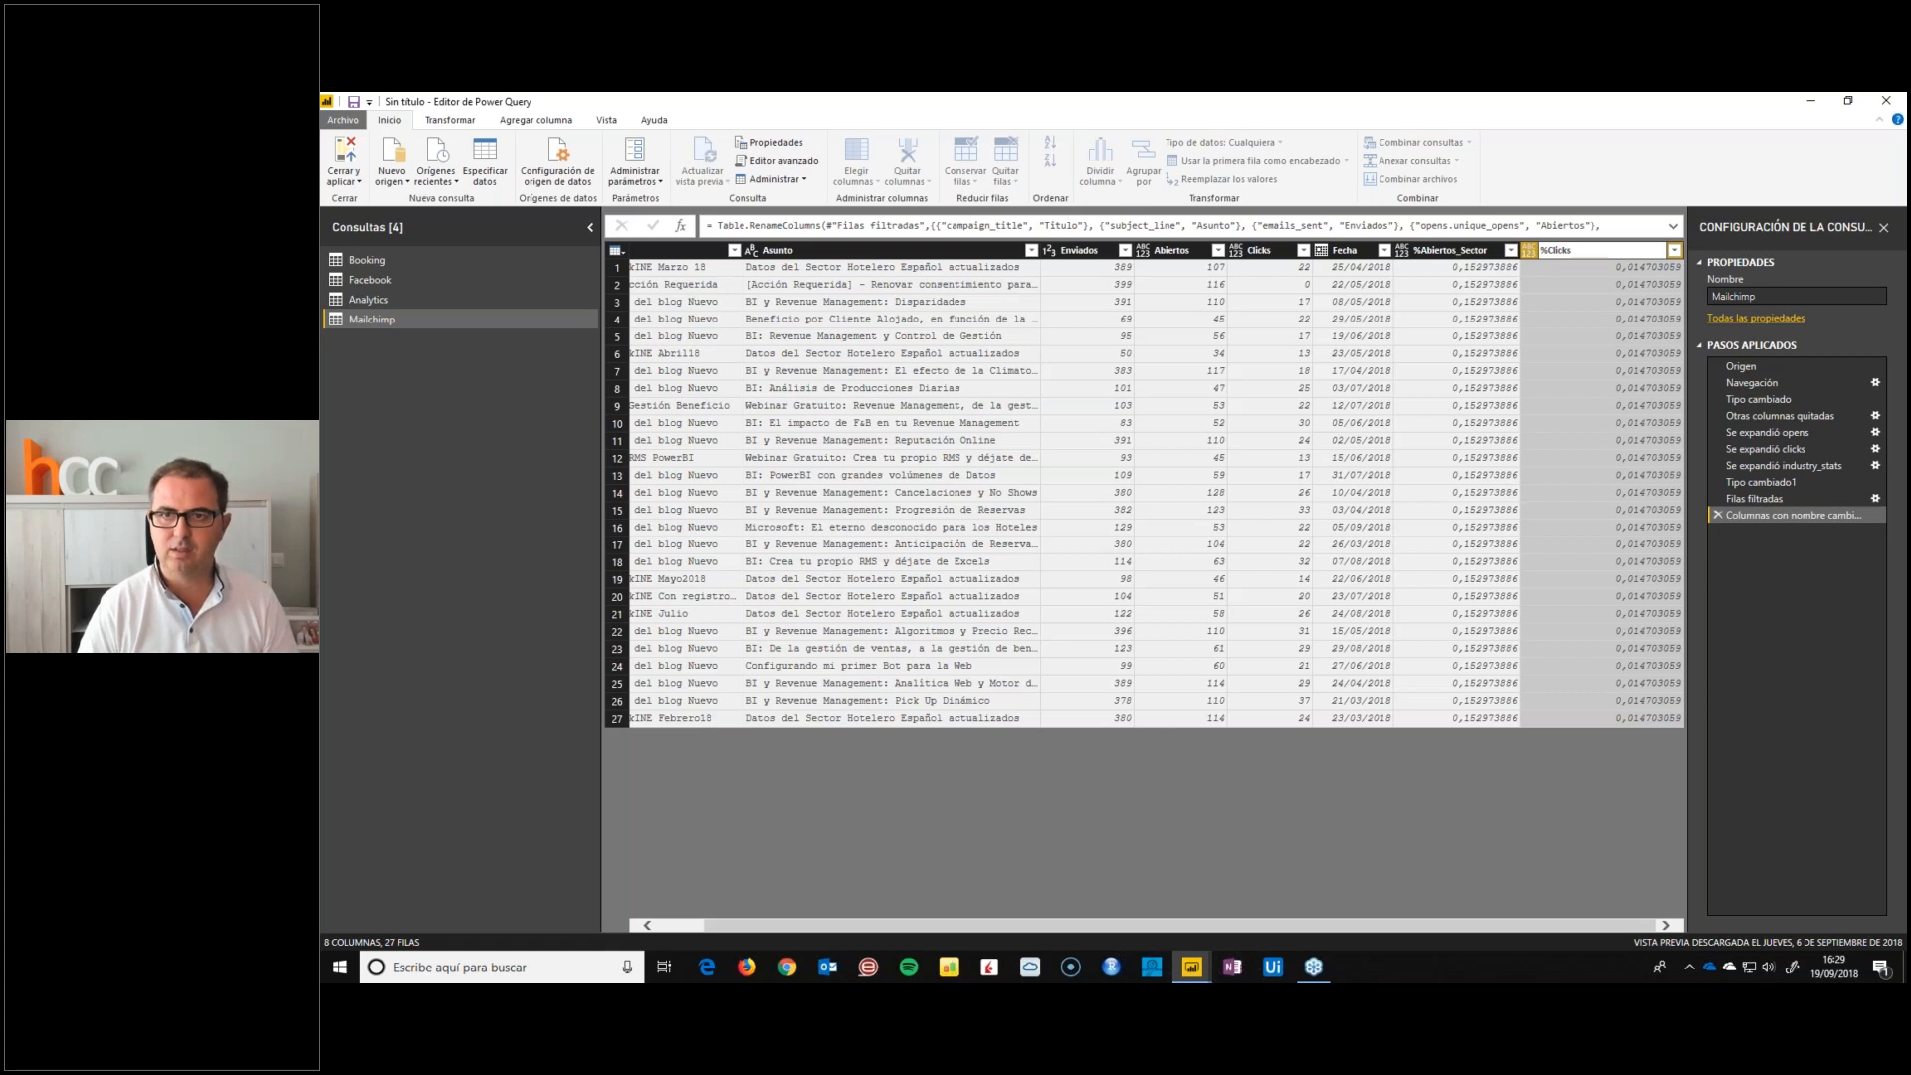
type("_Sector")
key("Return")
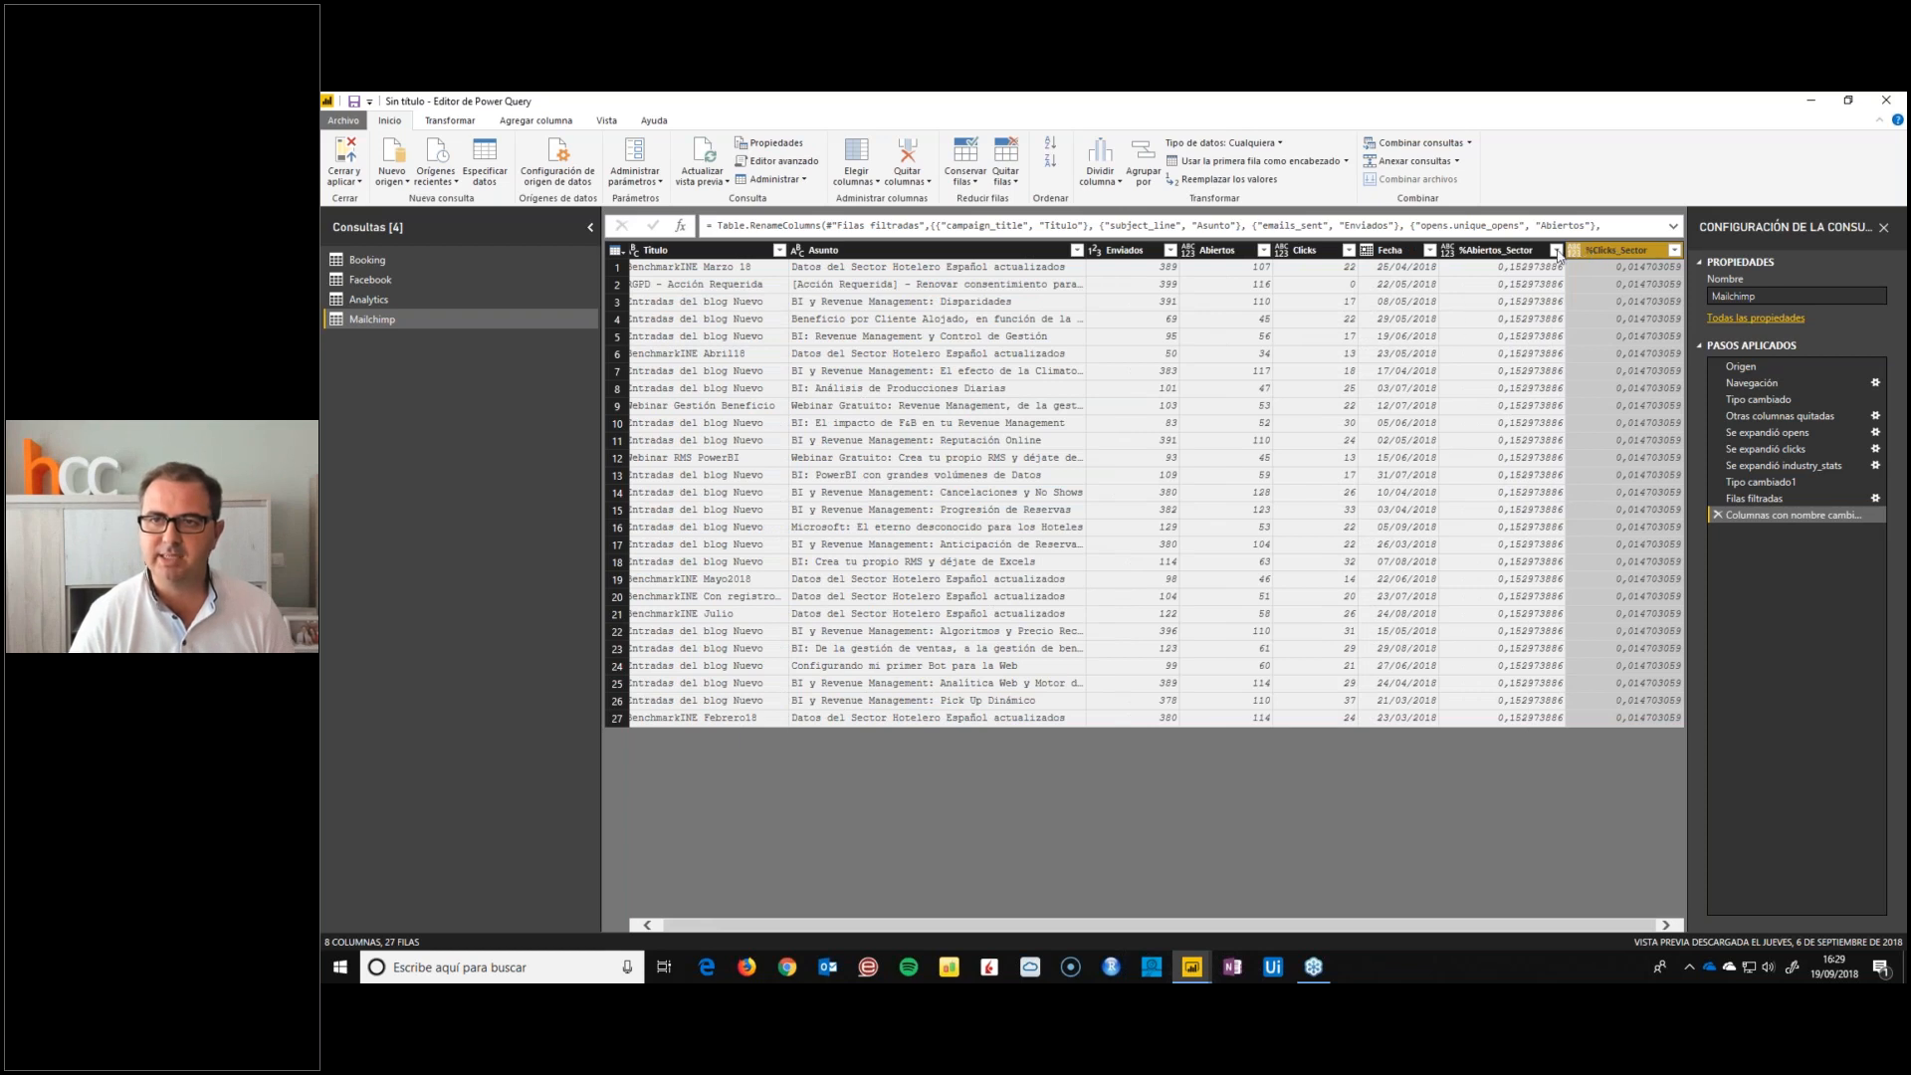
Set the data type of the %Abiertos_Sector and %Clicks_Sector columns to percentage (Porcentaje)
left_click(1513, 250, "ctrl")
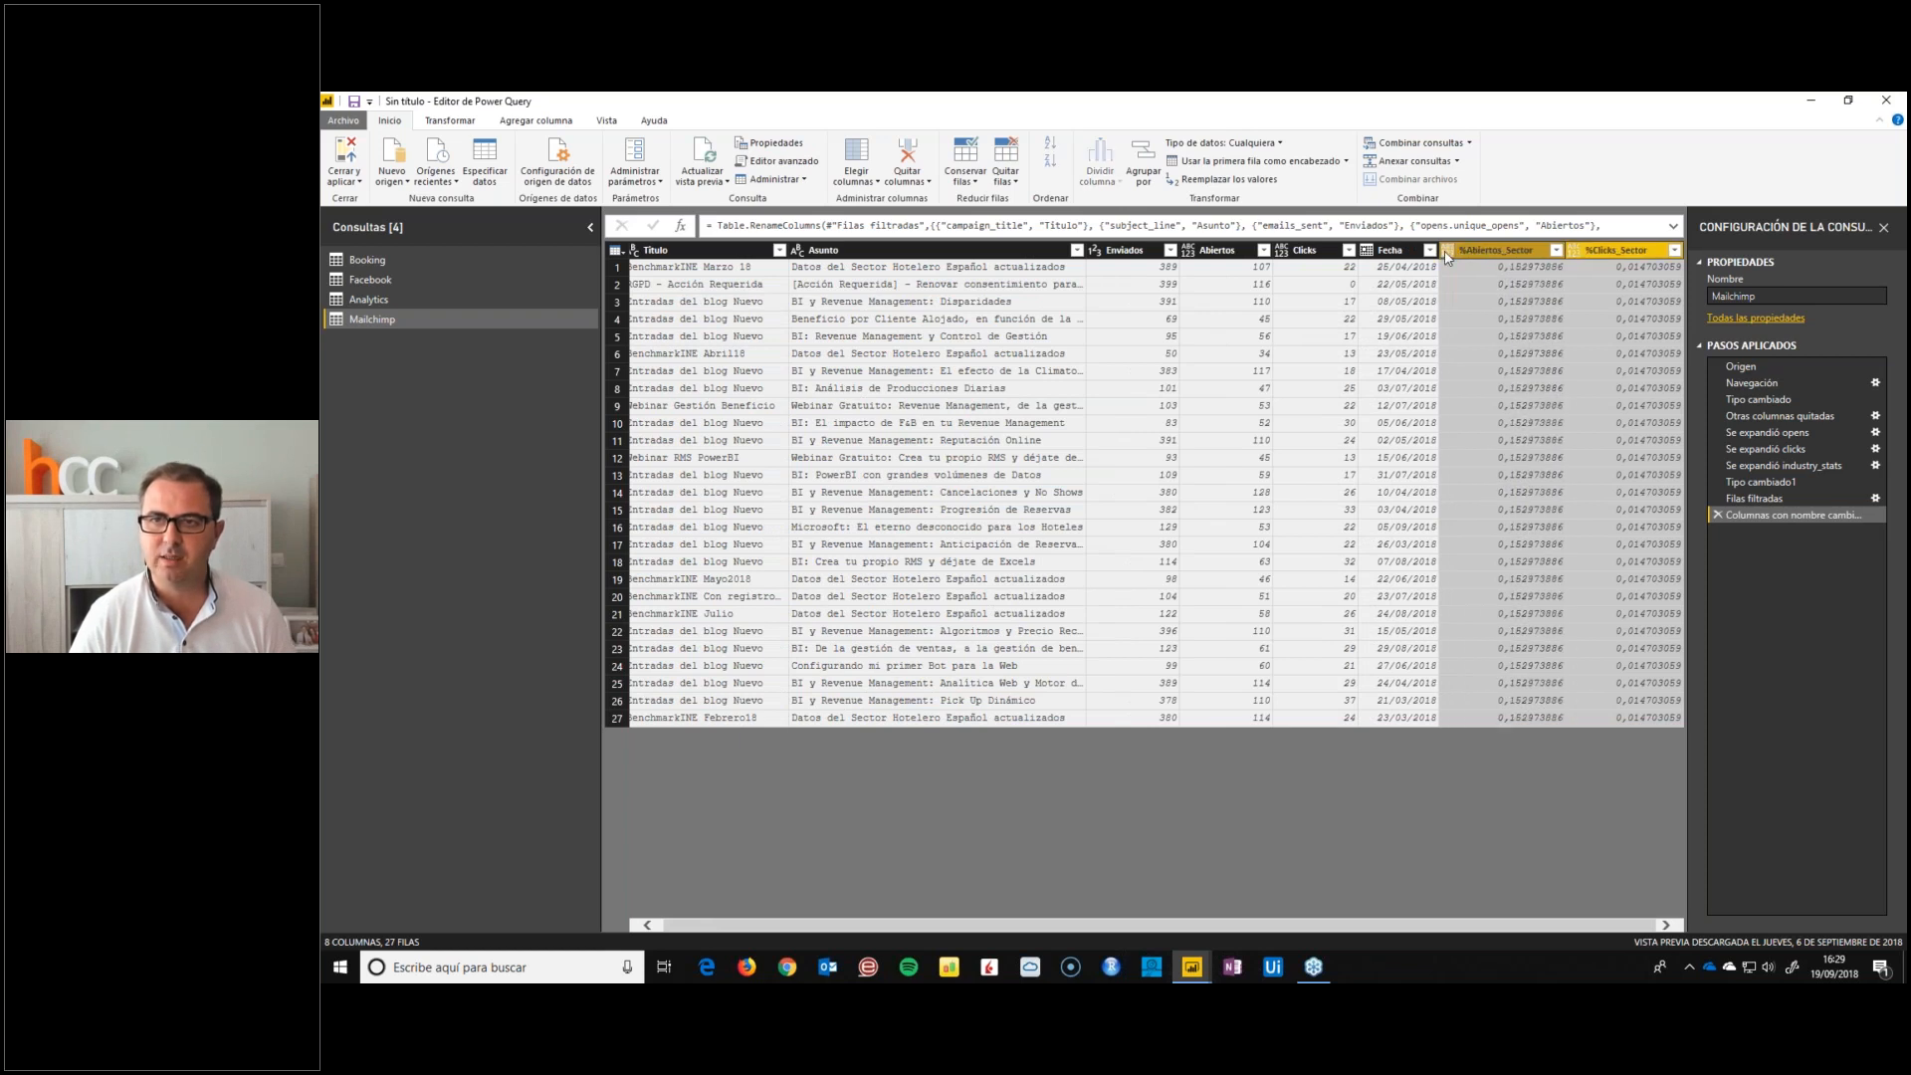
left_click(450, 121)
left_click(593, 144)
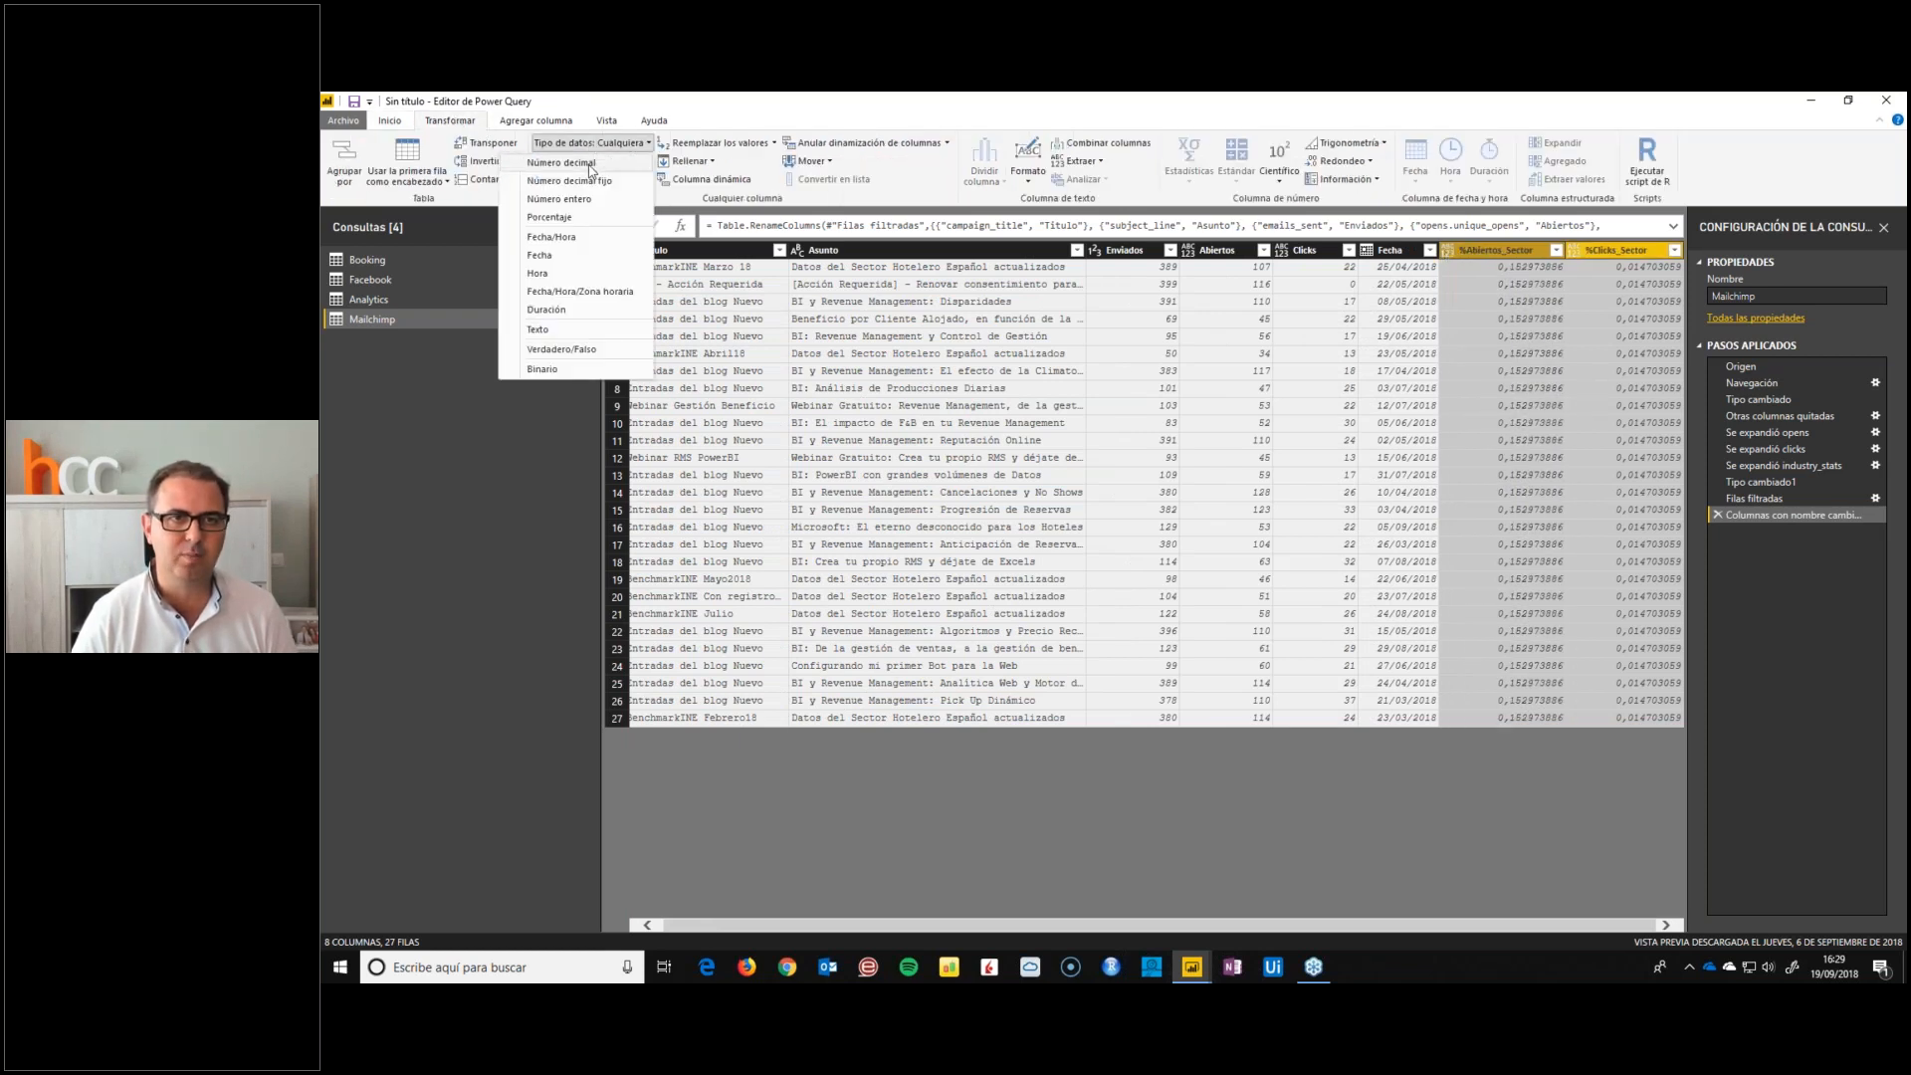
left_click(588, 217)
Set the data type of the Enviados, Abiertos and Clicks columns to whole number (Número entero)
left_click(1386, 251)
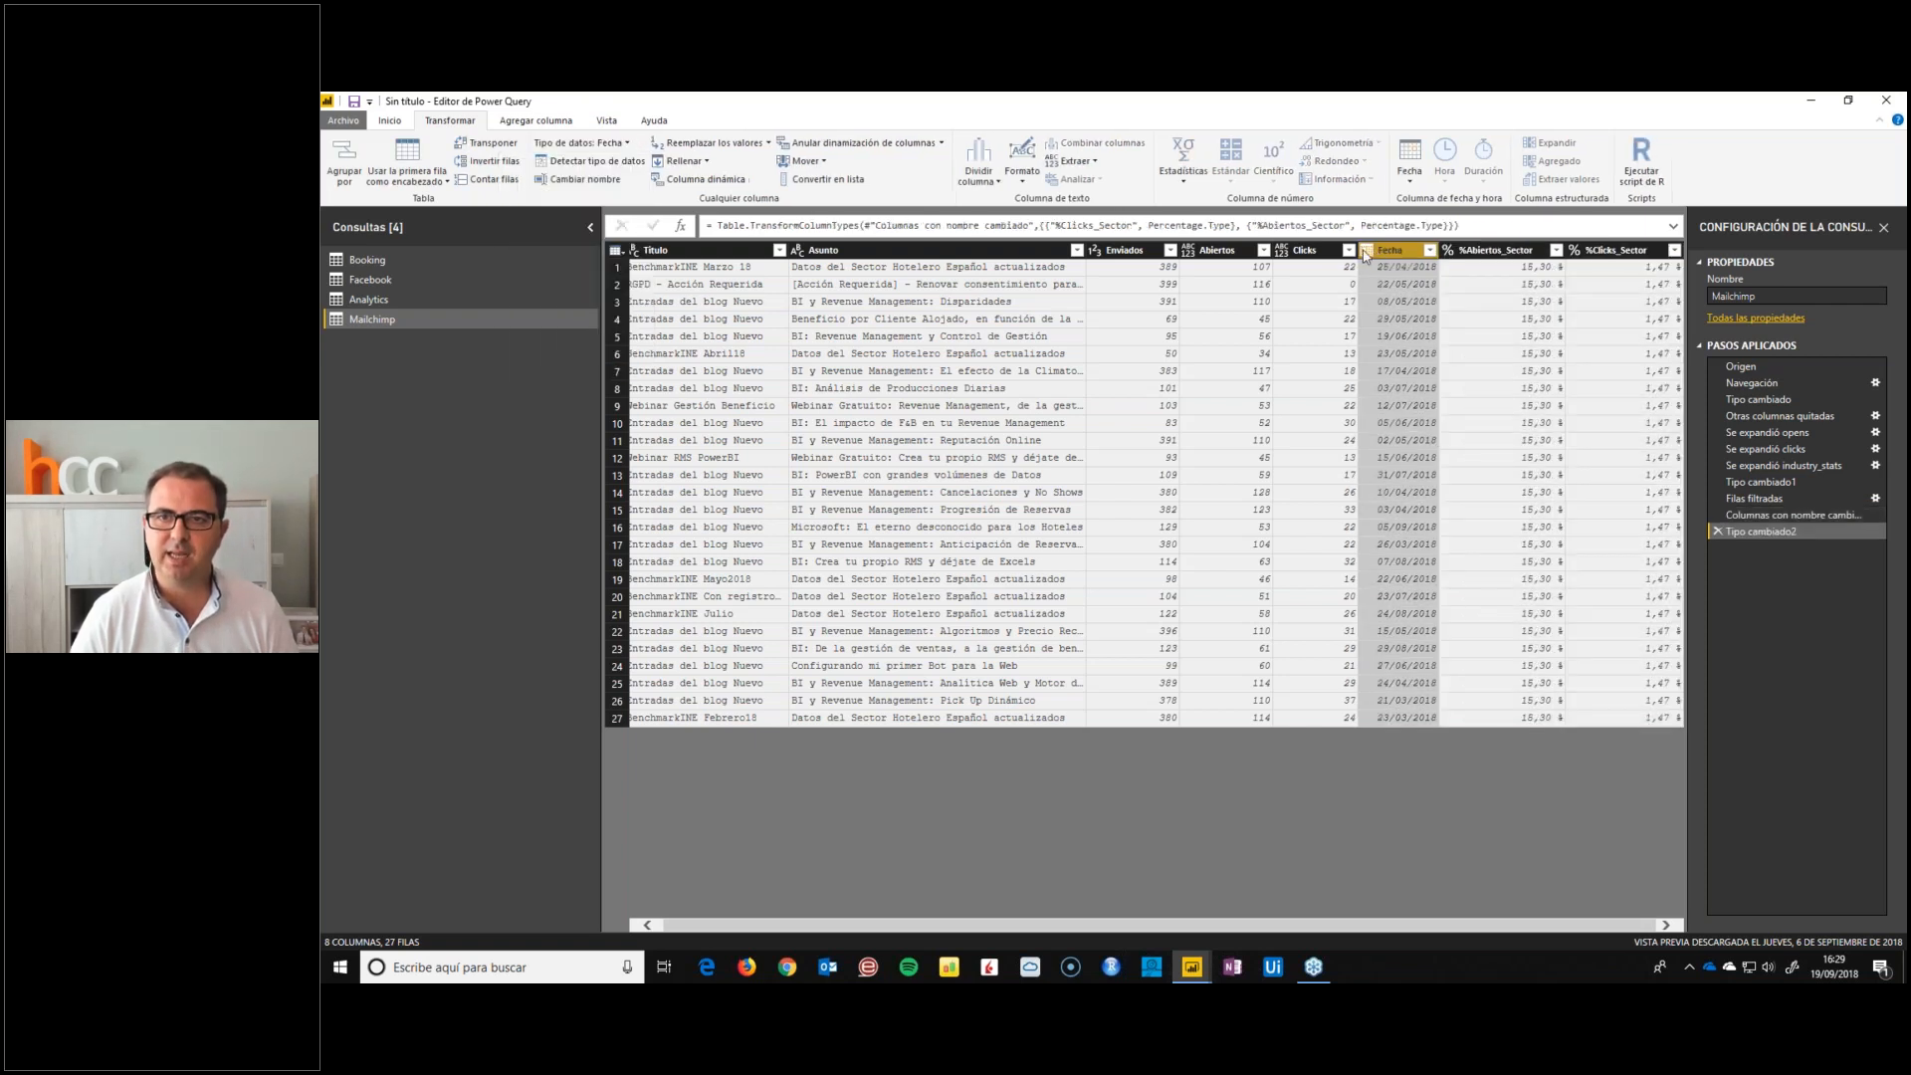
left_click(1319, 251)
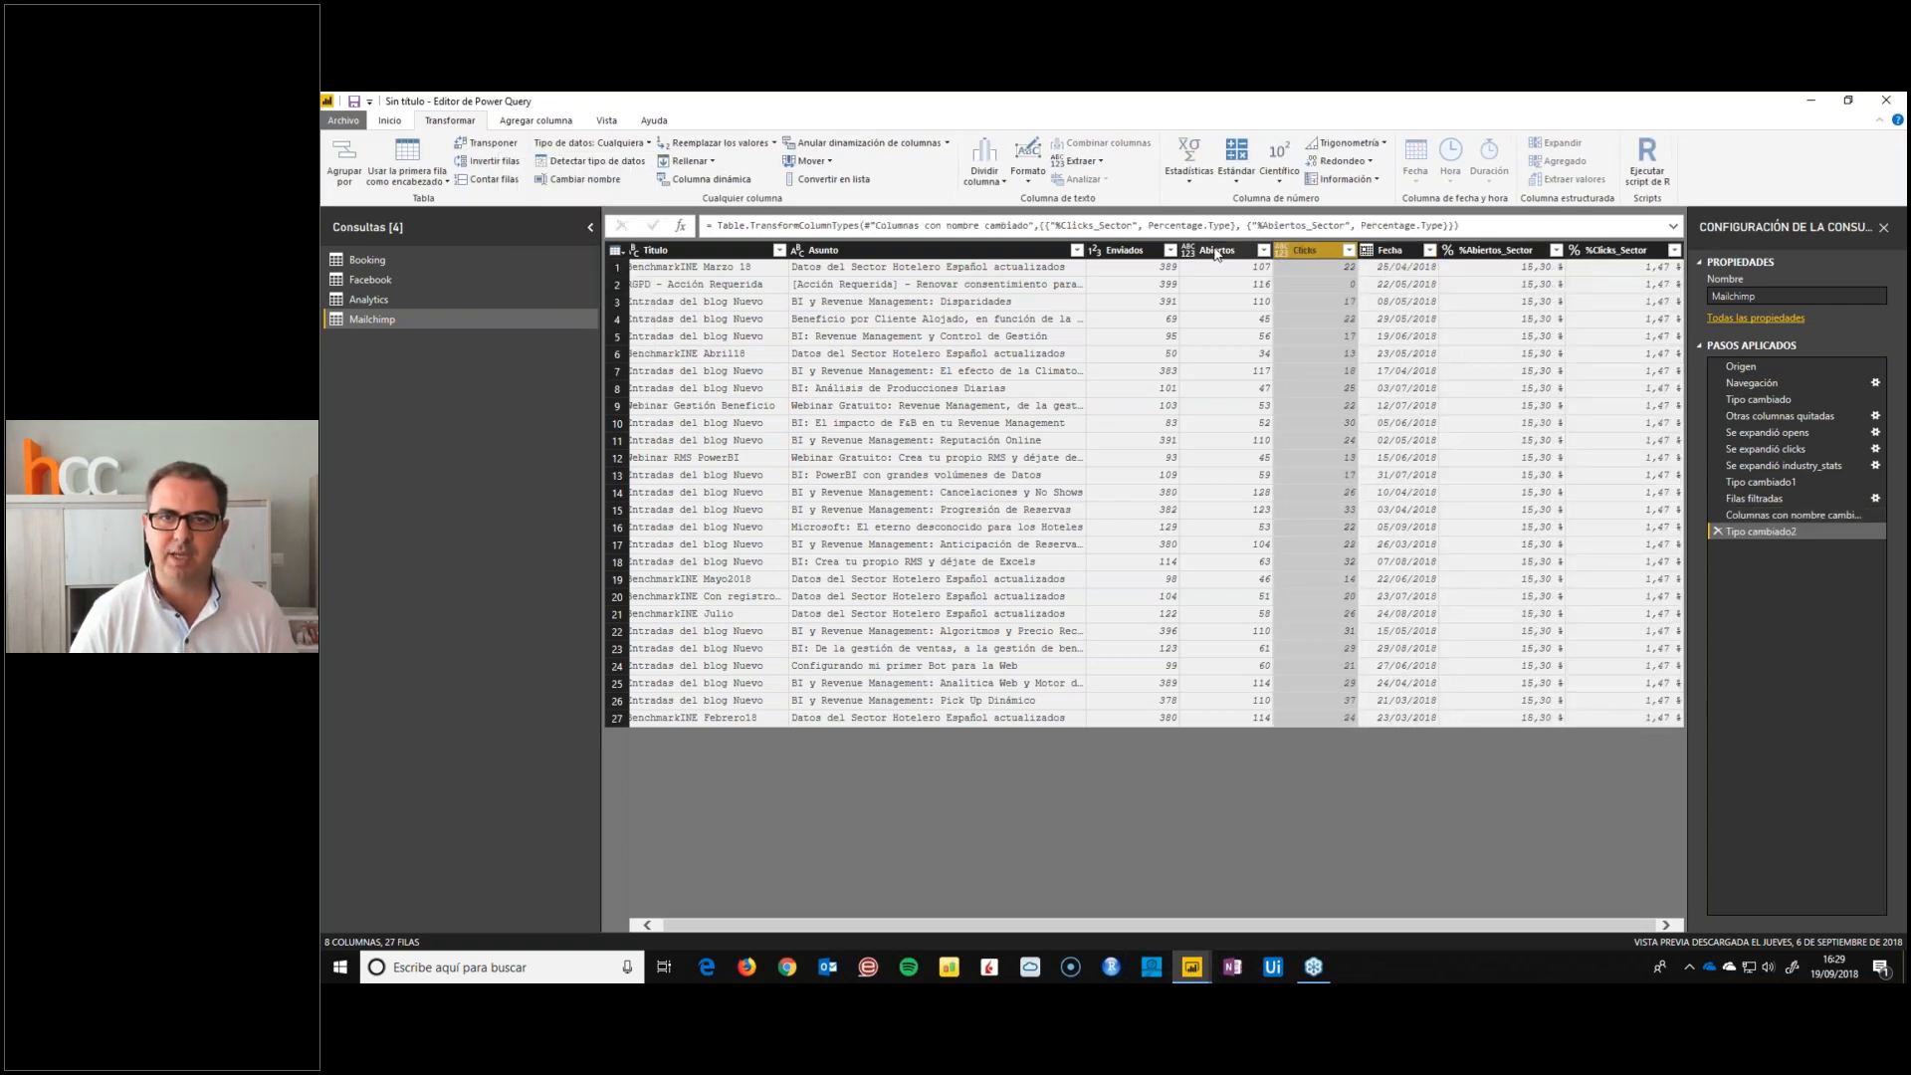
left_click(1216, 250, "ctrl")
left_click(1127, 250, "ctrl")
left_click(594, 144)
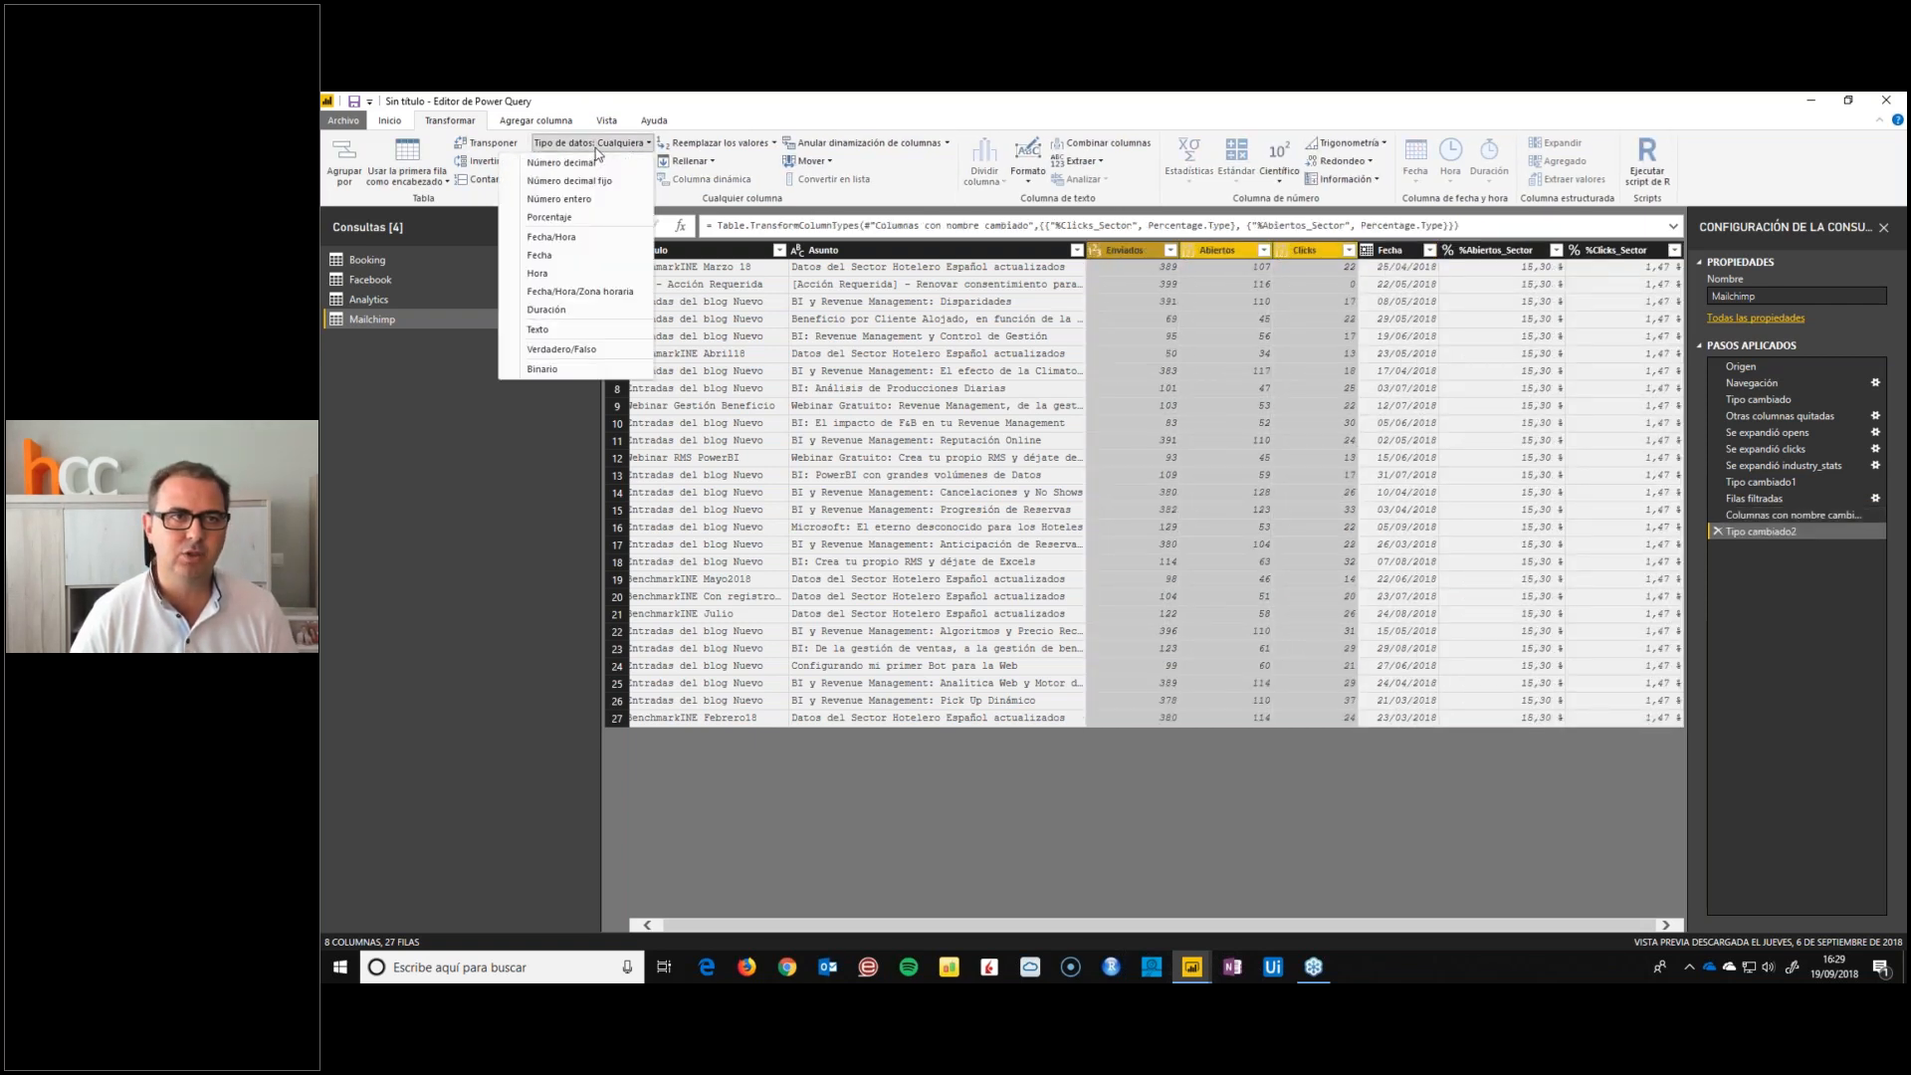
left_click(574, 202)
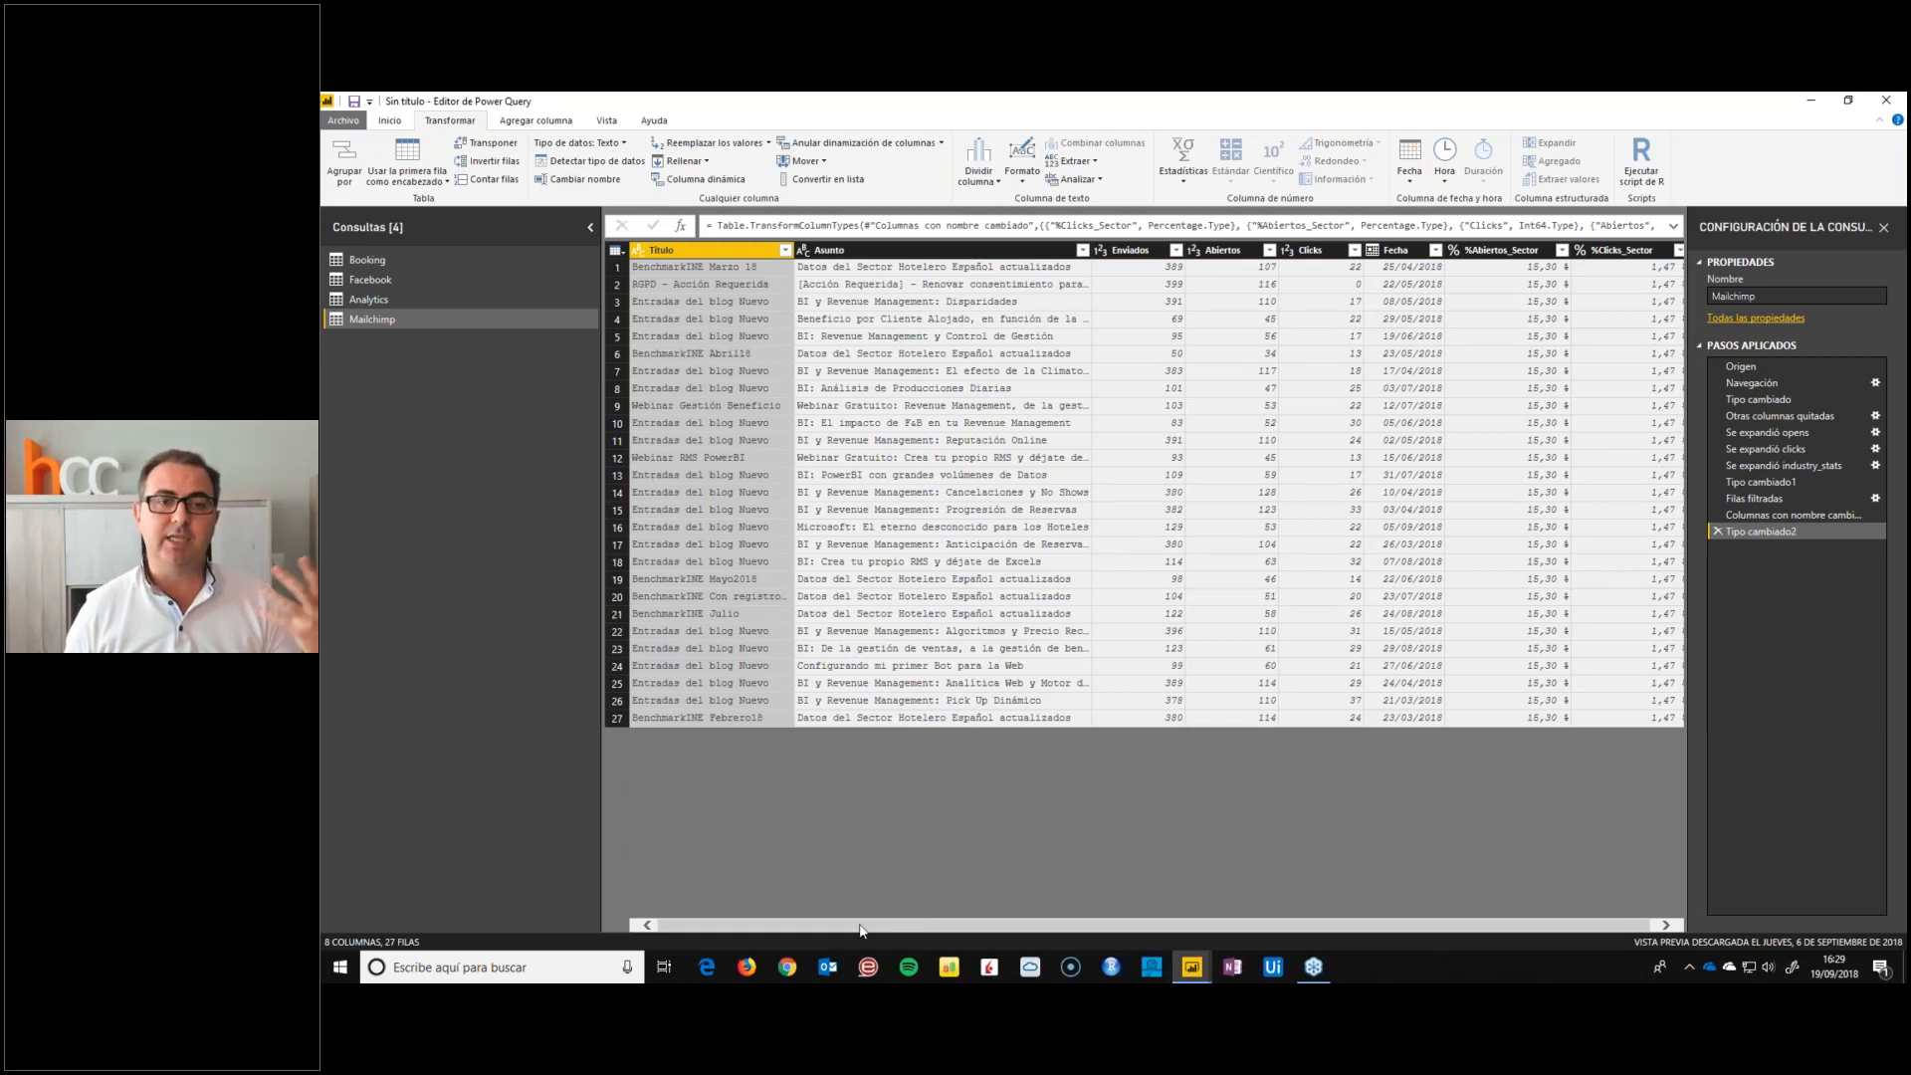
Look over the finished queries, close the query editor and apply the Booking, Facebook, Analytics and Mailchimp changes to the report
left_click(404, 299)
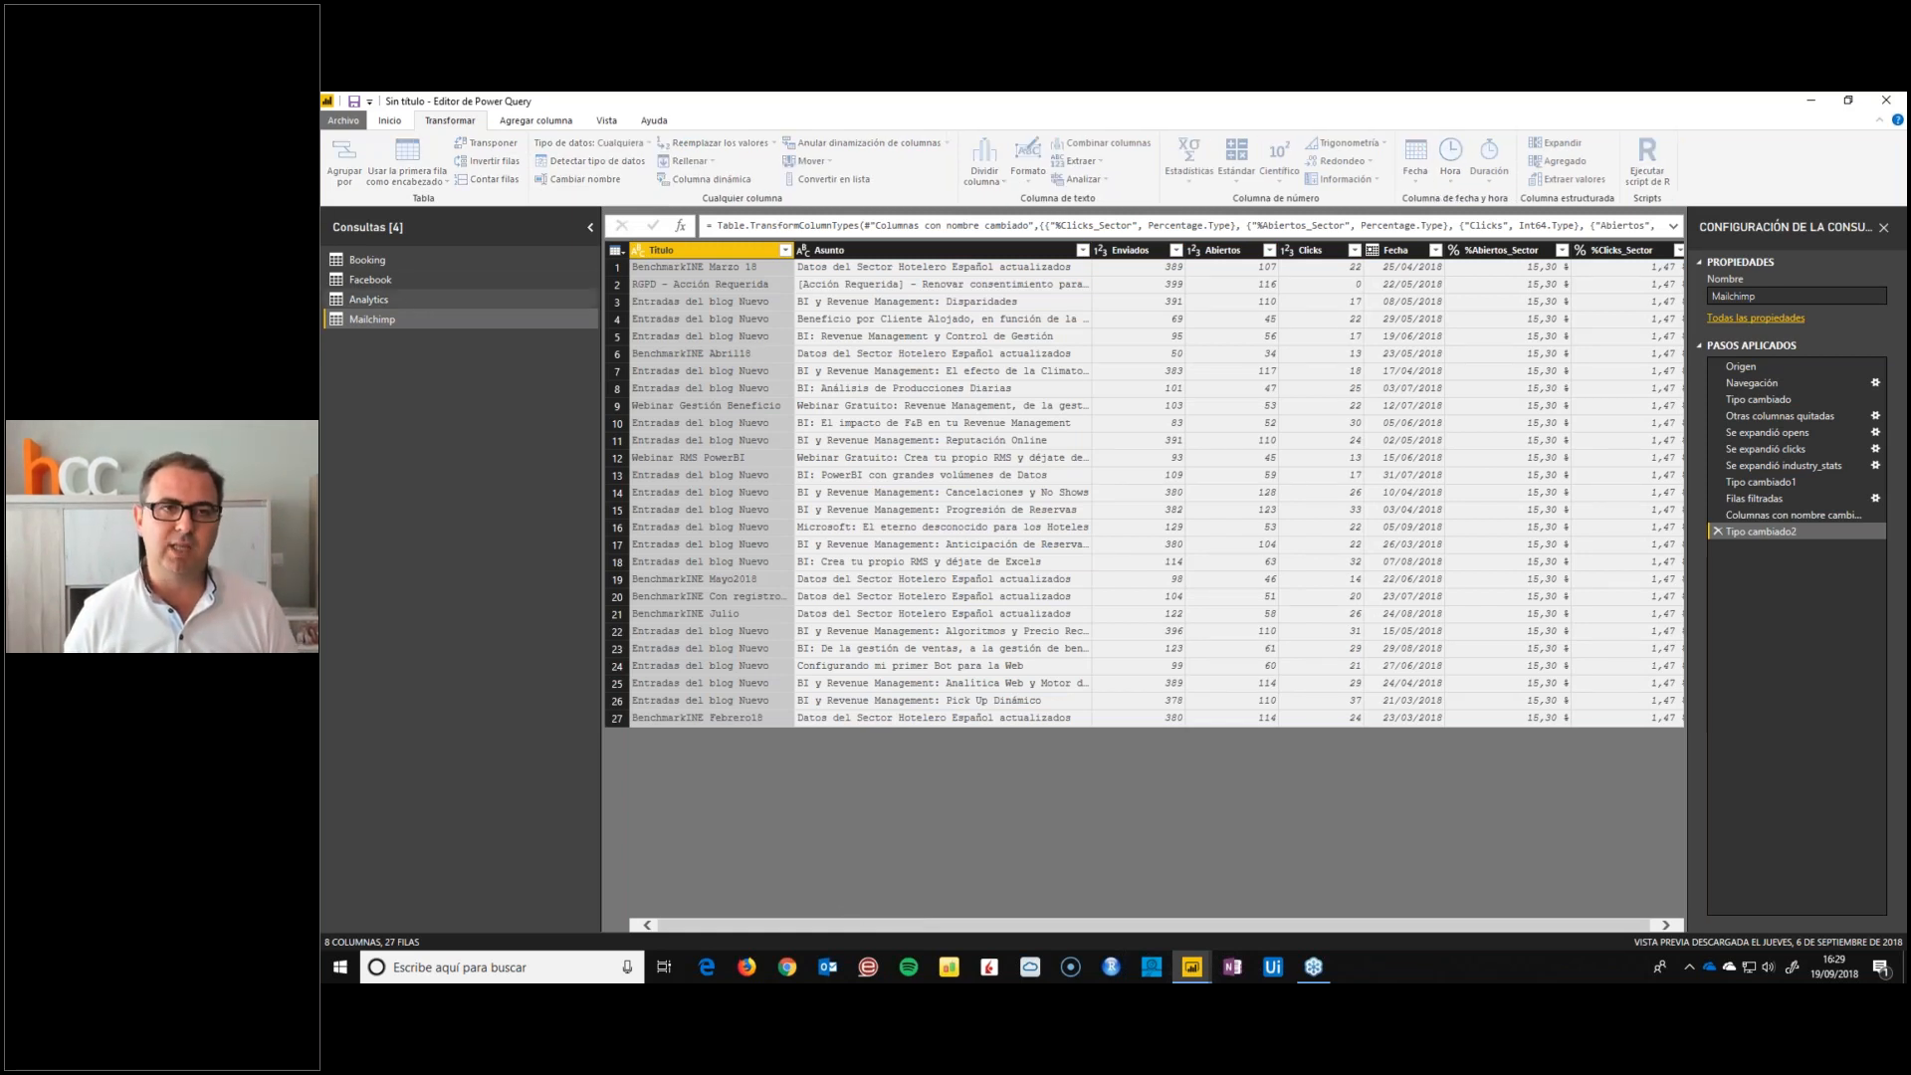
left_click(388, 279)
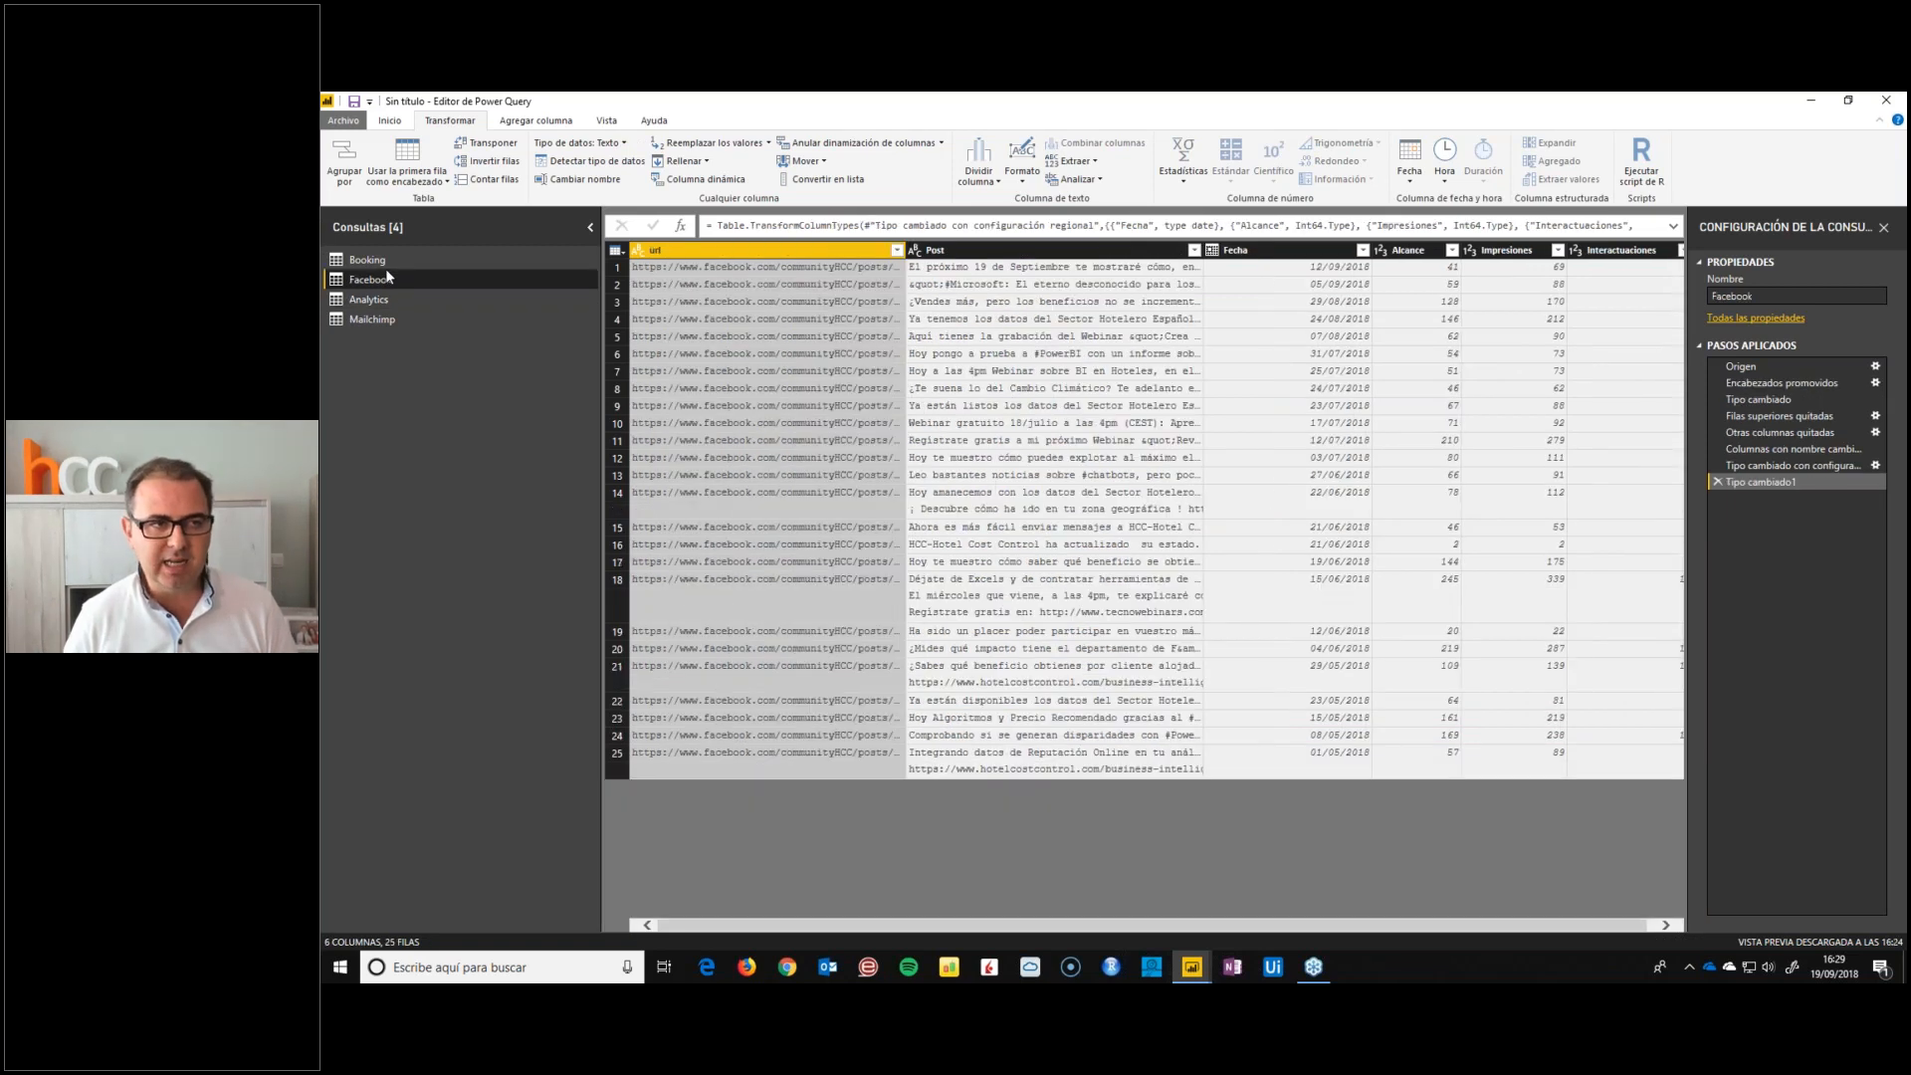
left_click(388, 267)
left_click(386, 280)
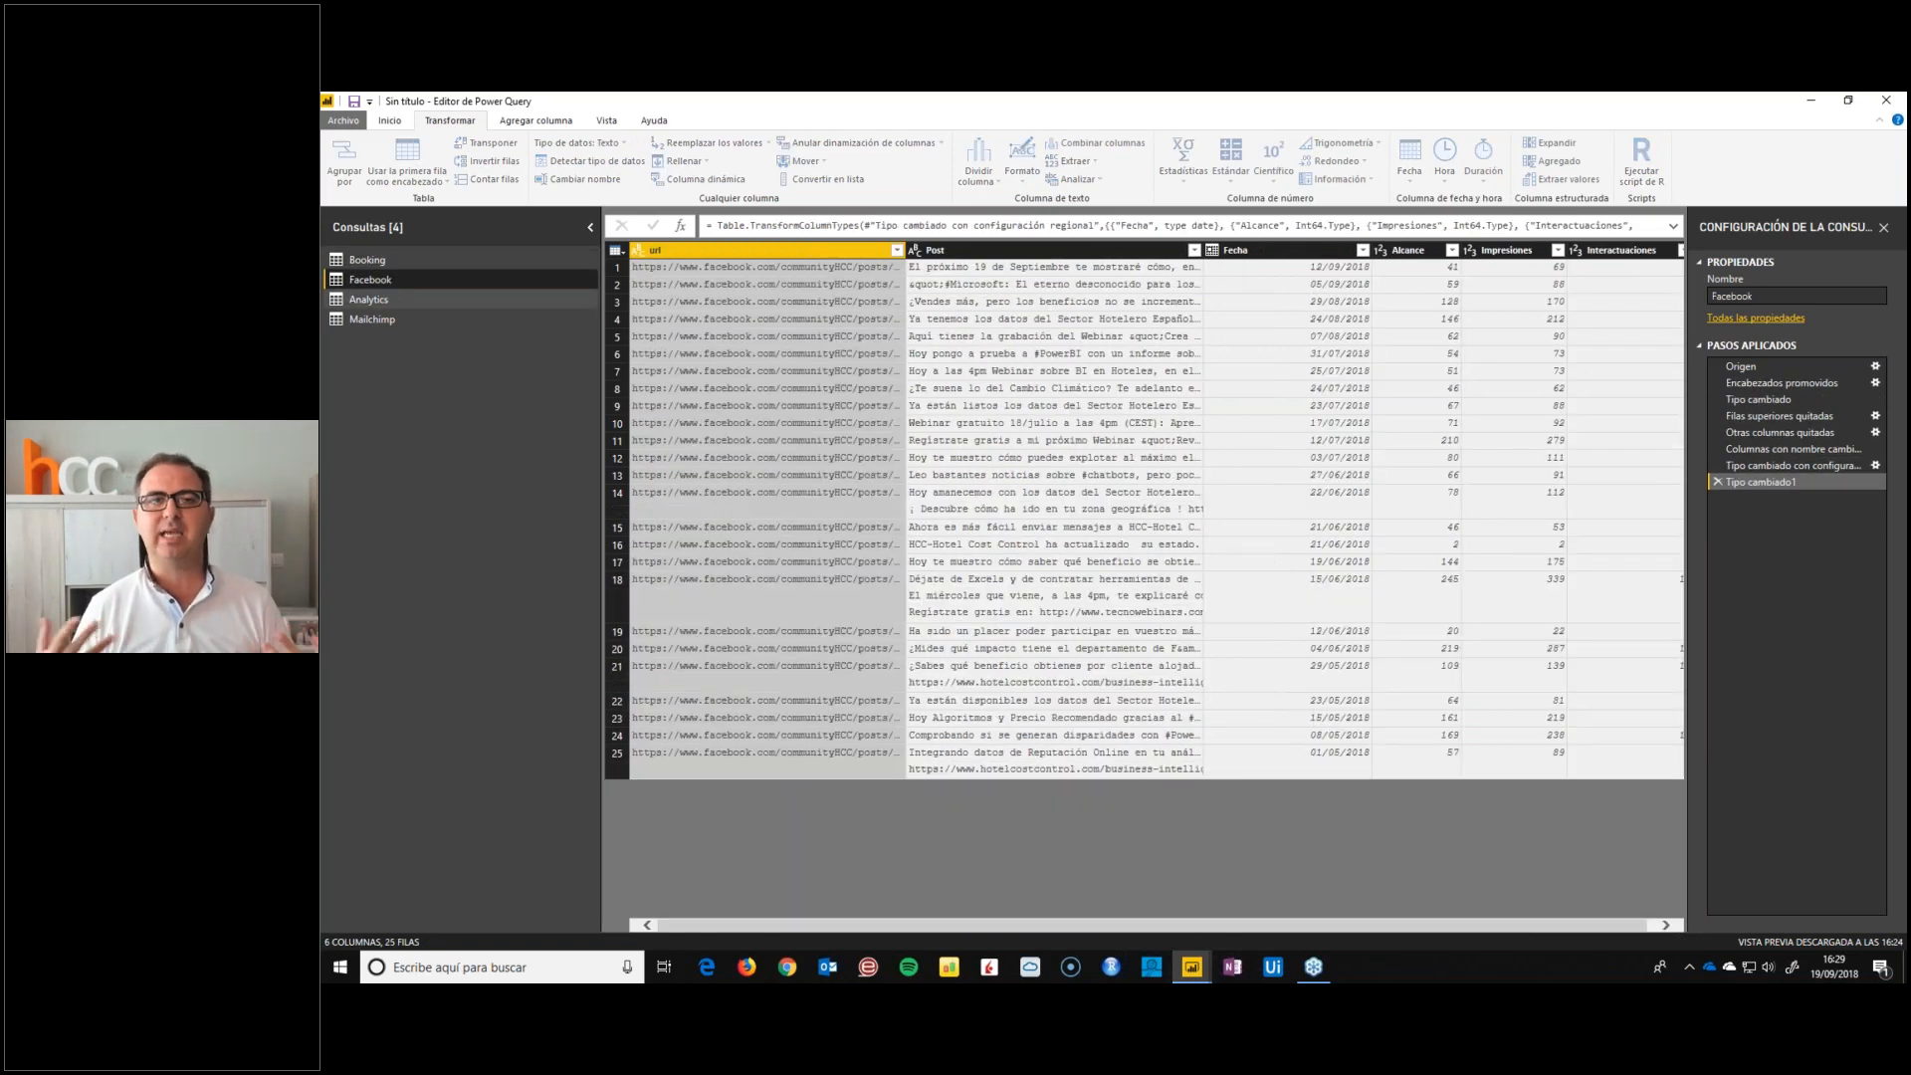
left_click(386, 318)
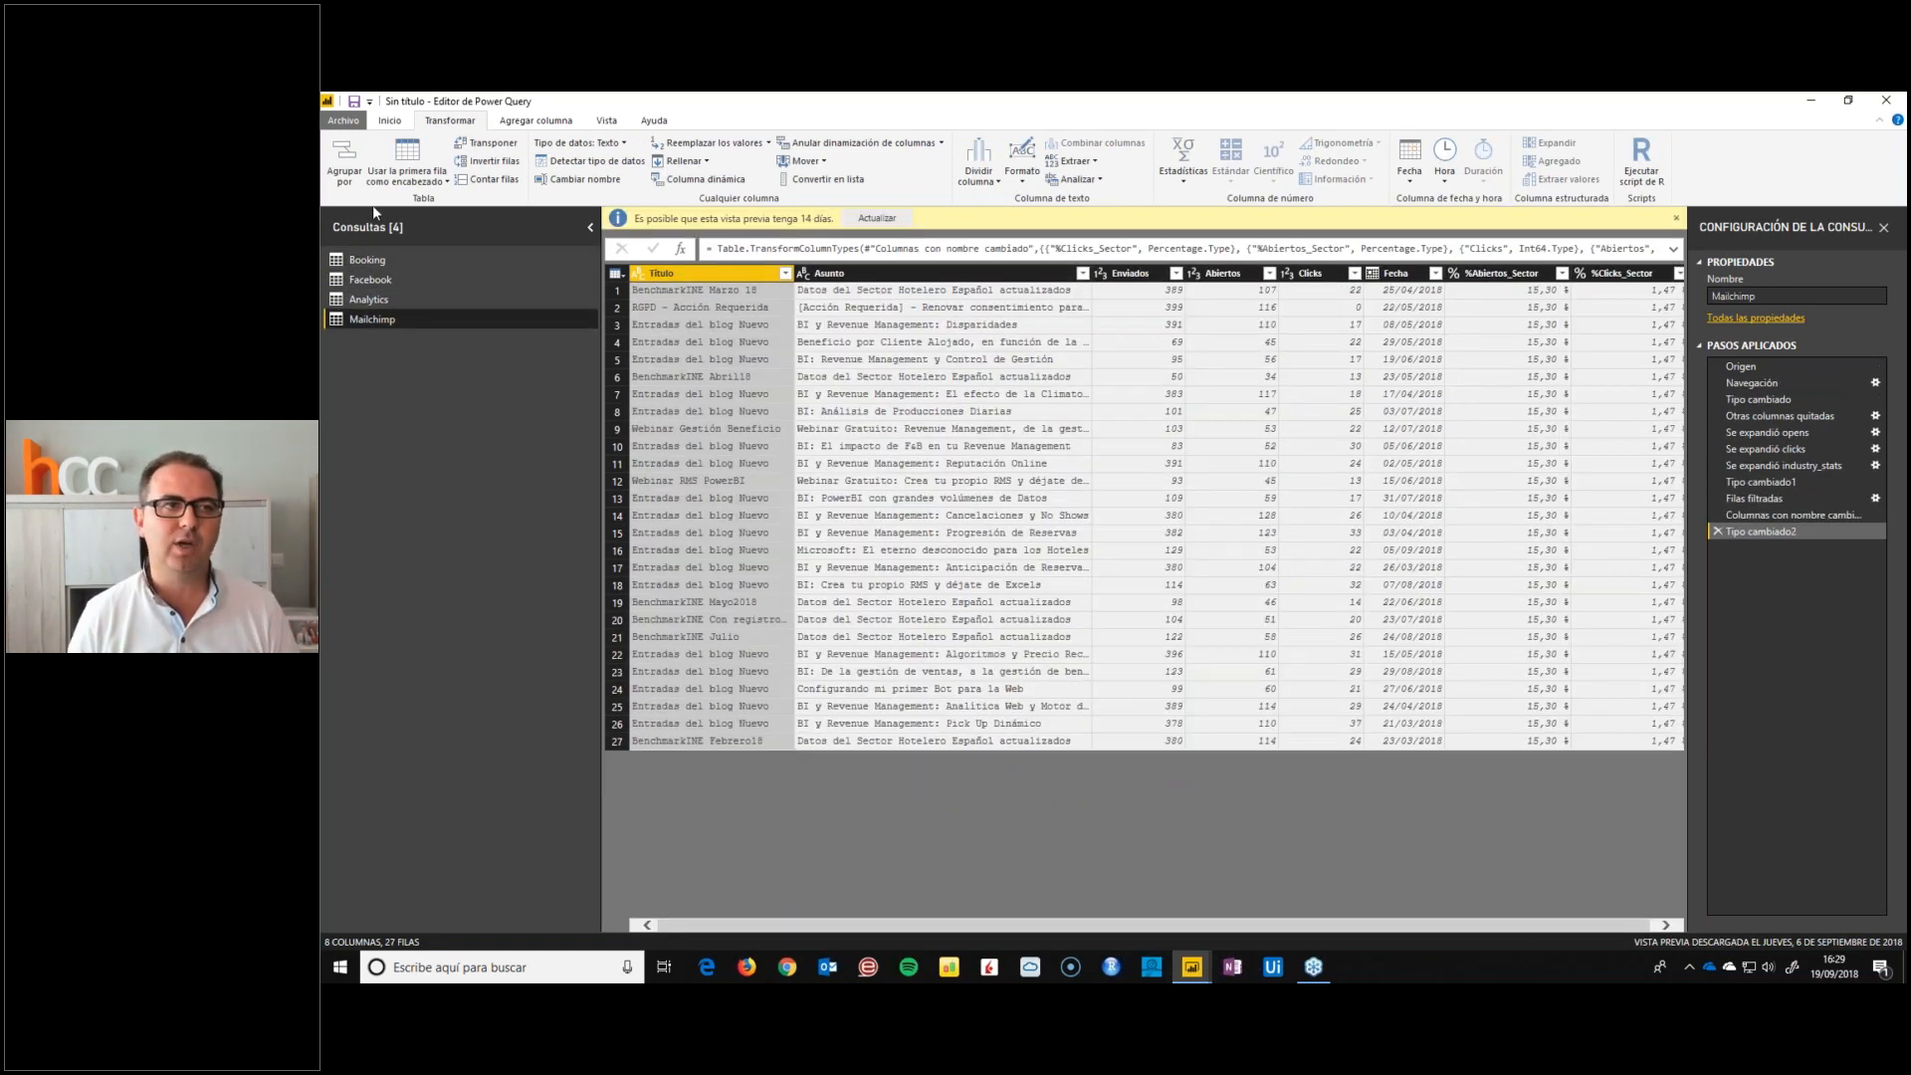
left_click(395, 118)
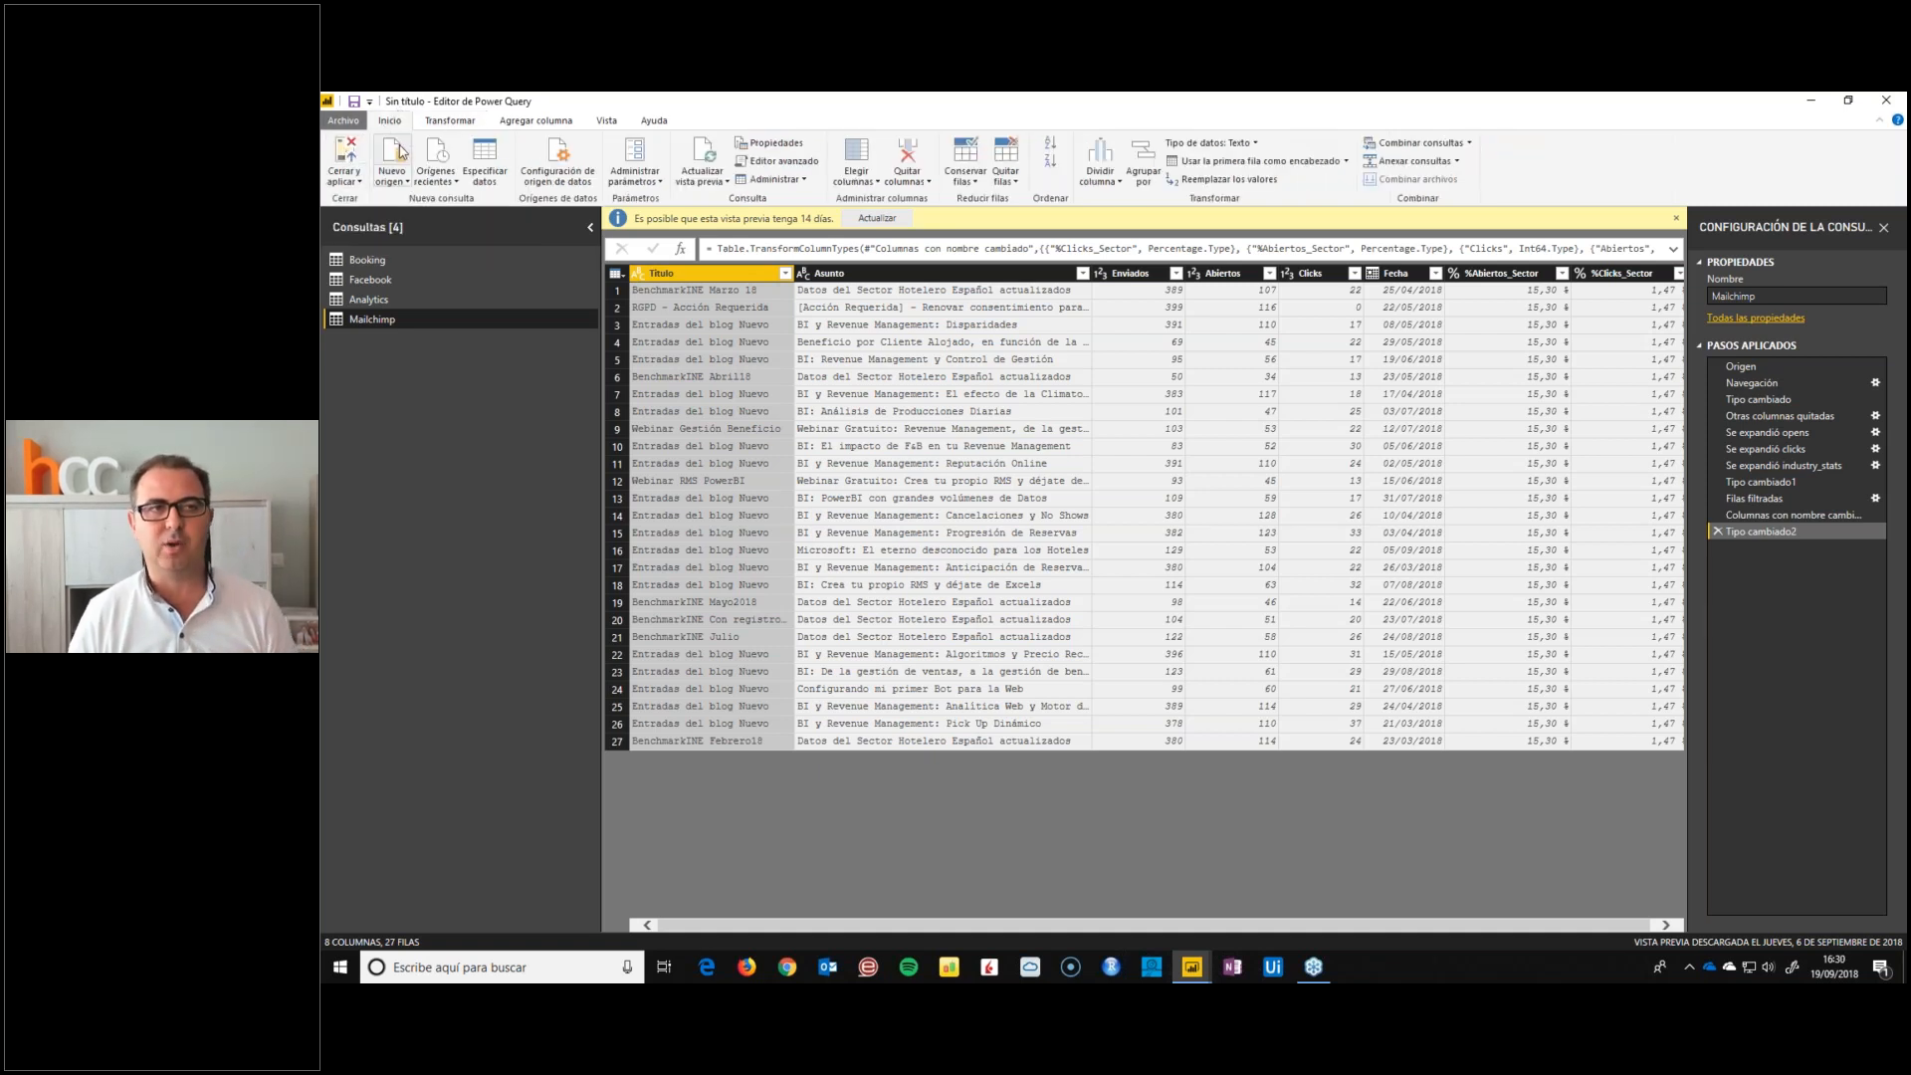
left_click(348, 157)
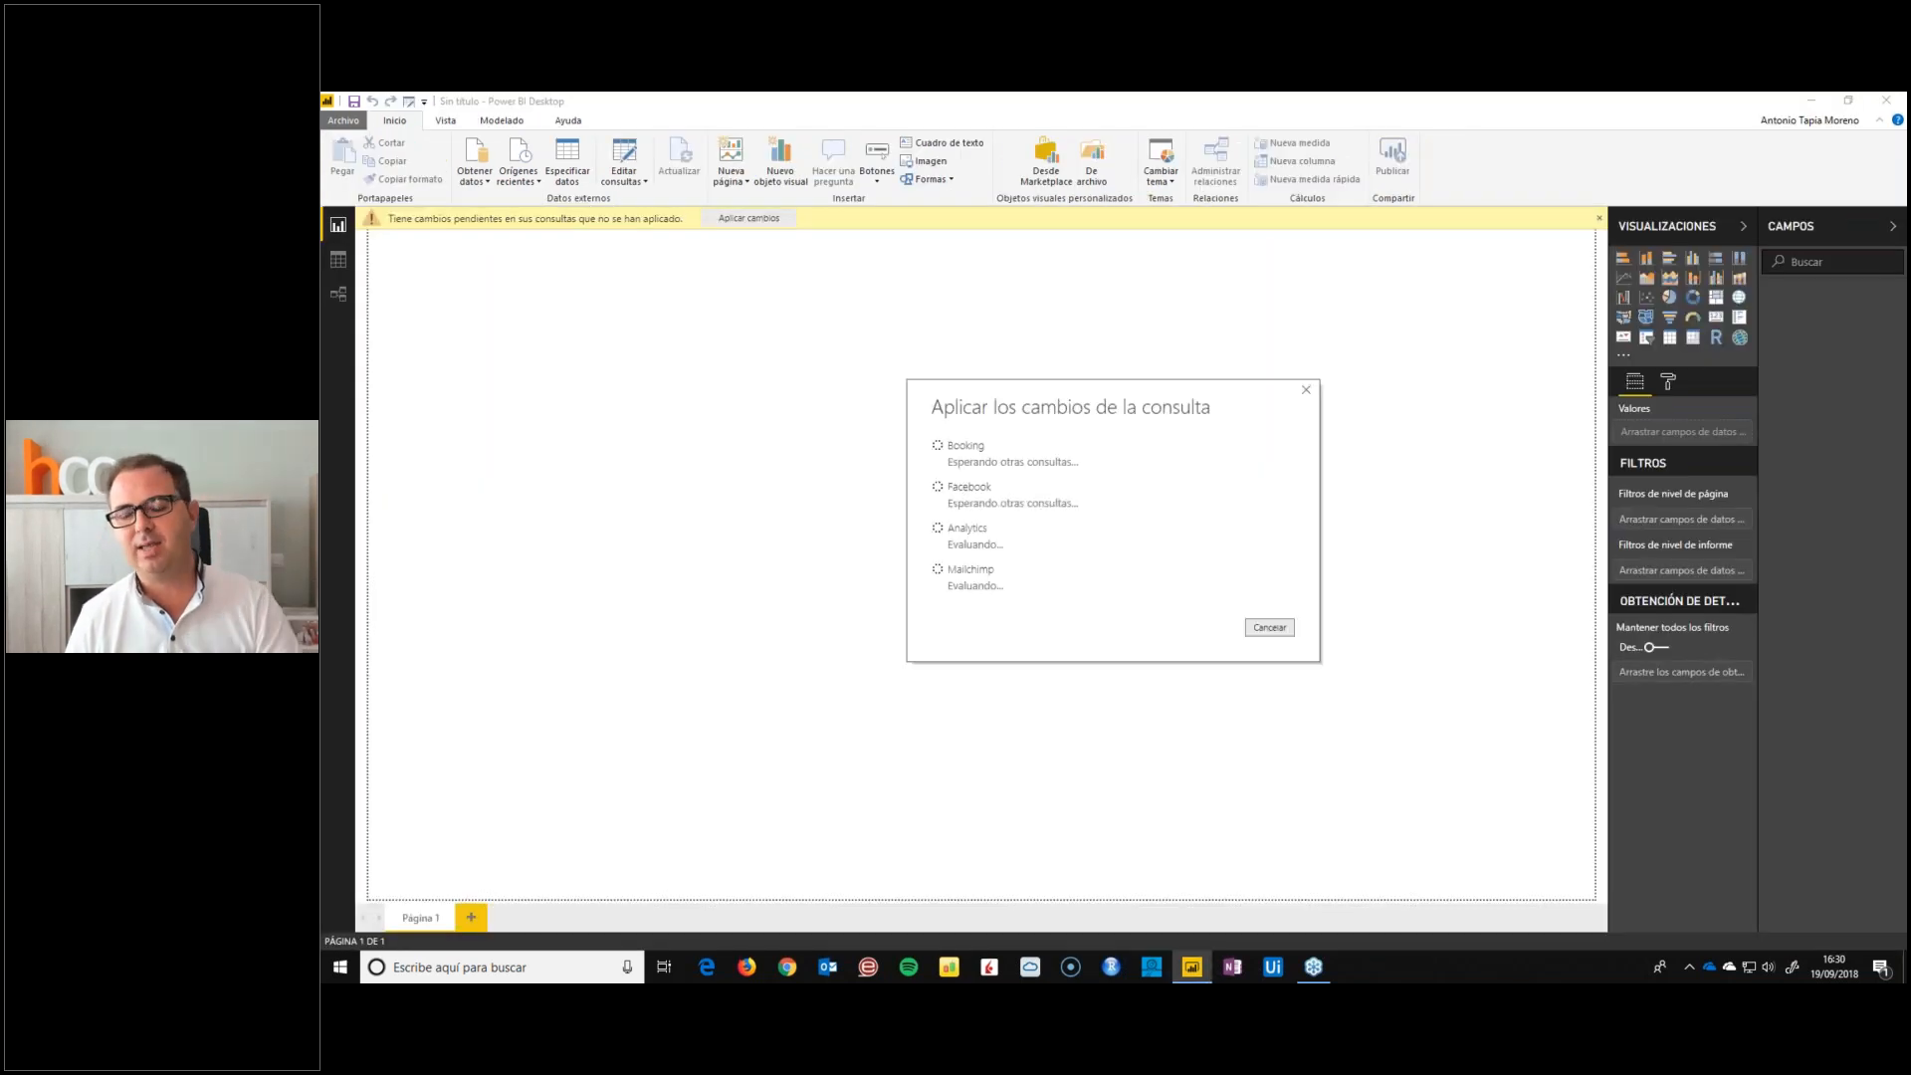
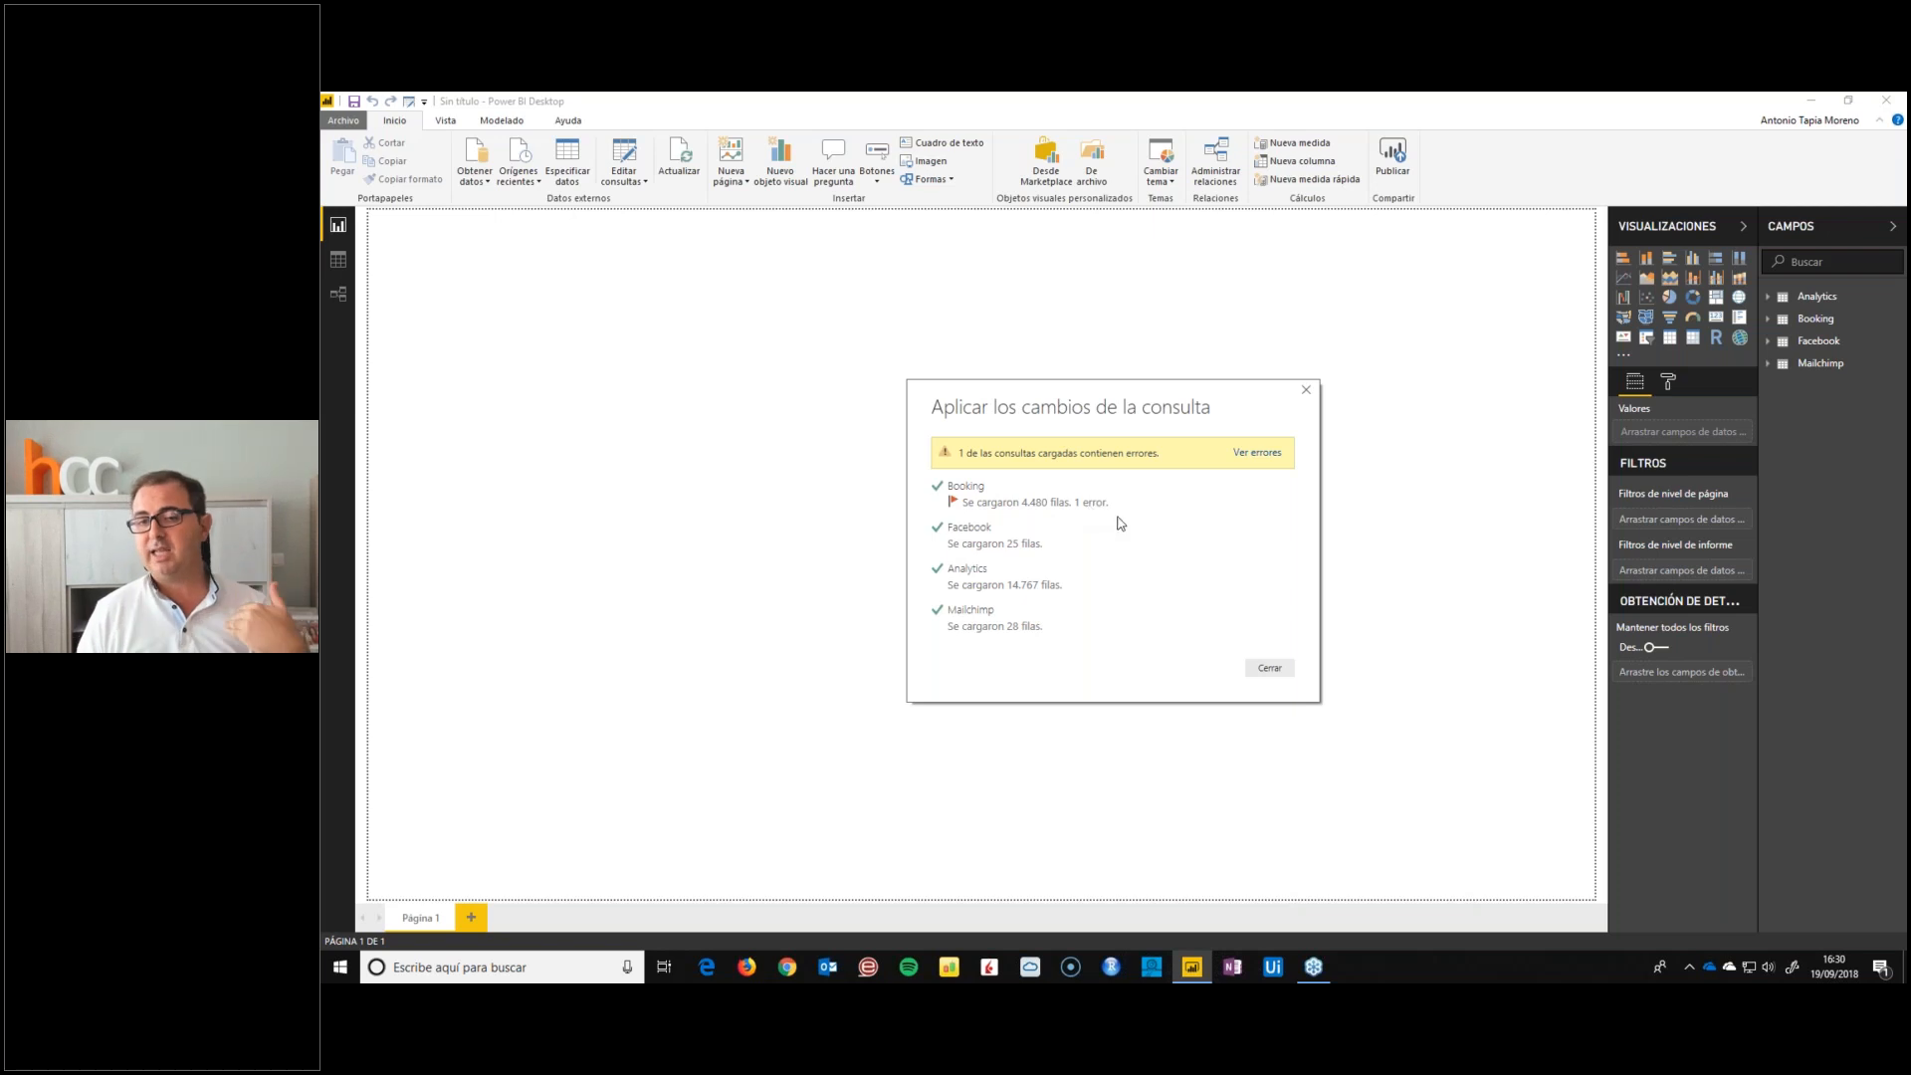
Open the relationships view, enlarge the Booking, Facebook, Analytics and Mailchimp tables to show all fields, and locate the Fecha field in them
left_click(1269, 669)
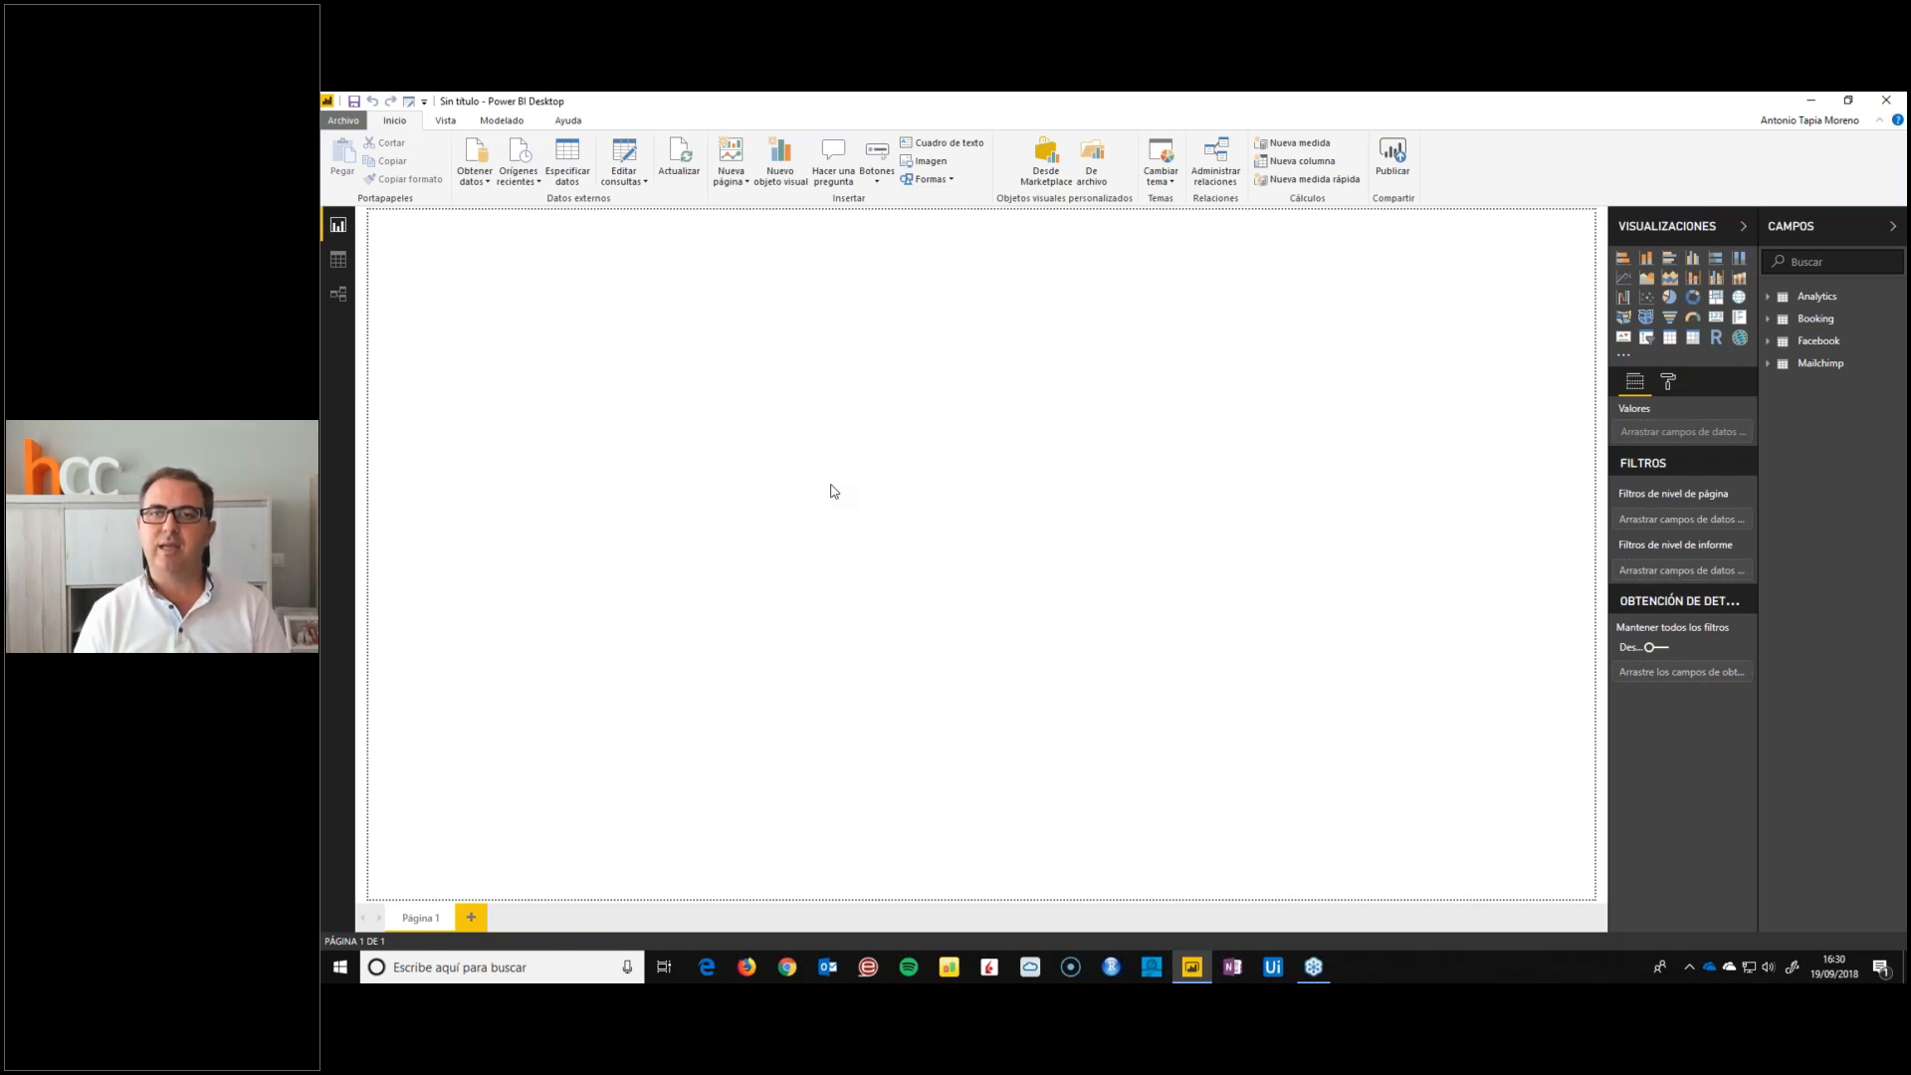
left_click(339, 296)
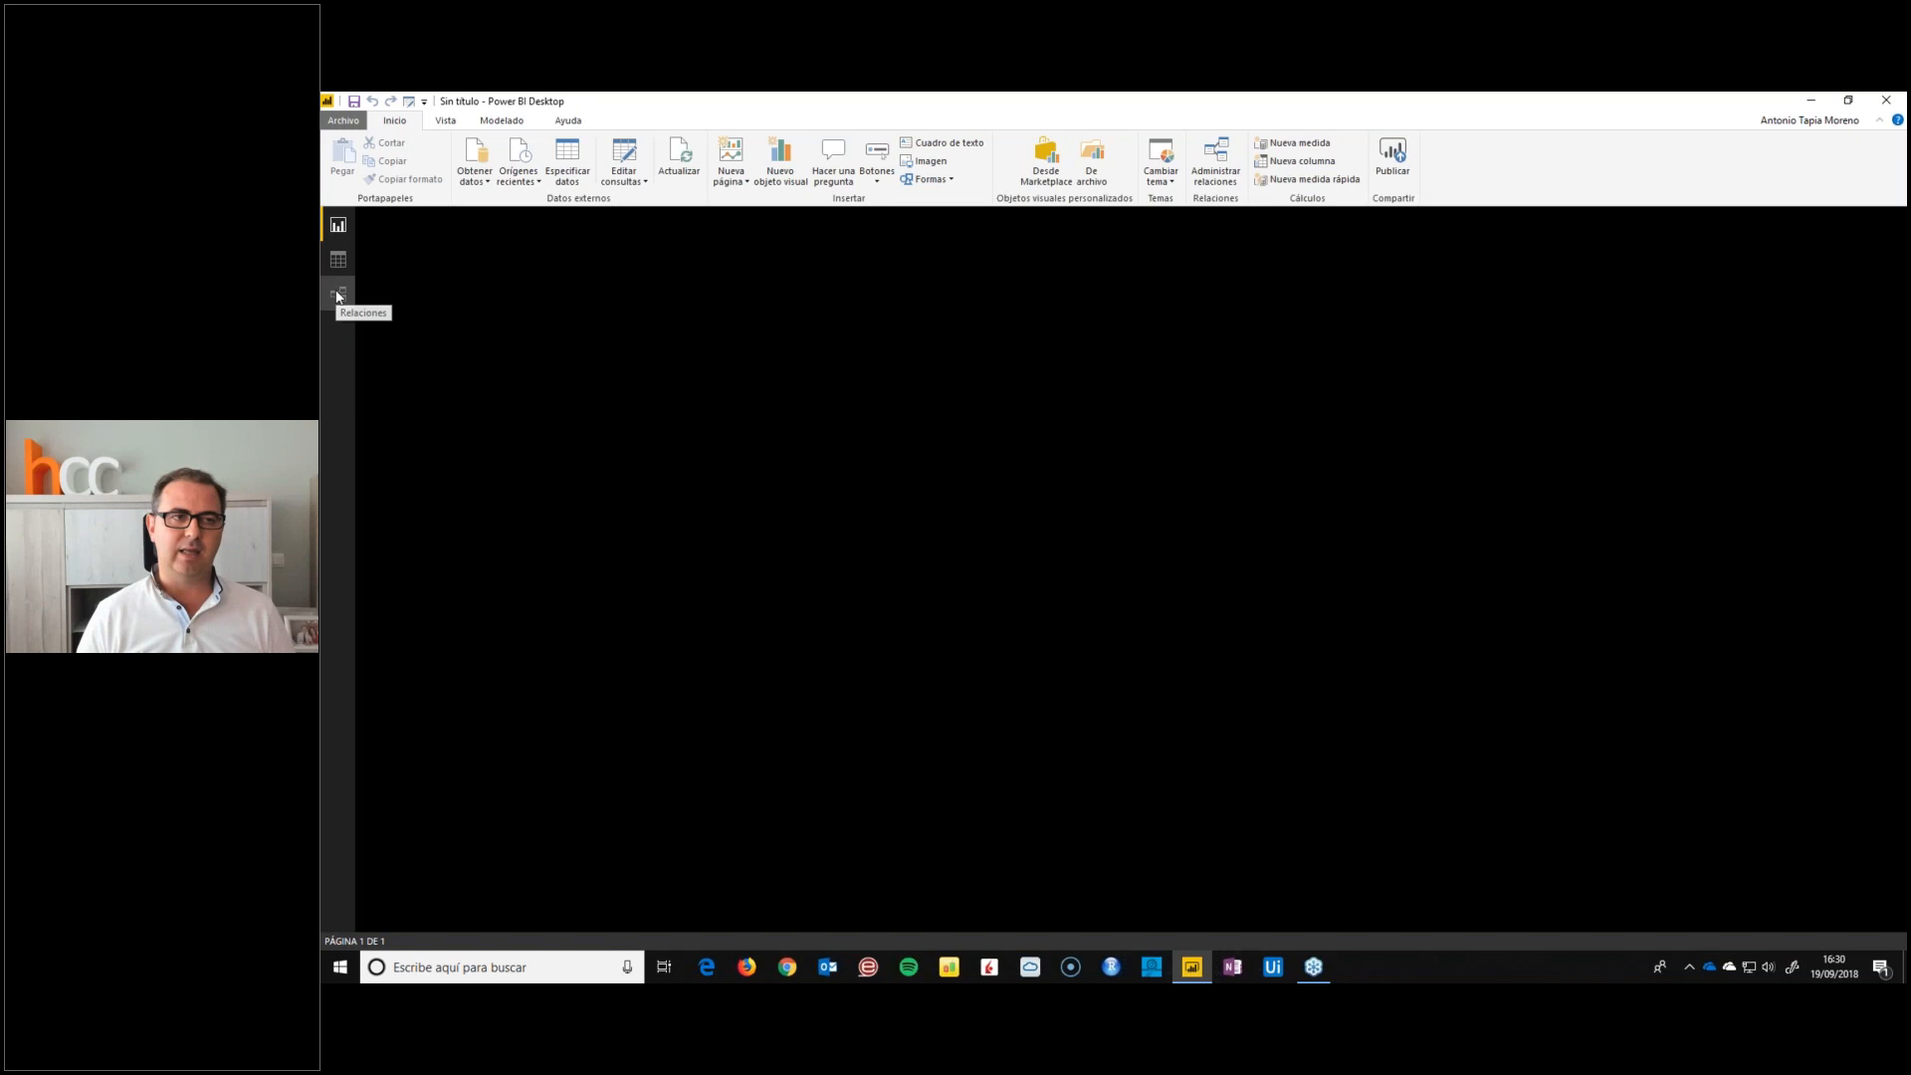
left_click_drag(474, 350, 477, 460)
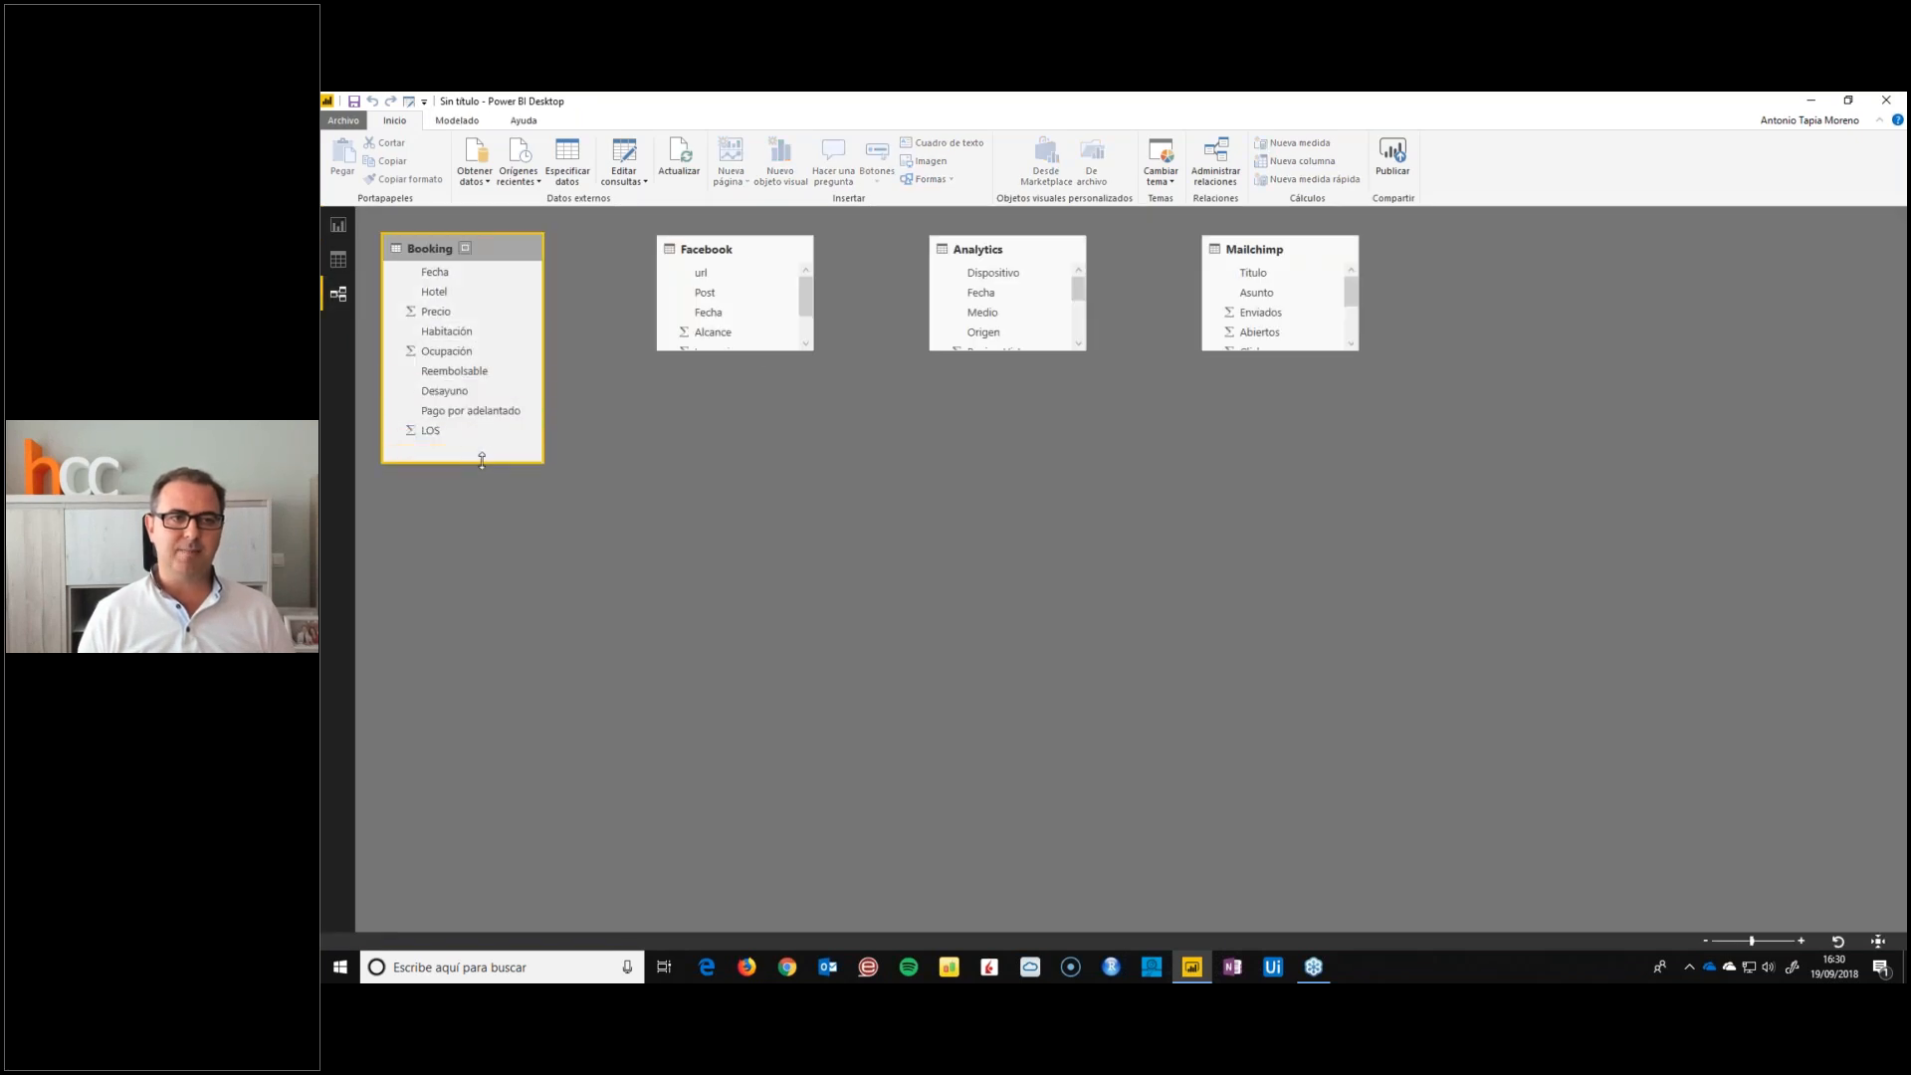
left_click_drag(748, 350, 747, 463)
left_click_drag(980, 349, 980, 476)
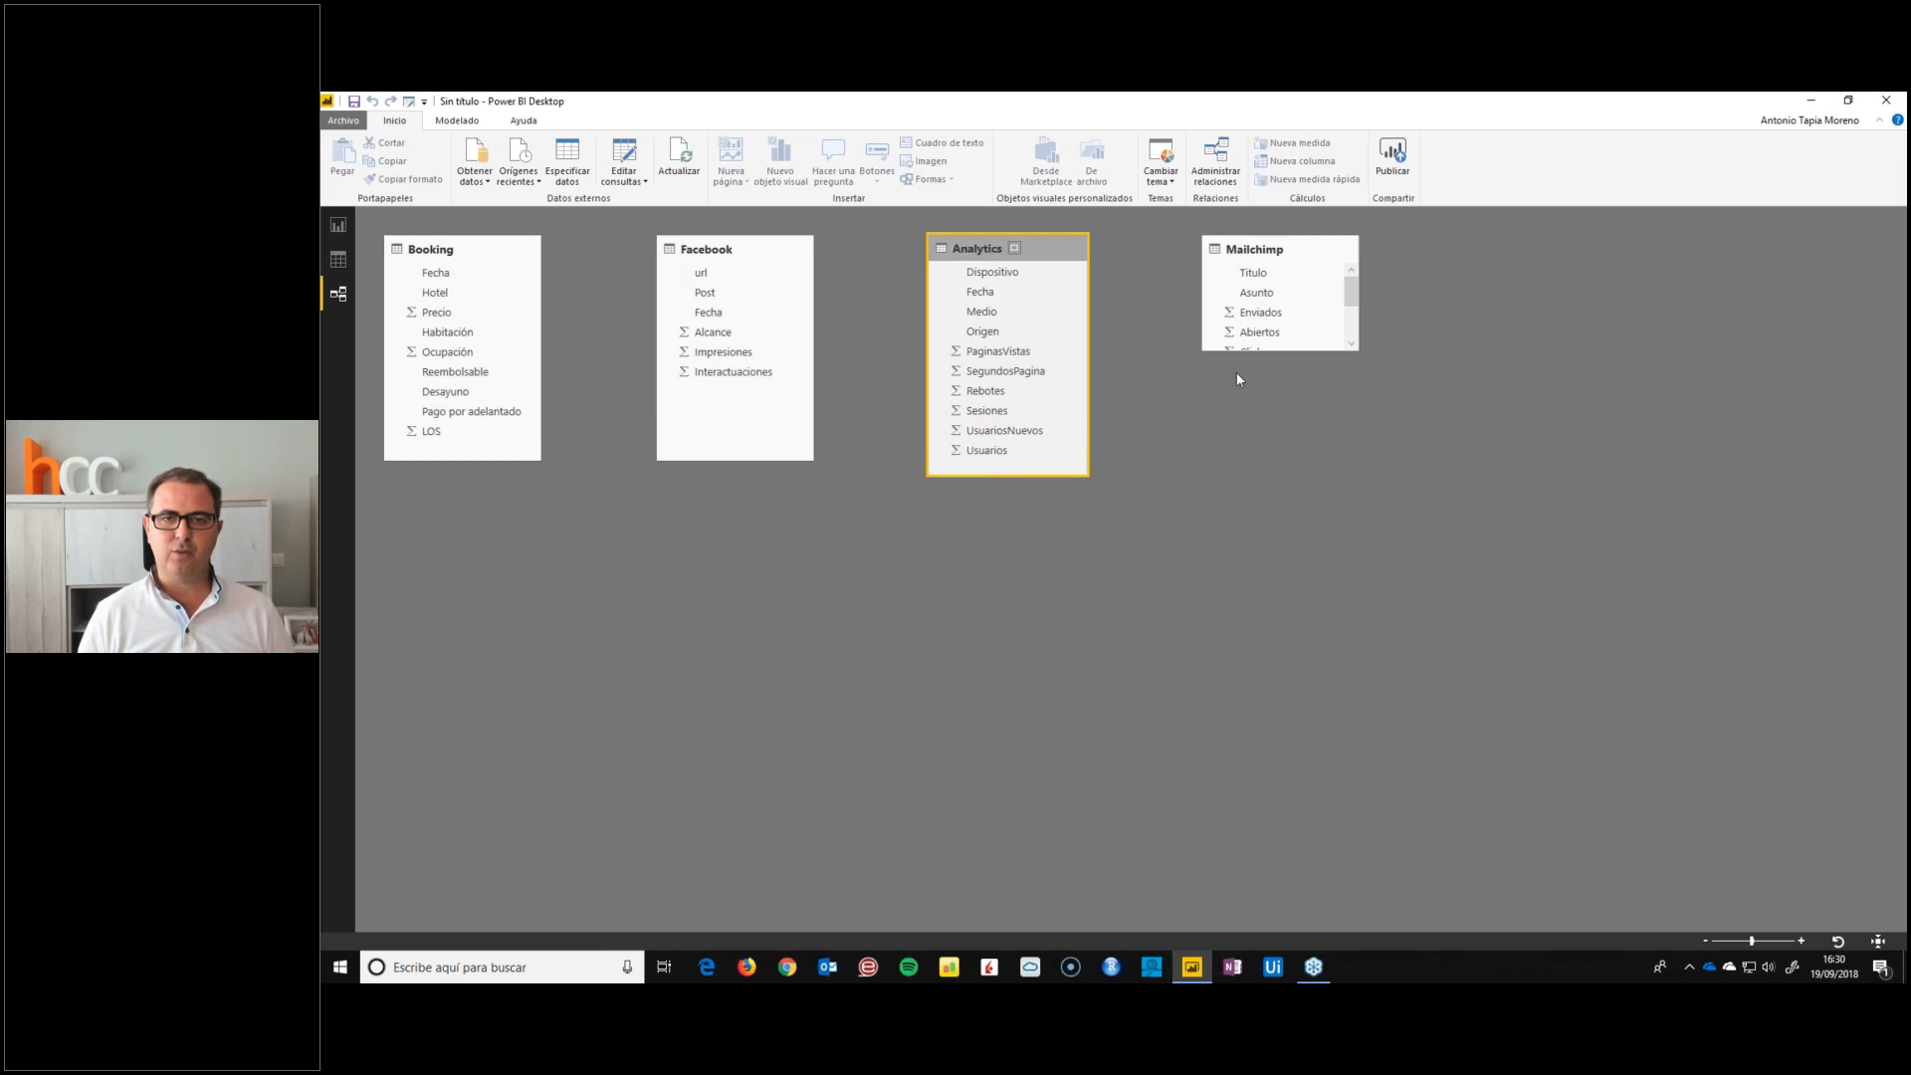
left_click_drag(1282, 353, 1280, 476)
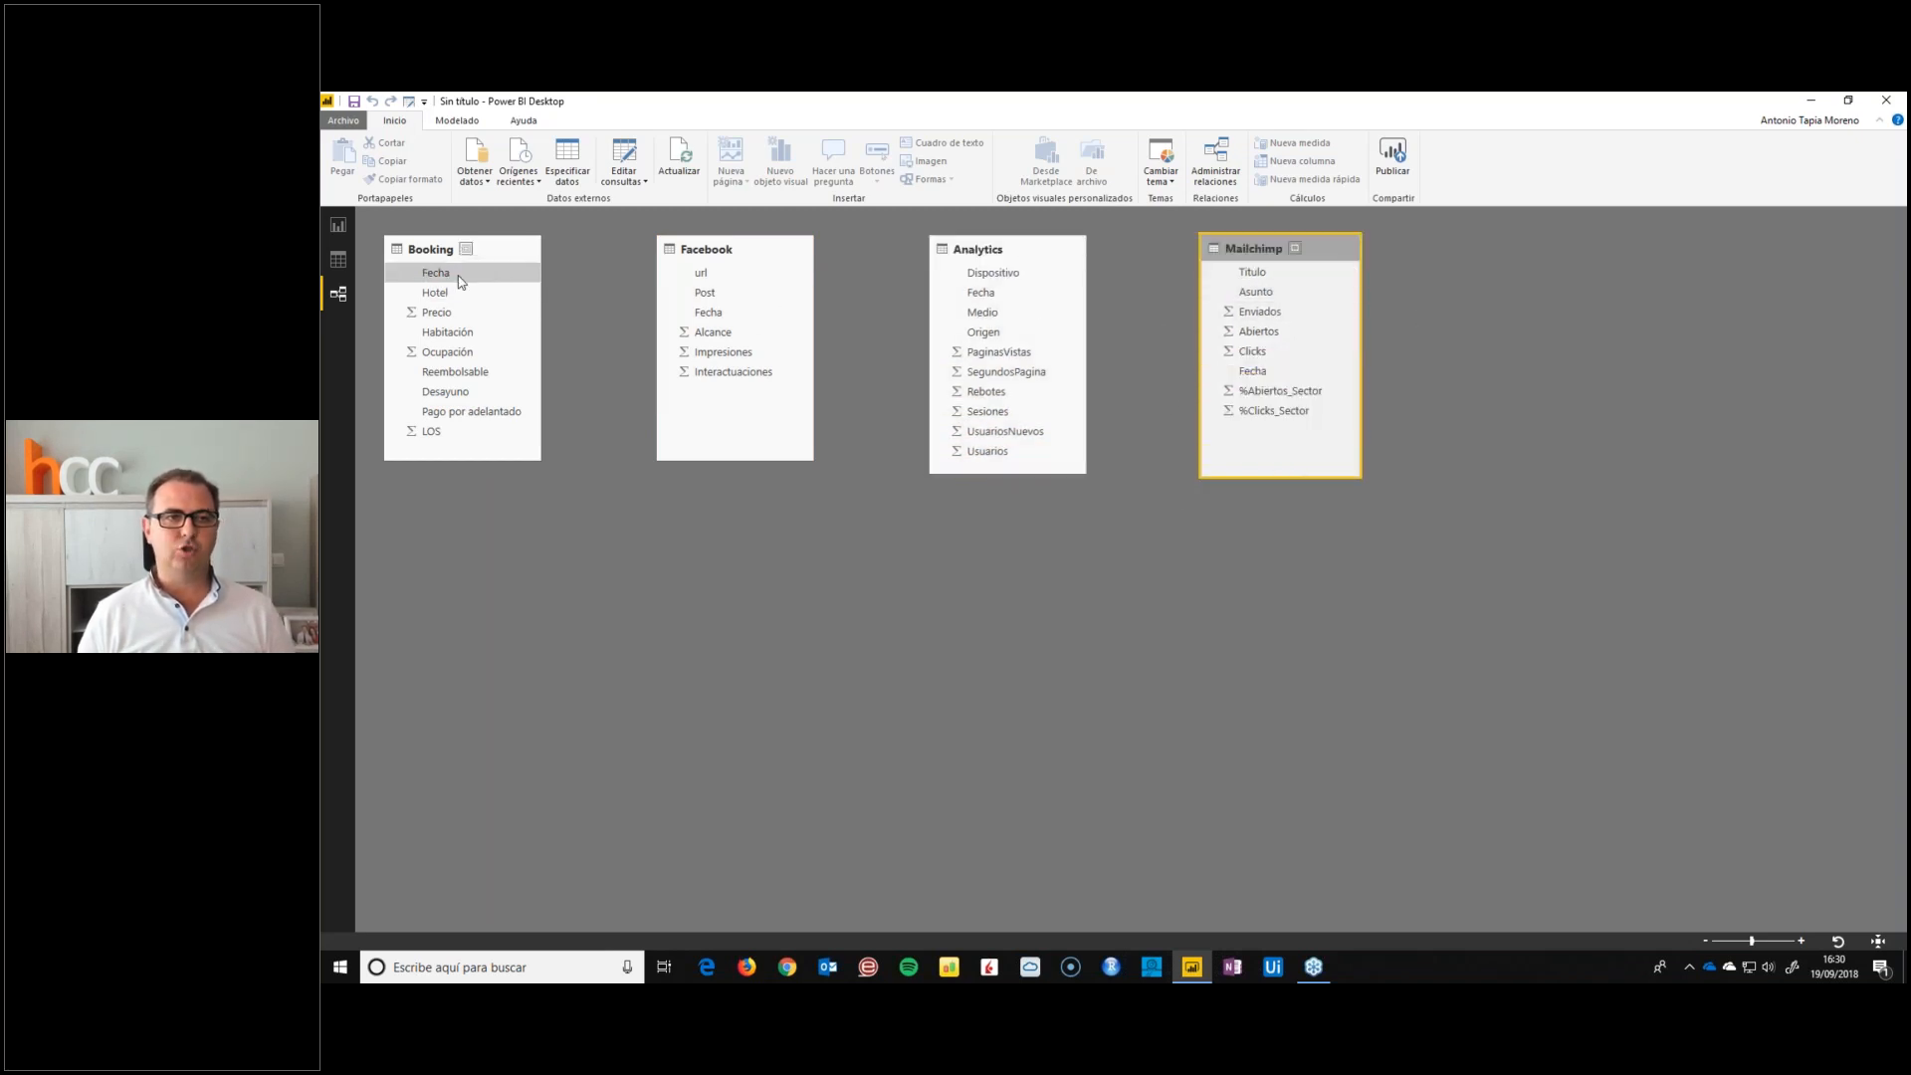
left_click(506, 296)
left_click(709, 312)
left_click(980, 292)
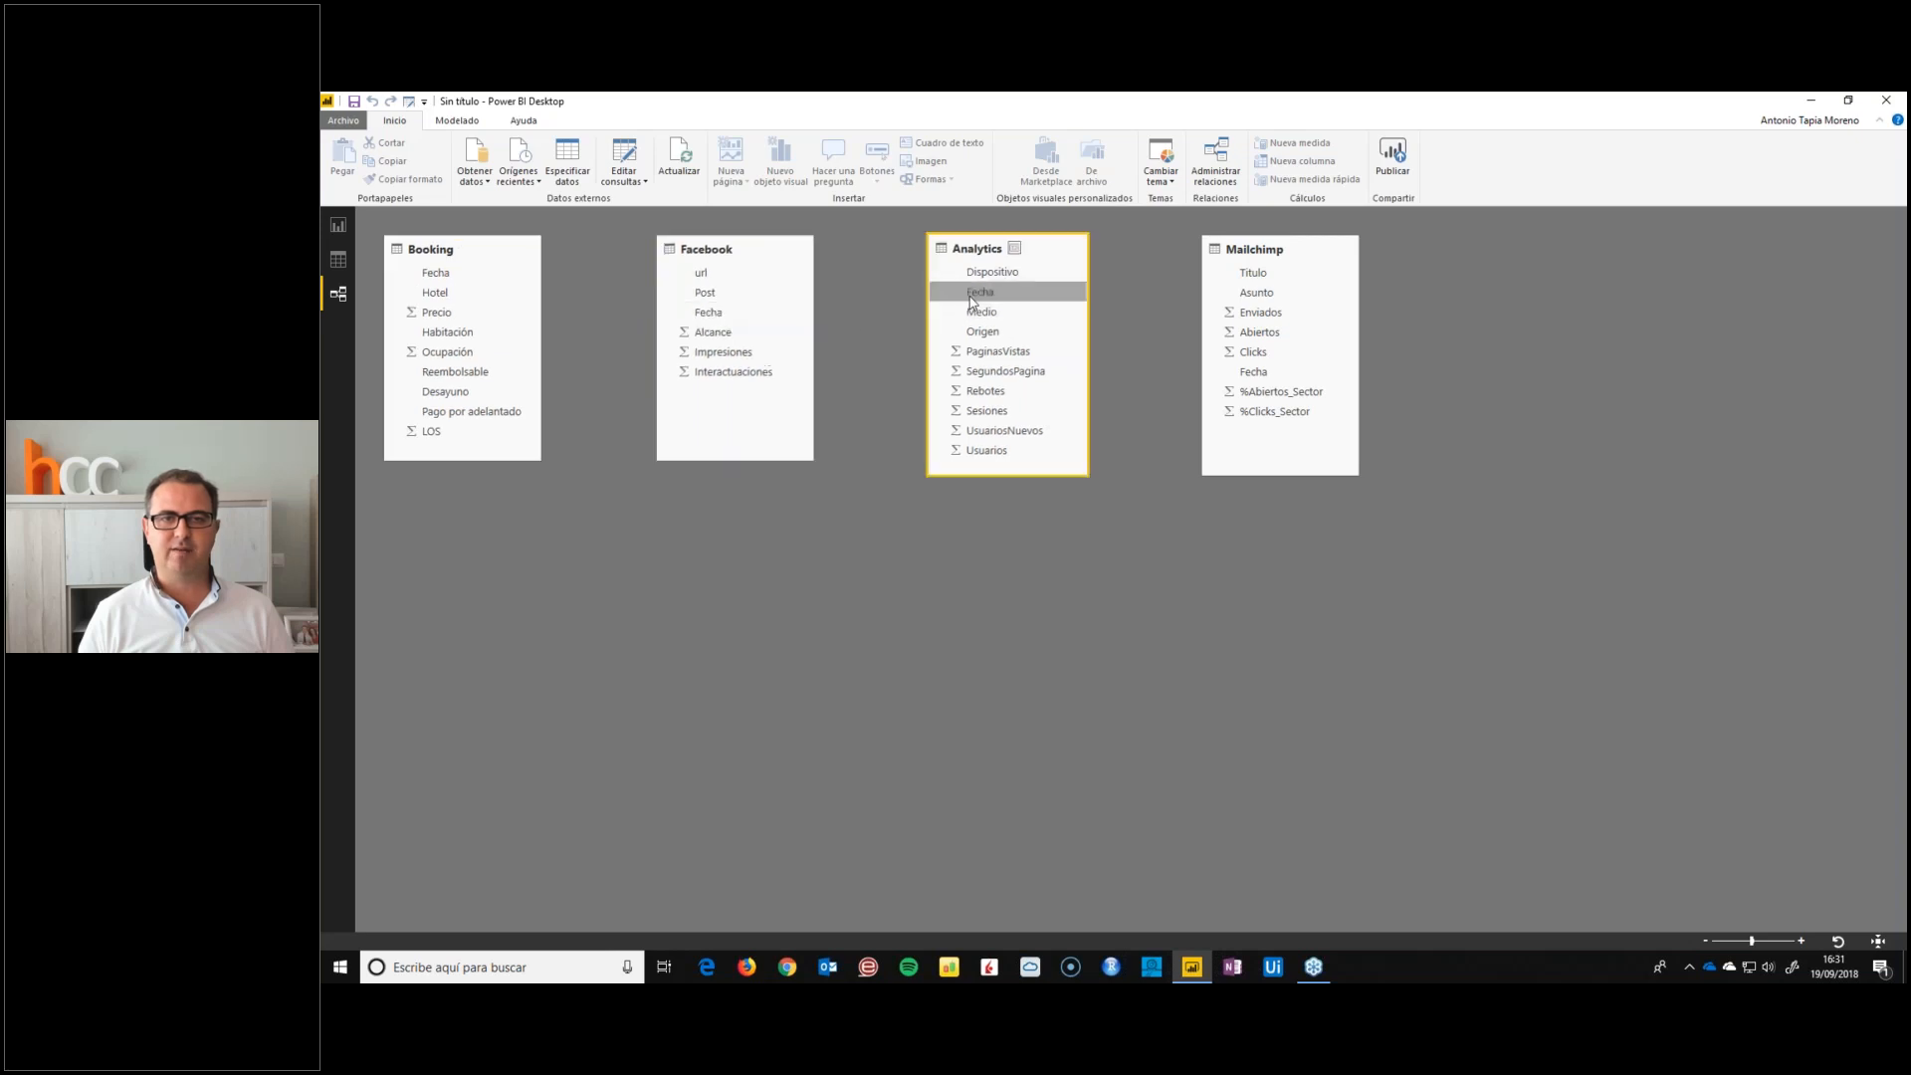
left_click(1254, 371)
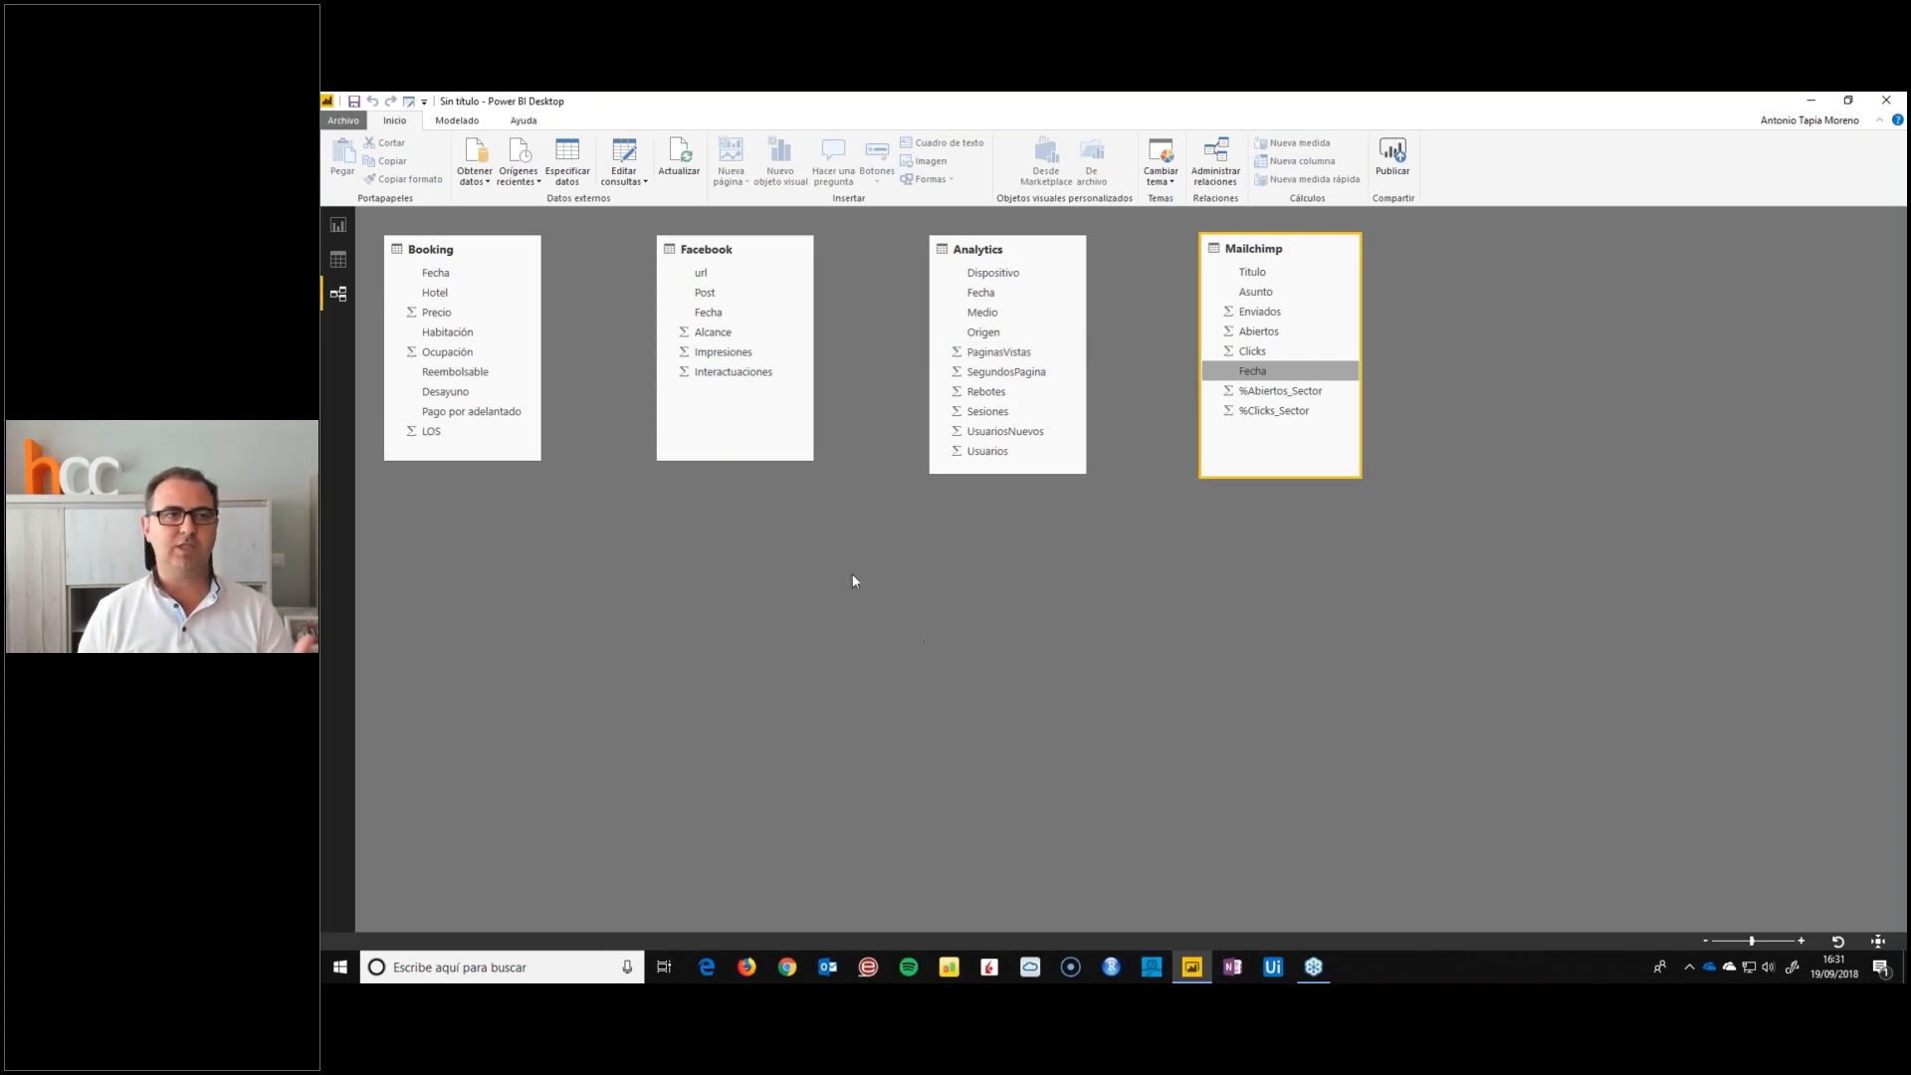
Create a calculated table with the formula Fechas = CALENDARAUTO() and check its first and last dates
left_click(335, 266)
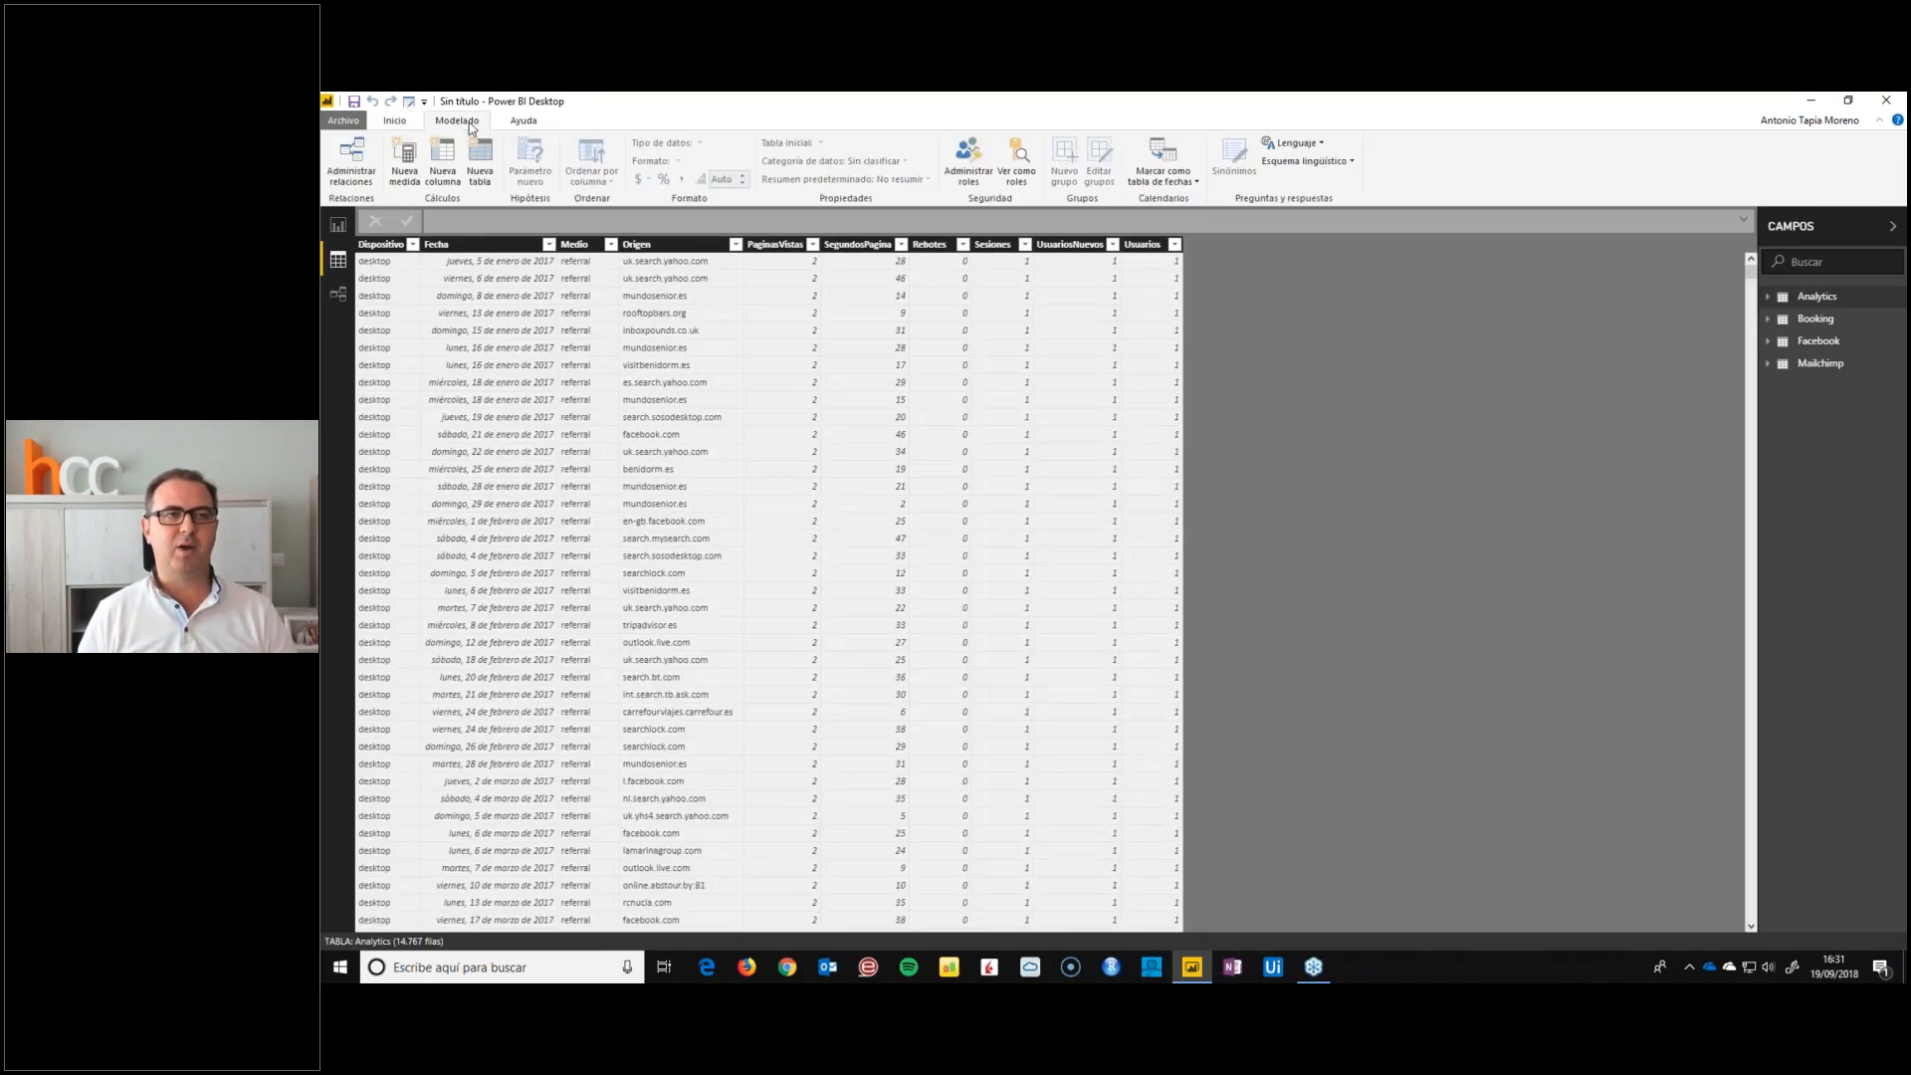
left_click(476, 164)
type("Fechas = ")
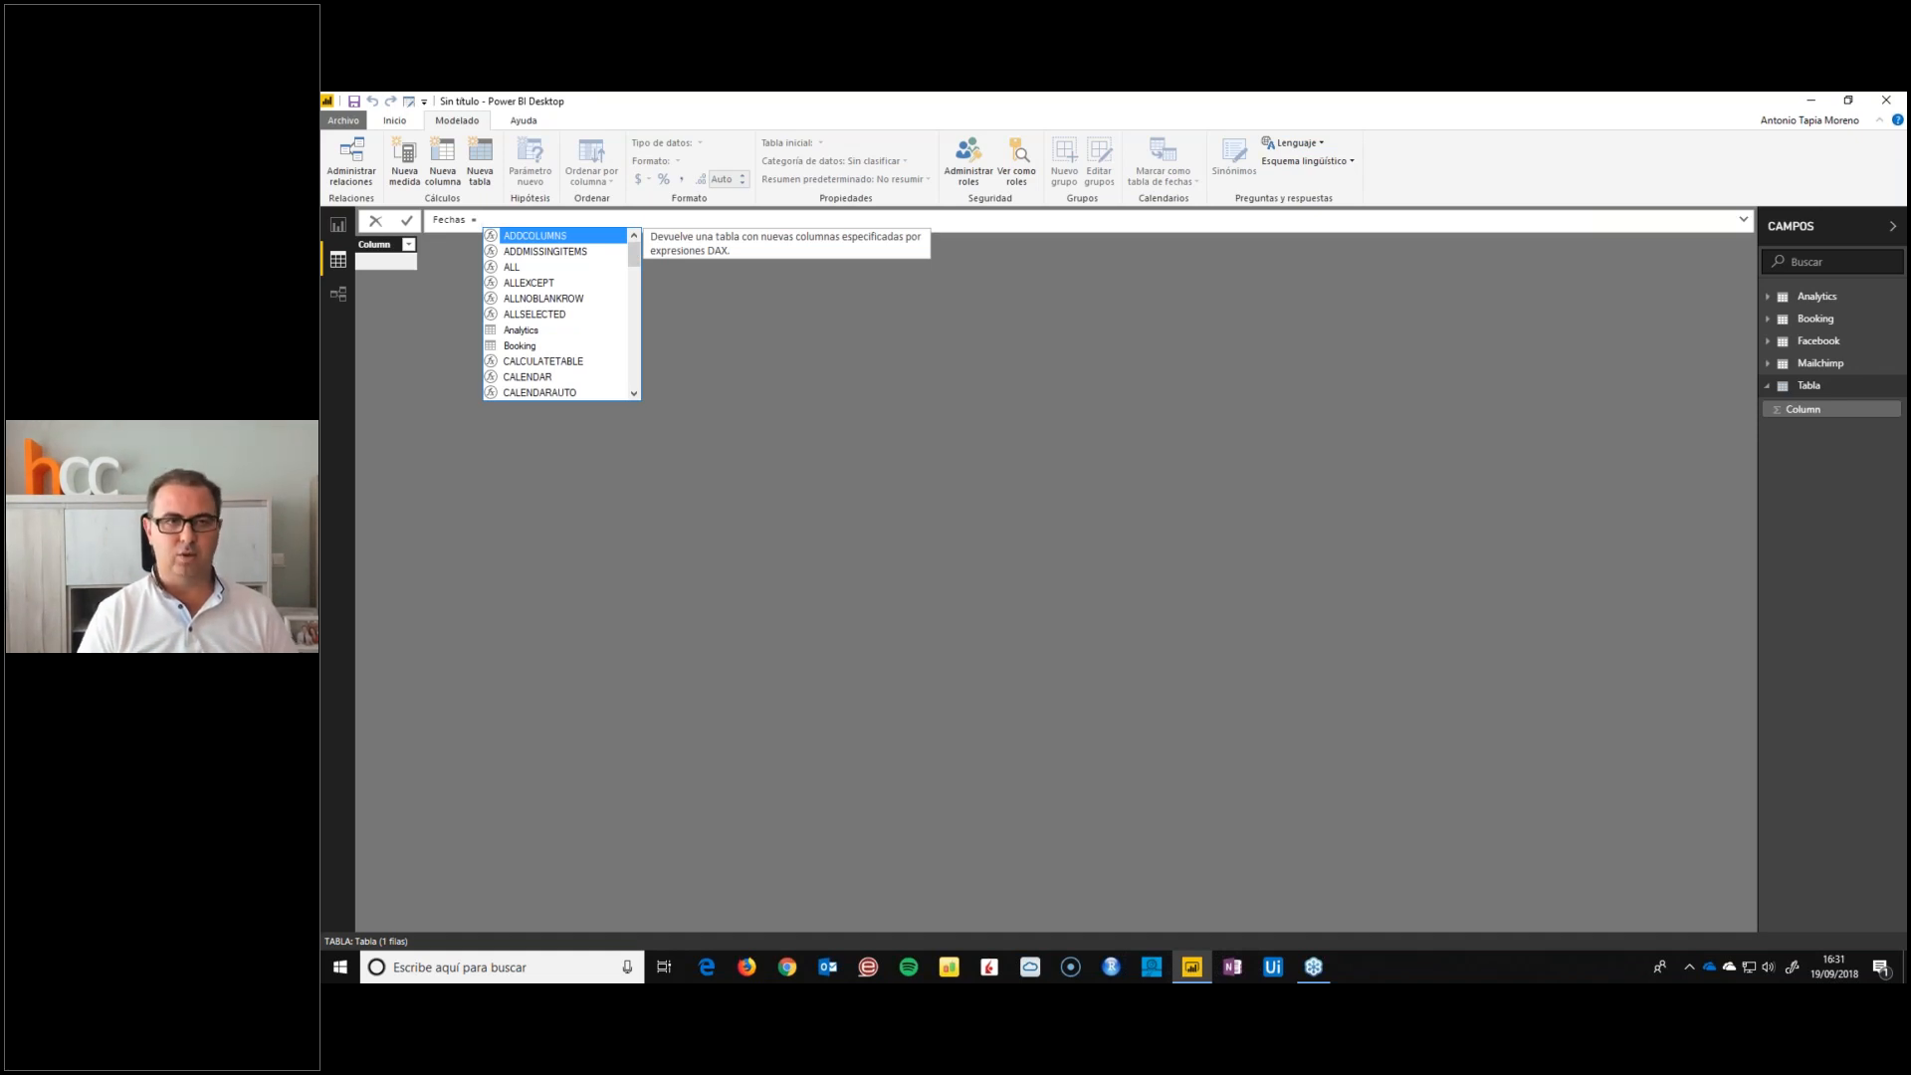
type(" calenda")
key("Down")
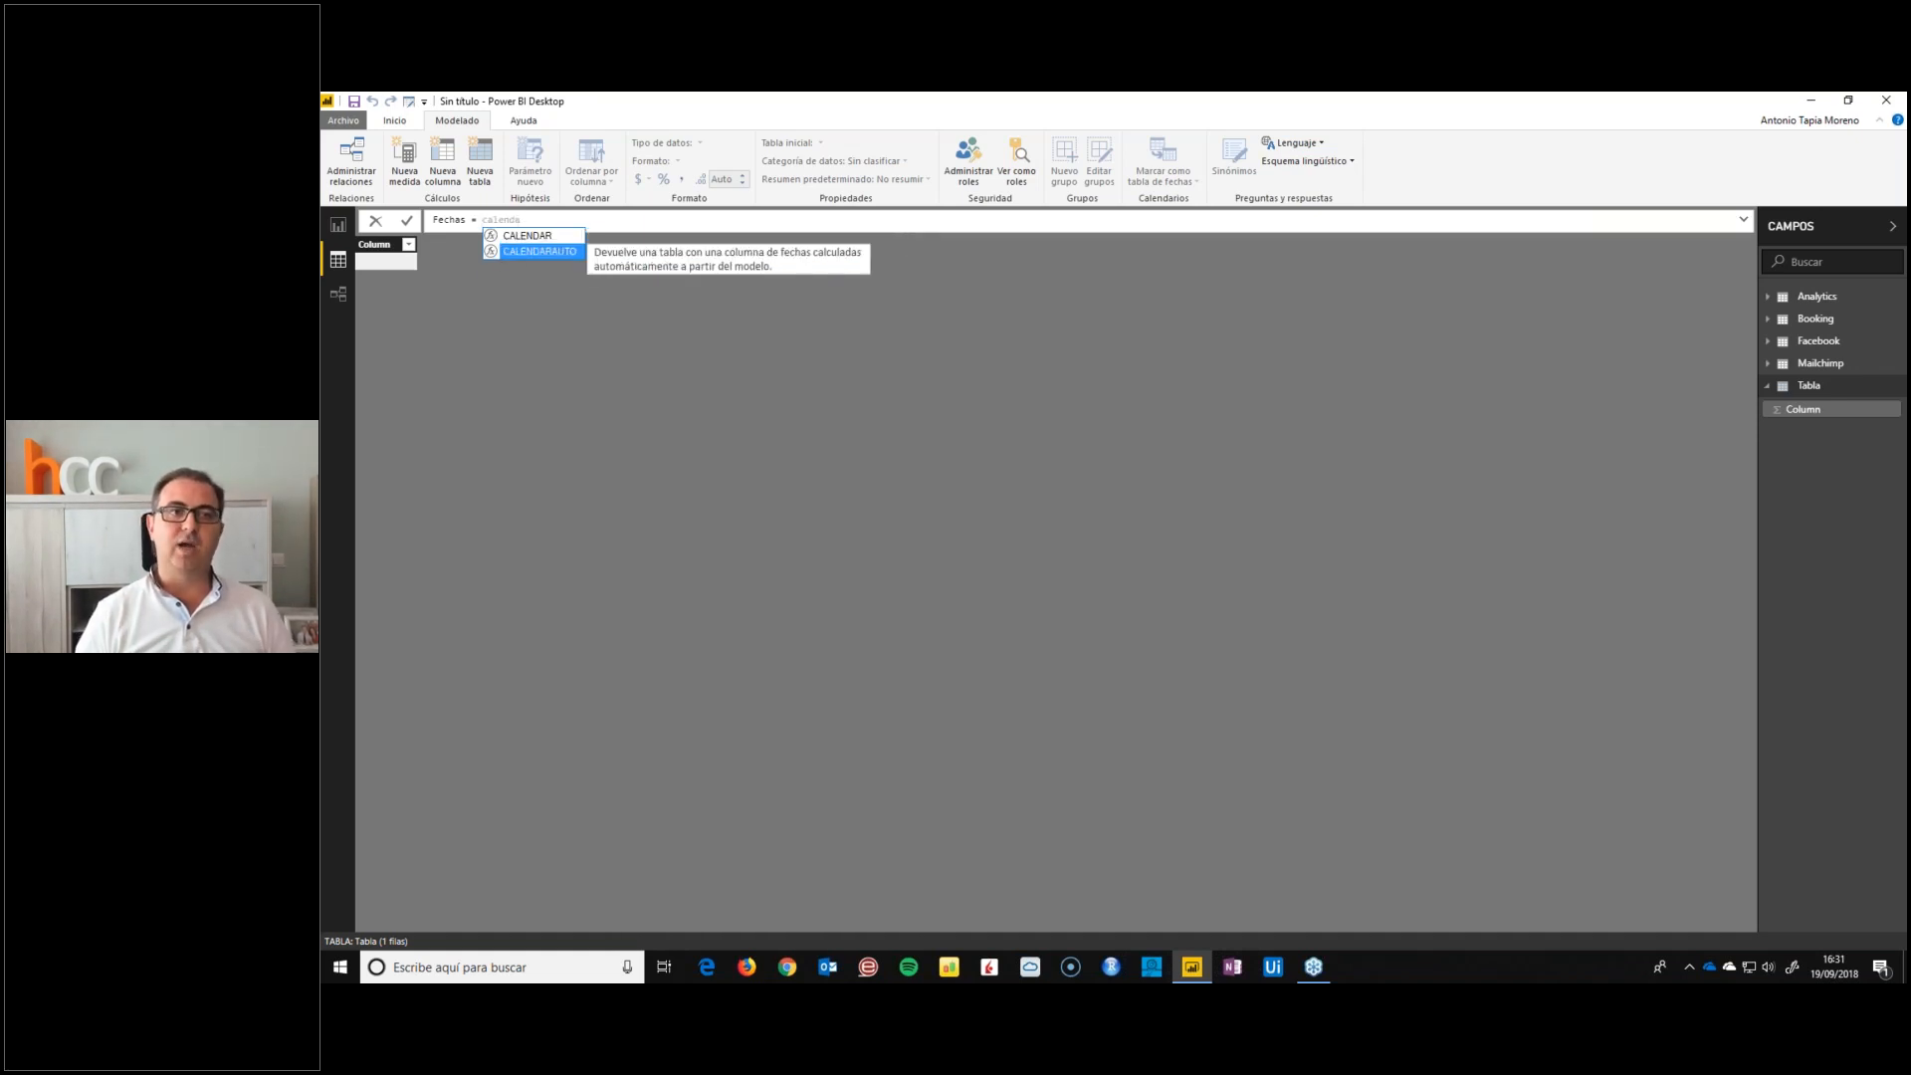
key("Tab")
type(")")
key("Return")
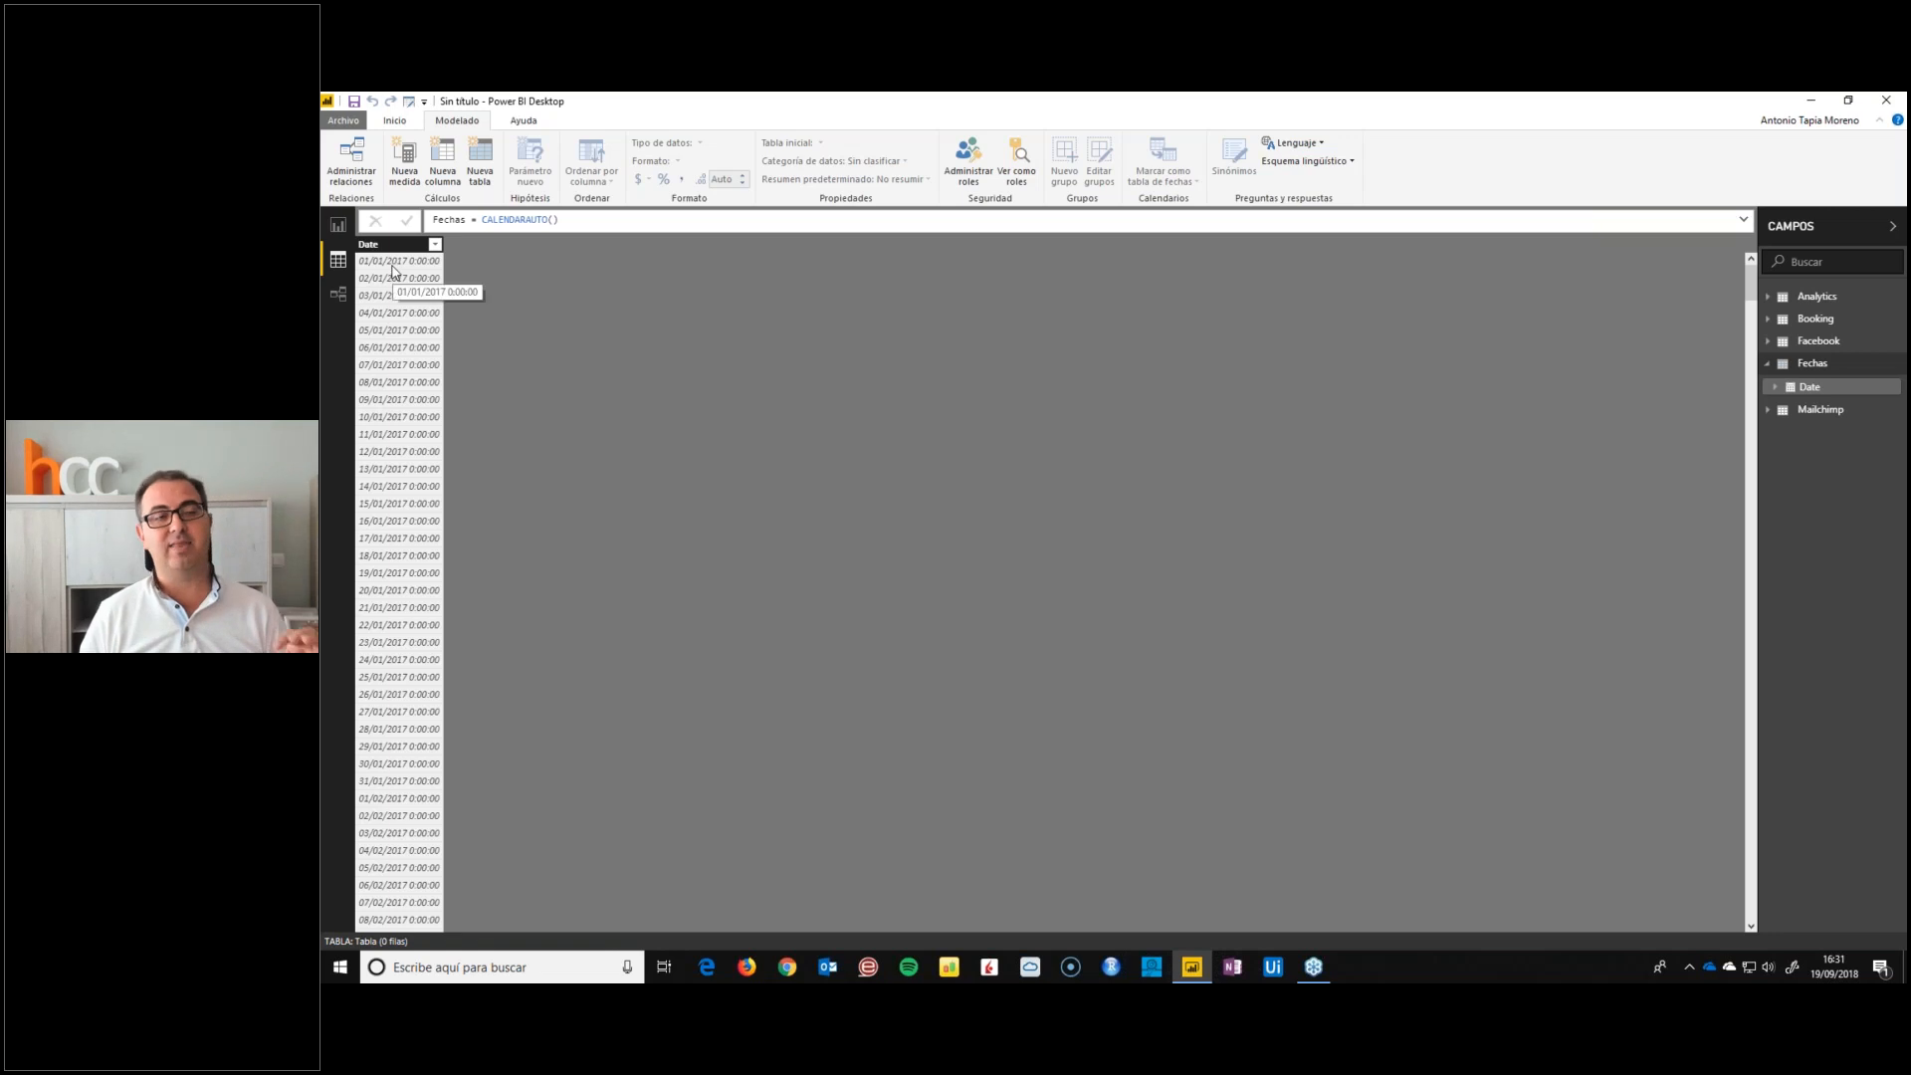
left_click_drag(1750, 288, 1752, 901)
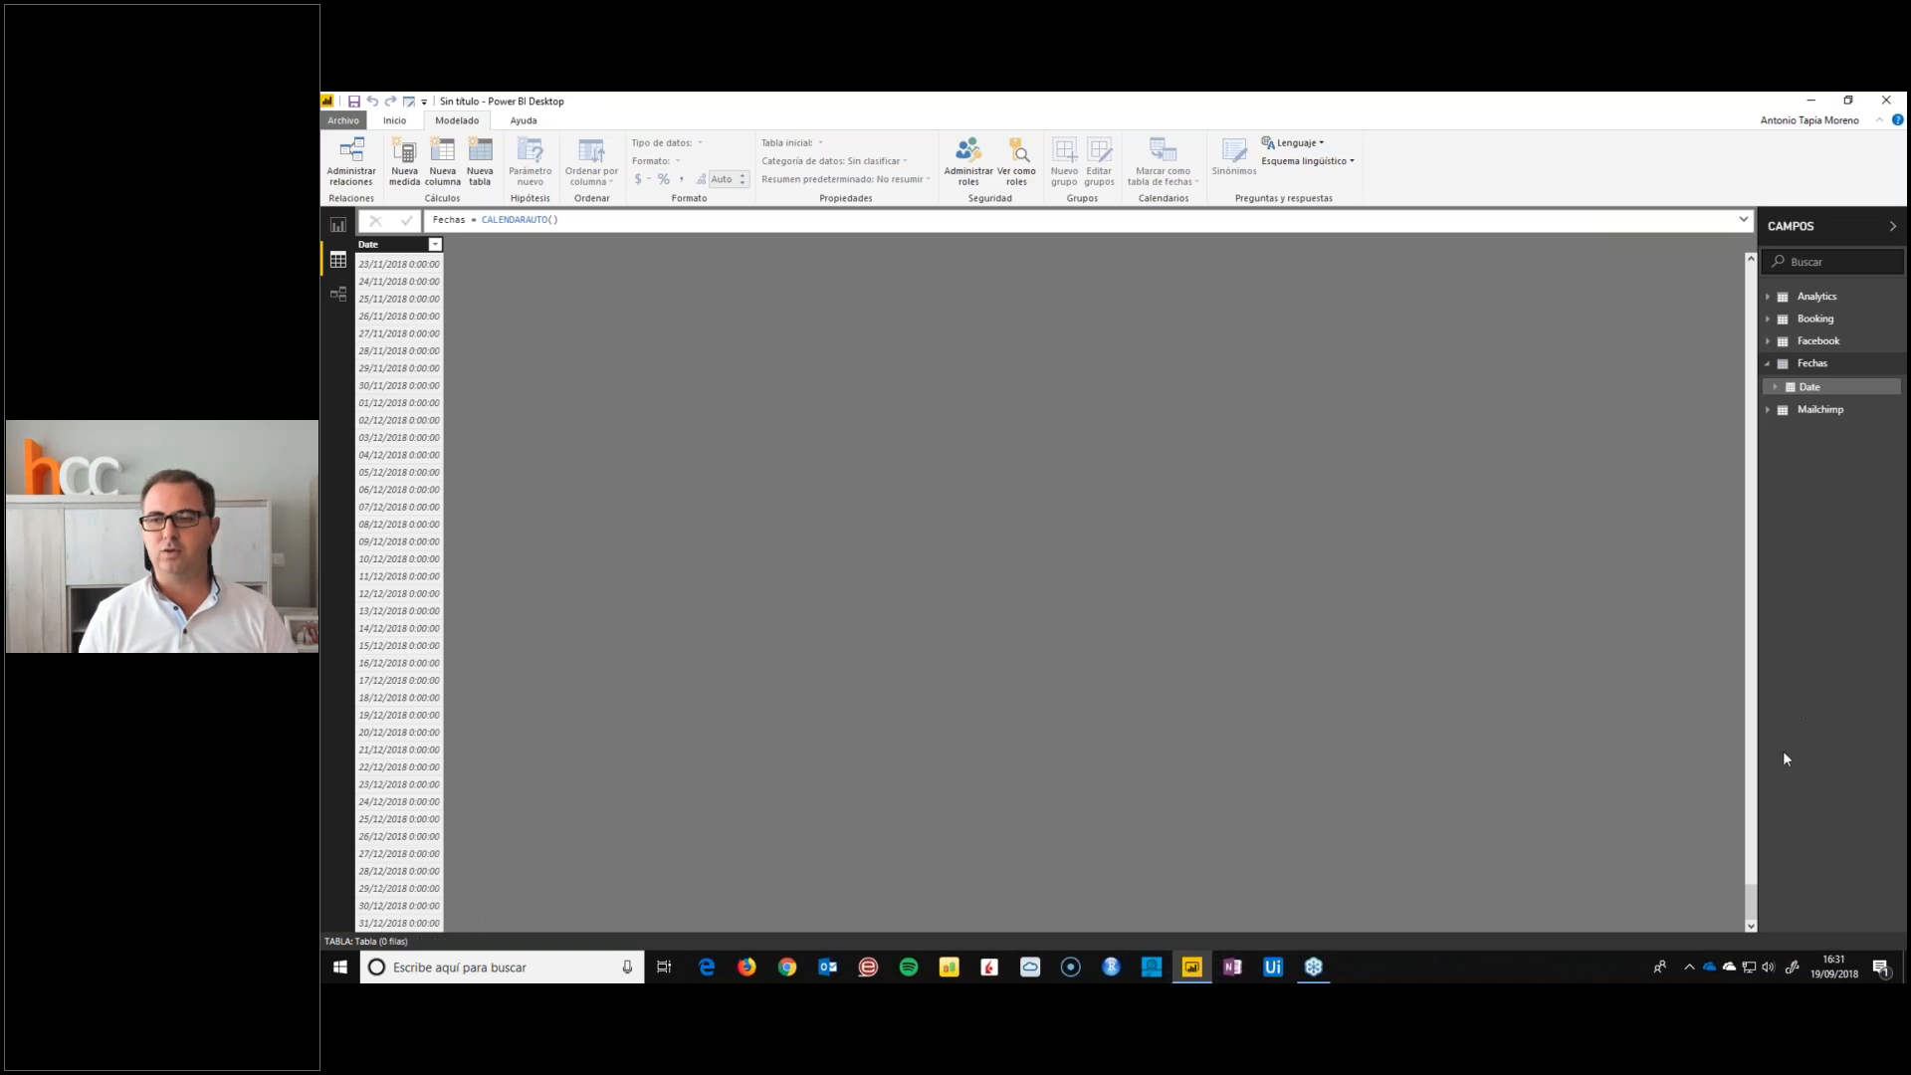
left_click_drag(1750, 903, 1749, 278)
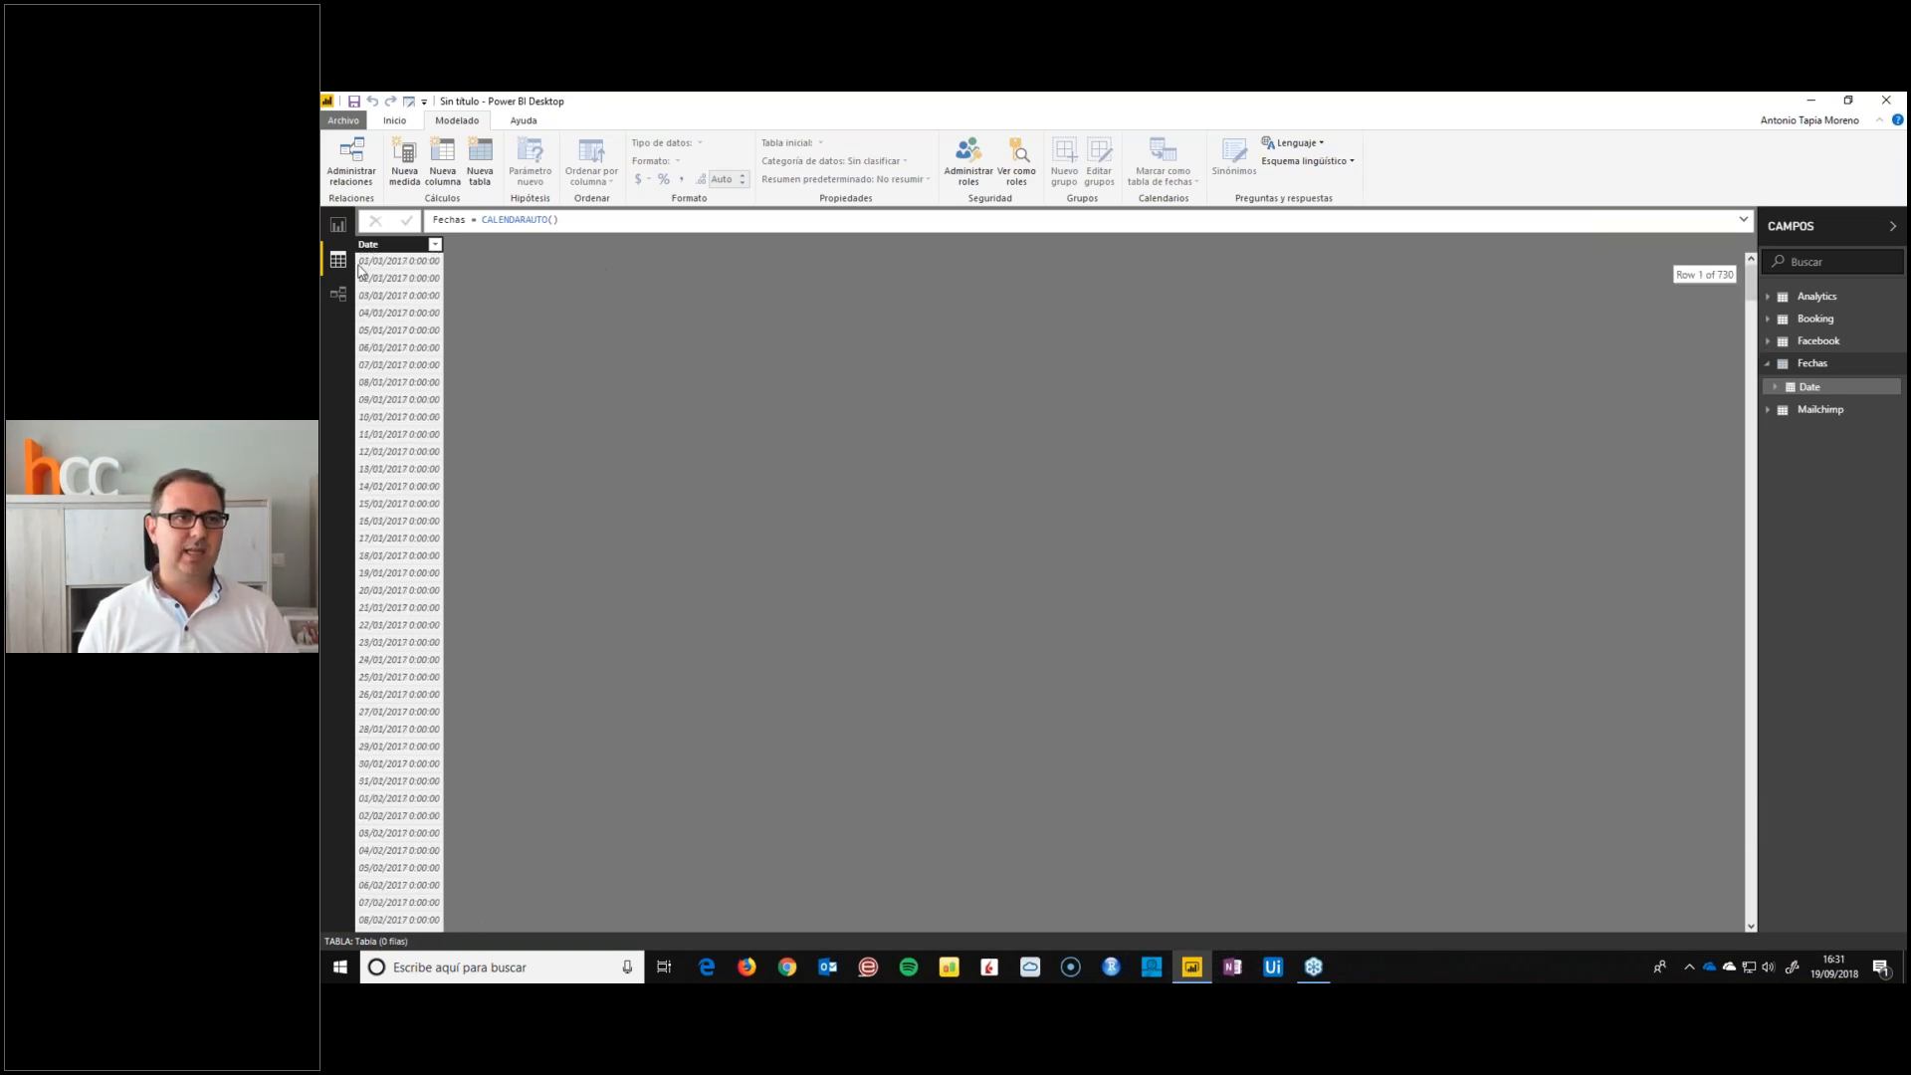
Rename the Date column of the Fechas table to Fecha and set its data type to date (Fecha)
left_click(367, 253)
double_click(366, 247)
type("Fecha")
key("Return")
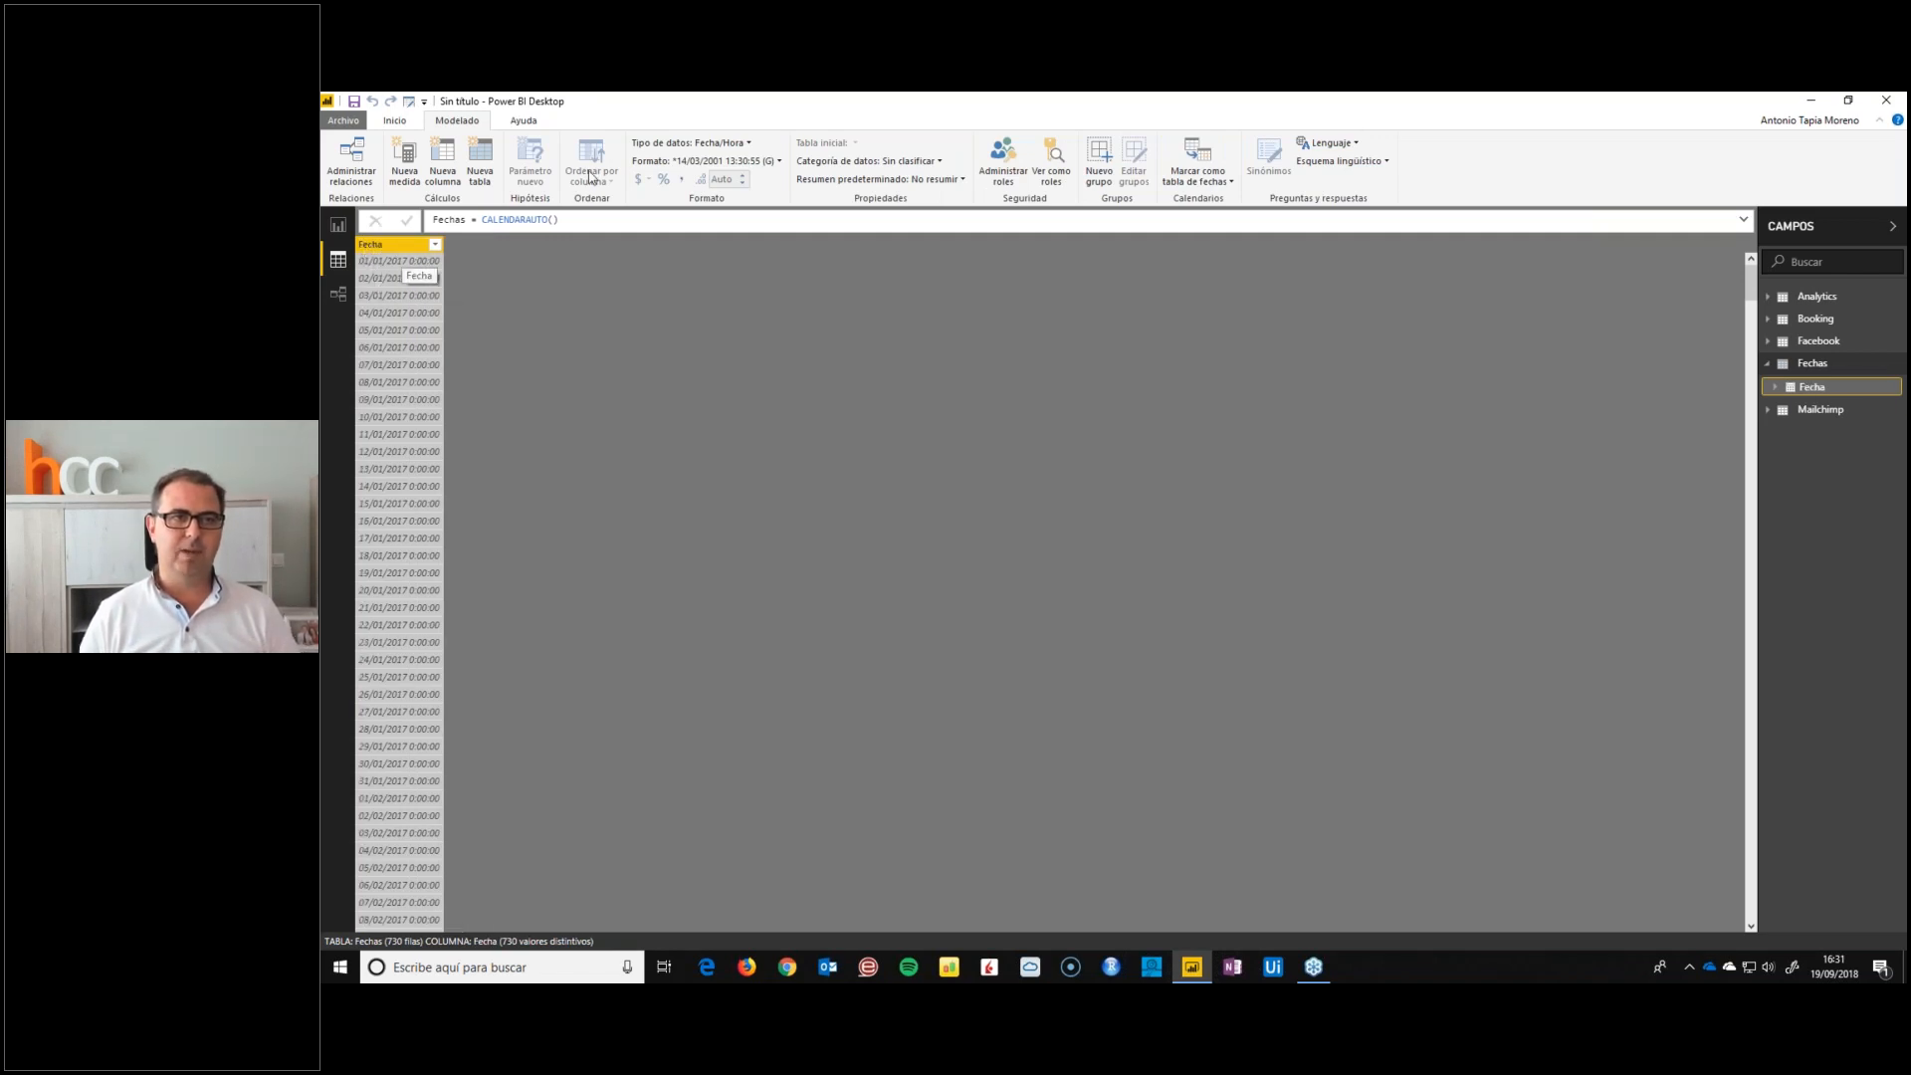
left_click(689, 143)
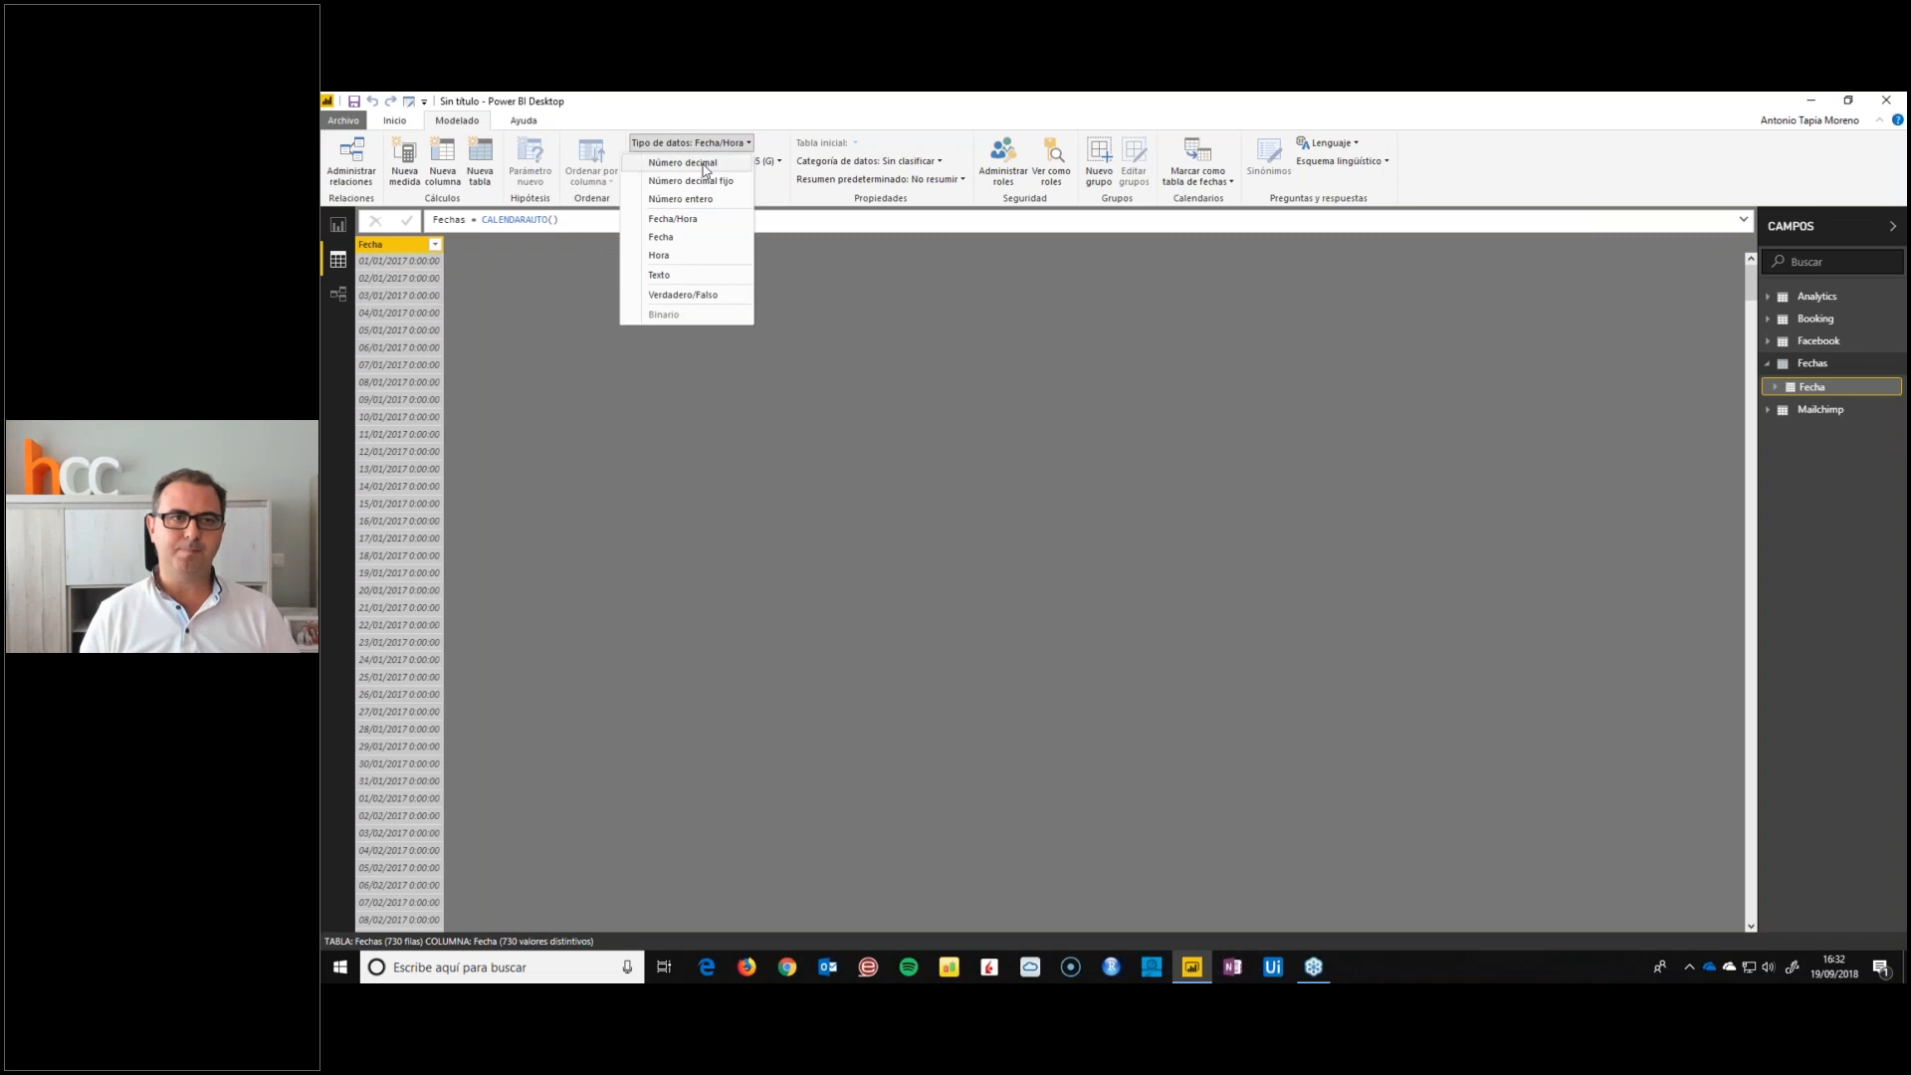
left_click(661, 237)
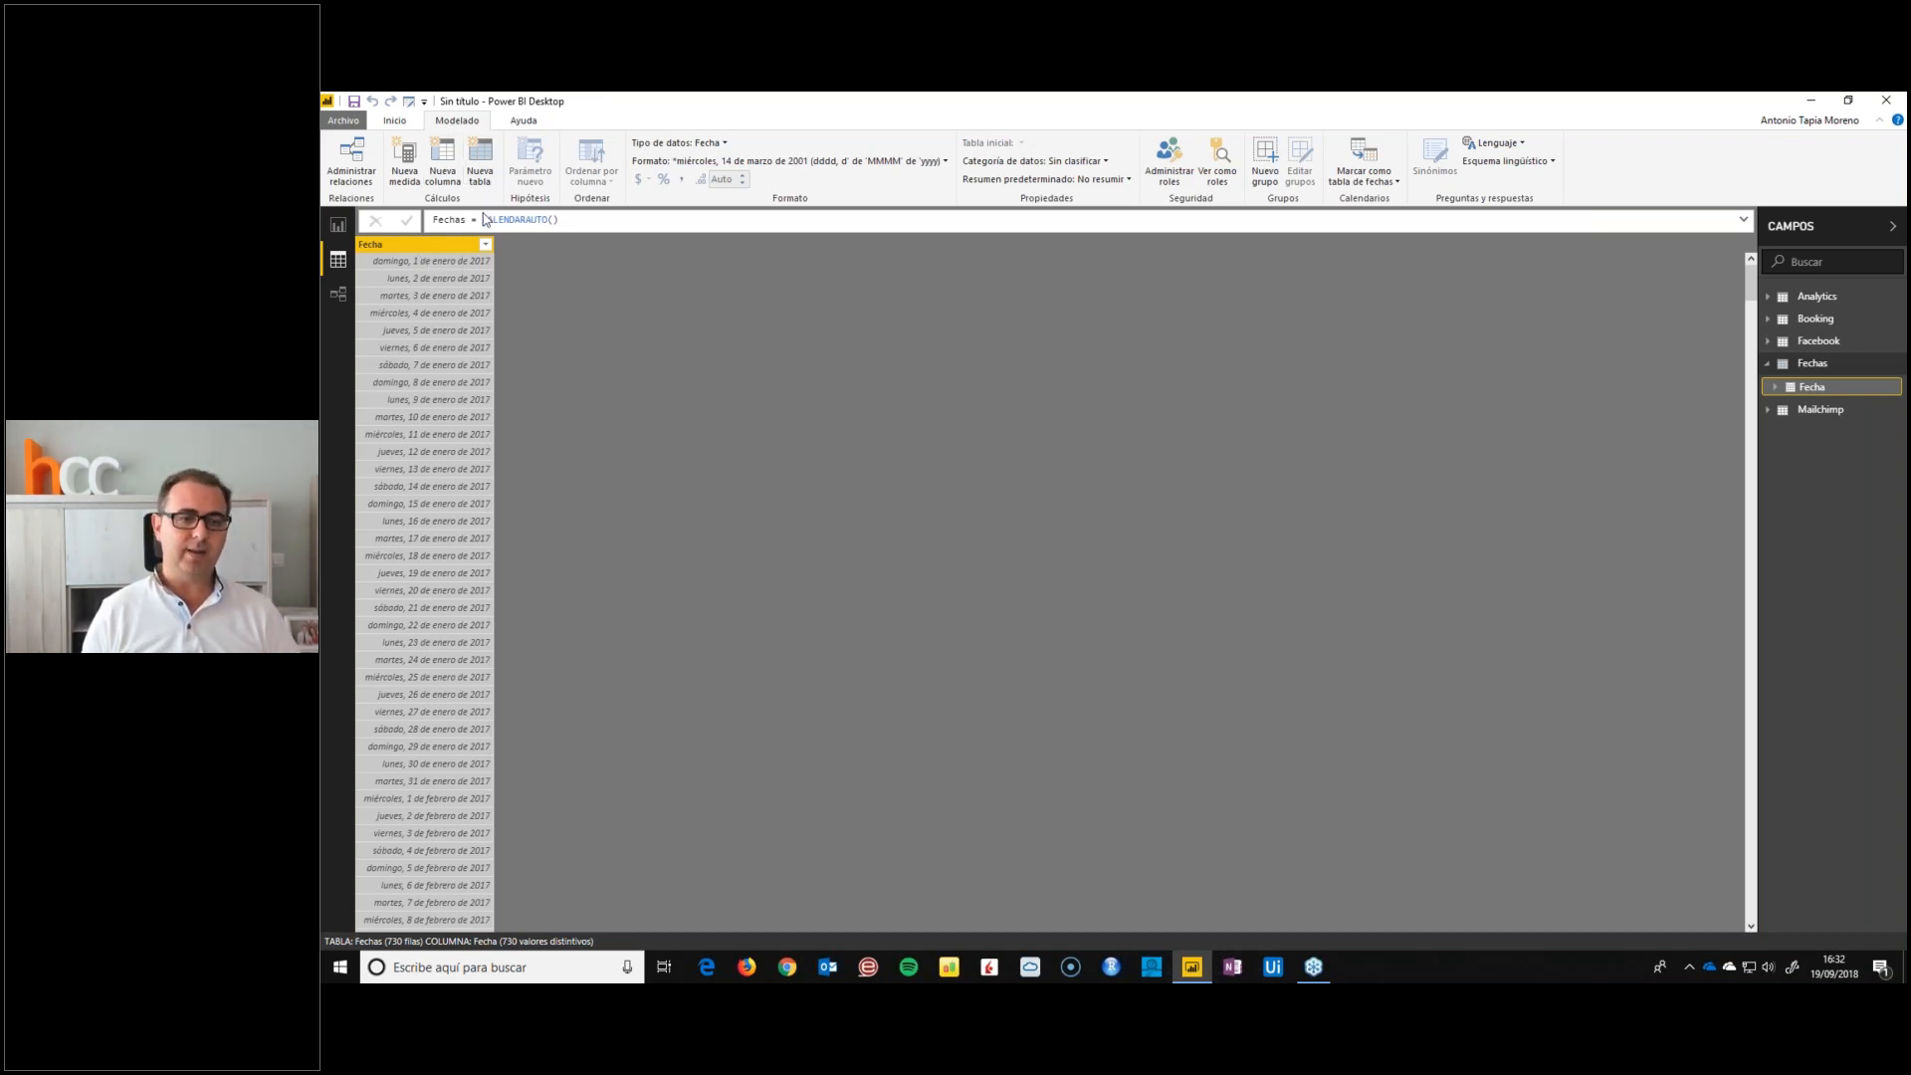
Add a calculated column to the Fechas table with the formula Años = YEAR(Fechas[Fecha])
type("Años = year")
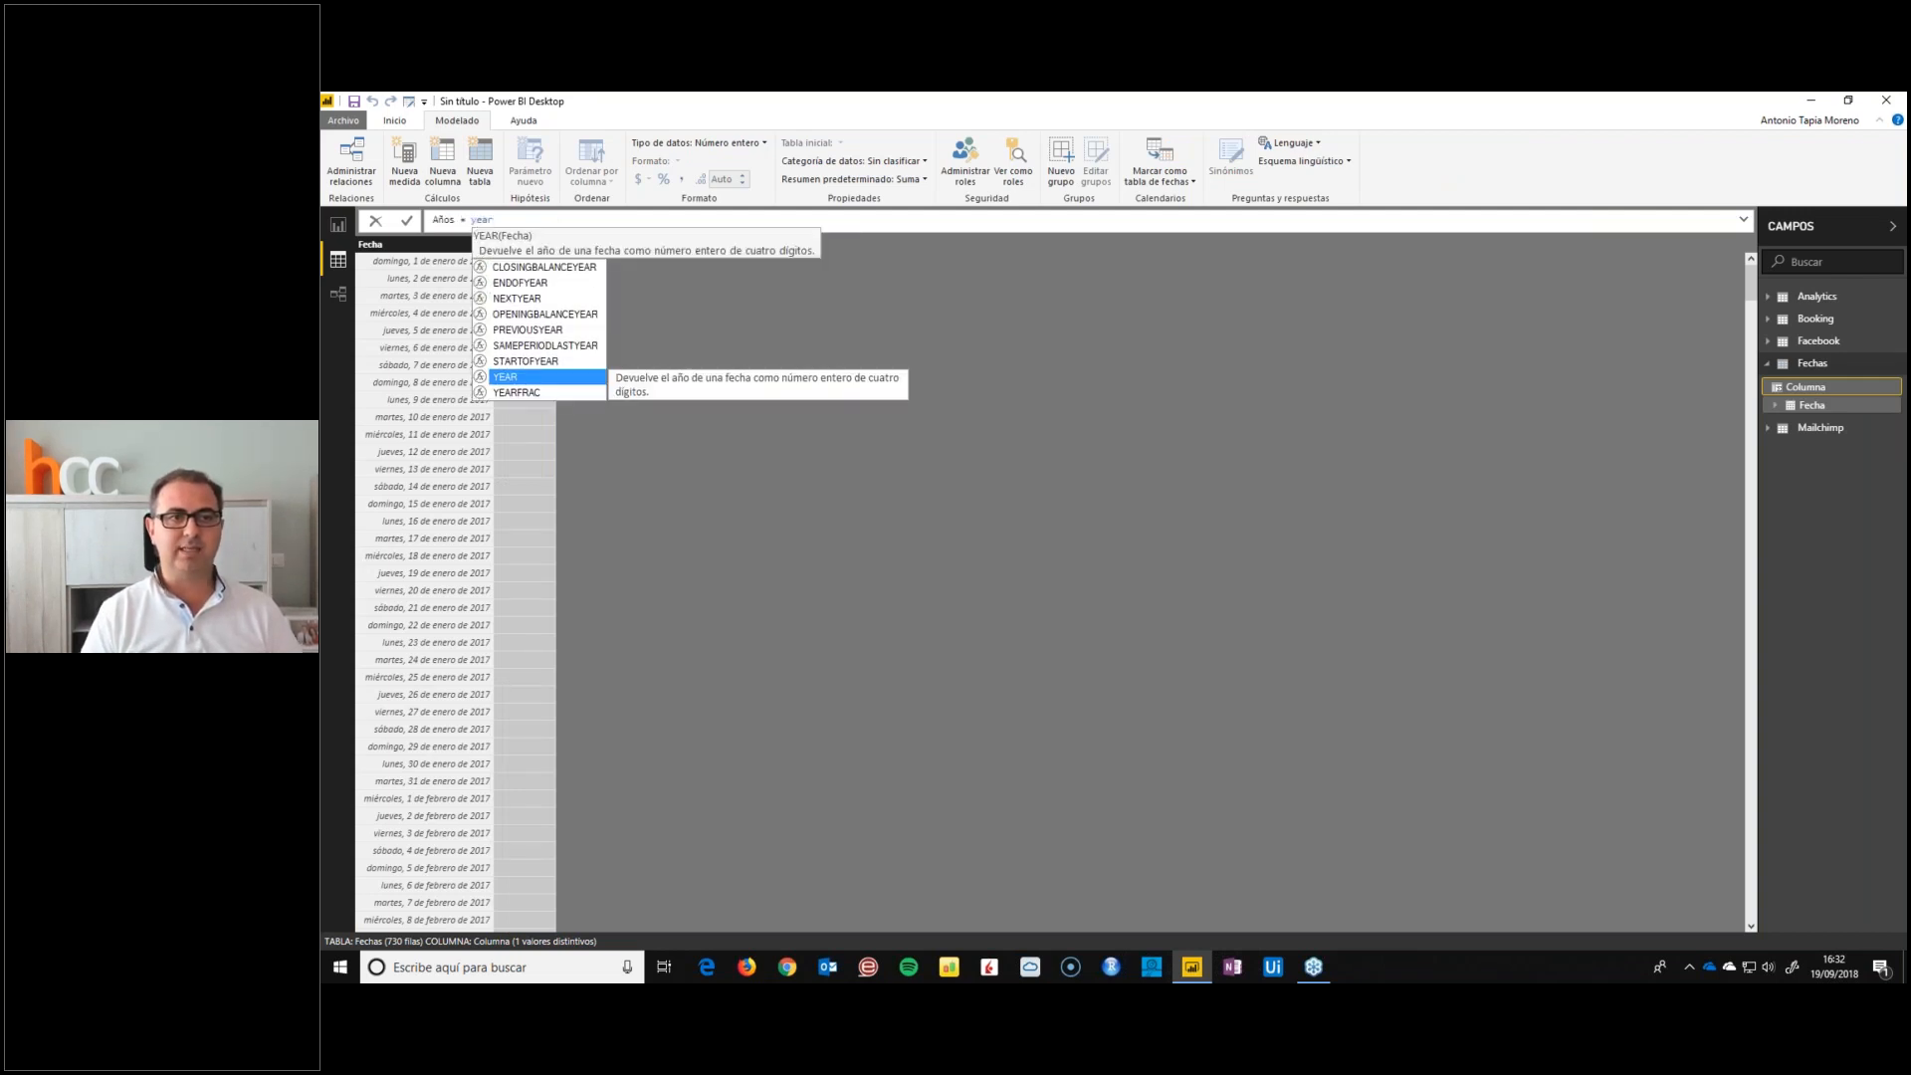
key("Tab")
type("fecha")
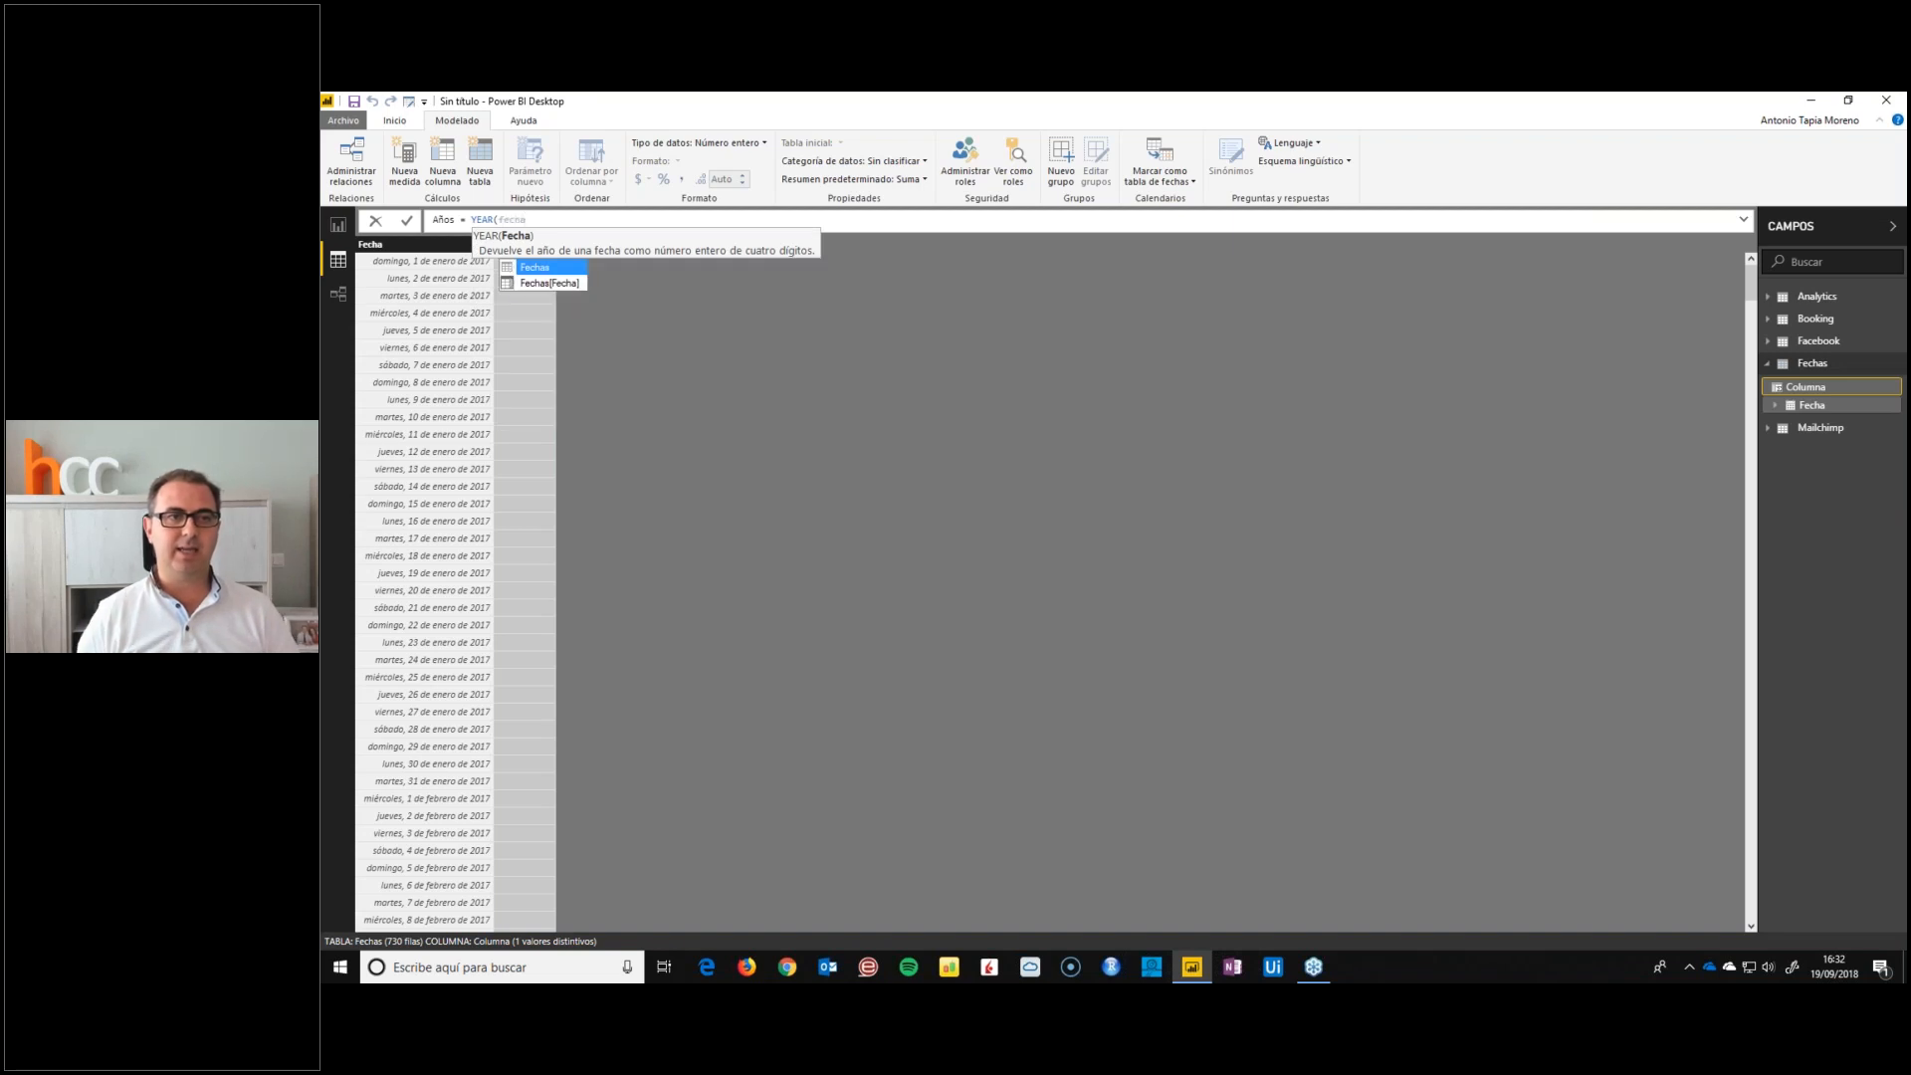
key("Down")
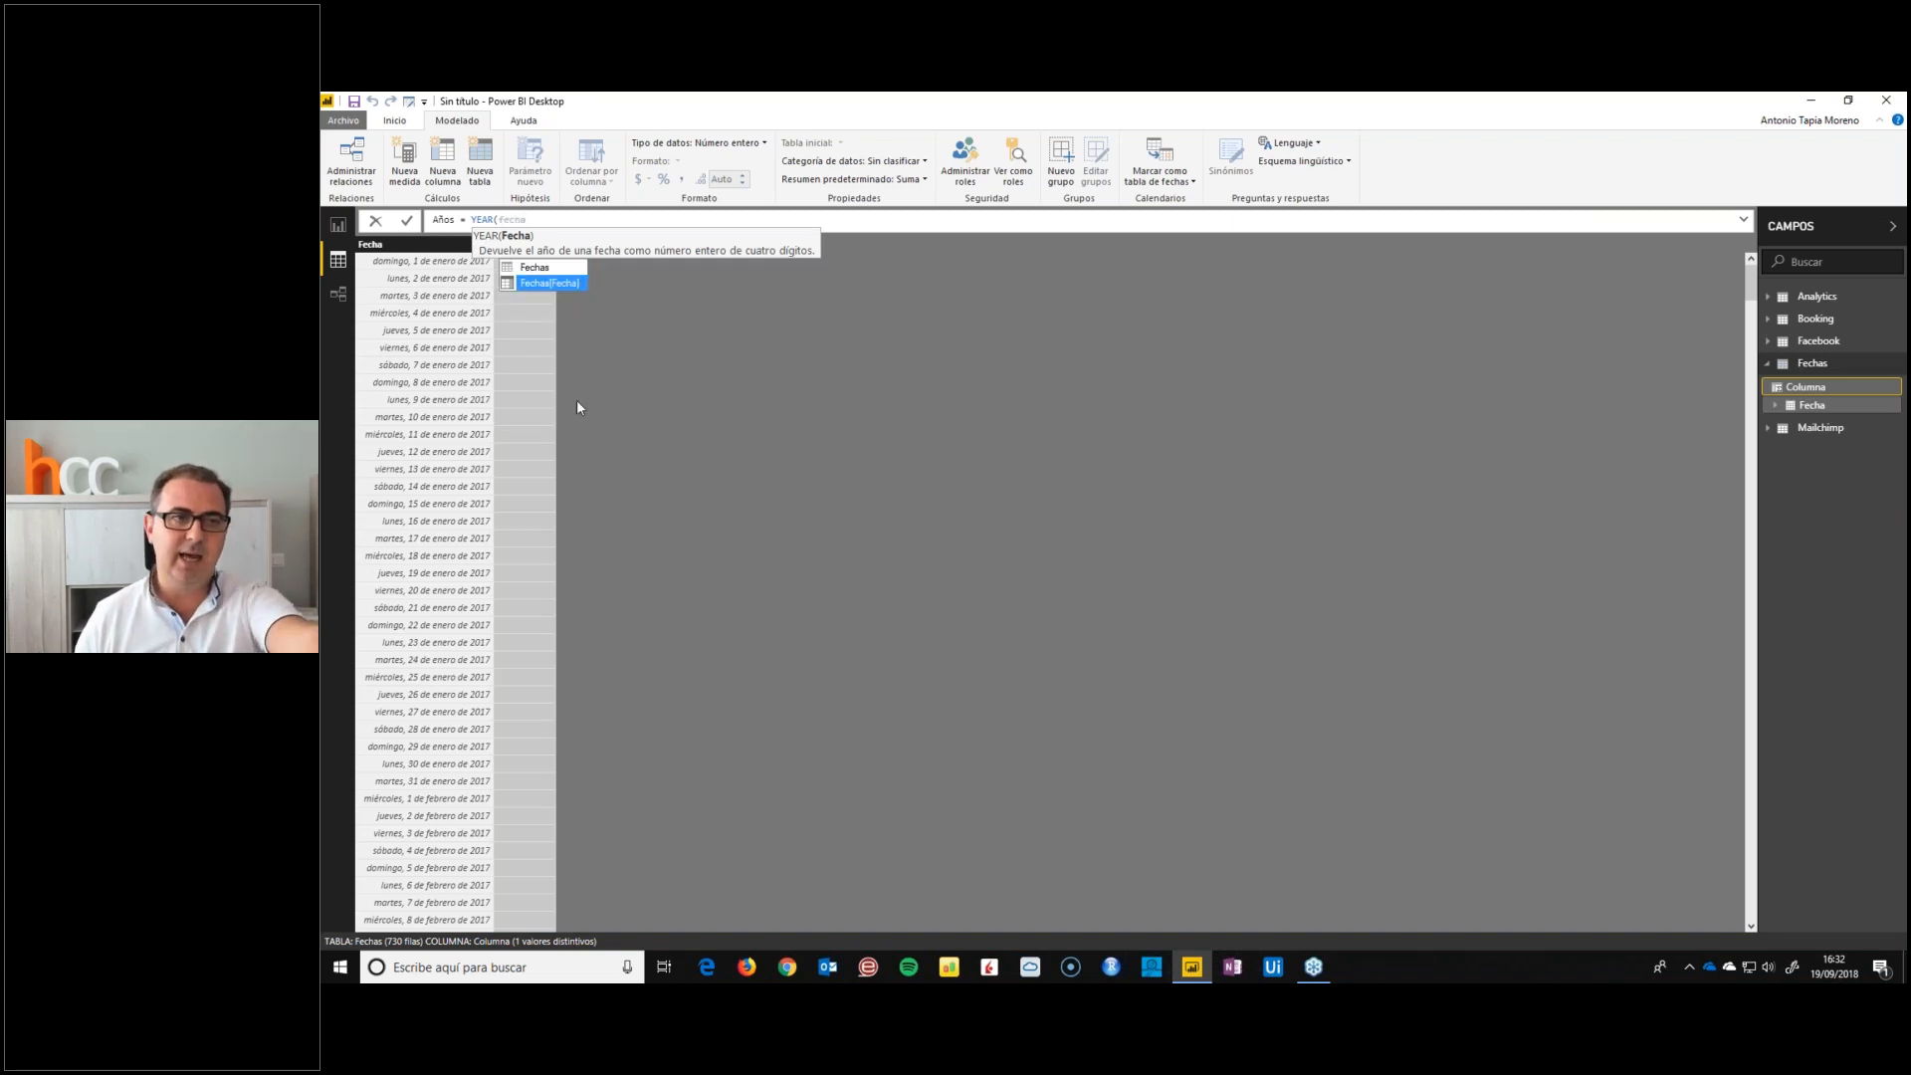
left_click(577, 284)
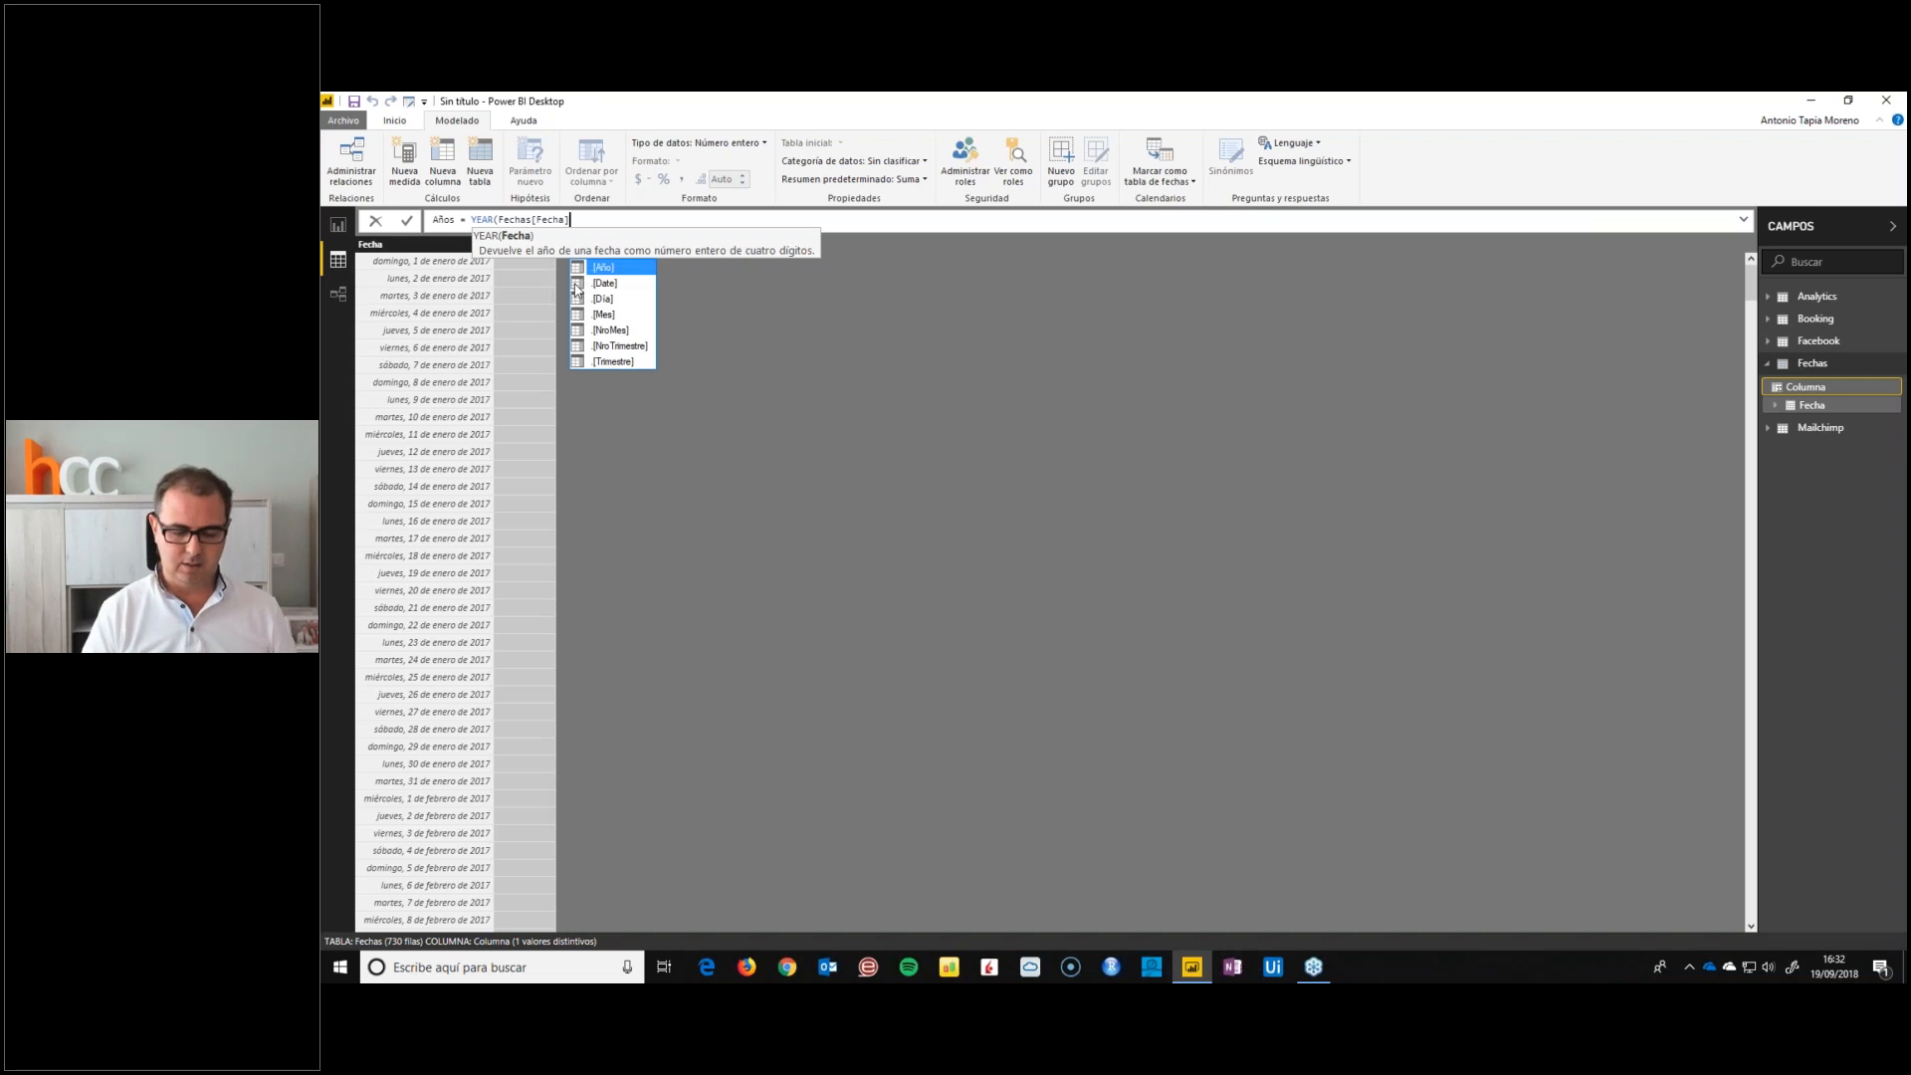
type(")")
key("Return")
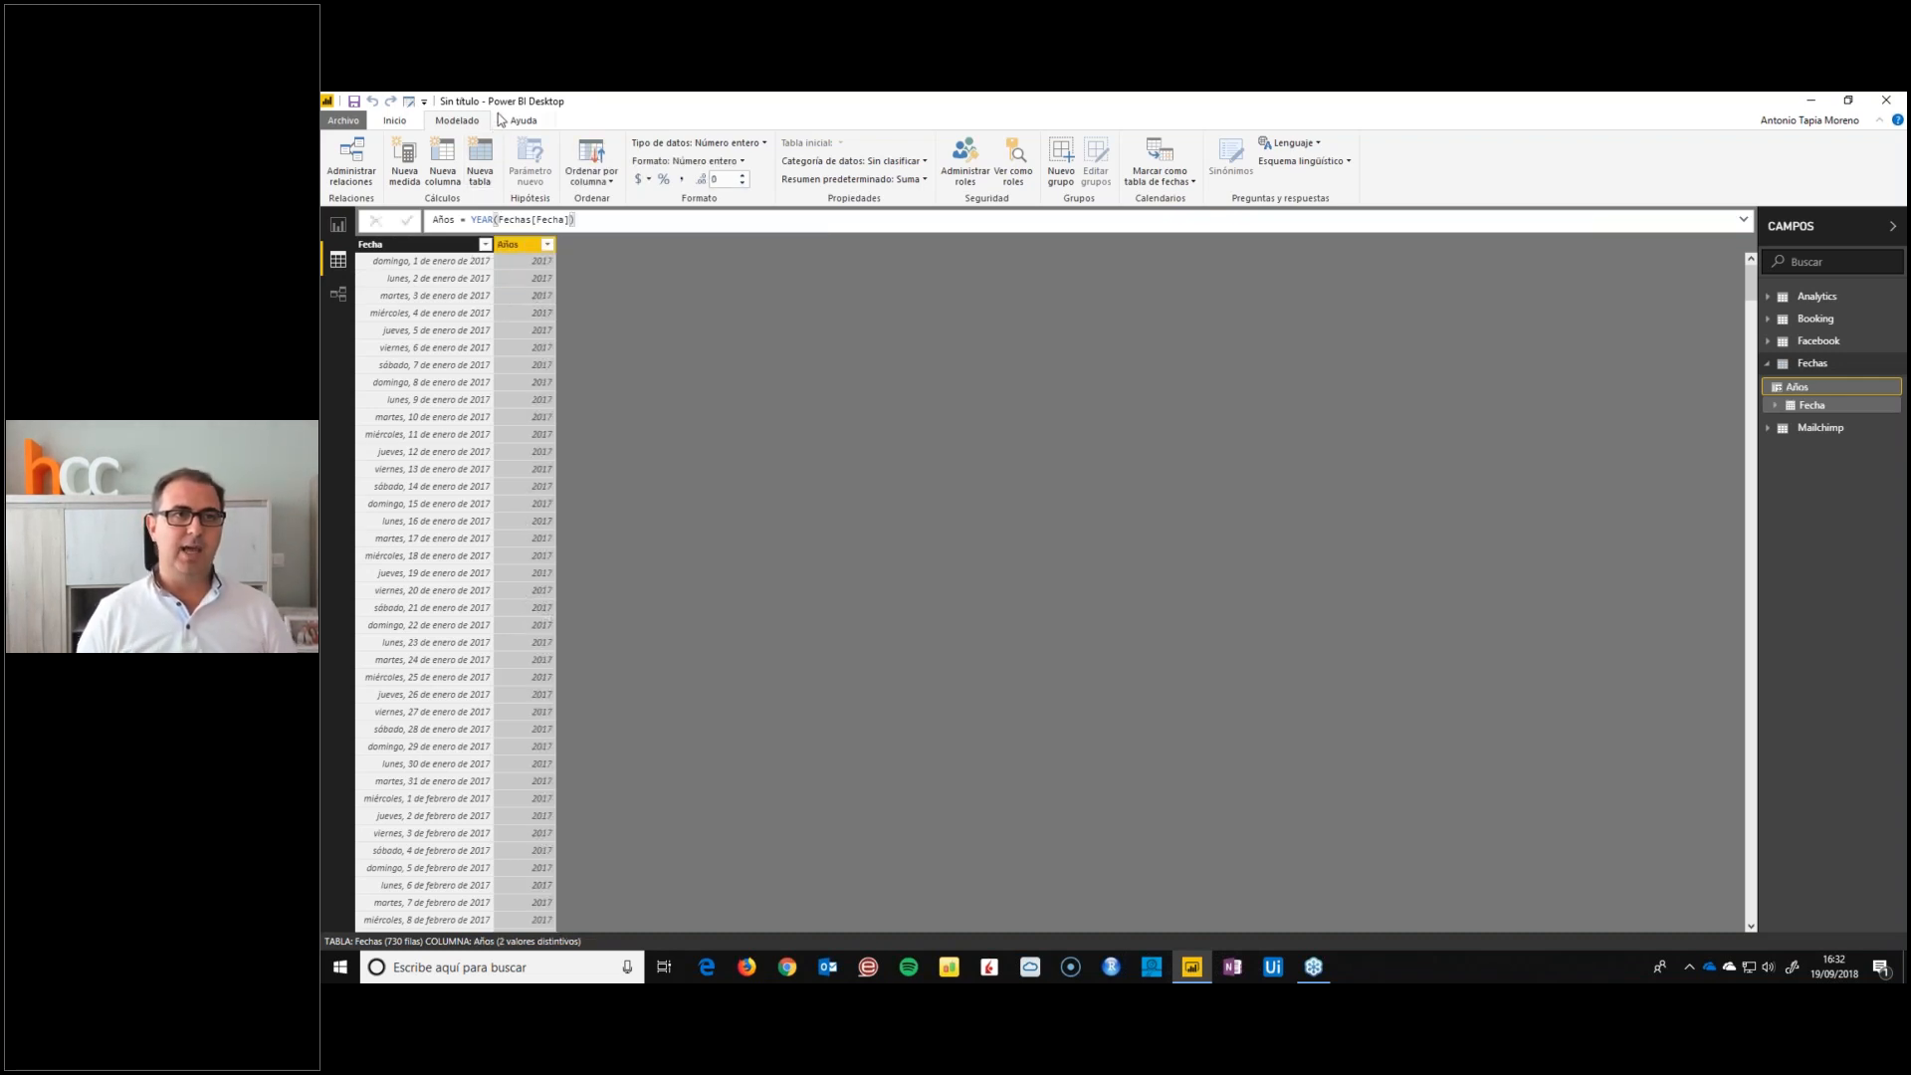
Add a calculated month-name column to the Fechas table with the formula Mes = FORMAT(Fechas[Fecha];"mmmm")
left_click(445, 164)
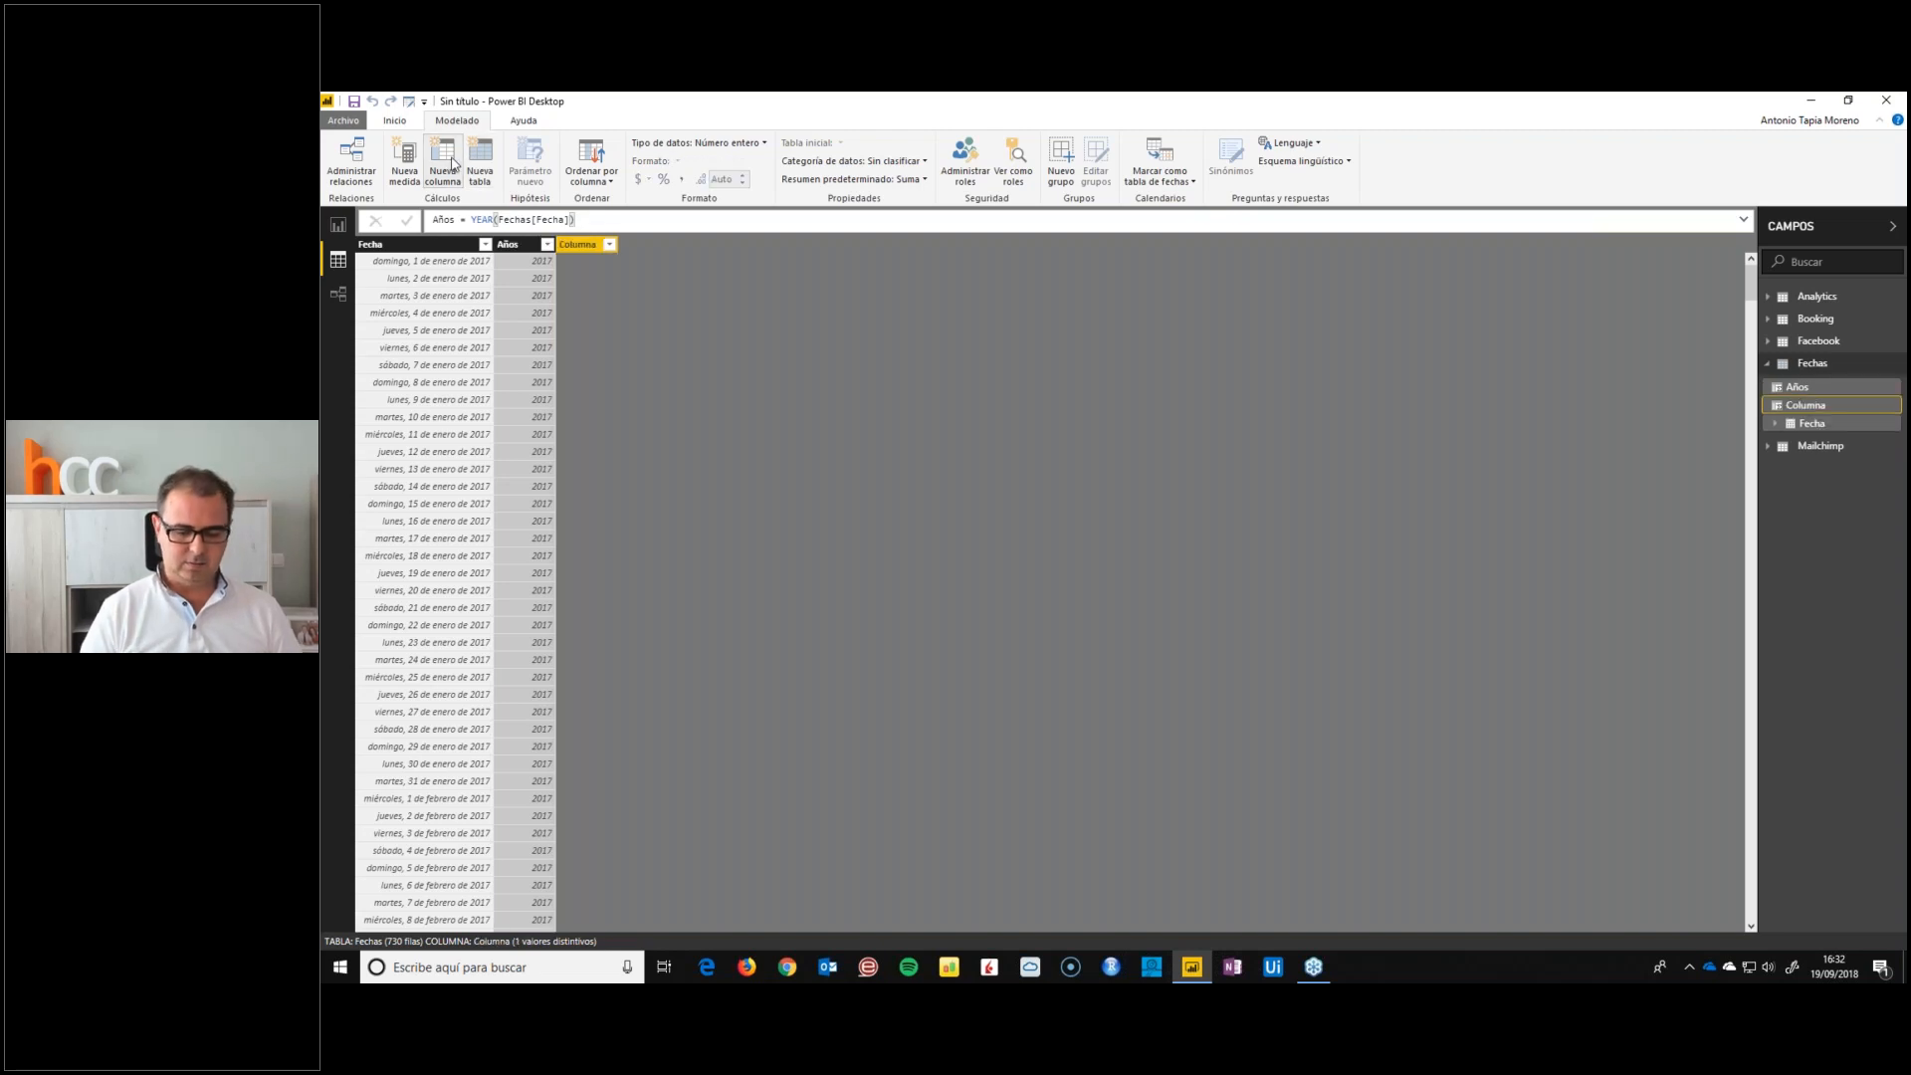
type("Mes = fo")
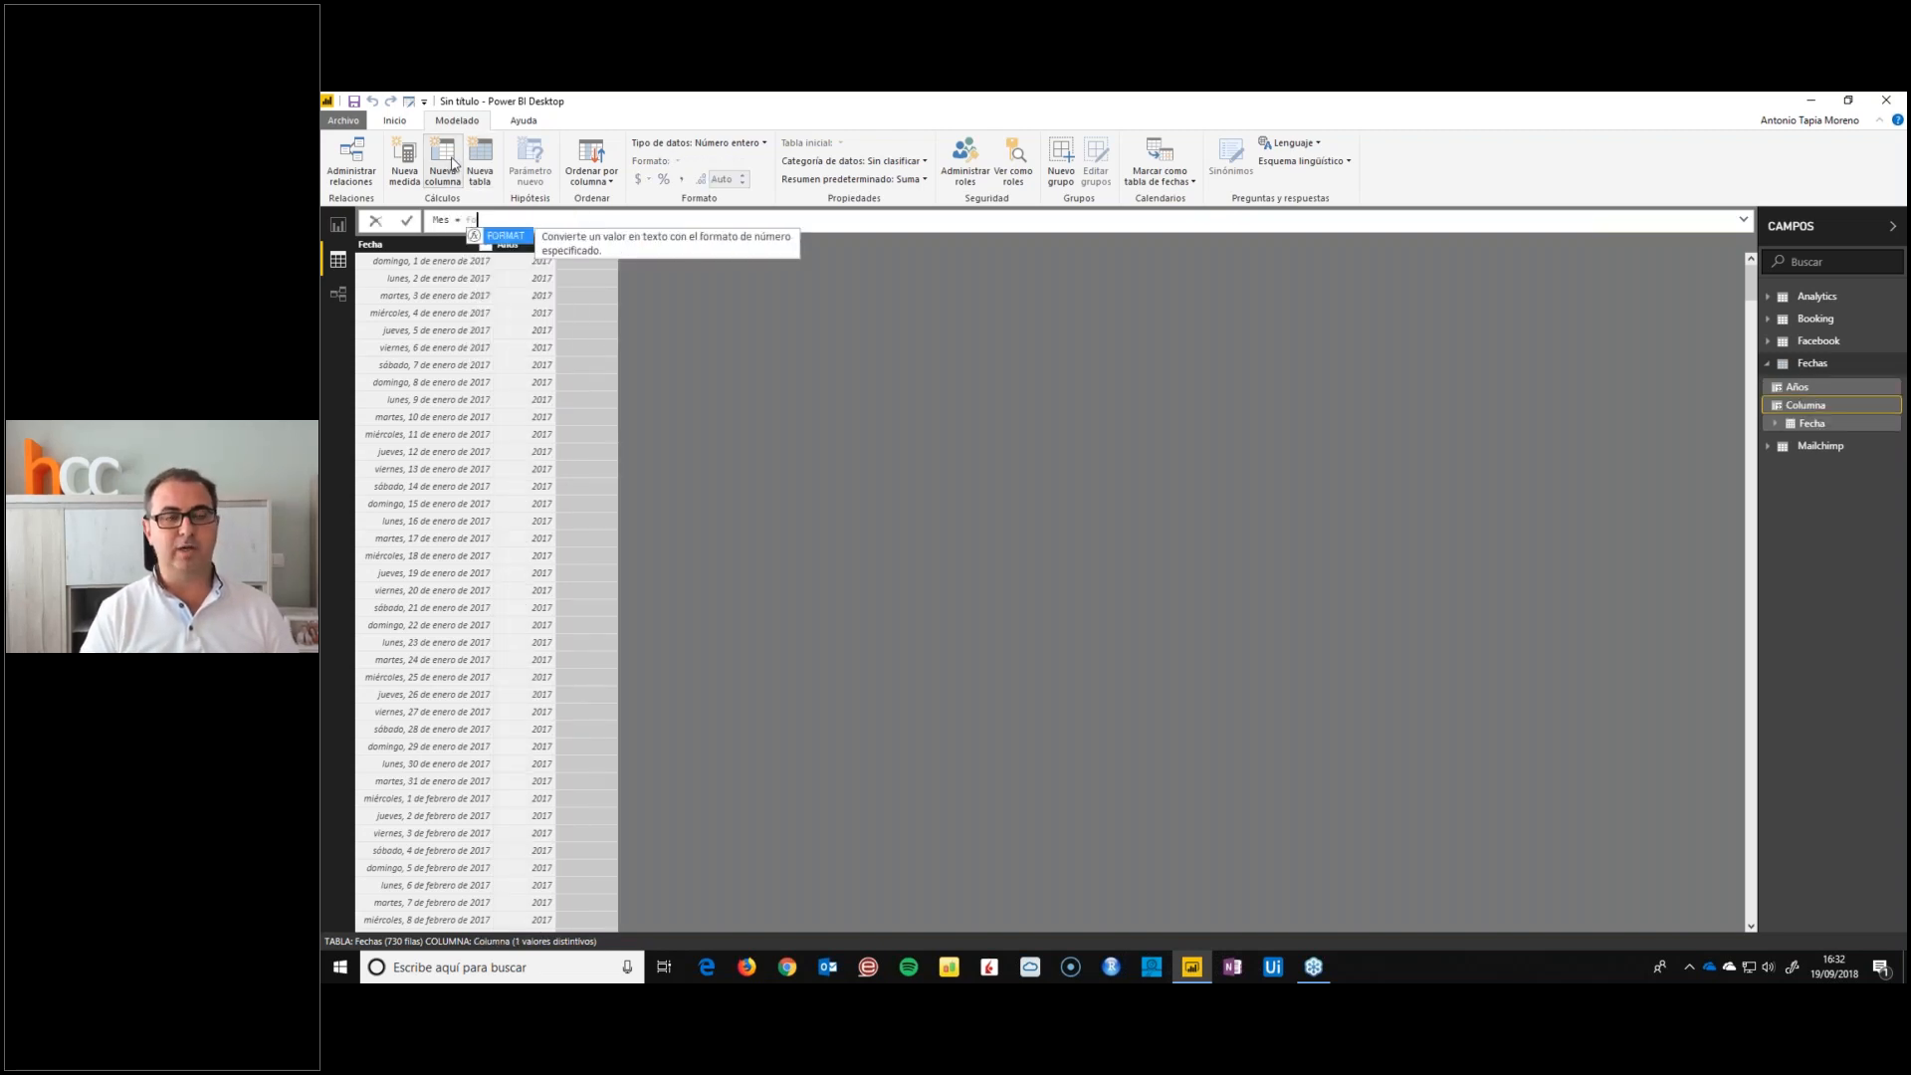
type("rmat(")
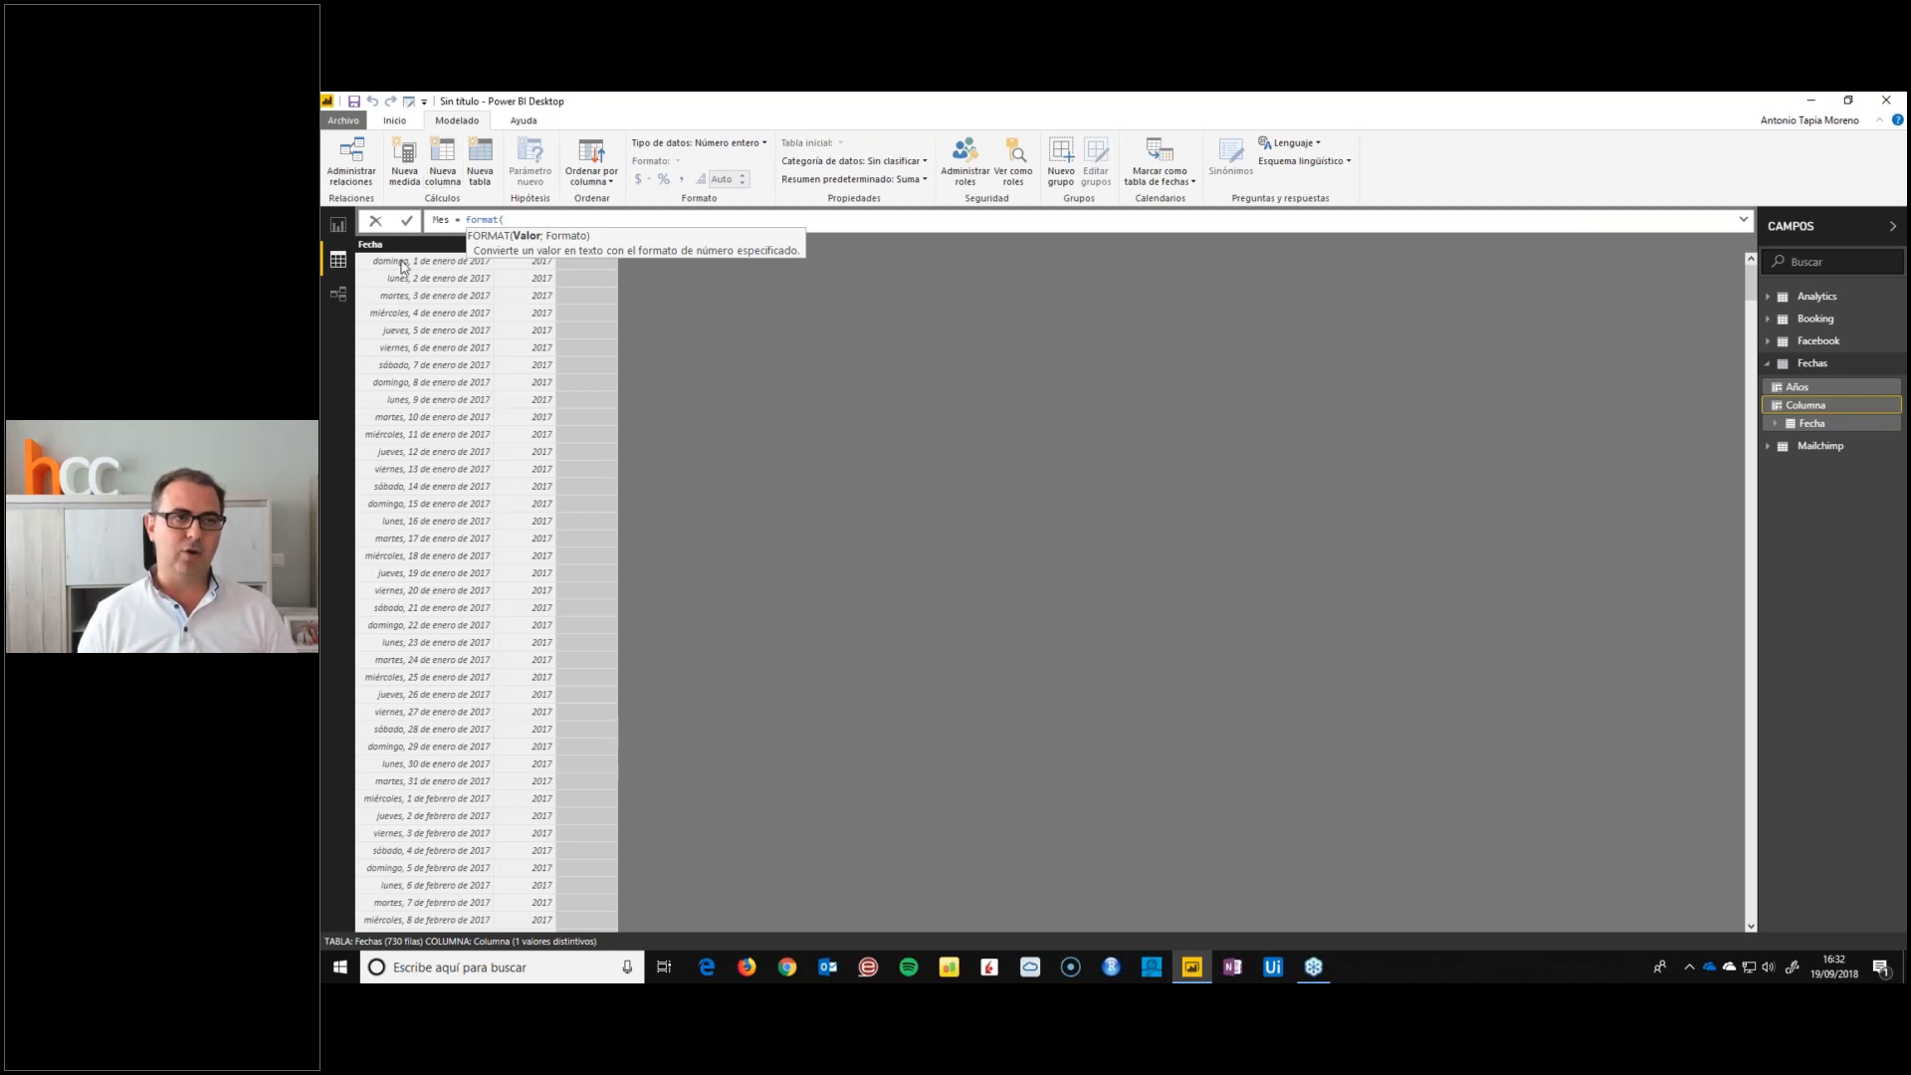
type("fecha")
key("Down")
key("Down")
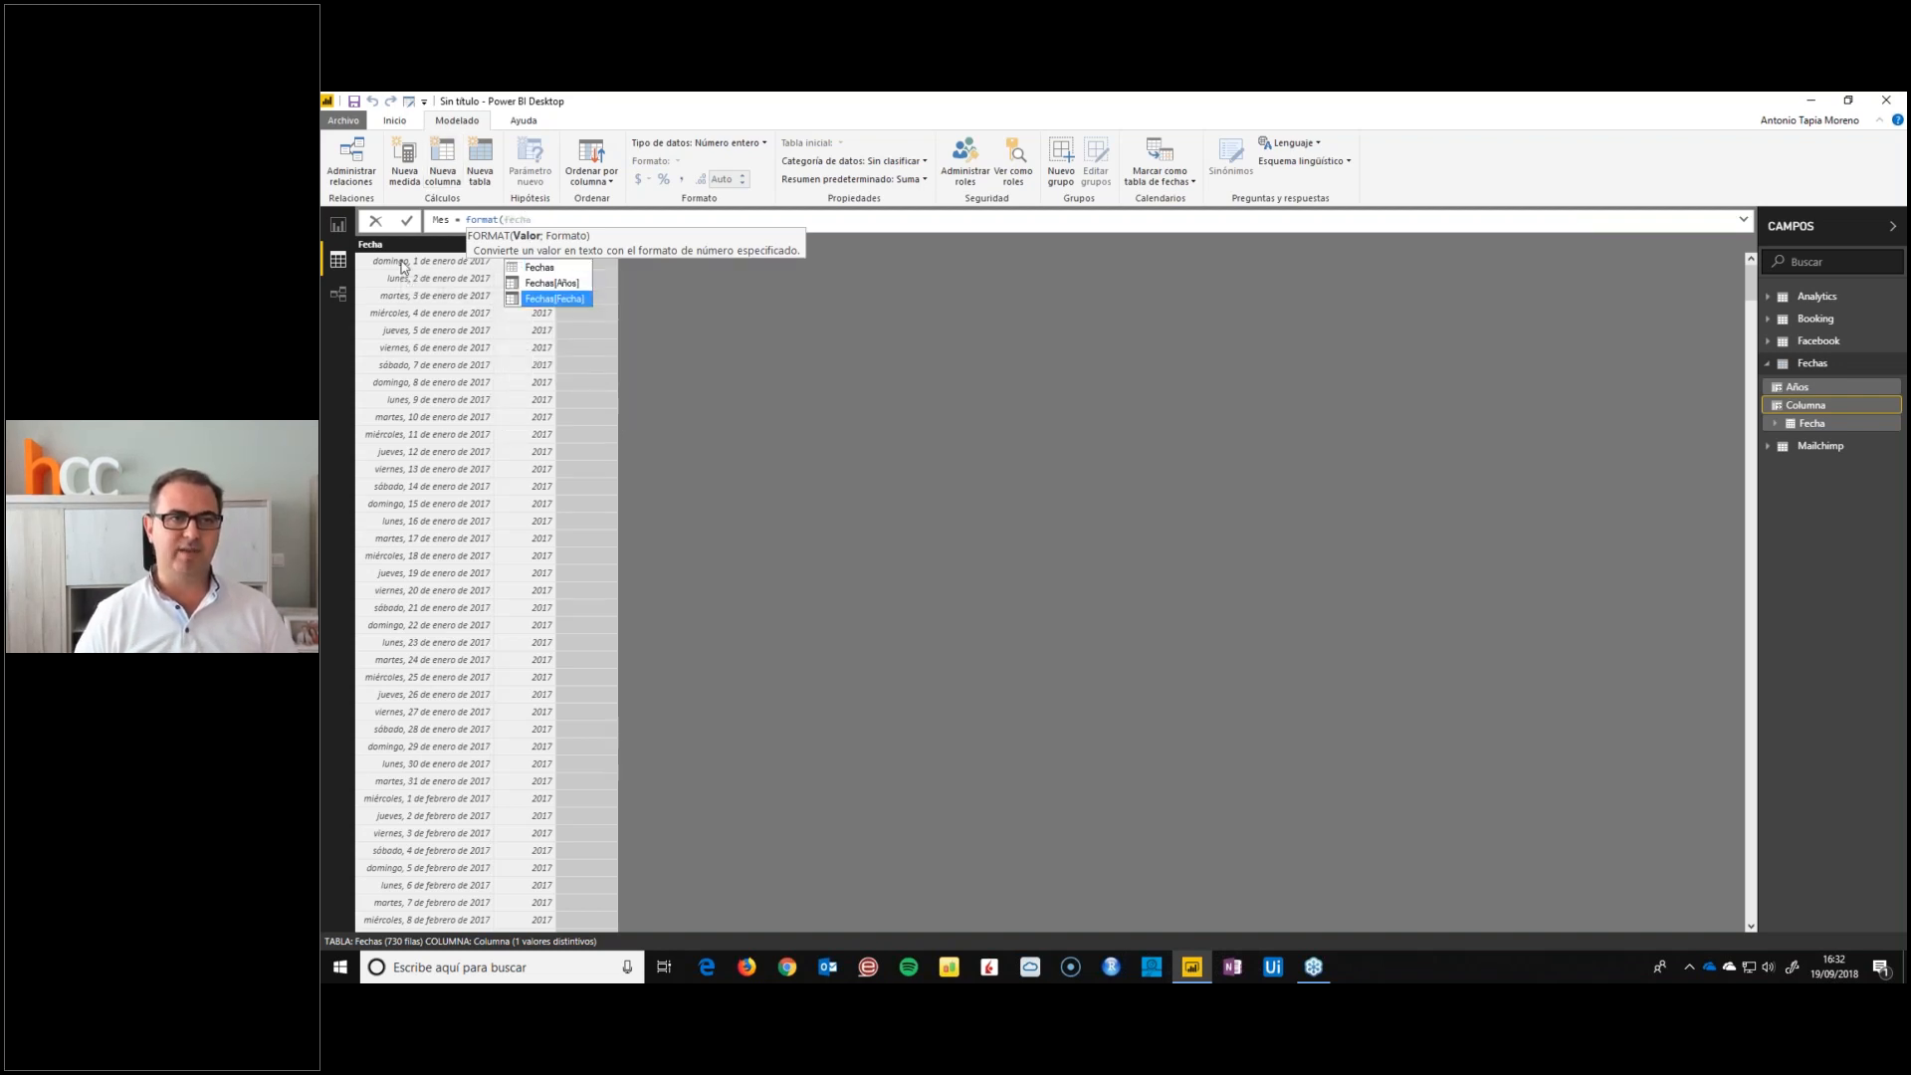
key("Tab")
type(";")
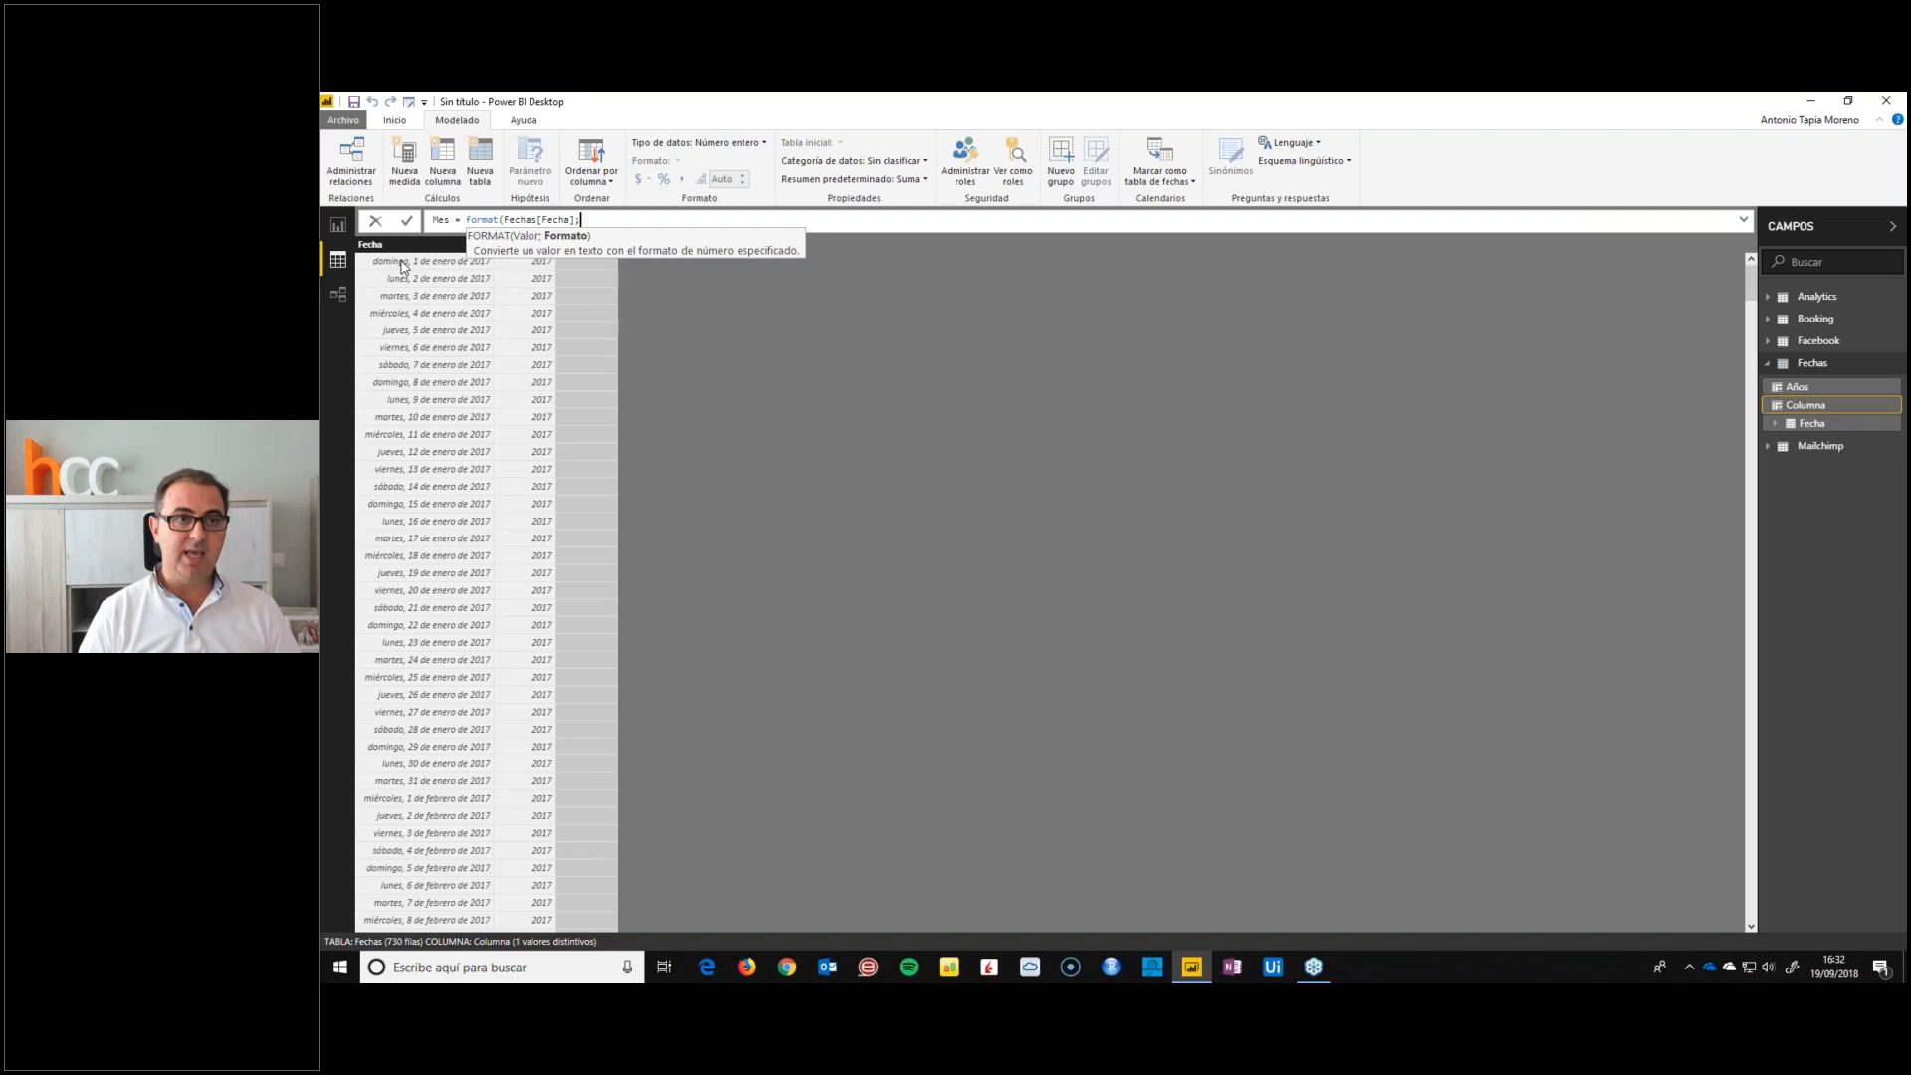
type("\"mmm")
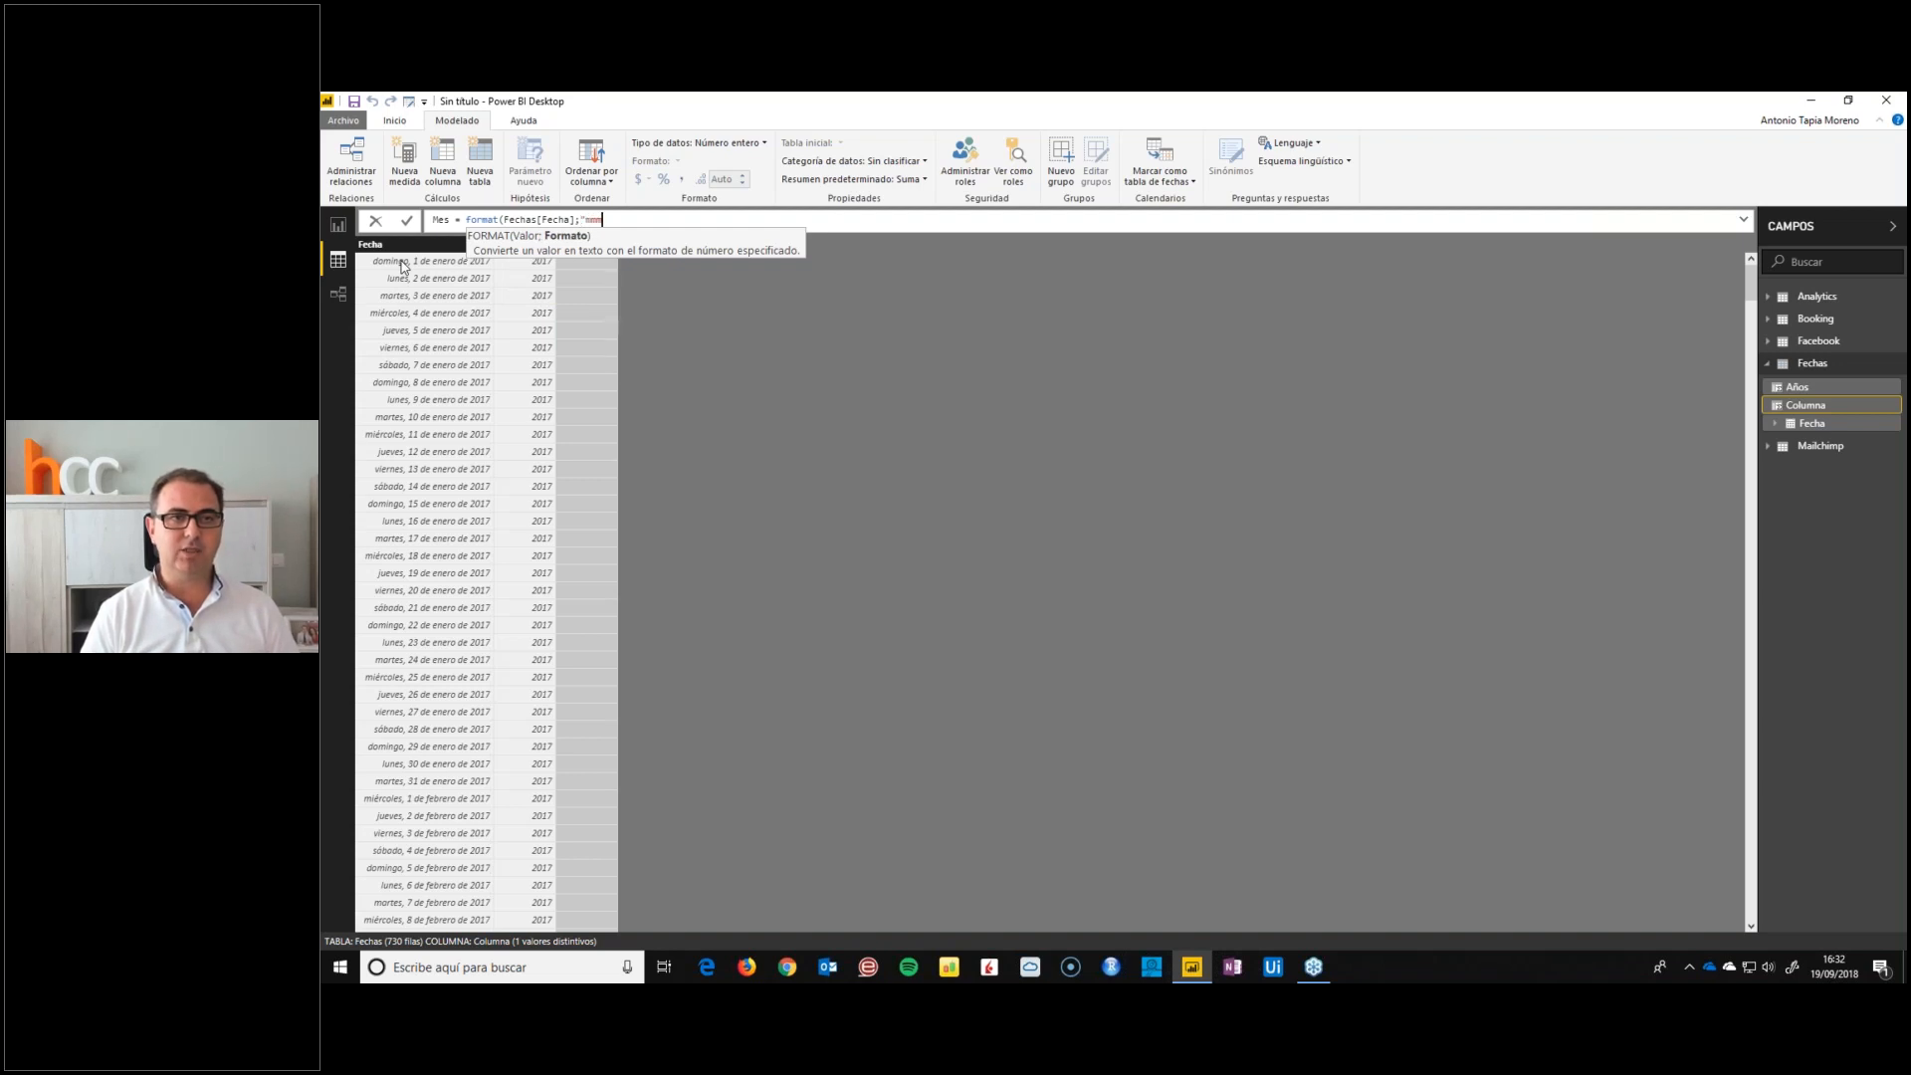
type("m\")")
key("Return")
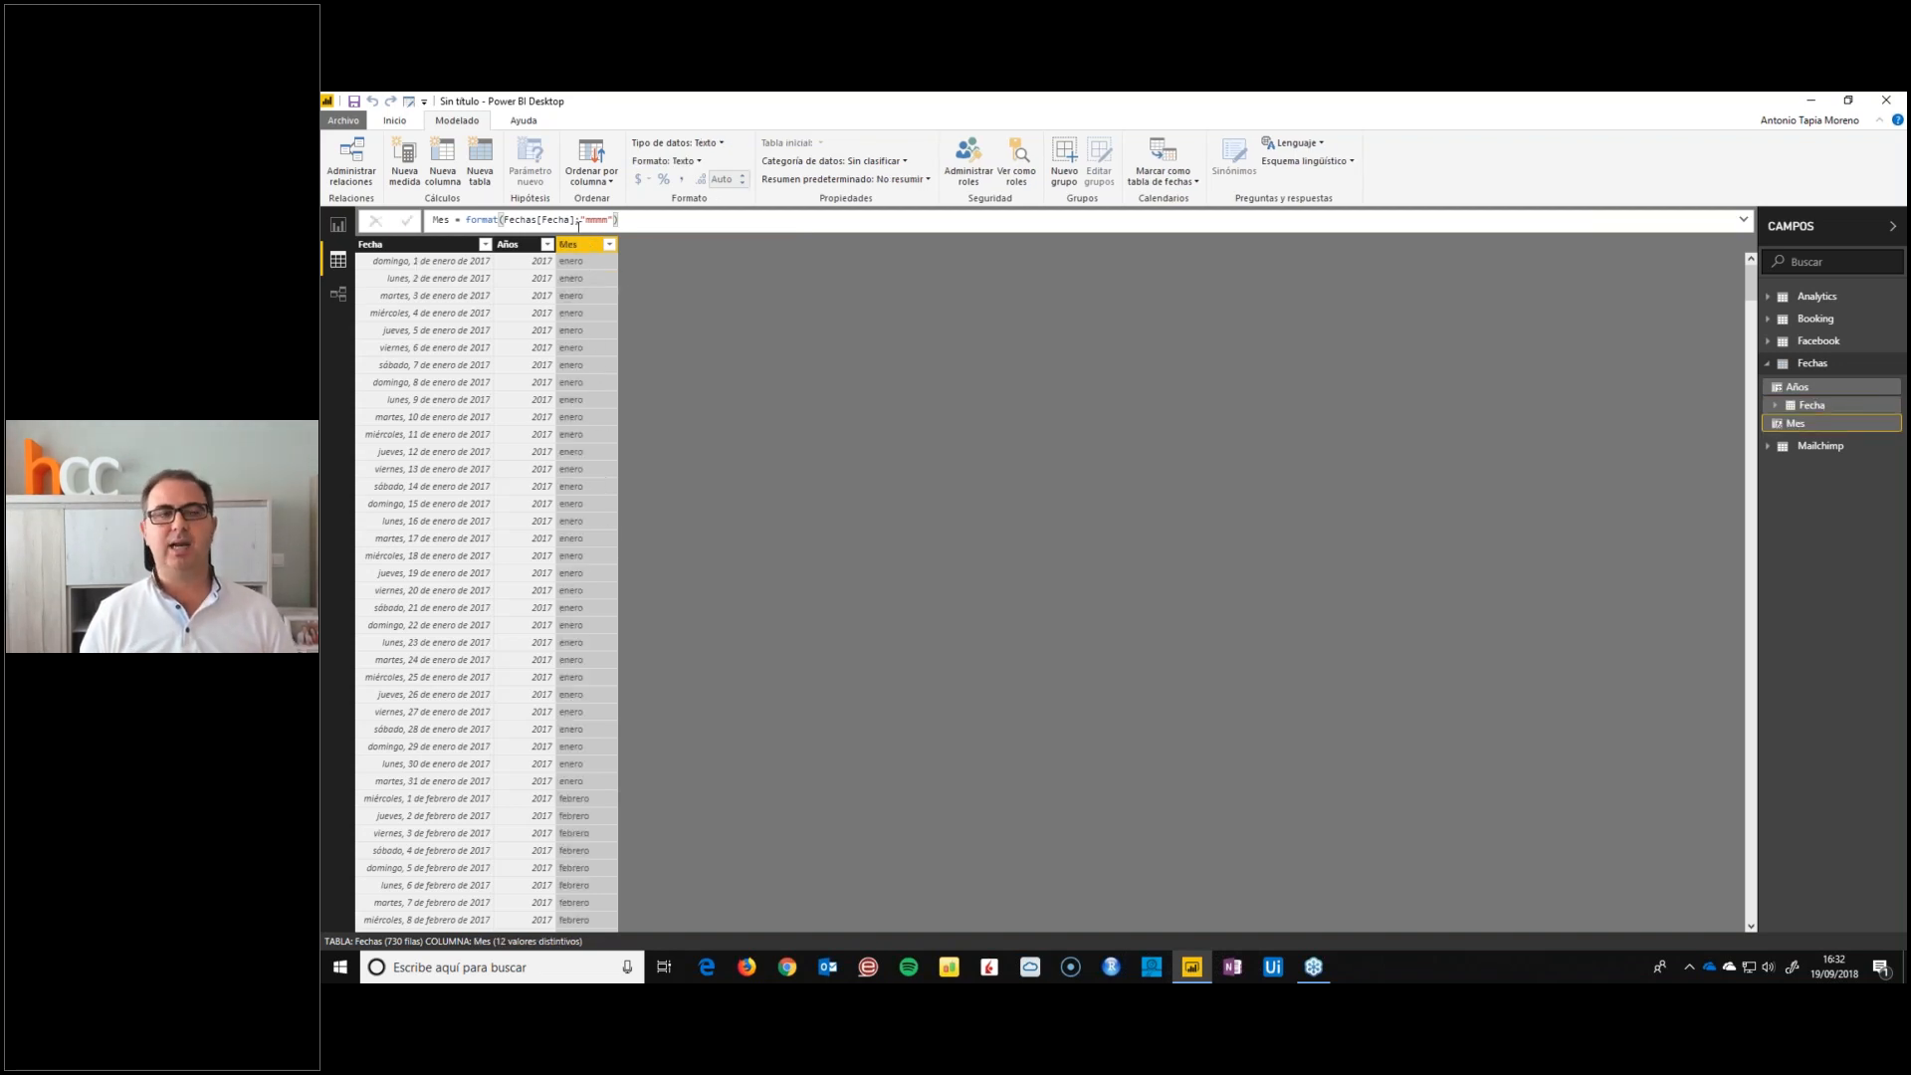
Add a calculated weekday-name column to the Fechas table with the formula DíasSemana = FORMAT(Fechas[Fecha];"dddd")
left_click(444, 167)
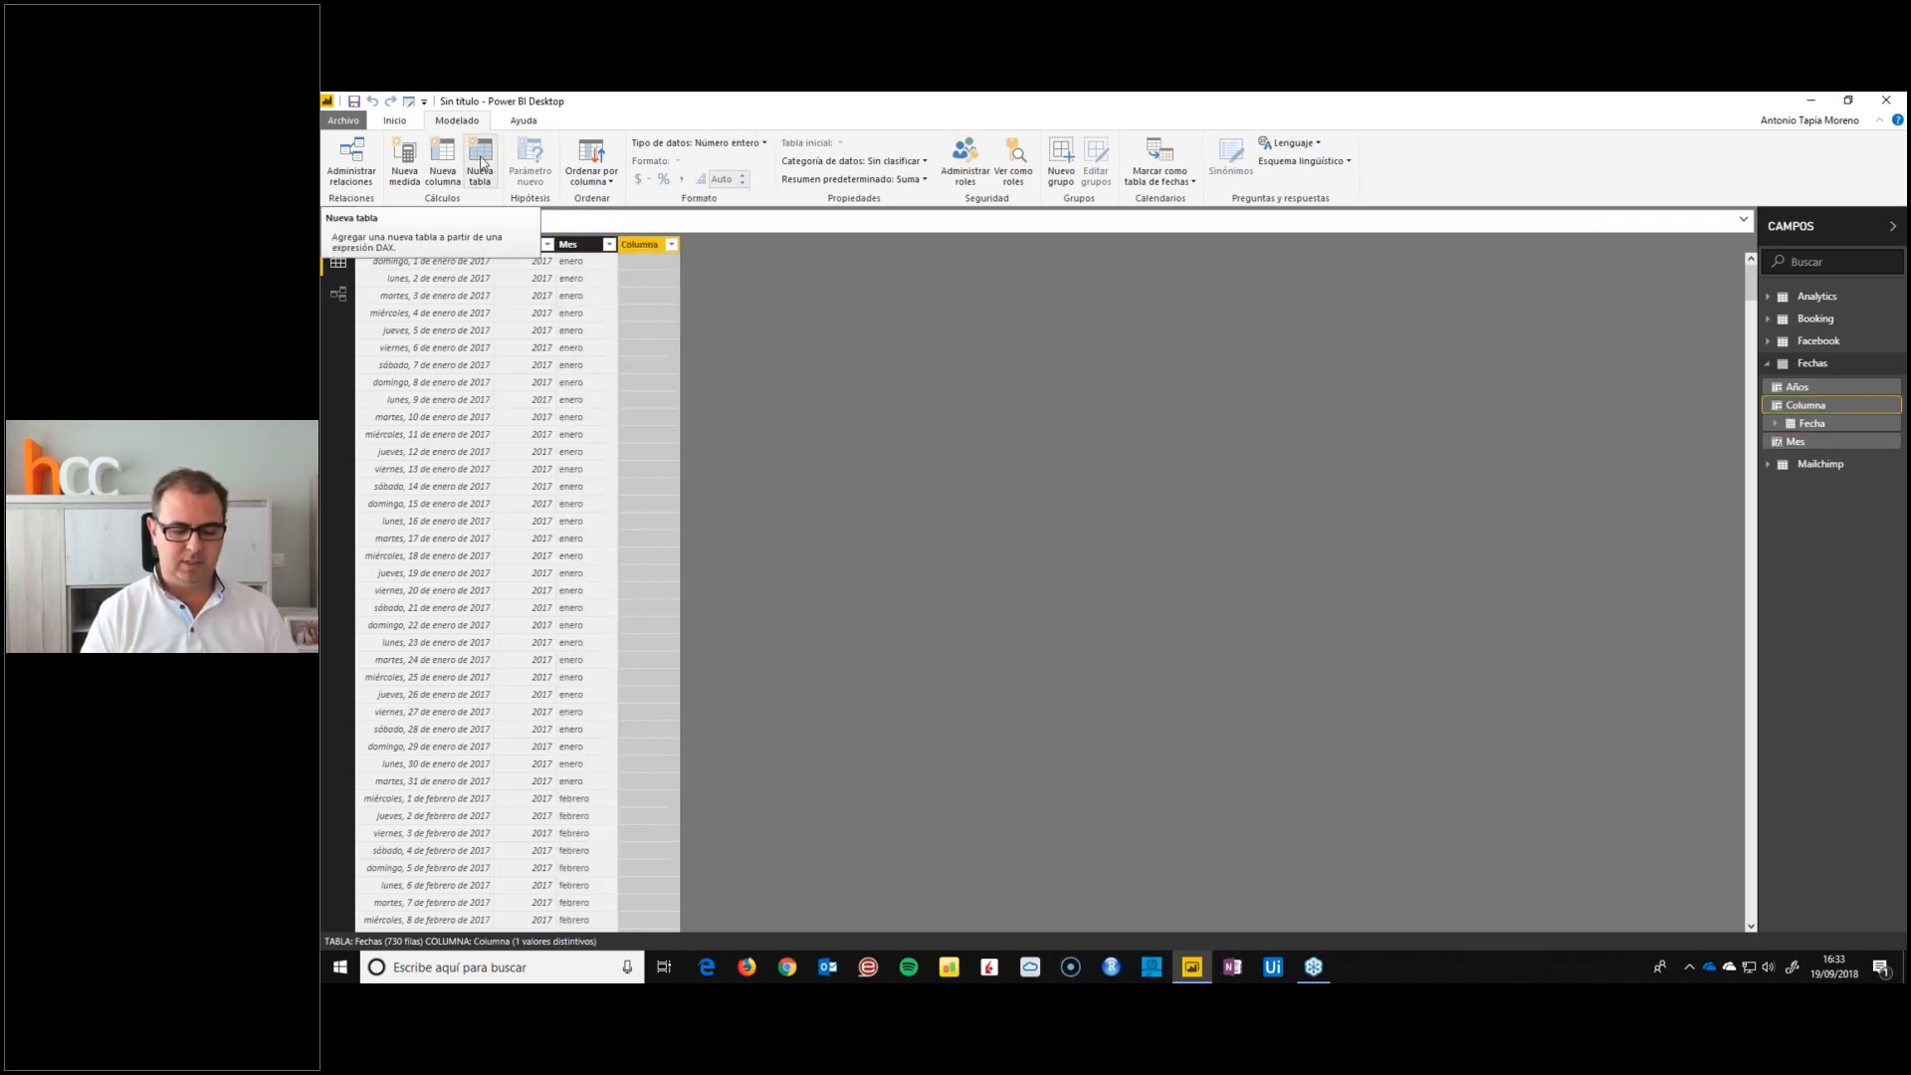
type("format")
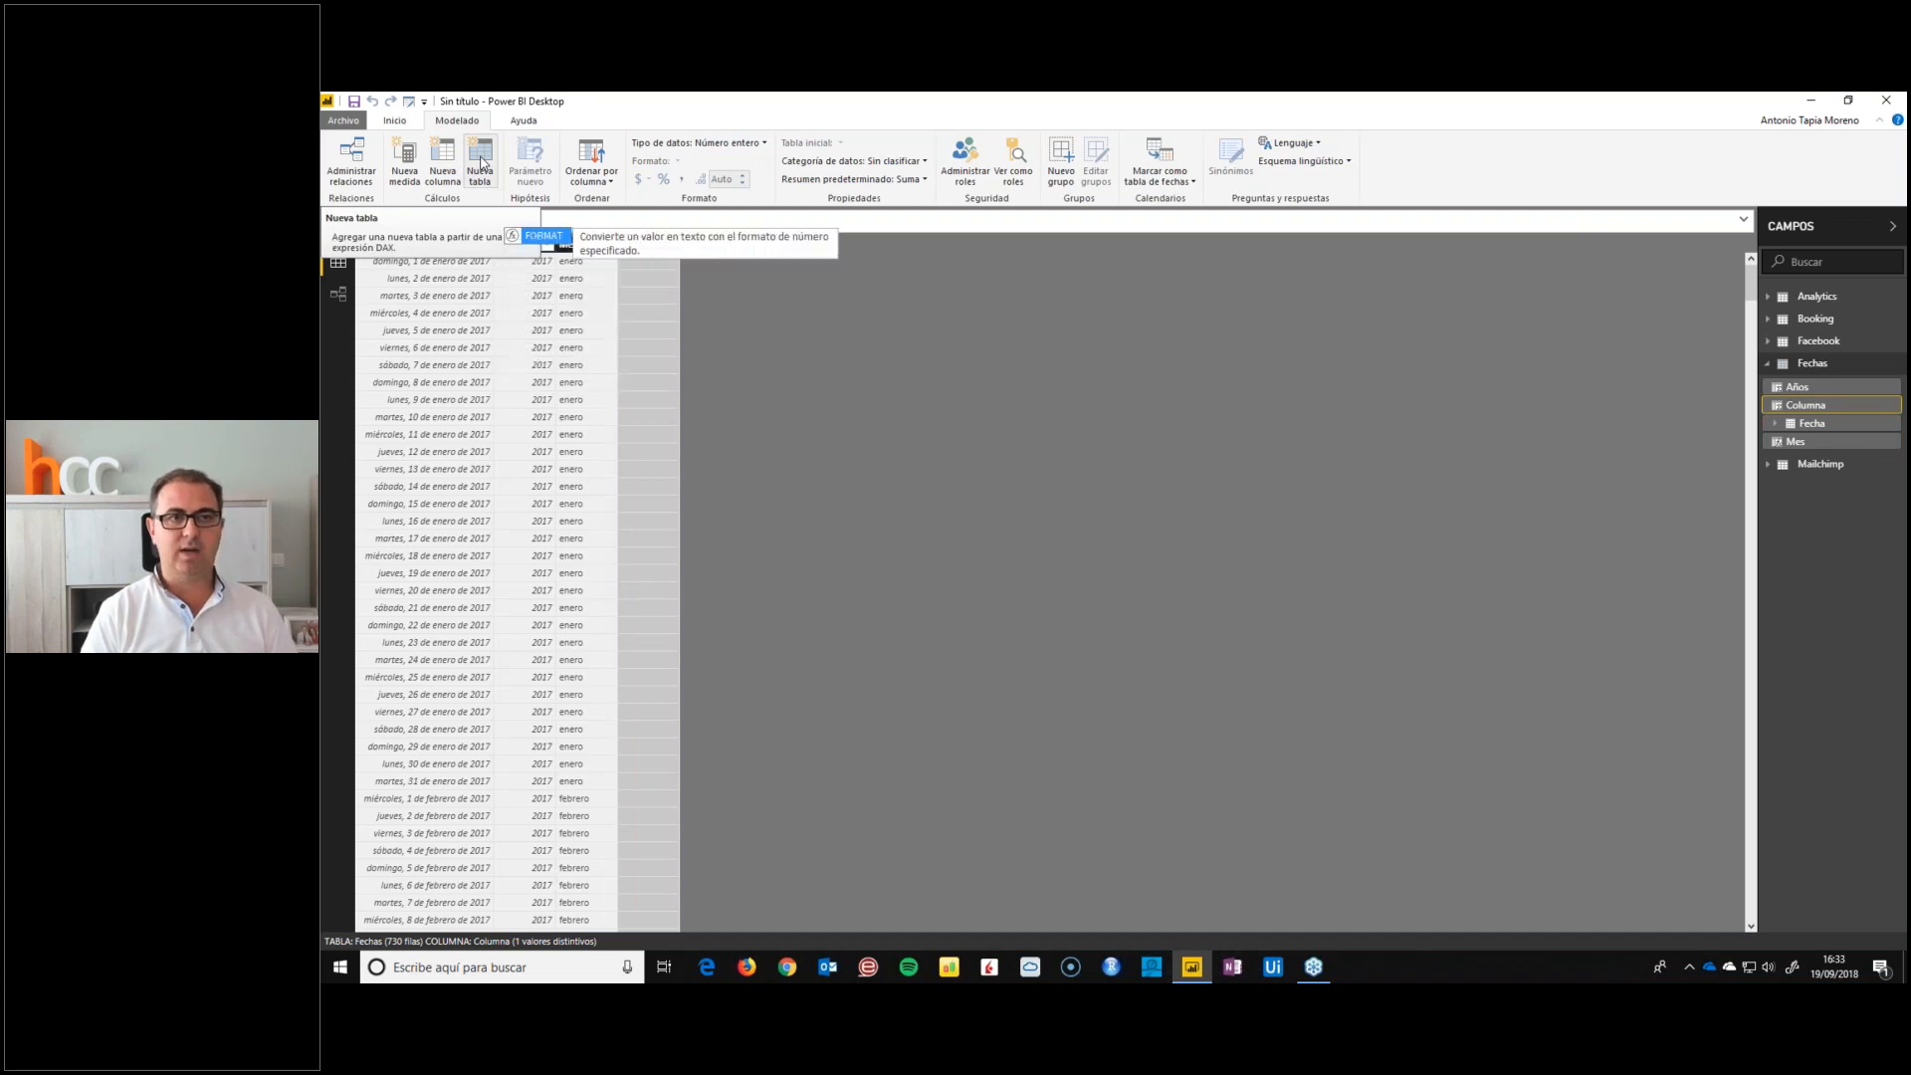
type("(Fecha")
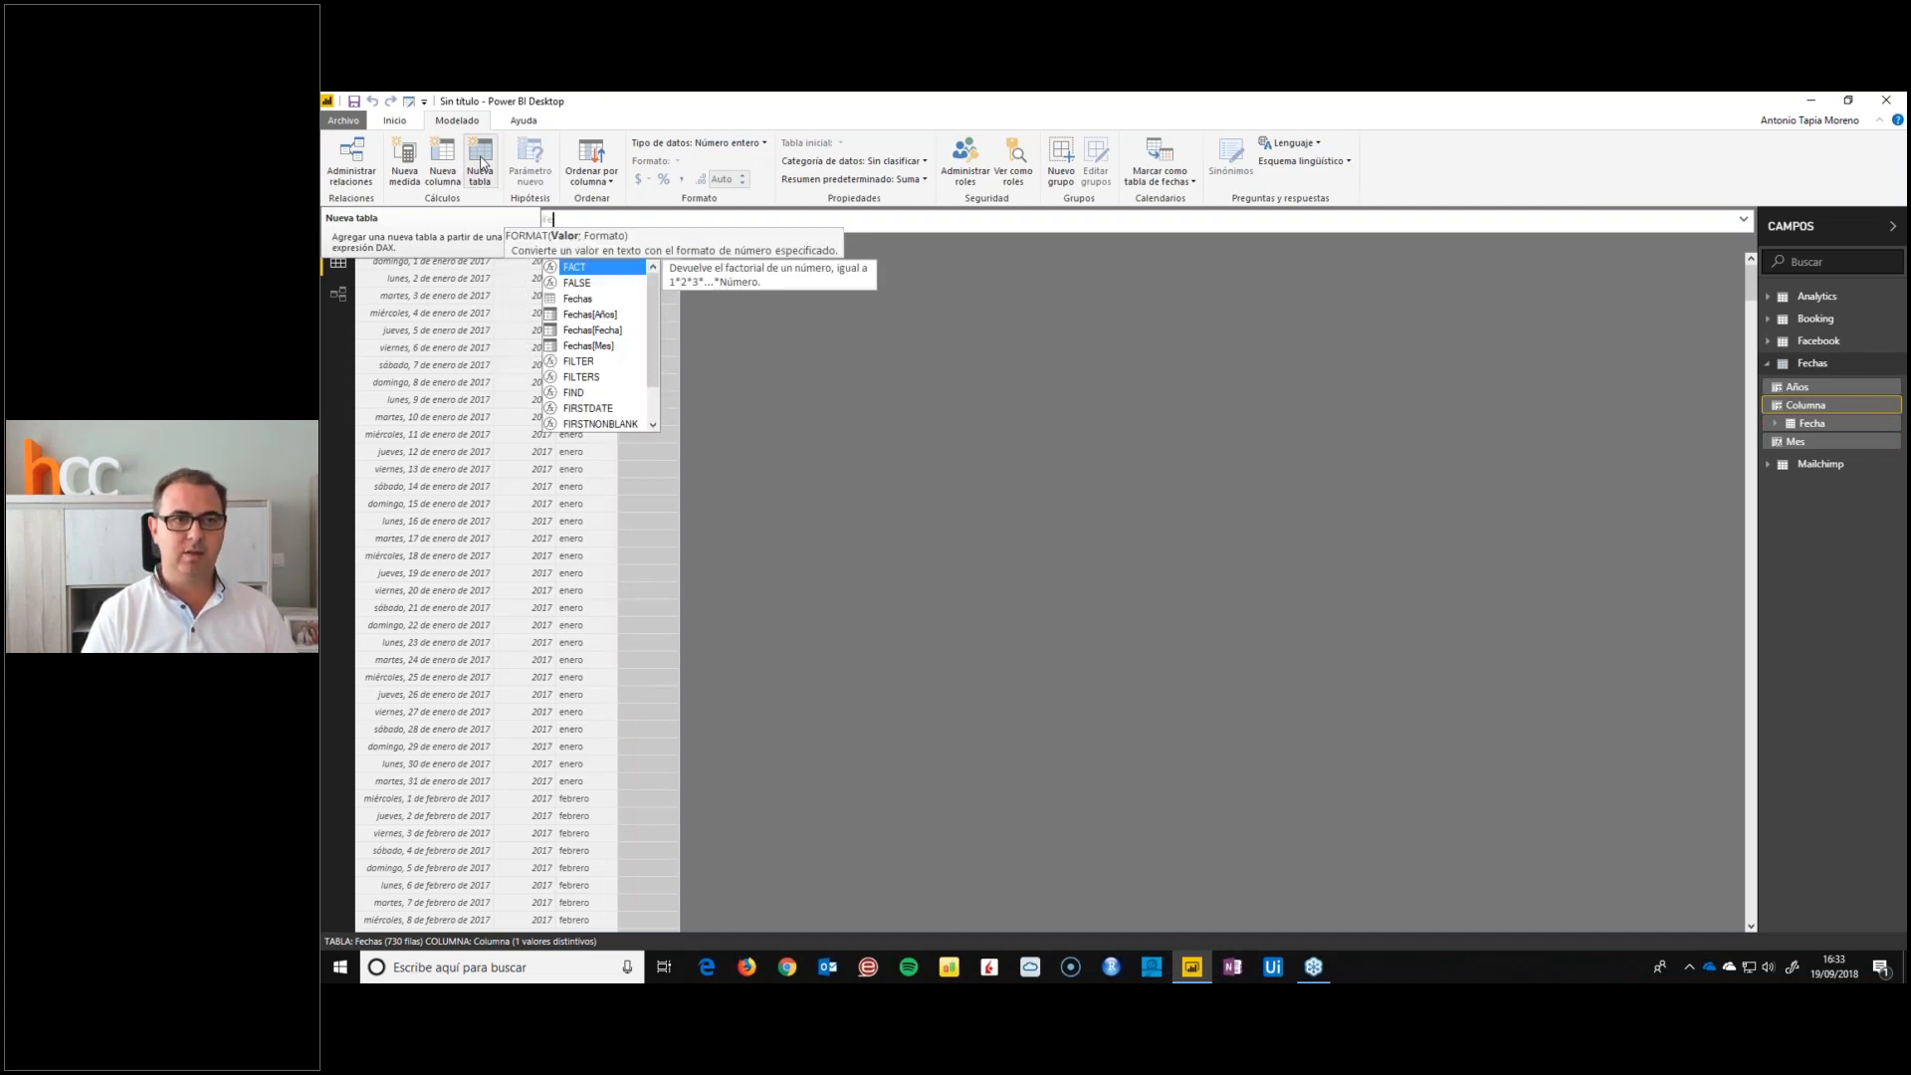
key("Tab")
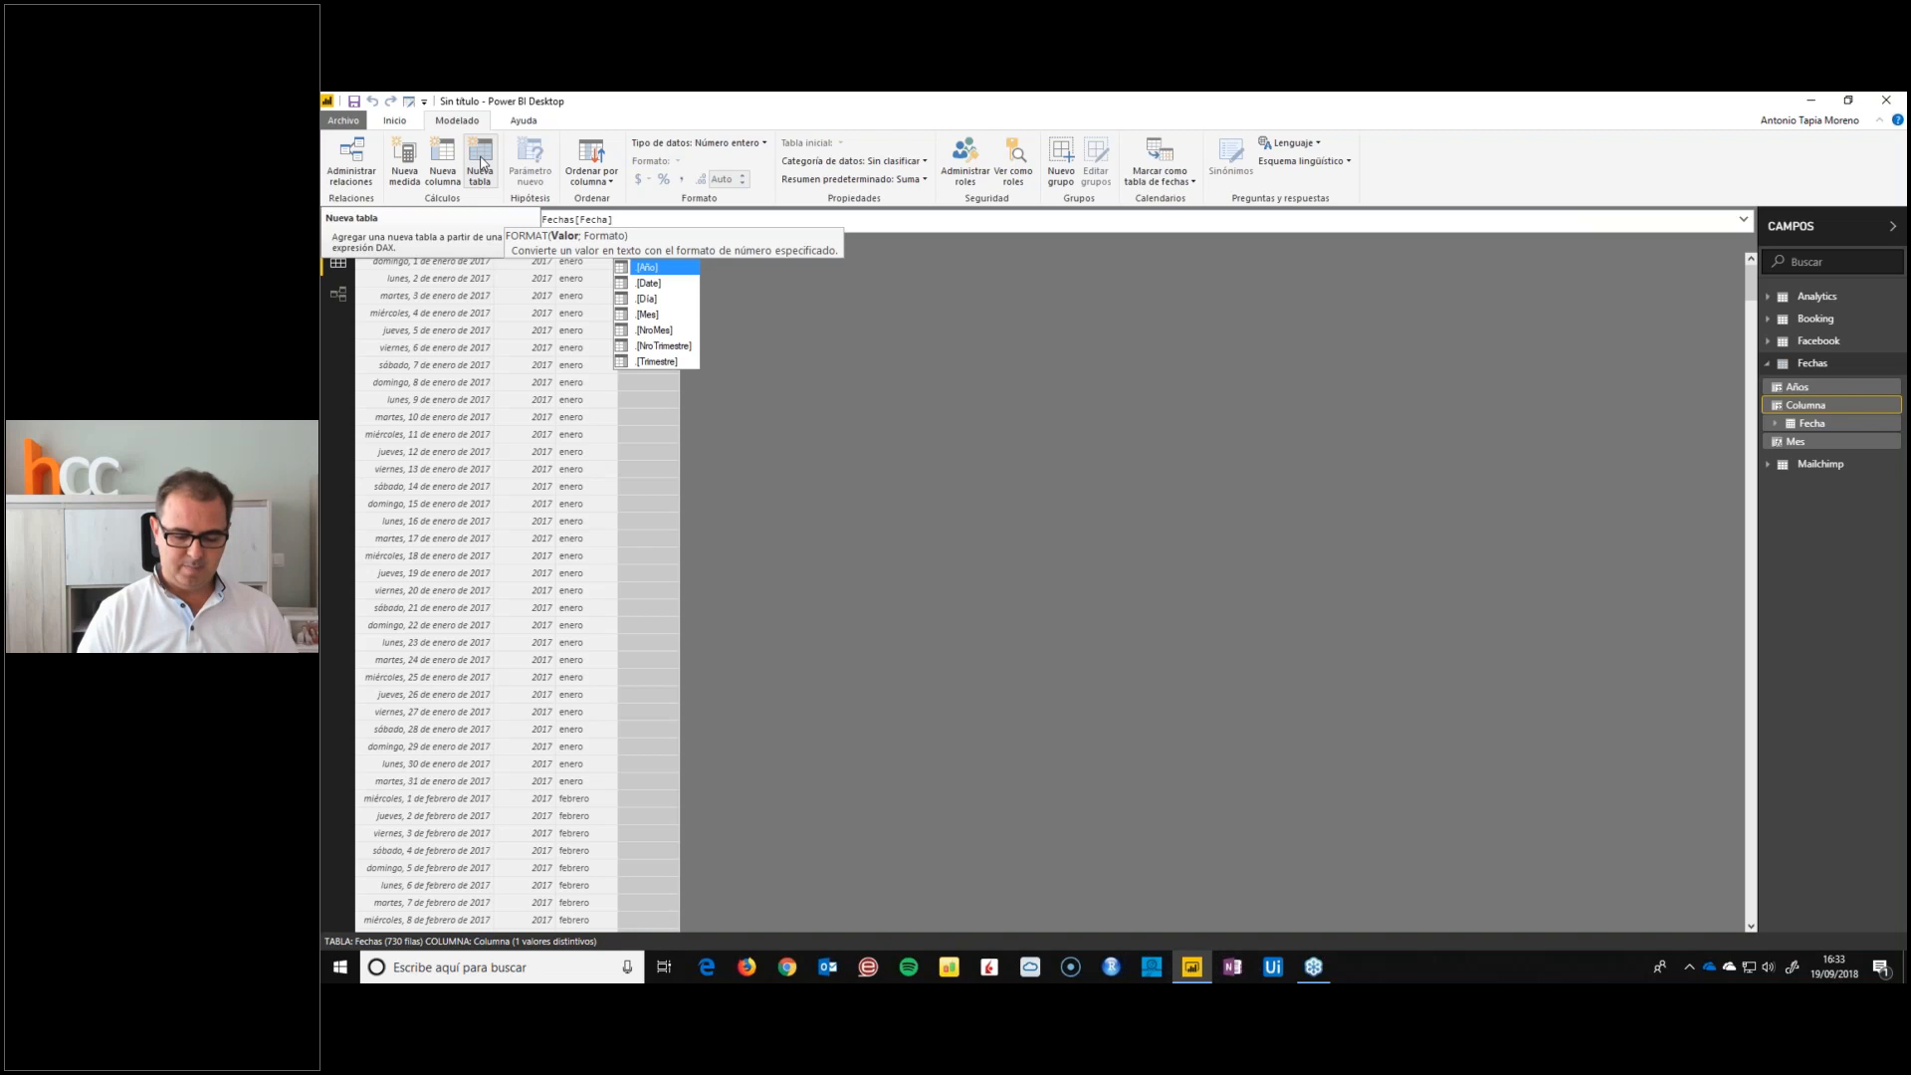
type(";\"dddd\")")
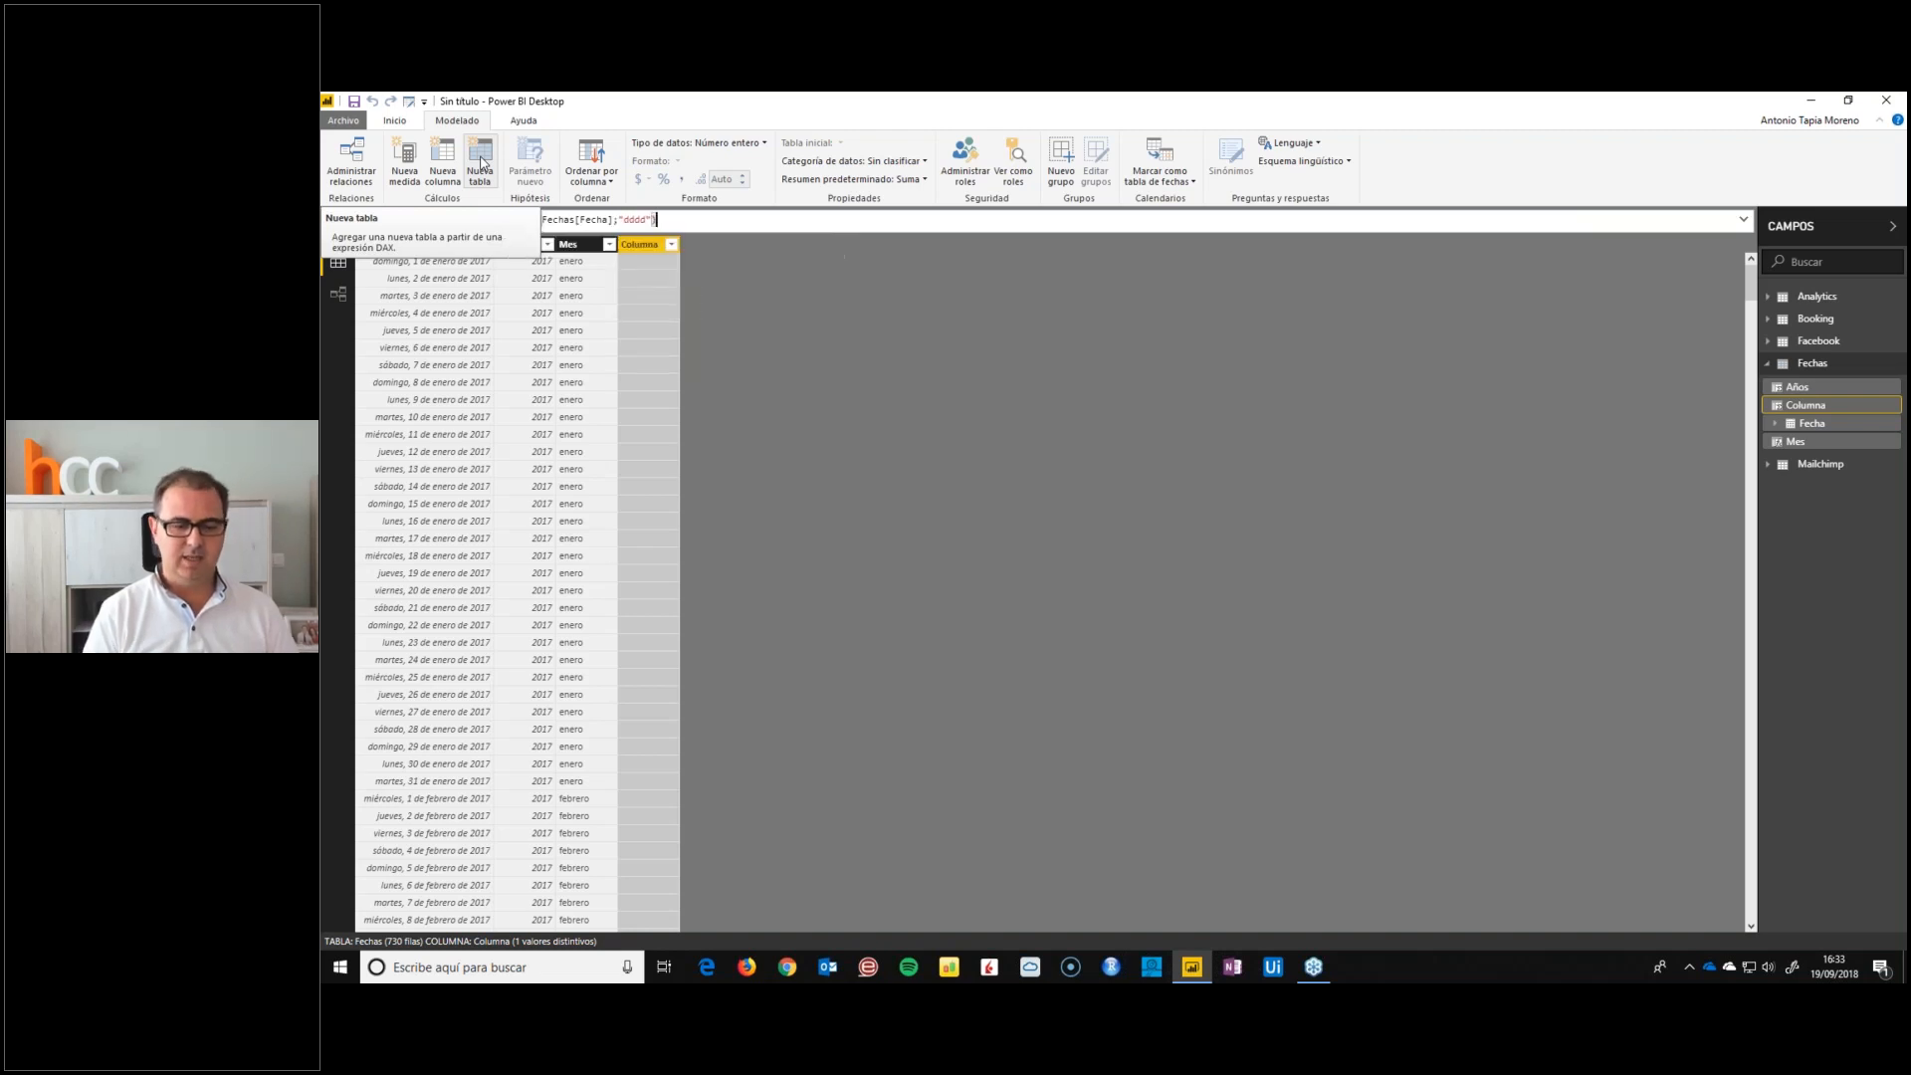
key("Return")
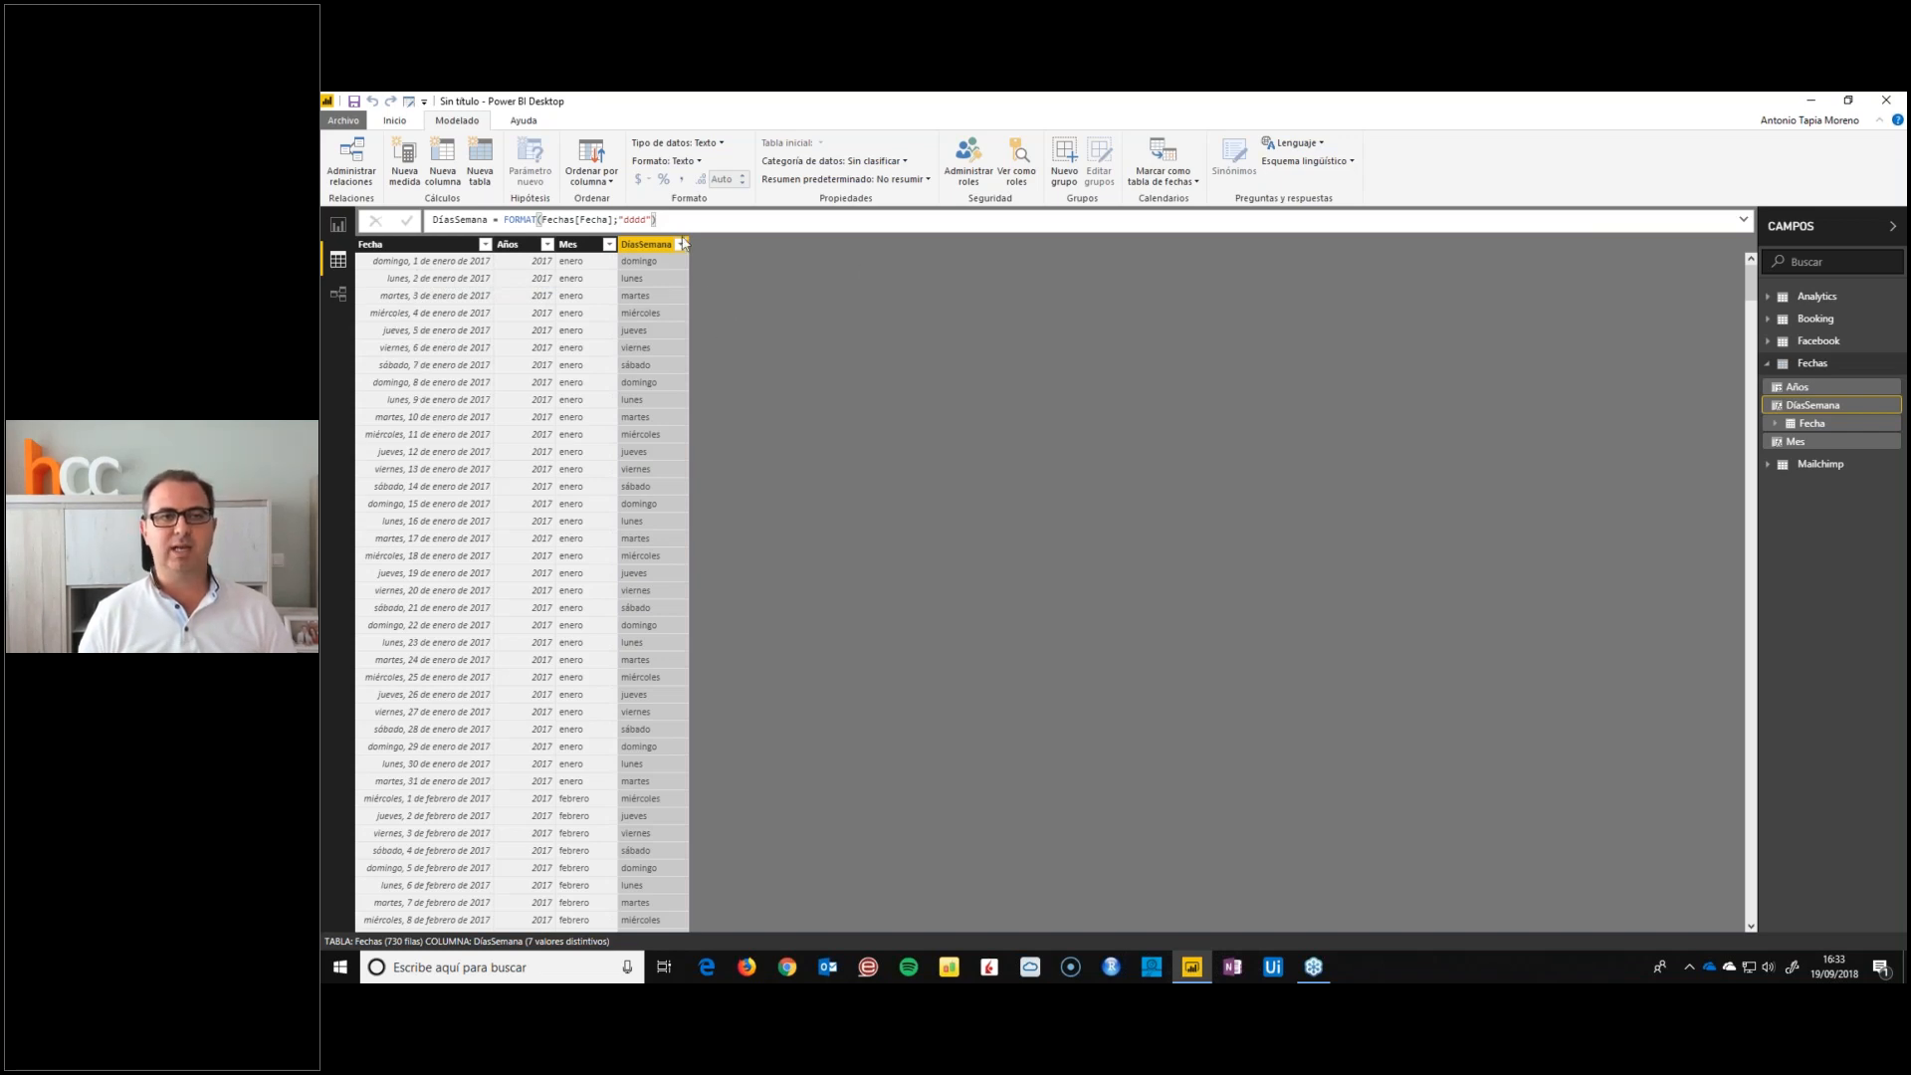
Add a calculated day-of-month column to the Fechas table with the formula DíasMes = FORMAT(Fechas[Fecha];"dd")
left_click(444, 161)
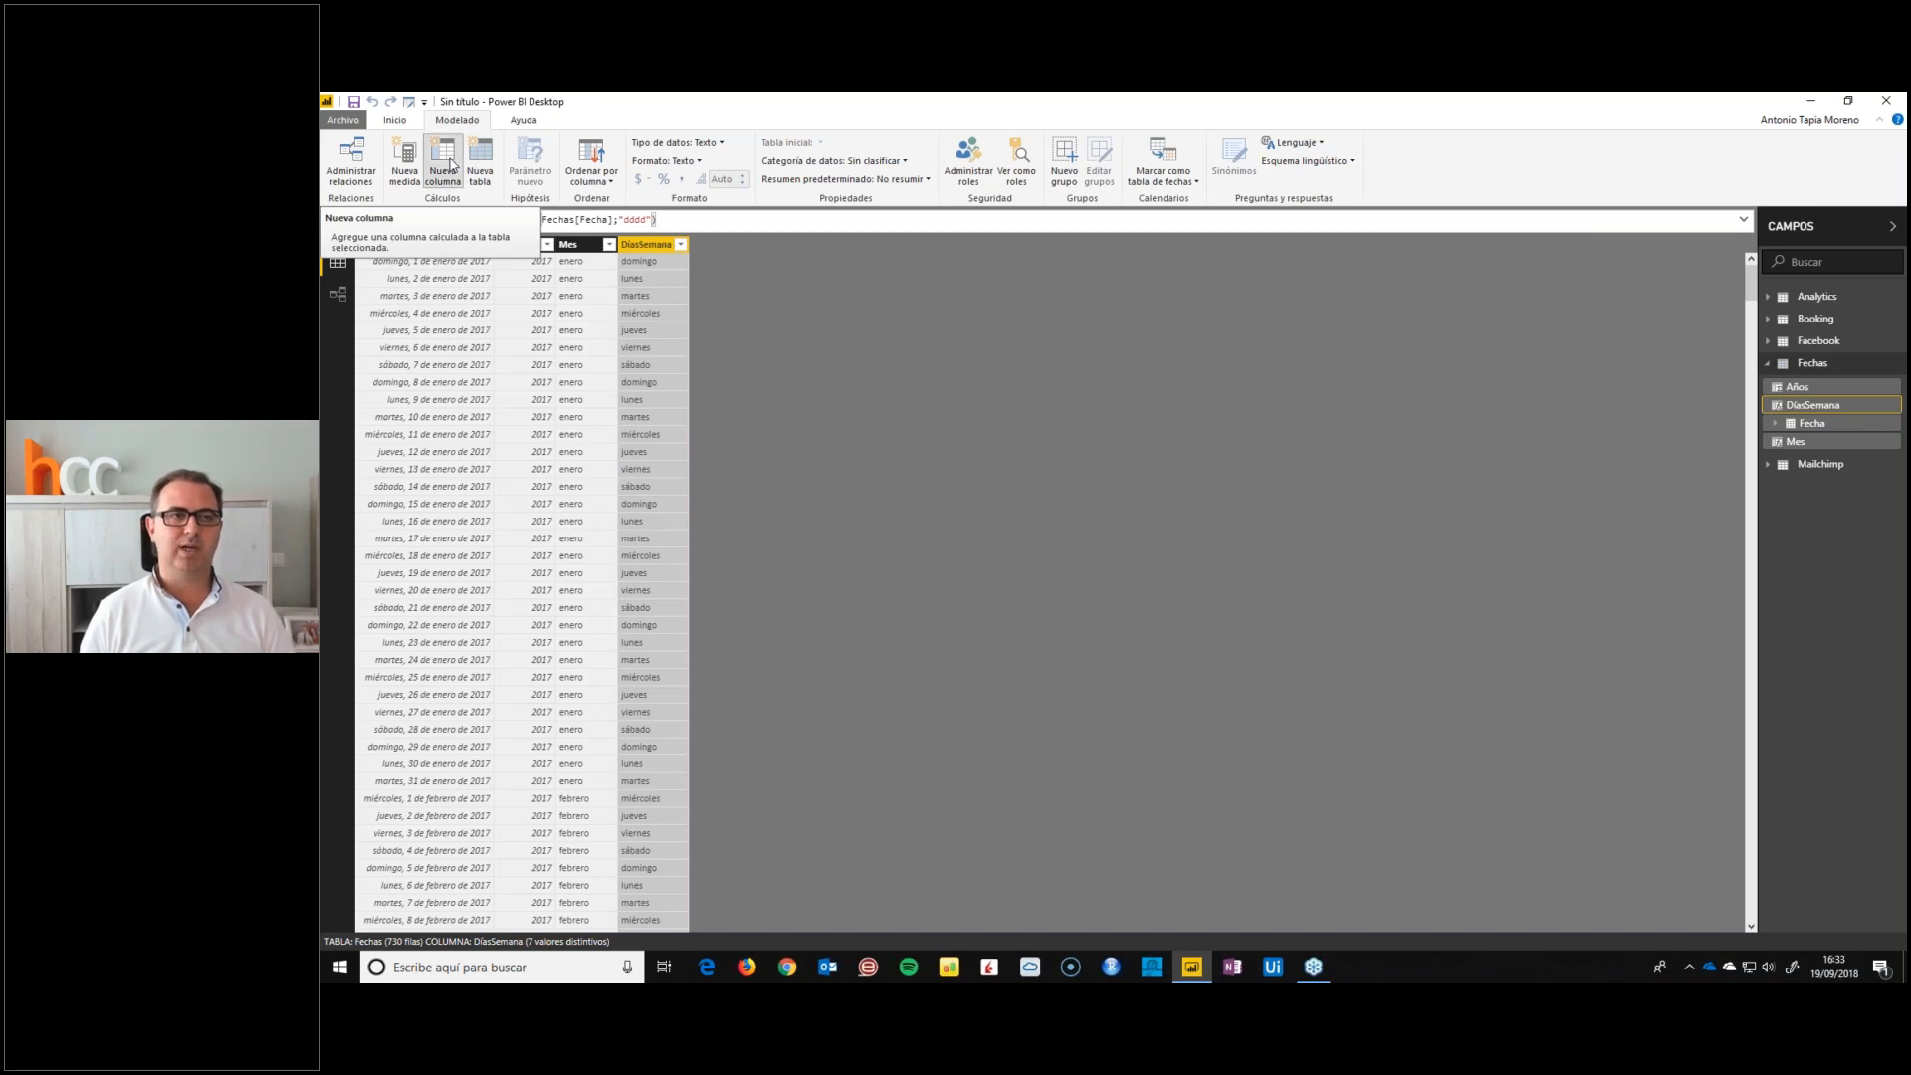
type("DiasMes = FORMAT(fecha")
key("Down")
key("Down")
key("Down")
key("Tab")
type(";\"dd\"")
key("Return")
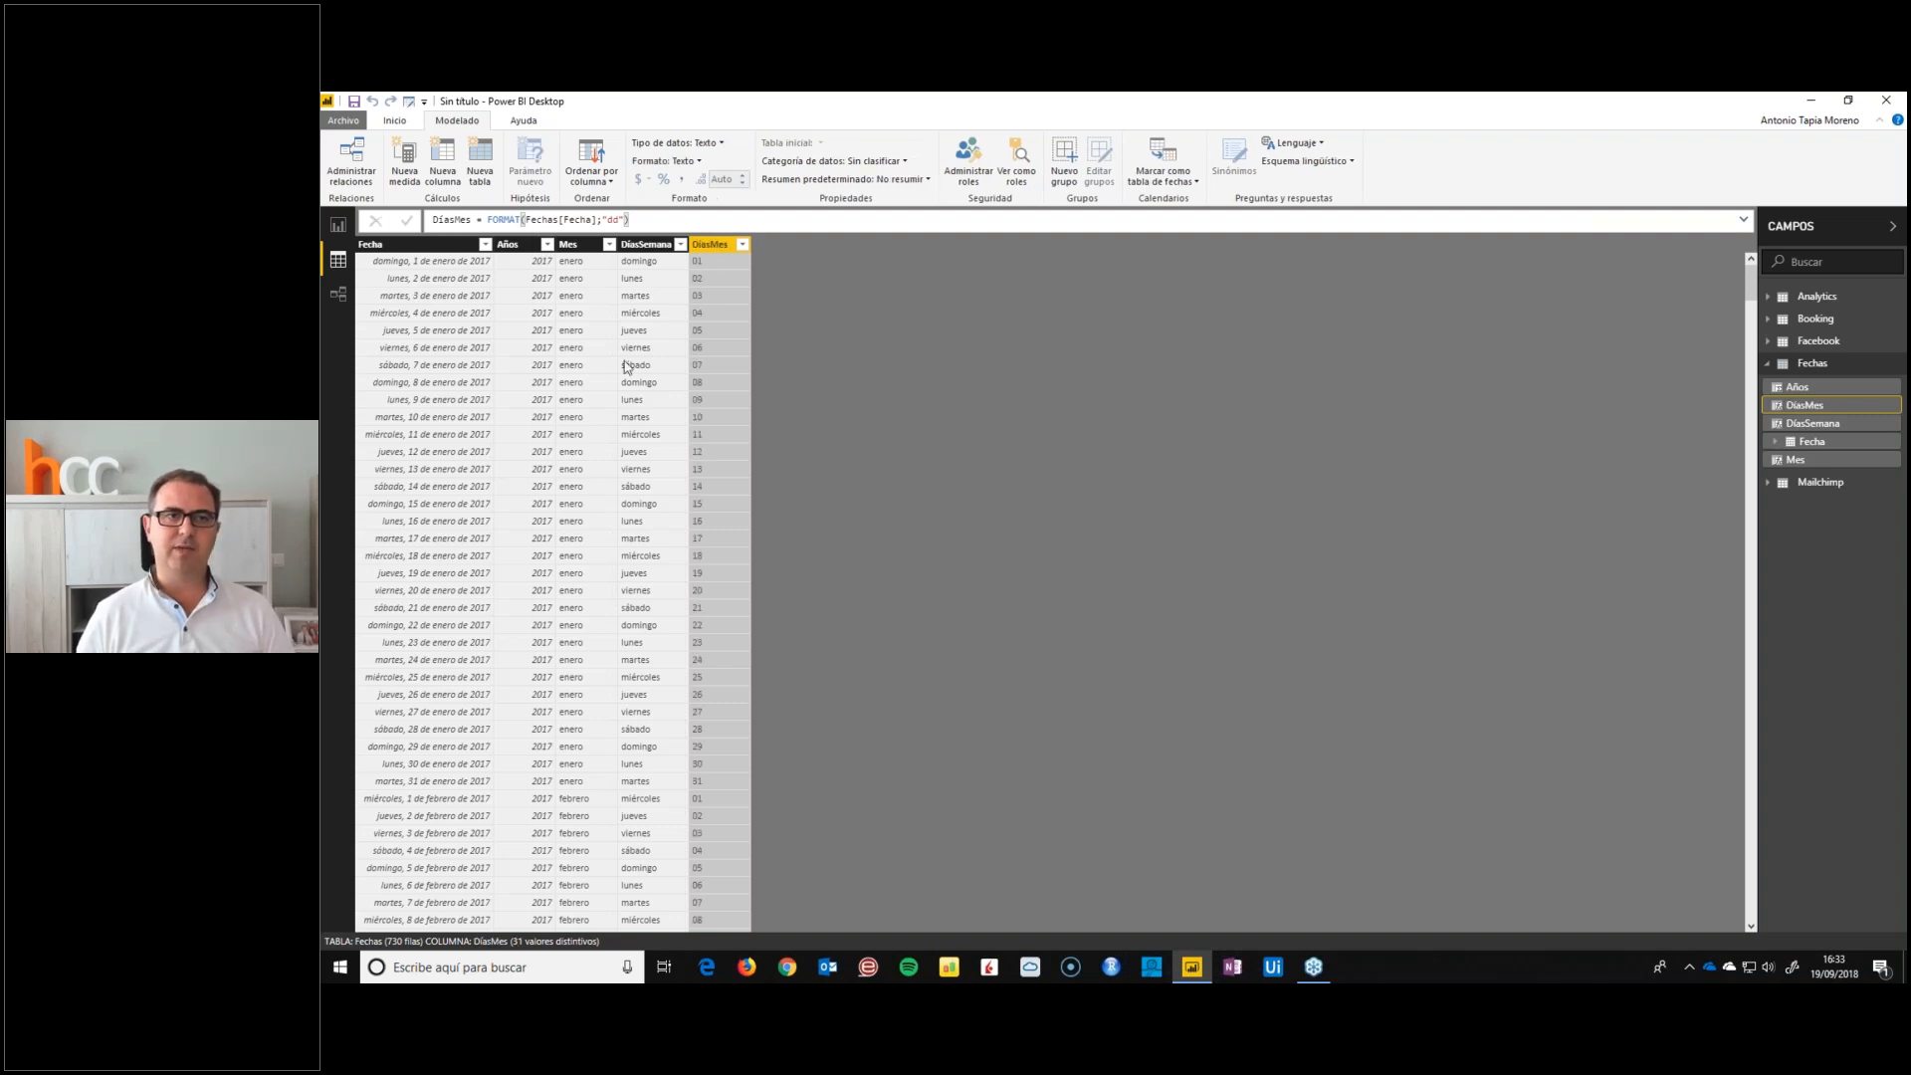
In the relationships diagram, place the Fechas table below the four source tables and enlarge it to show all its columns
left_click(338, 294)
left_click_drag(1448, 314, 874, 571)
left_click_drag(897, 684, 897, 767)
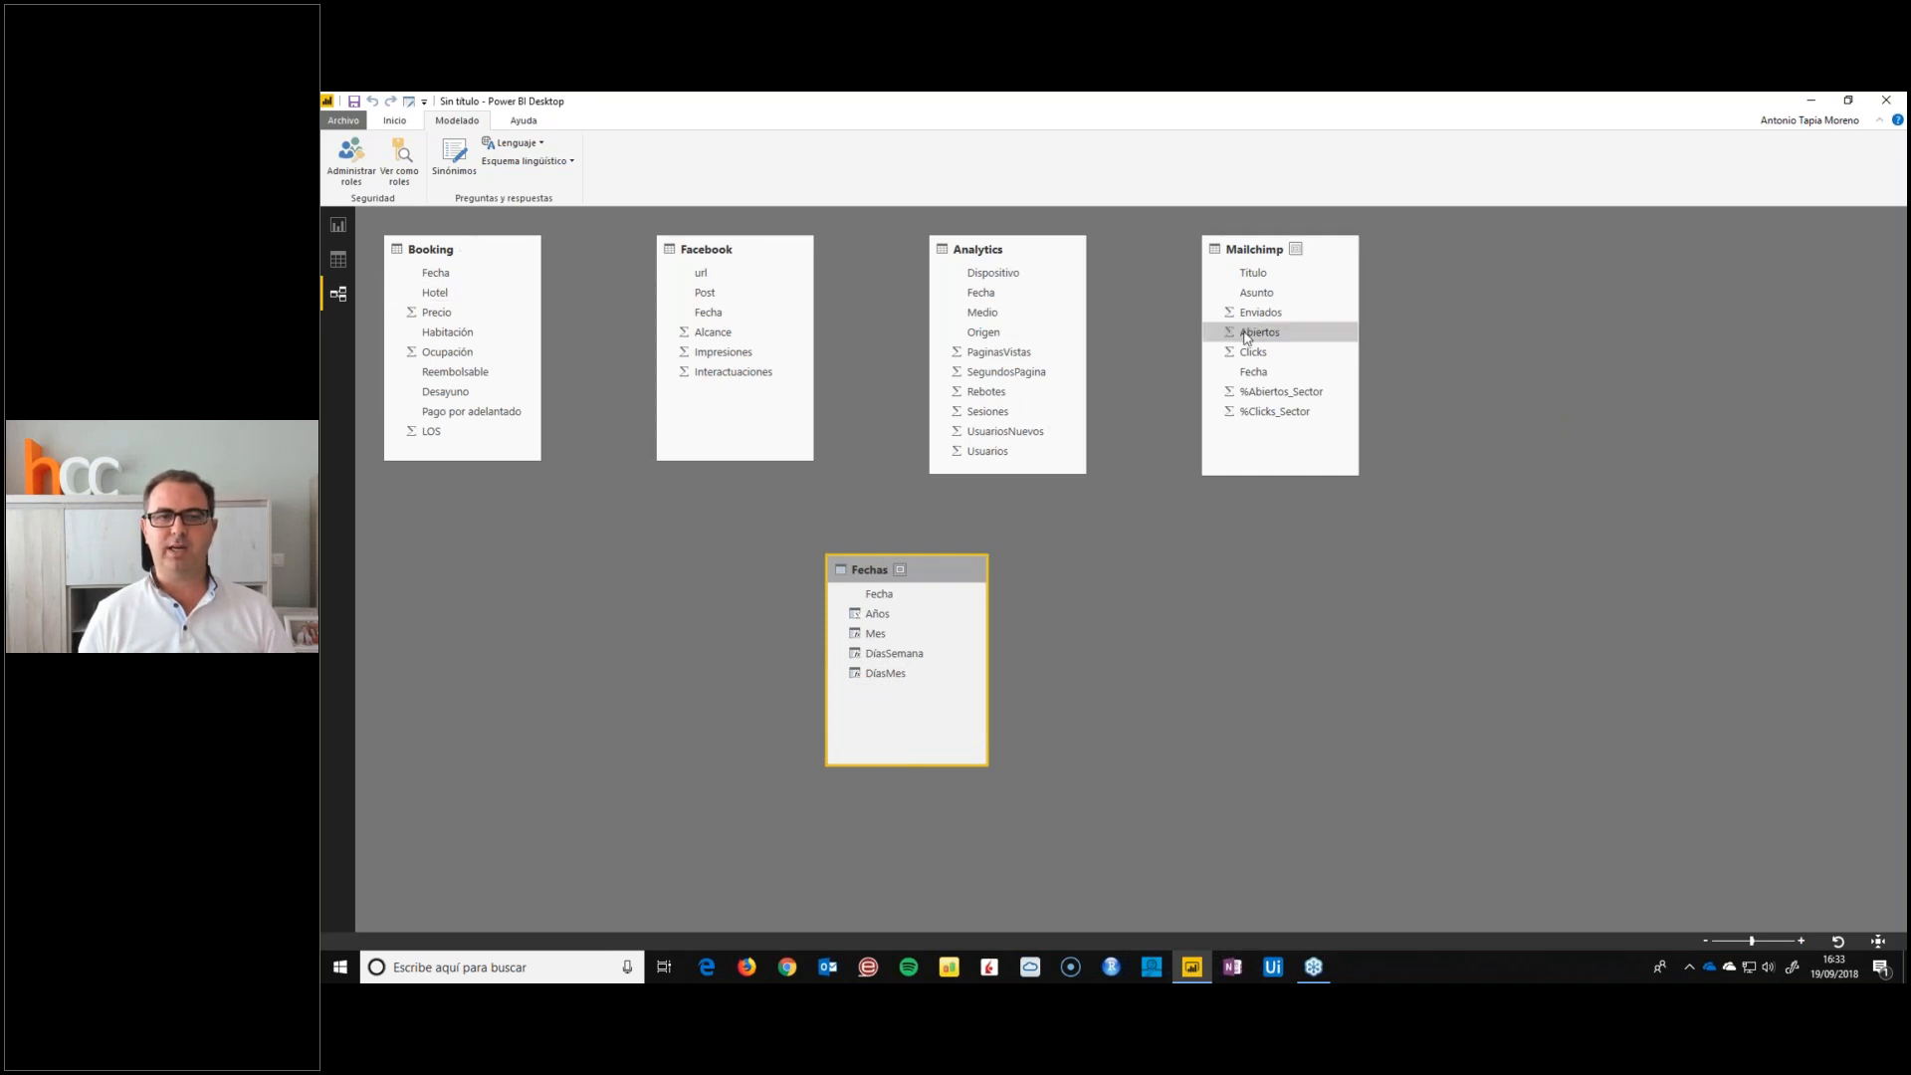
Relate the Fecha field of Booking, Facebook, Analytics and Mailchimp to the Fecha field of the Fechas table
left_click_drag(463, 273, 875, 594)
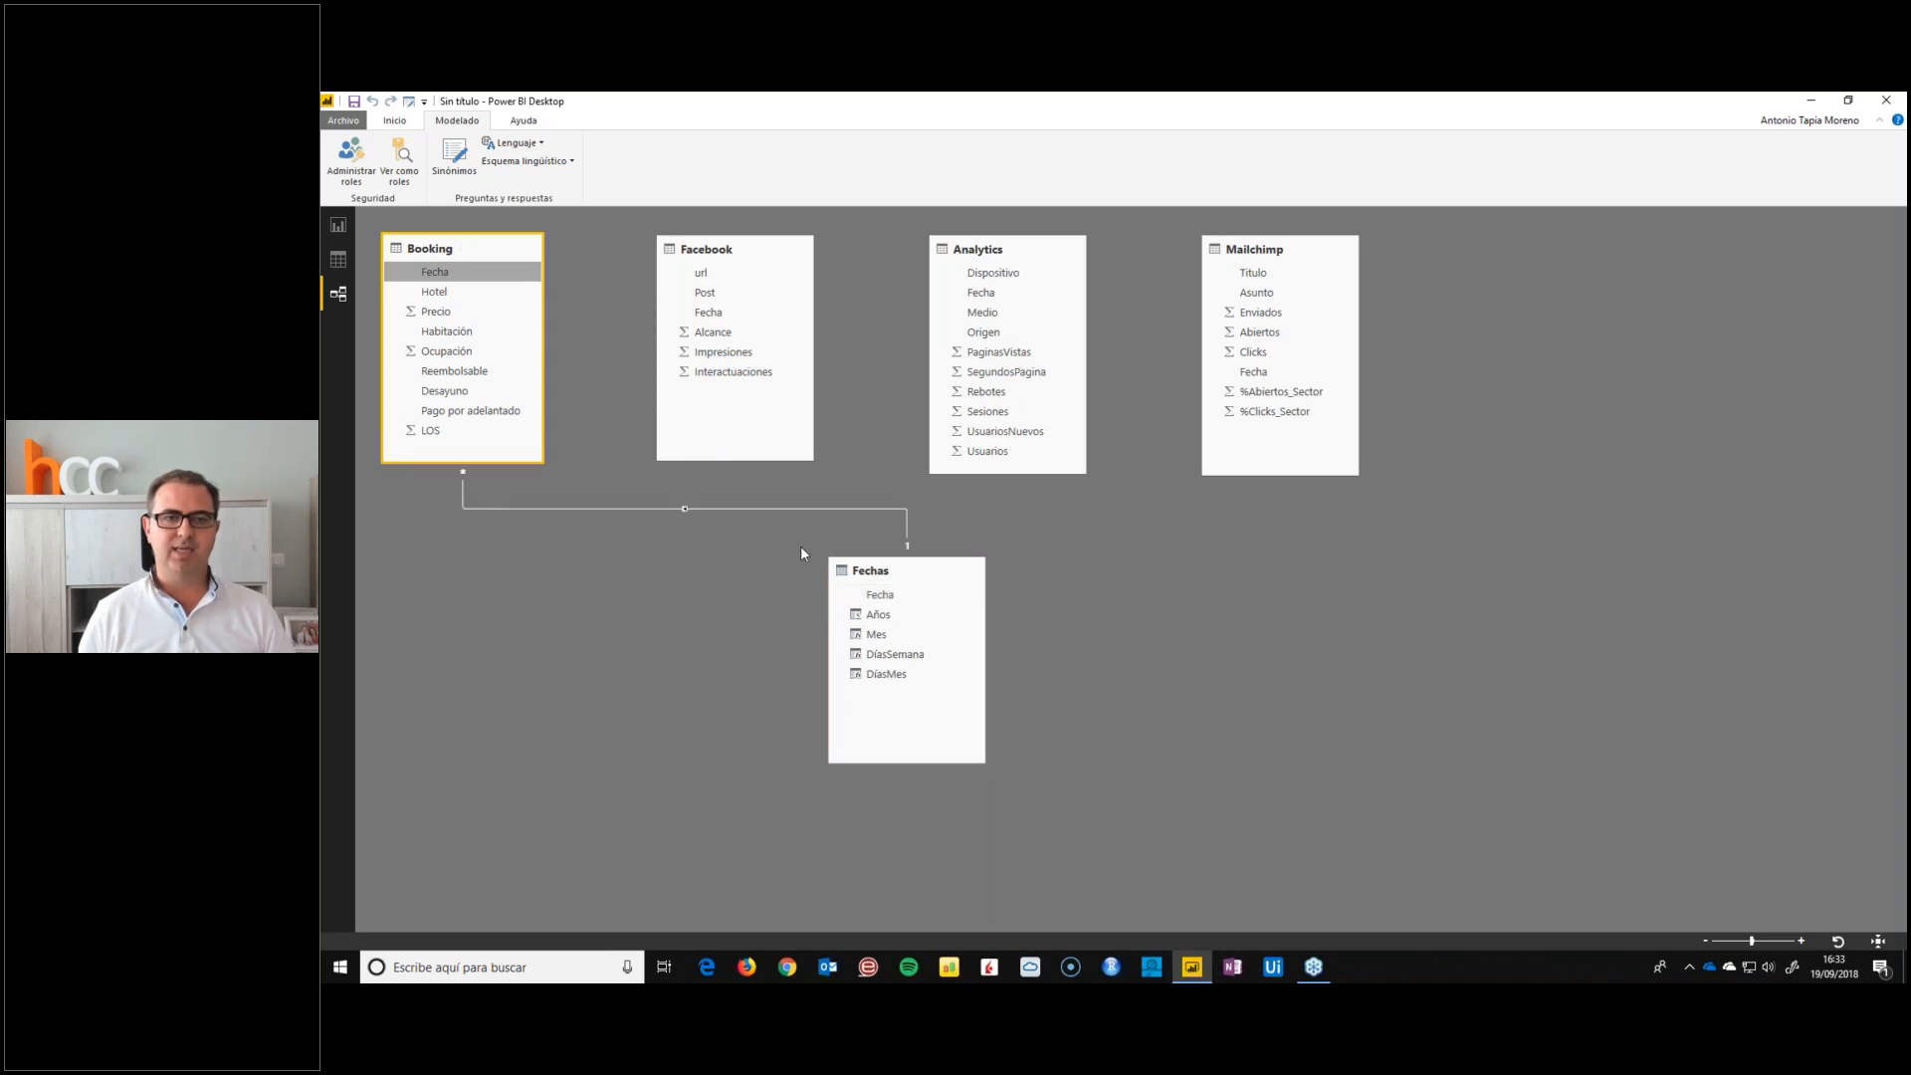
left_click(883, 529)
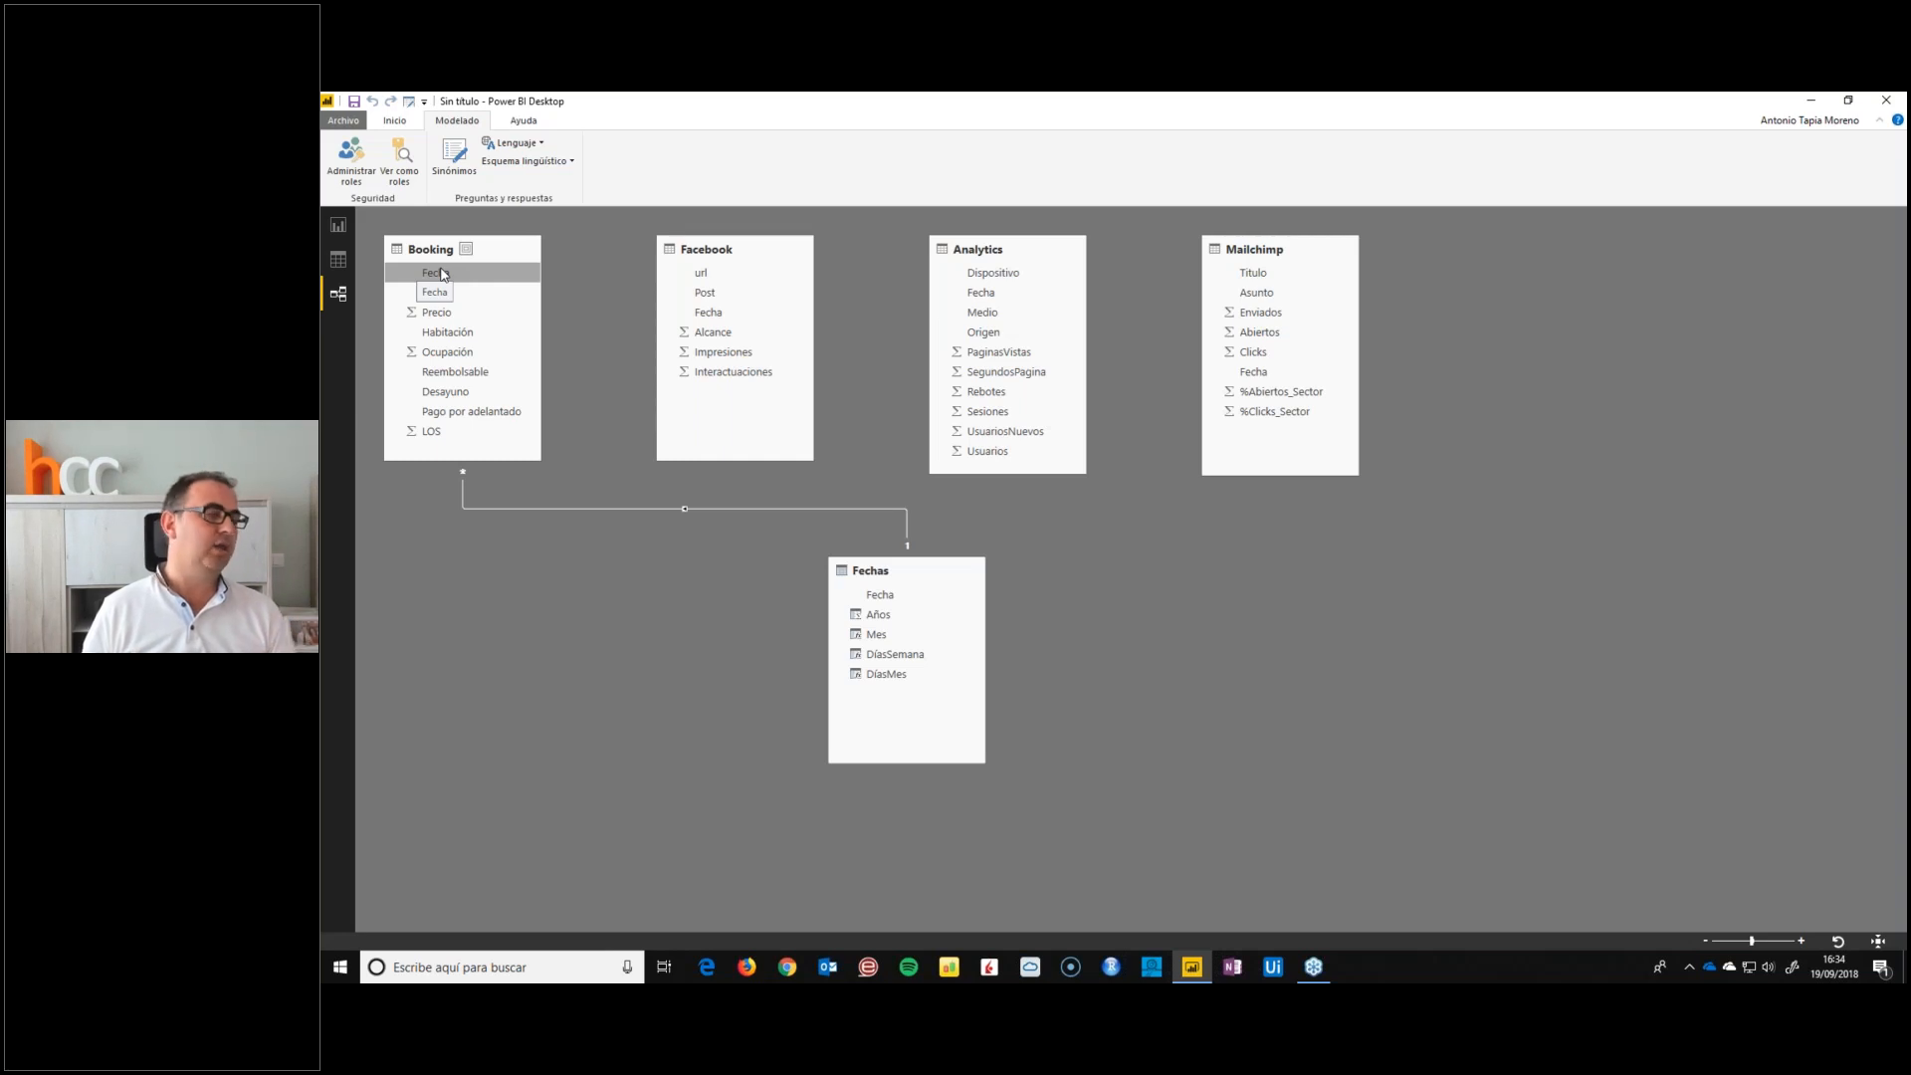
left_click_drag(442, 274, 869, 603)
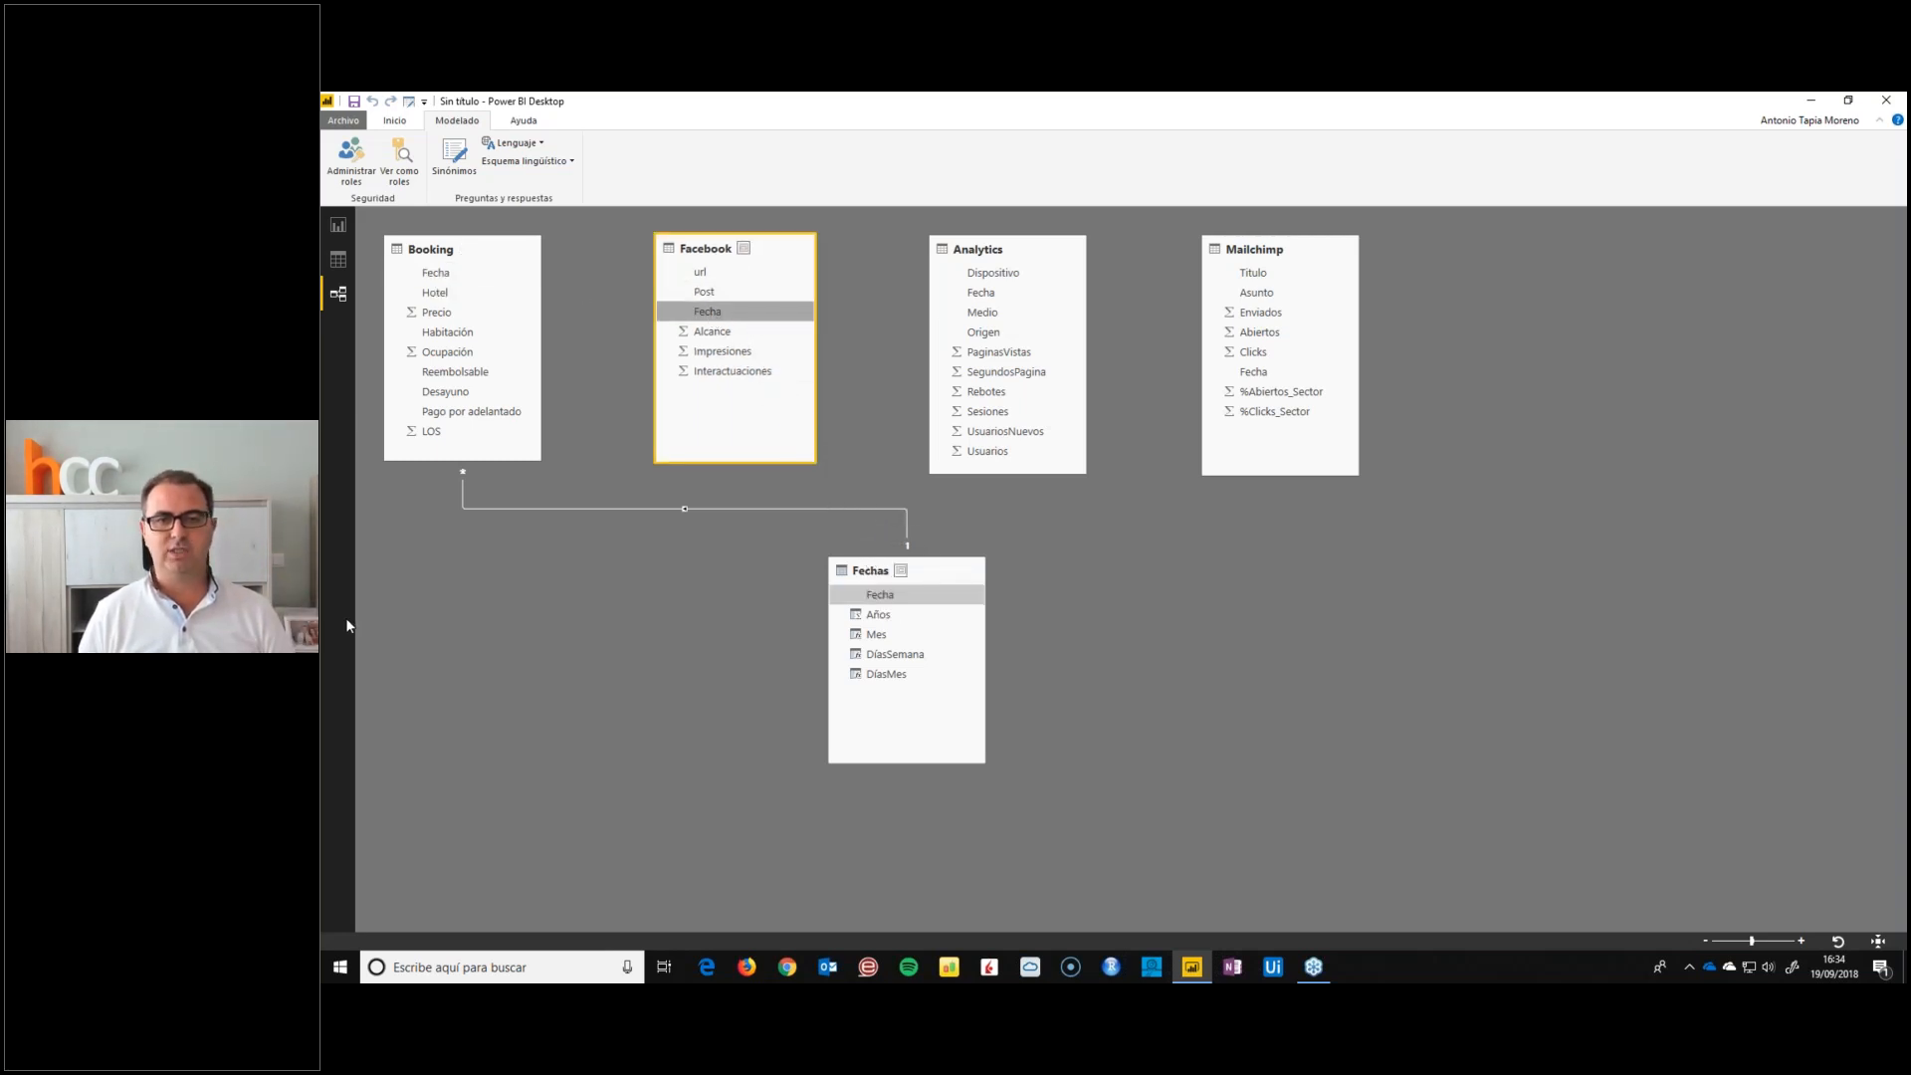
left_click_drag(974, 302, 892, 593)
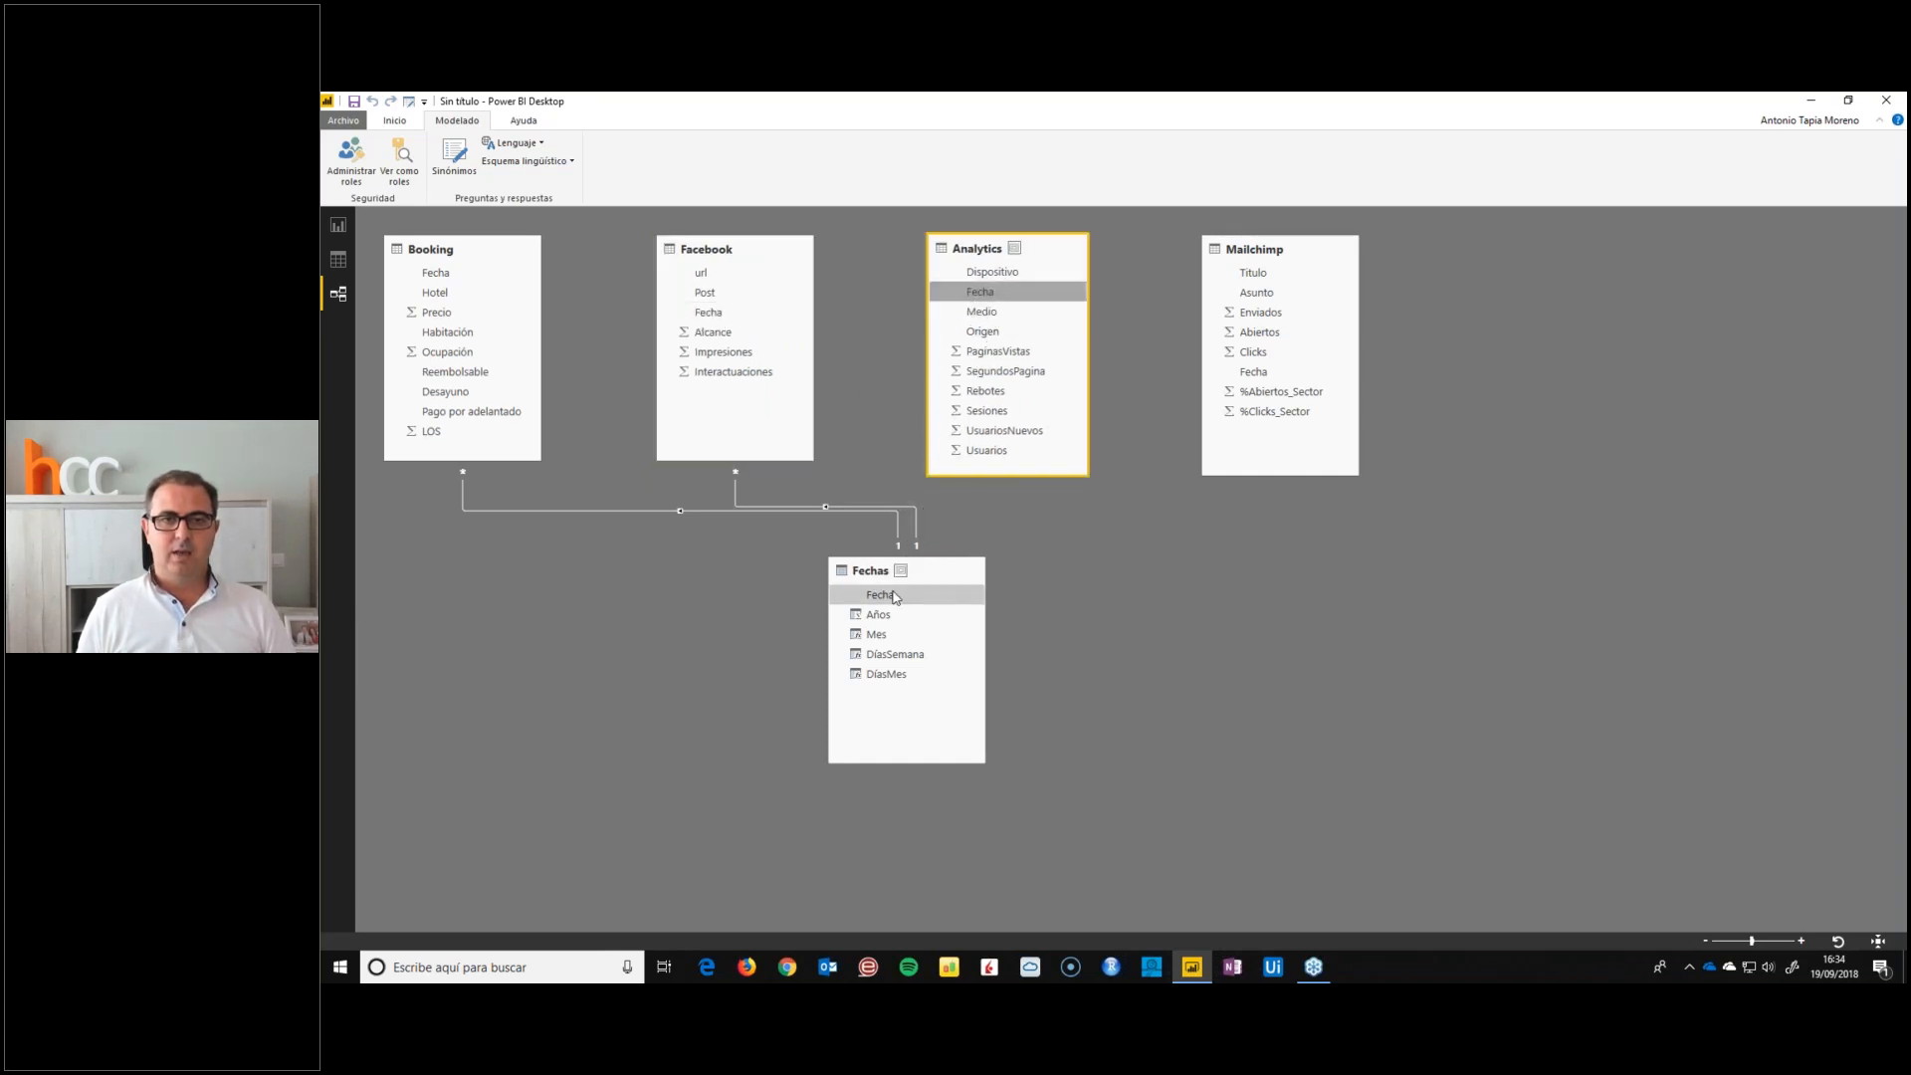
left_click_drag(1251, 369, 887, 594)
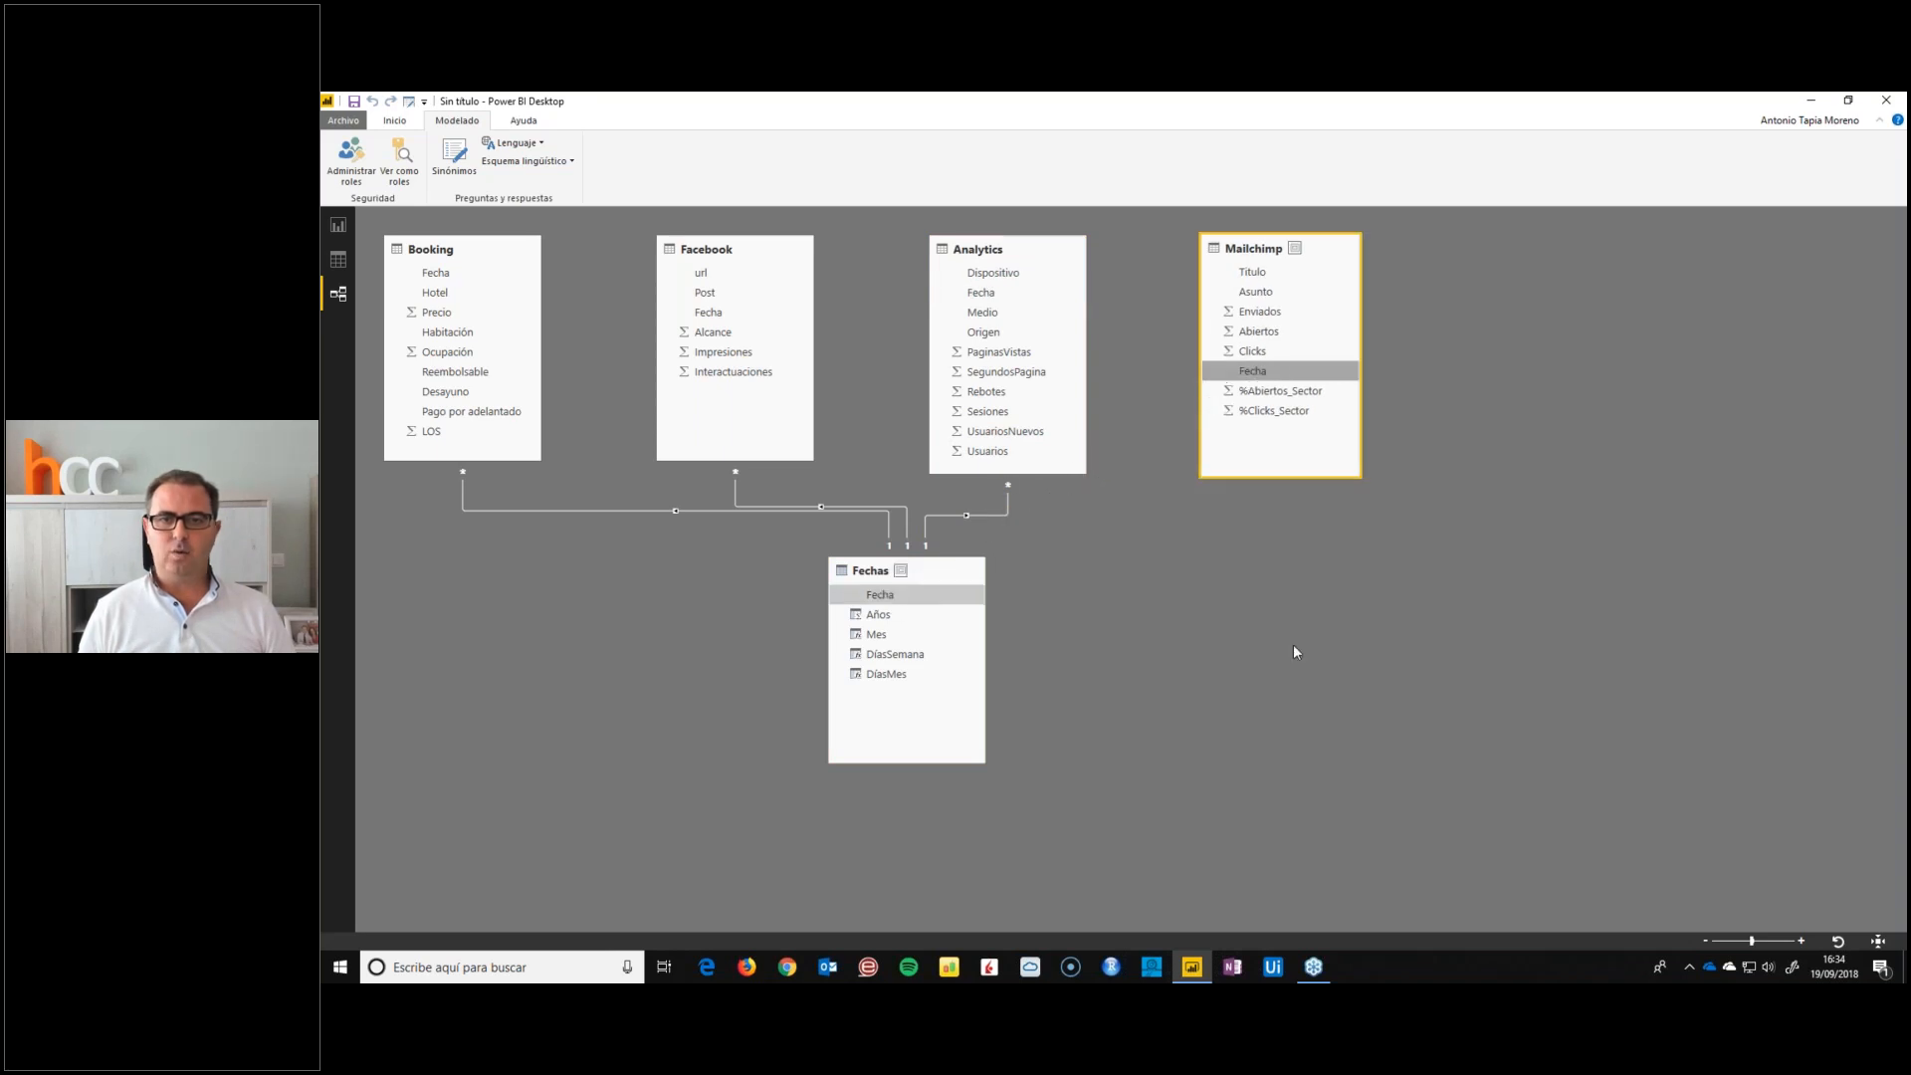
Edit the Mailchimp–Fechas relationship to many-to-one cardinality with a single cross-filter direction
double_click(1128, 518)
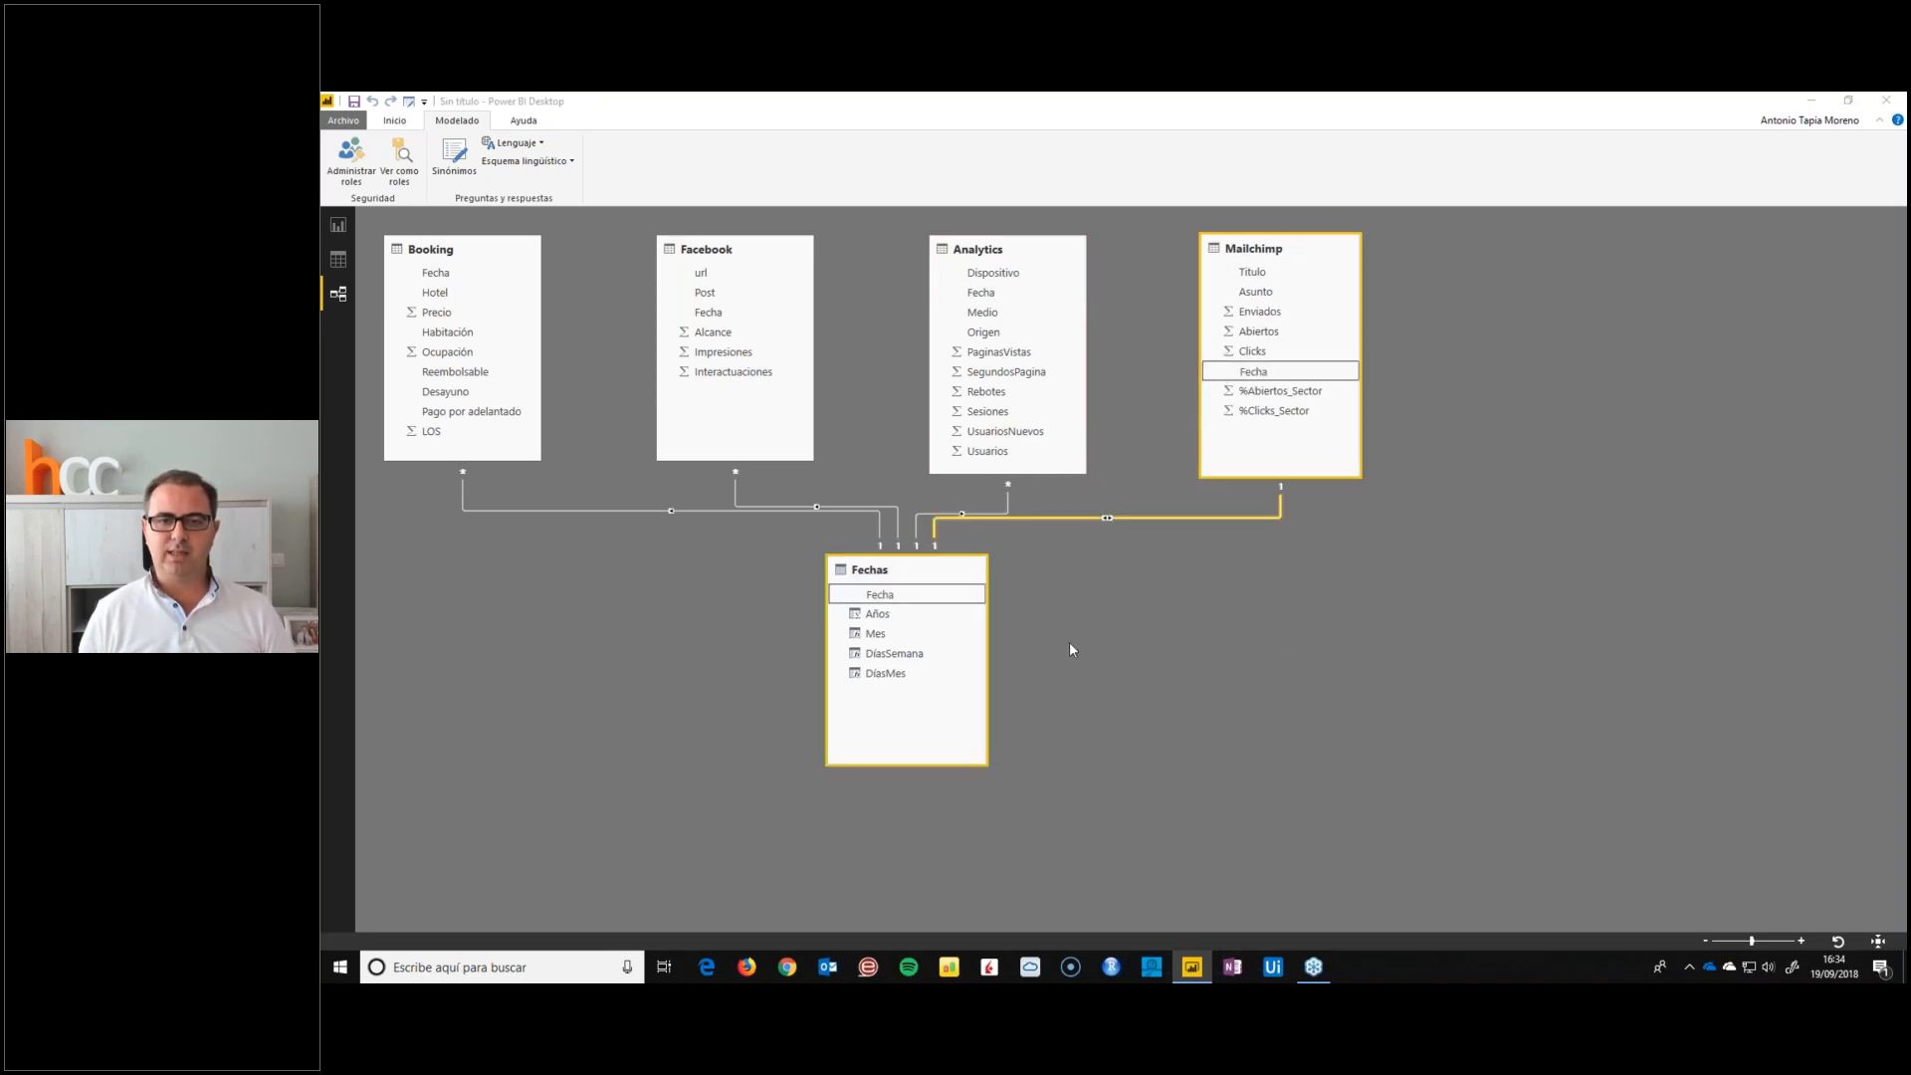
left_click(969, 652)
left_click(928, 668)
left_click(1164, 653)
left_click(1163, 668)
left_click(1294, 735)
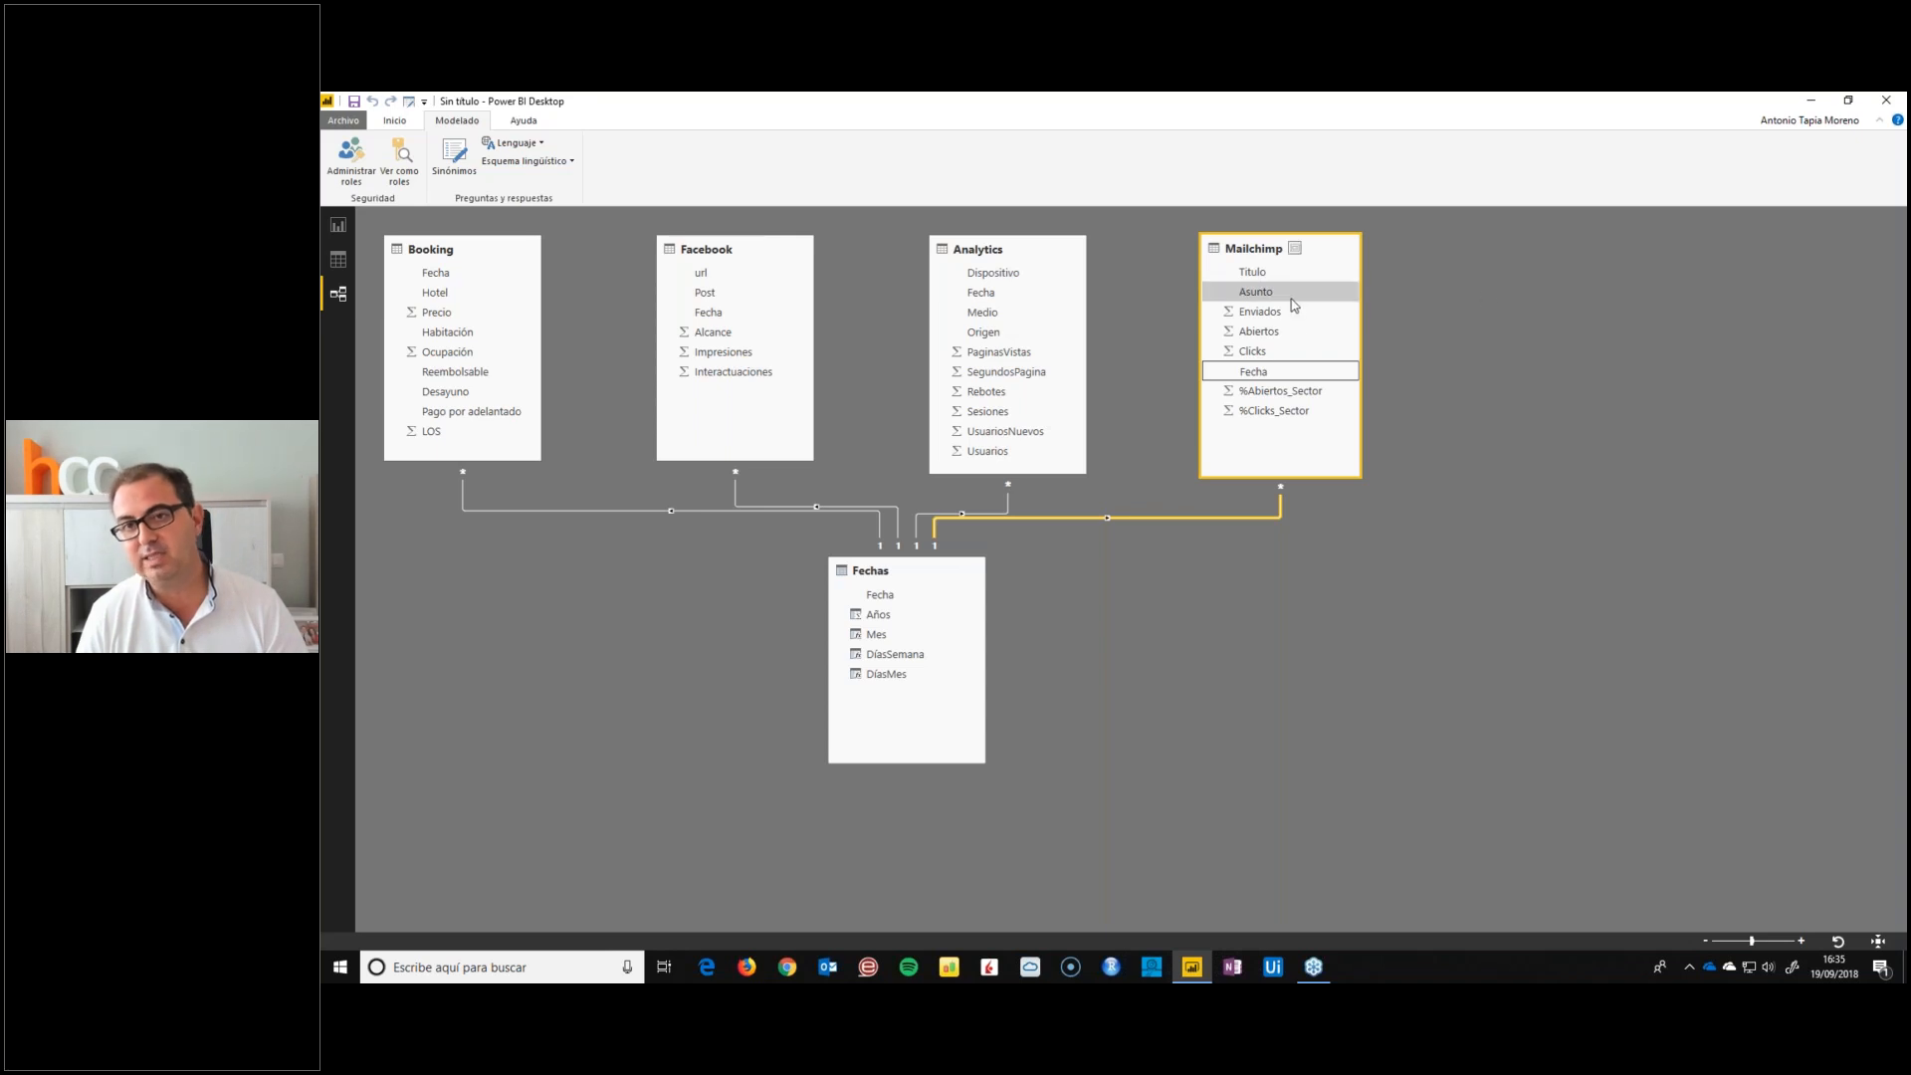
left_click(1250, 377)
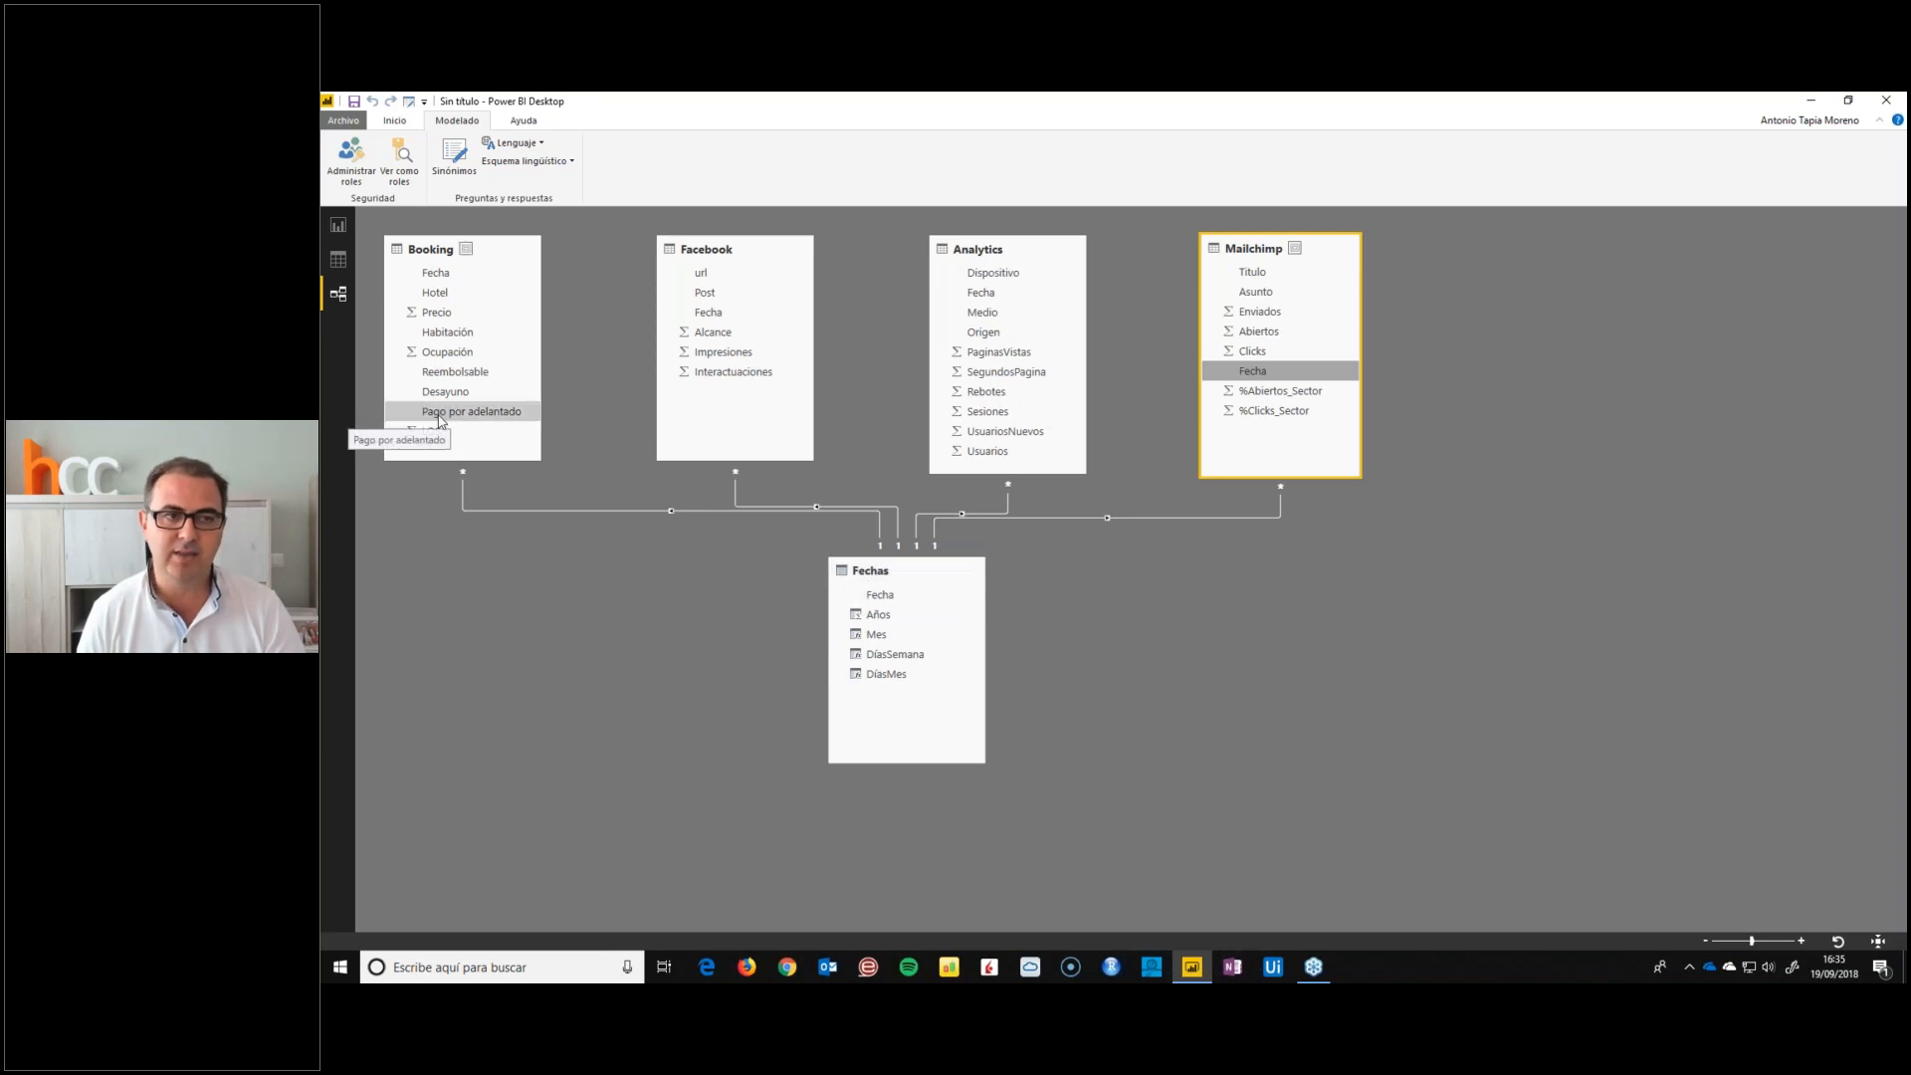
left_click(468, 410)
left_click(1015, 320)
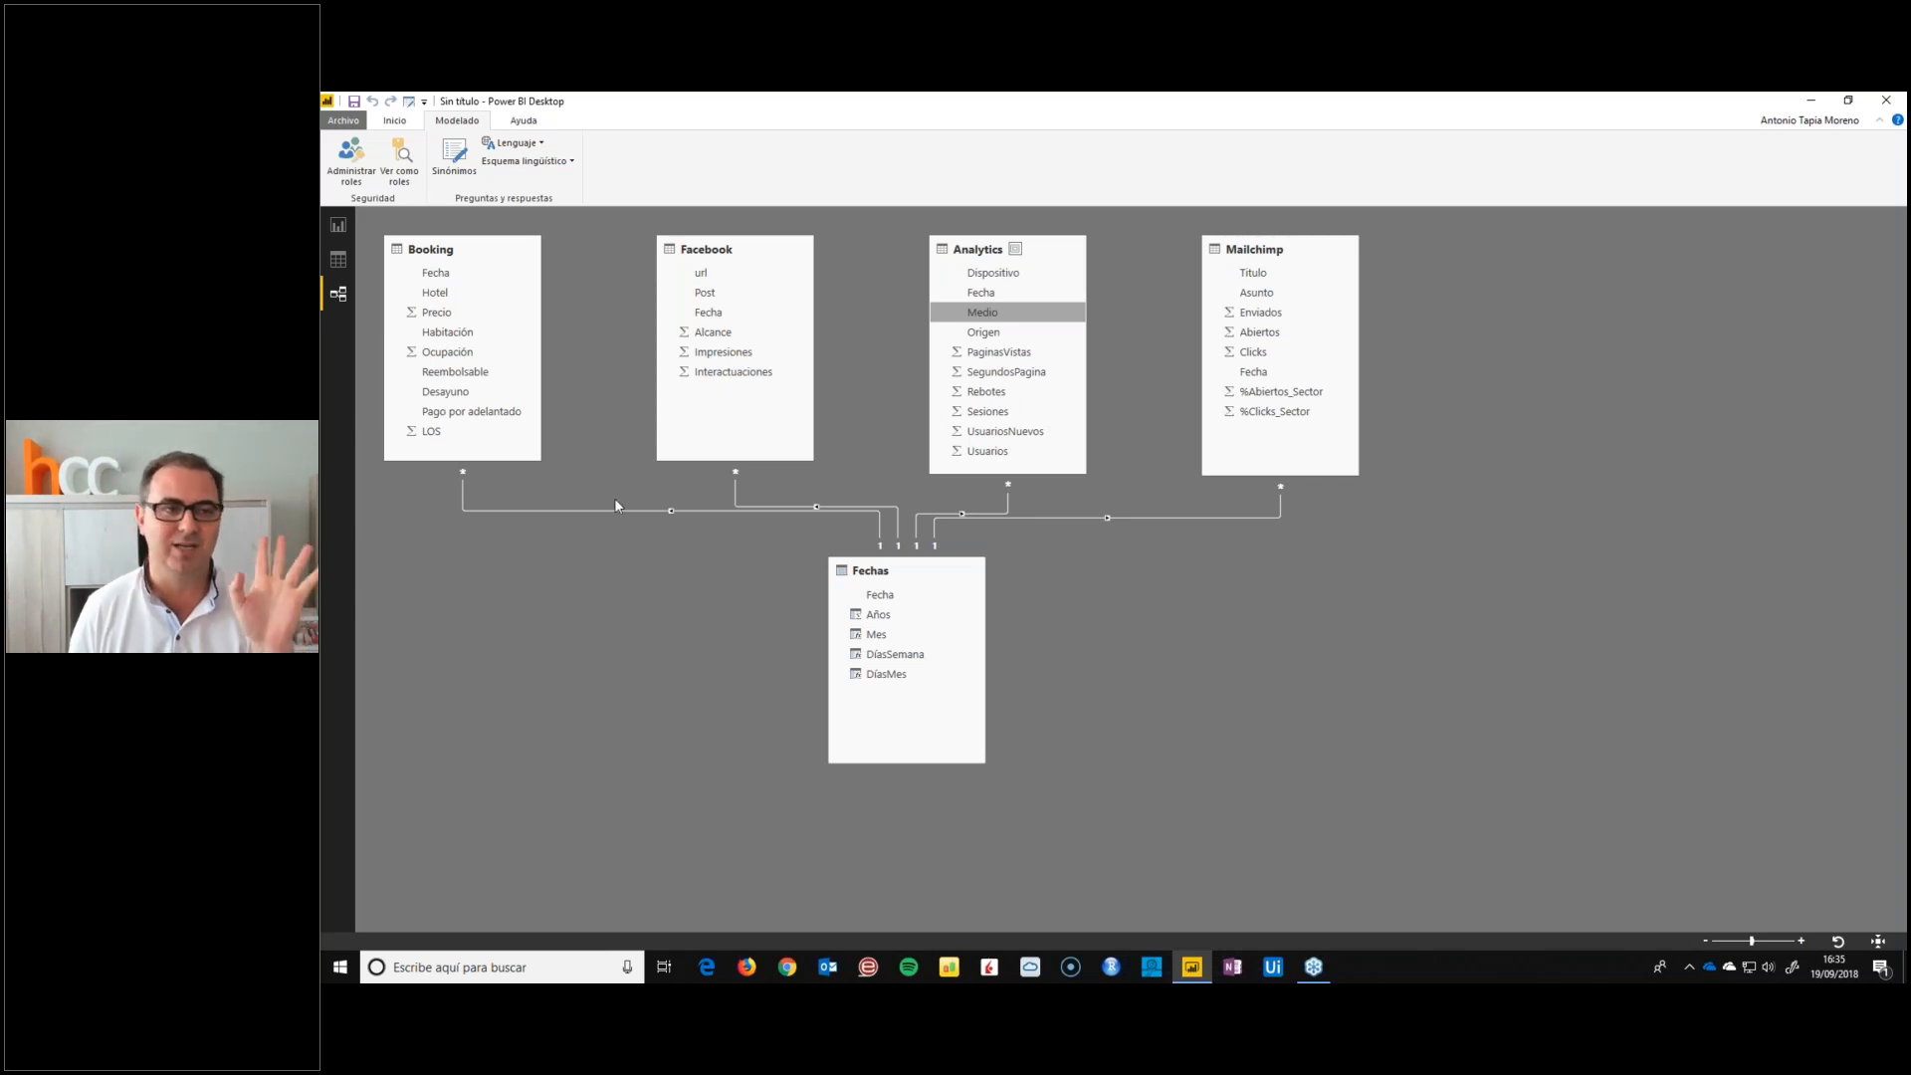
Show the data of the Analytics table and examine its Origen column
left_click(339, 260)
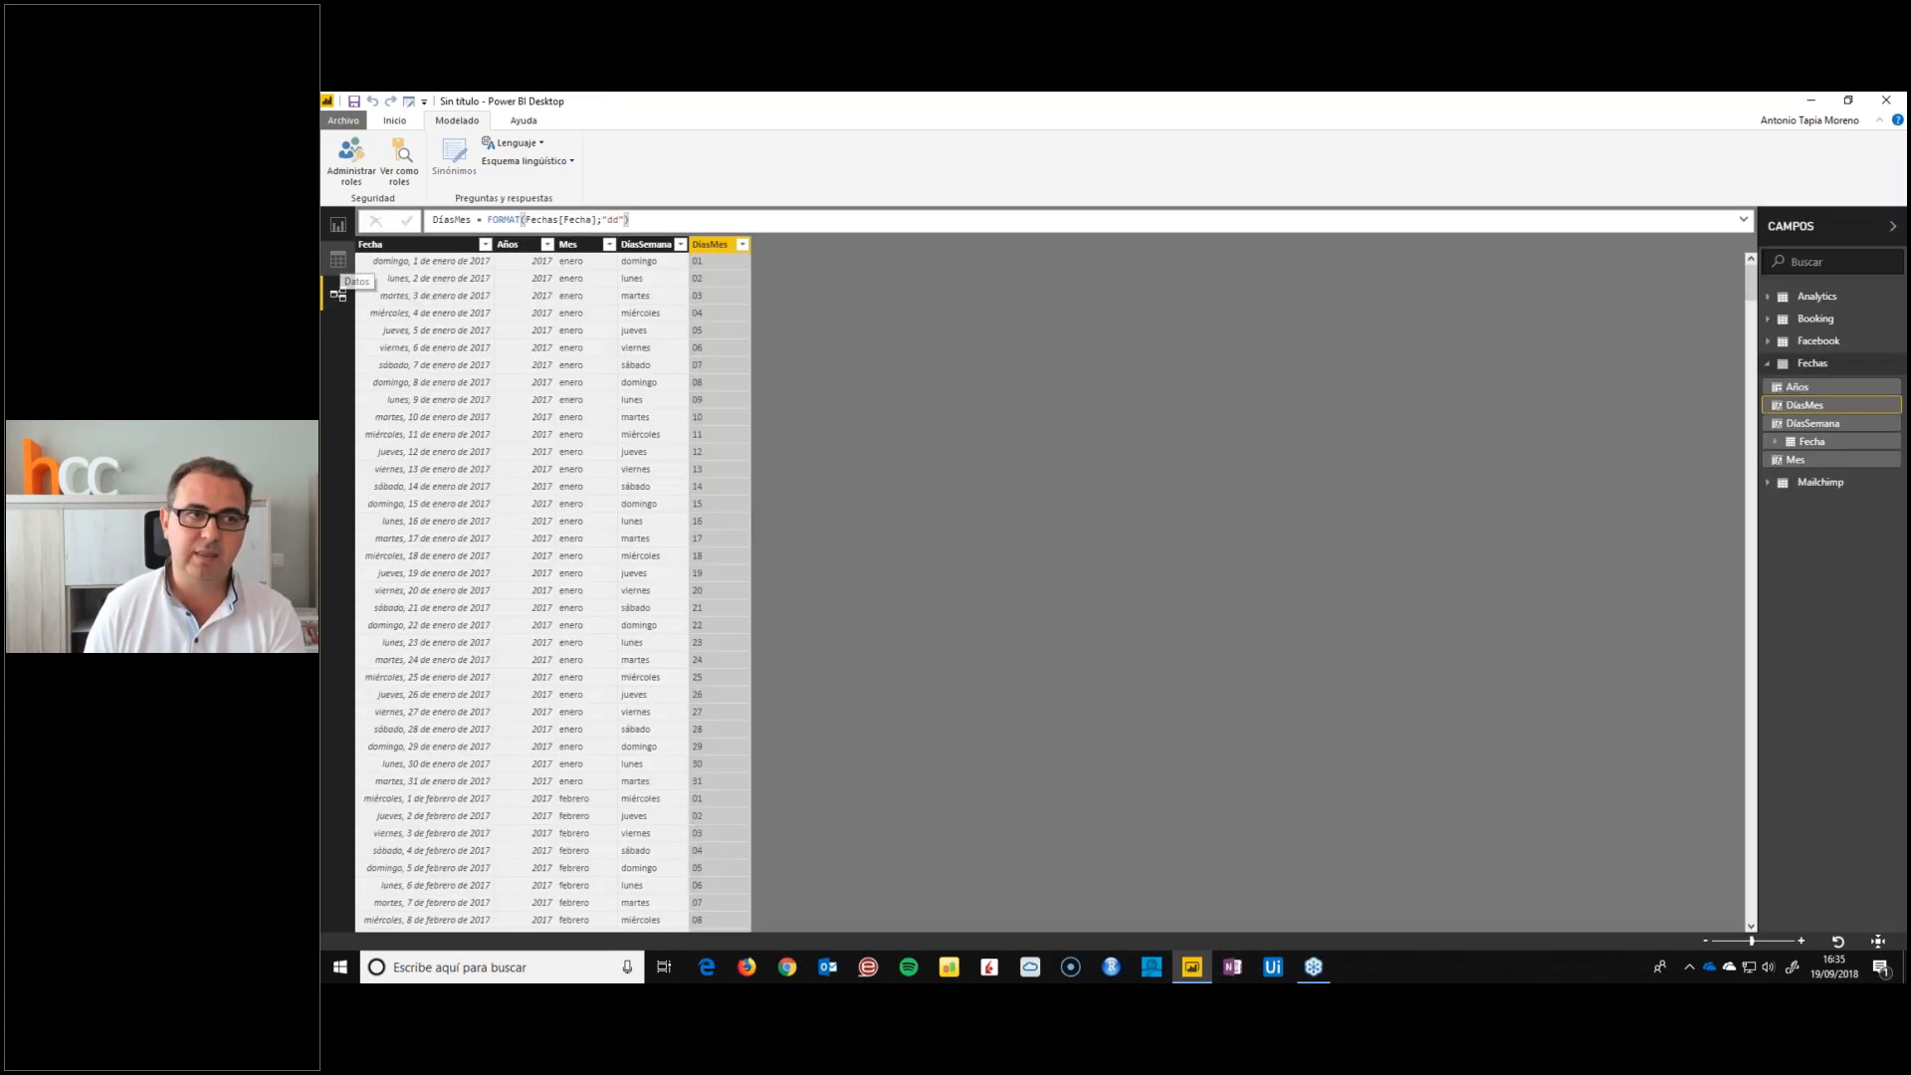
left_click(1768, 364)
left_click(1809, 295)
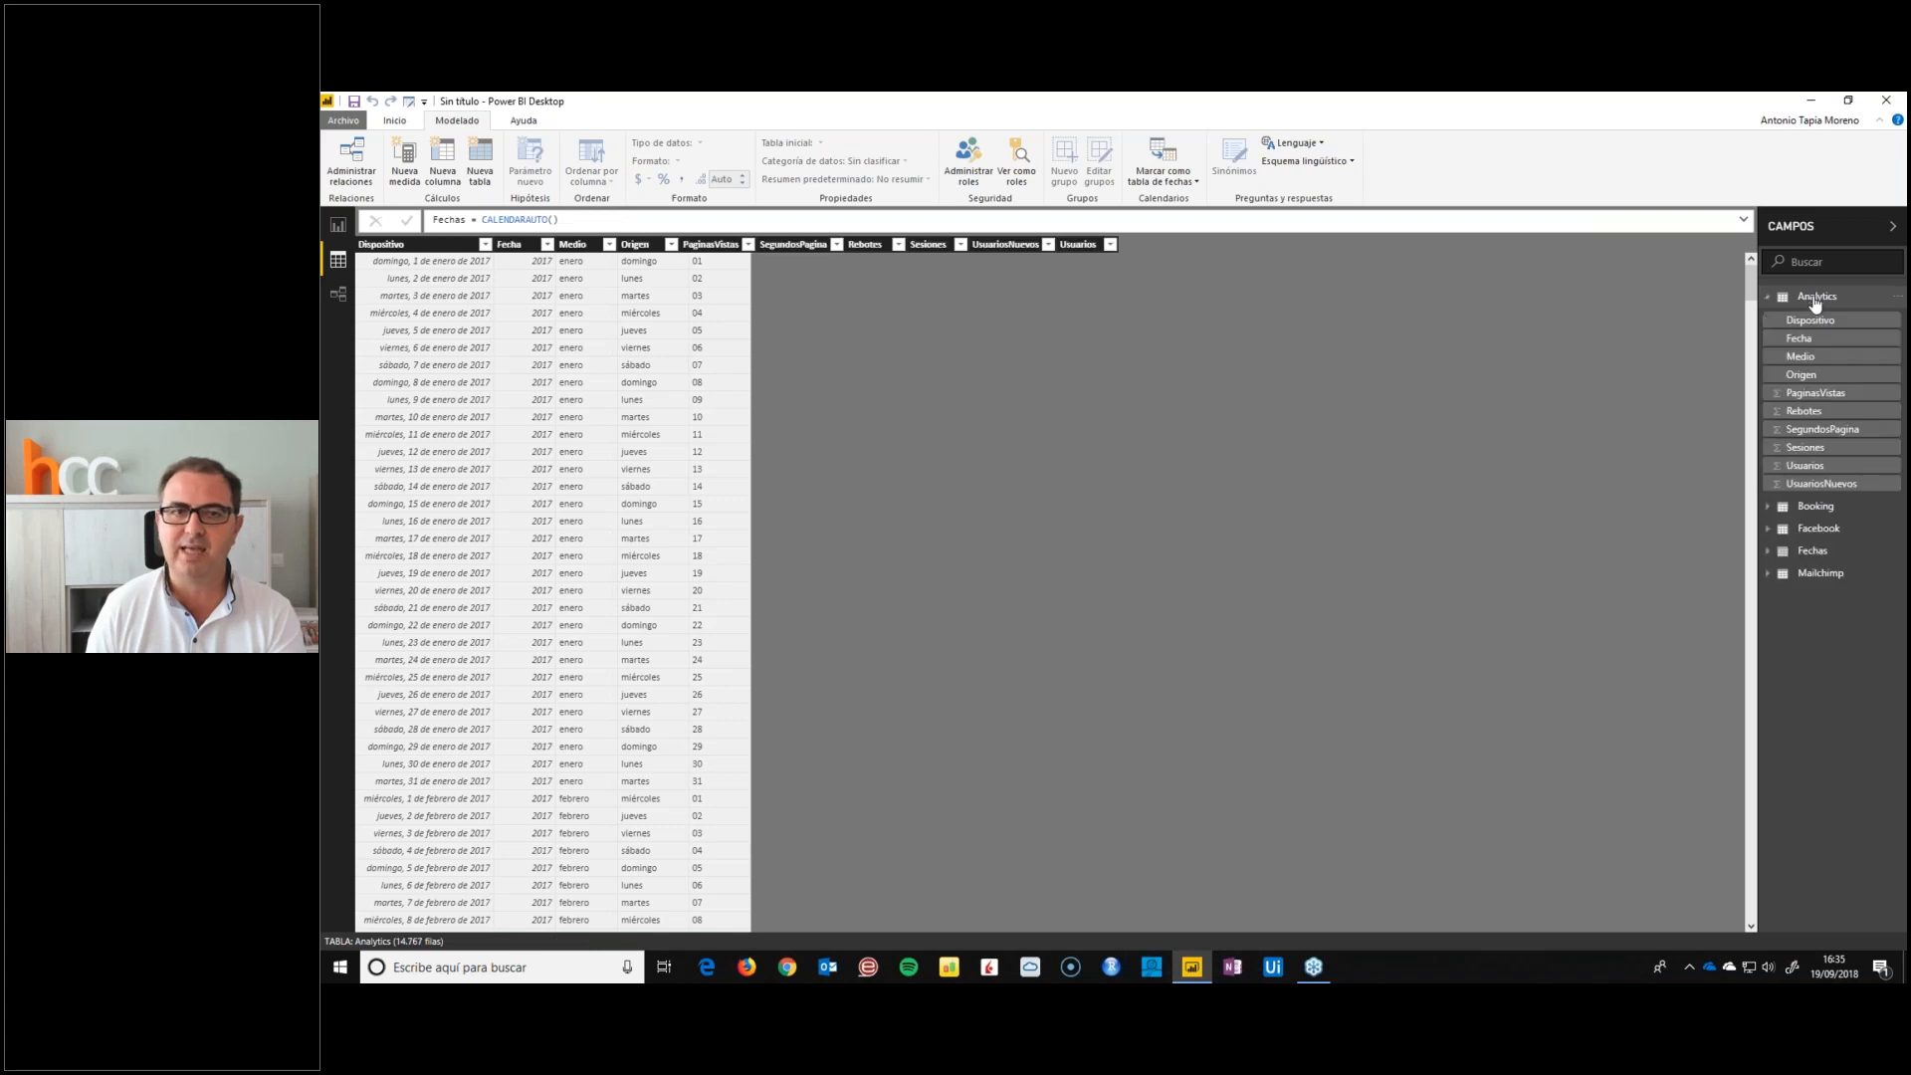
left_click(735, 243)
left_click(1379, 386)
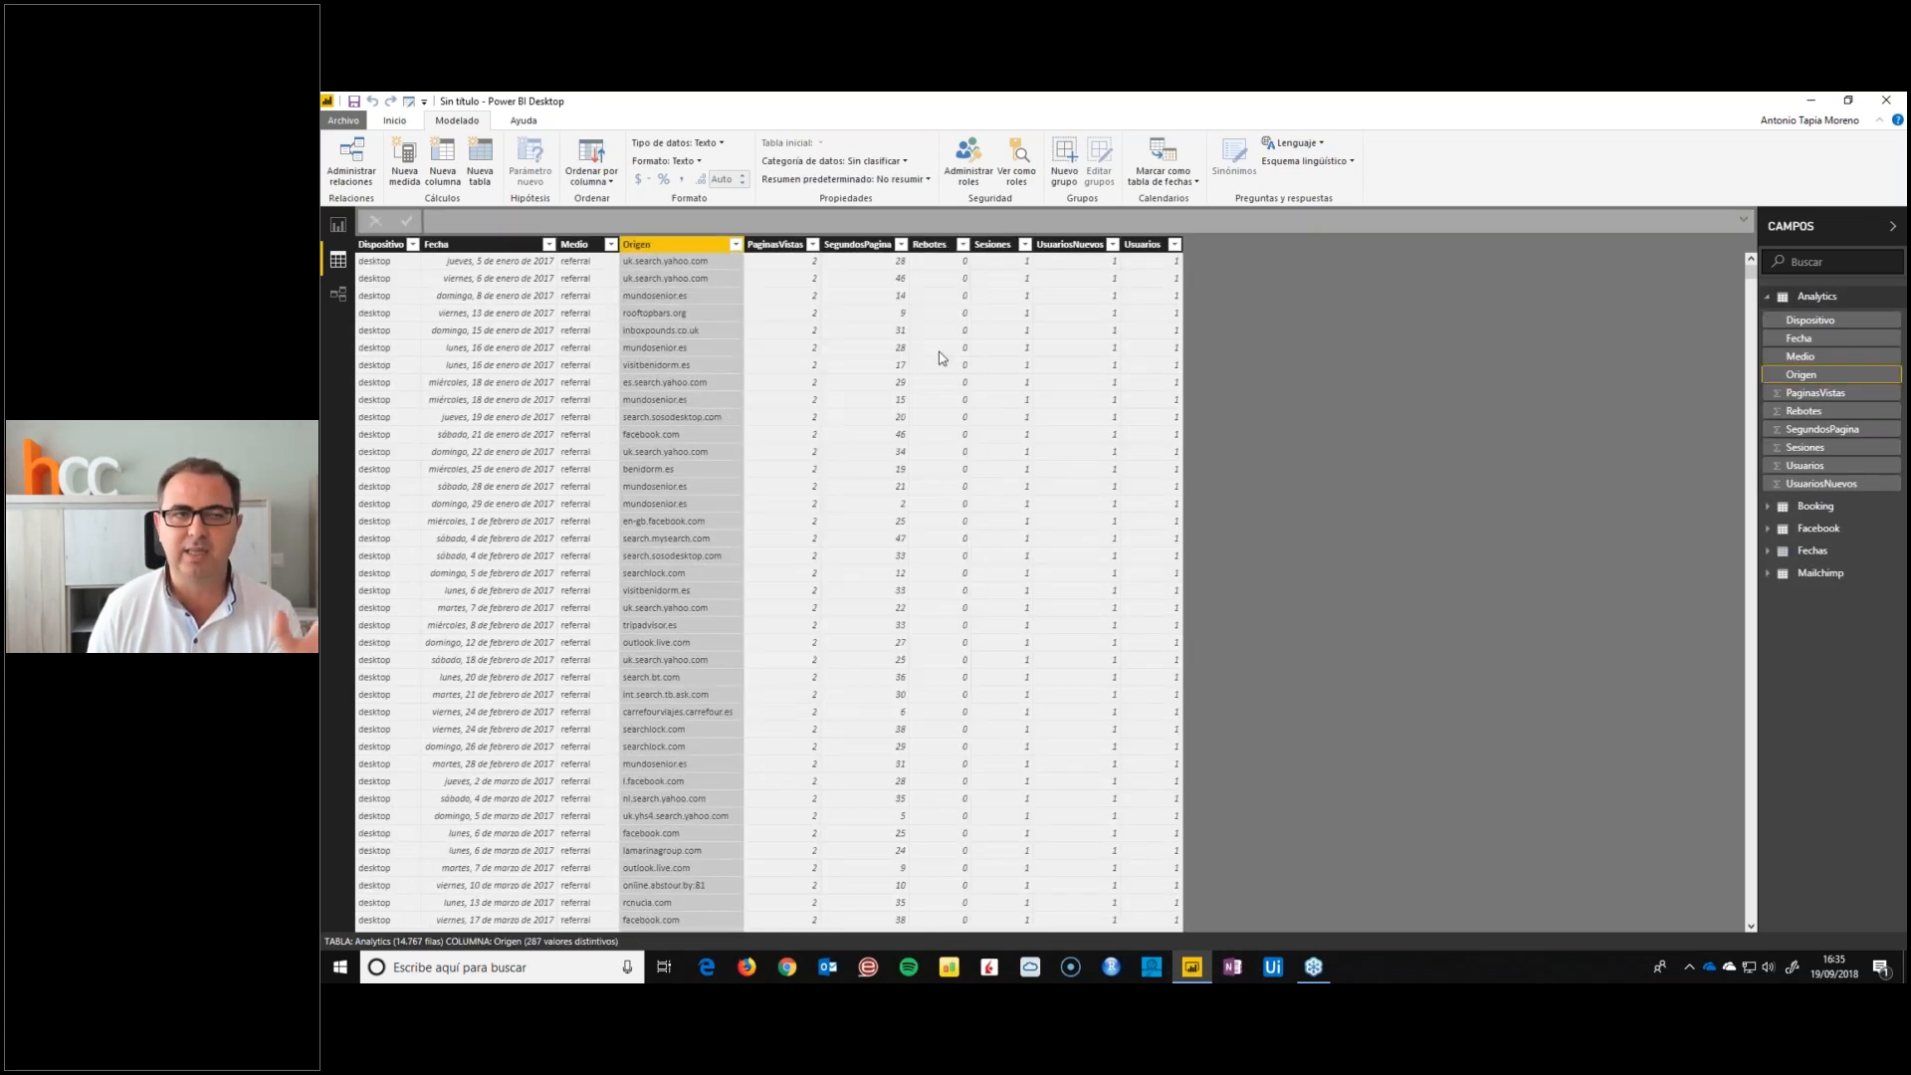
Switch to the report view, collapse the Fechas fields and expand the Analytics table's fields
left_click(337, 227)
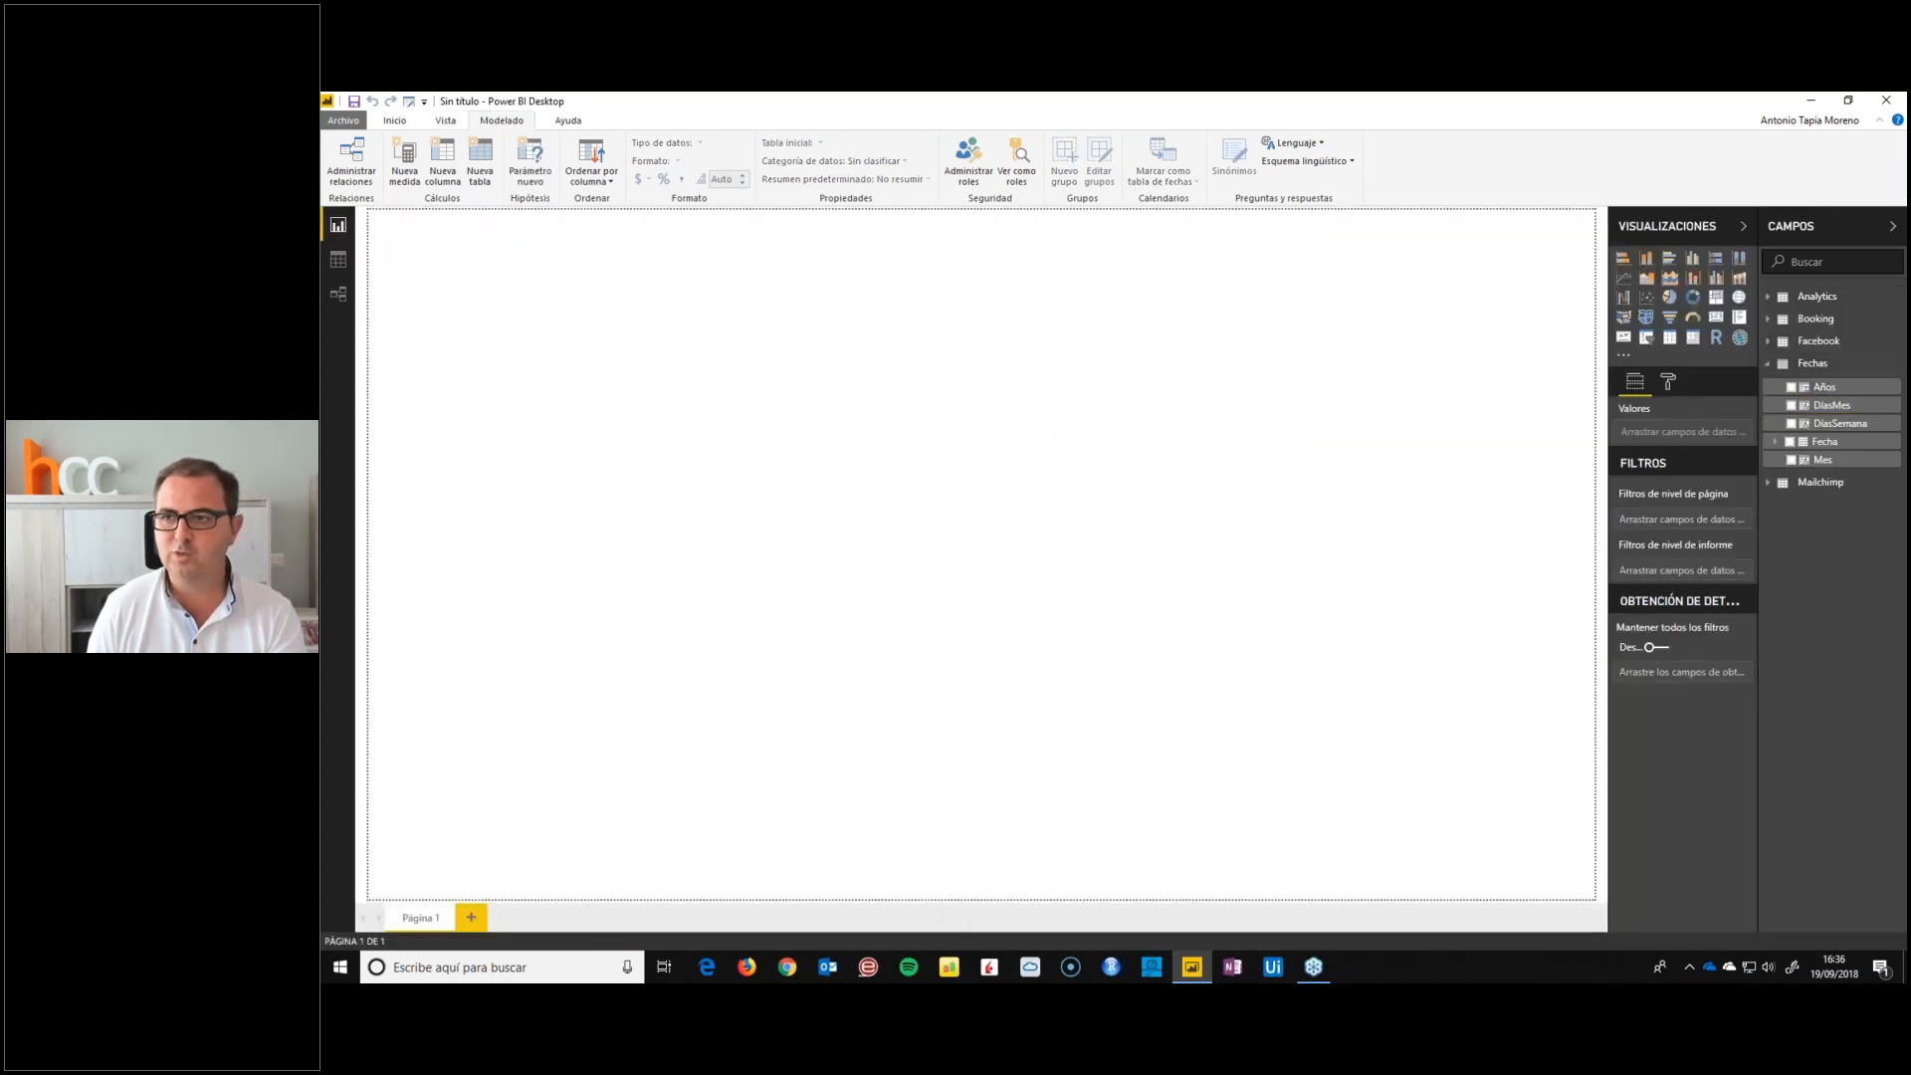
left_click(1768, 364)
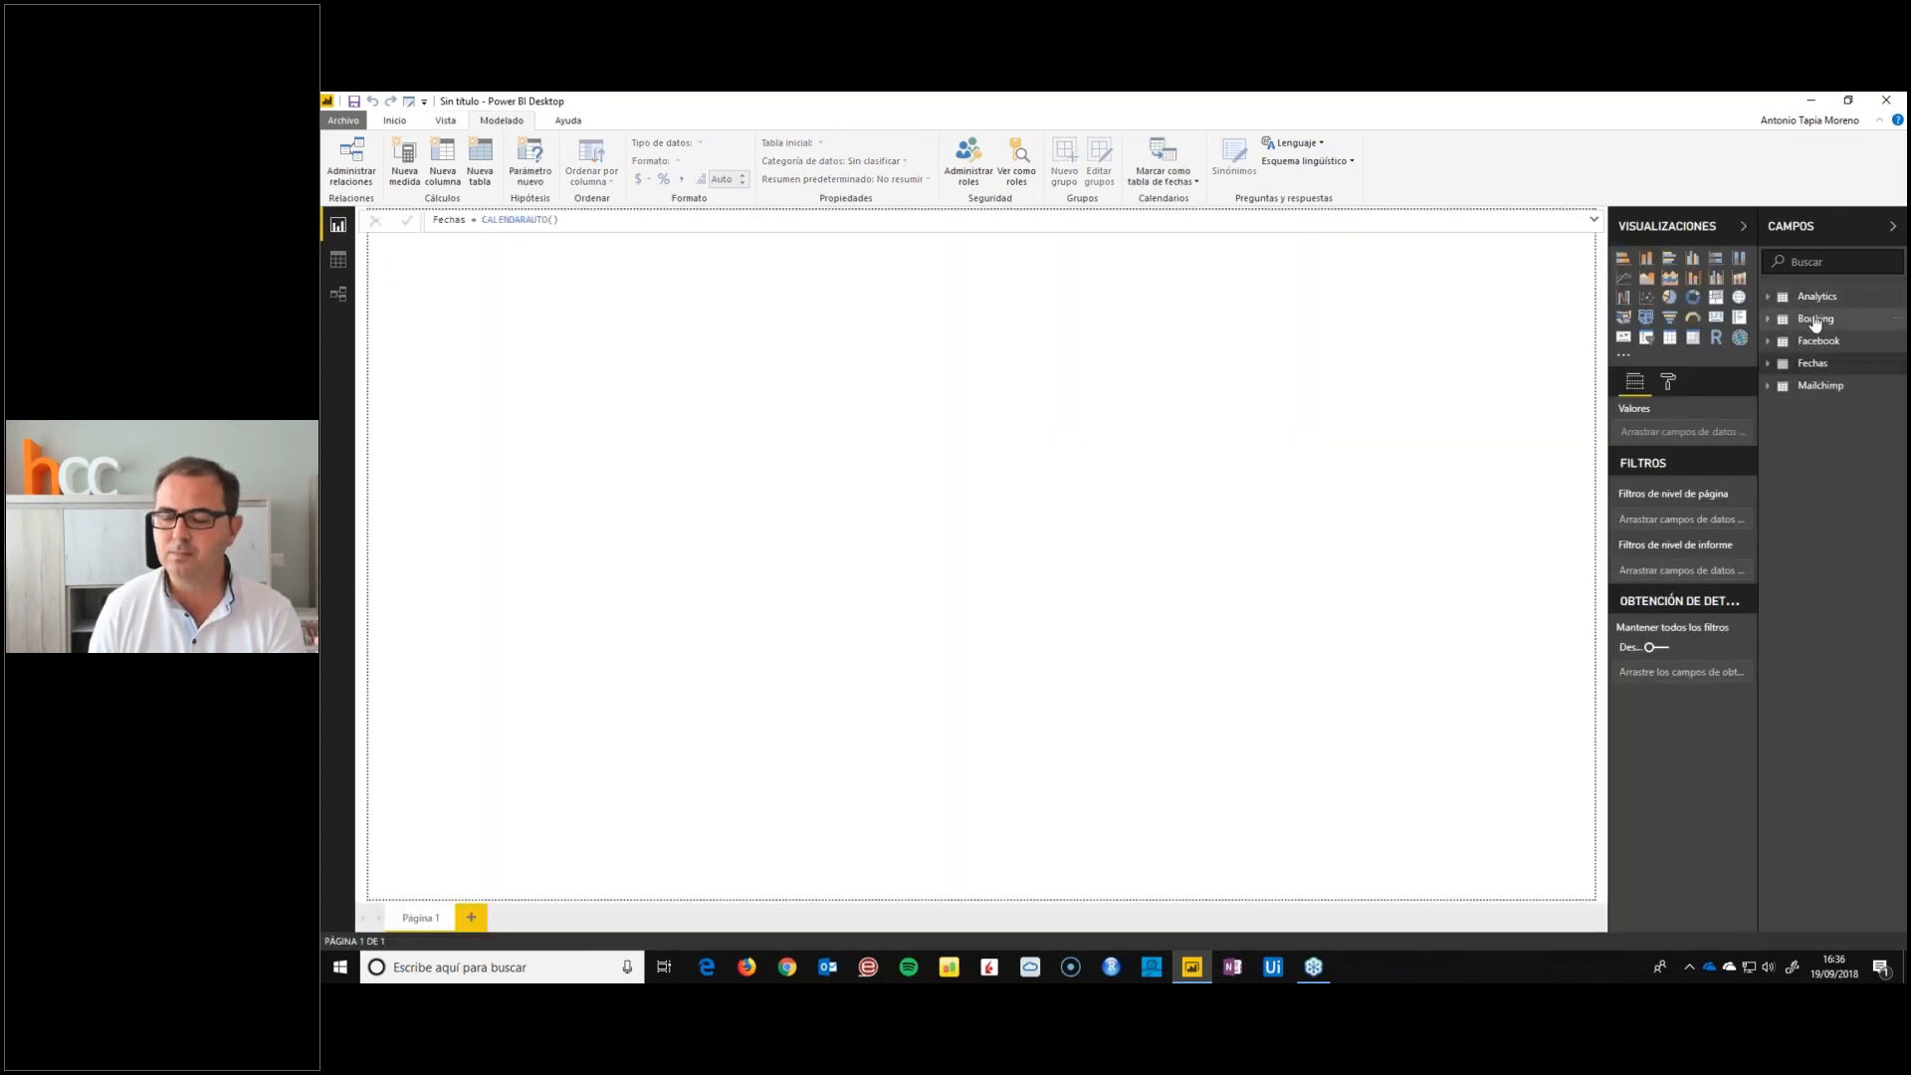
left_click(1807, 366)
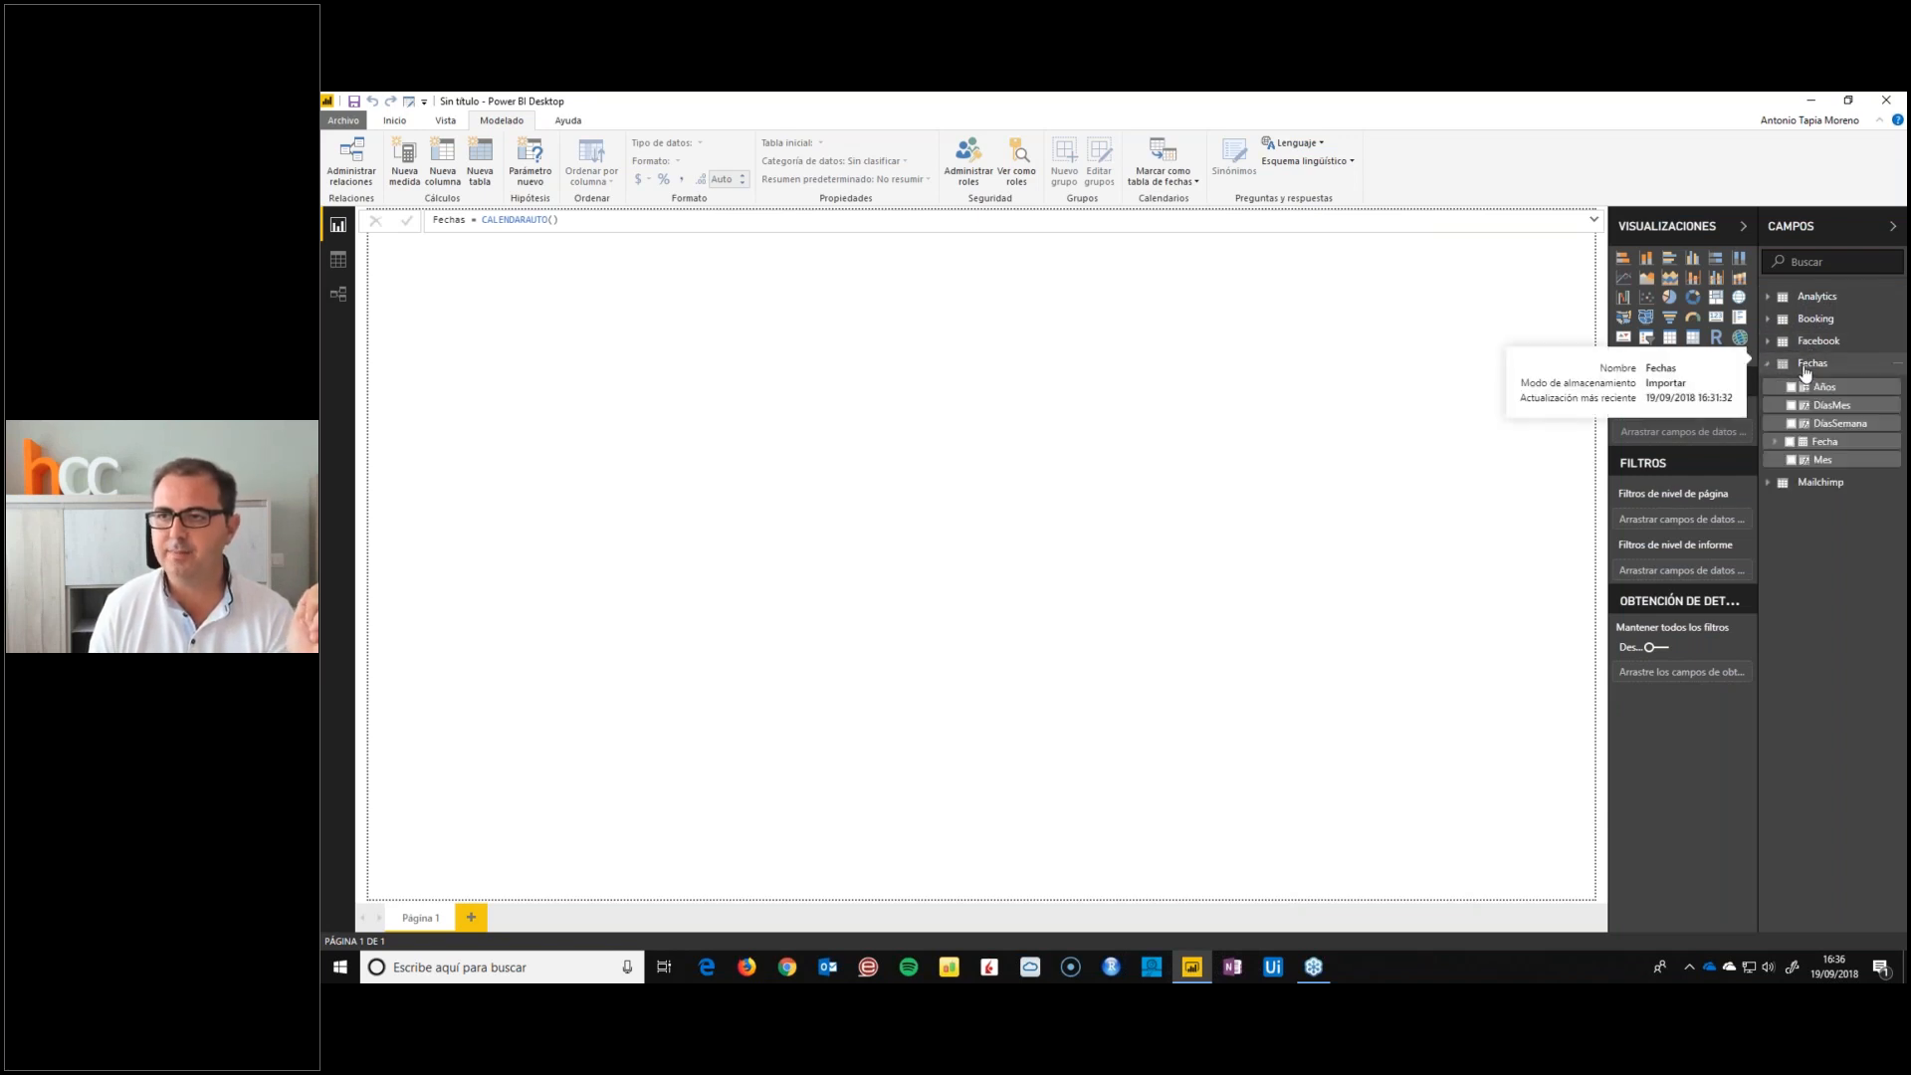
left_click(1806, 369)
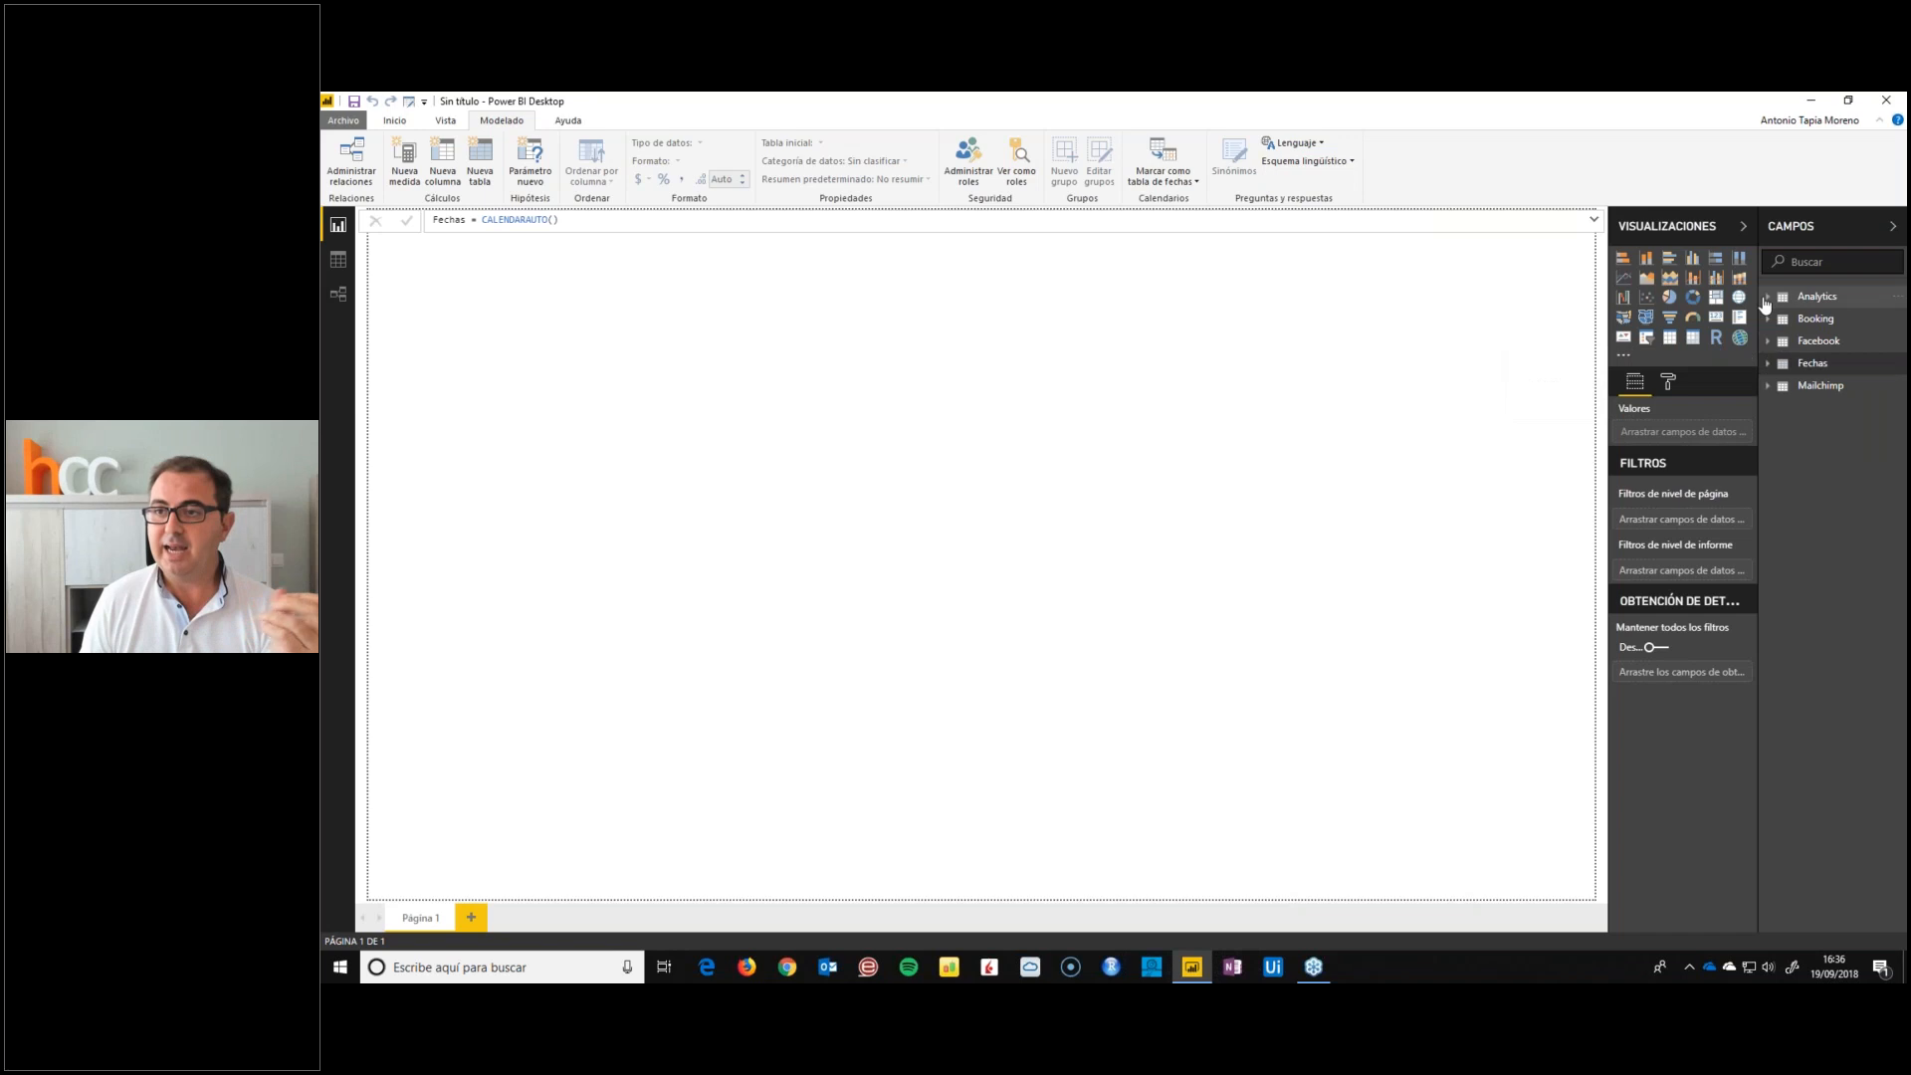
left_click(1814, 297)
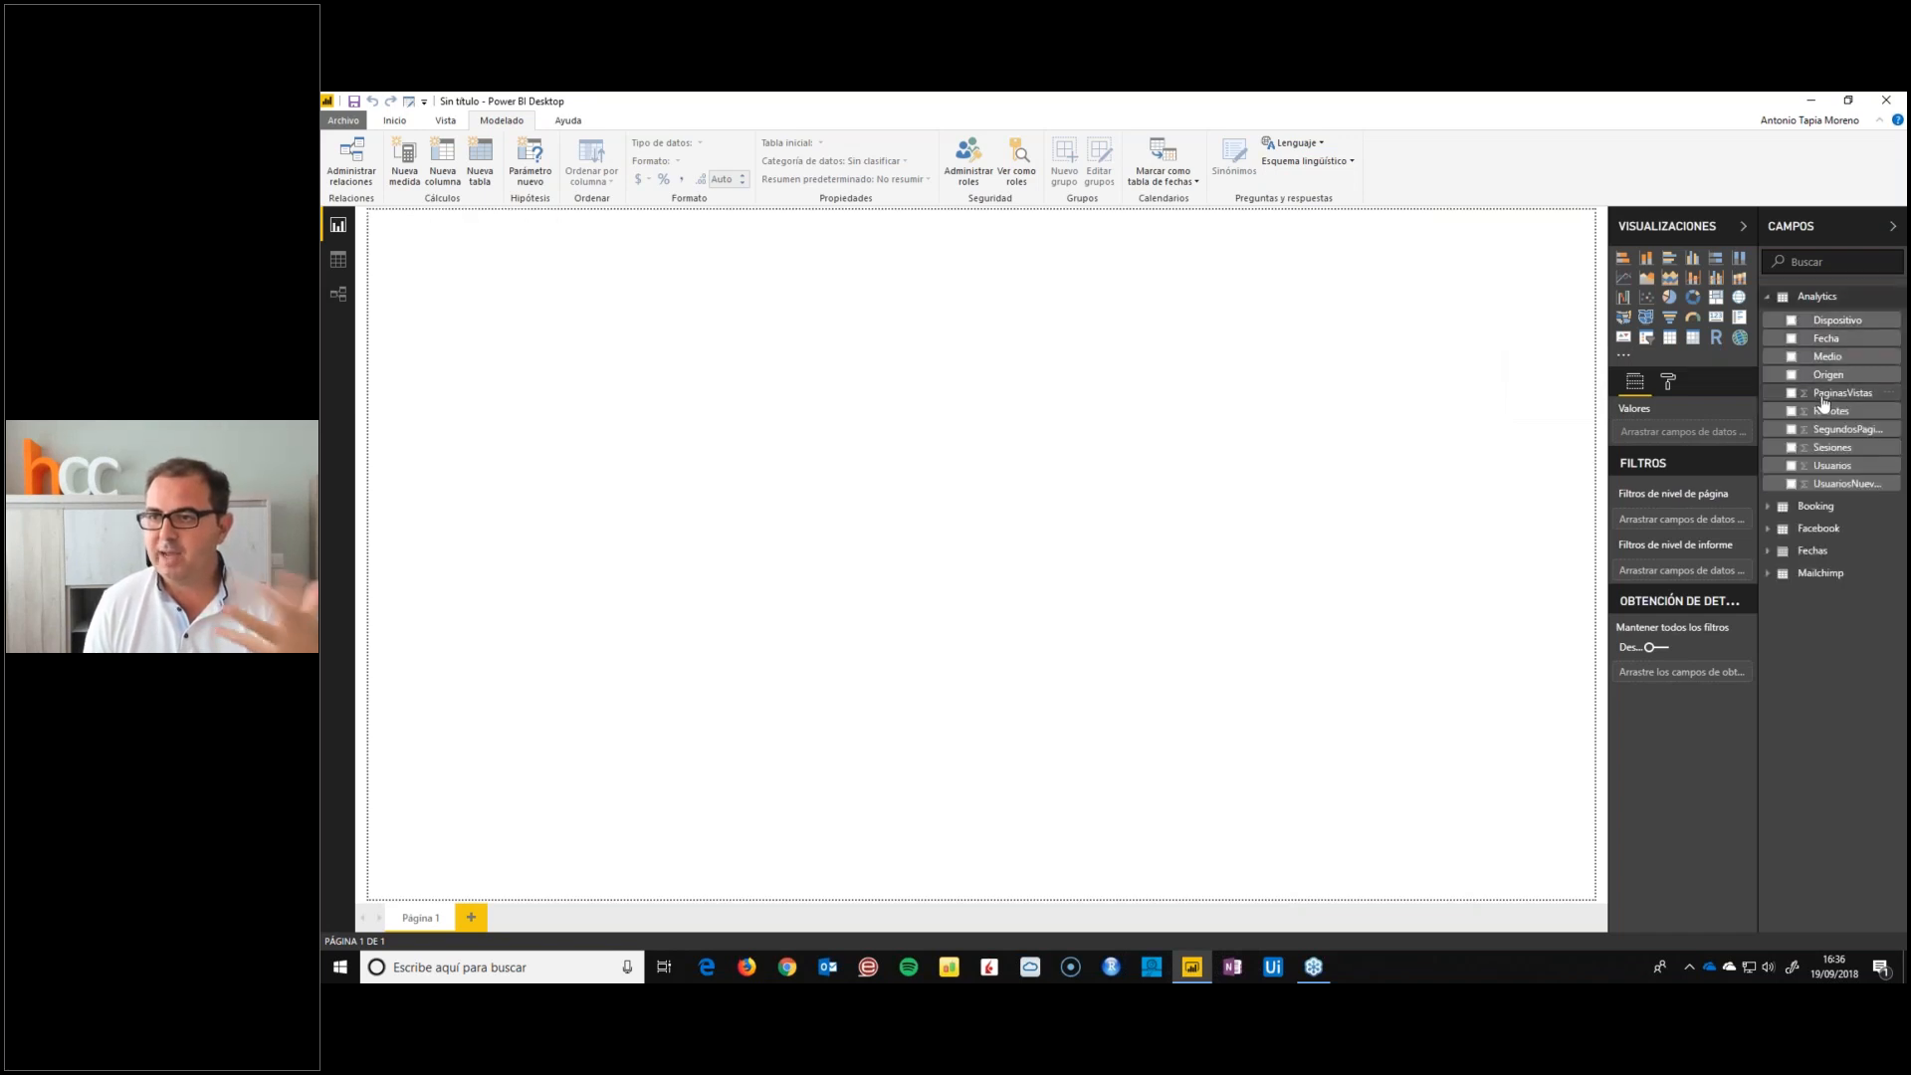
left_click(1837, 467)
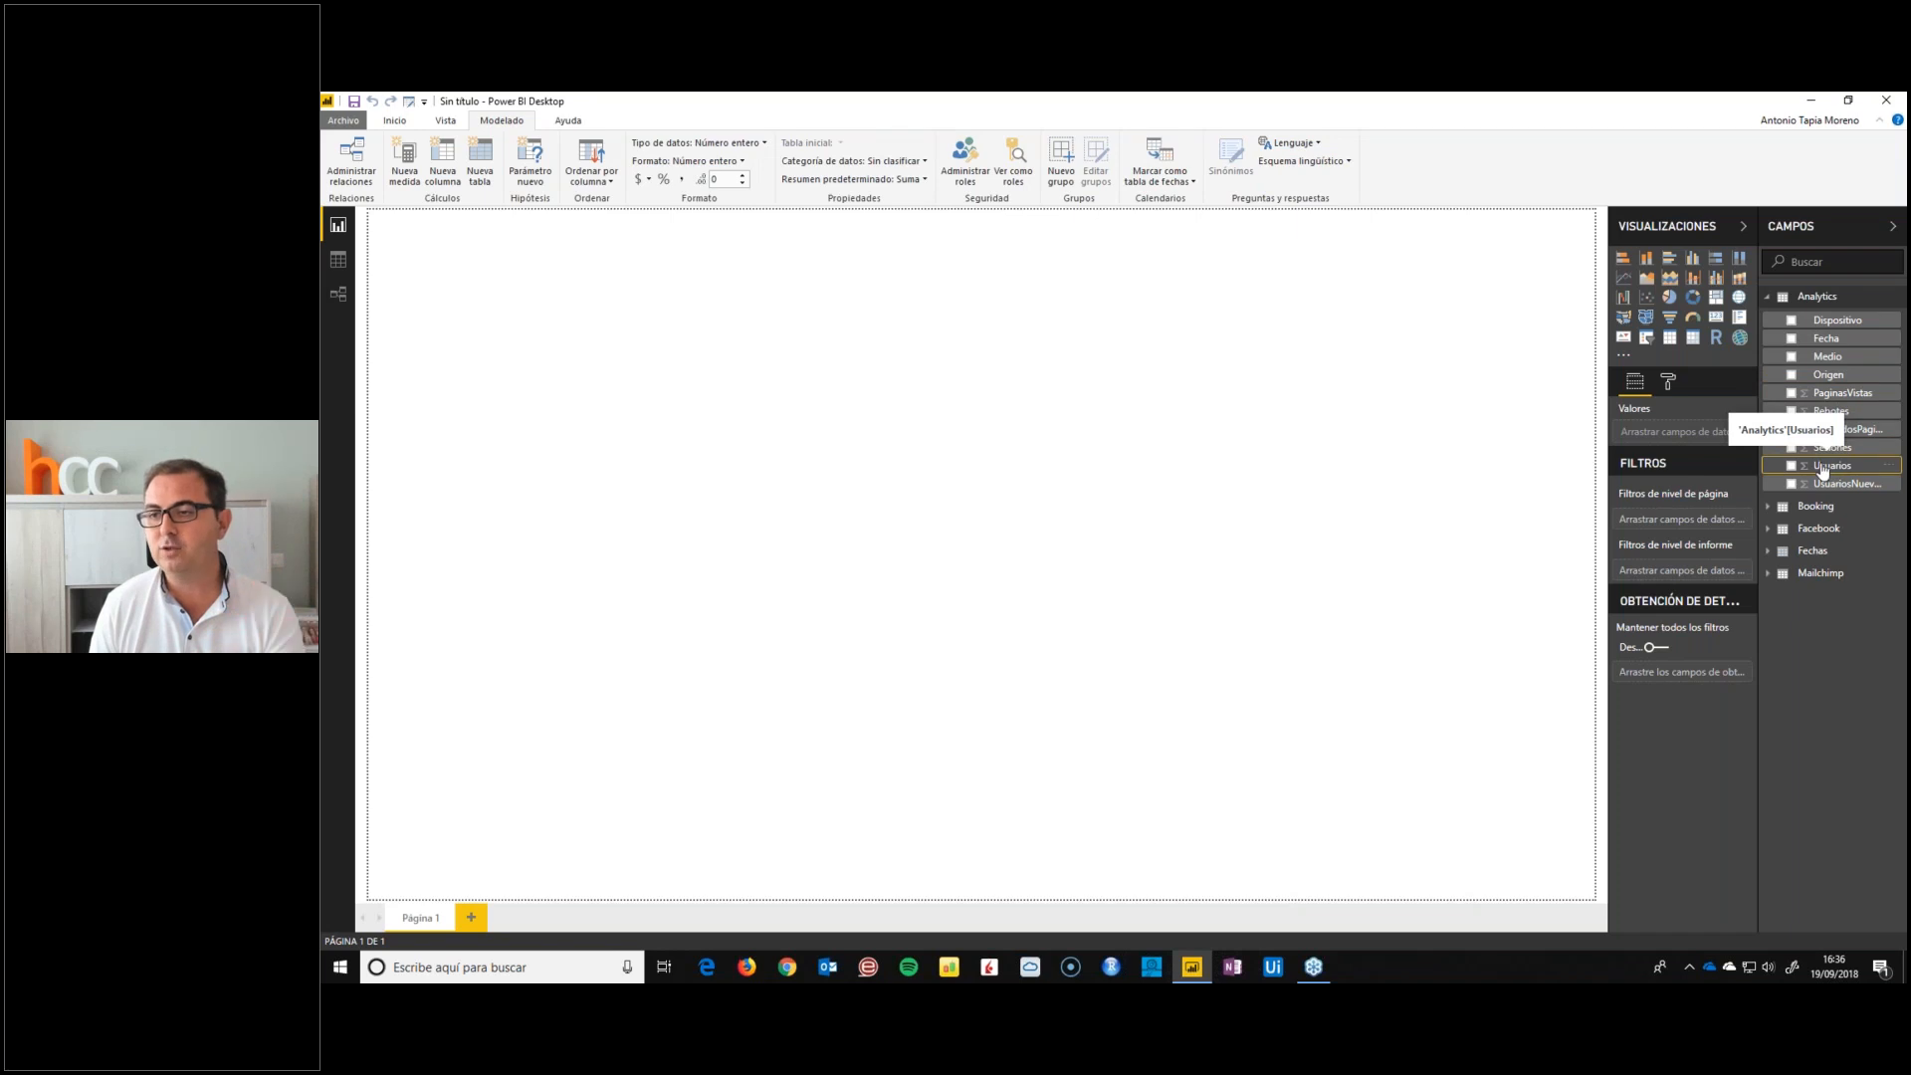
left_click(1850, 453)
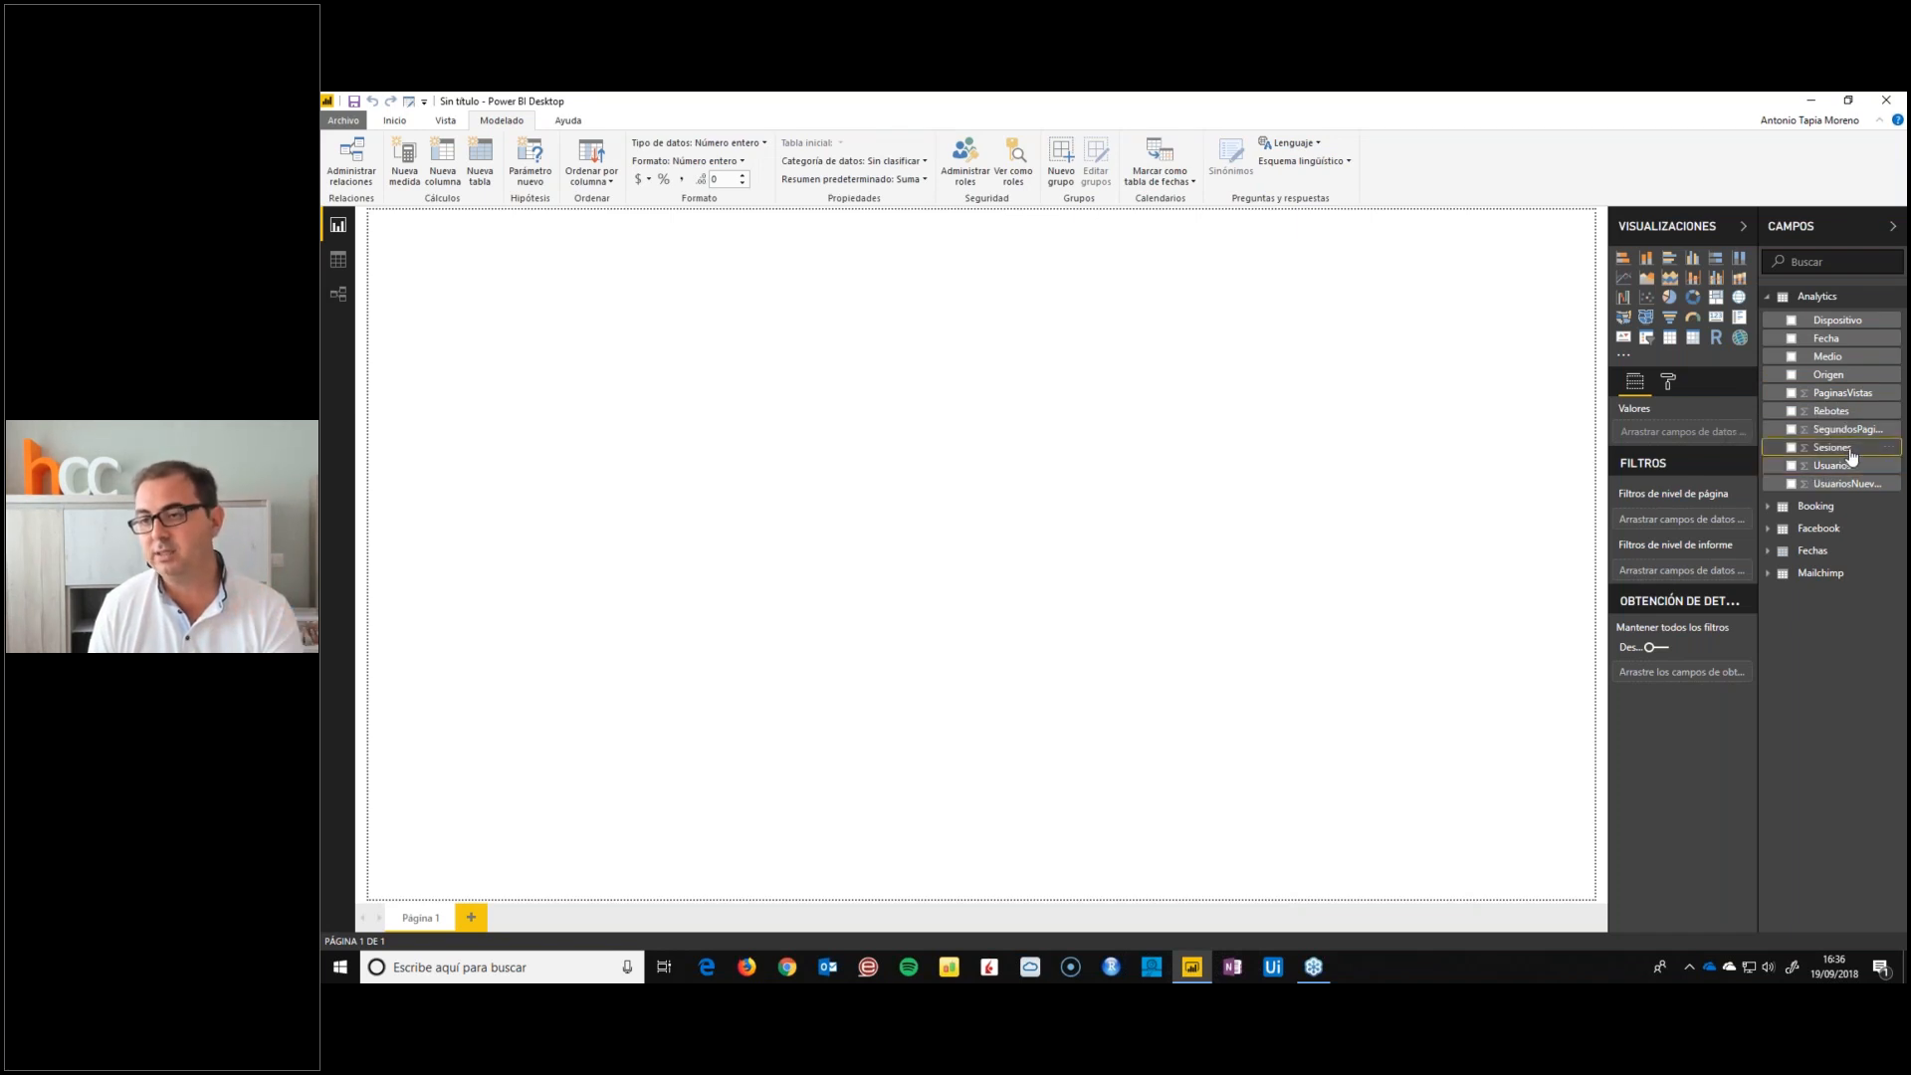
left_click(1843, 465)
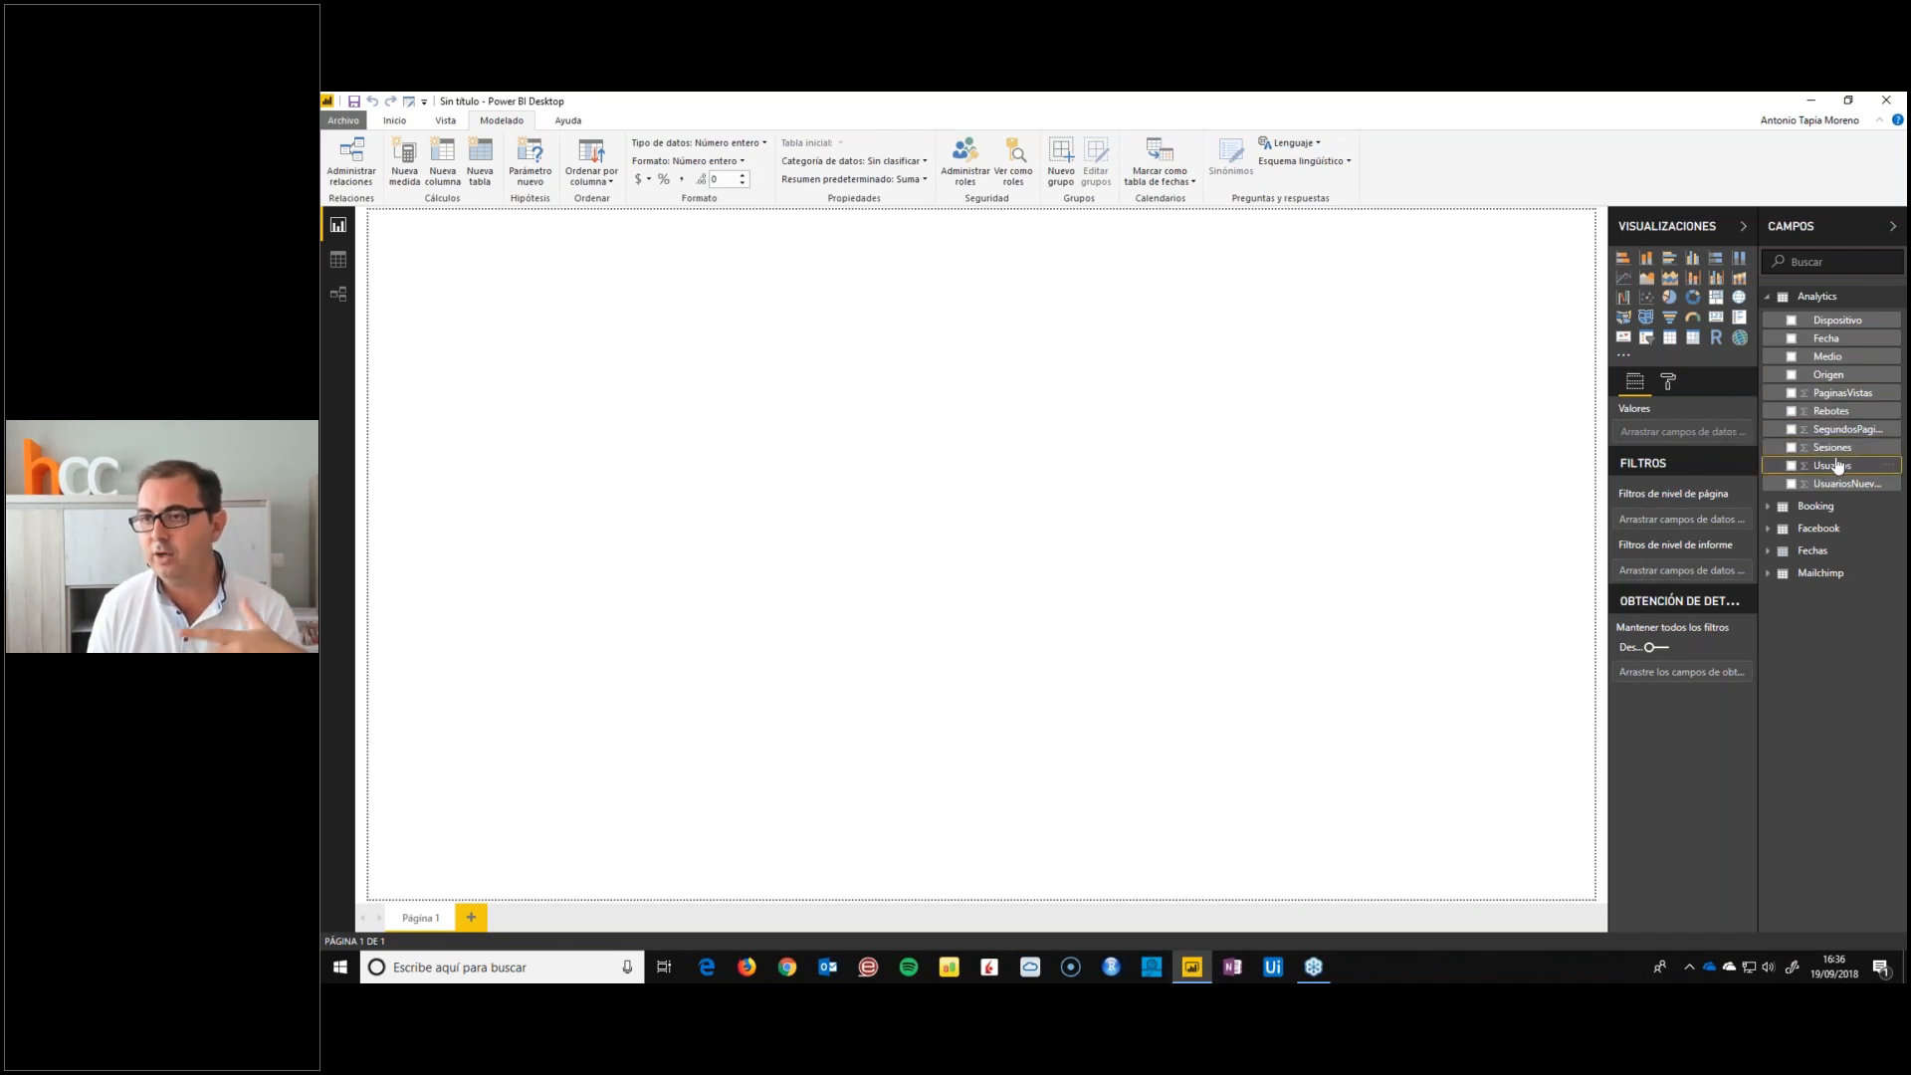
left_click(1832, 395)
left_click(1827, 465)
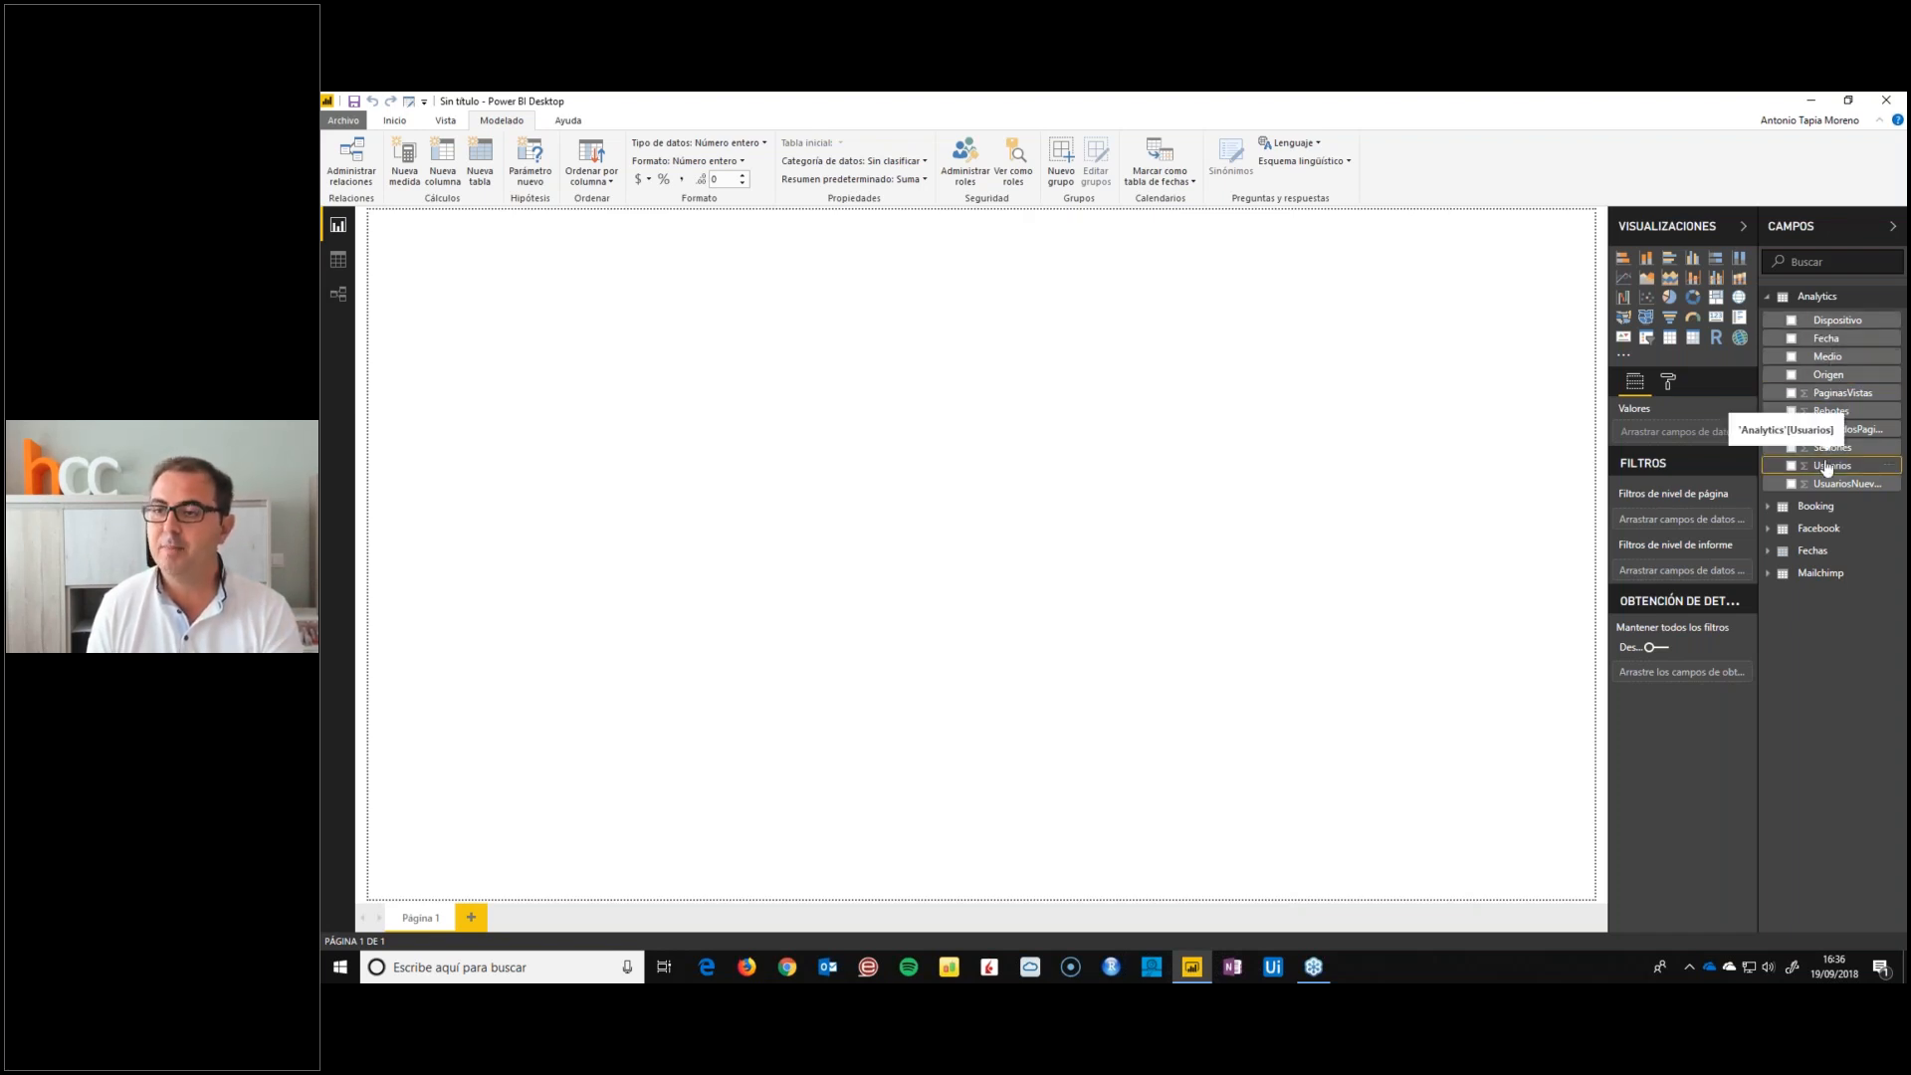
Add the Analytics measure Pag/Usuario = sum(Analytics[PaginasVistas]) / sum(Analytics[Usuarios]) and format it as Número decimal
right_click(1827, 466)
left_click(1808, 499)
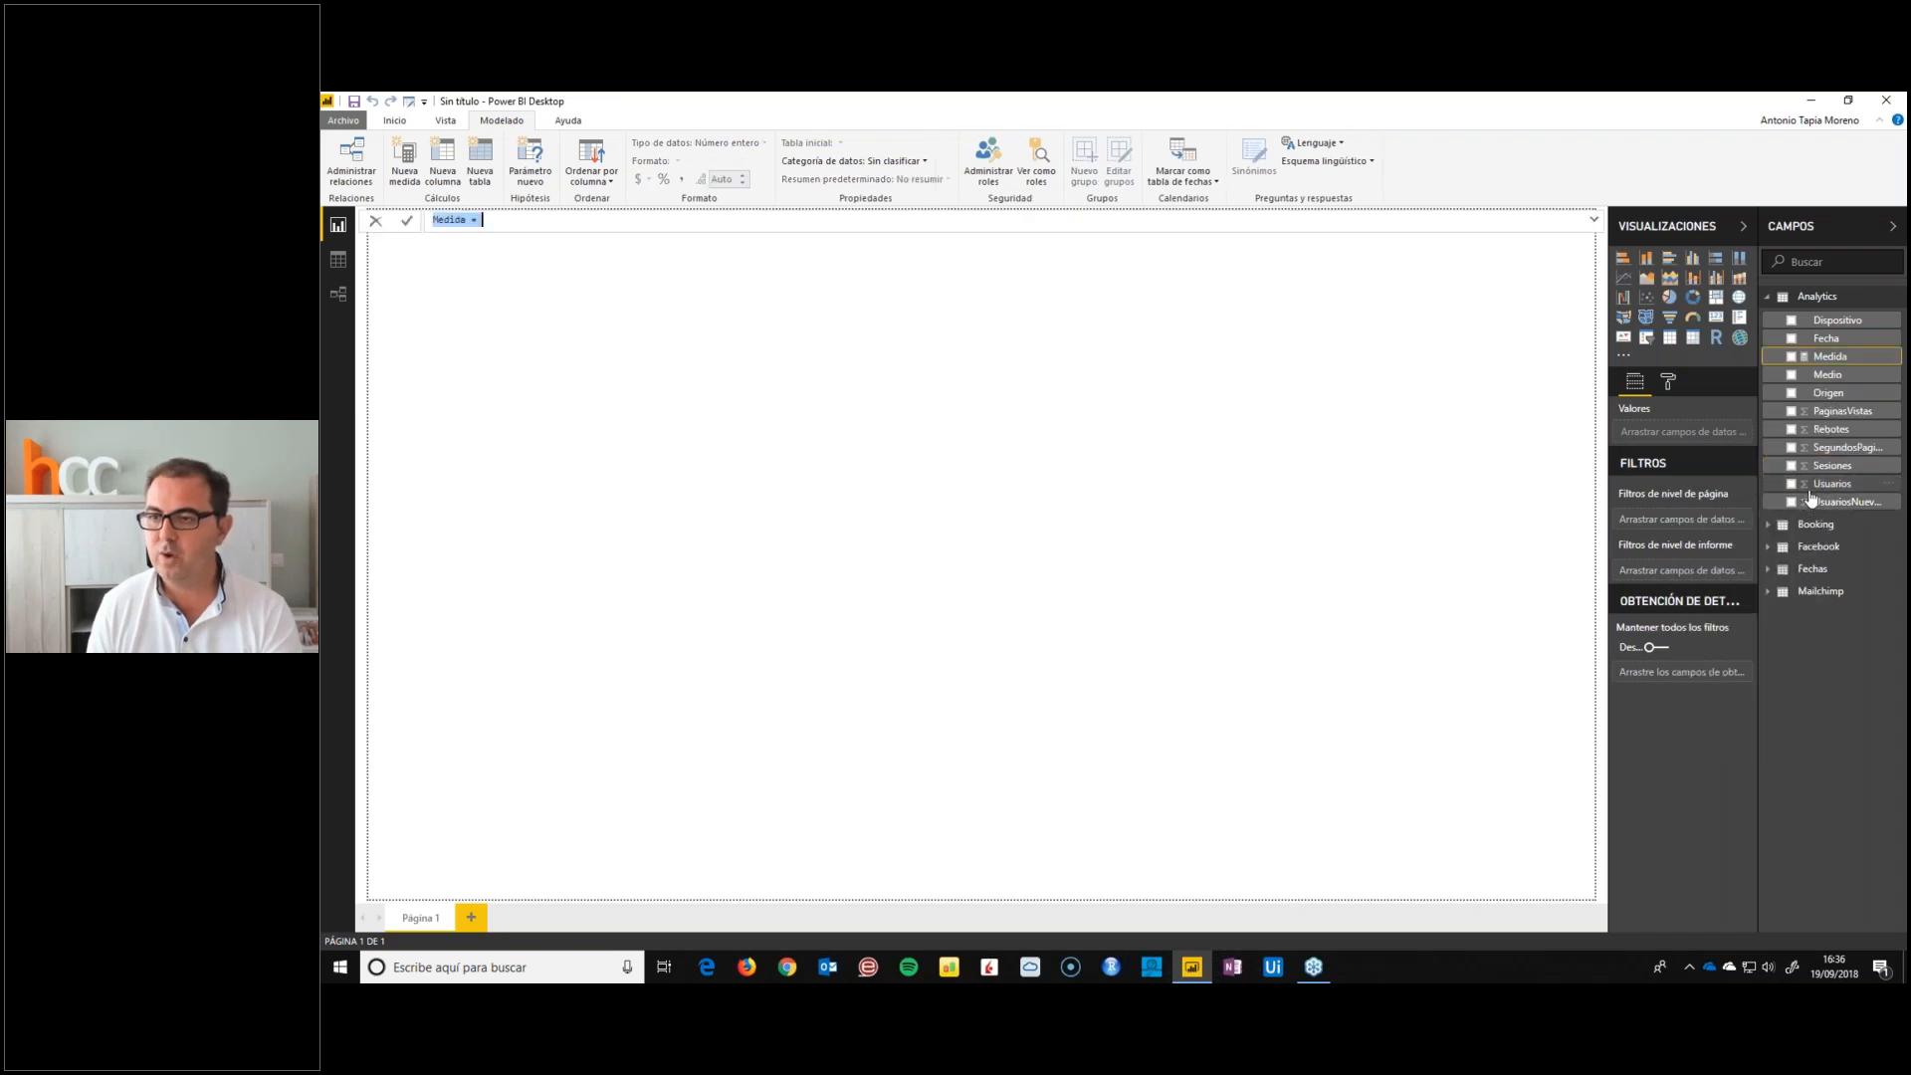
type("Pag/Usuario =")
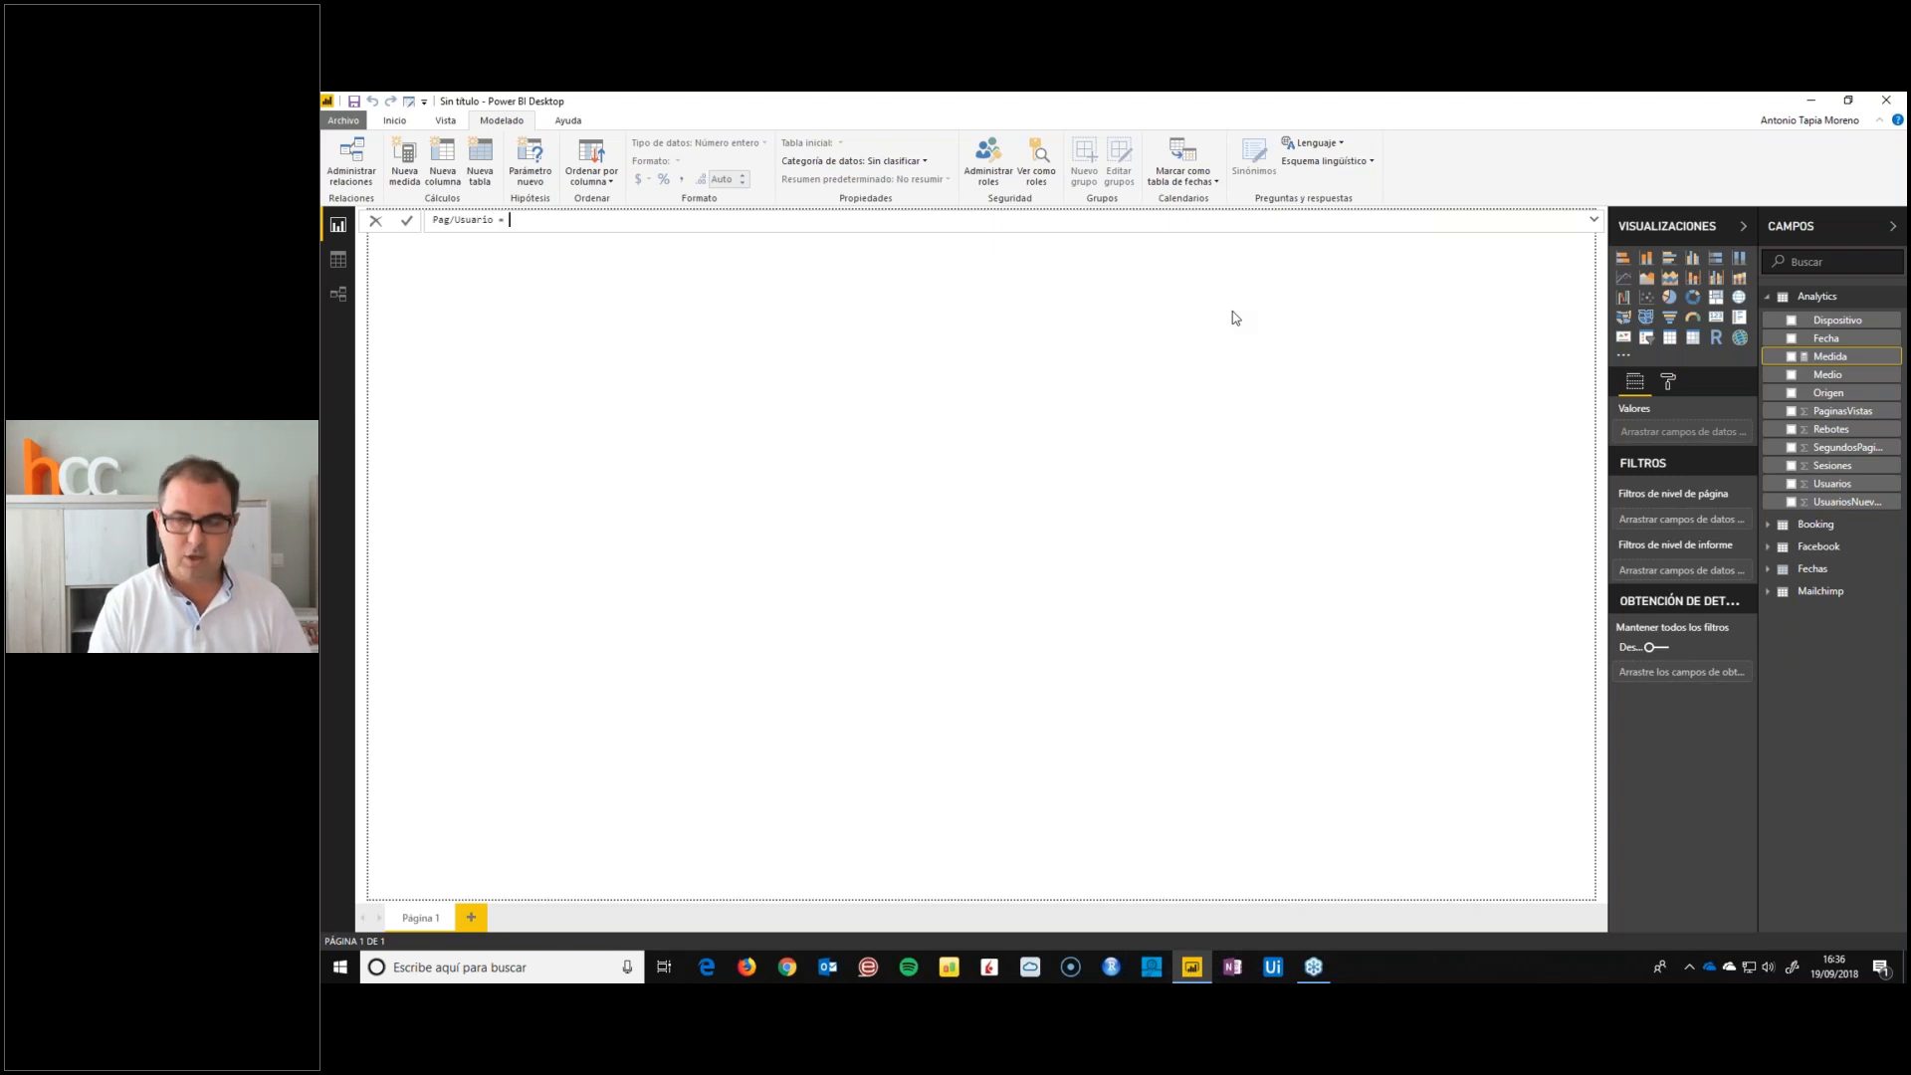
type("sum(")
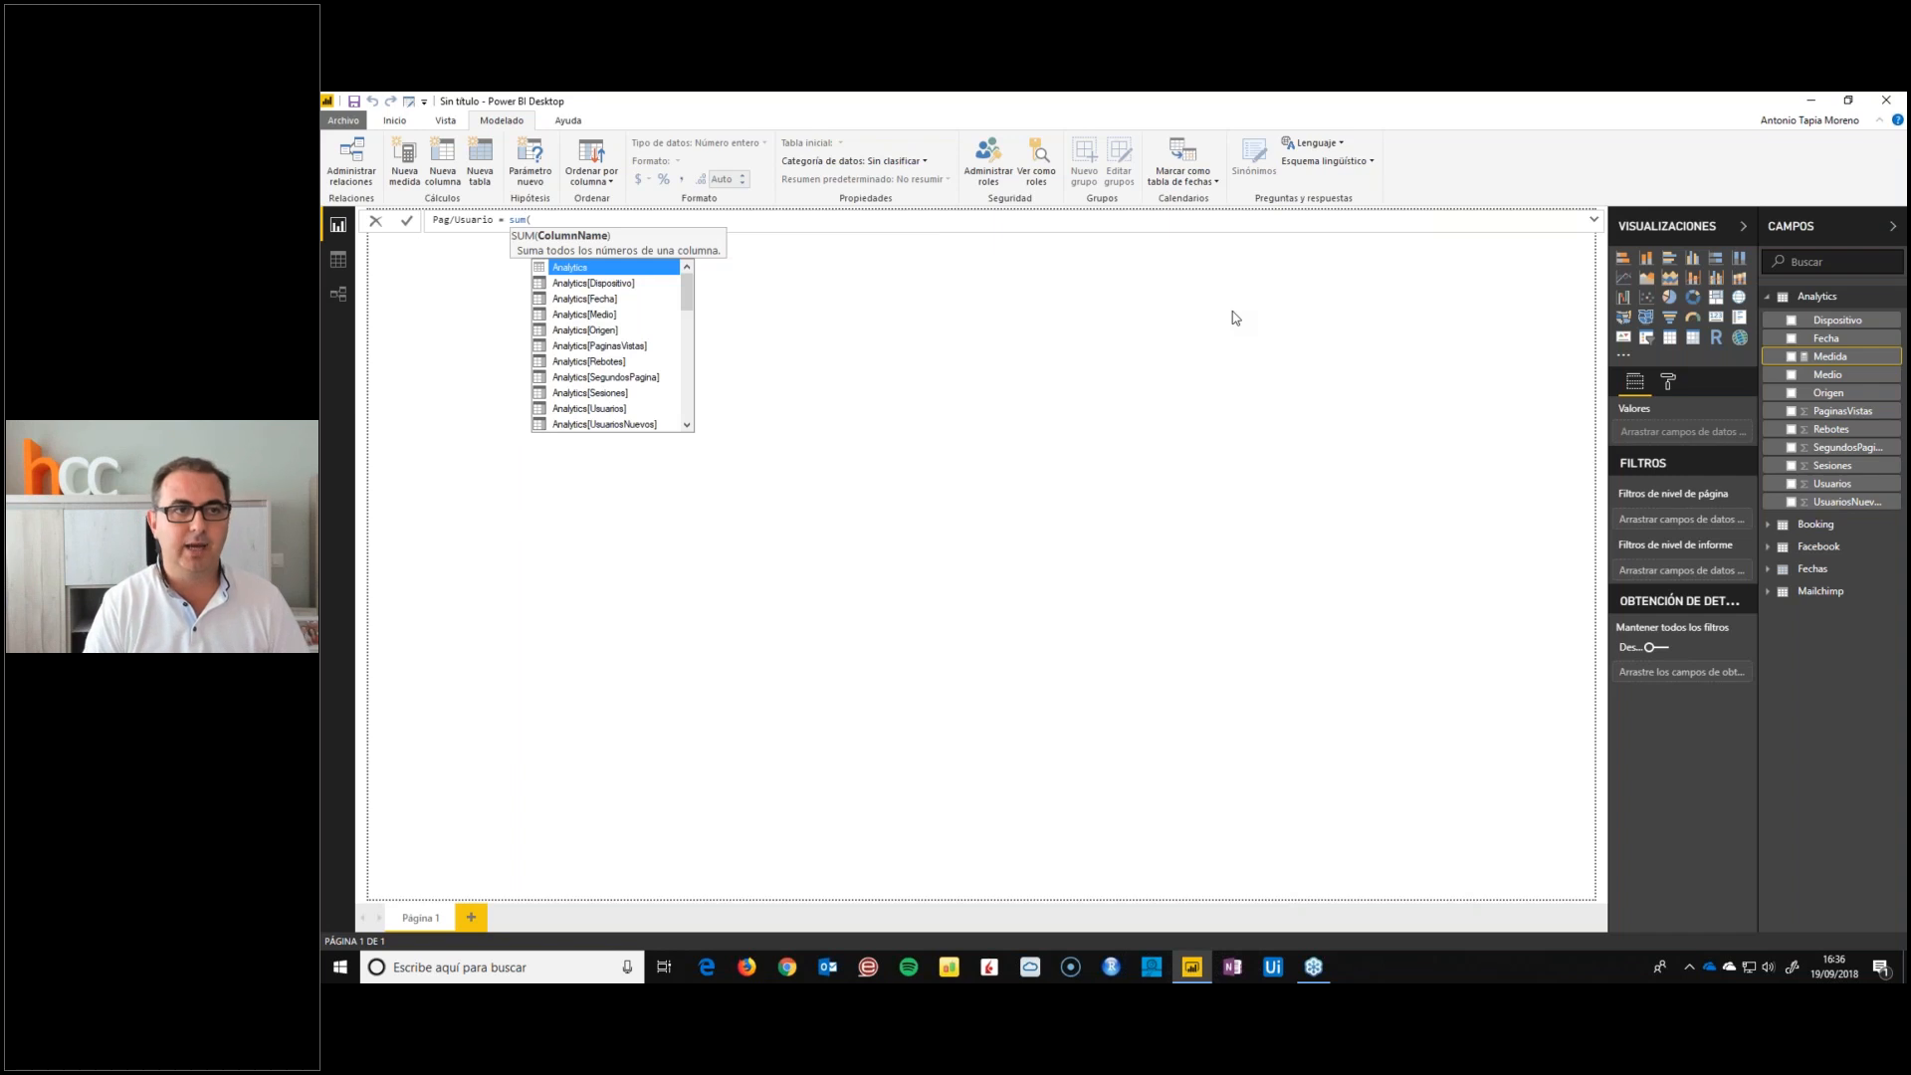
type("pag")
key("Tab")
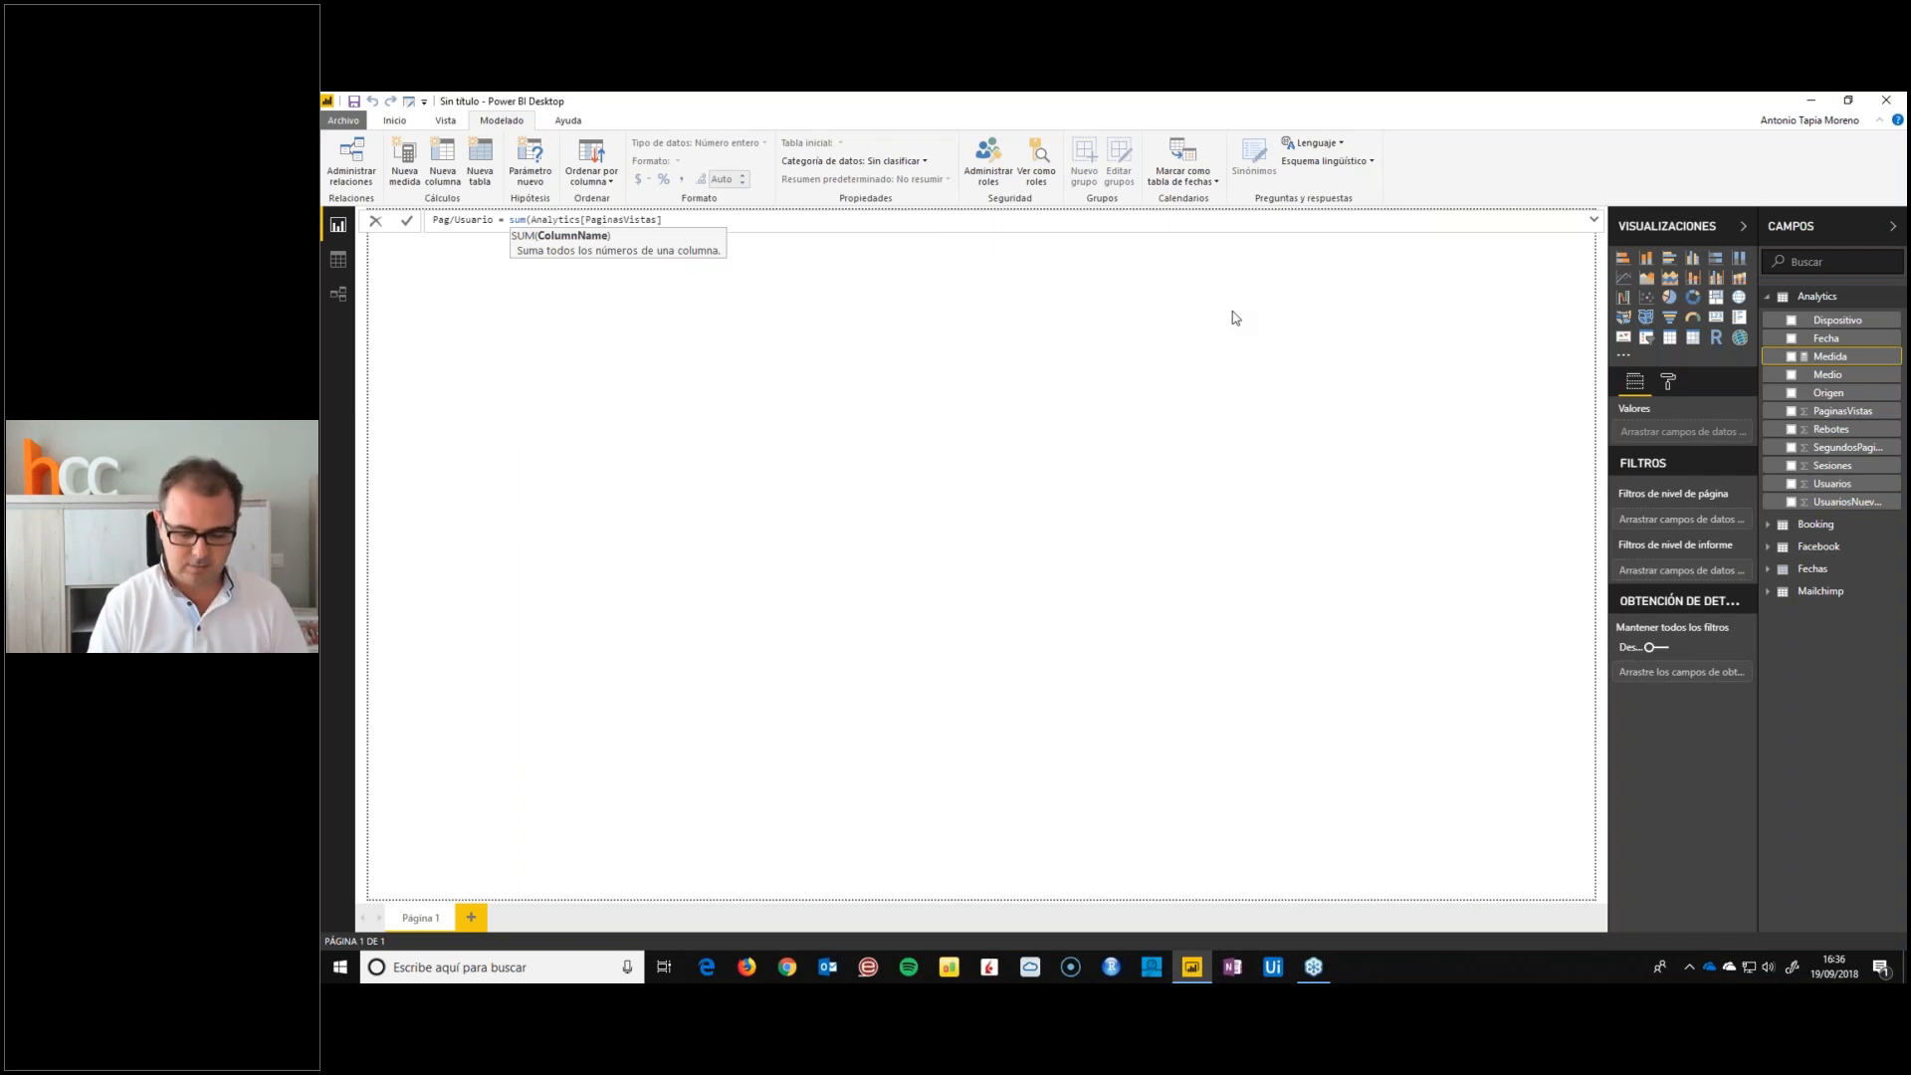
type(") /")
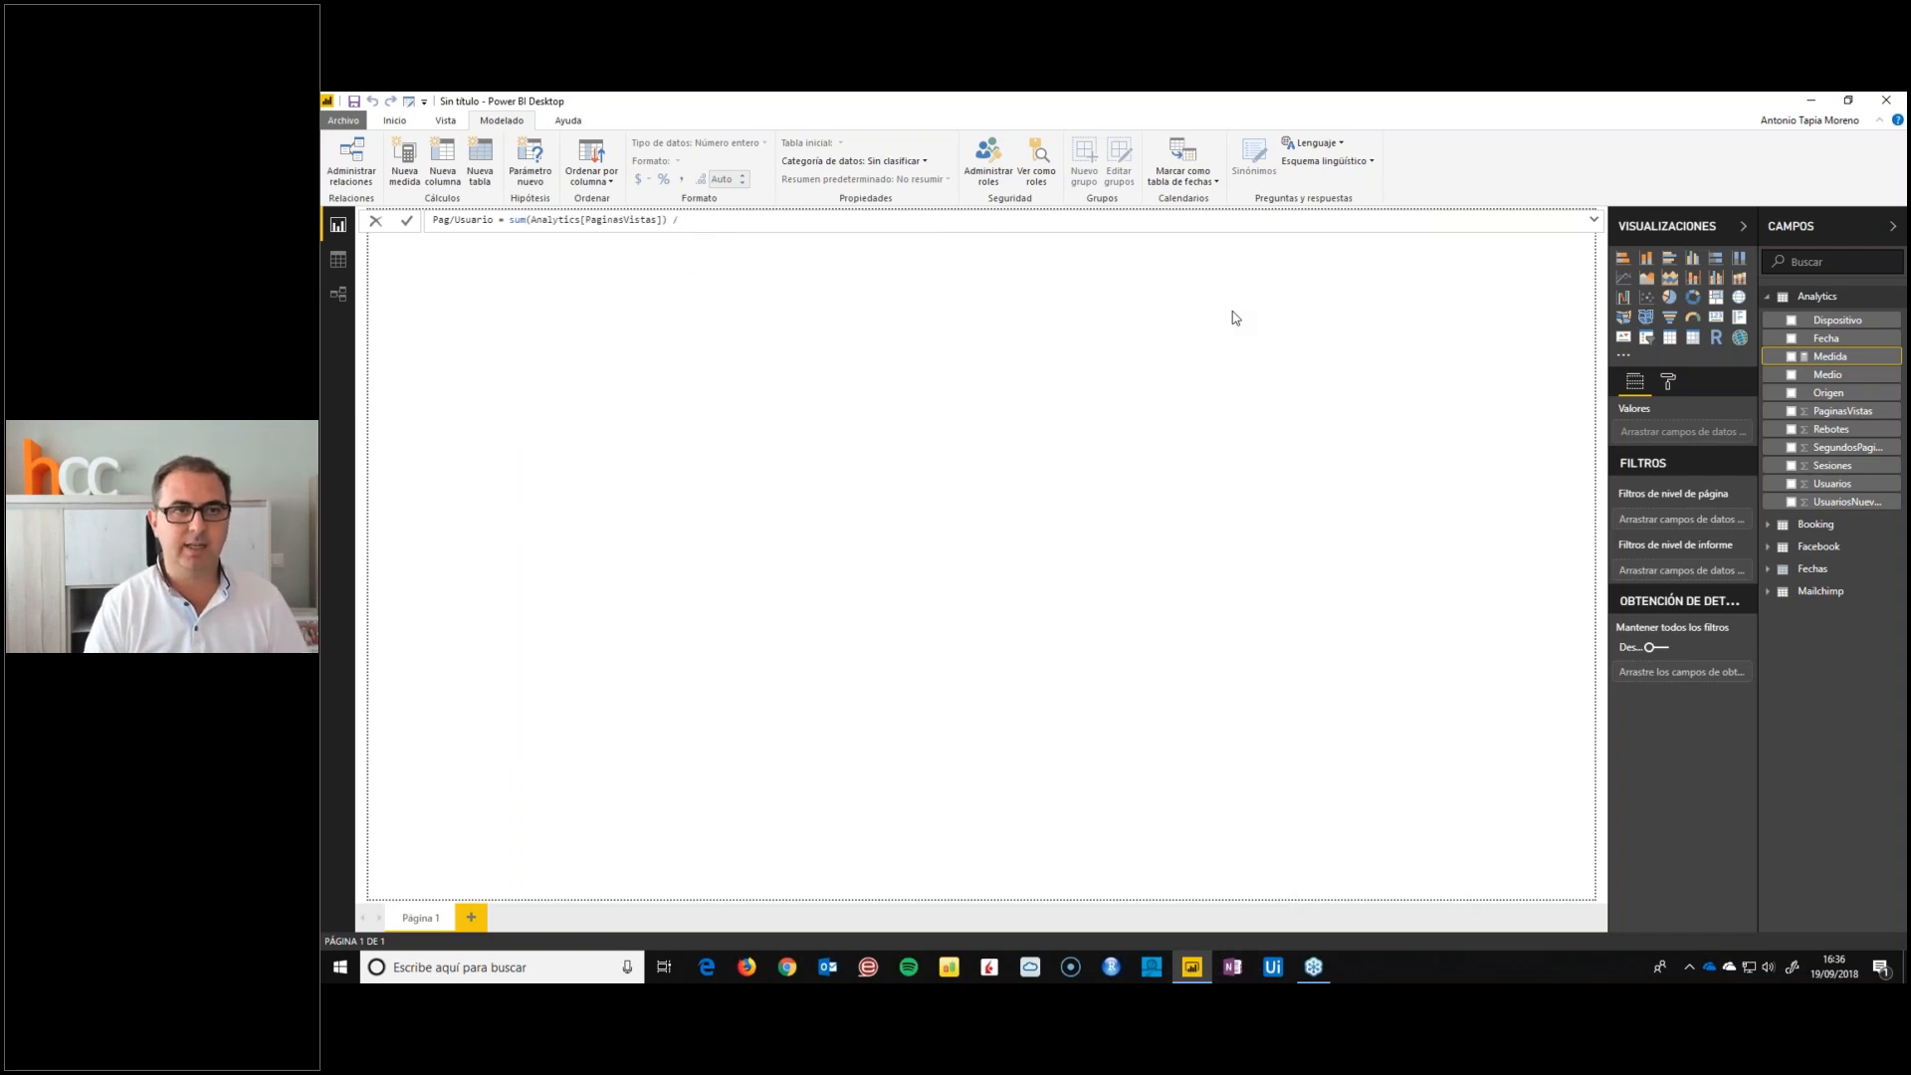
type(" sum(usu")
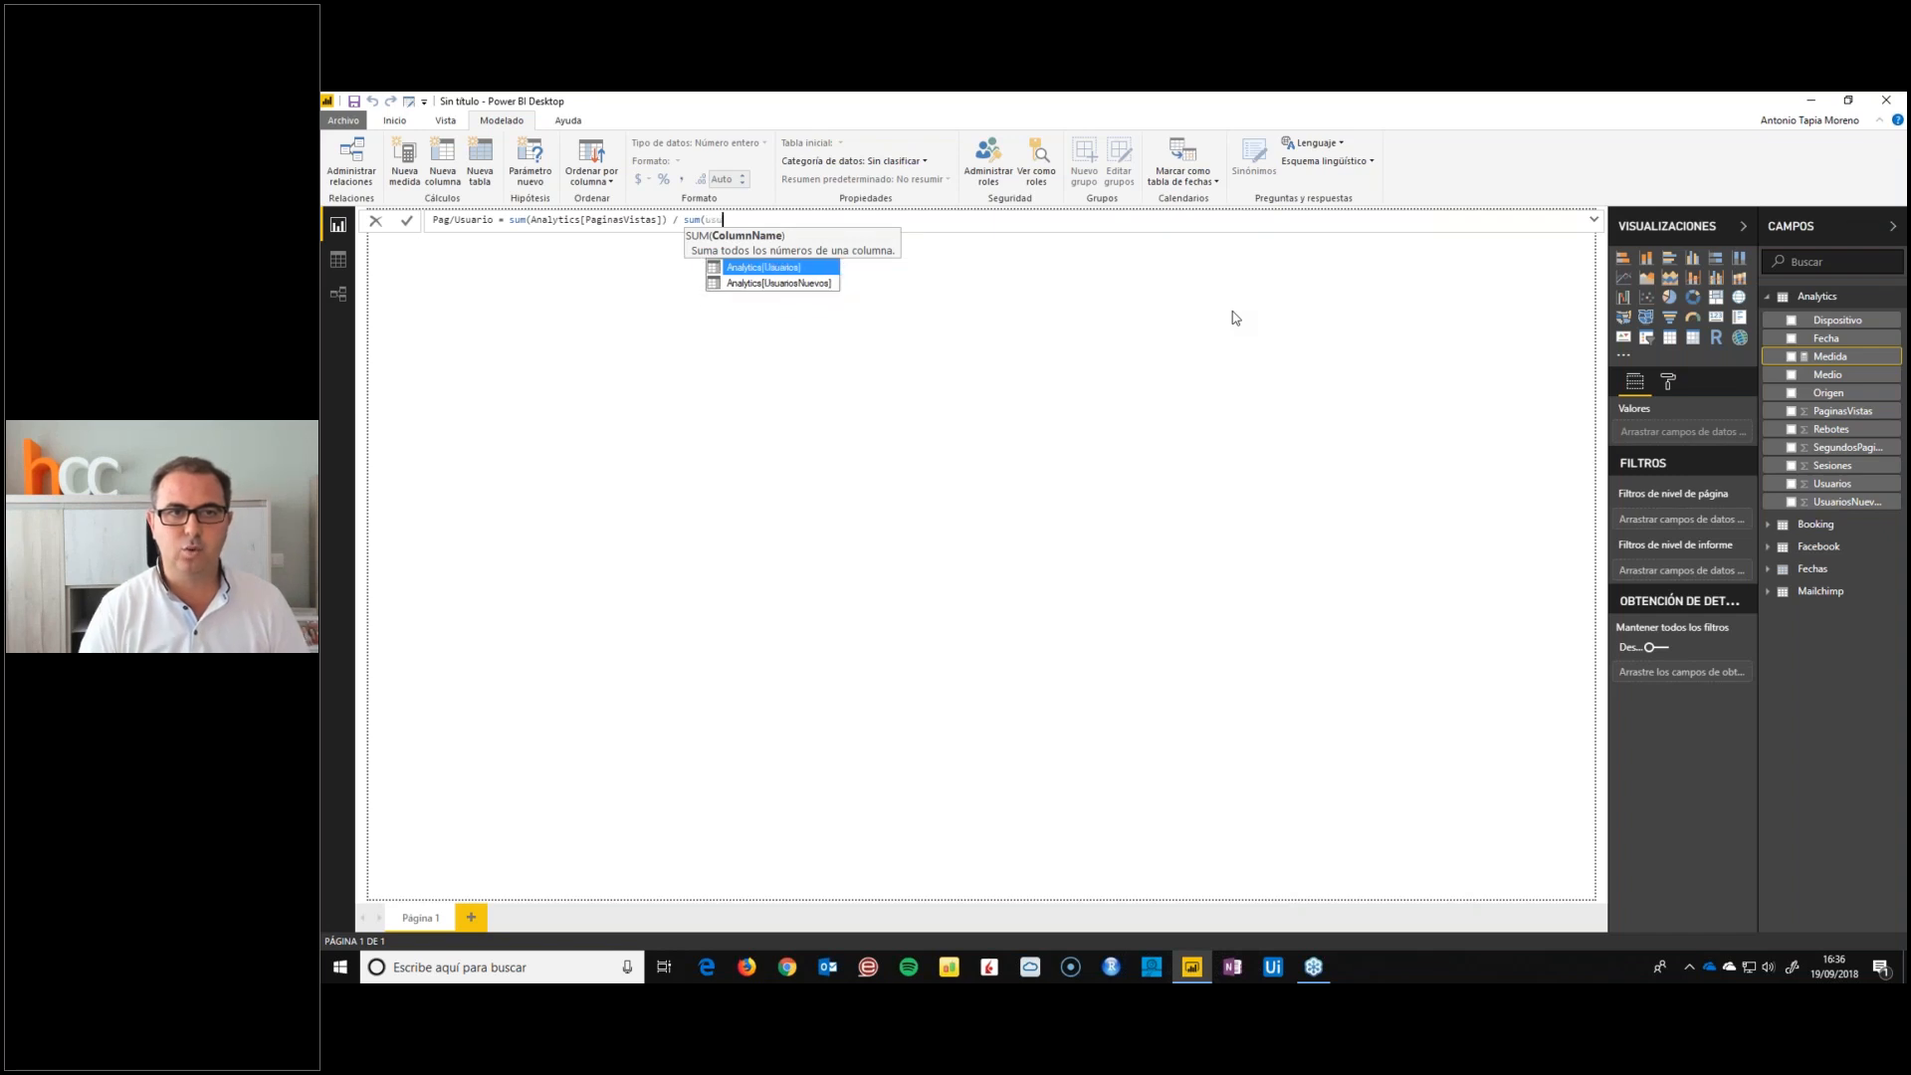
key("Tab")
type(")")
key("Return")
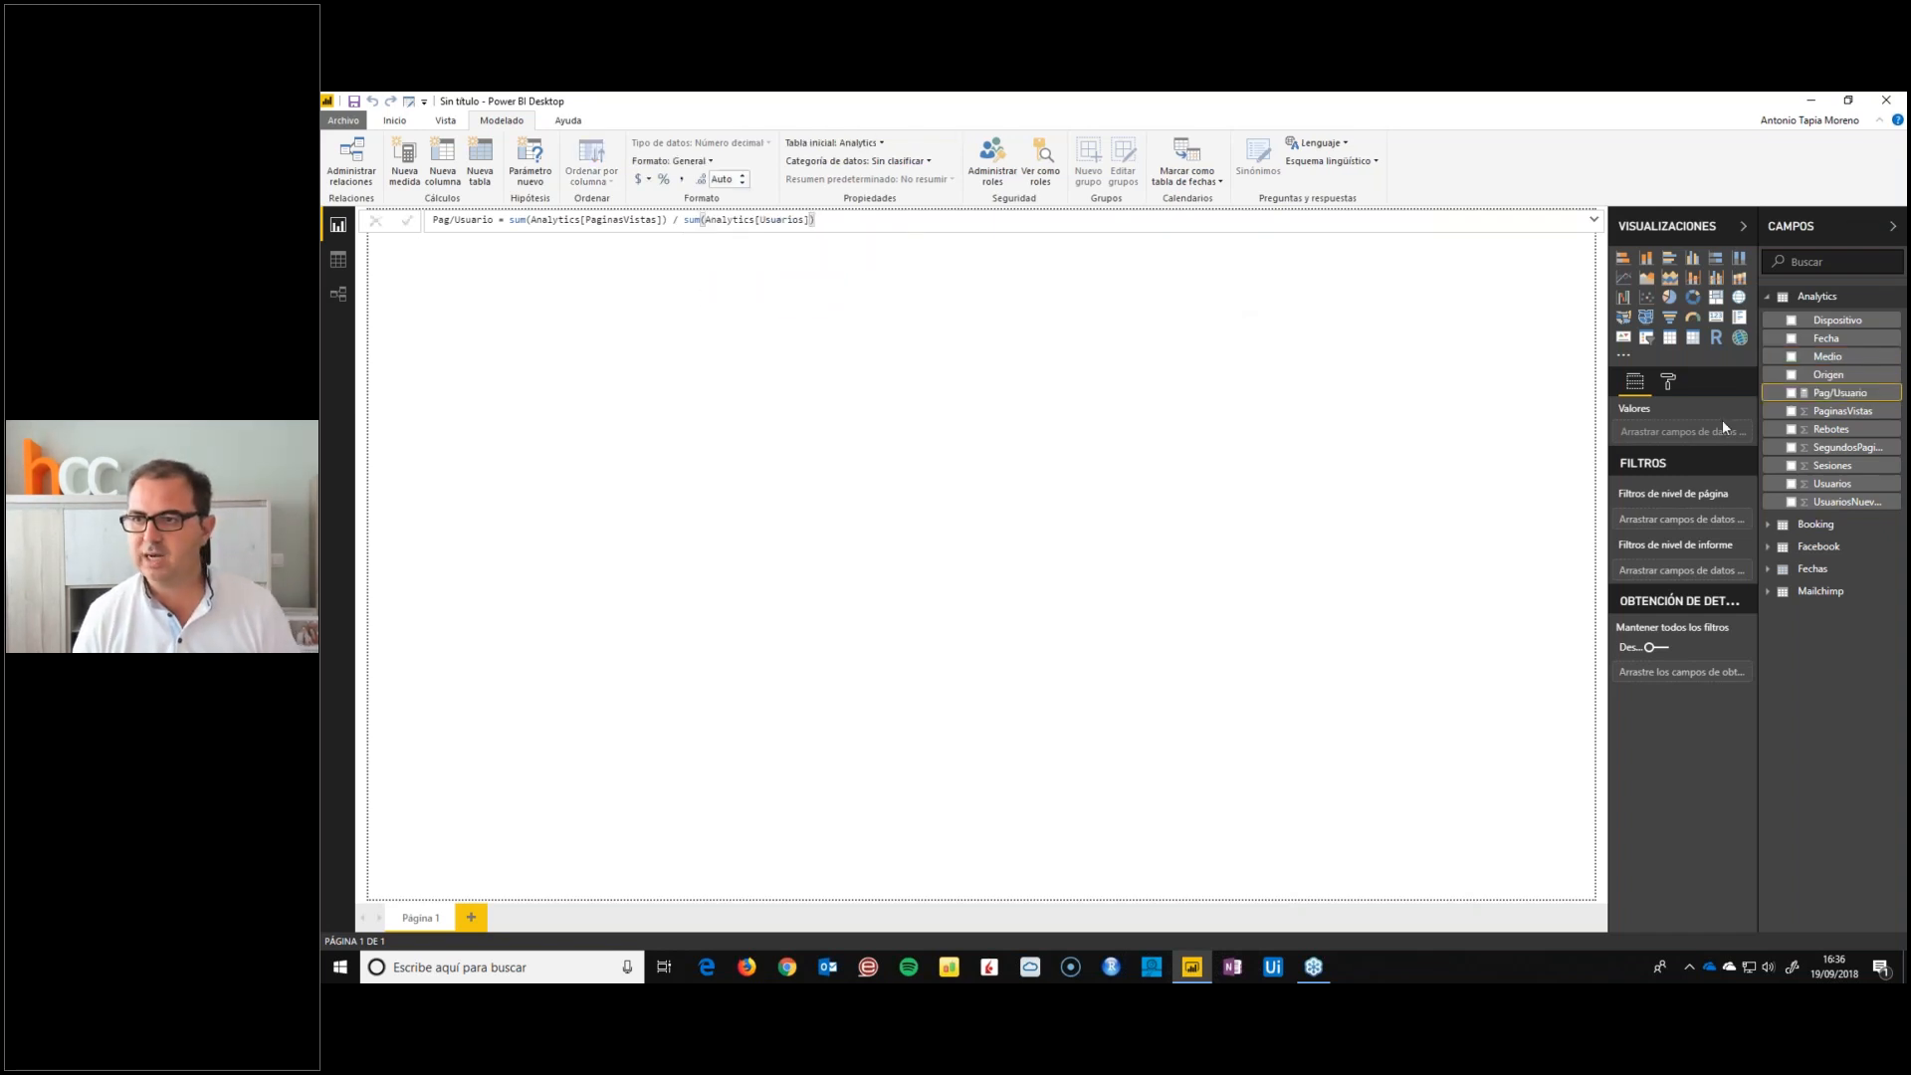
left_click(670, 161)
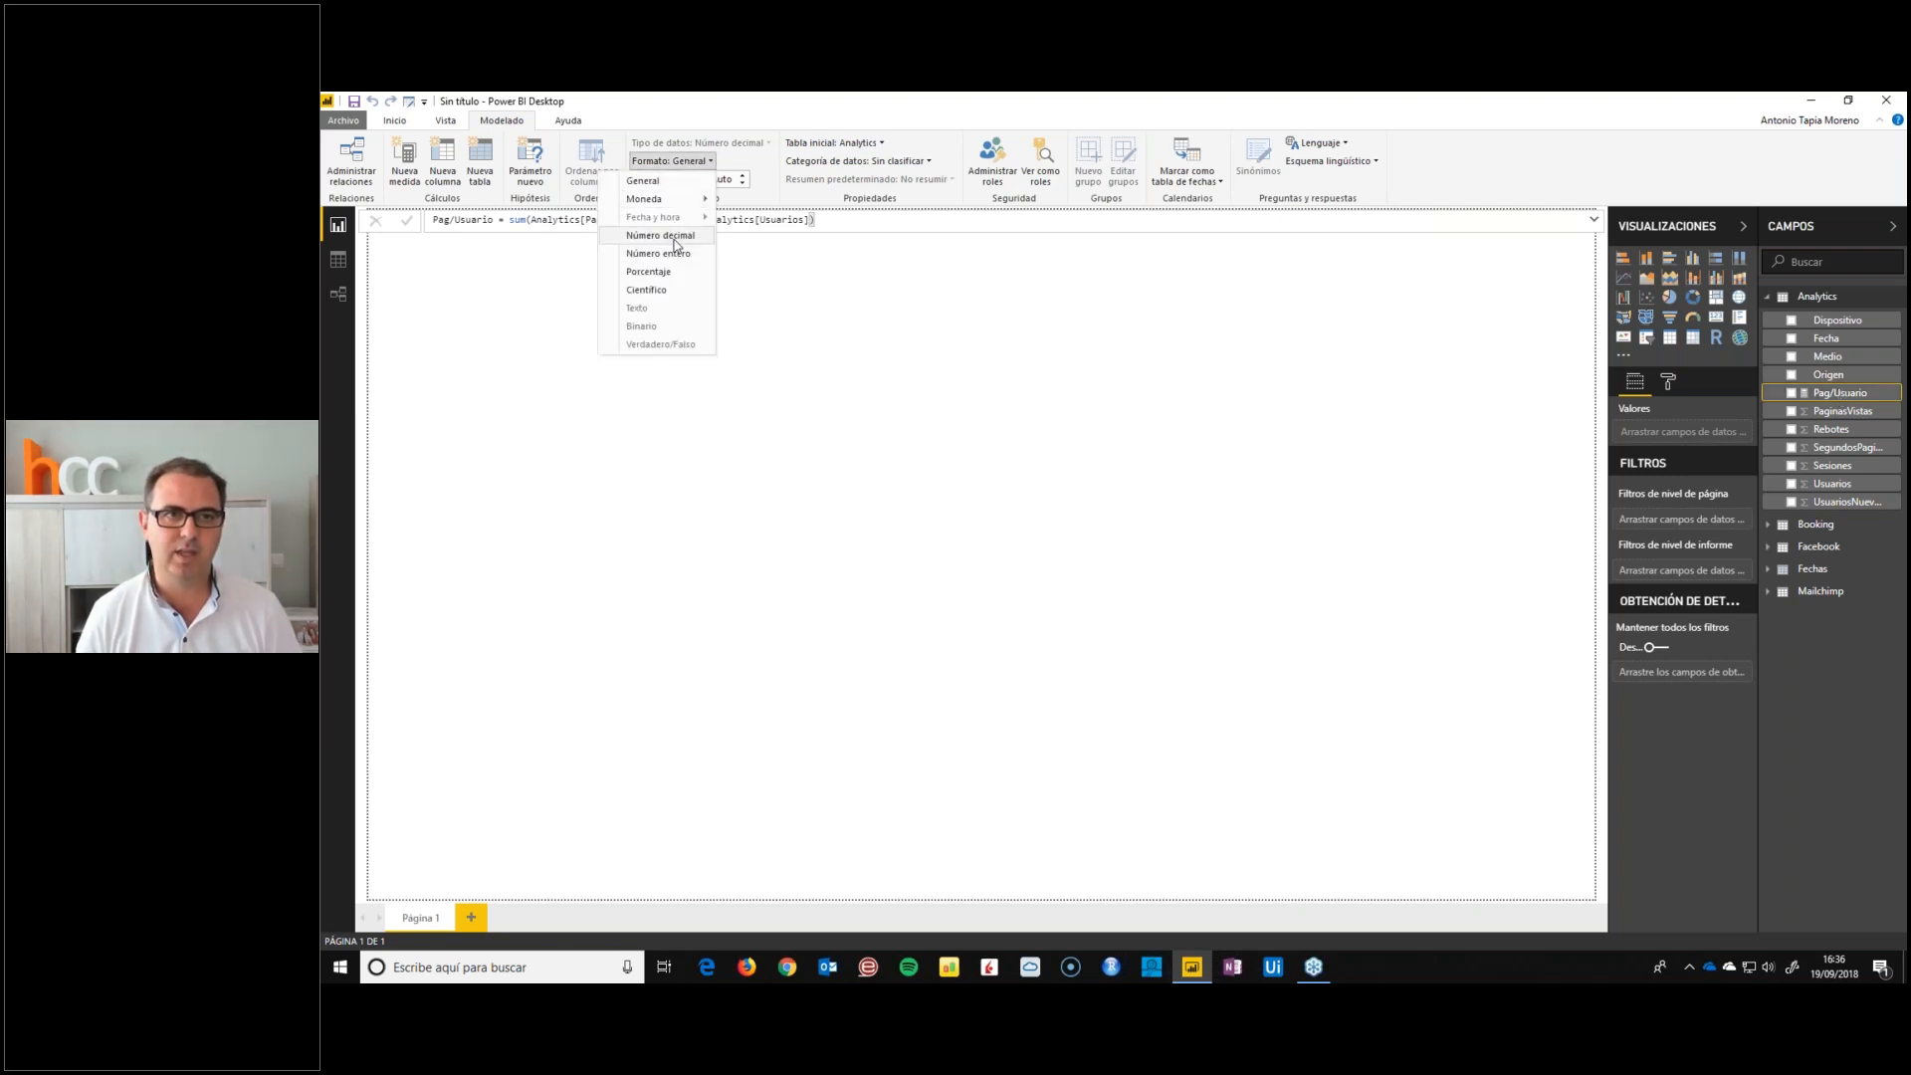
left_click(660, 235)
Add the Analytics measure %UsuariosNuevos = sum(Analytics[UsuariosNuevos]) / sum(Analytics[Usuarios]) and format it as a percentage
right_click(1842, 399)
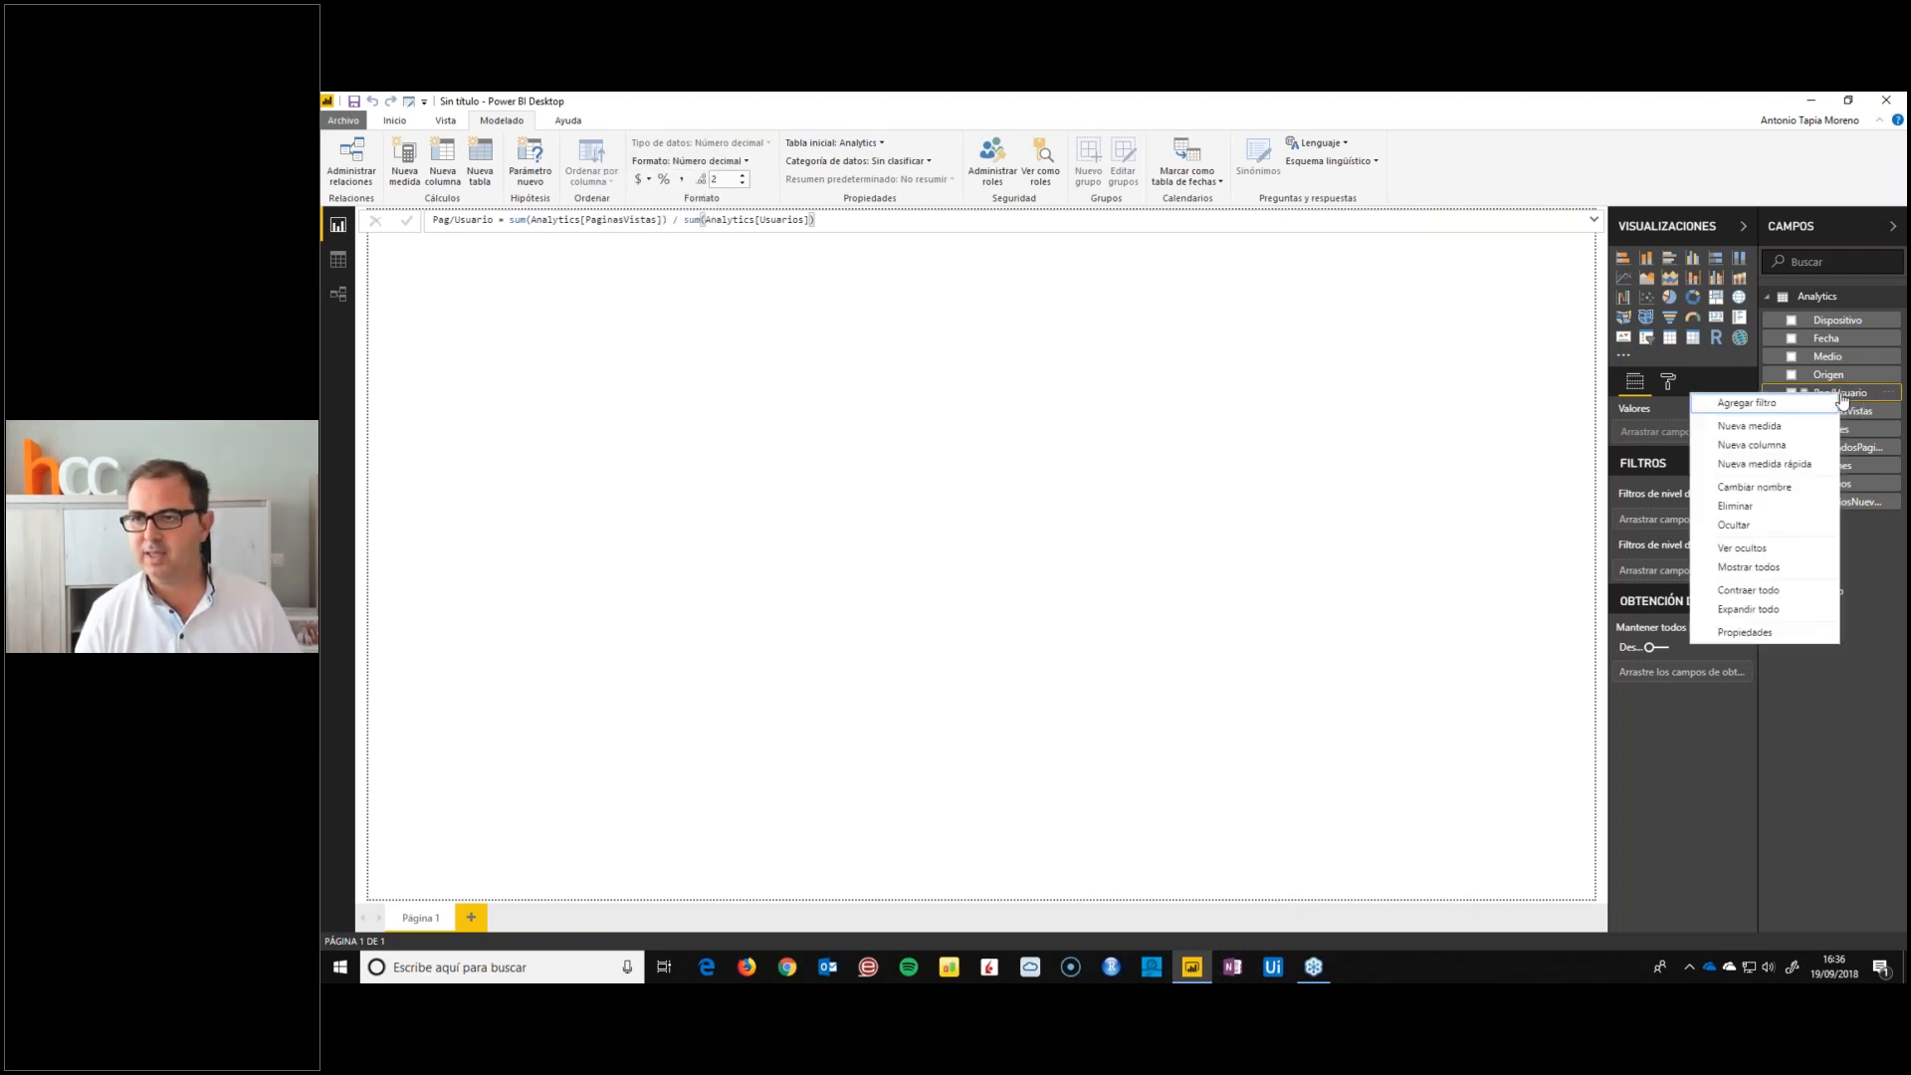
left_click(1759, 432)
type("%UsuariosNuevos = sum(usu")
key("Tab")
type(") / s")
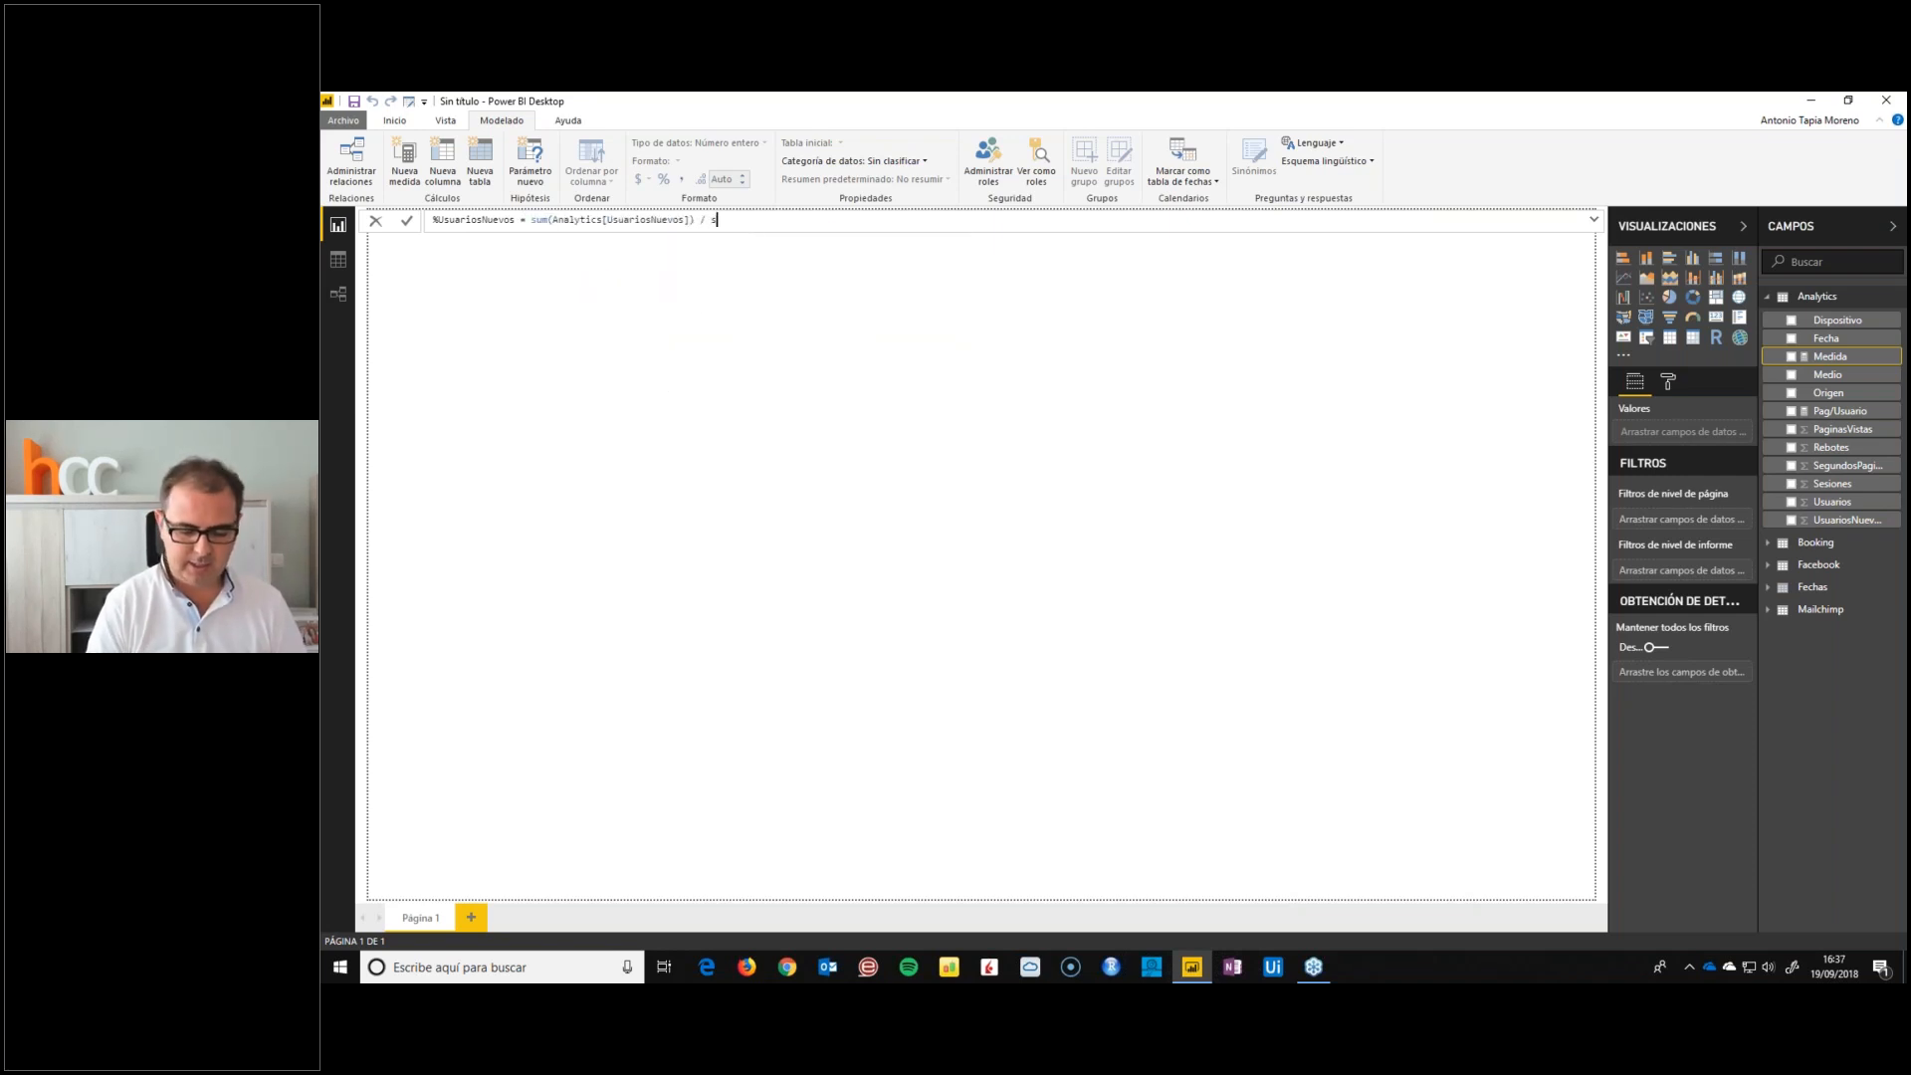
type("um(usua")
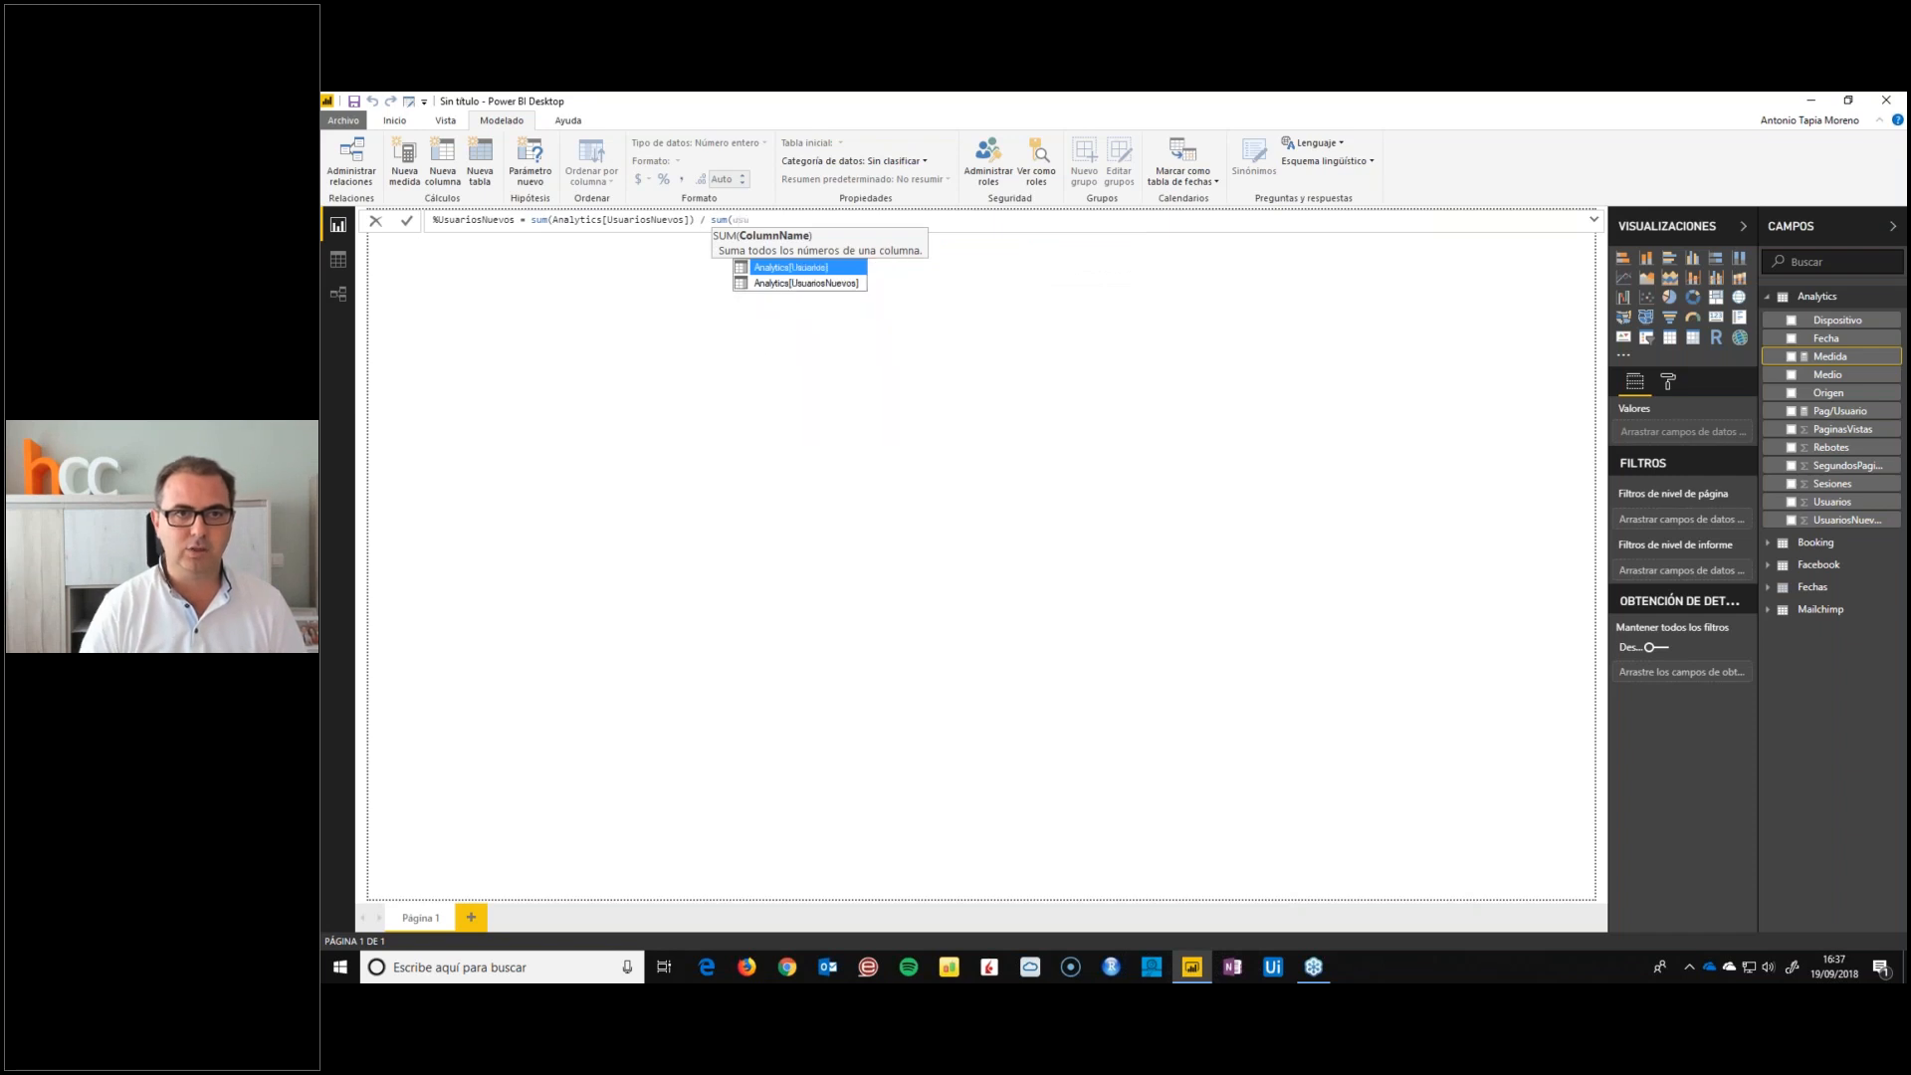
key("Tab")
type(")")
key("Return")
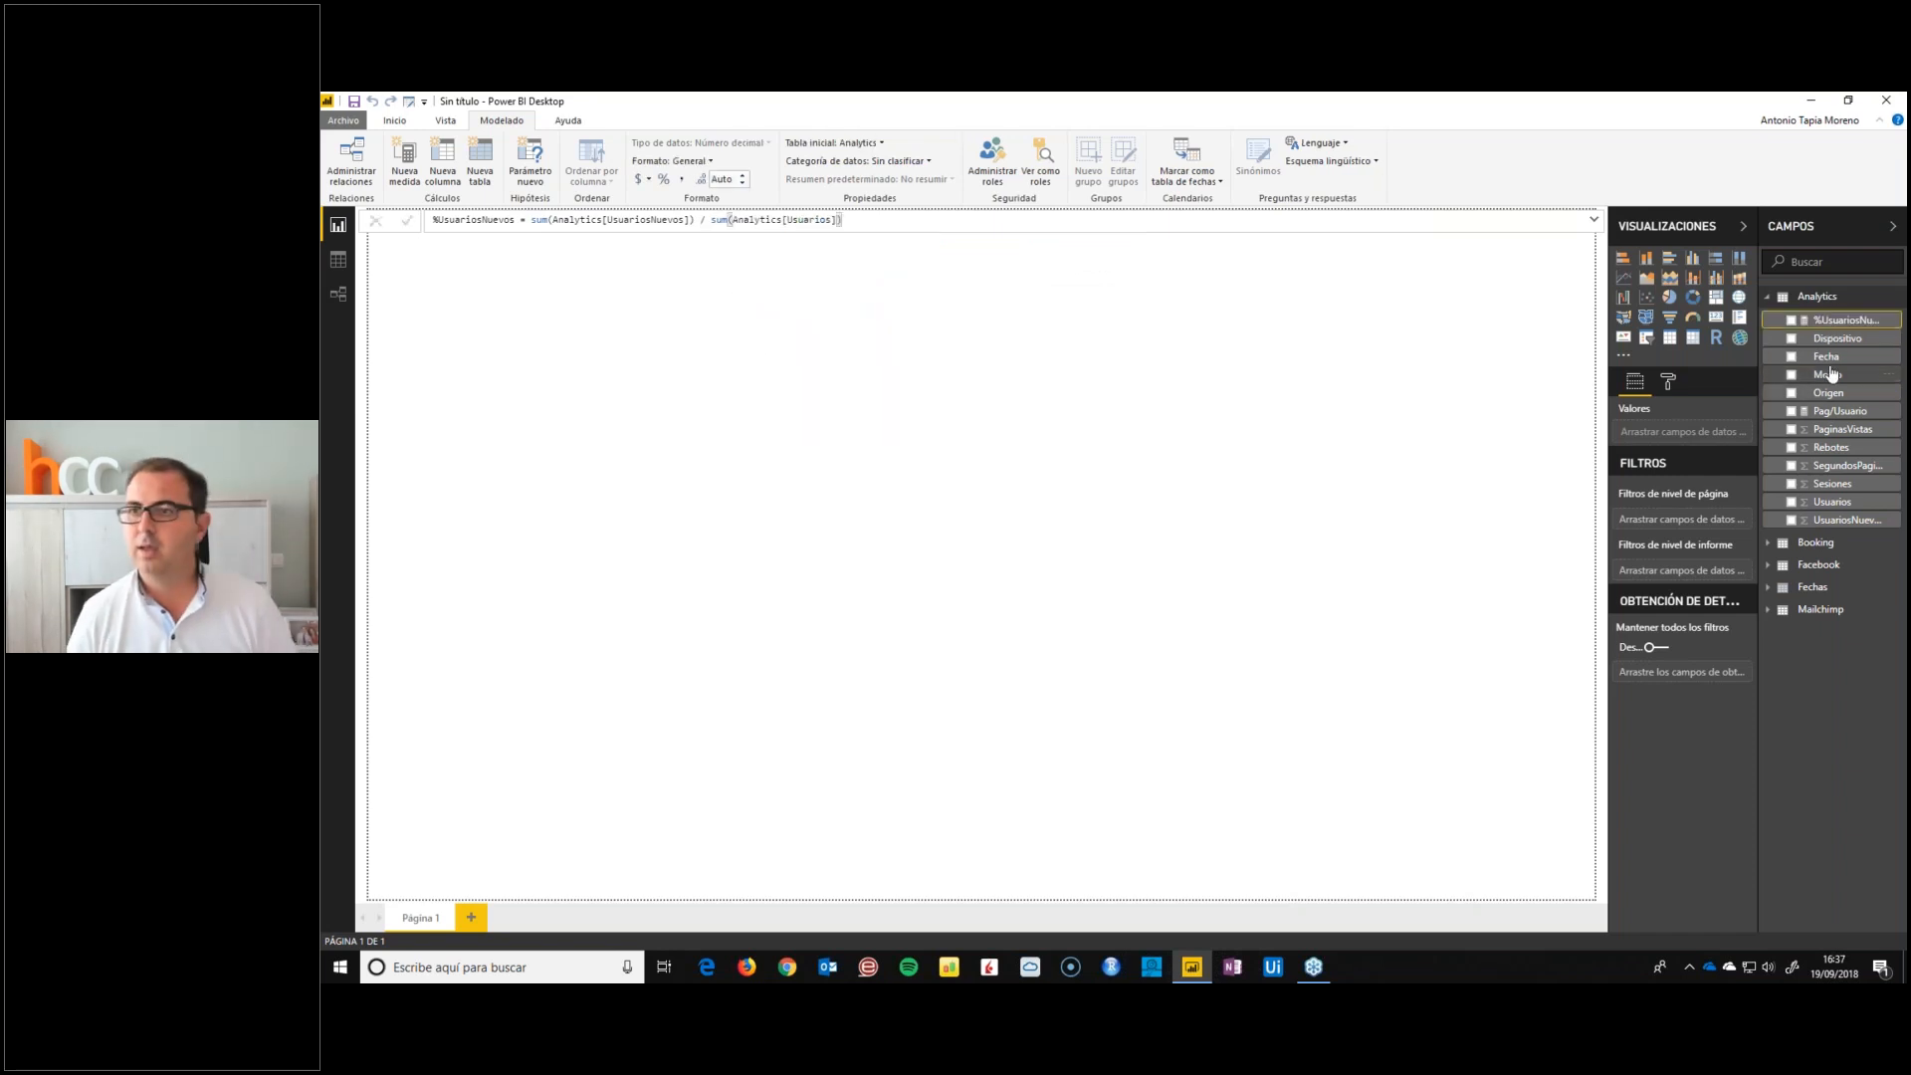
left_click(663, 179)
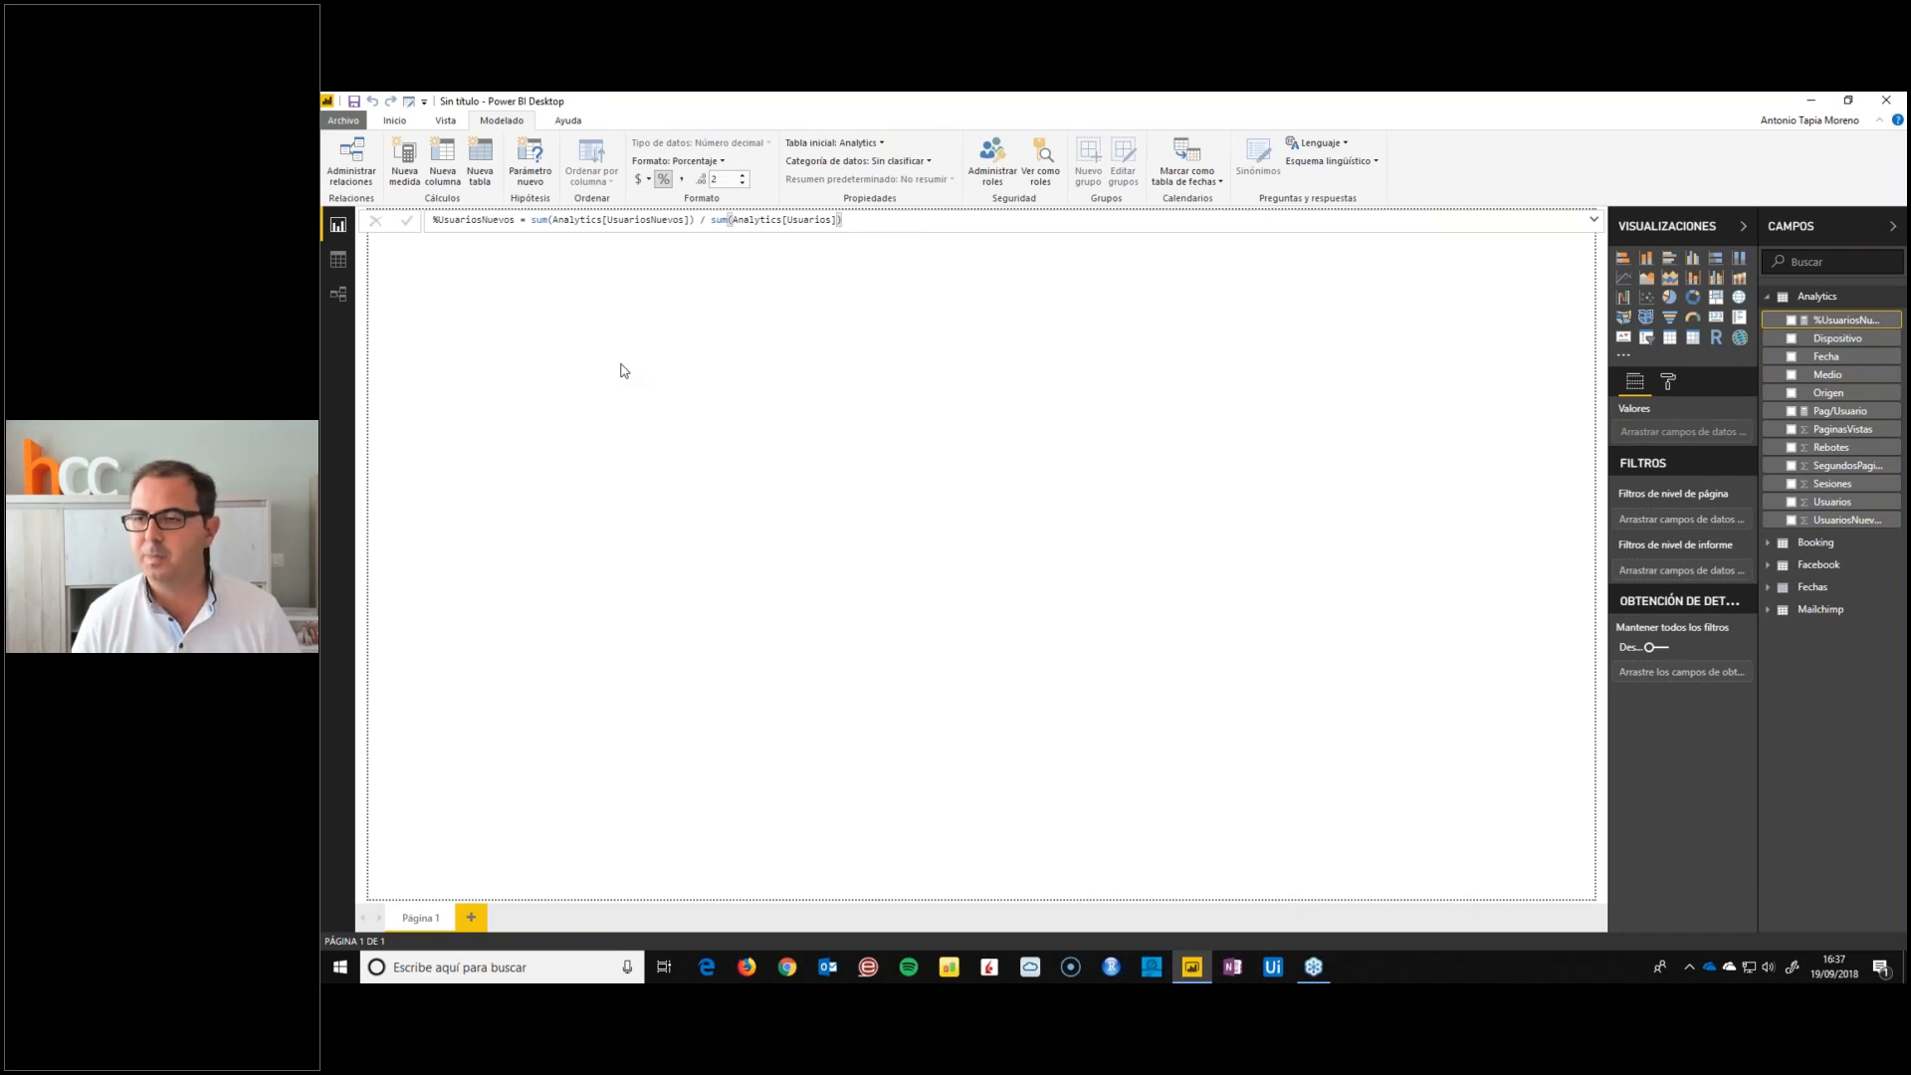
Add the Analytics measure Pag/Sesion = sum(Analytics[PaginasVistas]) / sum(Analytics[Sesiones]) and format it as Número decimal
left_click(1841, 429)
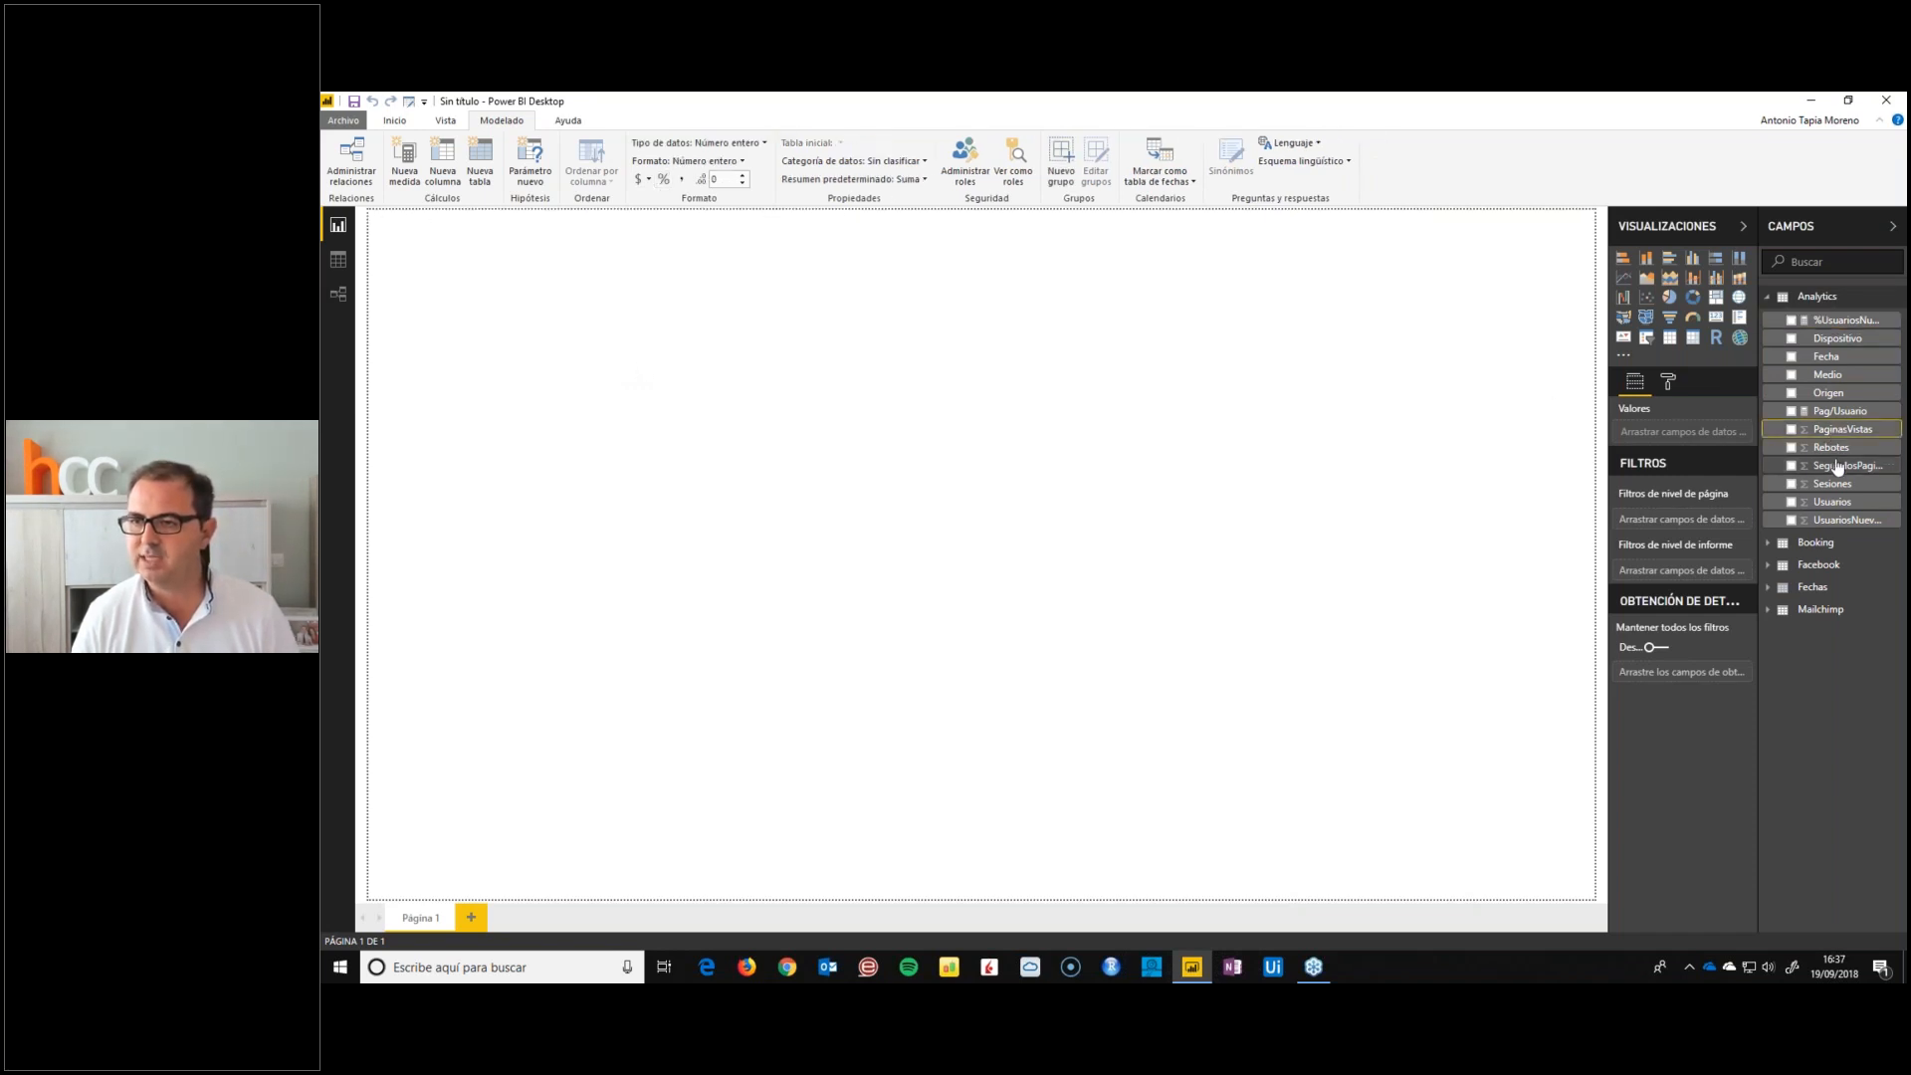
right_click(1833, 484)
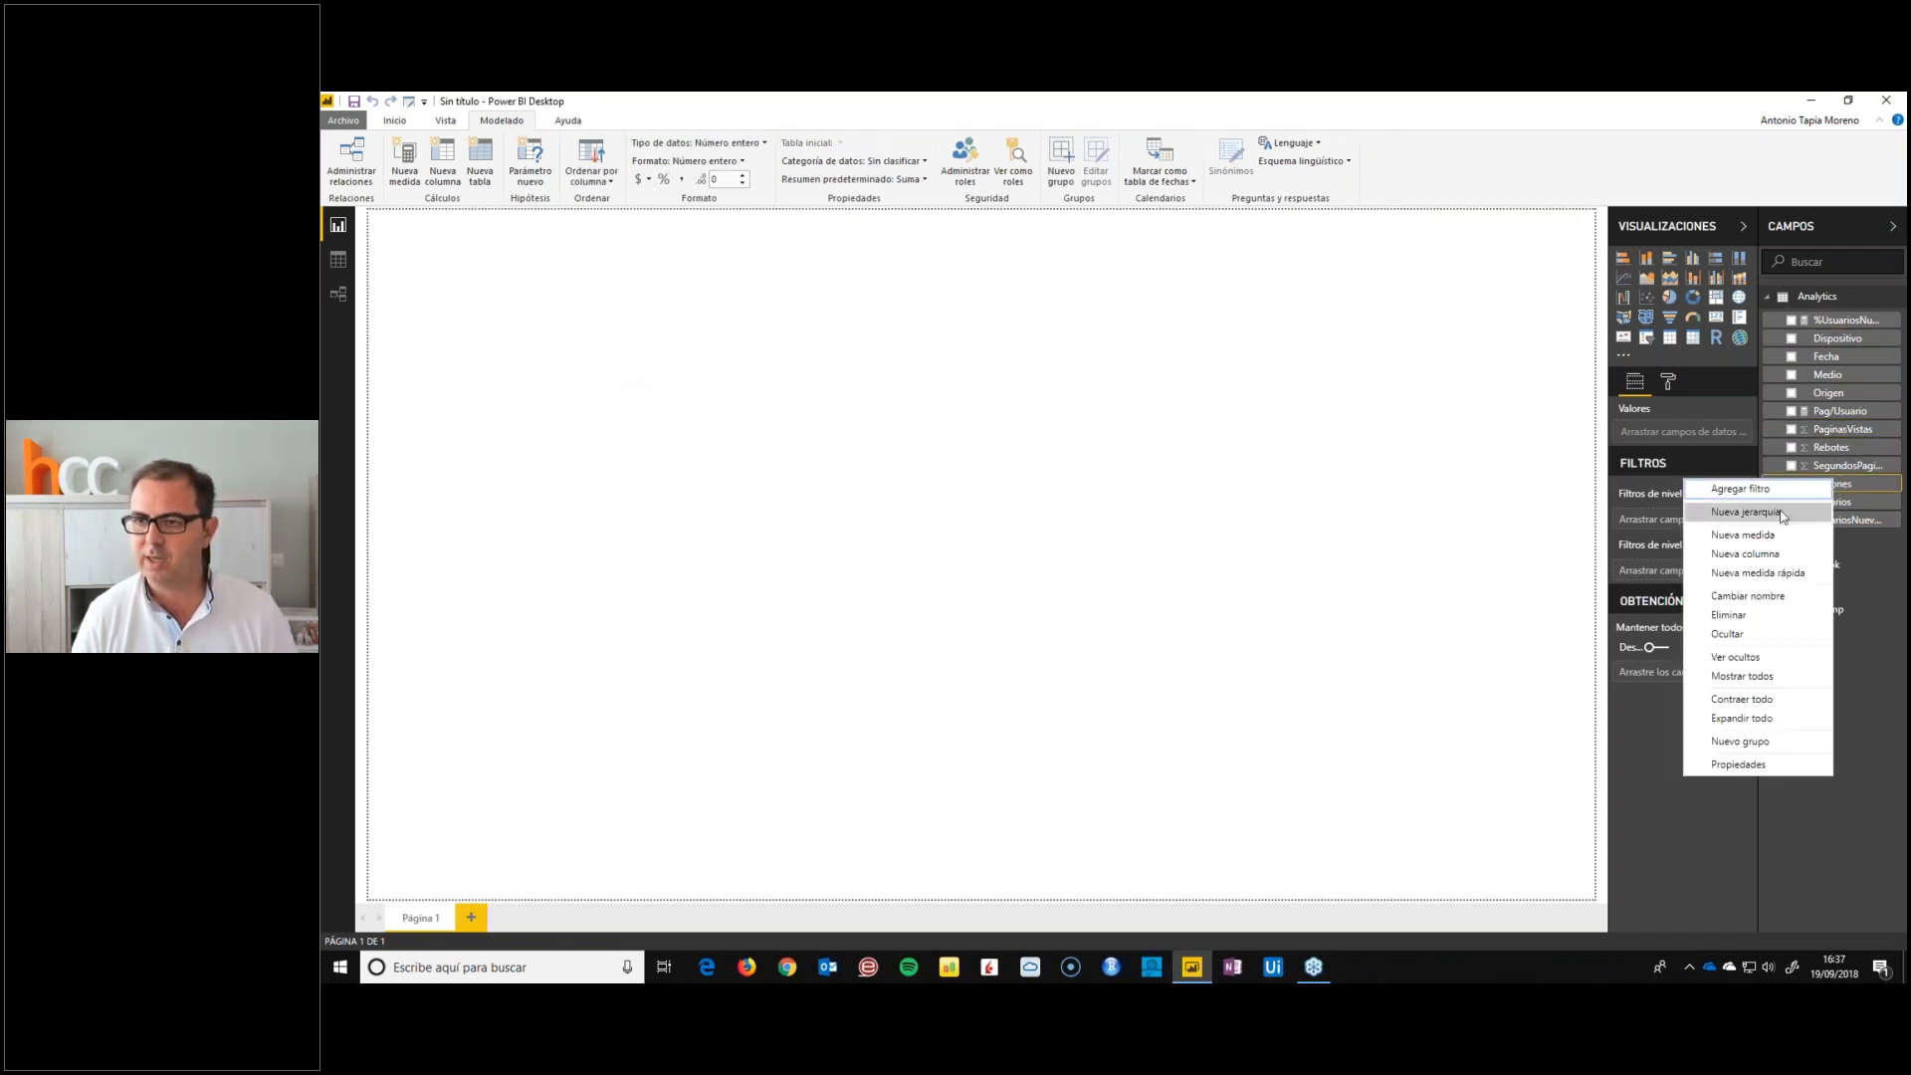
left_click(1763, 537)
type("Pag")
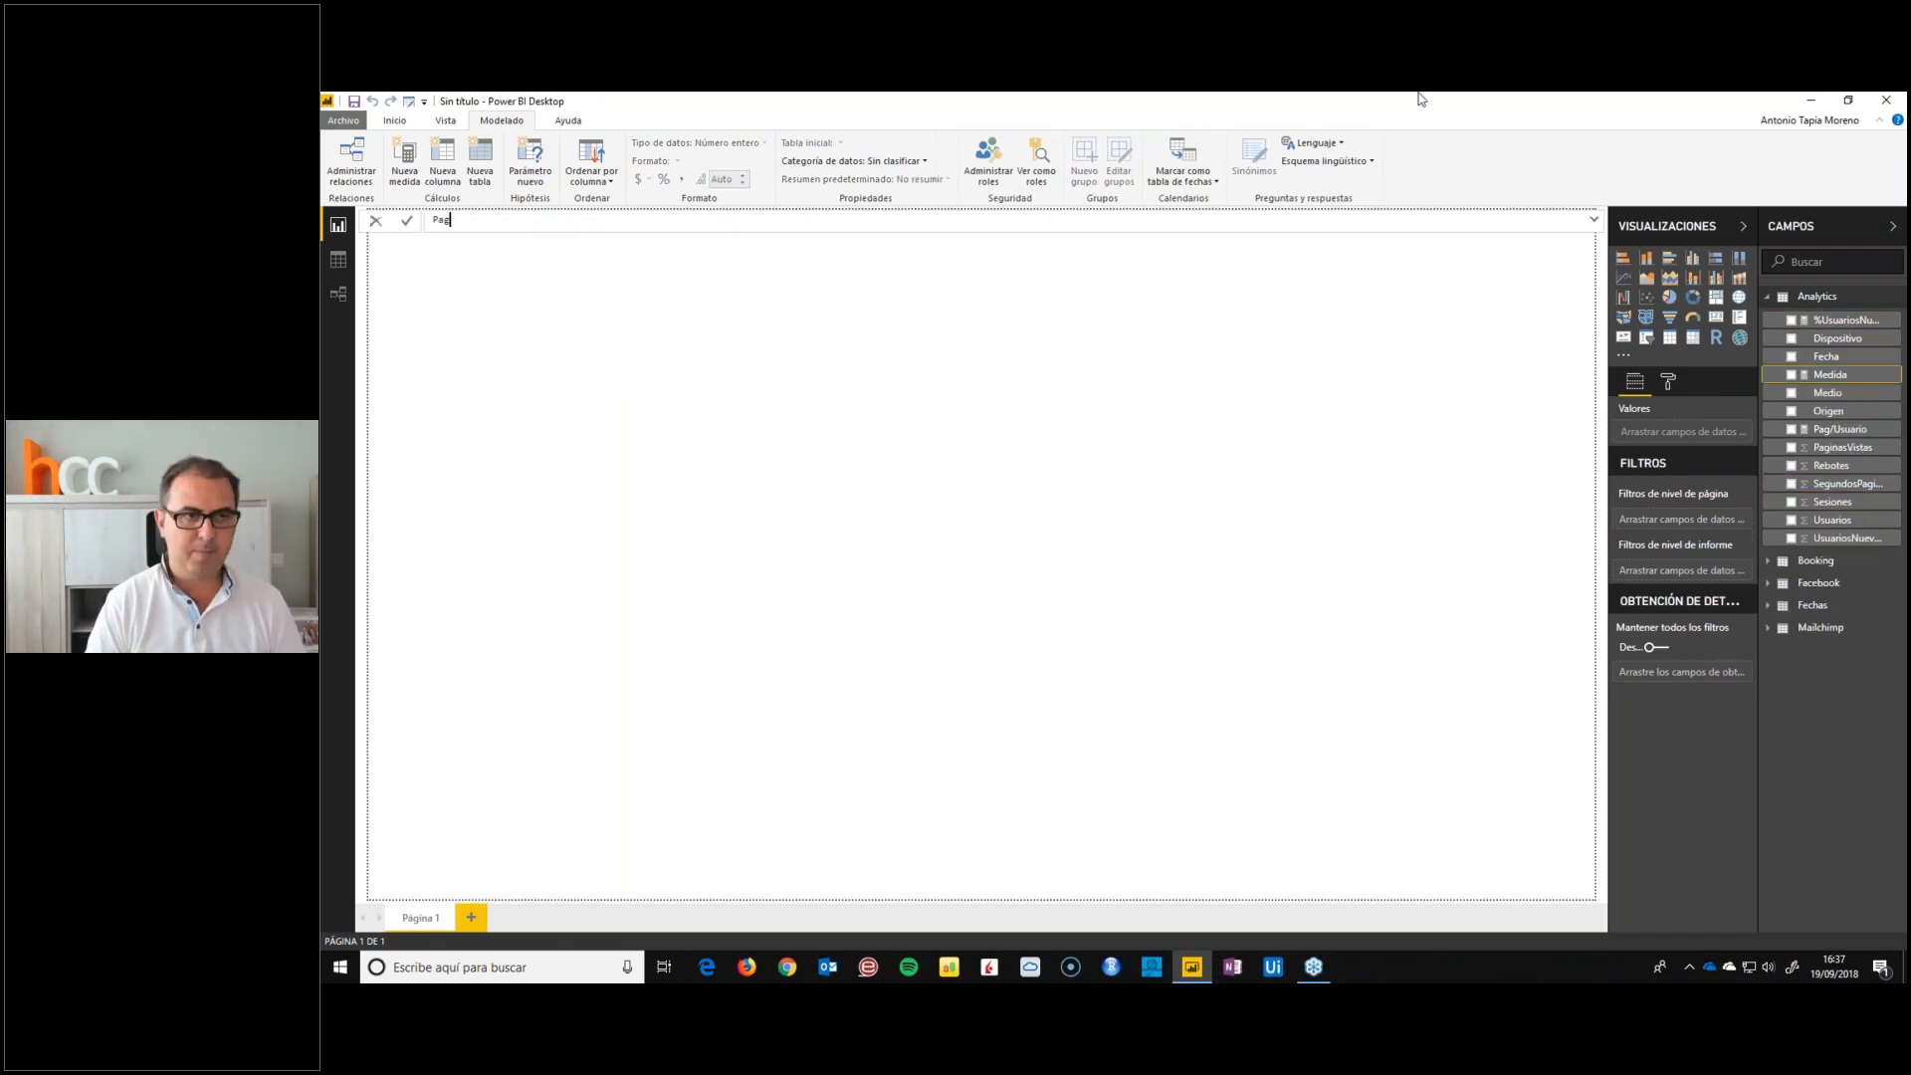
type("/Sesion")
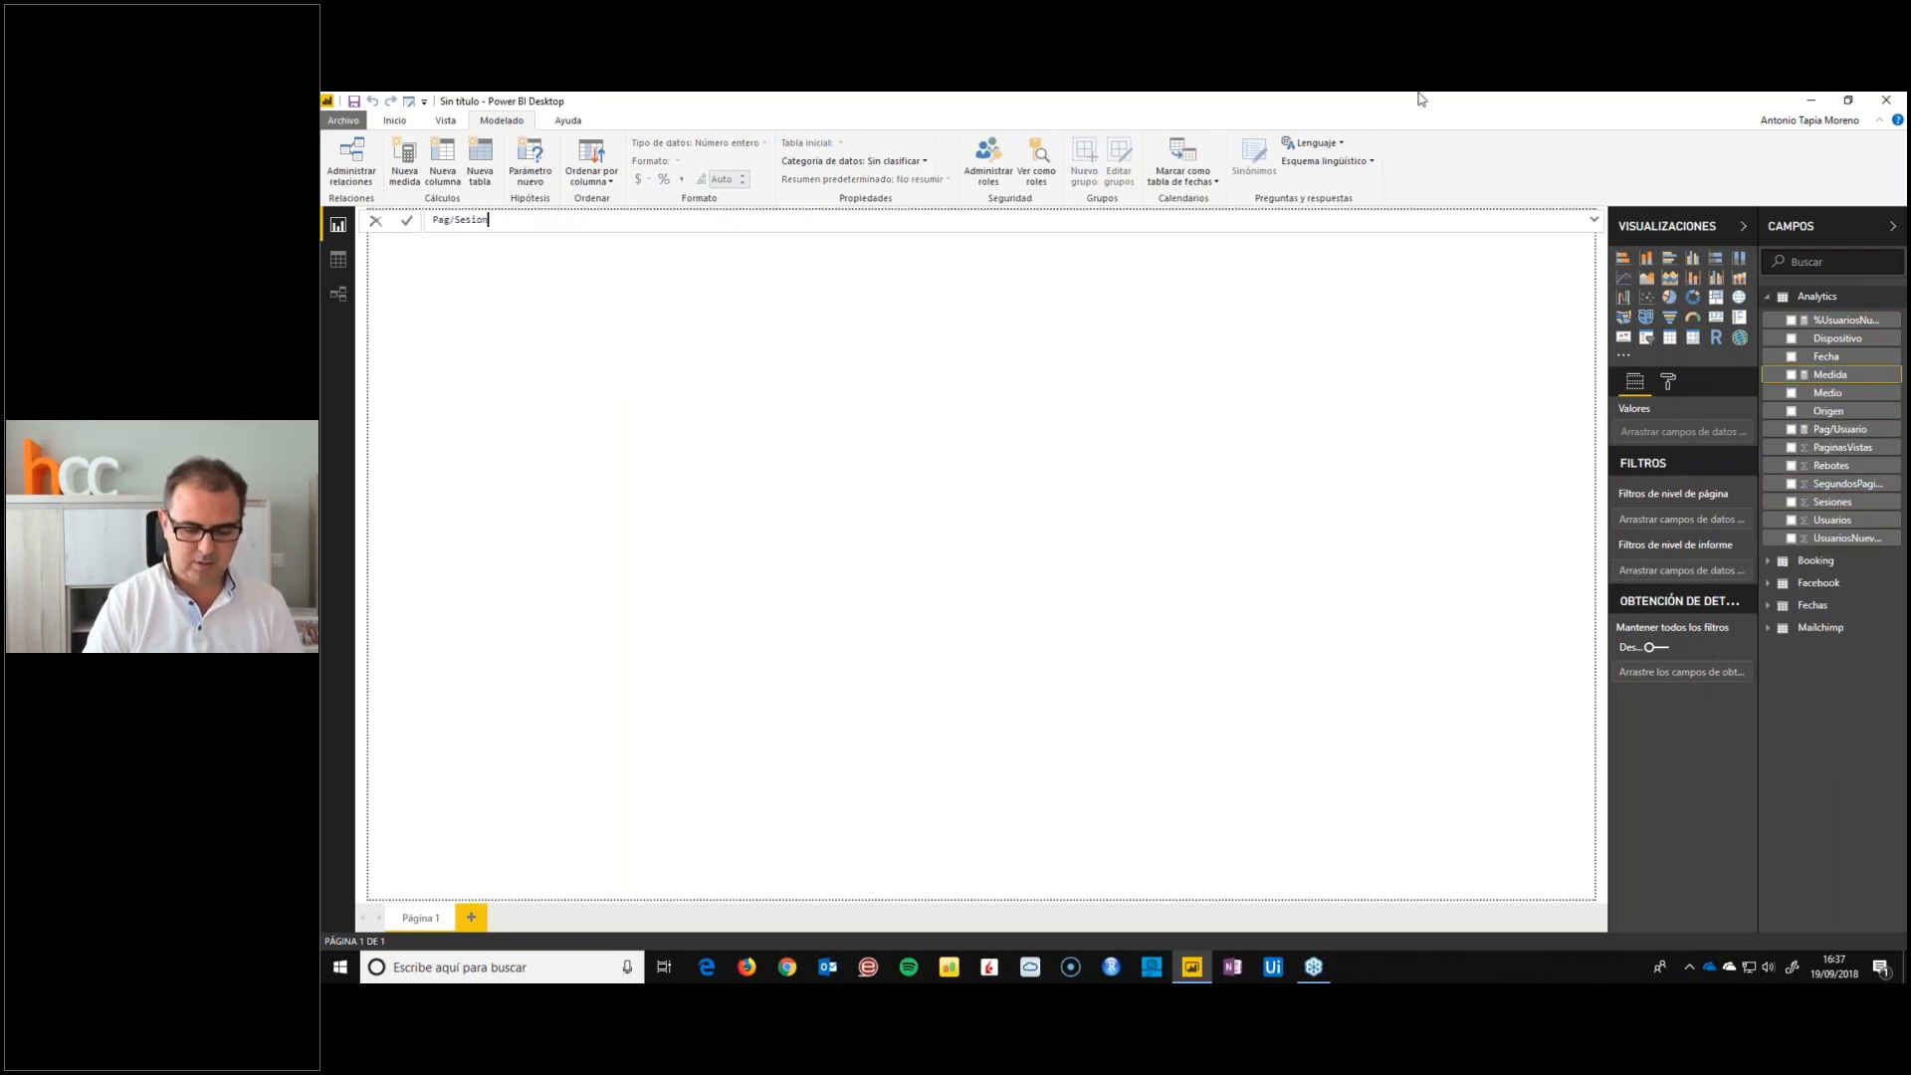
type(" = sum(pag")
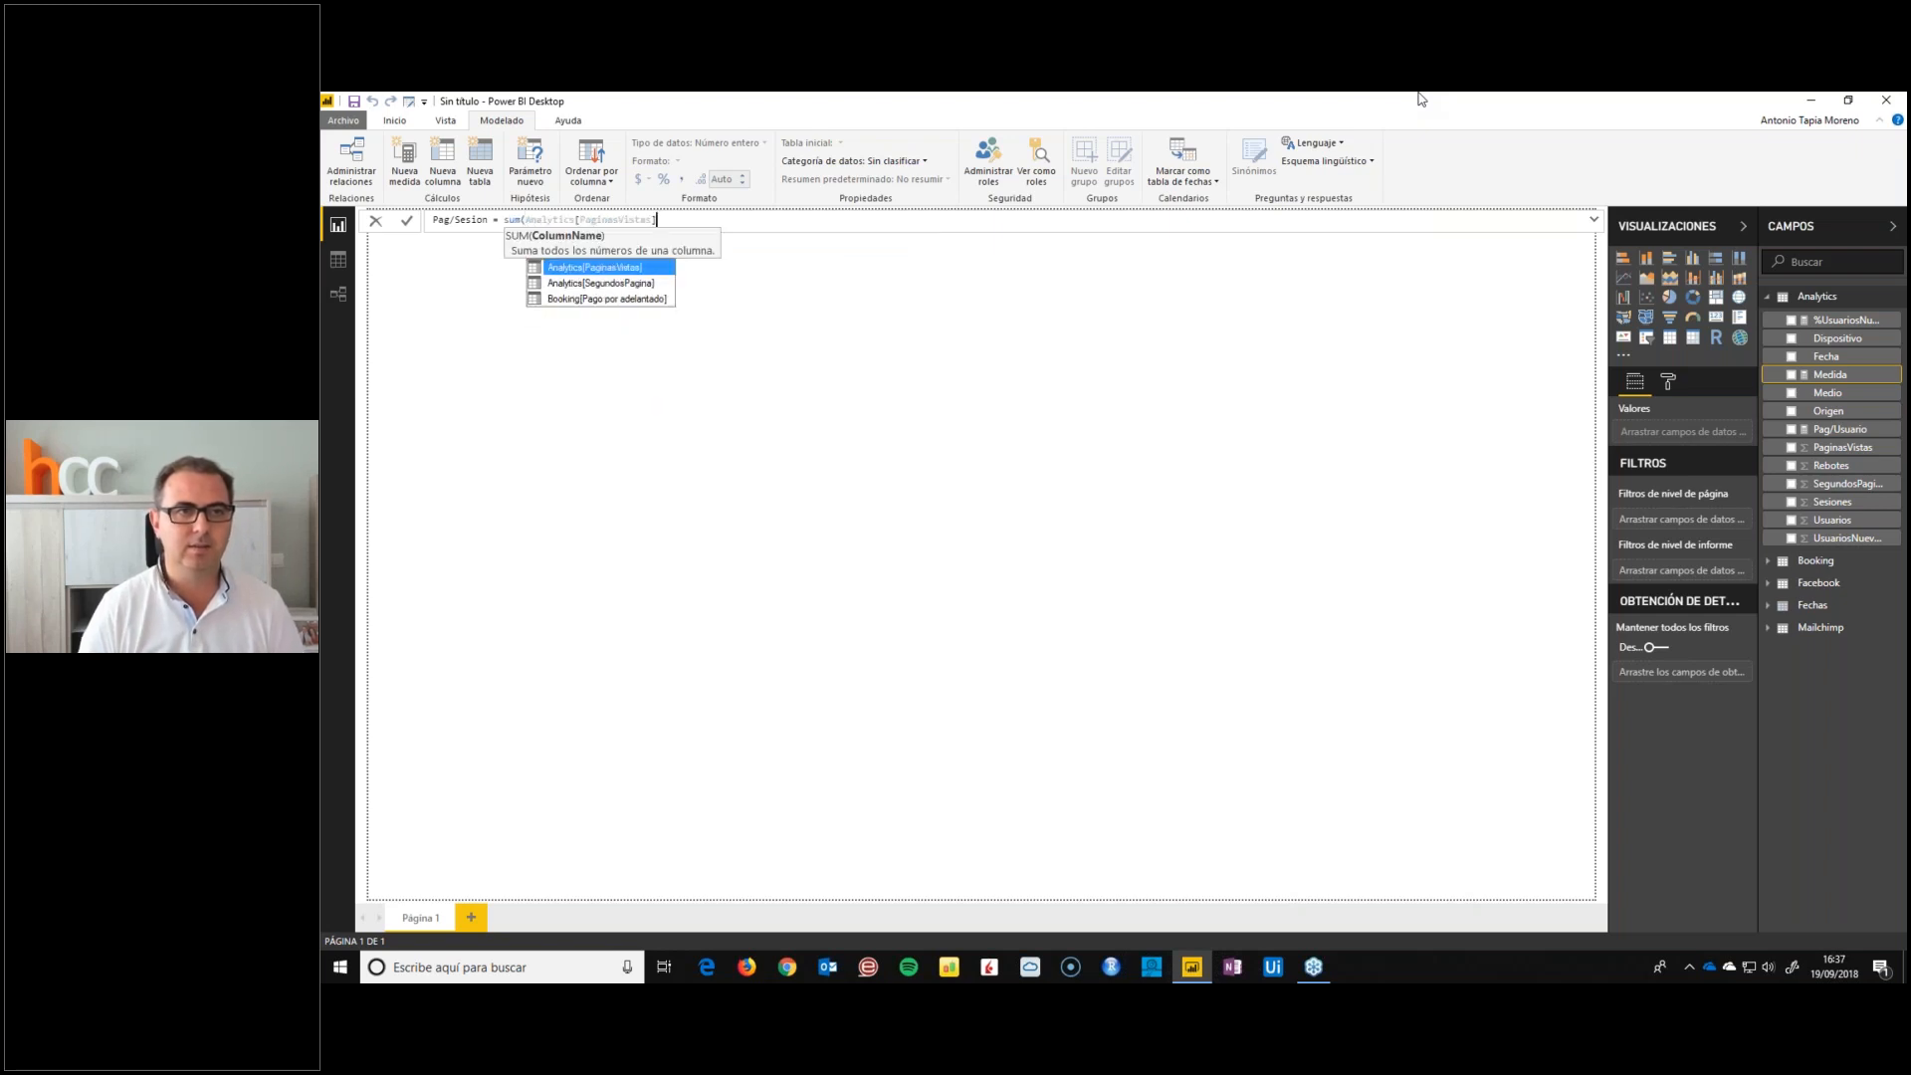
key("Tab")
type(") / sum(Analytics[Ses")
key("Tab")
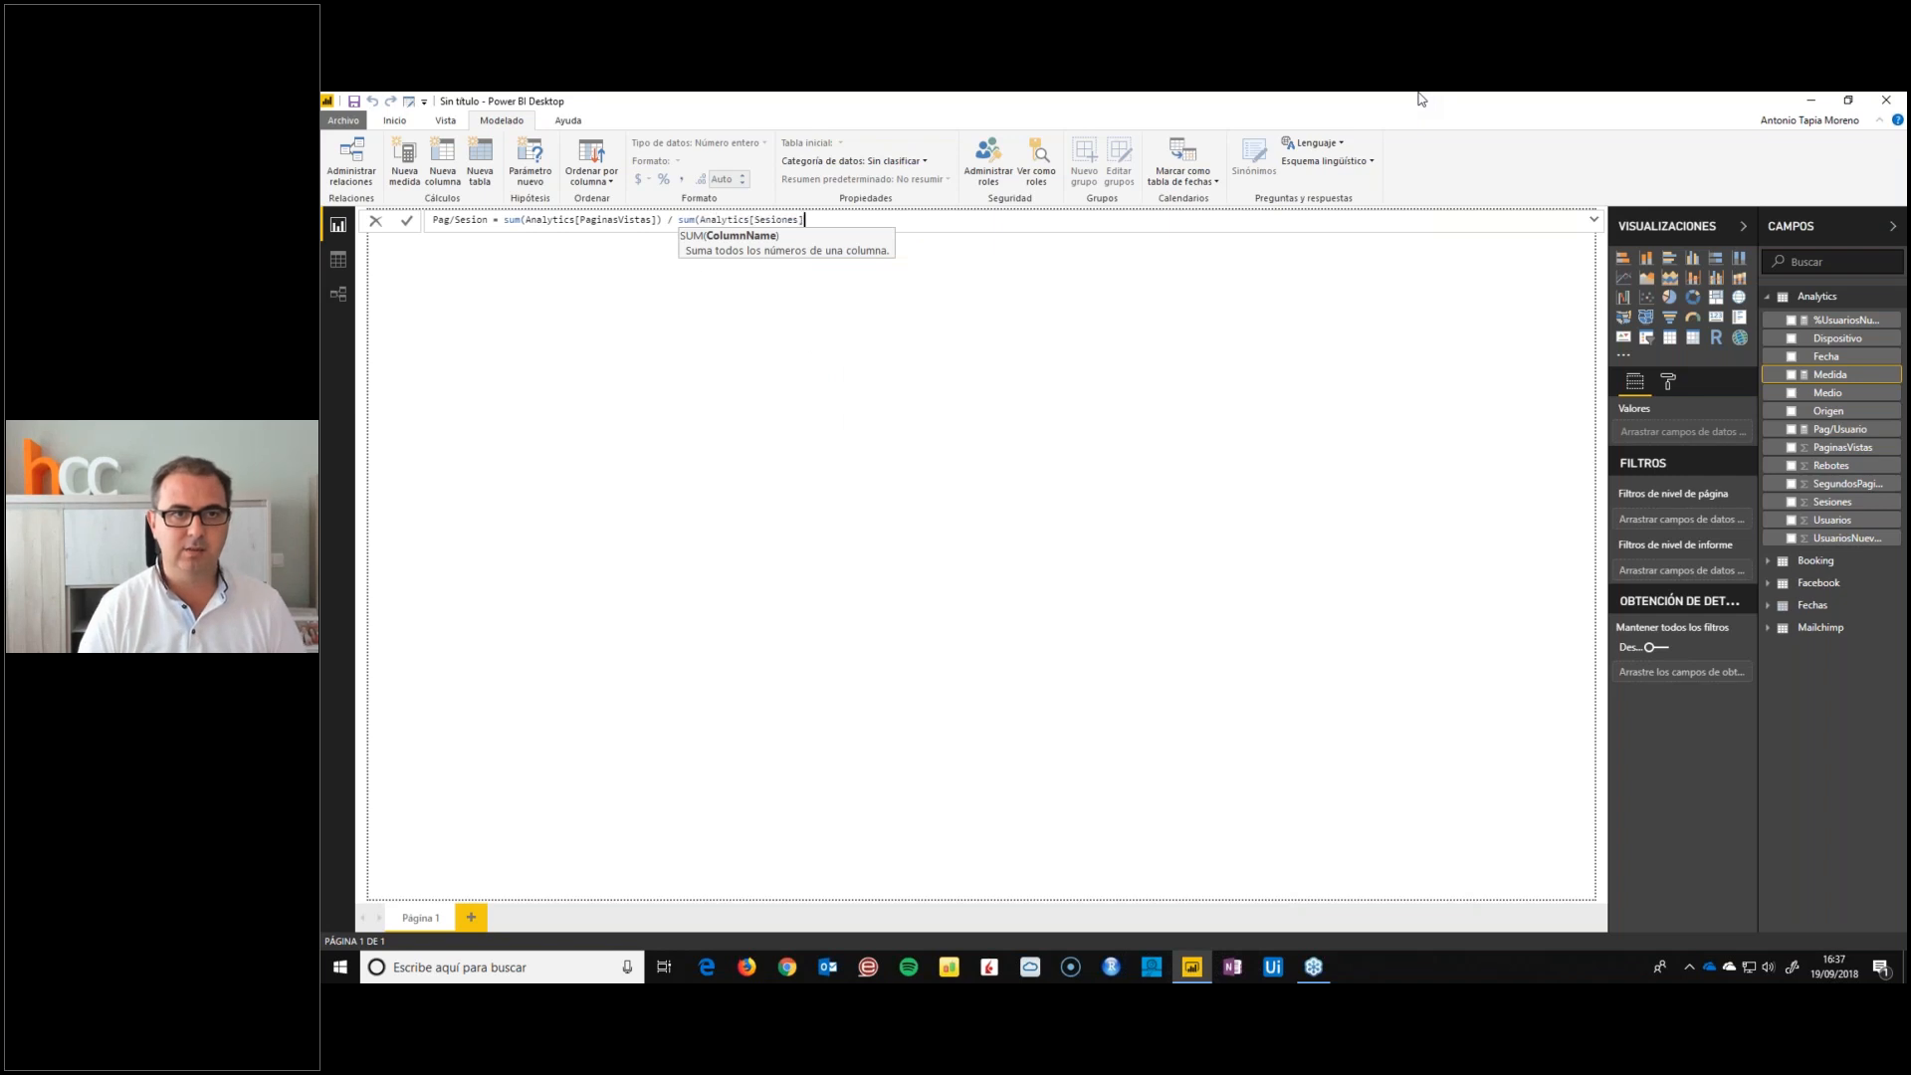
type(")")
key("Return")
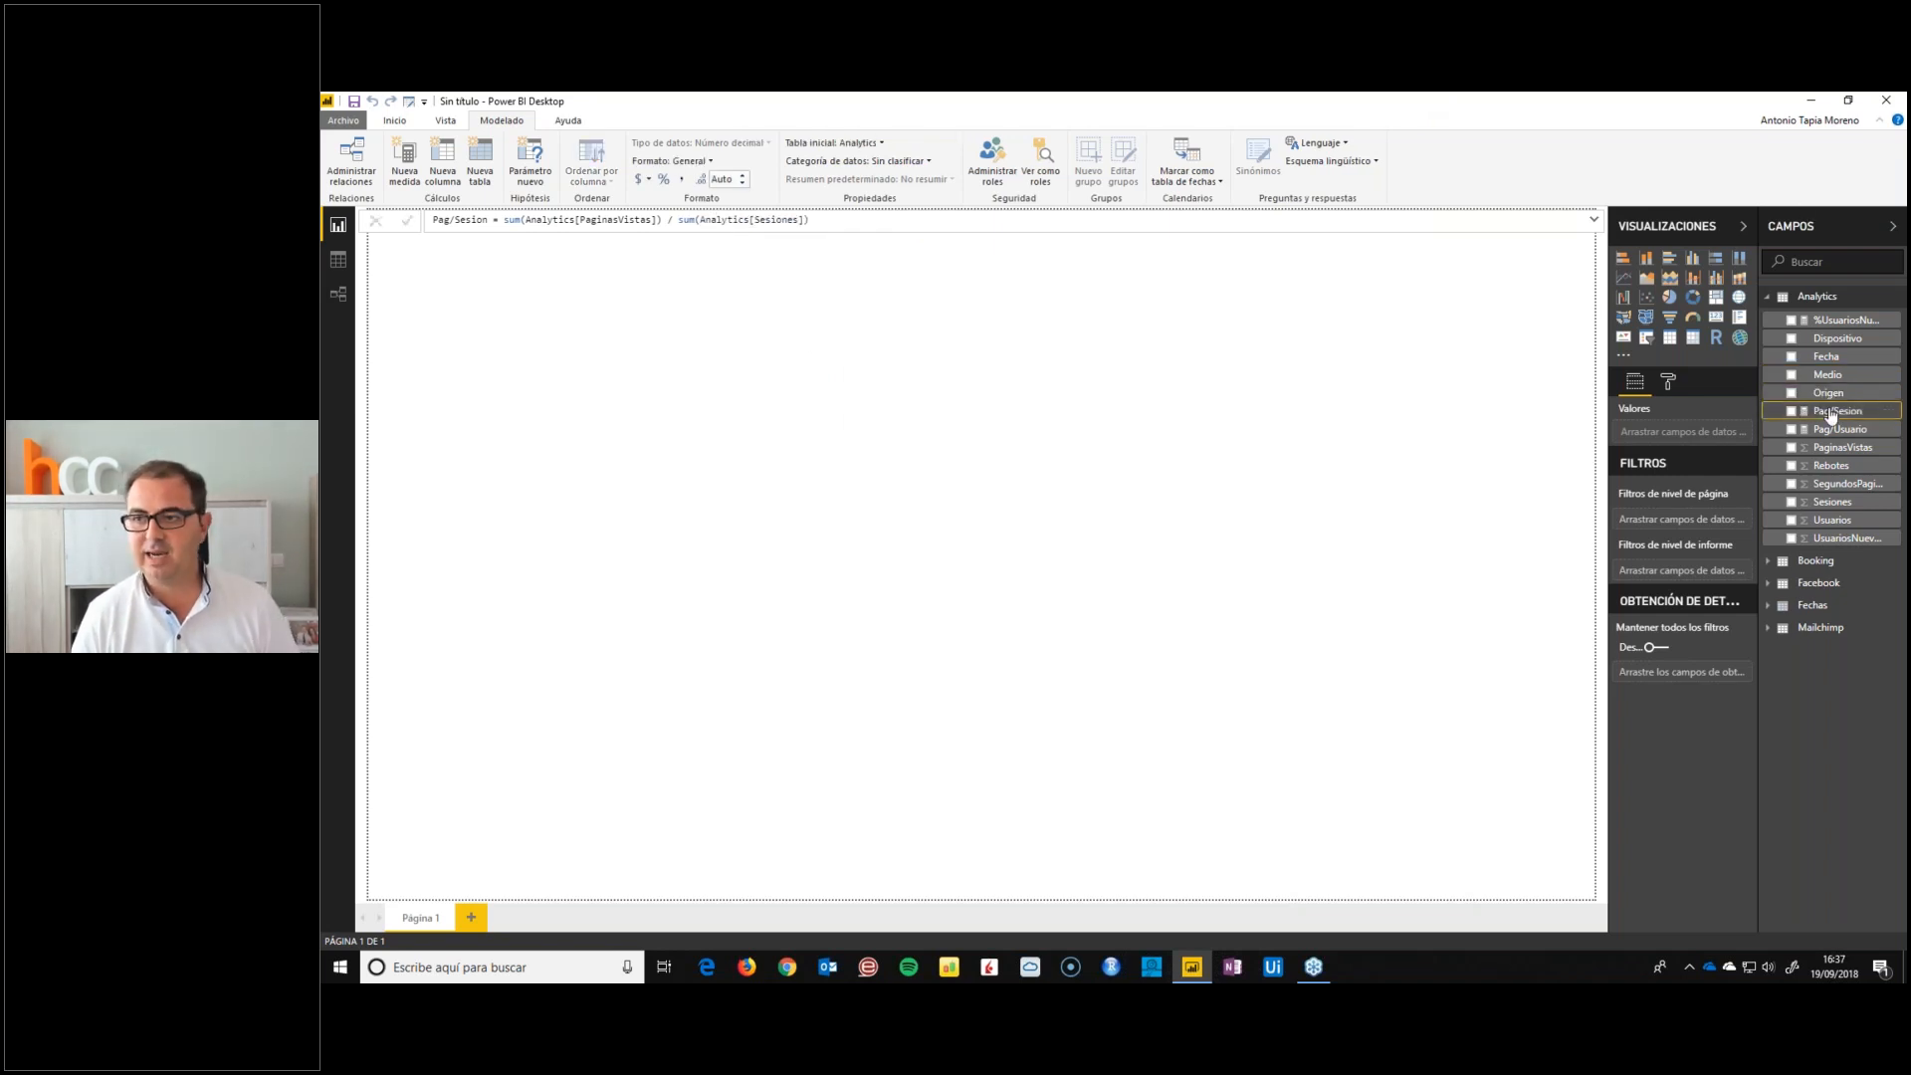
left_click(694, 167)
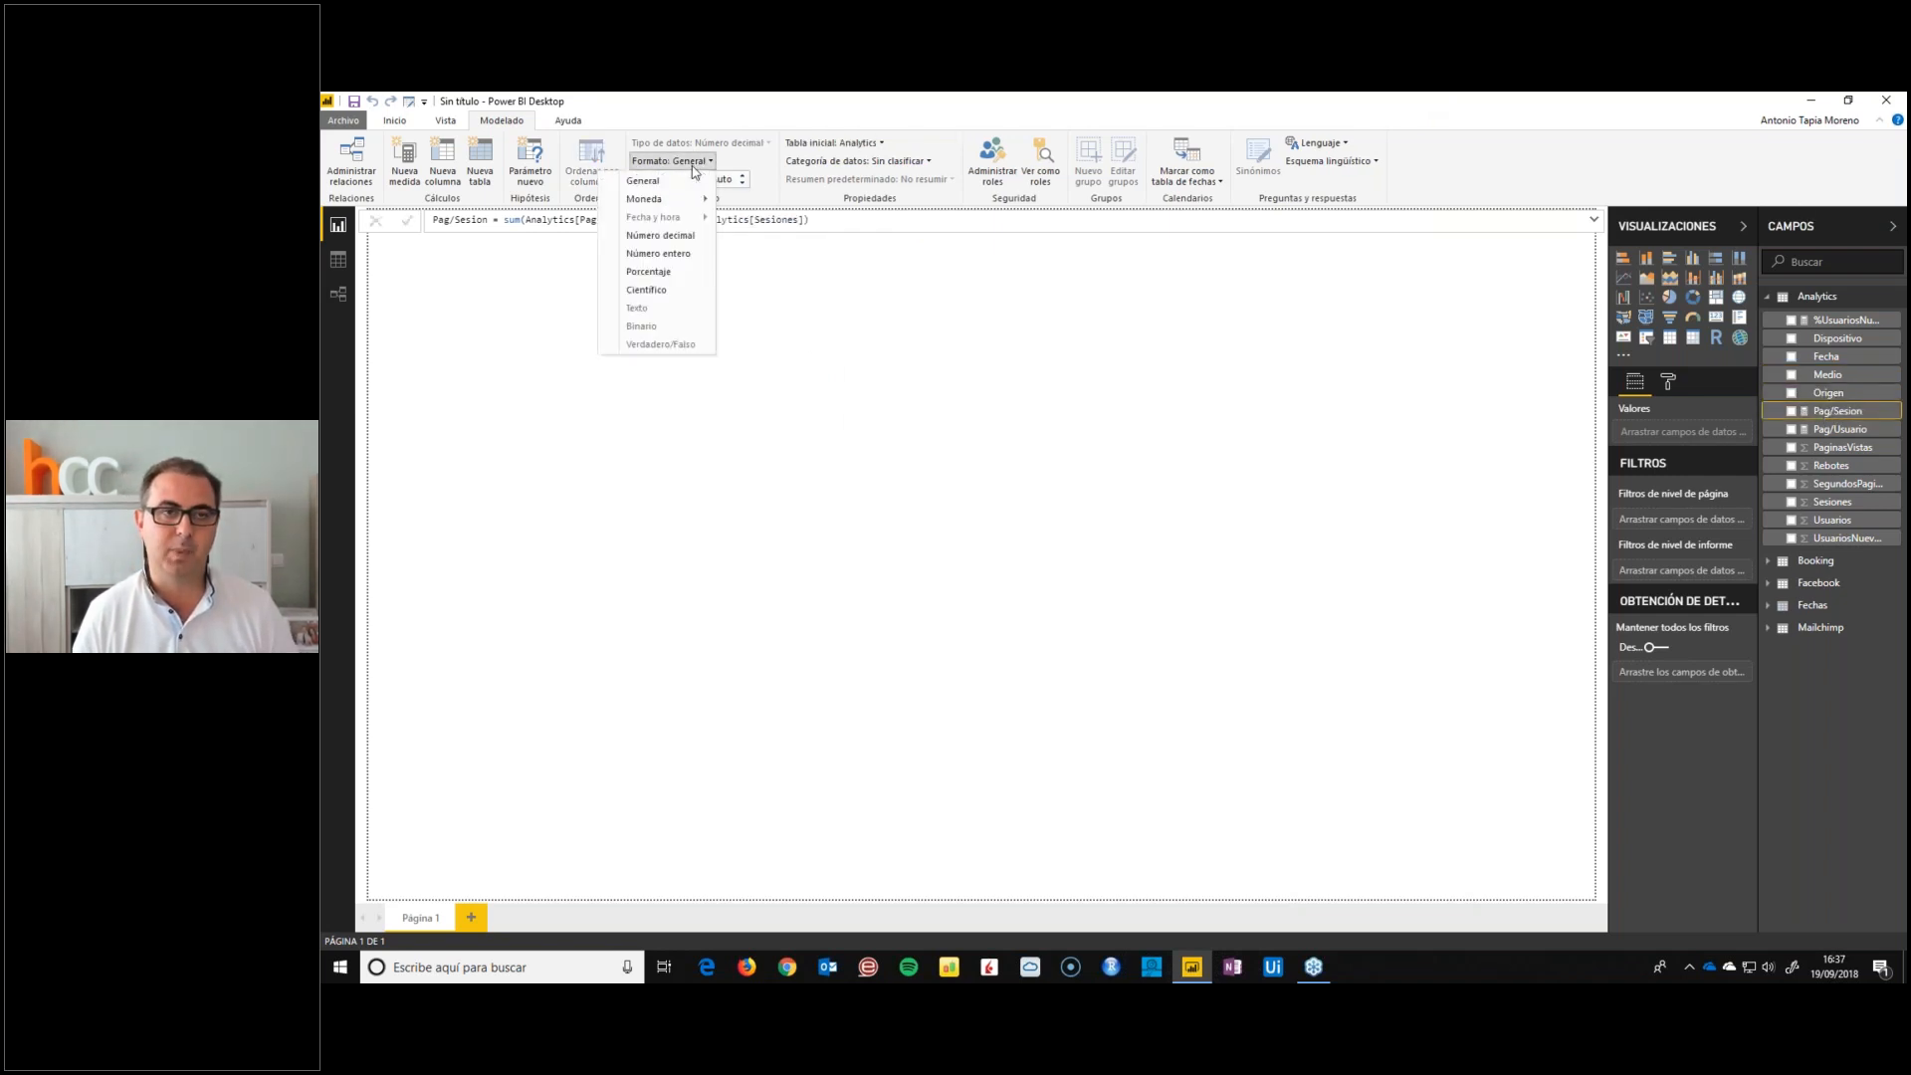
left_click(664, 236)
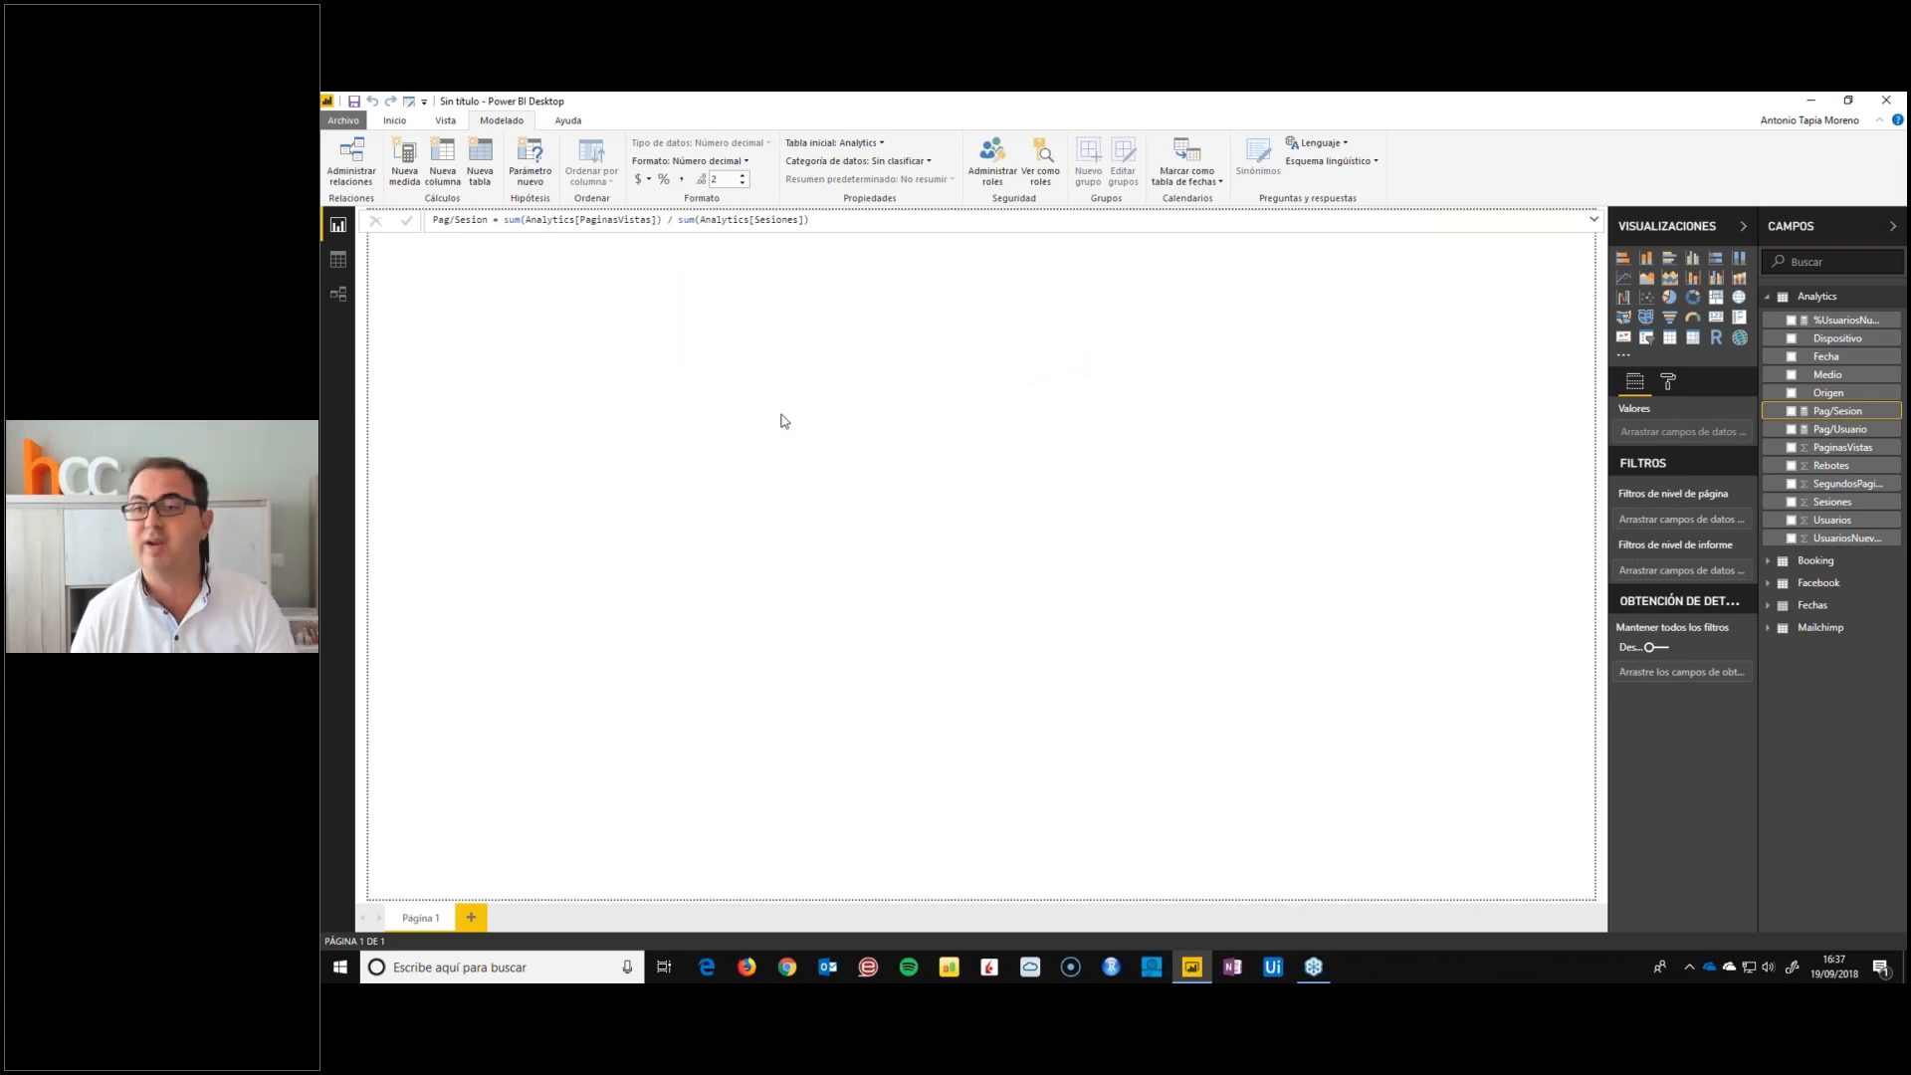
left_click(1836, 484)
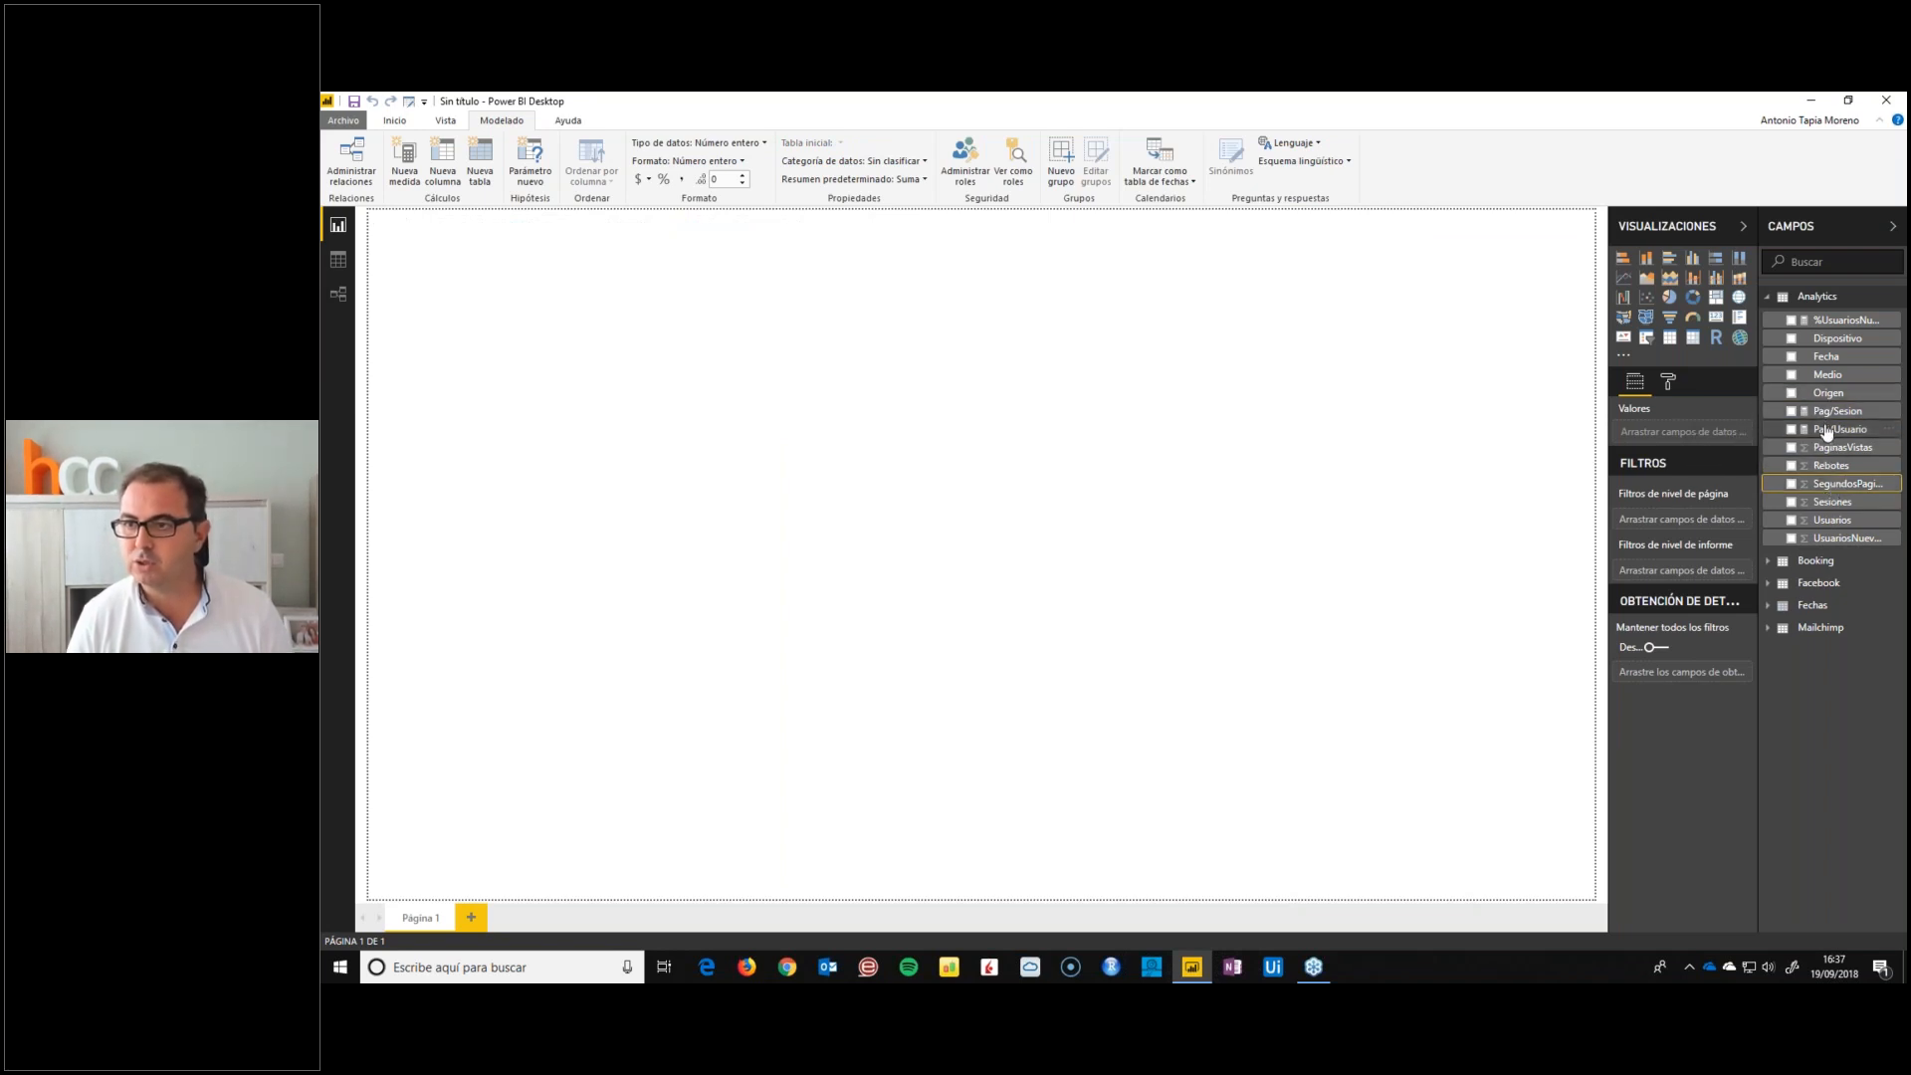
left_click(1827, 450)
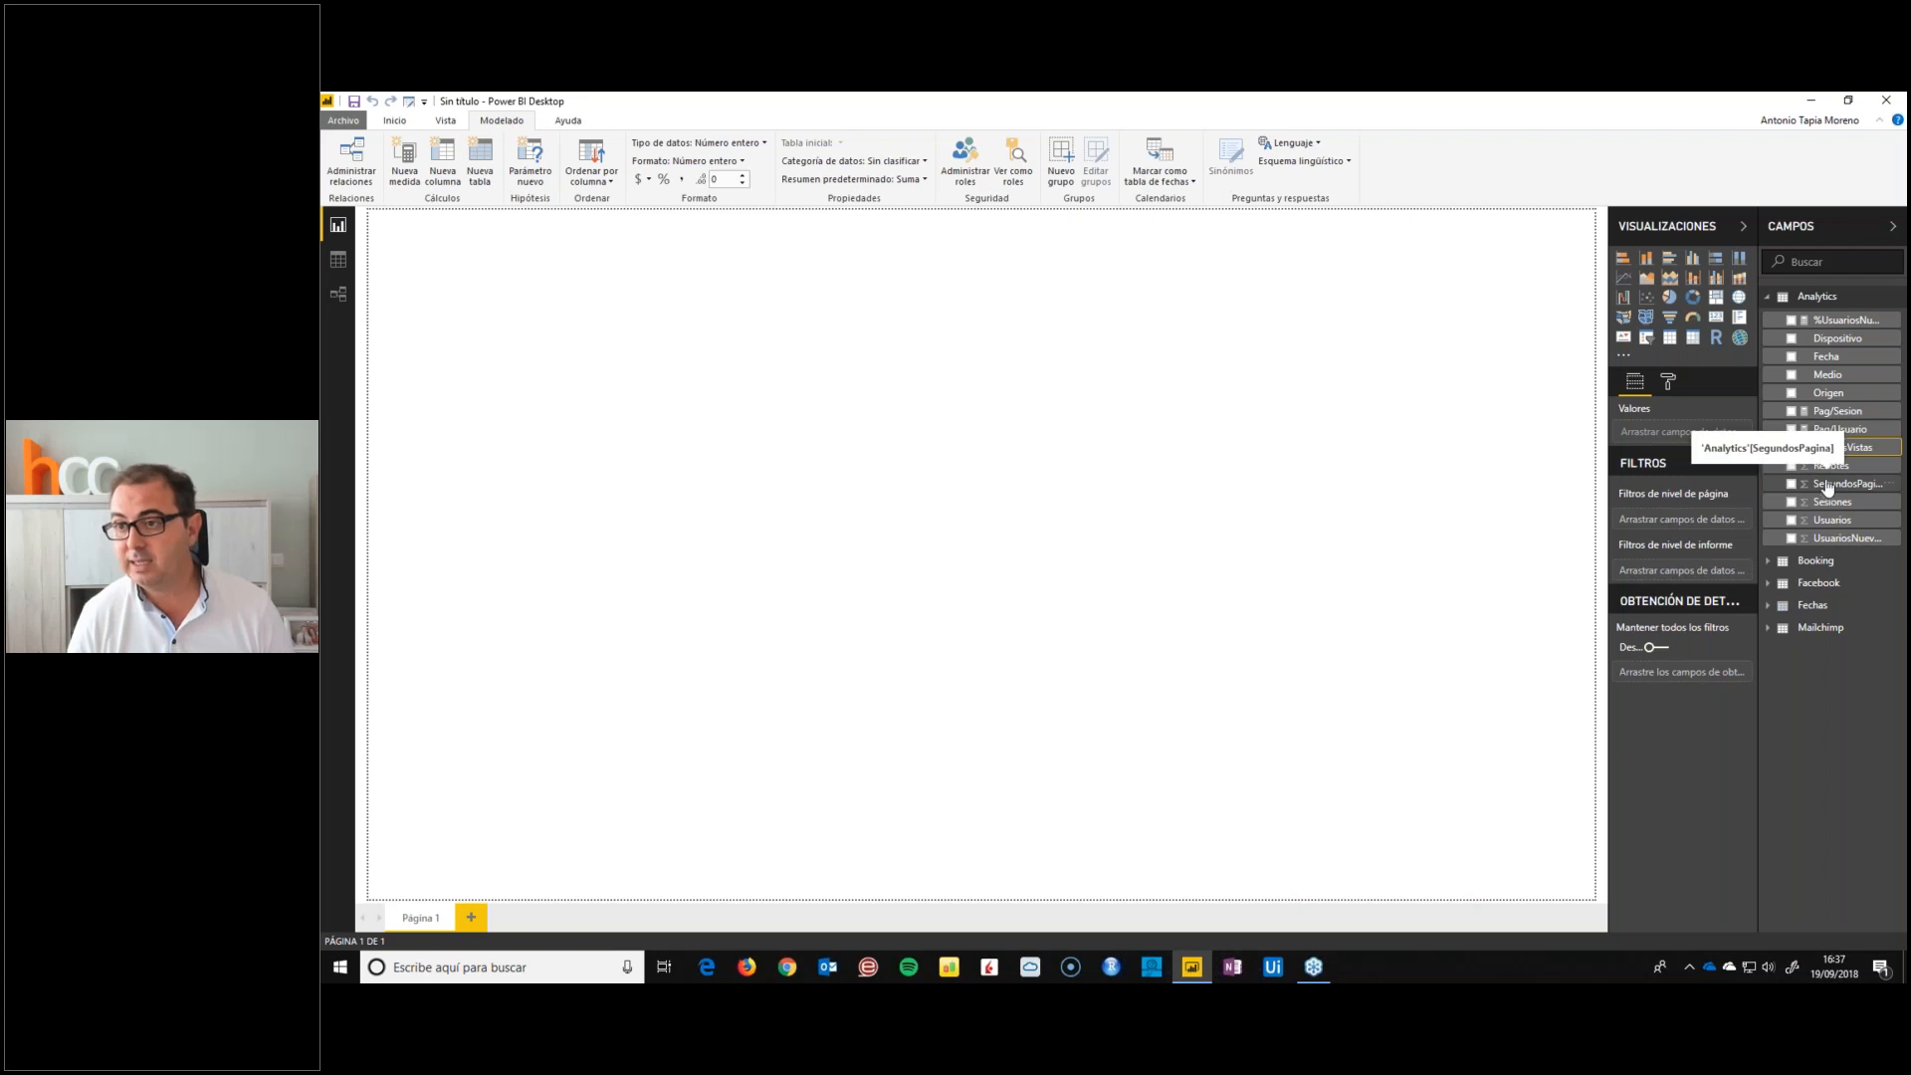
left_click(1834, 413)
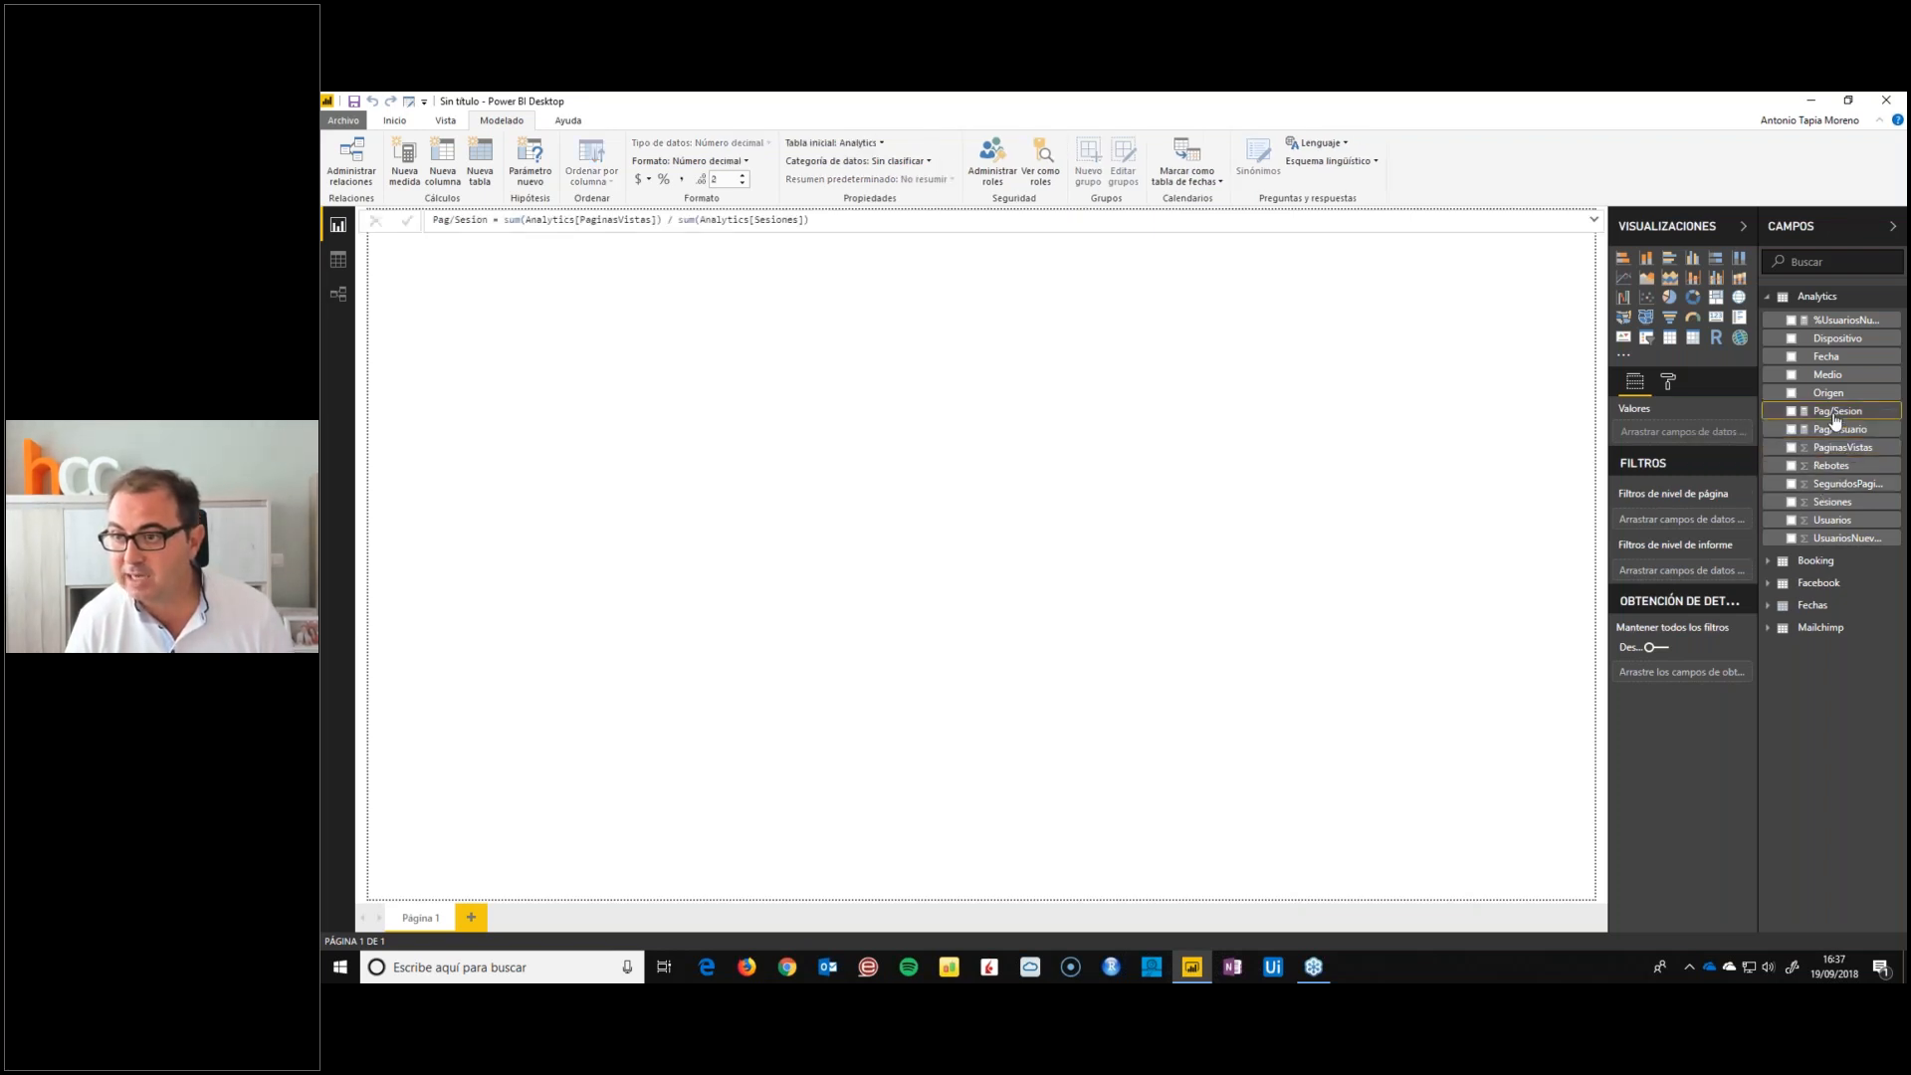
left_click(1832, 486)
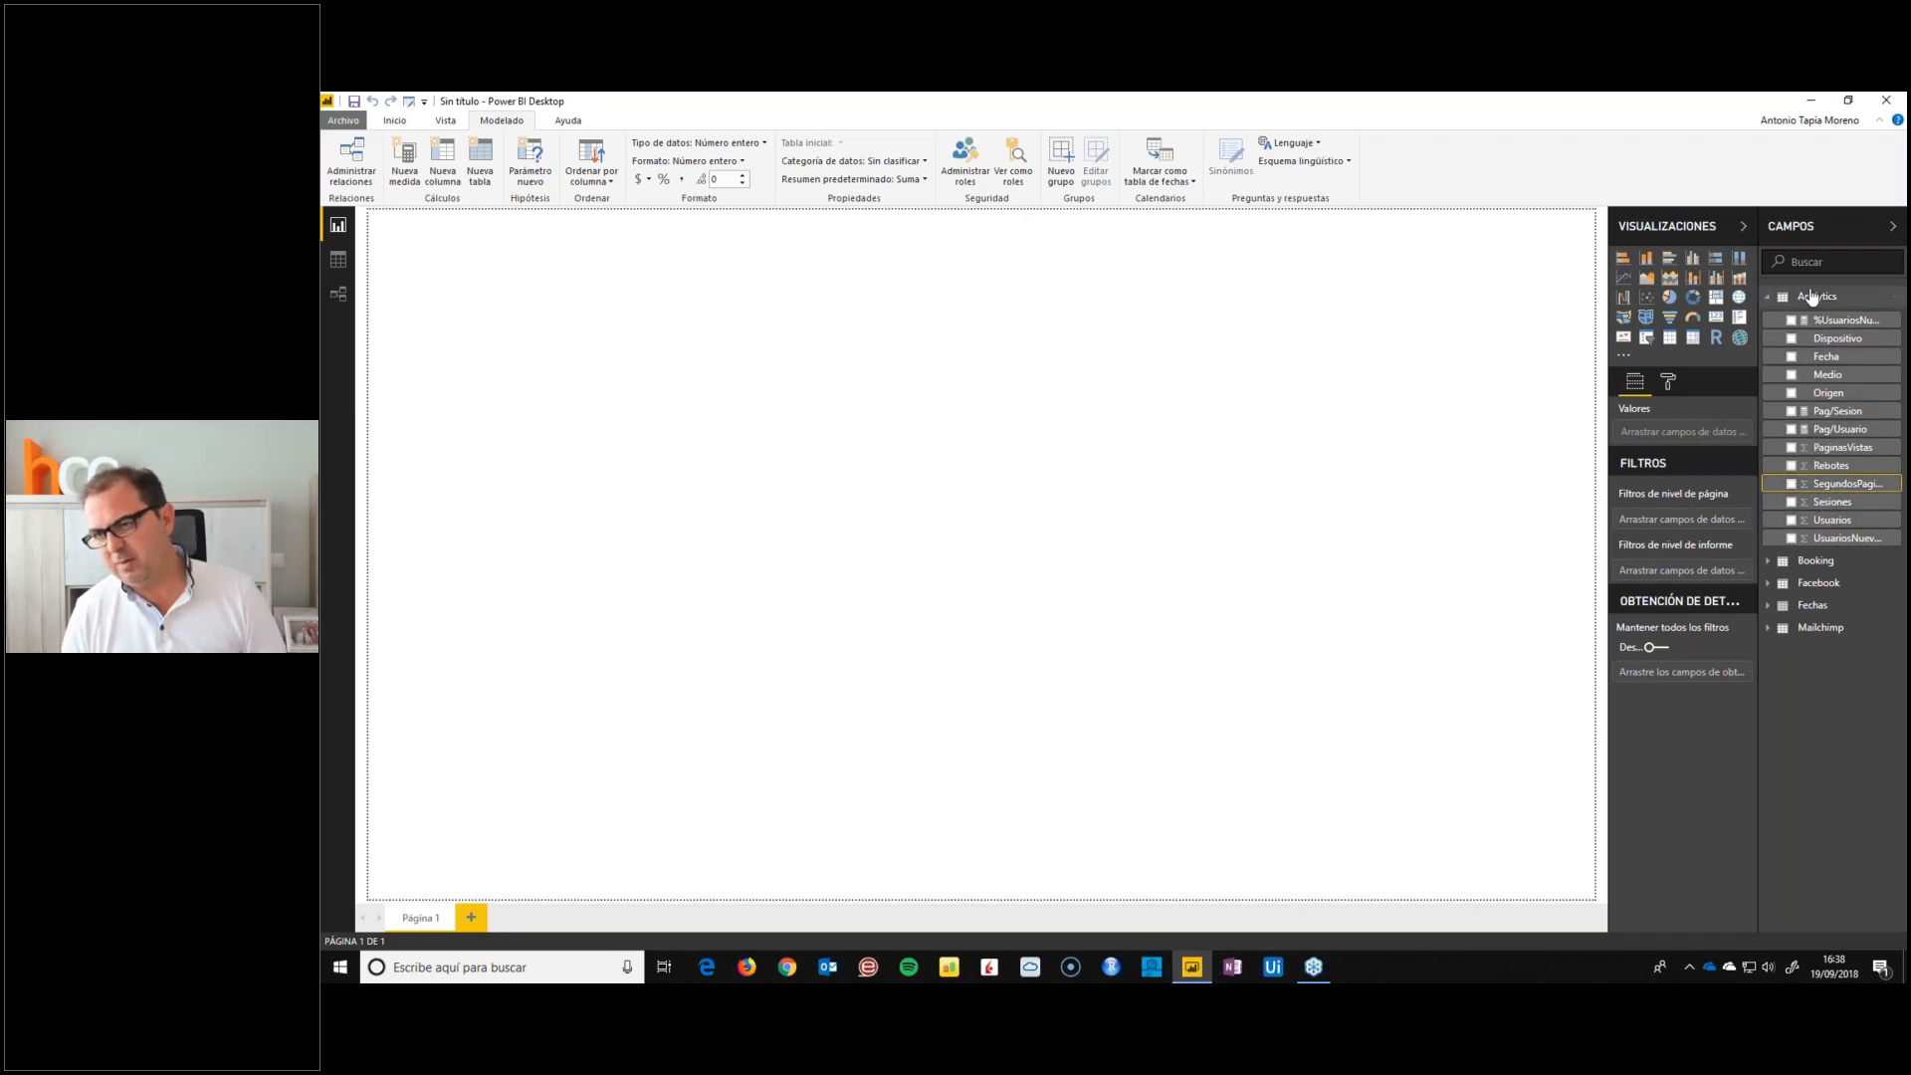
Add the Analytics measure %Rebote = sum(Analytics[Rebotes])/sum(Analytics[Sesiones]) and format it as a percentage
right_click(1833, 400)
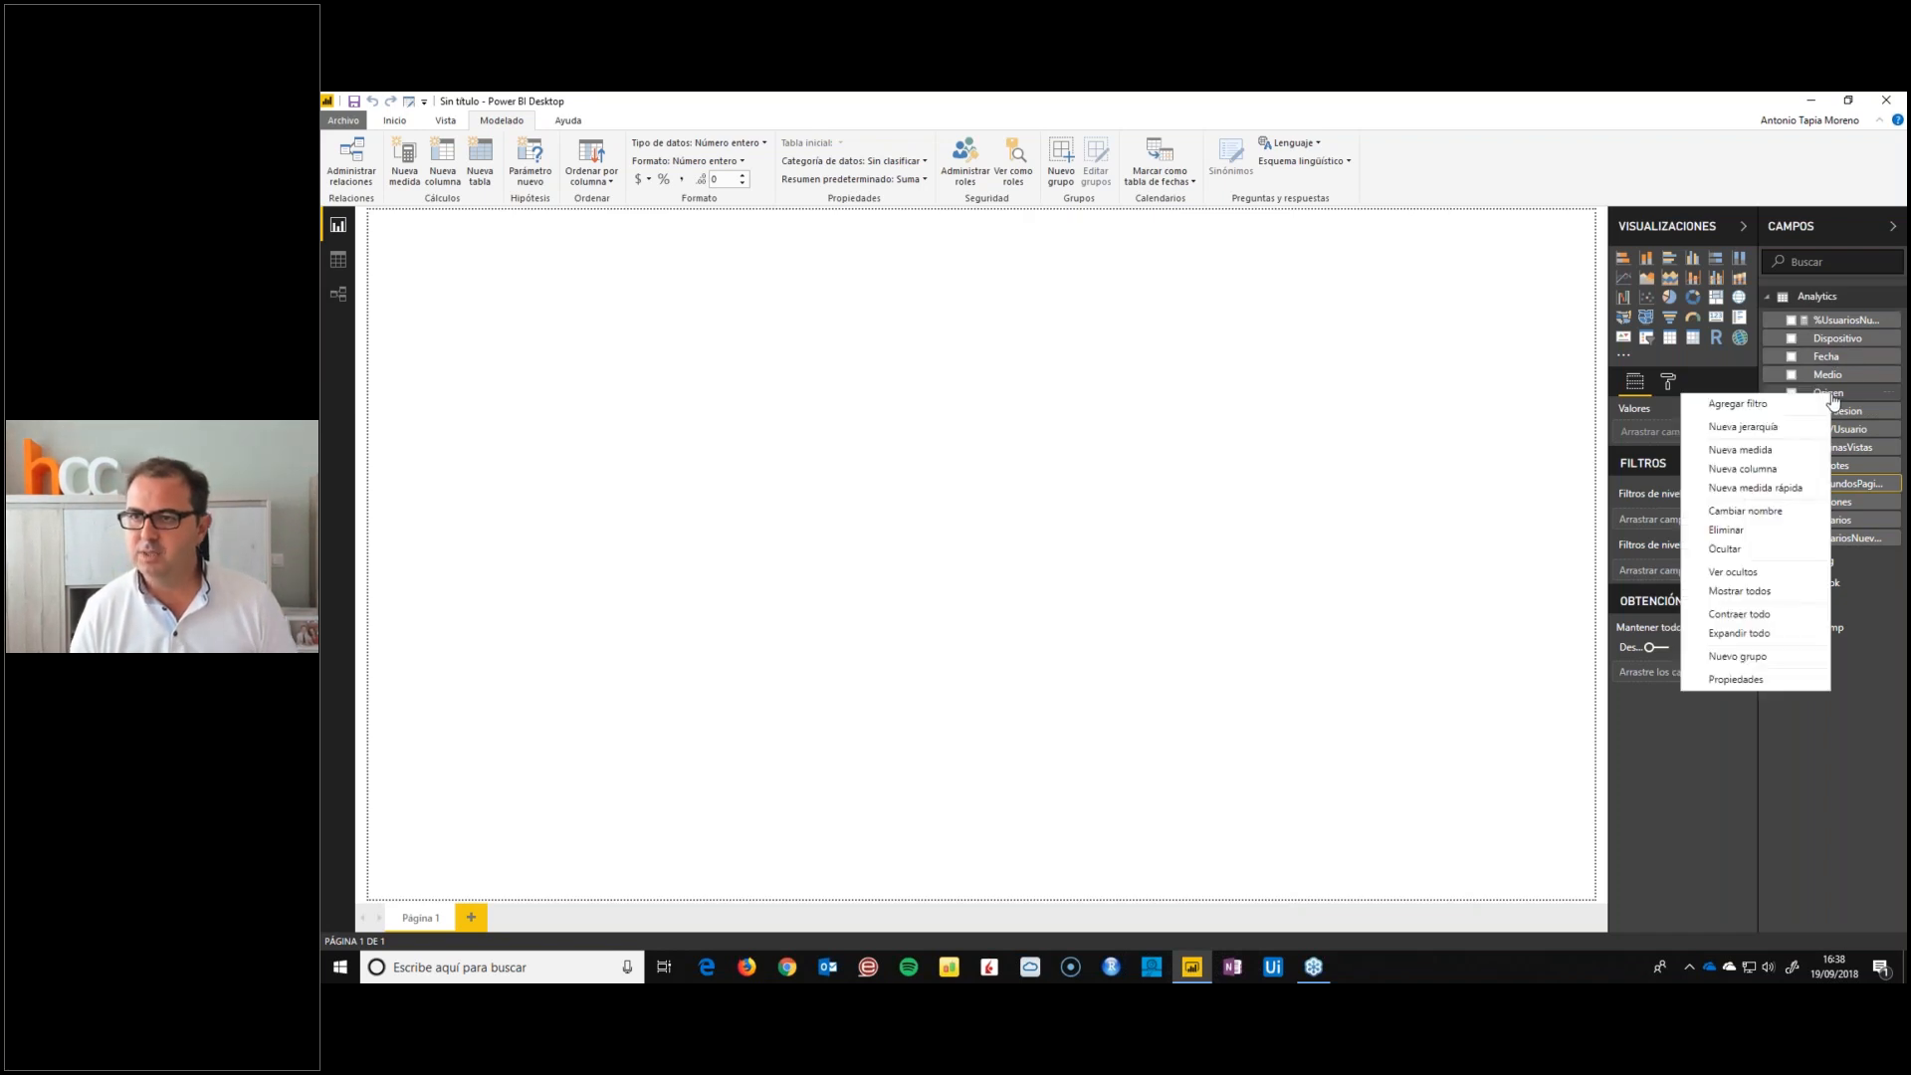
left_click(1737, 443)
key("BackSpace")
type("%Rebote = ")
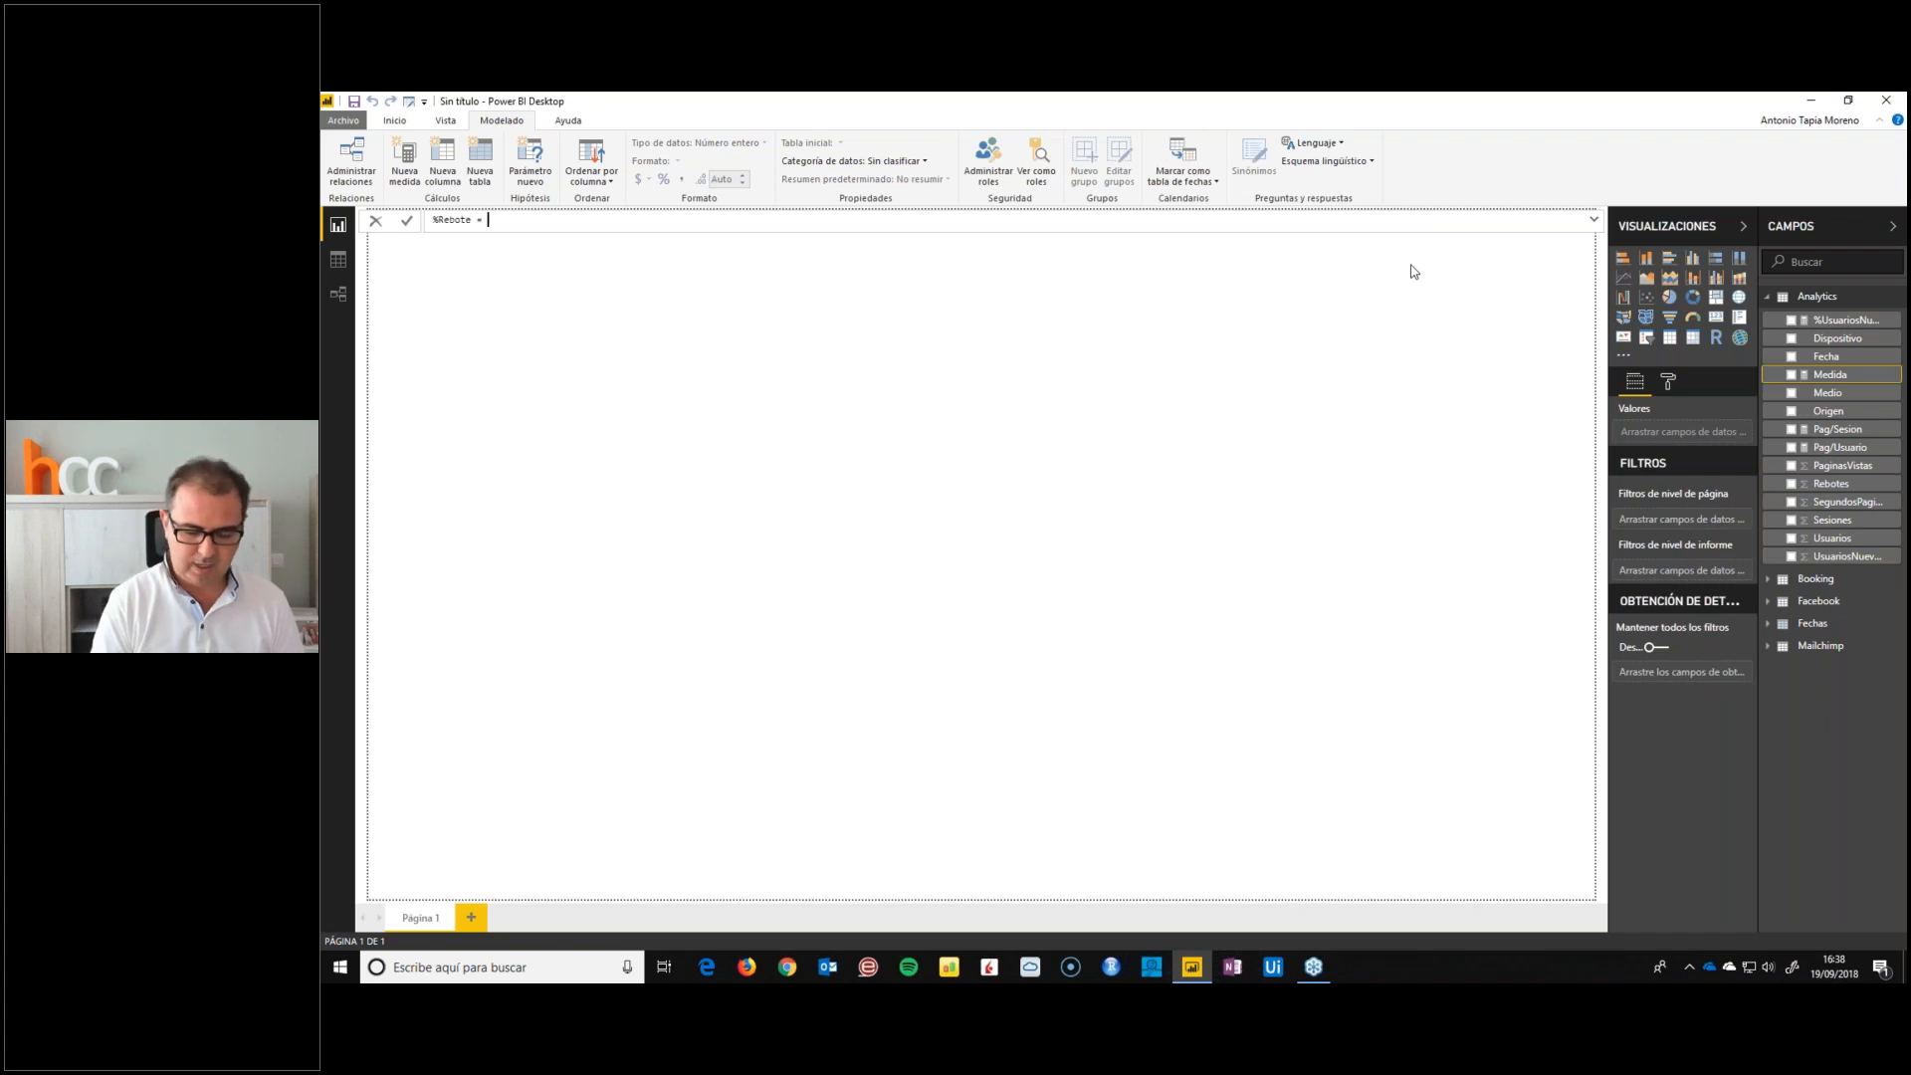
type("sum(Analytics[Rebotes]")
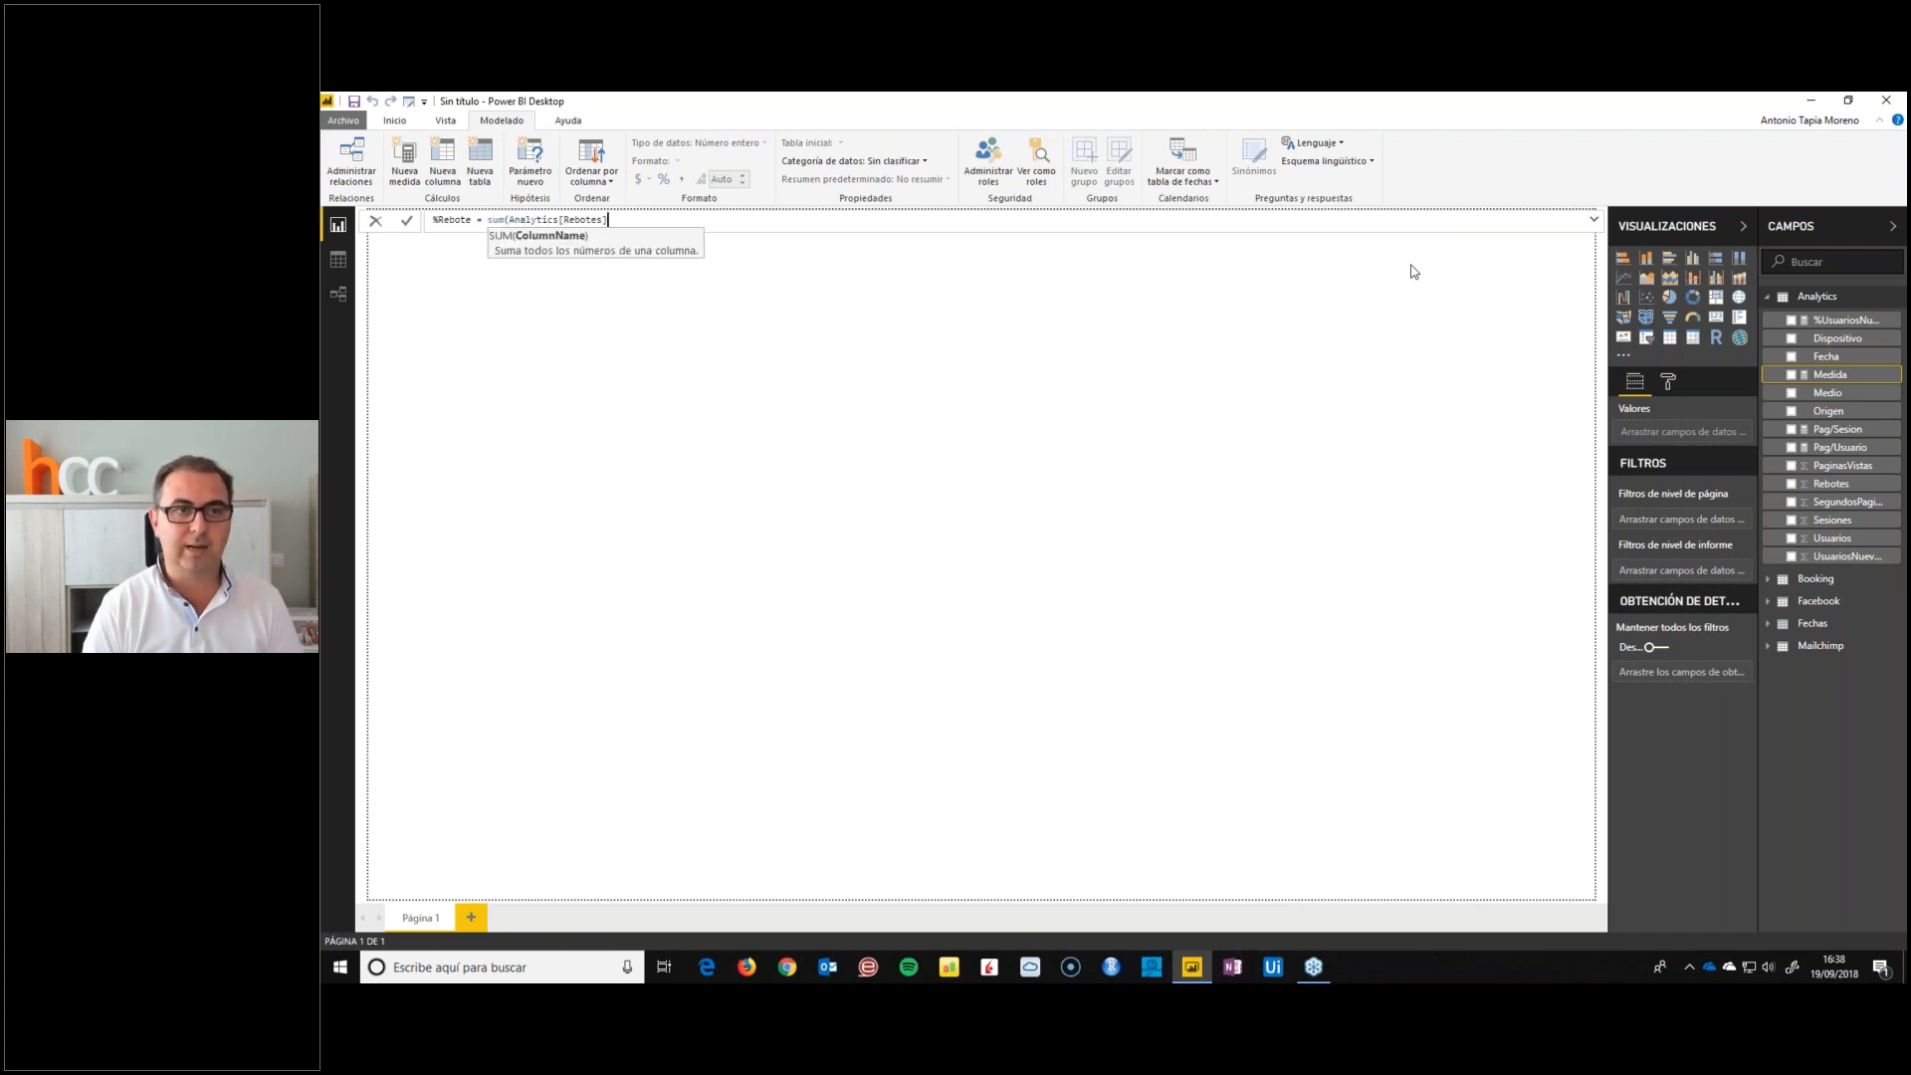
type(")/su")
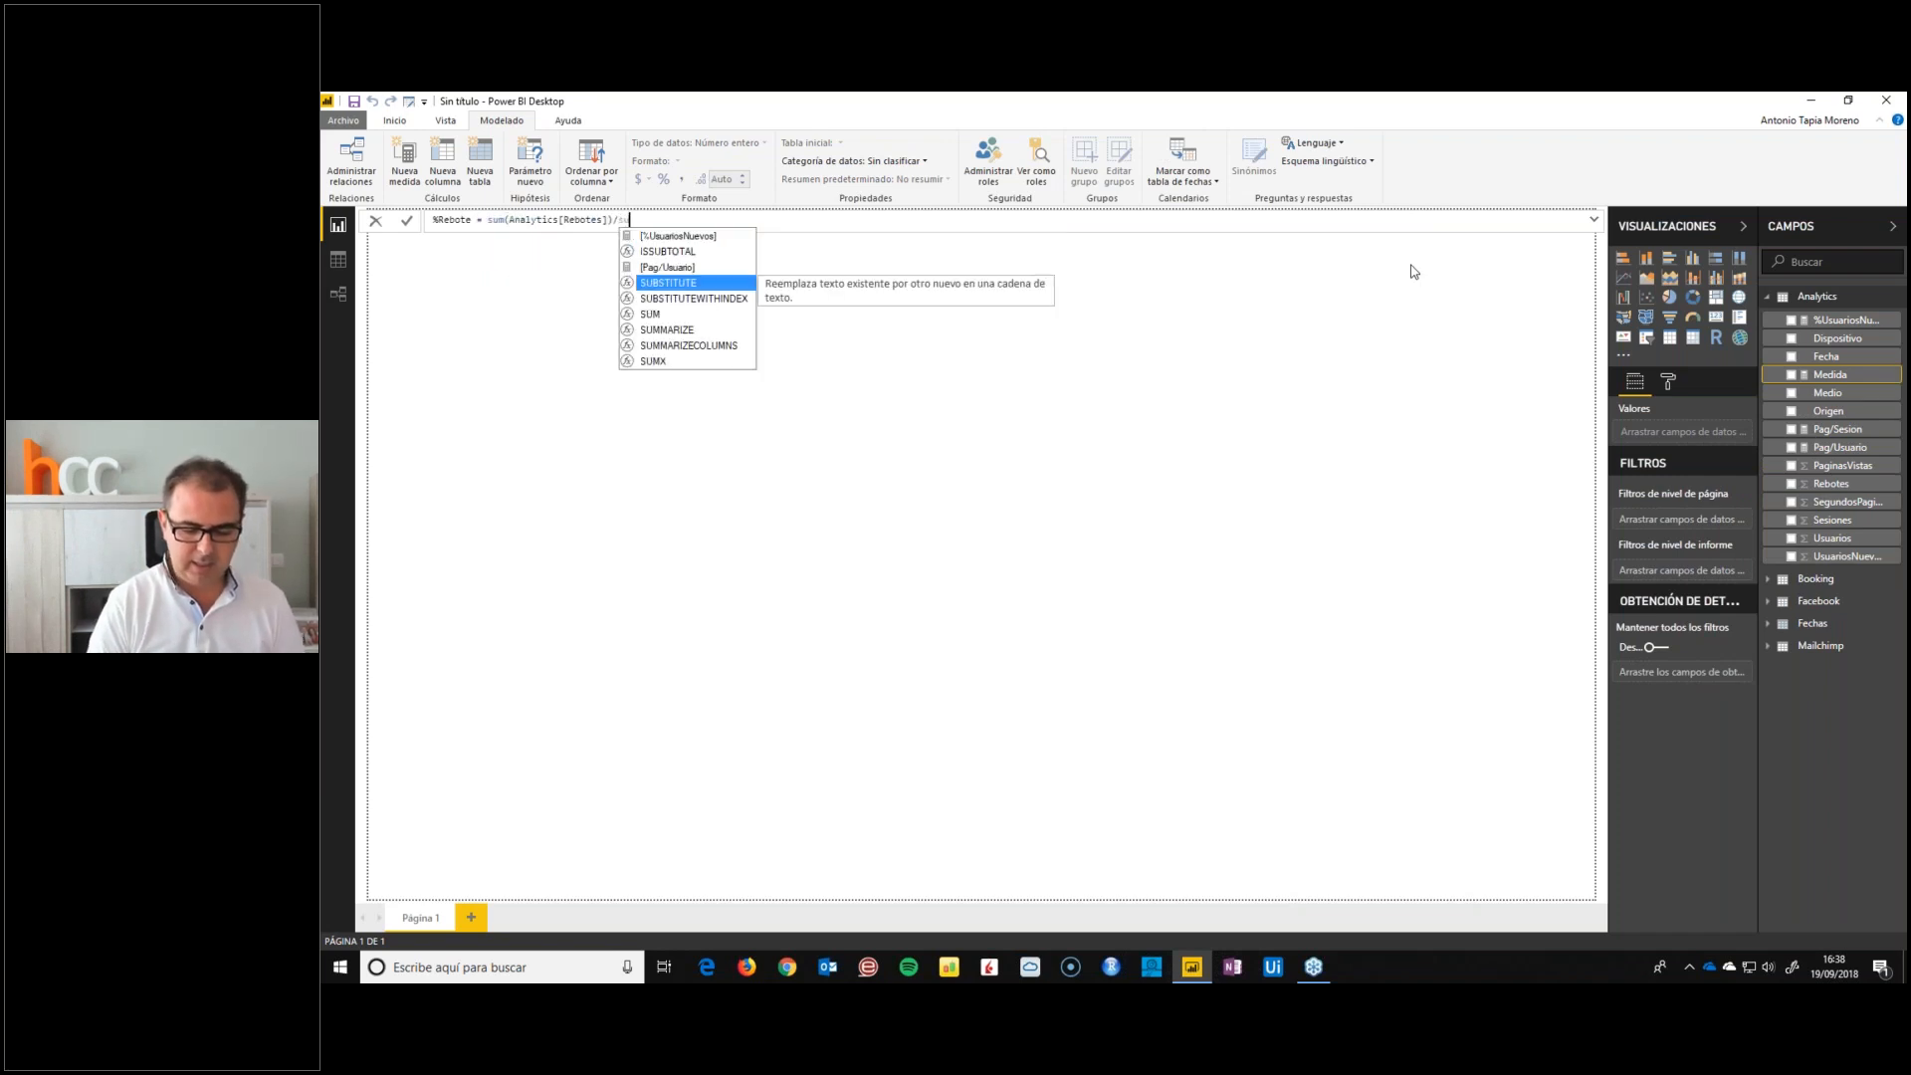
type("m(Analytics[Ses")
key("Tab")
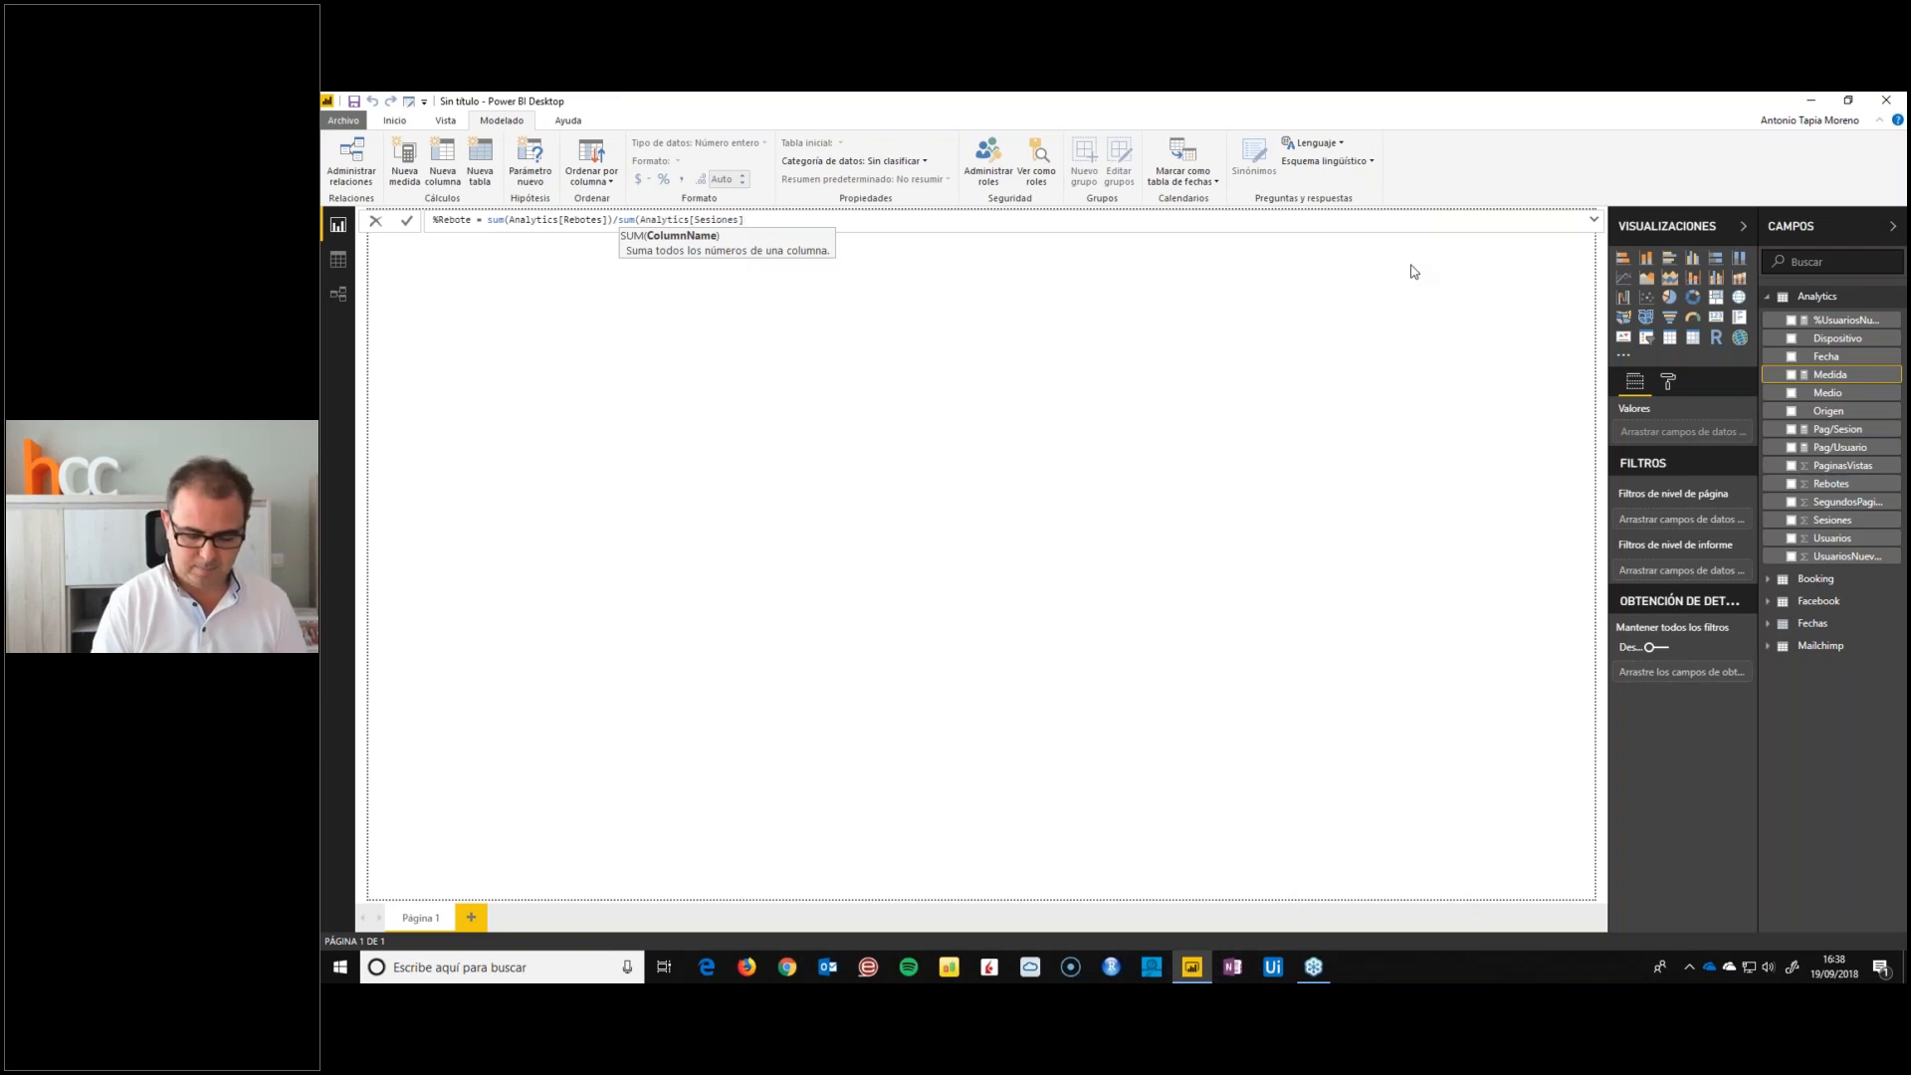
type(")")
key("Return")
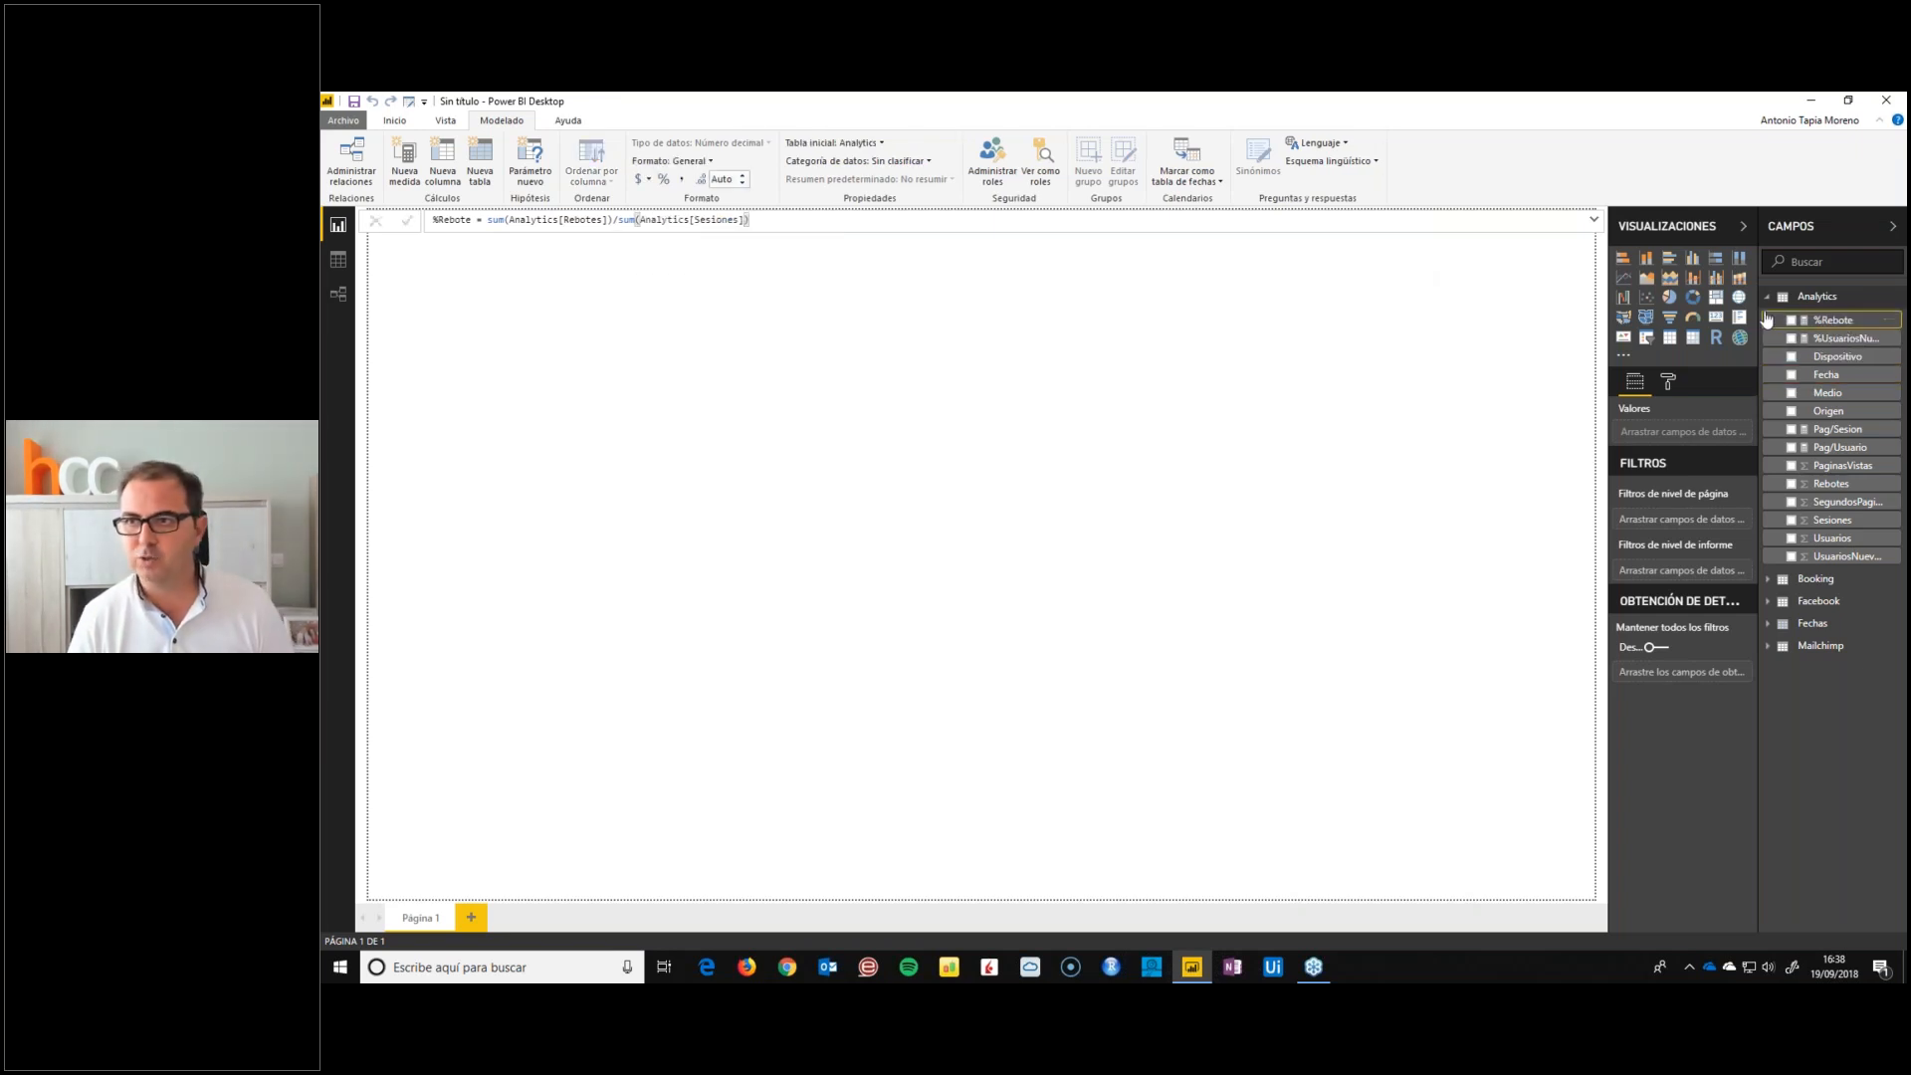
left_click(662, 178)
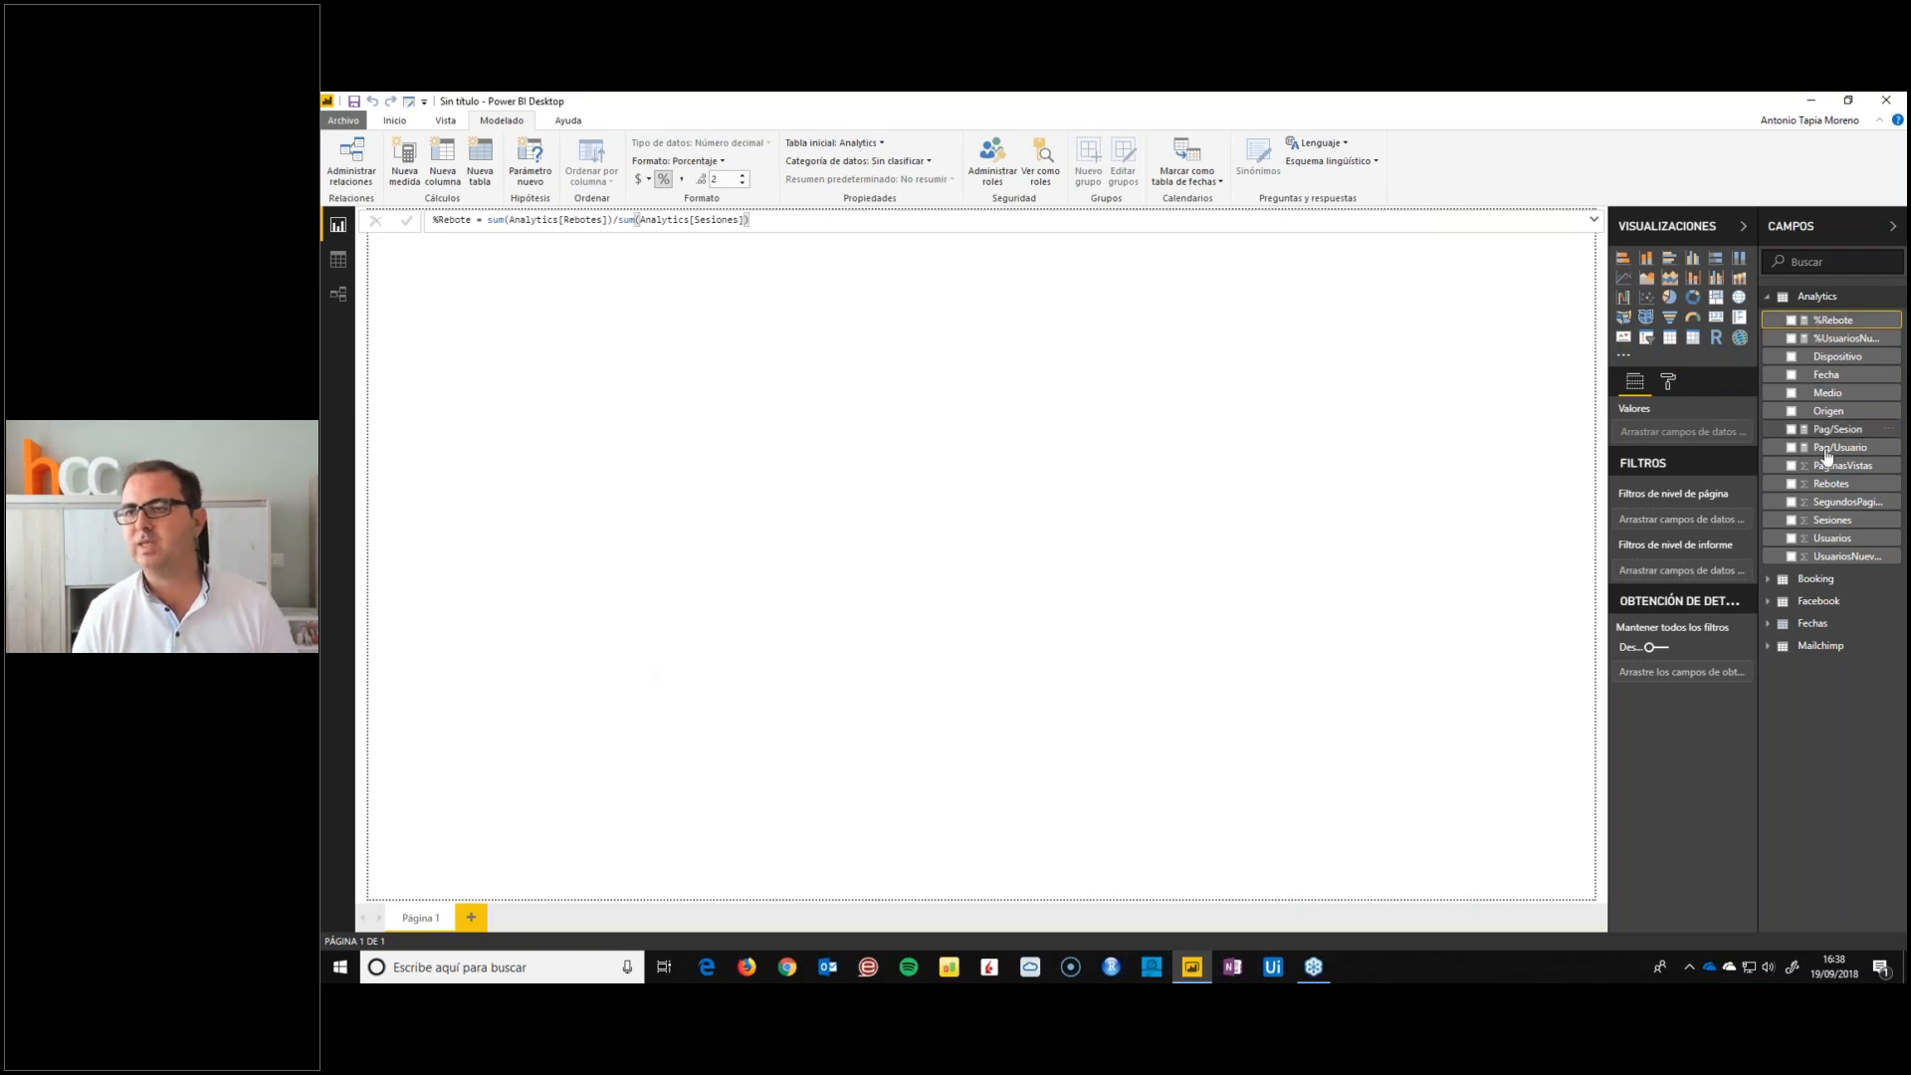
Collapse the Analytics fields, expand the Booking table and examine its Precio and Habitación fields
left_click(1768, 296)
left_click(1768, 319)
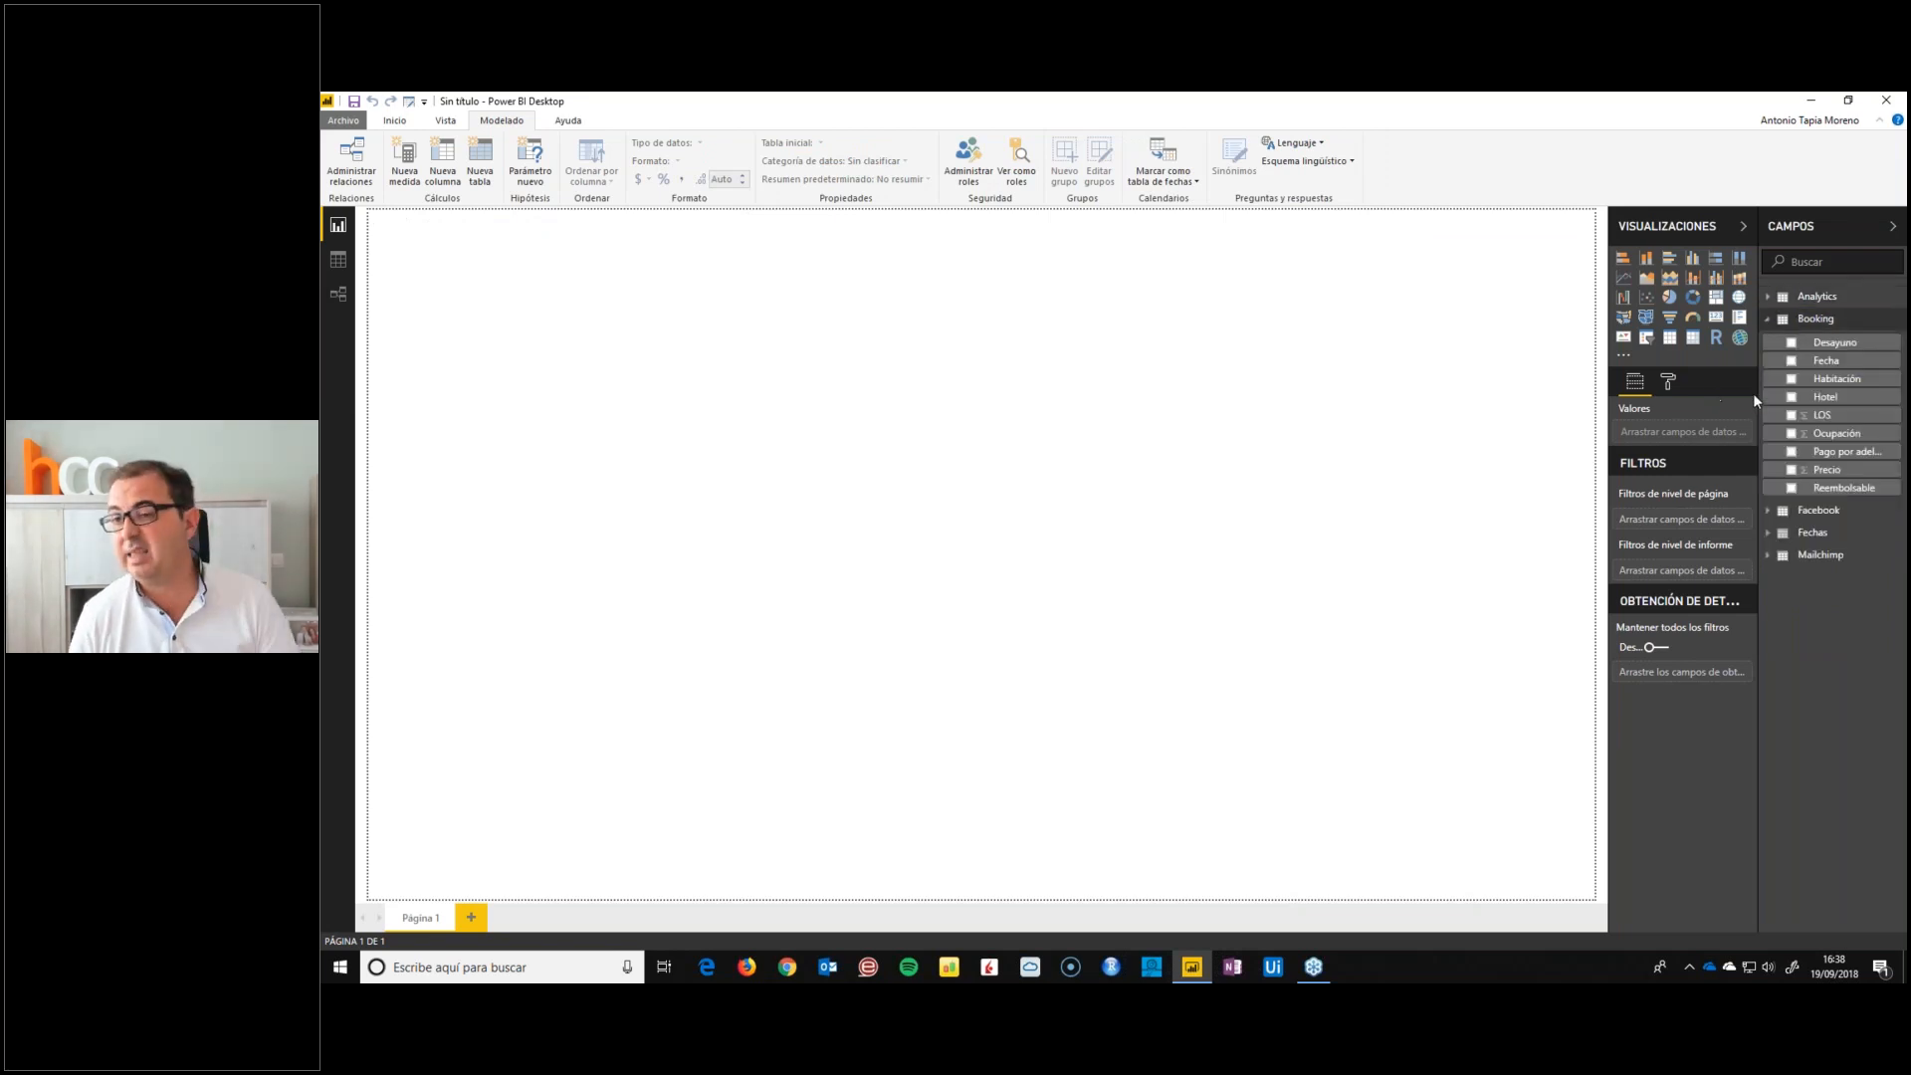
left_click(1832, 470)
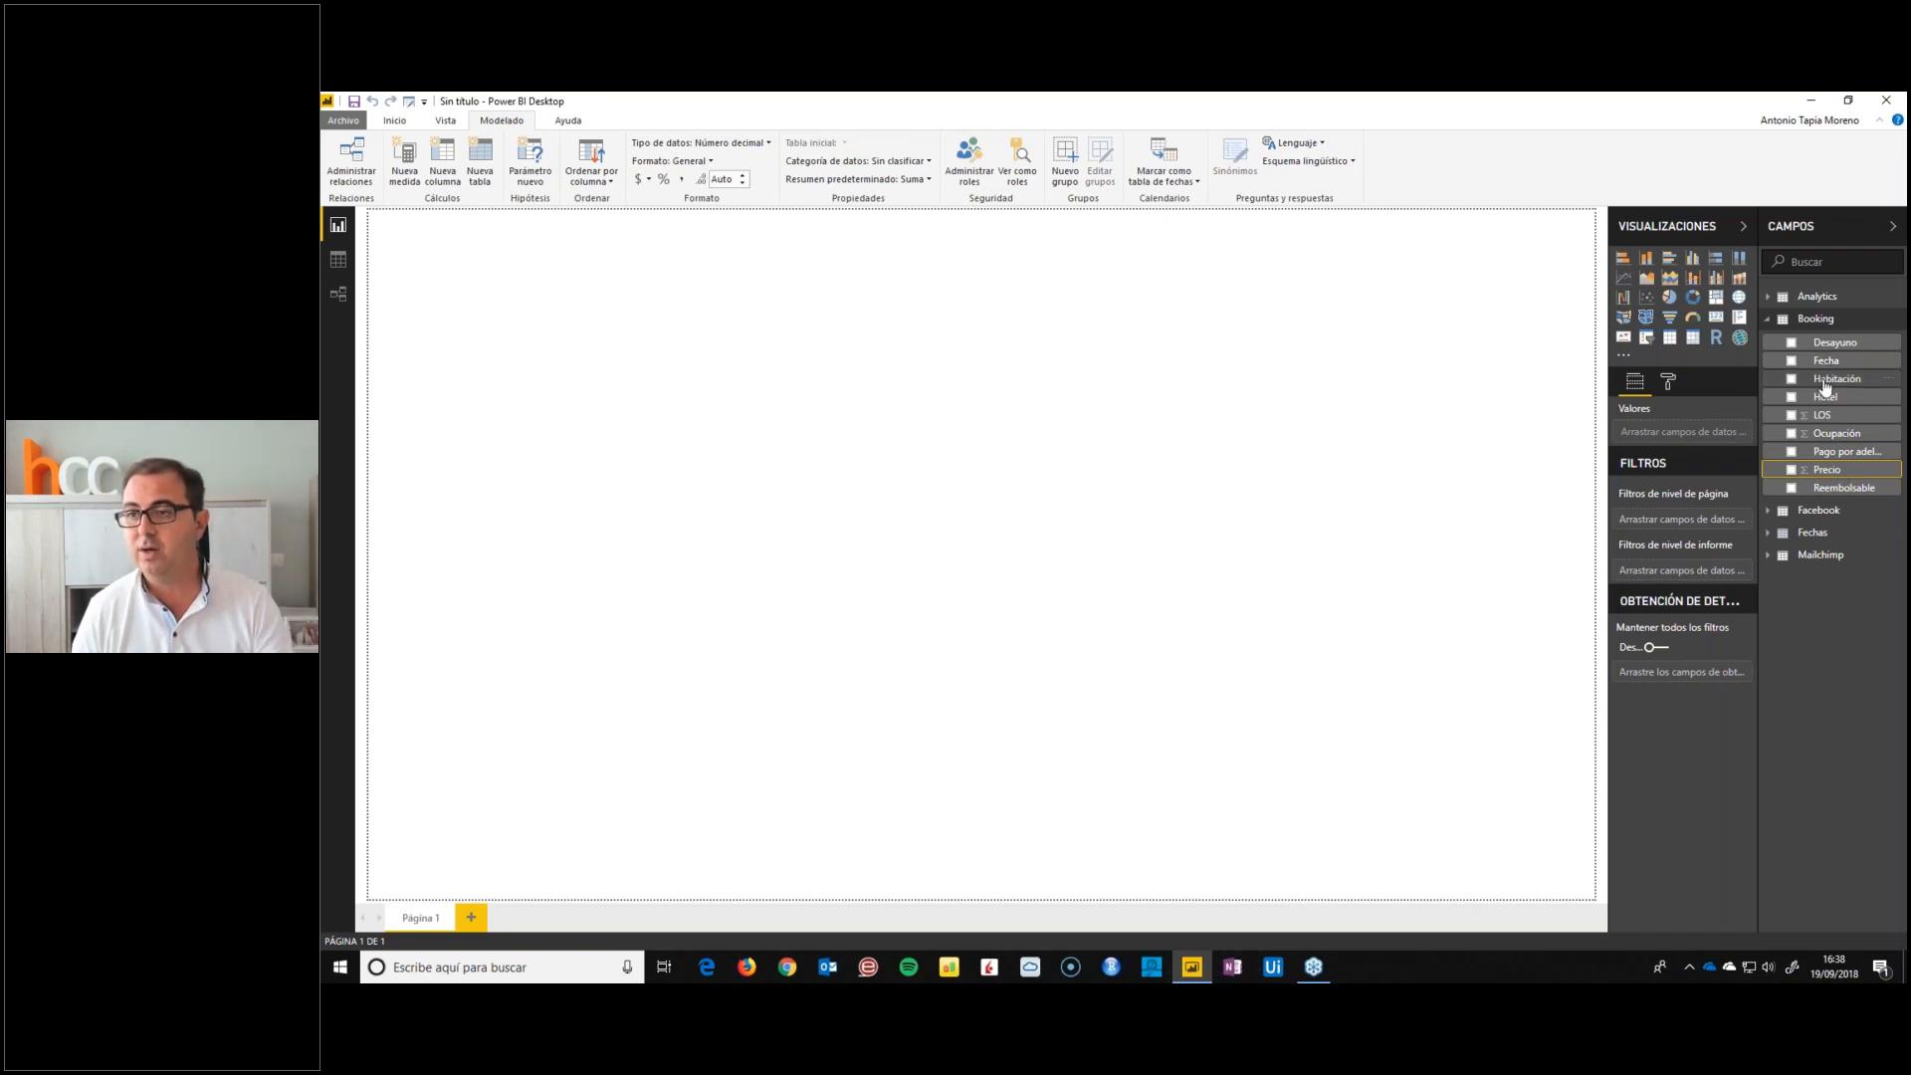
left_click(1825, 382)
left_click(1827, 469)
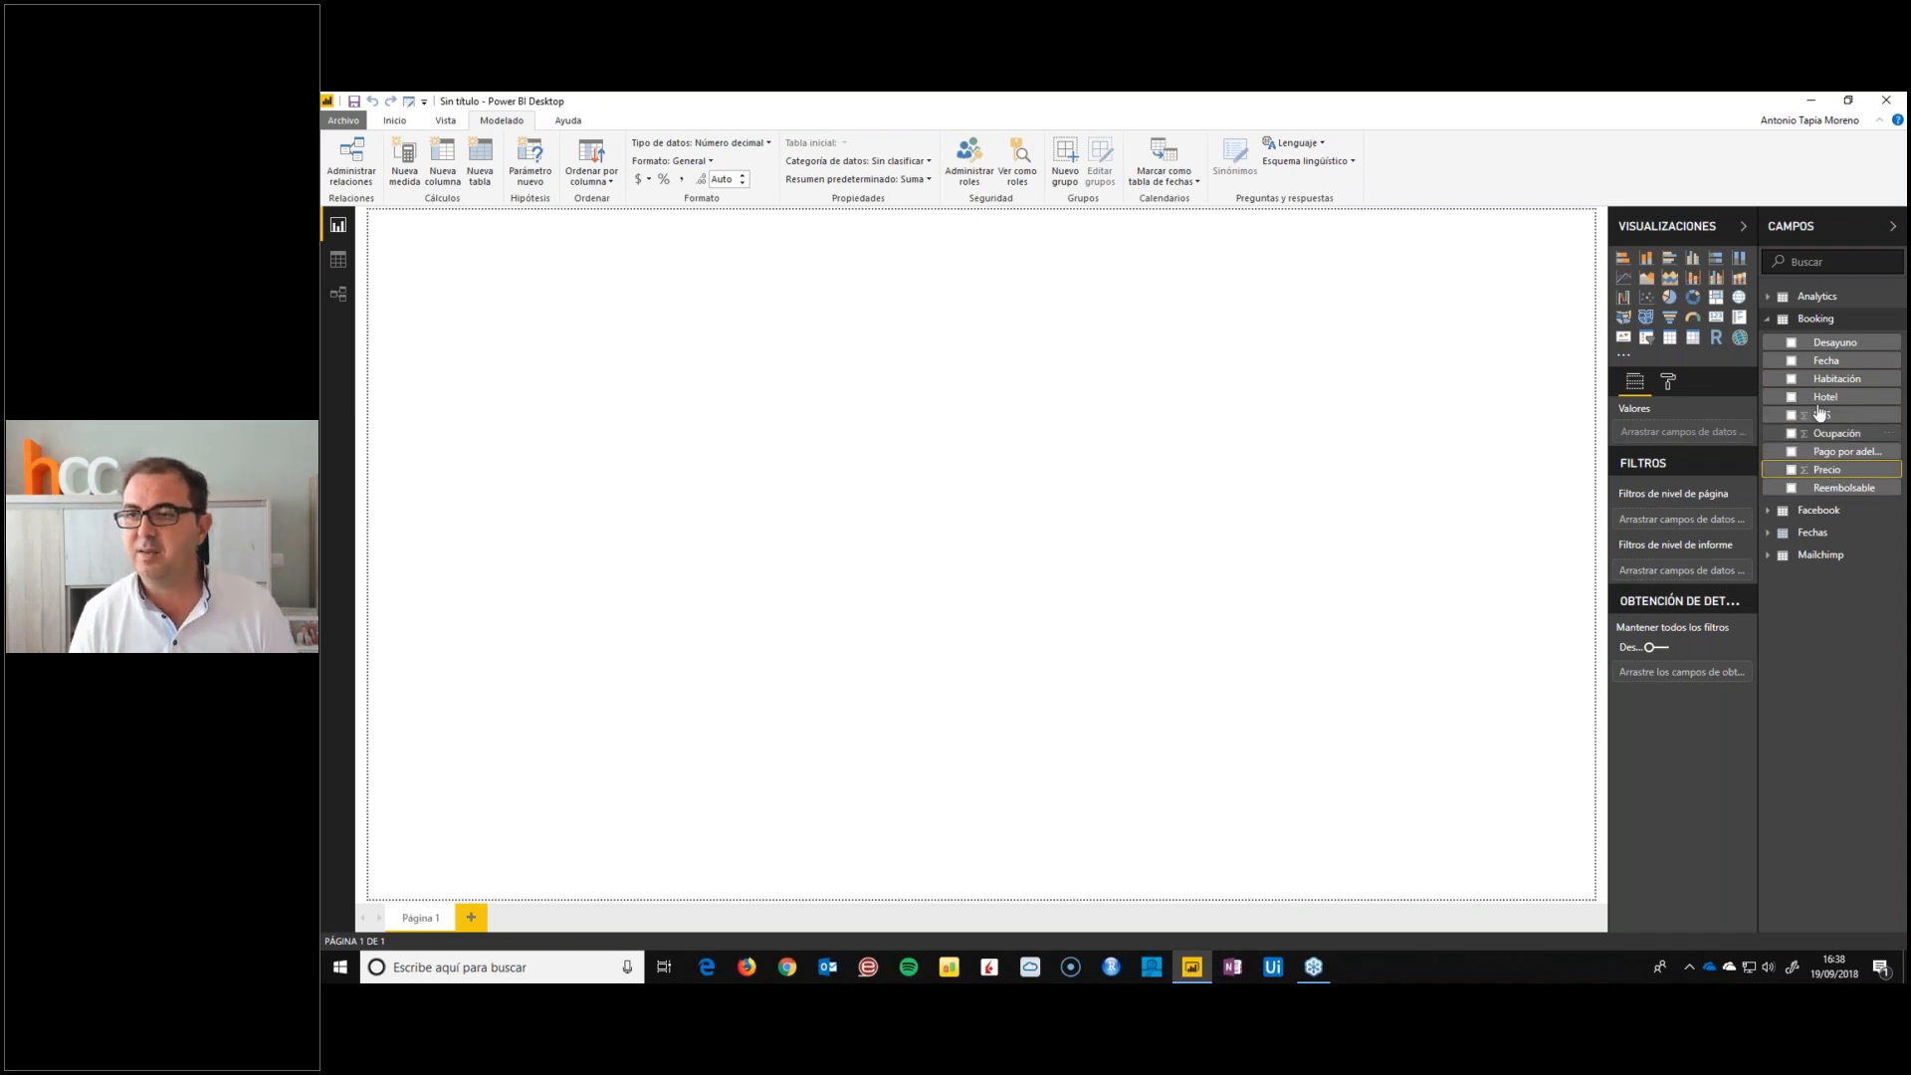
Collapse Booking, expand Facebook and create a new measure in the Facebook table named %Alcance/Impresiones
left_click(1770, 320)
left_click(1768, 340)
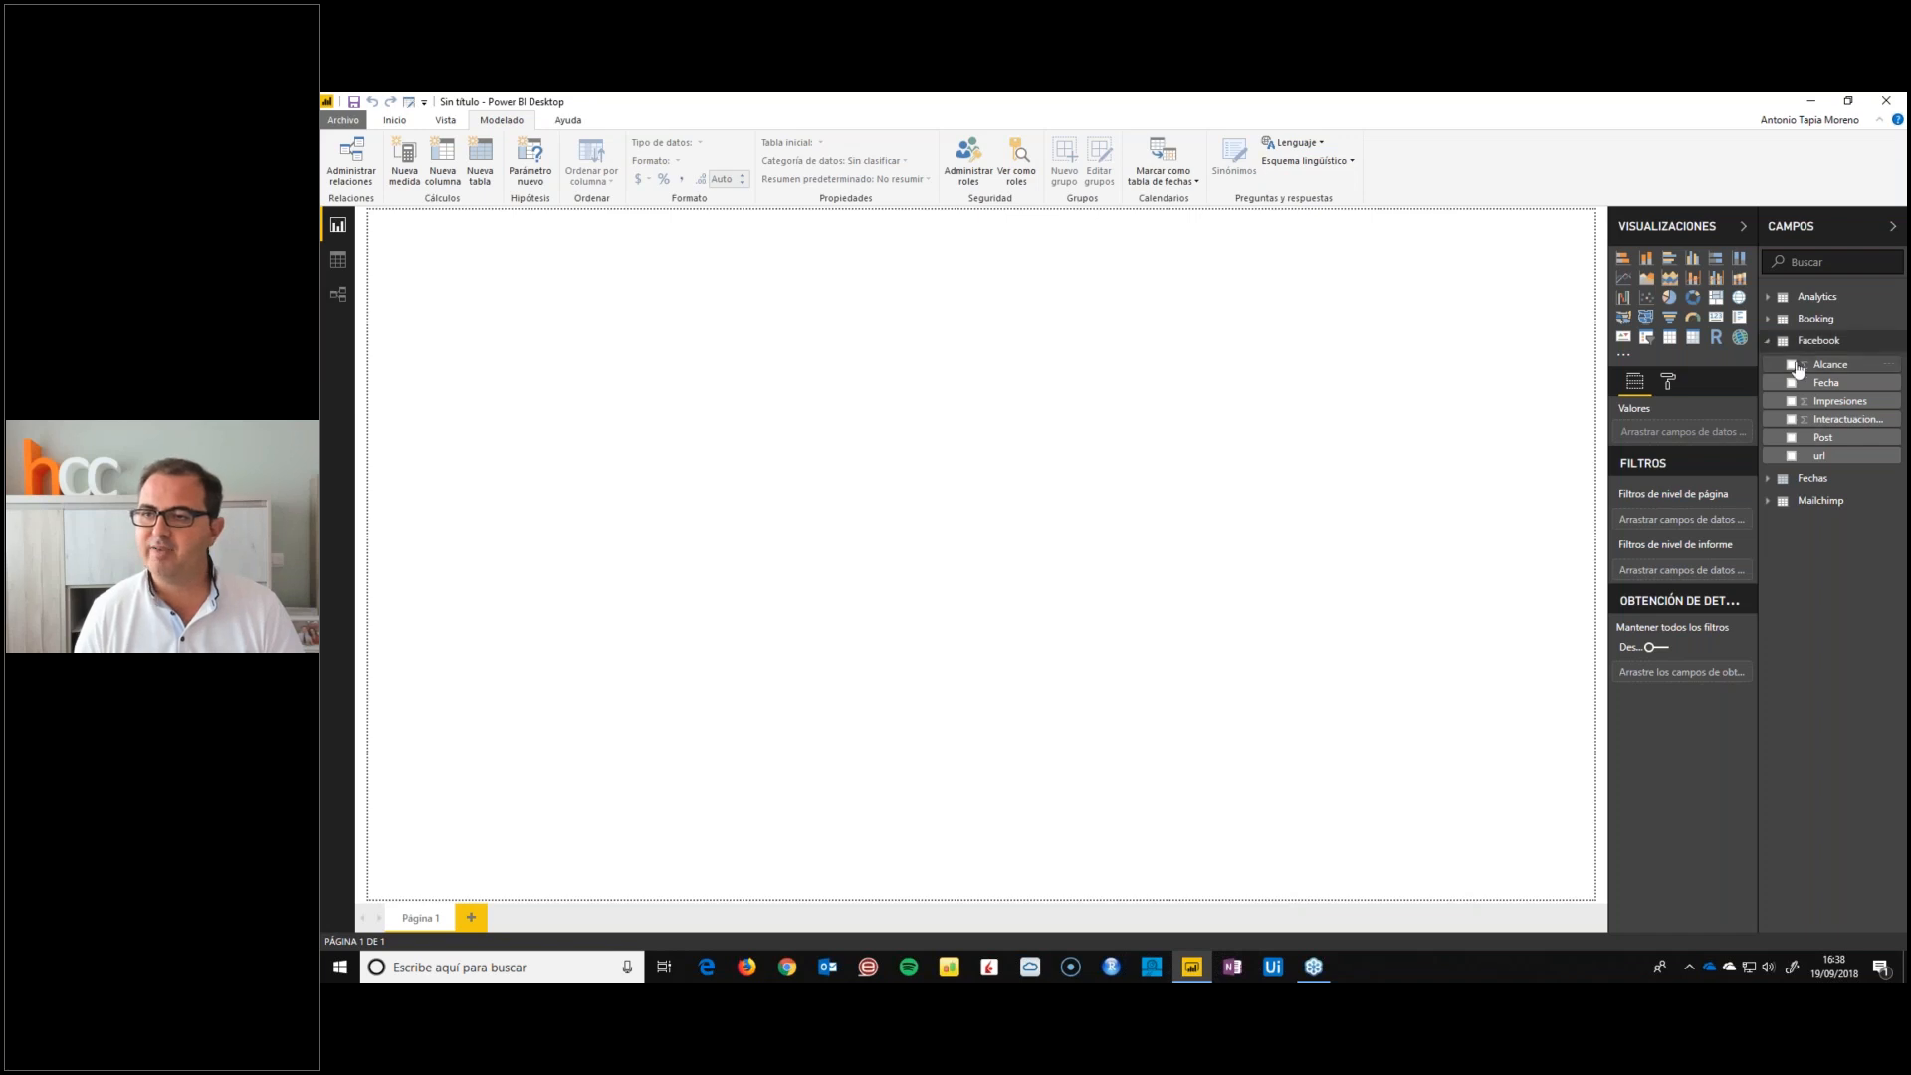
left_click(1829, 366)
left_click(1838, 421)
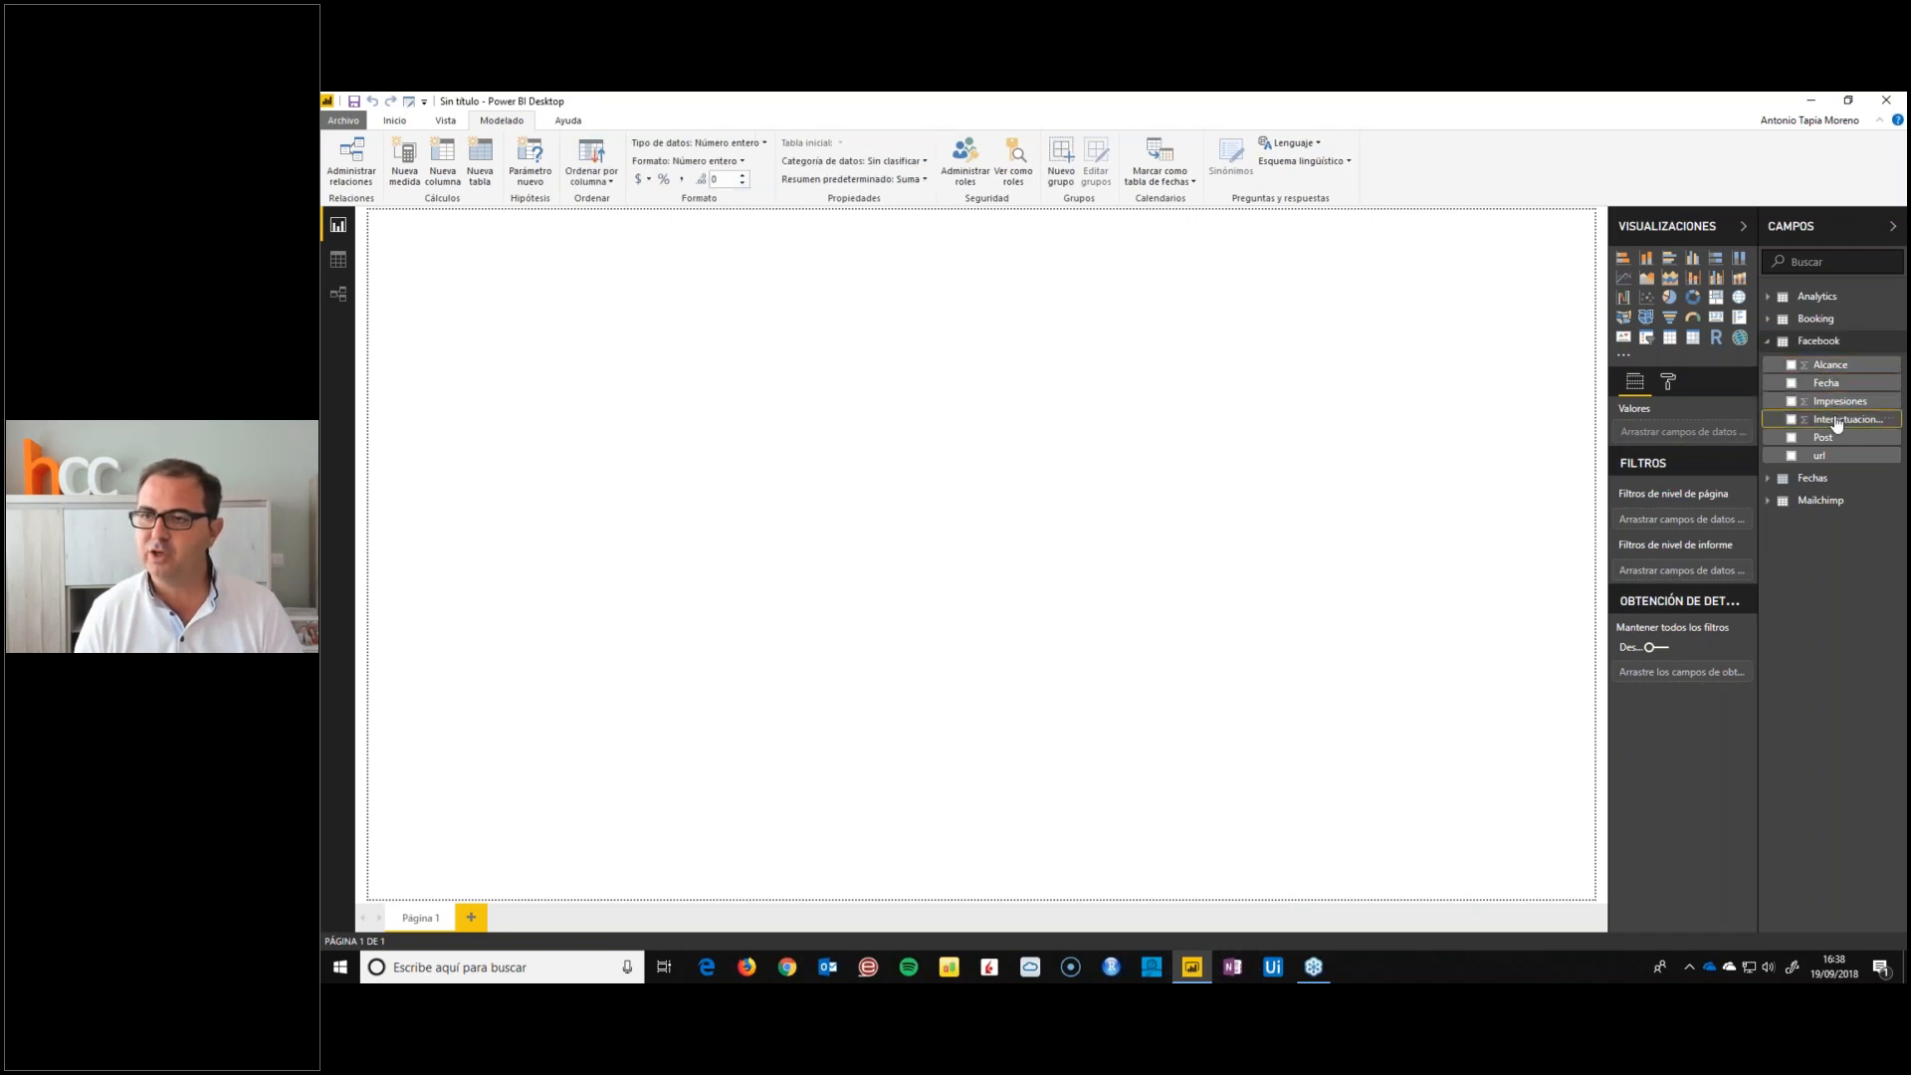
right_click(1837, 423)
left_click(1752, 474)
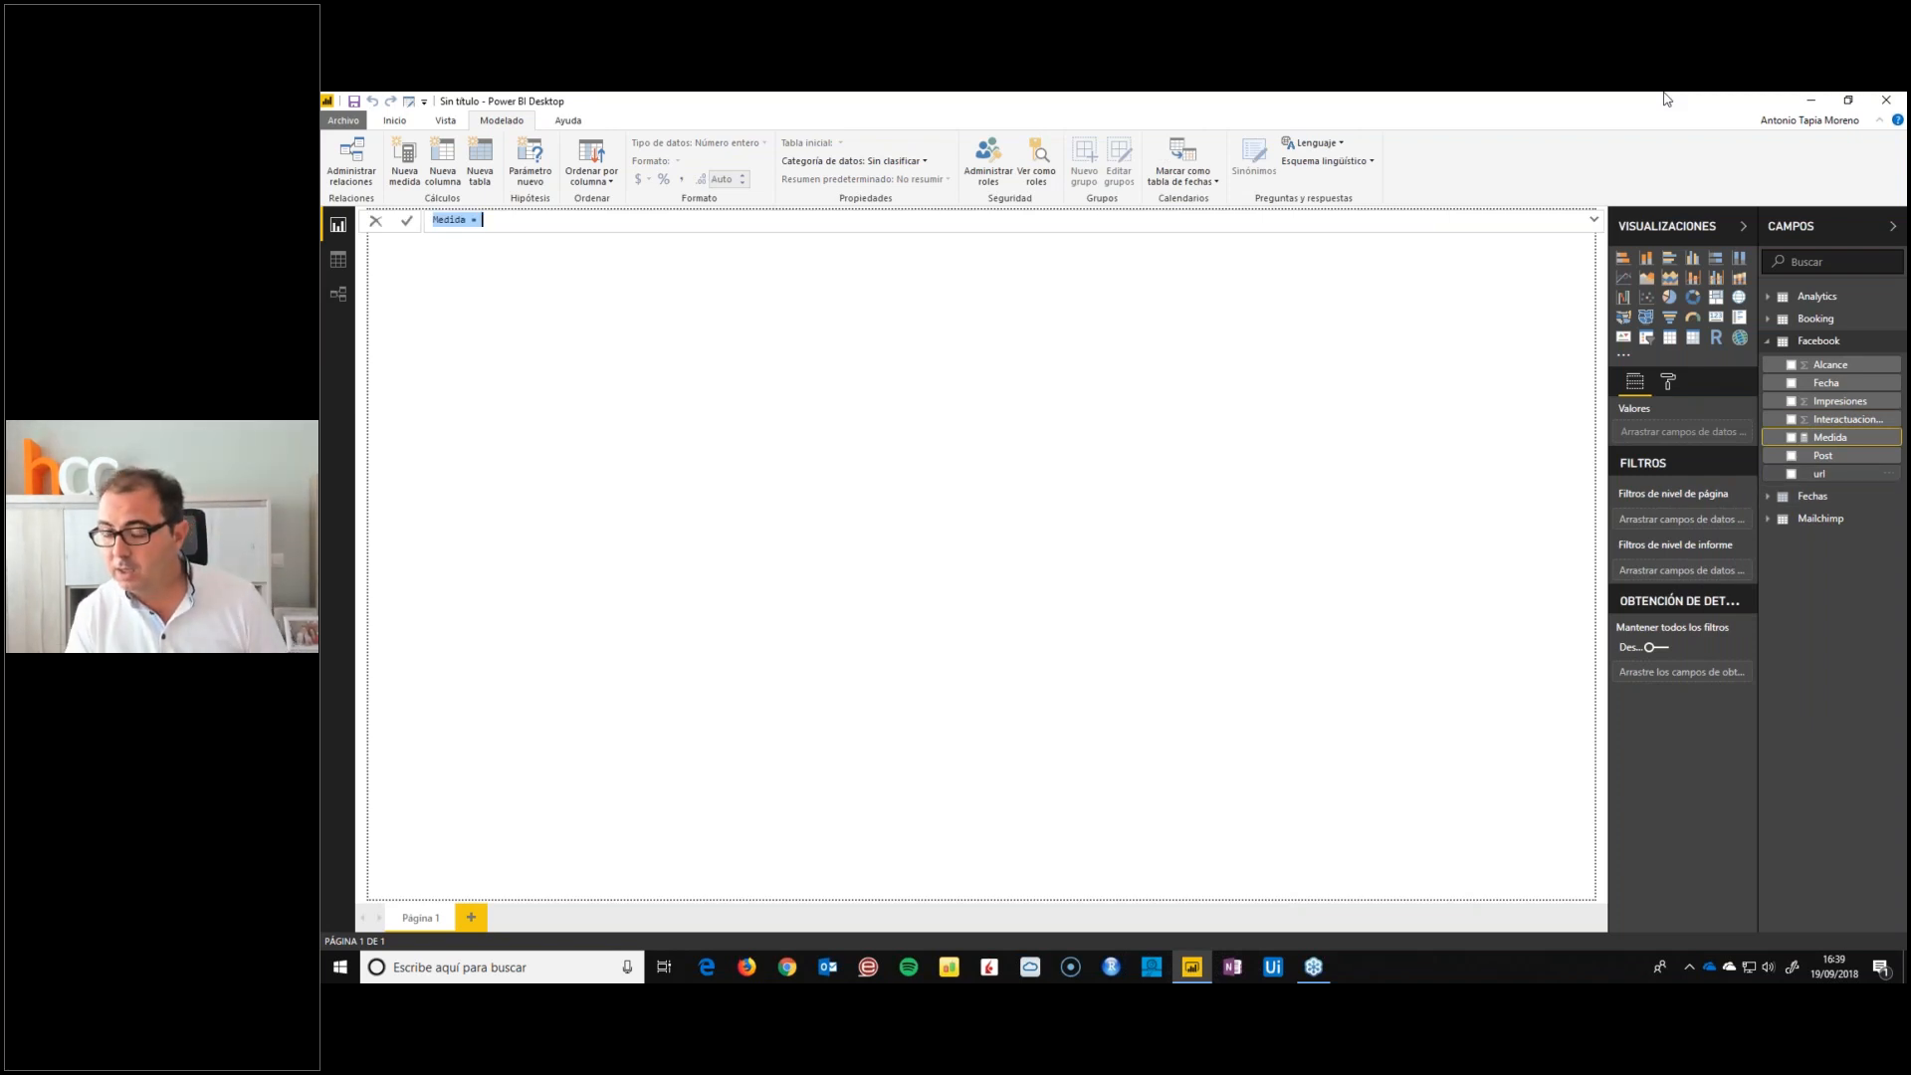
type("Alcance/Impresiones")
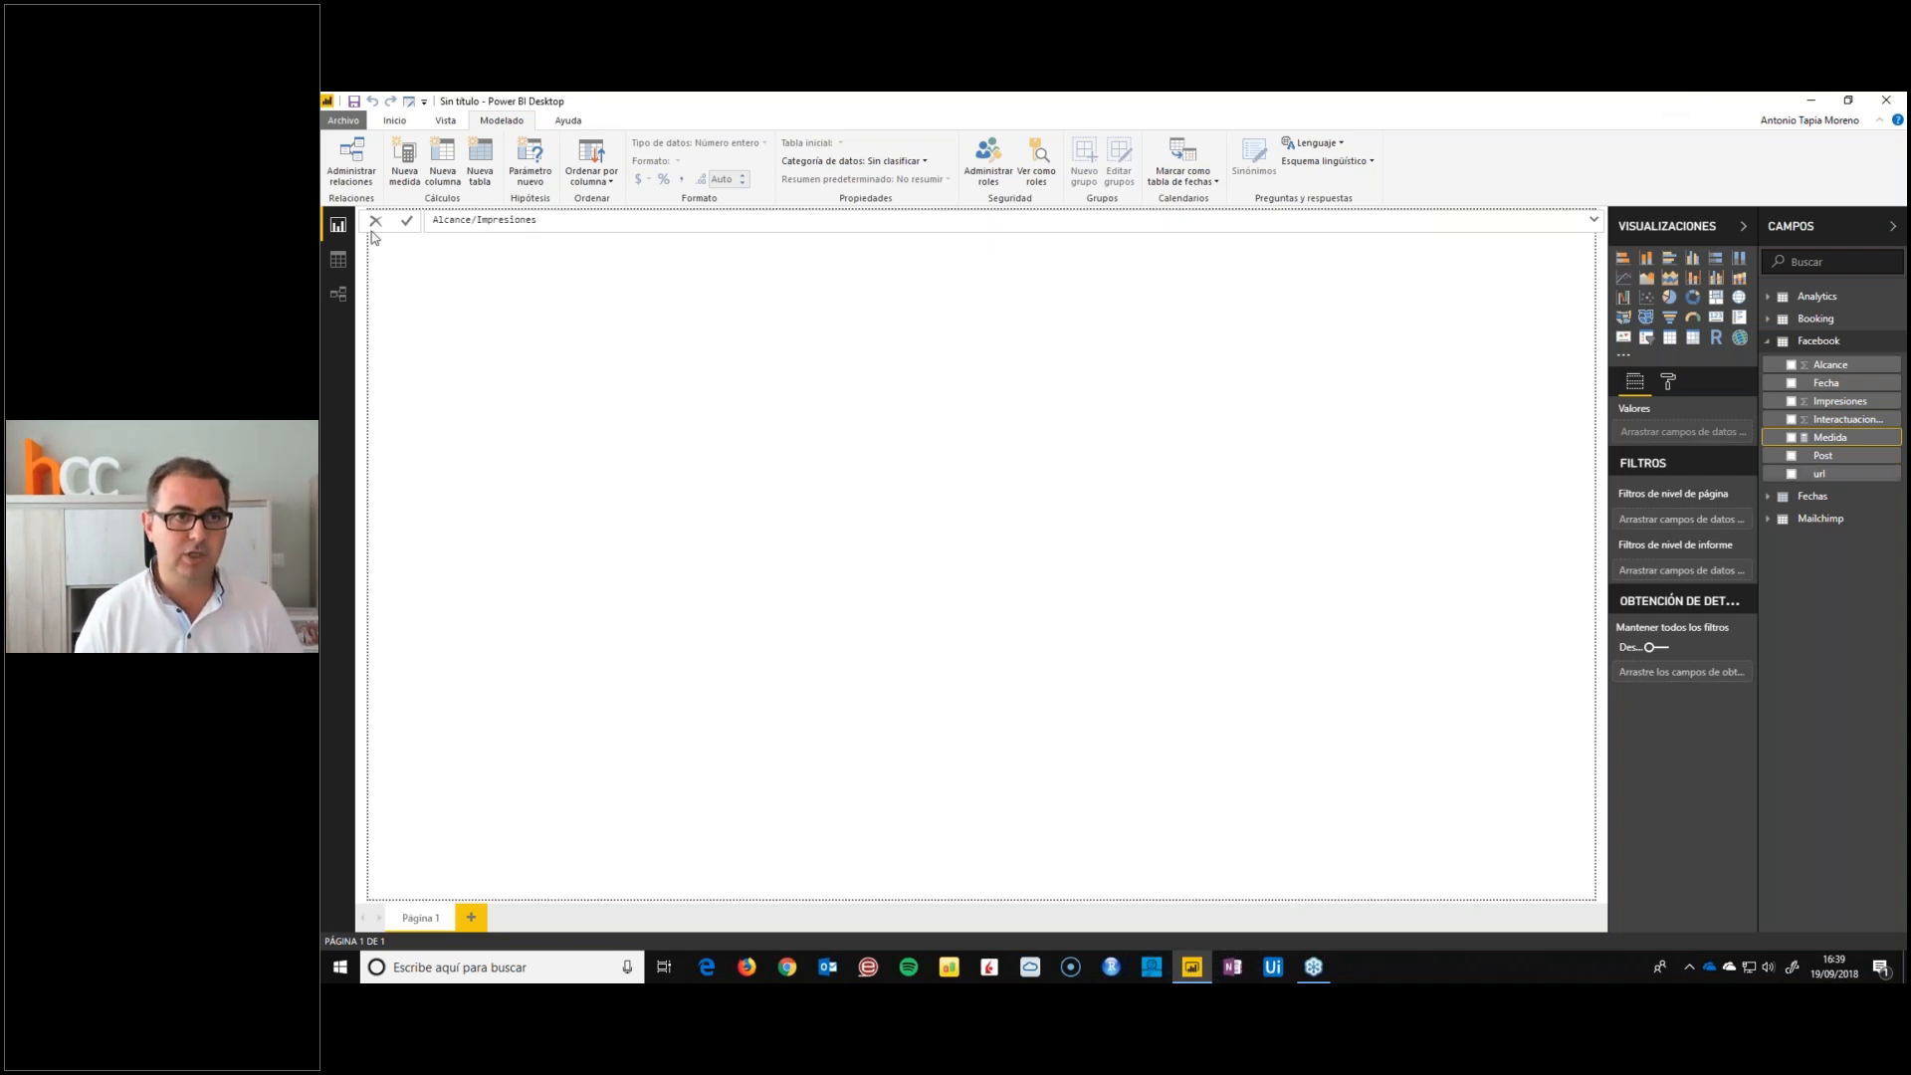
left_click(433, 219)
type("%Alcance/Impresiones")
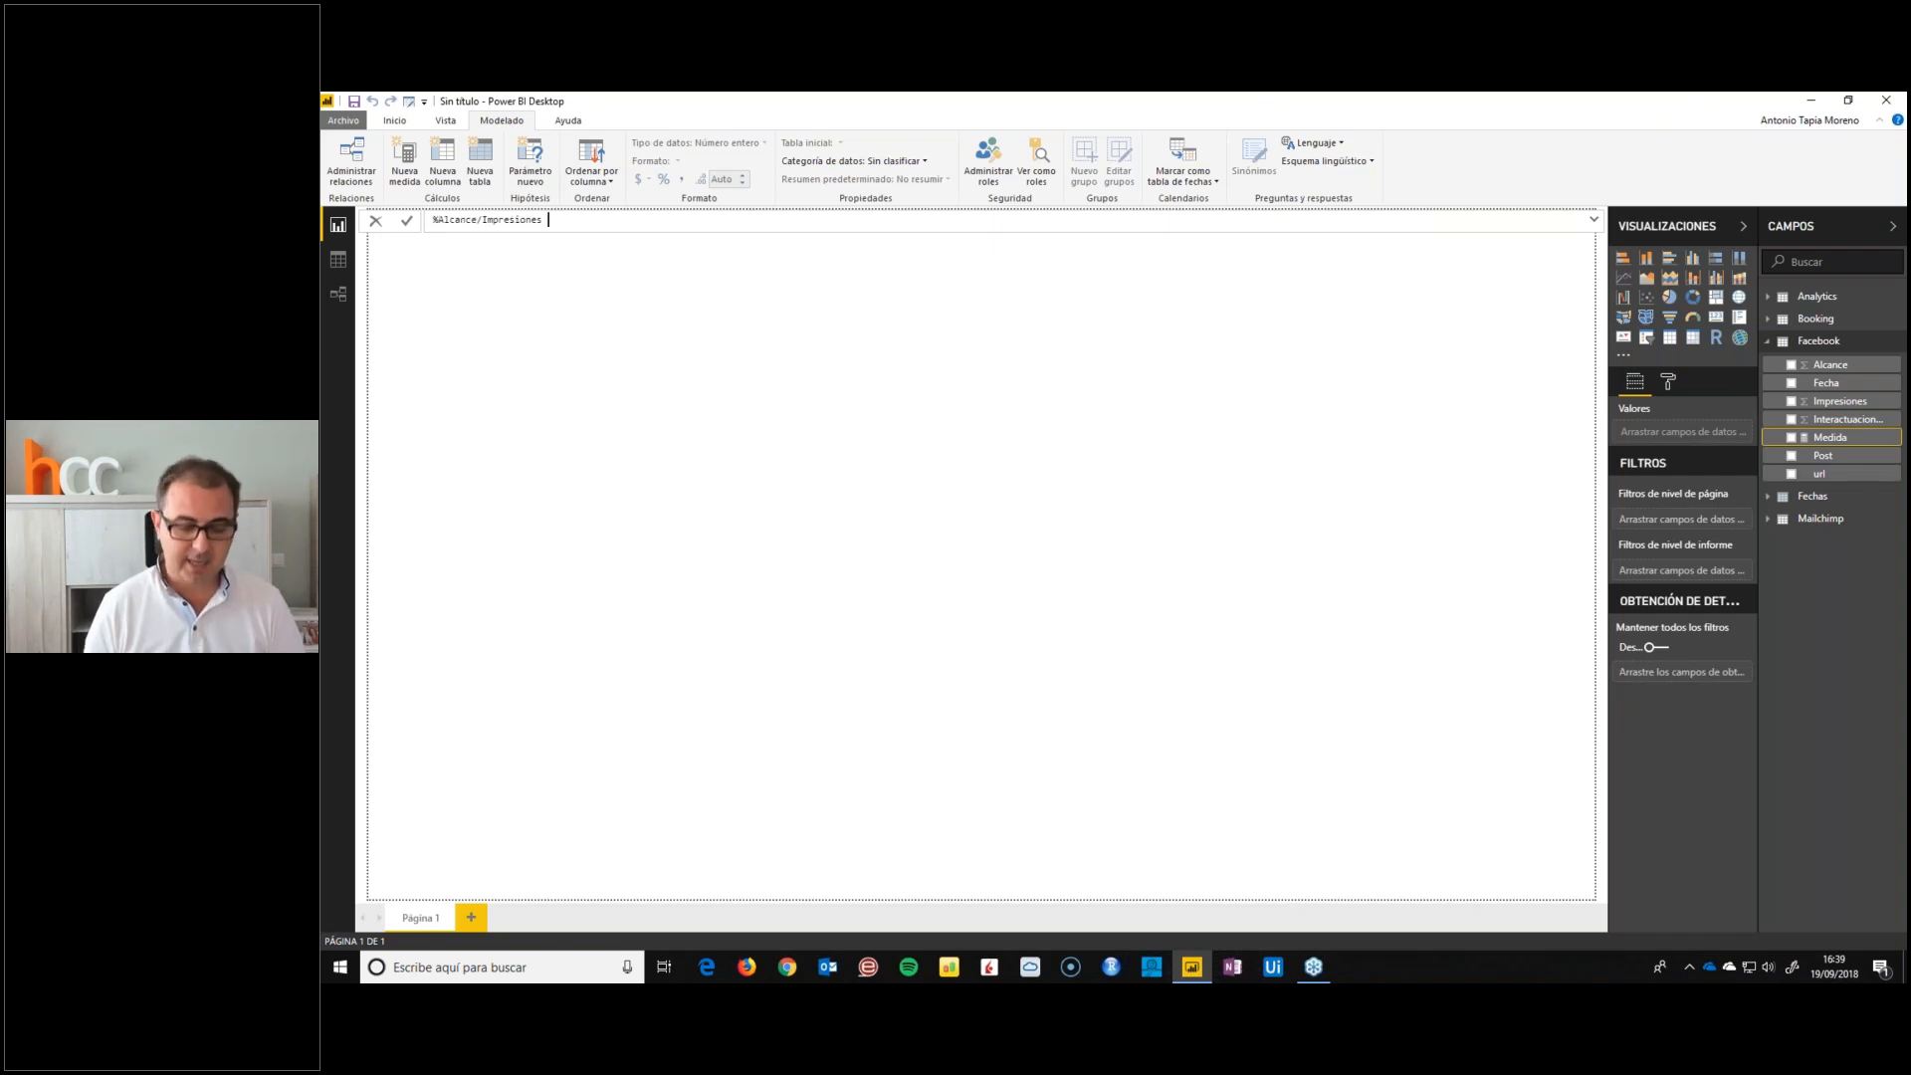
type(" = sum(Facebook[Alcance]")
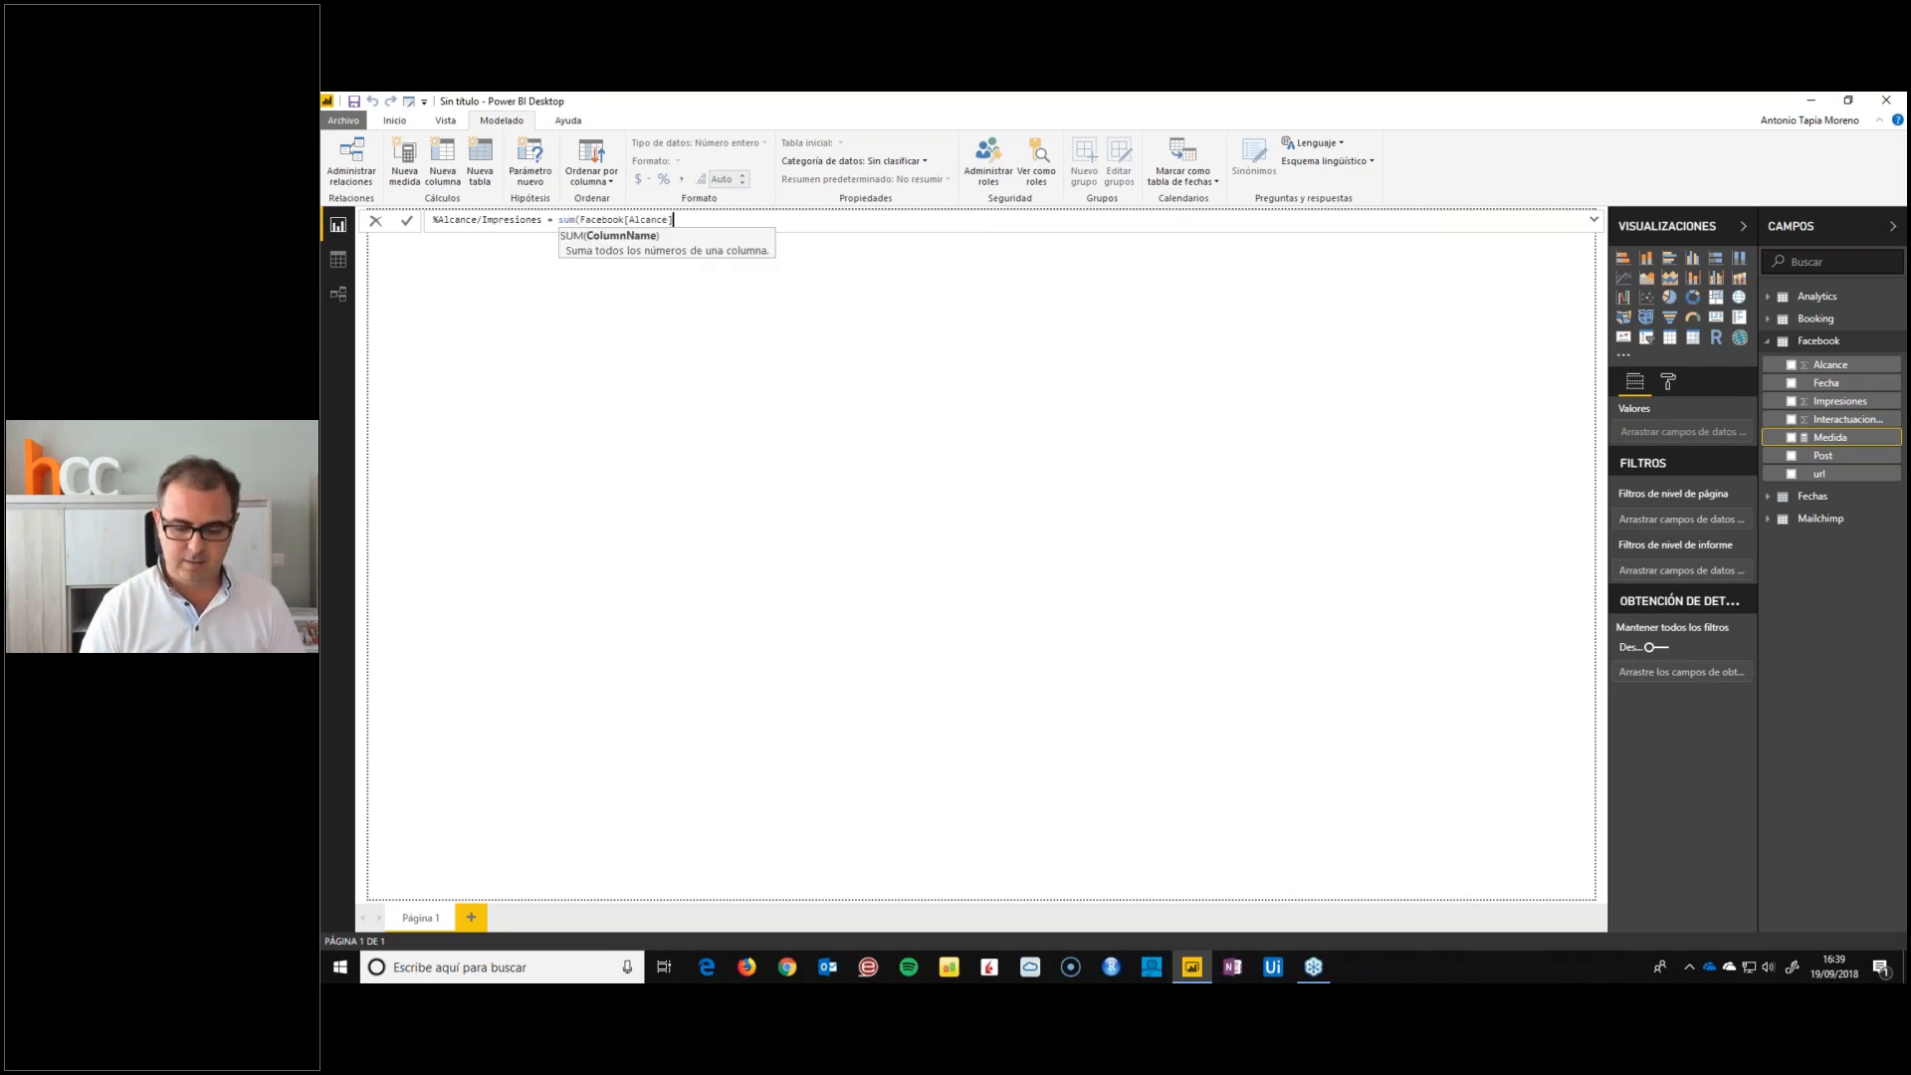
type(") / sum(publ")
Define the Facebook measure %Alcance/Impresiones as sum(Facebook[Alcance]) / sum(Facebook[Impresiones]) and format it as a percentage
key("BackSpace")
key("BackSpace")
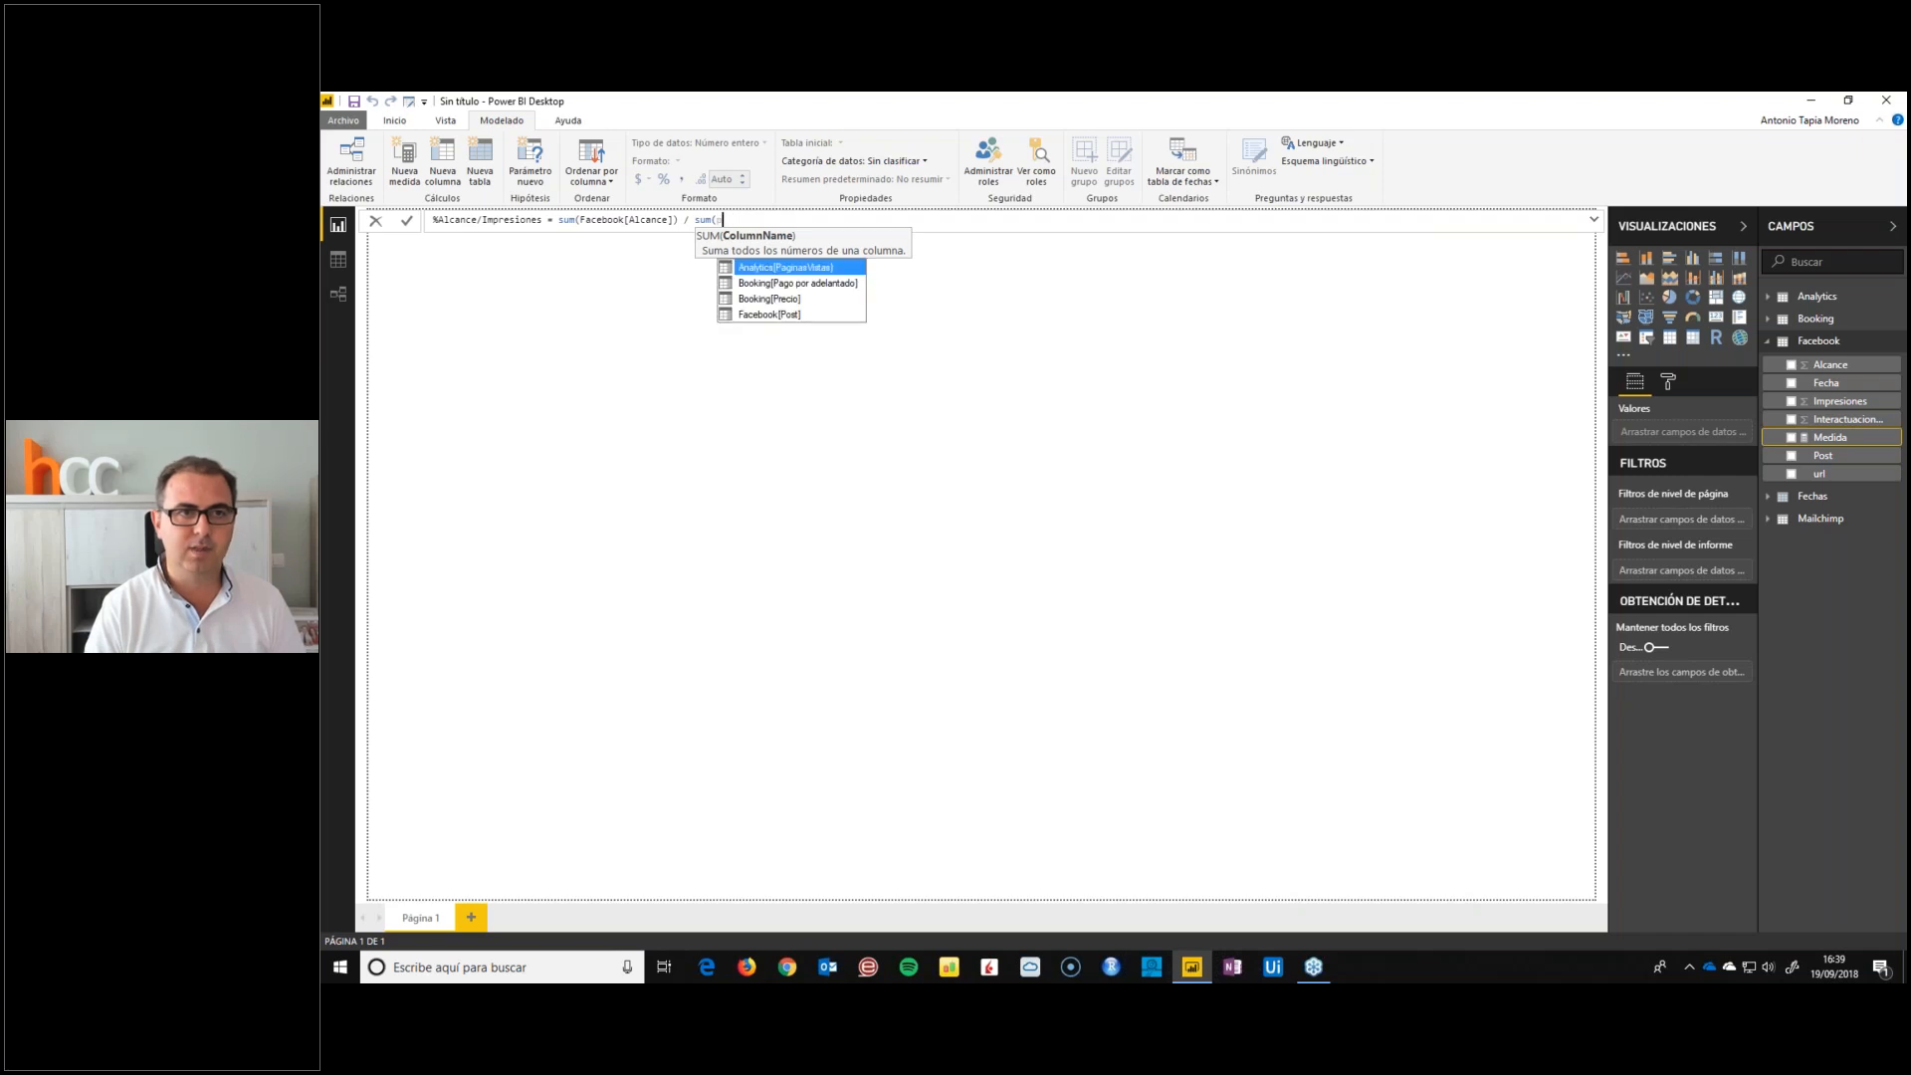
type("Facebook[Impresiones])")
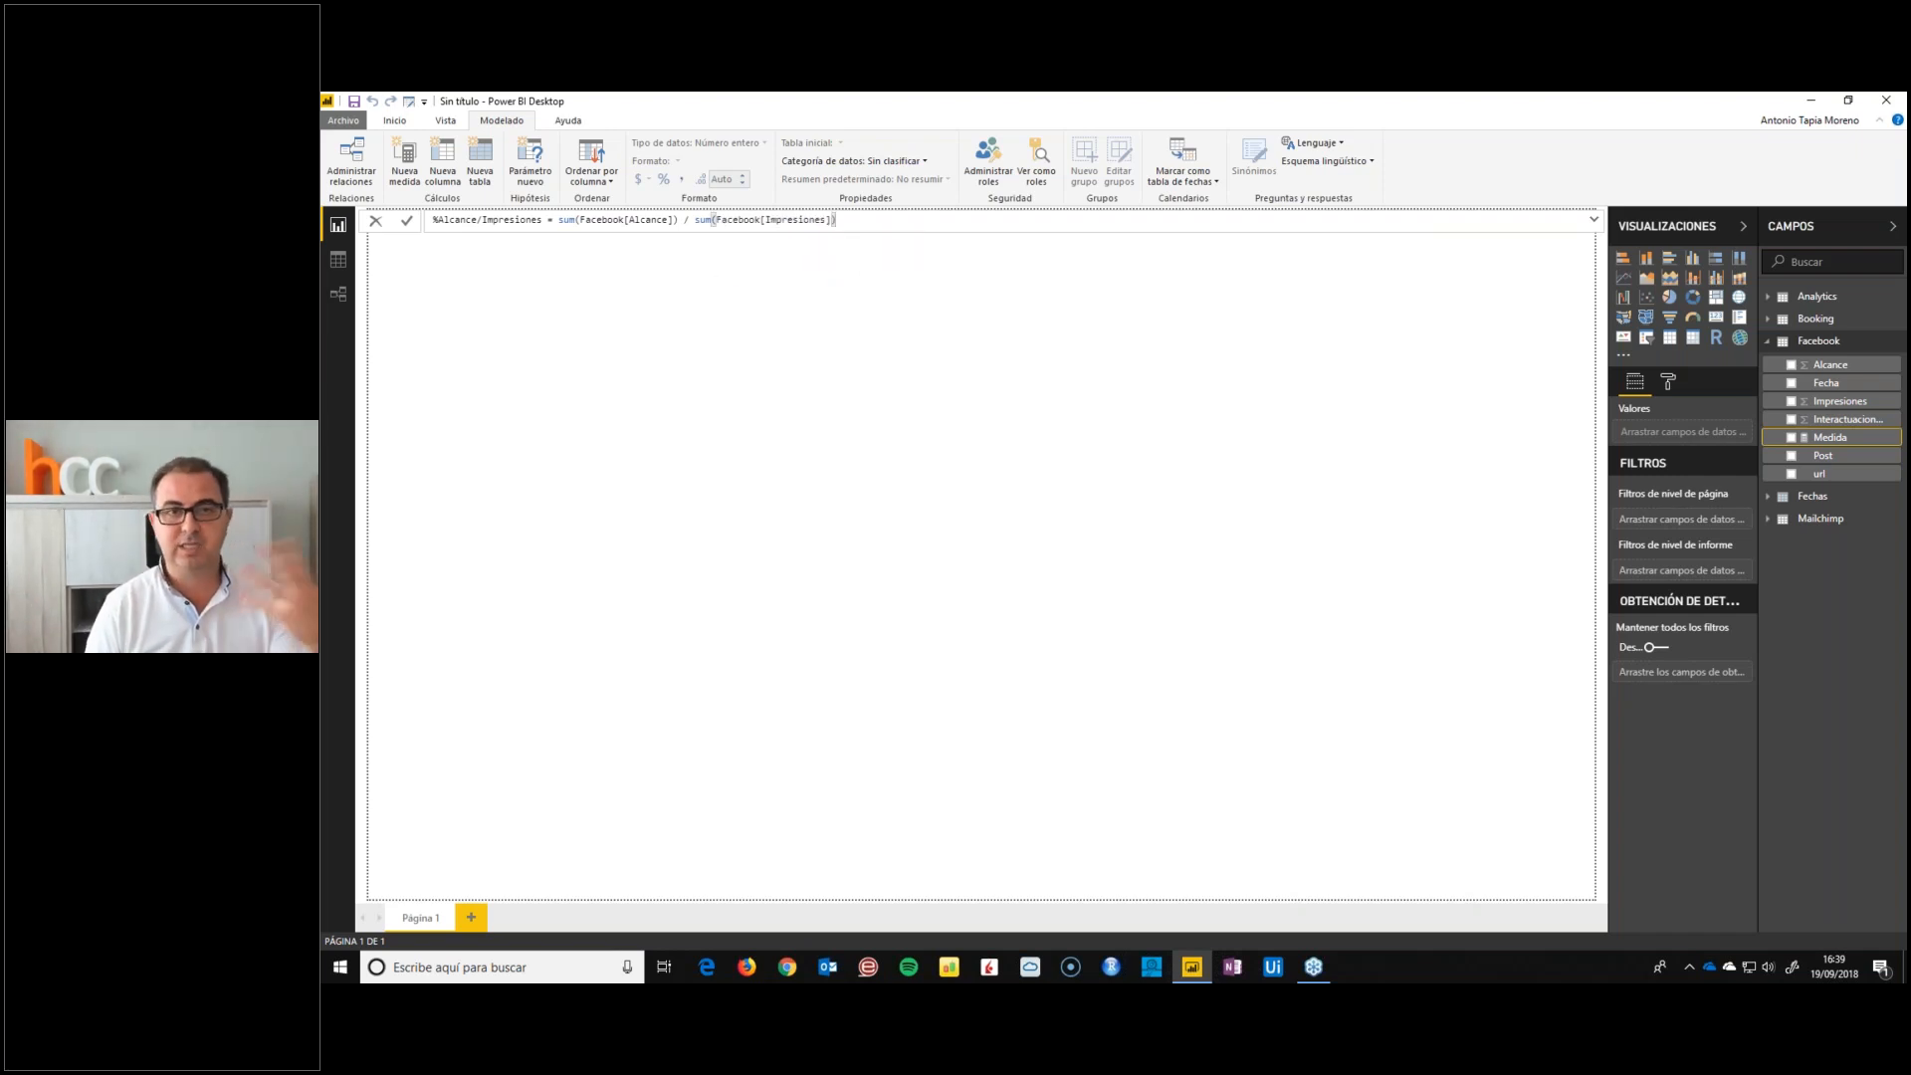
key("Return")
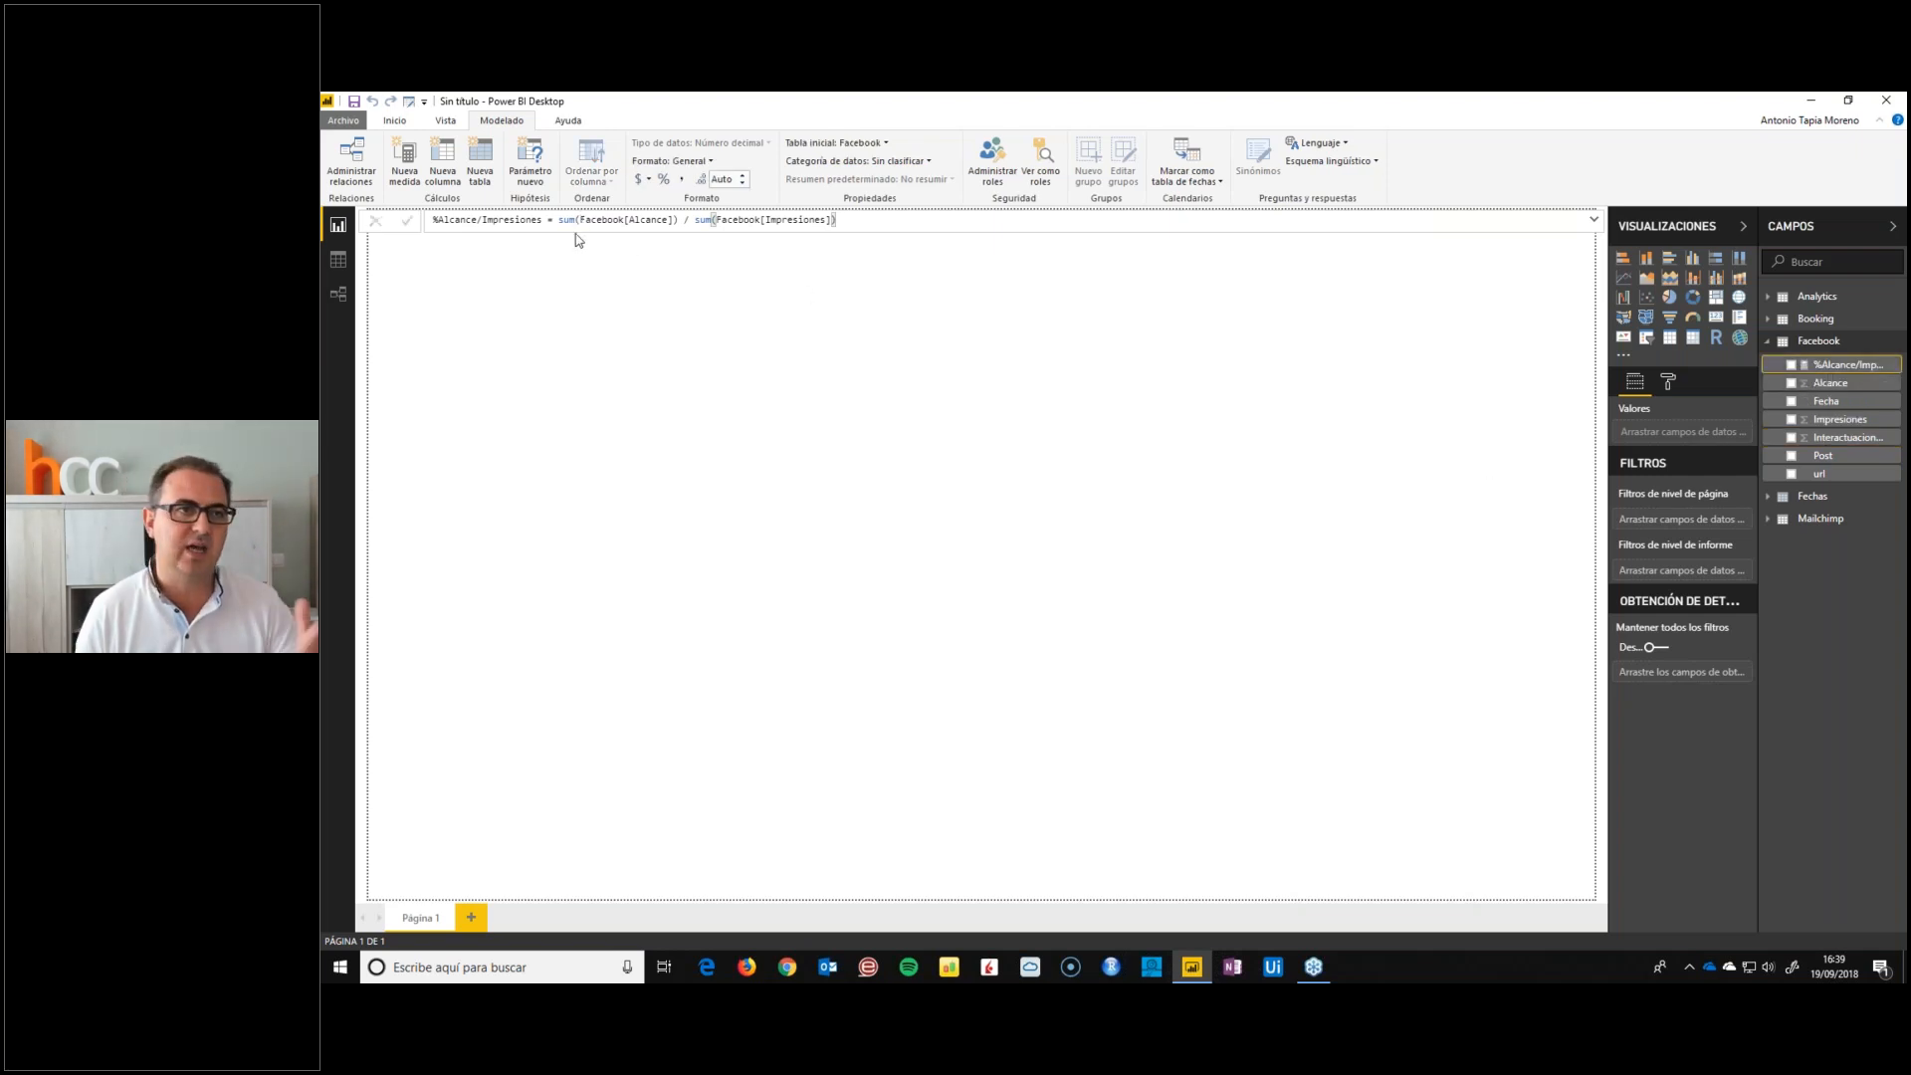
left_click(663, 179)
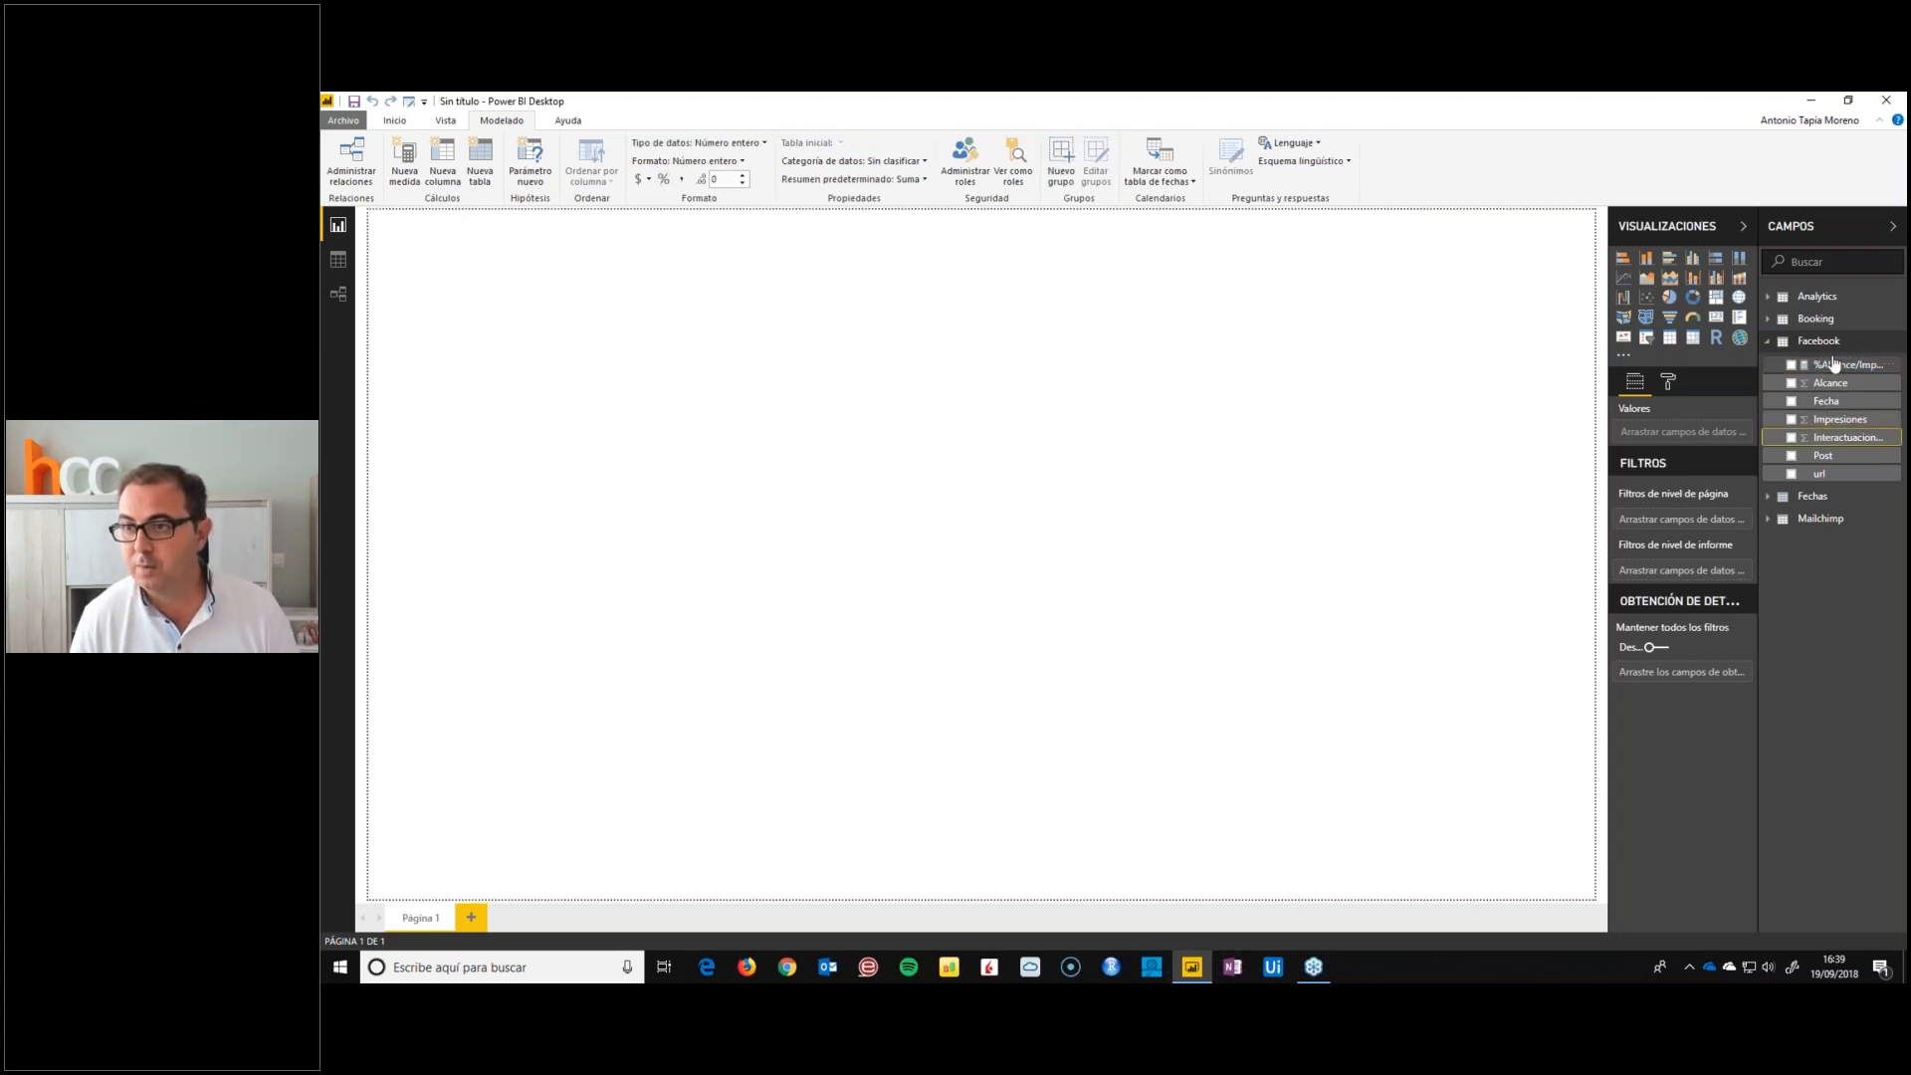
Add the Facebook measure %Interactuaciones/Alcance = sum(Facebook[Interactuaciones]) / sum(Facebook[Alcance]) and format it as a percentage
right_click(1835, 392)
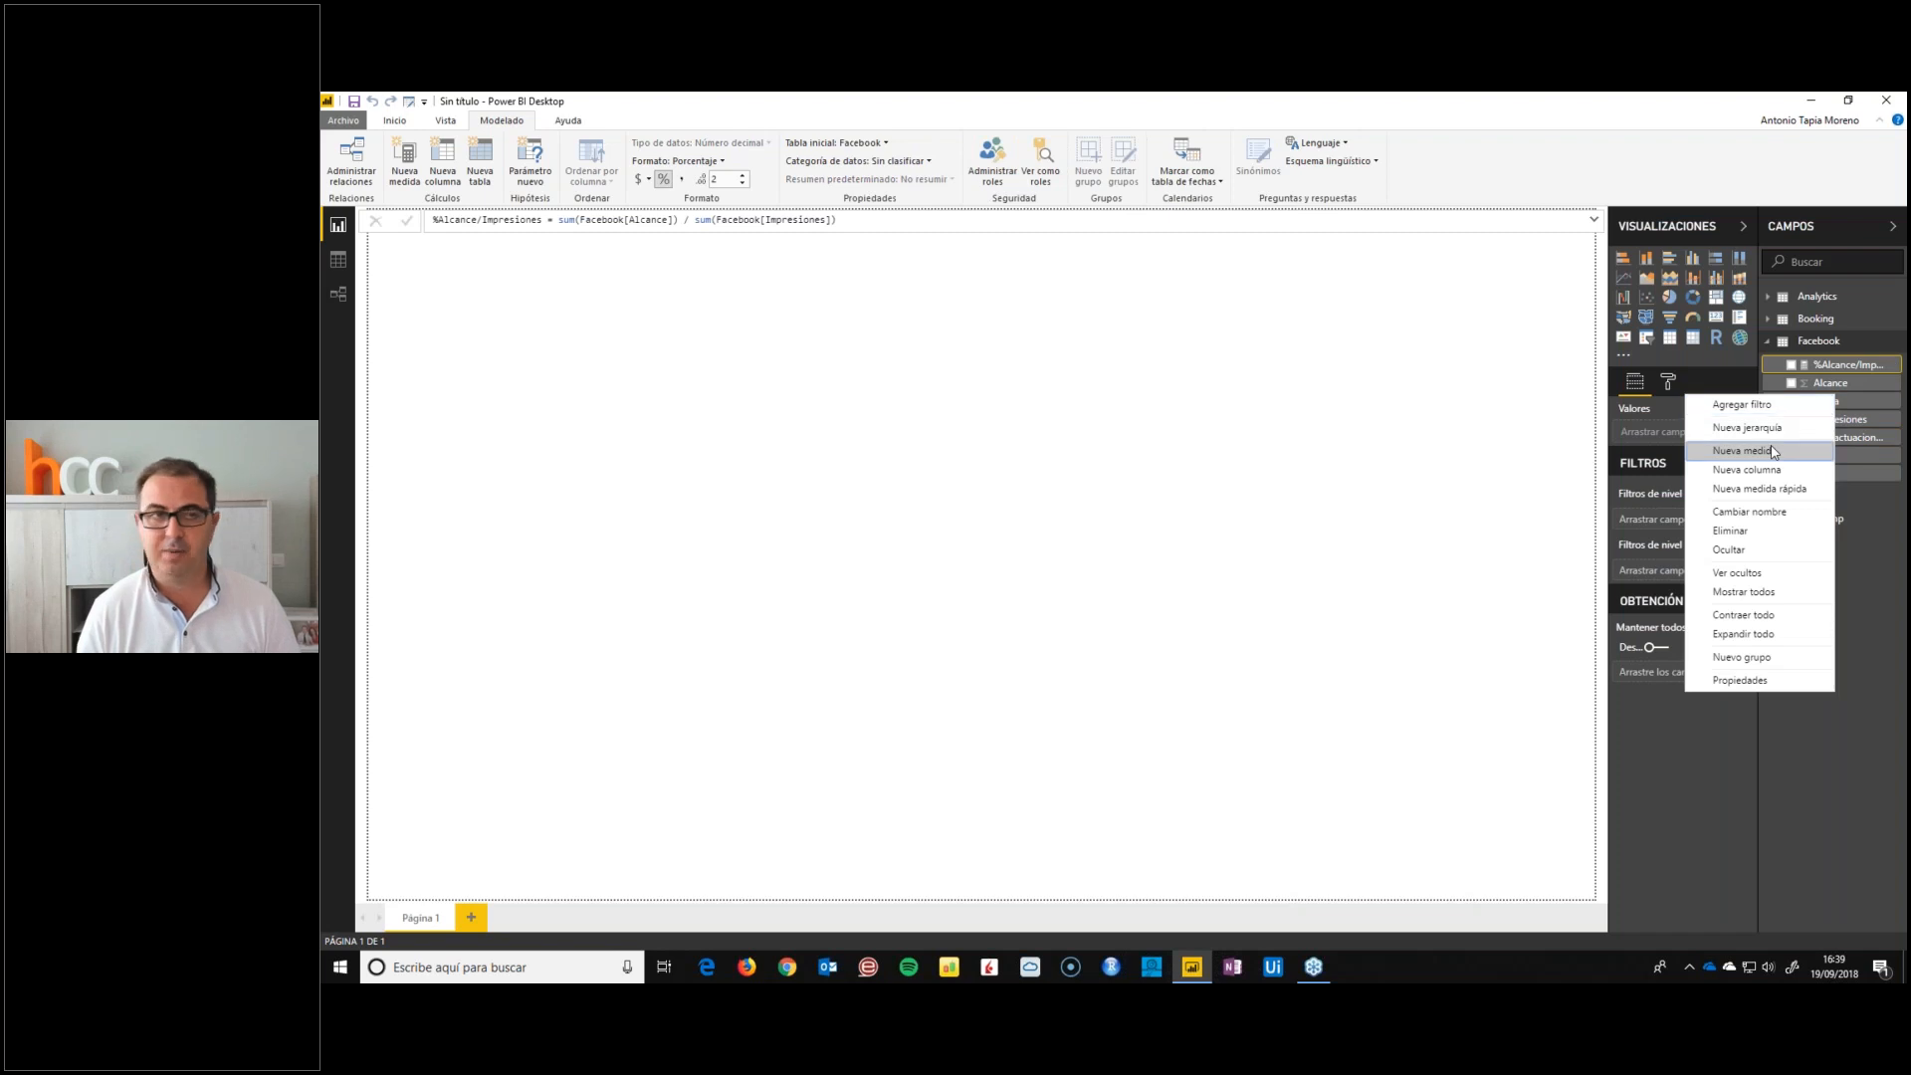
left_click(1727, 450)
type("%Inter")
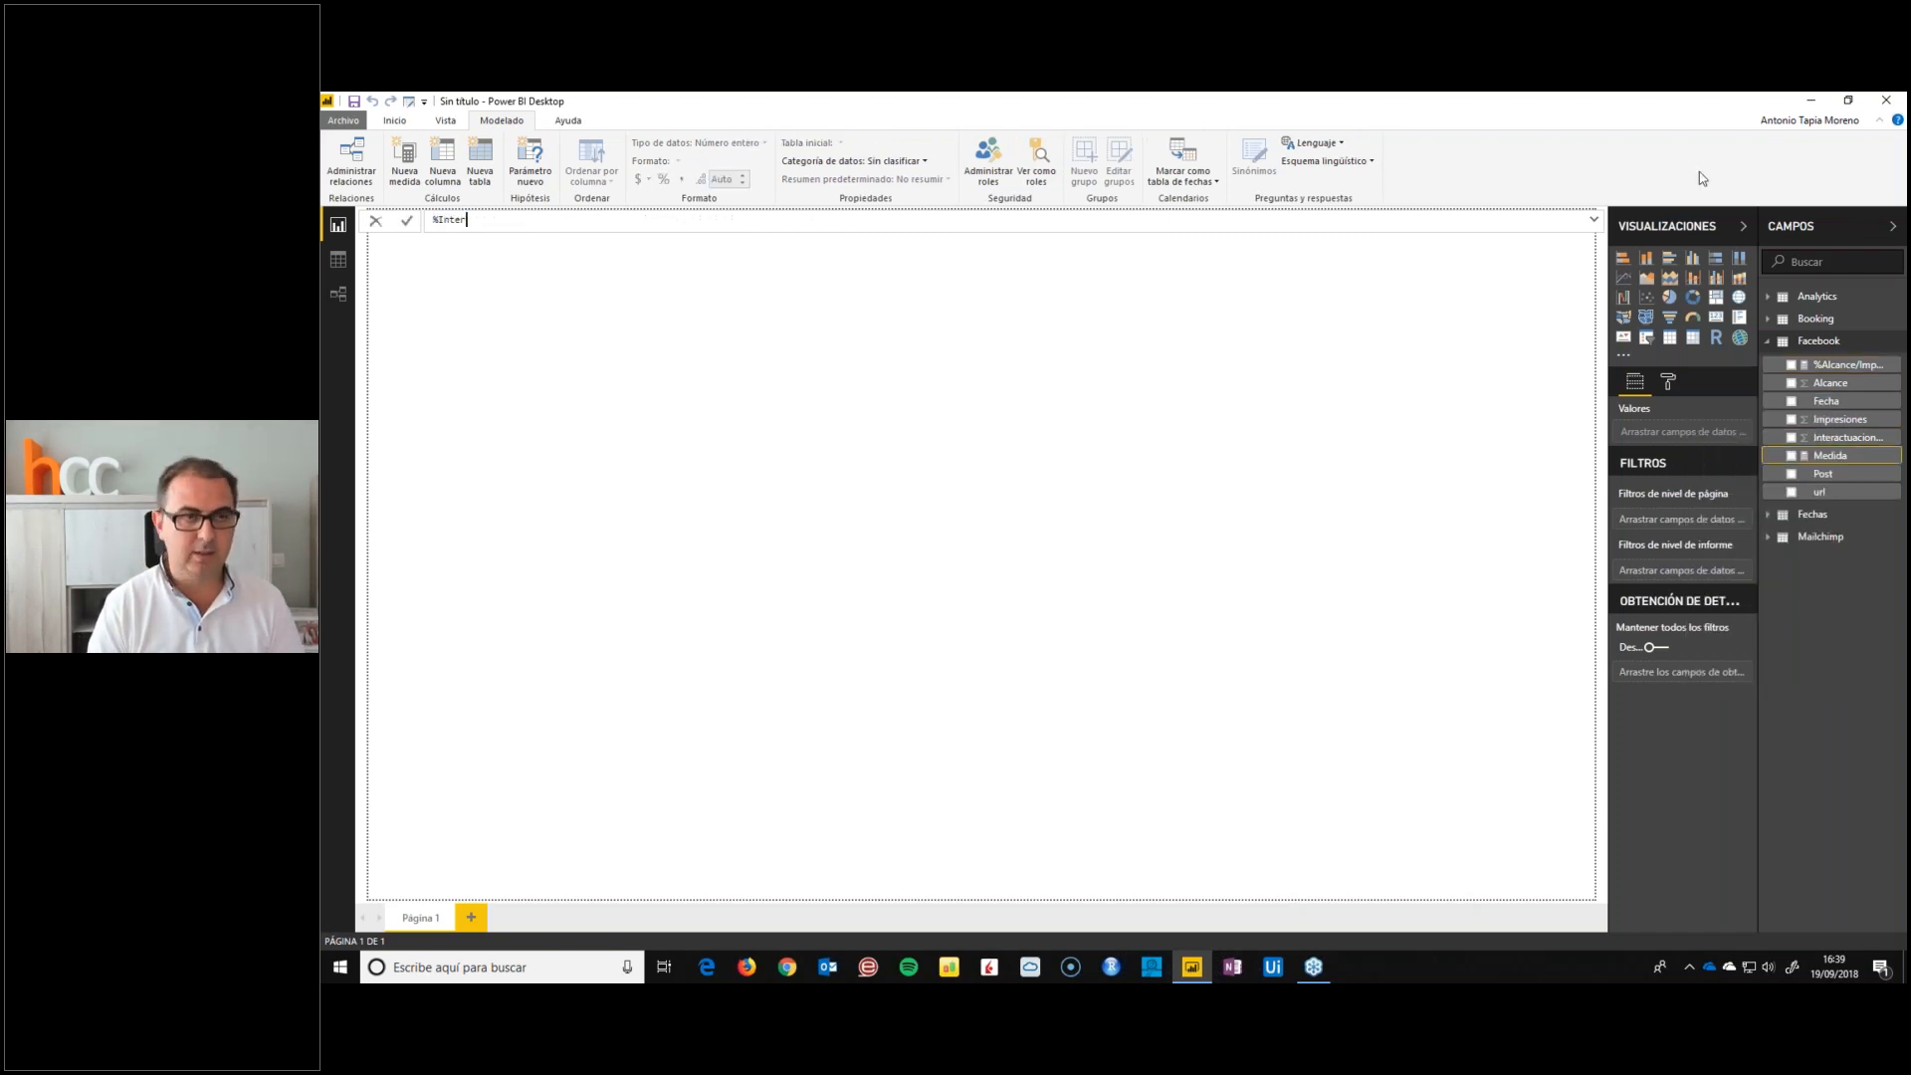
type("actuaciones/Alcance = sum(intera")
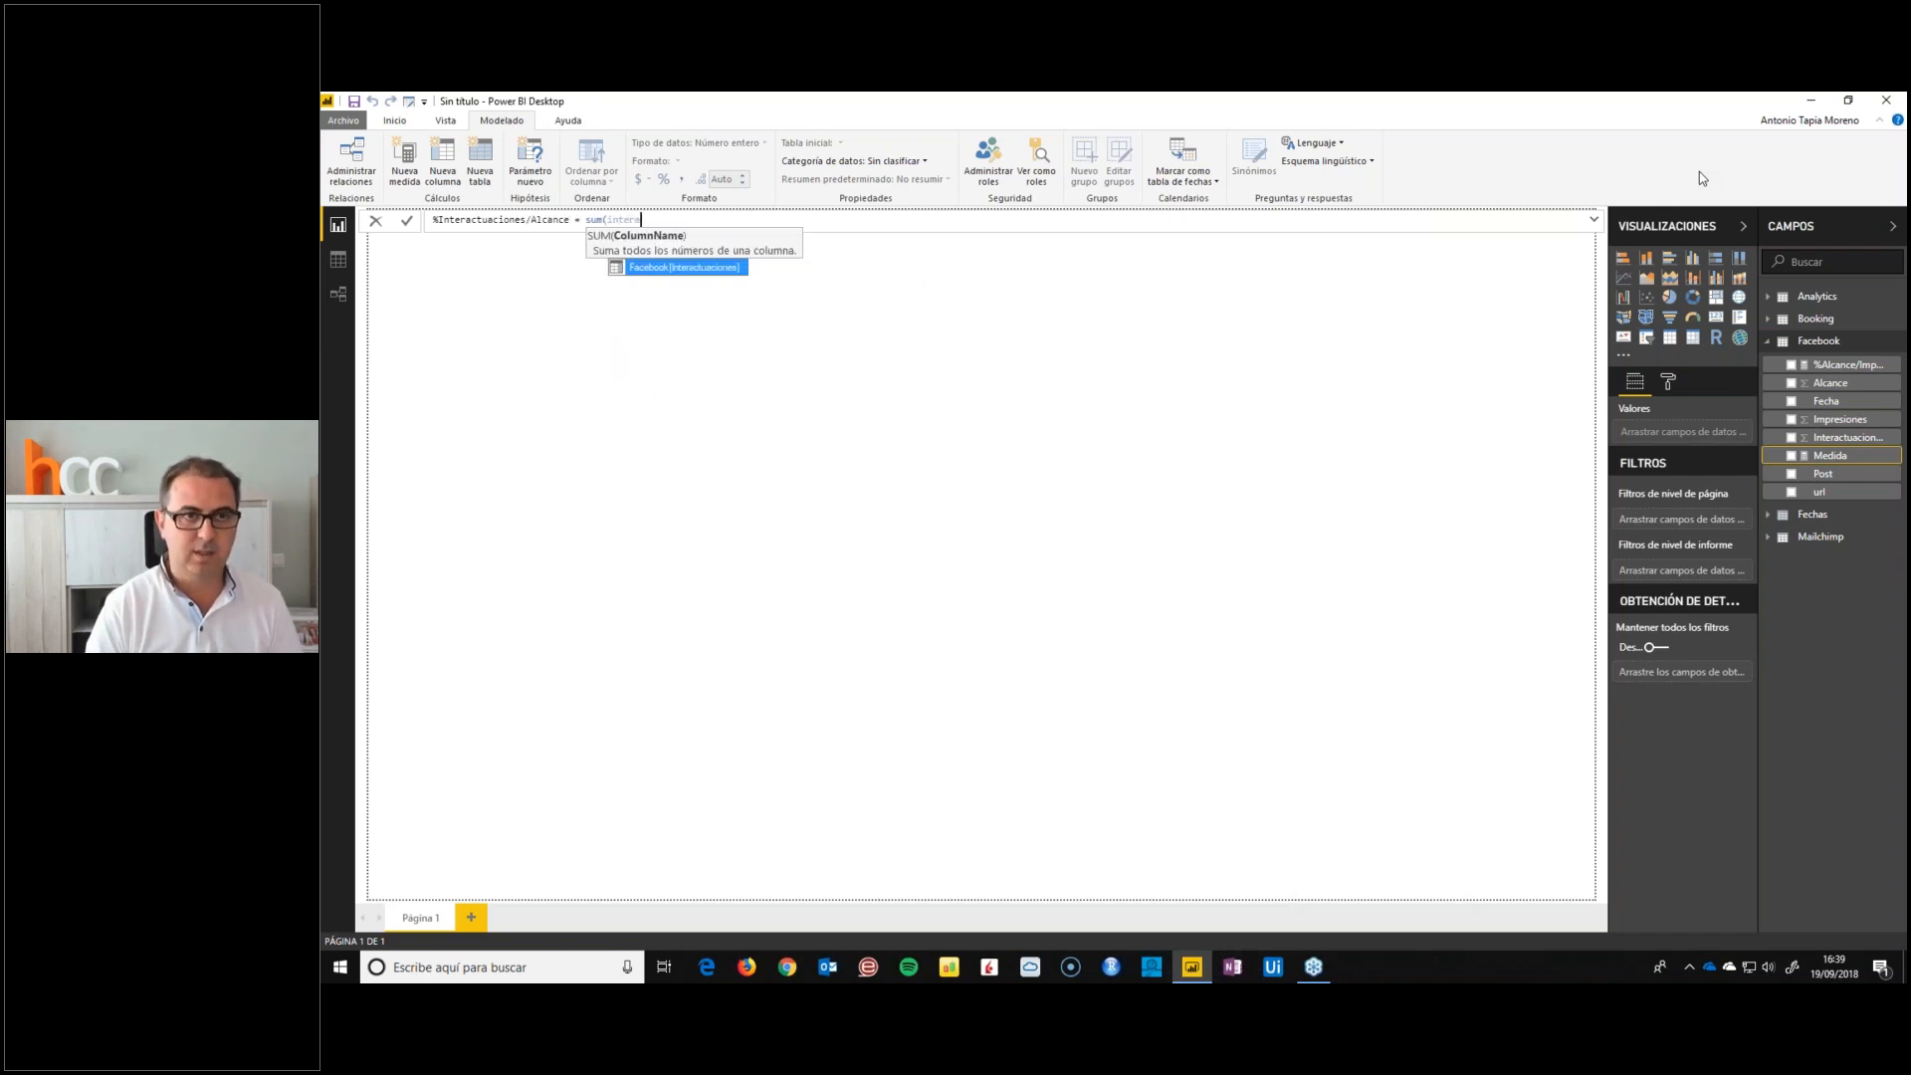
key("Tab")
type(") / sum(alc")
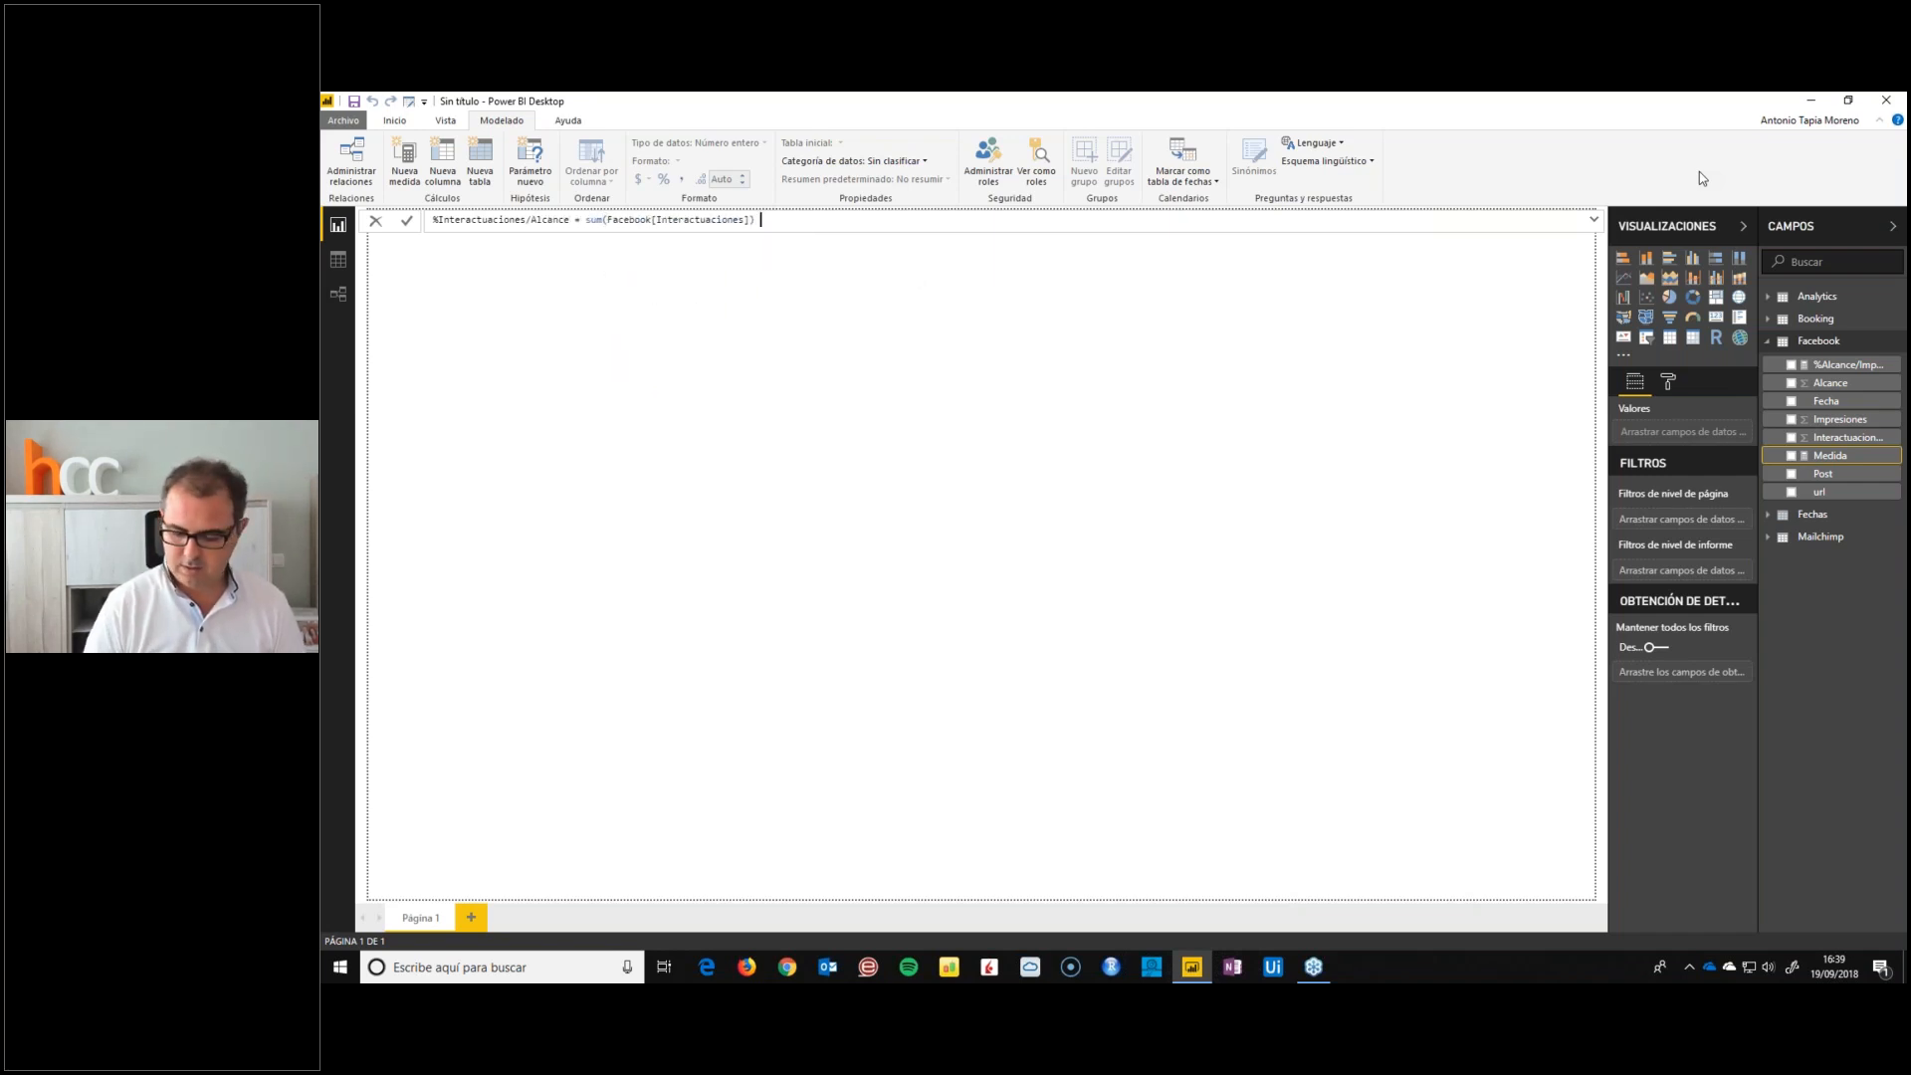
key("Tab")
type(")")
key("Return")
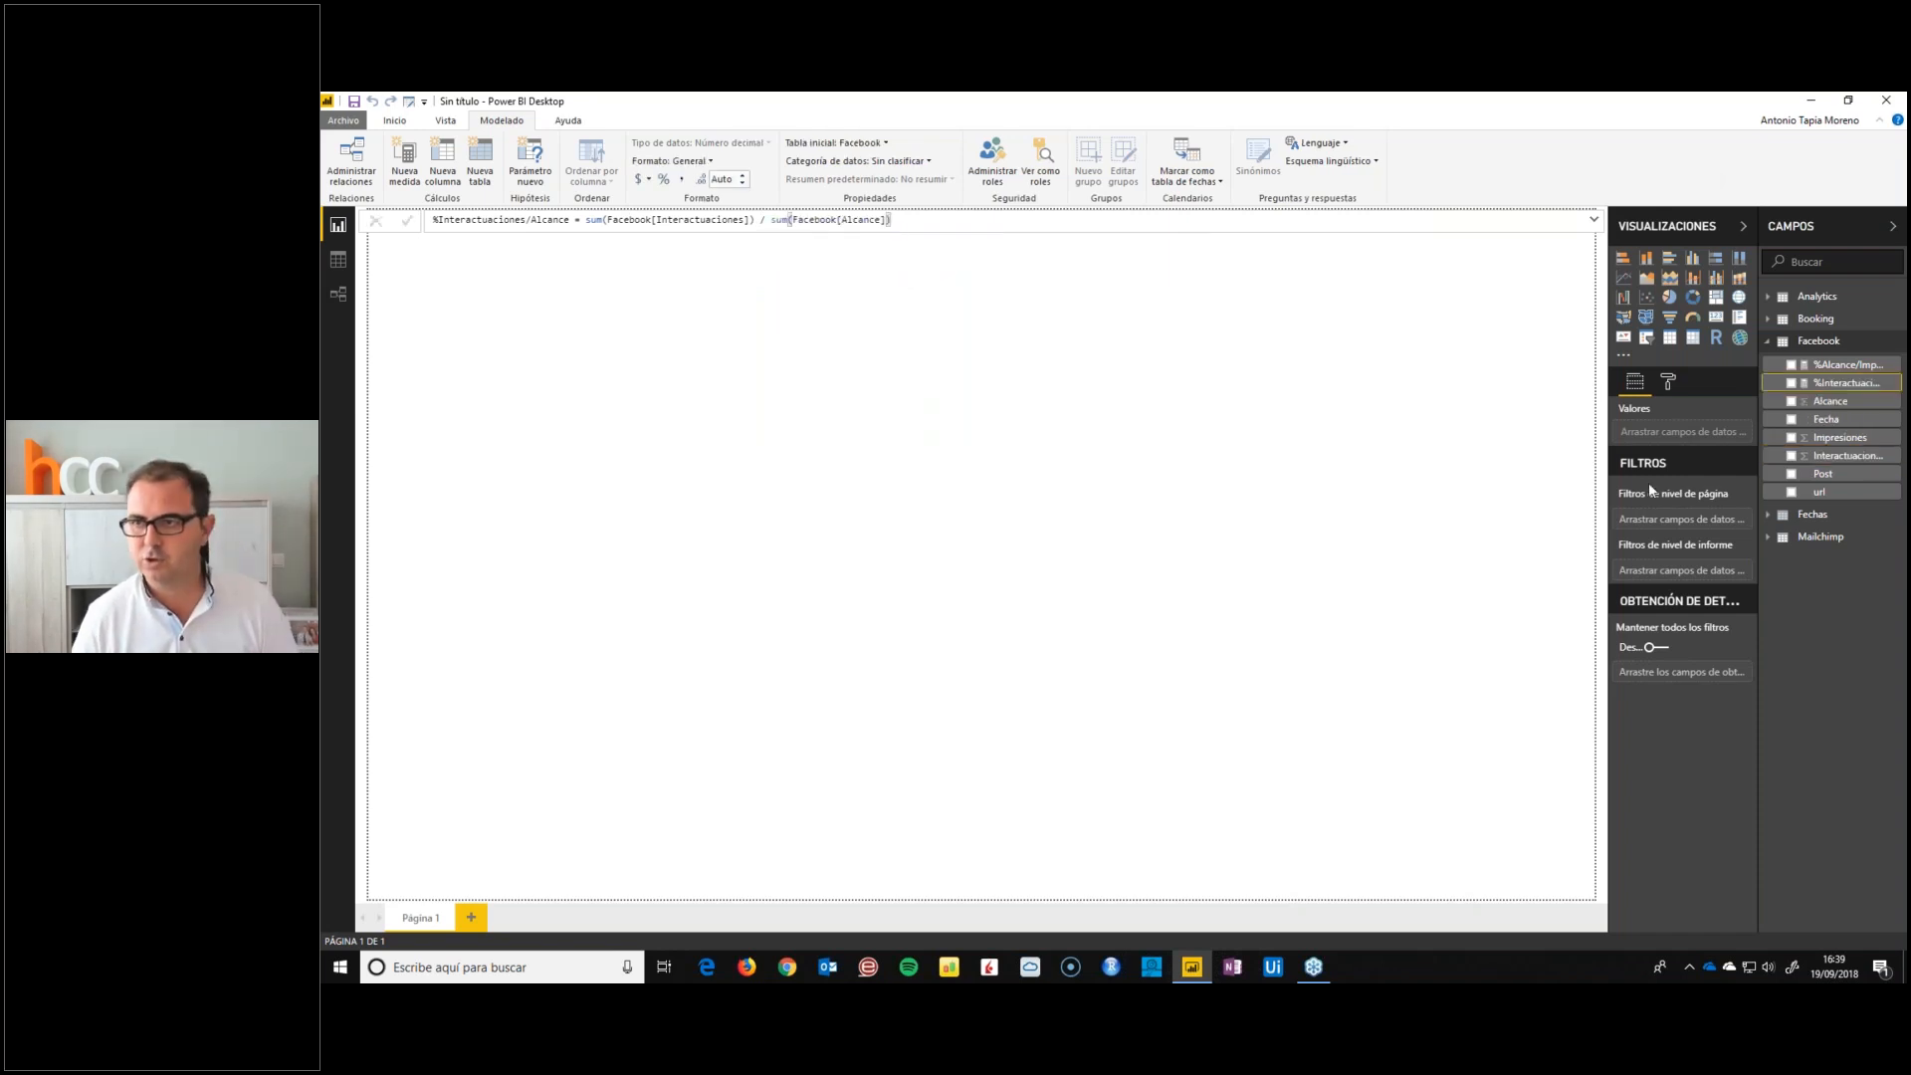
left_click(665, 178)
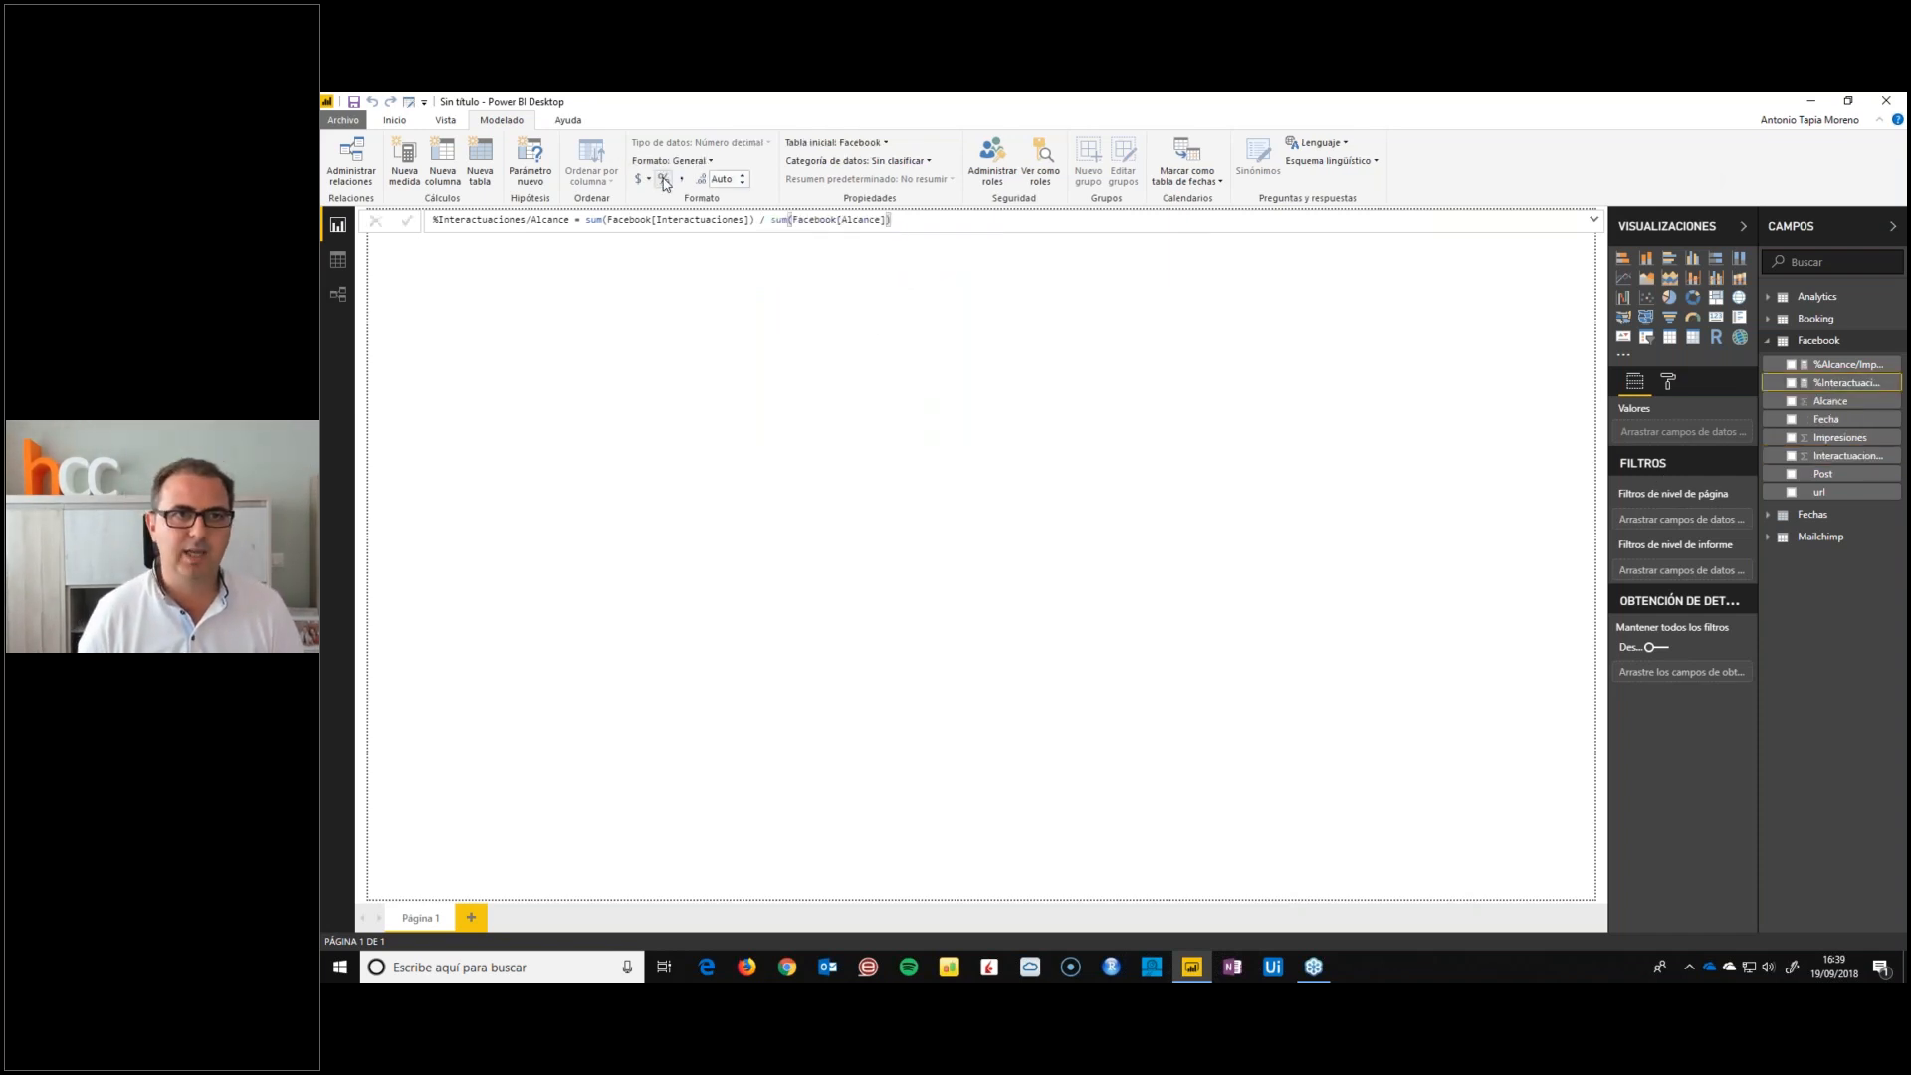
Collapse the Facebook table, expand Mailchimp and widen the field list to fit the full field names
left_click(1768, 342)
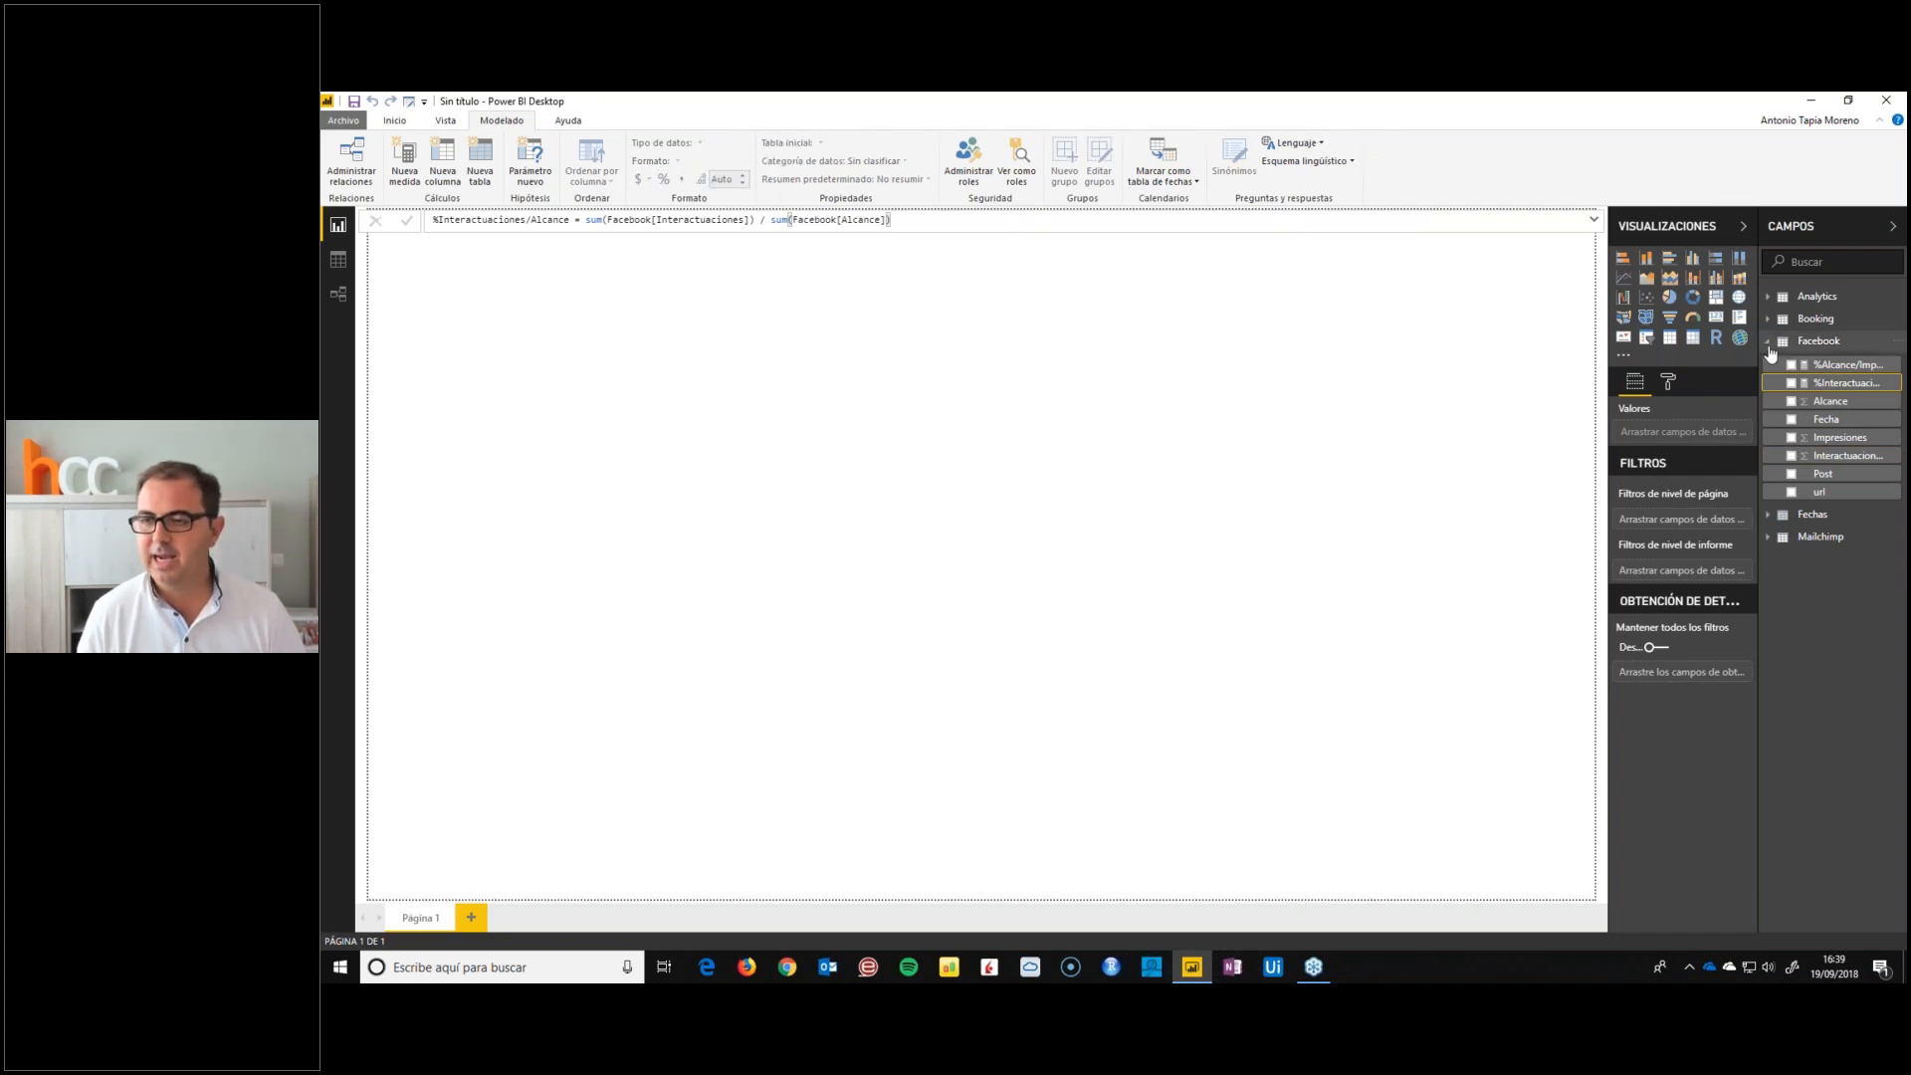
left_click(1769, 363)
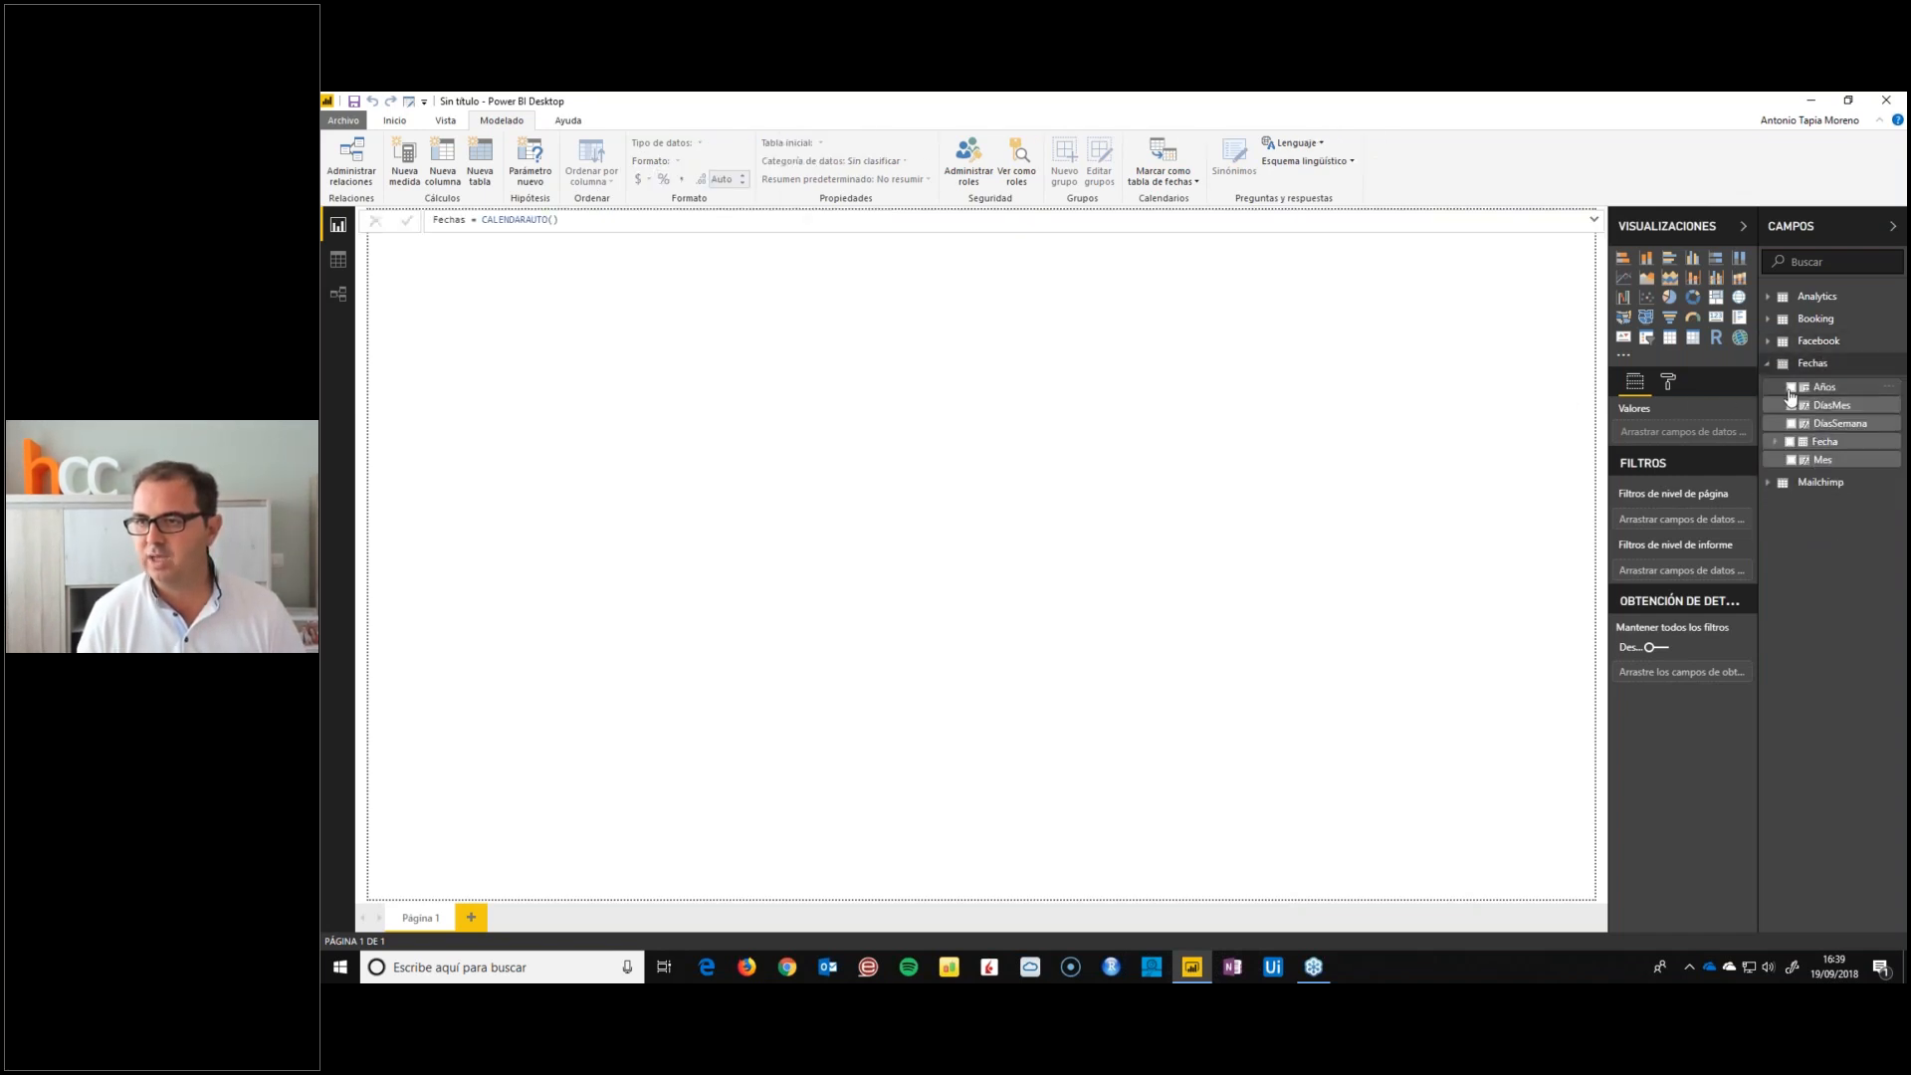
left_click(1769, 364)
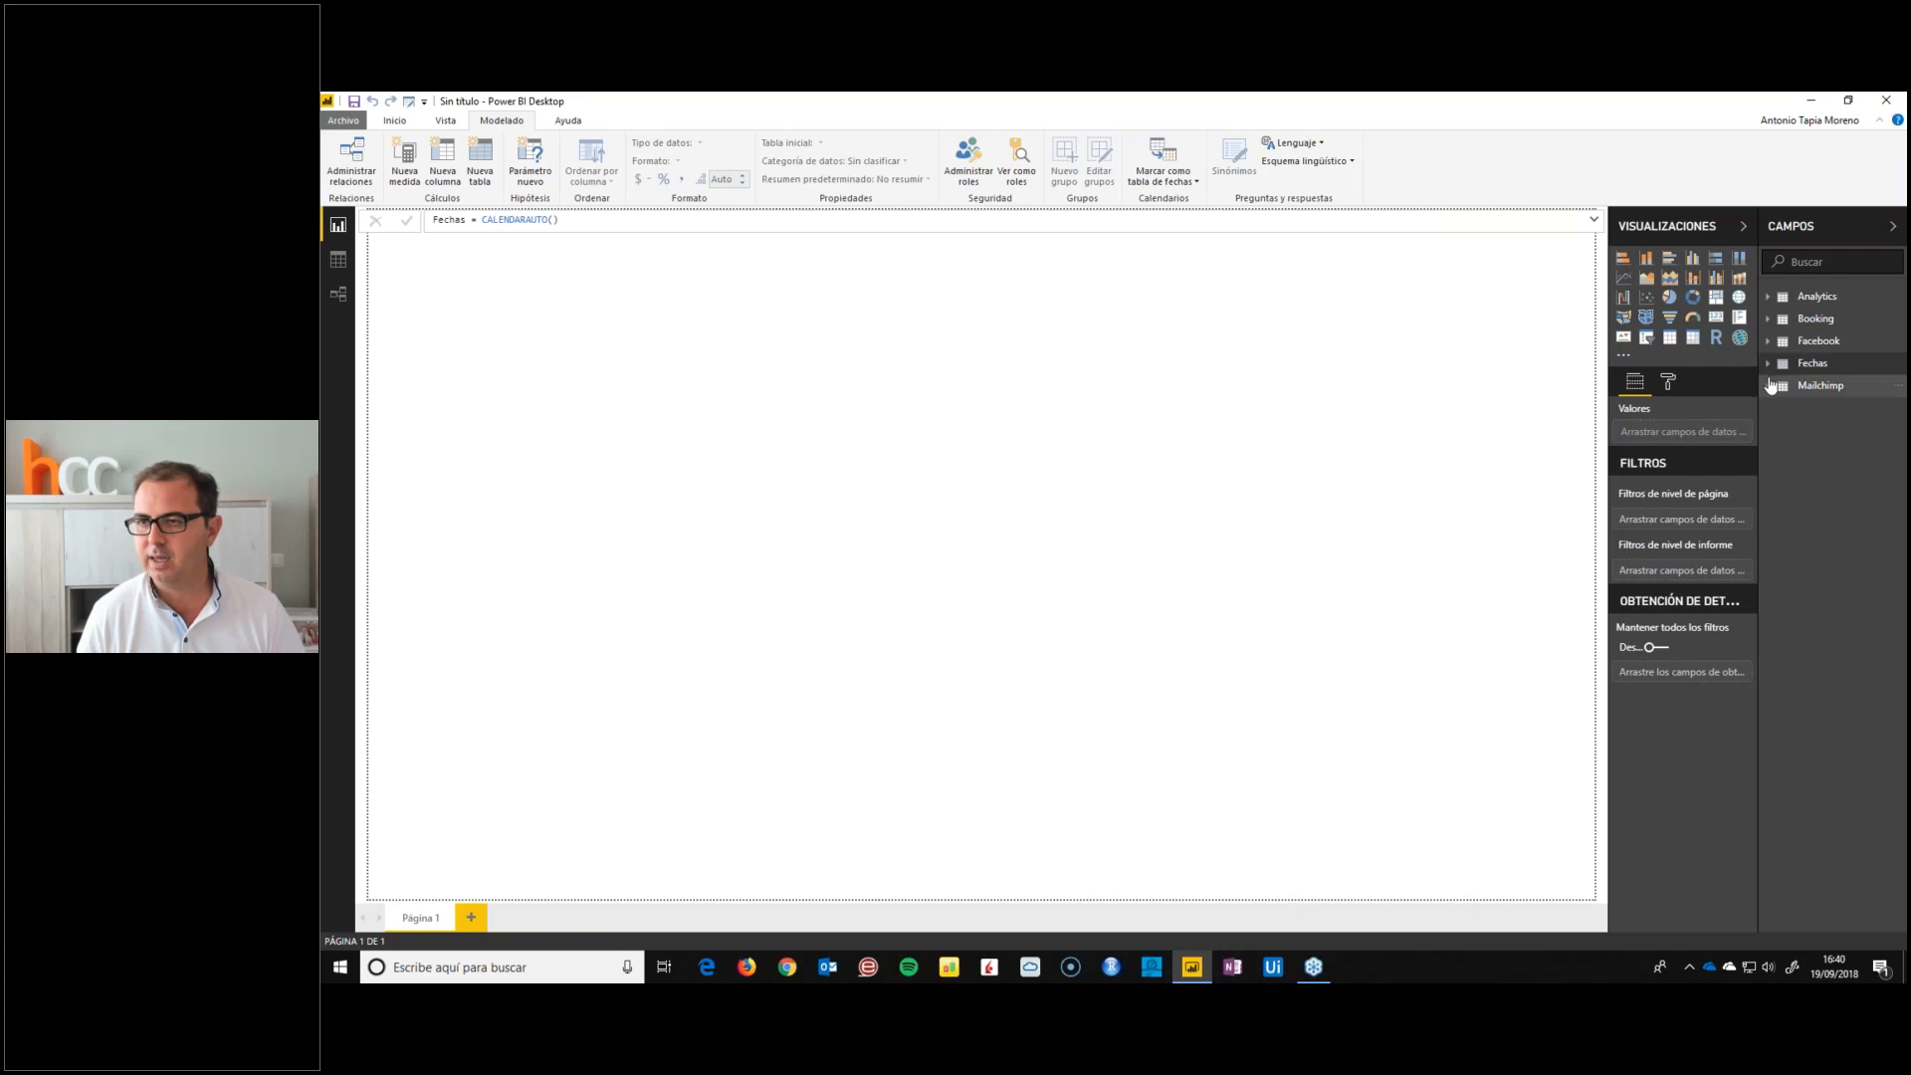
left_click(1768, 386)
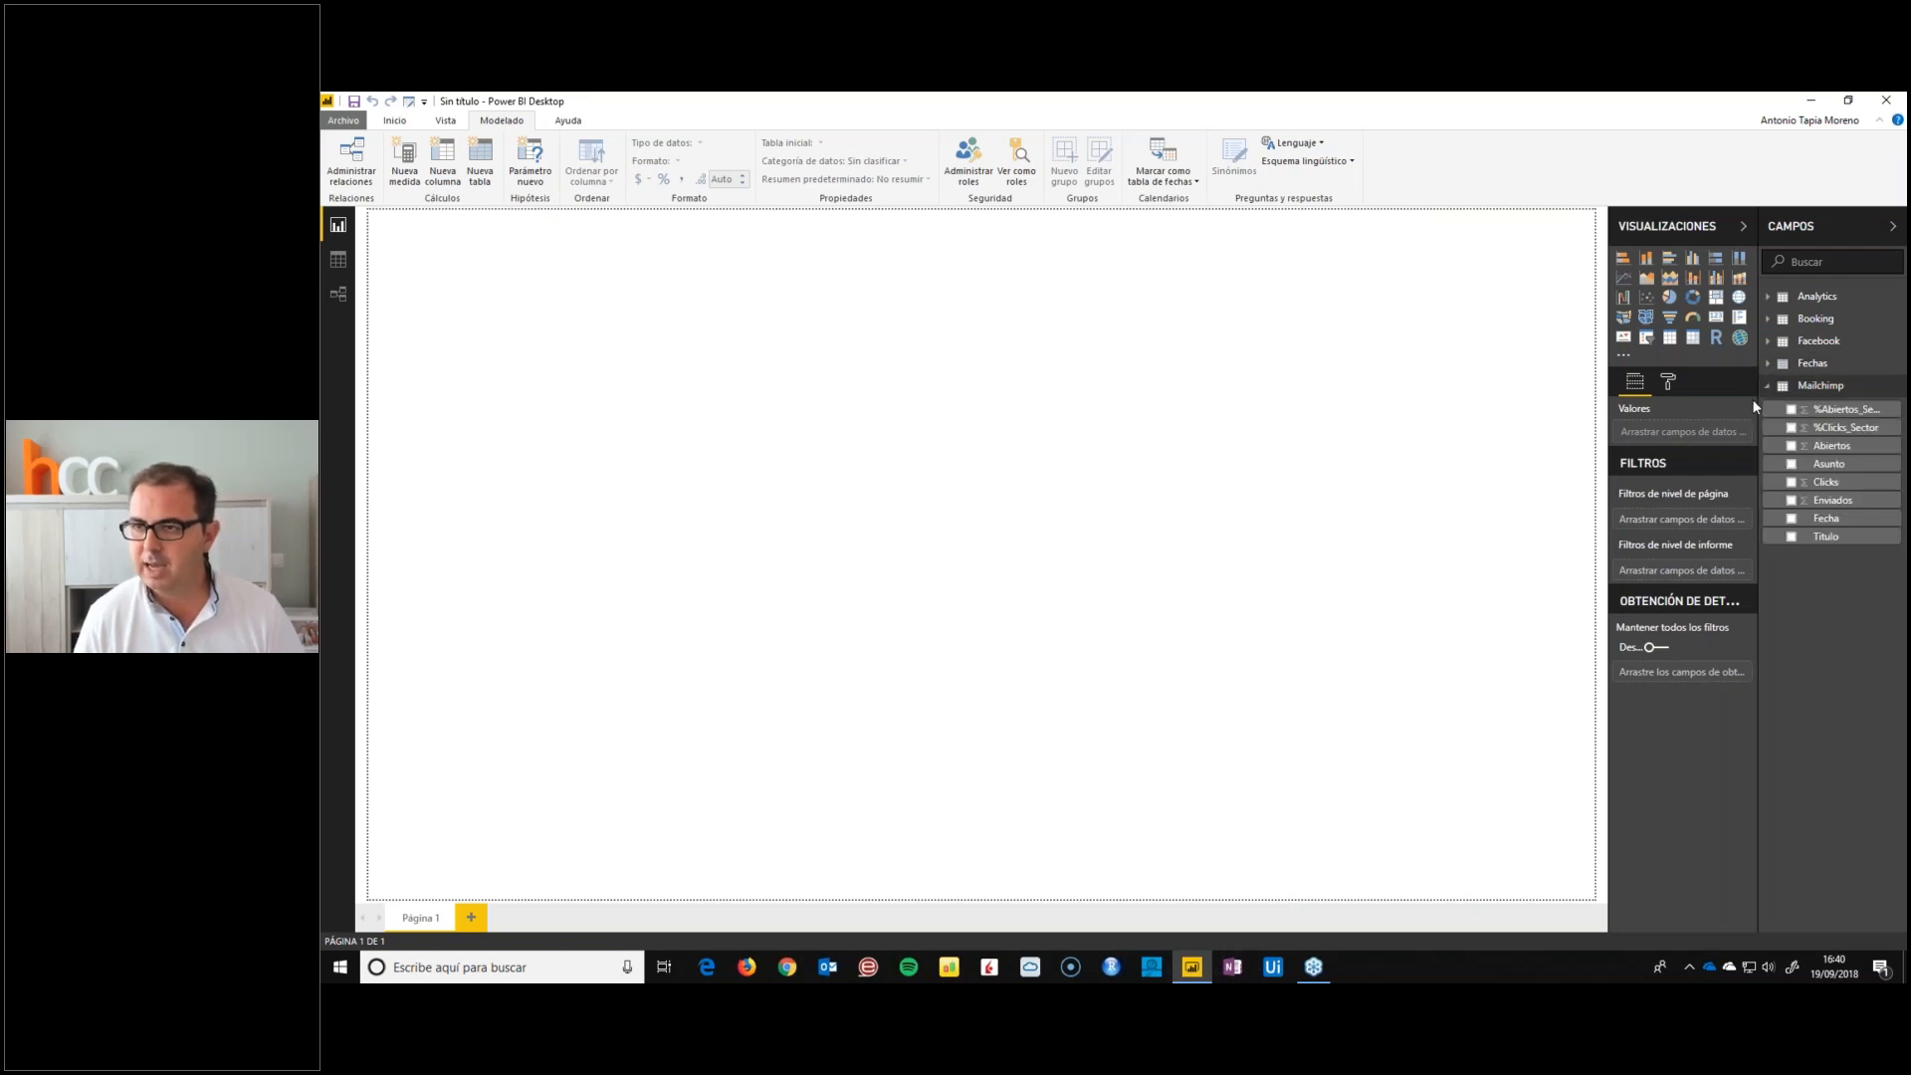
left_click_drag(1758, 398, 1687, 404)
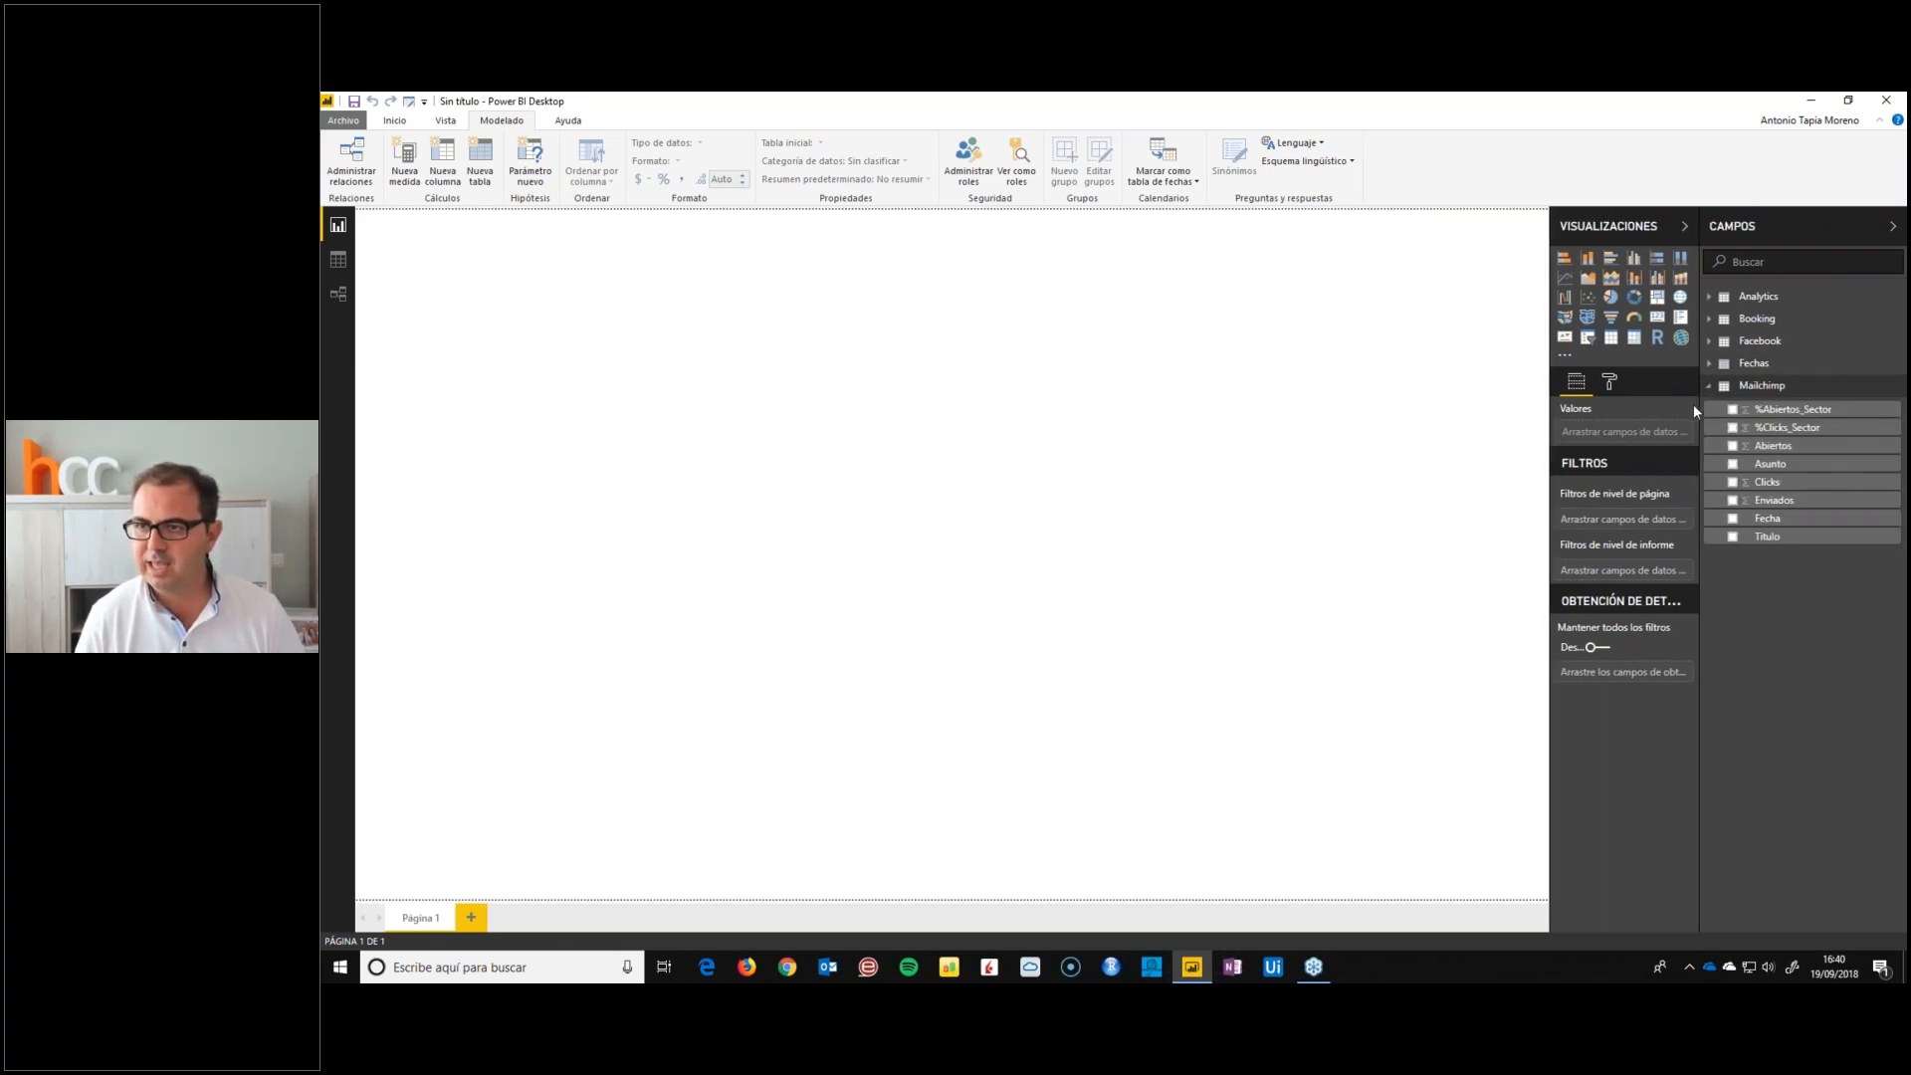
Add the Mailchimp measure %Abiertos_MiCampaña = sum(Mailchimp[Abiertos])/sum(Mailchimp[Enviados])
right_click(1758, 448)
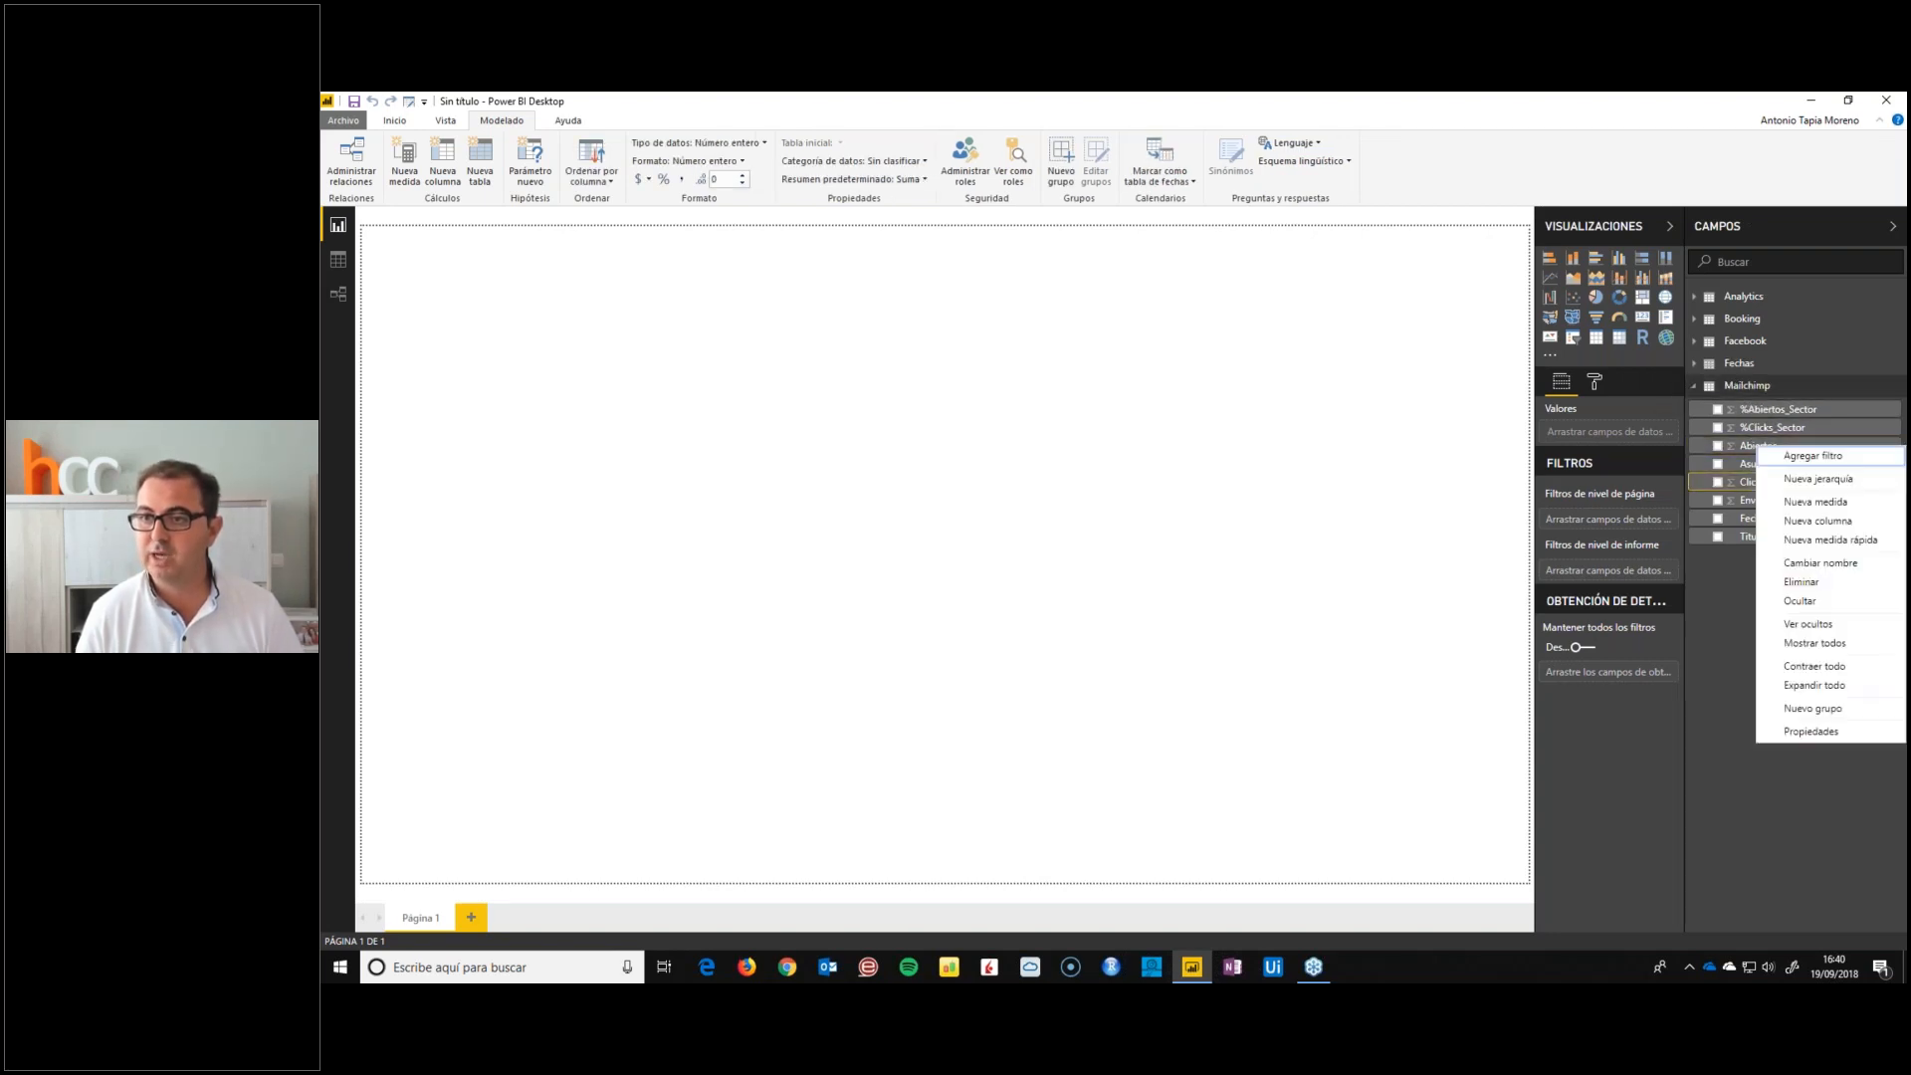
left_click(1800, 502)
type("%Abiertos_")
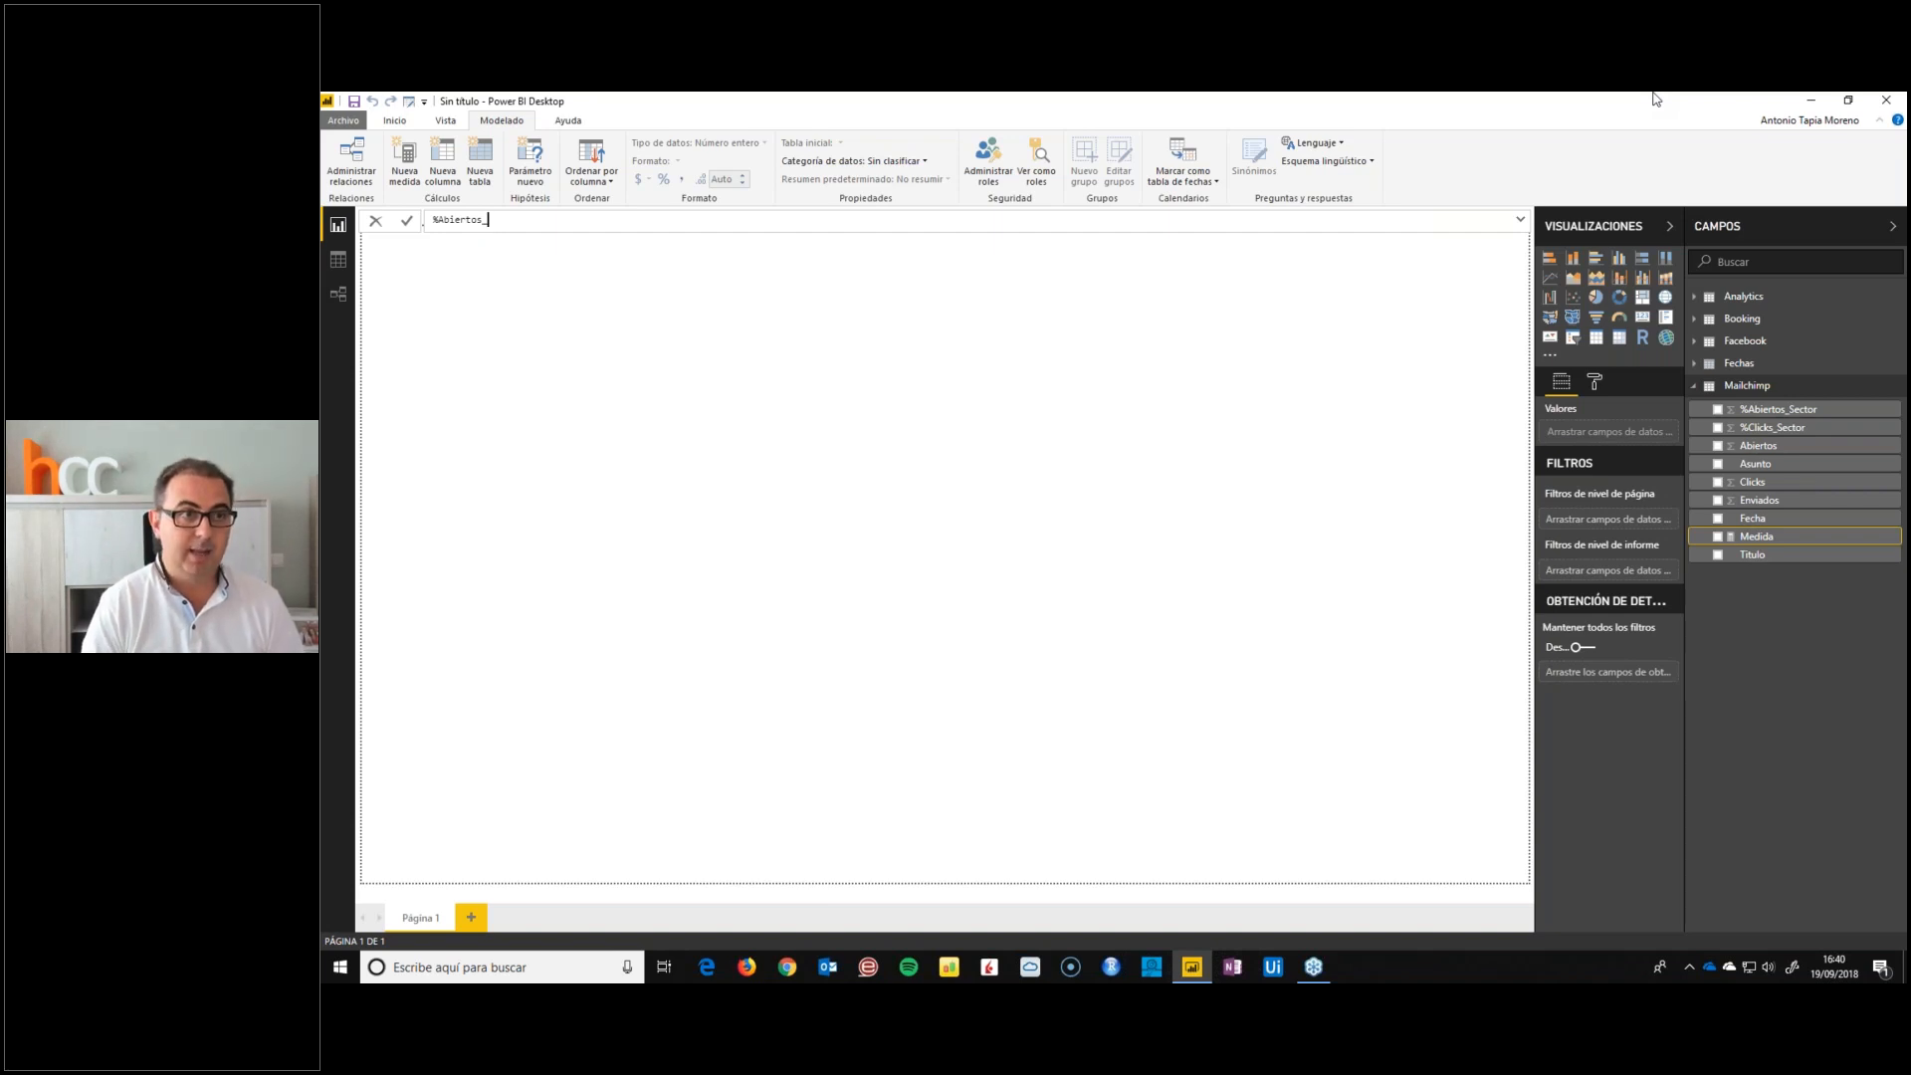
type("MiCampaña = sum(ab")
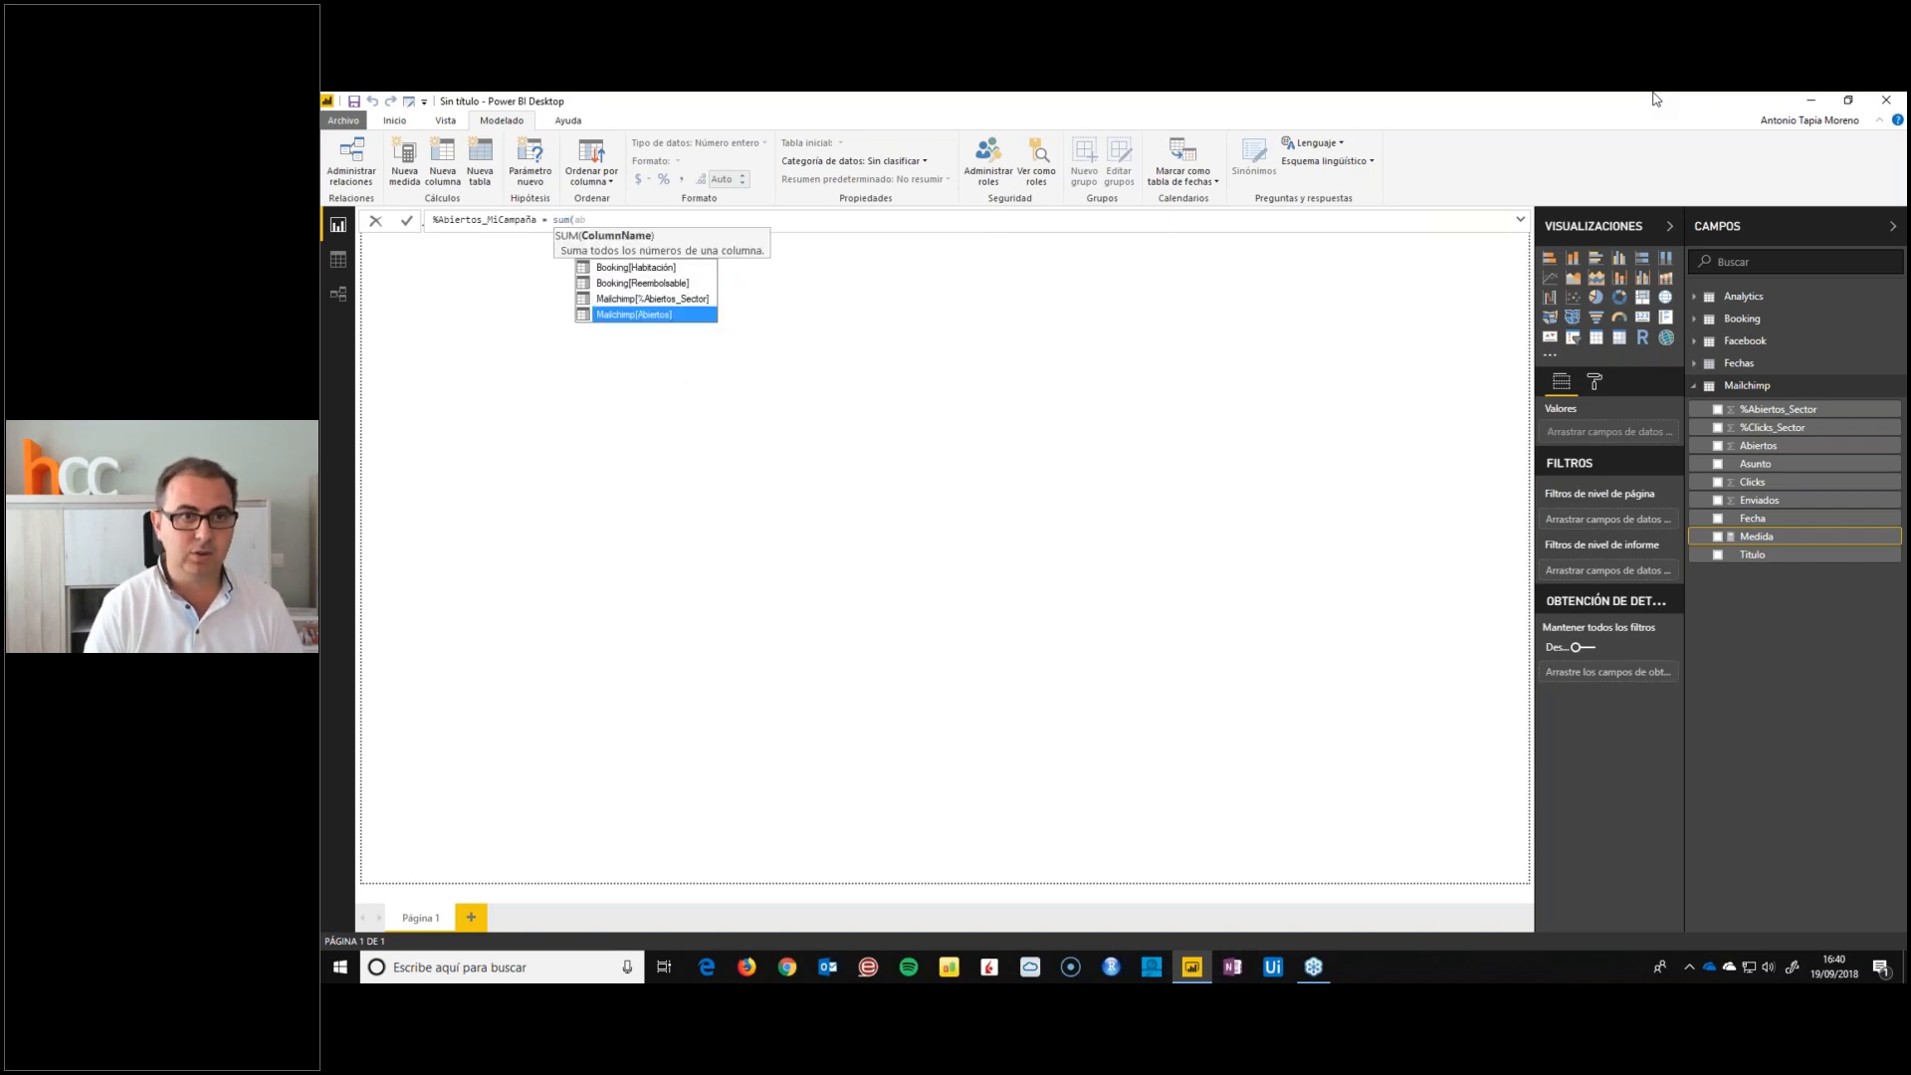
key("Tab")
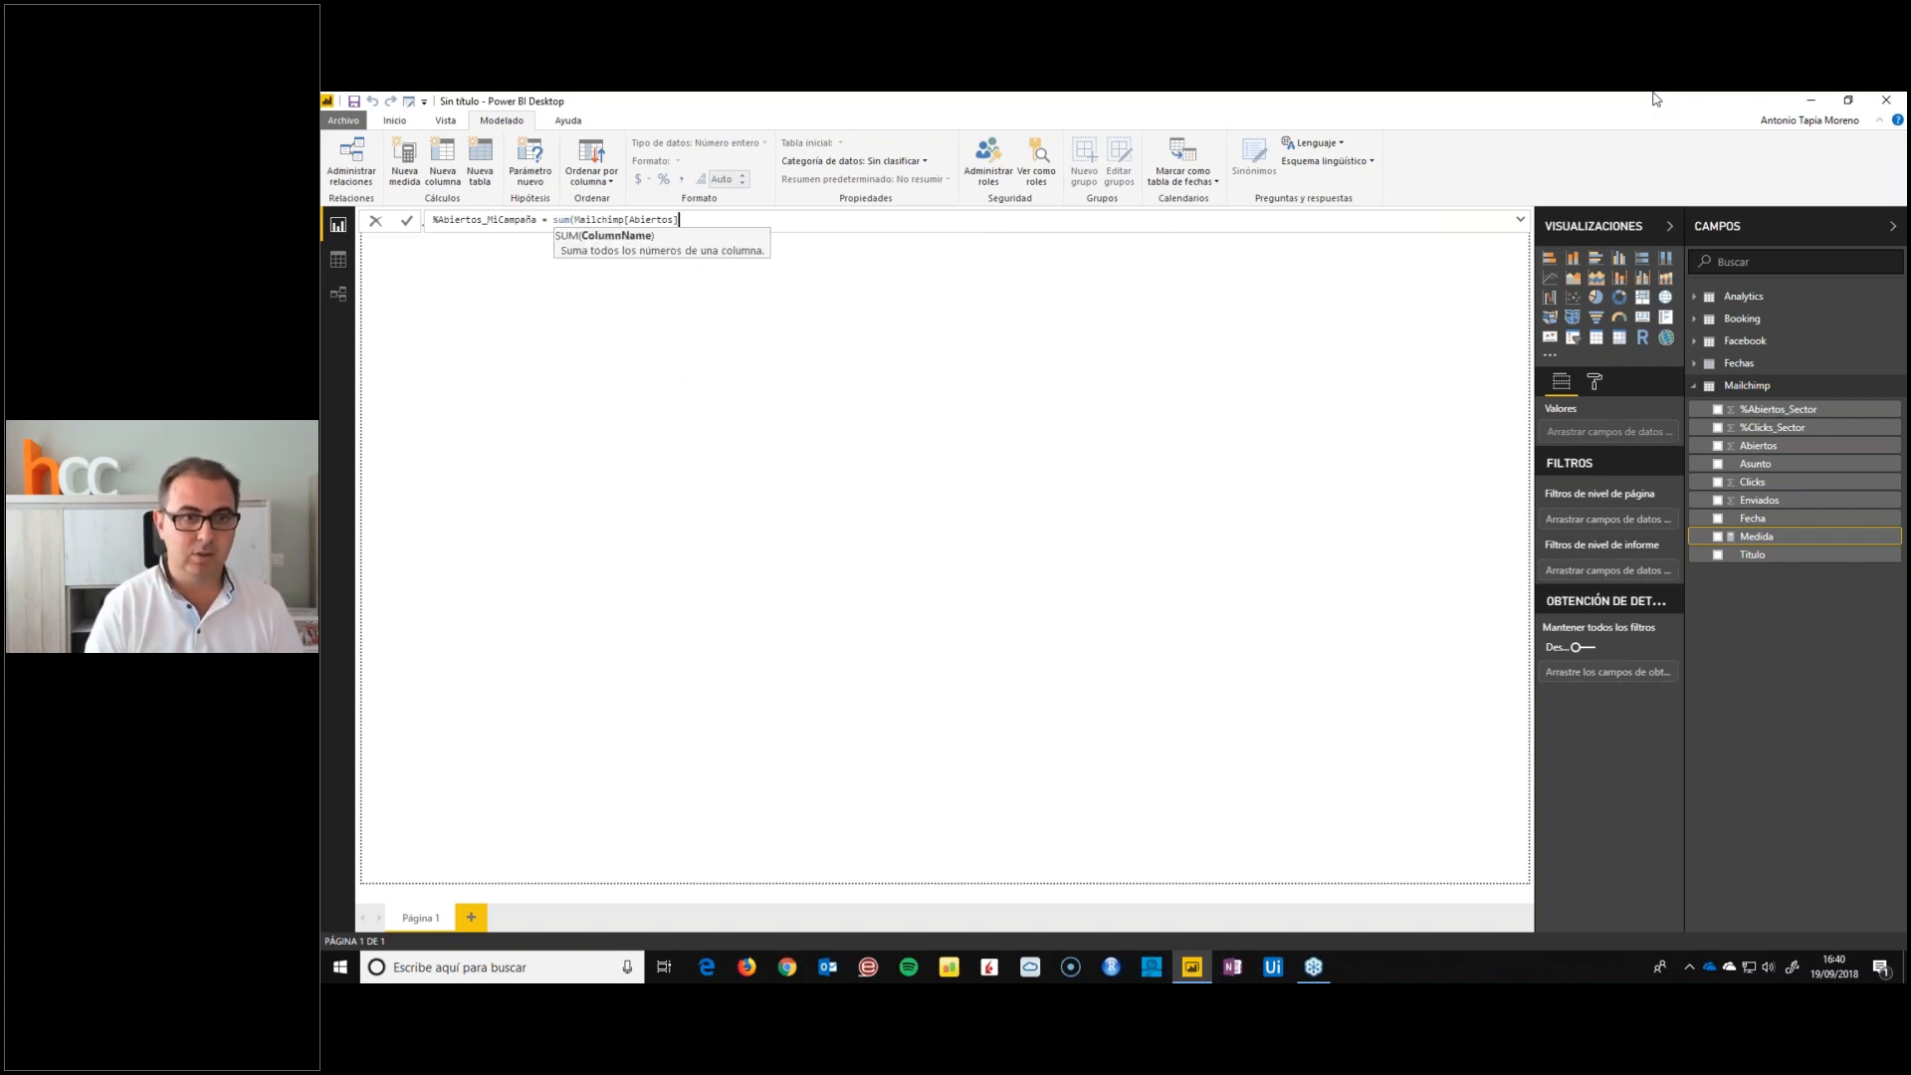
type(")/sum(")
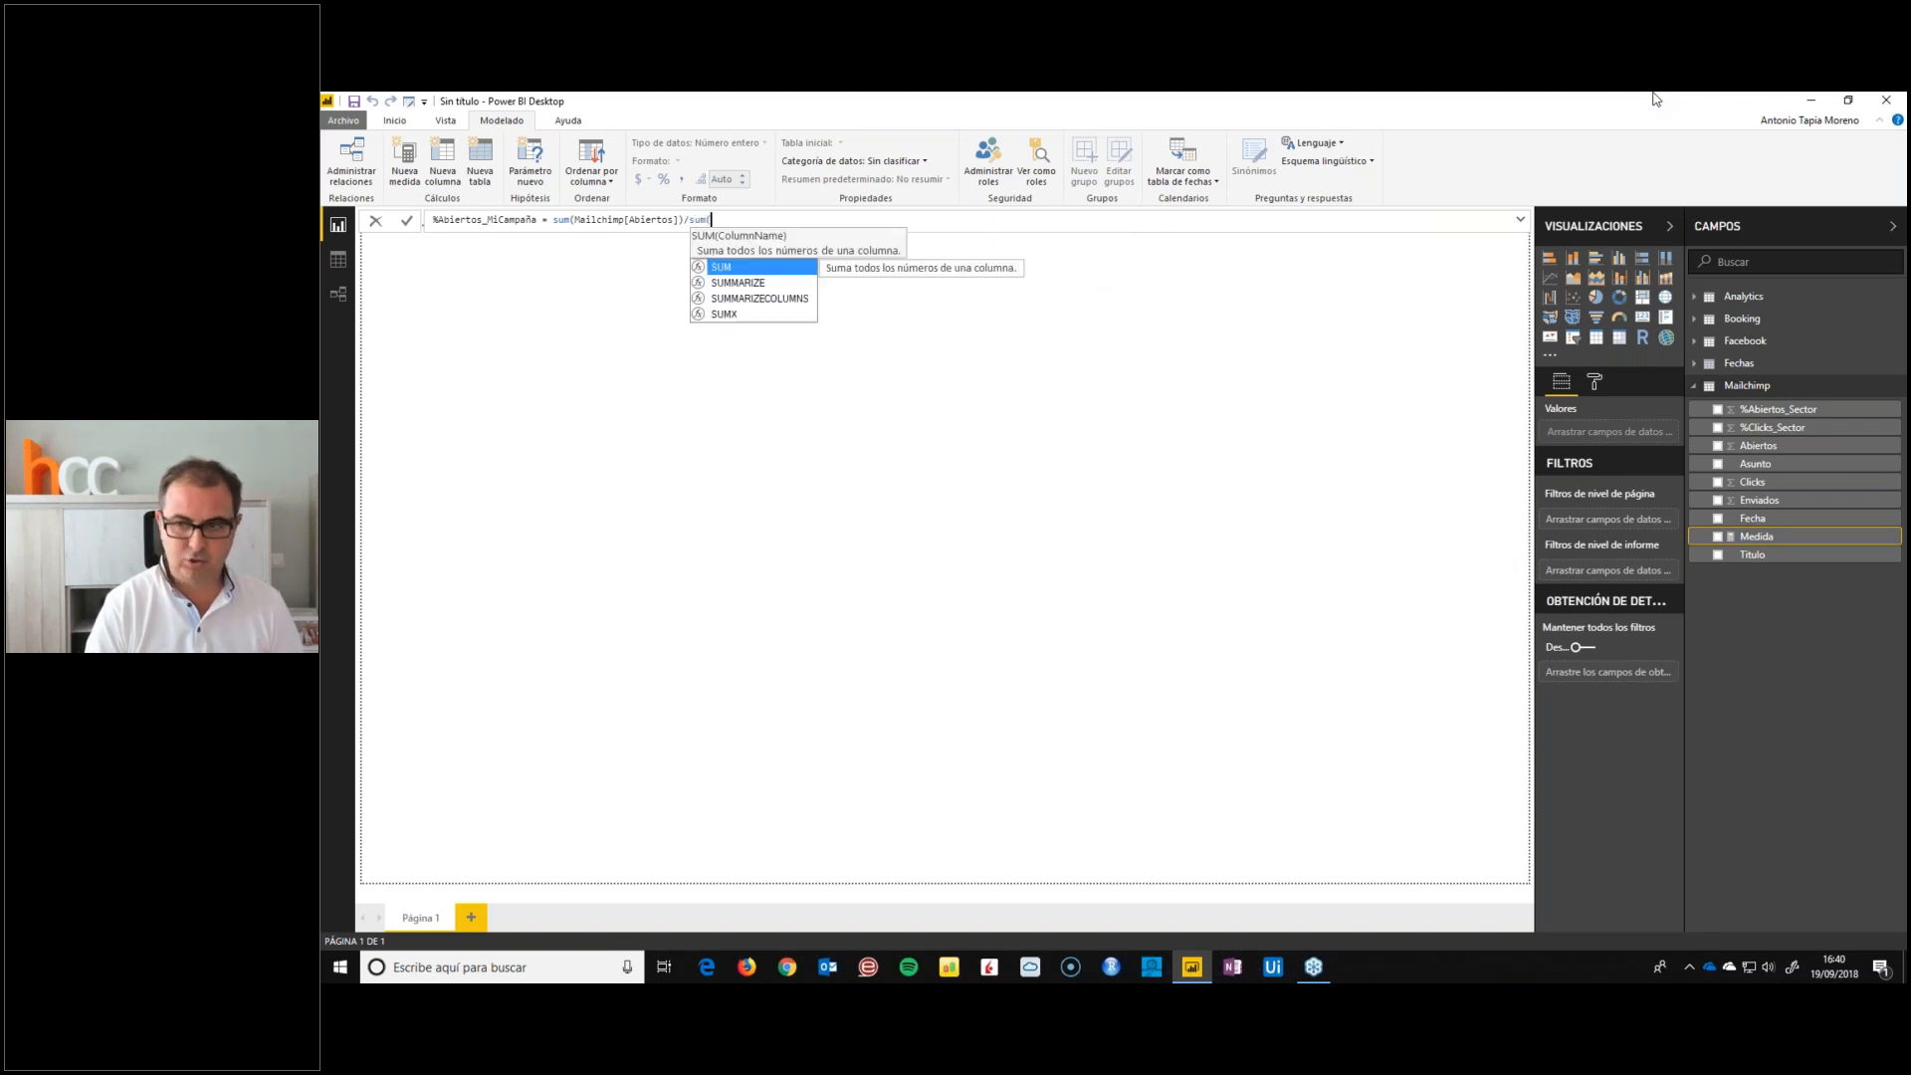
type("envi")
key("Tab")
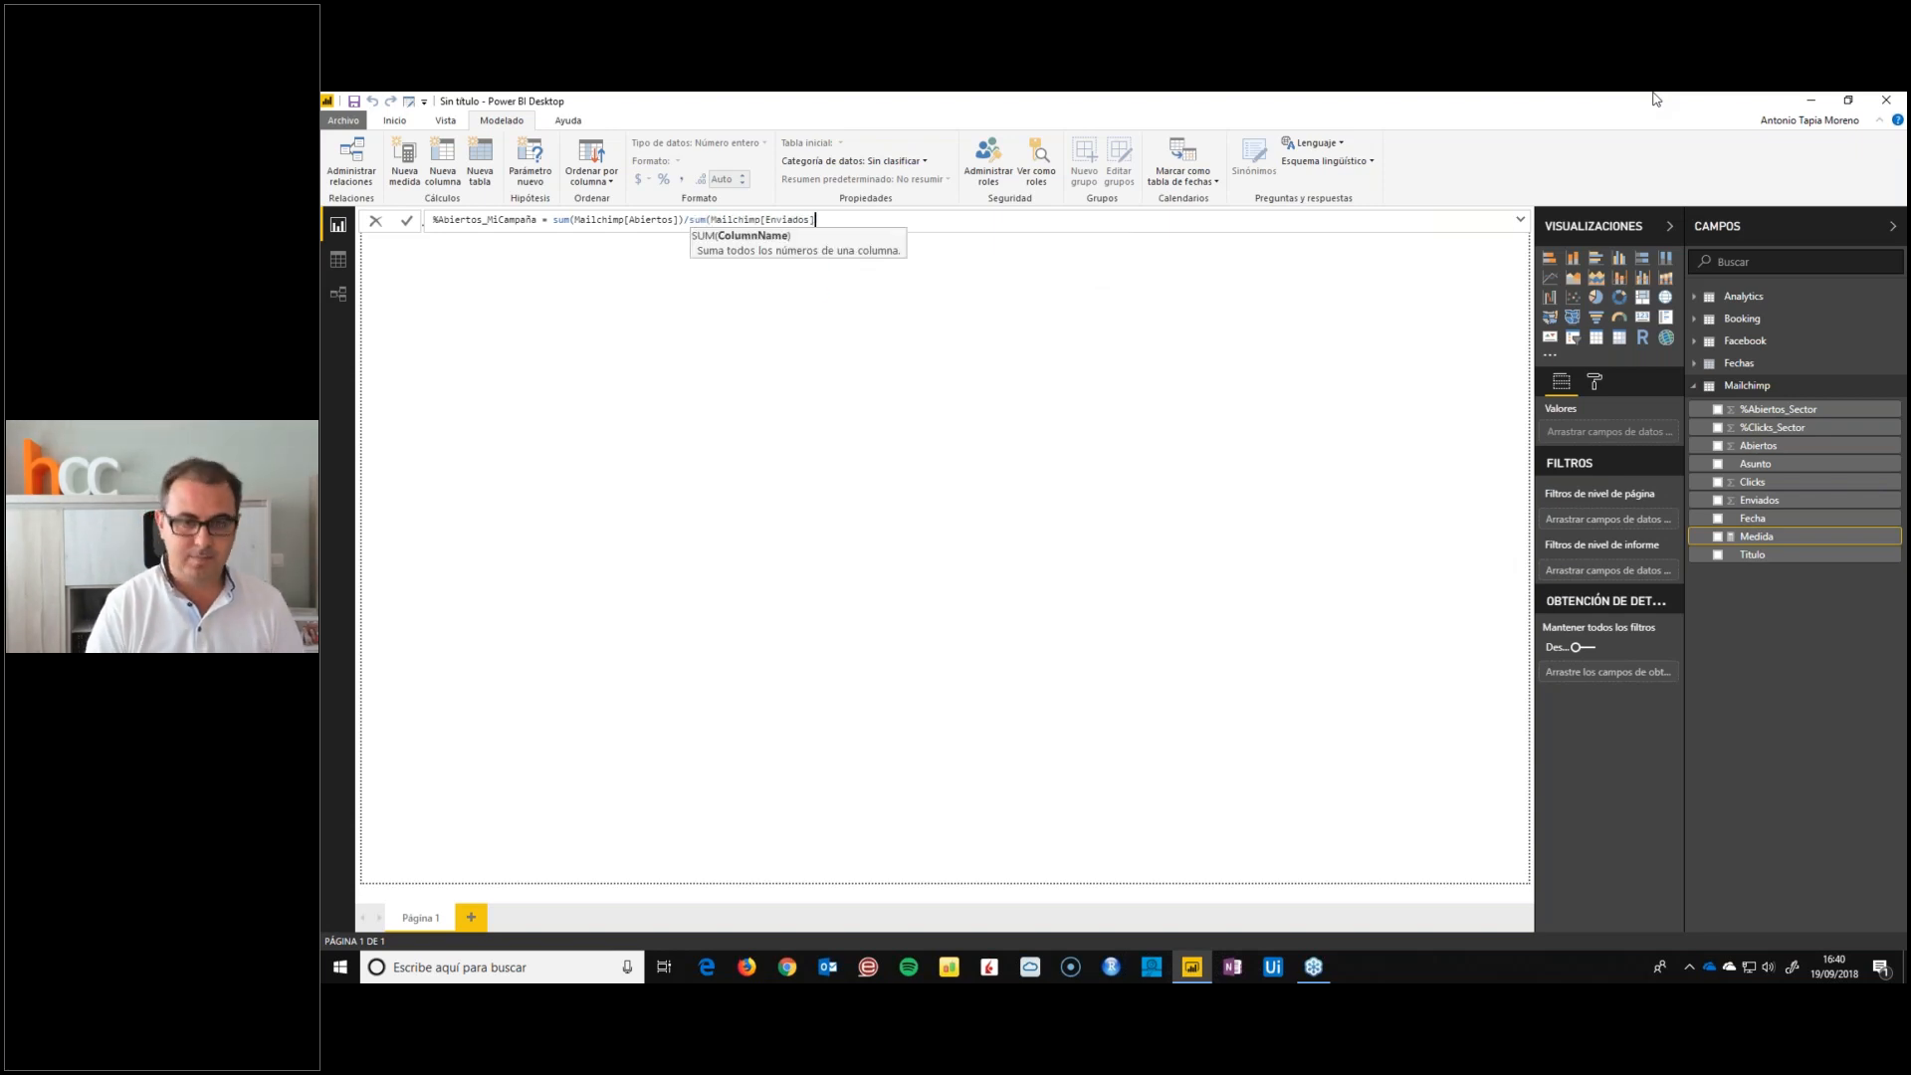
type(")")
key("Return")
Format the Mailchimp fields %Abiertos_MiCampaña and %Abiertos_Sector as percentages
left_click(662, 179)
left_click(1770, 430)
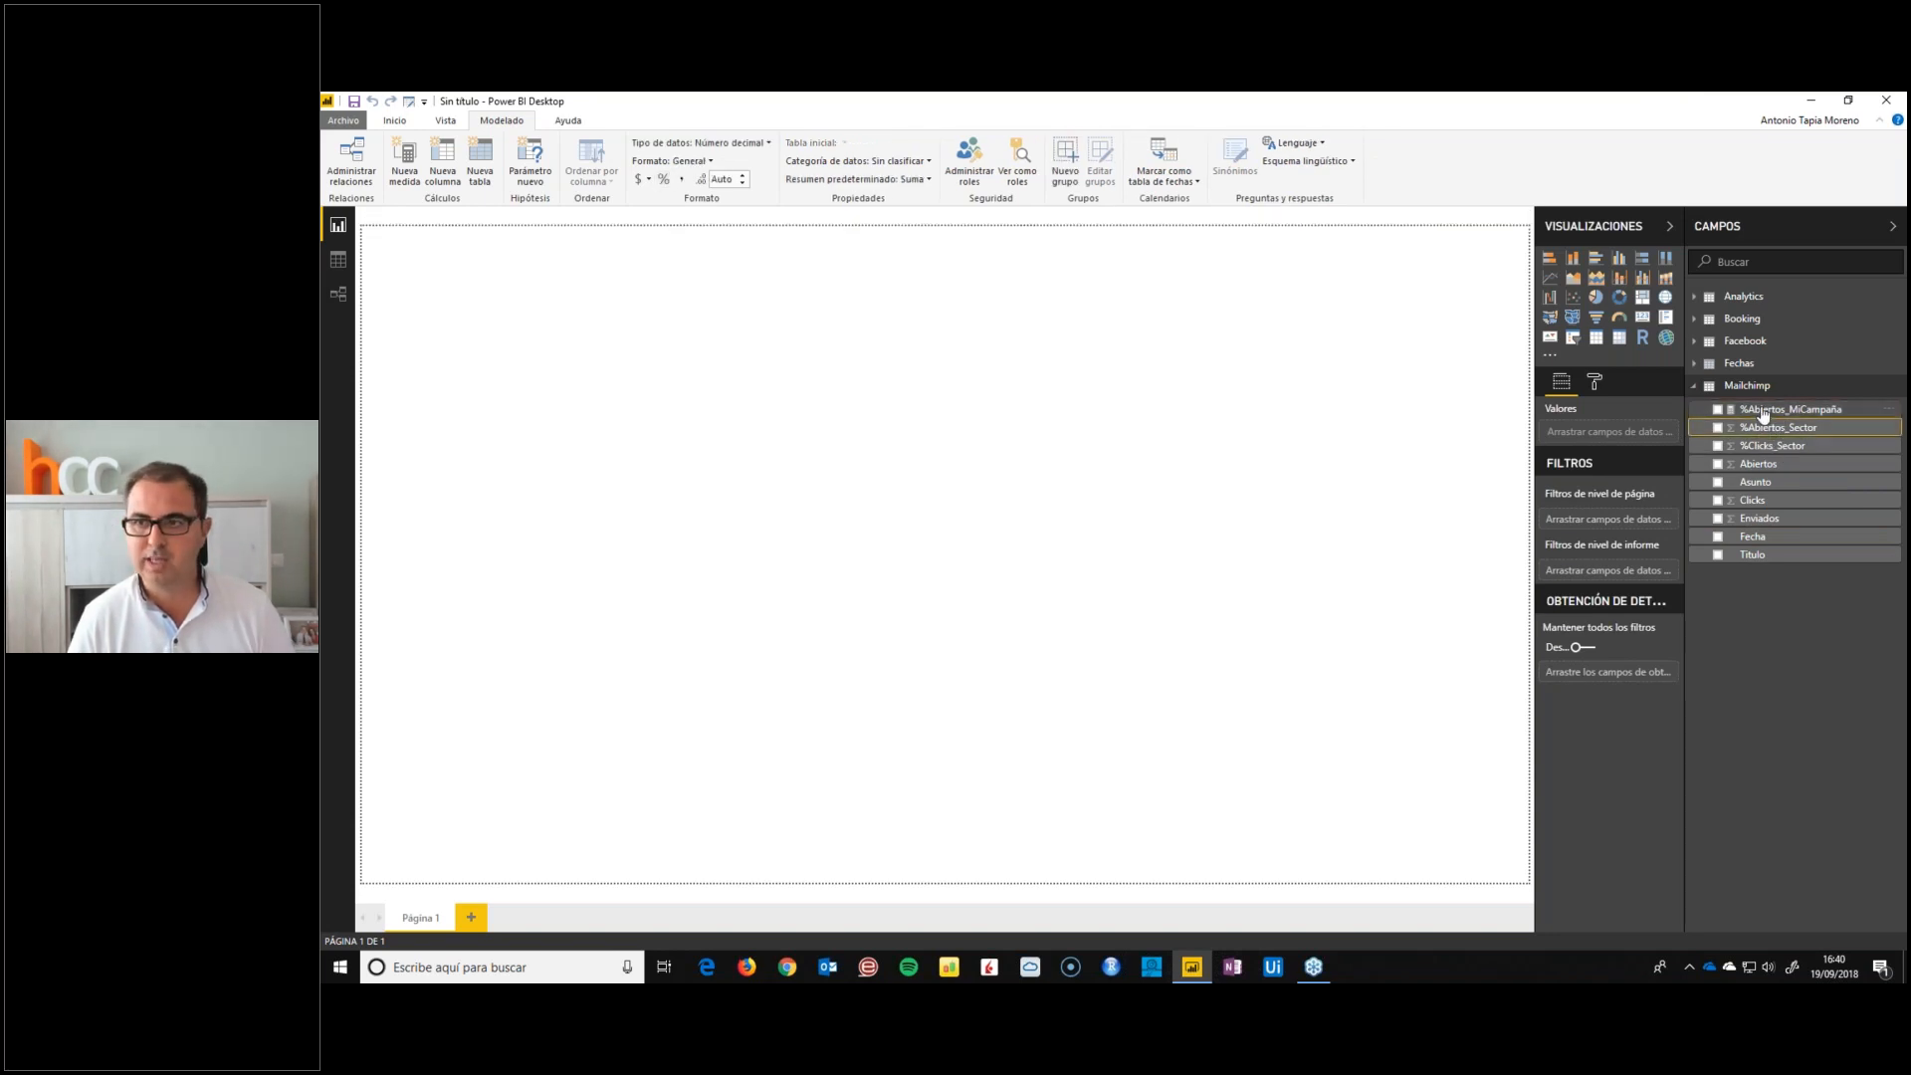
left_click(663, 180)
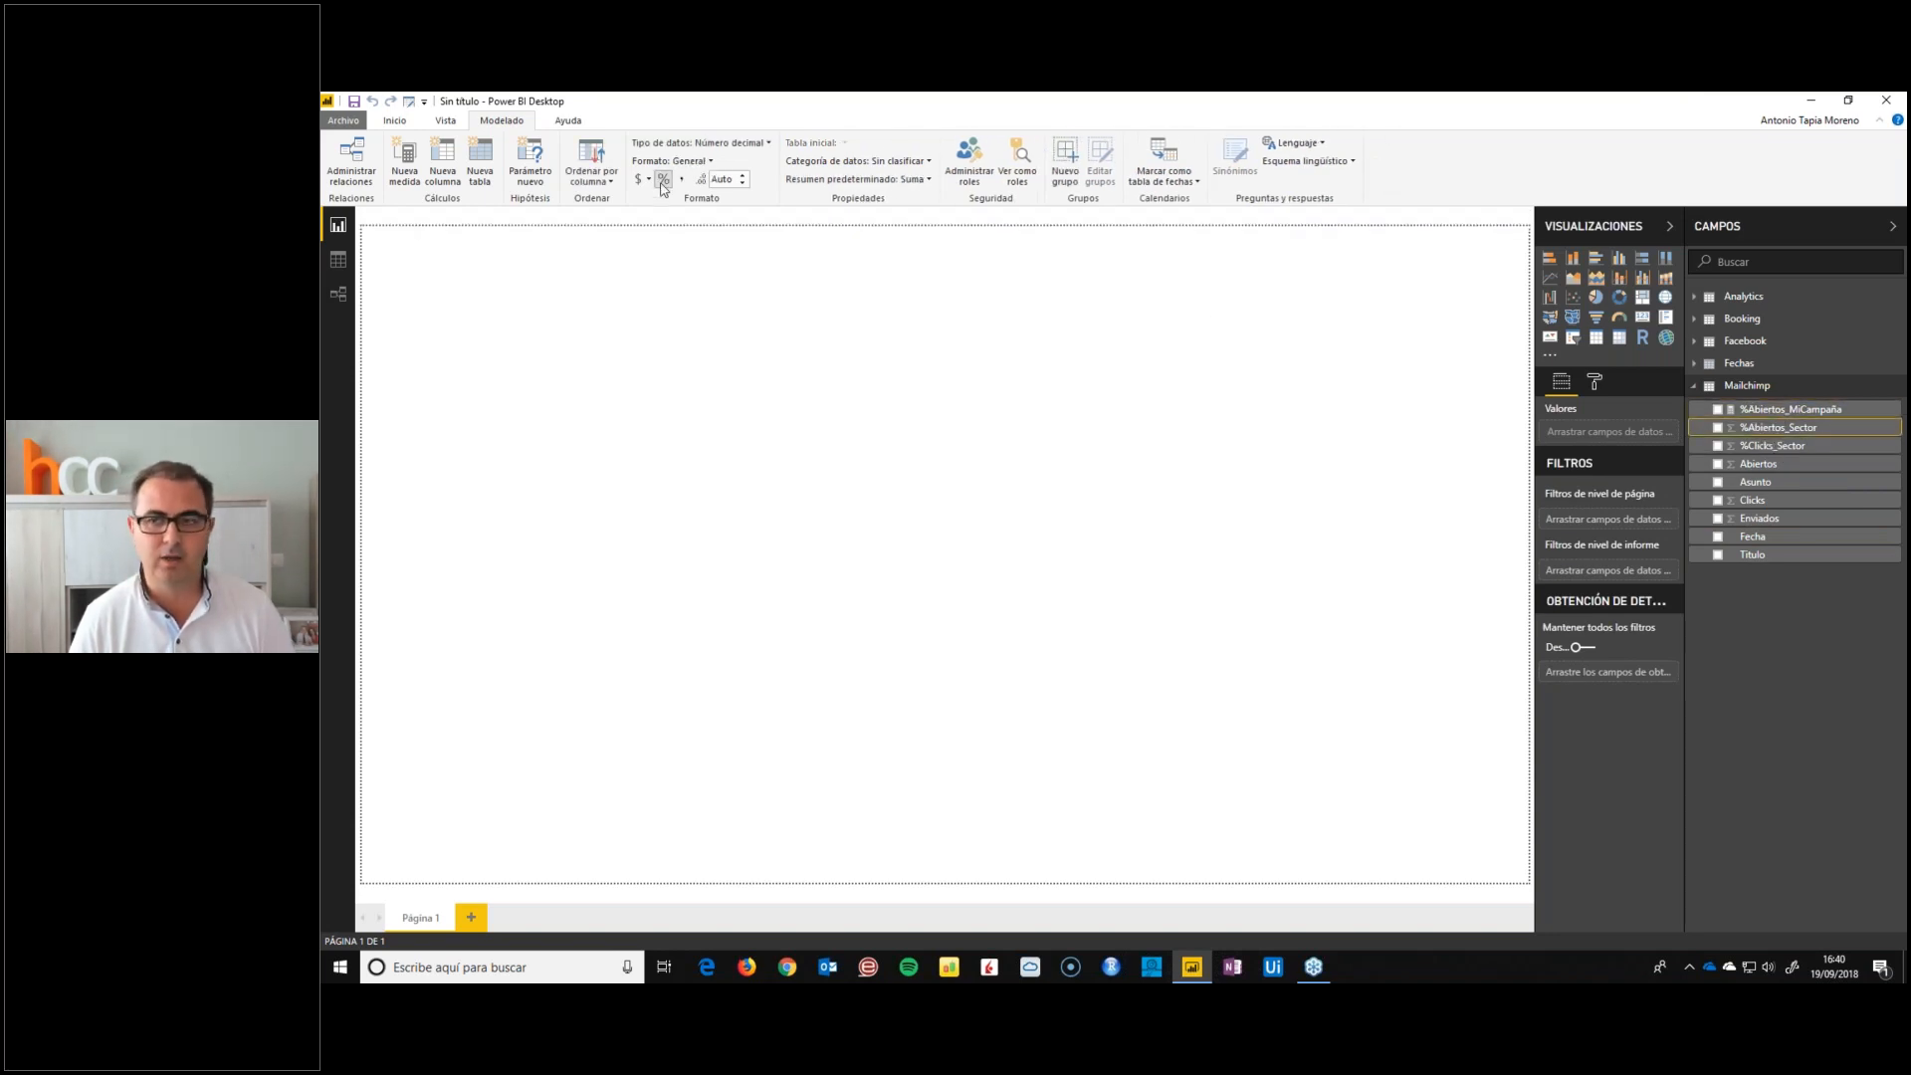
Add the Mailchimp measure %Clicks_MiCampaña = sum(Mailchimp[Clicks]) / sum(Mailchimp[Enviados])
right_click(1764, 448)
left_click(1712, 502)
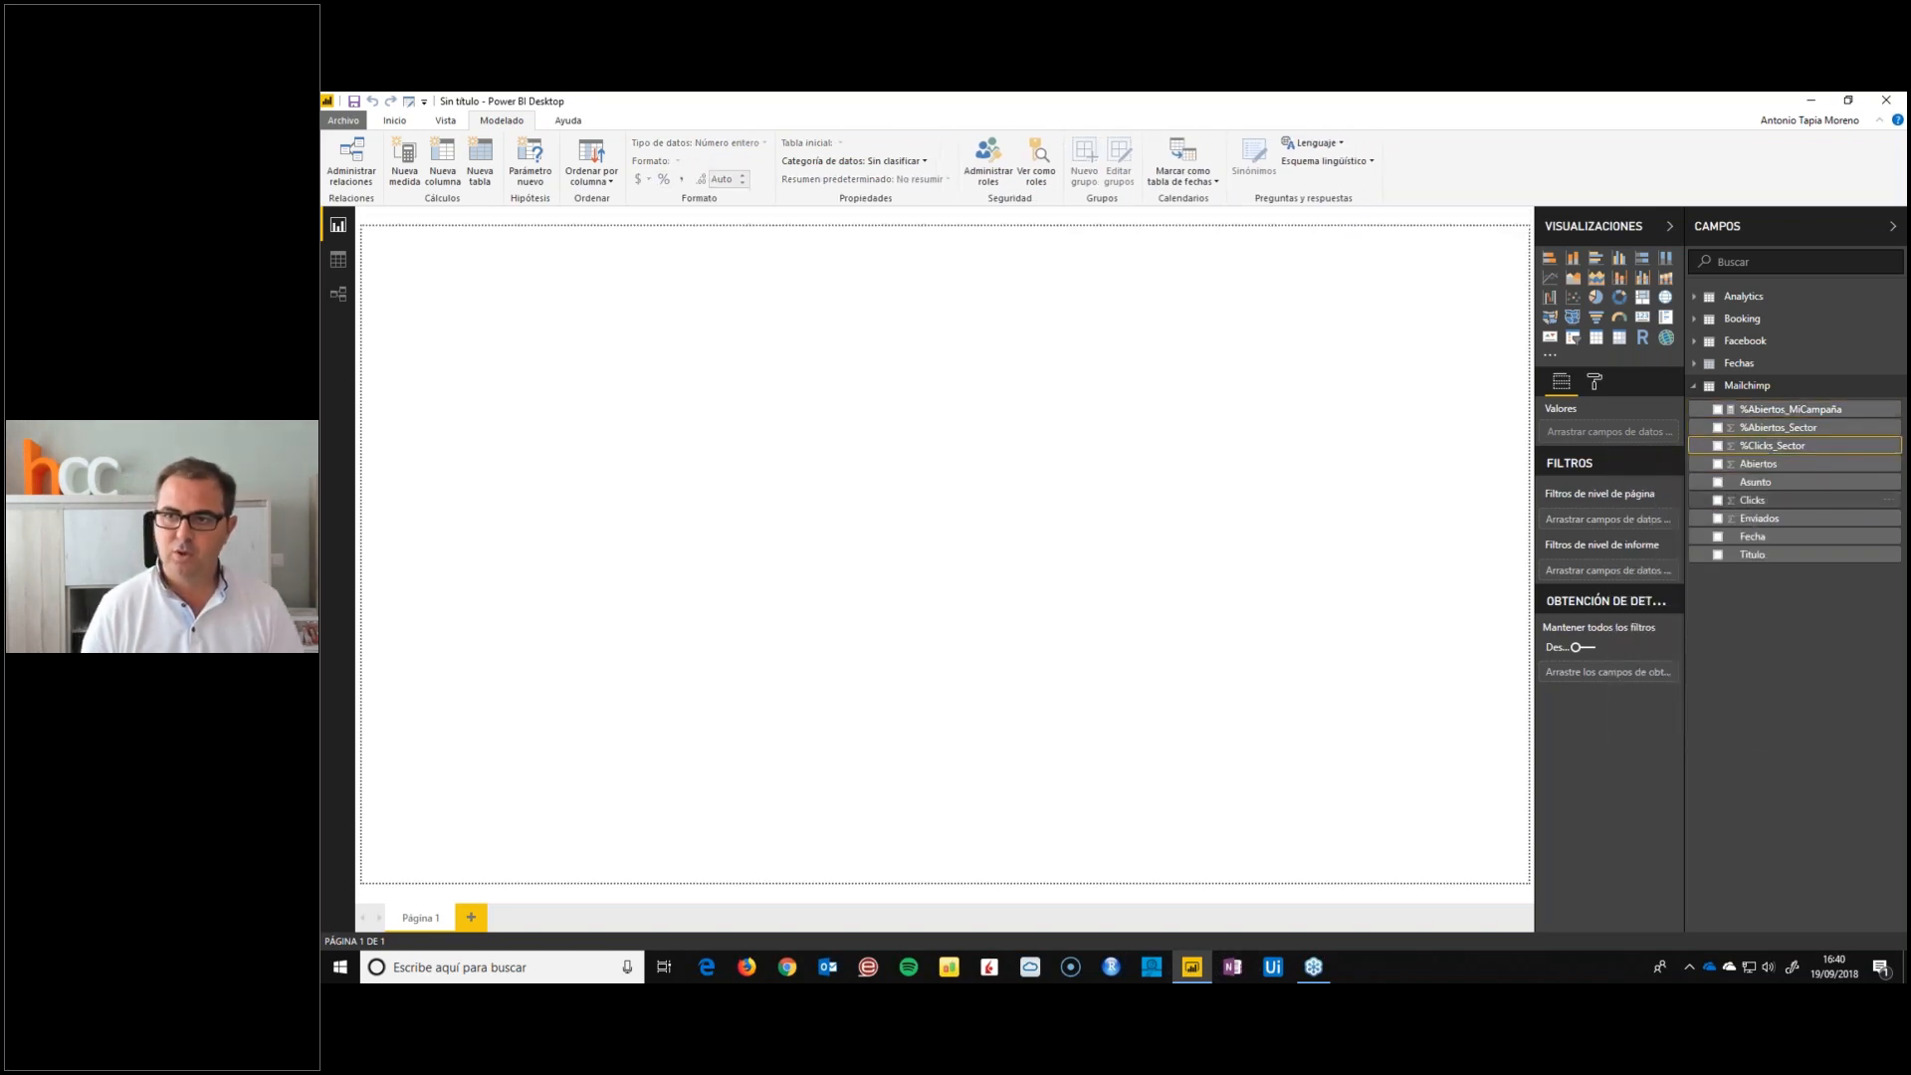
type("%Clicks")
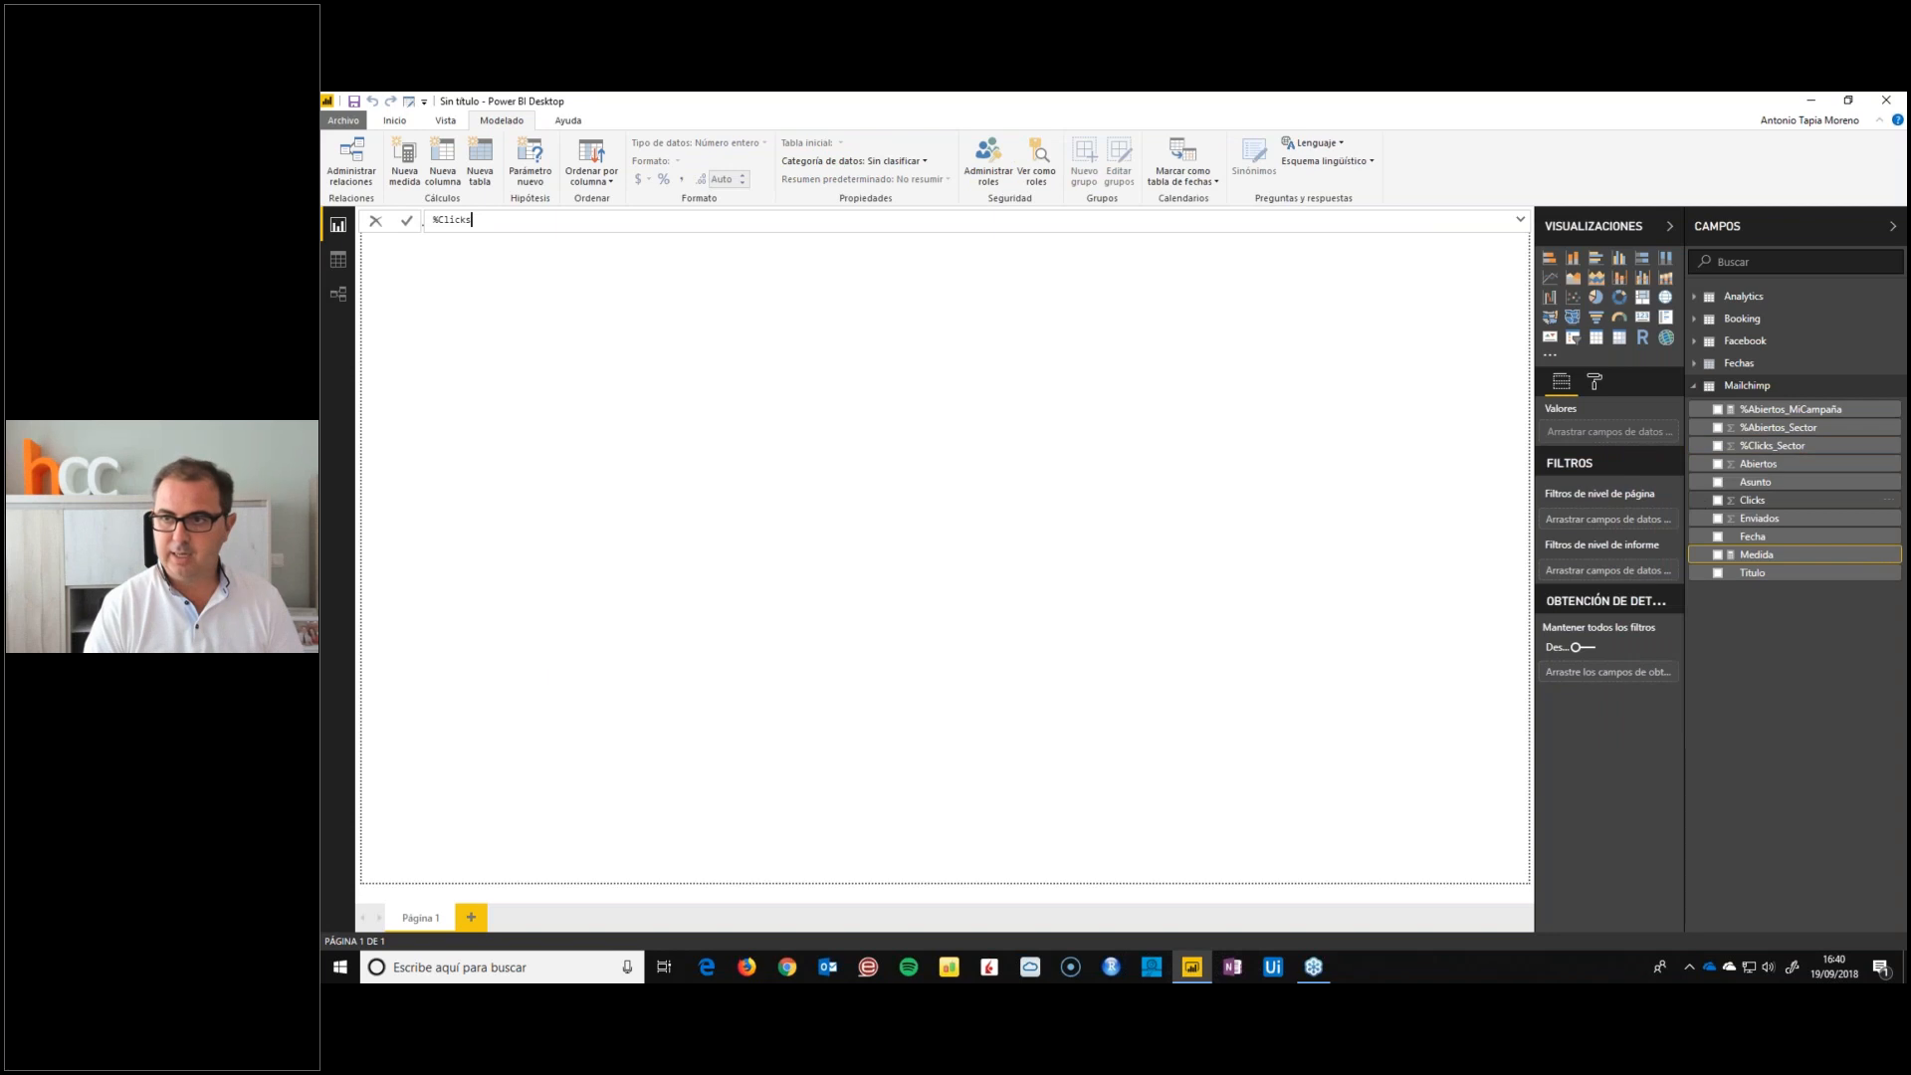
type("_MiCampaña = sum(")
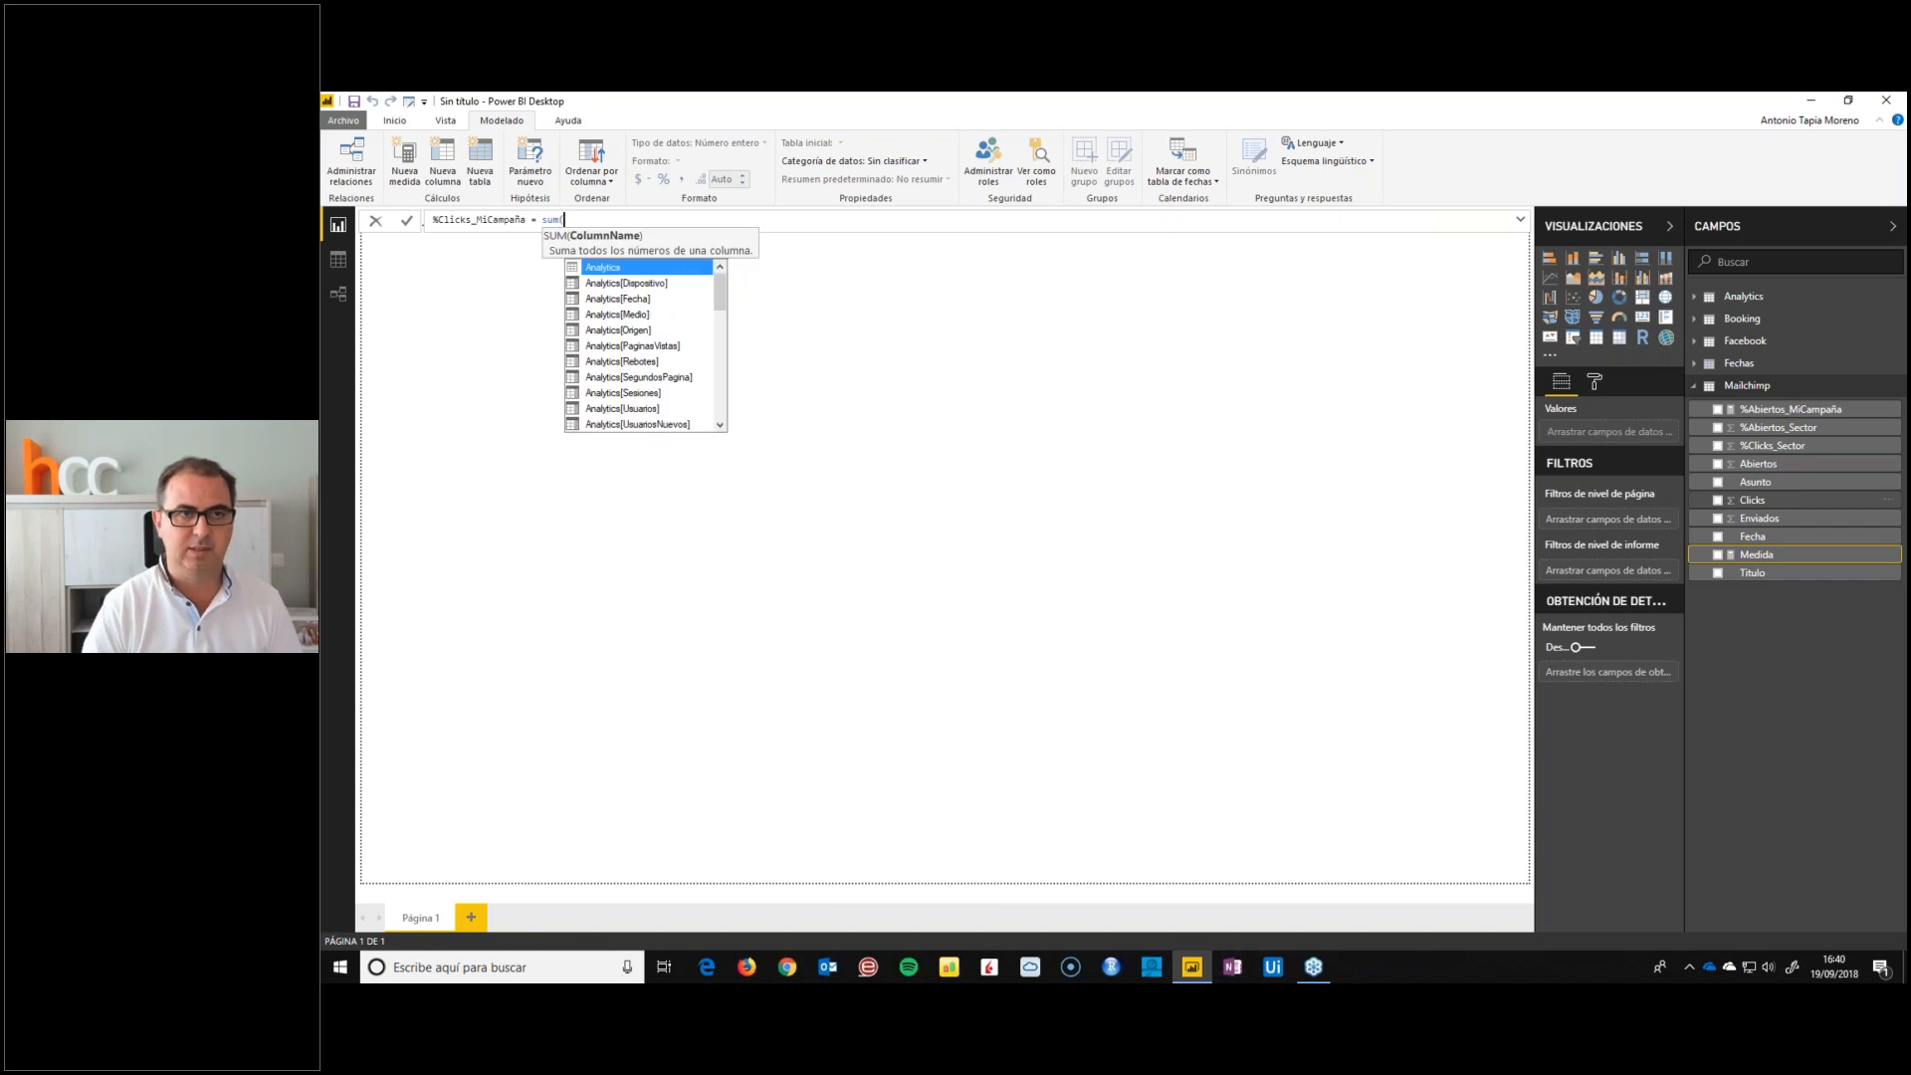
type("Mailchimp[Clicks])")
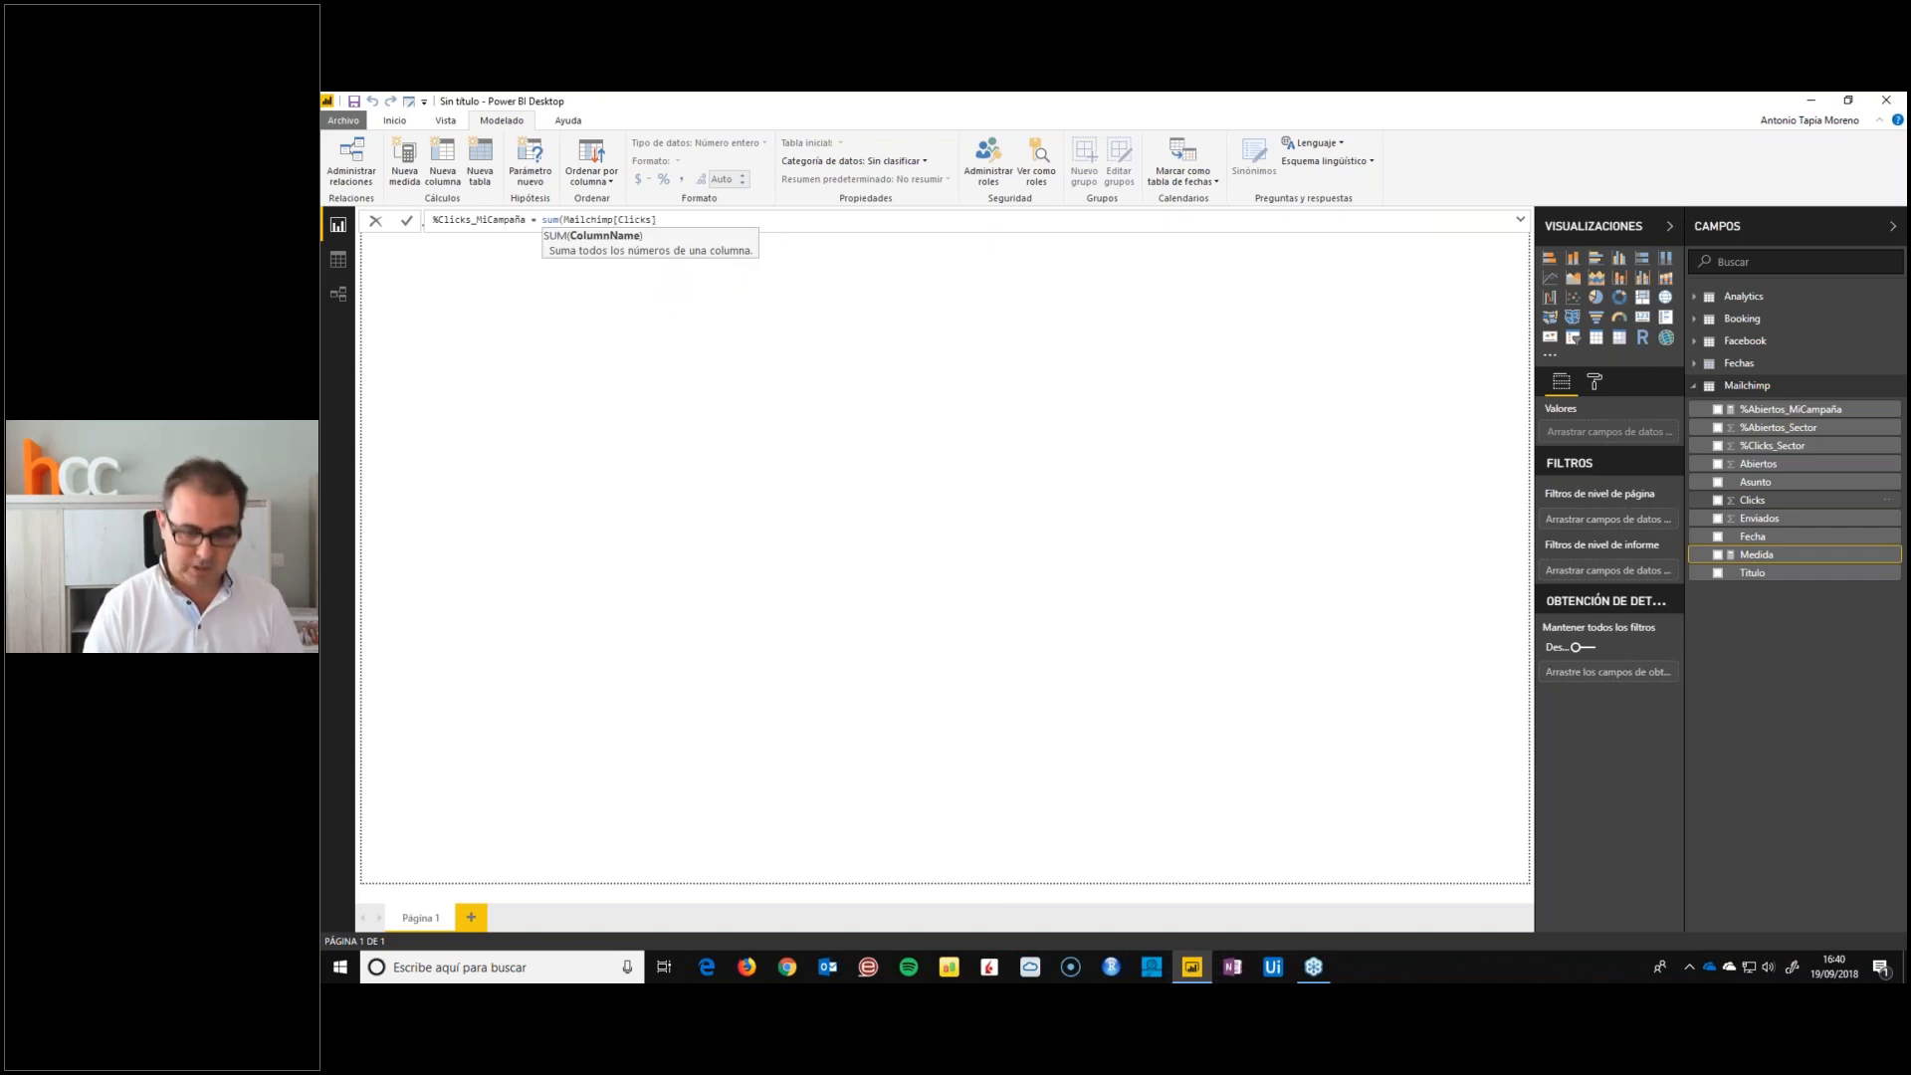
type(" / sum(envia")
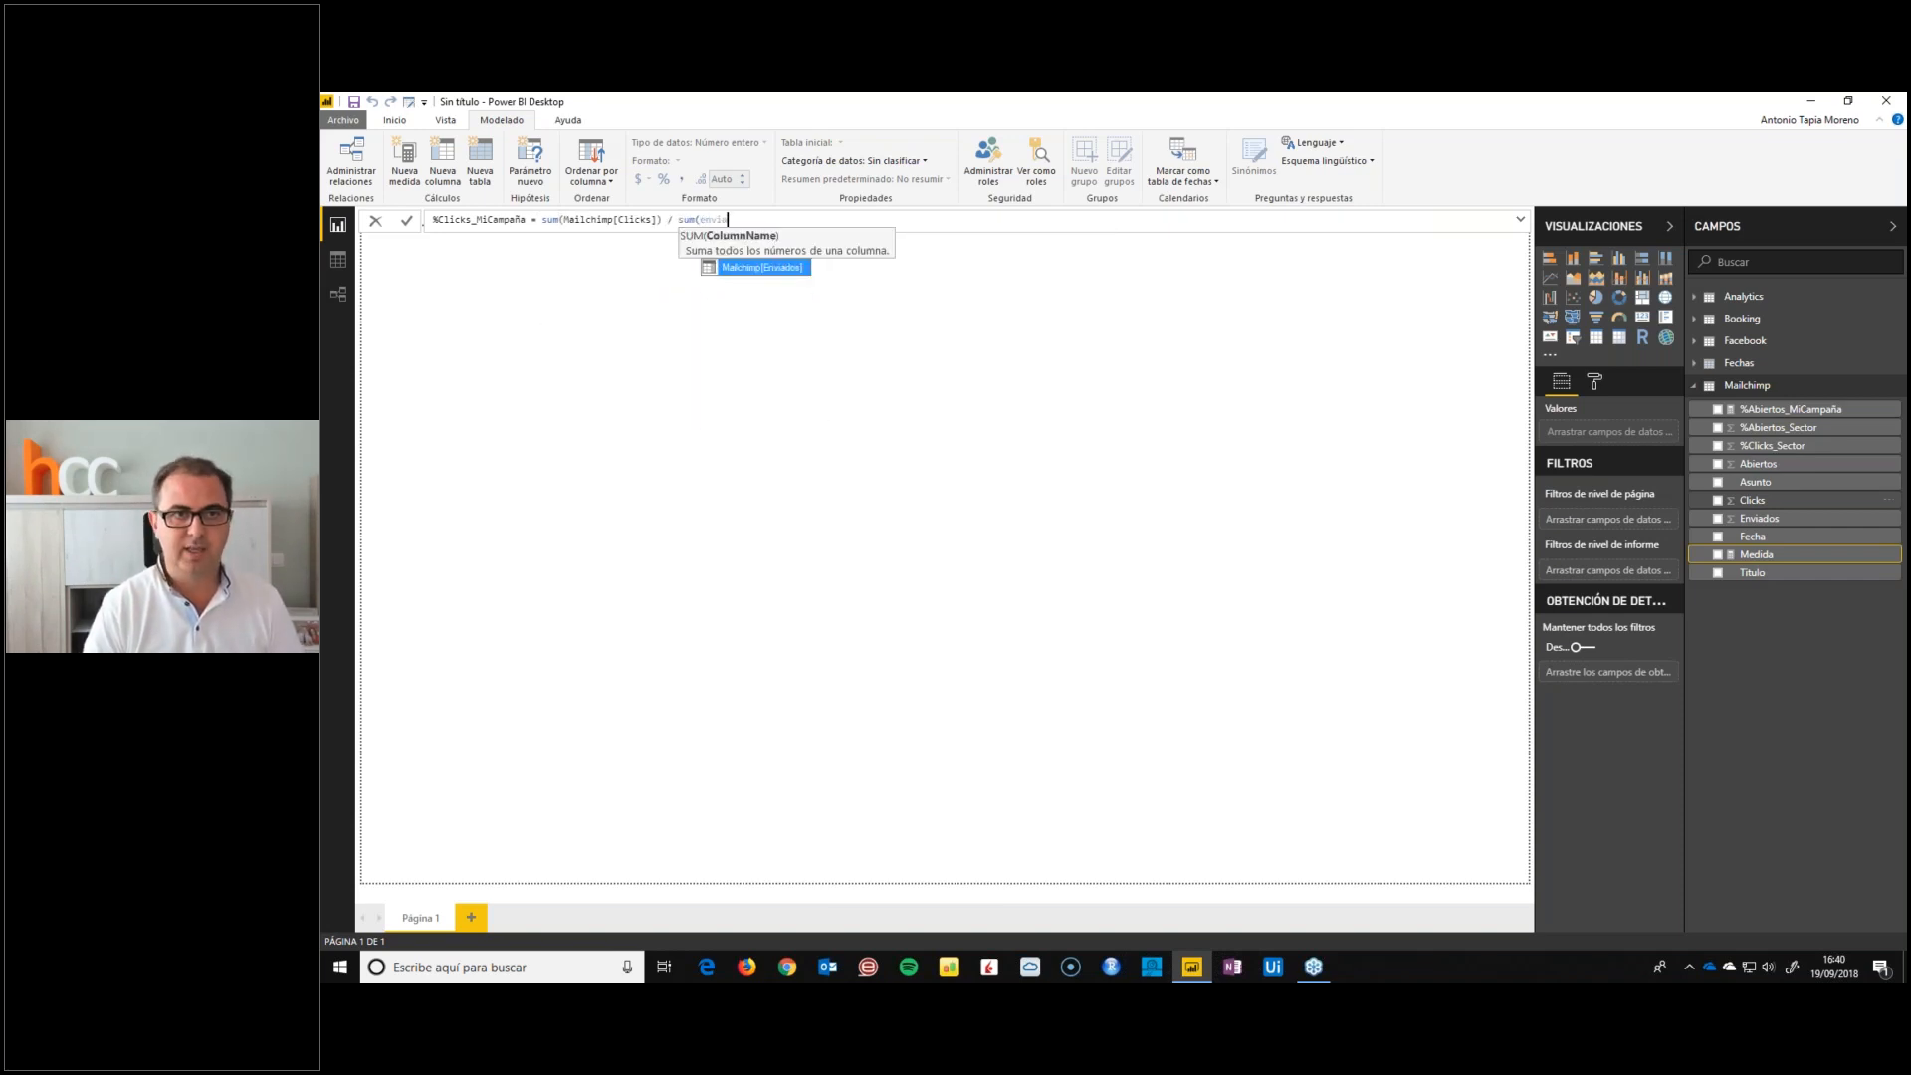
key("Tab")
type(")")
key("Return")
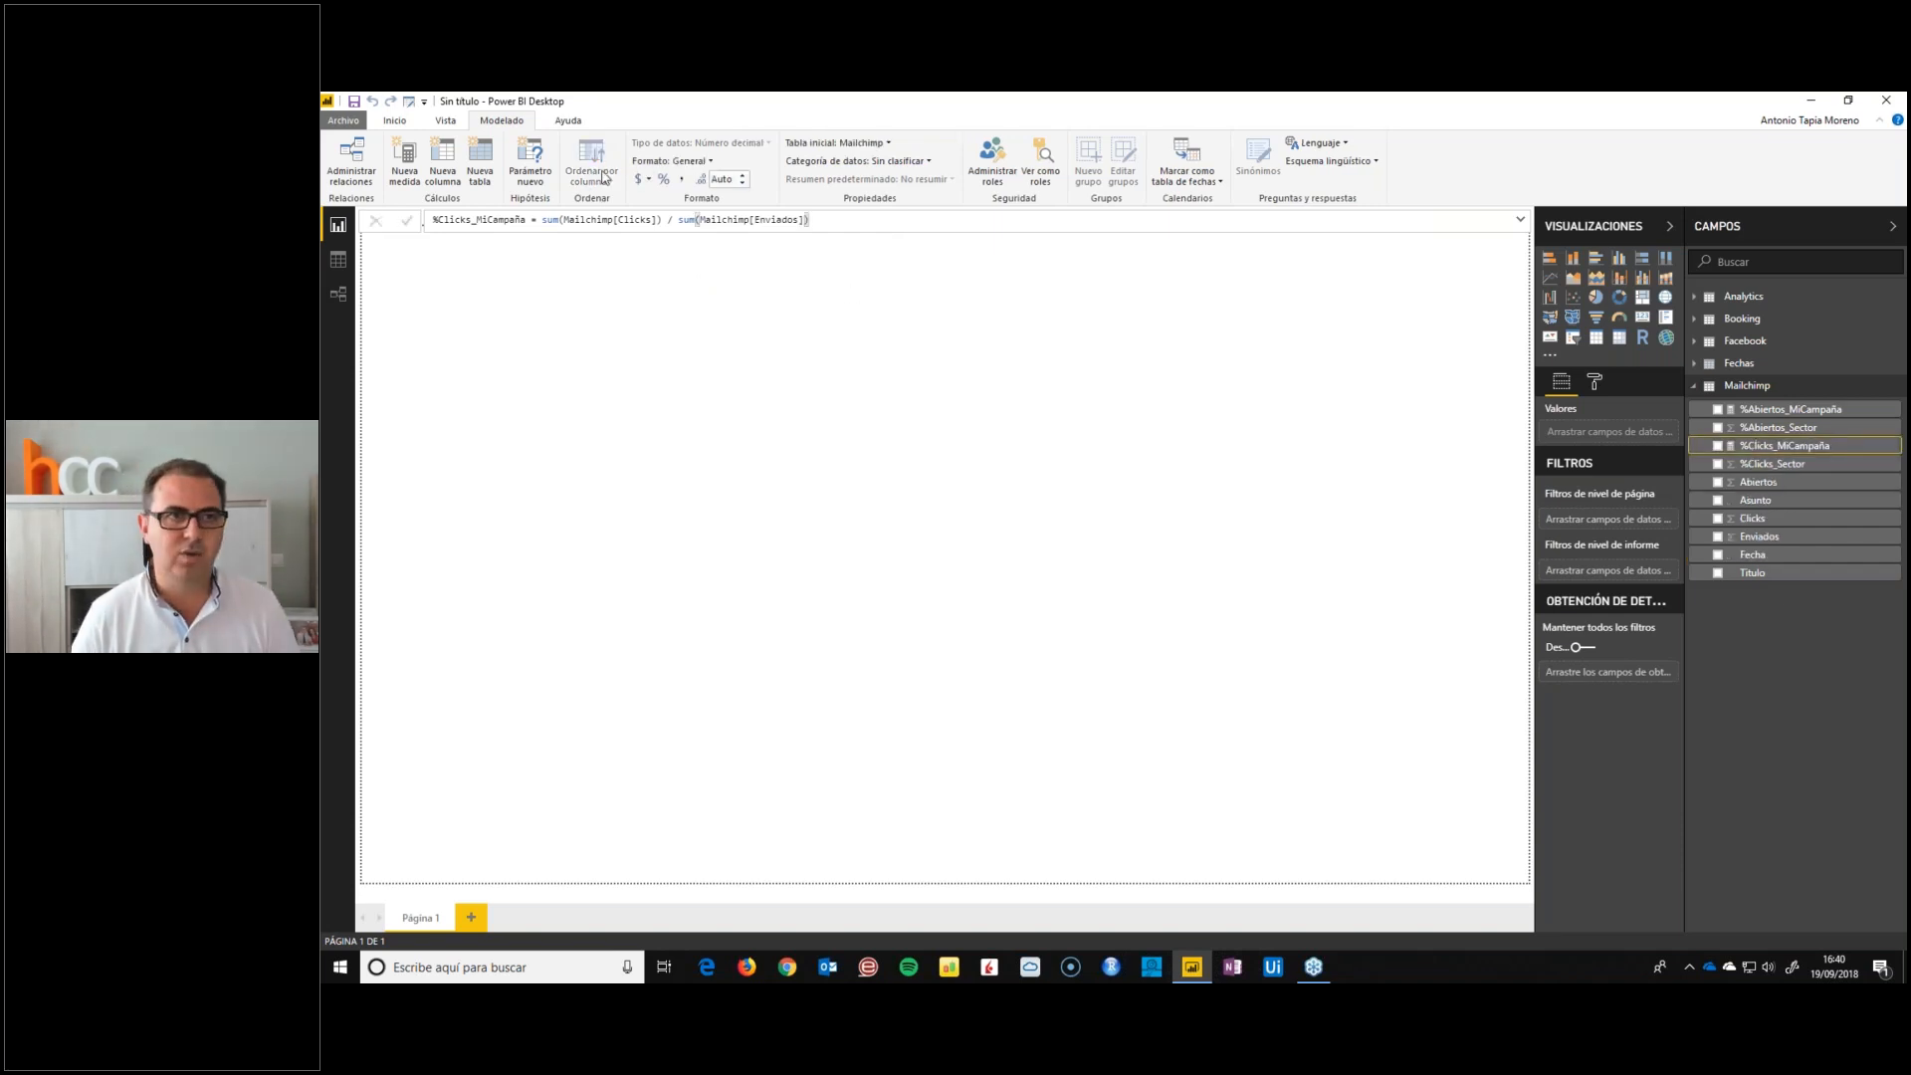
Format the Mailchimp field %Clicks_Sector as a percentage and collapse the Mailchimp table
left_click(1772, 463)
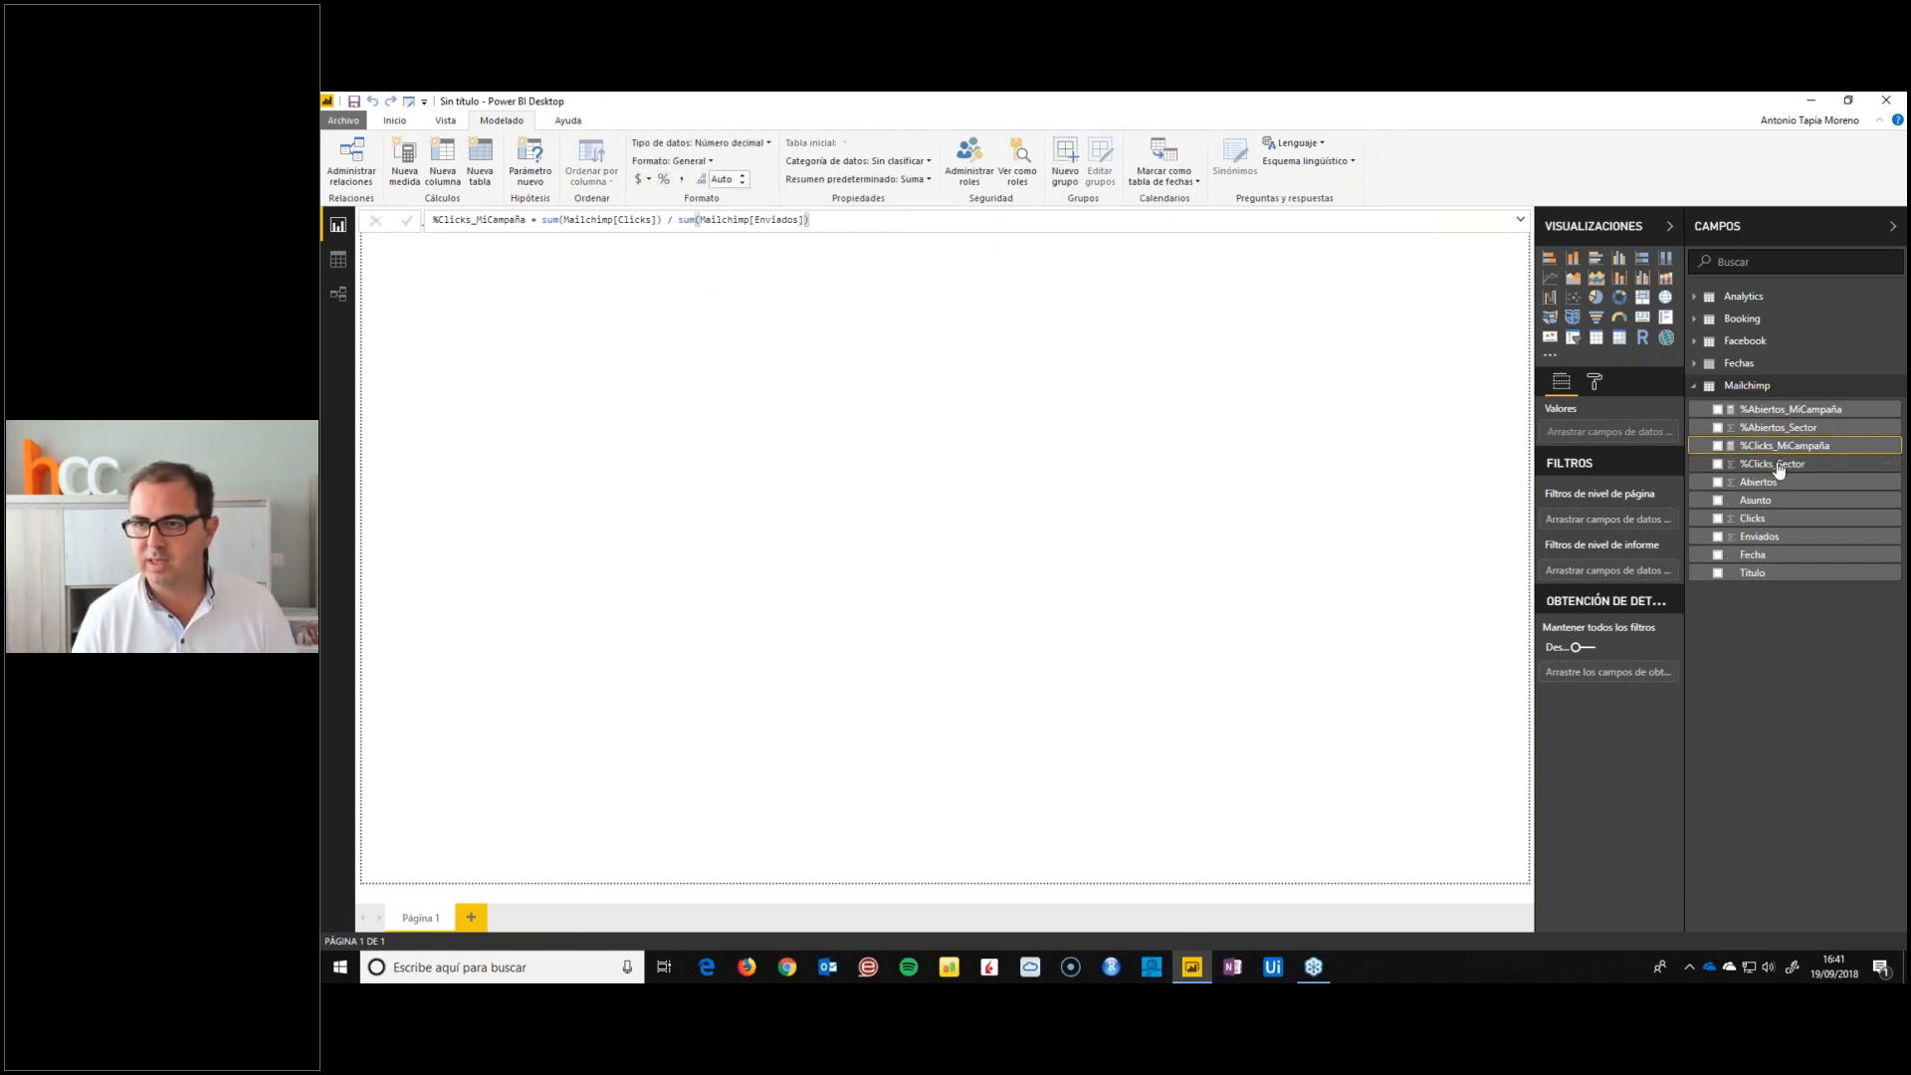
left_click(663, 179)
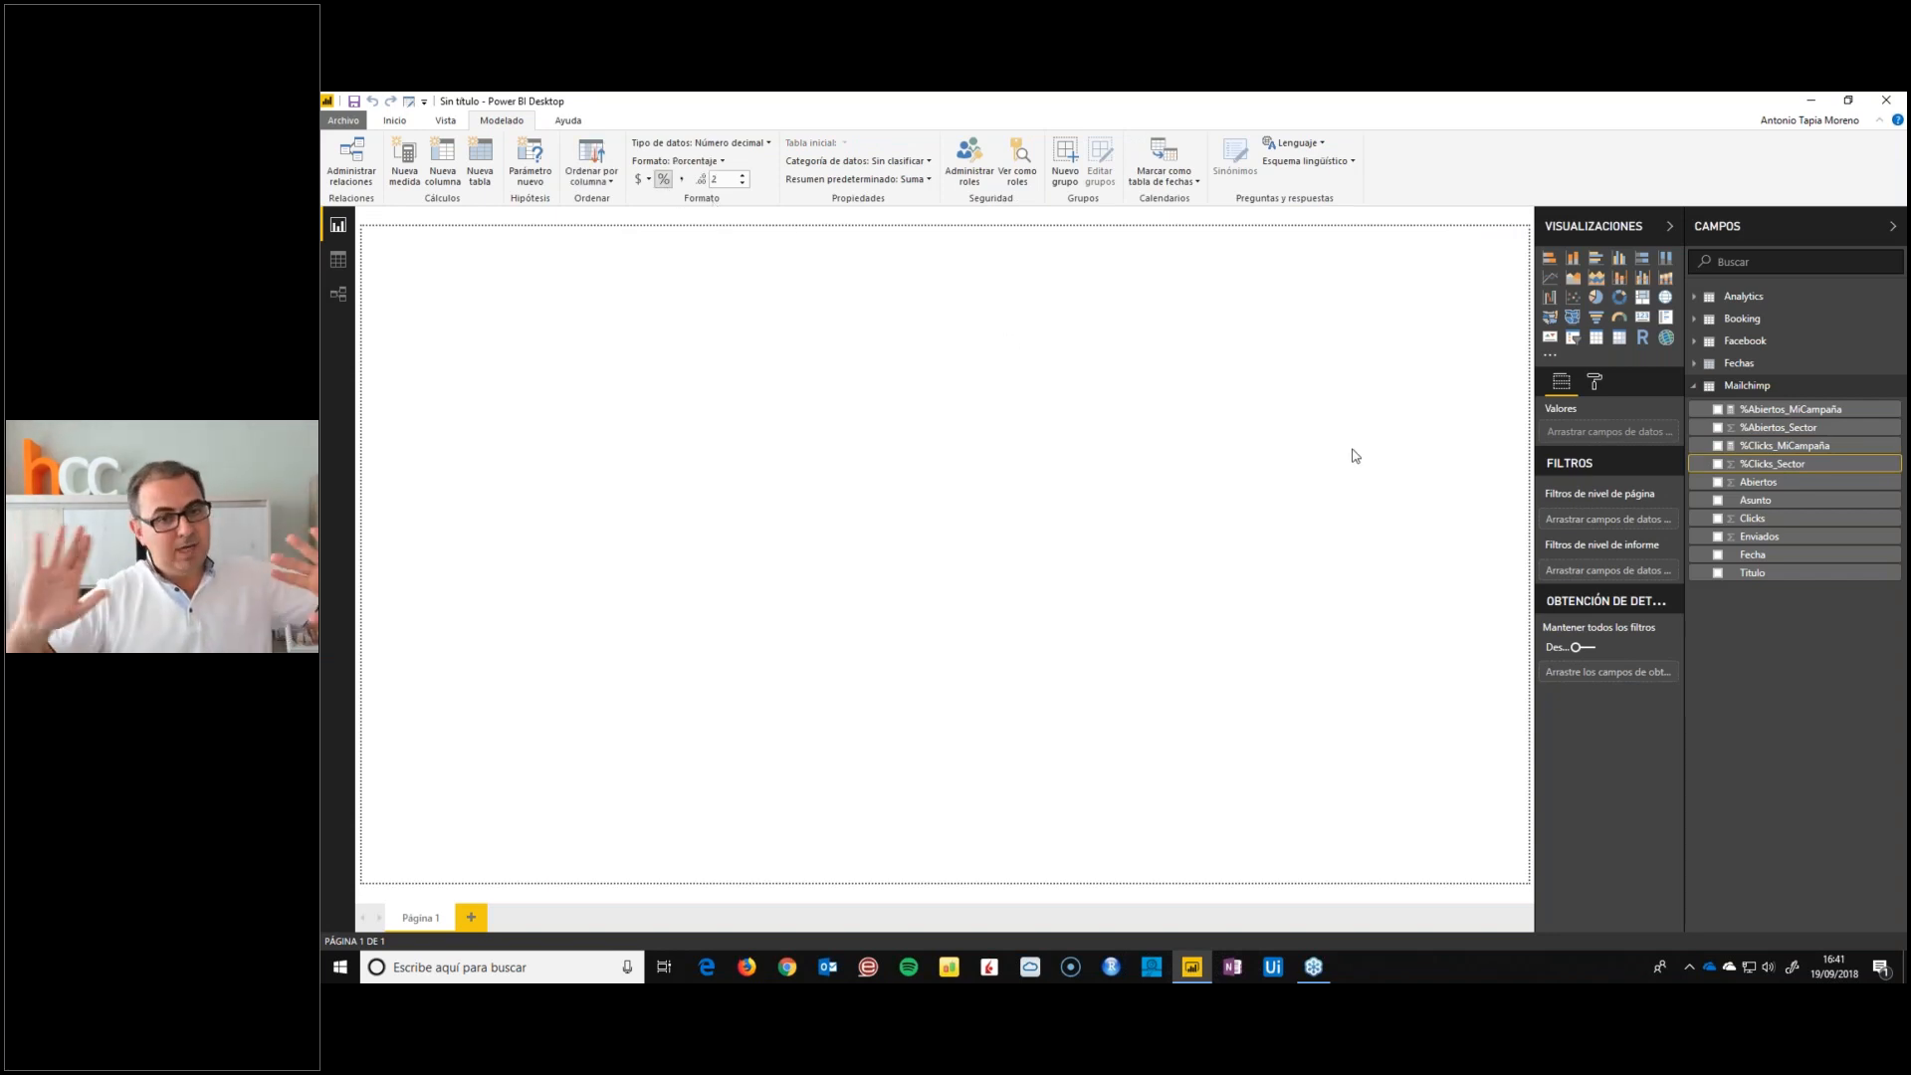
left_click(1694, 386)
Review the table relationships in the model diagram, then return to the report page and check the Analytics fields
left_click(338, 294)
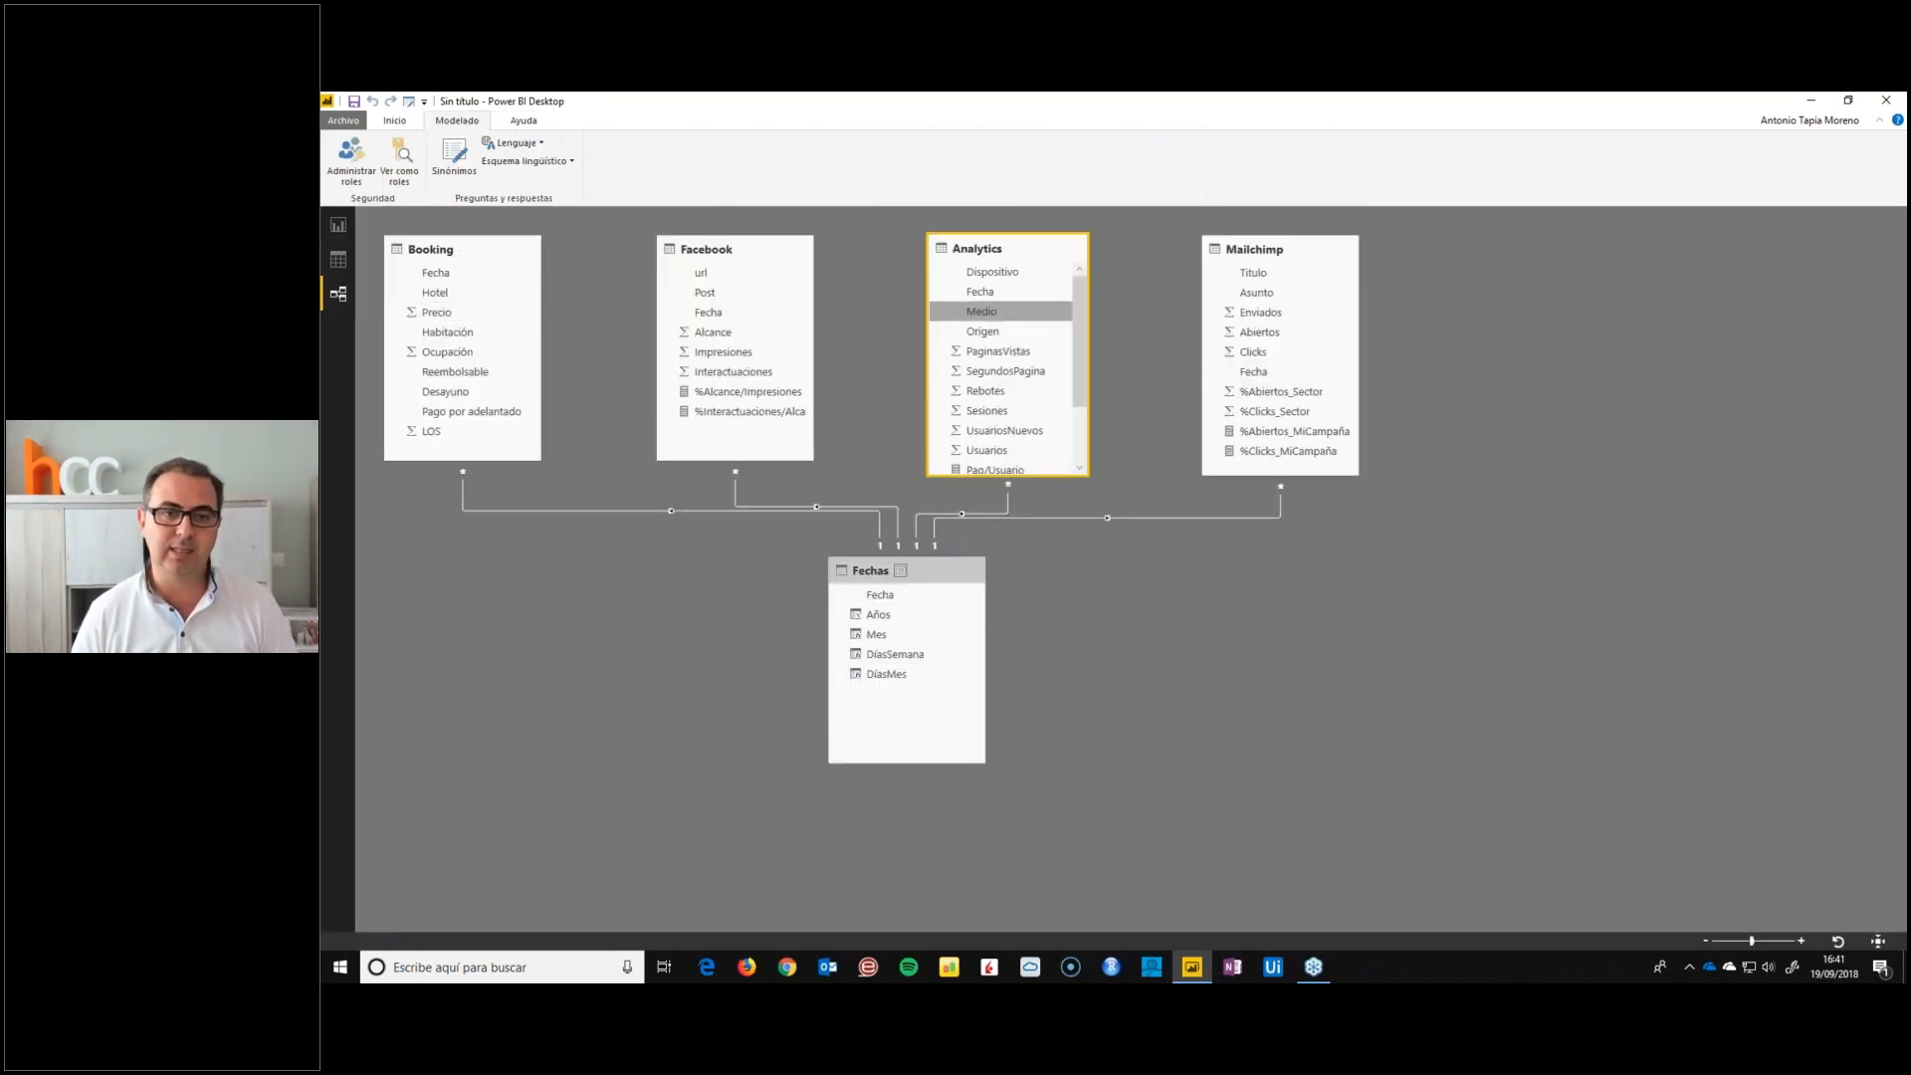
left_click(338, 232)
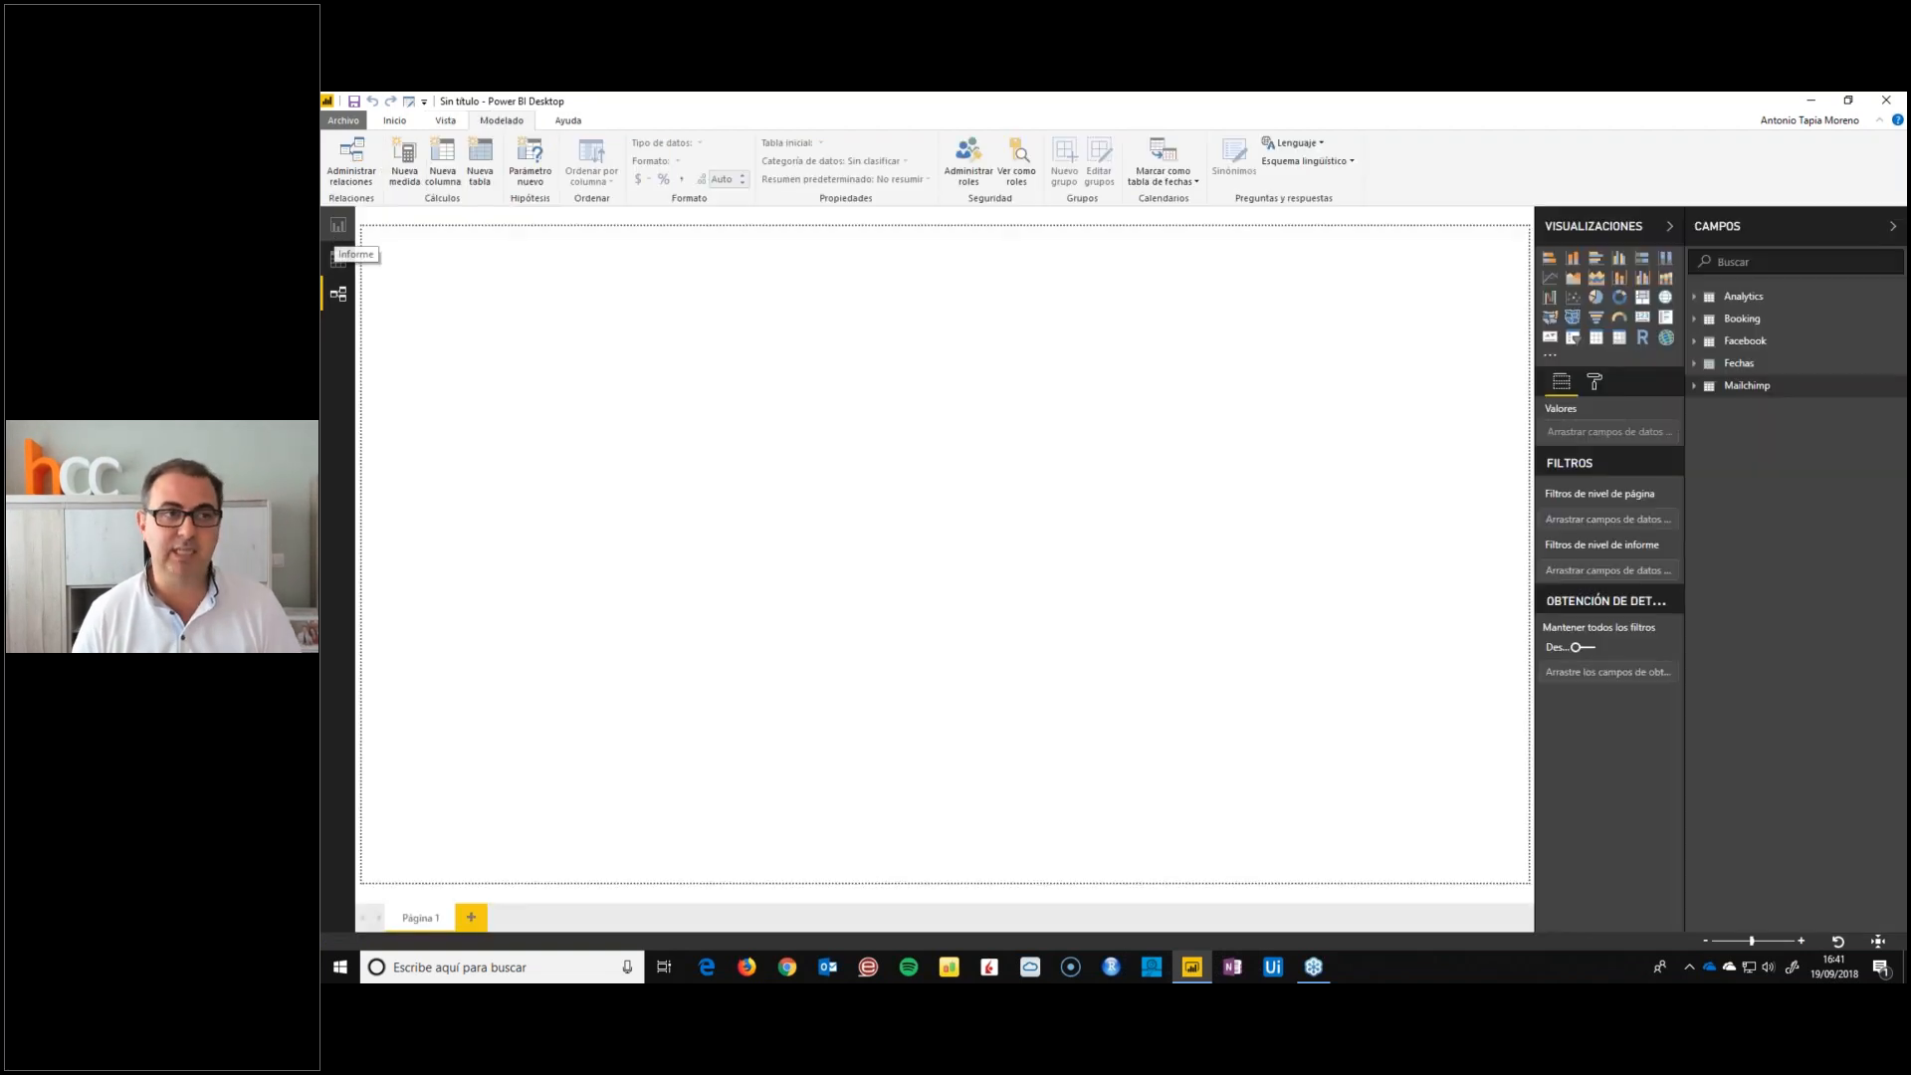
left_click(1695, 297)
left_click(1695, 299)
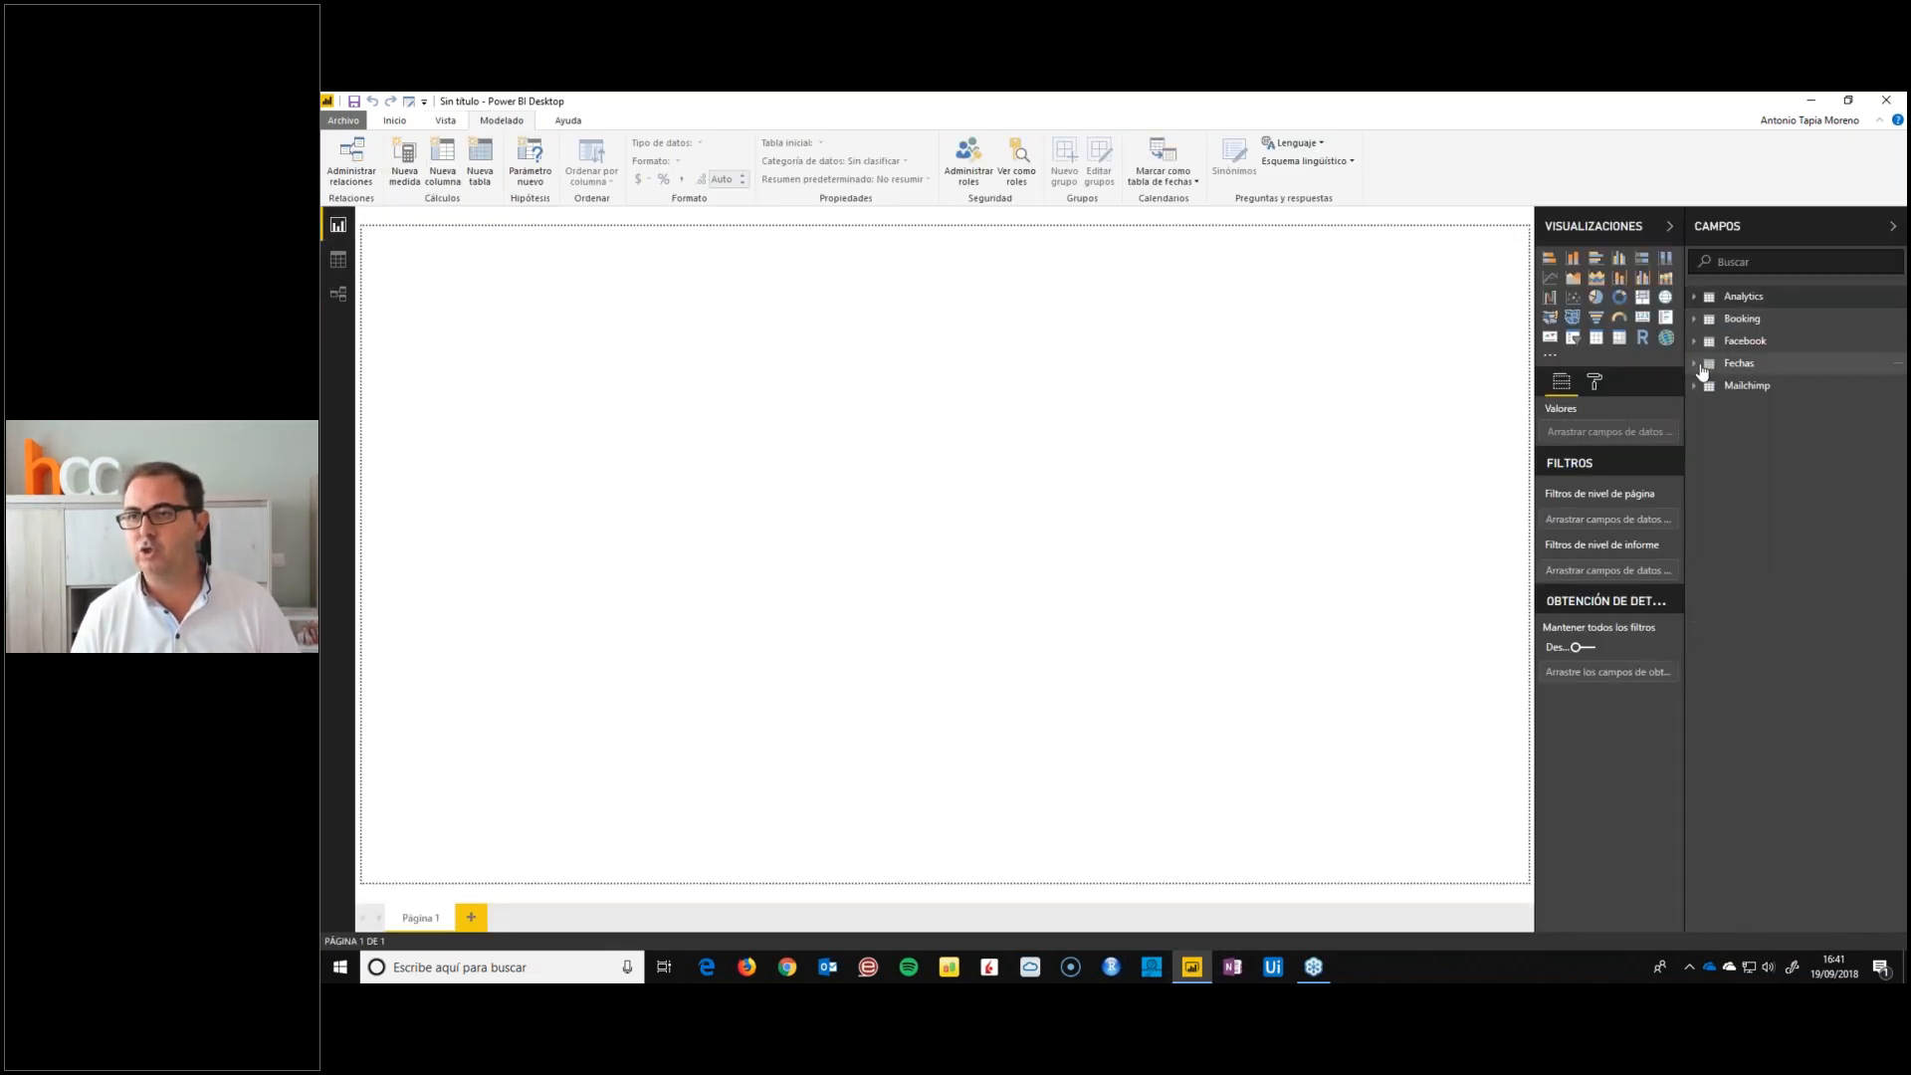
left_click(1694, 321)
left_click(1694, 320)
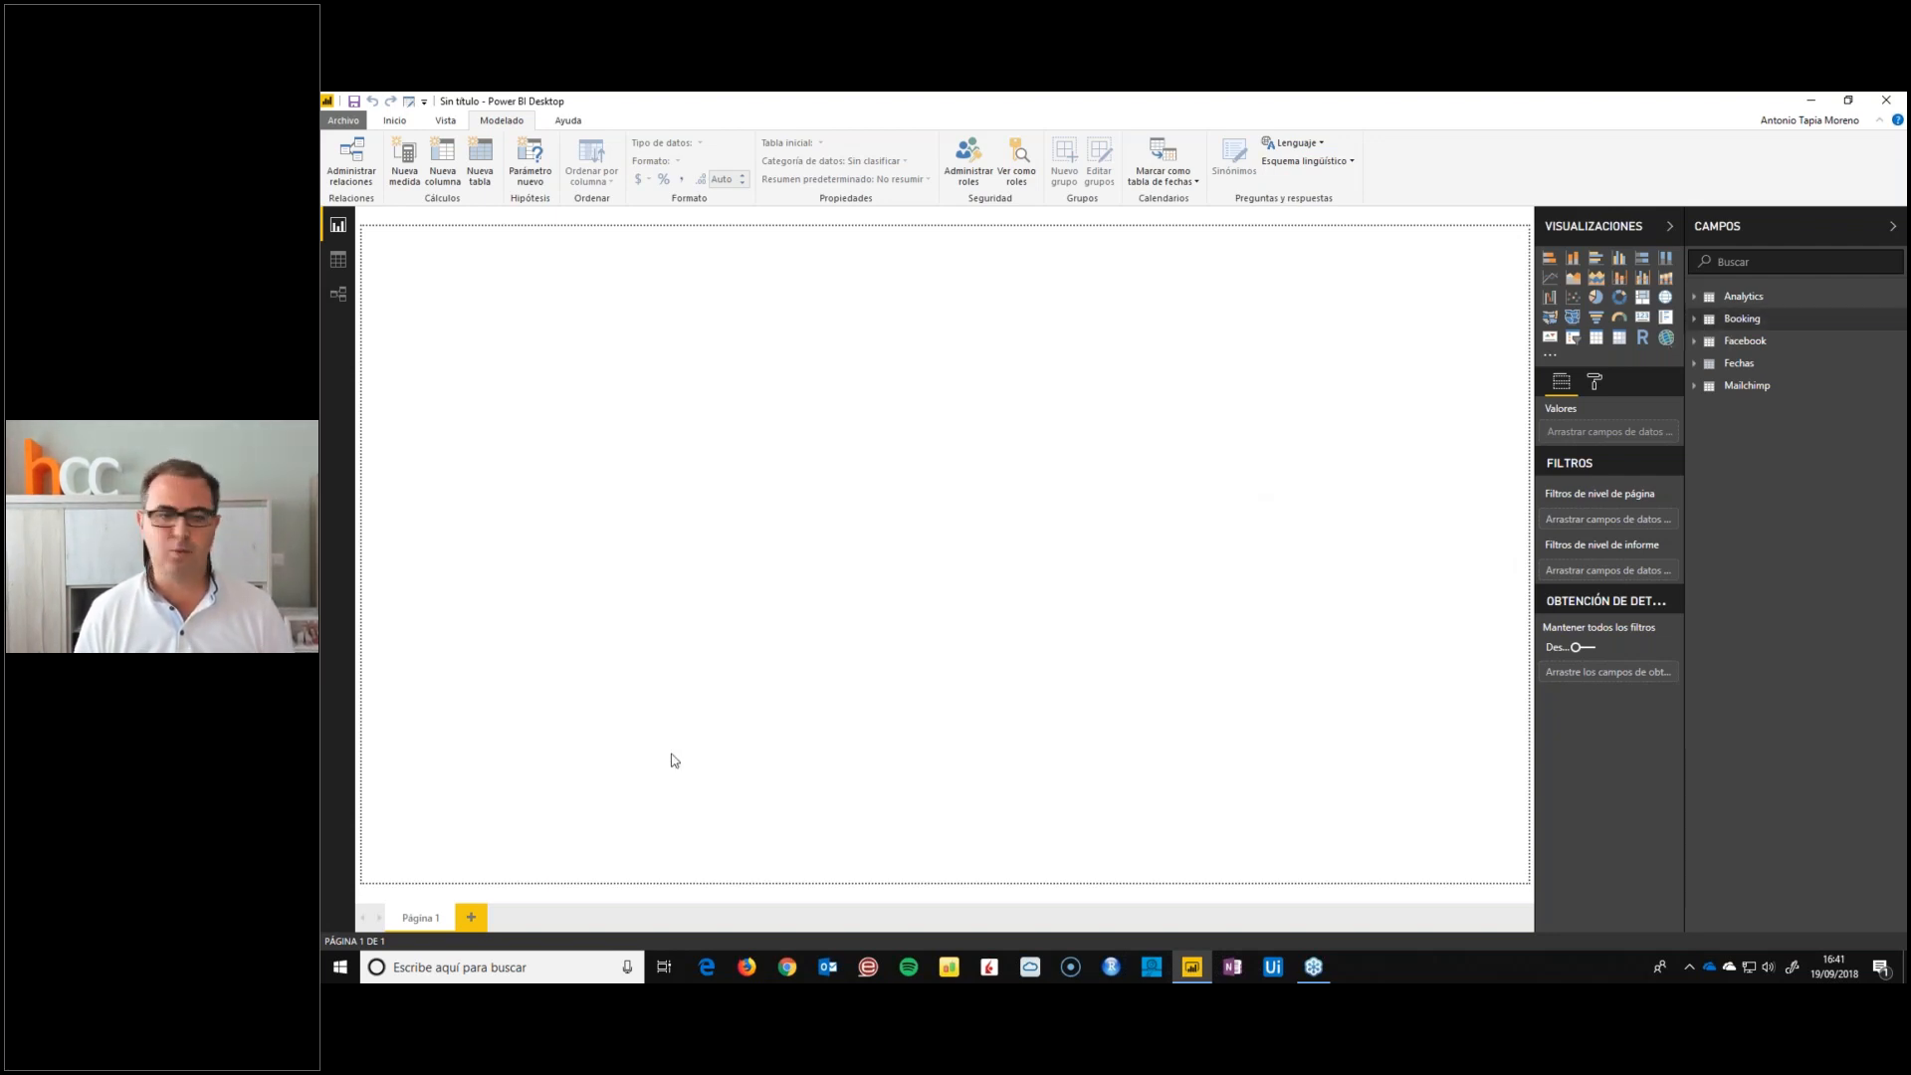
Rename the report page Página 1 as Shopper
double_click(419, 924)
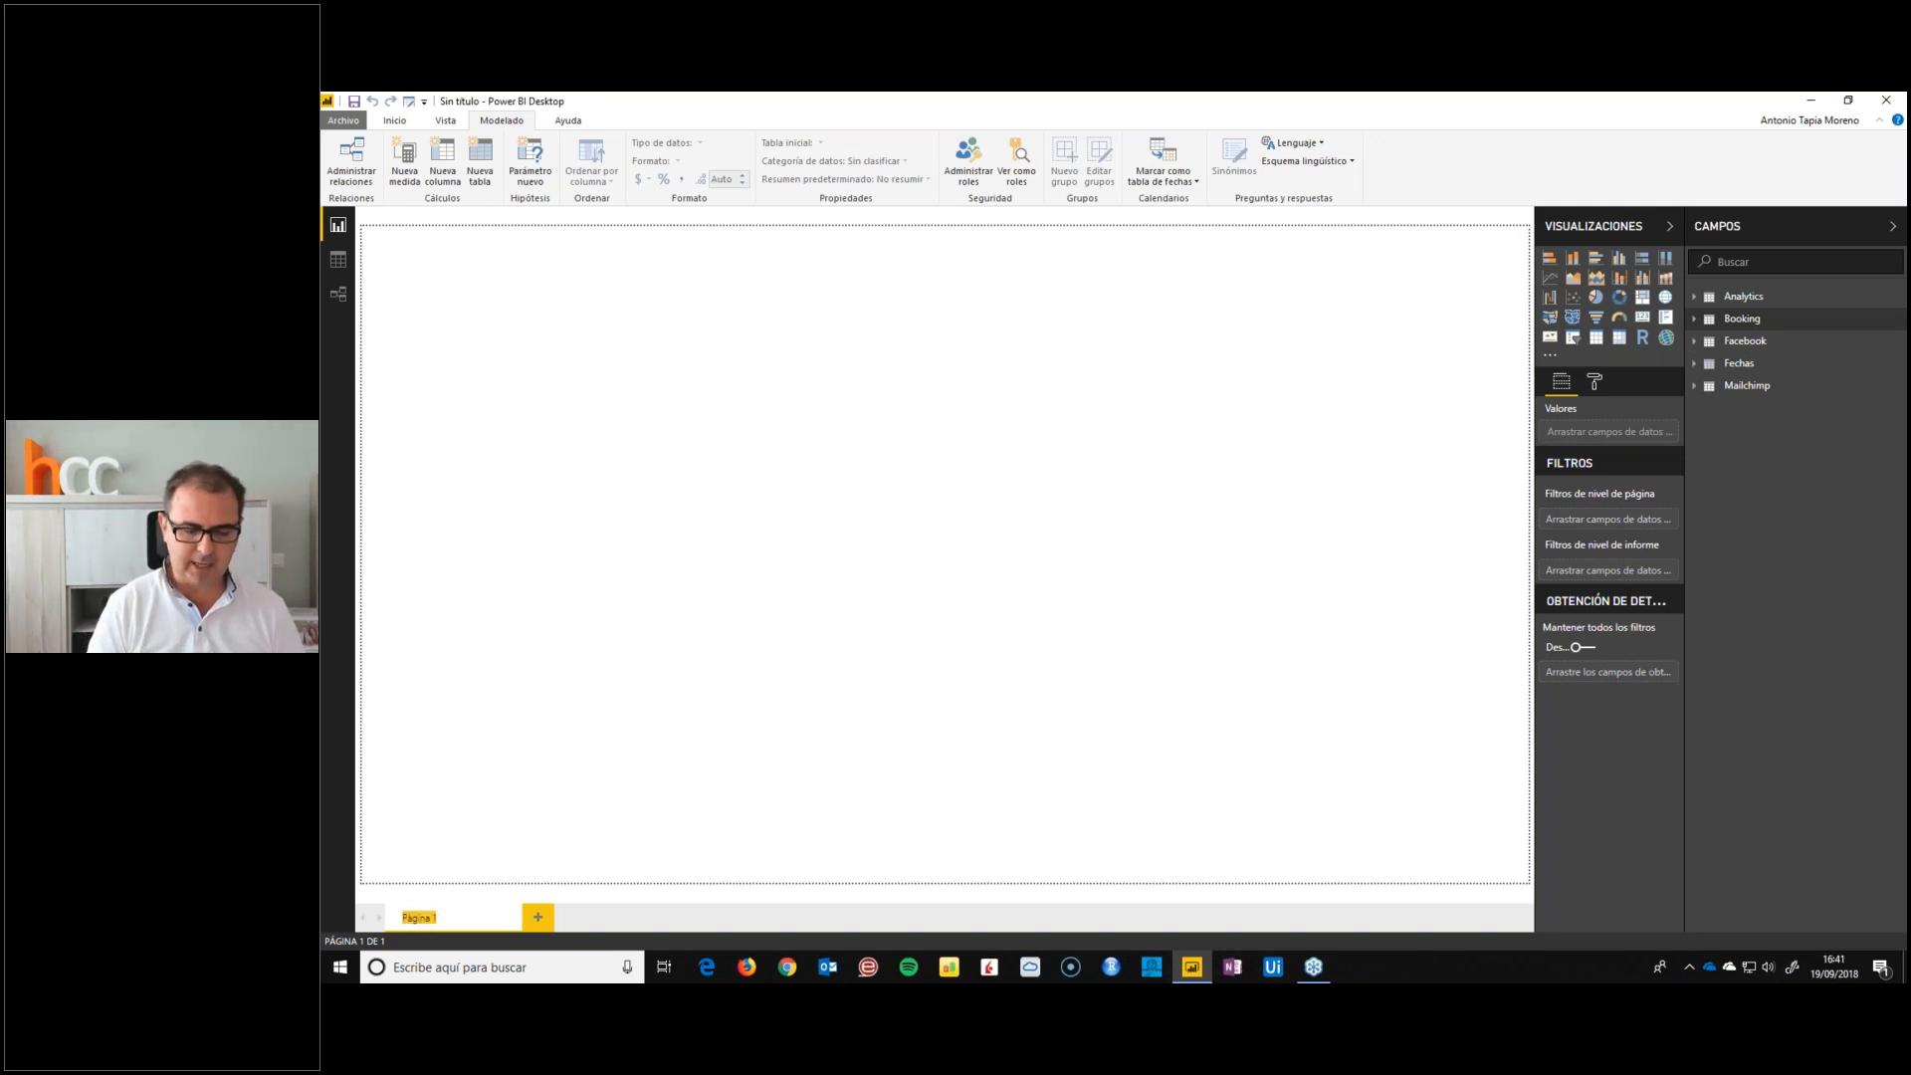
type("Shopper")
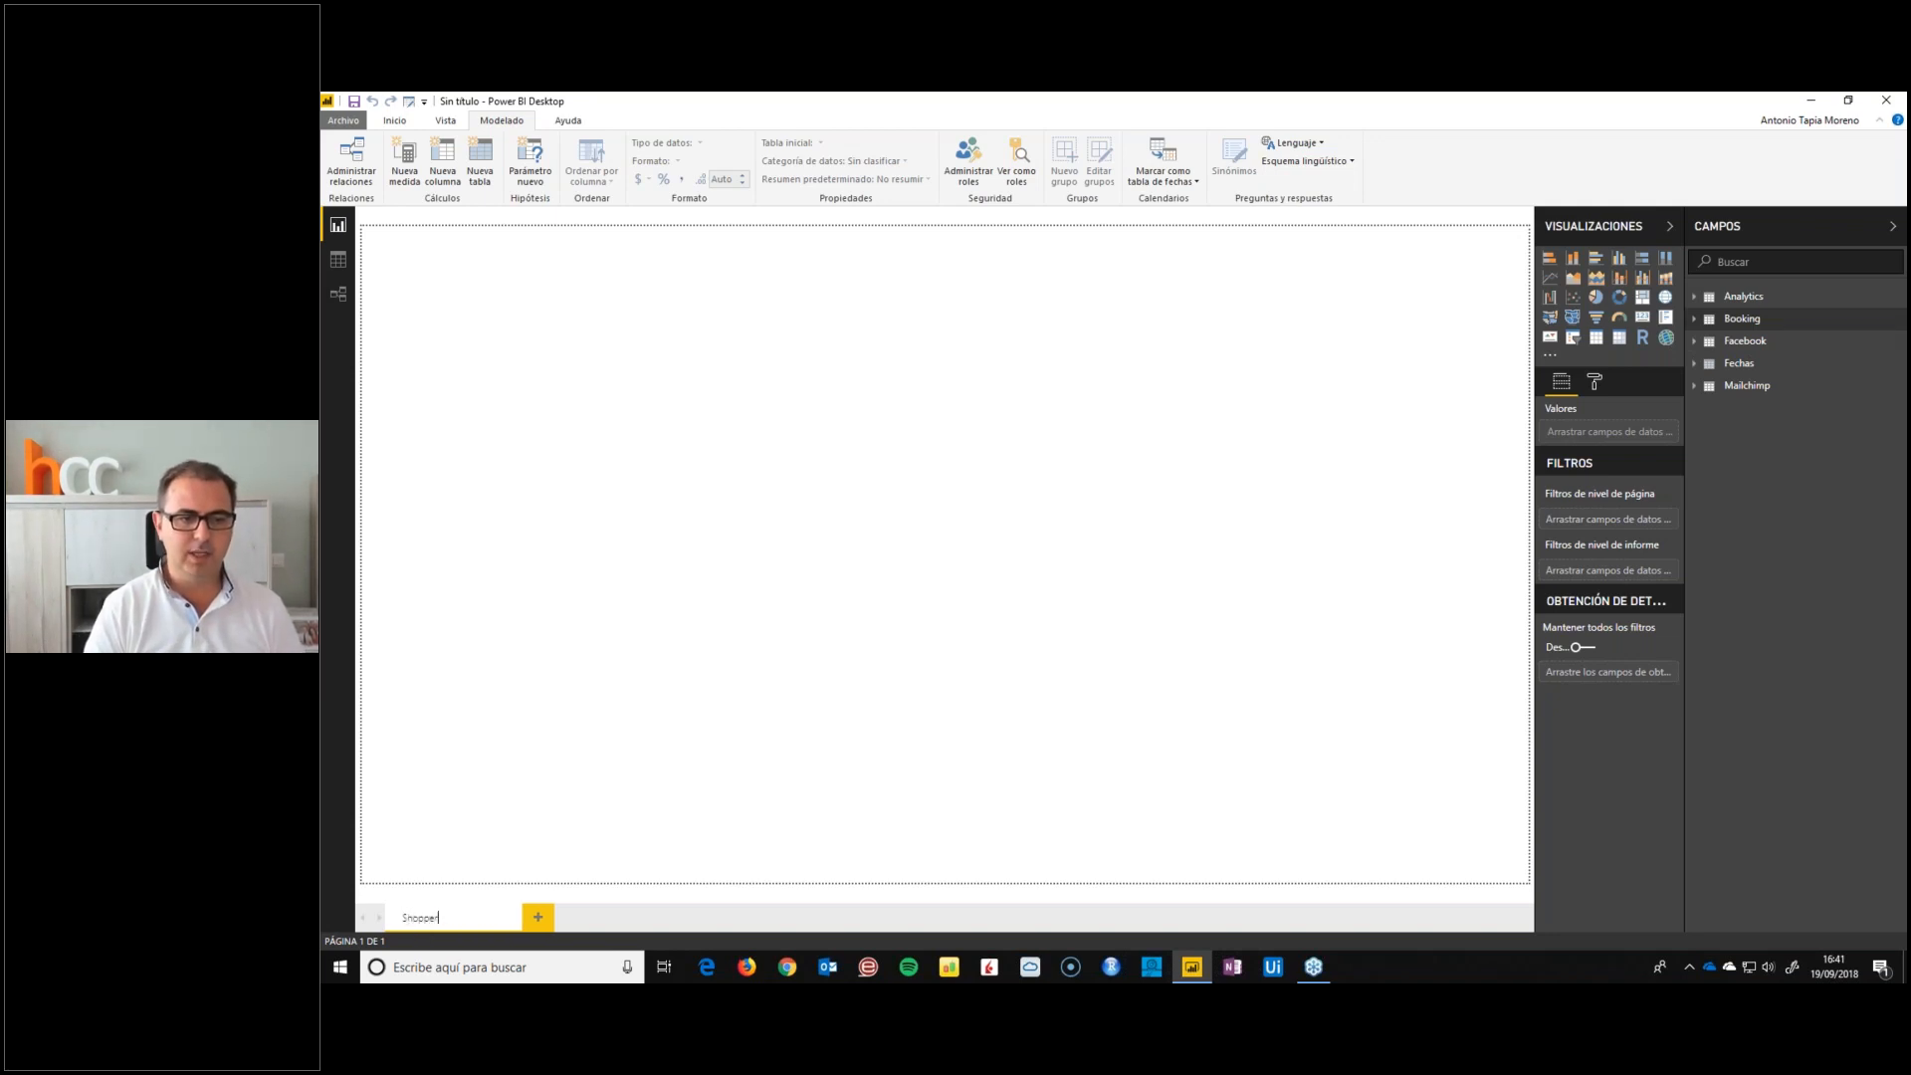
key("Return")
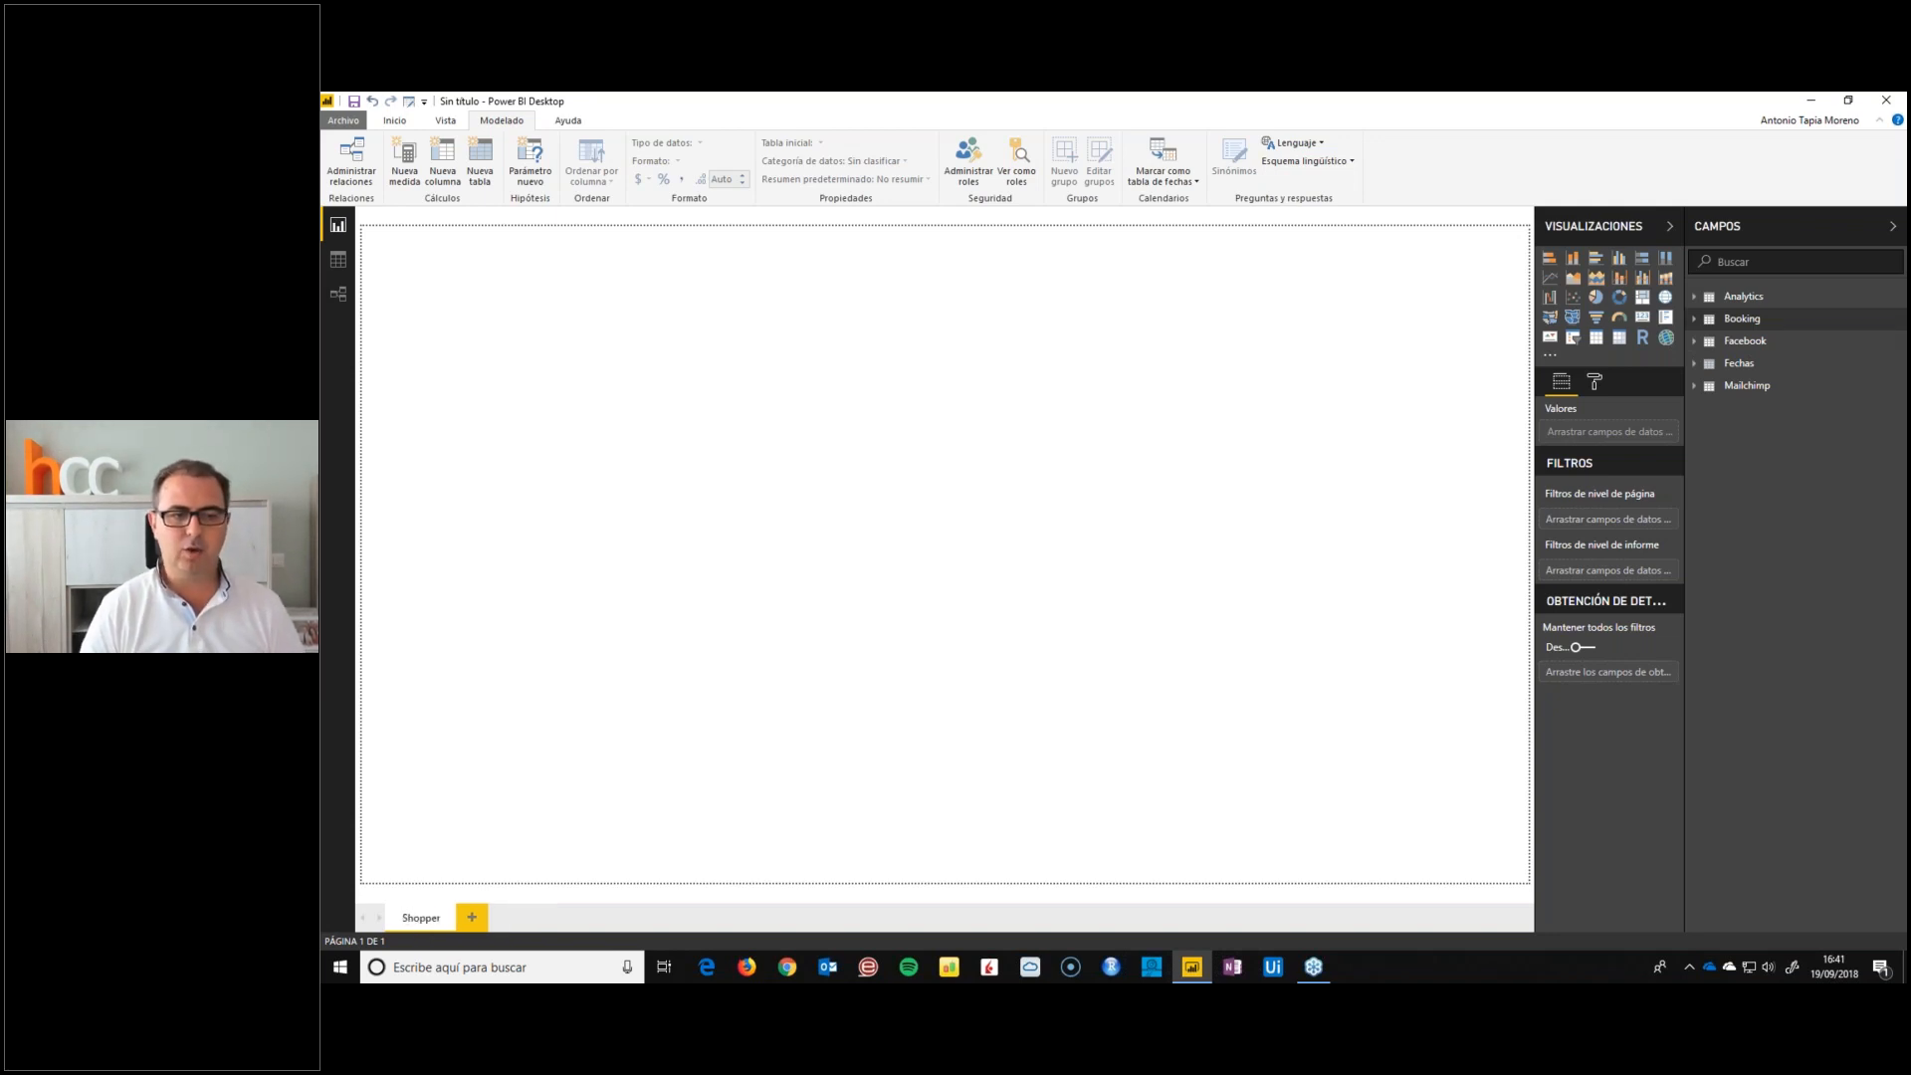
Add a second report page and name it RRSS-Nws-Web
left_click(474, 919)
double_click(495, 921)
type("RRS")
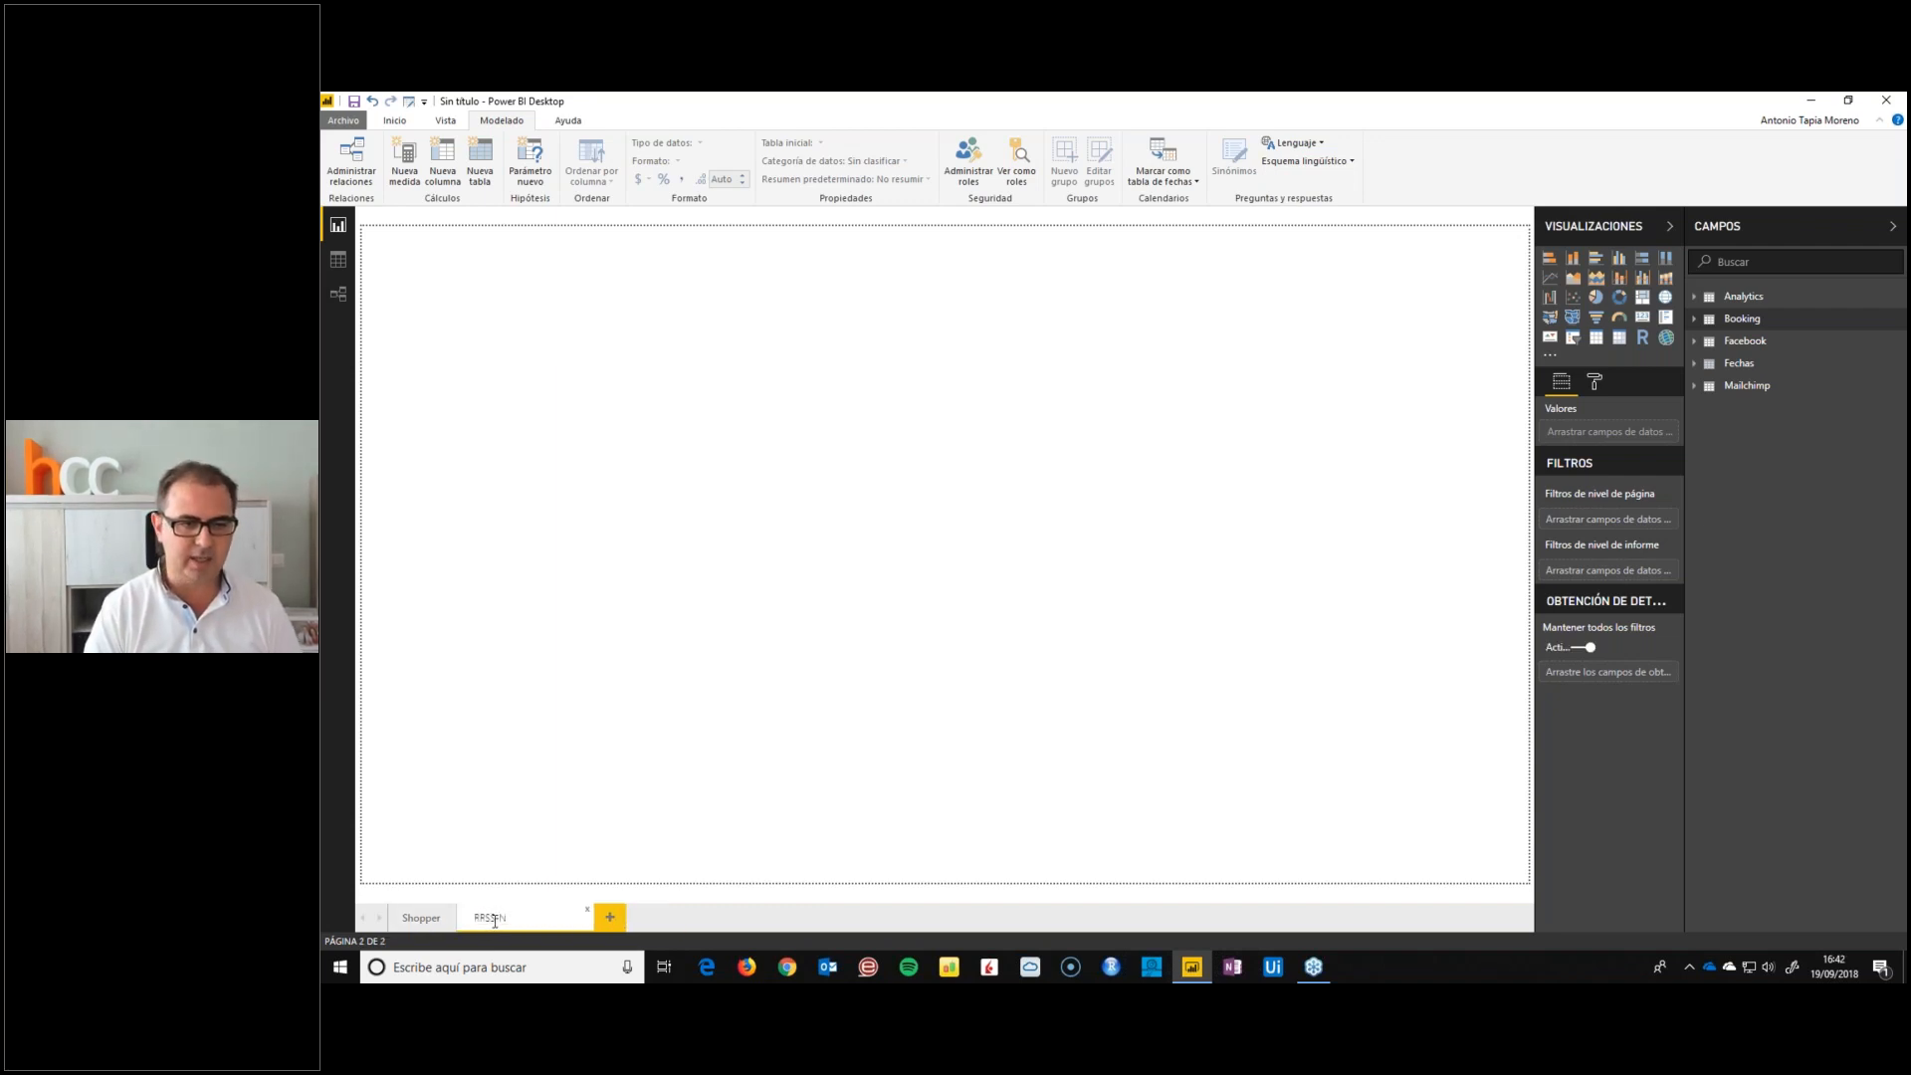
type("S-Nws-W")
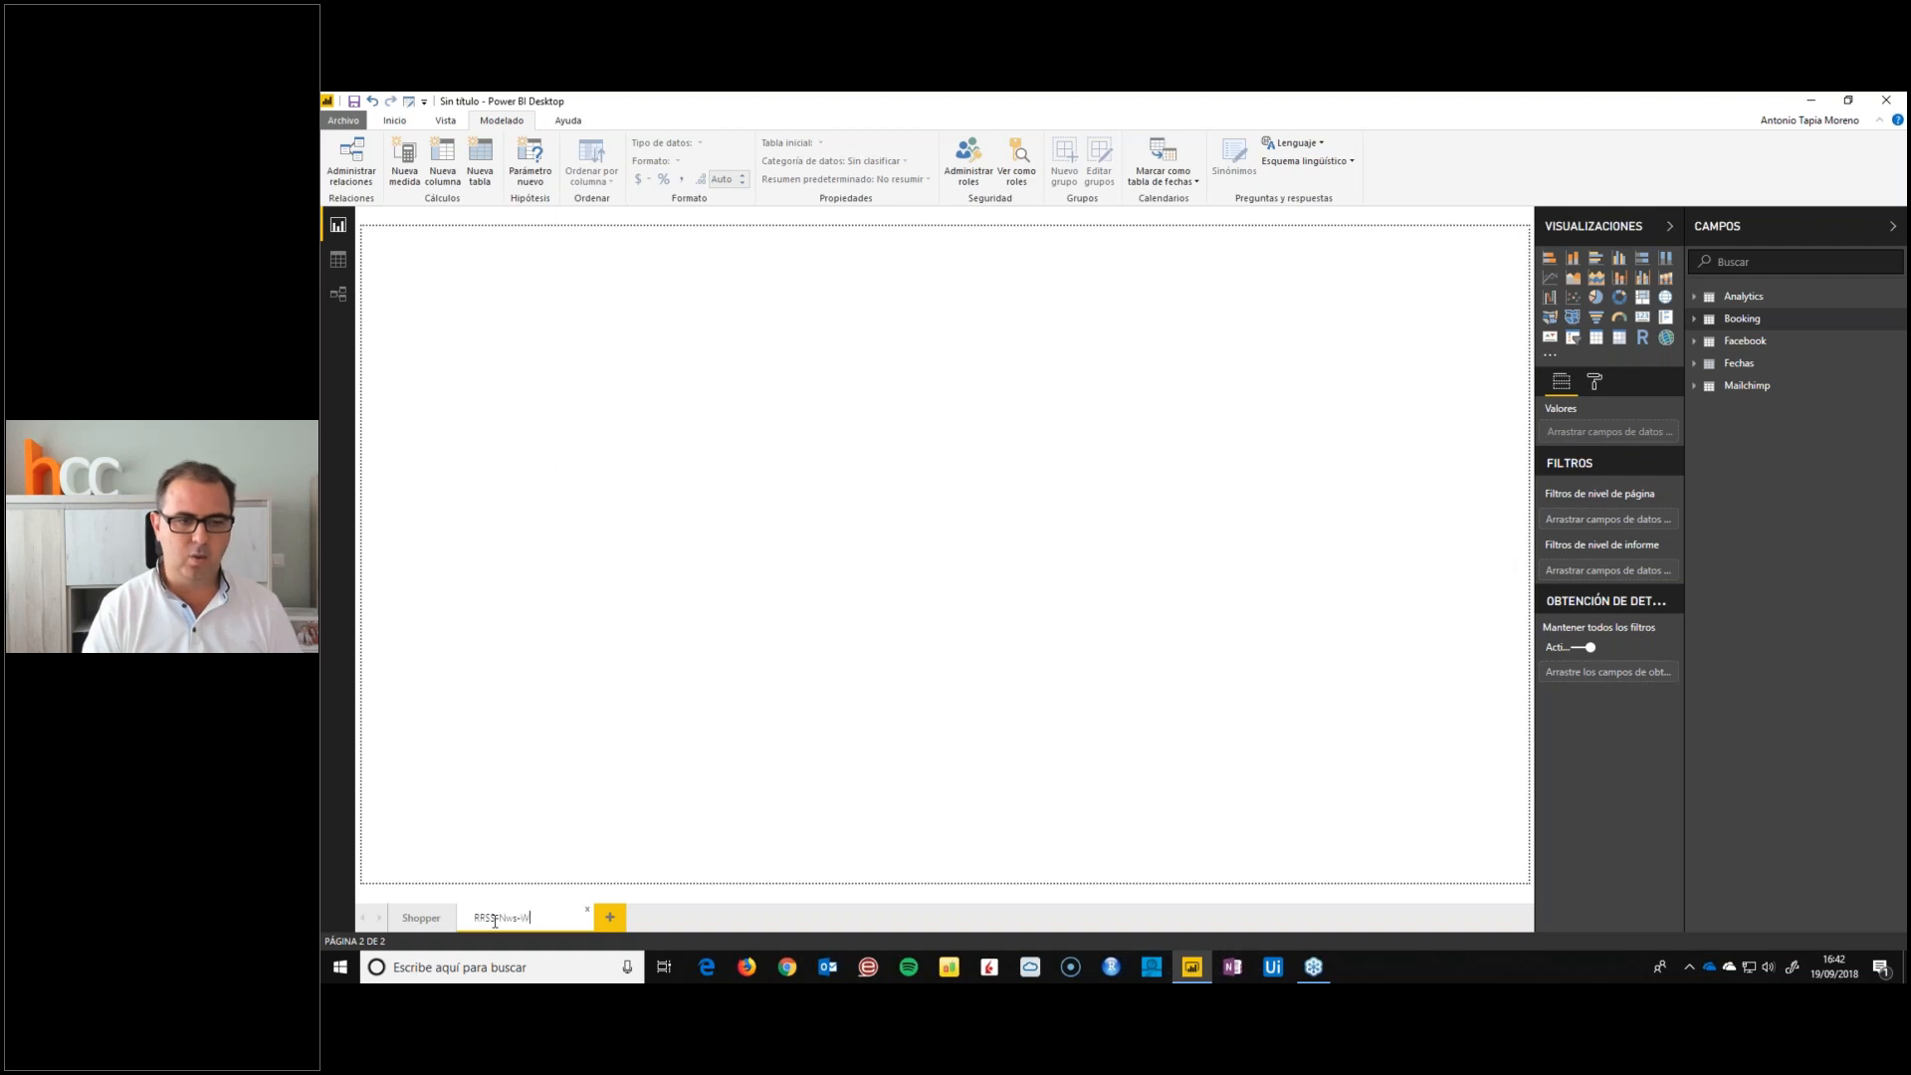
type("eb")
key("Return")
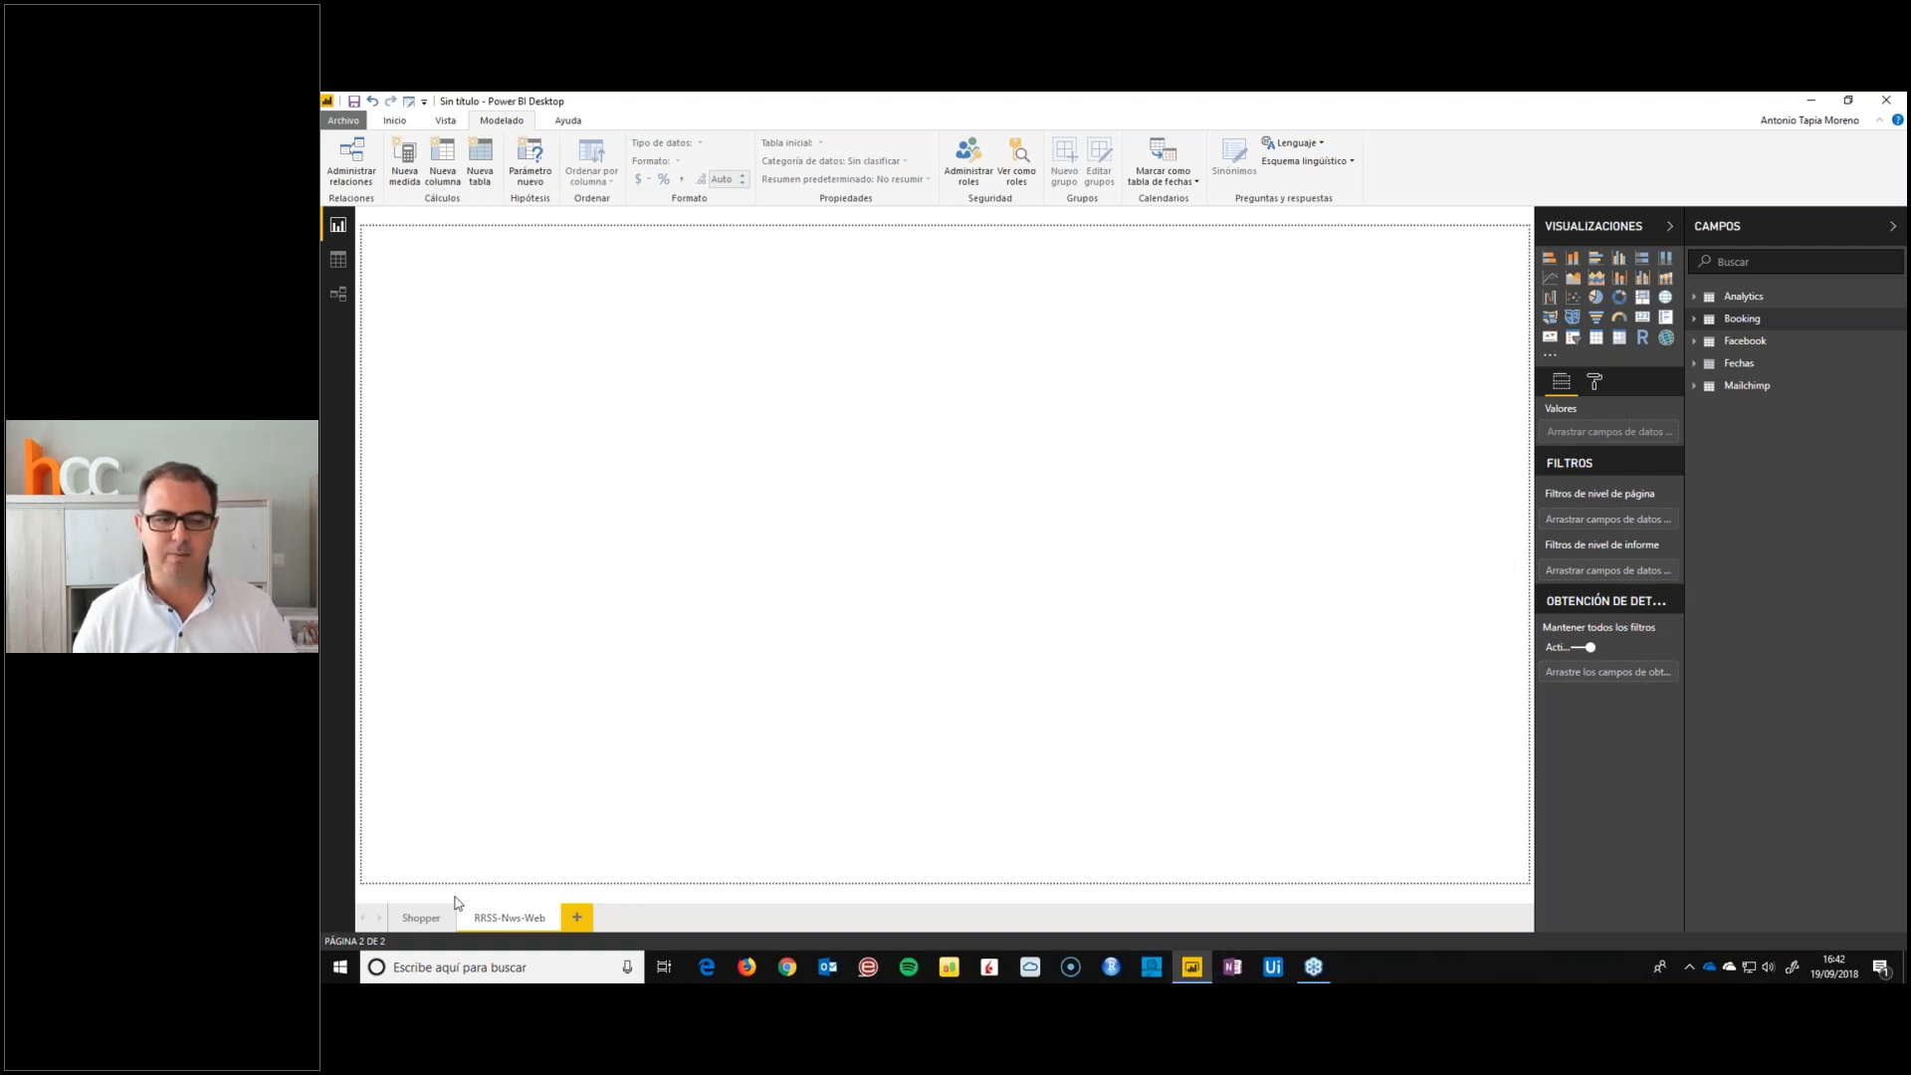
Return to the Shopper page and add a list slicer for the Fechas field Años at the page's upper corner
left_click(421, 917)
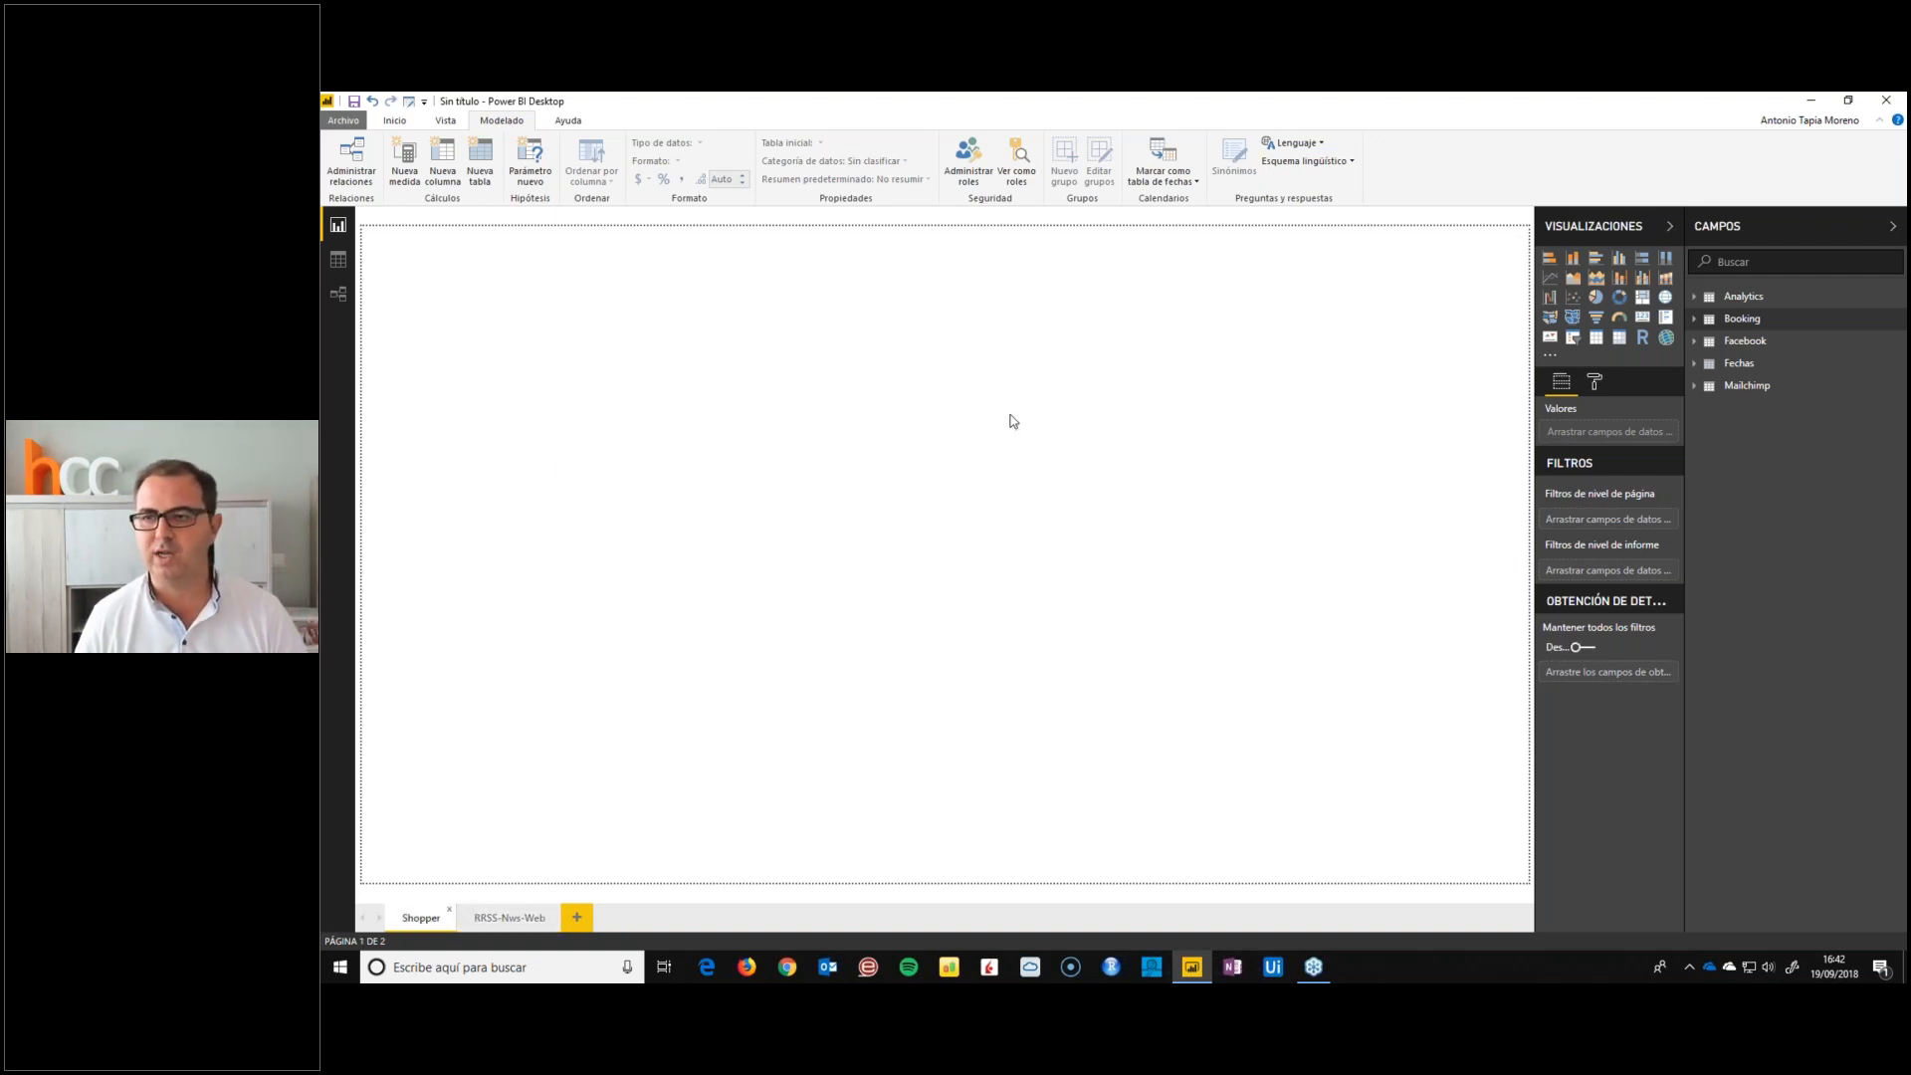
left_click(1695, 364)
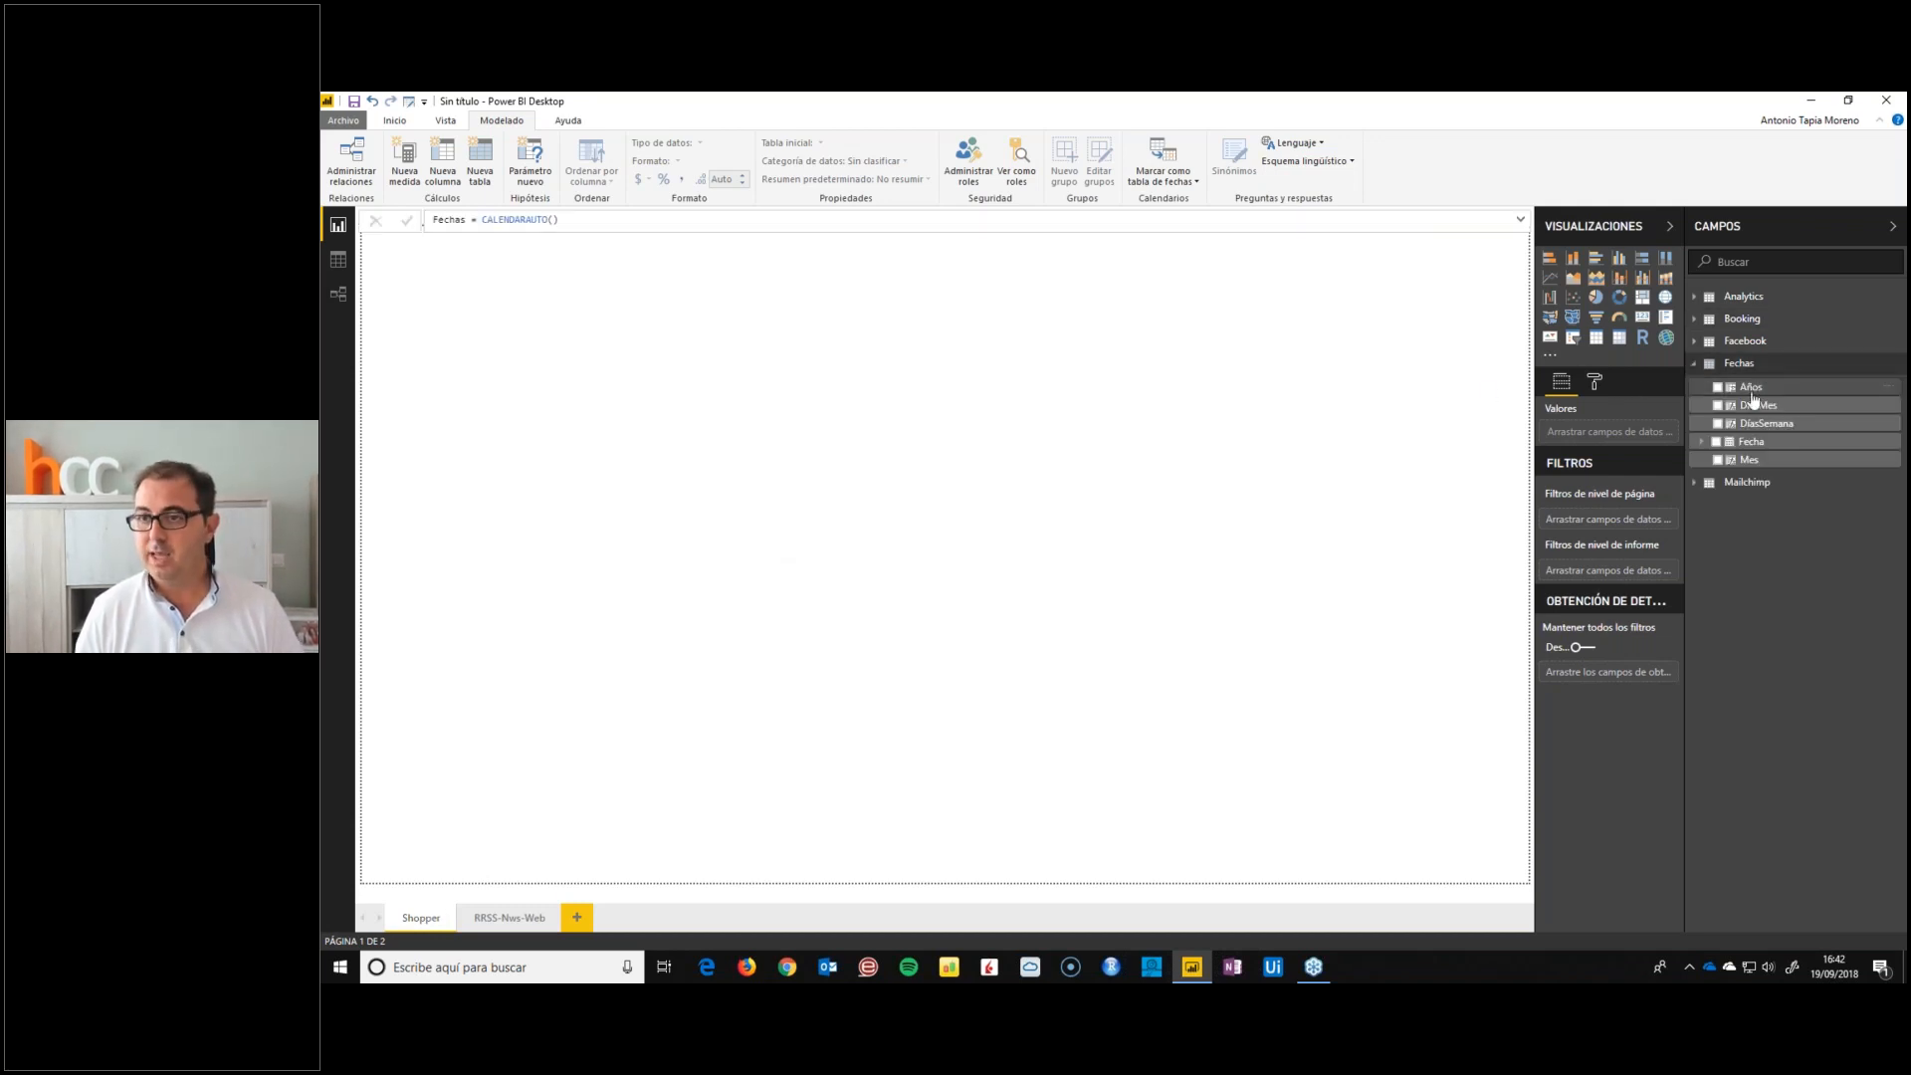
left_click_drag(1754, 390, 439, 316)
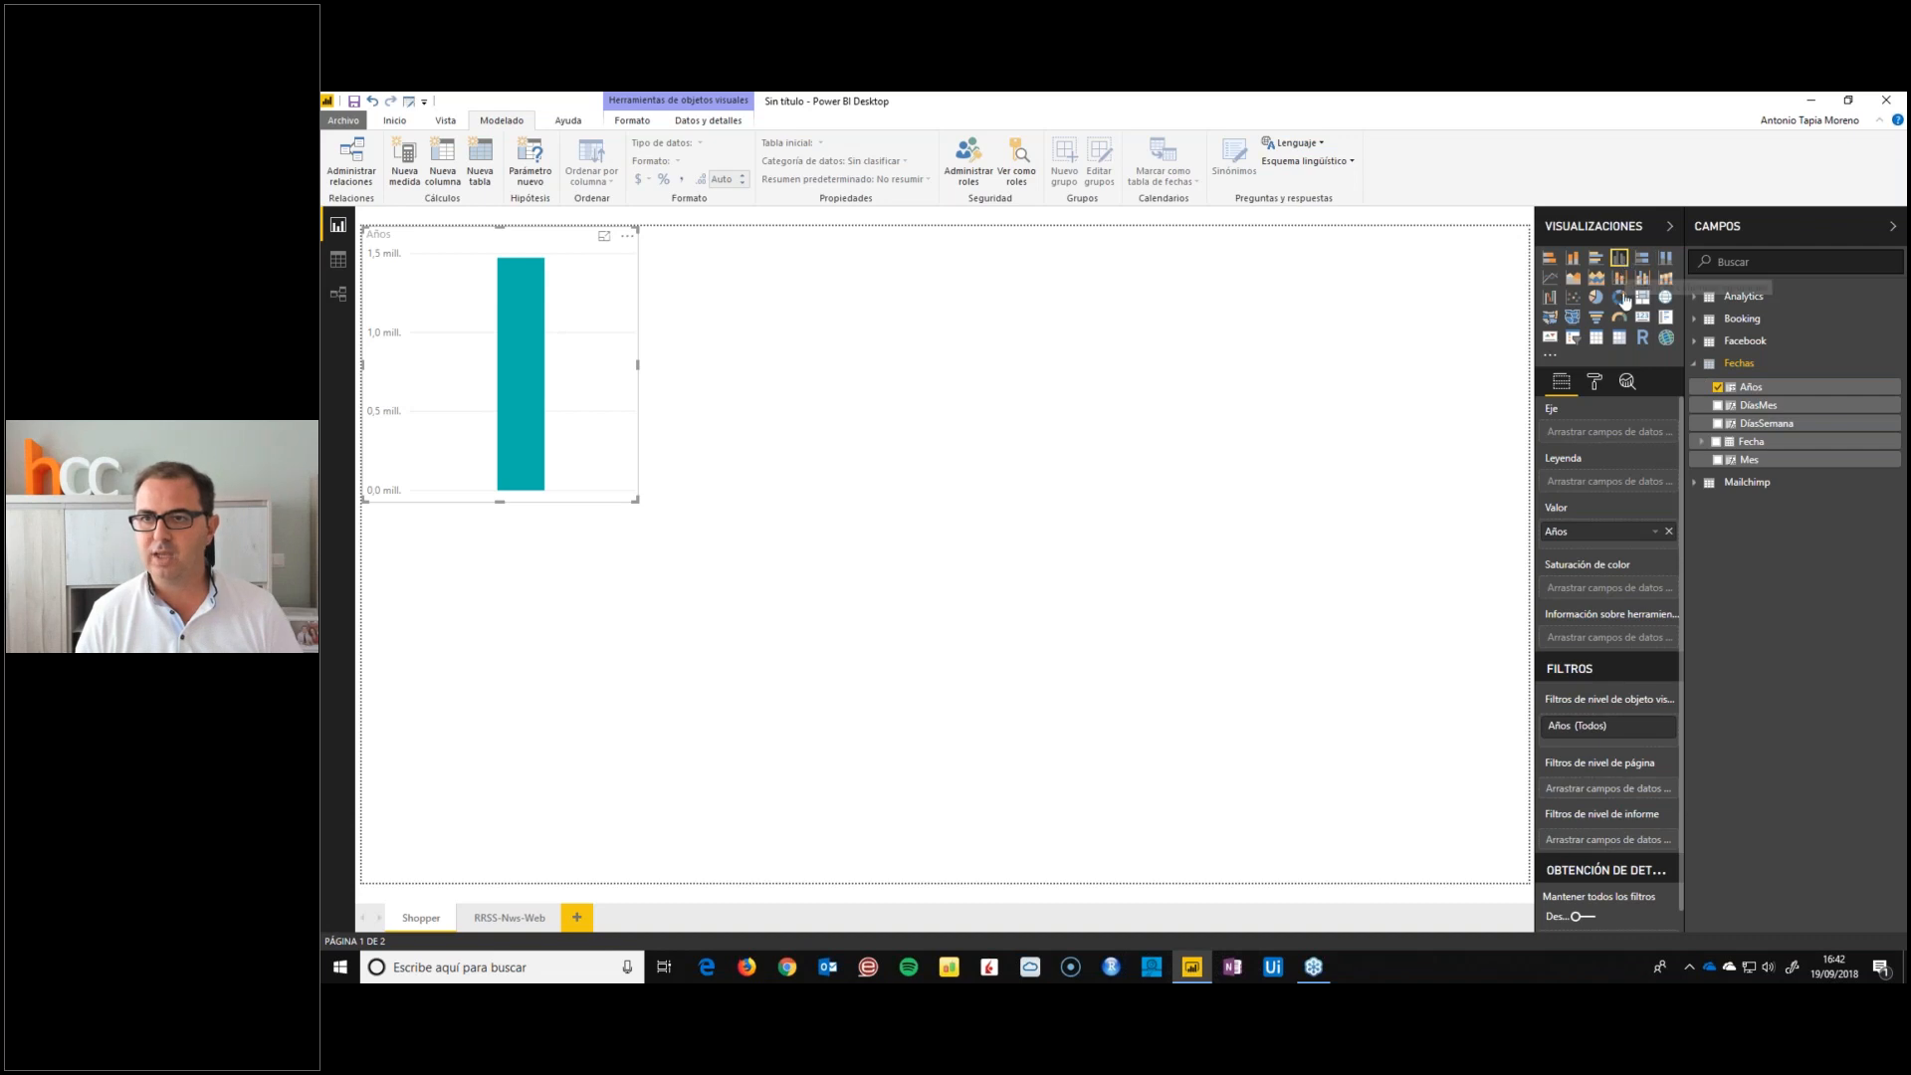
left_click(1573, 338)
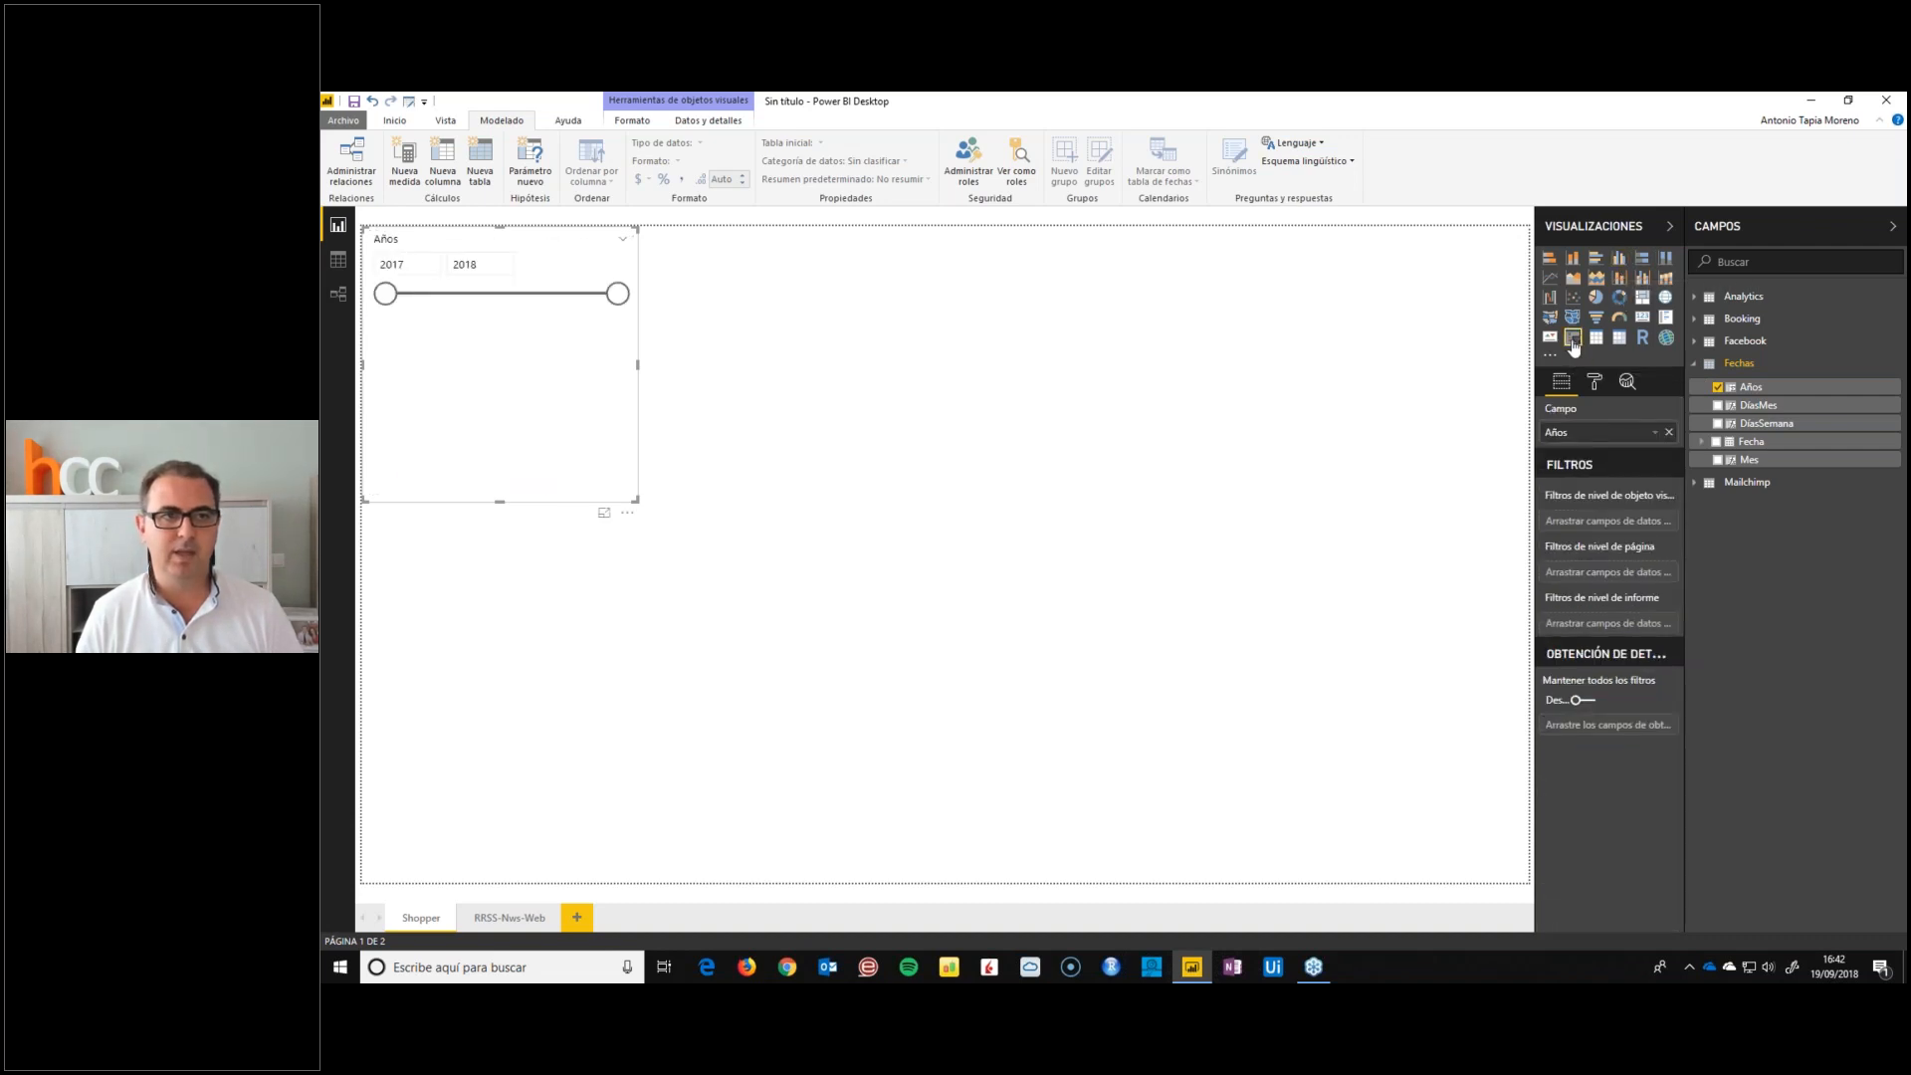
left_click(623, 239)
left_click(637, 261)
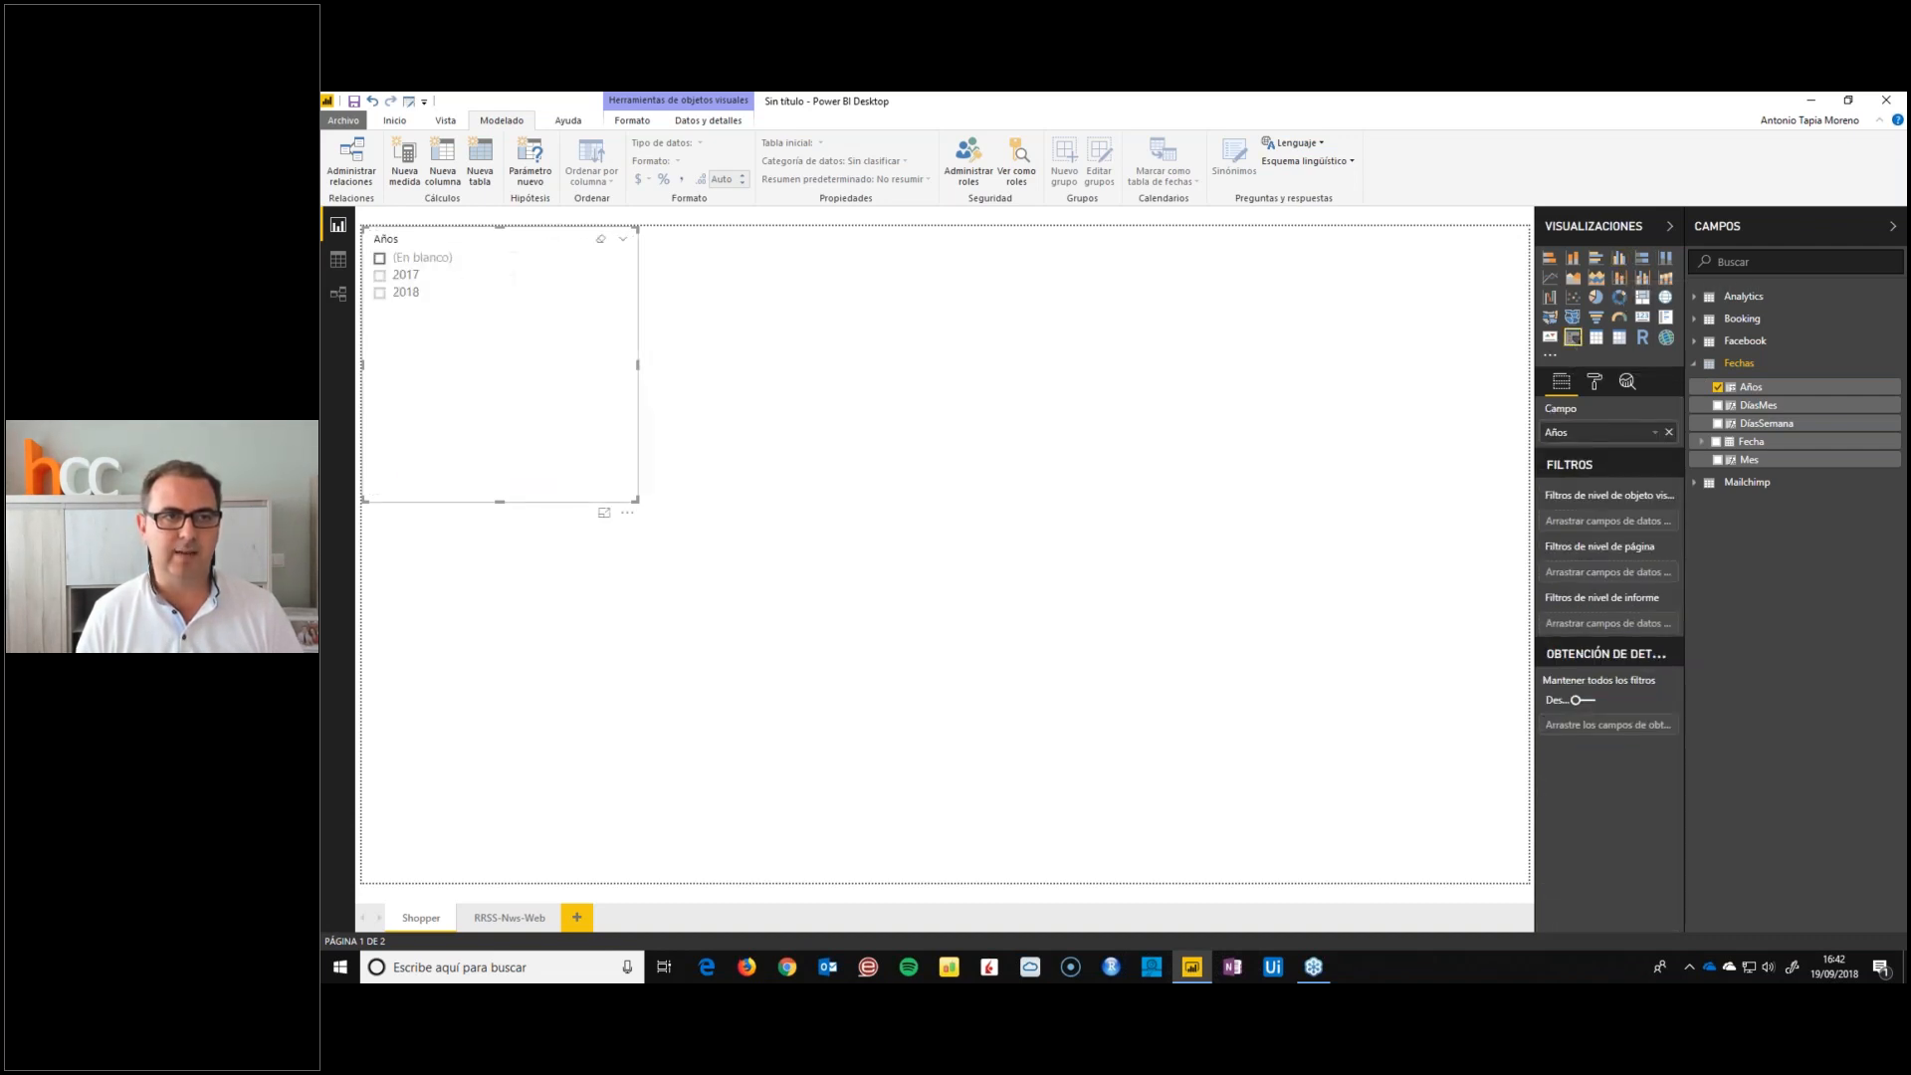
Test the Años slicer by selecting (En blanco), 2017 and 2018, and clear the selection
left_click(379, 258)
left_click(379, 275)
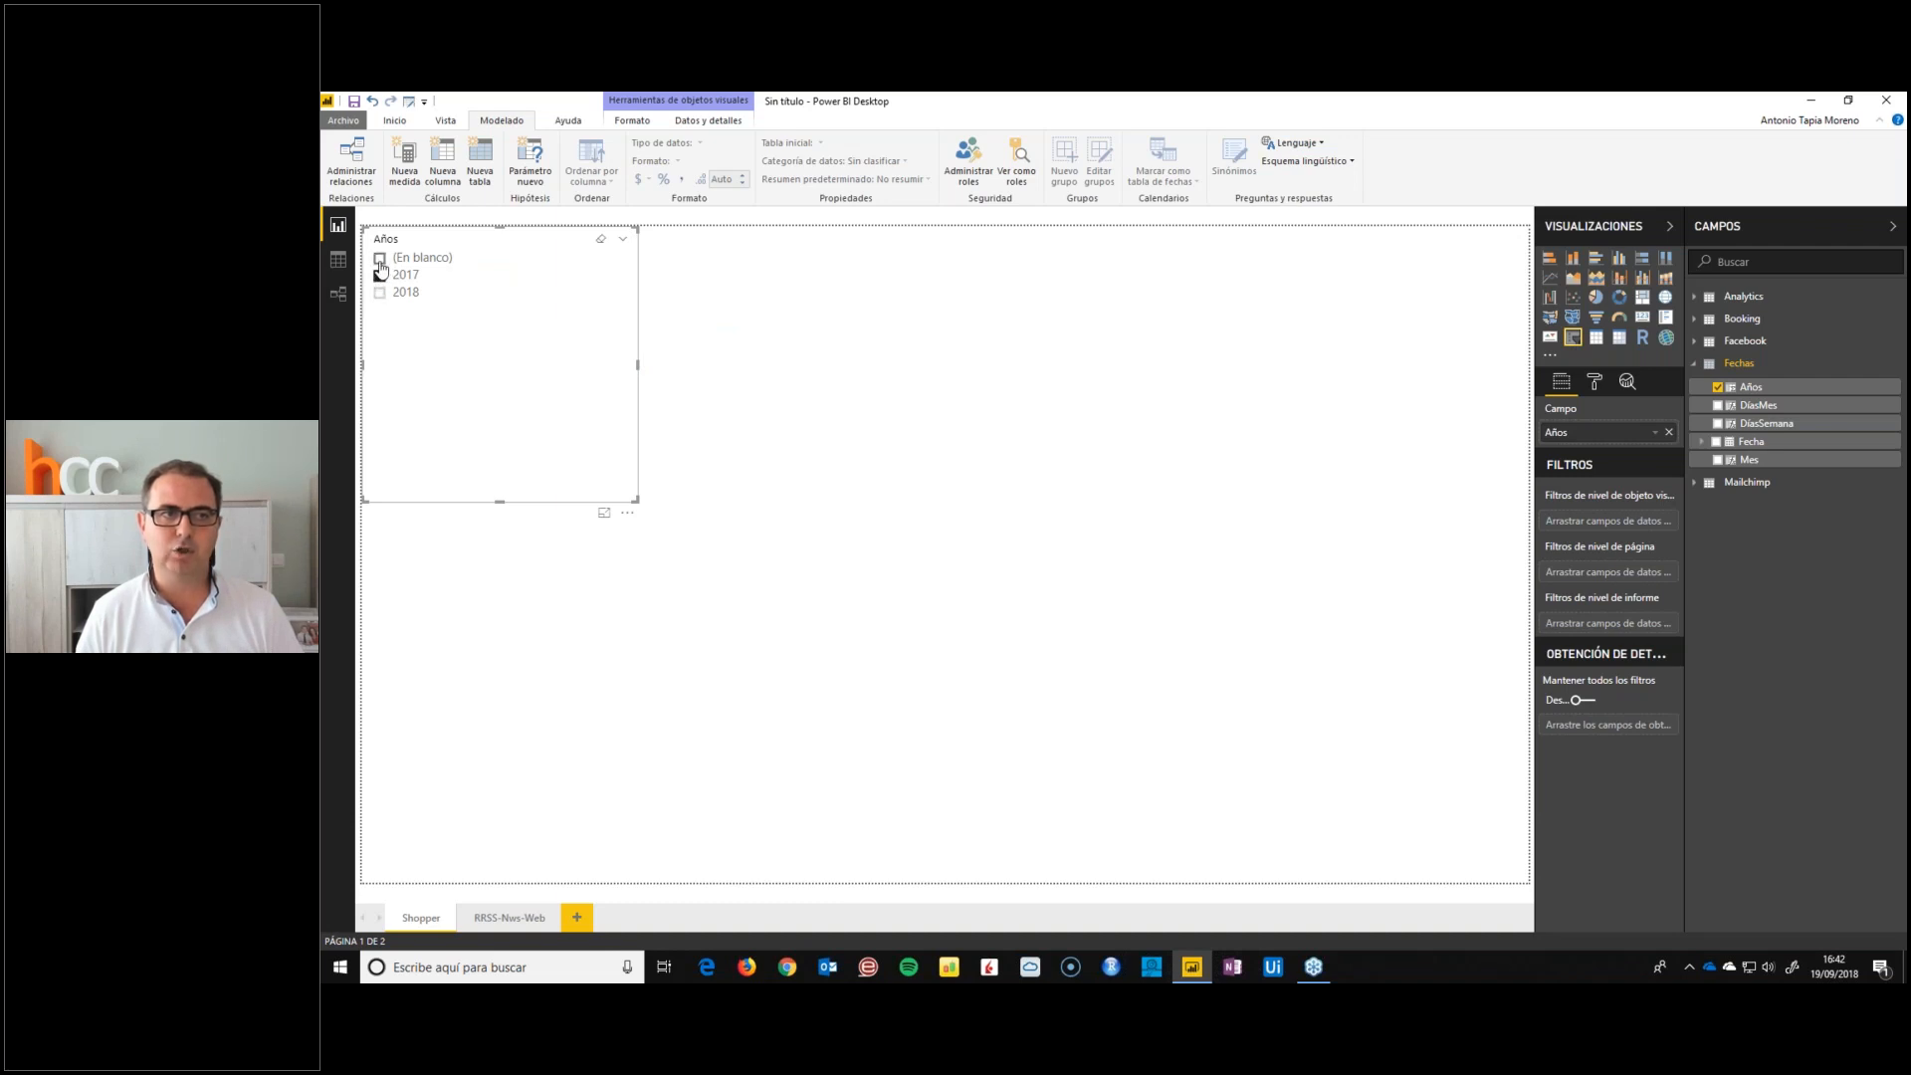
left_click(380, 292)
left_click(379, 258)
left_click(379, 261)
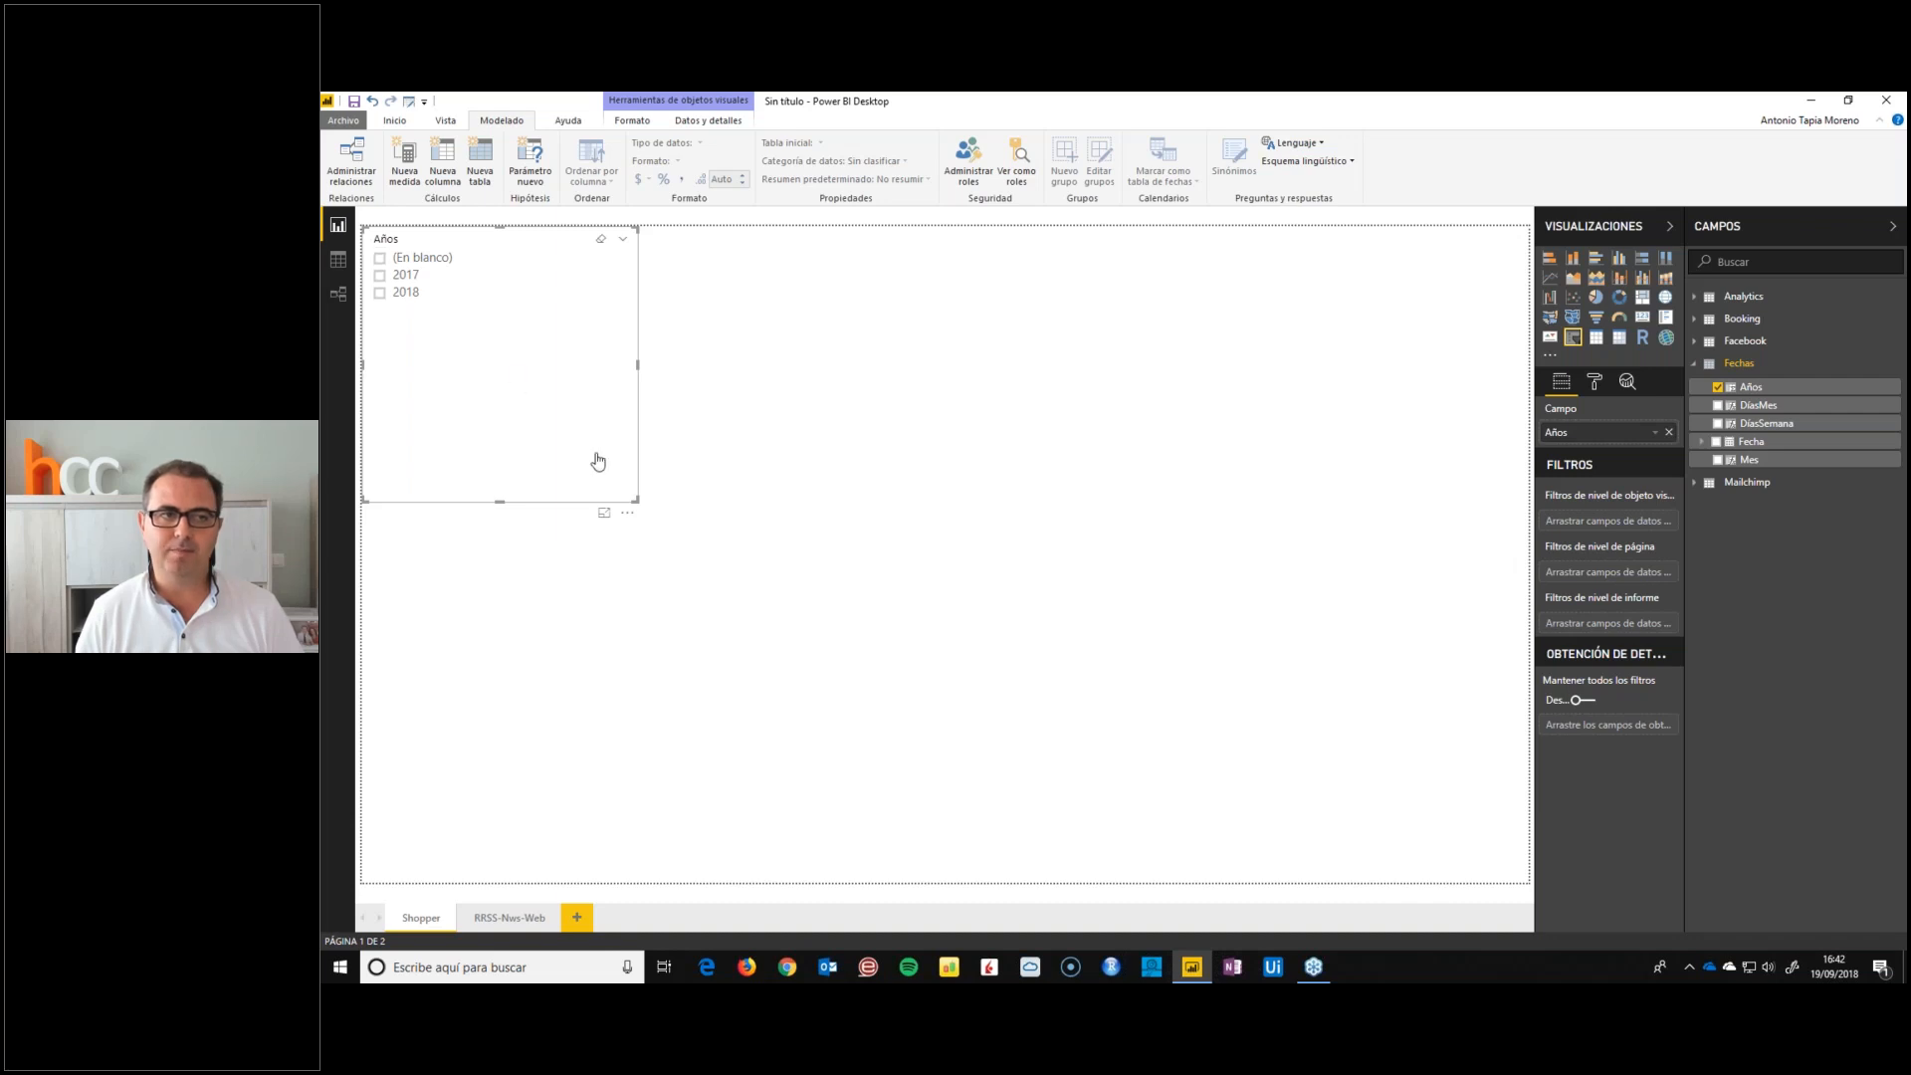
Shrink the Años slicer and add a report-level filter on Fecha that selects every date except (En blanco)
left_click_drag(641, 508, 487, 356)
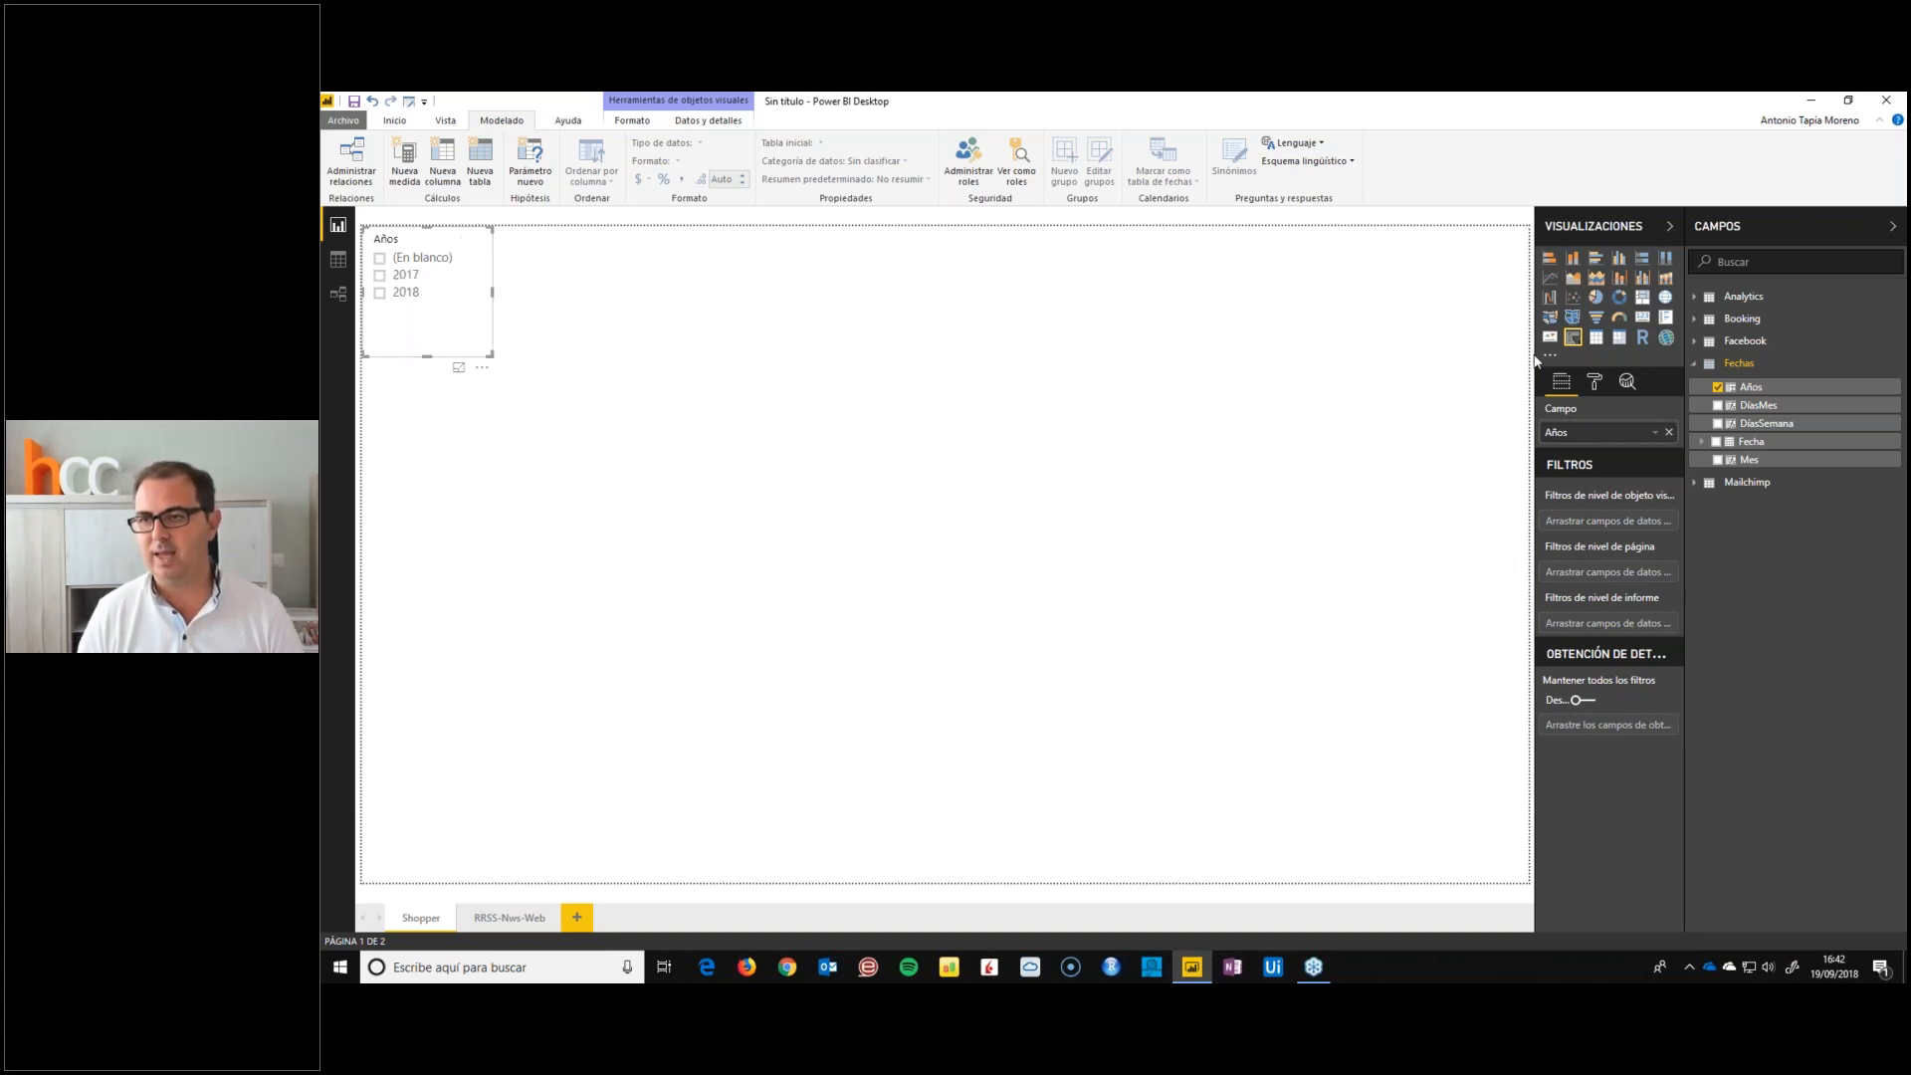
left_click_drag(1769, 445, 1575, 629)
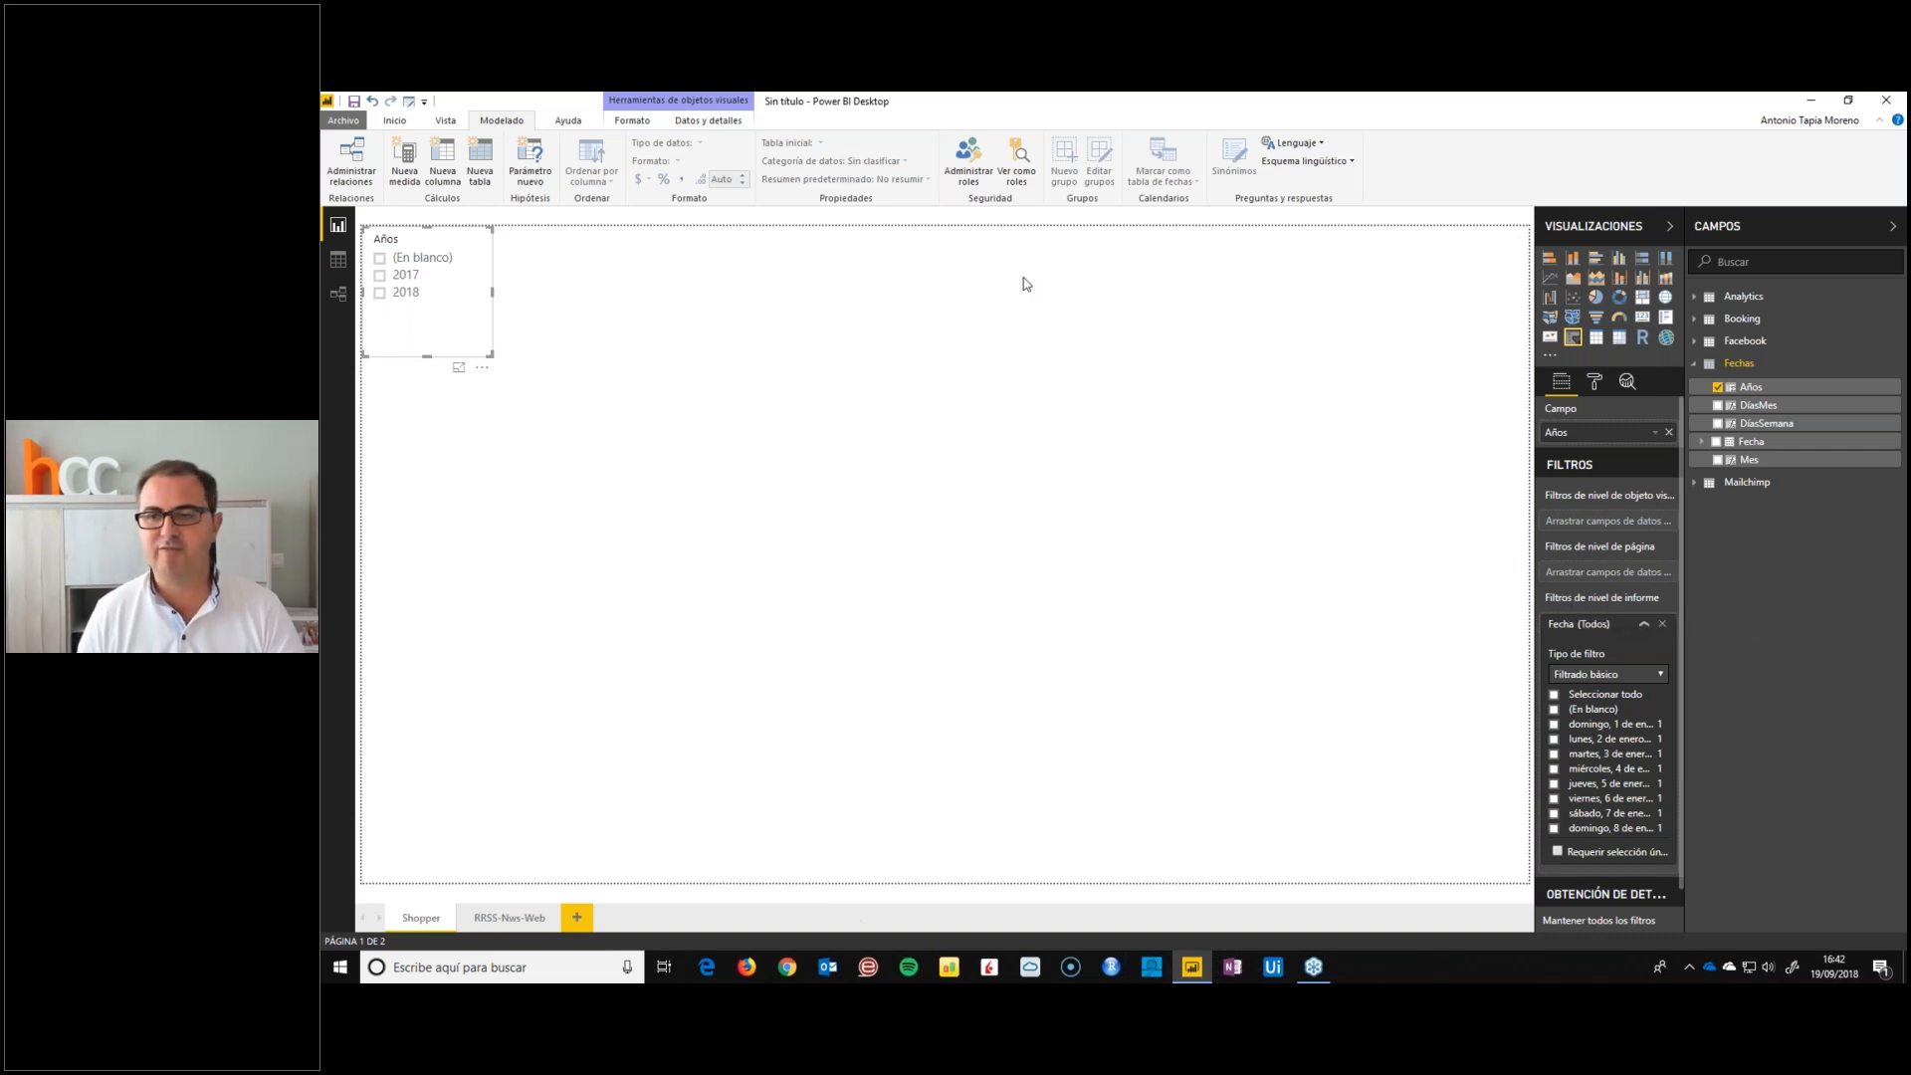
left_click(1554, 696)
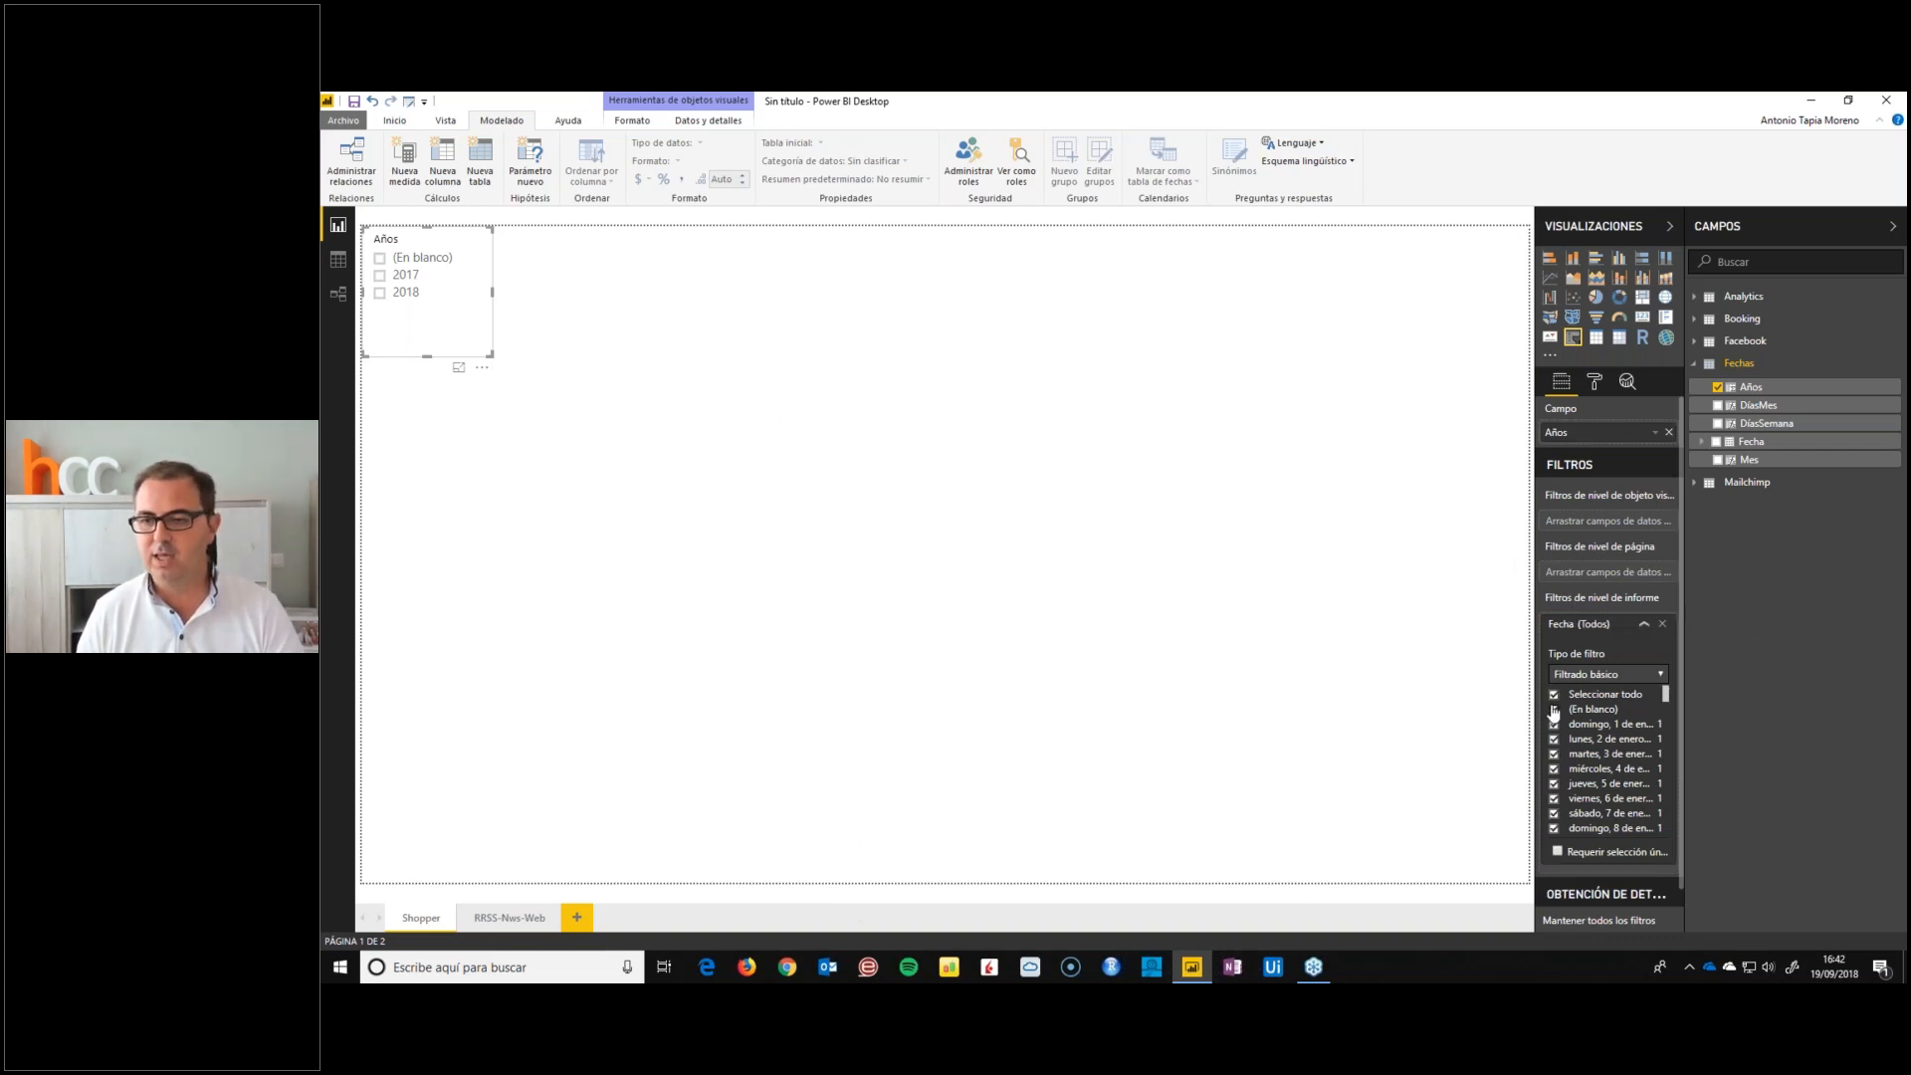
left_click(1554, 711)
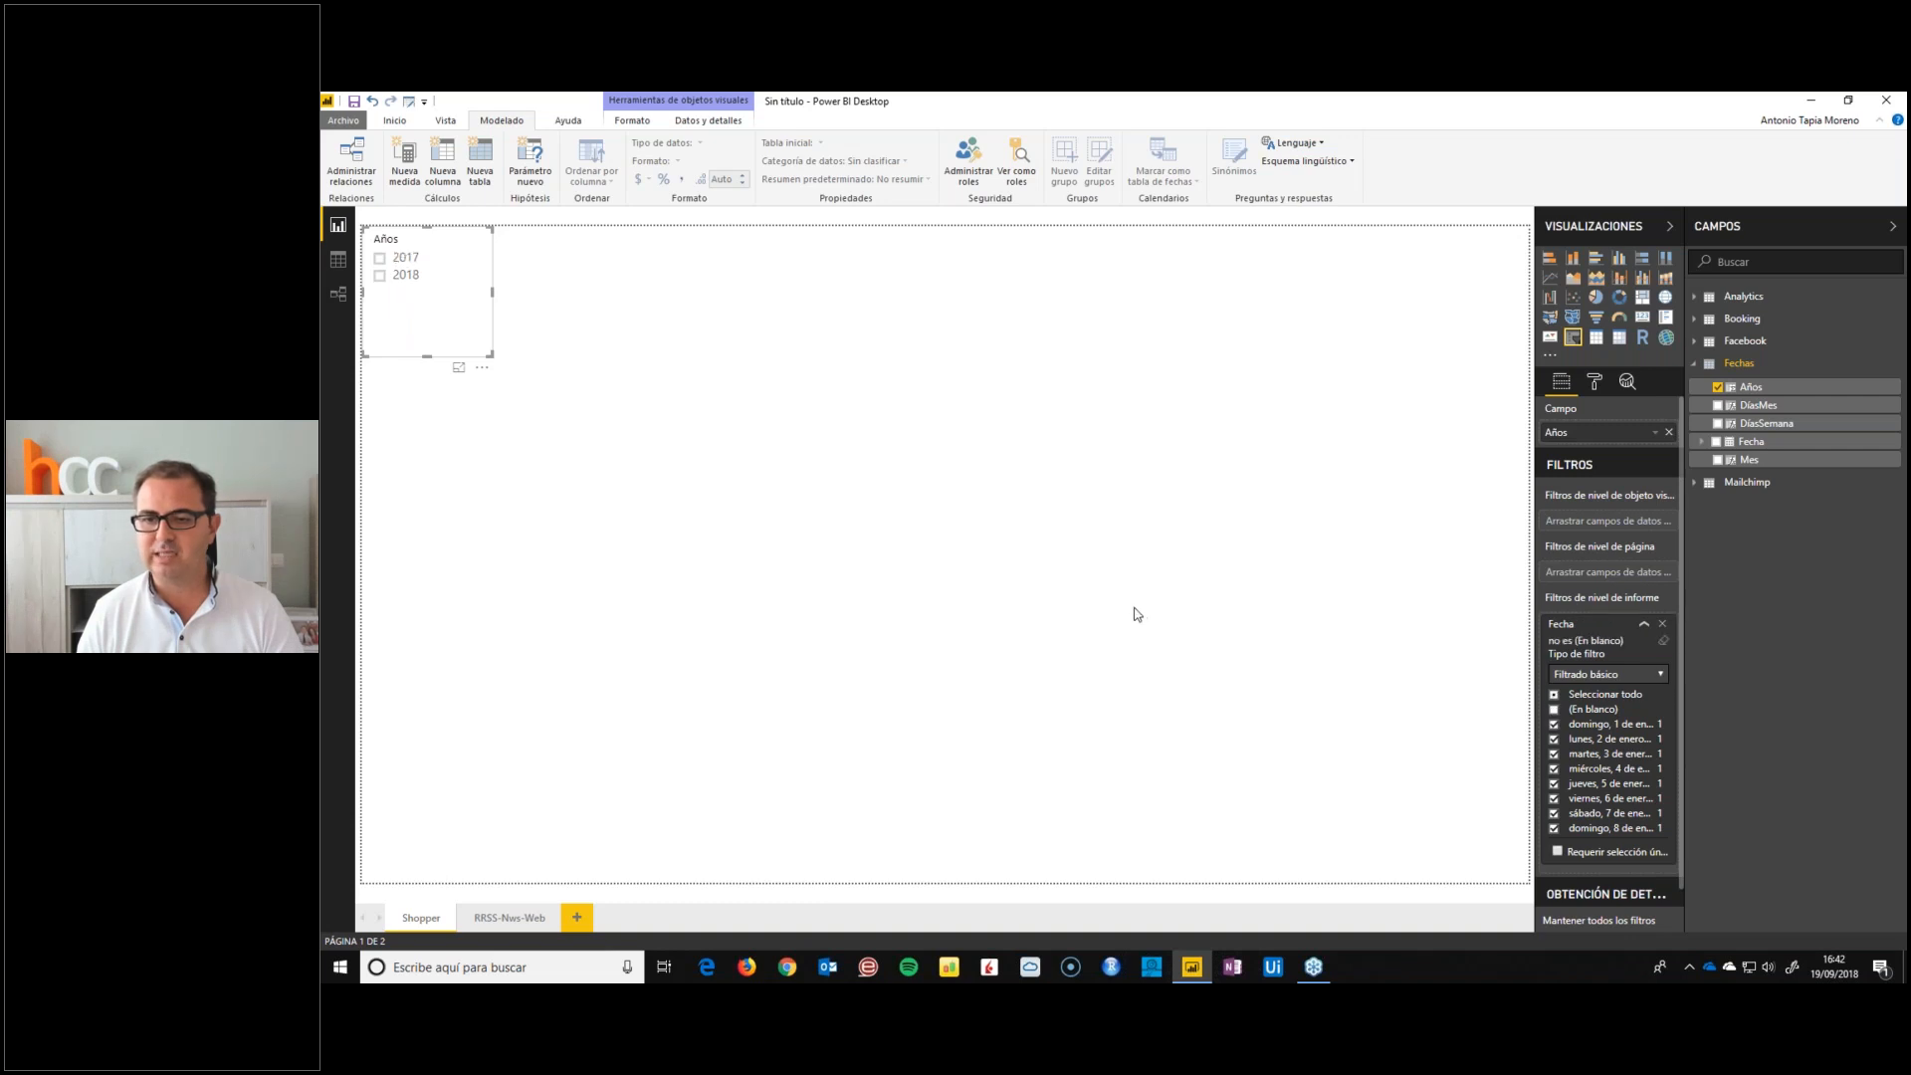
left_click(1125, 605)
Fit the Años slicer more tightly to its two options and place a copy of it directly below
left_click(455, 333)
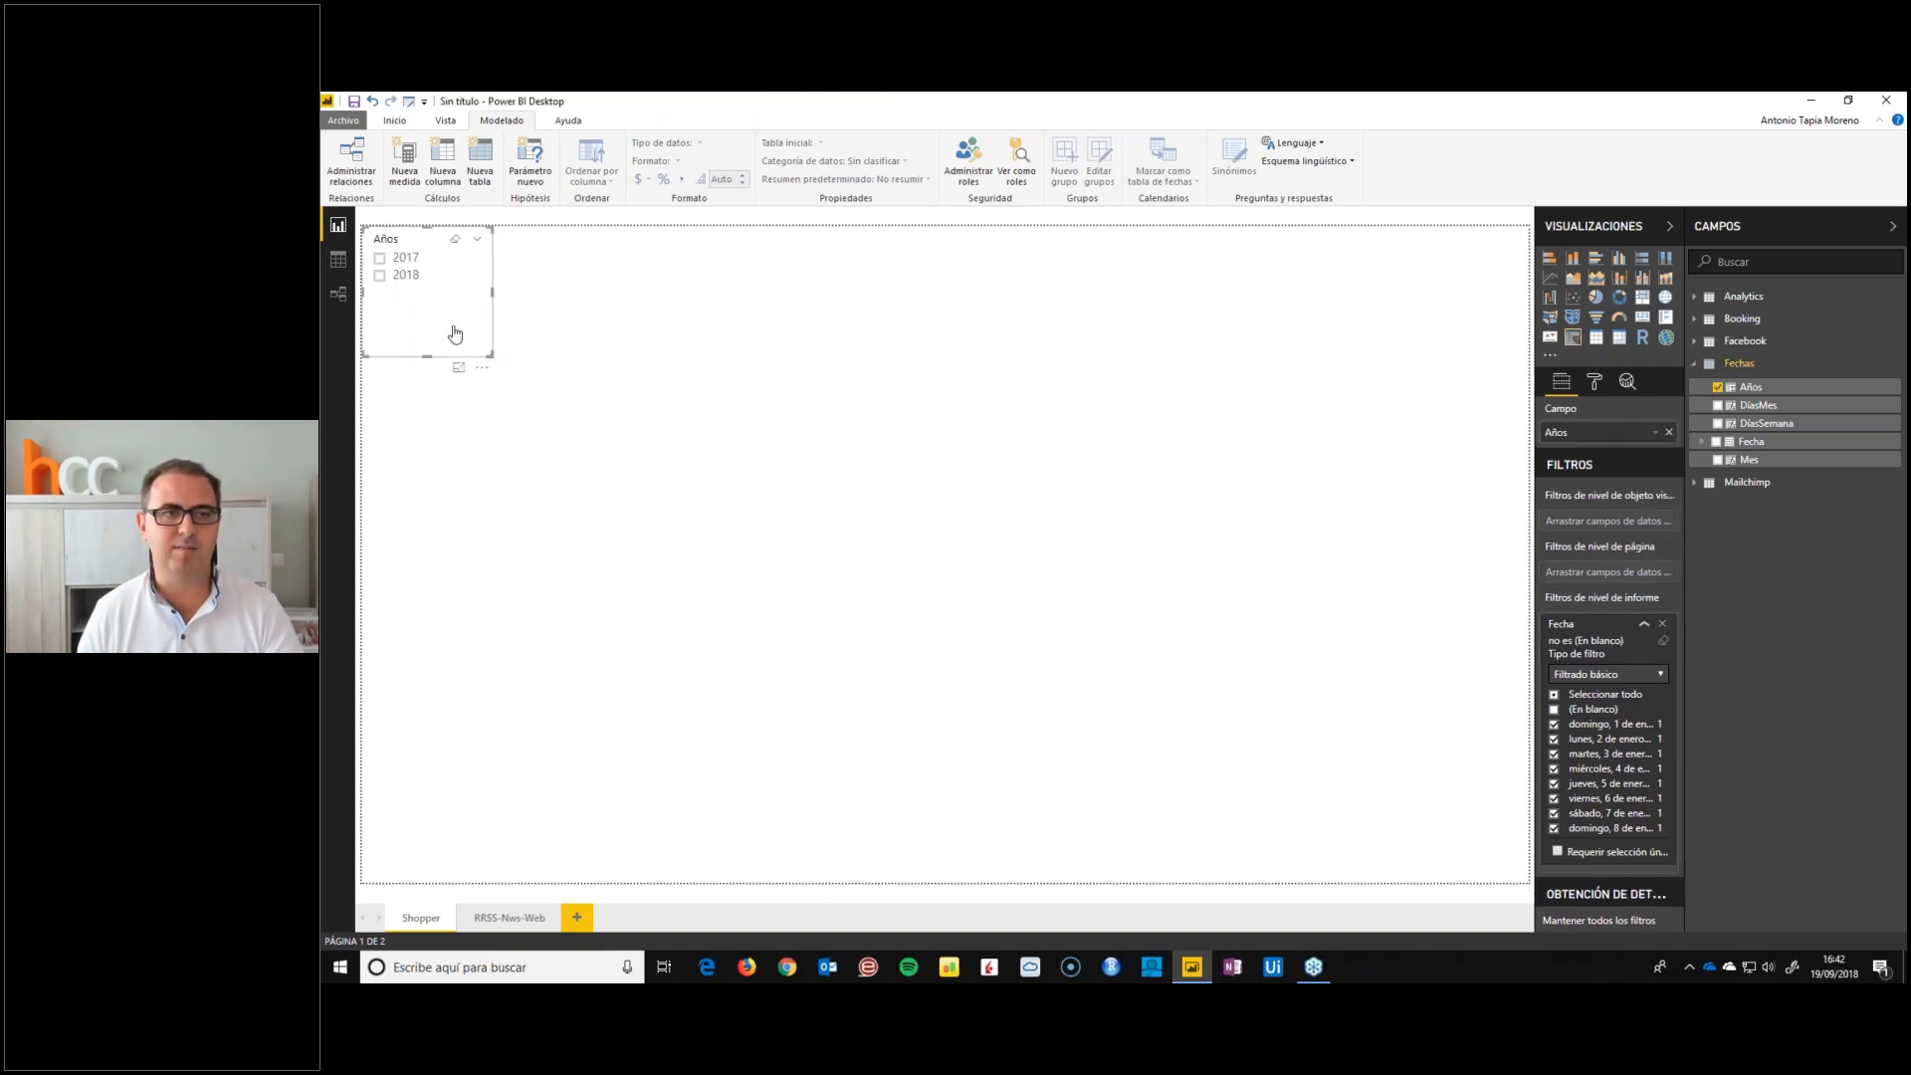
left_click_drag(491, 355, 458, 329)
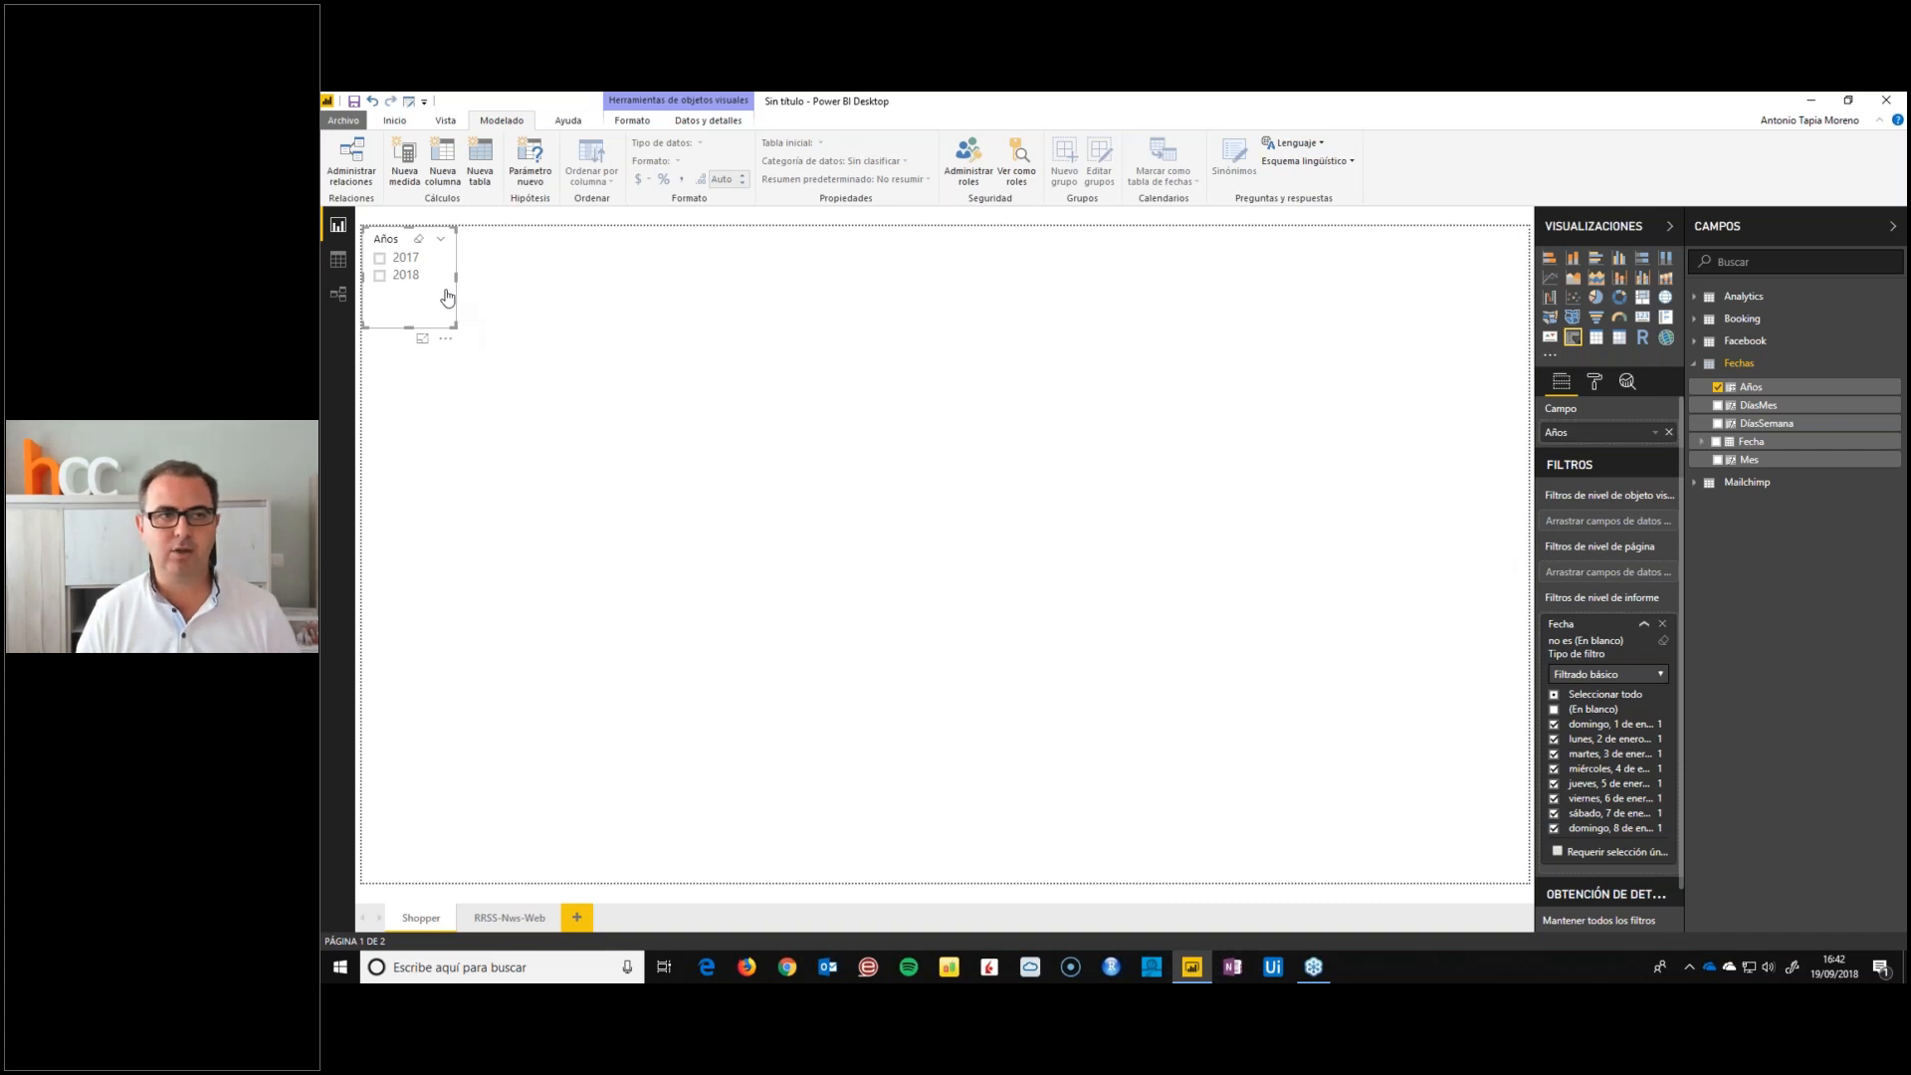
key("ctrl+c")
key("ctrl+v")
left_click_drag(452, 312, 401, 558)
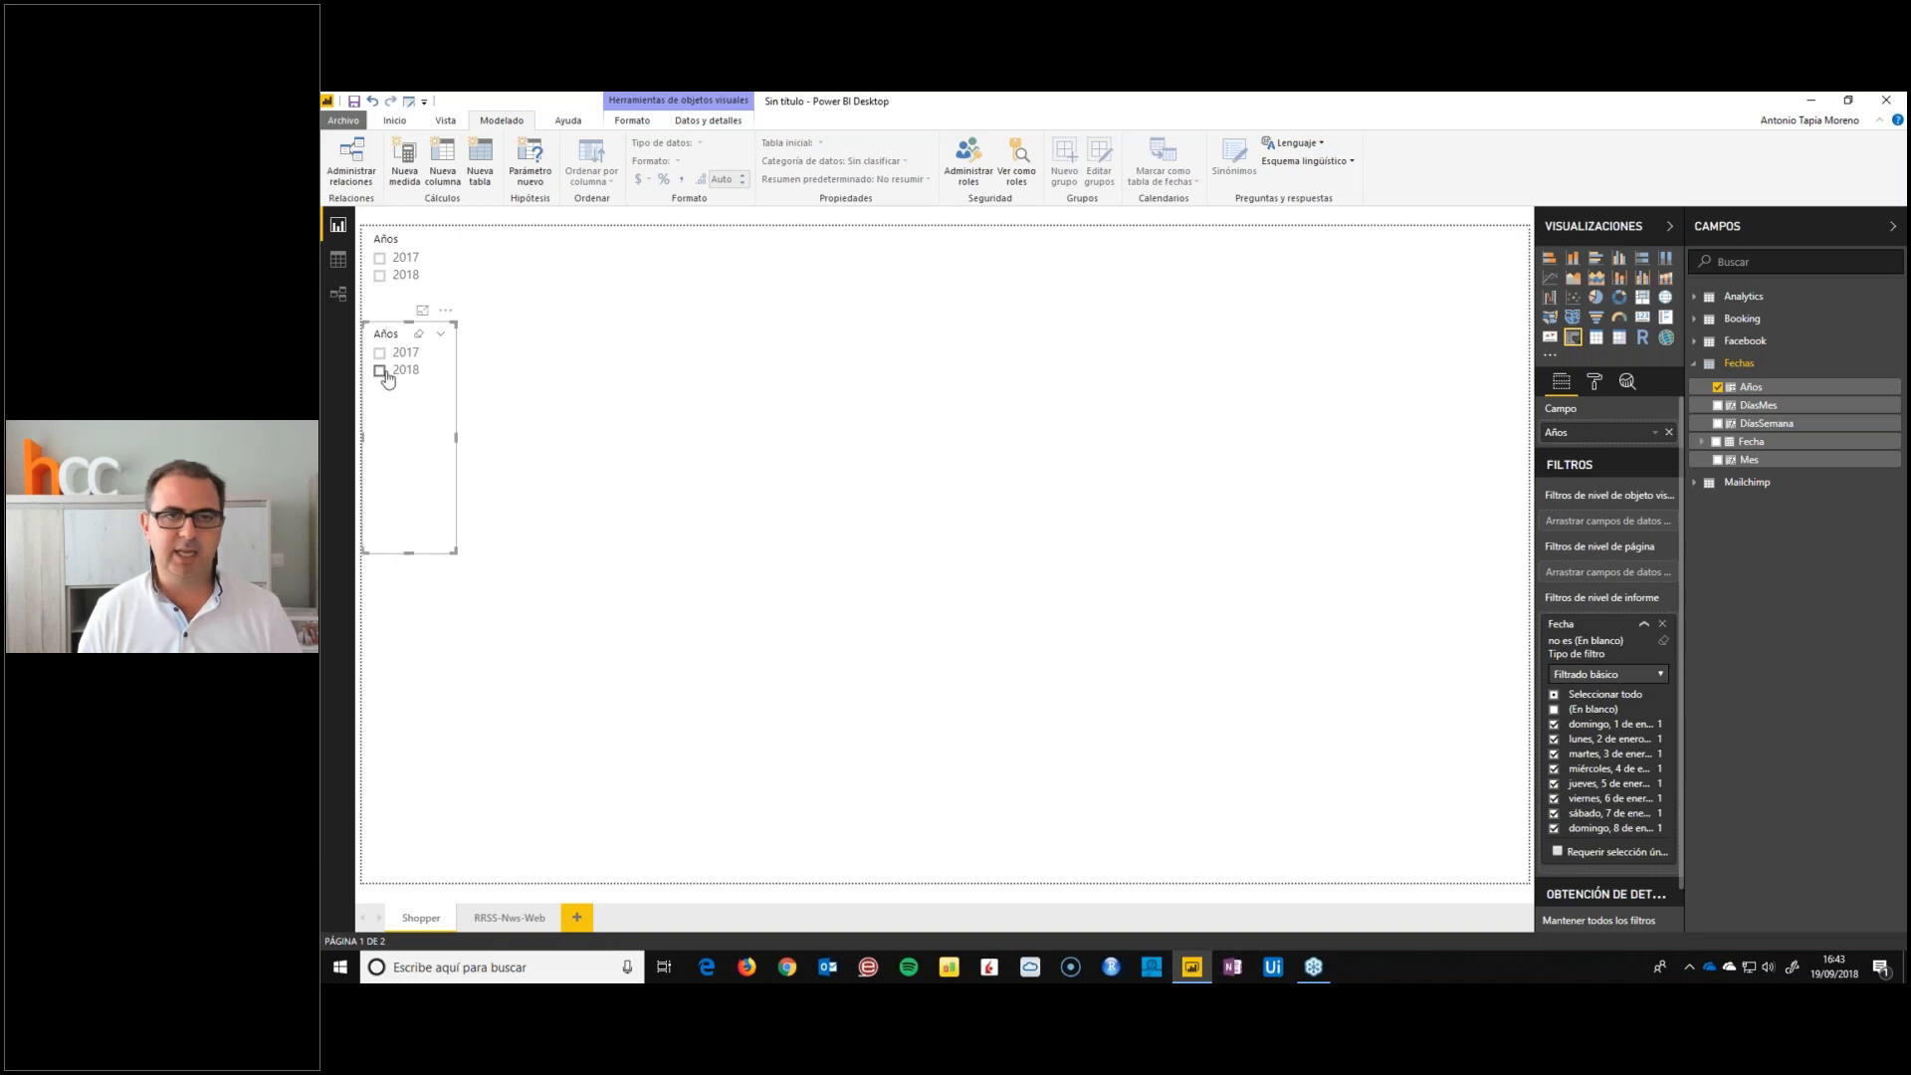
Change the copied slicer's field to Pago por adelantado from Booking and make it wider and shorter to fit its options
left_click(1695, 364)
left_click(1695, 319)
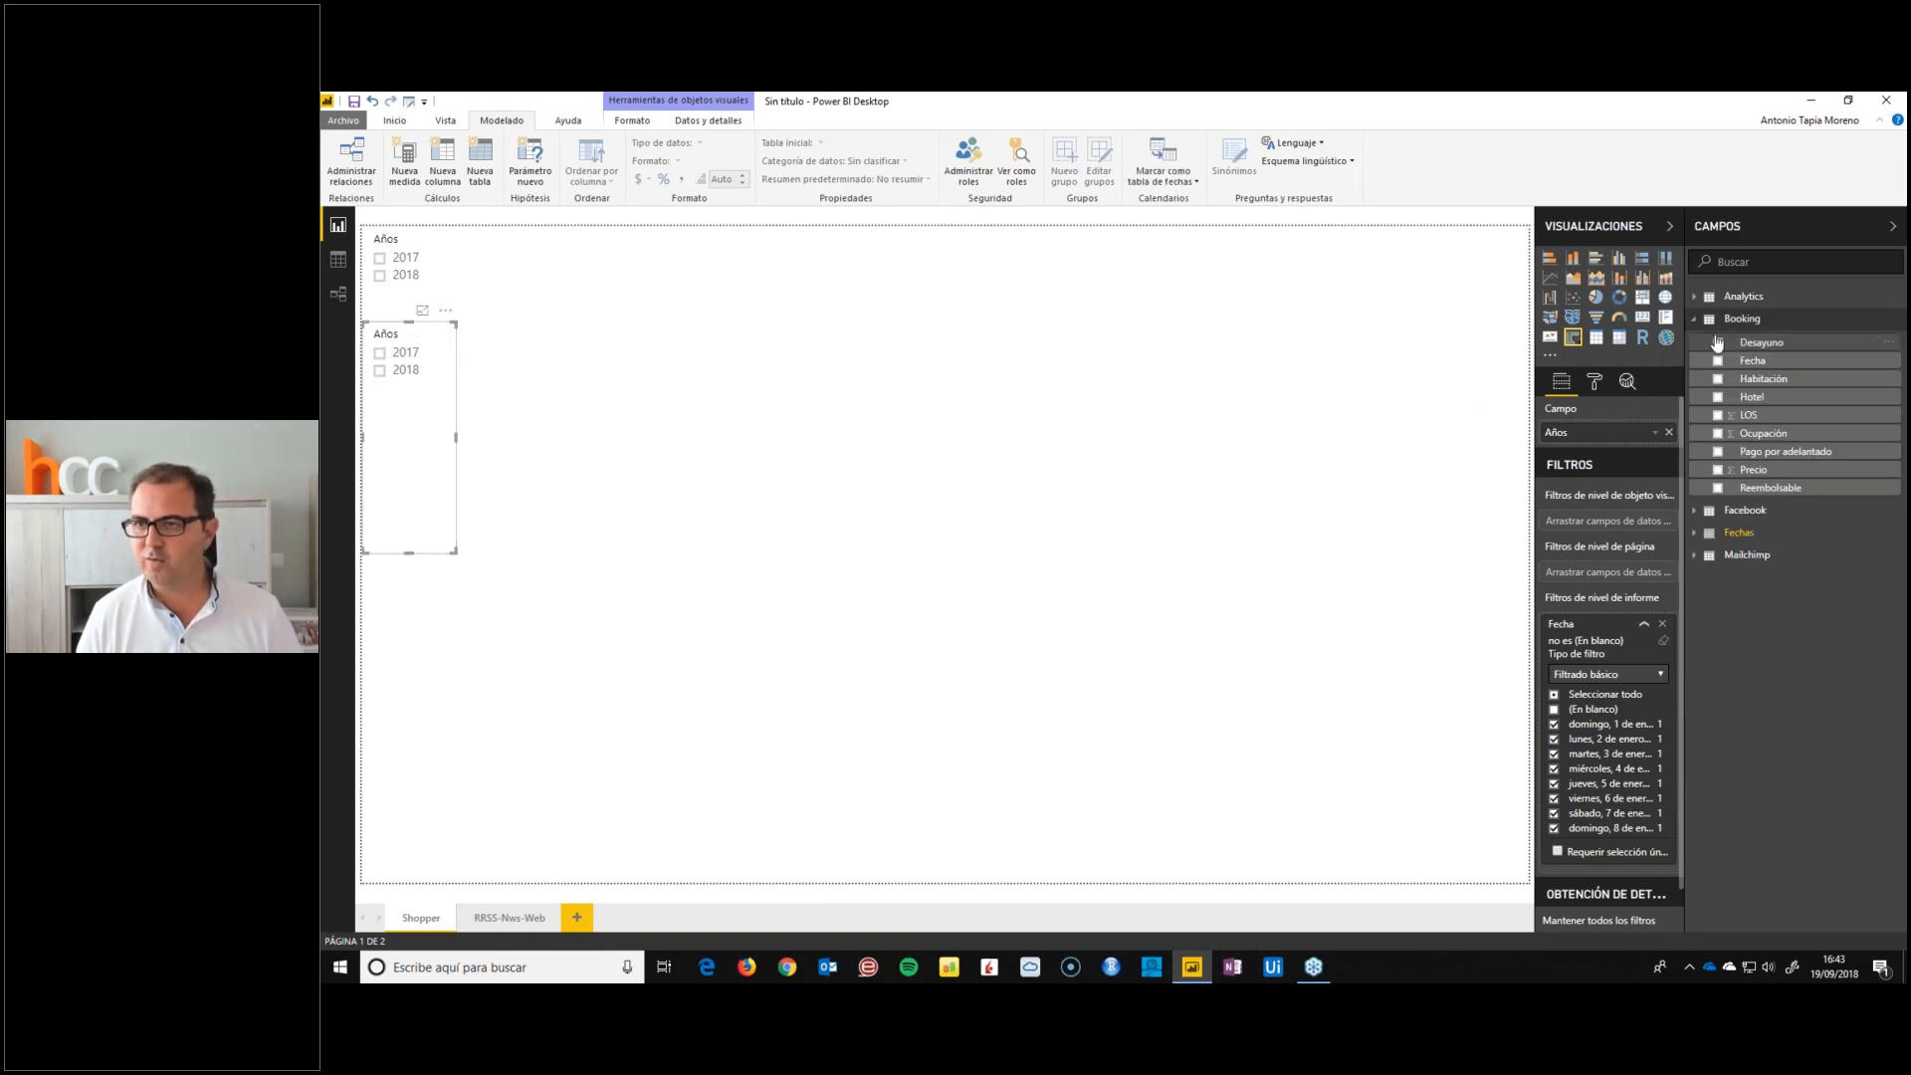
left_click(1762, 384)
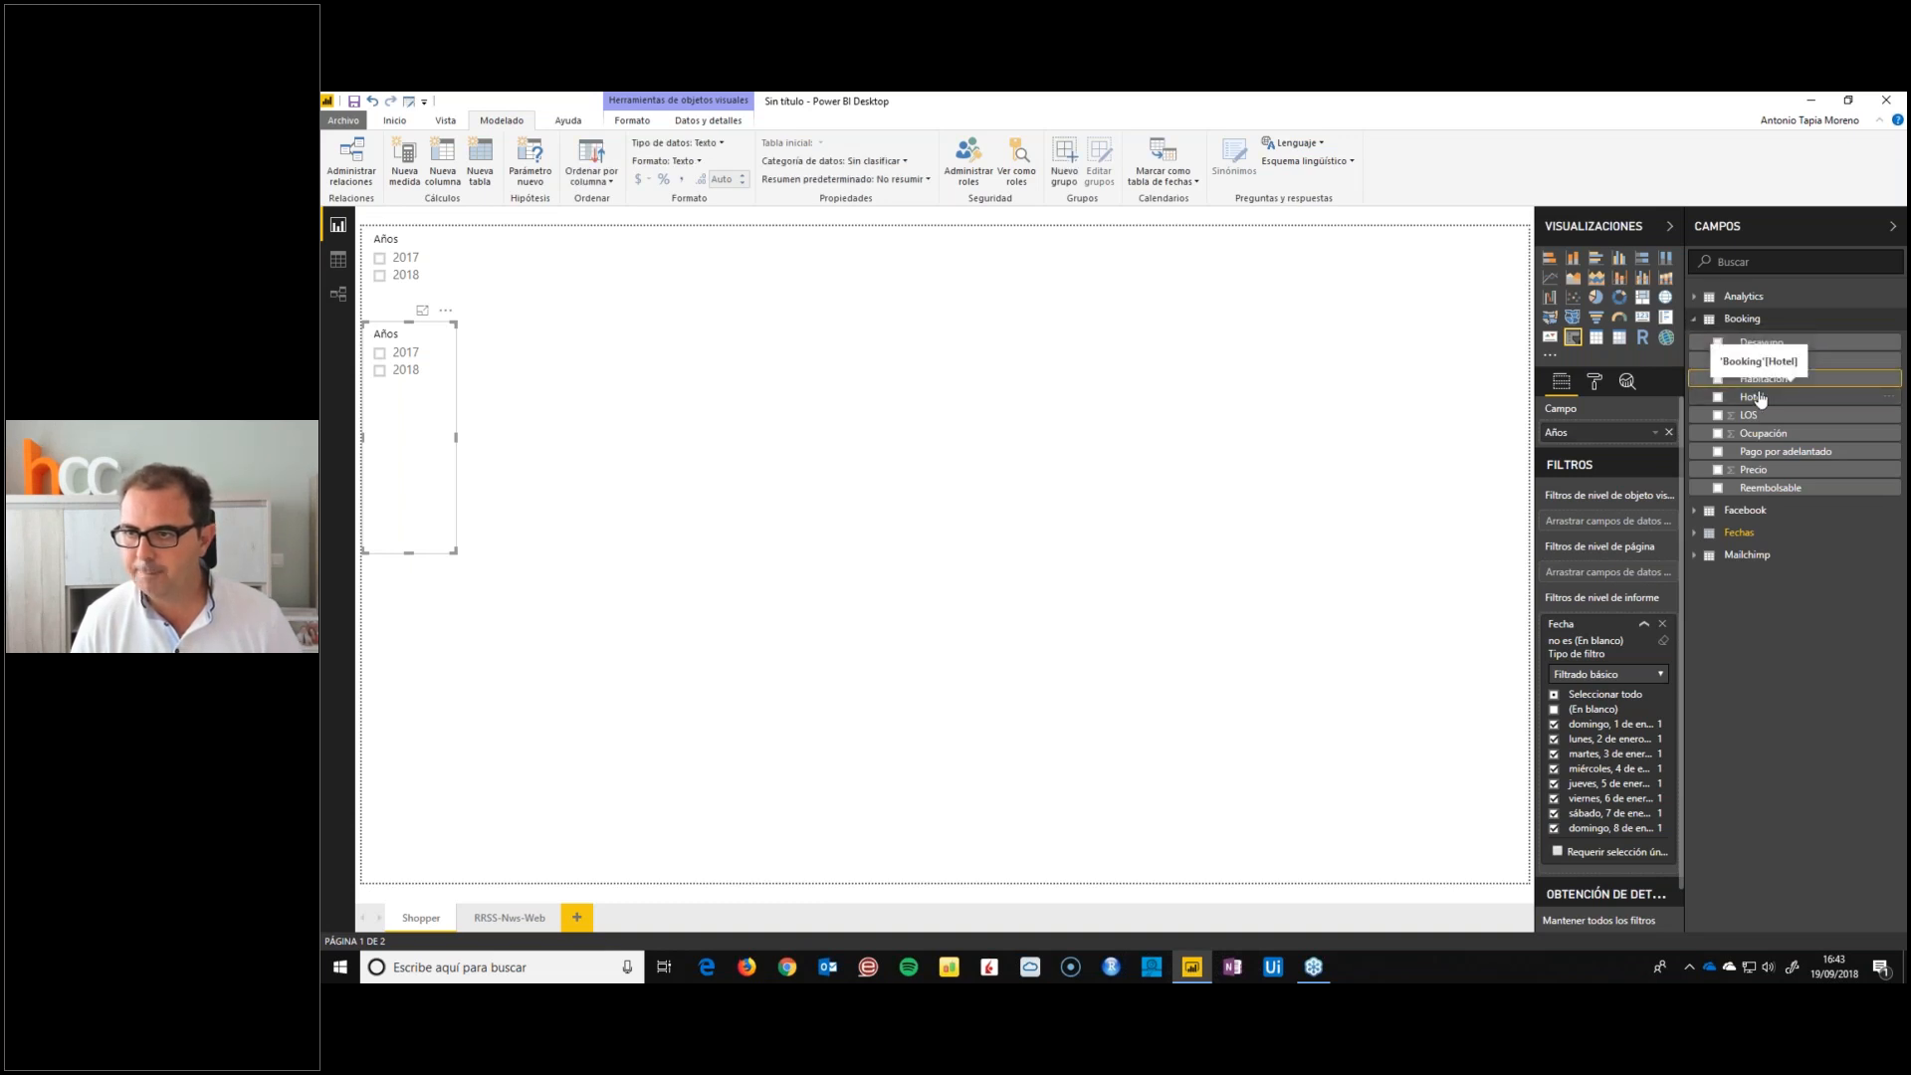
left_click_drag(1759, 451, 1633, 434)
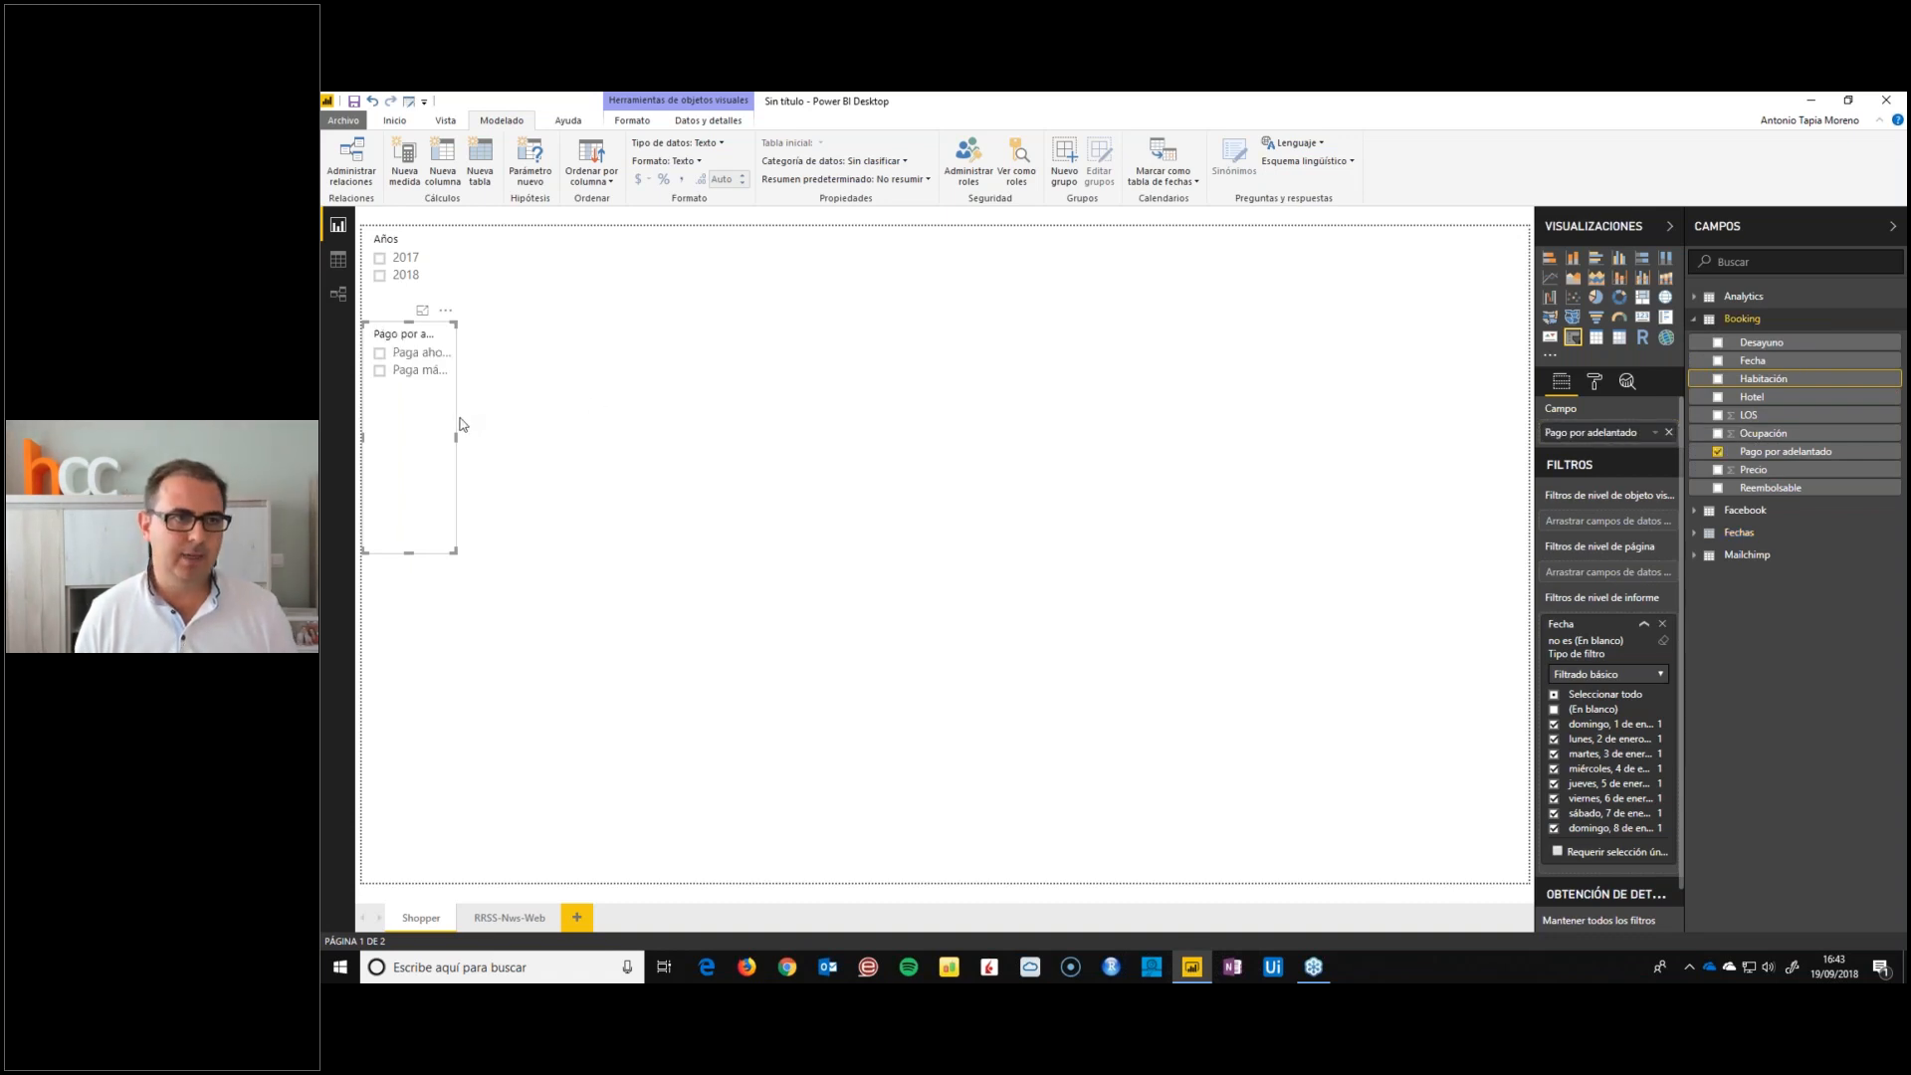
left_click_drag(455, 550, 540, 410)
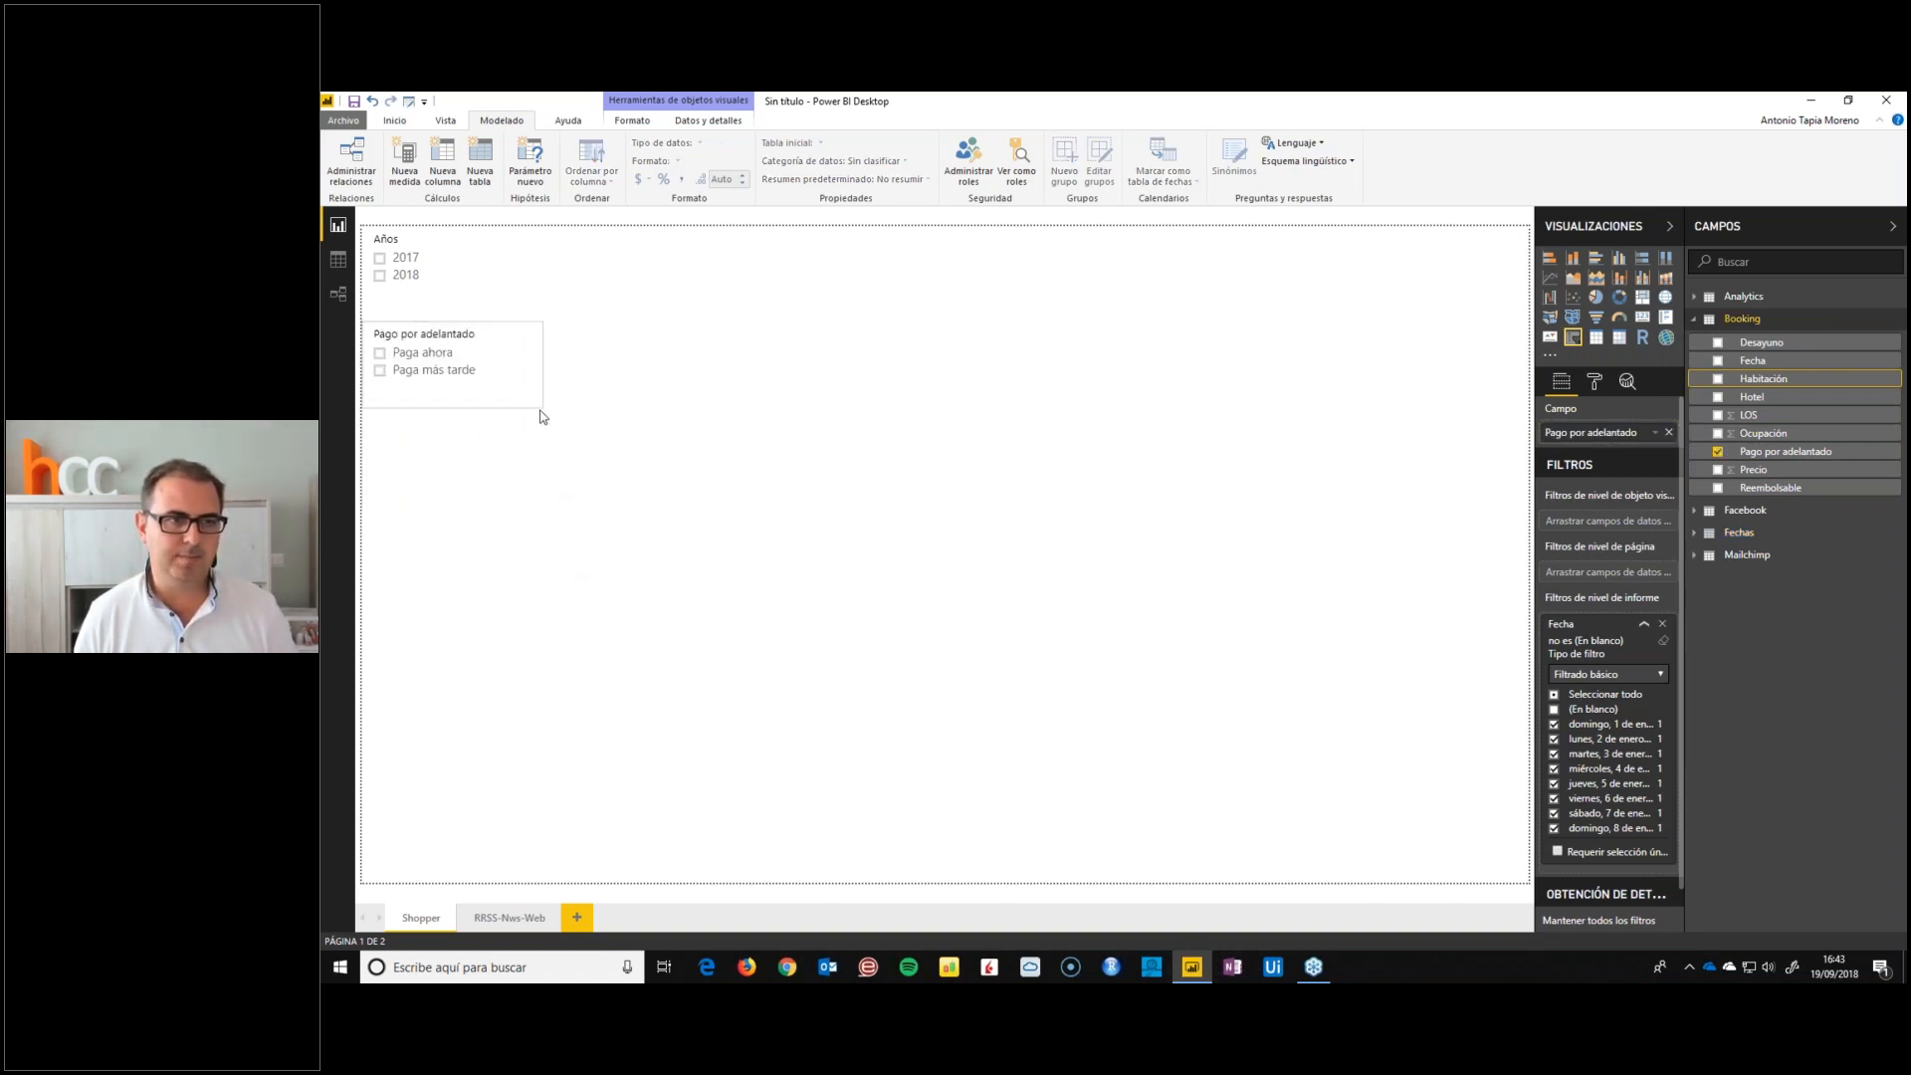
Duplicate the Pago por adelantado slicer below itself and change the copy's field to Desayuno
left_click(498, 353)
key("ctrl+c")
key("ctrl+v")
left_click_drag(481, 351, 474, 440)
left_click_drag(1736, 345, 1606, 434)
left_click(381, 355)
Duplicate the Desayuno slicer below itself, change the copy's field to Ocupación and increase its height to fit all options
left_click(471, 430)
key("ctrl+c")
key("ctrl+v")
left_click_drag(472, 431, 472, 519)
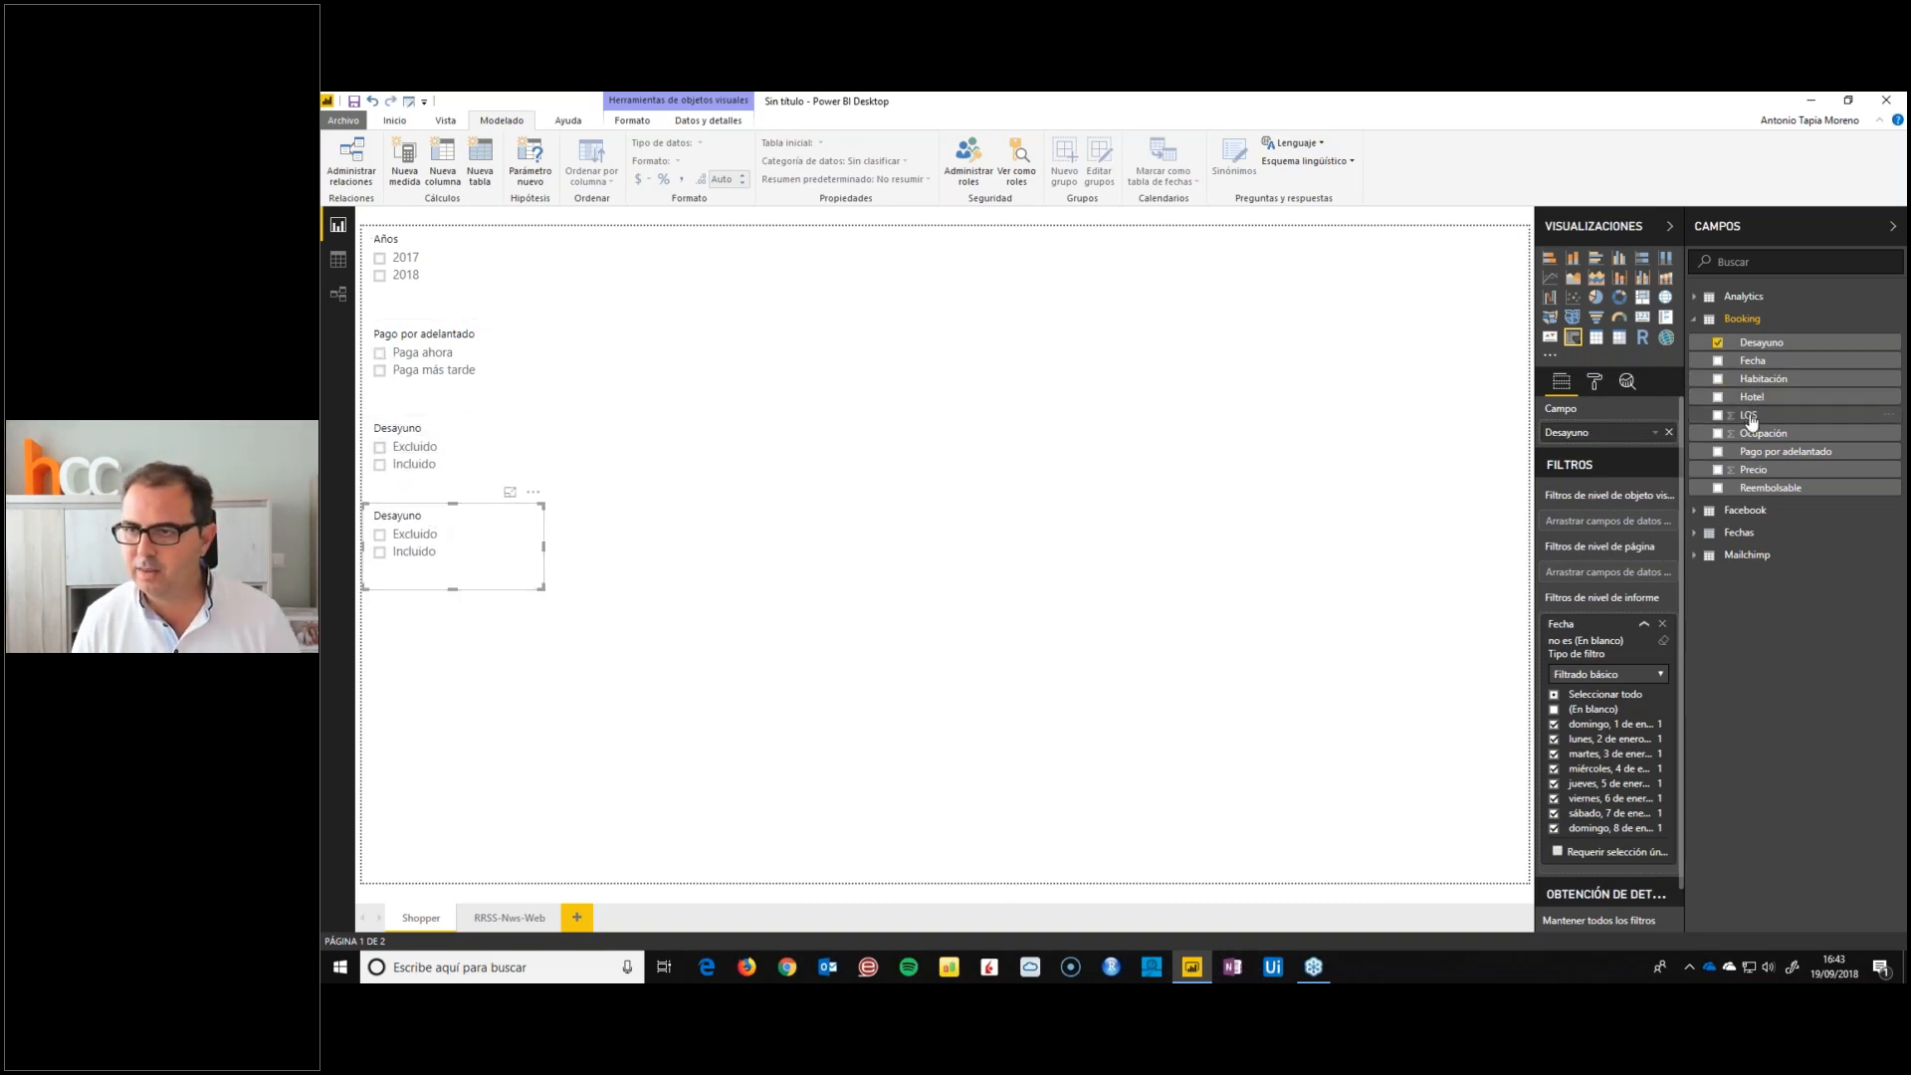
left_click_drag(1753, 434, 1617, 436)
left_click_drag(460, 588, 457, 623)
left_click(488, 587)
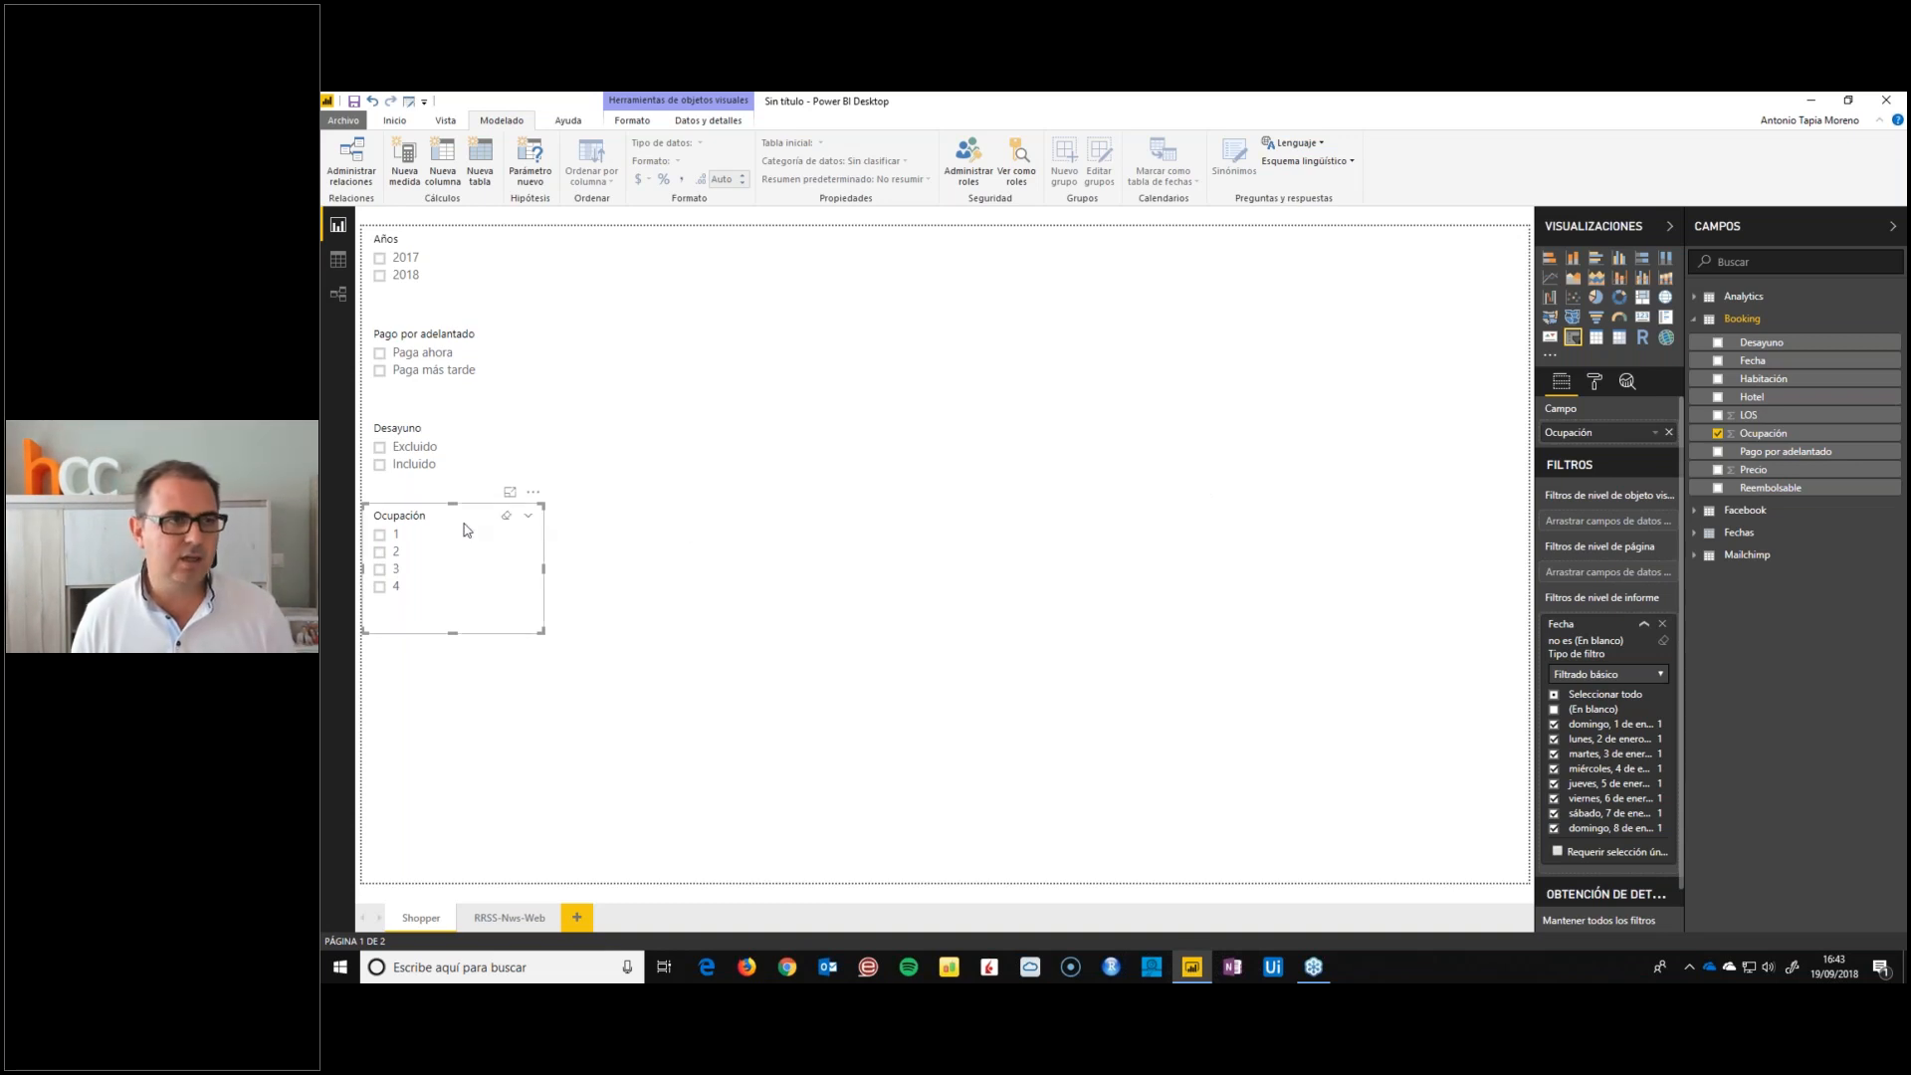
Duplicate the Ocupación slicer below itself, change the copy's field to Reembolsable and resize it
key("ctrl+c")
key("ctrl+v")
left_click_drag(390, 741, 390, 667)
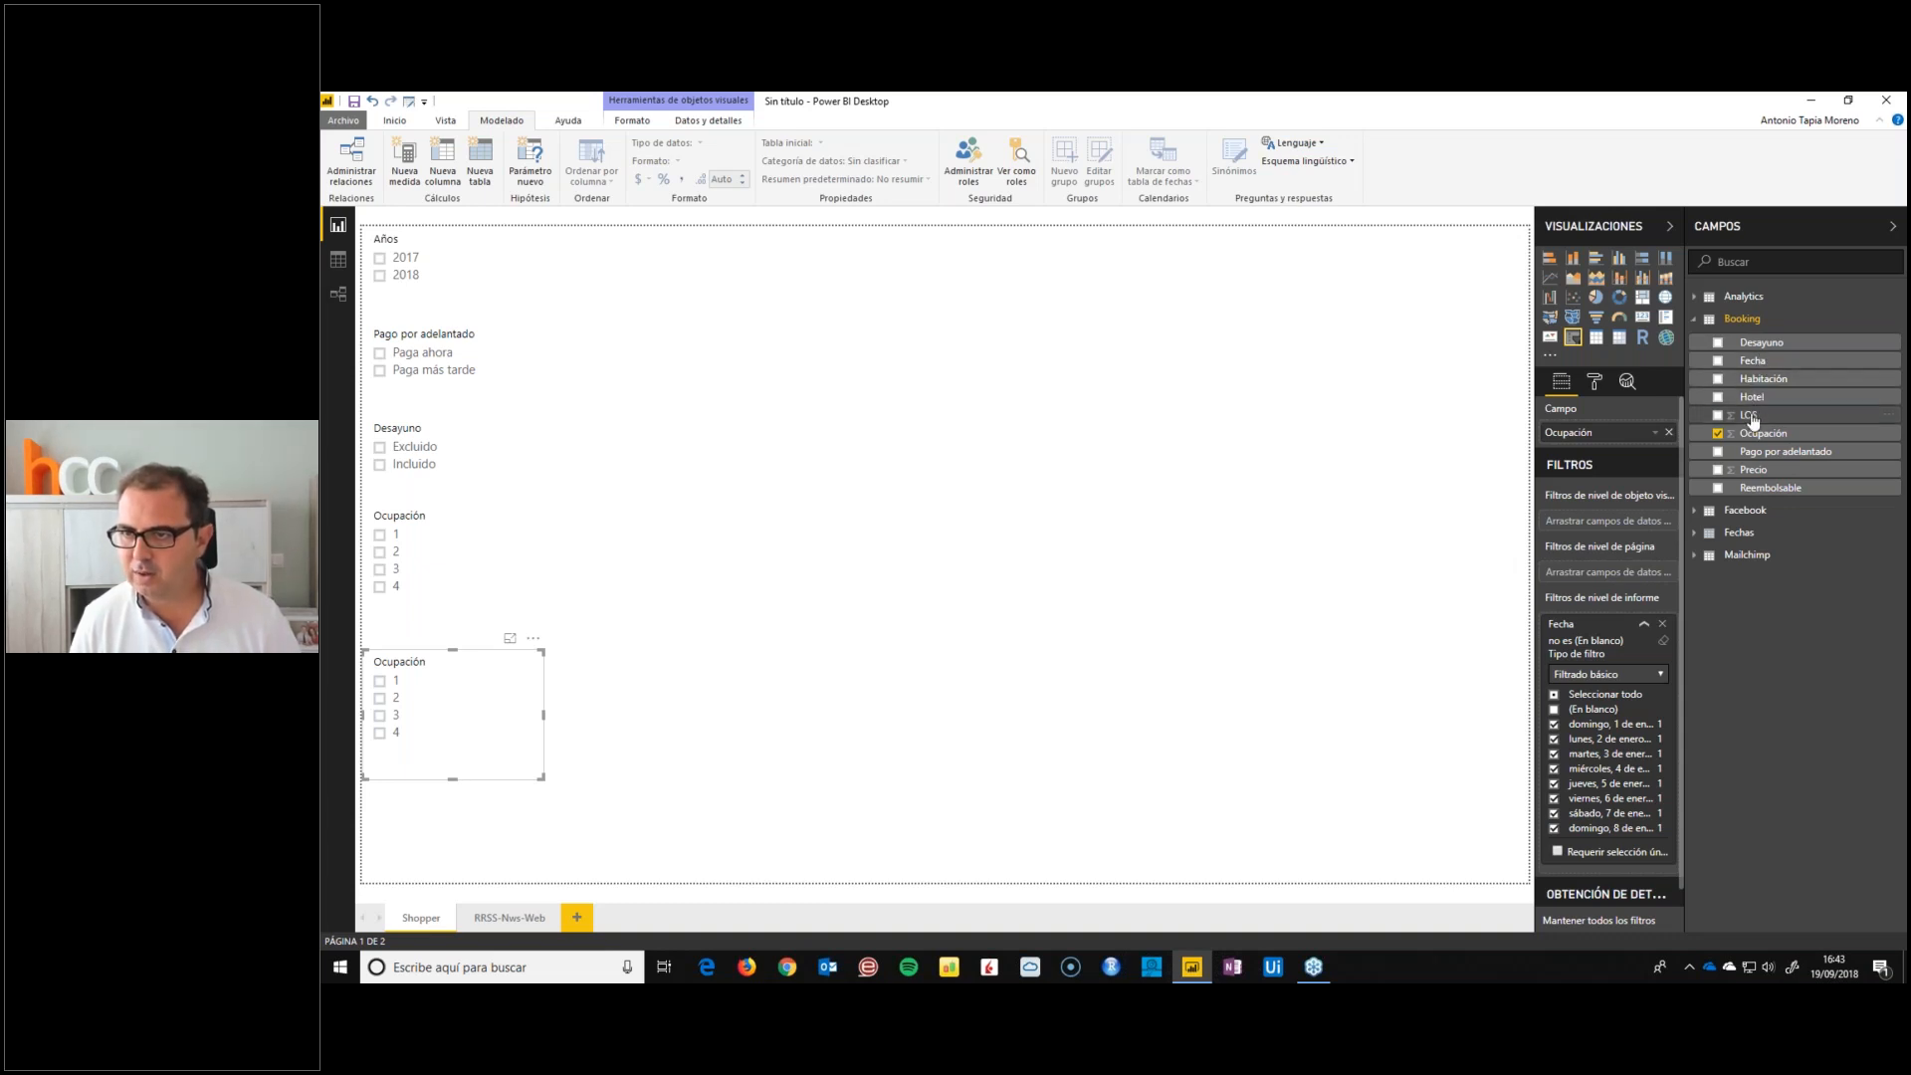
left_click(1757, 489)
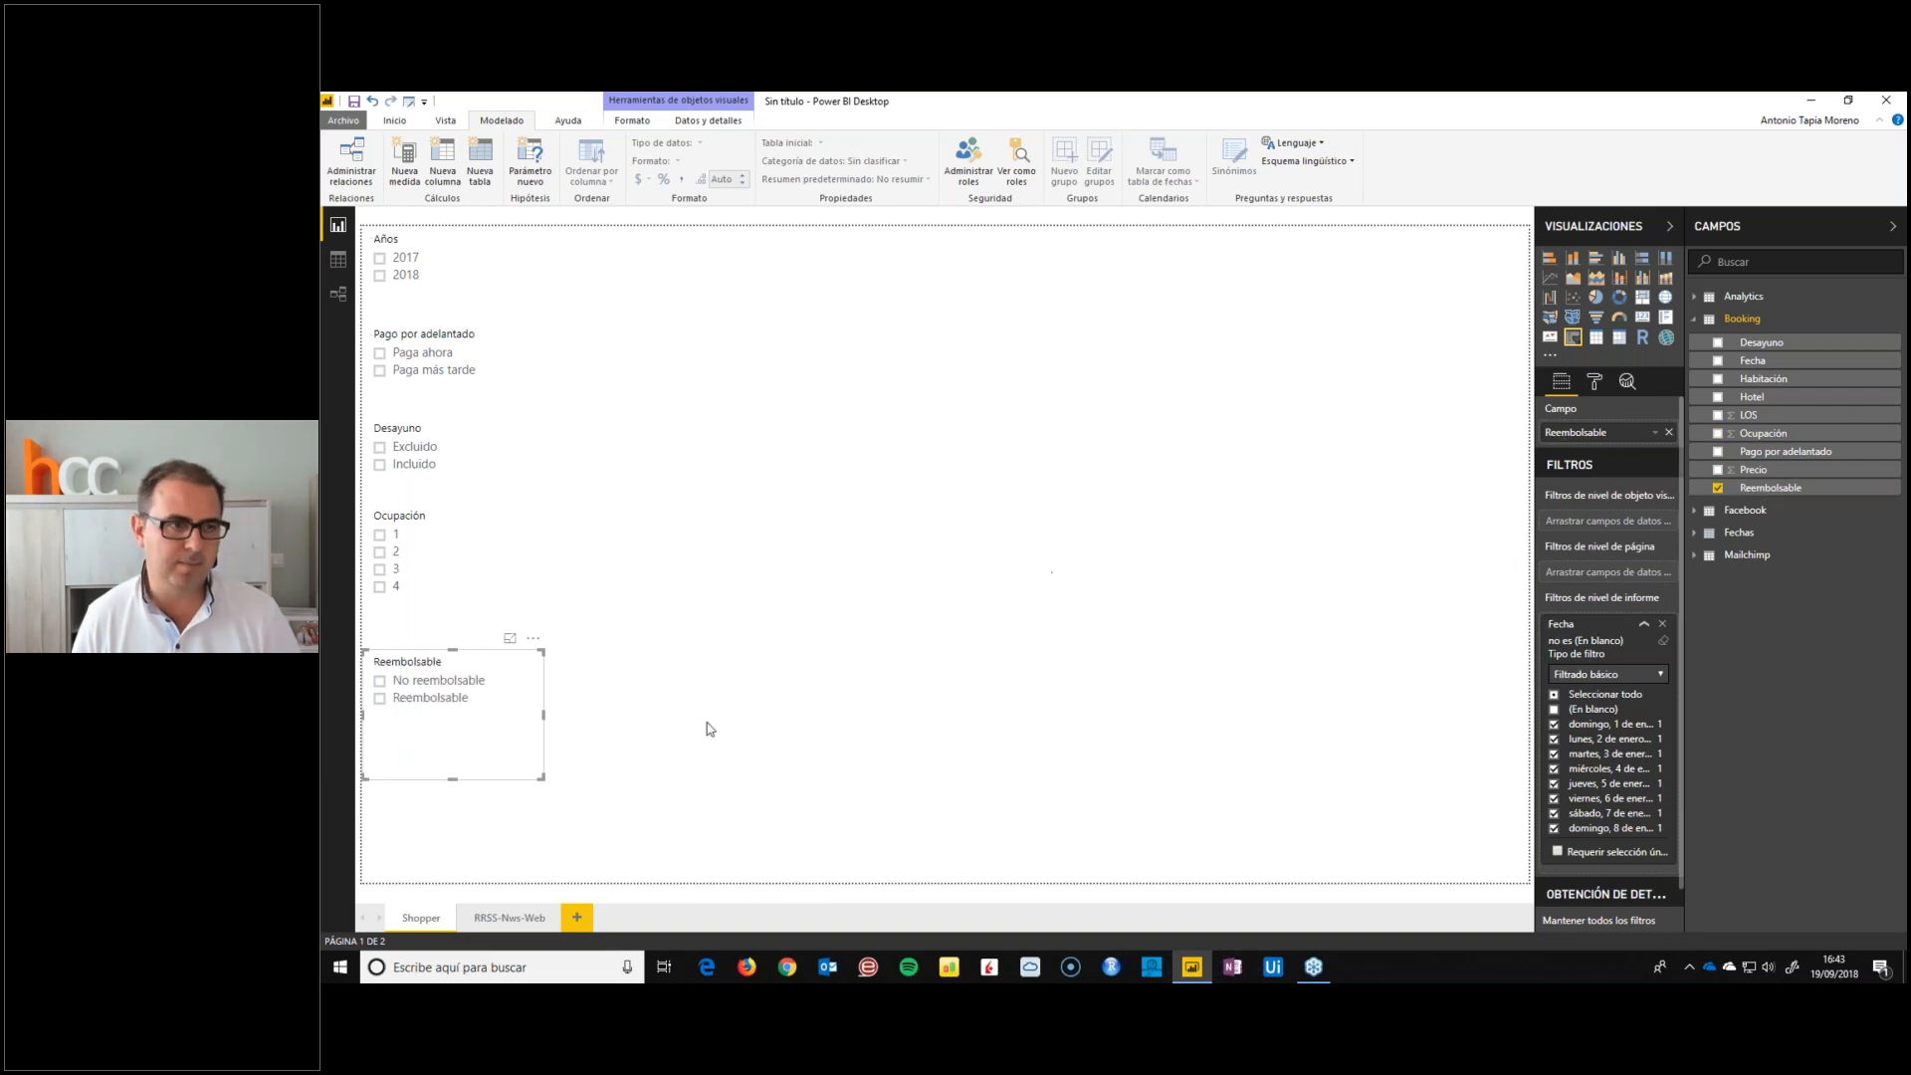
left_click_drag(542, 777, 423, 801)
Paste a copy of the Reembolsable slicer at the page's lower end and move the original up beneath Ocupación
key("ctrl+v")
left_click(446, 874)
left_click_drag(392, 651, 390, 629)
left_click(393, 733)
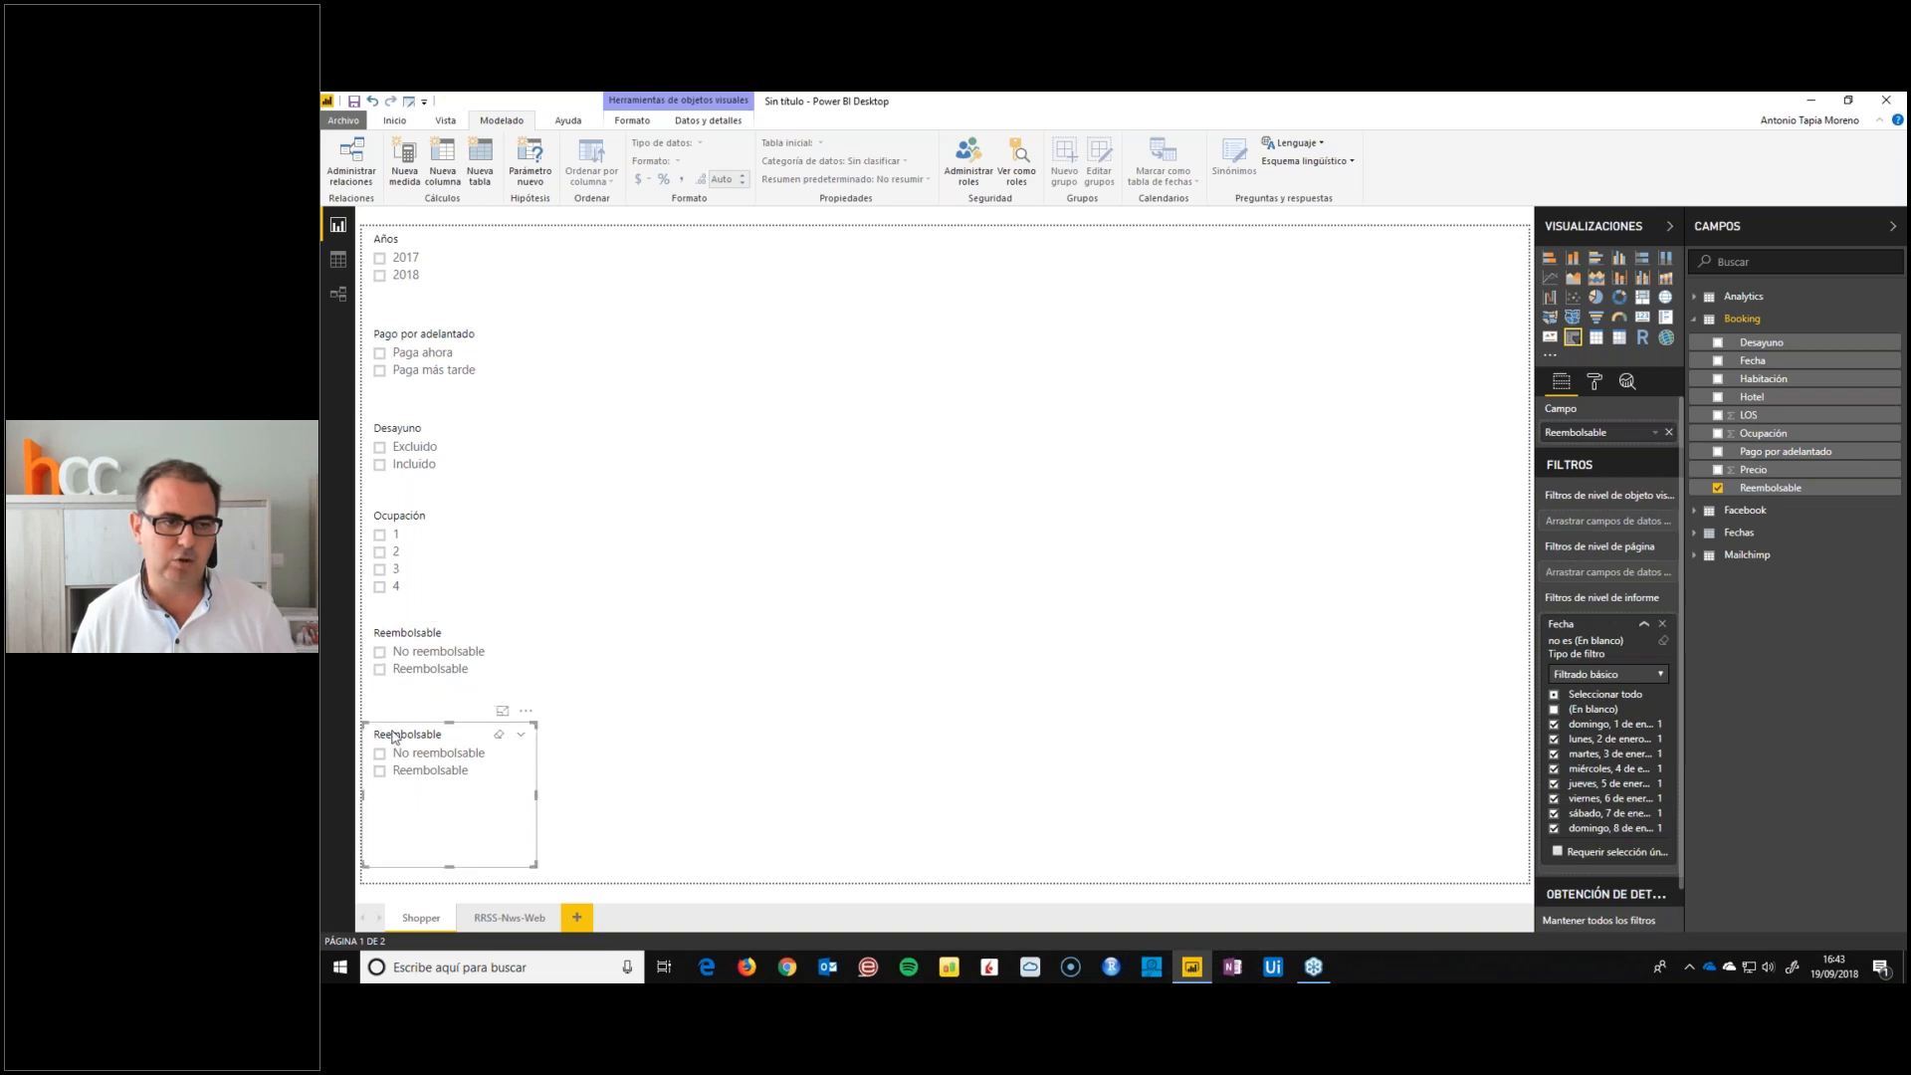
Change the lowest slicer's field to Habitación, look through its room types and match its width to the slicers above
left_click_drag(1764, 379, 1627, 443)
left_click_drag(537, 799, 747, 810)
scroll(435, 819, "down", 10)
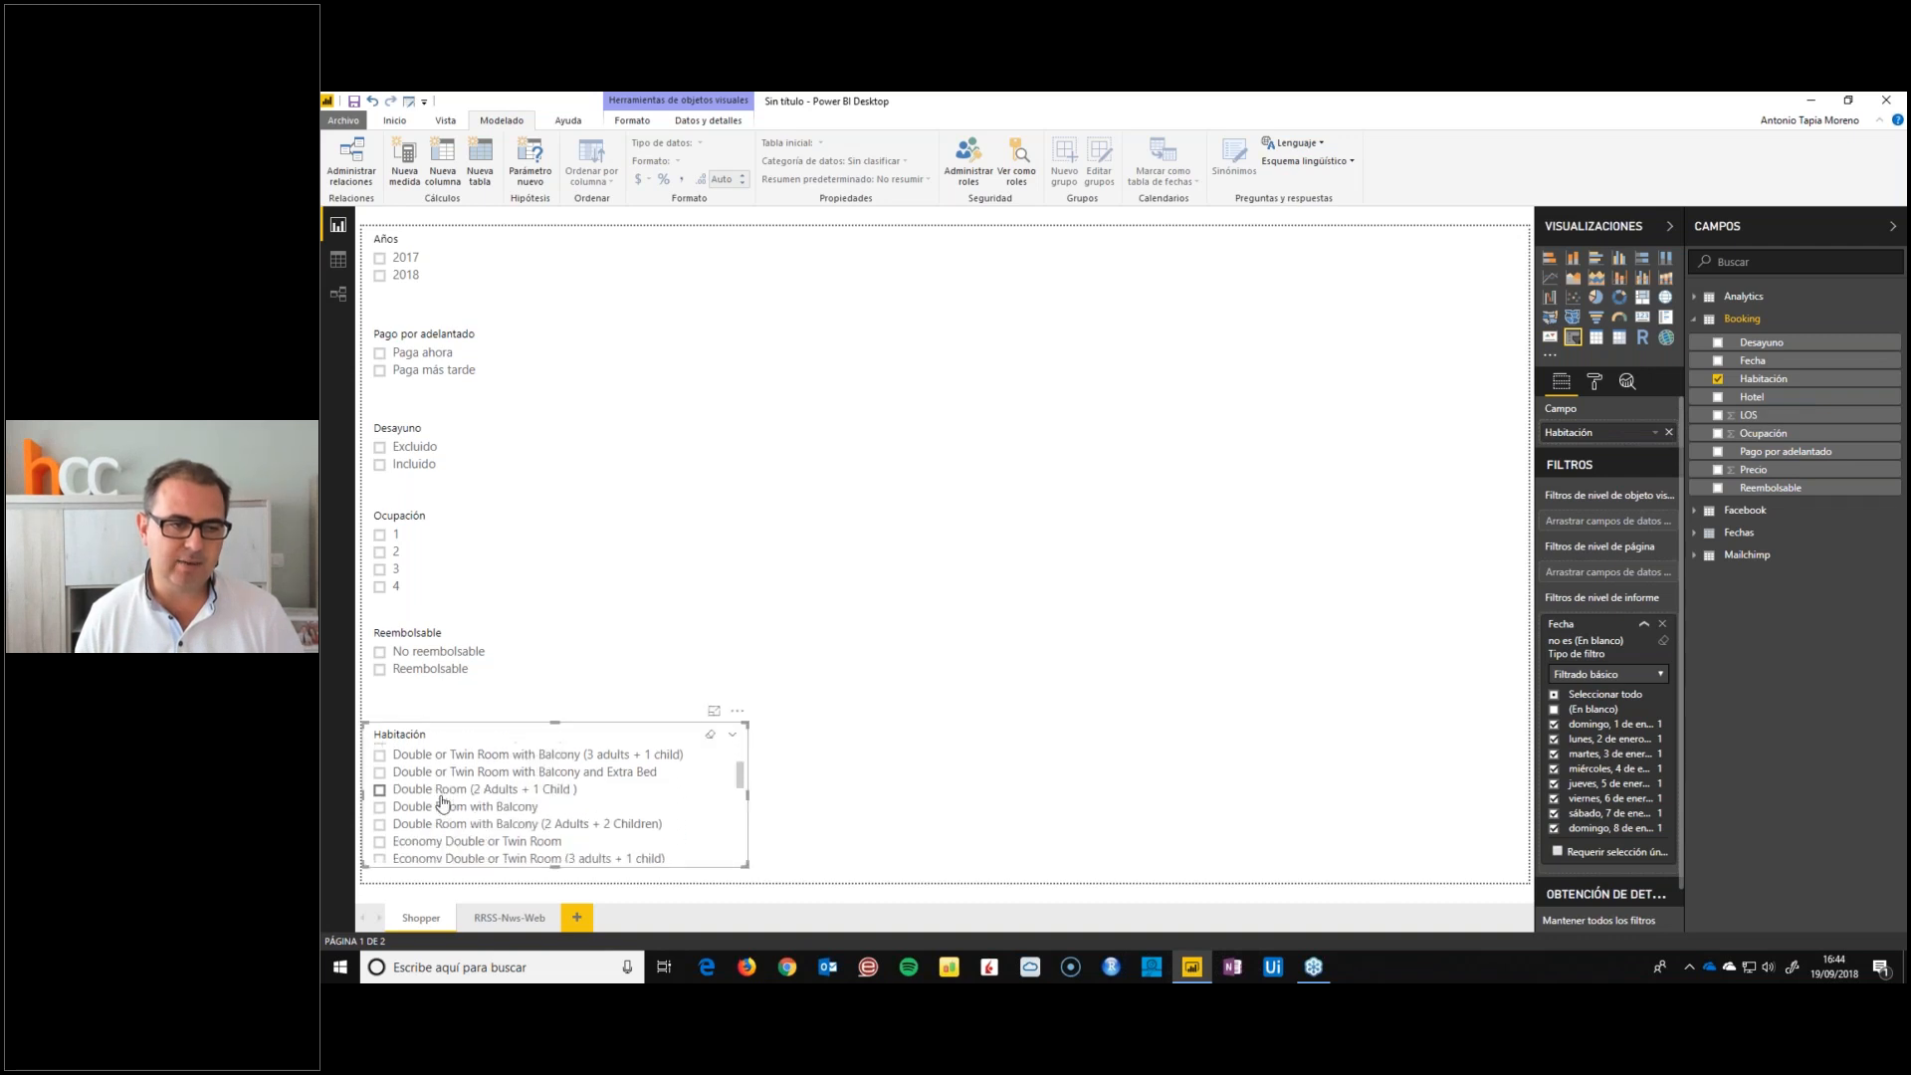
scroll(434, 819, "up", 8)
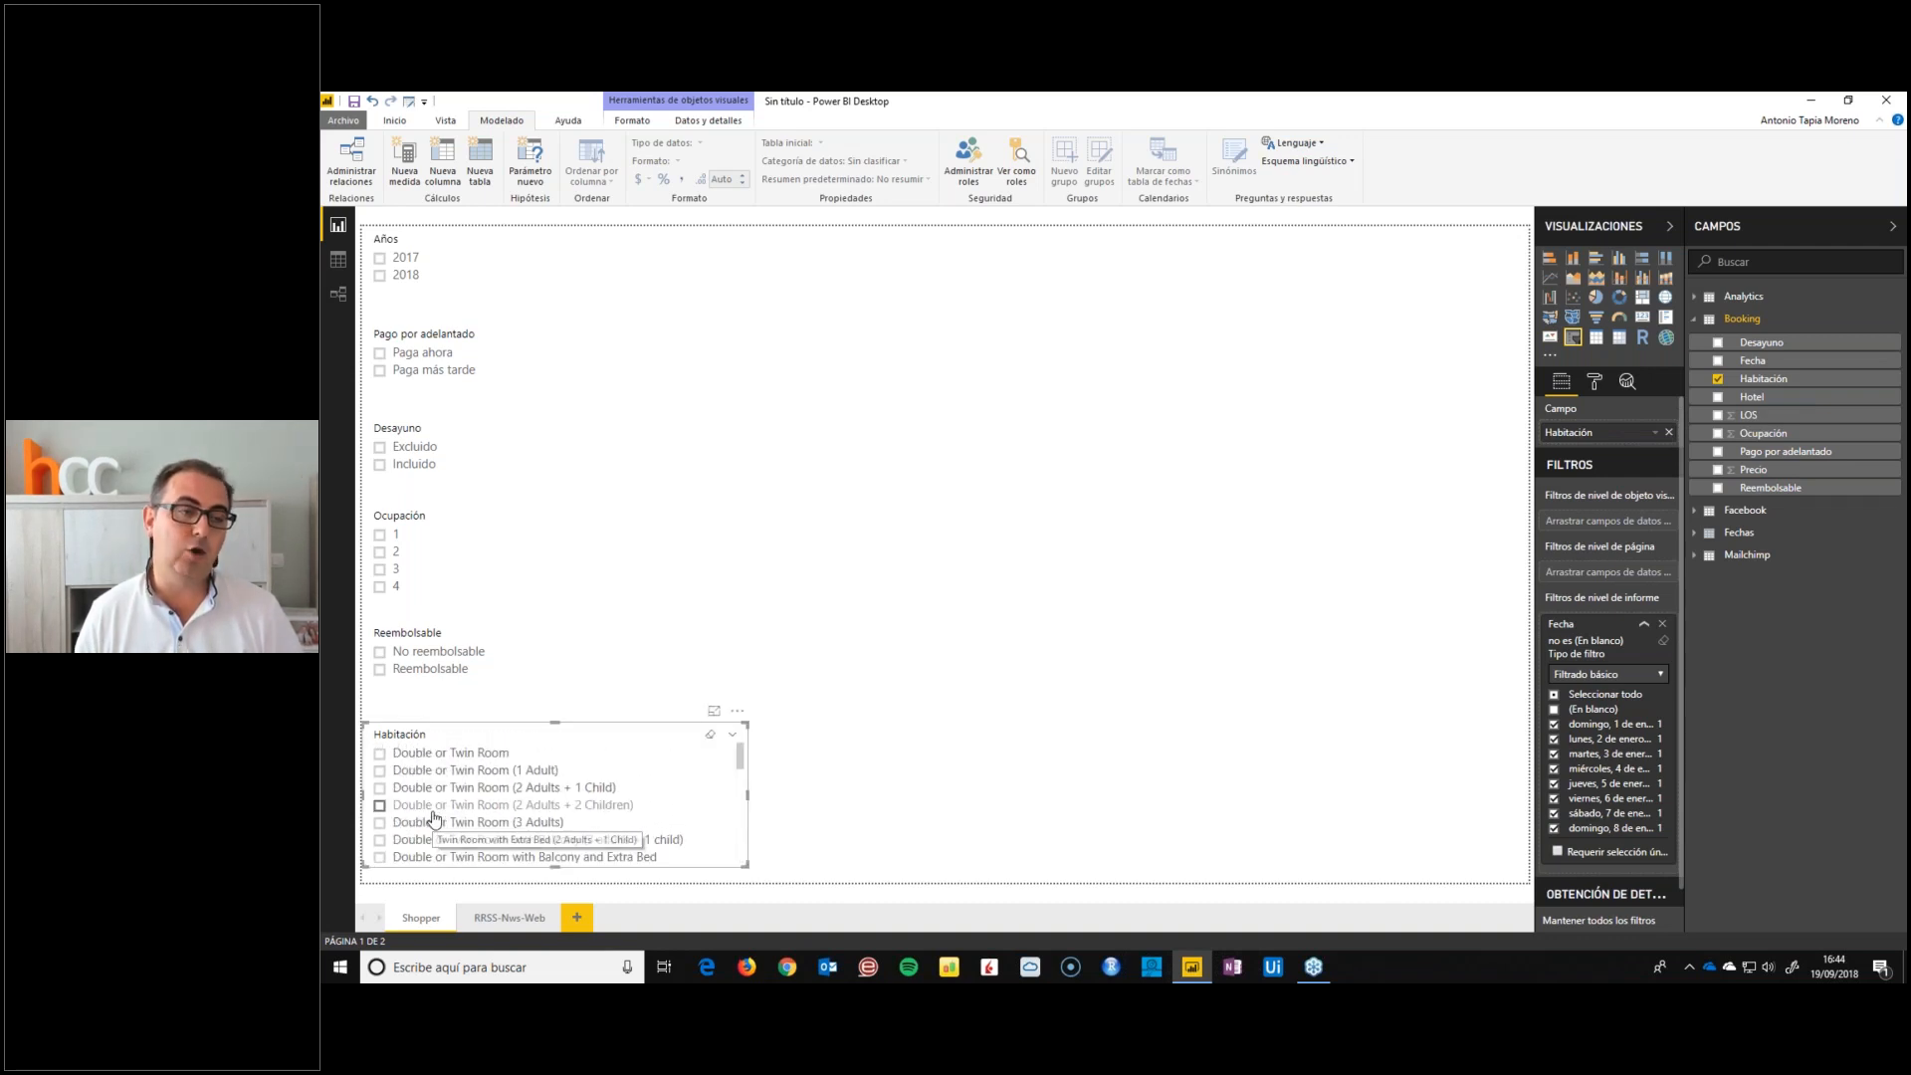
scroll(445, 842, "down", 8)
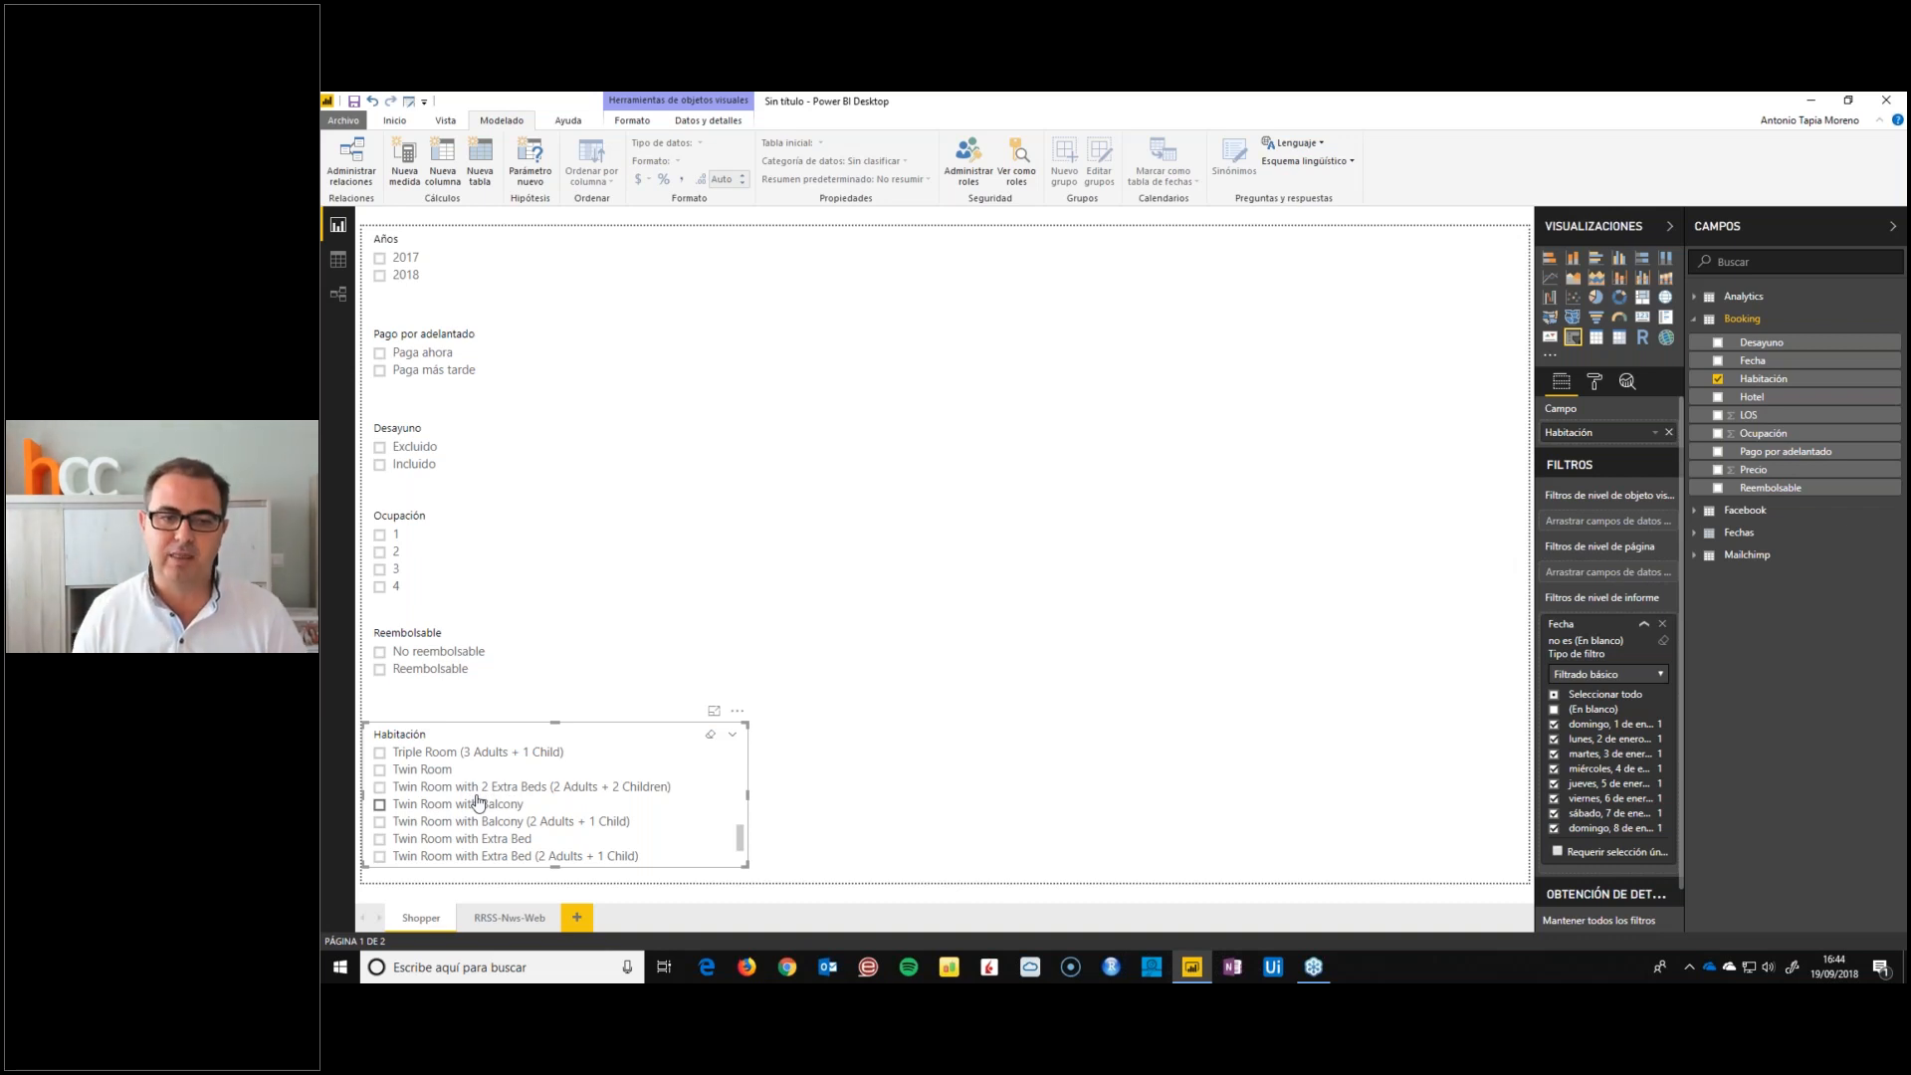
left_click_drag(747, 801, 544, 812)
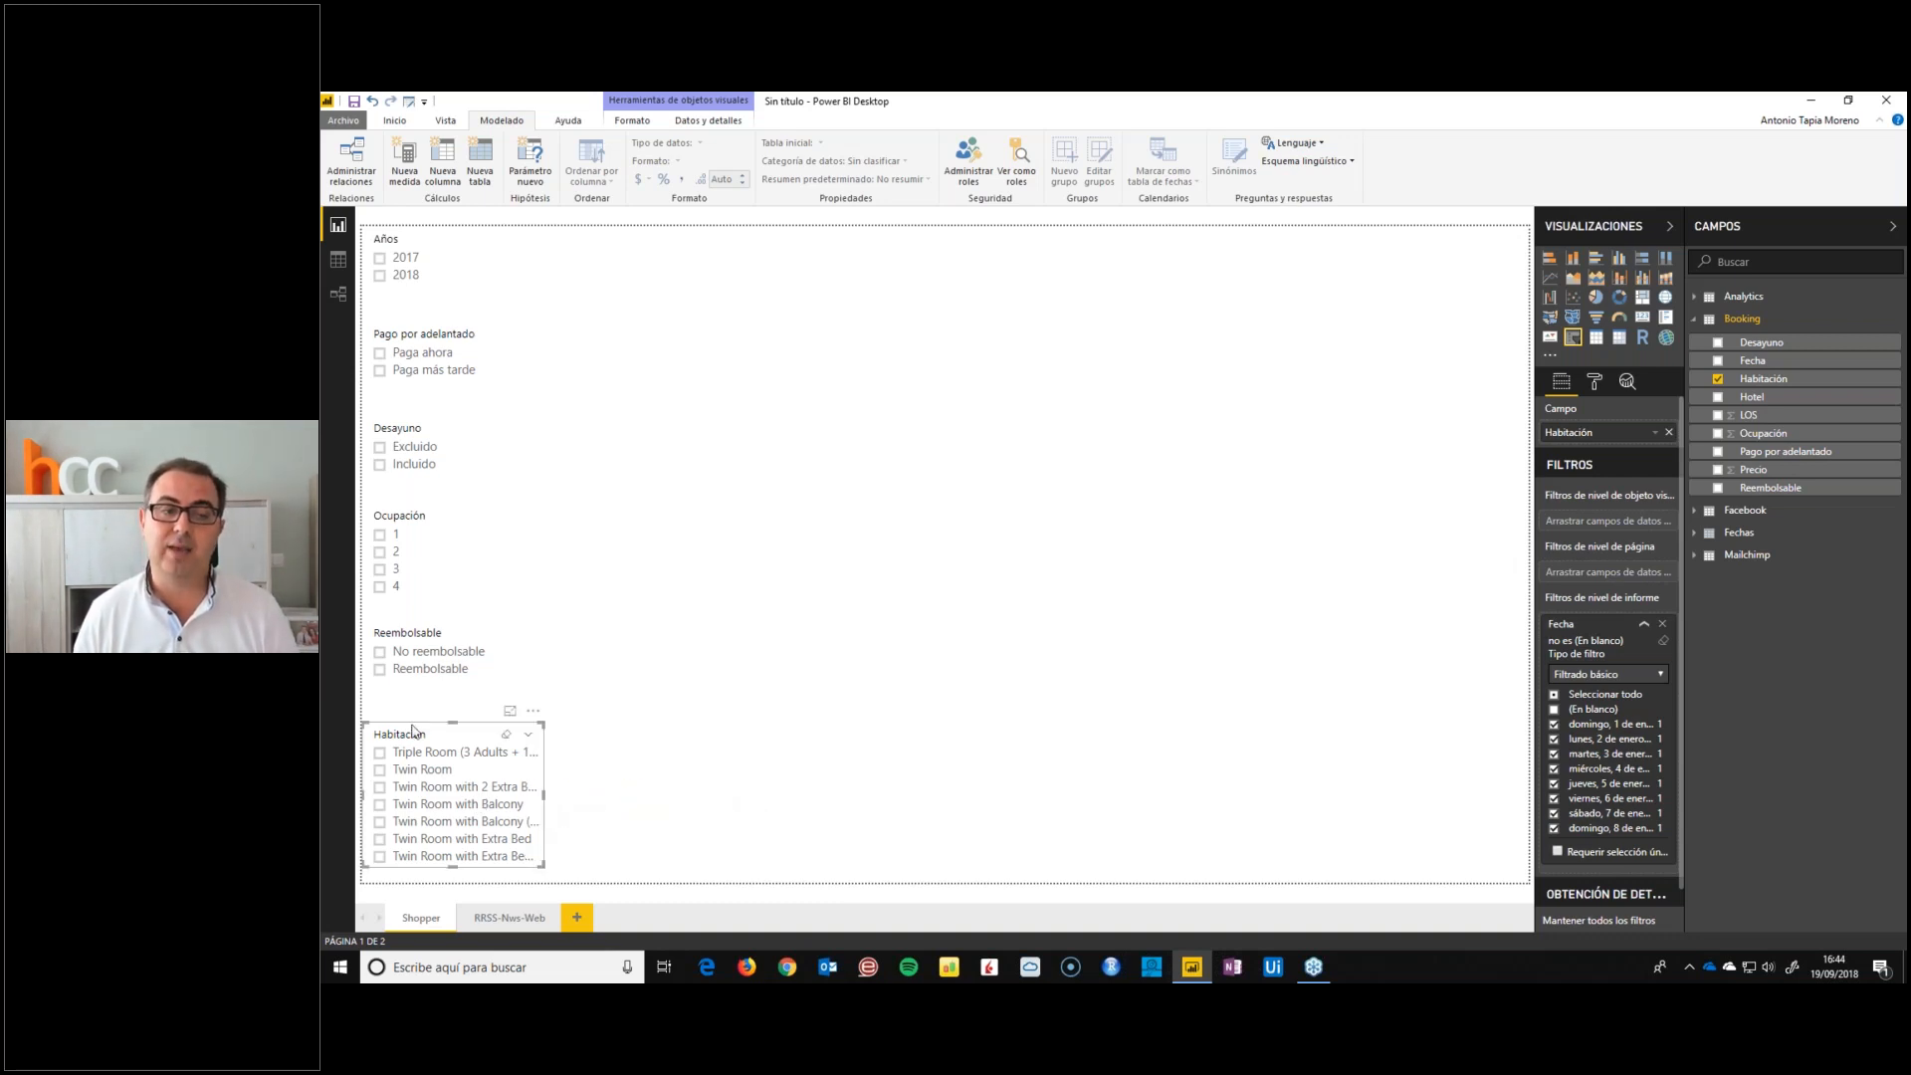
Start a new group definition on Booking's Habitación field and look through its ungrouped room types
left_click(1889, 388)
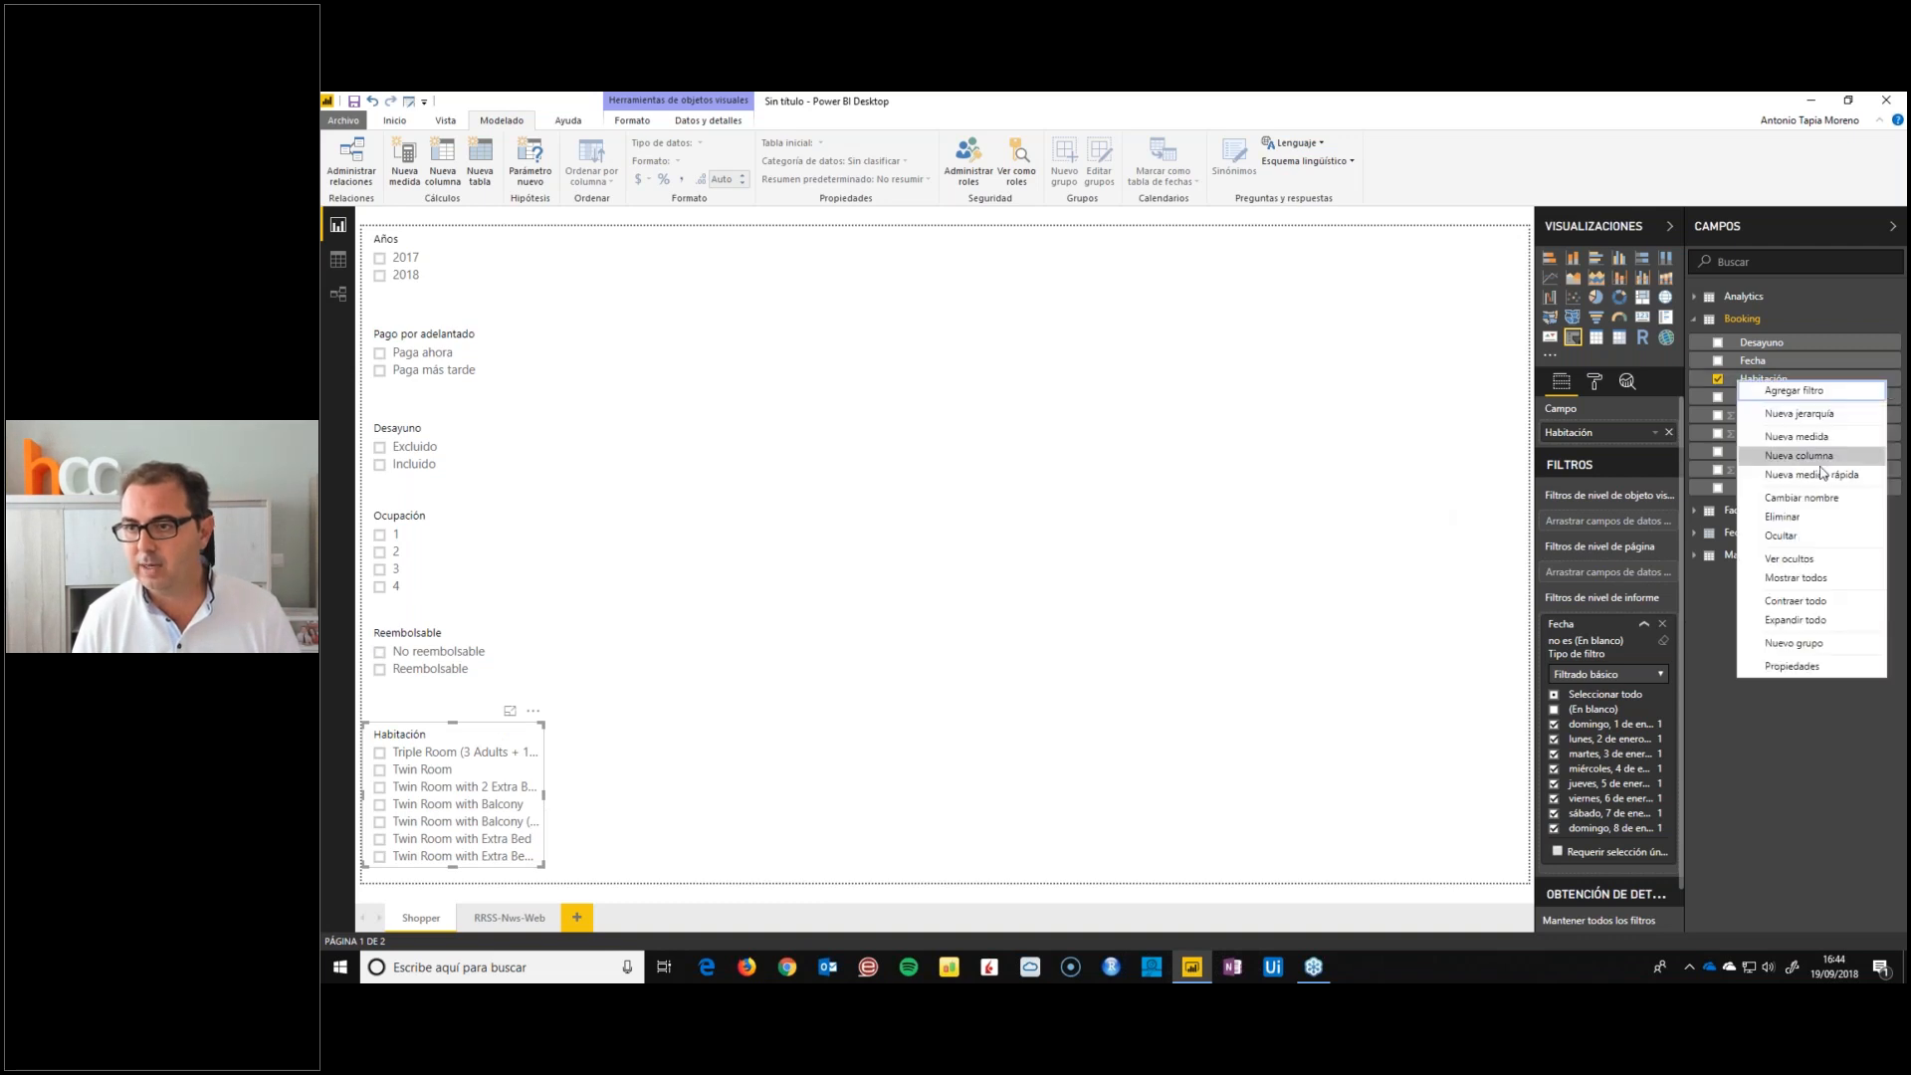
left_click(1794, 644)
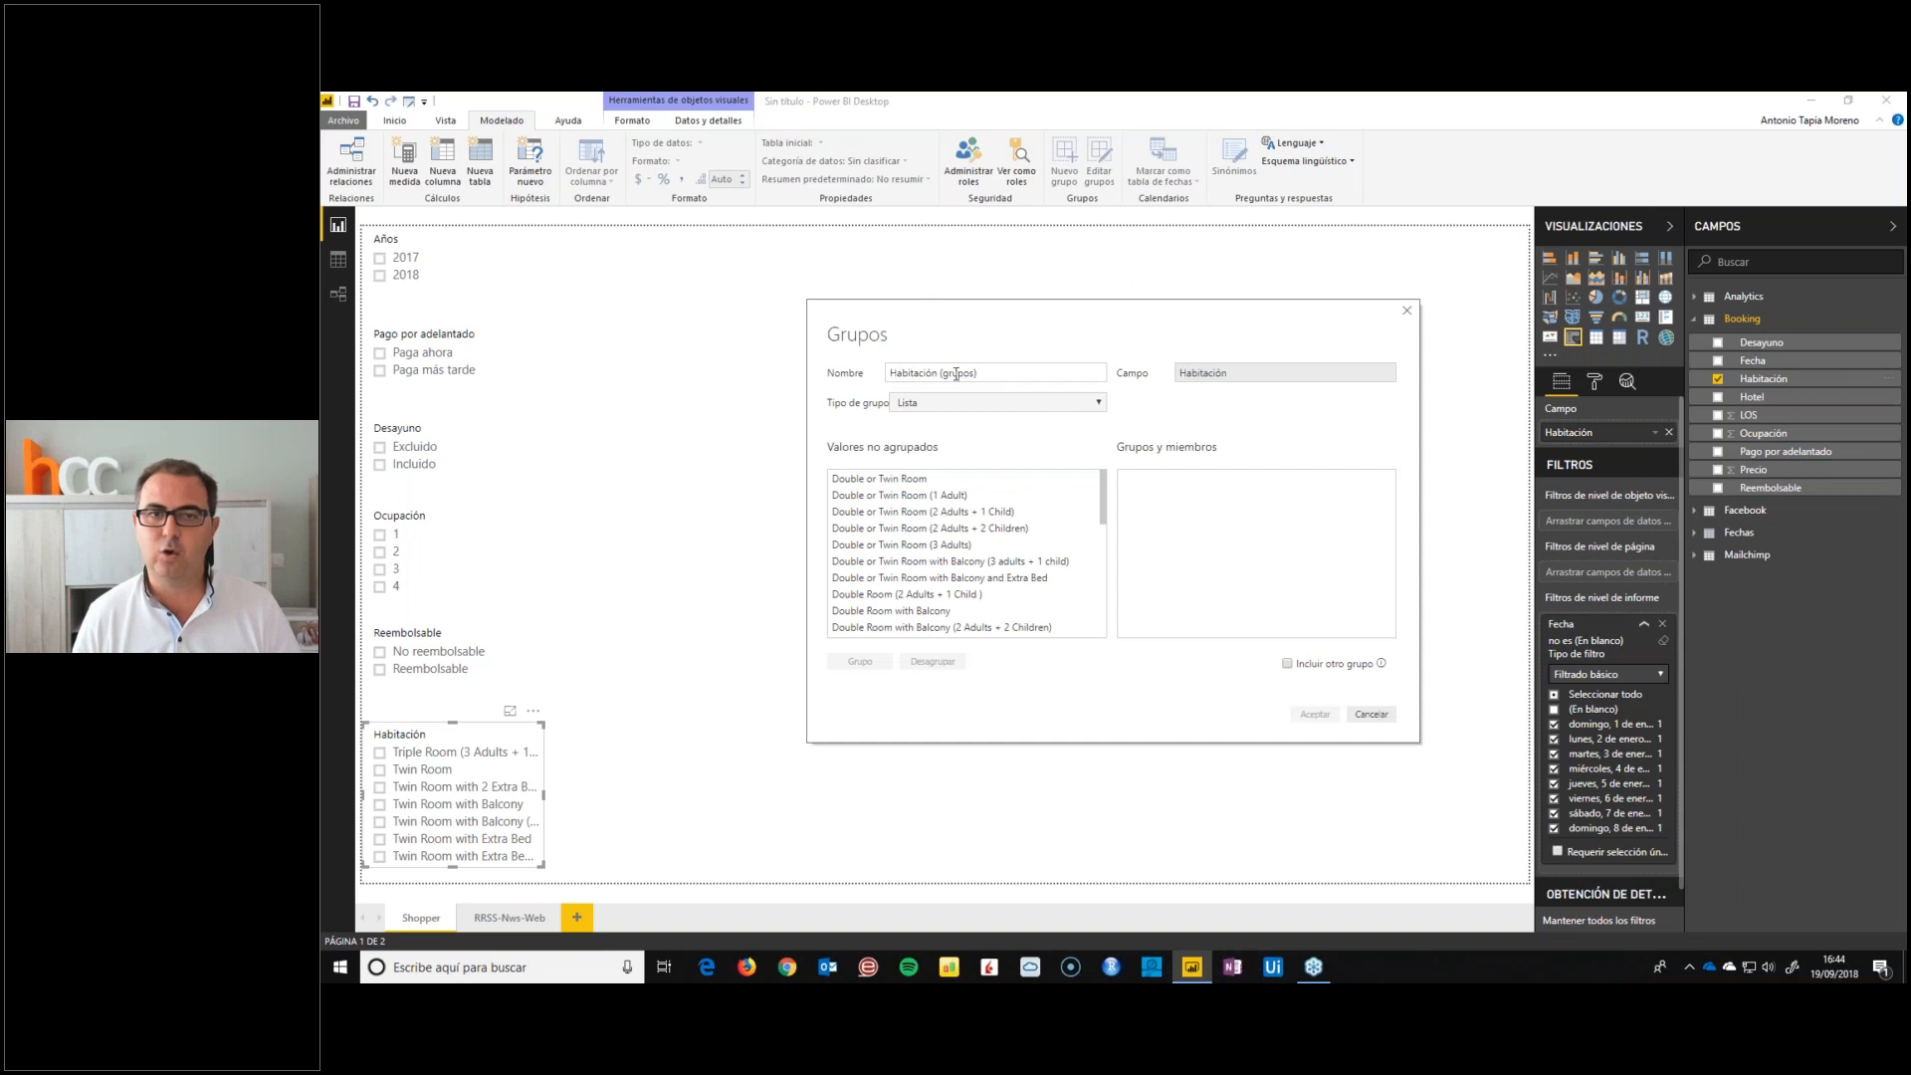
scroll(963, 545, "down", 5)
scroll(934, 531, "up", 5)
scroll(934, 531, "down", 4)
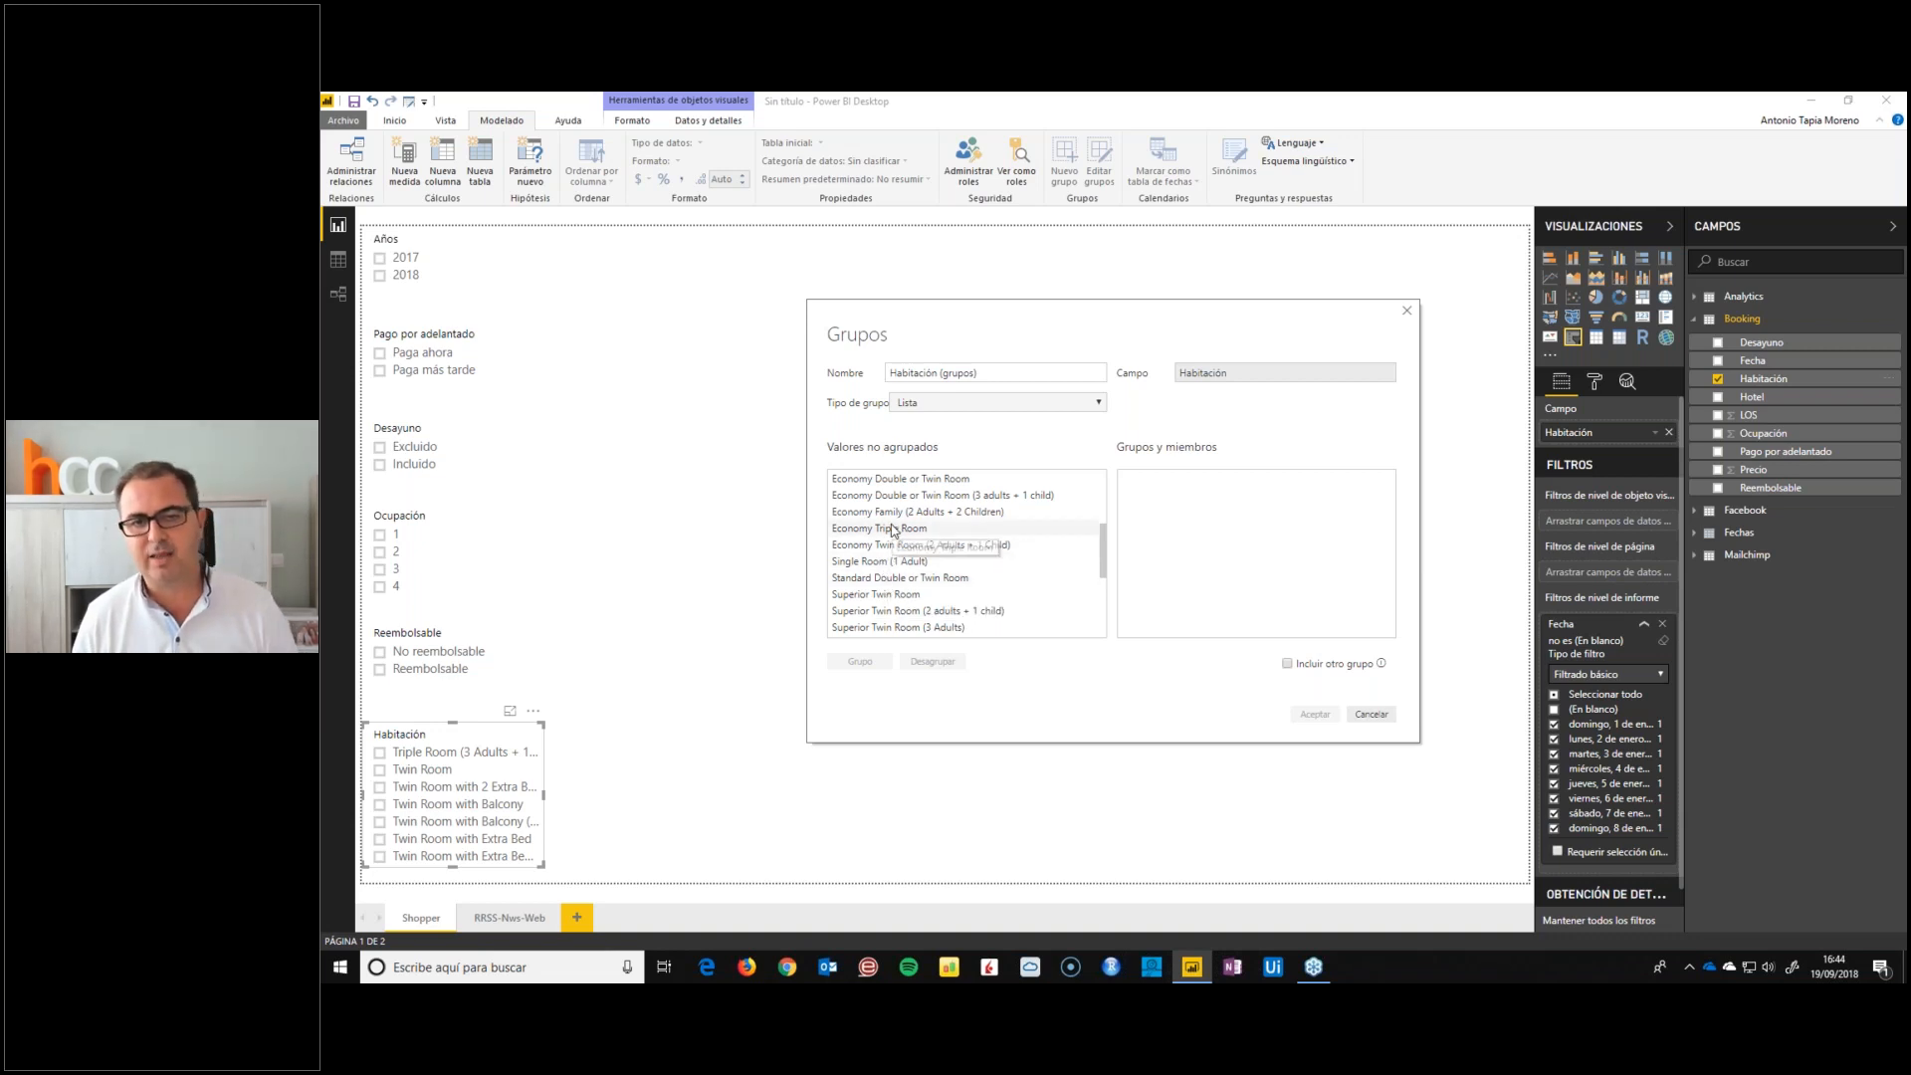
Group the room types from Economy Double or Twin Room to Economy Twin Room (2 Adults + 1 Child) and name the group Economy
left_click_drag(886, 495, 884, 518)
scroll(882, 522, "up", 2)
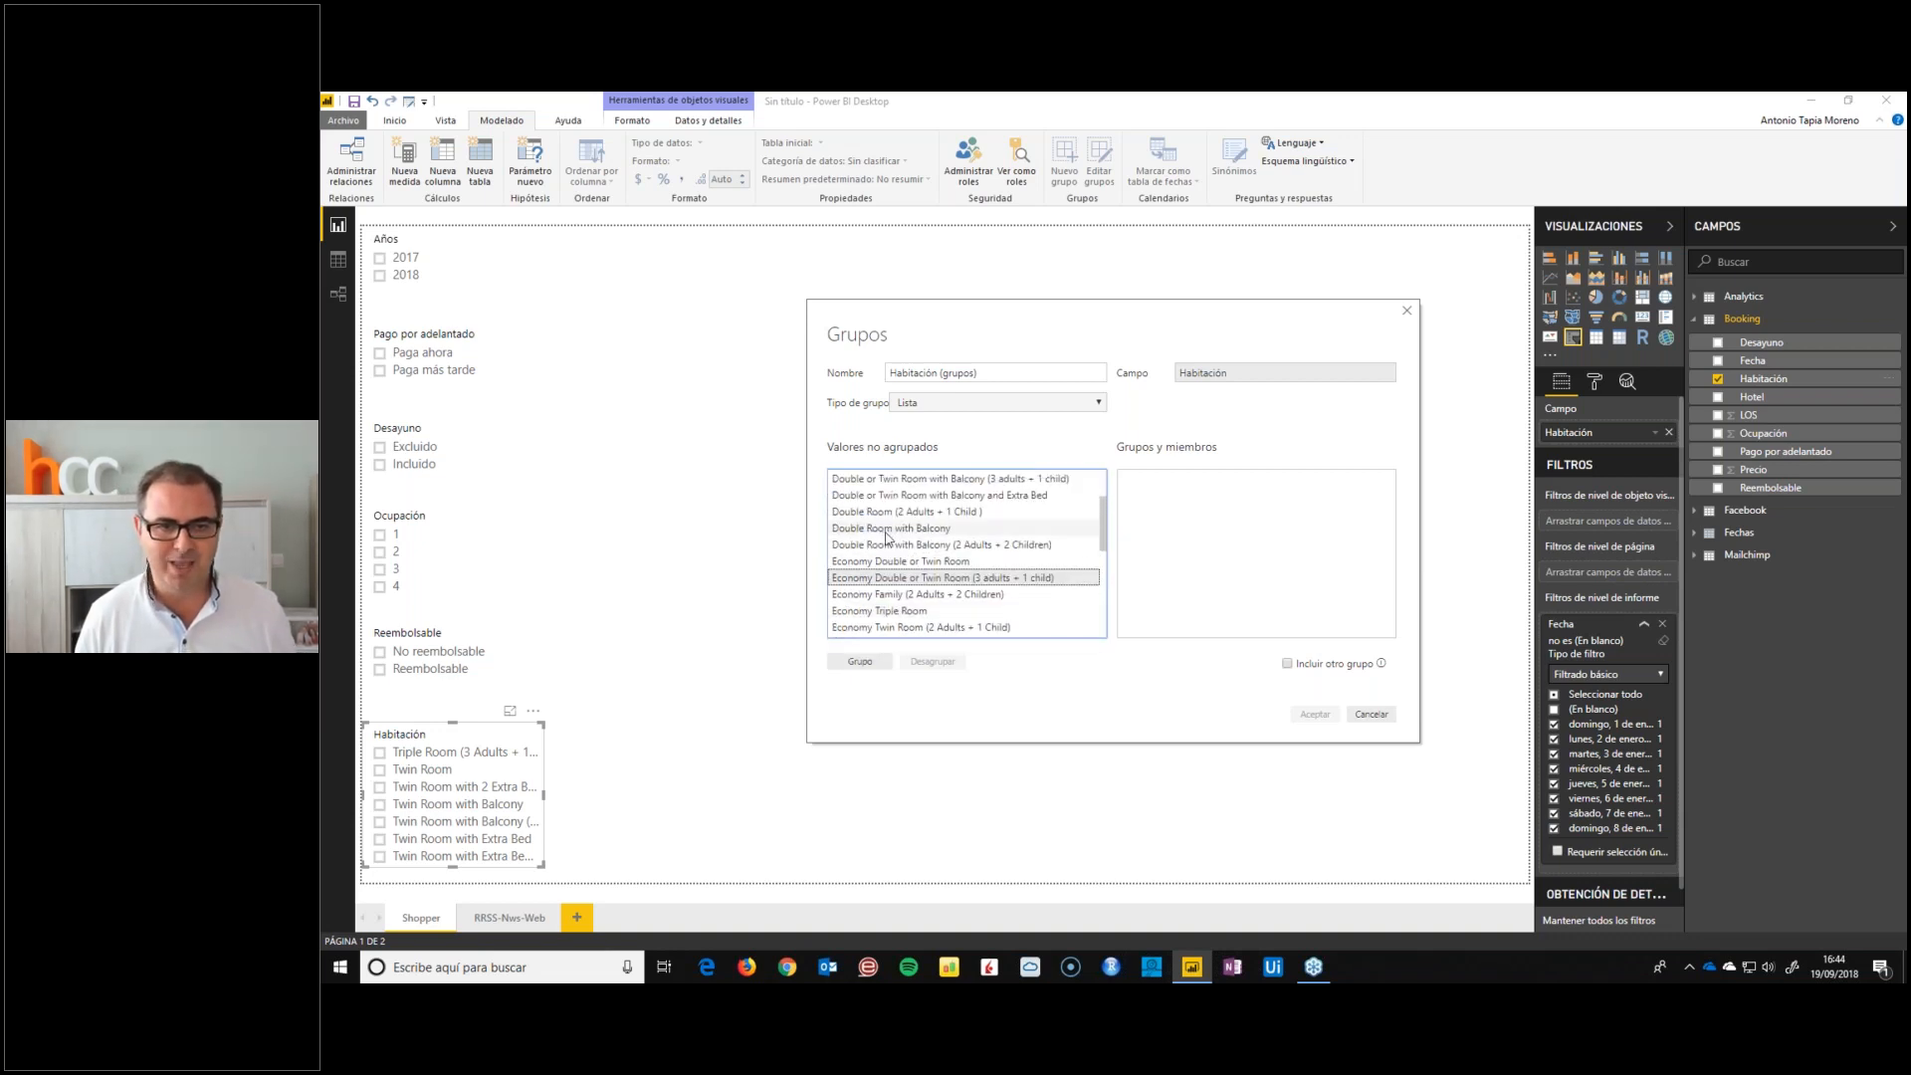
left_click(888, 562)
scroll(901, 625, "down", 2)
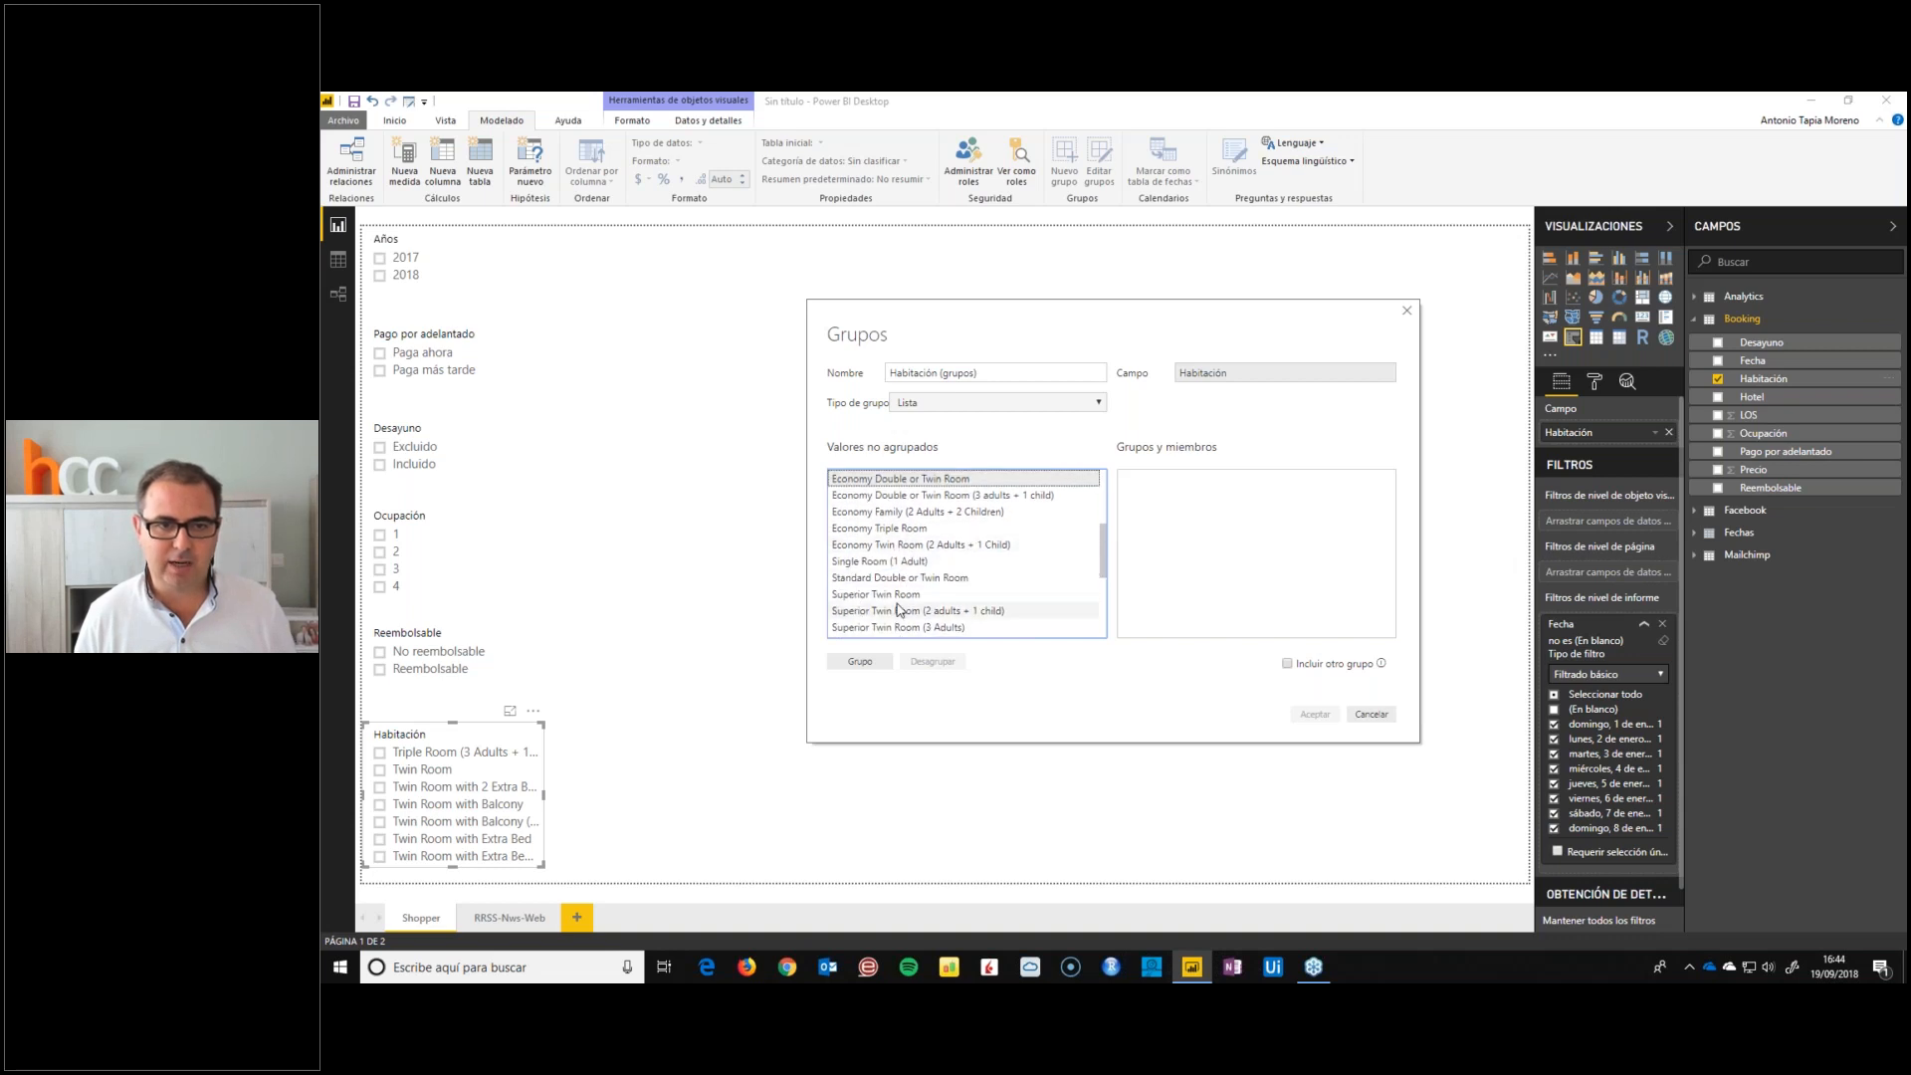
left_click(896, 545, "shift")
left_click(860, 661)
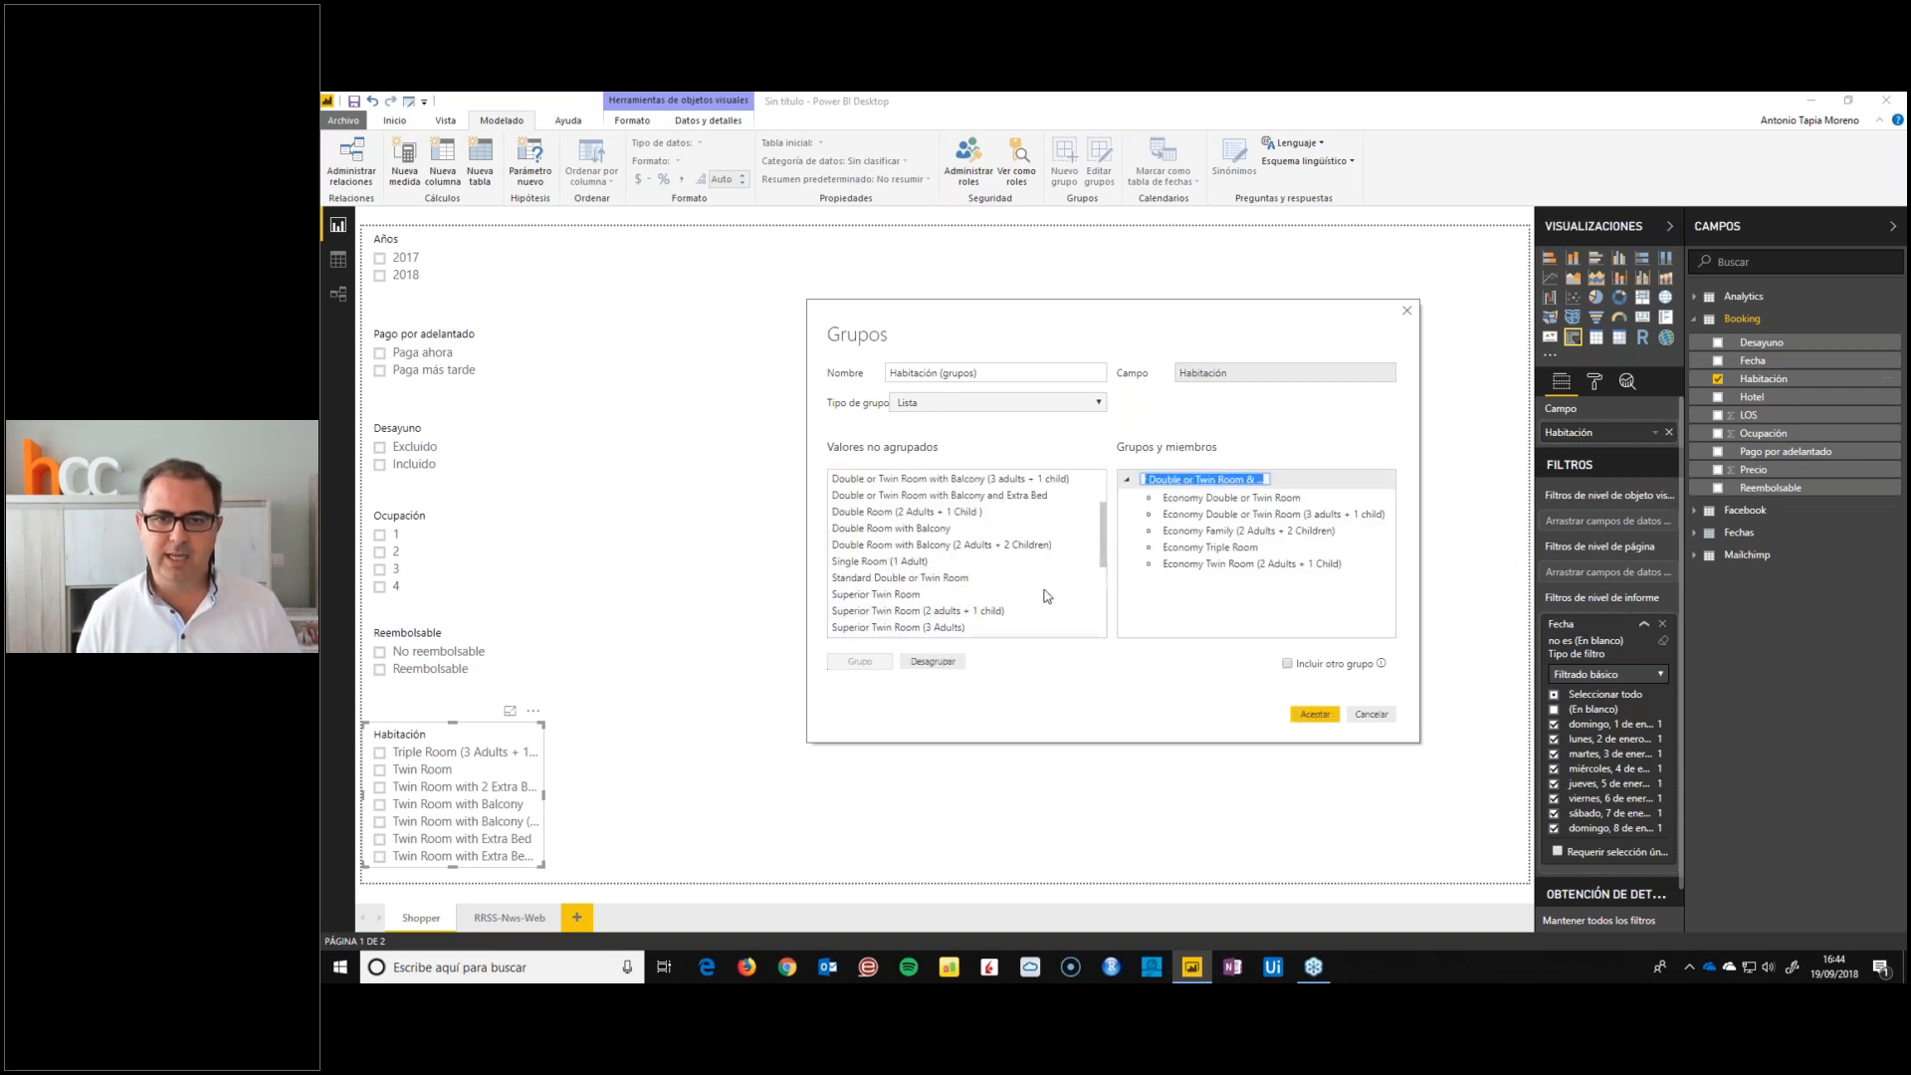
type("Econom")
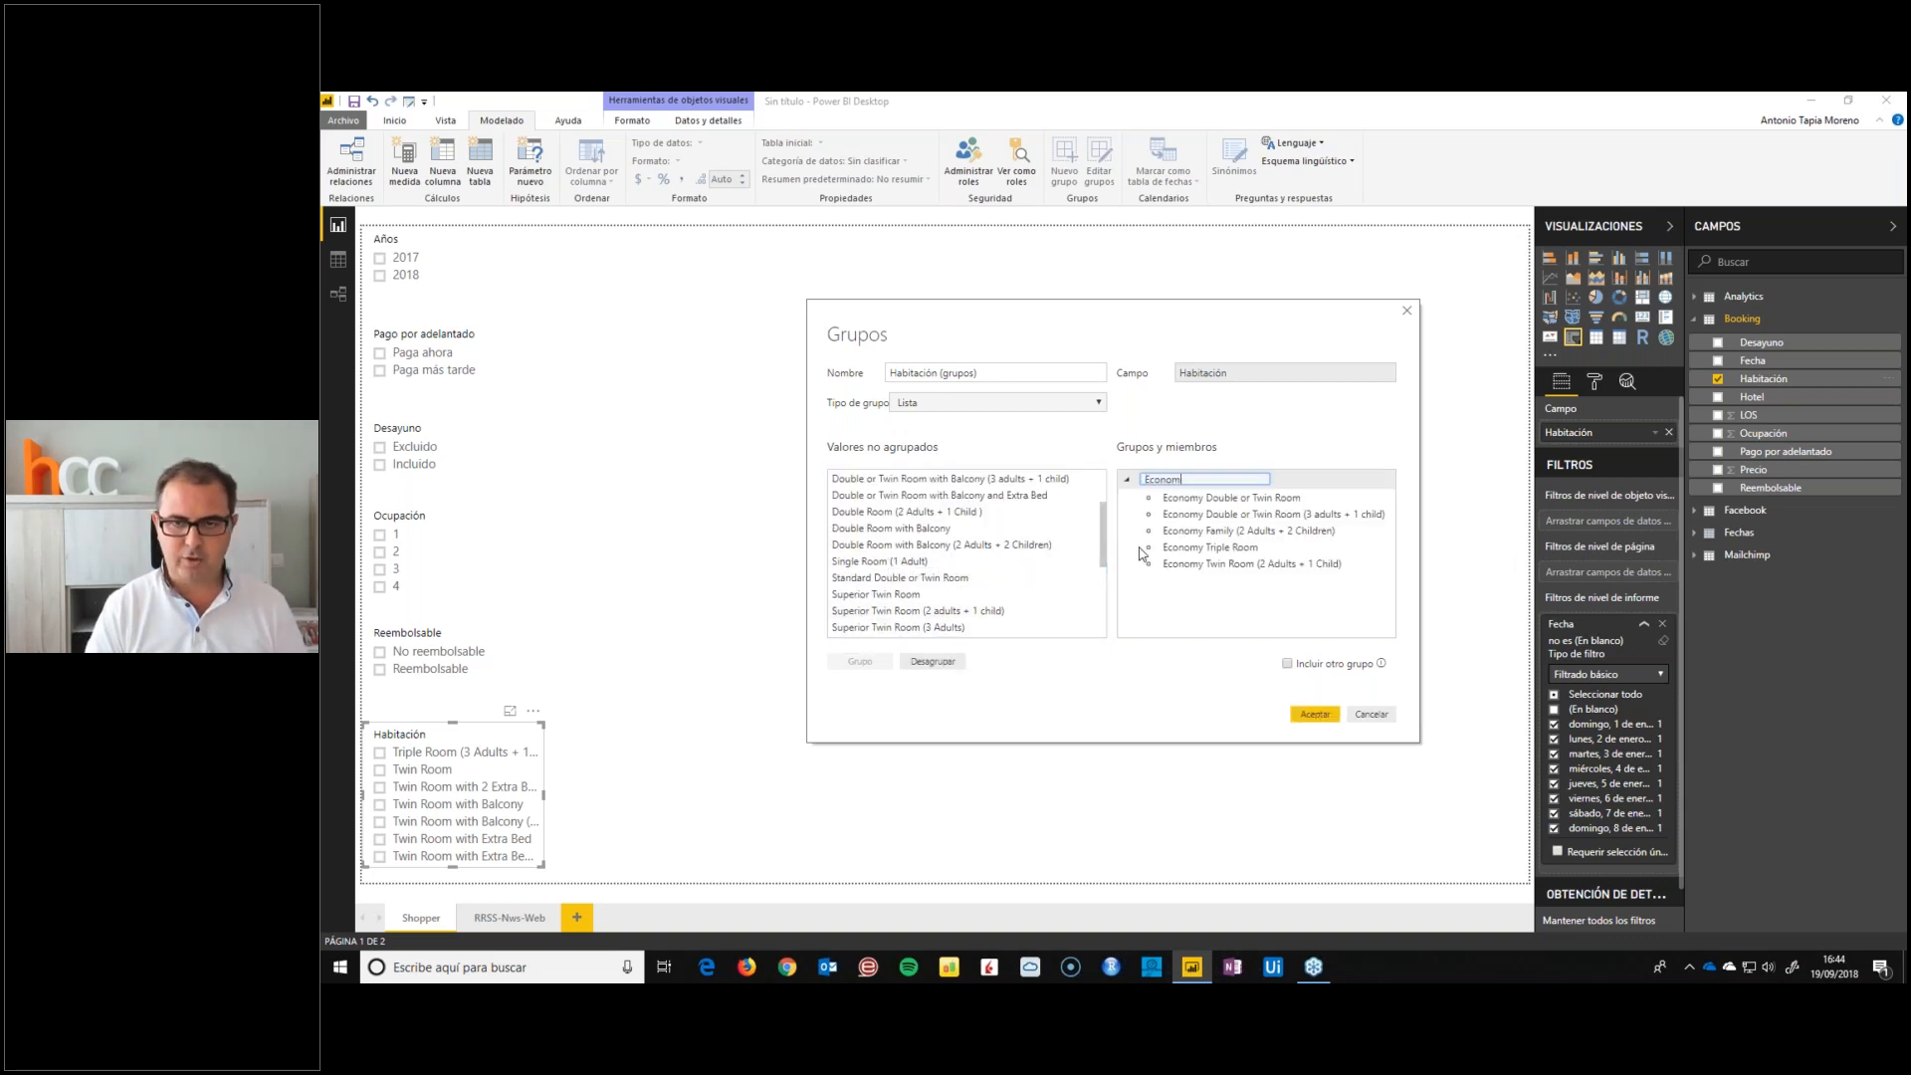
type("y")
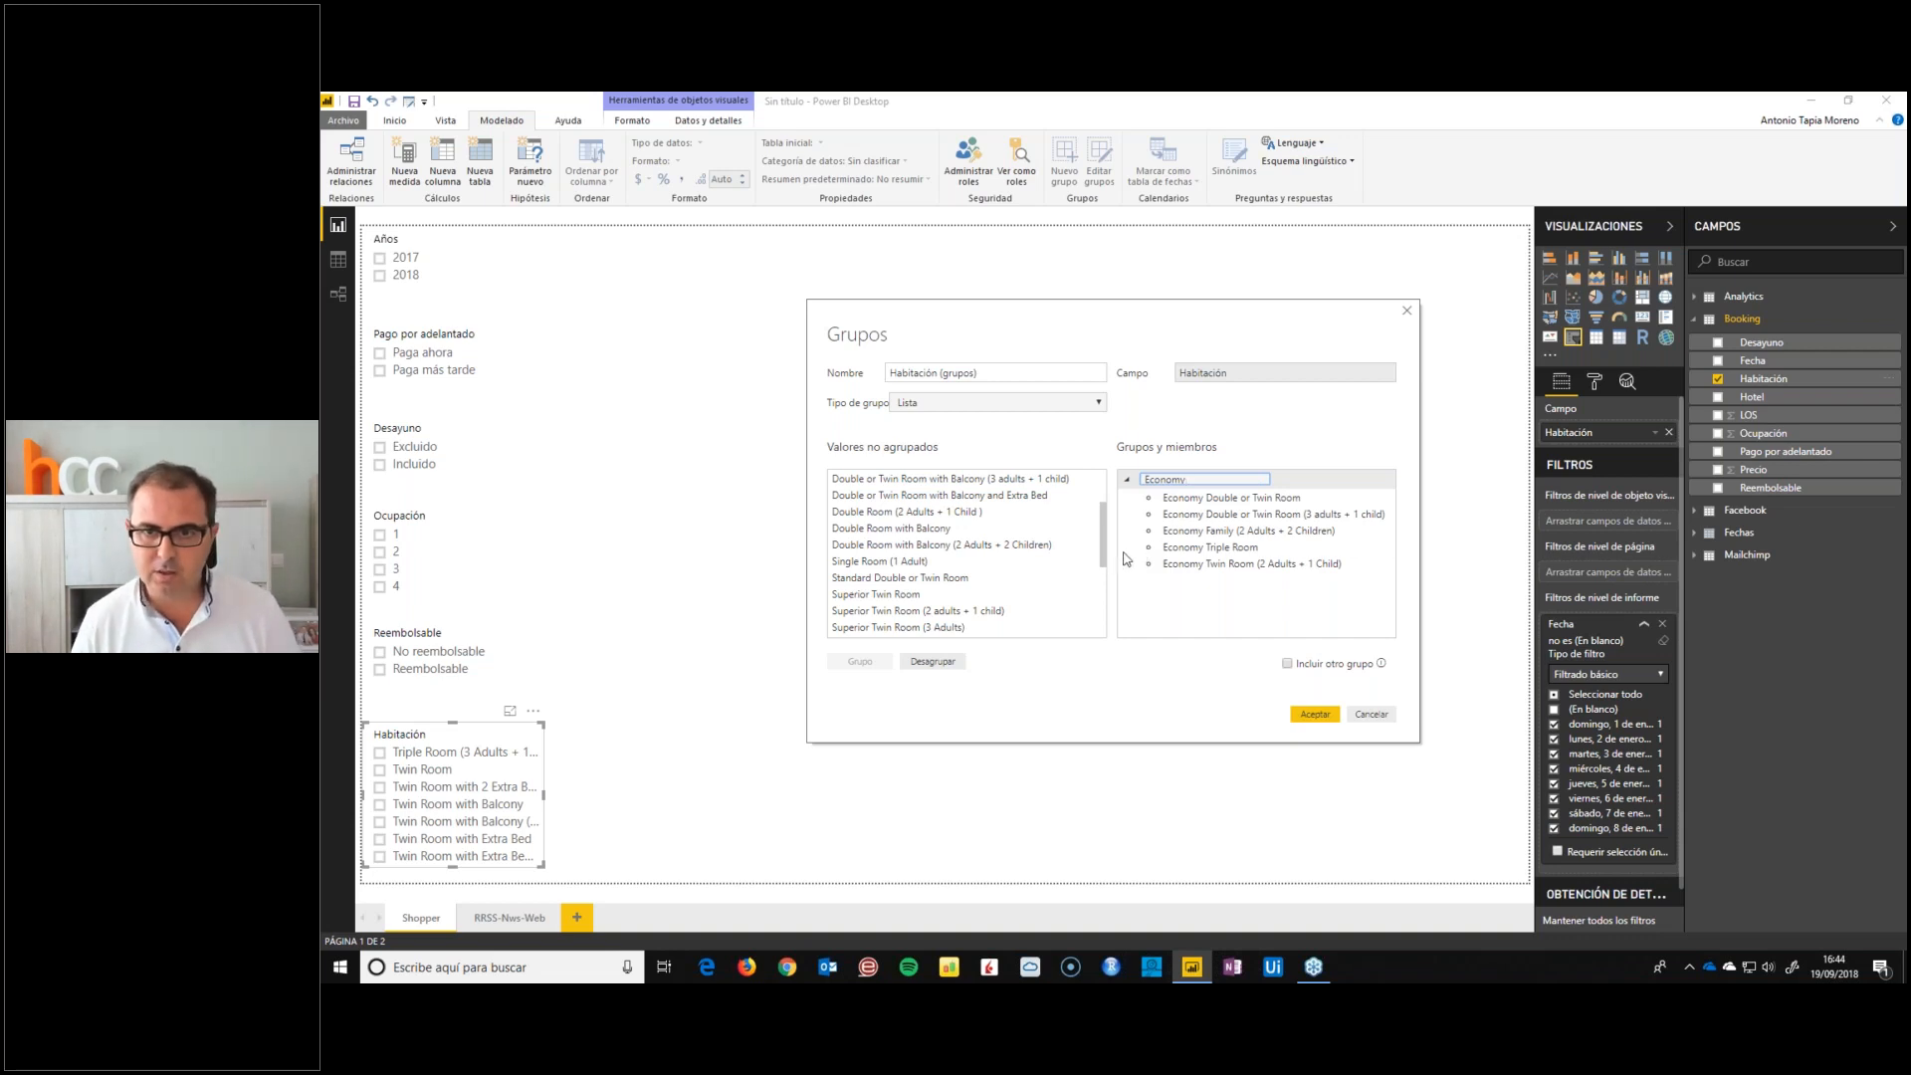
Put Single Room (1 Adult) in its own group named Single
left_click(883, 562)
left_click(859, 662)
type("Single")
key("Return")
Group Triple Room and Triple Room (3 Adults + 1 Child) under the name Triples
left_click(862, 627)
scroll(862, 598, "down", 2)
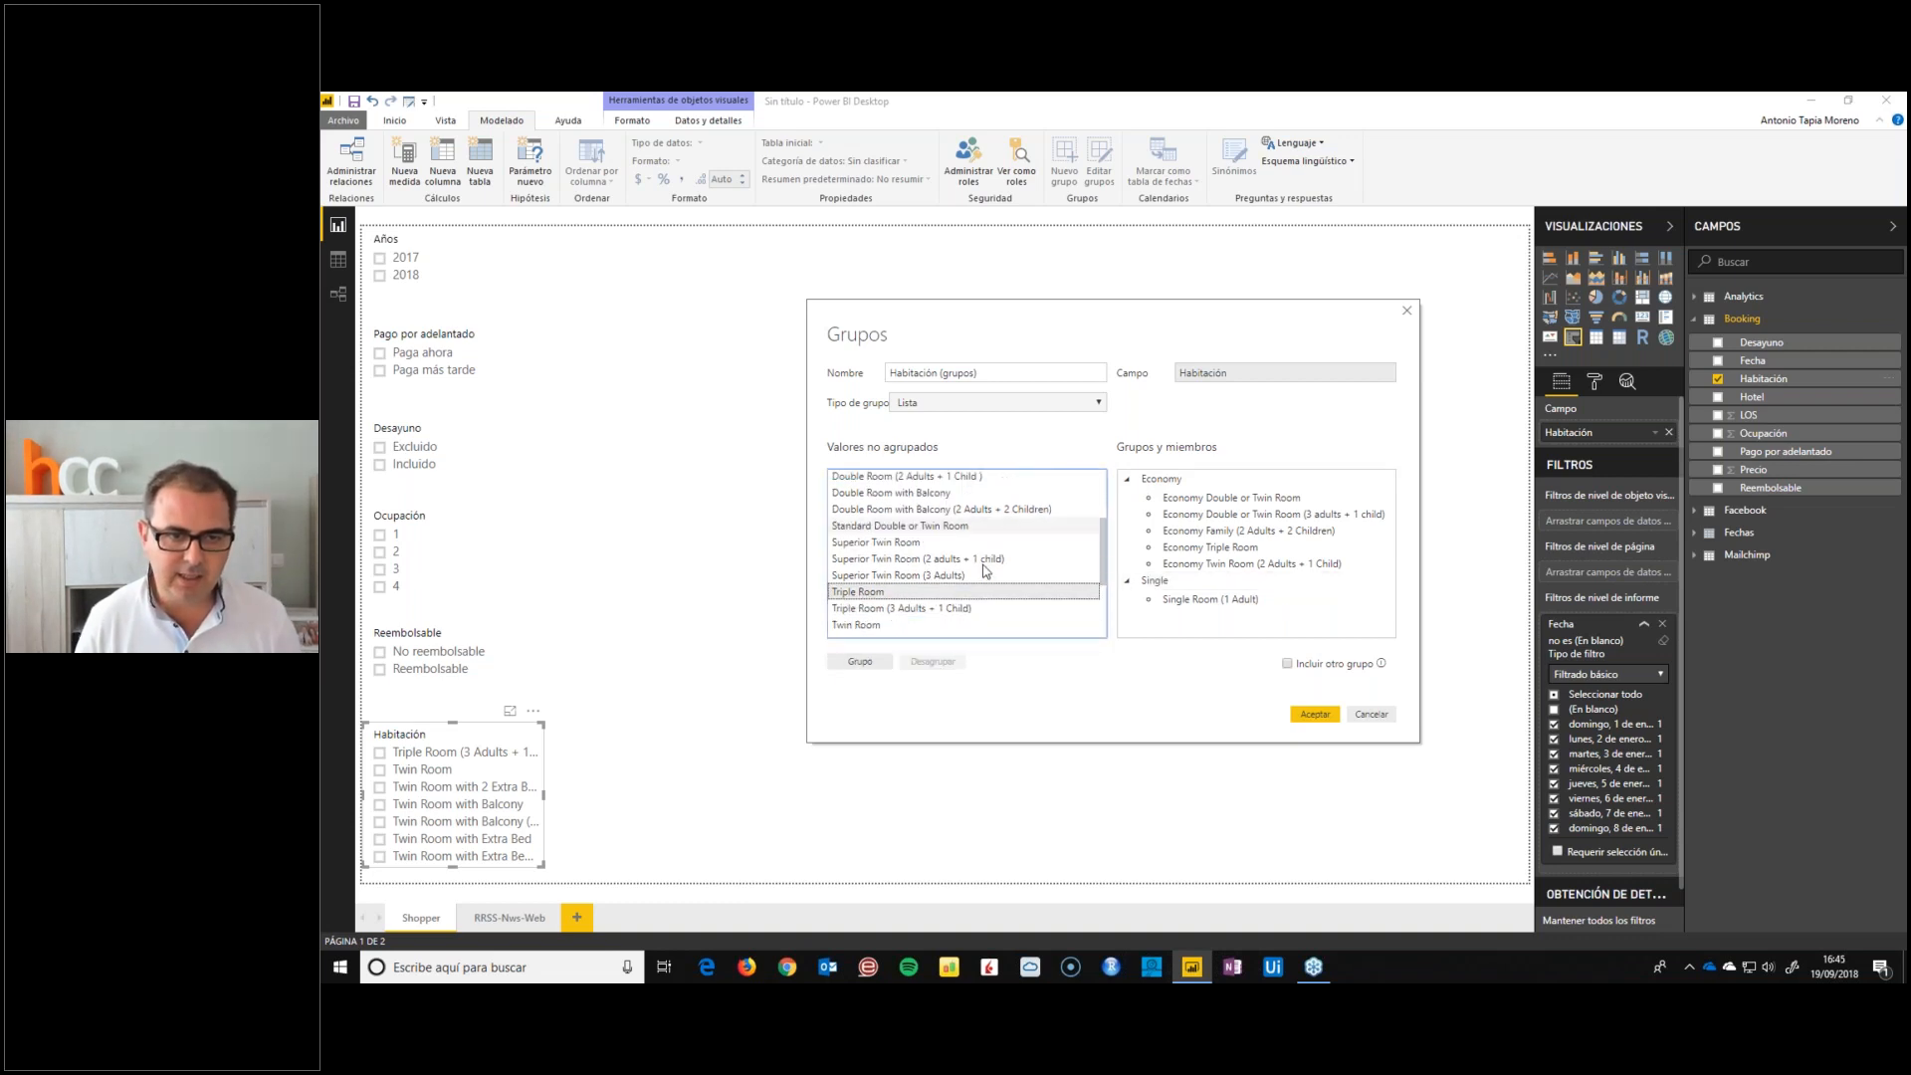
left_click(862, 661)
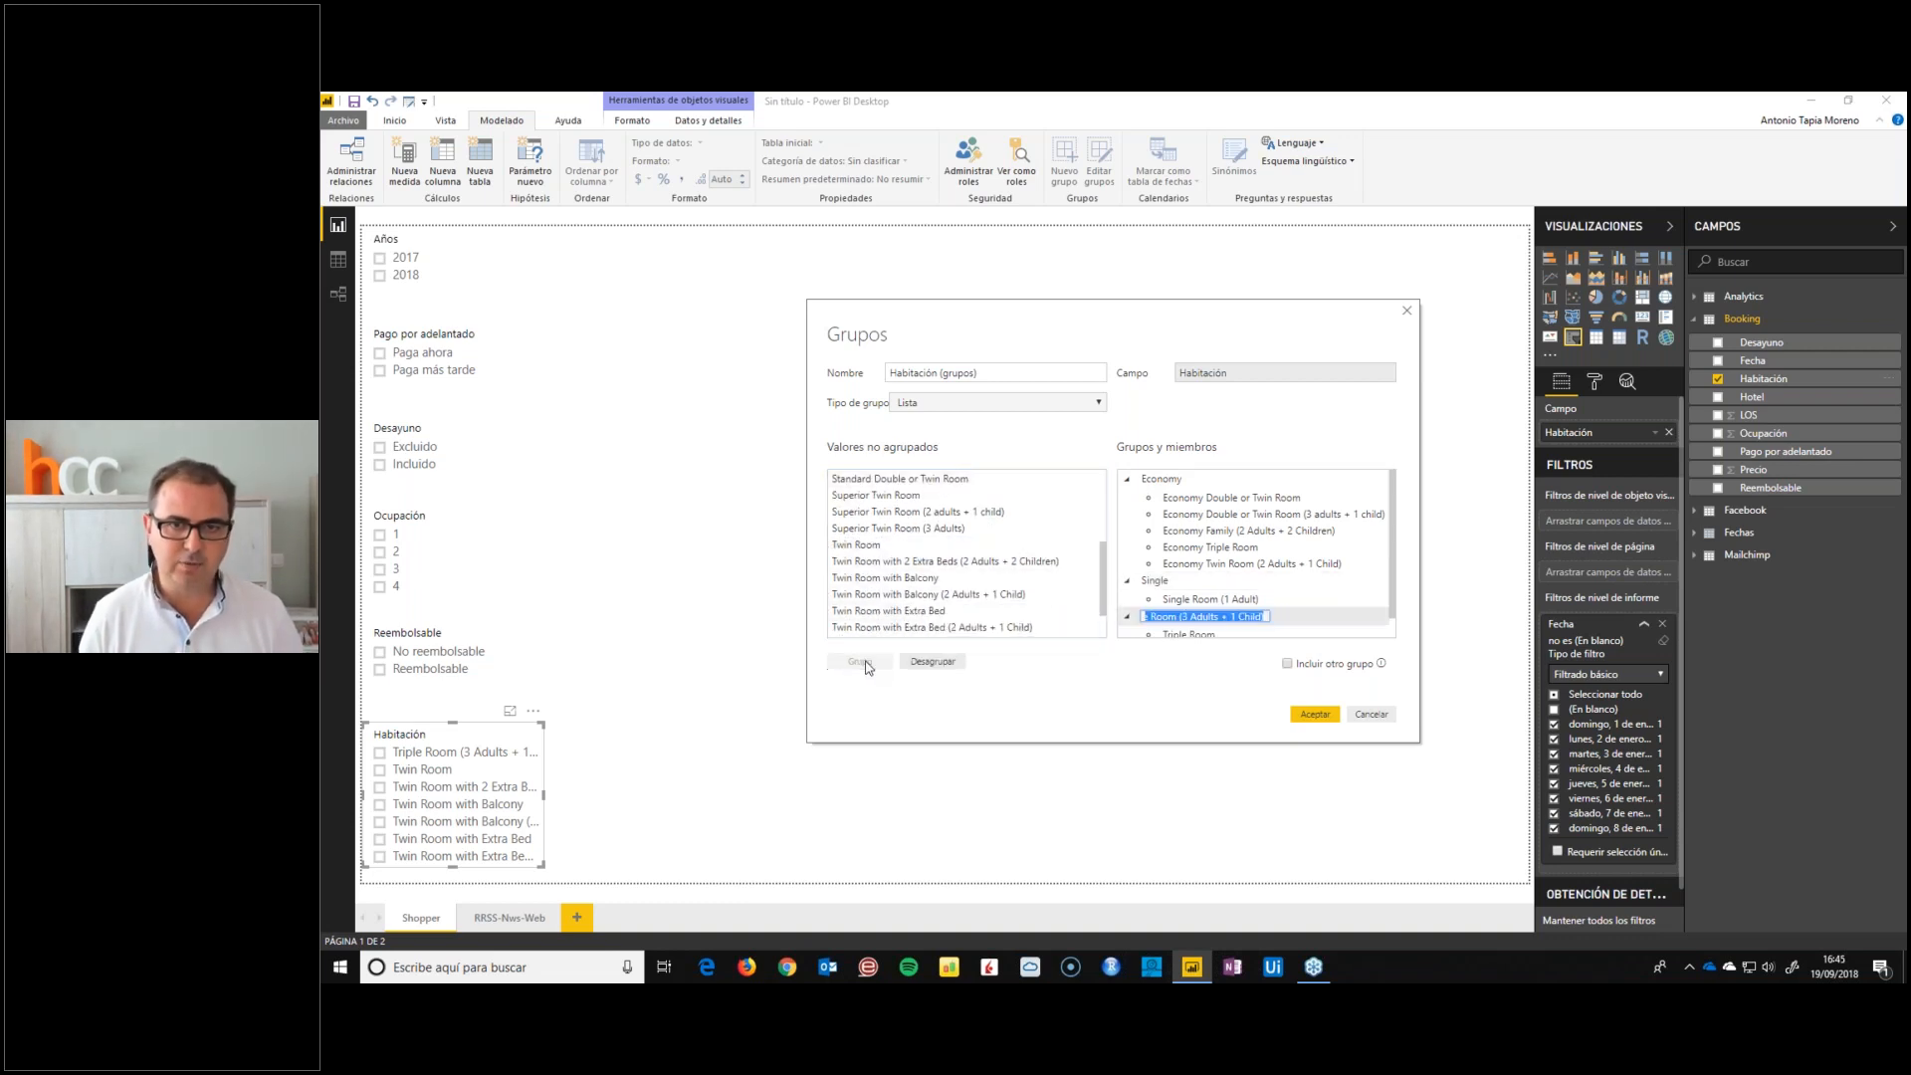
type("Triples")
key("Return")
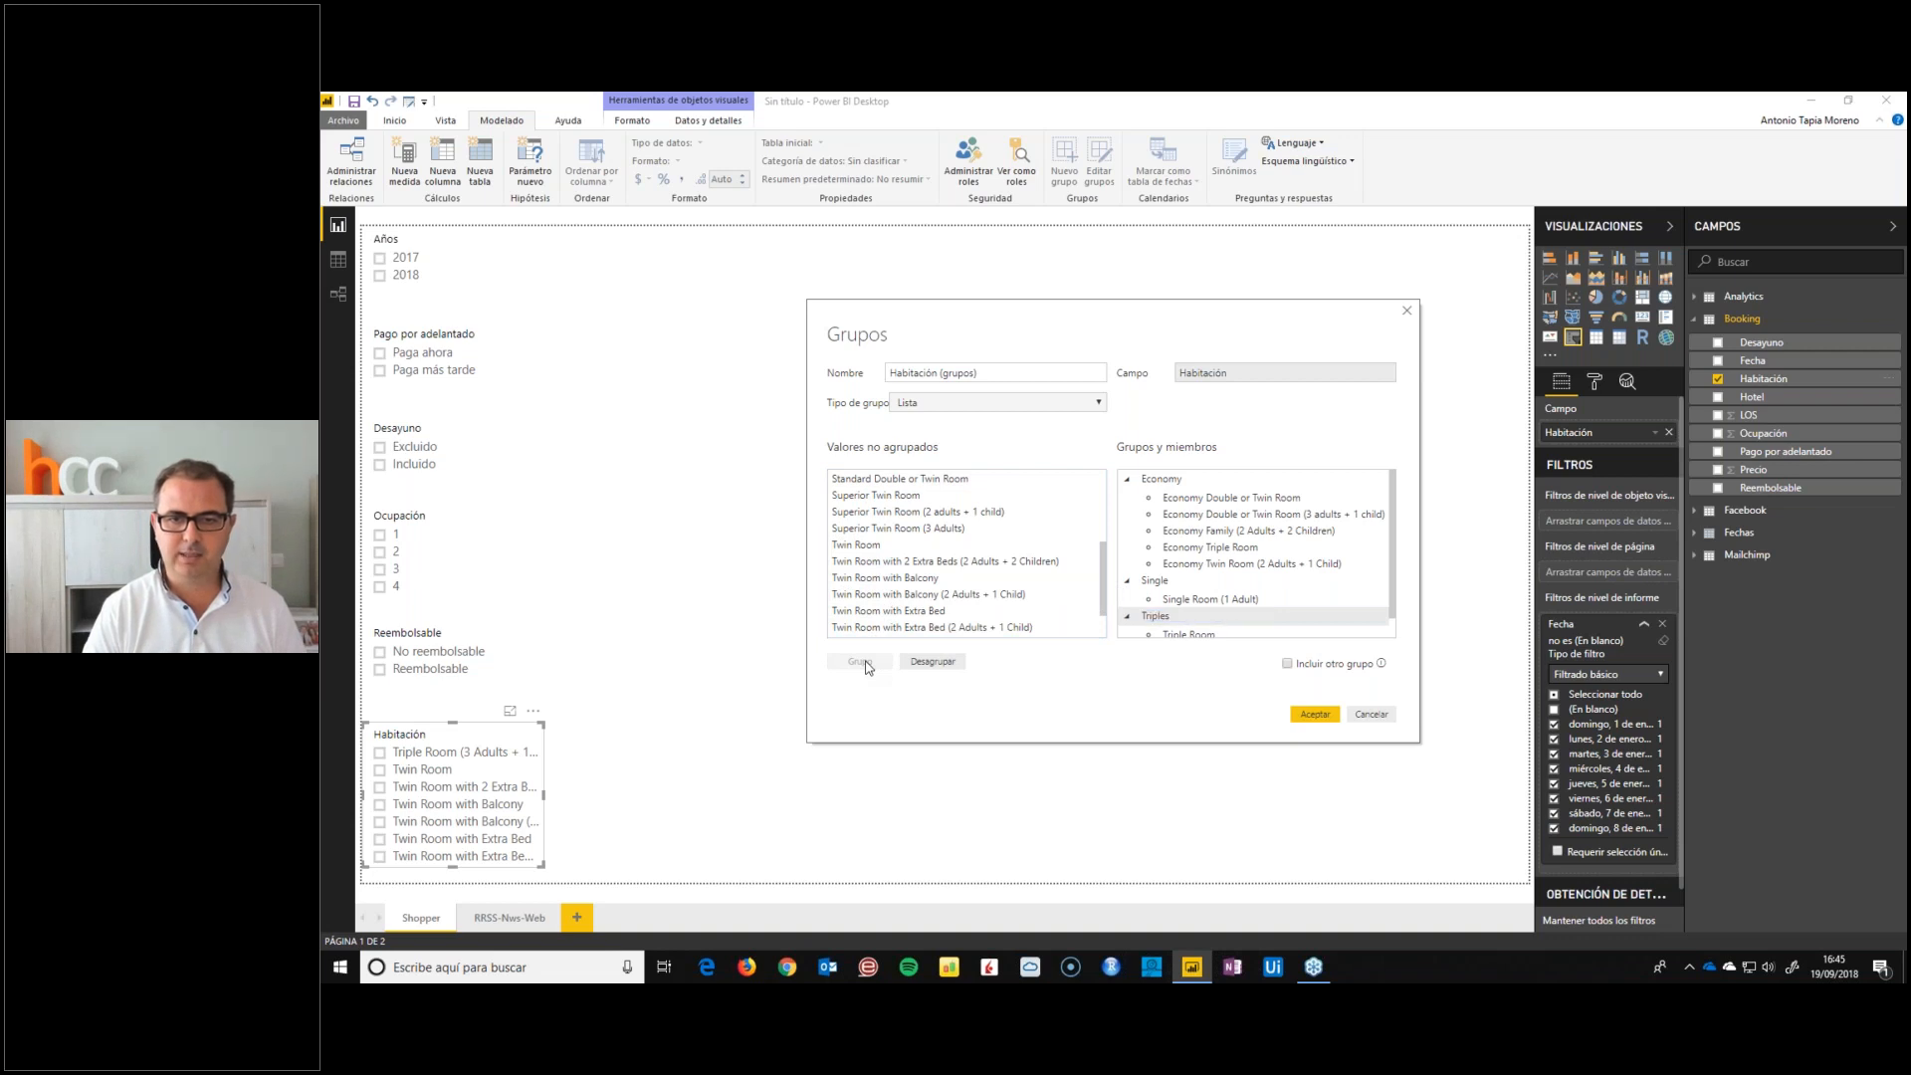
Group the three Superior Twin Room types under the name Superior
scroll(866, 632, "up", 2)
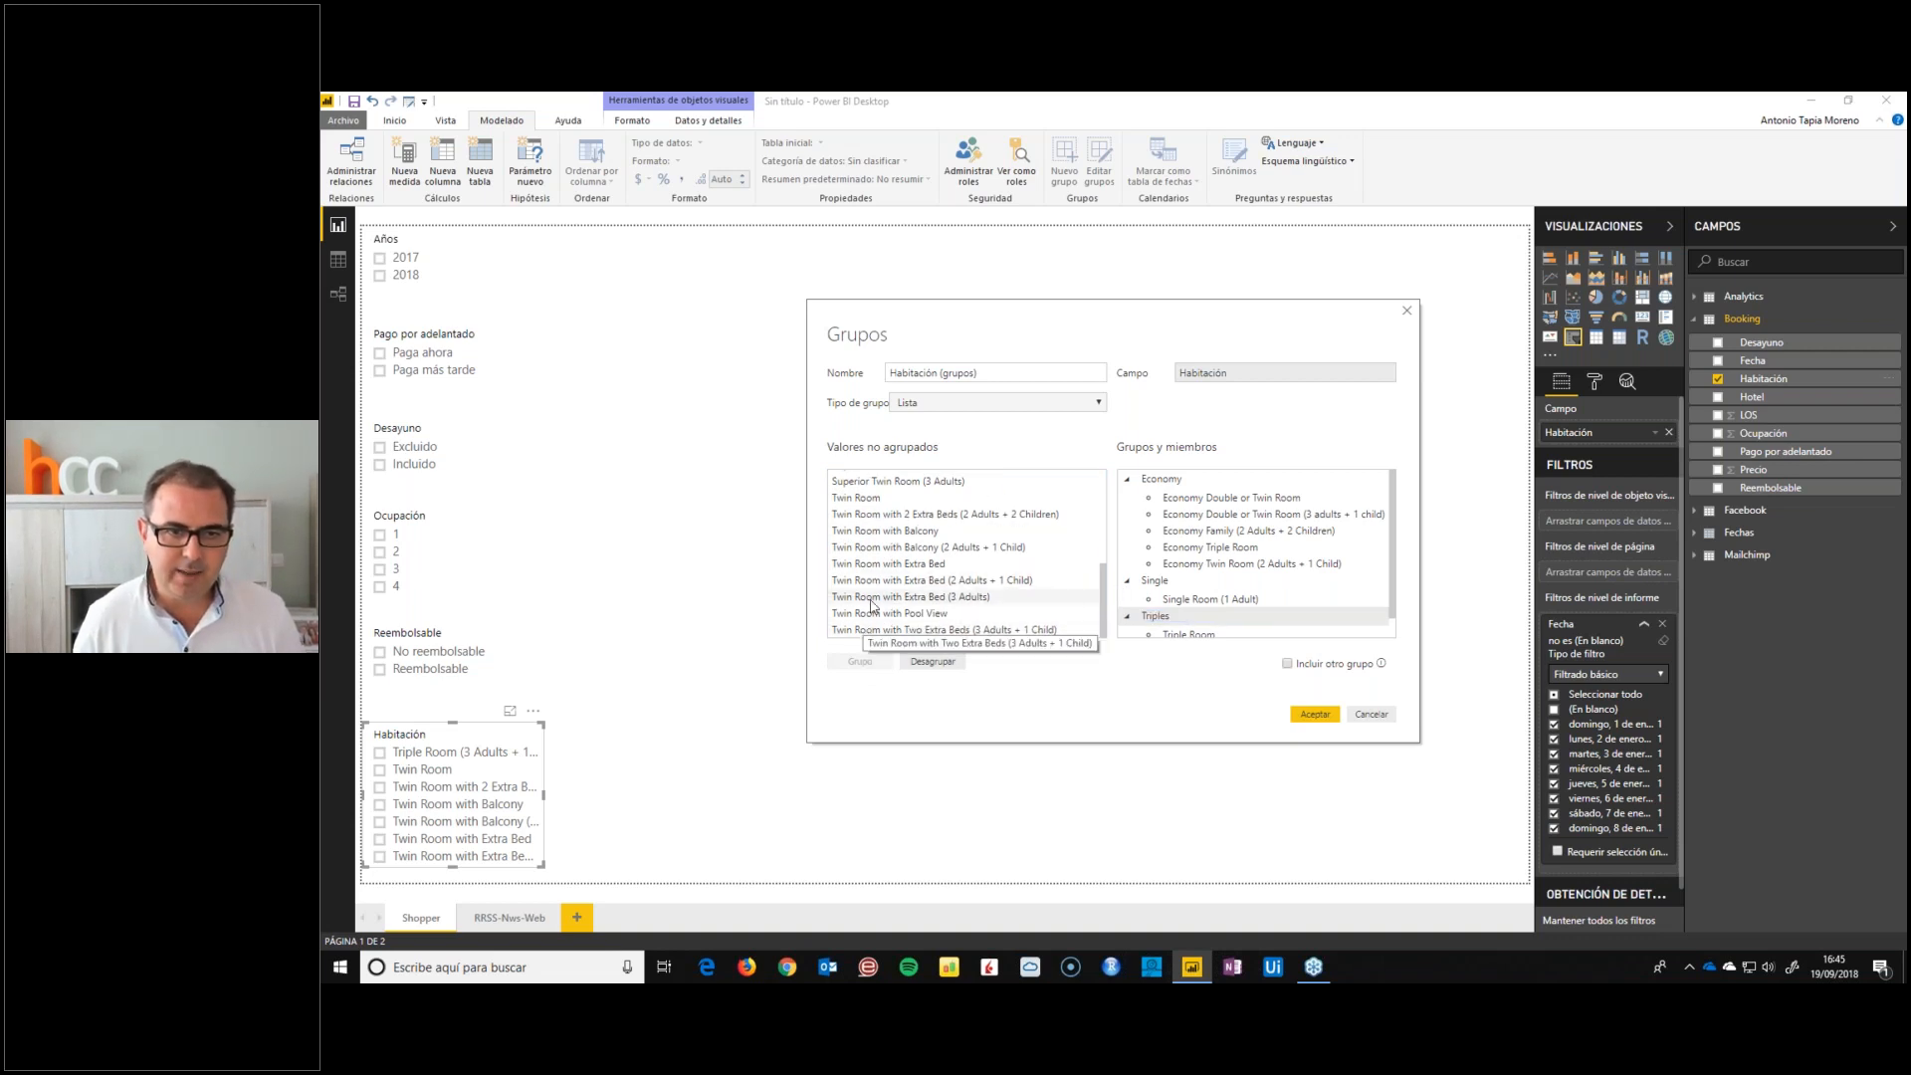
left_click_drag(876, 531, 876, 564)
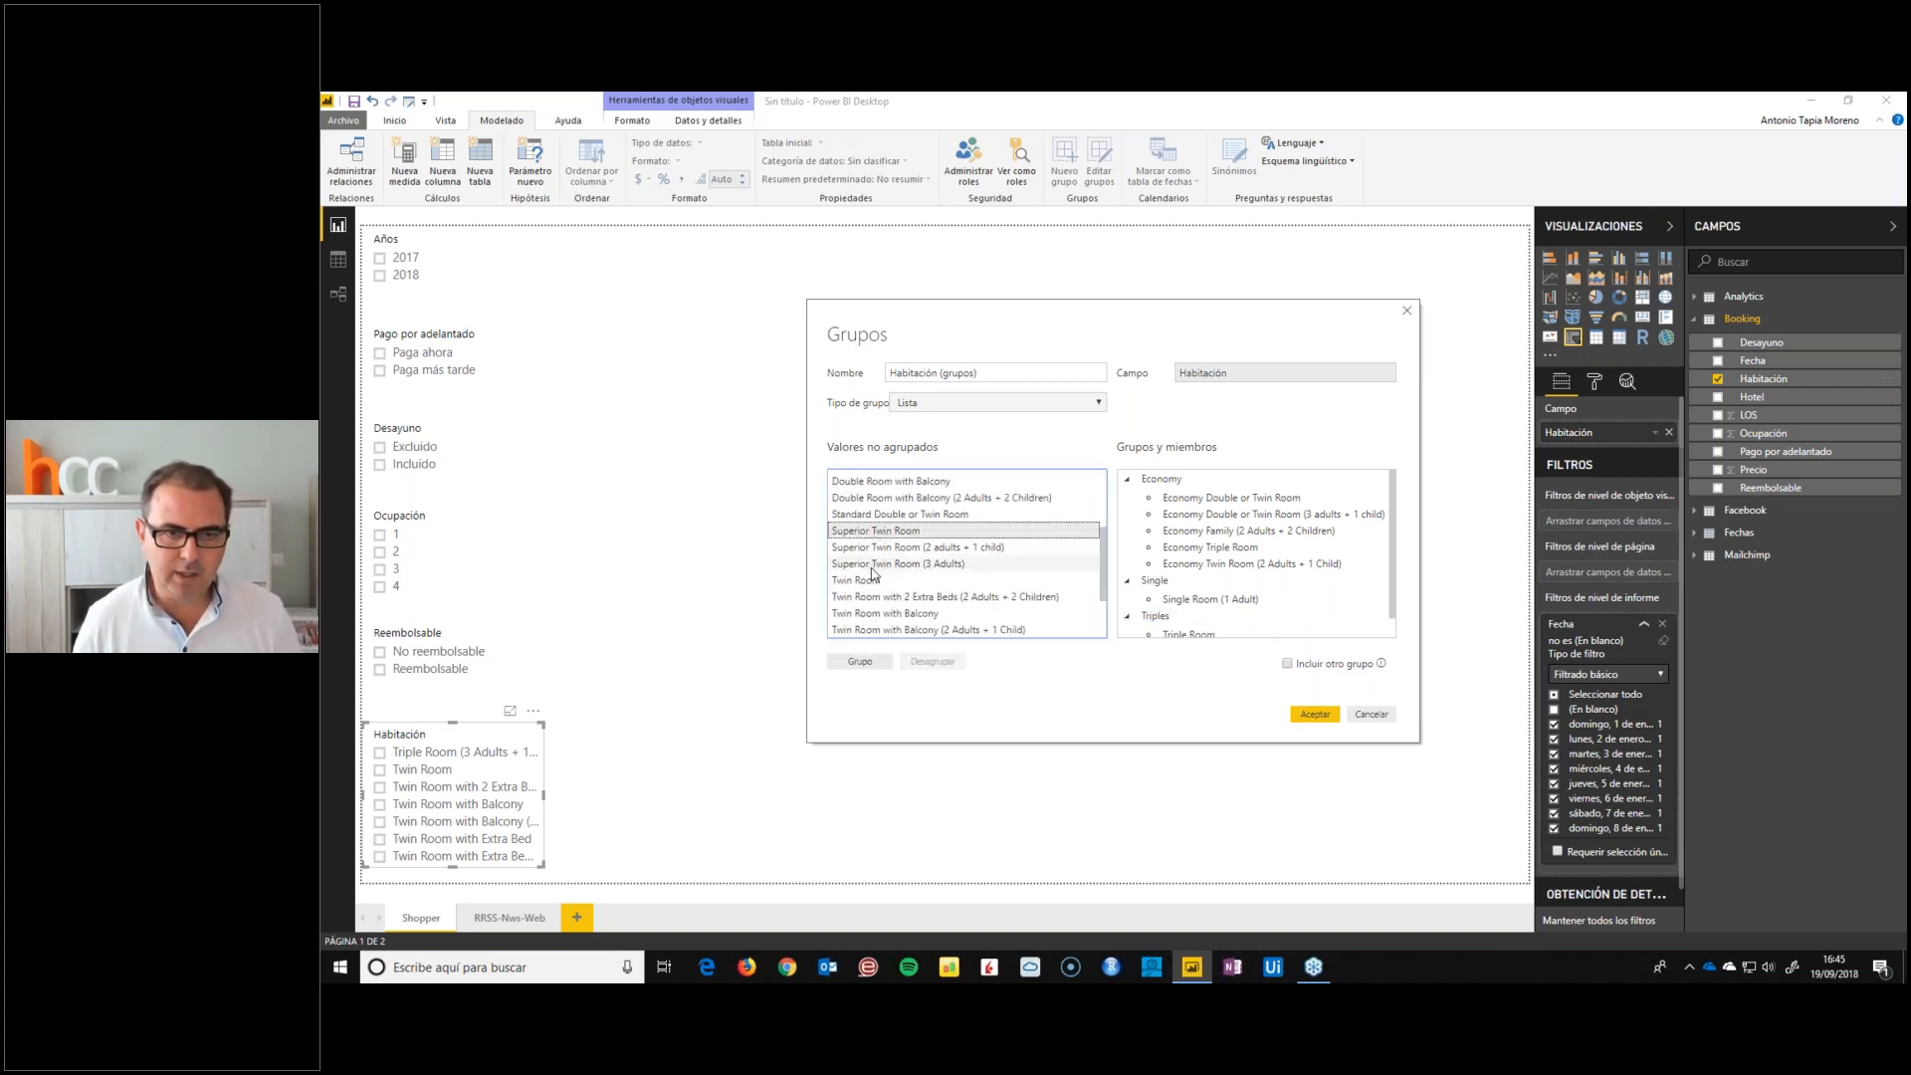
left_click(861, 662)
type("Superior")
key("Return")
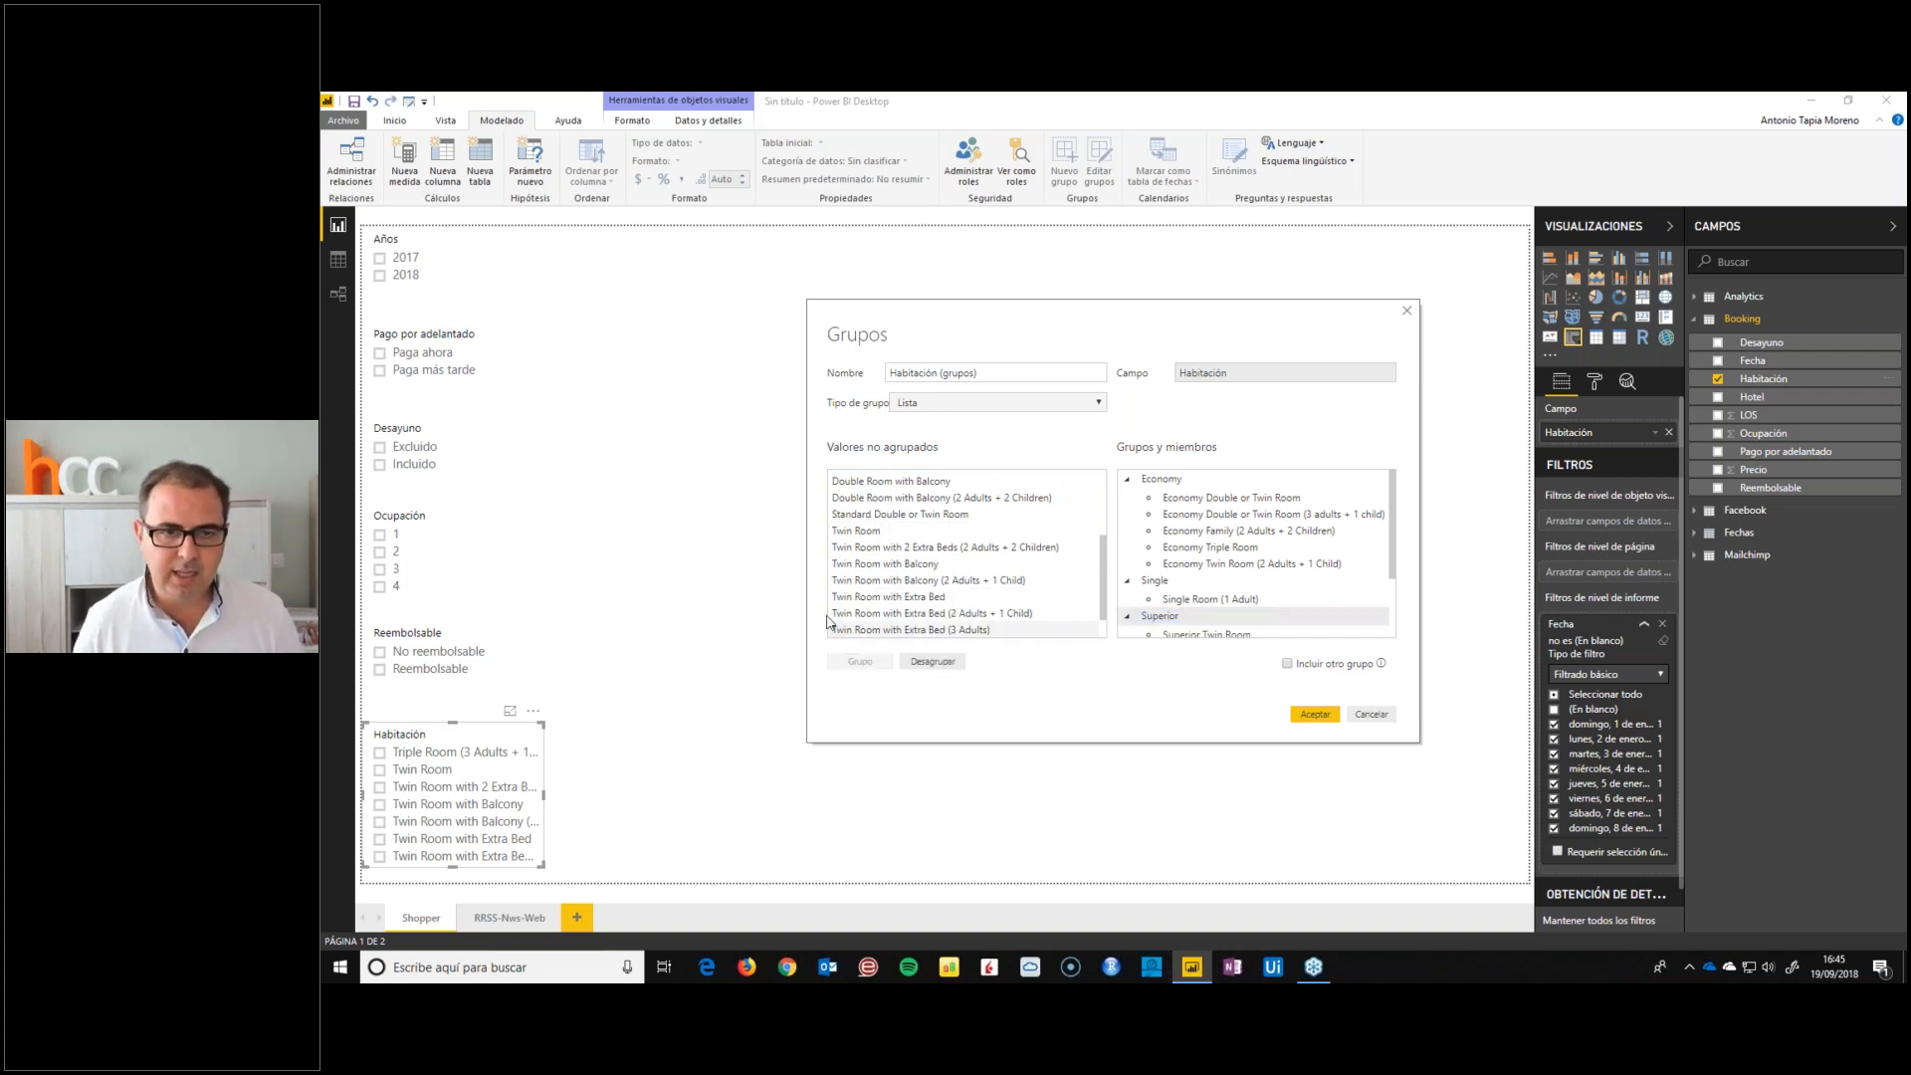
Group all remaining double, twin and standard room types under the name Double or Twin and accept the grouping
scroll(892, 571, "up", 1)
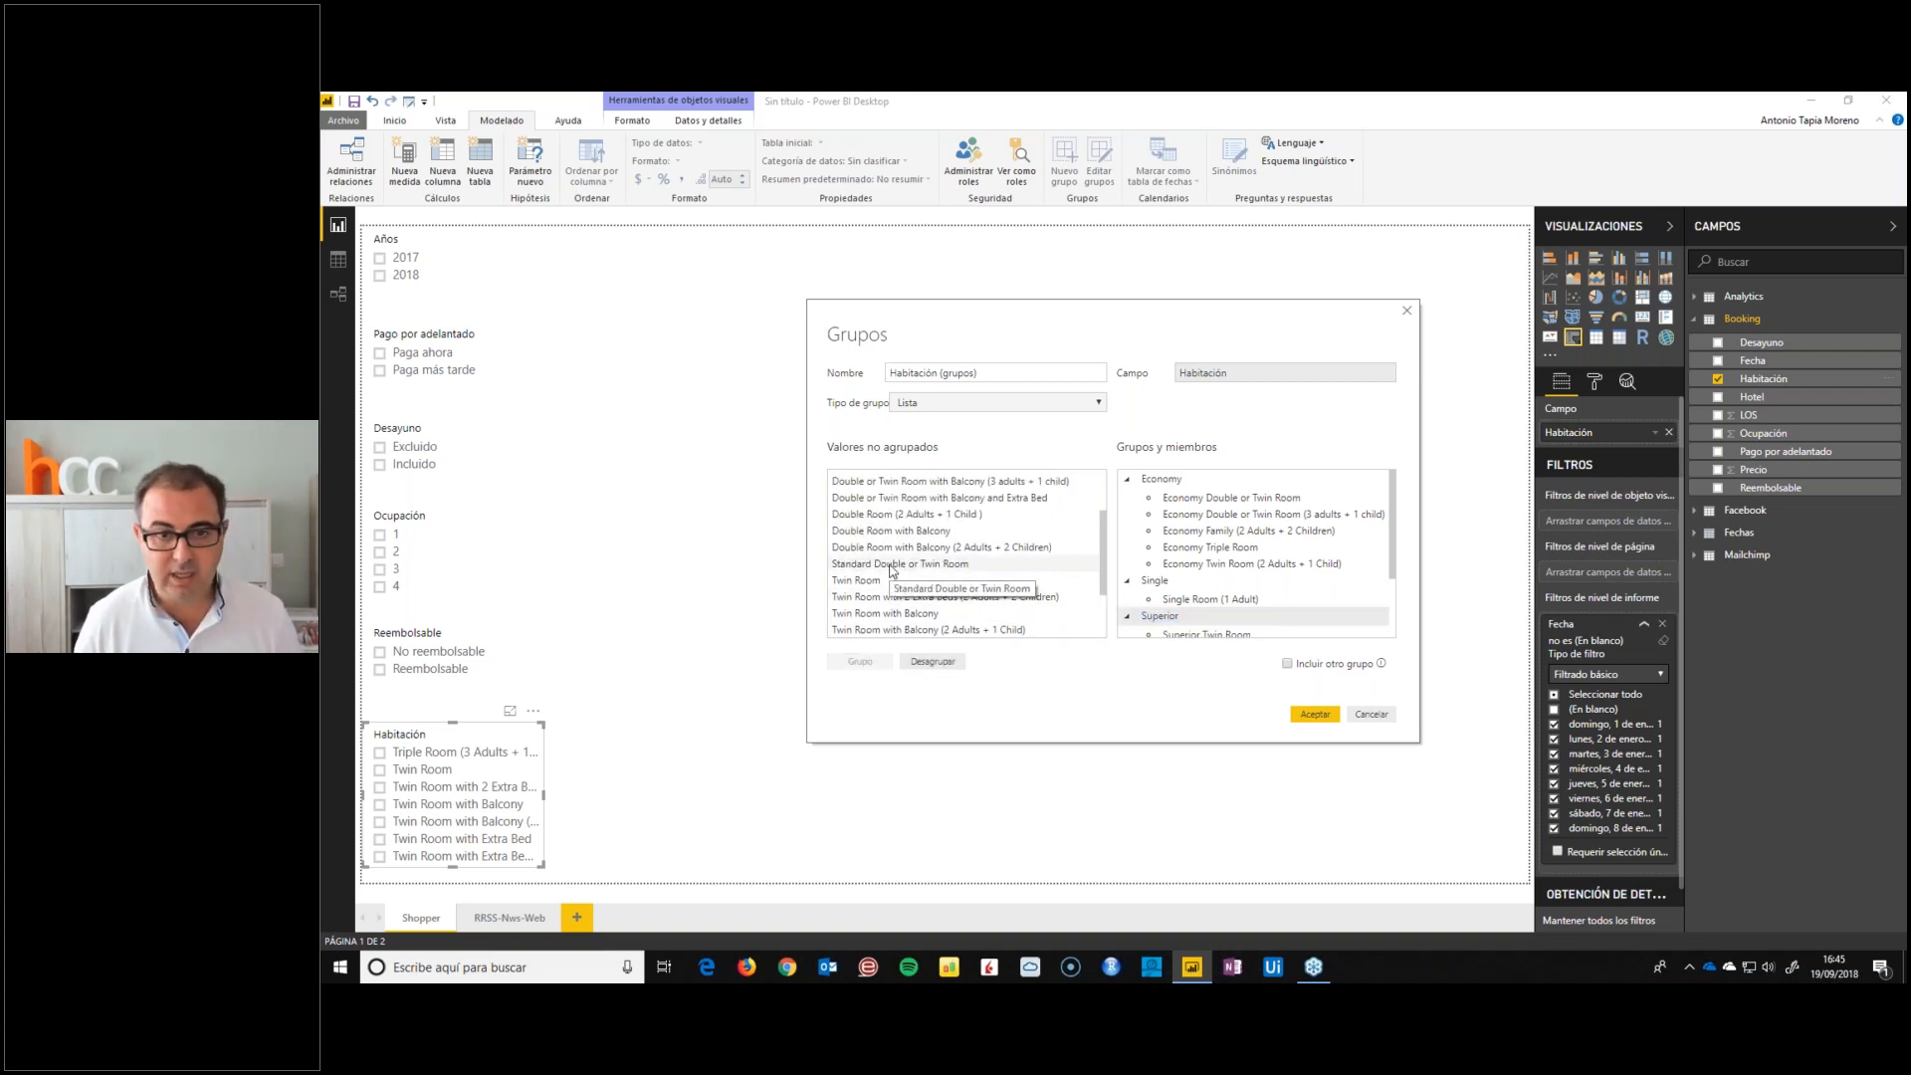
scroll(893, 570, "up", 2)
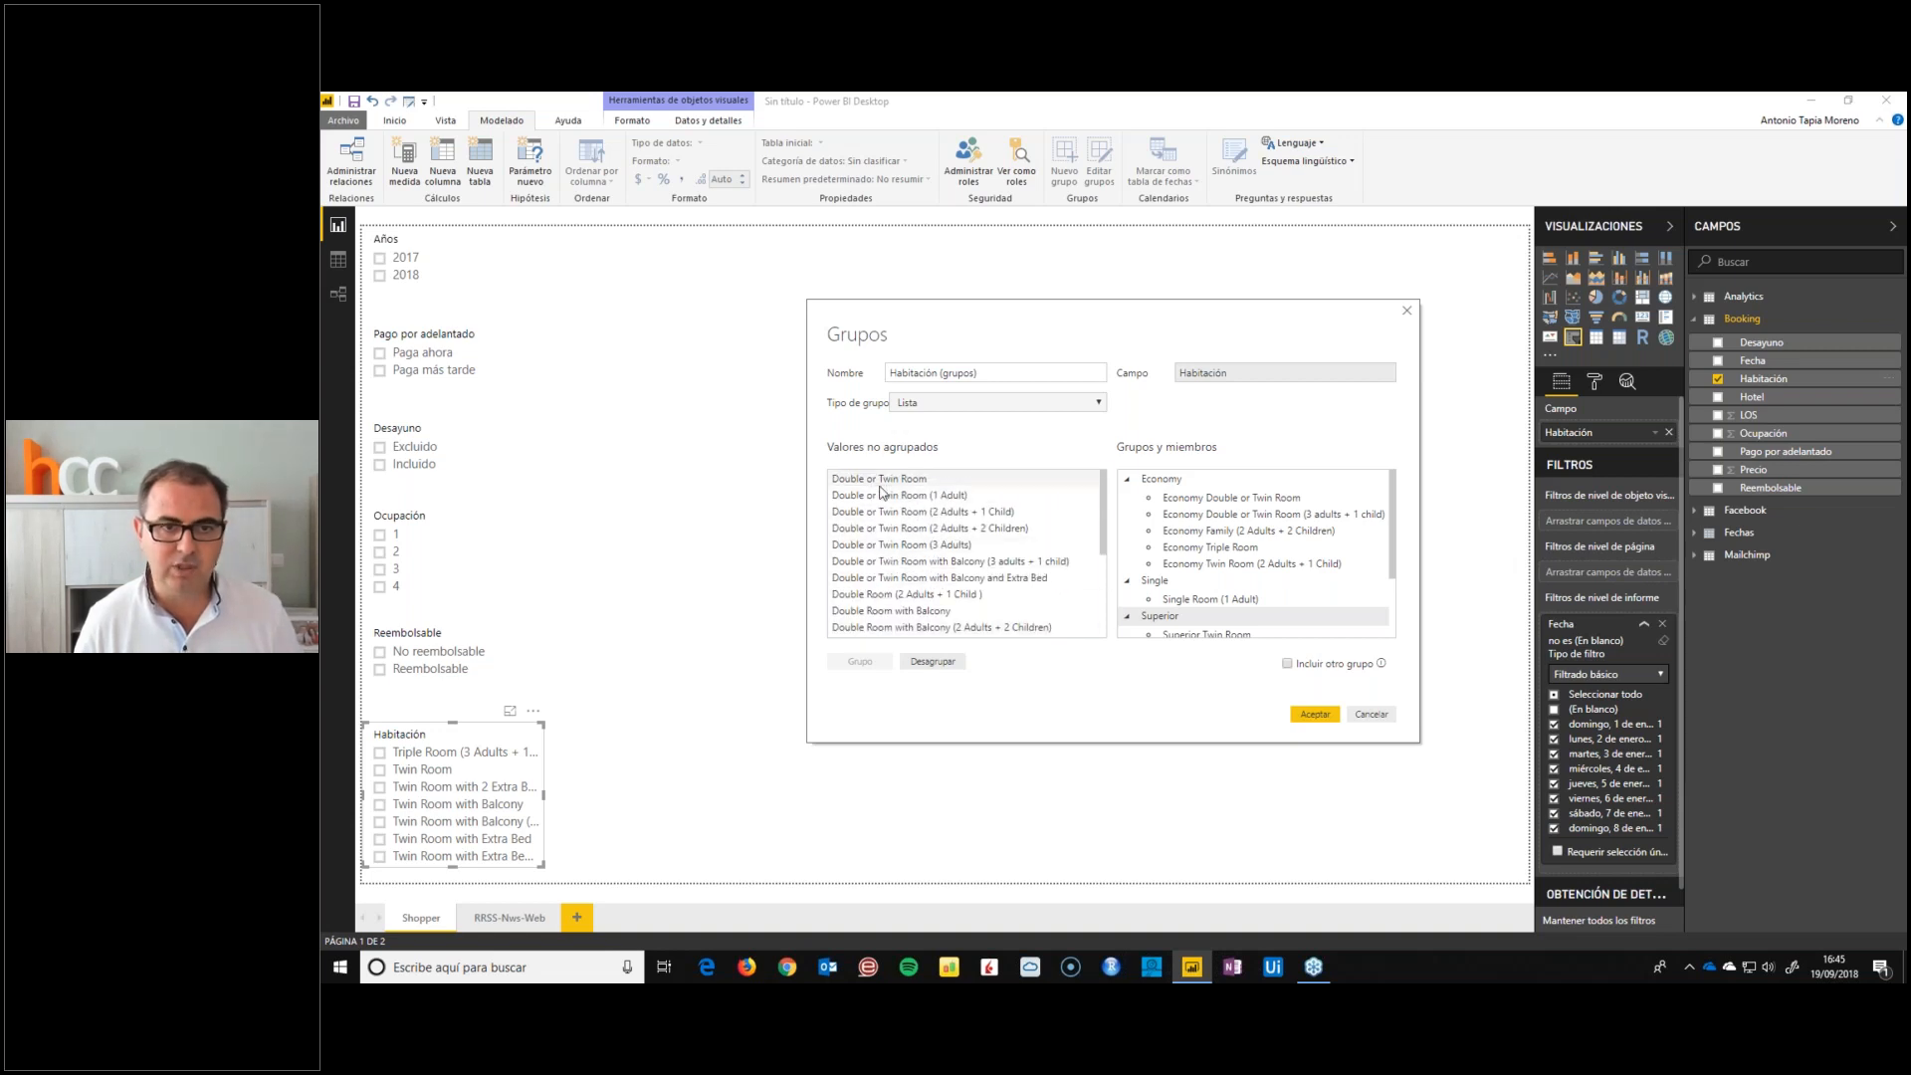
scroll(888, 568, "down", 5)
left_click(872, 629, "shift")
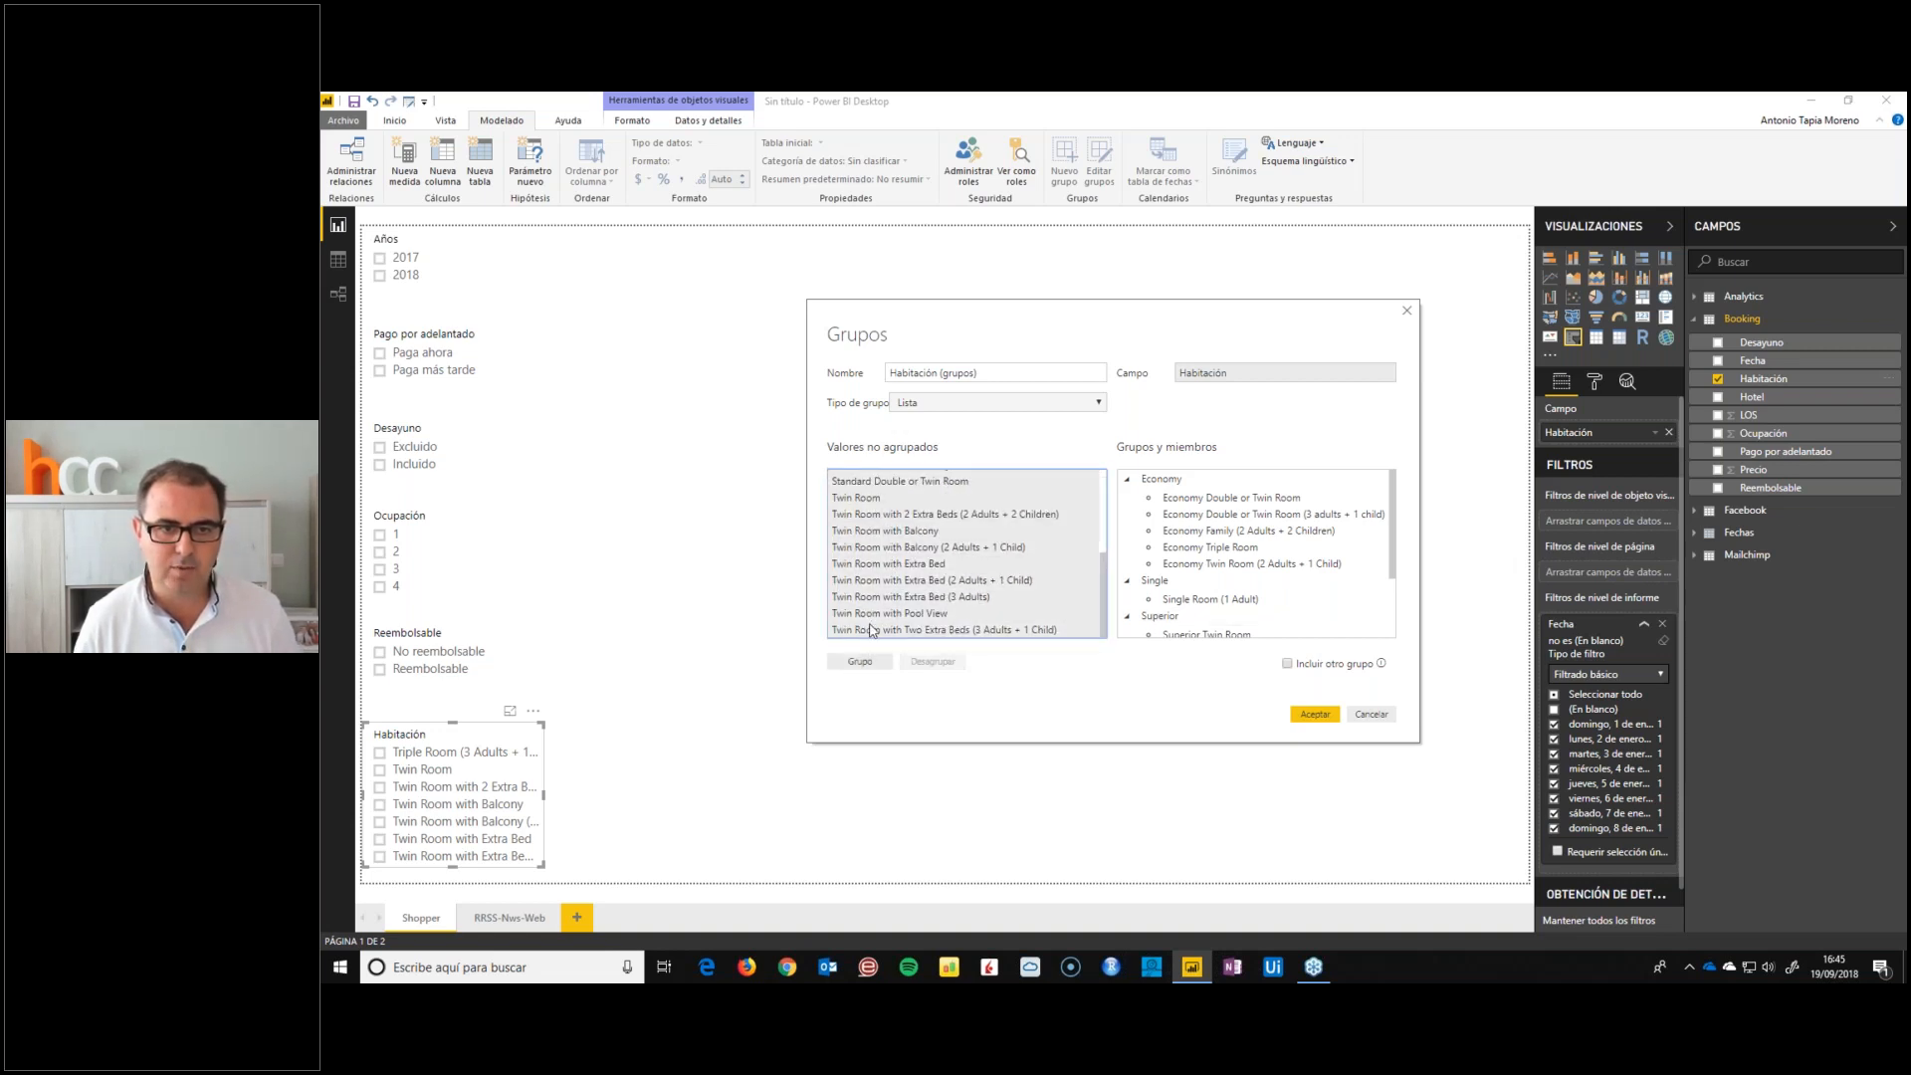
left_click(859, 662)
type("So")
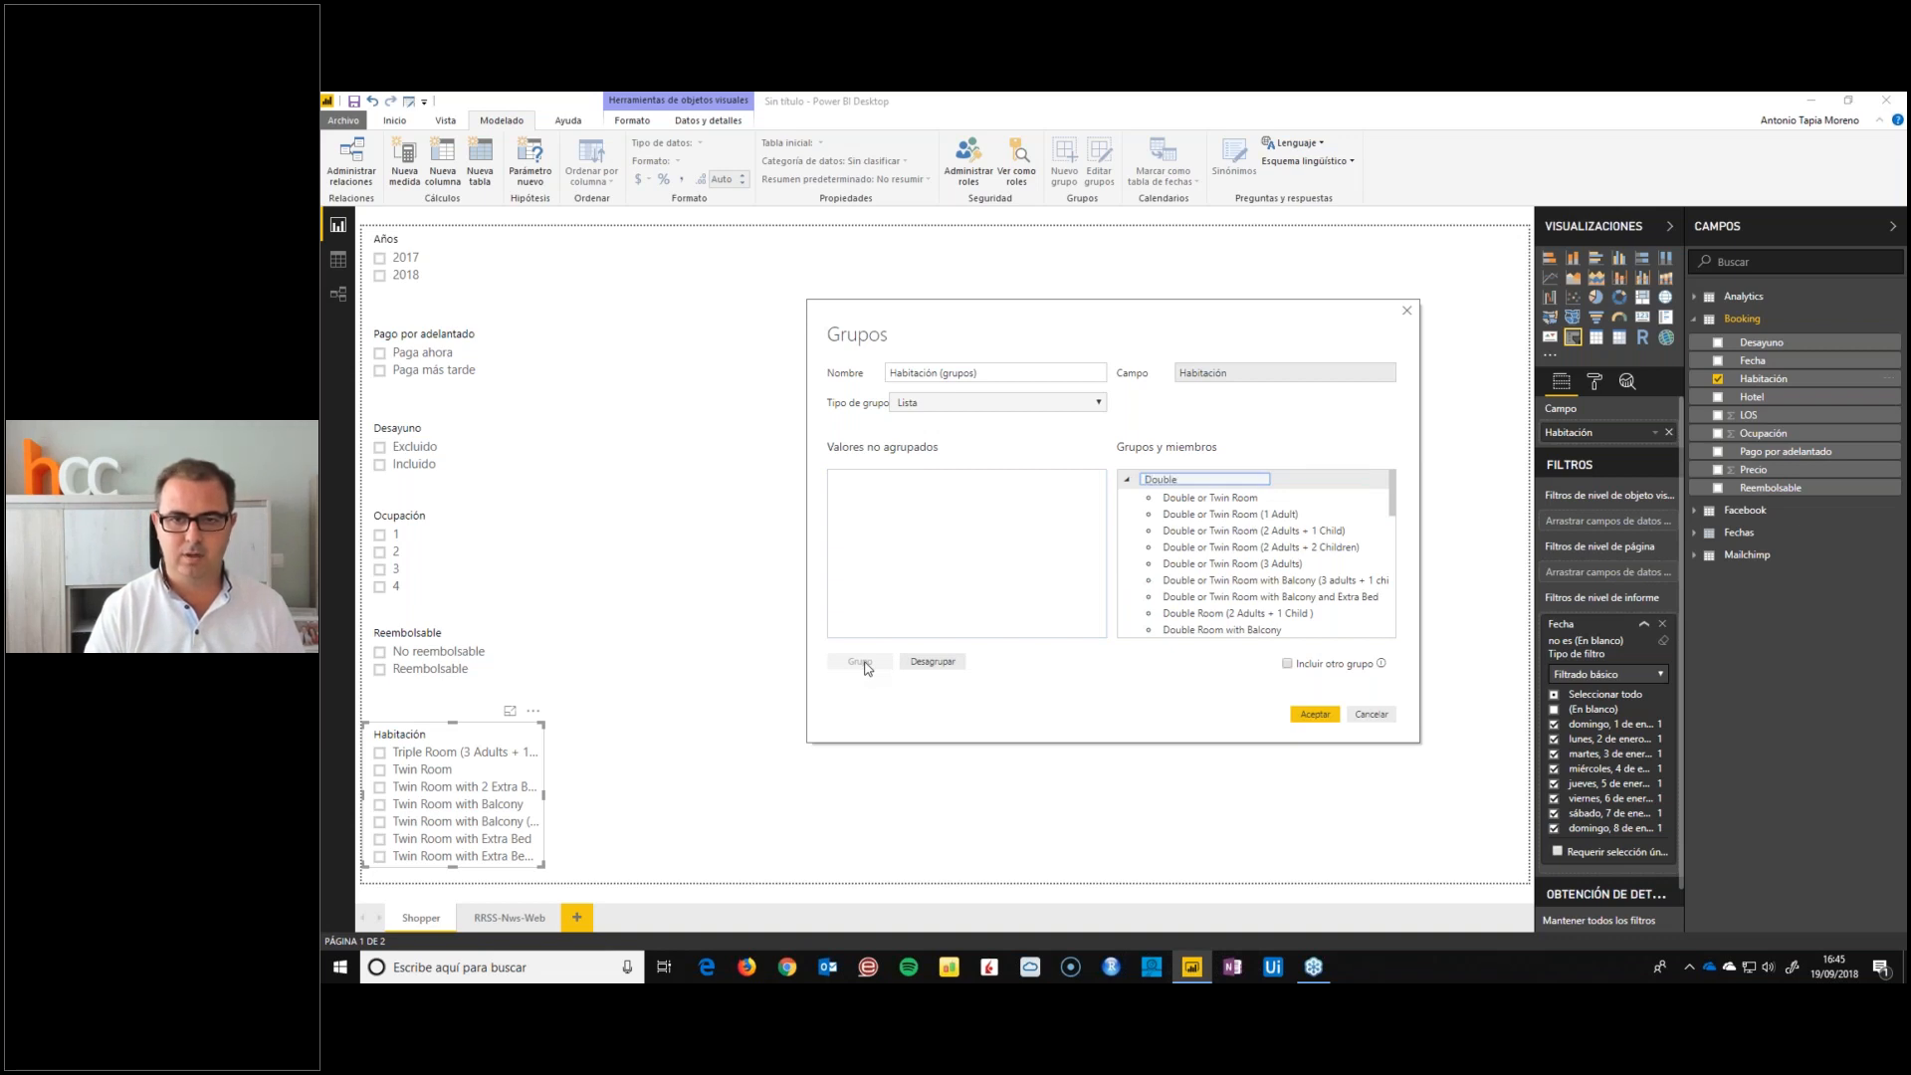
type("uble or Twin")
key("Return")
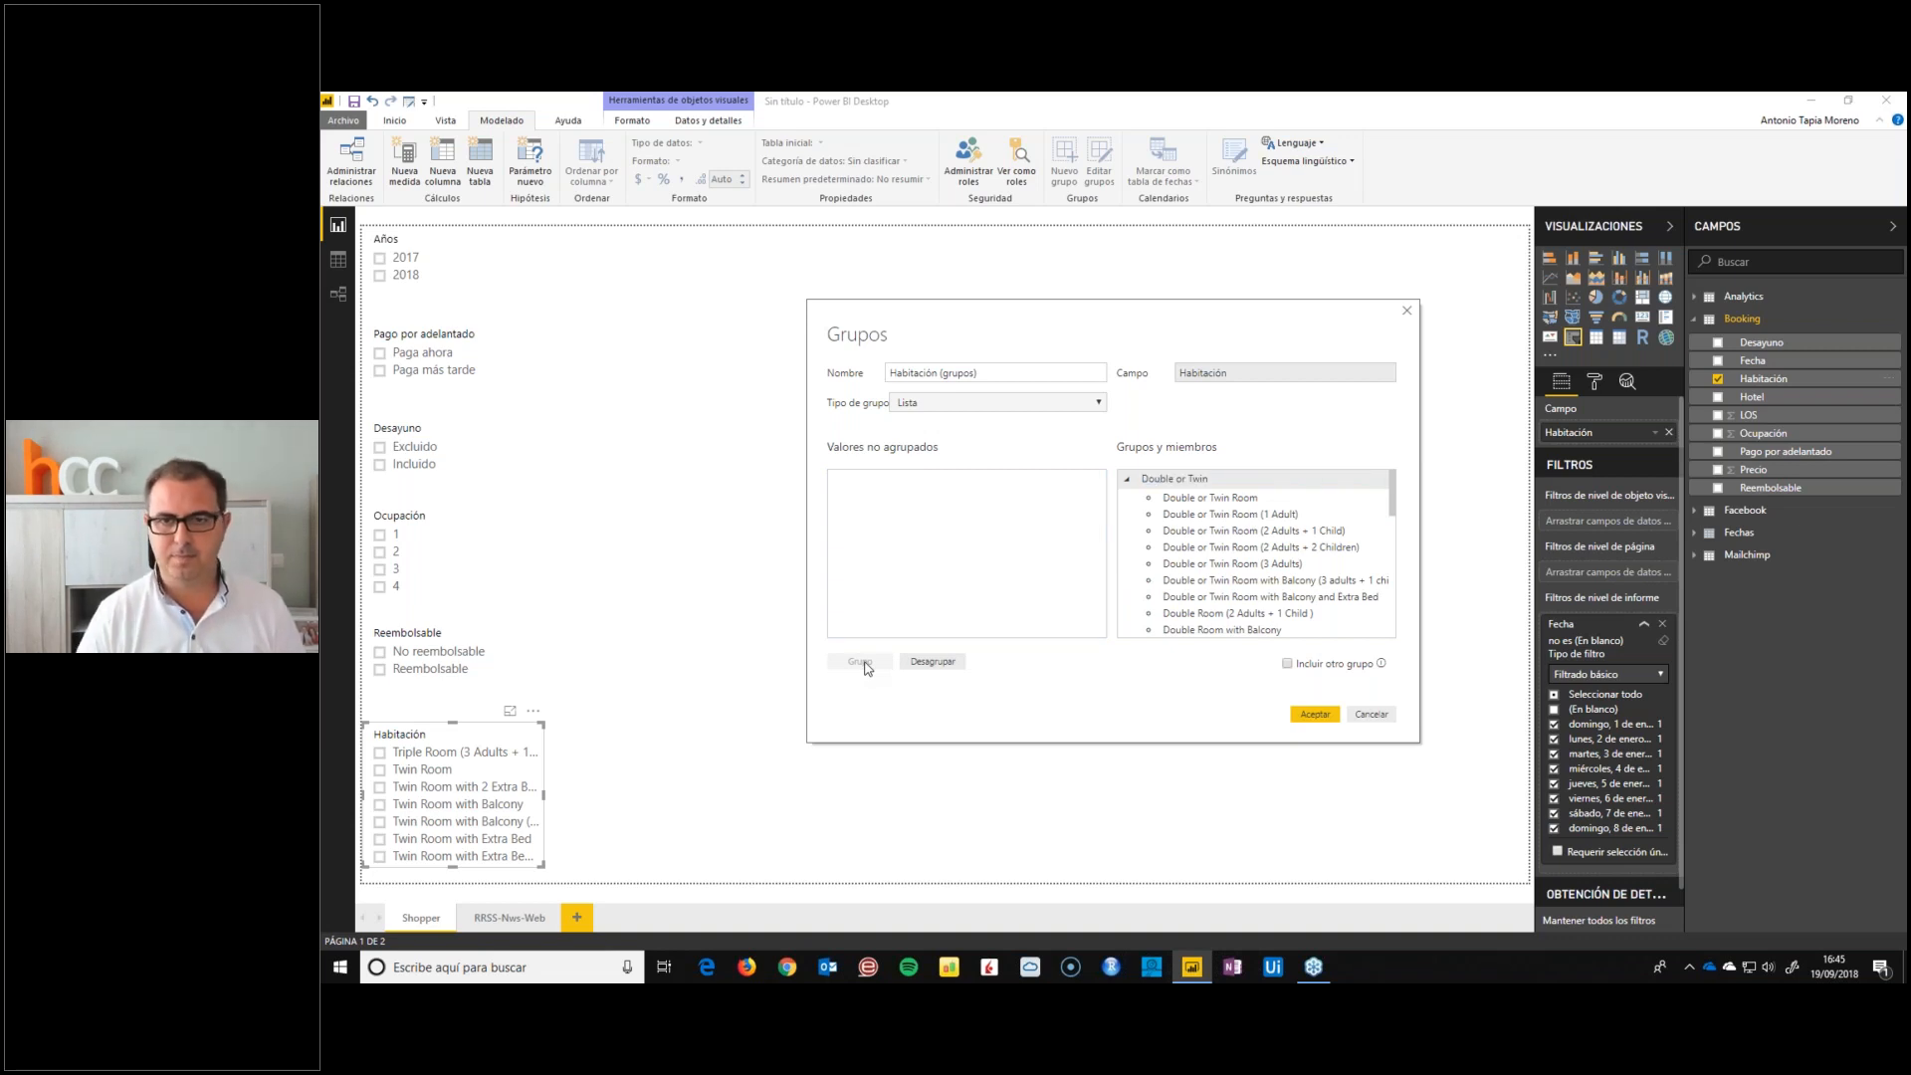
left_click(1319, 715)
Replace the Habitación slicer's field with Habitación (grupos) and deselect the slicer
scroll(430, 794, "up", 4)
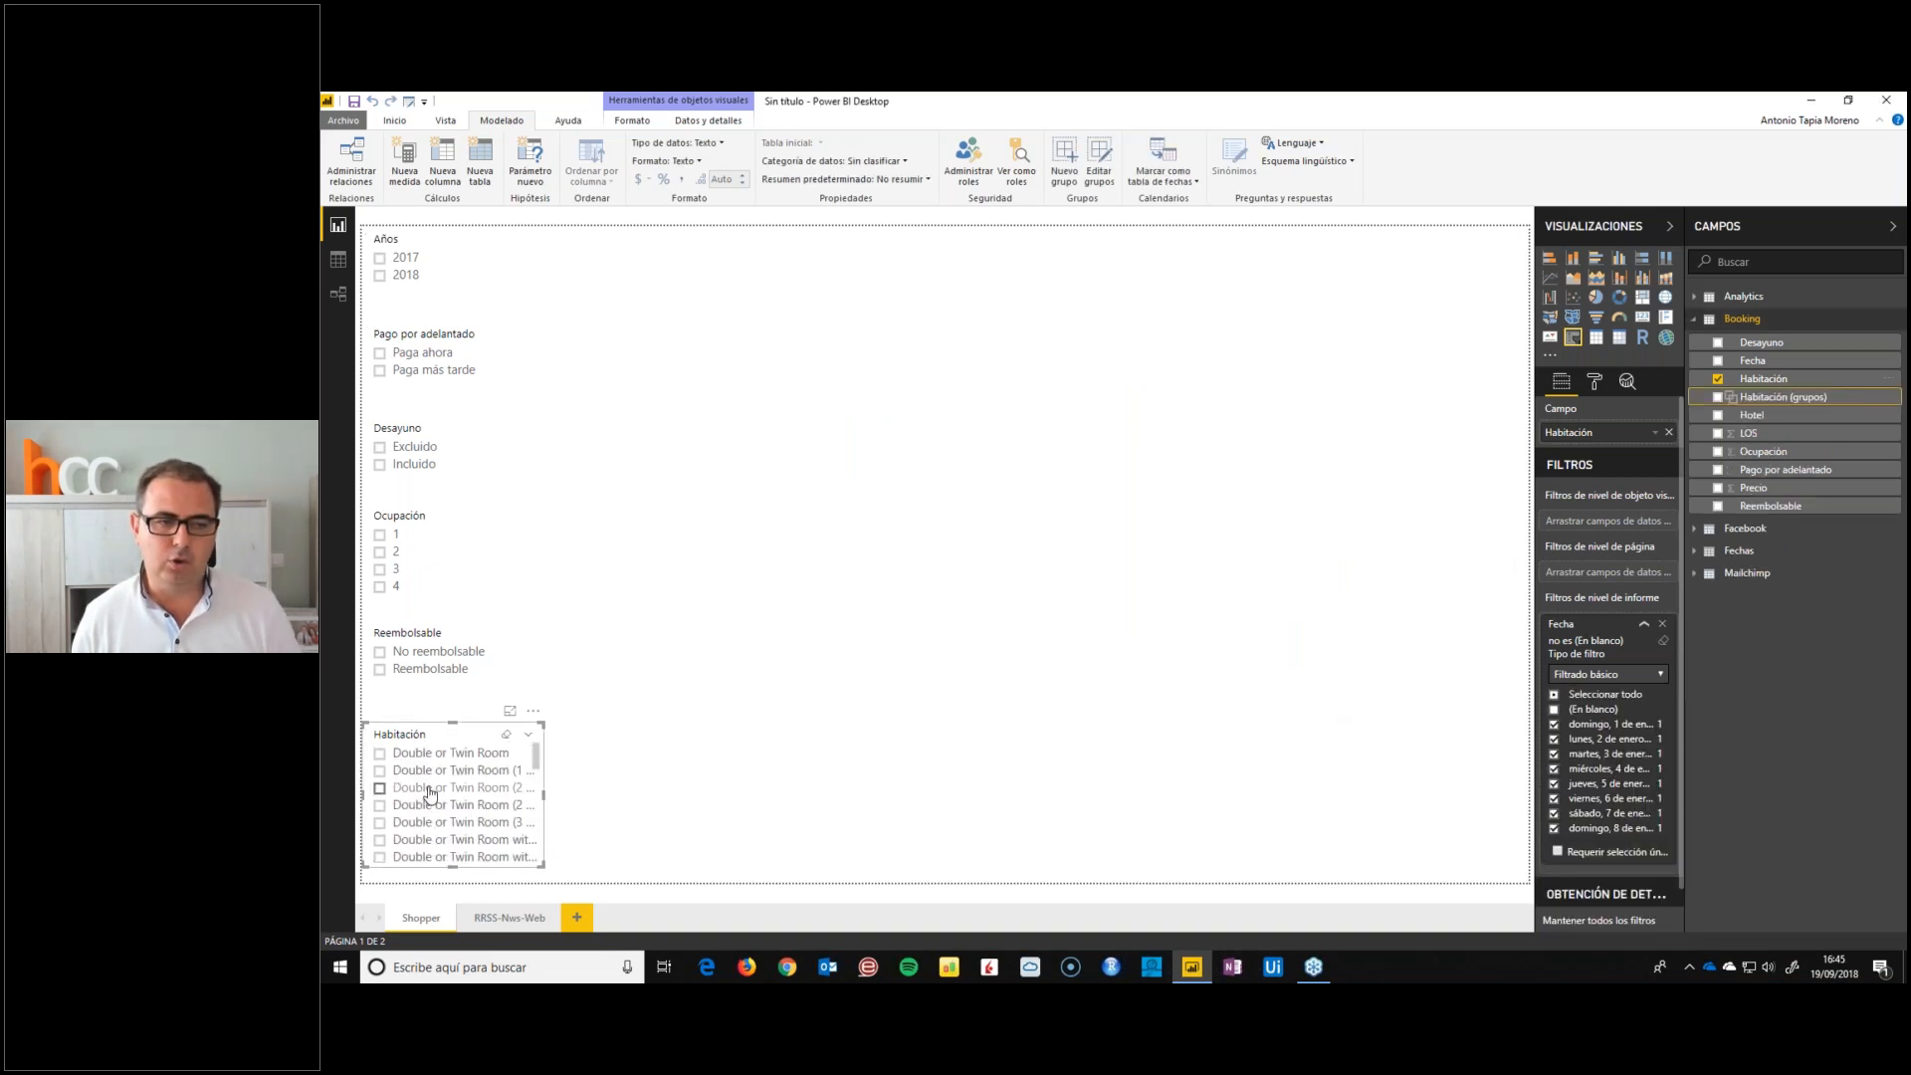
scroll(430, 794, "up", 3)
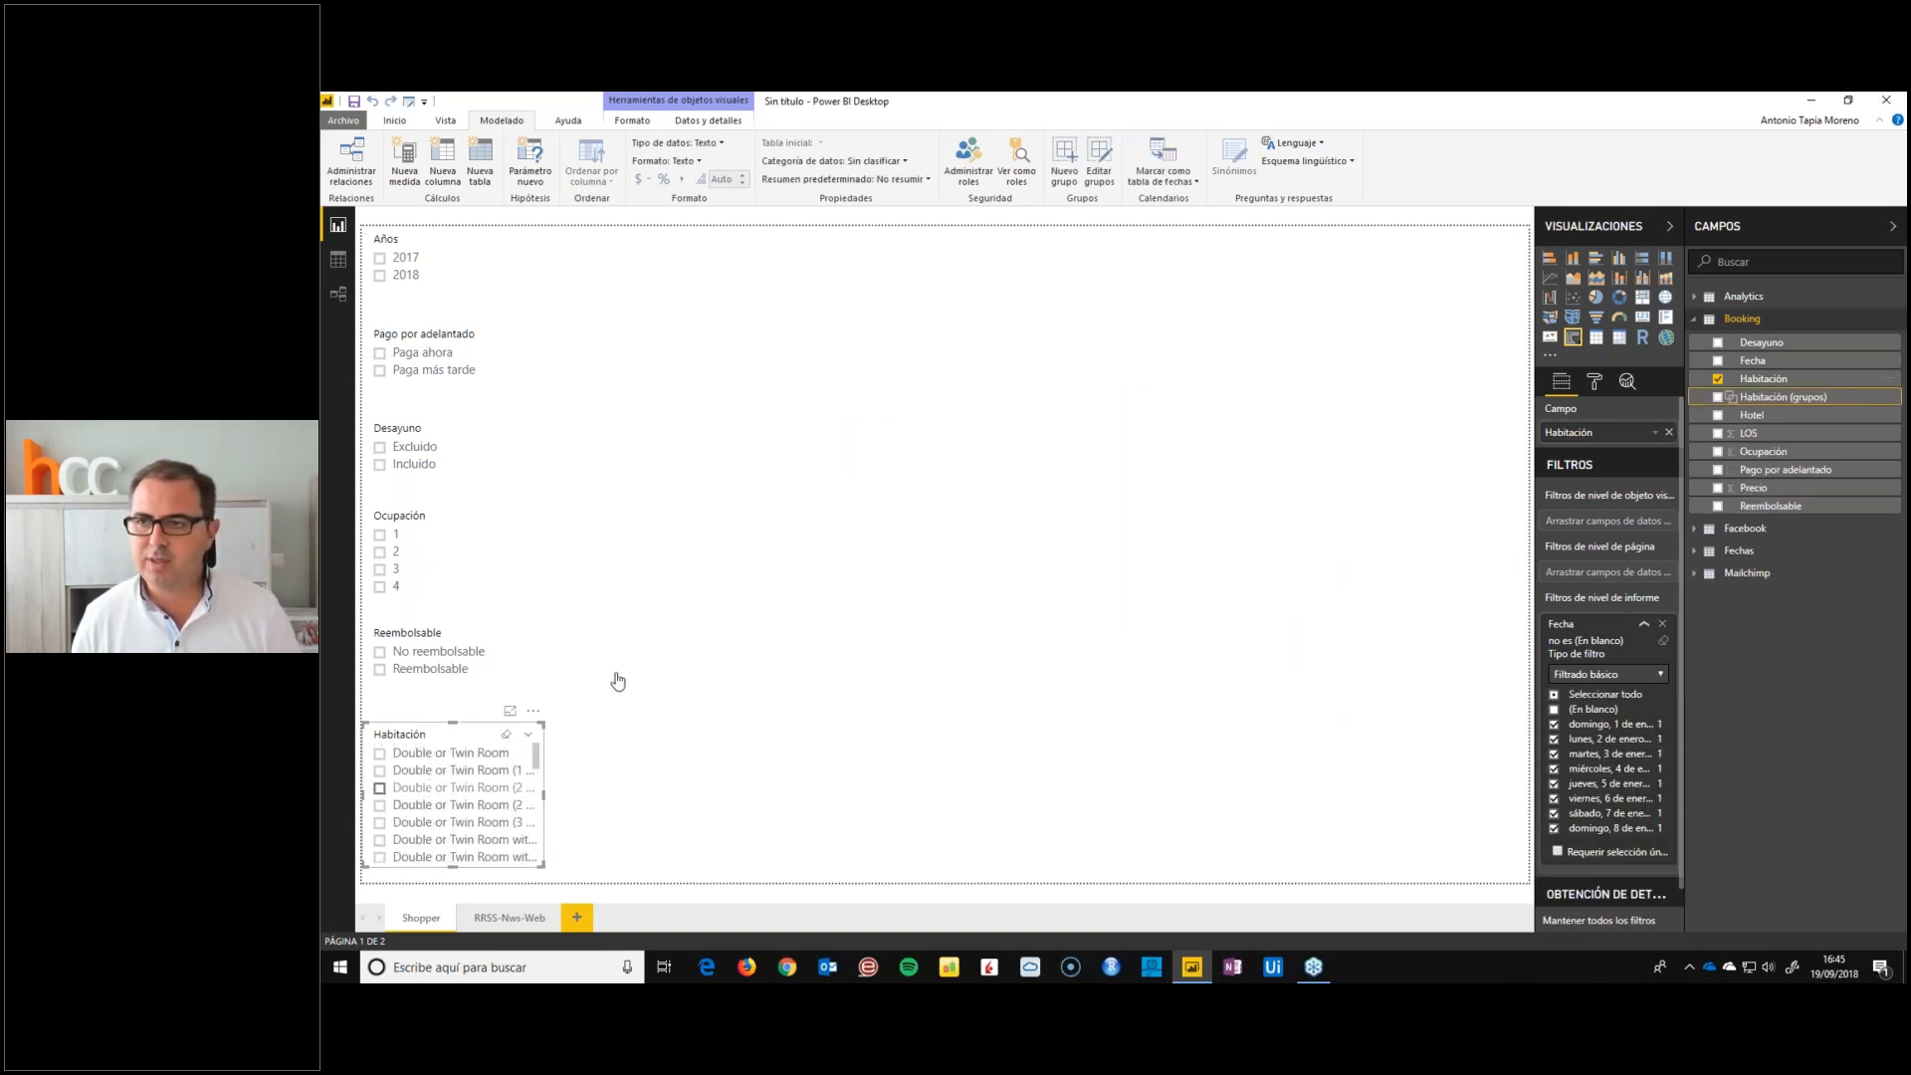
left_click(1760, 398)
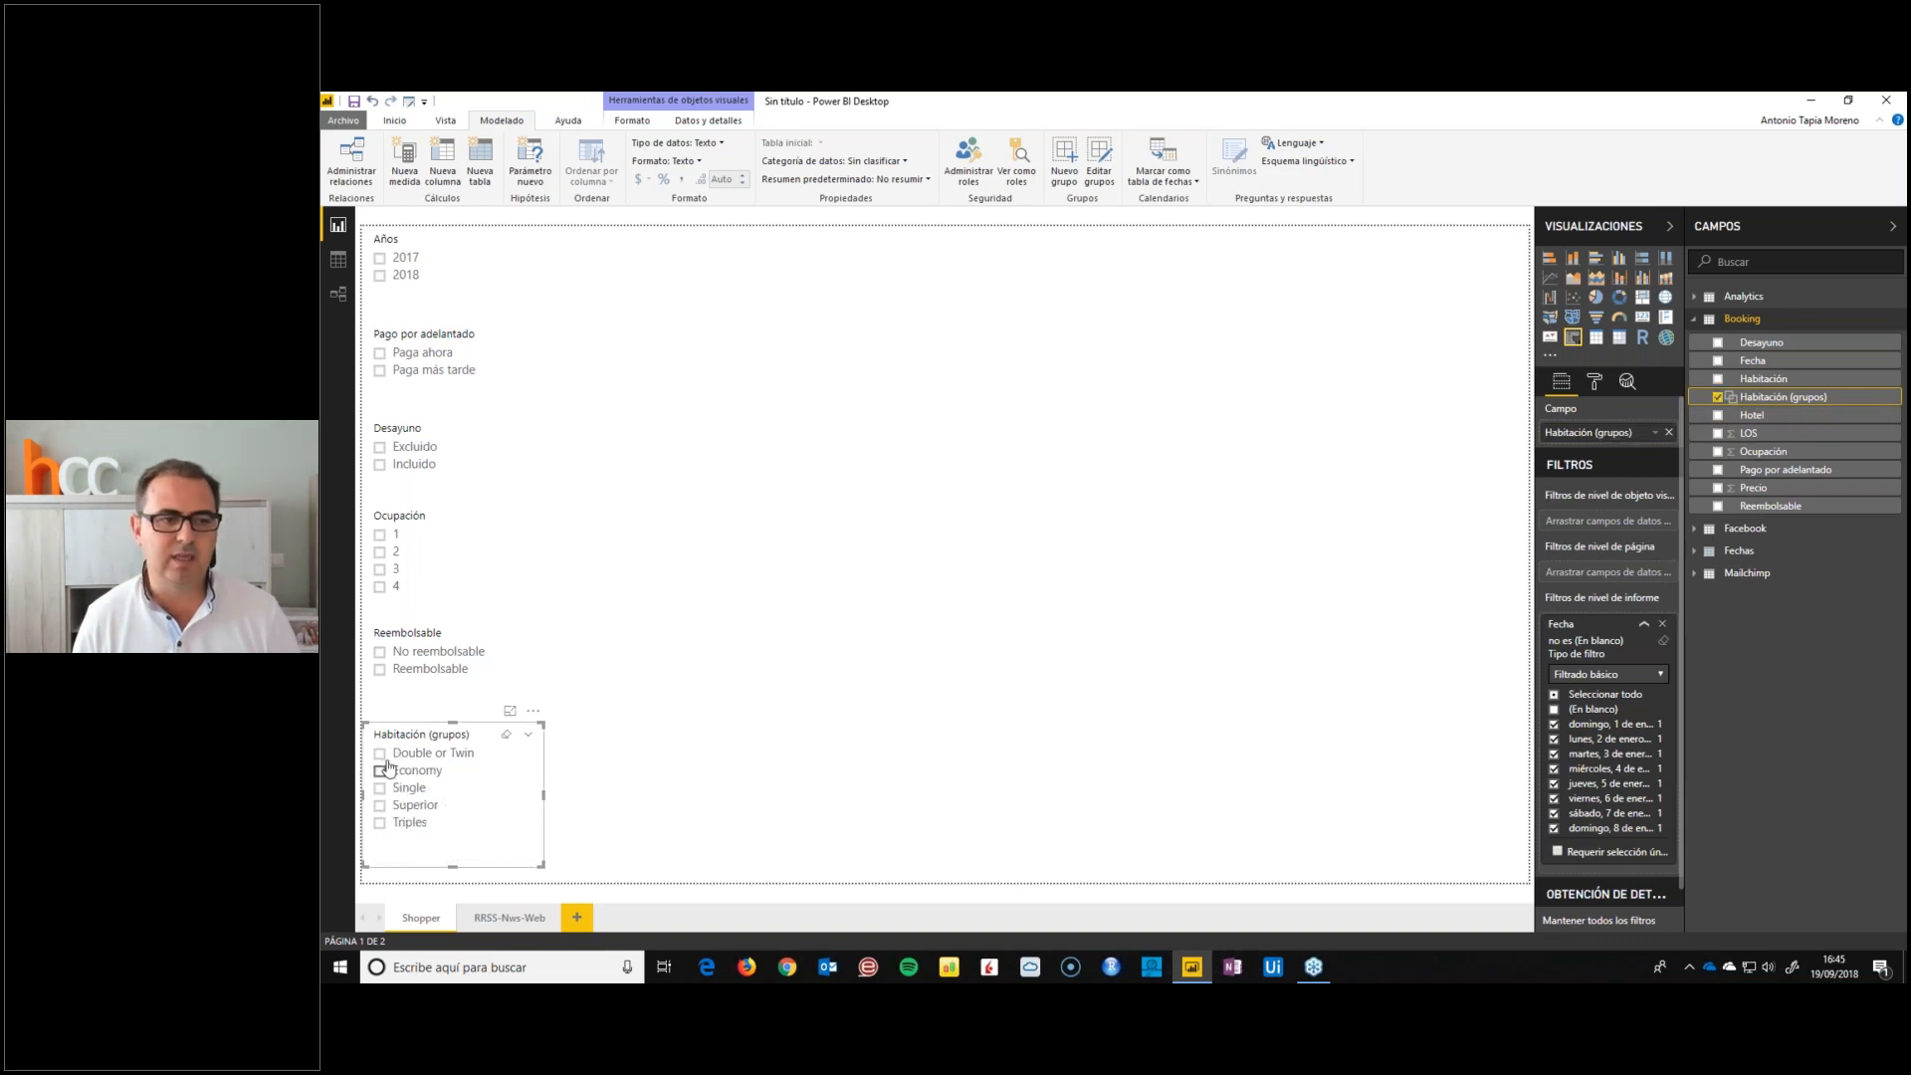
left_click(662, 740)
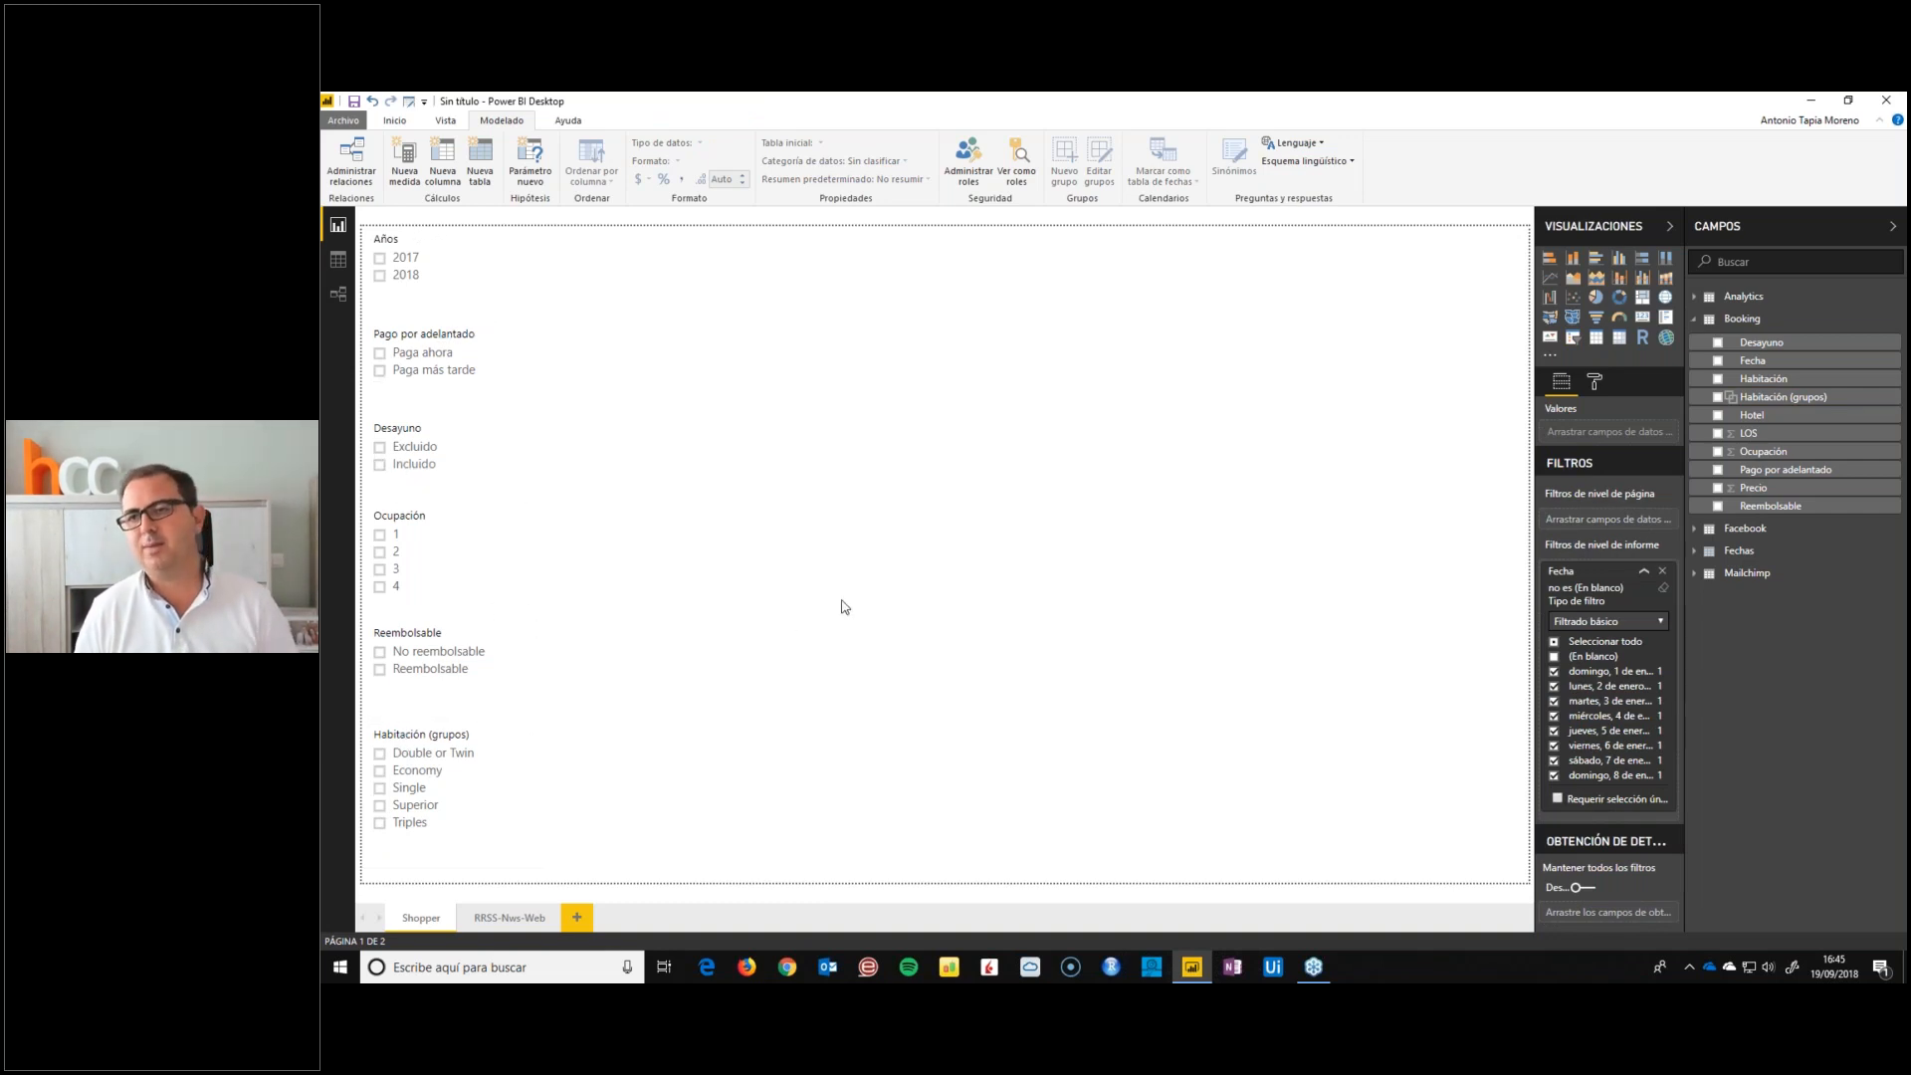
Add a matrix visual and enlarge it to fill most of the empty page area beside the slicers
left_click(1618, 341)
left_click_drag(766, 428, 1502, 860)
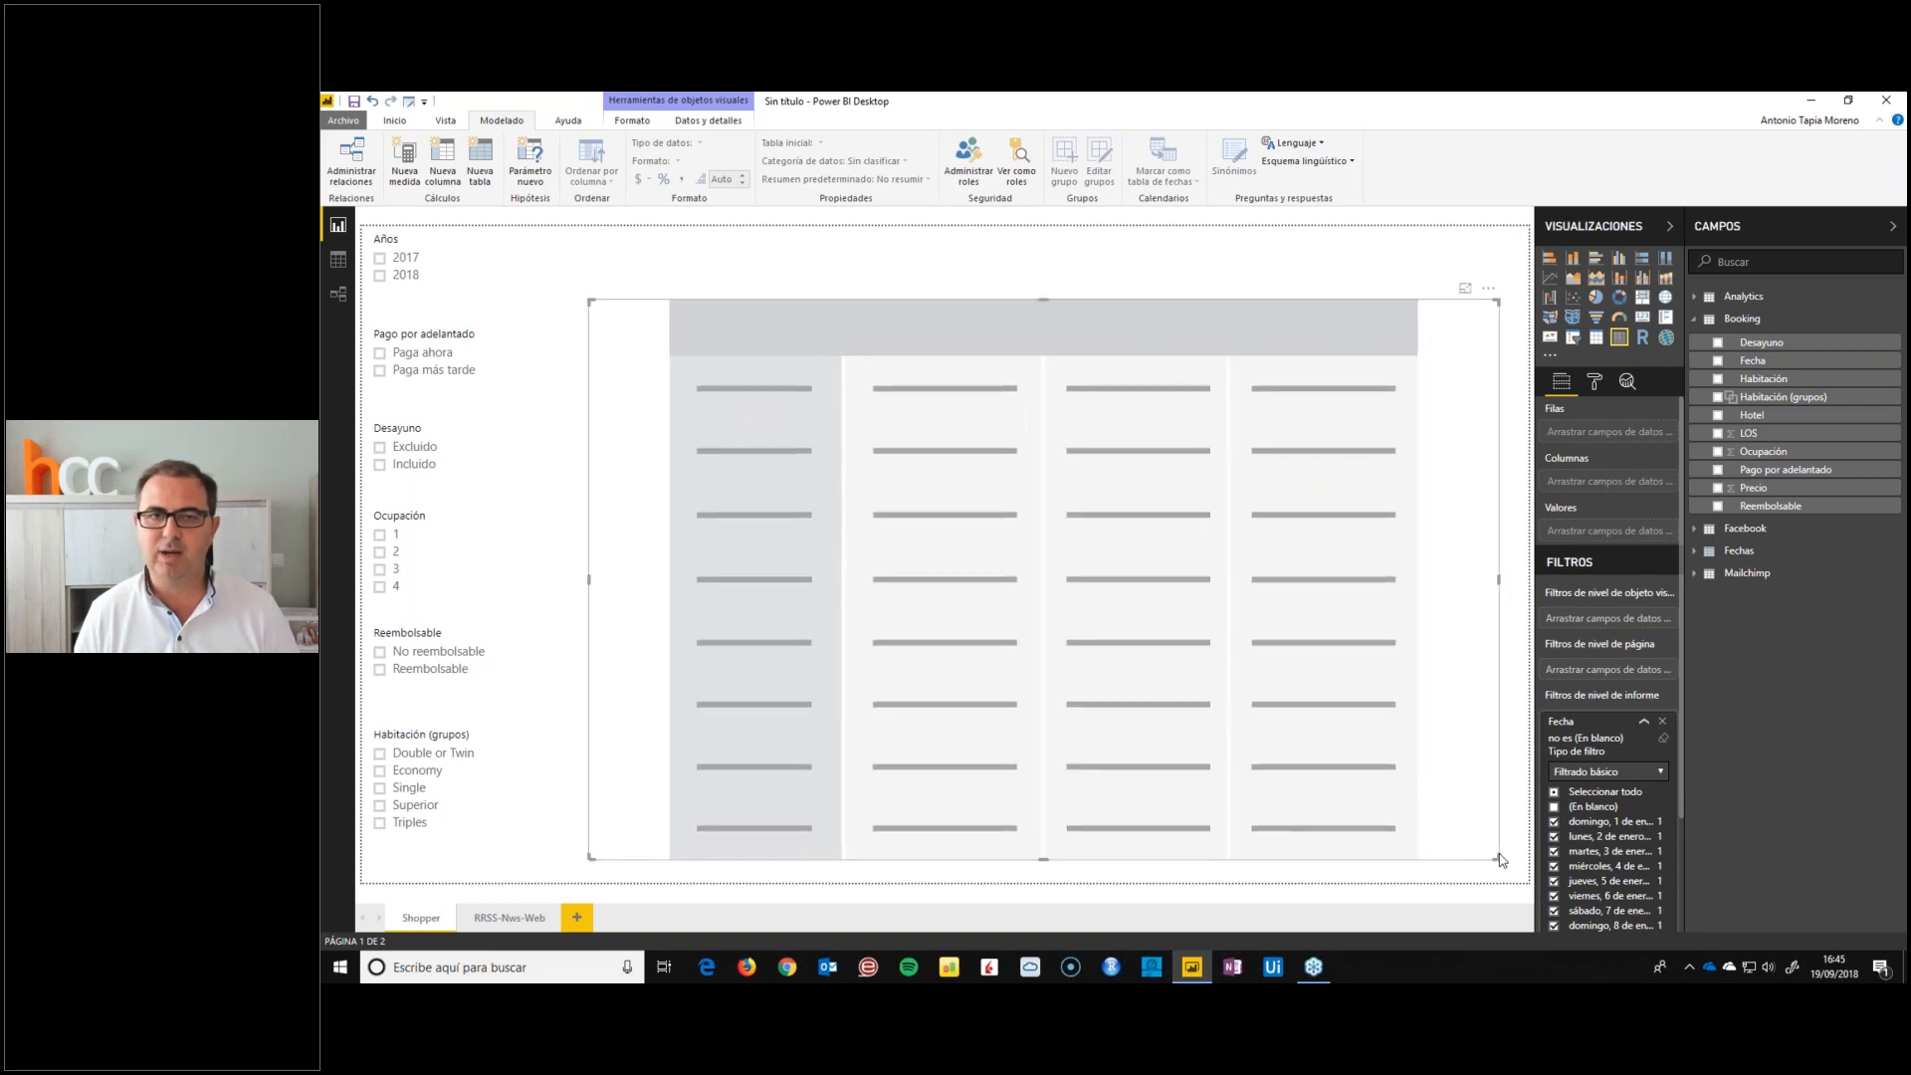
left_click_drag(1043, 300, 1052, 254)
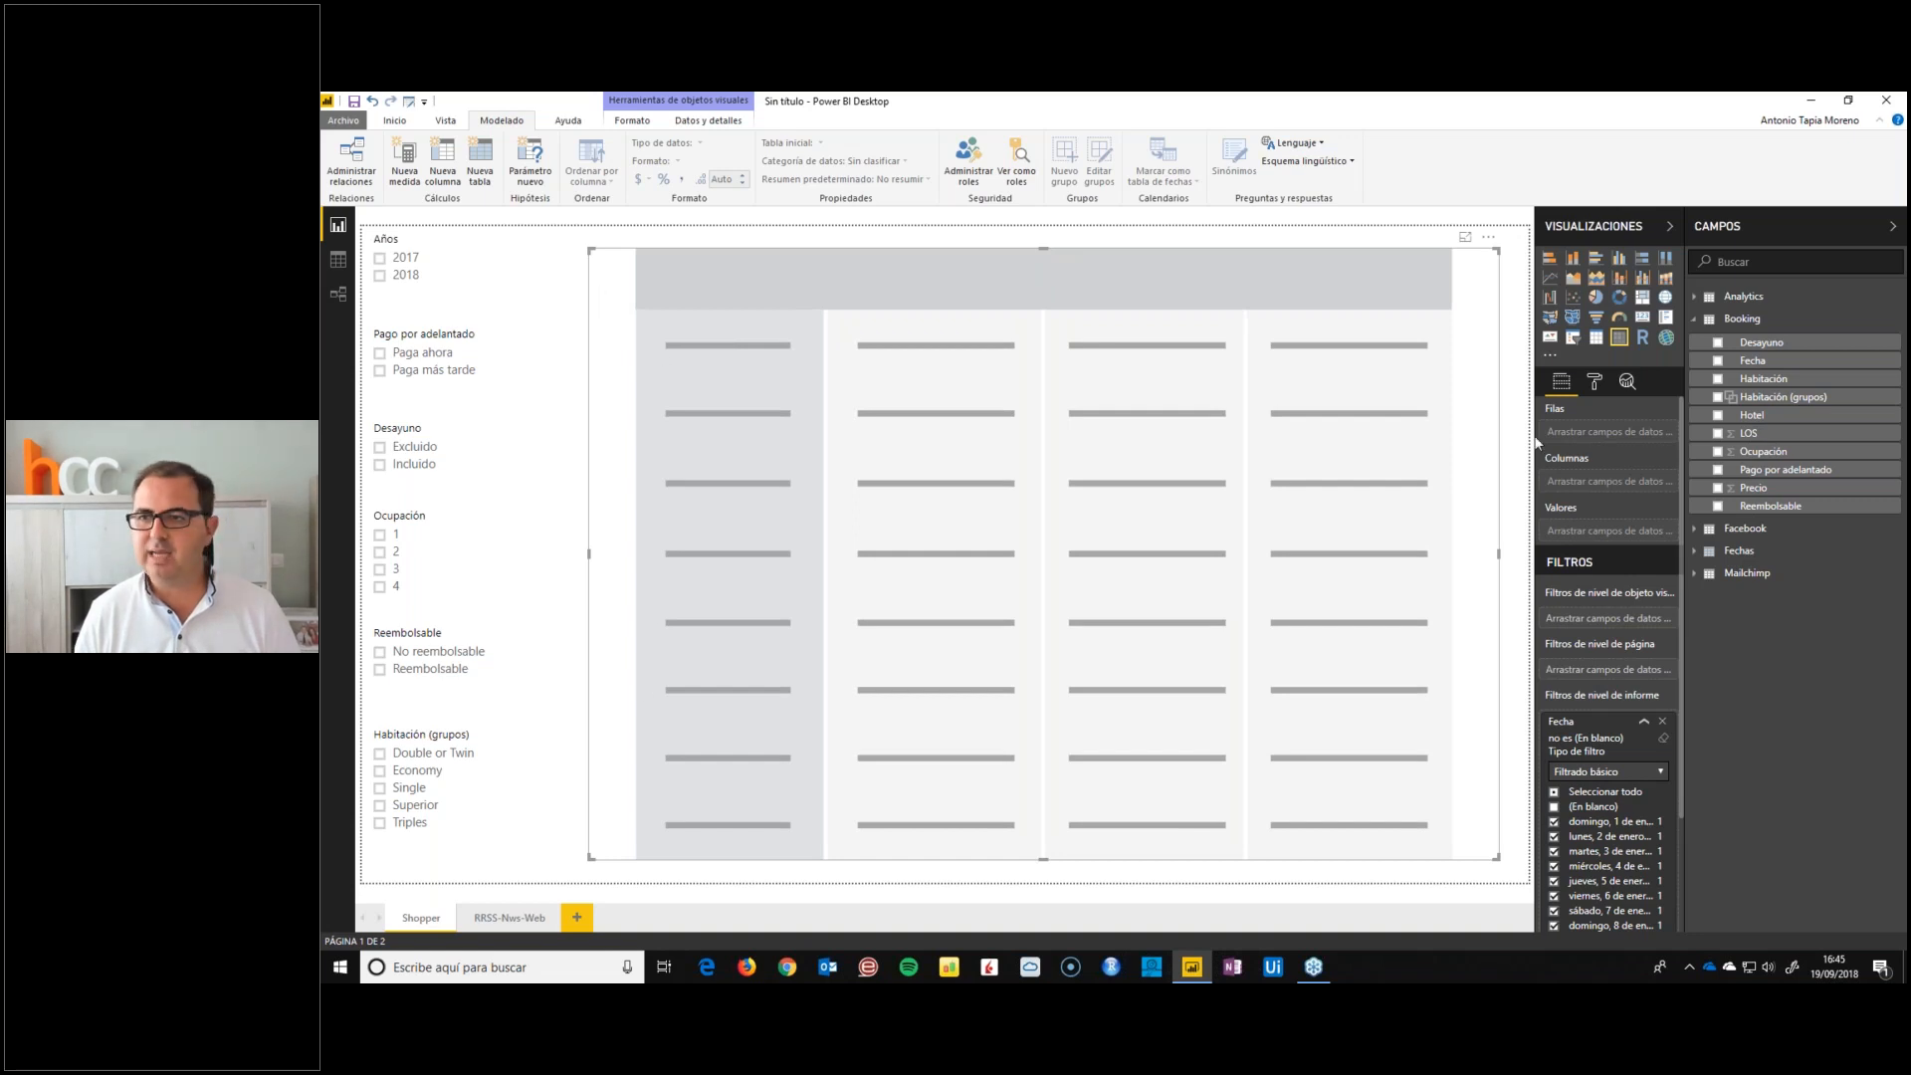
Add Fecha from the Fechas table to the matrix rows and show it as plain dates instead of the date hierarchy
left_click(1695, 318)
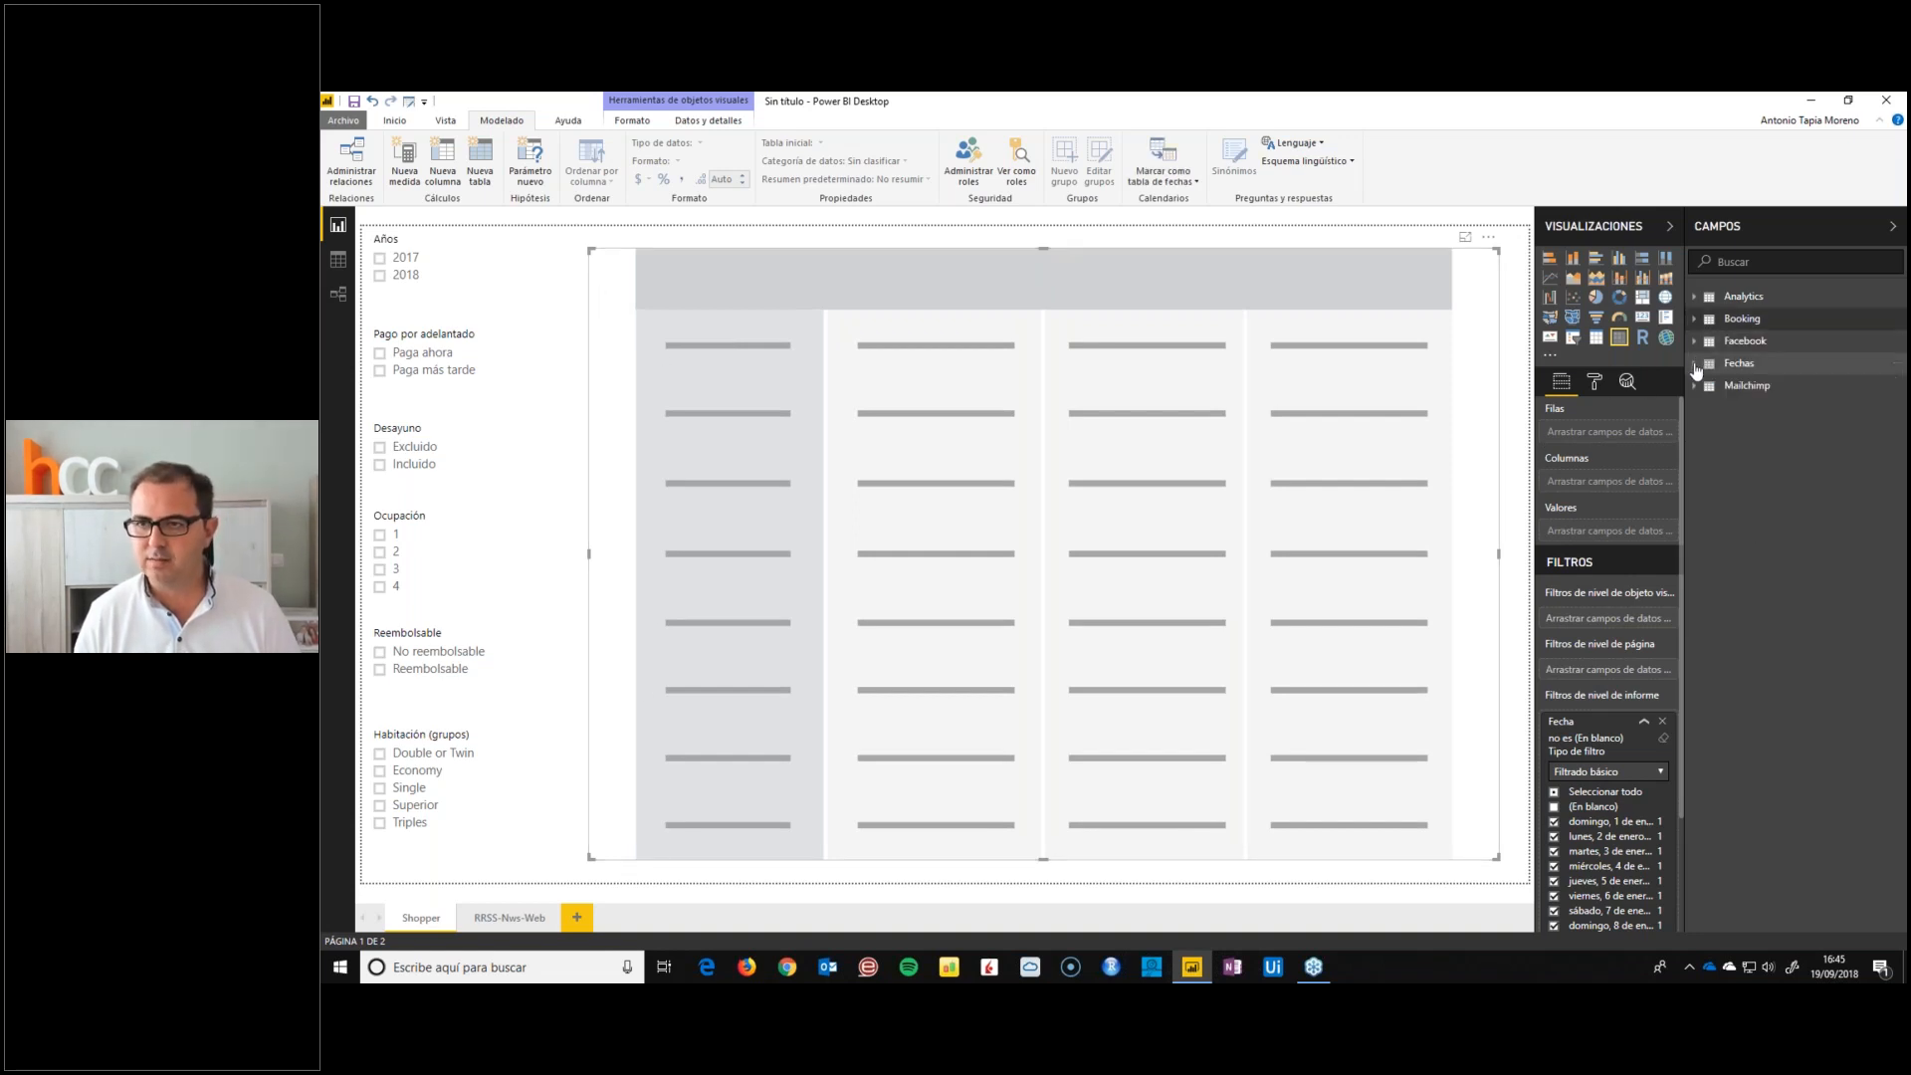
left_click(1695, 364)
left_click_drag(1754, 441, 1643, 438)
left_click(1668, 431)
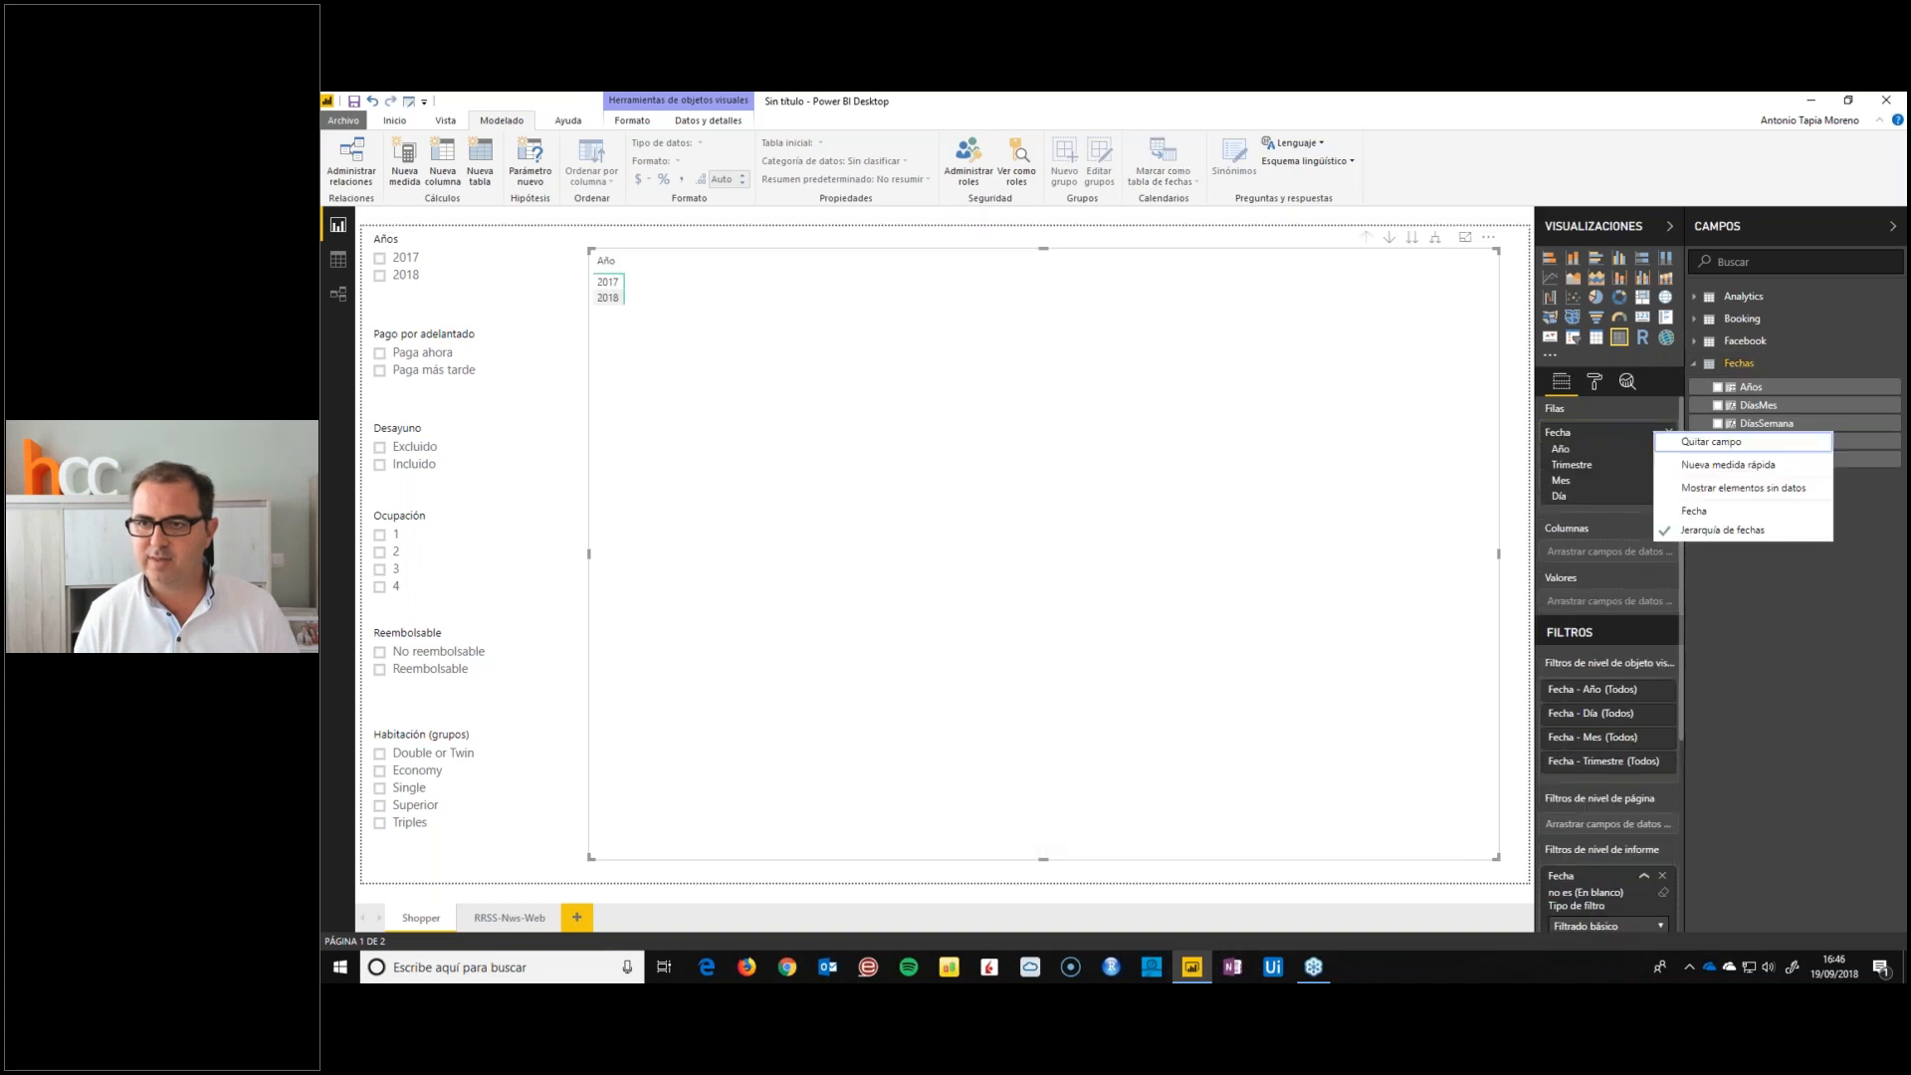
left_click(1690, 512)
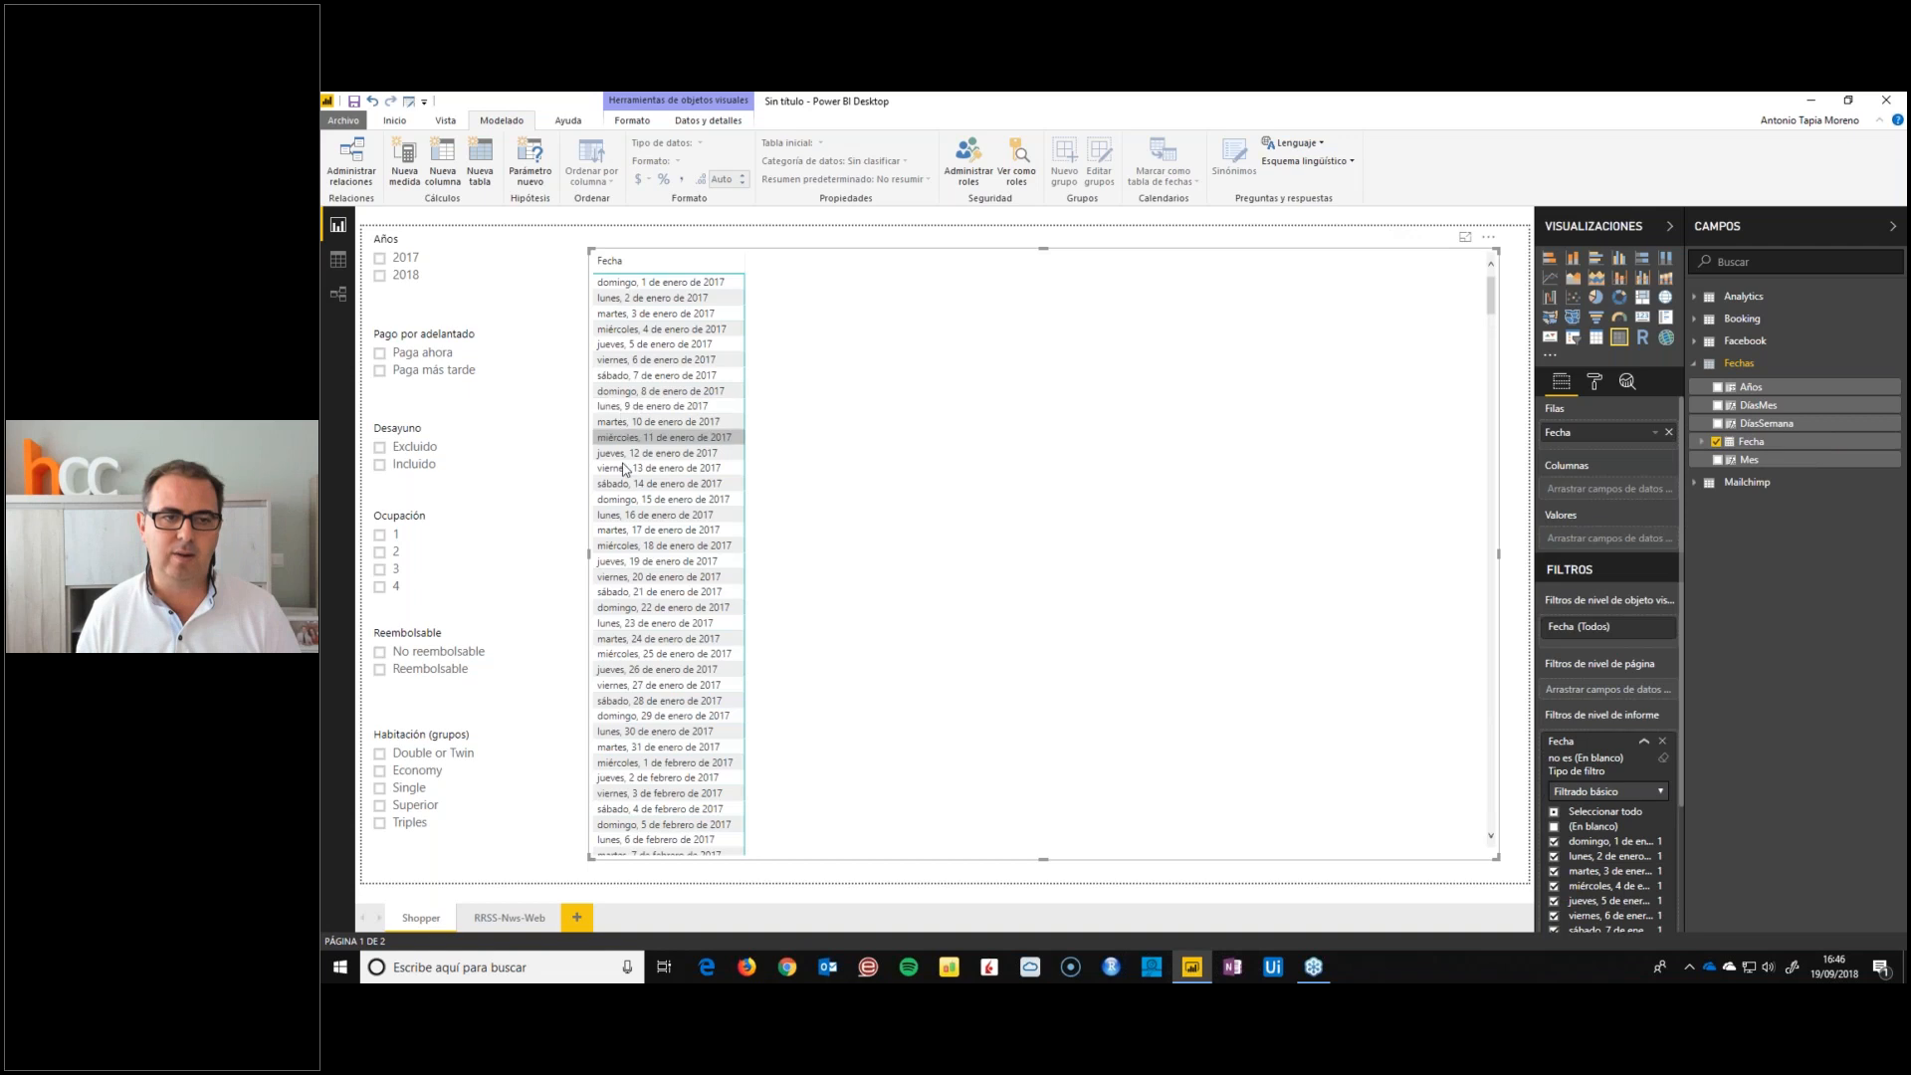
Look through the matrix's dates, filtering them to 2018 with the Años slicer and clearing that filter
scroll(637, 557, "down", 5)
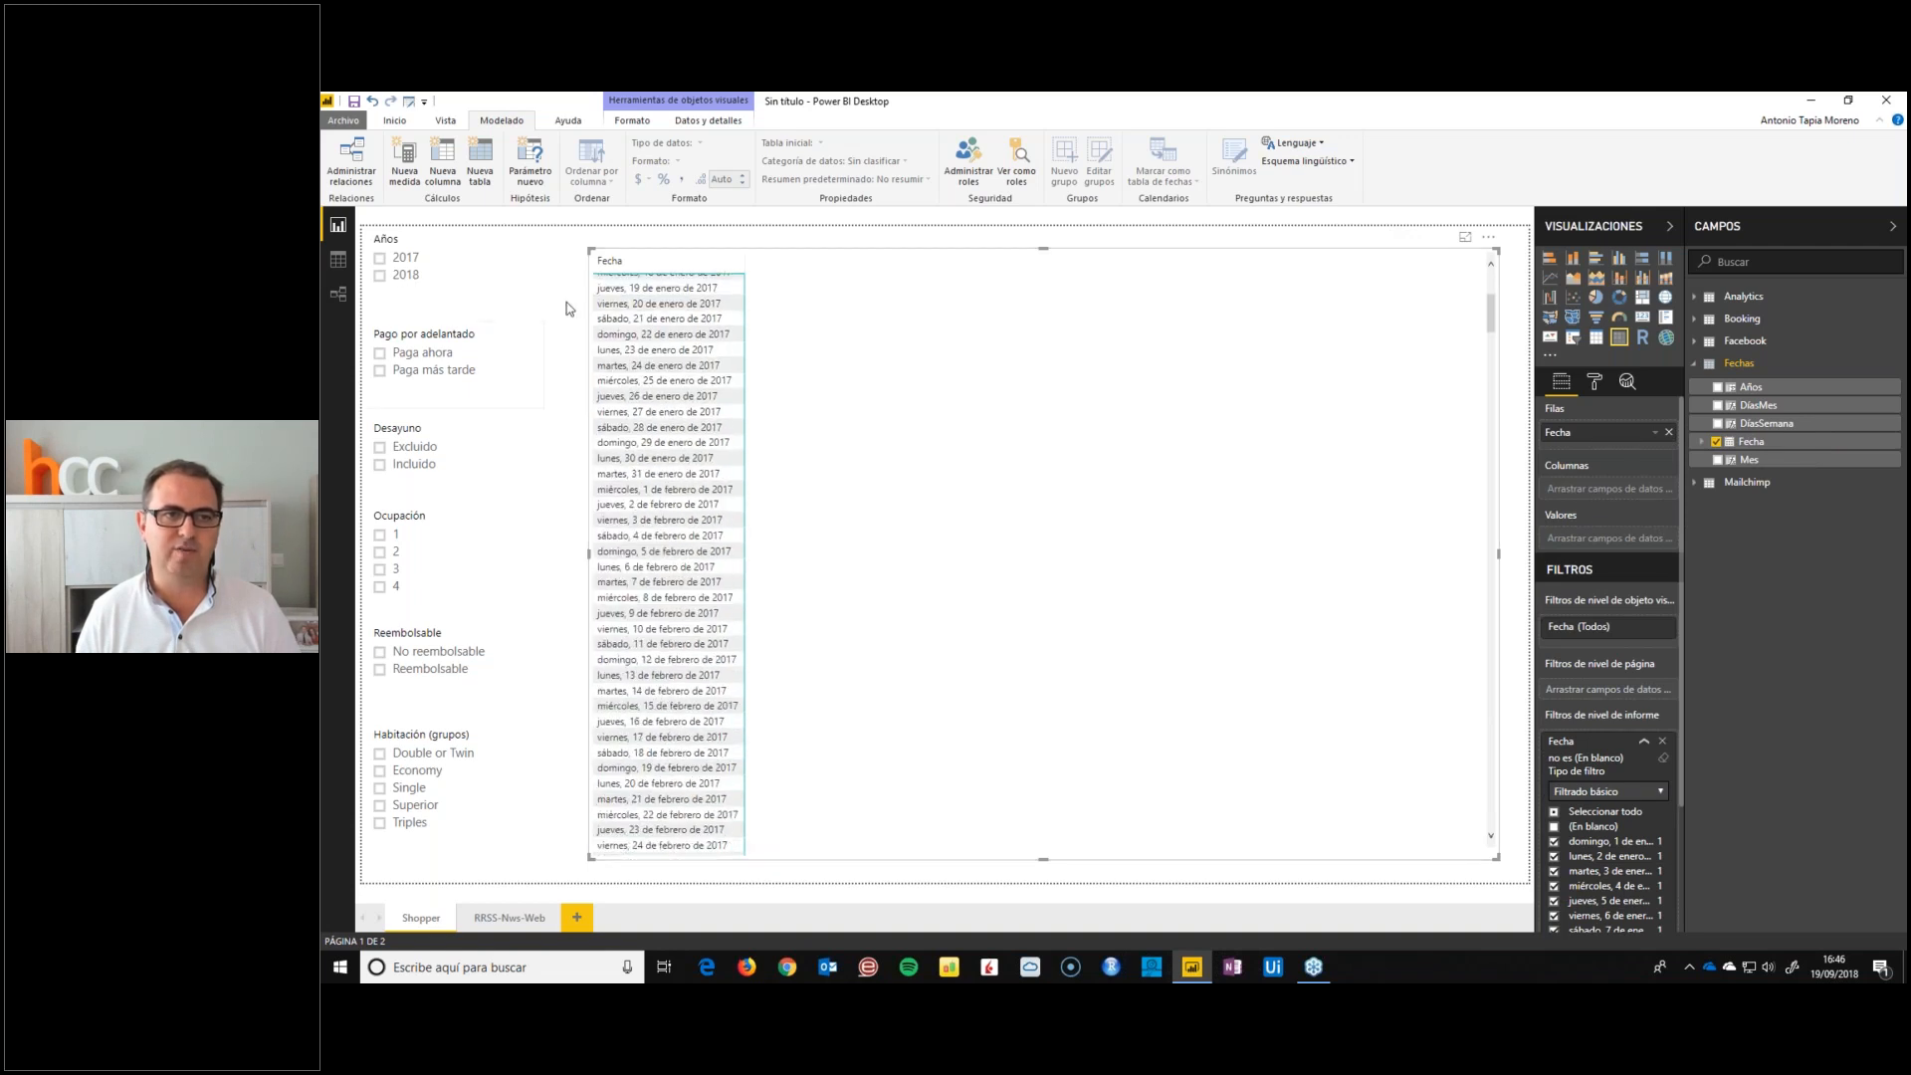
scroll(686, 597, "up", 3)
scroll(695, 649, "up", 3)
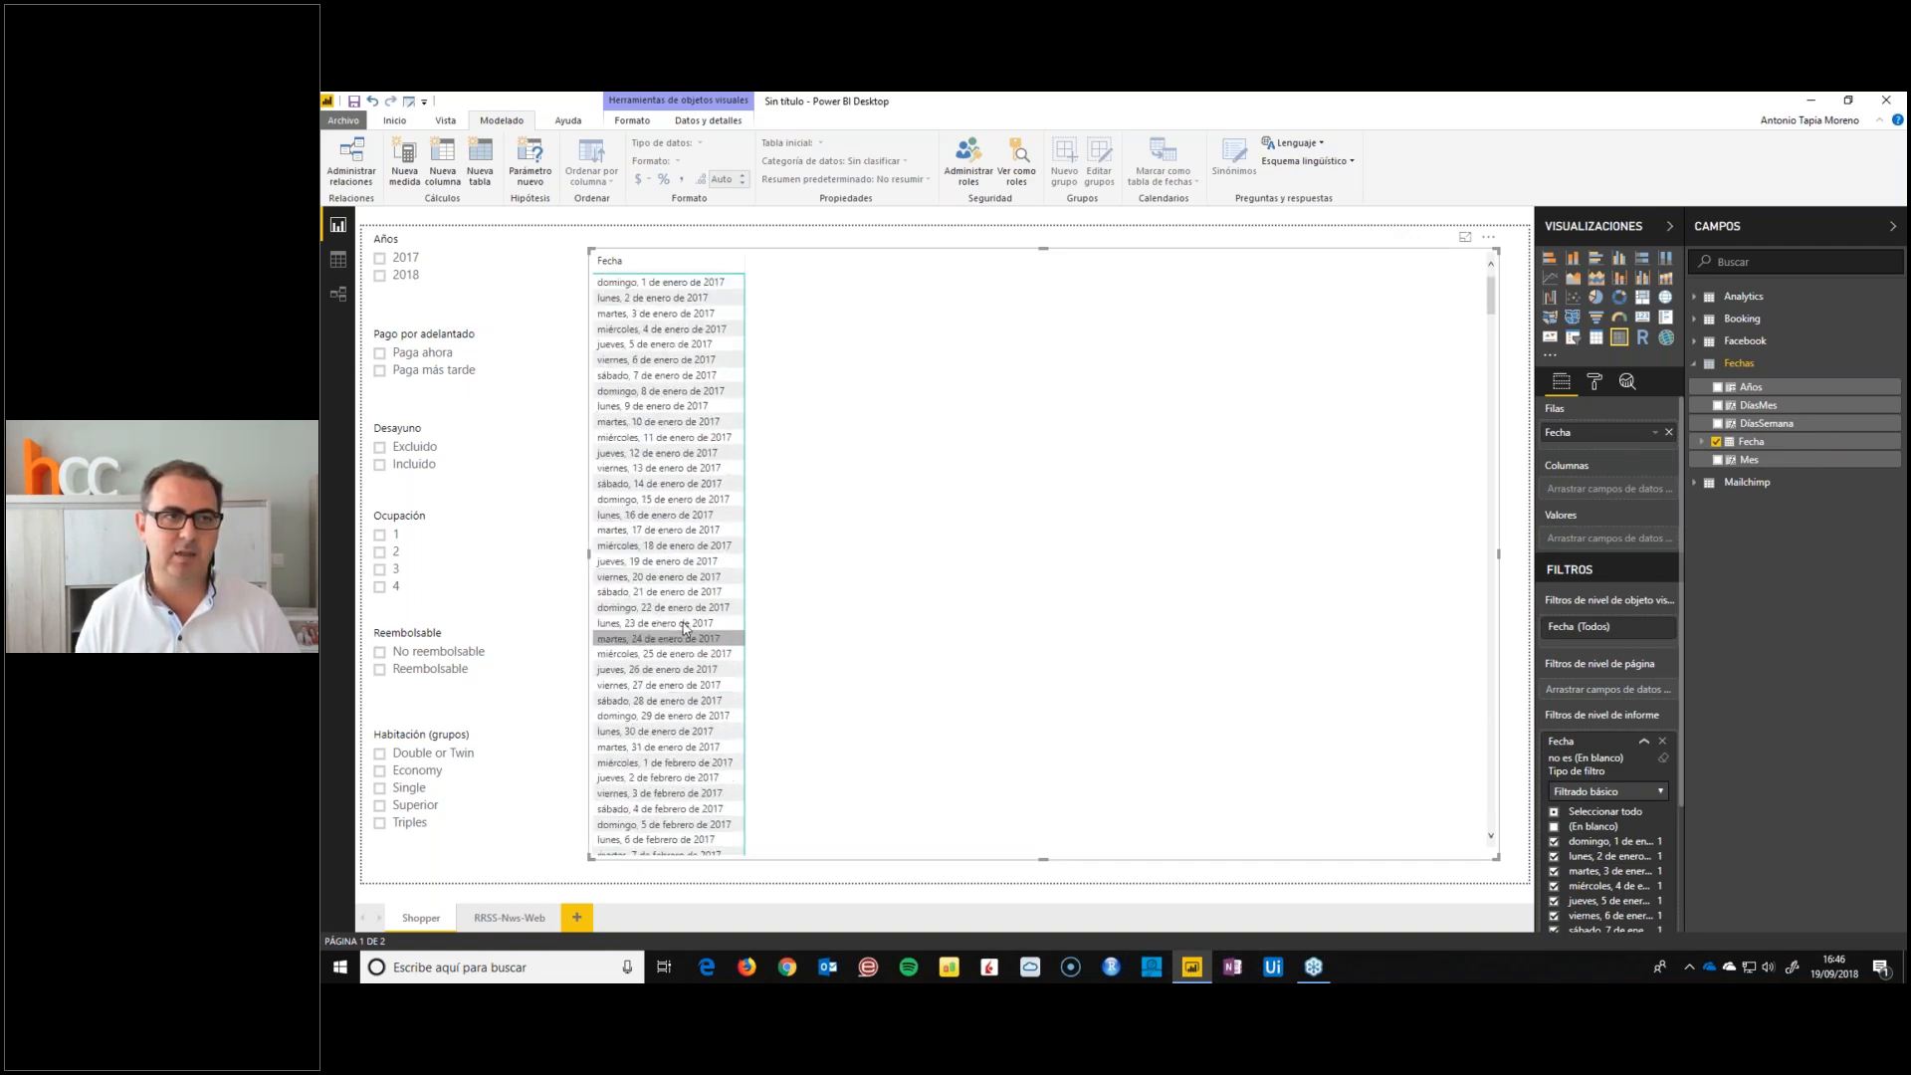
left_click(381, 279)
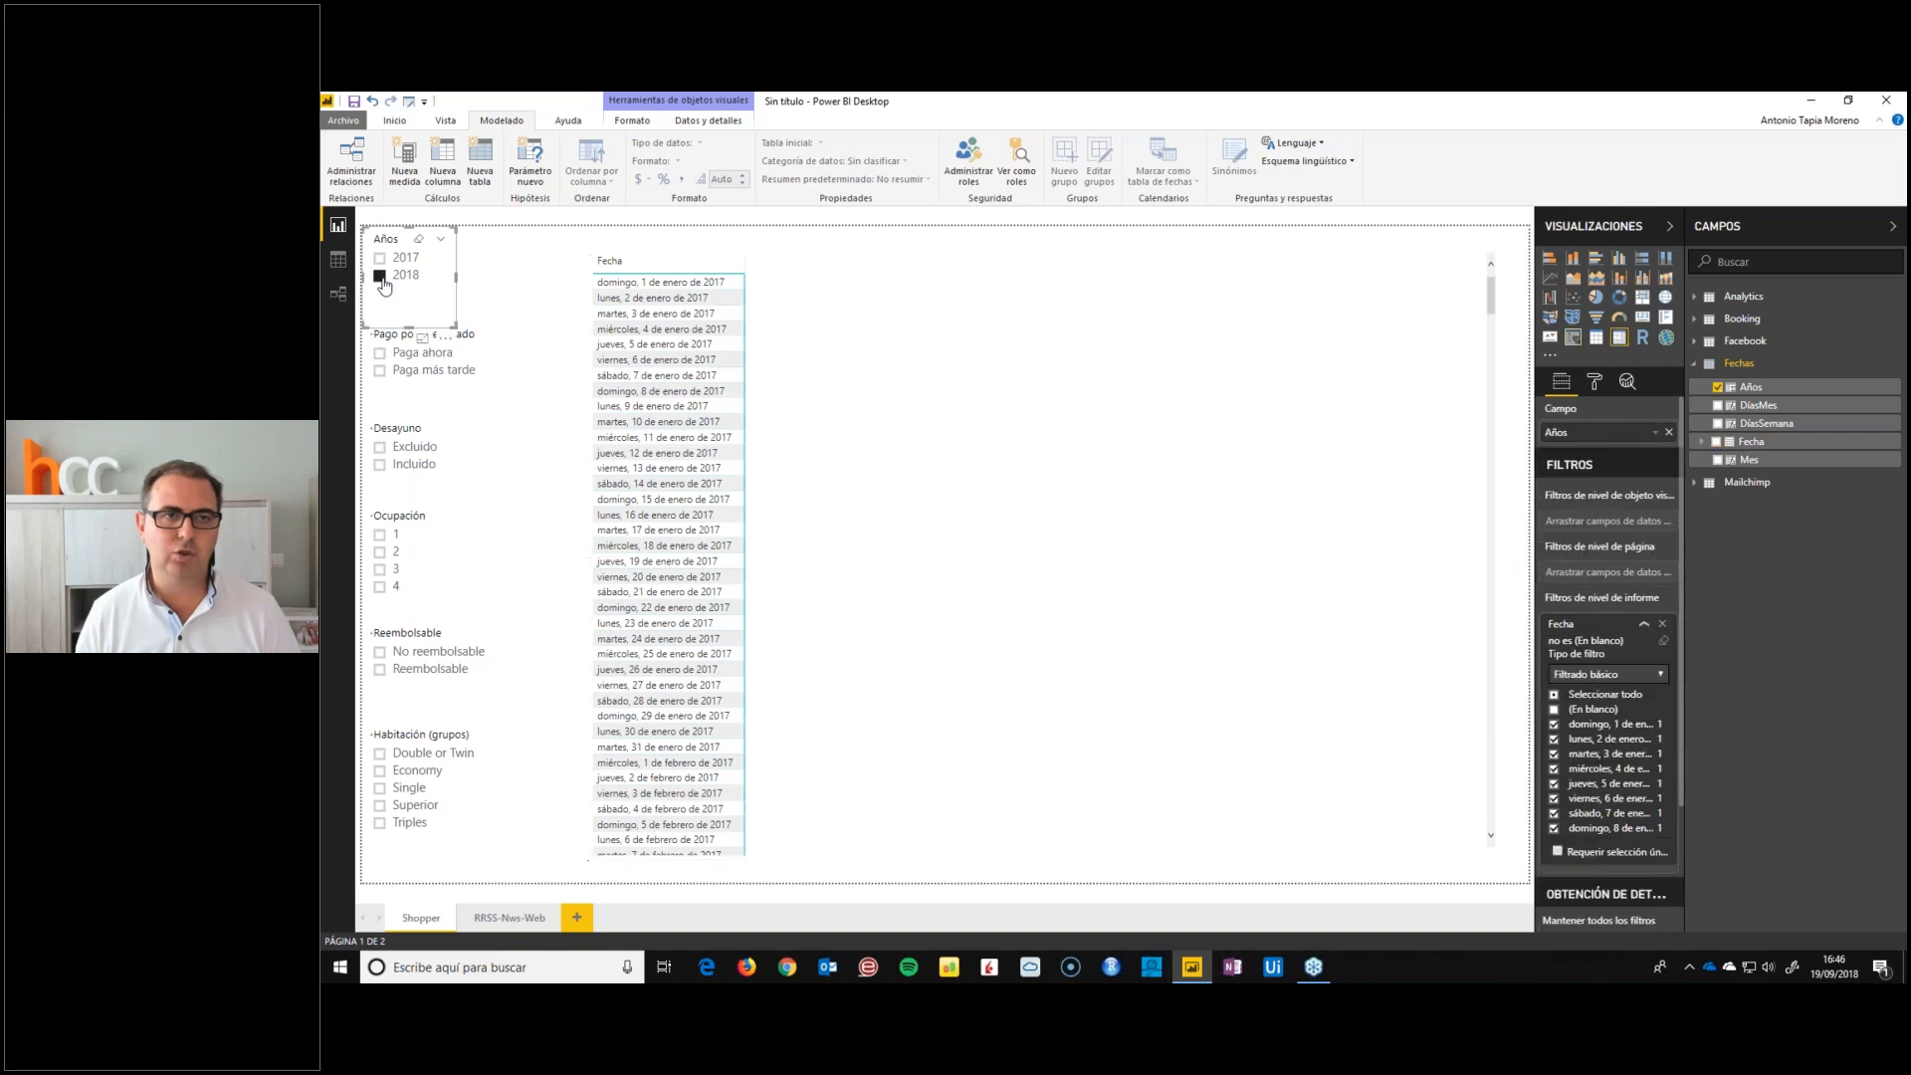
scroll(663, 594, "down", 5)
scroll(665, 617, "down", 5)
scroll(672, 674, "up", 8)
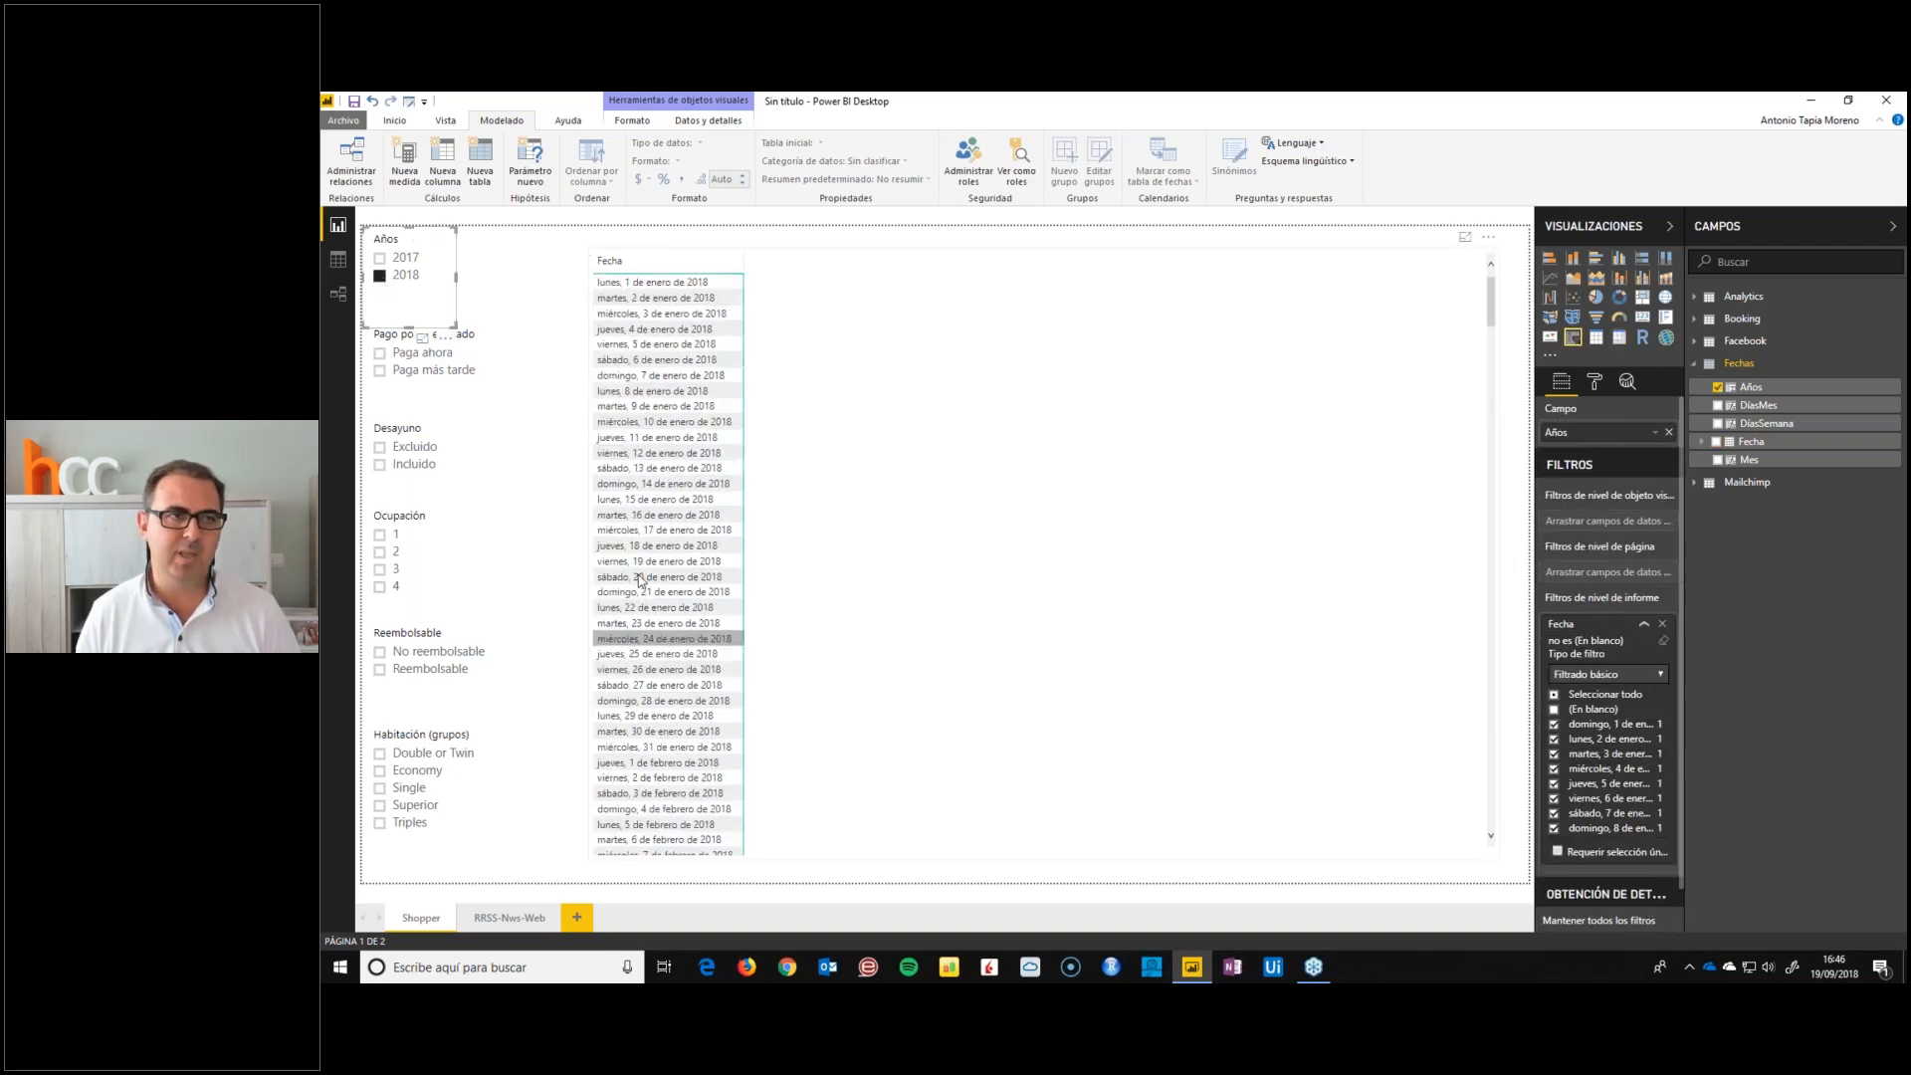
Add the Booking table's Hotel field to the matrix columns
left_click(895, 299)
left_click(1694, 363)
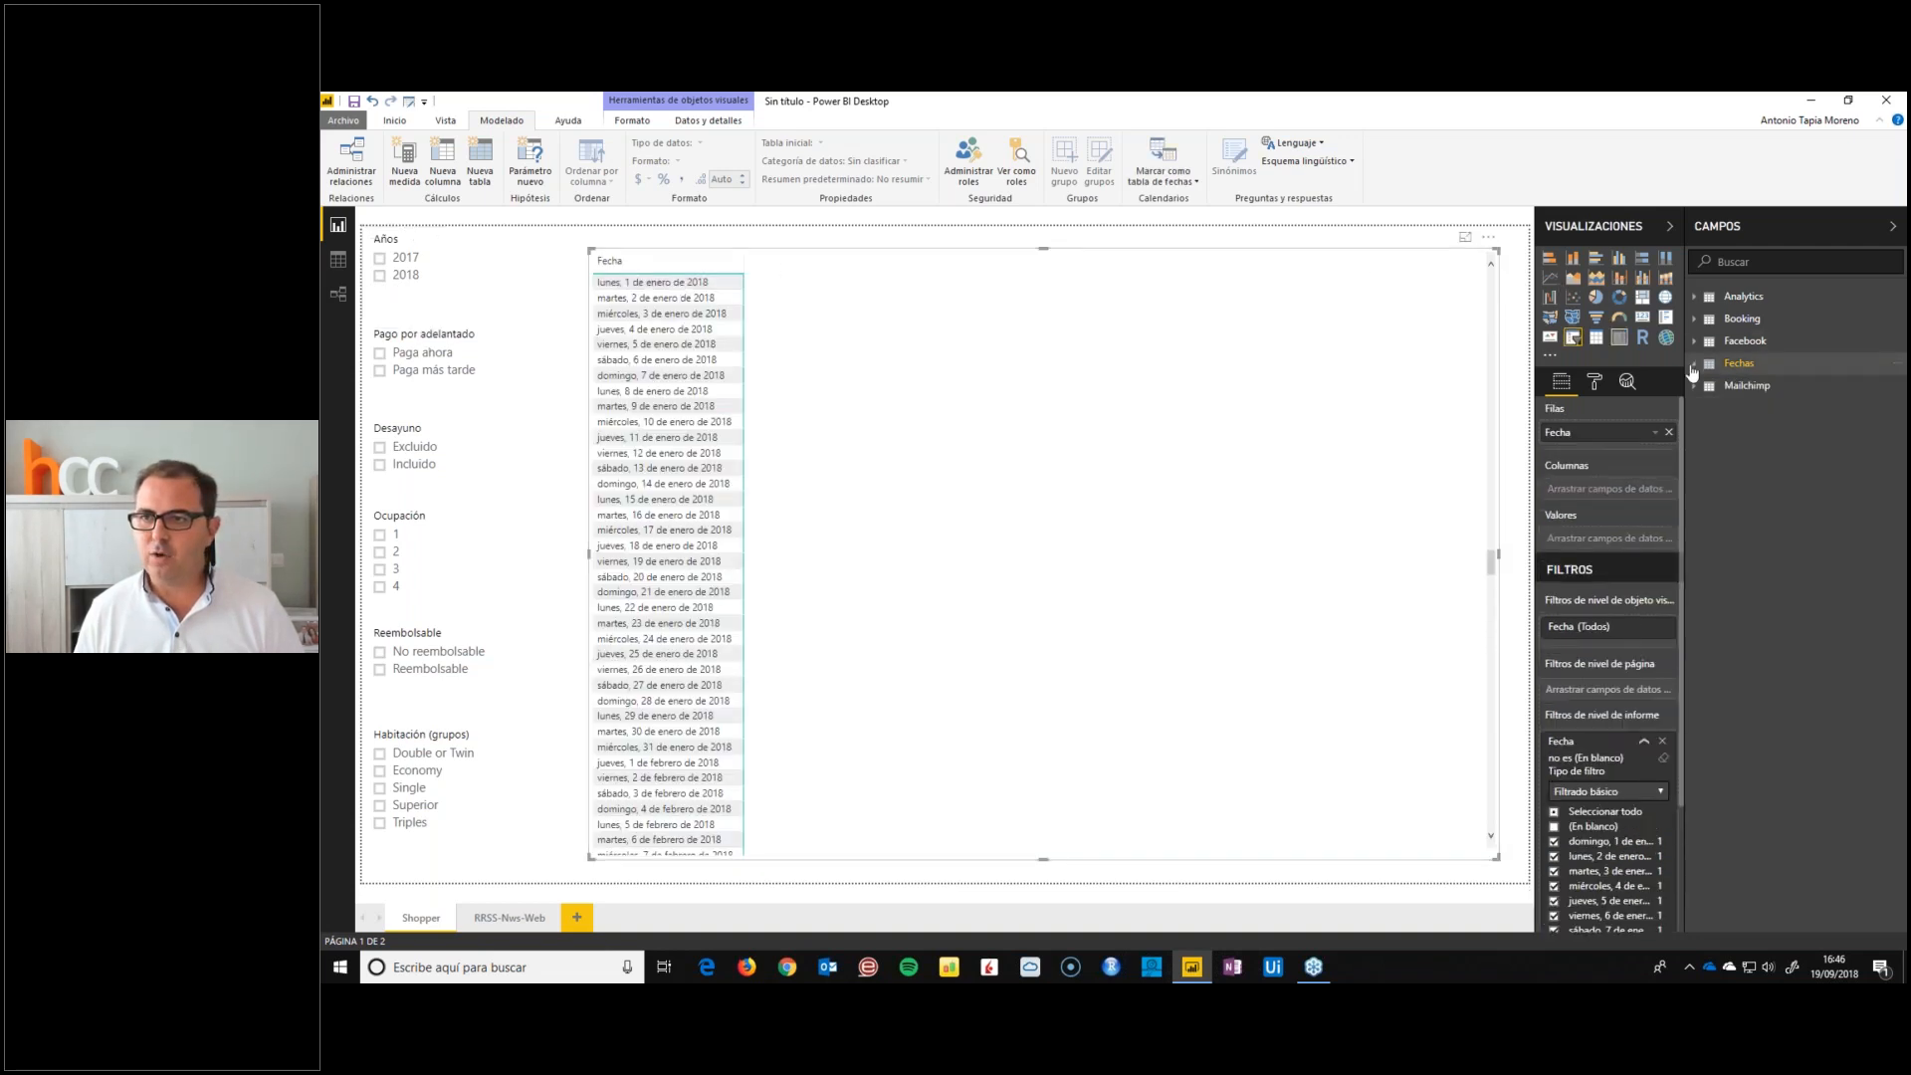
left_click(1694, 319)
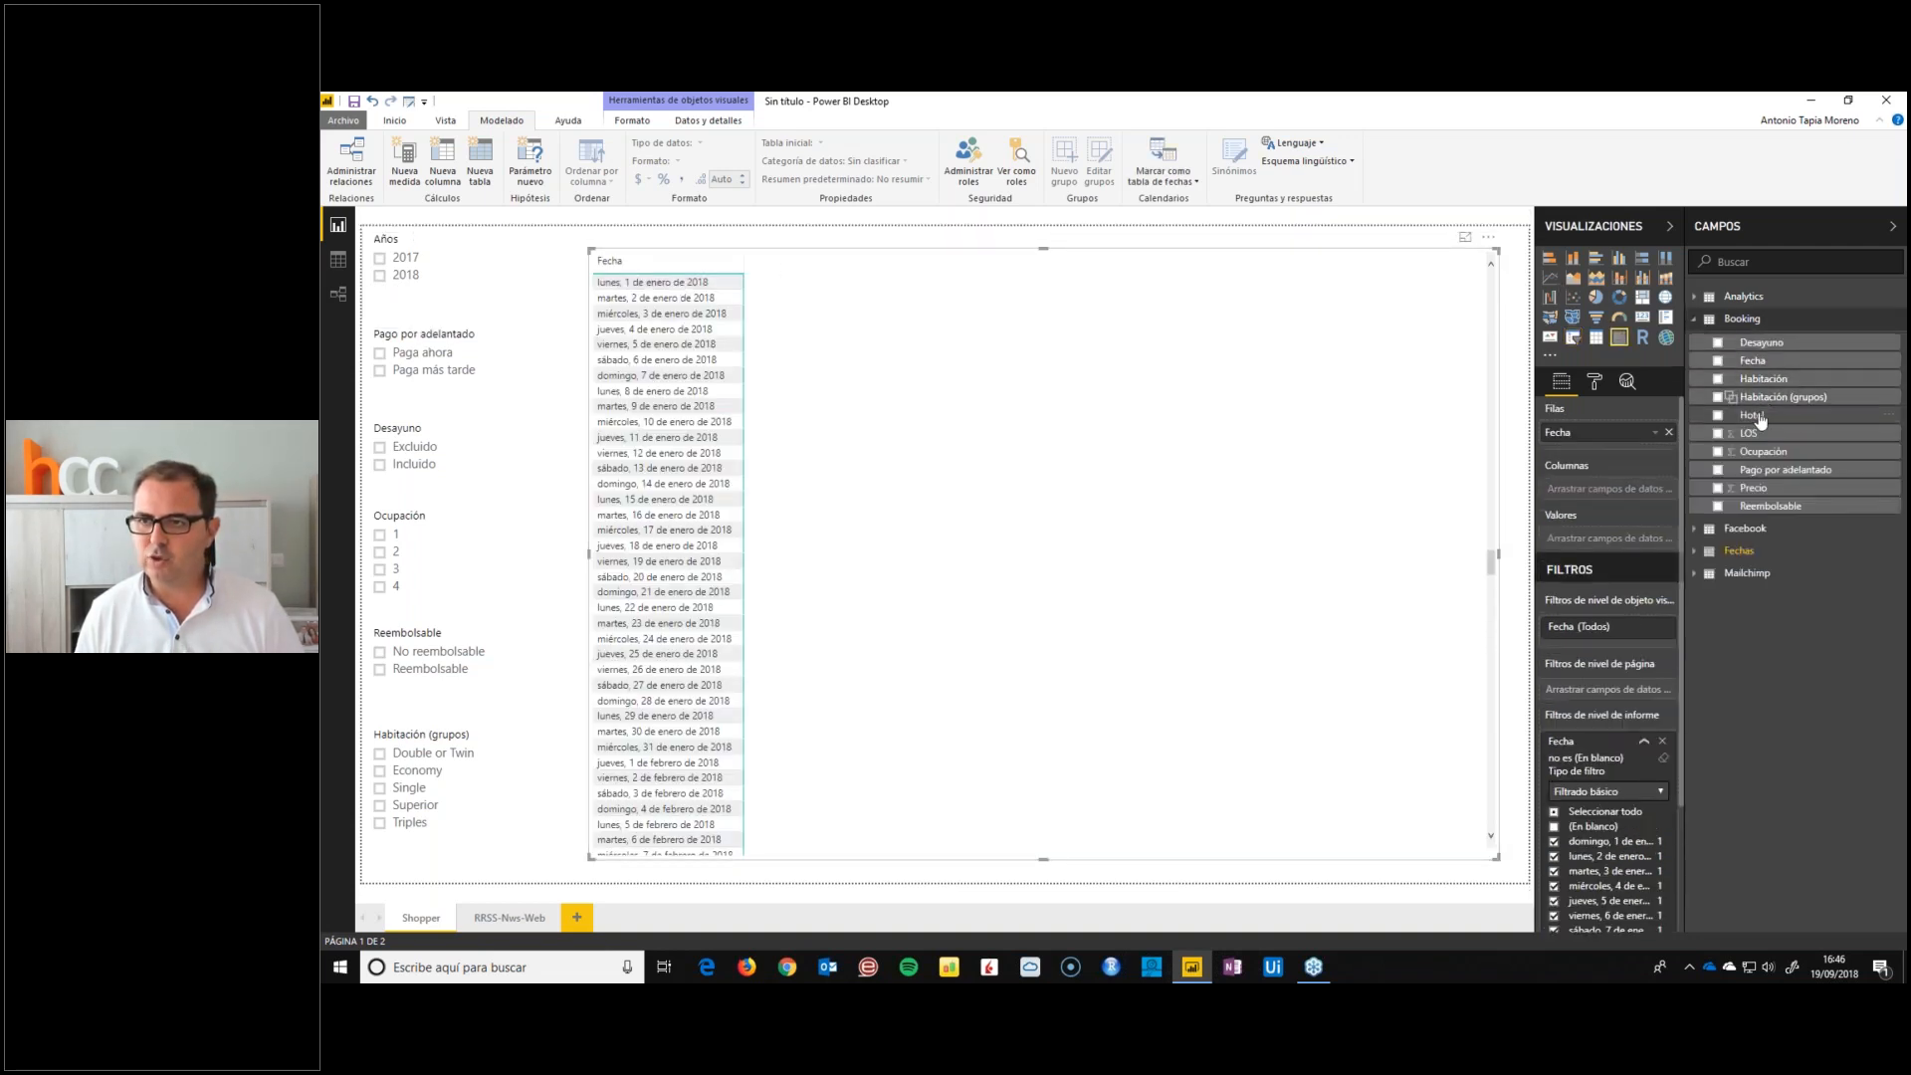
left_click_drag(1756, 416, 1635, 498)
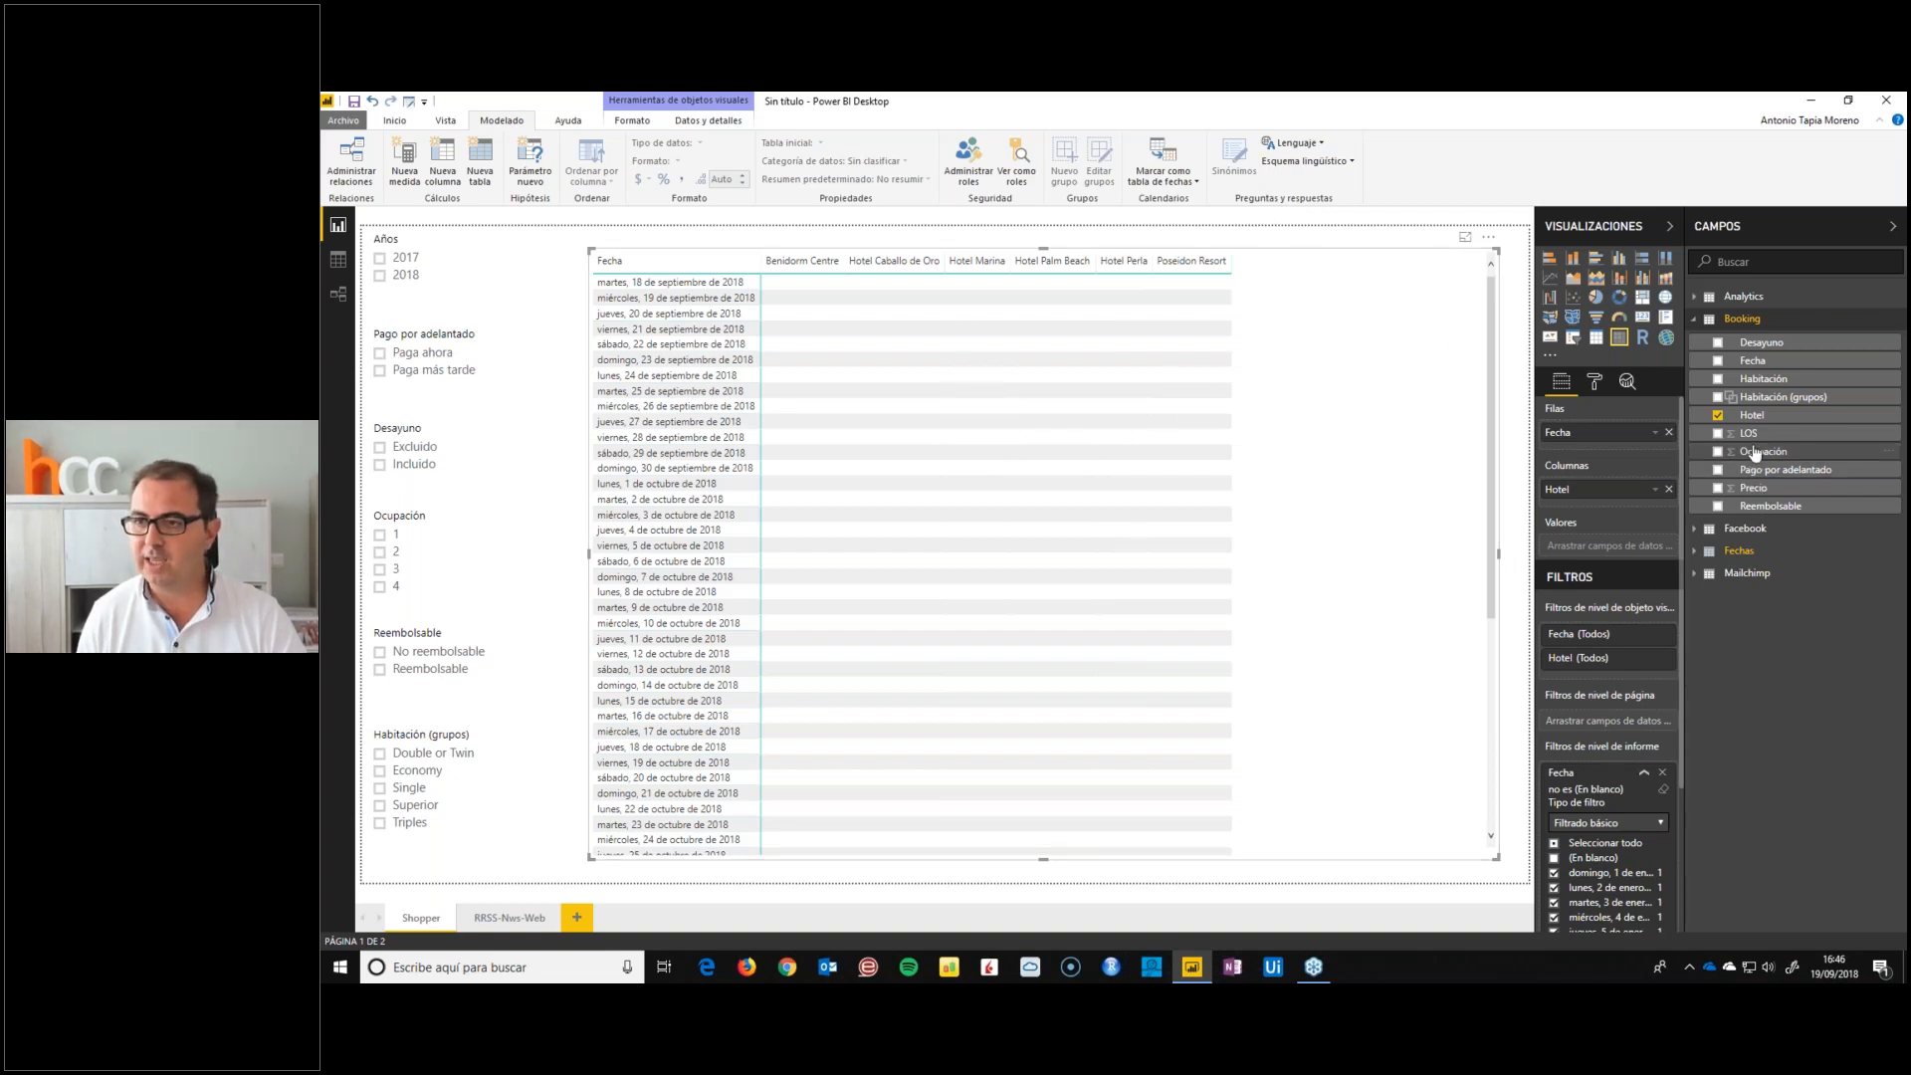
Add the Booking table's Precio to the matrix values, summarise it as an average and rename it PVP
left_click_drag(1754, 487, 1610, 547)
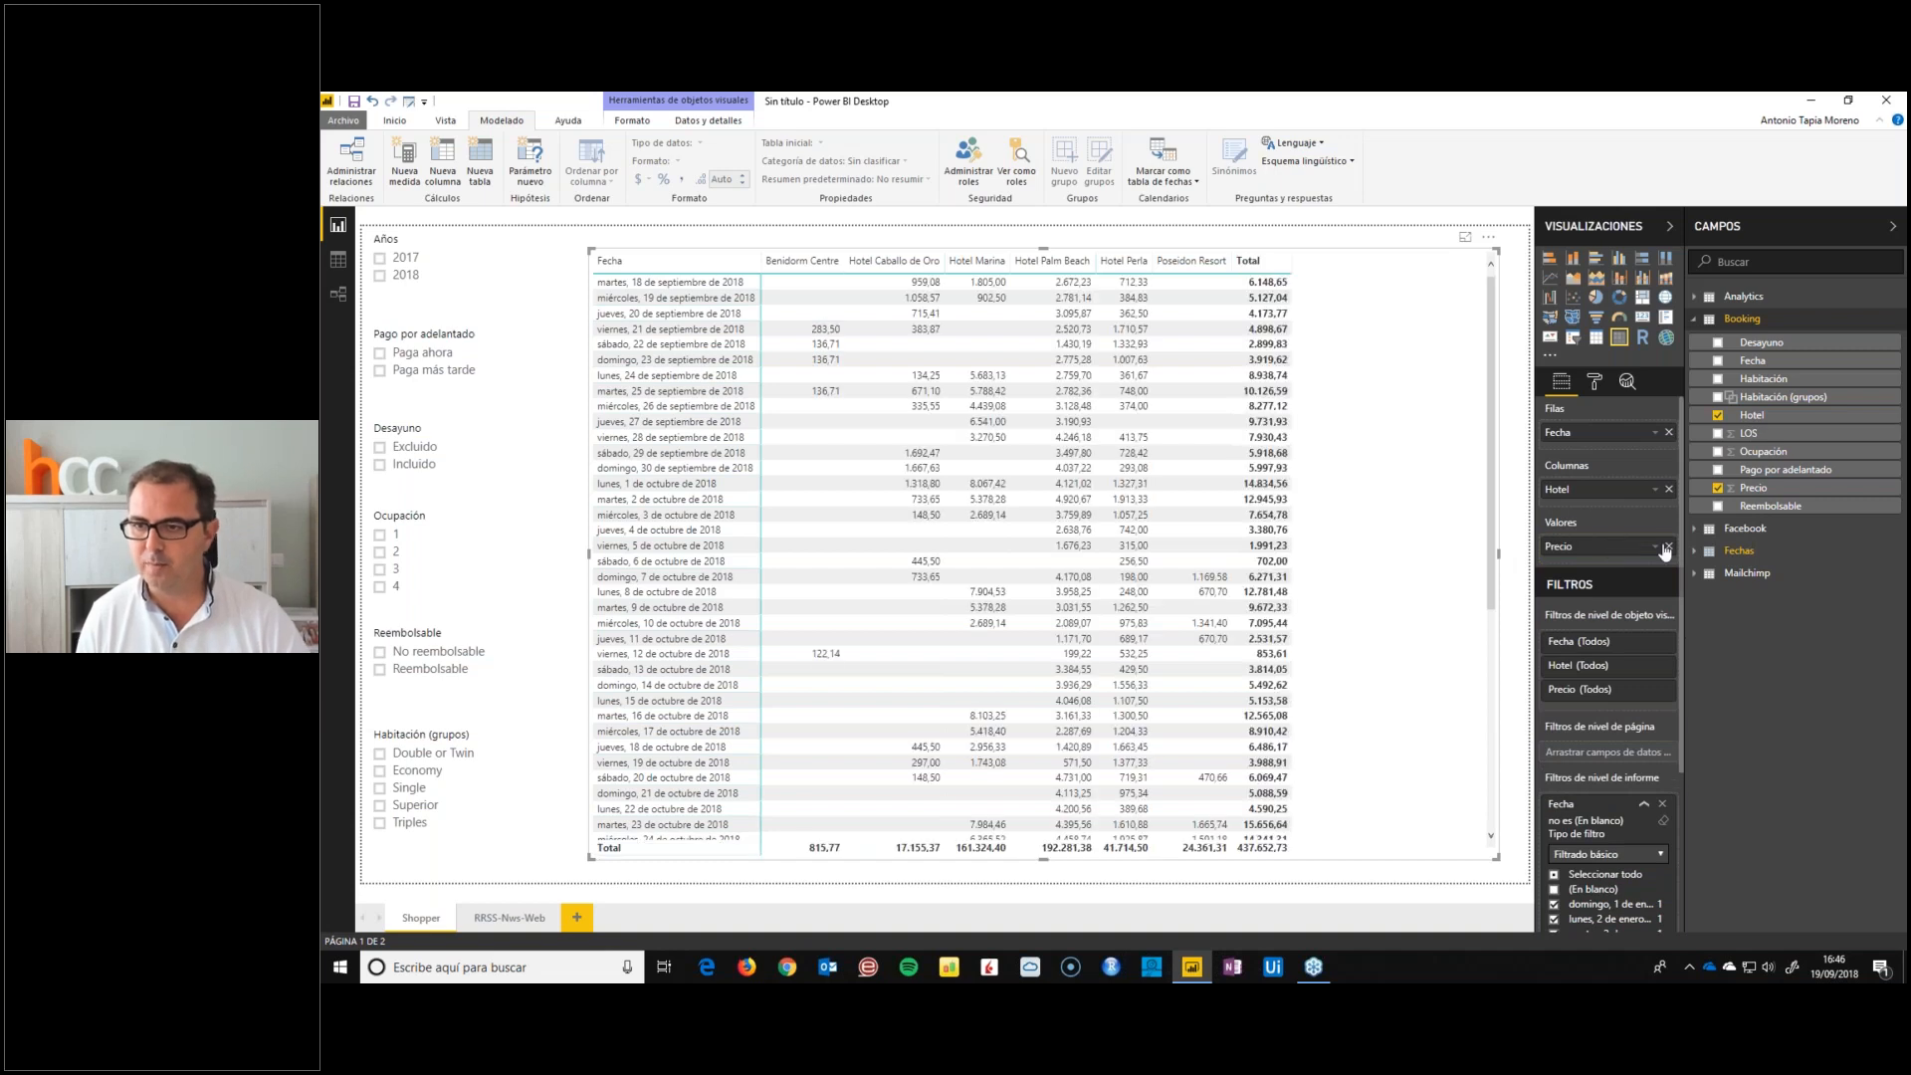
left_click(1655, 545)
left_click(1703, 659)
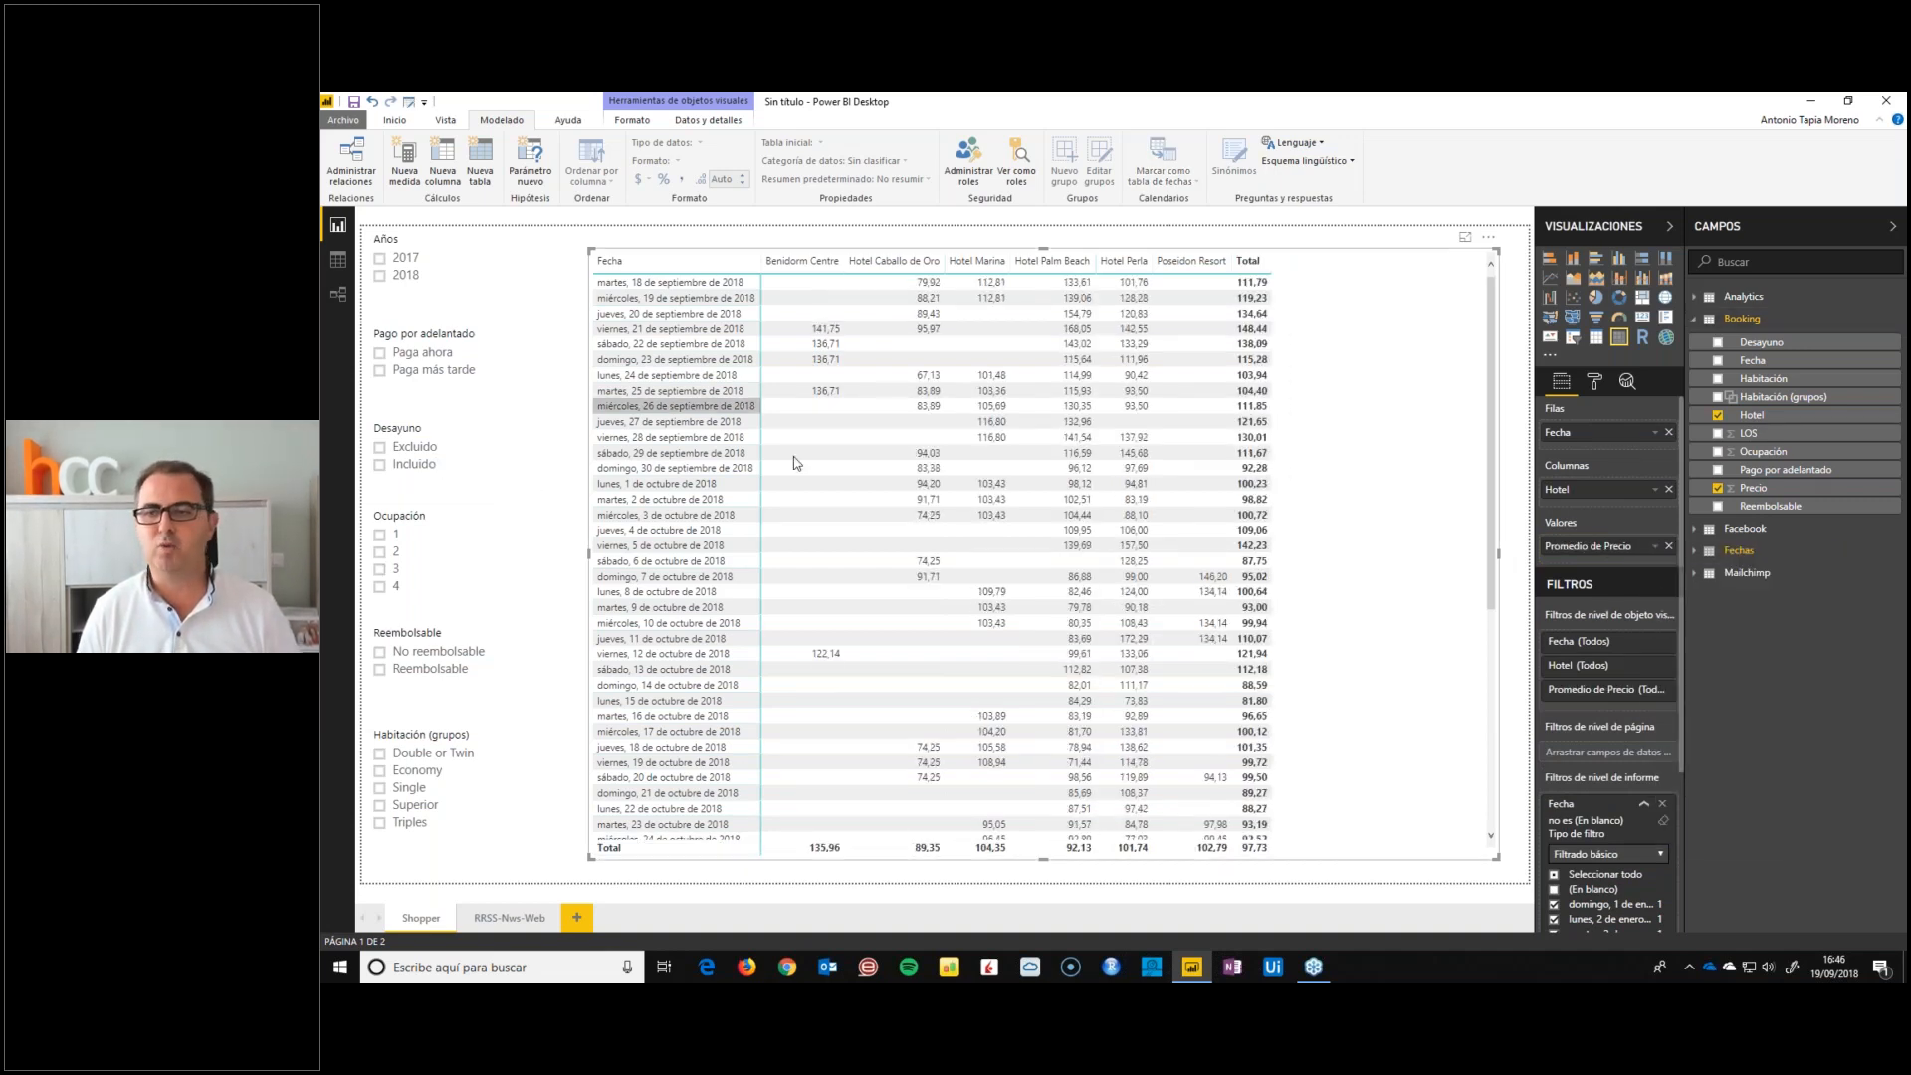
double_click(1589, 546)
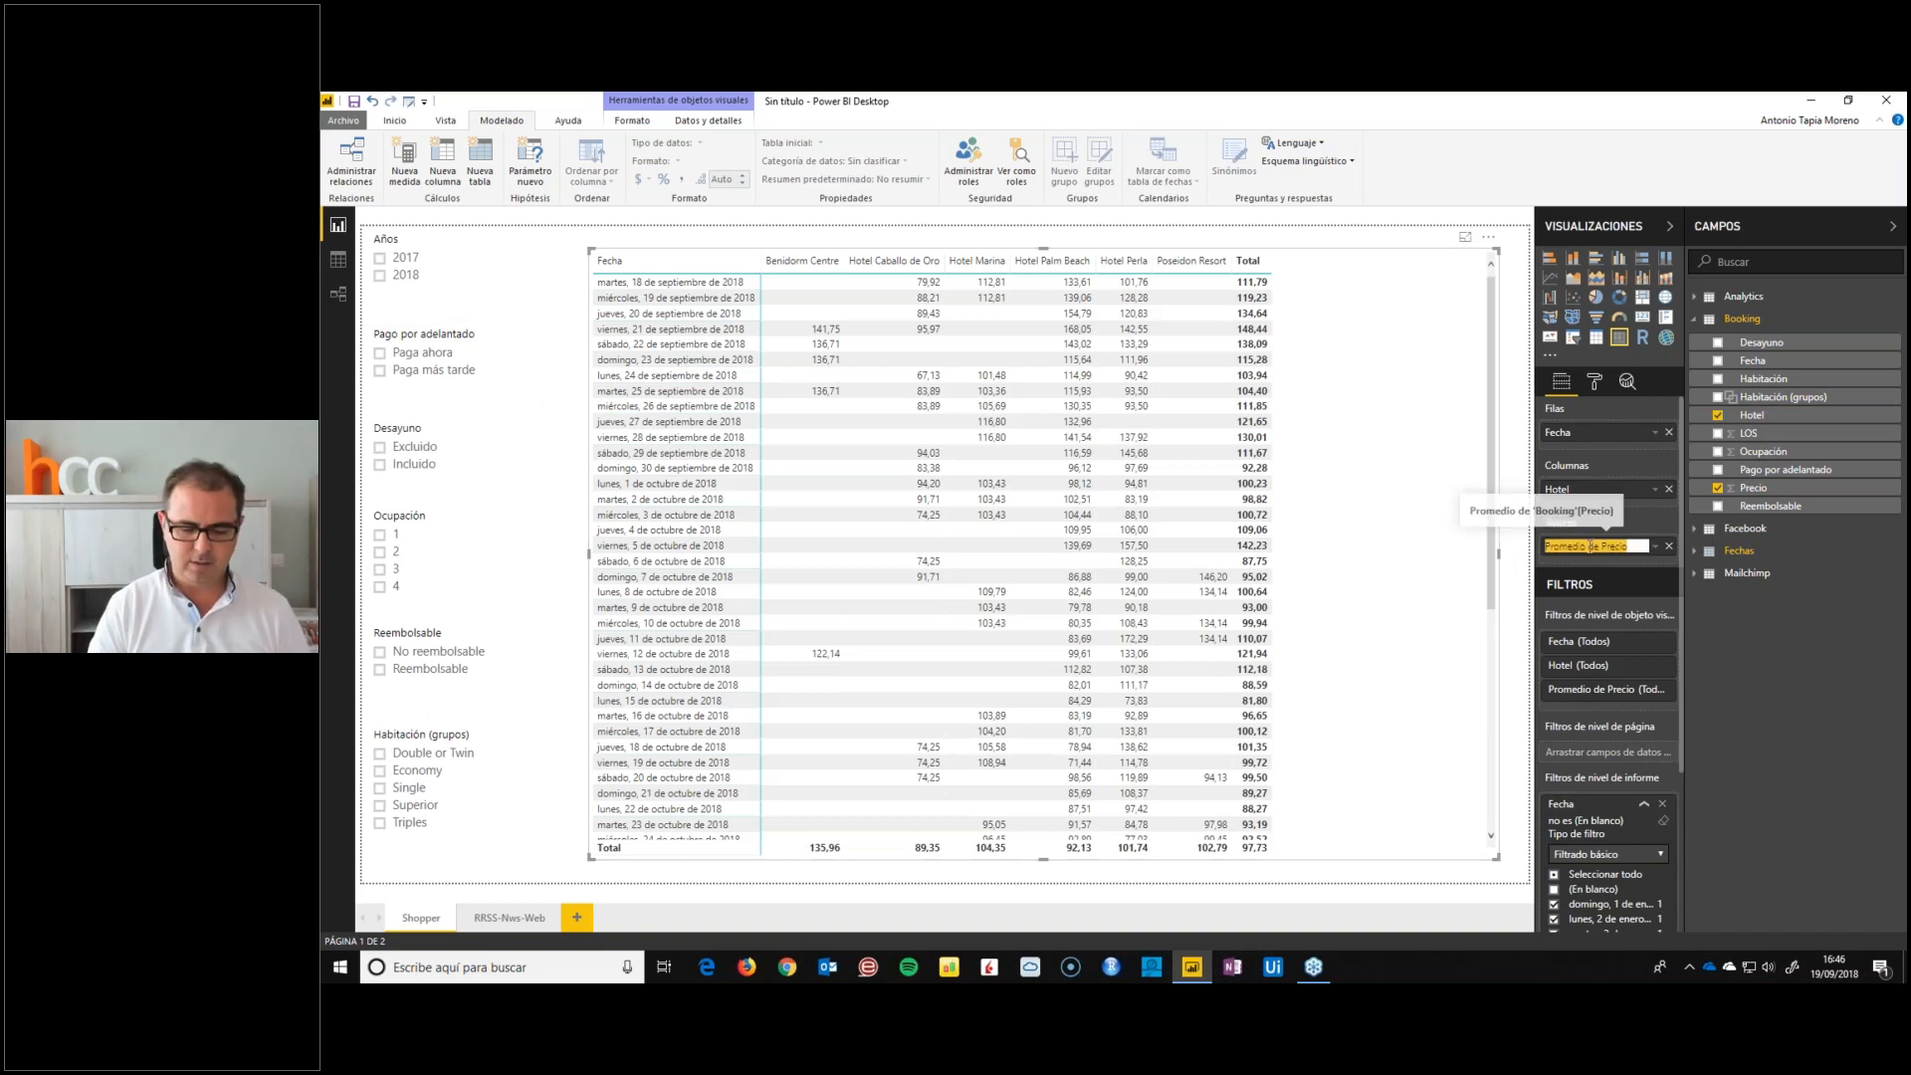
type("PVP")
key("Return")
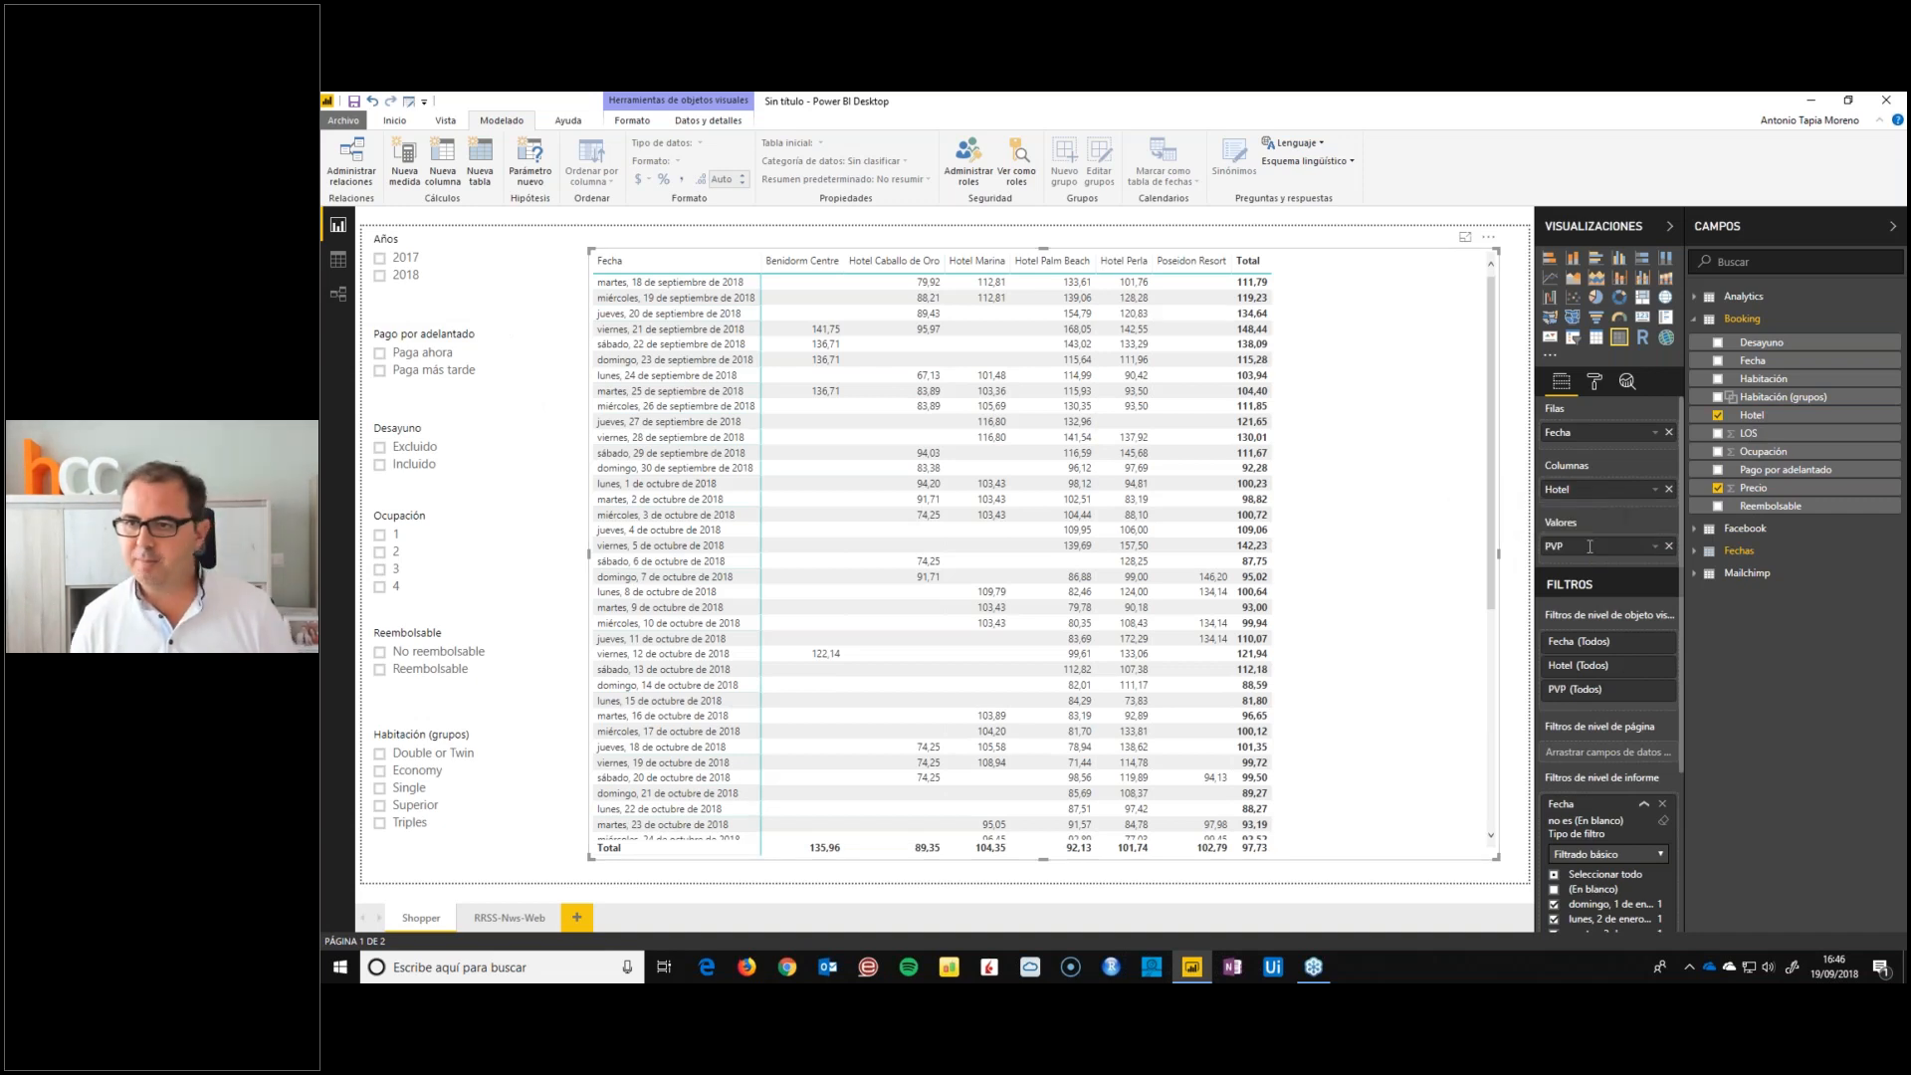
Add the Booking table's LOS to the matrix values, summarise it as the minimum and rename it LOS
left_click_drag(1634, 562, 1636, 562)
left_click(1655, 567)
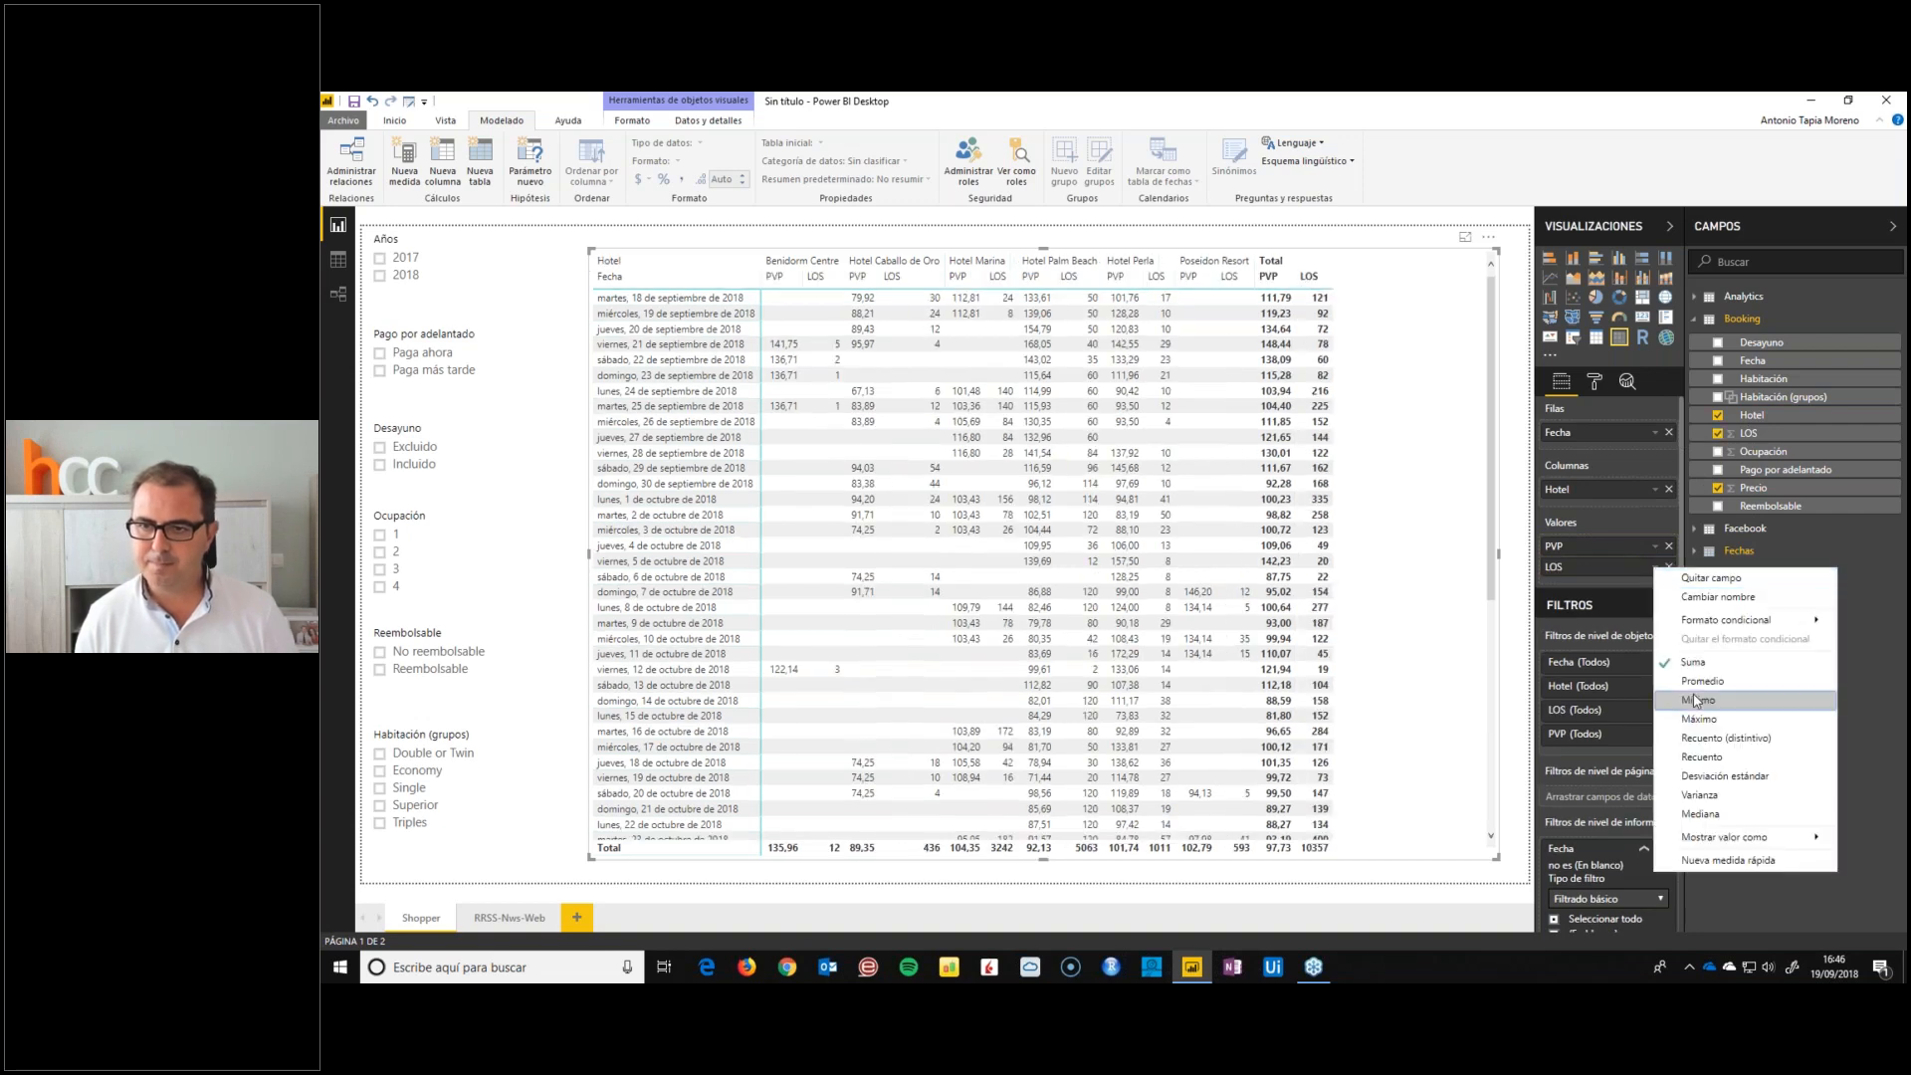
left_click(1698, 701)
double_click(1604, 567)
type("los")
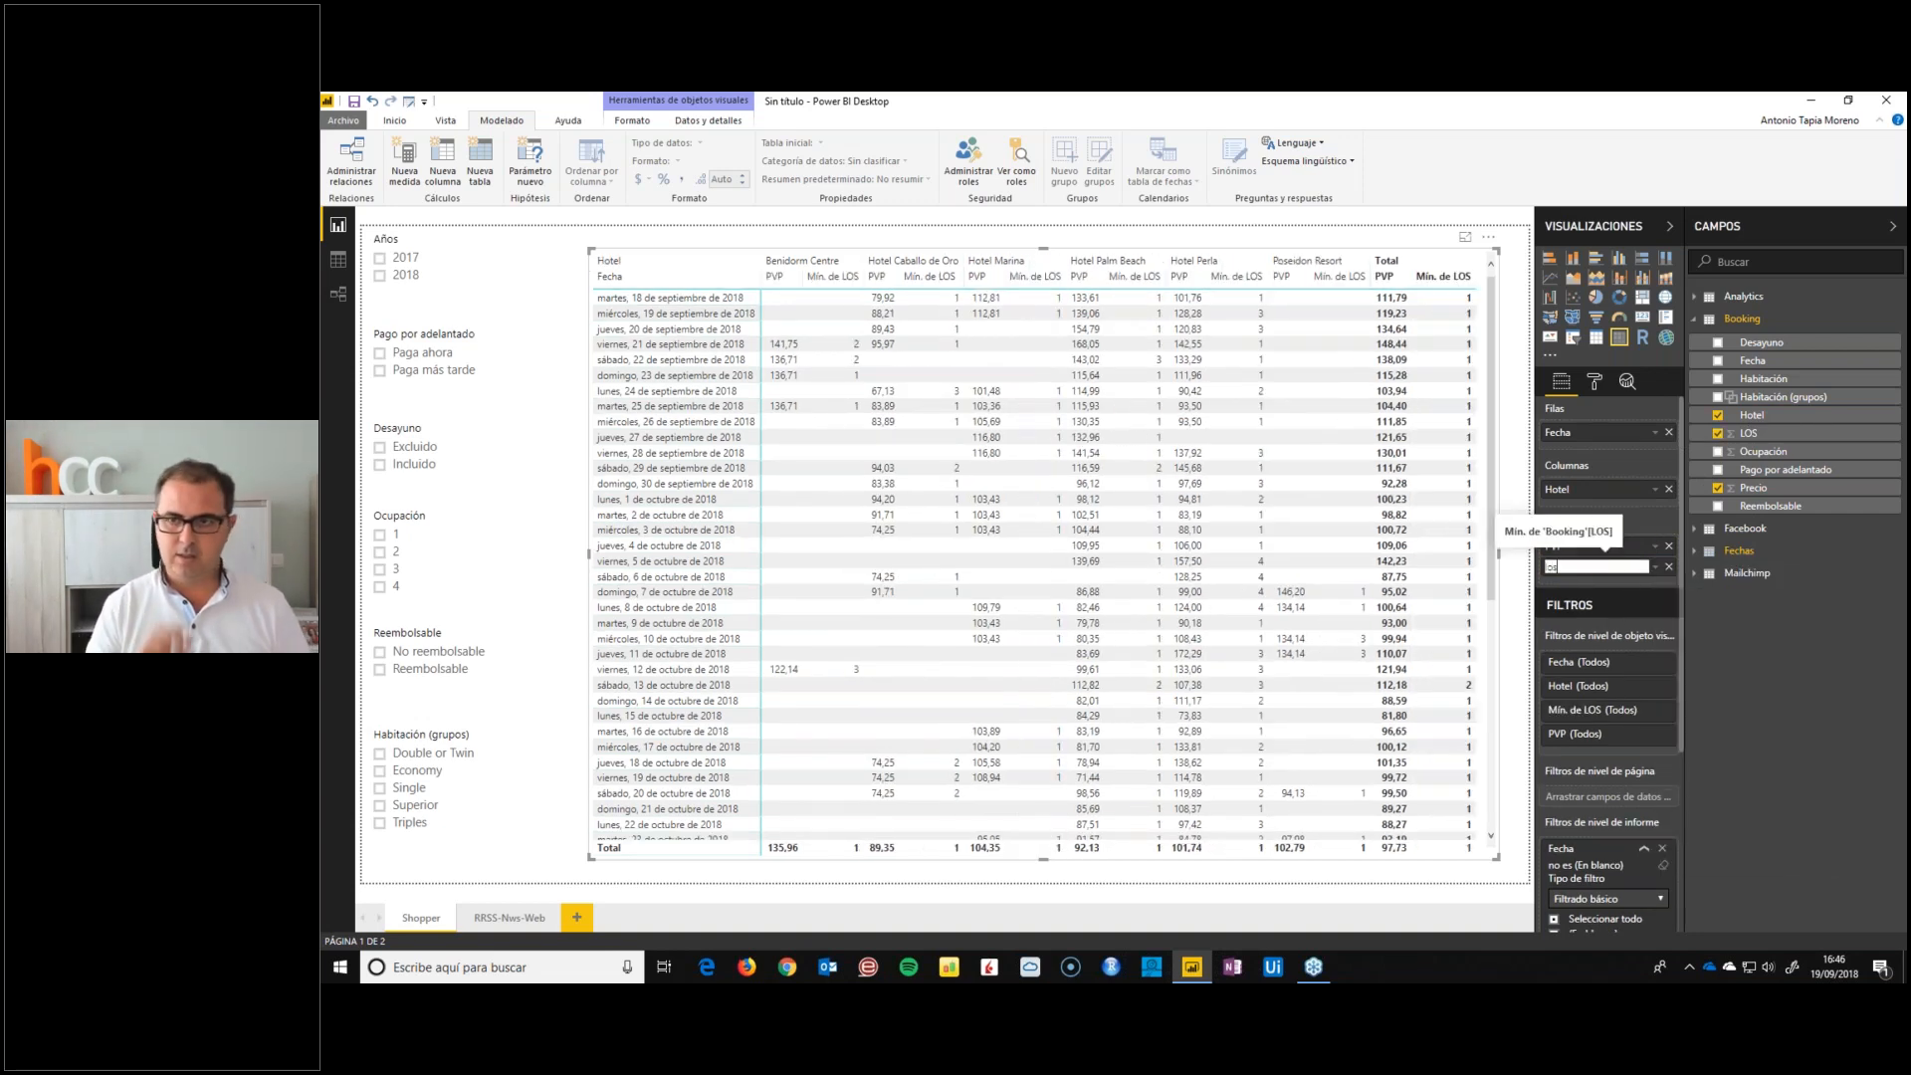
key("Return")
double_click(1592, 567)
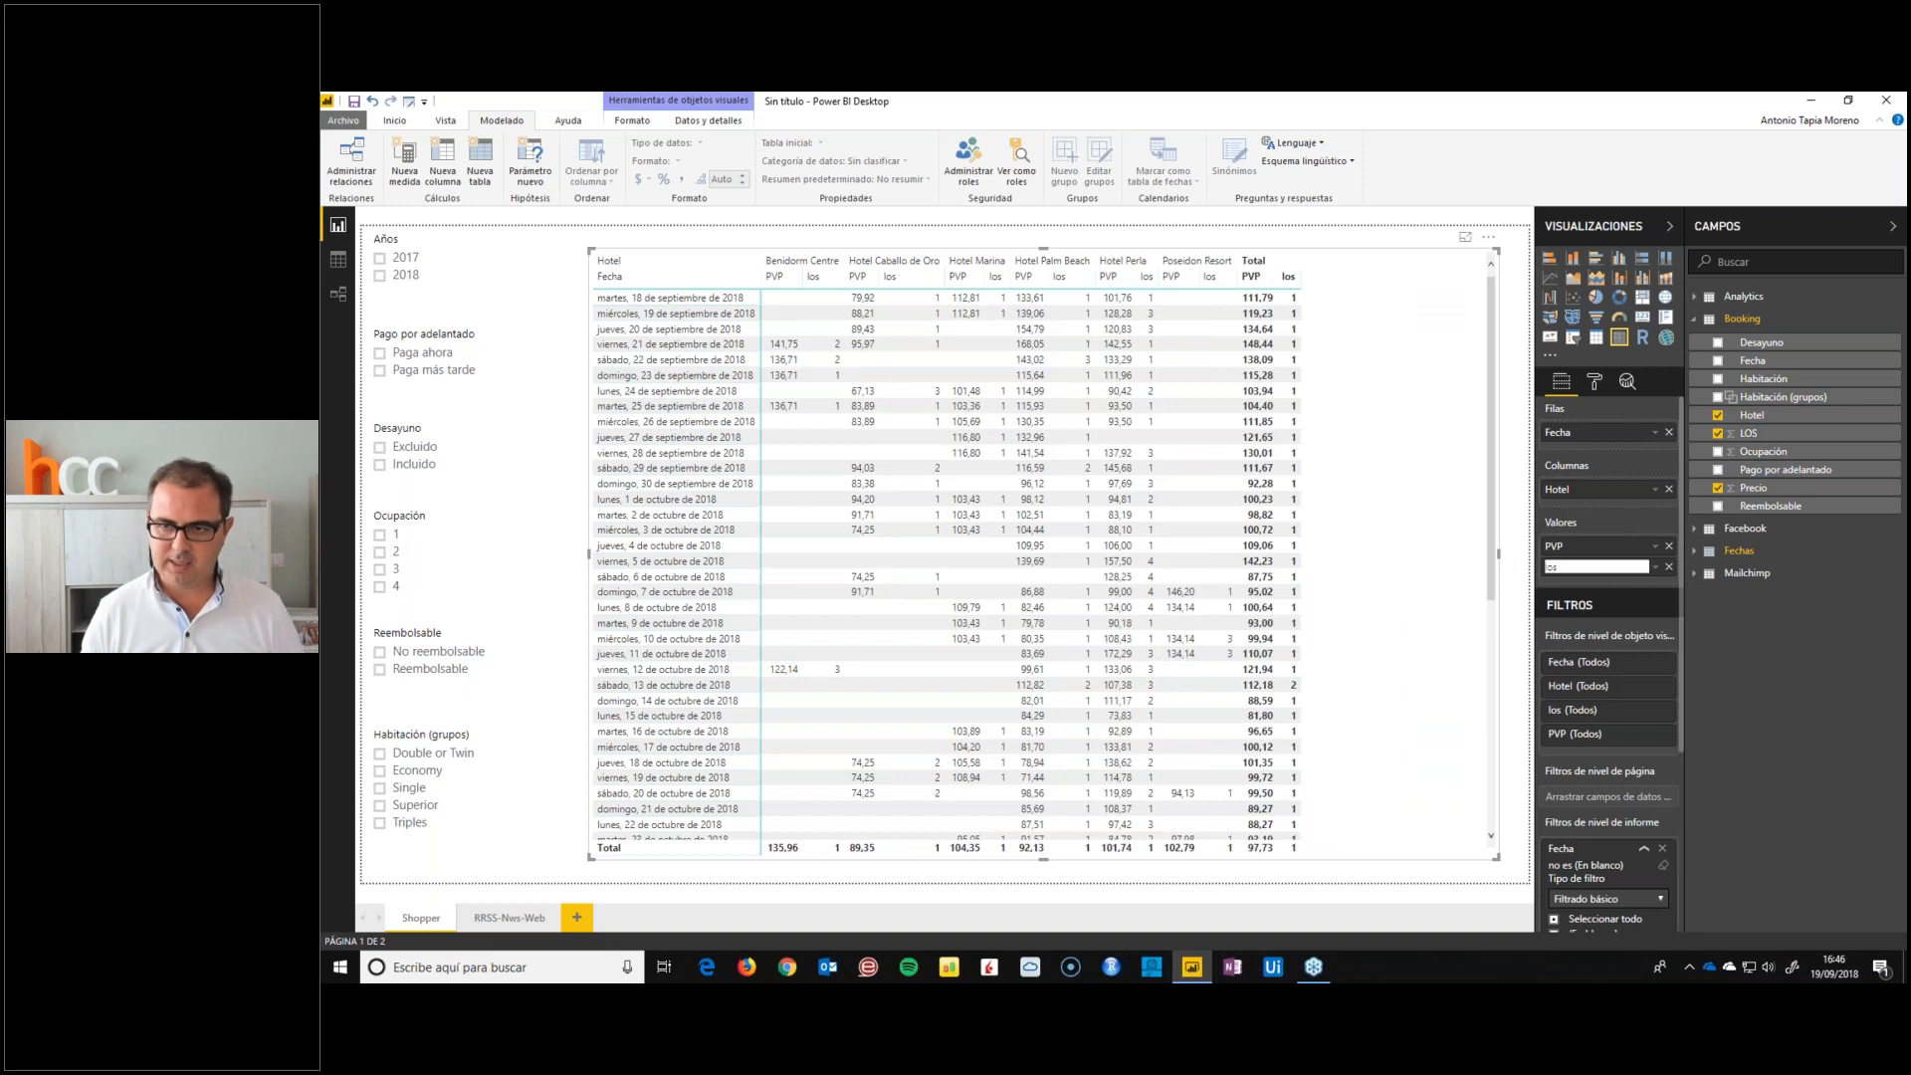
type("LOS")
key("Return")
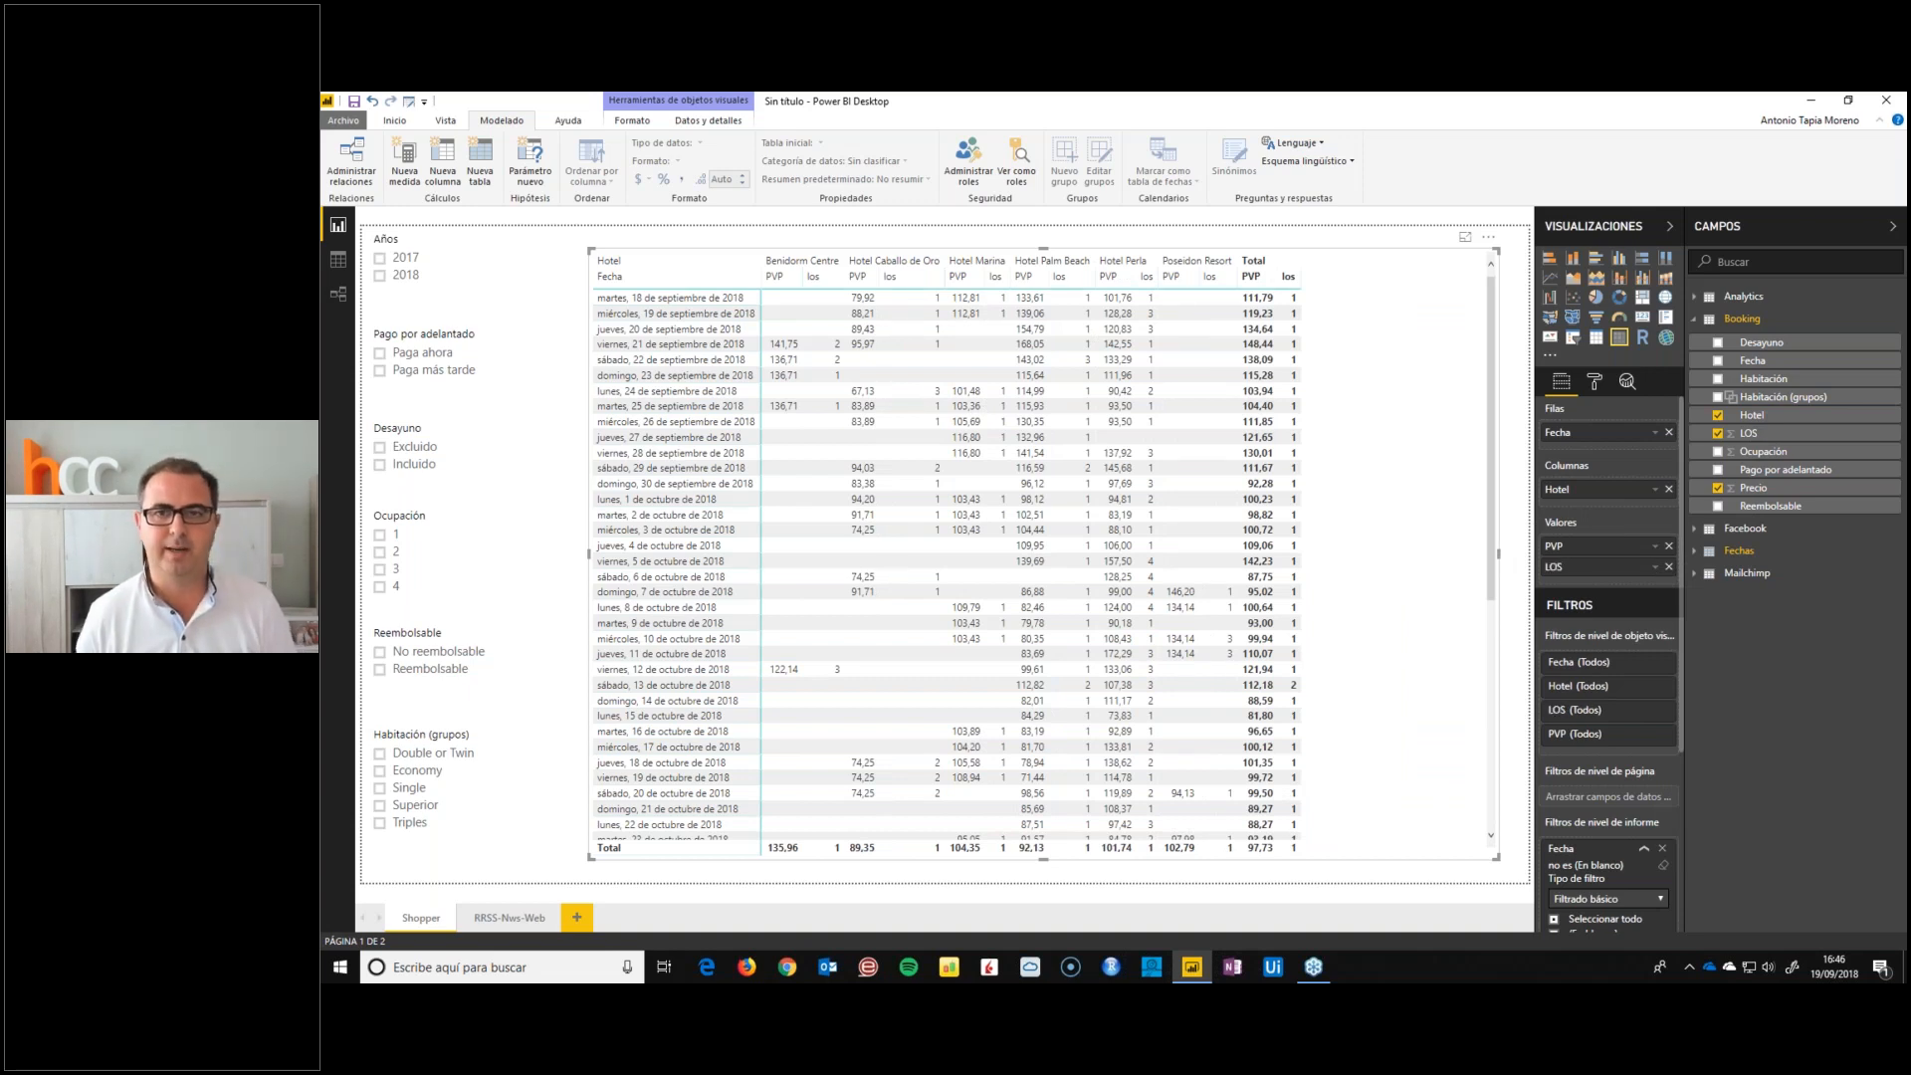
Narrow the matrix from its slicer-facing edge, leaving an empty strip between it and the slicers
scroll(969, 548, "down", 5)
scroll(962, 553, "up", 5)
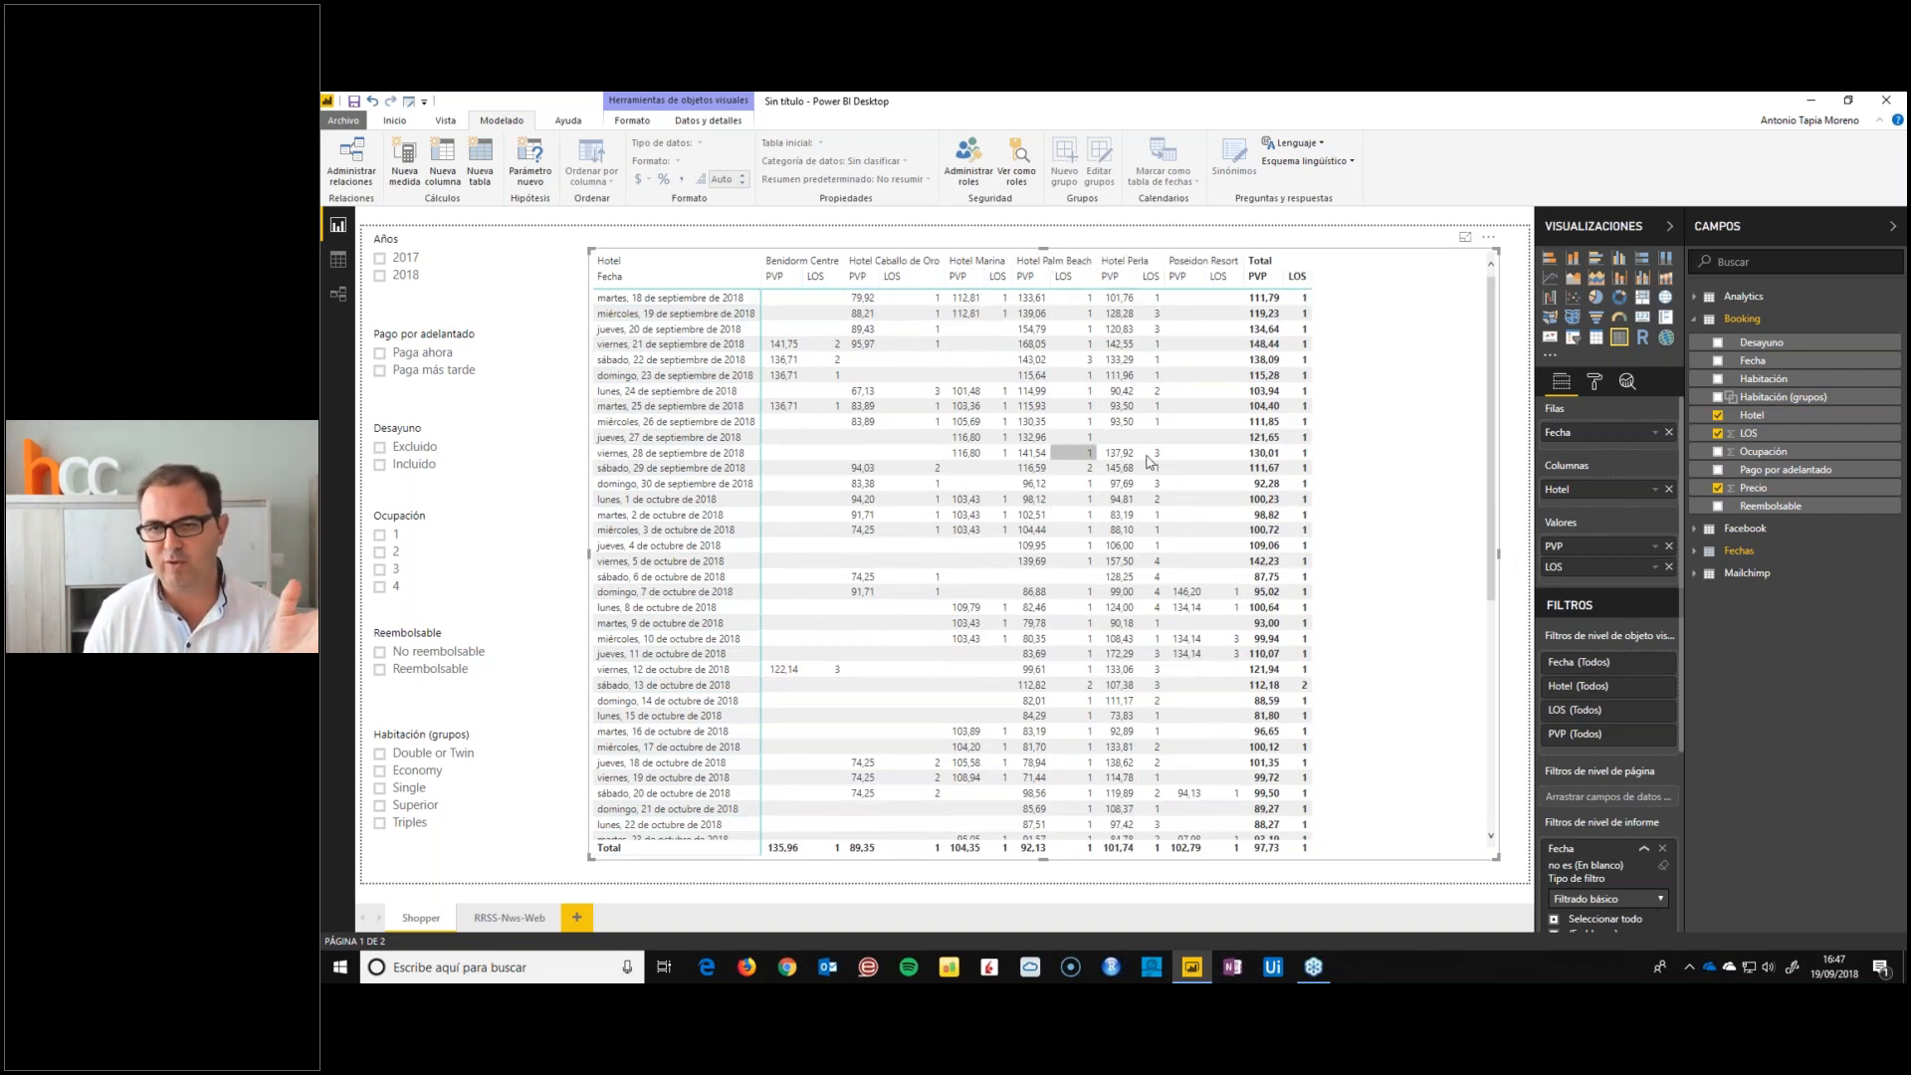
left_click_drag(588, 554, 698, 546)
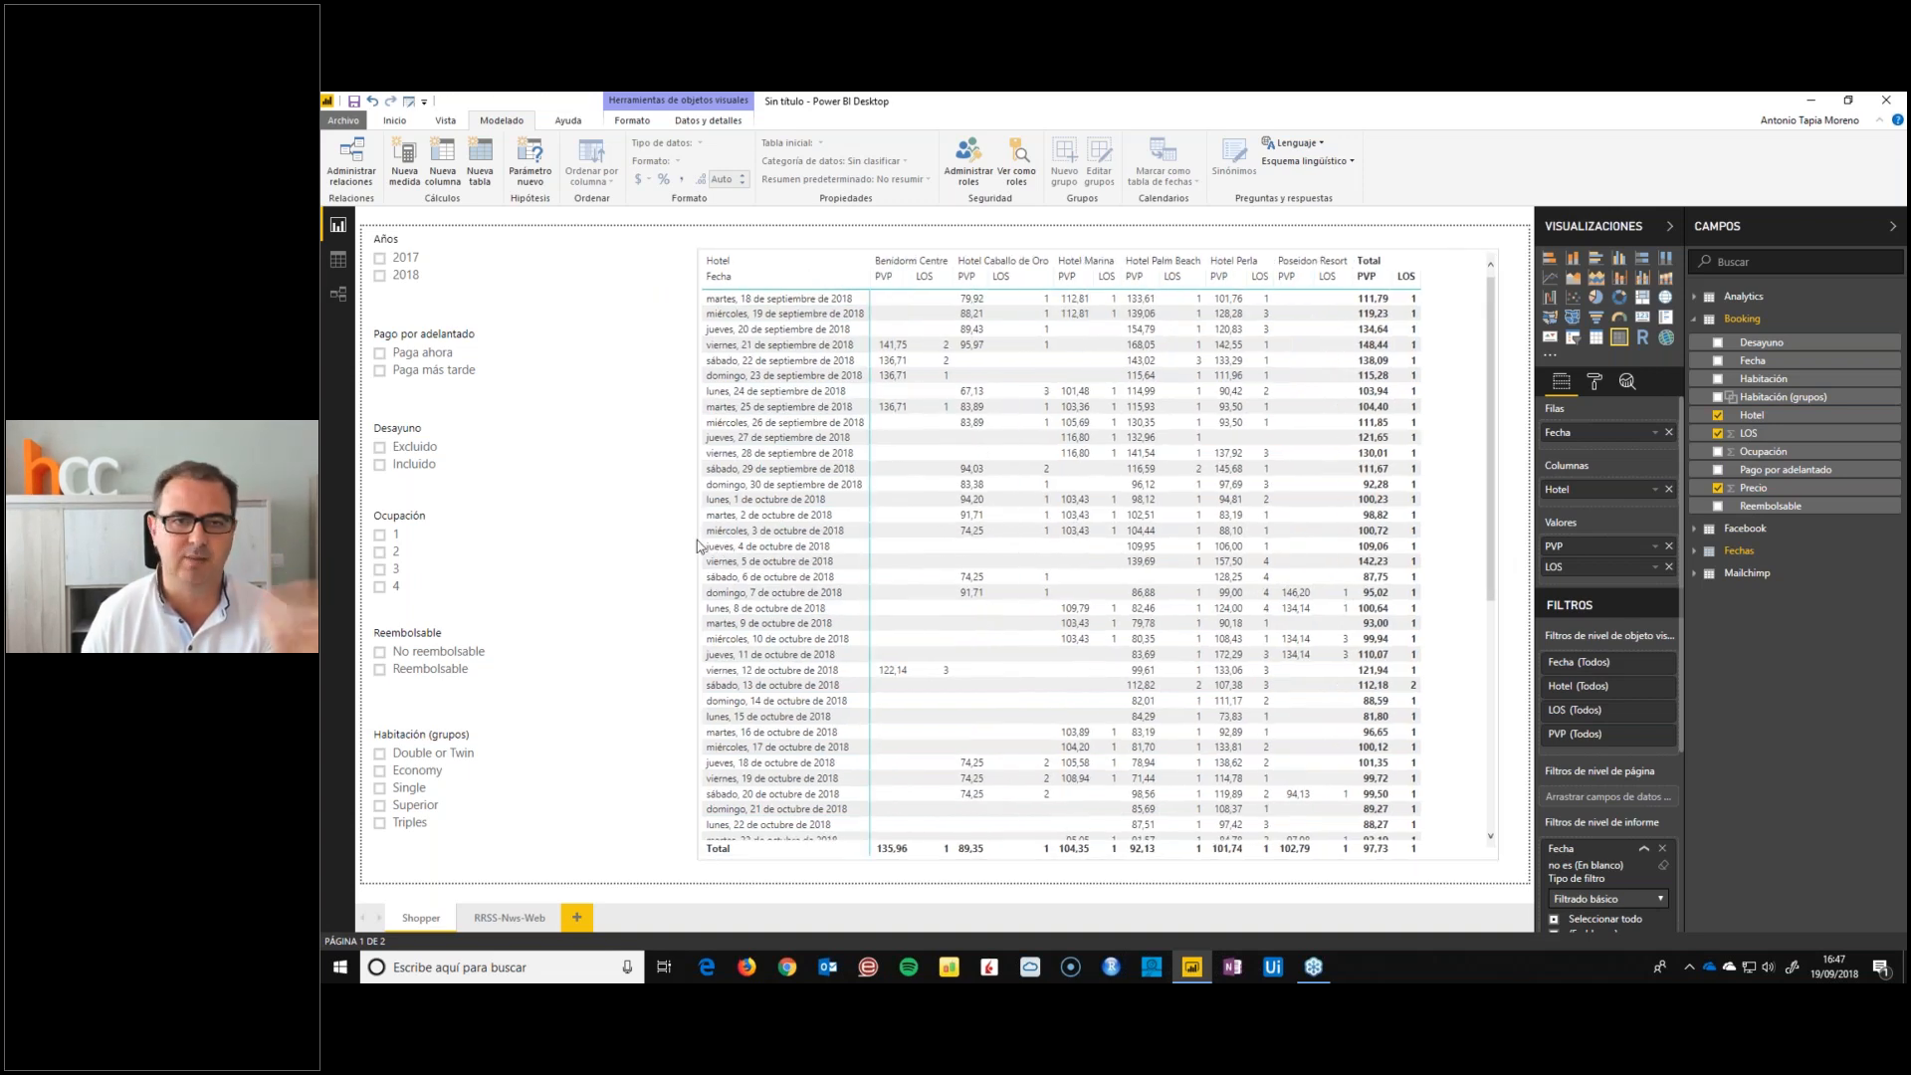
left_click(696, 544)
Filter the matrix to Años 2018, Ocupación 2 and Habitación (grupos) Double or Twin, and look through its dates
left_click(379, 276)
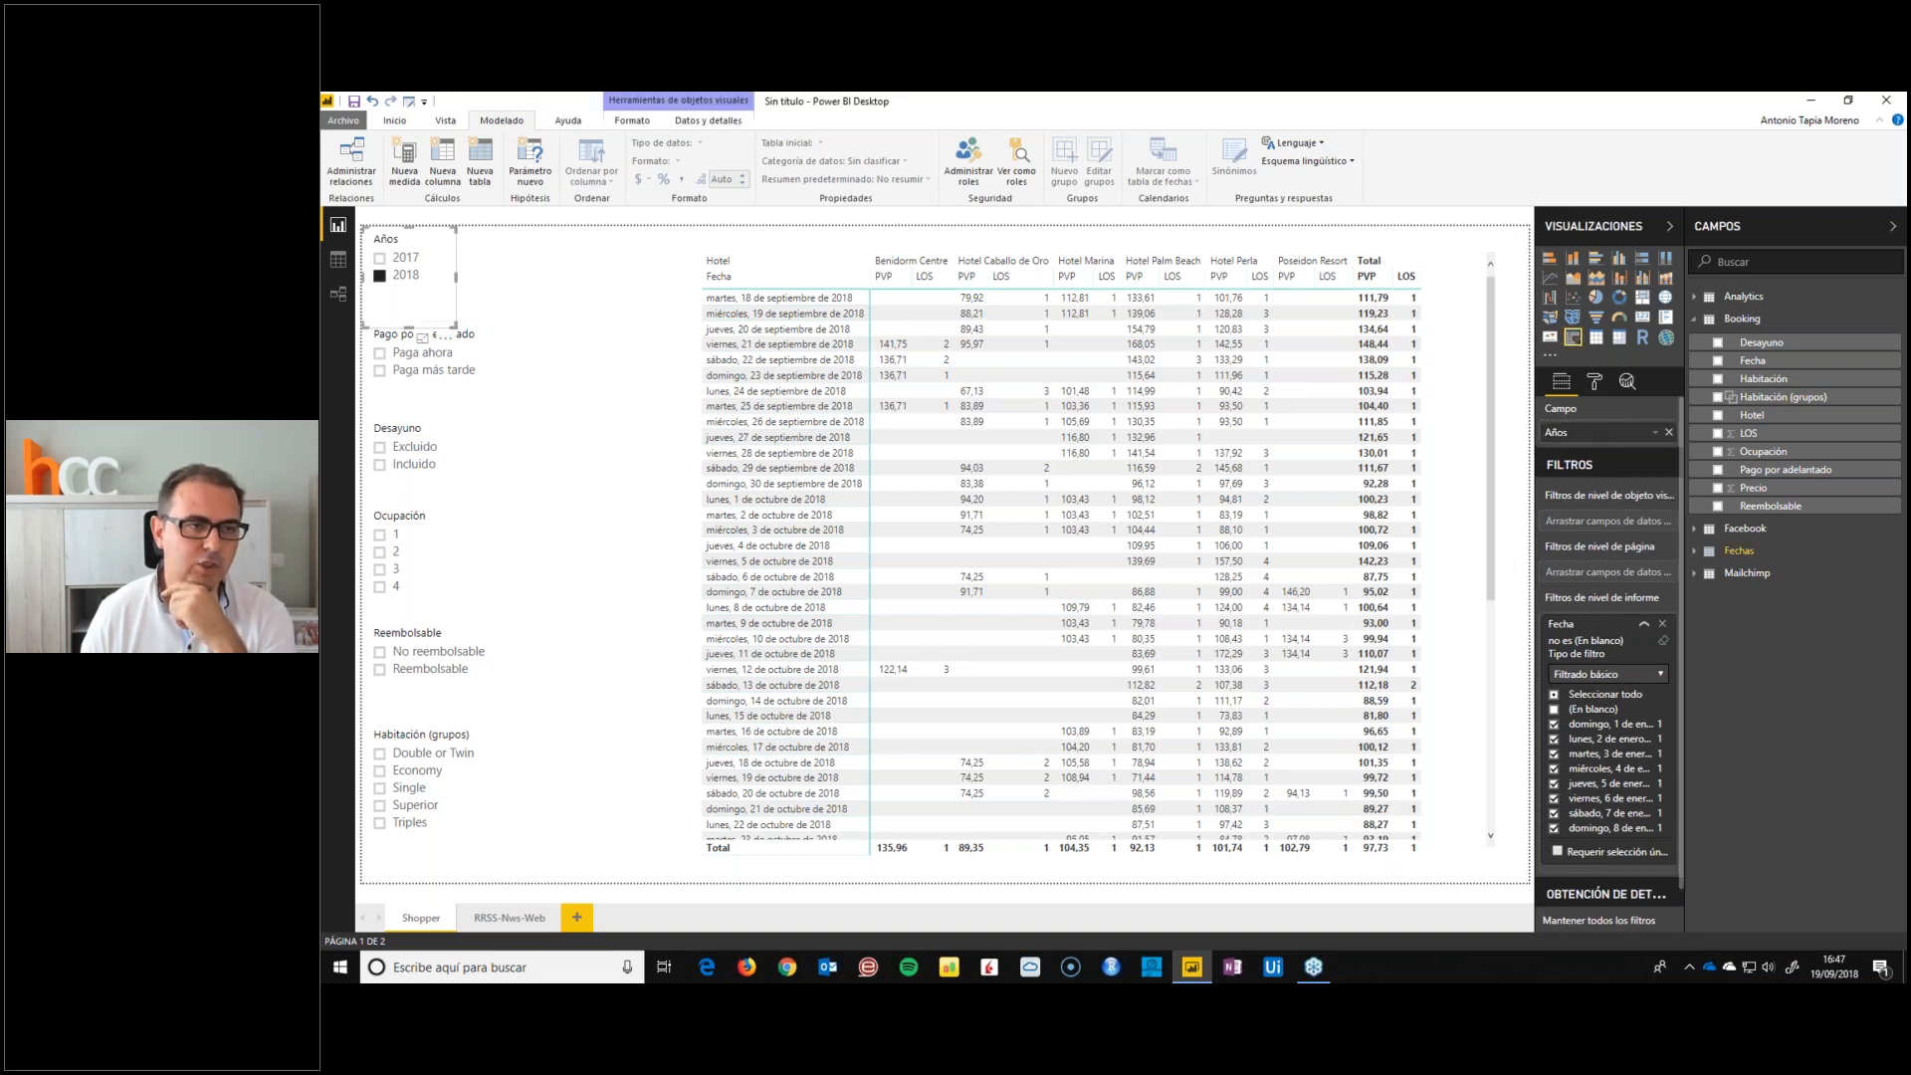
left_click(380, 552)
left_click(379, 754)
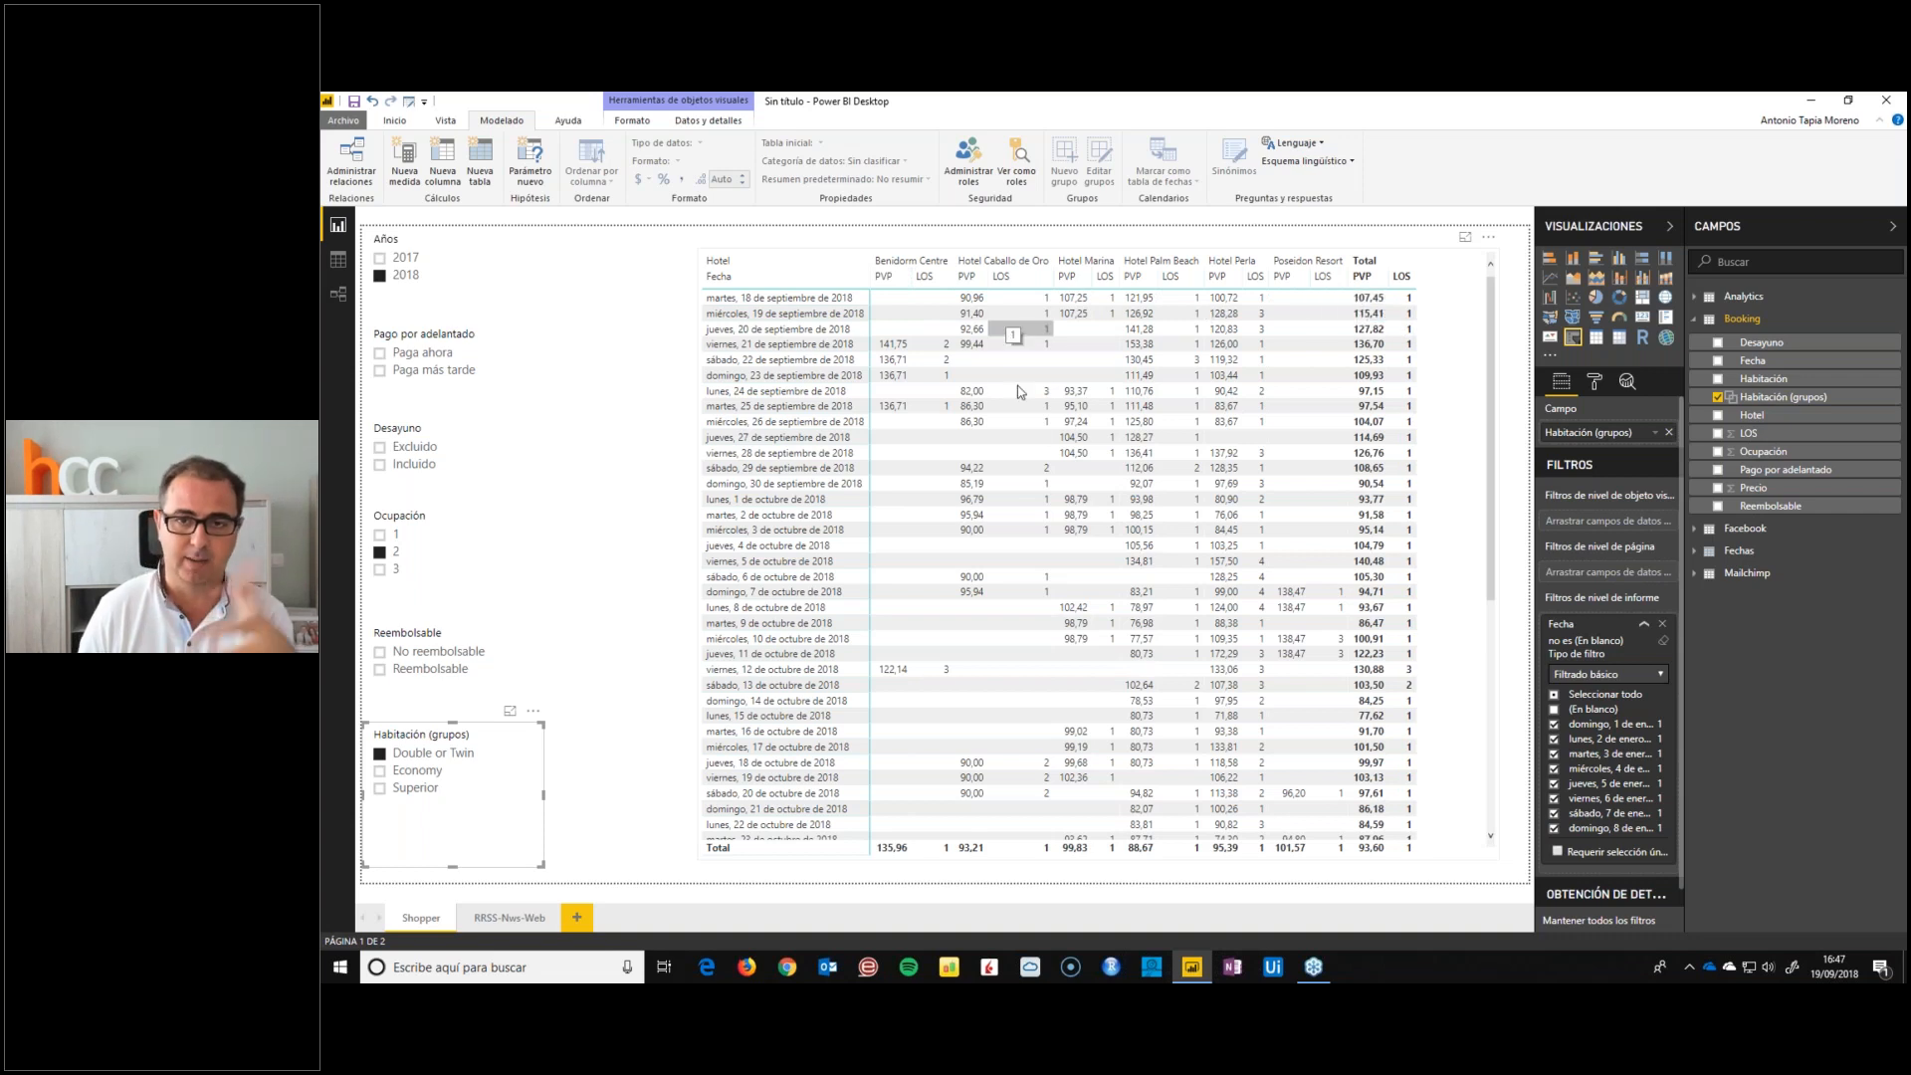
scroll(1058, 553, "down", 4)
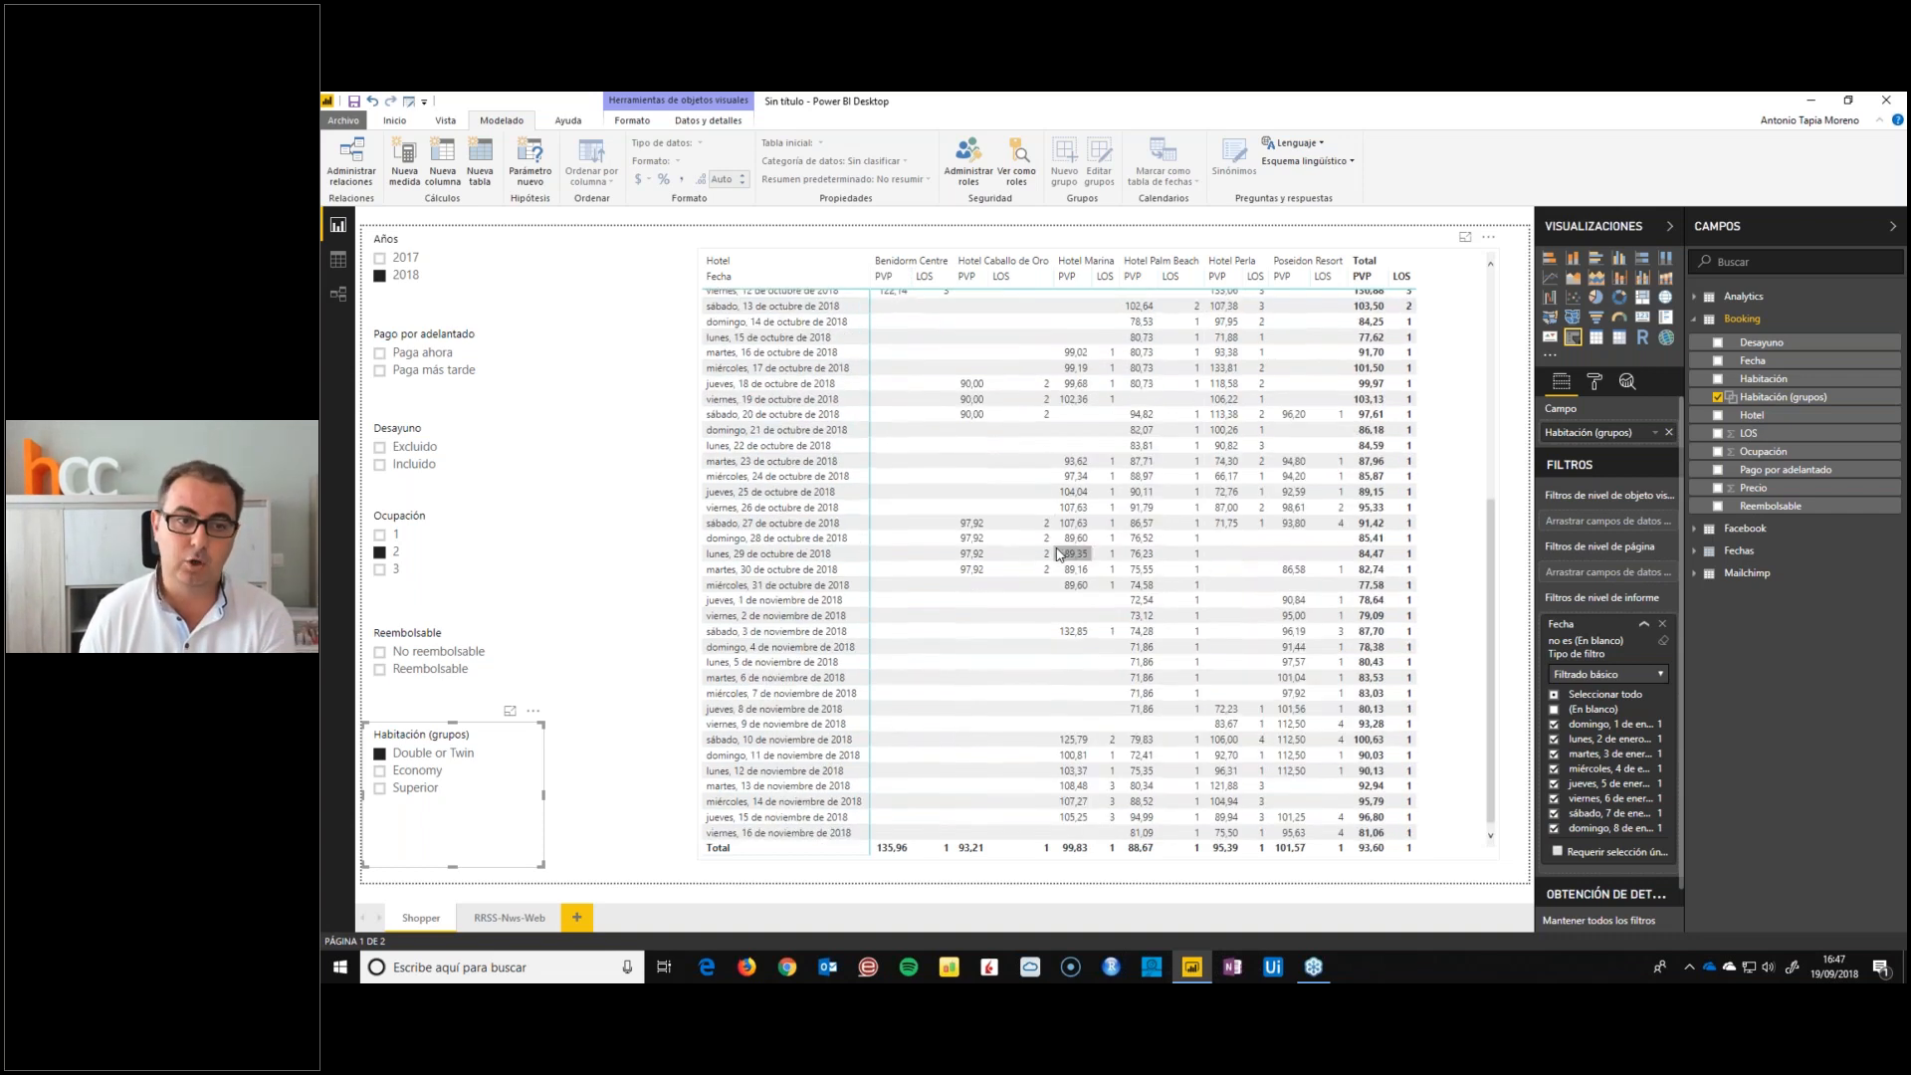
scroll(1008, 489, "up", 4)
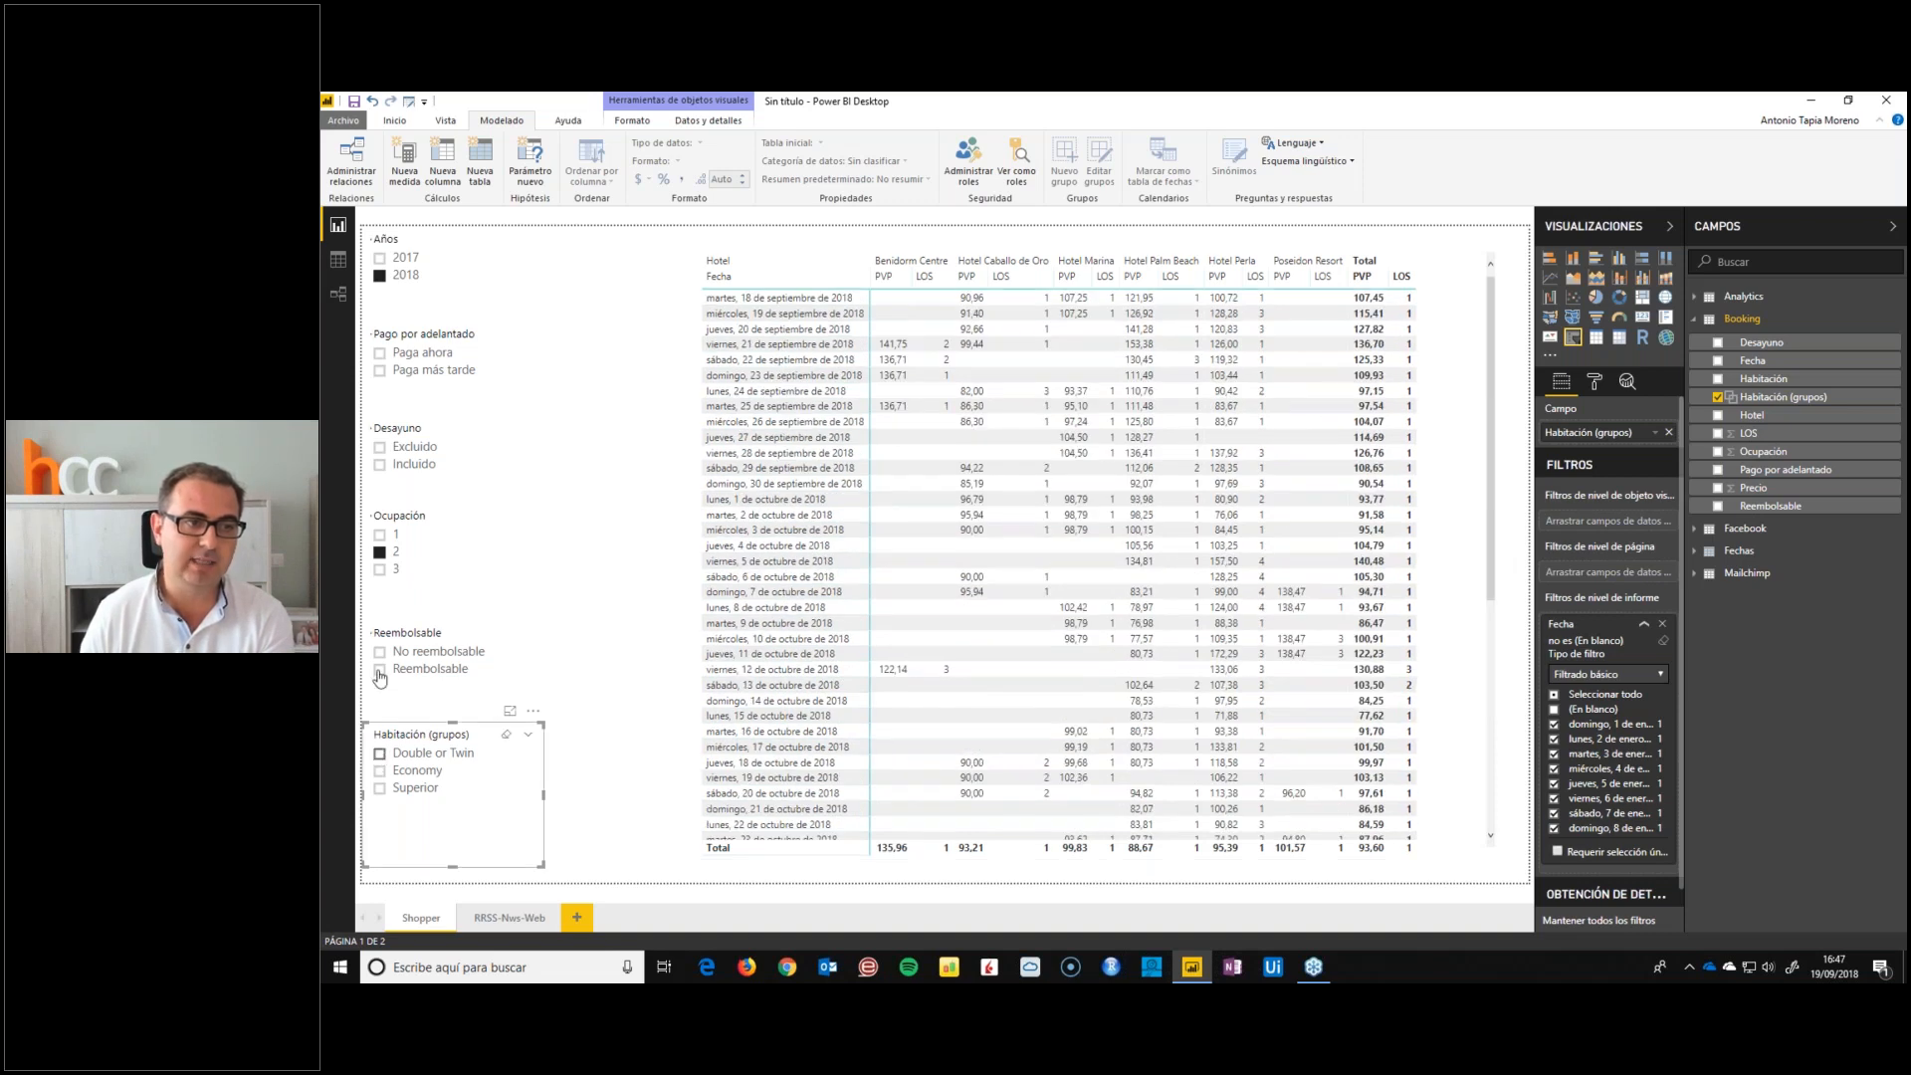
Compare hotel prices for Ocupación 3, then for Ocupación 2 with Reembolsable and No reembolsable rates, and clear the Reembolsable filter
left_click(379, 568)
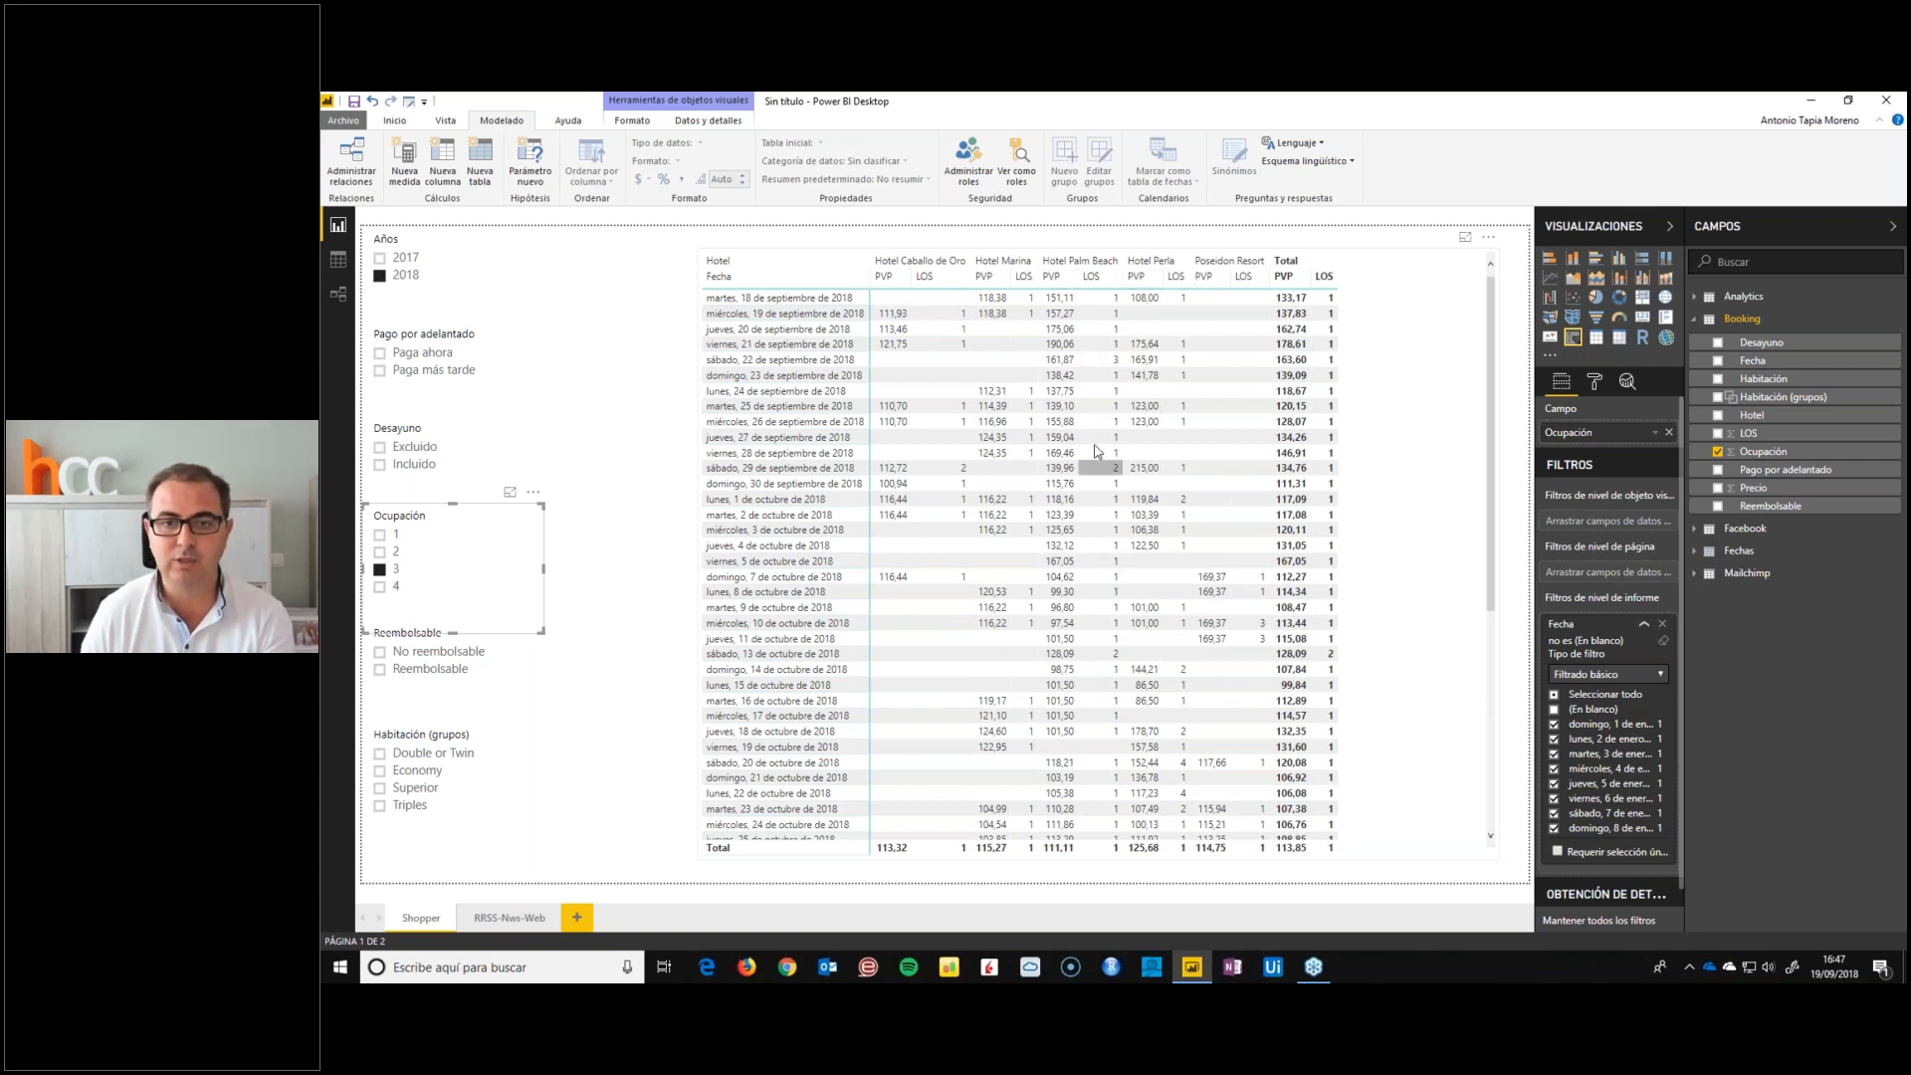
left_click(379, 570)
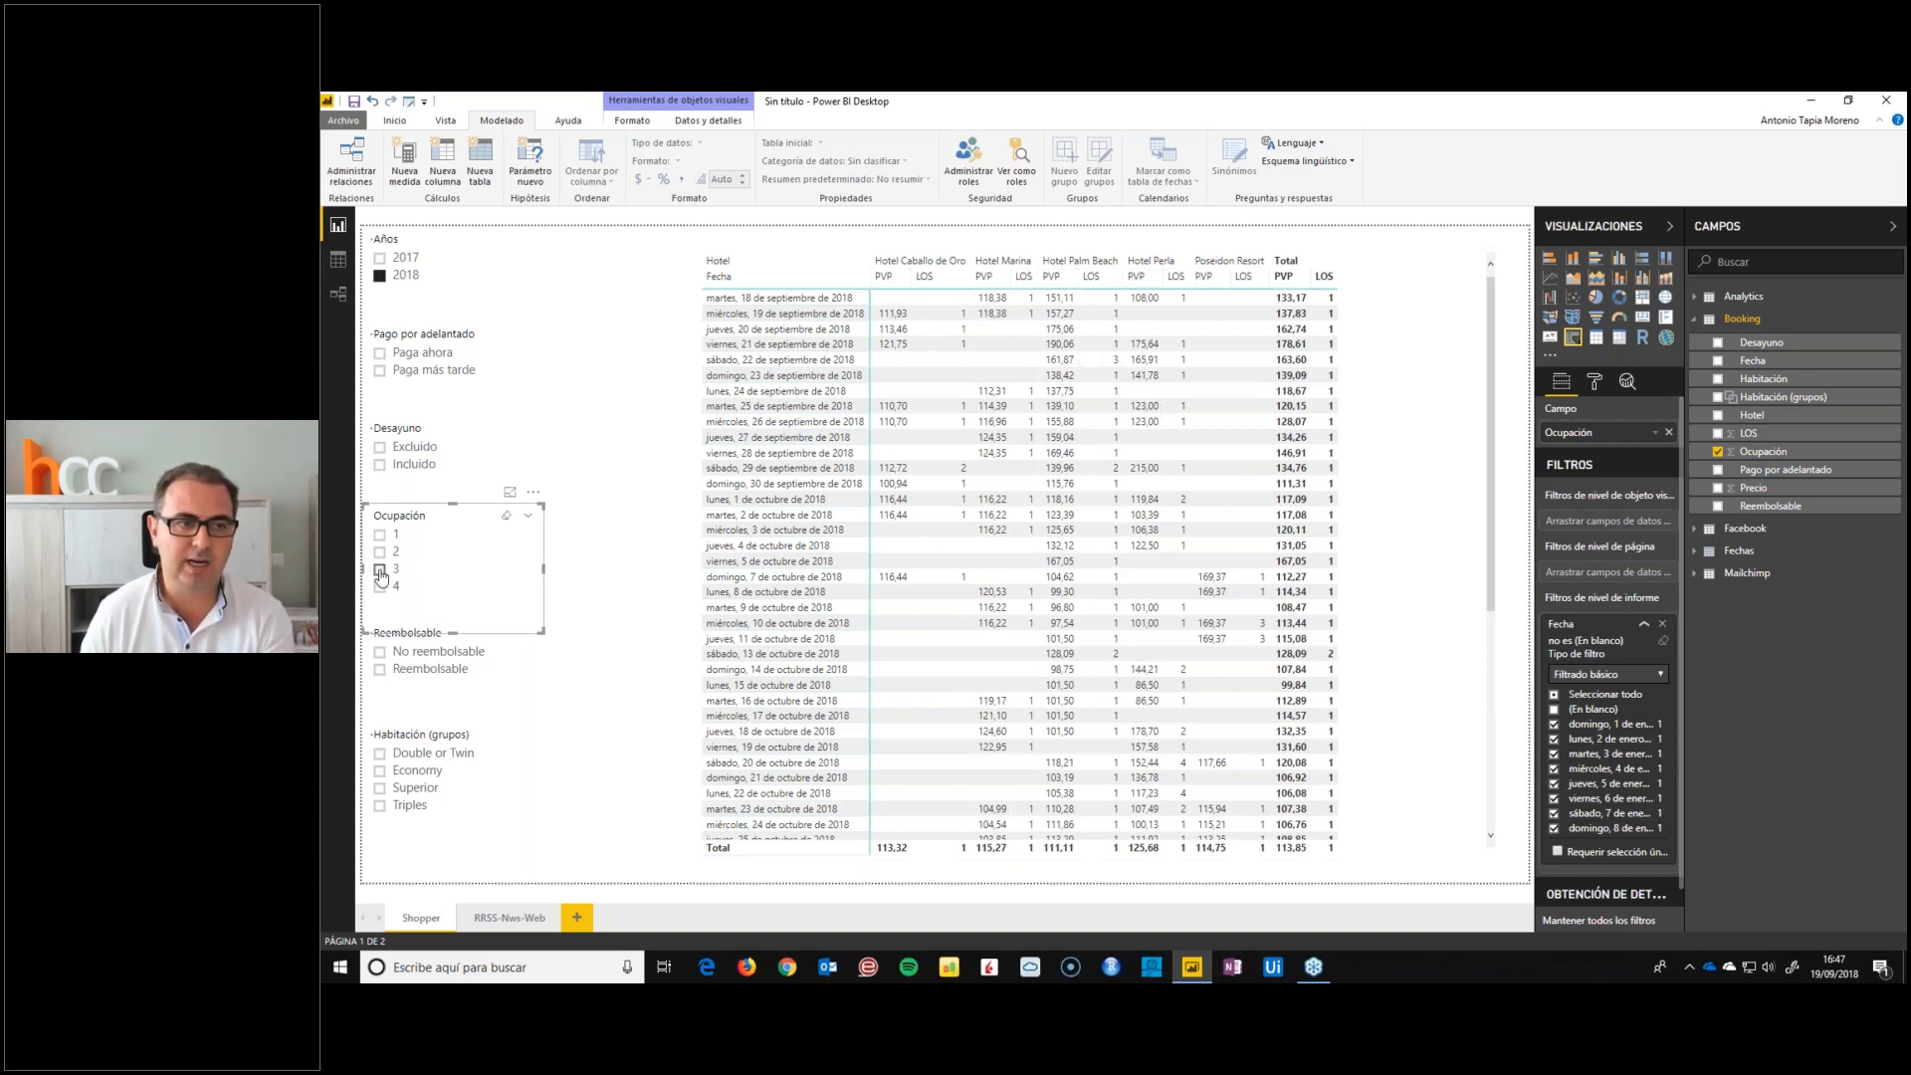
left_click(379, 669)
left_click(379, 551)
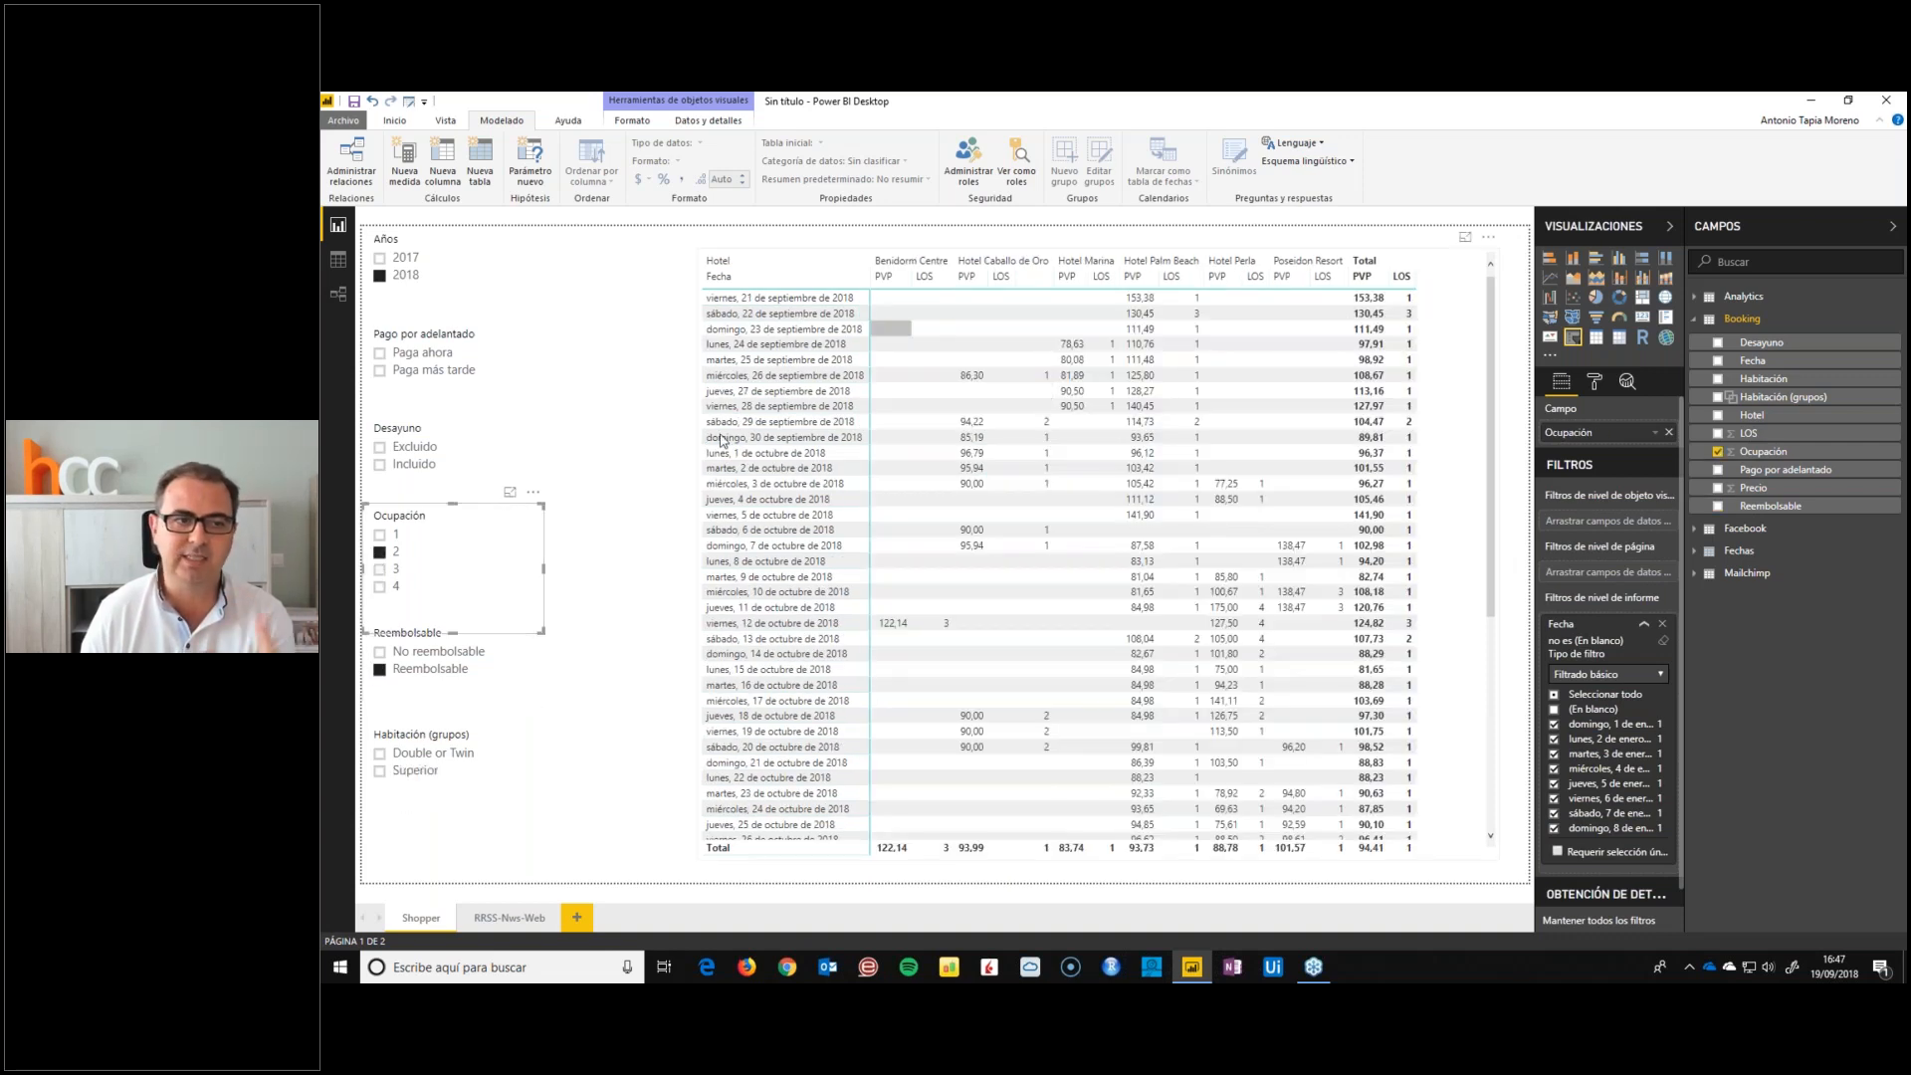
left_click(381, 670)
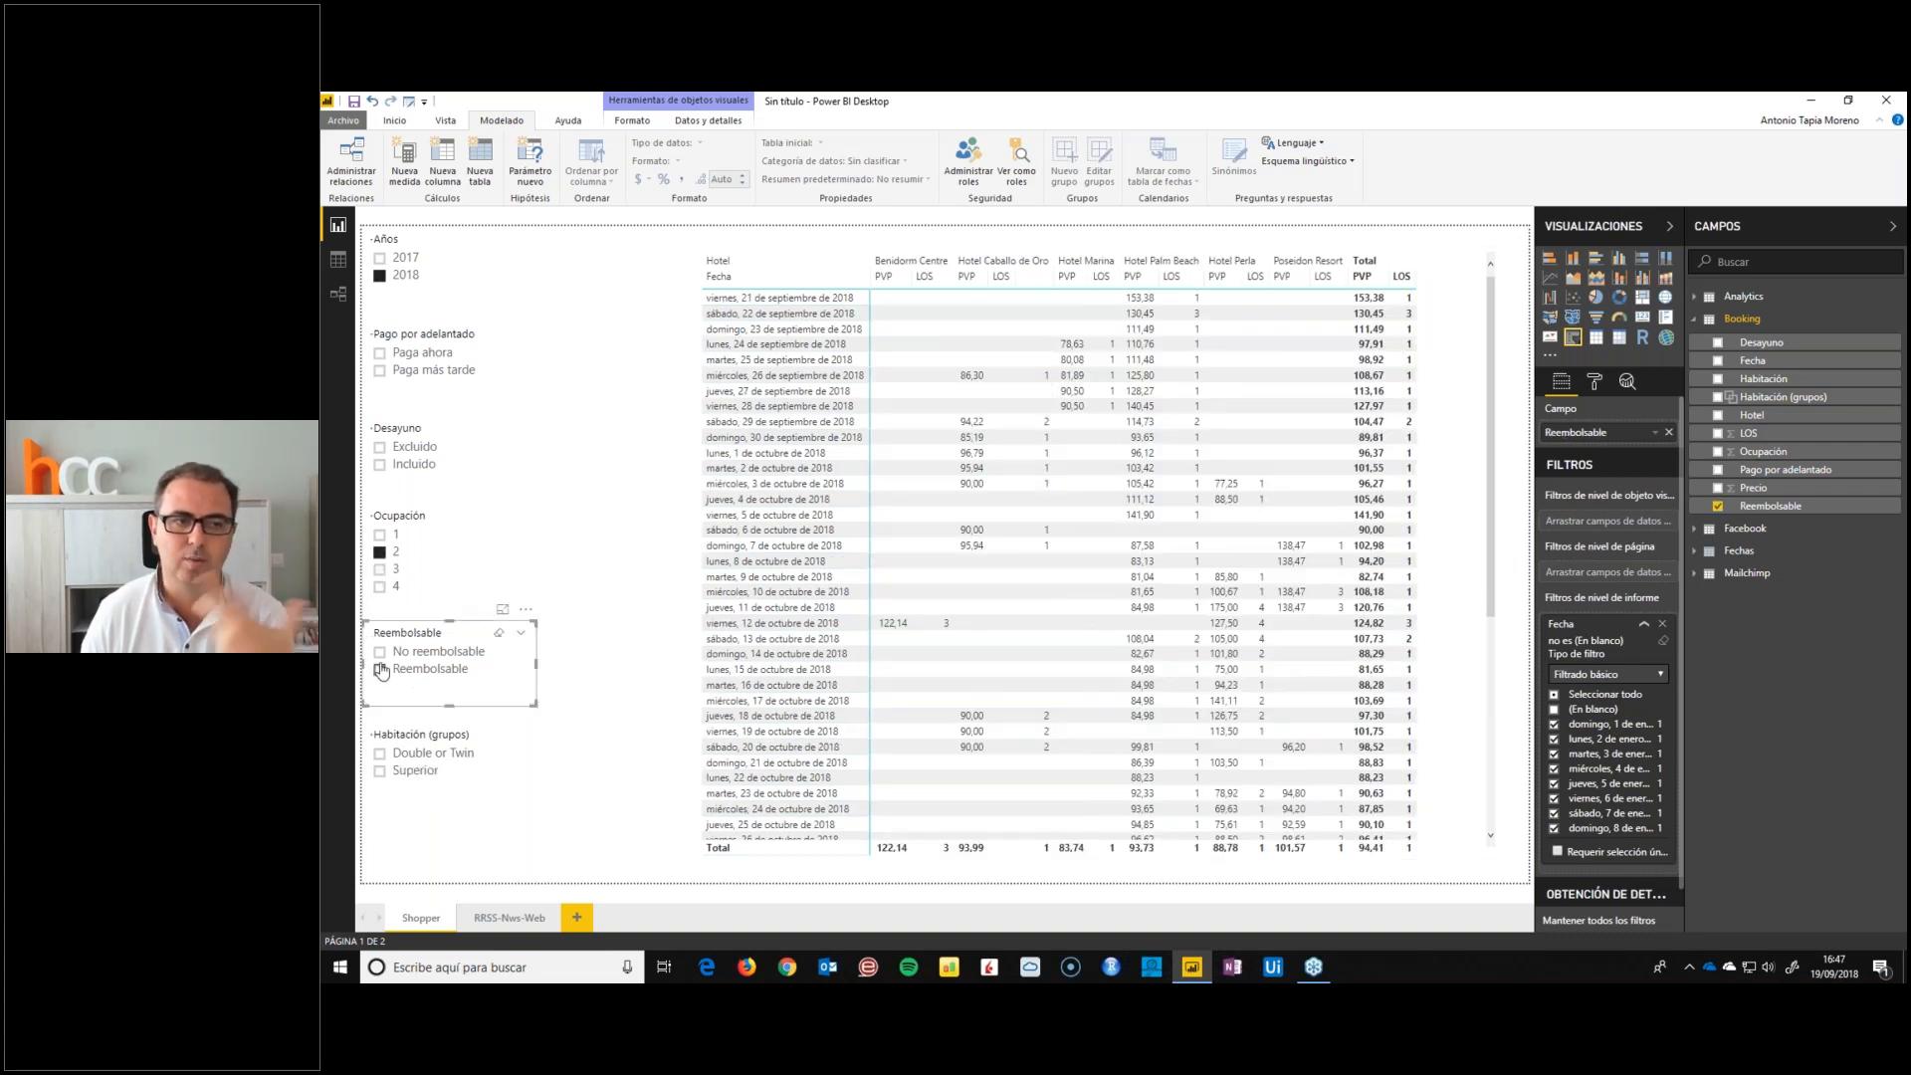
left_click(379, 653)
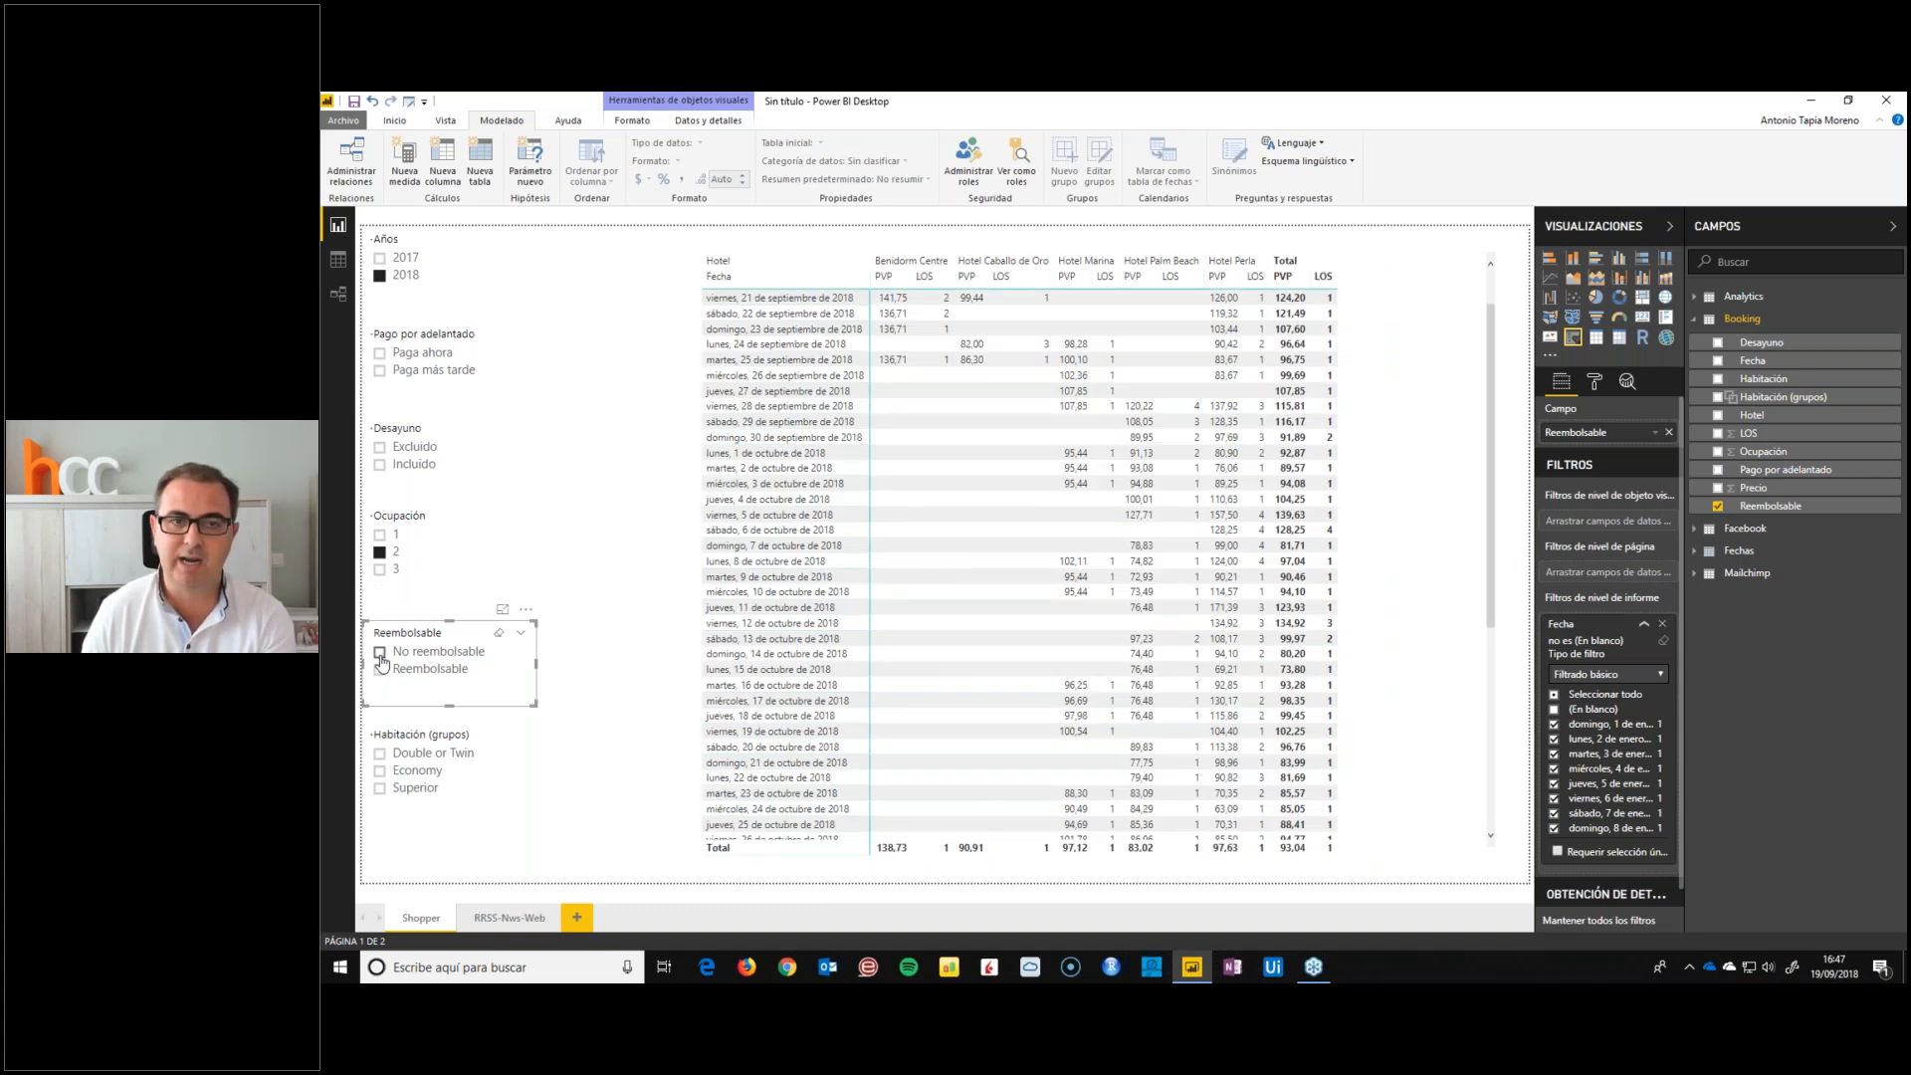
left_click(381, 655)
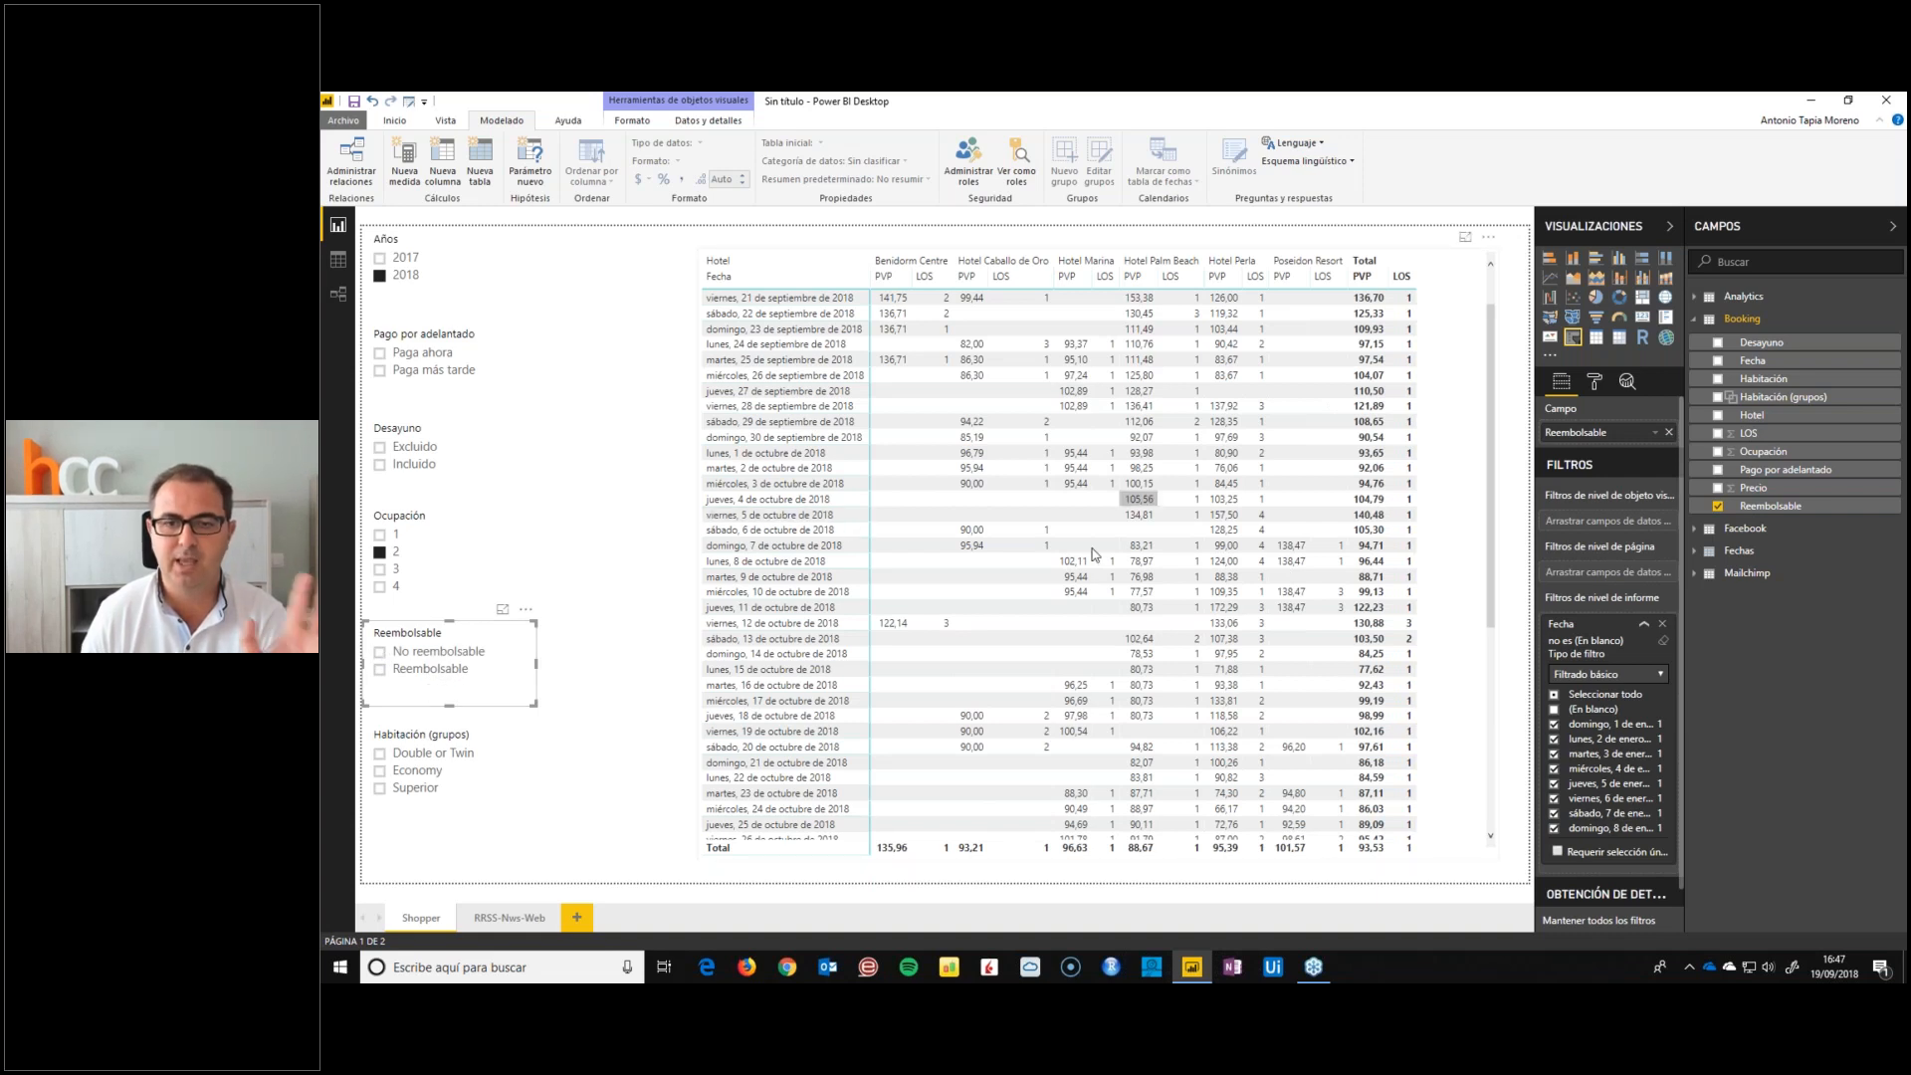
scroll(1095, 565, "down", 1)
scroll(1096, 566, "up", 2)
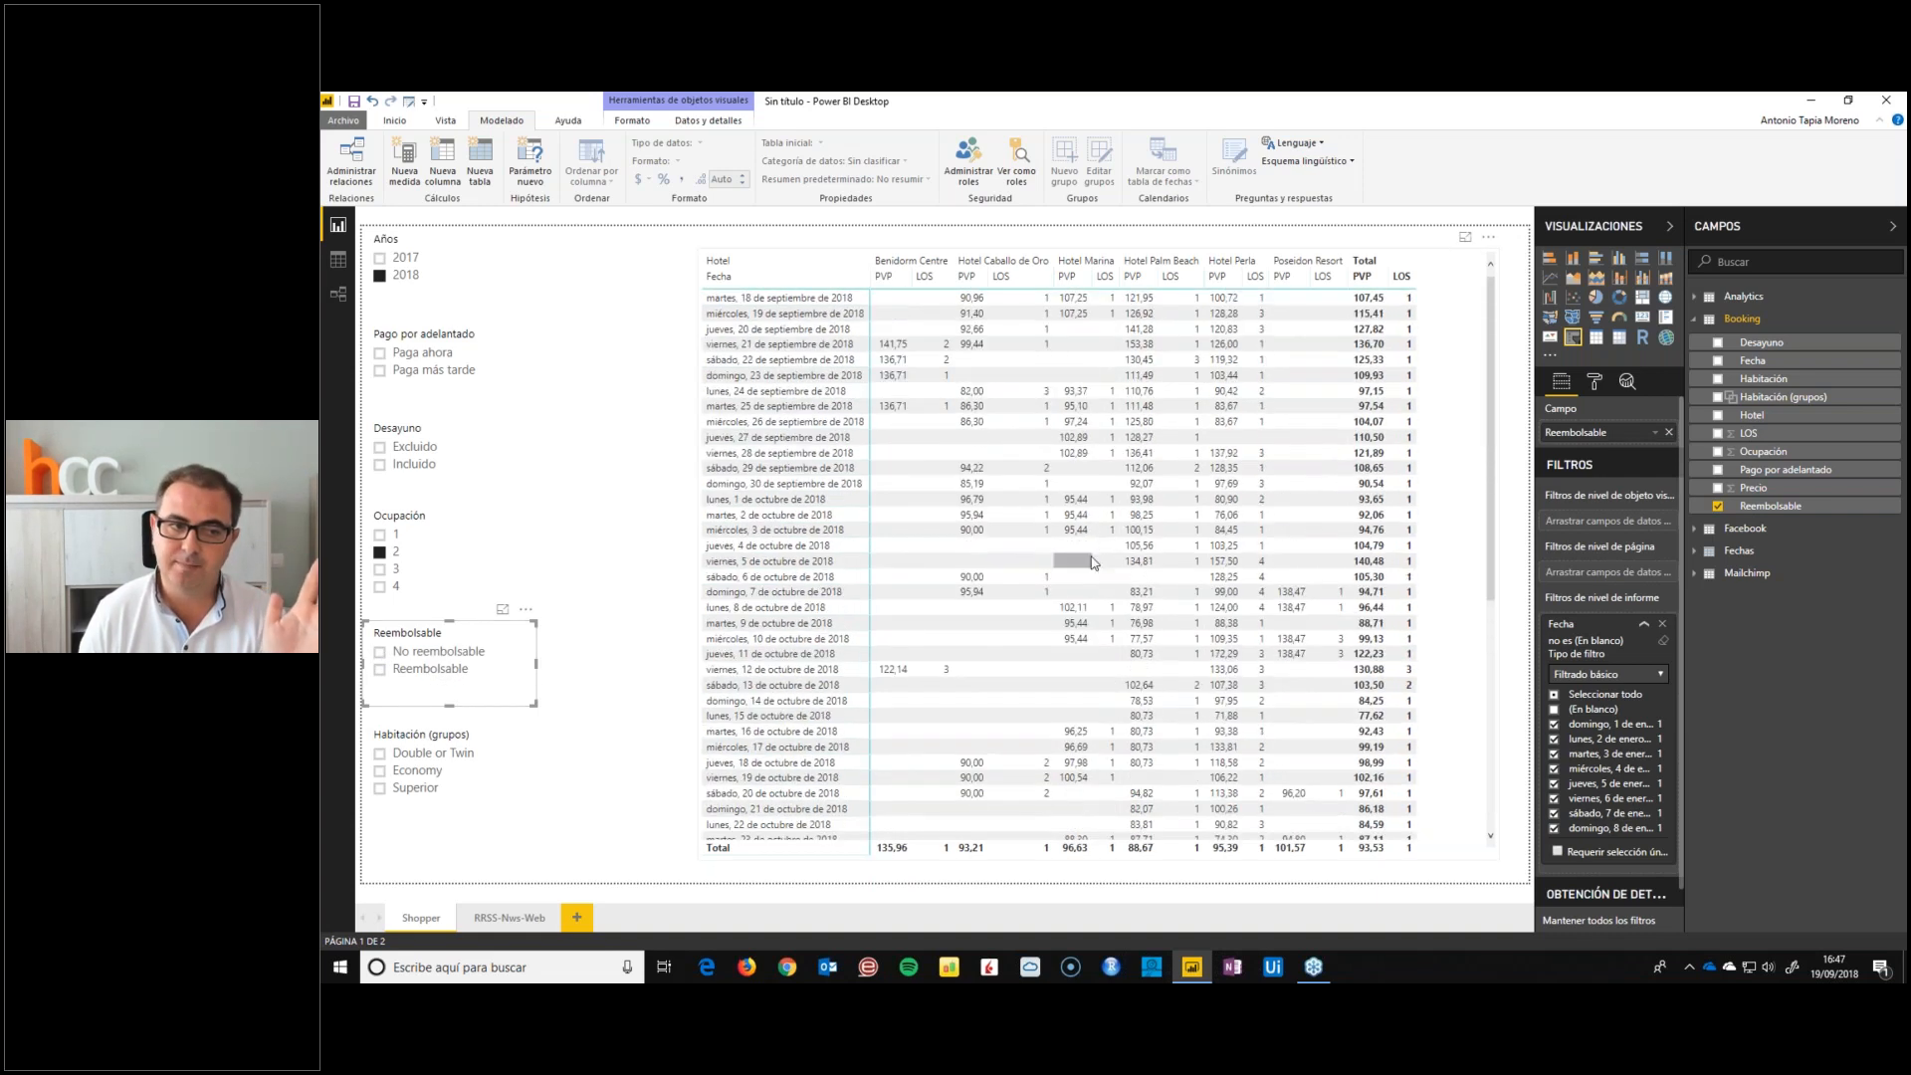
Filter the matrix to Double or Twin in the Habitación (grupos) slicer and deselect the slicer
left_click(419, 753)
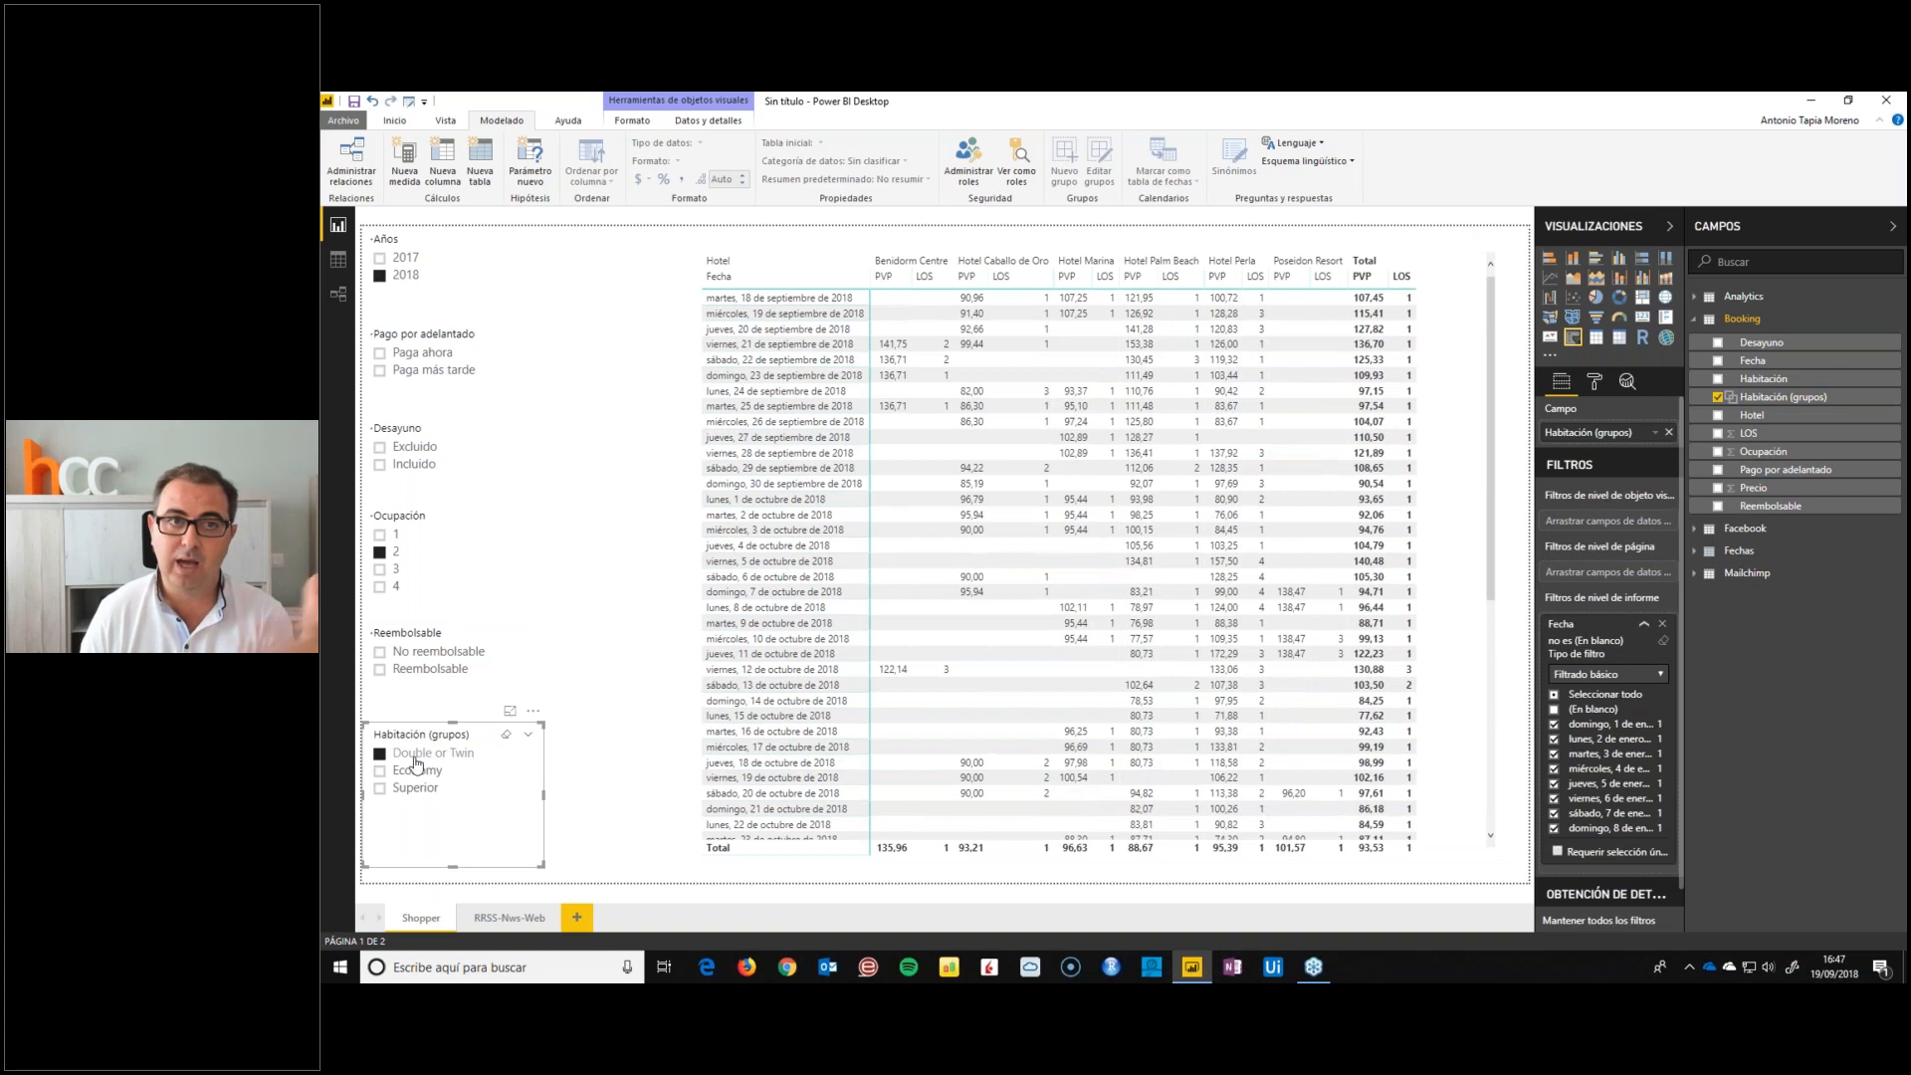
left_click(581, 542)
left_click(395, 120)
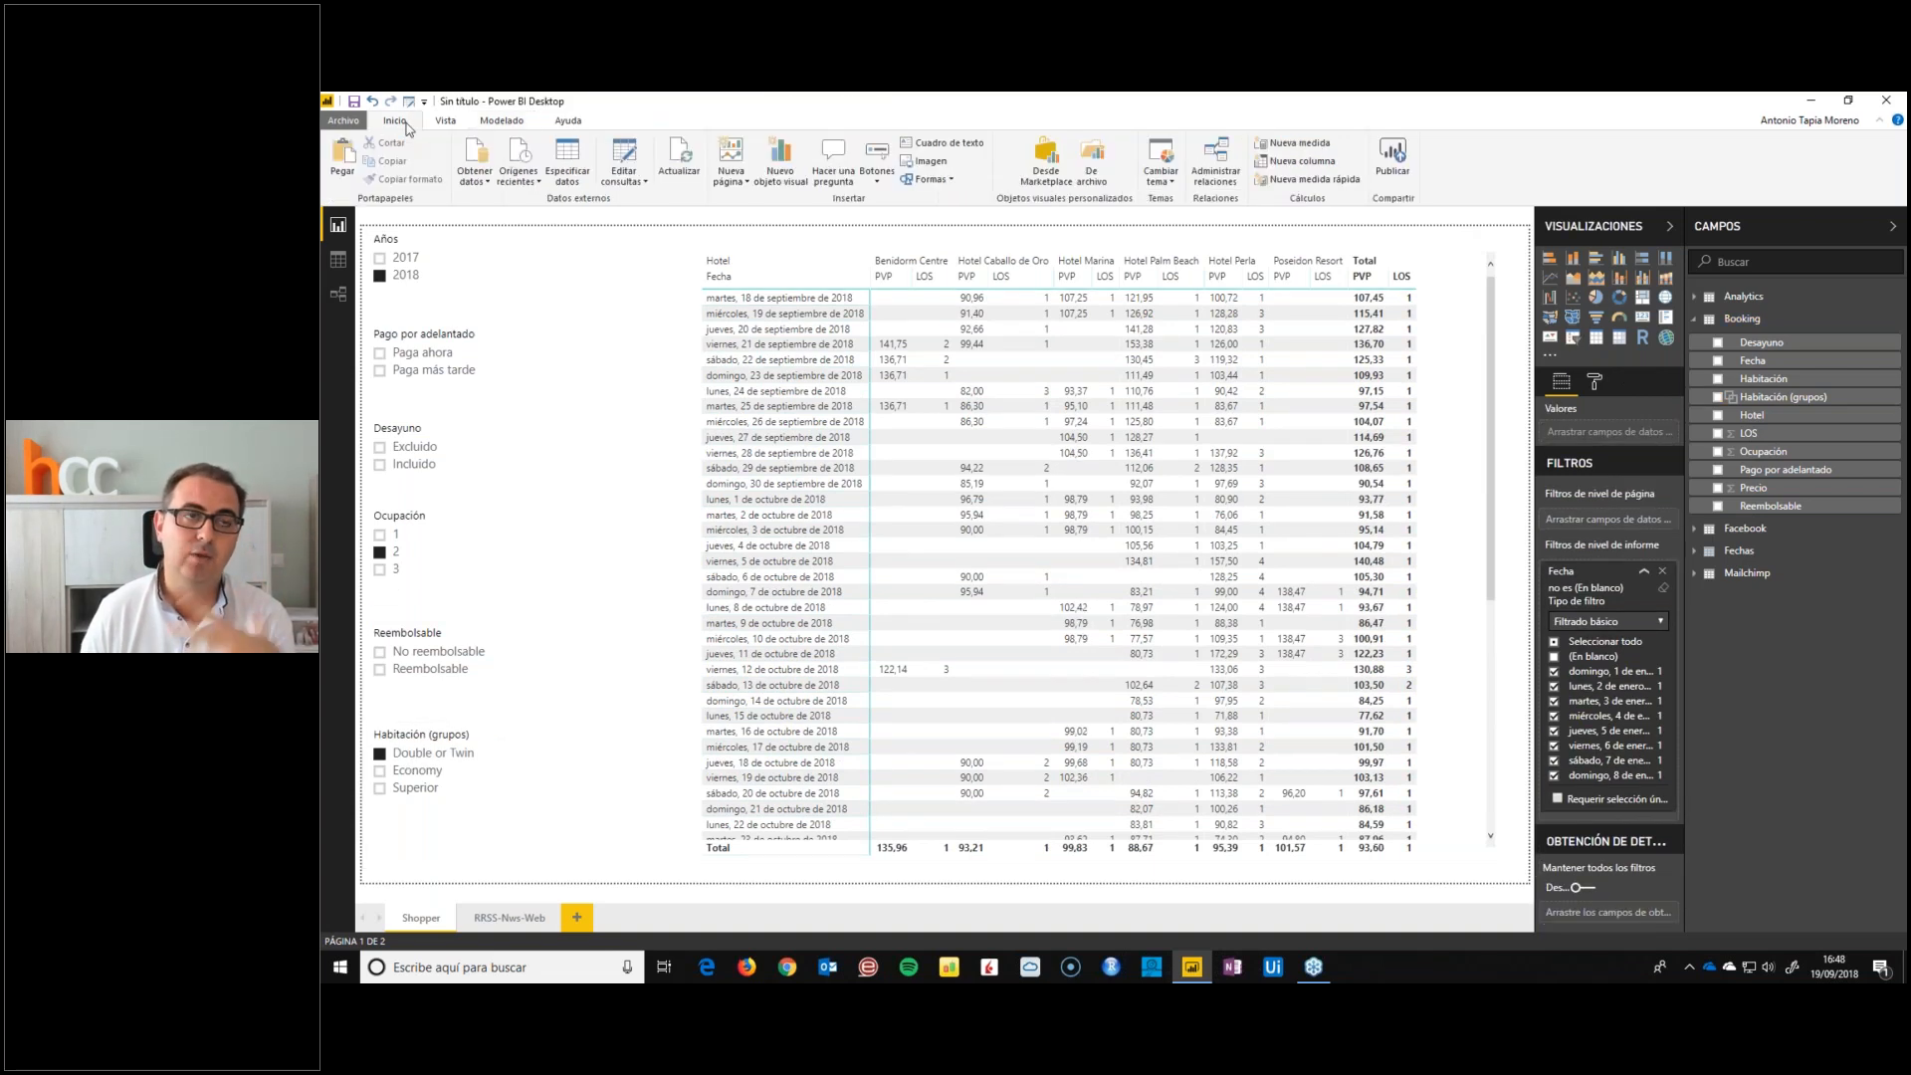
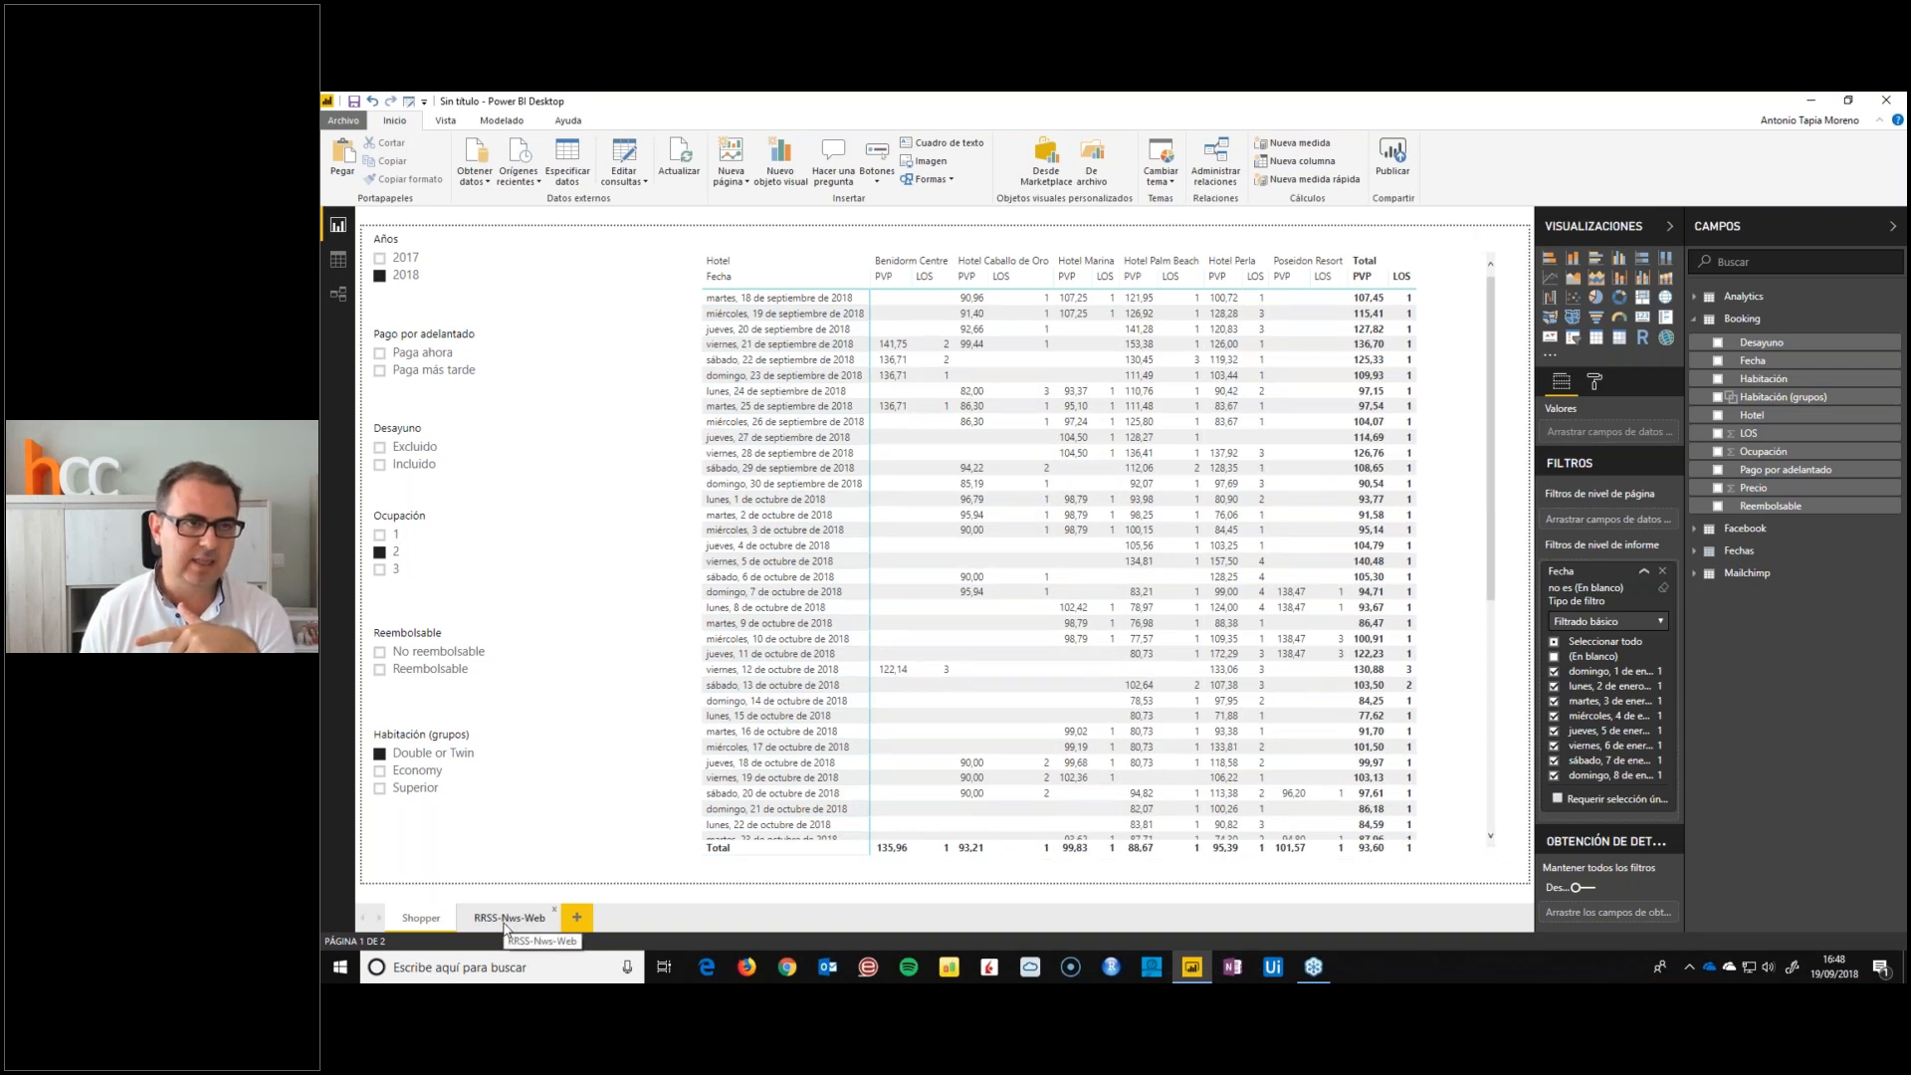
Copy the Años slicer from the Shopper page to the RRSS-Nws-Web page and keep the two slicers synchronized
left_click(409, 237)
key("ctrl+c")
left_click(510, 918)
key("ctrl+v")
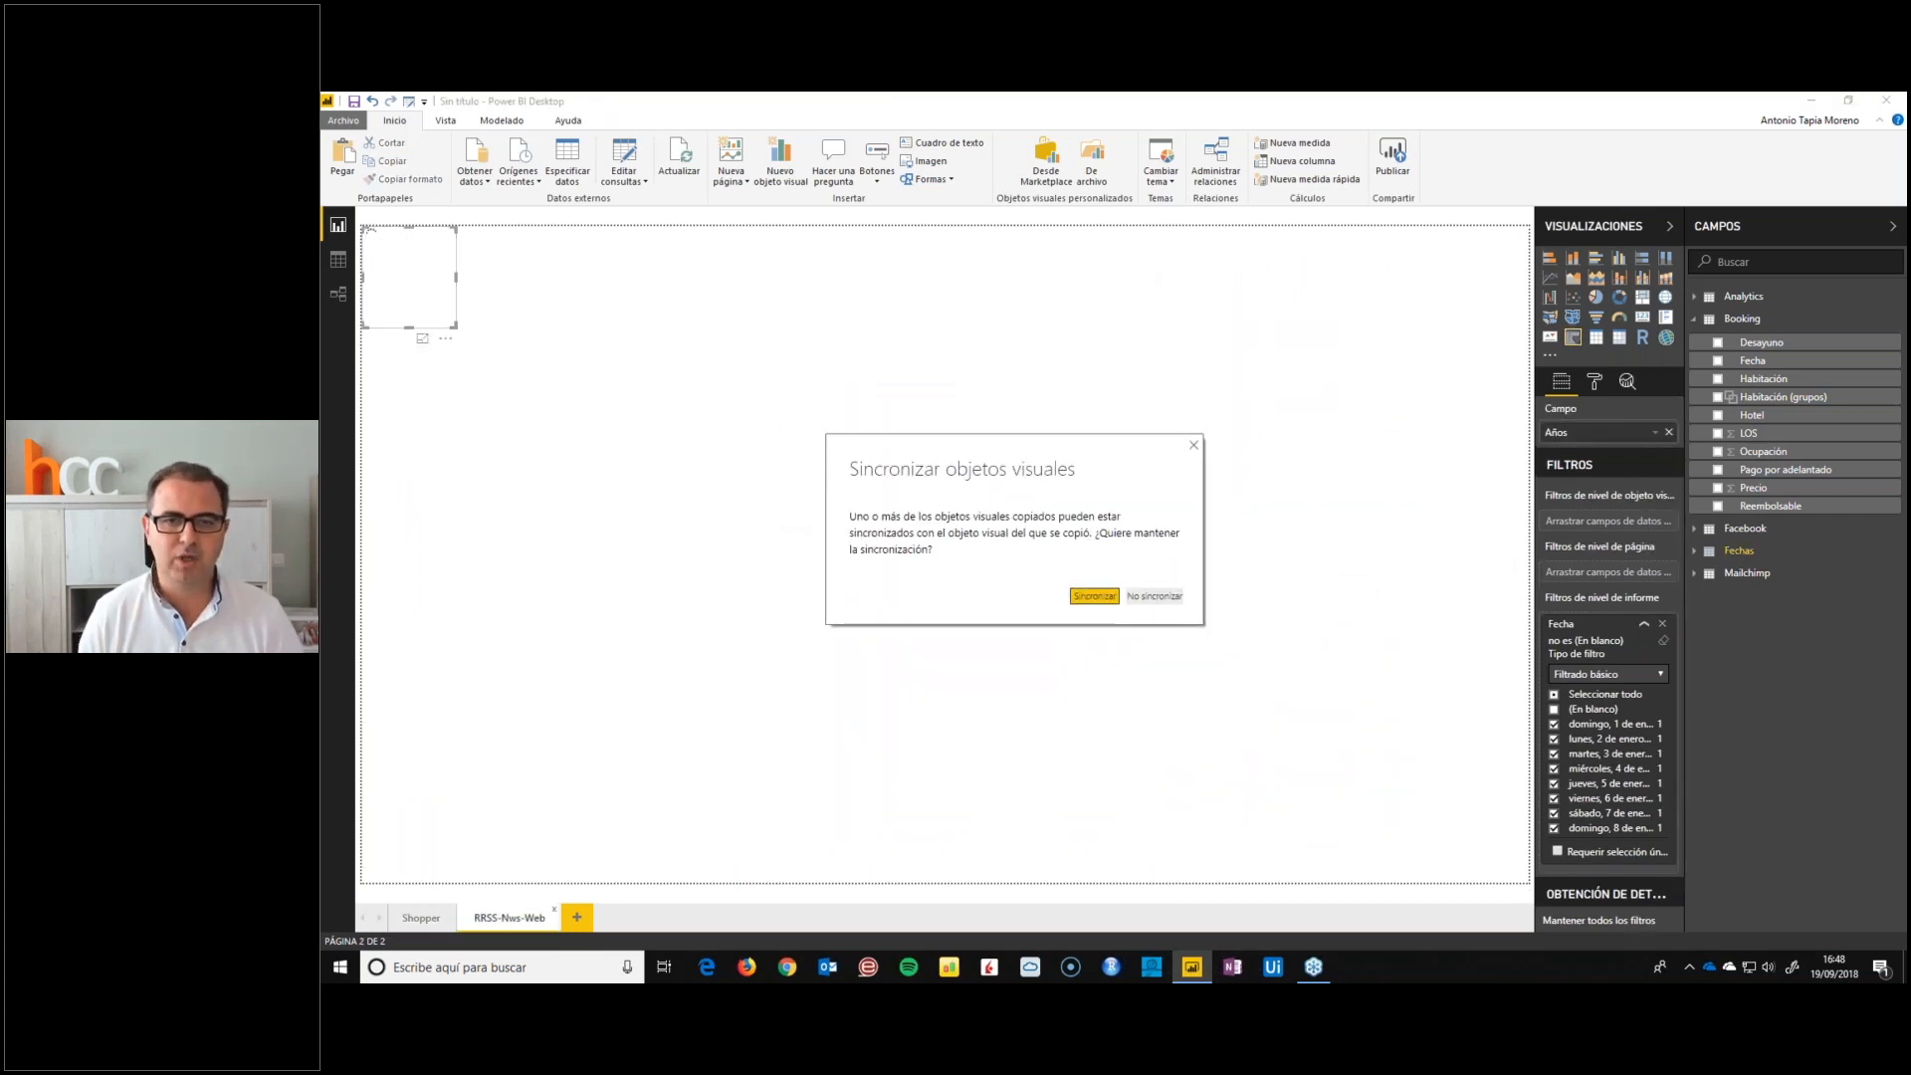
left_click(1103, 585)
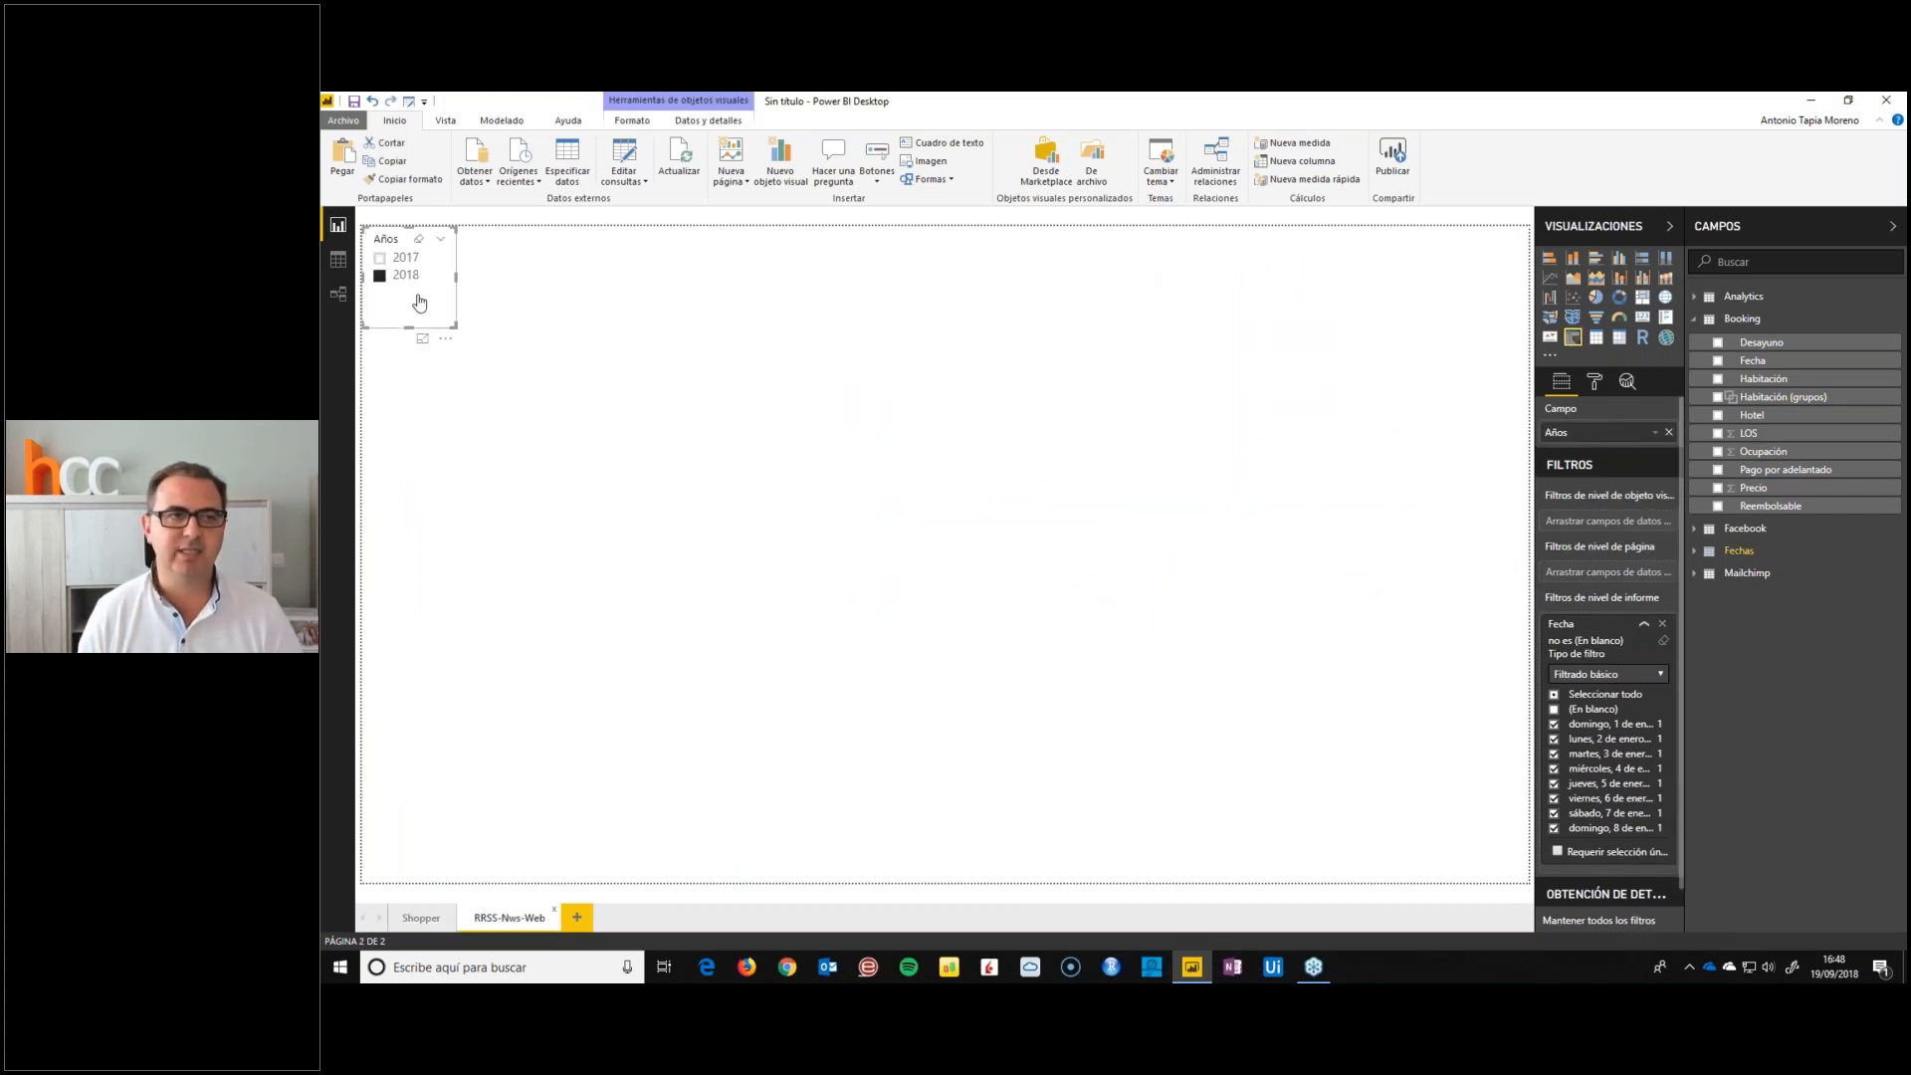
Test the slicer synchronization by choosing 2017, checking the Shopper page, and returning to RRSS-Nws-Web to reselect 2018
left_click(384, 258)
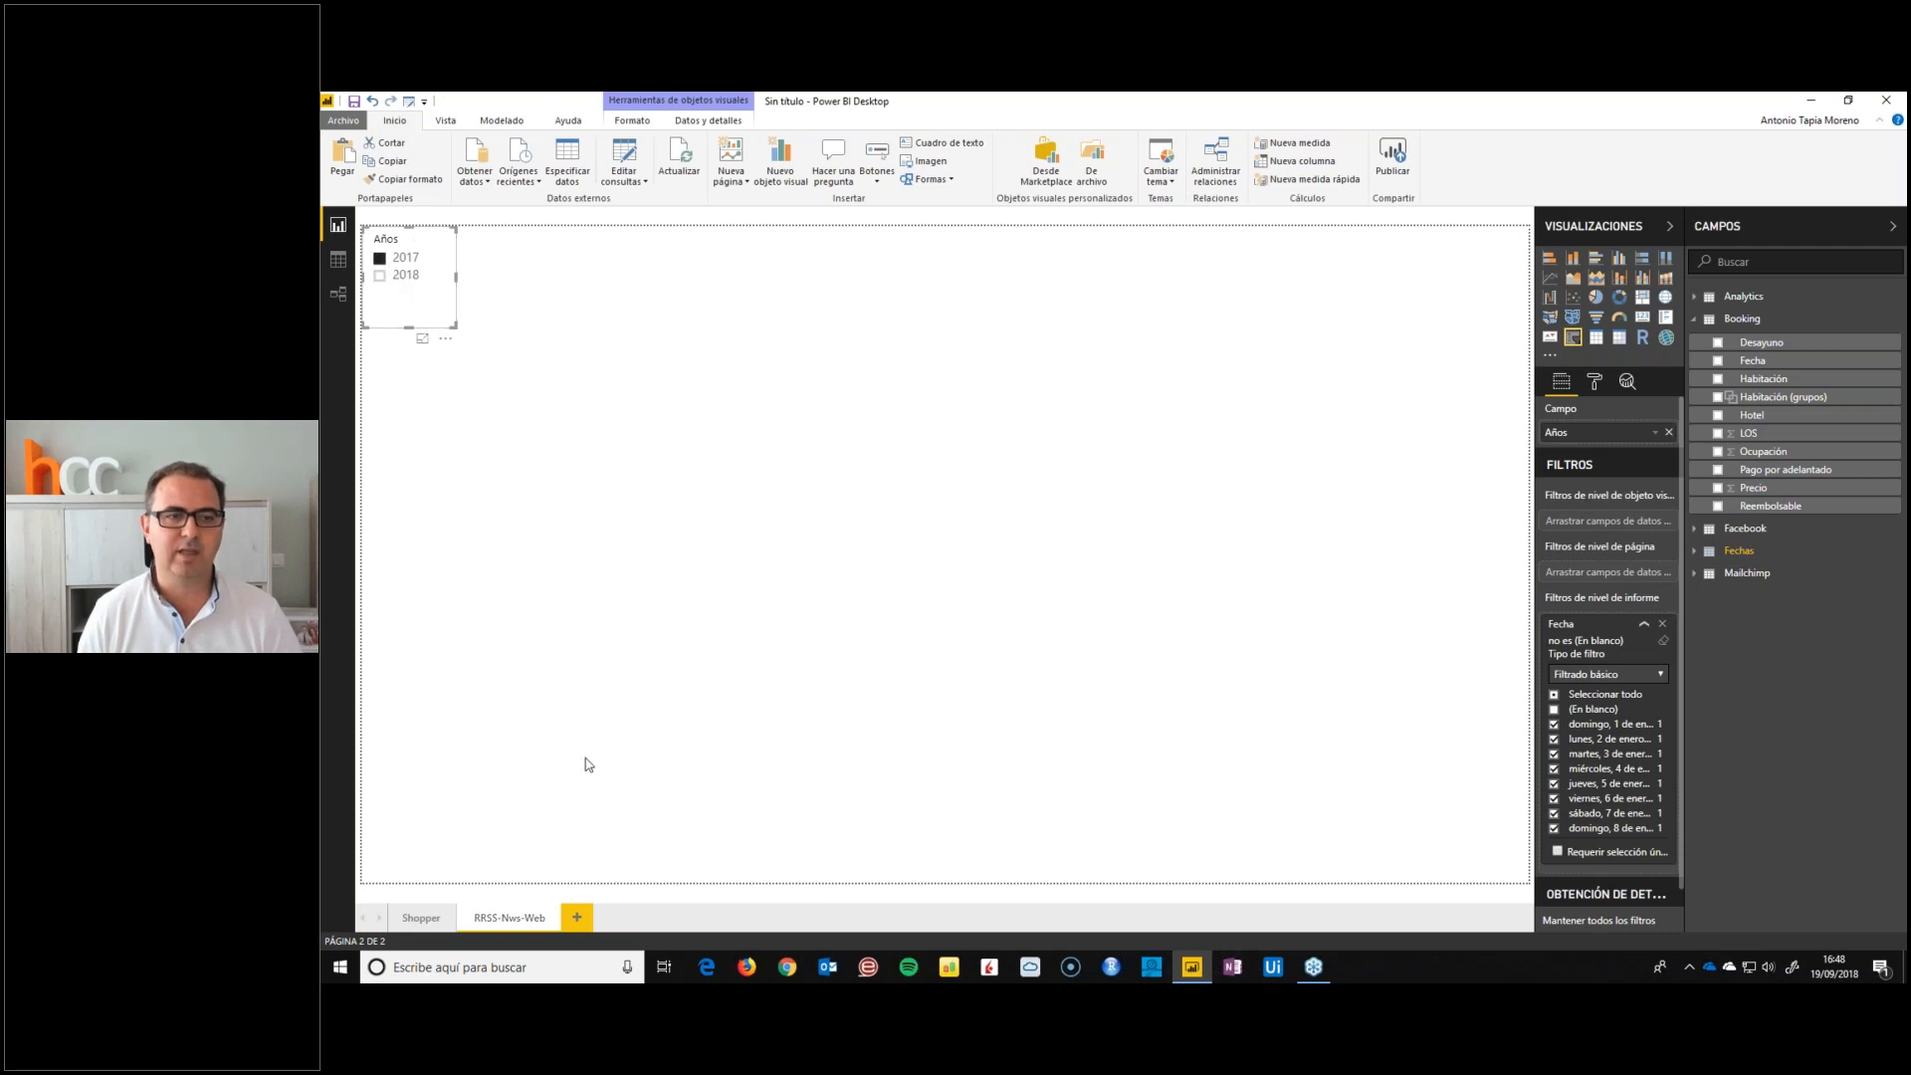
left_click(418, 917)
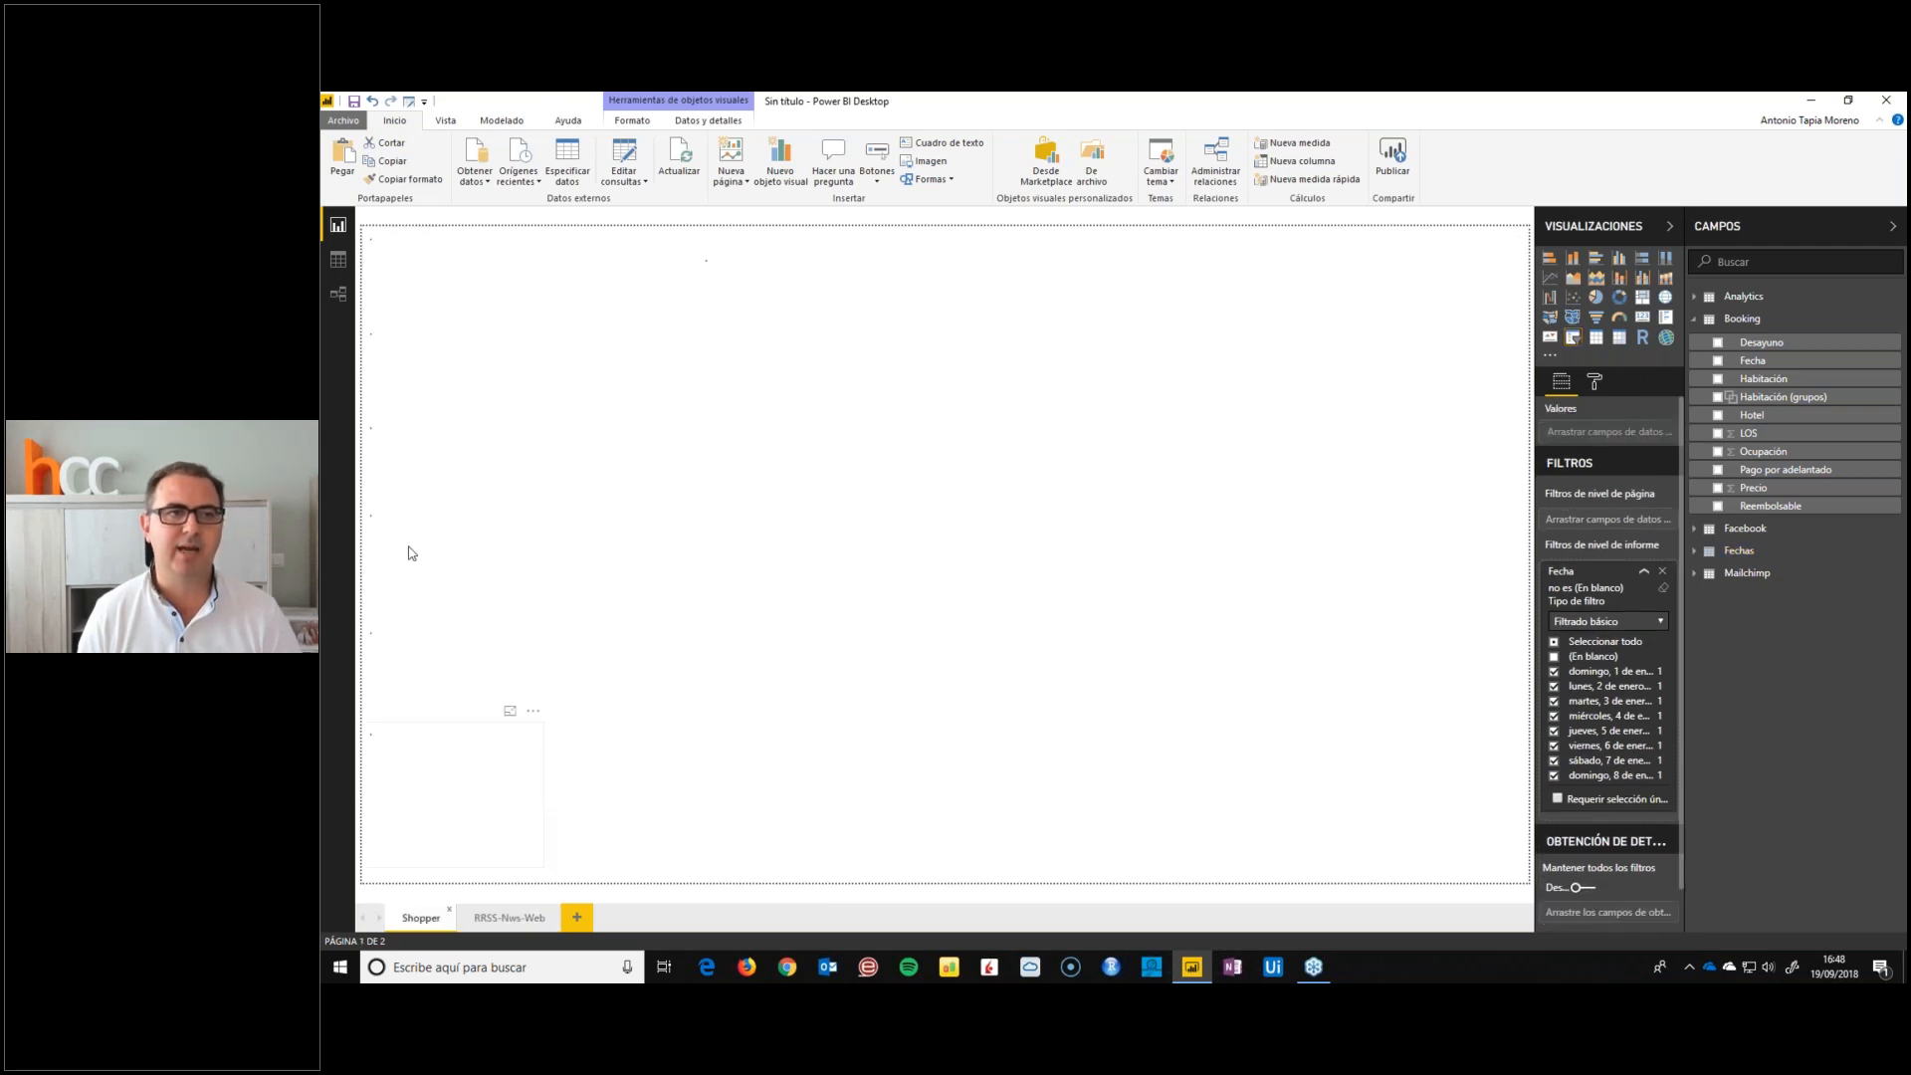
left_click(509, 916)
left_click(379, 280)
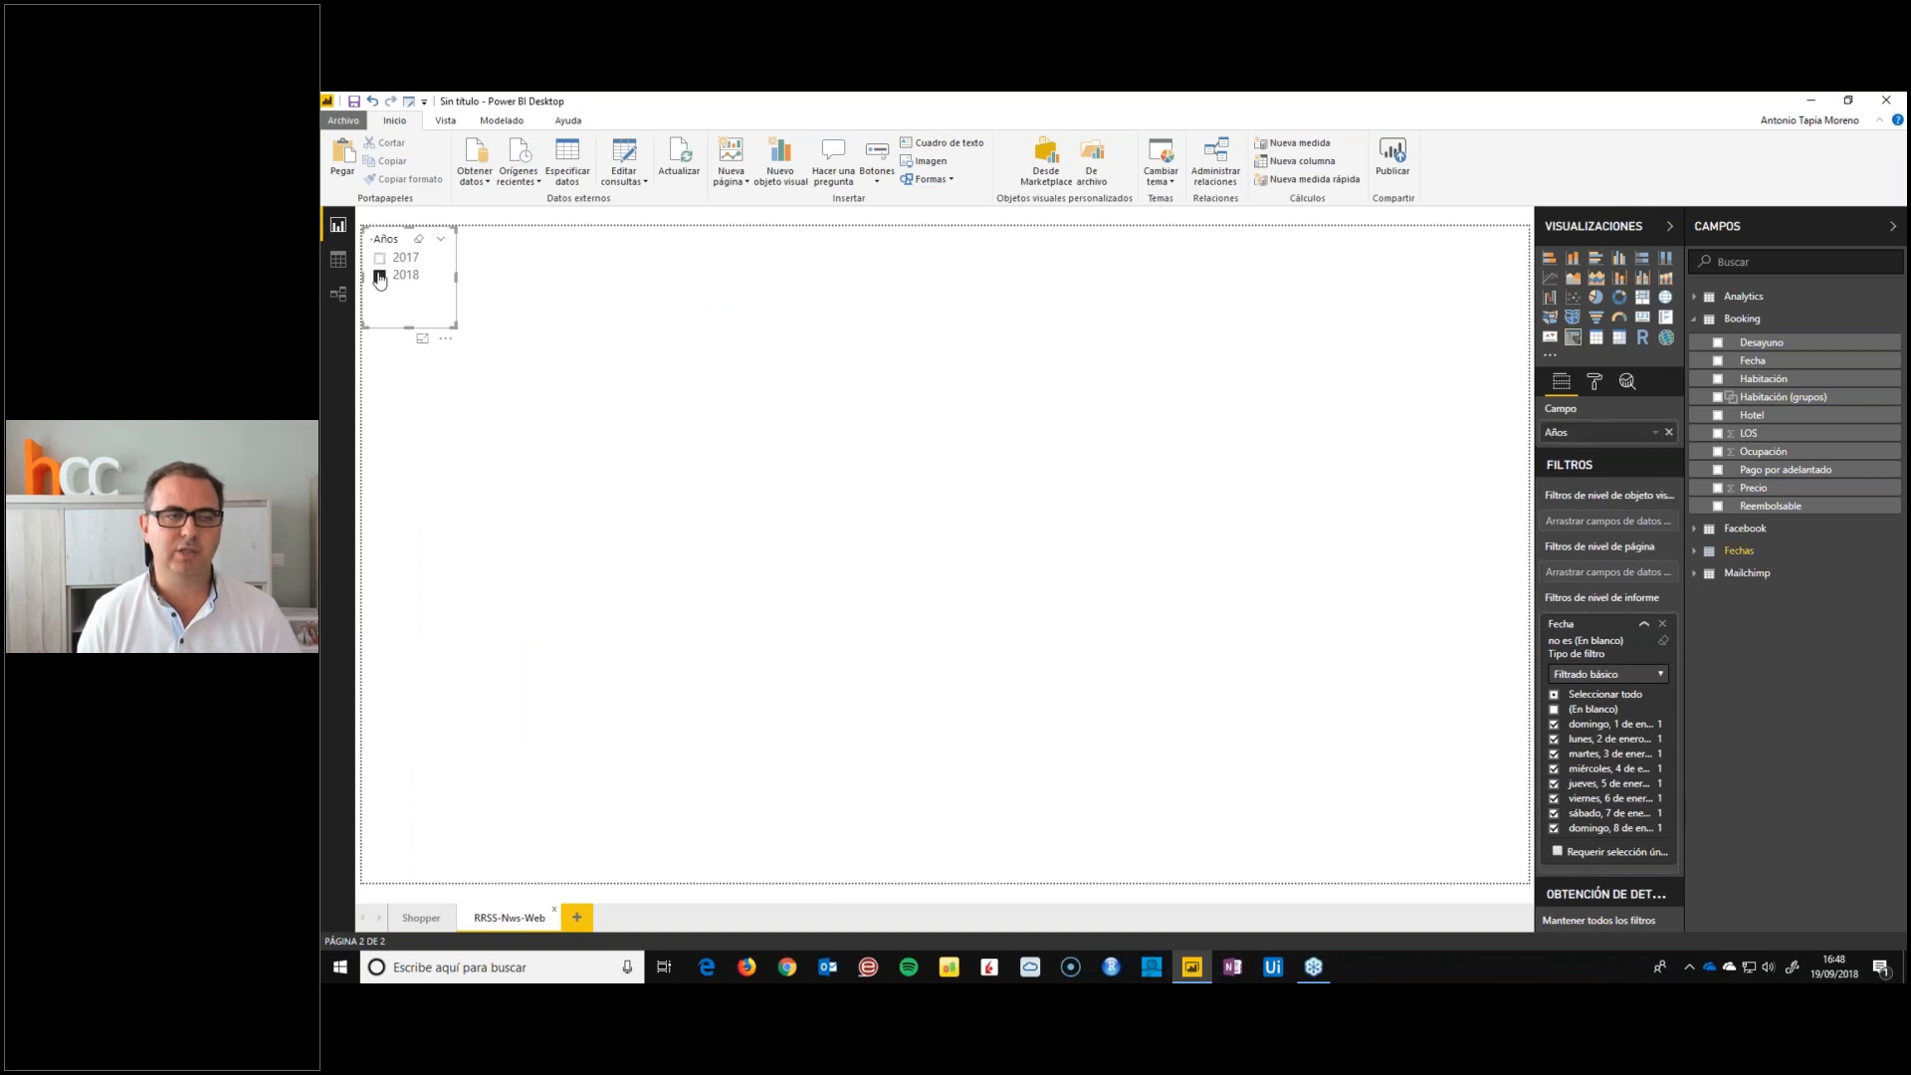
Place a taller copy of the Años slicer below the original and change its field to Mes from the Fechas table
left_click(738, 359)
left_click(427, 320)
left_click_drag(430, 321, 409, 639)
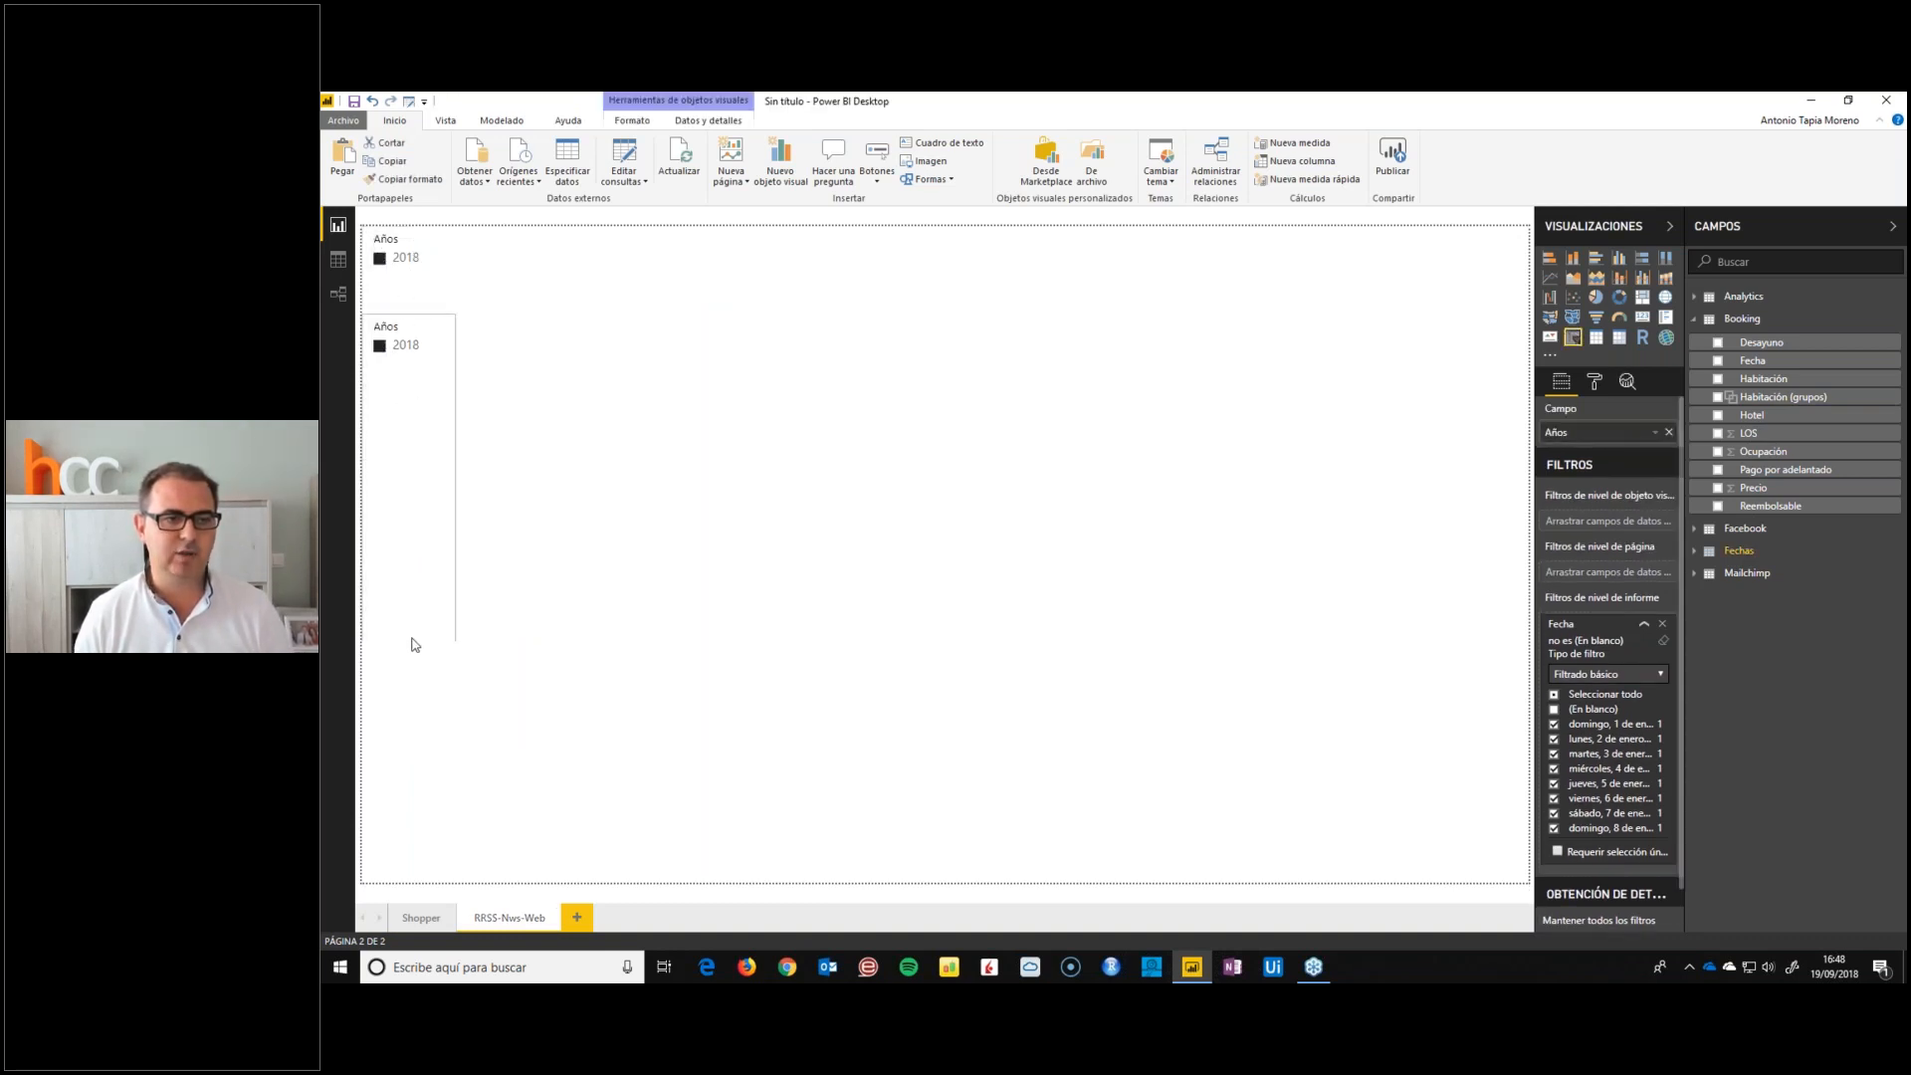
left_click(1694, 319)
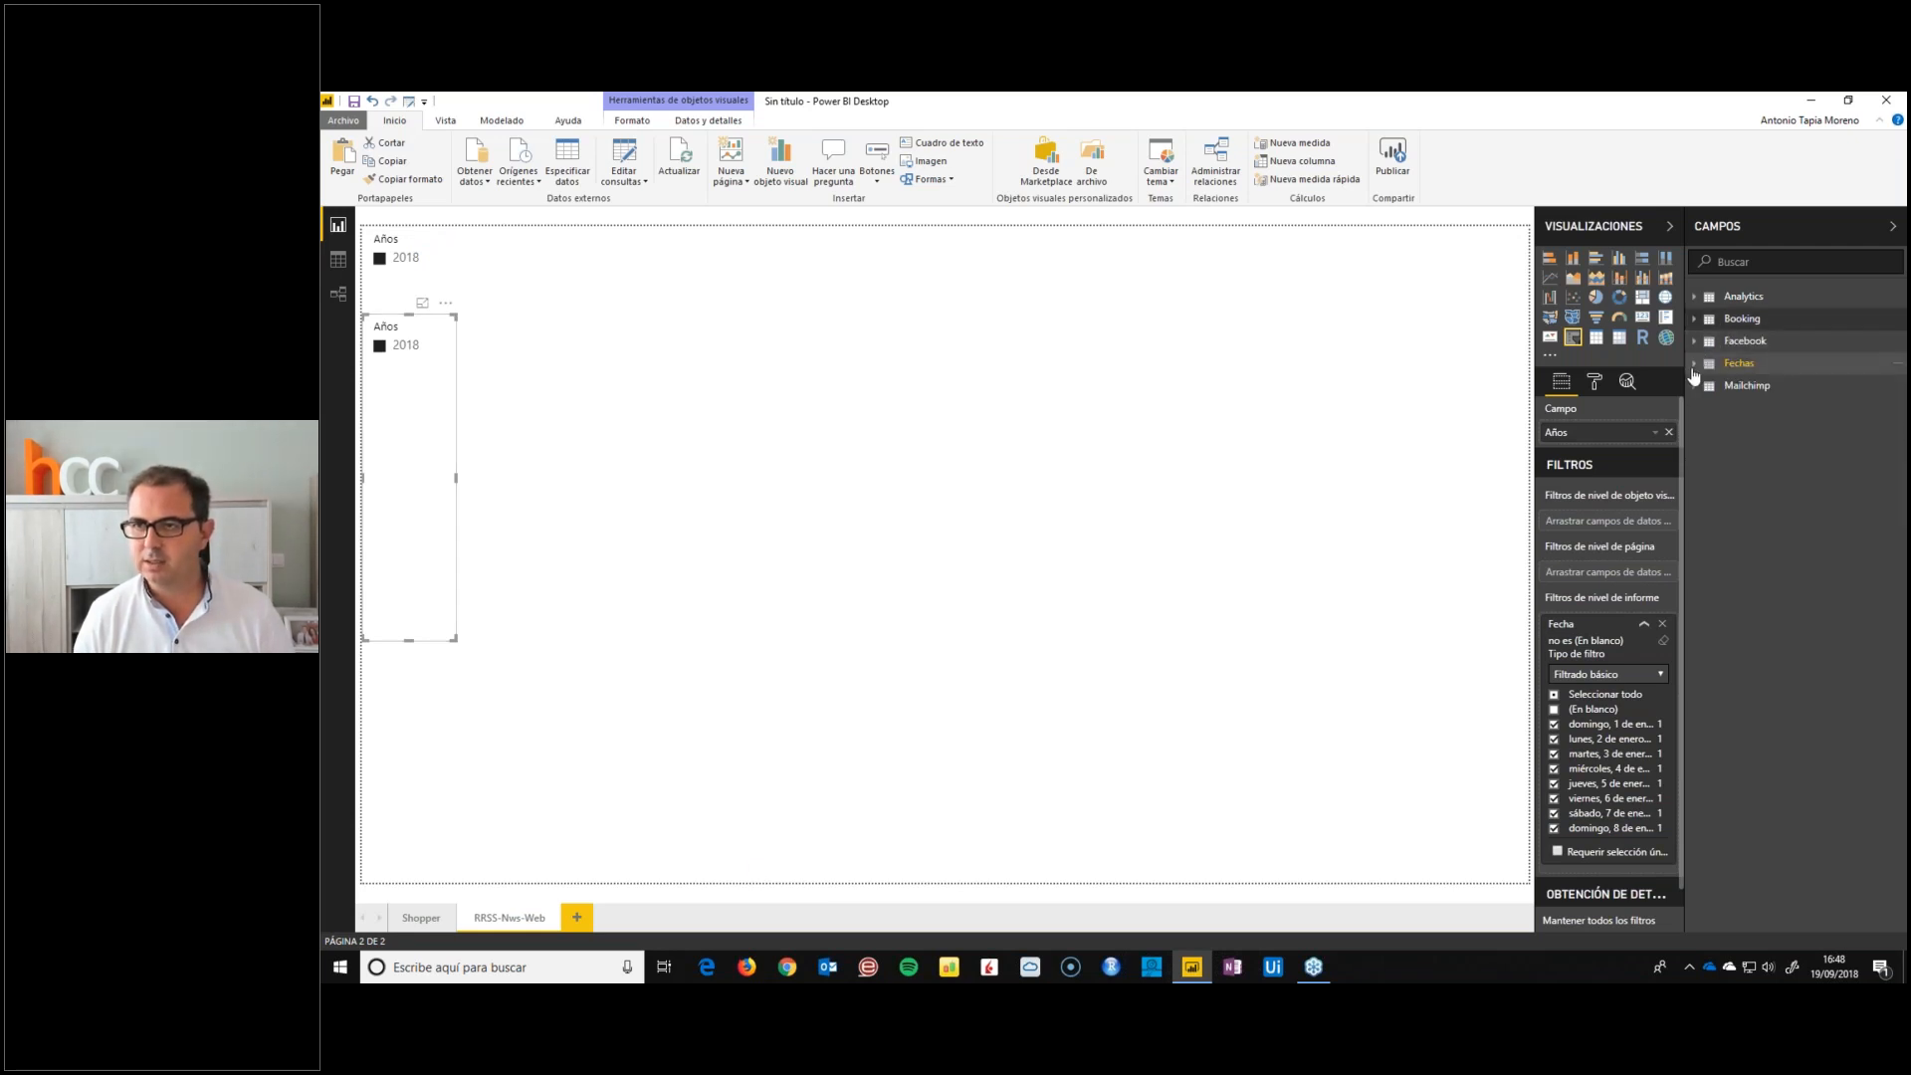
left_click(1694, 364)
left_click_drag(1748, 459, 1620, 448)
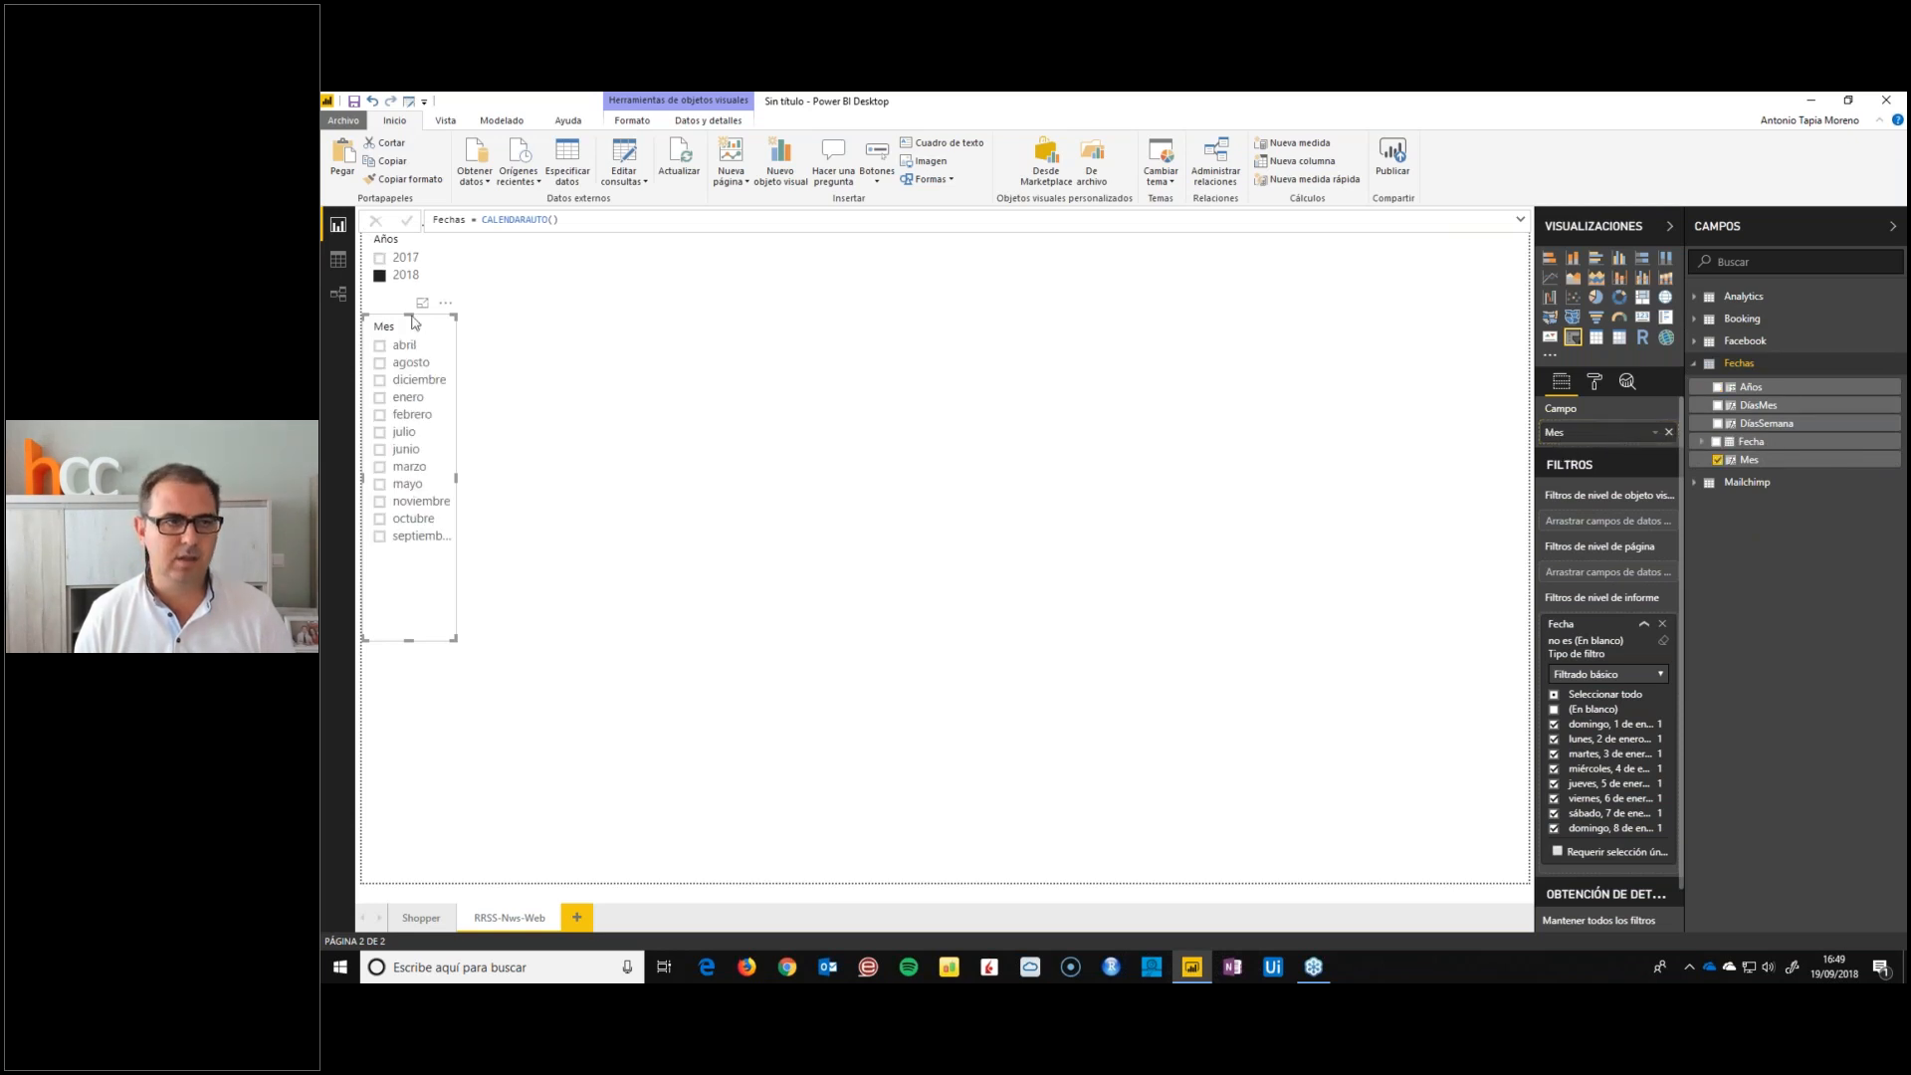
Widen the Mes slicer to fit the full month names and shorten it to just below septiembre
left_click_drag(457, 482, 491, 481)
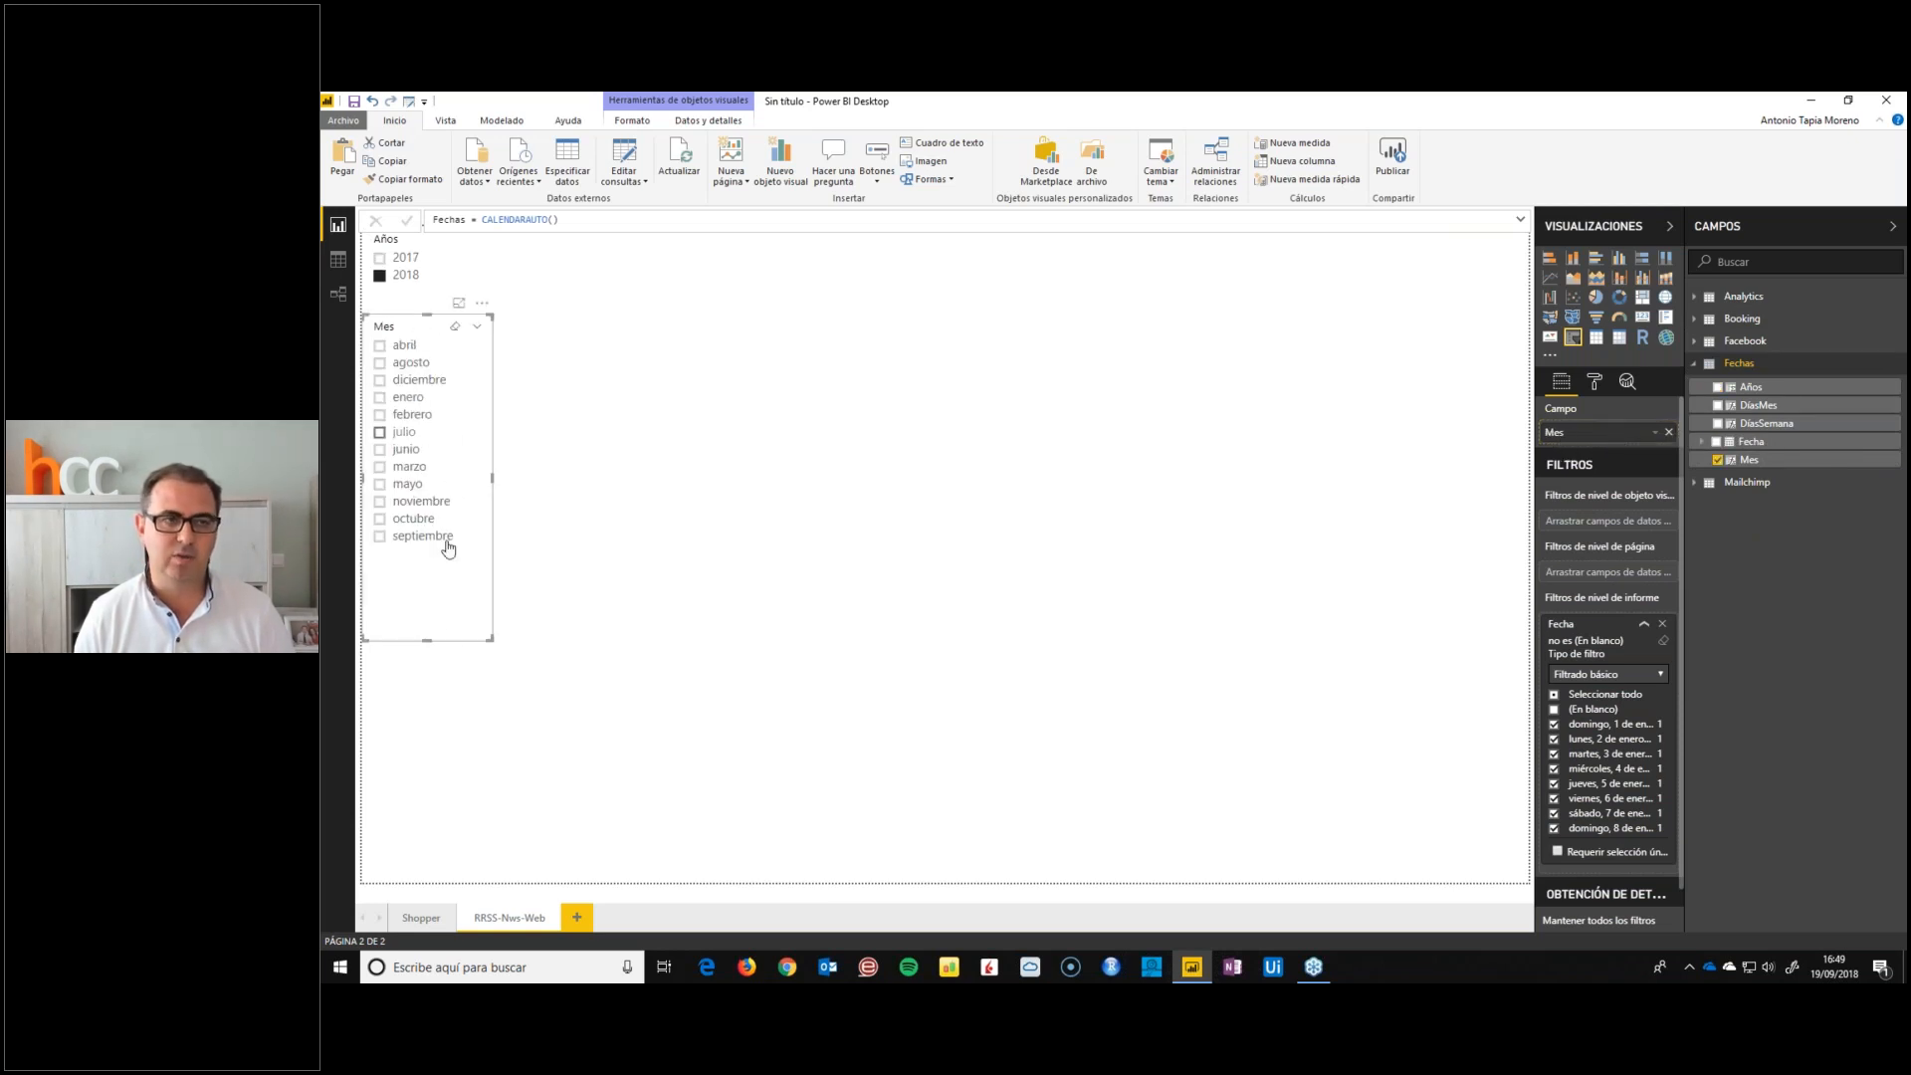
left_click_drag(436, 640, 428, 574)
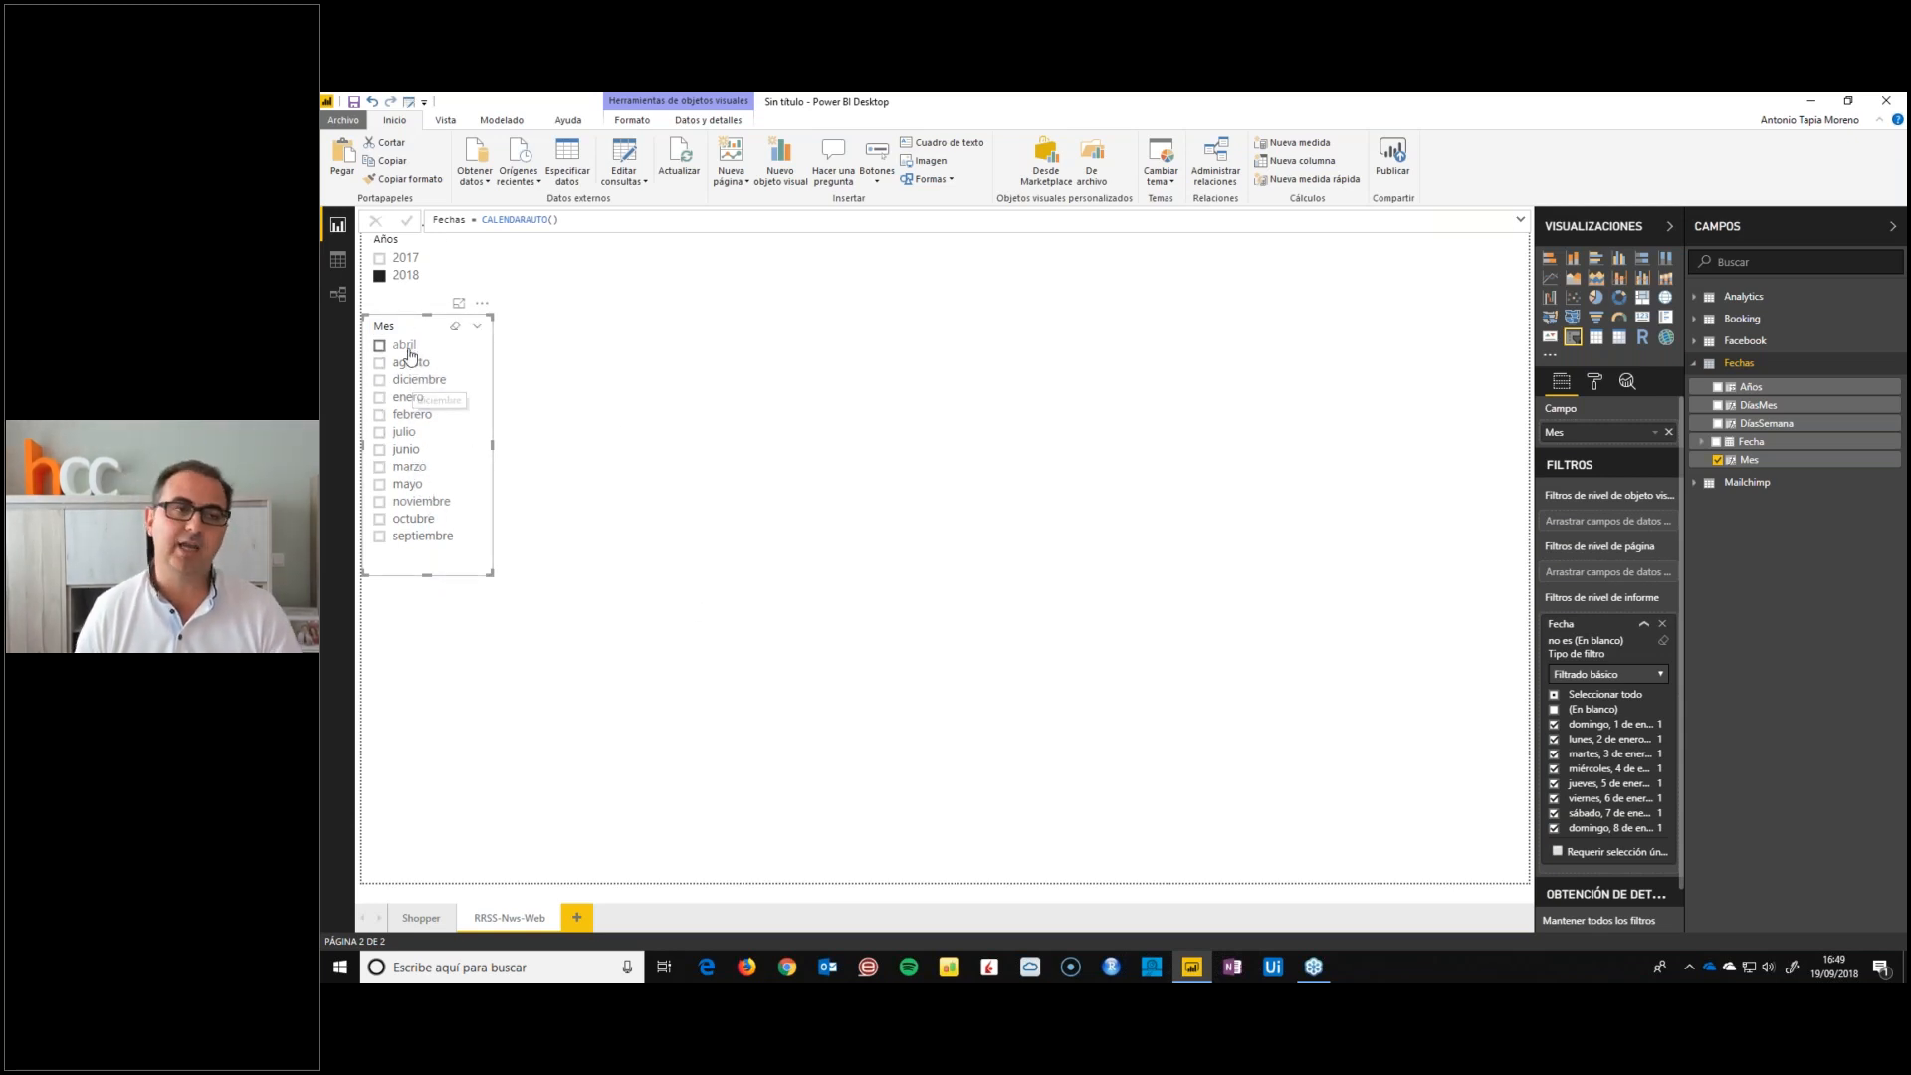
left_click(657, 435)
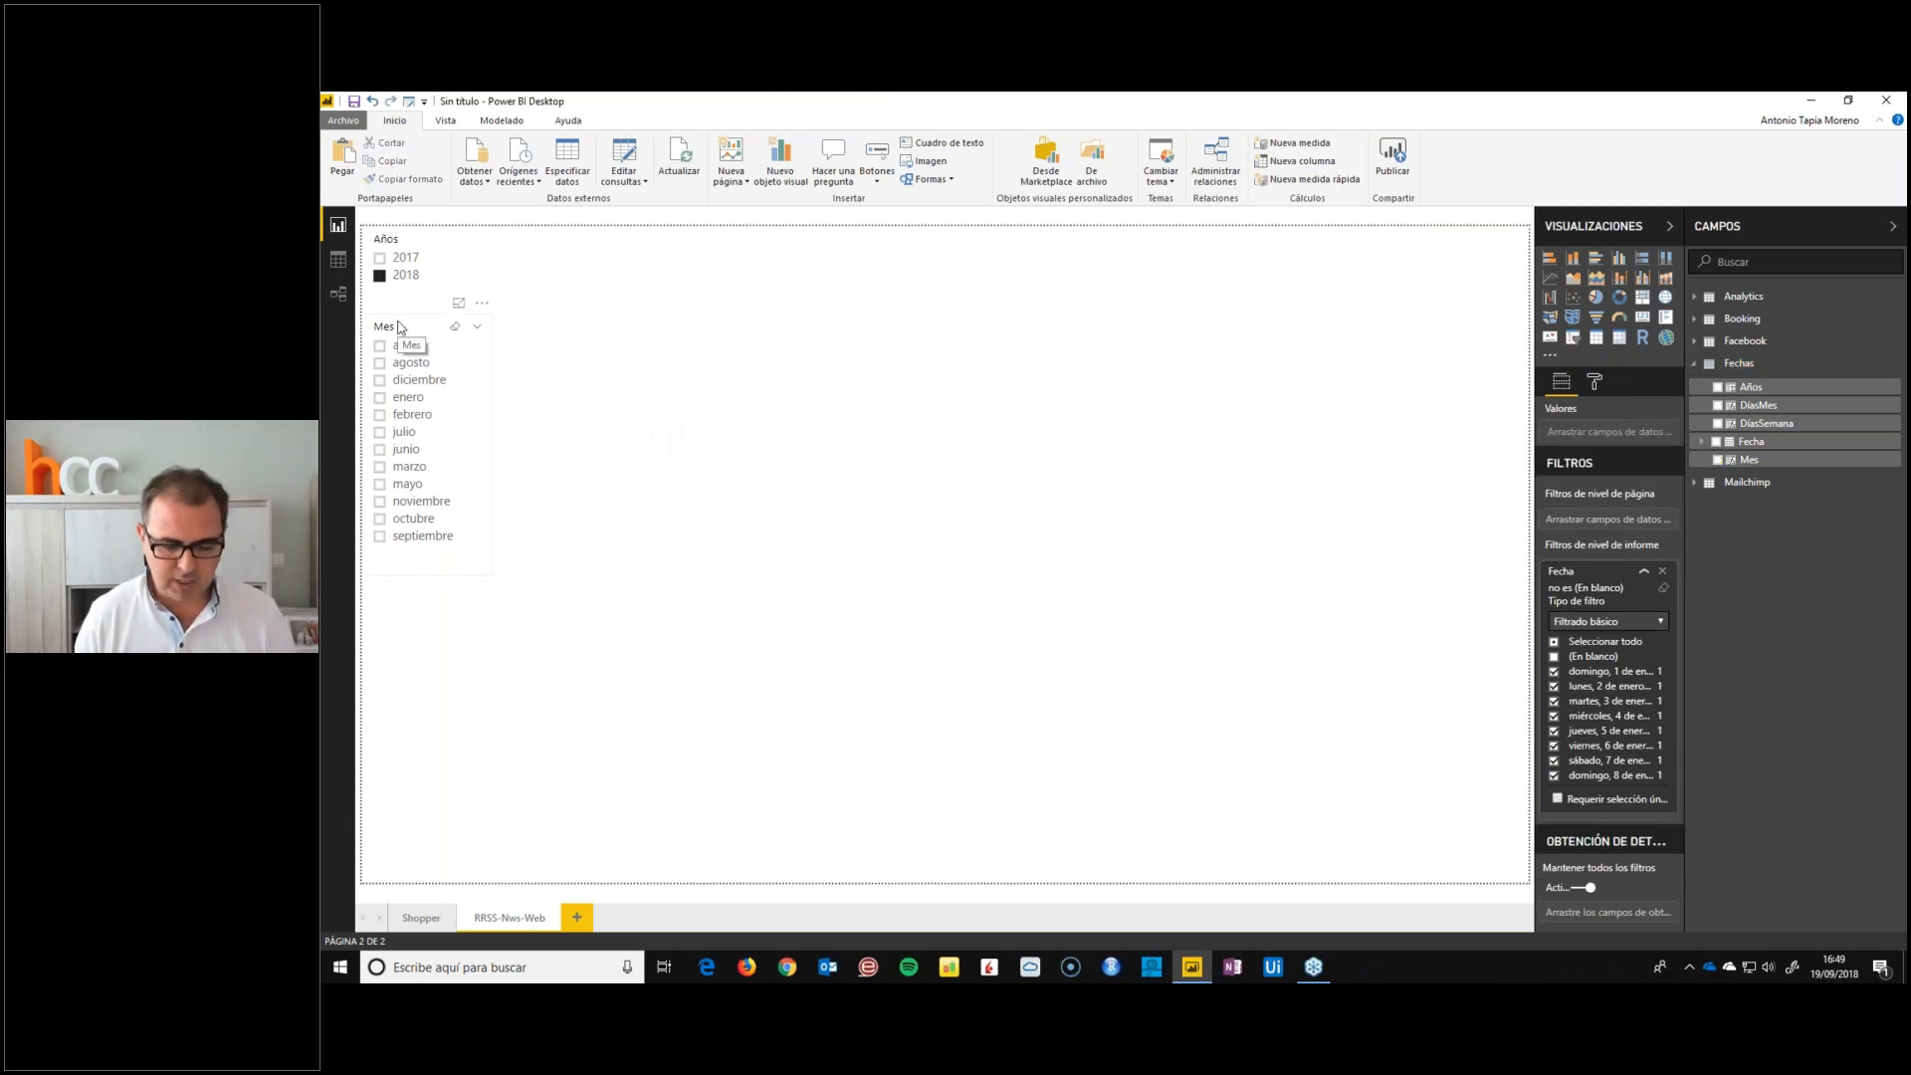
Clear the 2018 selection, widen the Años slicer slightly and select febrero in the Mes slicer
left_click(416, 263)
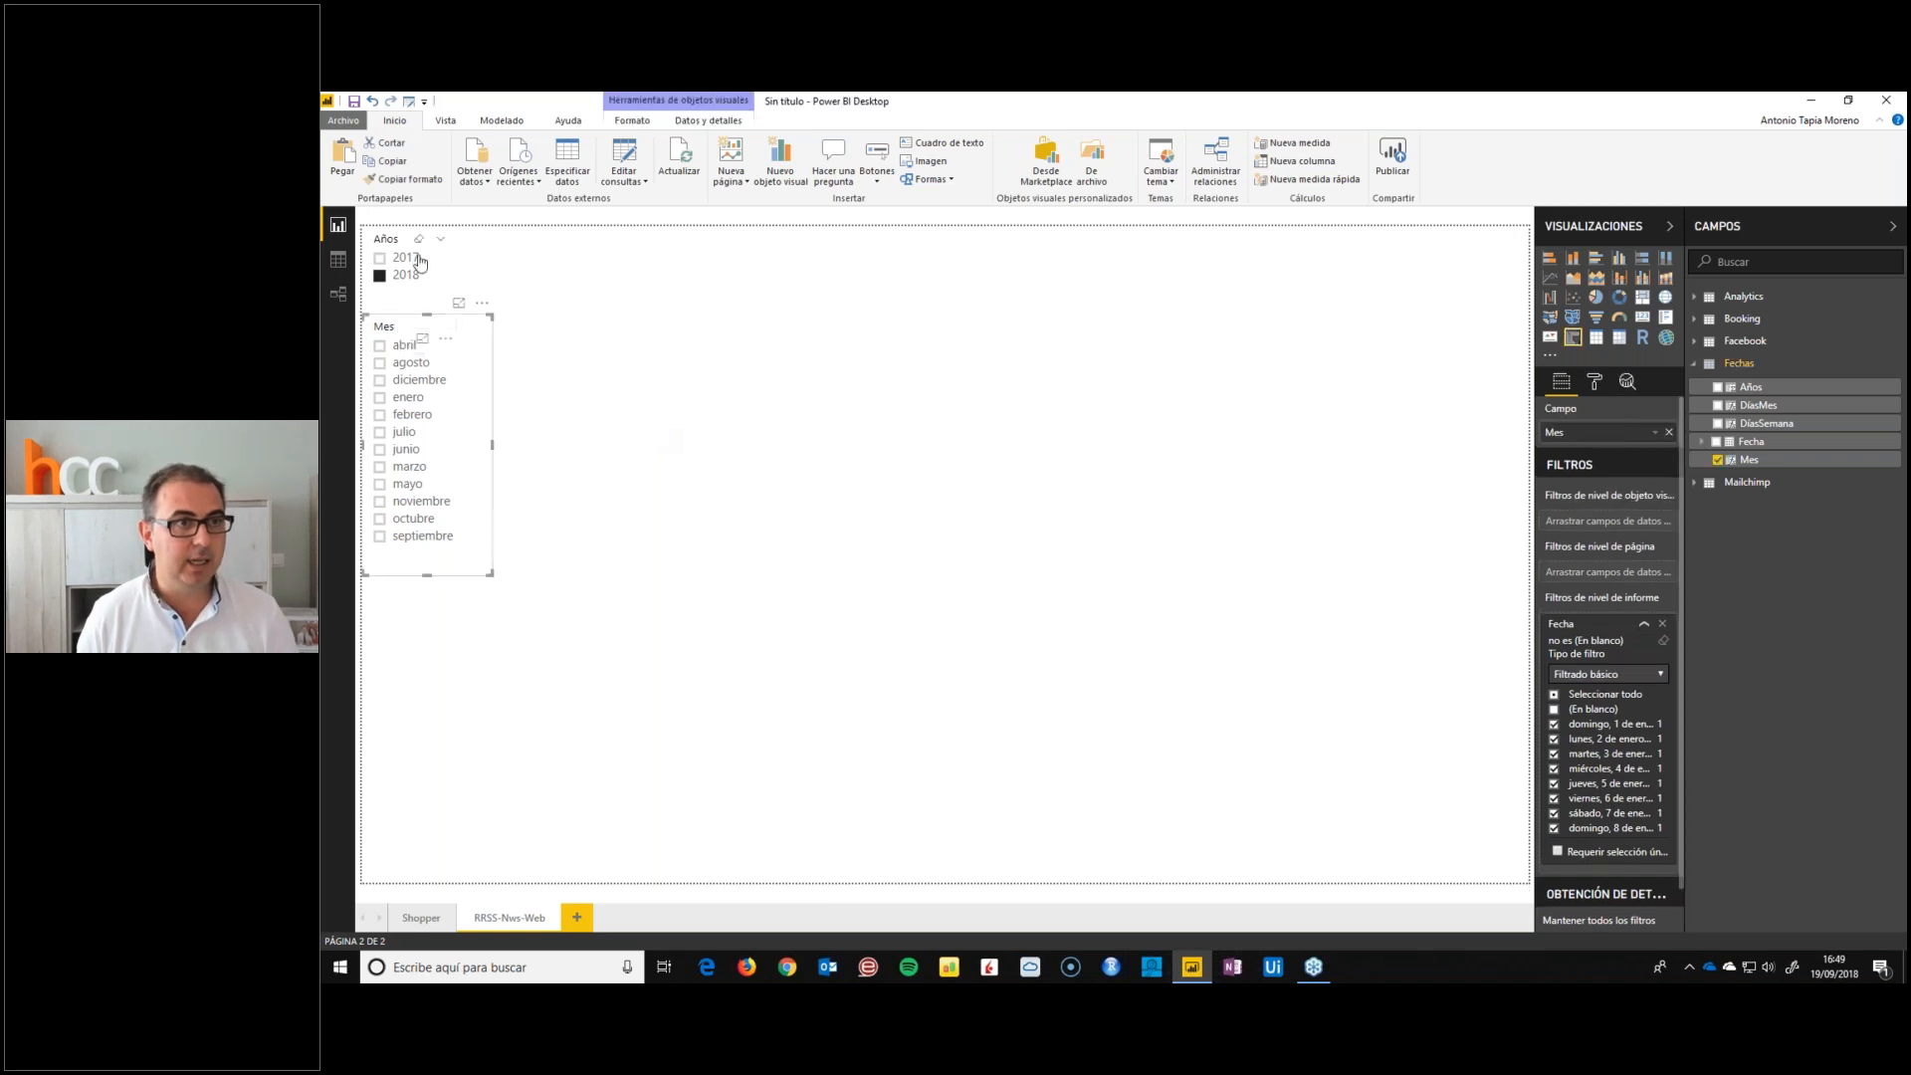
left_click_drag(456, 279, 470, 278)
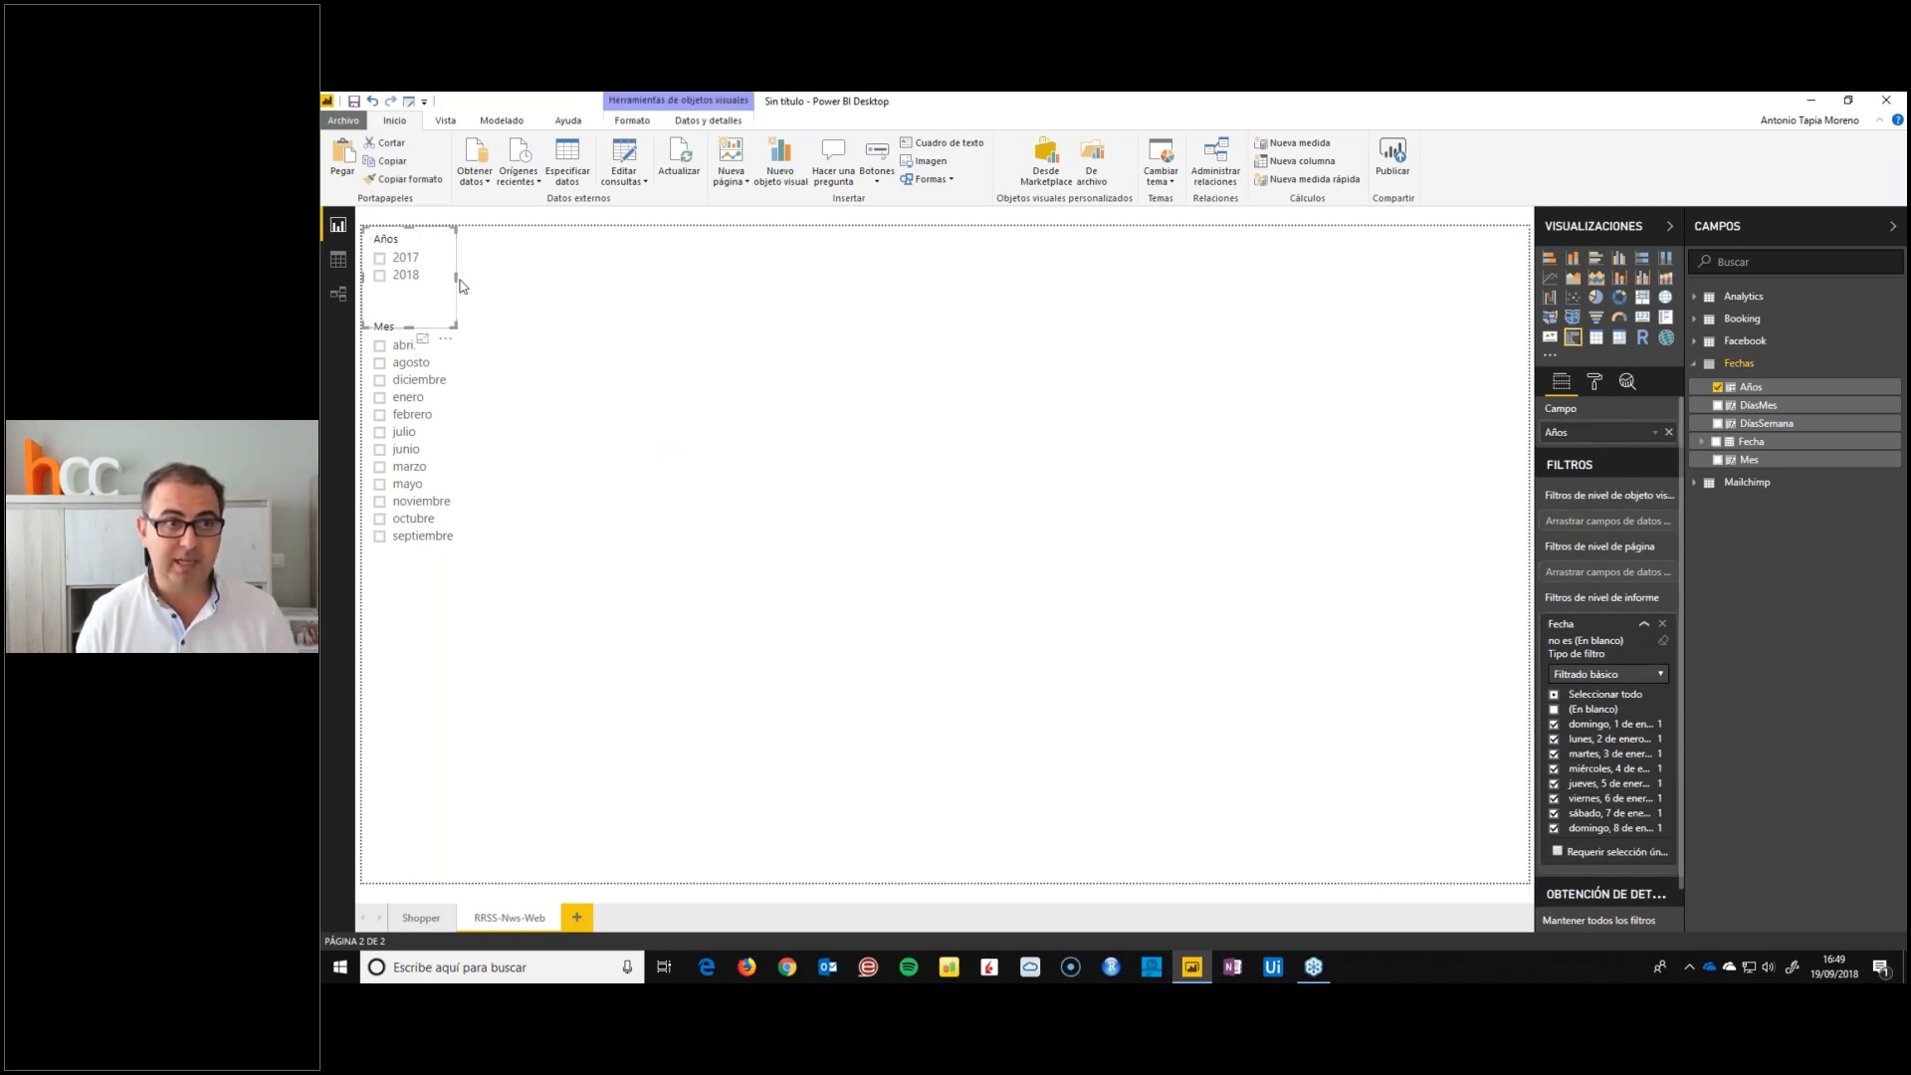
left_click(470, 419)
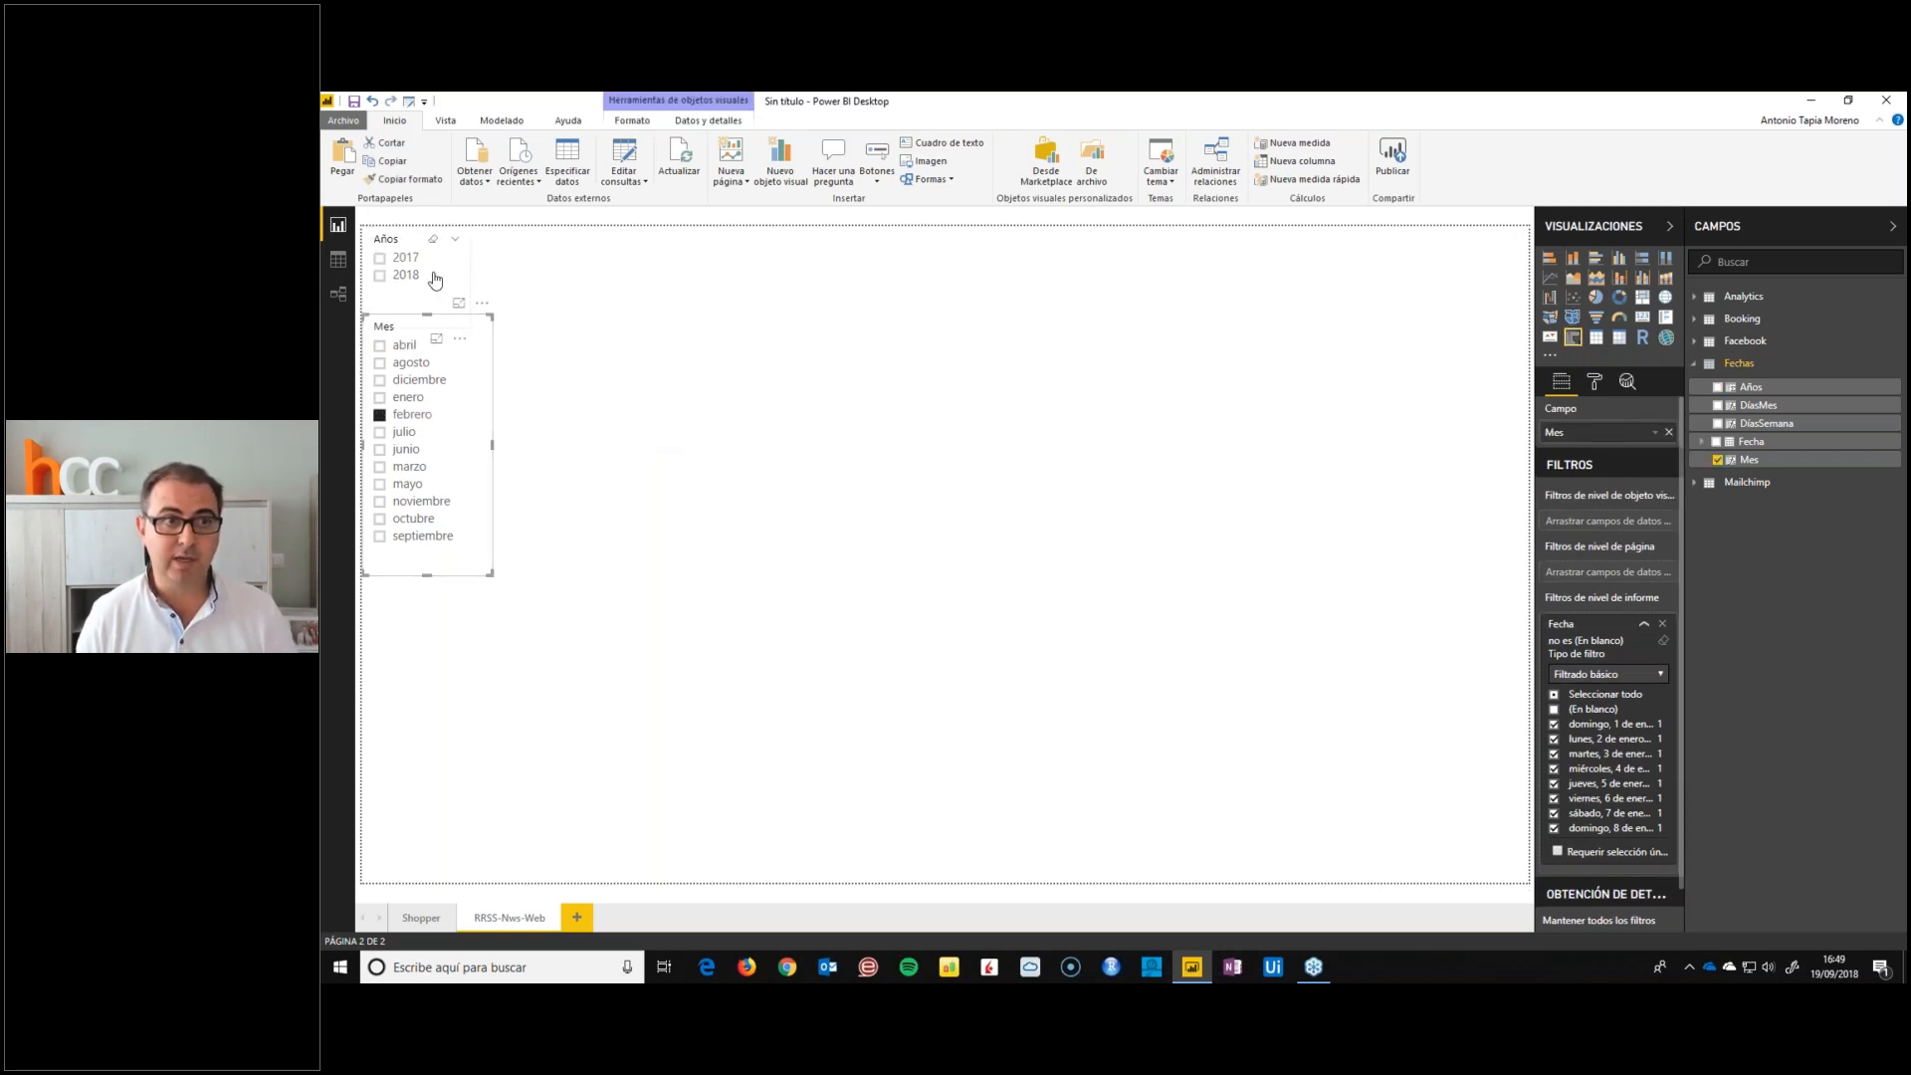
left_click(1760, 299)
left_click(1760, 298)
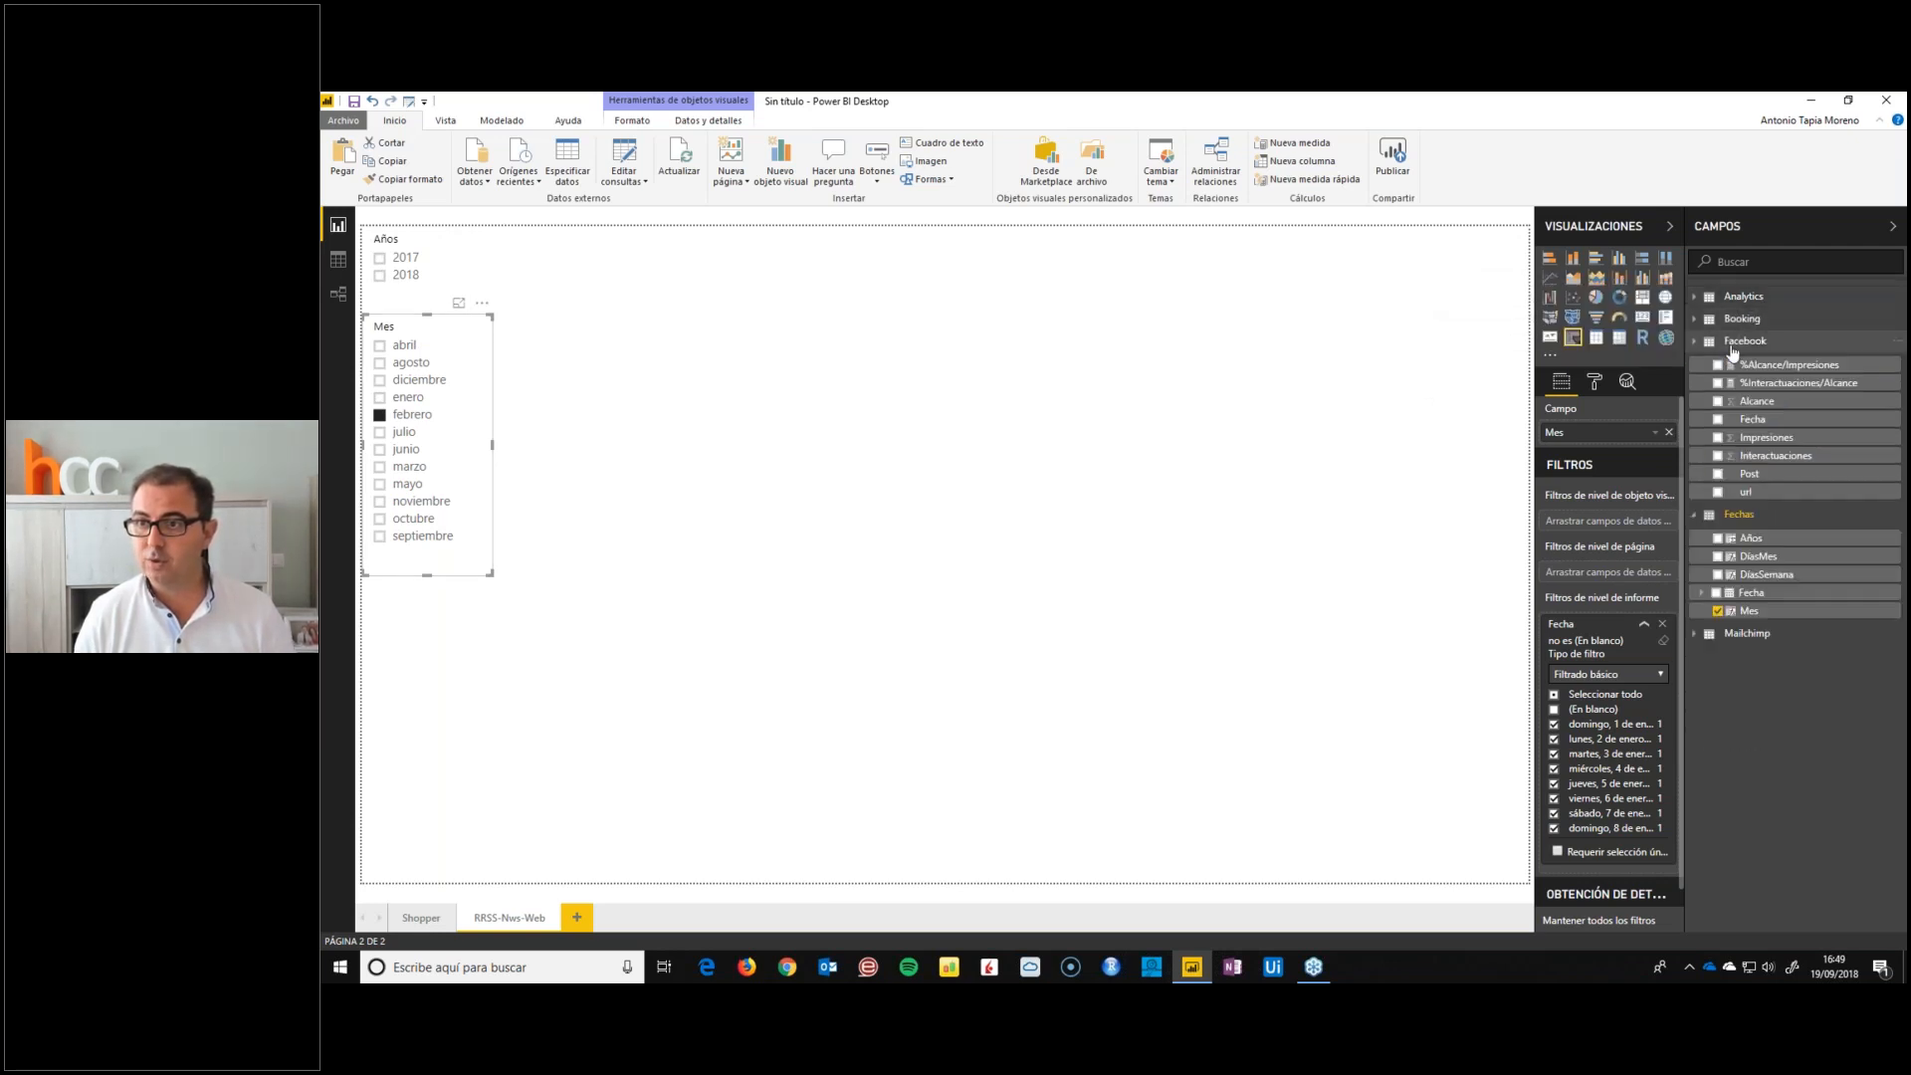
left_click(1746, 484)
left_click(1746, 484)
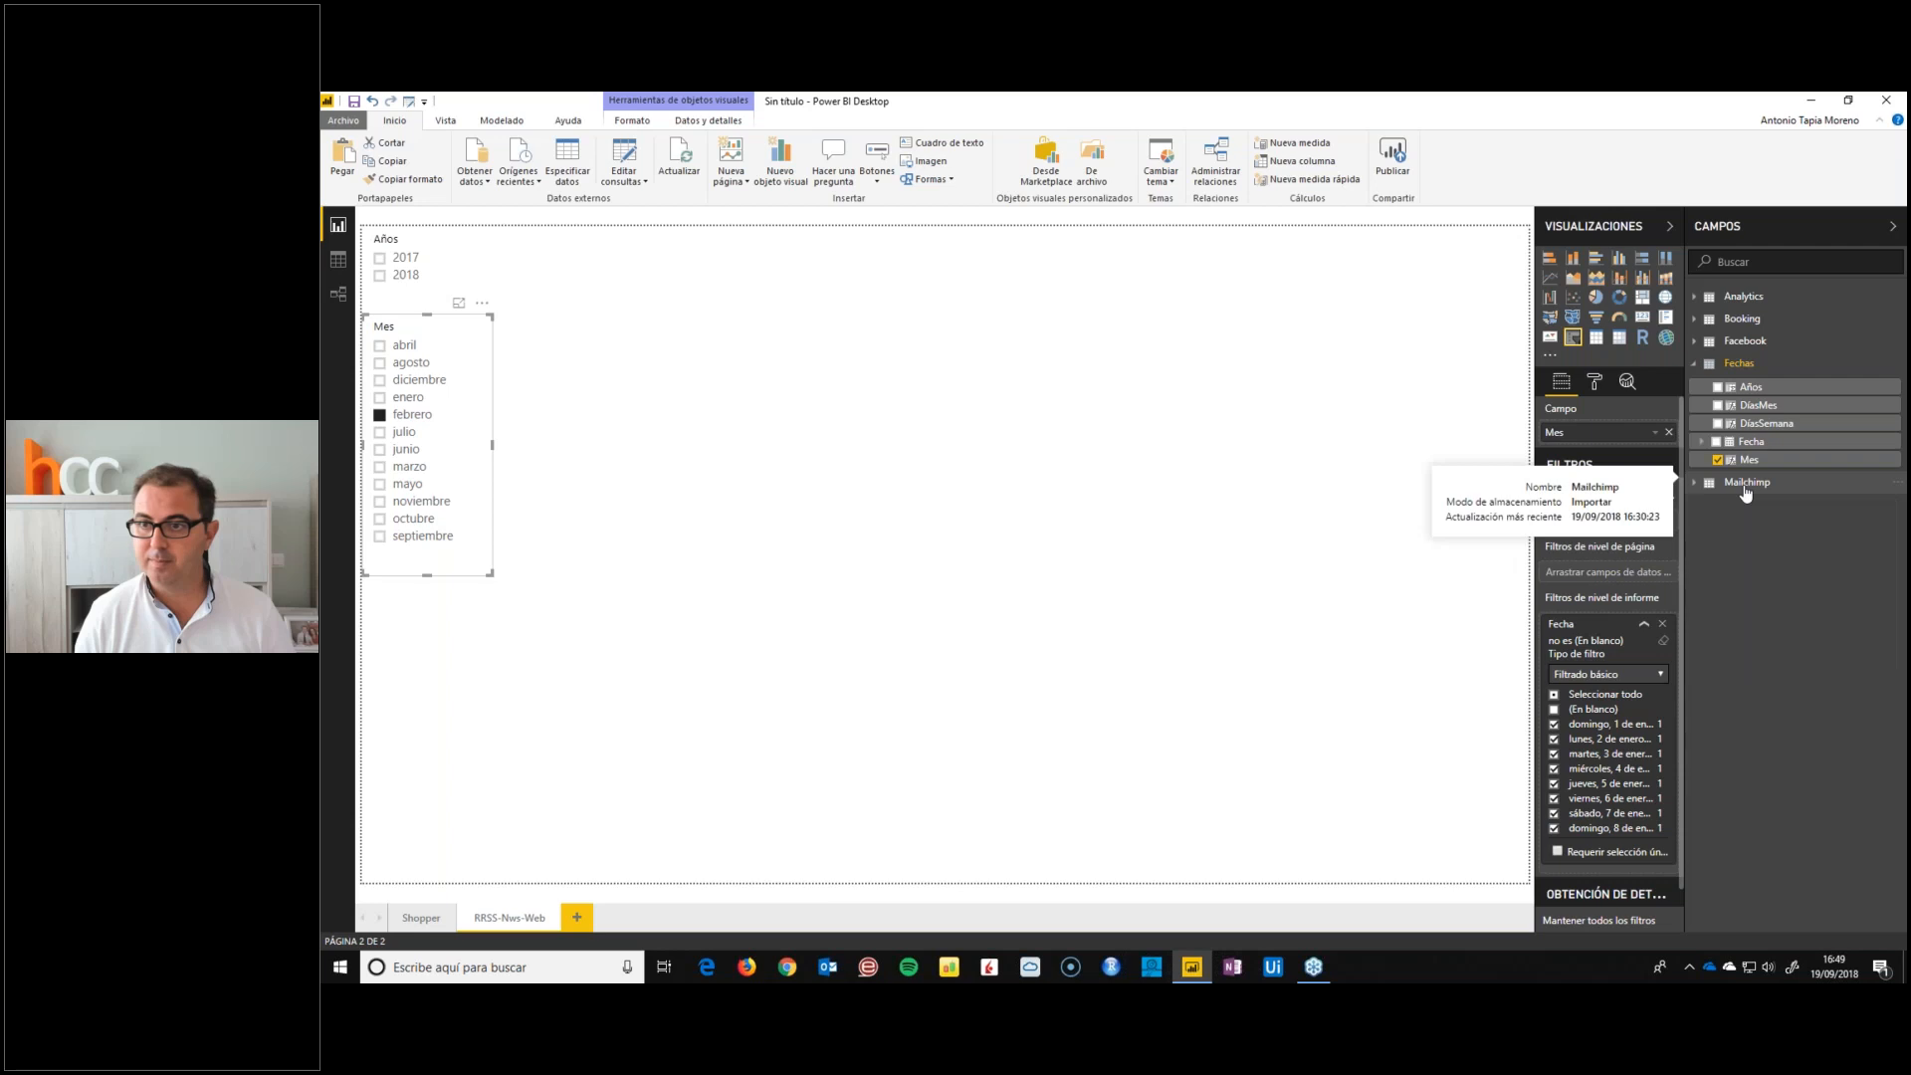
Select 2018 in Años, place a copy of that slicer beside it and change the copy's field to Dispositivo from Analytics
left_click(599, 552)
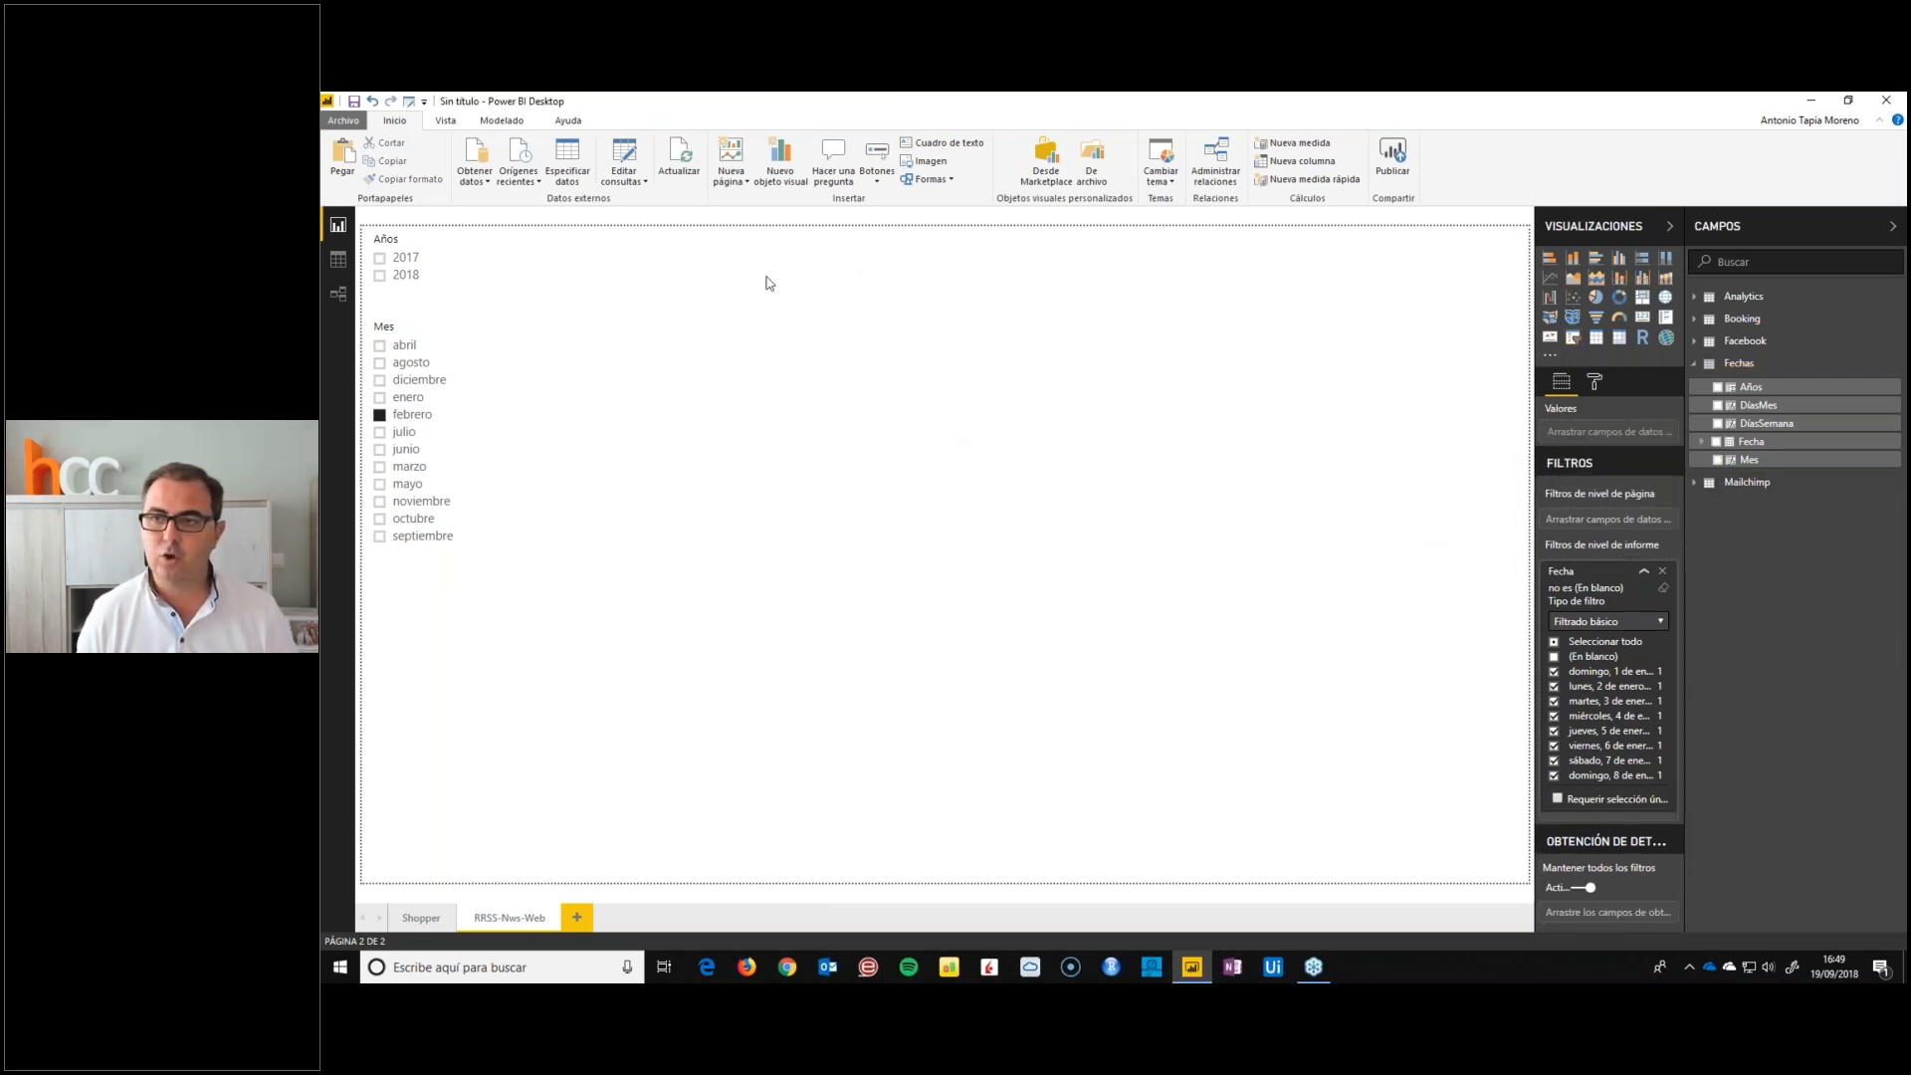
left_click(1695, 363)
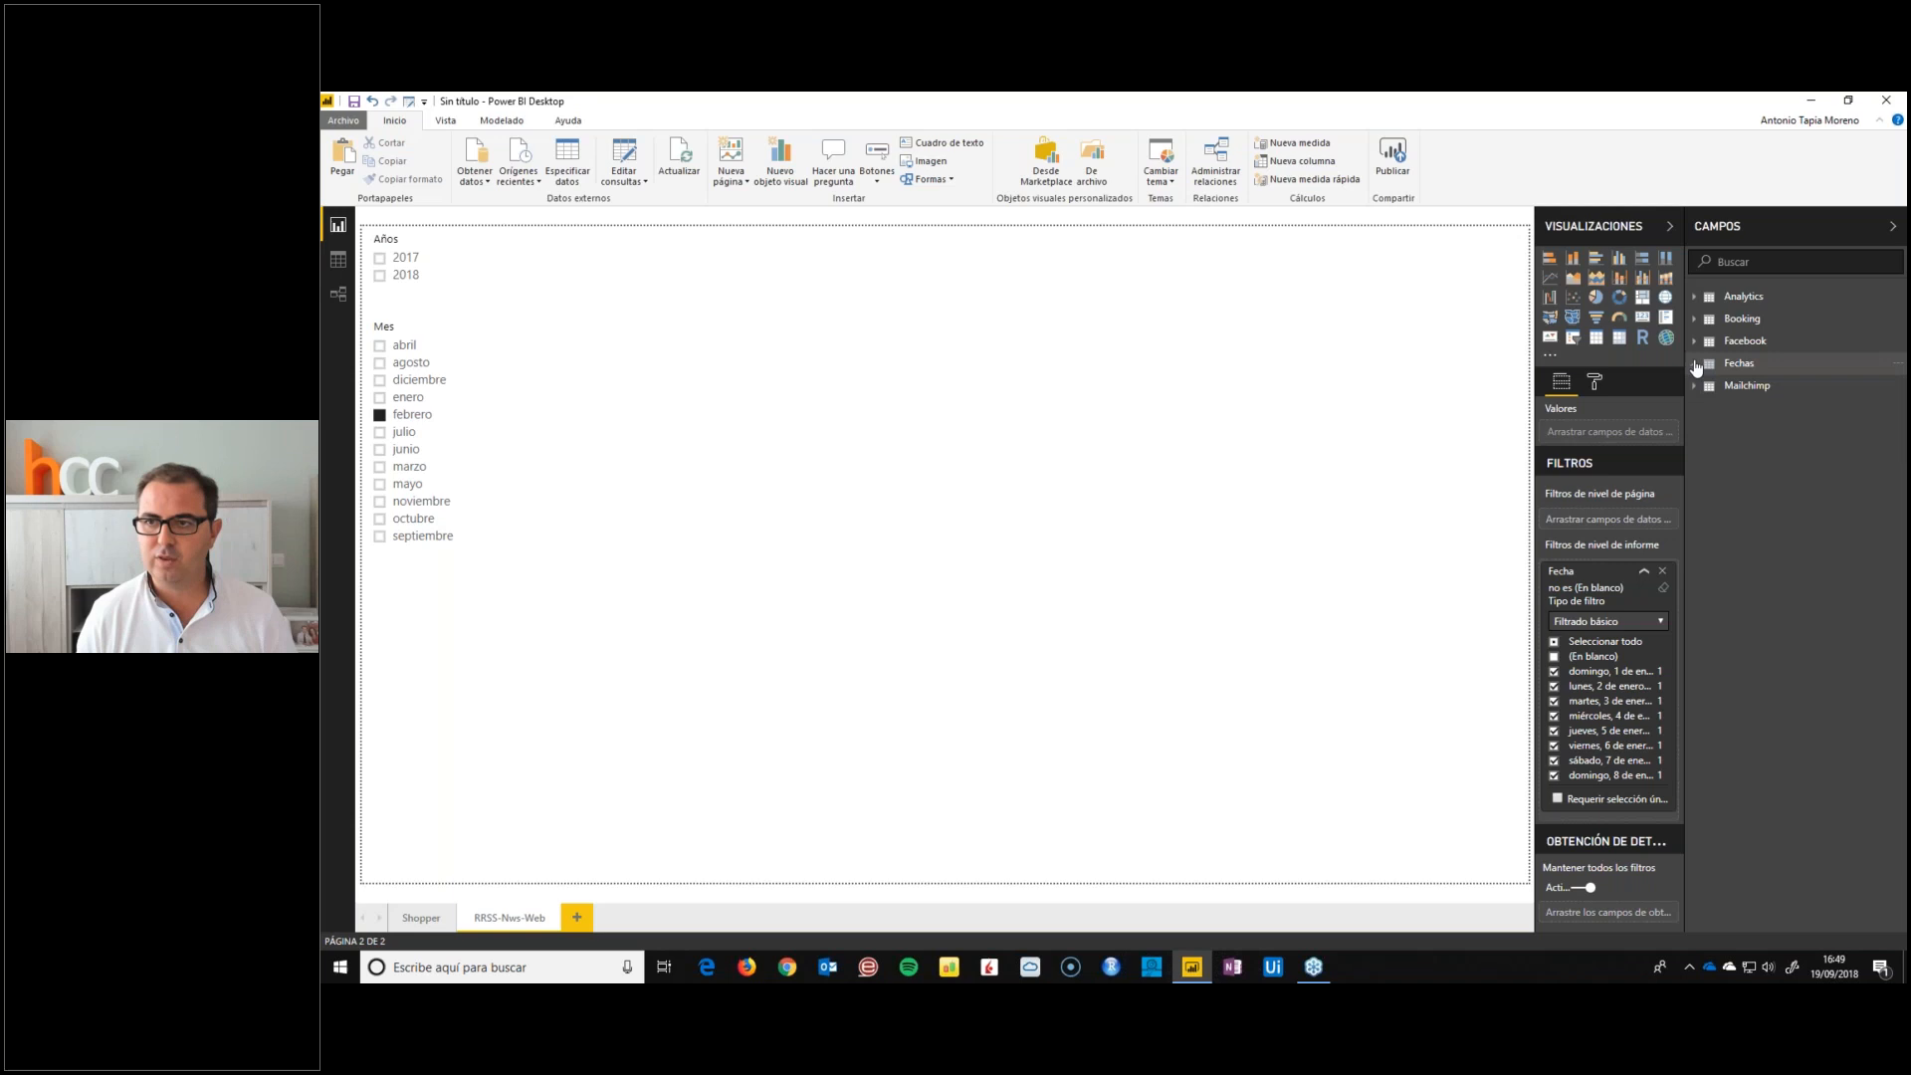
left_click(1694, 297)
left_click(442, 281)
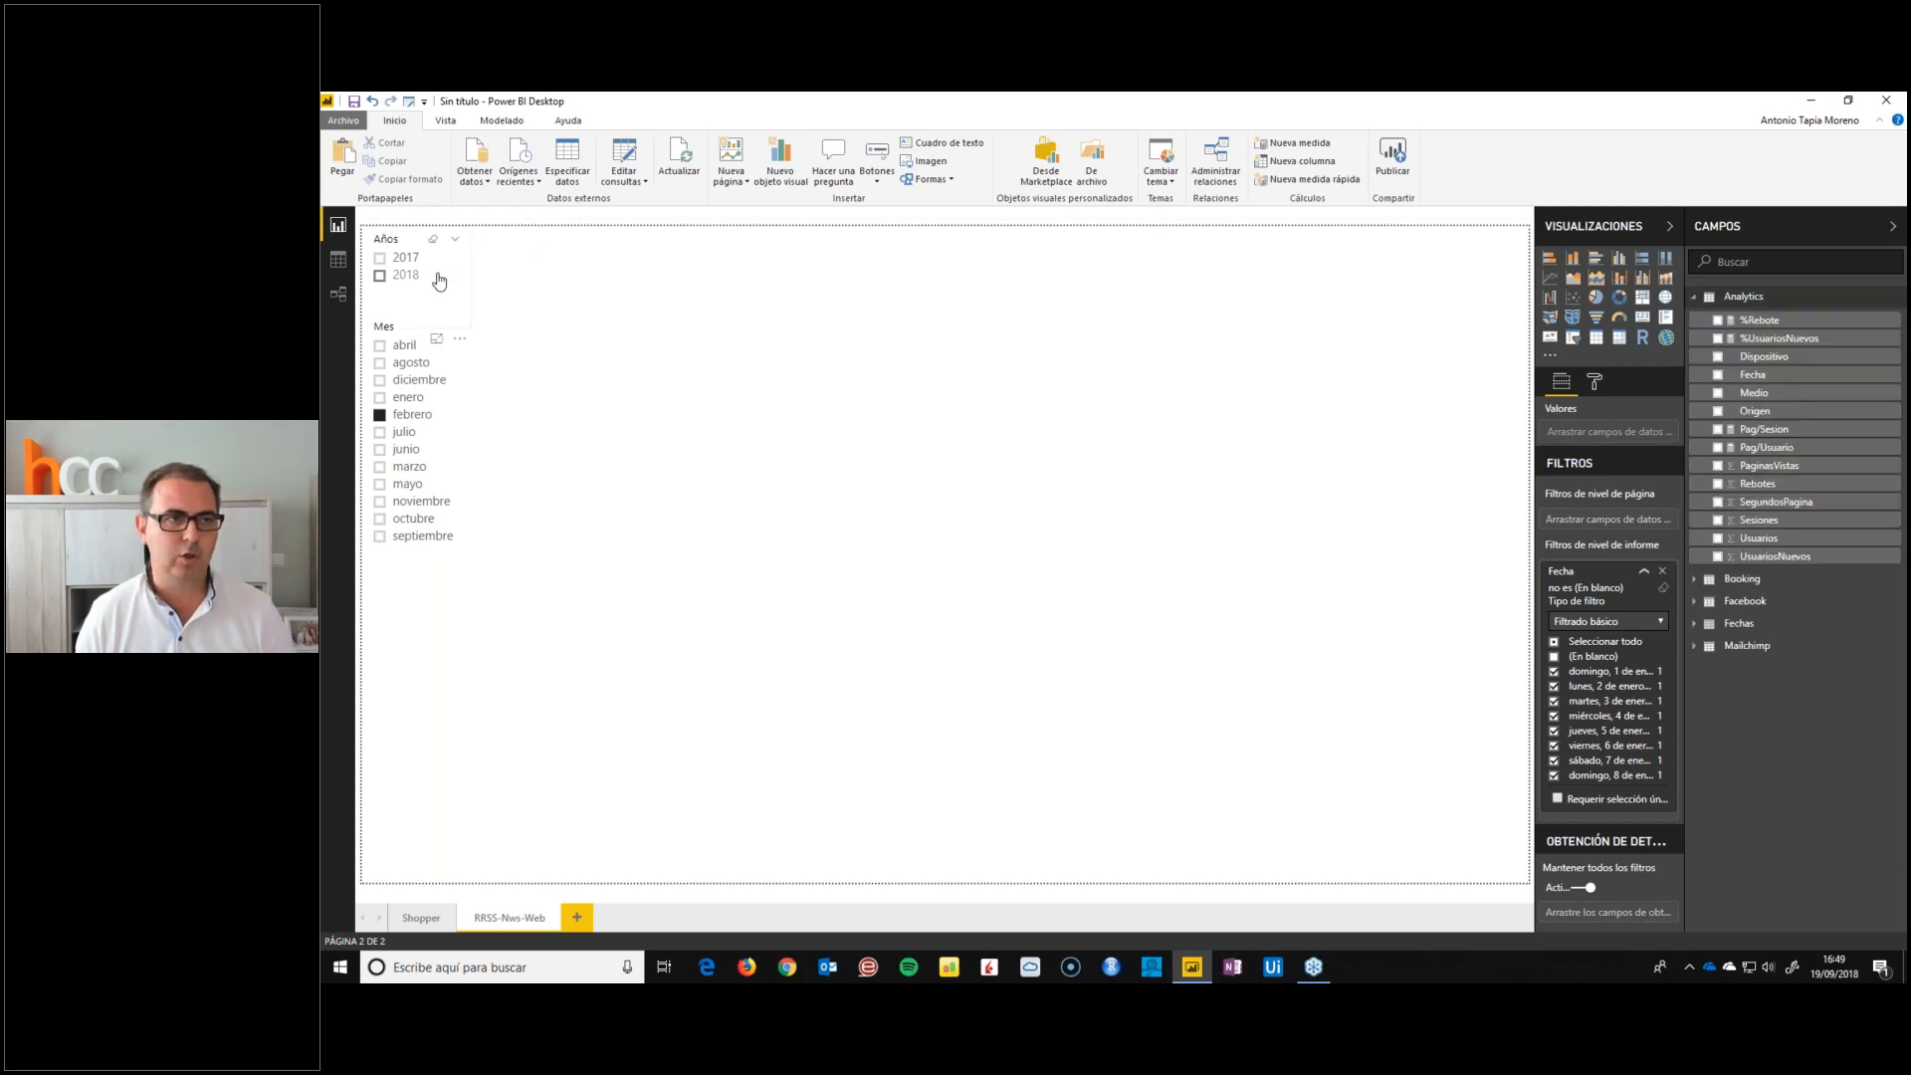
key("ctrl+c")
key("ctrl+v")
left_click_drag(451, 285, 633, 279)
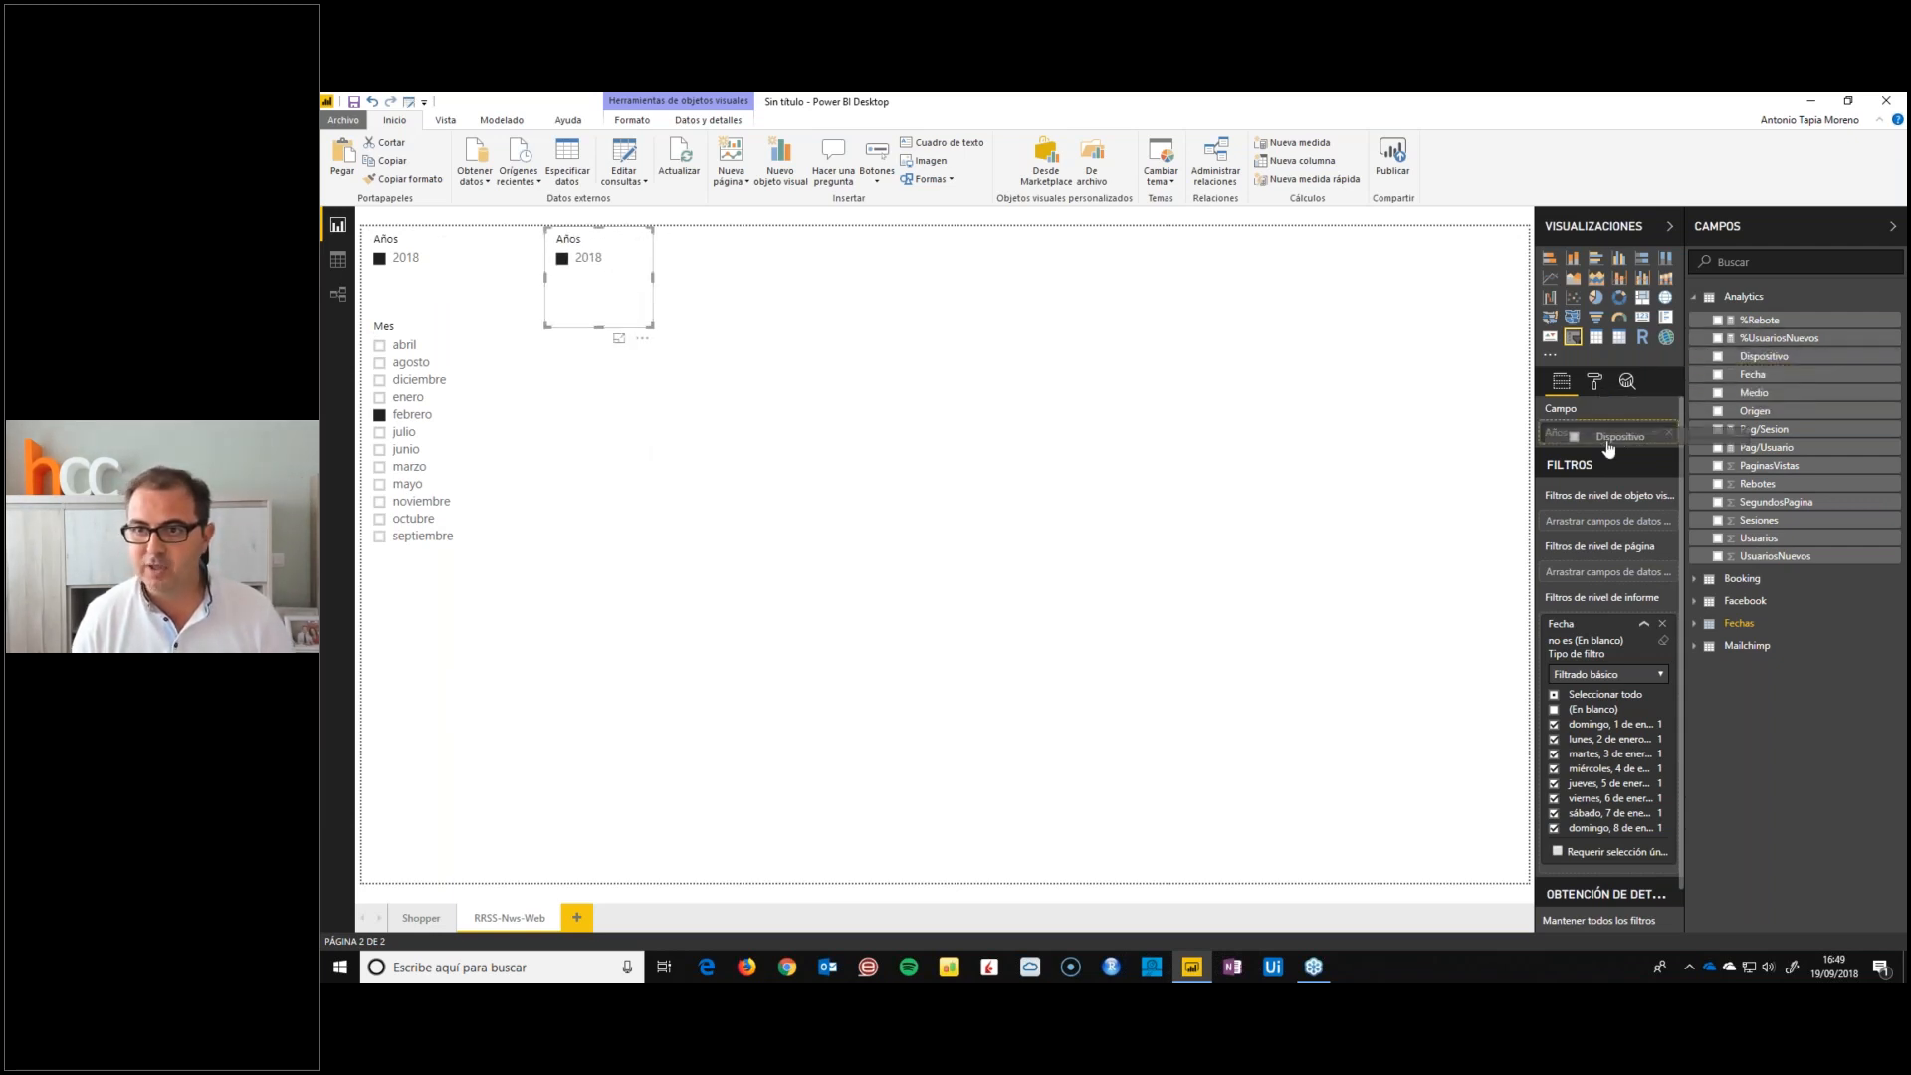
left_click_drag(1609, 450, 1607, 443)
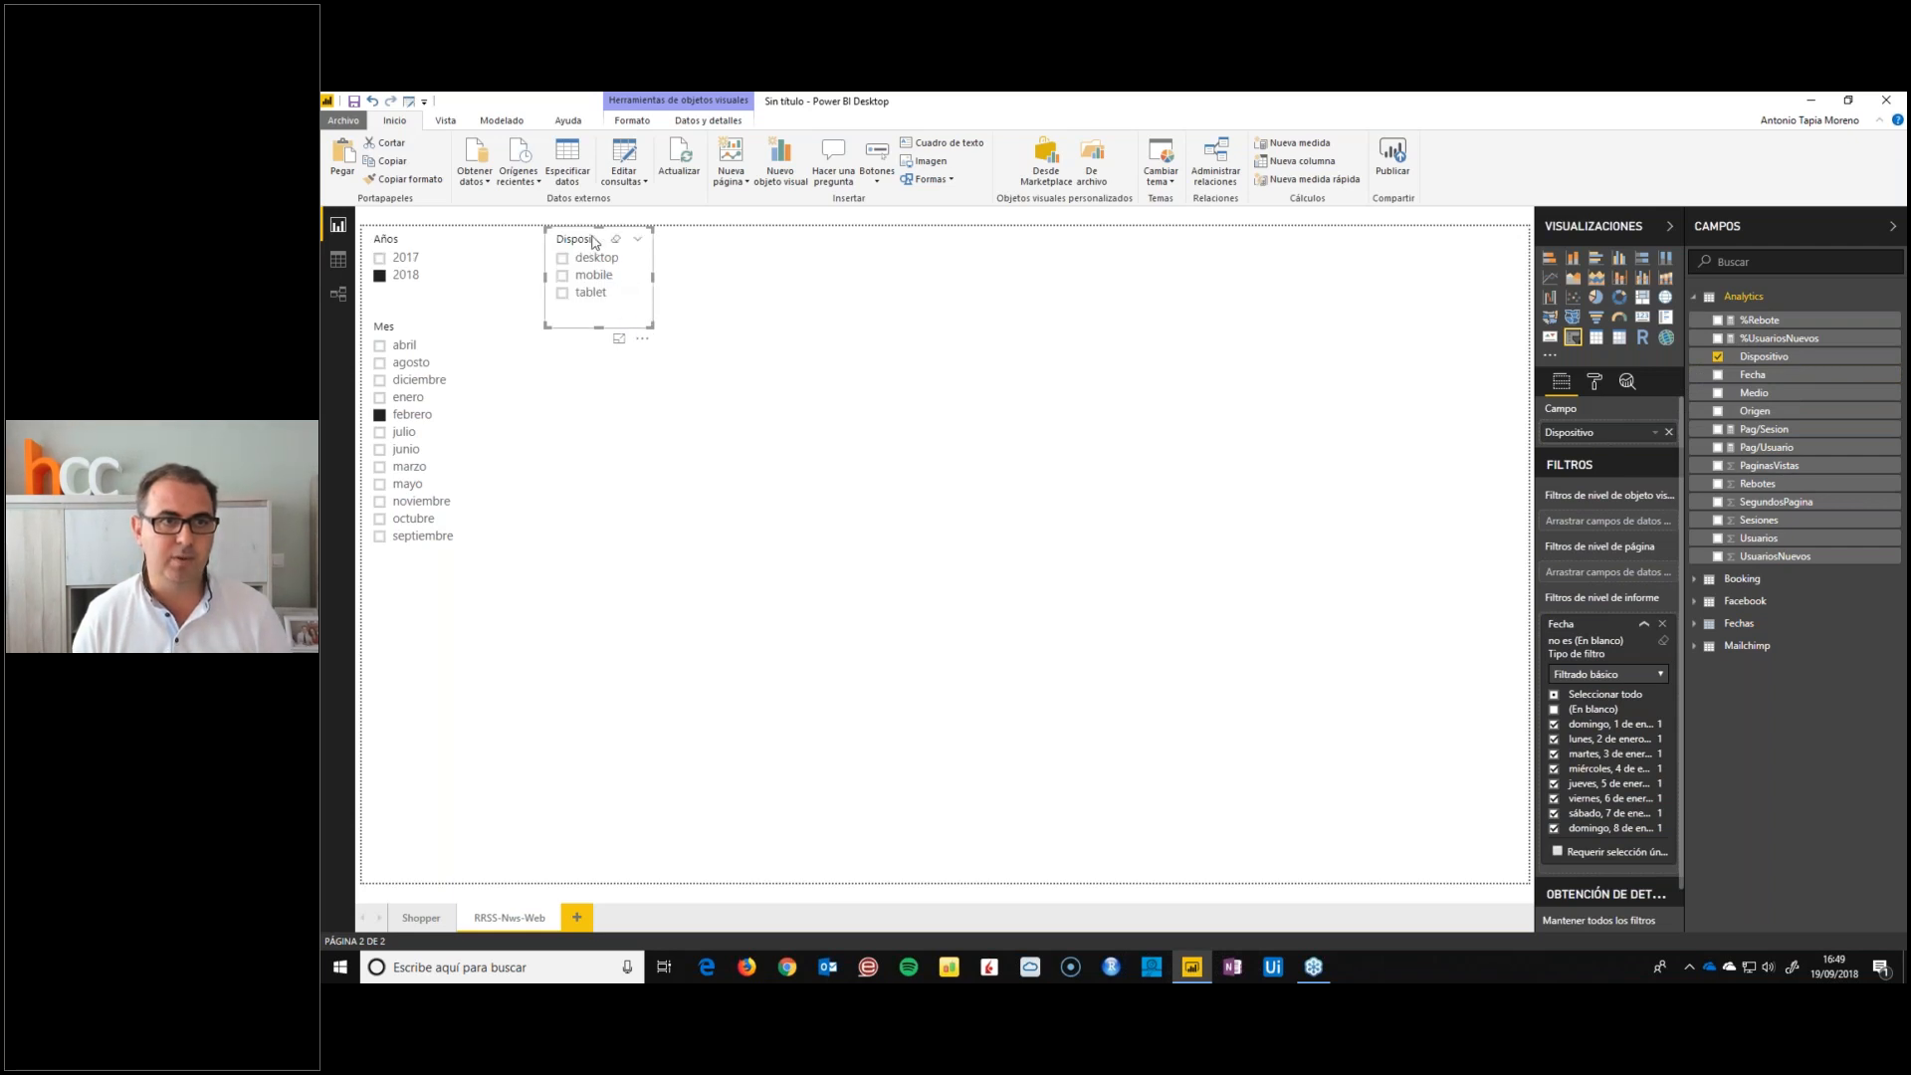
Place a copy of the Dispositivo slicer beside it, set the copy's field to Medio and lengthen it to fit all its values
left_click_drag(591, 242, 689, 240)
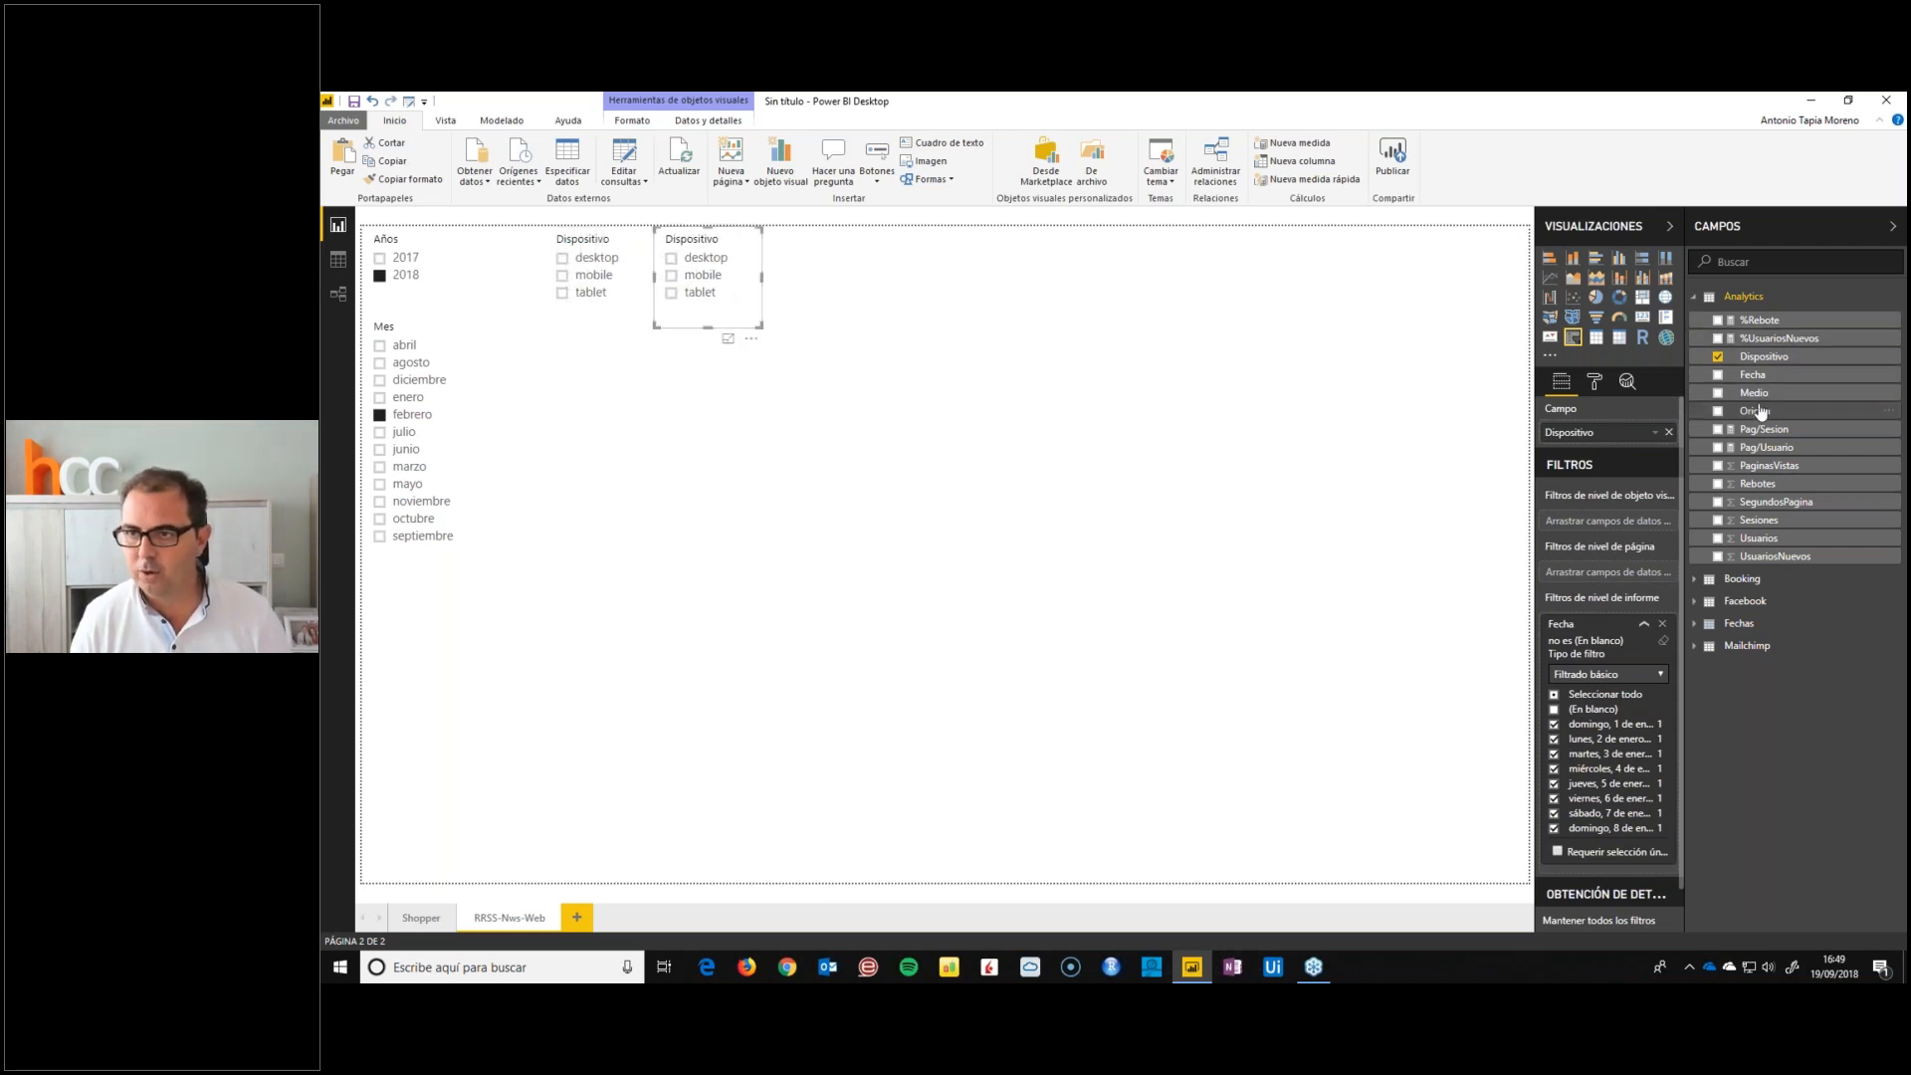
left_click_drag(1755, 411, 1602, 432)
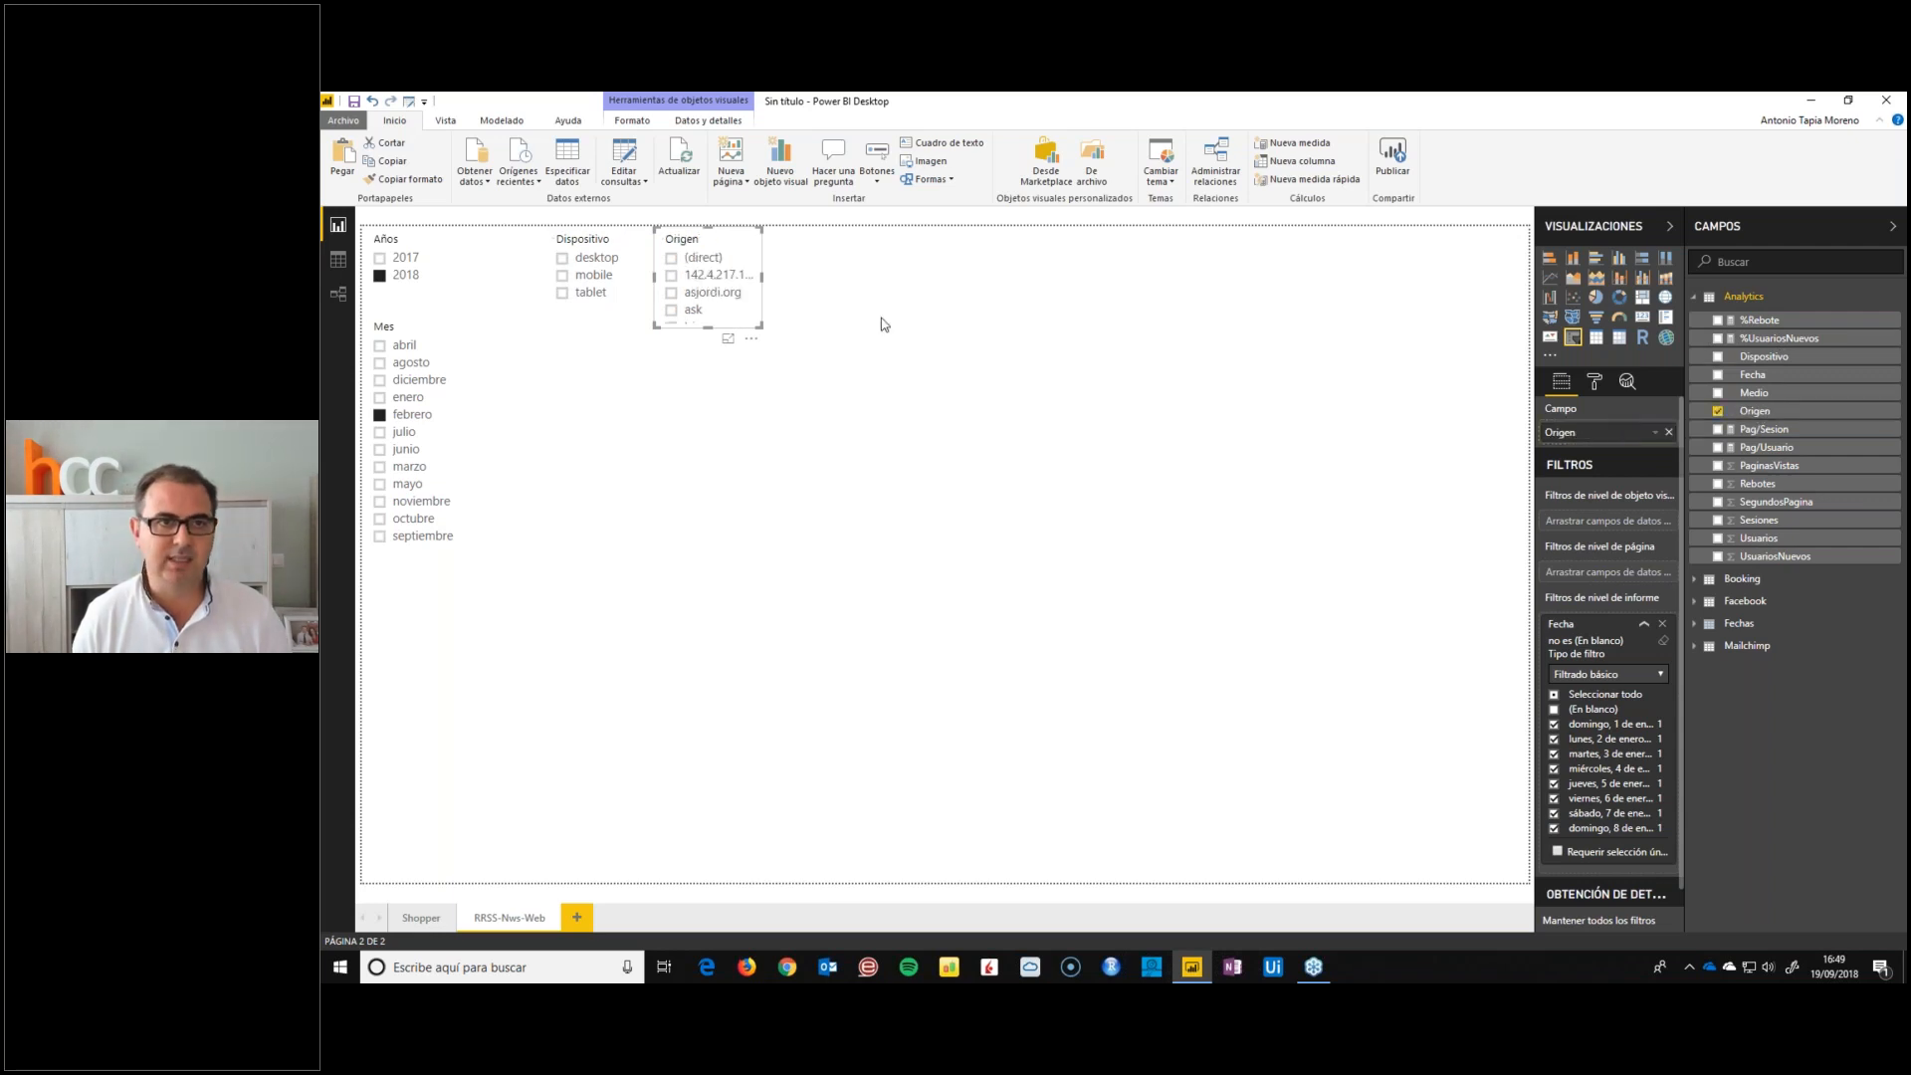
left_click(1759, 398)
left_click_drag(708, 328, 707, 370)
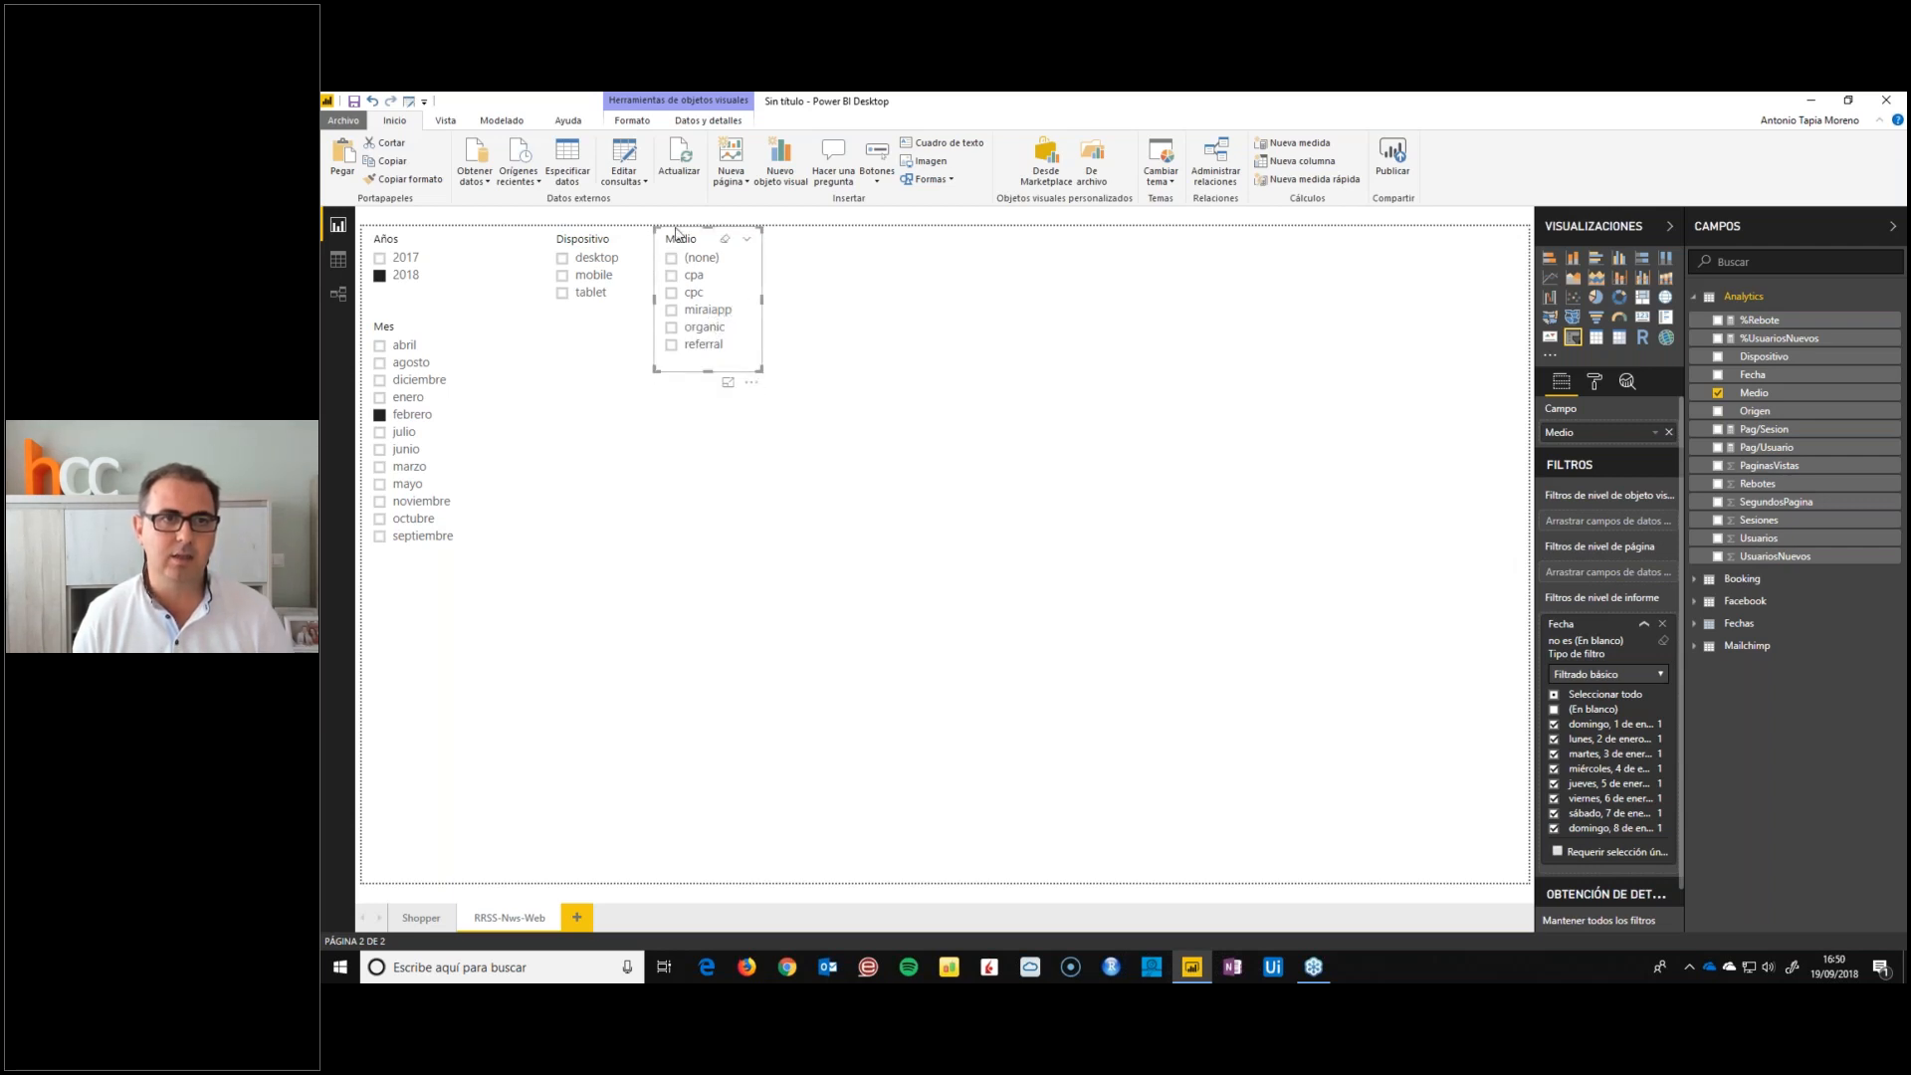
Place a copy of the Medio slicer below Dispositivo, change its field to Origen and extend it down to near the page's lower edge
key("ctrl+v")
left_click_drag(695, 247, 576, 368)
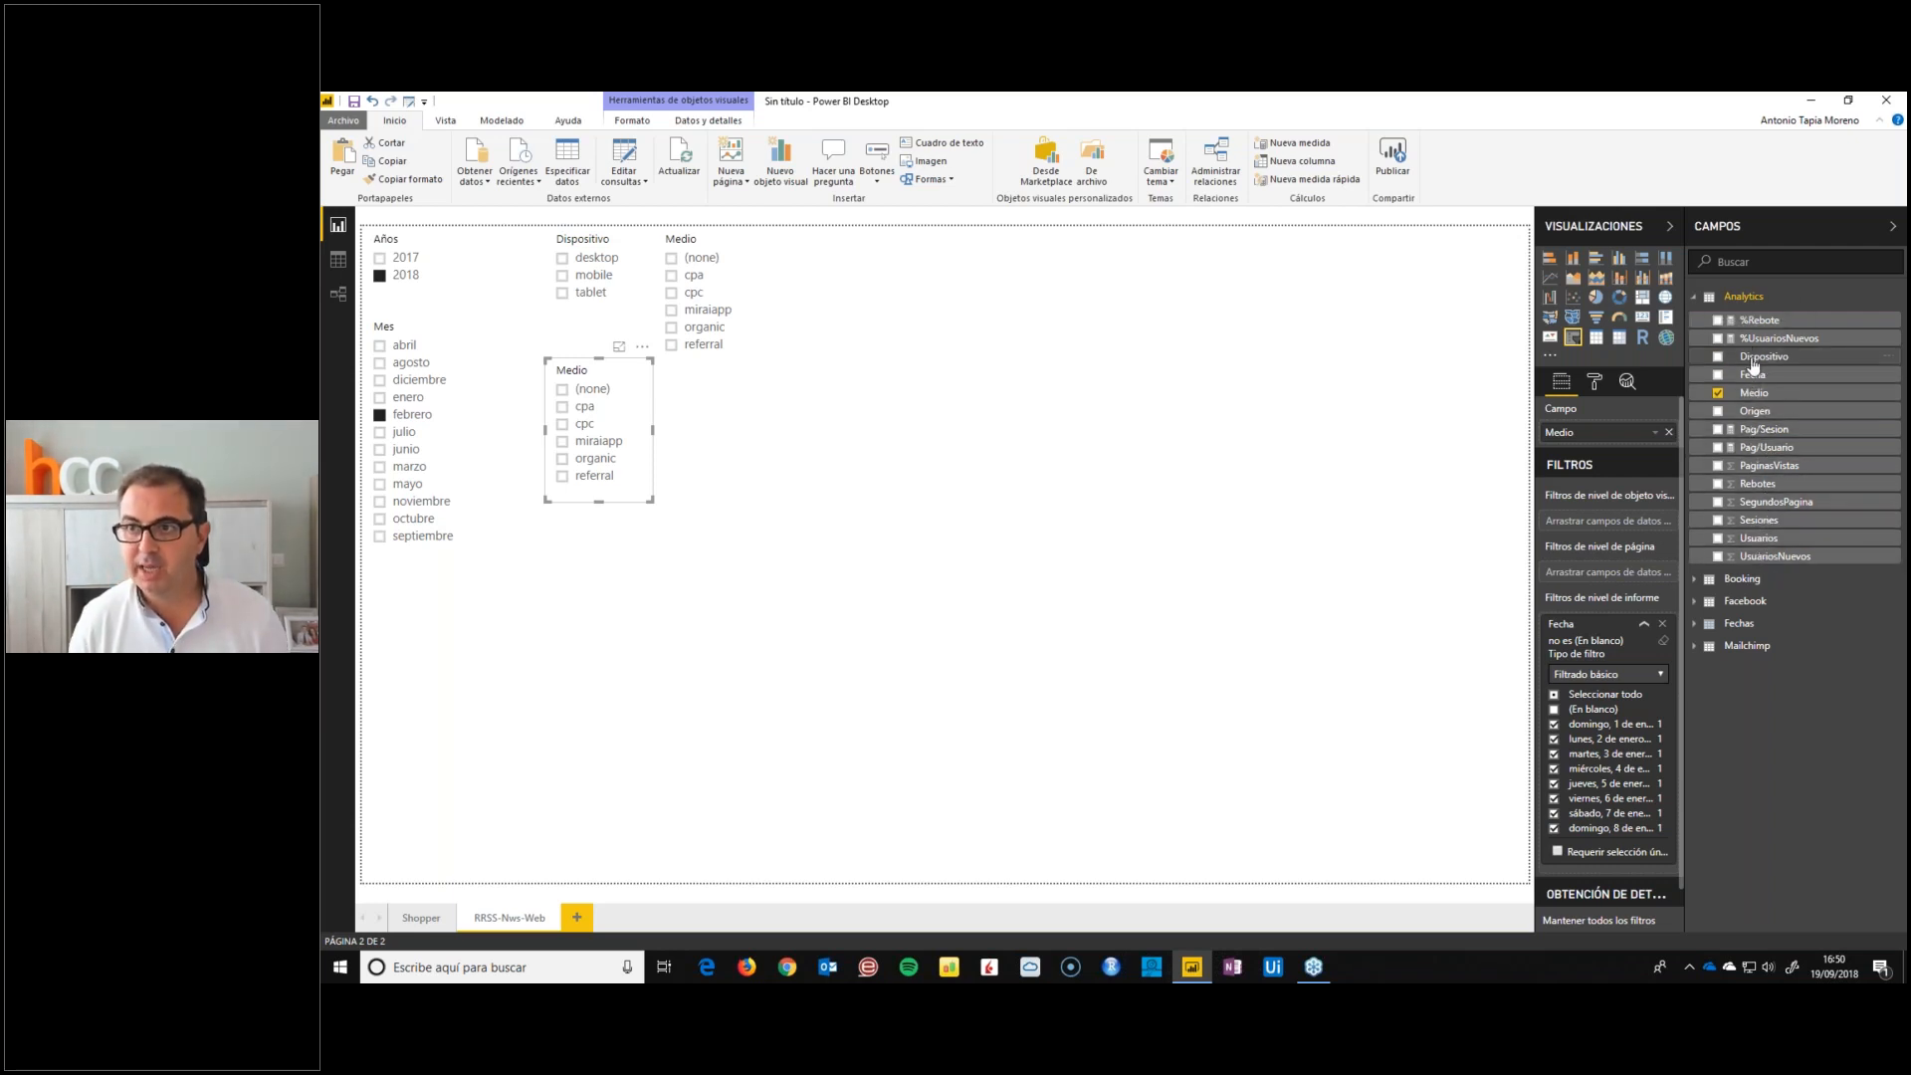
left_click_drag(1756, 414, 1607, 433)
left_click_drag(602, 501, 609, 930)
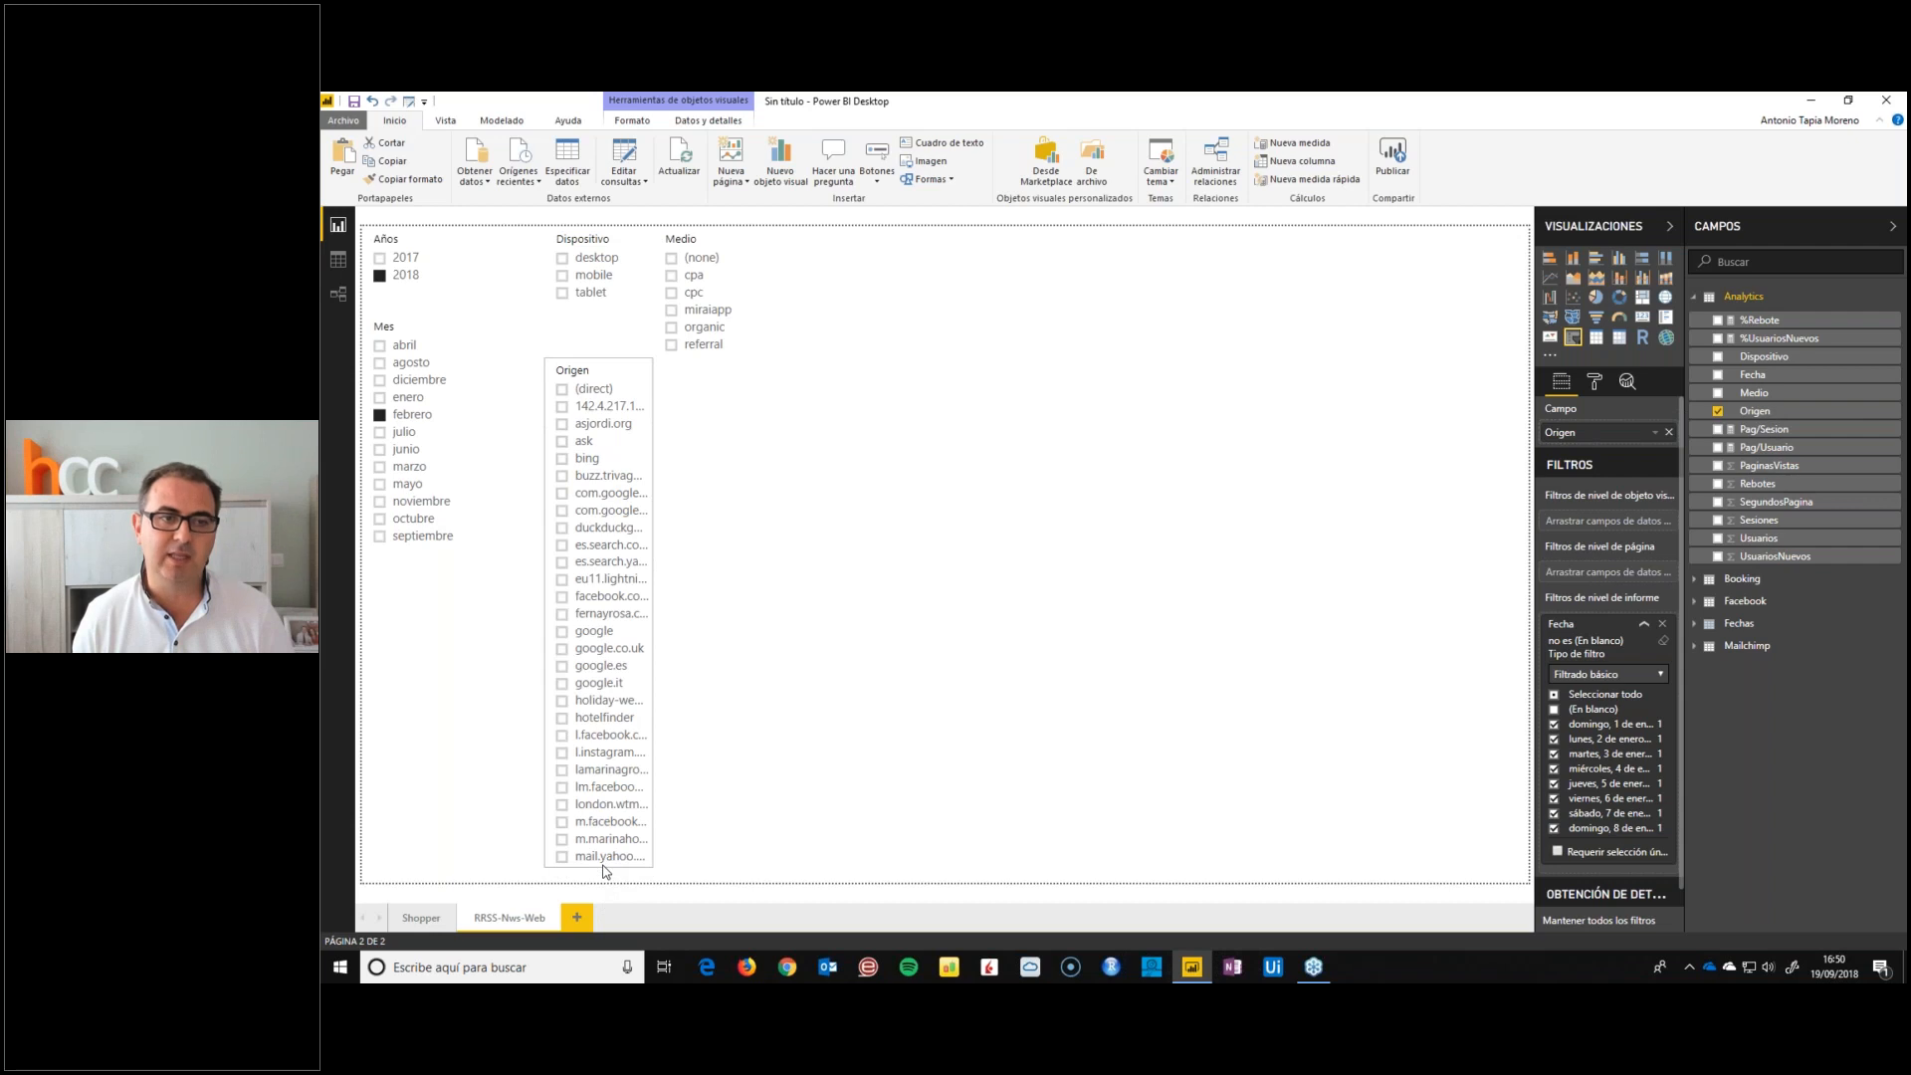
scroll(594, 512, "down", 5)
scroll(595, 511, "up", 5)
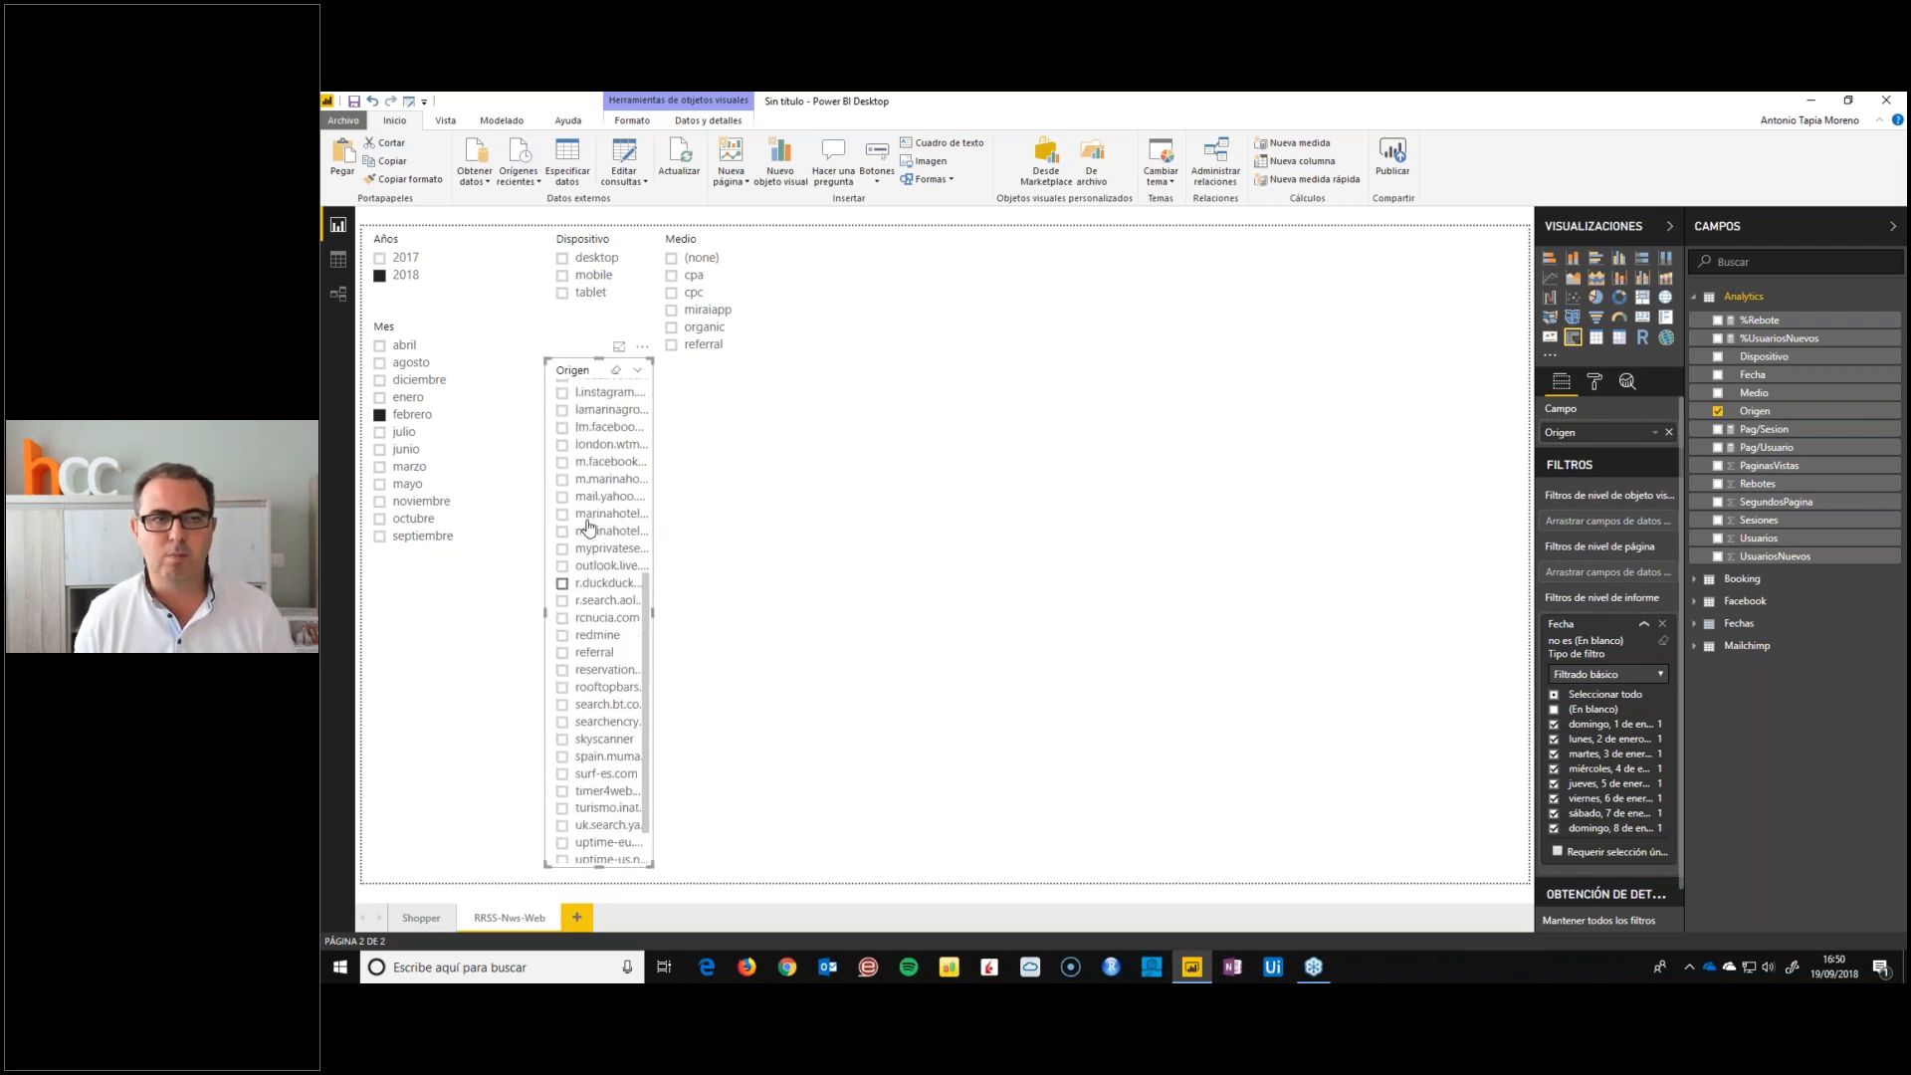
Examine which sources the Origen slicer lists for the organic medium, and look through the list with the Medio filter cleared
left_click(672, 328)
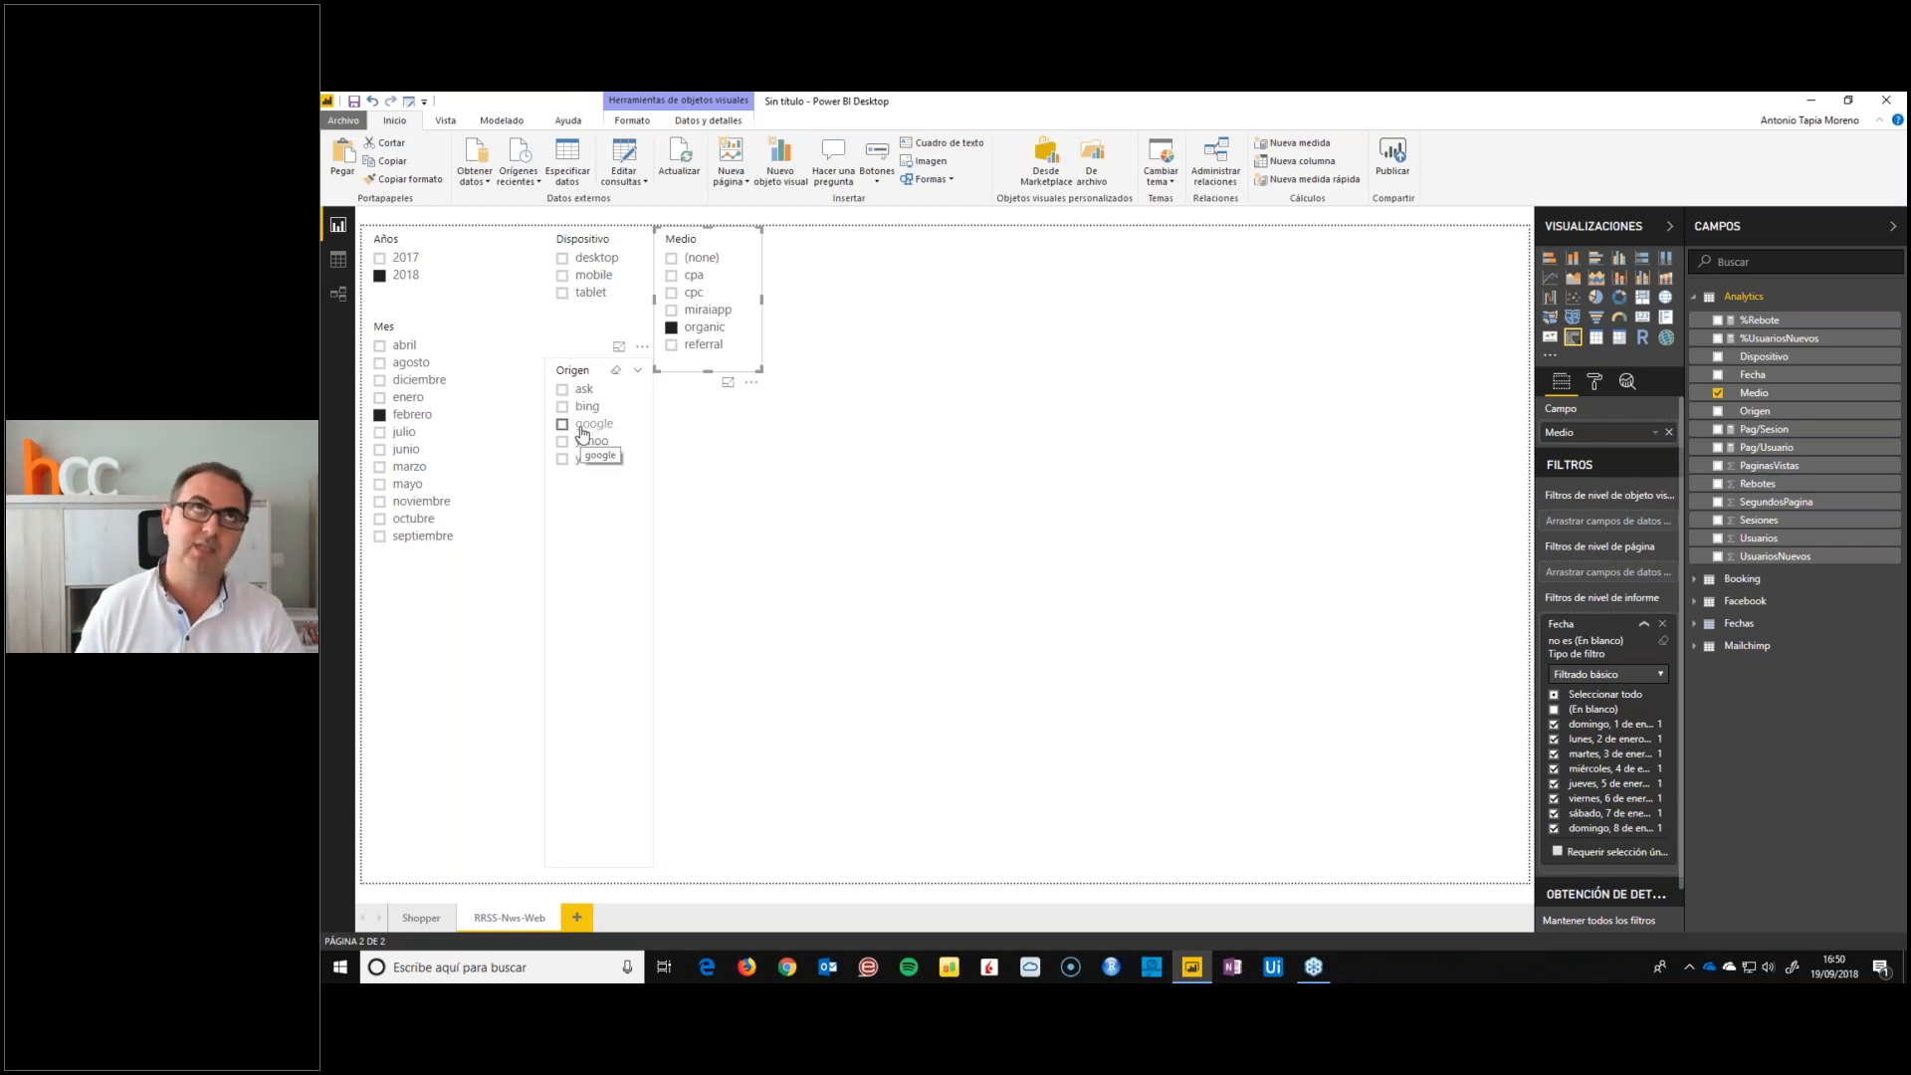
left_click(671, 345)
scroll(619, 501, "down", 10)
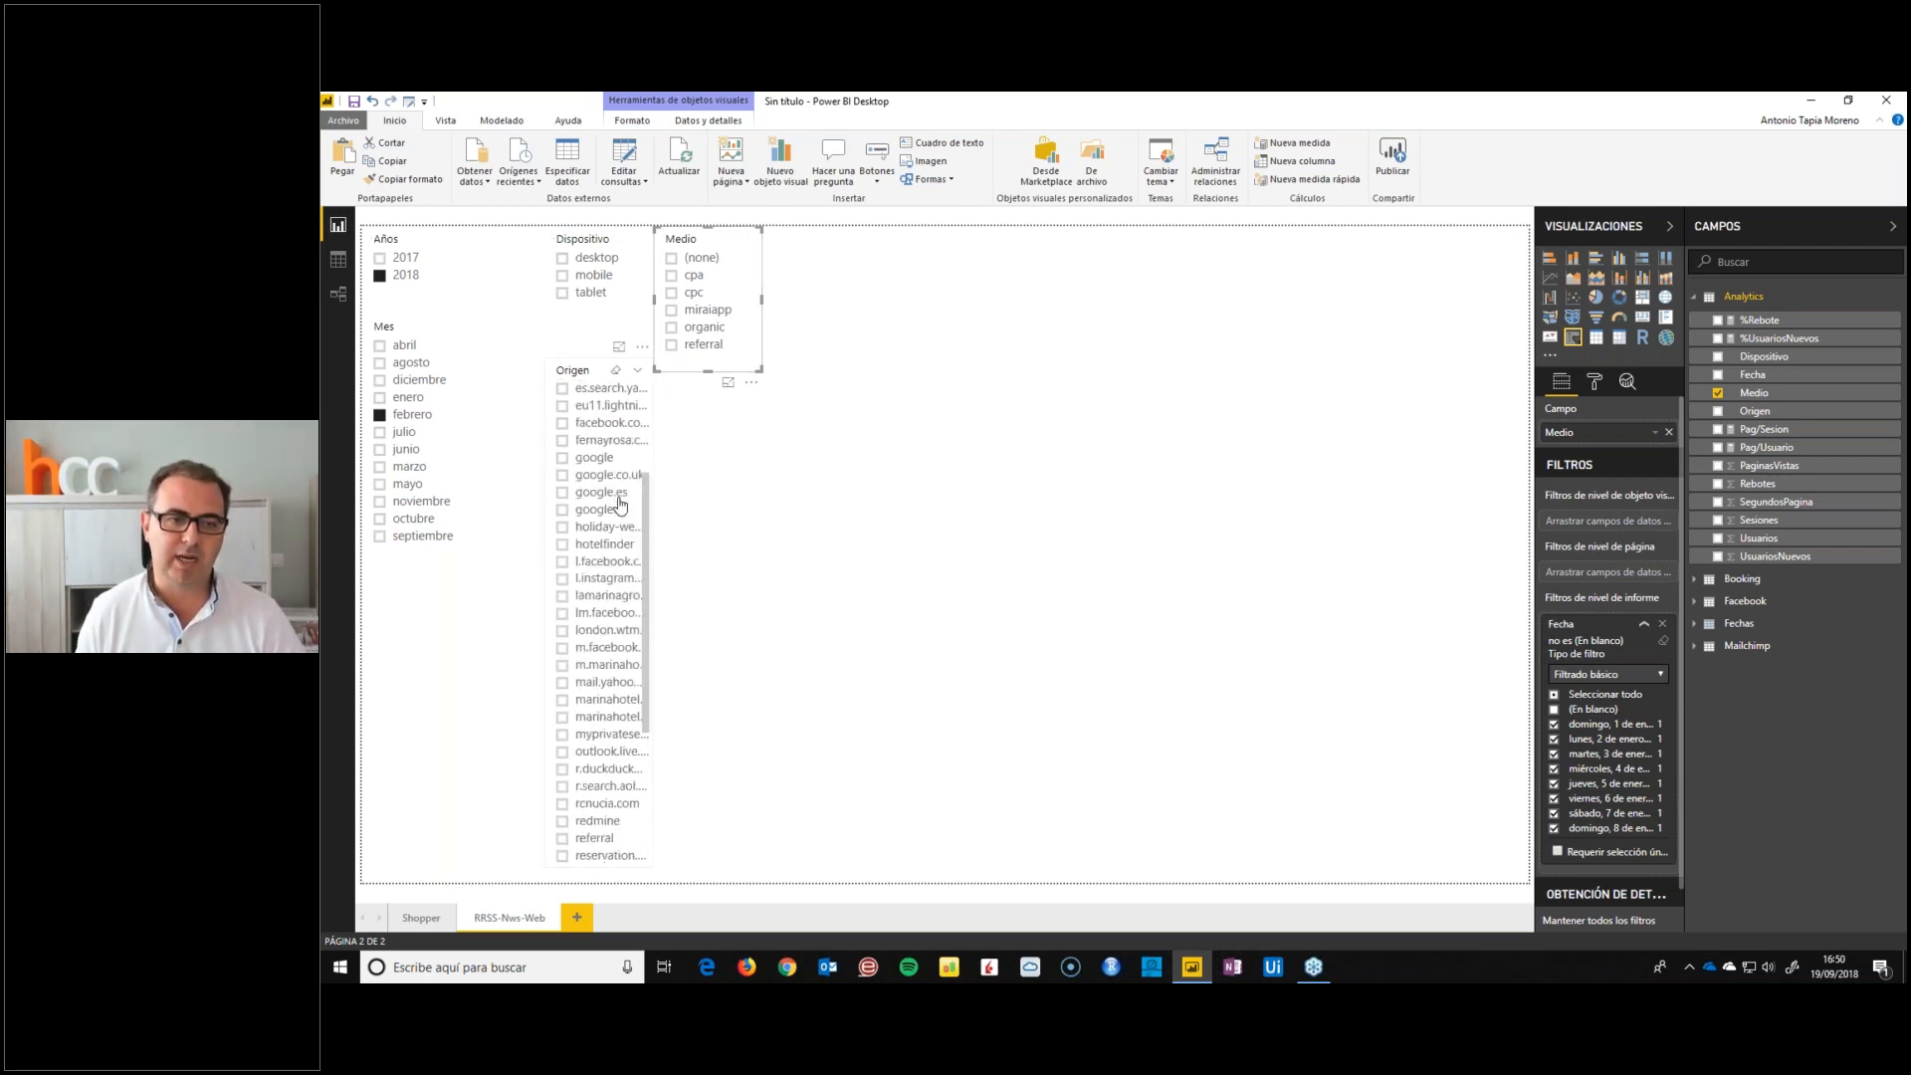
scroll(619, 500, "up", 5)
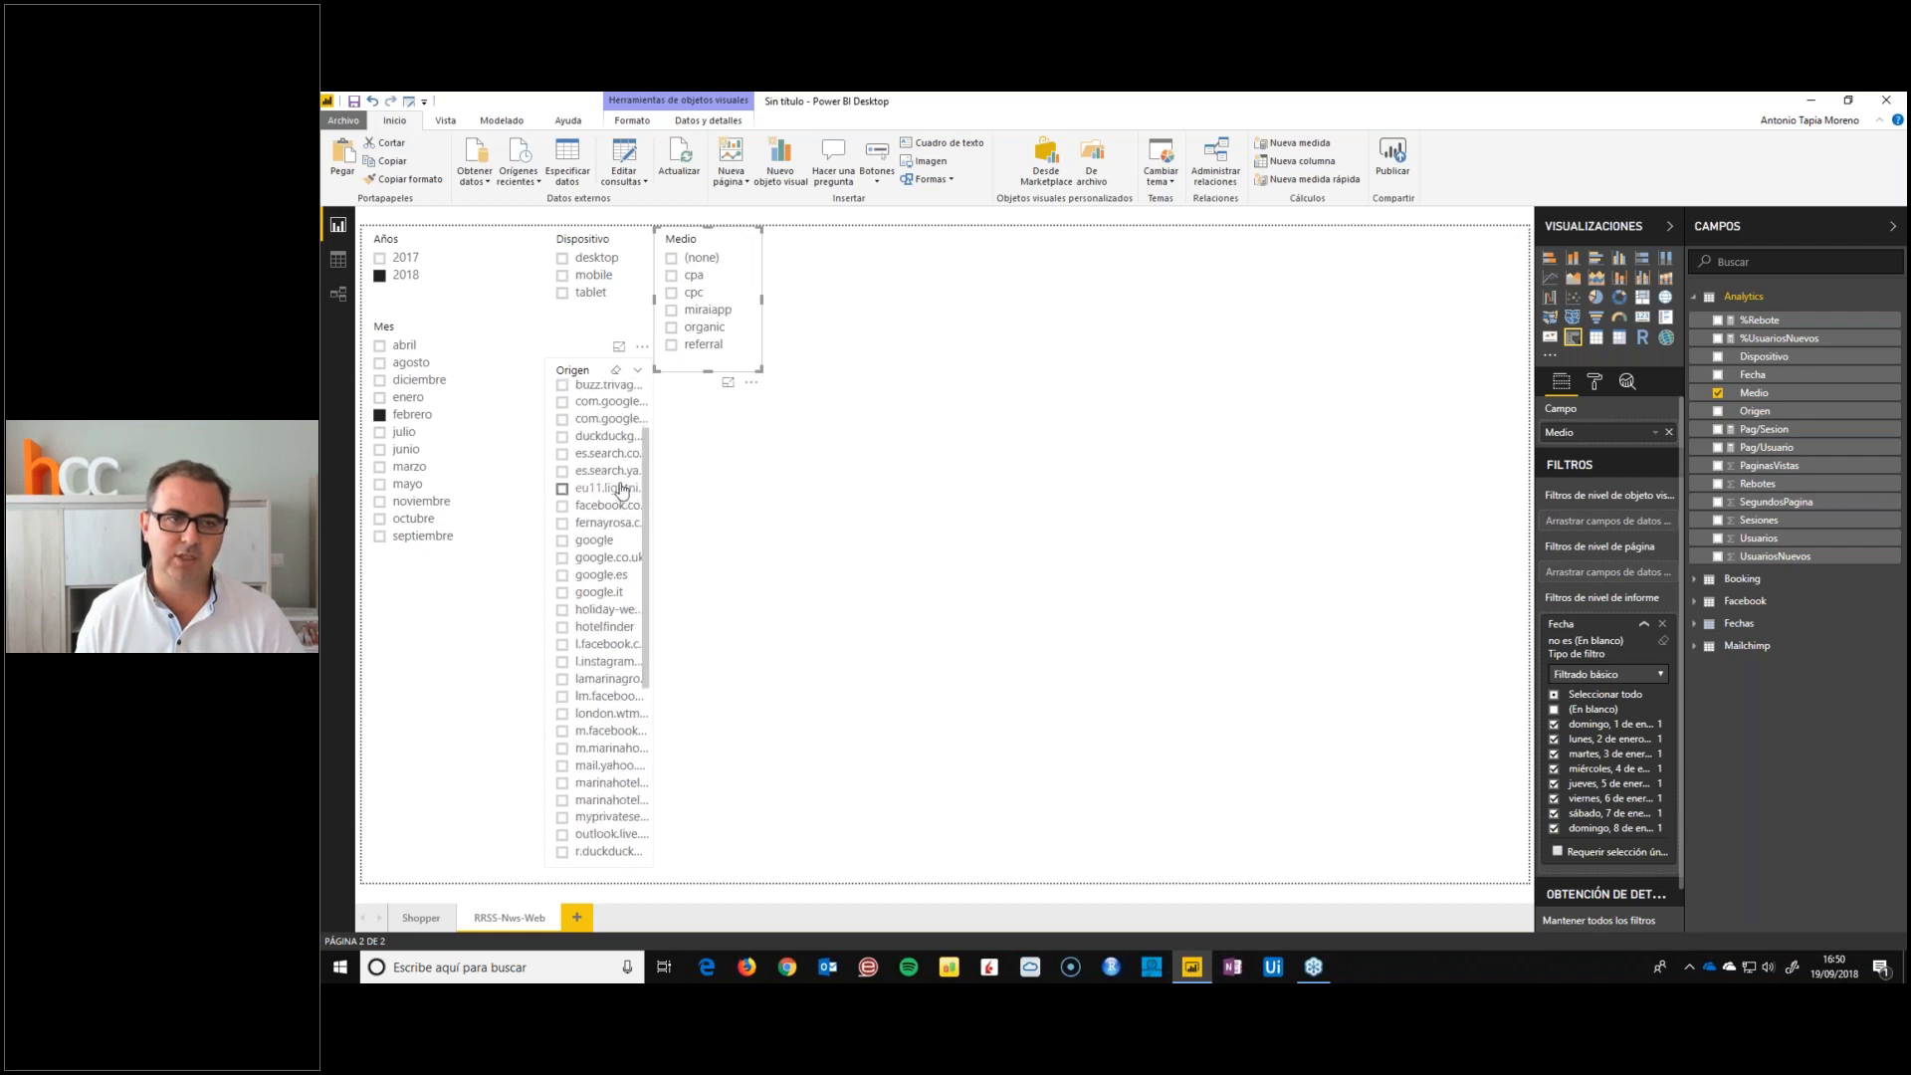
Widen the Origen slicer to fit its source names and lower its upper edge slightly to clear the Medio slicer
left_click(596, 369)
left_click_drag(652, 611, 733, 629)
left_click(739, 629)
left_click_drag(640, 368, 643, 382)
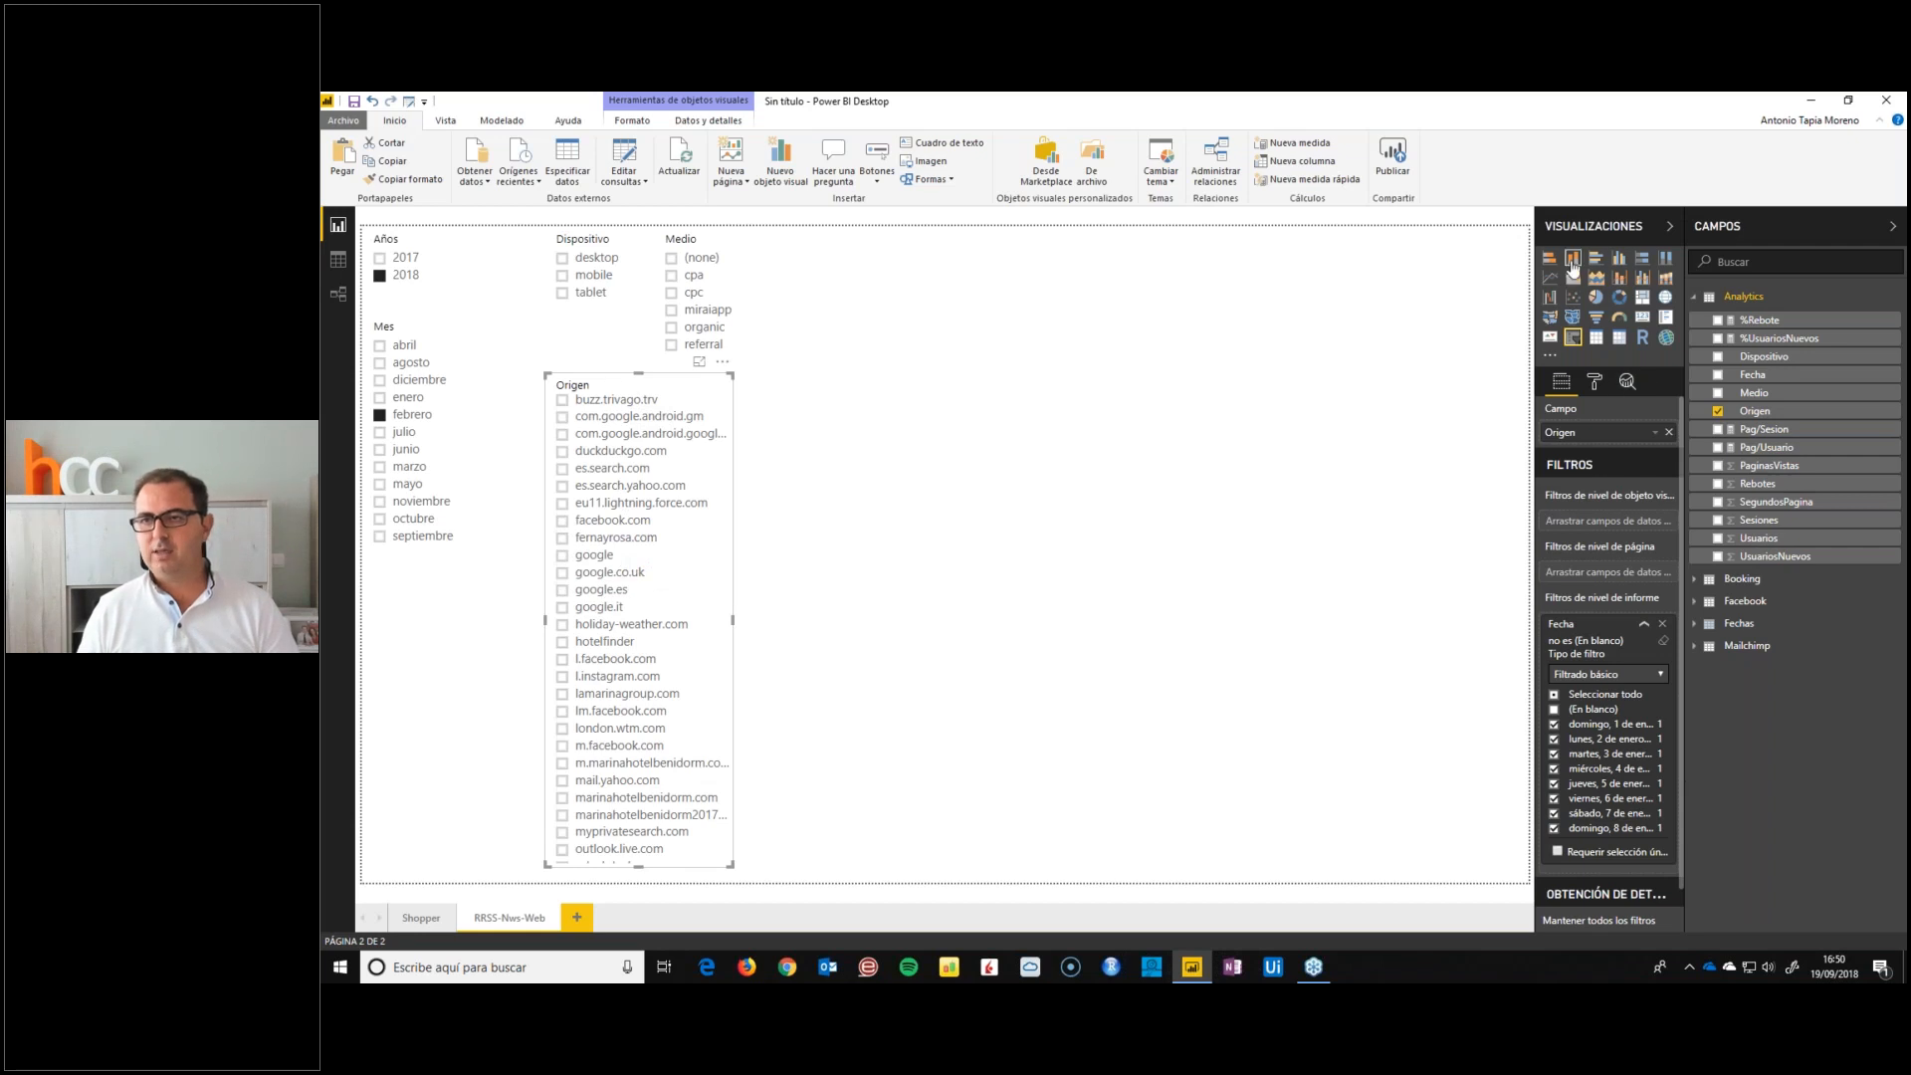
Import the Attribute Slicer custom visual from the Filtros category of the Marketplace
left_click(1550, 356)
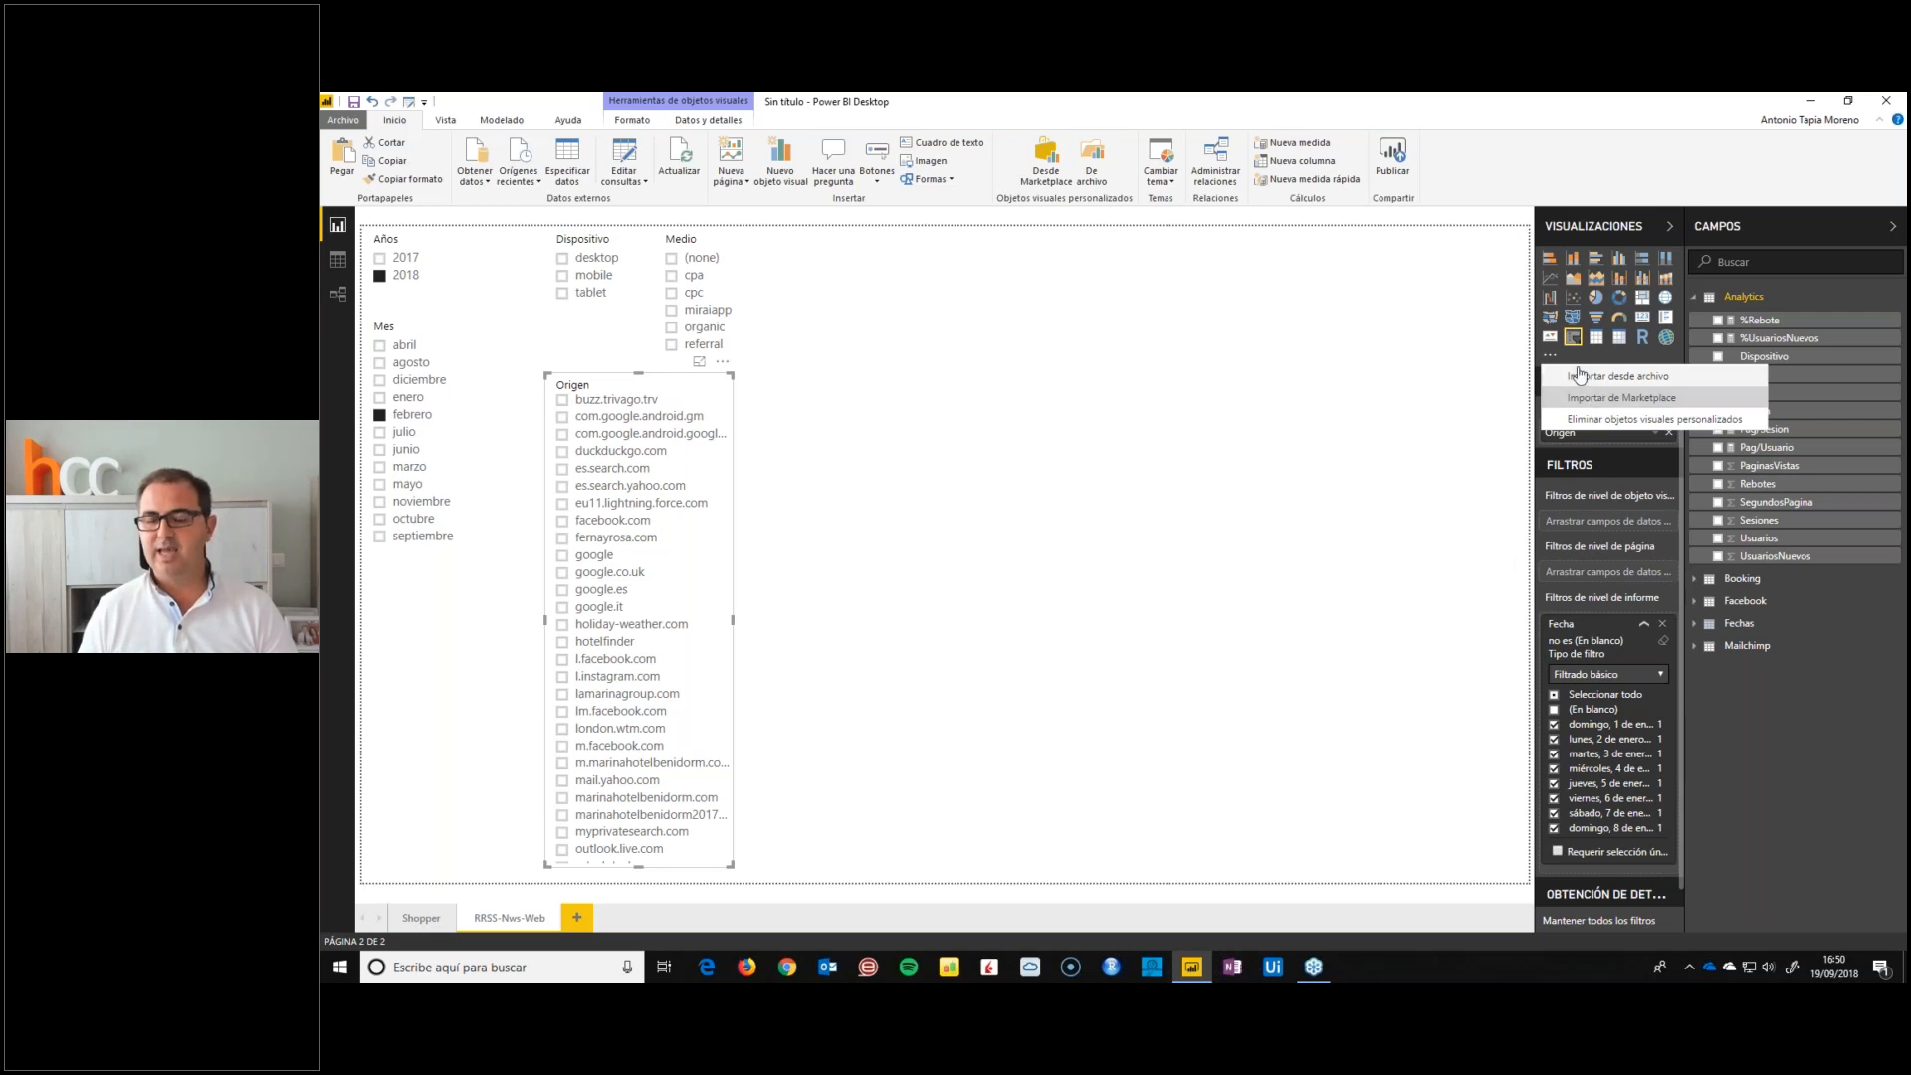
left_click(1641, 399)
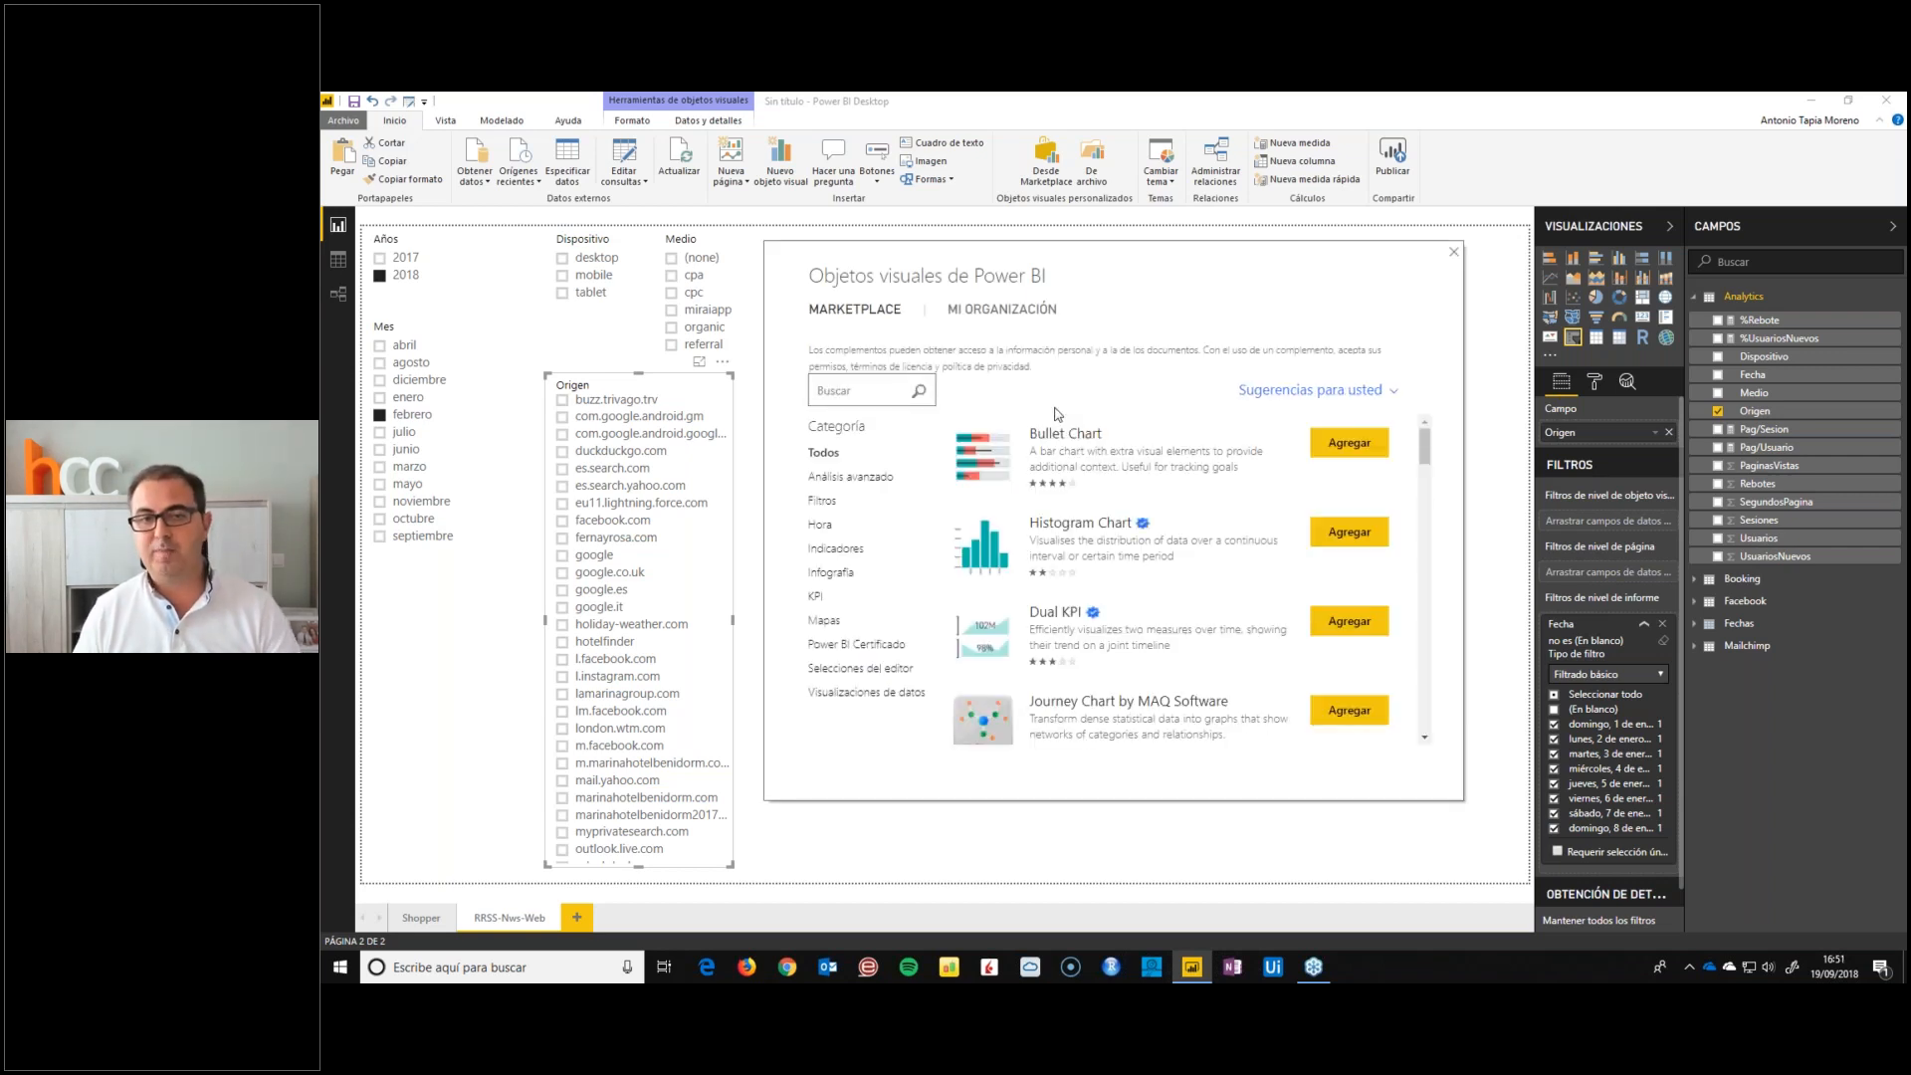
left_click(824, 503)
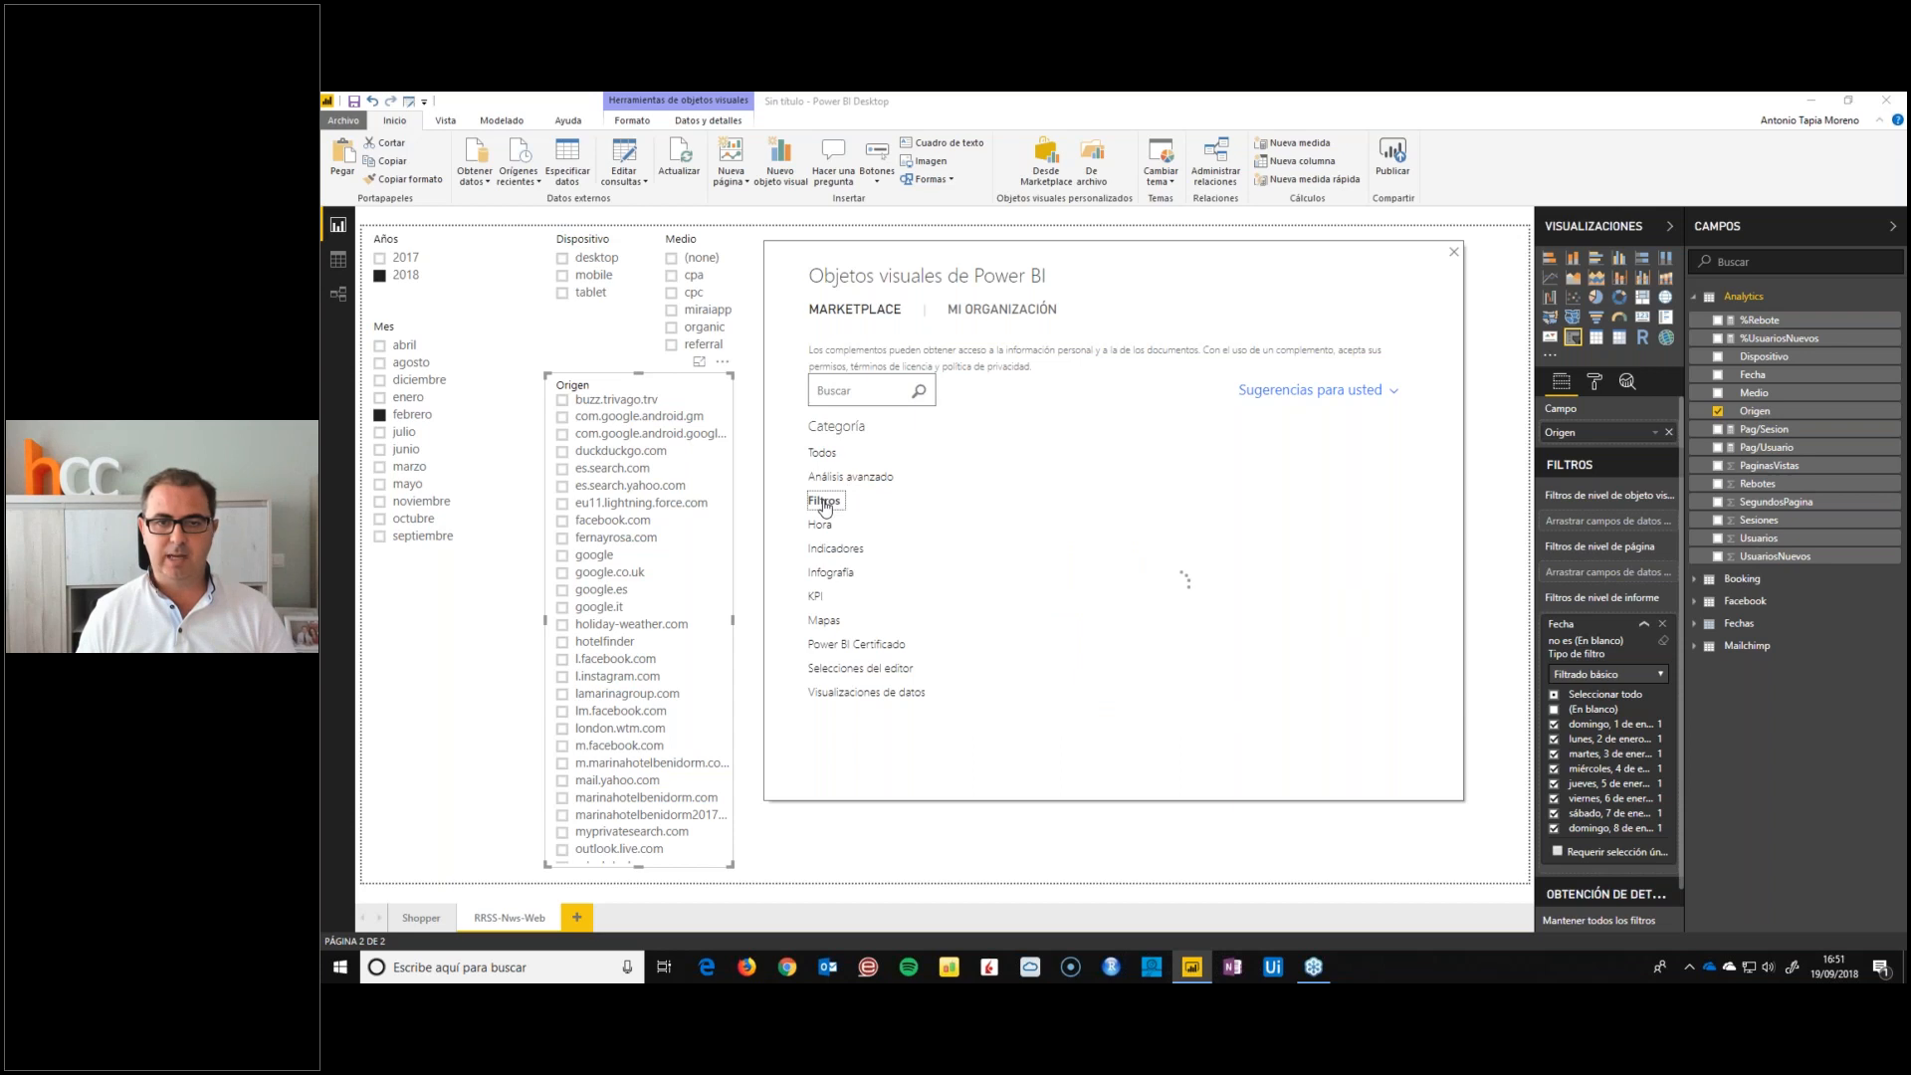
scroll(1209, 562, "down", 2)
scroll(1208, 562, "down", 5)
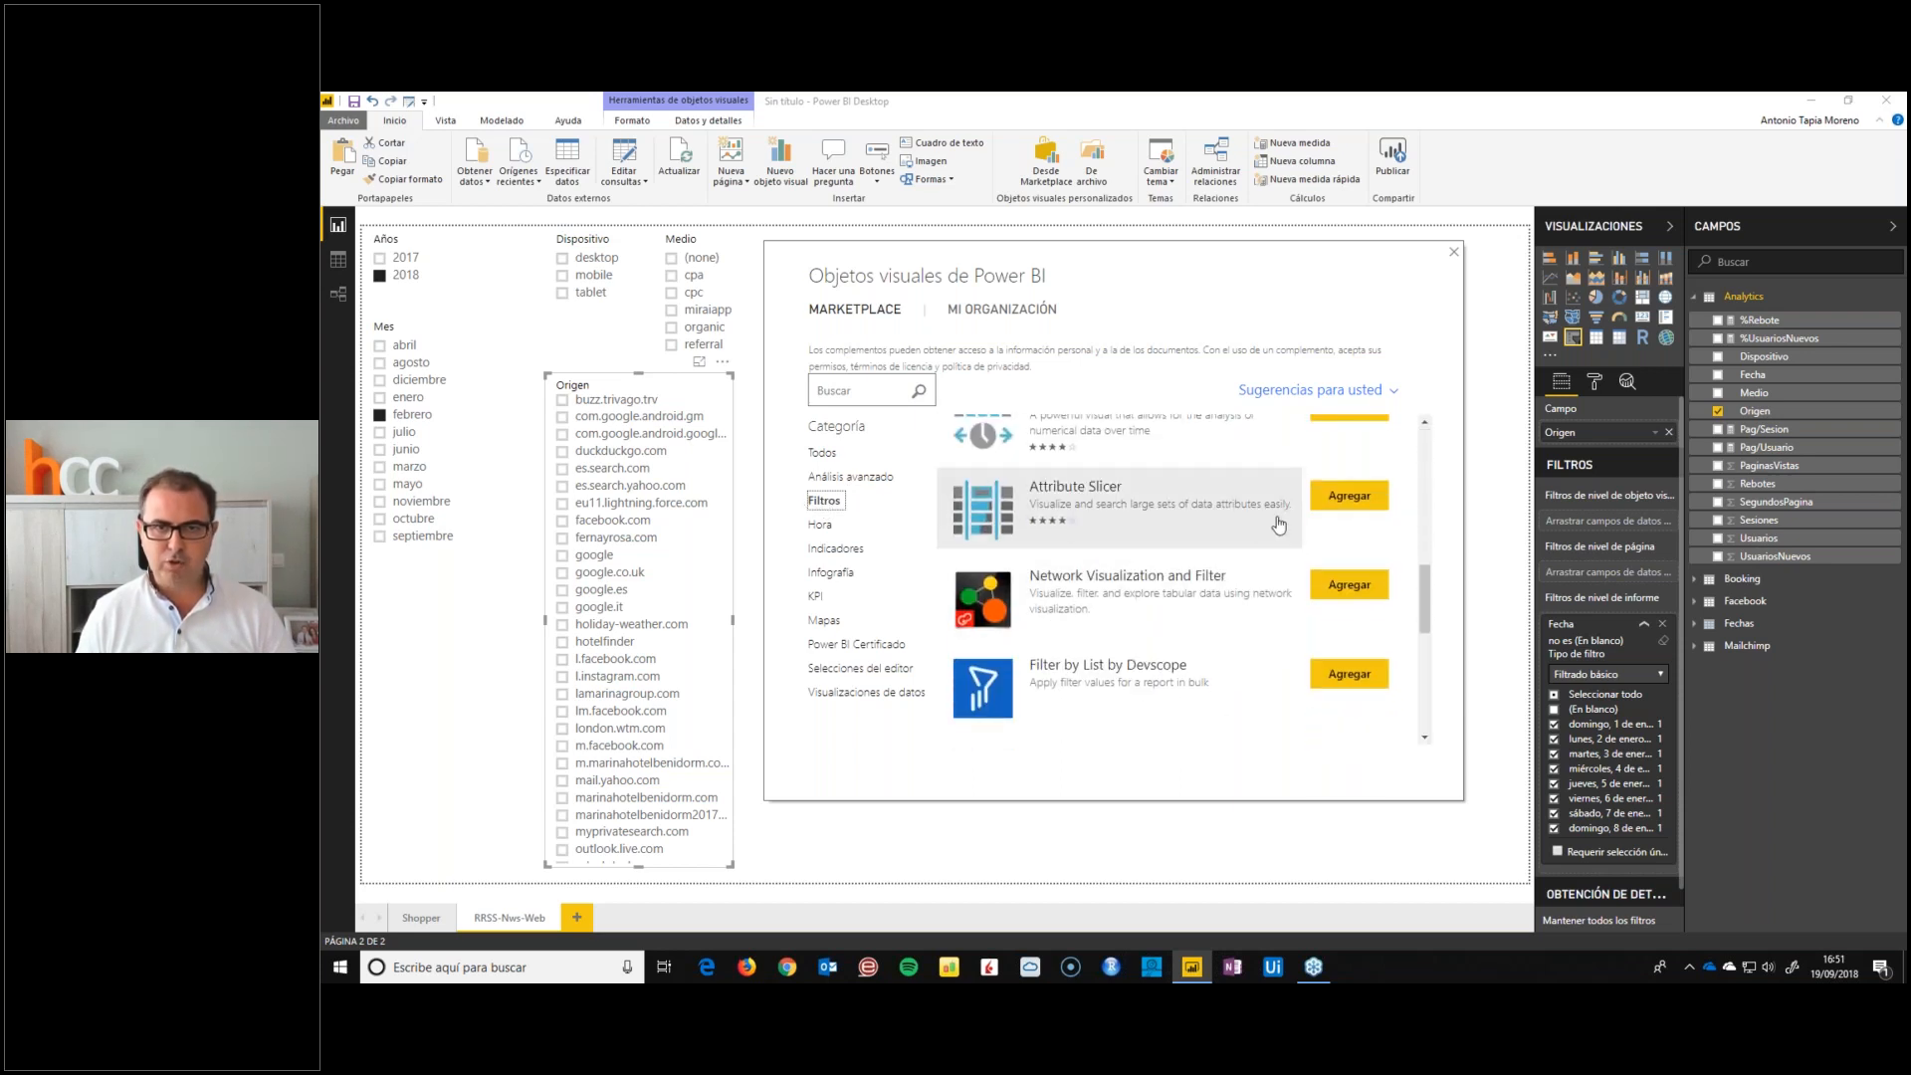
left_click(1349, 494)
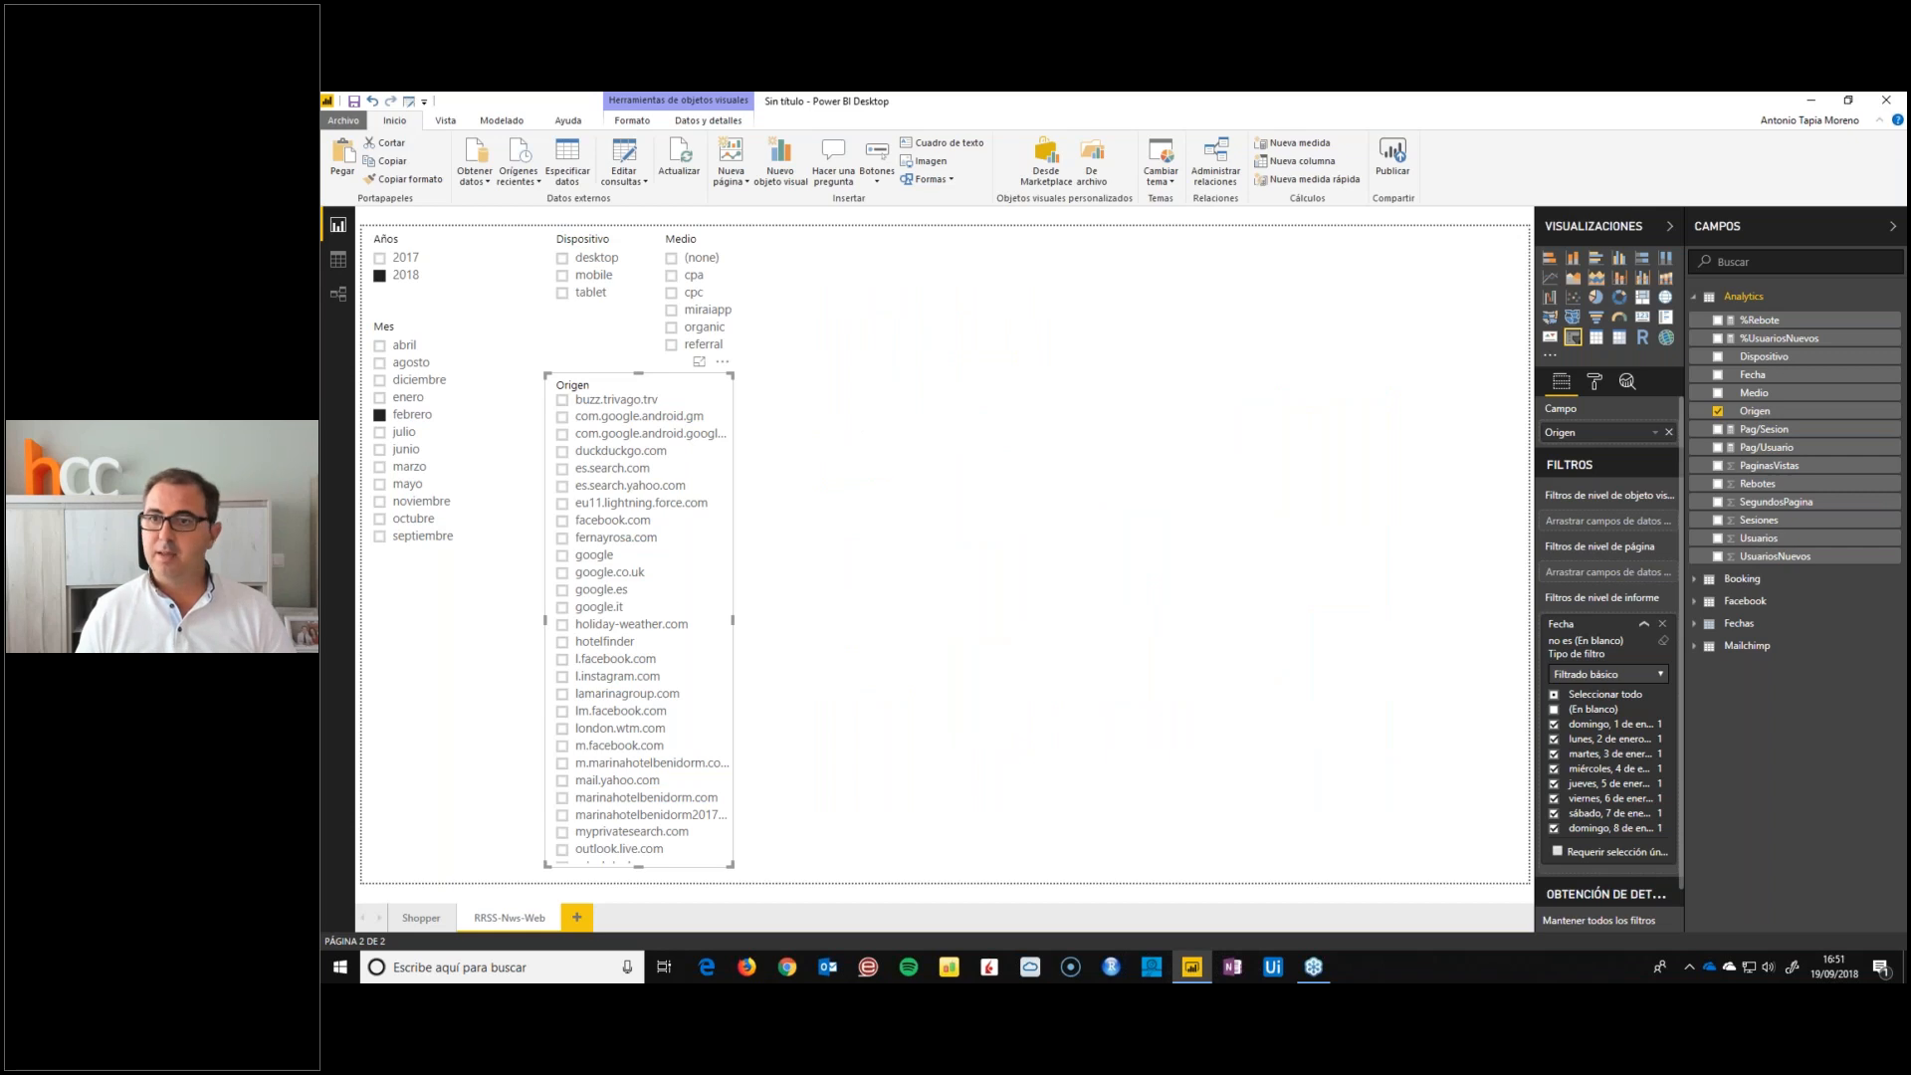
left_click(1254, 555)
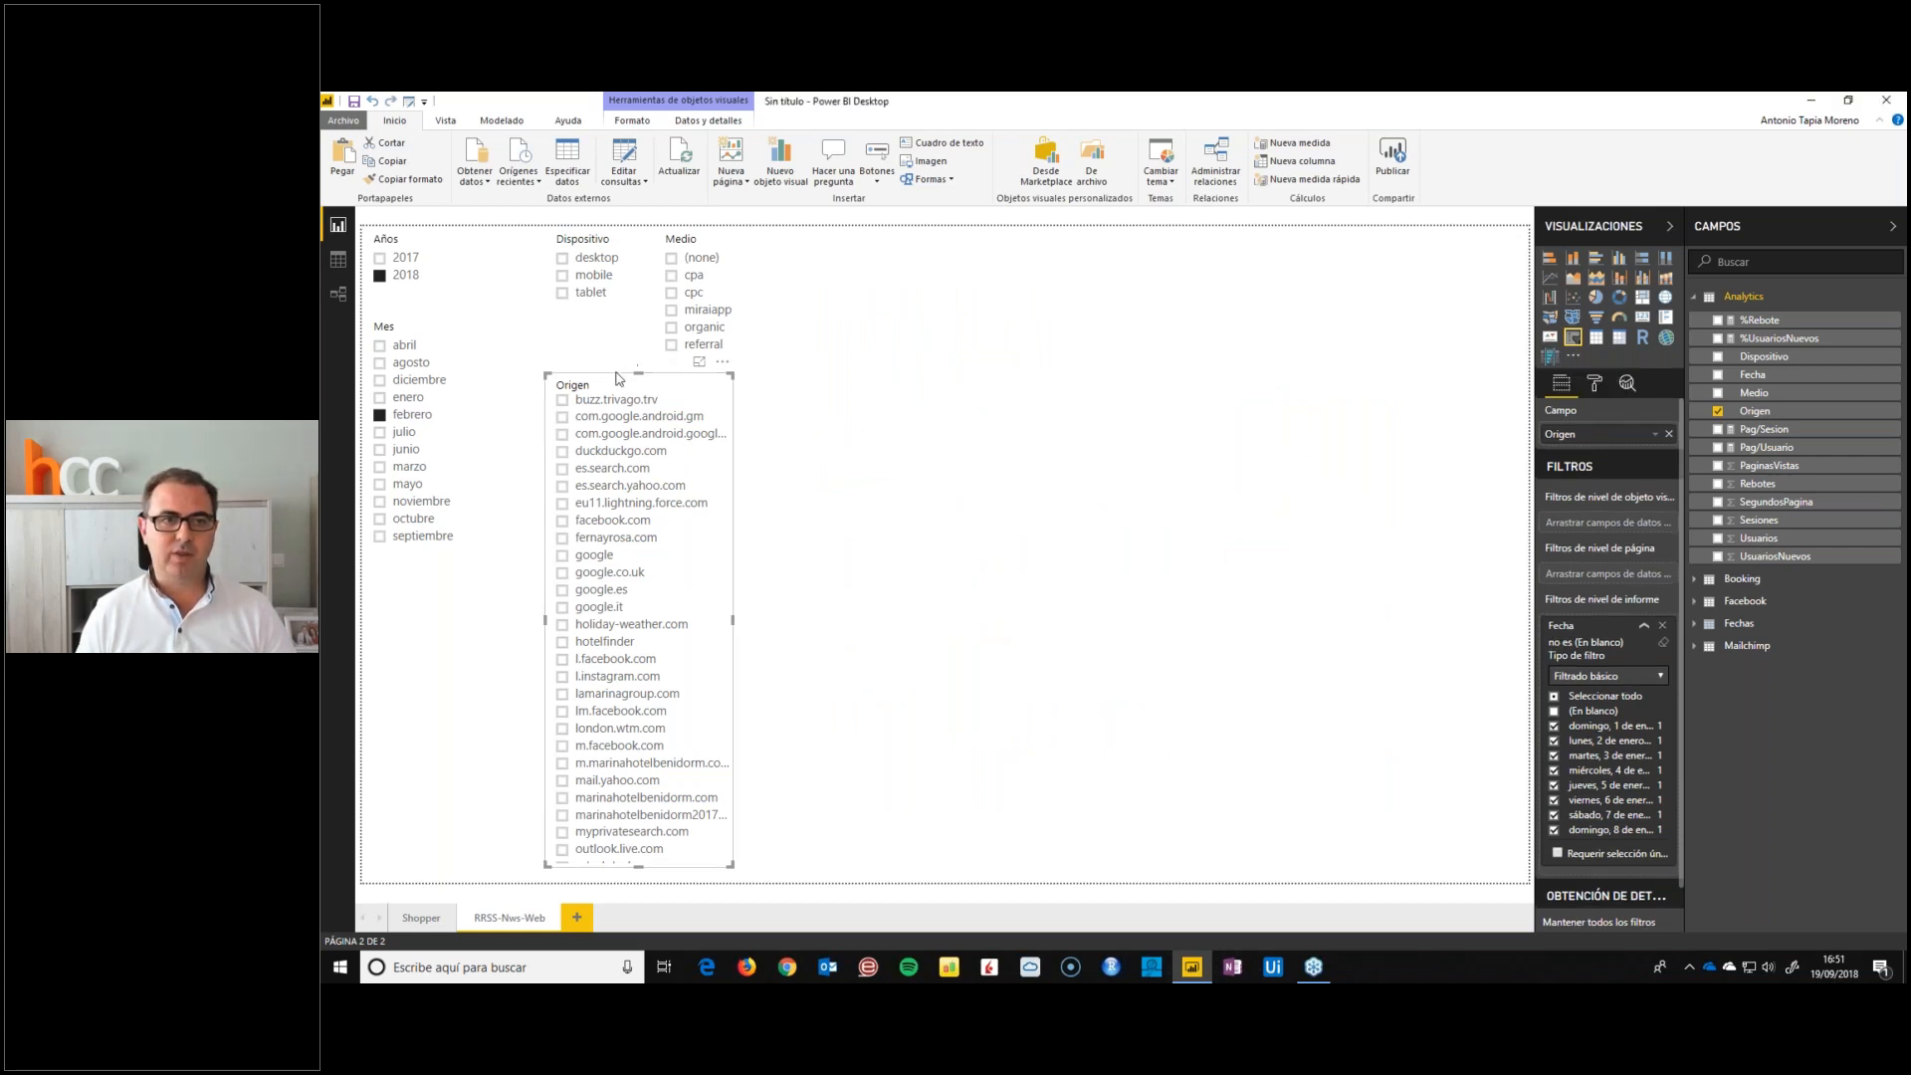
Convert the Origen slicer to an Attribute Slicer, widen it slightly and use Sesiones as its values
left_click(1549, 358)
scroll(624, 585, "down", 6)
scroll(624, 586, "up", 6)
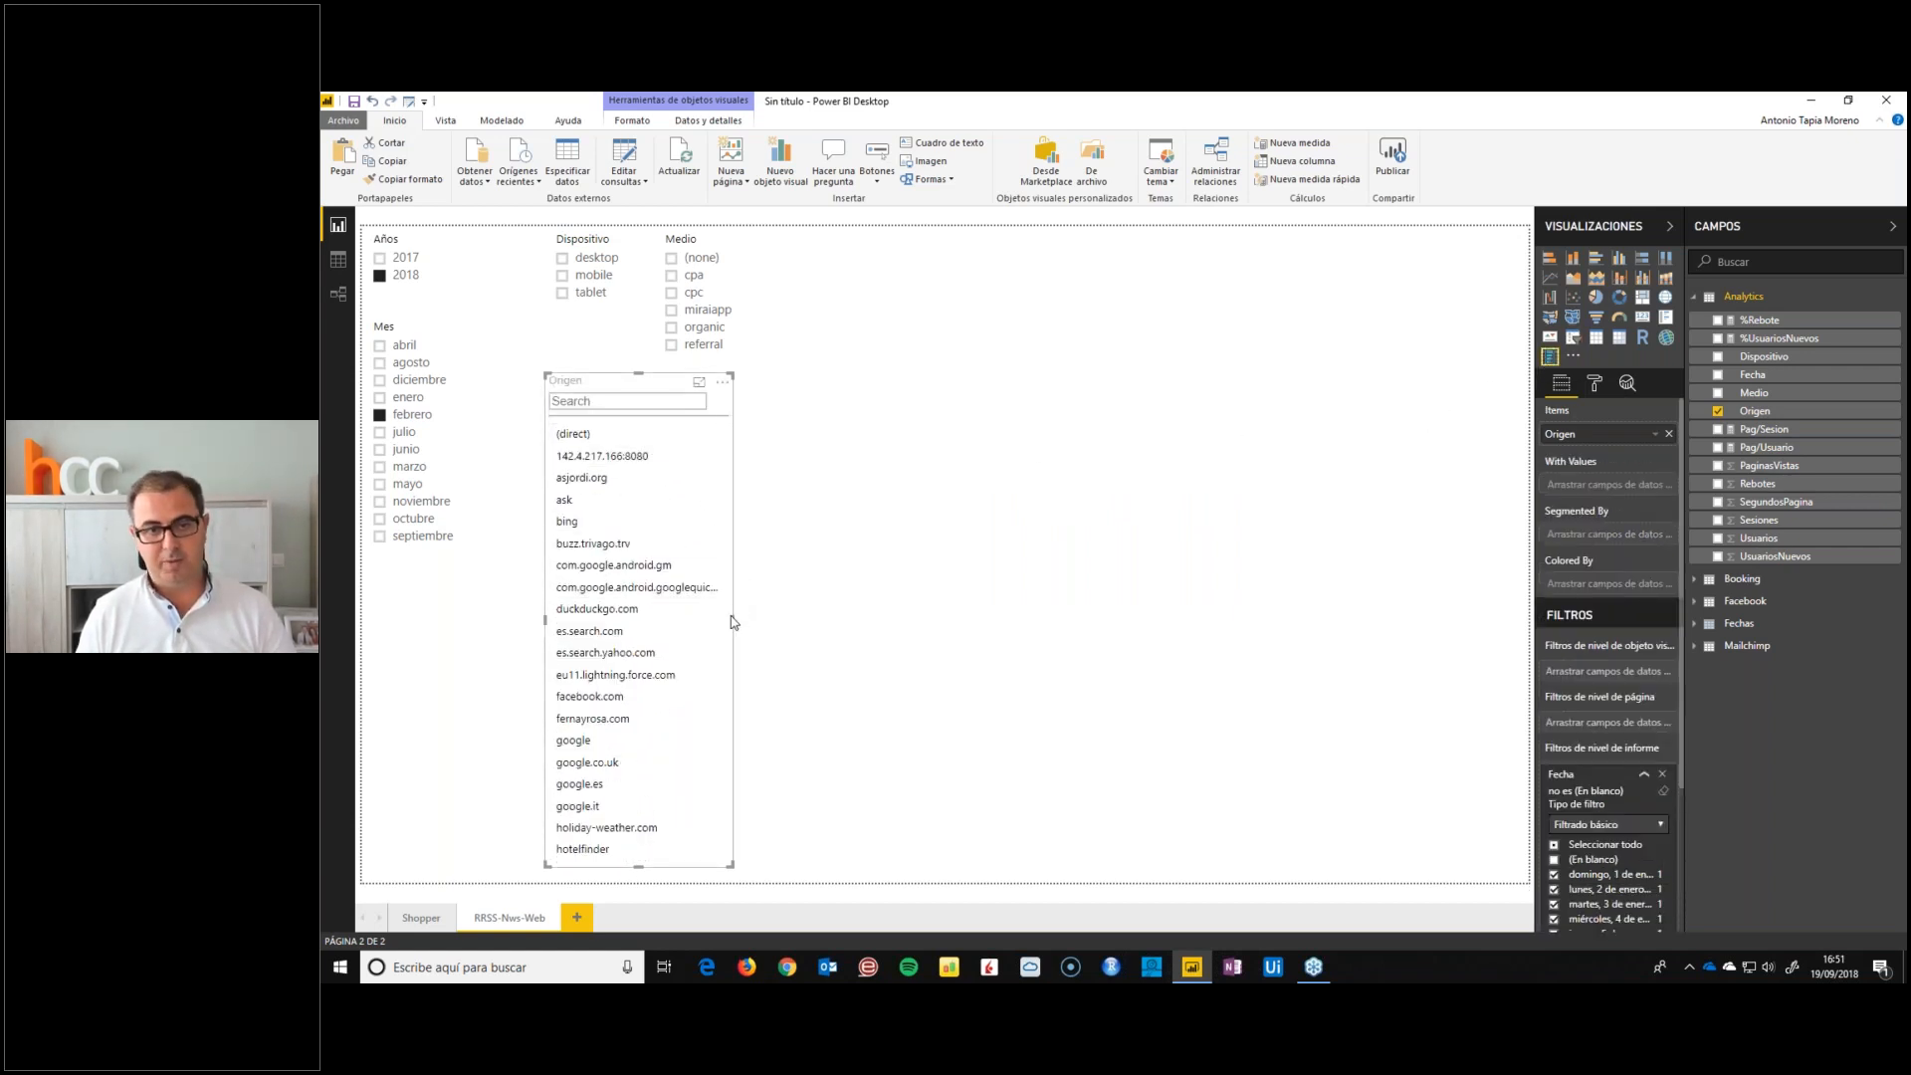
left_click_drag(734, 620, 747, 620)
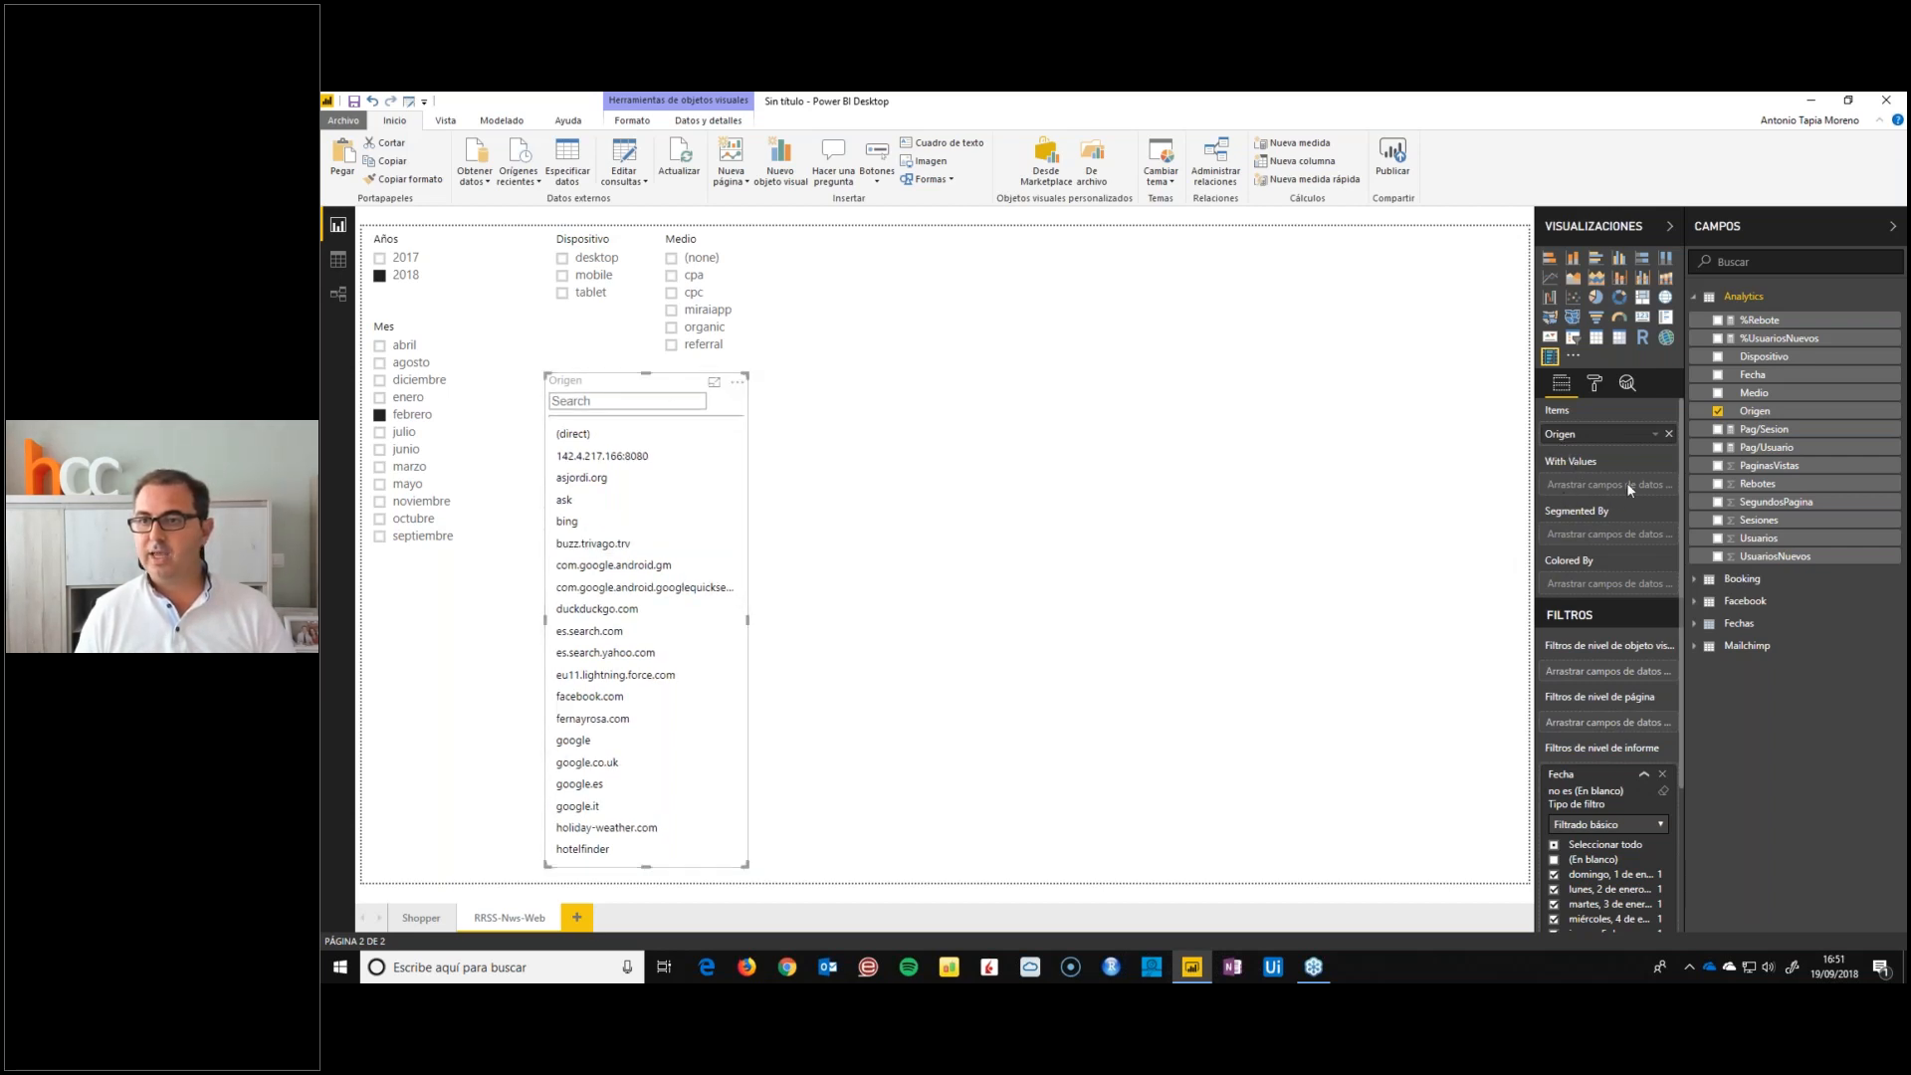
left_click_drag(1757, 530, 1608, 486)
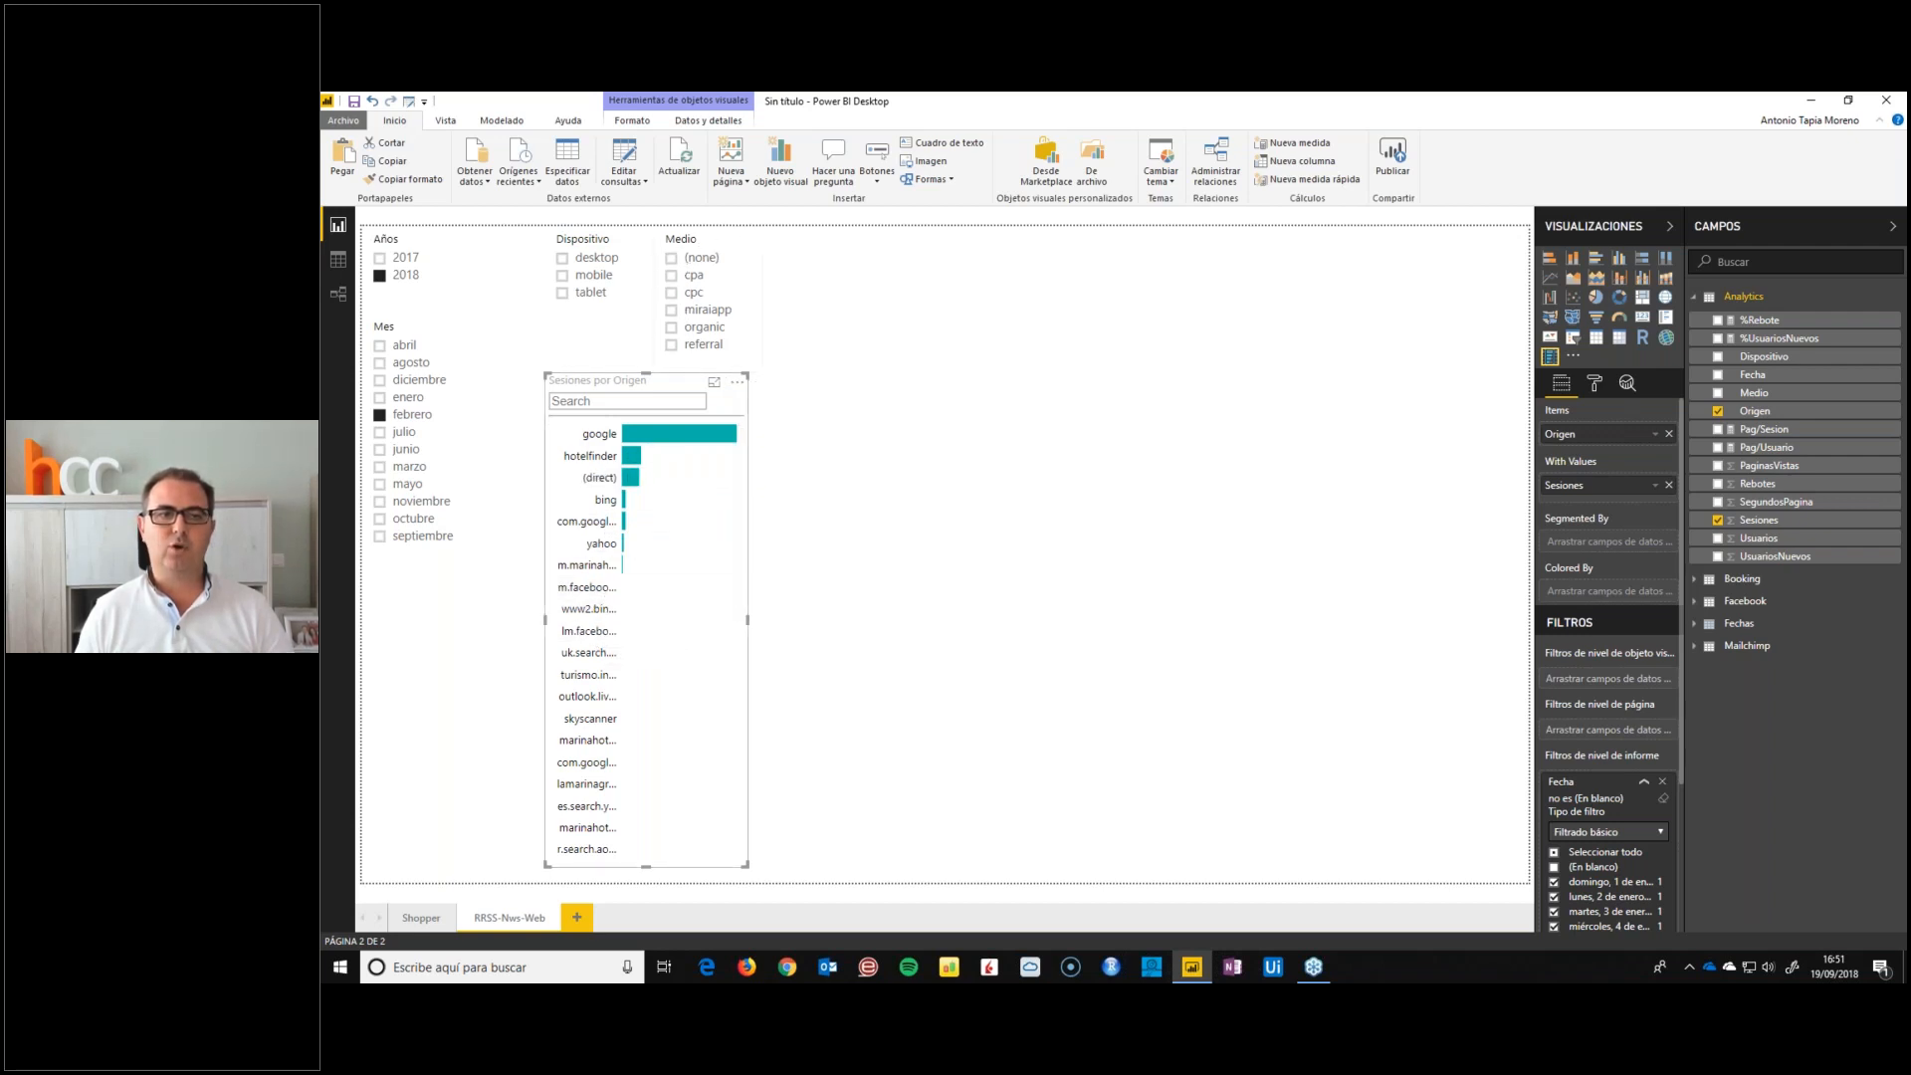
Look through the sources ranked by sessions, then filter Medio to organic and shift the Medio slicer slightly left
scroll(619, 617, "down", 5)
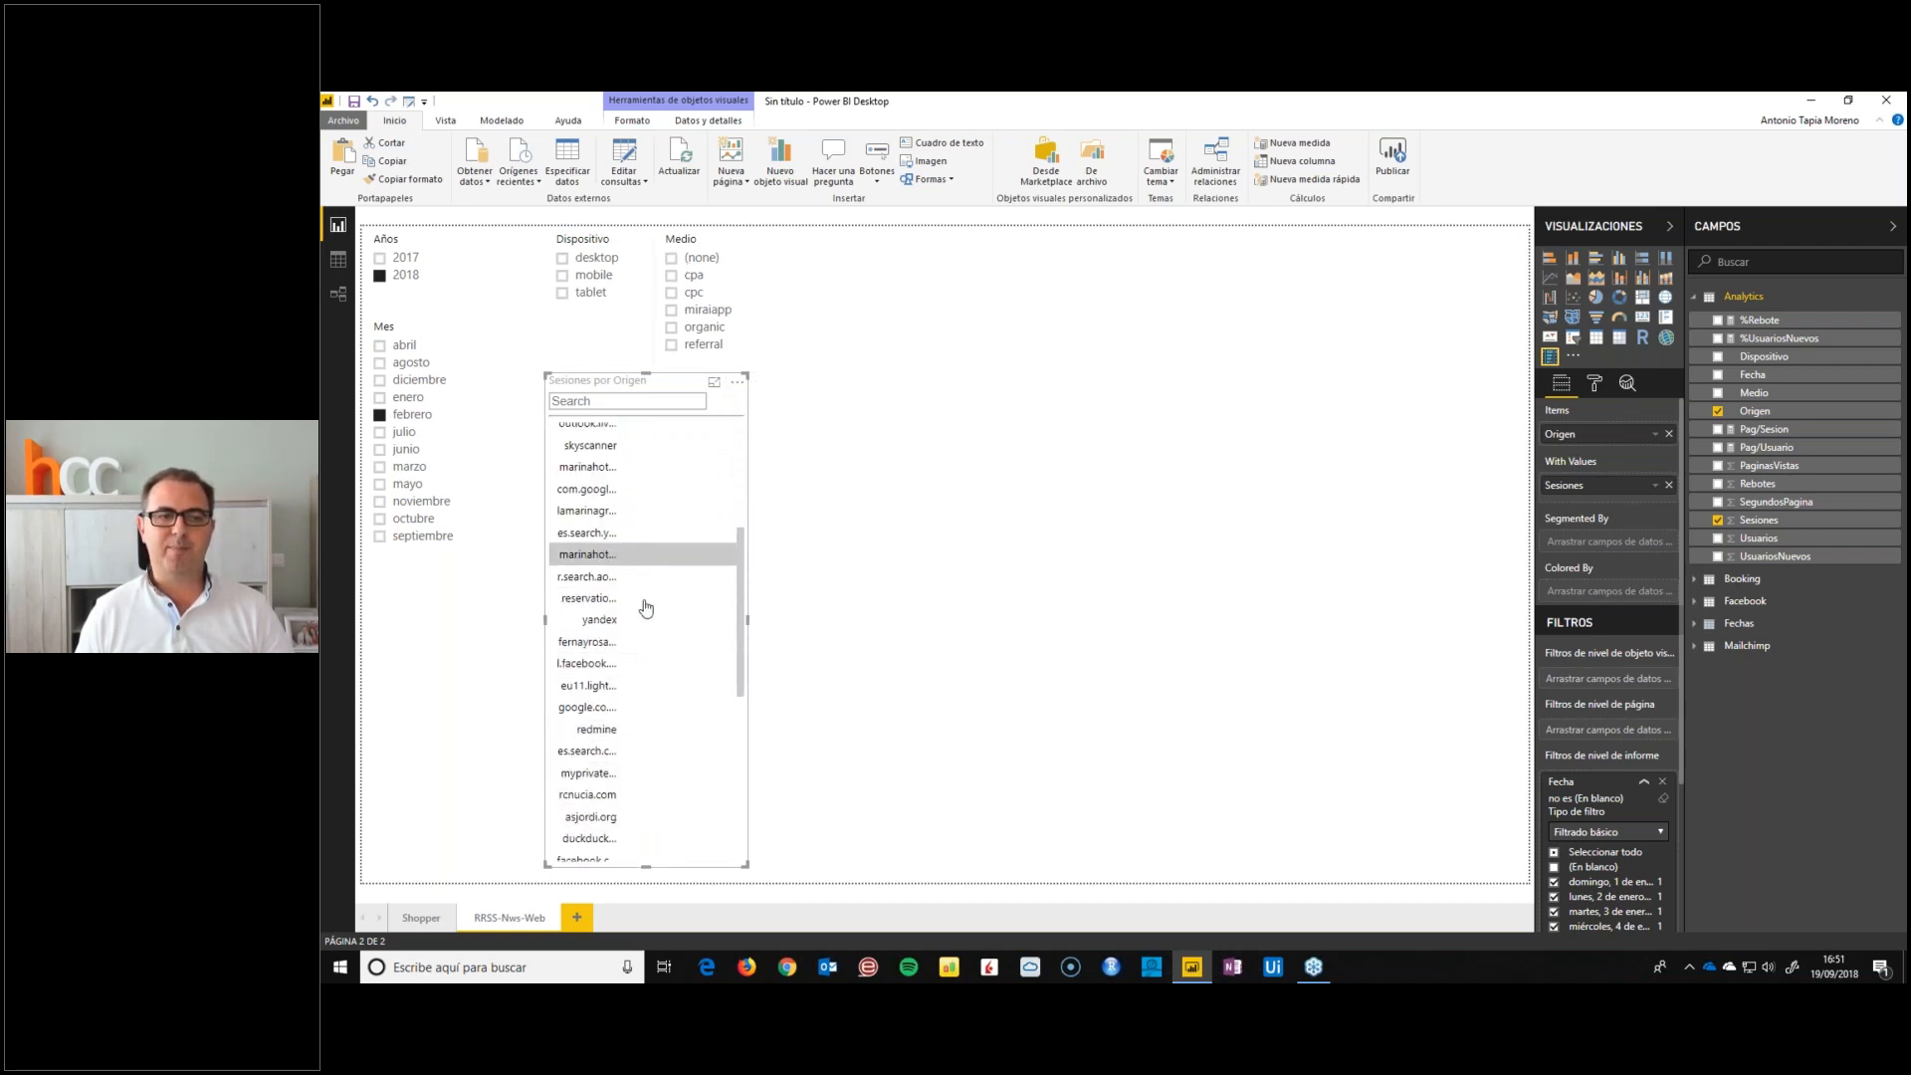
scroll(637, 597, "up", 5)
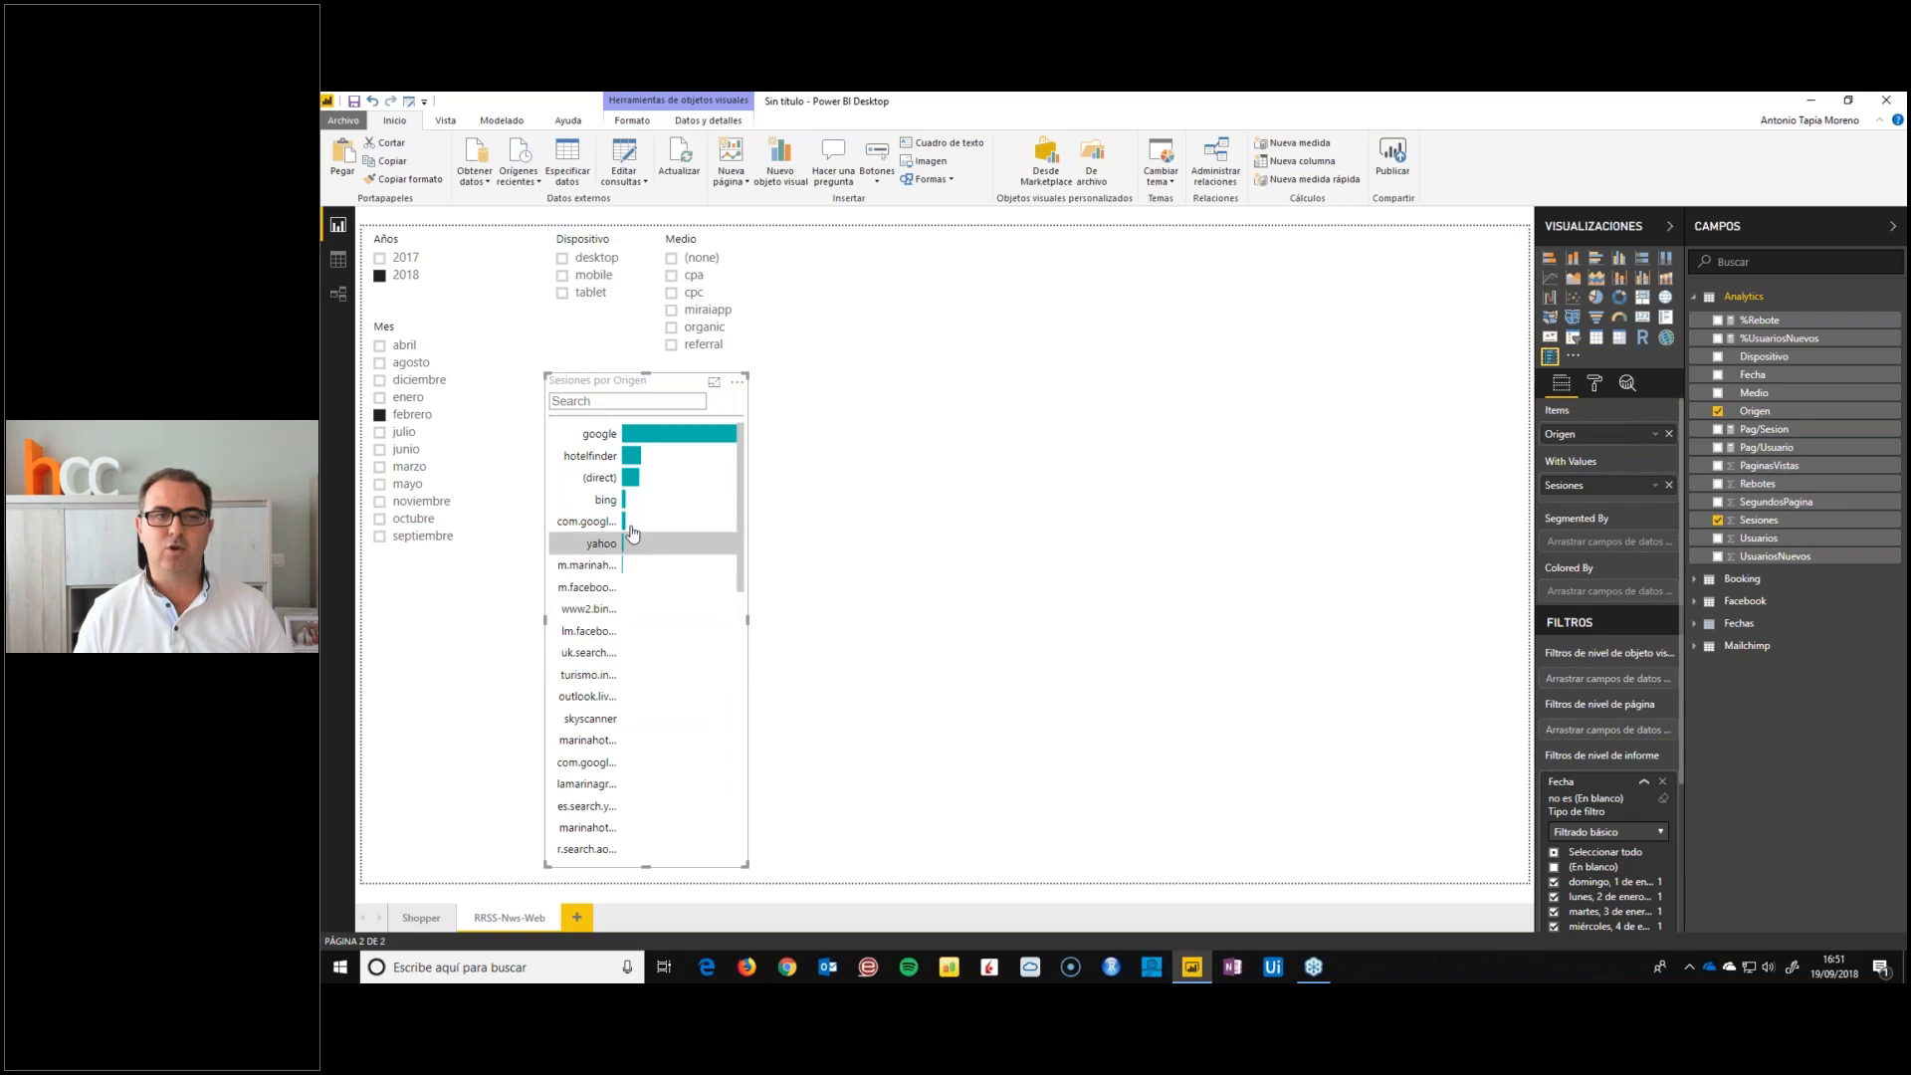
left_click(671, 294)
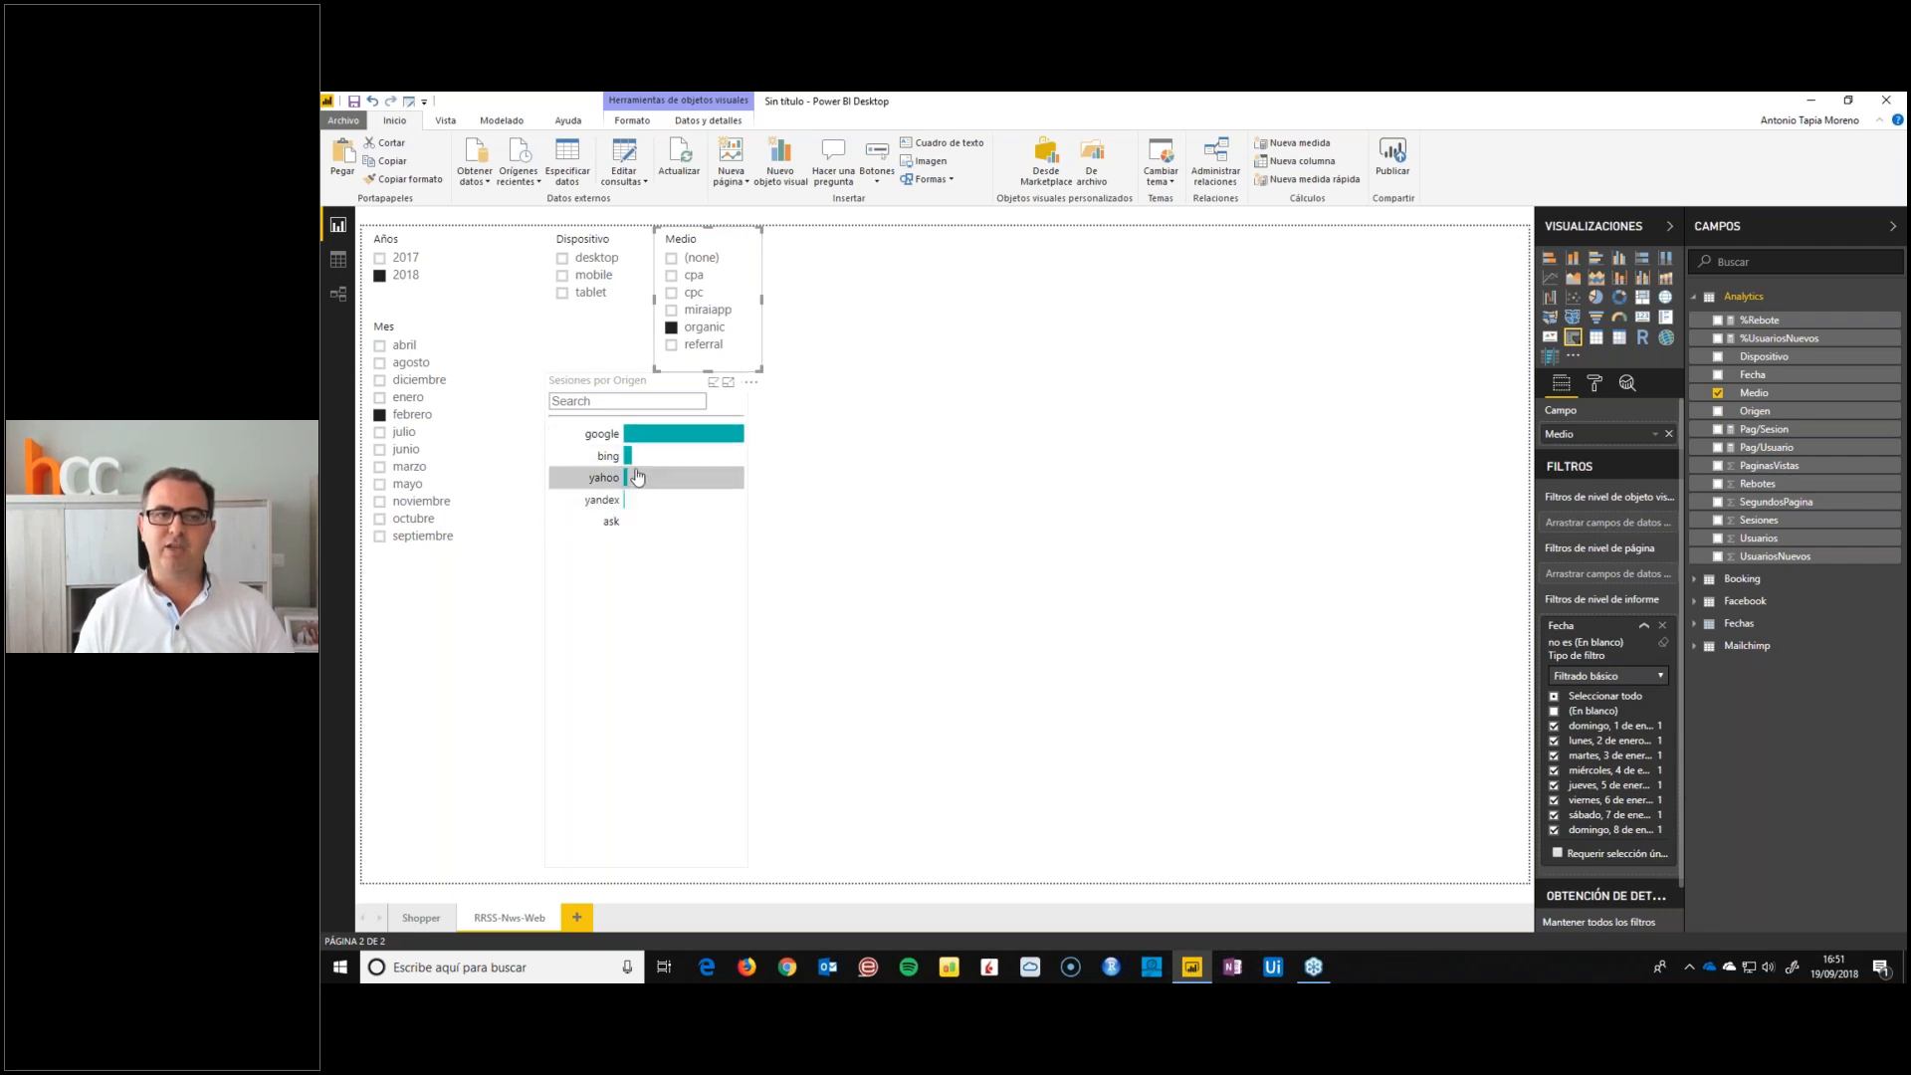
left_click_drag(678, 233, 670, 233)
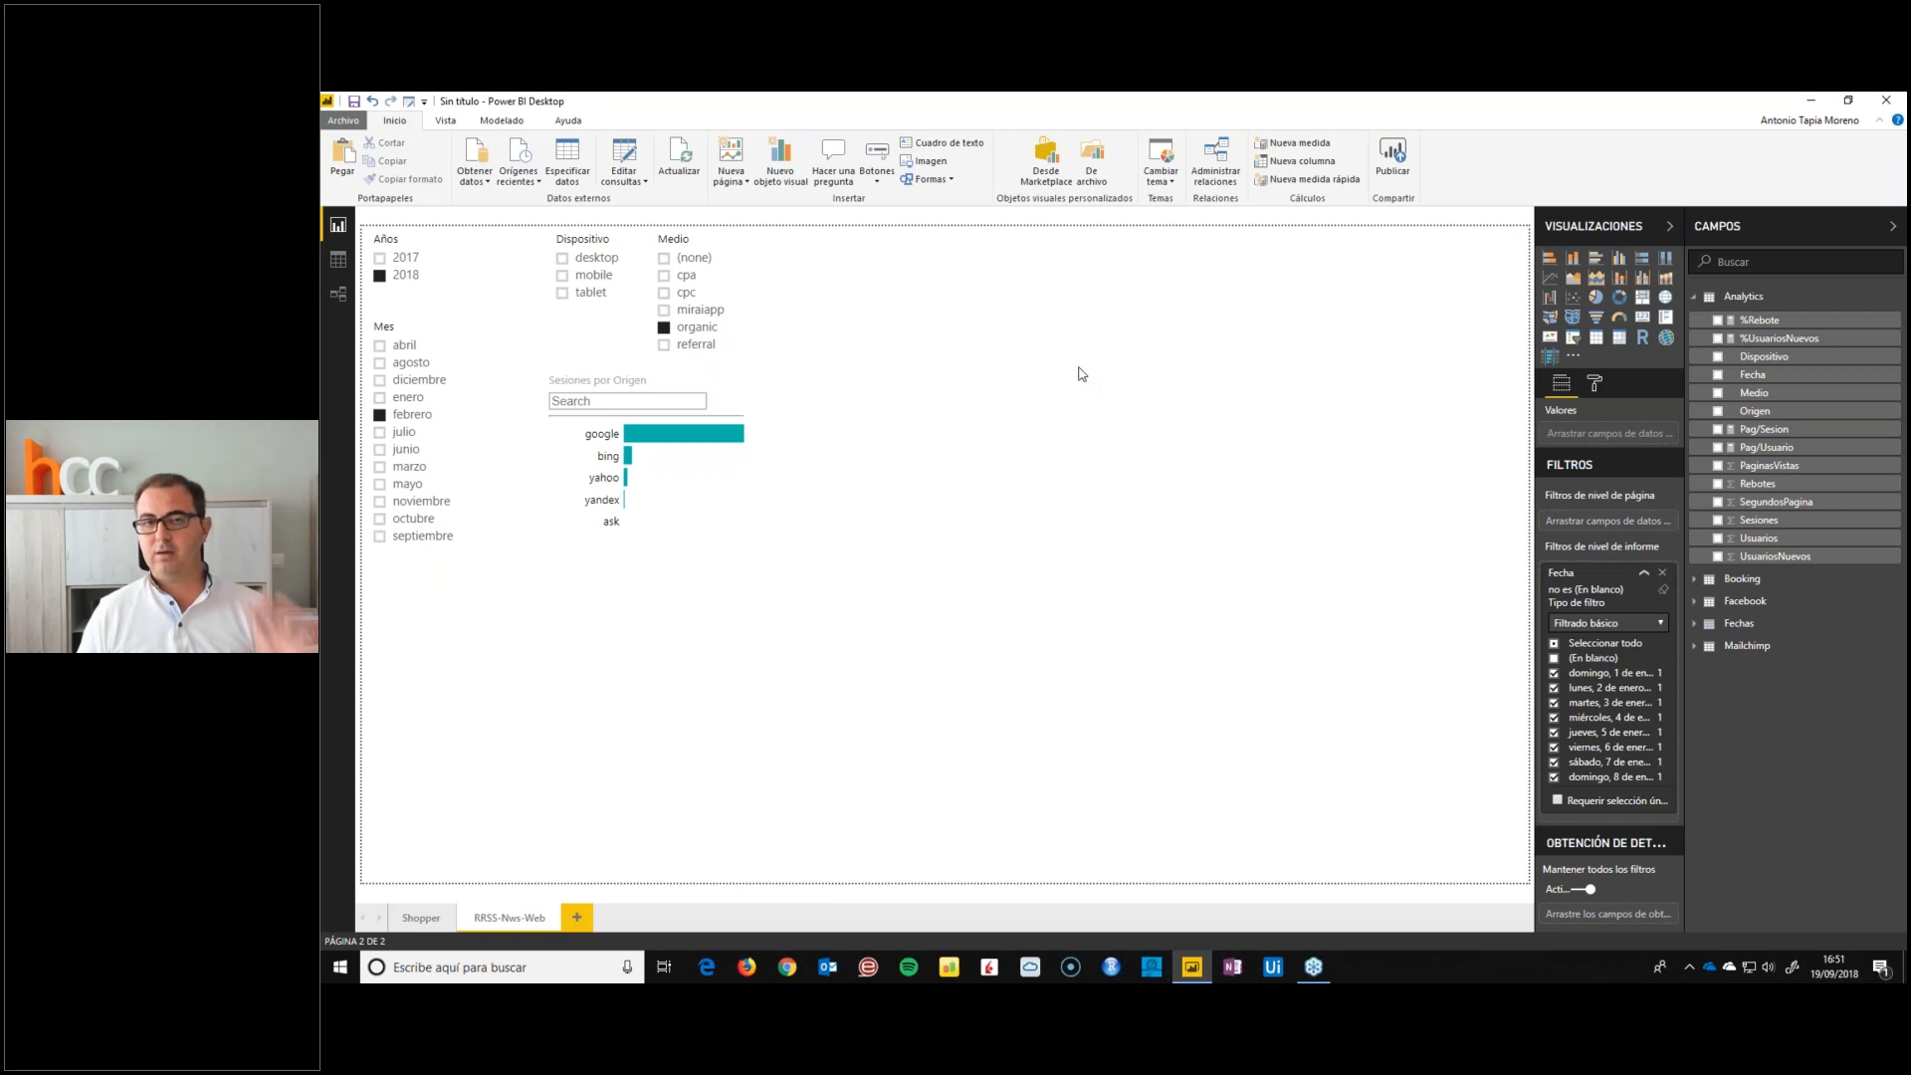
Add a wide multi-row card beside the slicers showing Usuarios, %UsuariosNuevos, Pag/Usuario and SegundosPagina
left_click(1665, 318)
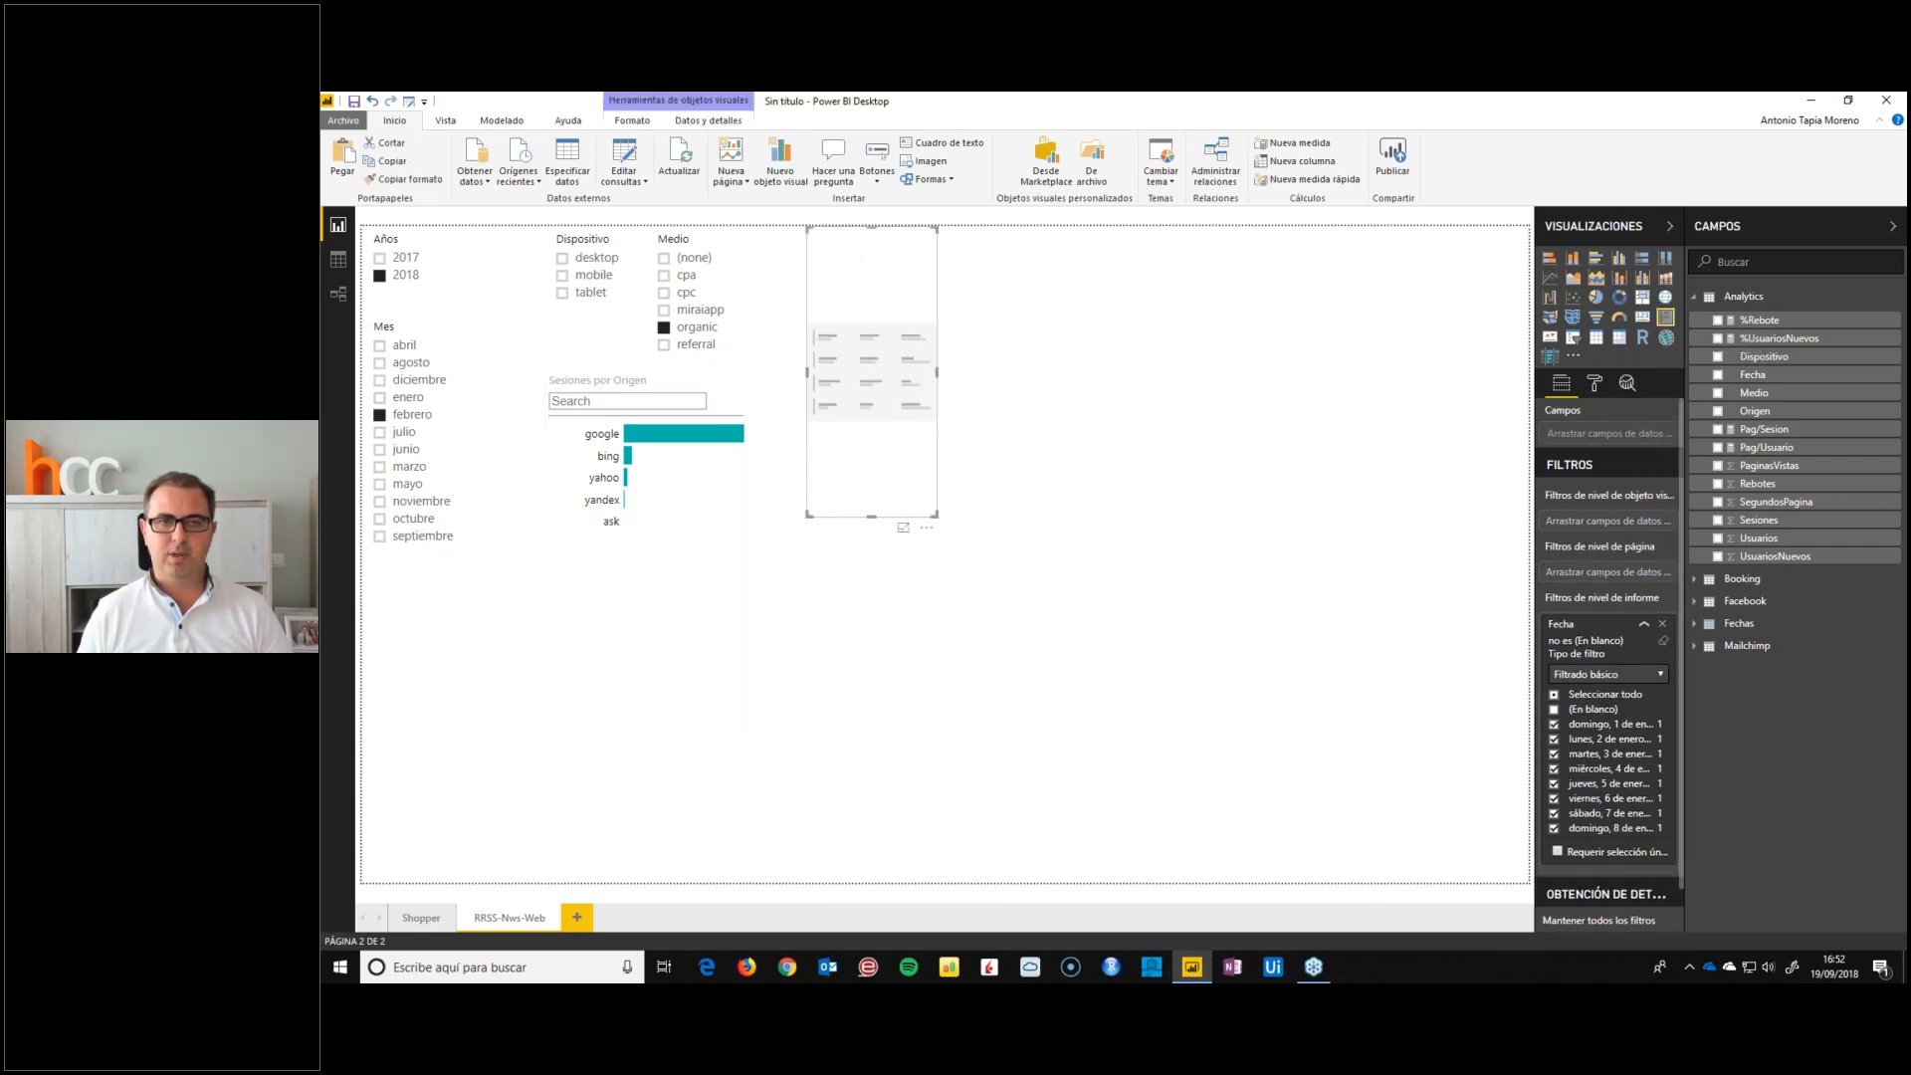
left_click_drag(939, 373, 1132, 370)
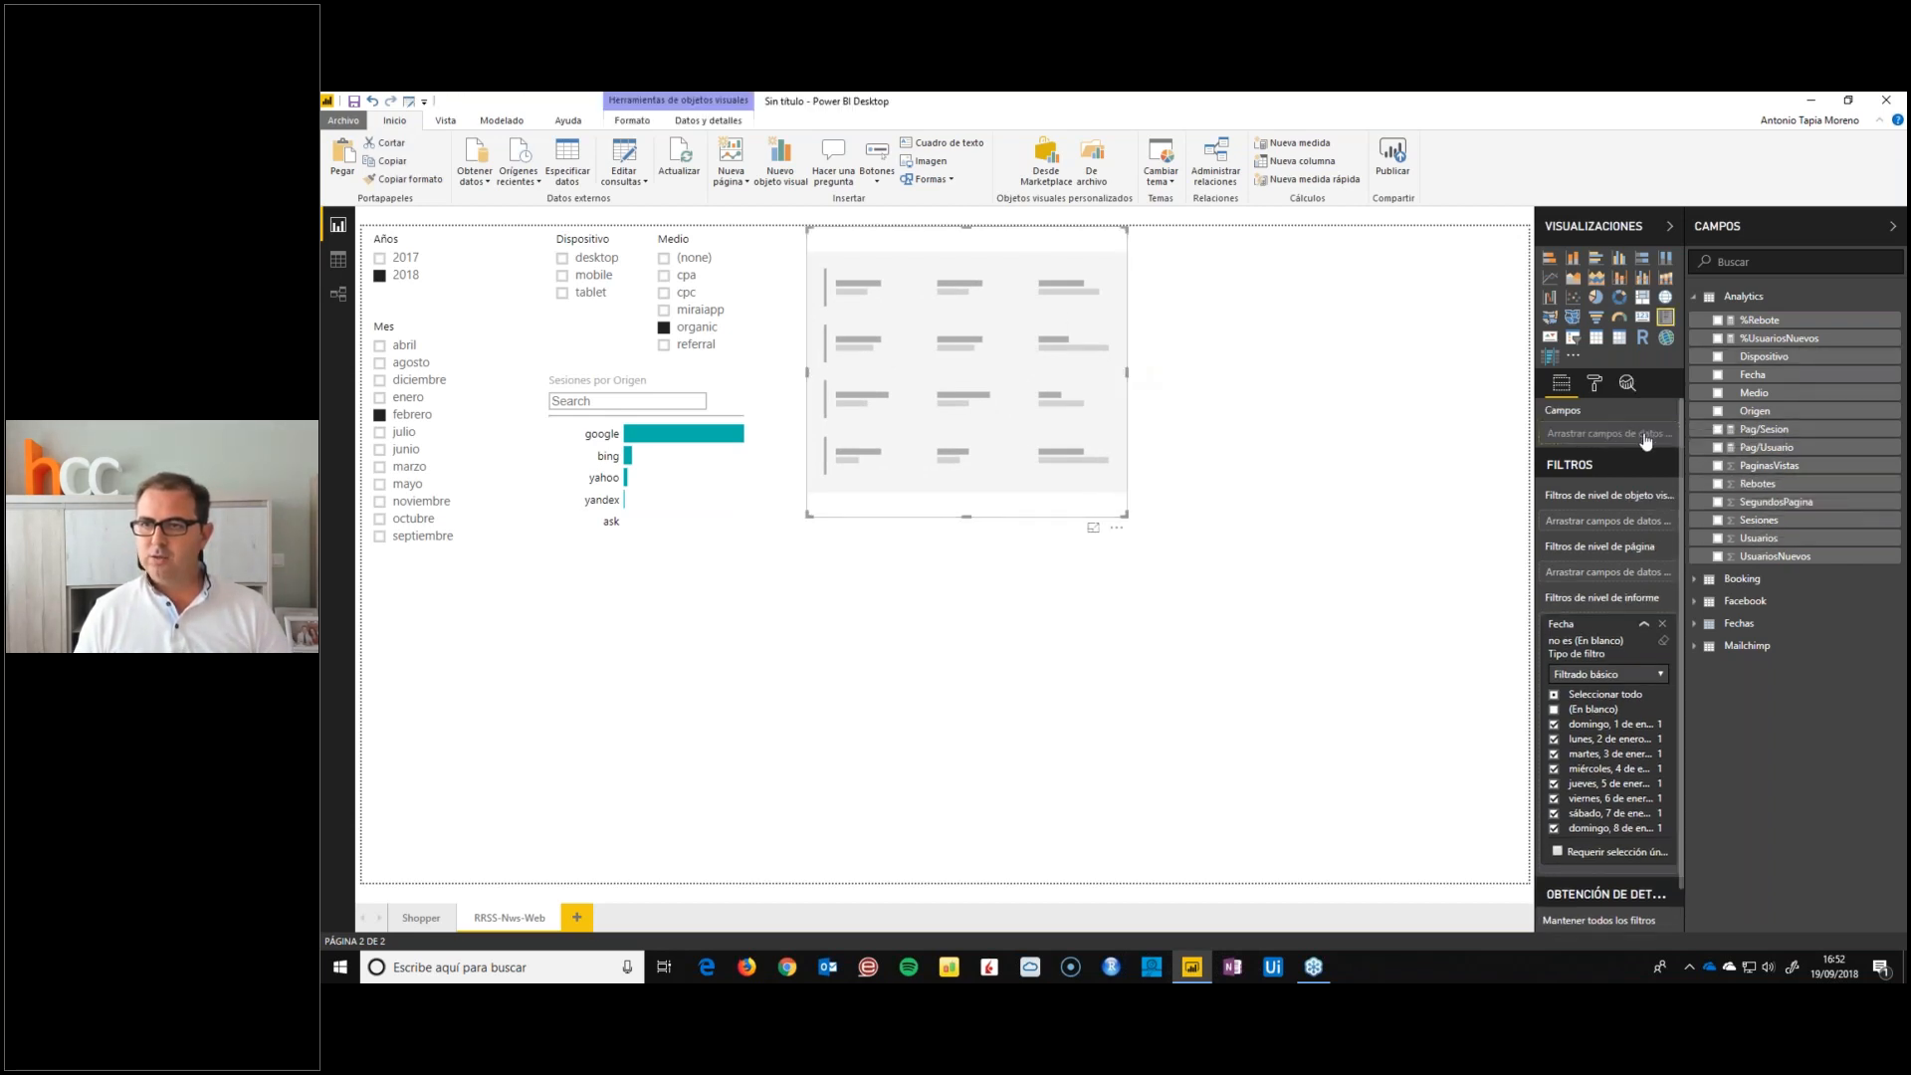
left_click_drag(1645, 441, 1645, 441)
left_click_drag(1779, 339, 1654, 444)
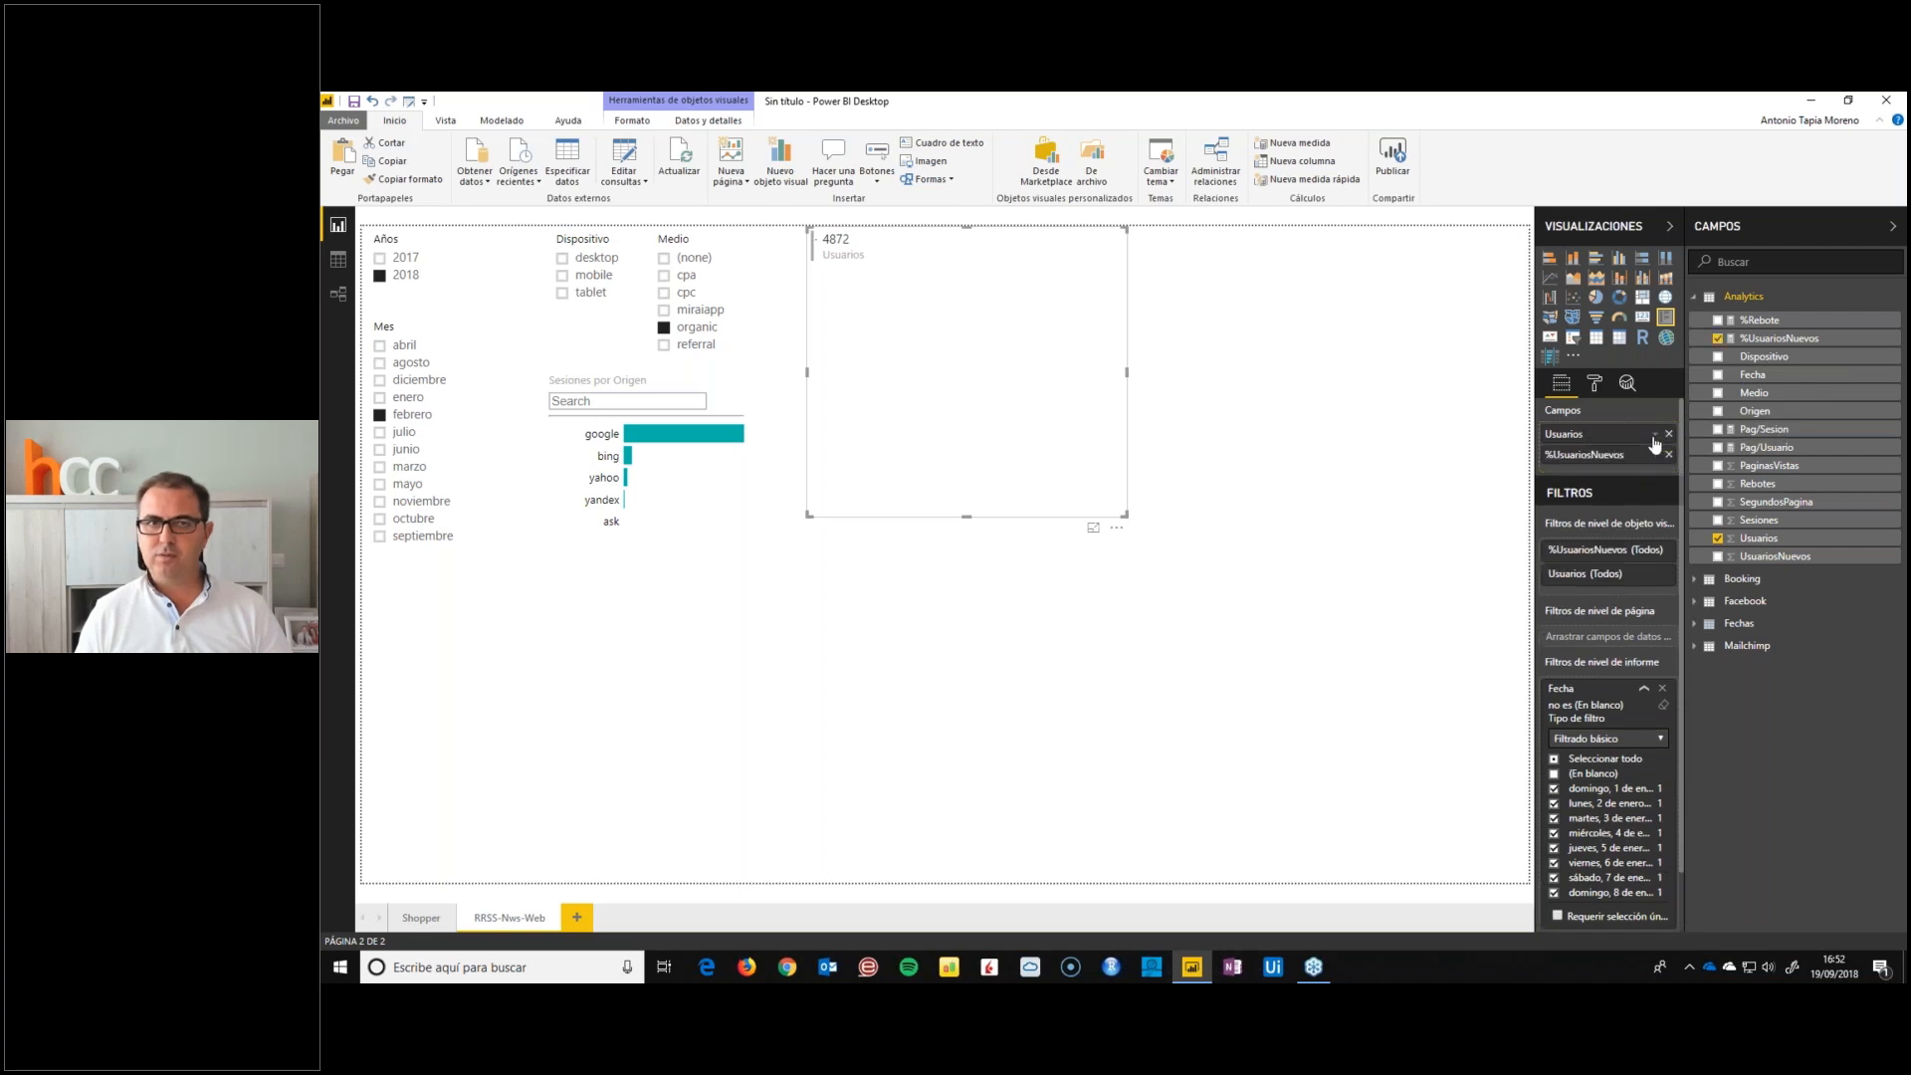
left_click(1759, 448)
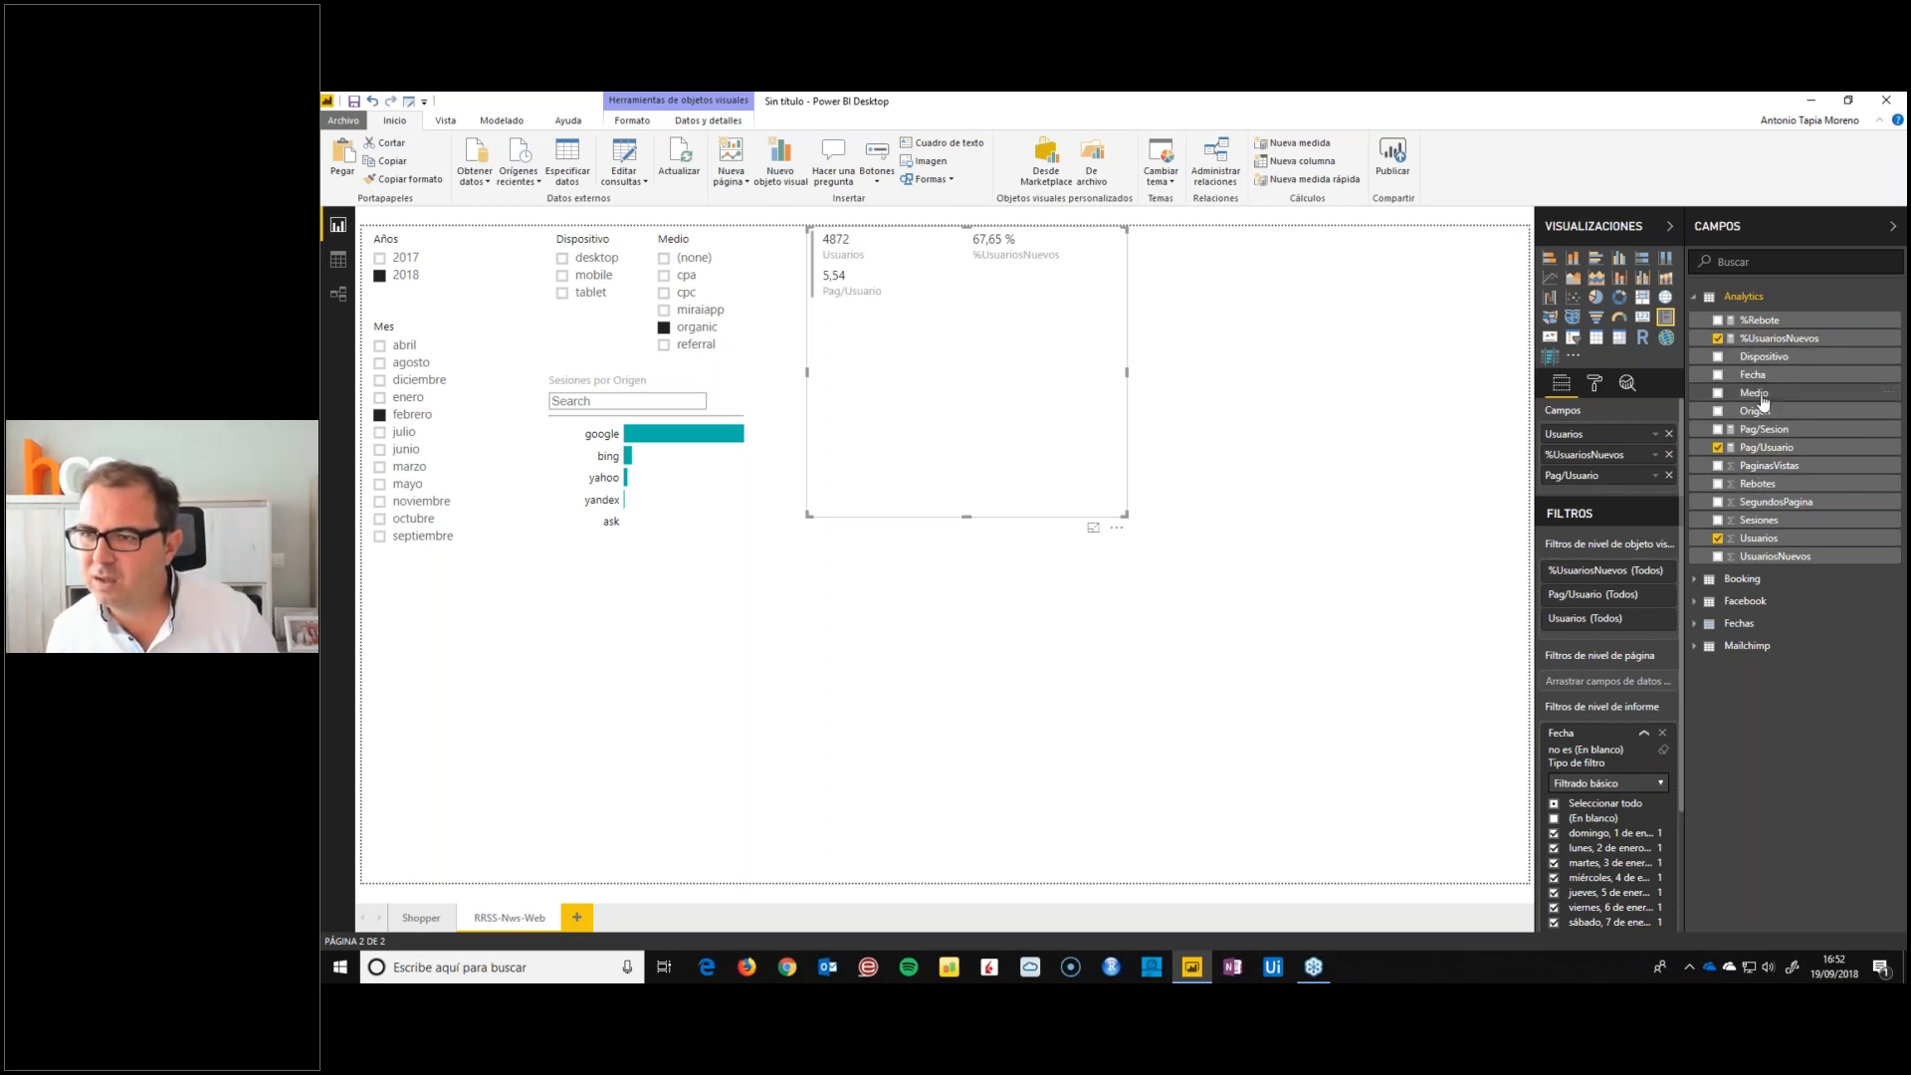
left_click_drag(1658, 496, 1660, 495)
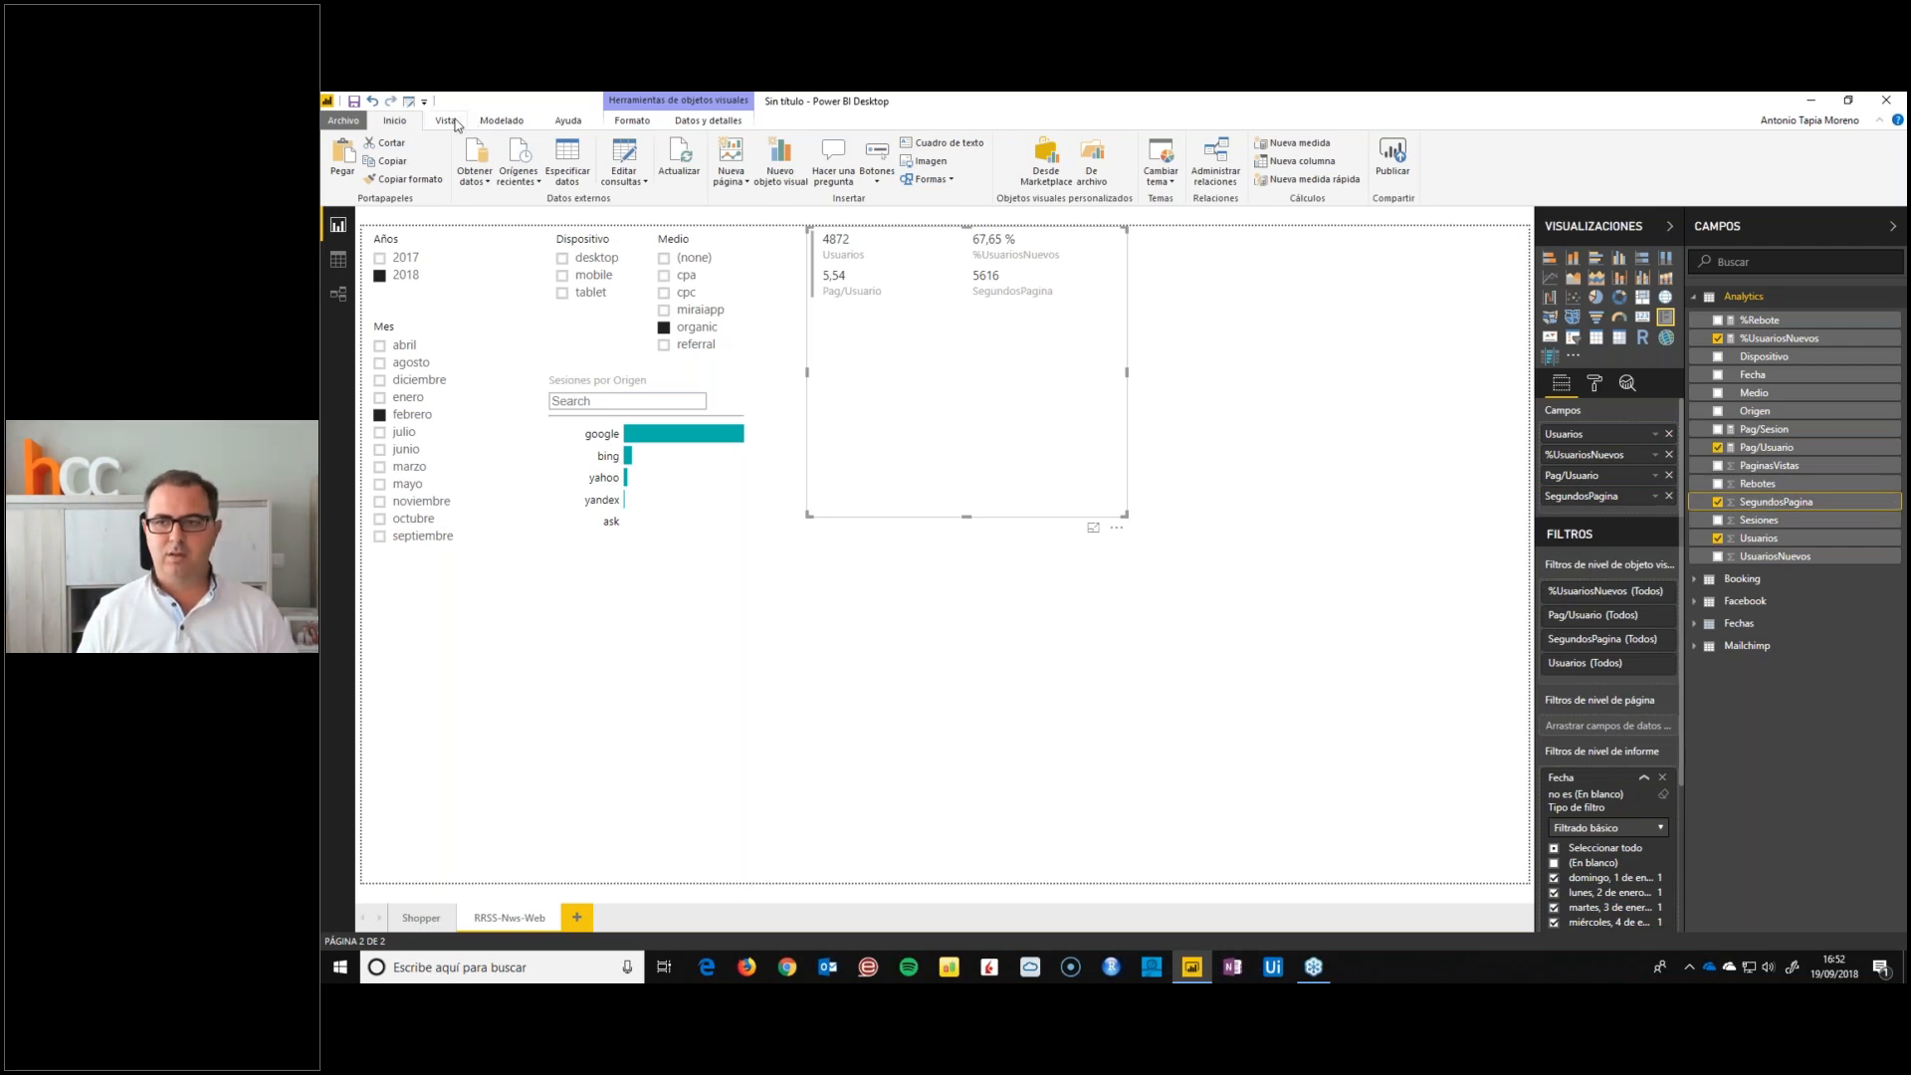
Create an Analytics measure MinxPagina = sum(Analytics[SegundosPagina]) / 60
right_click(1772, 504)
left_click(1687, 550)
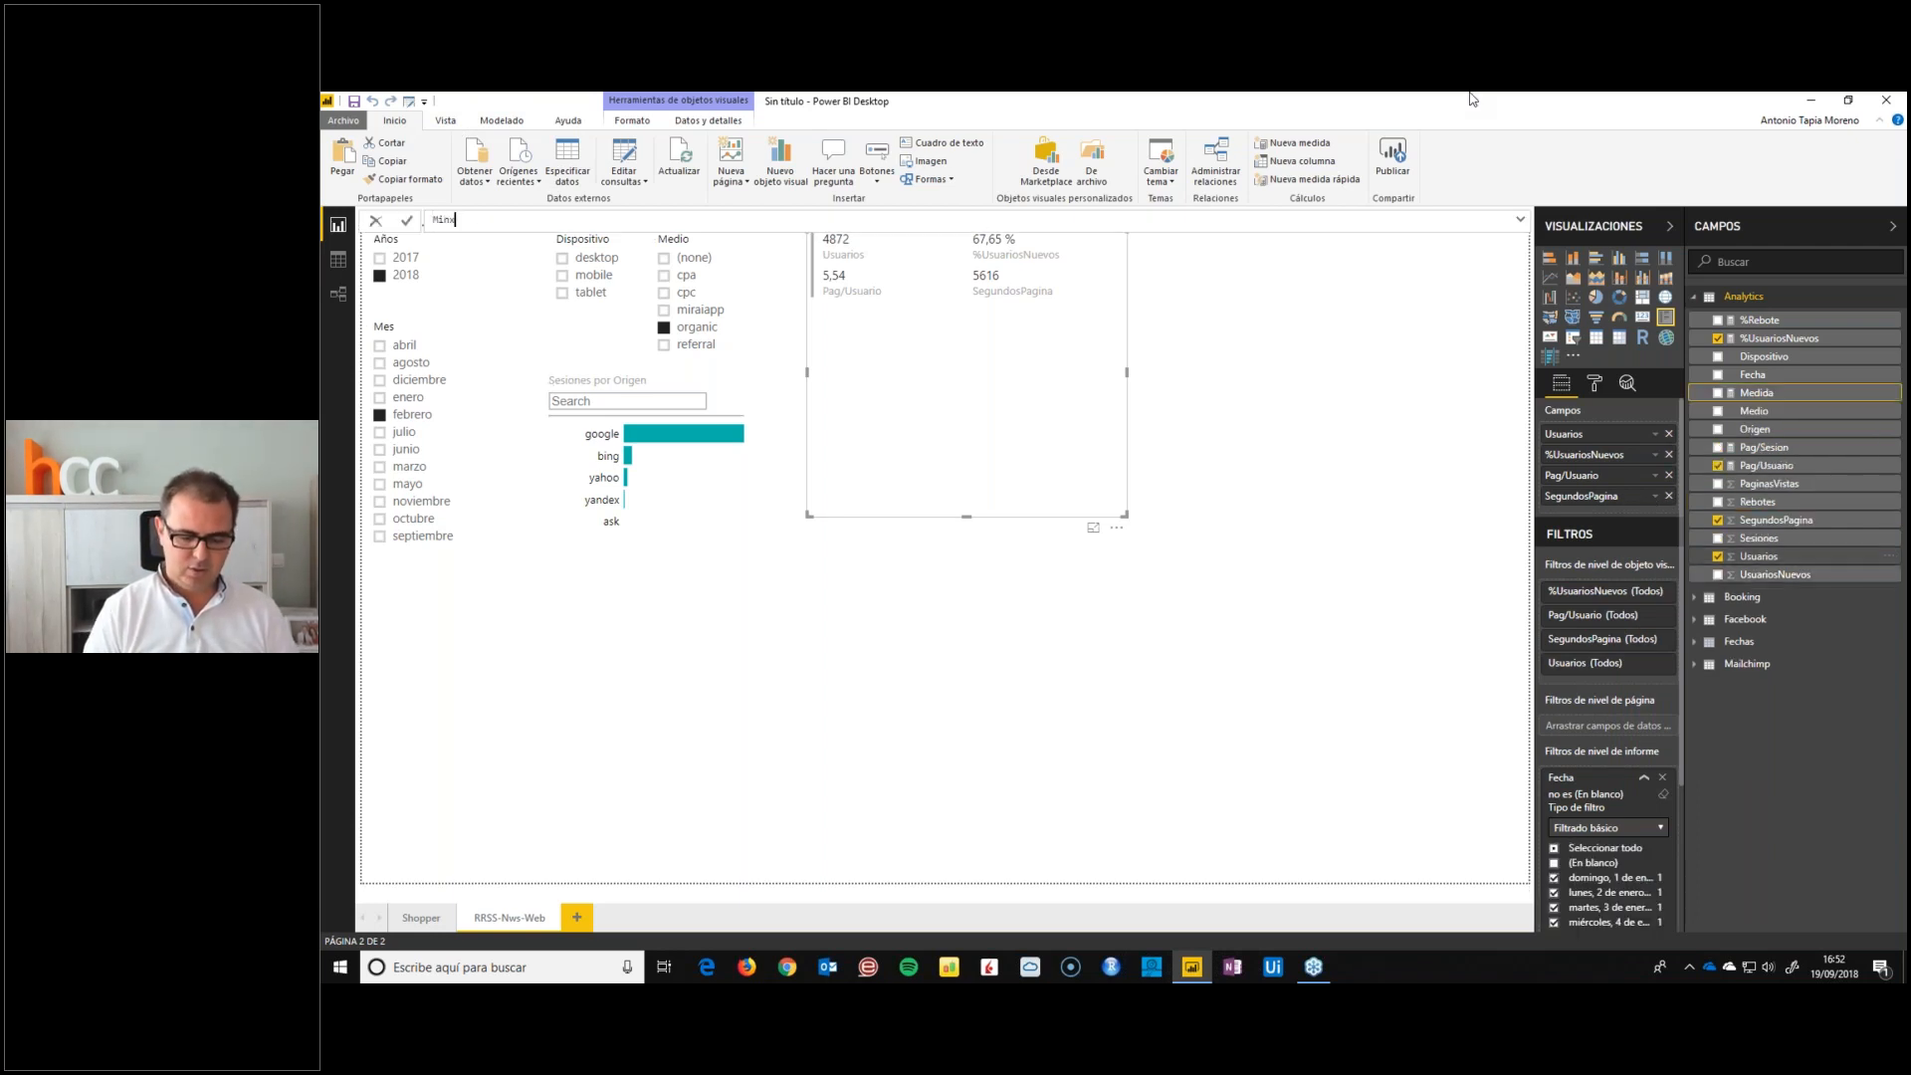
type("egu")
key("BackSpace")
key("BackSpace")
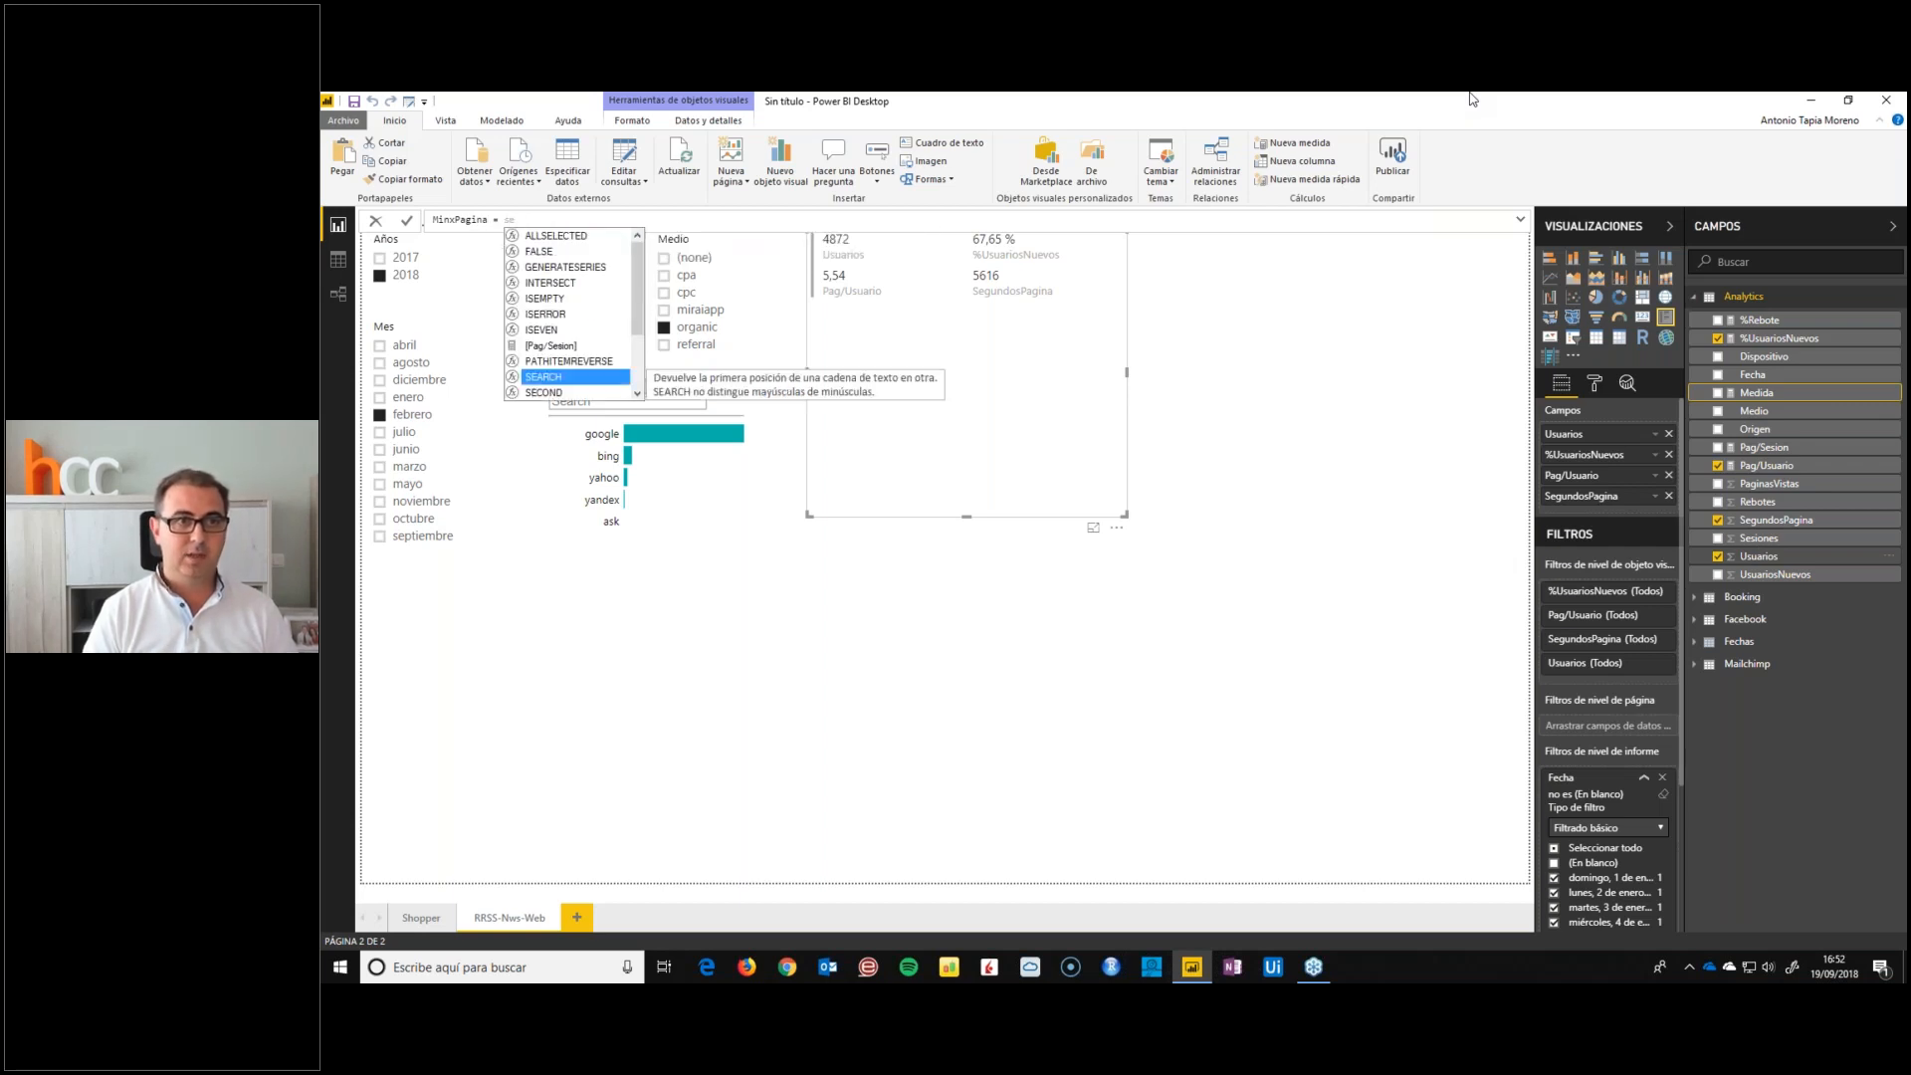
type("s")
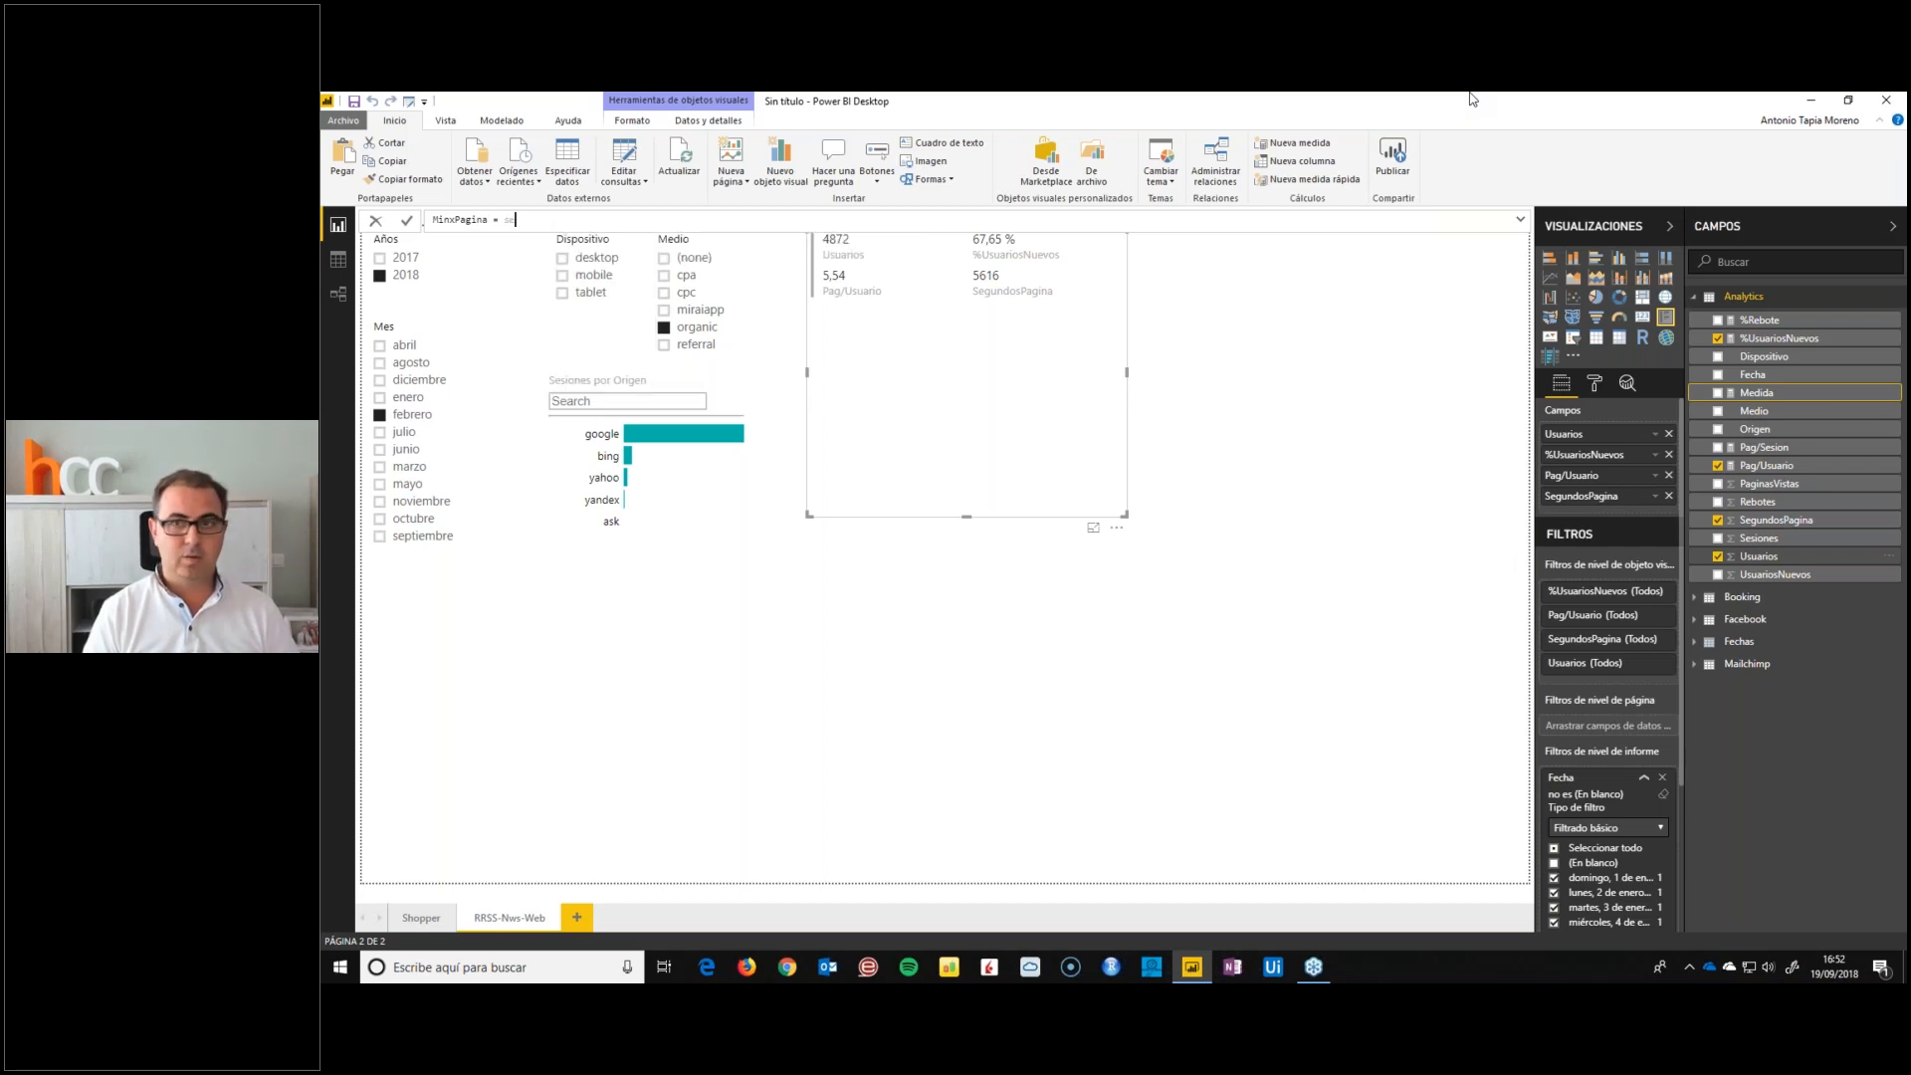
key("BackSpace")
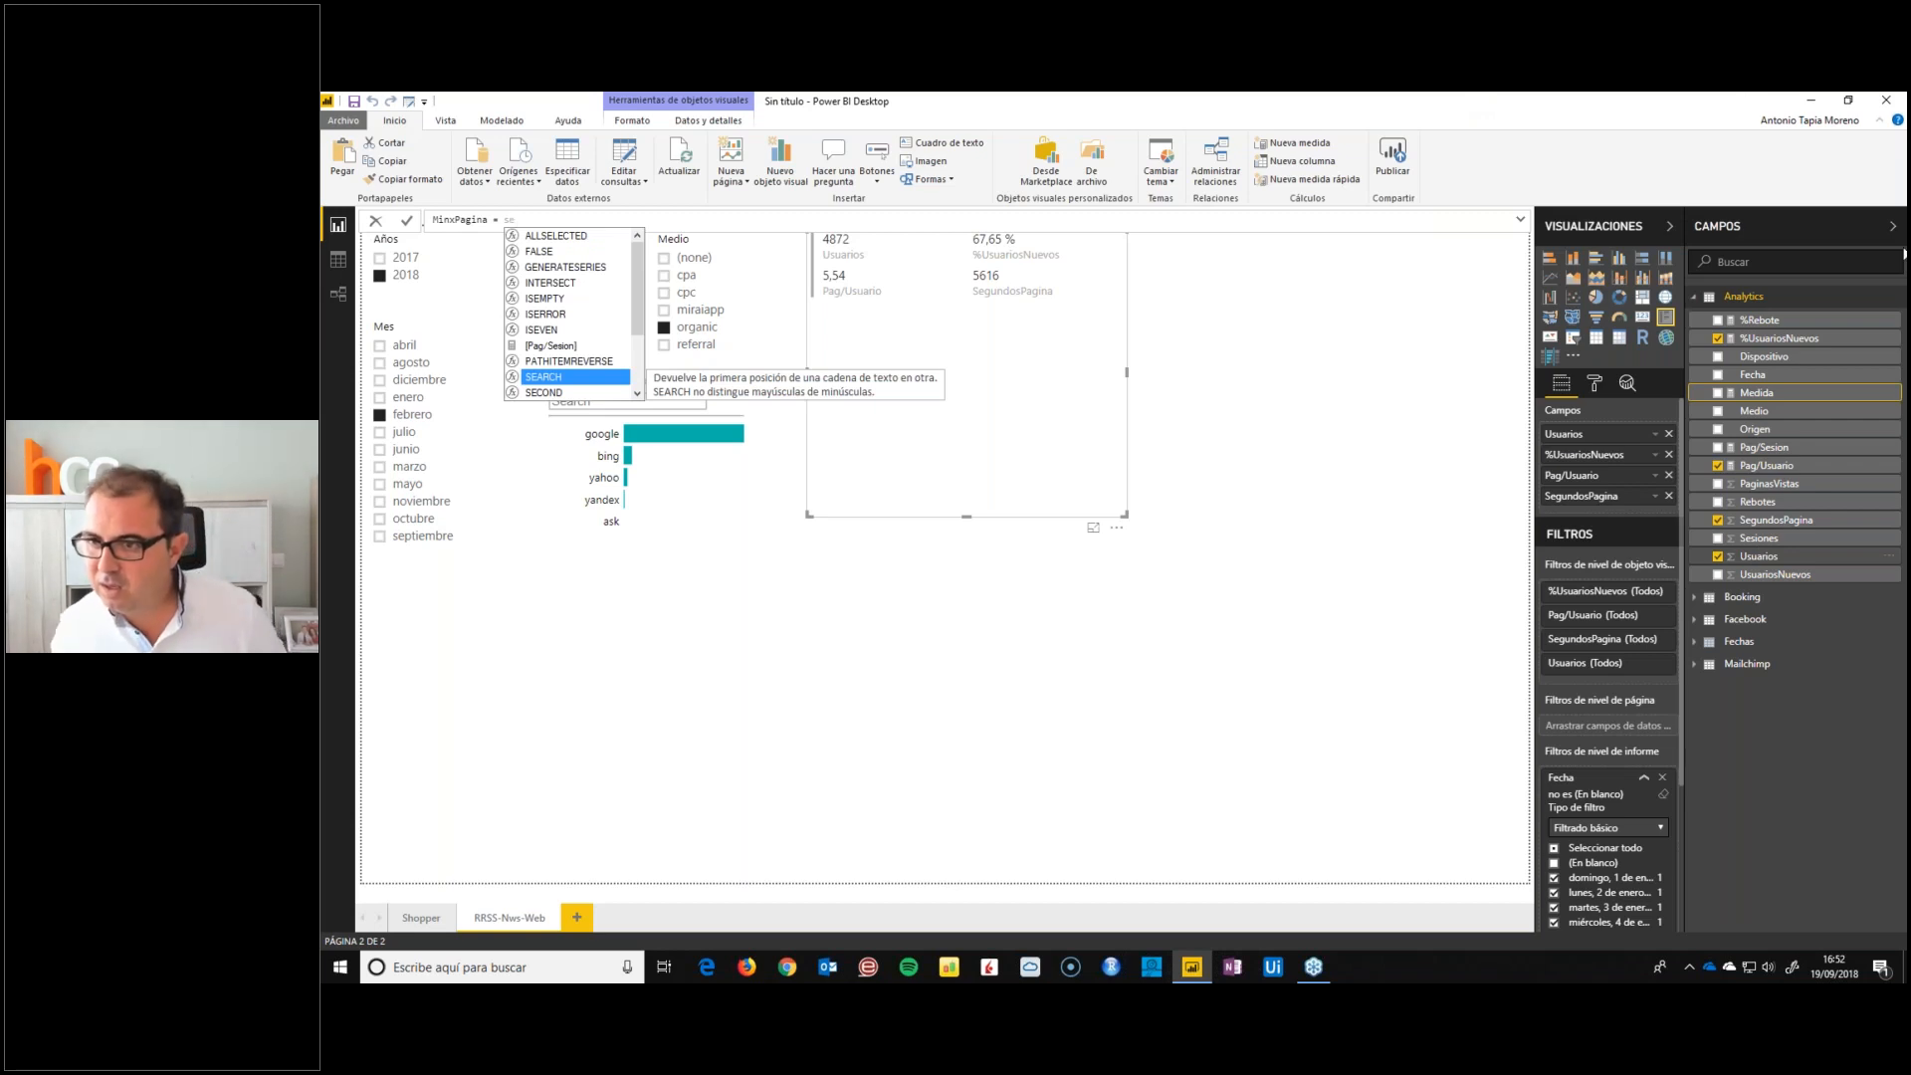
key("BackSpace")
key("BackSpace")
type("sum(Analytics[SegundosPagina]")
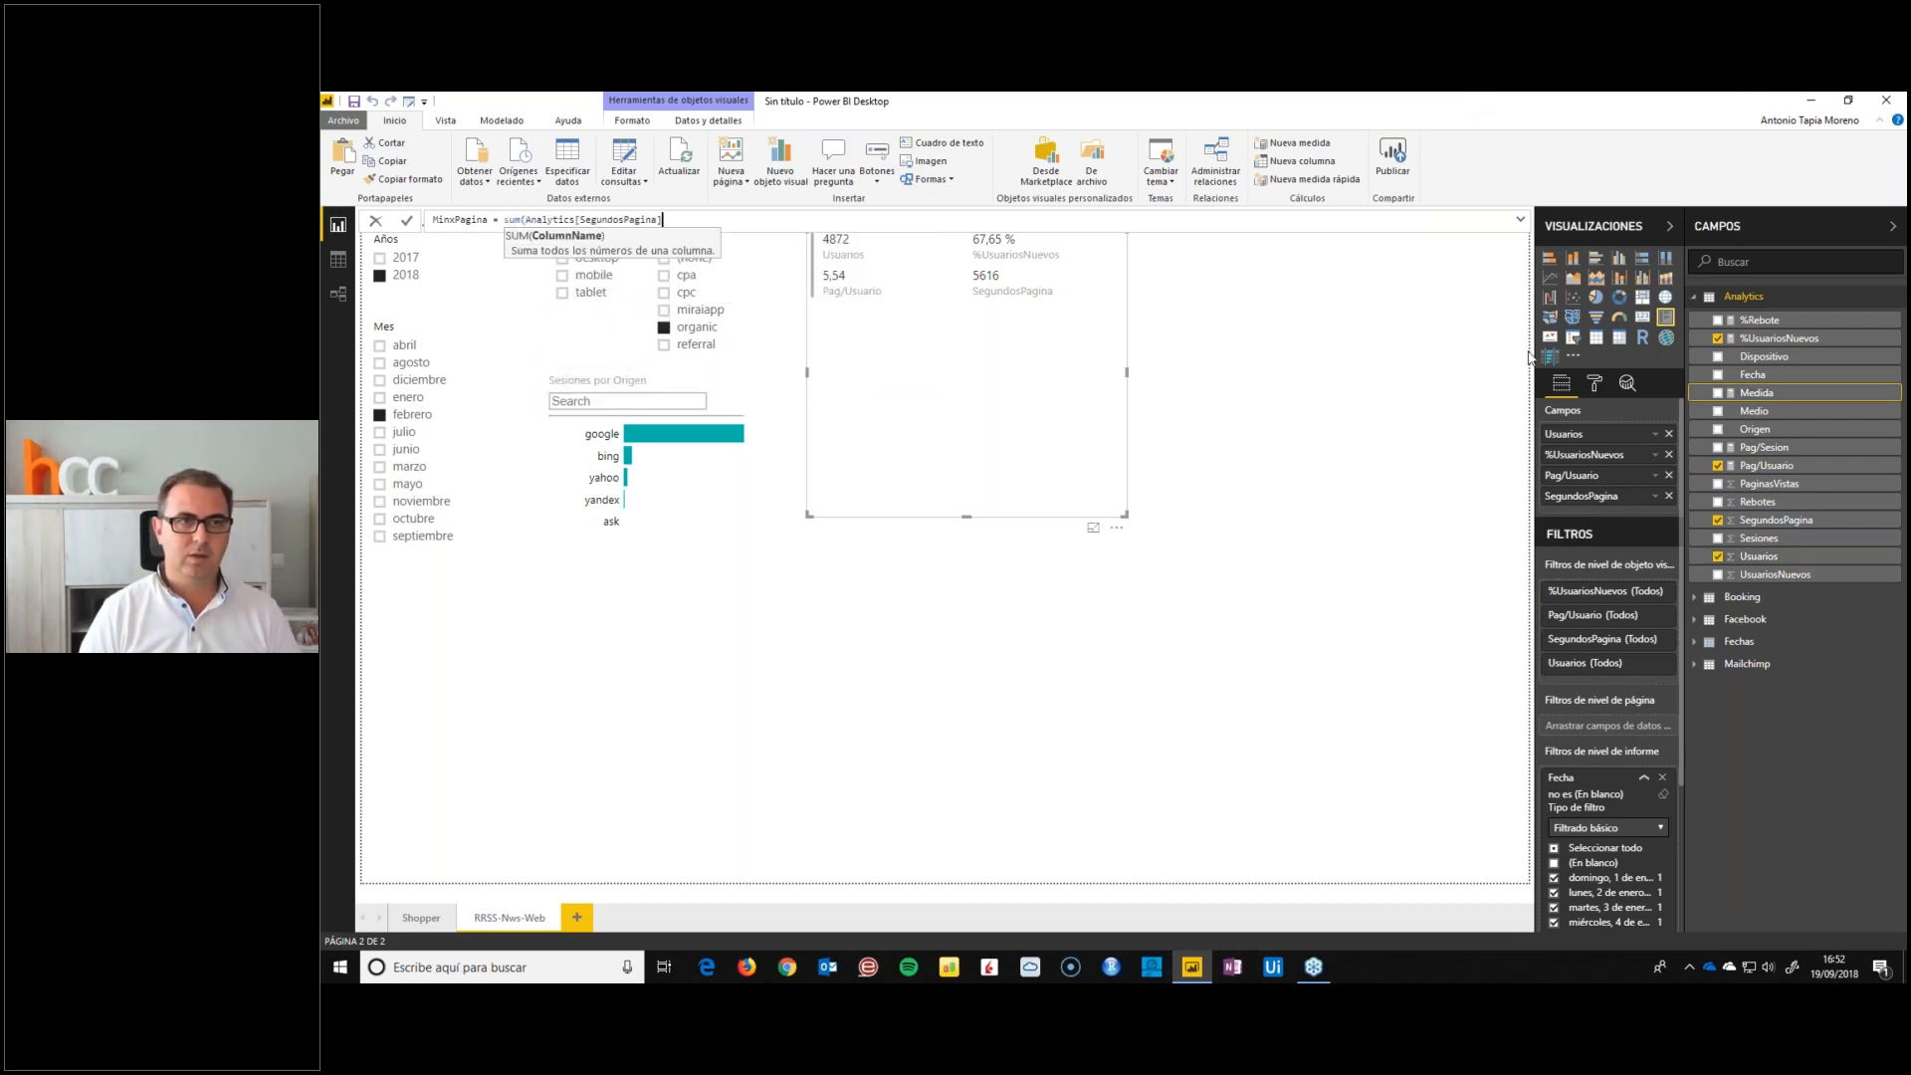
type(")")
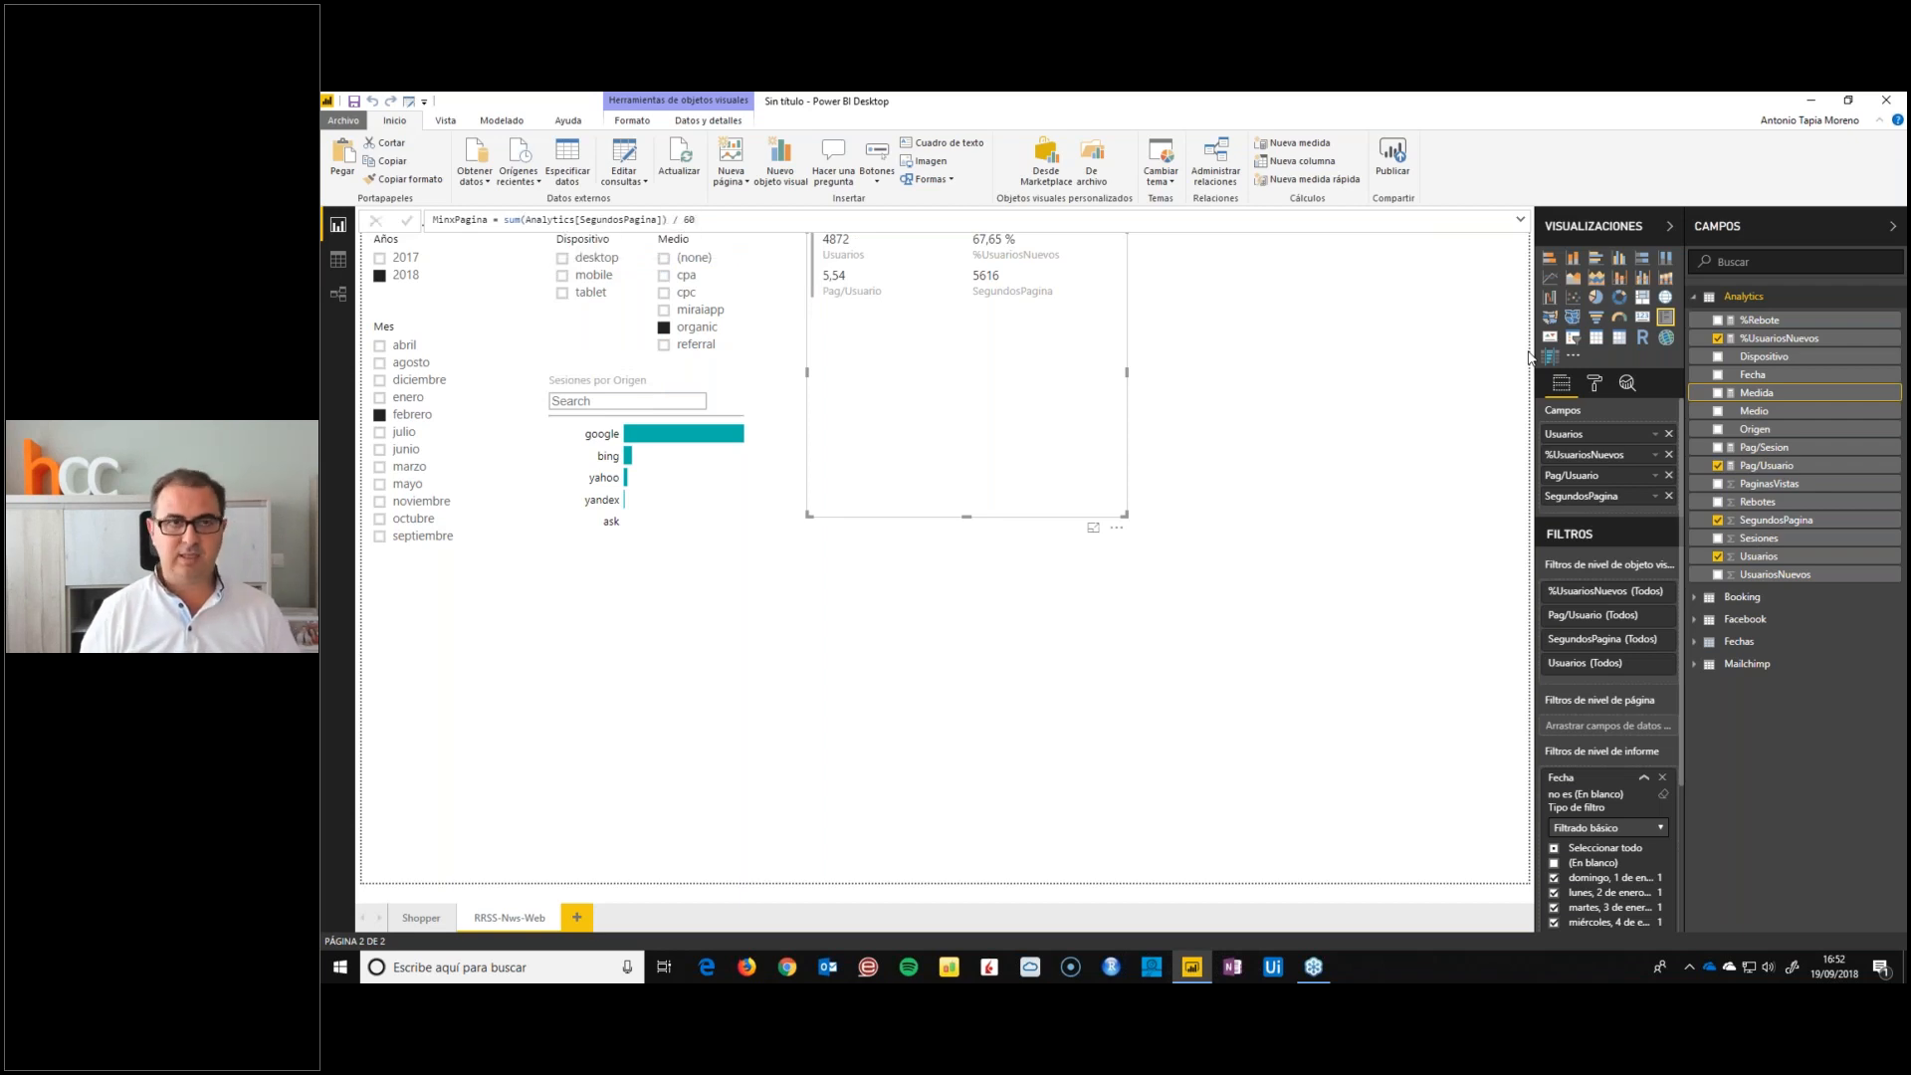
type(" / 60")
key("Return")
Replace SegundosPagina with MinxPagina in the multi-row card and format the measure as a decimal number
left_click_drag(1762, 411, 1654, 495)
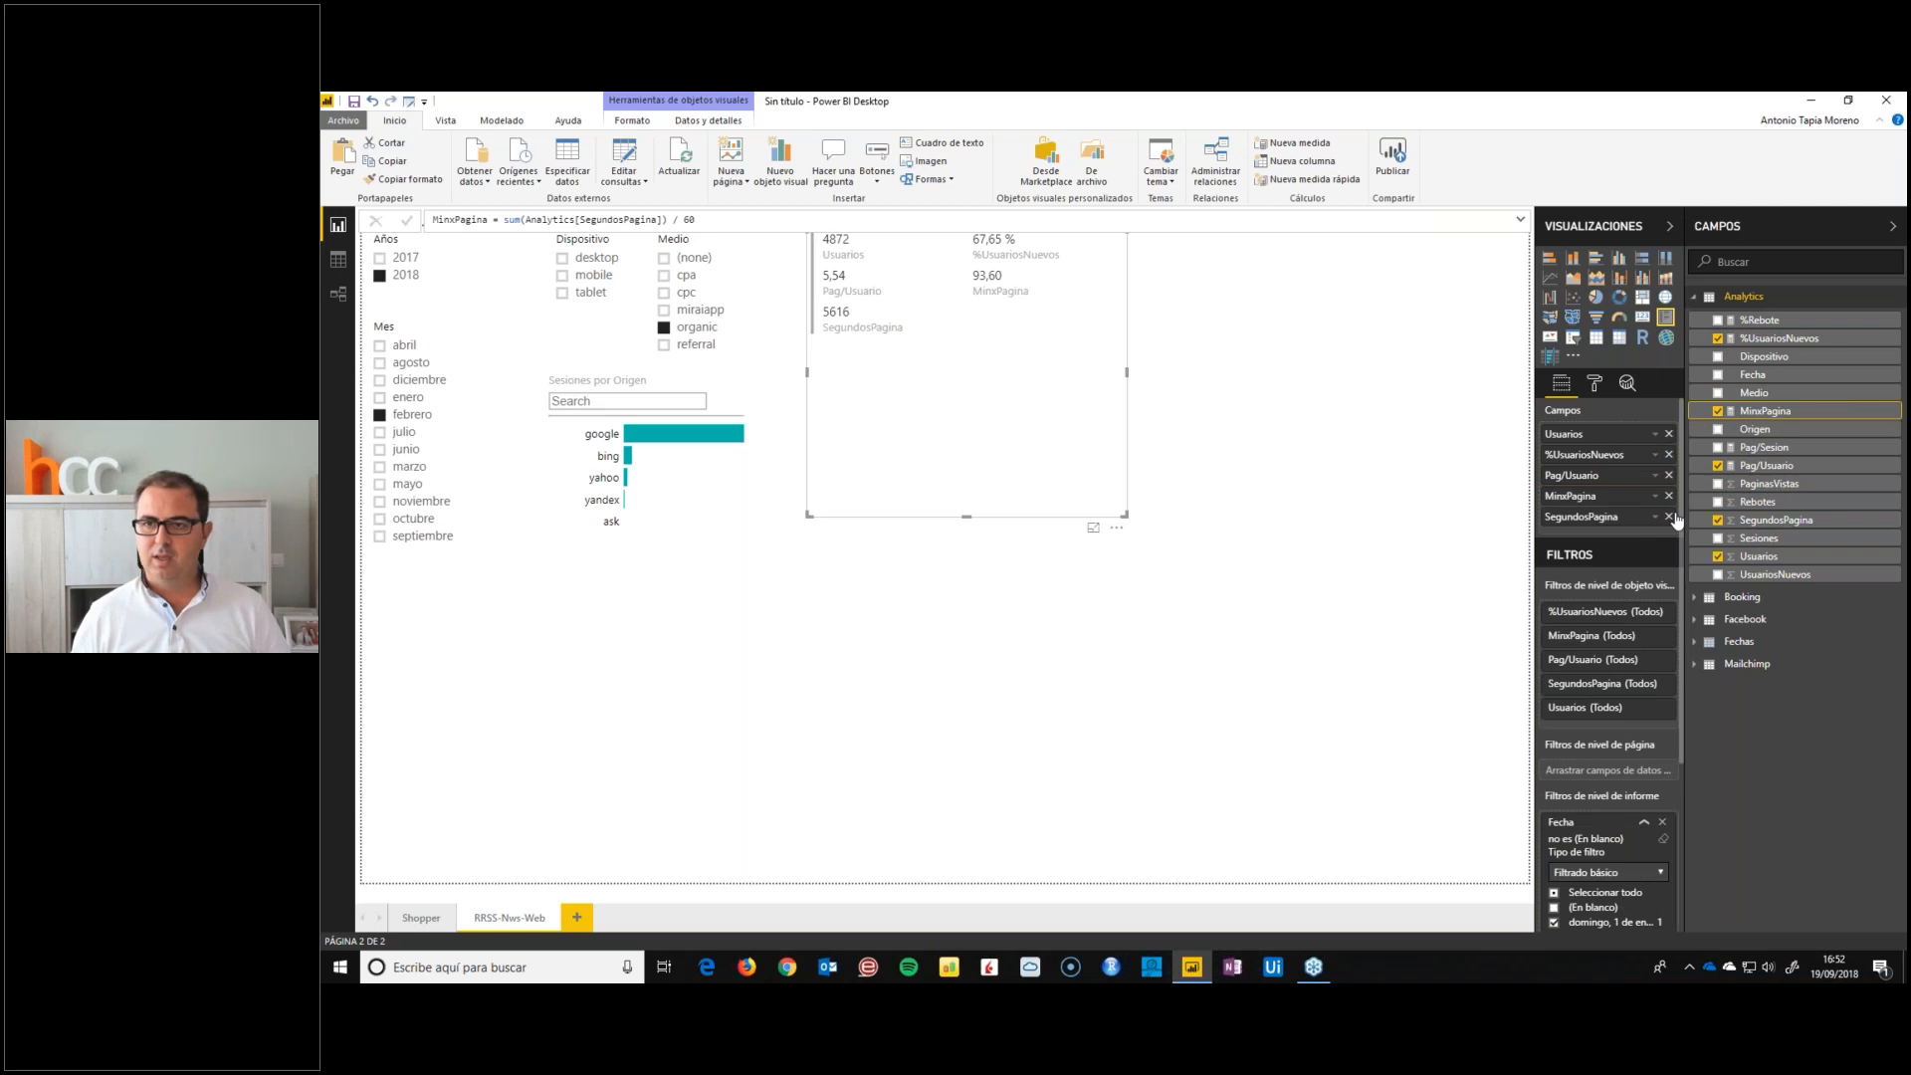
left_click(1671, 517)
left_click(507, 125)
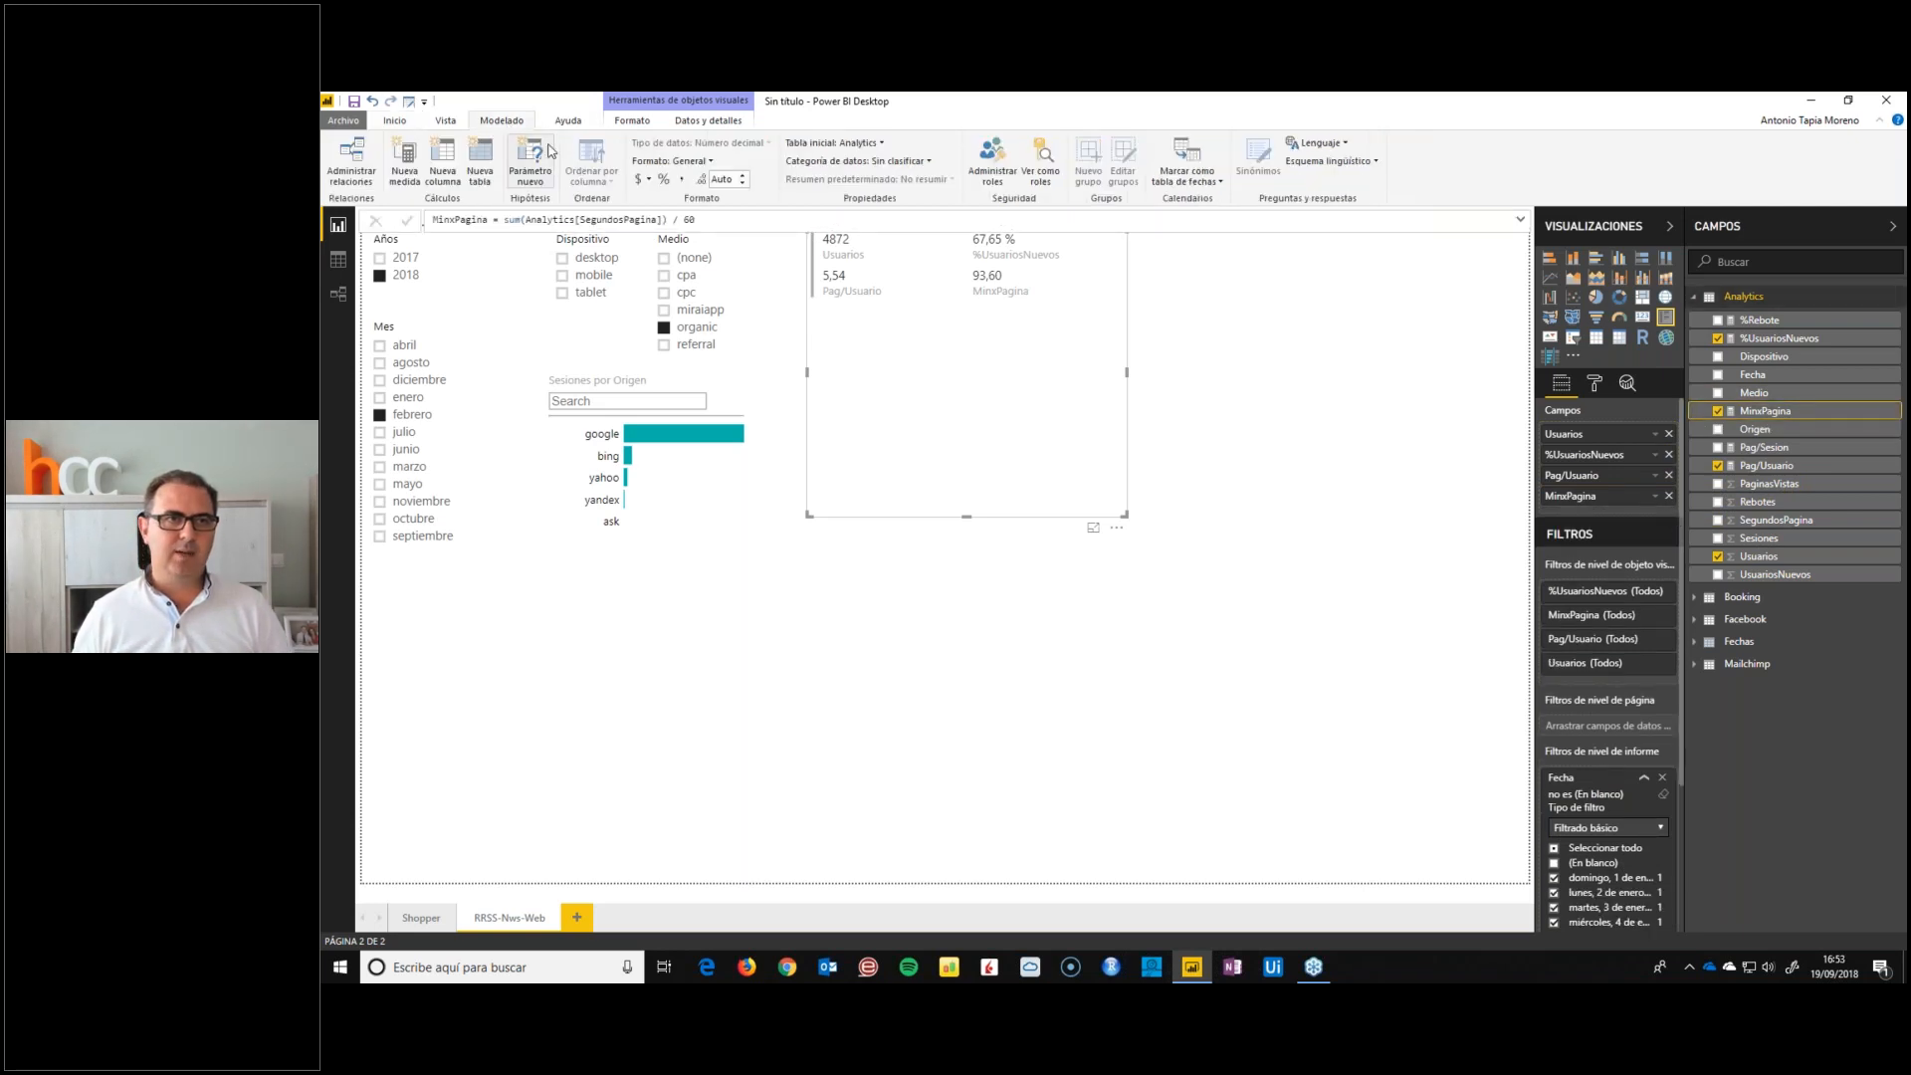
left_click(670, 160)
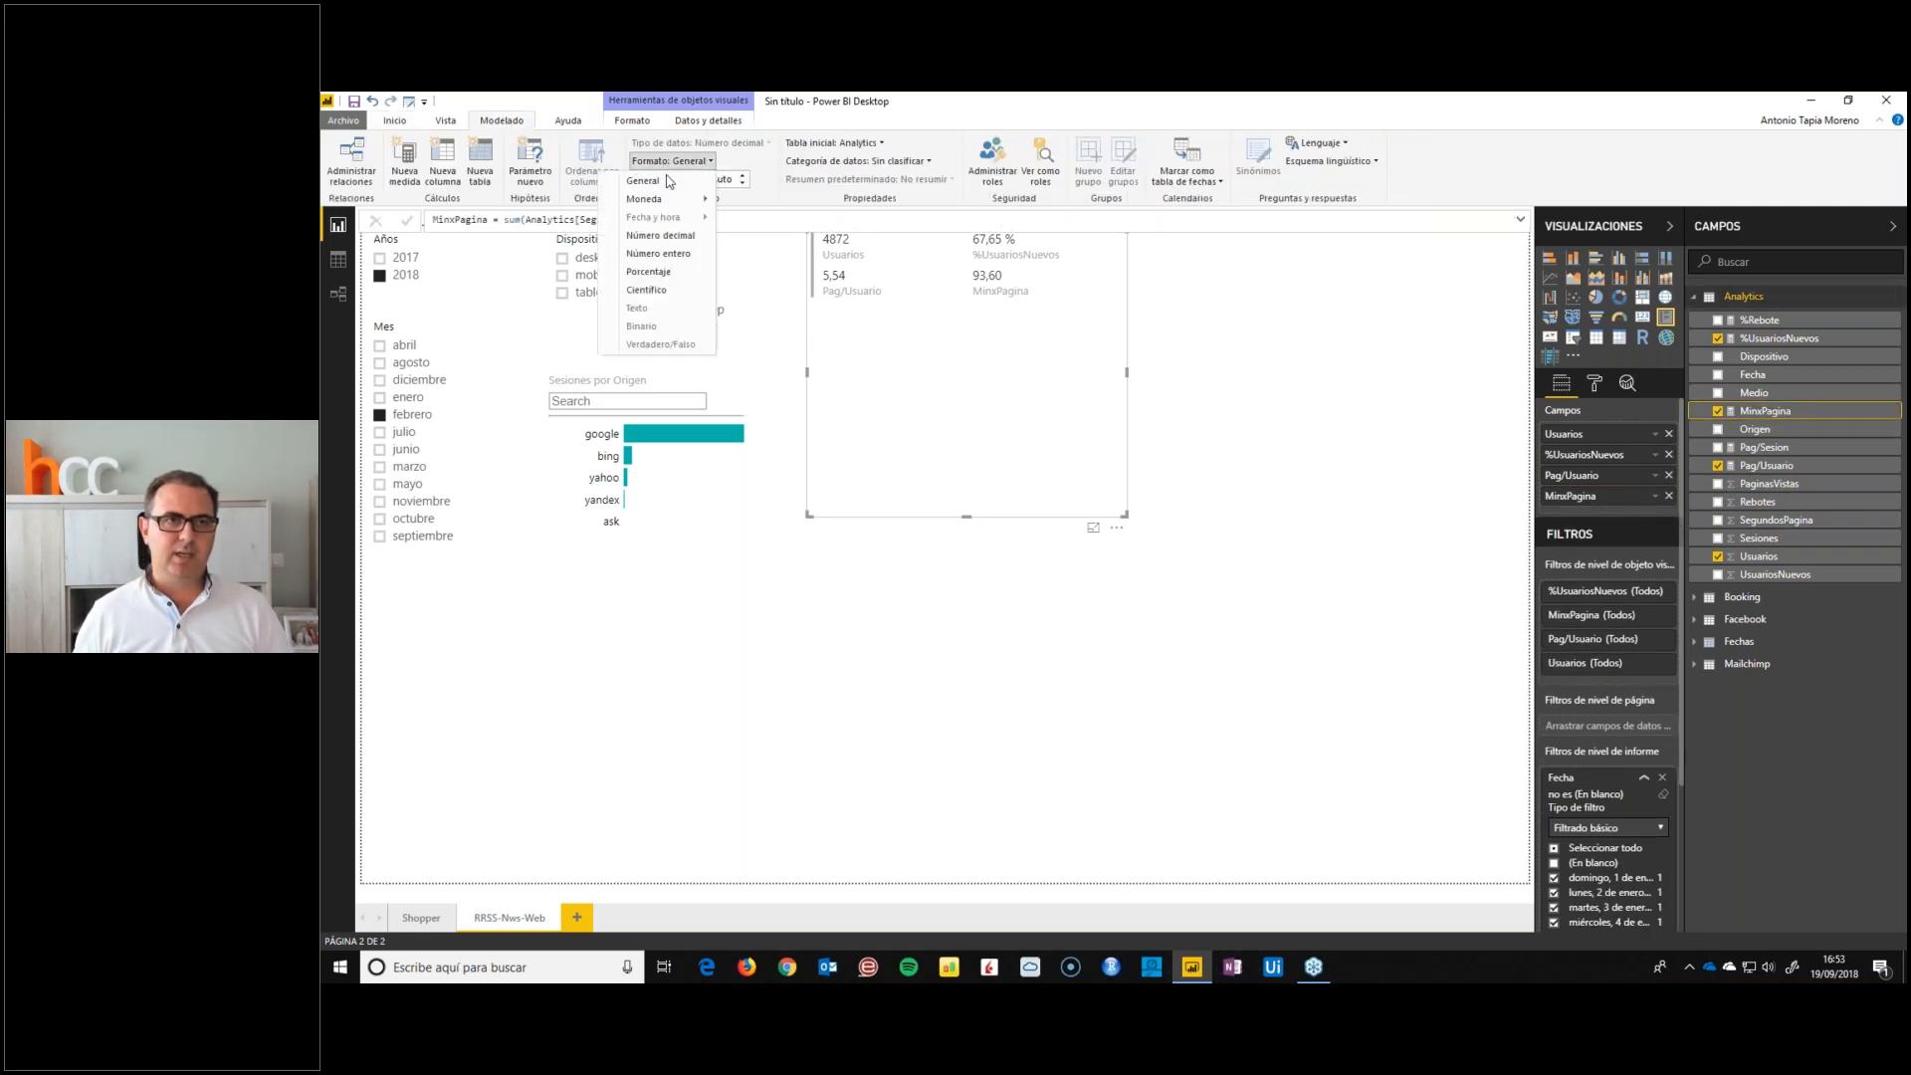
left_click(661, 236)
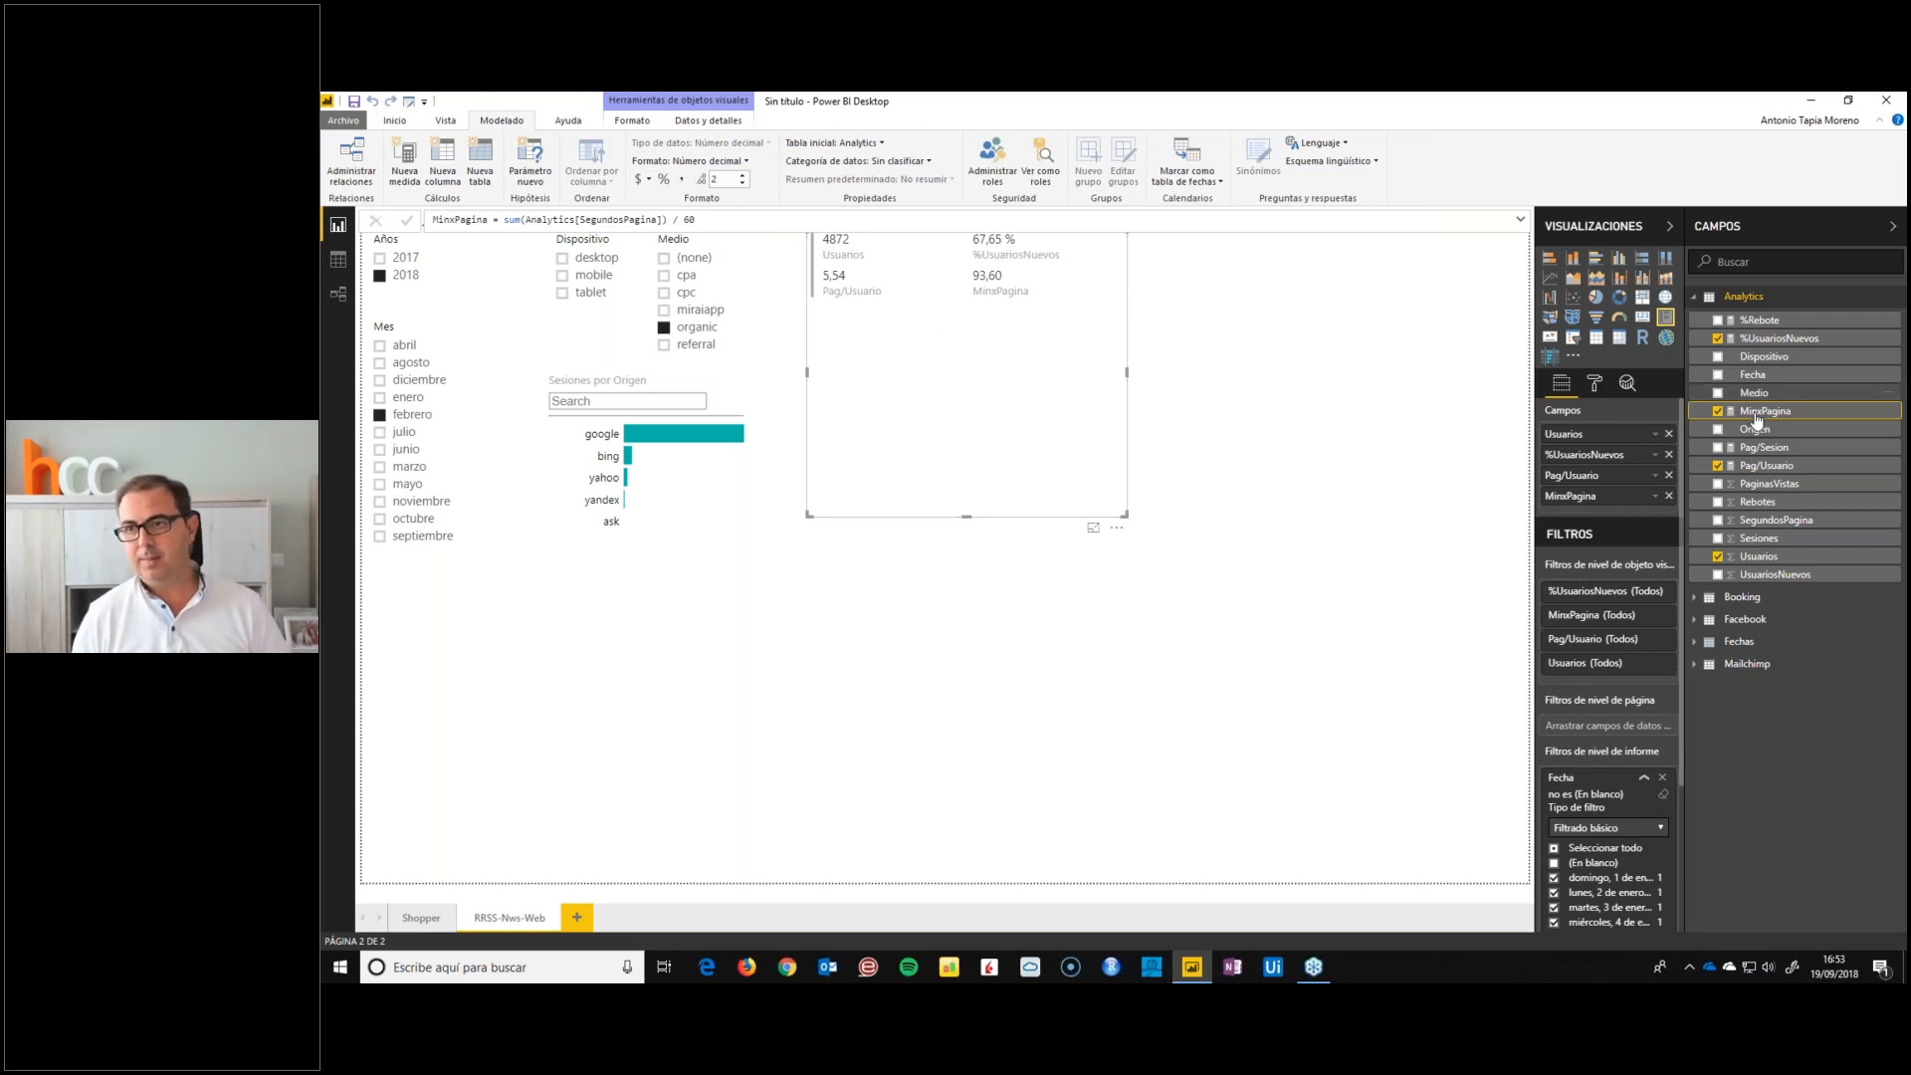
Change the MinxPagina formula to use AVERAGE instead of sum, and show Usuarios with a thousands separator
double_click(512, 220)
type("AVERAGE")
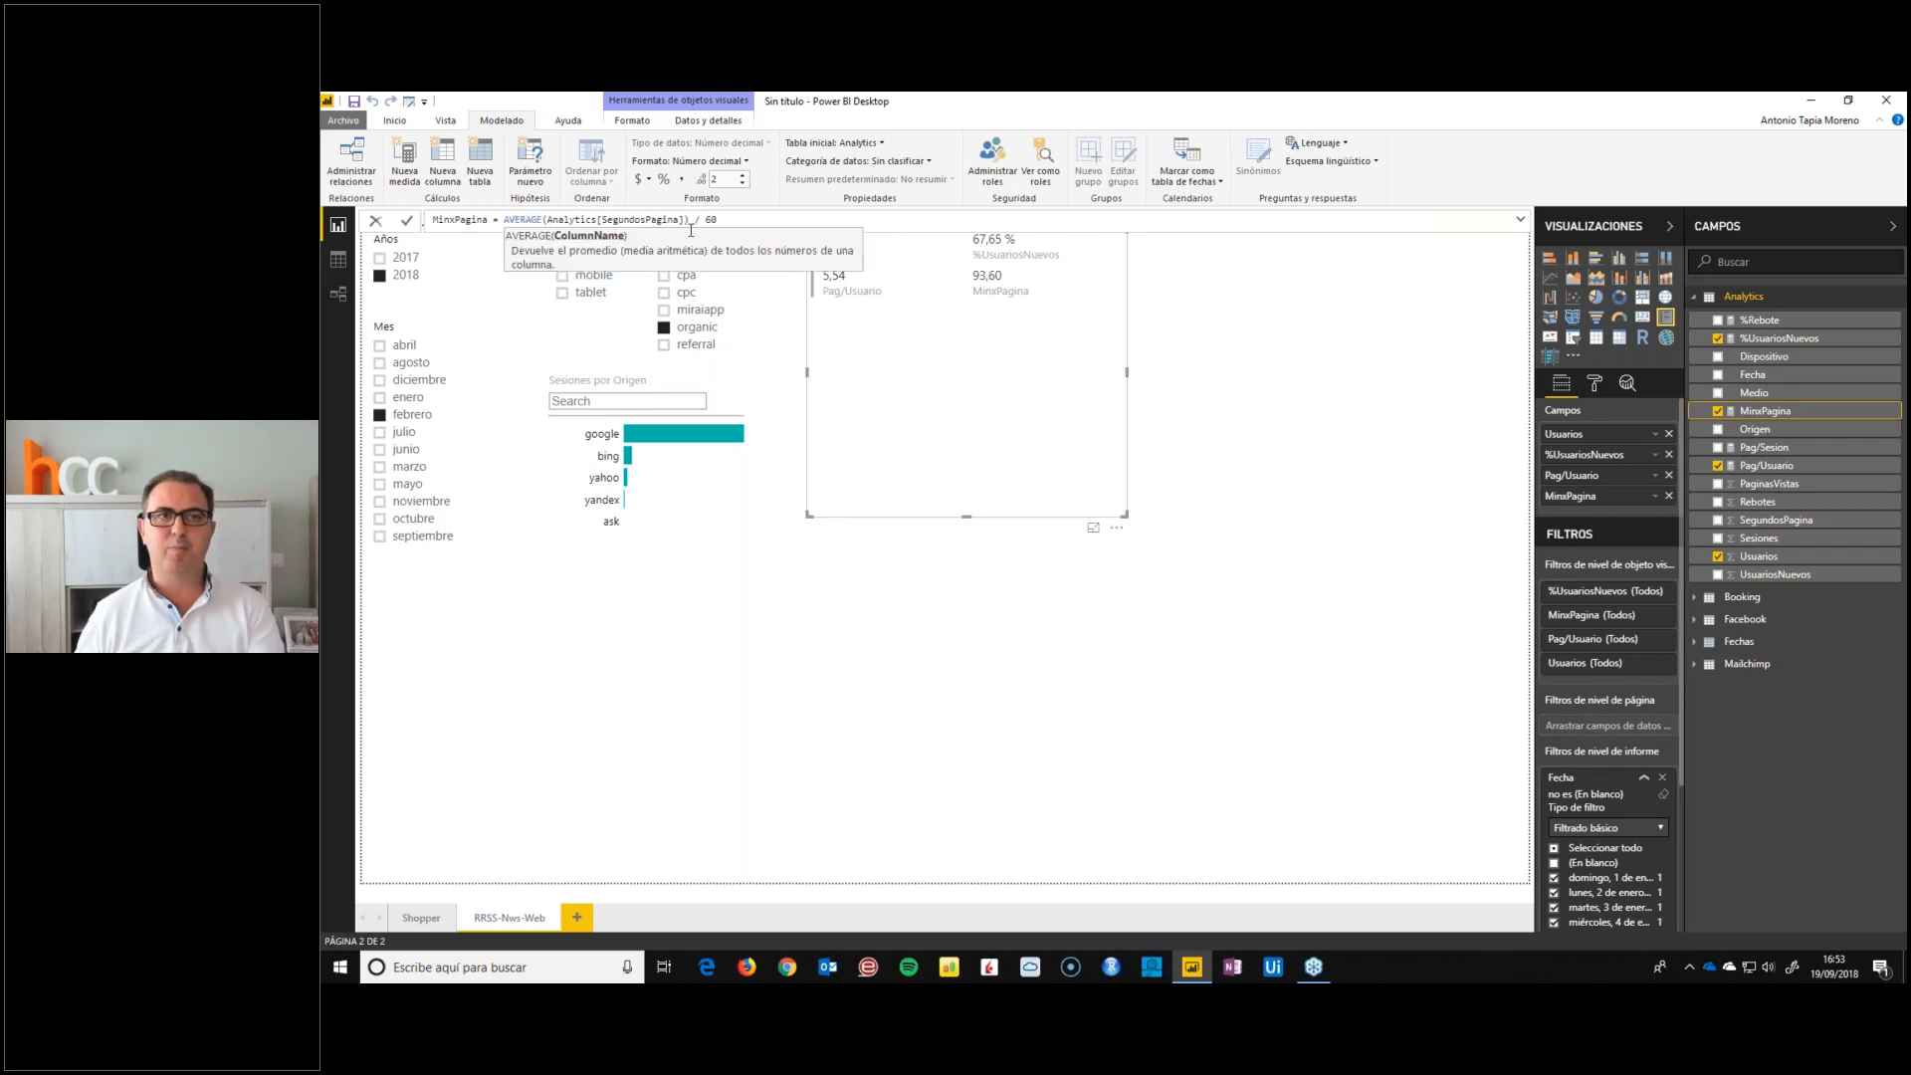
key("Return")
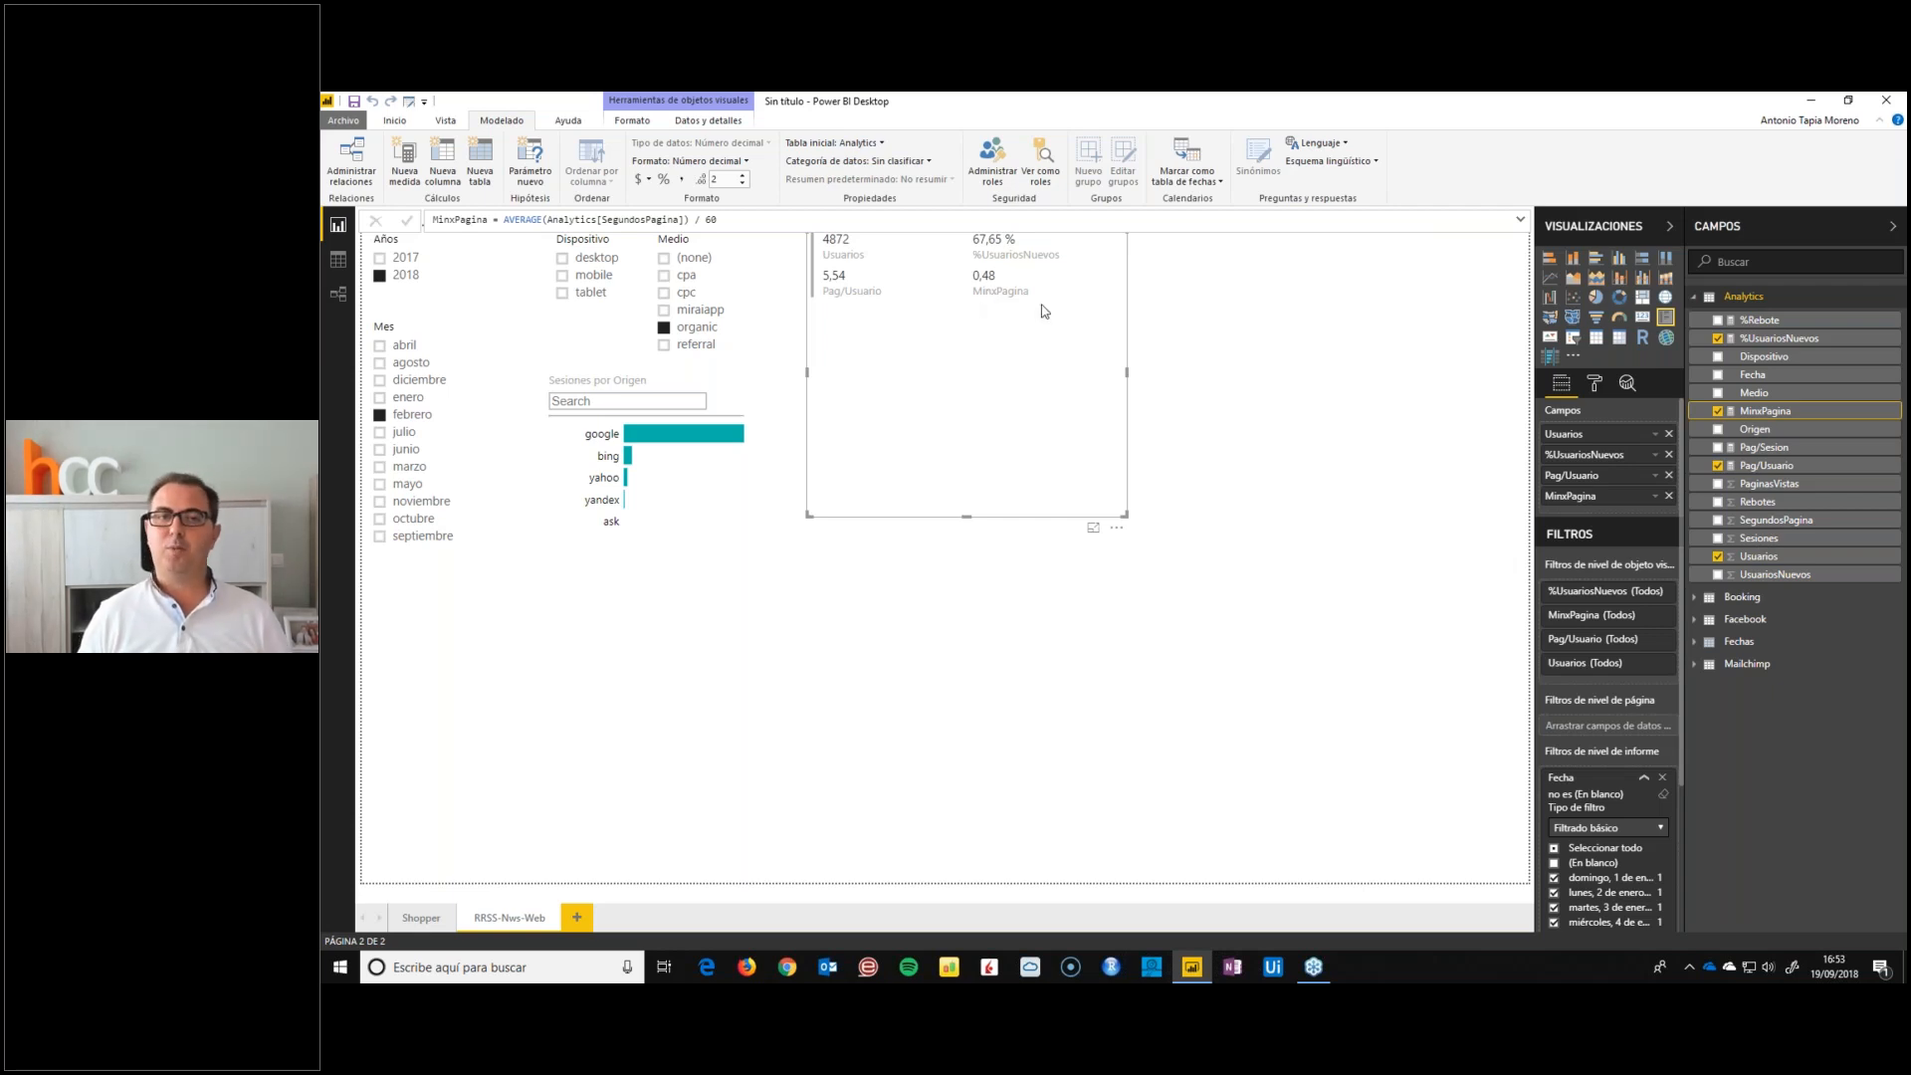
left_click(1759, 555)
left_click(681, 178)
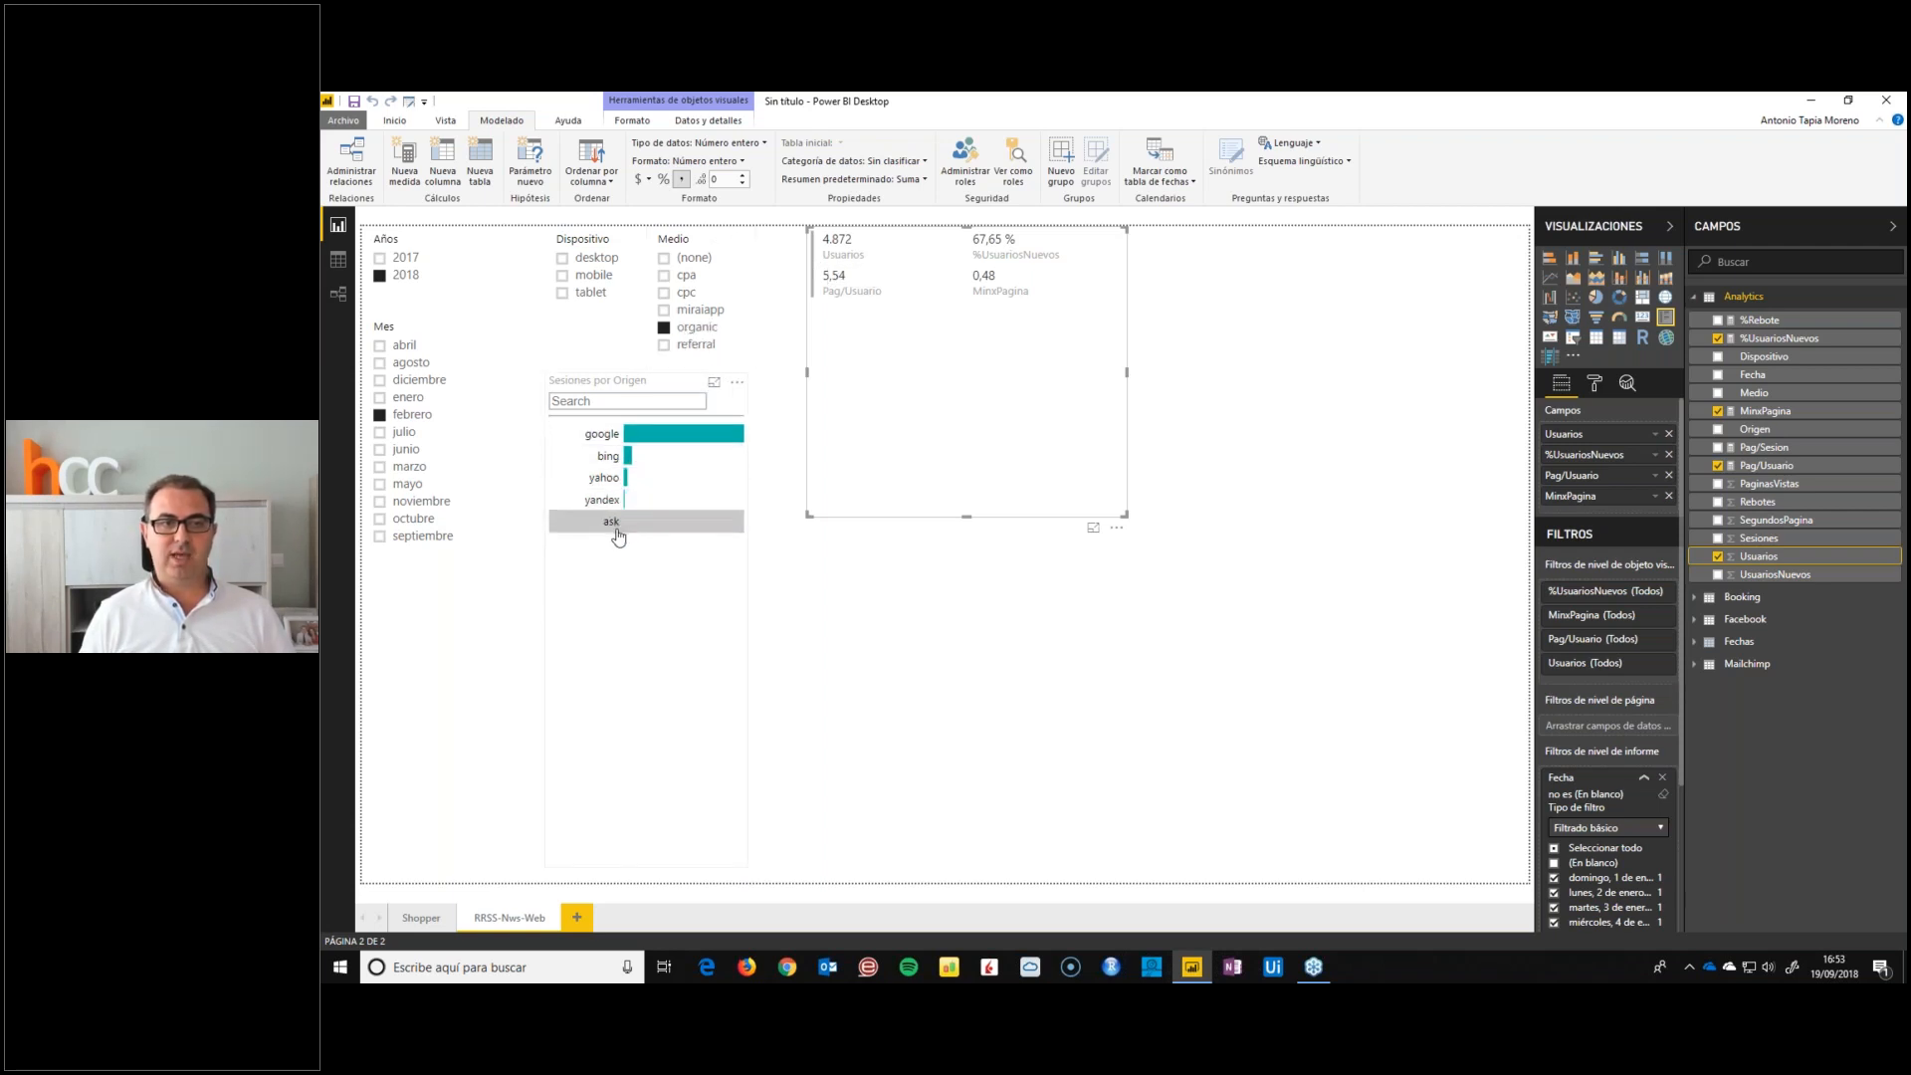
Filter Origen to google and compare the card's figures for all of 2018, all of 2017 and febrero 2017
left_click(620, 435)
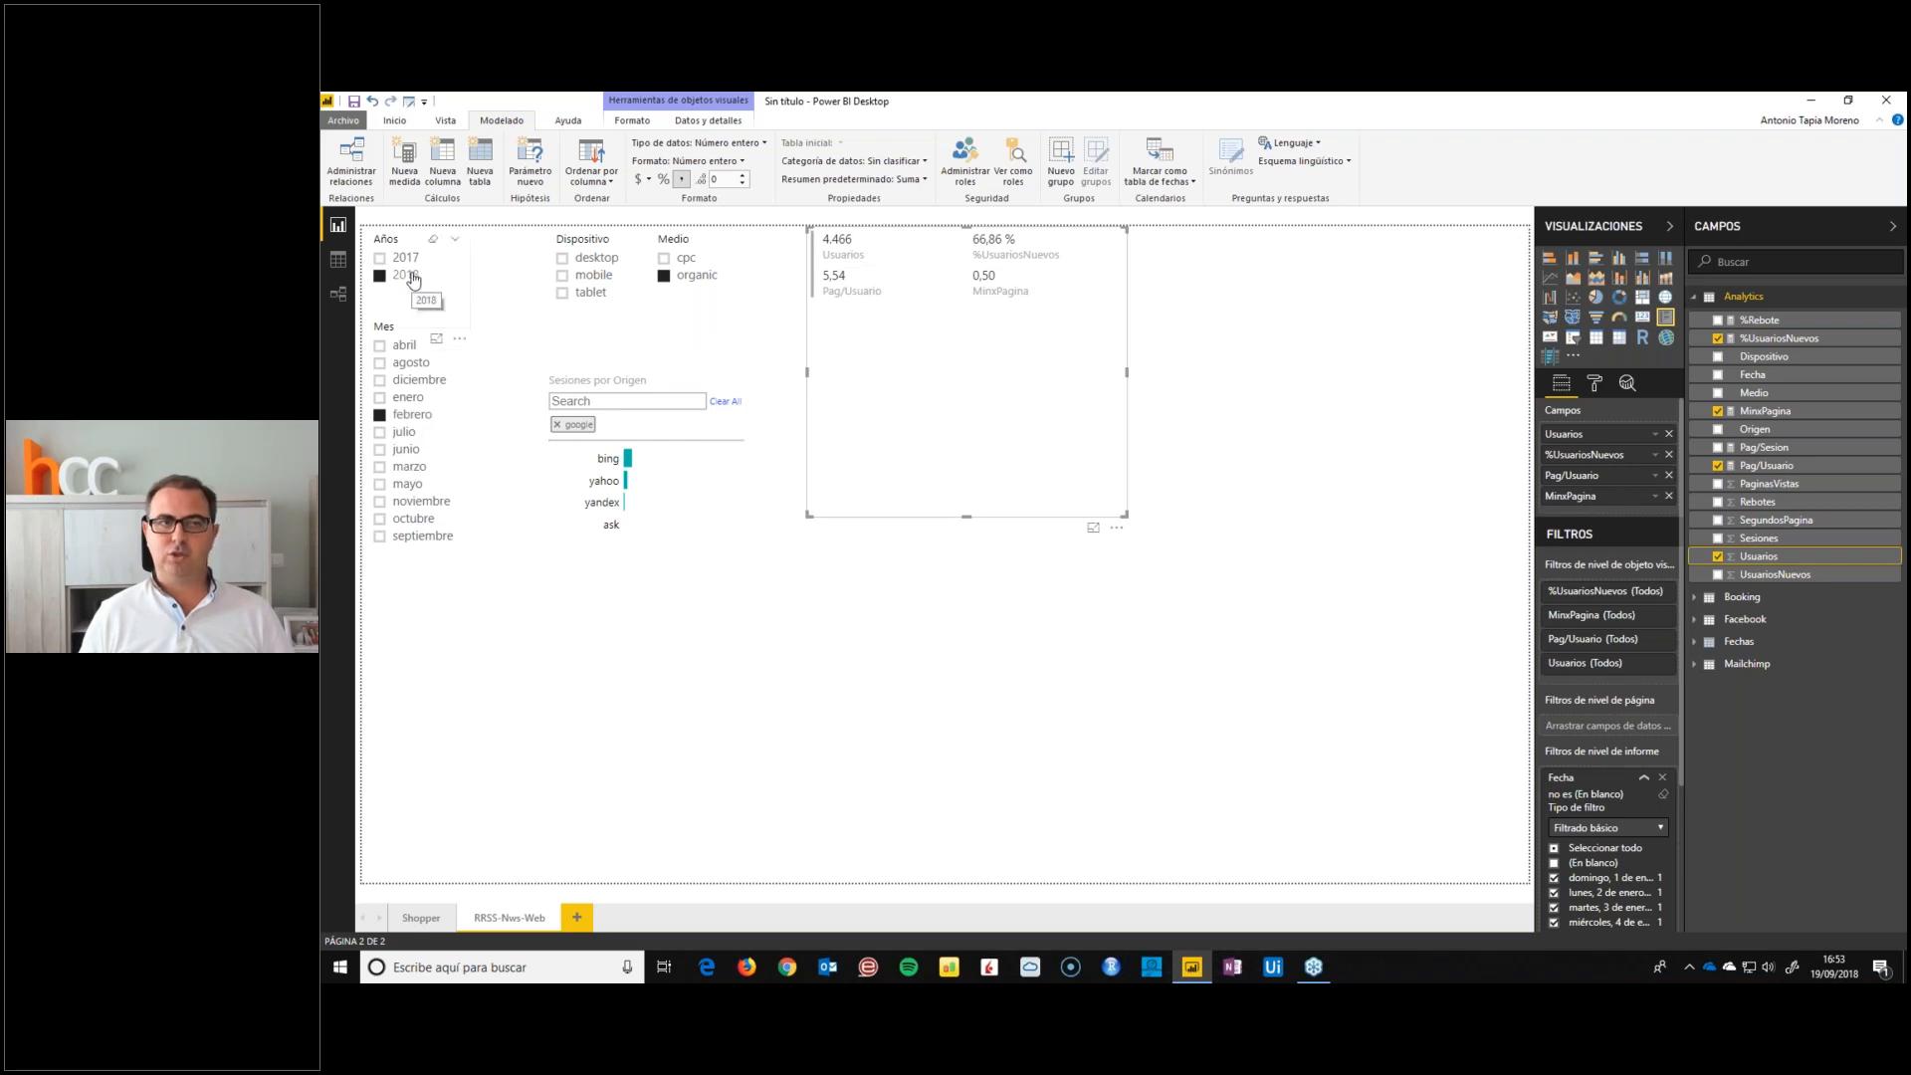
left_click(380, 415)
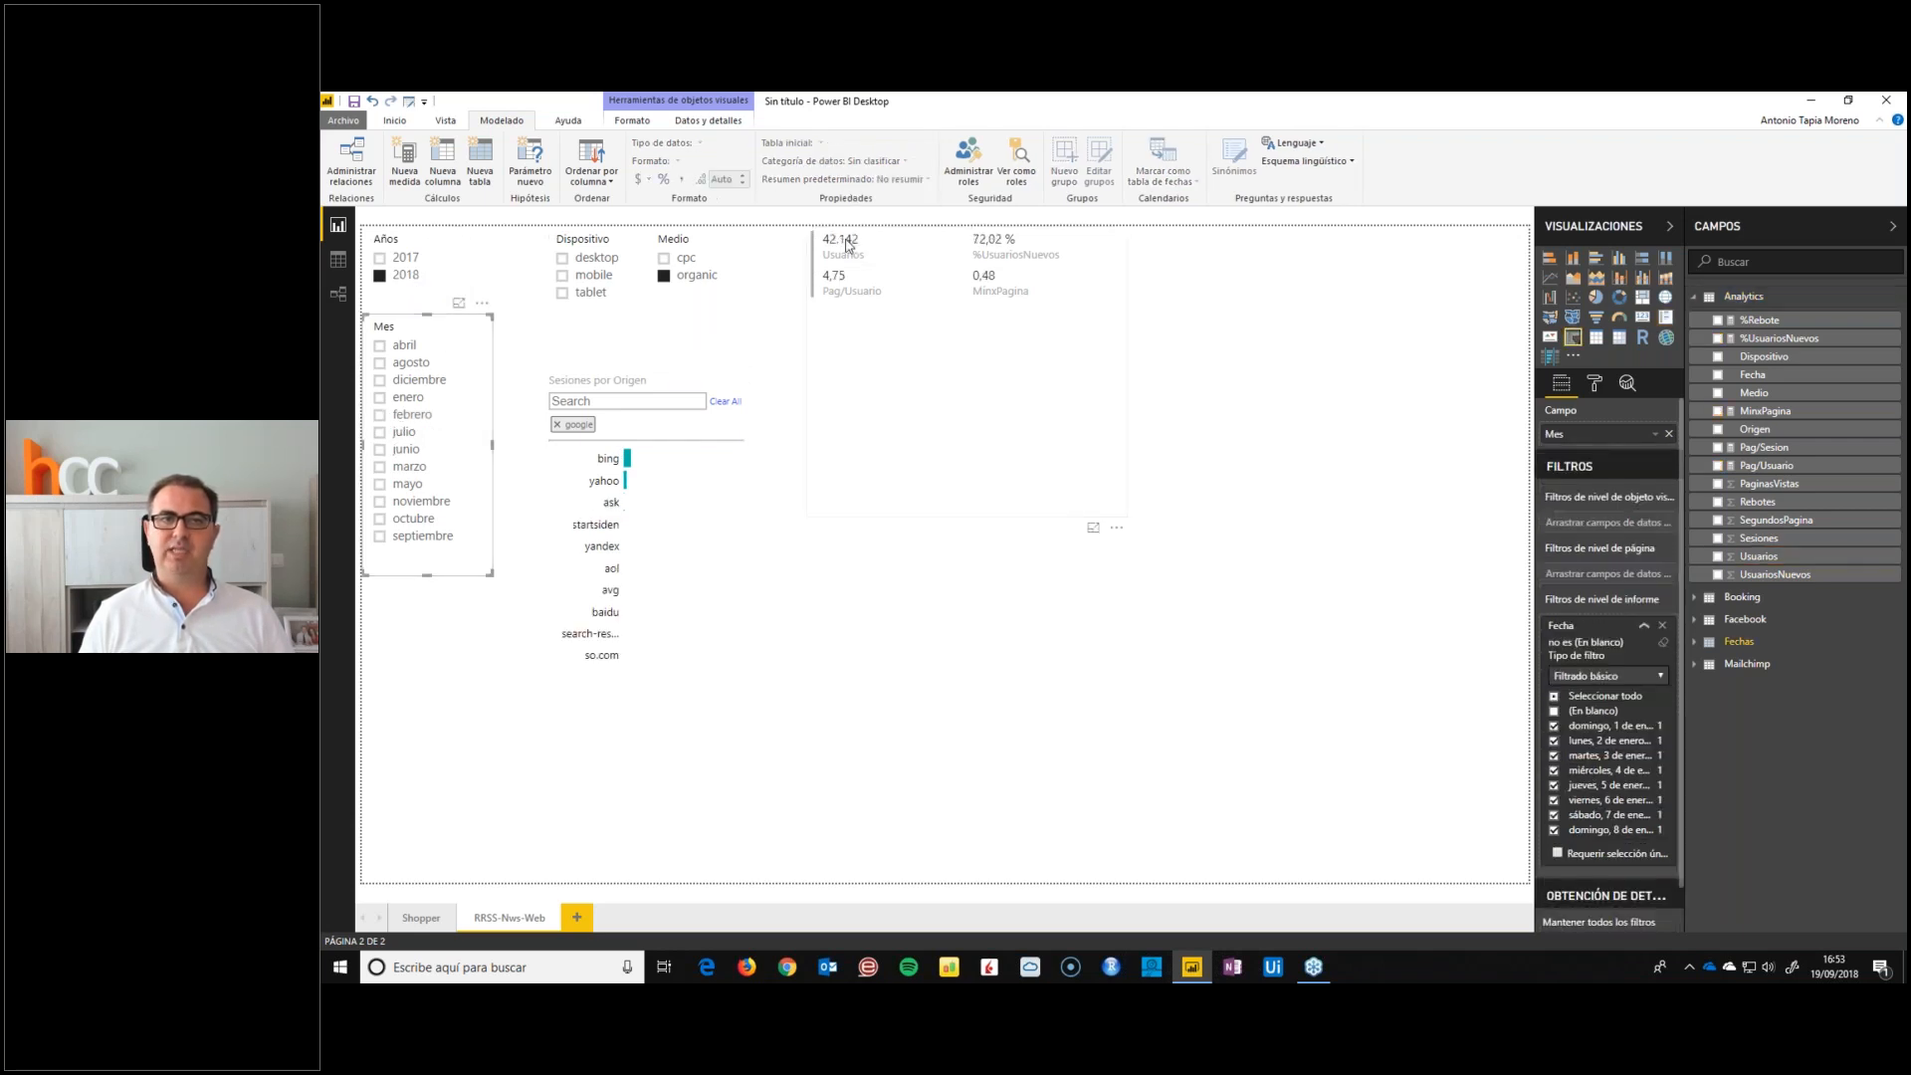
left_click(382, 260)
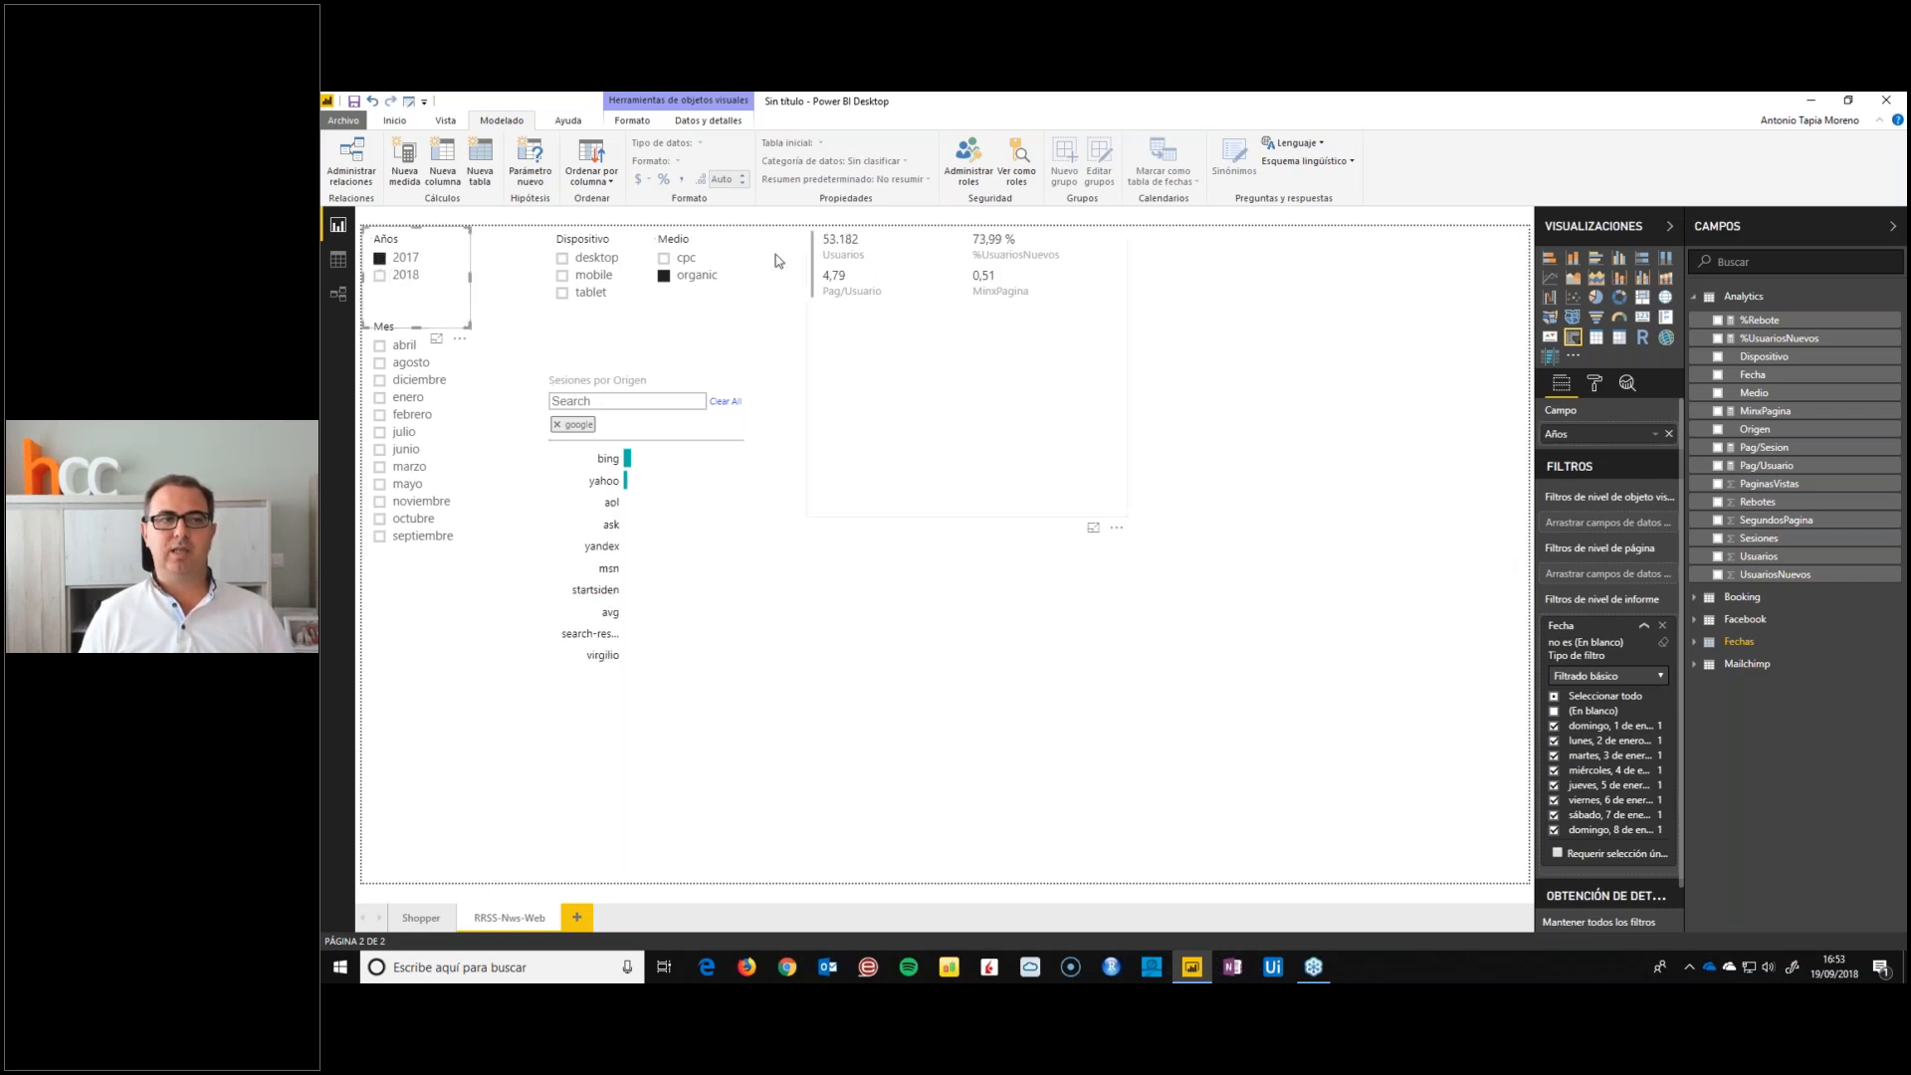
left_click(379, 414)
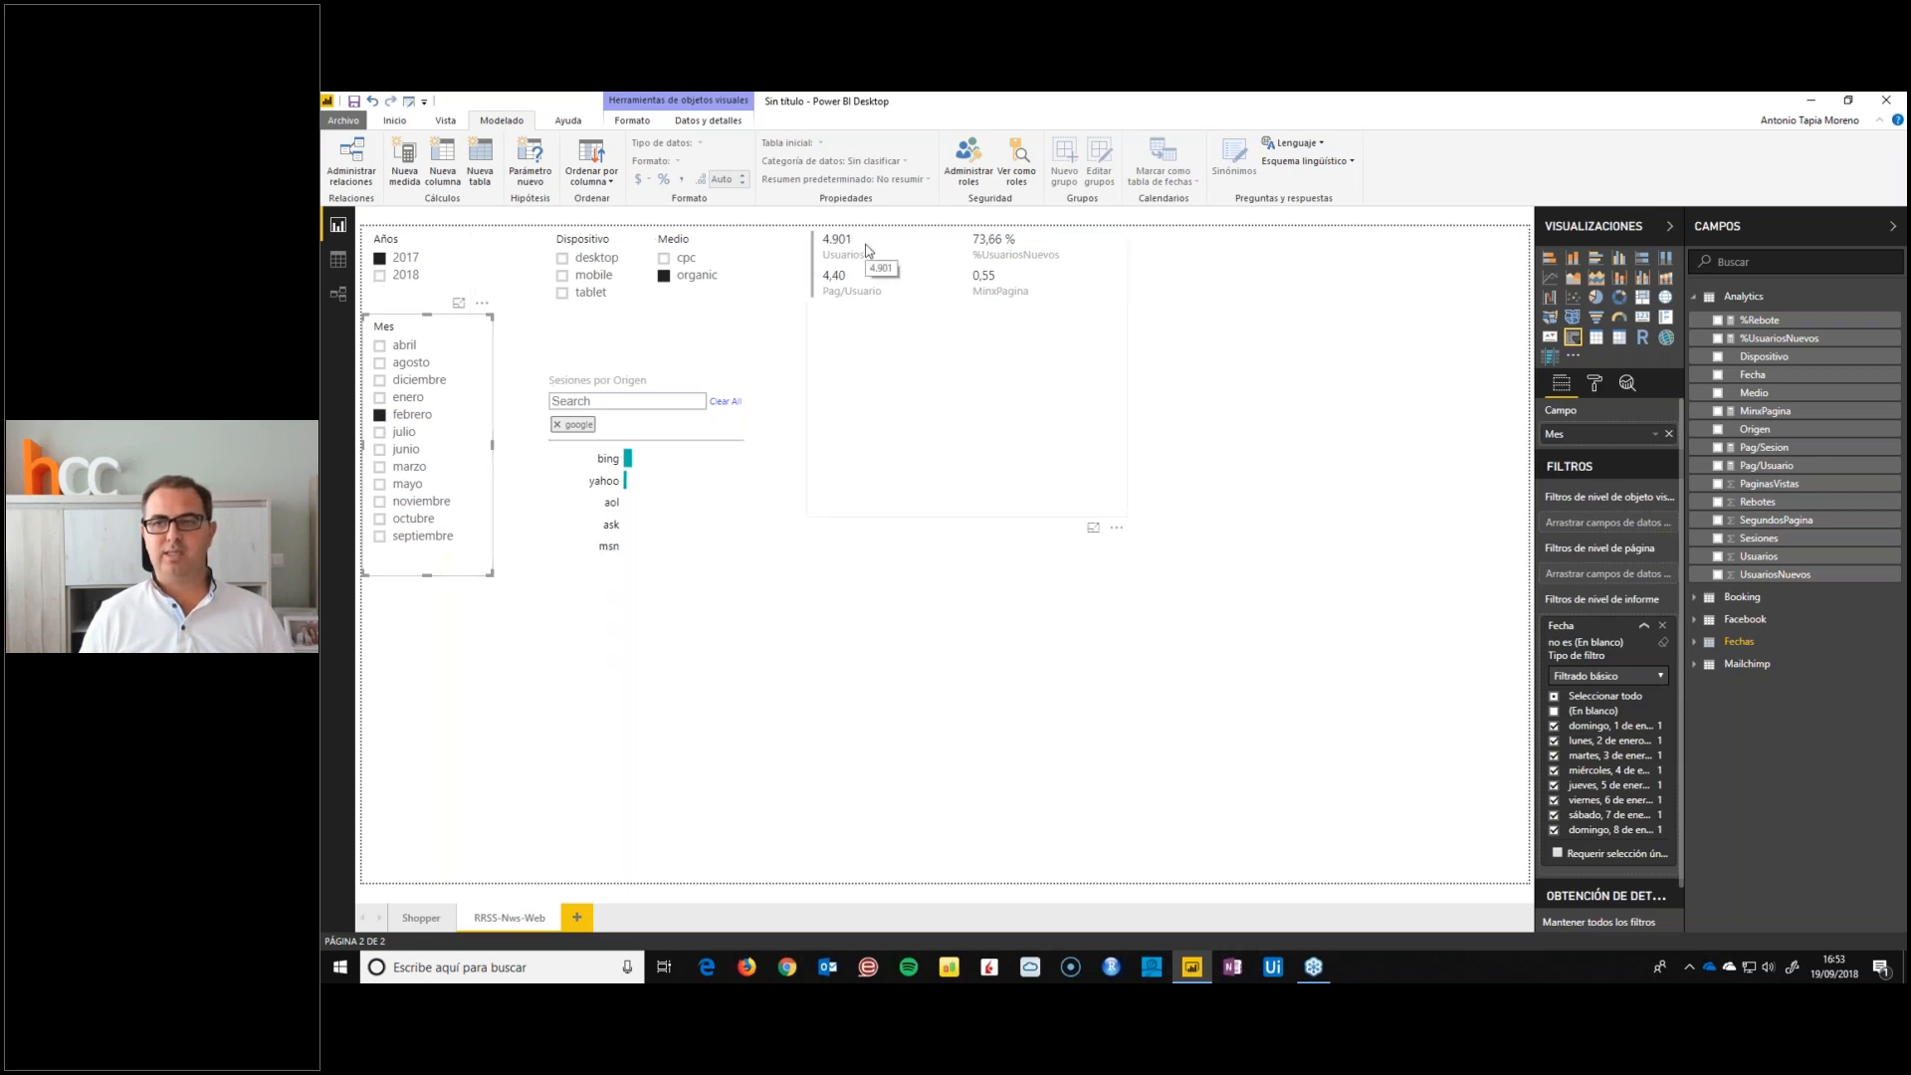
Filter the year to 2018 and begin an Analytics measure Usuarios LY = CALCULATE(sum(Analytics[Usuarios])
left_click(380, 277)
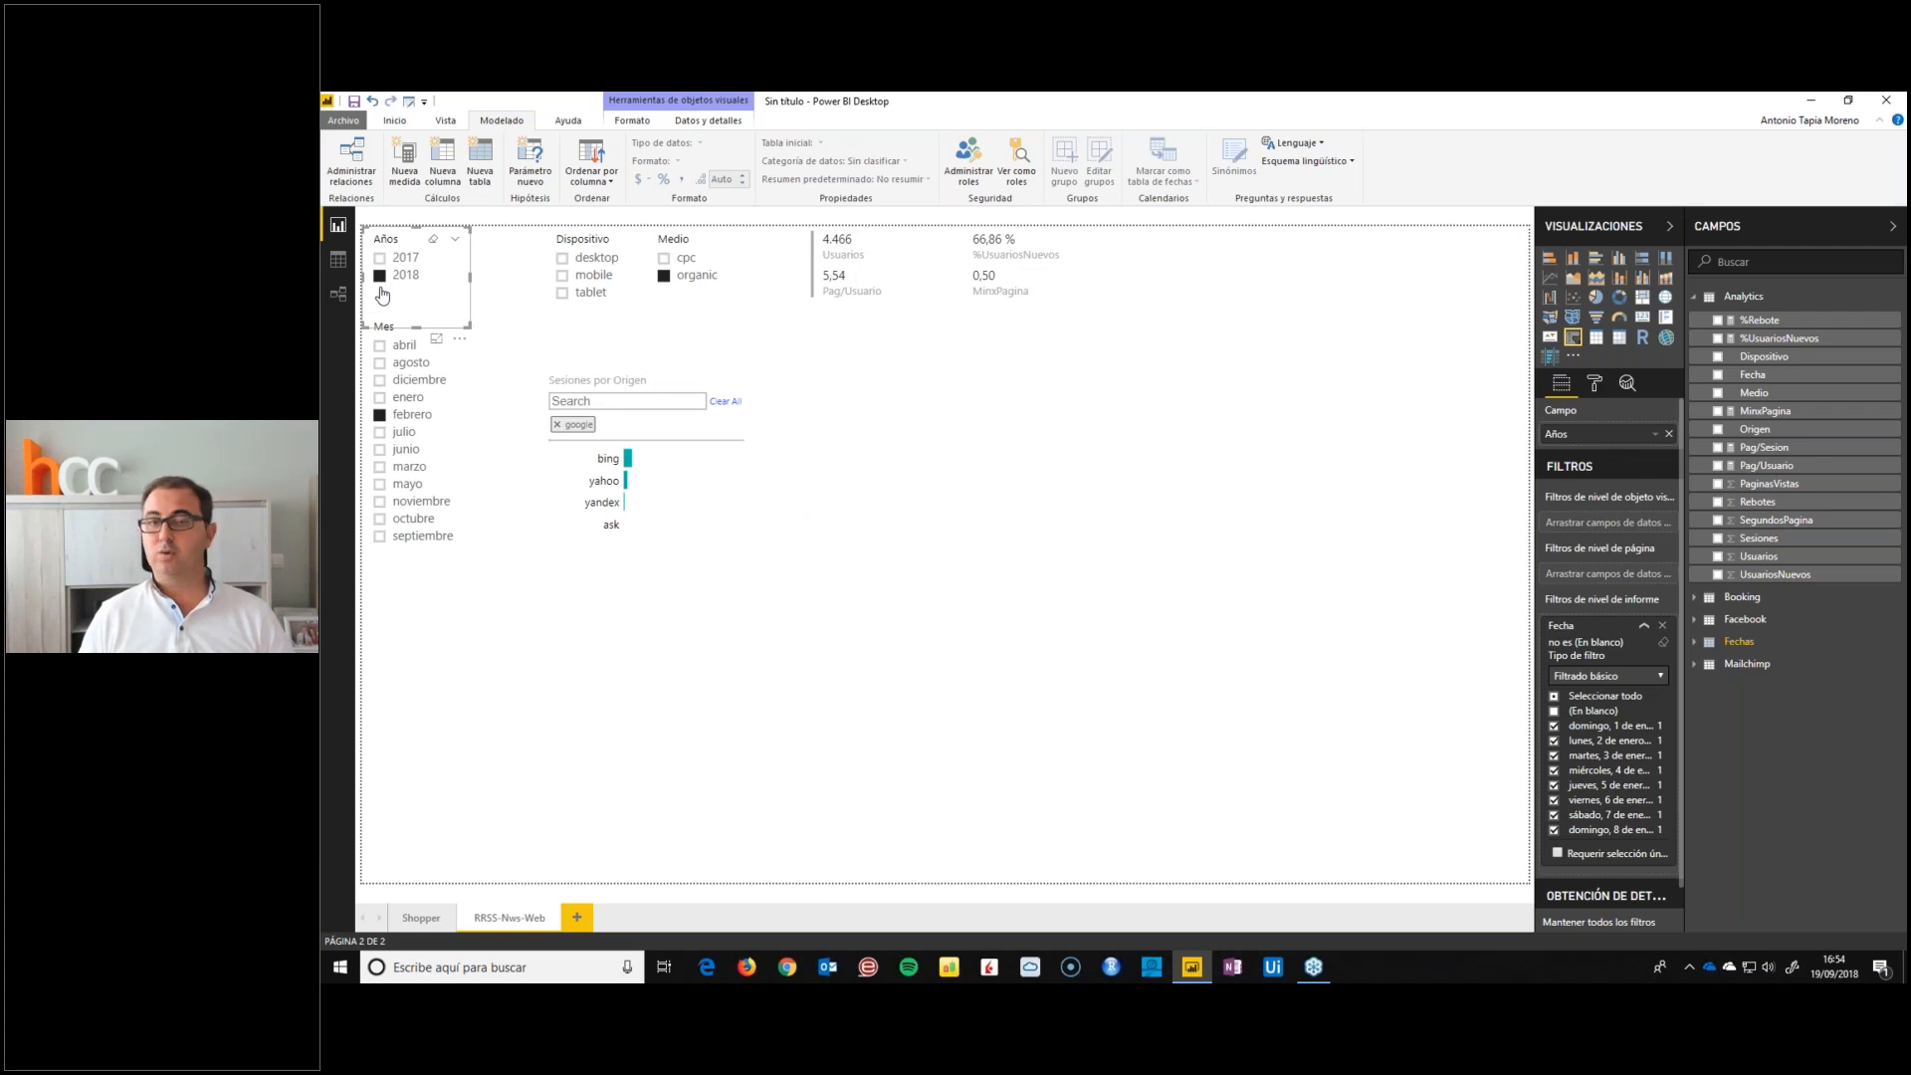
right_click(1766, 356)
left_click(1688, 410)
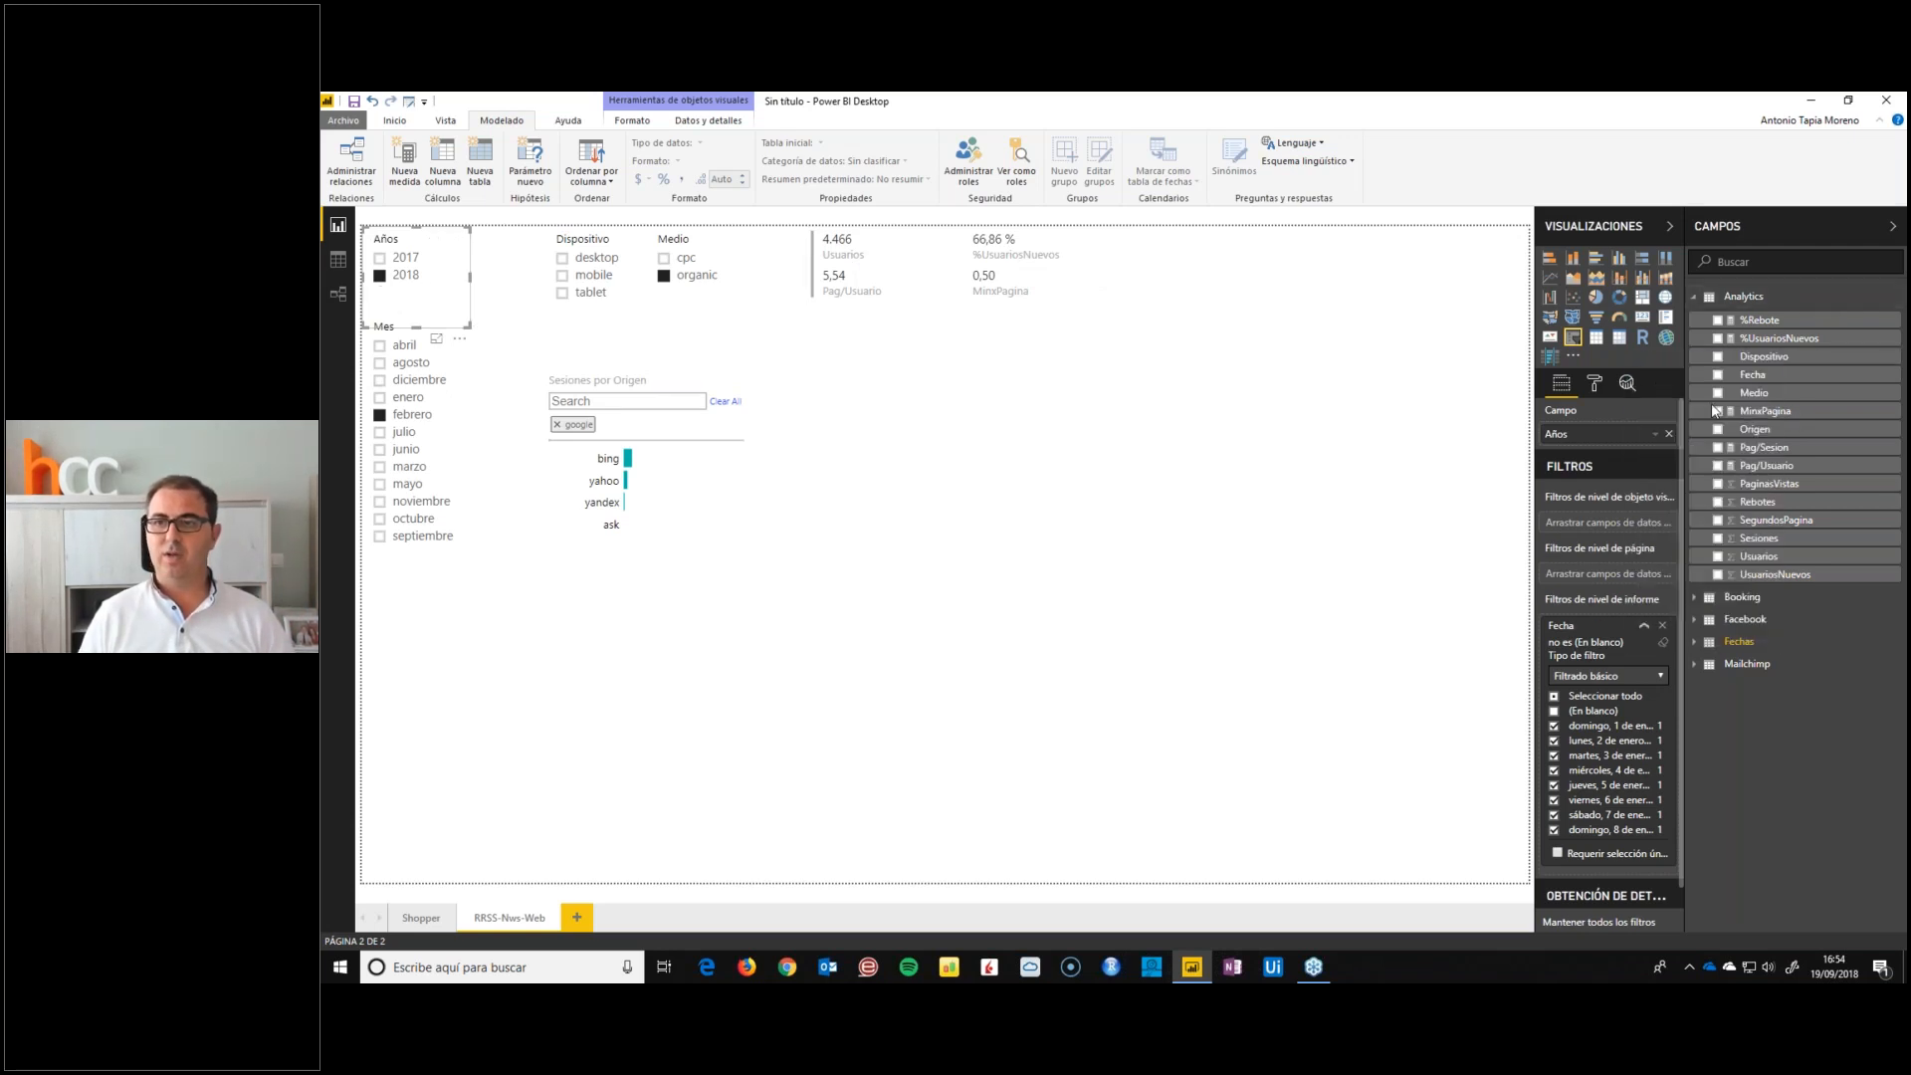
type("Ult")
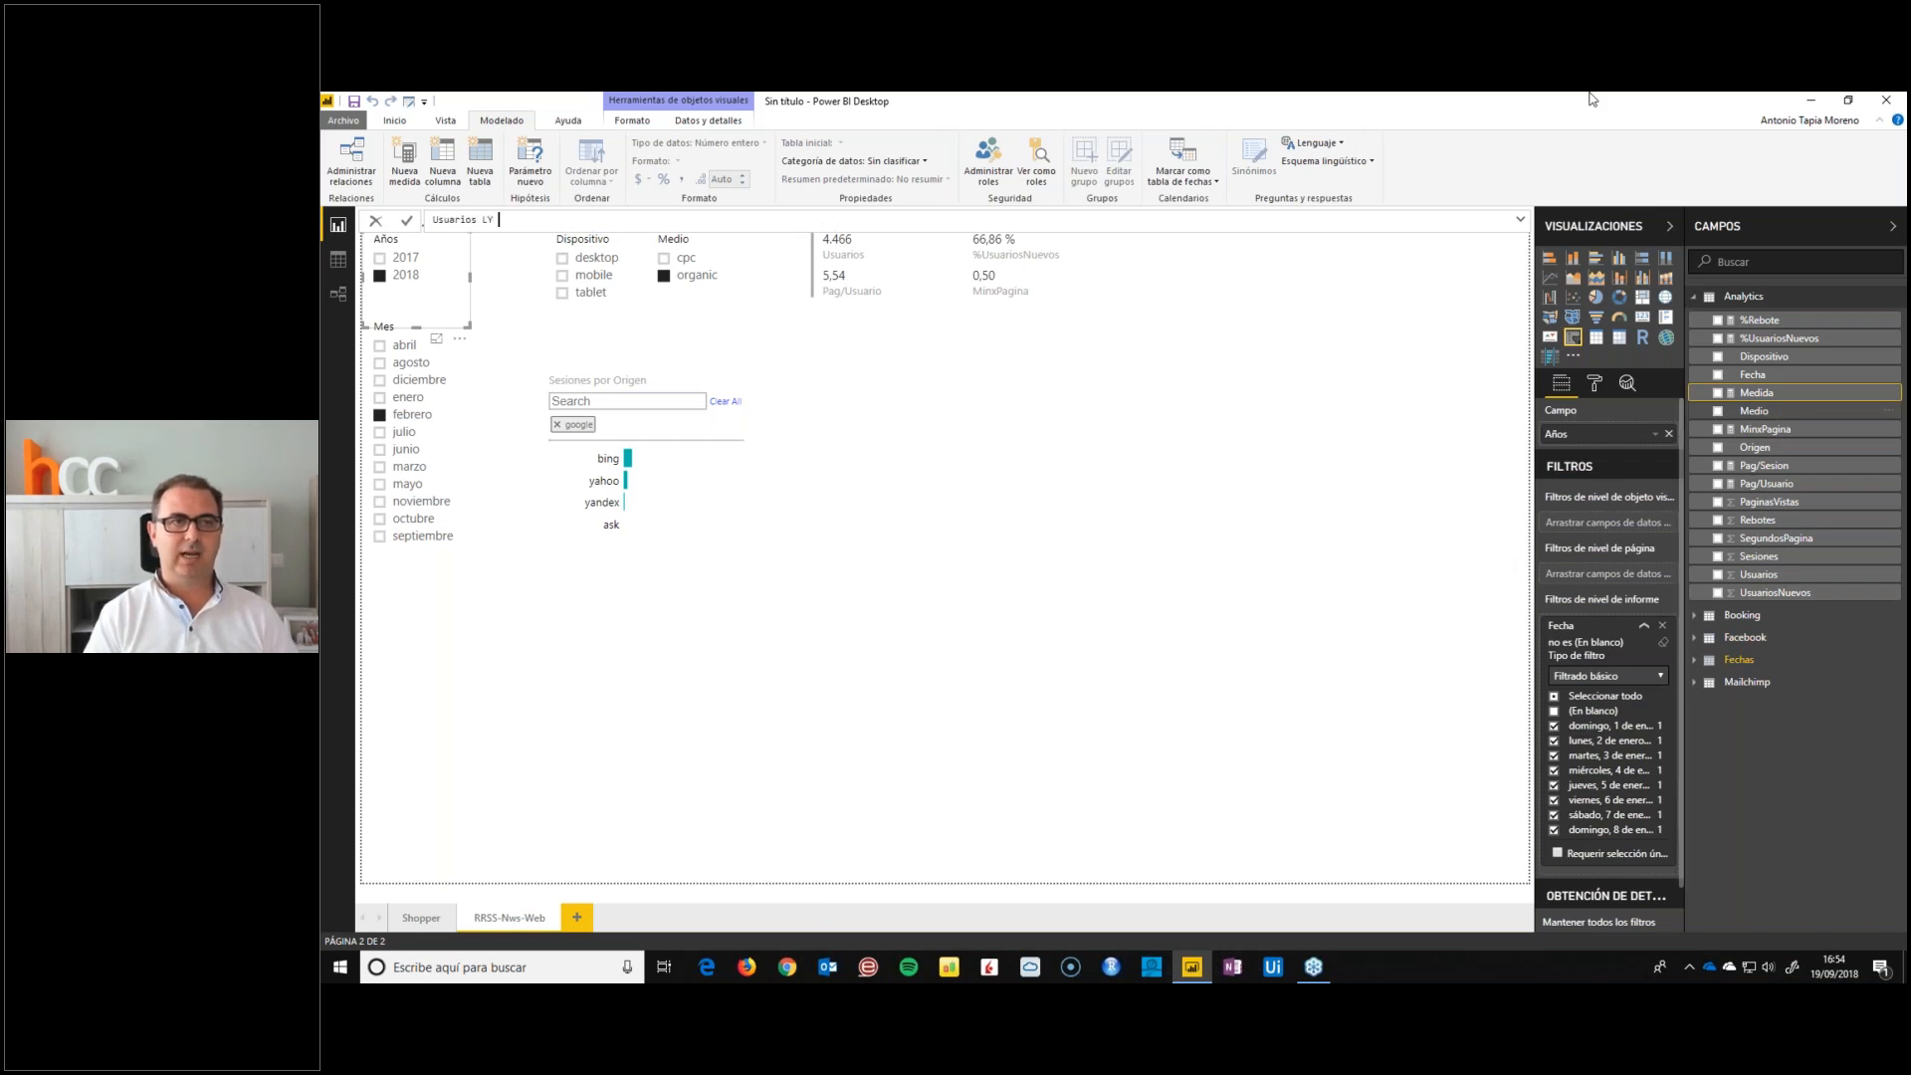
type("arios LY = calcu")
key("Tab")
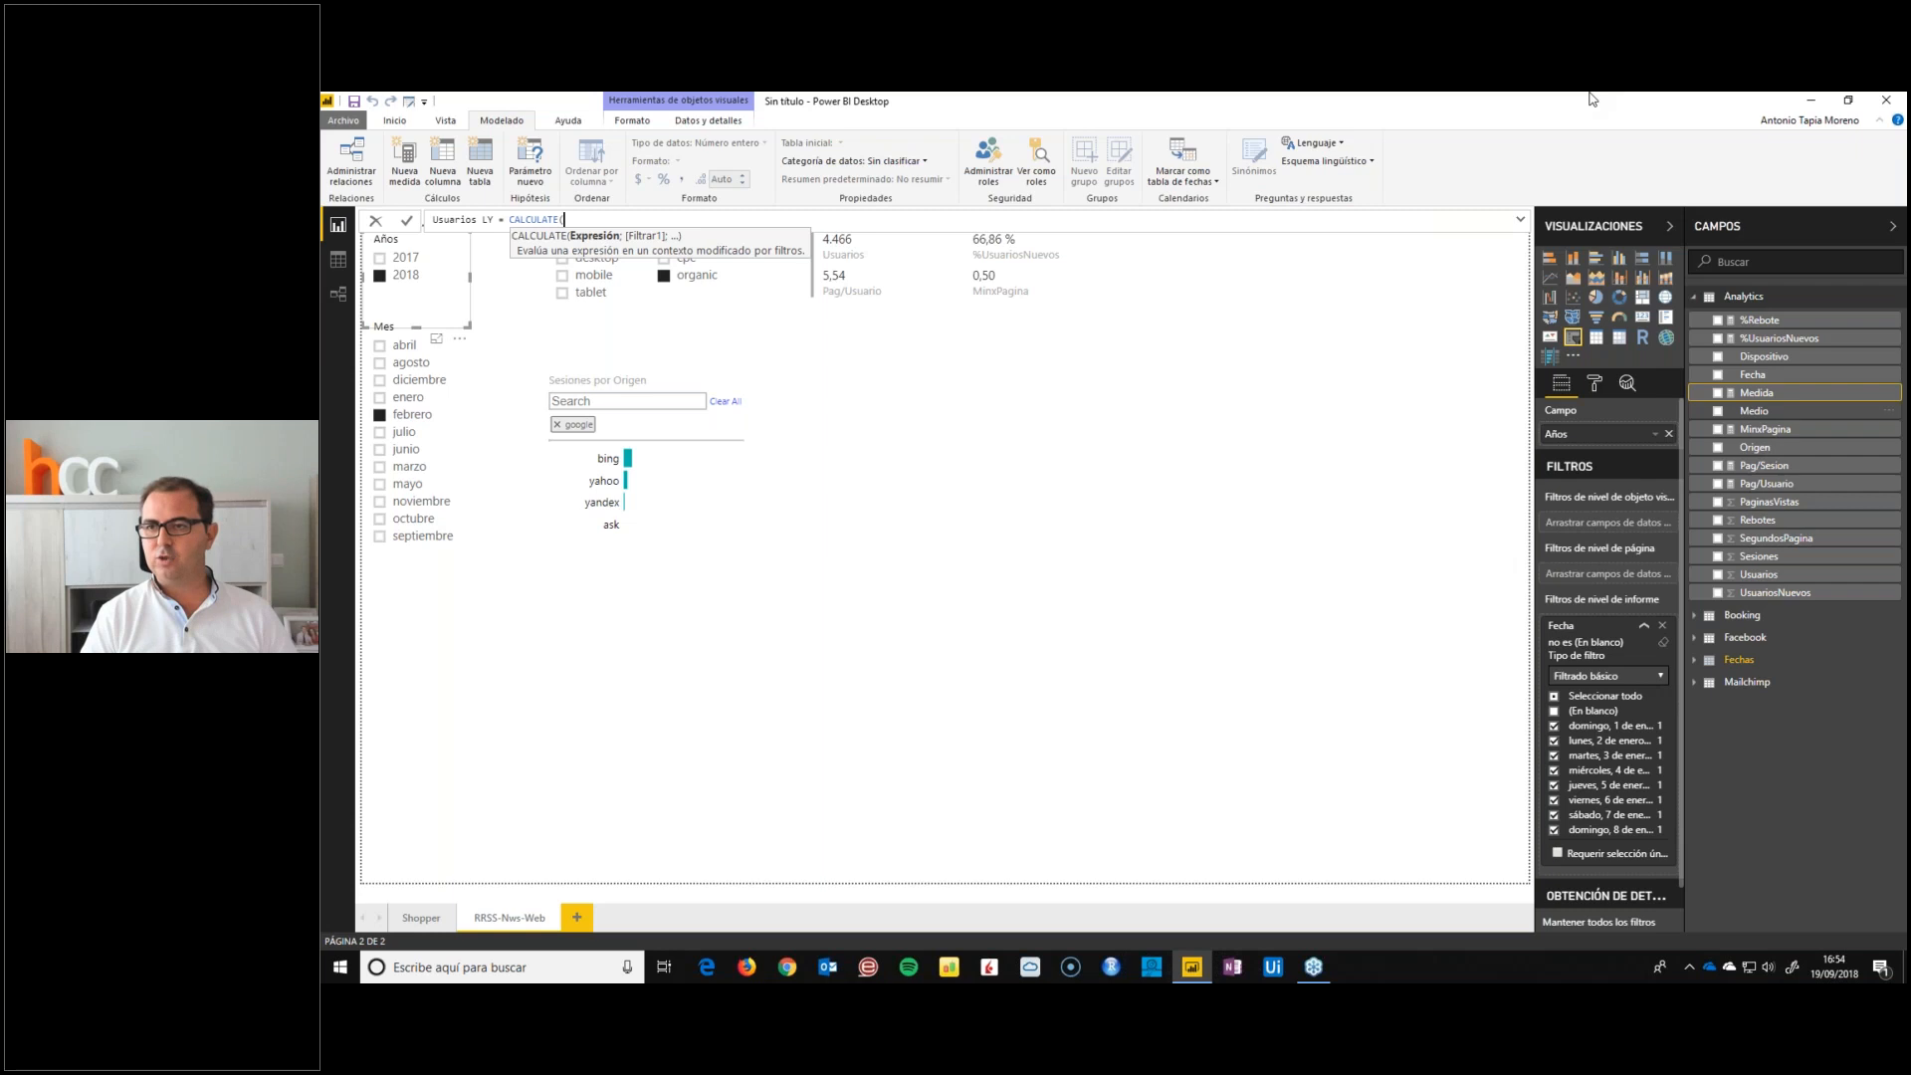
type("sum(us")
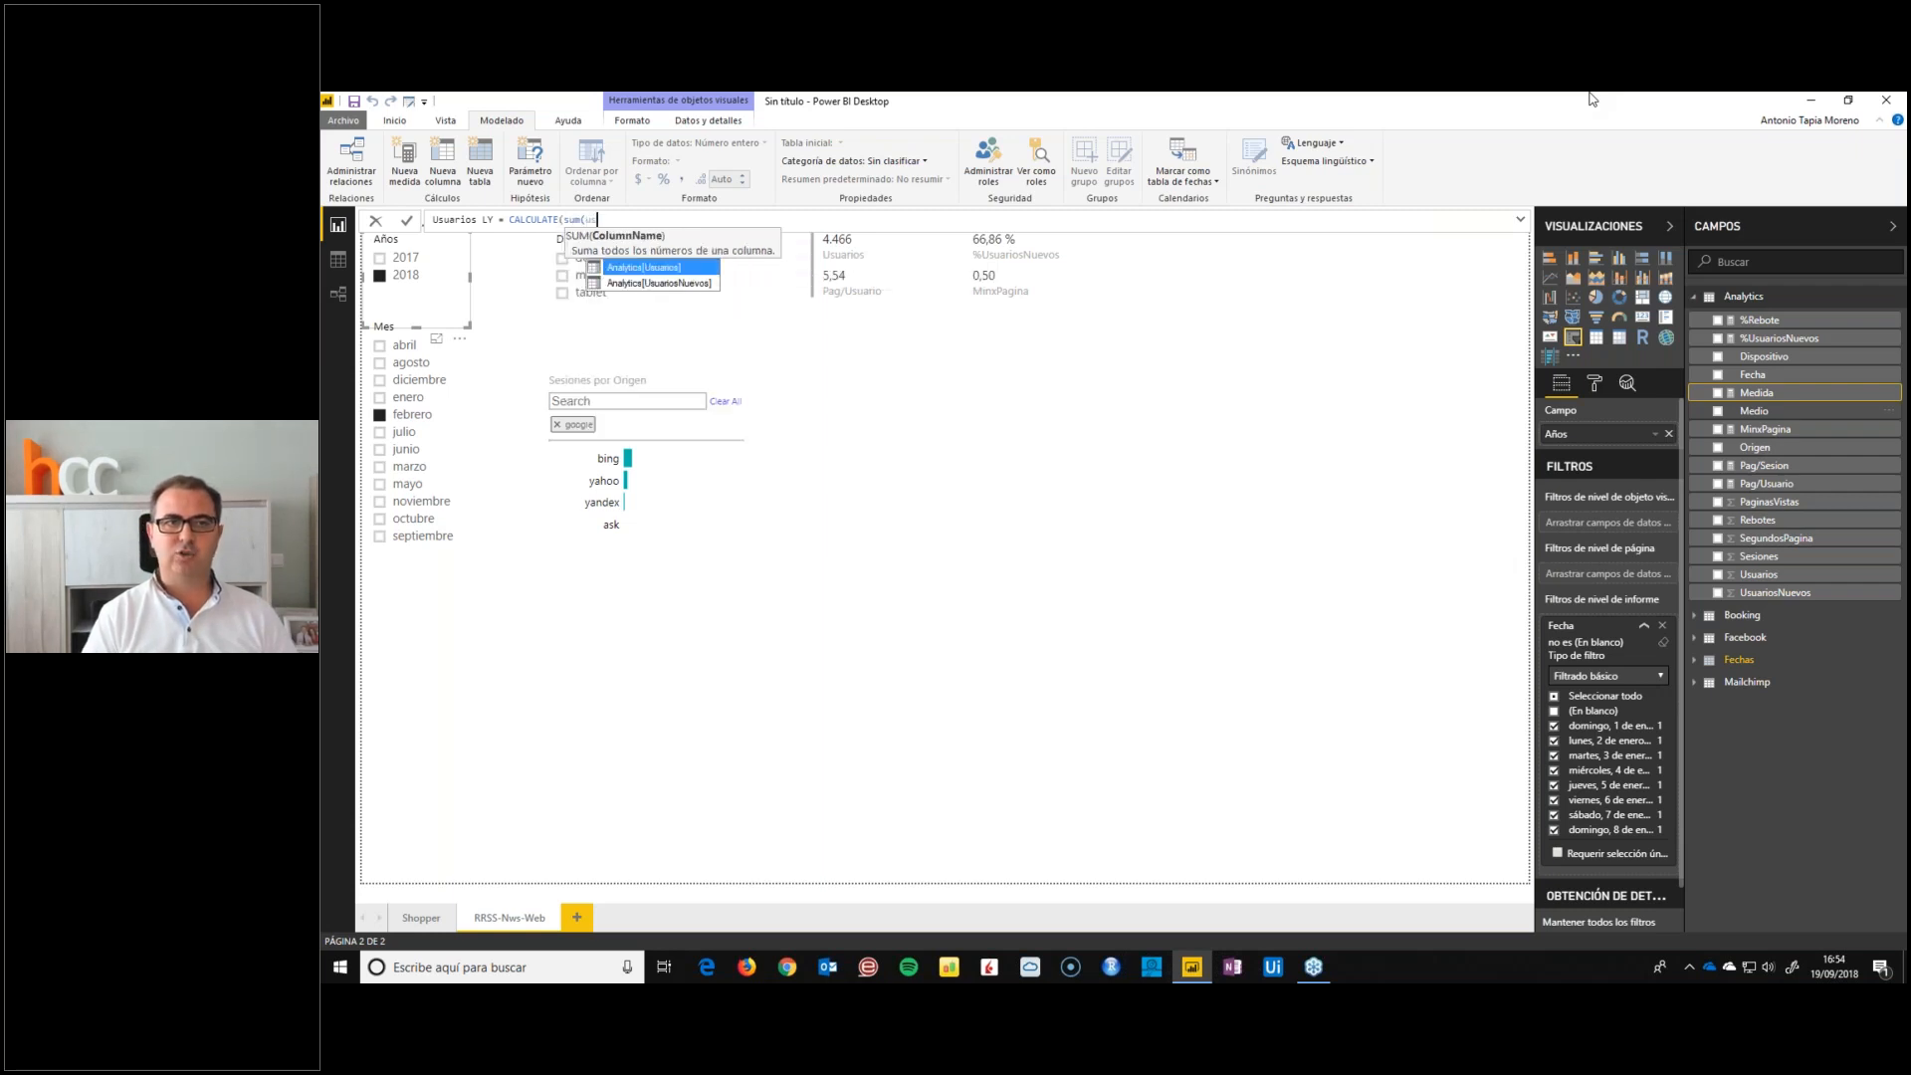
key("Tab")
type(");")
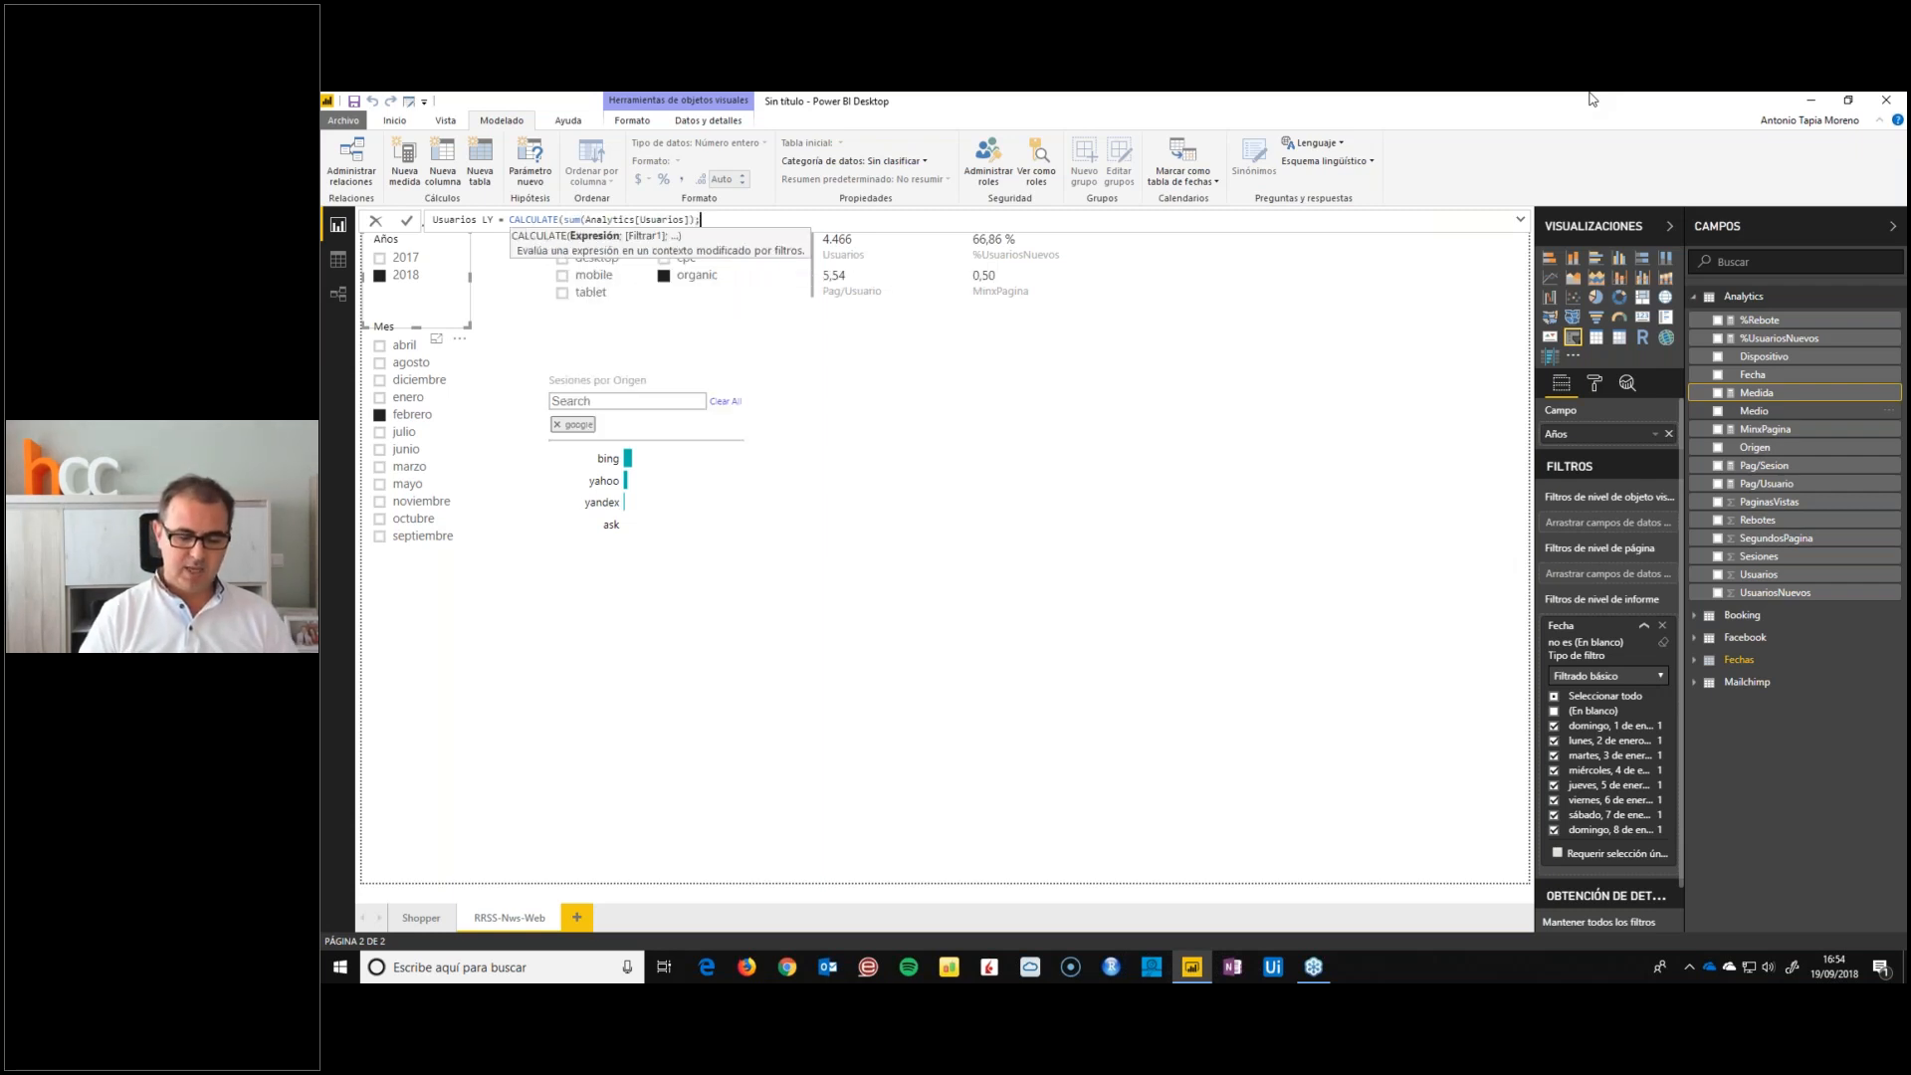
type("s")
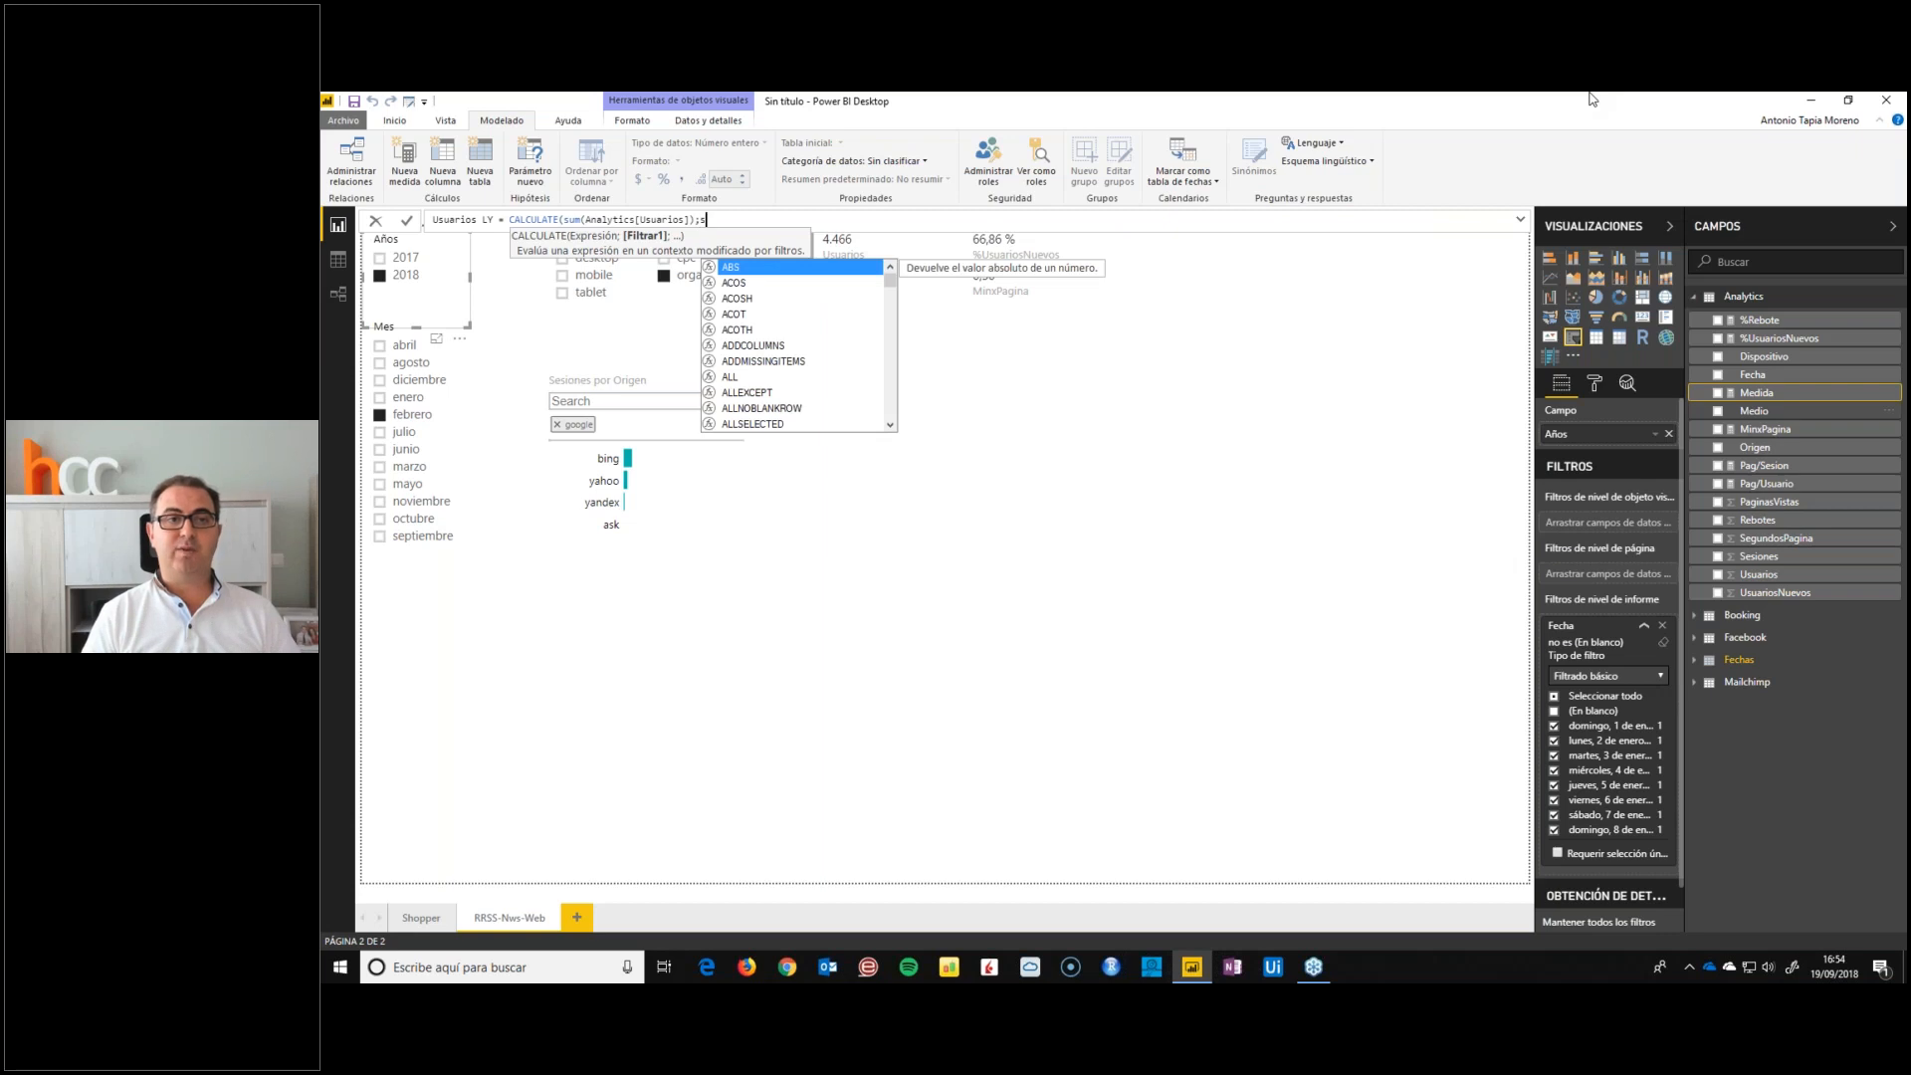
type("ame")
Complete the Usuarios LY formula with SAMEPERIODLASTYEAR(Fechas[Fecha]) as the CALCULATE filter
key("Tab")
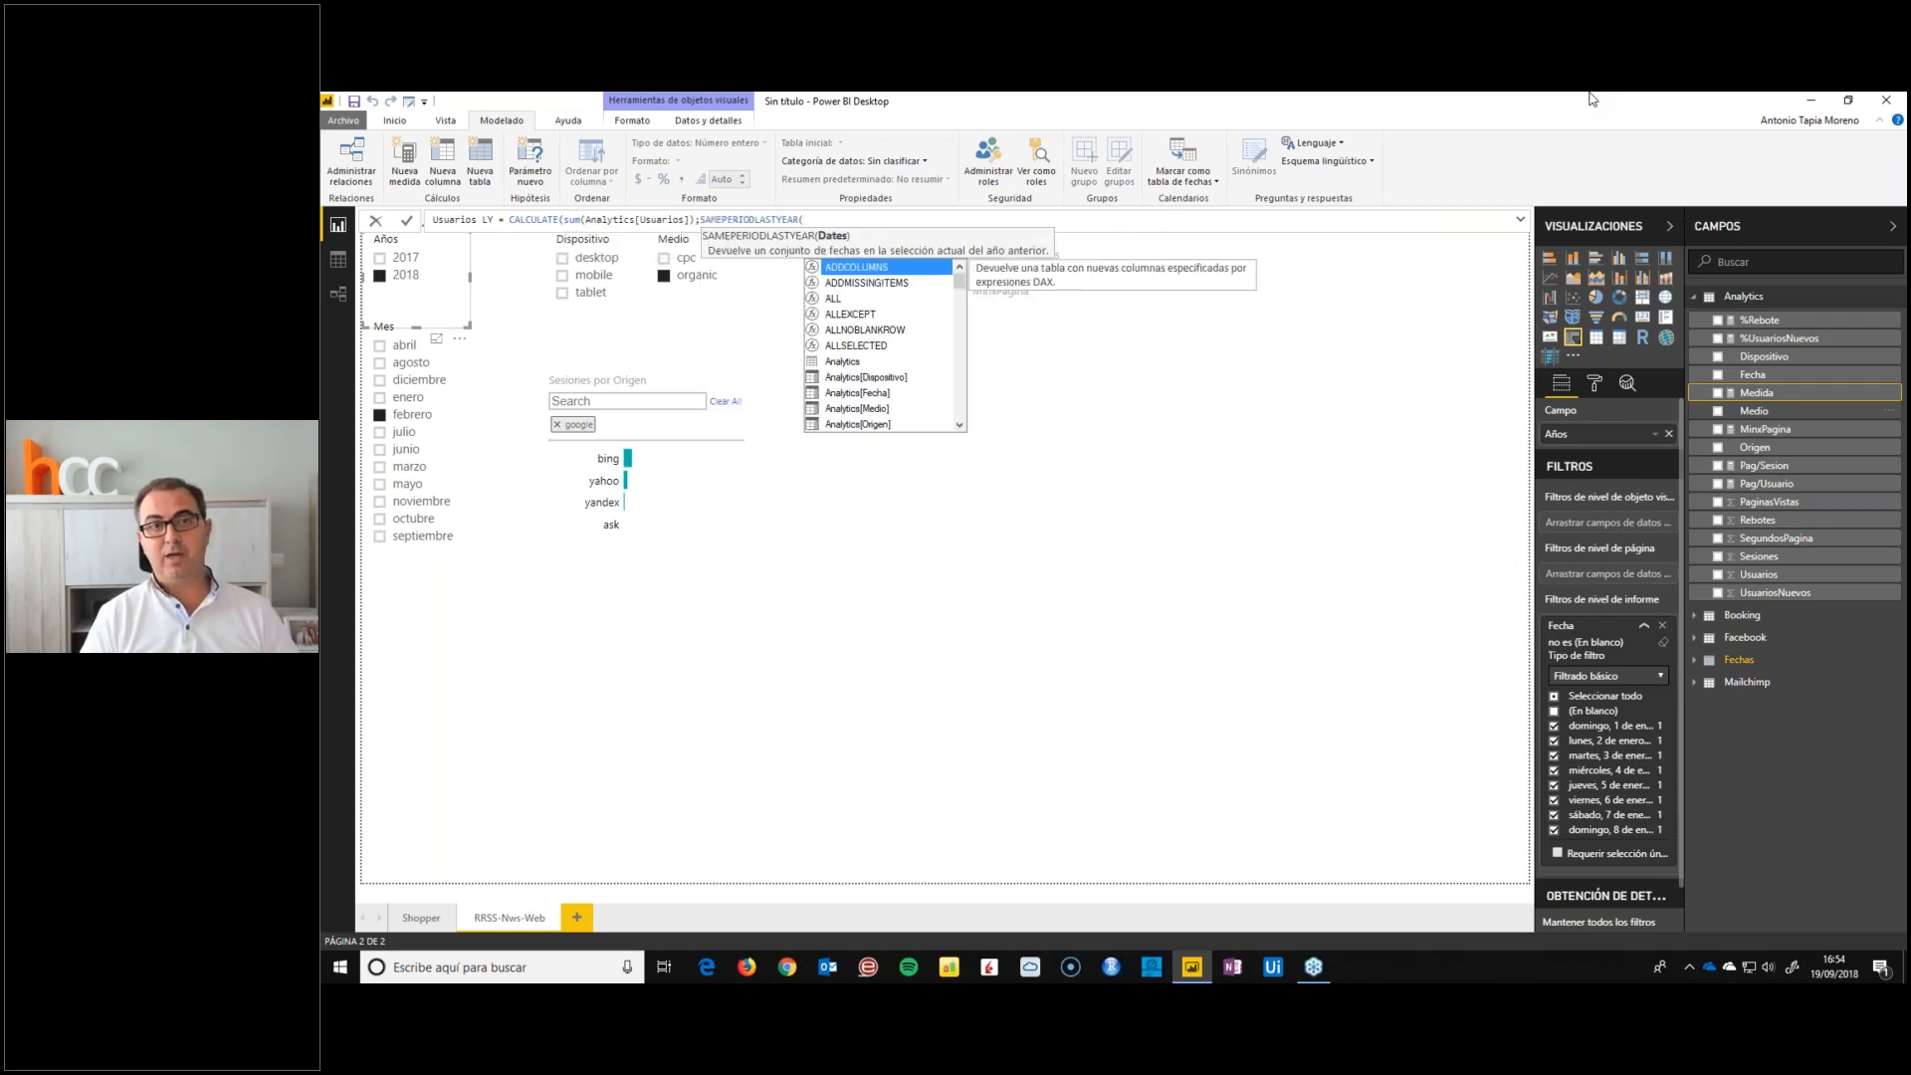
type("f")
key("Down")
key("Down")
key("Down")
key("Down")
key("Tab")
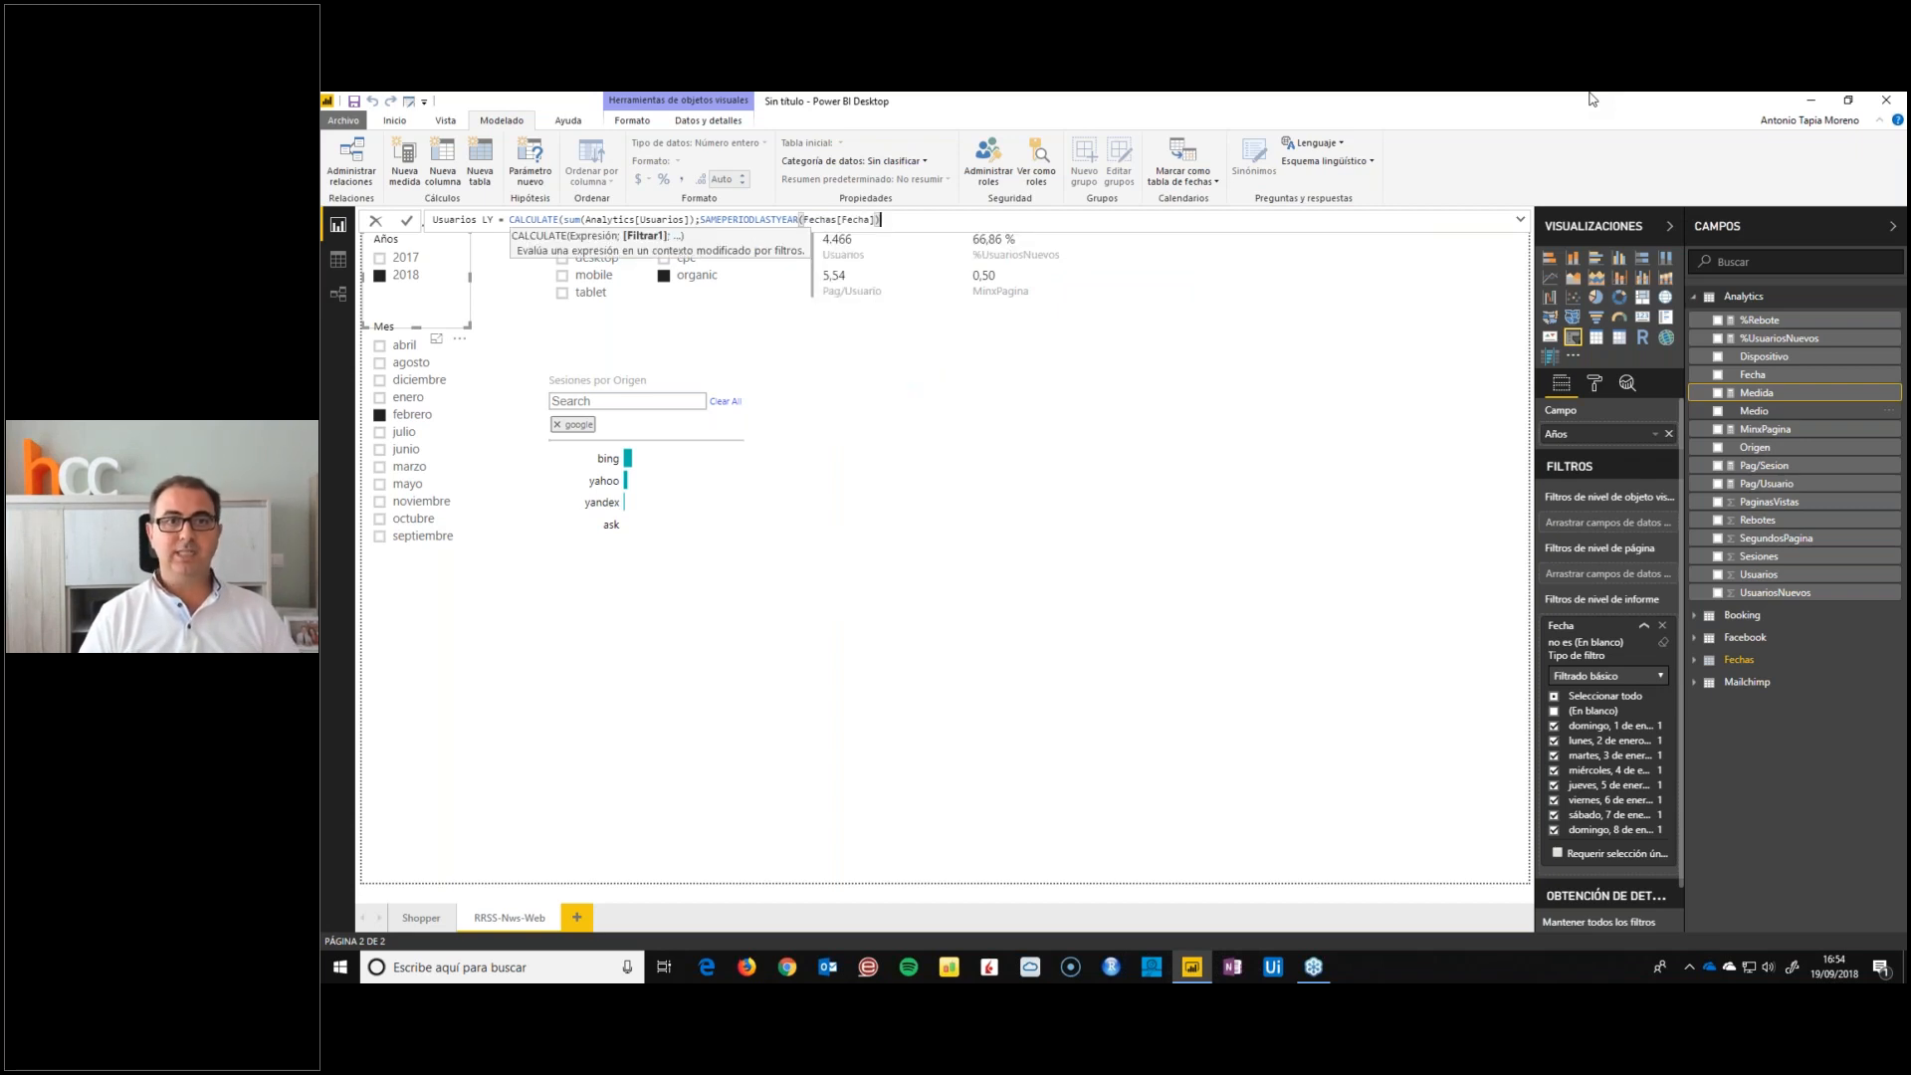
type(")")
key("Return")
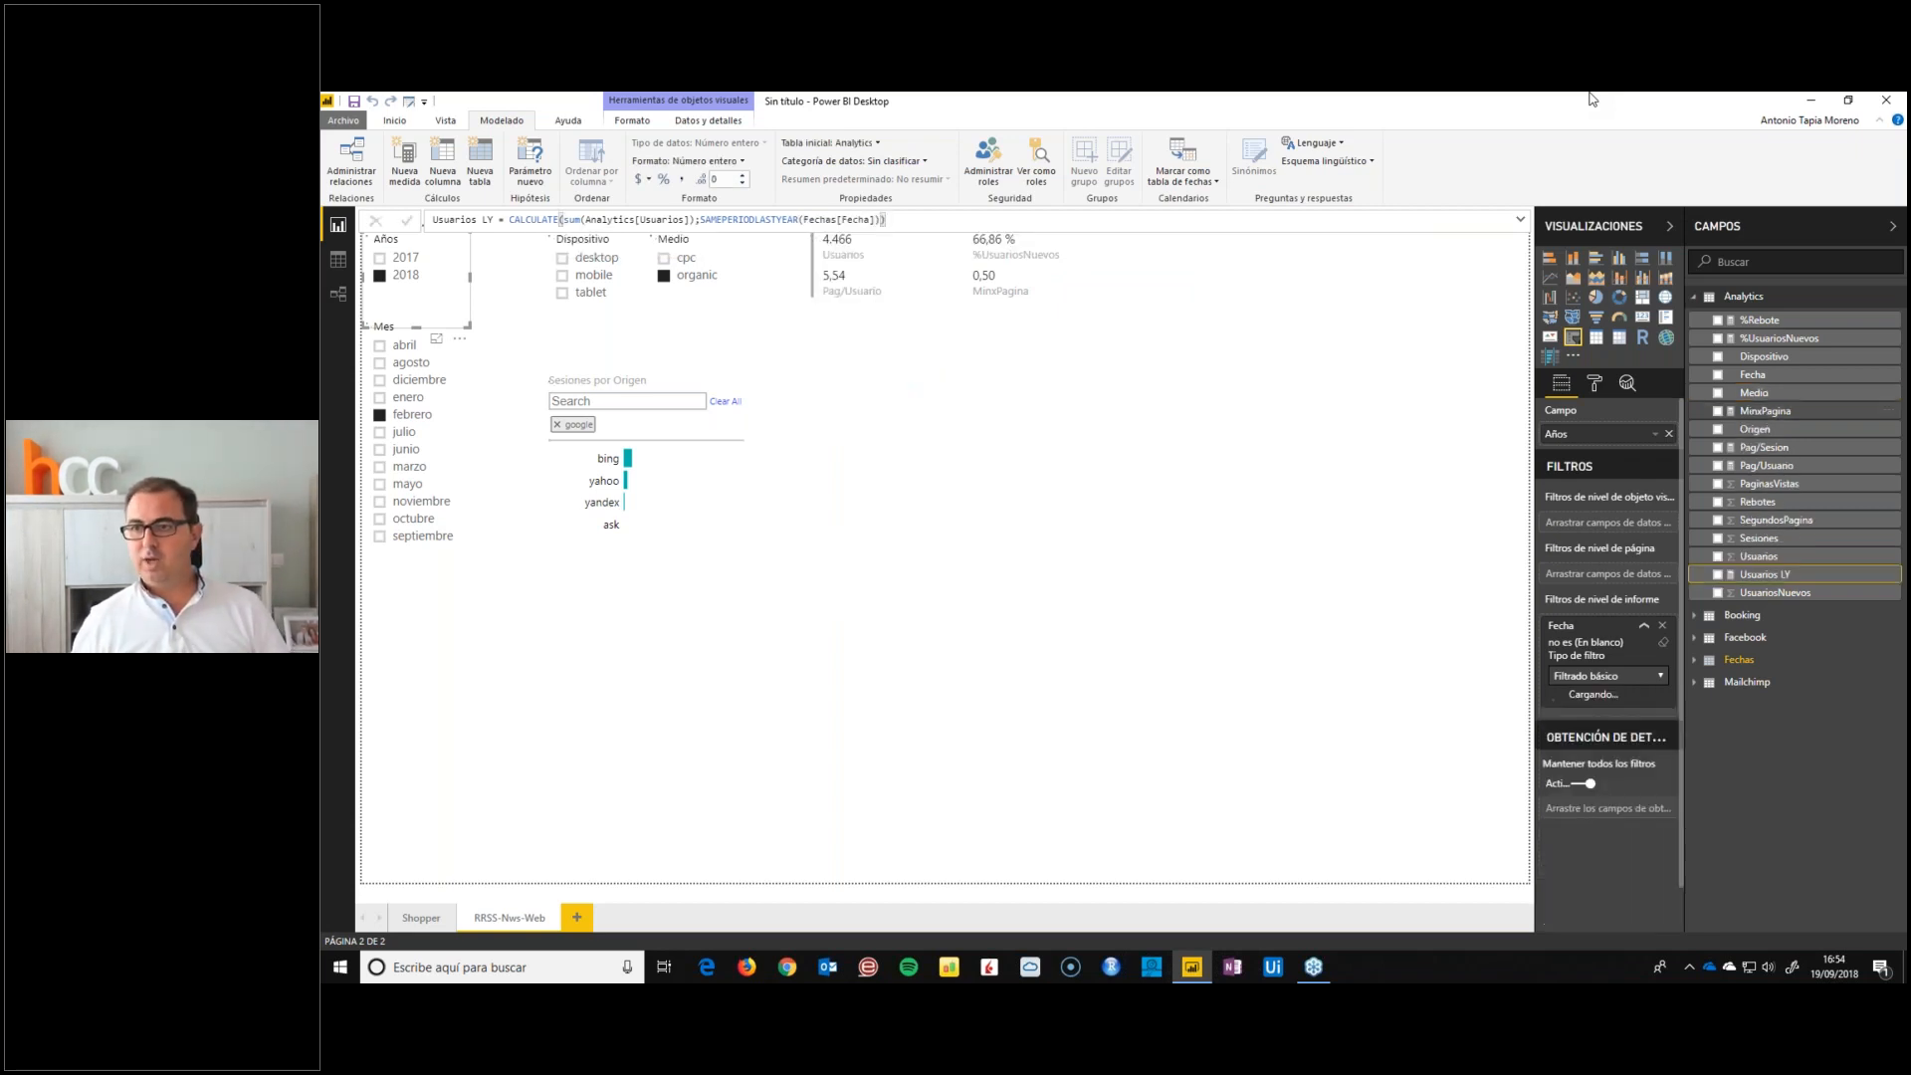
Show Usuarios LY with a thousands separator and add it to the multi-row card directly after Usuarios
left_click(682, 179)
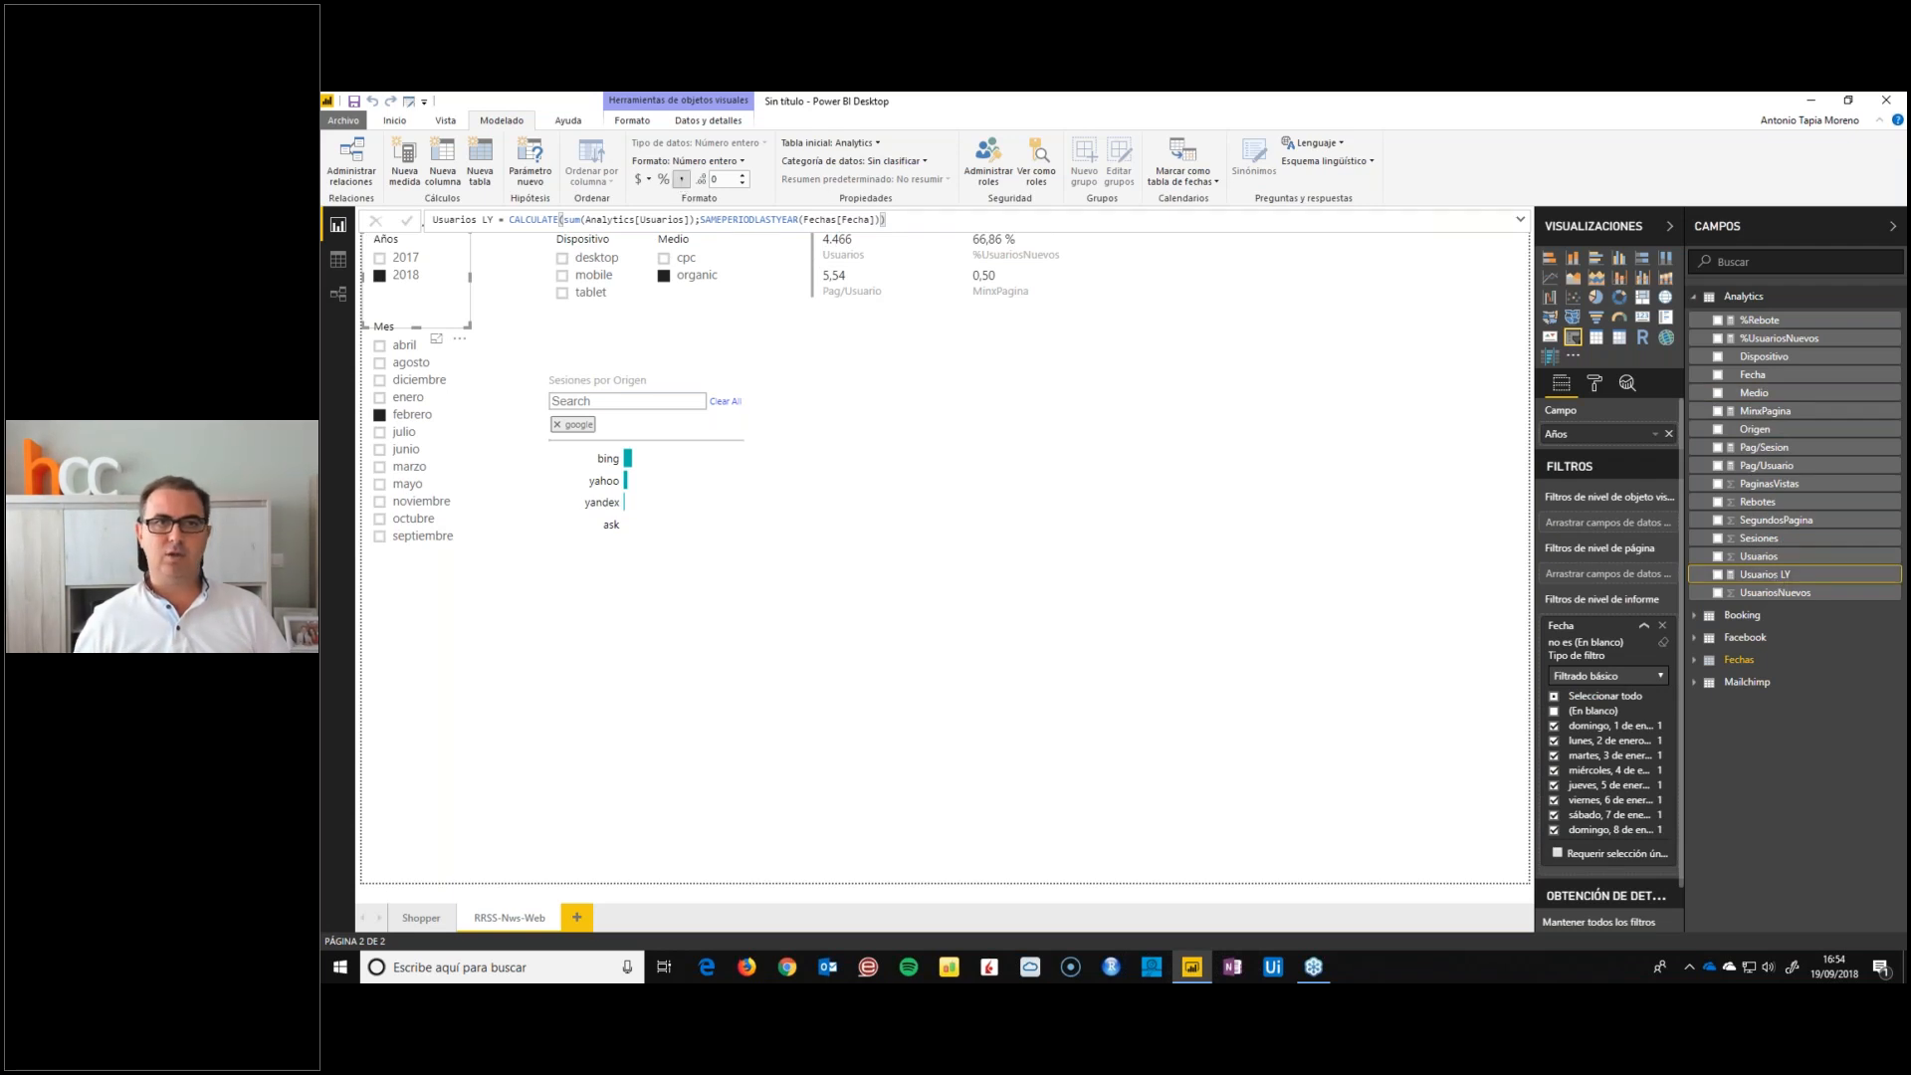
left_click_drag(1759, 574, 1629, 446)
left_click(910, 285)
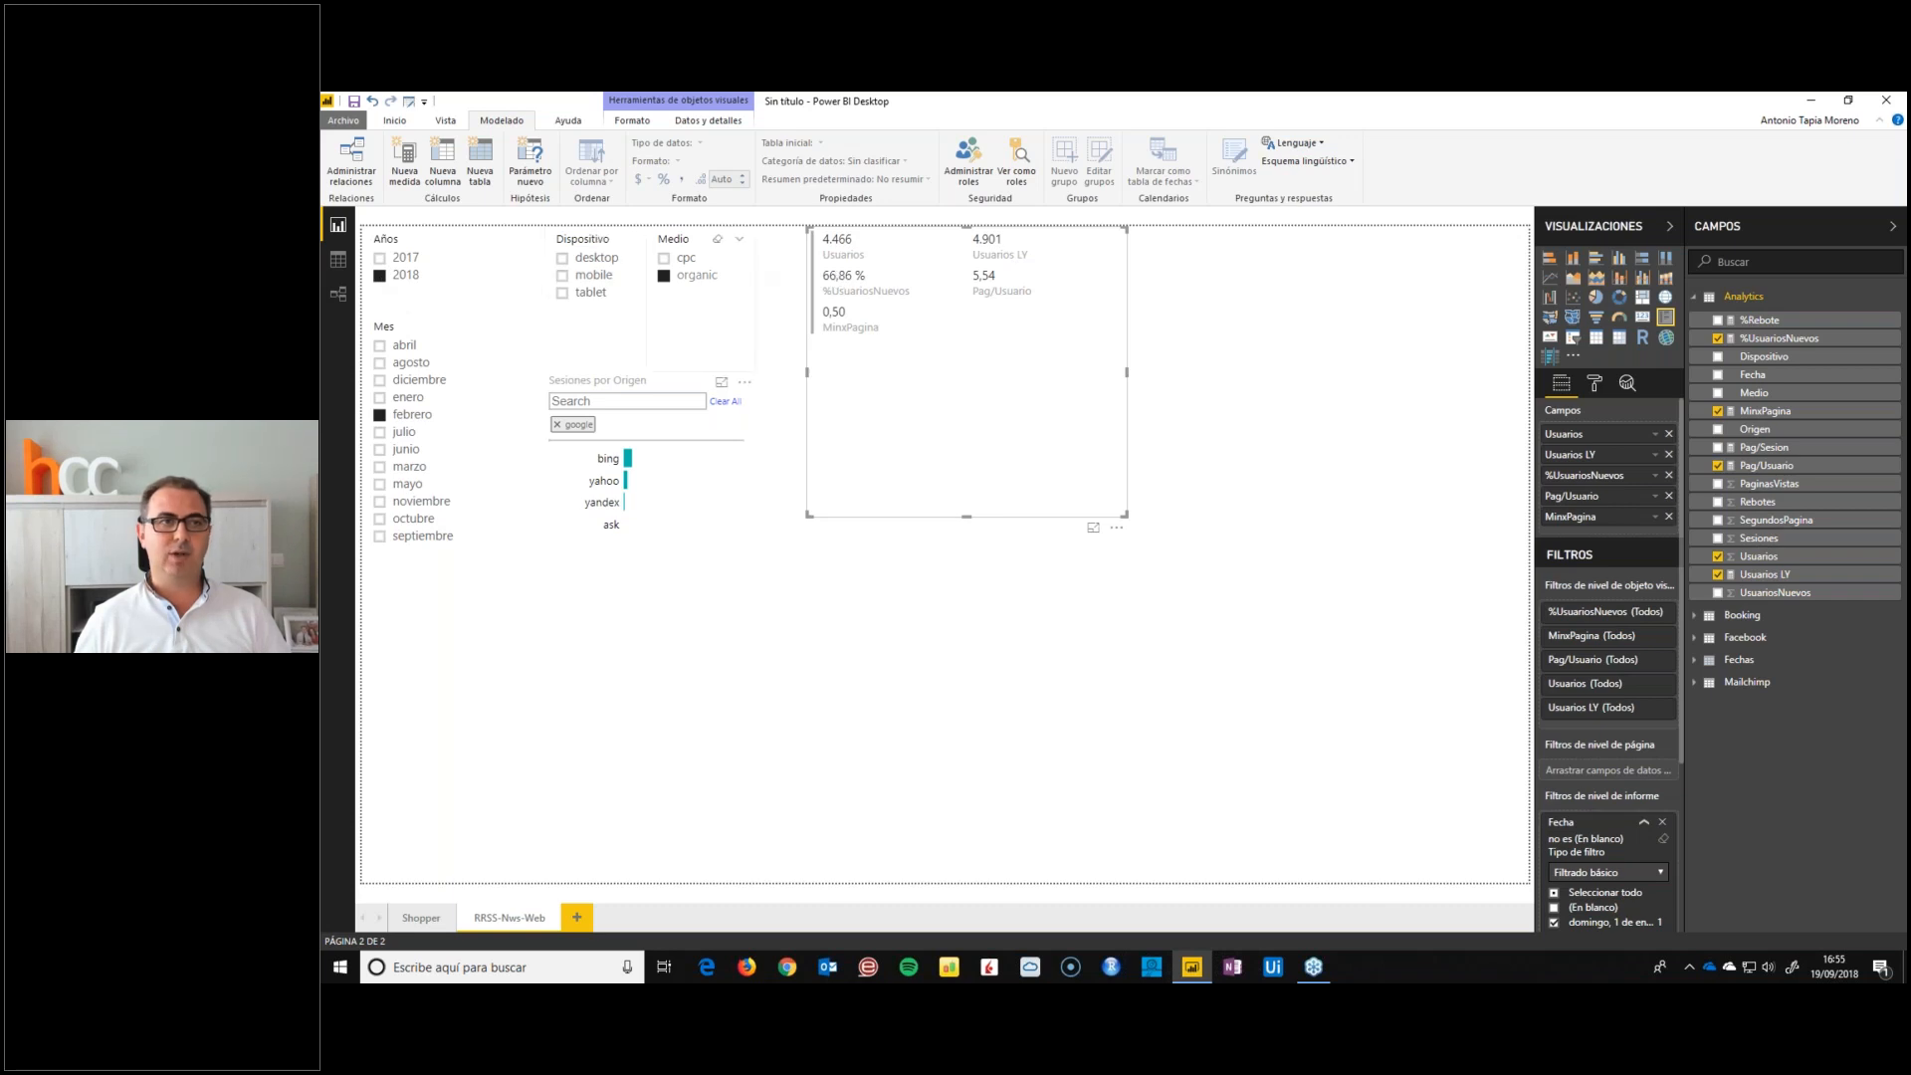
Compare the card's Usuarios and Usuarios LY figures for 2017 and 2018, leaving 2018 selected
left_click(379, 258)
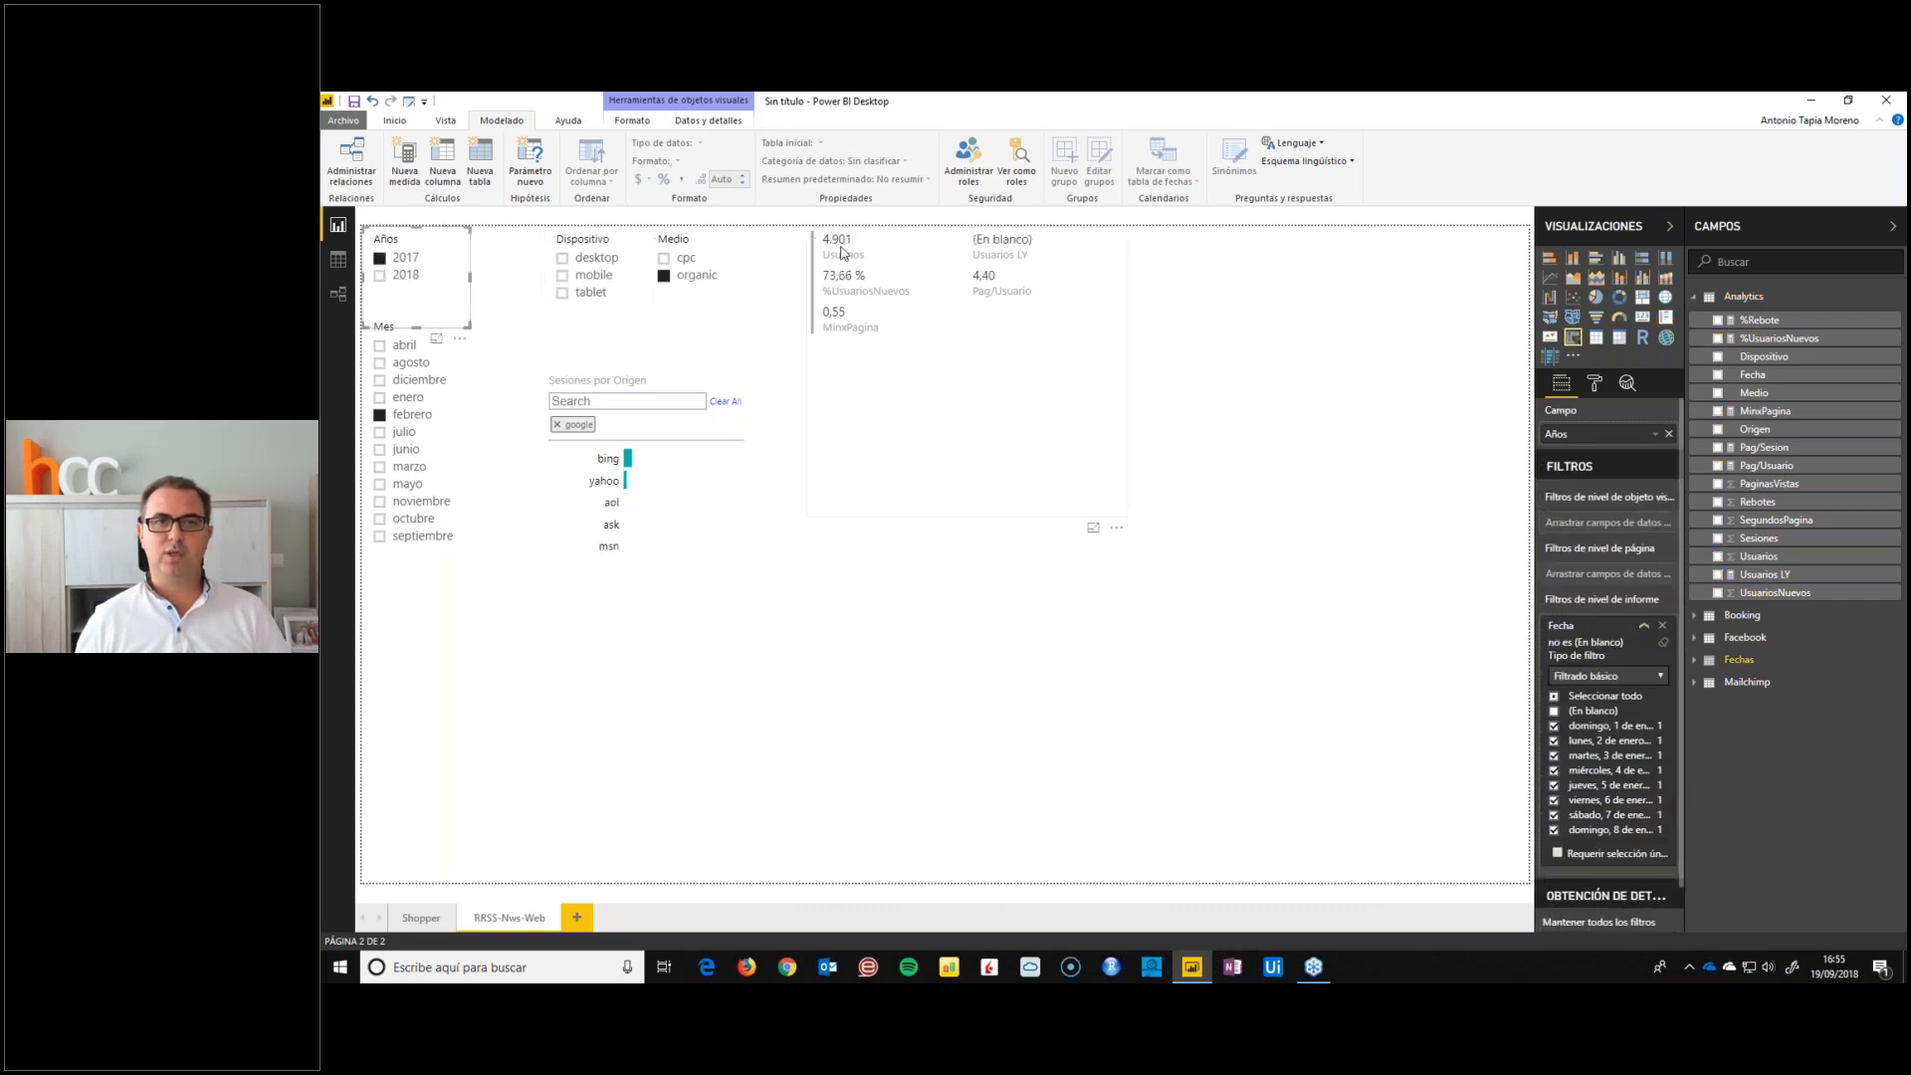
left_click(379, 276)
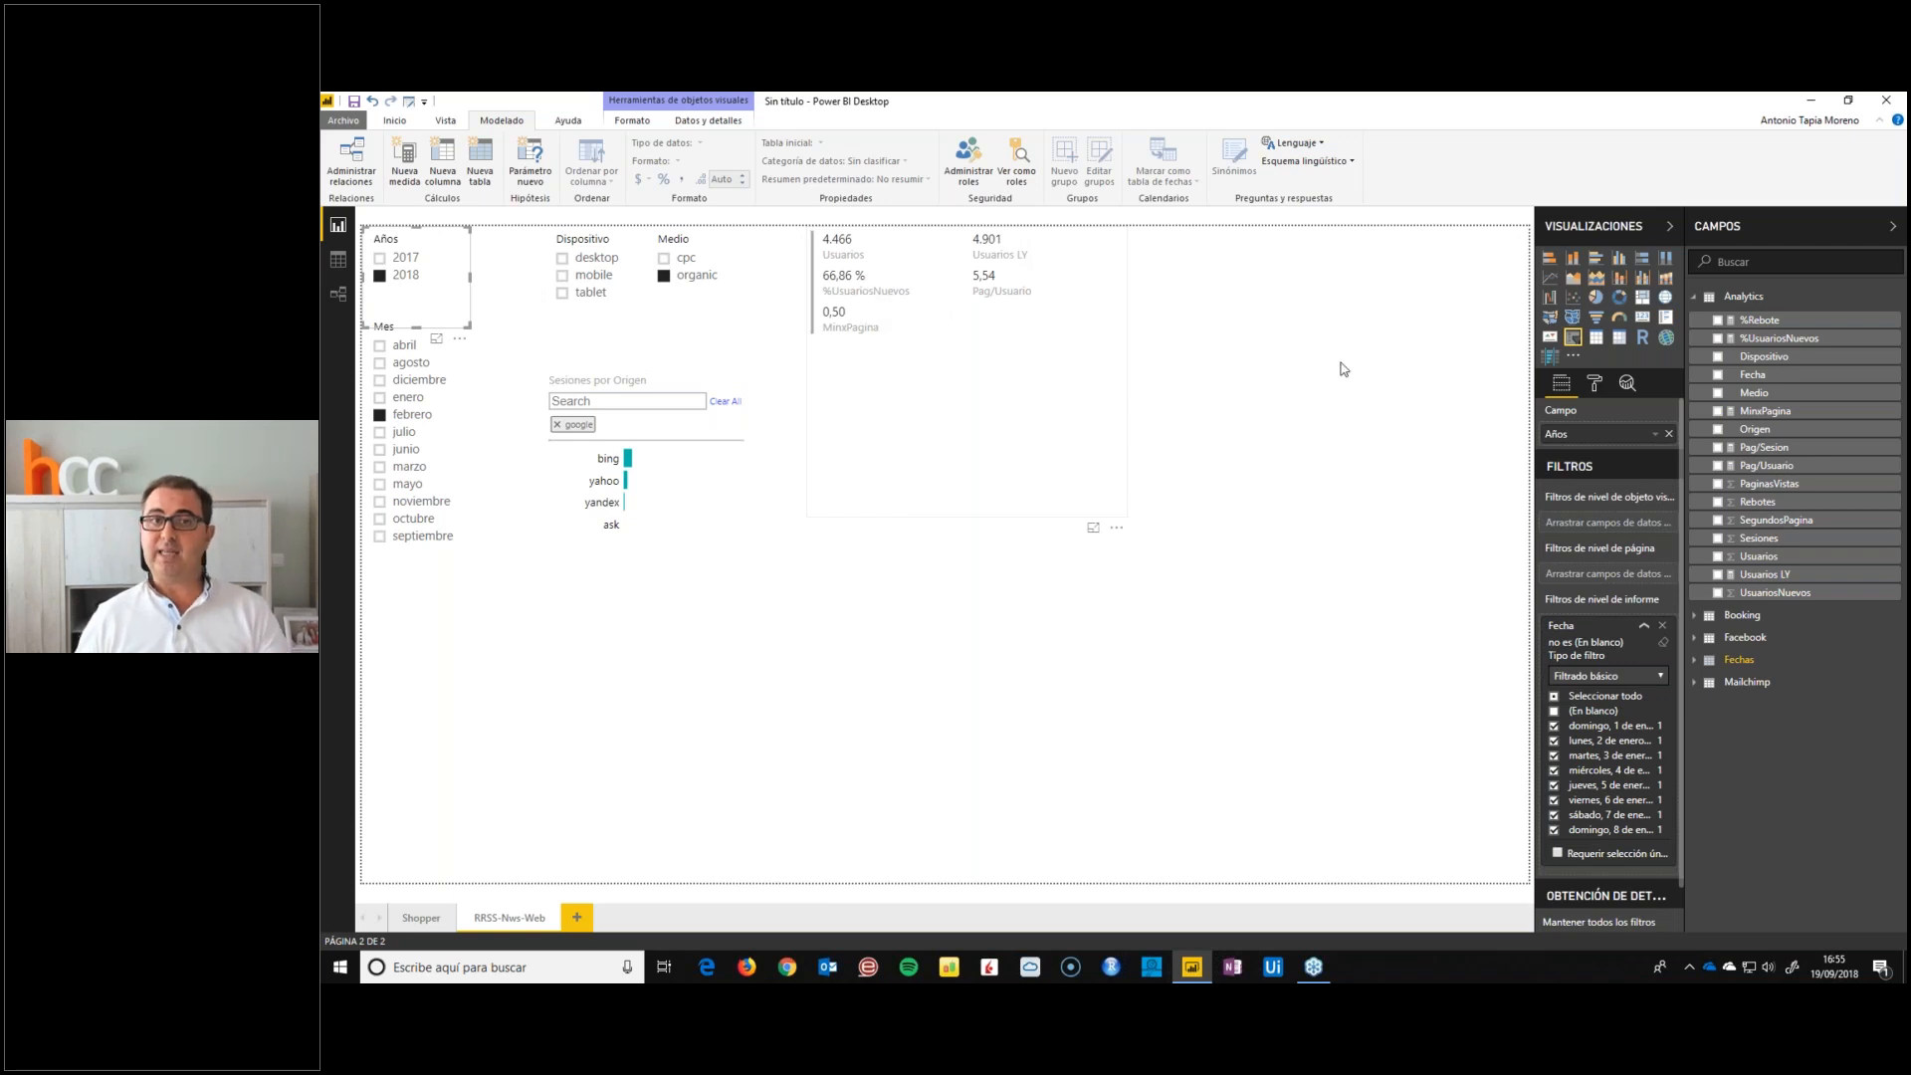
Begin an Analytics measure %UsuariosNuevos LY with CALCULATE on the [%UsuariosNuevos] measure
left_click(1782, 339)
double_click(502, 220)
key("ctrl+c")
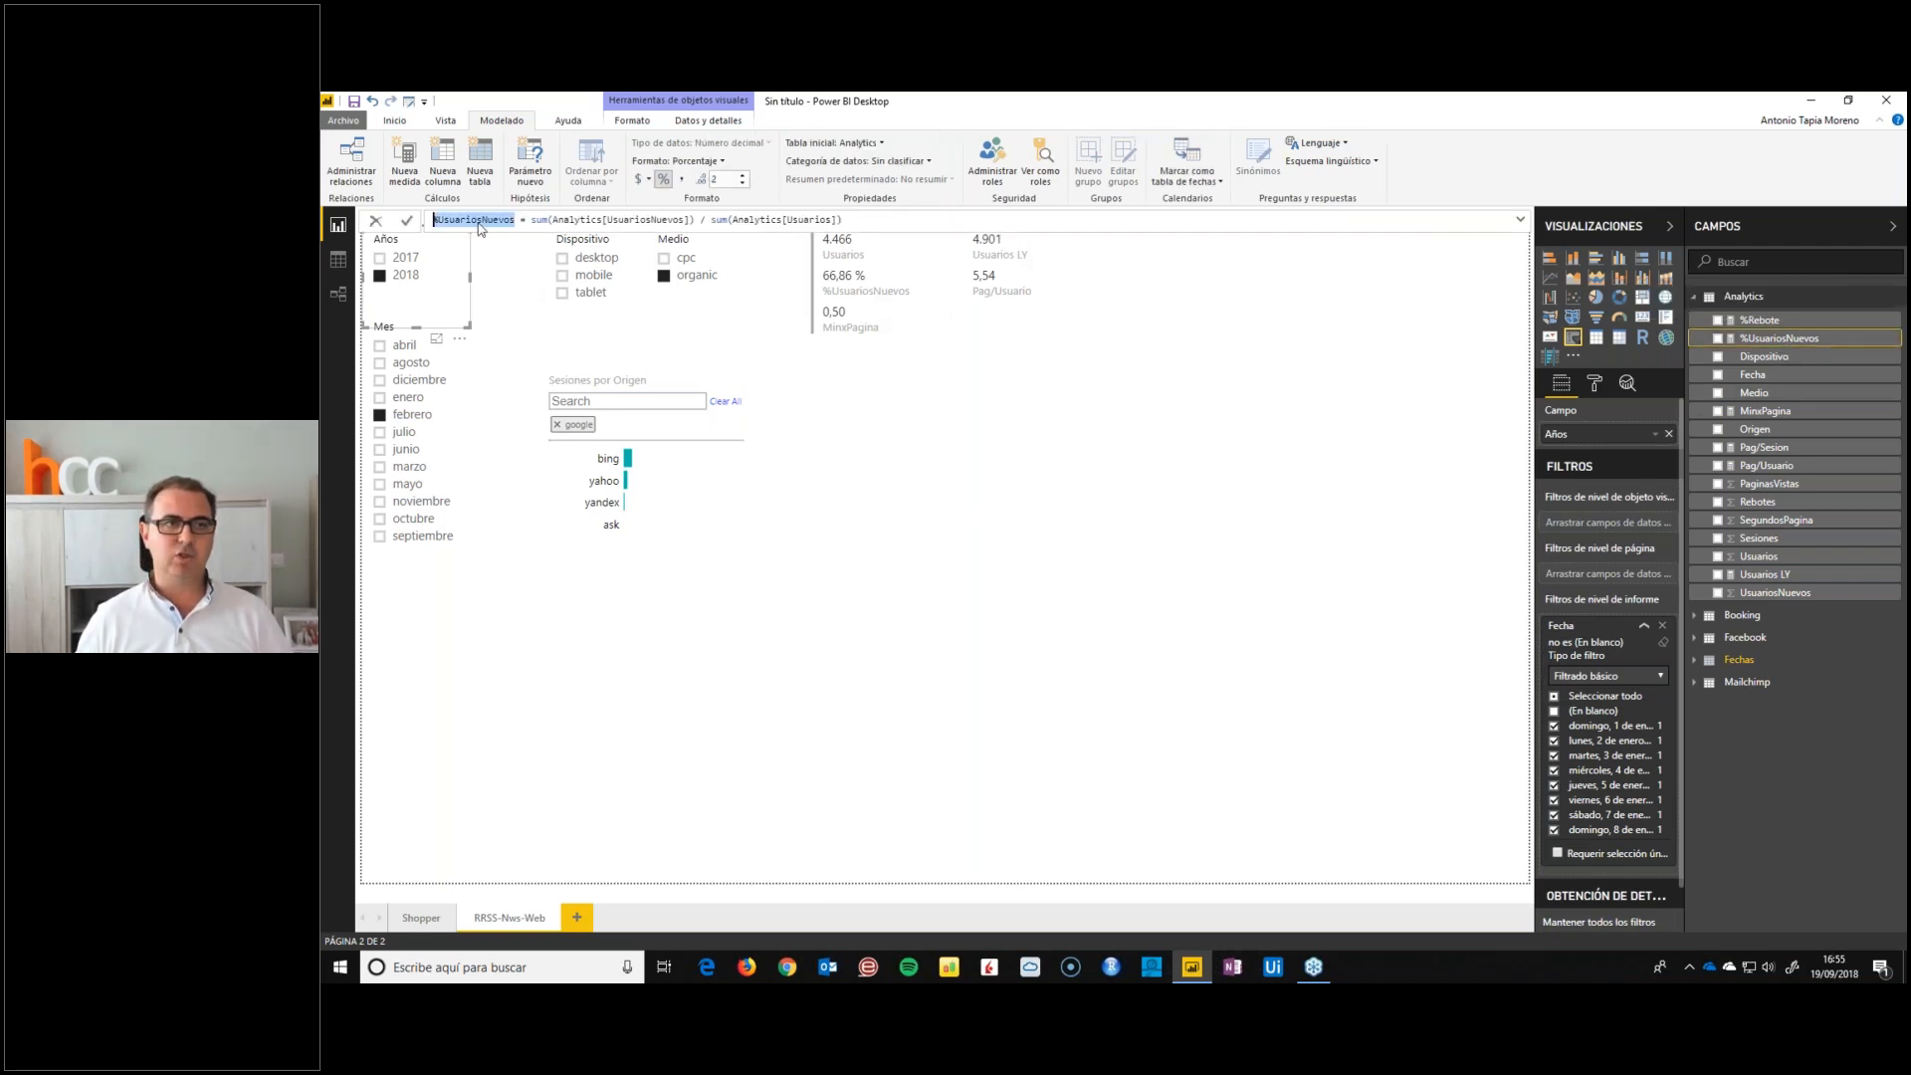
right_click(1773, 344)
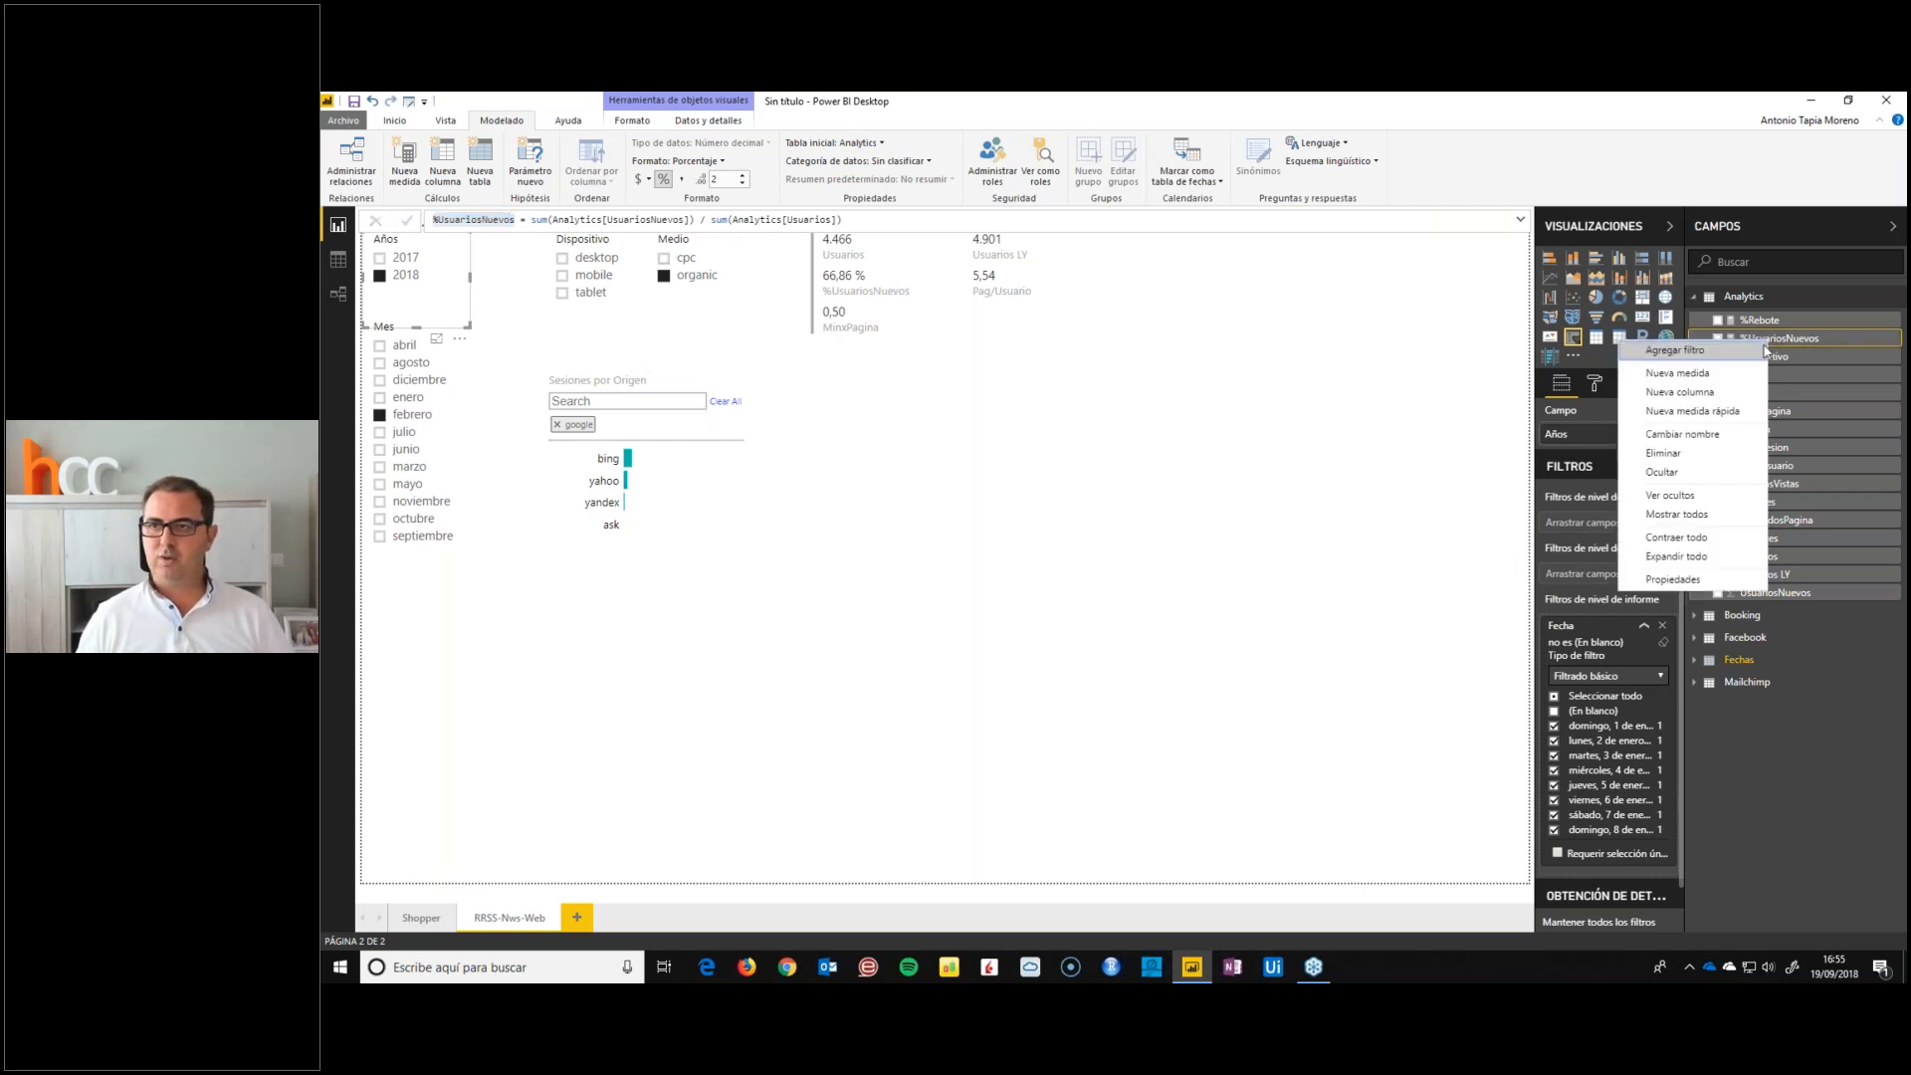
left_click(1702, 374)
key("ctrl+v")
type("LY = cALCULATE(%")
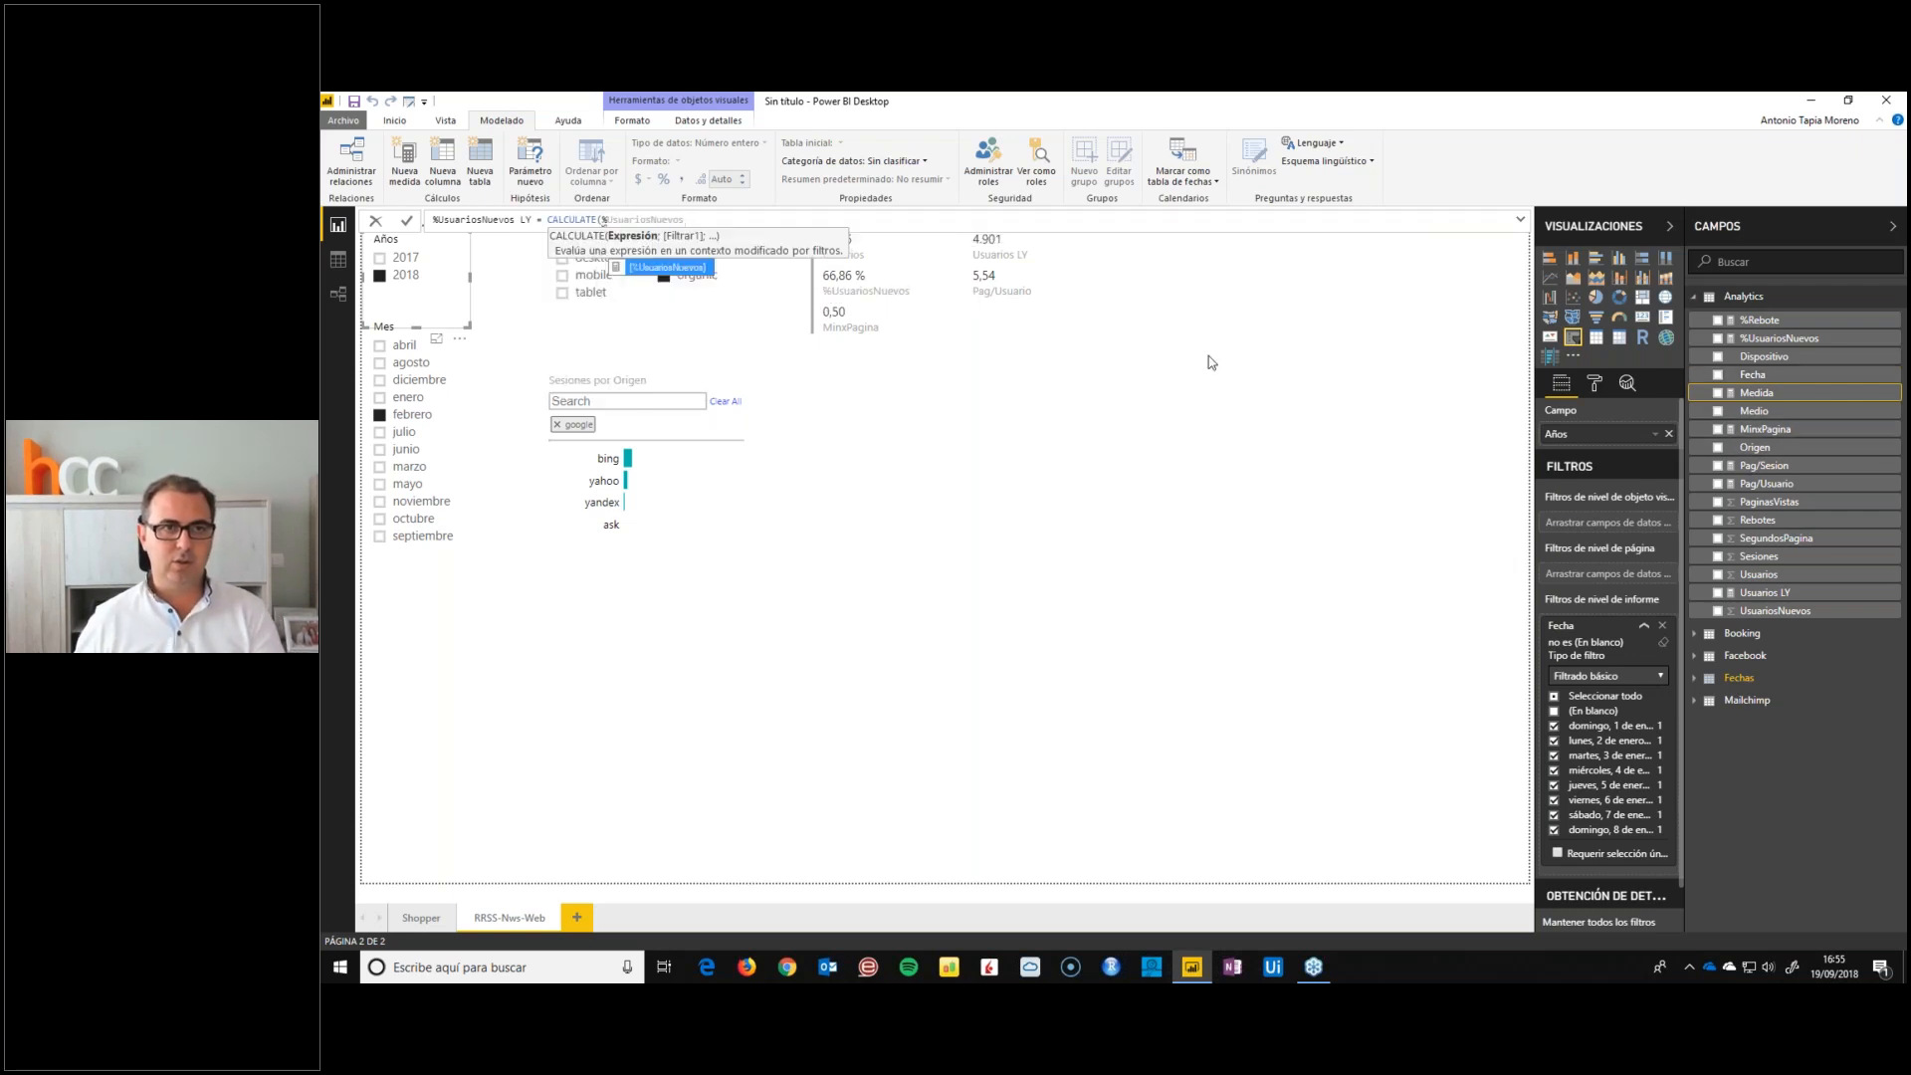
key("Tab")
left_click(606, 220)
key("BackSpace")
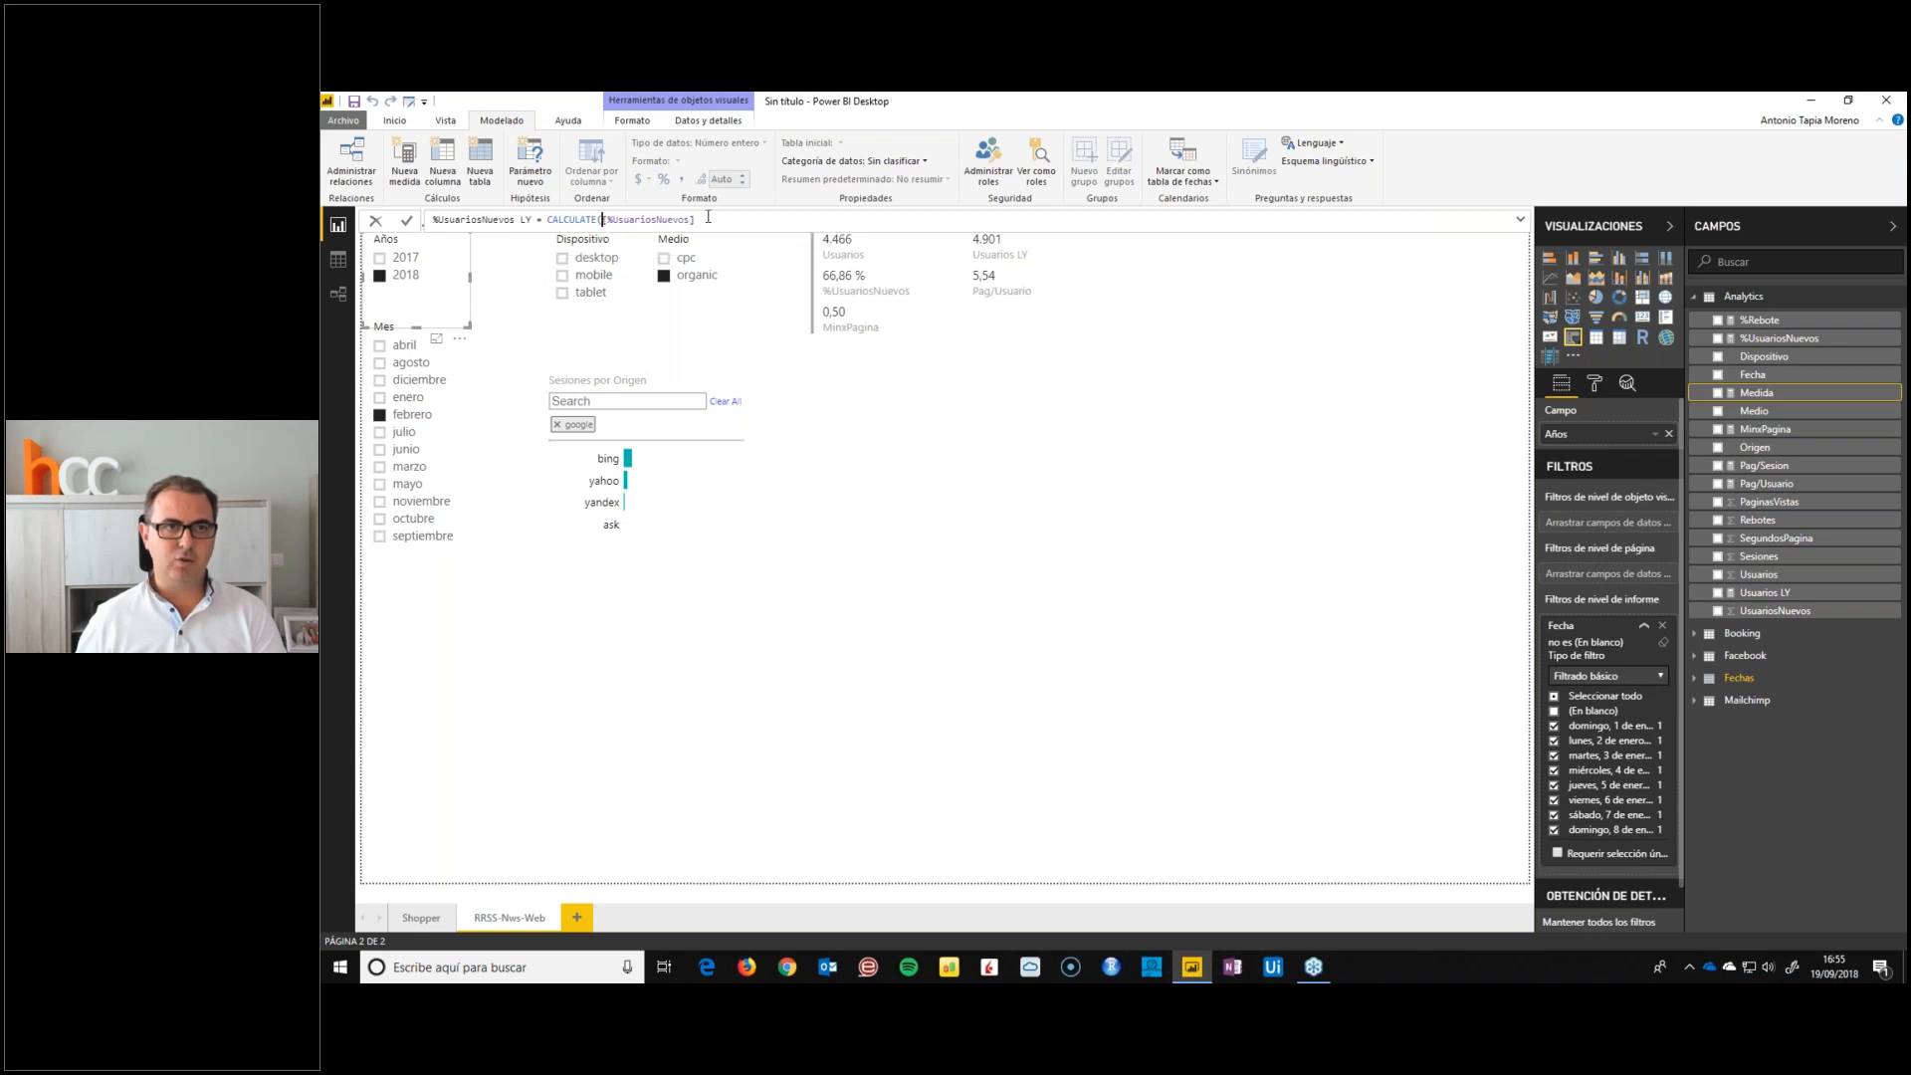
Complete the %UsuariosNuevos LY formula with the filter SAMEPERIODLASTYEAR(Fechas[Fecha])
left_click(720, 221)
type(";SAMEPERIODLASTYEAR(fecha")
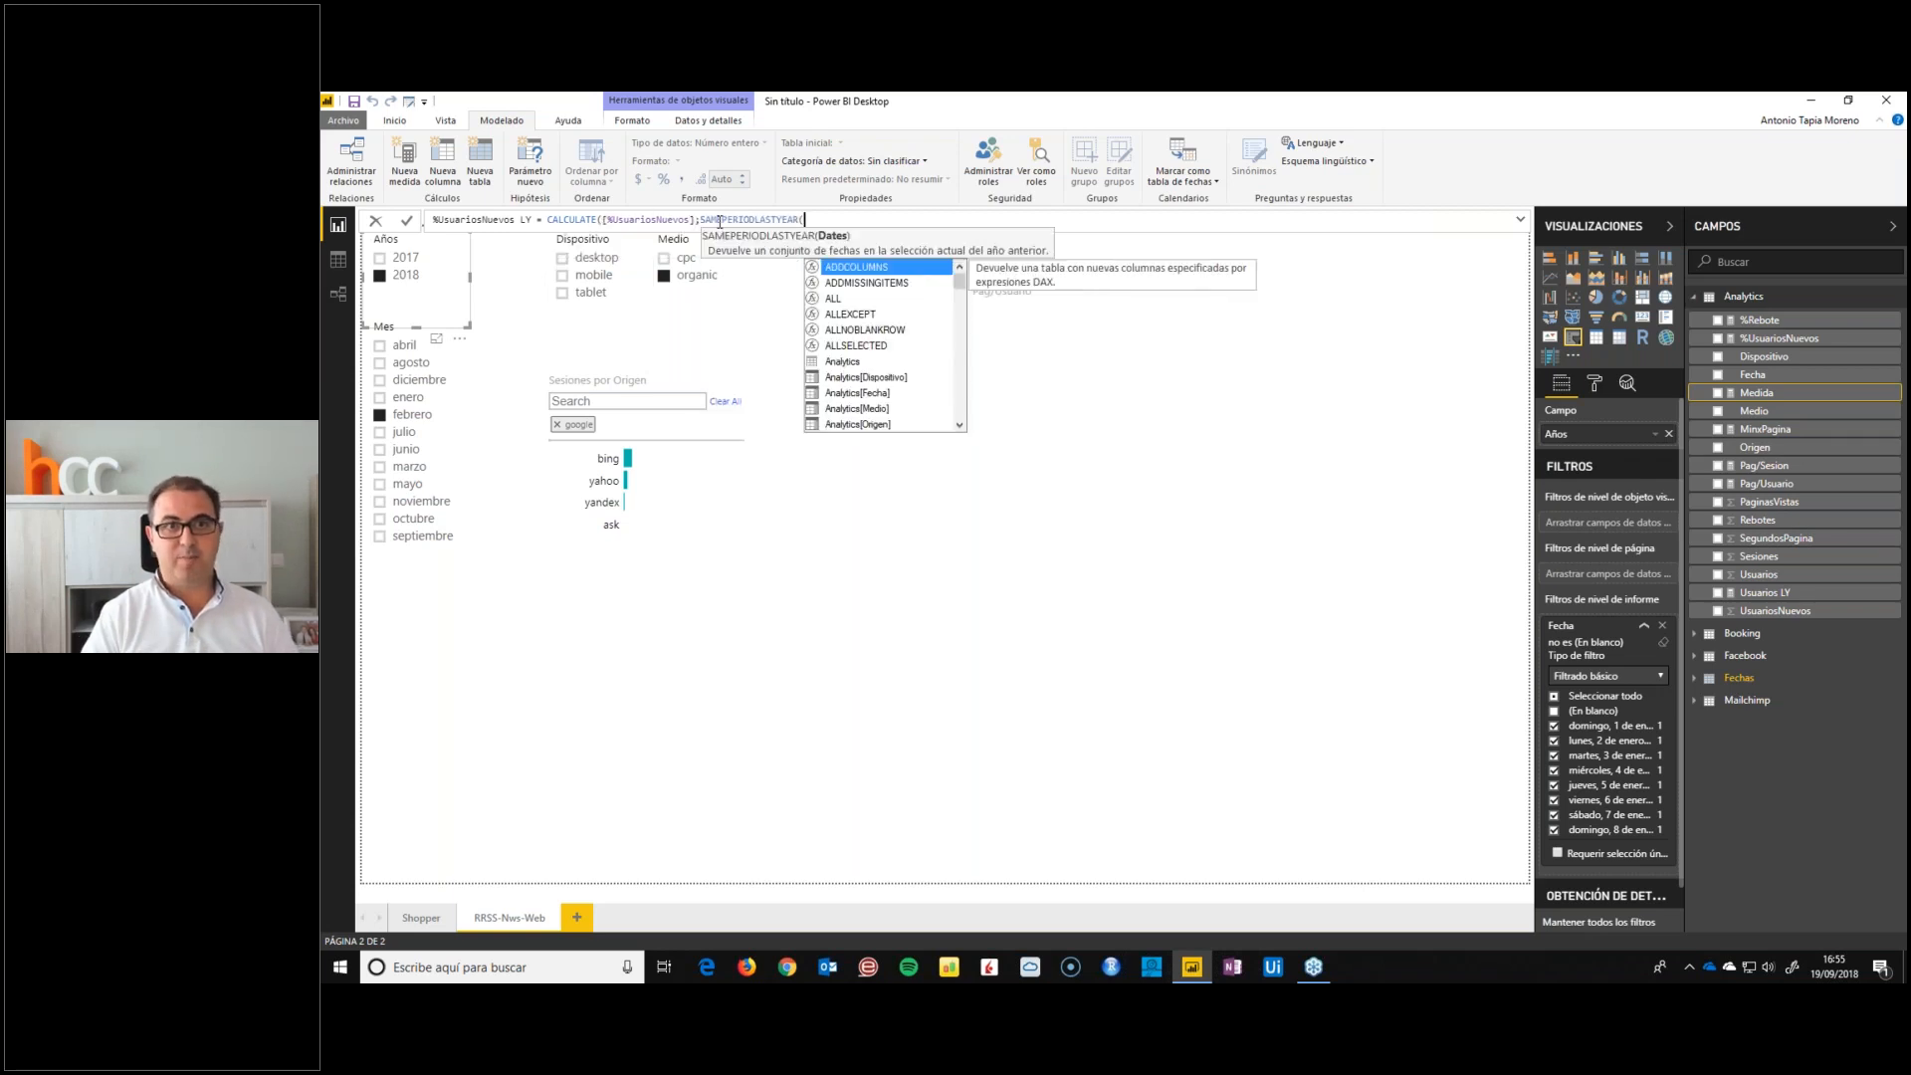
key("Down")
key("Down")
key("Down")
key("Down")
key("Tab")
type("))")
key("Return")
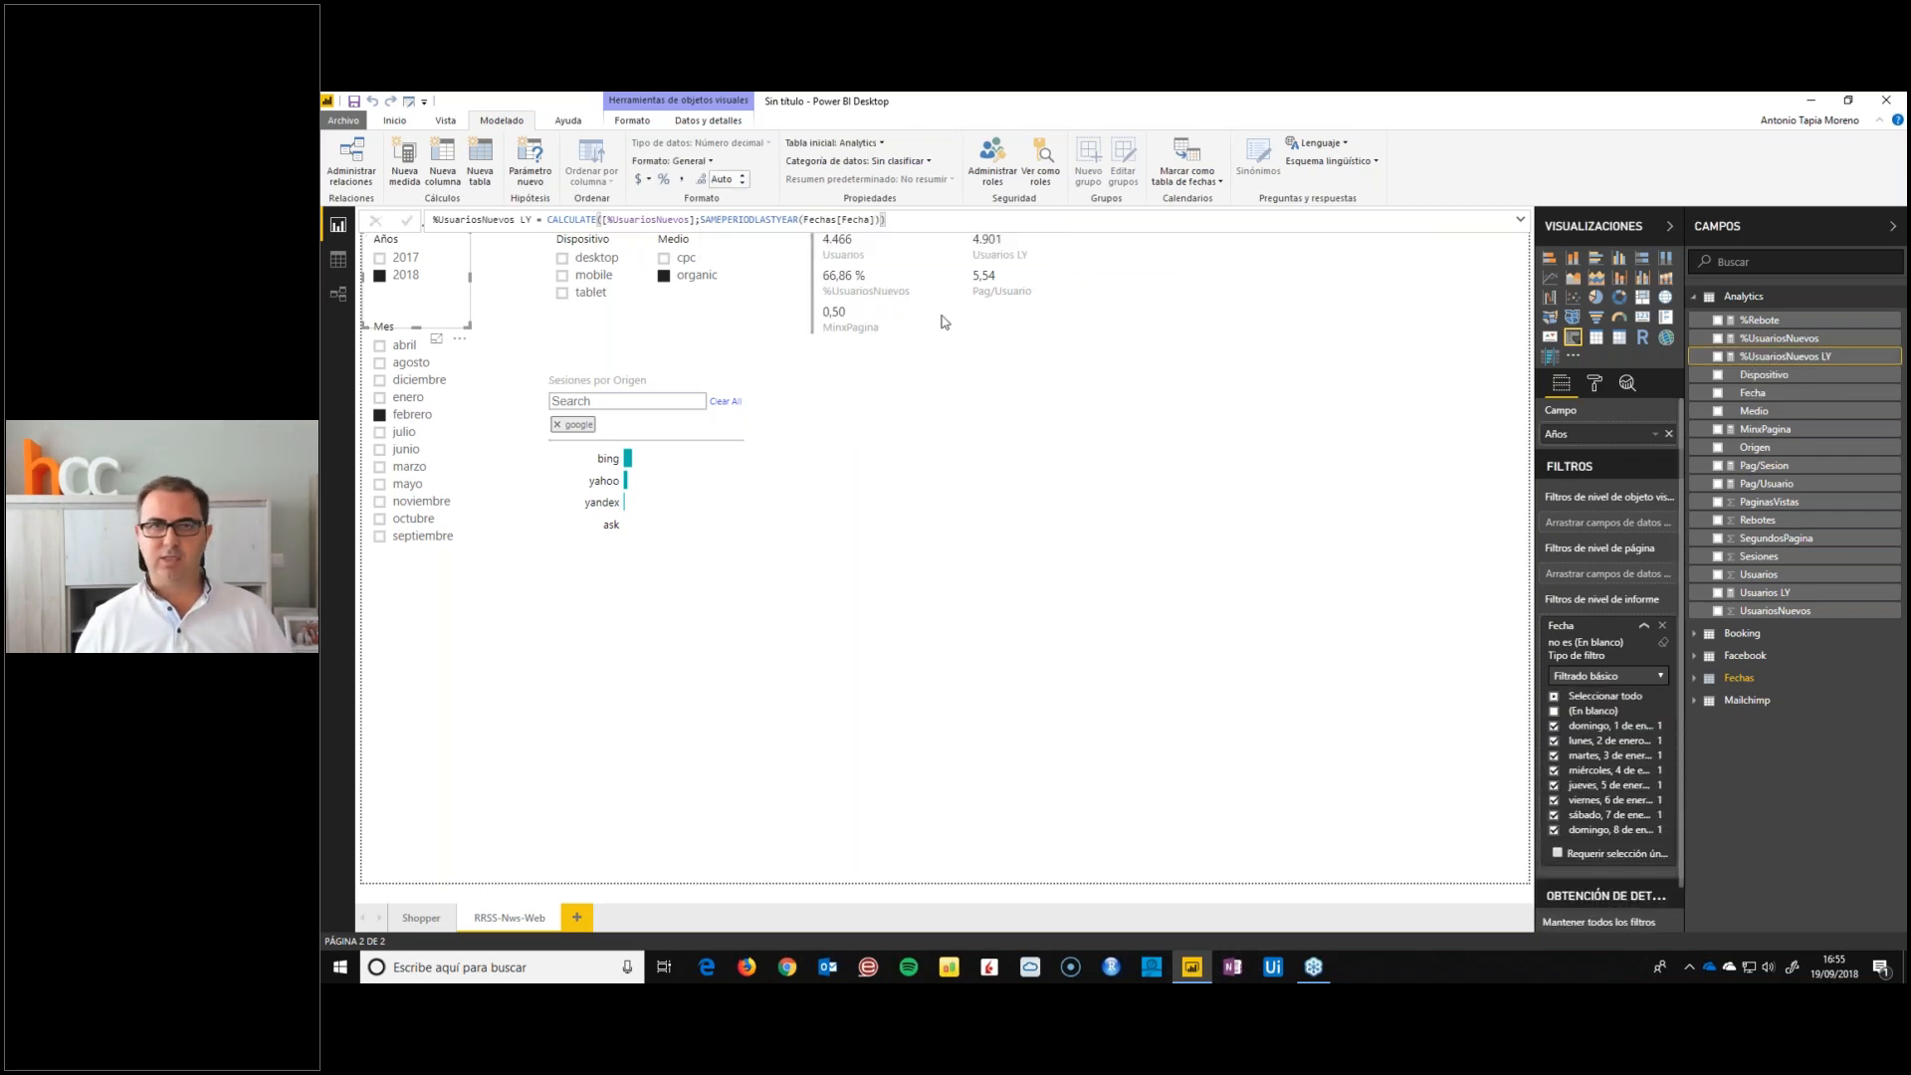
Format %UsuariosNuevos LY as a percentage and add it to the multi-row card directly after %UsuariosNuevos
left_click(664, 180)
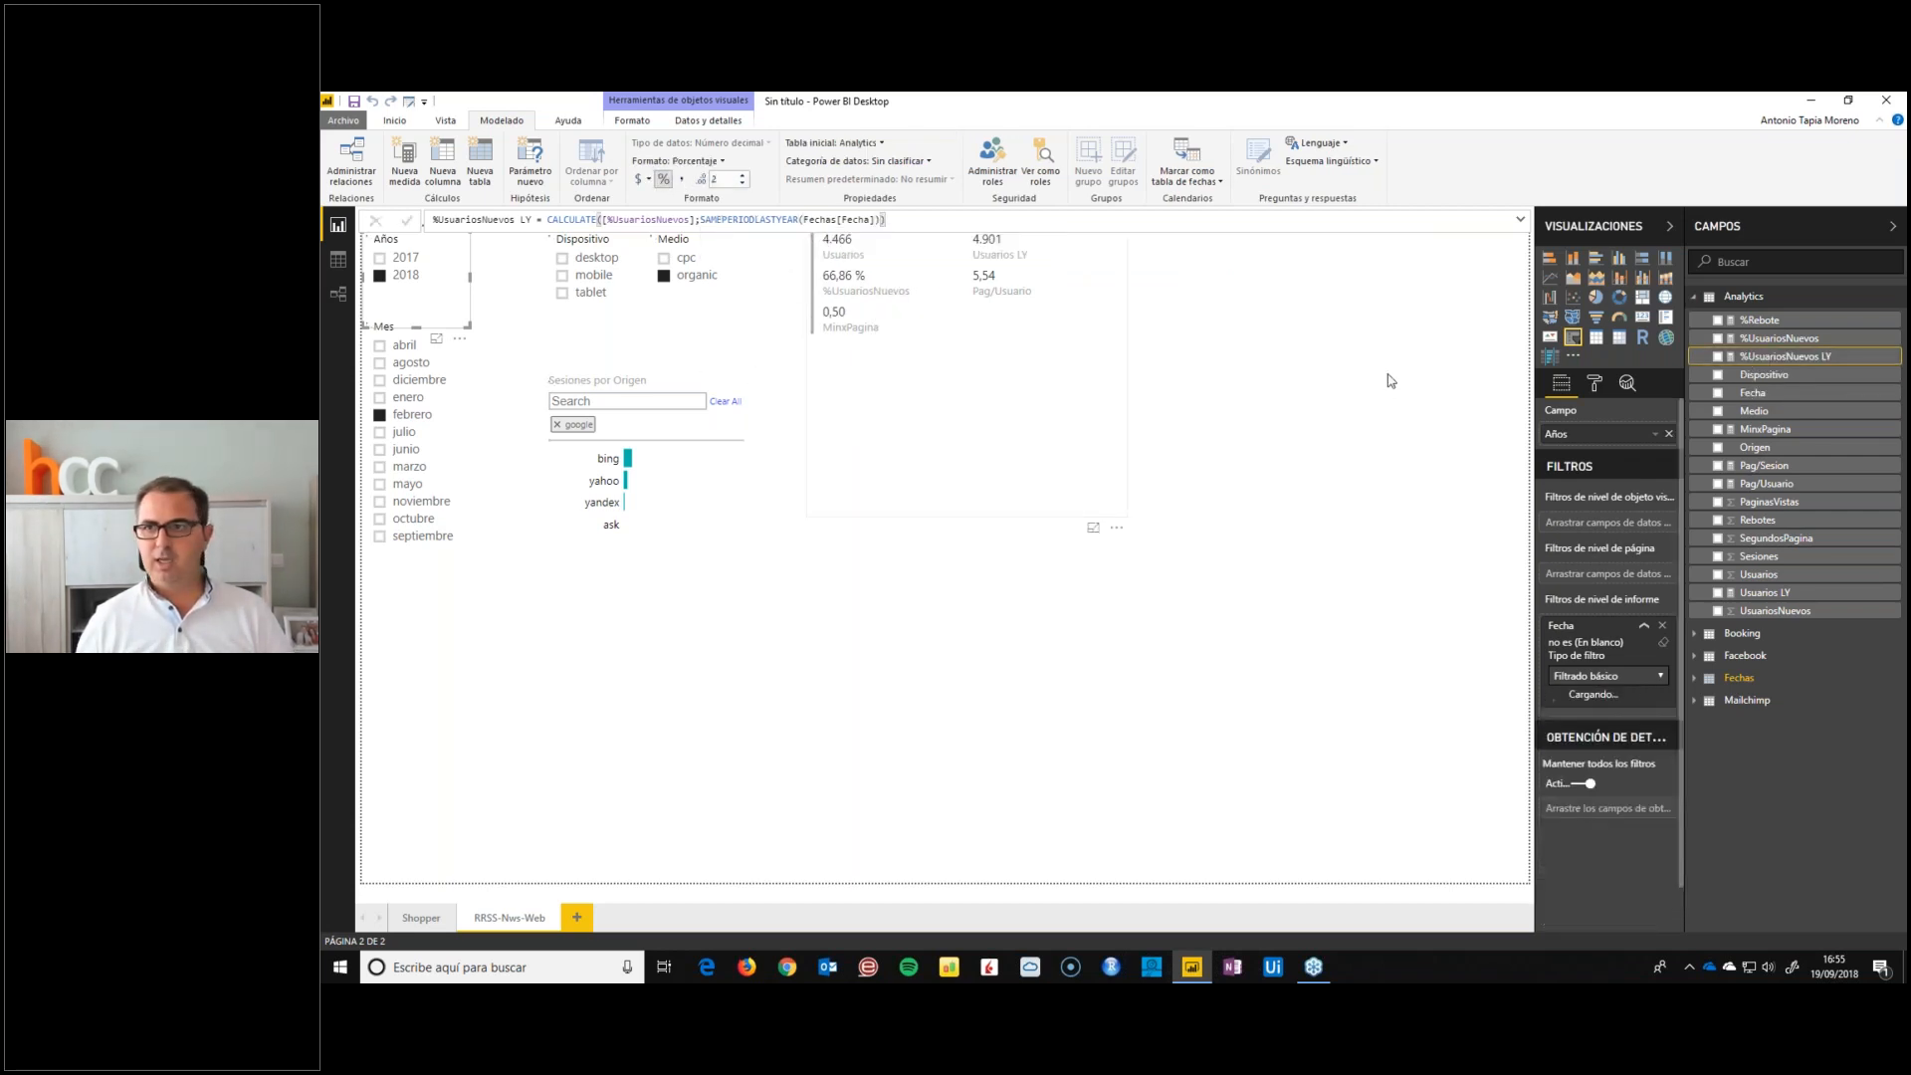
left_click(1031, 348)
left_click_drag(1784, 356, 1626, 482)
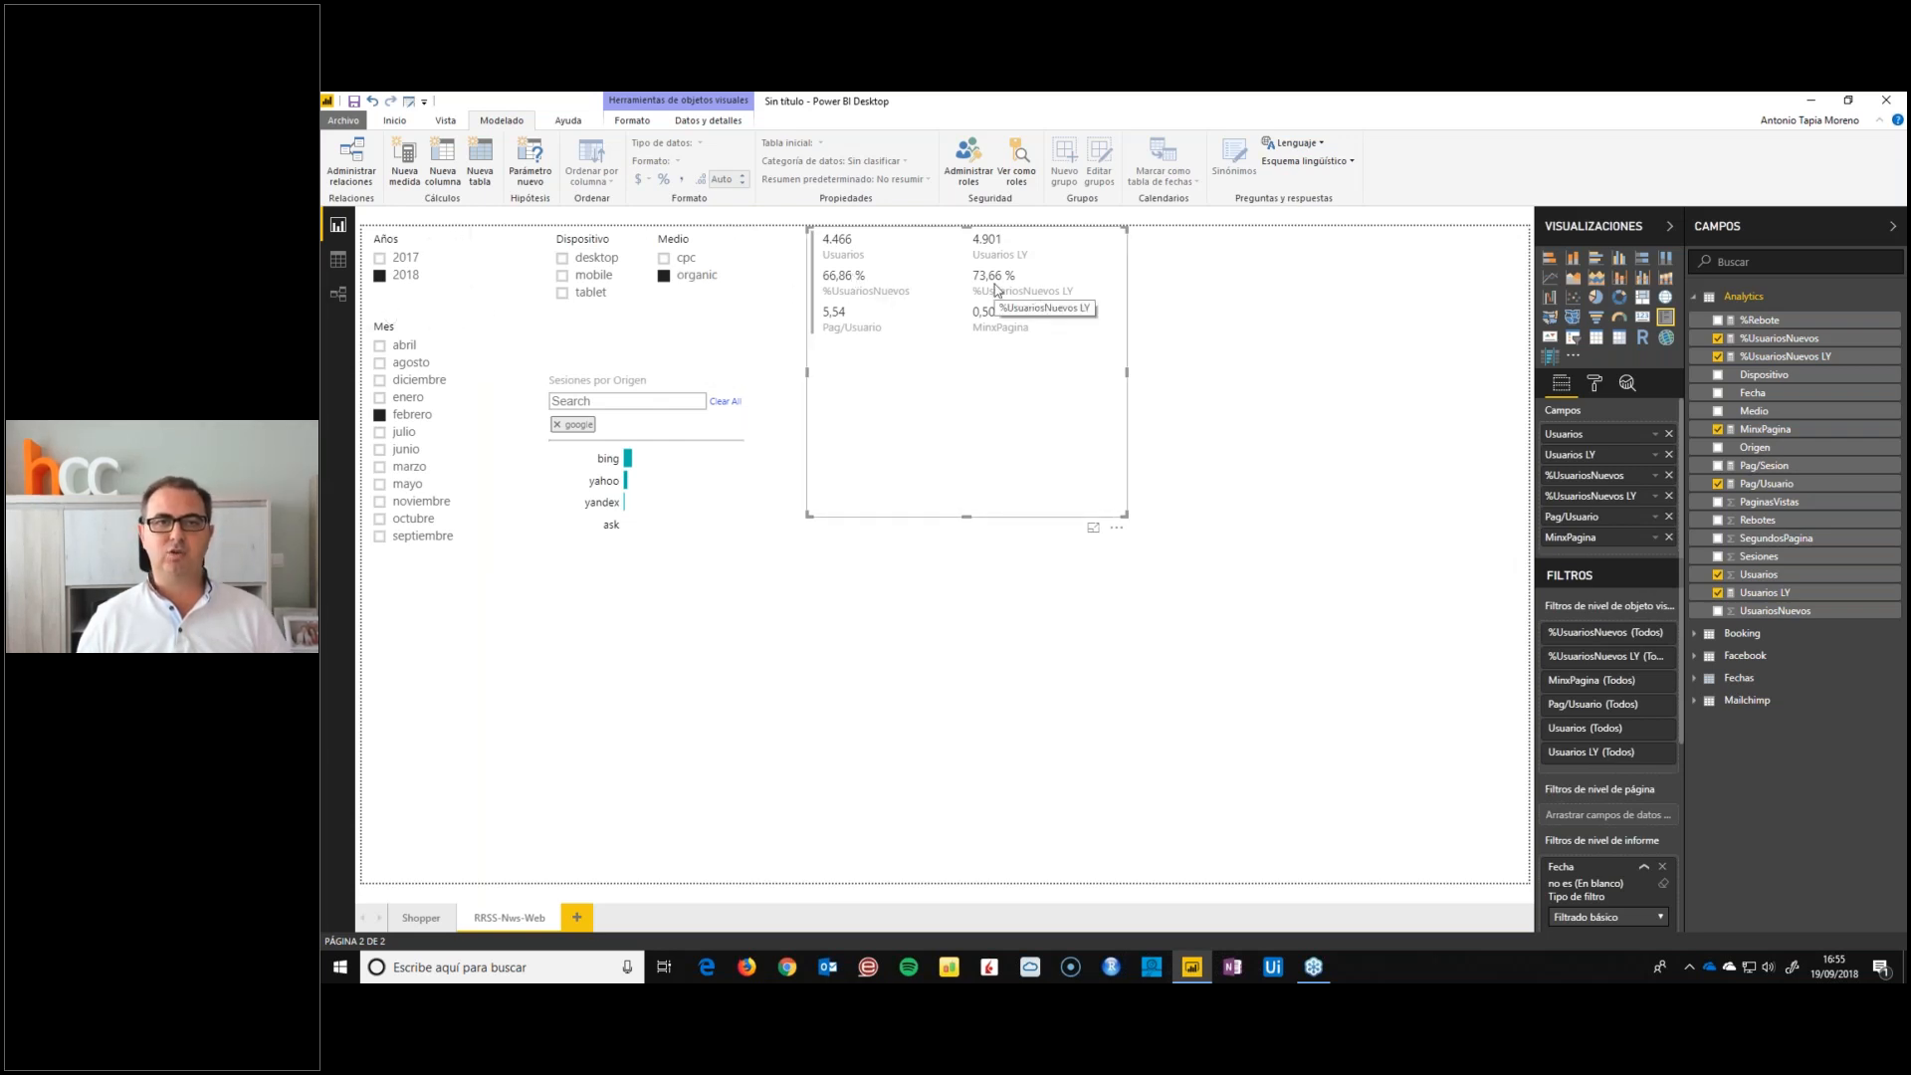
Begin an Analytics measure Pag/Usuario LY with CALCULATE on the [Pag/Usuario] measure
left_click(1770, 482)
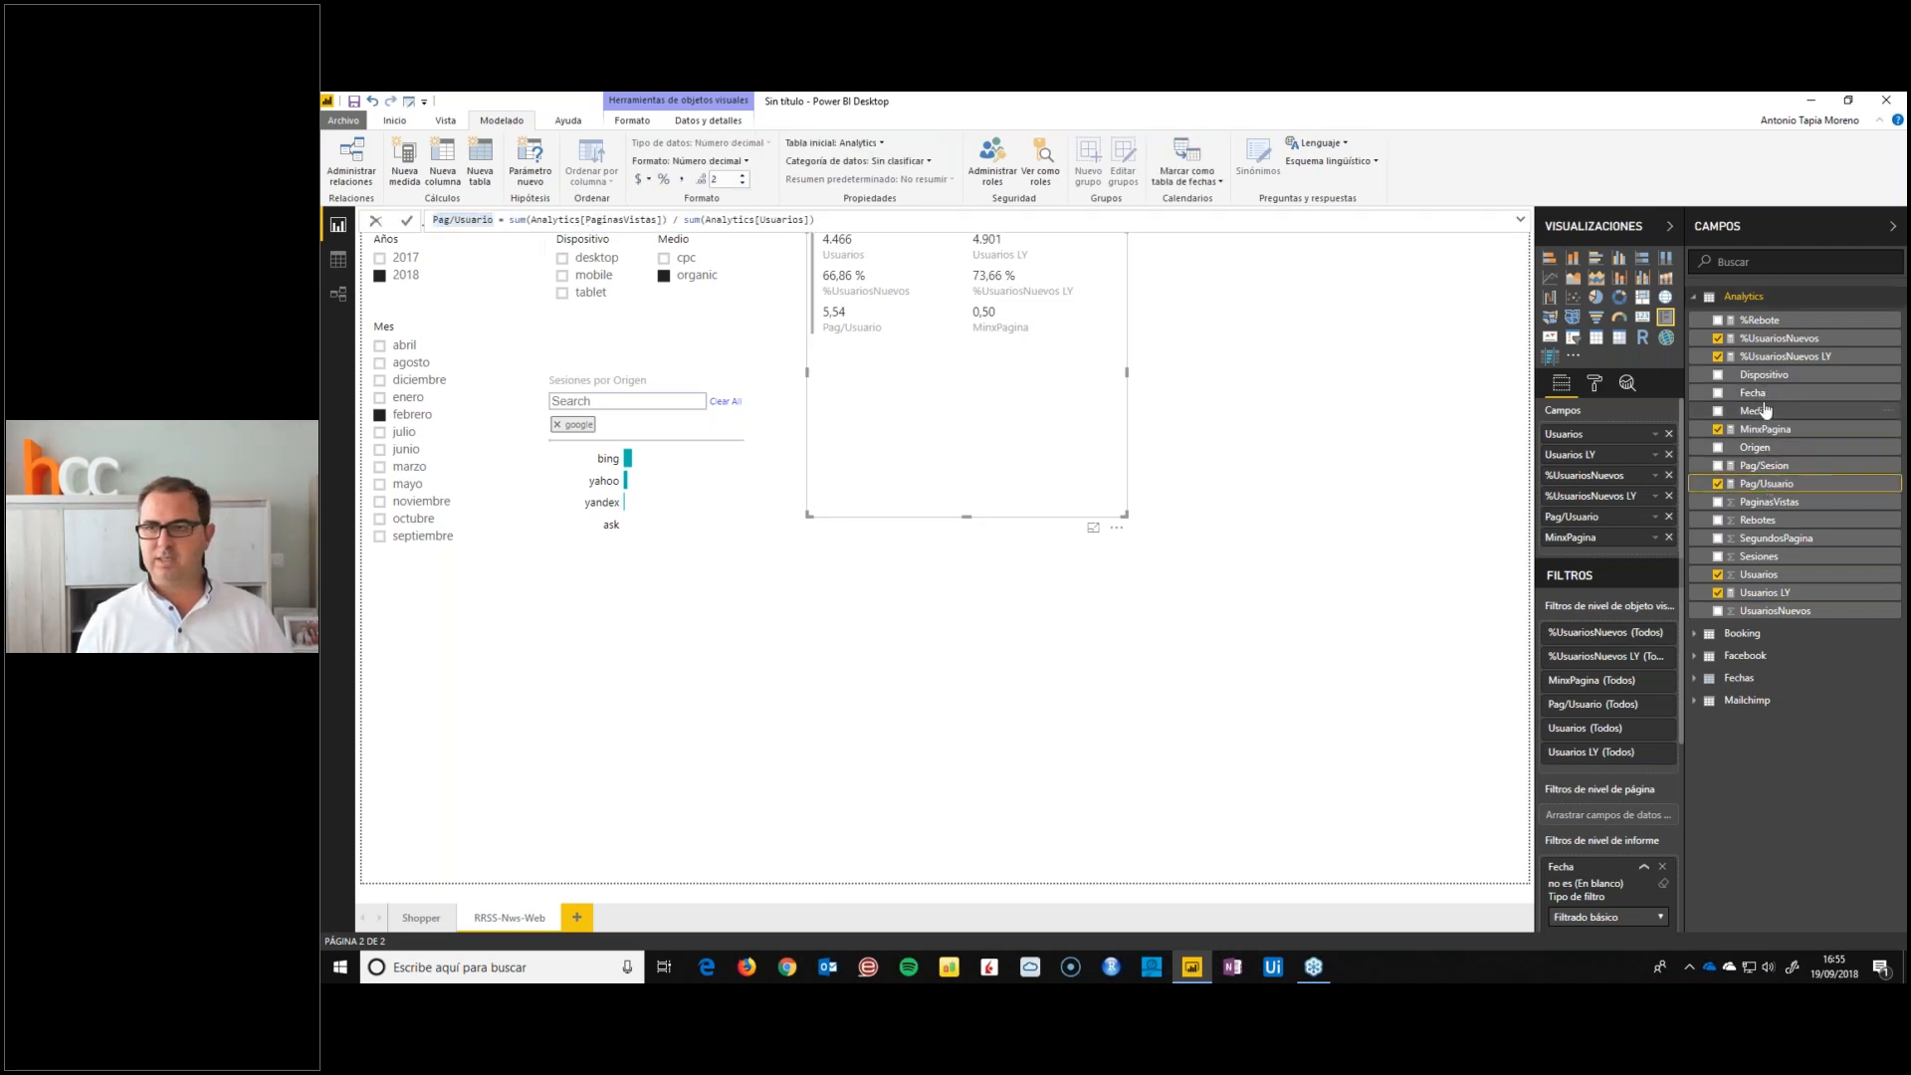
right_click(1765, 416)
left_click(1752, 467)
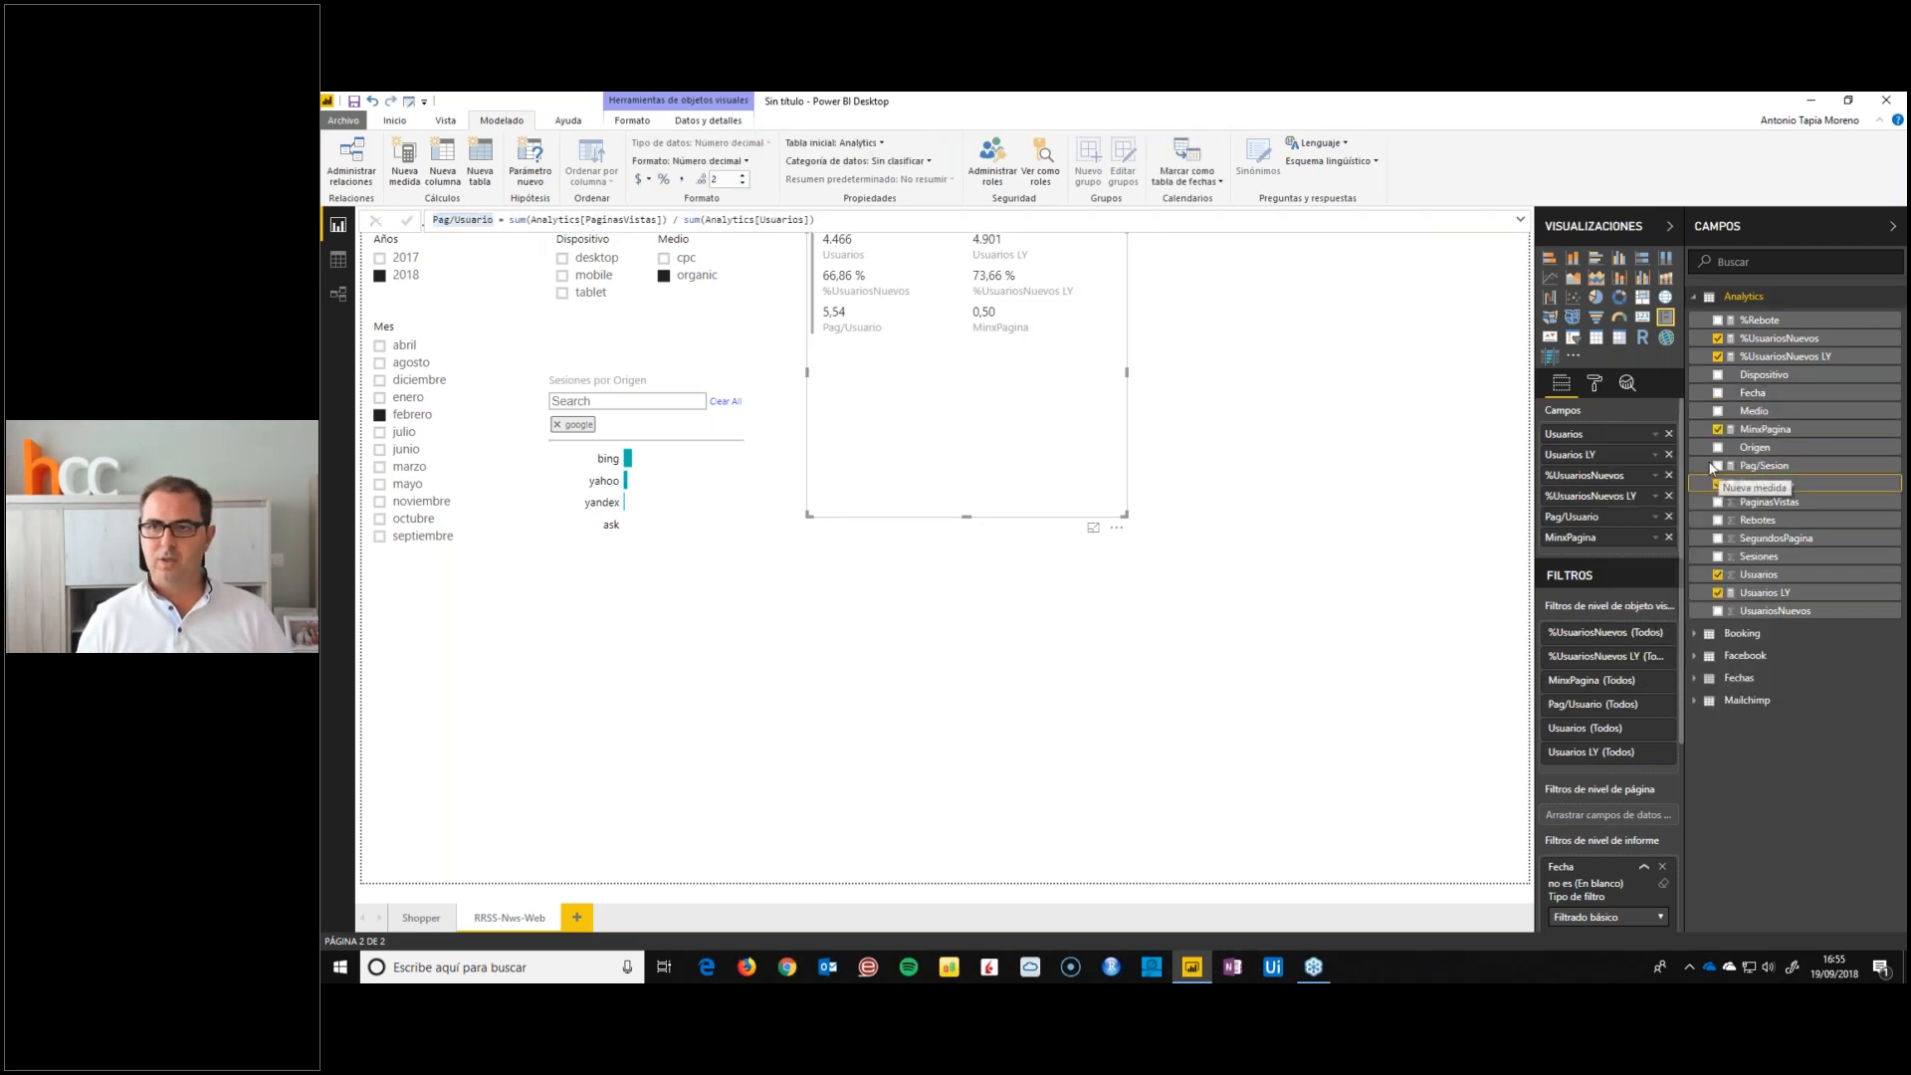
type("Pag/Usuario")
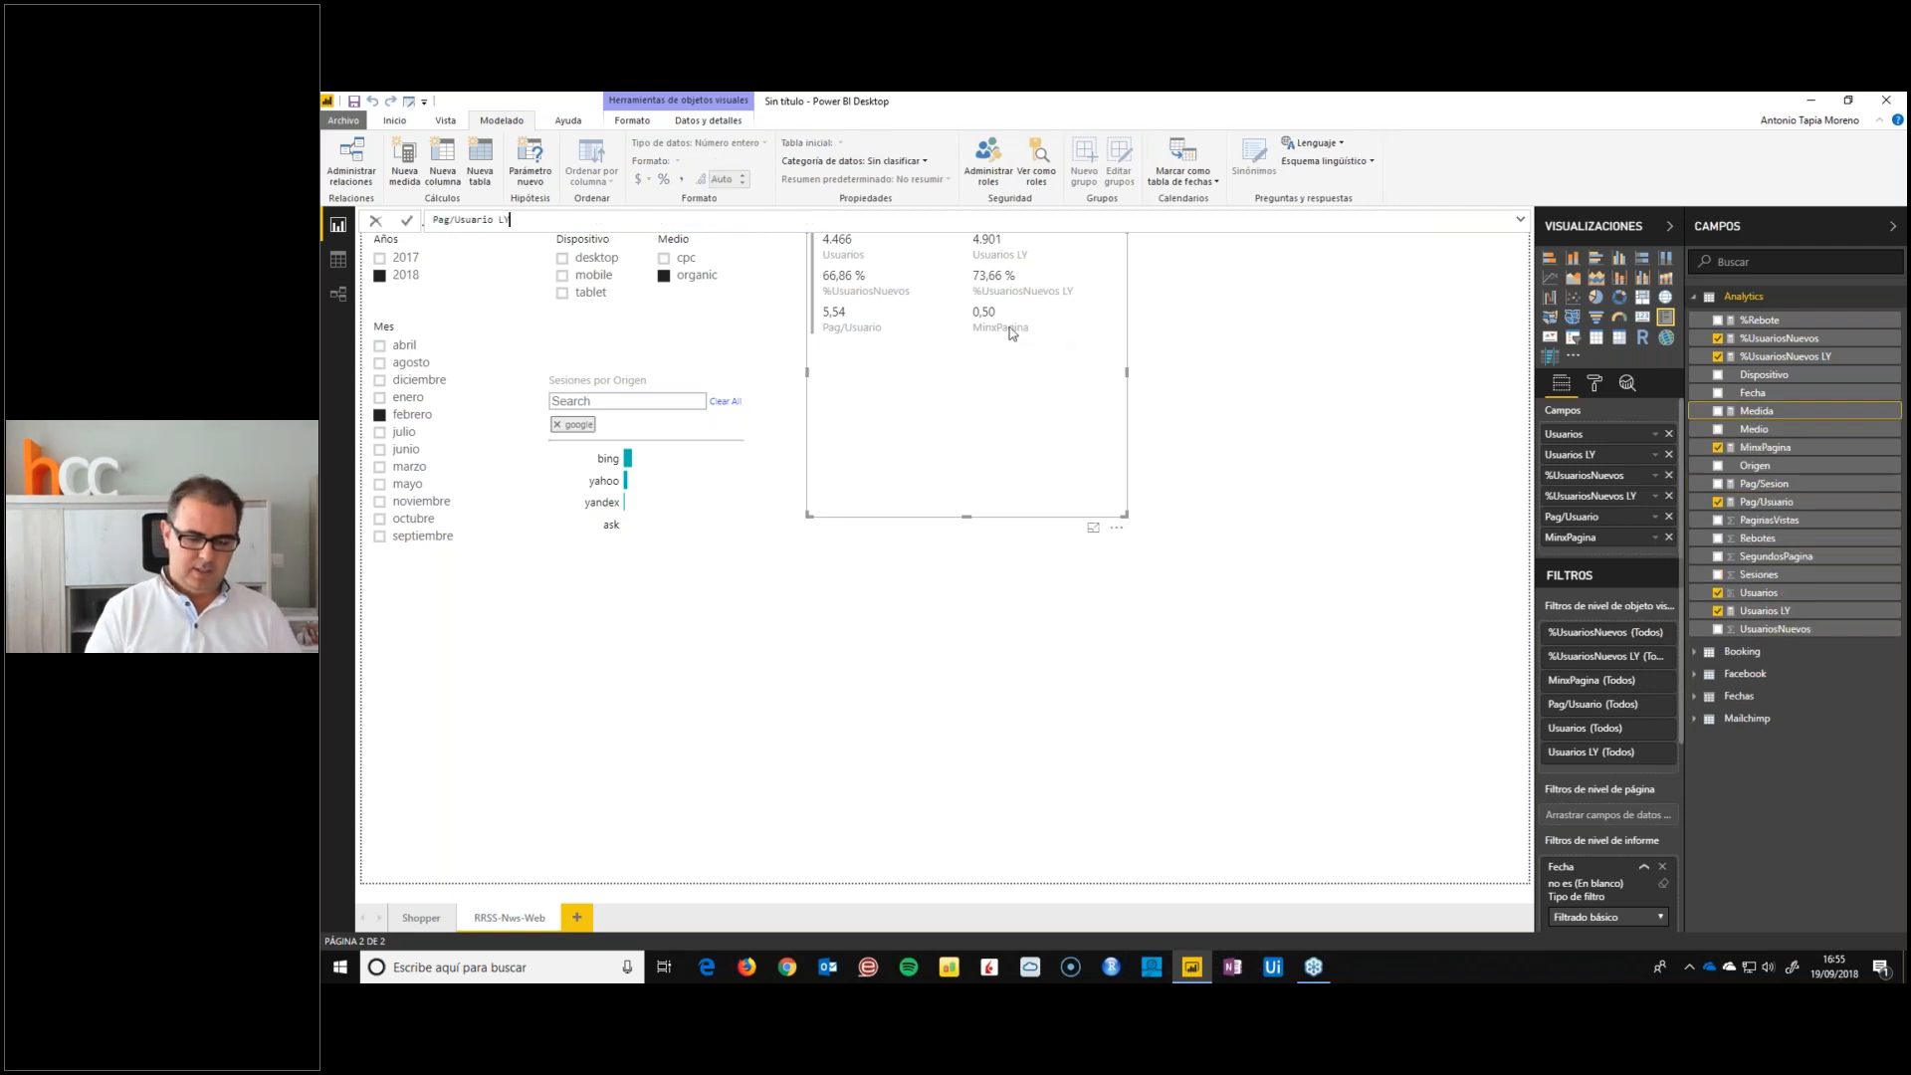
type("LY = CALCULATE(")
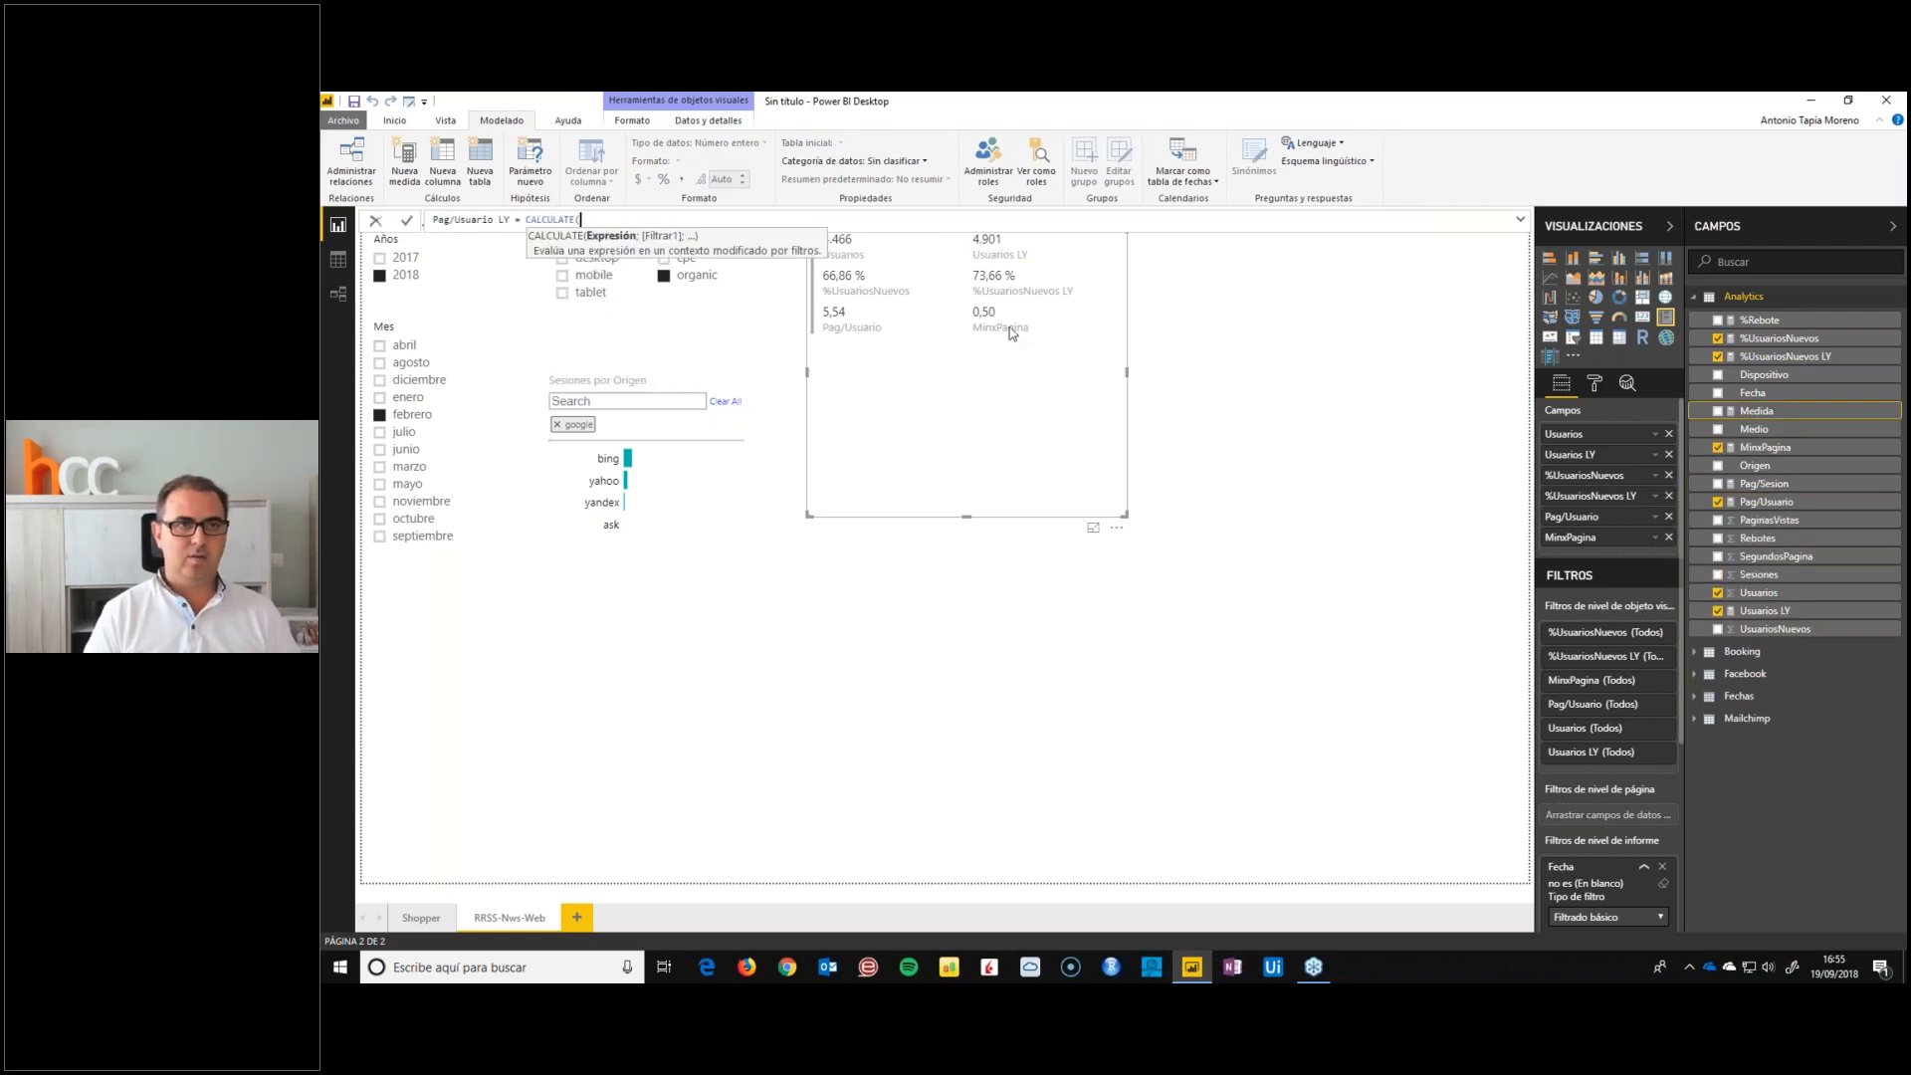
type("Pag/Usuario")
key("BackSpace")
key("BackSpace")
key("BackSpace")
key("BackSpace")
key("BackSpace")
key("BackSpace")
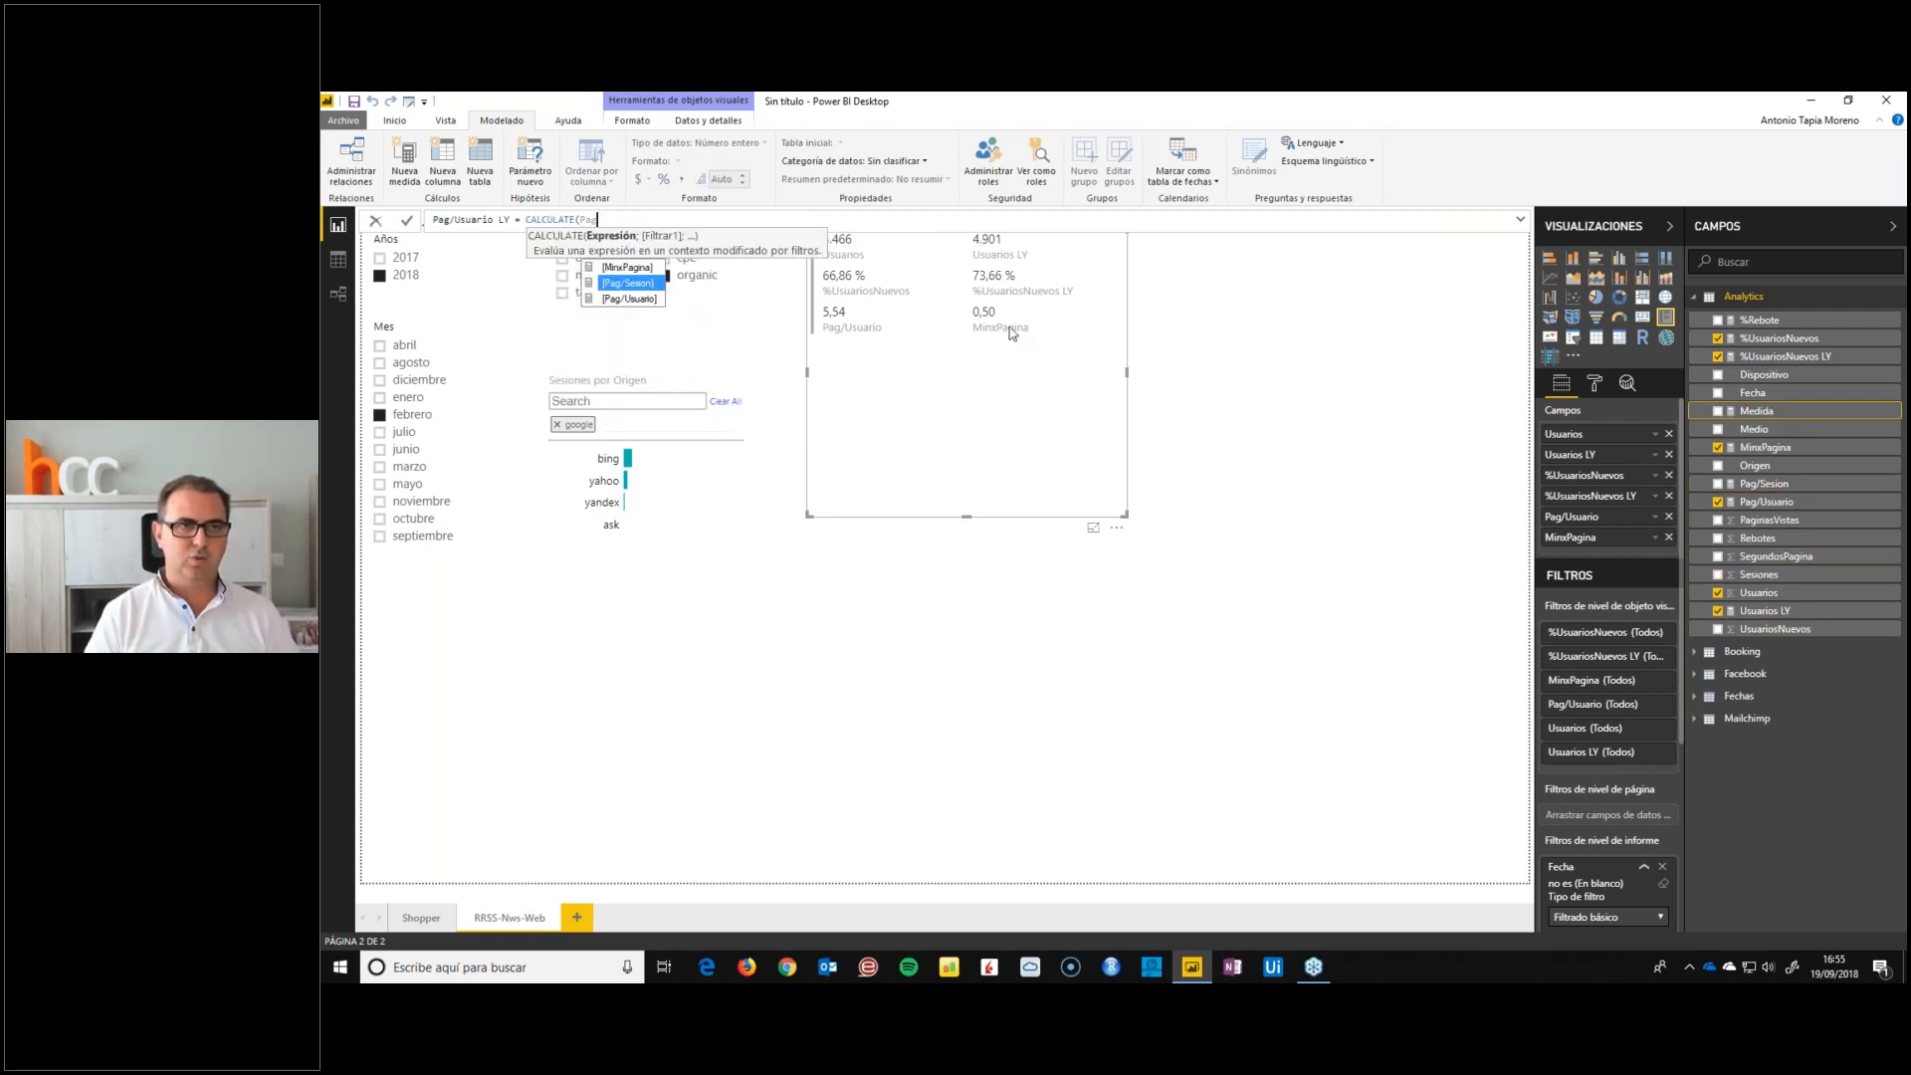
key("Down")
key("Tab")
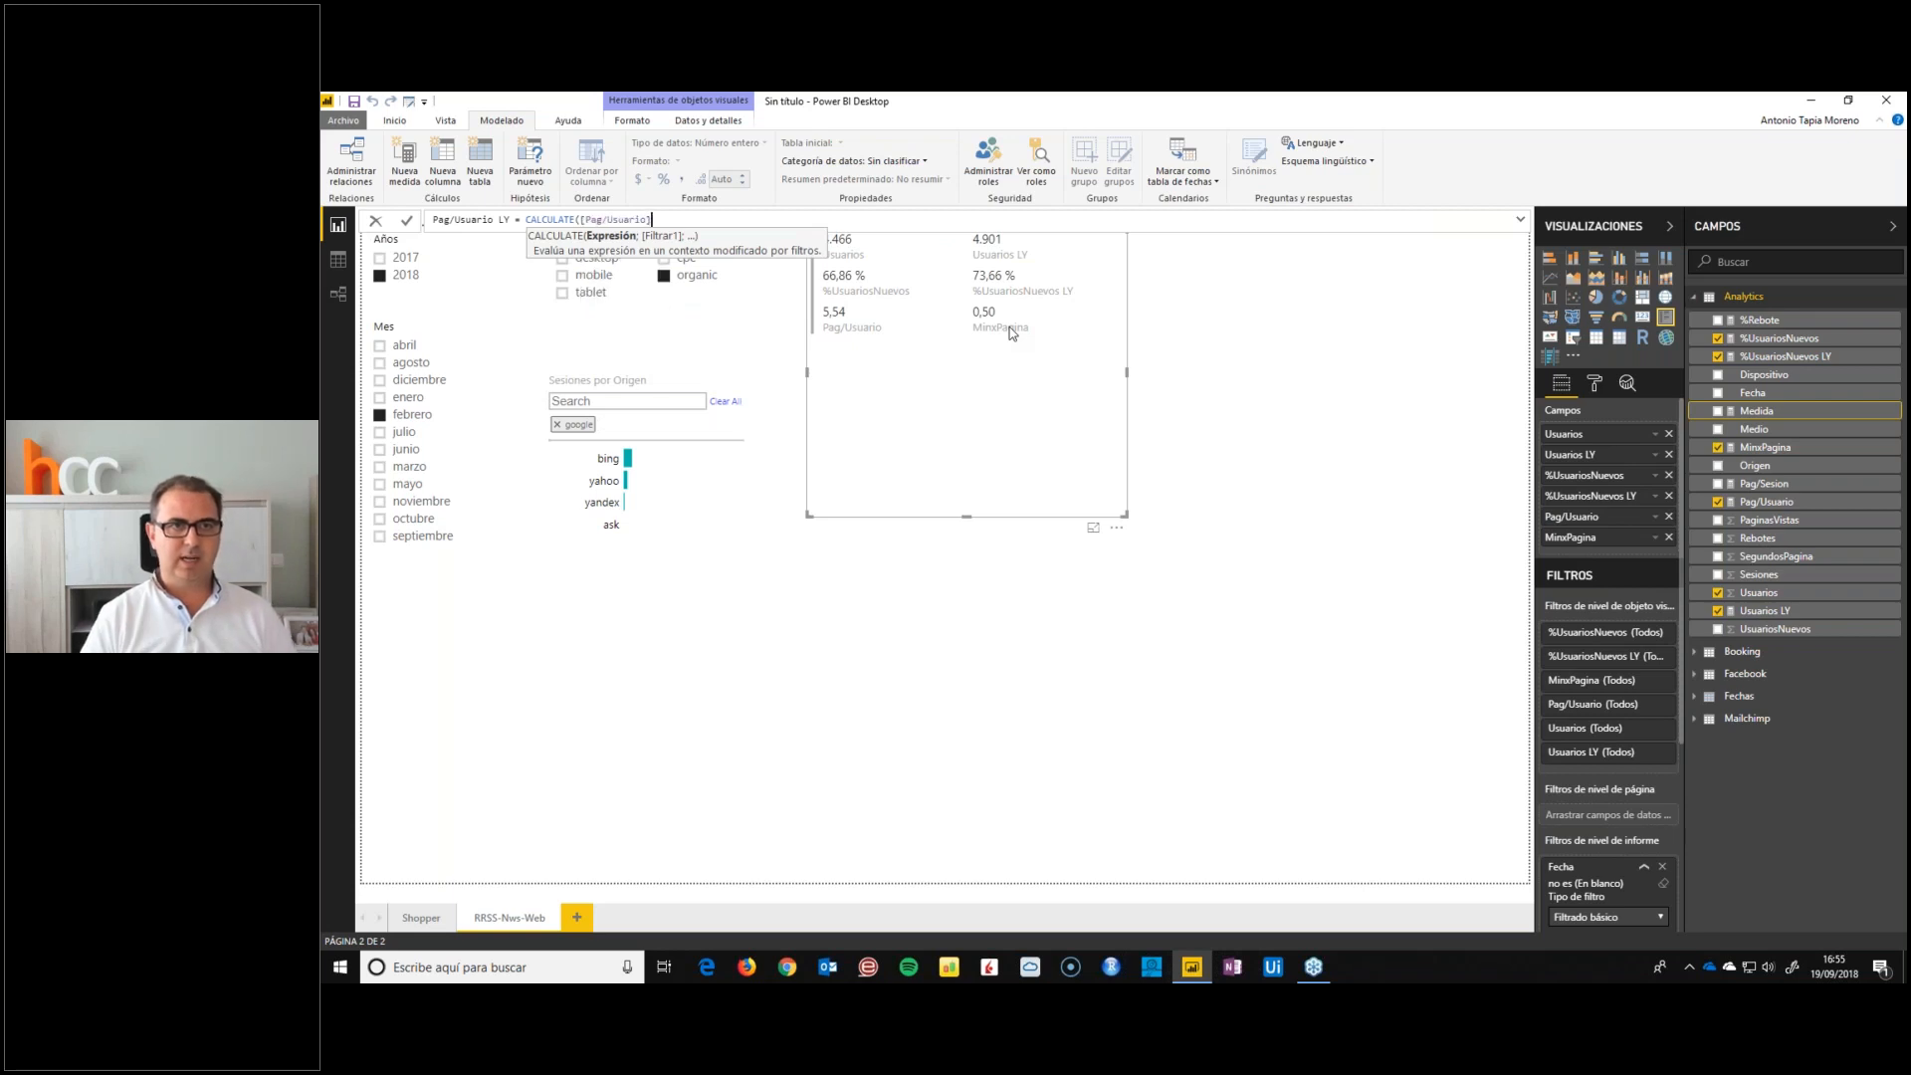
Complete the Pag/Usuario LY formula with the filter SAMEPERIODLASTYEAR(Fechas[Fecha])
type(";SAMEPERIODLASTYEAR(fecha")
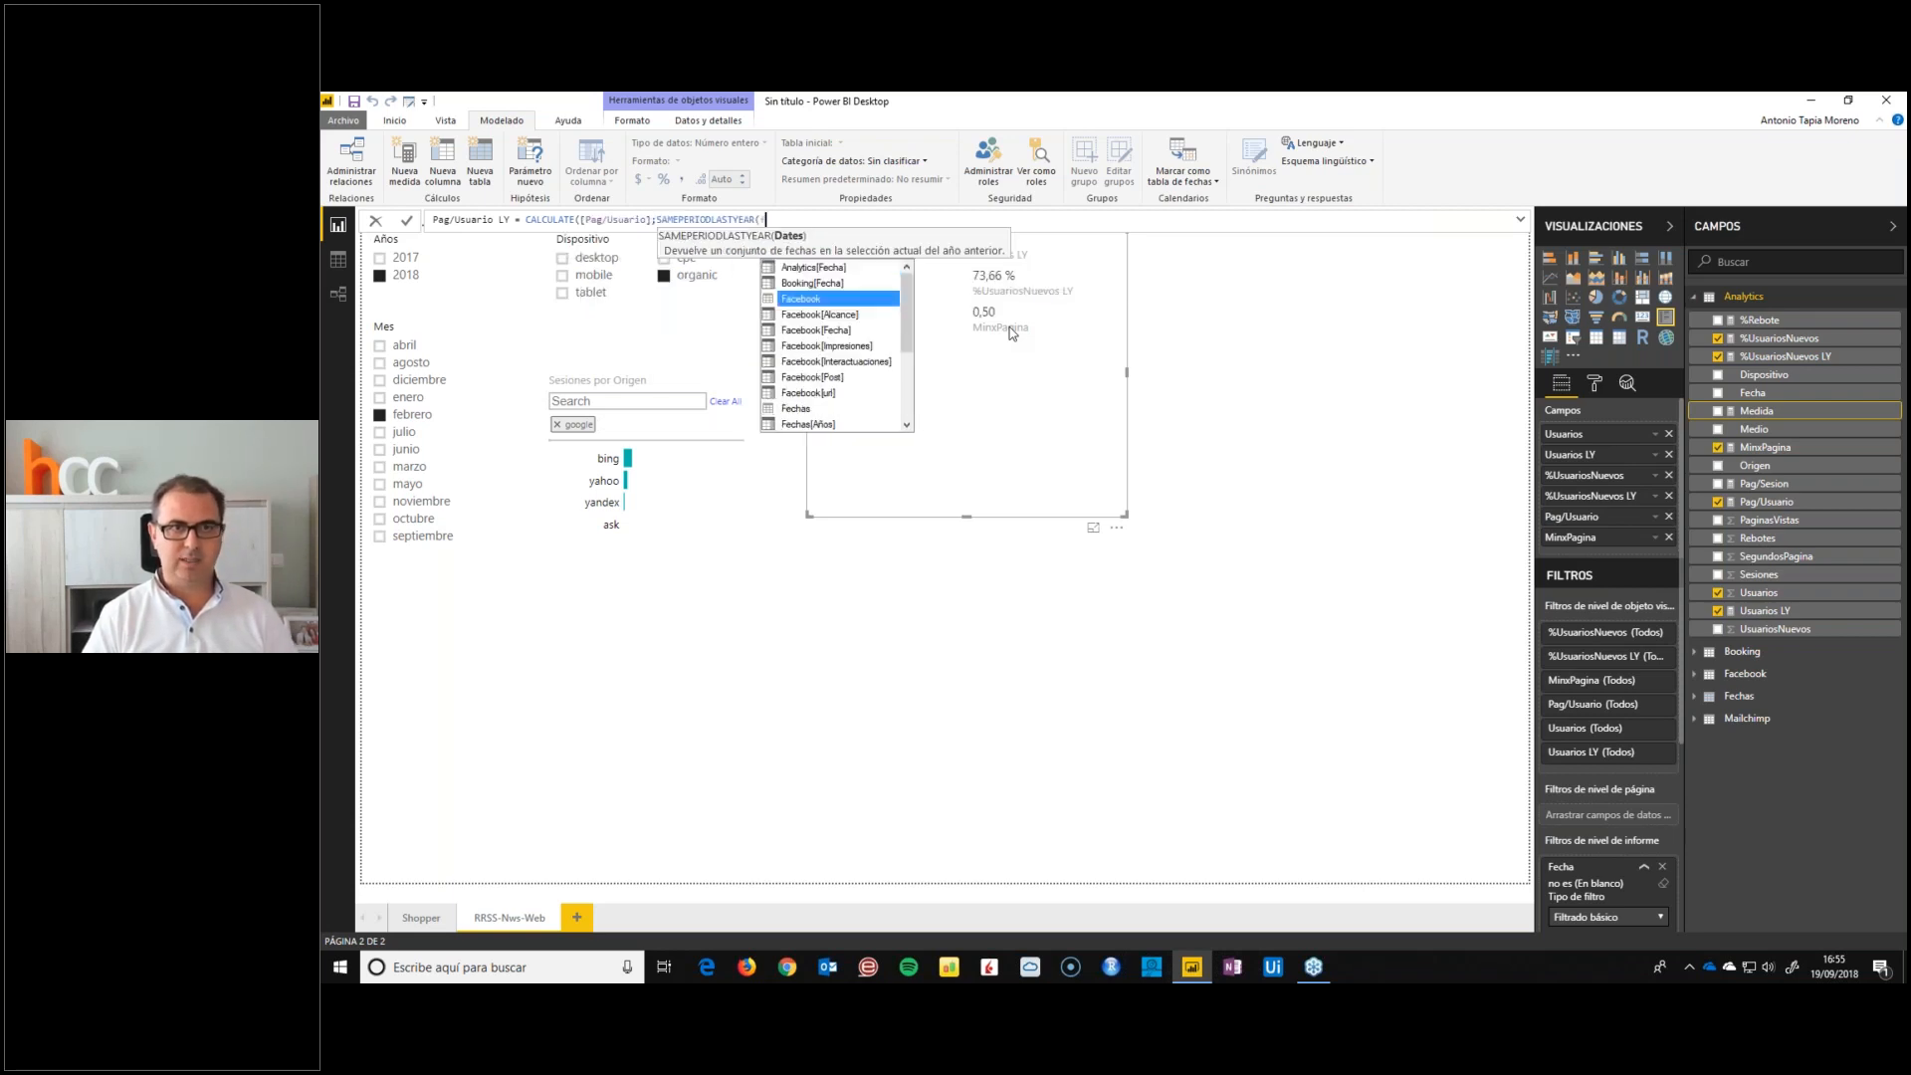
key("Down")
key("Down")
key("Down")
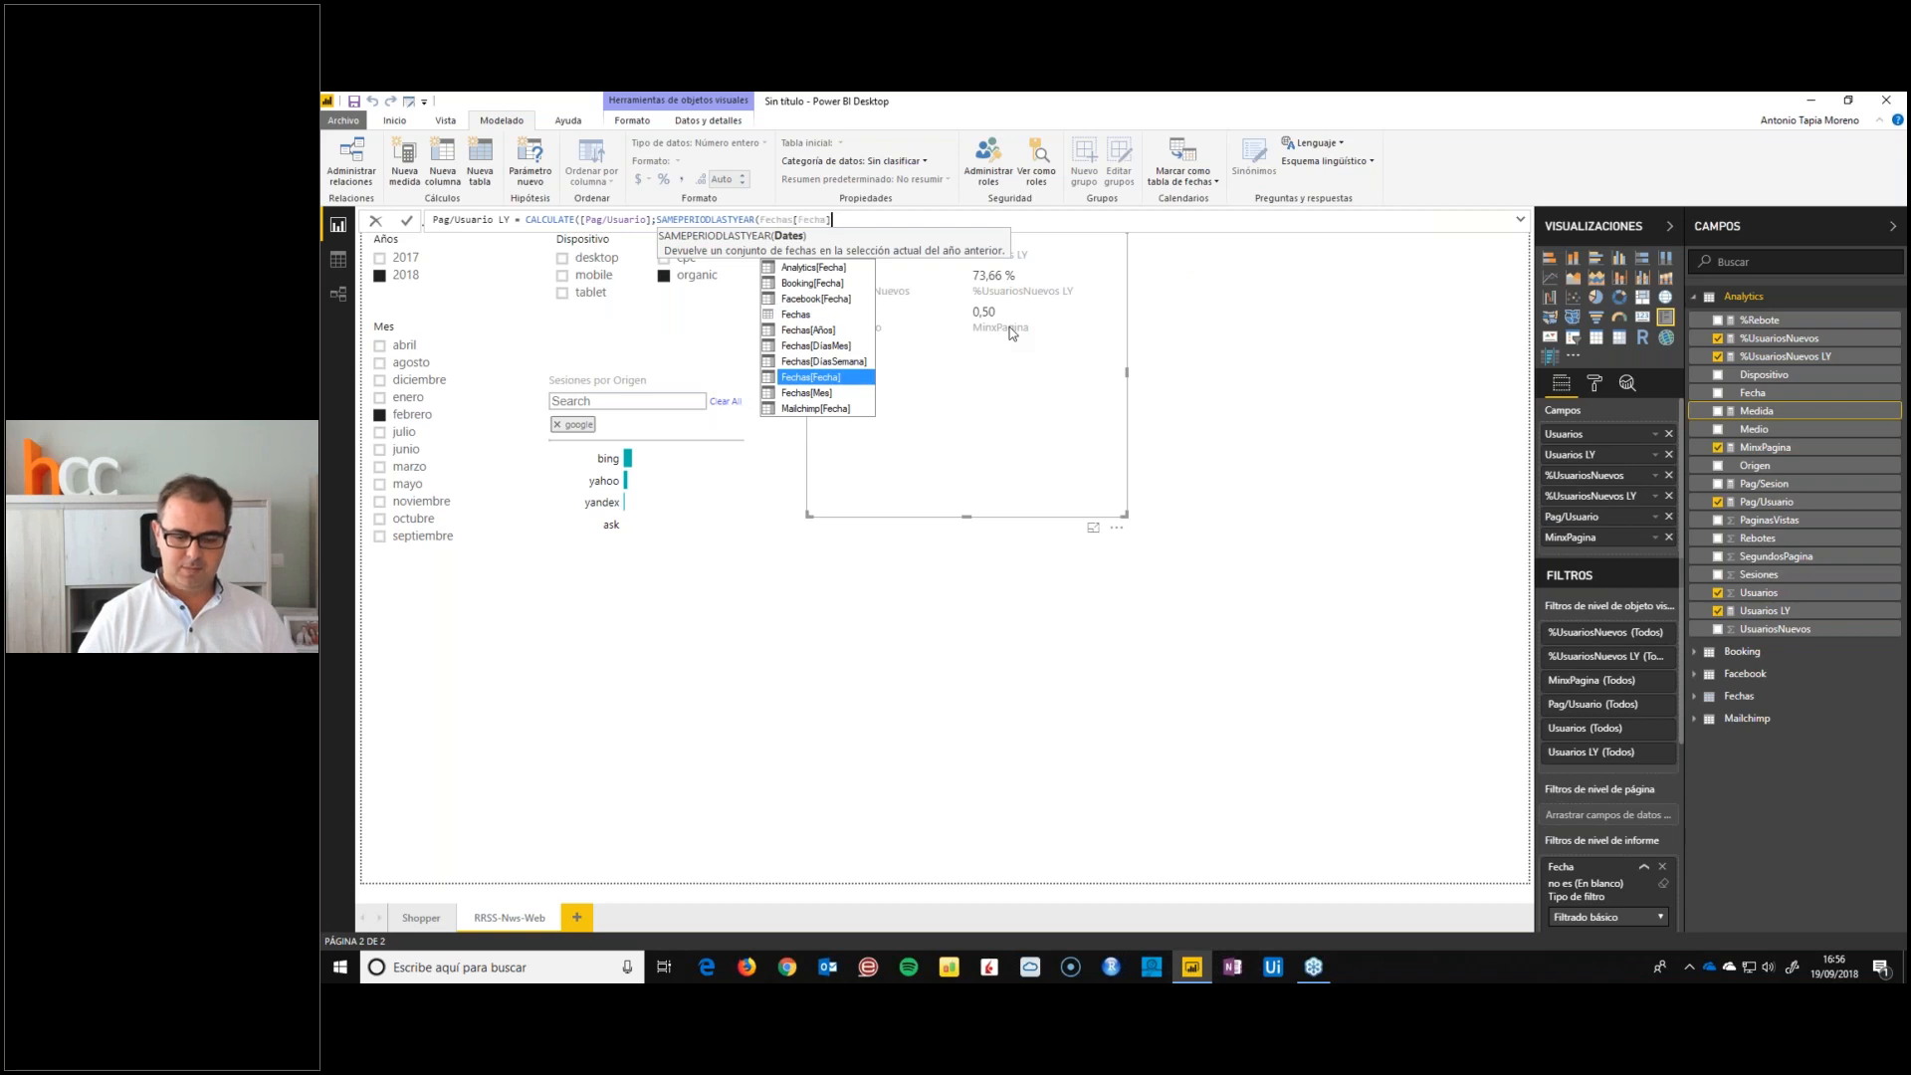
key("Tab")
type("))")
key("Return")
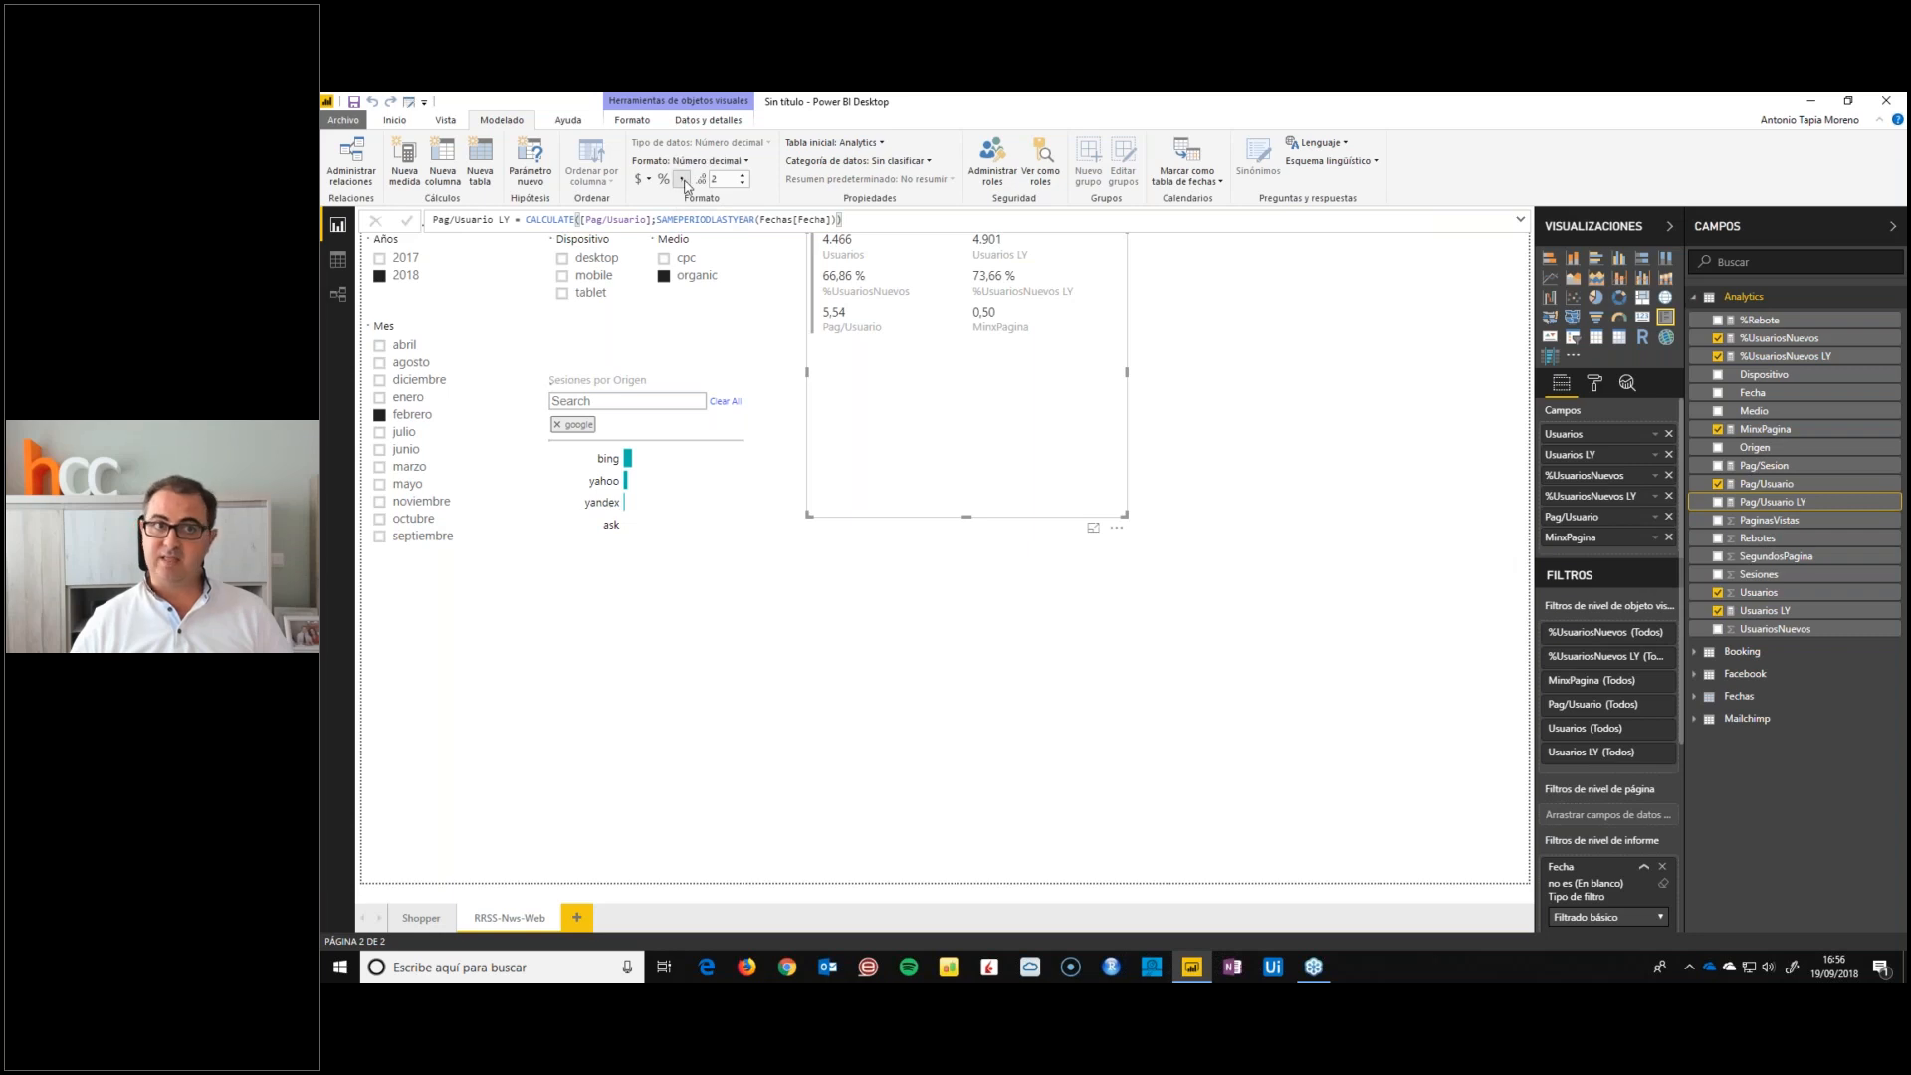
Format Pag/Usuario LY as a decimal number and add it to the multi-row card directly after Pag/Usuario
left_click(711, 163)
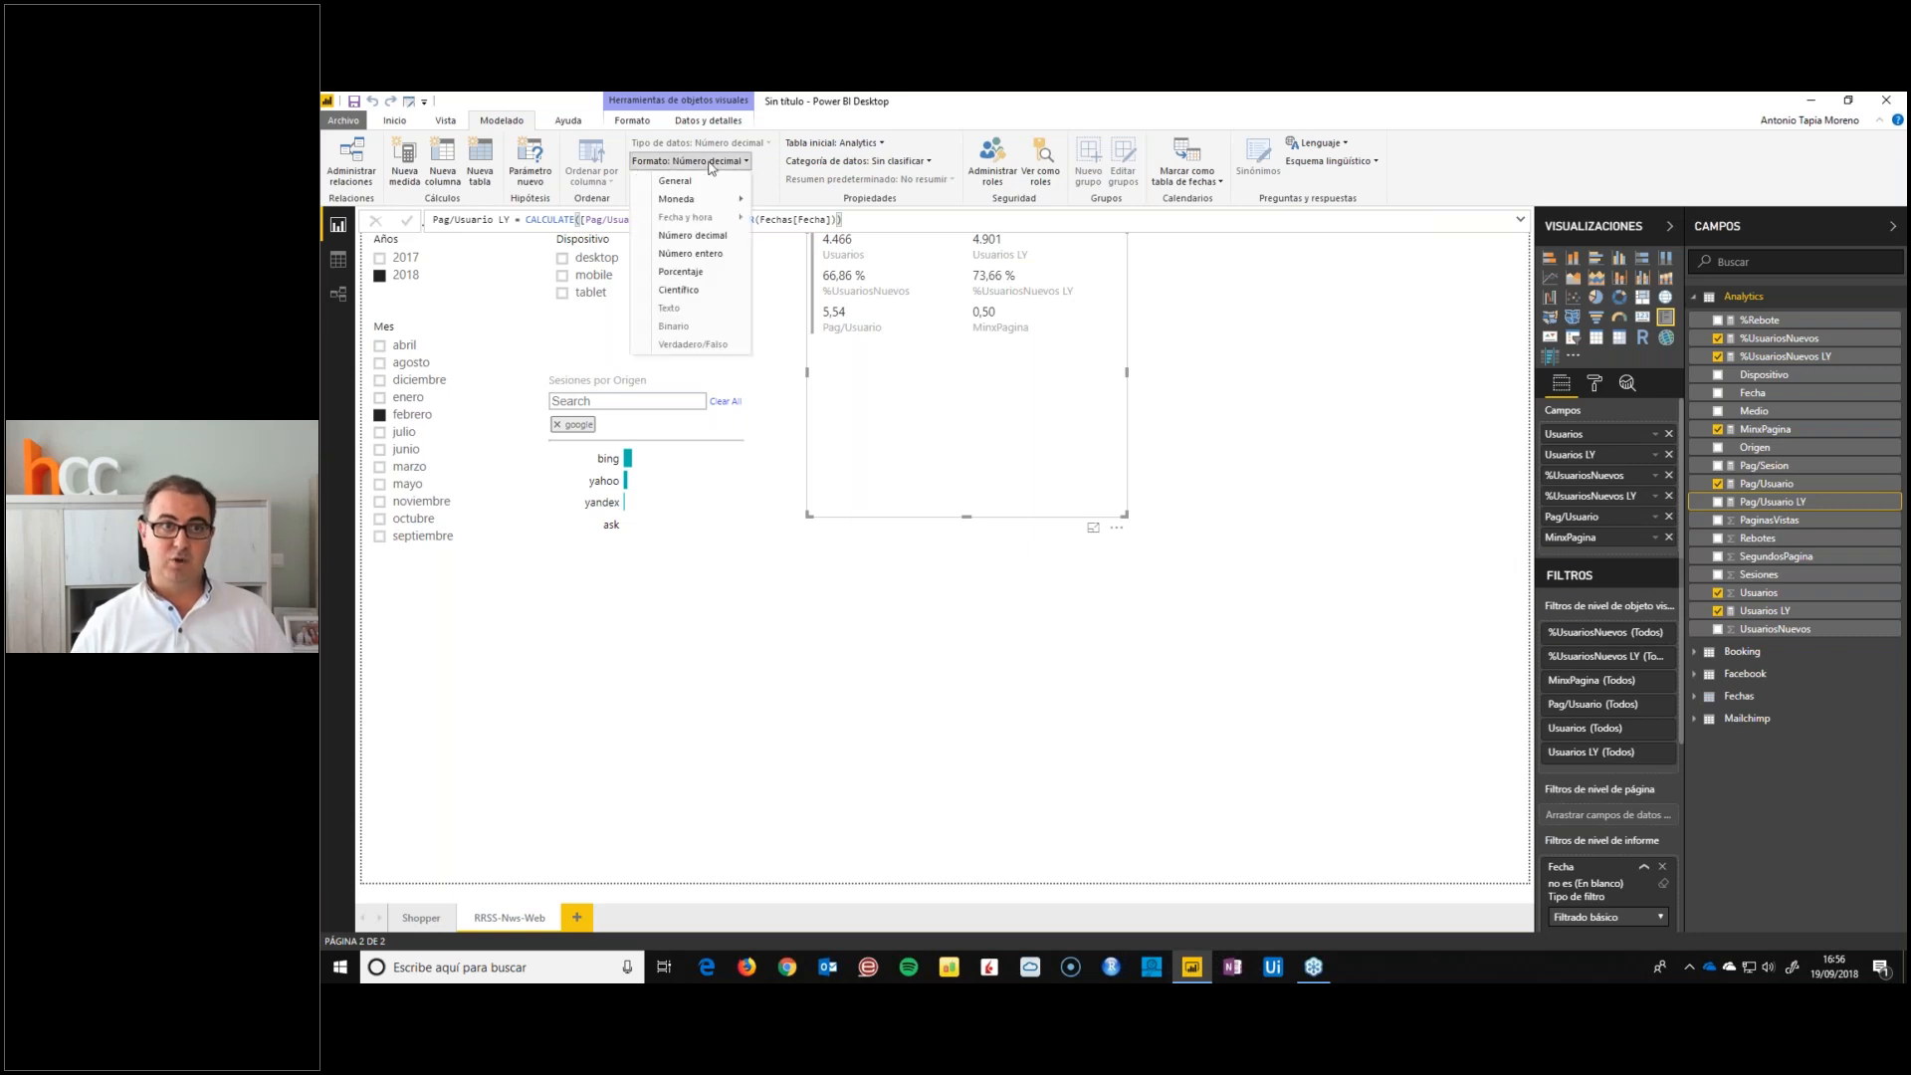
left_click(686, 237)
left_click_drag(1768, 506, 1633, 519)
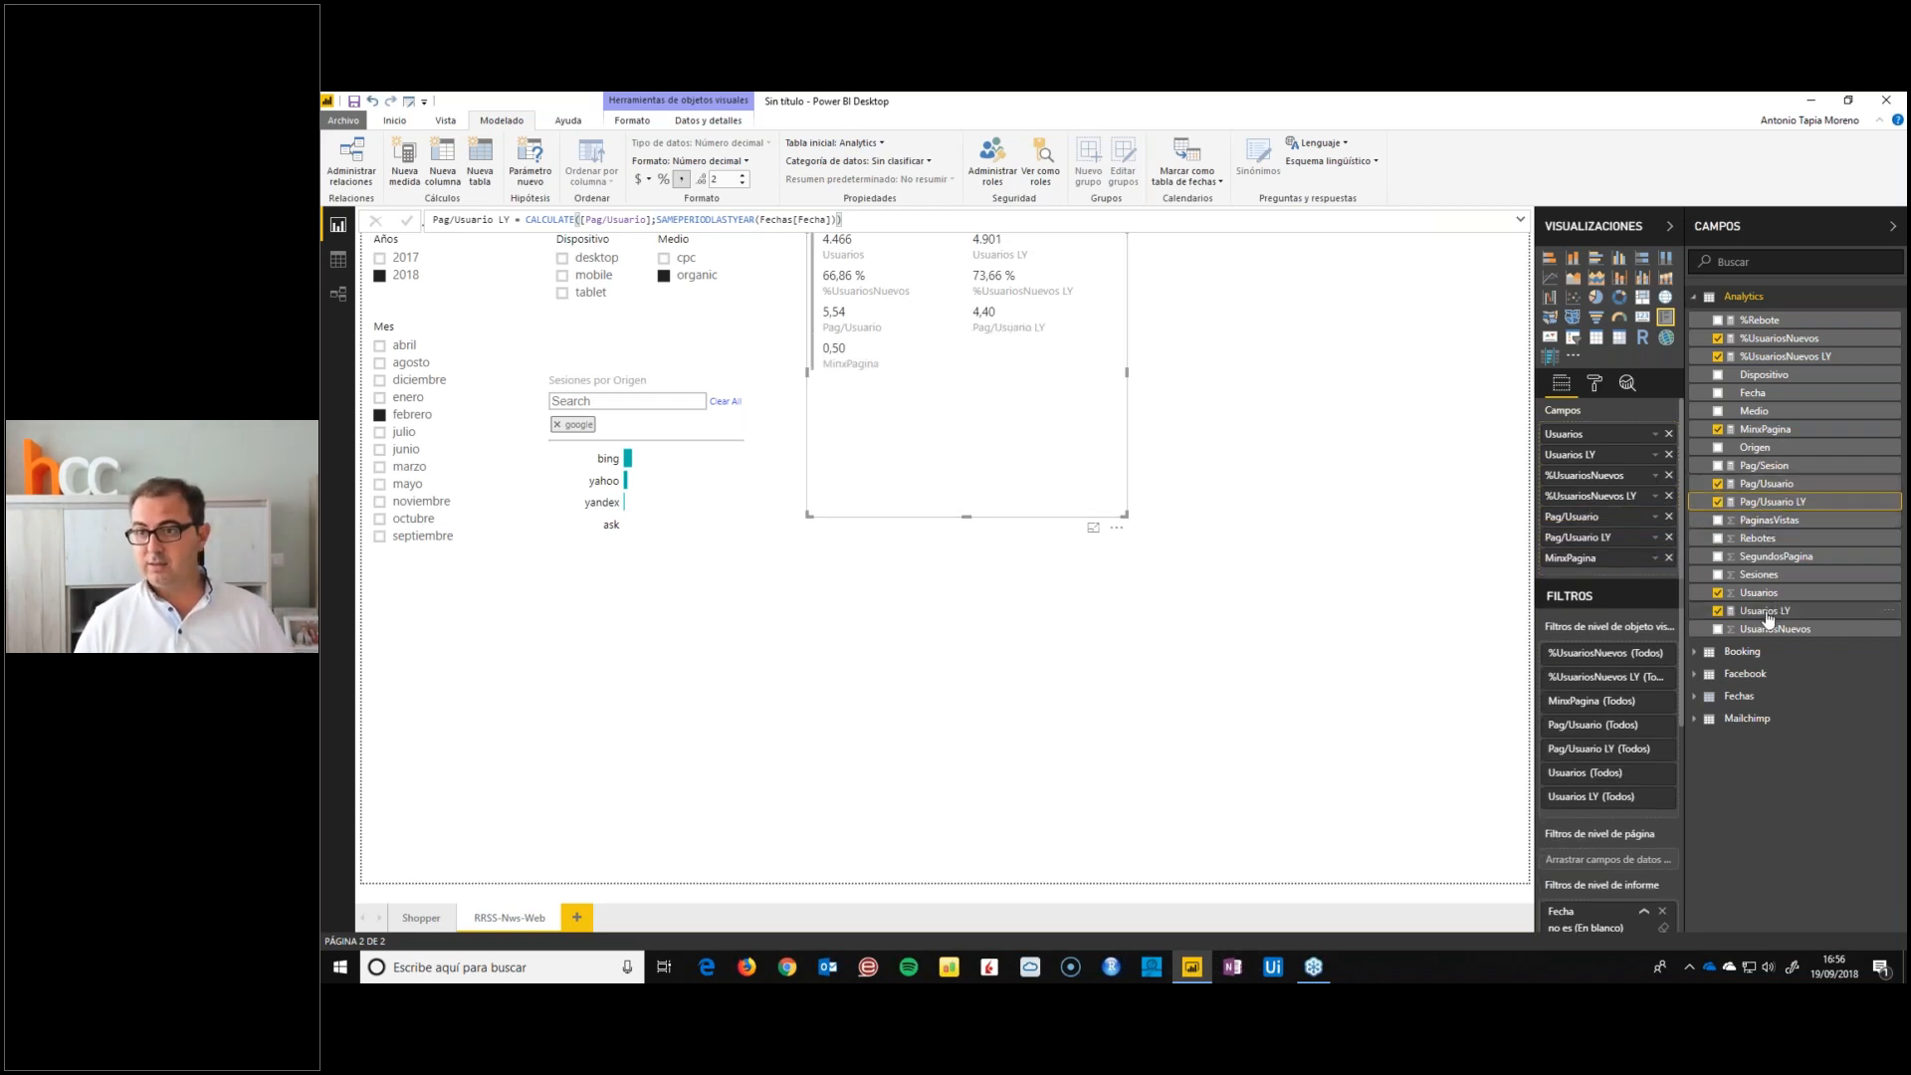
Create the Analytics measure MinxPagina LY = CALCULATE([MinxPagina];SAMEPERIODLASTYEAR(Fechas[Fecha]))
left_click(1764, 429)
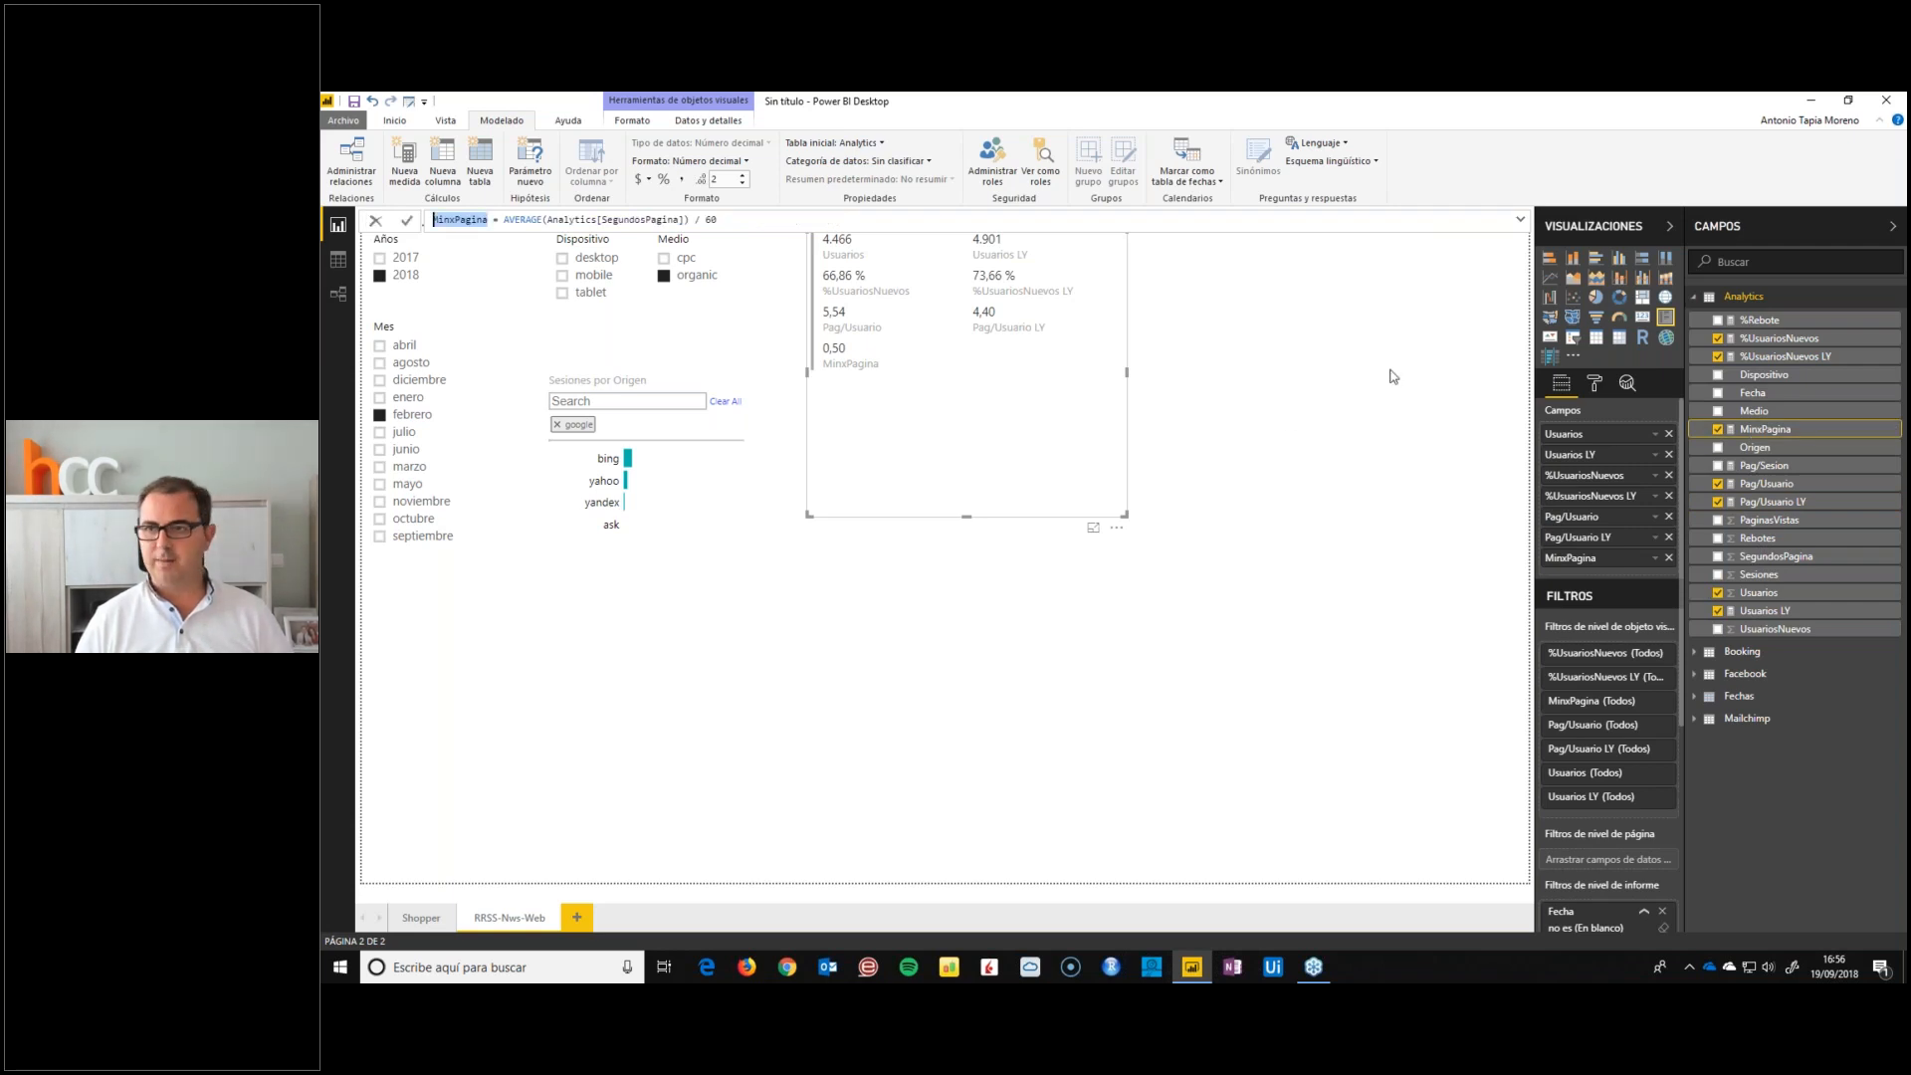
right_click(1766, 429)
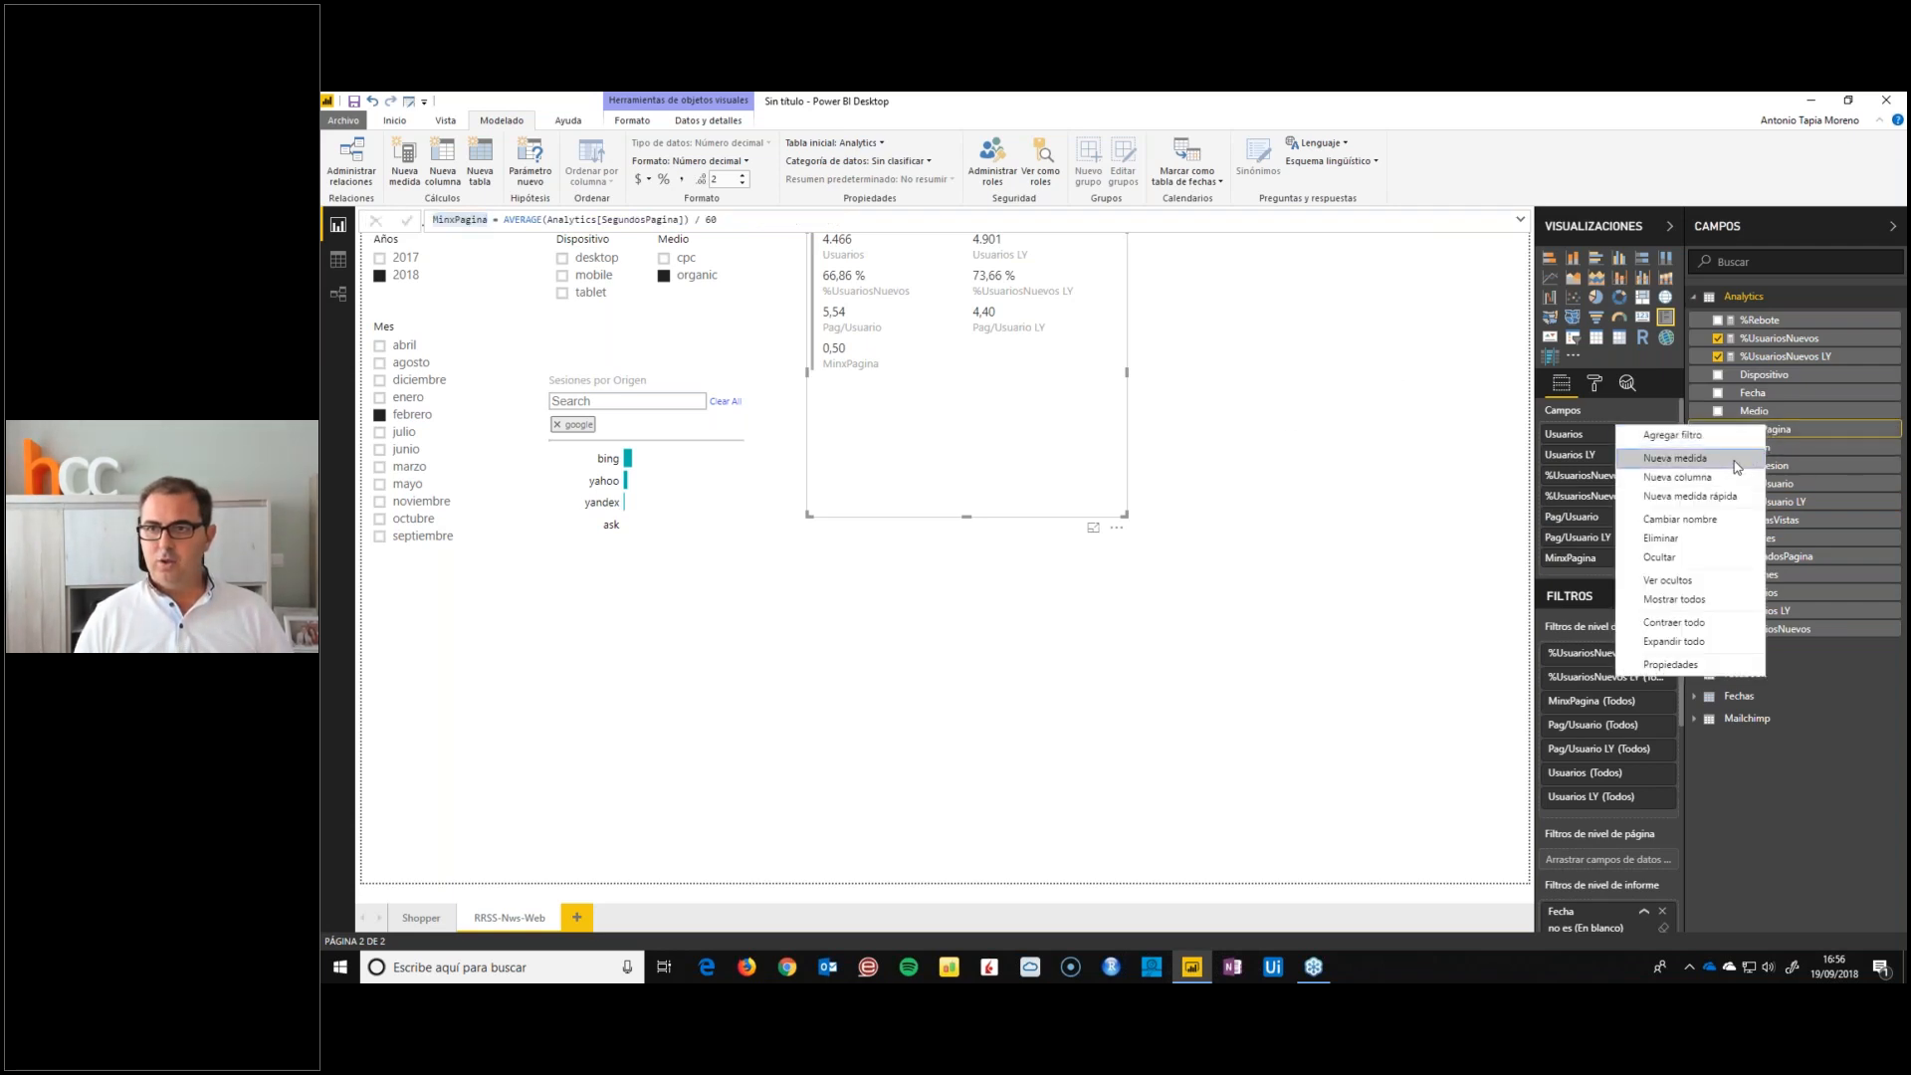
left_click(1737, 458)
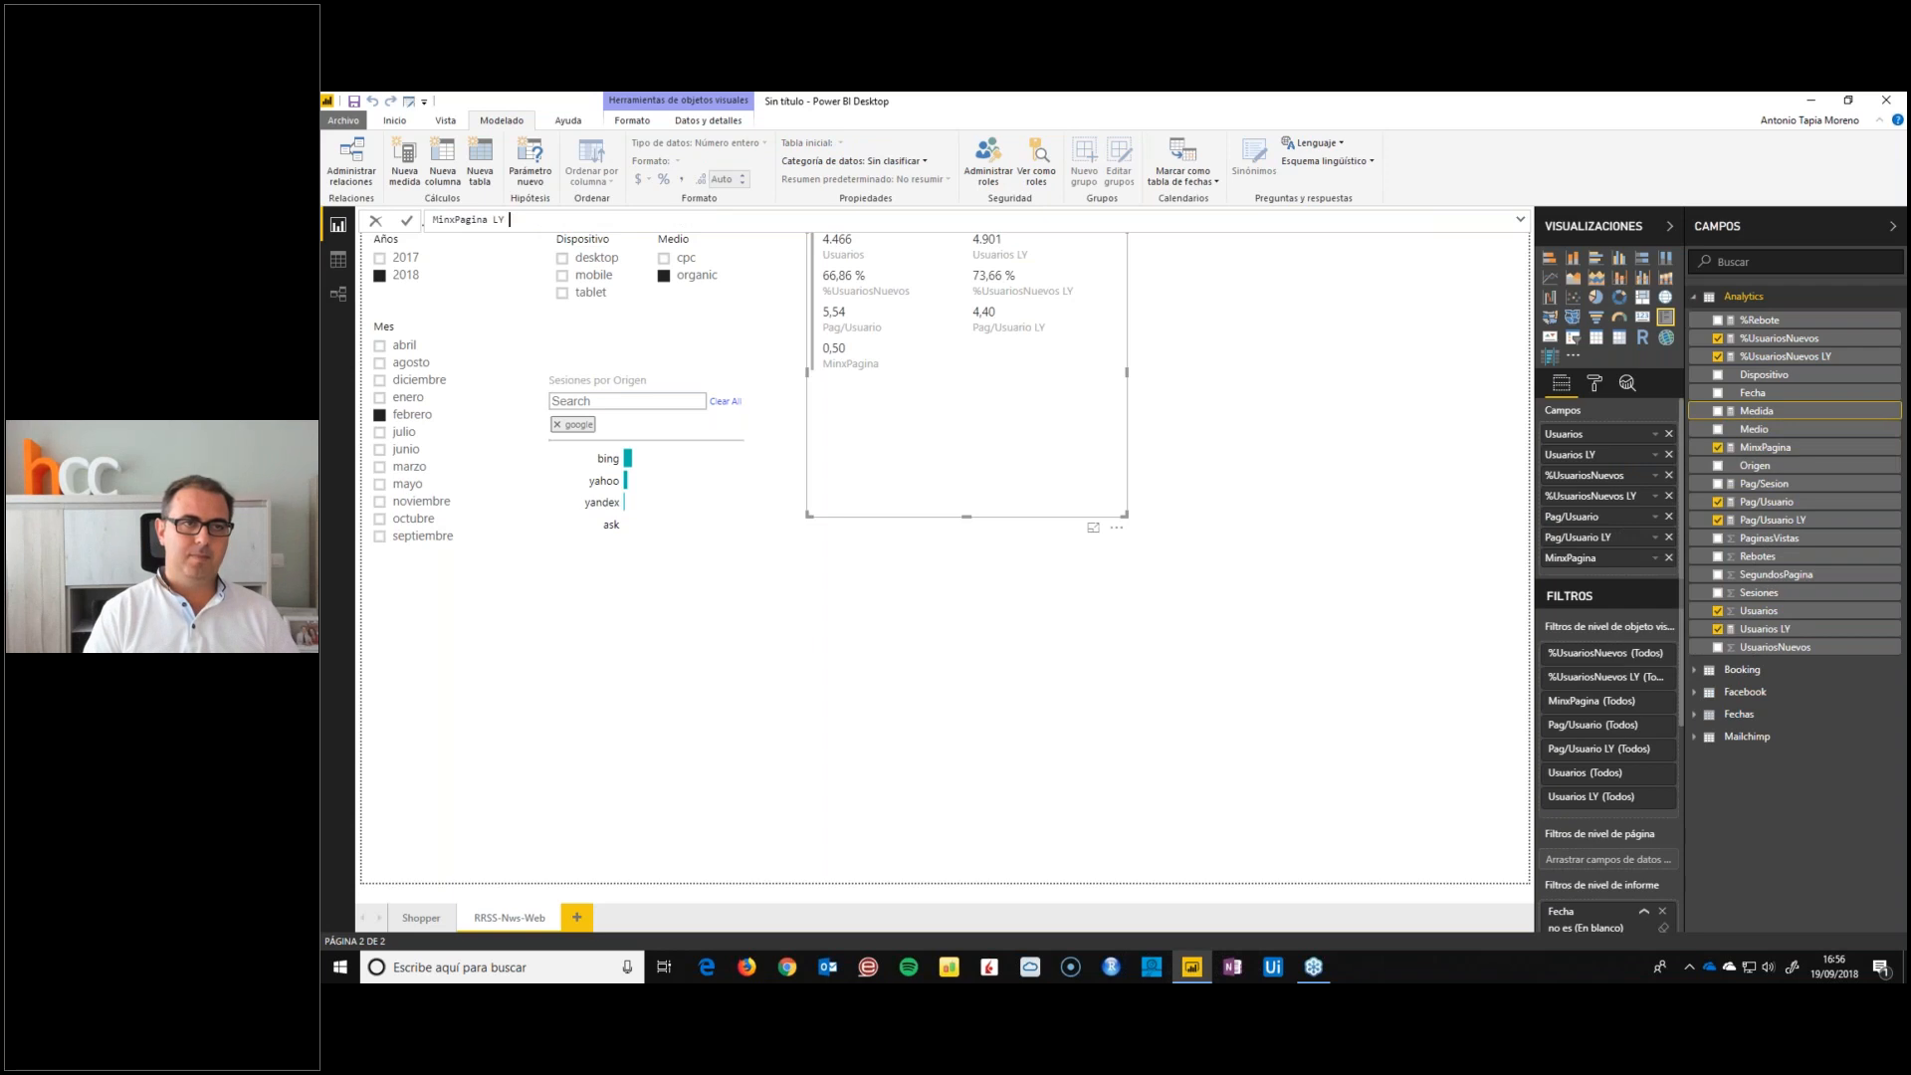
type("CALCULATE(MinxPagina")
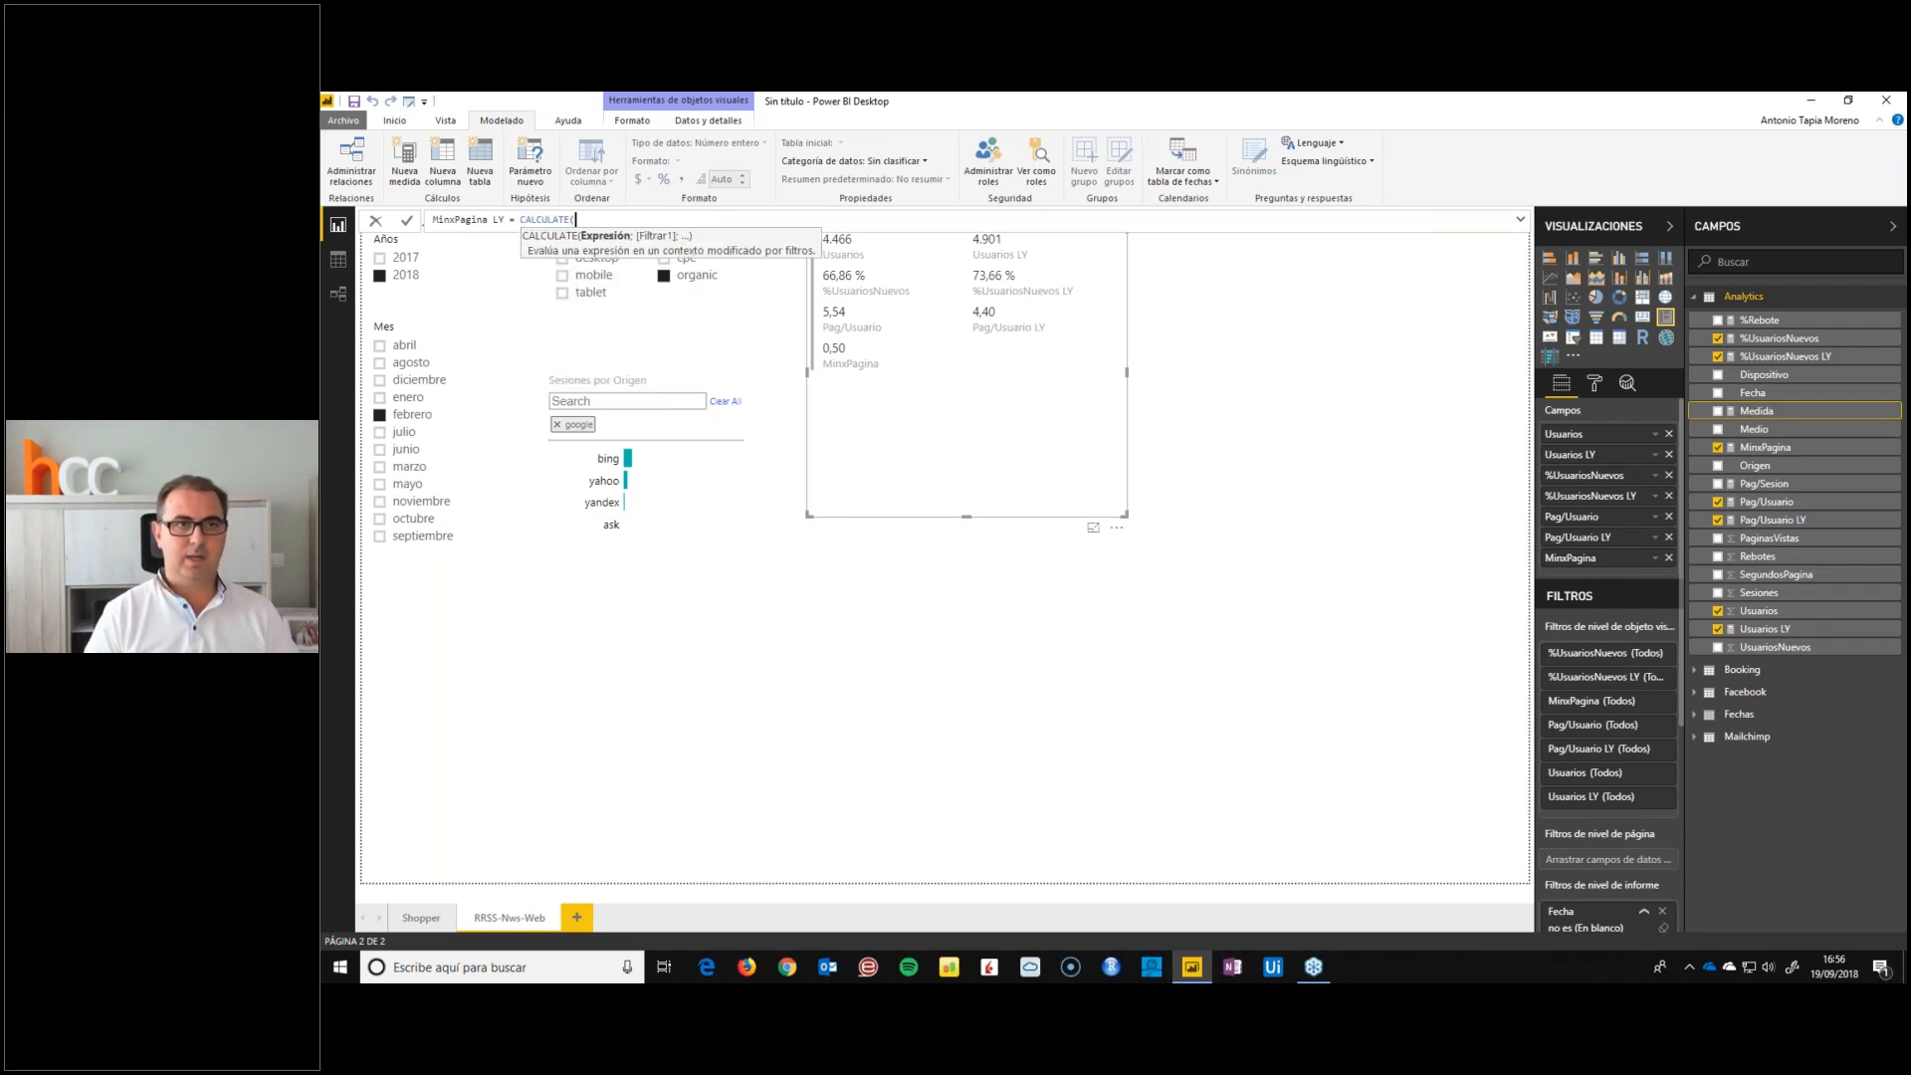
key("Tab")
type(";SAMEPERIODLASTYEAR(Fecha")
key("Down")
key("Down")
key("Down")
key("Down")
key("Tab")
type("))")
key("Return")
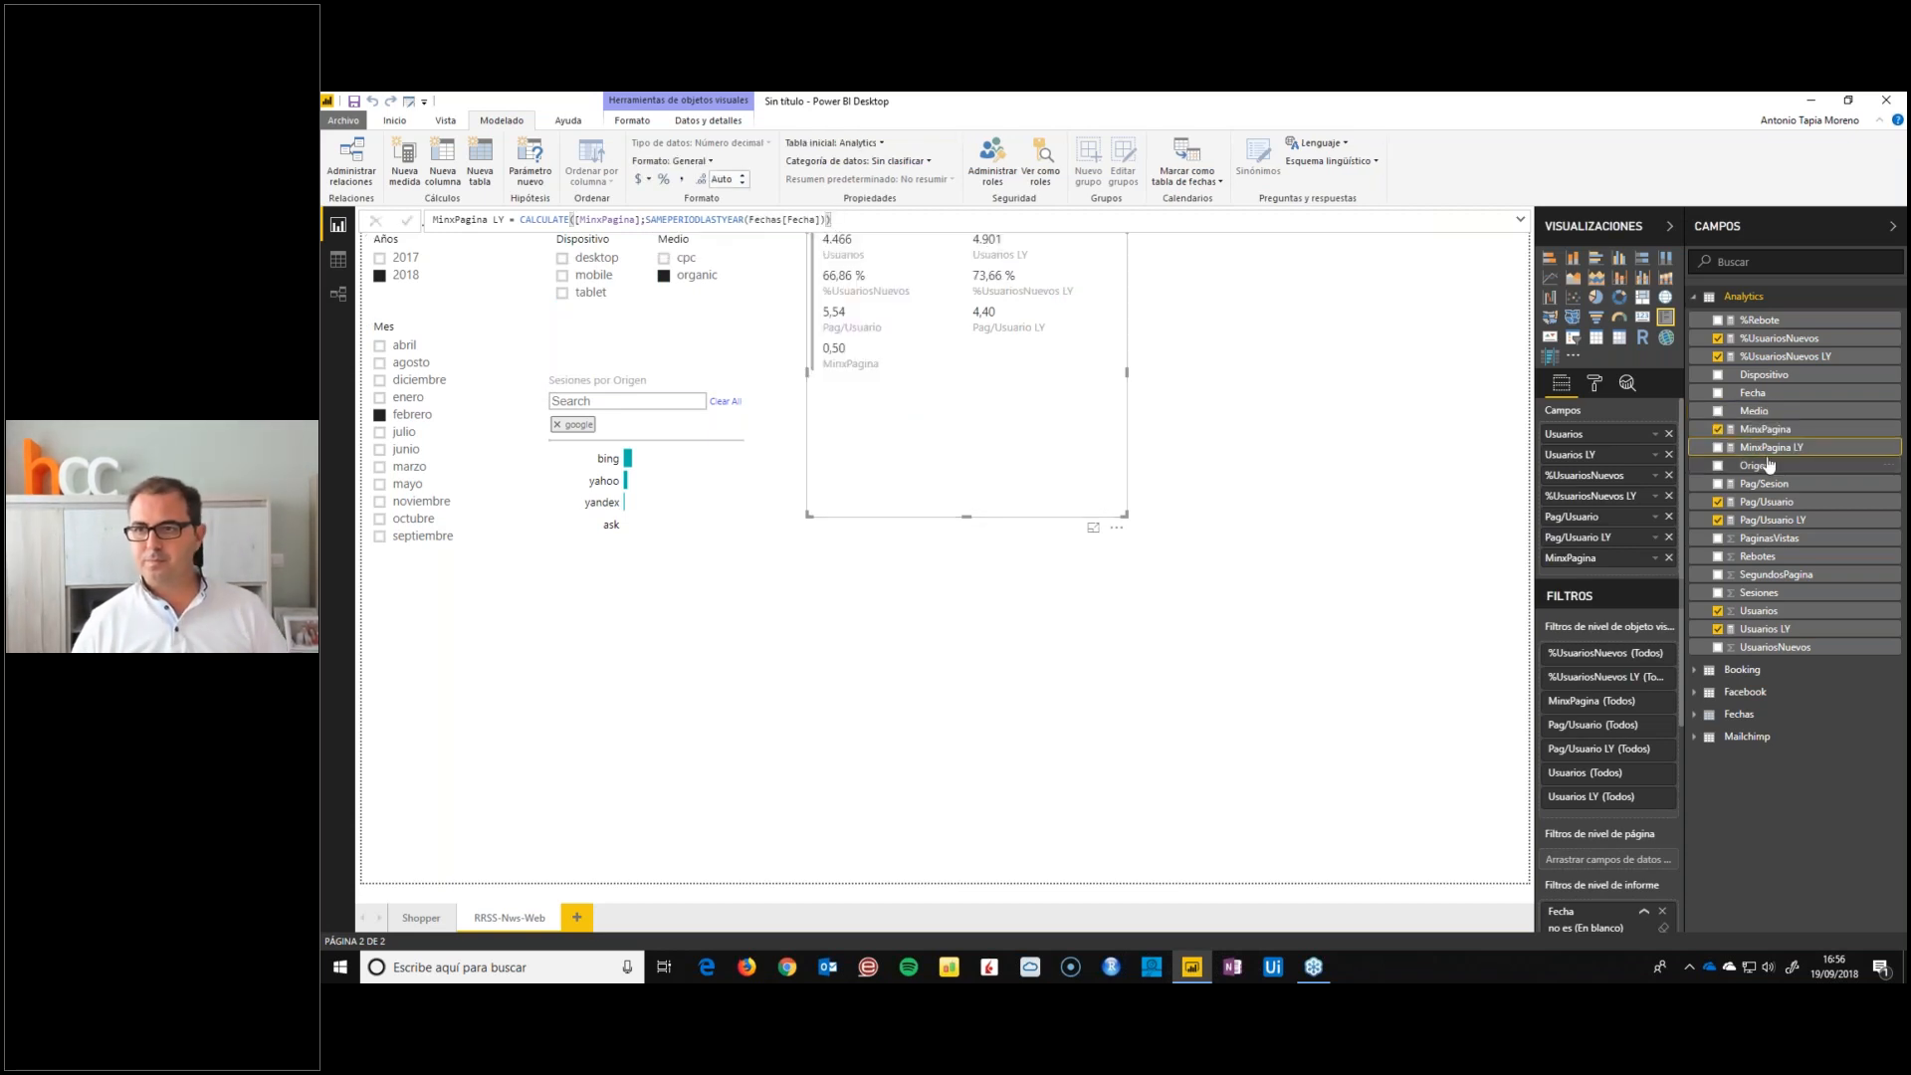
Format MinxPagina LY as a decimal number and add it after MinxPagina in the multi-row card, shrunk to fit its two columns
left_click(670, 160)
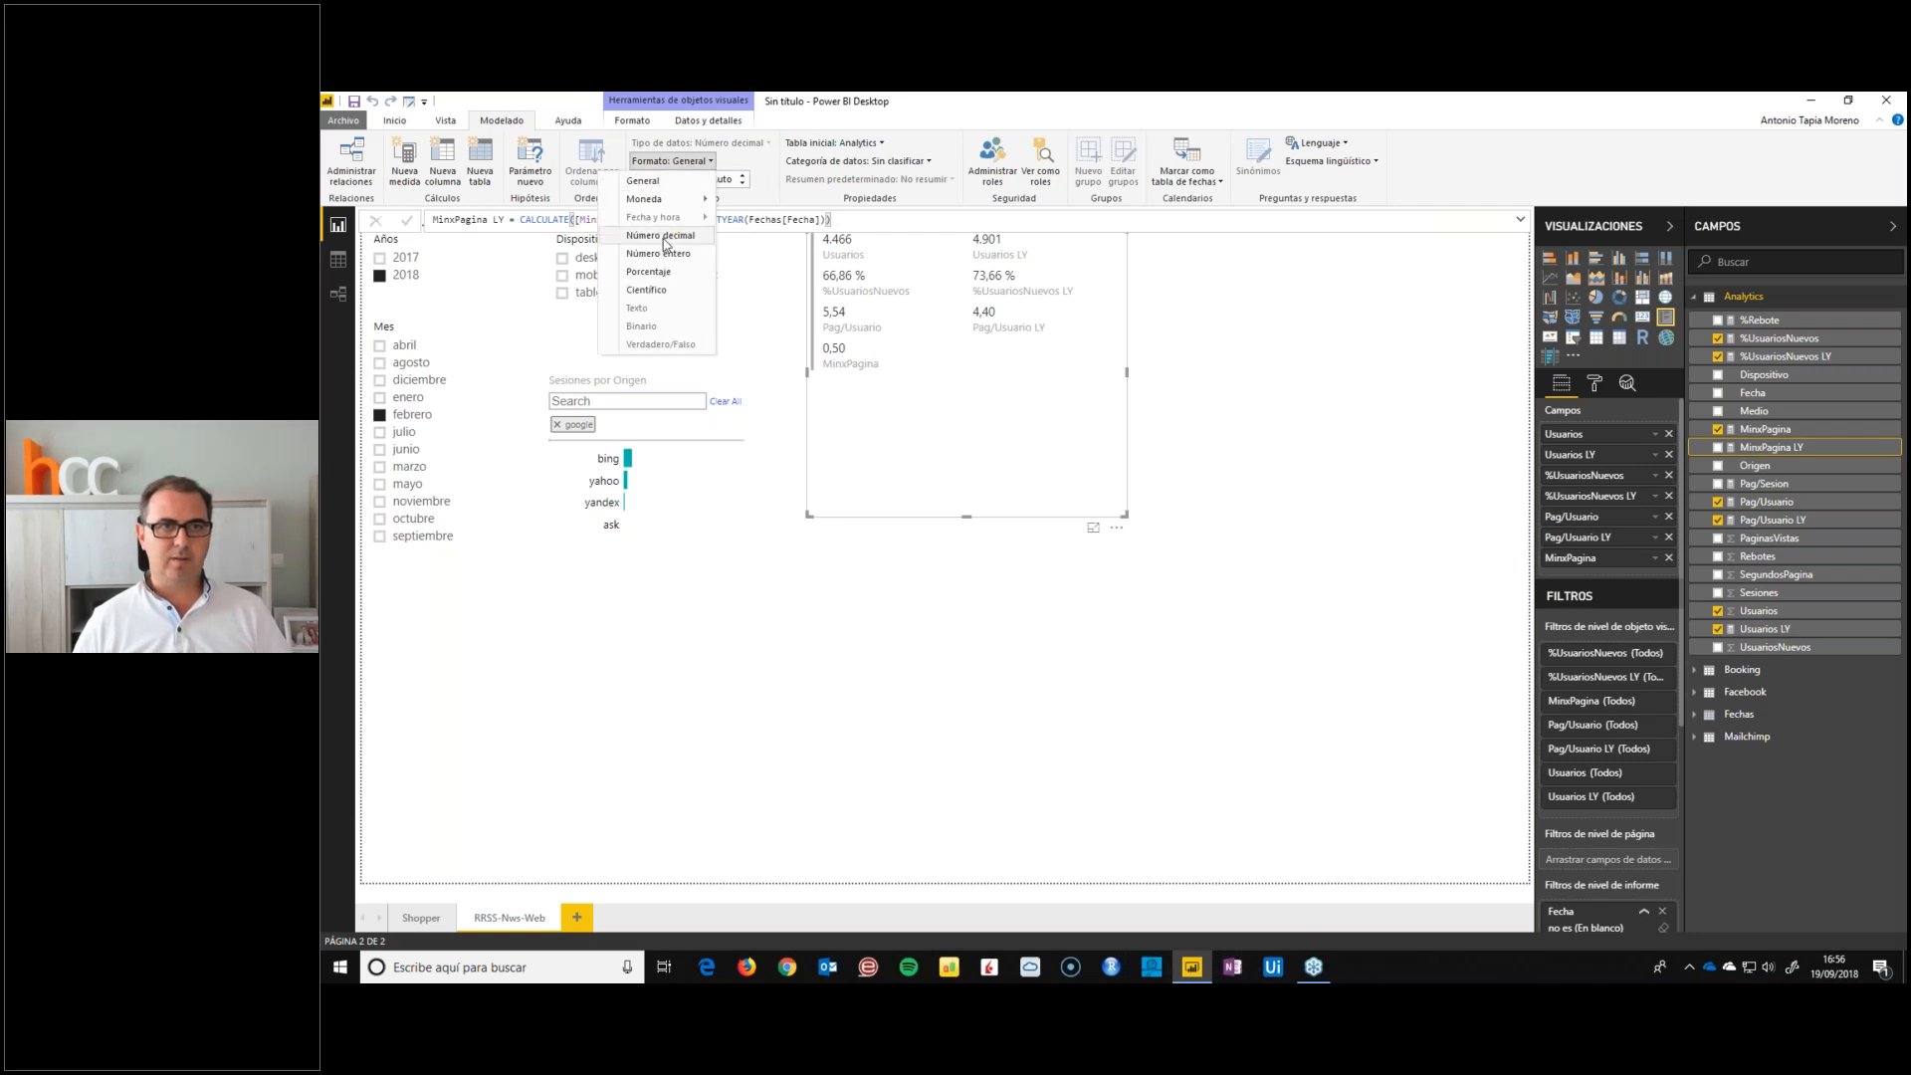
left_click(663, 242)
left_click_drag(1770, 447, 1623, 563)
left_click_drag(1121, 514, 1071, 415)
left_click(1019, 465)
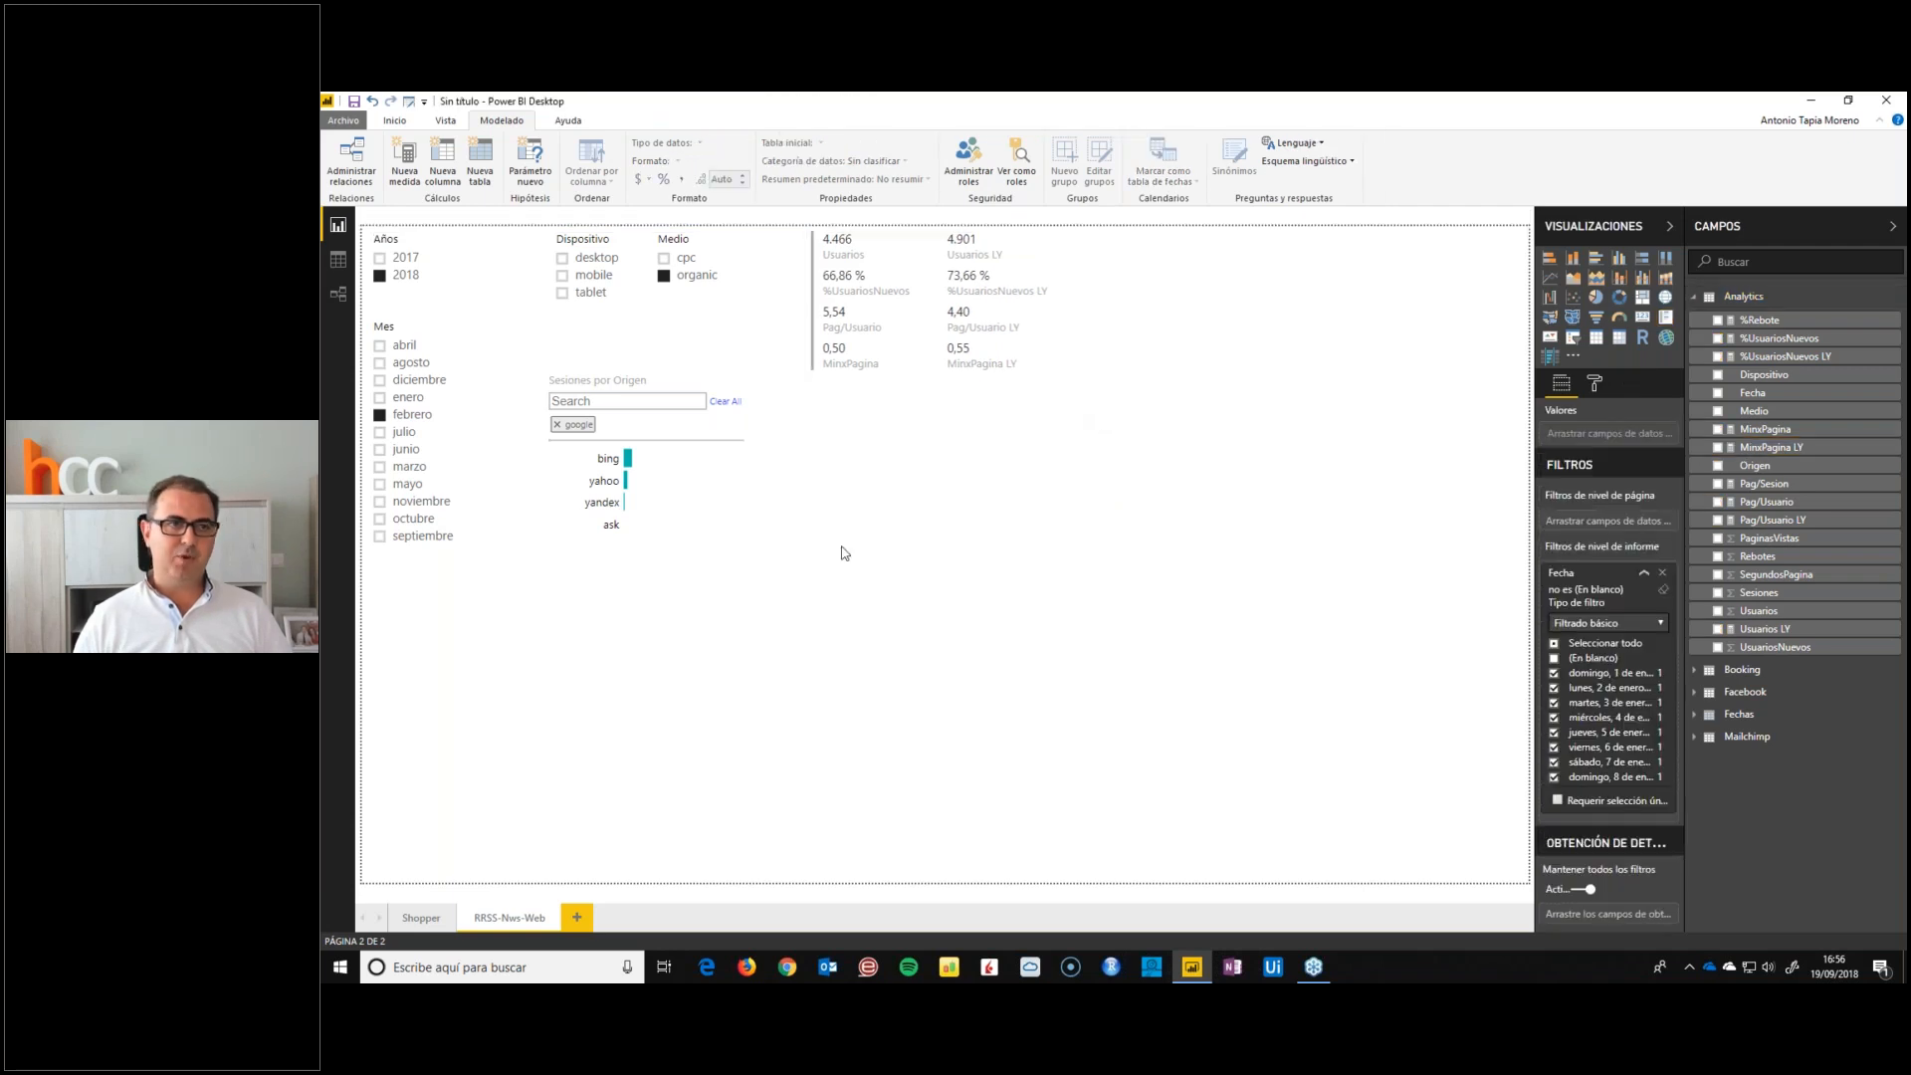
Clear the google selection in Sesiones por Origen and filter the page to mobile devices
left_click(558, 425)
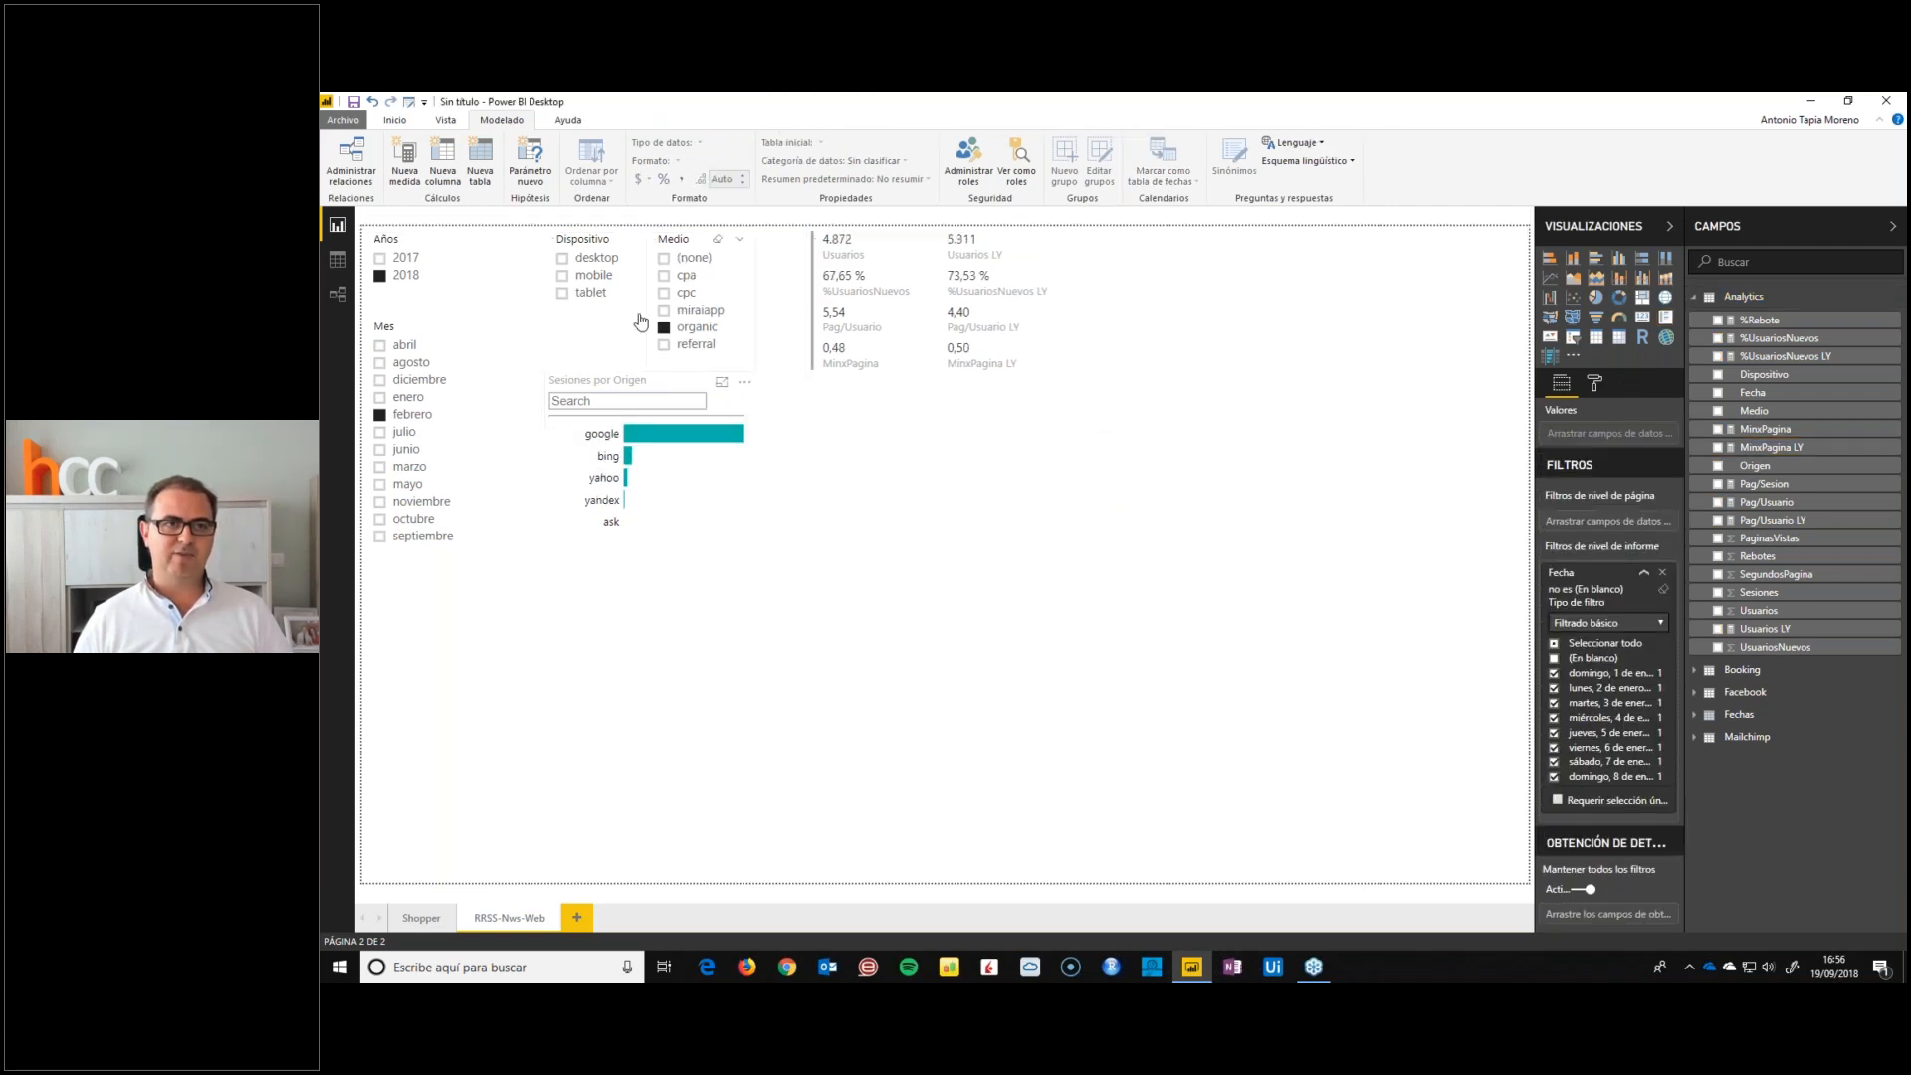
left_click(563, 279)
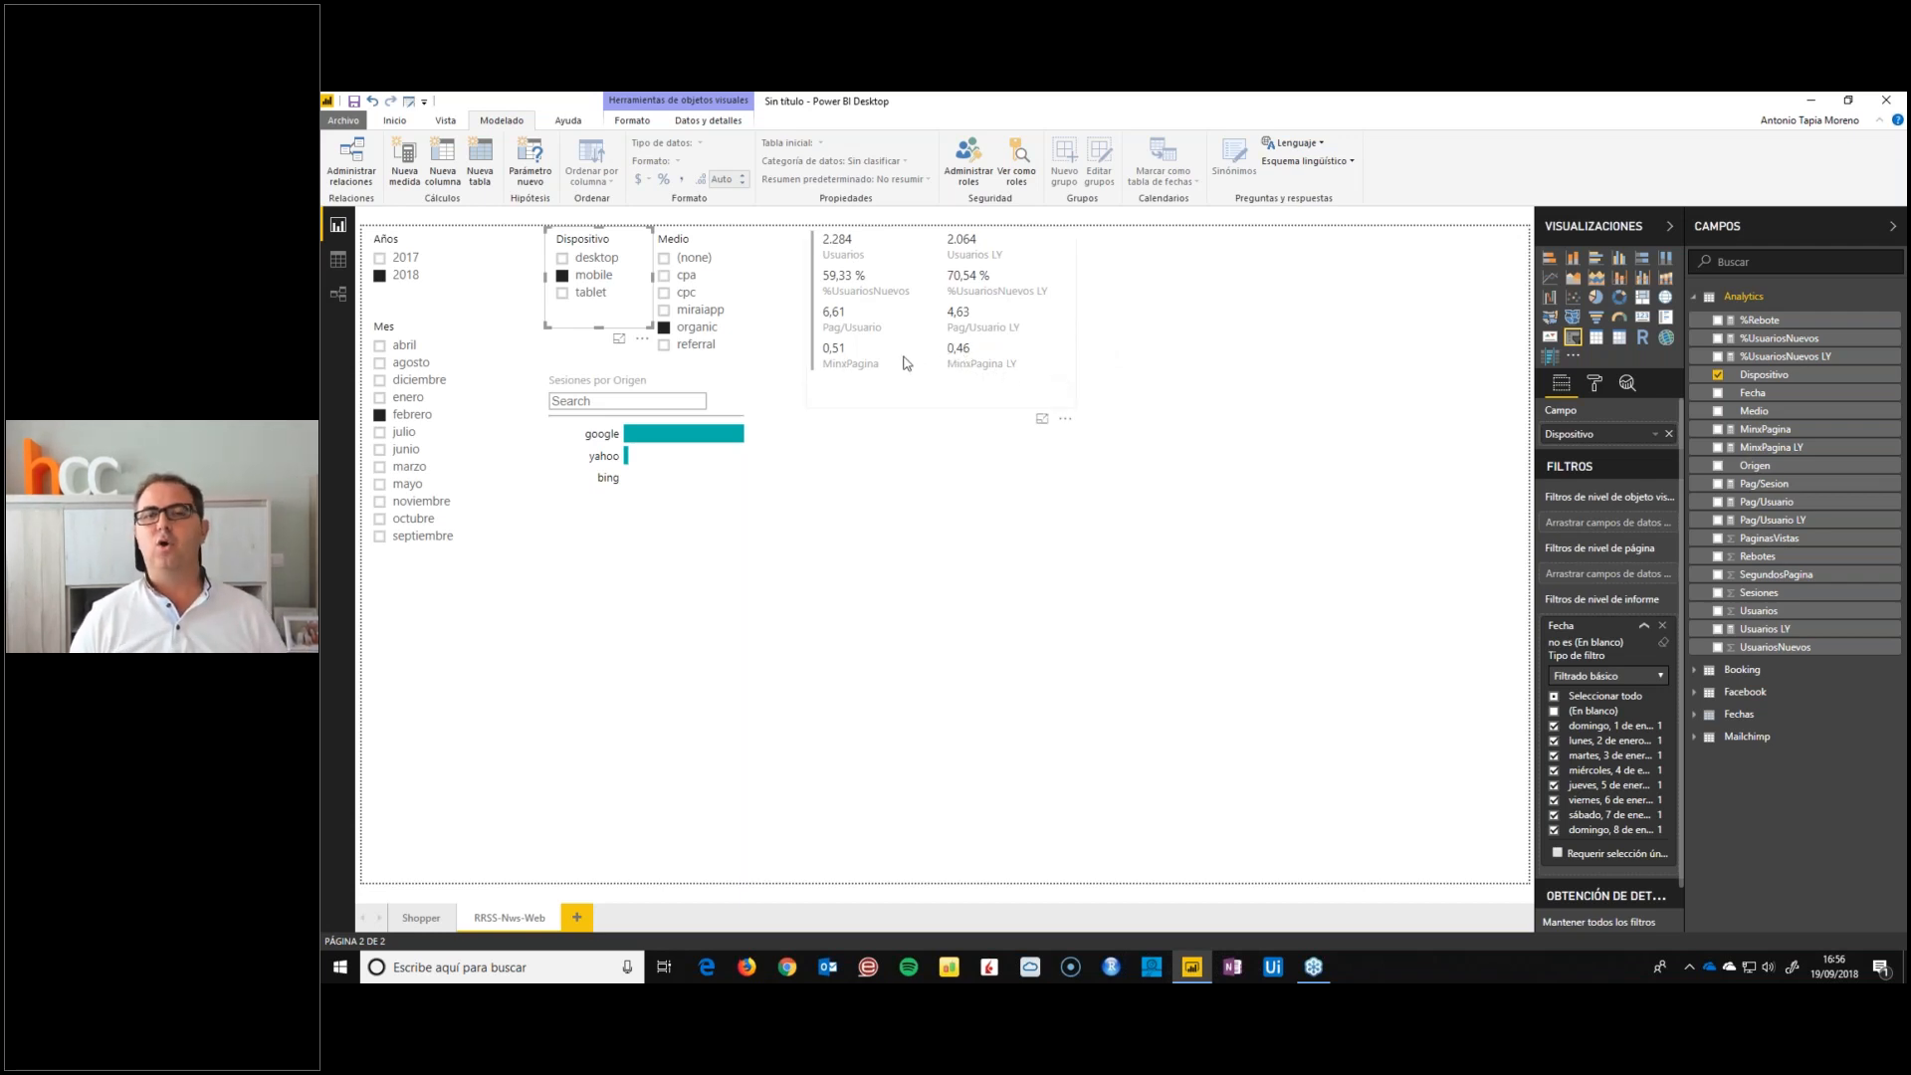
Turn on the multi-row card's title and set its text to ANALYTICS
left_click(936, 404)
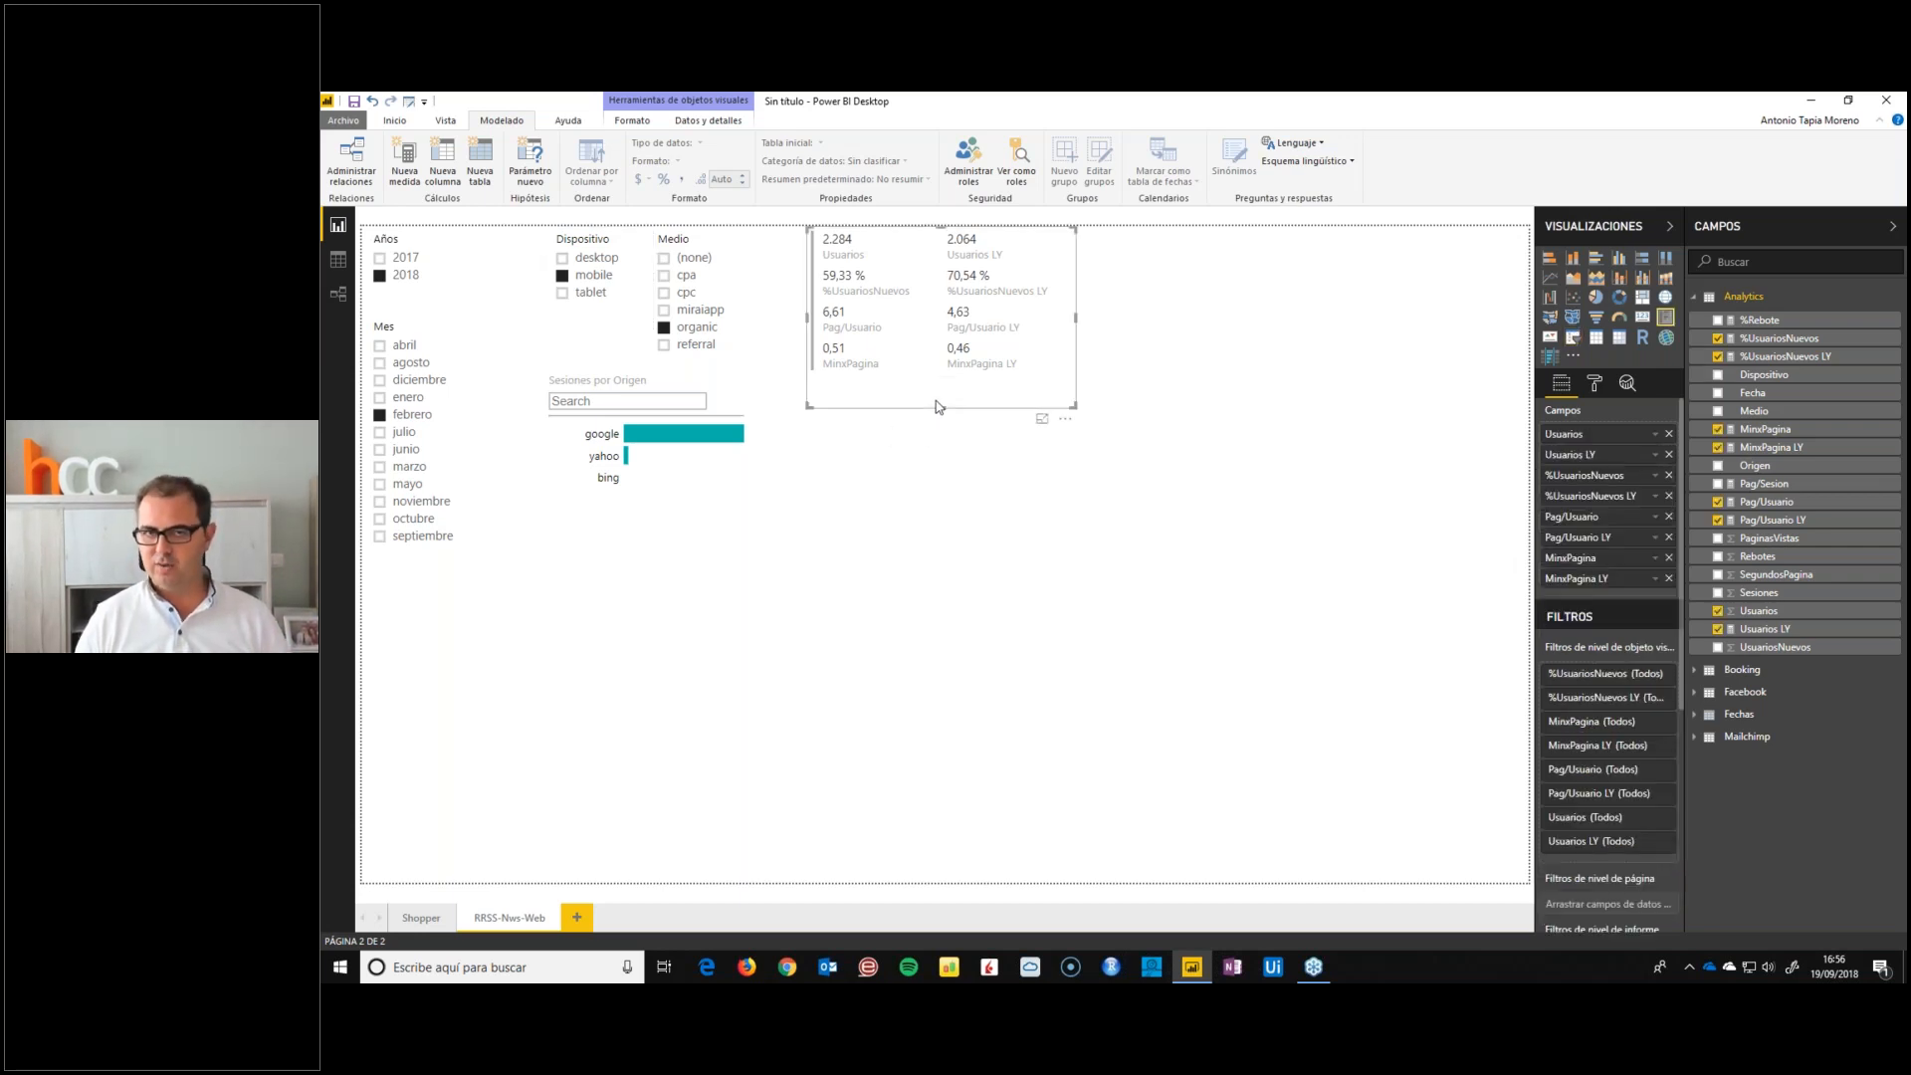
left_click(1593, 384)
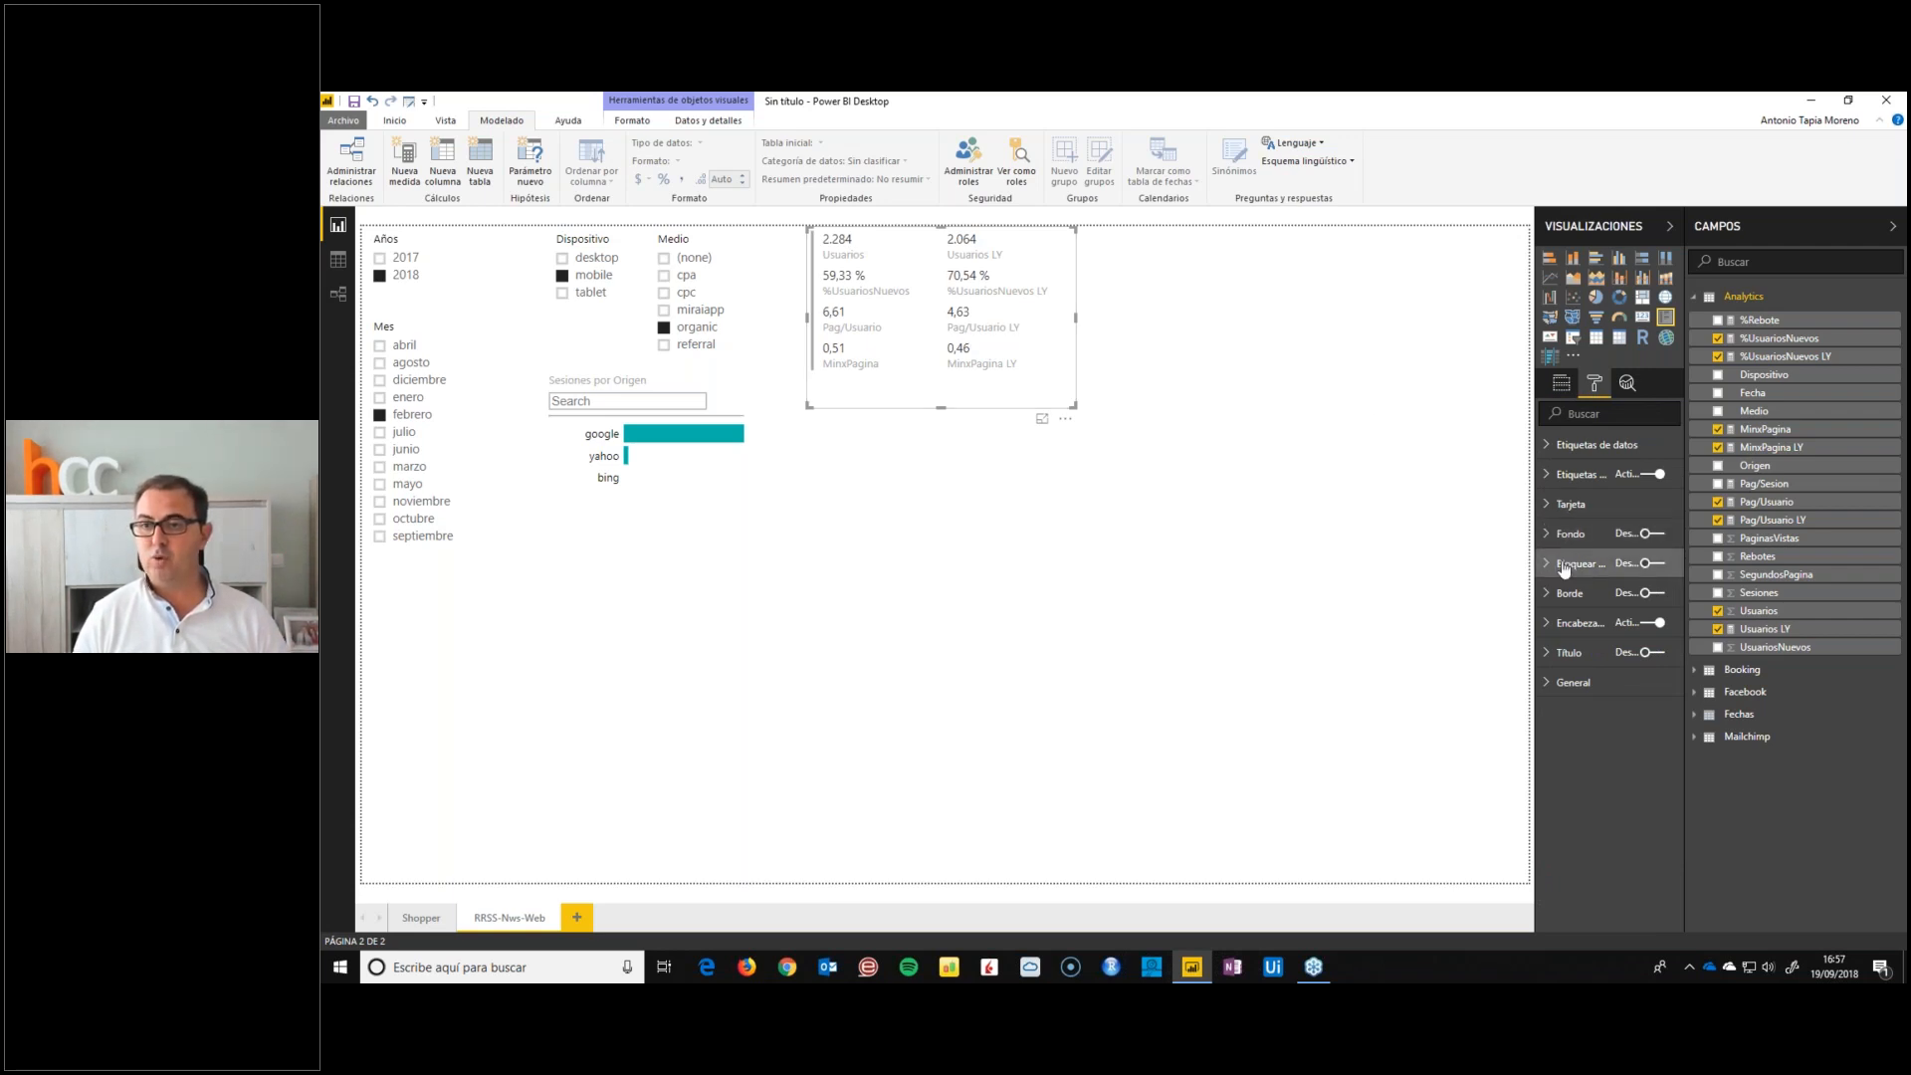
left_click(1561, 652)
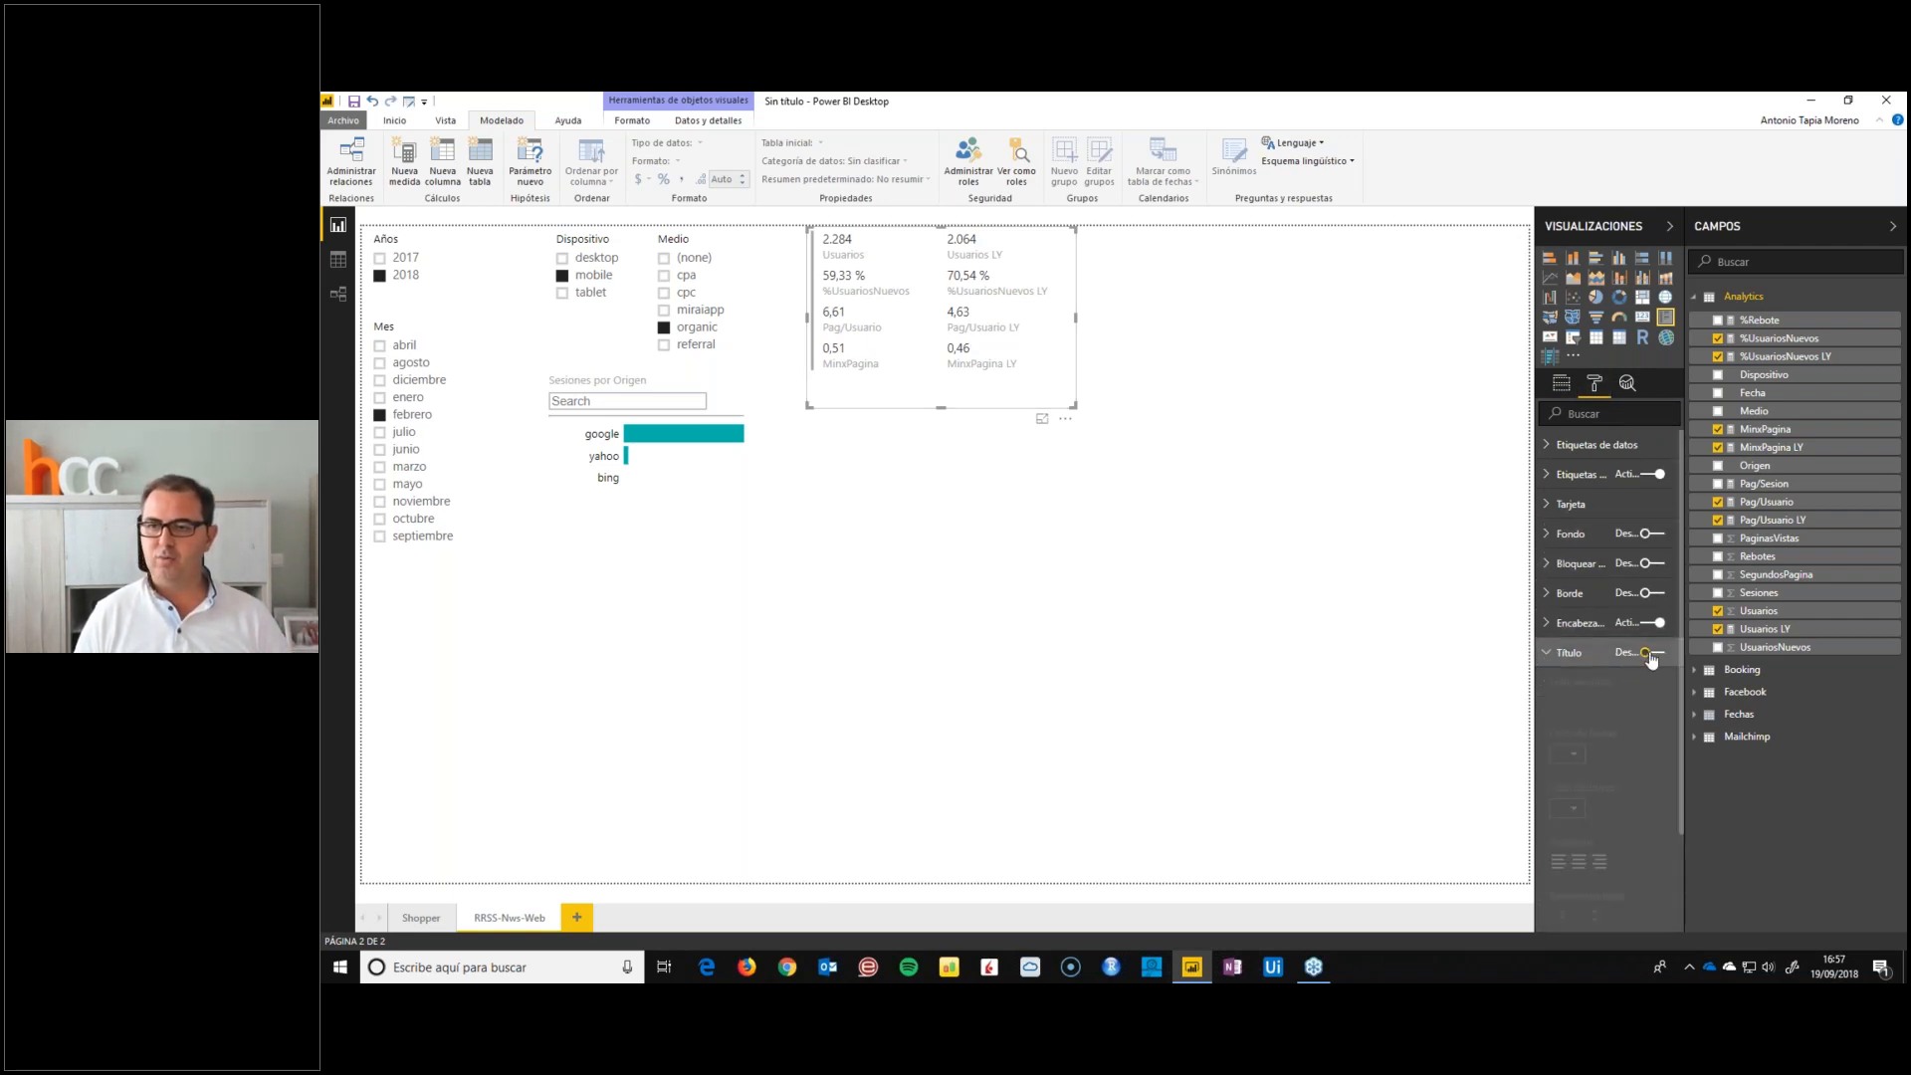
left_click(1648, 654)
left_click(1579, 697)
type("A")
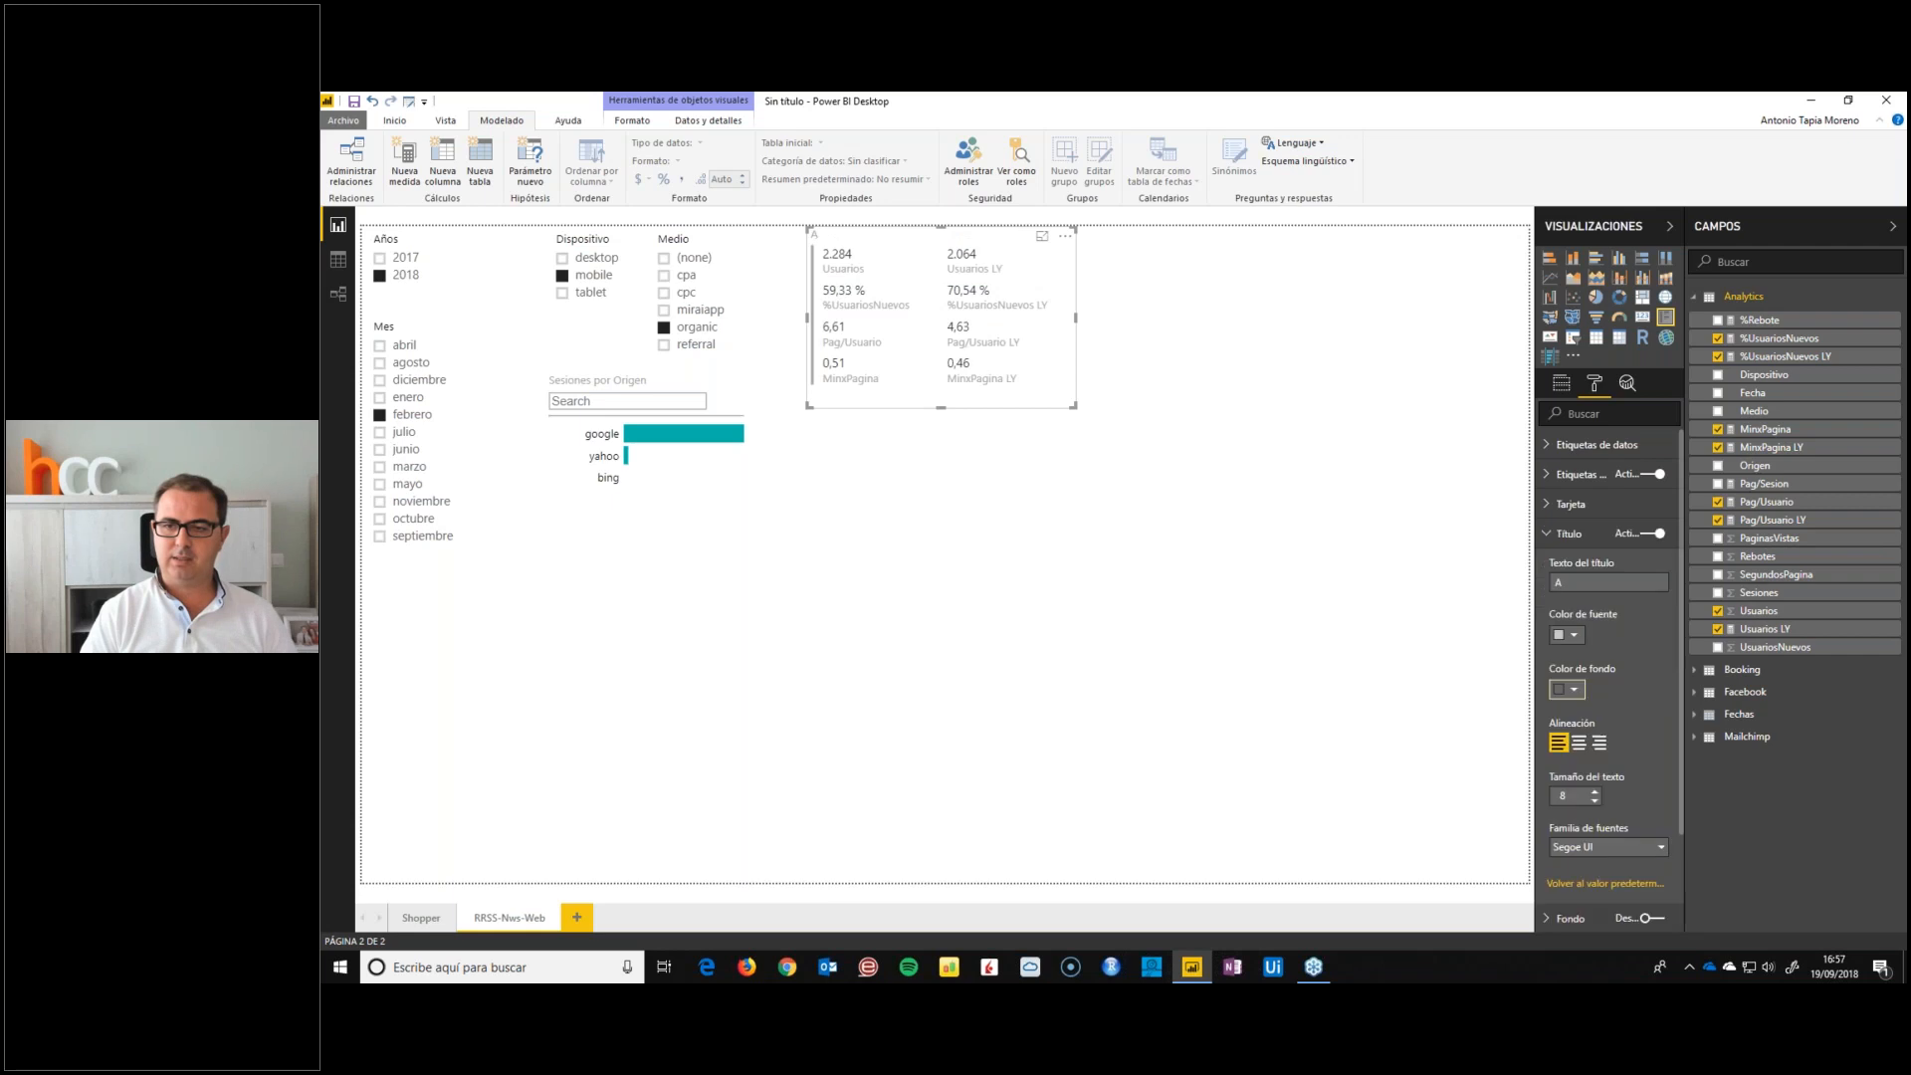
left_click(1598, 585)
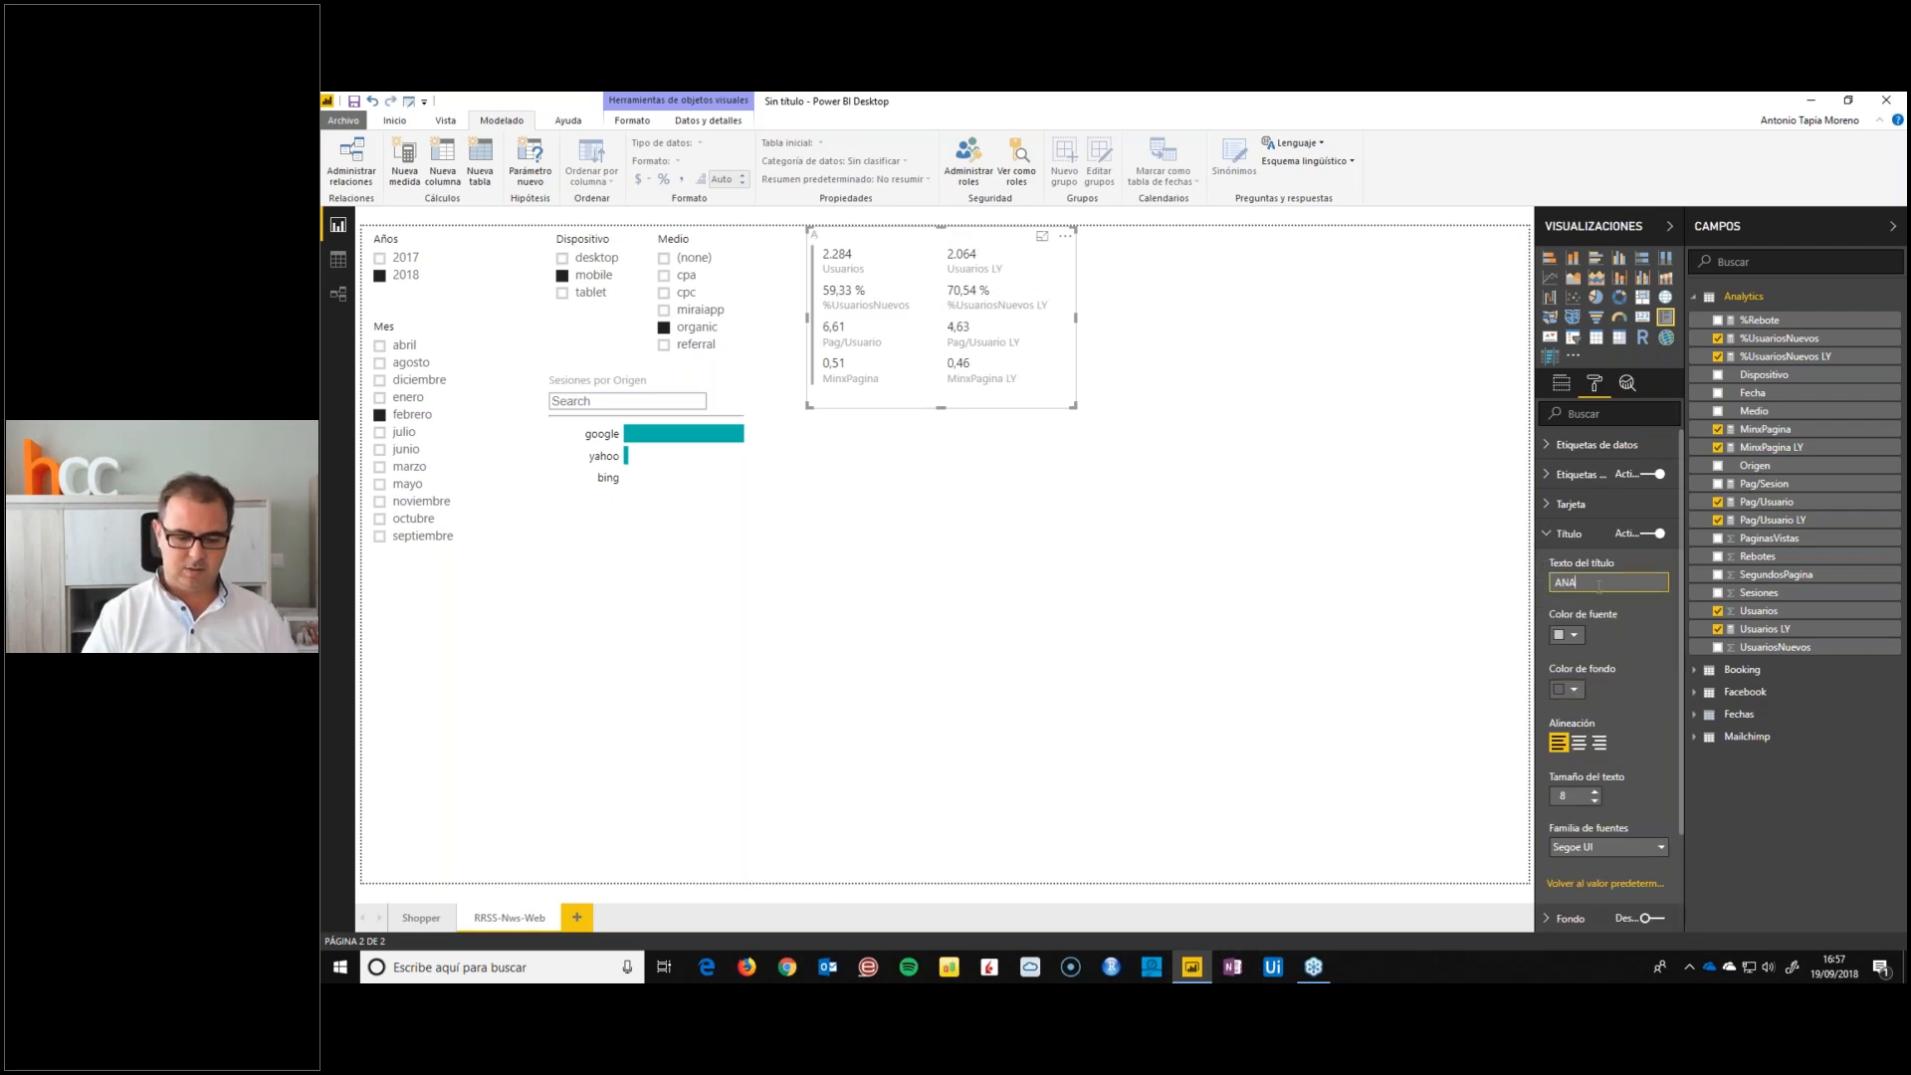
Style the card title as centred white text on a teal background with text size 9
left_click(1574, 637)
left_click(1559, 675)
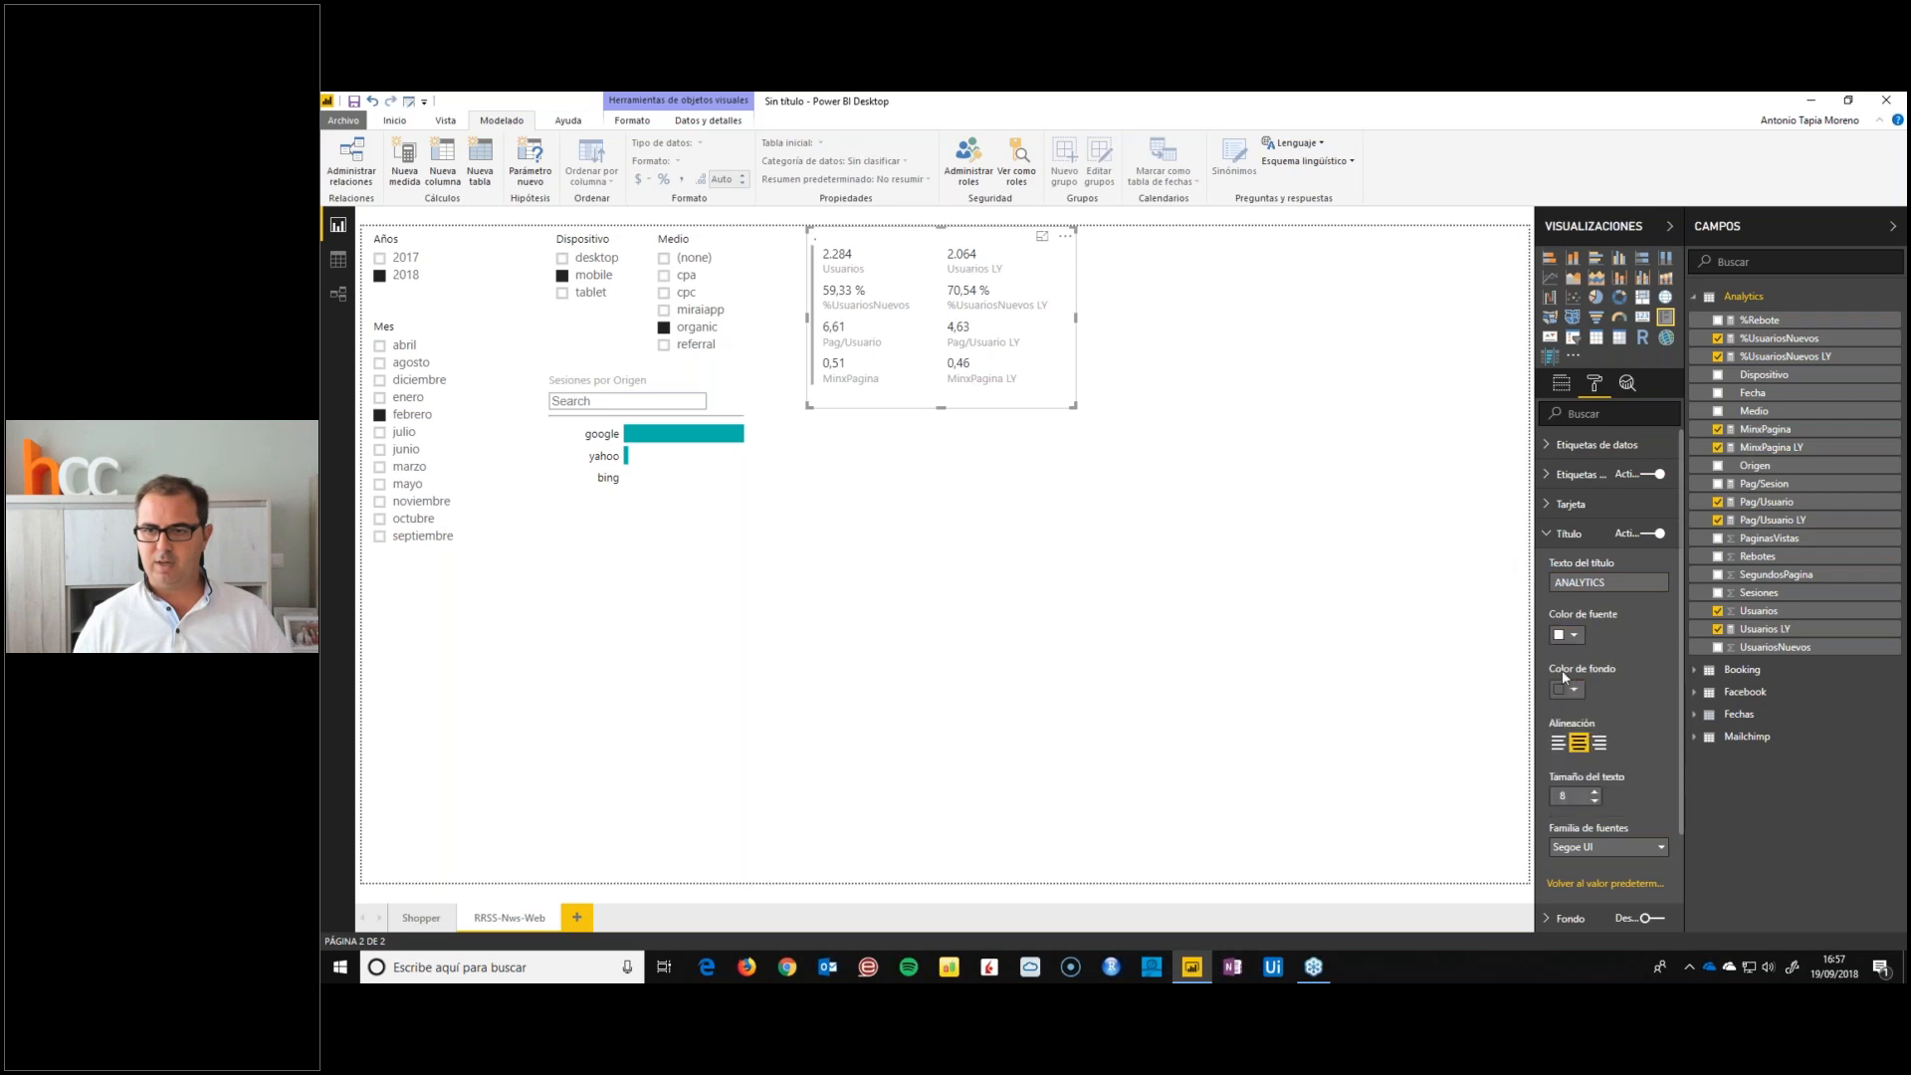
left_click(1575, 690)
left_click(1585, 728)
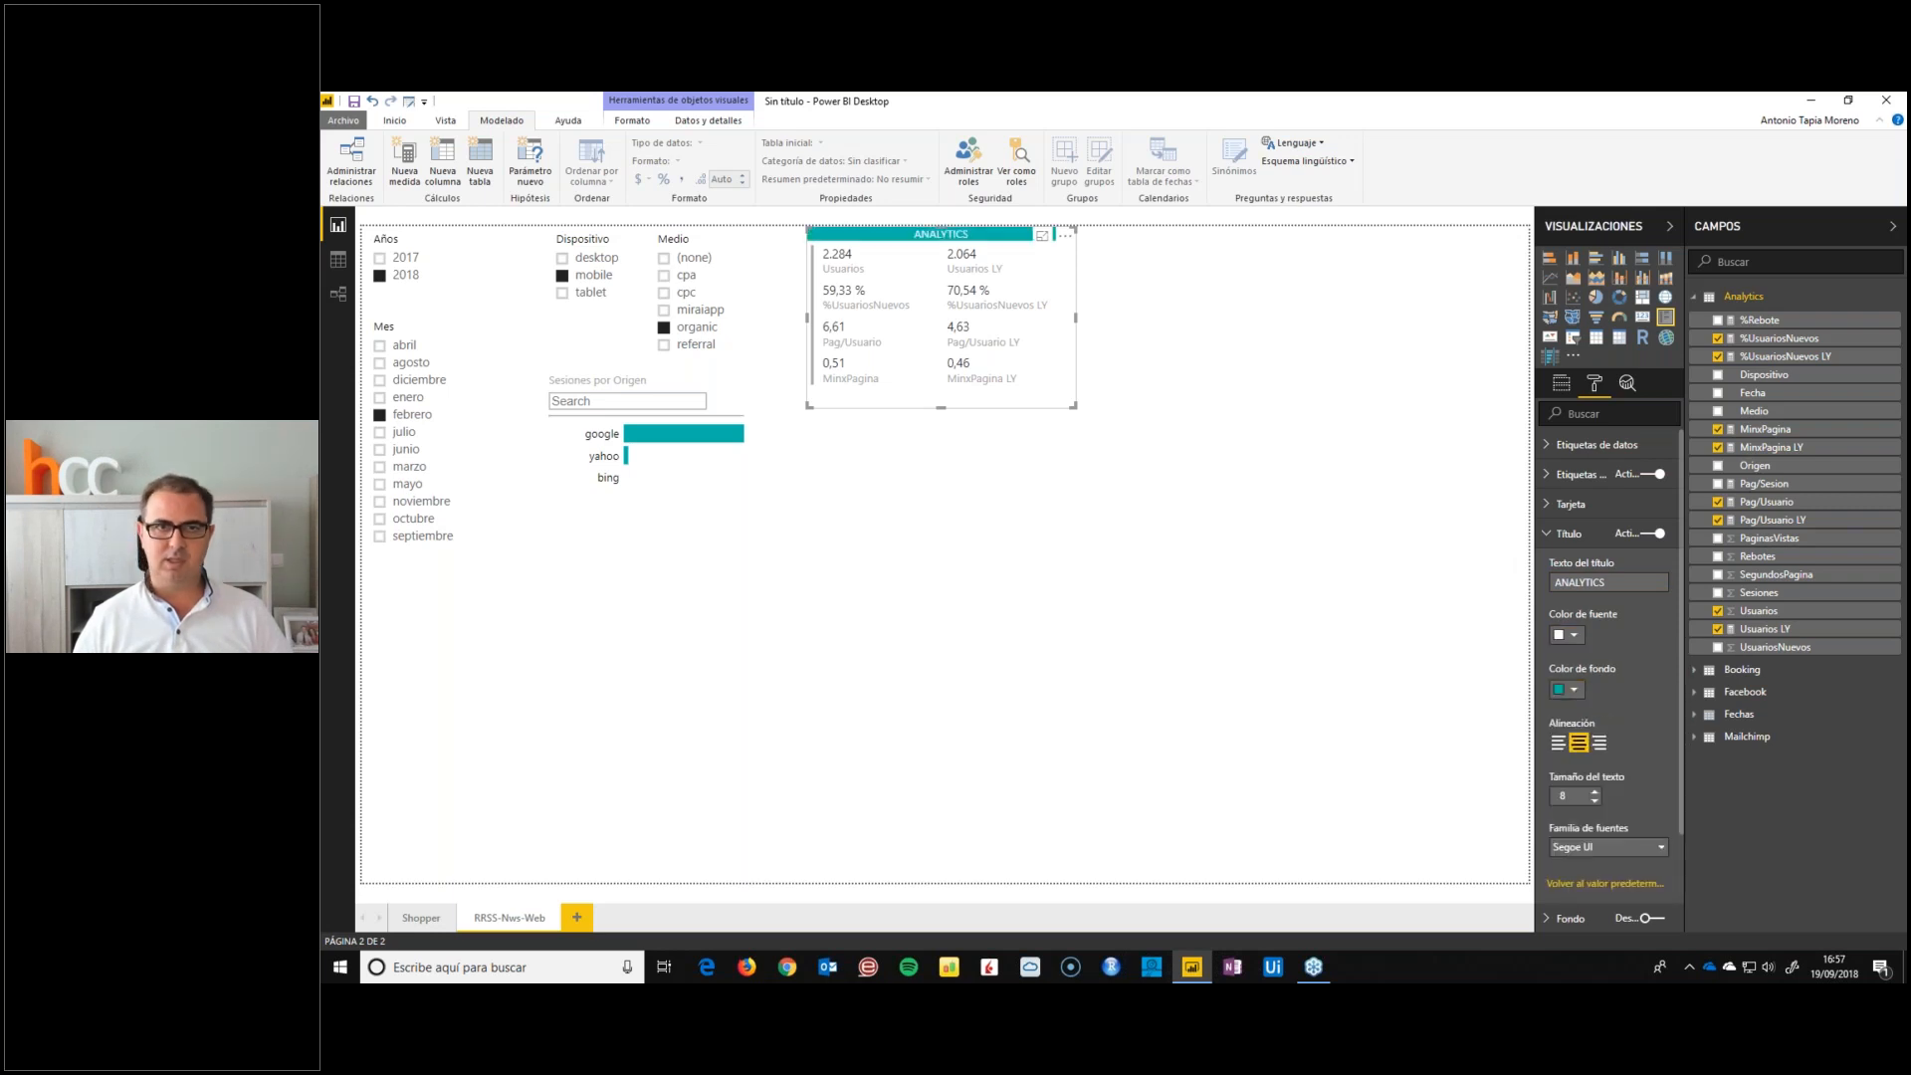
left_click(1595, 791)
left_click(1594, 791)
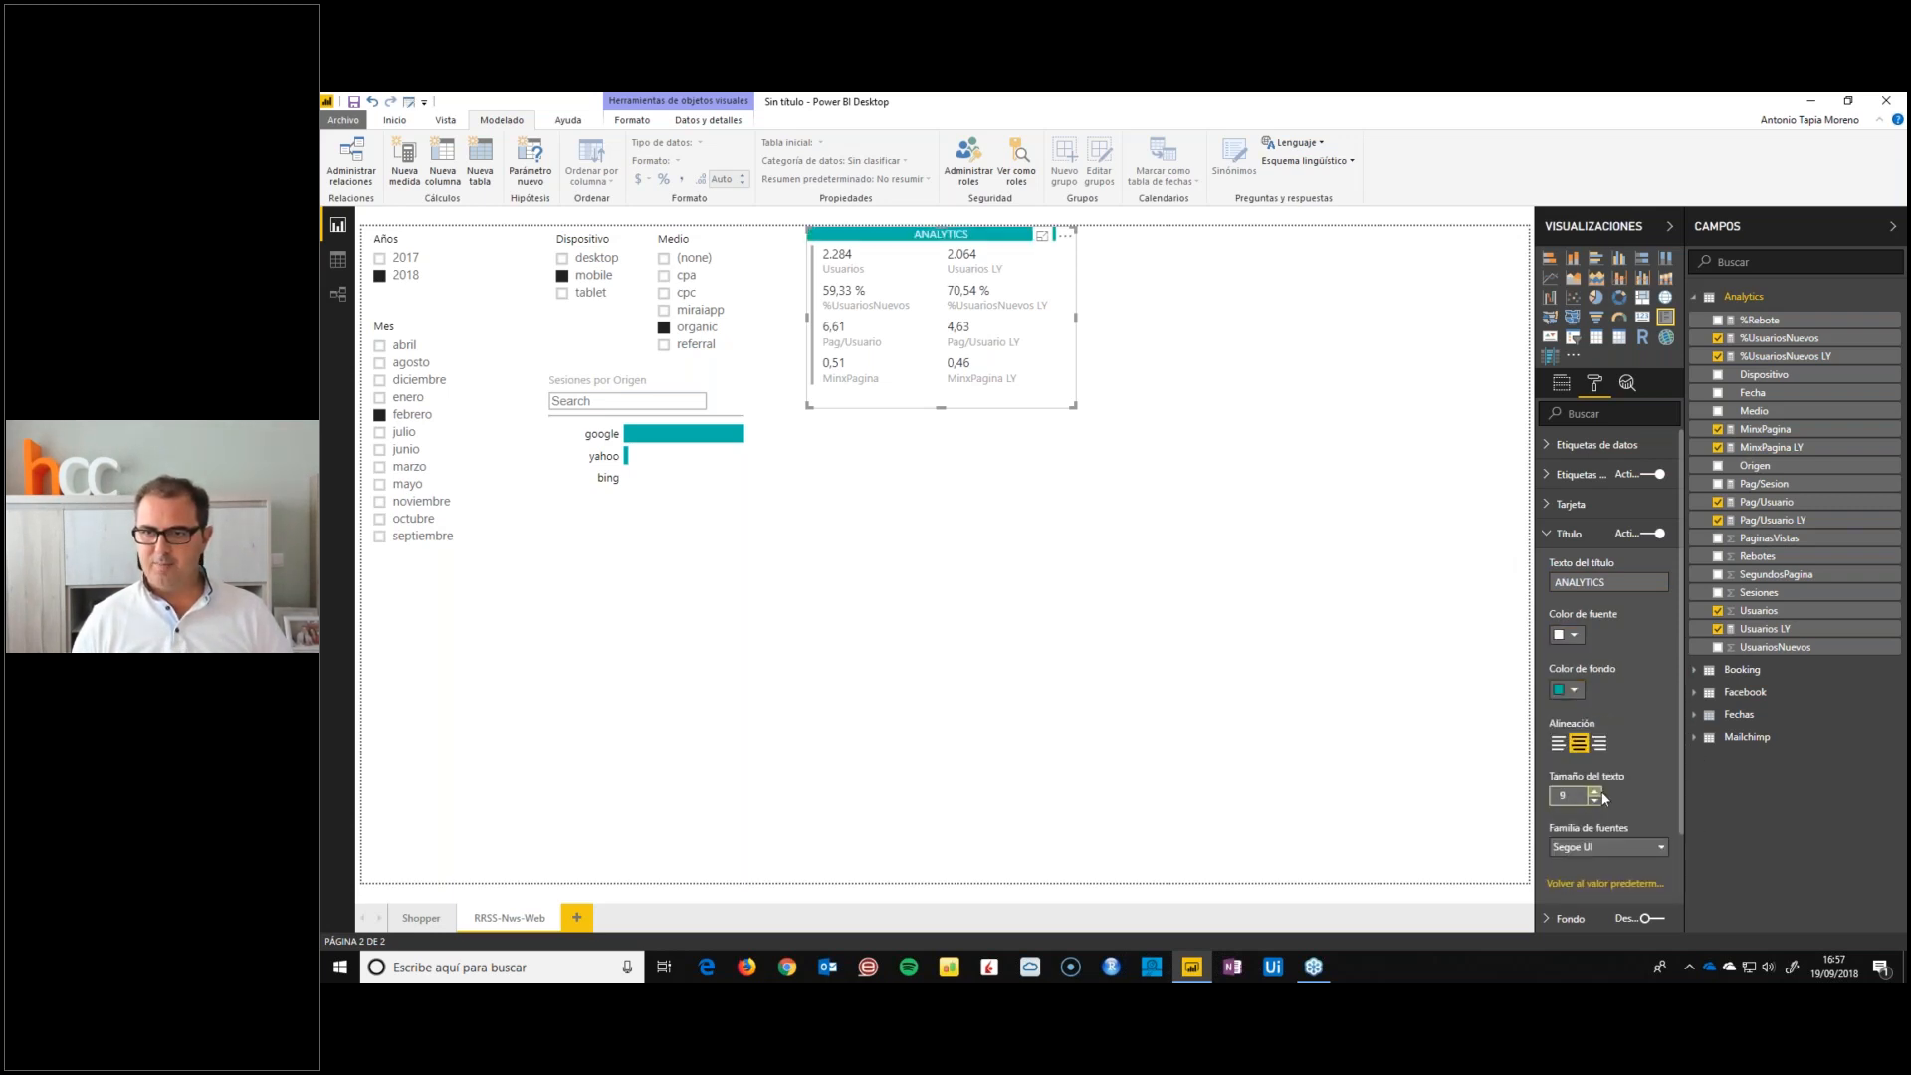
Turn on the ANALYTICS card's border and colour it the same teal as its title
left_click(1565, 533)
left_click(1654, 622)
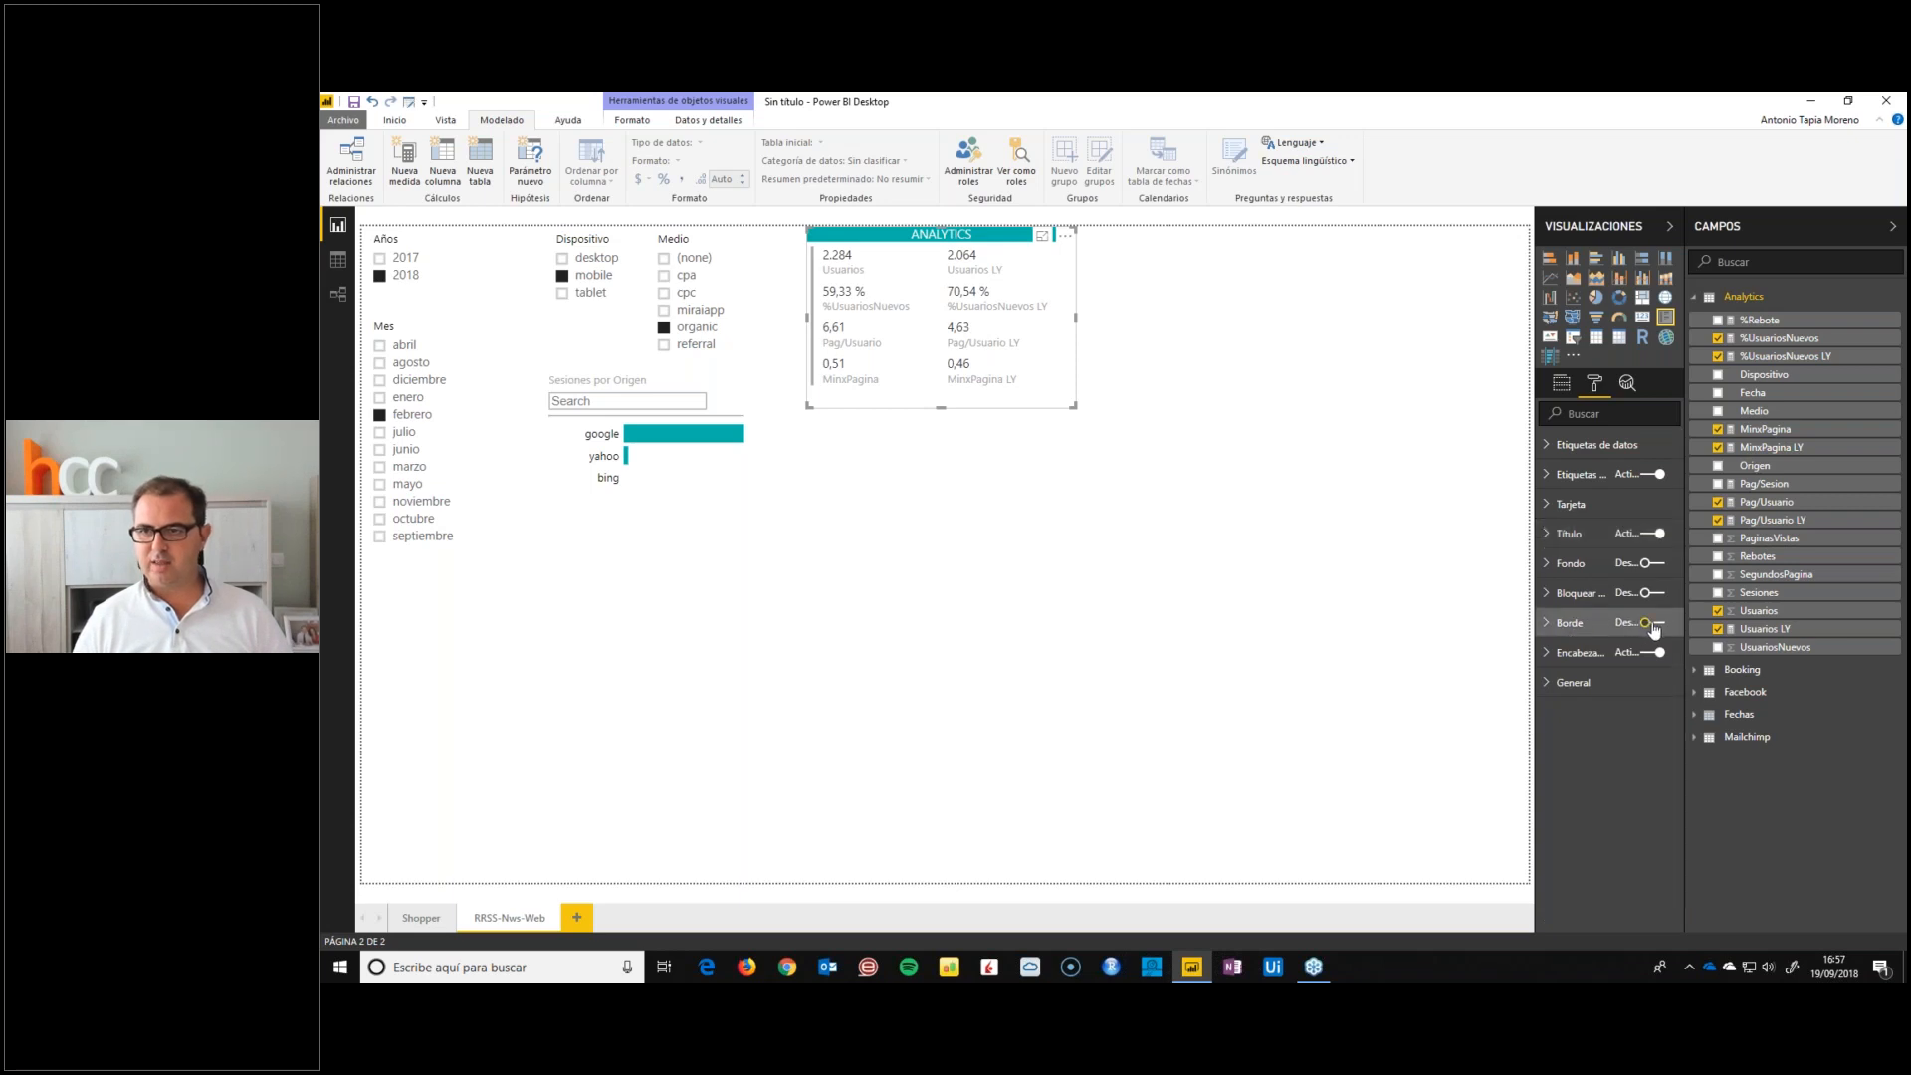
left_click(1587, 627)
left_click(1570, 672)
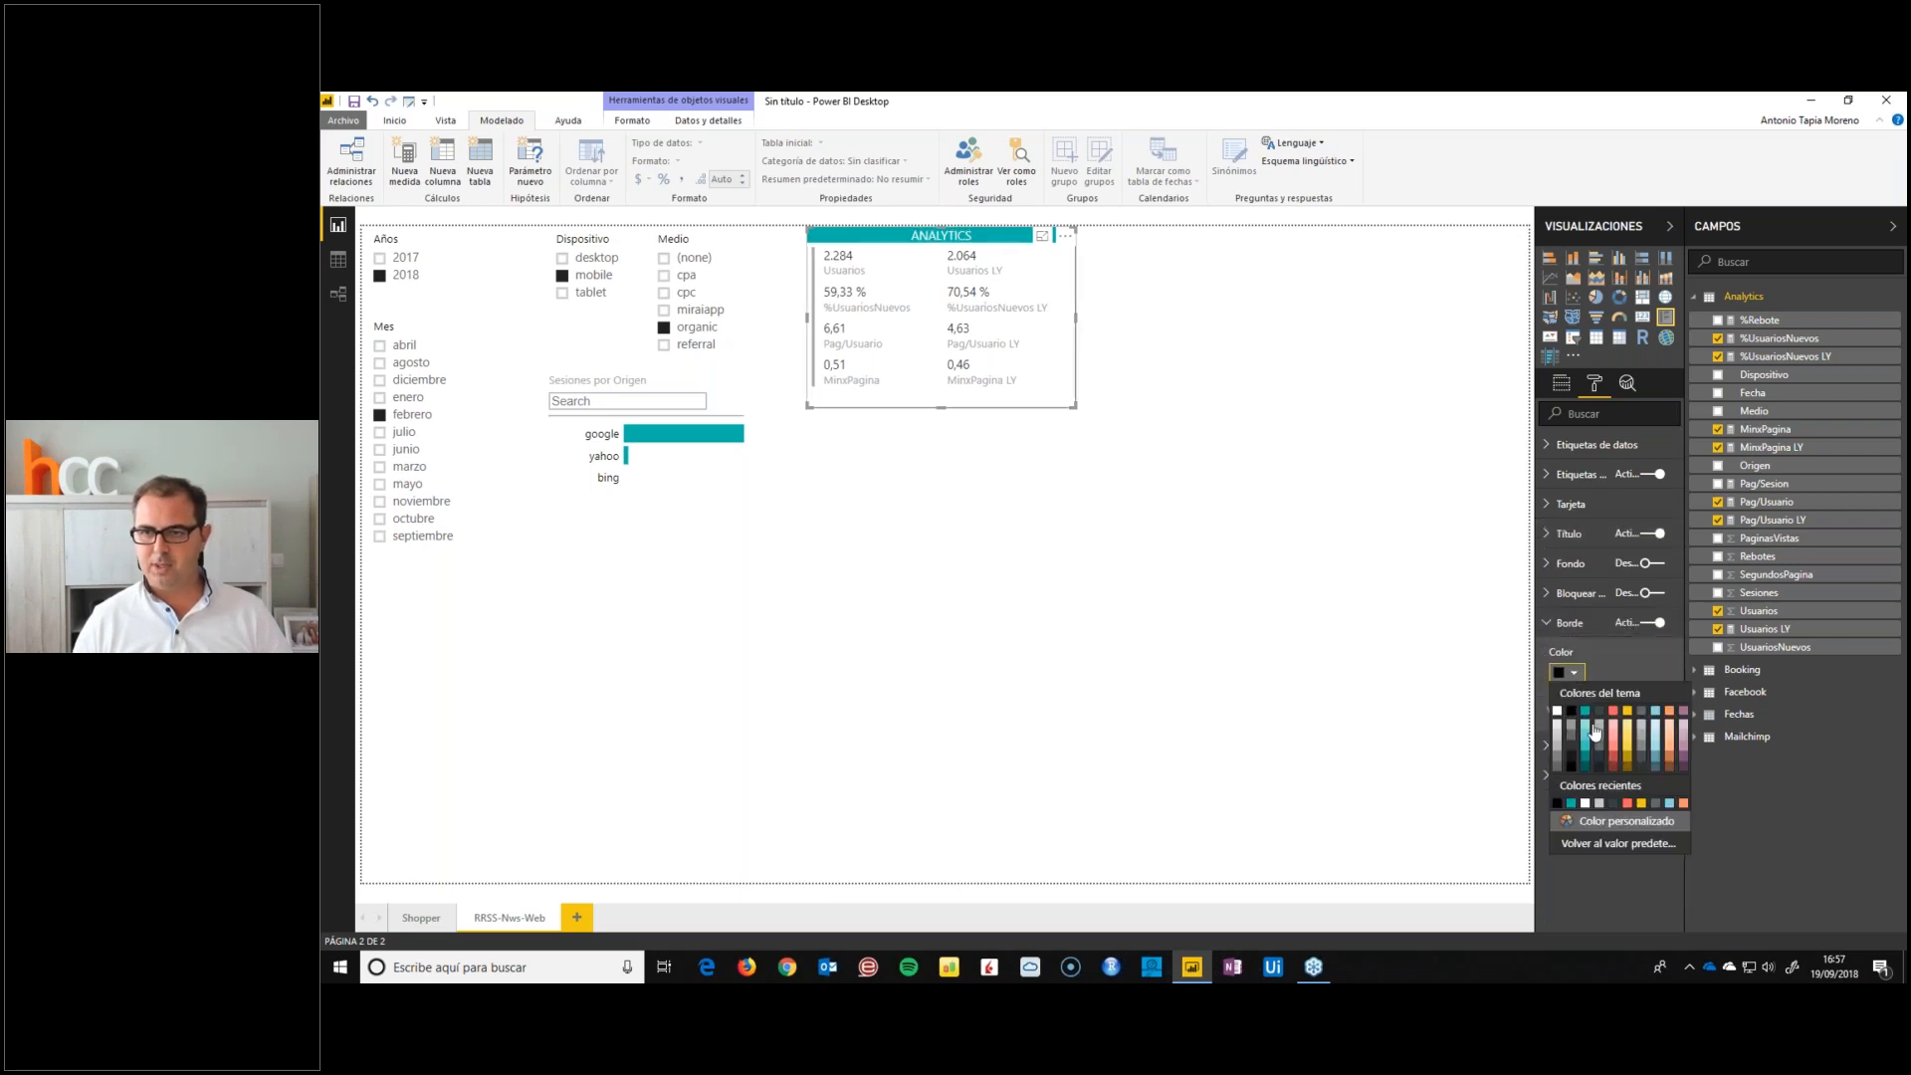
left_click(1586, 715)
left_click(1191, 587)
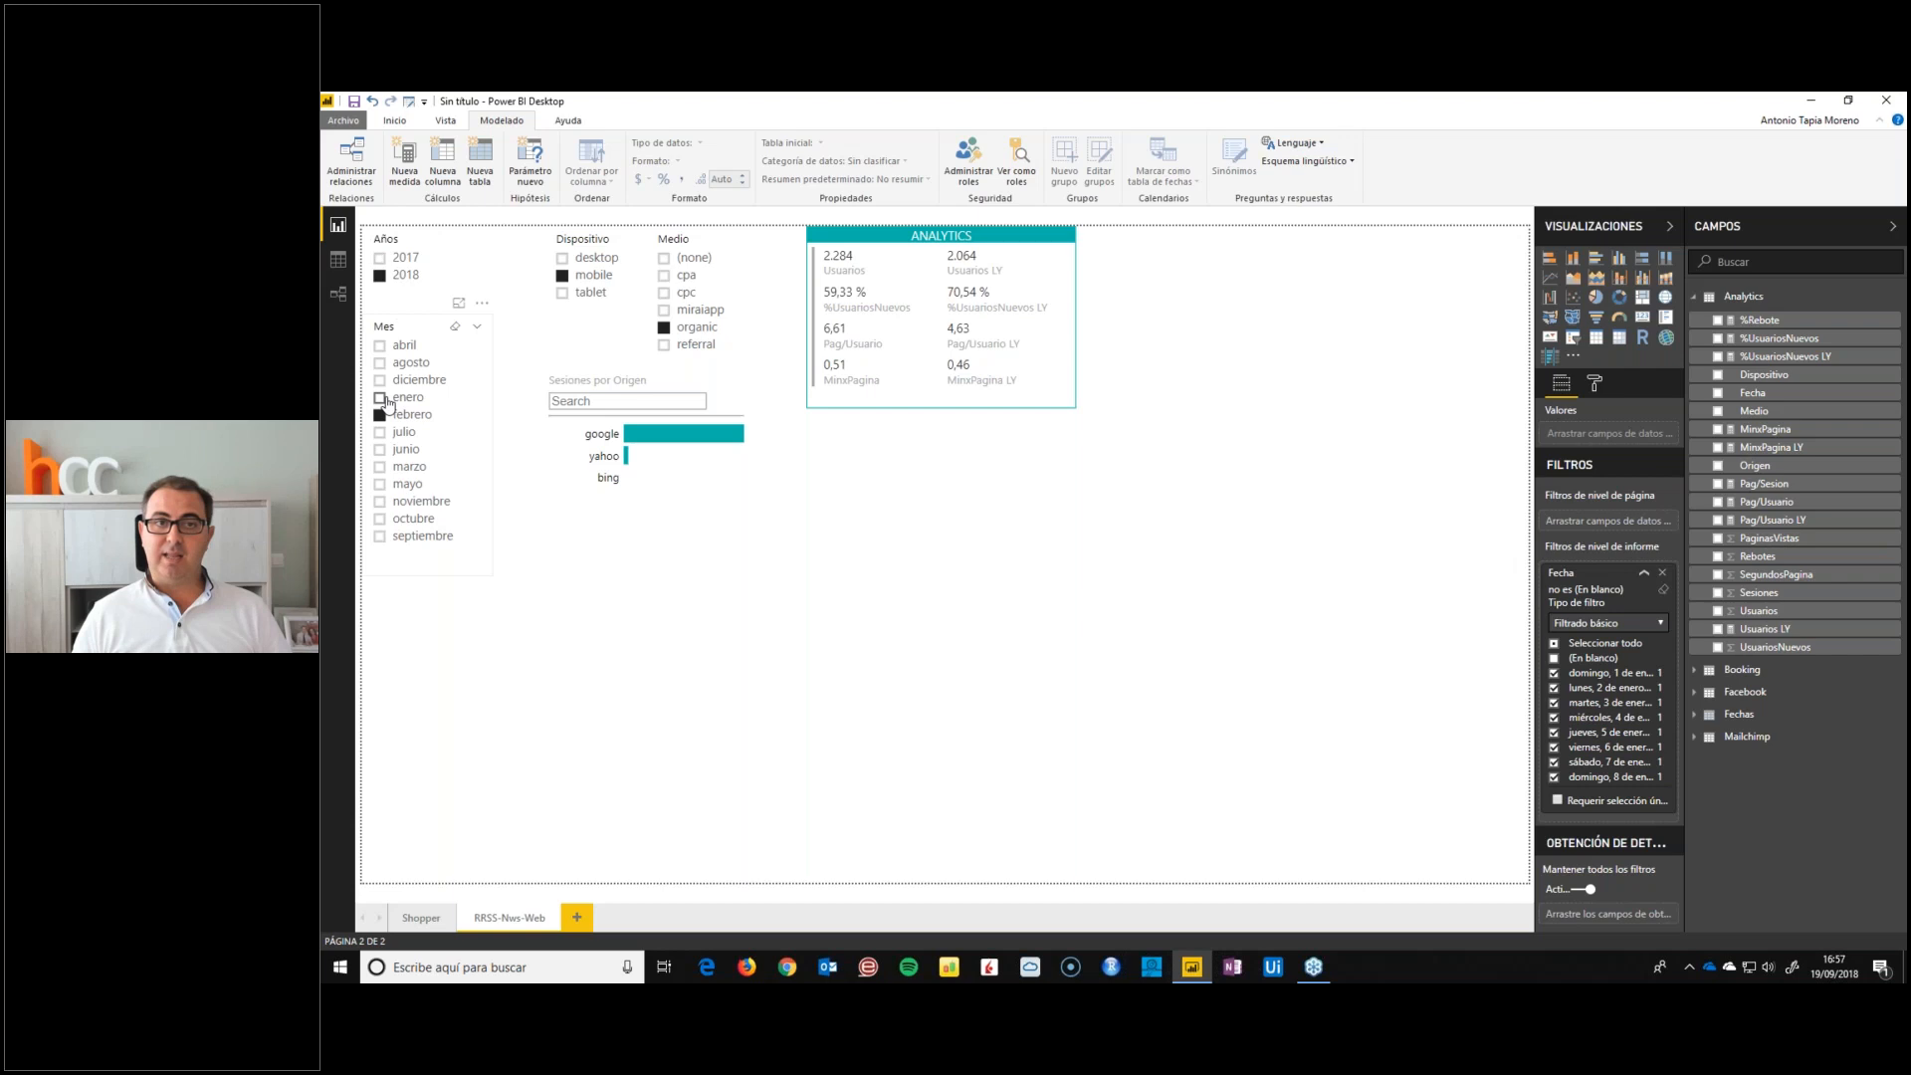
Clear the organic, mobile and febrero selections from the Medio, Dispositivo and Mes slicers
left_click(664, 328)
left_click(563, 275)
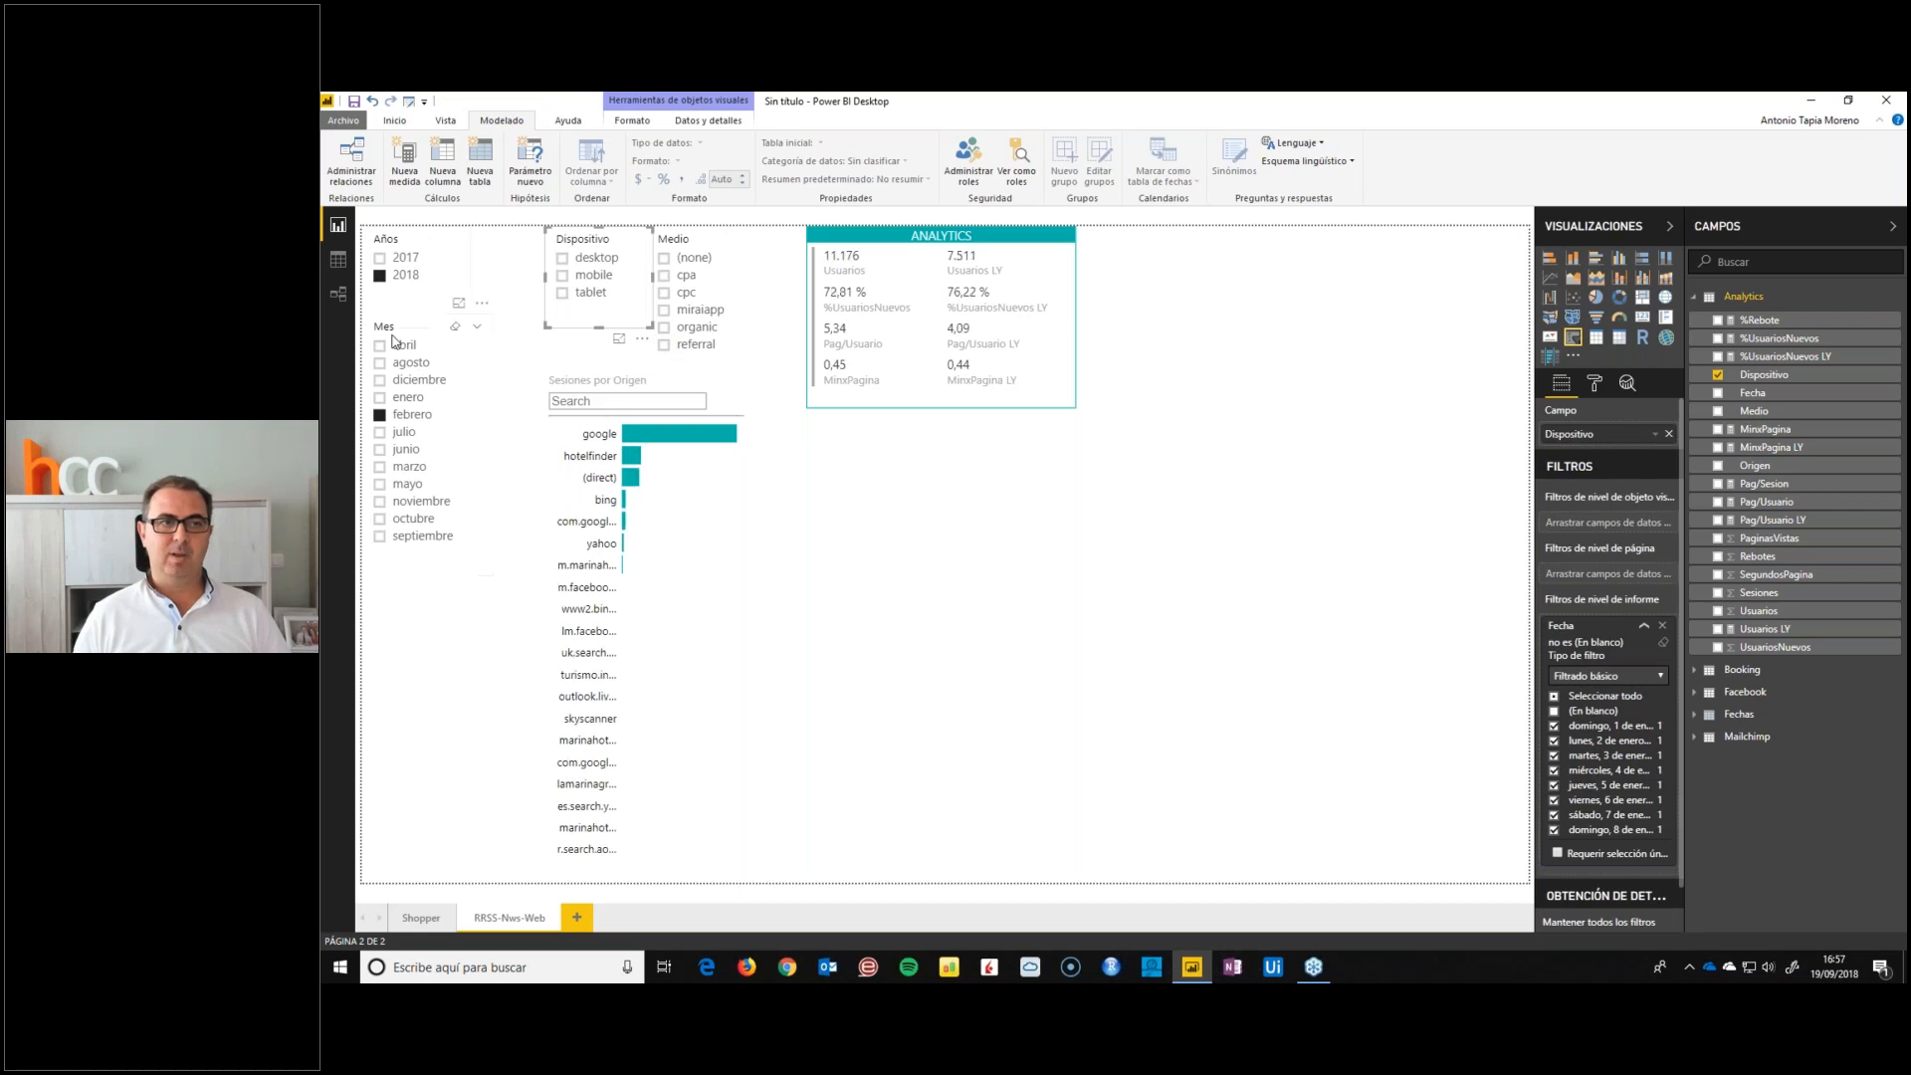
left_click(379, 416)
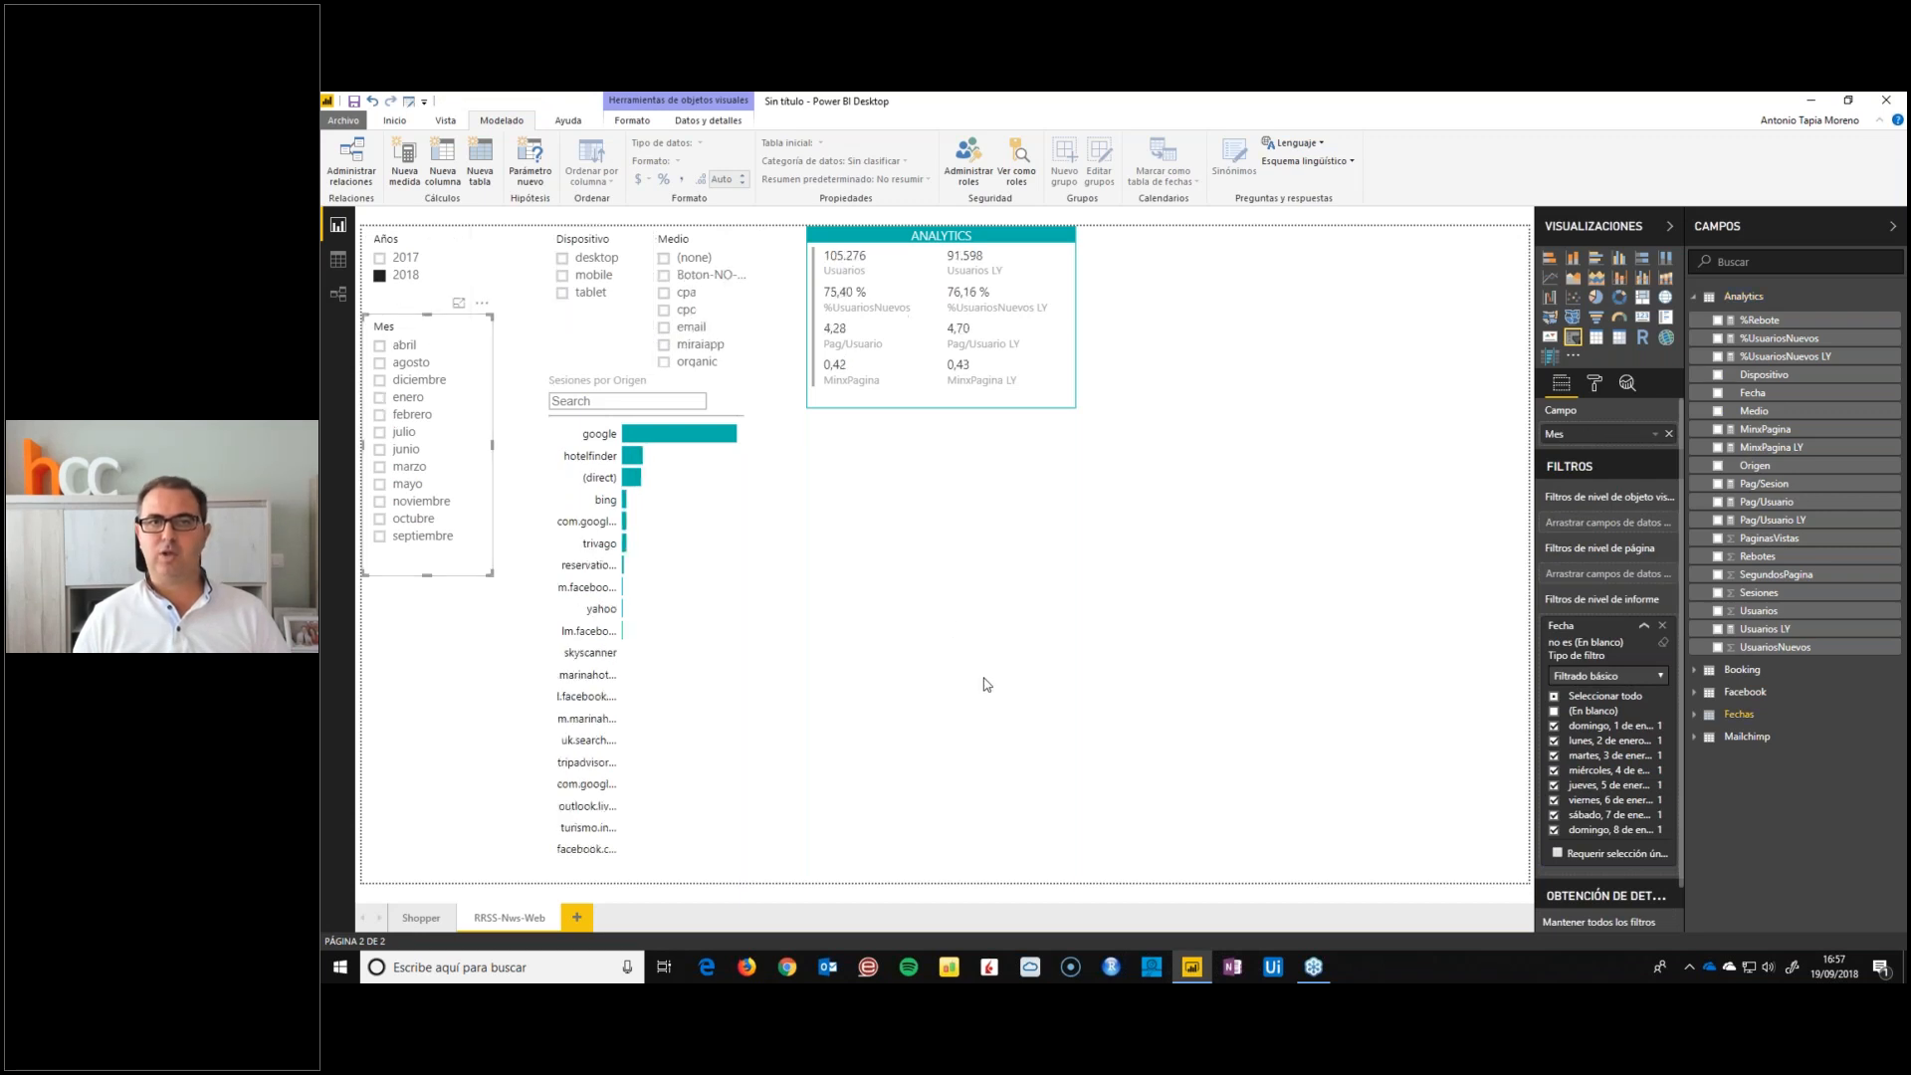
left_click(986, 620)
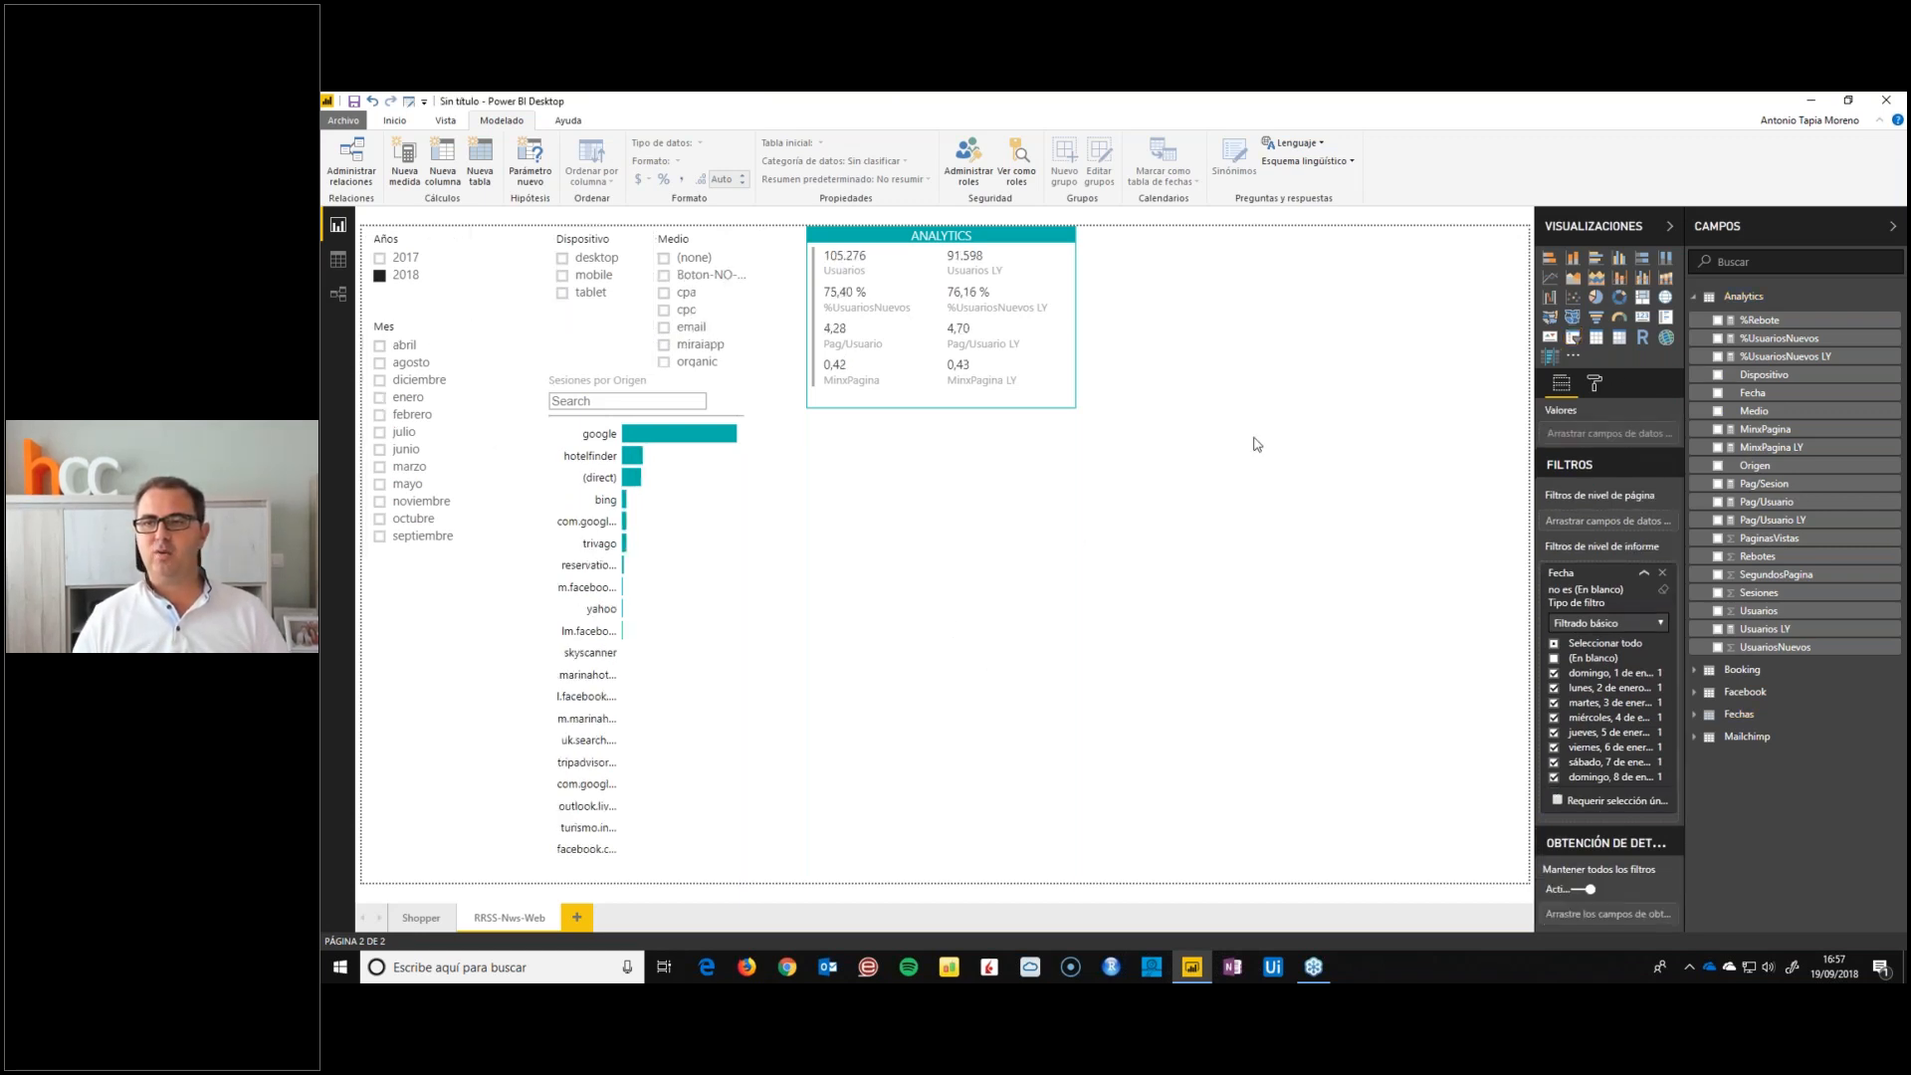
Insert a table visual below the ANALYTICS card and widen it to the page's right edge
left_click(1694, 296)
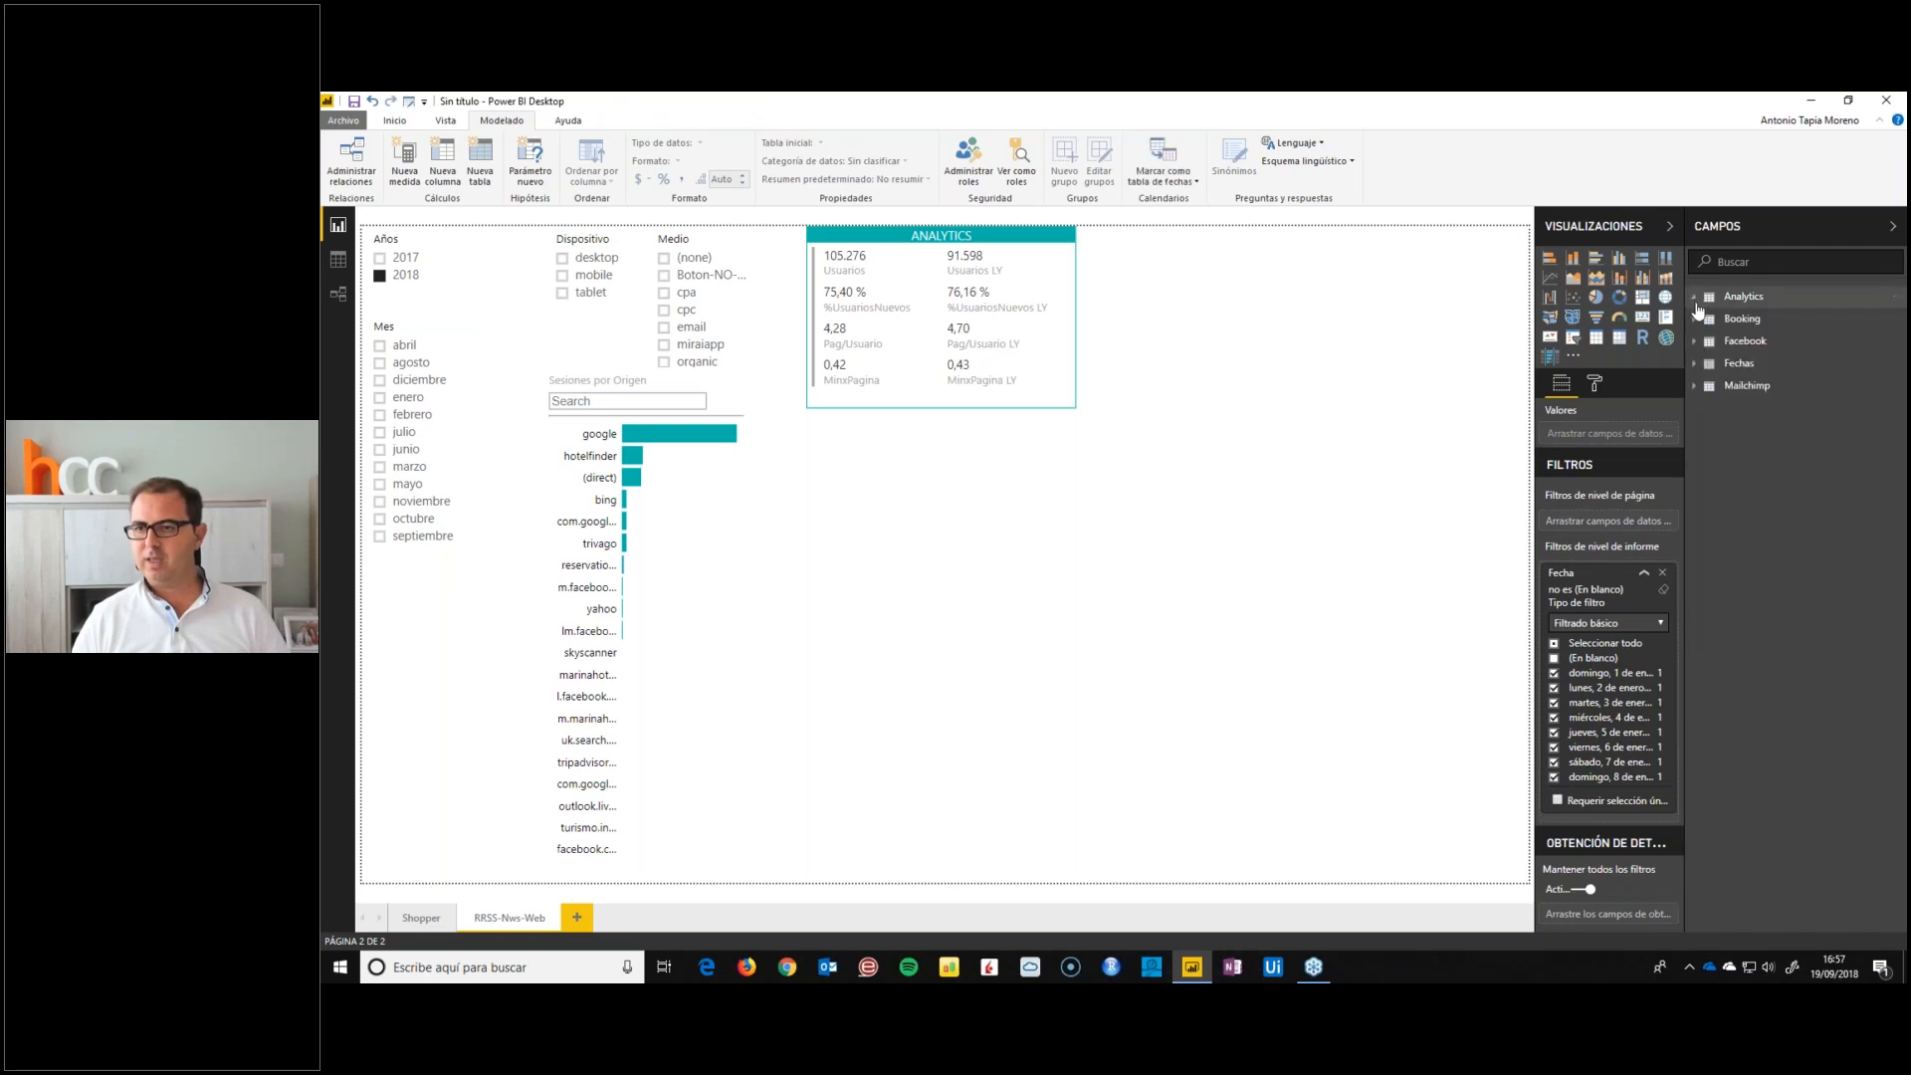
left_click(1596, 339)
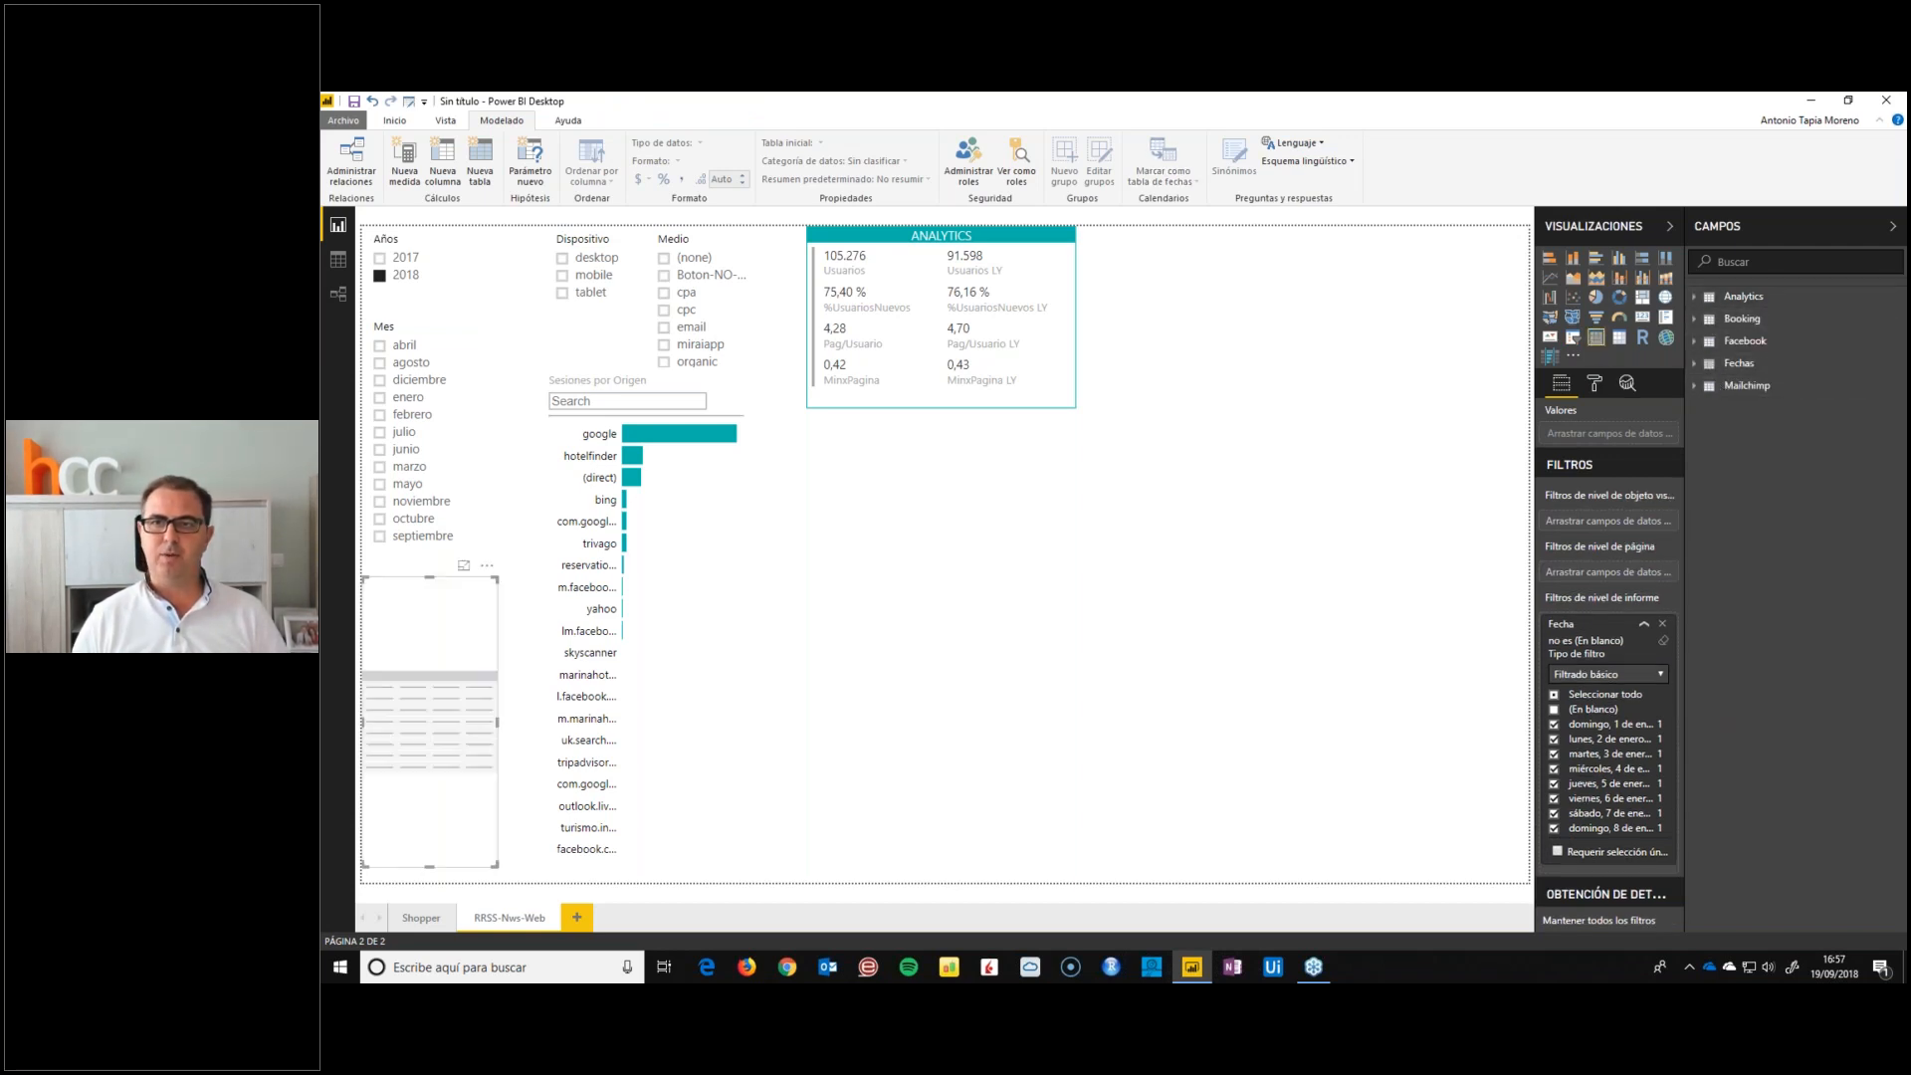
left_click_drag(429, 587, 832, 434)
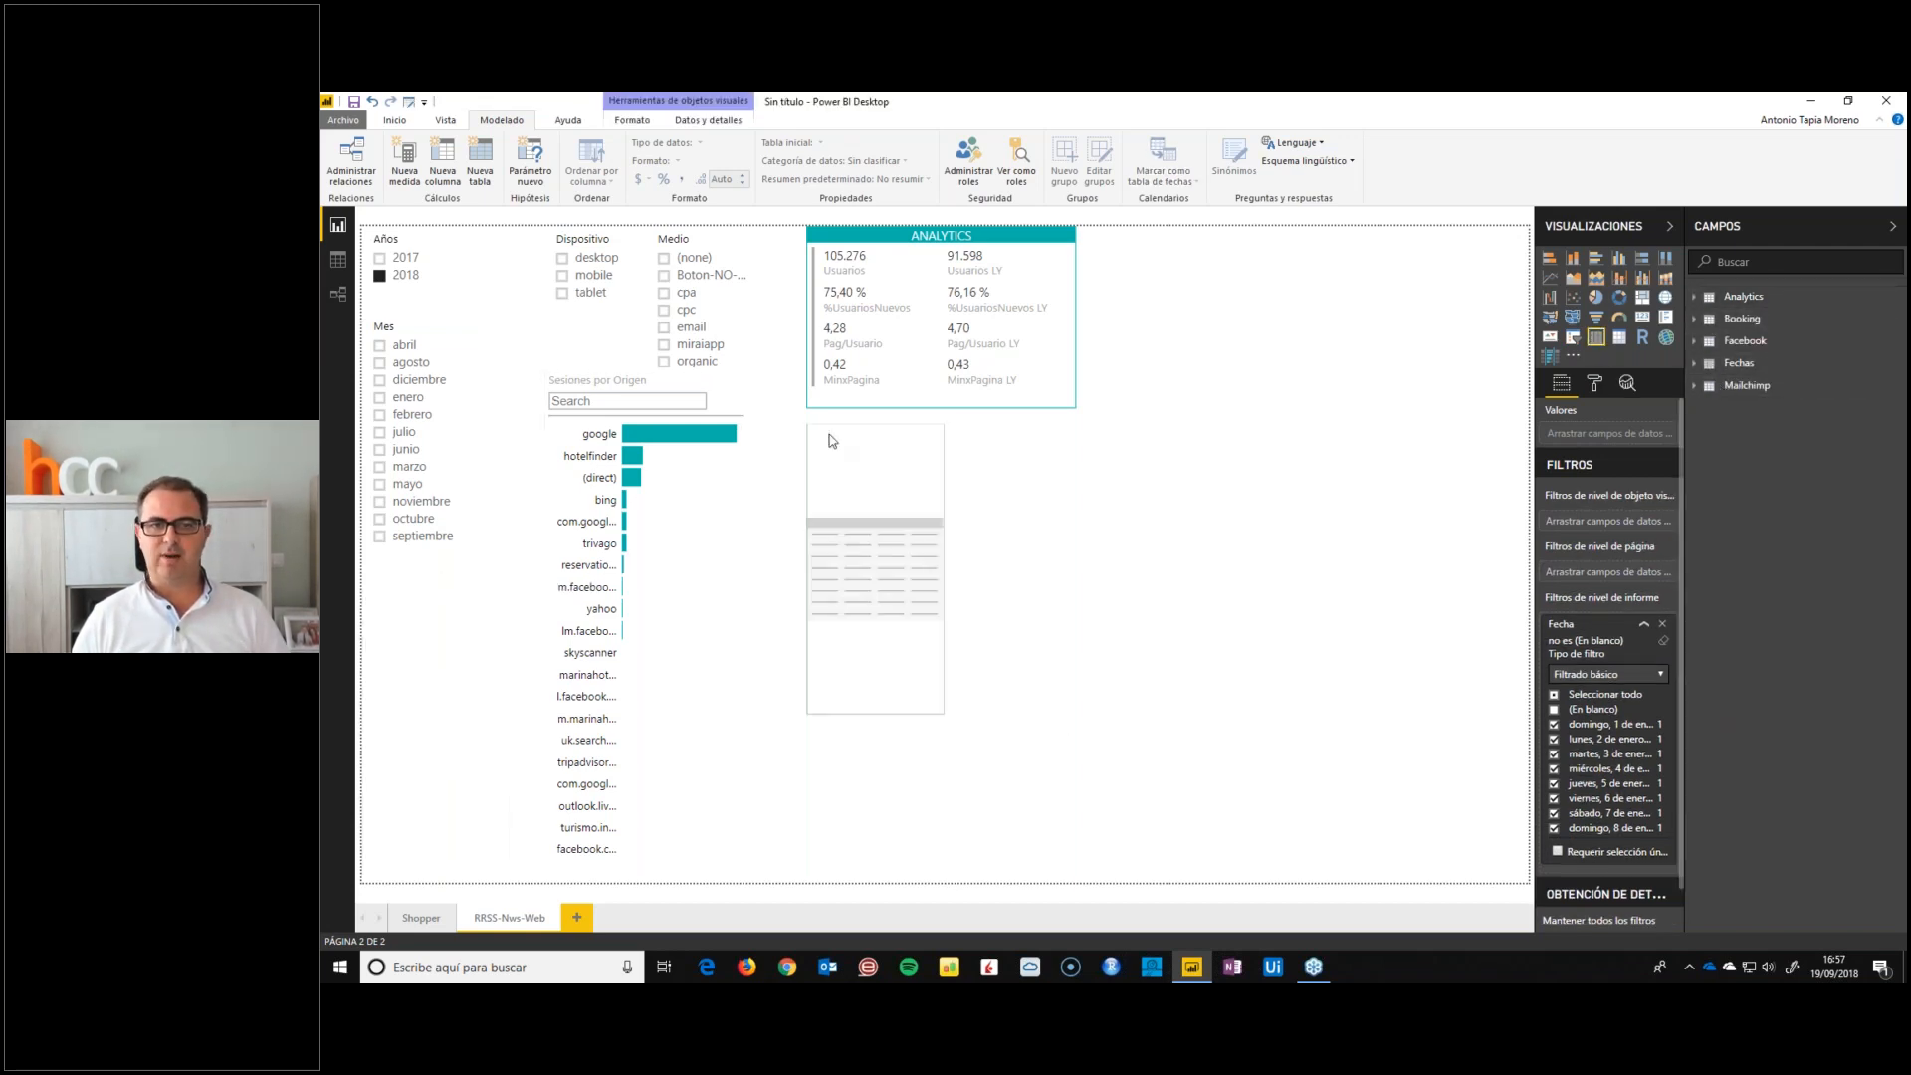
left_click_drag(944, 568, 1579, 541)
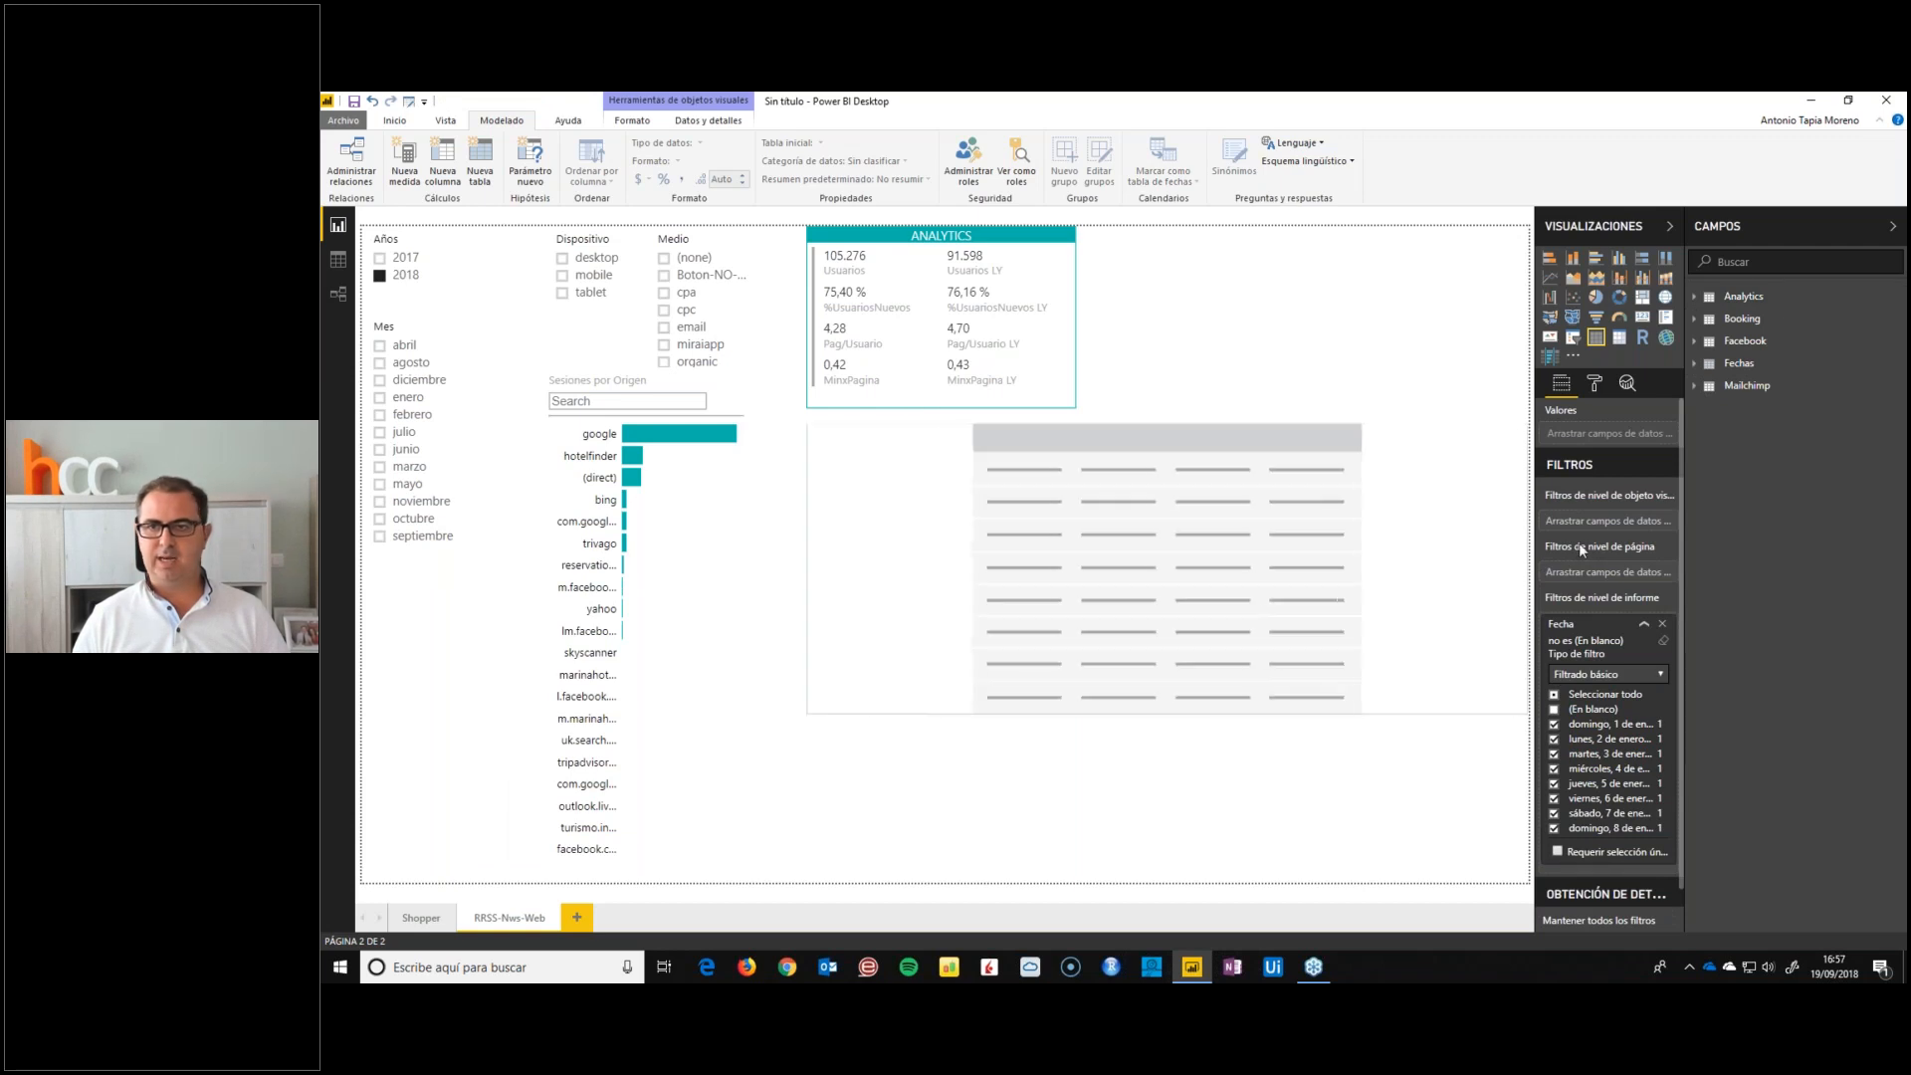
Add Fecha from the Fechas table to the new table as a plain date instead of a date hierarchy
left_click(1696, 387)
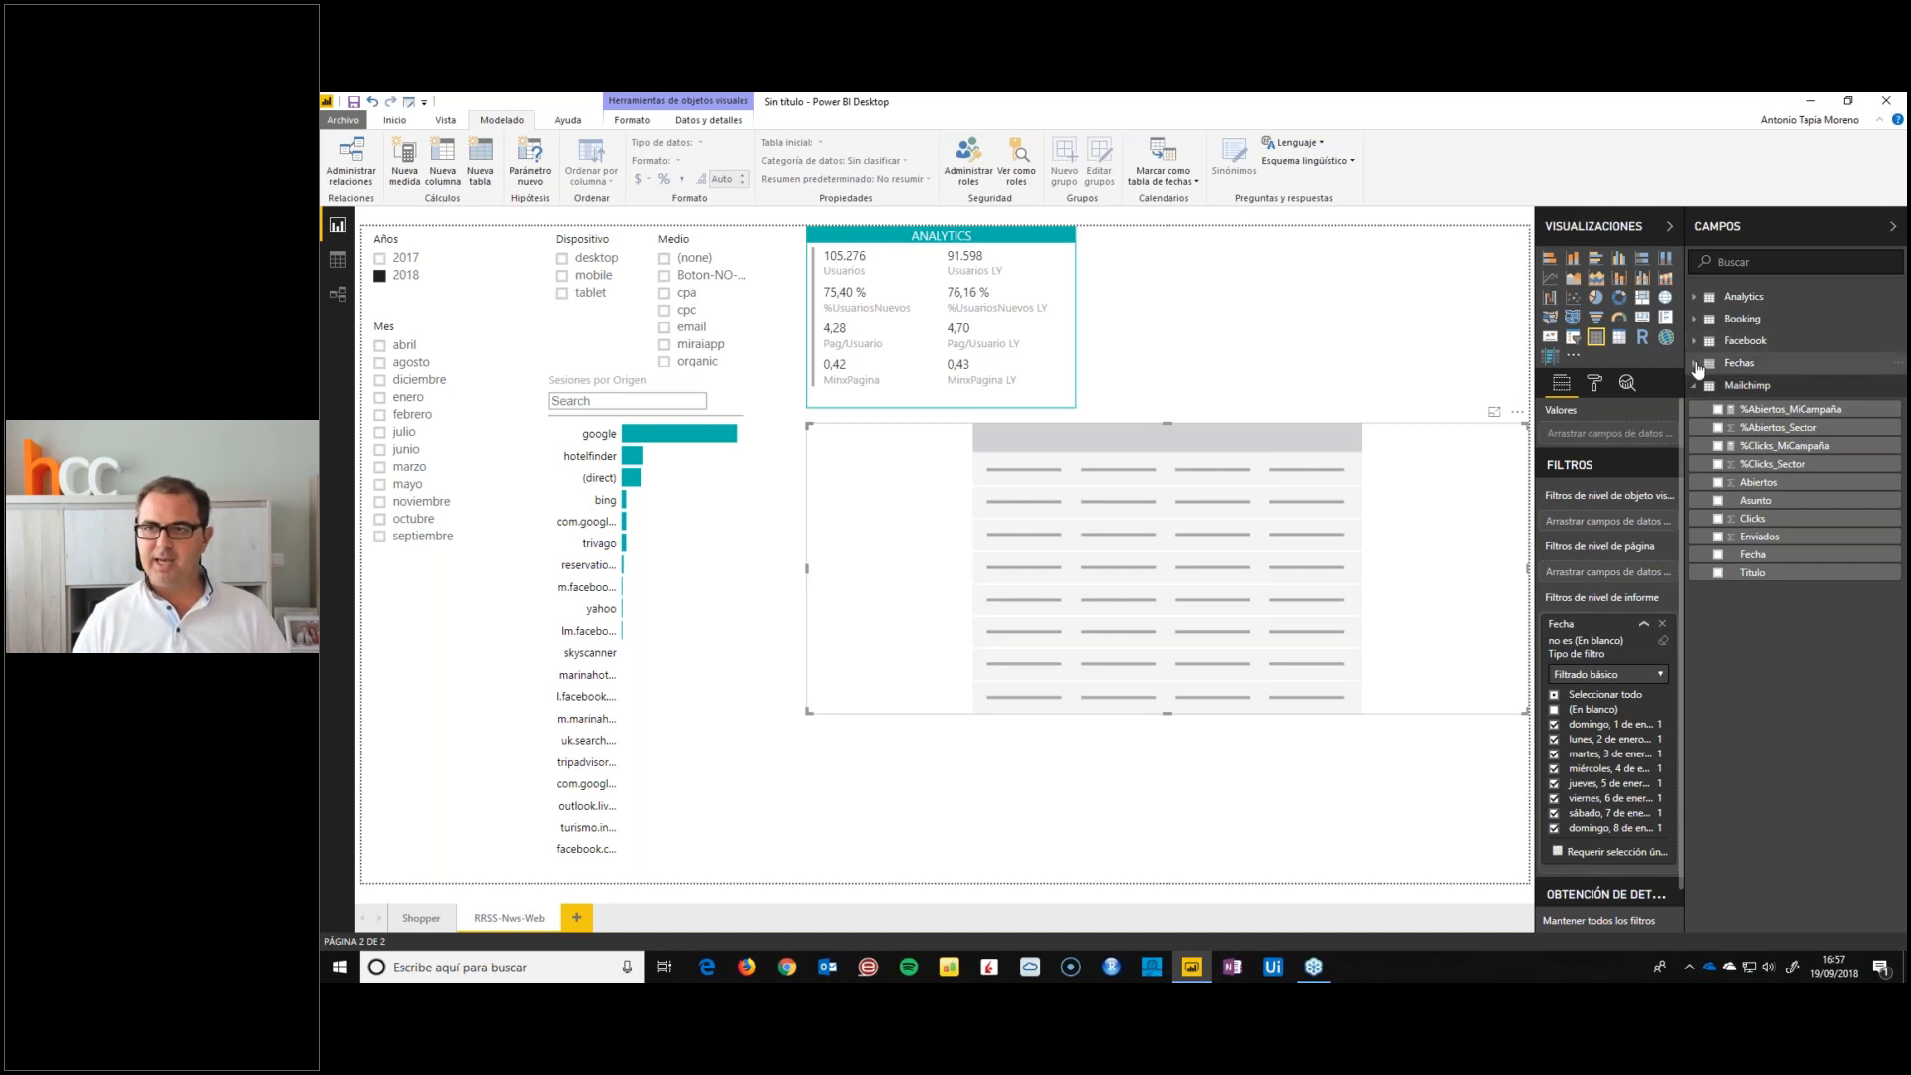
left_click(1697, 366)
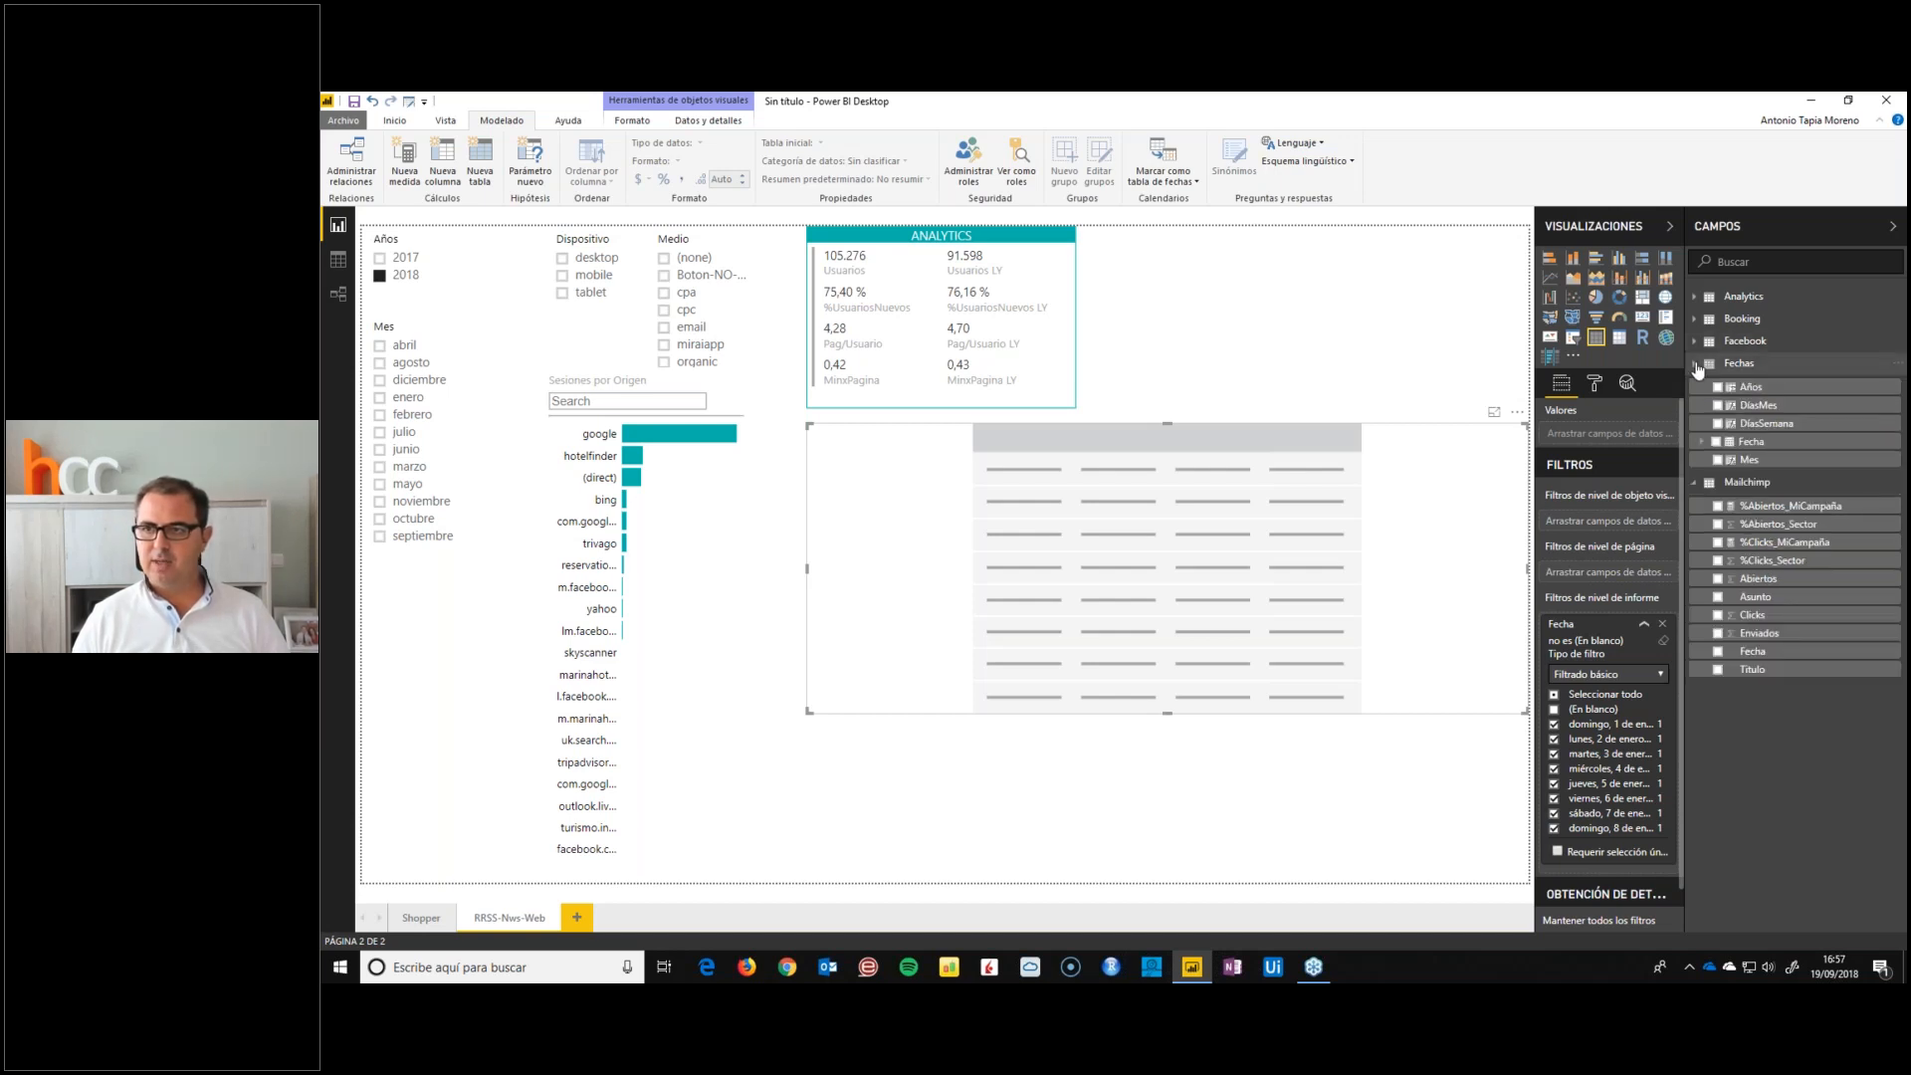
left_click(1718, 444)
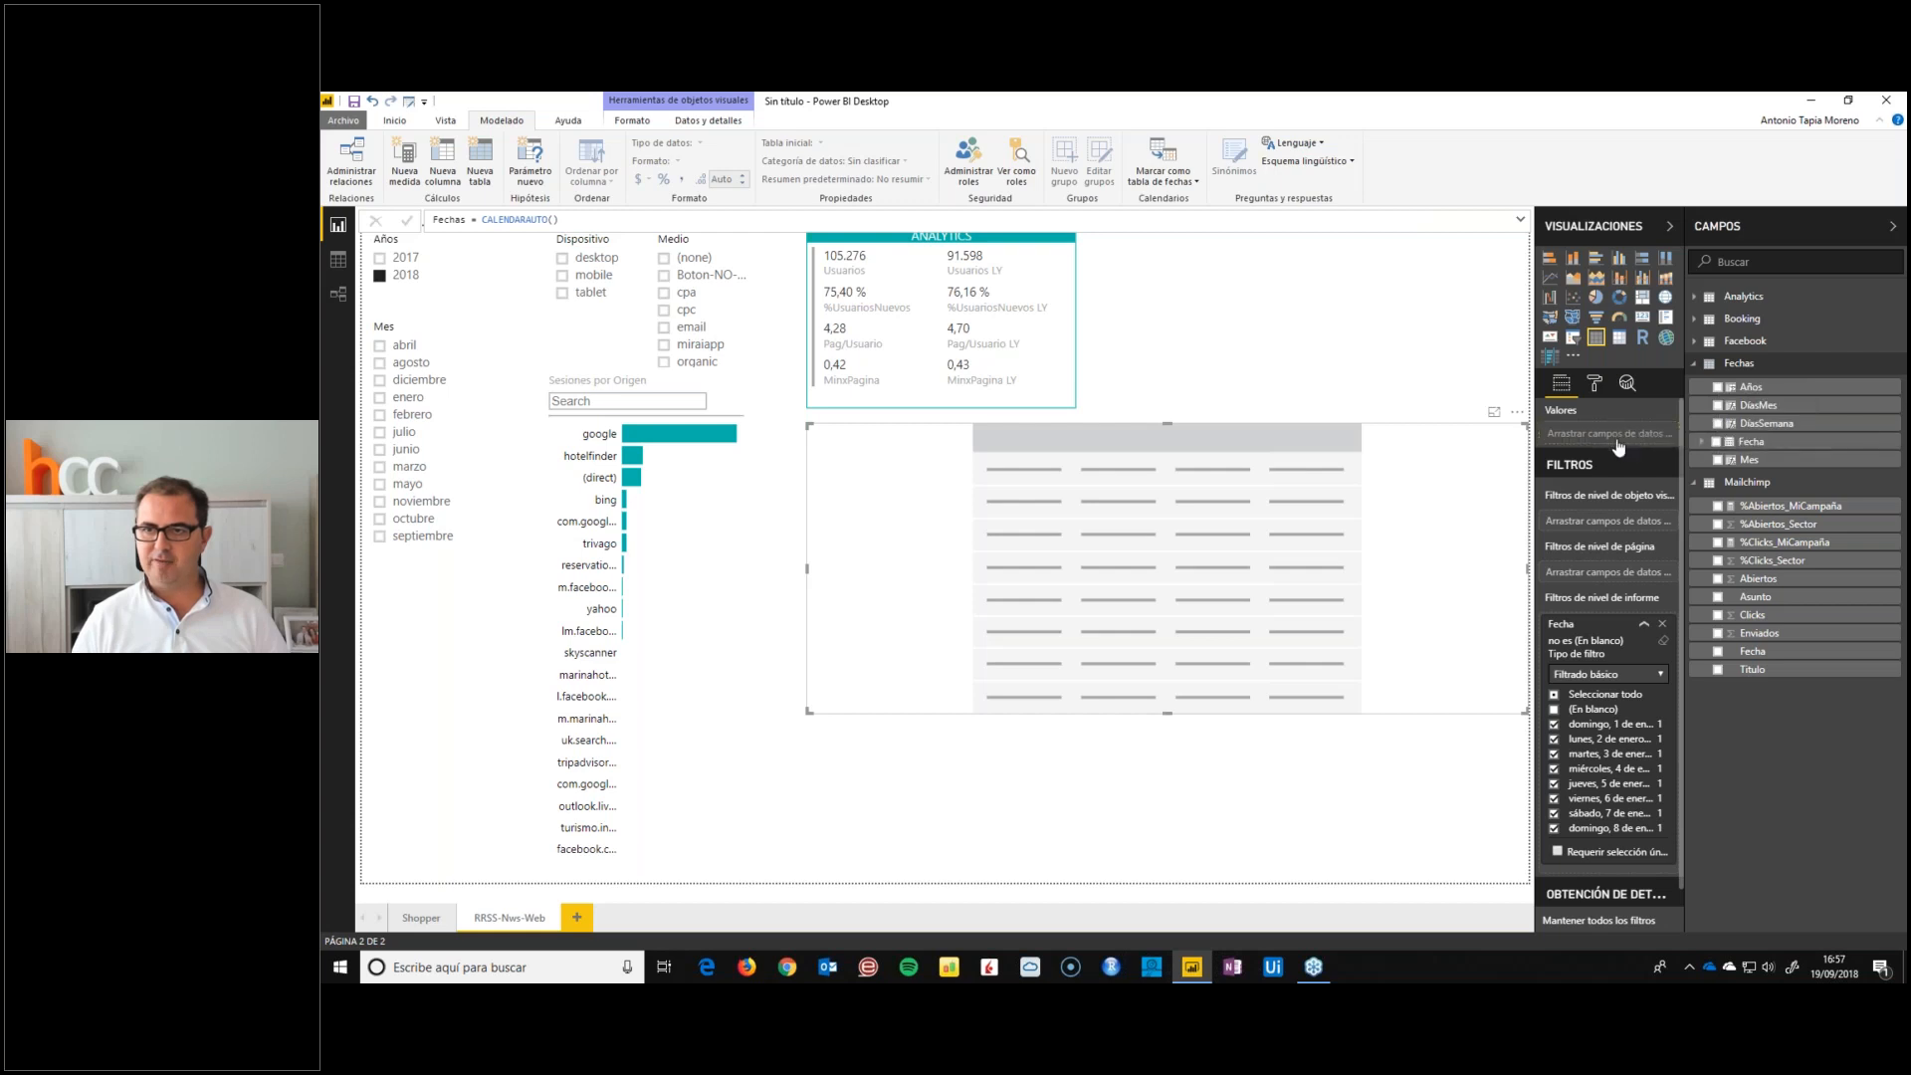
left_click(1656, 434)
left_click(1692, 513)
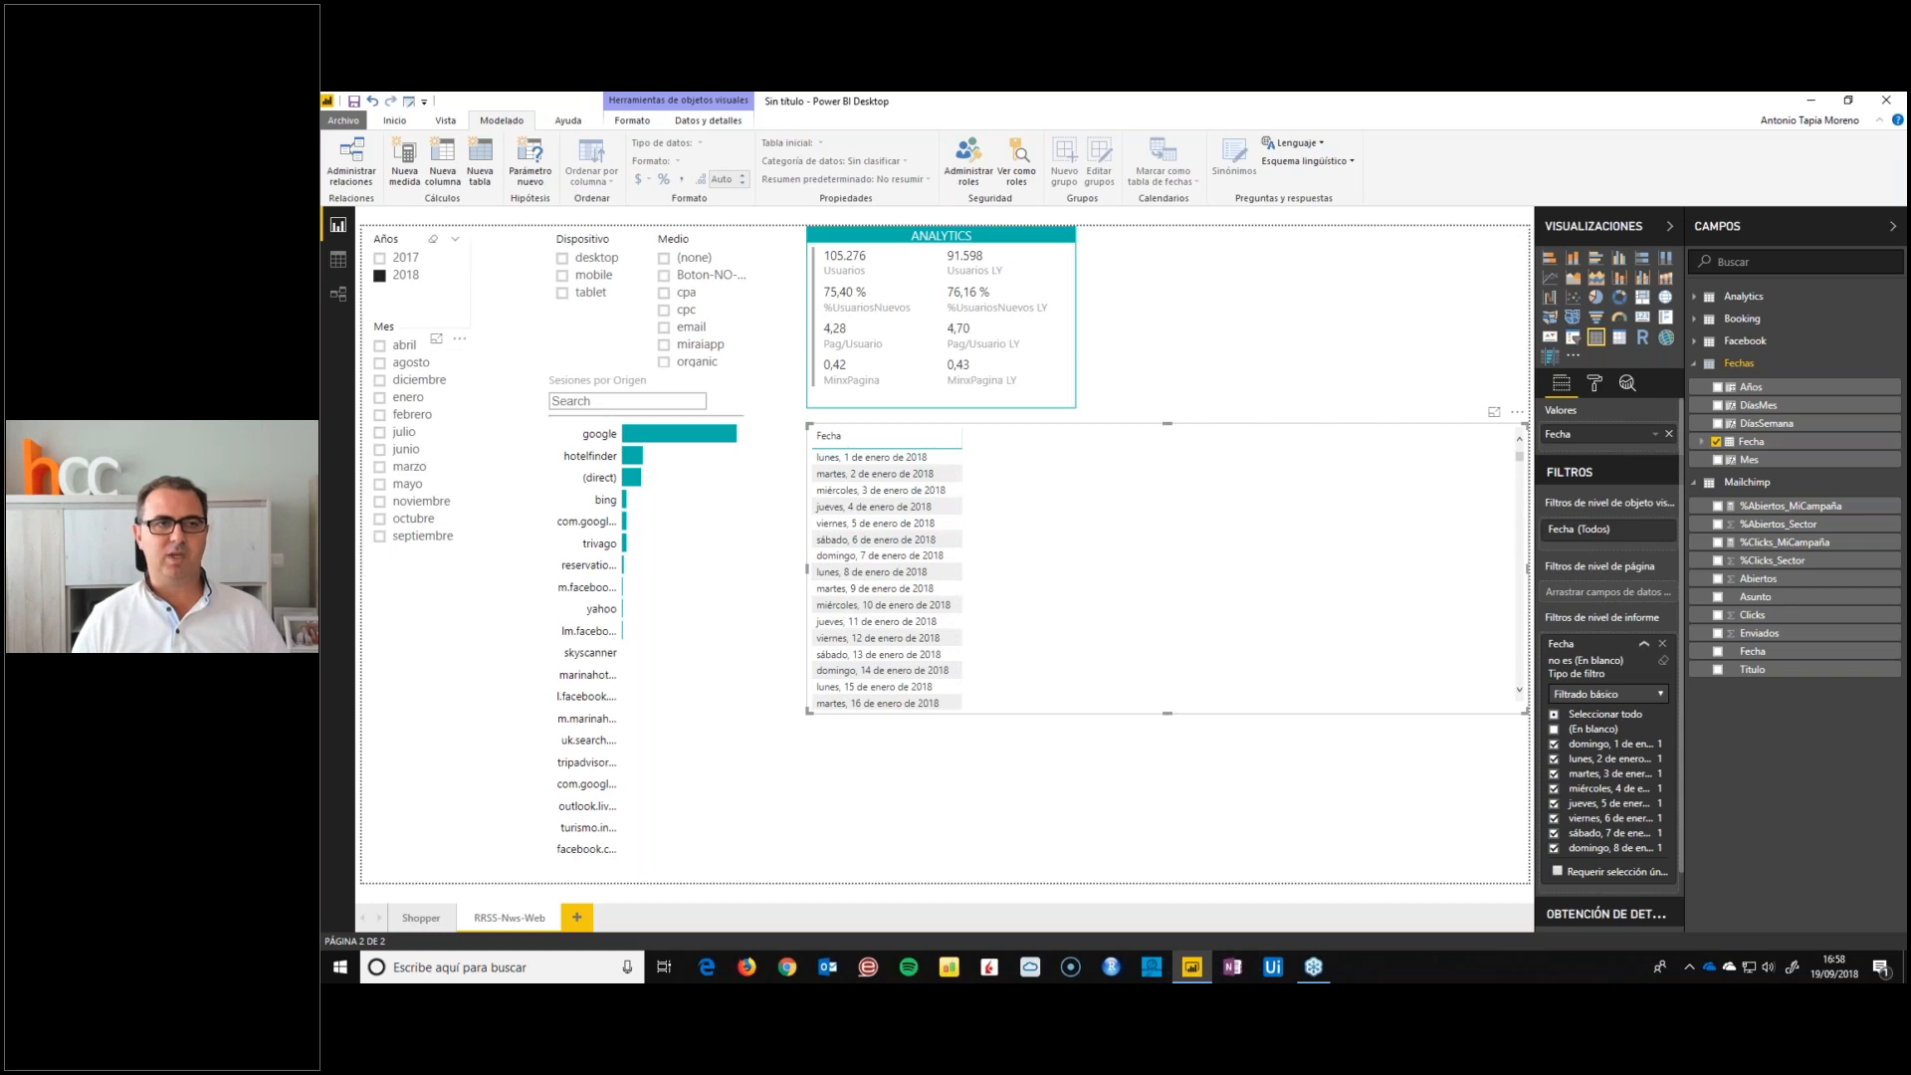
Filter the page to junio to check the table's dates, and clear that month filter again
left_click(379, 452)
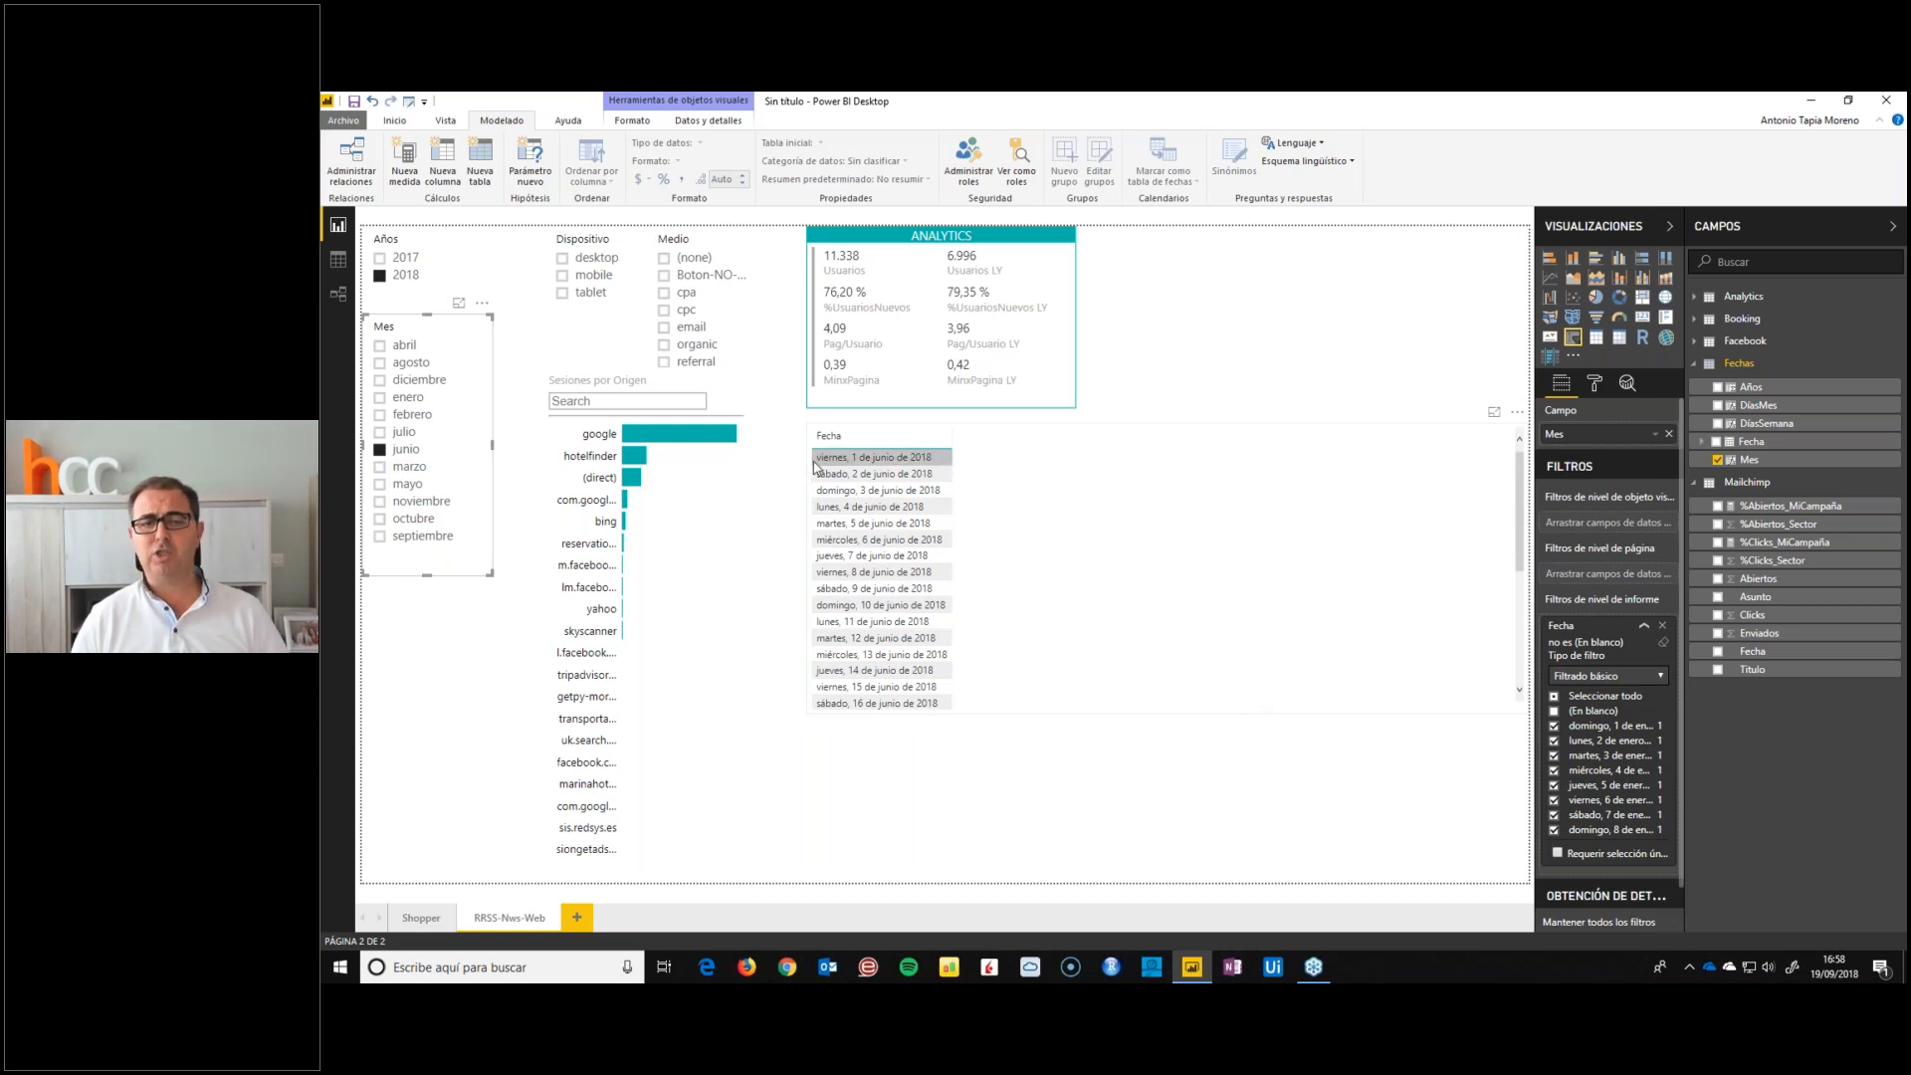
left_click(392, 453)
left_click(1148, 512)
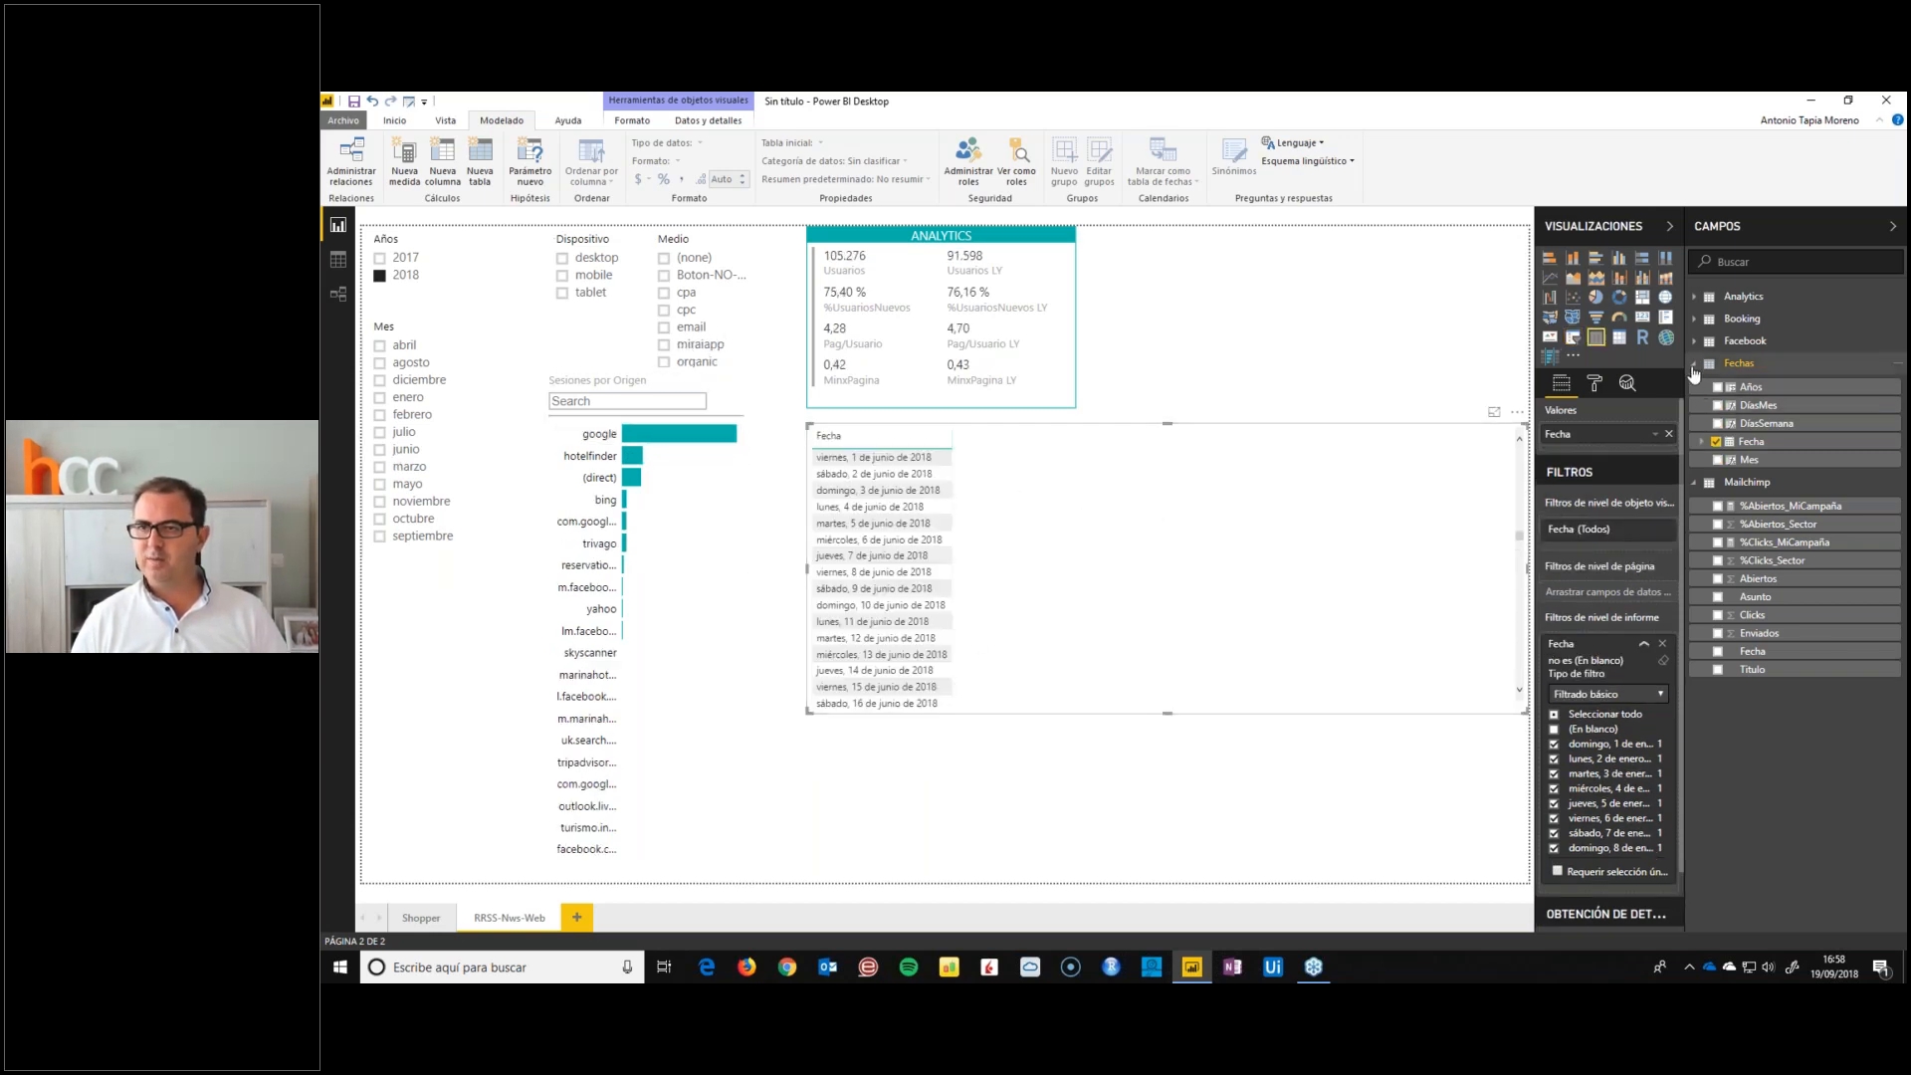
Add Enviados, Abiertos, %Abiertos_MiCampaña and %Abiertos_Sector from the Mailchimp table to the new table visual
left_click(1694, 365)
left_click(1762, 538)
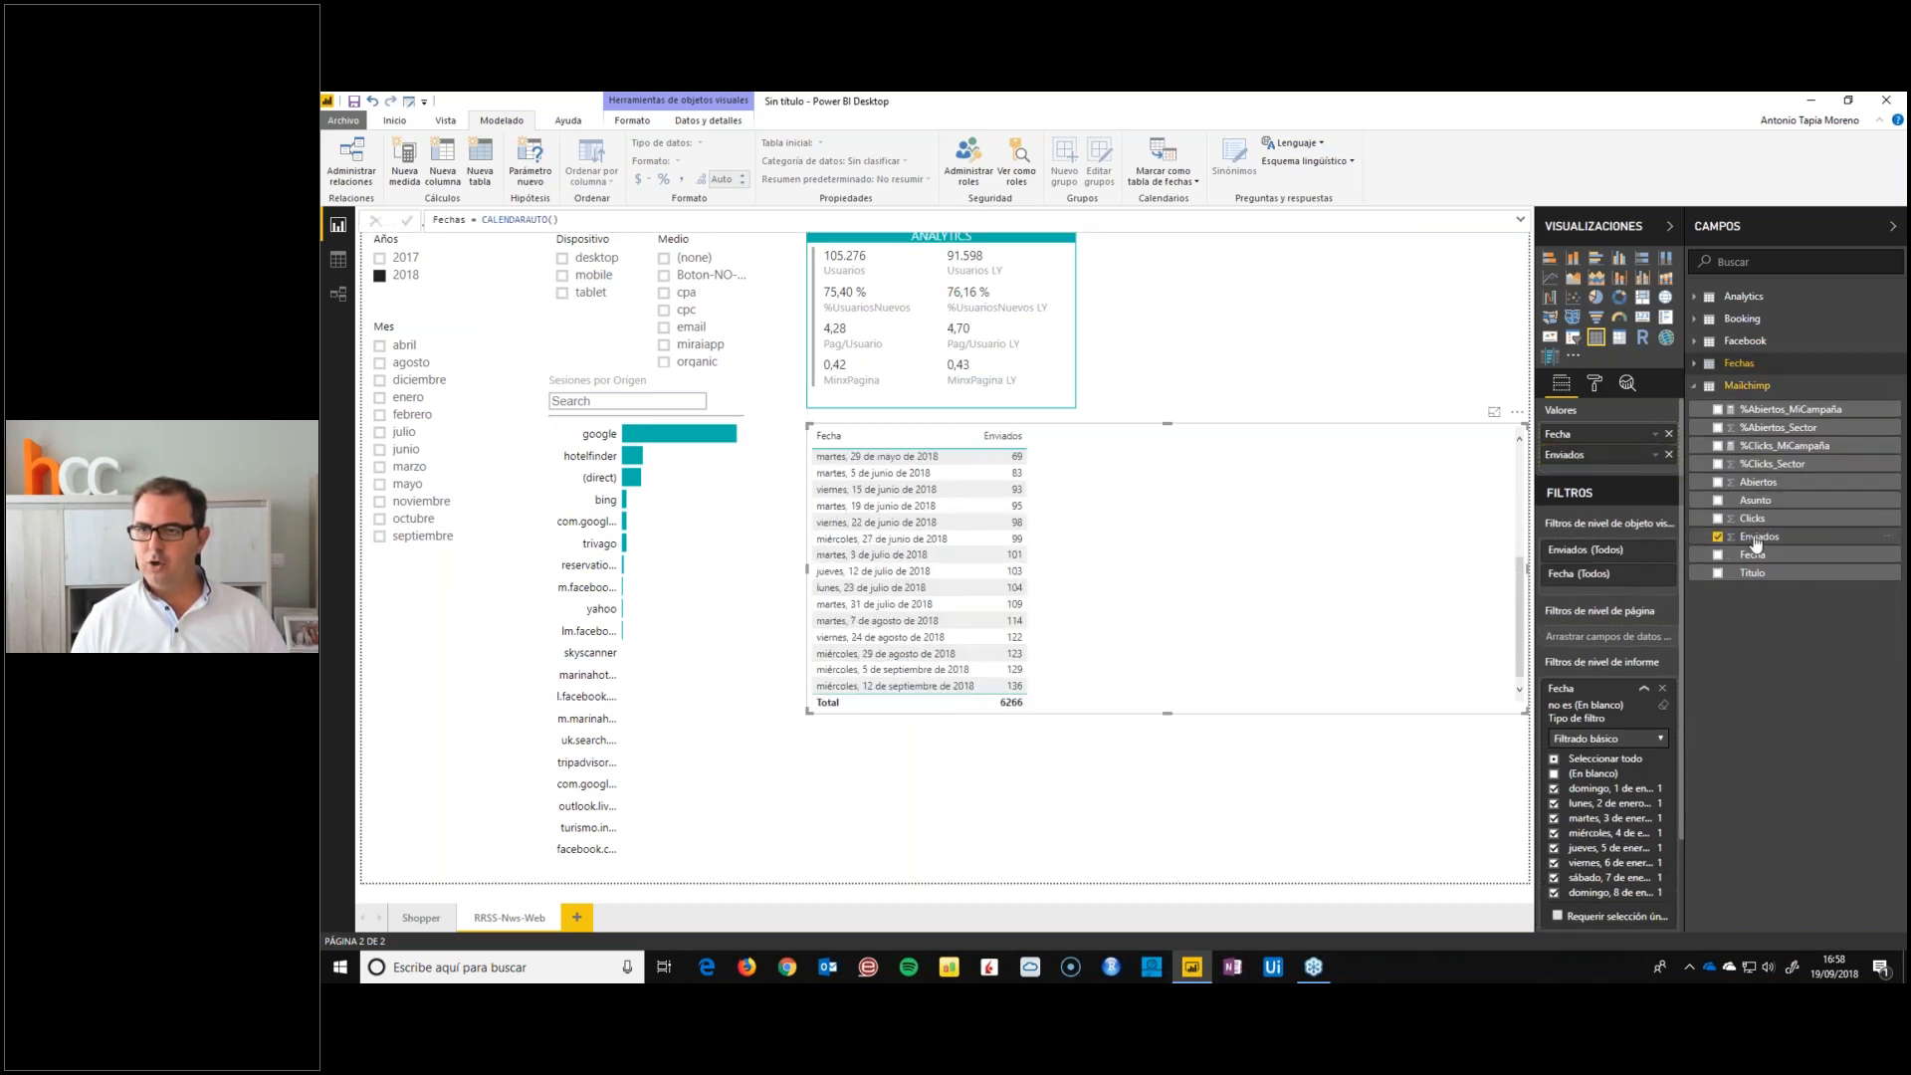
left_click(1757, 483)
left_click(1777, 409)
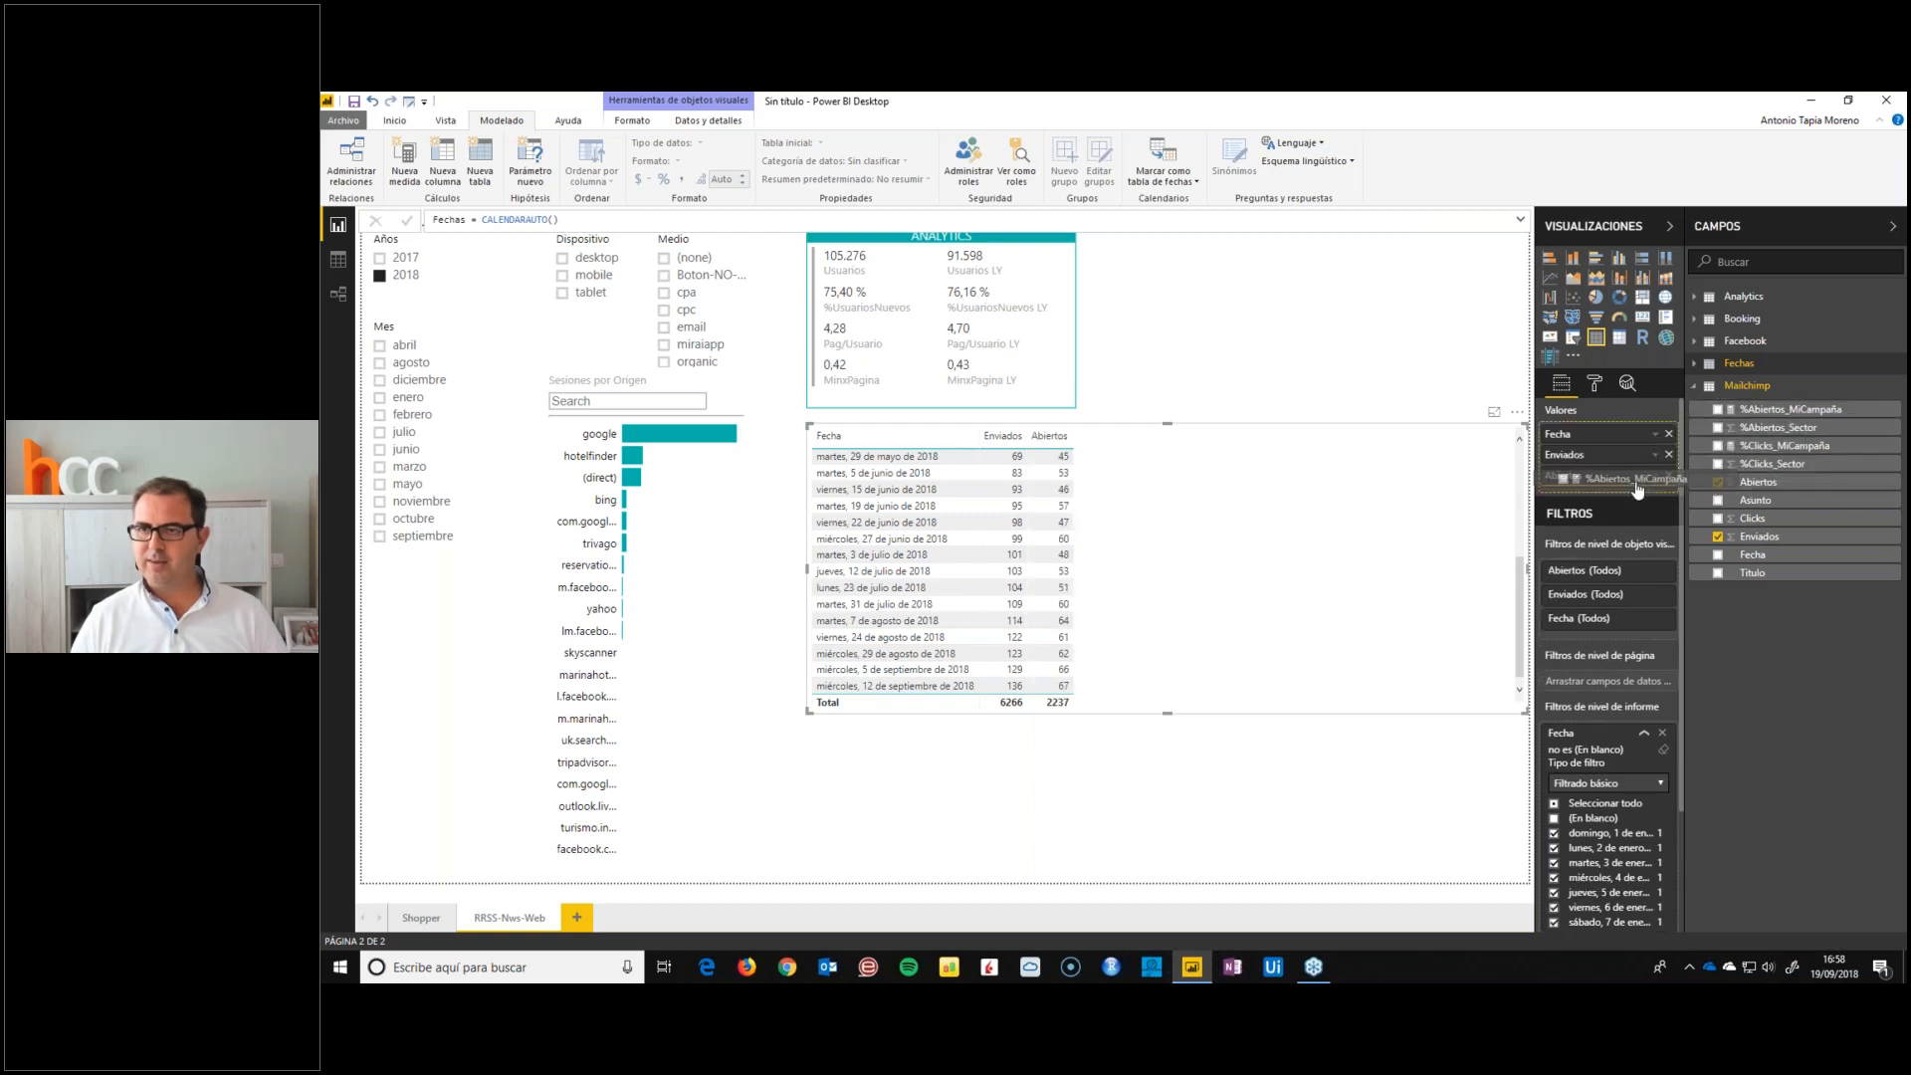
left_click(1781, 428)
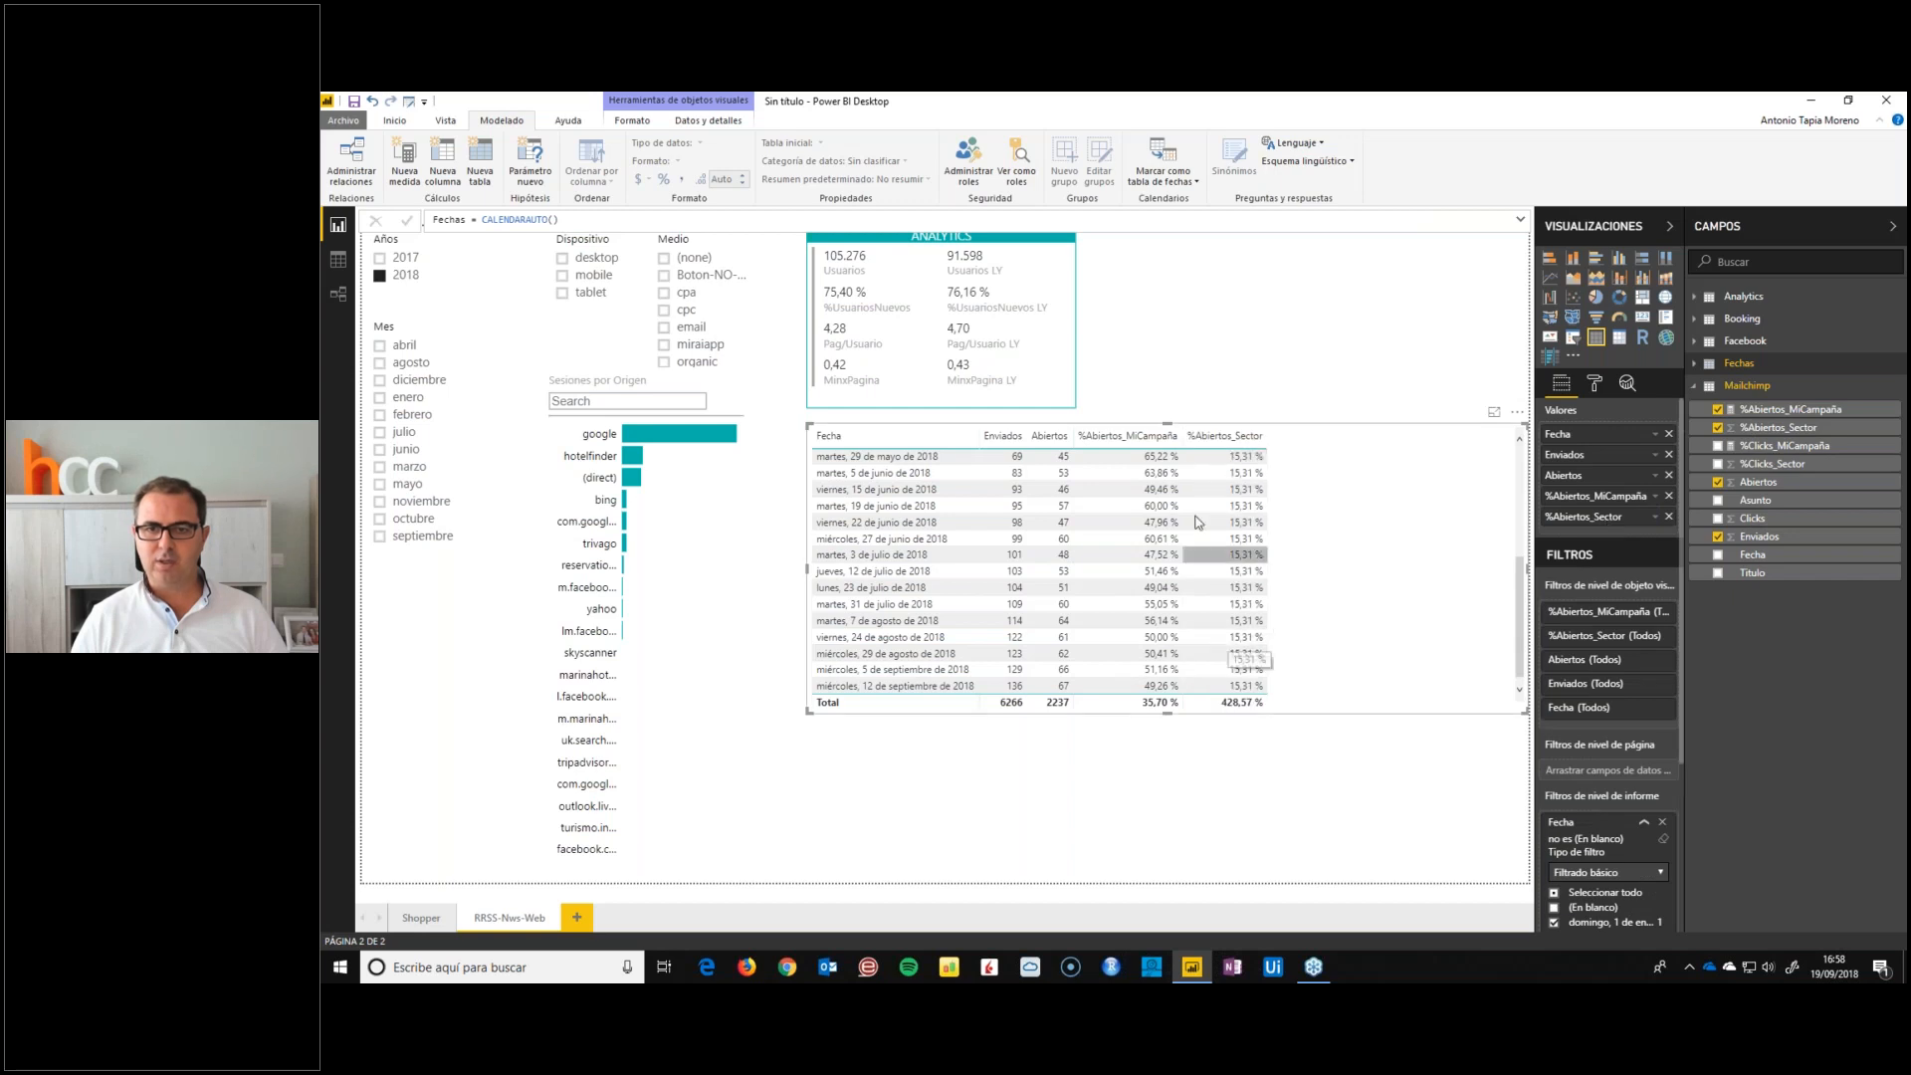
Aggregate the %Abiertos_Sector column as an average (Promedio) and rename it back to %Abiertos_Sector
left_click(1655, 519)
left_click(1694, 649)
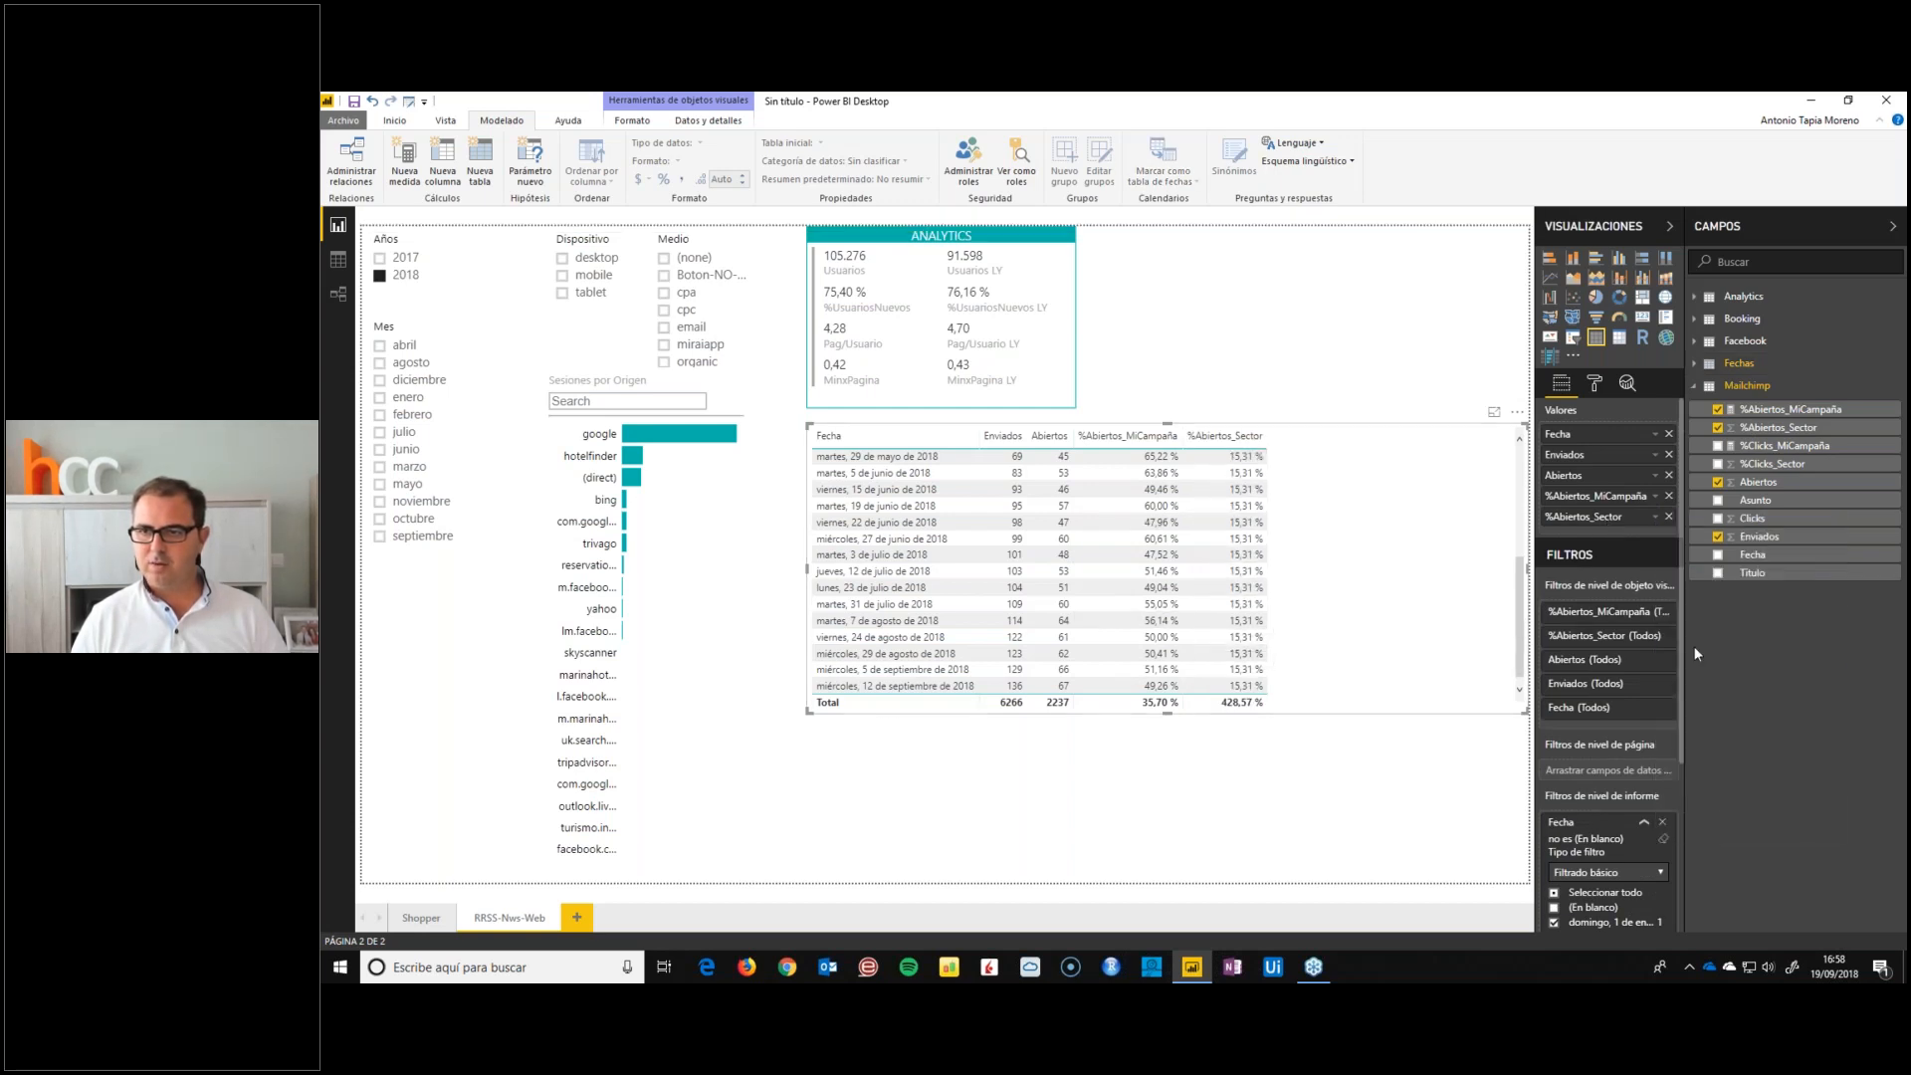
double_click(1565, 517)
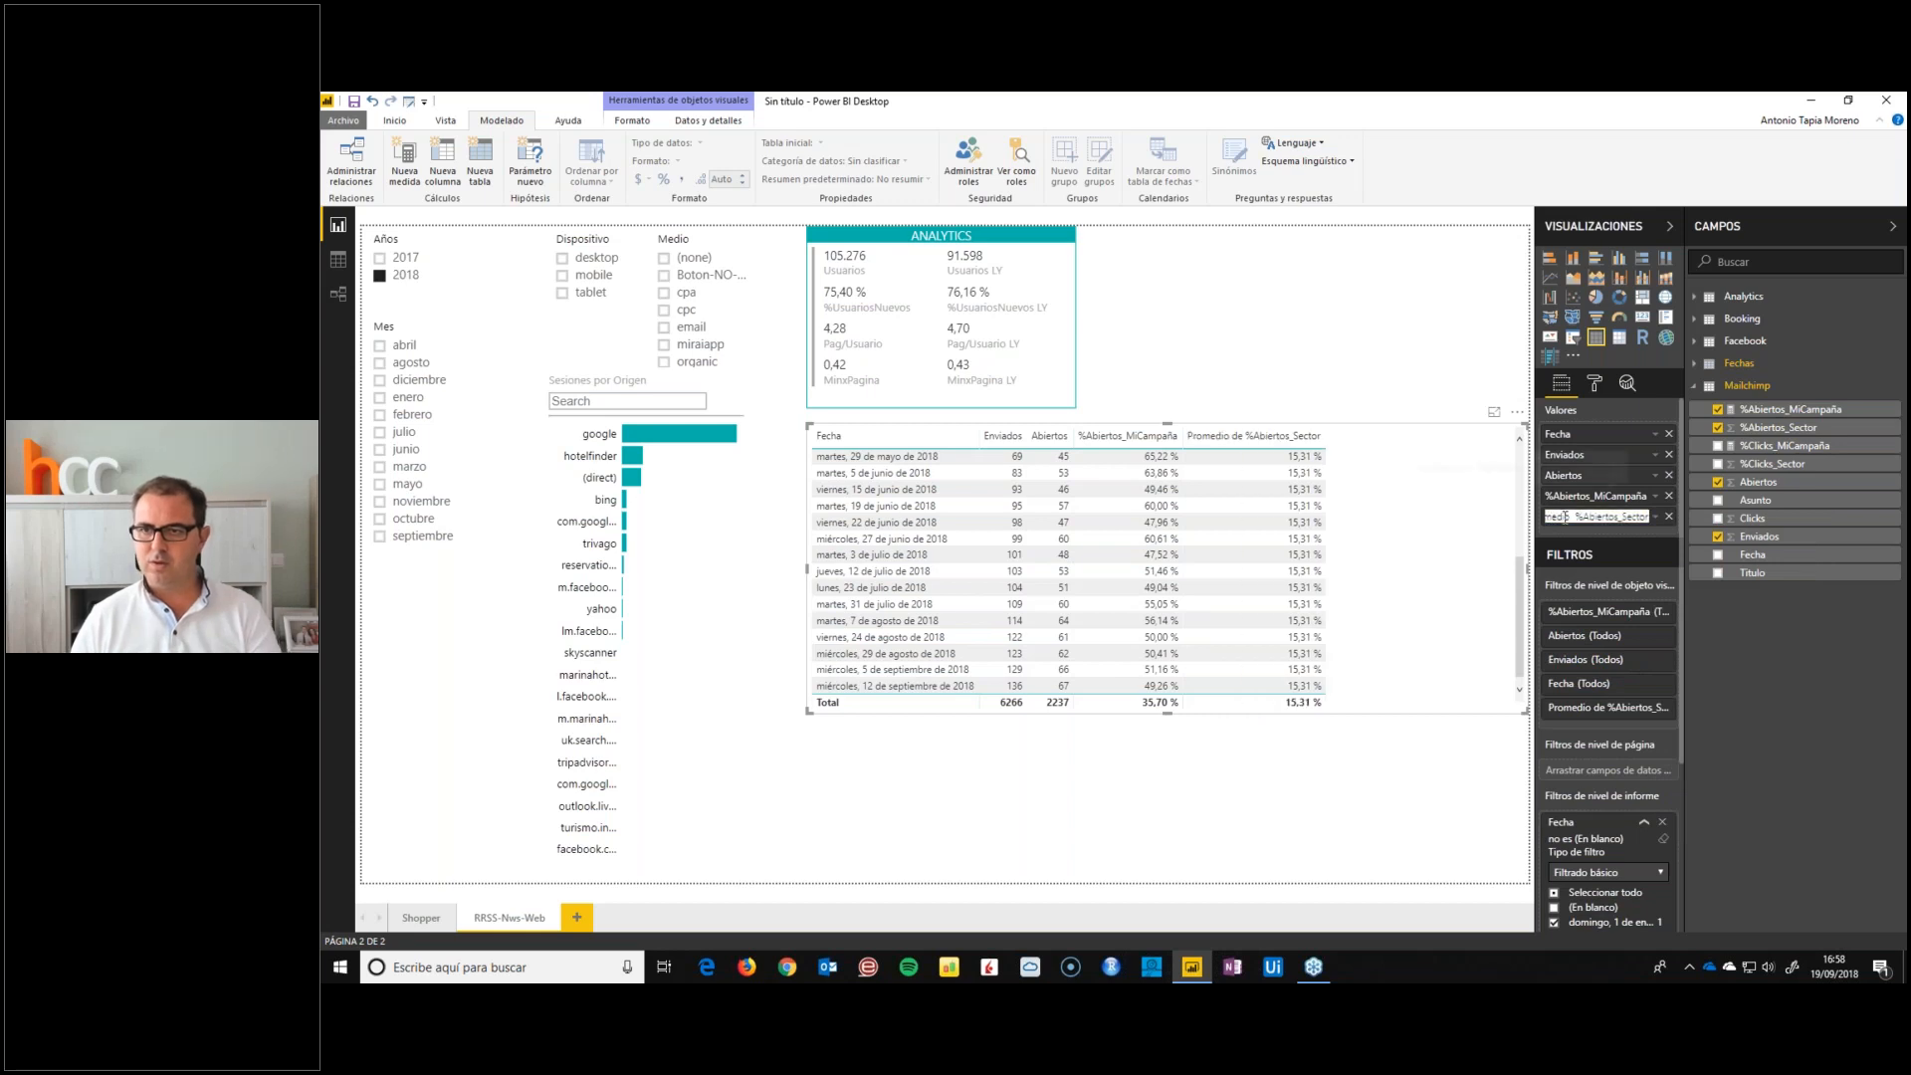
key("BackSpace")
key("BackSpace")
key("BackSpace")
key("BackSpace")
key("BackSpace")
key("BackSpace")
key("BackSpace")
key("Return")
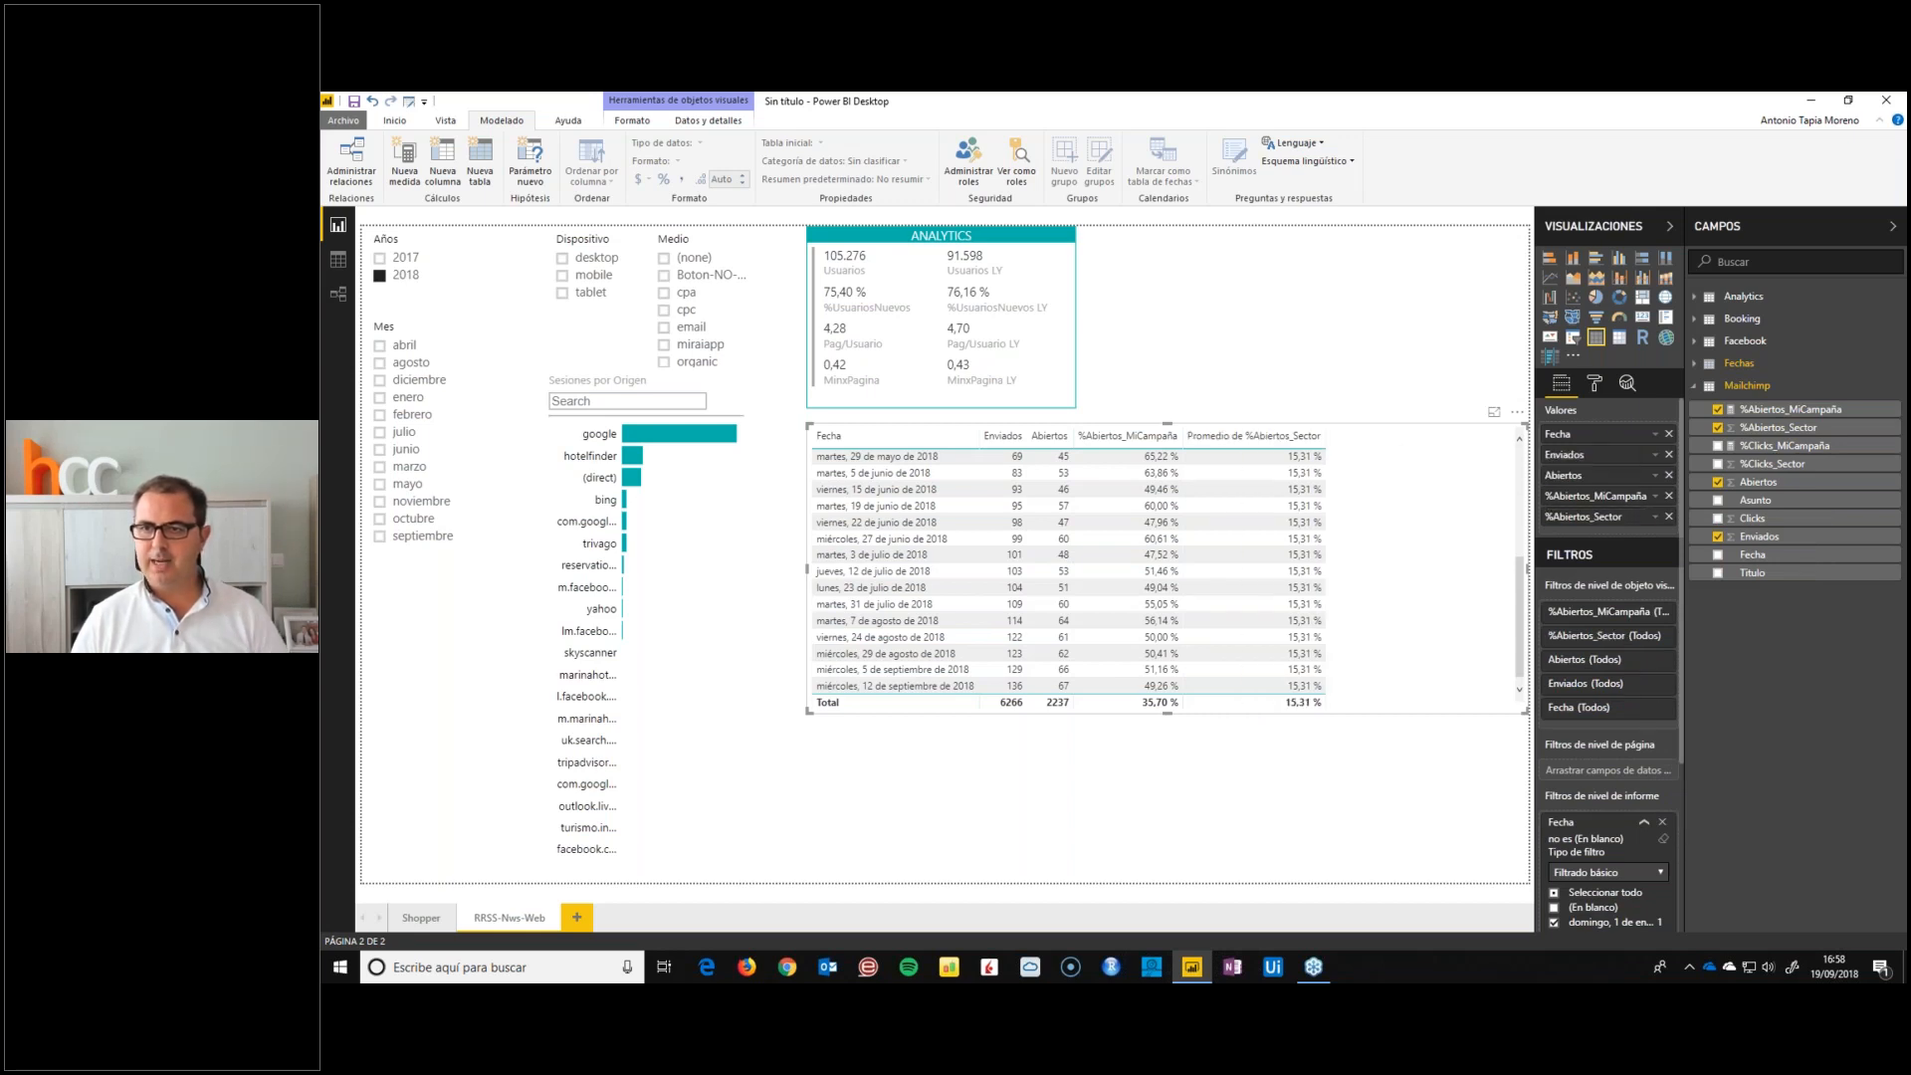
Add %Clicks_MiCampaña, %Clicks_Sector averaged under its original name, and Clicks placed before the click percentages
left_click(1771, 447)
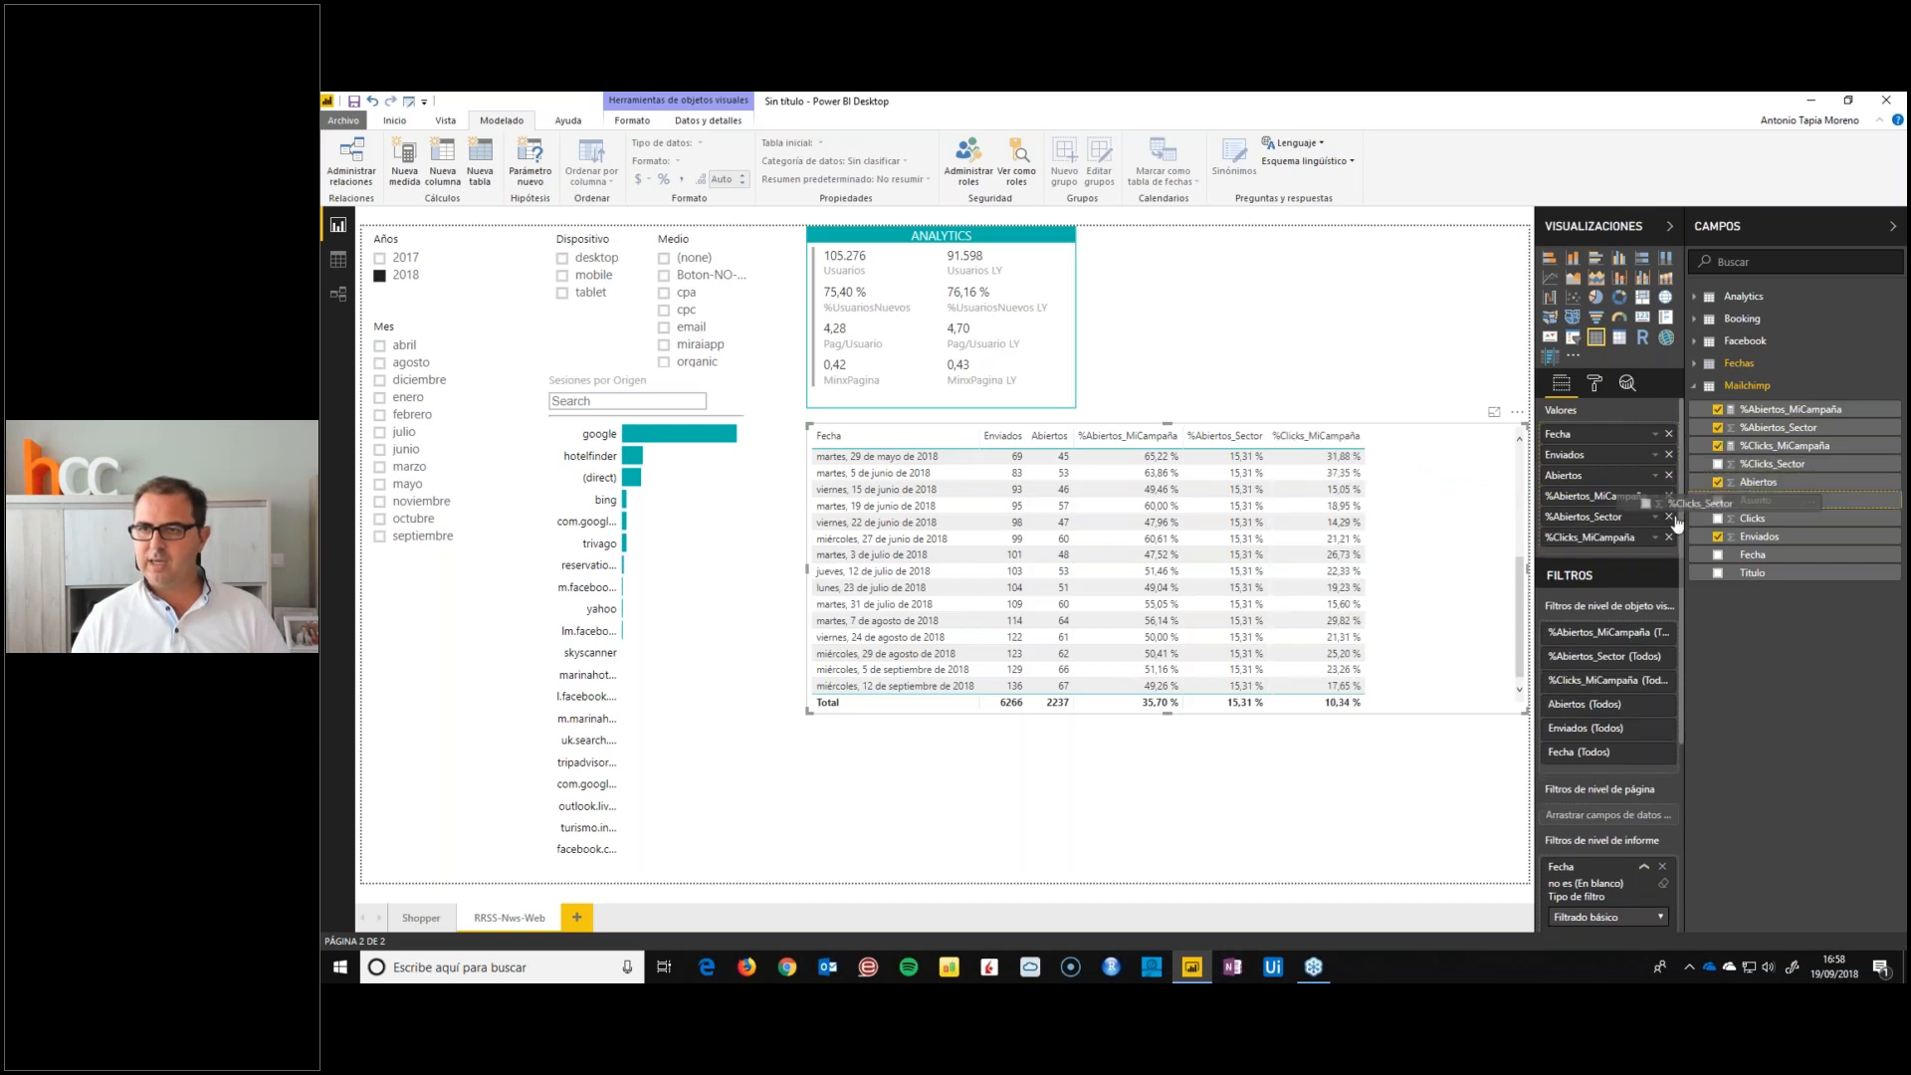
left_click_drag(1633, 555, 1634, 547)
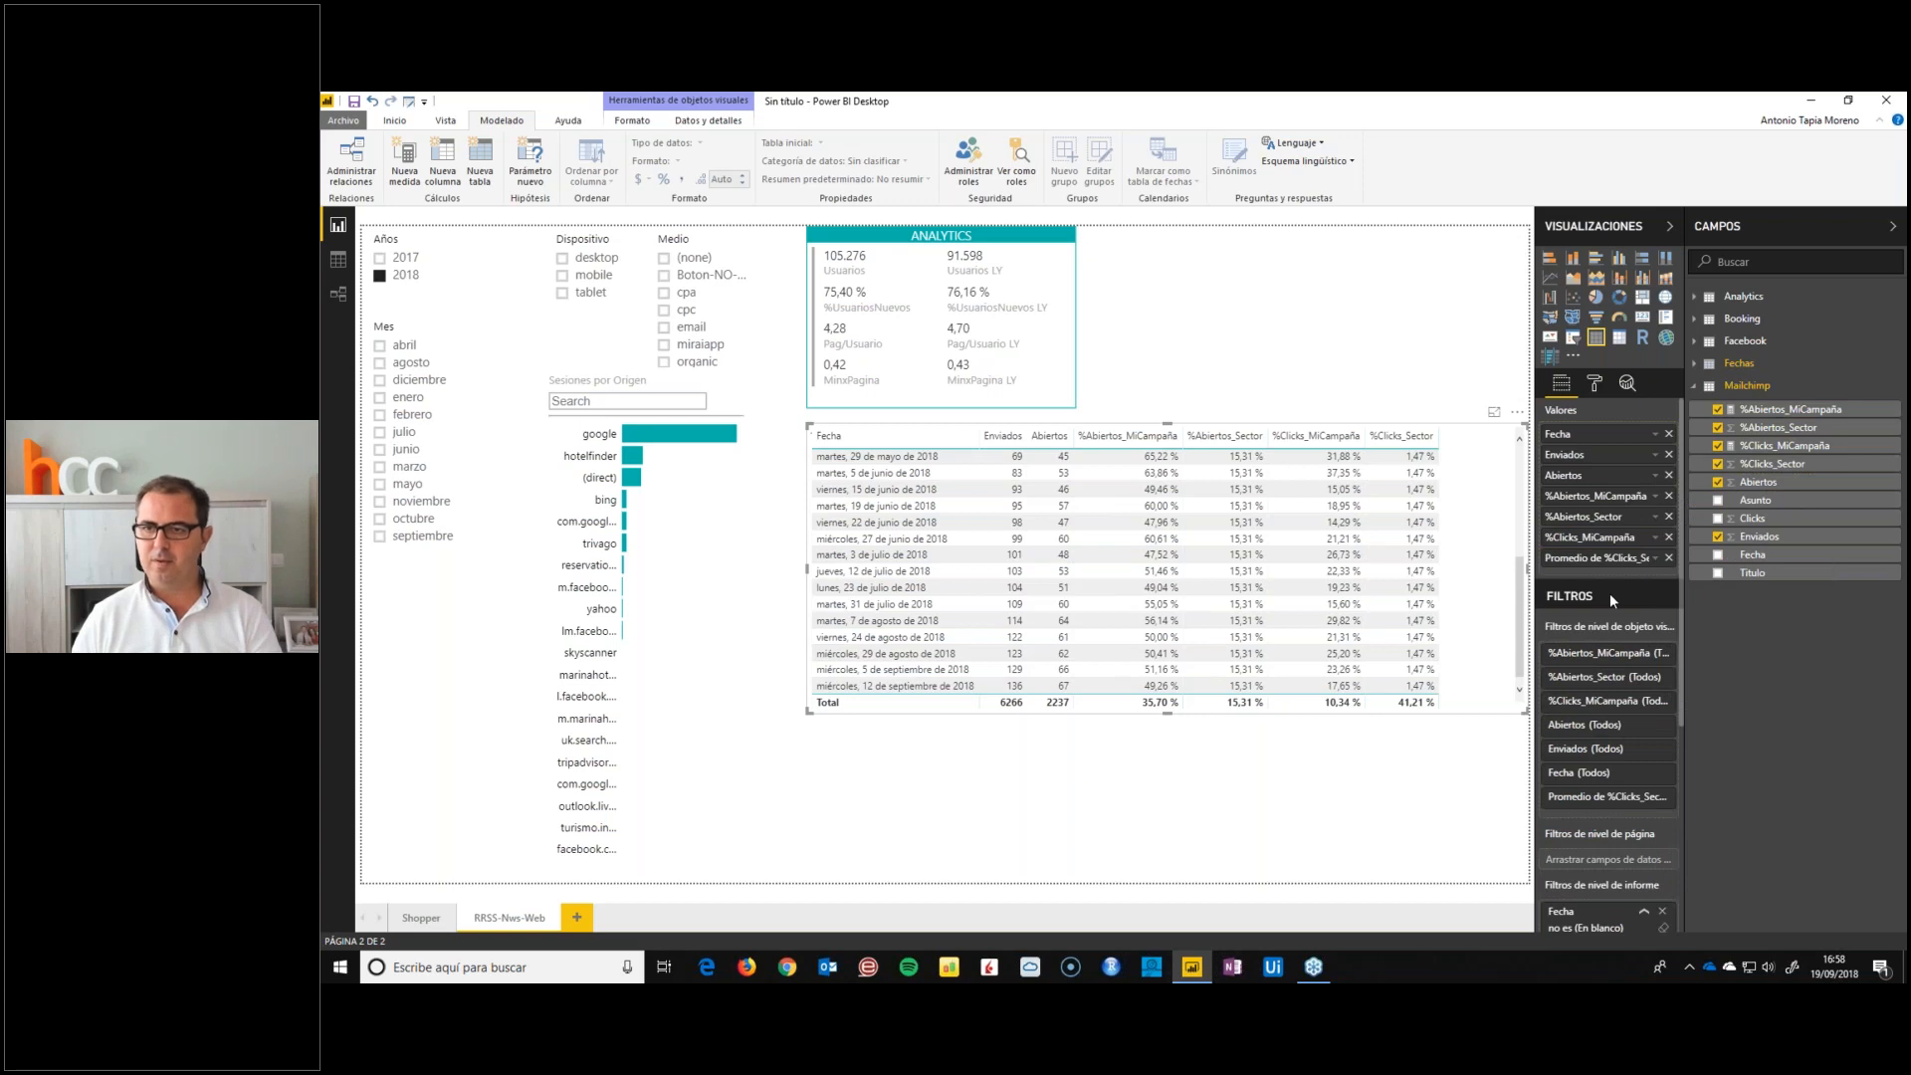
double_click(1566, 558)
key("BackSpace")
key("BackSpace")
key("BackSpace")
key("BackSpace")
key("BackSpace")
key("BackSpace")
key("Return")
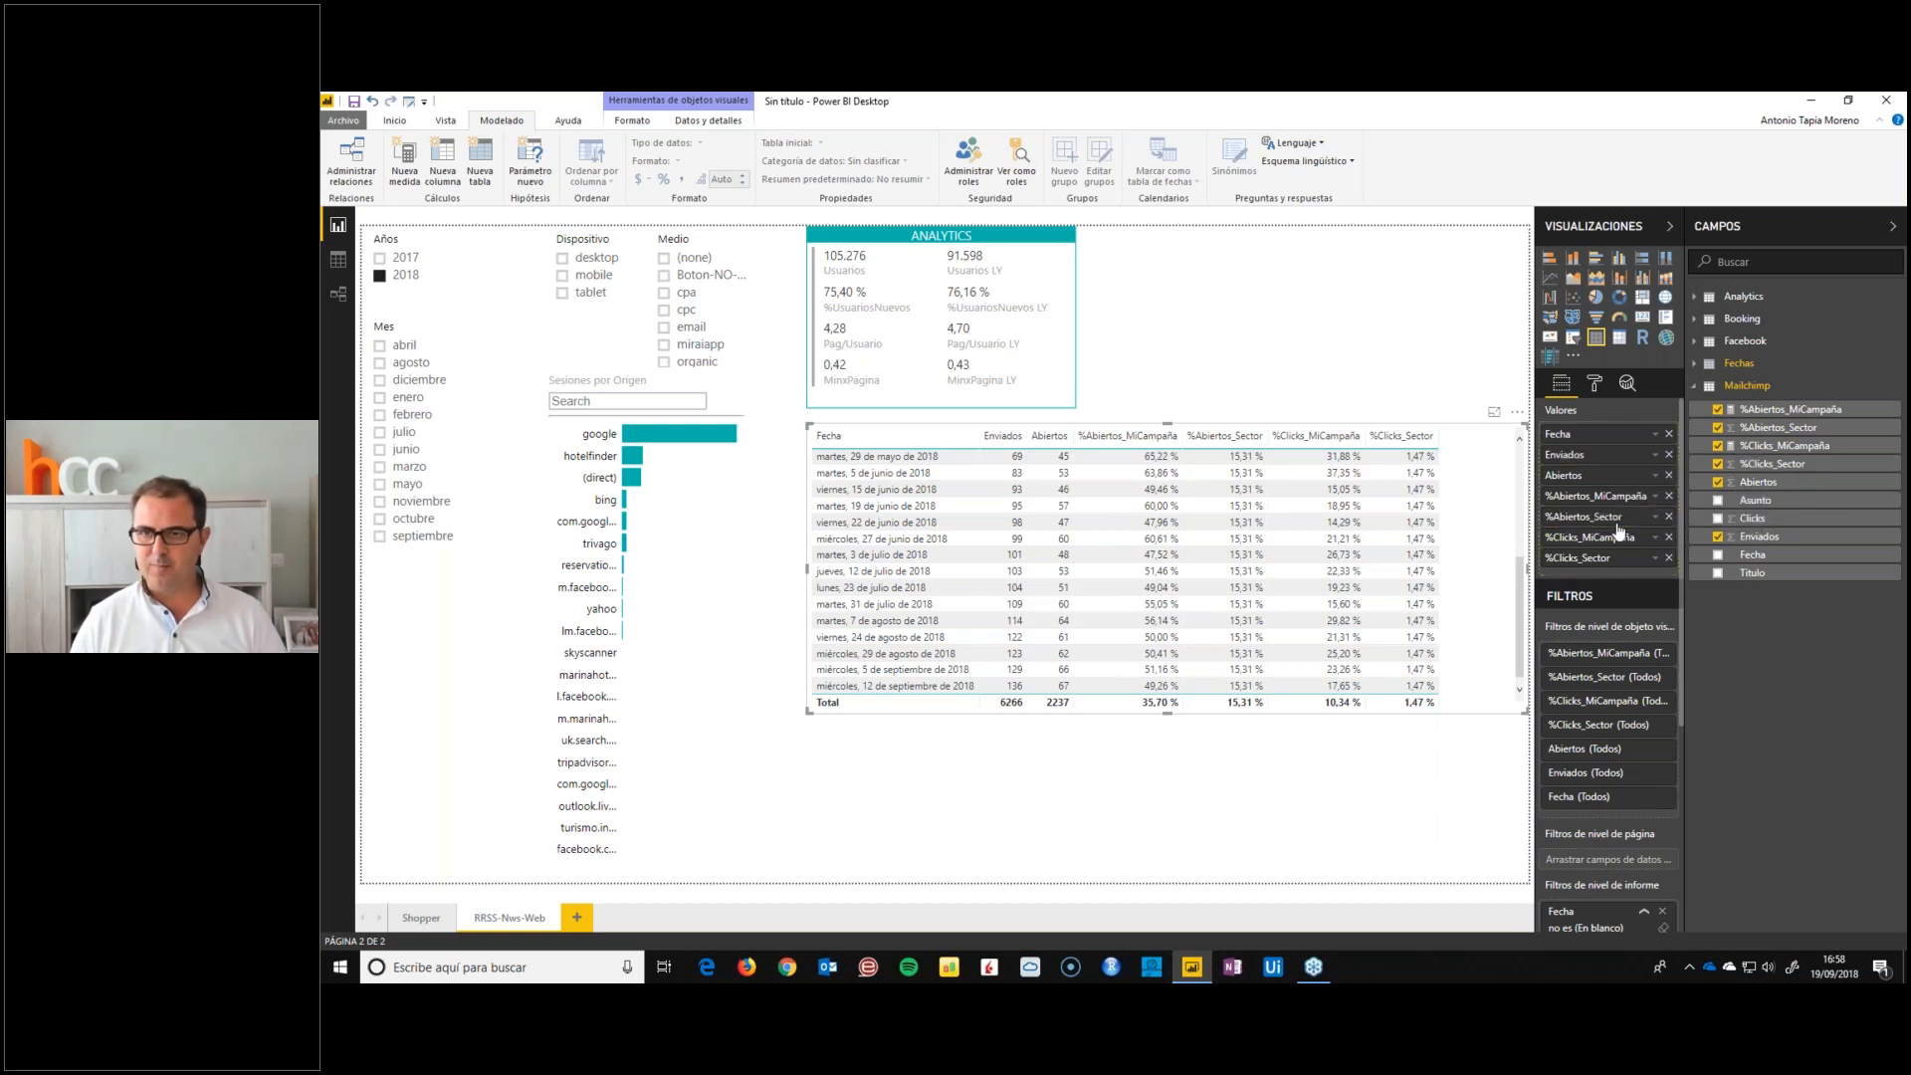
left_click_drag(1620, 533, 1617, 536)
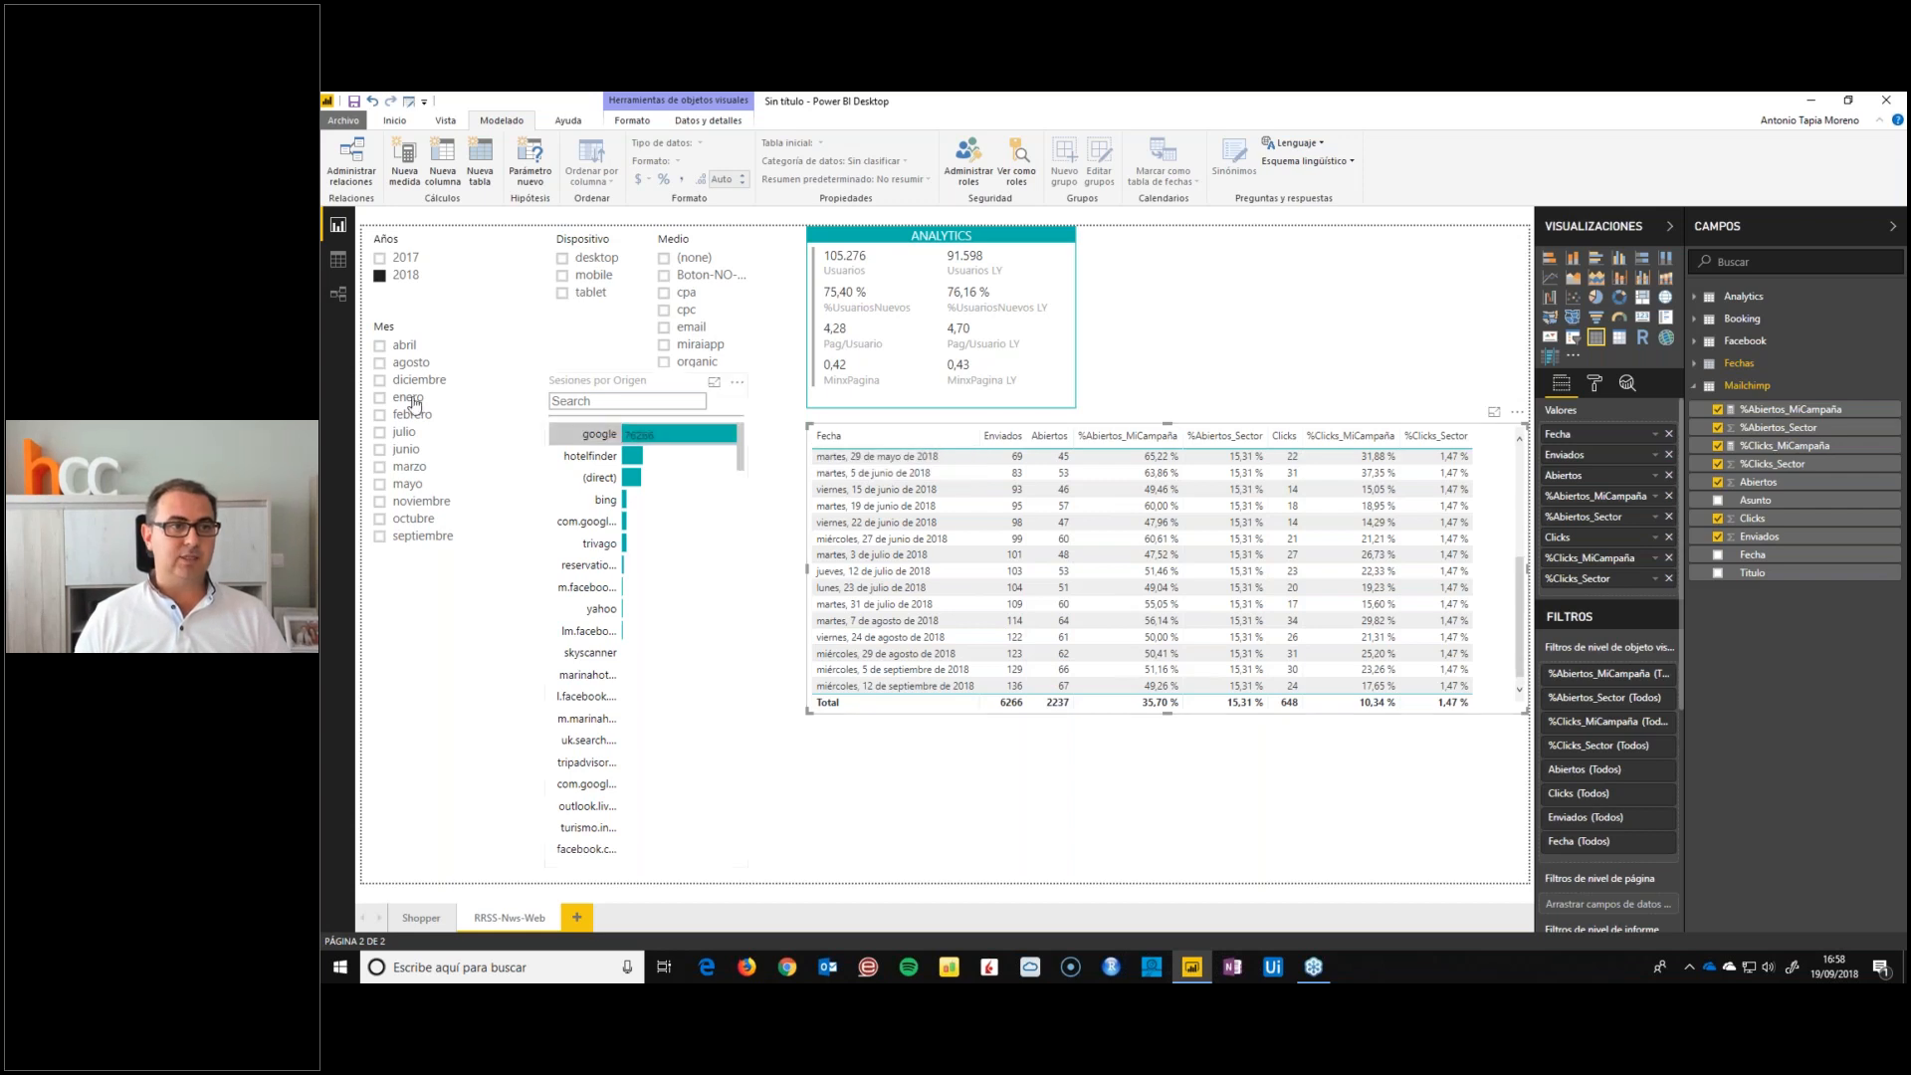
Filter the page to junio and shorten the campaign table to sit just below its total row
left_click(380, 449)
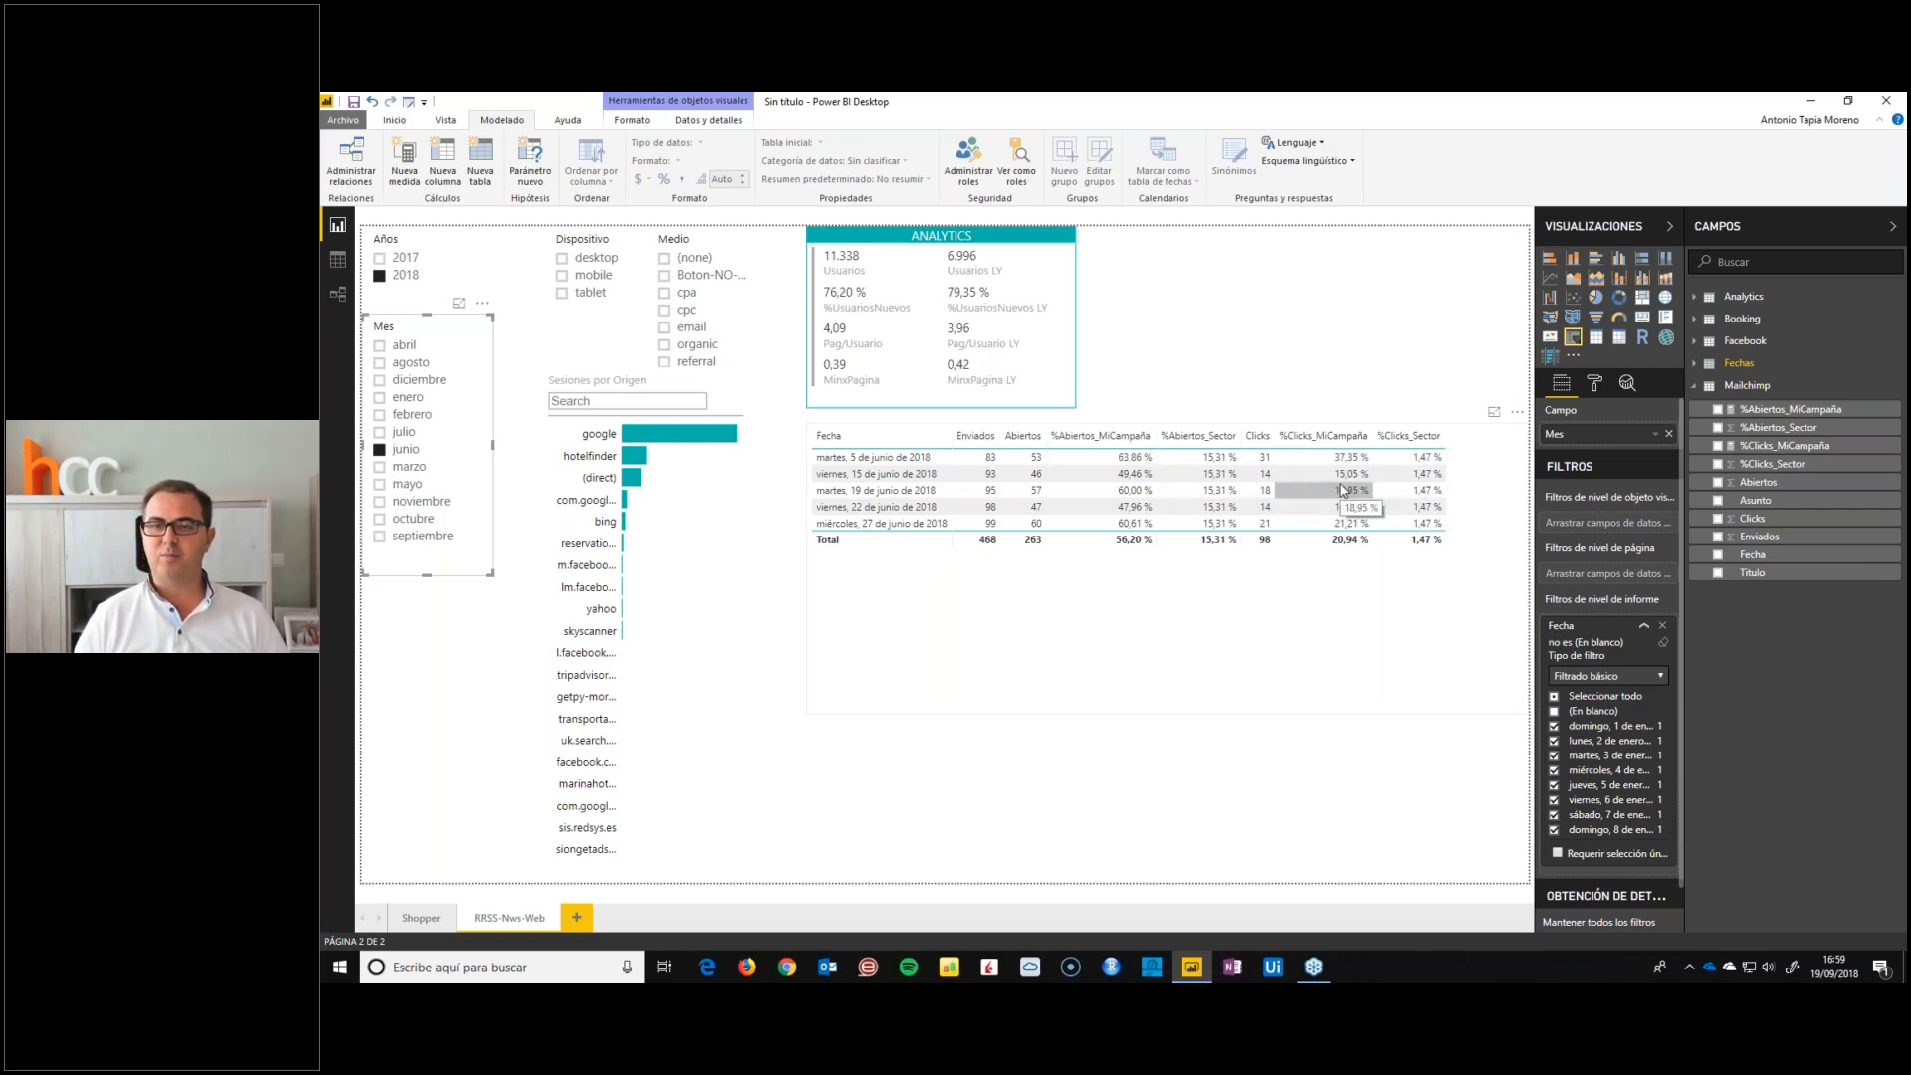
left_click(1040, 602)
left_click_drag(806, 710, 808, 587)
Turn on the campaign table's title and set its text to MAILCHIMP
left_click(1594, 386)
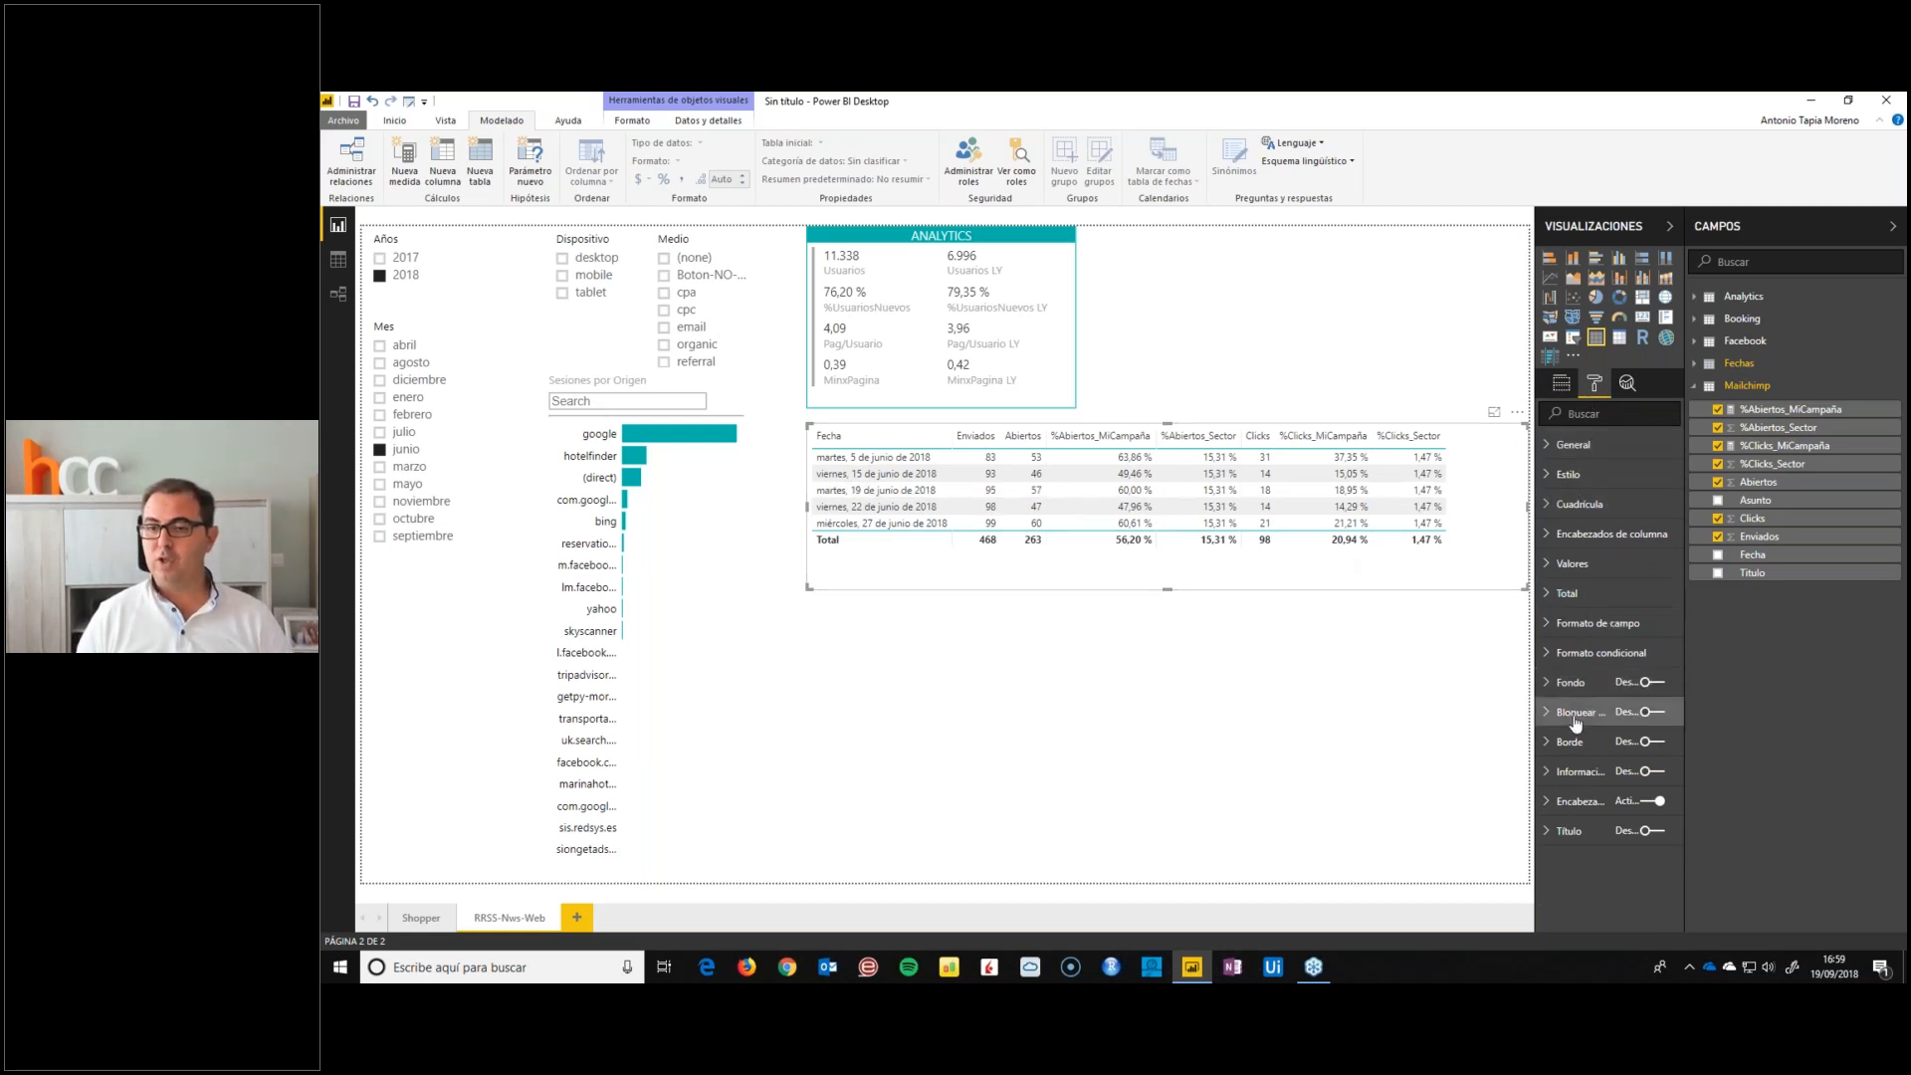
left_click(1546, 834)
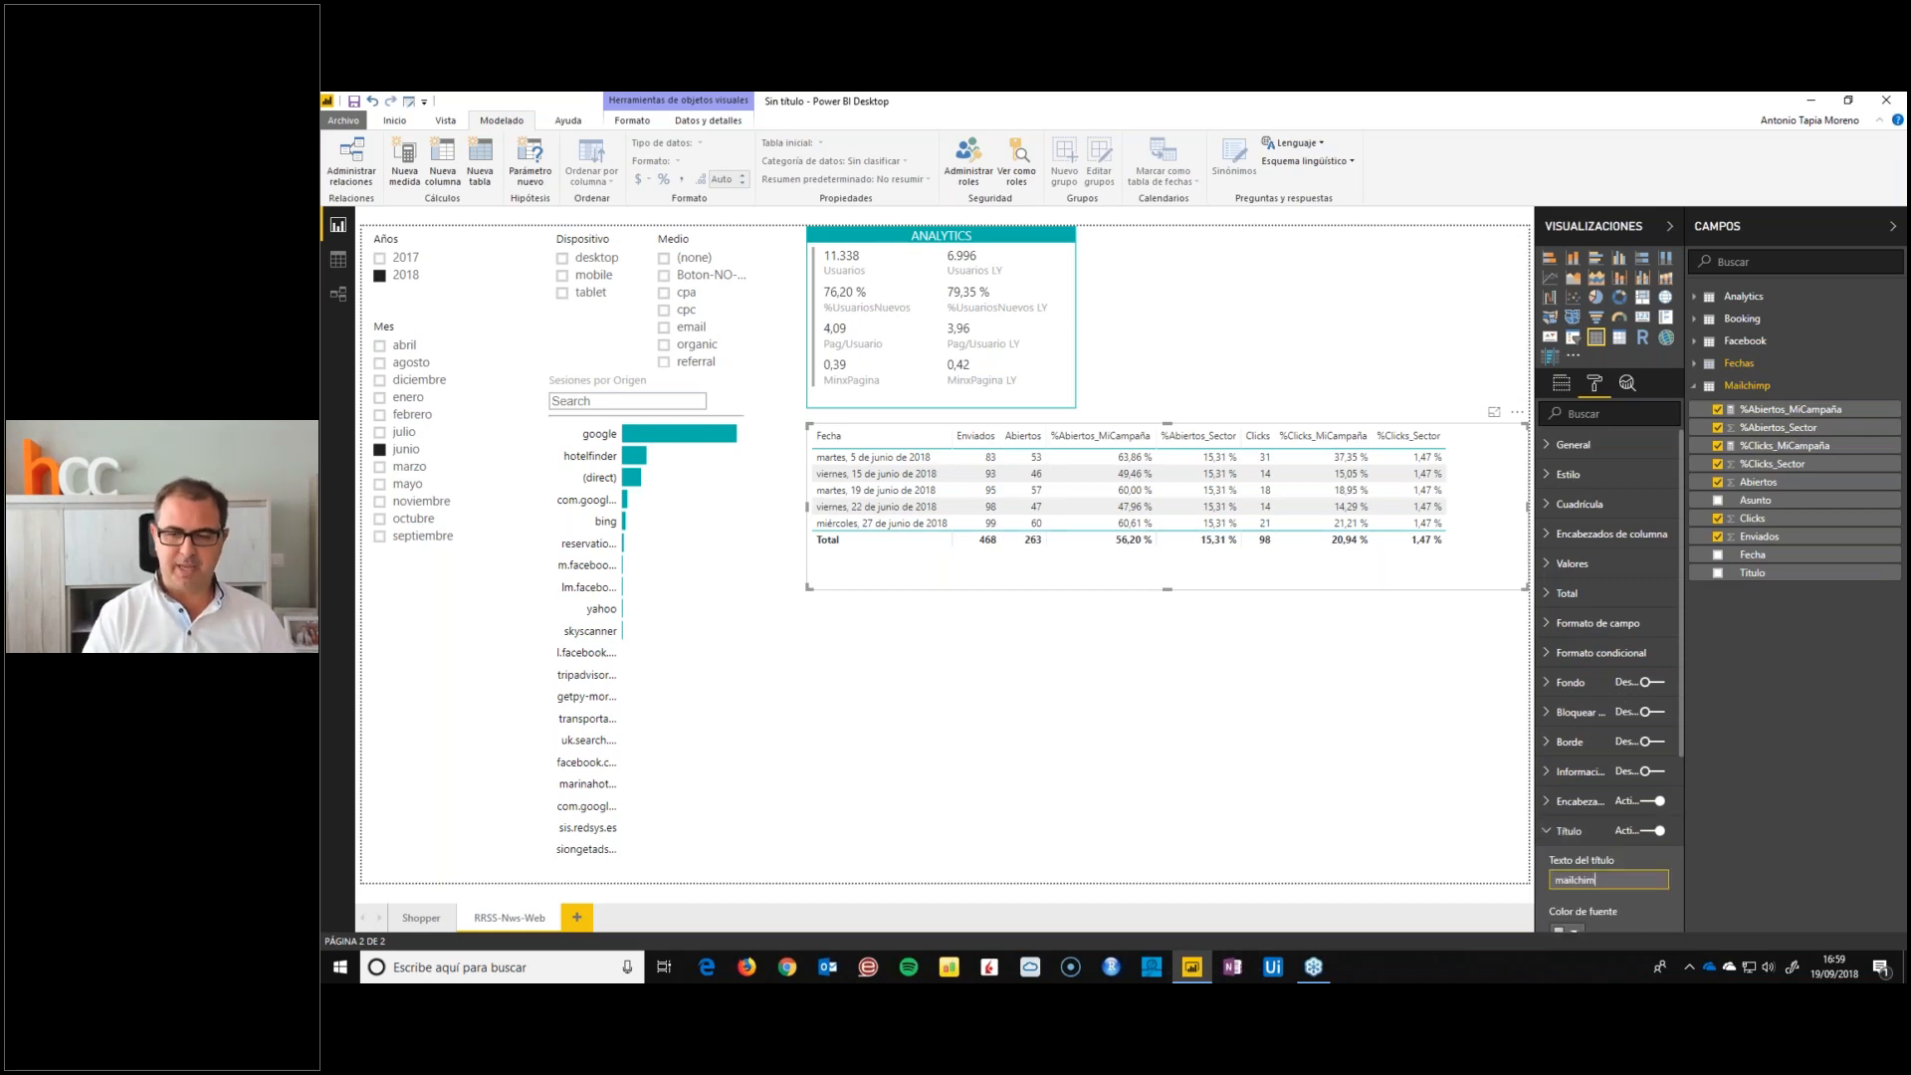
key("Return")
double_click(1585, 732)
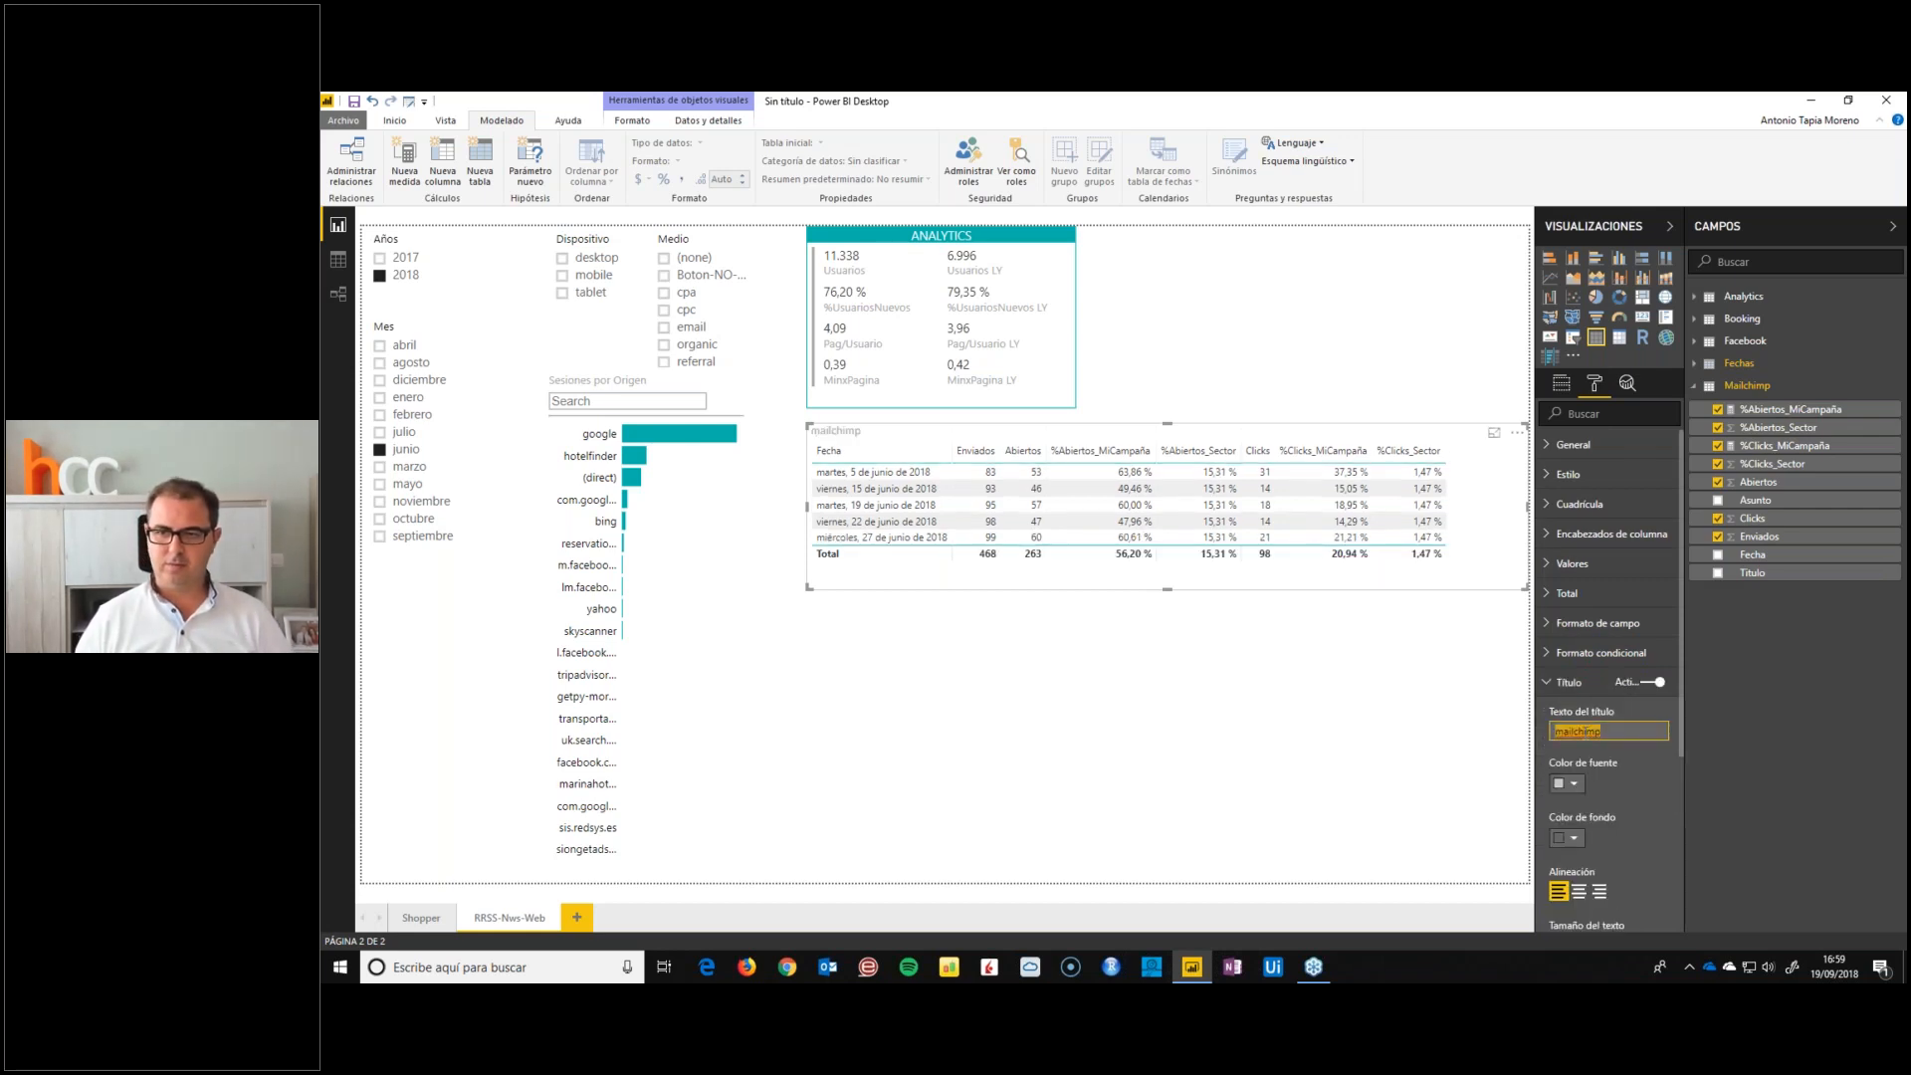
type("MAILCHIMP")
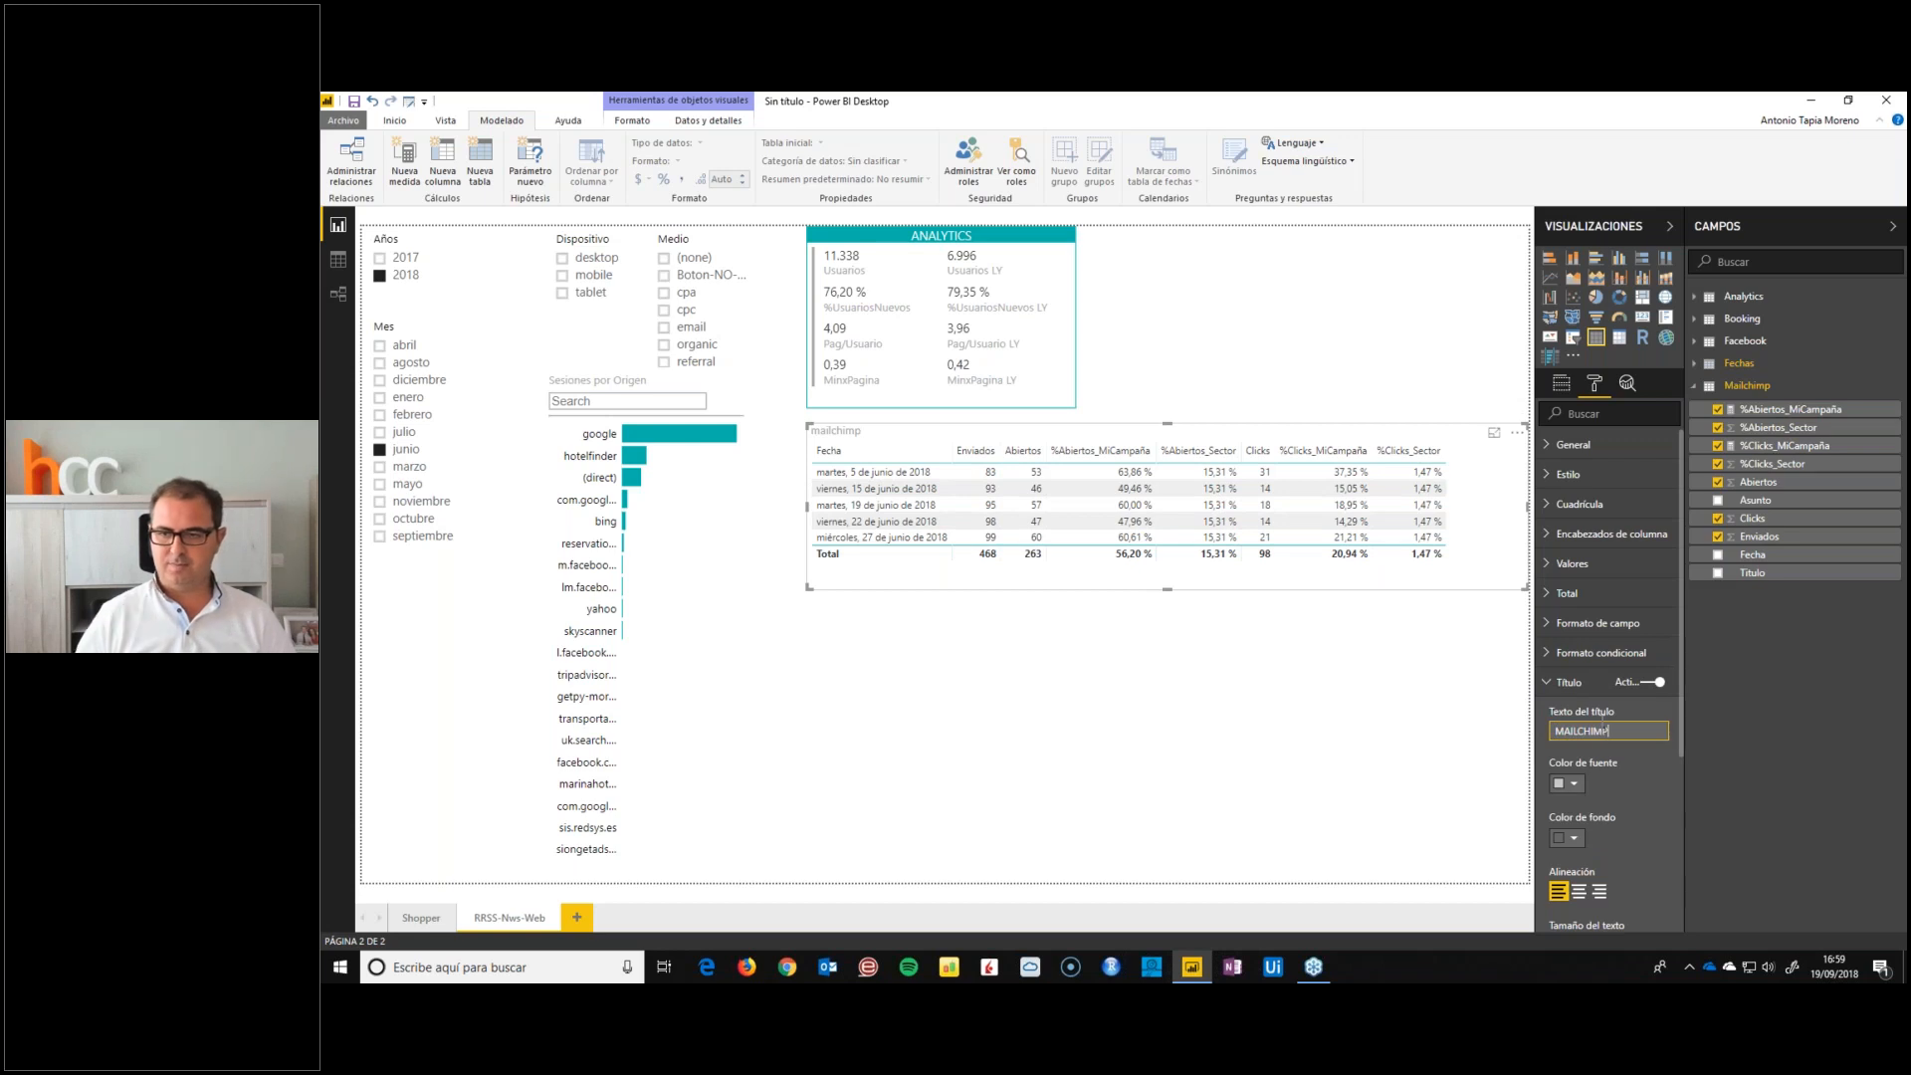
Set the font colour of the MAILCHIMP title to white
left_click(1567, 783)
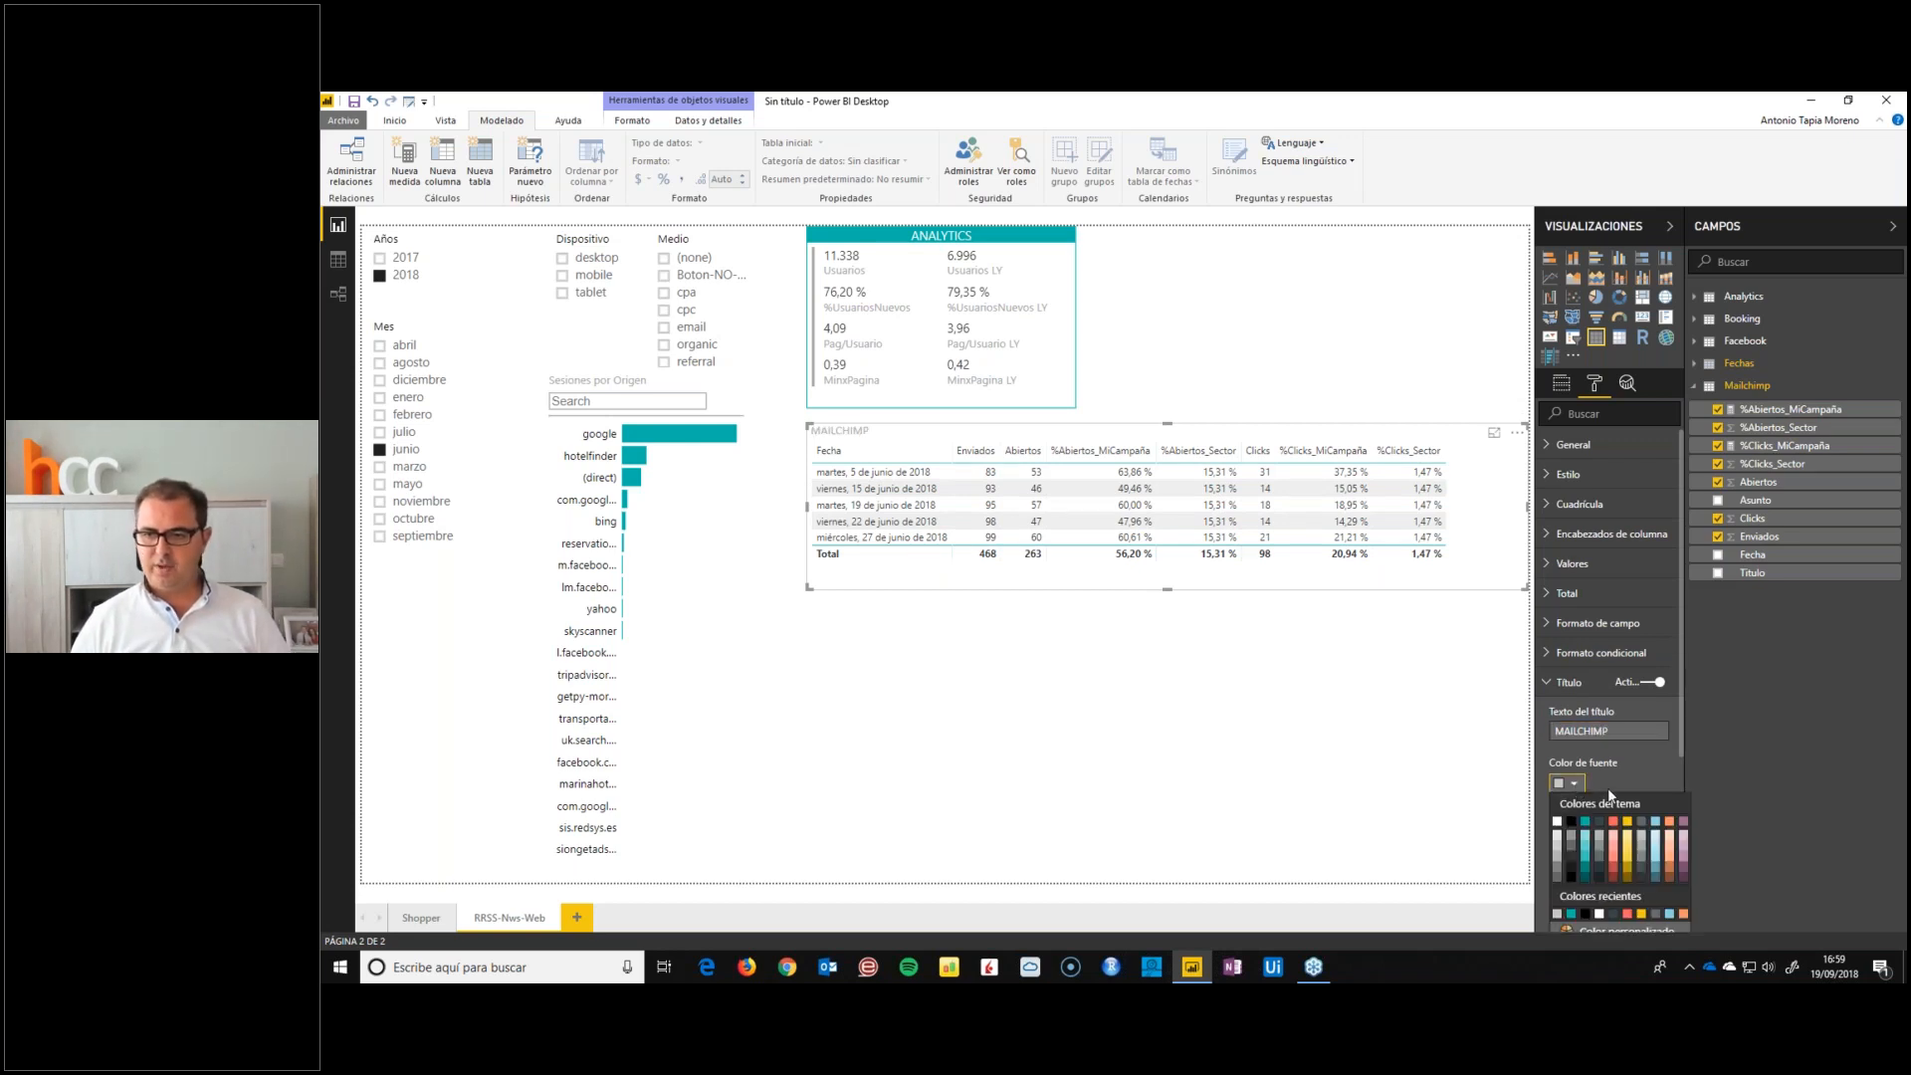
left_click(1657, 879)
scroll(1657, 879, "down", 3)
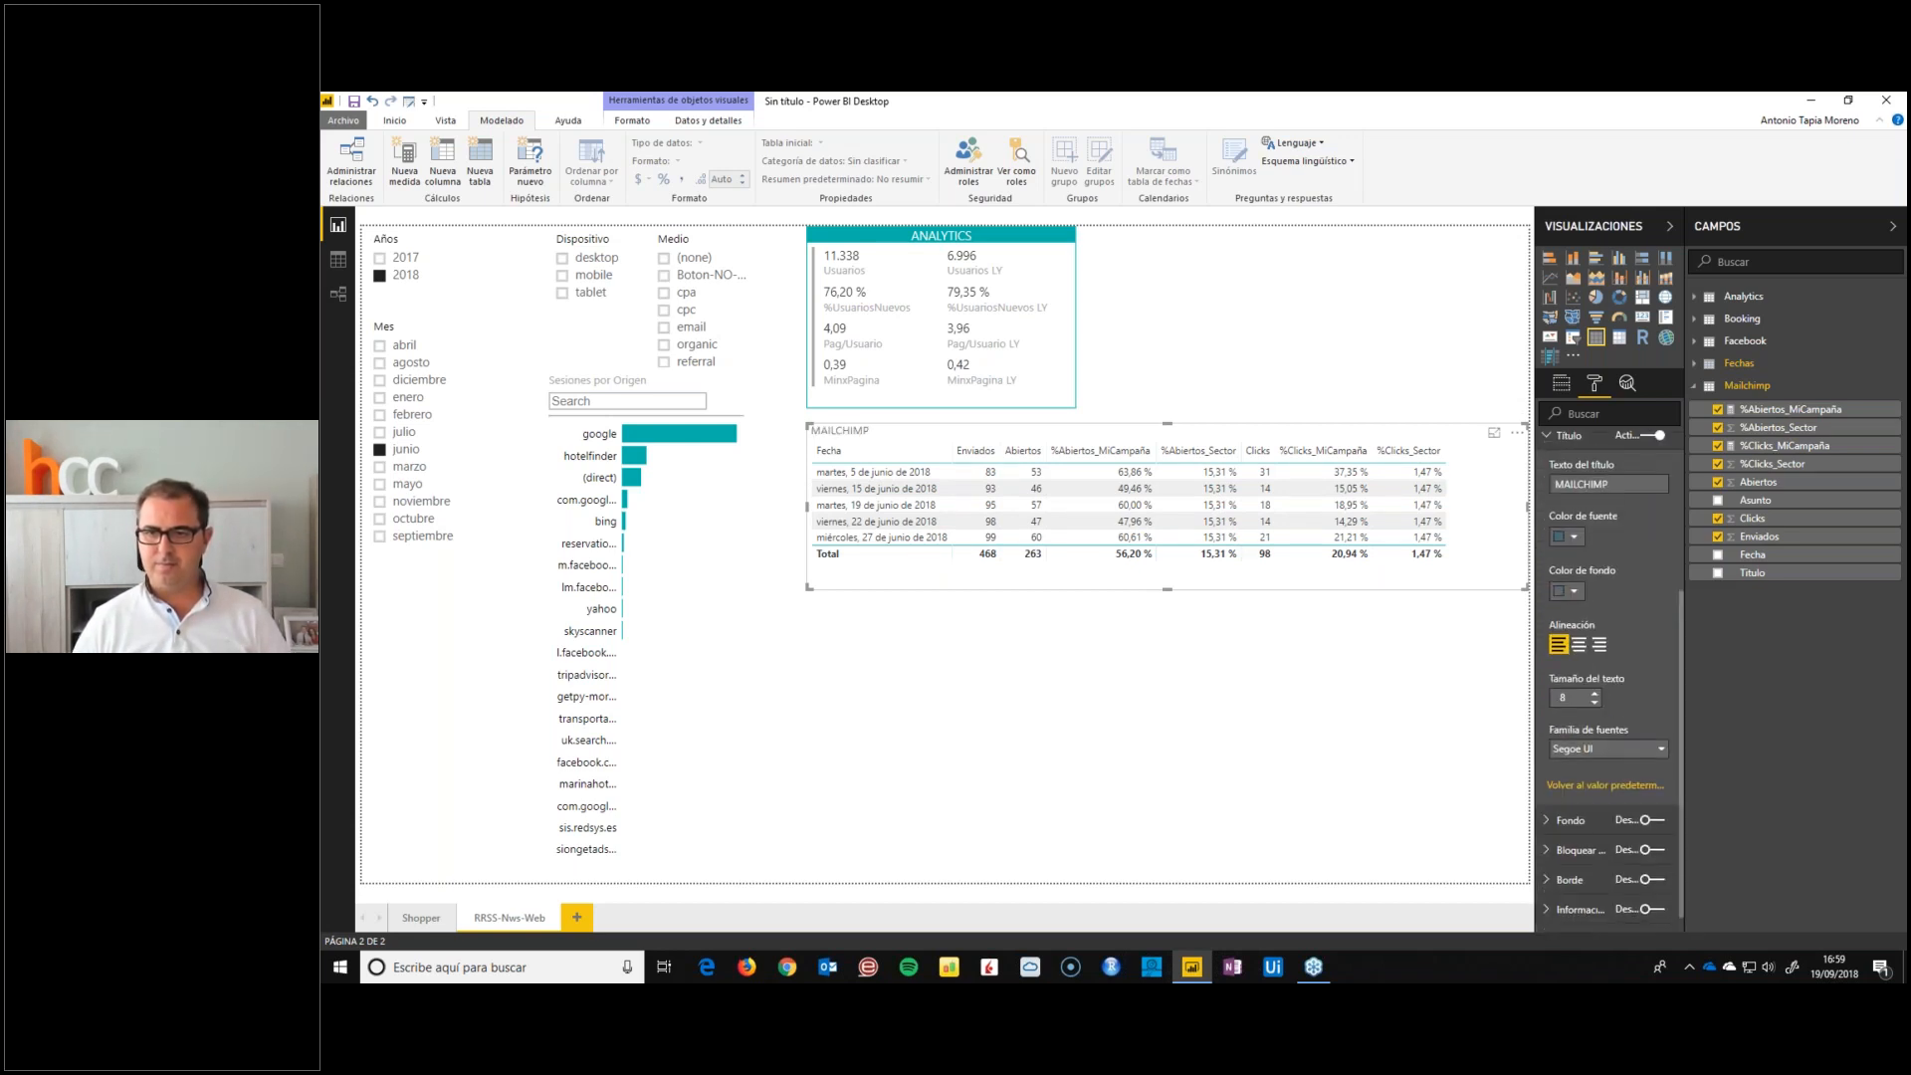
left_click(1561, 539)
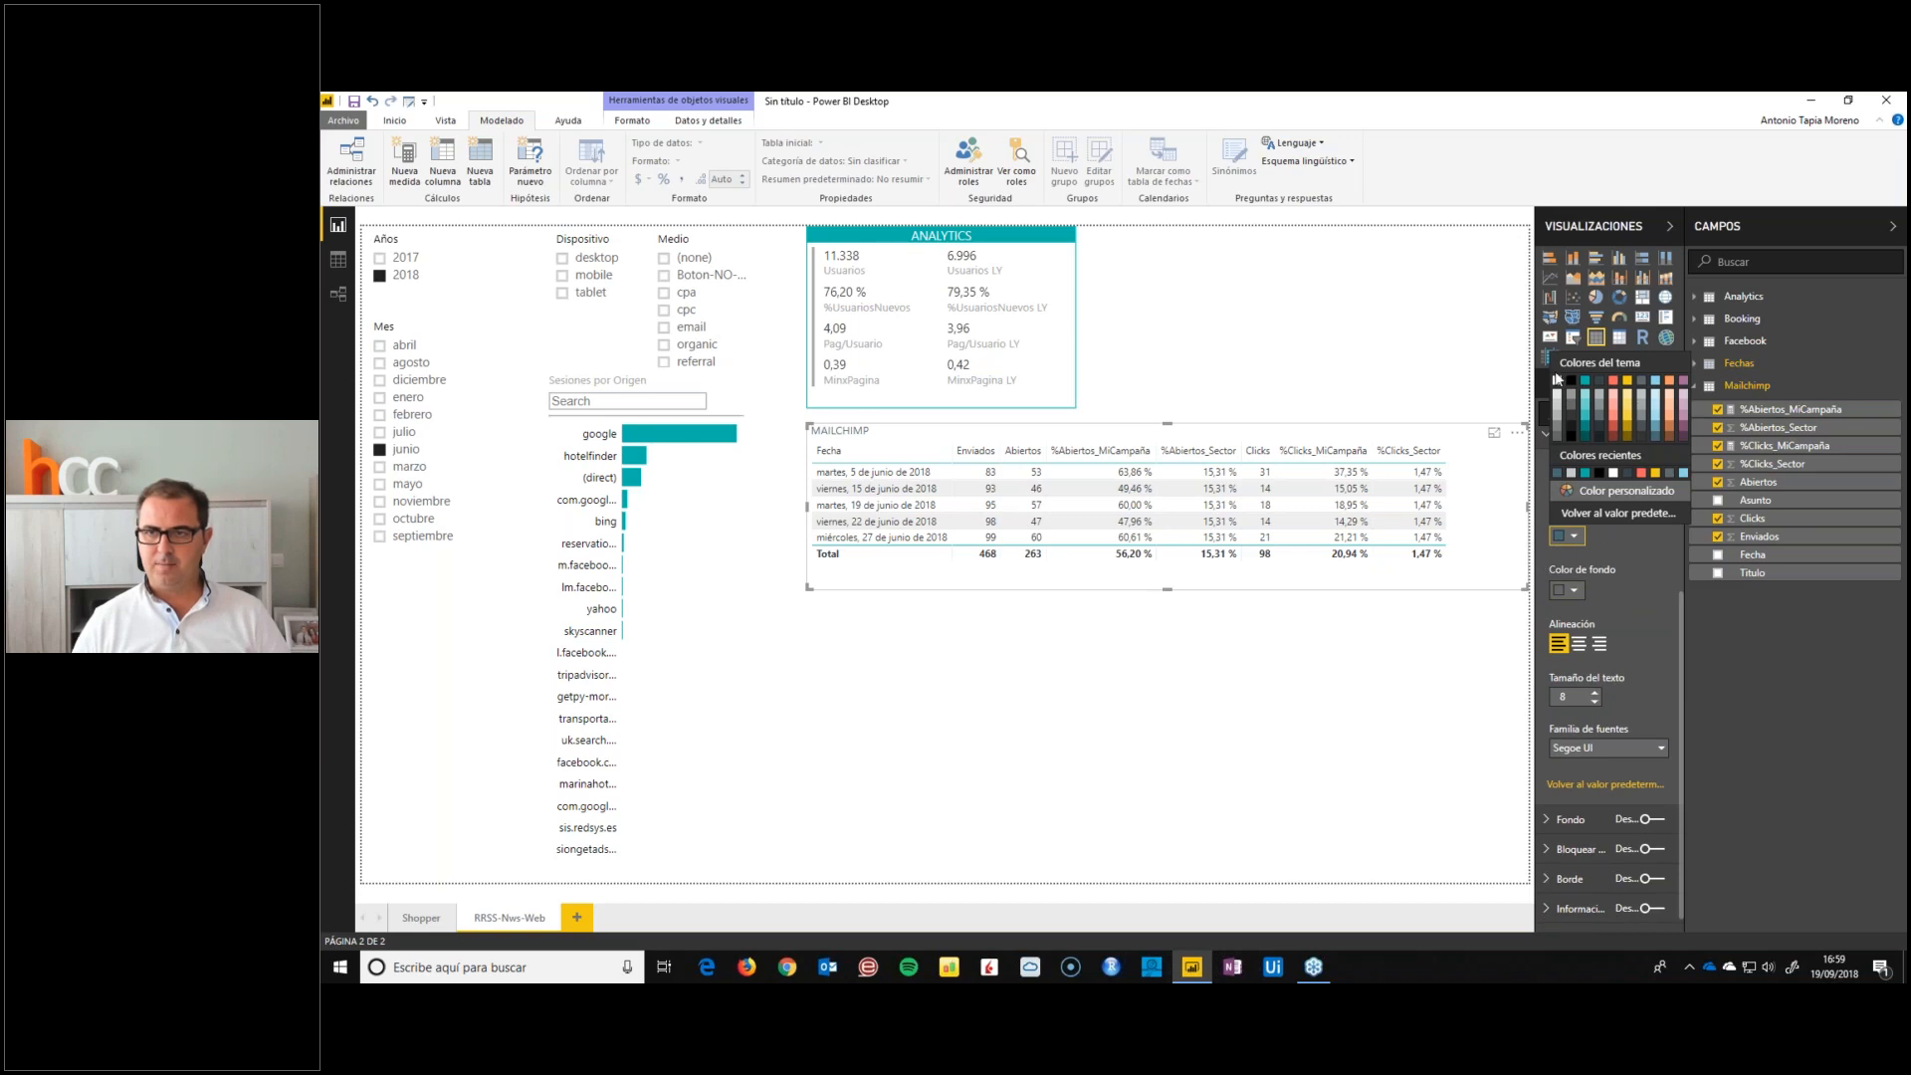
left_click(1557, 381)
Give the MAILCHIMP title a medium-dark blue background and centre it at text size 12
left_click(1567, 590)
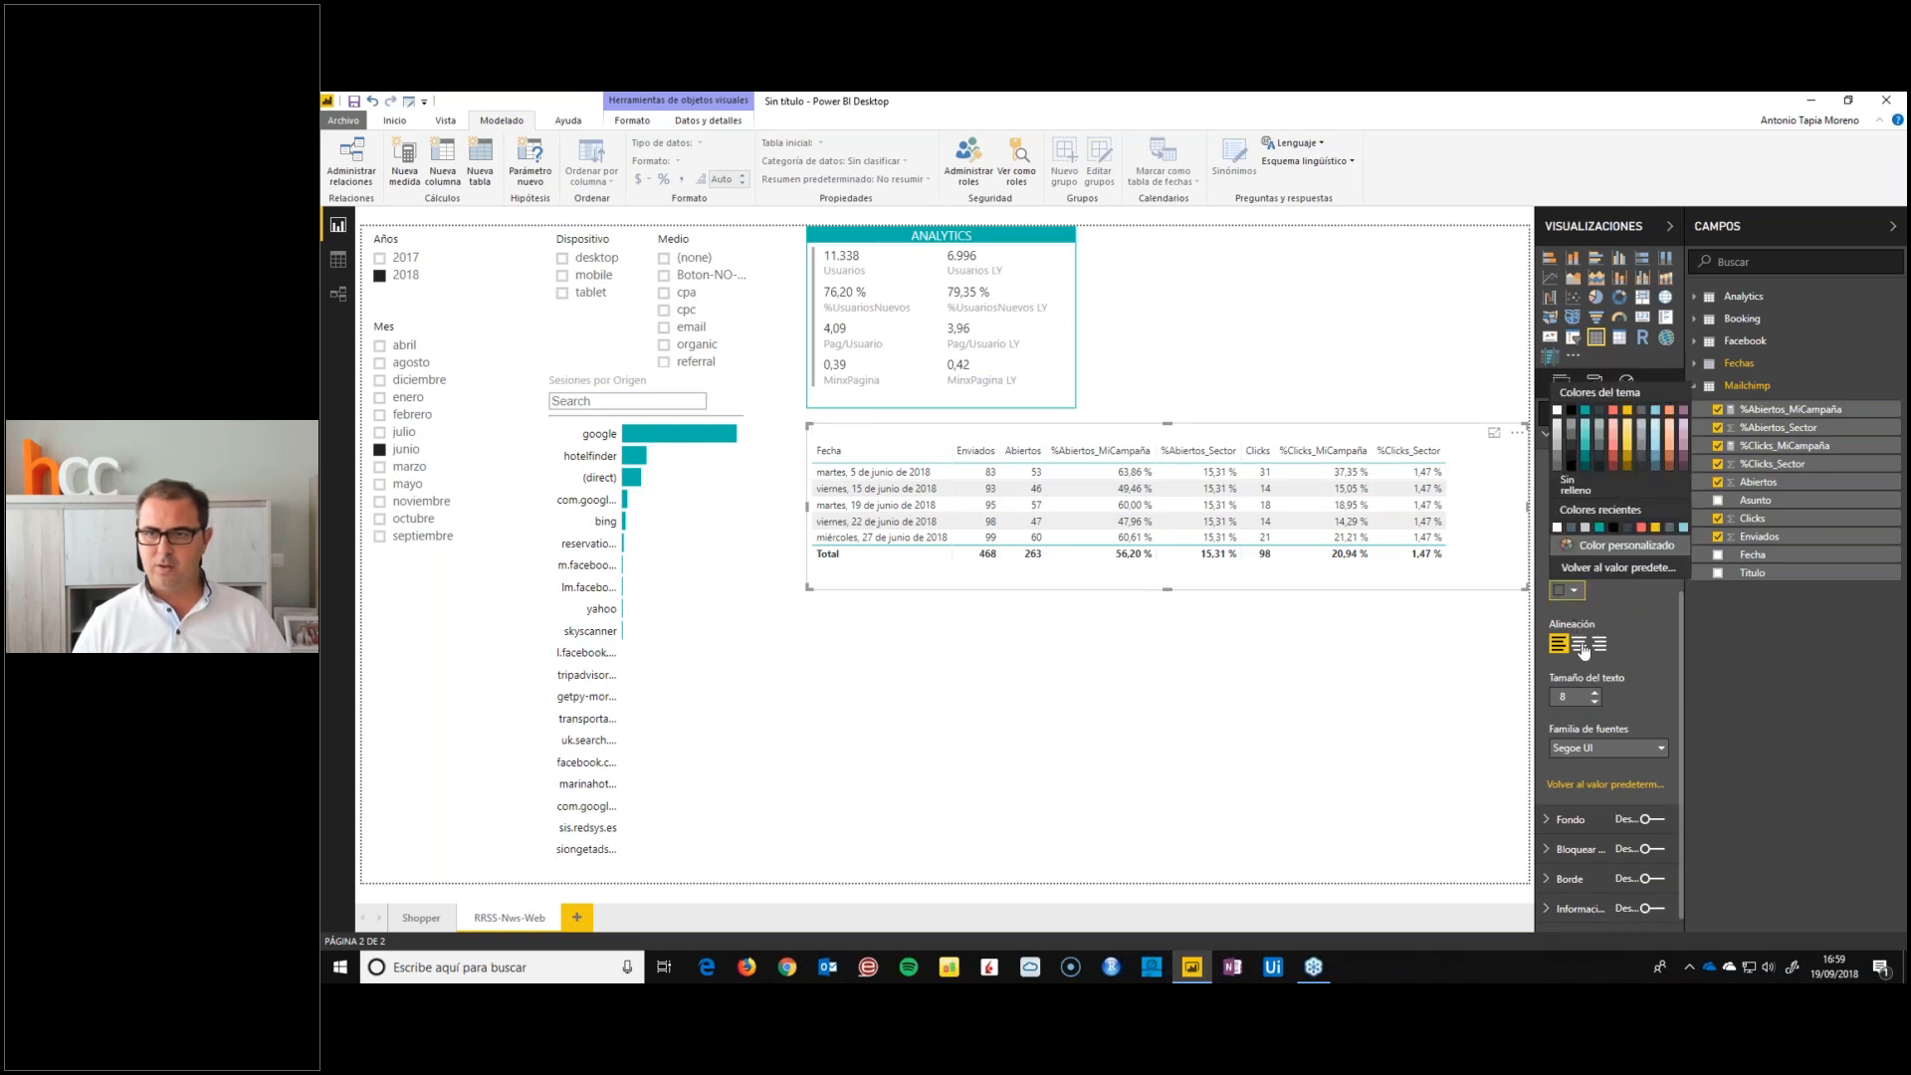
left_click(1585, 410)
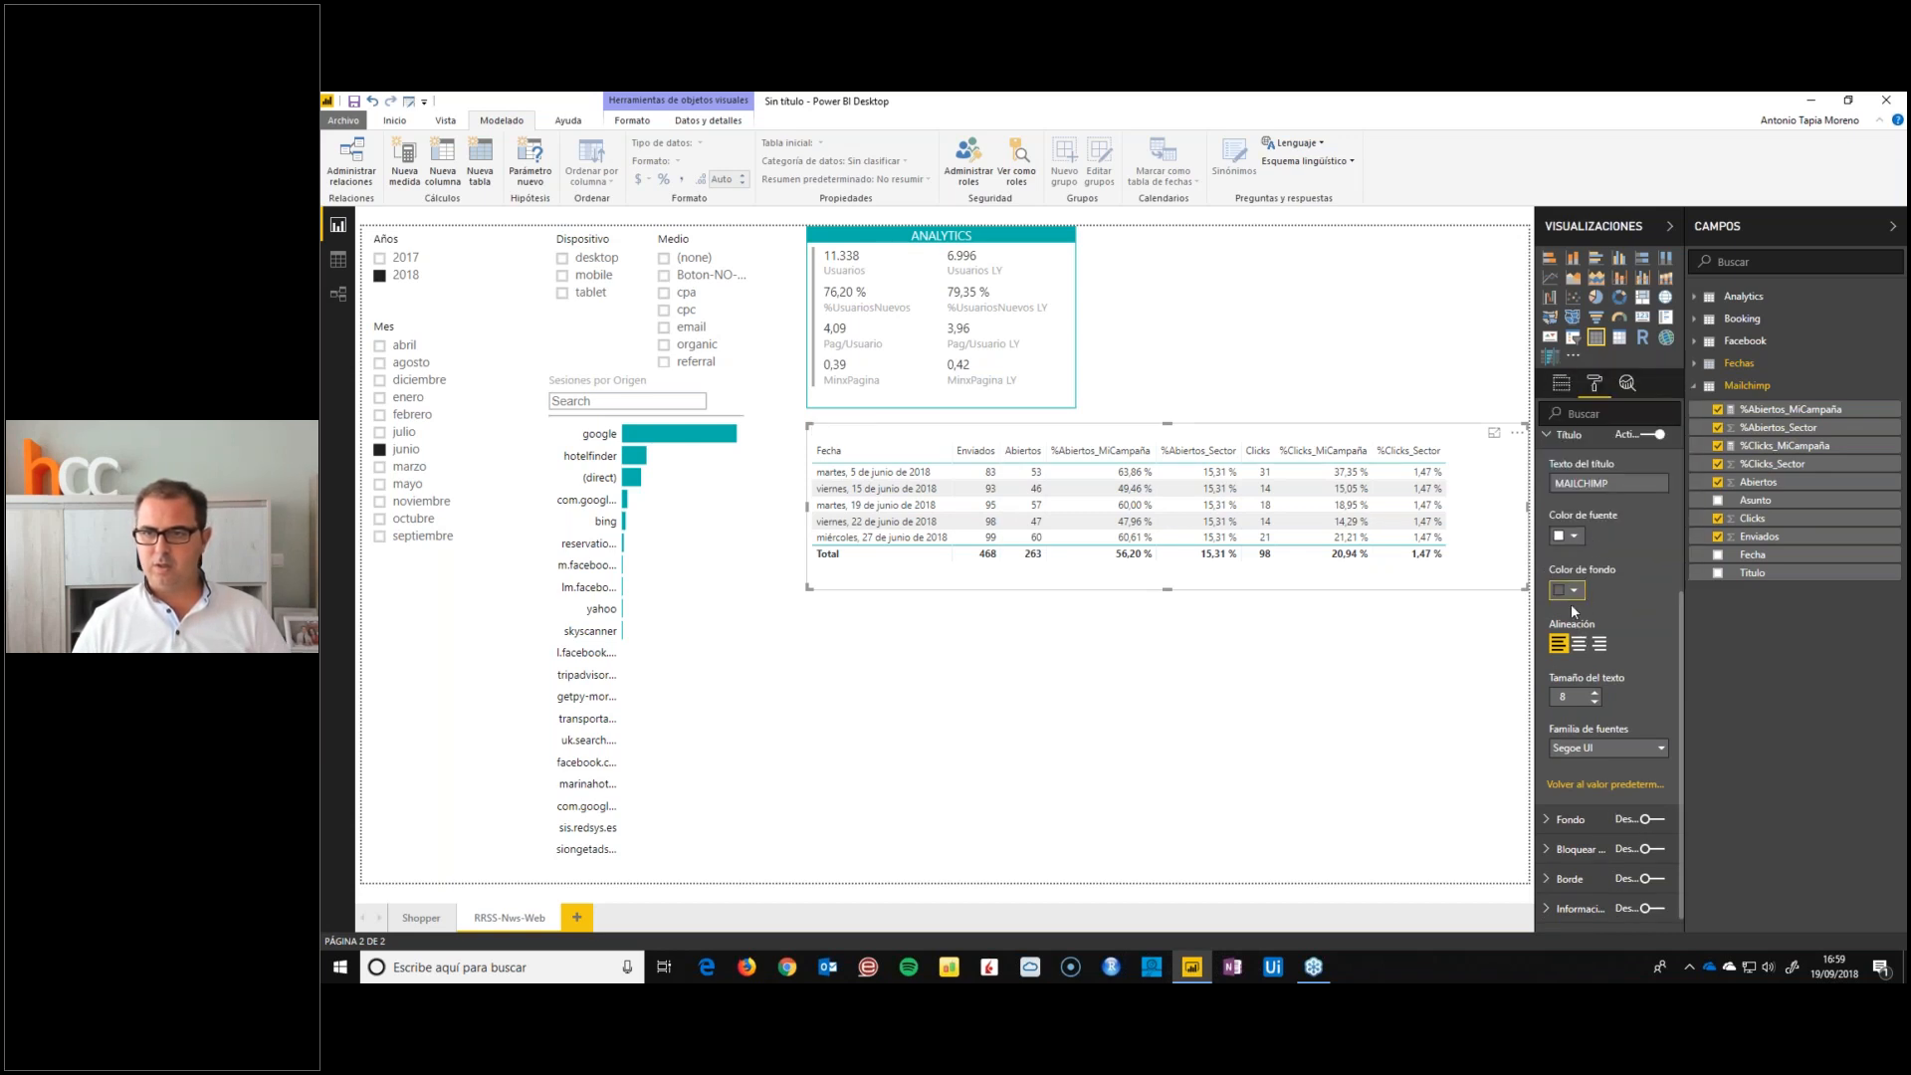
left_click(1574, 592)
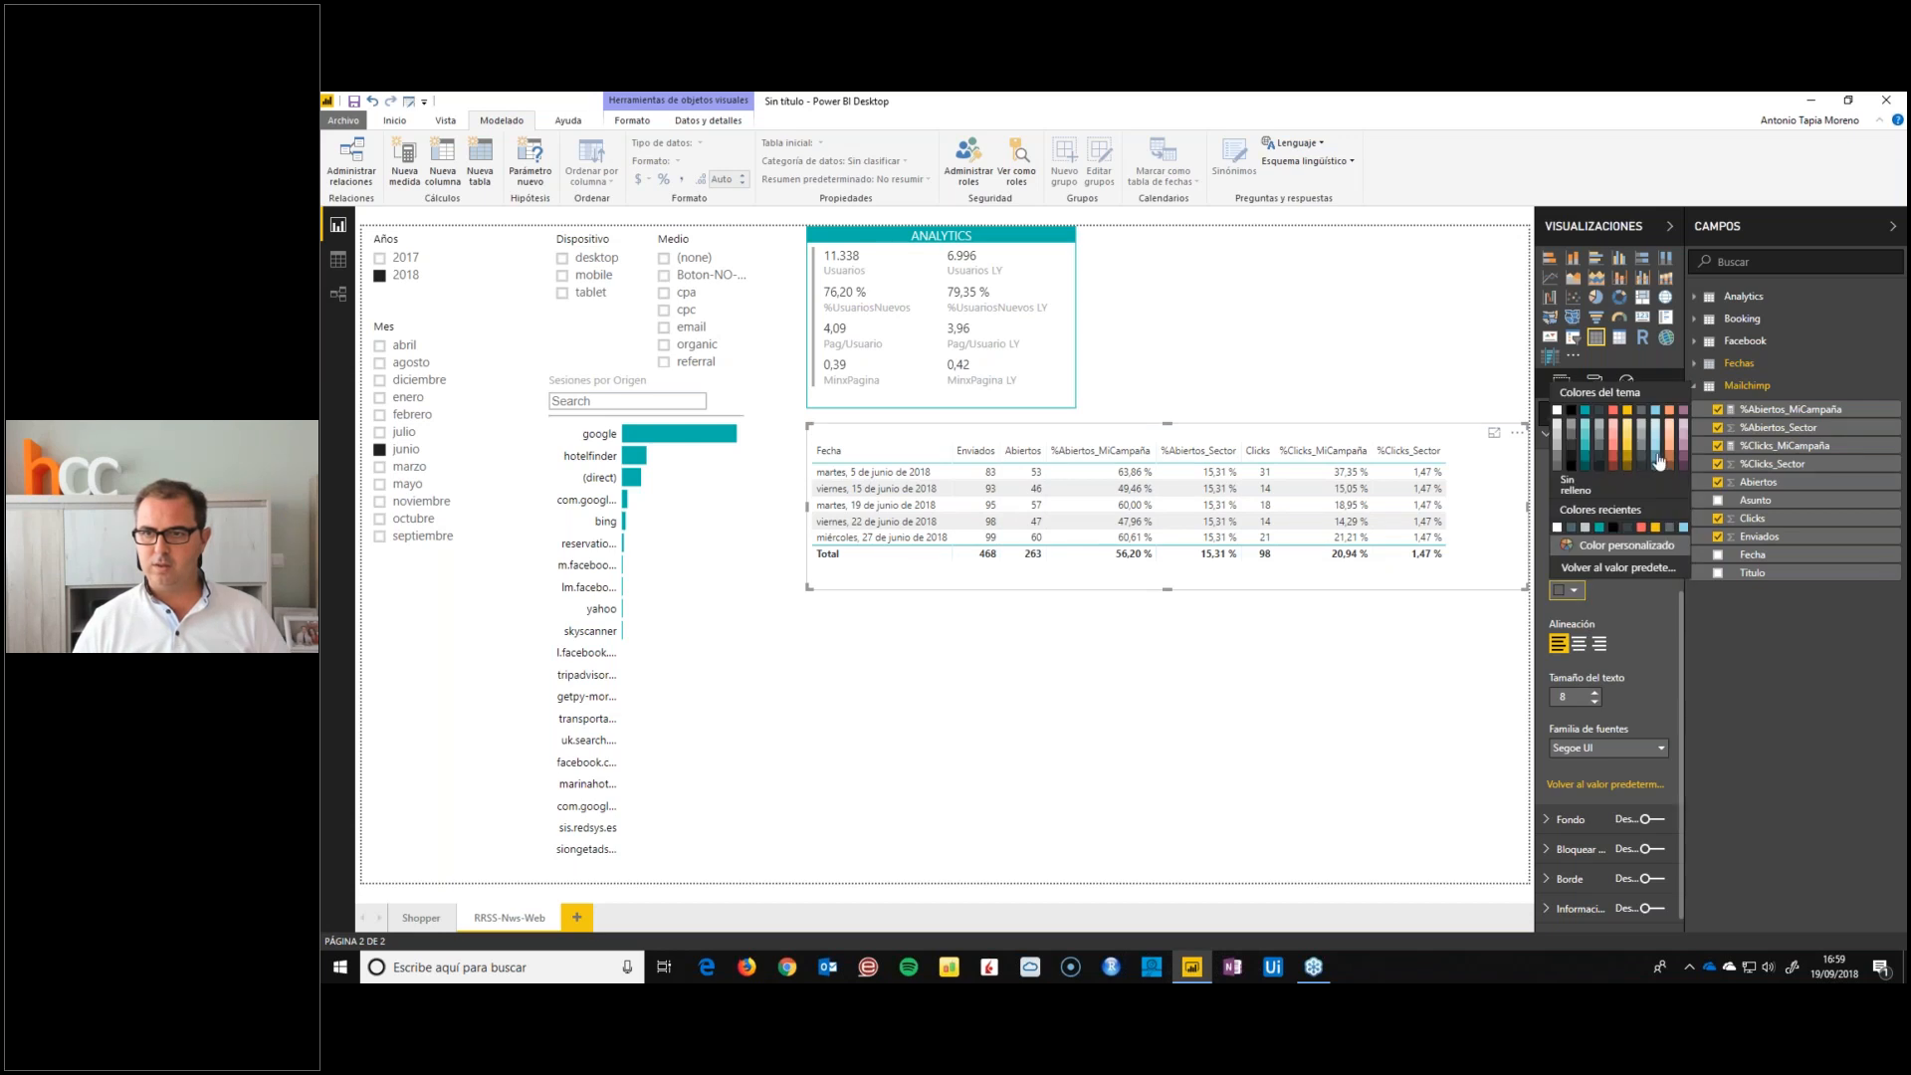
left_click(1658, 459)
left_click(1579, 644)
left_click(1595, 693)
left_click(1595, 692)
left_click(1594, 693)
scroll(1635, 700, "down", 1)
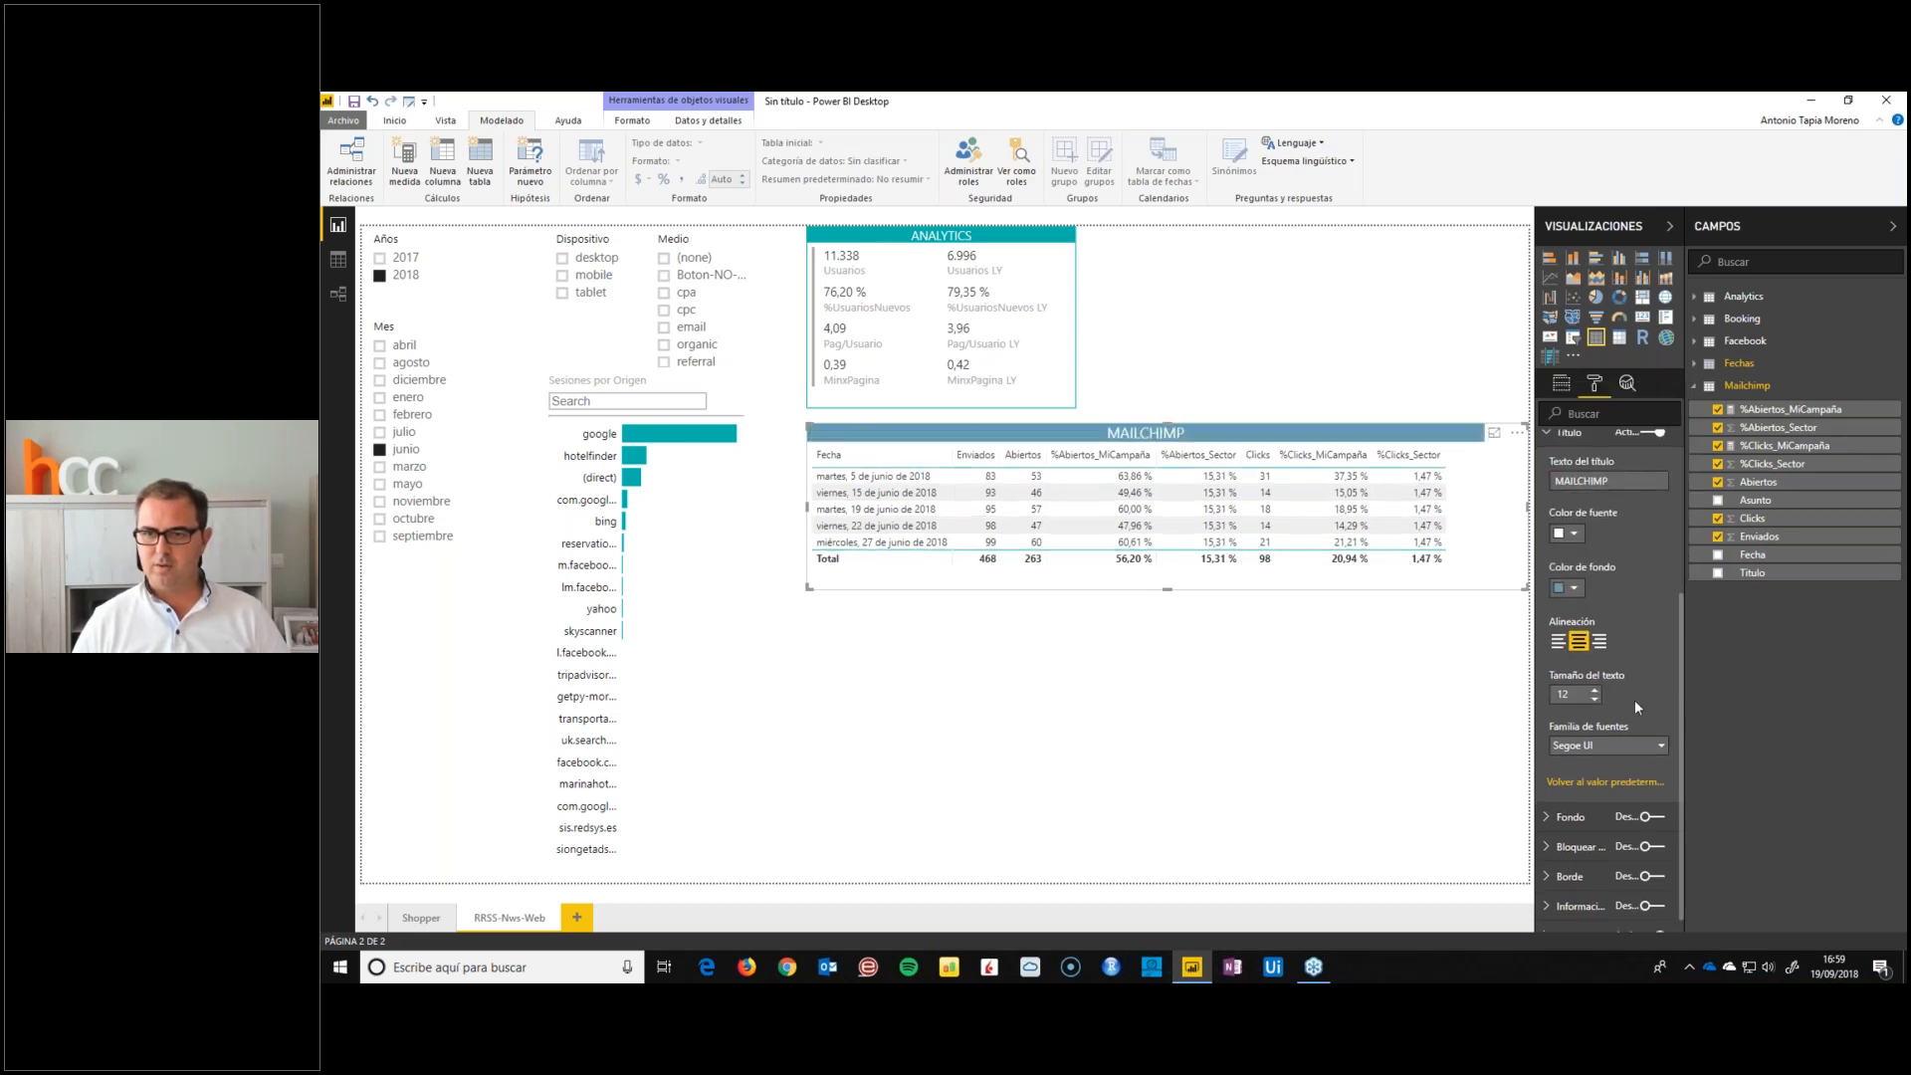
Turn on the MAILCHIMP table's border and colour it with a dark theme shade
left_click(1652, 862)
scroll(1612, 816, "down", 1)
left_click(1568, 814)
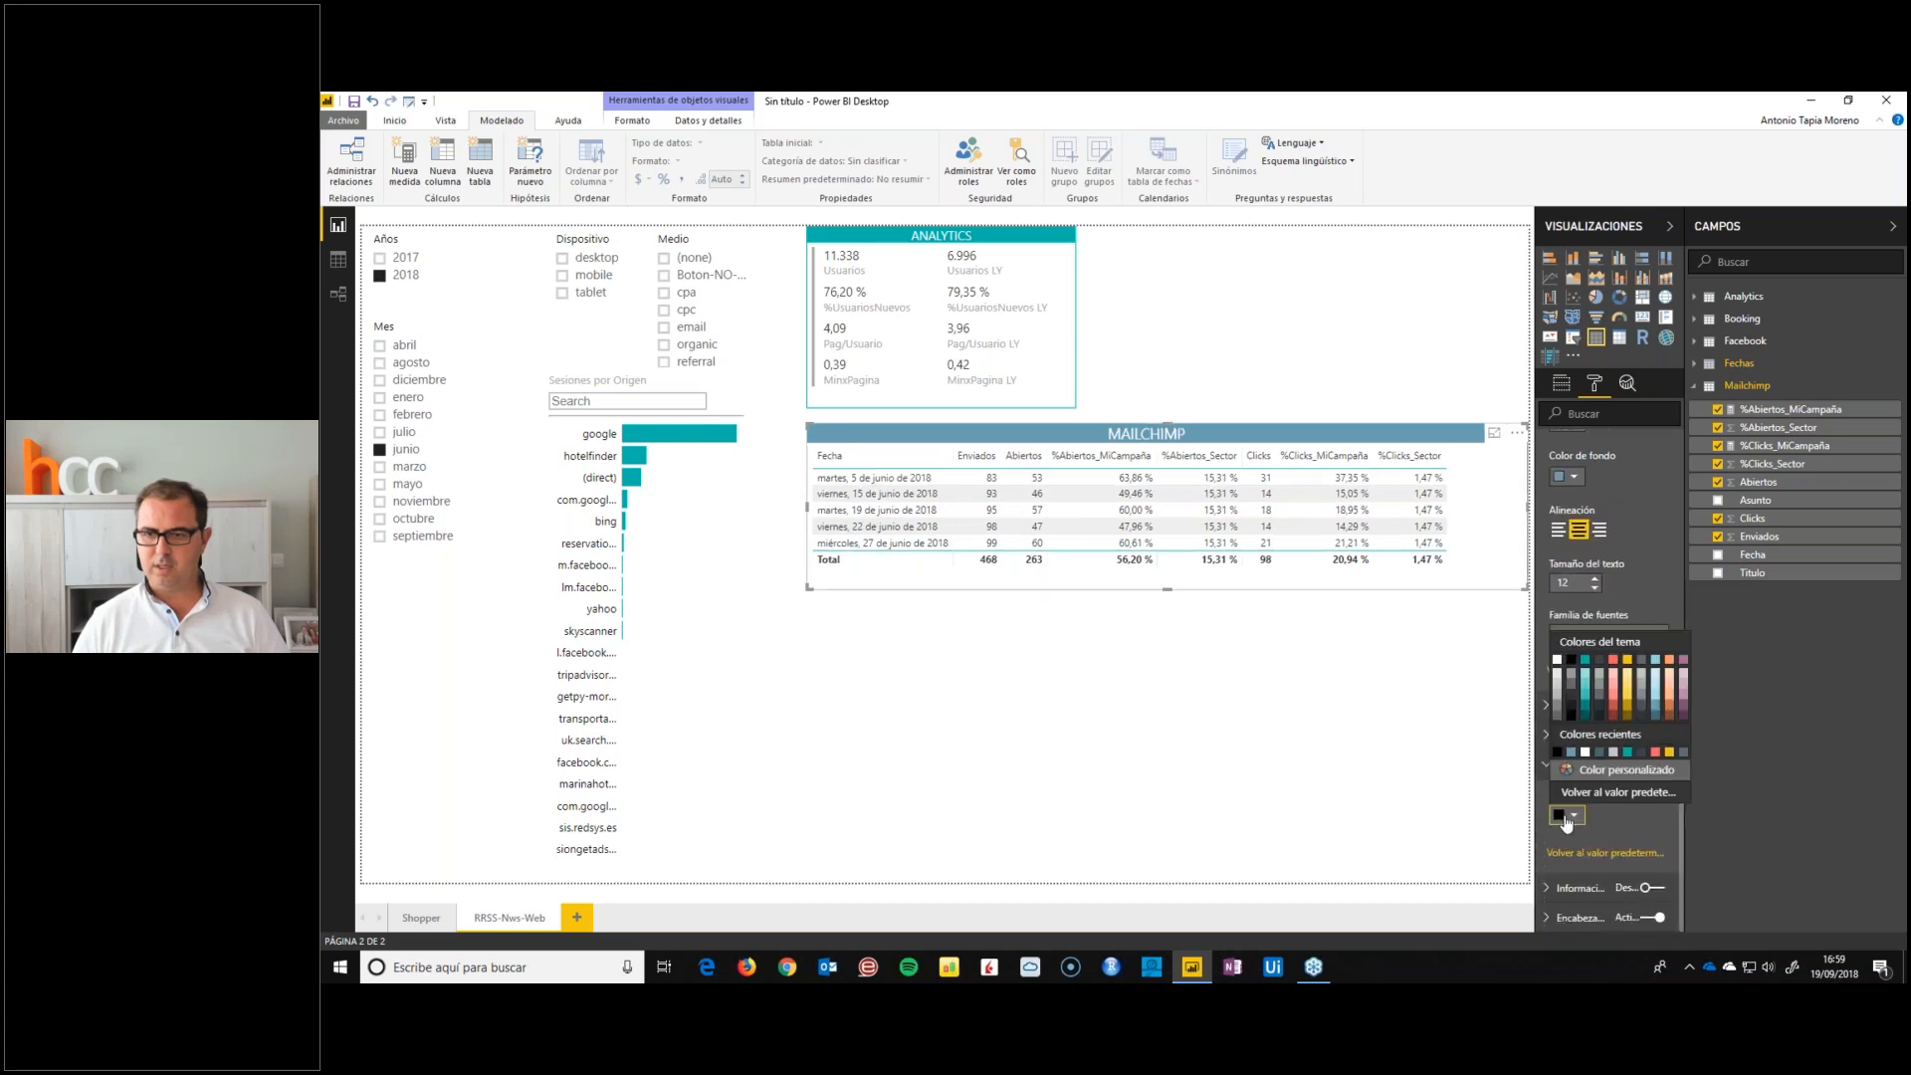
left_click(1645, 713)
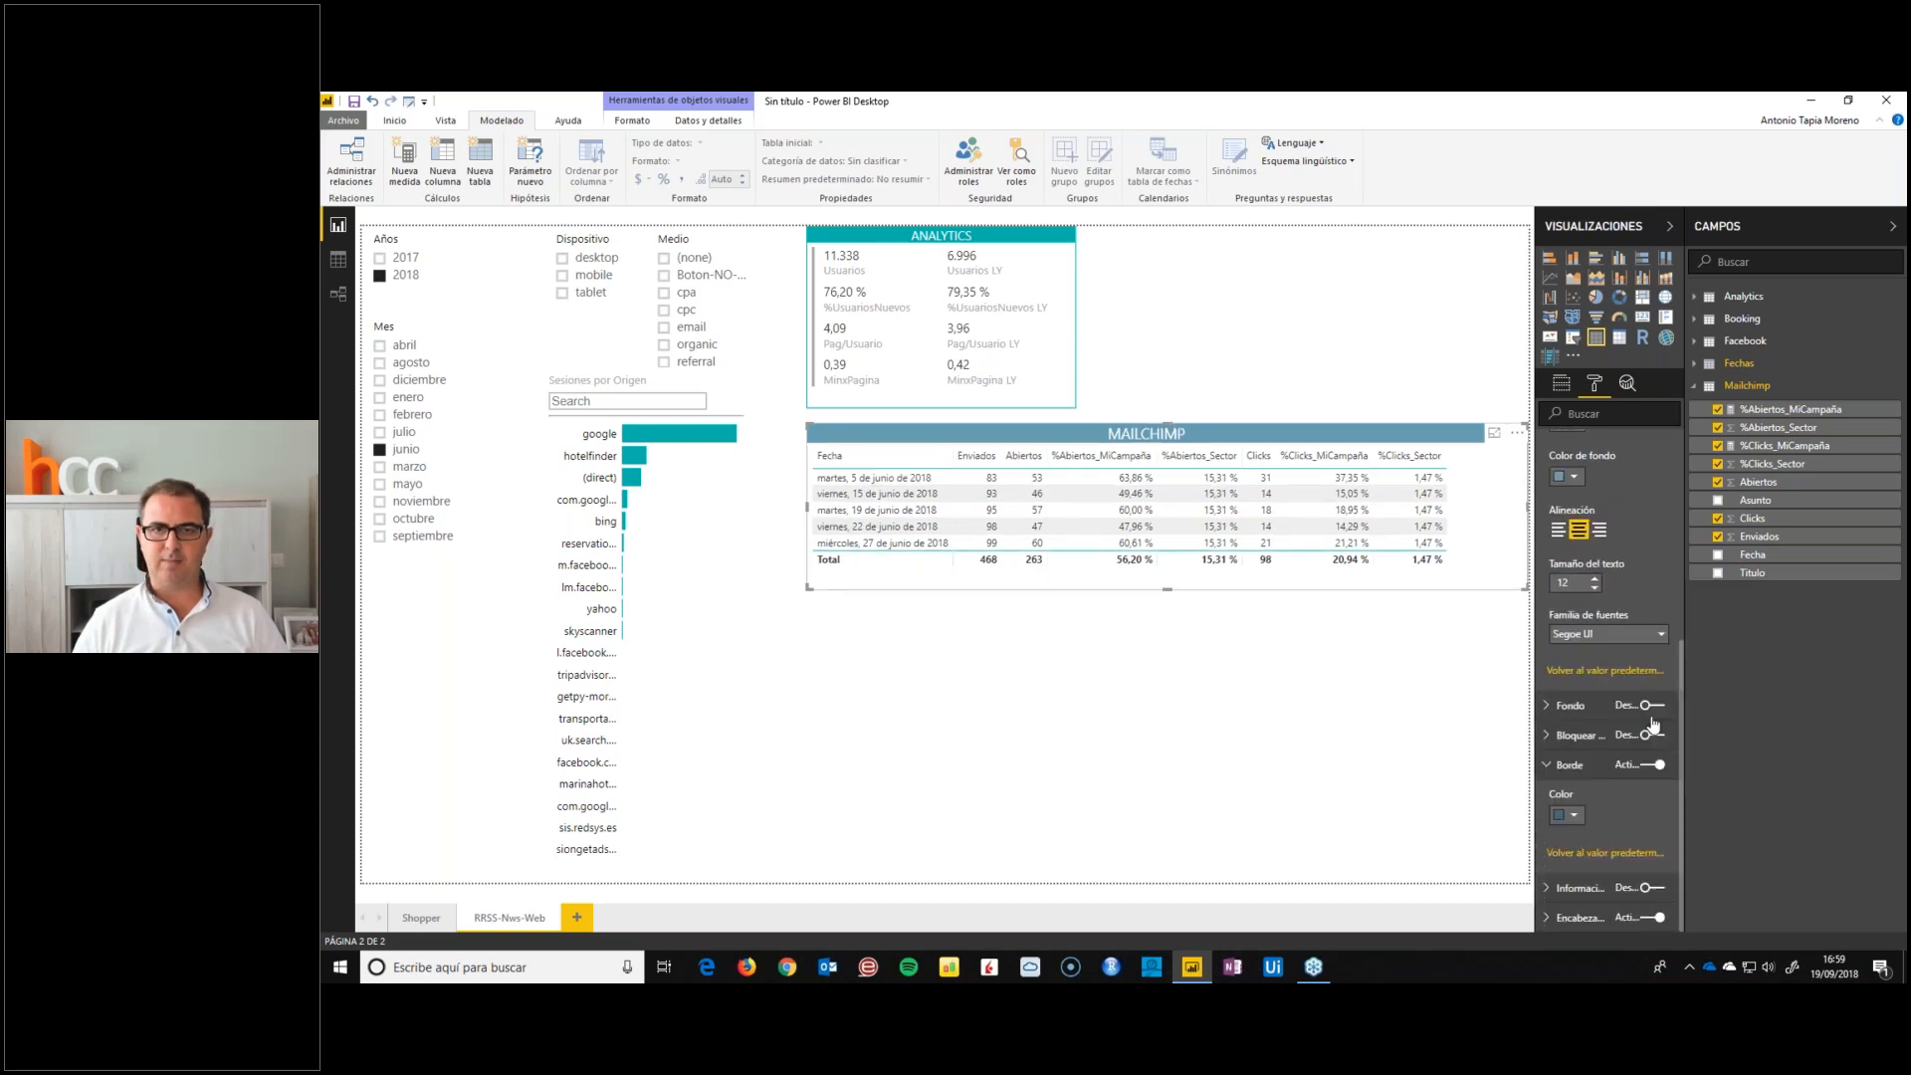
left_click(1406, 353)
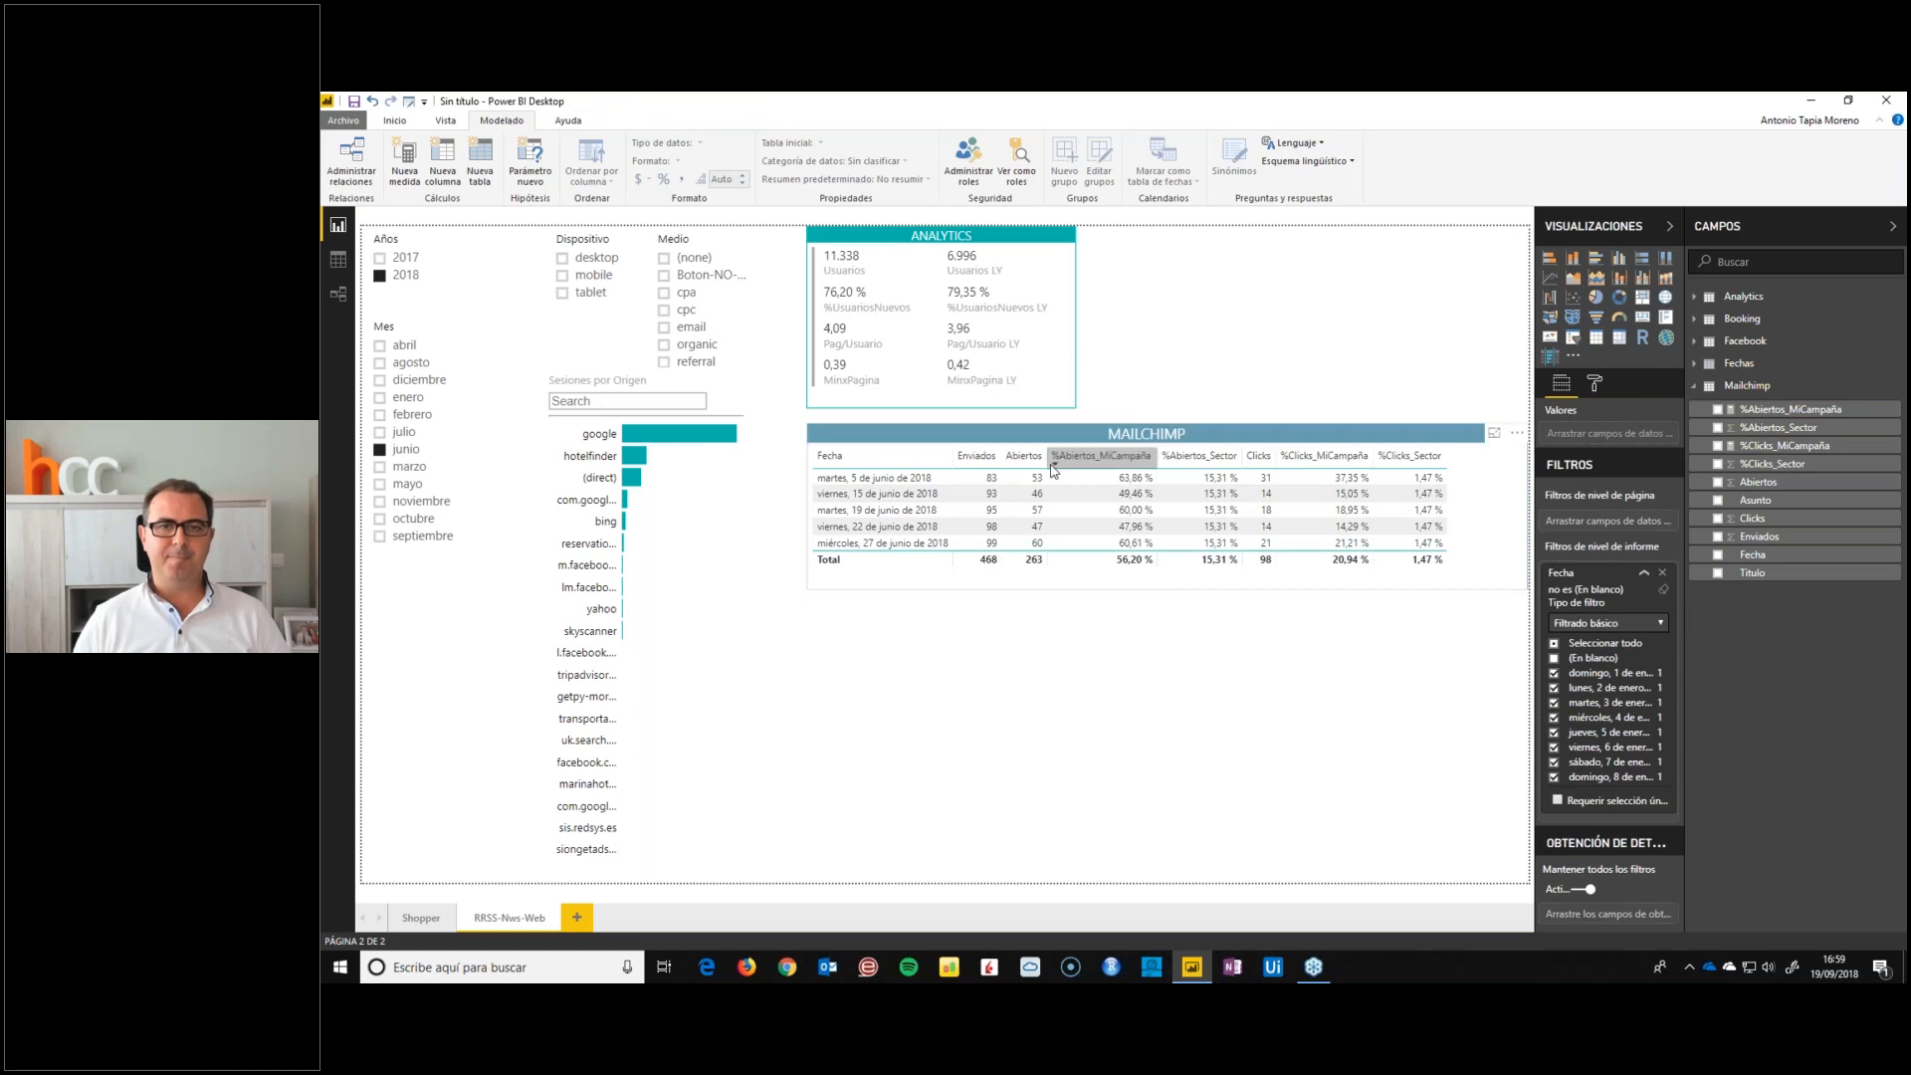
Widen the Enviados, Abiertos and %Abiertos_MiCampaña columns of the MAILCHIMP table, and collapse the Mailchimp field list
left_click_drag(953, 459, 1030, 458)
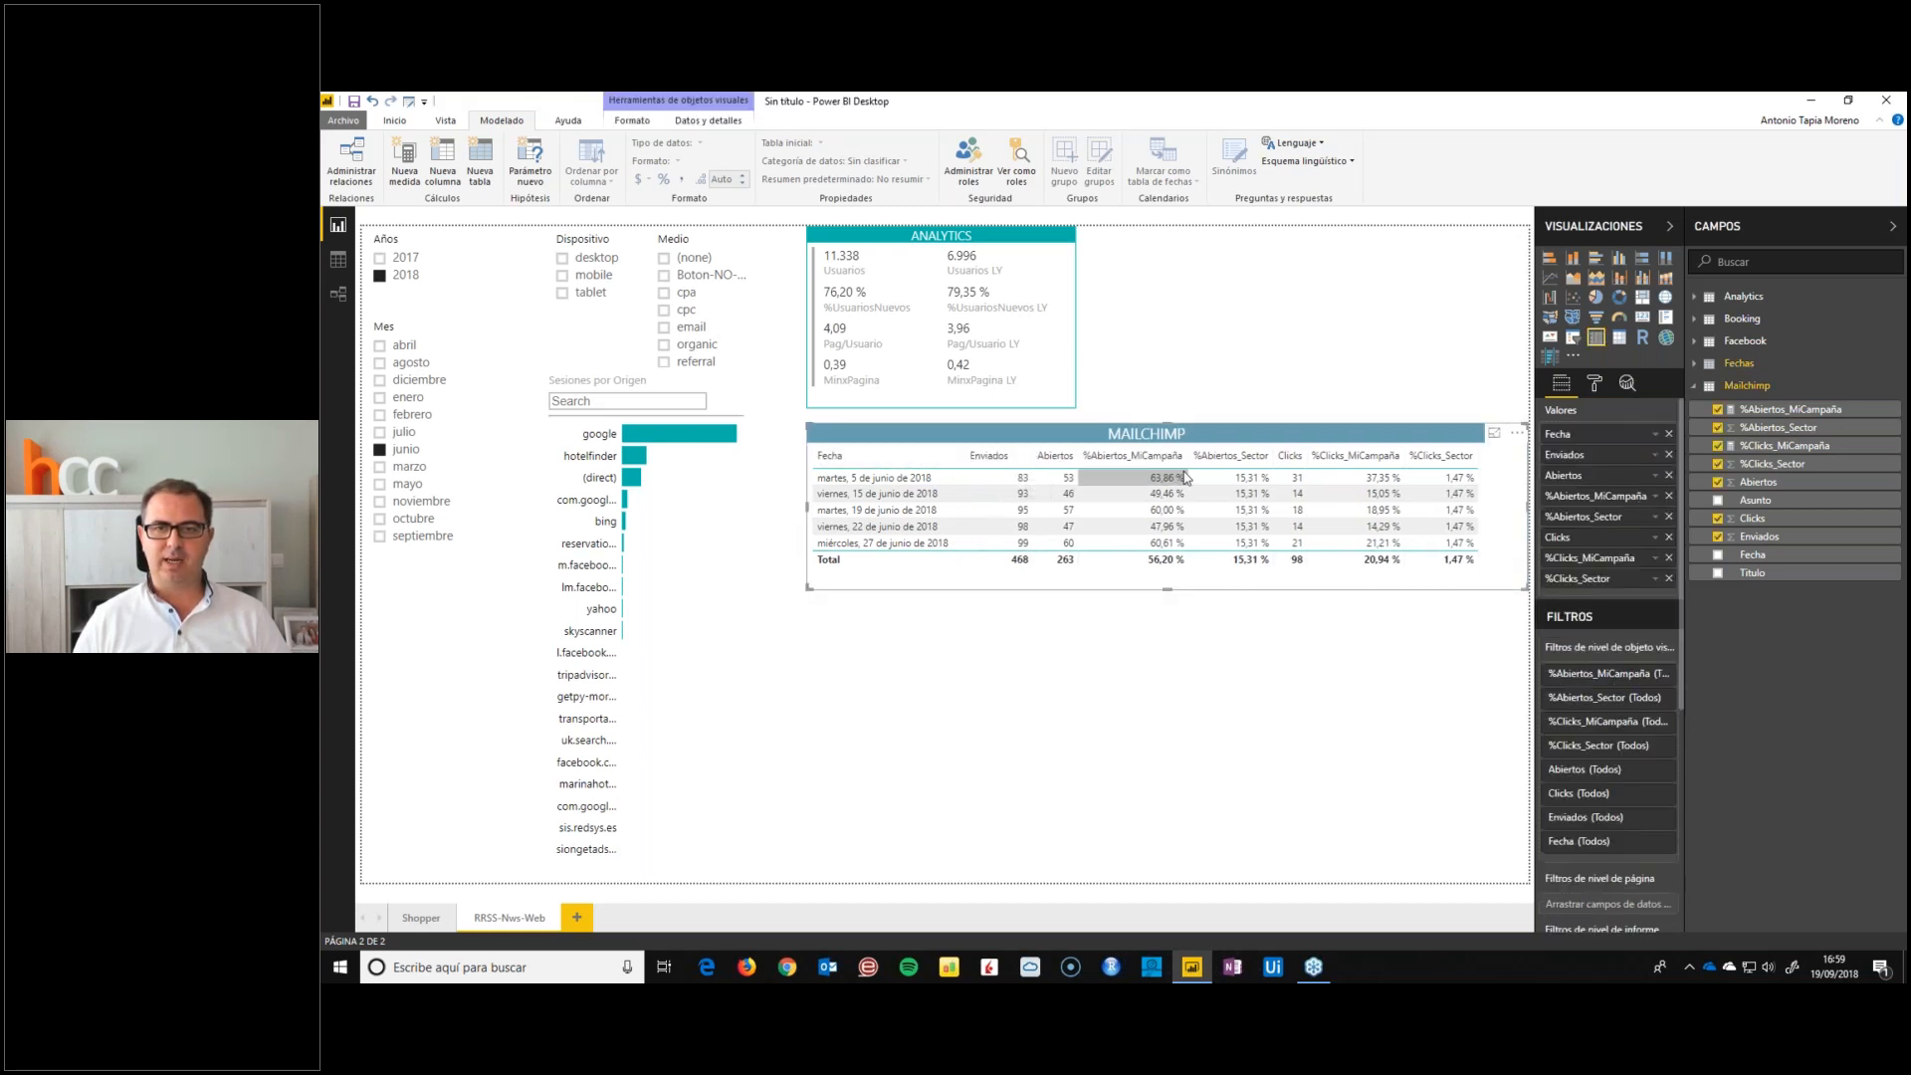
mouse_move(1190, 458)
left_mouse_down()
mouse_move(1147, 460)
mouse_move(1194, 459)
left_mouse_up()
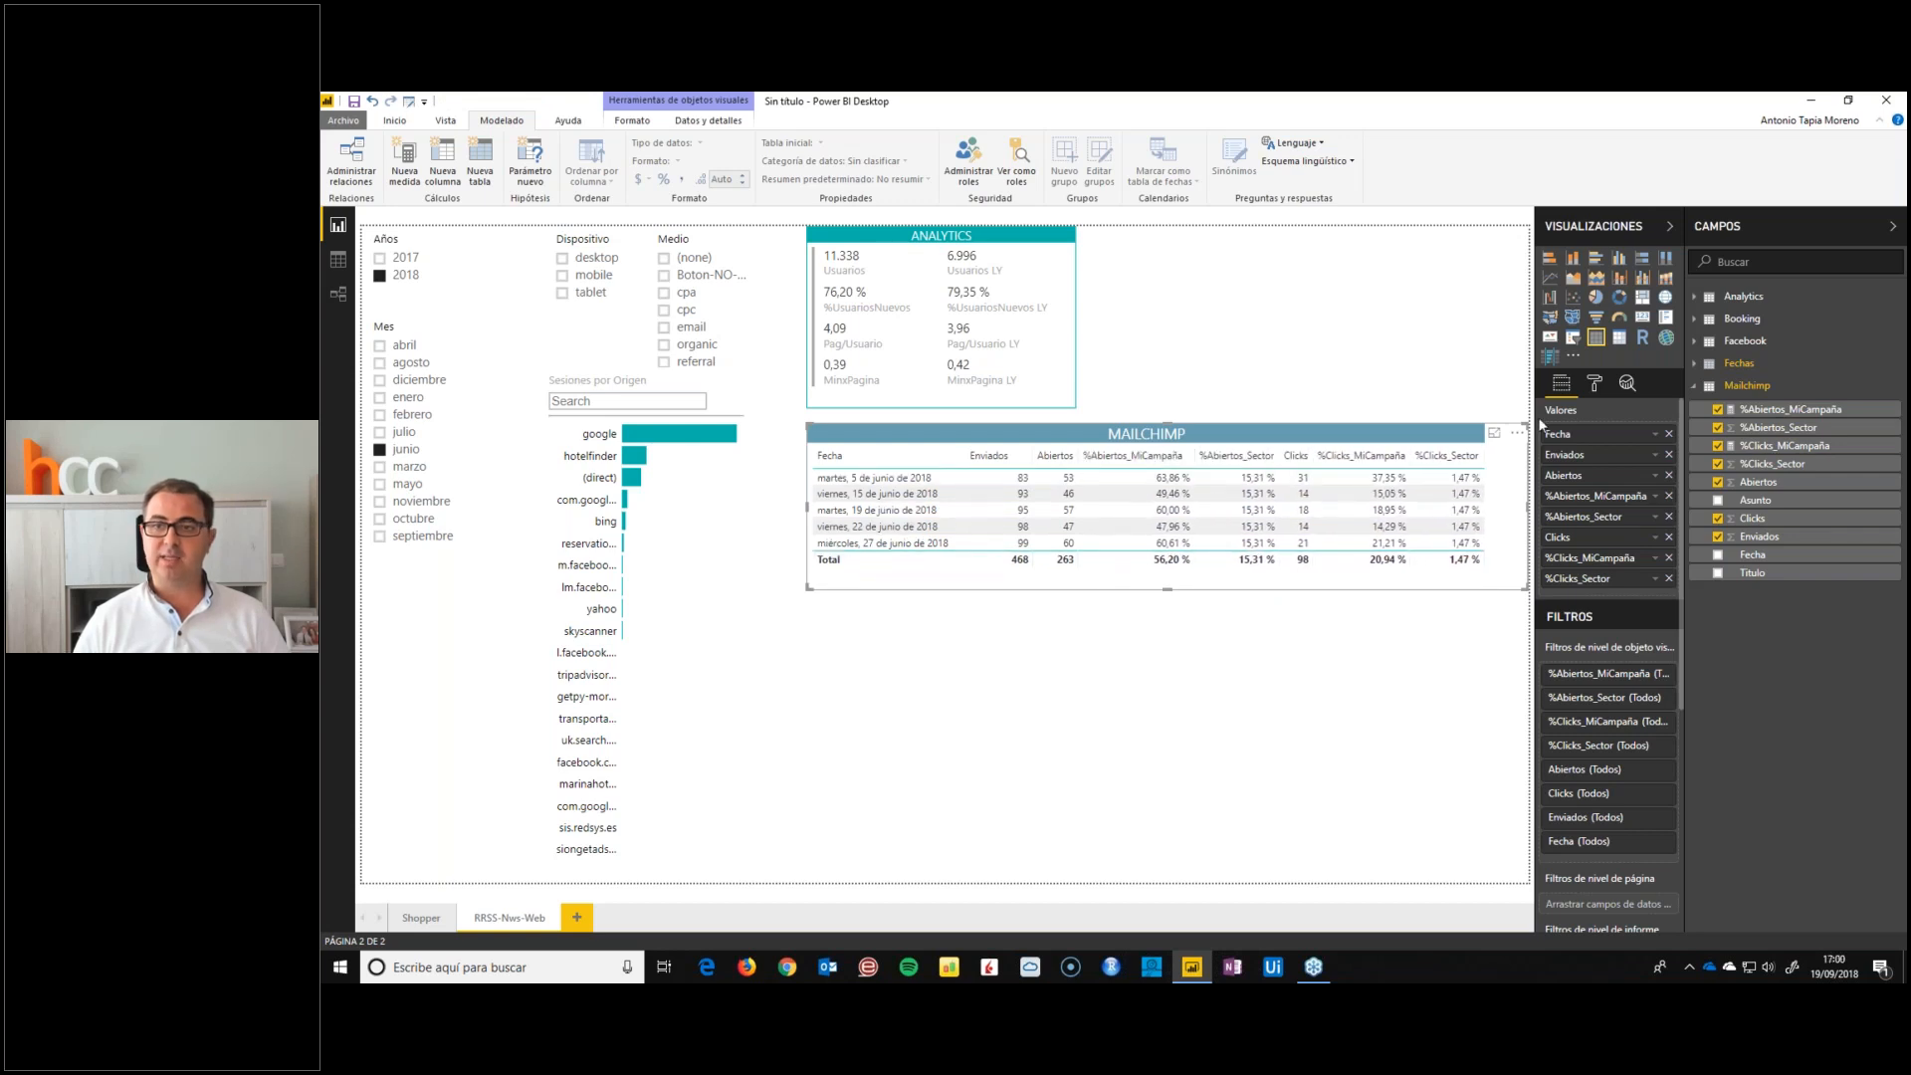
left_click(1330, 303)
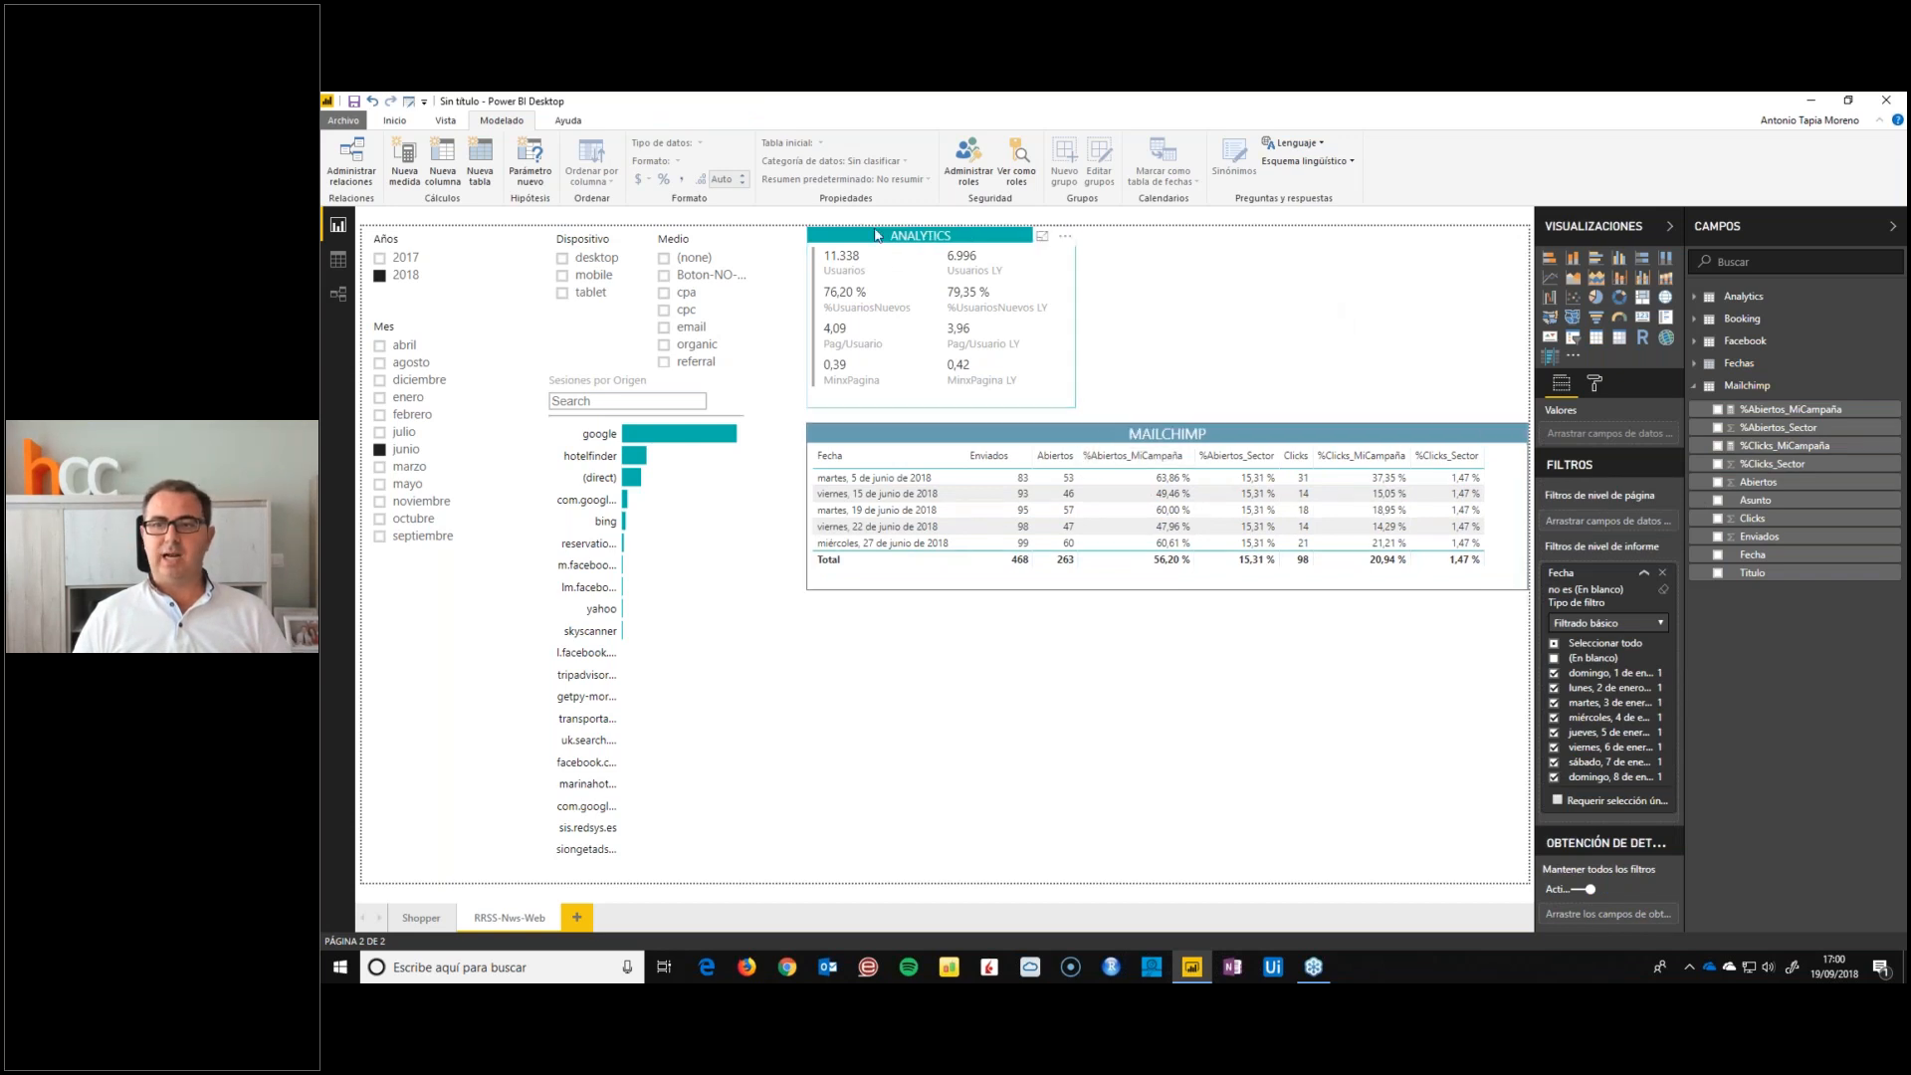
left_click(1695, 388)
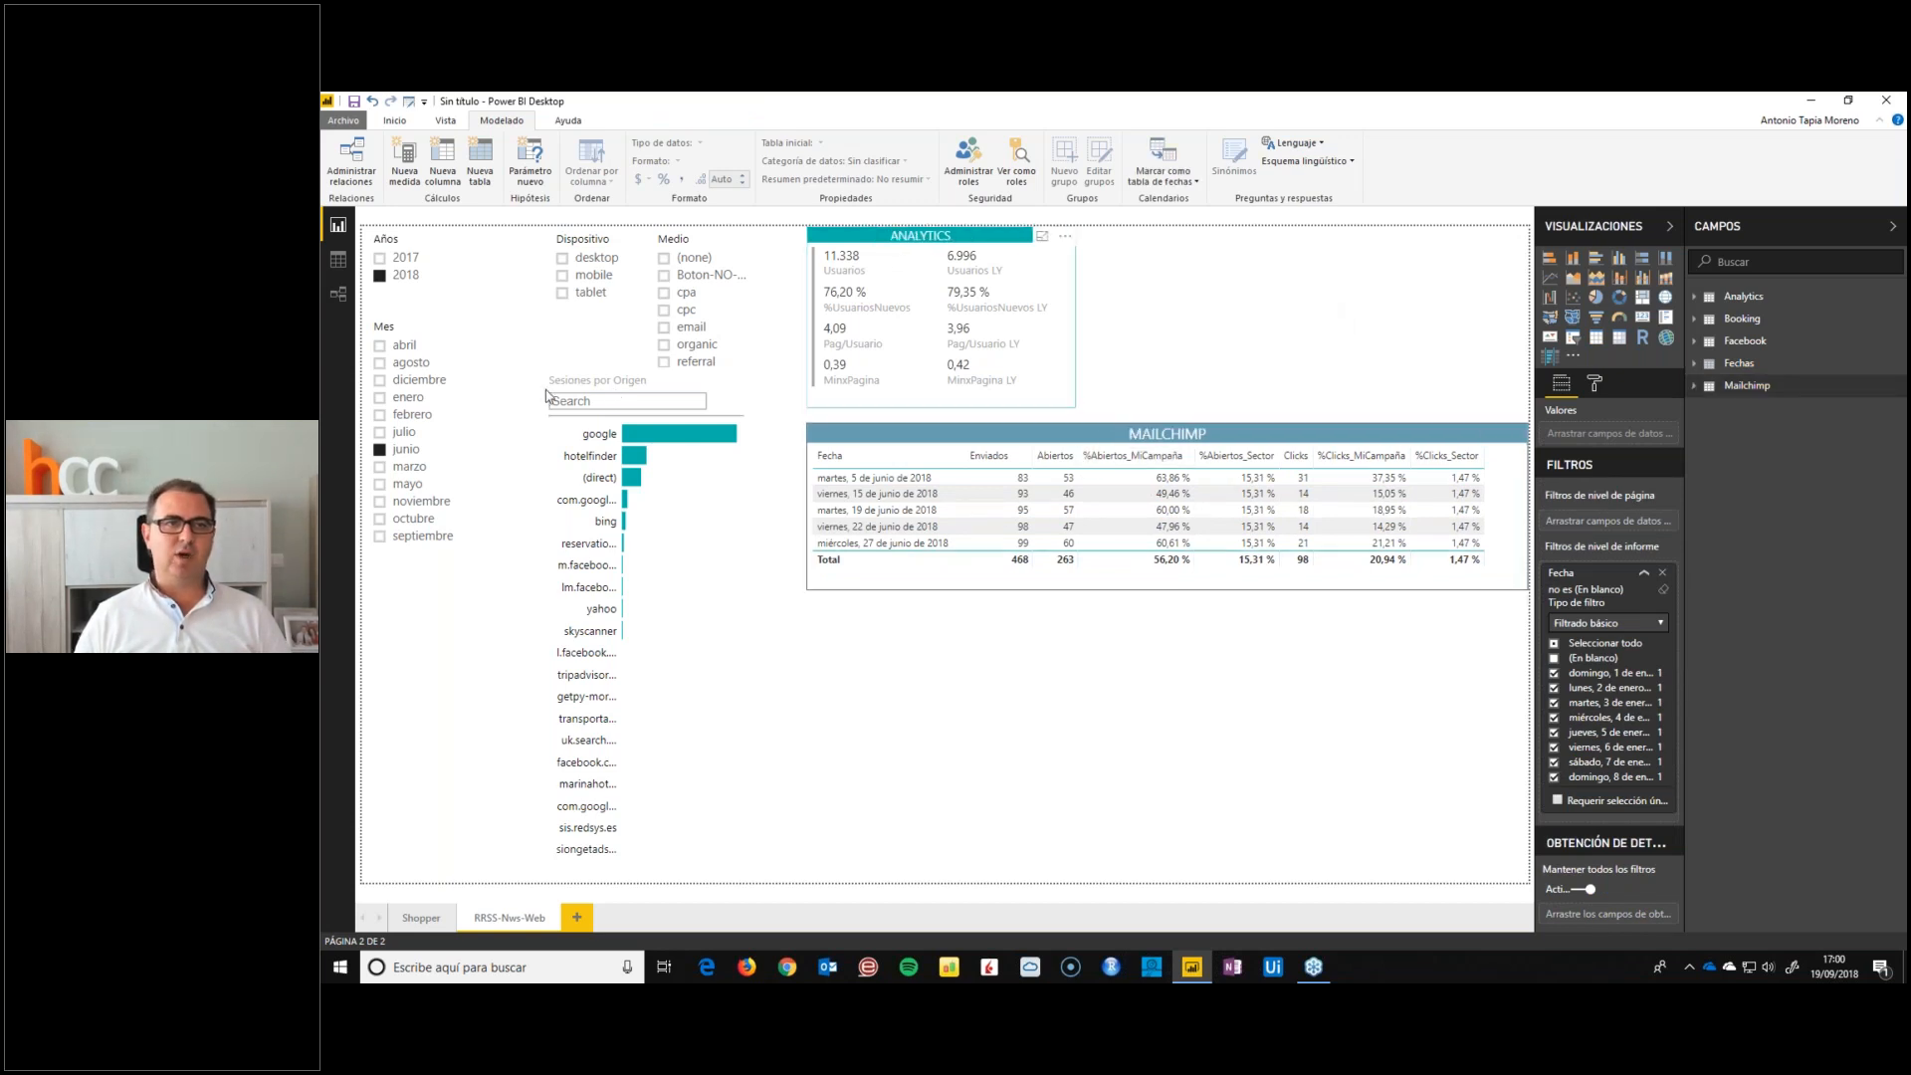
Filter the page by mobile and clear that device filter, then change the month filter to mayo
left_click(563, 277)
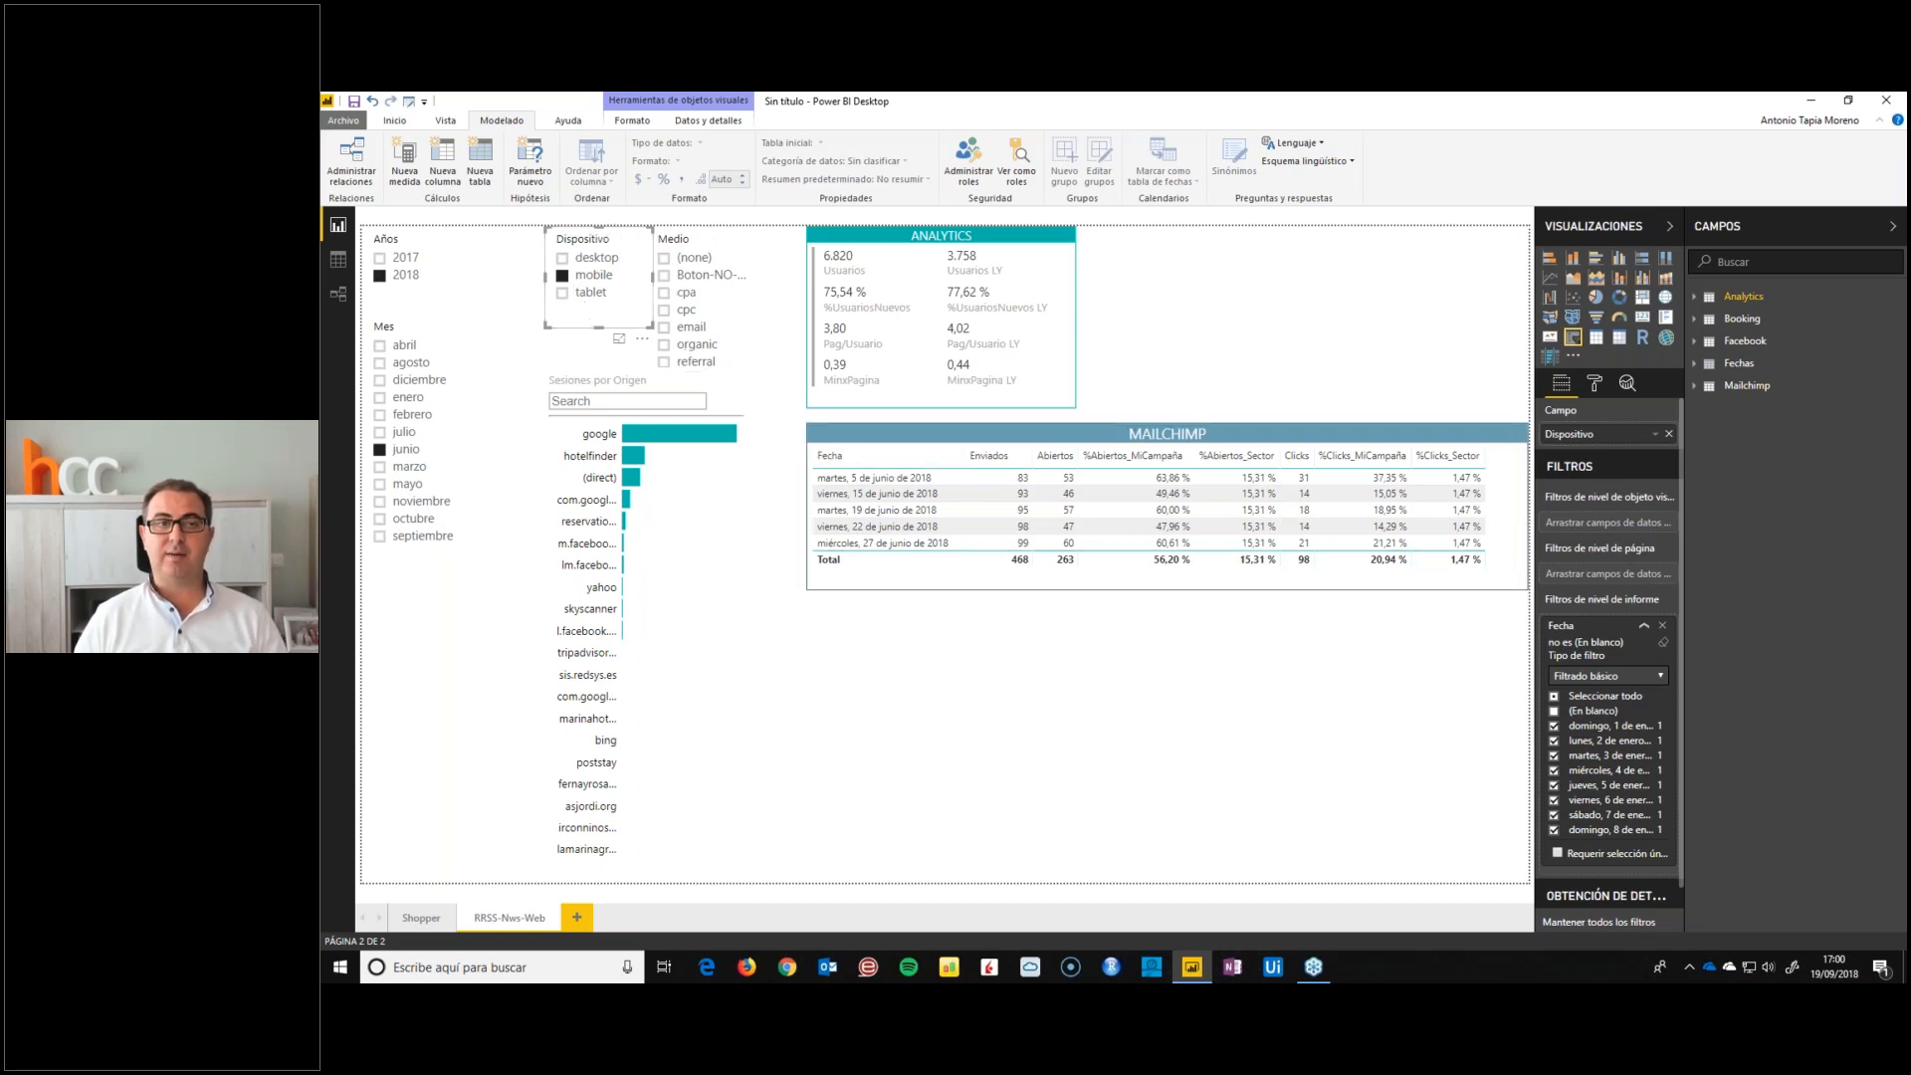
left_click(562, 278)
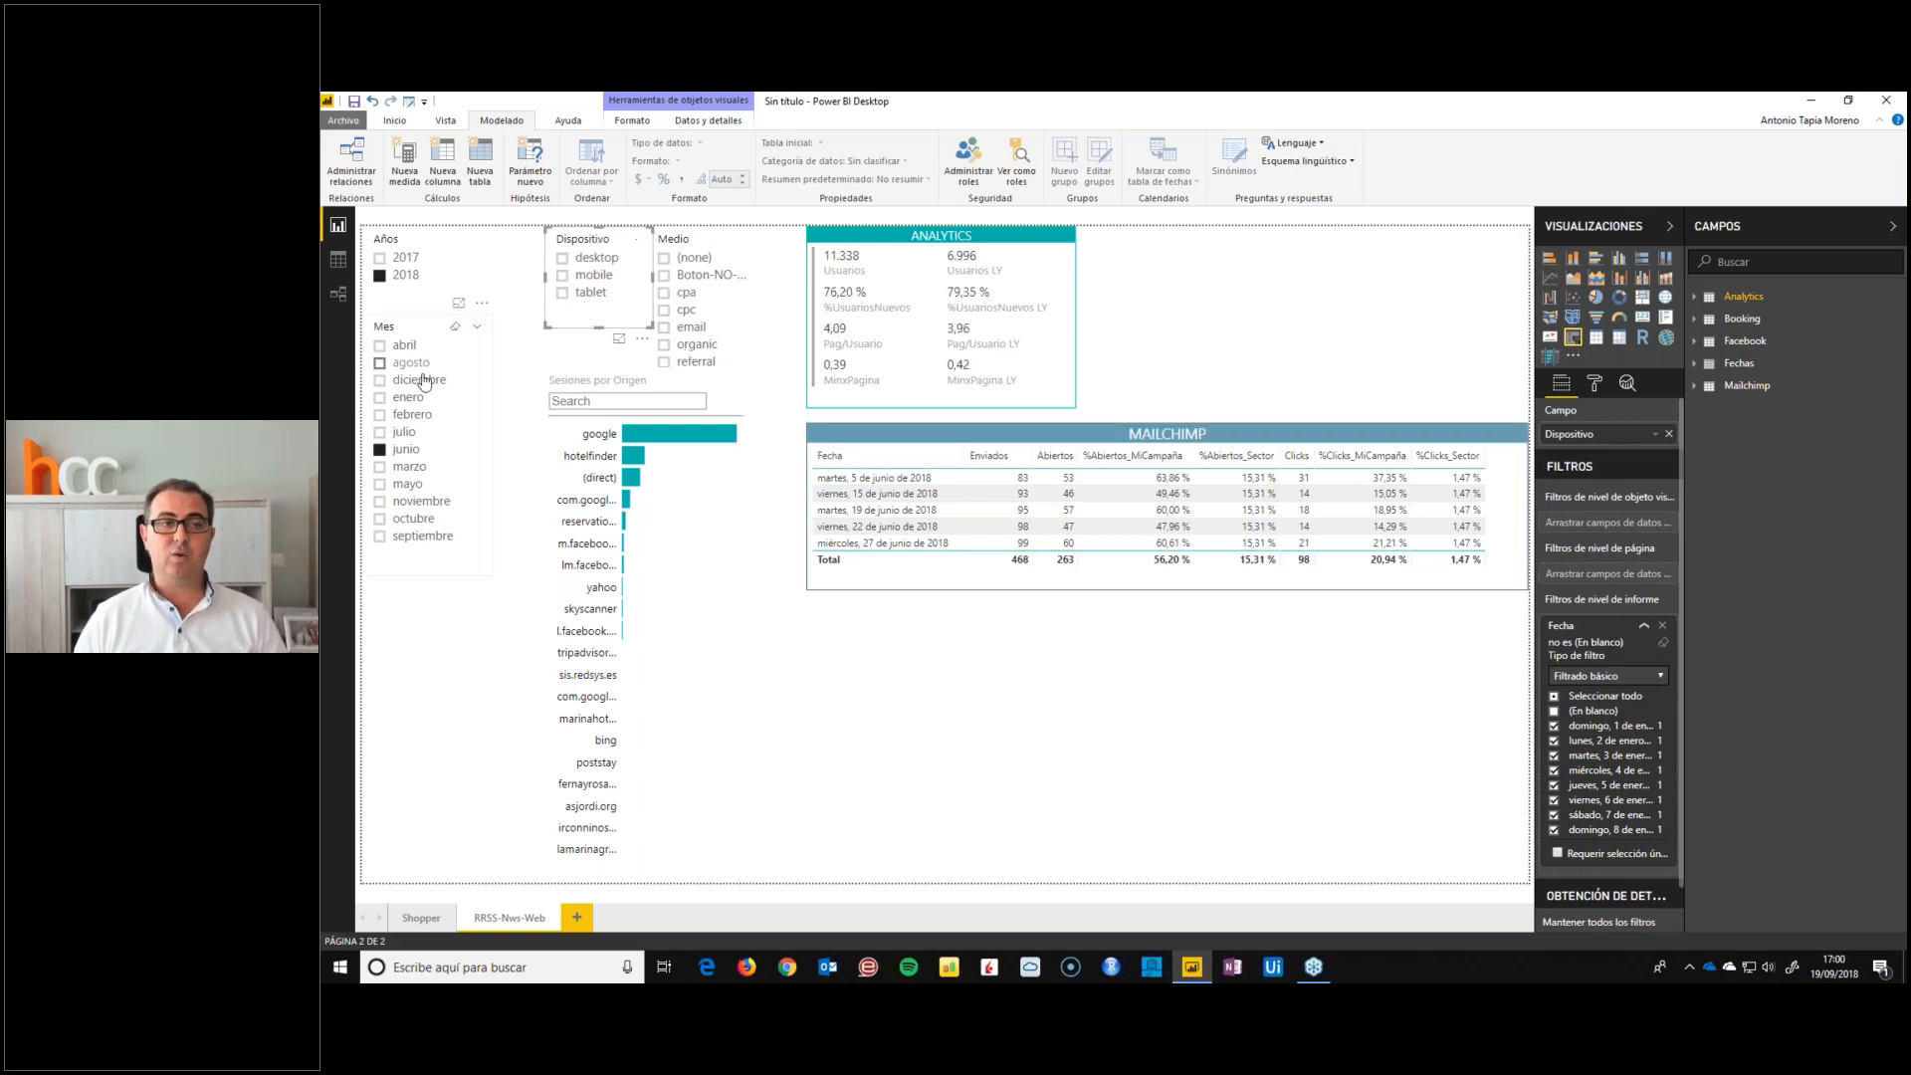
left_click(407, 483)
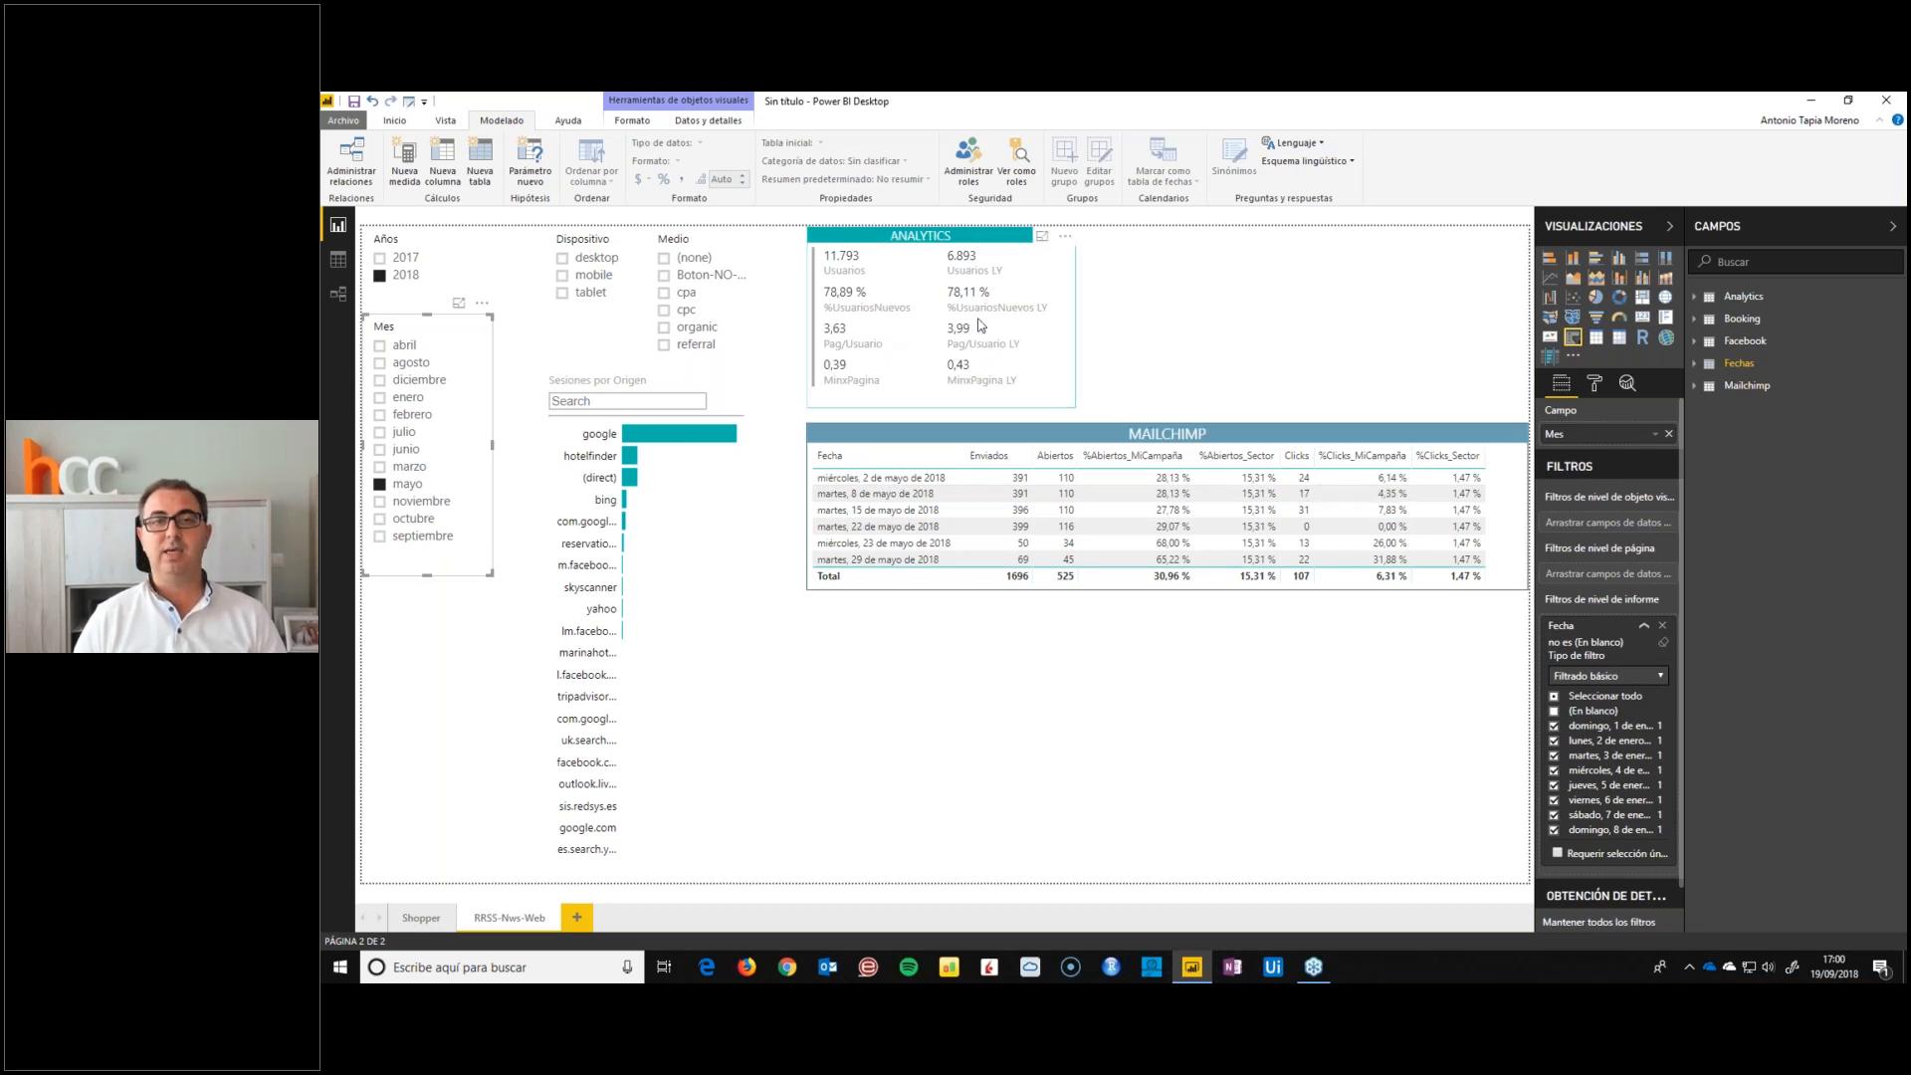
left_click(1292, 311)
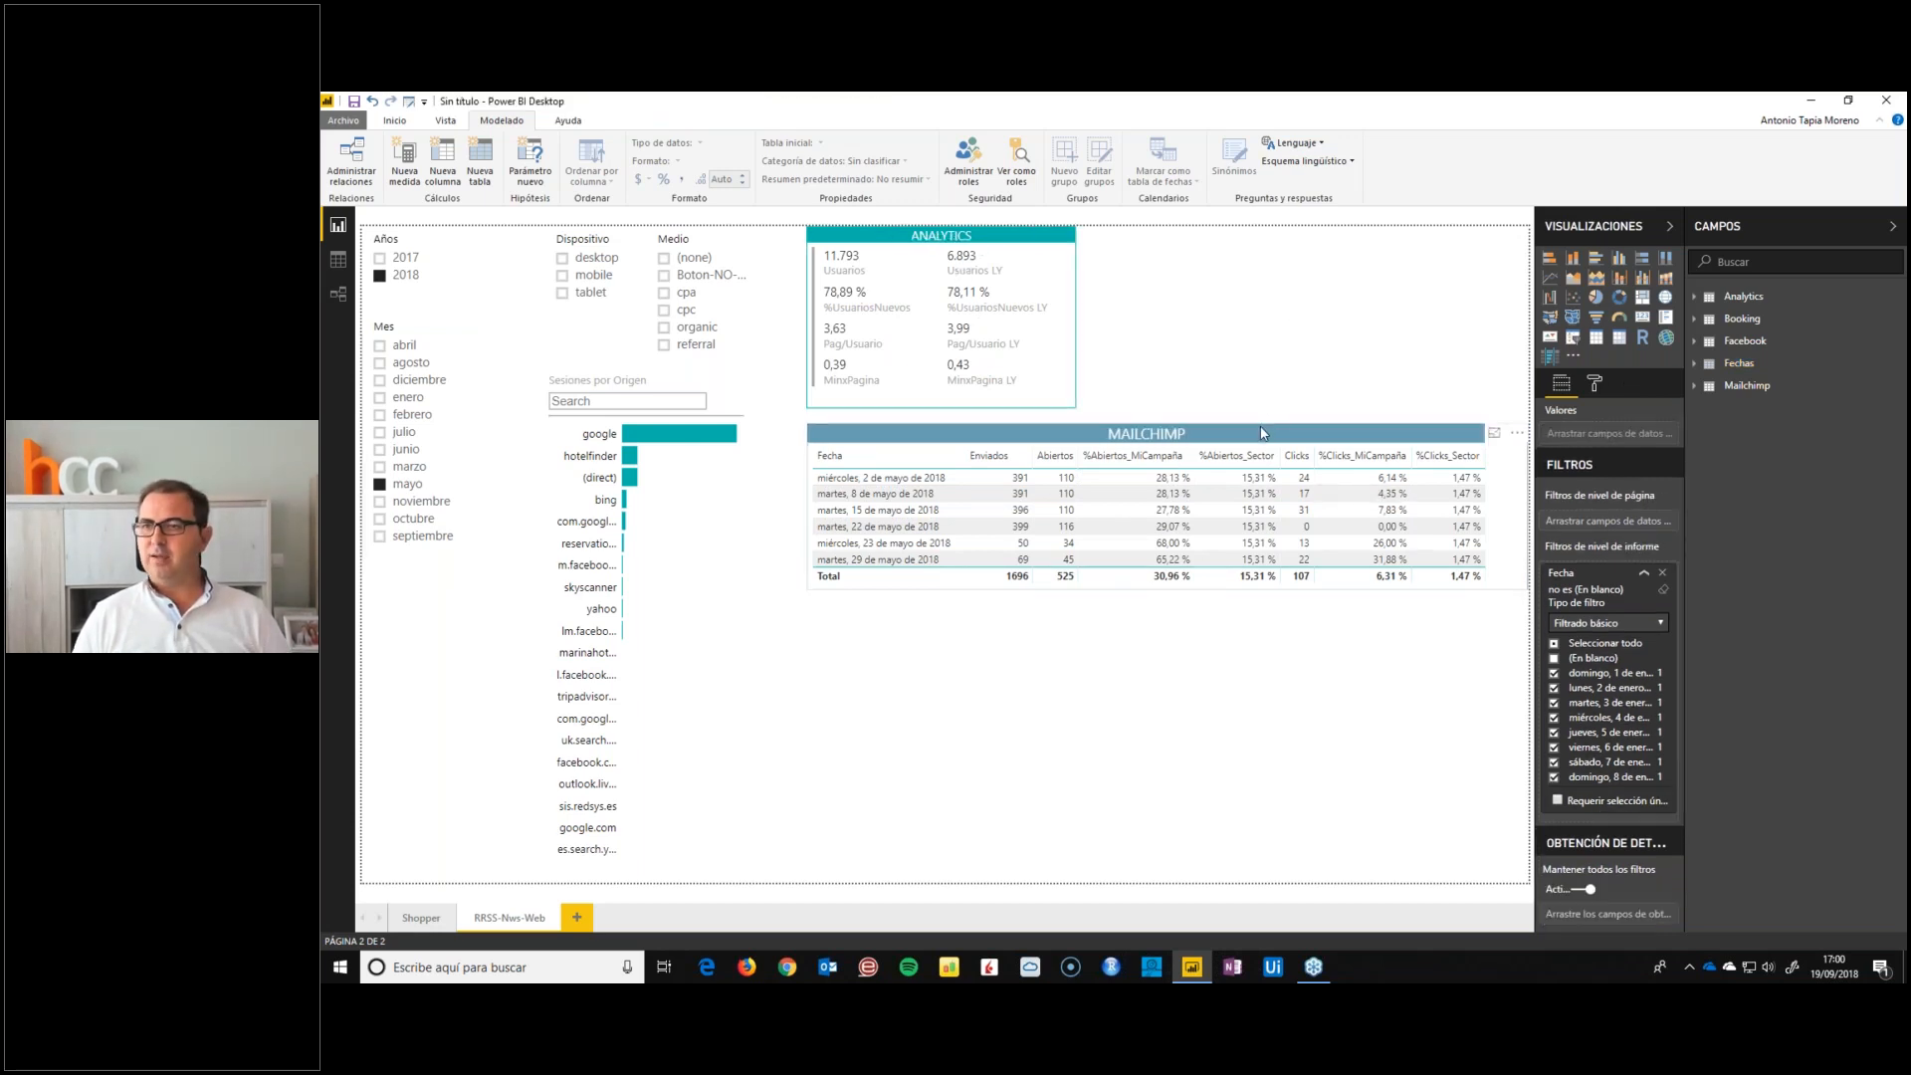
Duplicate the MAILCHIMP table, place the copy directly below the original and extend it almost to the page's lower edge
left_click(1262, 433)
key("ctrl+c")
key("ctrl+v")
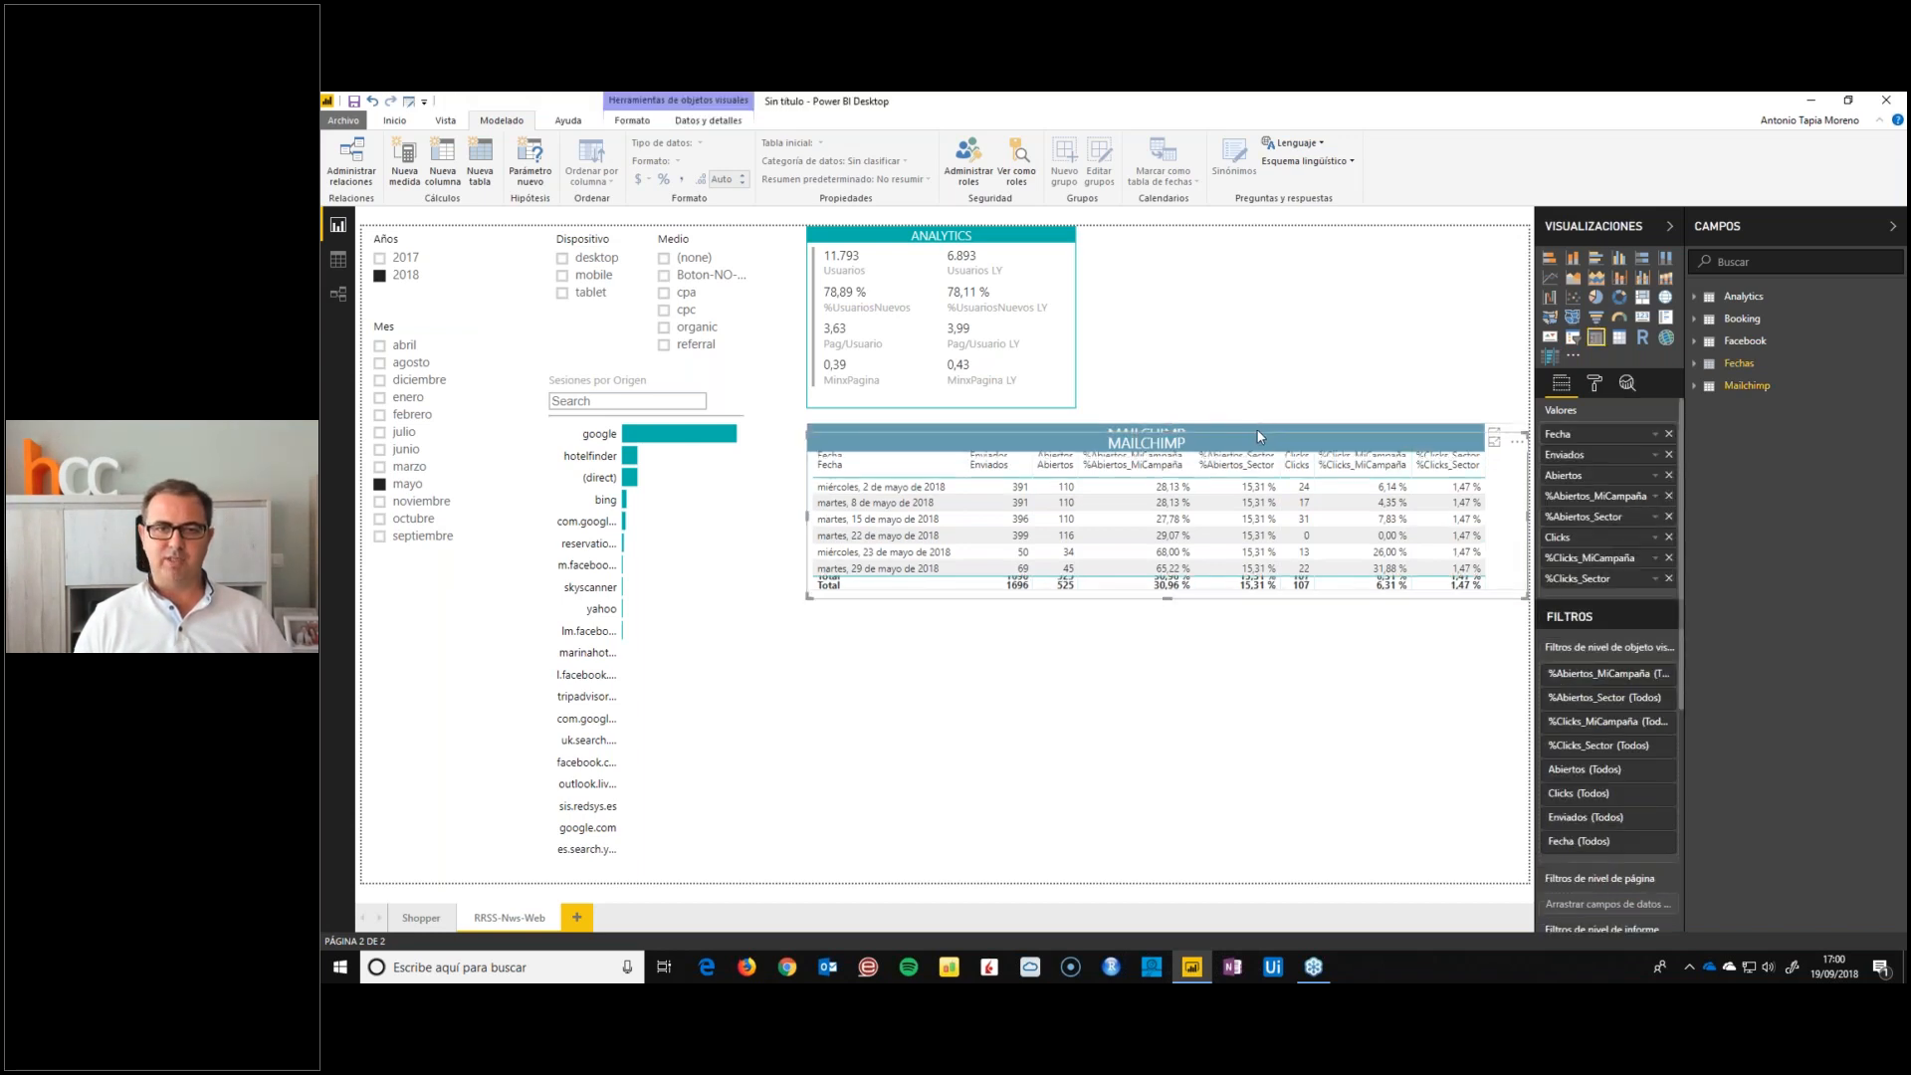
left_click_drag(1256, 428, 1275, 629)
left_click_drag(1166, 772, 1173, 860)
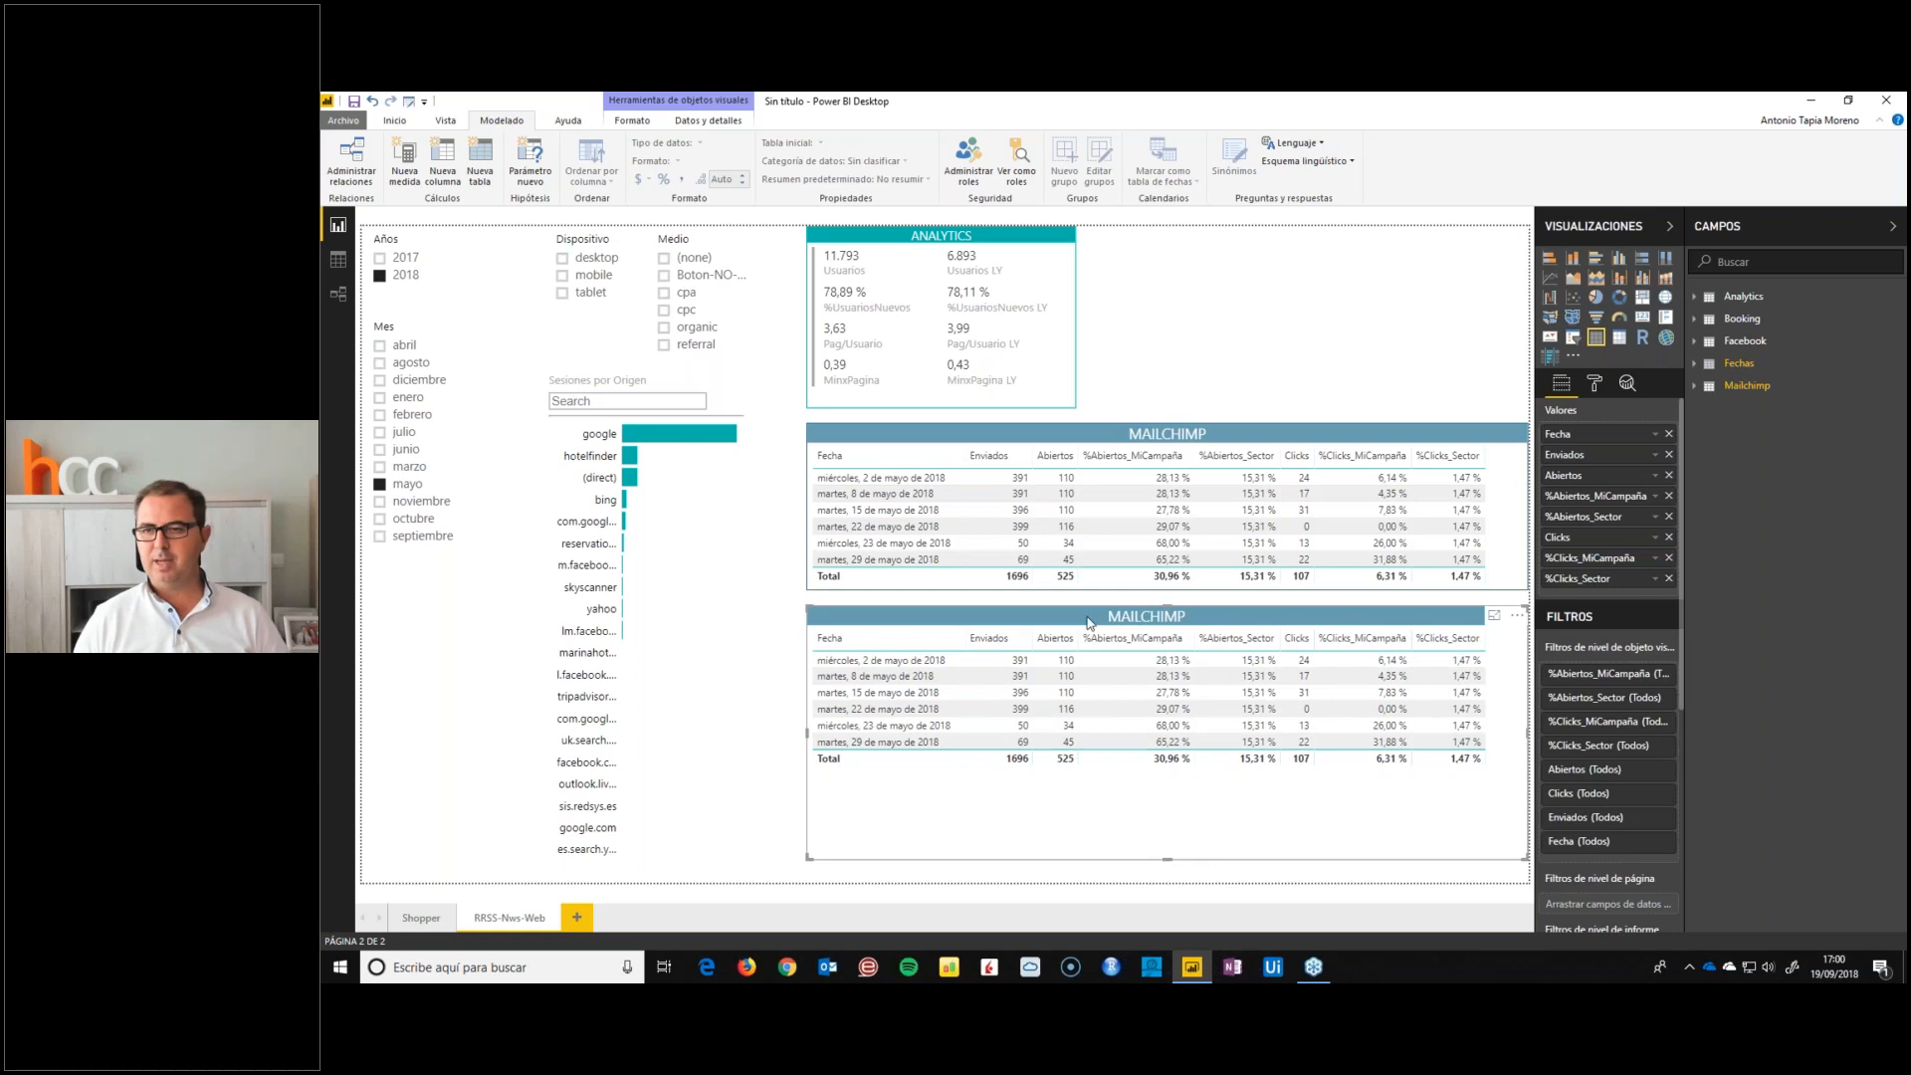
Retitle the copied lower table FACEBOOK and give its title a yellow theme background colour
left_click(1593, 384)
left_click(1567, 683)
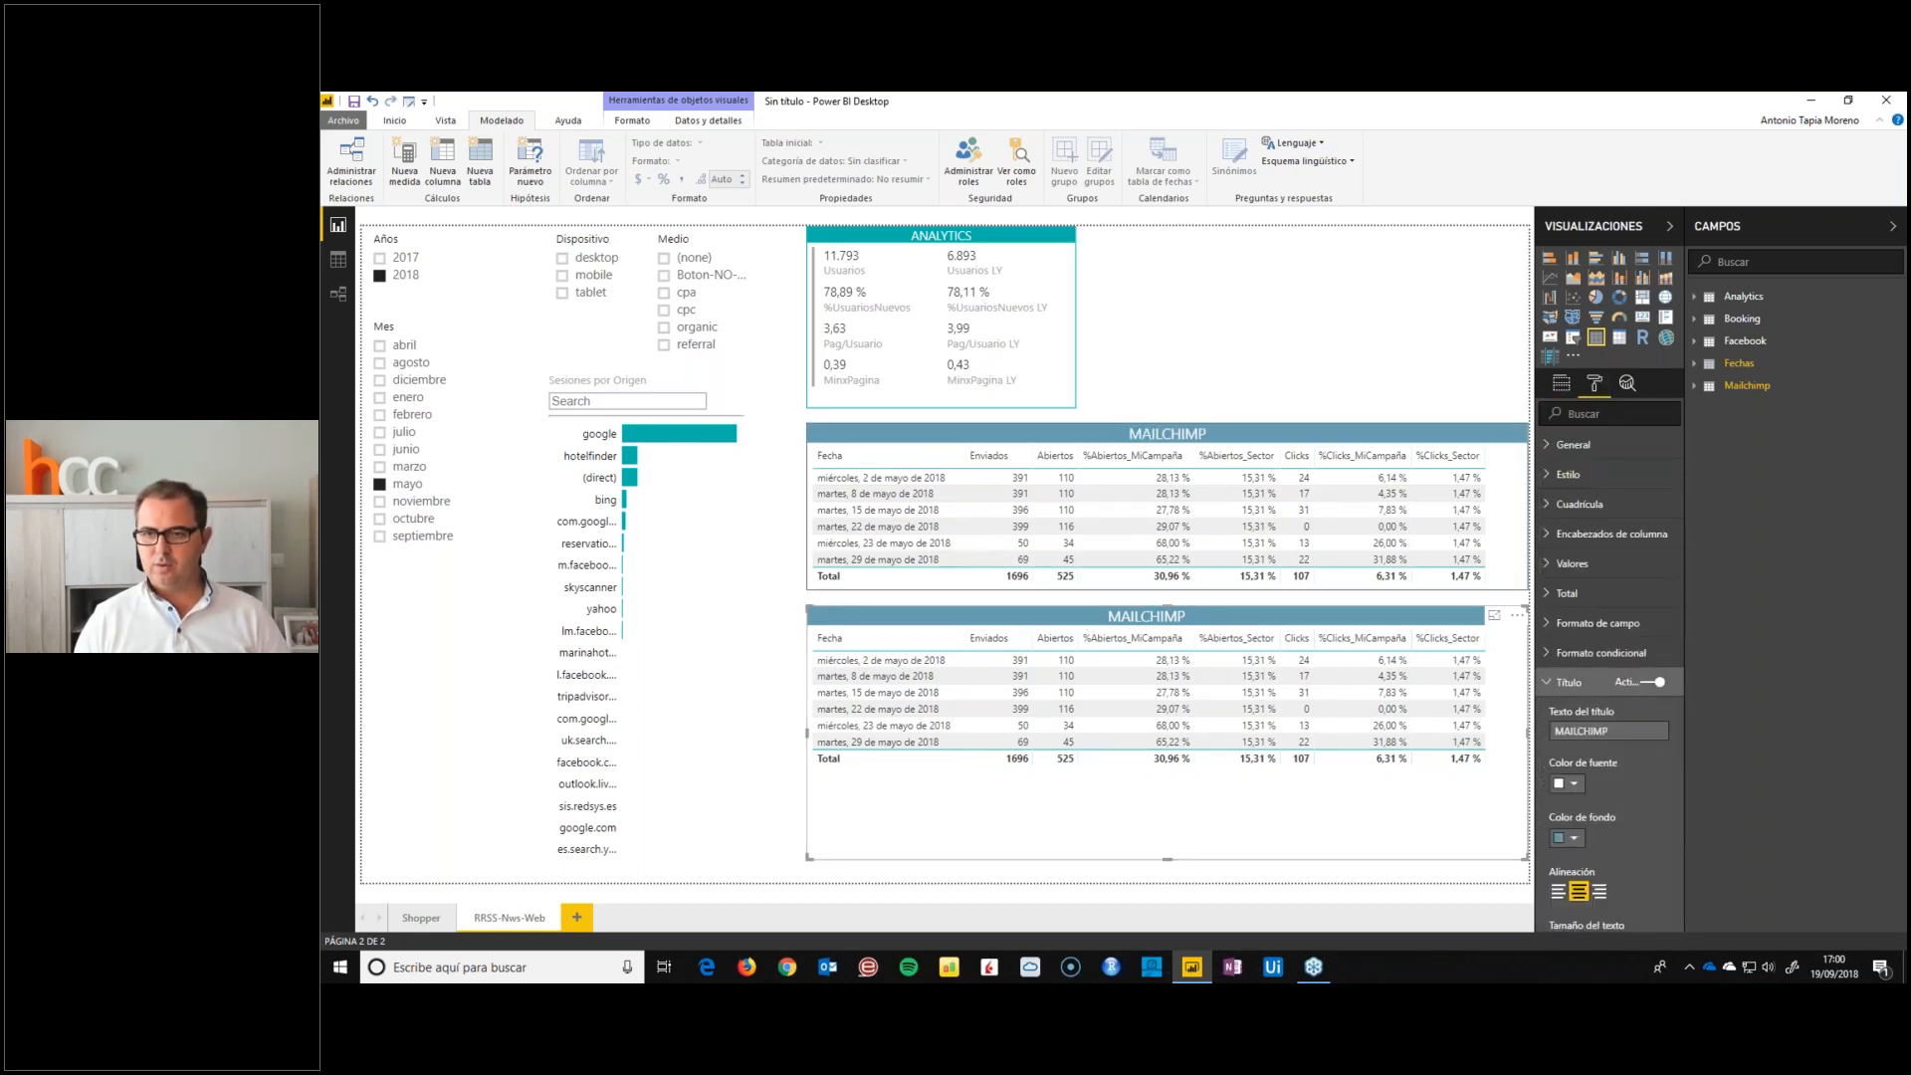
left_click(1575, 730)
type("FACEBOOK")
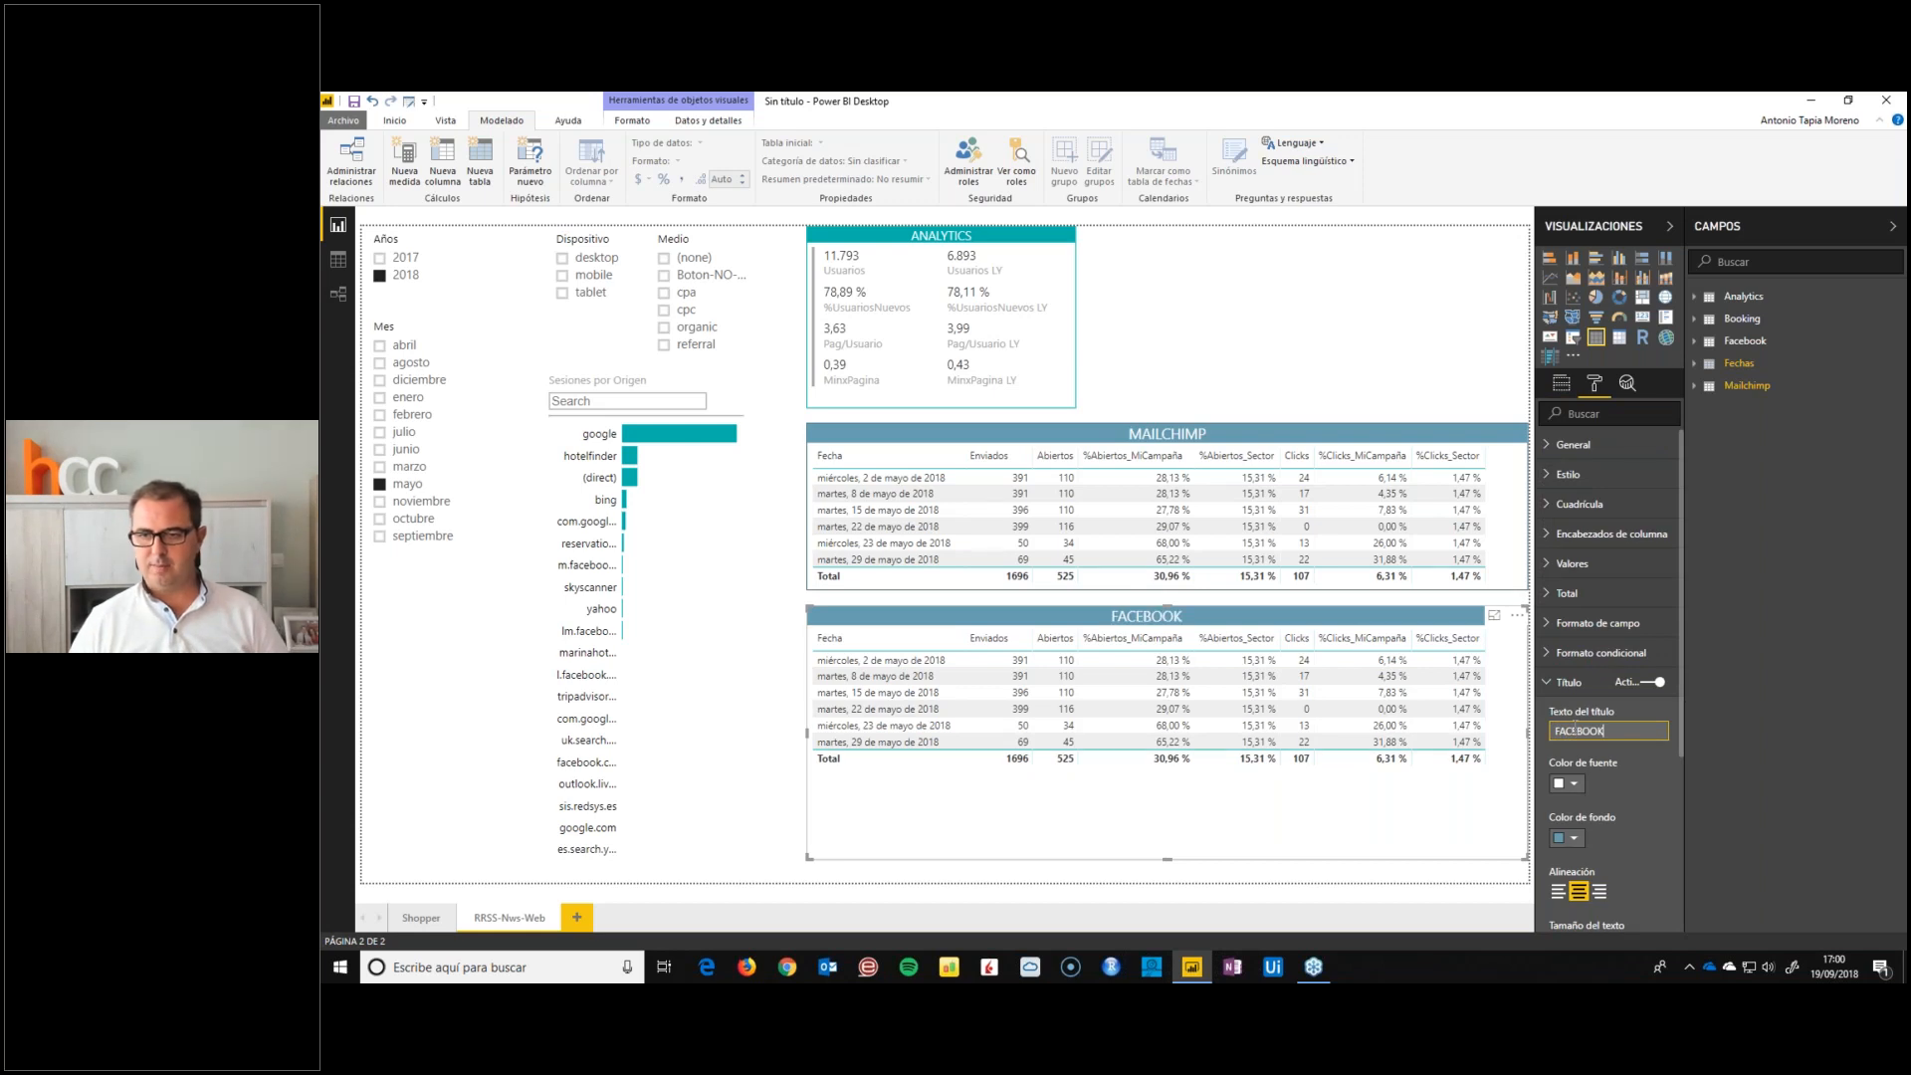
left_click(1574, 839)
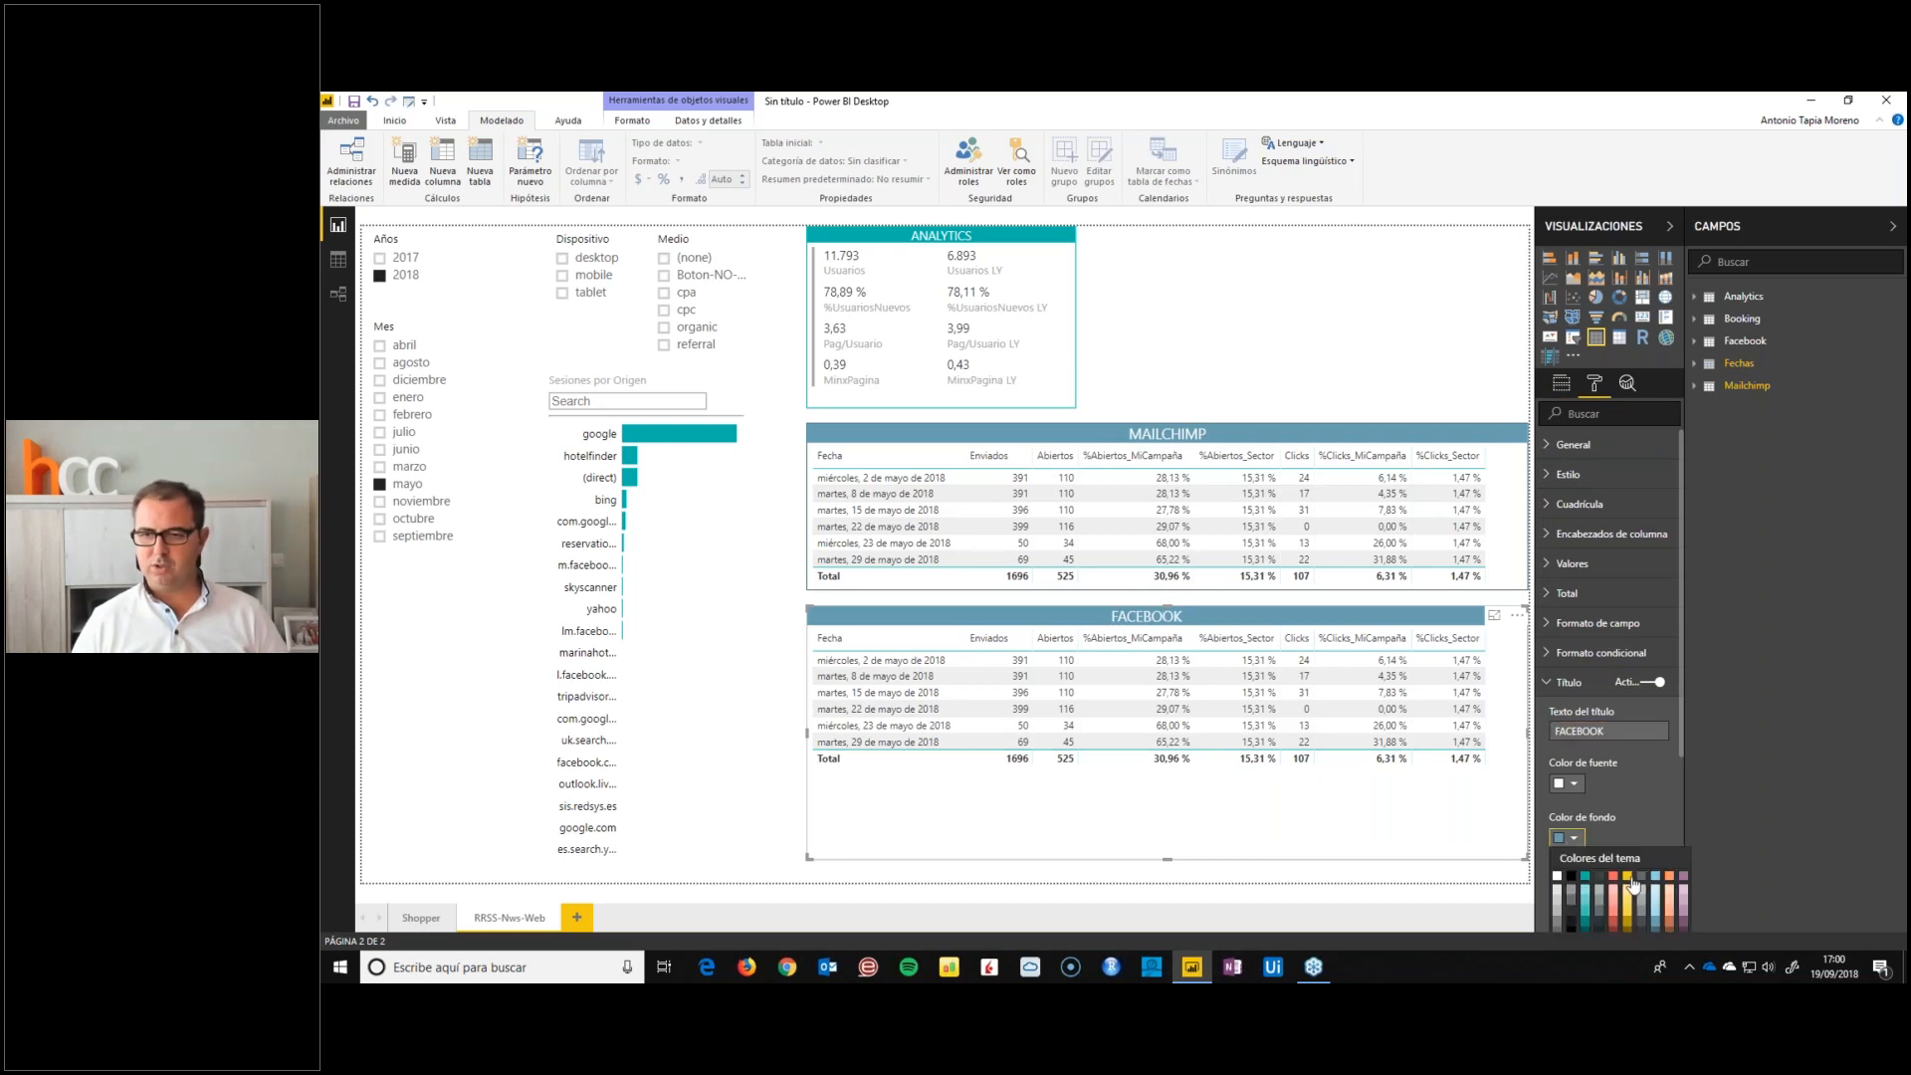
left_click(1628, 877)
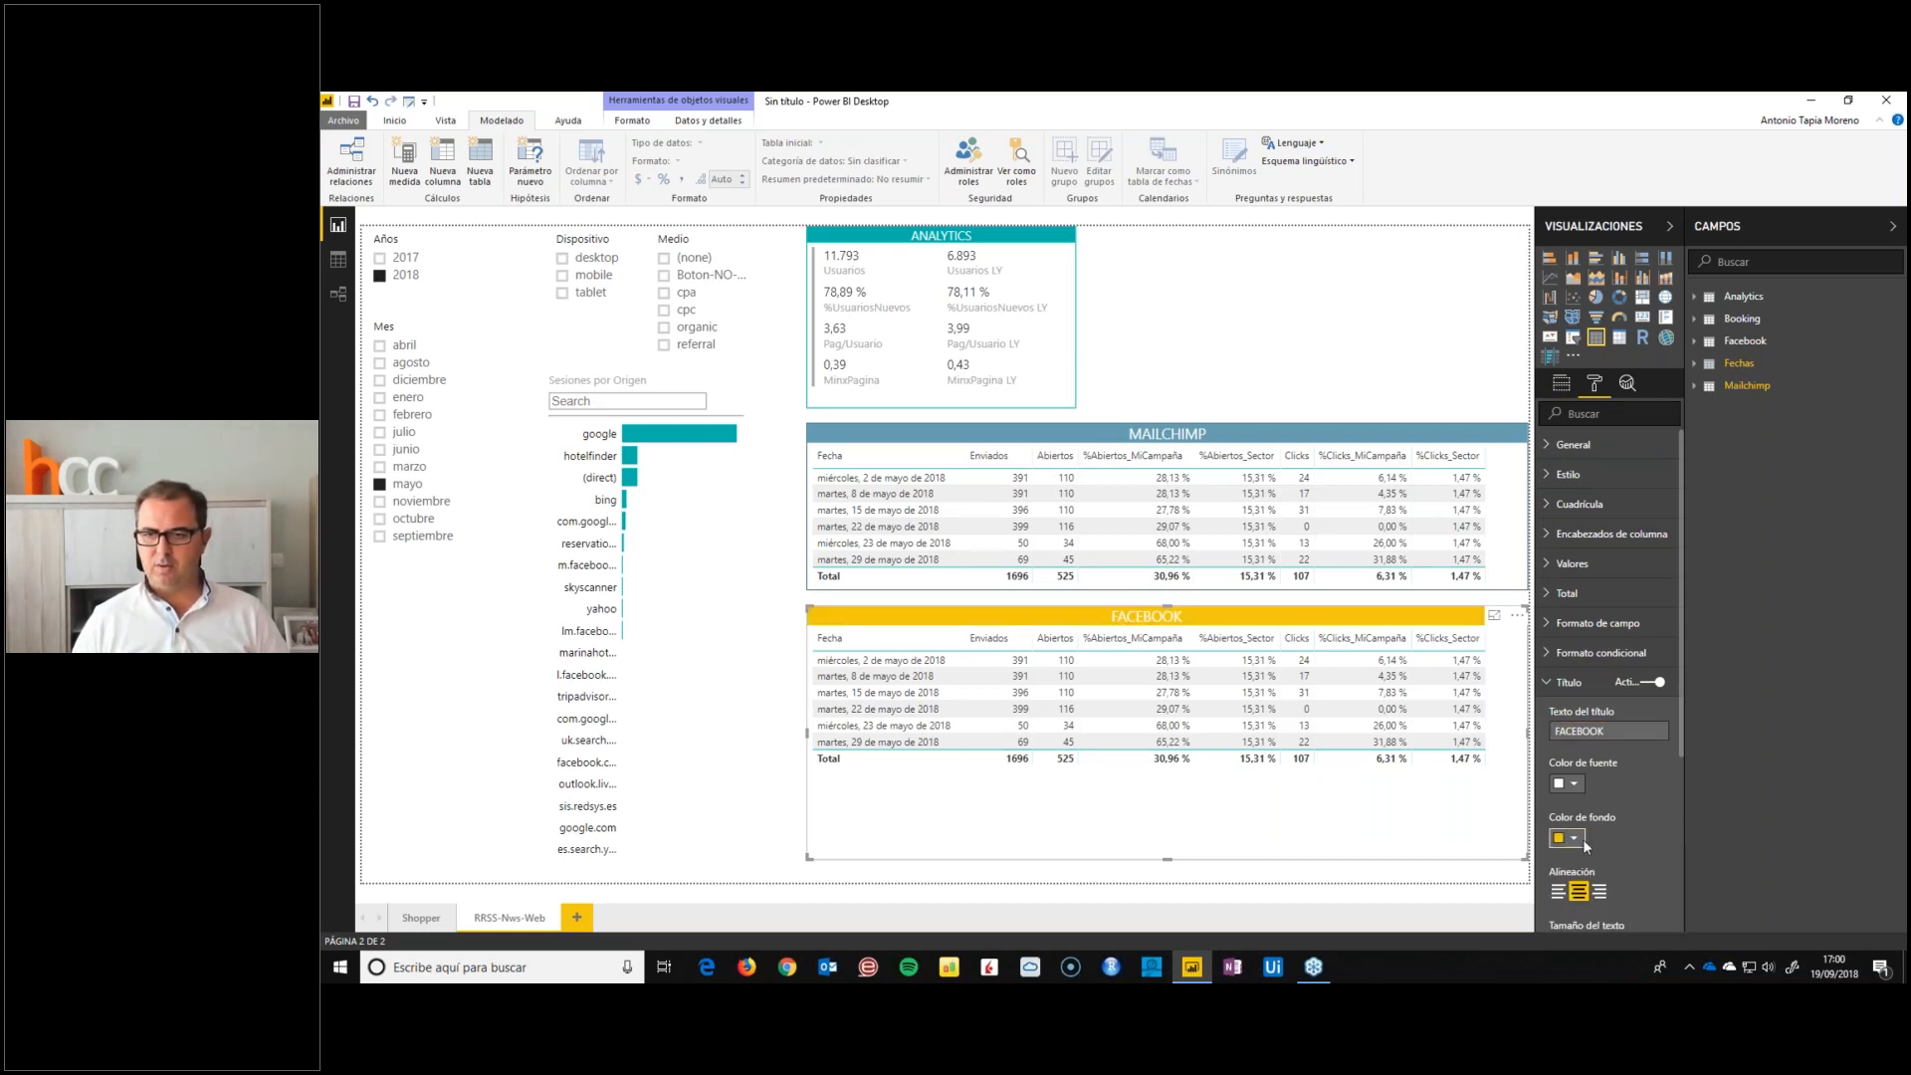
Colour the FACEBOOK table's border with the same yellow as its title background
left_click(1549, 682)
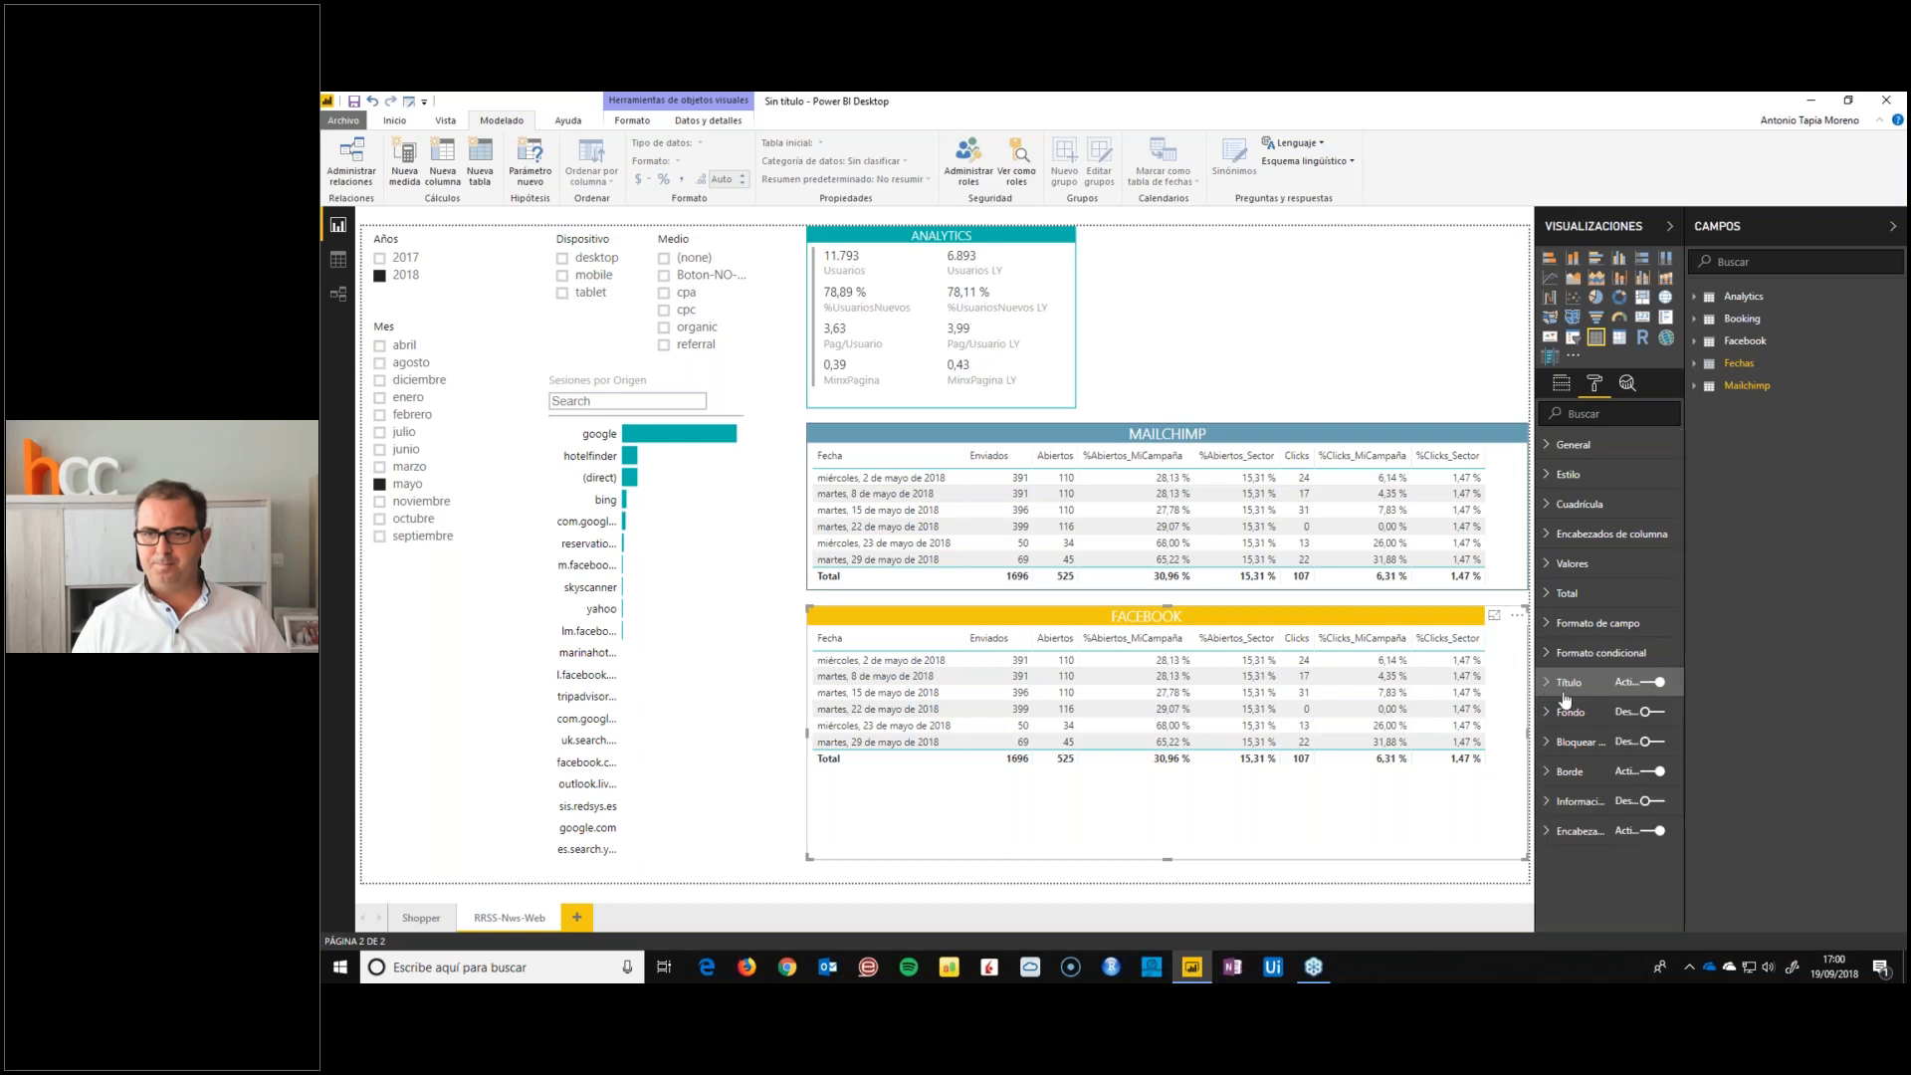
left_click(1546, 781)
left_click(1575, 822)
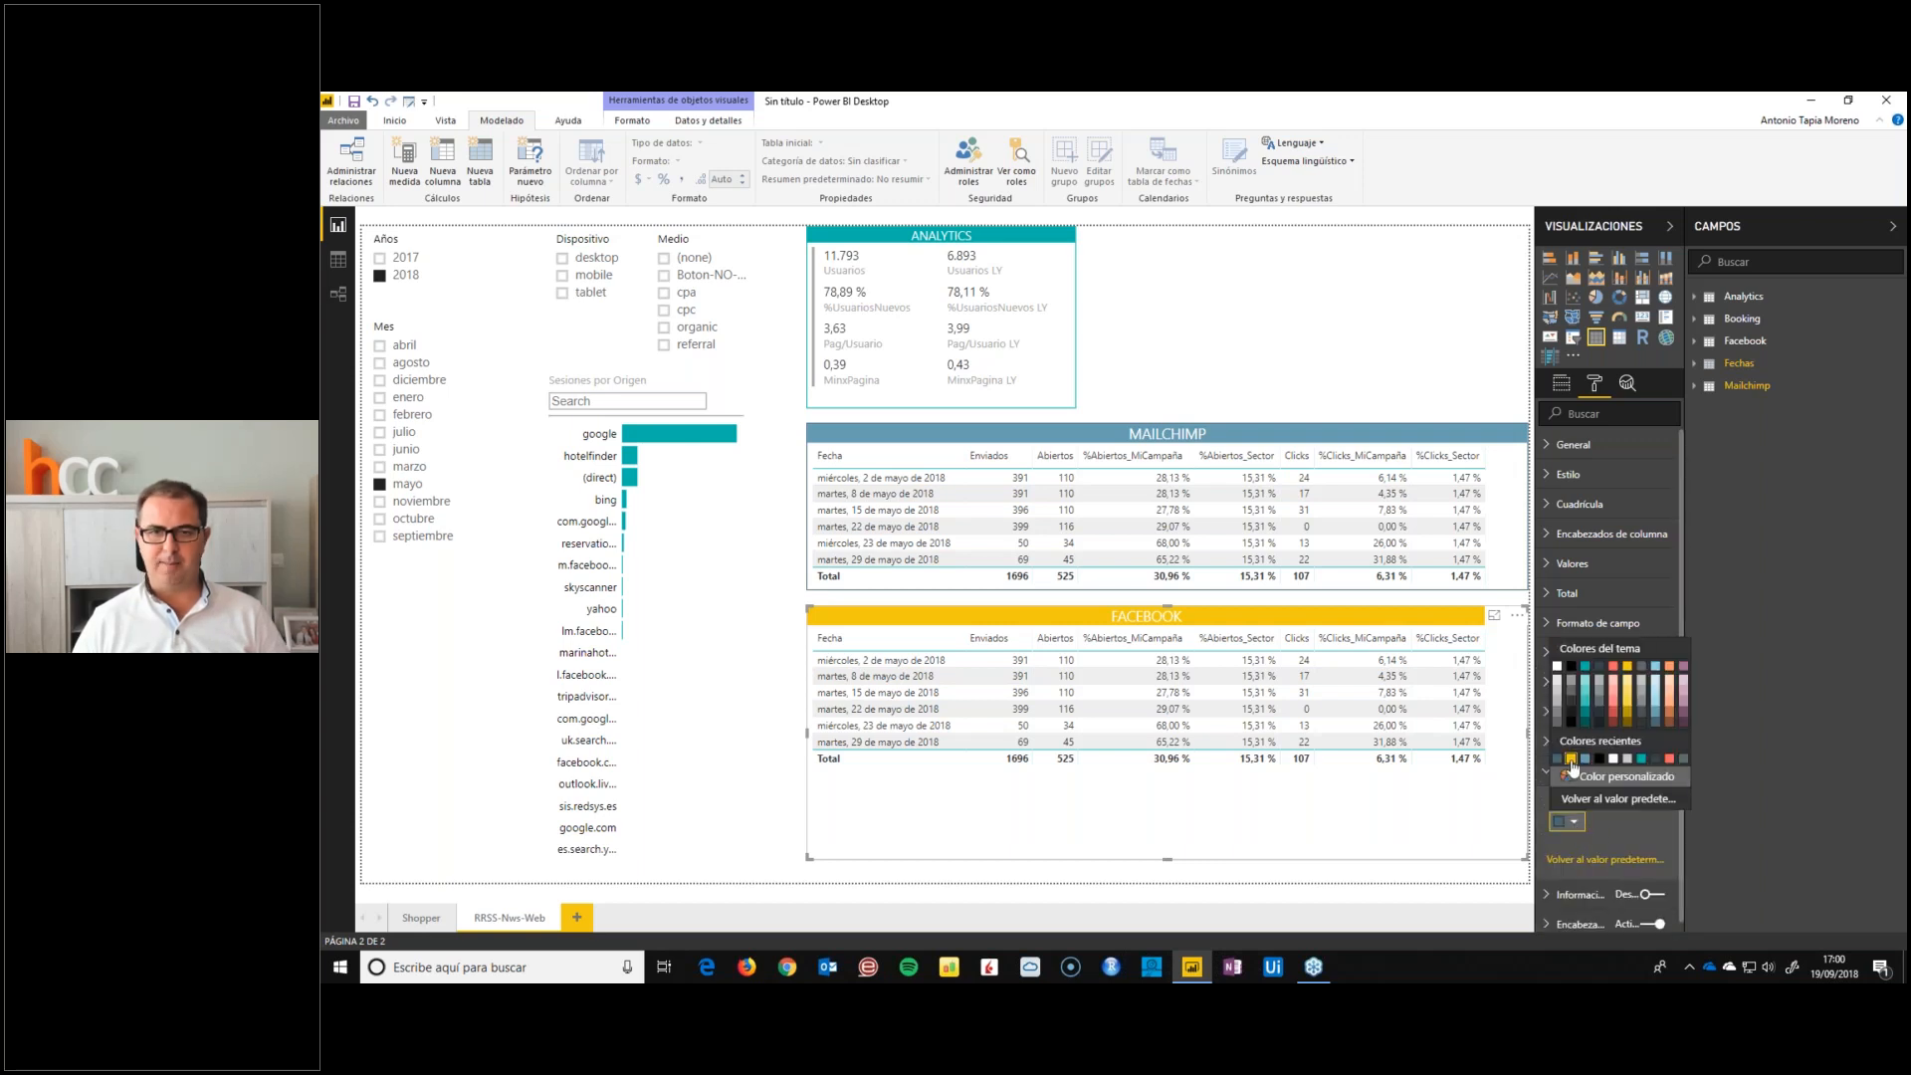
left_click(1571, 759)
left_click(803, 755)
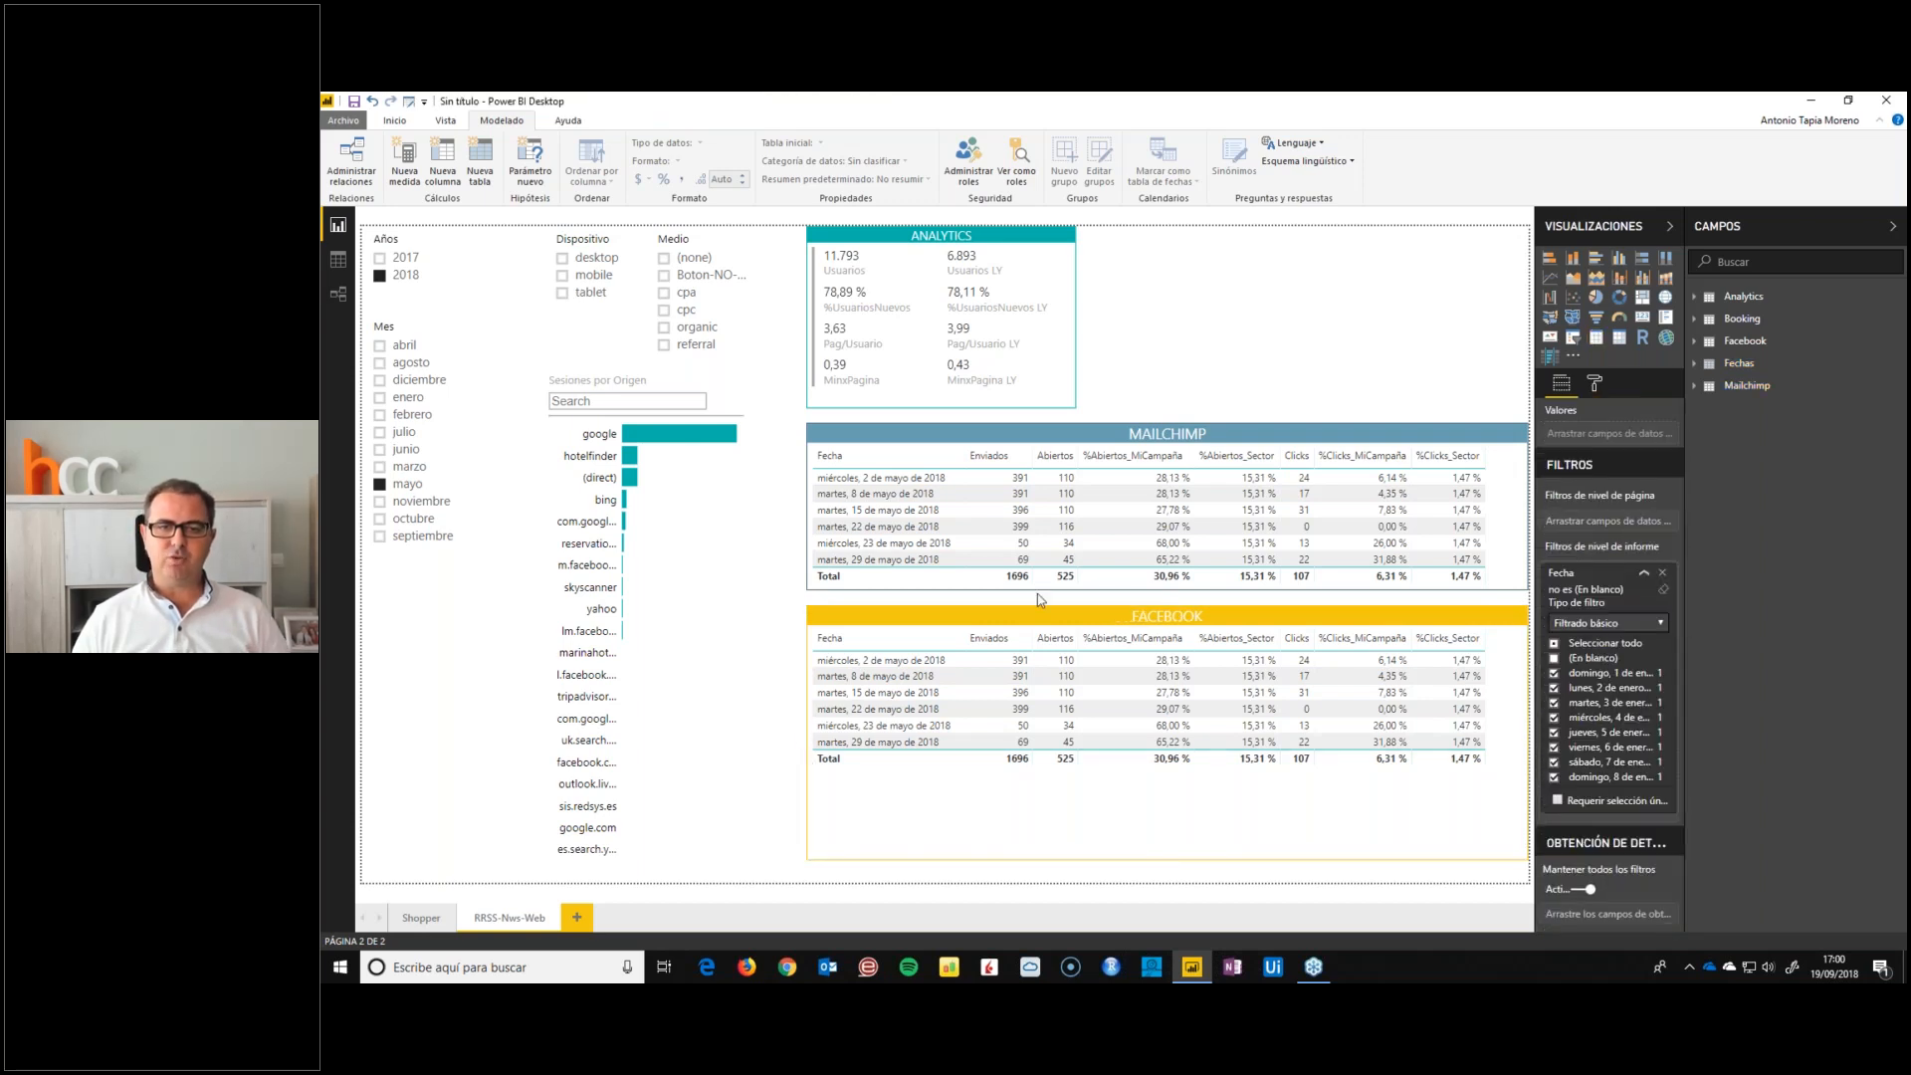
Remove all Mailchimp fields from the FACEBOOK table, from %Clicks_Sector up to Enviados, keeping only Fecha
left_click(1026, 623)
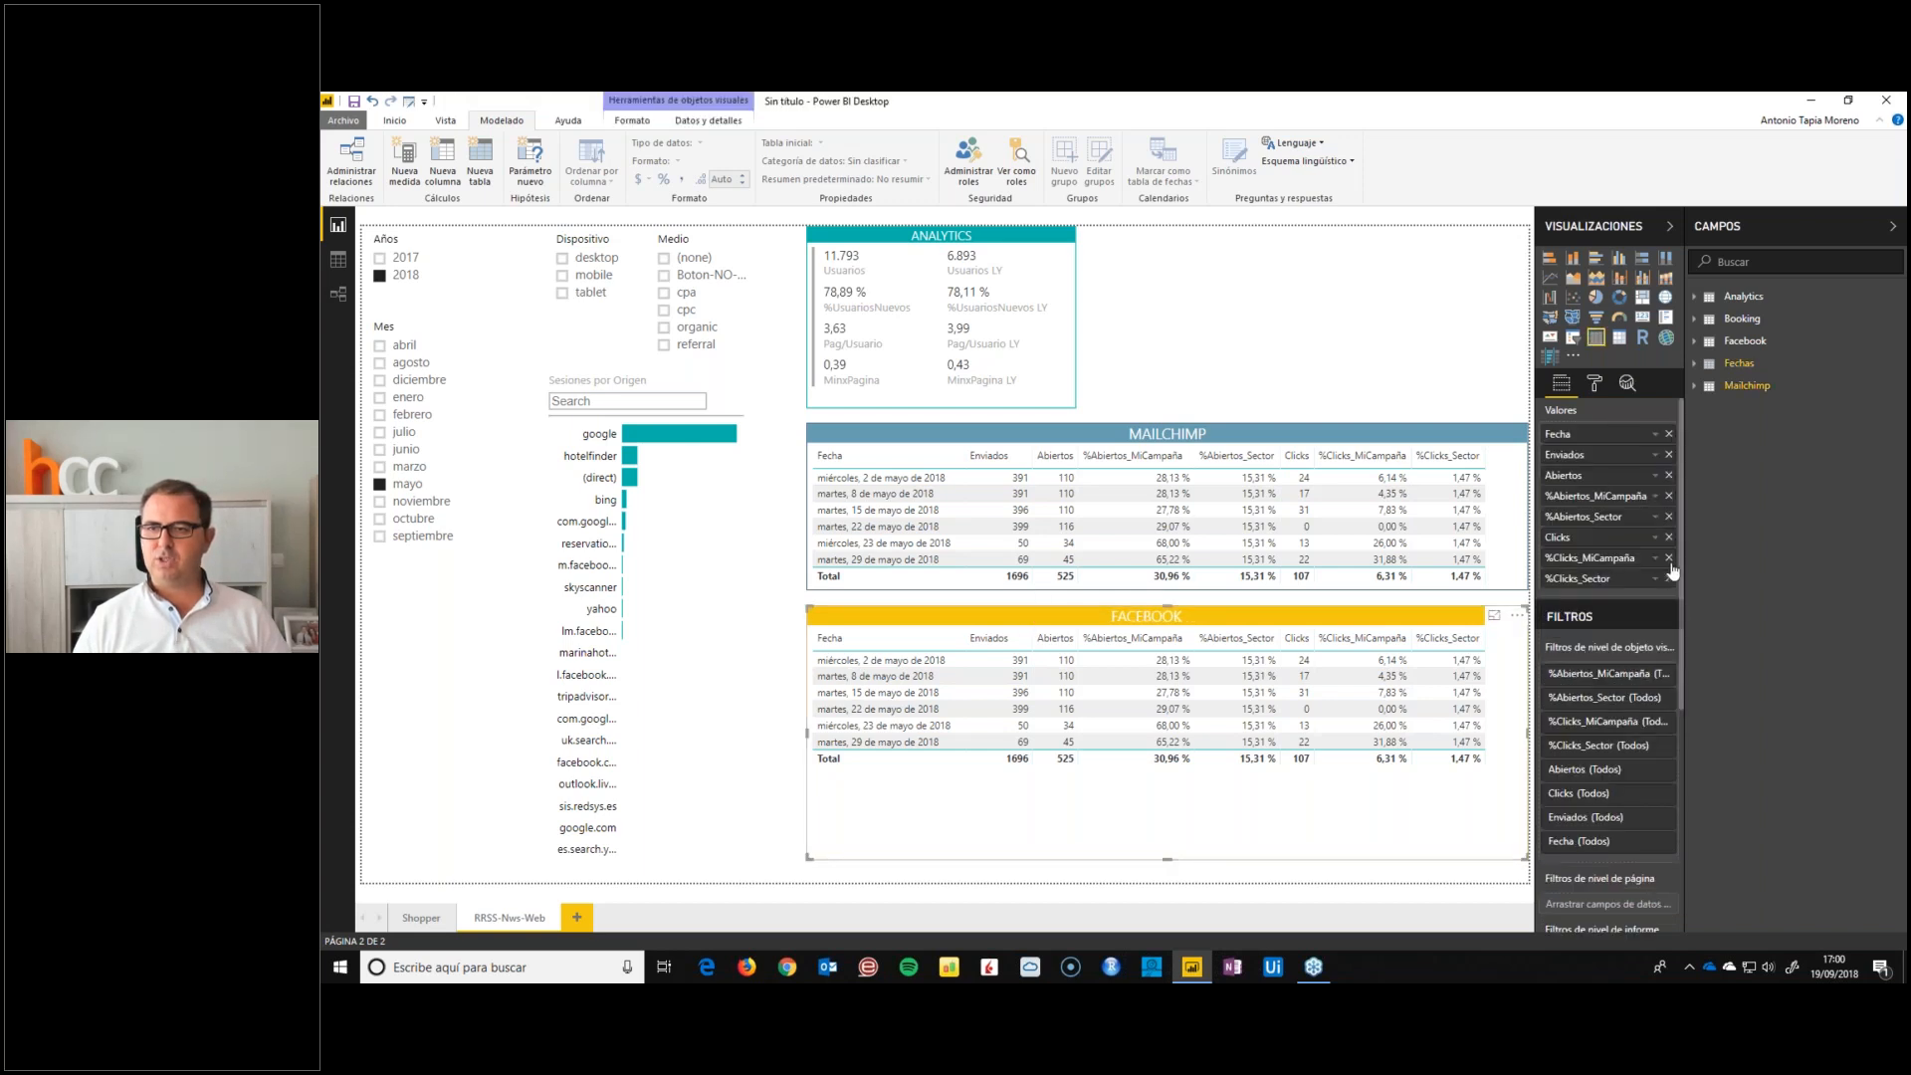
left_click(1669, 577)
left_click(1669, 557)
left_click(1669, 536)
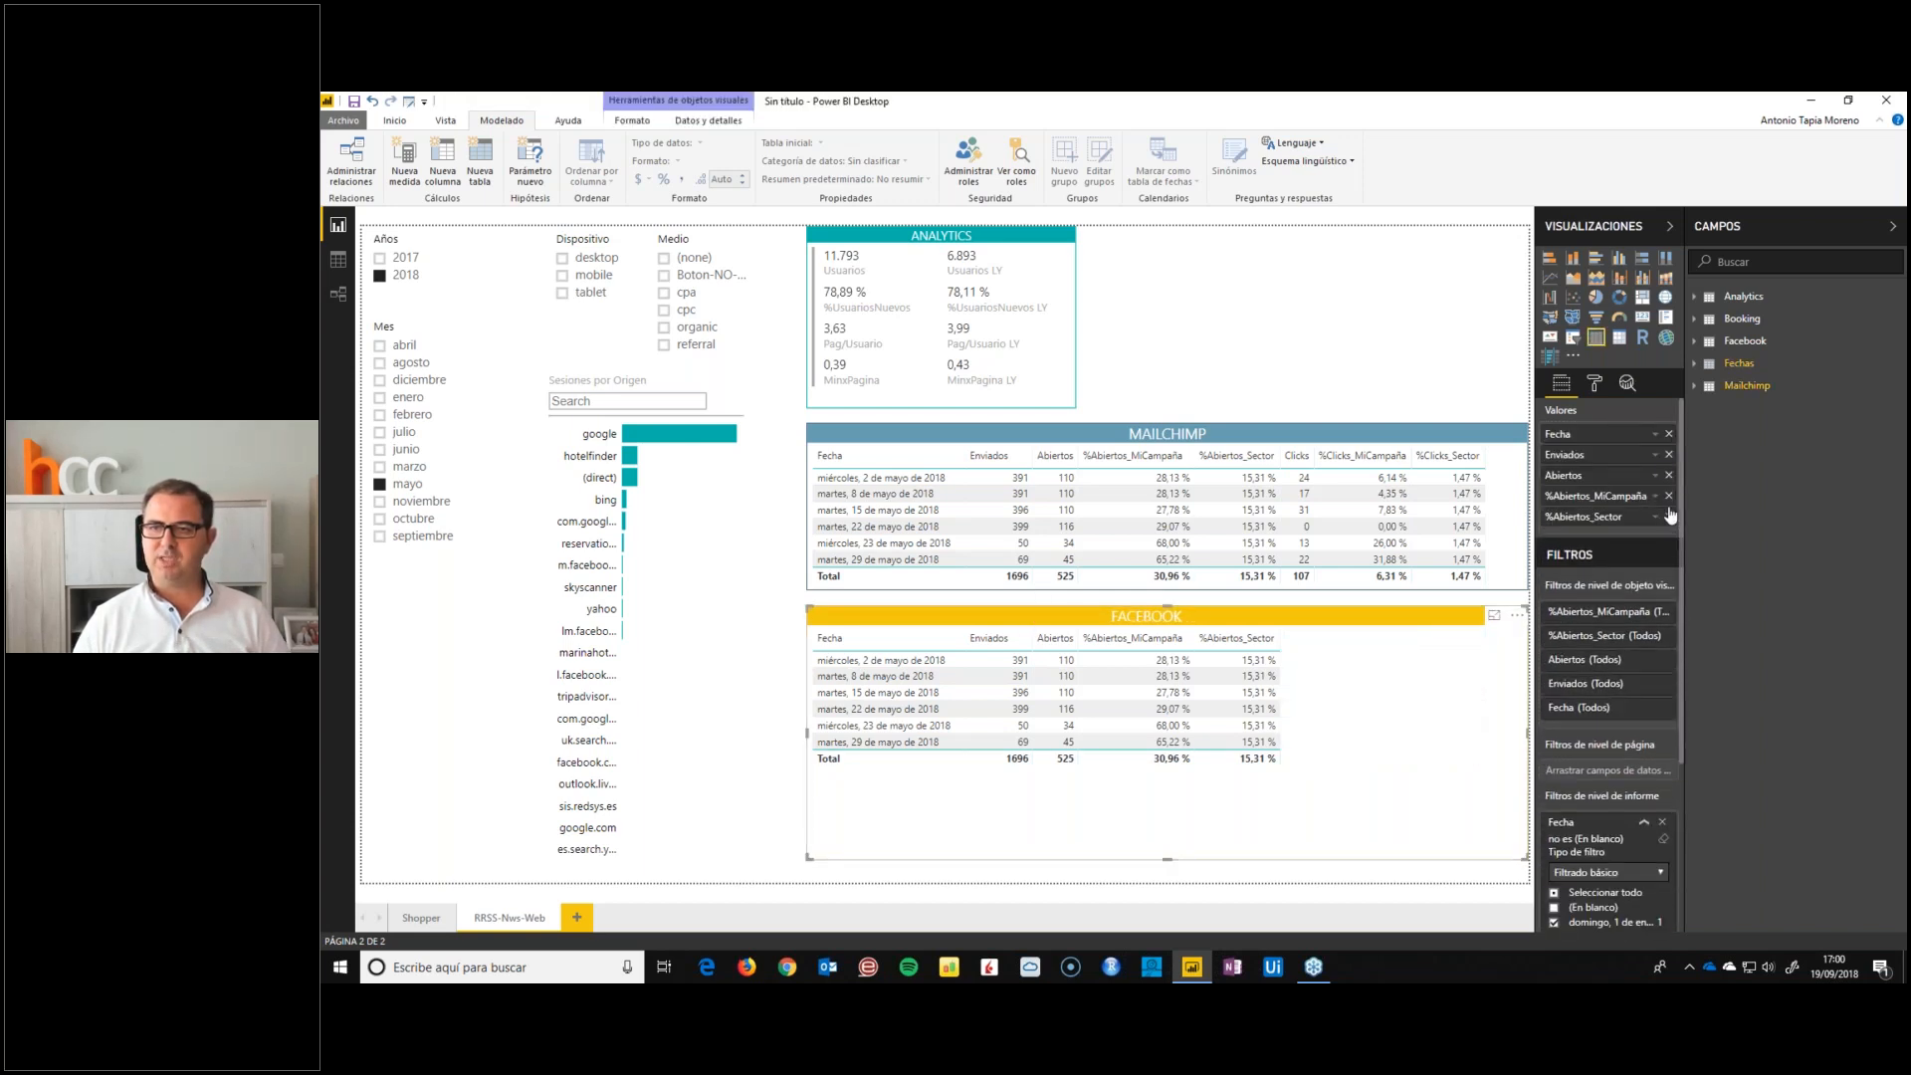
left_click(1669, 516)
left_click(1670, 496)
left_click(1669, 475)
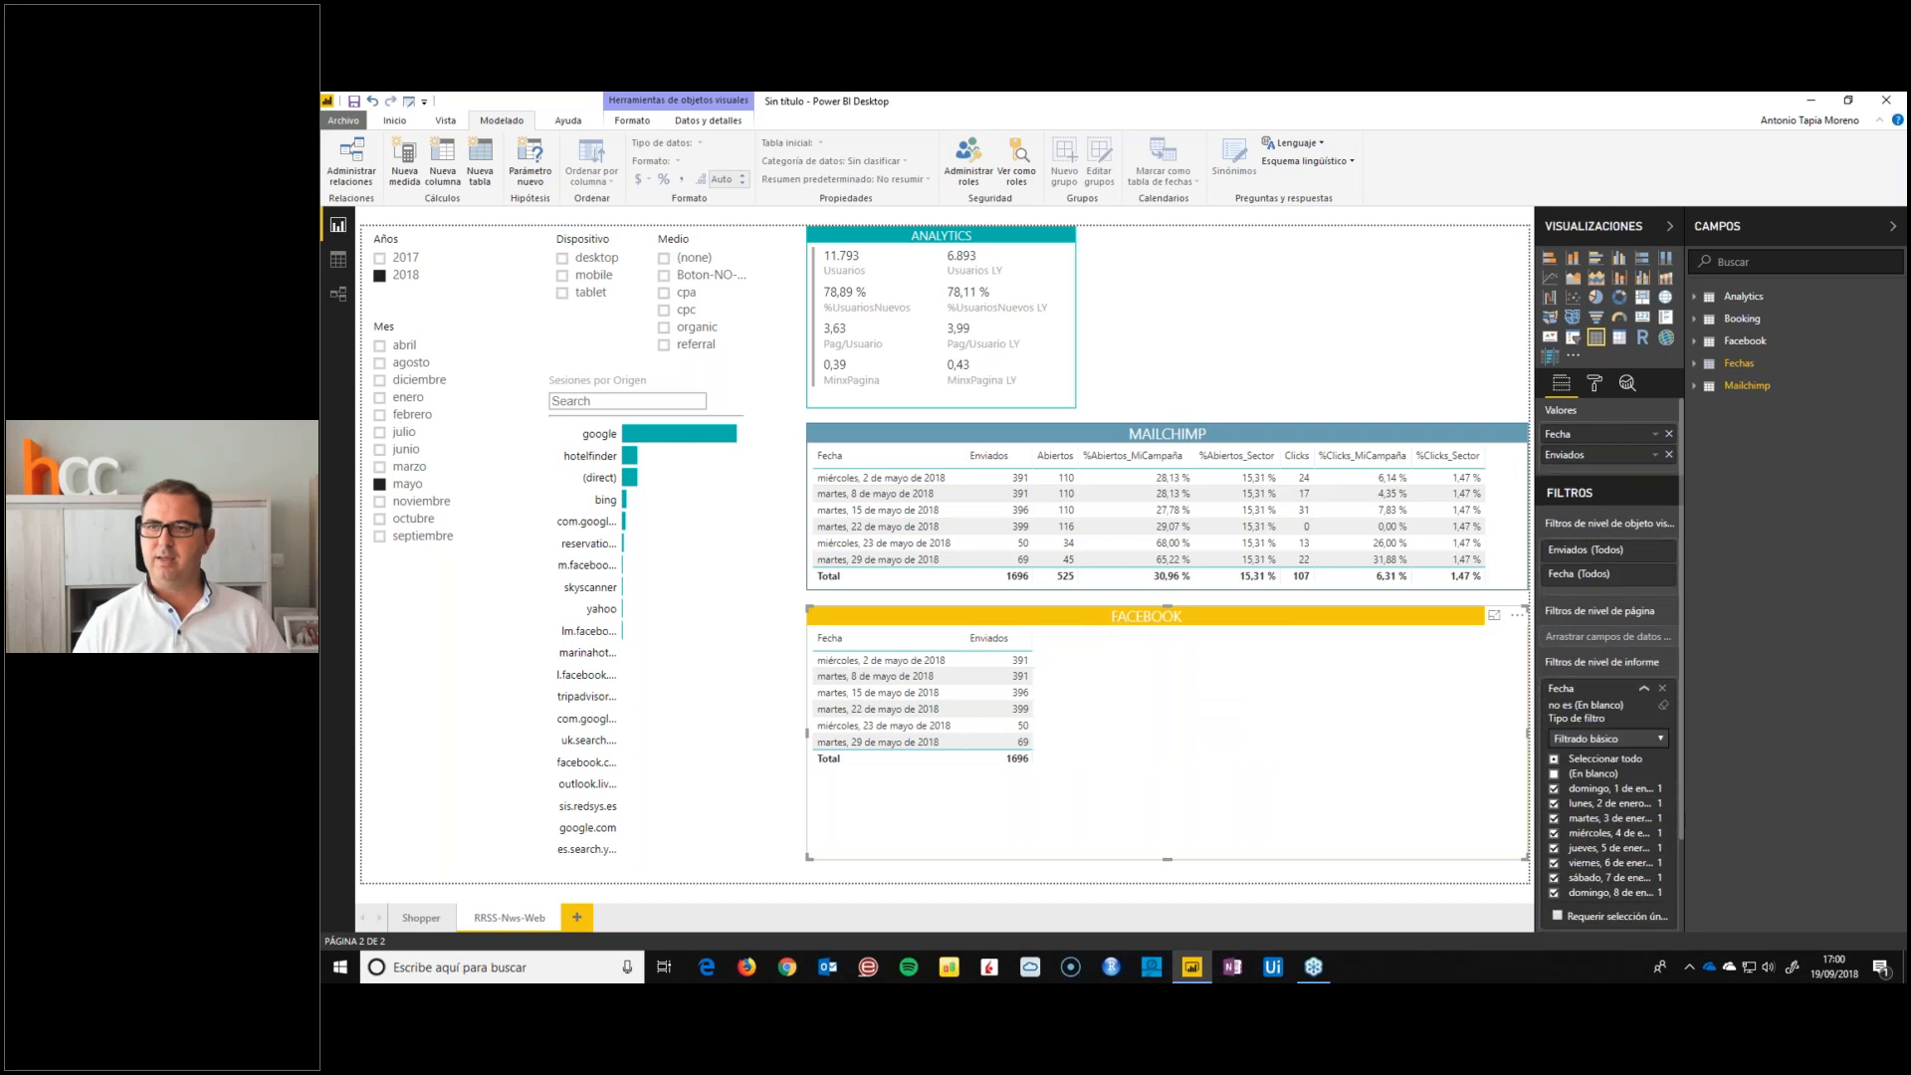
left_click(1670, 454)
Add the Facebook fields Alcance, Impresiones, %Alcance/Impresiones, Interactuaciones and %Interactuaciones/Alcance to the FACEBOOK table, with Post placed directly after Fecha
left_click(1708, 343)
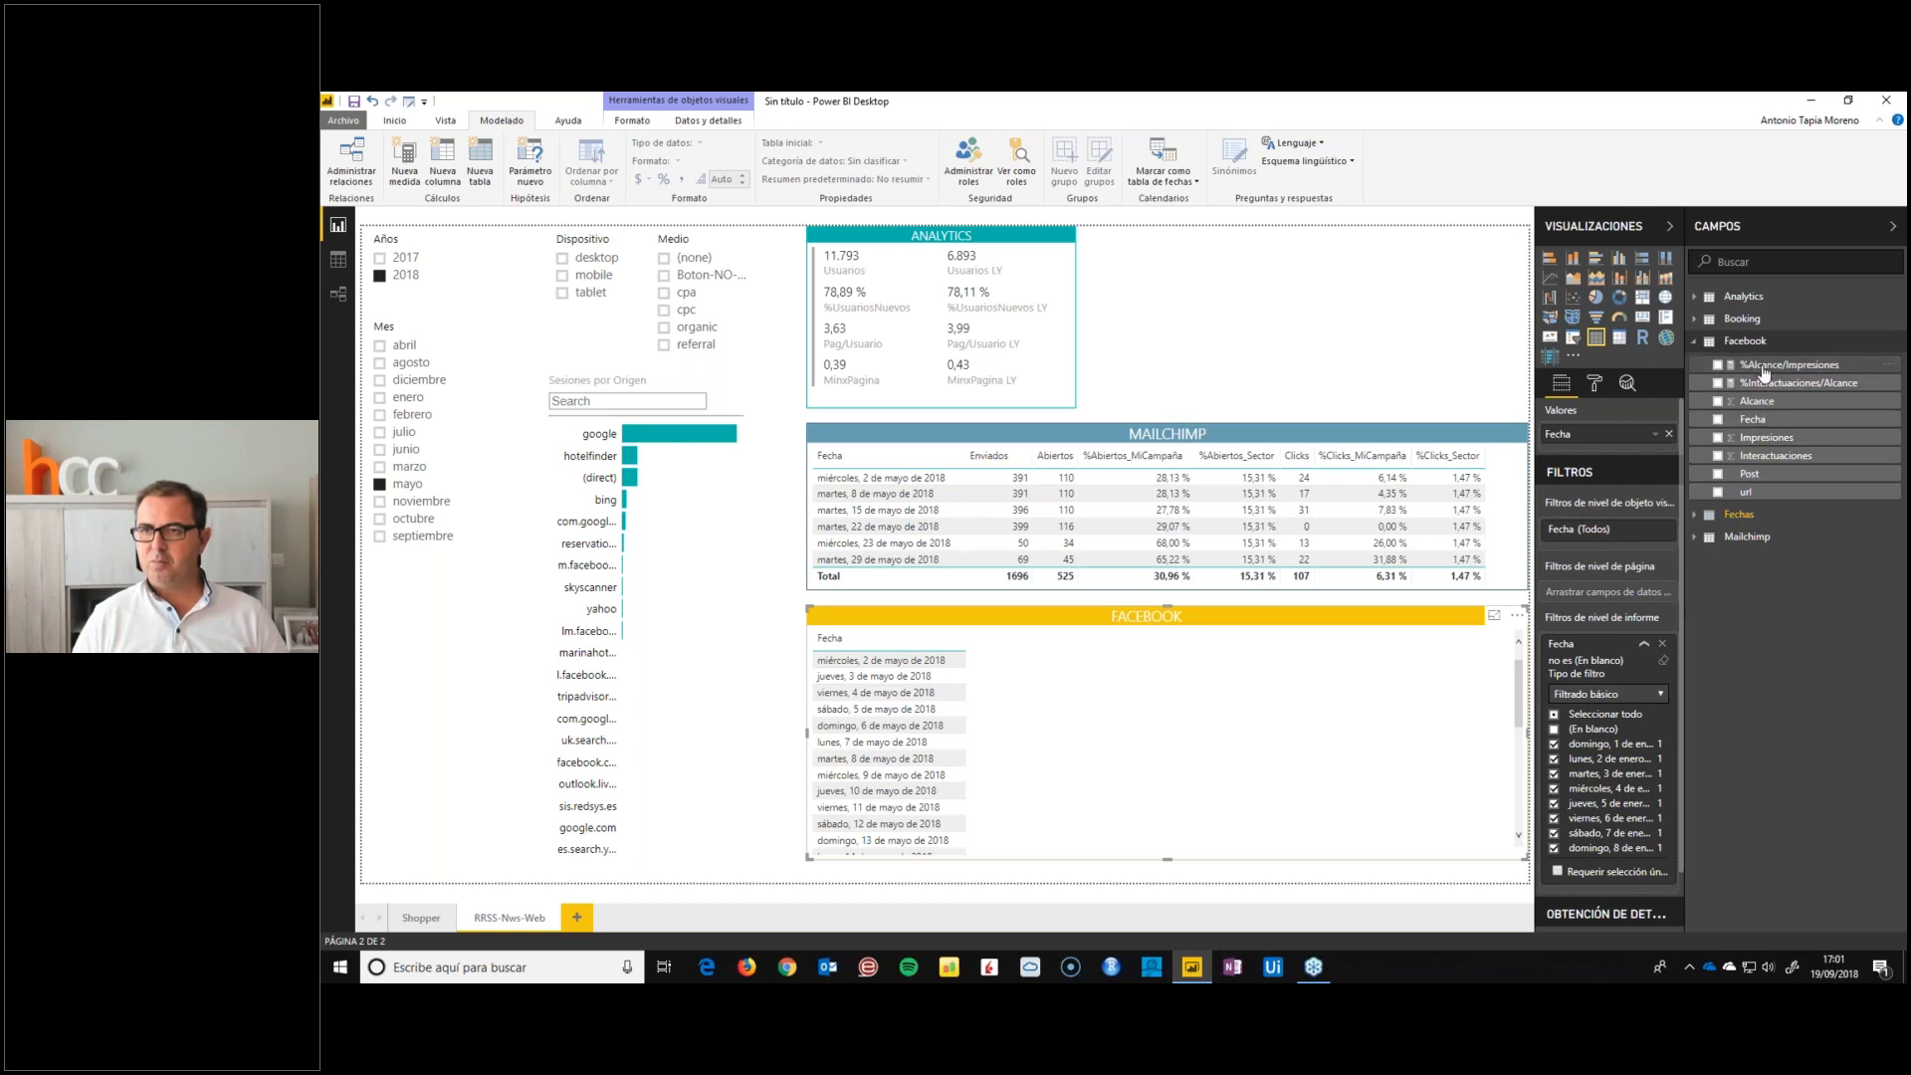
left_click_drag(1757, 400, 1644, 456)
left_click_drag(1764, 437, 1624, 470)
left_click_drag(1789, 364, 1647, 484)
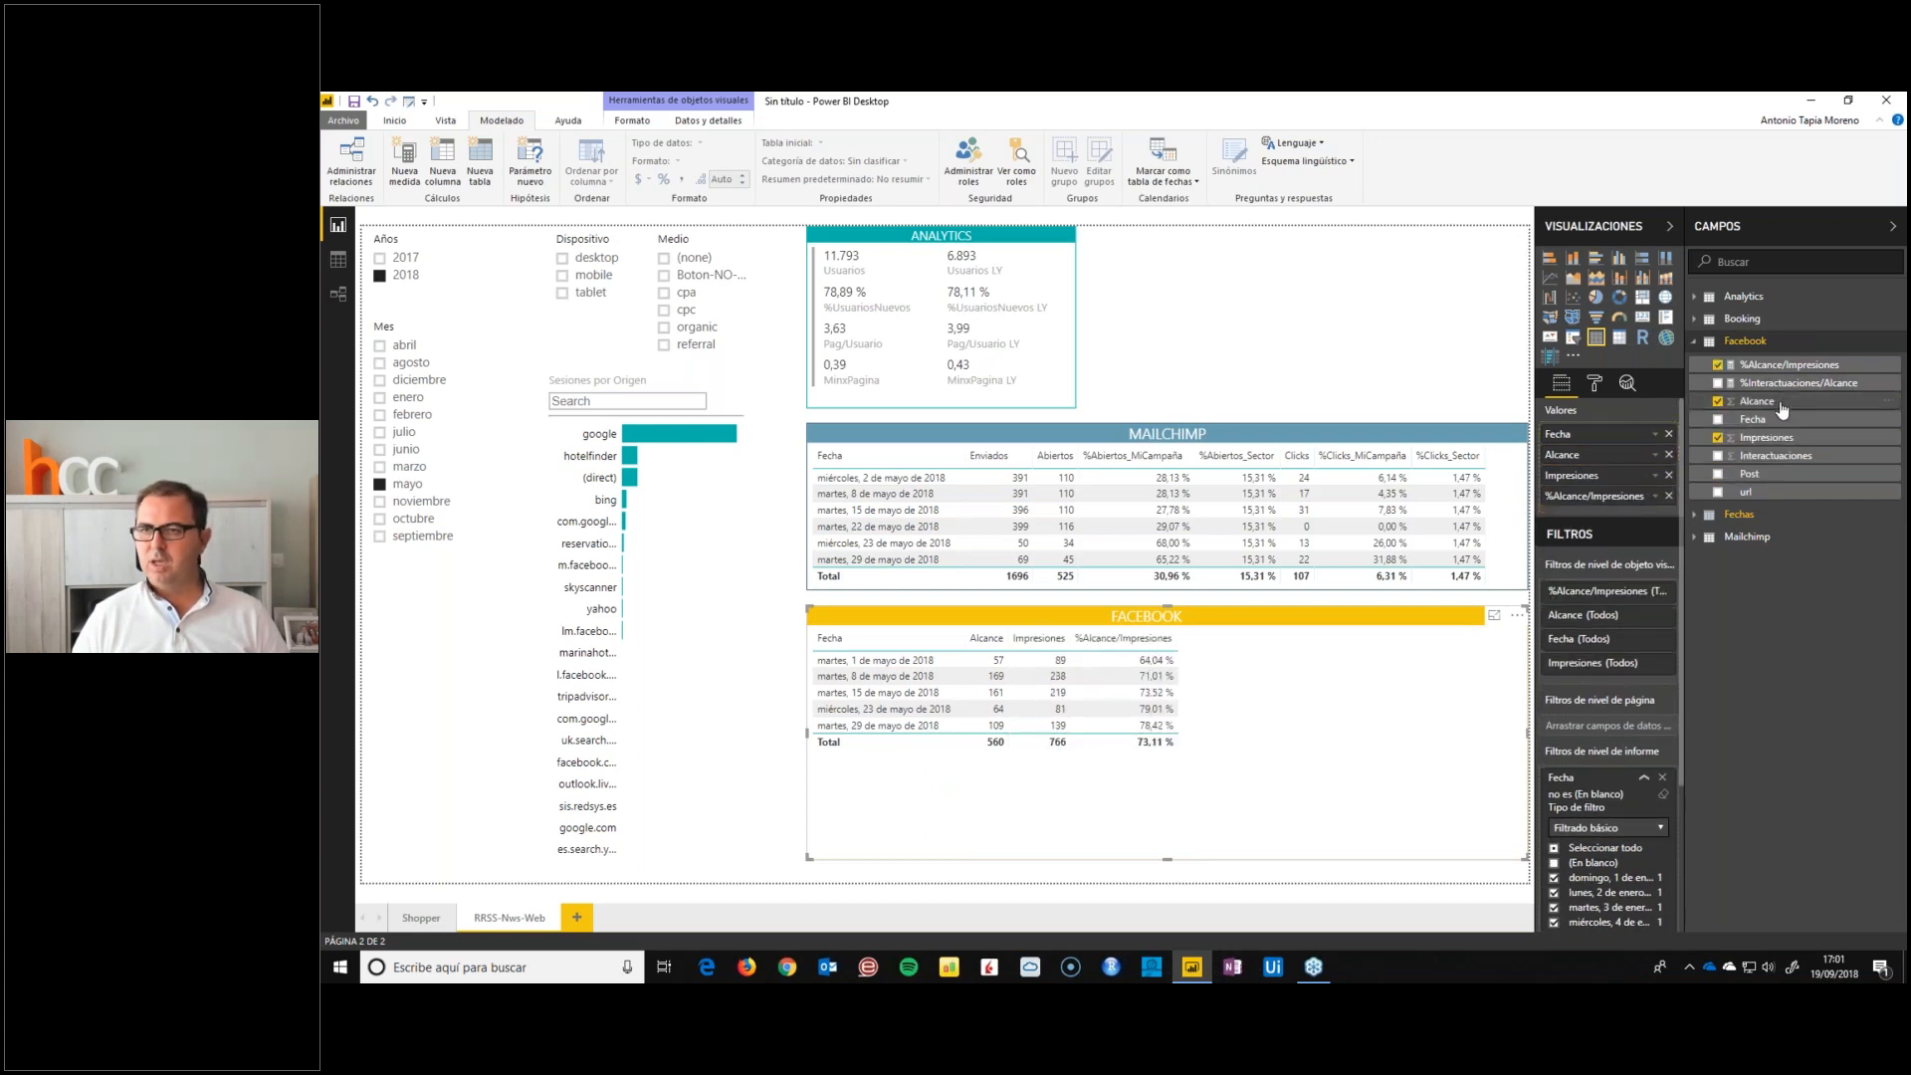
left_click_drag(1767, 461, 1653, 514)
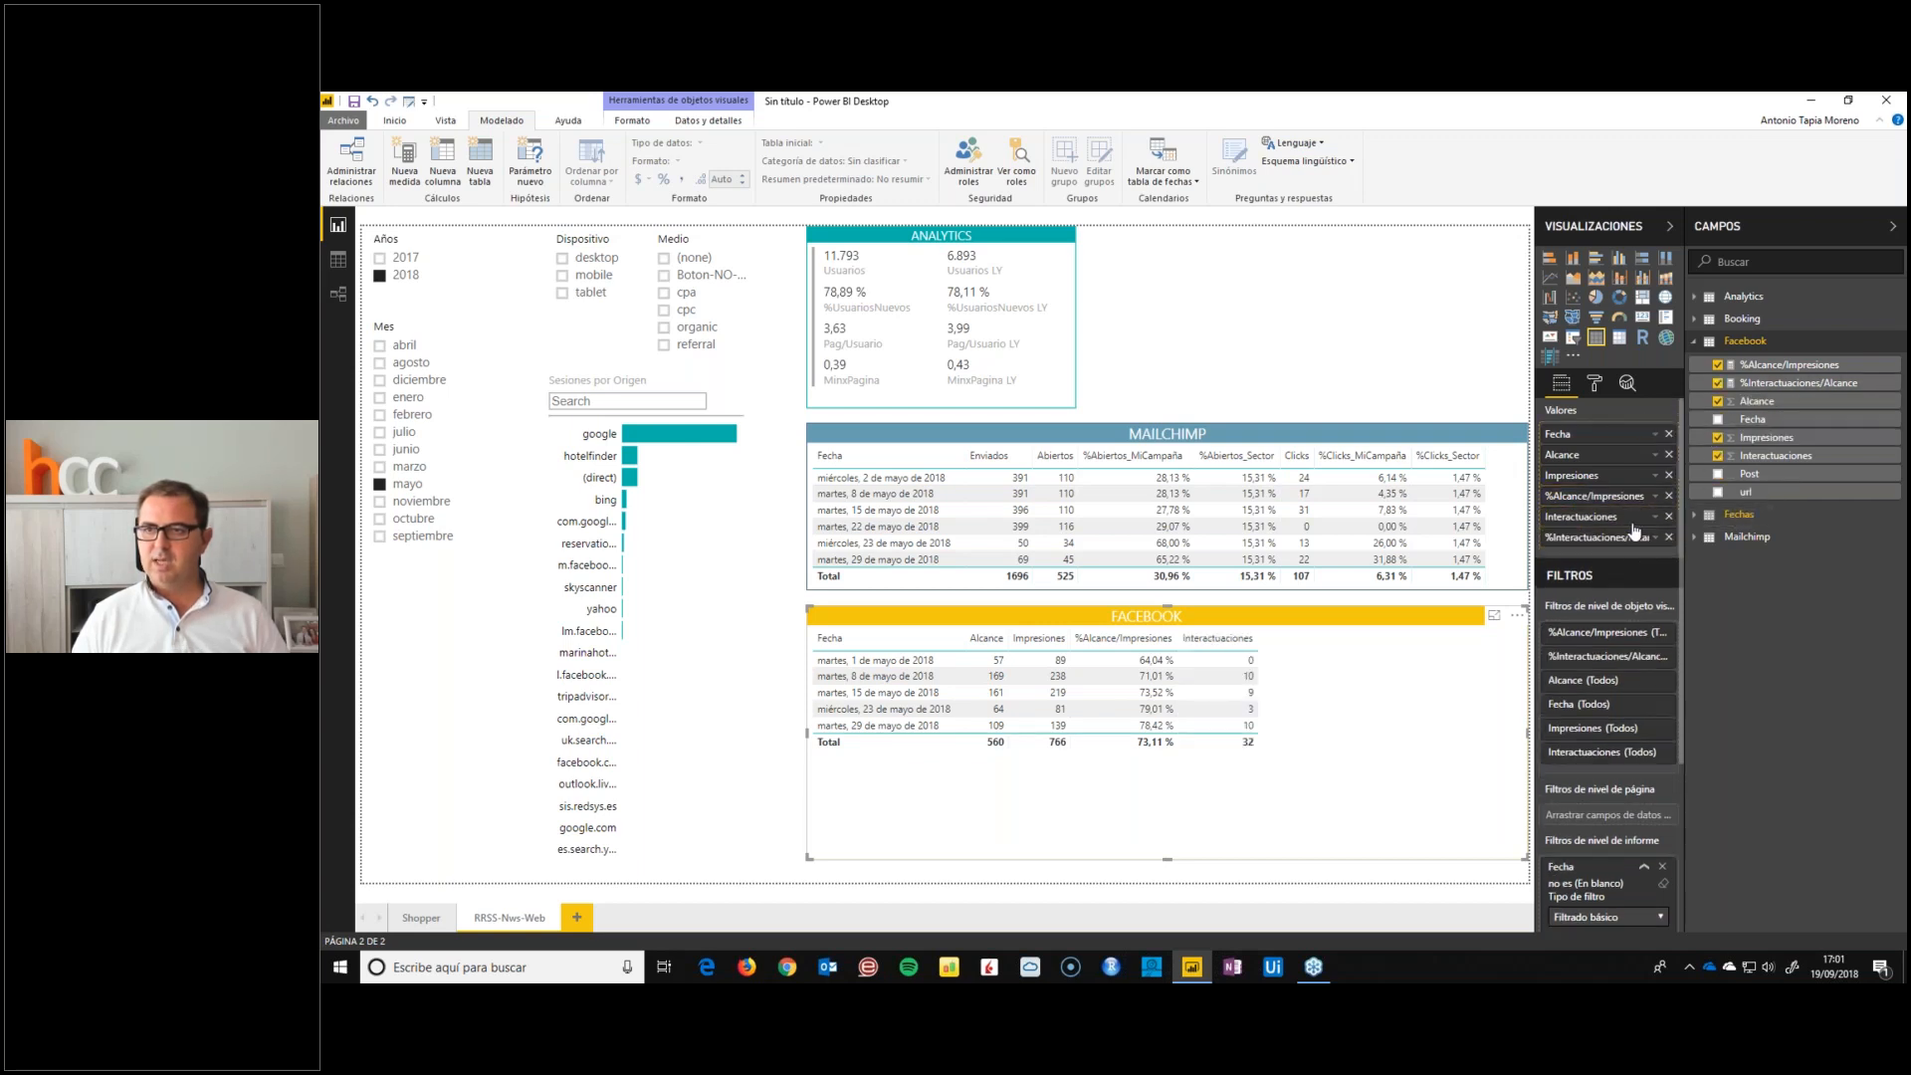
left_click_drag(1743, 484, 1647, 446)
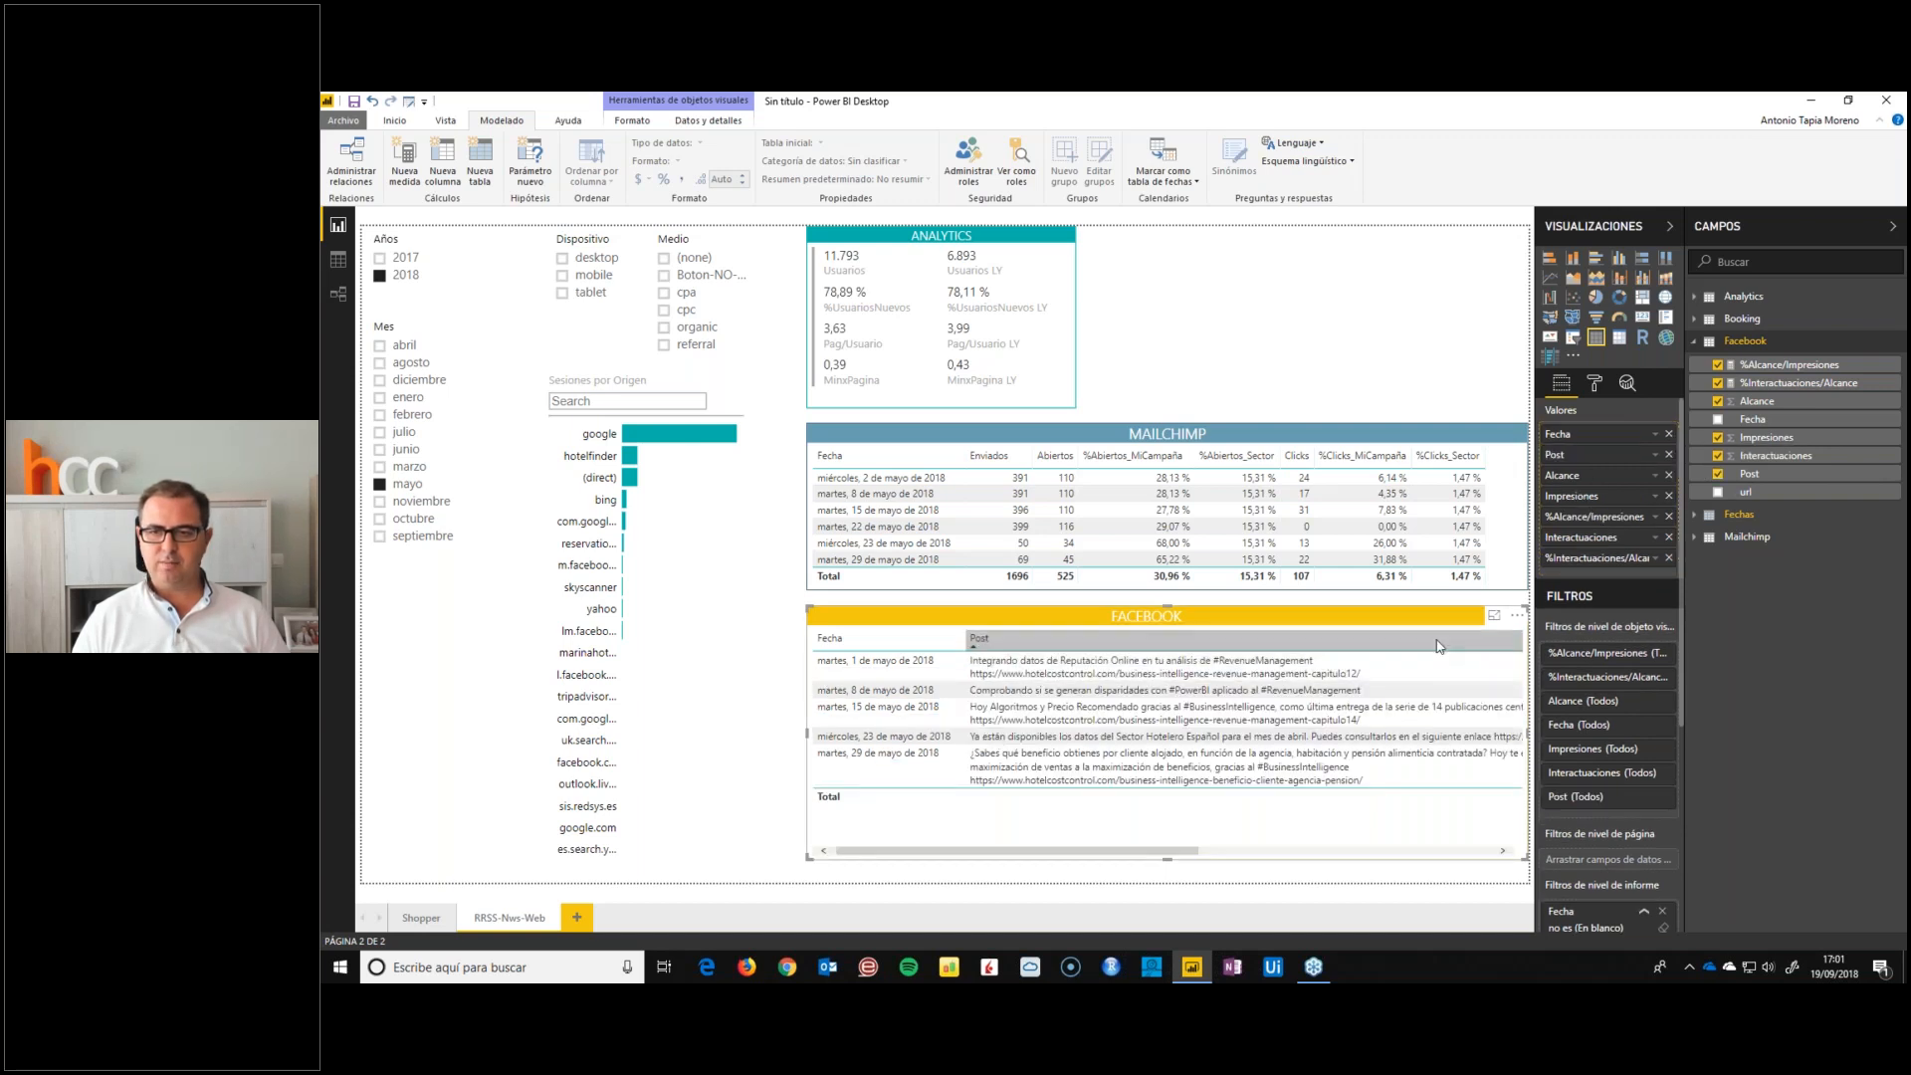
Narrow the Post, %Alcance/Impresiones and %Interactuaciones/Alcance columns so the whole FACEBOOK table fits its width
left_click_drag(1181, 852, 1385, 852)
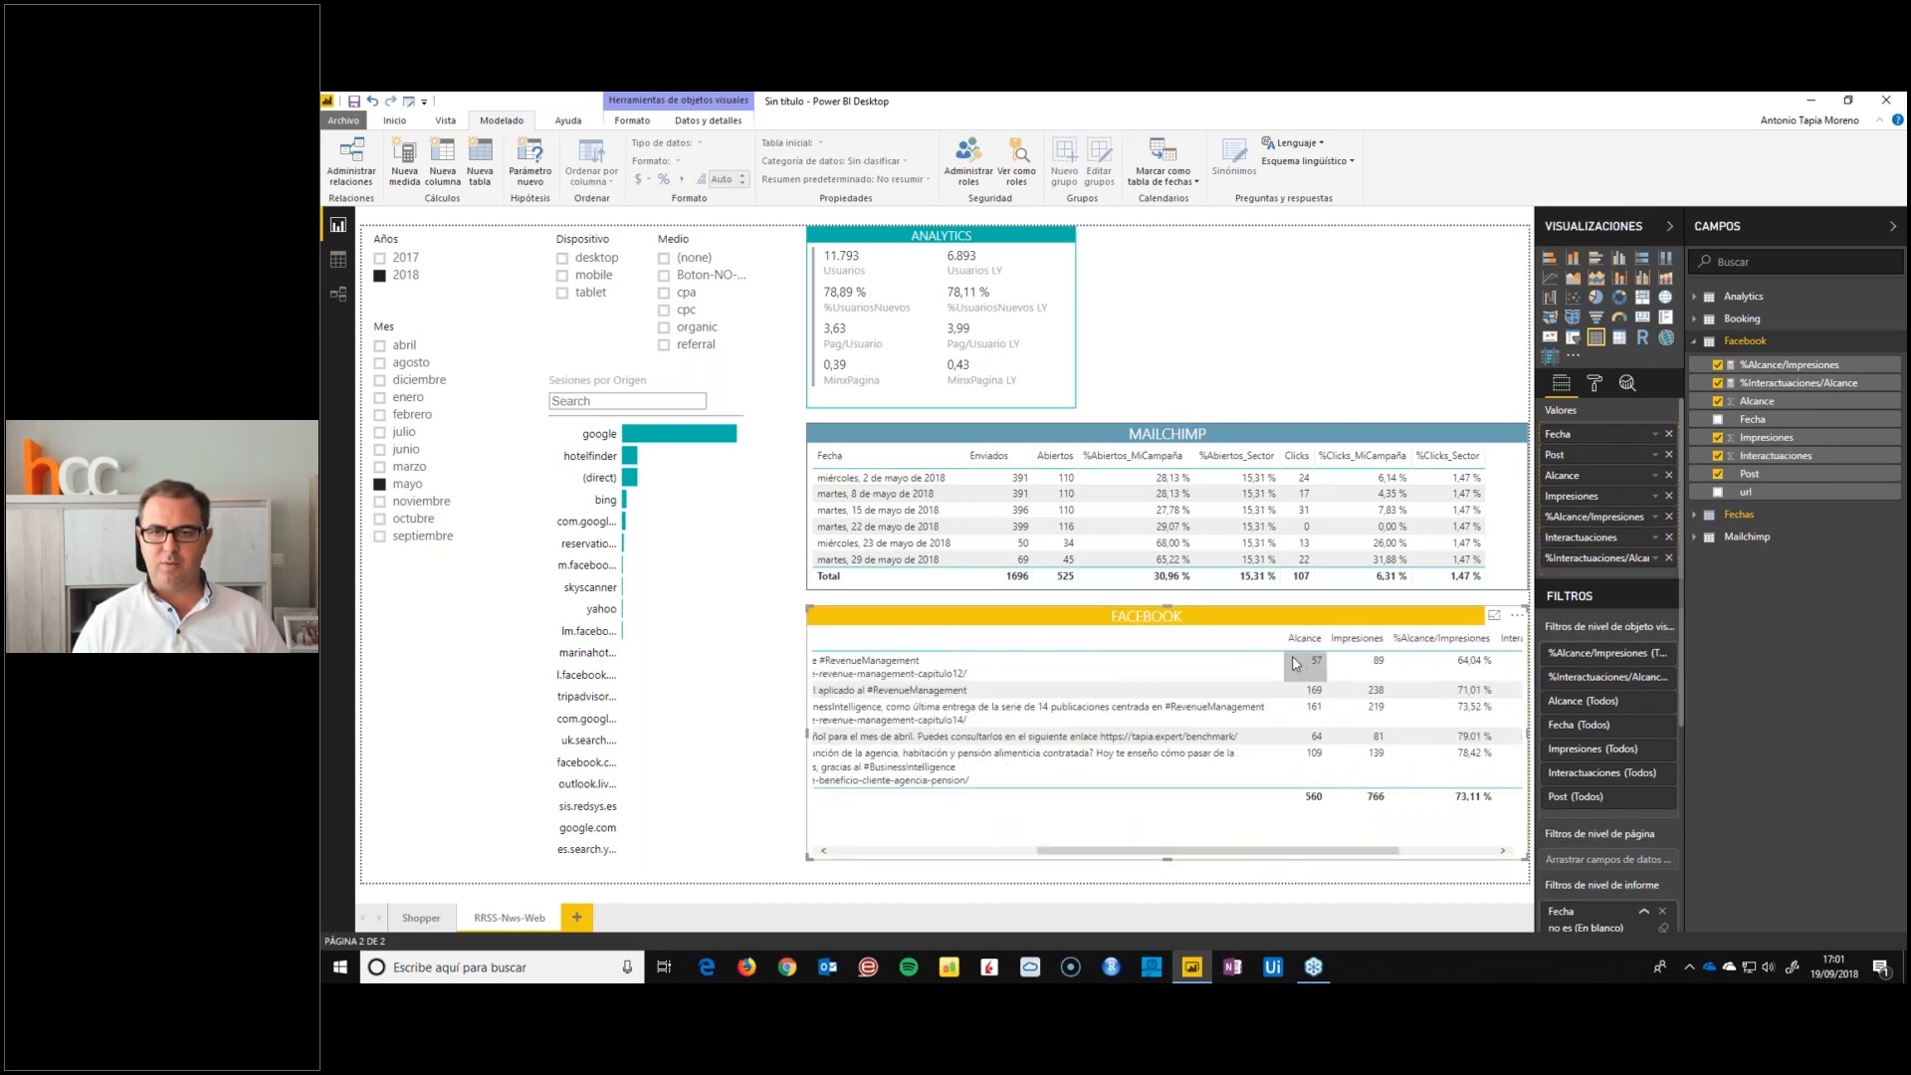
left_click_drag(1286, 649, 881, 649)
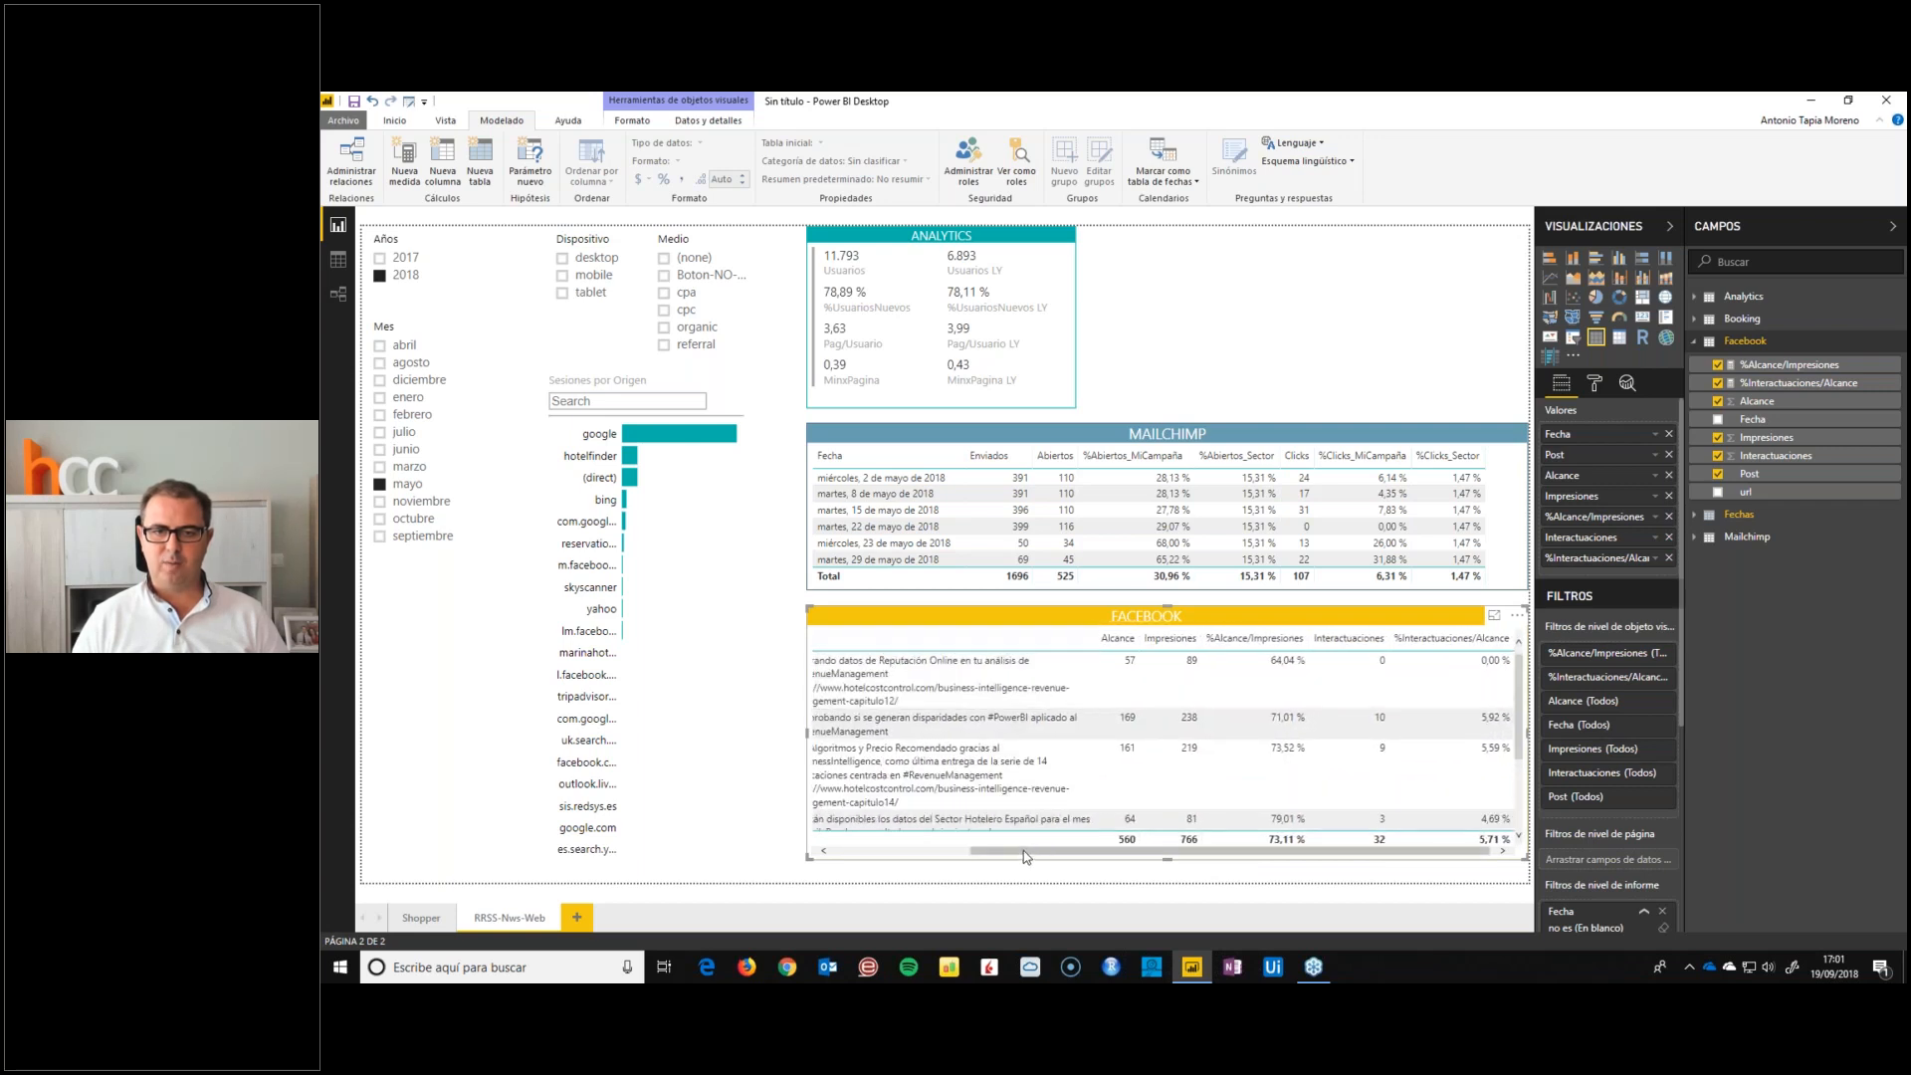
left_click_drag(1025, 852, 800, 852)
left_click(800, 852)
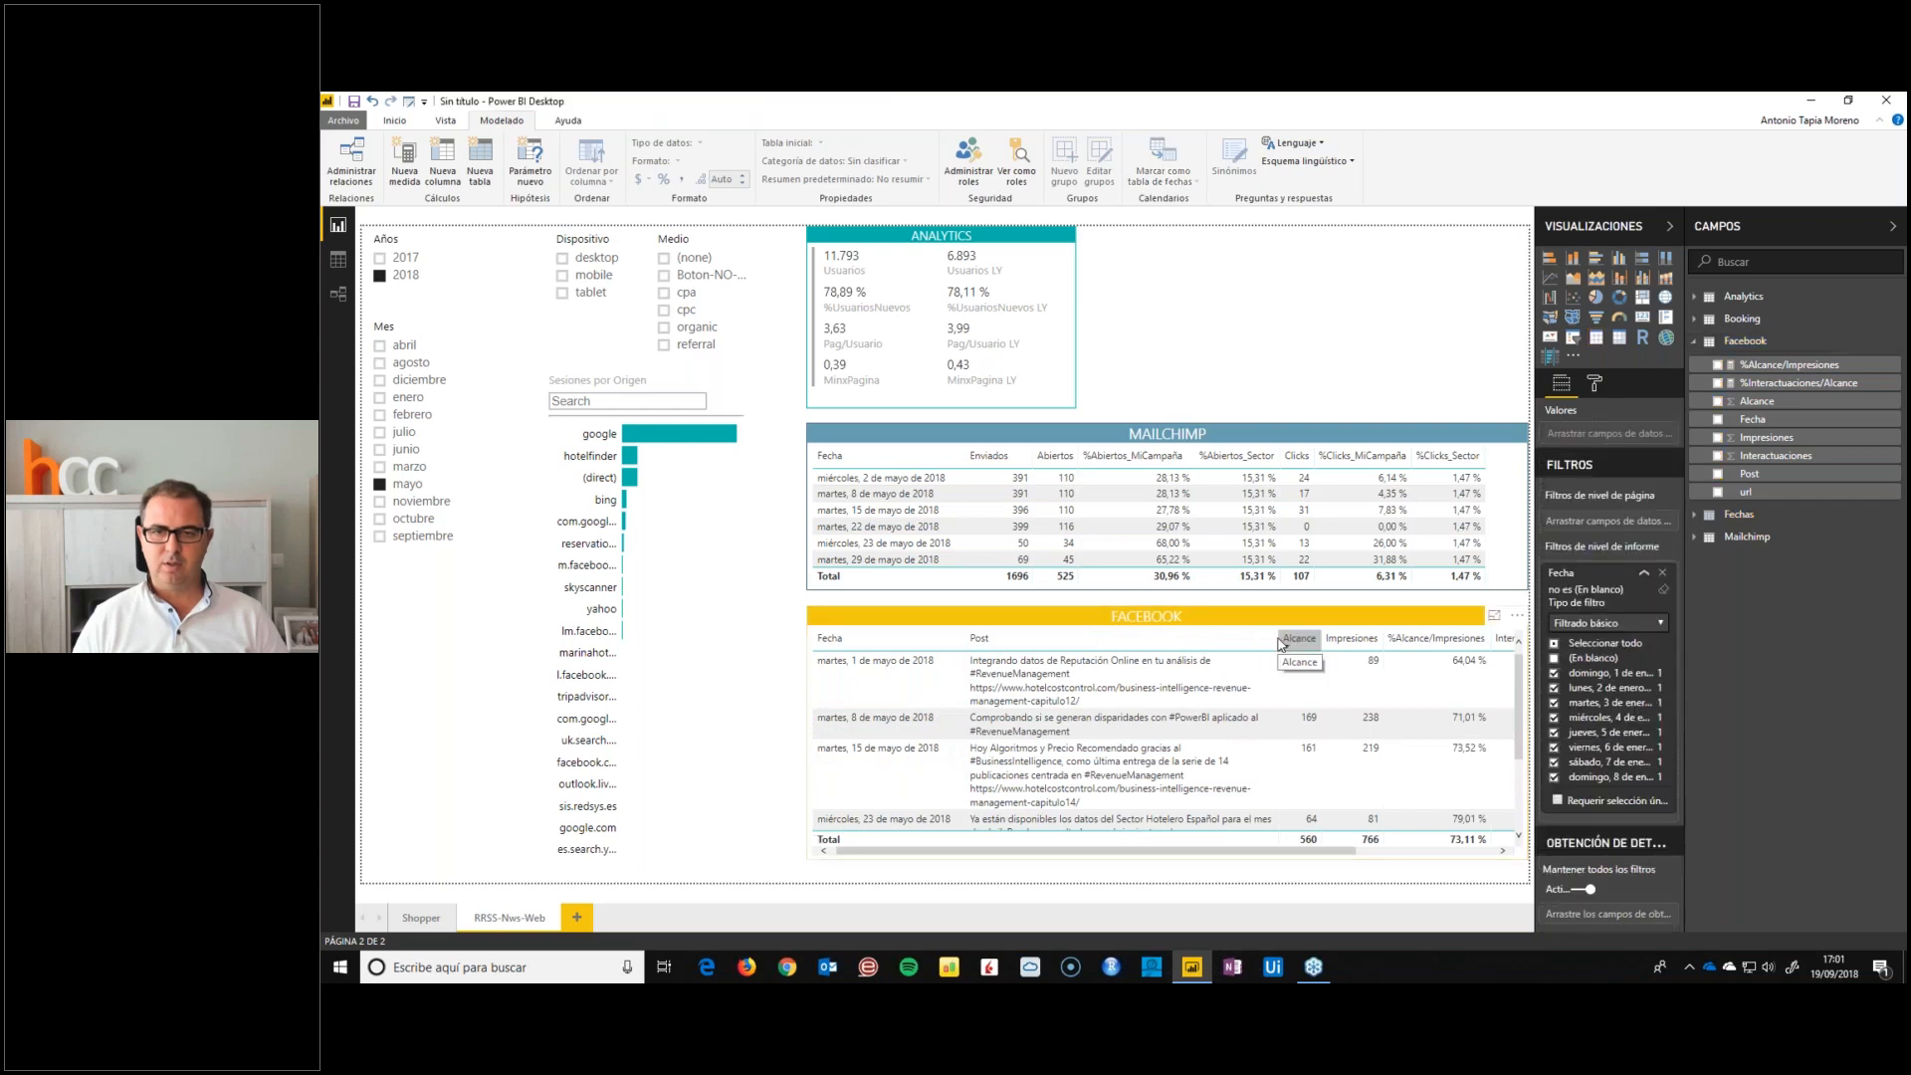
left_click_drag(1279, 644, 1112, 640)
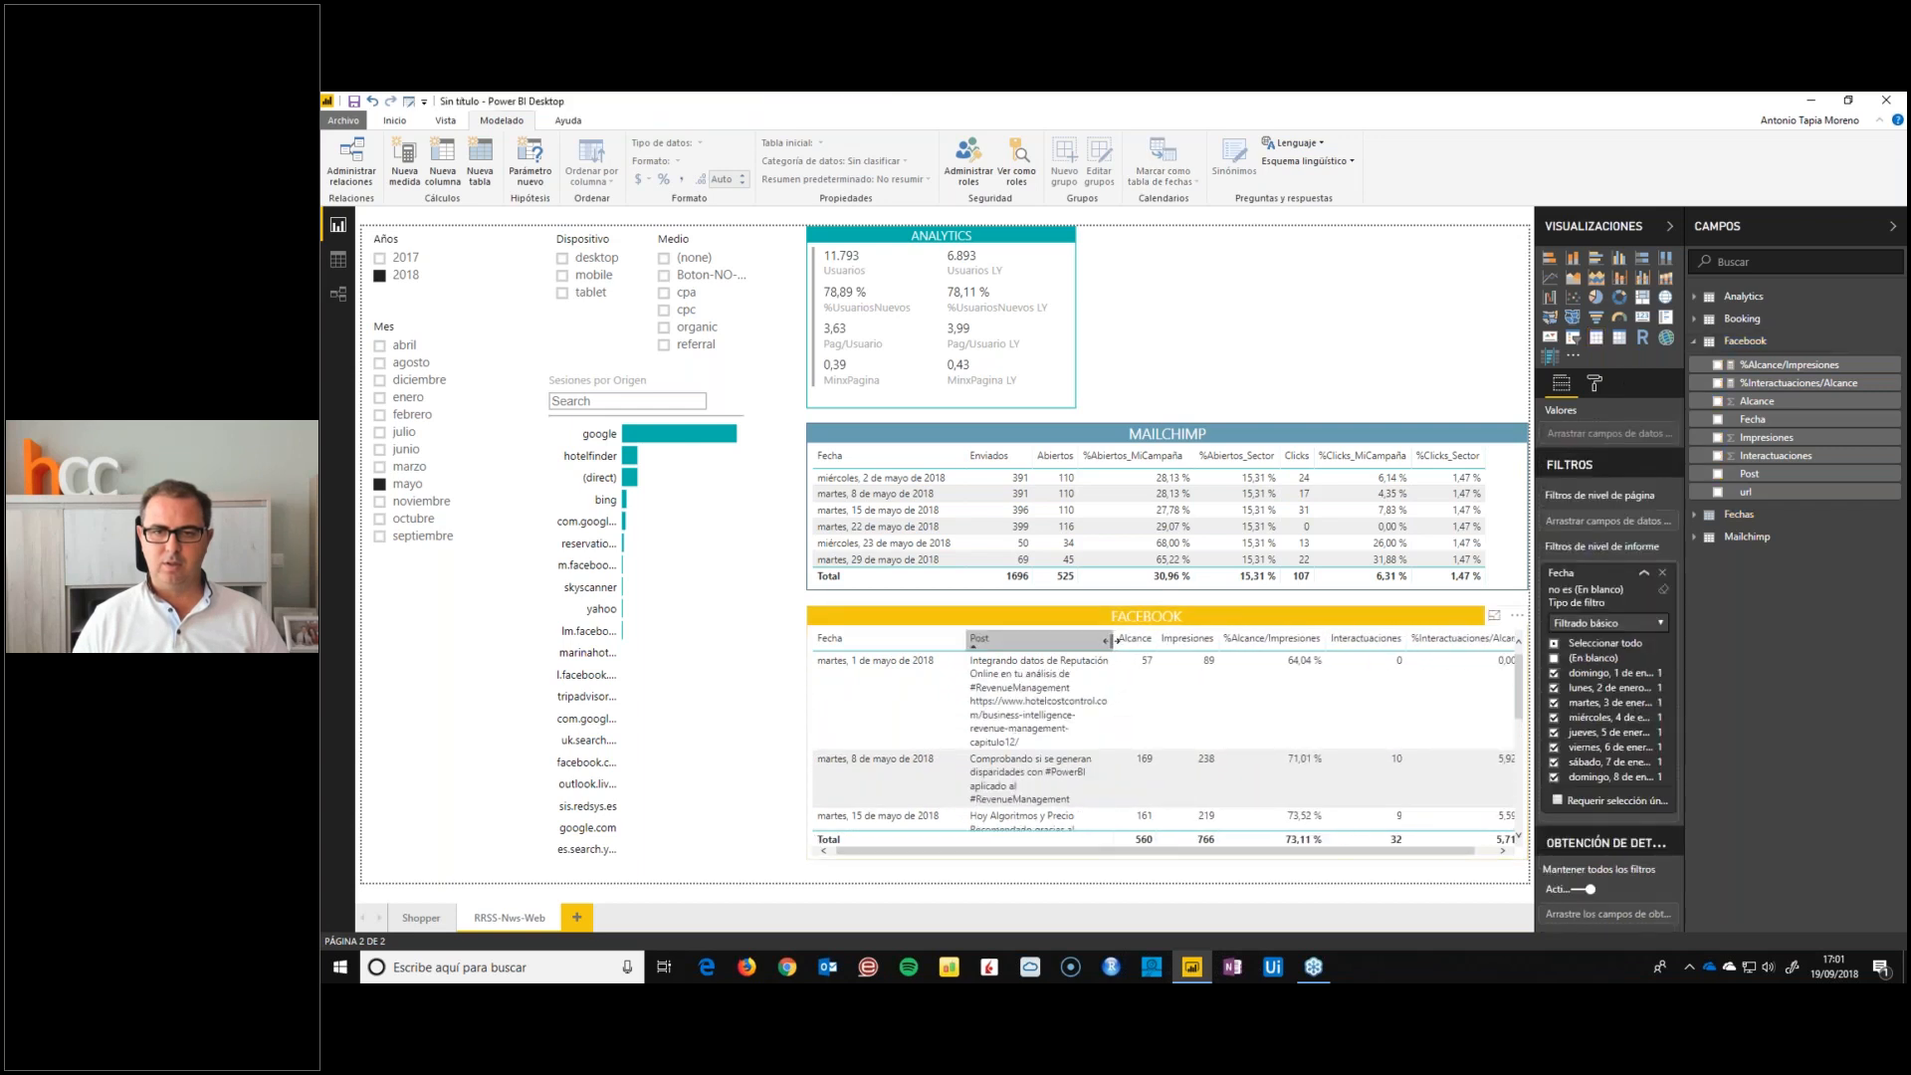
left_click(1085, 668)
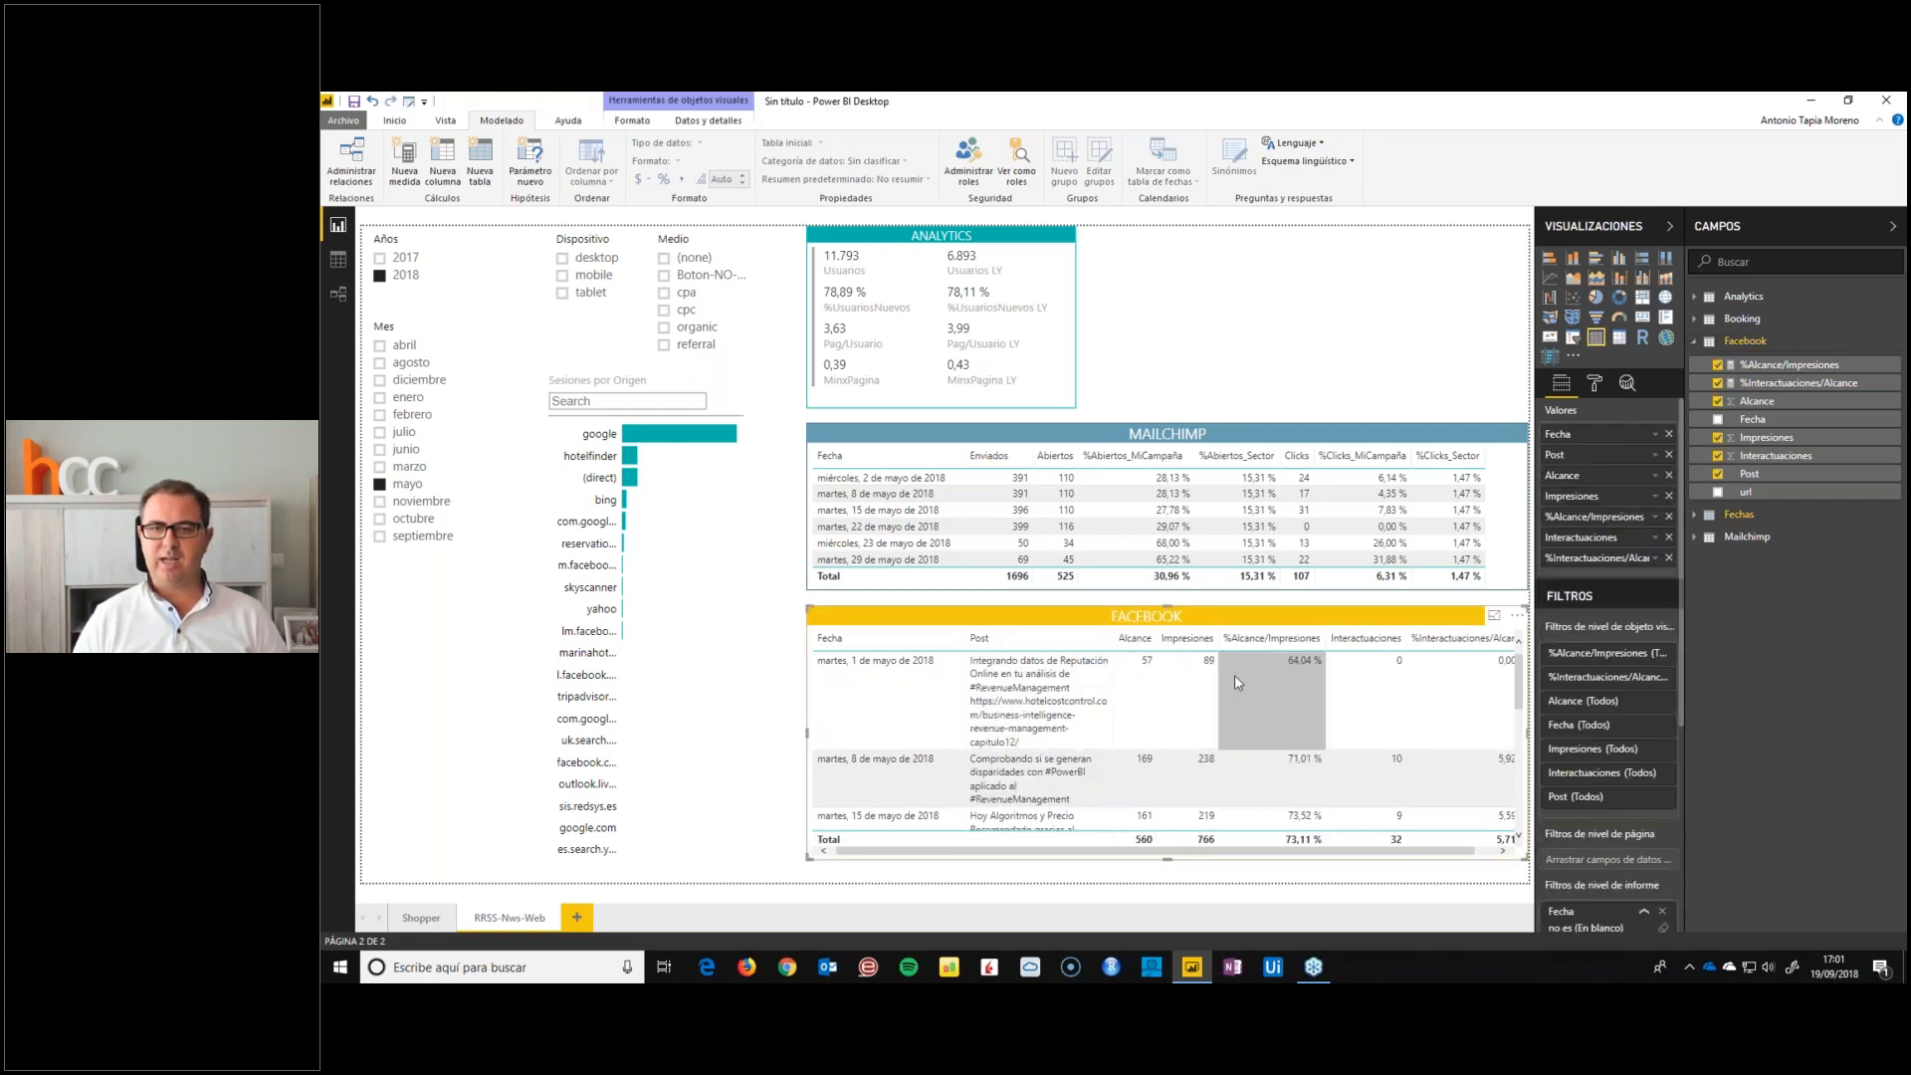
left_click_drag(1323, 642, 1294, 642)
left_click_drag(1503, 642, 1461, 642)
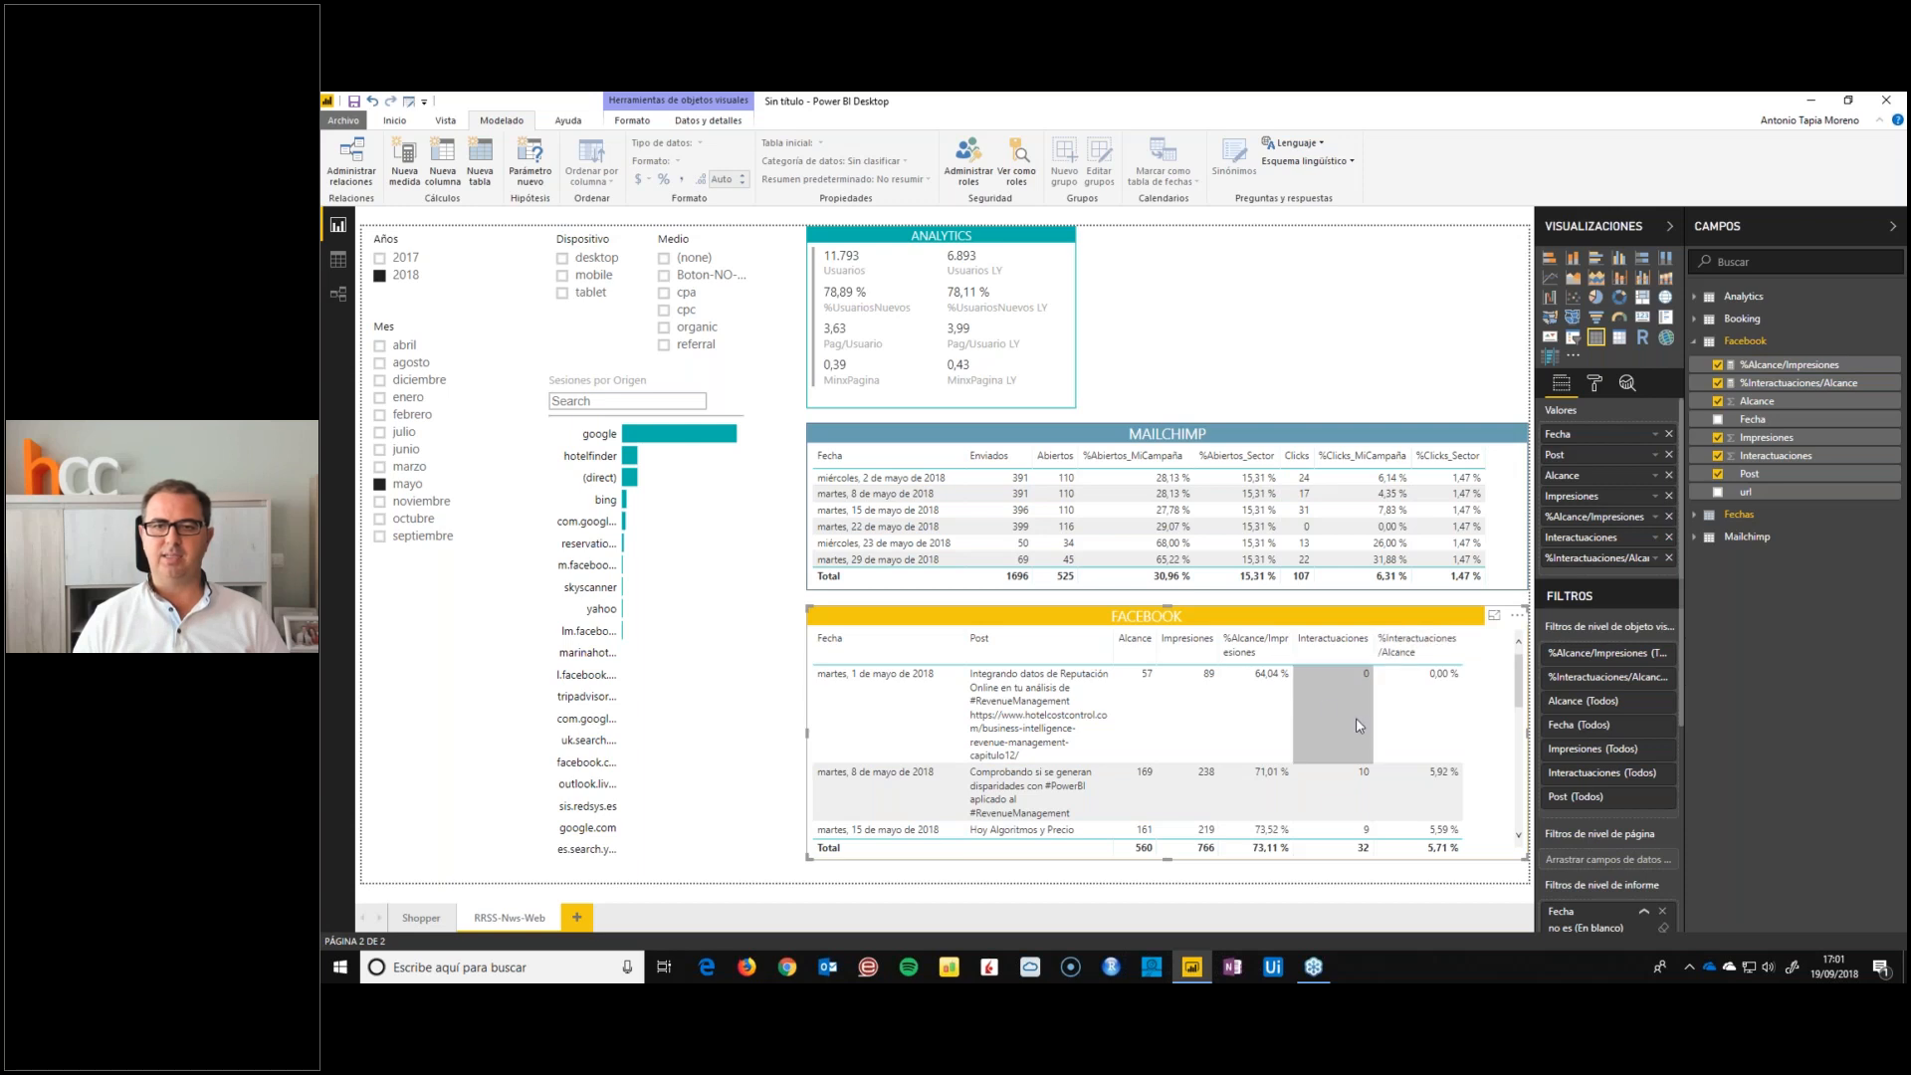
left_click_drag(1292, 645, 1277, 652)
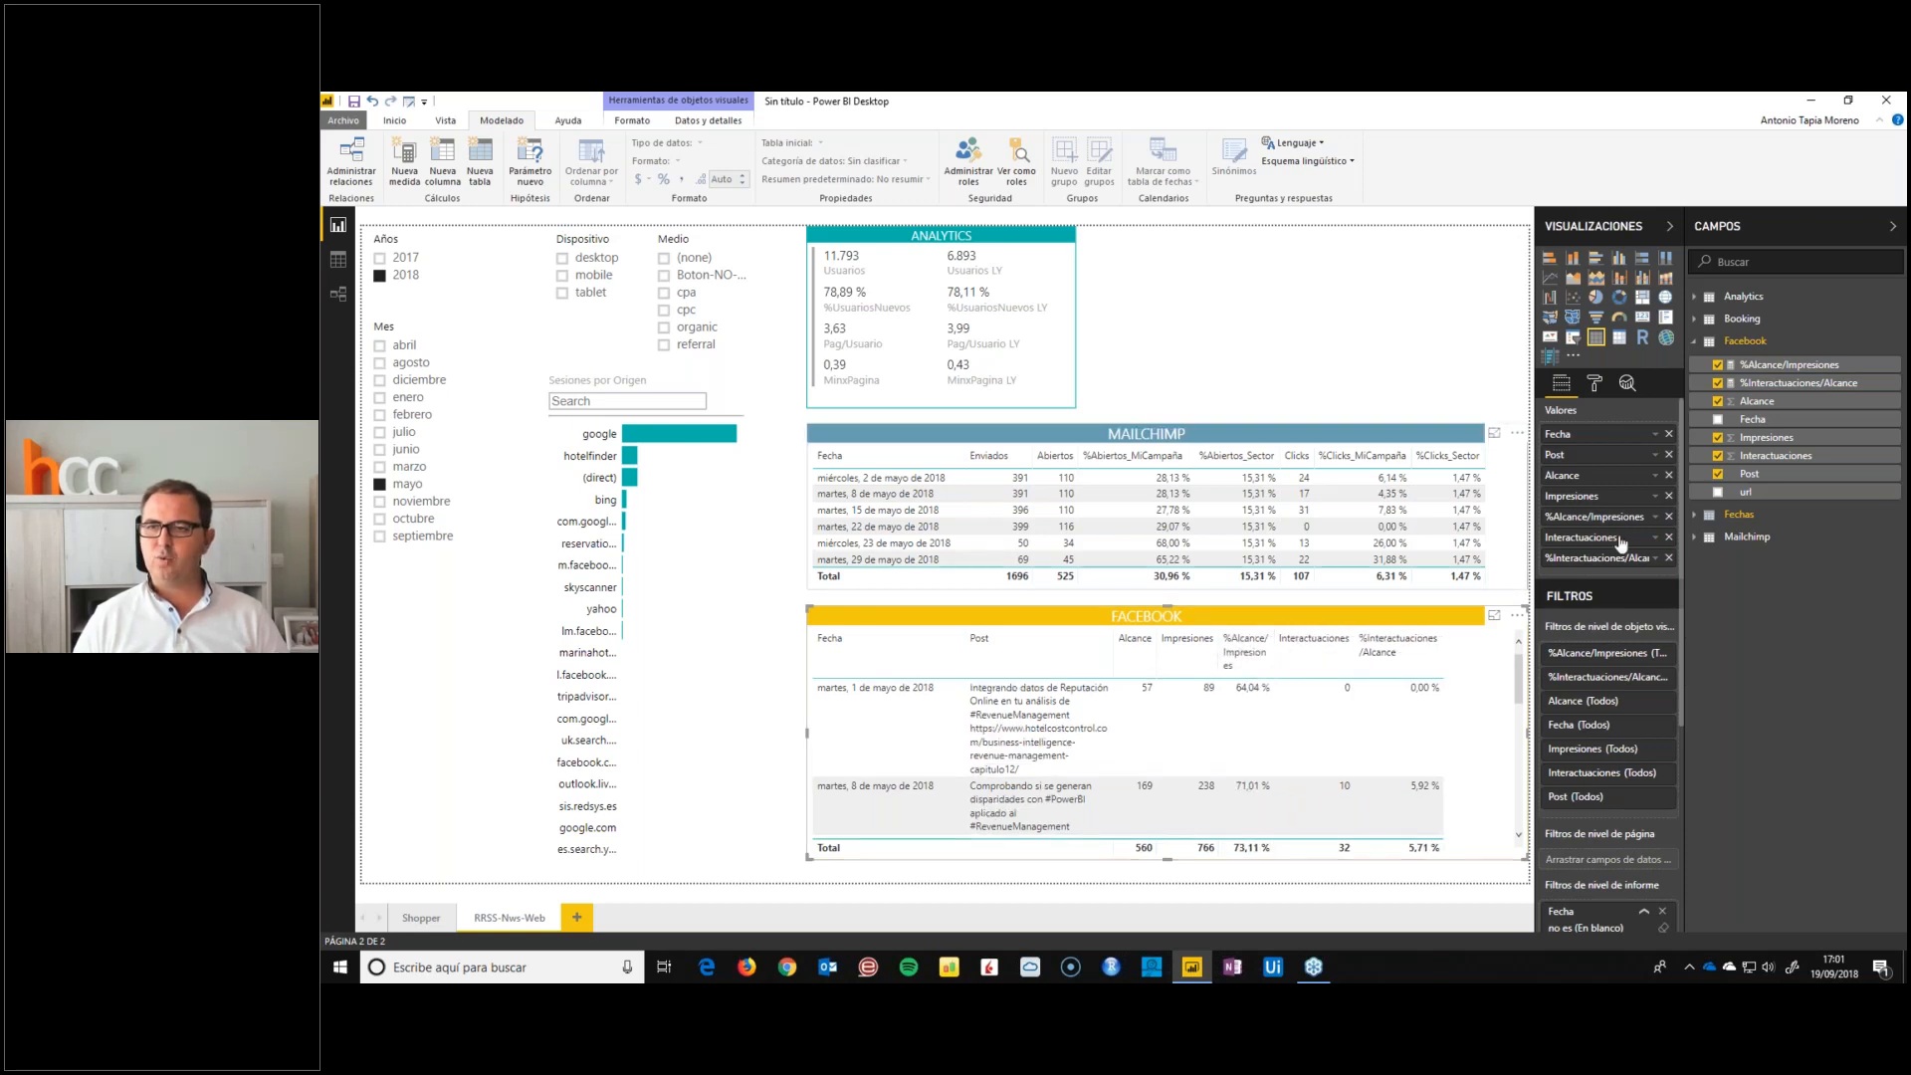
Insert the url field between Post and Alcance in the FACEBOOK table and turn on the URL icon for its values
left_click(1746, 494)
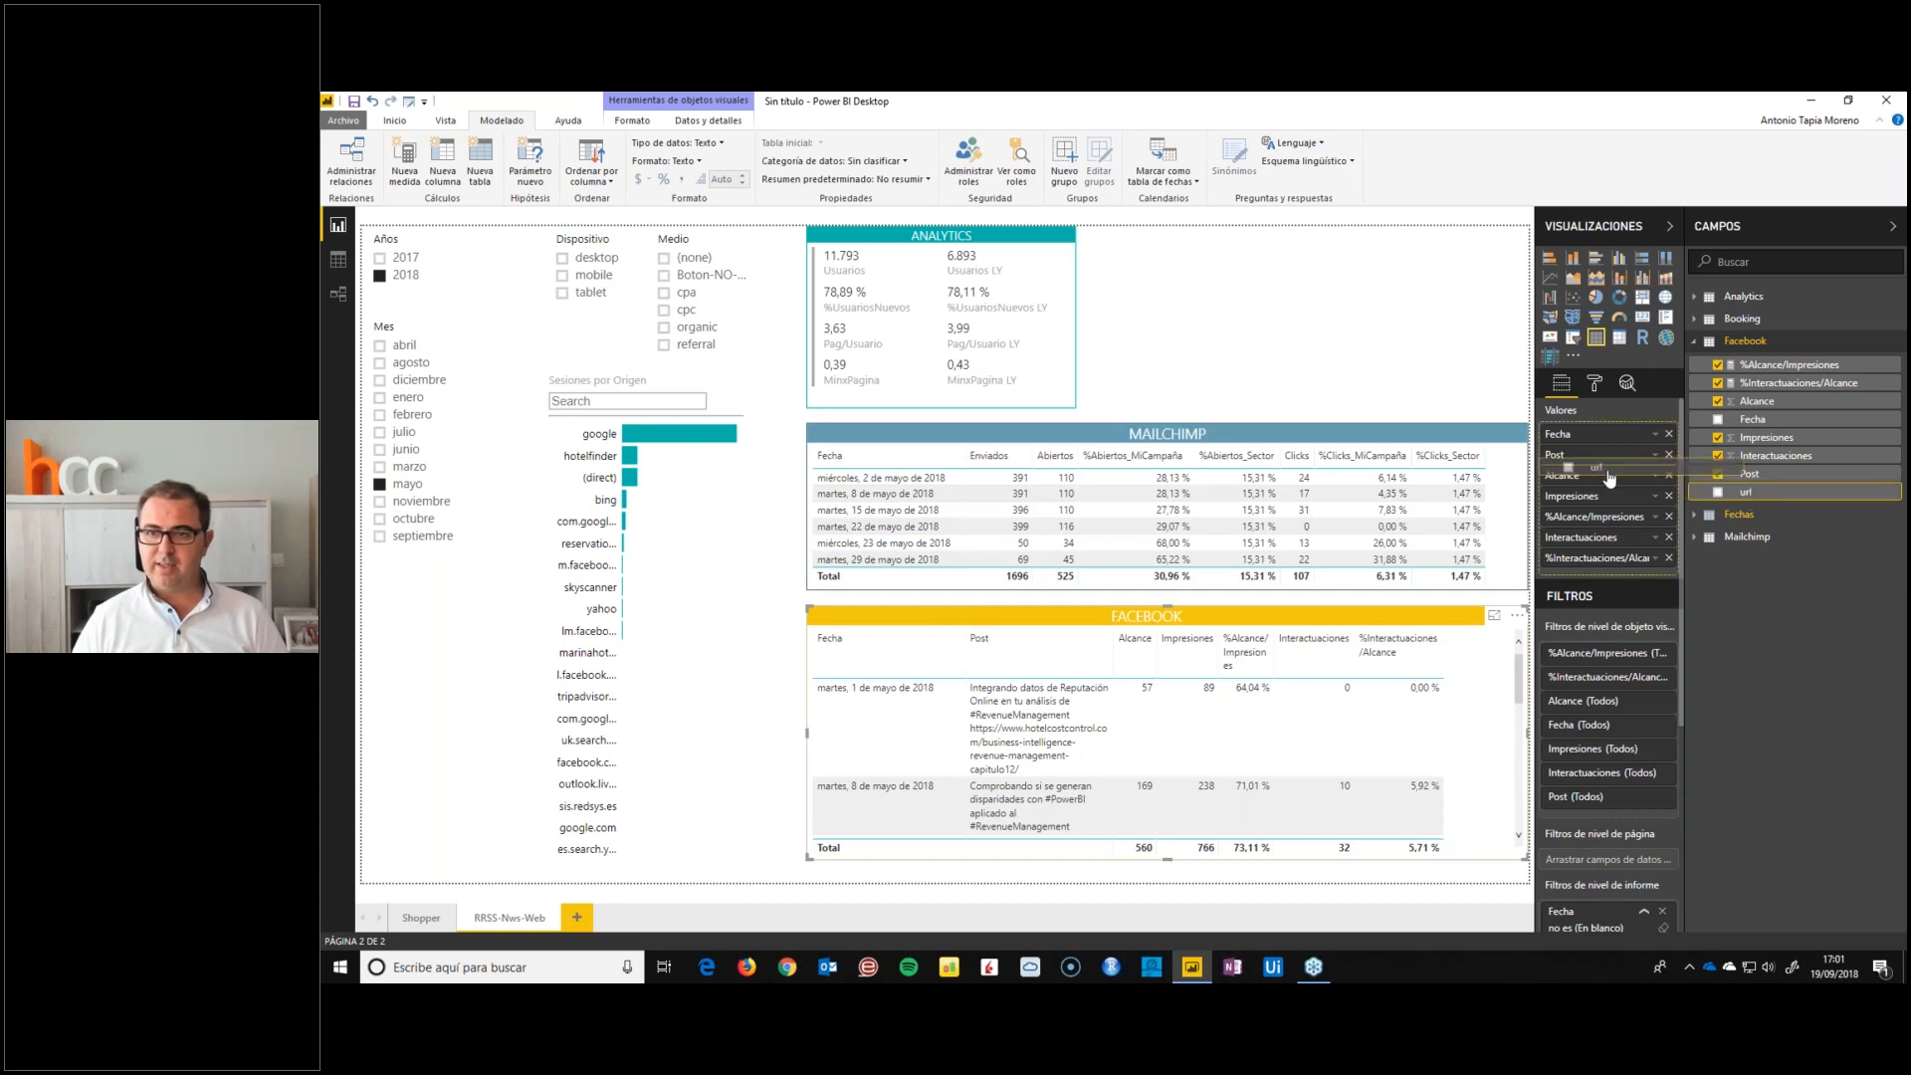
left_click_drag(1610, 479, 1607, 476)
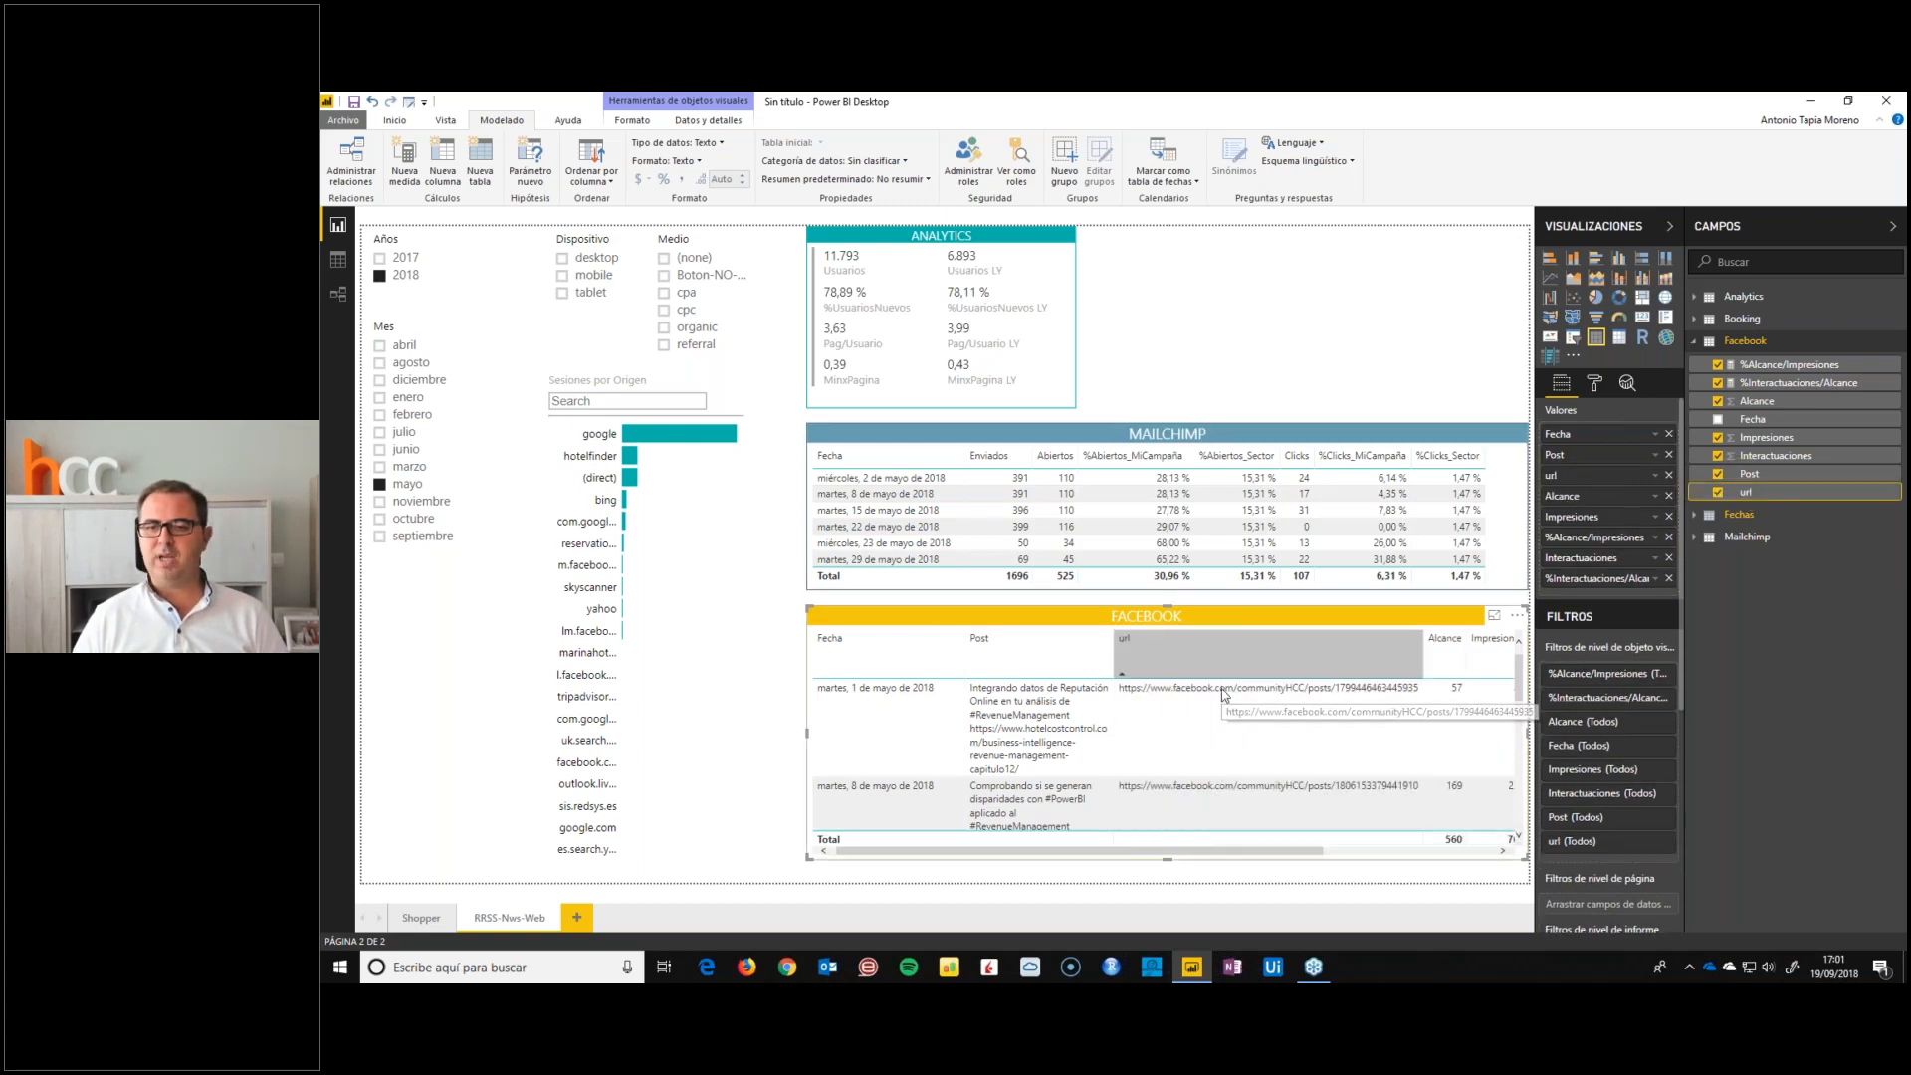
left_click(1598, 384)
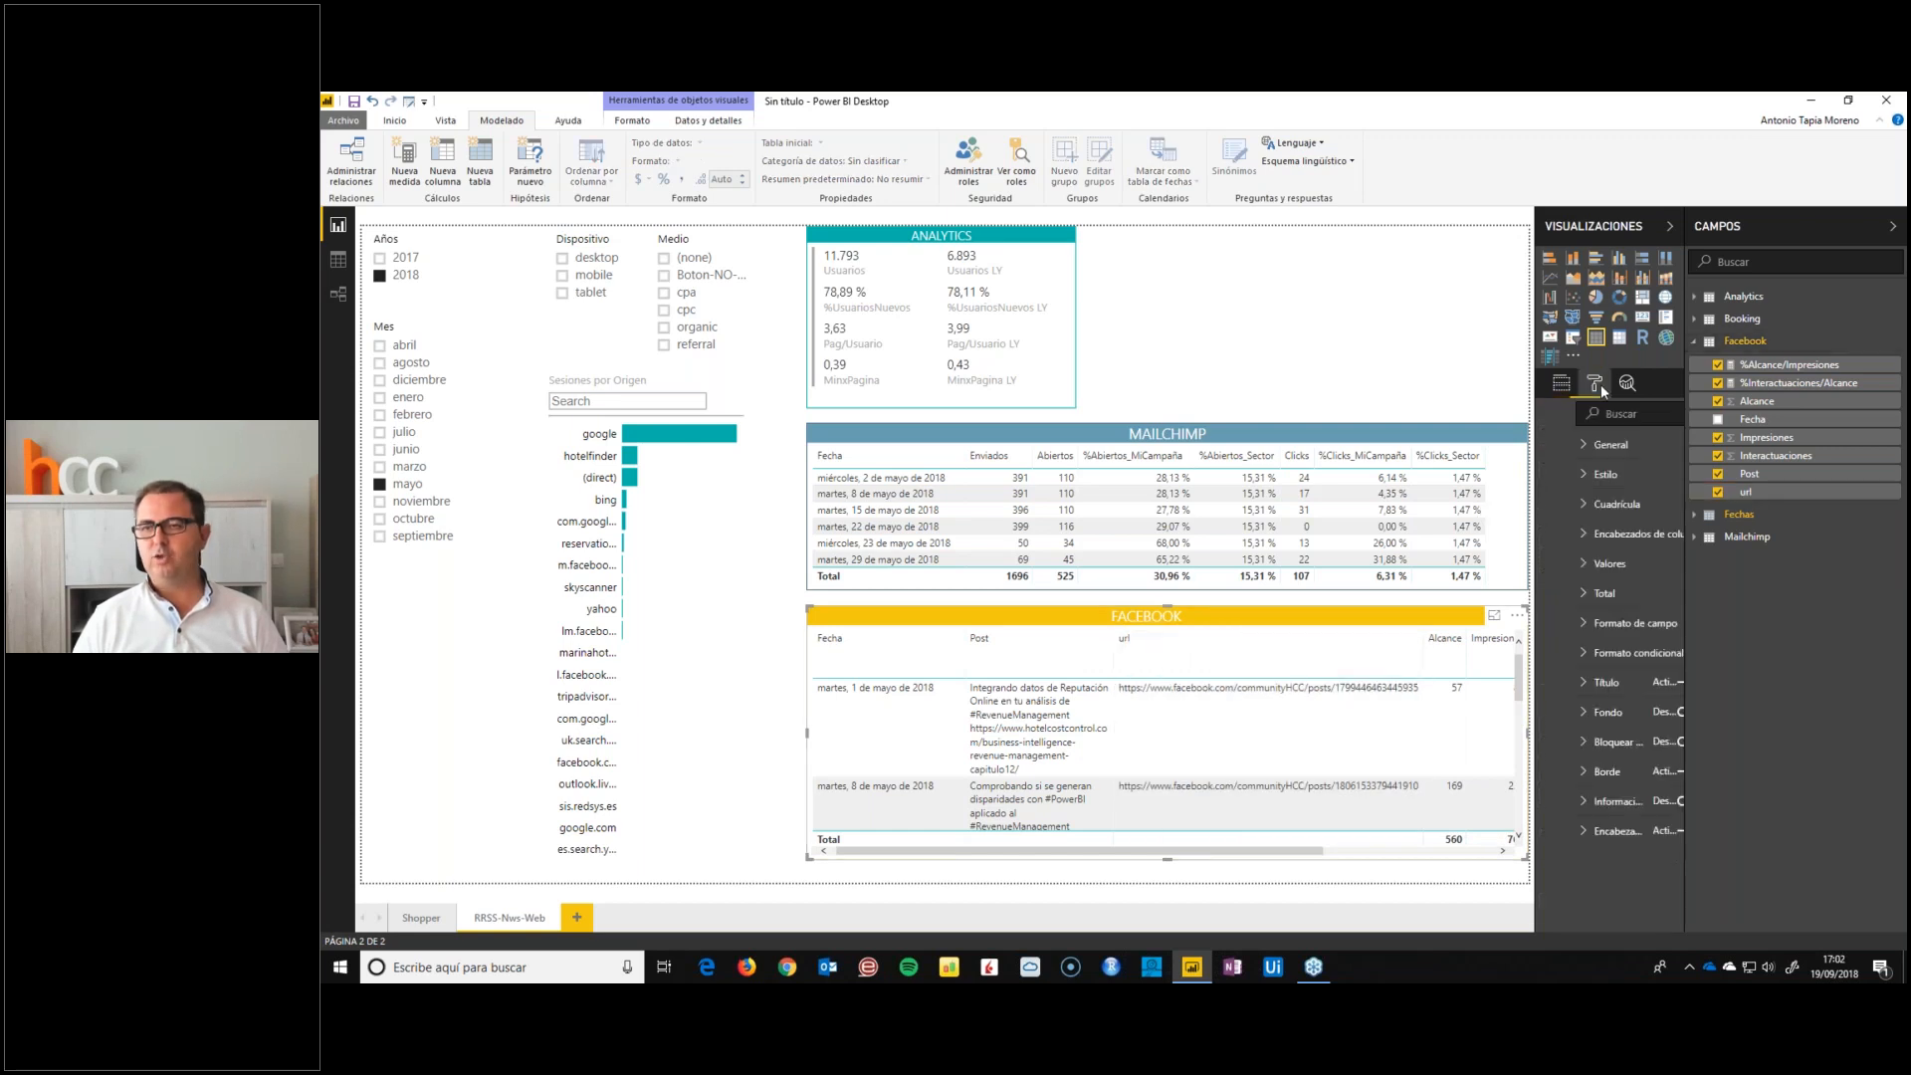
left_click(1569, 563)
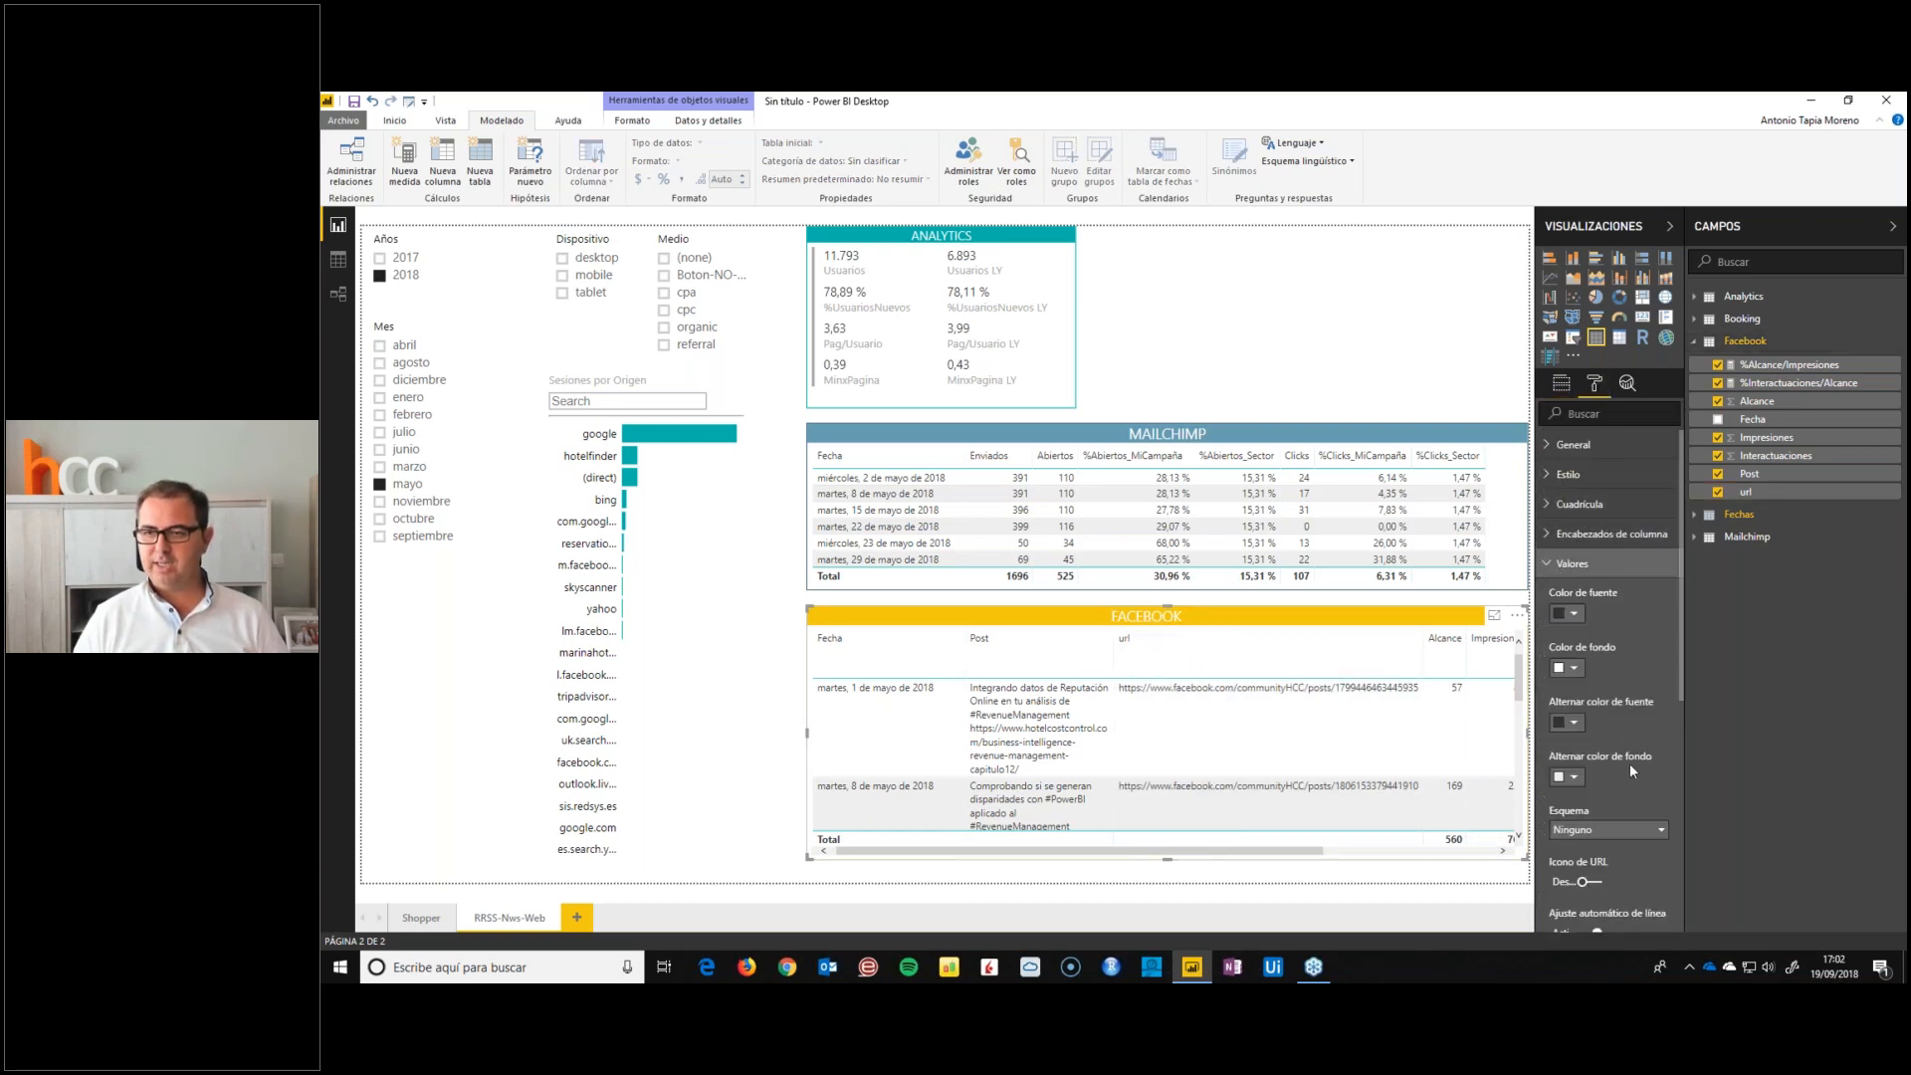
left_click(1593, 882)
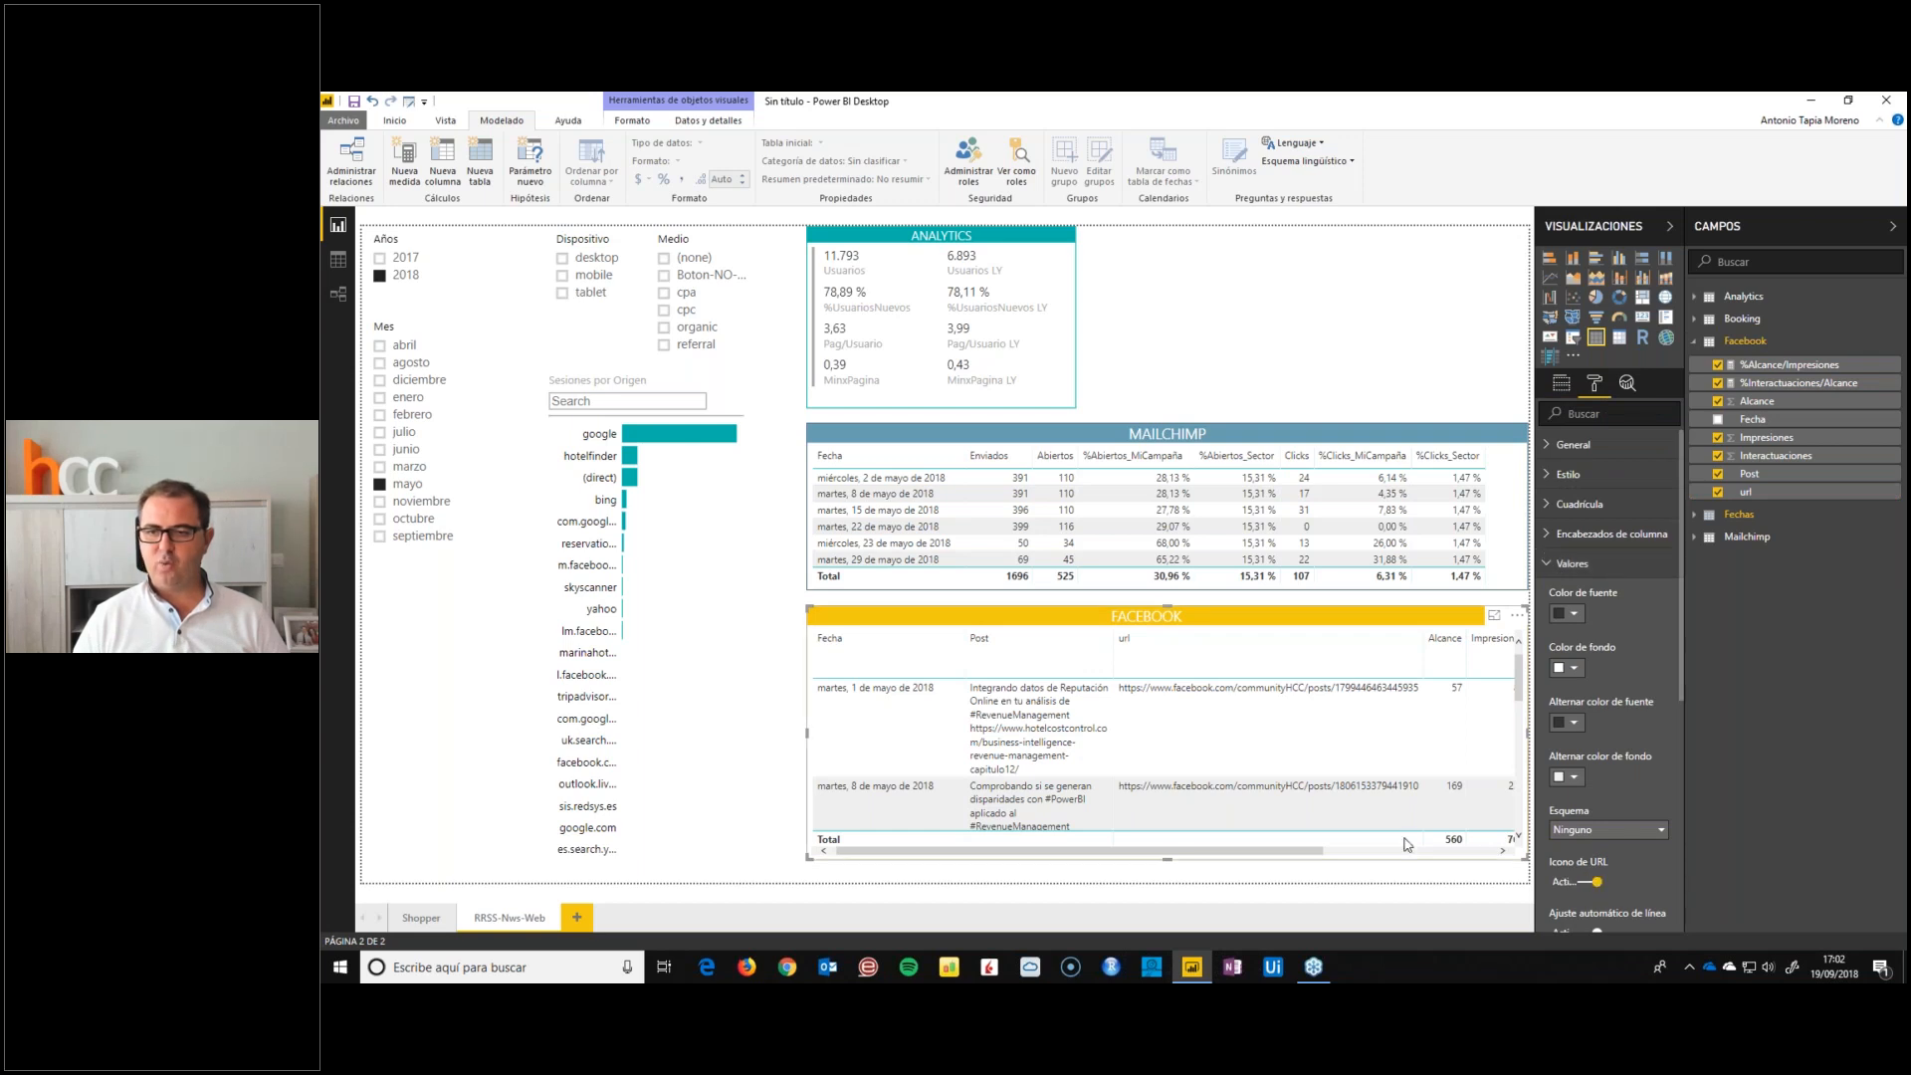
Set the data category of the Facebook url field to URL web
left_click(1772, 494)
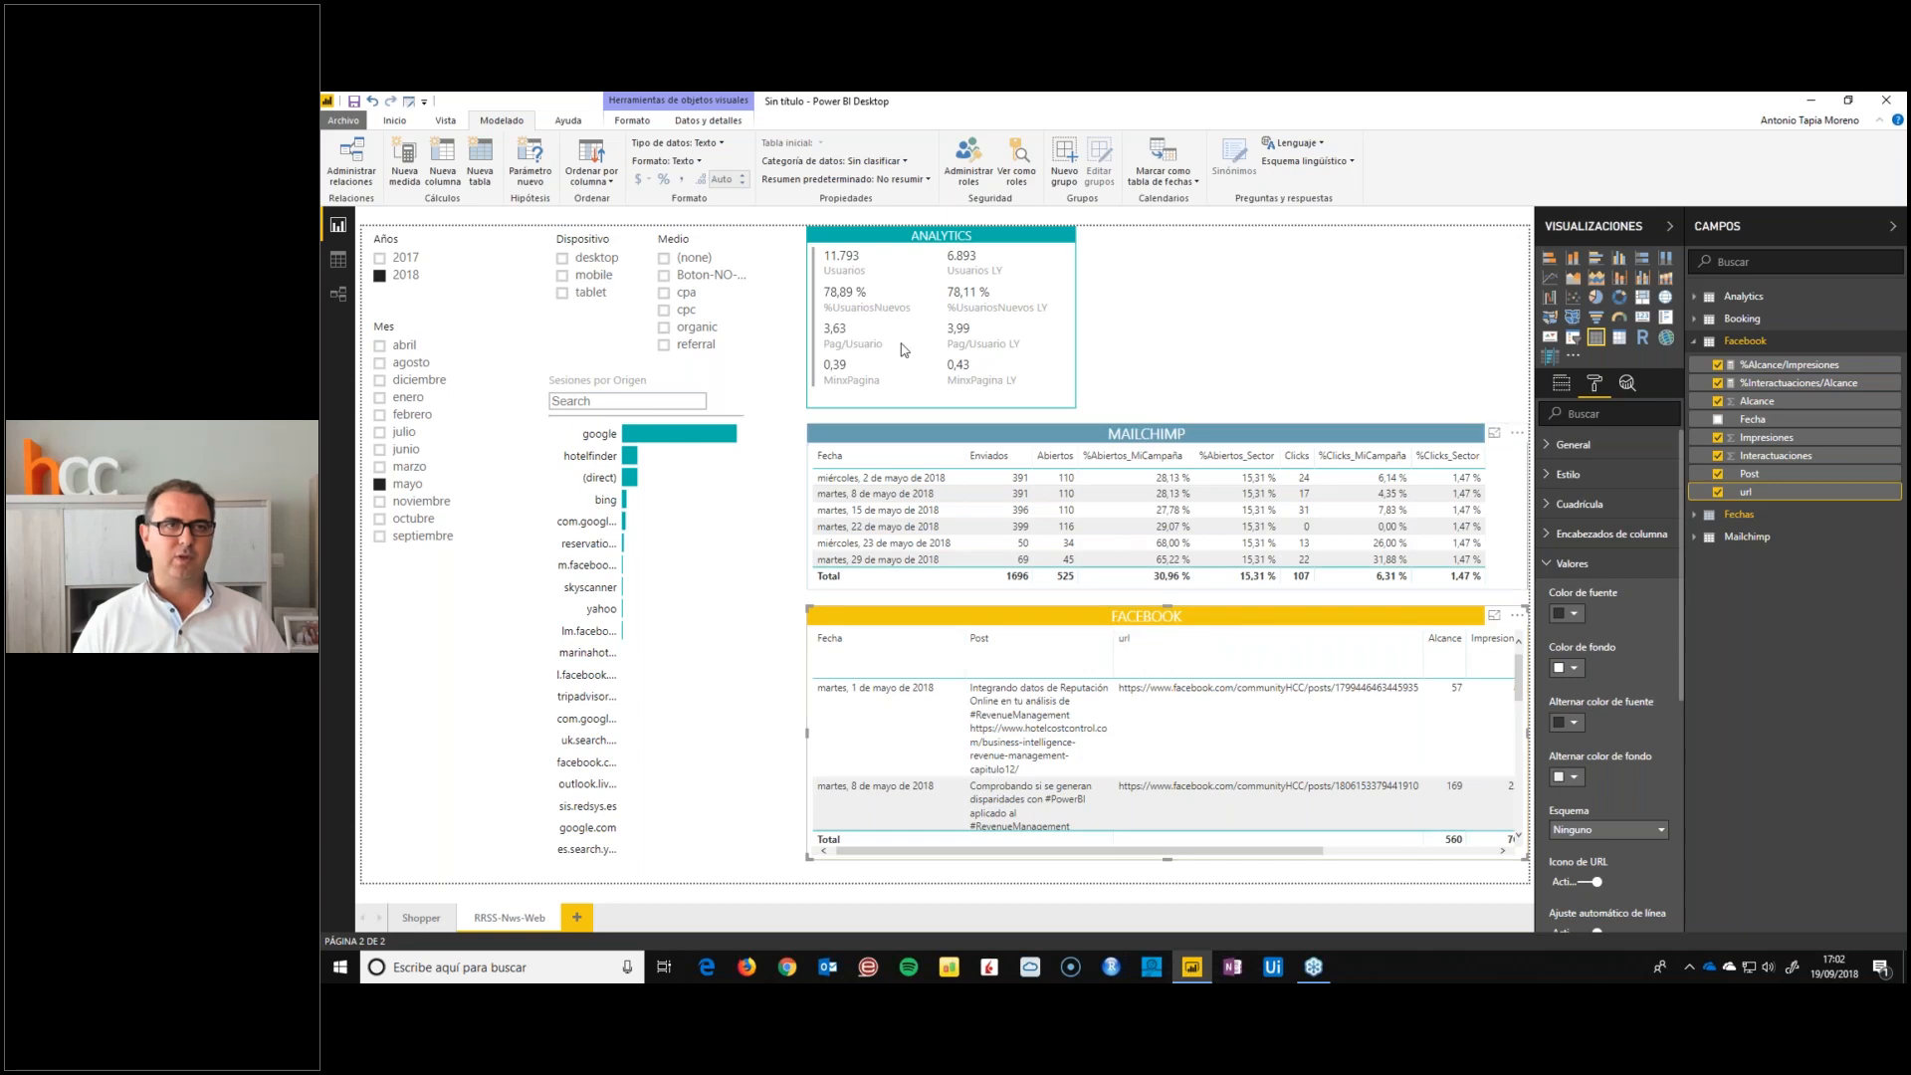
left_click(789, 161)
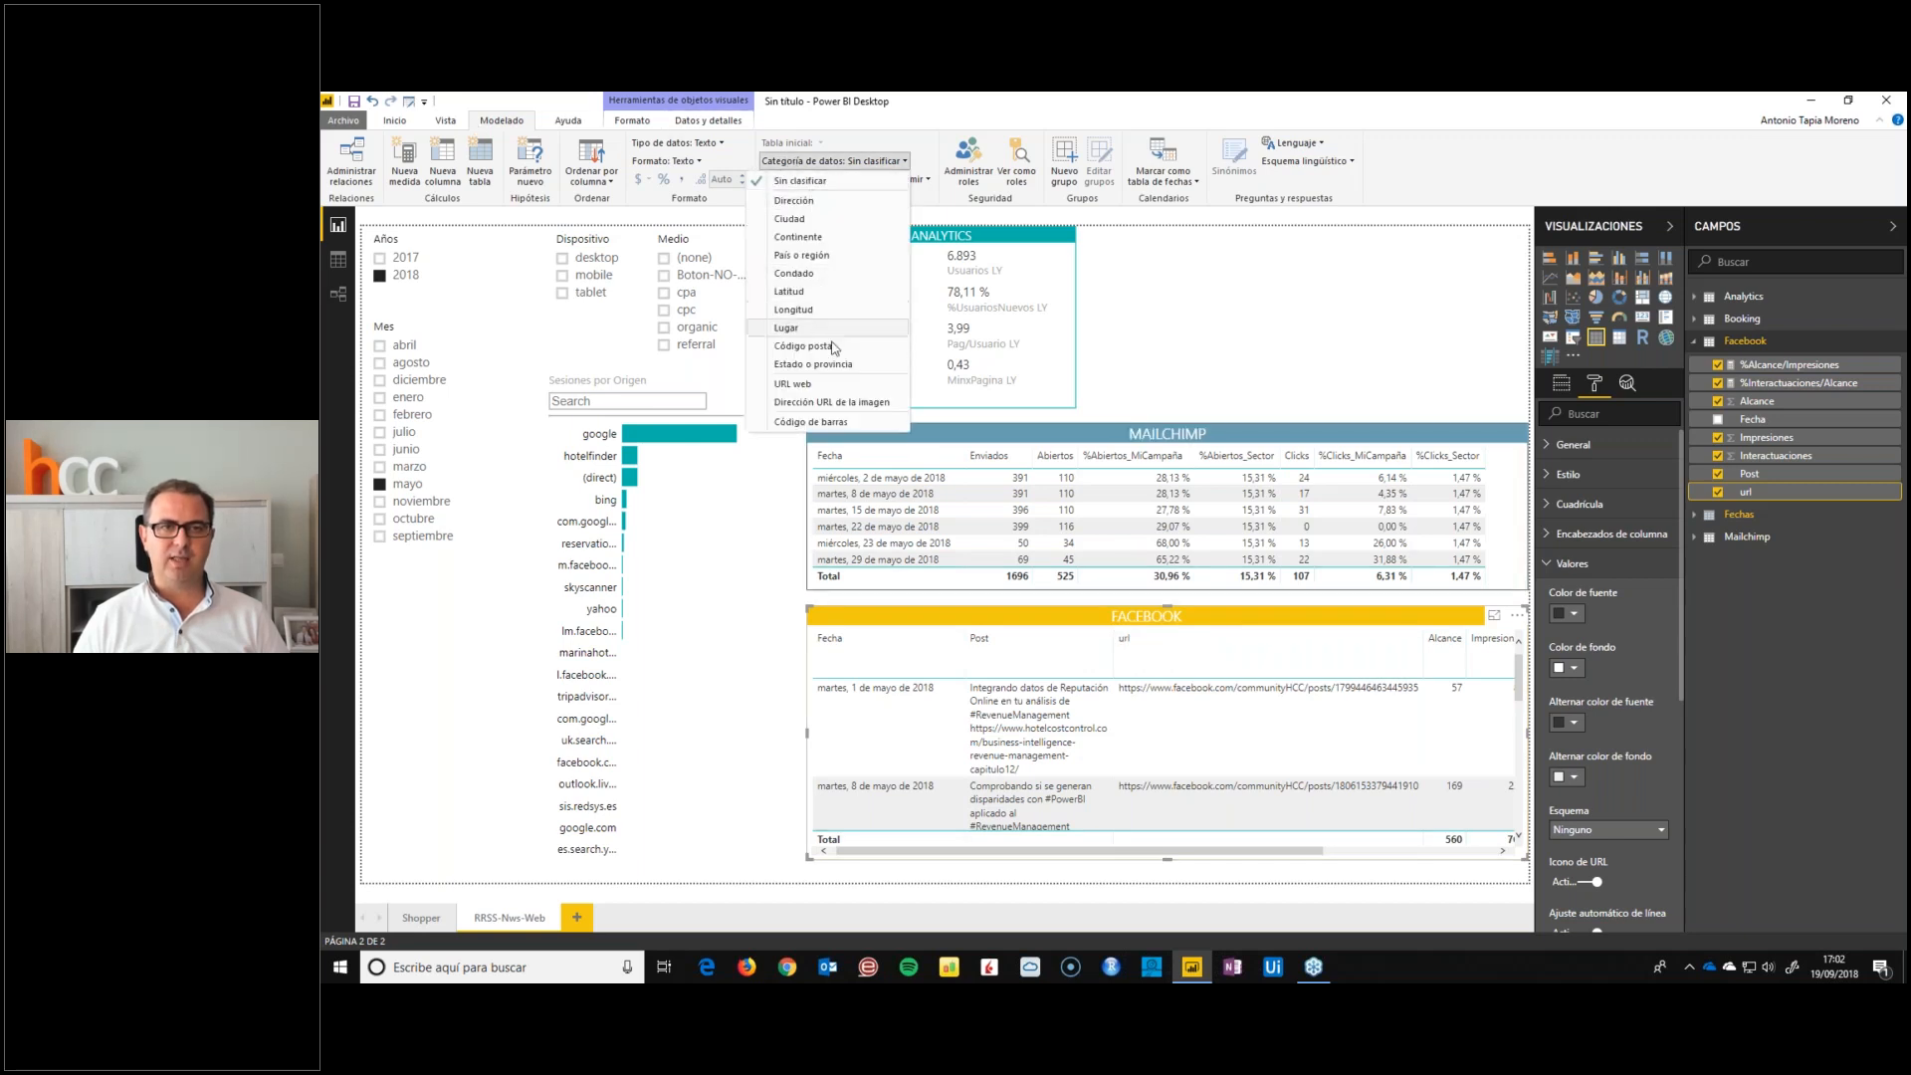
left_click(797, 384)
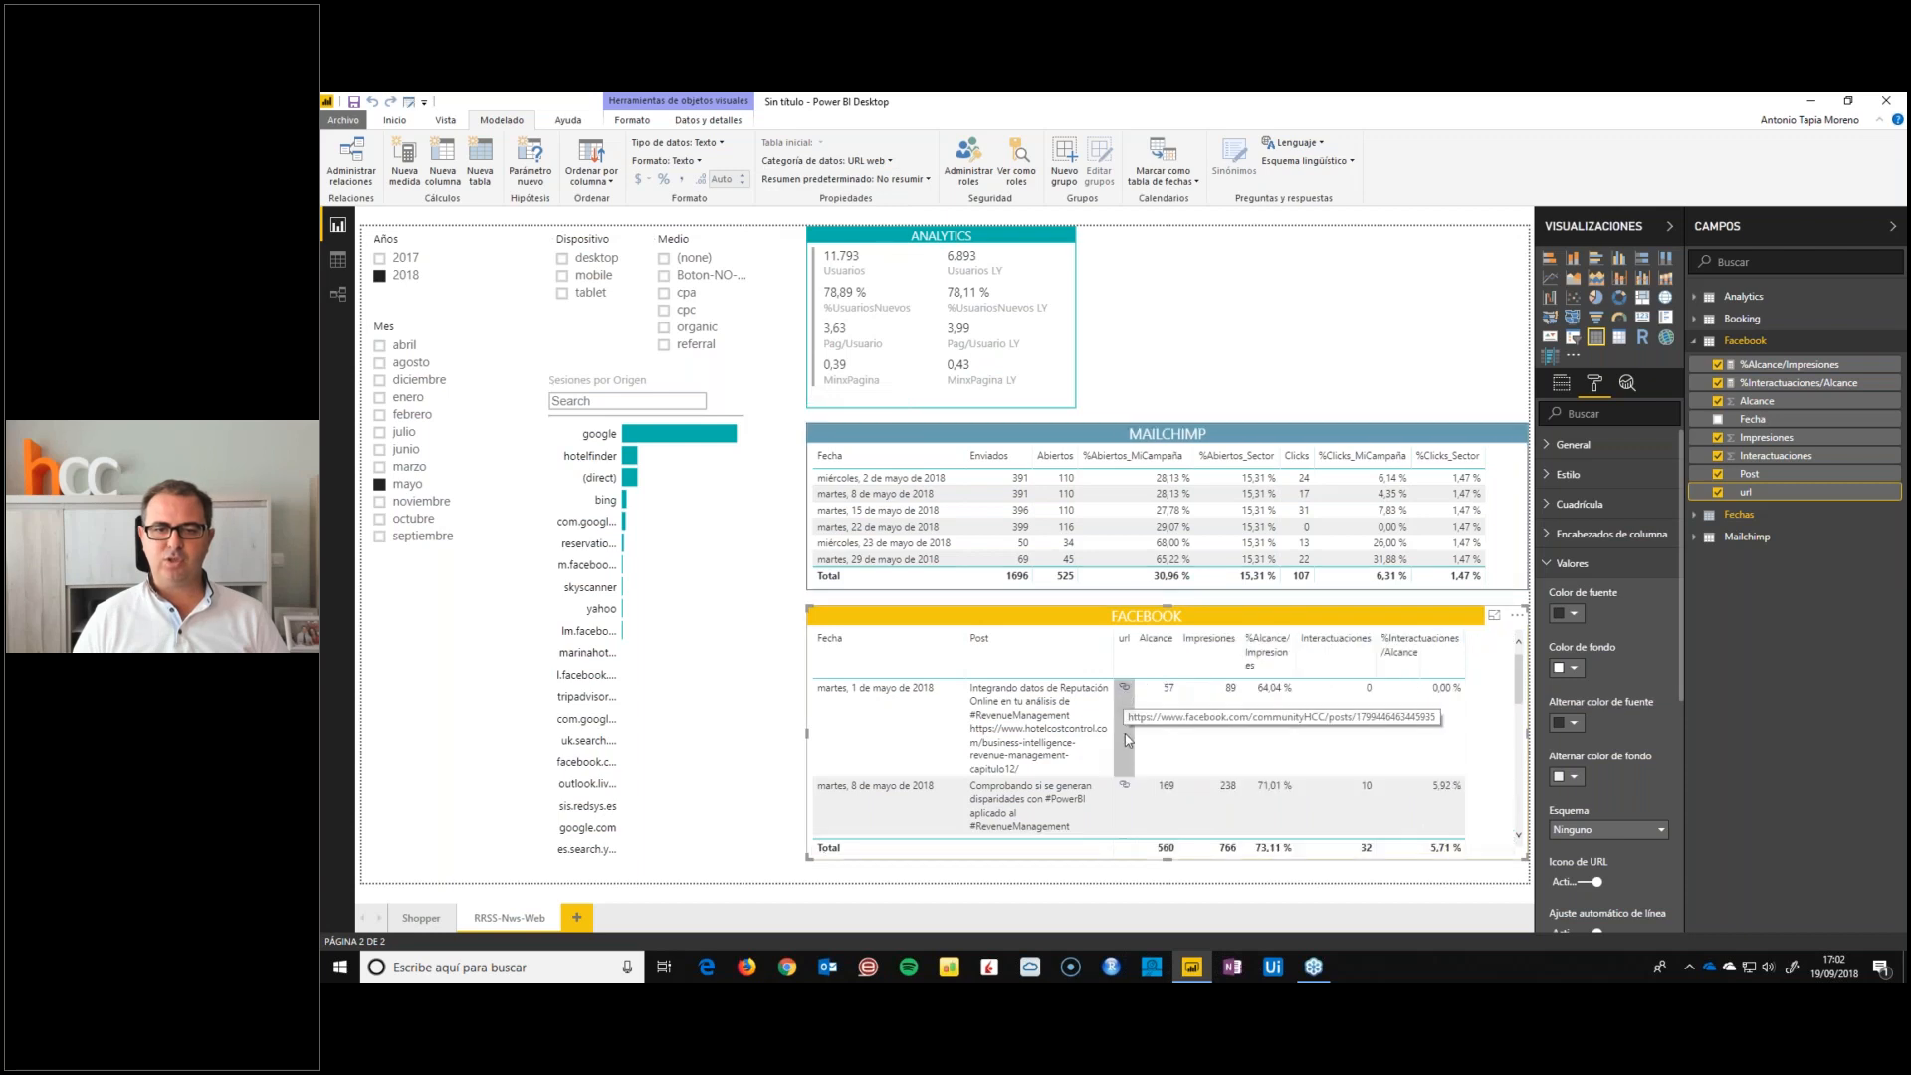
scroll(1125, 808, "down", 3)
scroll(1125, 757, "up", 5)
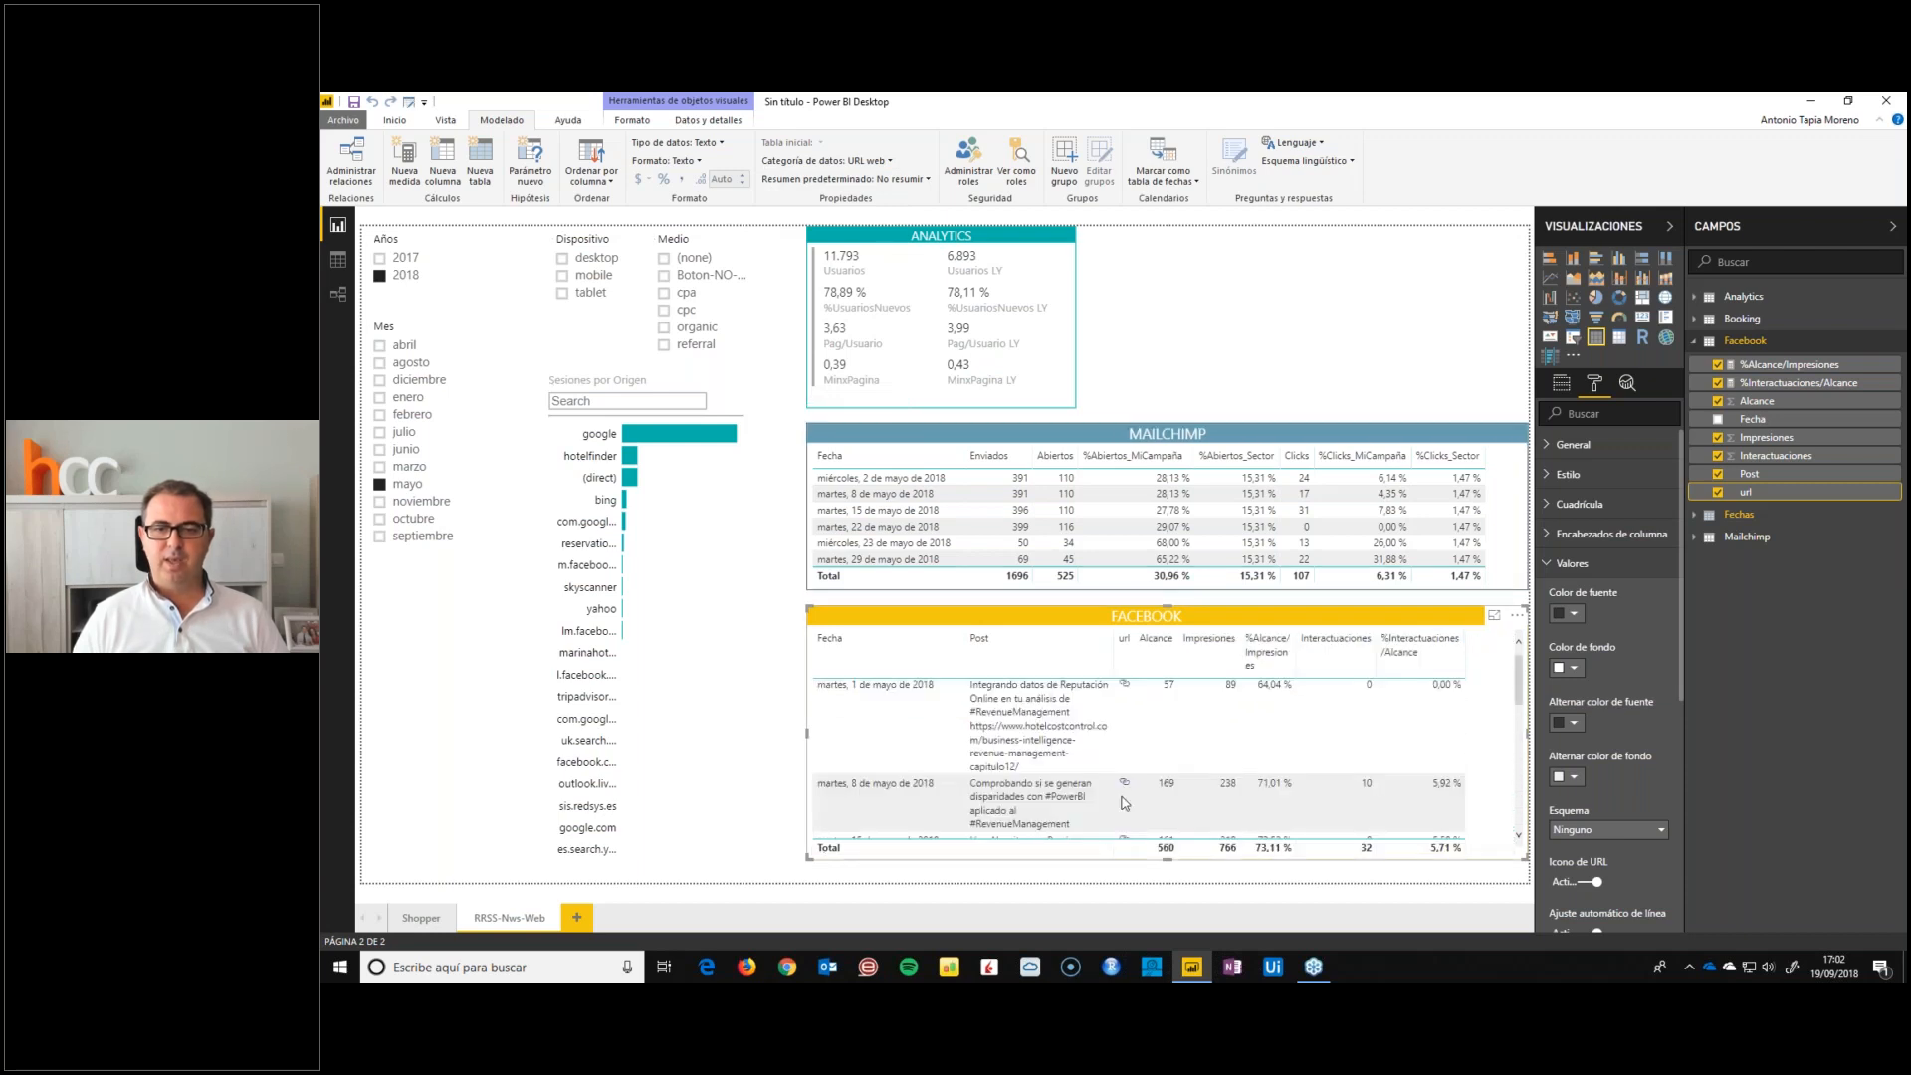
Test the 1 de mayo post's link from the FACEBOOK table in the browser, close that page and look through the table's rows
left_click(1178, 362)
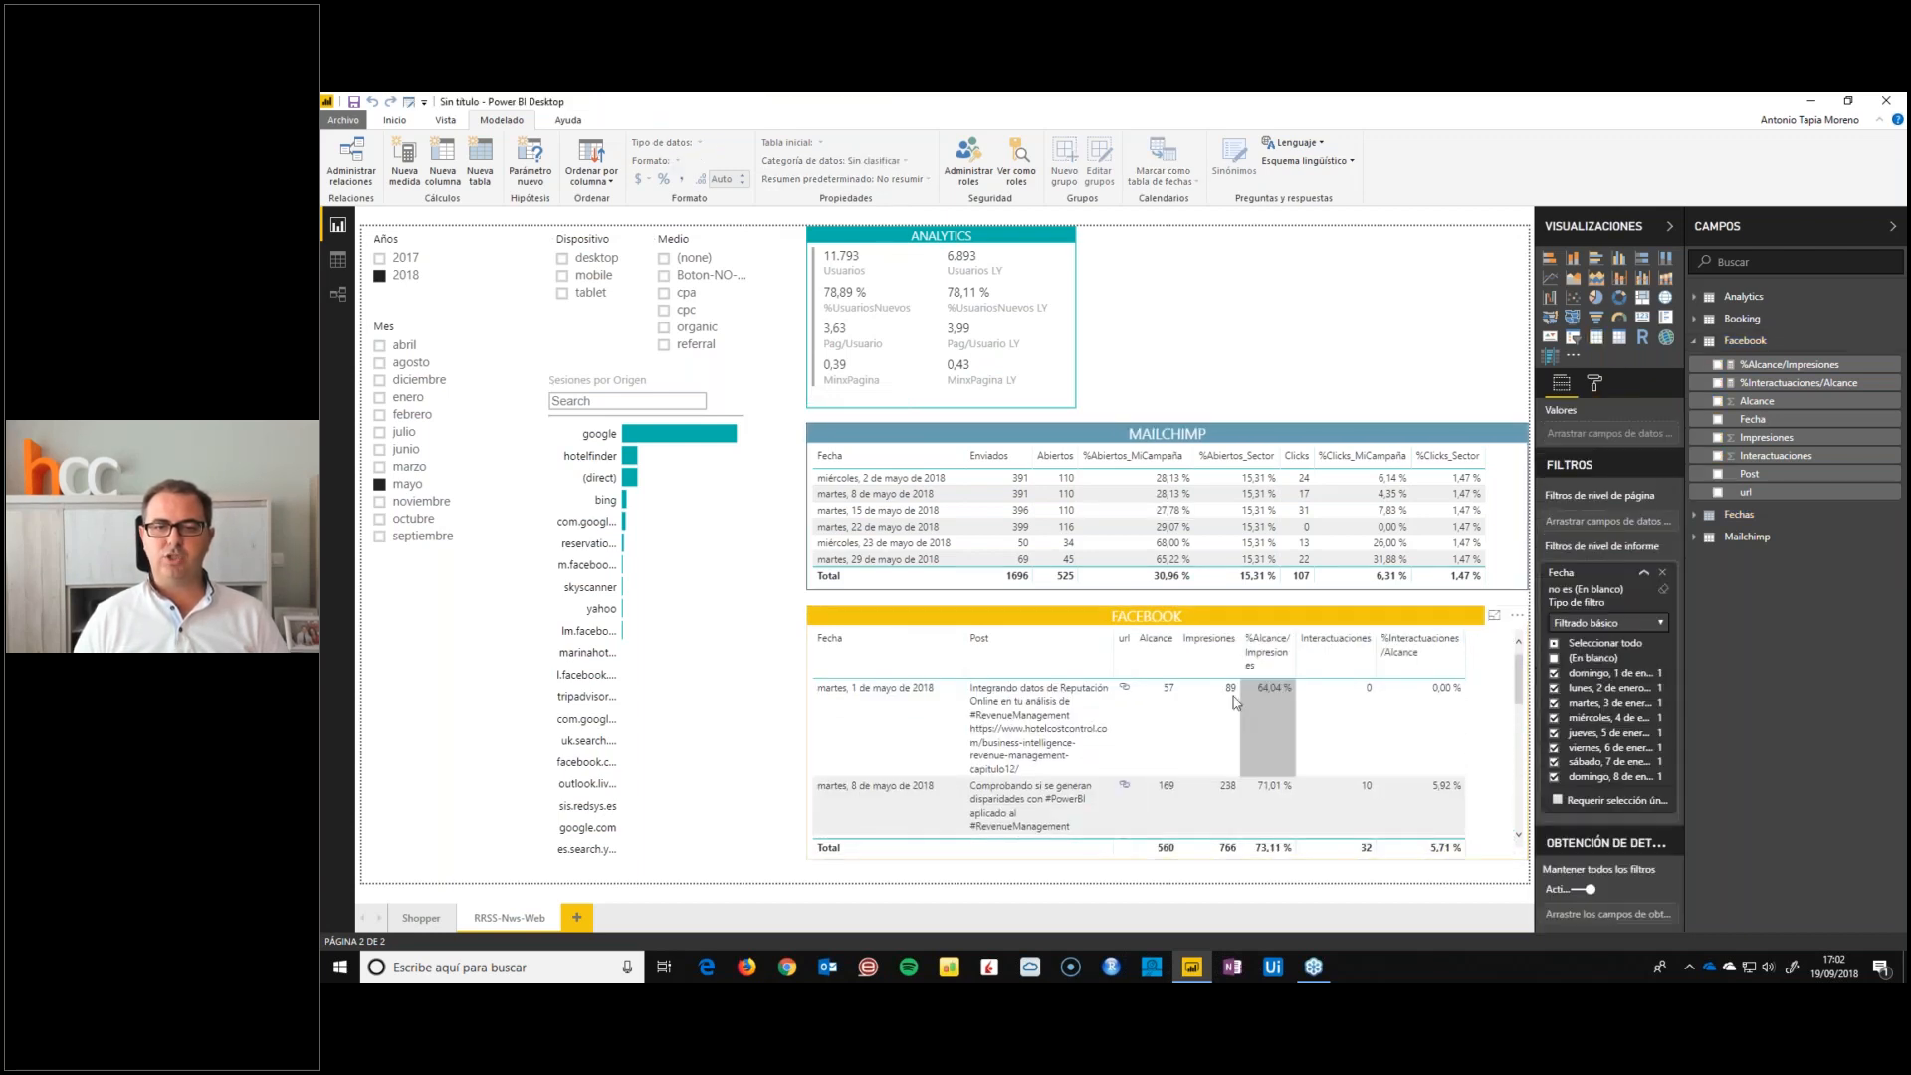
left_click(1126, 697)
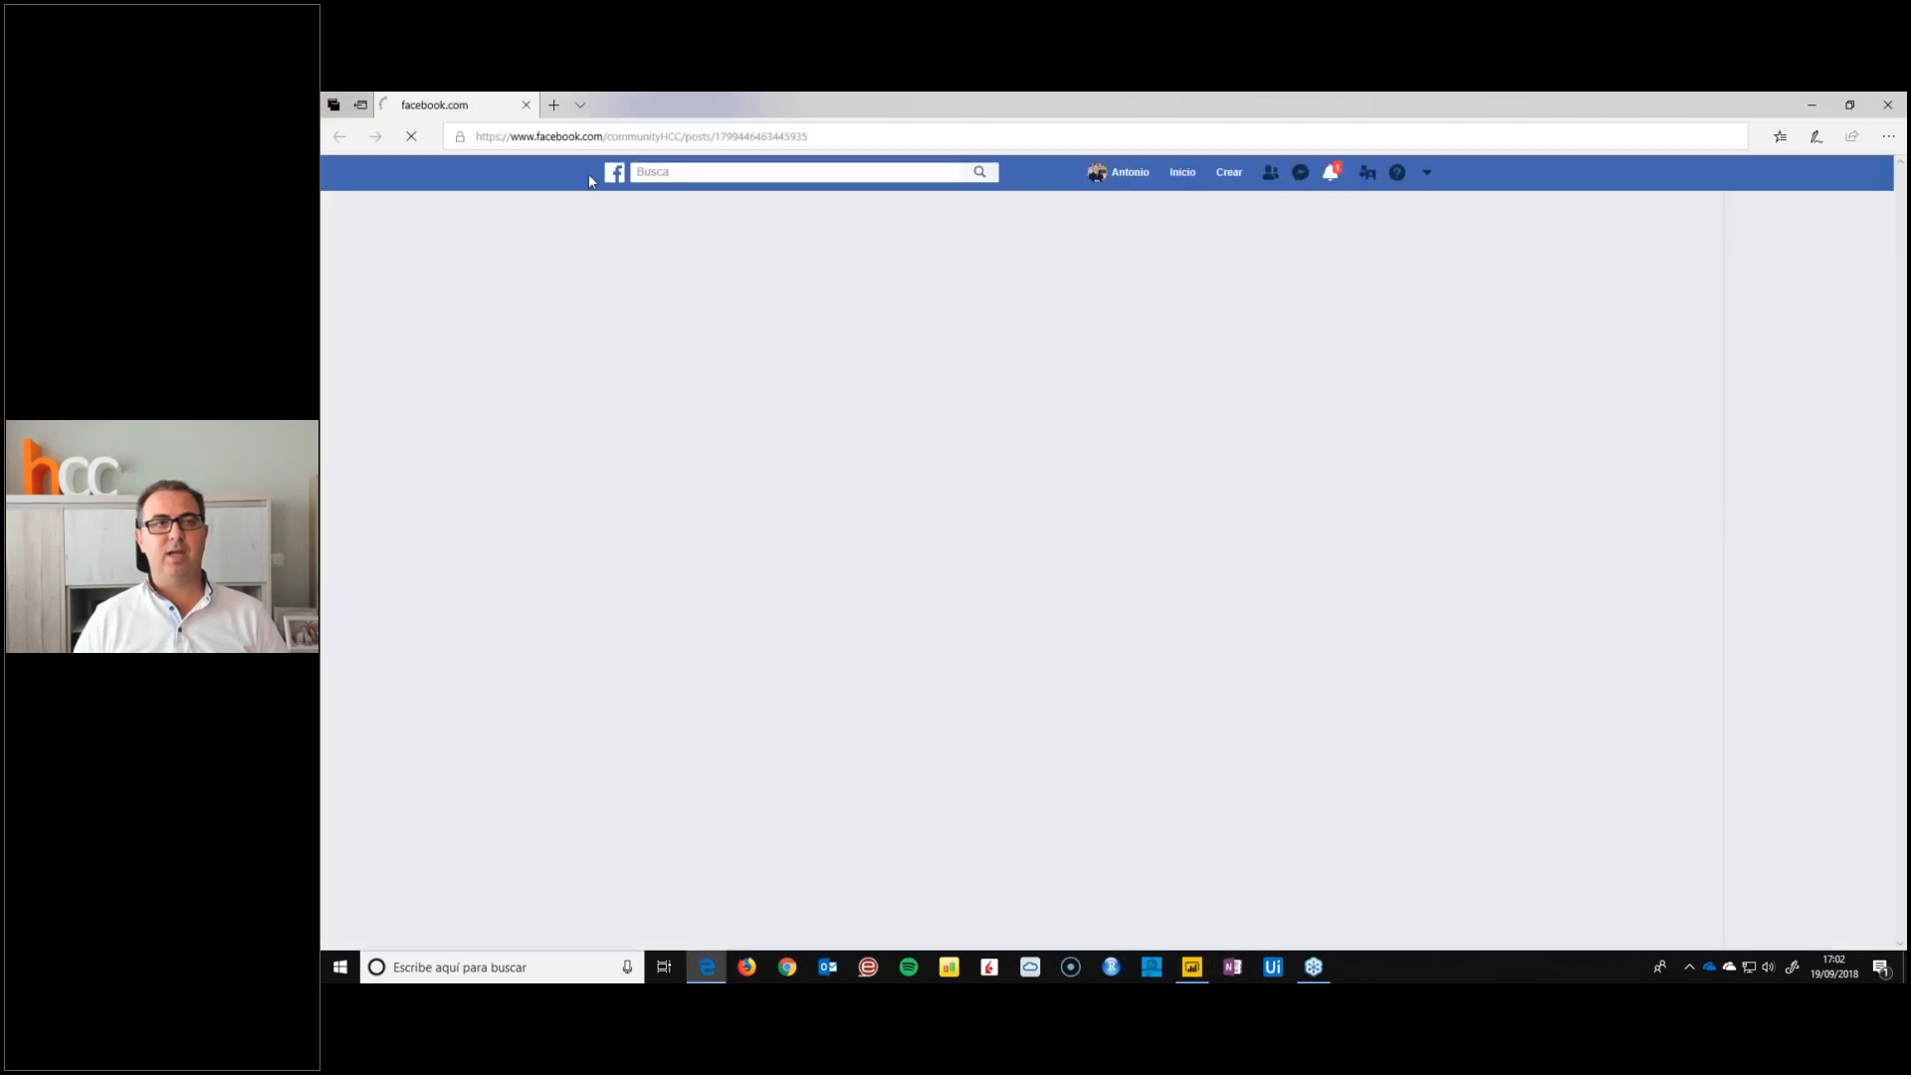
left_click(527, 104)
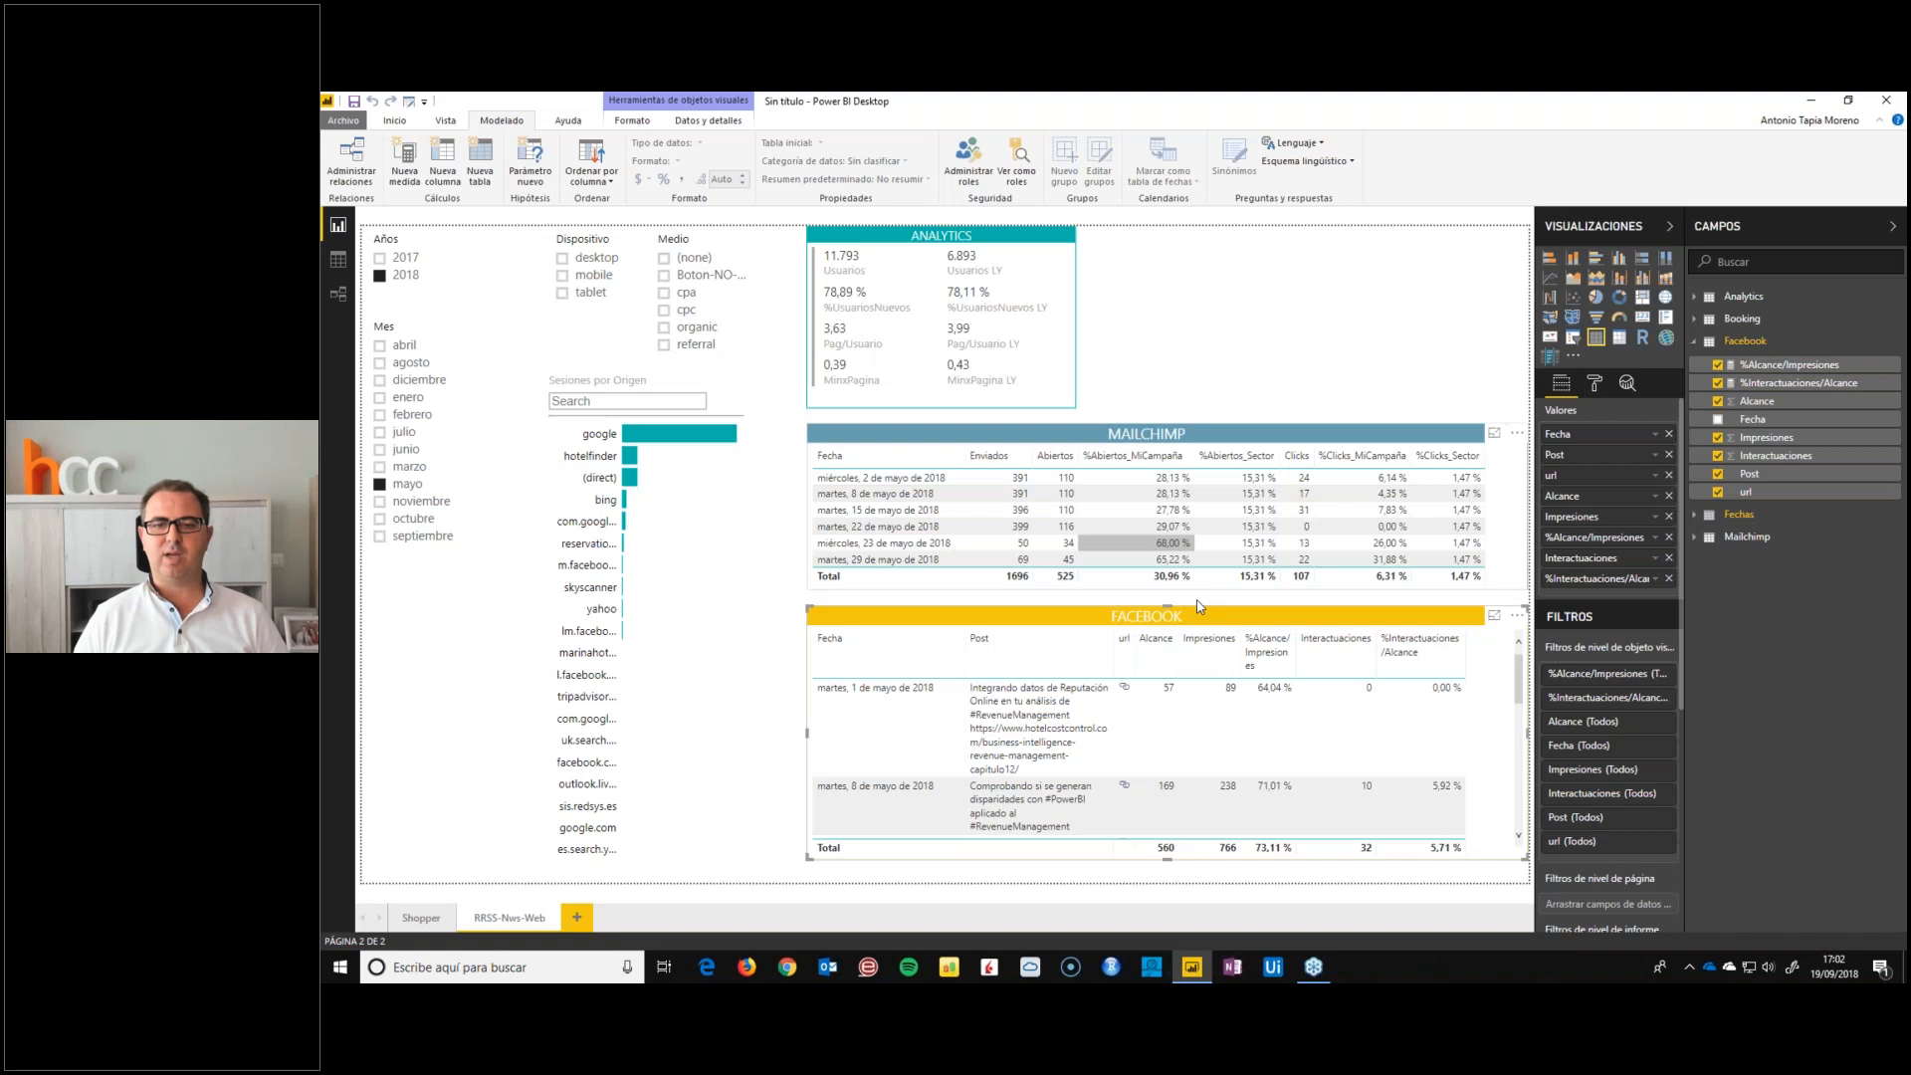
left_click(1313, 322)
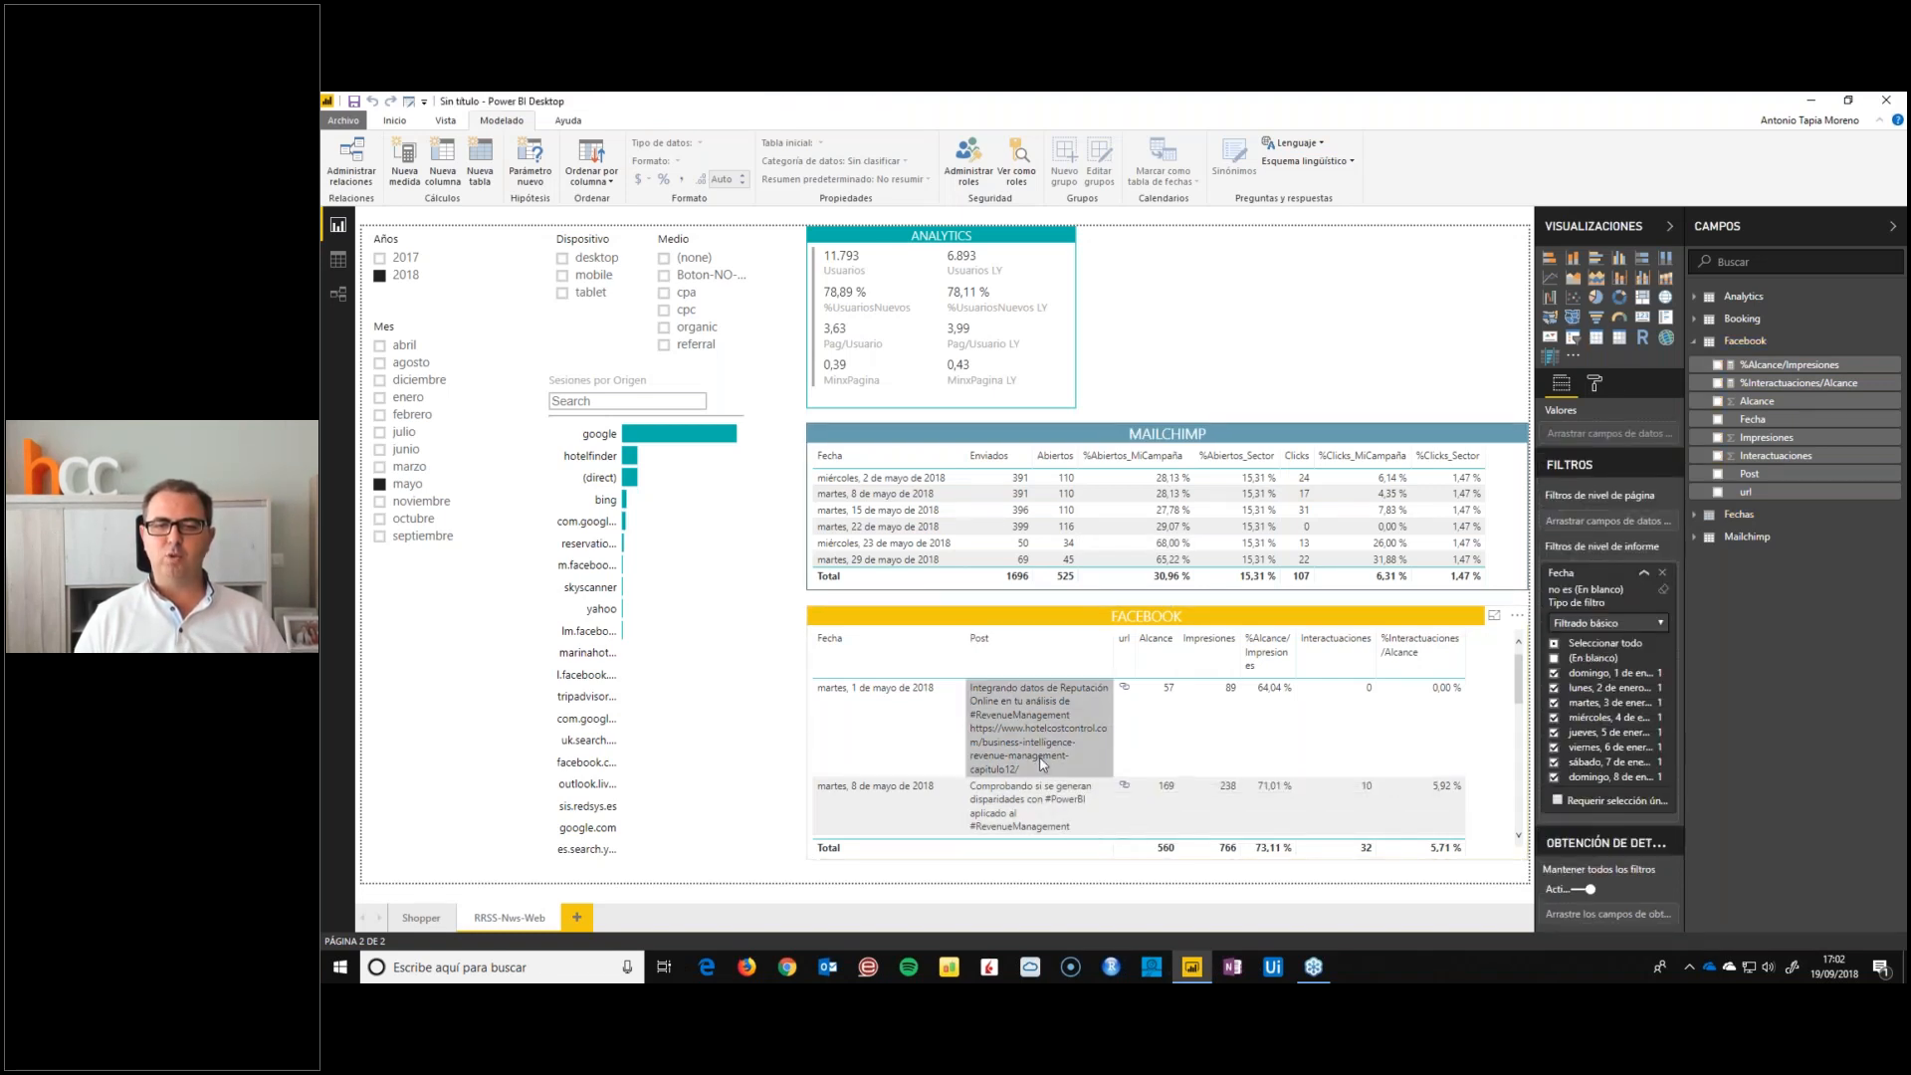
scroll(1035, 781, "down", 5)
scroll(1035, 778, "up", 5)
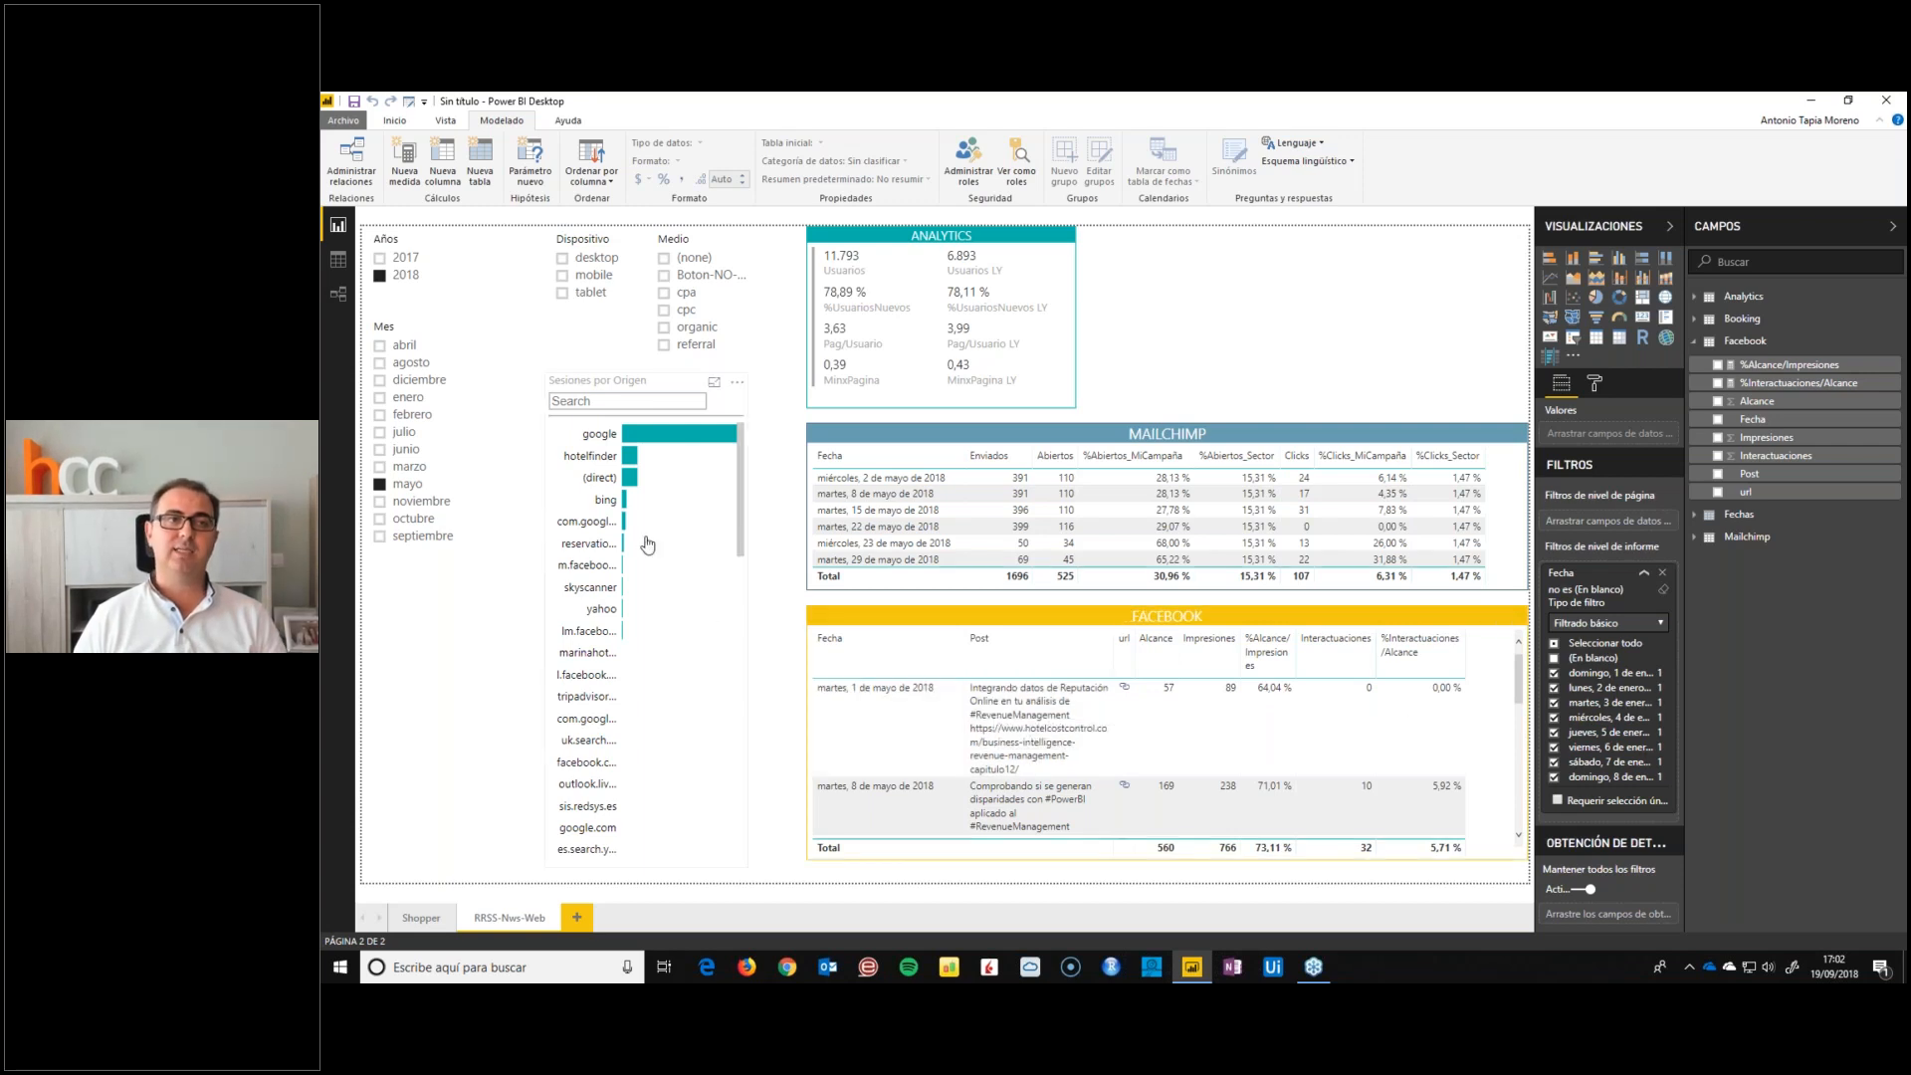
Open the Facebook query in the Power Query editor and view the full text of its first Post value
left_click(394, 120)
left_click(628, 154)
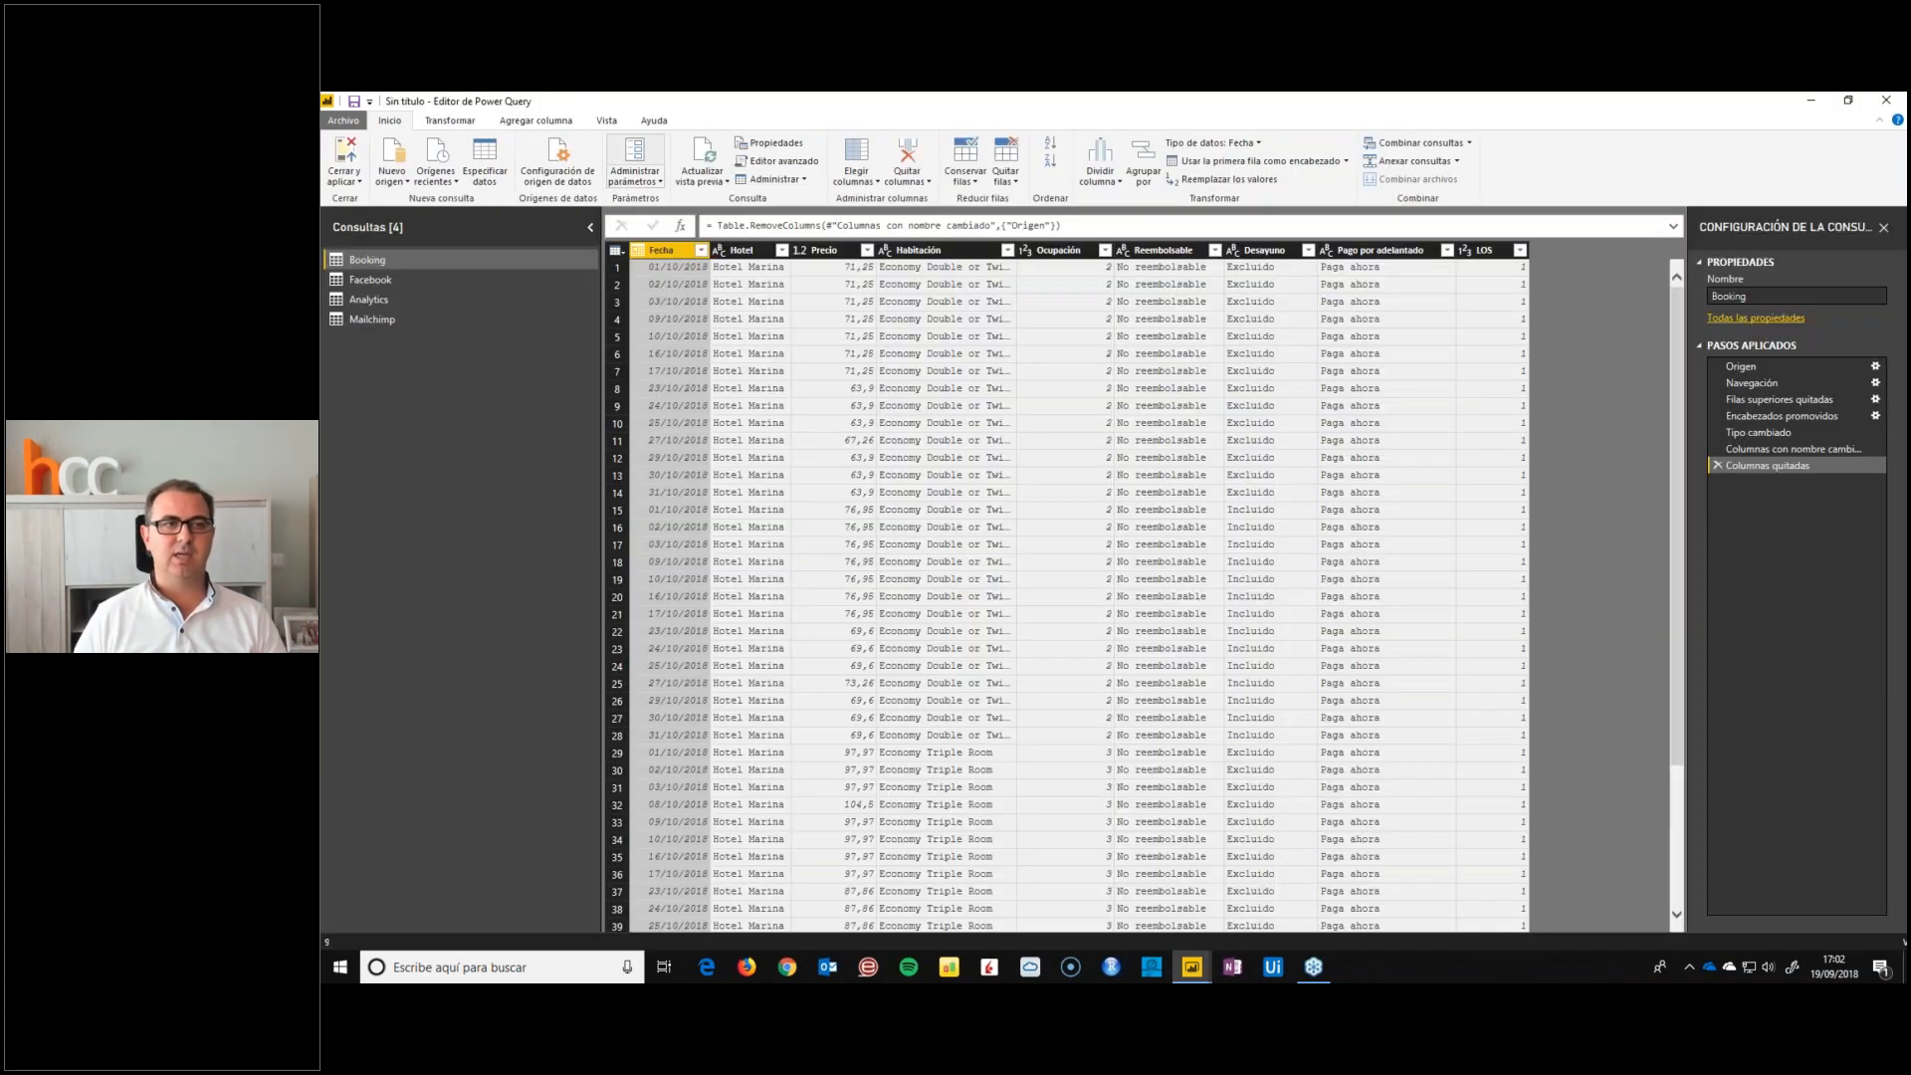
left_click(370, 279)
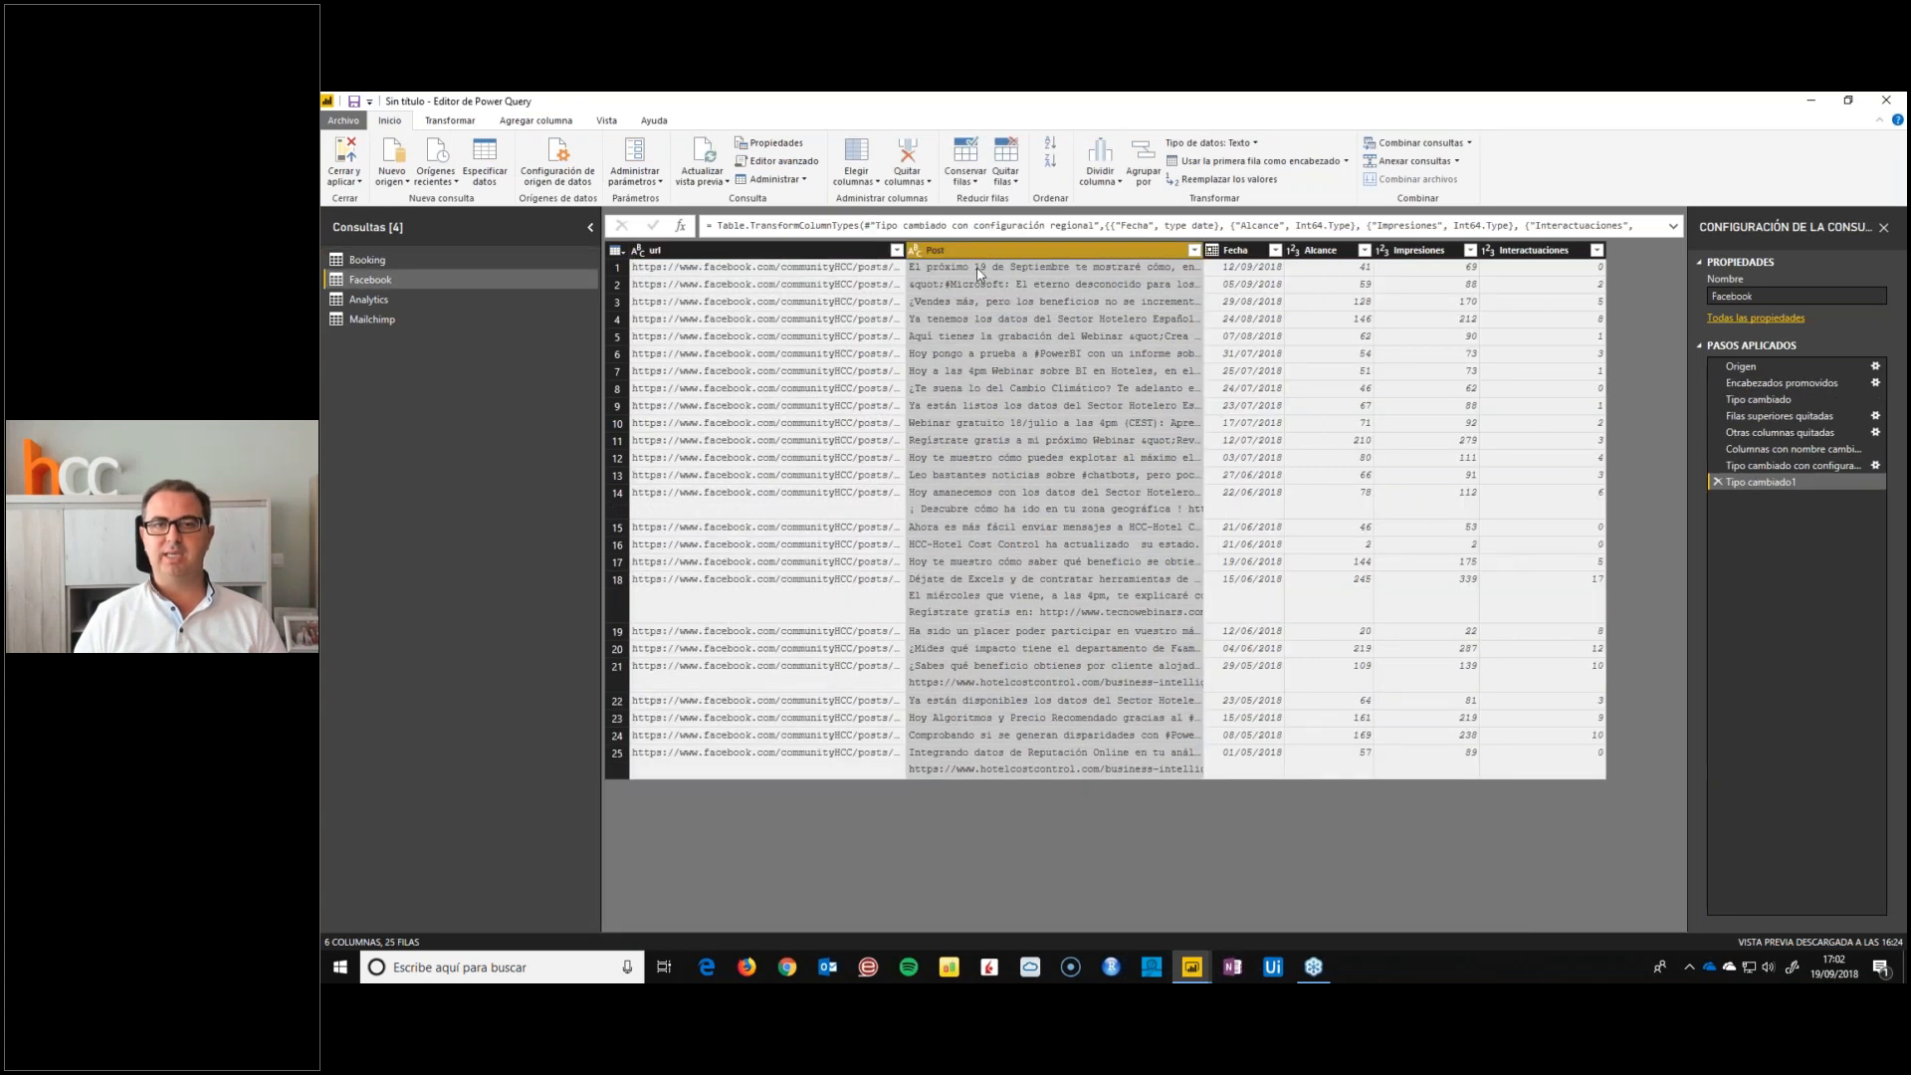
left_click(976, 267)
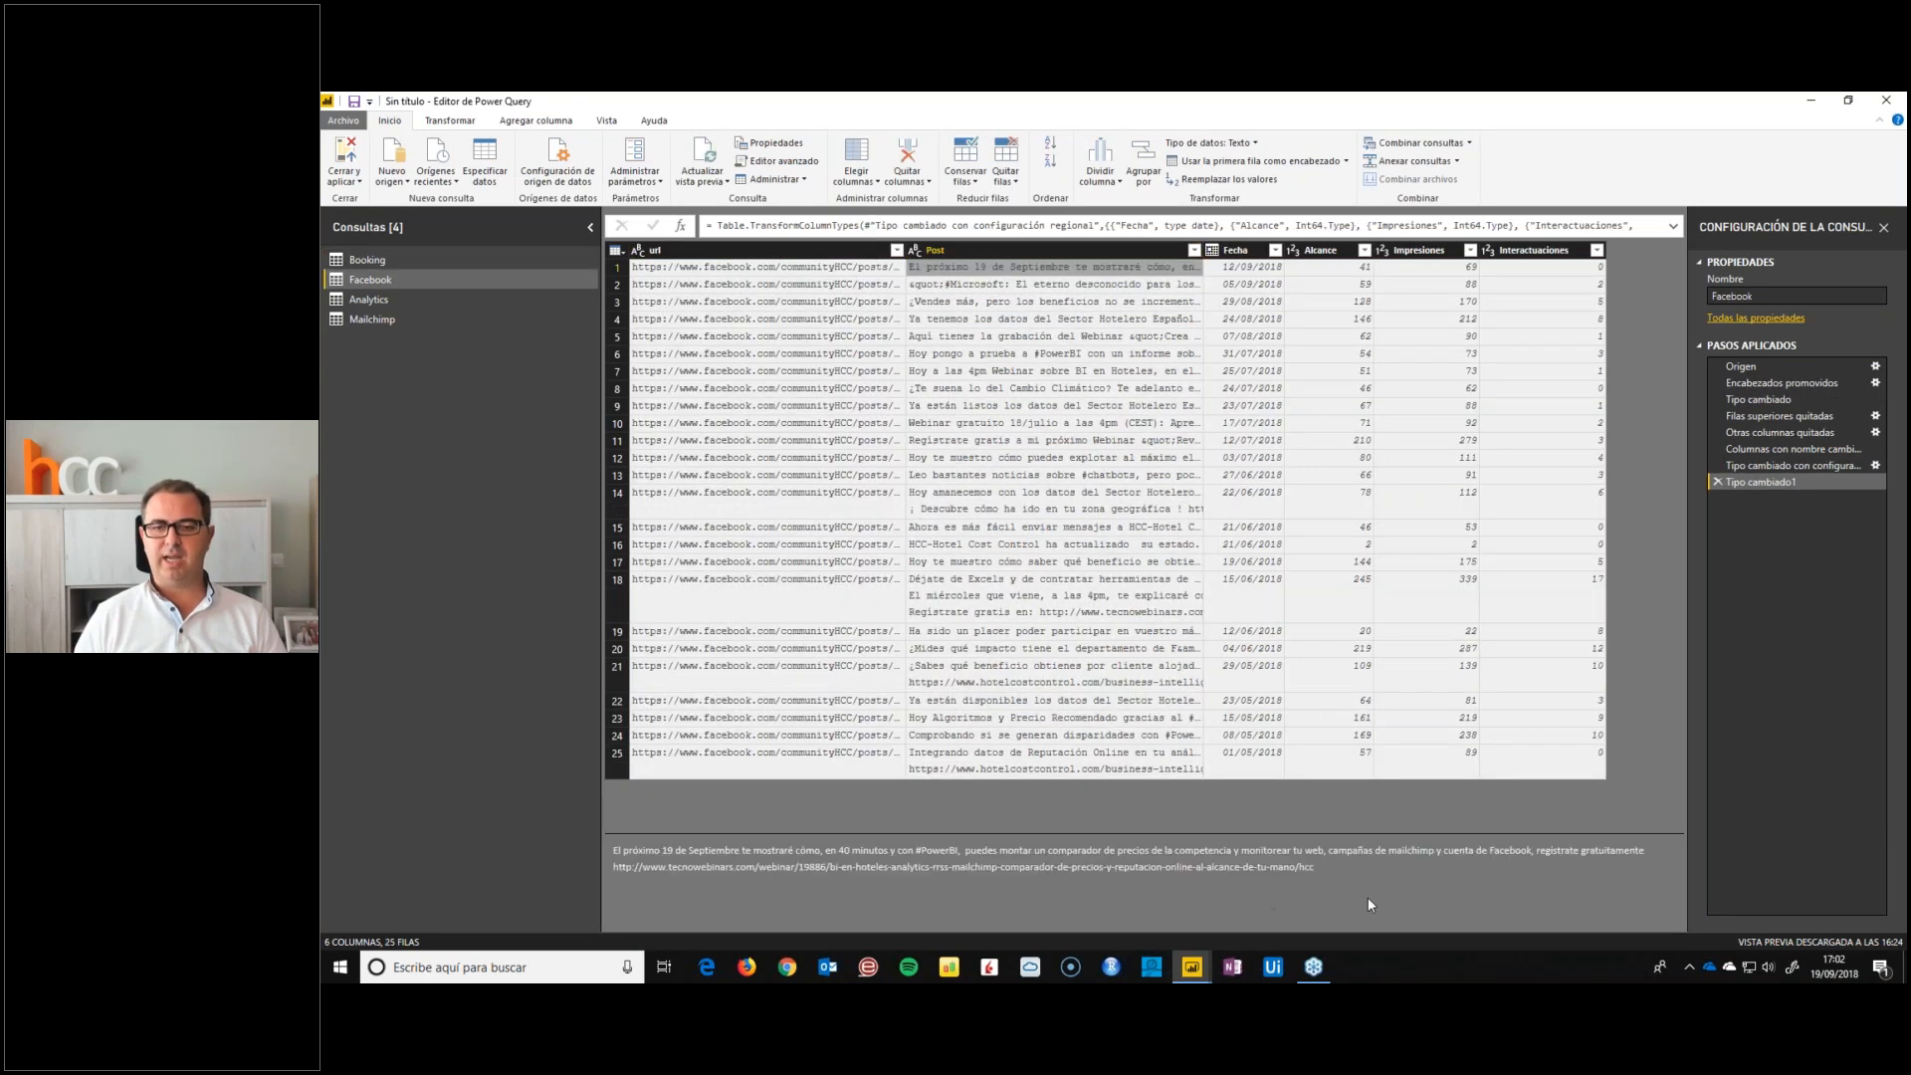
Shorten the Facebook query's Post column by extracting only its first 50 characters
left_click(1022, 251)
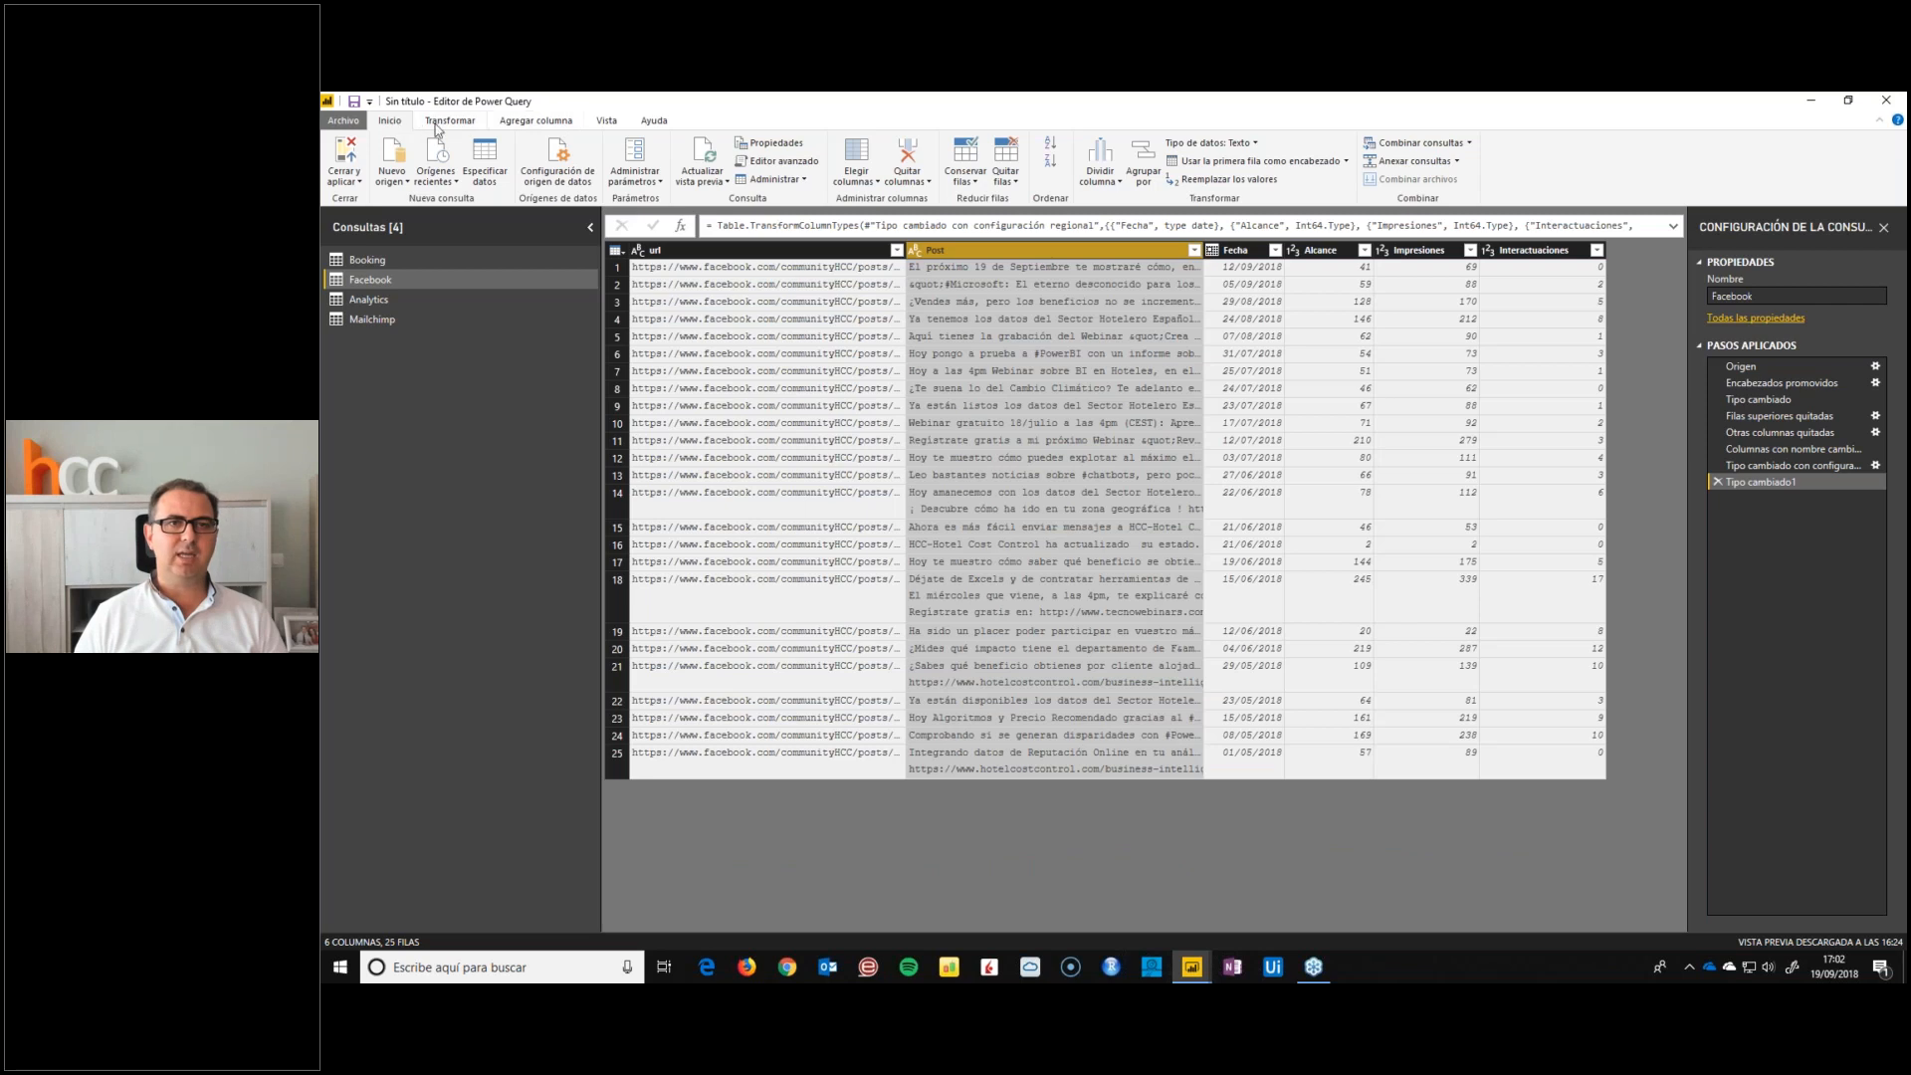
left_click(449, 120)
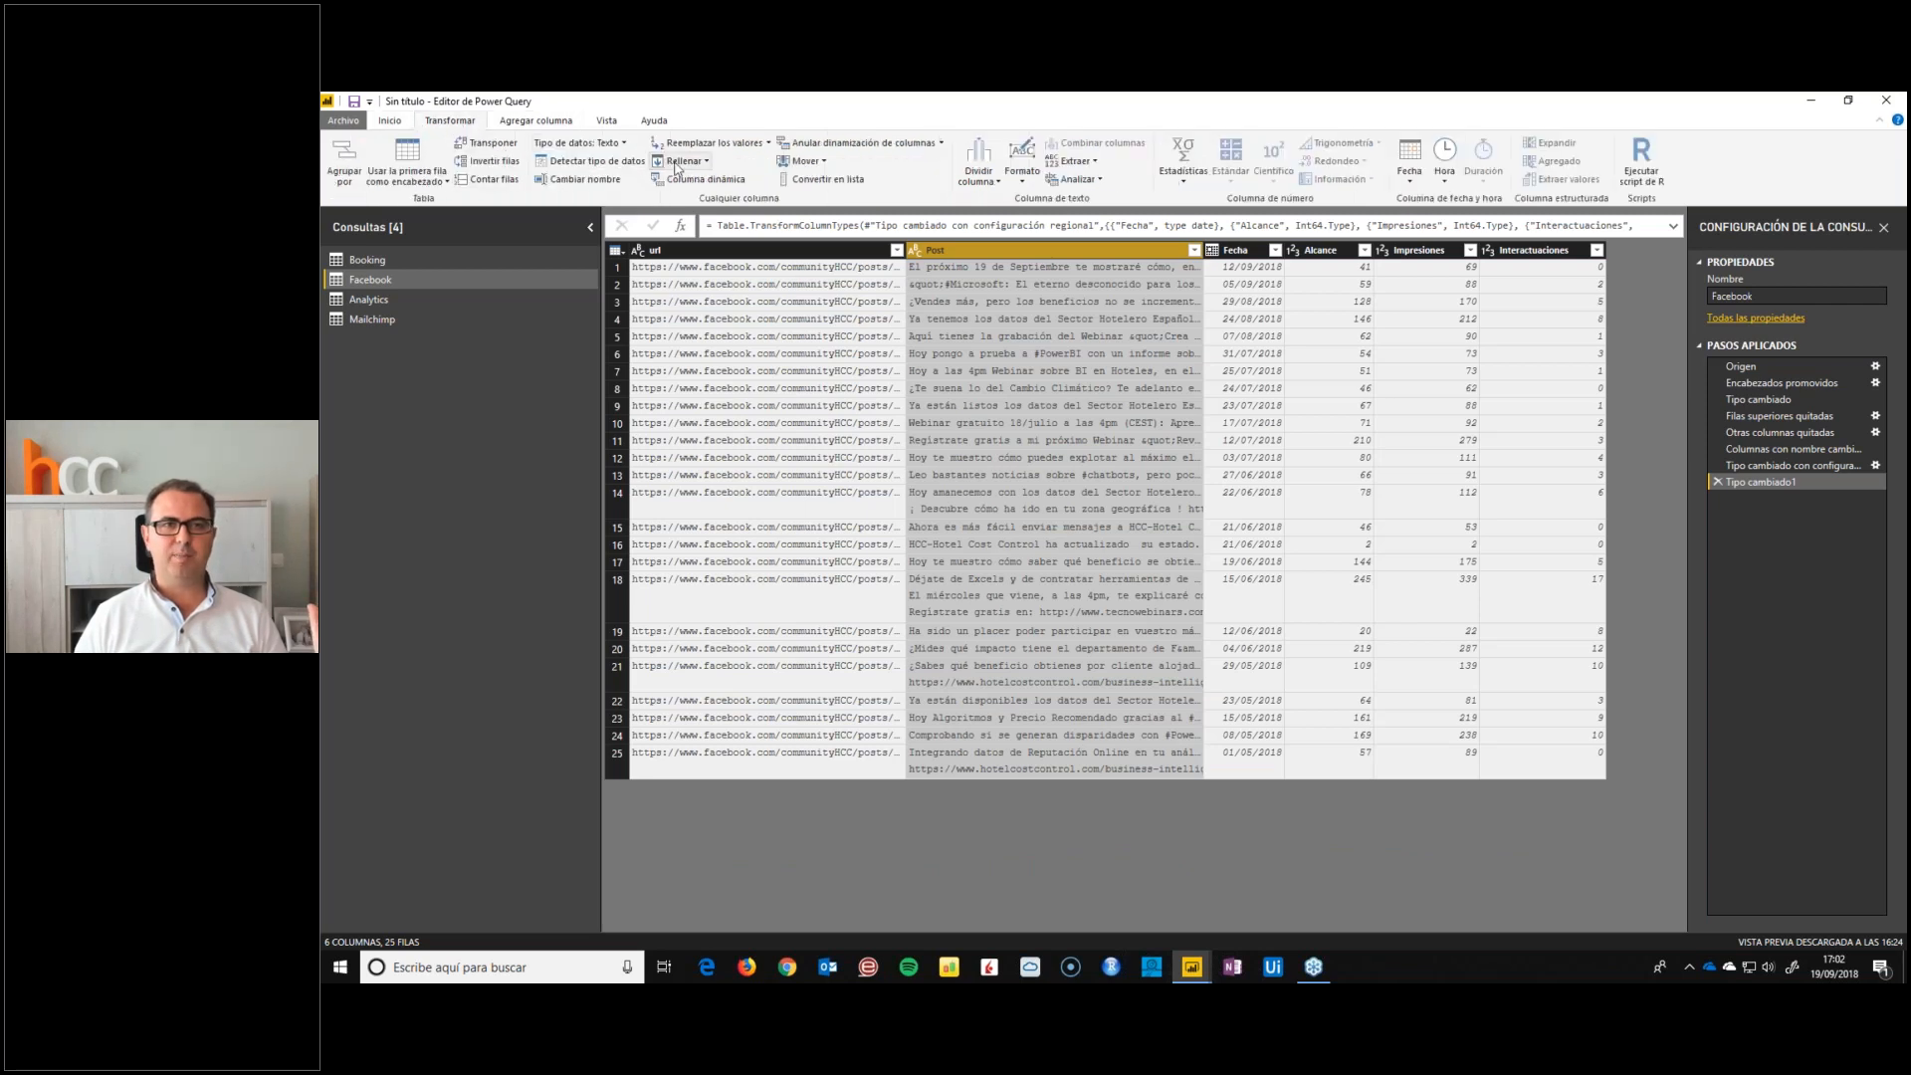
left_click(1073, 160)
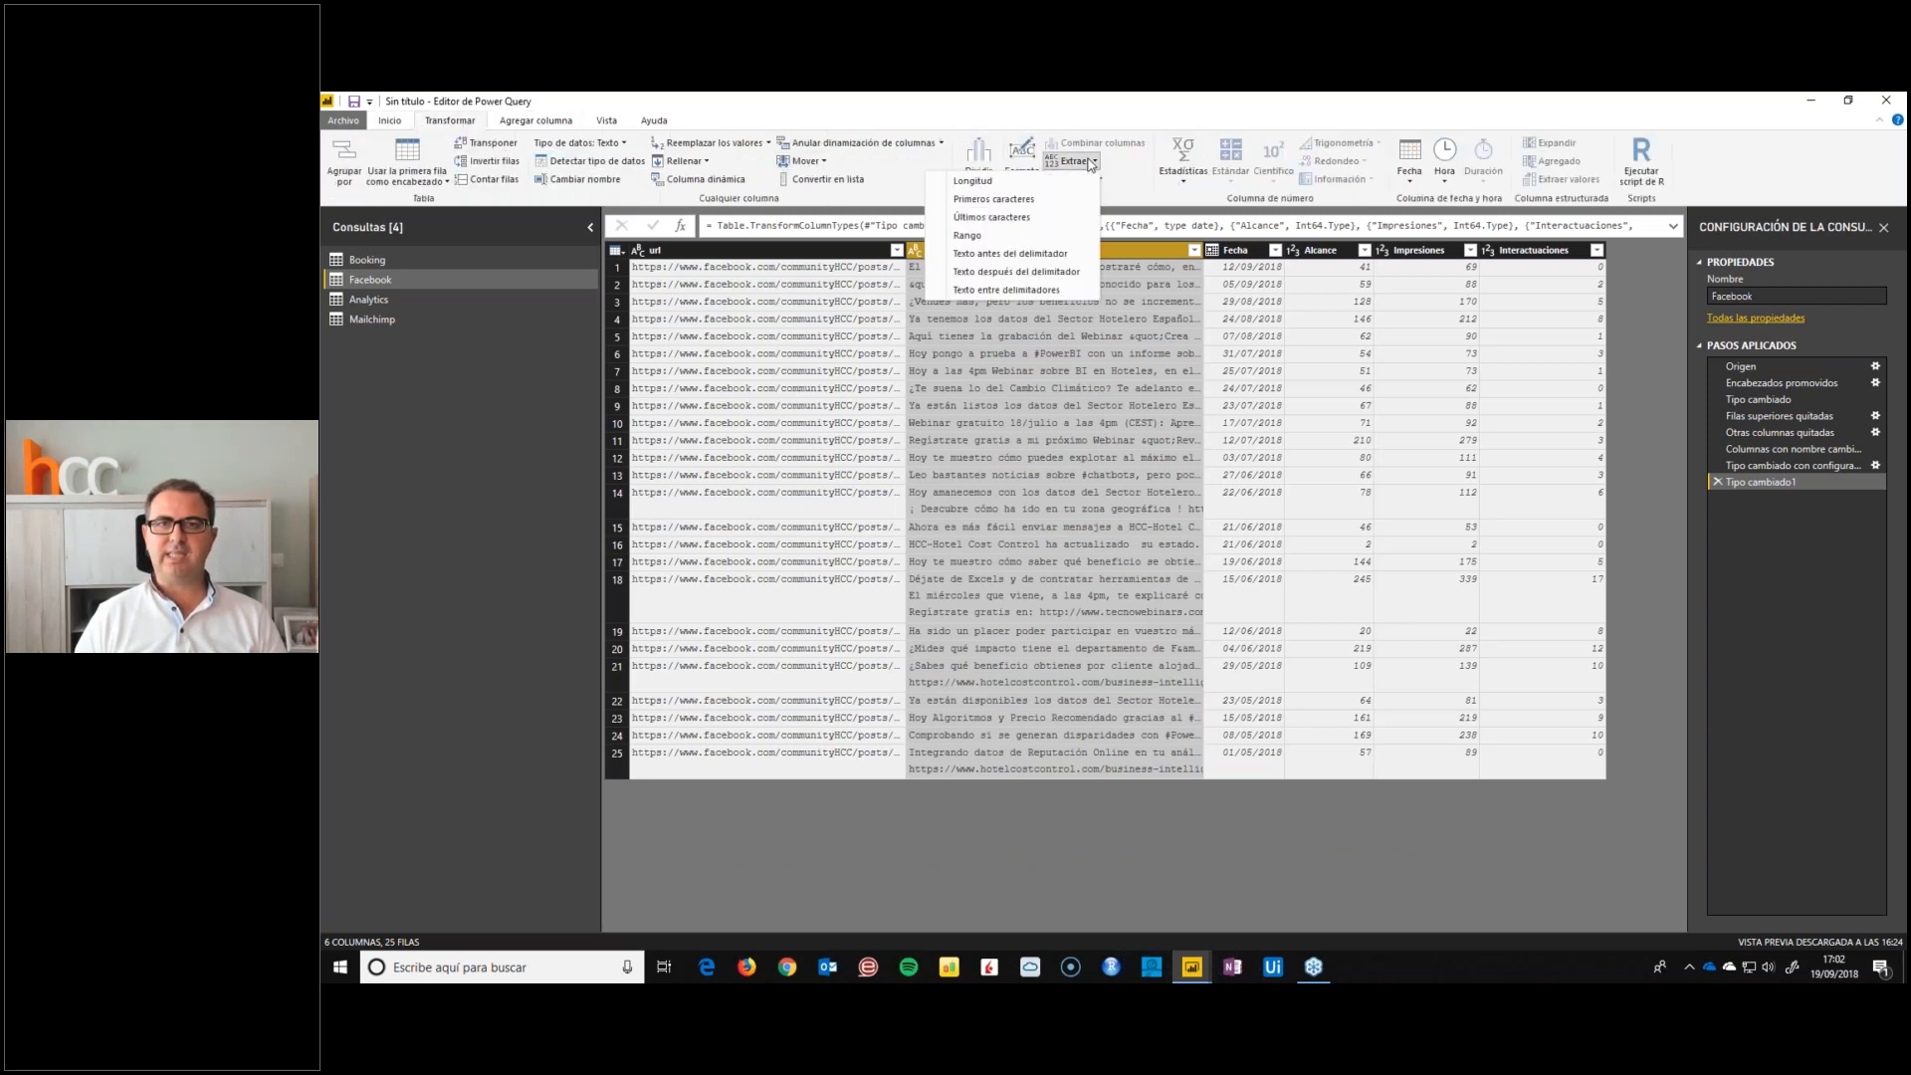
left_click(996, 199)
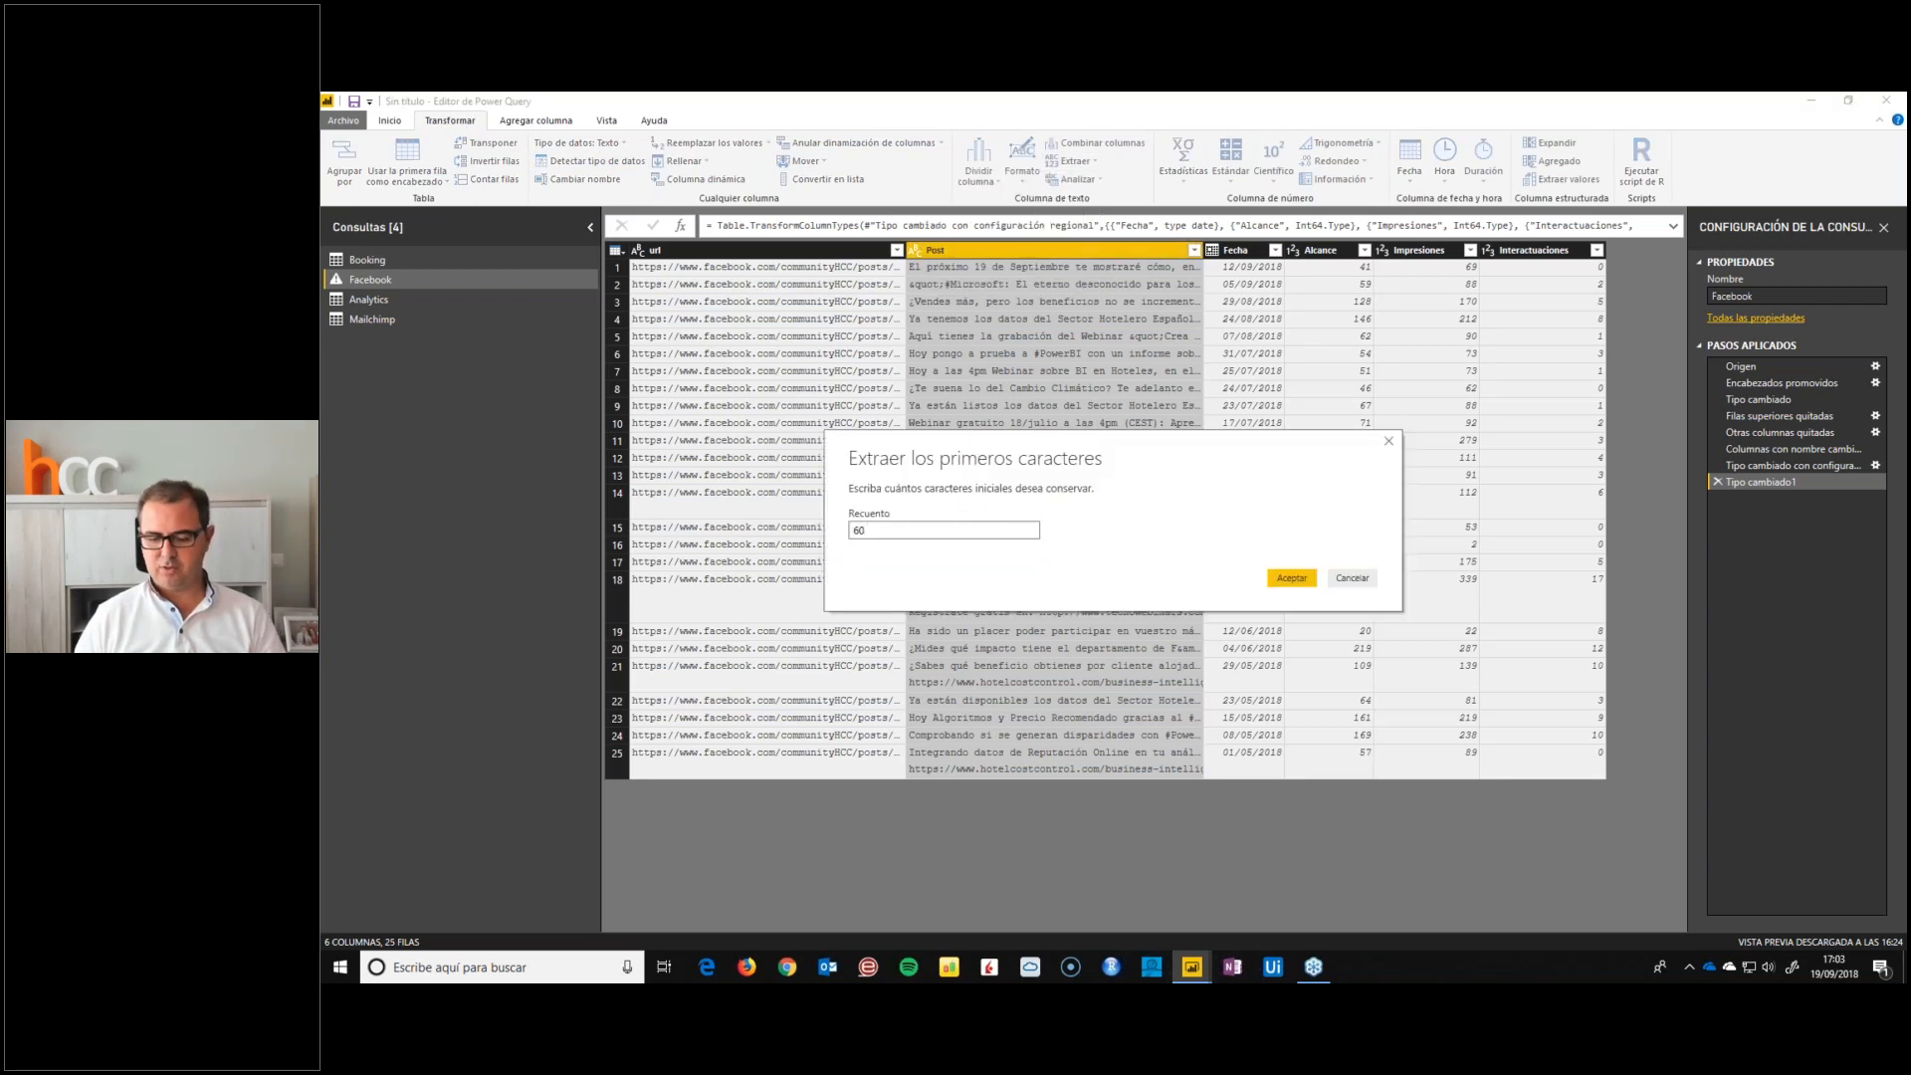
left_click(1291, 578)
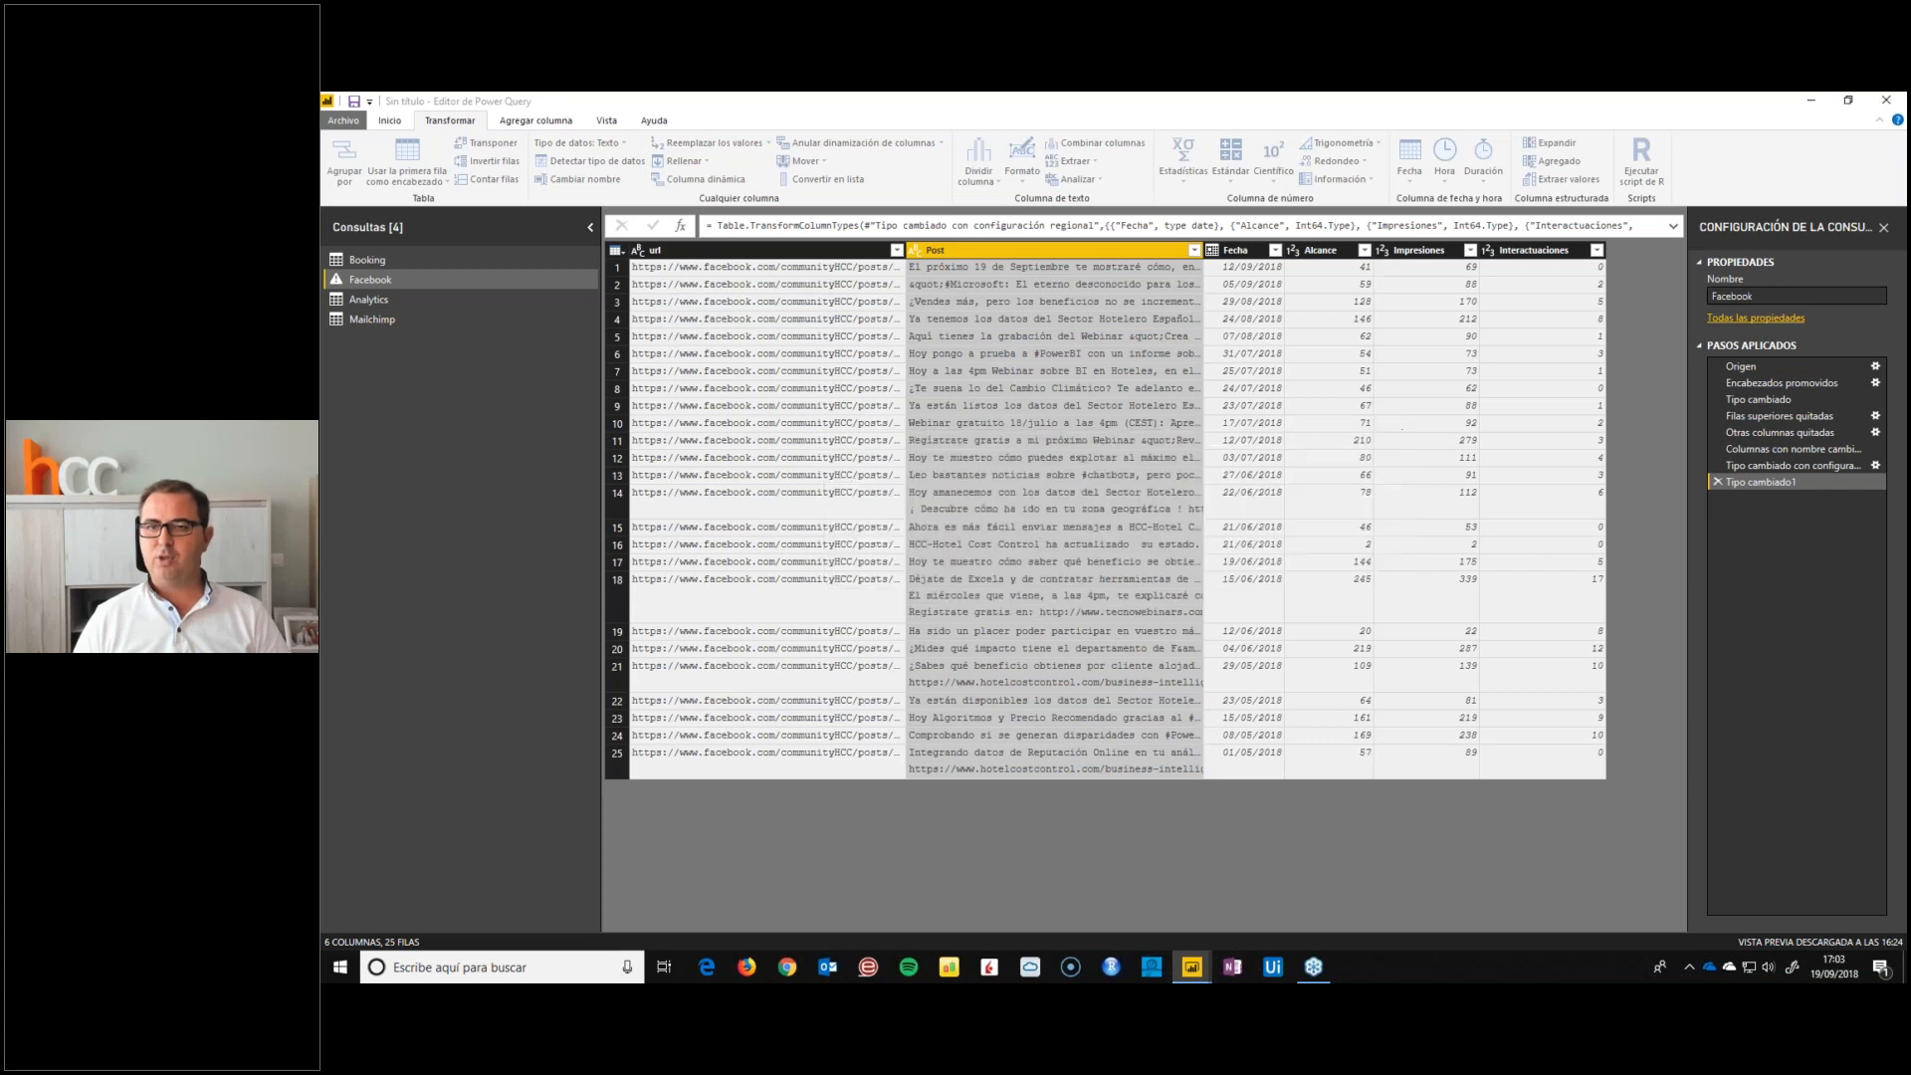
Check the shortened Post text in rows 4 and 8, and apply the query changes to the report
left_click(1105, 324)
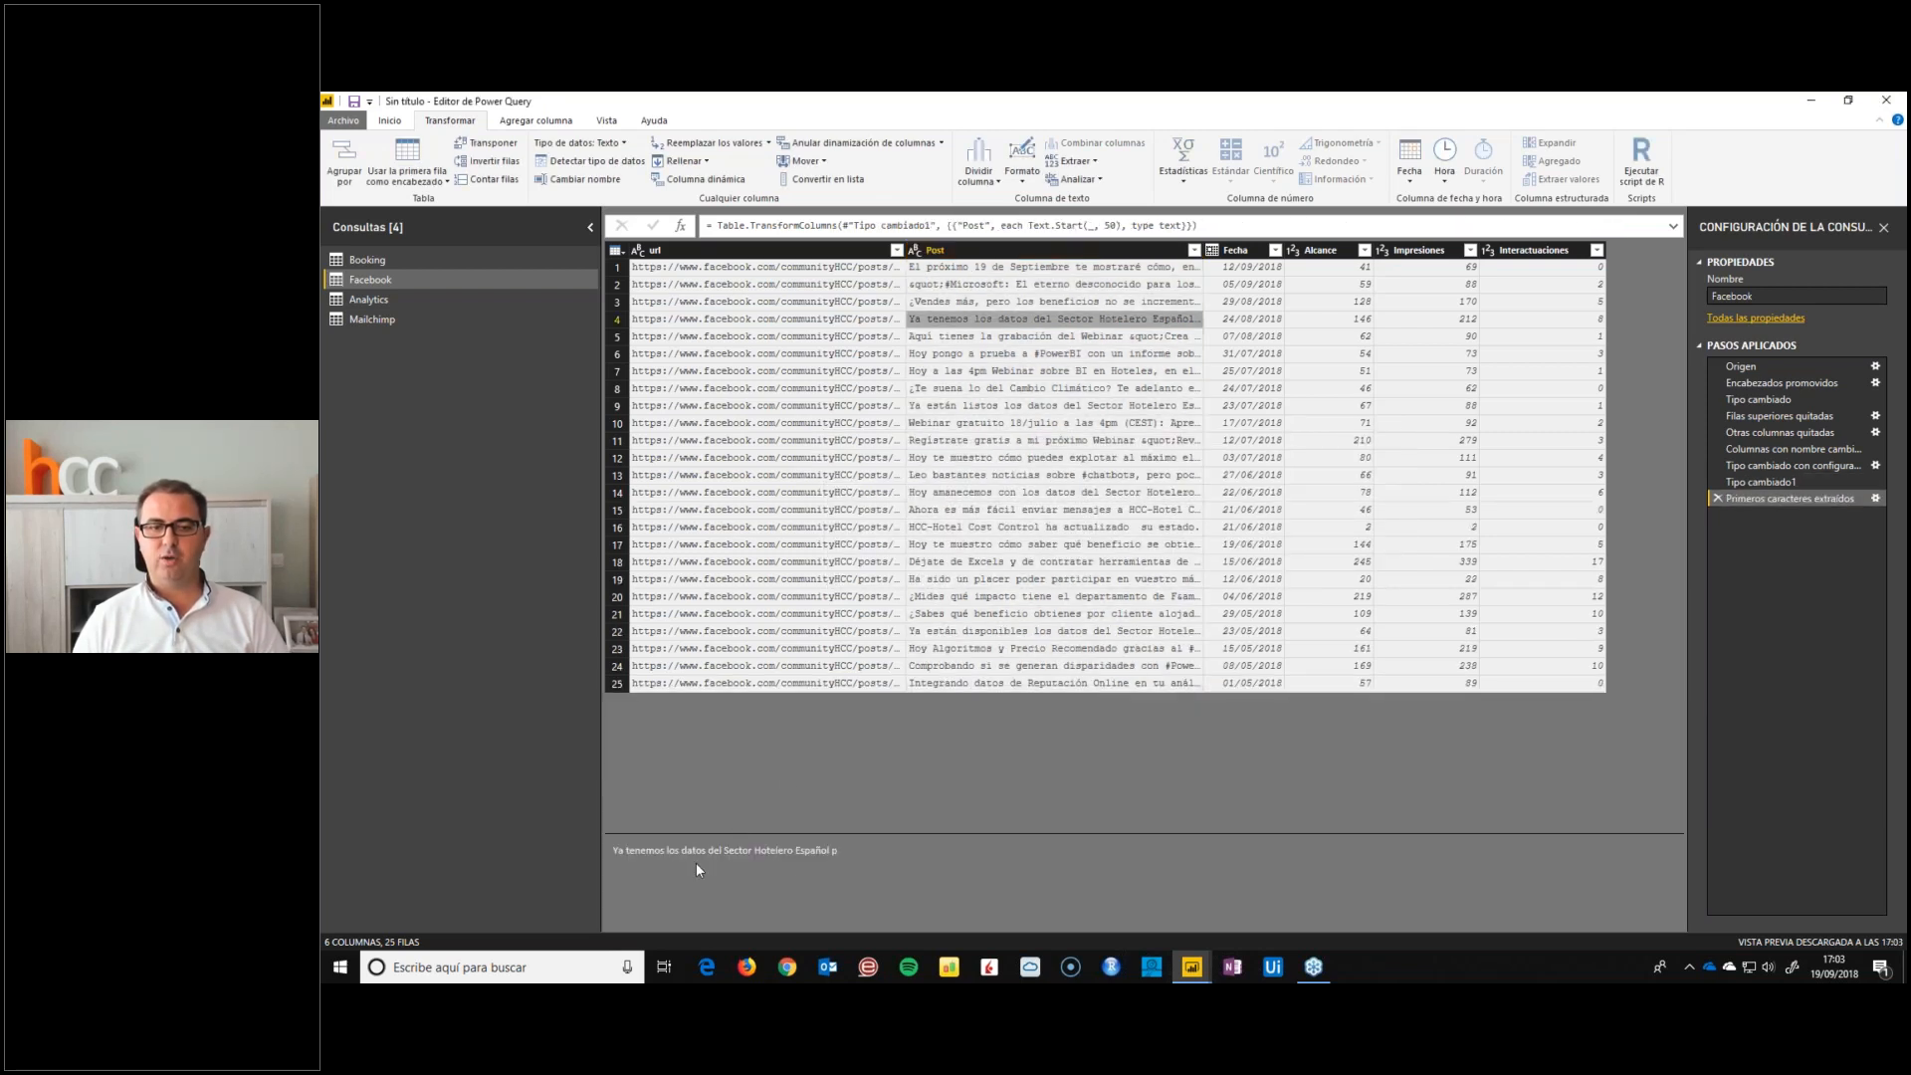
left_click(1045, 391)
left_click(389, 119)
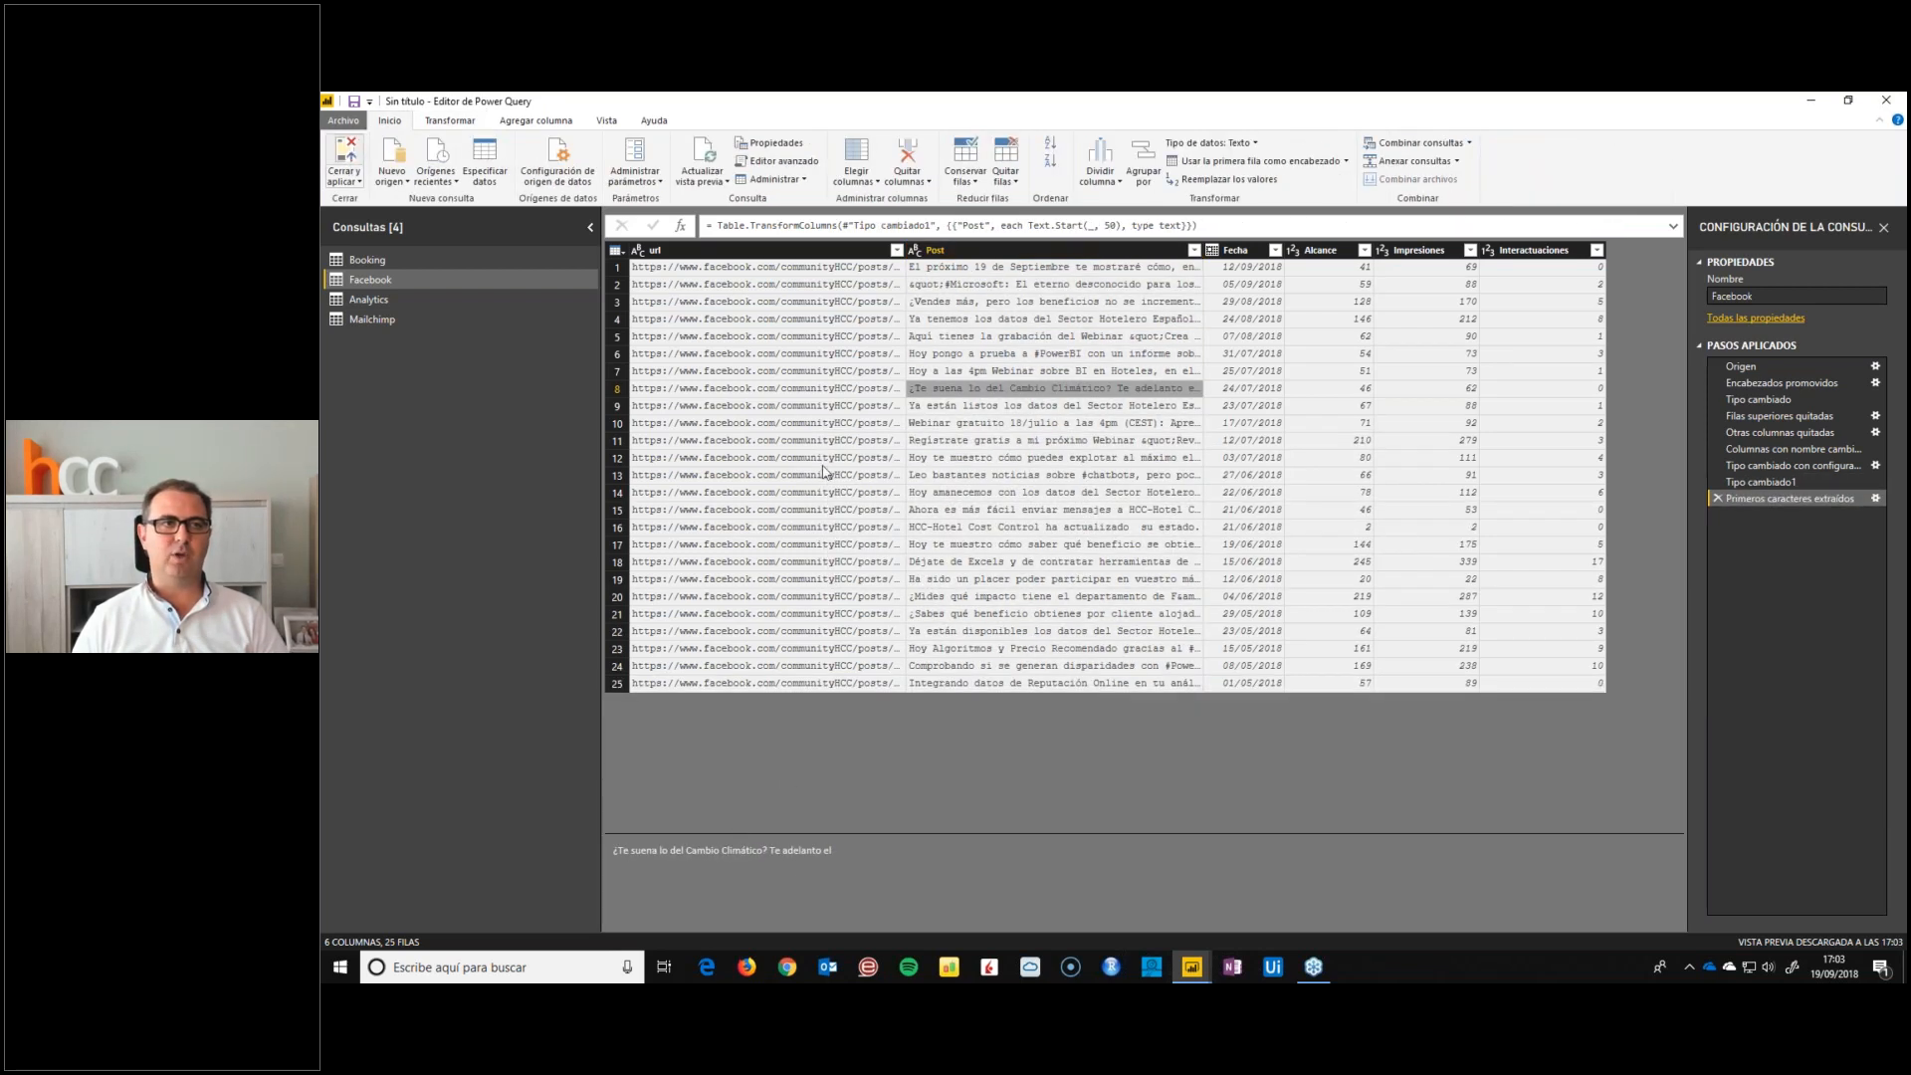
left_click(345, 155)
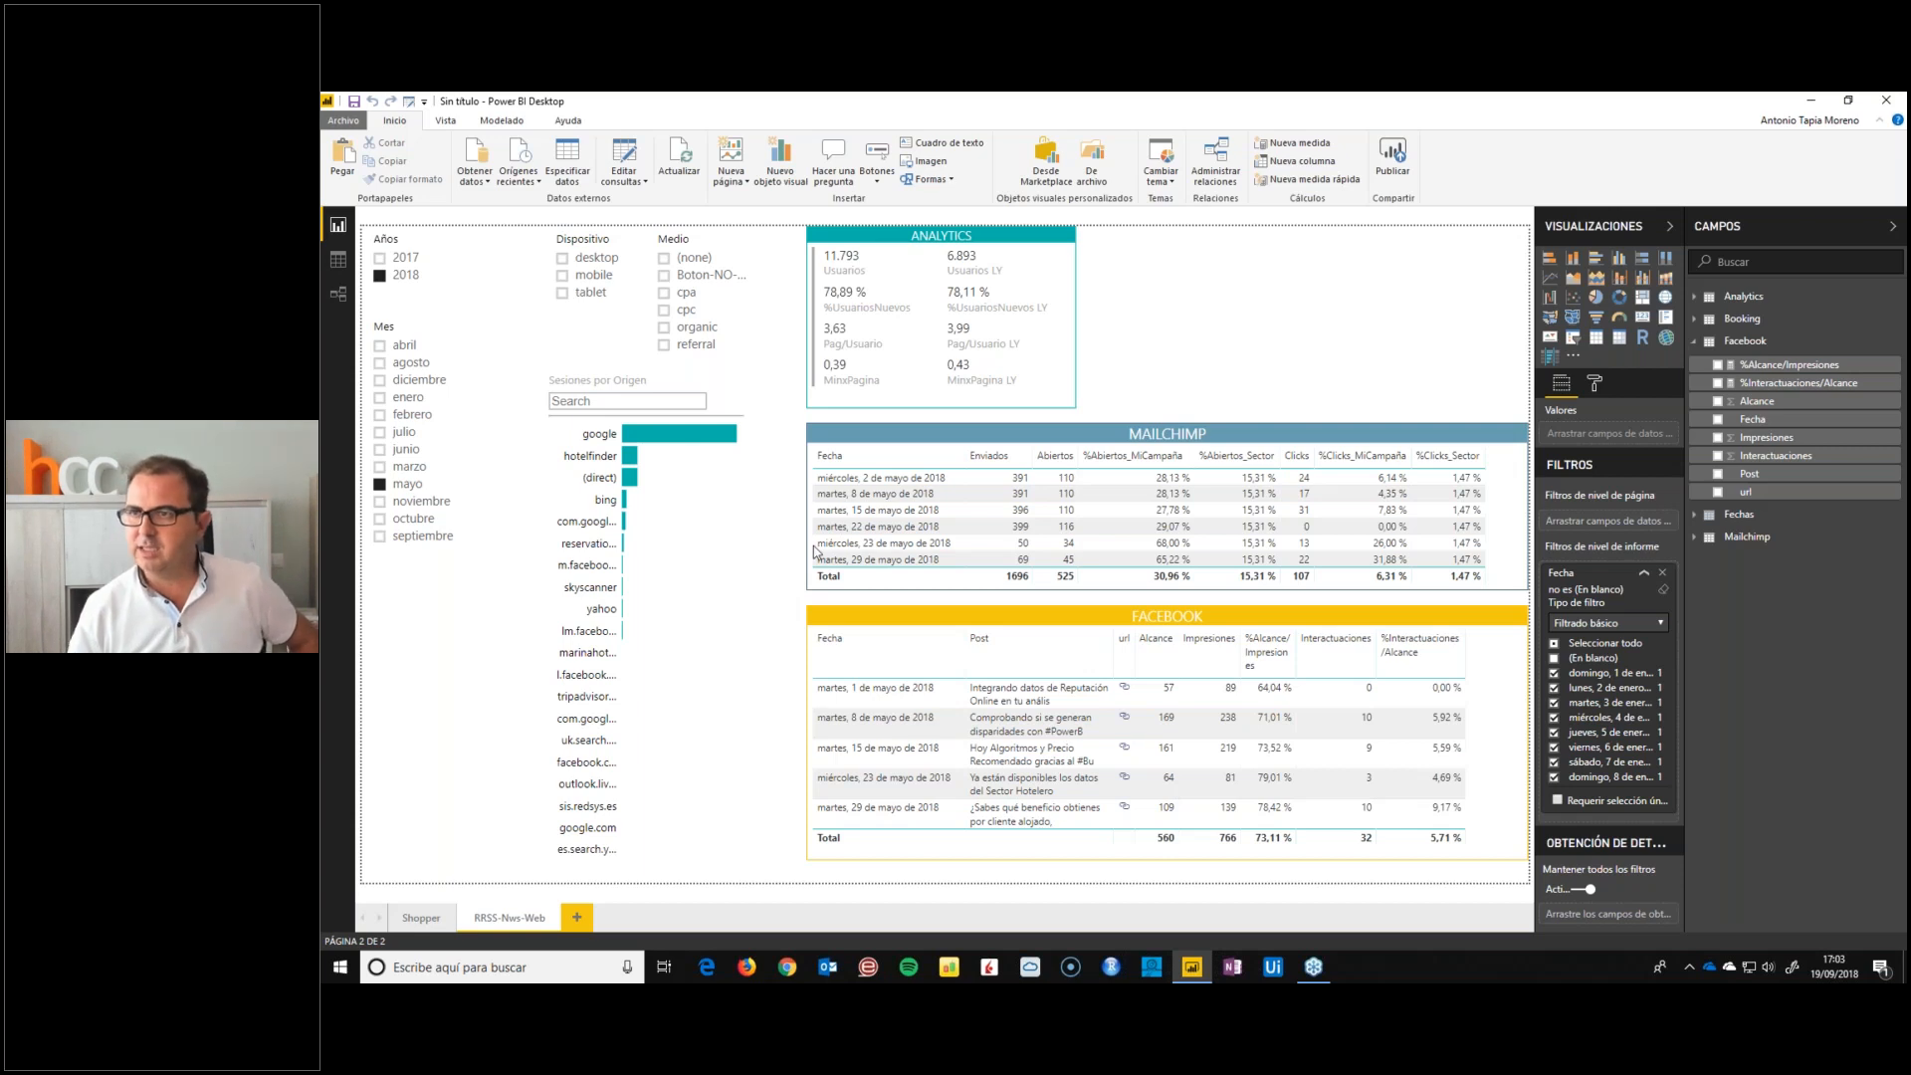
left_click(1890, 167)
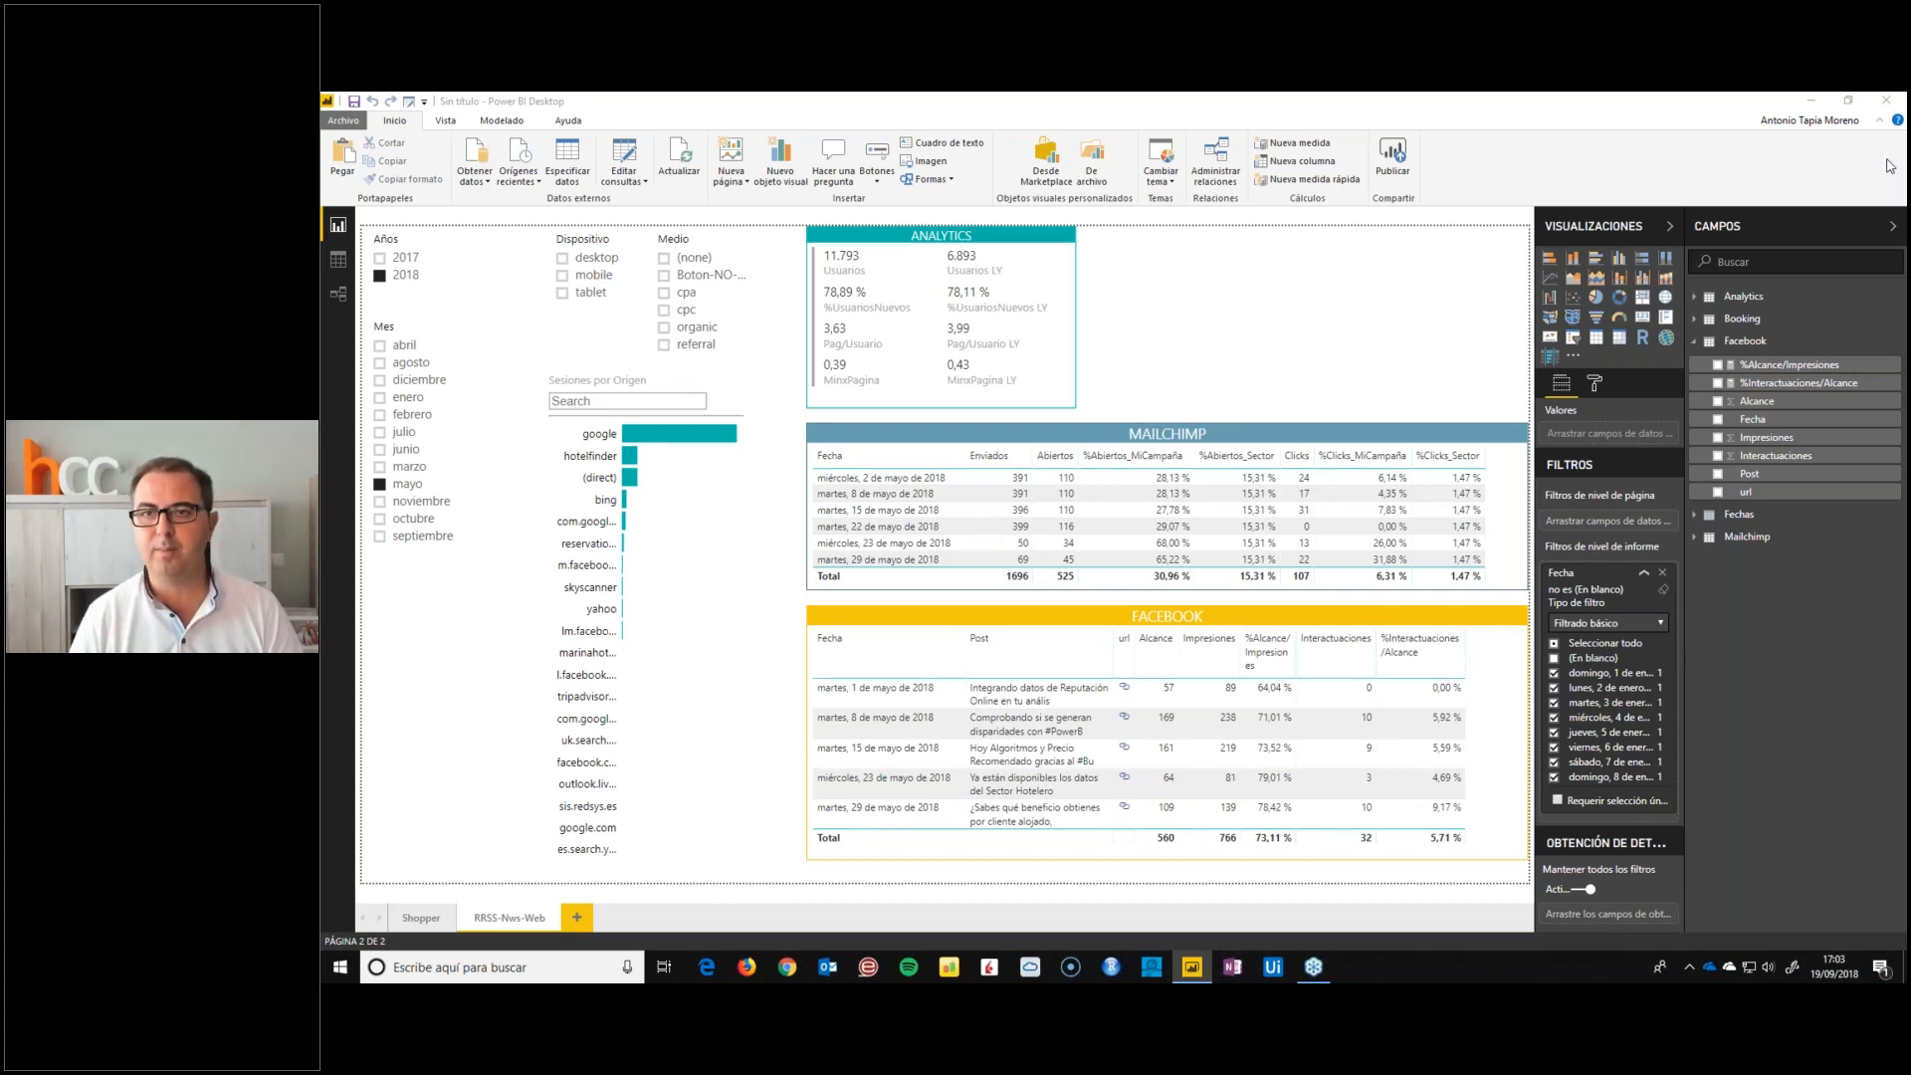
left_click(1399, 273)
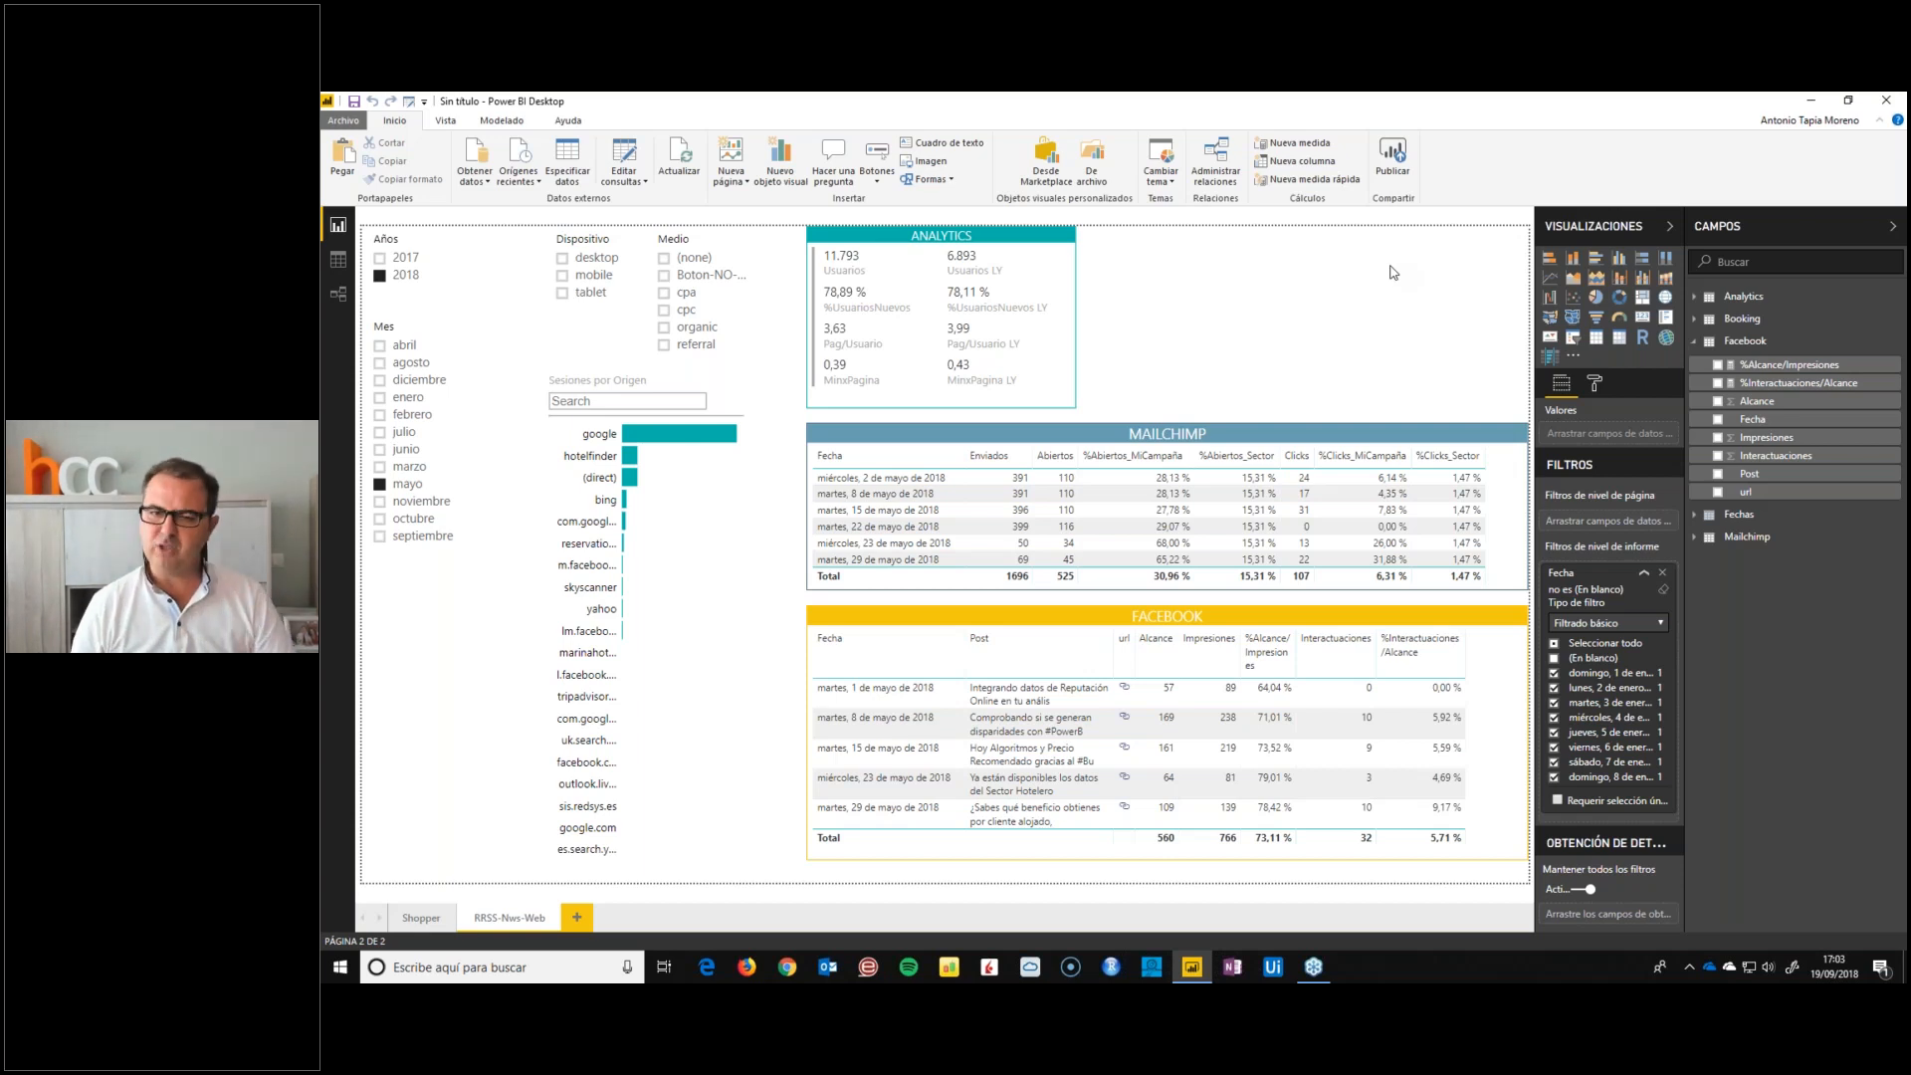
Switch to Edge, go to booking.com and open the Barcelona accommodation results, closing the home page
left_click(705, 966)
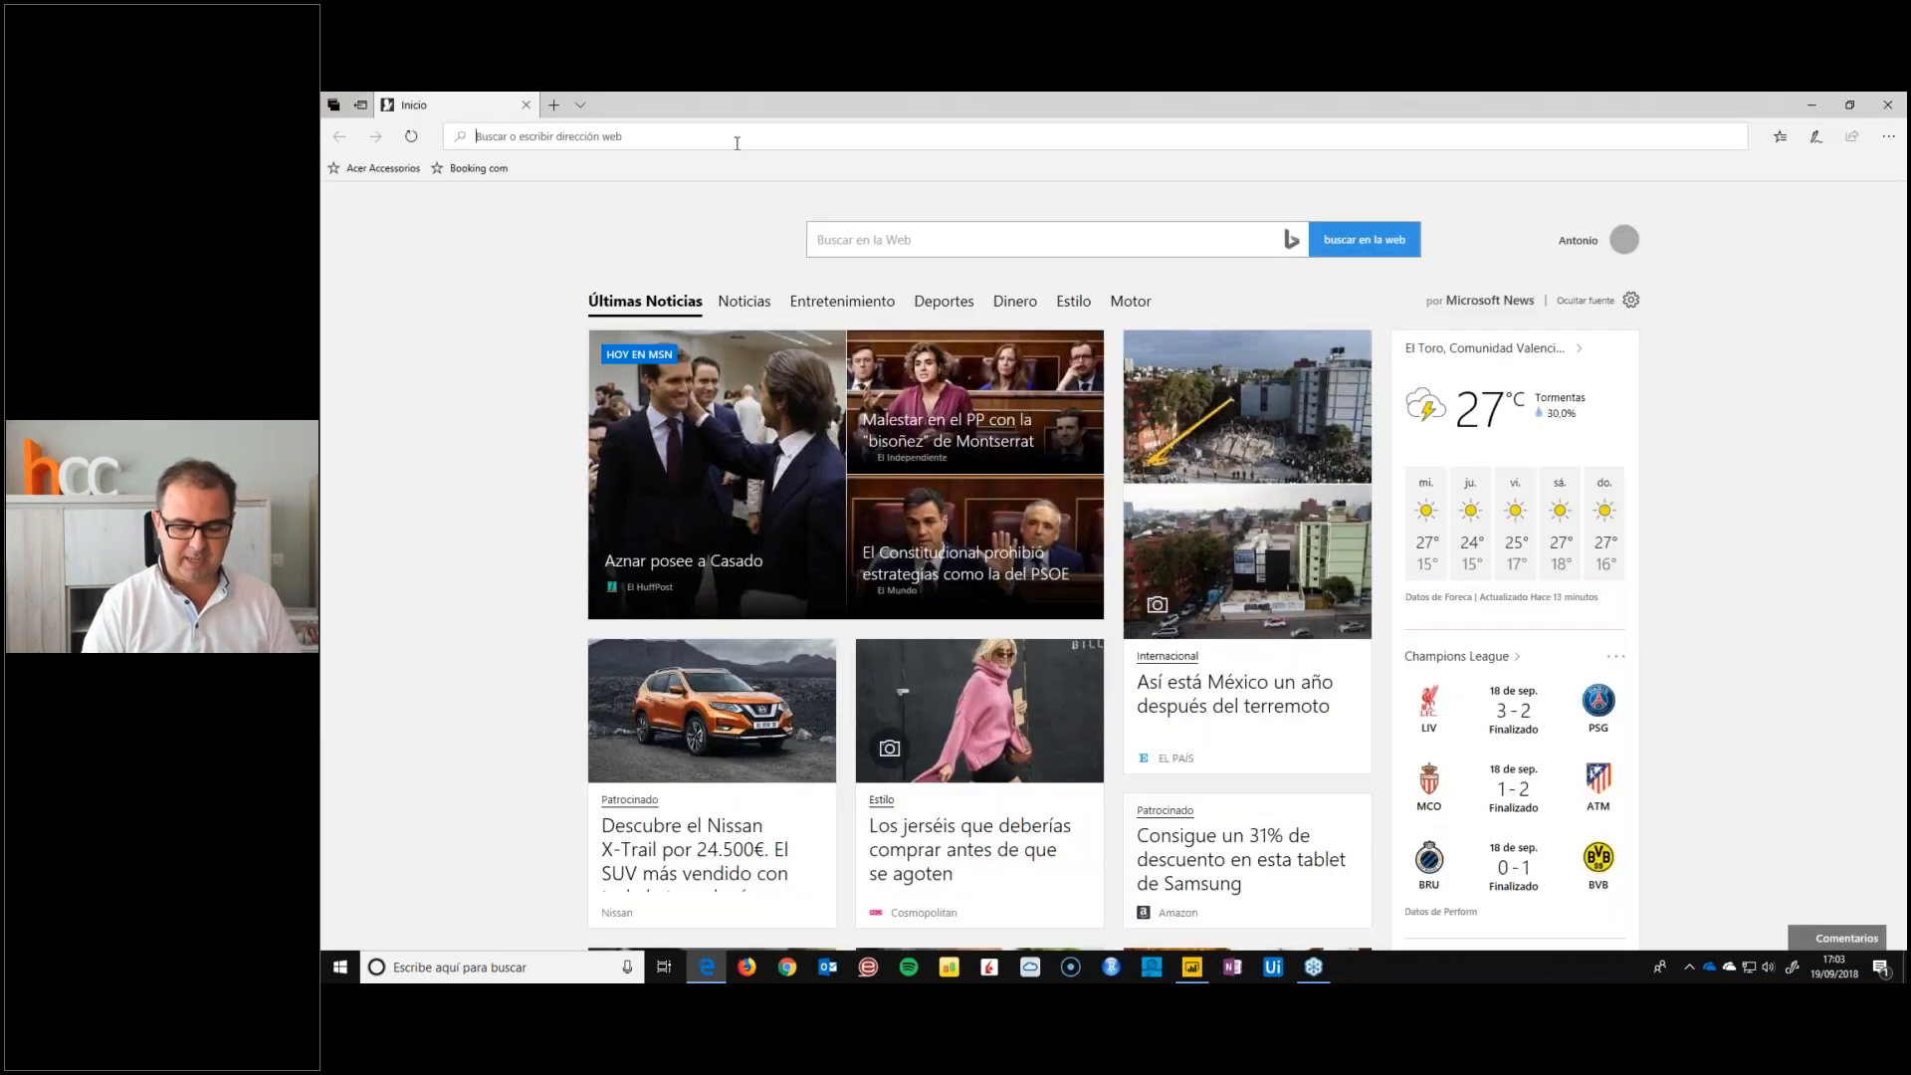
type("BOOKING.")
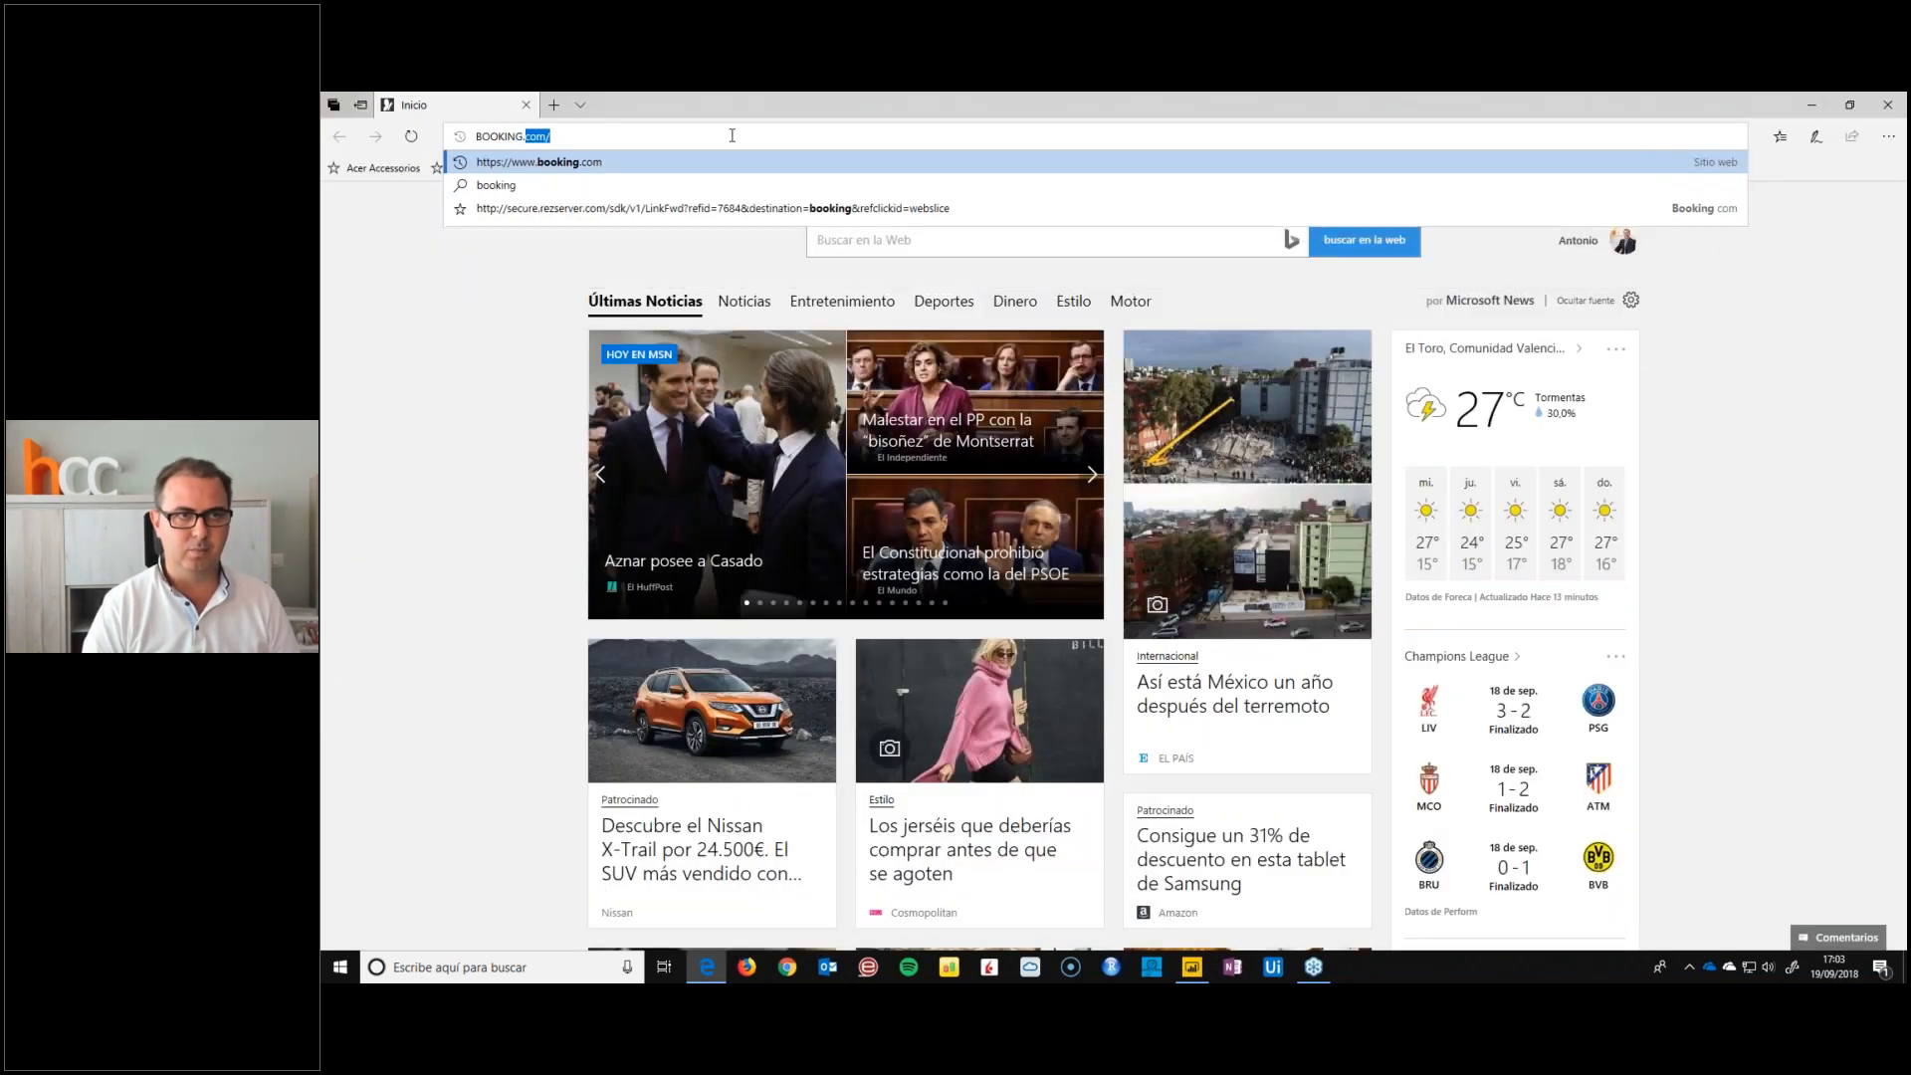
key("Return")
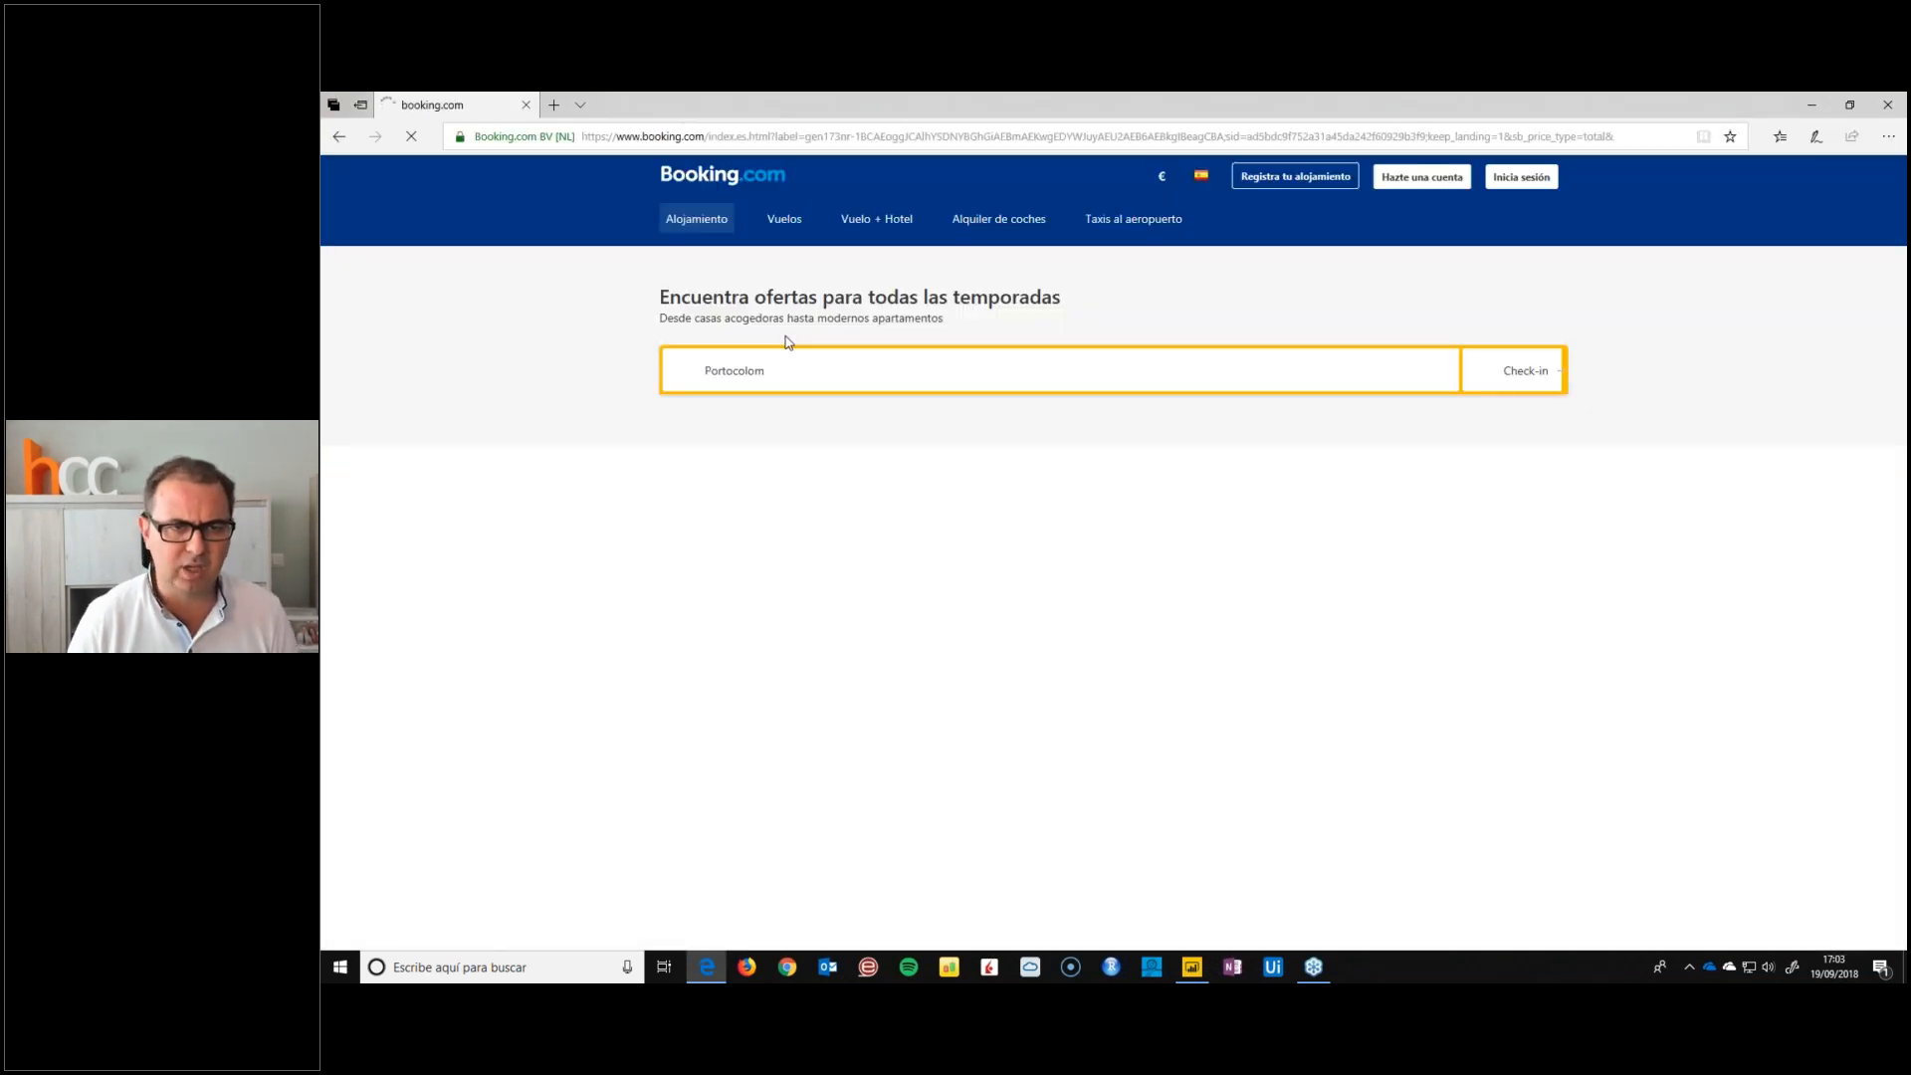
scroll(694, 586, "down", 6)
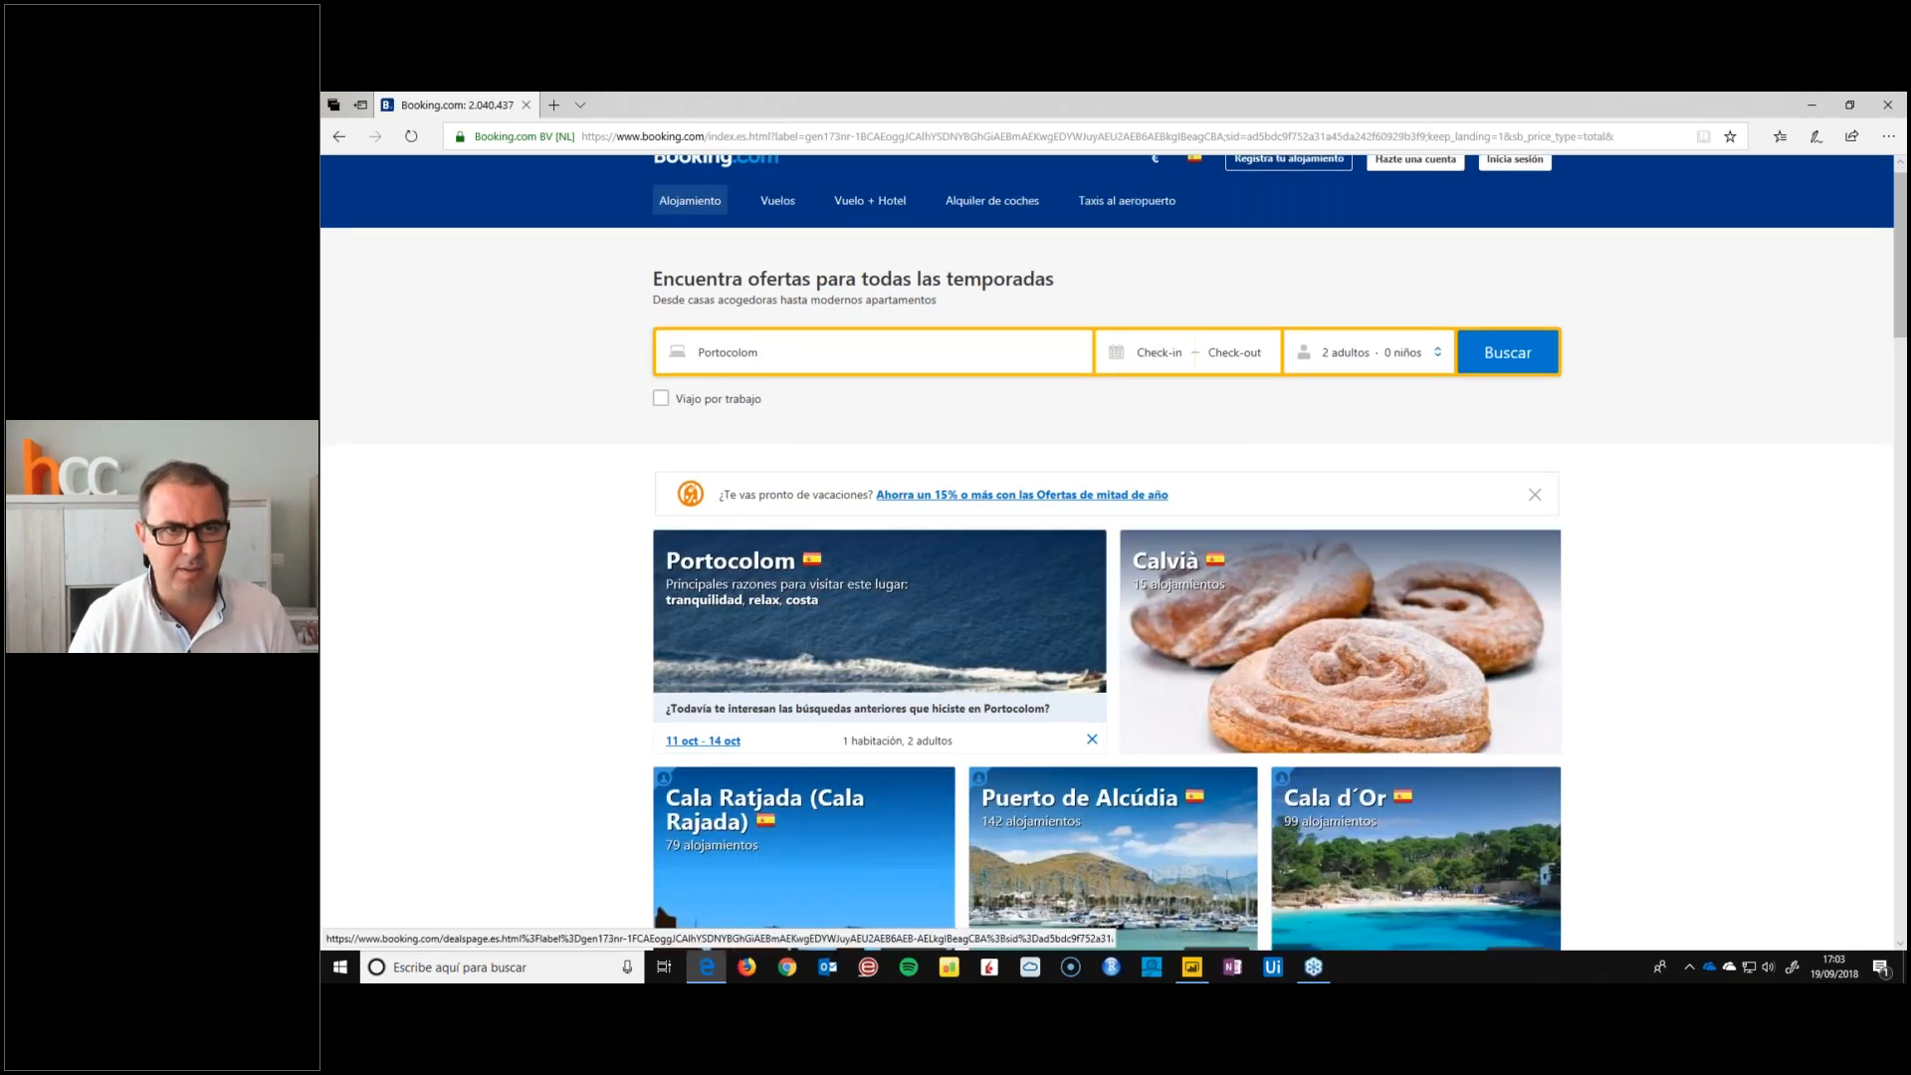
scroll(502, 541, "down", 4)
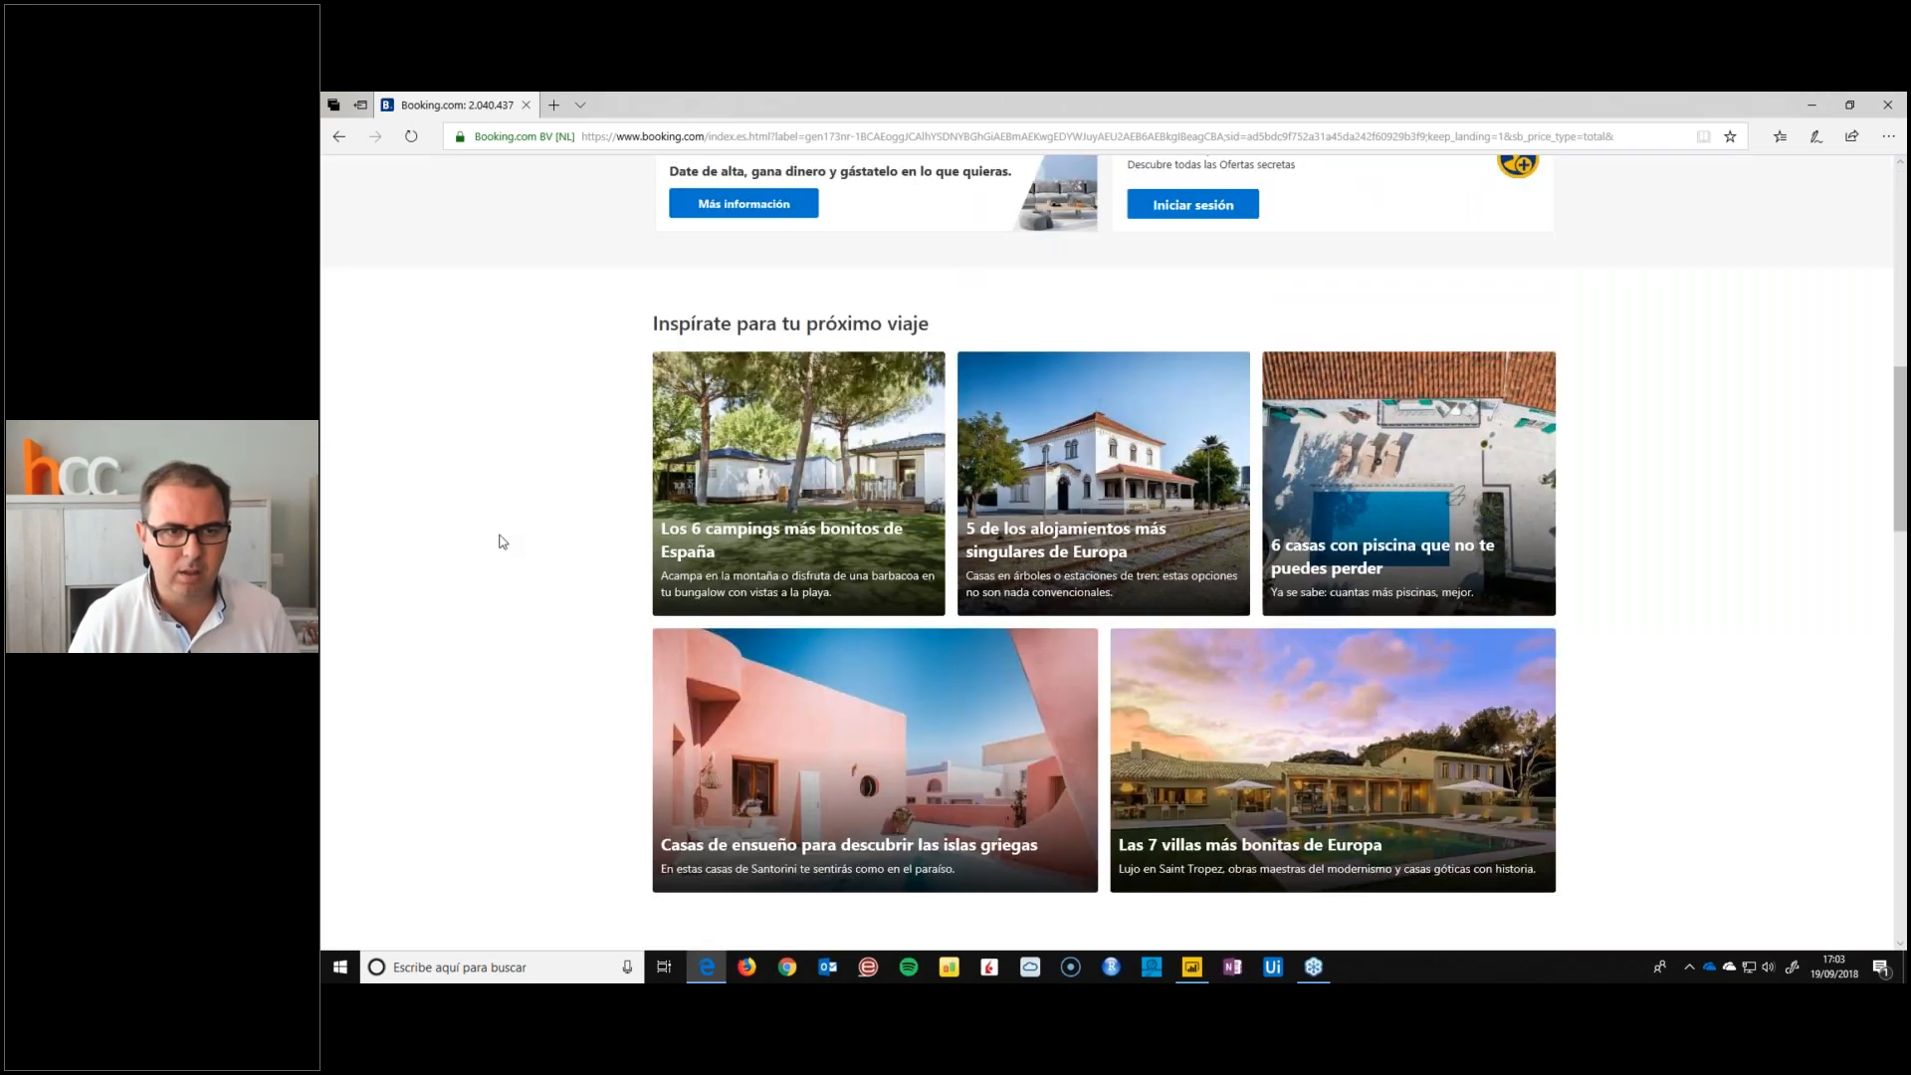
scroll(503, 542, "down", 3)
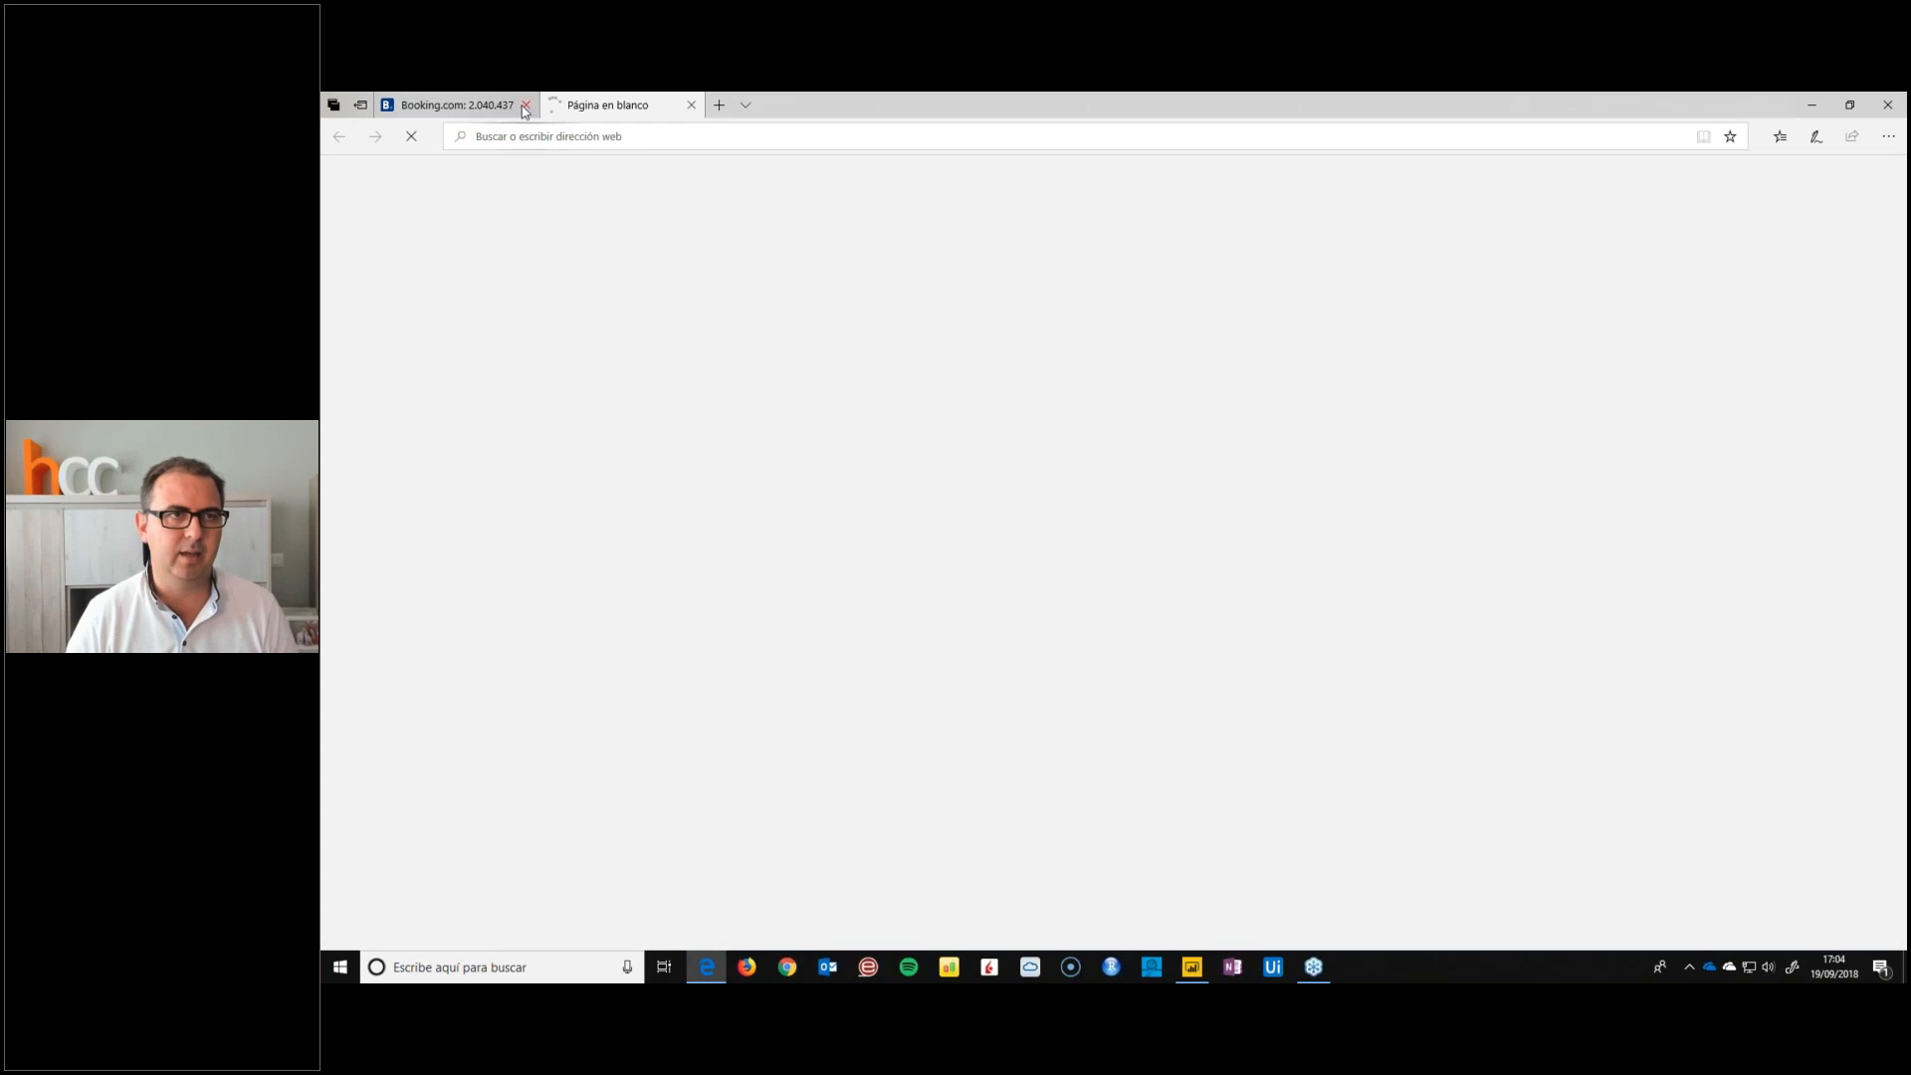
left_click(526, 105)
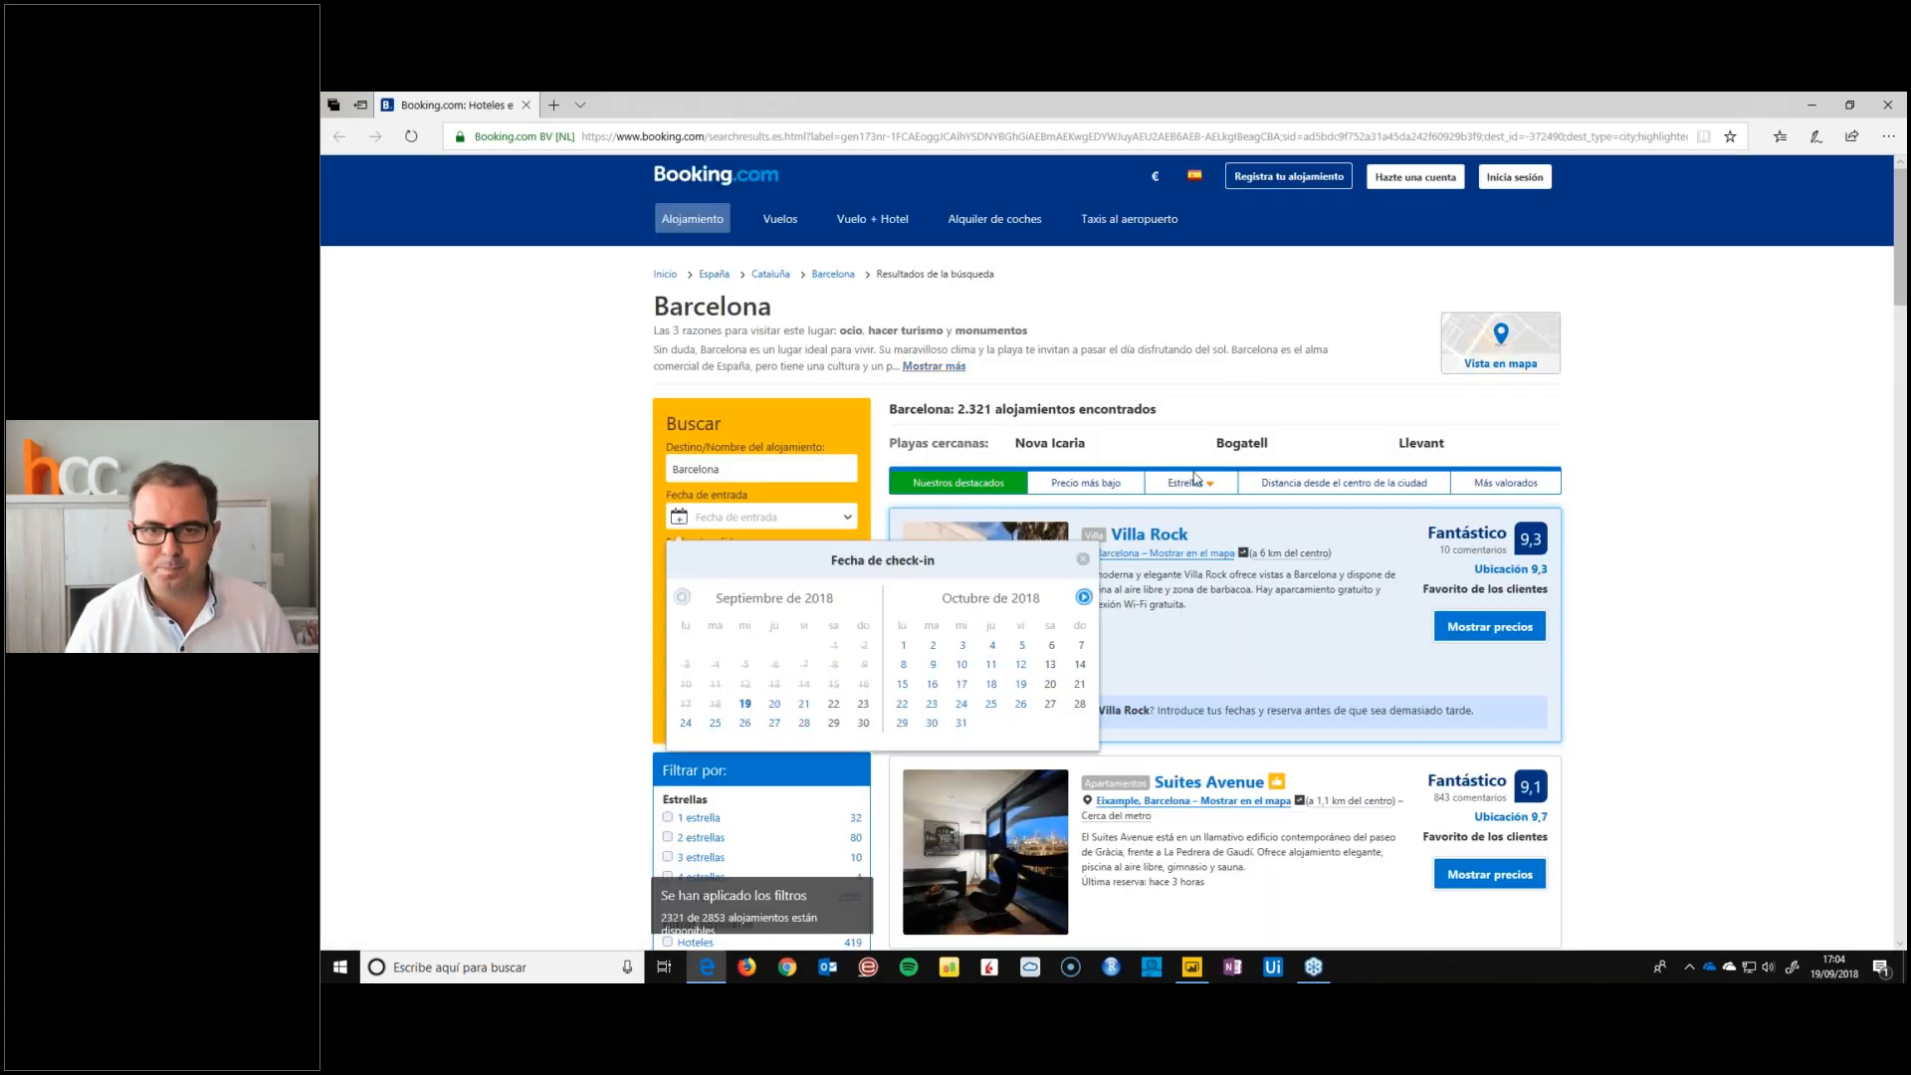
Open the Villa Rock listing in place of the Barcelona results and display its guest reviews
left_click(1132, 540)
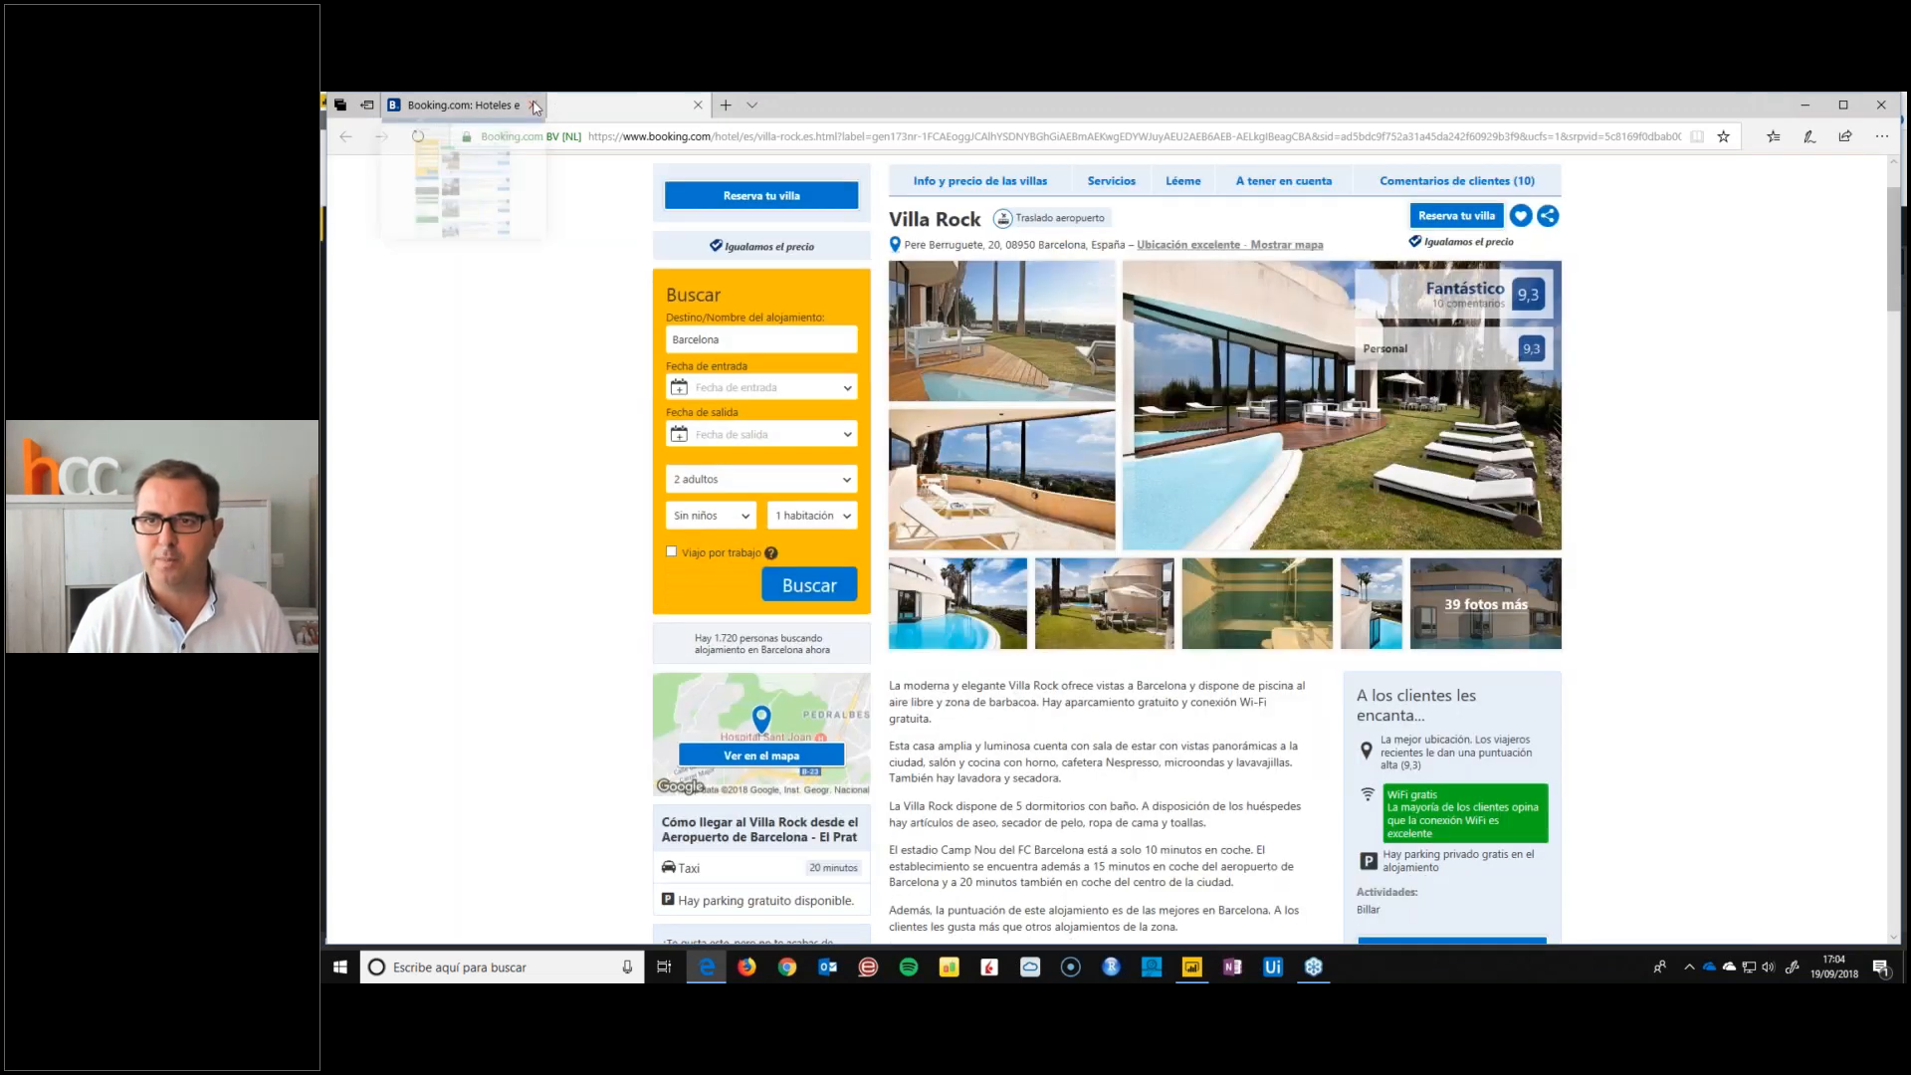
left_click(534, 105)
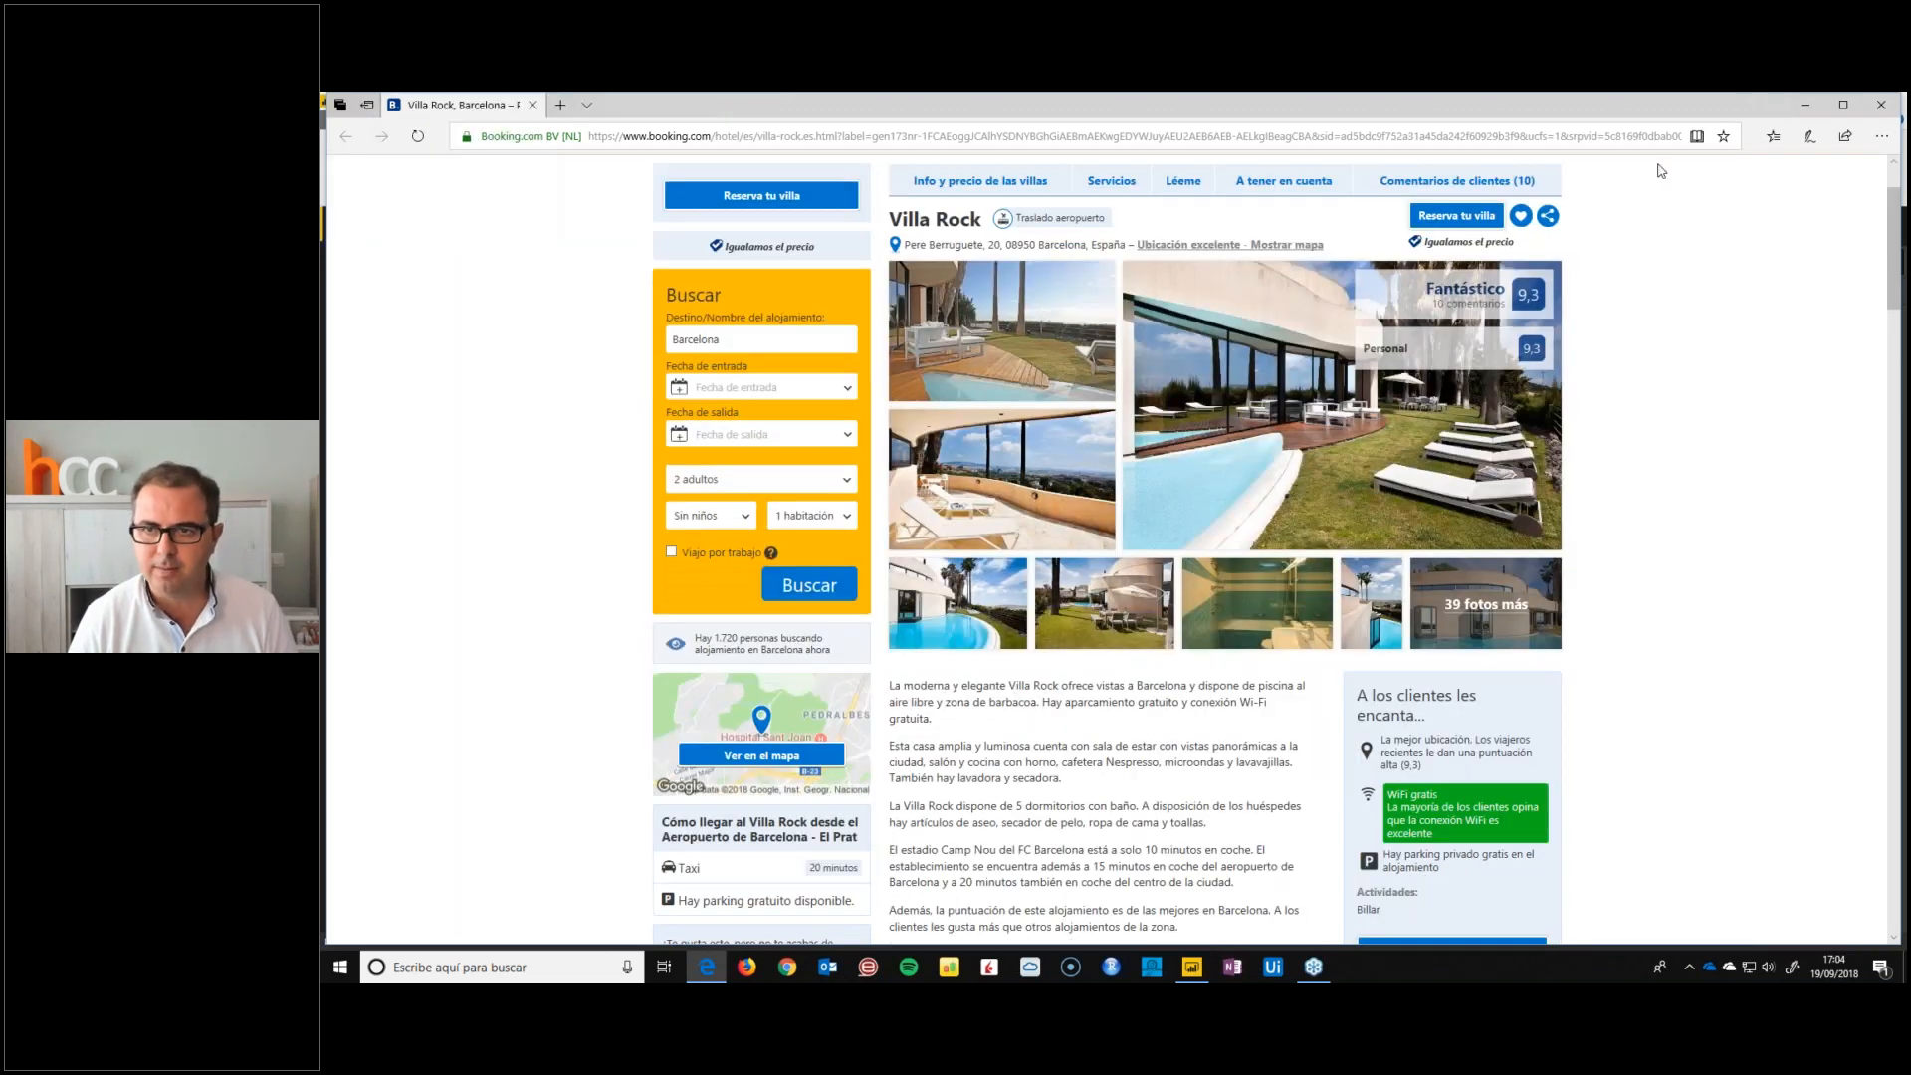
mouse_move(1467, 292)
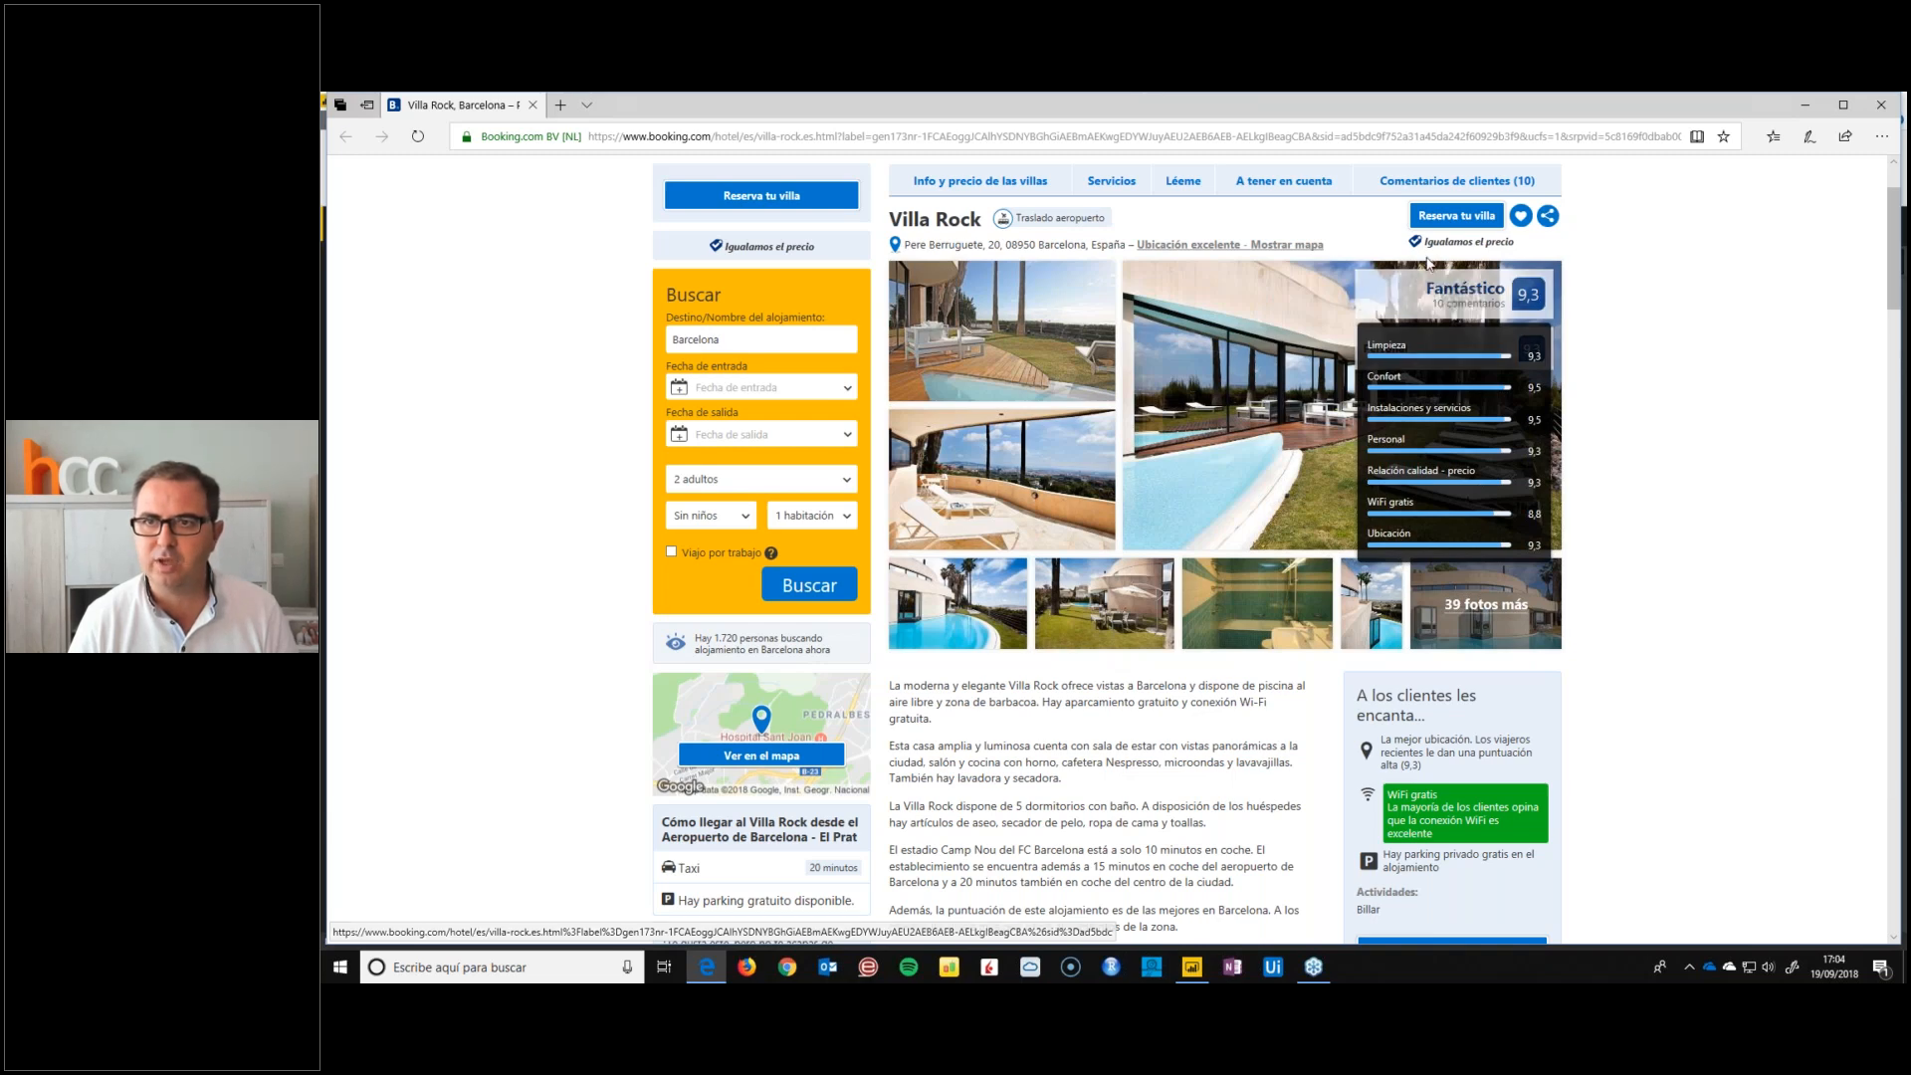
left_click(1428, 265)
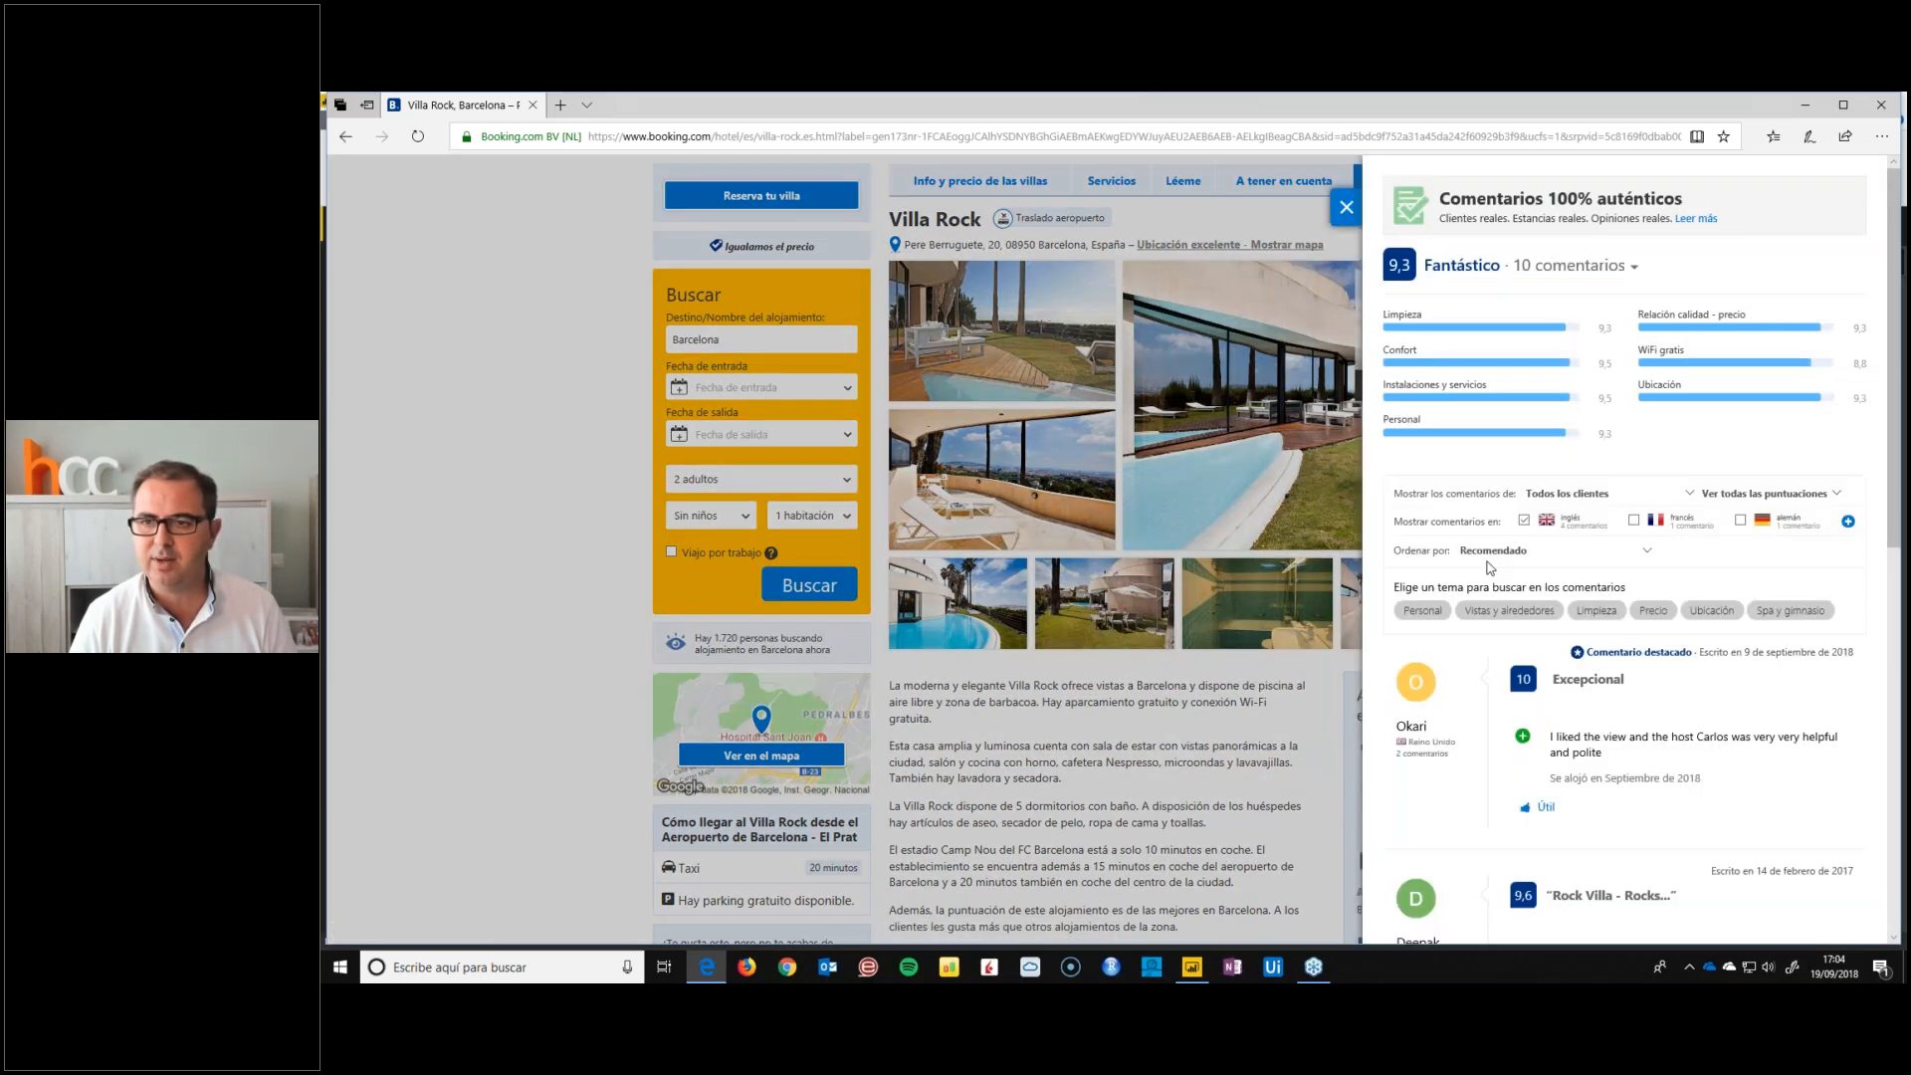
Examine Villa Rock's category scores, review filters and the dates, ratings and texts of the individual guest comments
scroll(1490, 567, "down", 8)
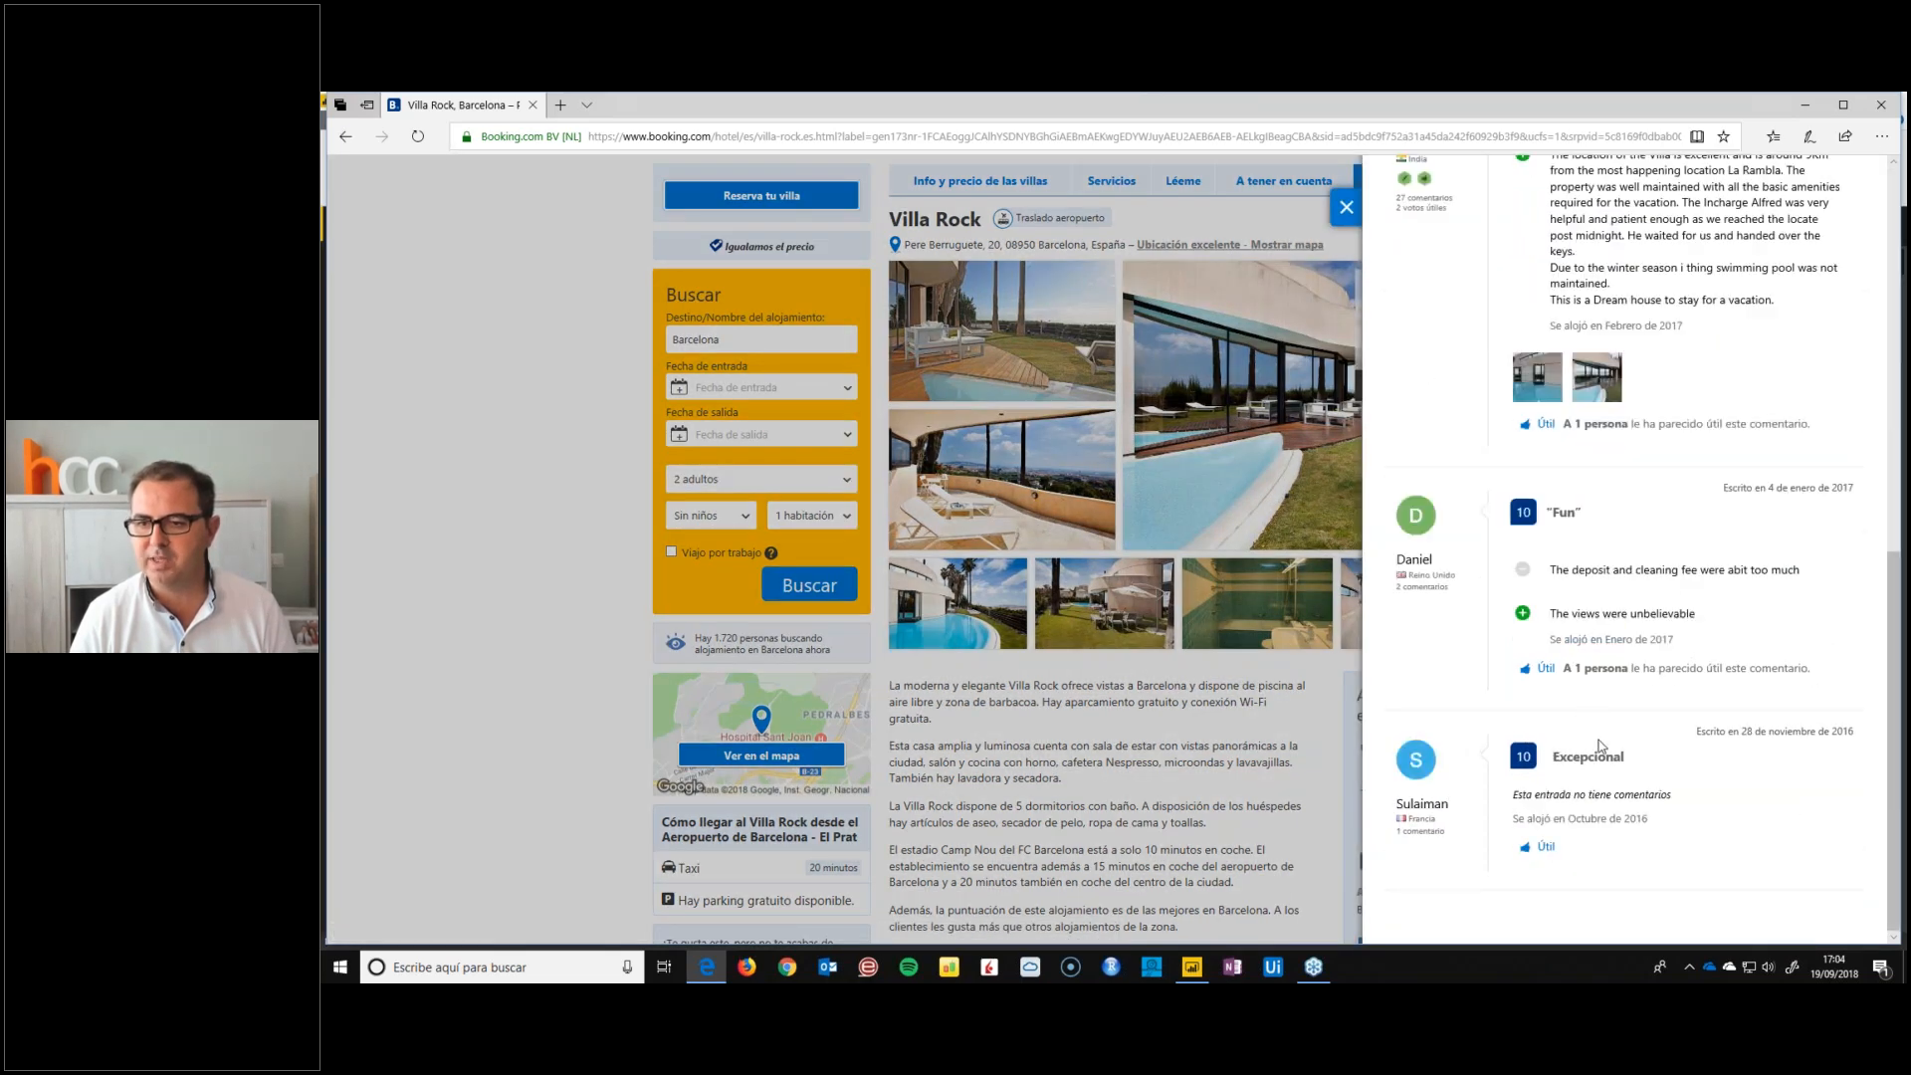
scroll(1602, 747, "up", 1)
scroll(1601, 747, "up", 6)
scroll(1602, 747, "down", 5)
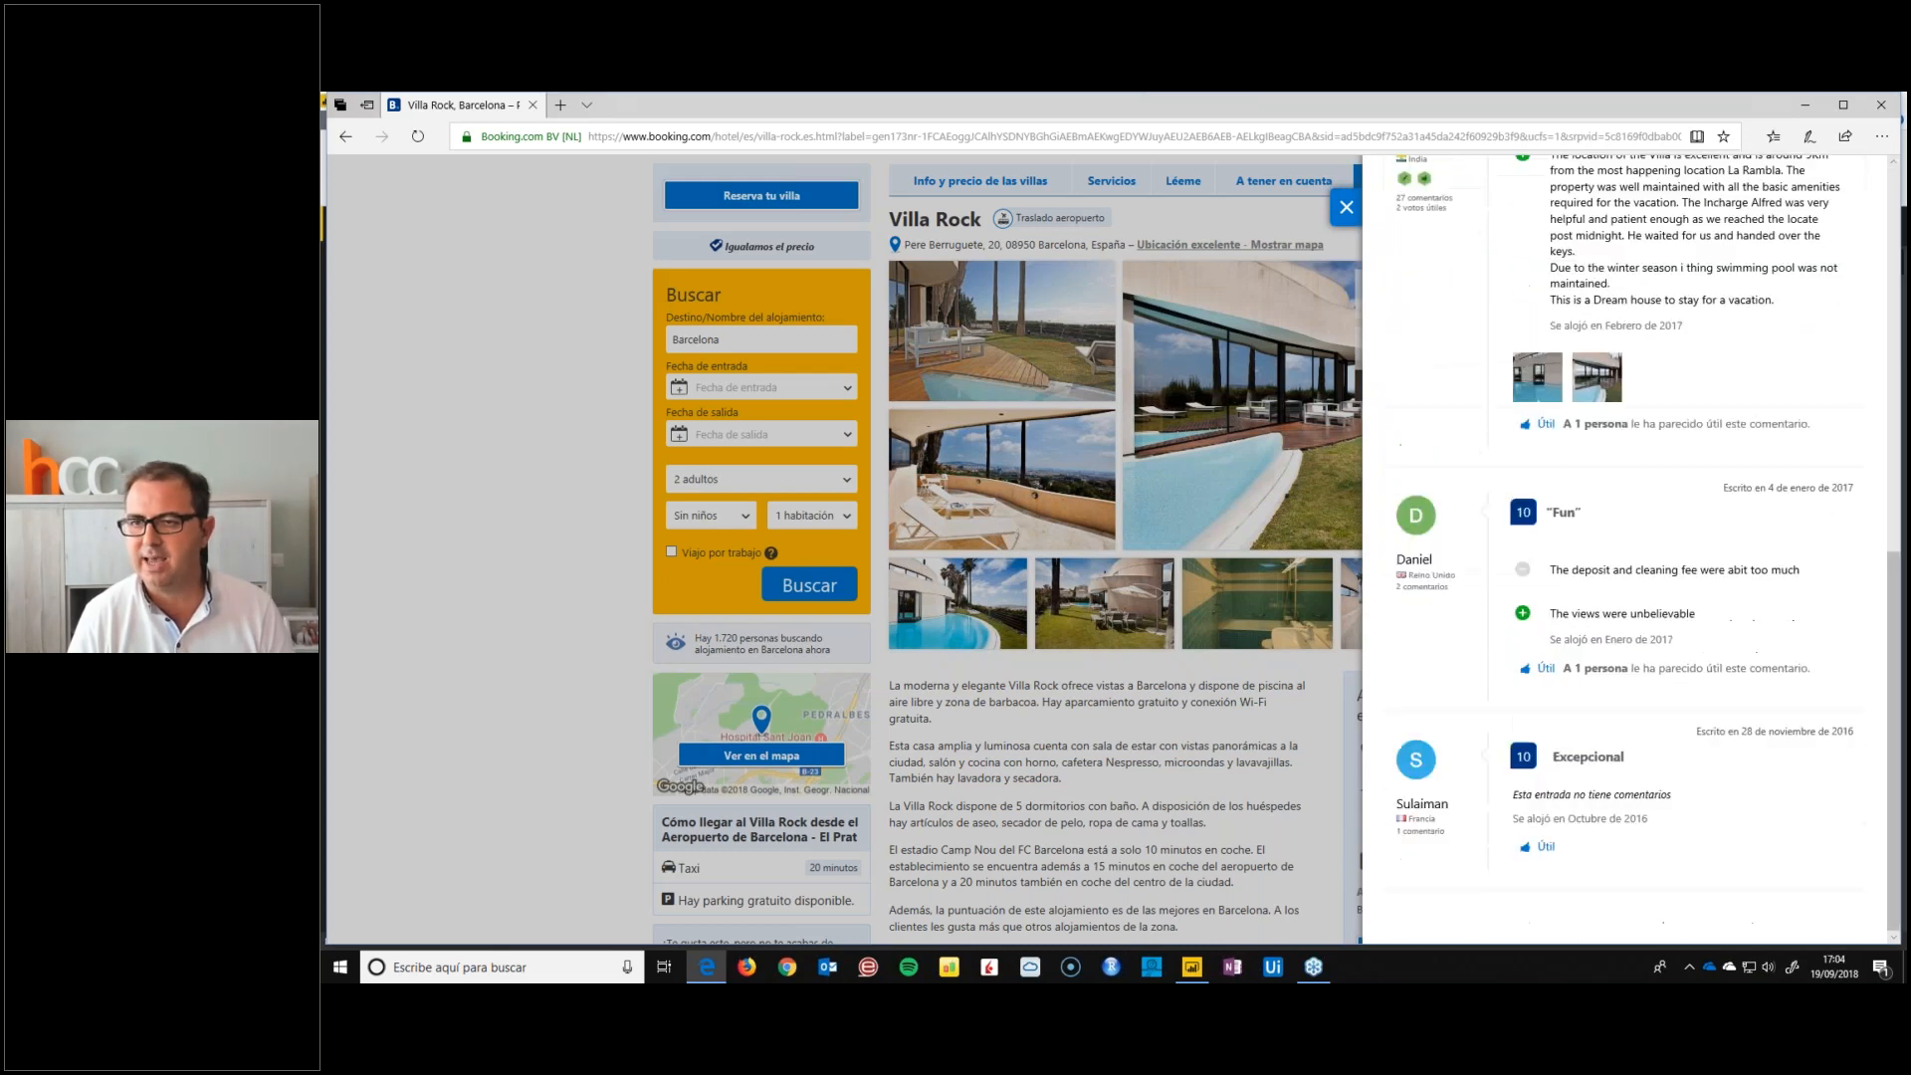
scroll(1602, 747, "up", 7)
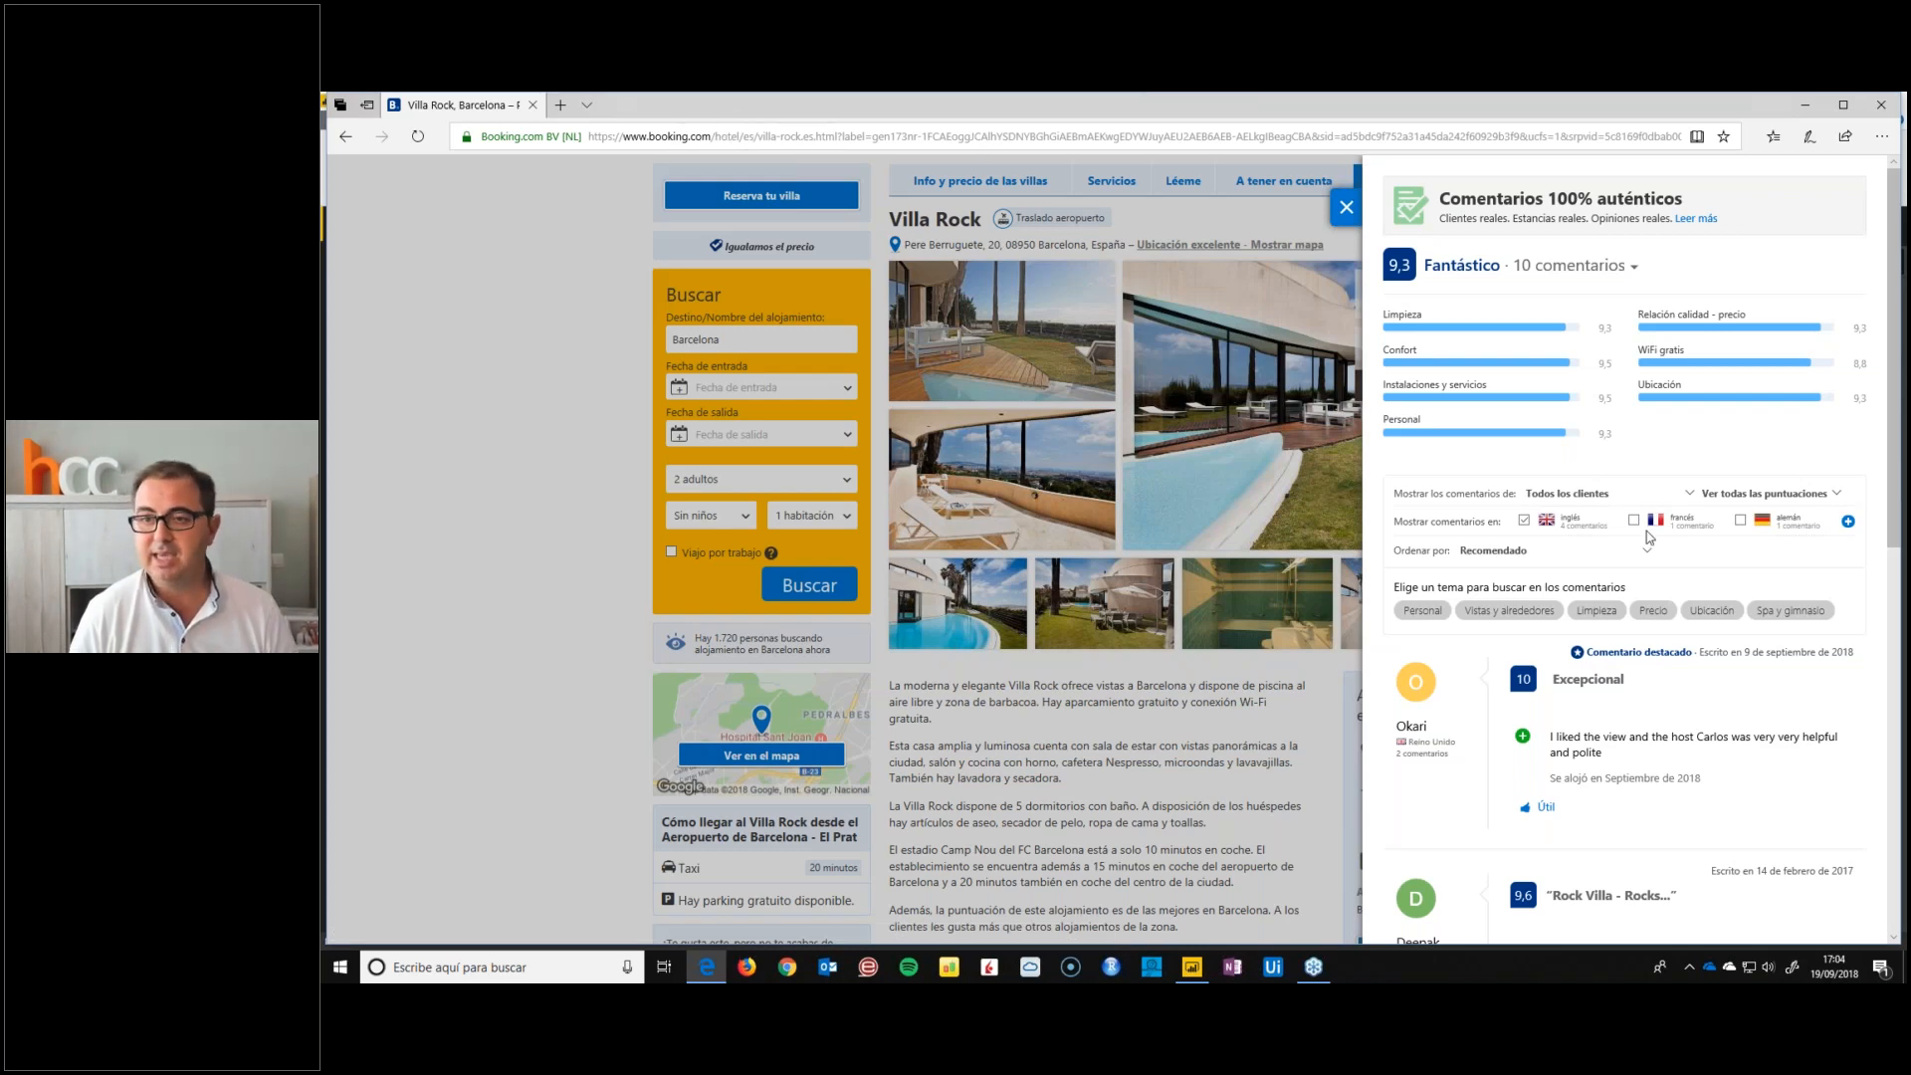
scroll(1632, 548, "down", 5)
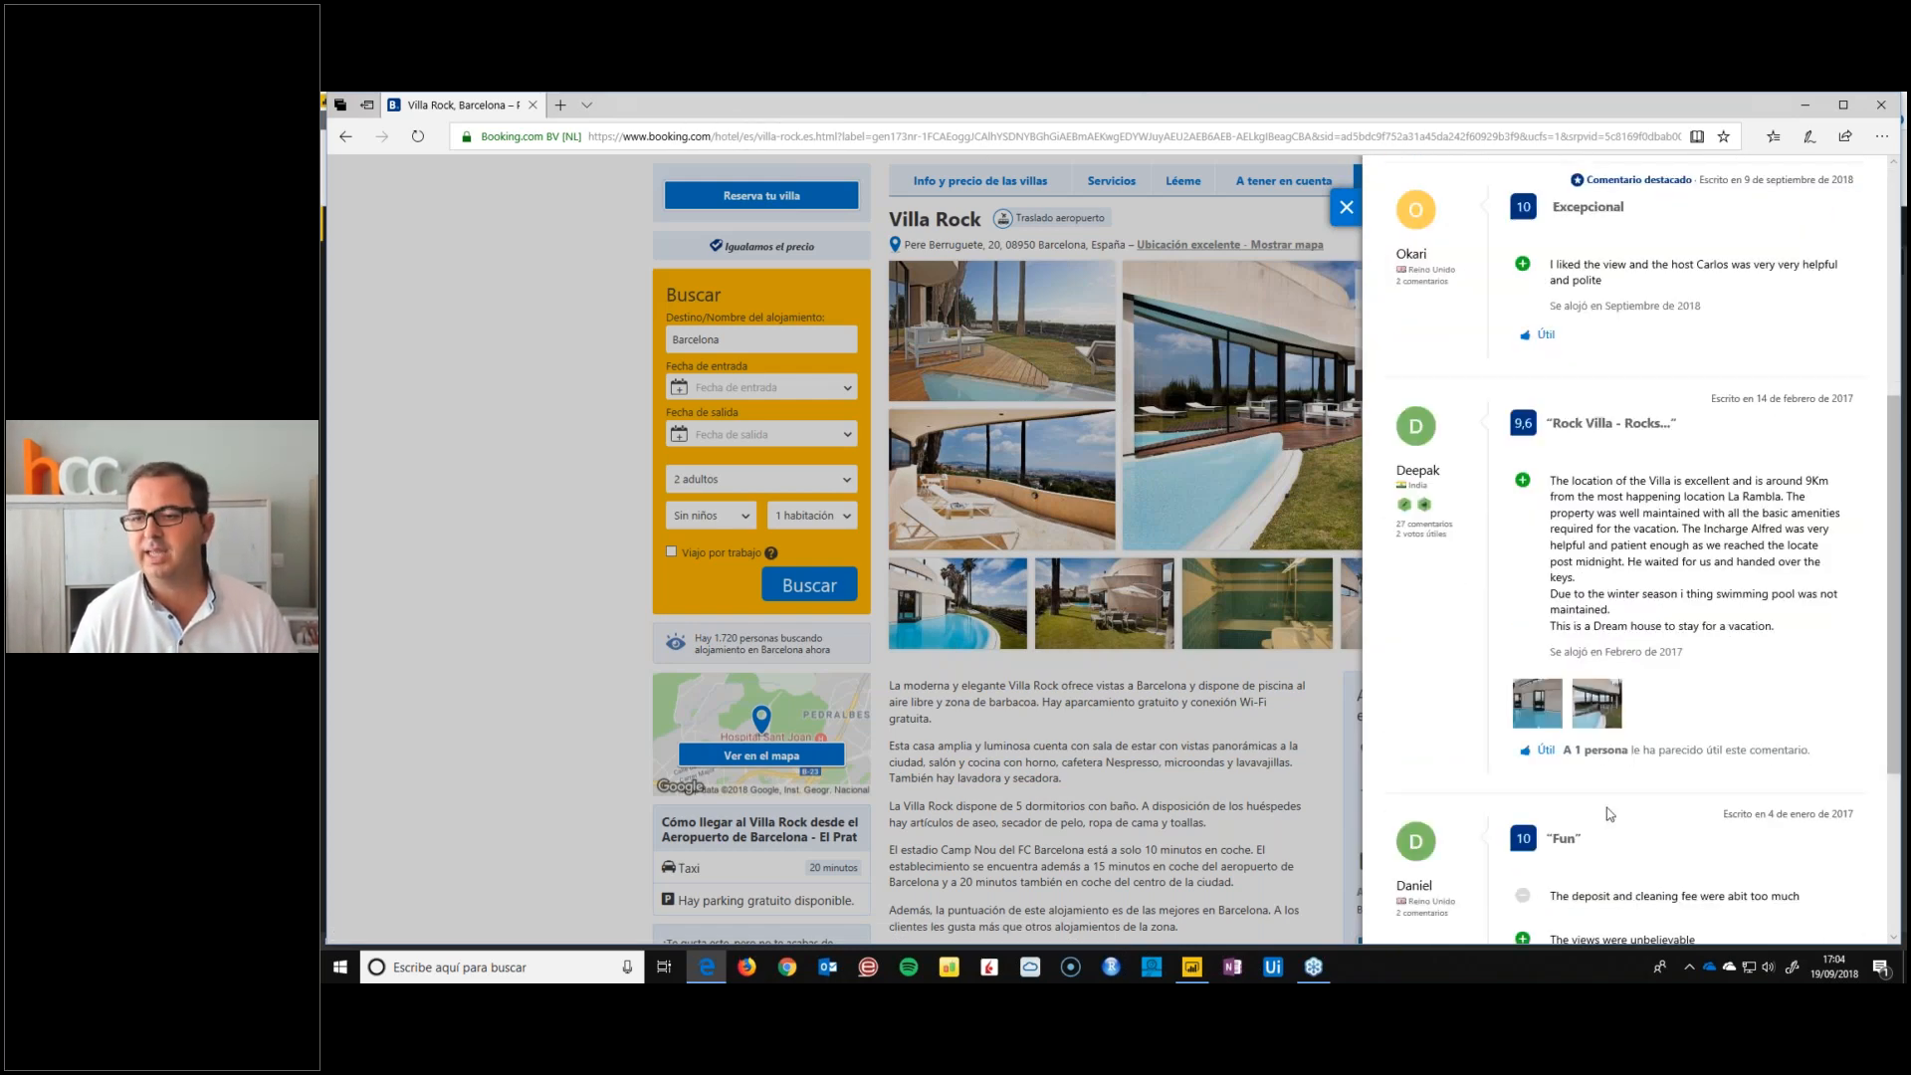
scroll(1608, 815, "down", 3)
scroll(1608, 814, "up", 4)
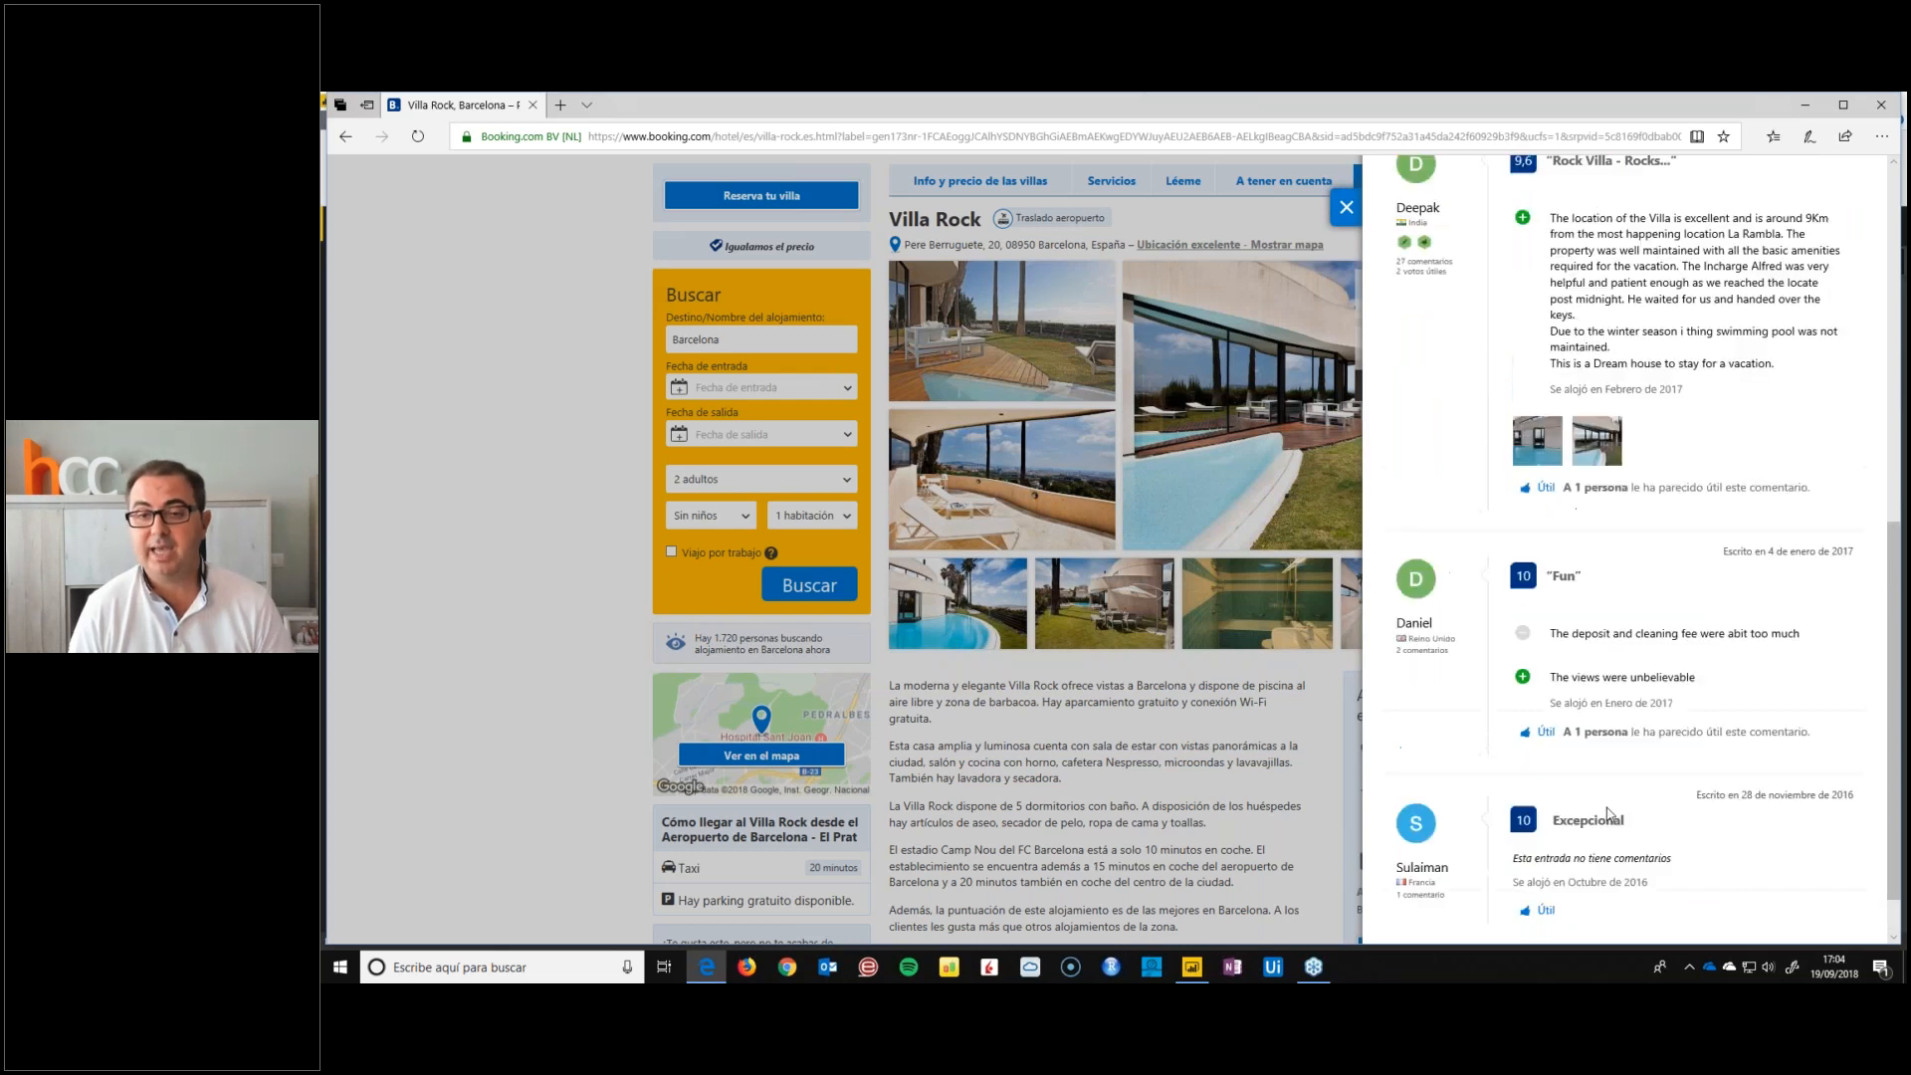
scroll(1577, 796, "up", 4)
scroll(1596, 560, "down", 1)
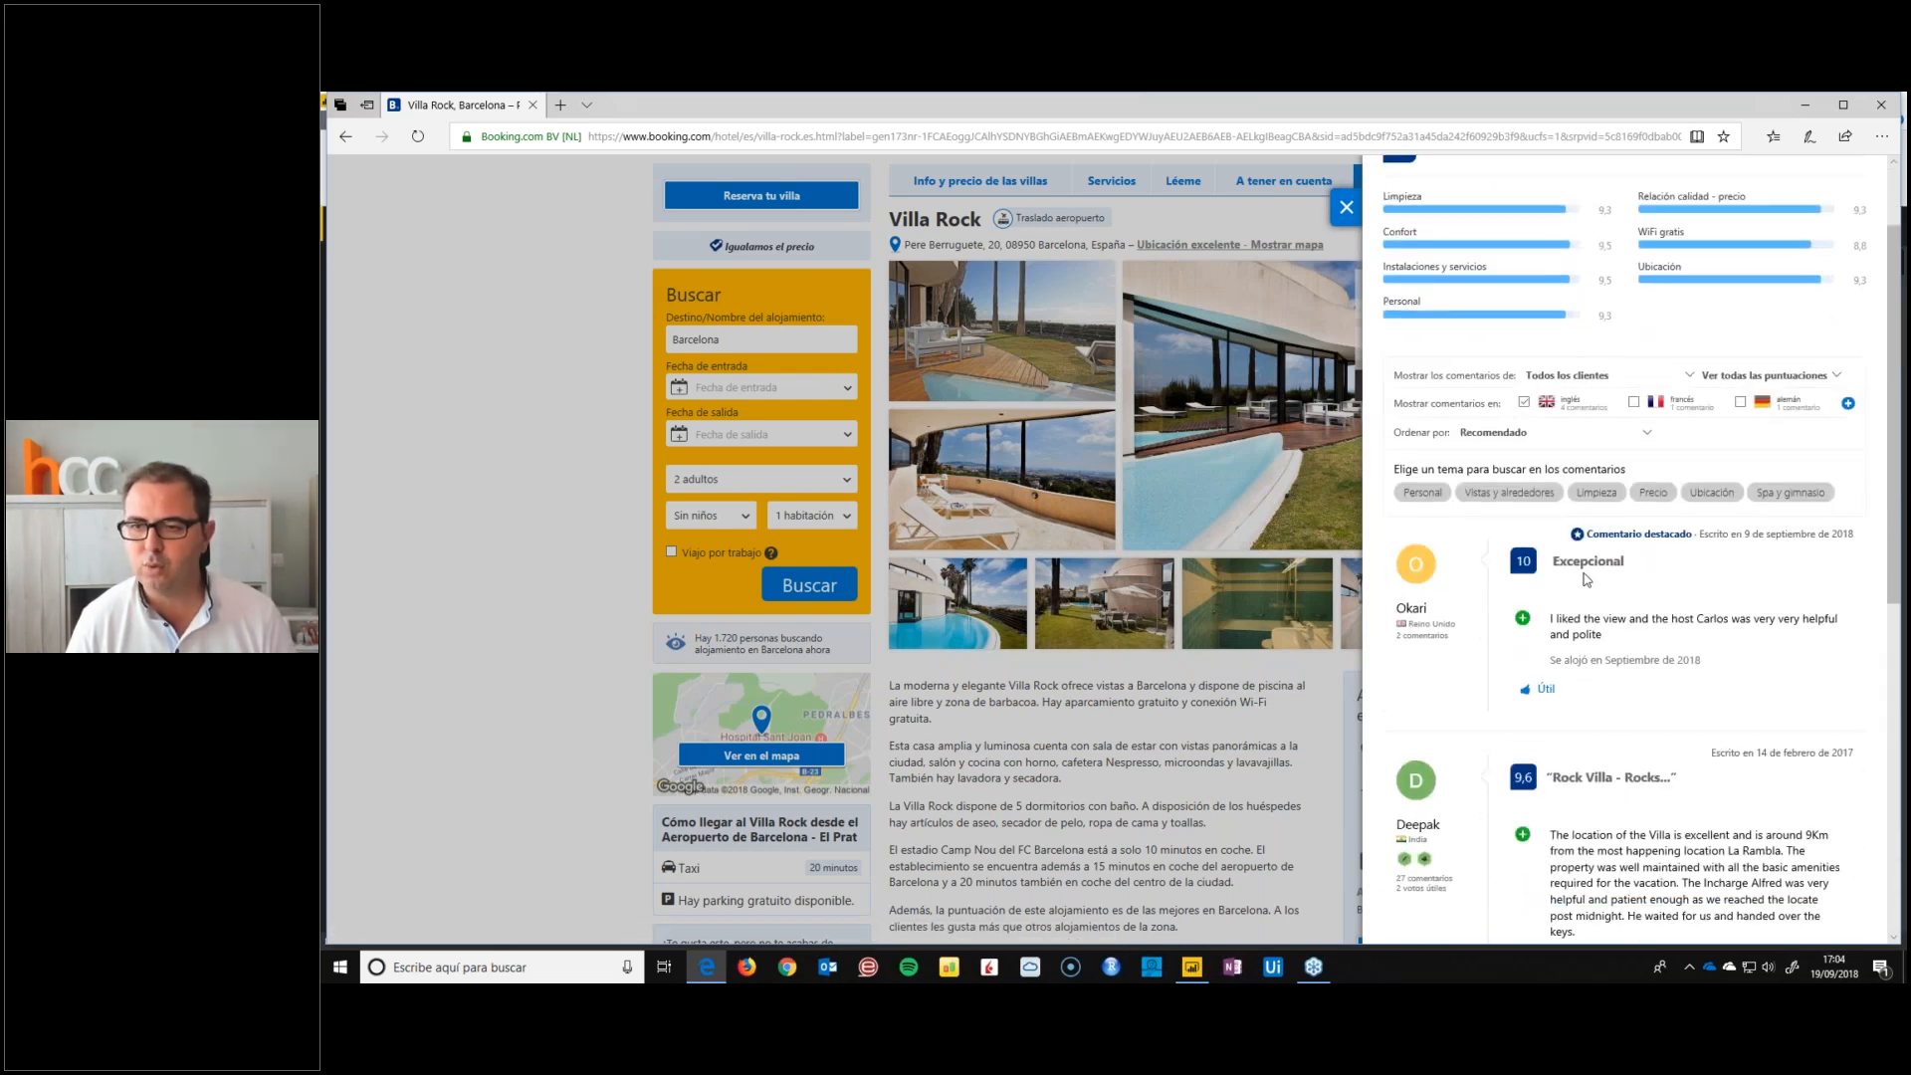
scroll(1593, 597, "down", 1)
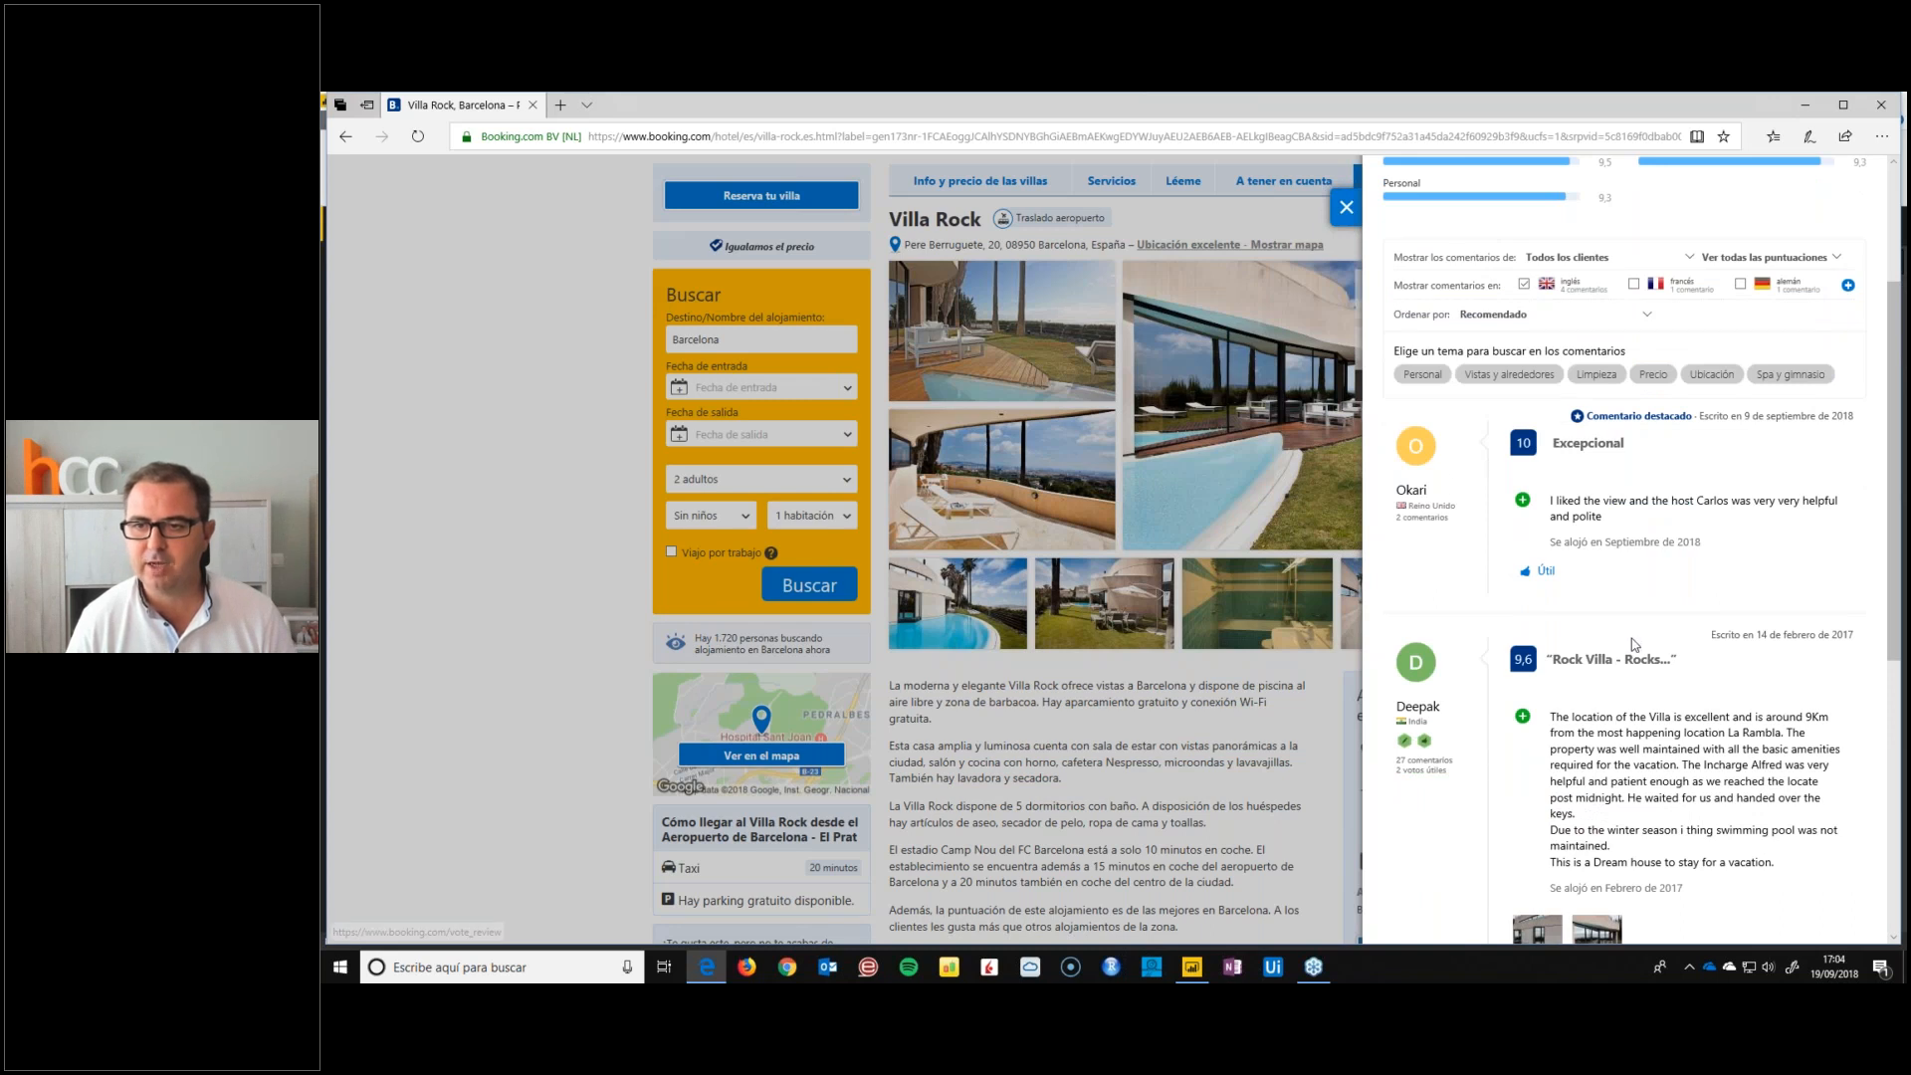
scroll(1633, 645, "down", 4)
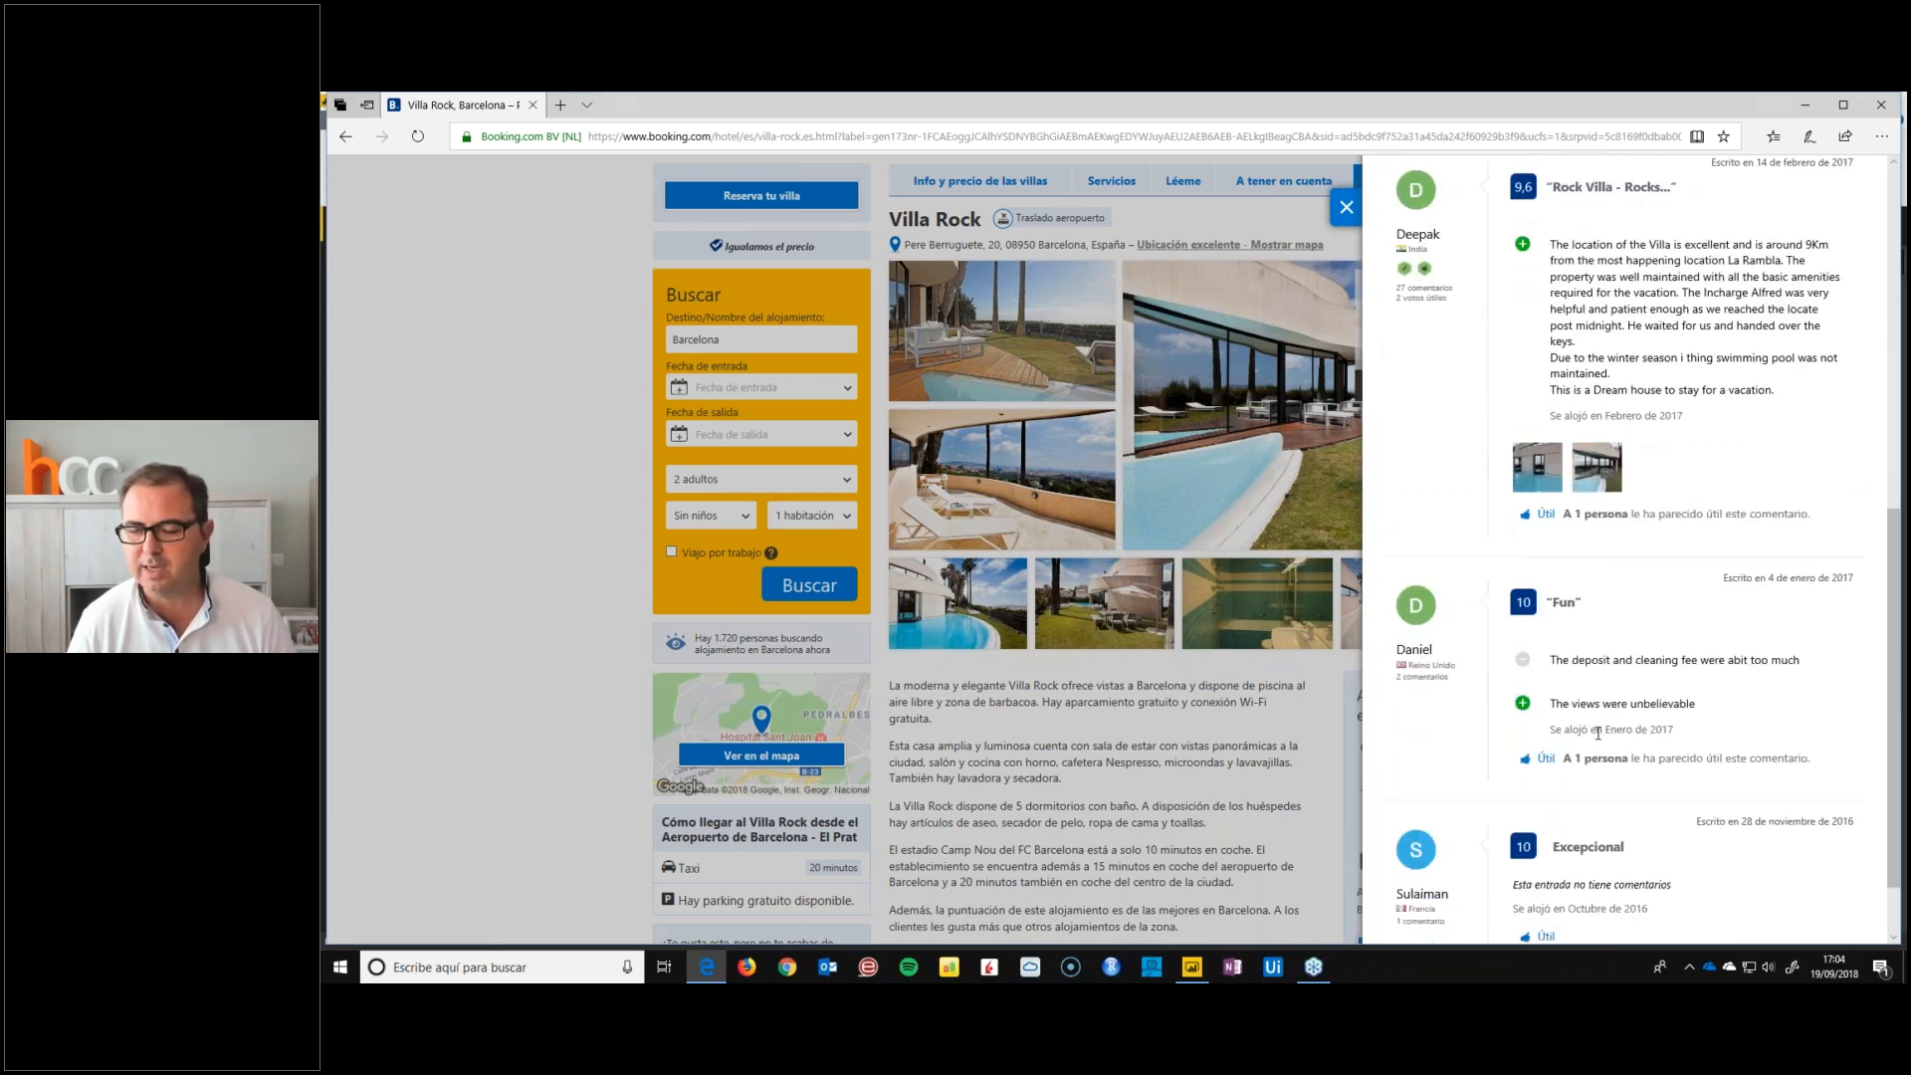
scroll(1597, 738, "down", 1)
scroll(1598, 745, "up", 5)
scroll(1595, 697, "down", 2)
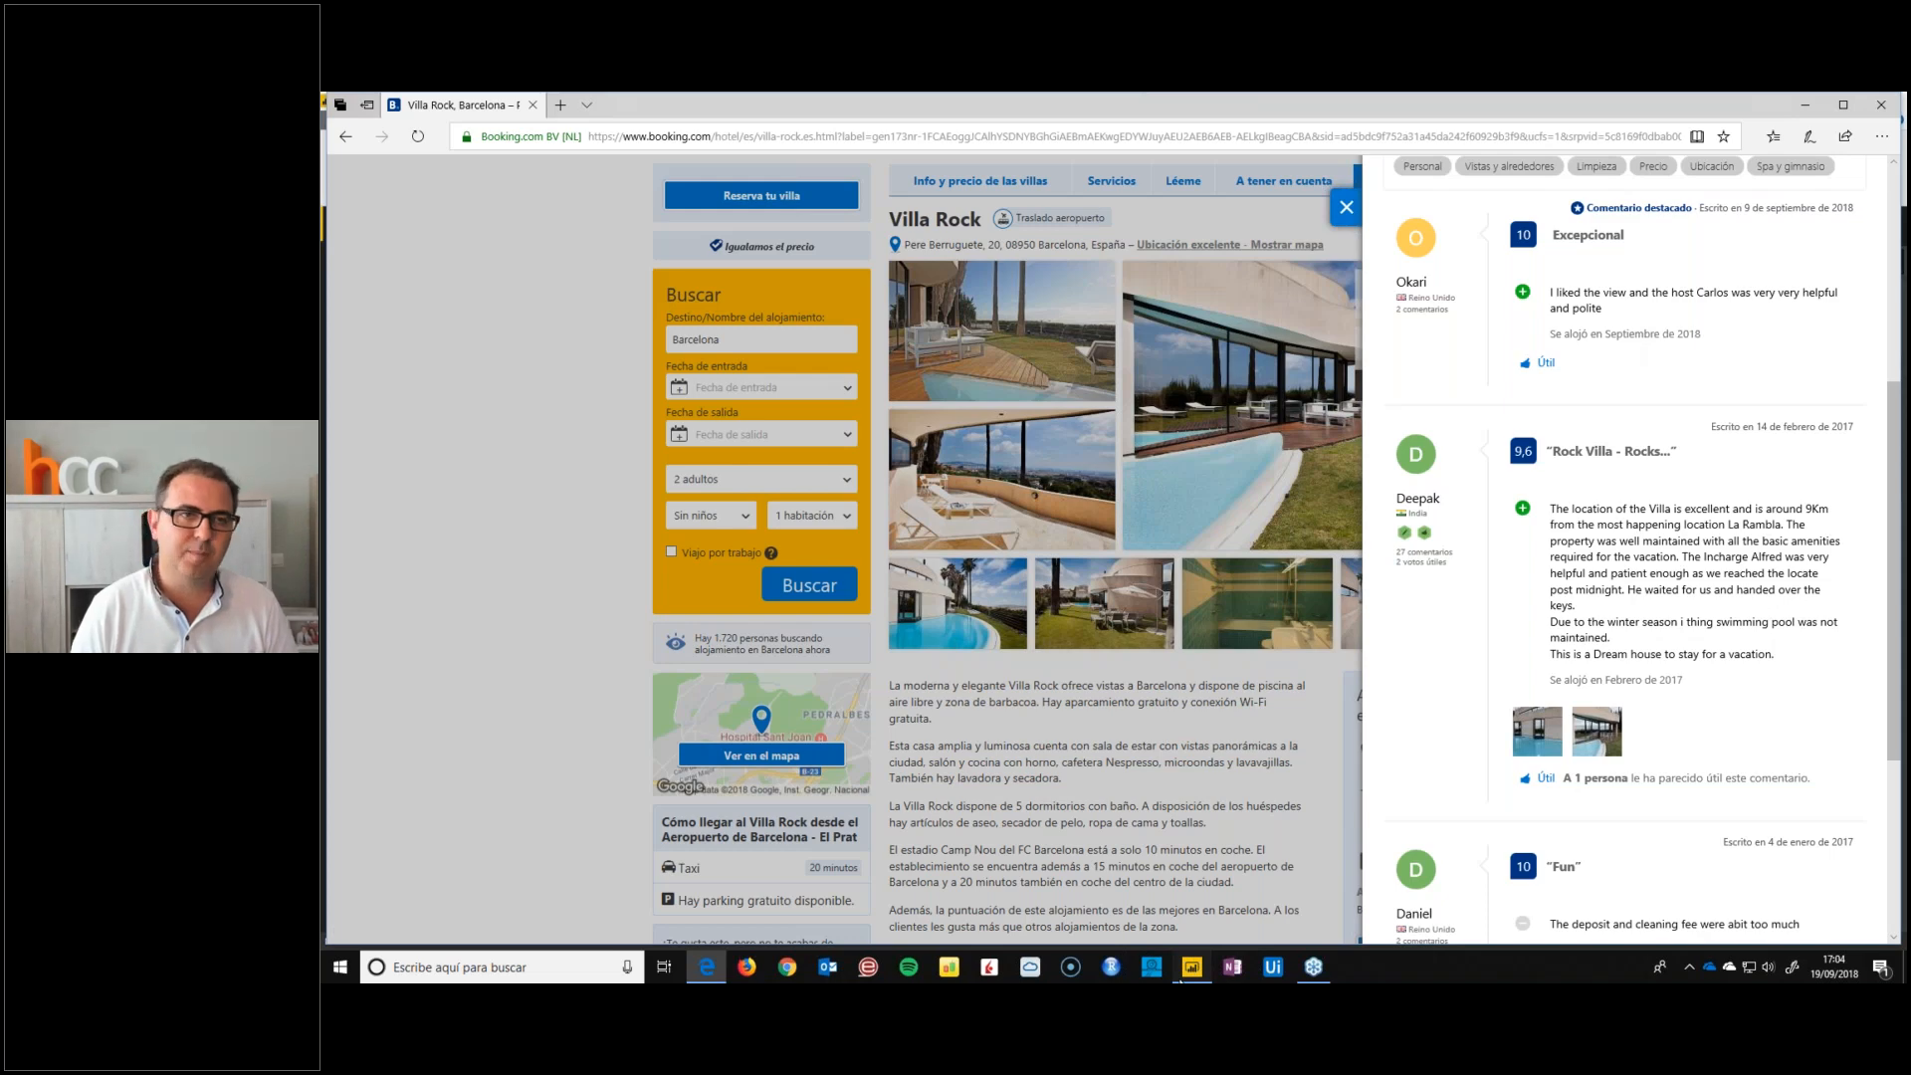
Switch to Power BI Desktop, connect to the Villa Rock reviews page's URL as a basic web source, and close the Edge window
left_click(1189, 967)
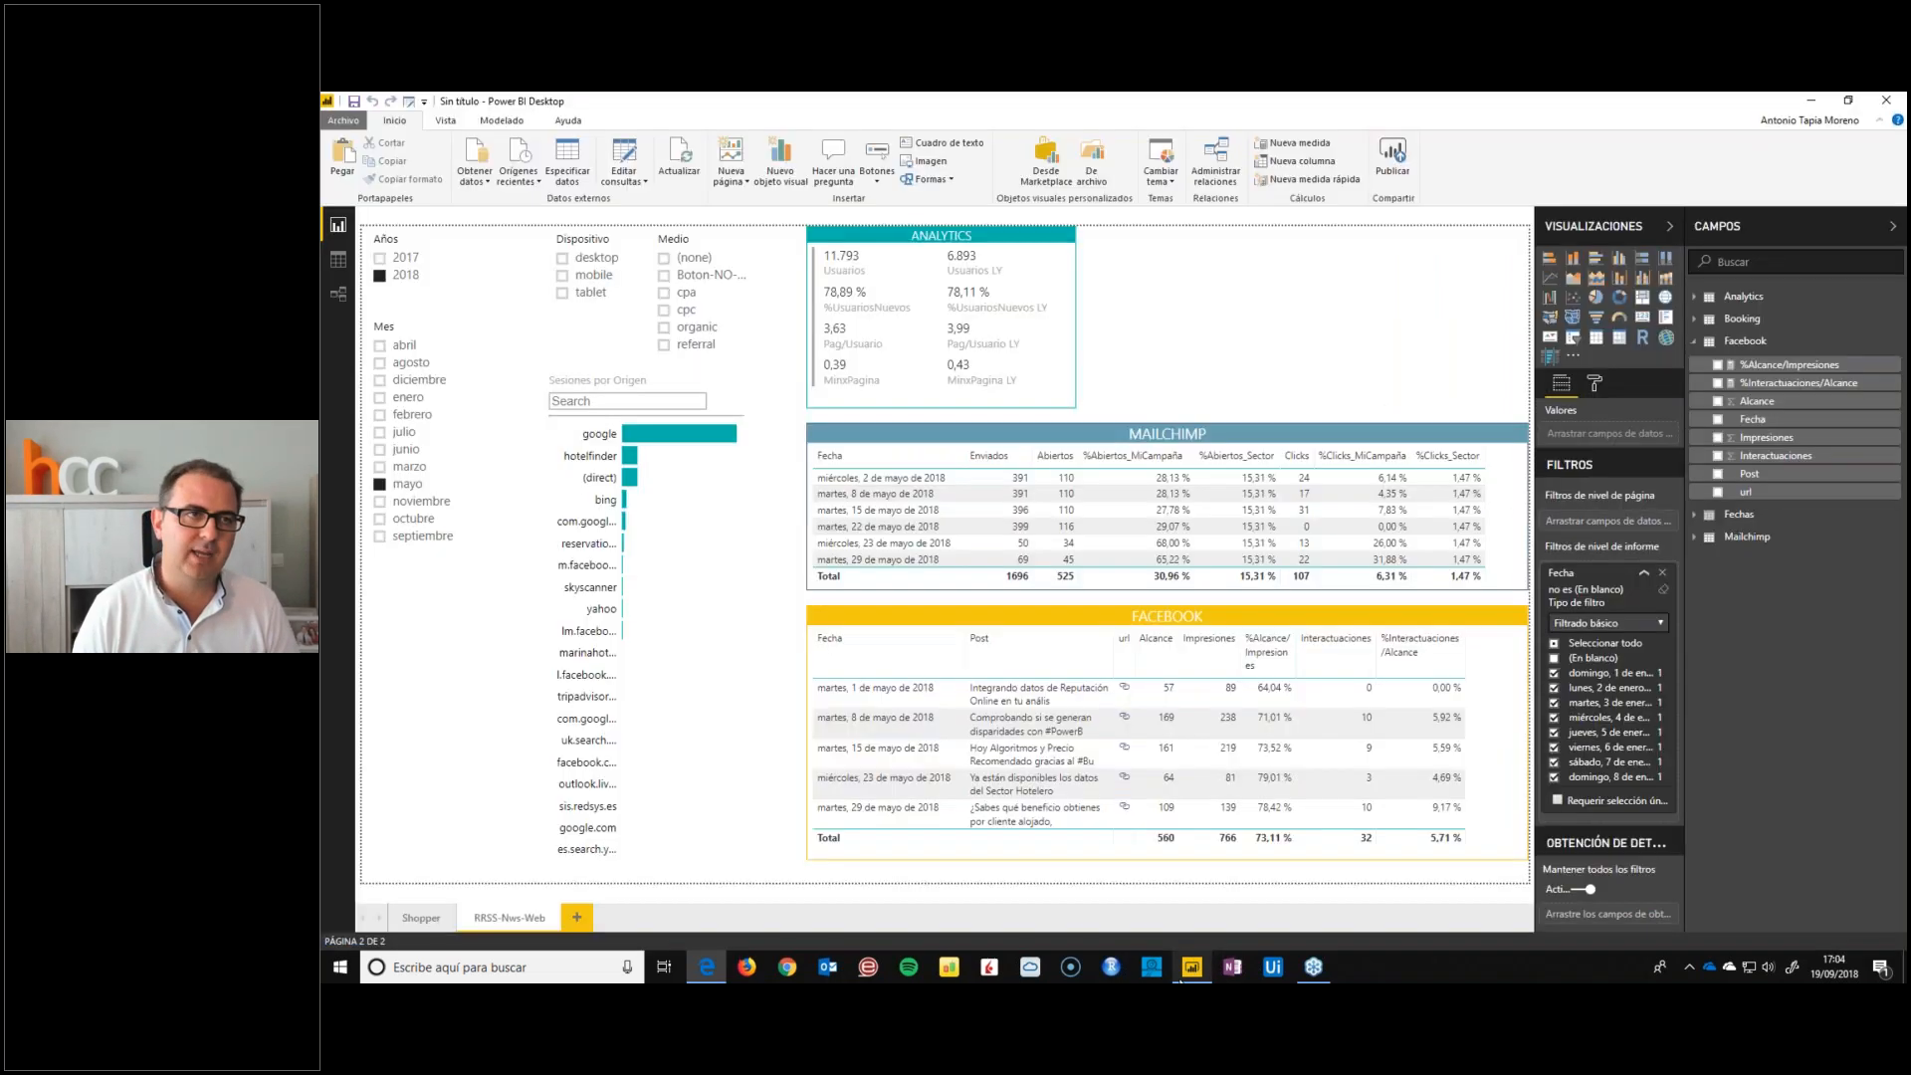
left_click(472, 182)
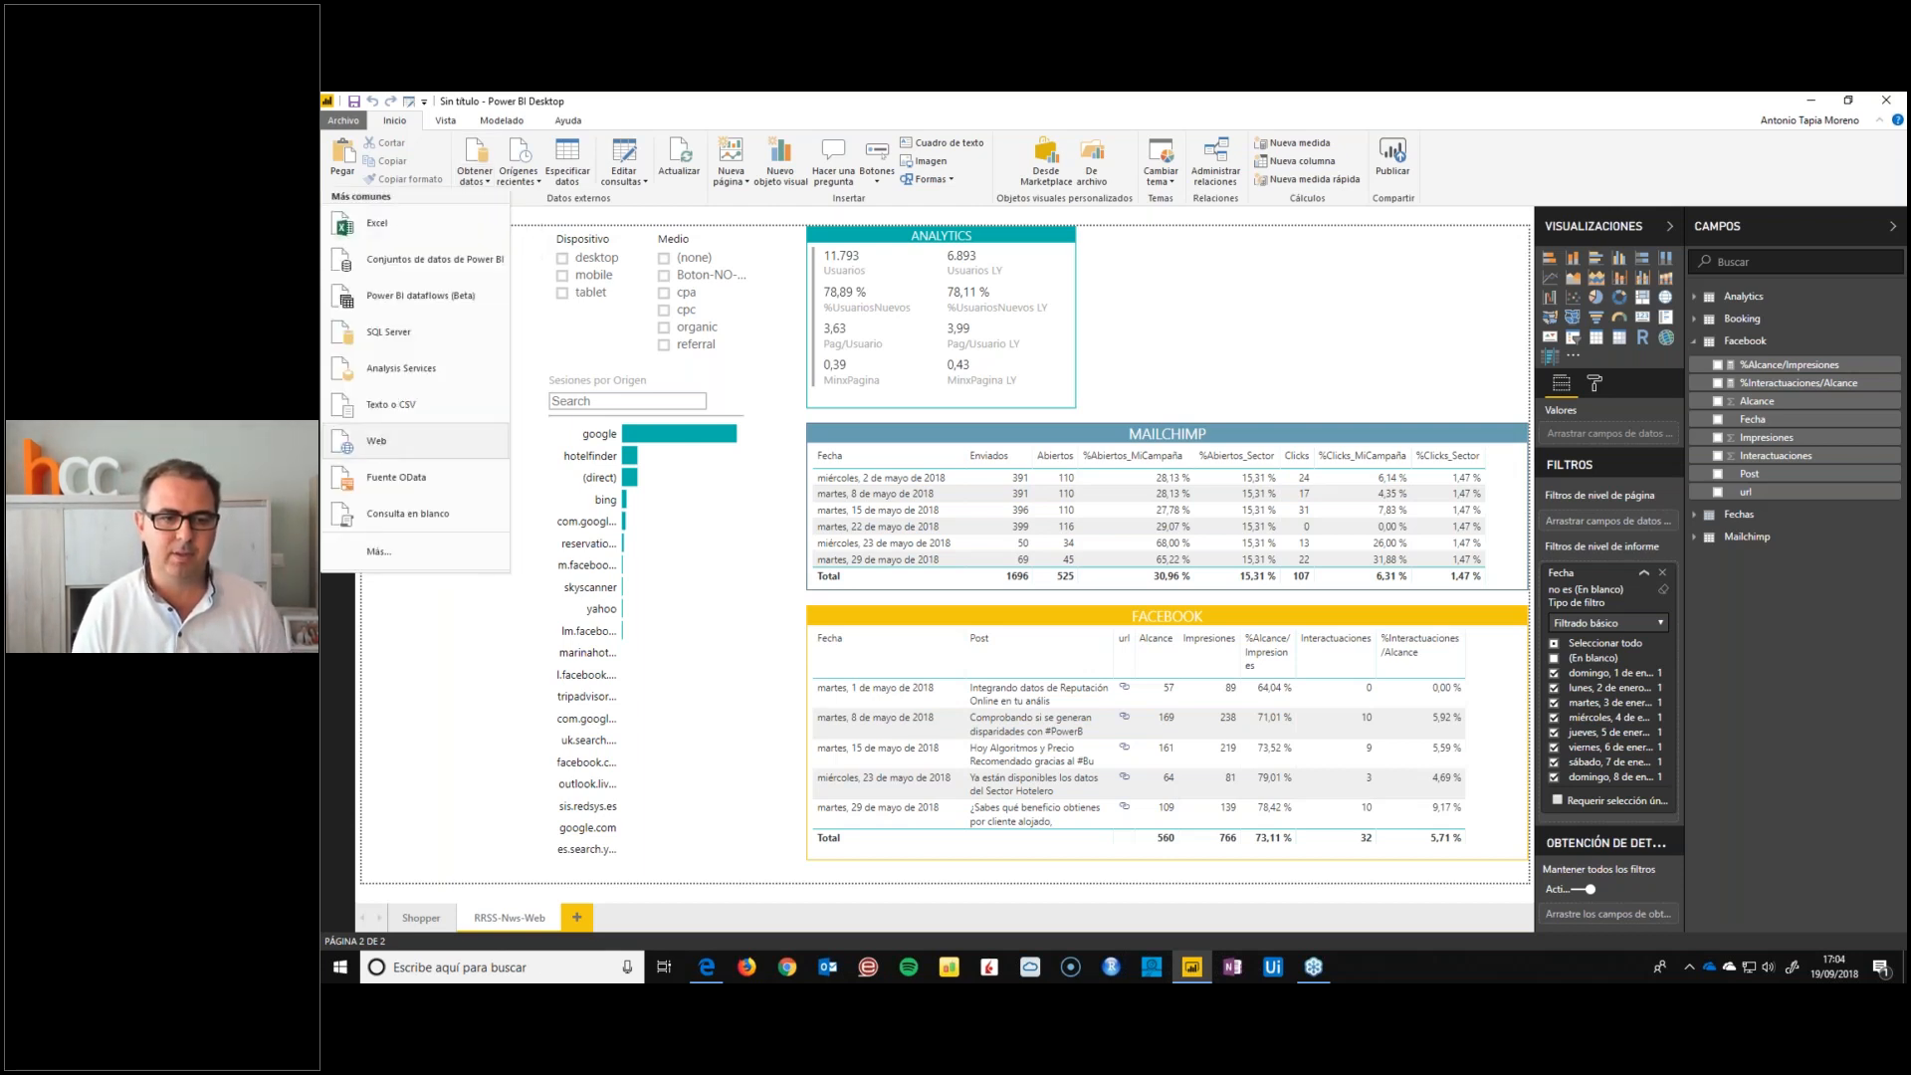
left_click(383, 440)
left_click(707, 966)
left_click(1535, 129)
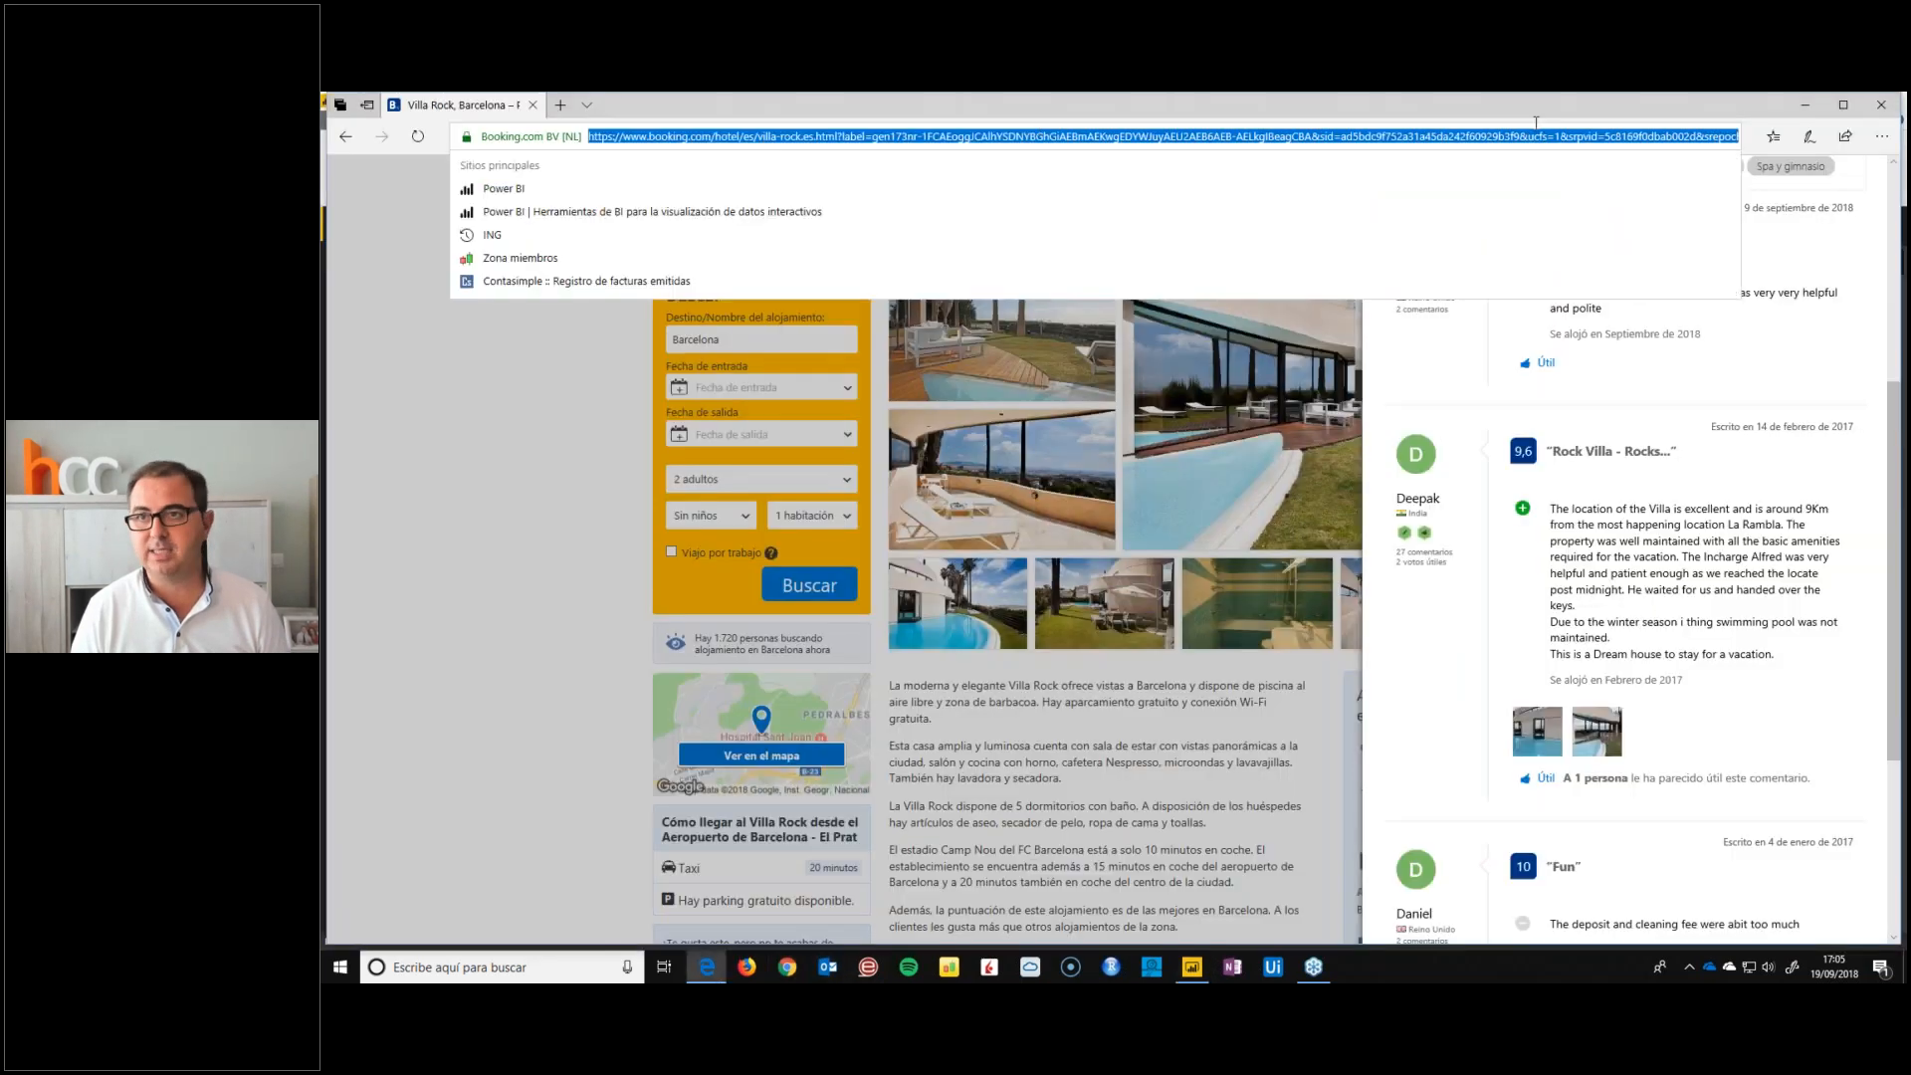
left_click(1191, 970)
key("ctrl+v")
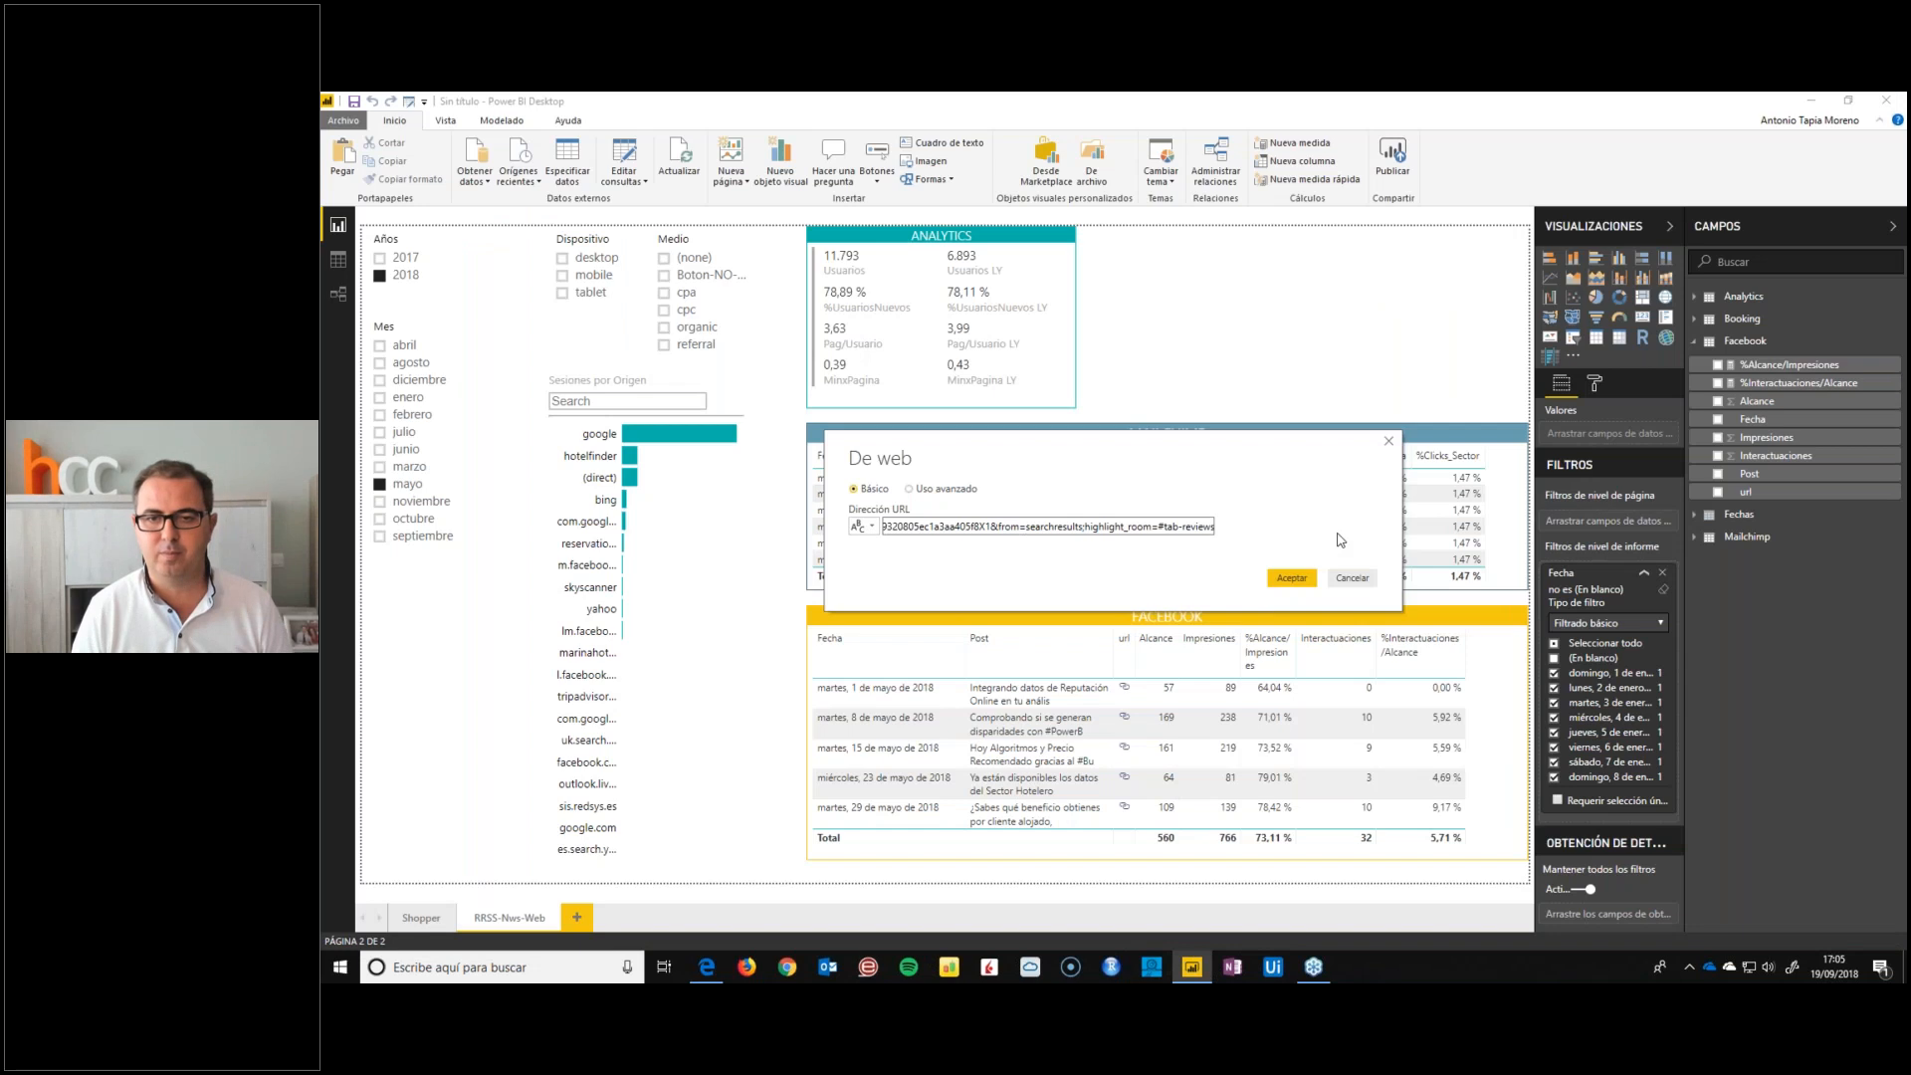
left_click(1292, 577)
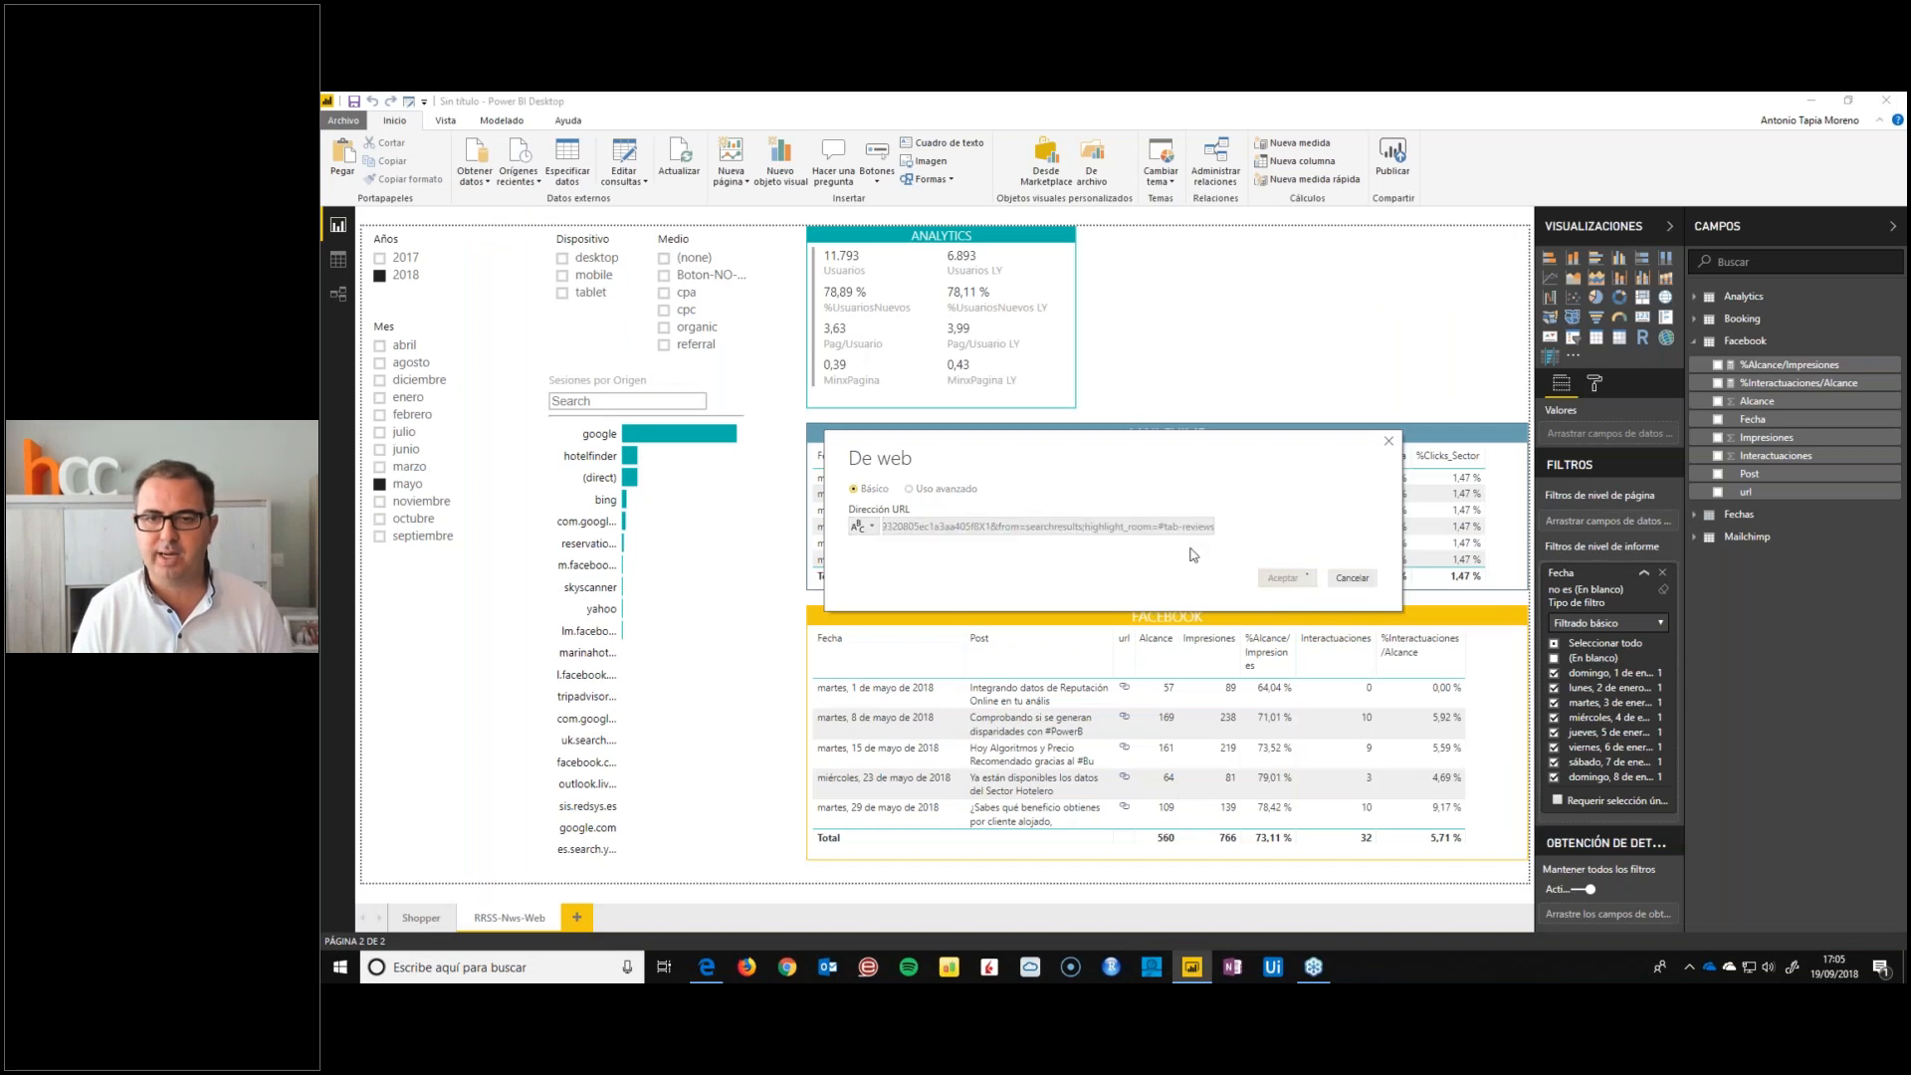
left_click(706, 968)
left_click(1095, 136)
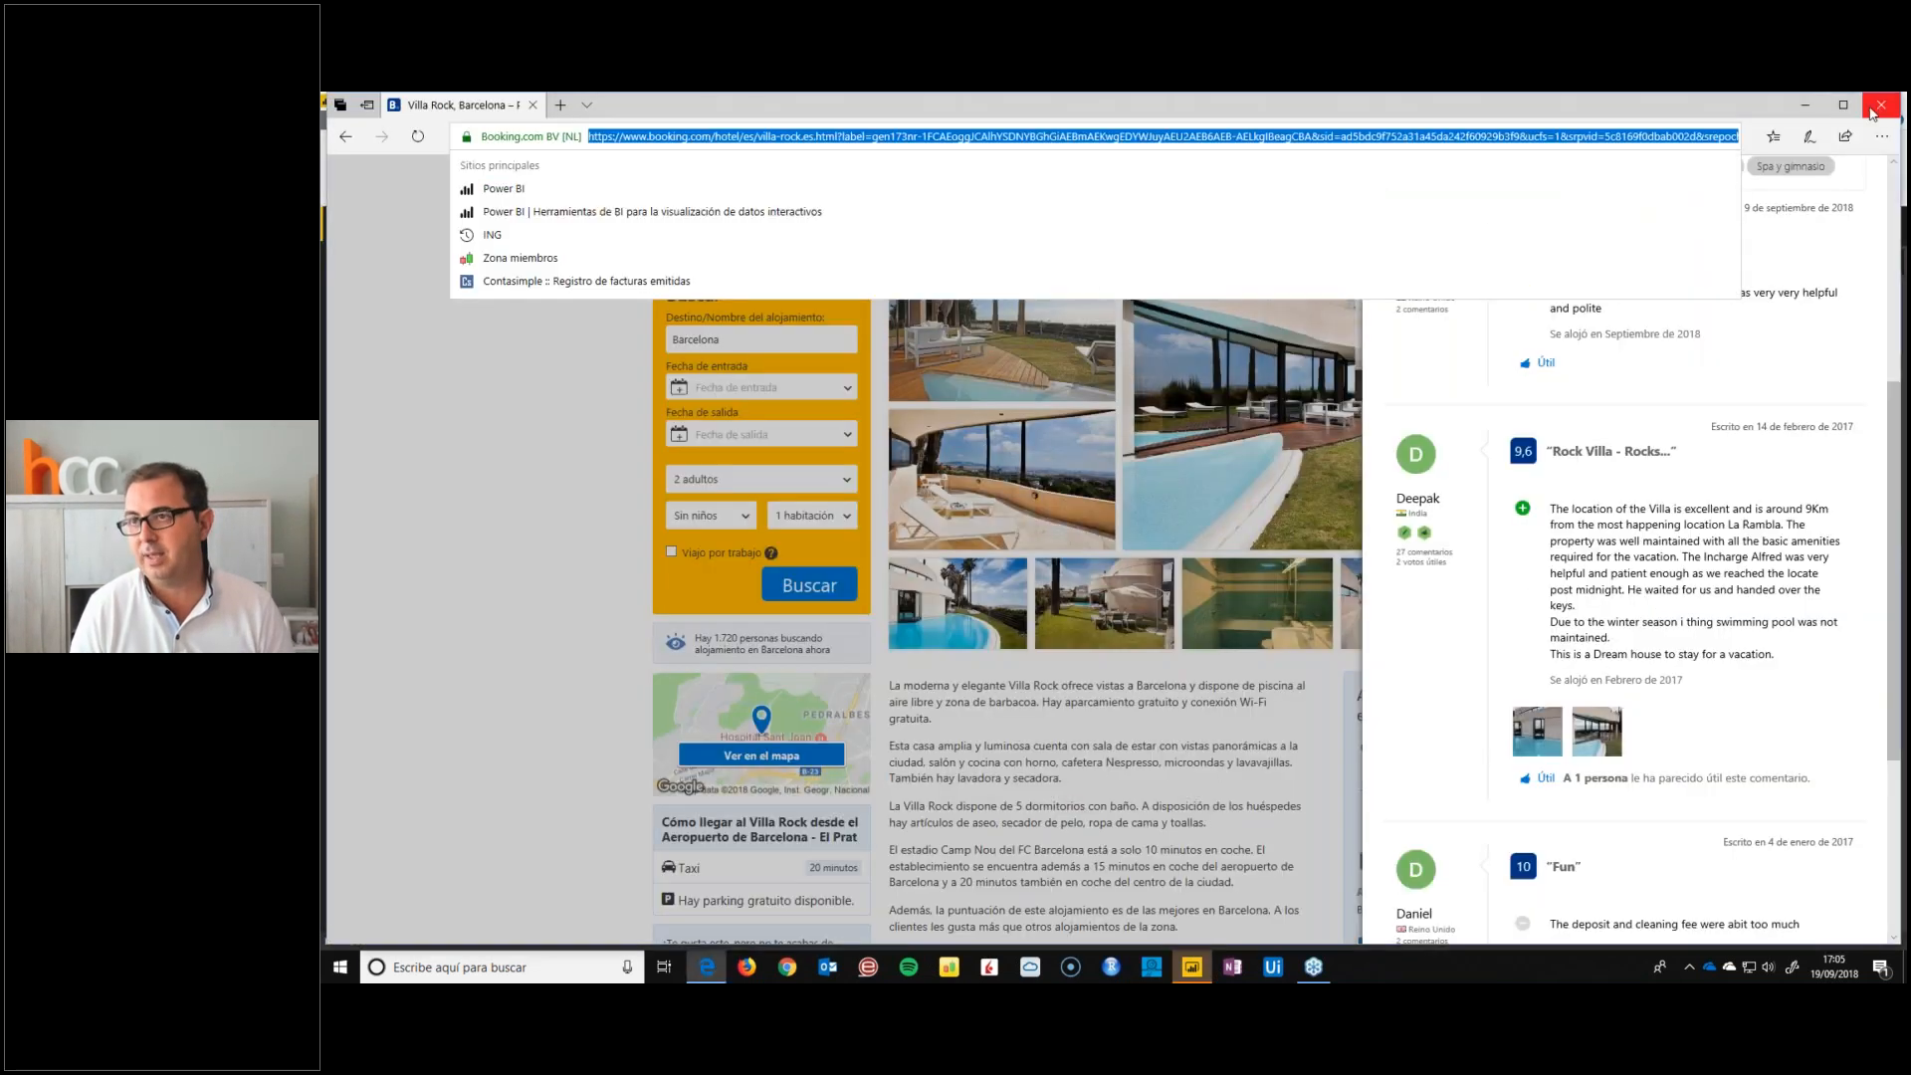
left_click(1881, 110)
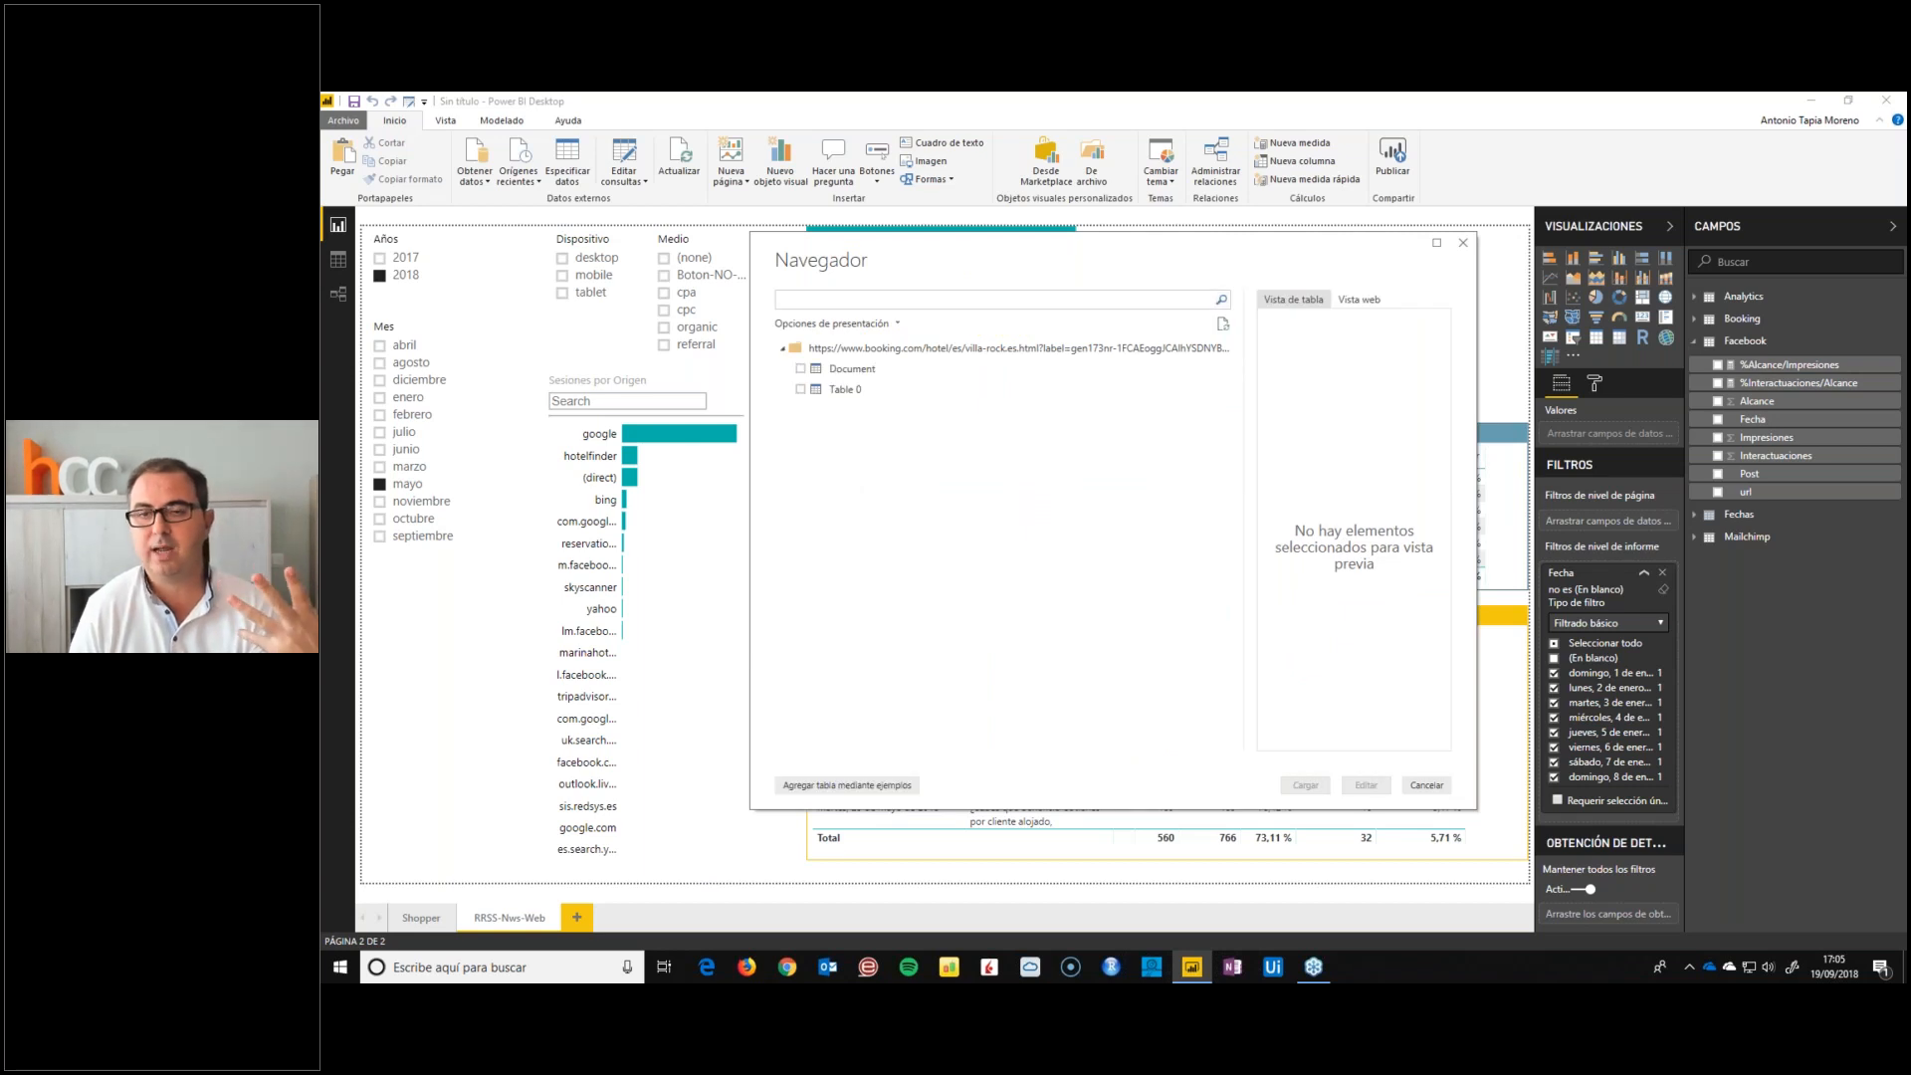
Preview the Document and Table 0 items of the Villa Rock page, and inspect all columns of Table 0
left_click(837, 374)
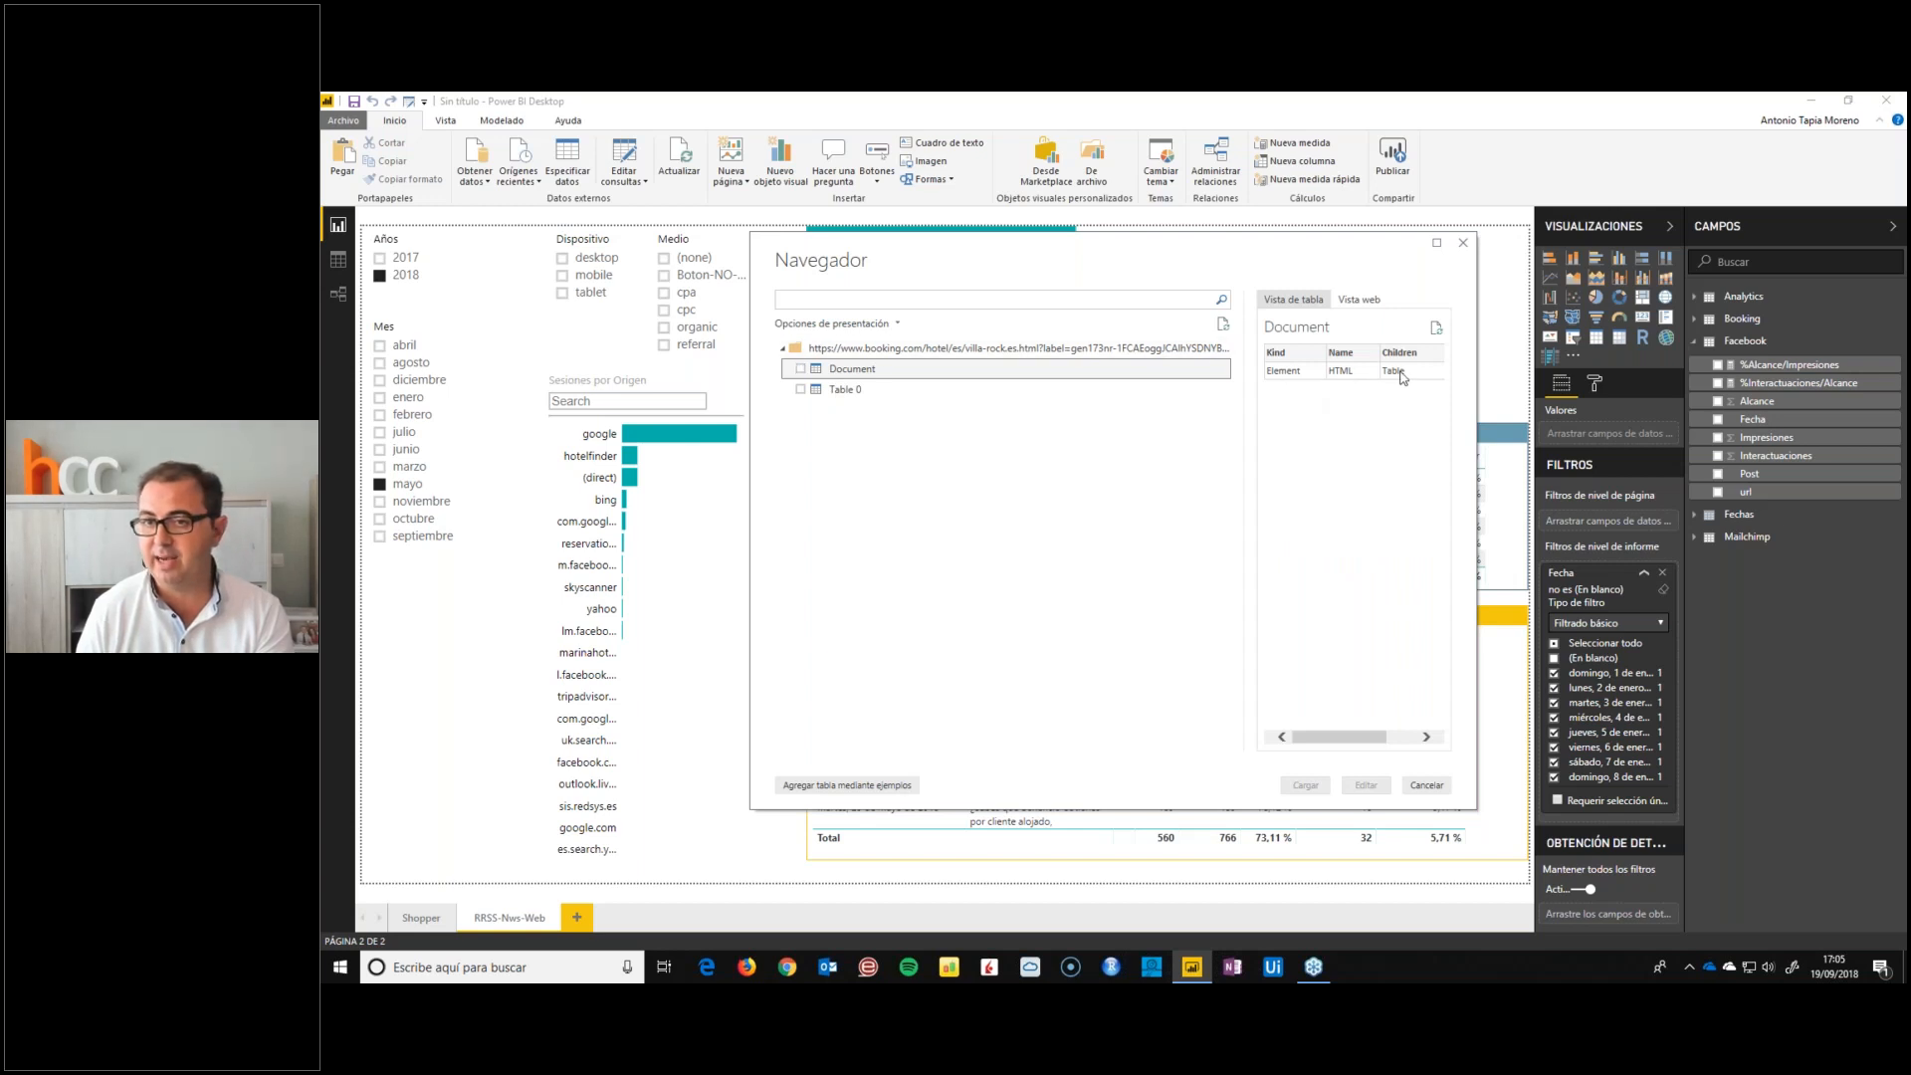
left_click(853, 399)
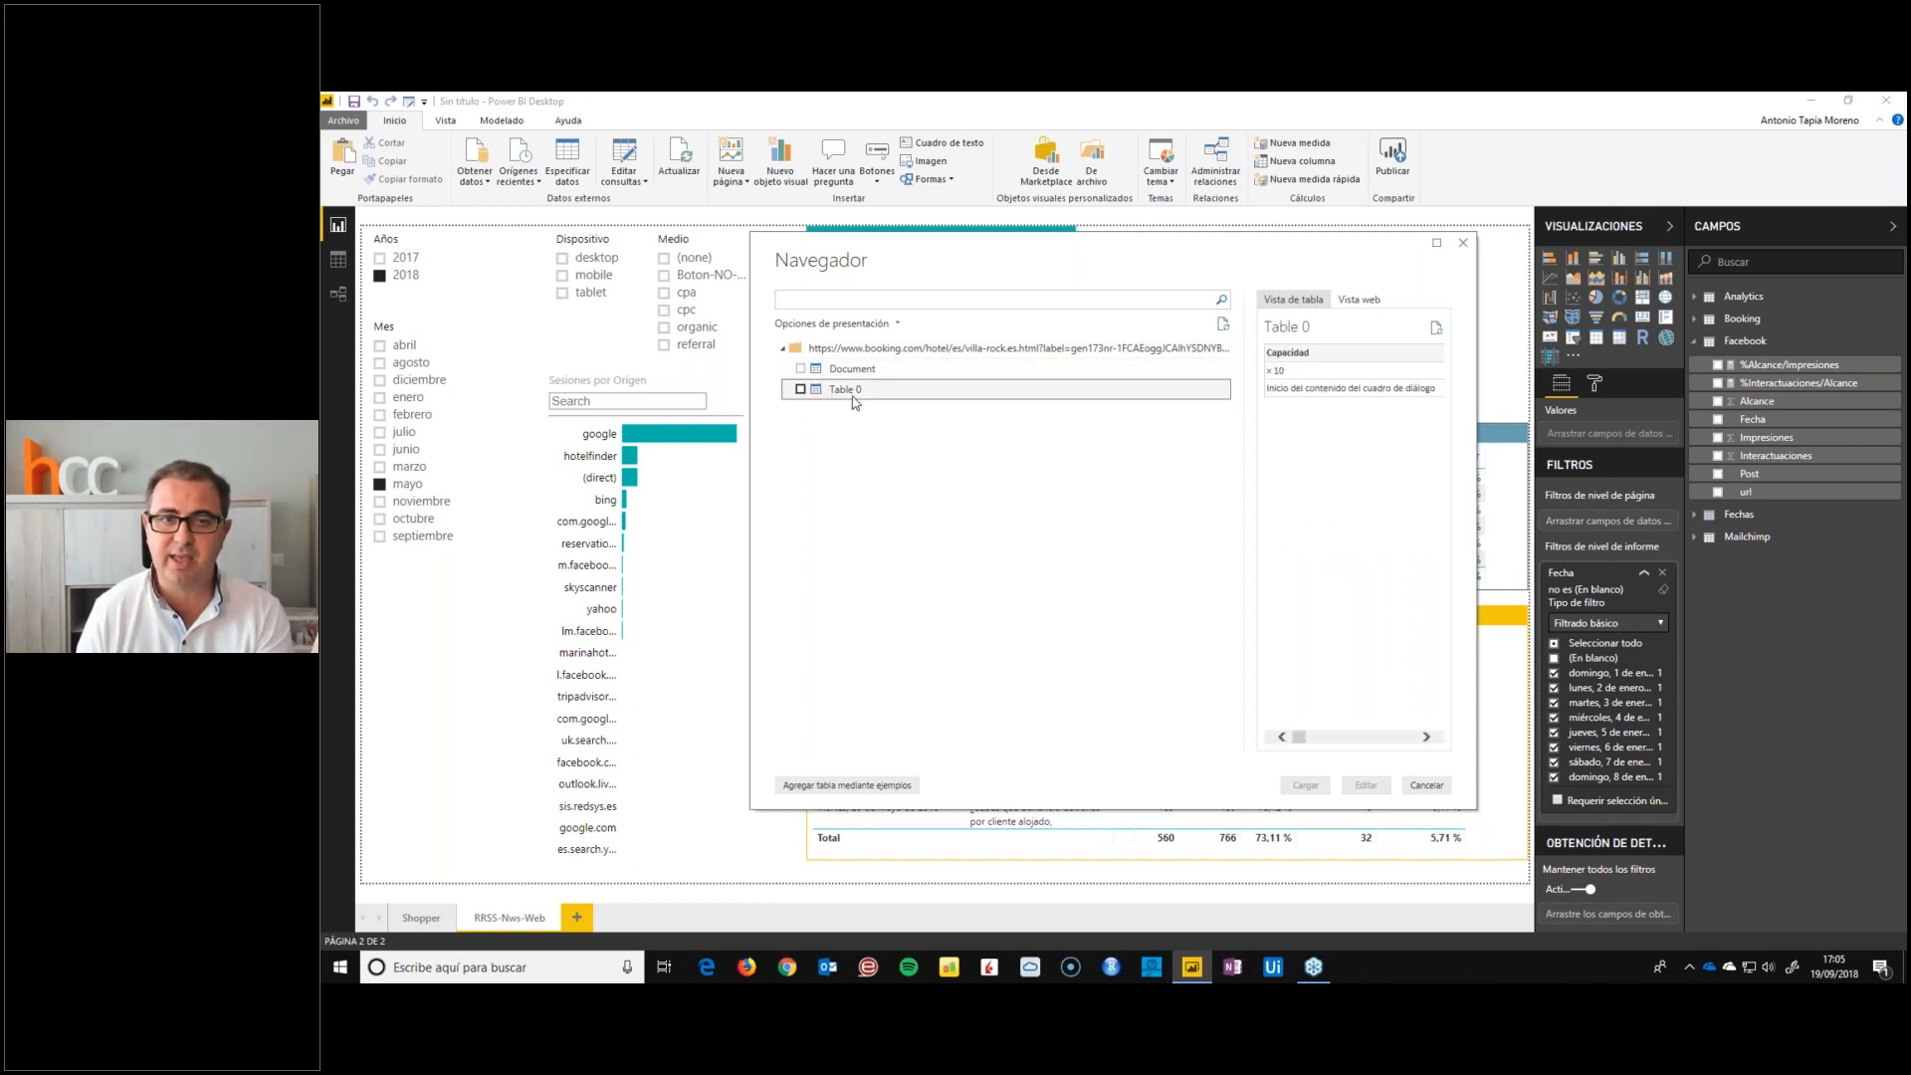
left_click_drag(1300, 746, 1392, 747)
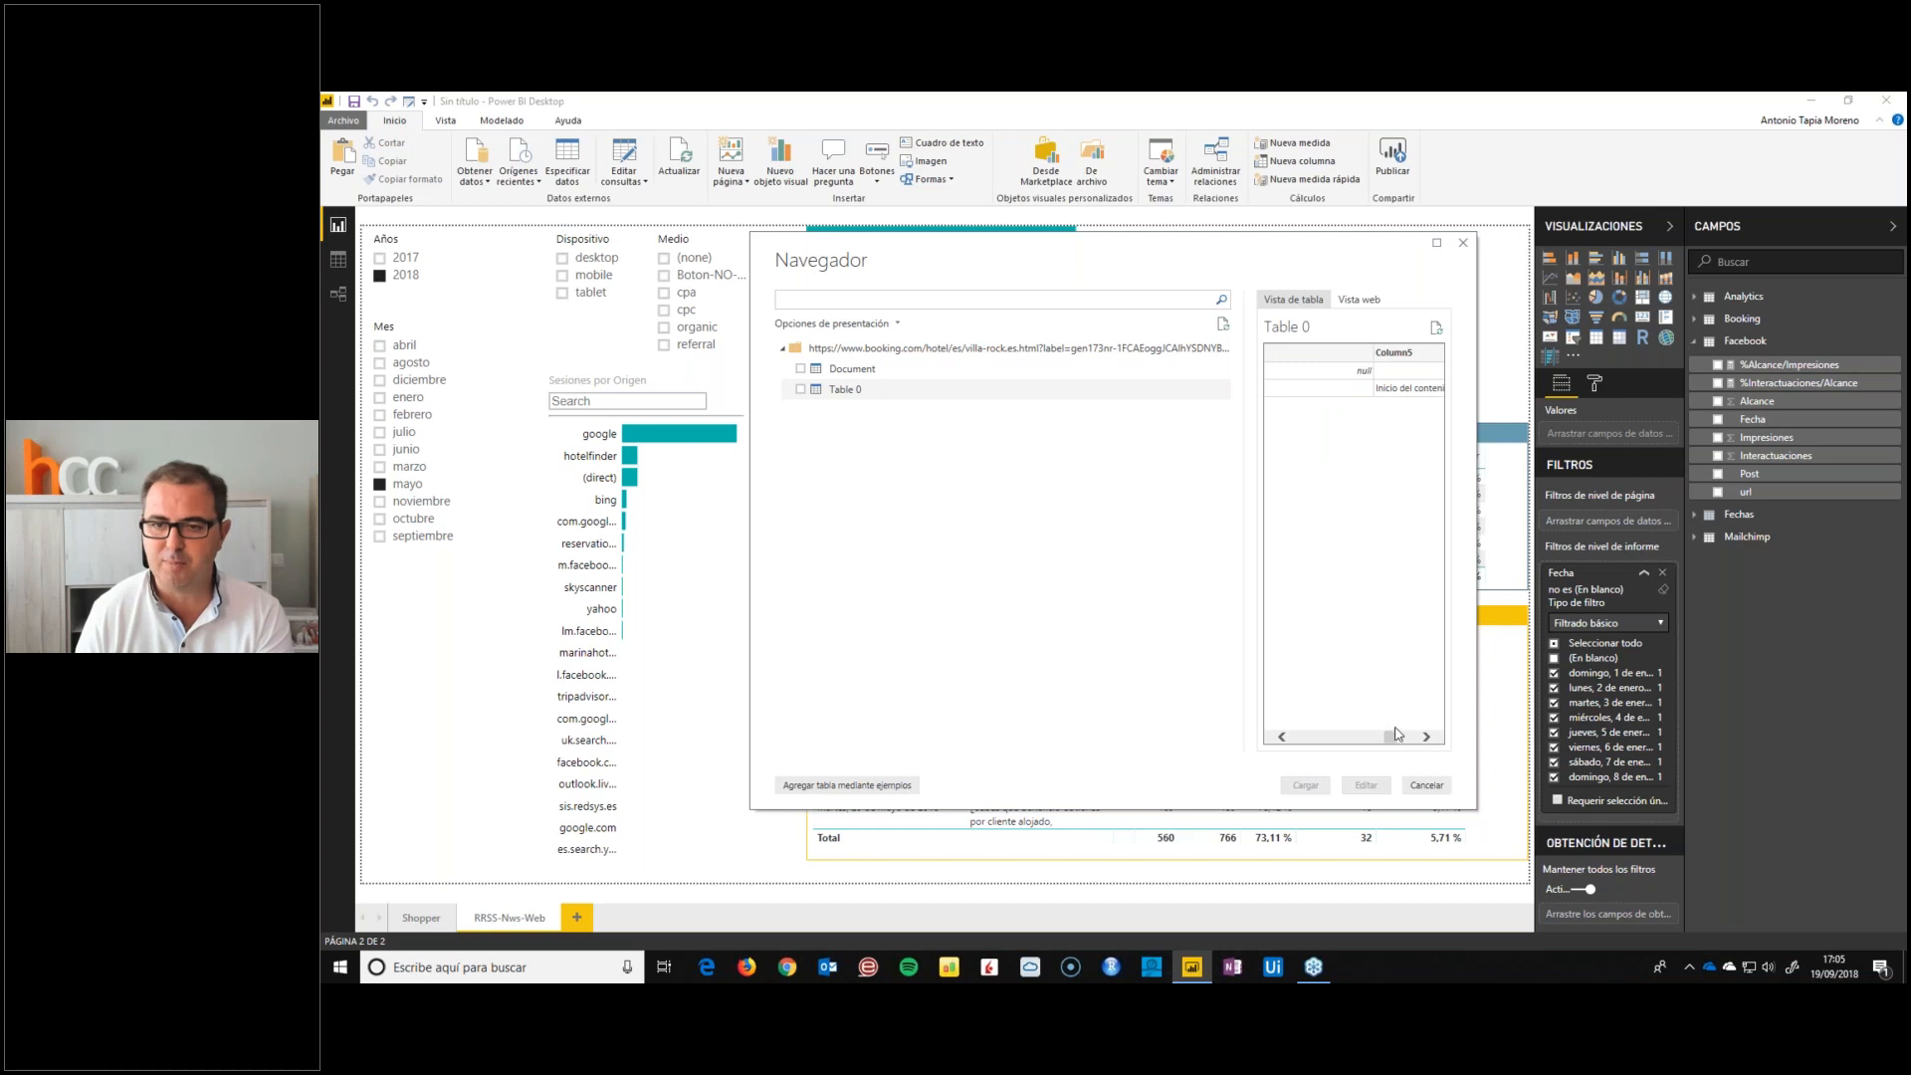
left_click_drag(1391, 738, 1284, 741)
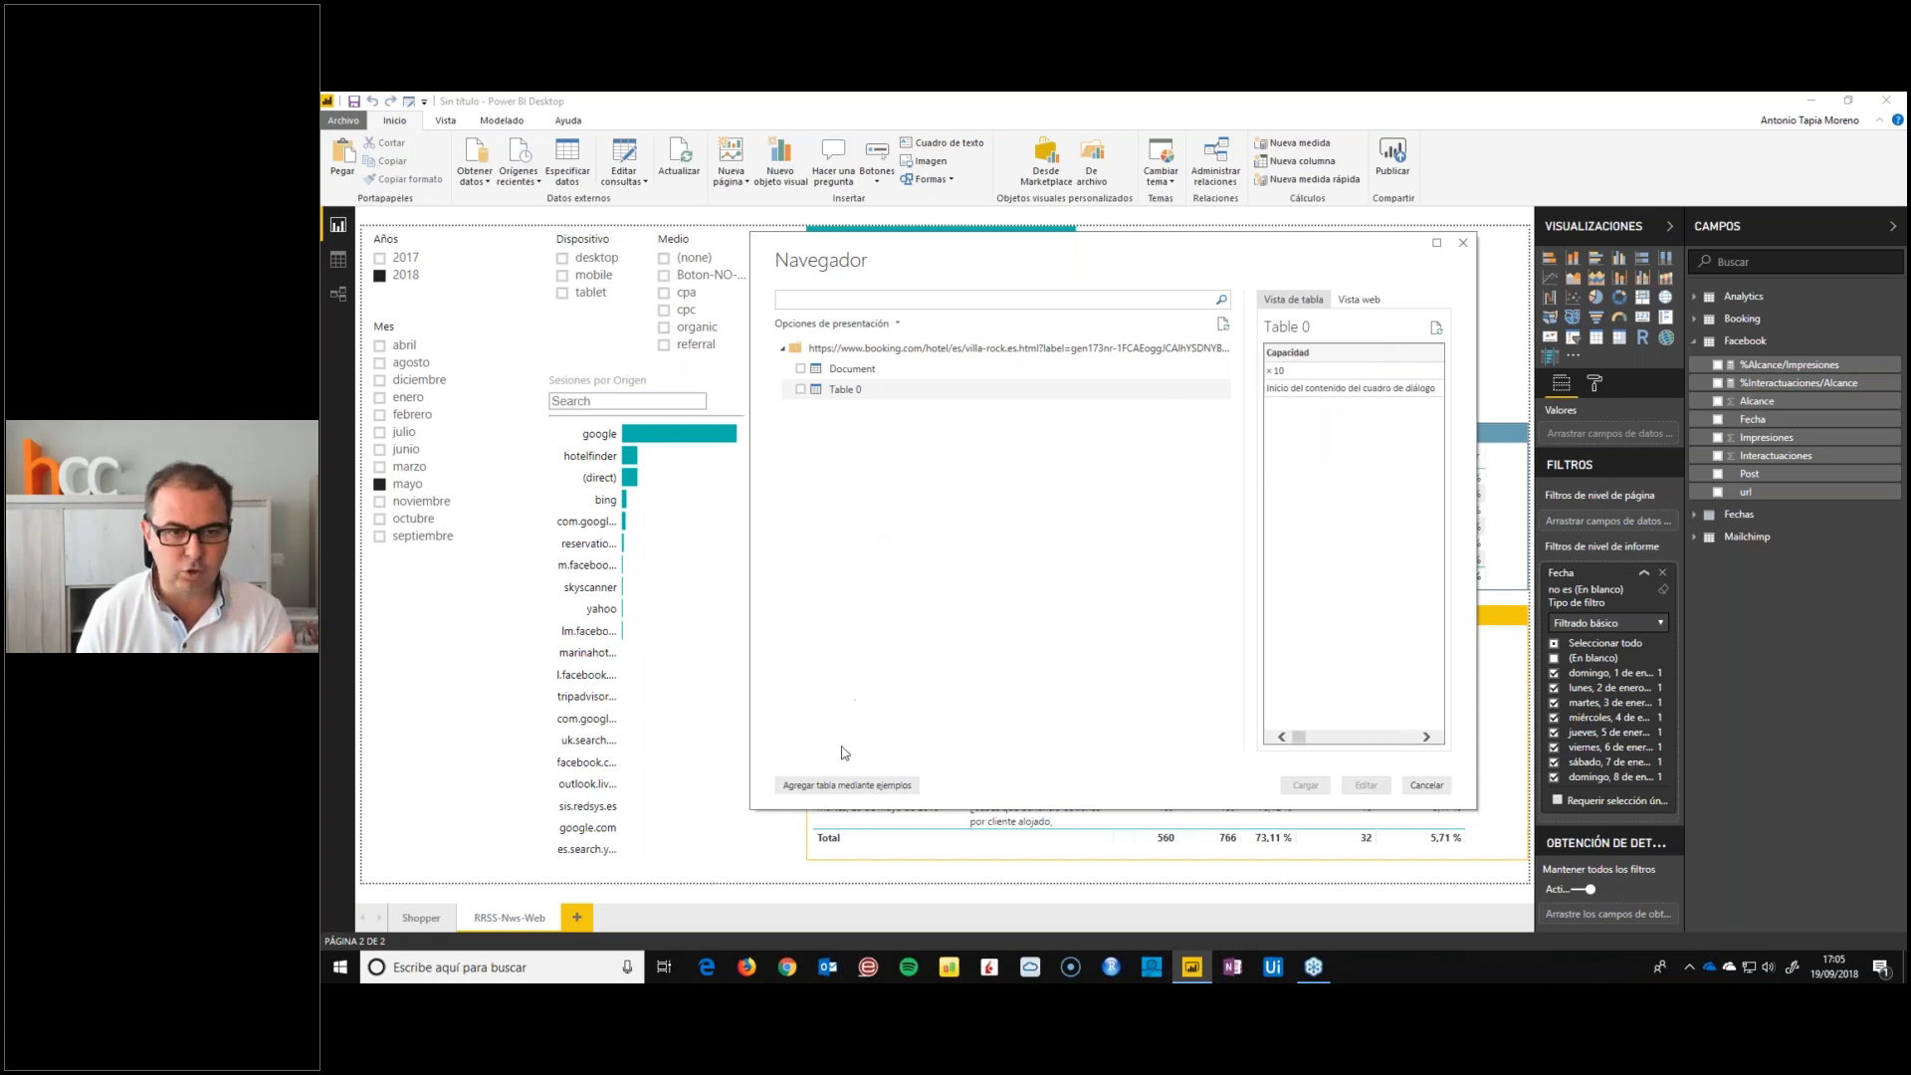
Start a table by examples from the Villa Rock page and enter the first review's title, Excepcional, in row 1 of Columna1
left_click(803, 785)
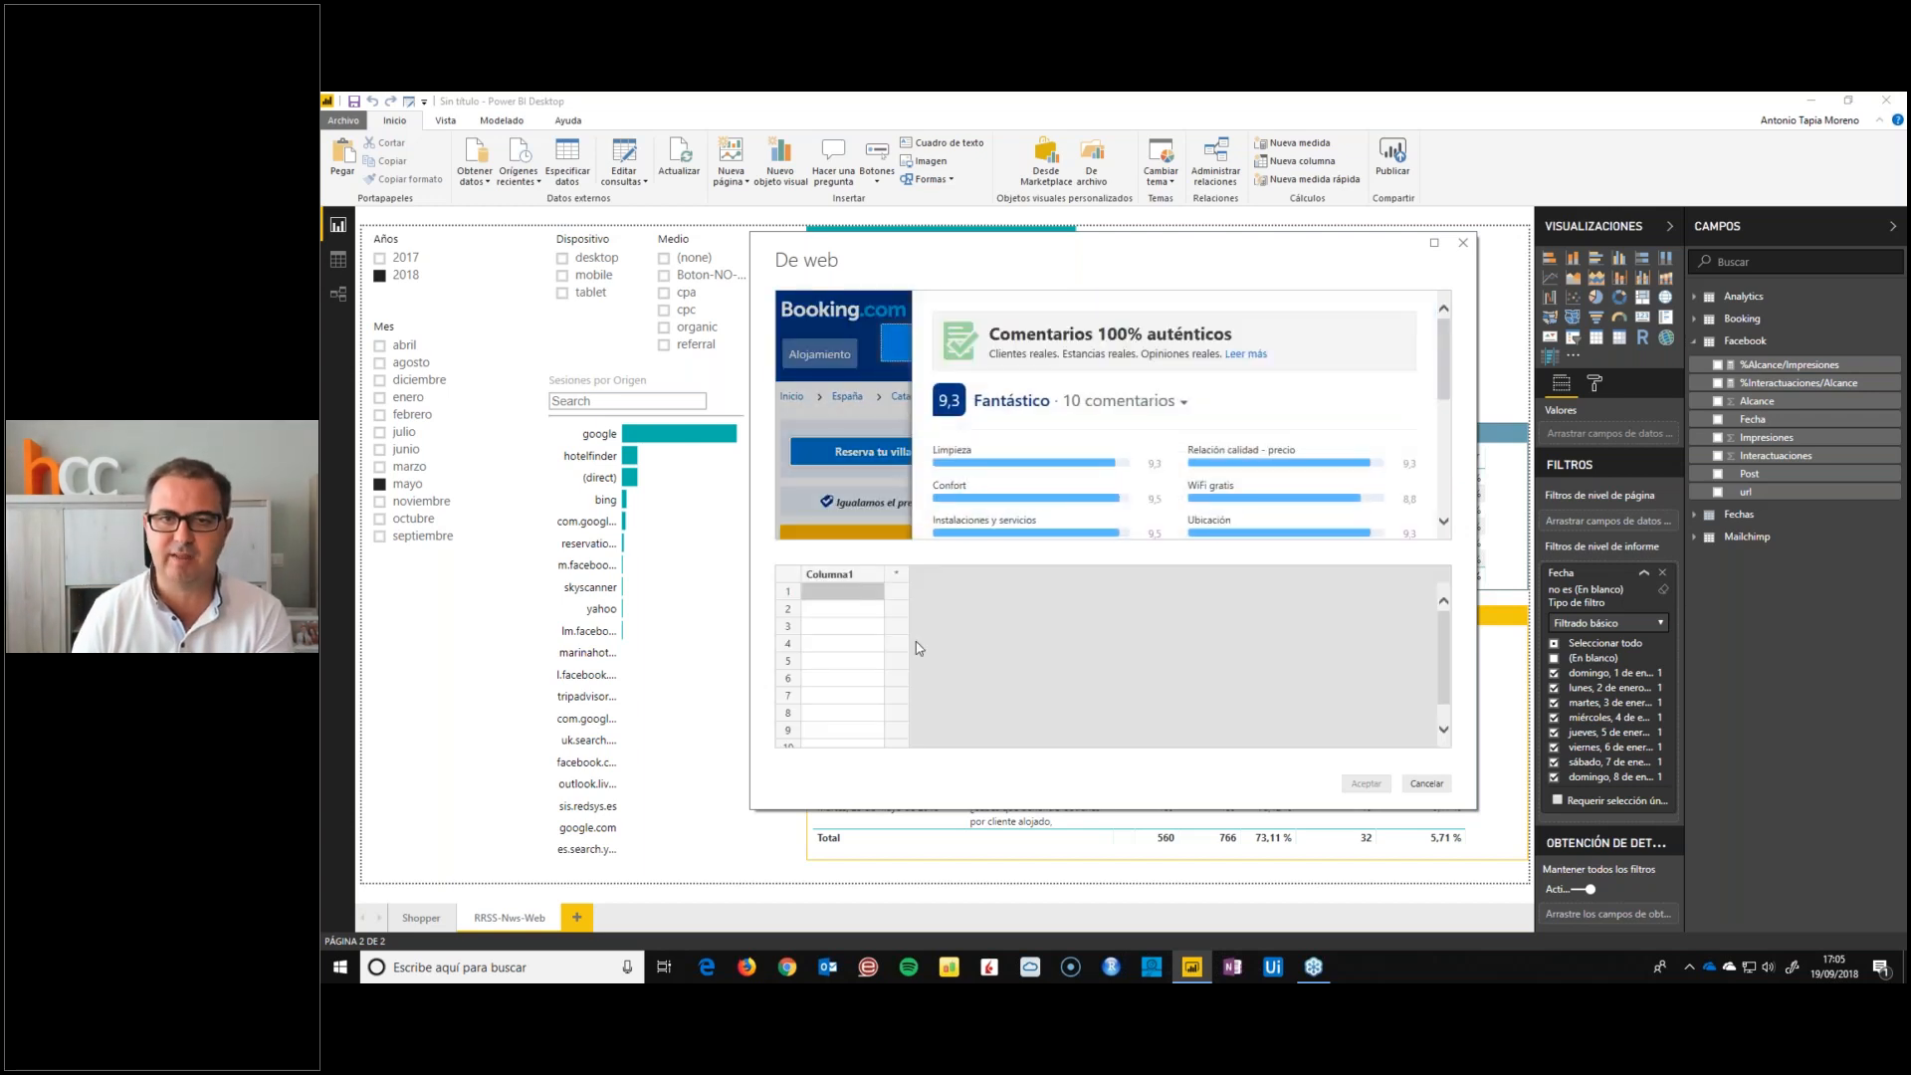
scroll(1035, 419, "down", 3)
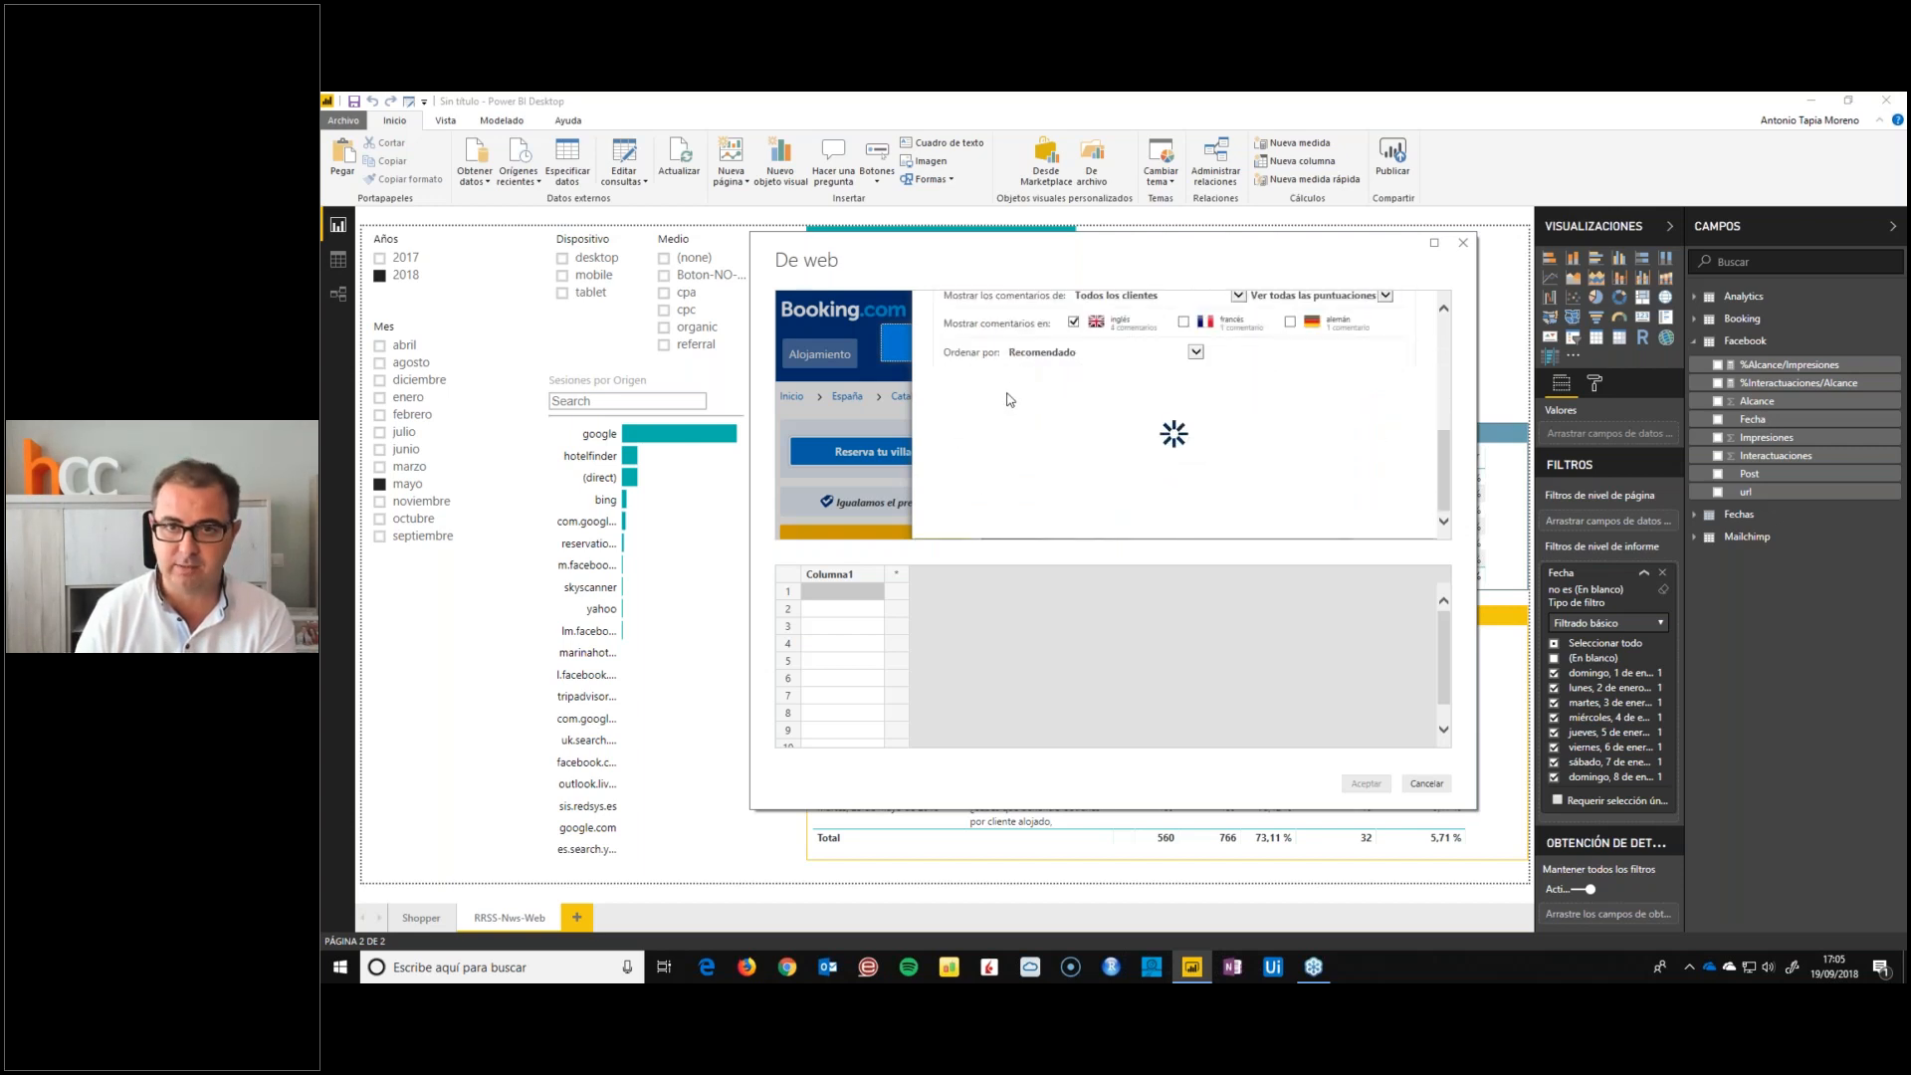
scroll(1012, 391, "up", 1)
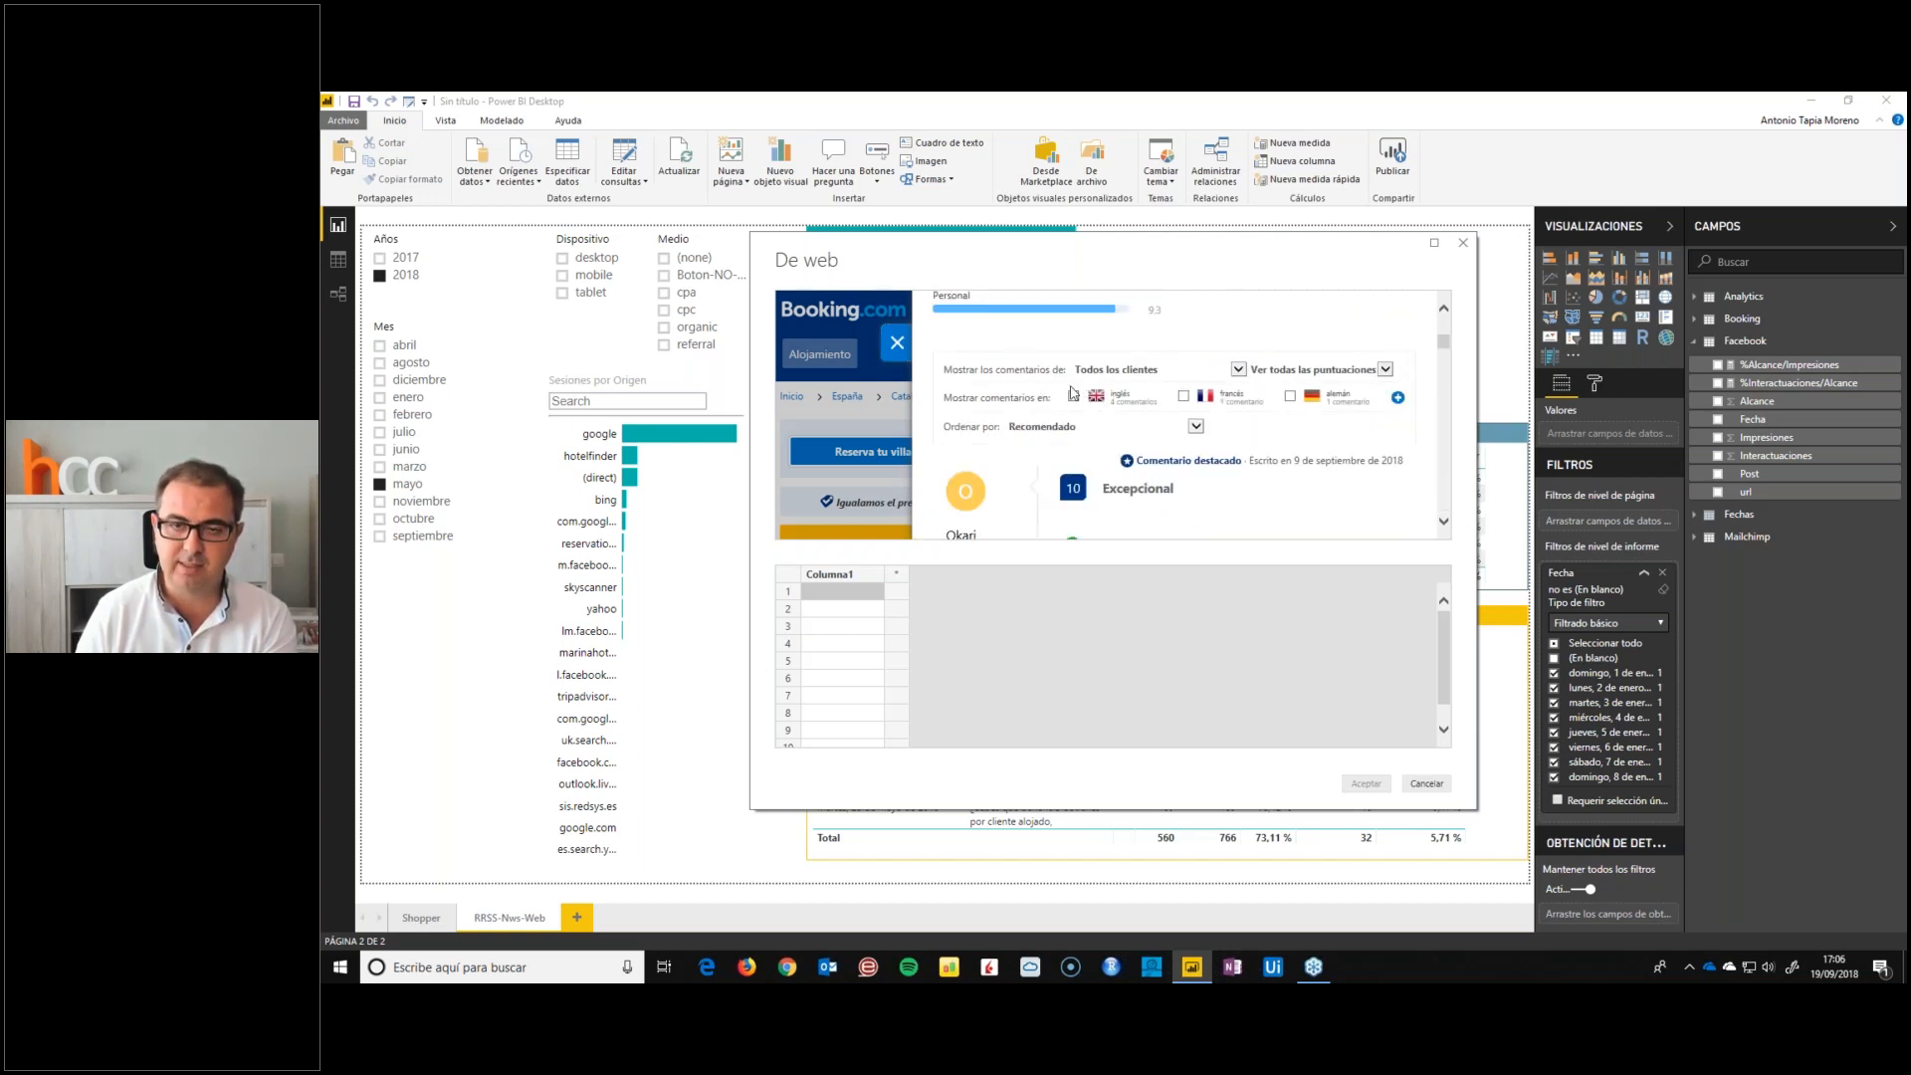
scroll(1095, 423, "down", 1)
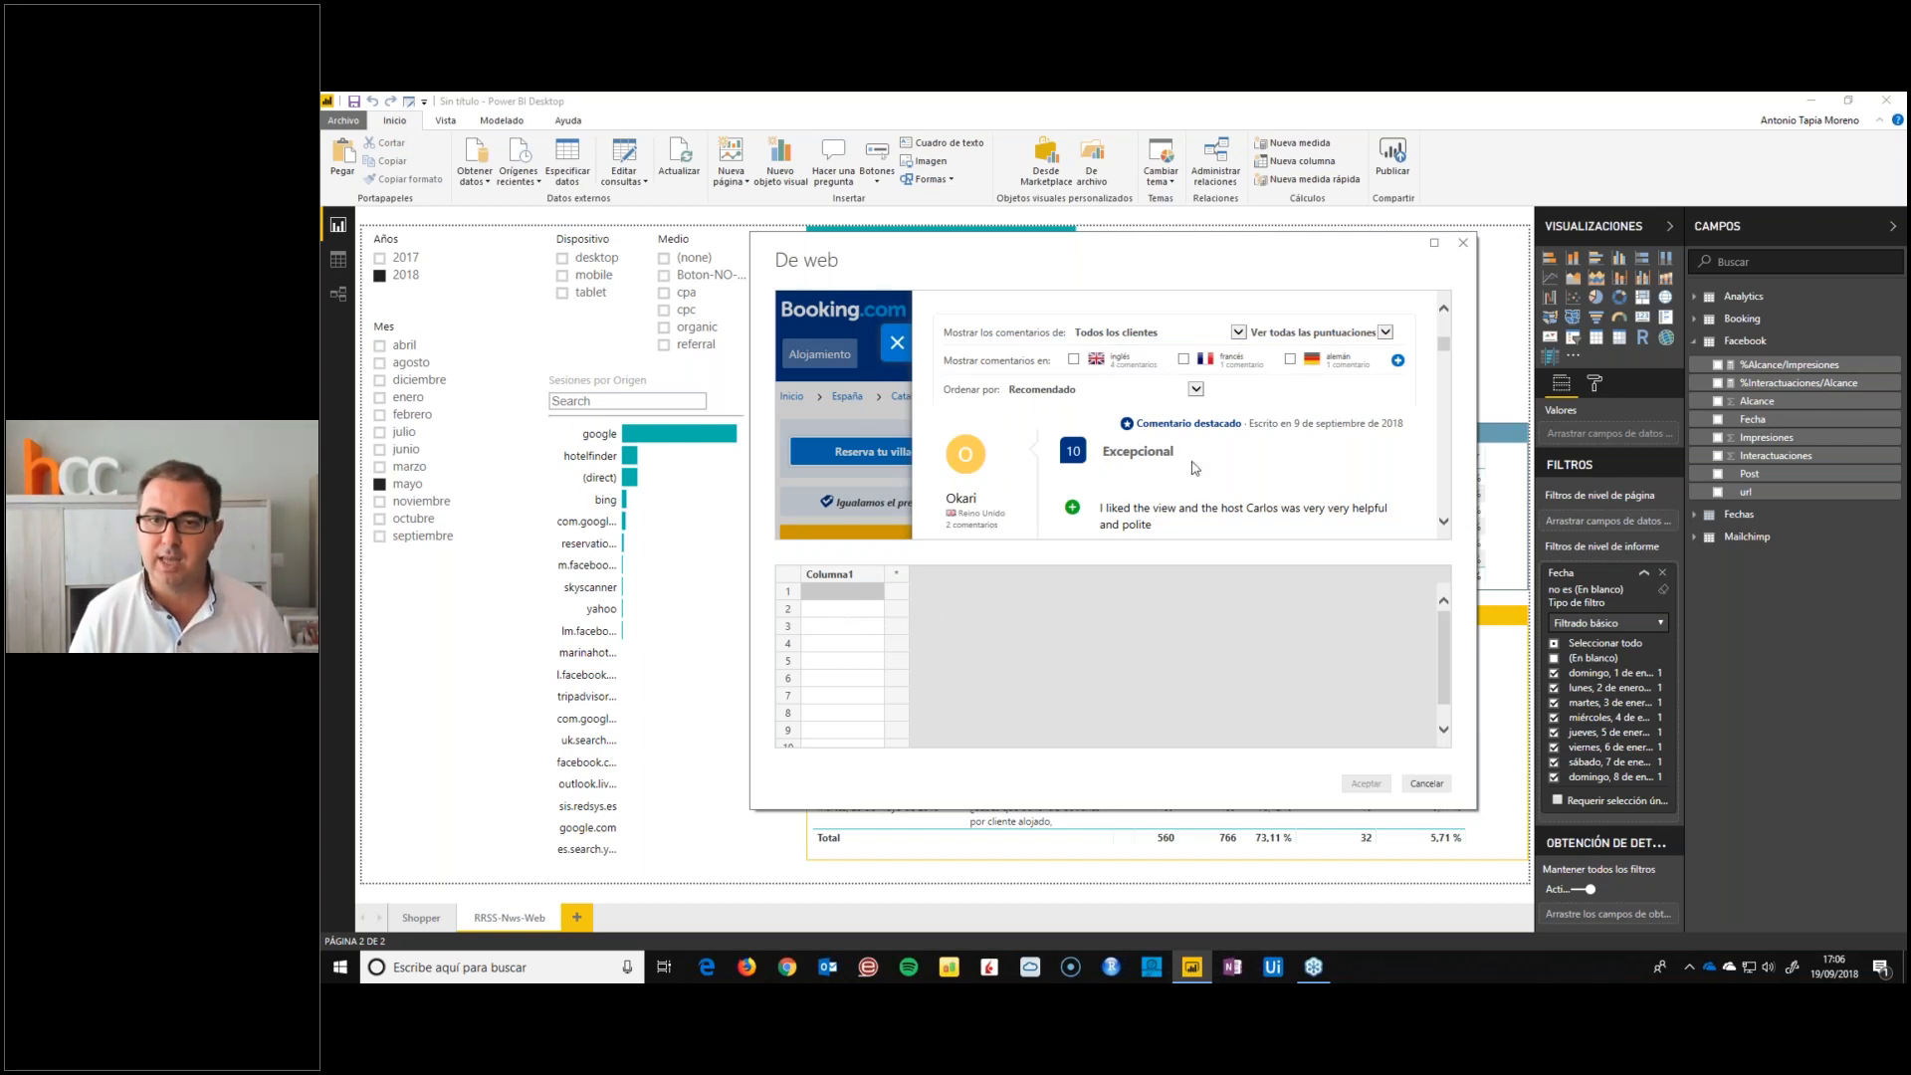
double_click(1121, 465)
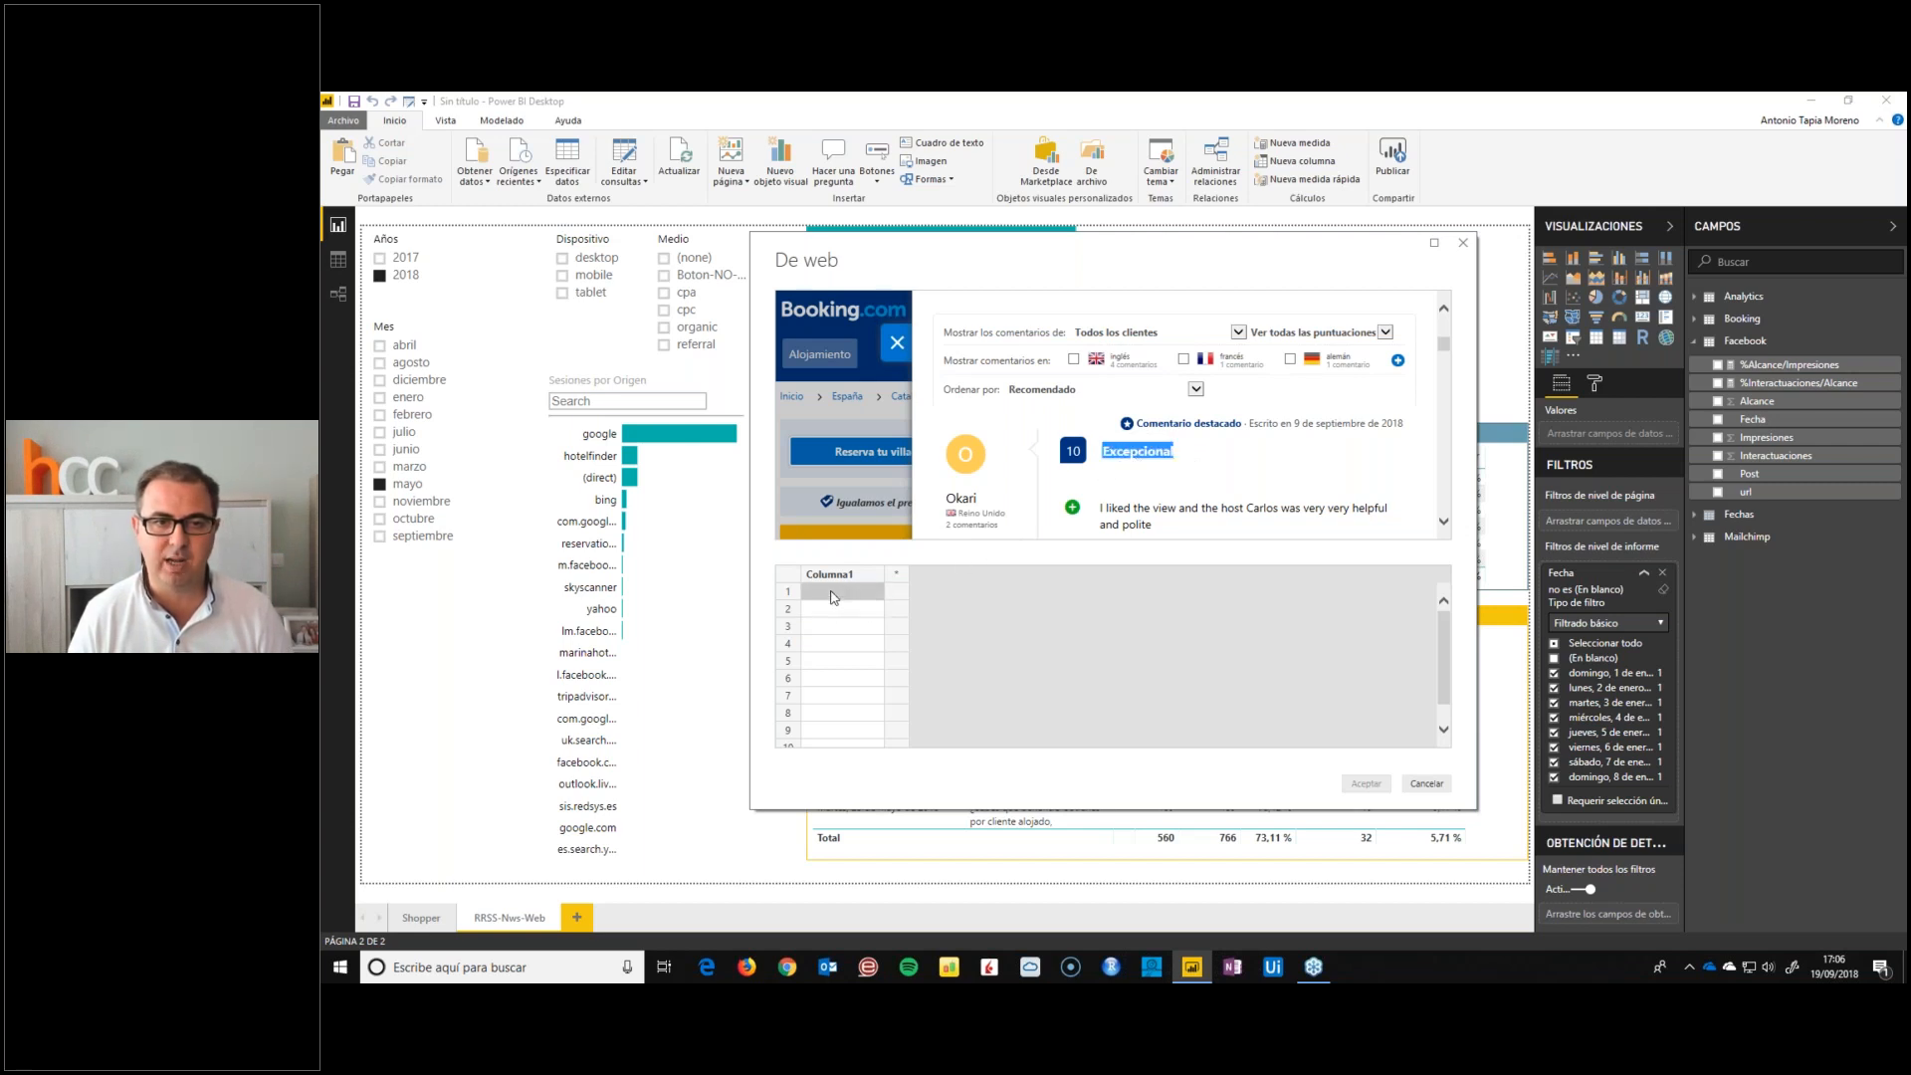
type("Excepcional")
Copy the second and third review titles, "Rock Villa - Rocks..." and "Fun", into rows 2 and 3 of Columna1
scroll(1198, 454, "down", 2)
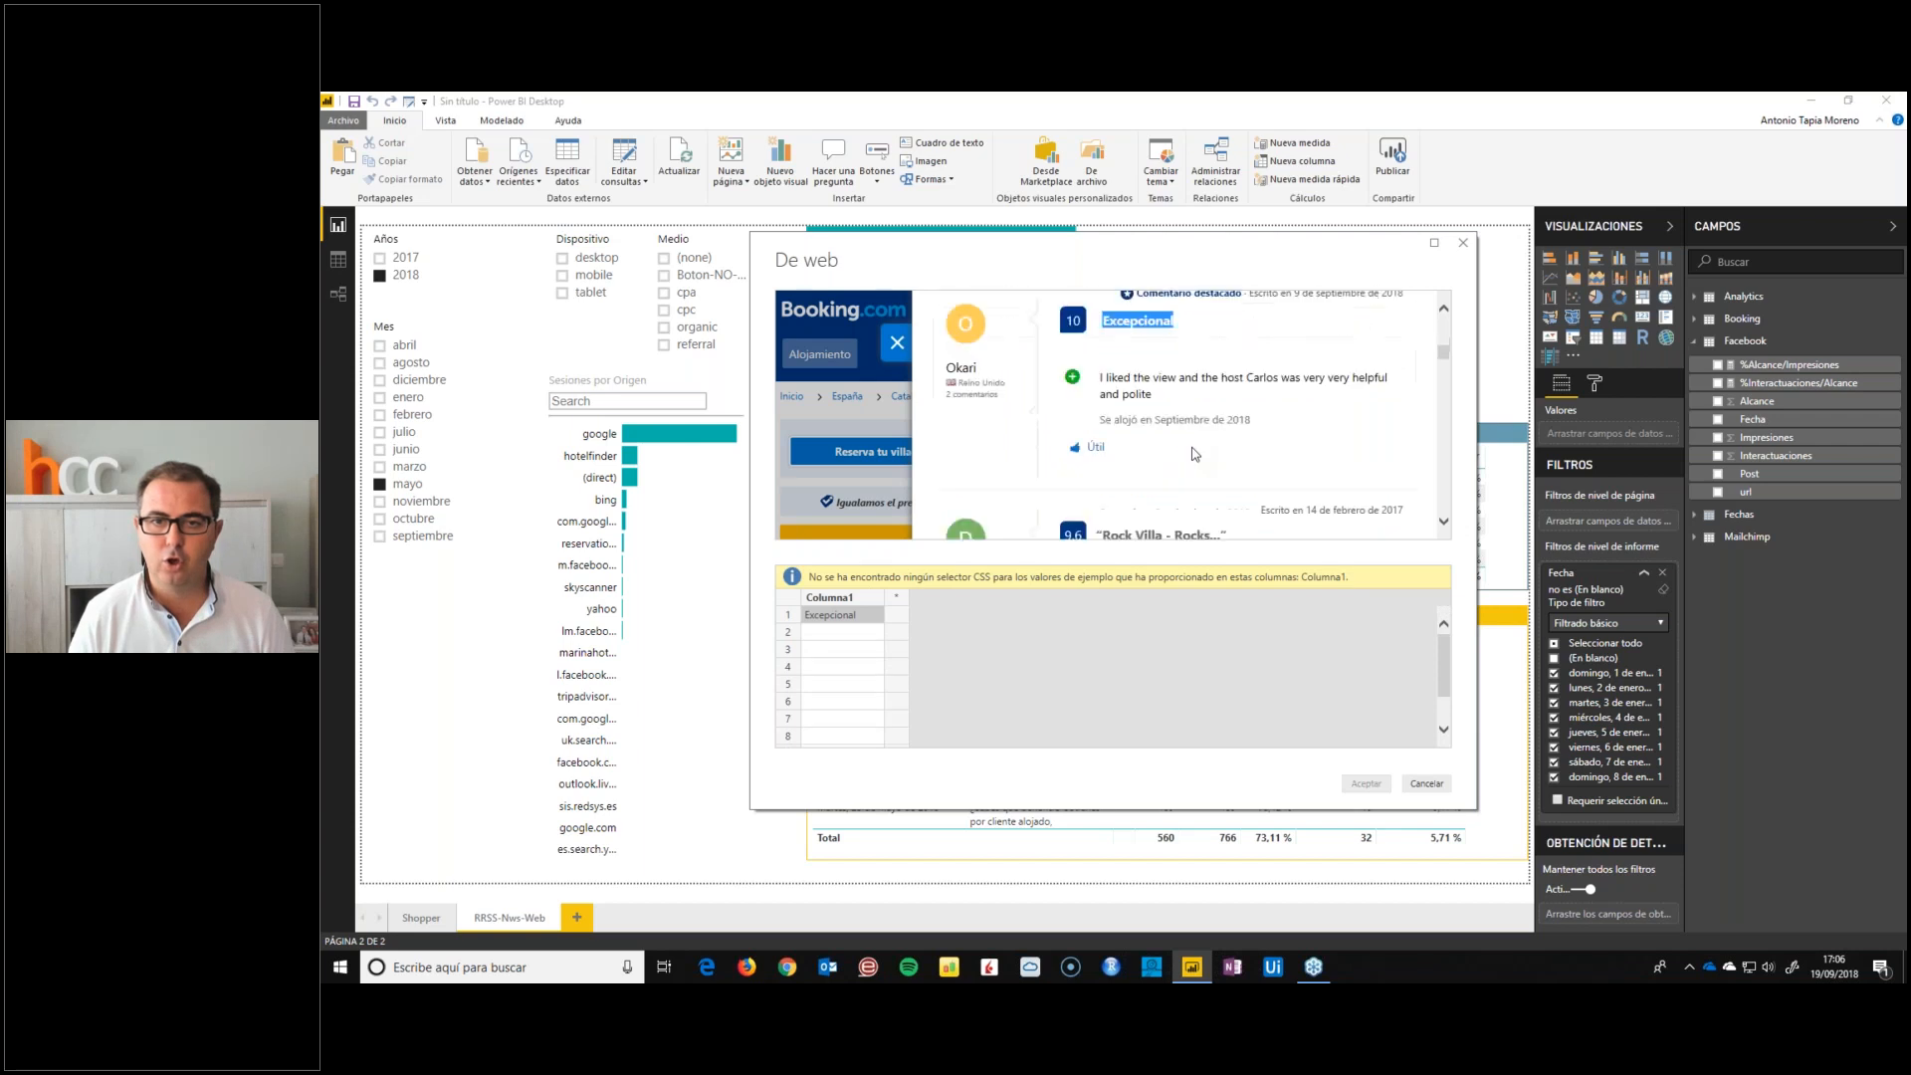
left_click_drag(1230, 481, 1095, 488)
key("ctrl+c")
left_click(846, 634)
key("ctrl+v")
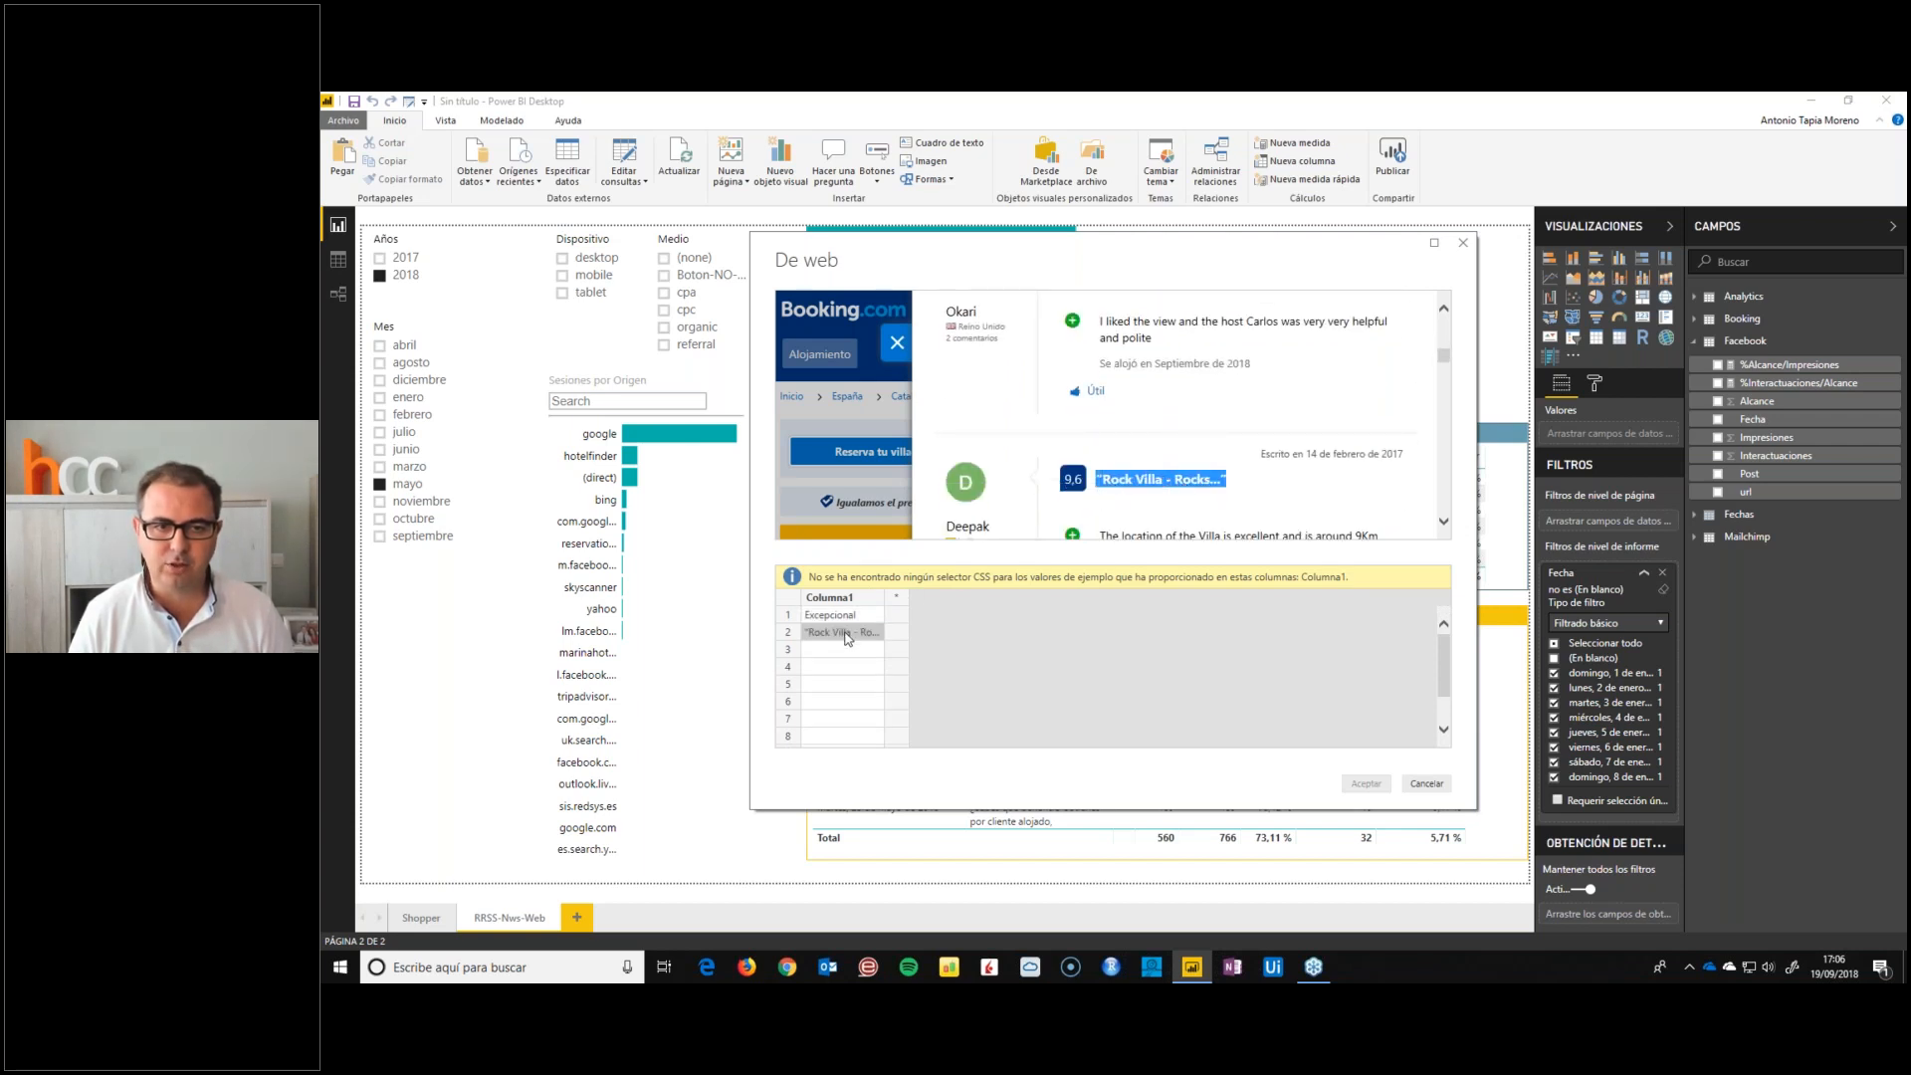
left_click(849, 650)
scroll(1224, 475, "down", 3)
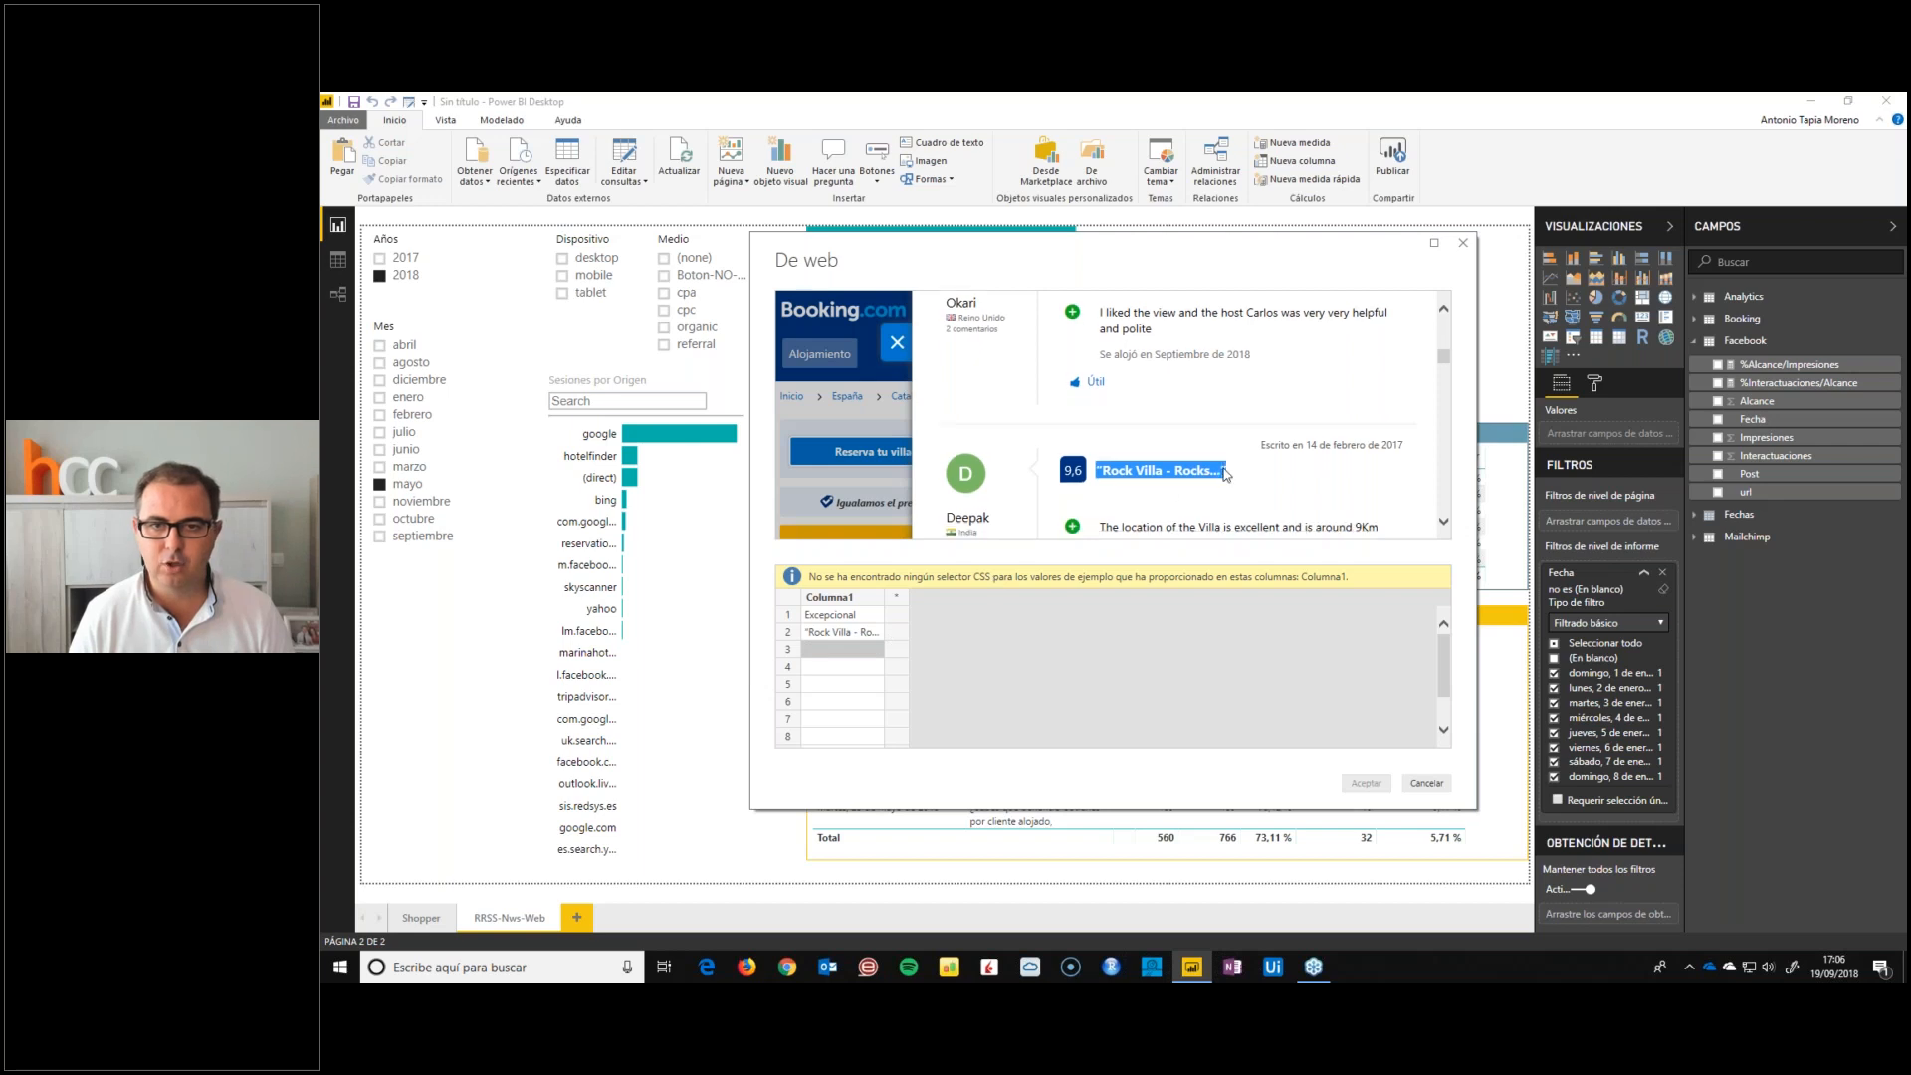
scroll(1224, 475, "down", 3)
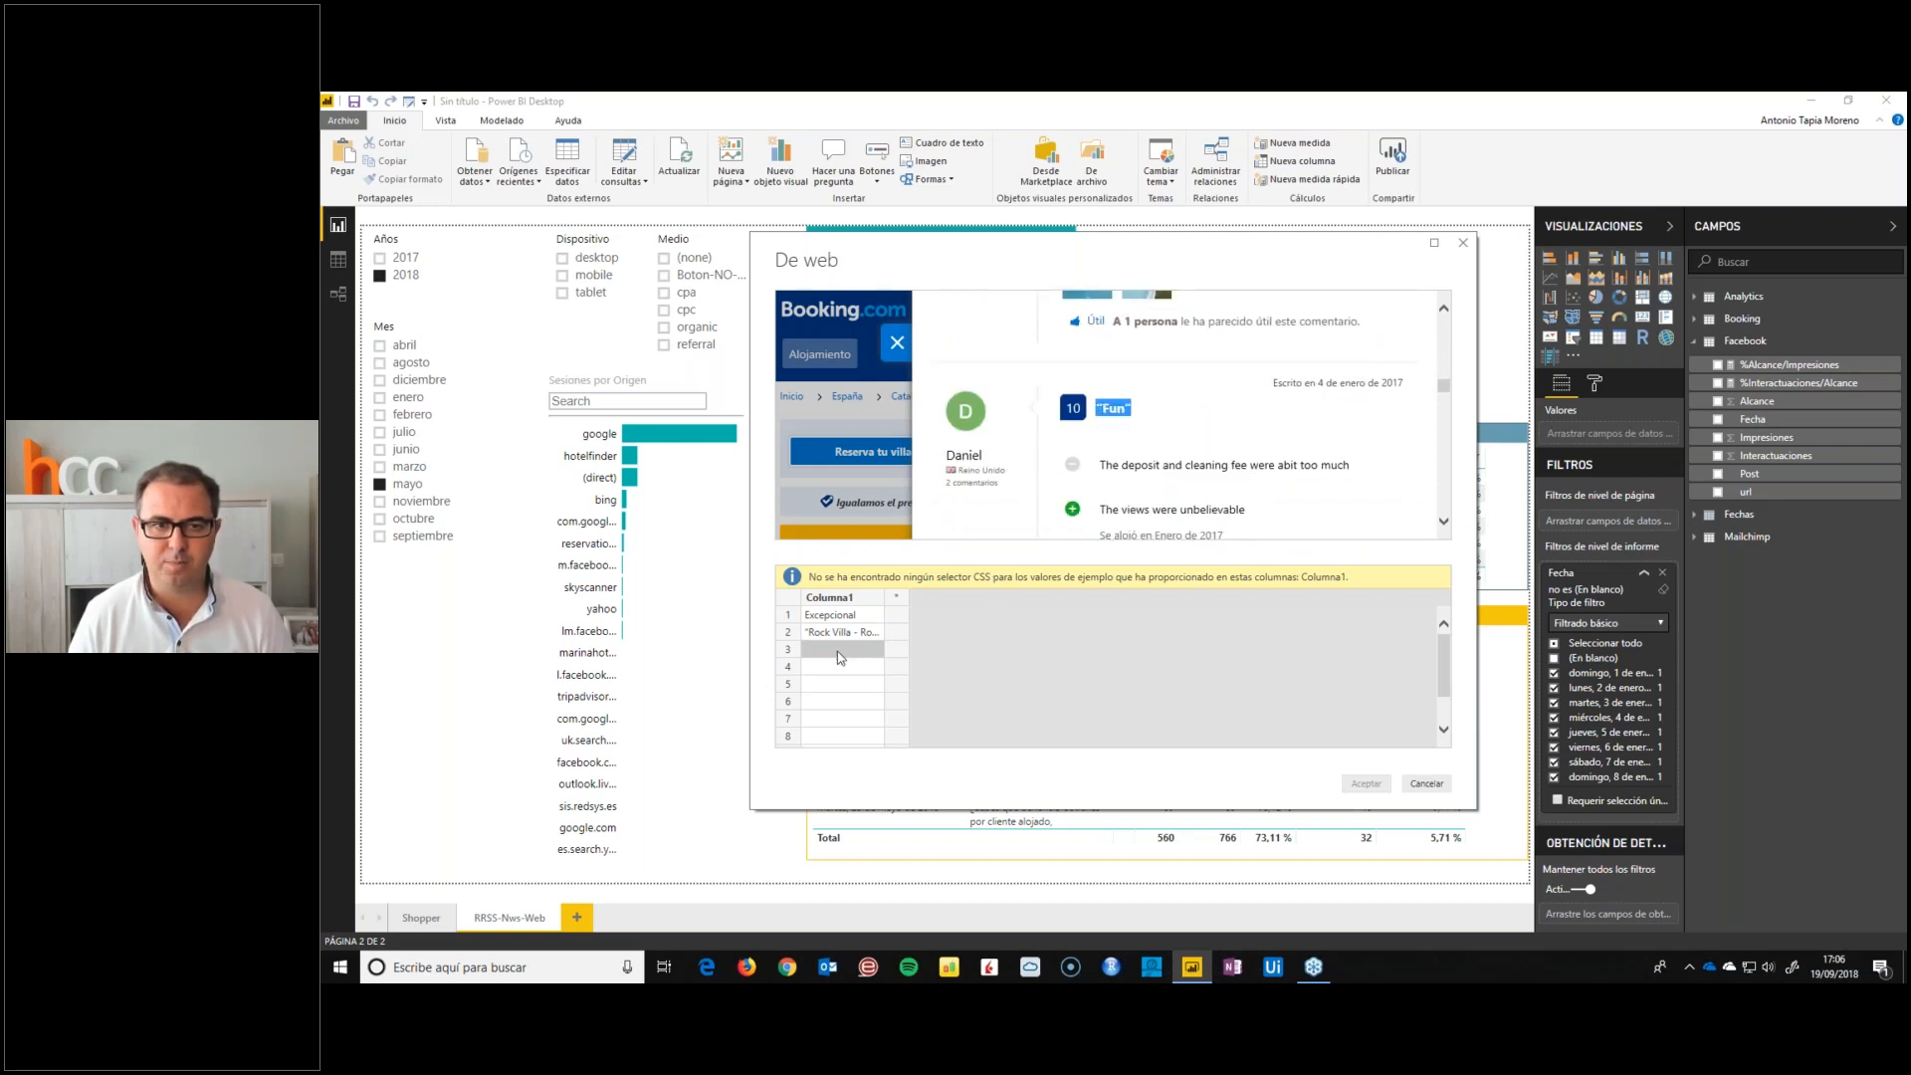
type("\"Fun\"")
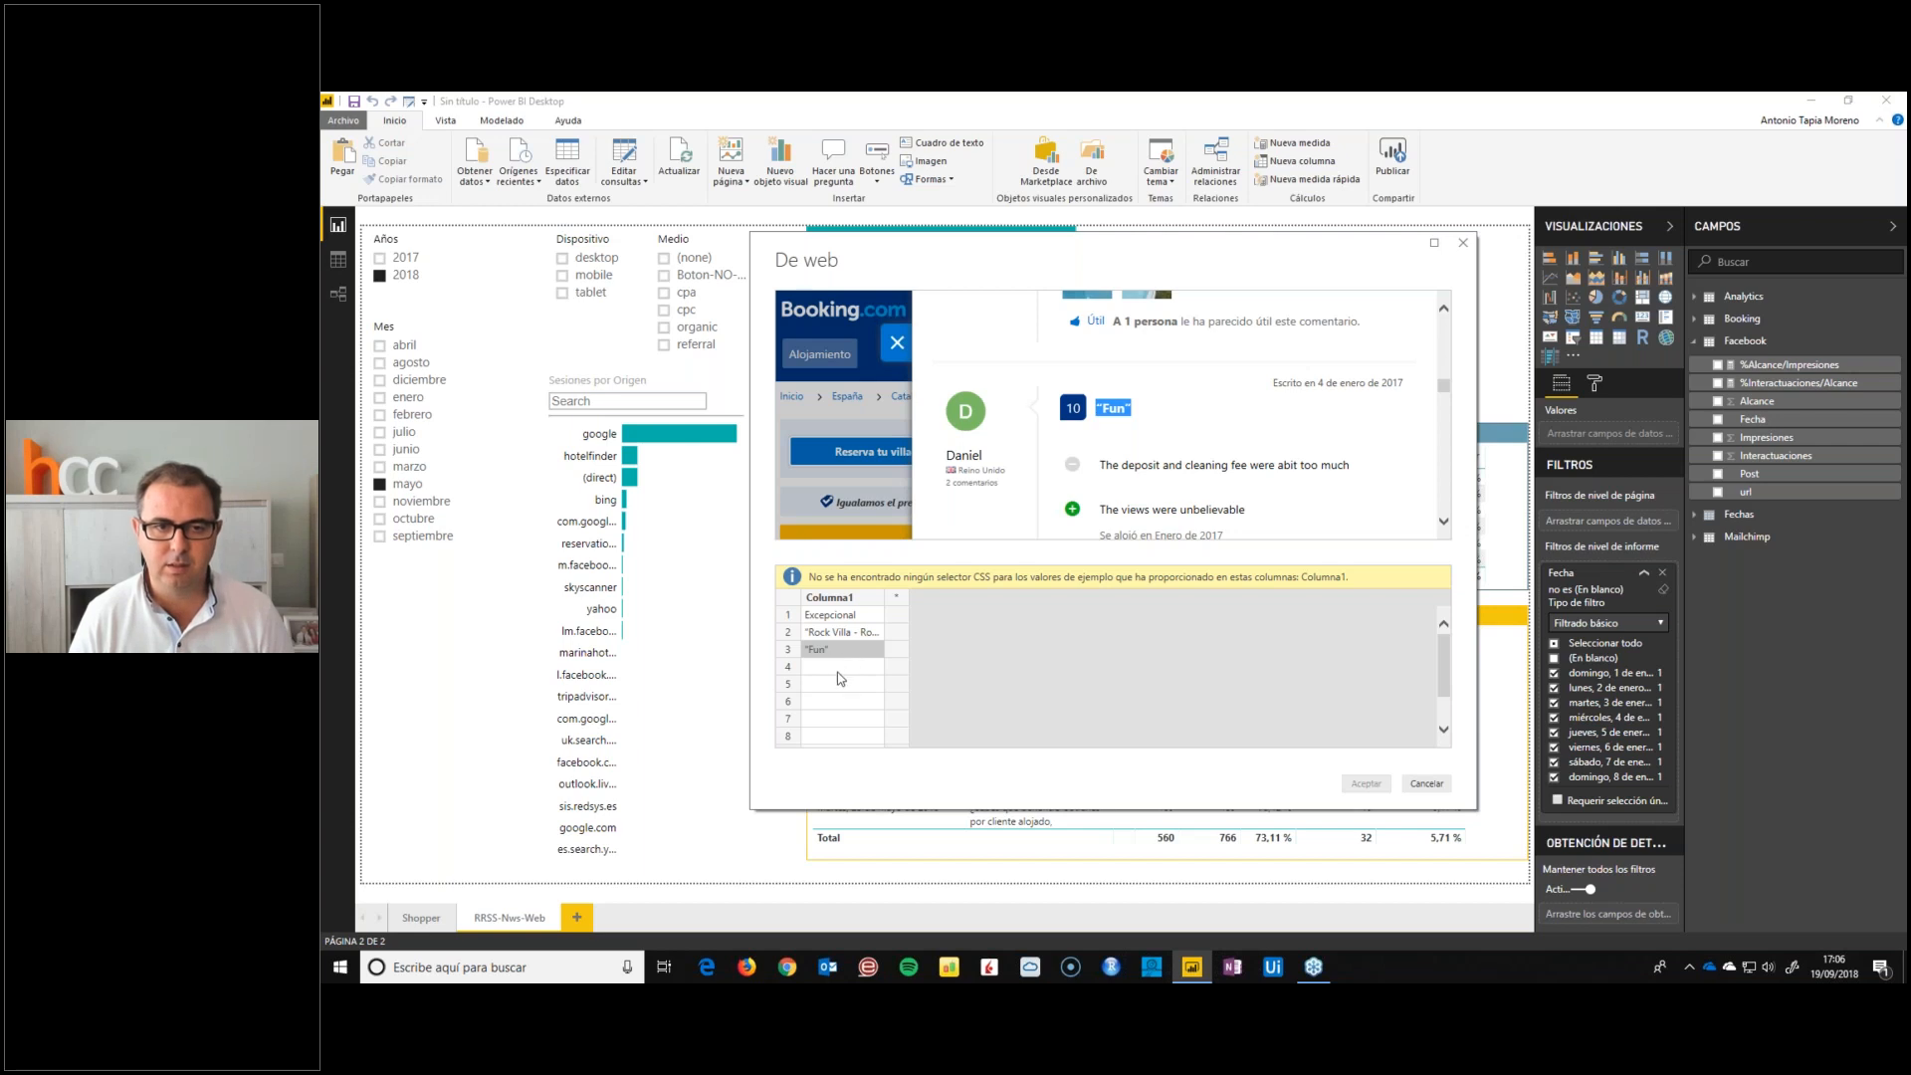
Try the fourth review's title, Excepcional, in row 4 of Columna1, and abandon the table by examples
left_click(838, 670)
scroll(1170, 464, "down", 3)
double_click(1120, 431)
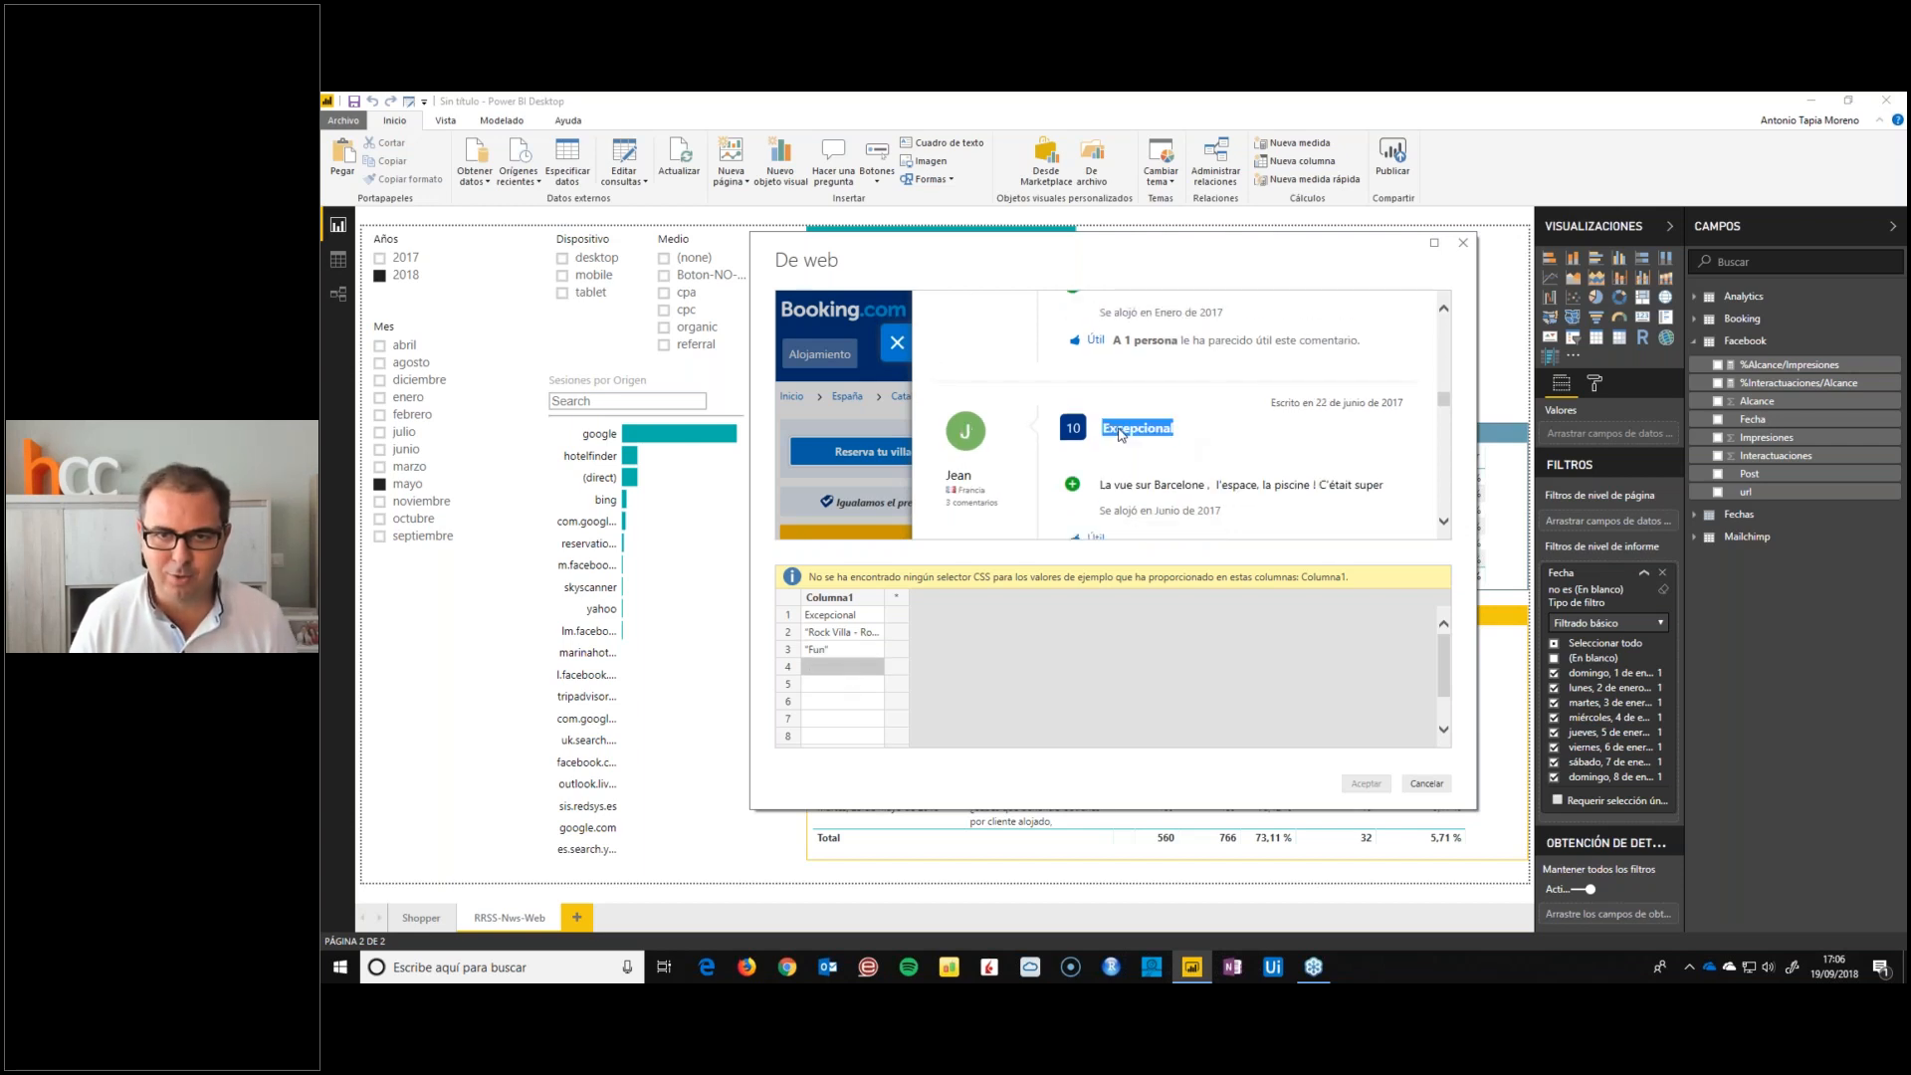
key("ctrl+c")
left_click(818, 670)
key("ctrl+v")
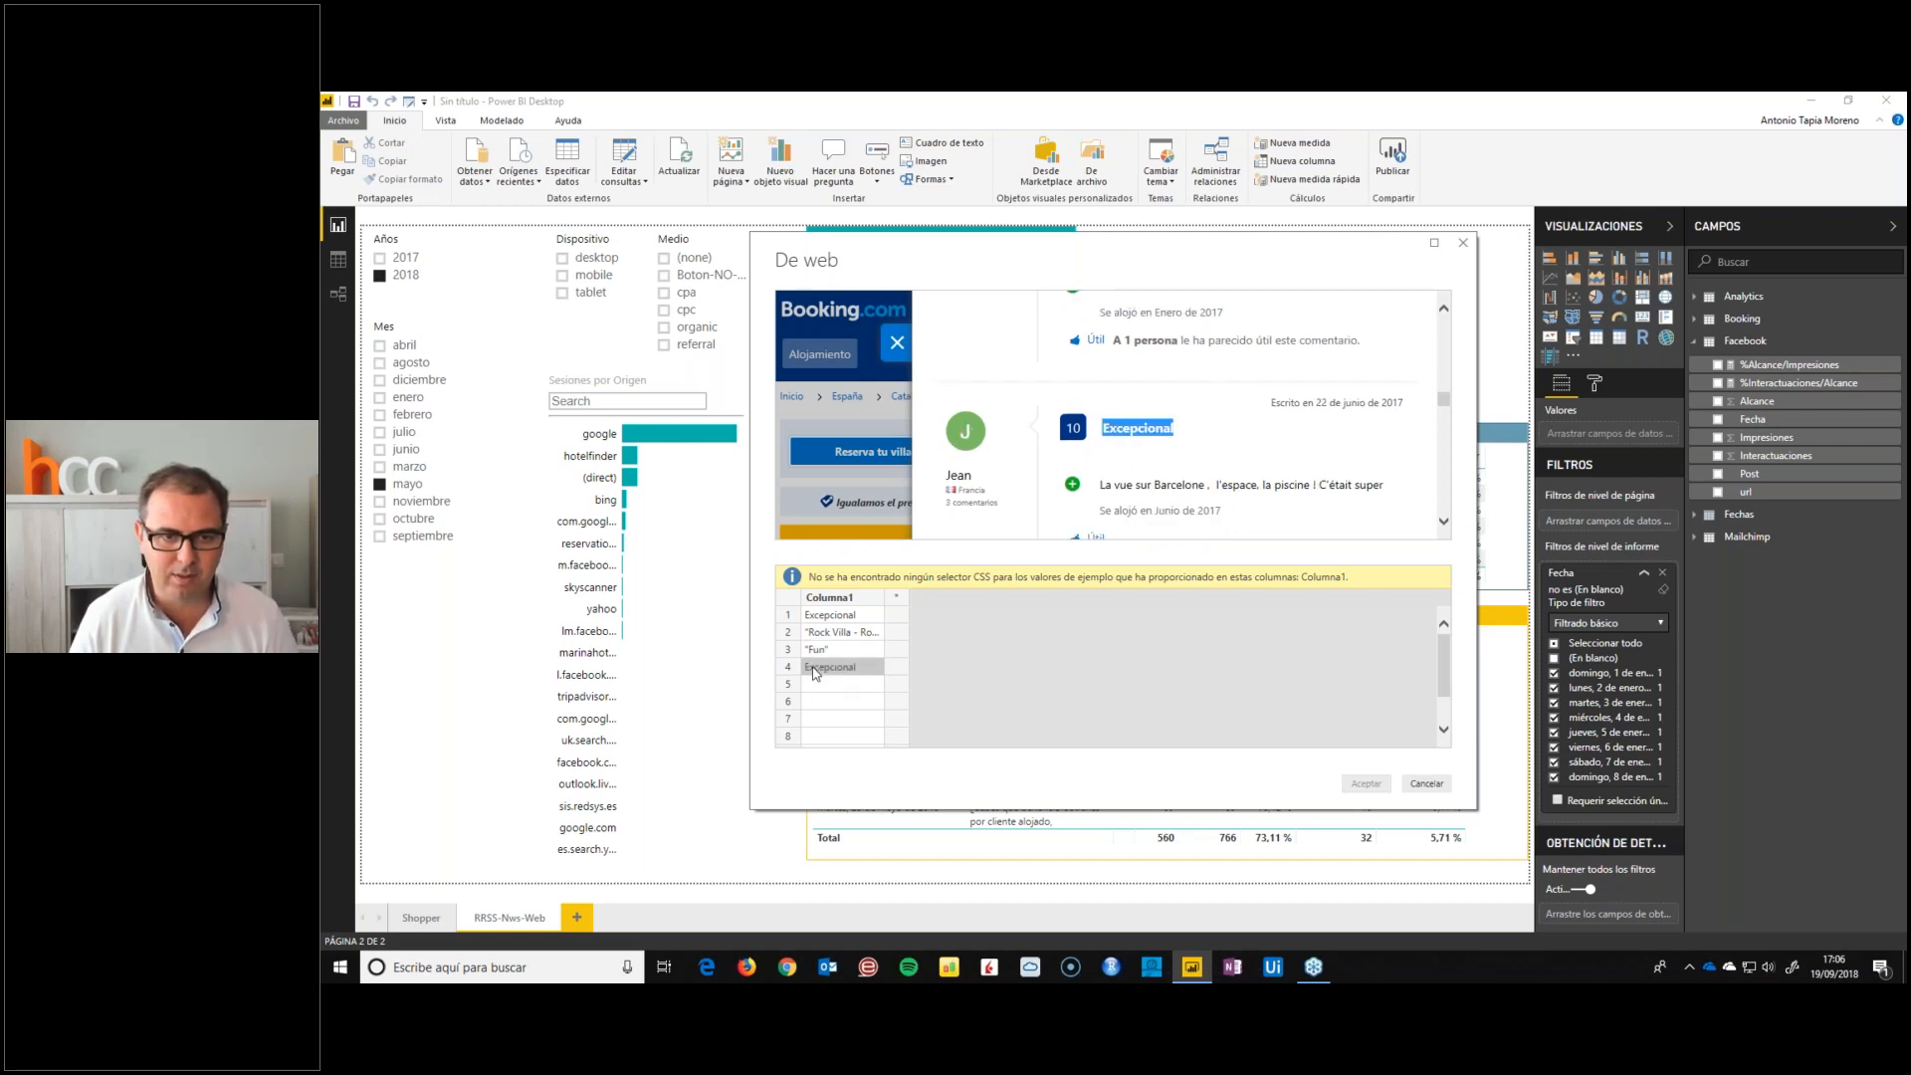
left_click(834, 690)
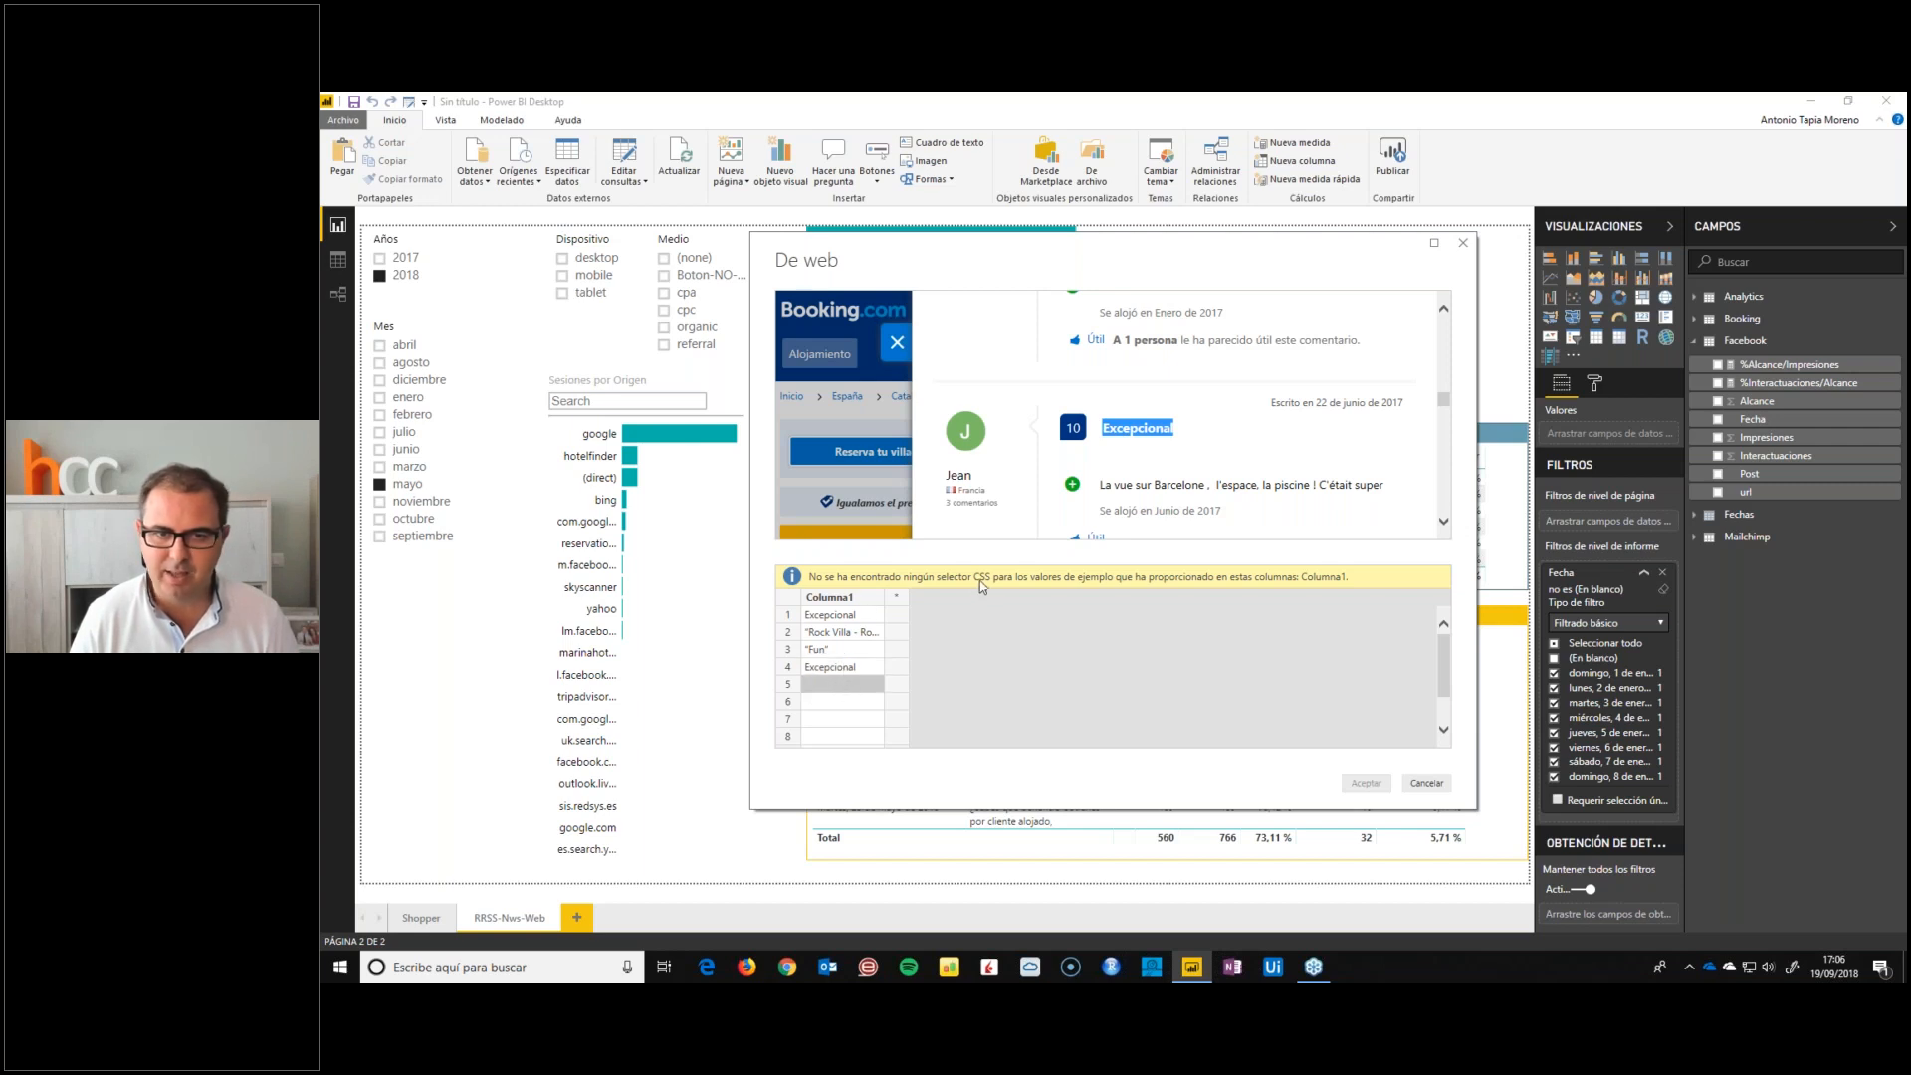
scroll(1017, 457, "up", 5)
scroll(1017, 457, "up", 2)
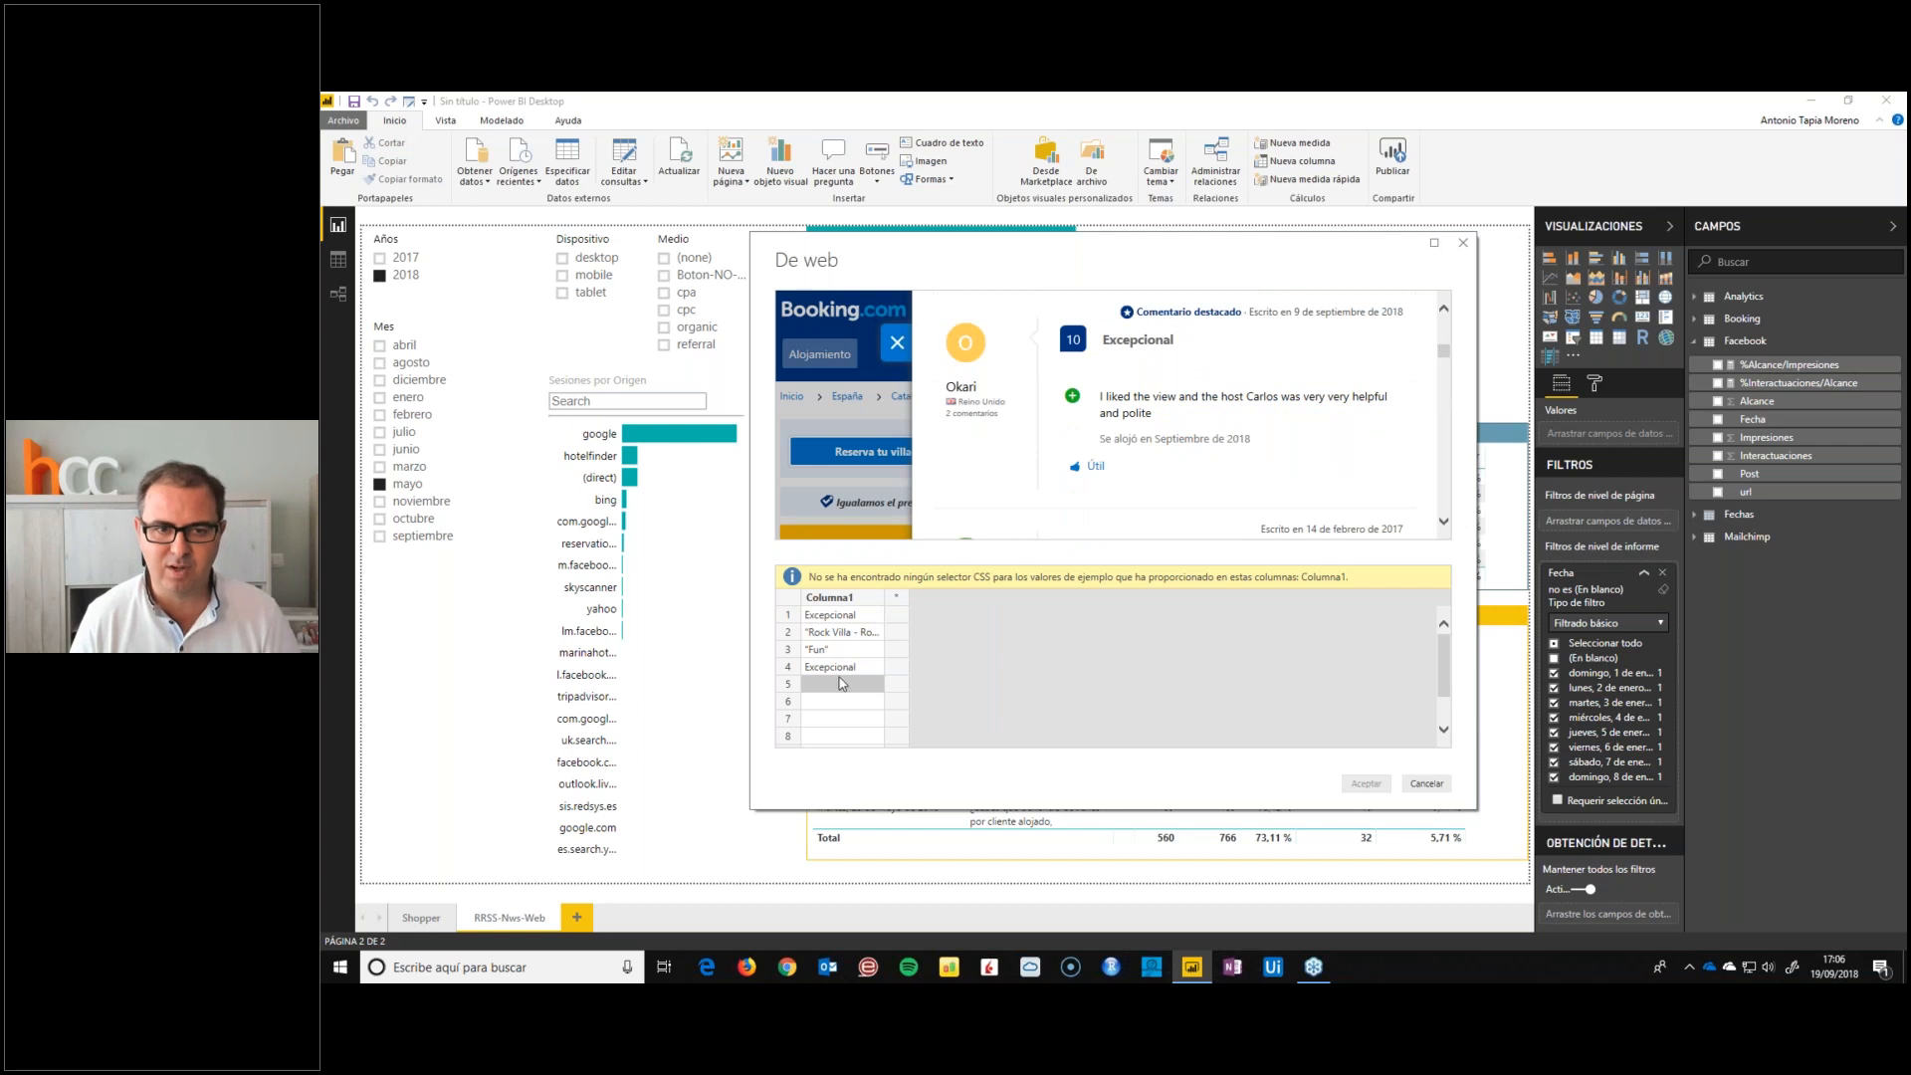
left_click(1426, 785)
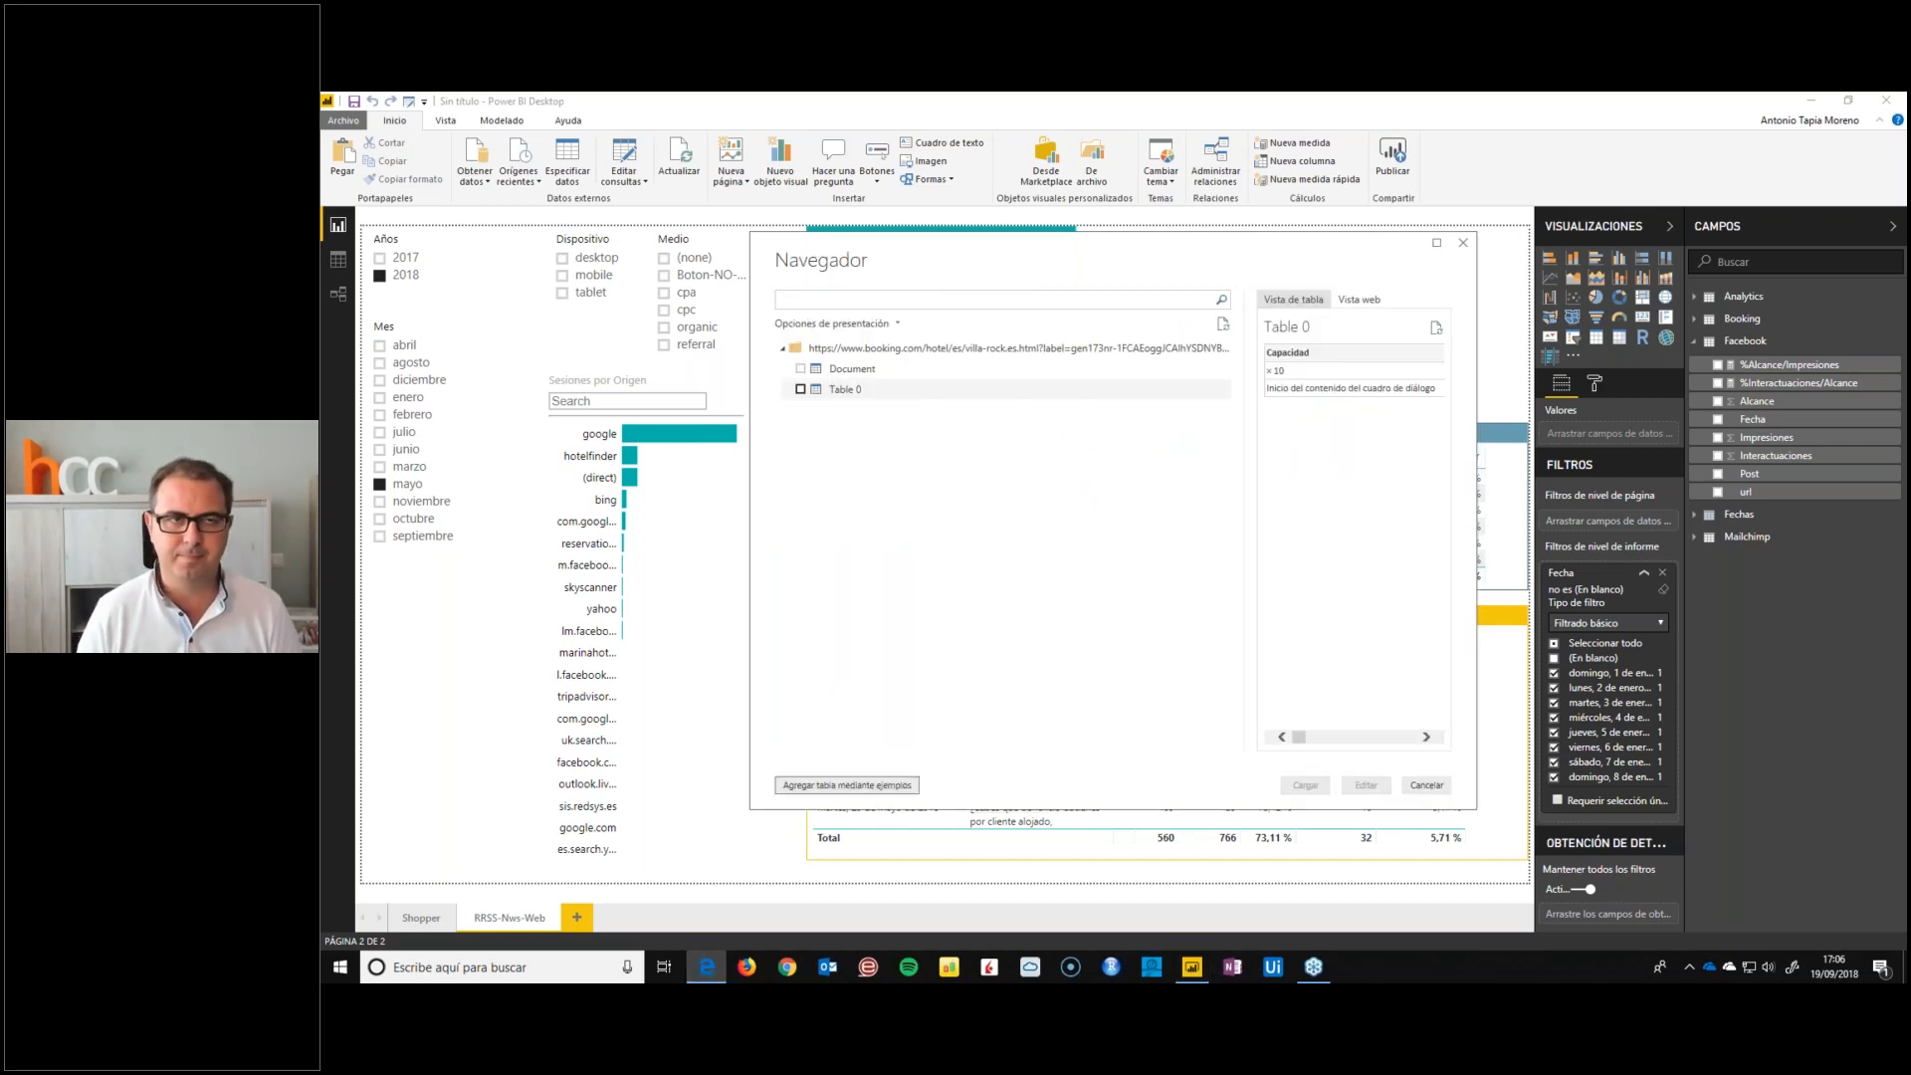
Switch to Edge, open booking.com, and search for BOOKING.COM HOTEL MONUMENT to reach the Barcelona accommodation results
left_click(753, 147)
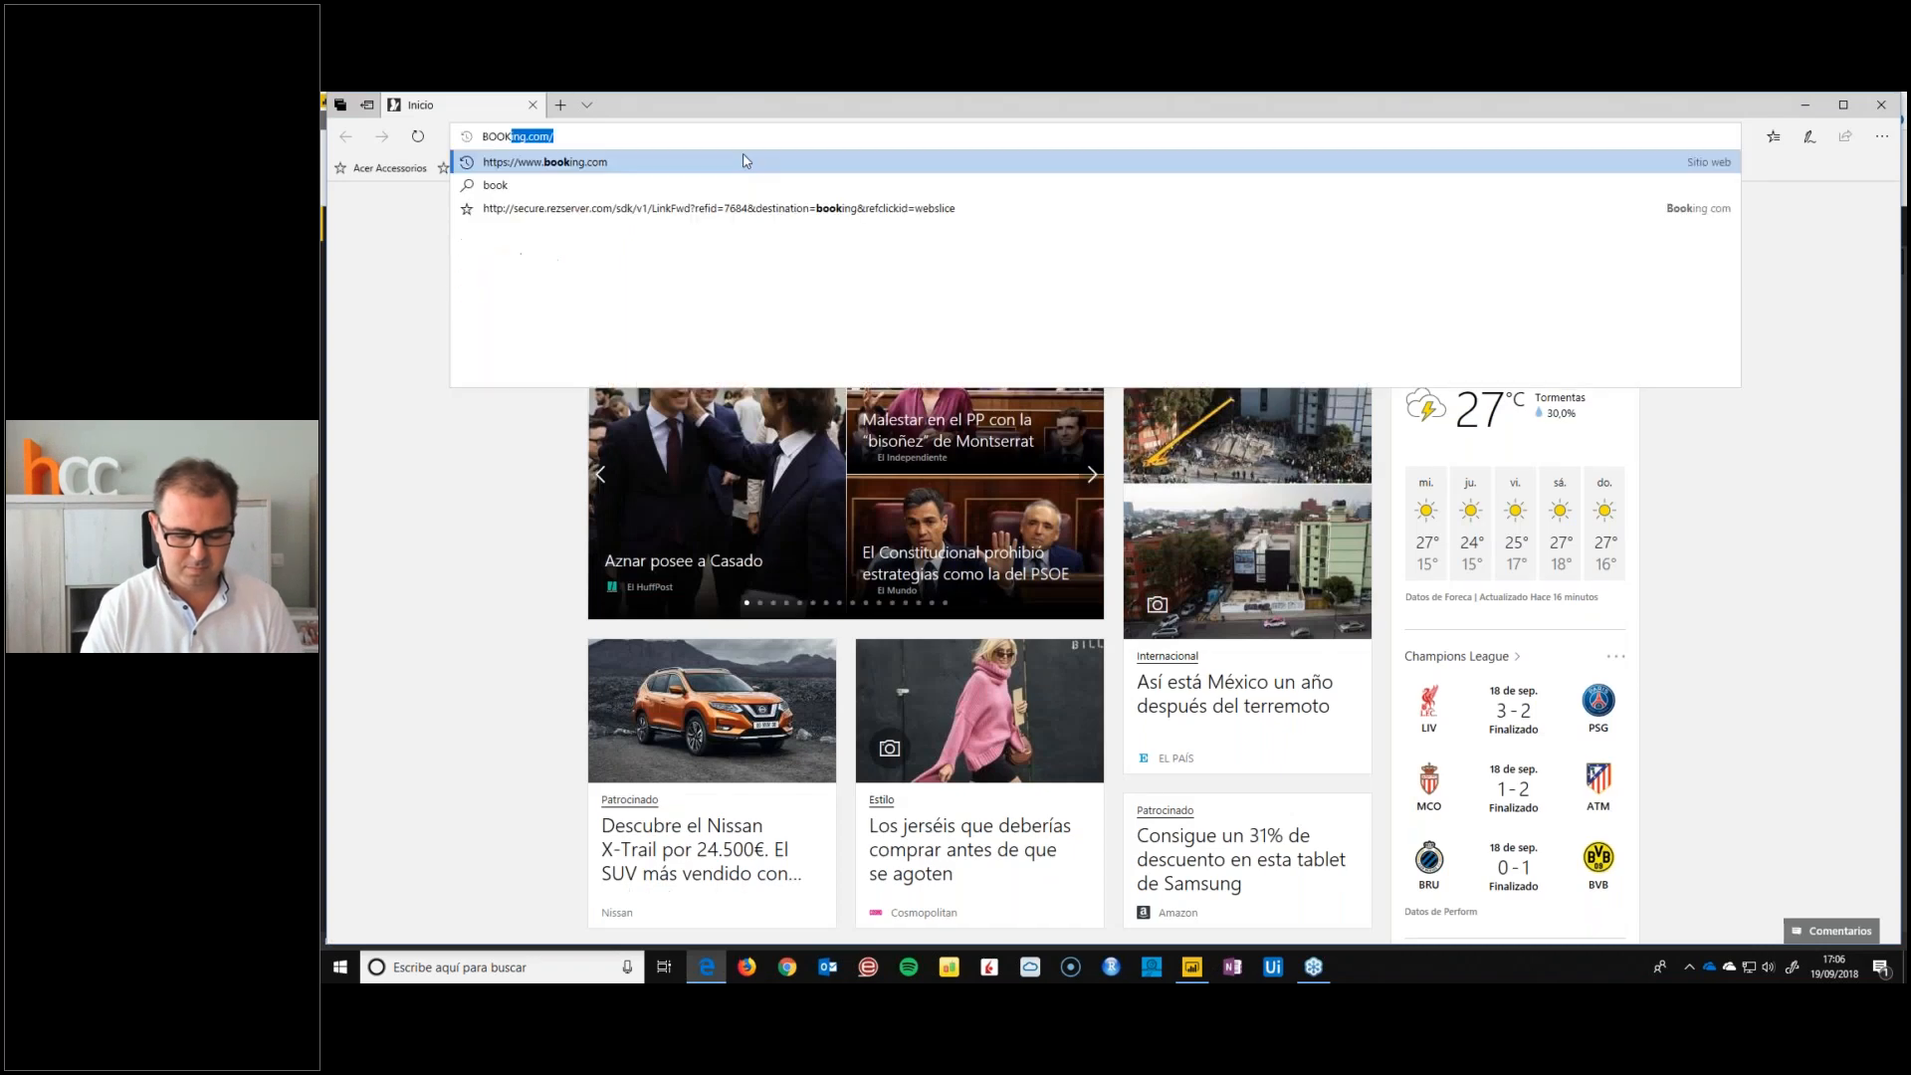
type("booking")
key("Return")
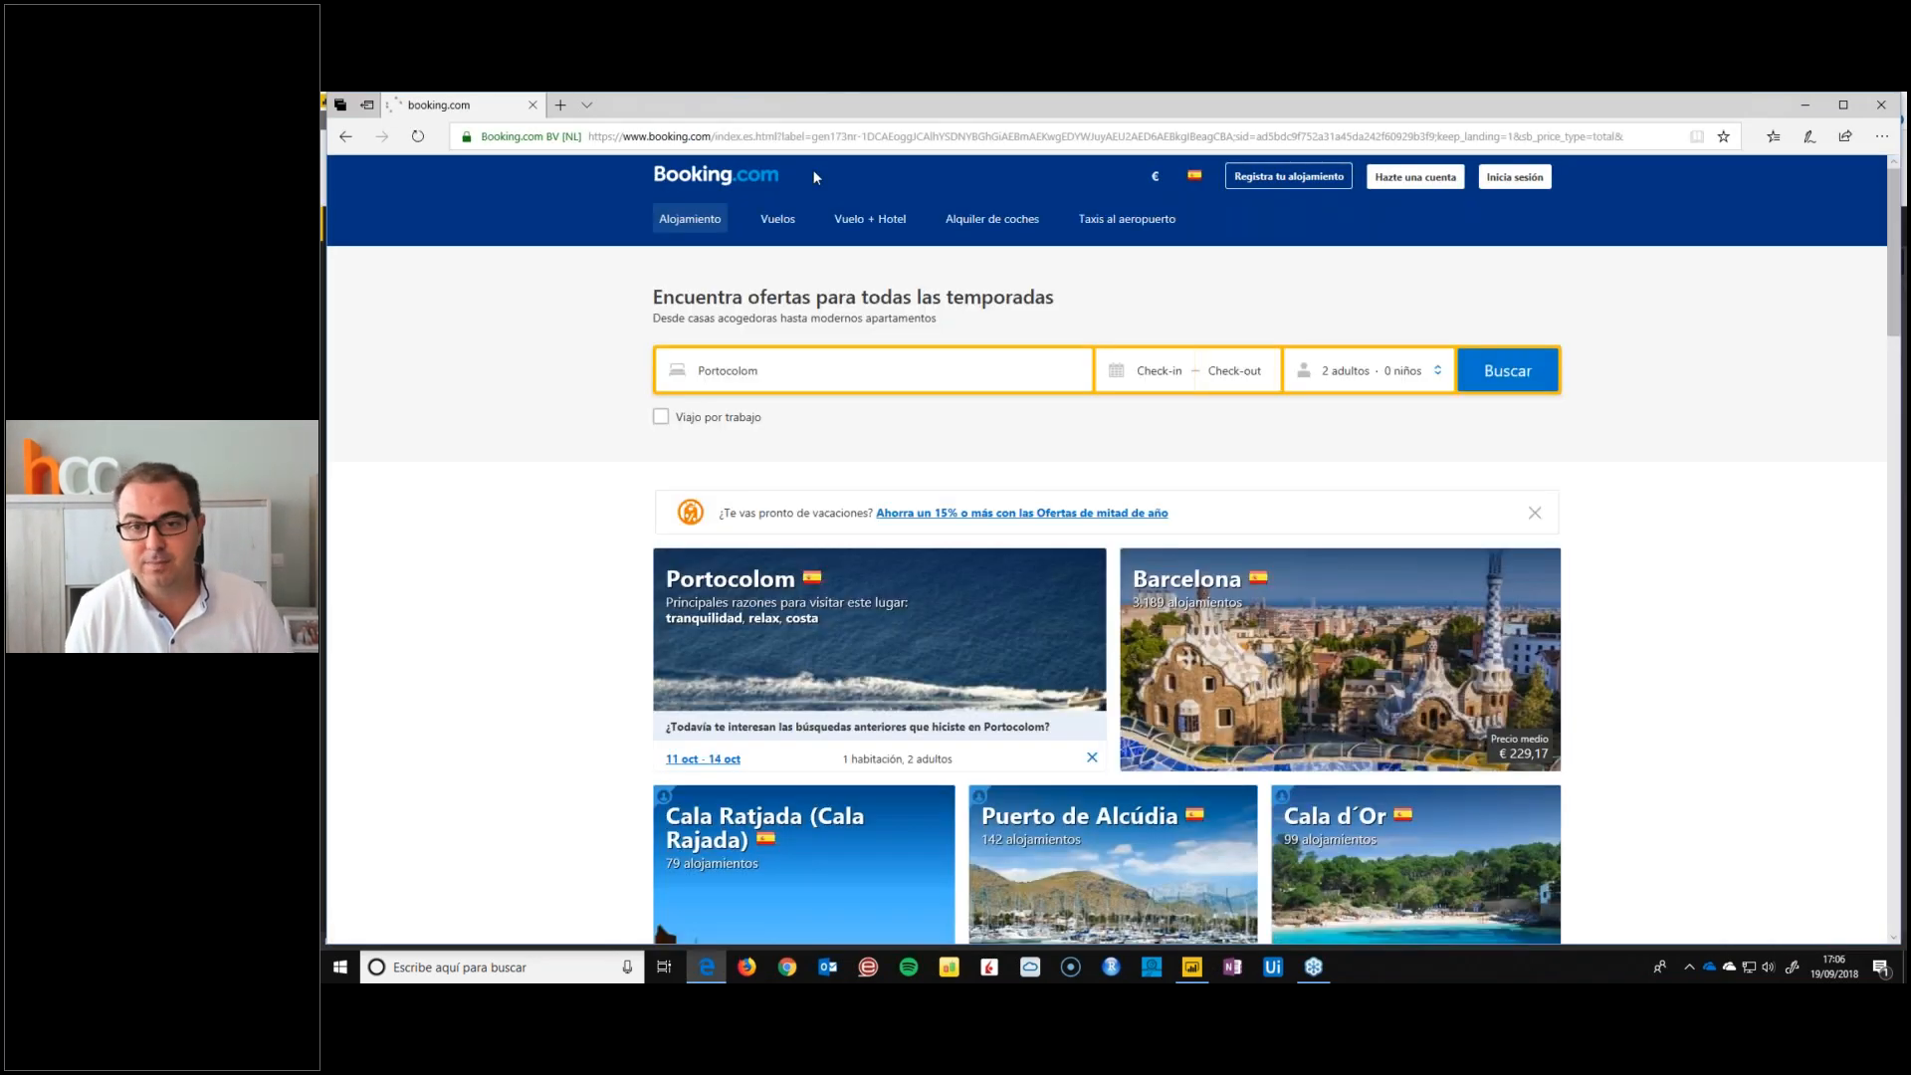
scroll(1093, 555, "down", 5)
scroll(1093, 554, "down", 10)
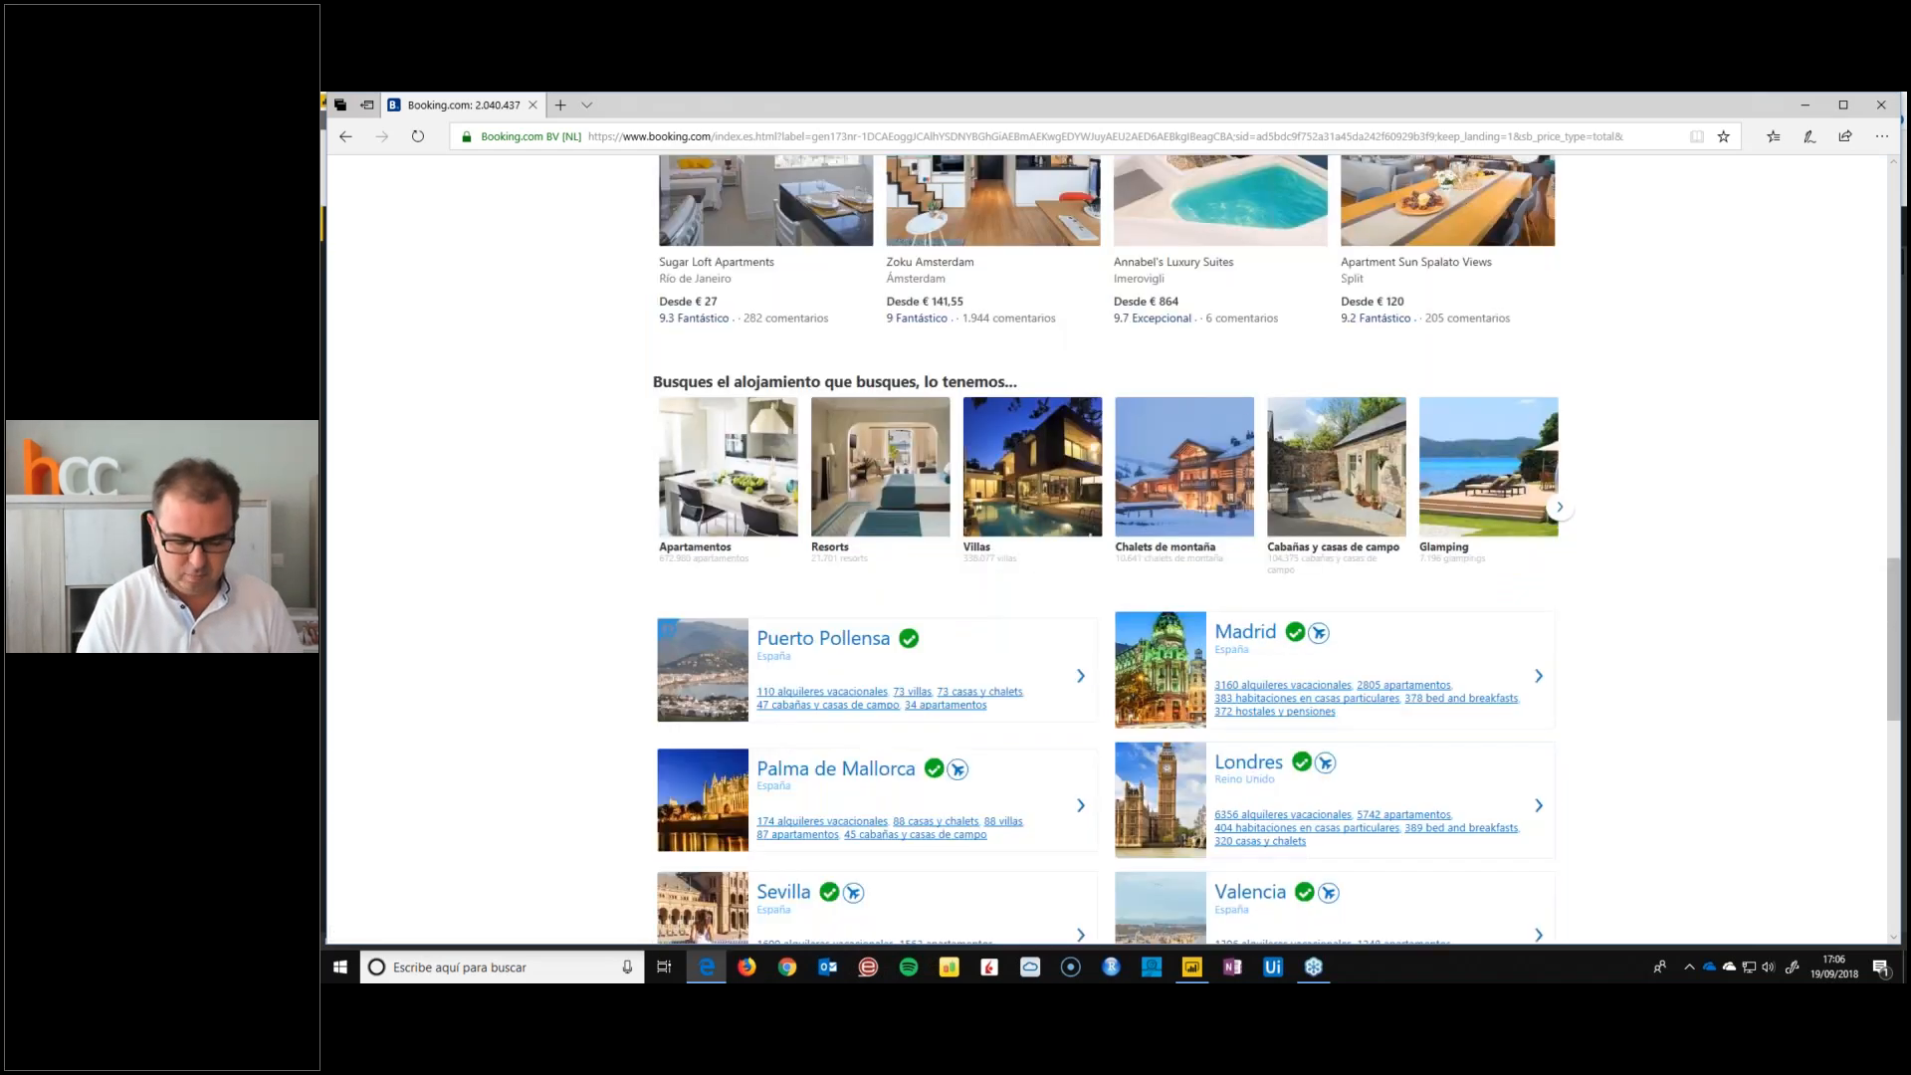
left_click(618, 136)
type("BOOKING.COM")
type("HOTEL MONUMENT")
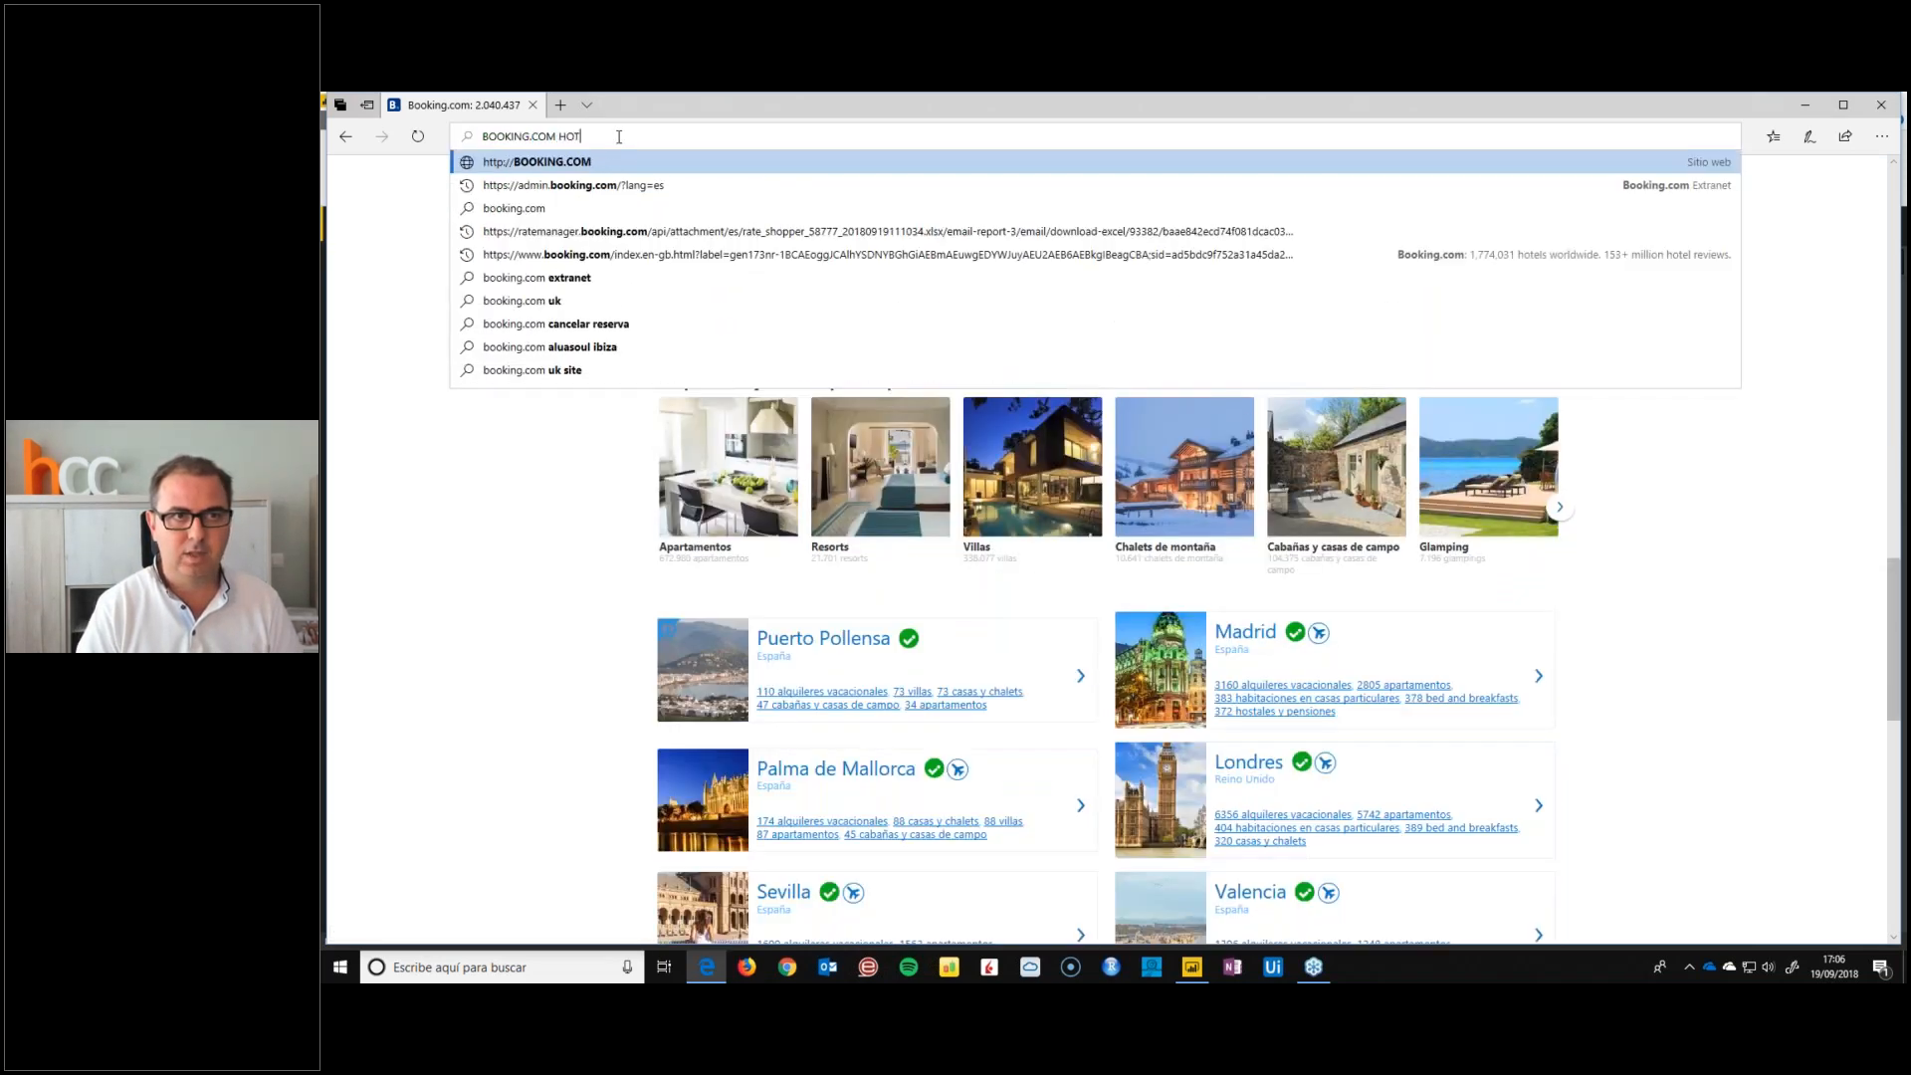
key("Return")
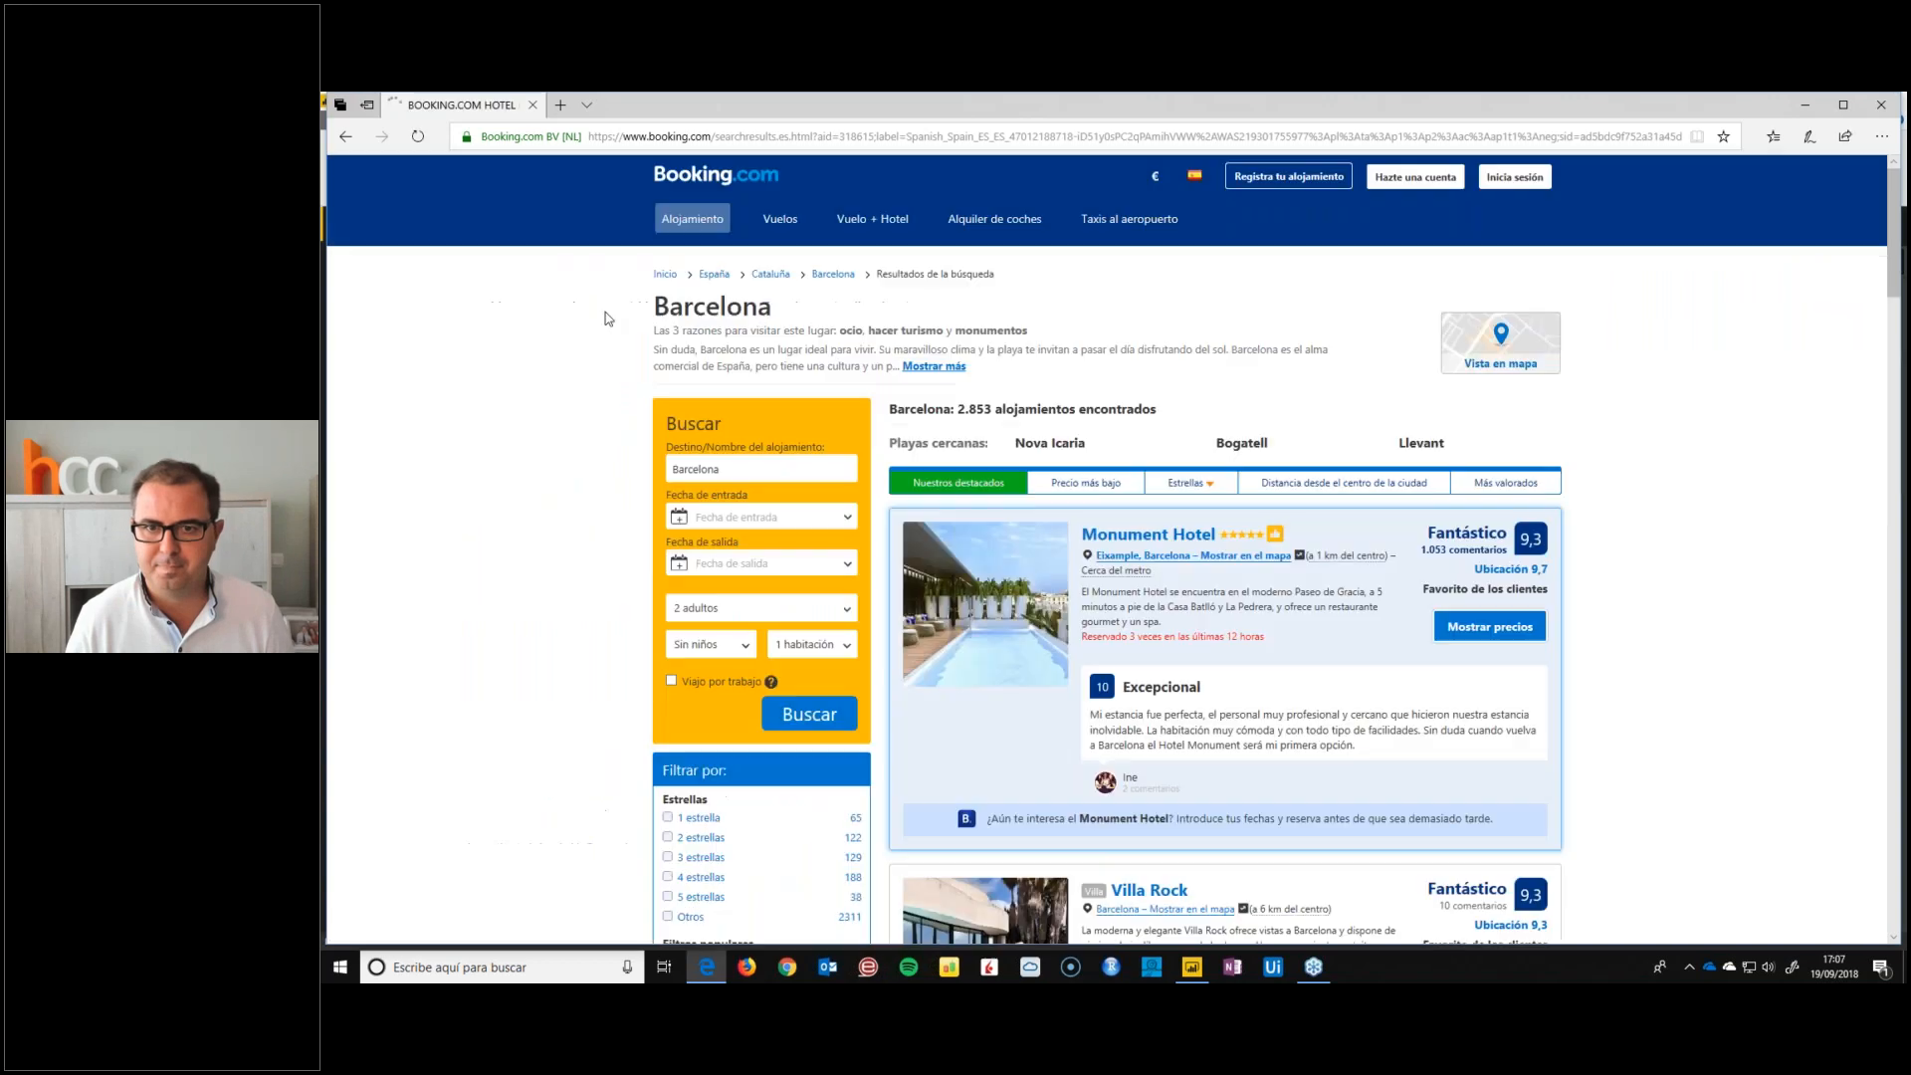
Open the Monument Hotel listing from the Barcelona results and close the map covering it
scroll(608, 319, "down", 3)
left_click(1134, 313)
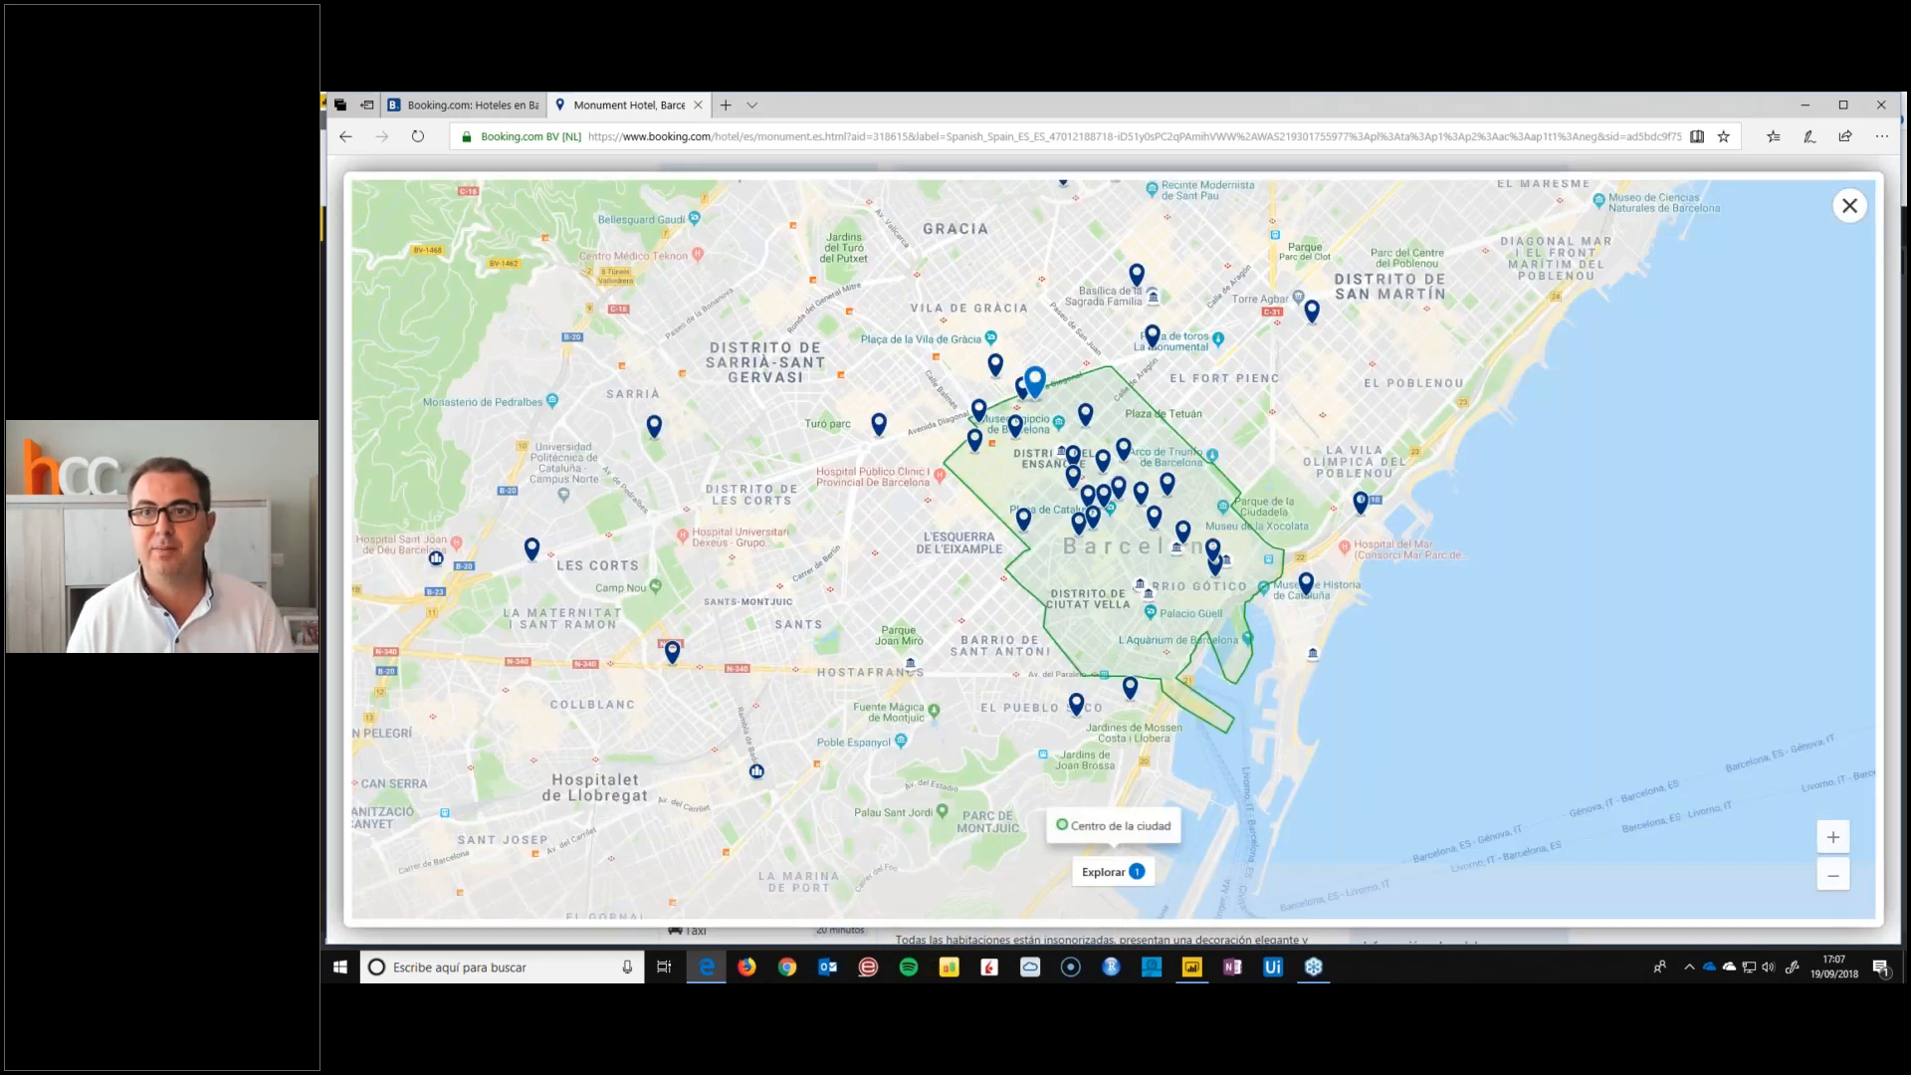
left_click(1850, 206)
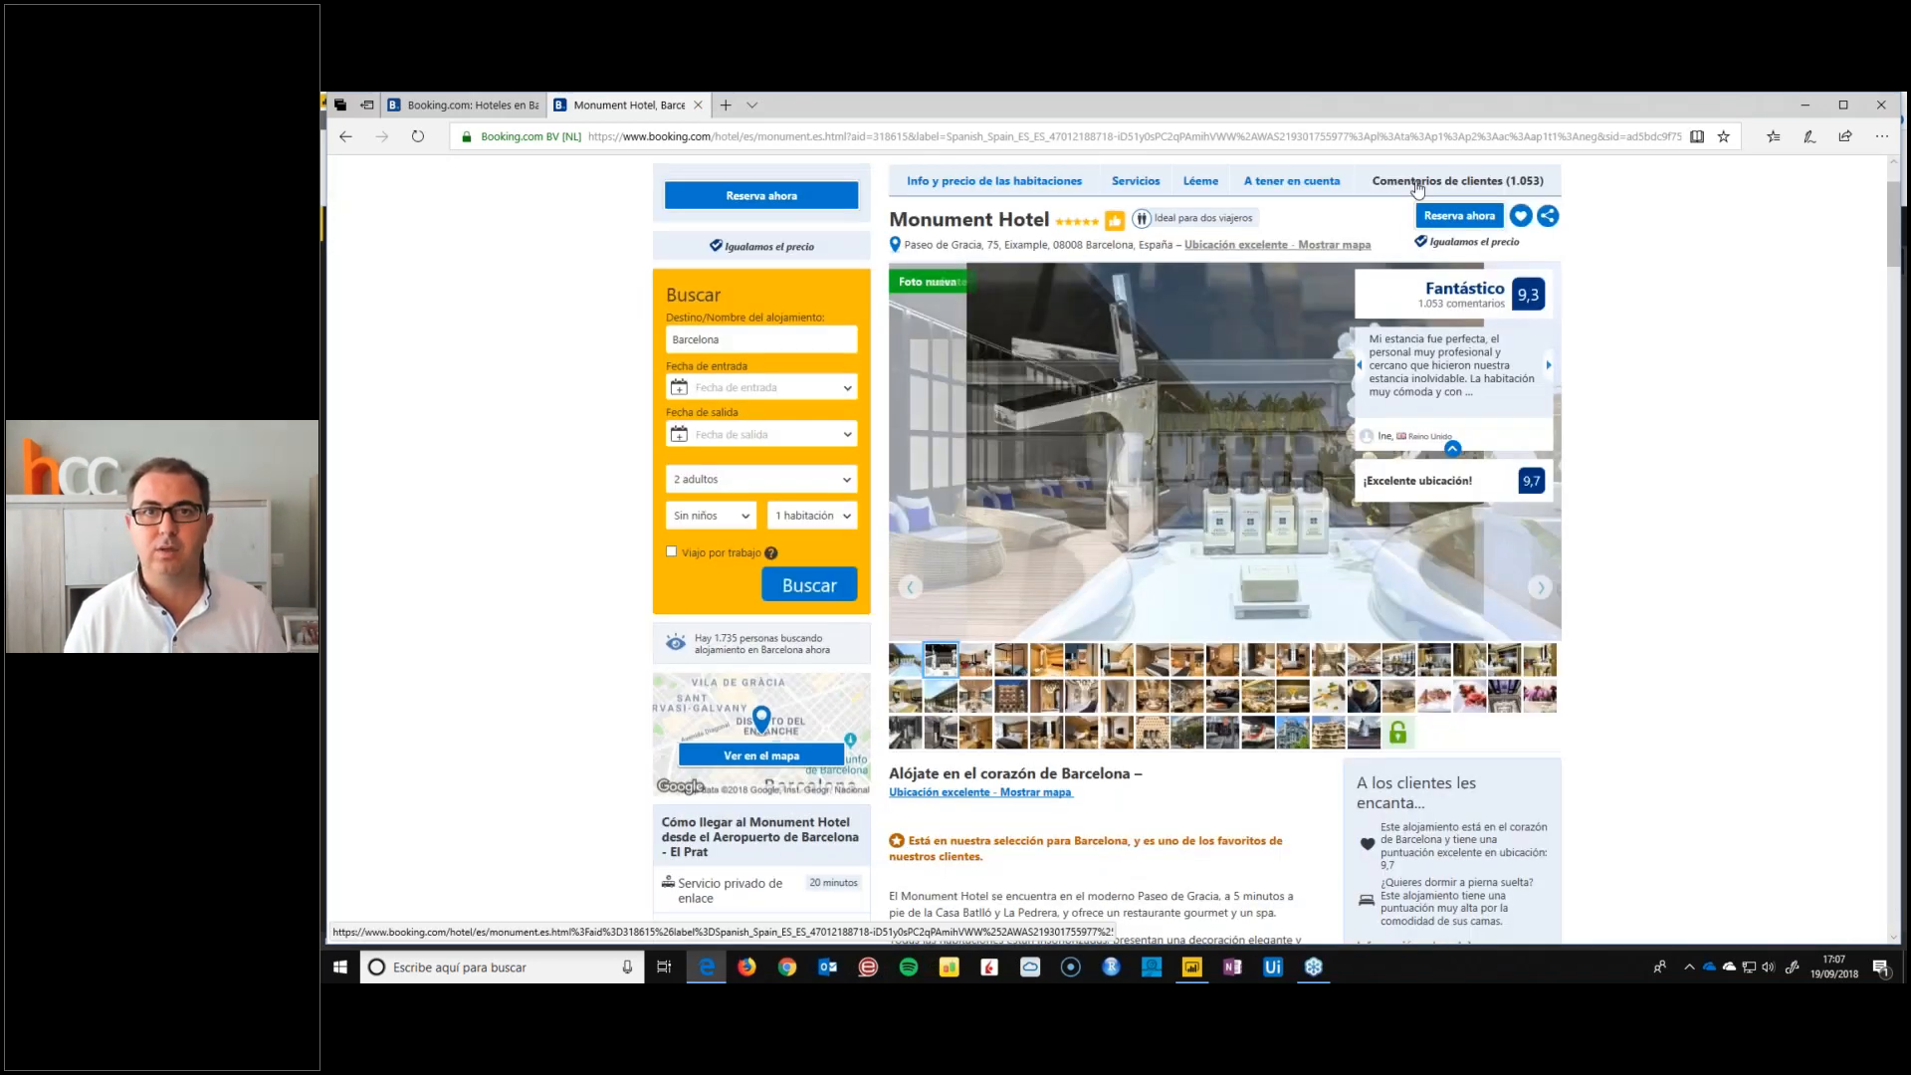
Try to open Monument Hotel's guest reviews, and reopen its listing from the Barcelona results, closing the extra page
left_click(1419, 184)
left_click(458, 105)
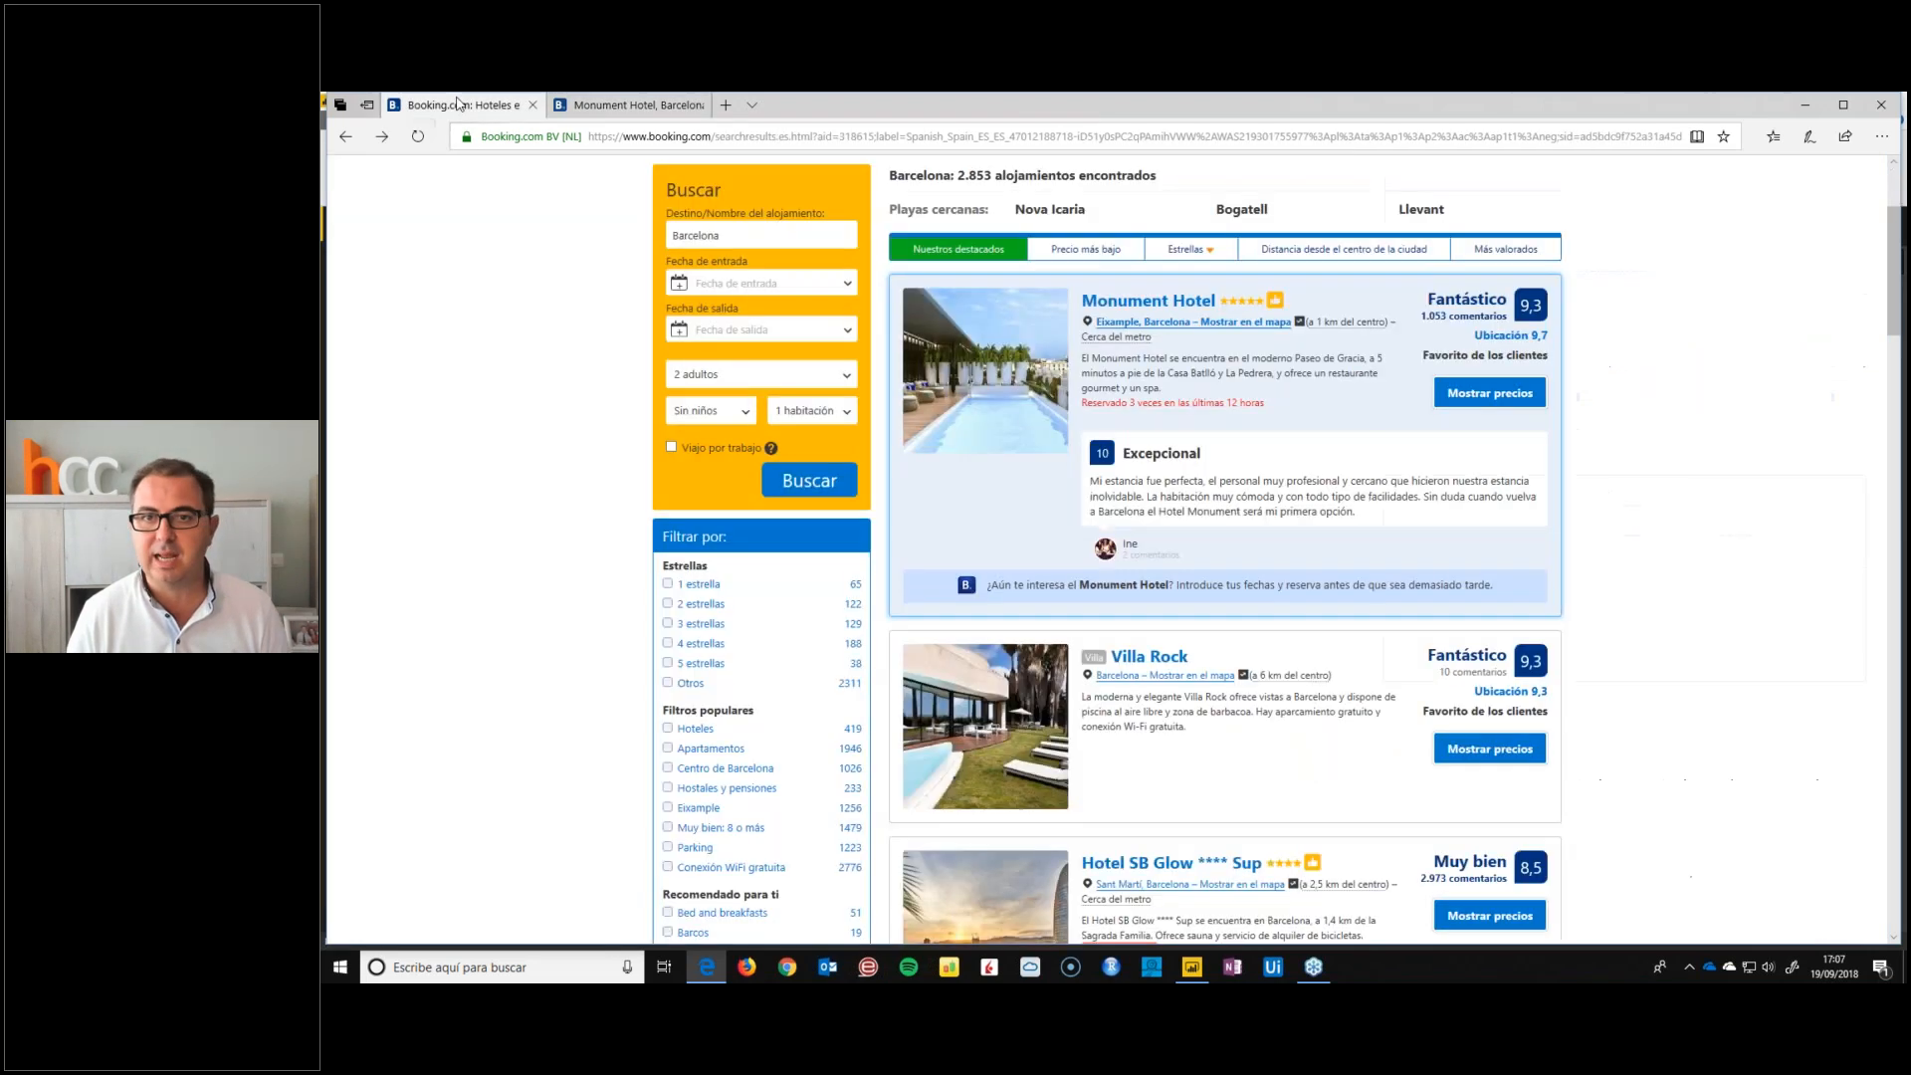
left_click(1151, 303)
left_click(698, 106)
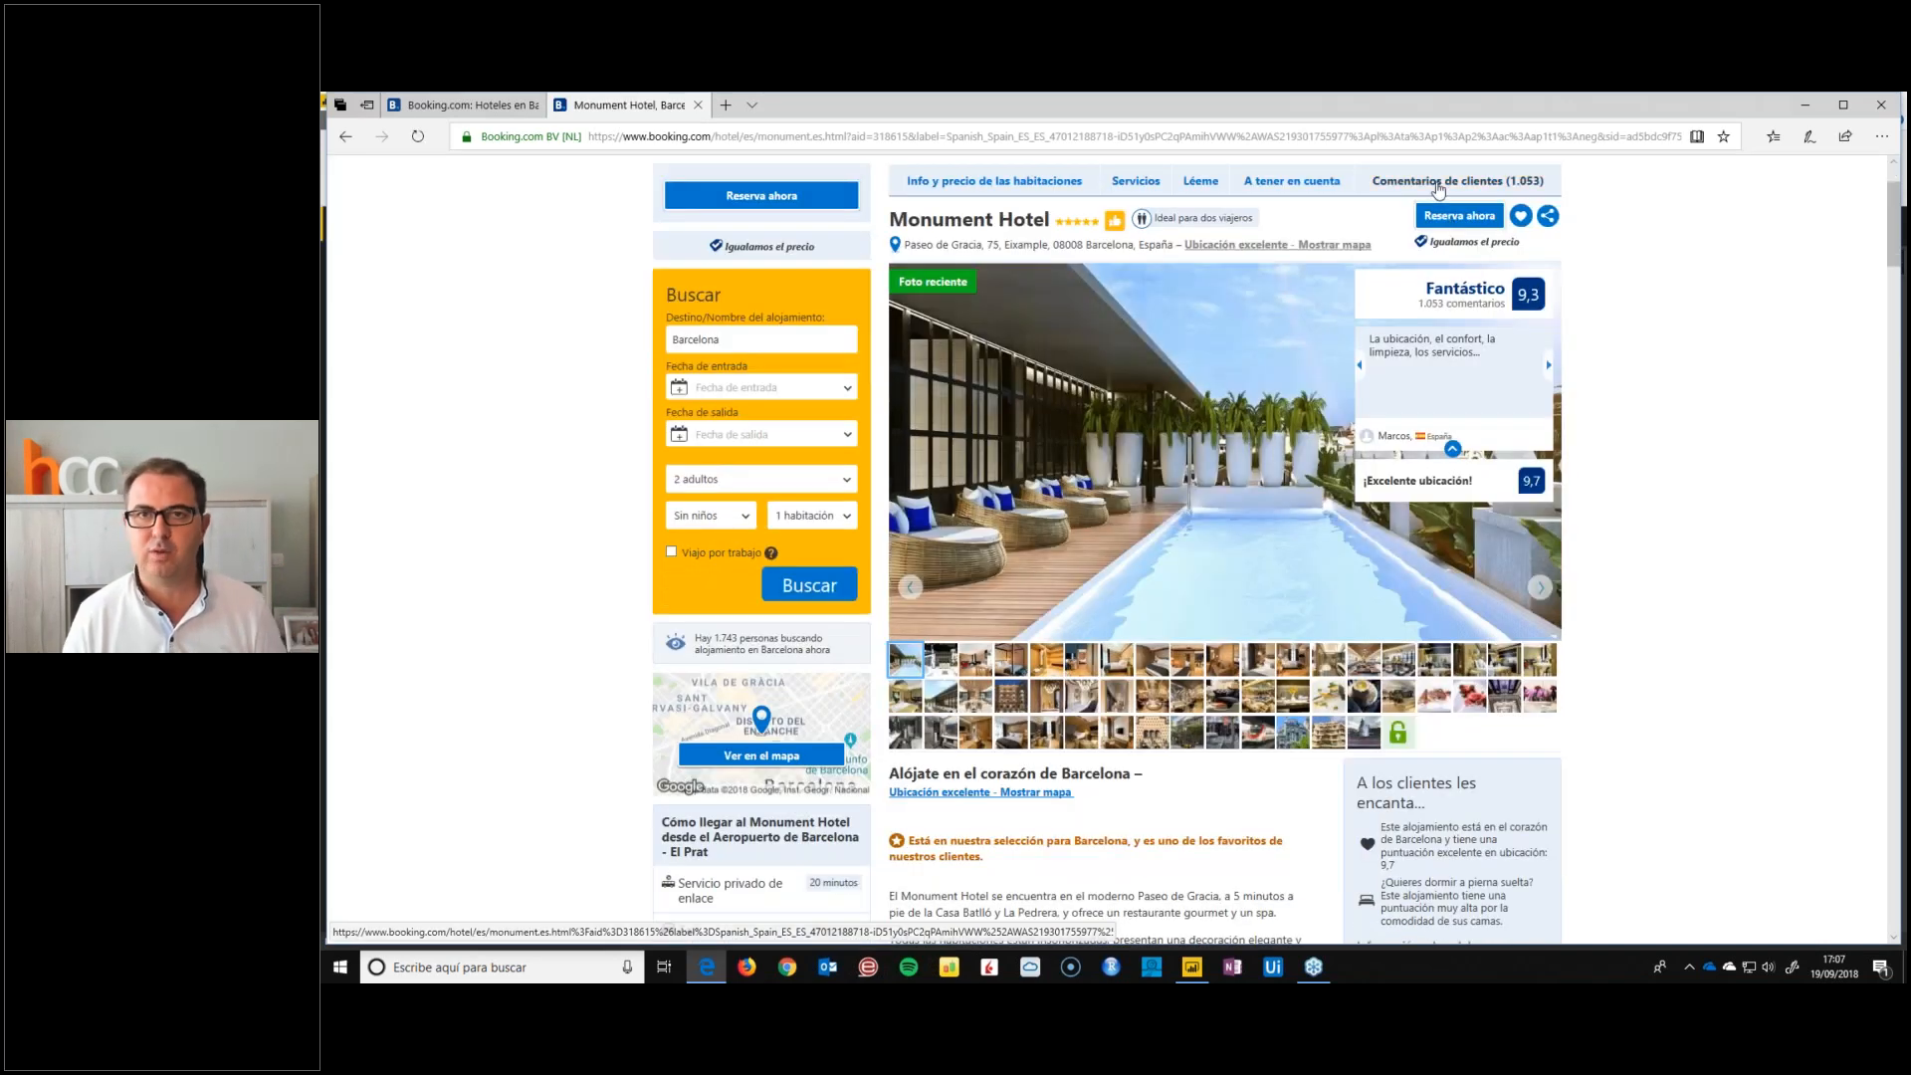
Open Monument Hotel's guest reviews, copy the page's full address, and switch to Power BI Desktop
left_click(1448, 183)
key("ctrl+l")
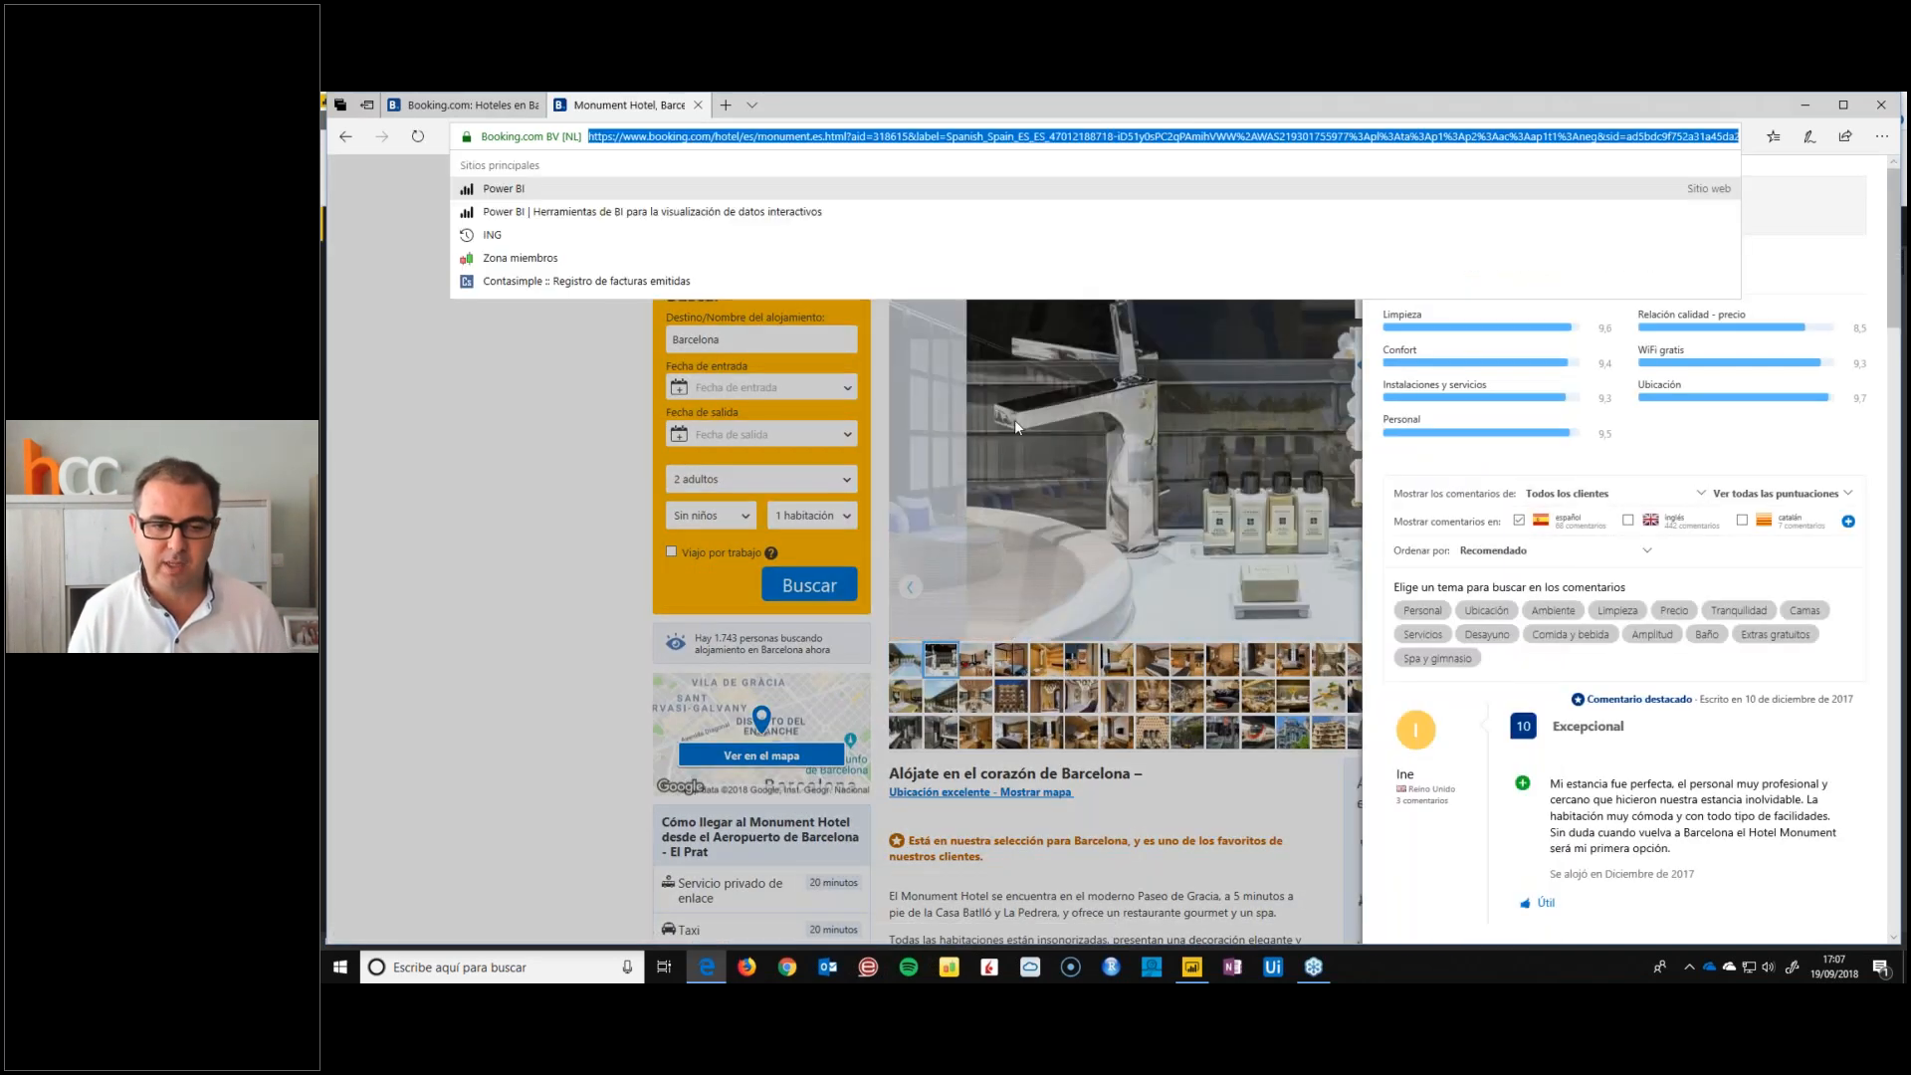
left_click(1191, 967)
left_click(1416, 793)
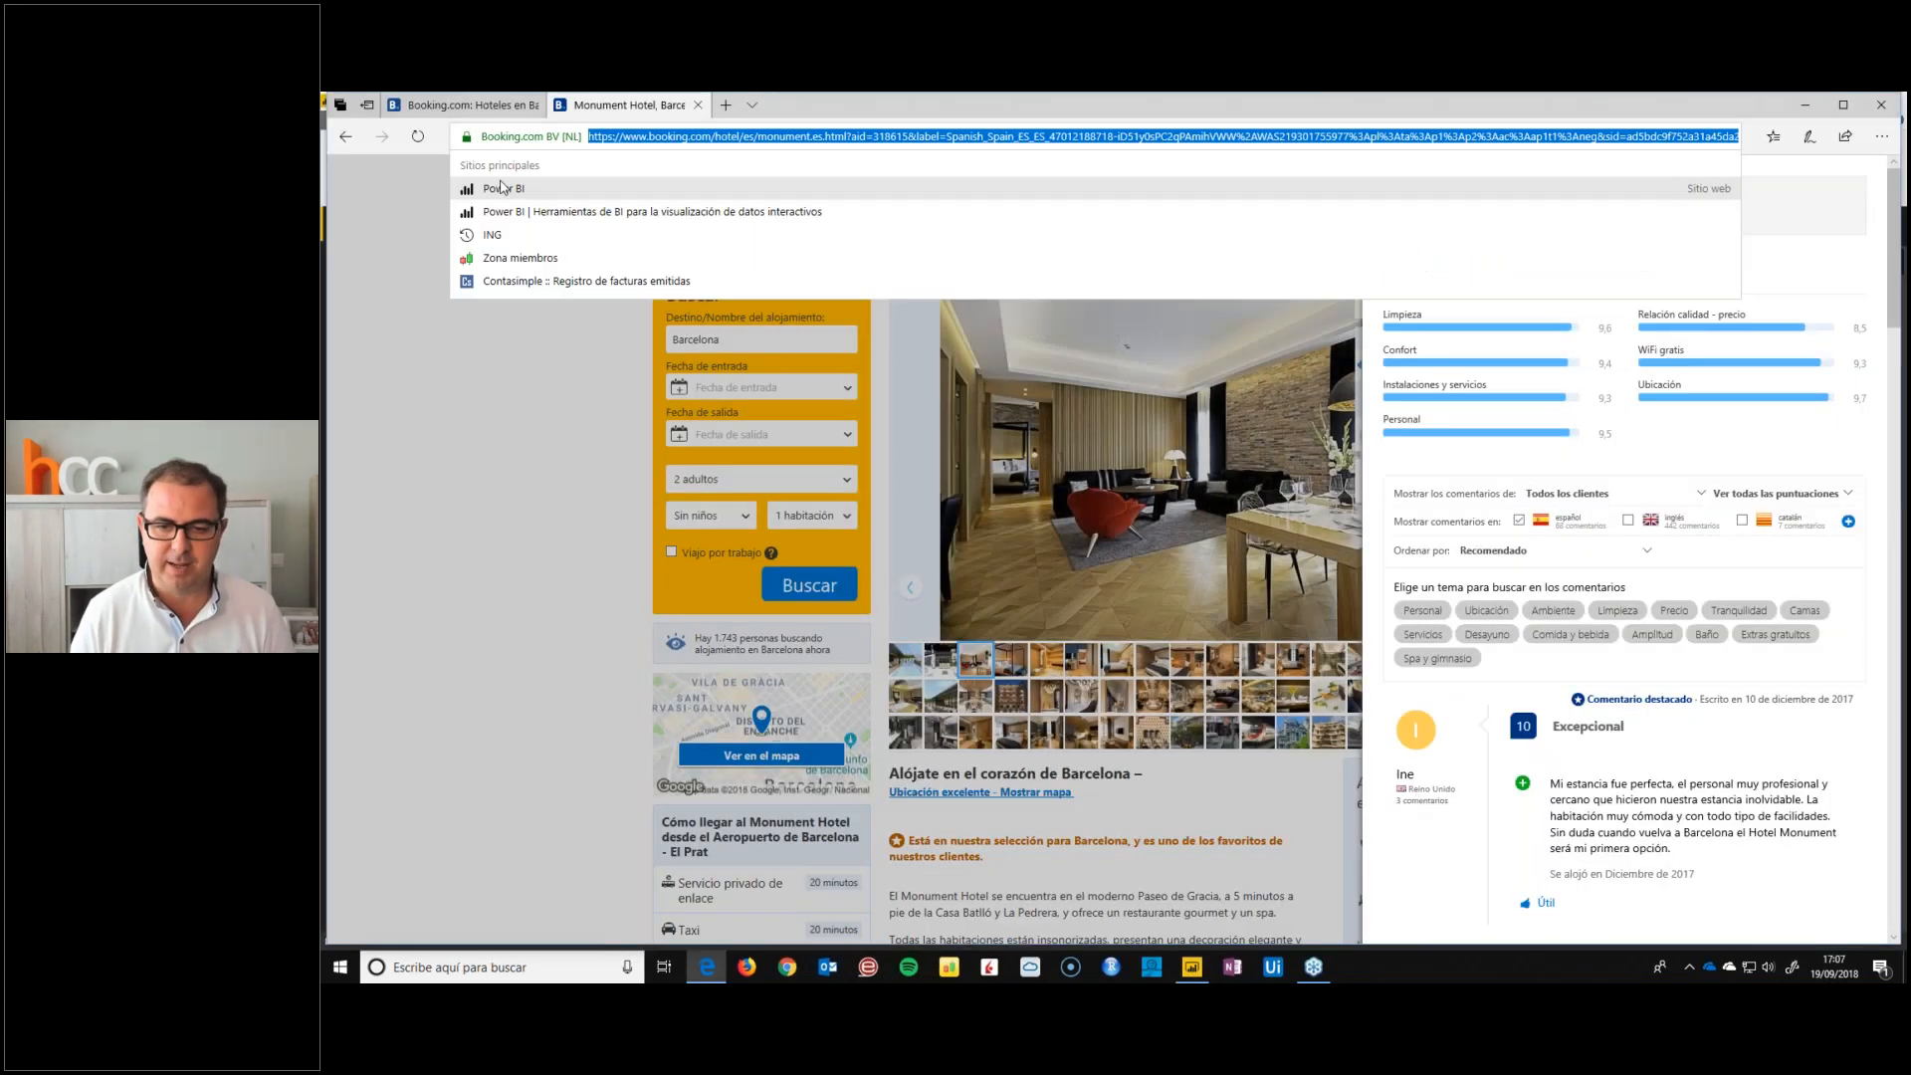
left_click(1195, 969)
Connect to the copied Monument Hotel reviews address as a basic web data source and start adding a table by examples
left_click(475, 164)
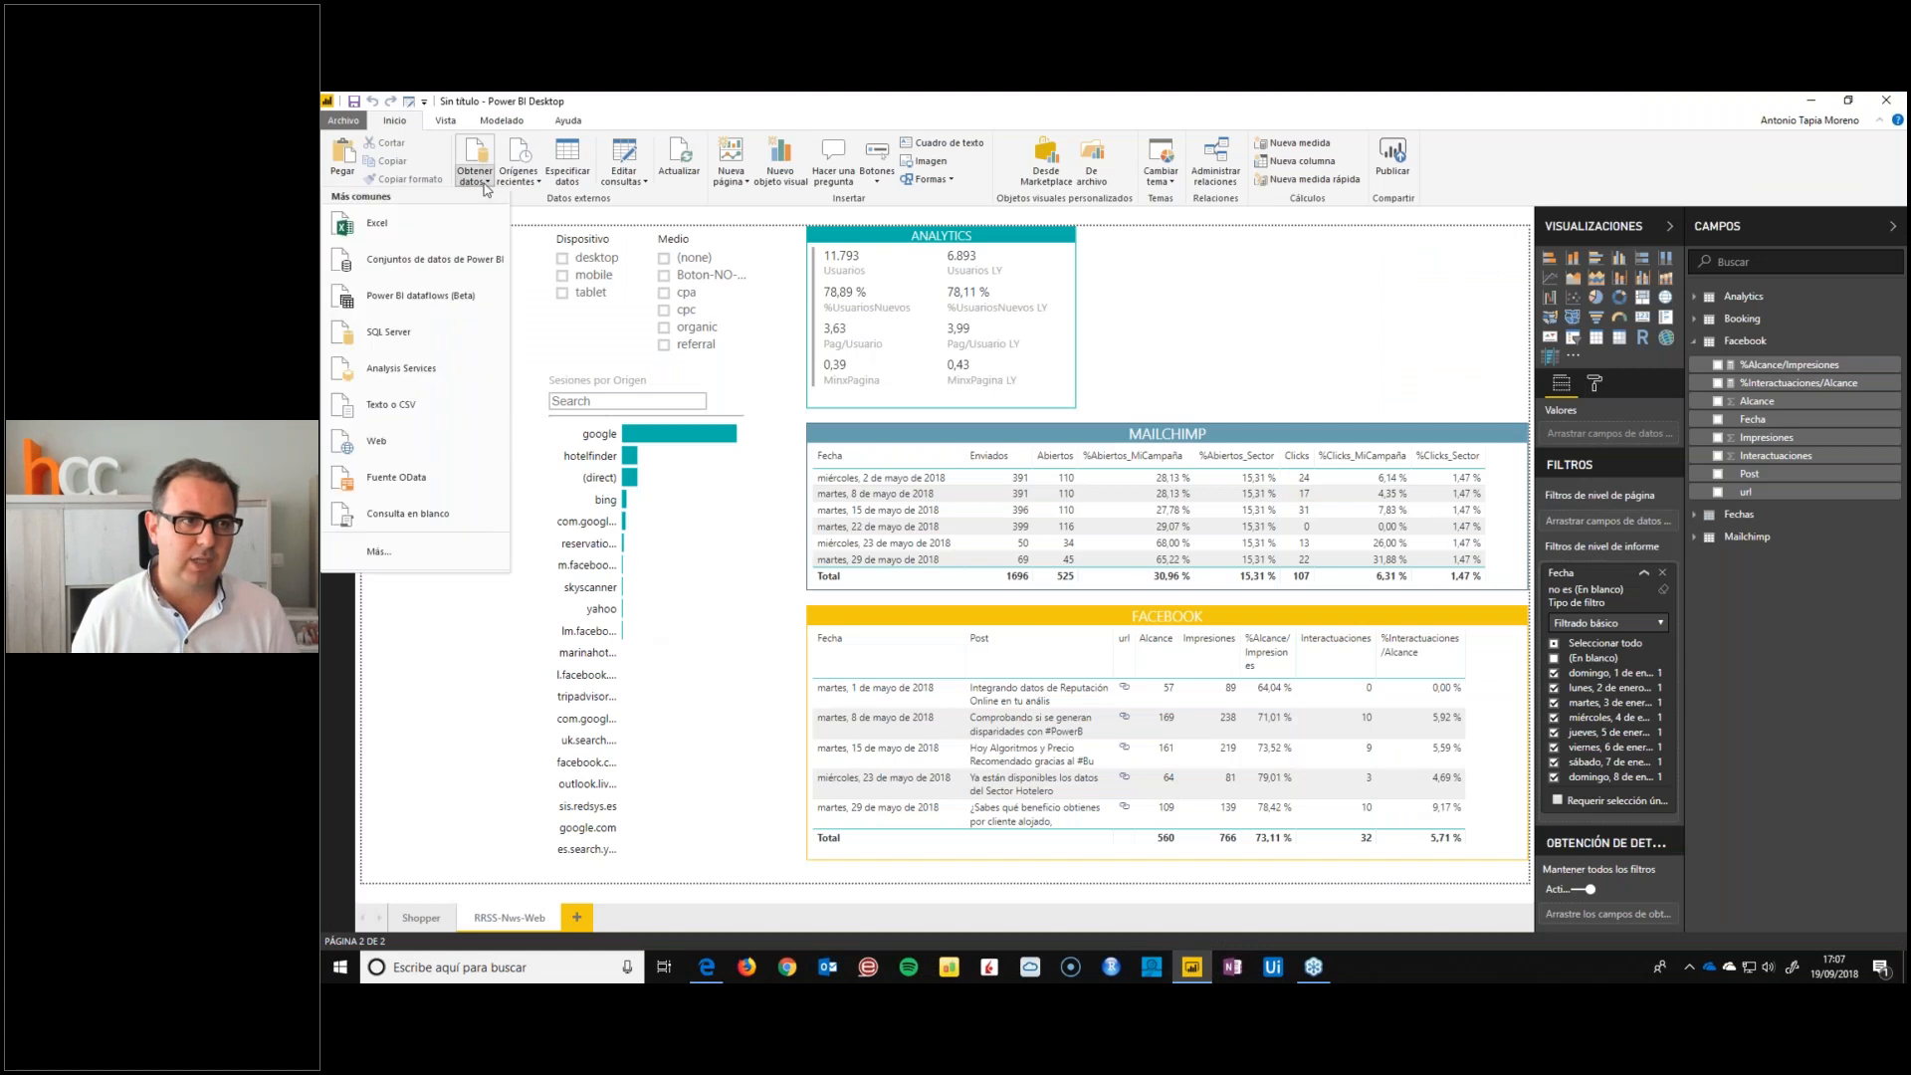
left_click(396, 445)
key("ctrl+v")
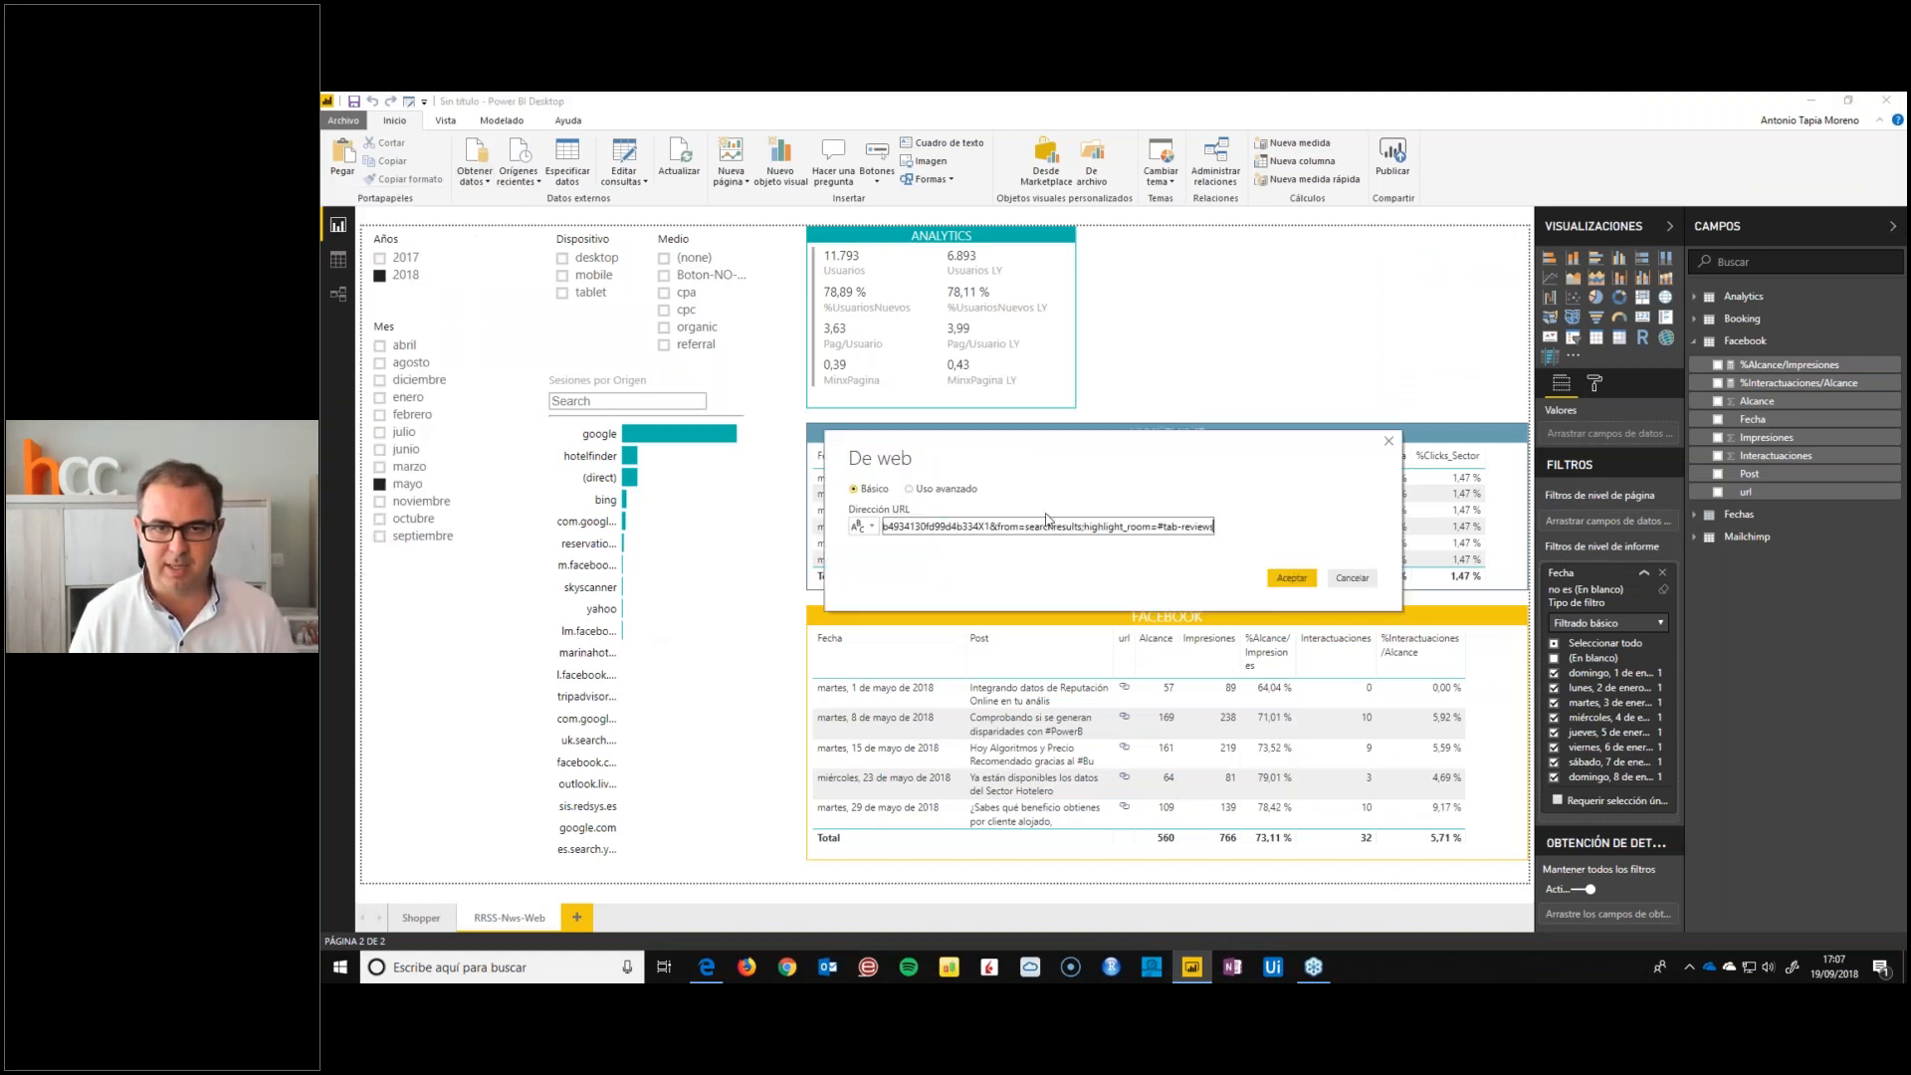
left_click(1284, 577)
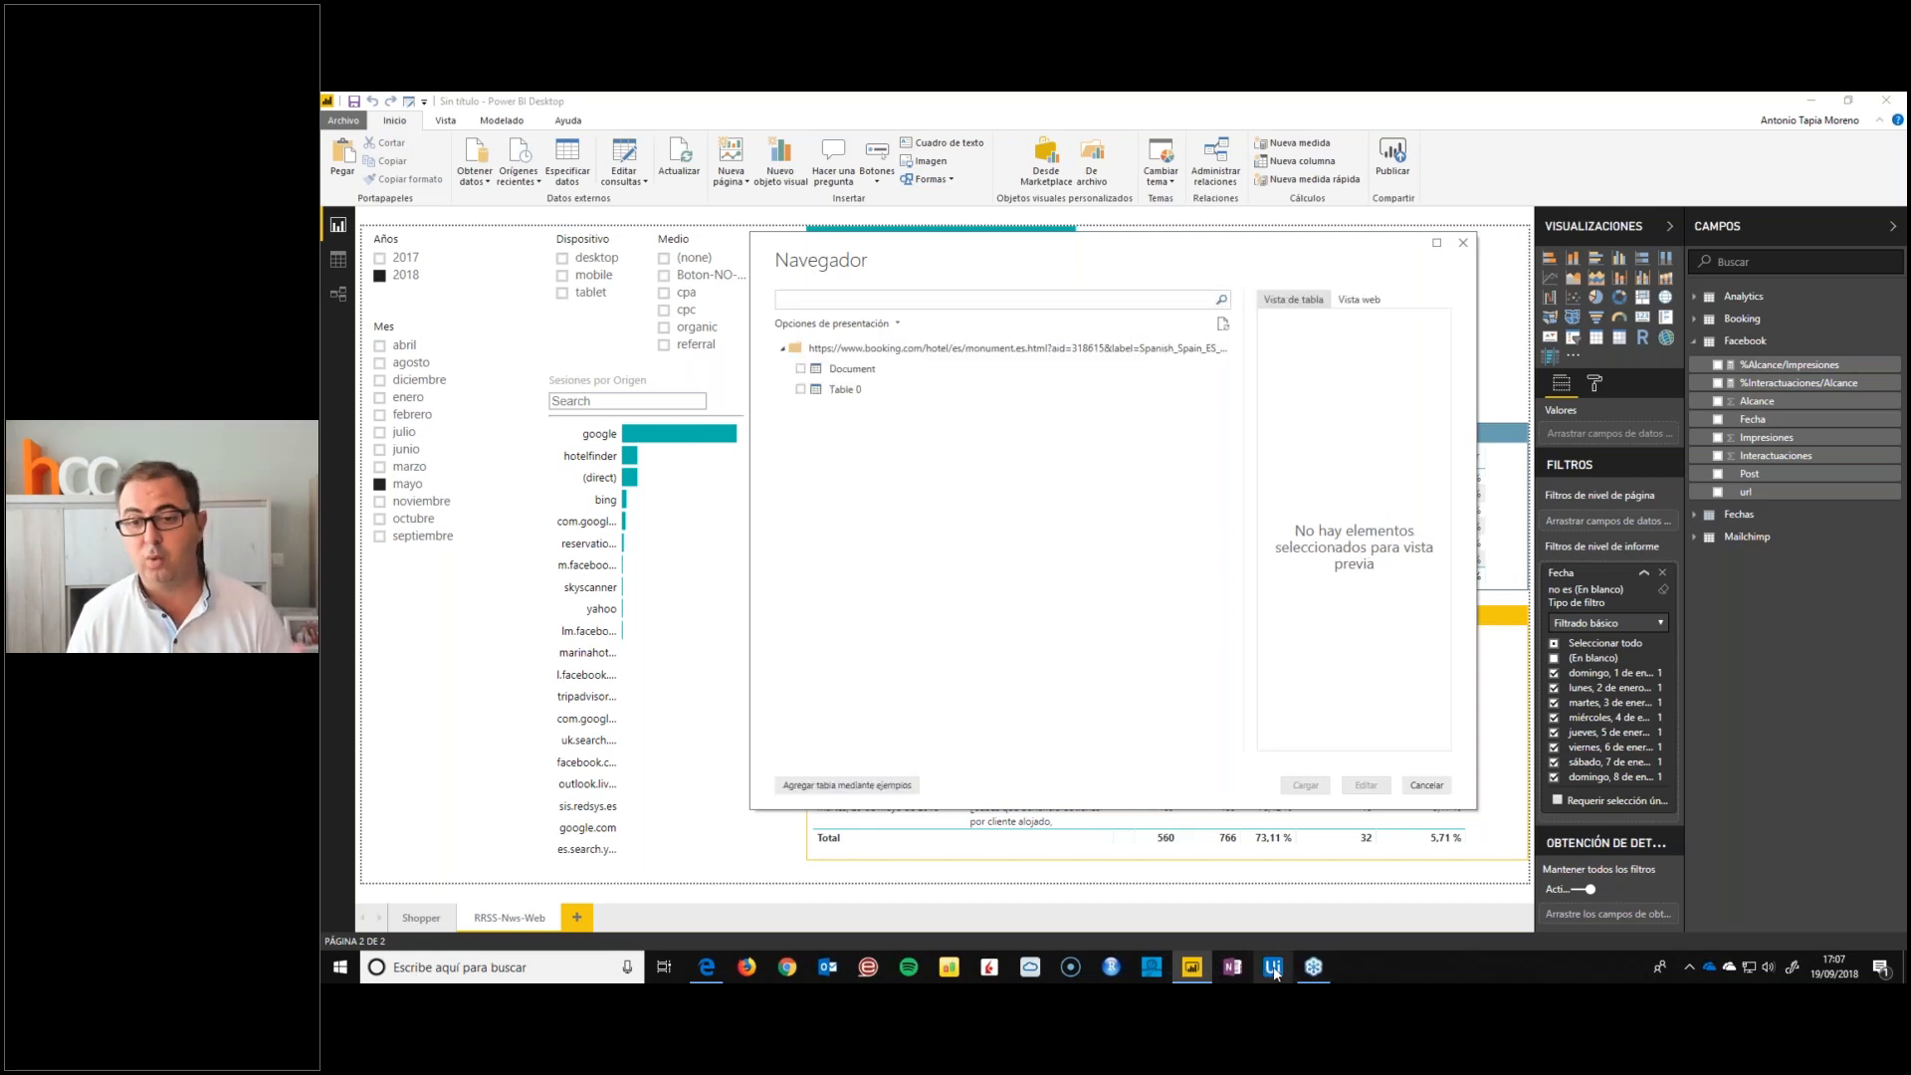
left_click(867, 788)
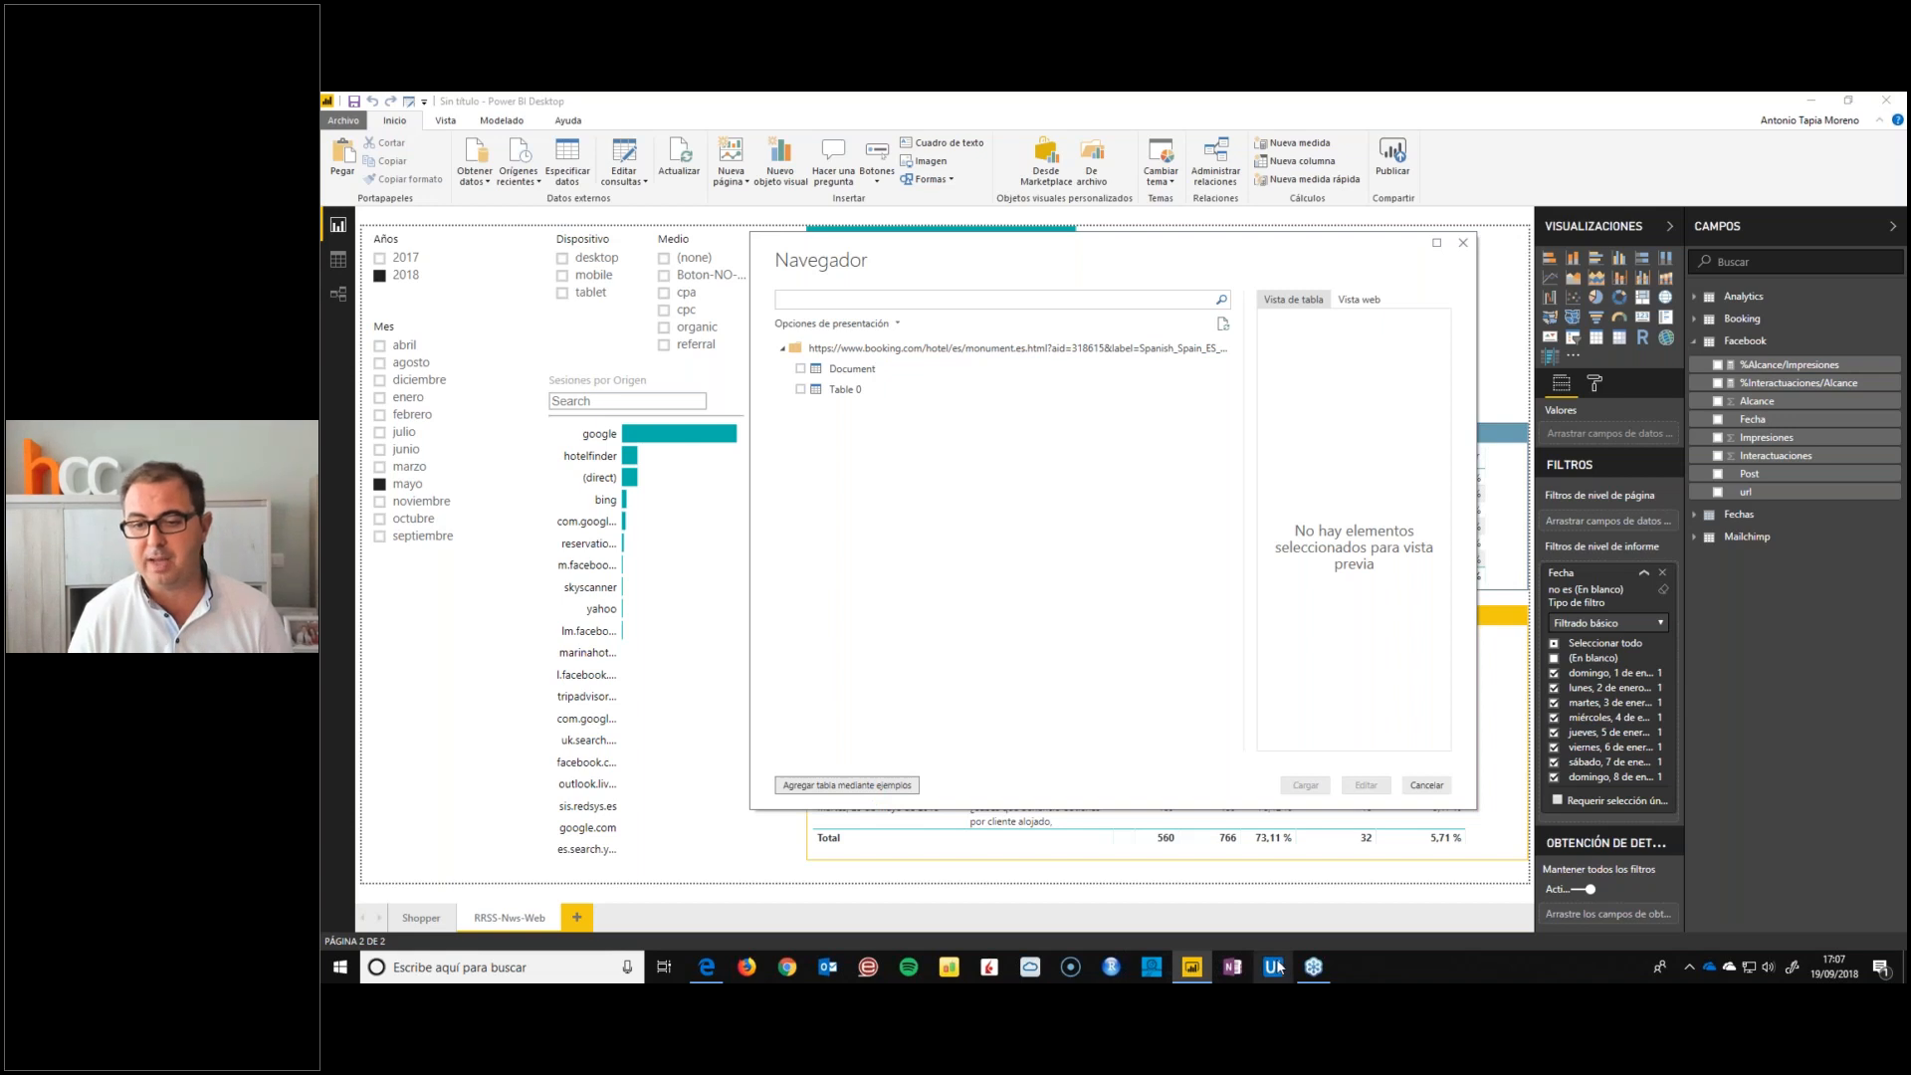
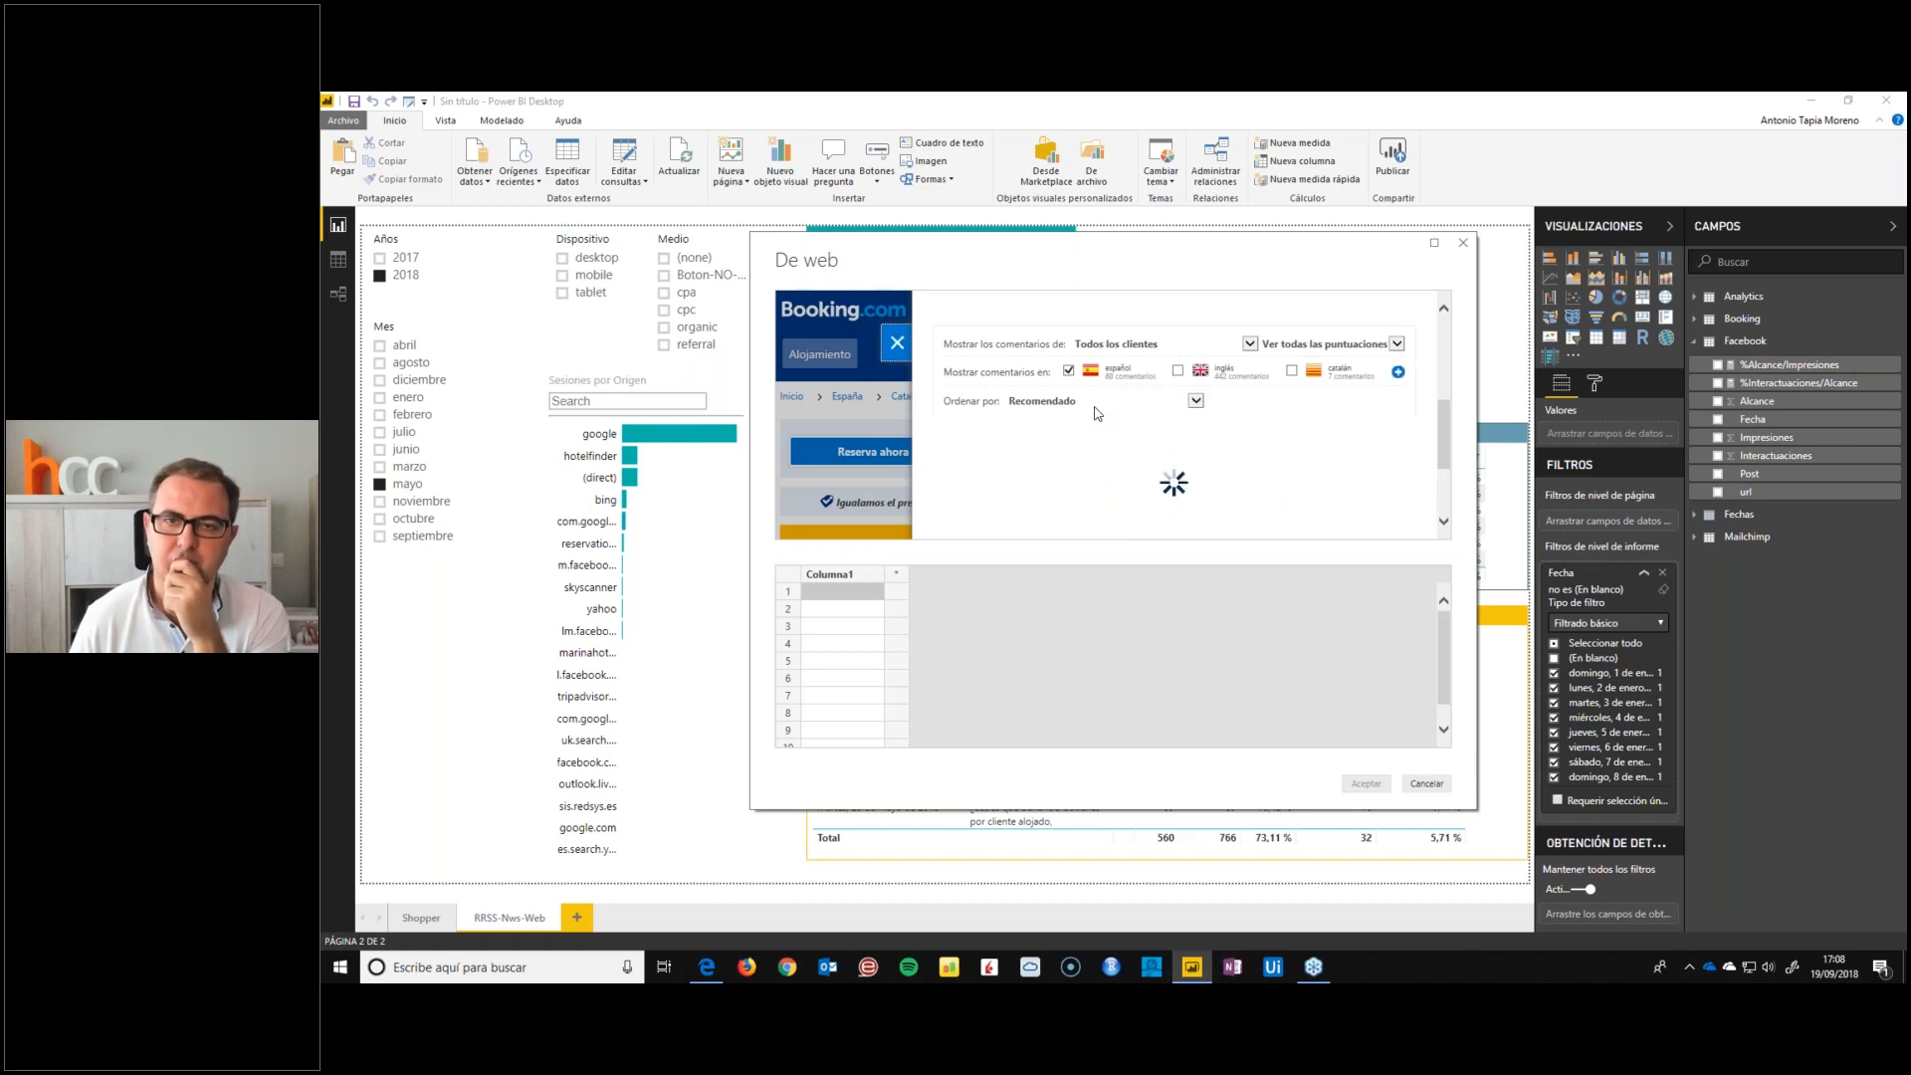
Try to extract the guest review titles with Excepcional and "Fantastica" as examples in Columna1, and clear both values
scroll(1096, 413, "down", 3)
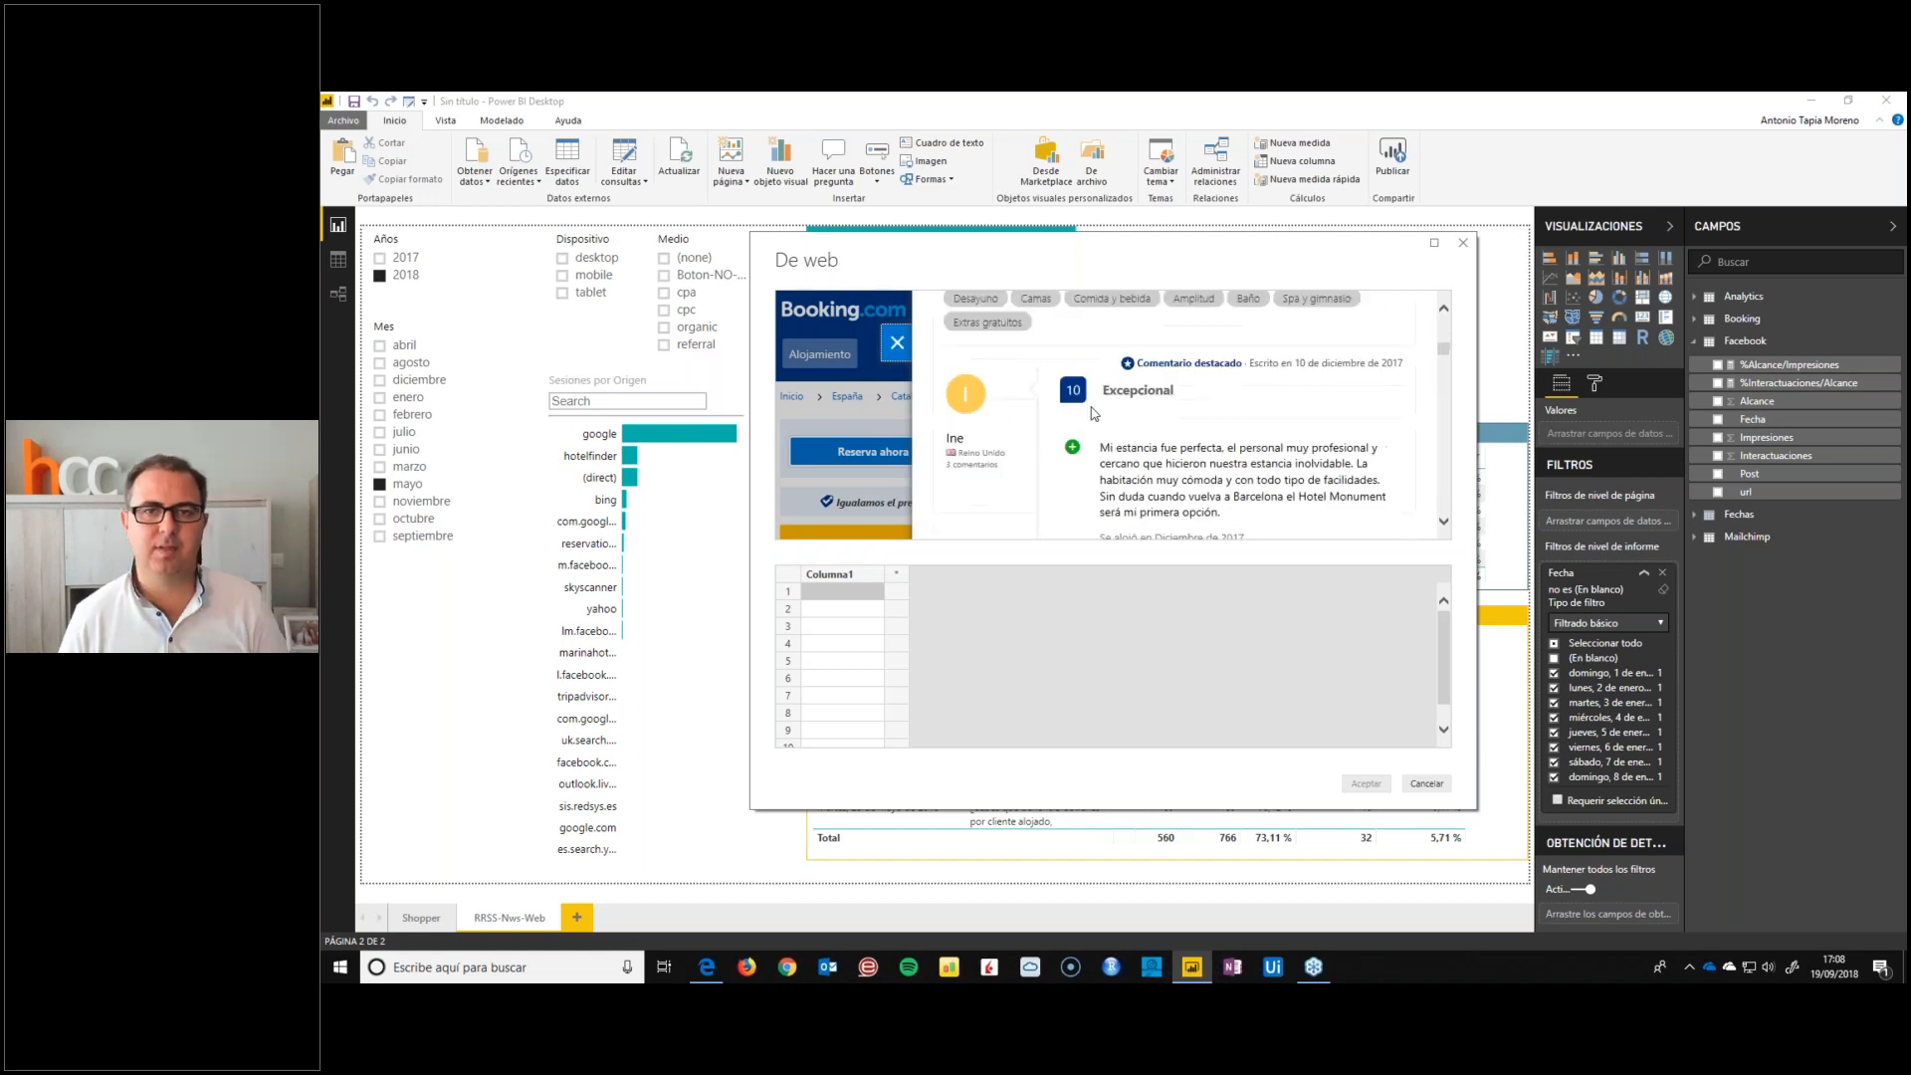
left_click_drag(1183, 394, 1102, 394)
key("ctrl+c")
left_click(831, 594)
key("ctrl+v")
scroll(1231, 447, "down", 3)
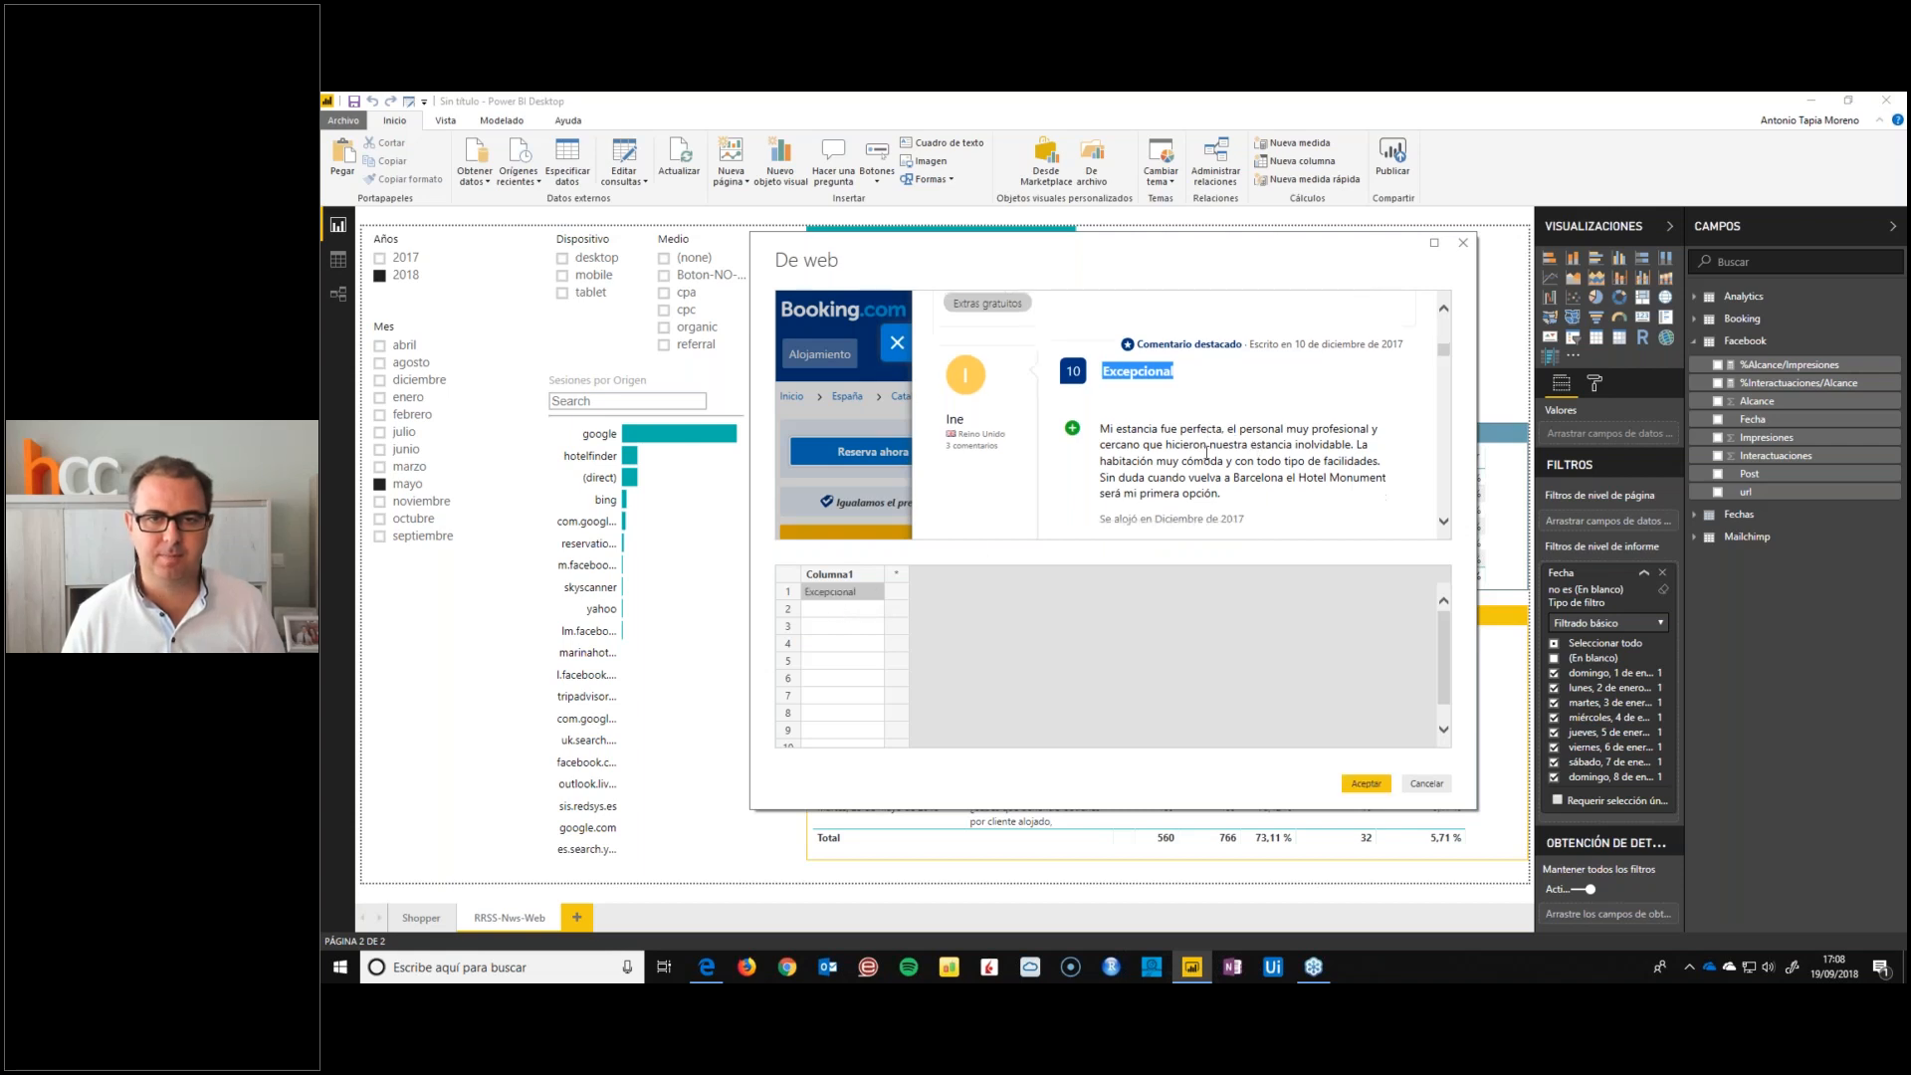
left_click_drag(1178, 505, 1100, 514)
key("ctrl+c")
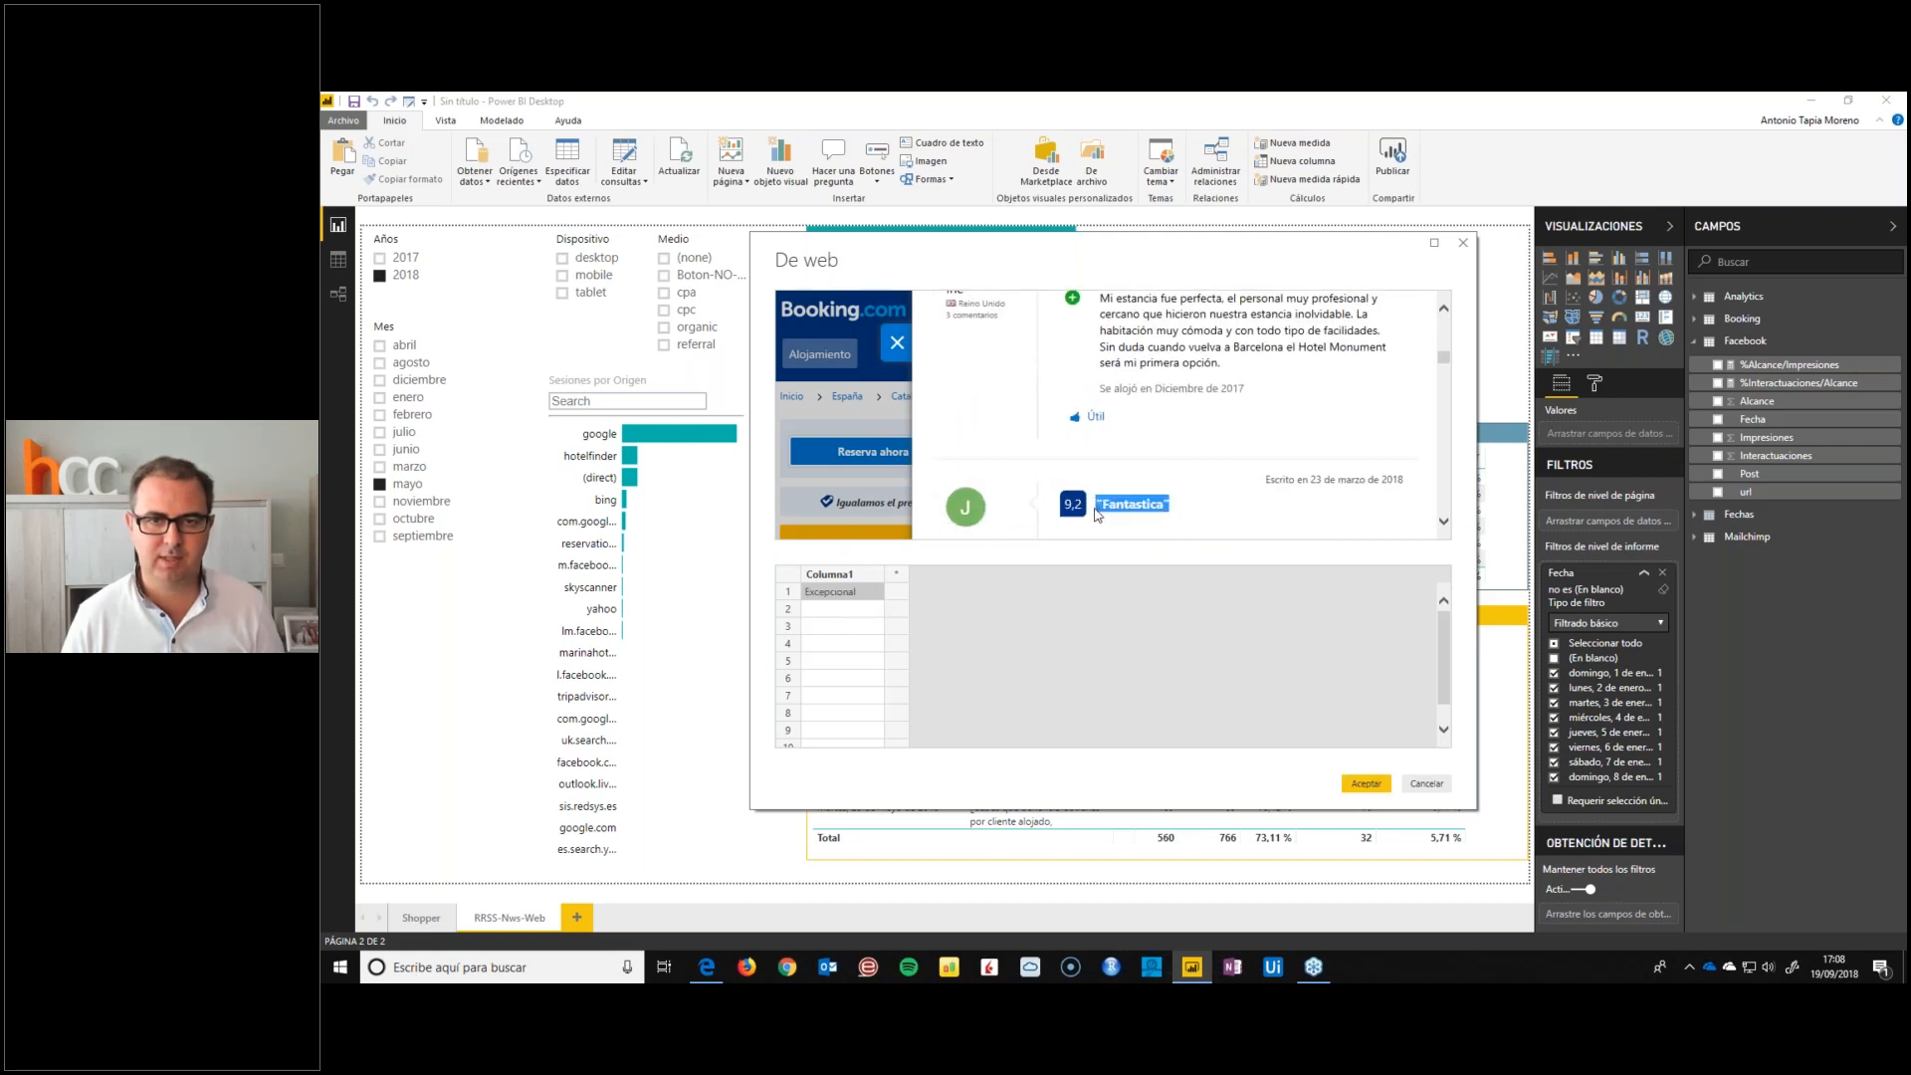
left_click(841, 608)
key("ctrl+v")
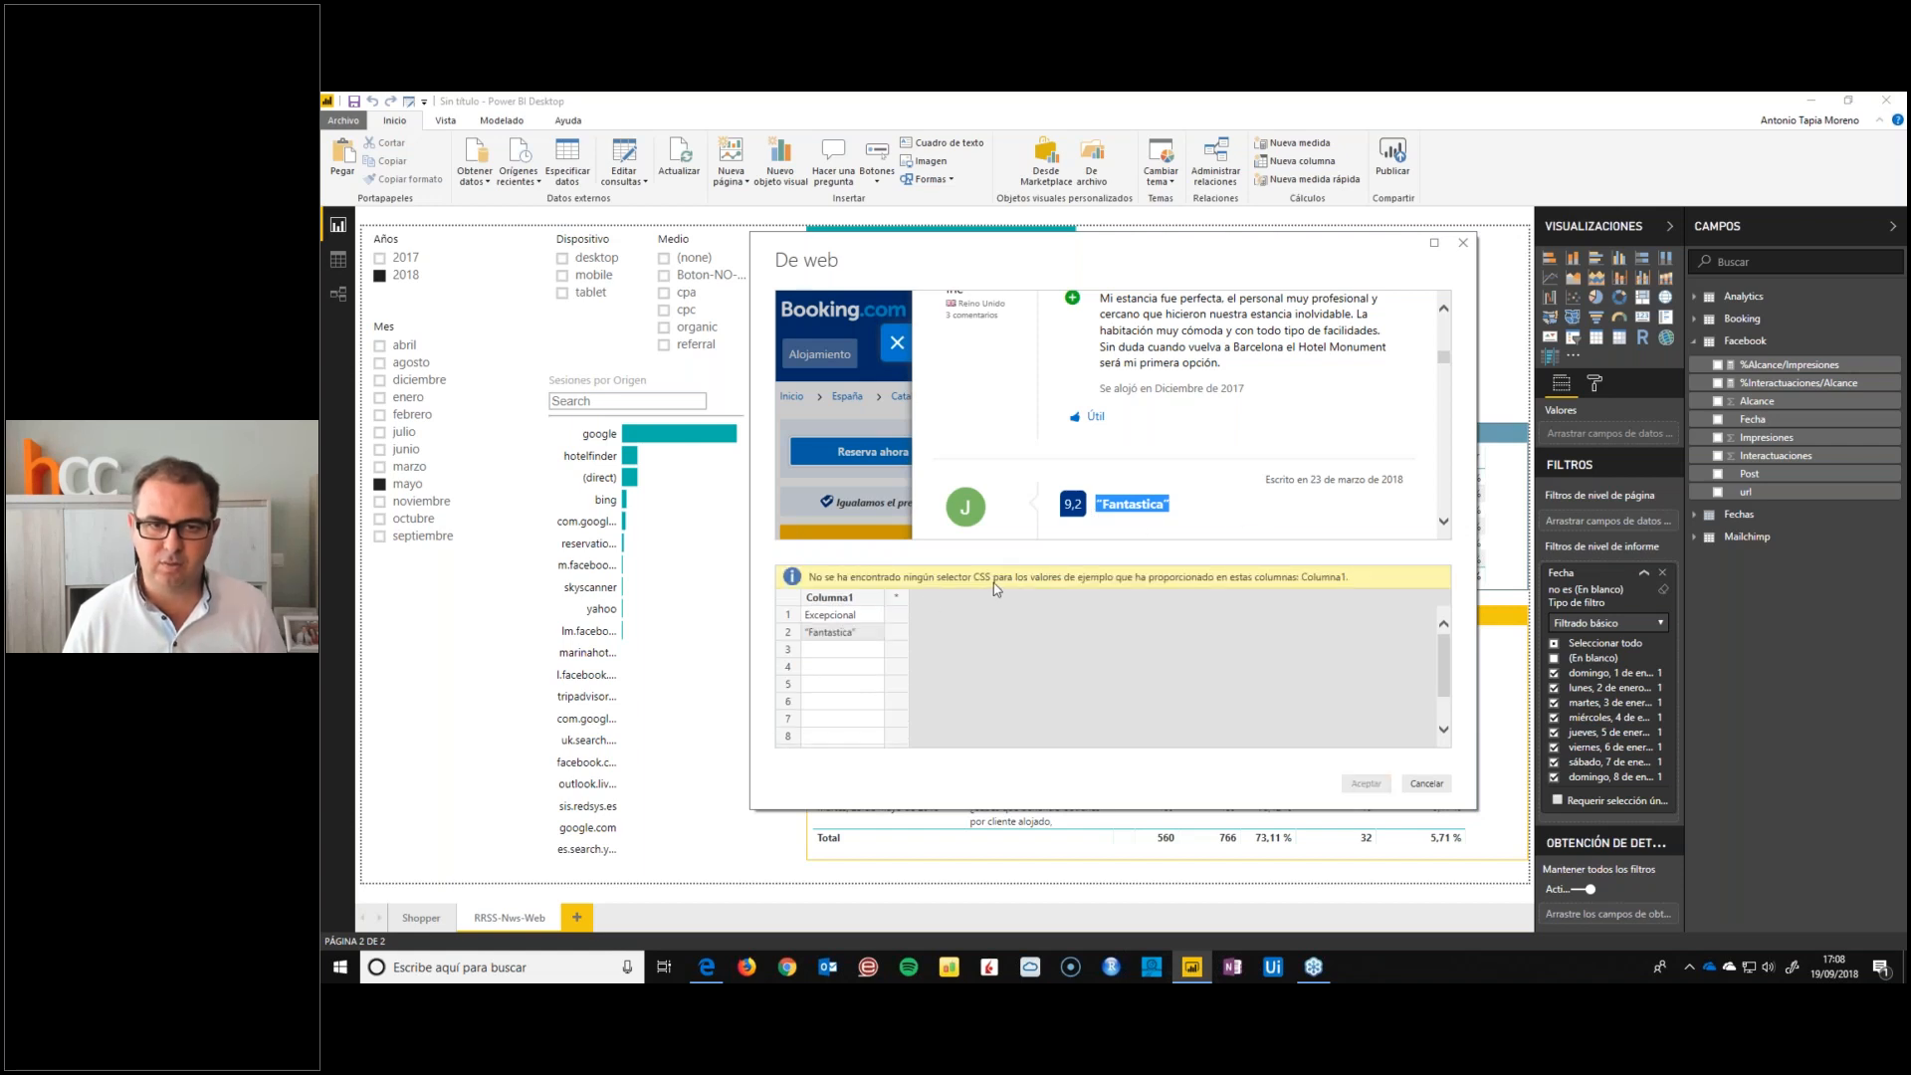
key("Delete")
left_click(834, 595)
key("Delete")
Try to extract the reviewer names with the first two reviewers as examples in Columna1, and clear both values
scroll(1036, 528, "up", 3)
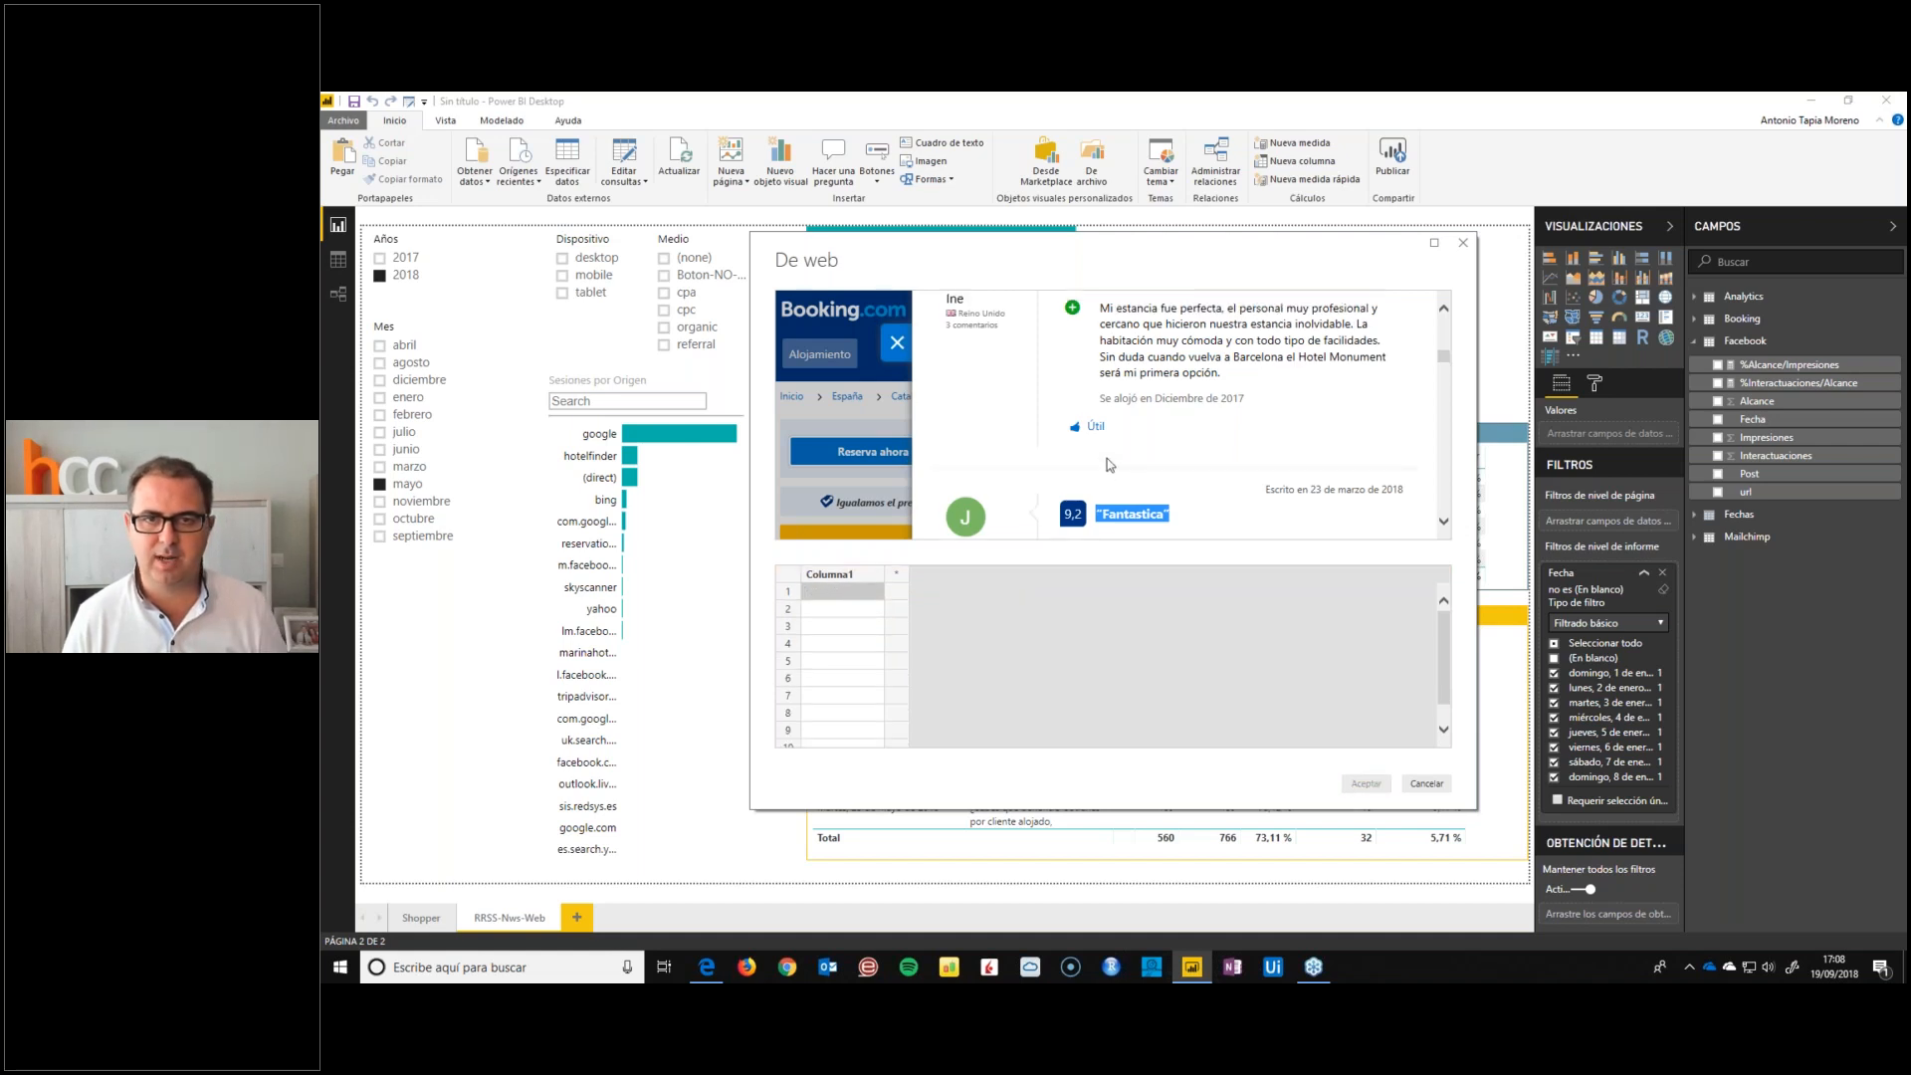
double_click(970, 446)
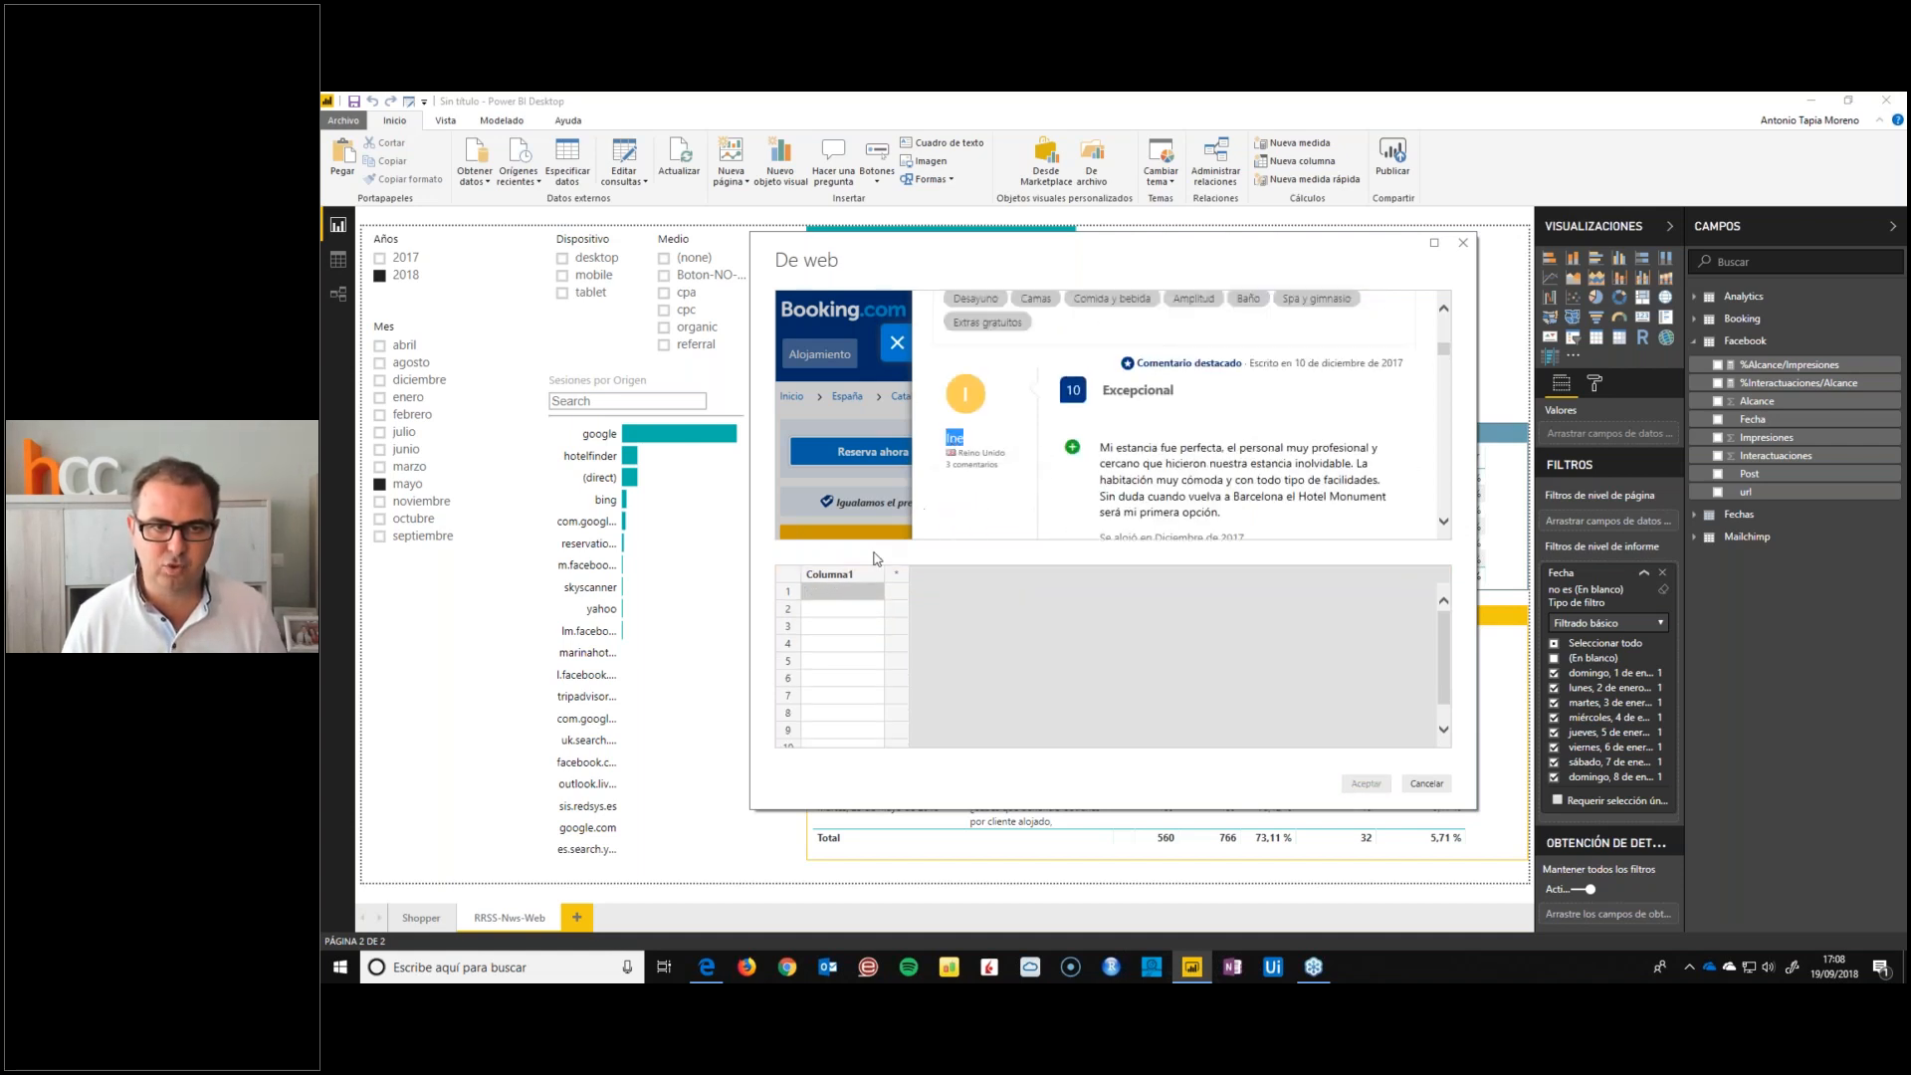
left_click(859, 610)
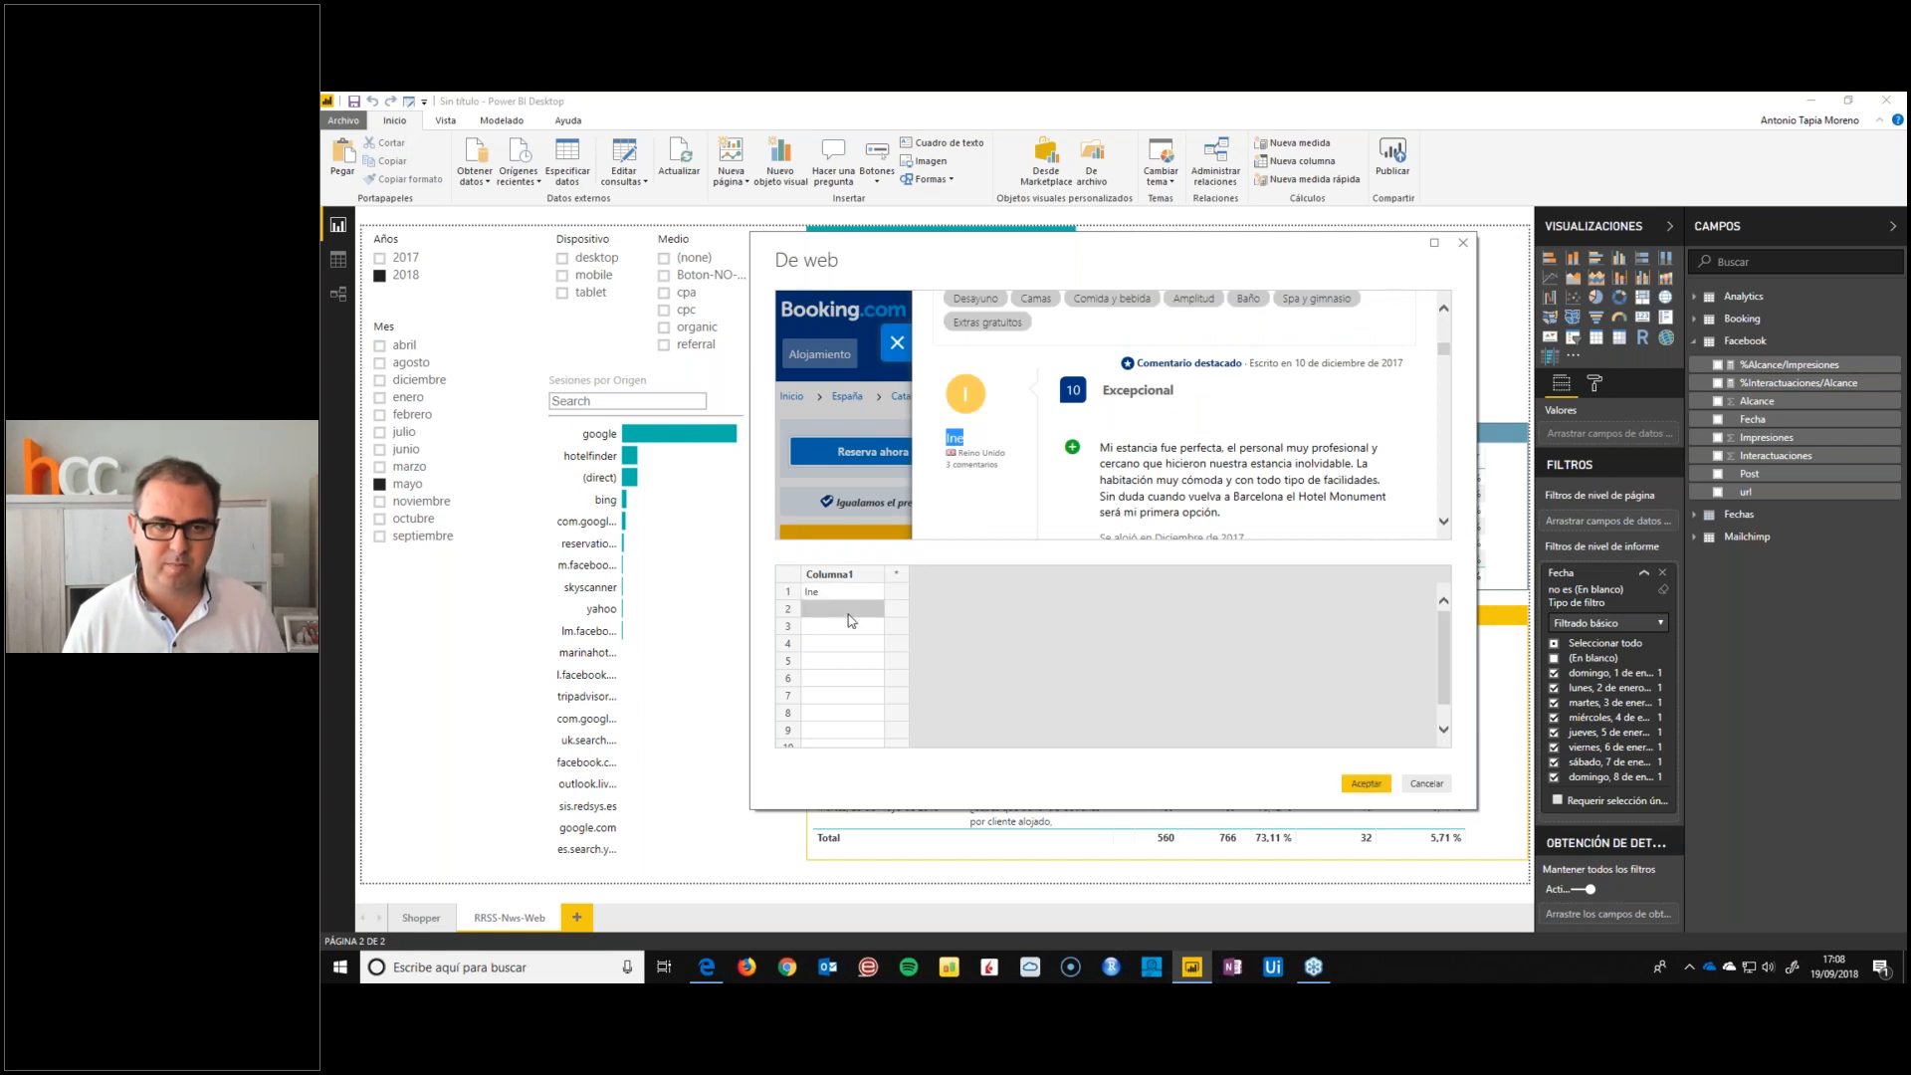
scroll(994, 483, "down", 3)
double_click(967, 479)
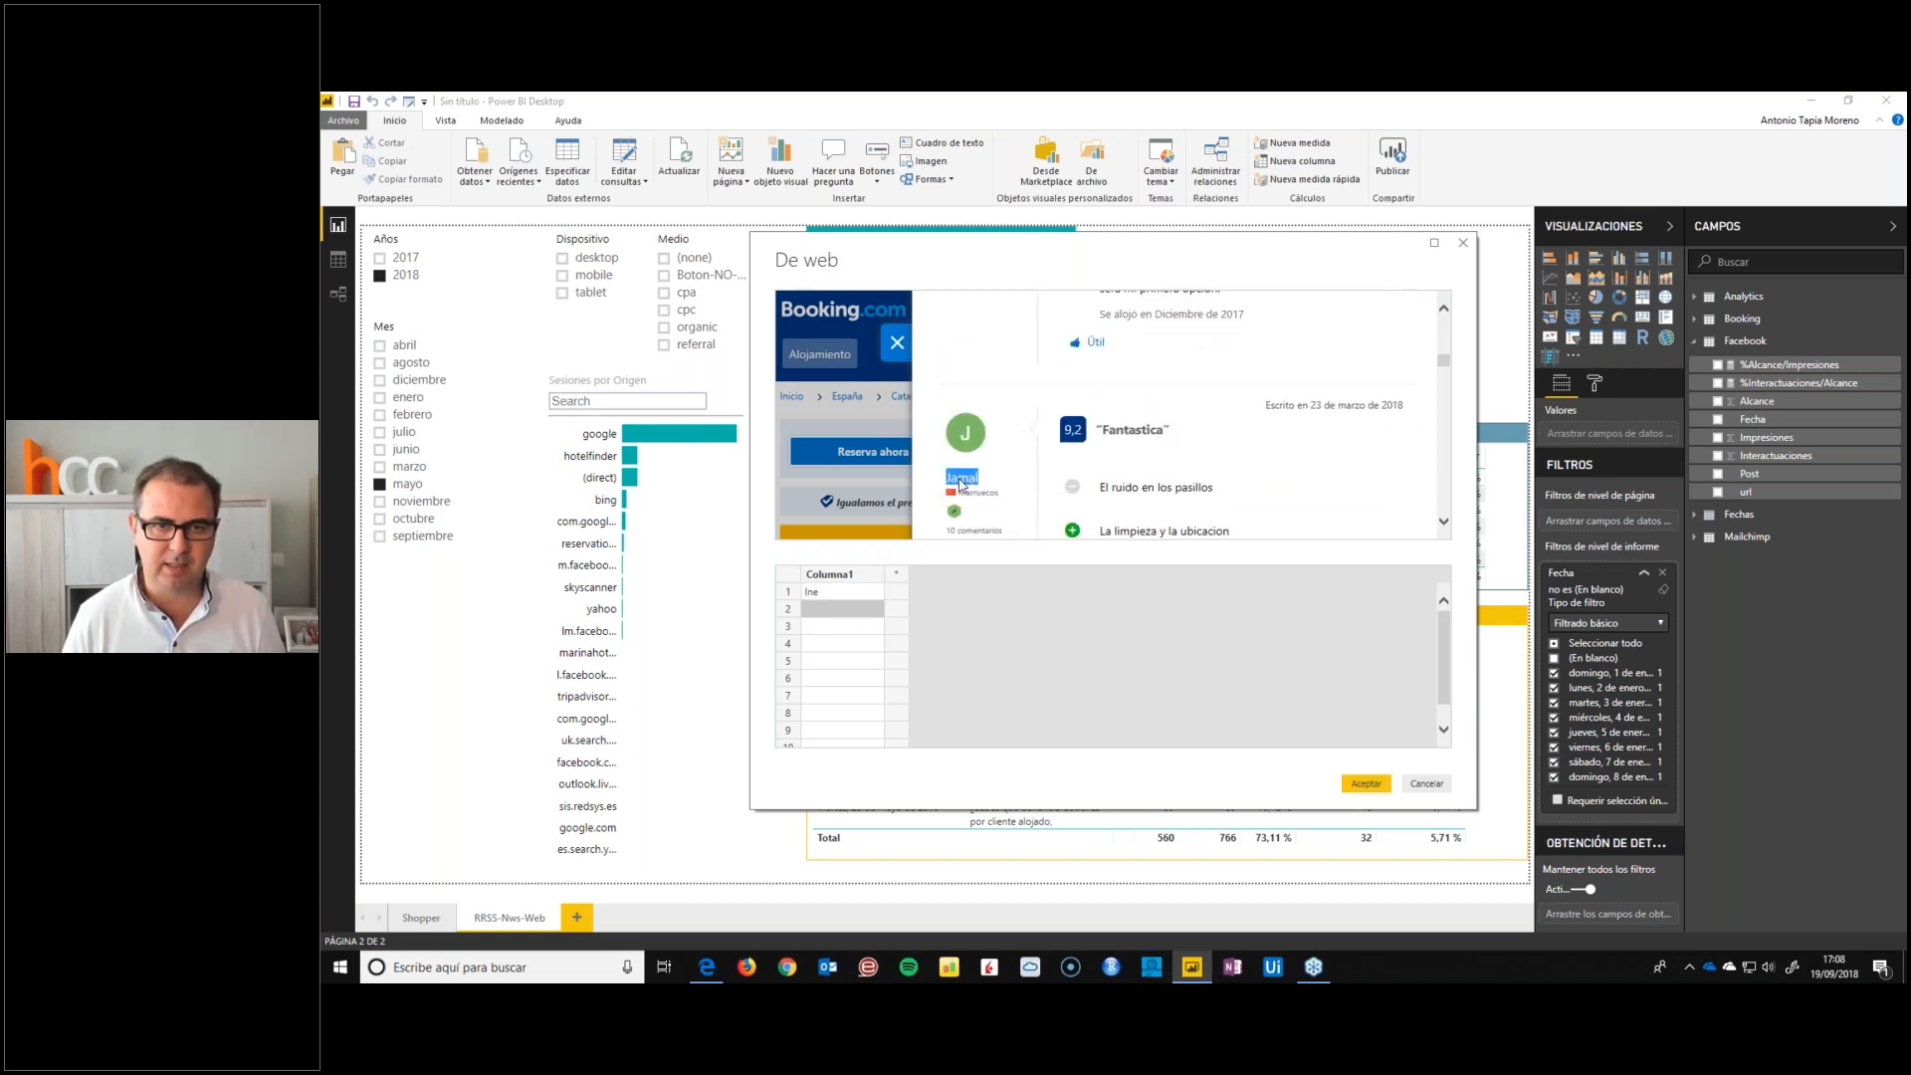
type("Jamal")
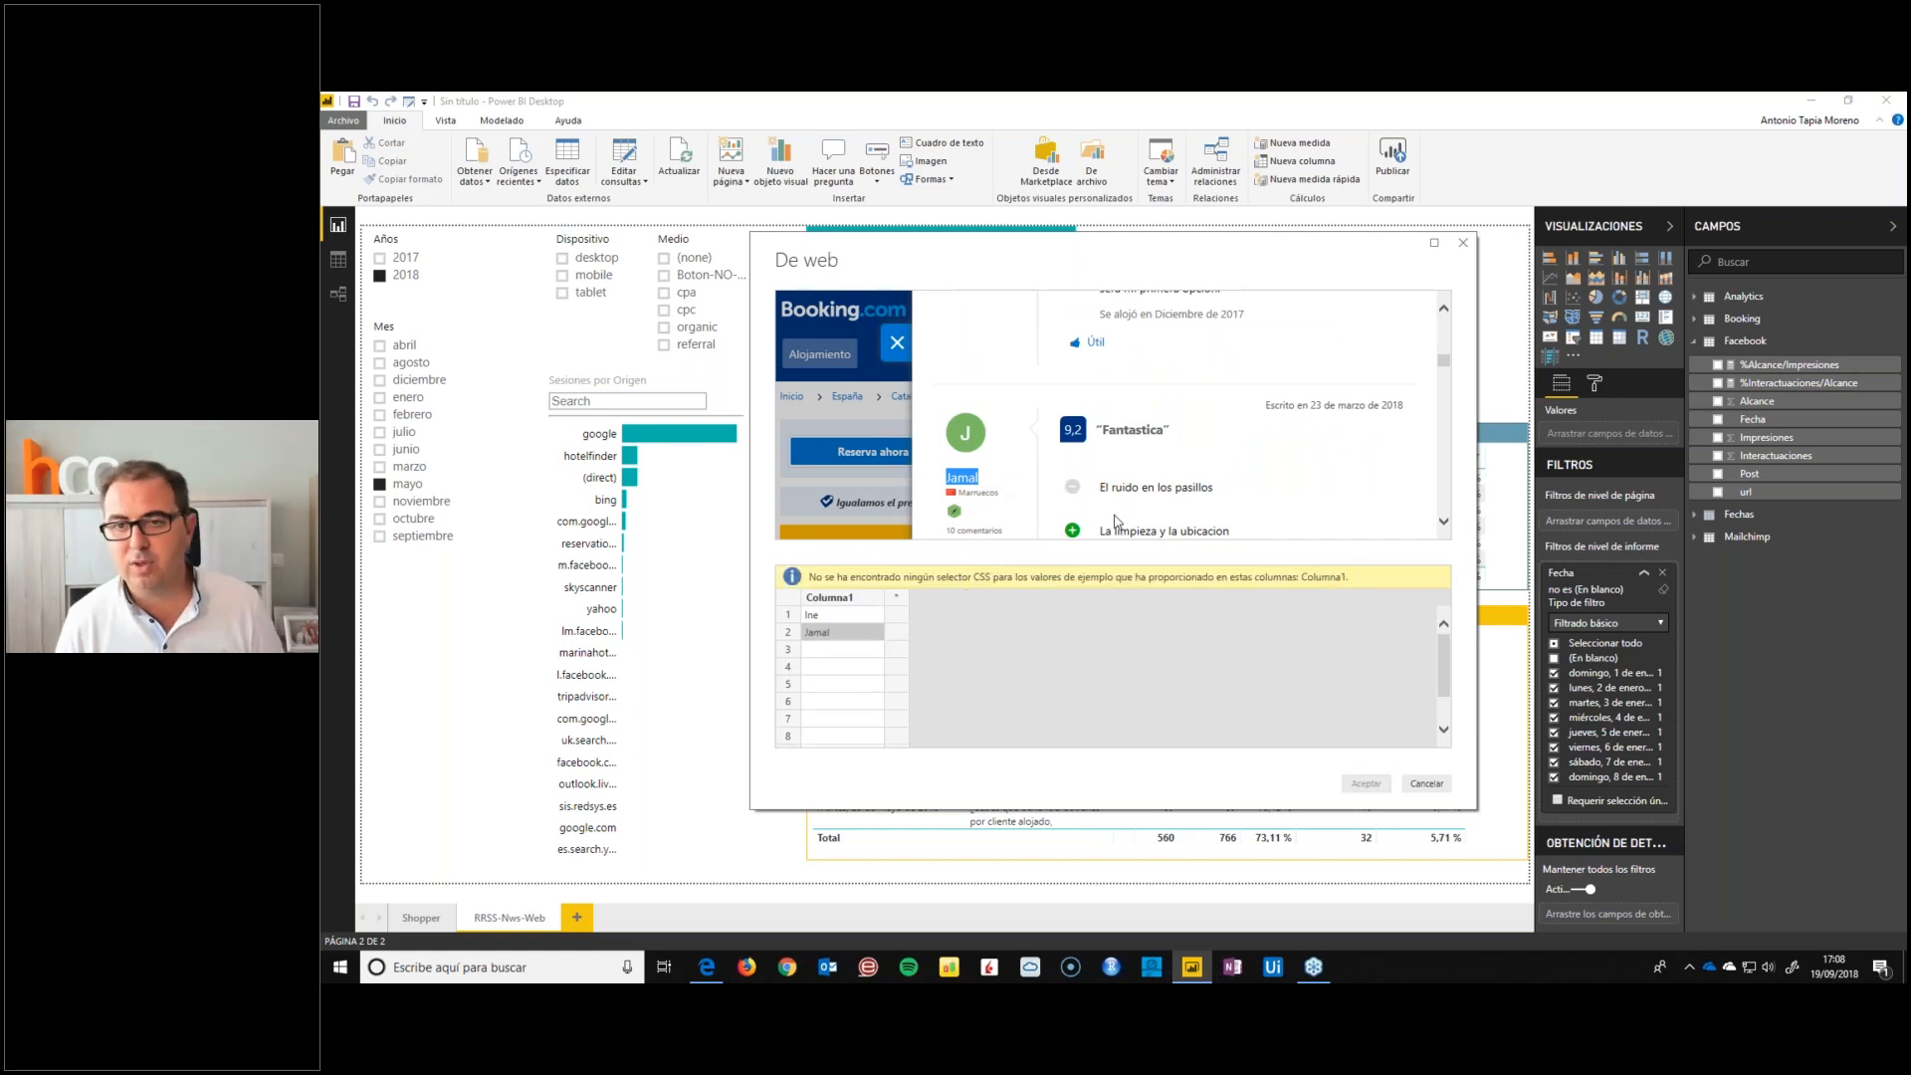
scroll(1205, 473, "up", 3)
scroll(1206, 469, "up", 5)
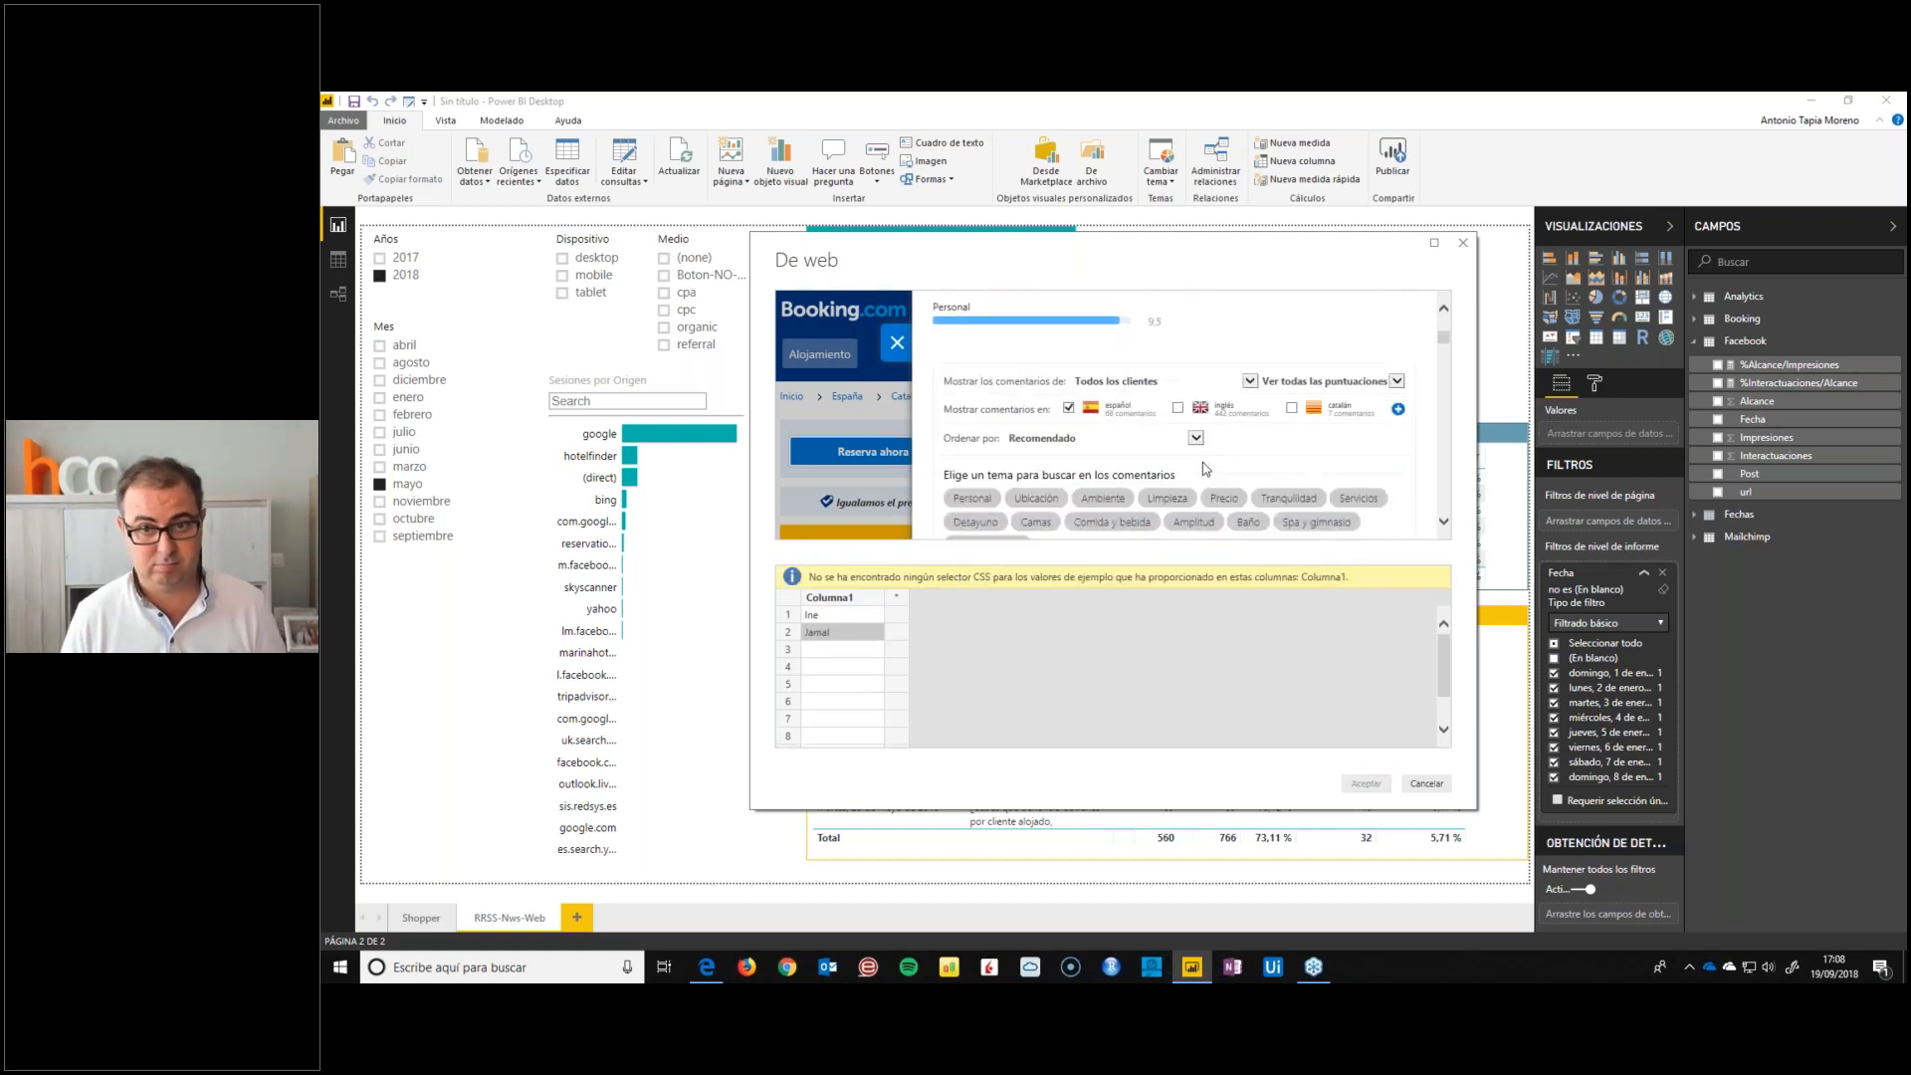
scroll(1205, 469, "down", 2)
scroll(1205, 469, "up", 1)
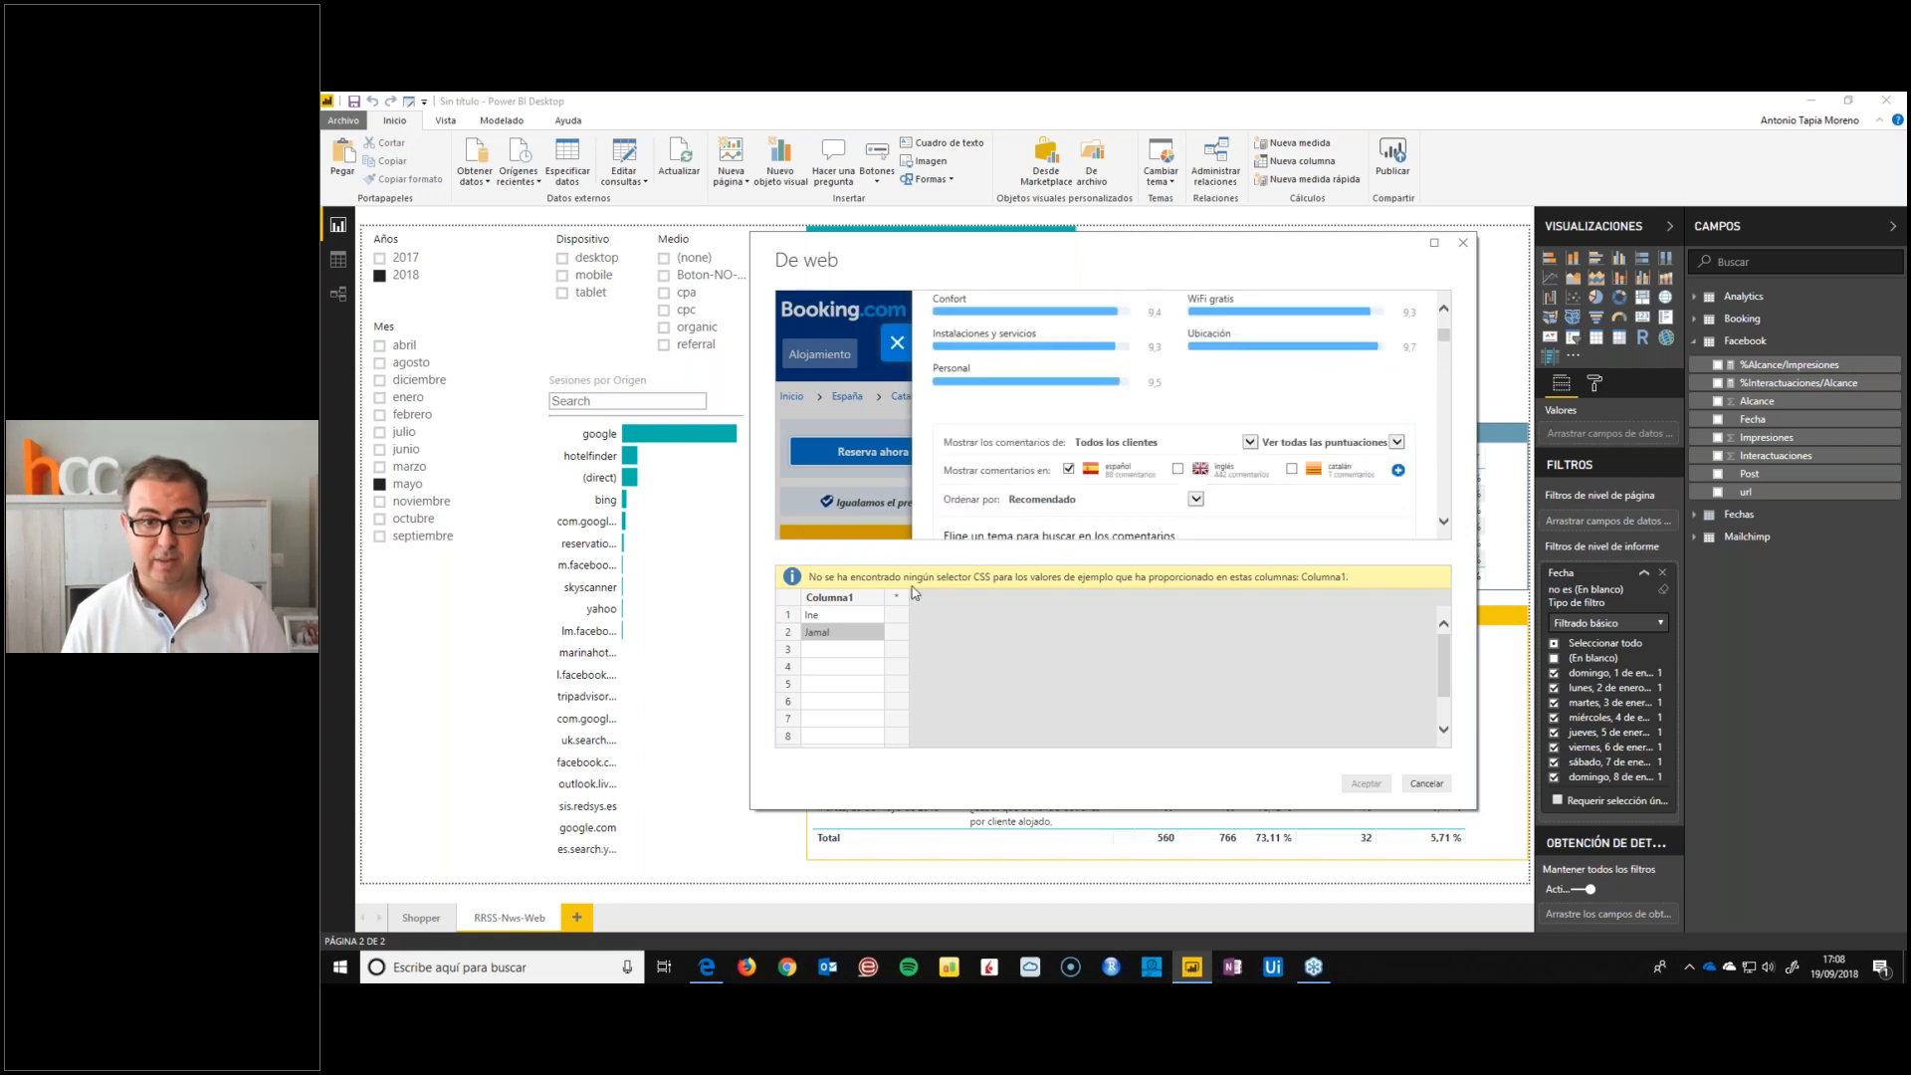
key("Delete")
left_click(834, 593)
key("Delete")
Try to extract the rating categories from the hotel's reviews with Limpieza and Confort as examples in Columna1
scroll(1130, 414, "up", 2)
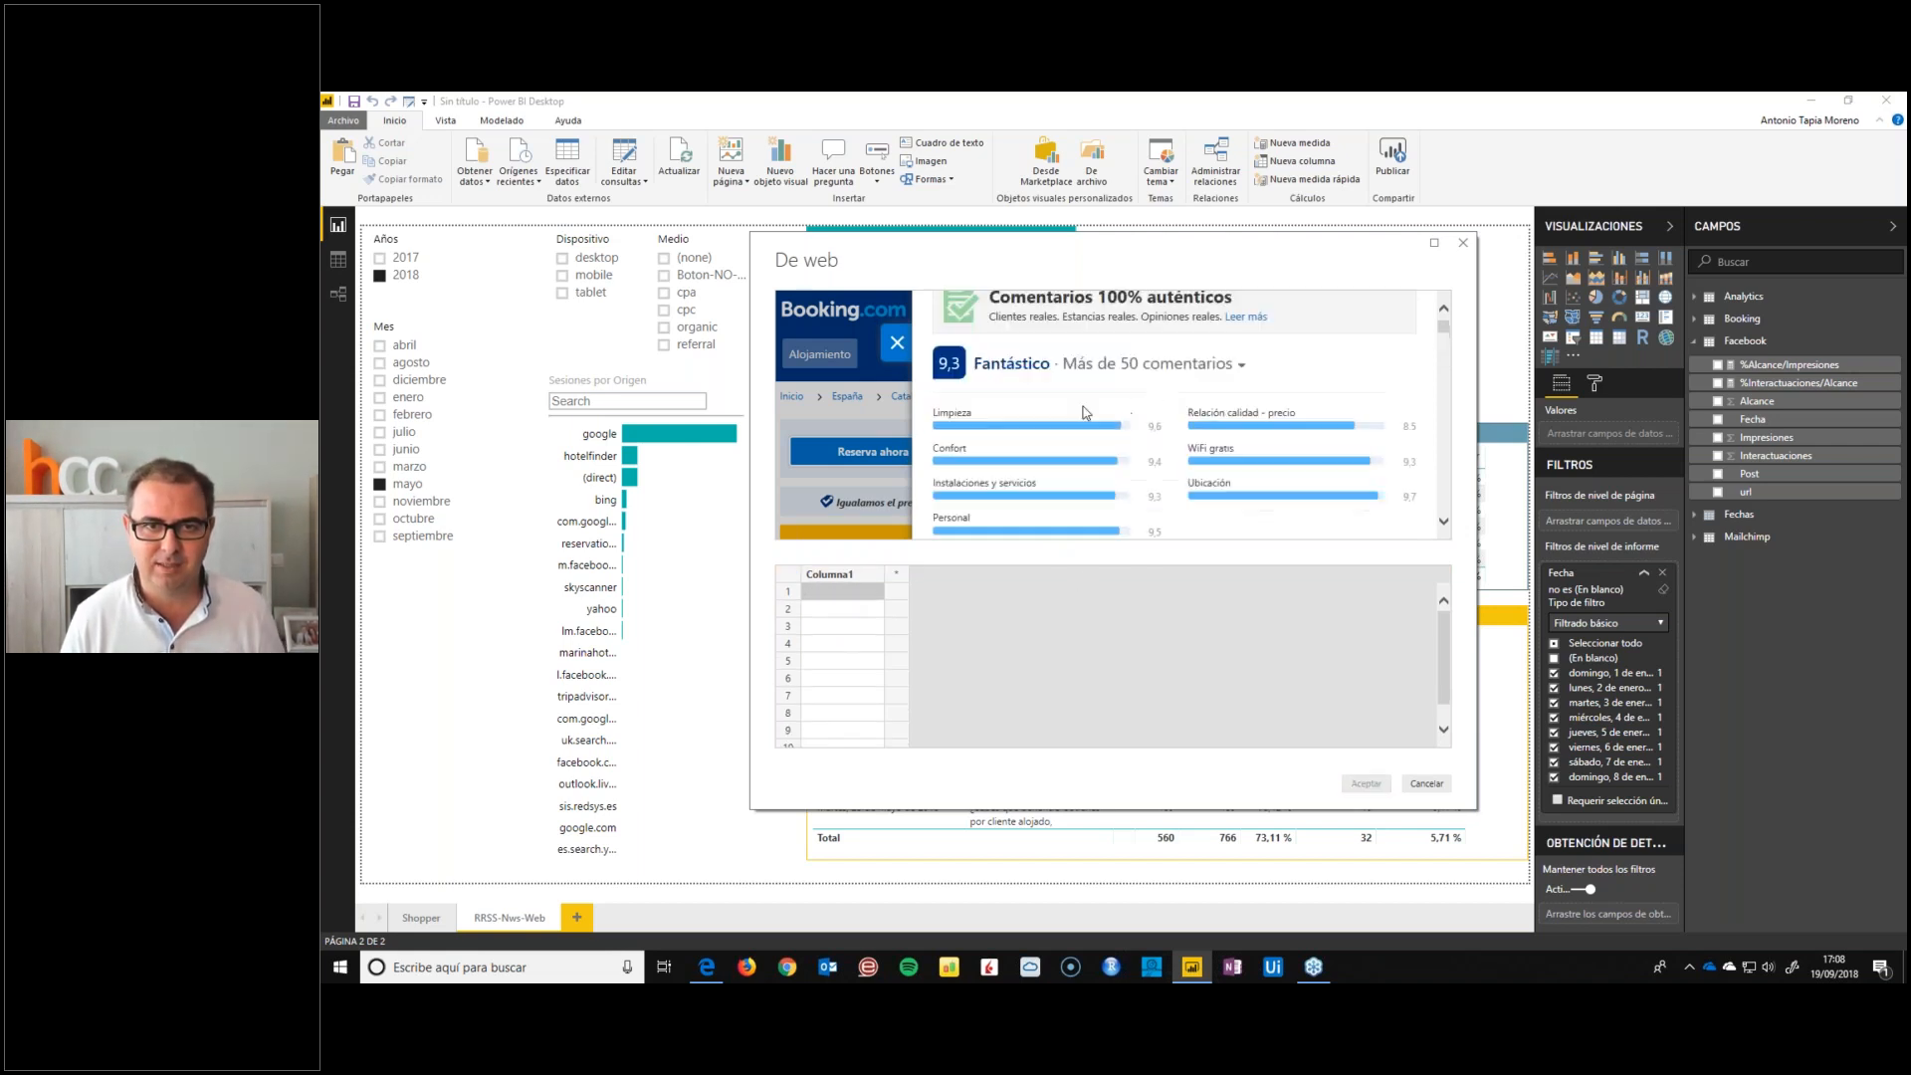
left_click_drag(981, 418, 936, 418)
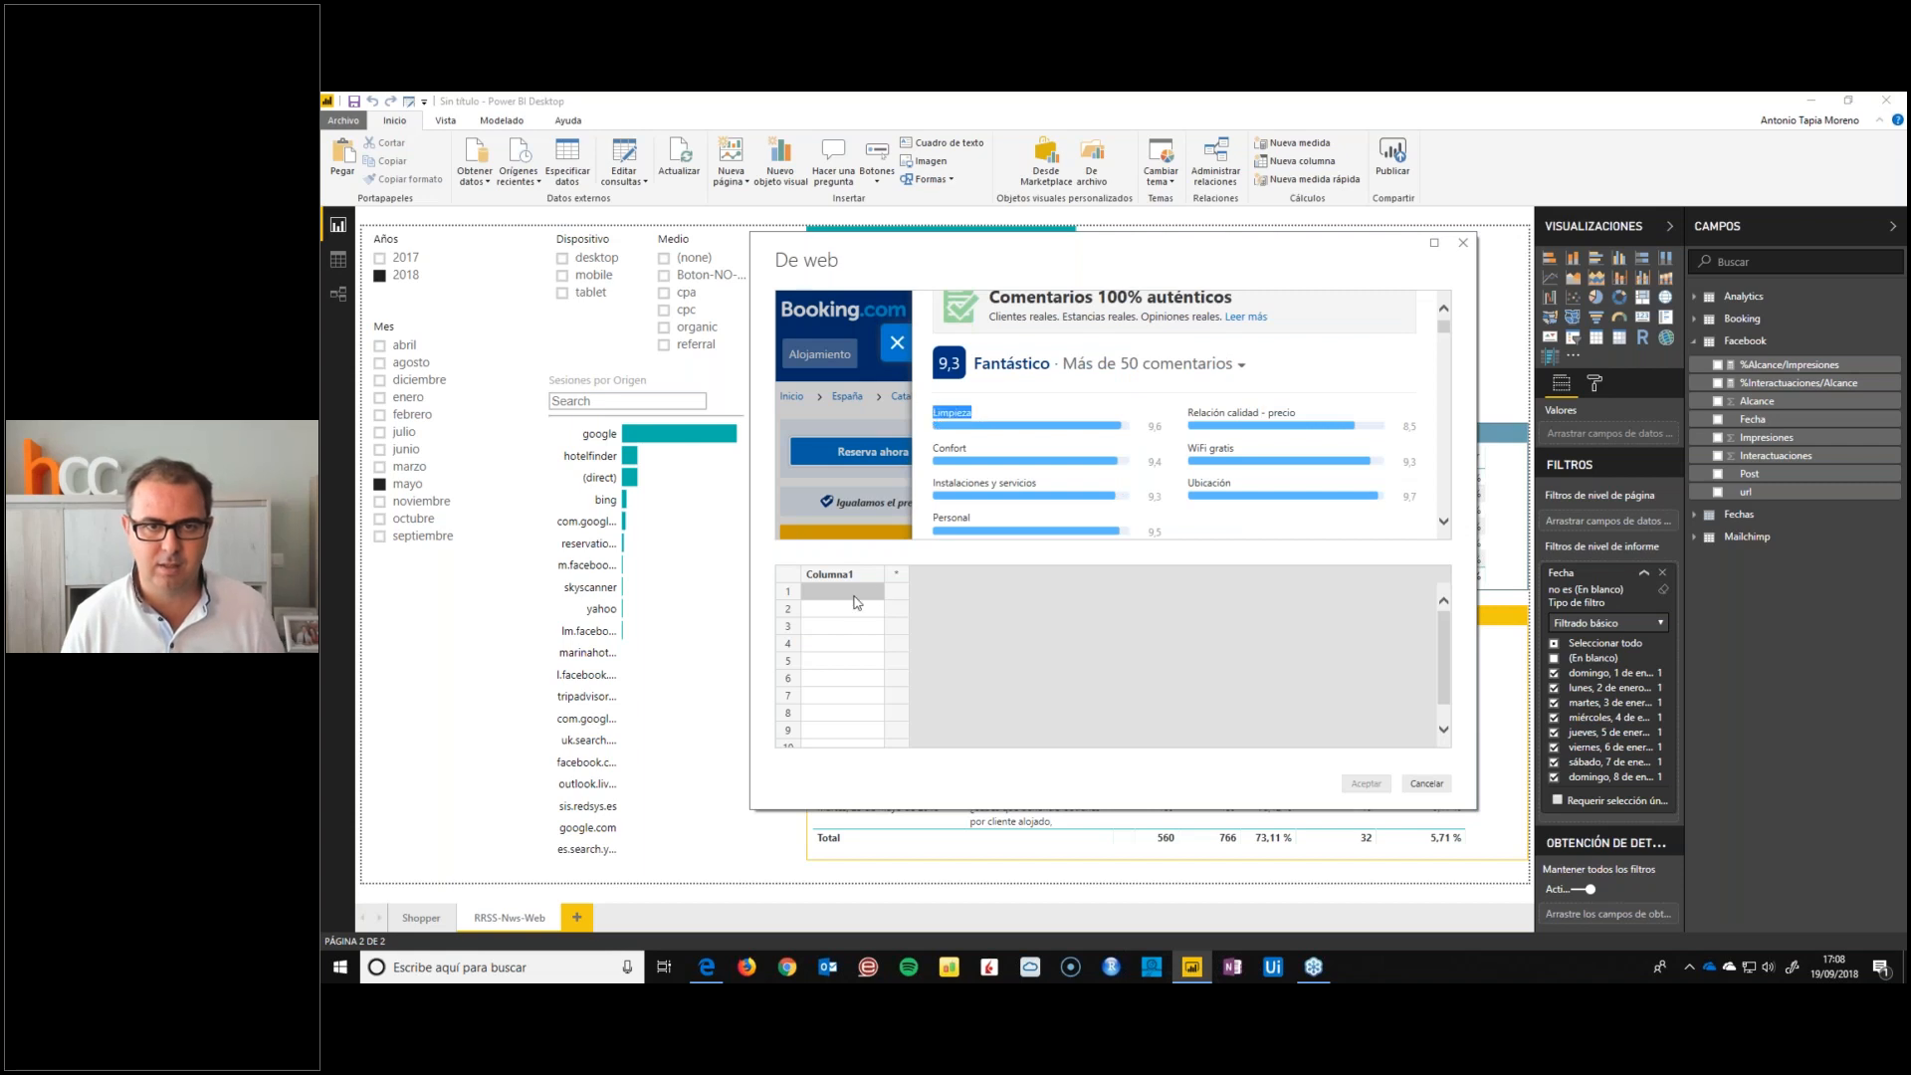
type("Limpieza")
left_click_drag(967, 449, 935, 456)
key("ctrl+c")
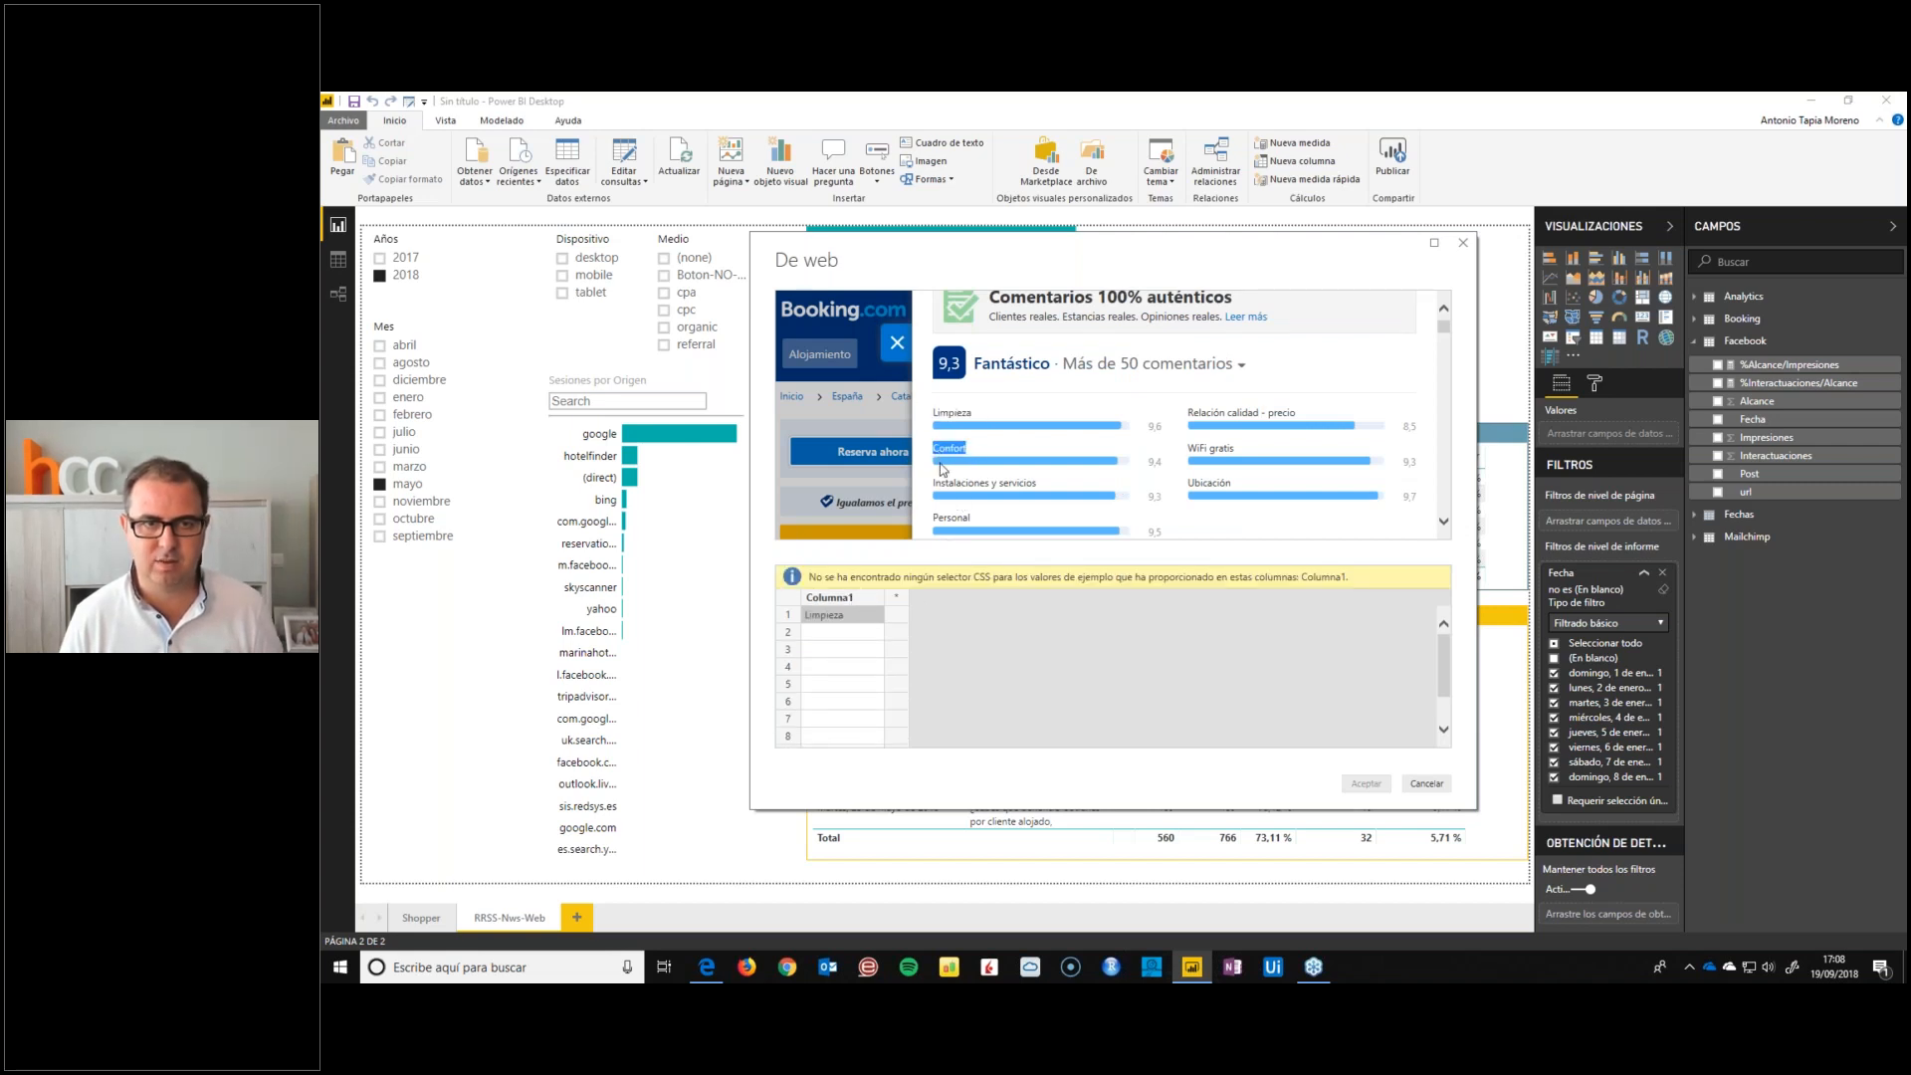
left_click(857, 637)
key("ctrl+v")
left_click(854, 649)
left_click_drag(1041, 484, 909, 497)
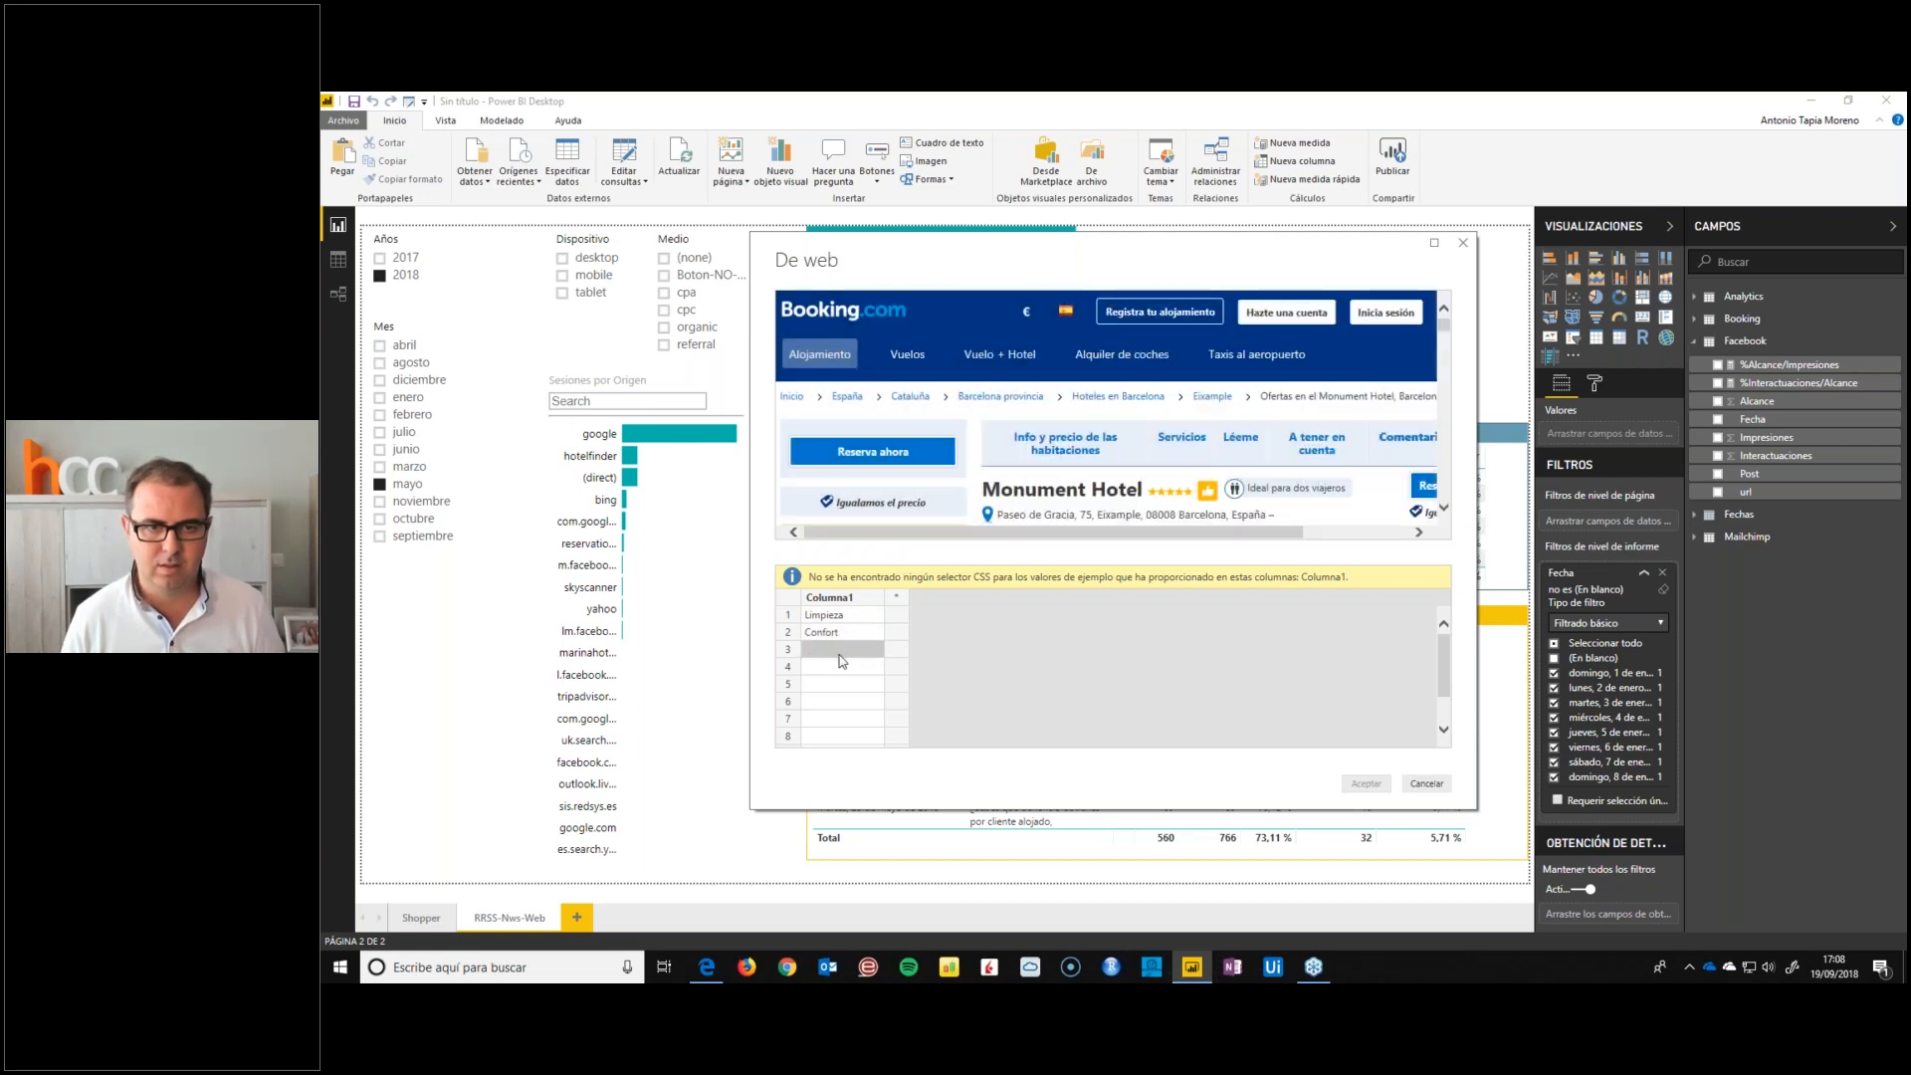
key("ctrl+v")
Clear all rating category examples from Columna1
left_click(842, 667)
left_click(845, 632)
key("Delete")
left_click(842, 649)
key("Delete")
left_click(832, 615)
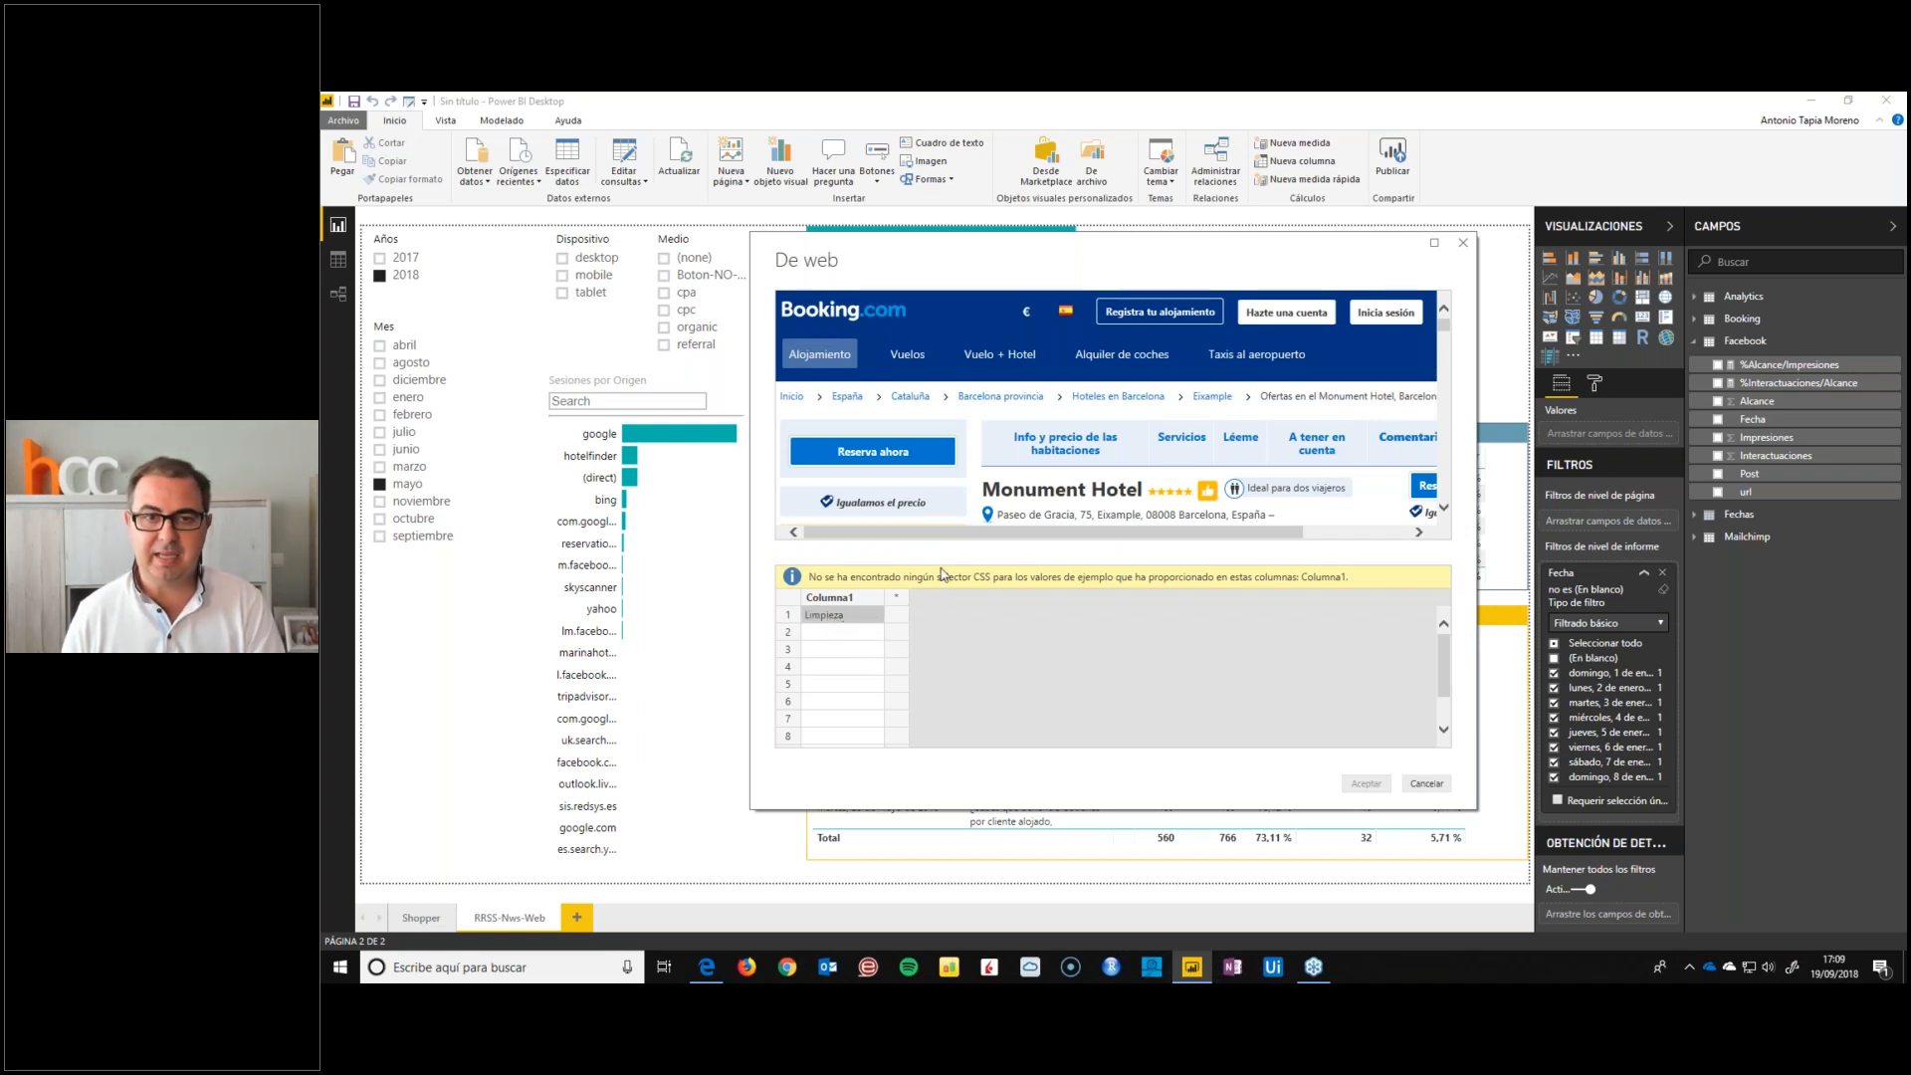
key("Delete")
Try to extract the room types with Suite Junior as the first example in Columna1, and abandon the web import
scroll(1140, 488, "down", 5)
scroll(1136, 485, "down", 10)
scroll(1126, 479, "down", 6)
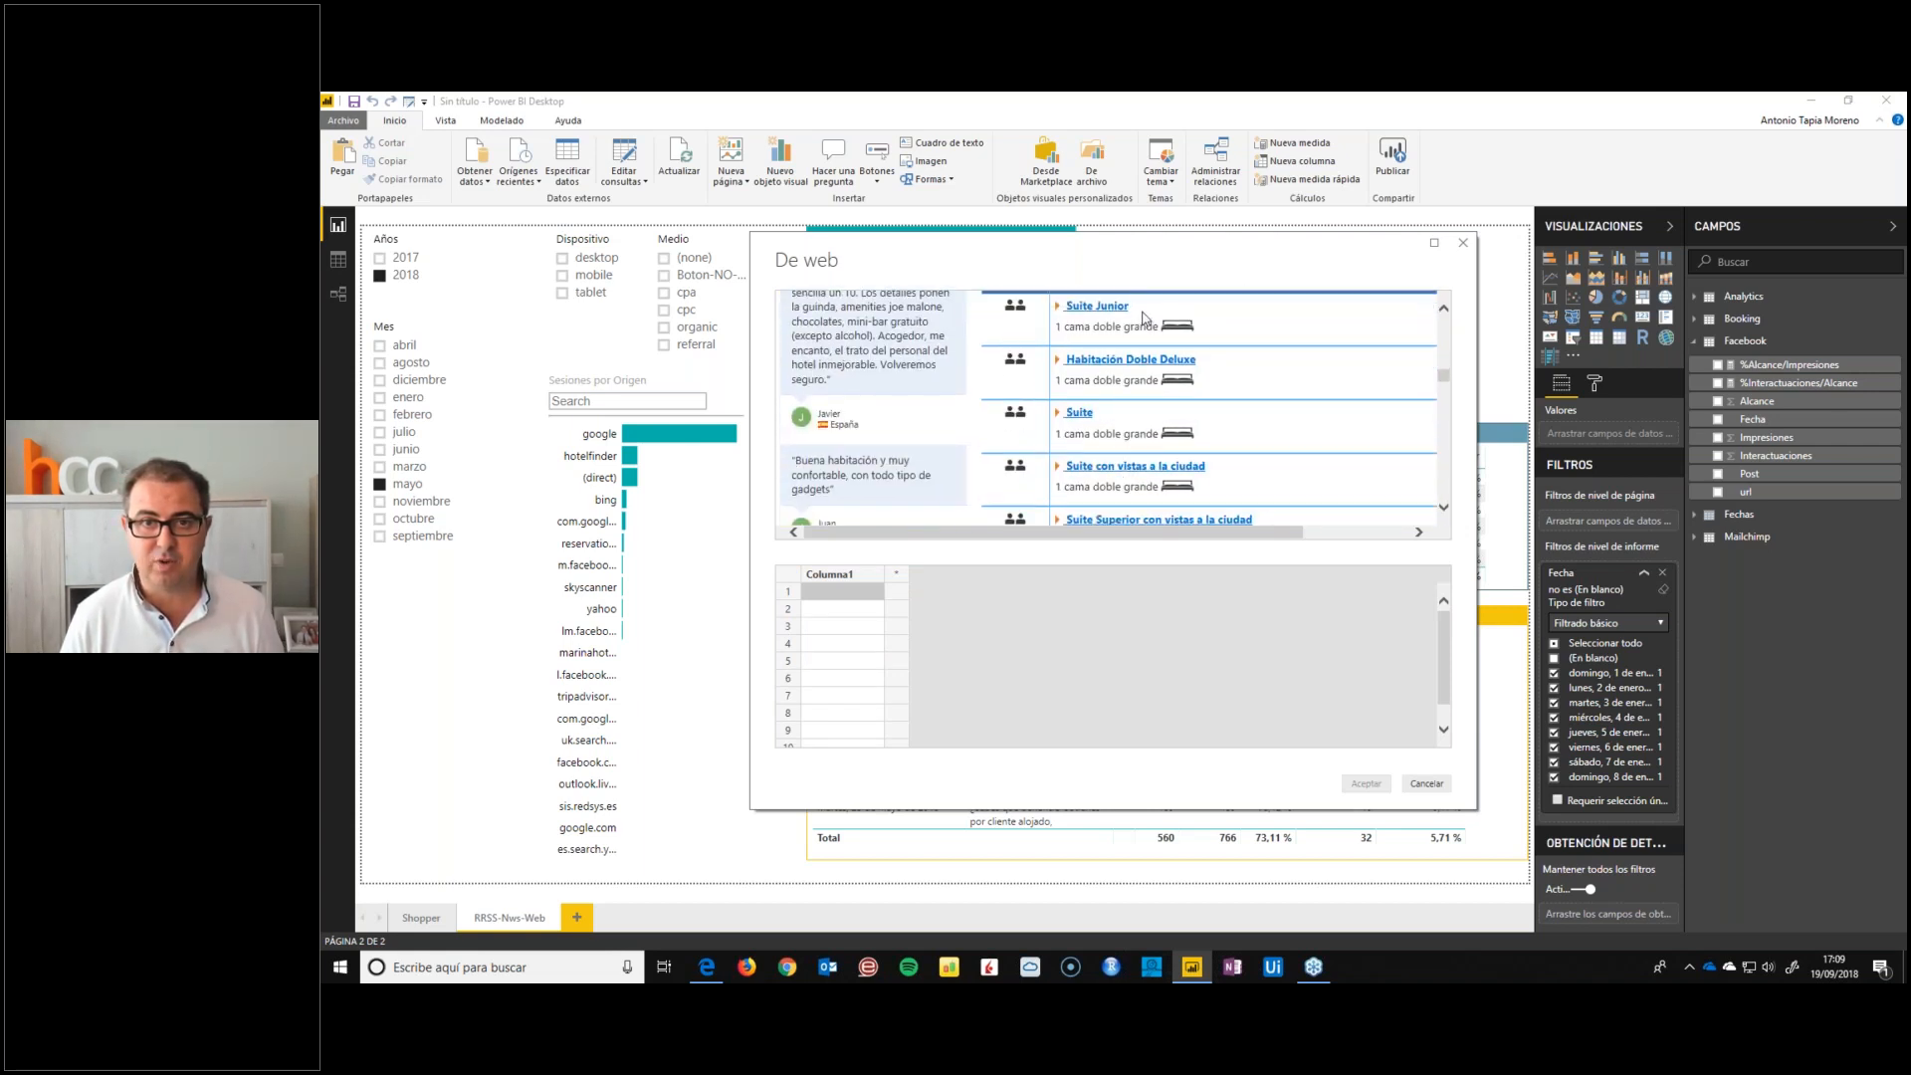
left_click(1130, 307)
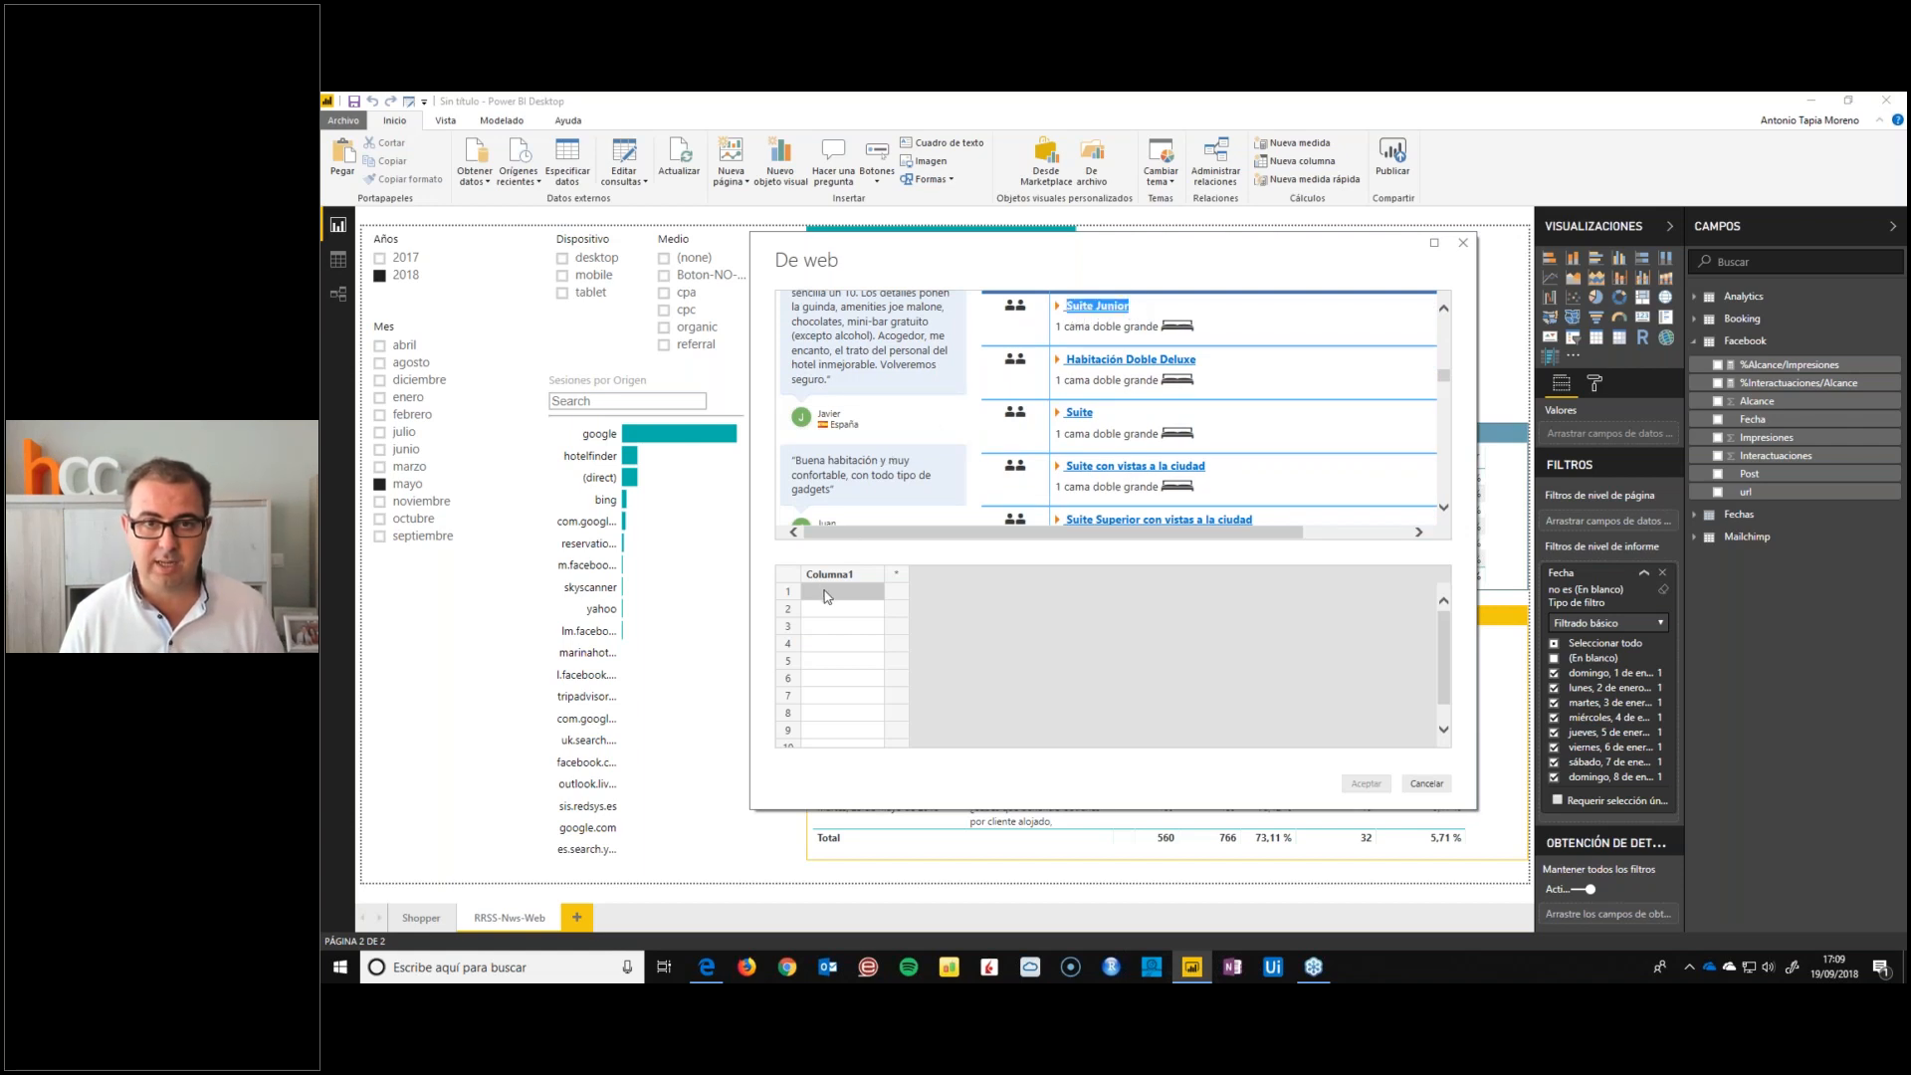
key("ctrl+v")
left_click(841, 631)
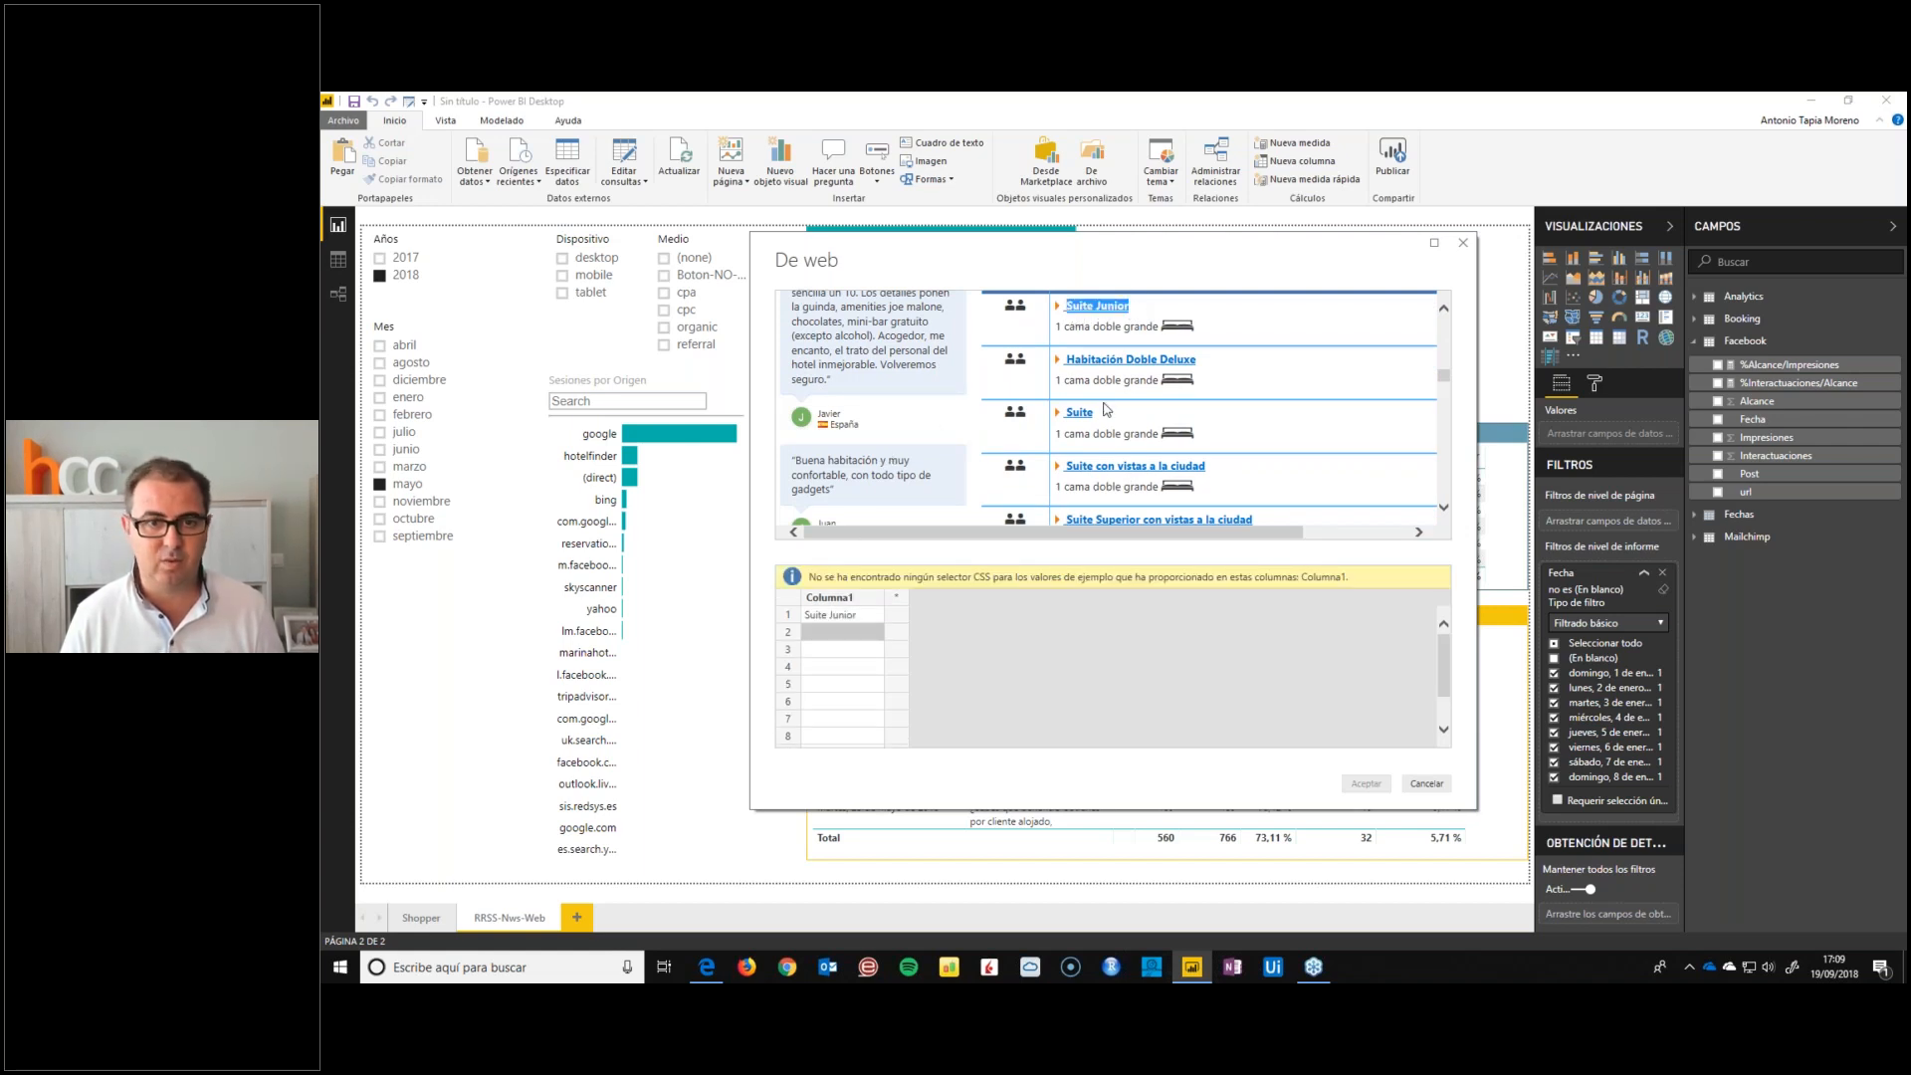
left_click(1463, 243)
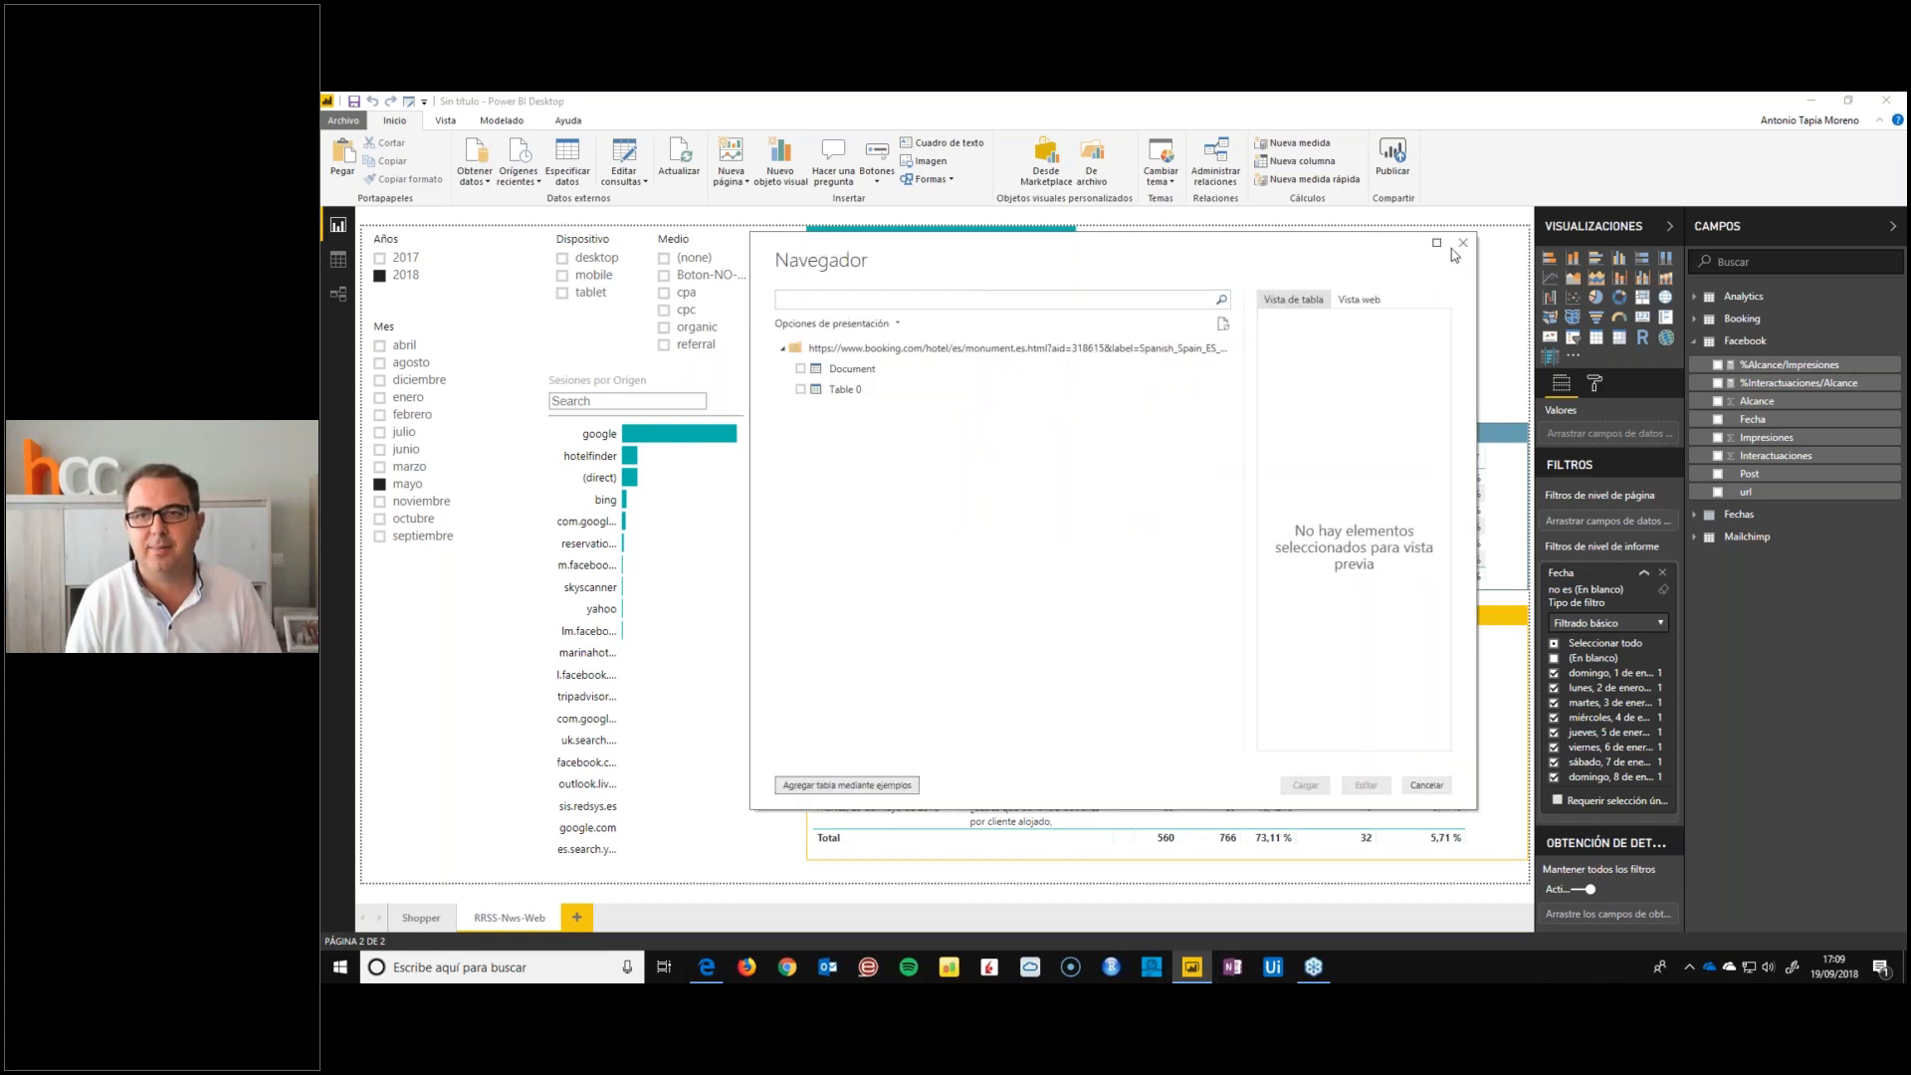
left_click(1463, 243)
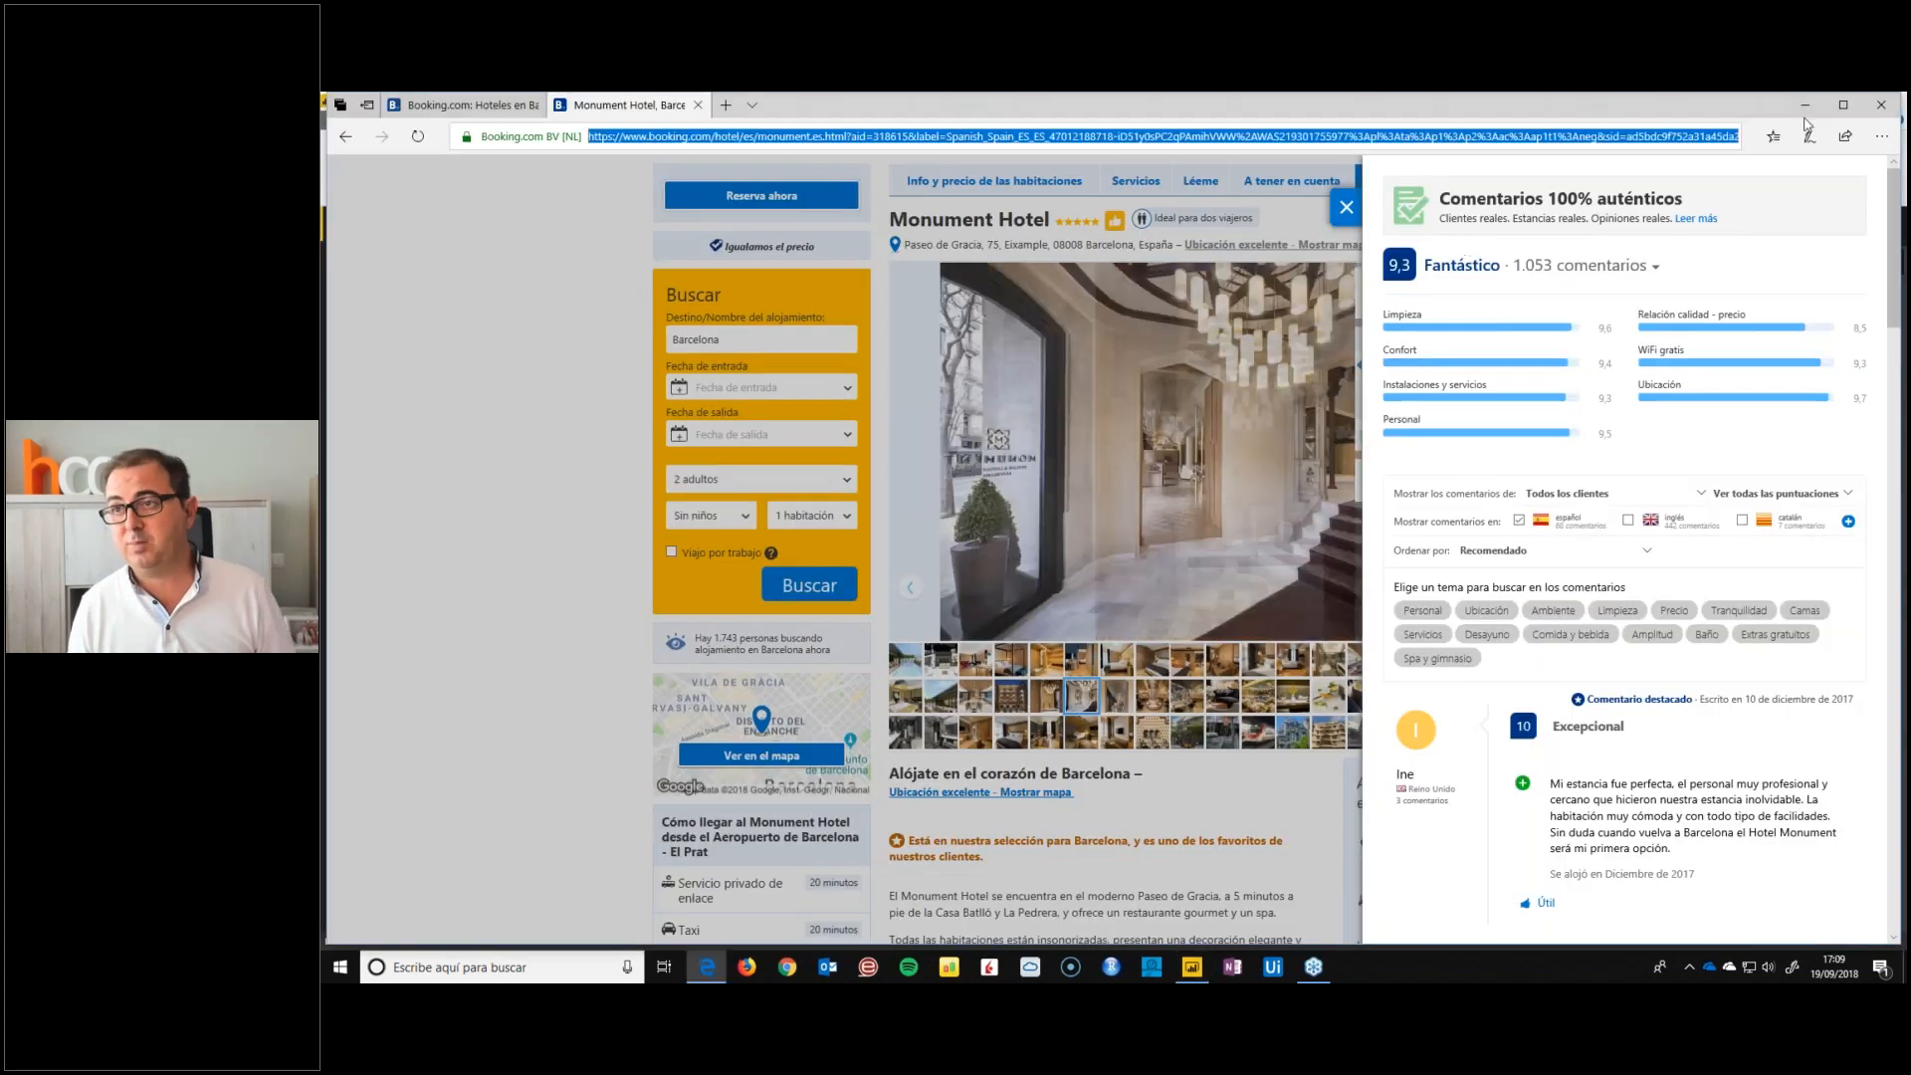
Close the browser showing the Monument Hotel page and return to the Power BI report
left_click(1880, 105)
left_click(997, 579)
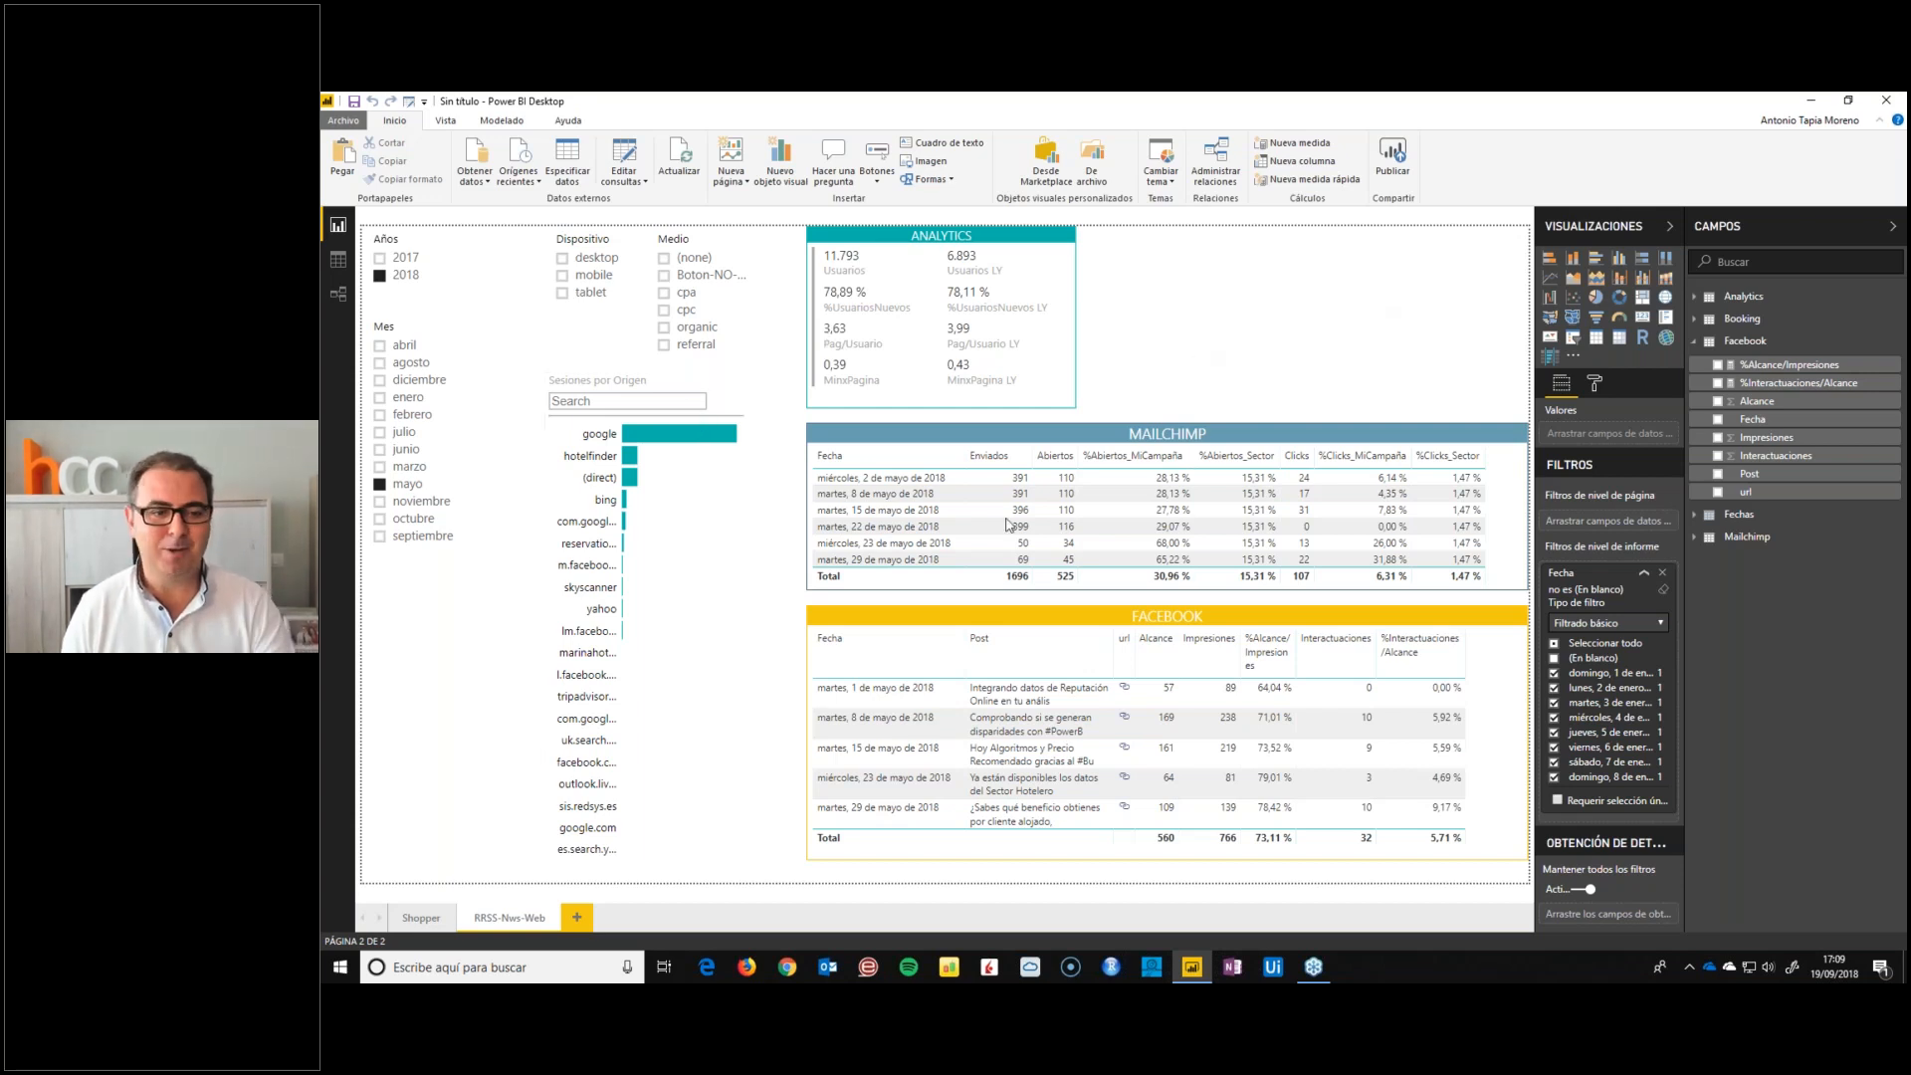
Review the Shopper report page and return to the page with the Analytics, Mailchimp and Facebook visuals
left_click(419, 917)
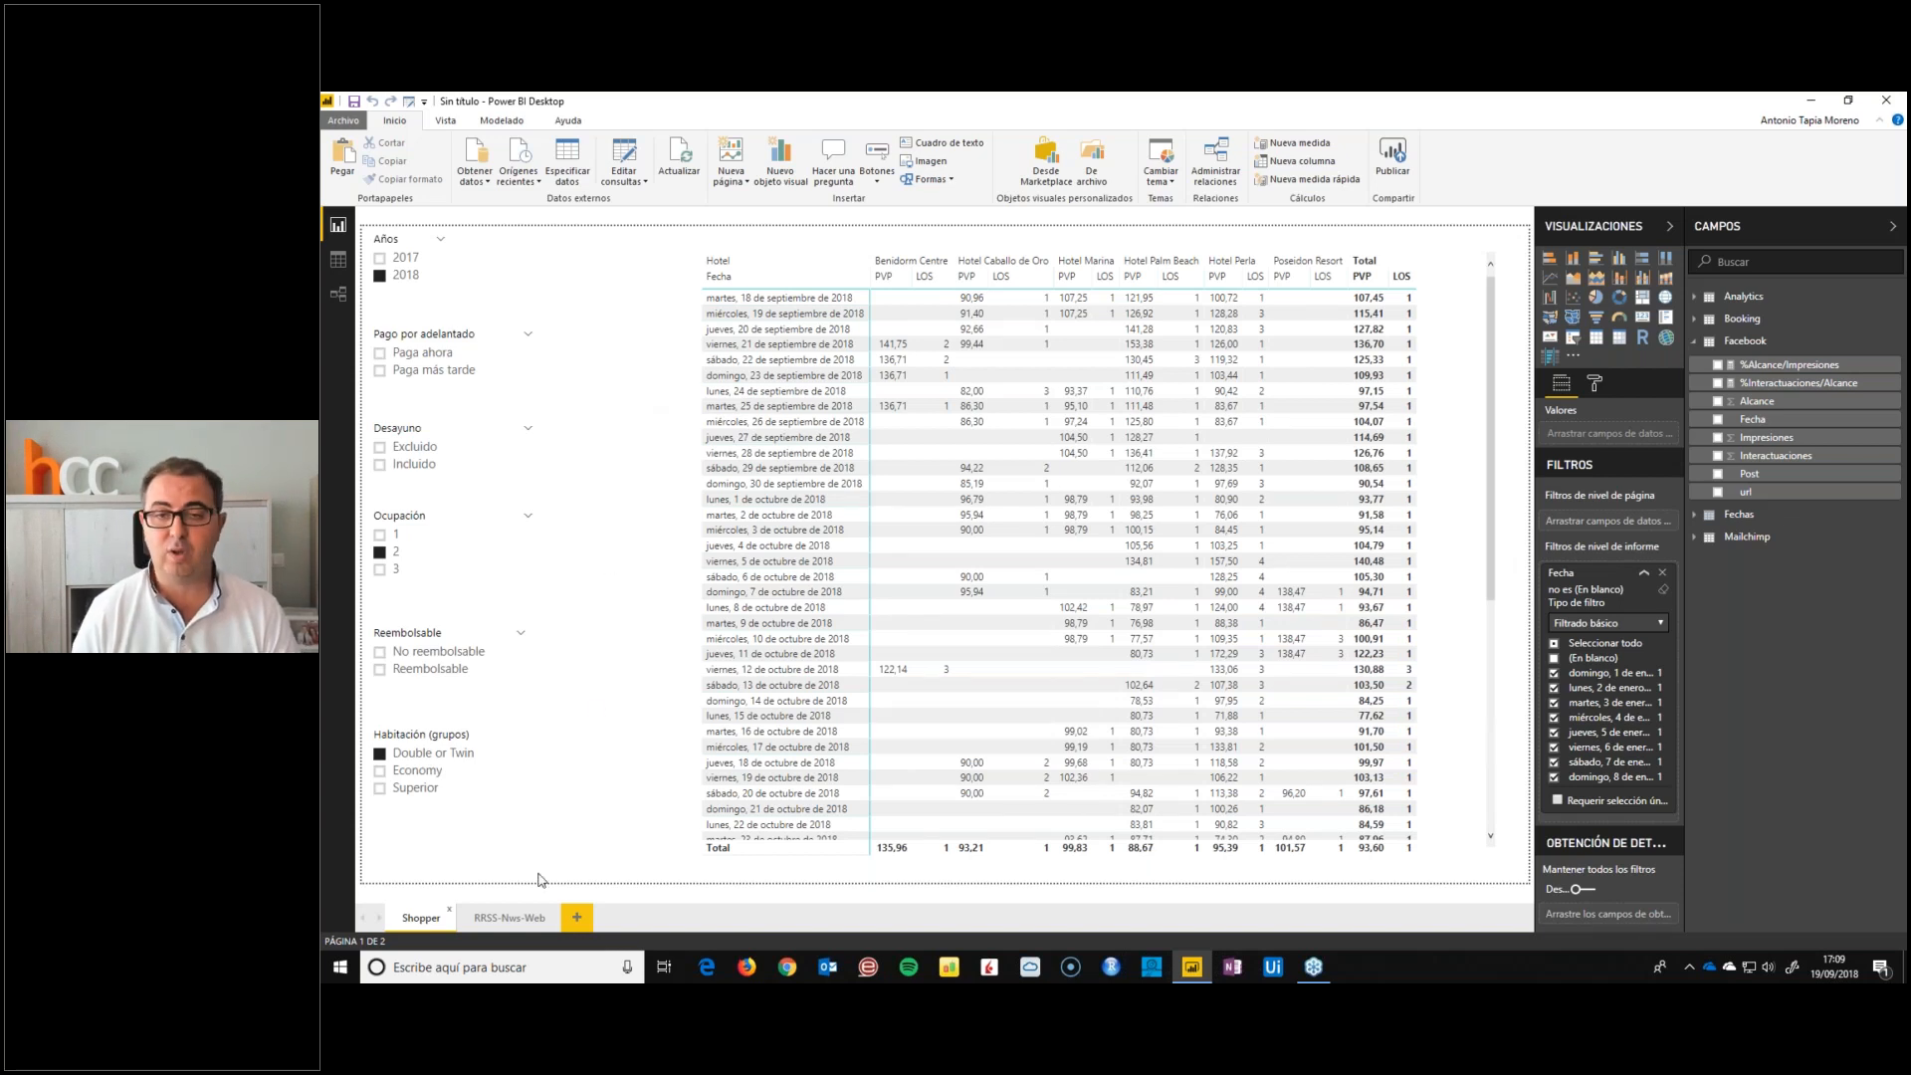
left_click(509, 917)
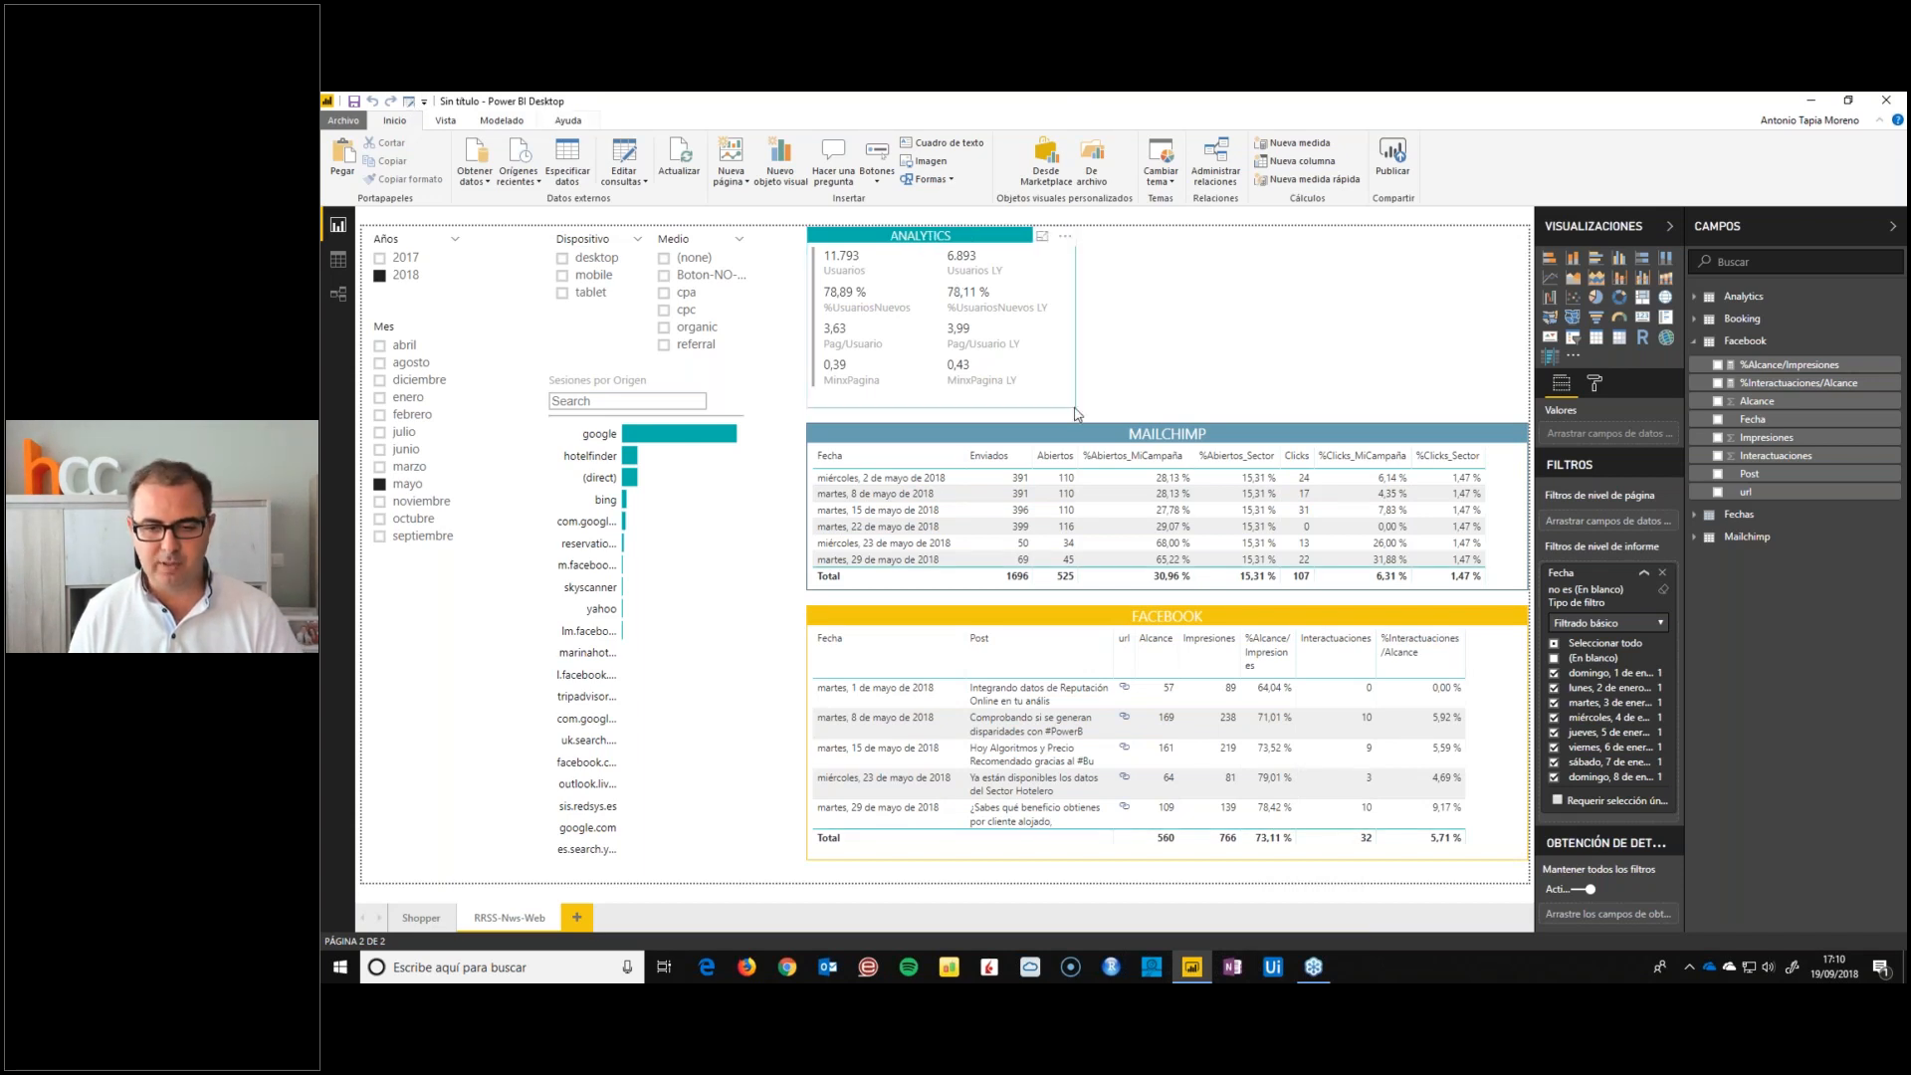
left_click(1195, 972)
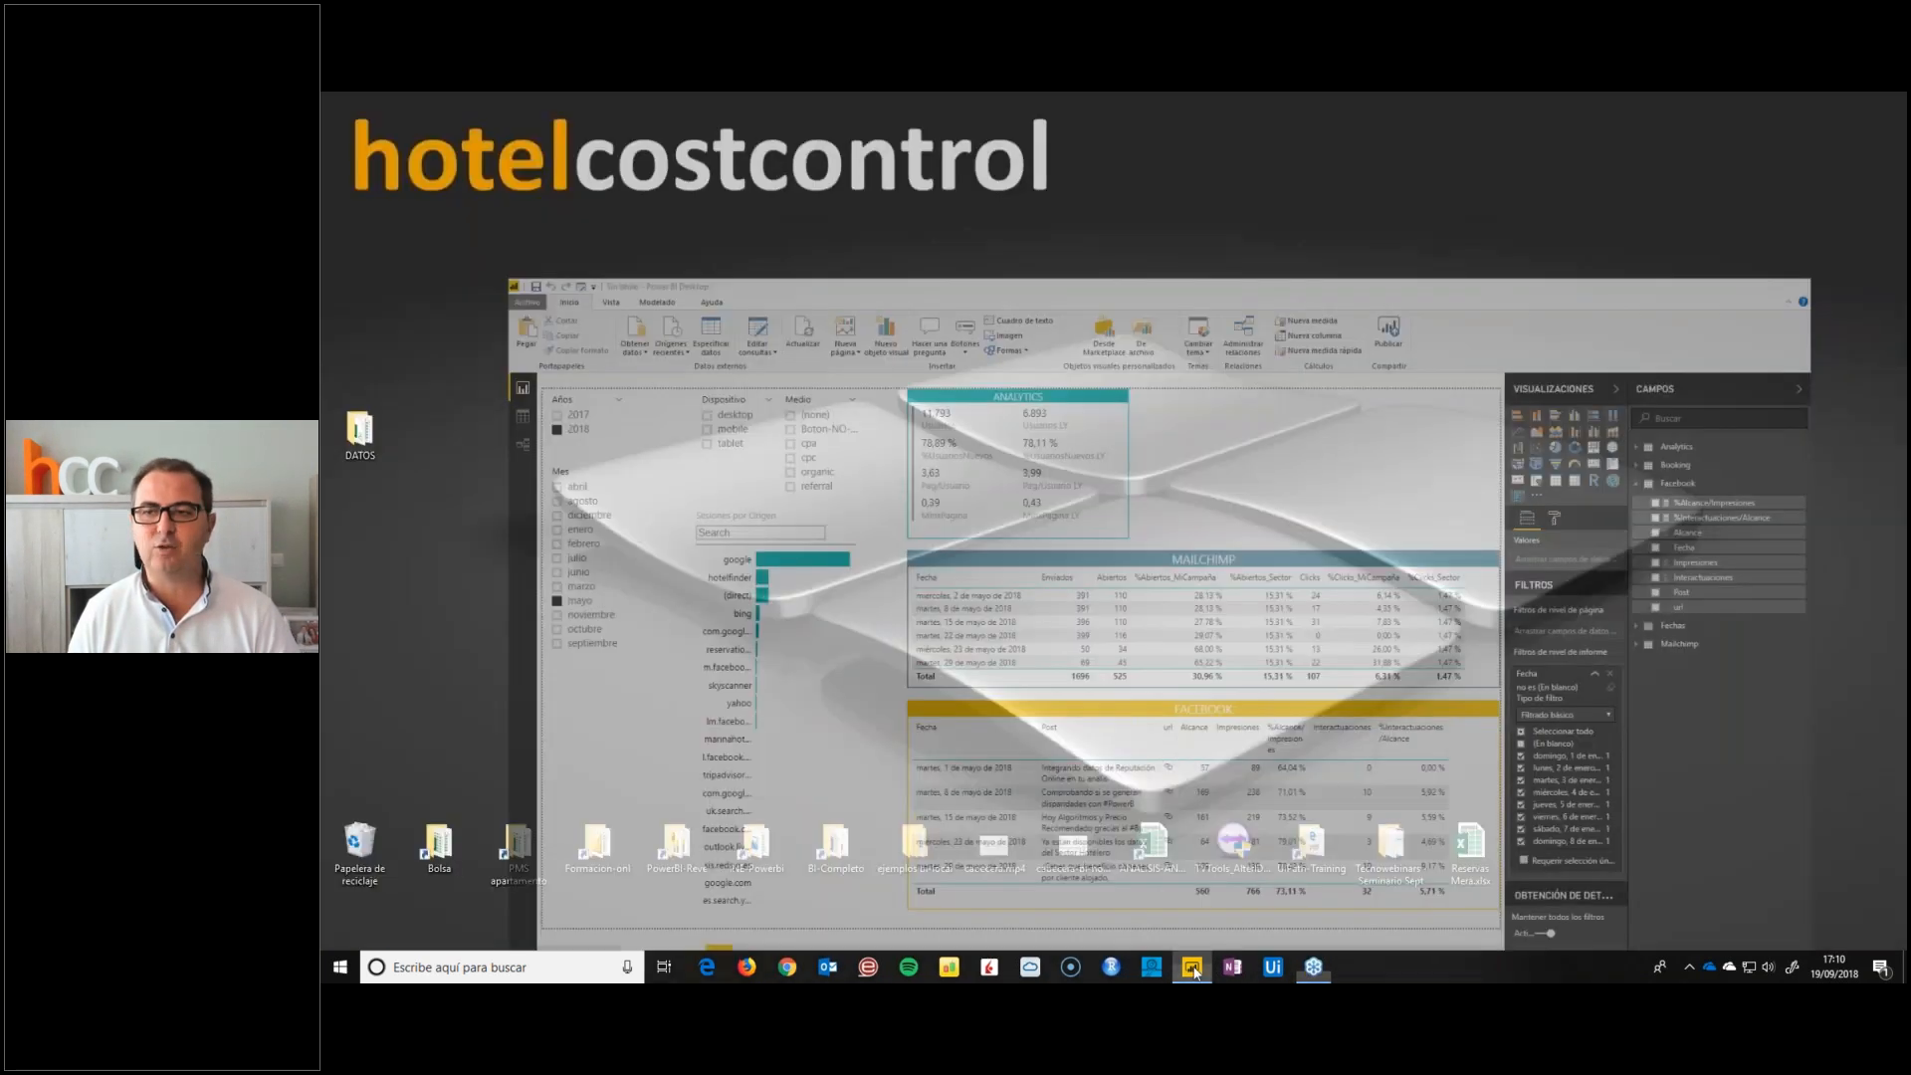
left_click(1195, 972)
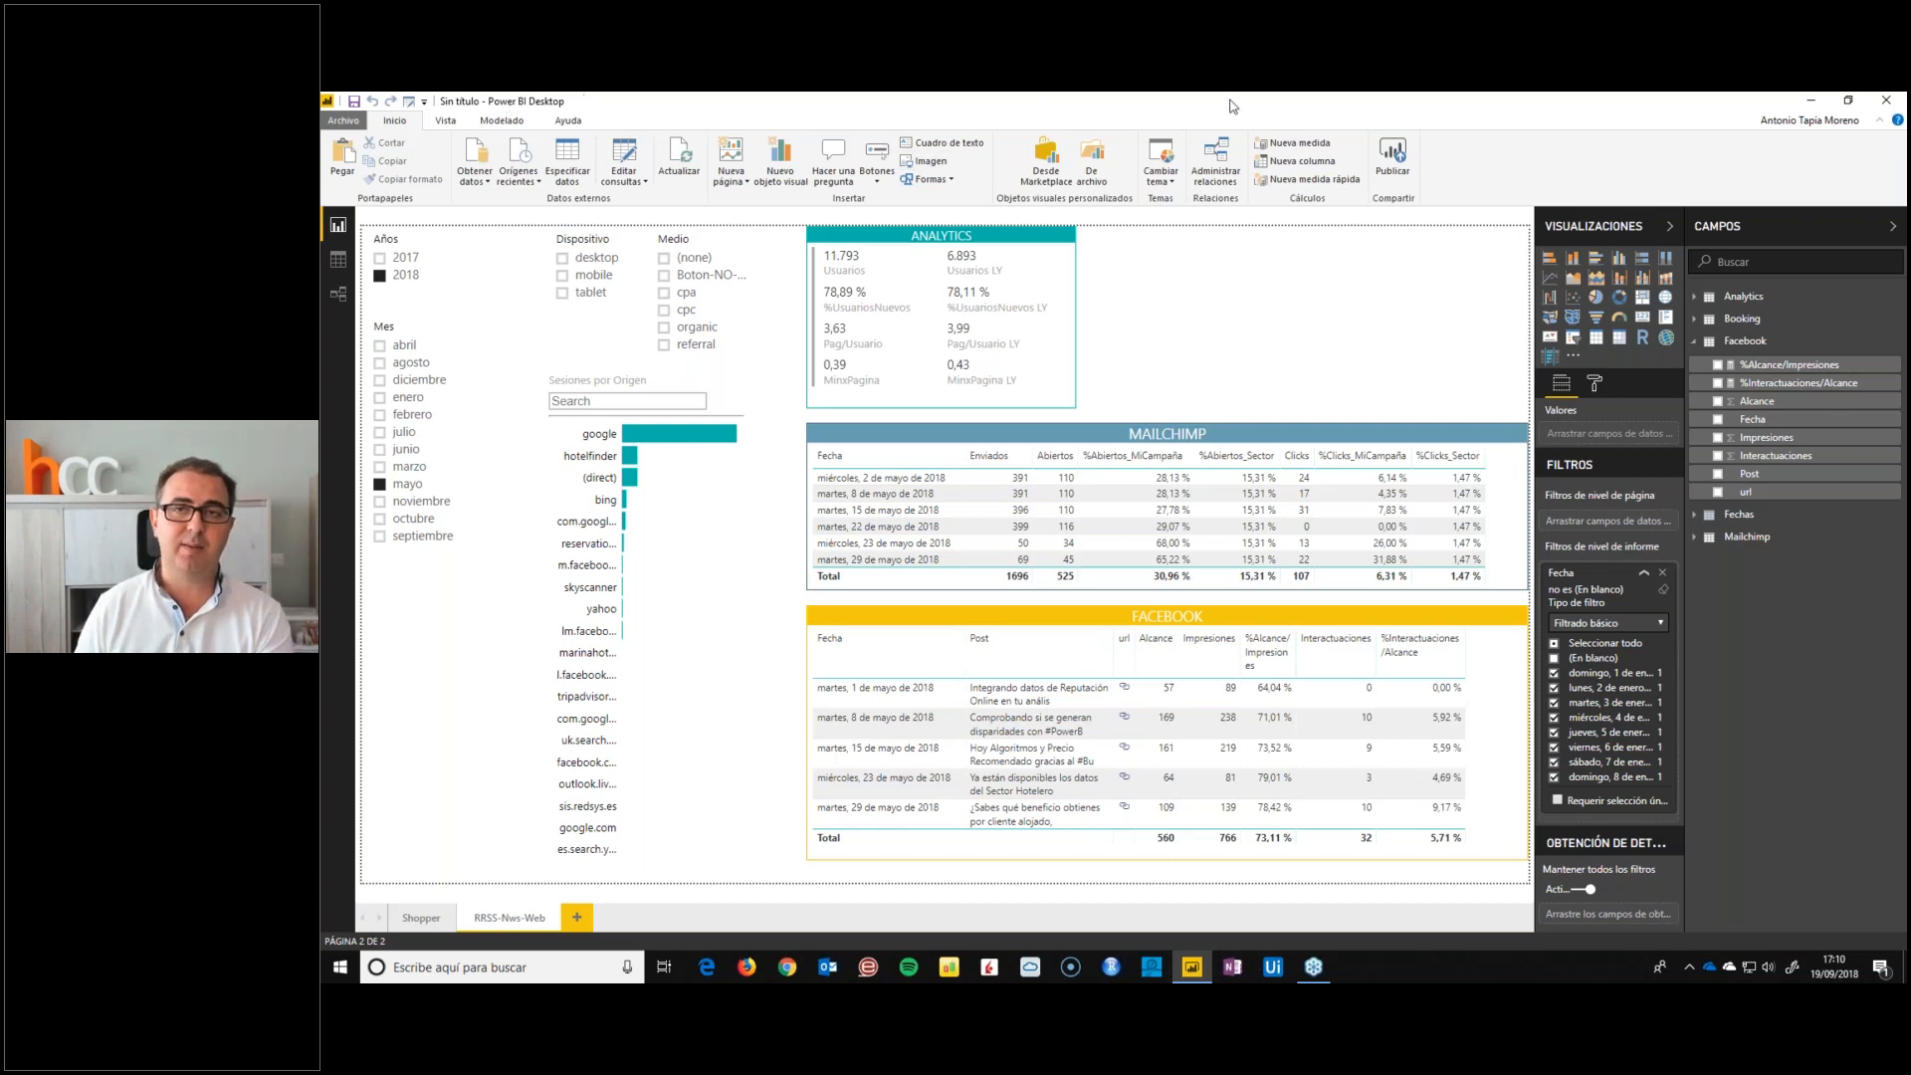
Try to publish the report, agreeing to save its changes
left_click(1381, 173)
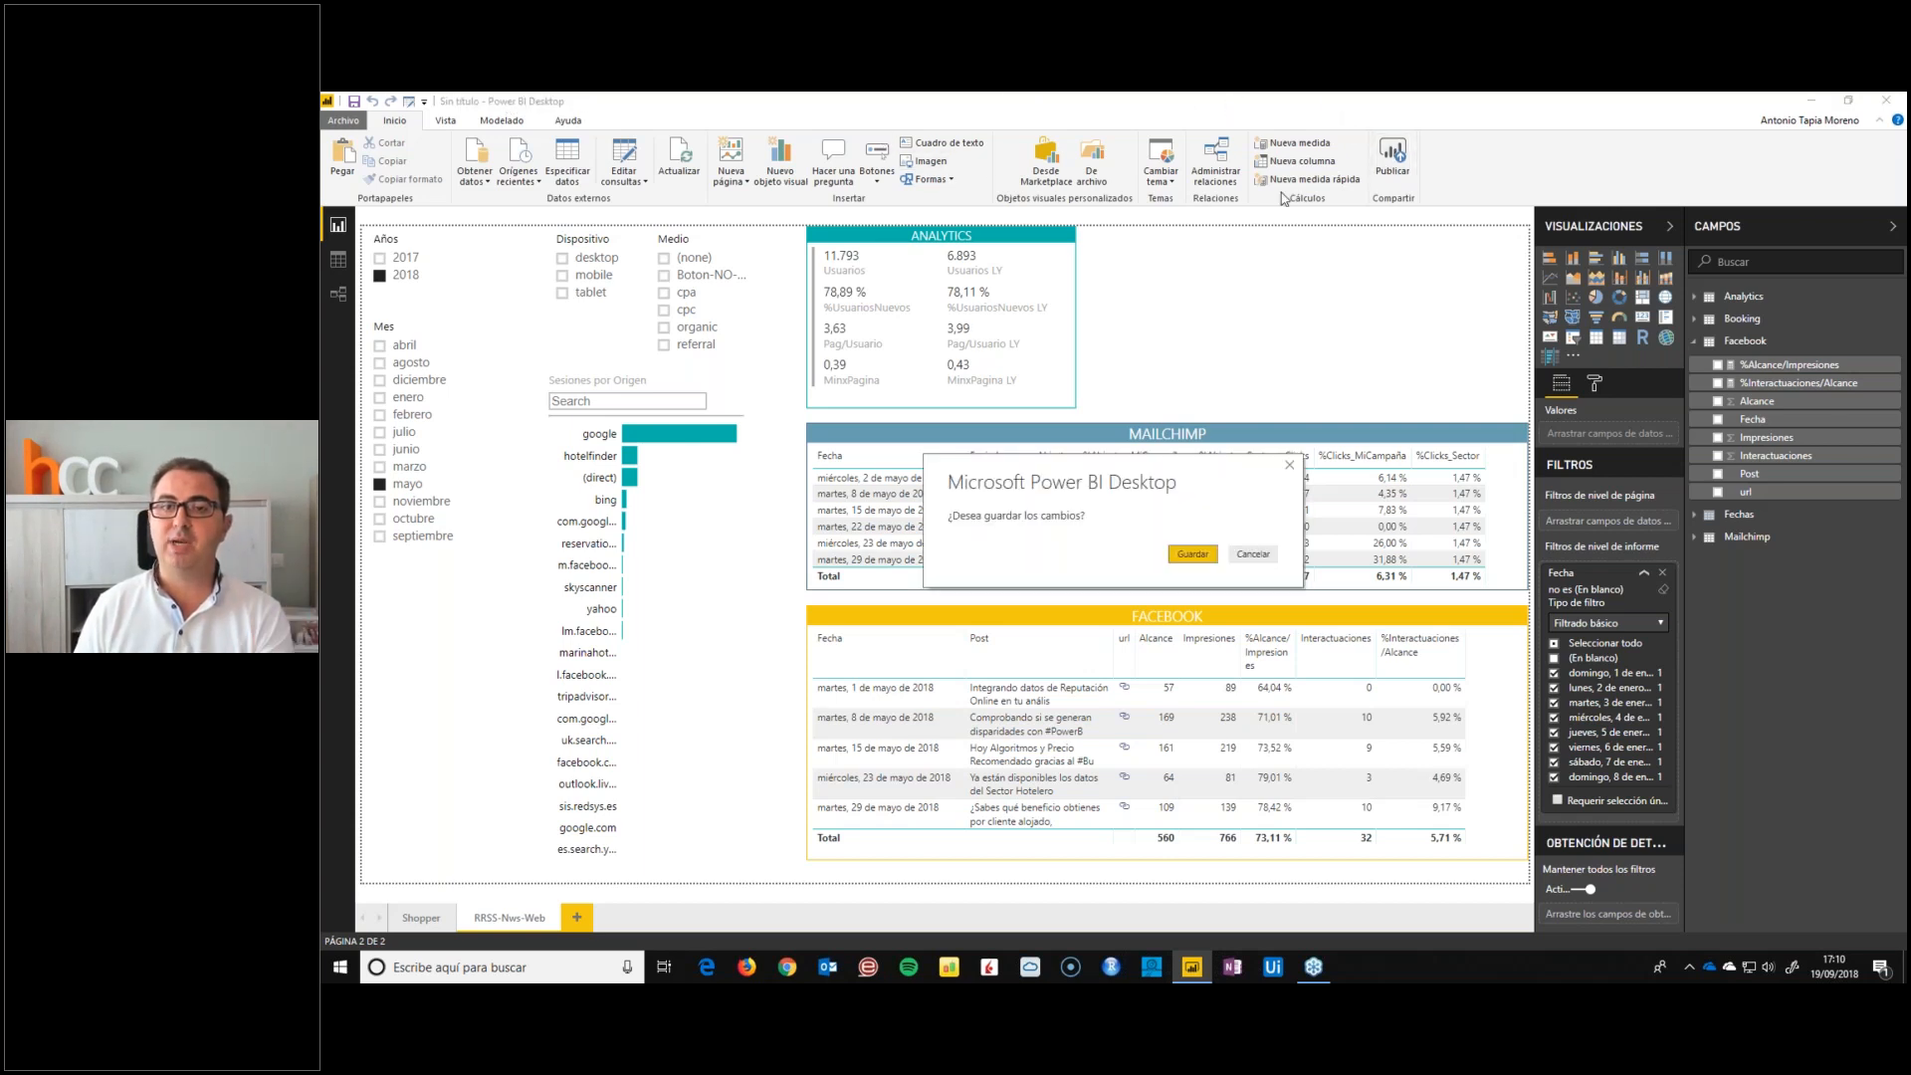
left_click(1193, 555)
left_click(1056, 517)
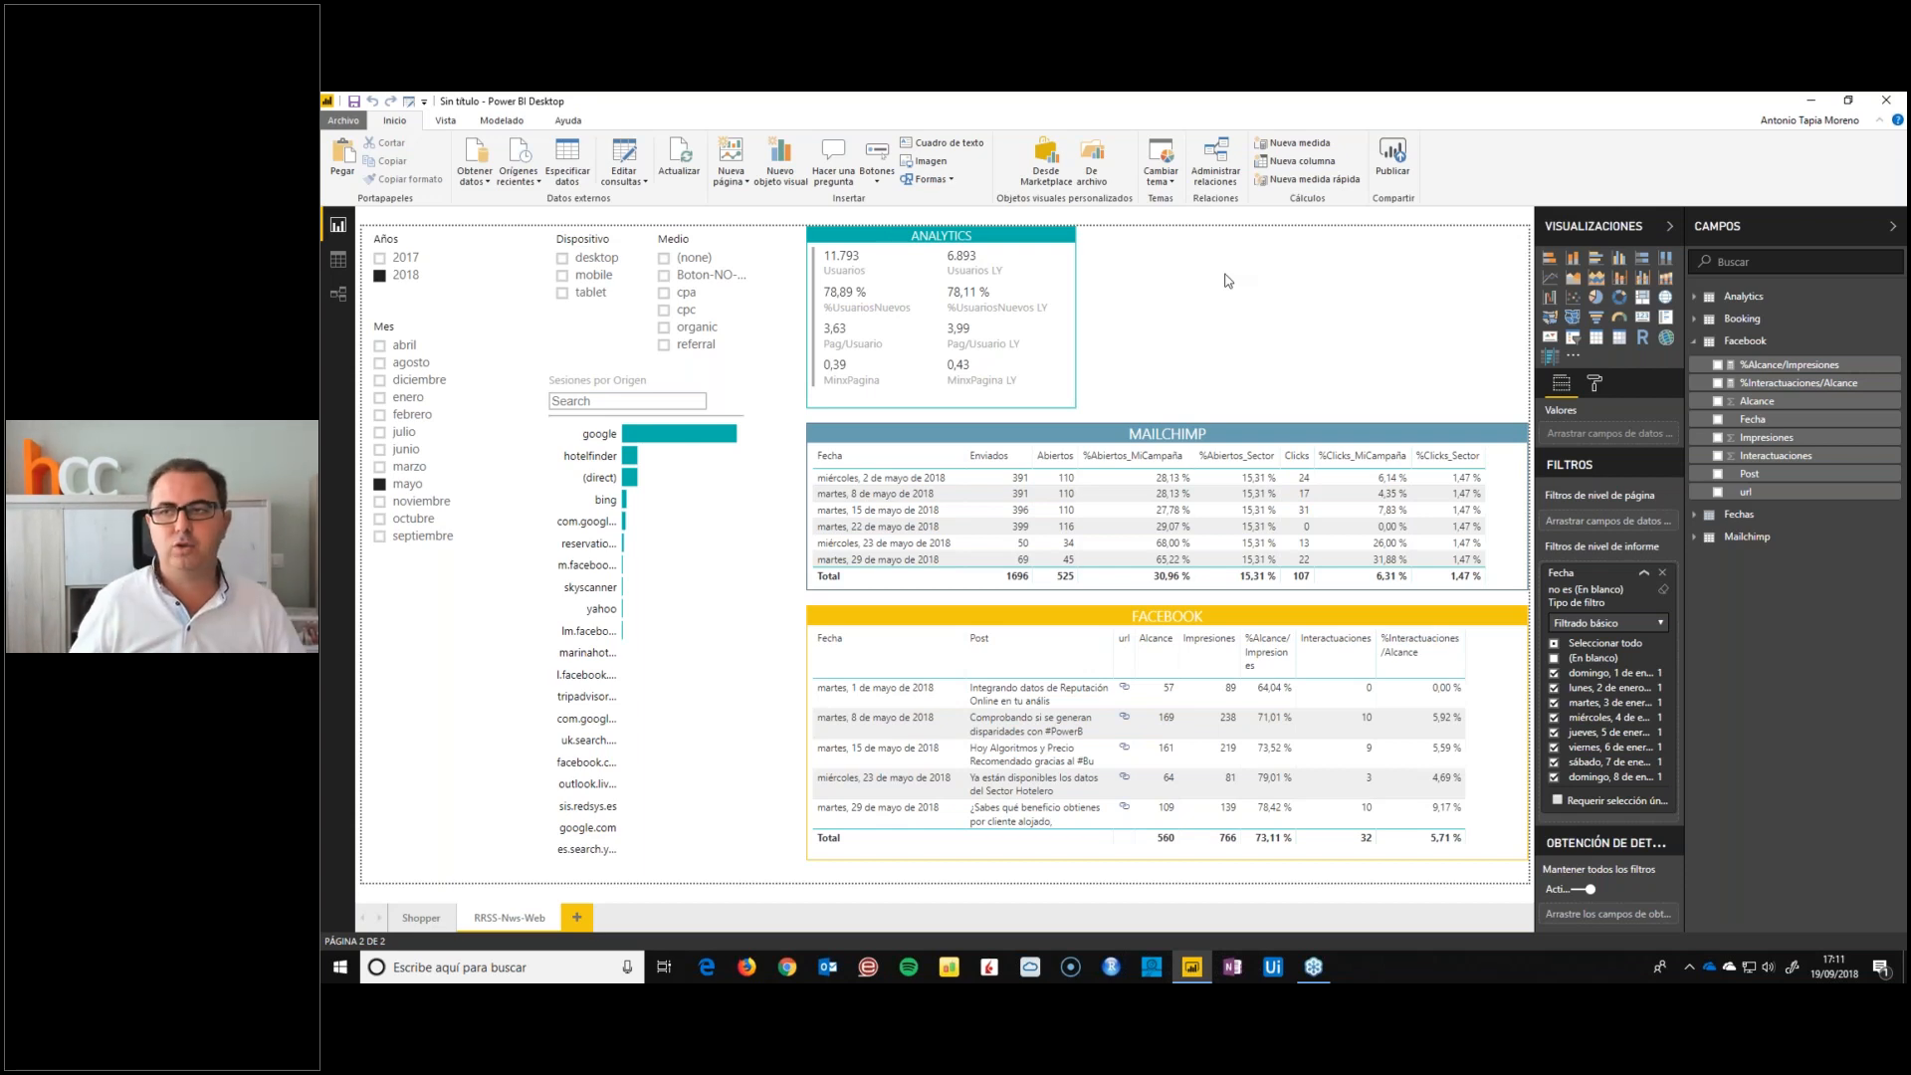
left_click(1896, 165)
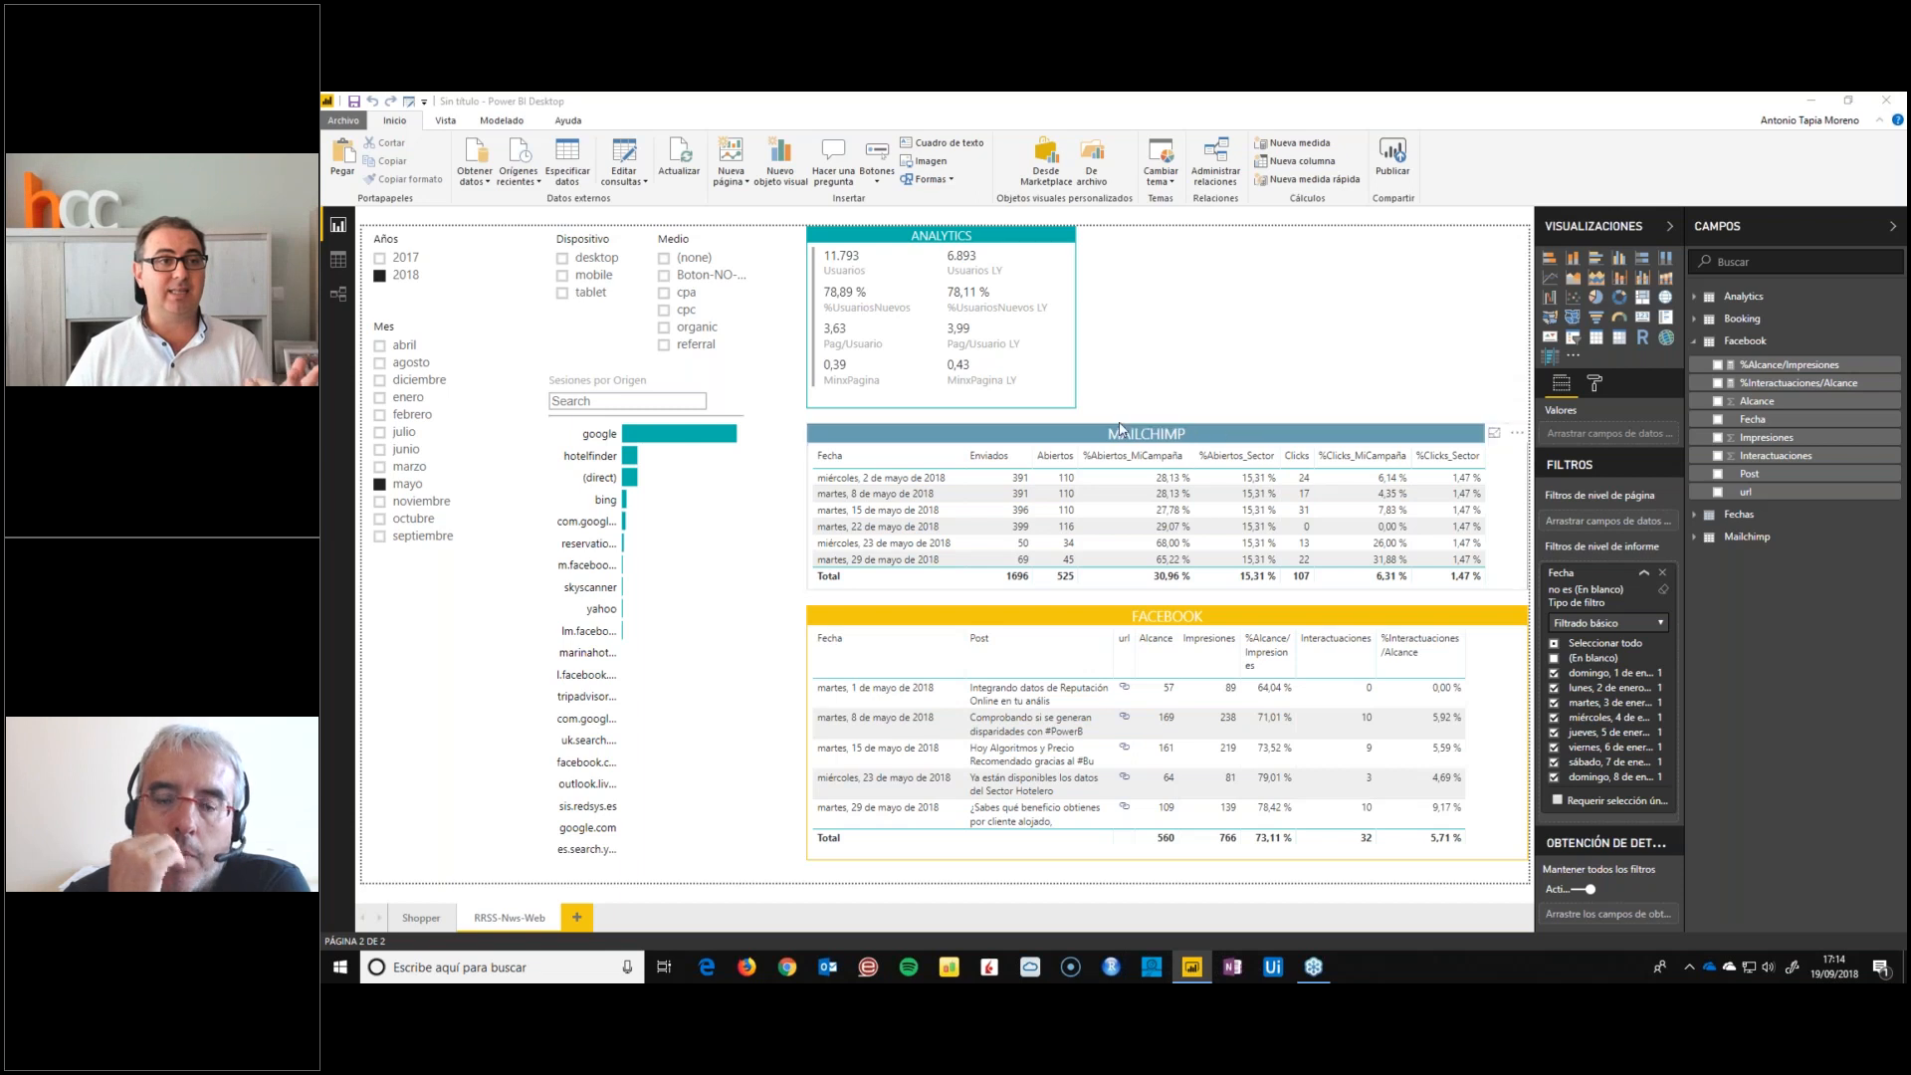
Examine how the Booking, Facebook, Analytics and Mailchimp tables relate to the Fechas table, and return to the report view
left_click(342, 295)
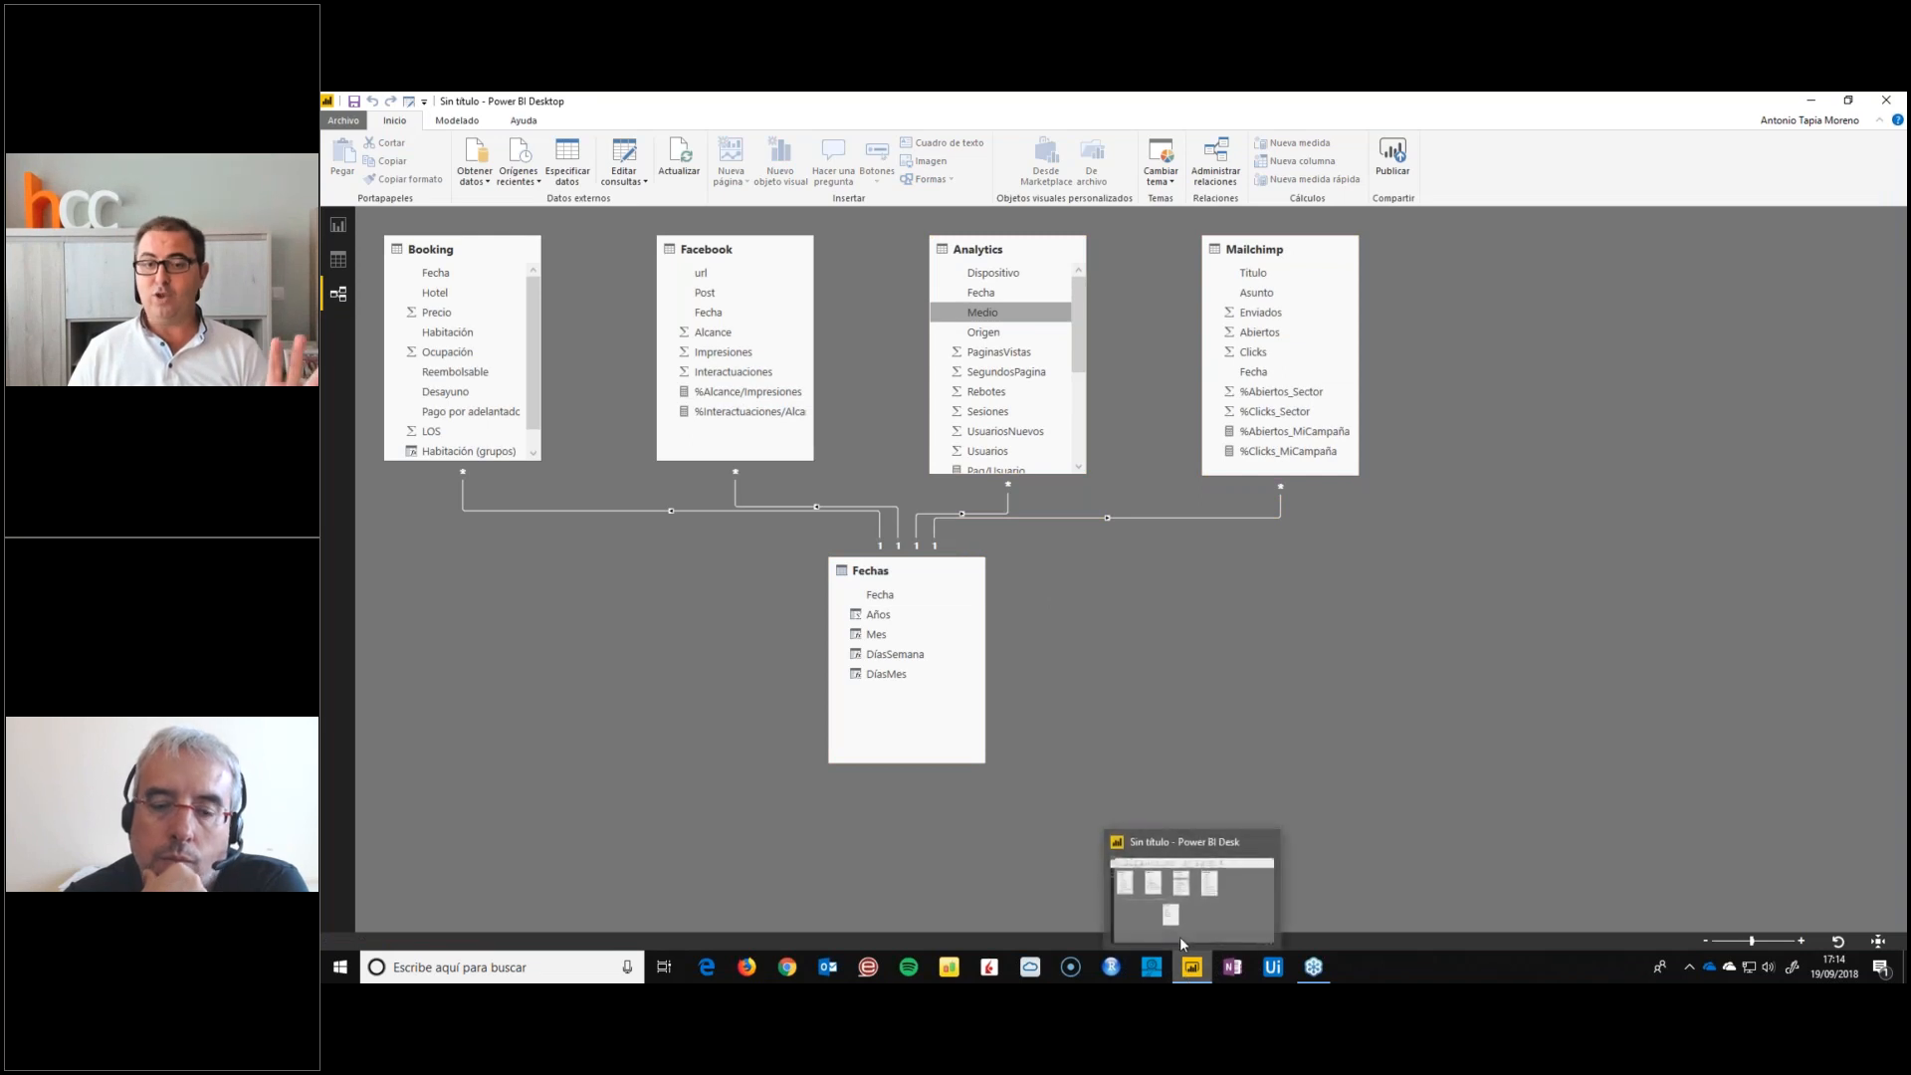
left_click(1312, 978)
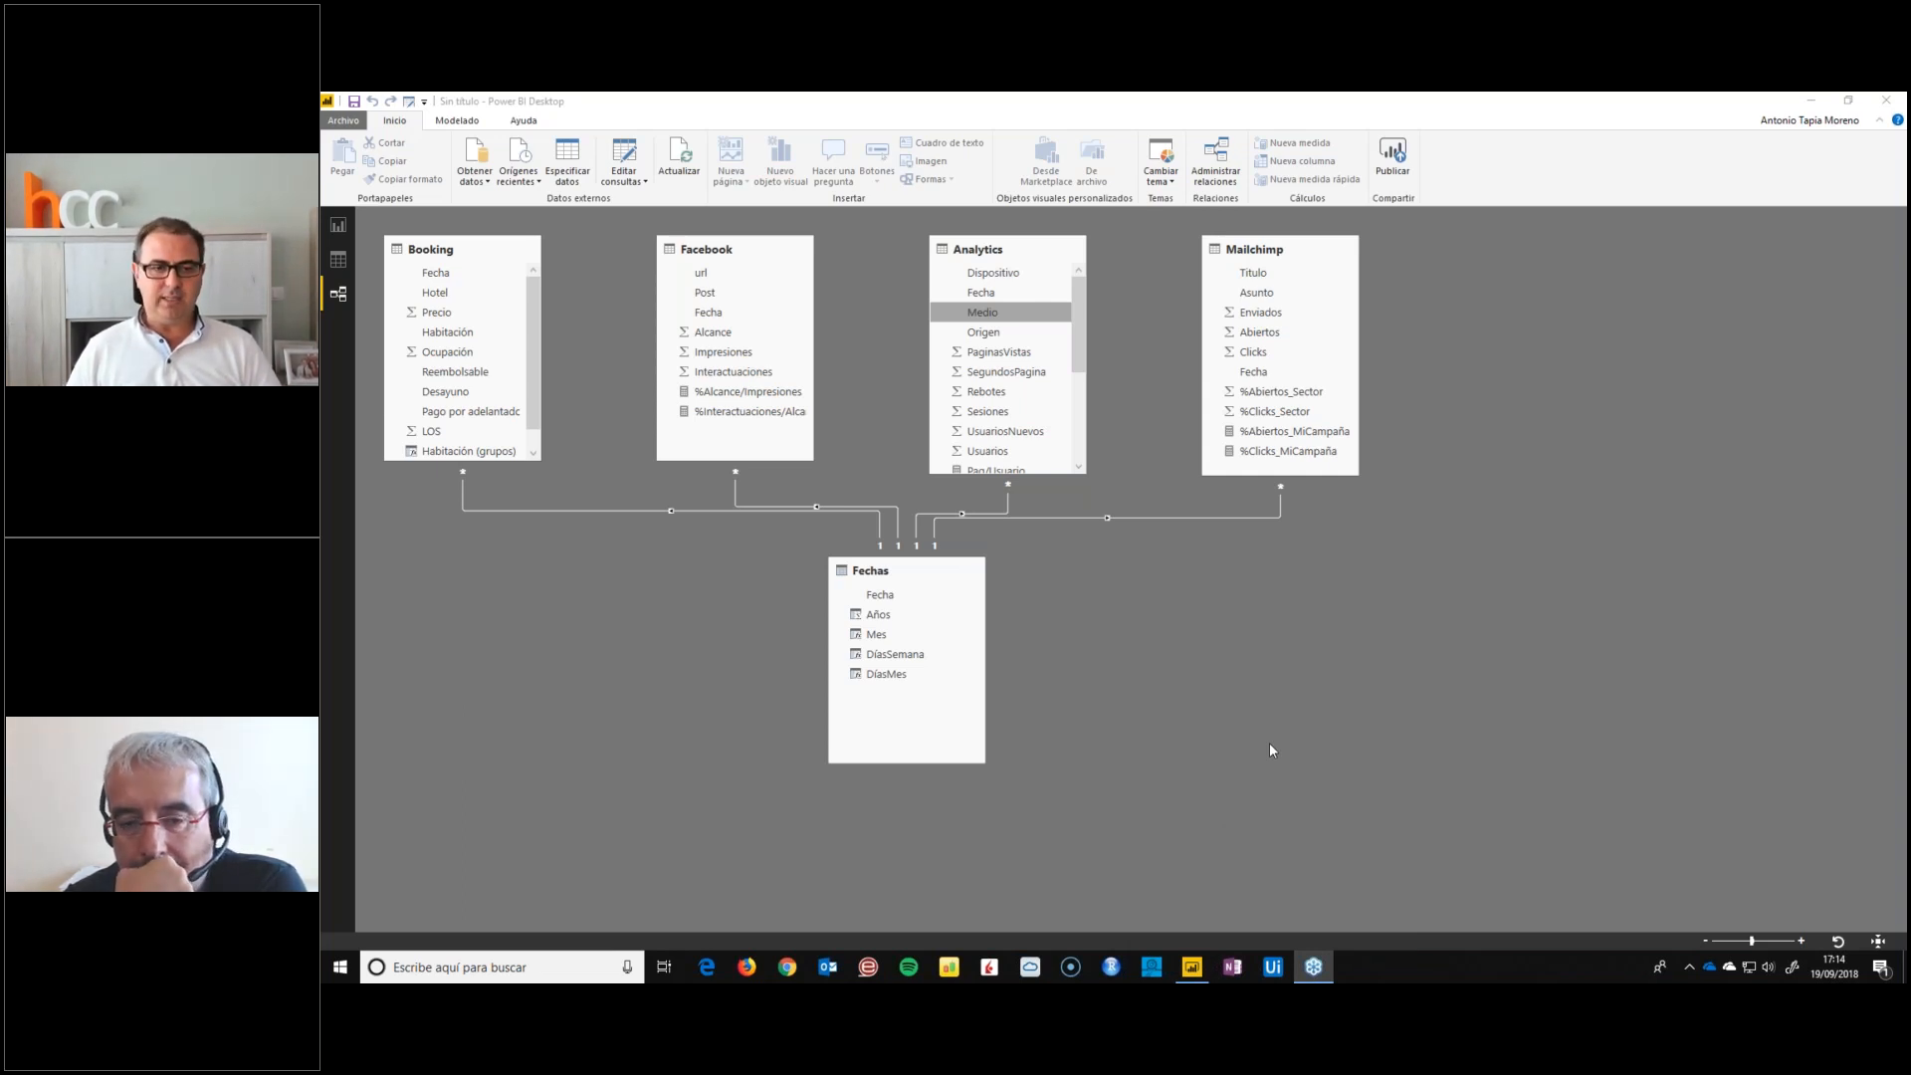
left_click(631, 534)
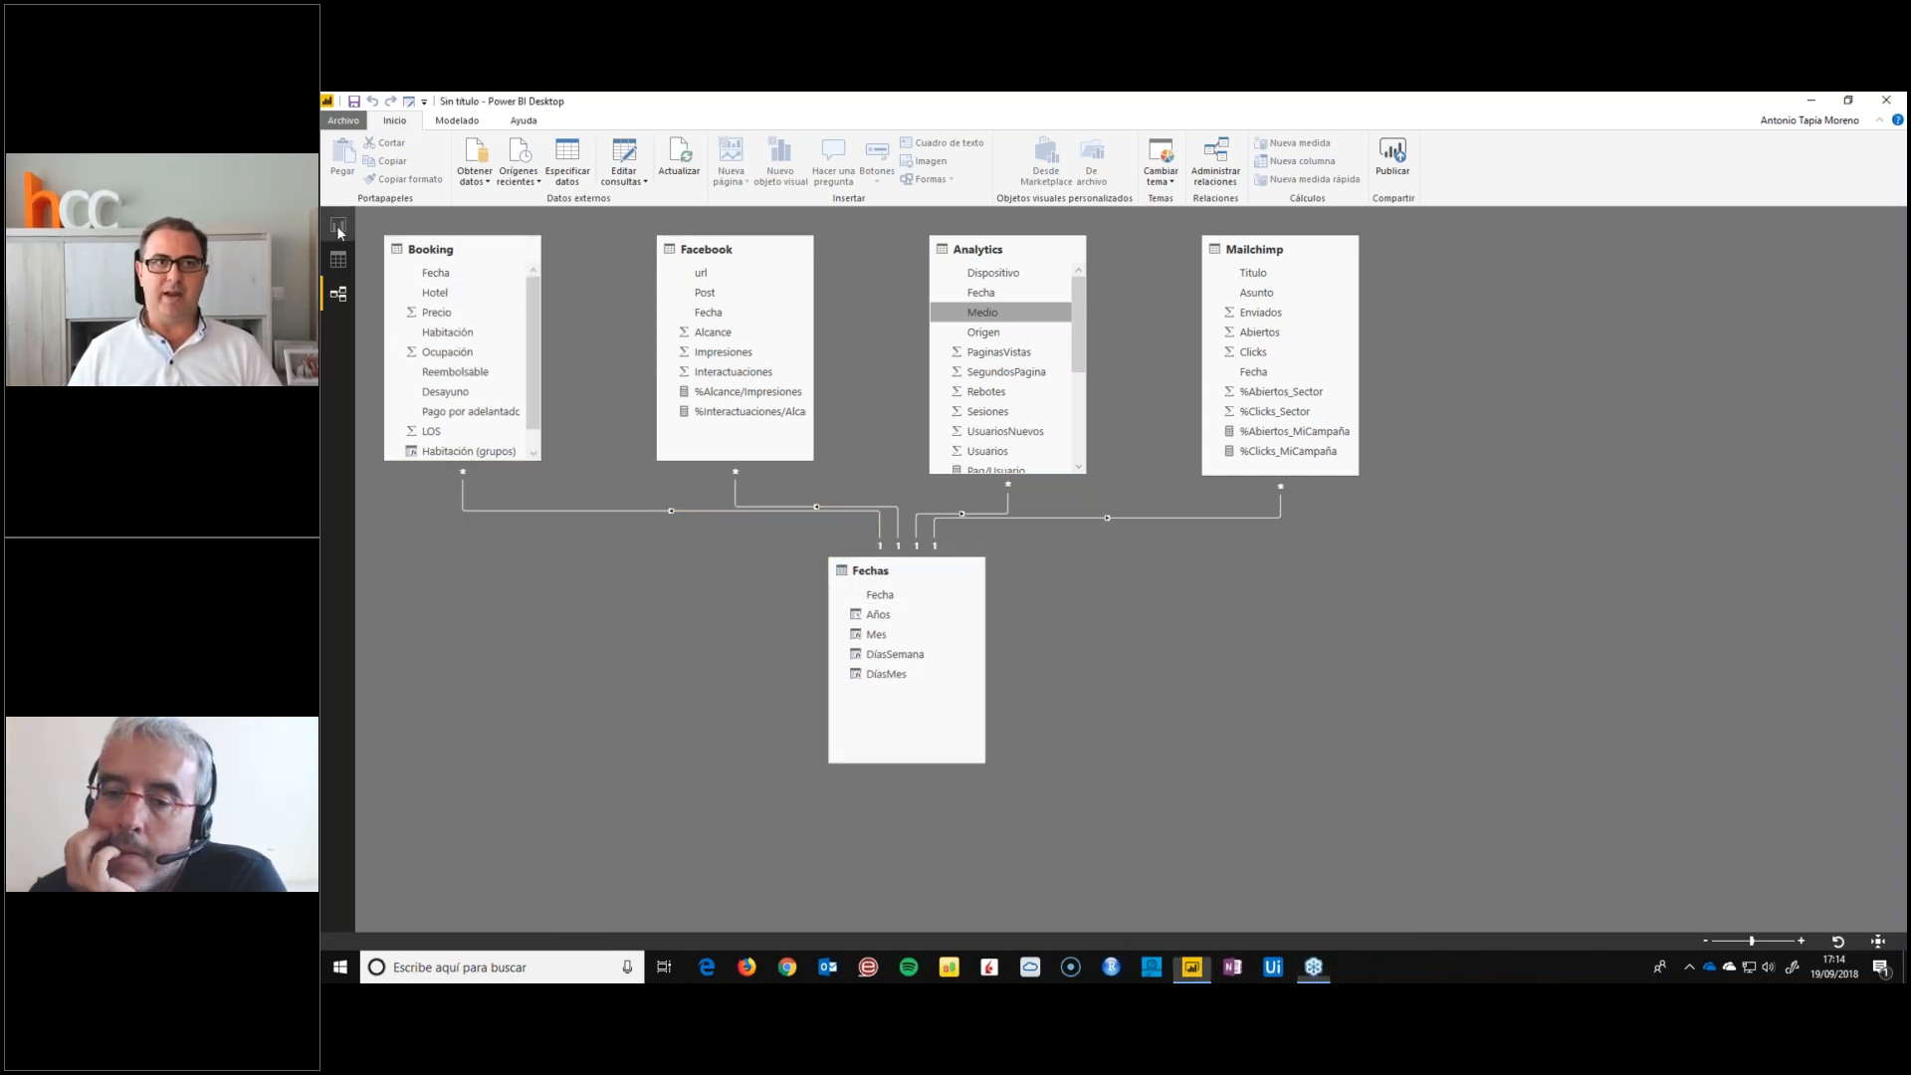
left_click(339, 227)
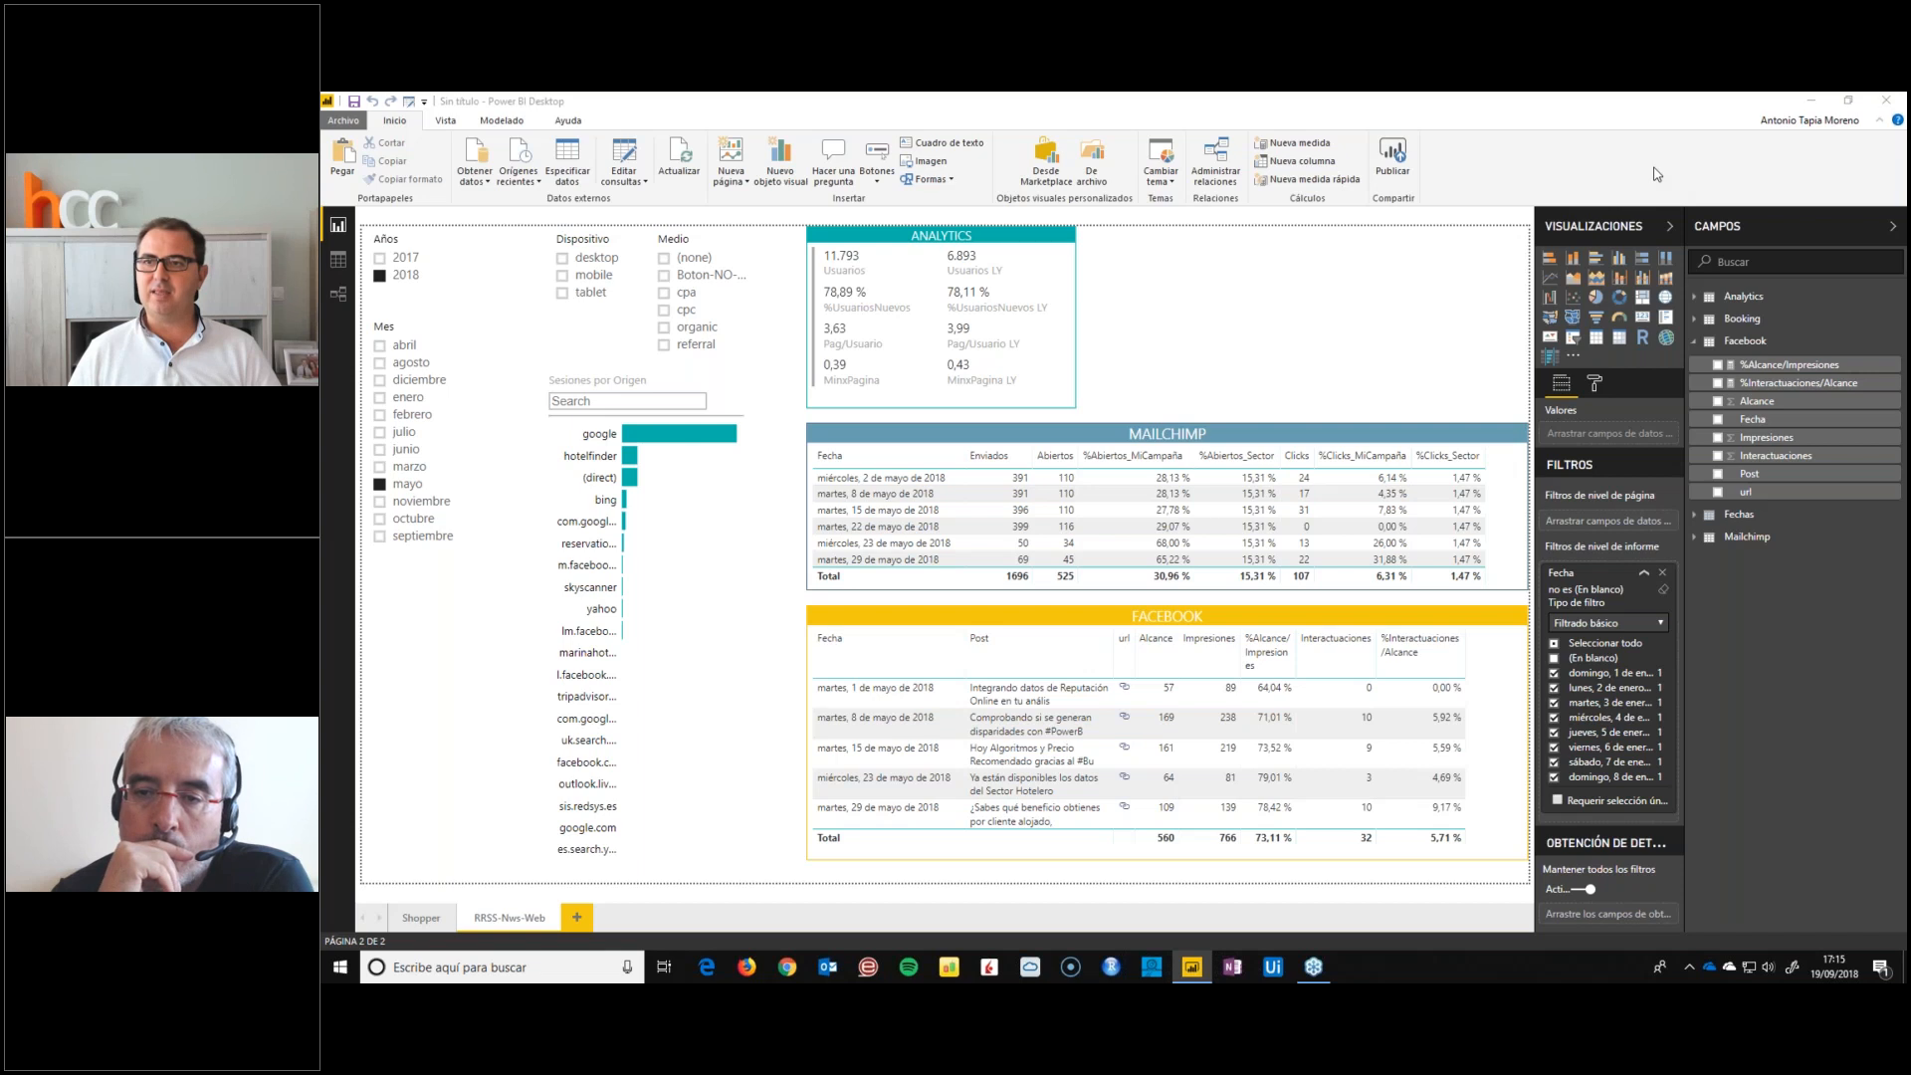
Start a new measure in the Facebook table and browse the DAX functions beginning with S
right_click(1749, 362)
left_click(1730, 383)
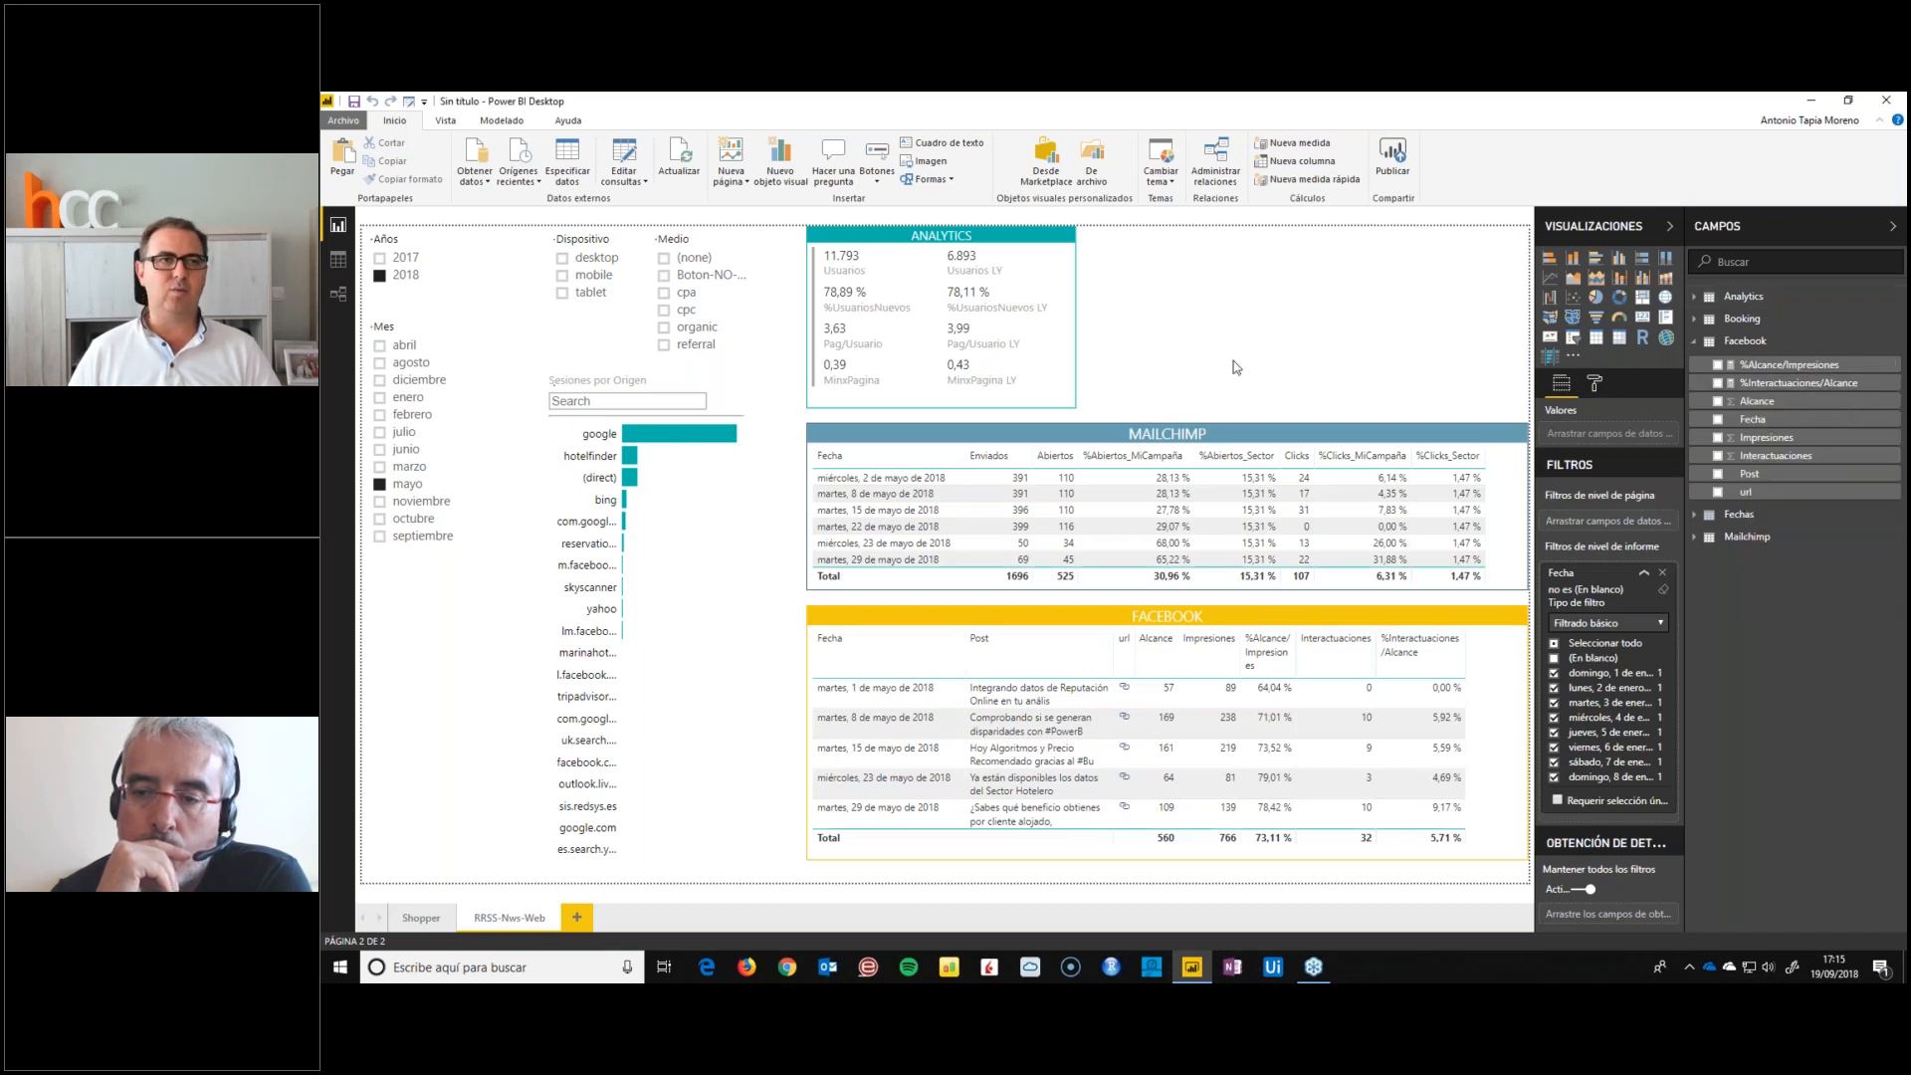
type("S")
scroll(549, 299, "down", 5)
scroll(547, 338, "up", 5)
scroll(525, 273, "down", 5)
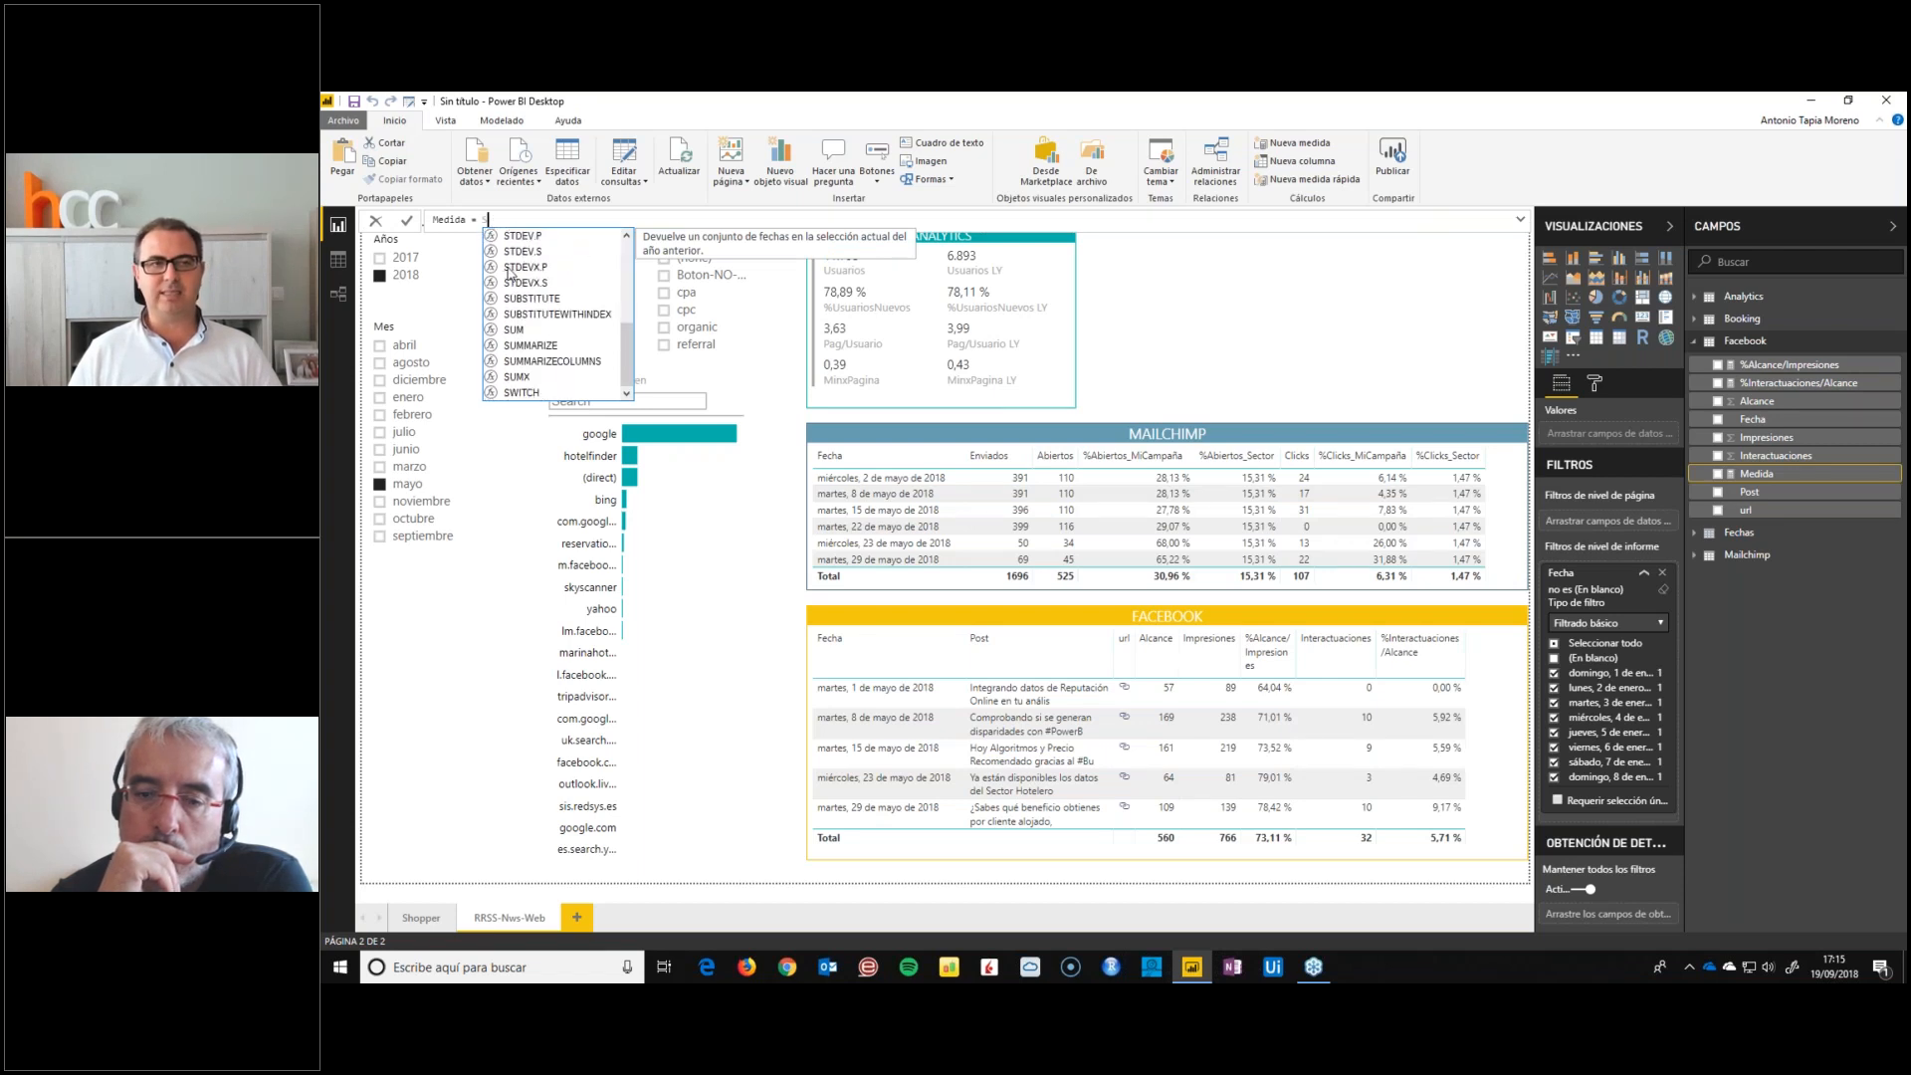
Try the STDEVX.P function in the new measure's formula, and discard the measure
left_click(515, 269)
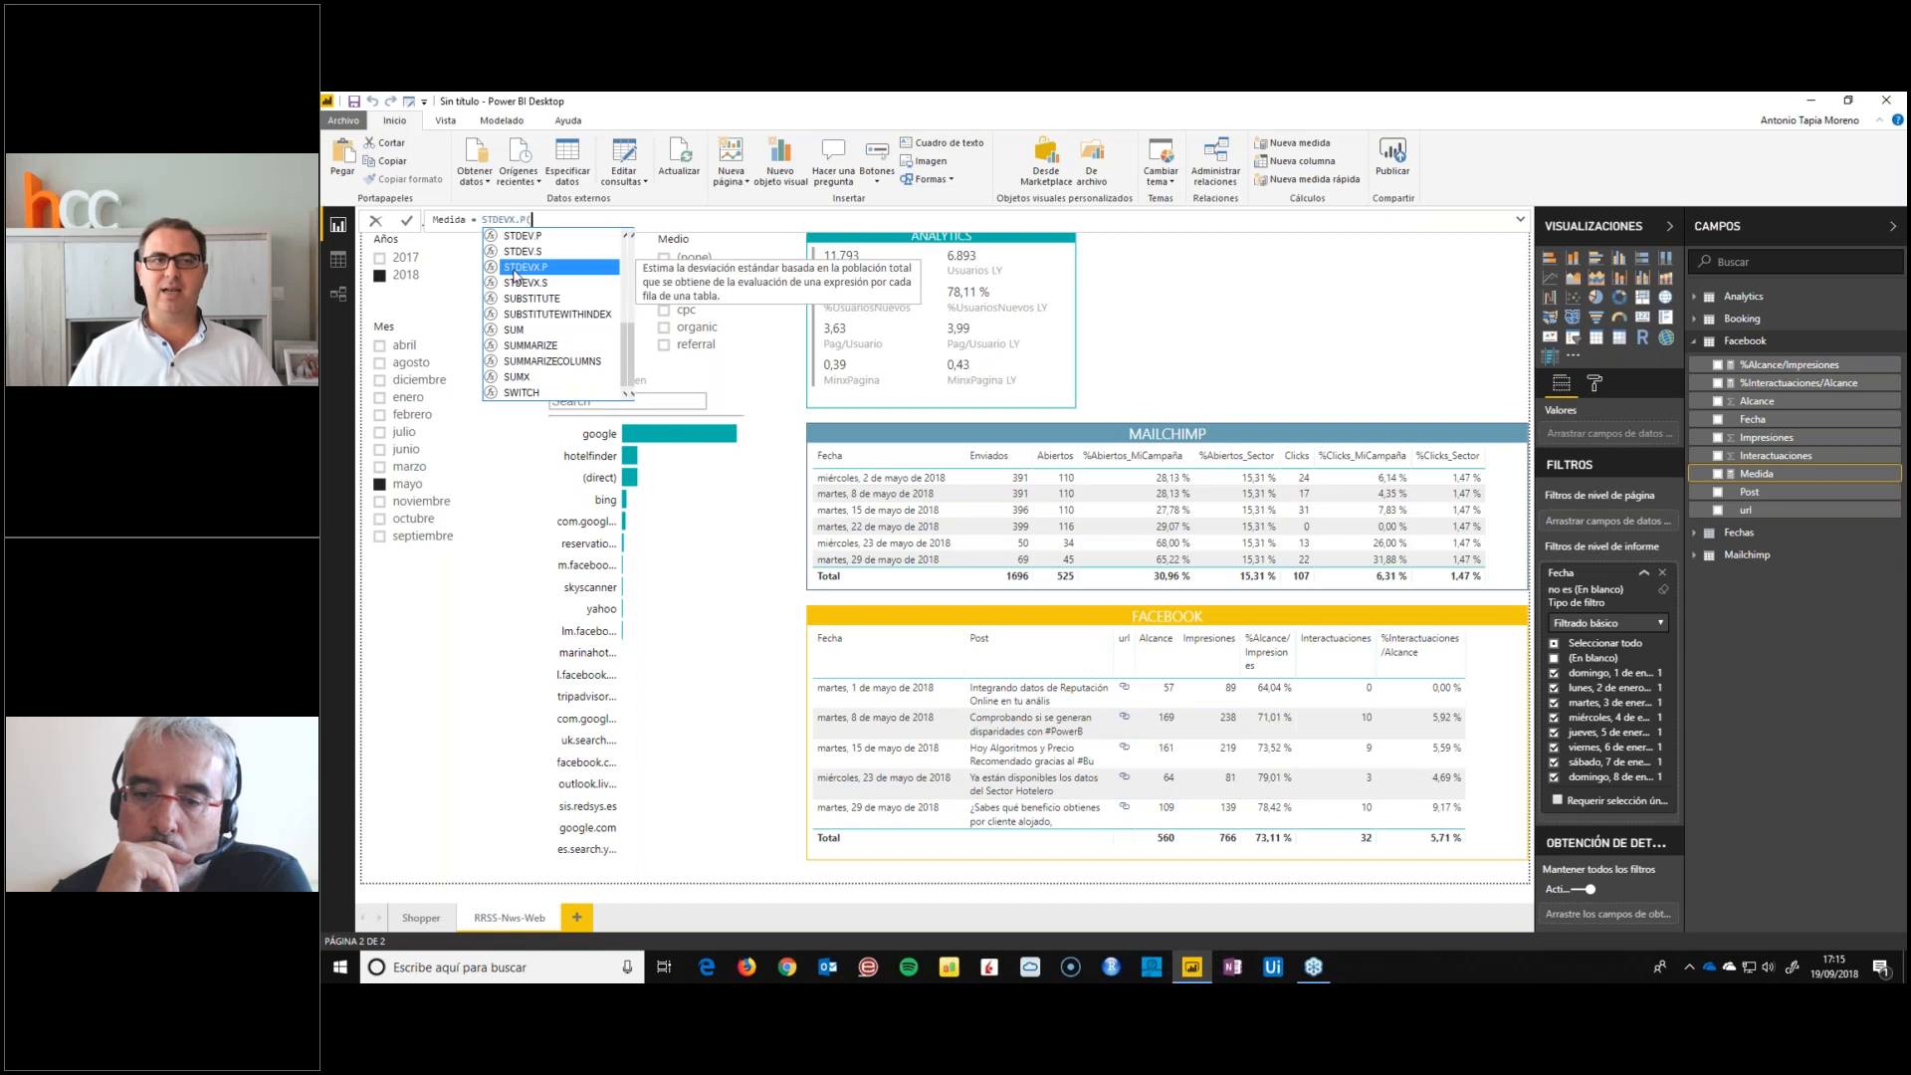
double_click(514, 269)
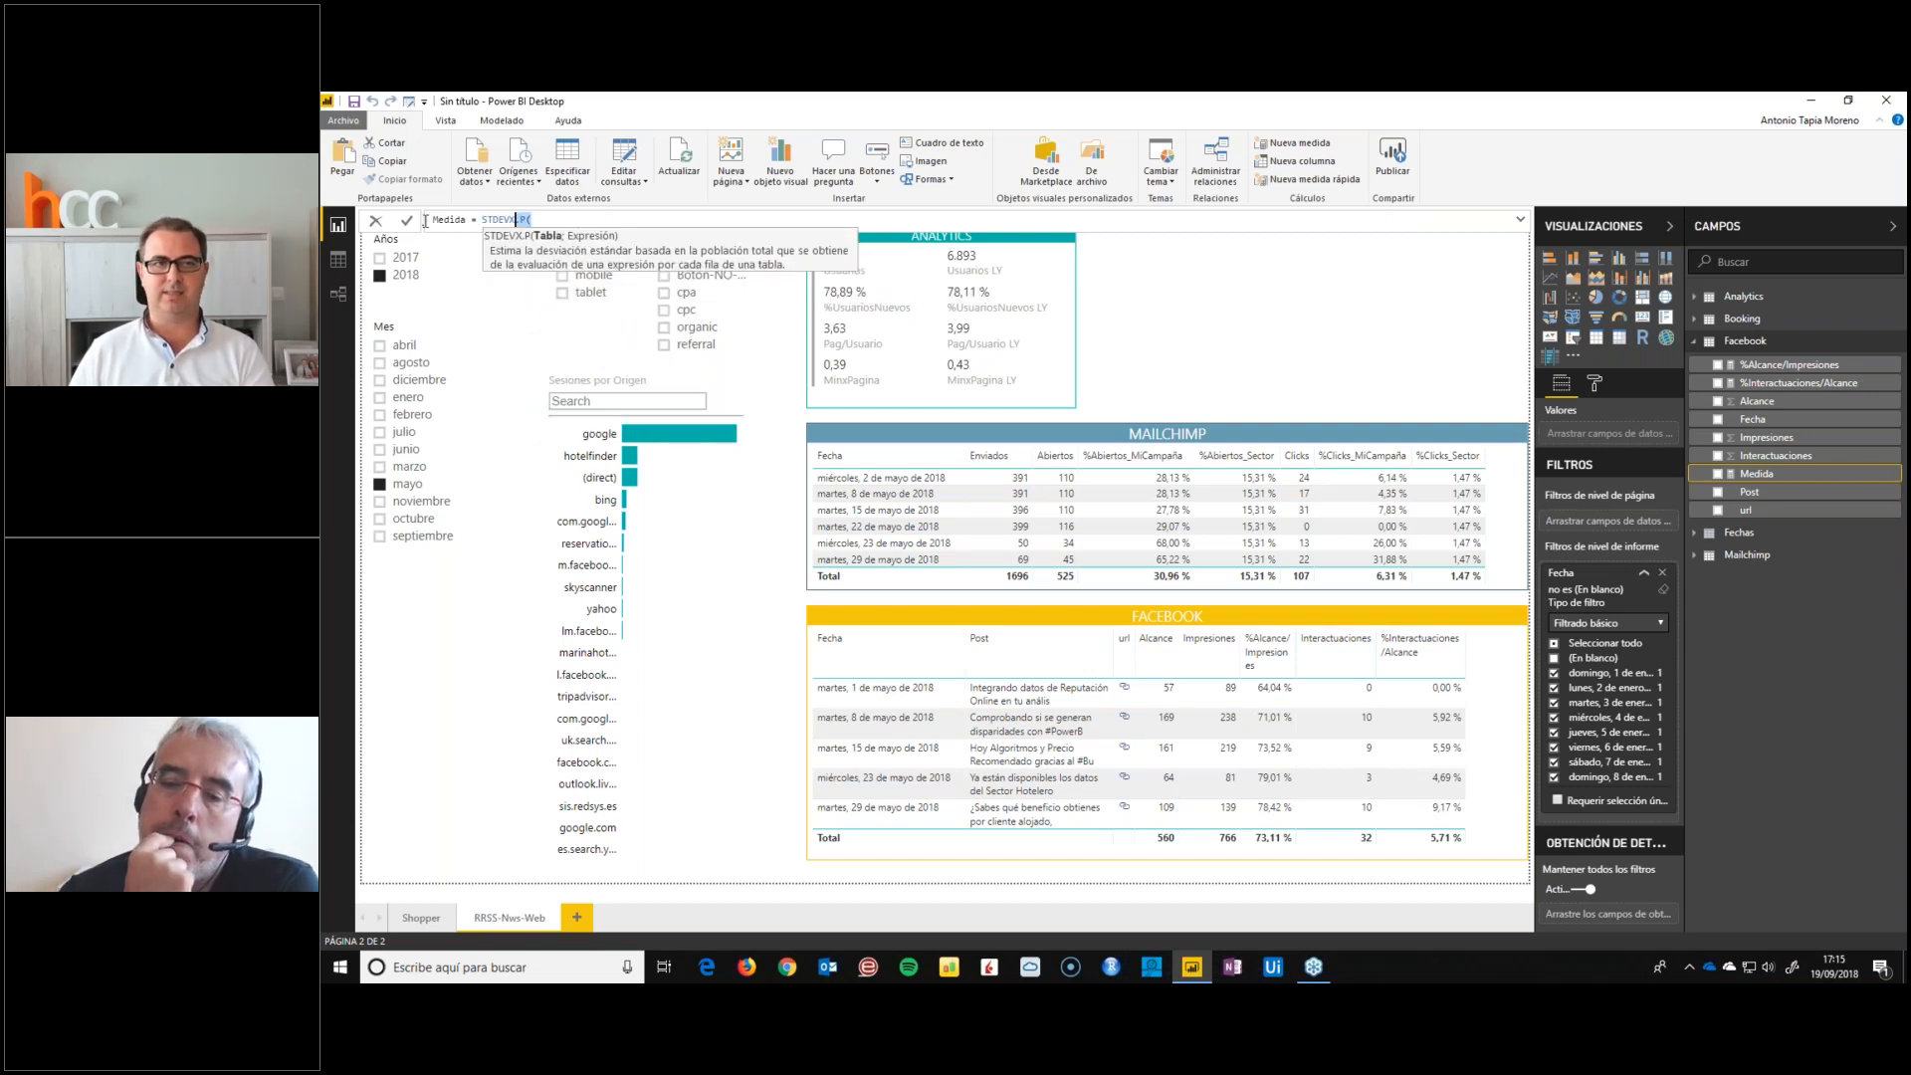
key("Escape")
key("ctrl+a")
key("BackSpace")
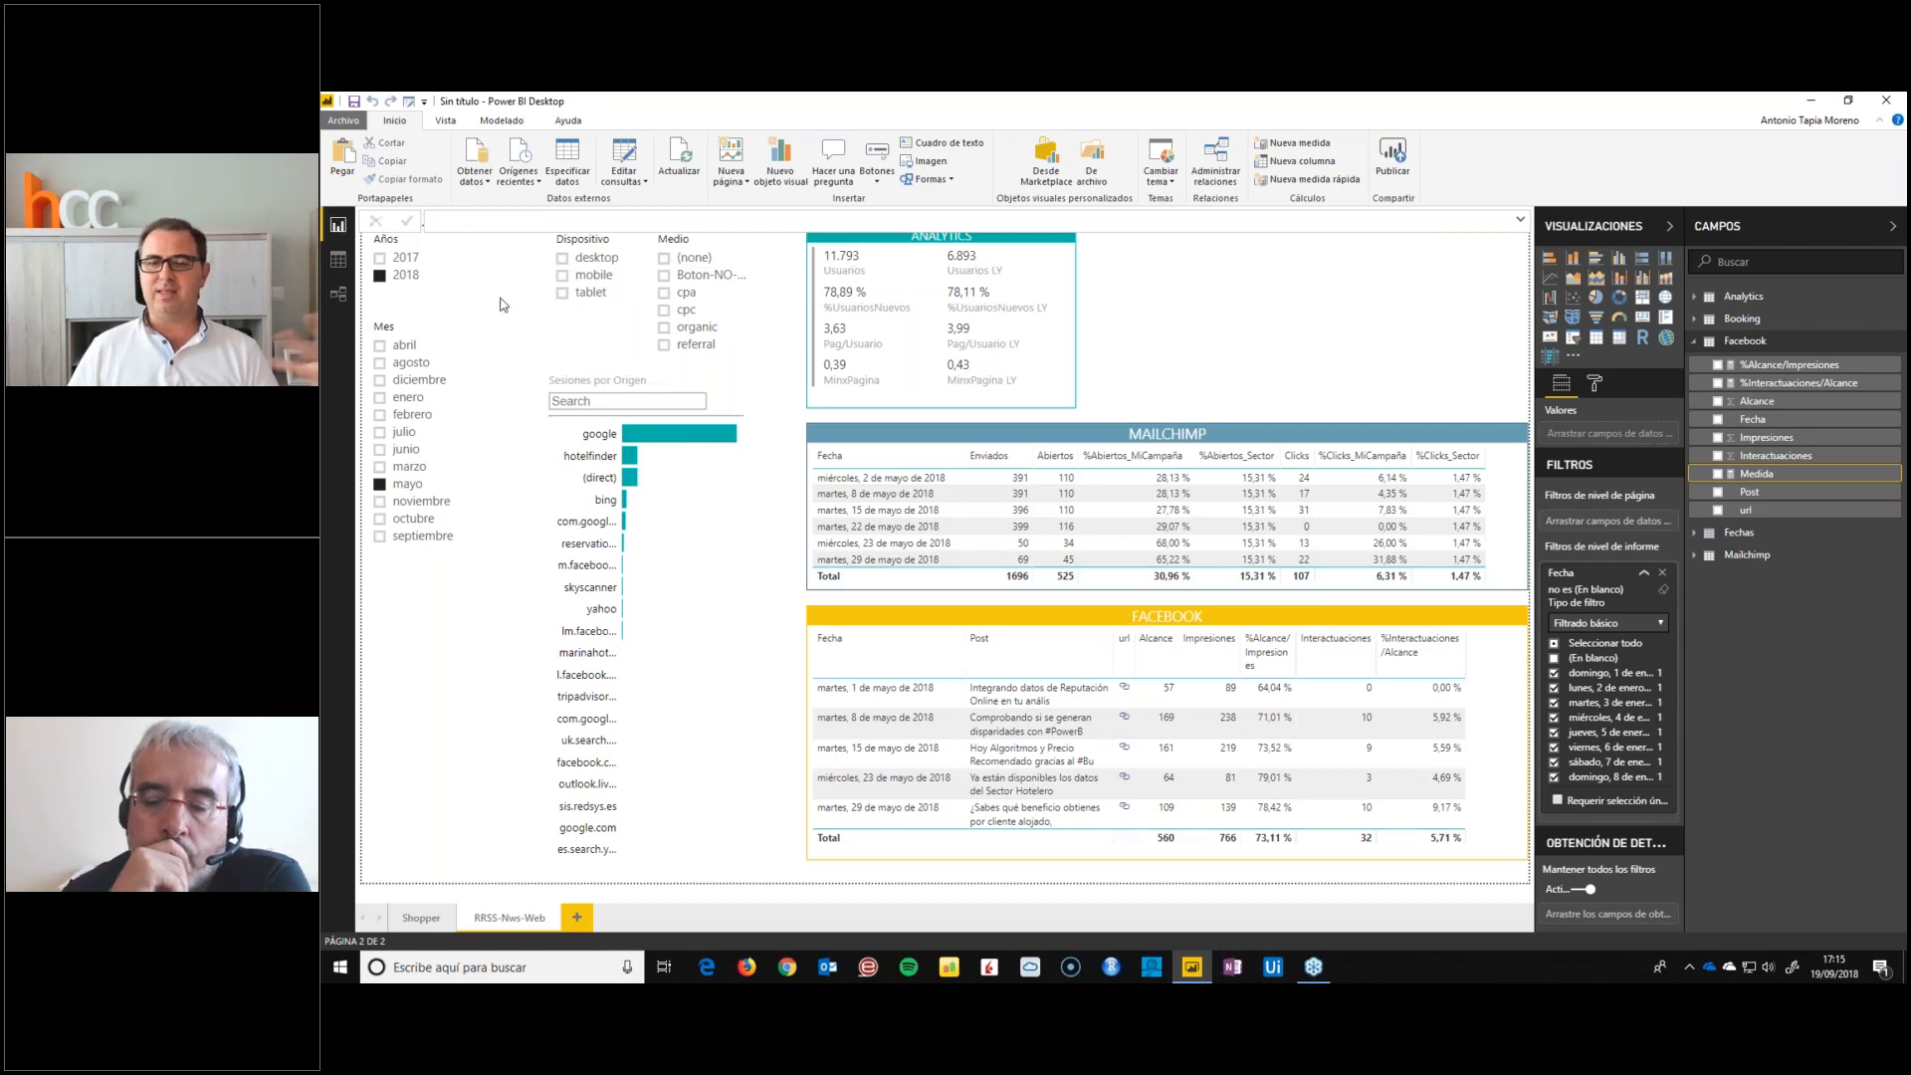
key("Escape")
left_click(1323, 976)
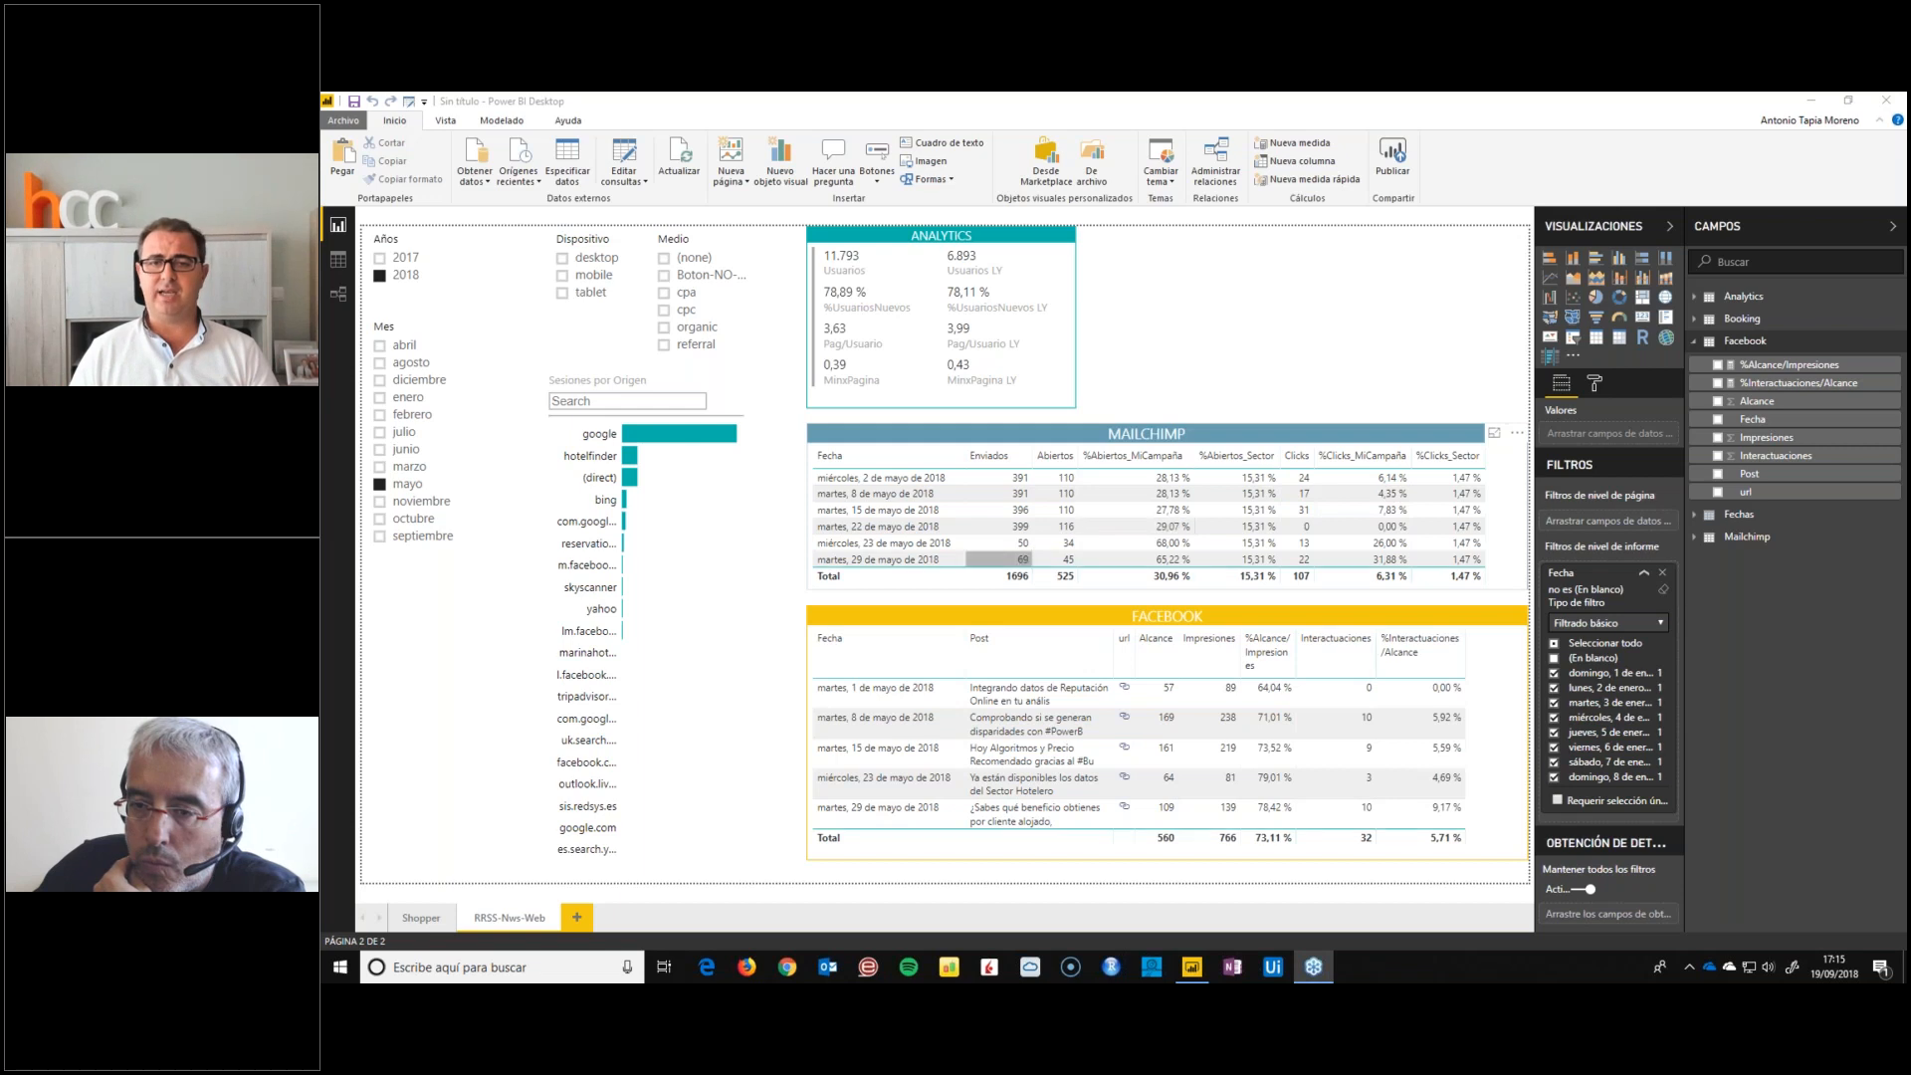
Try other chart types, including a clustered bar chart, for the Mailchimp table, and restore it as a table
left_click(1043, 430)
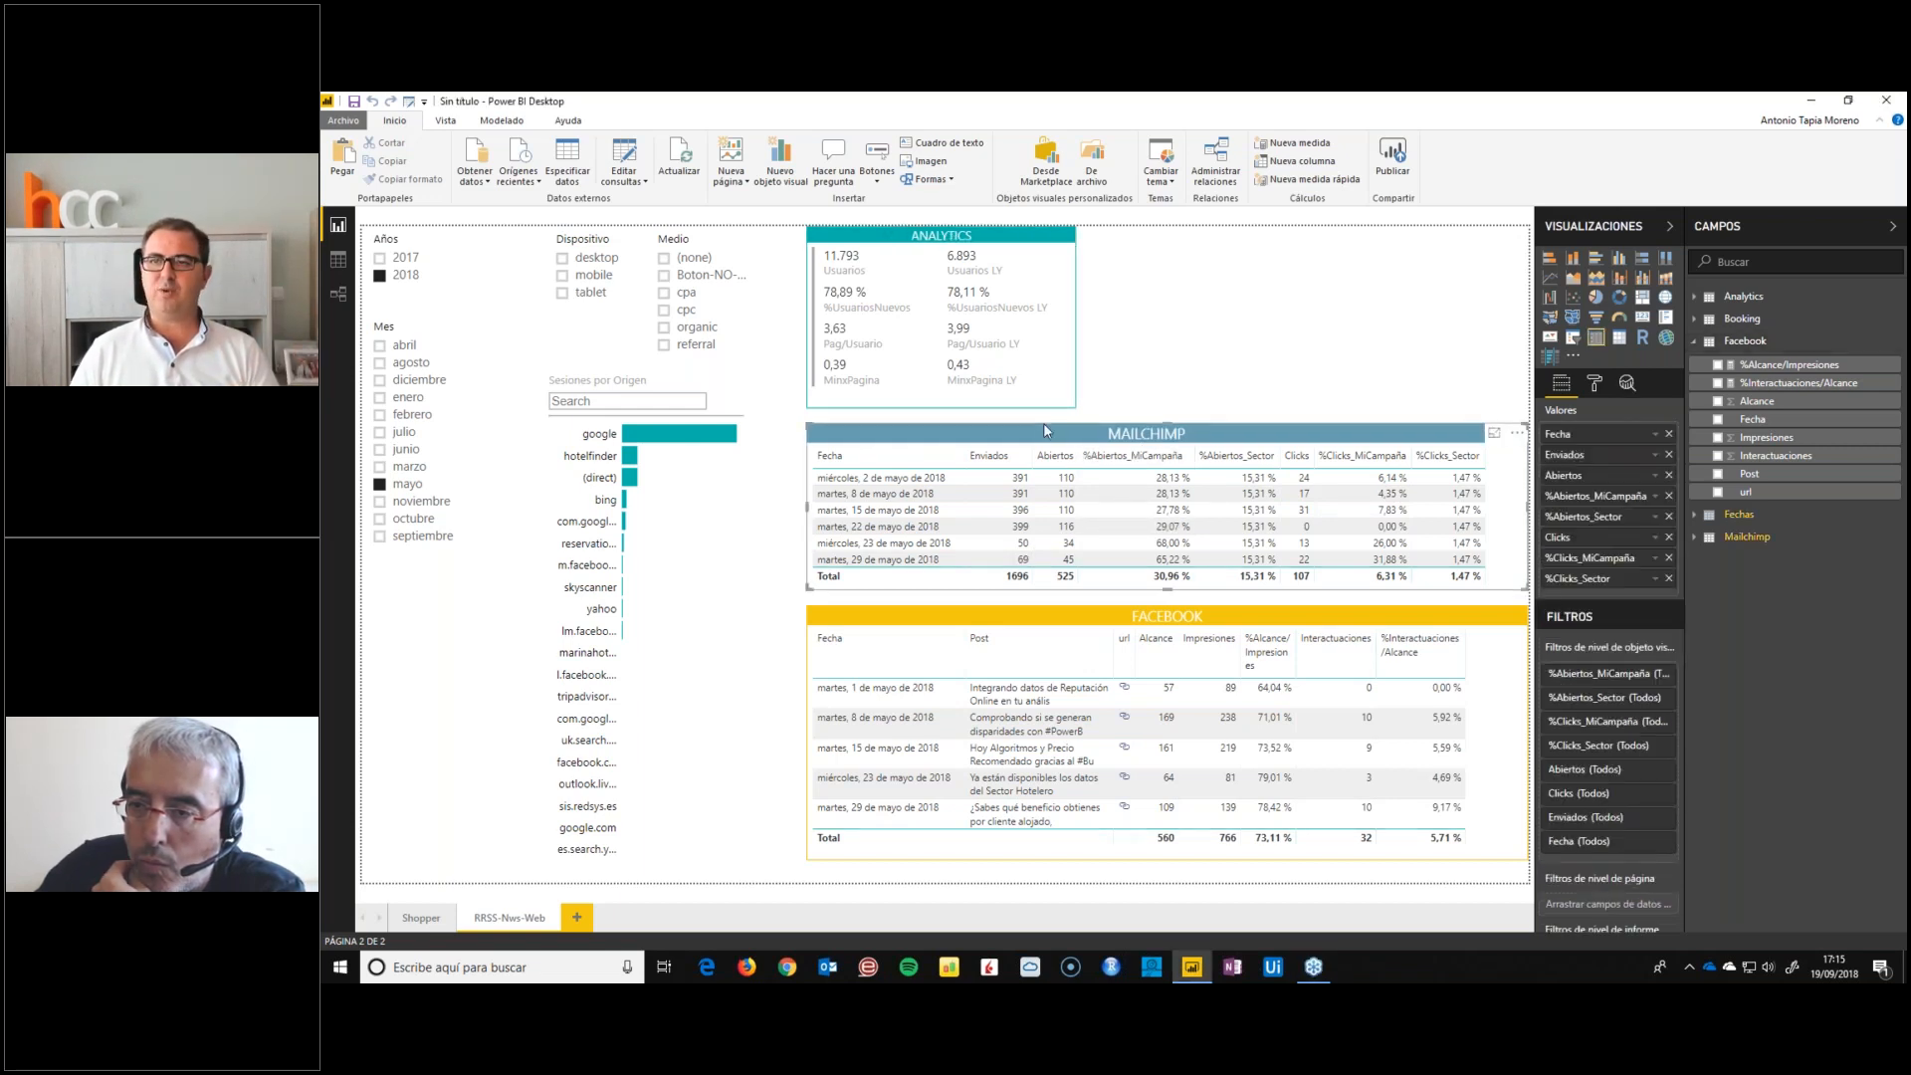
left_click(1597, 266)
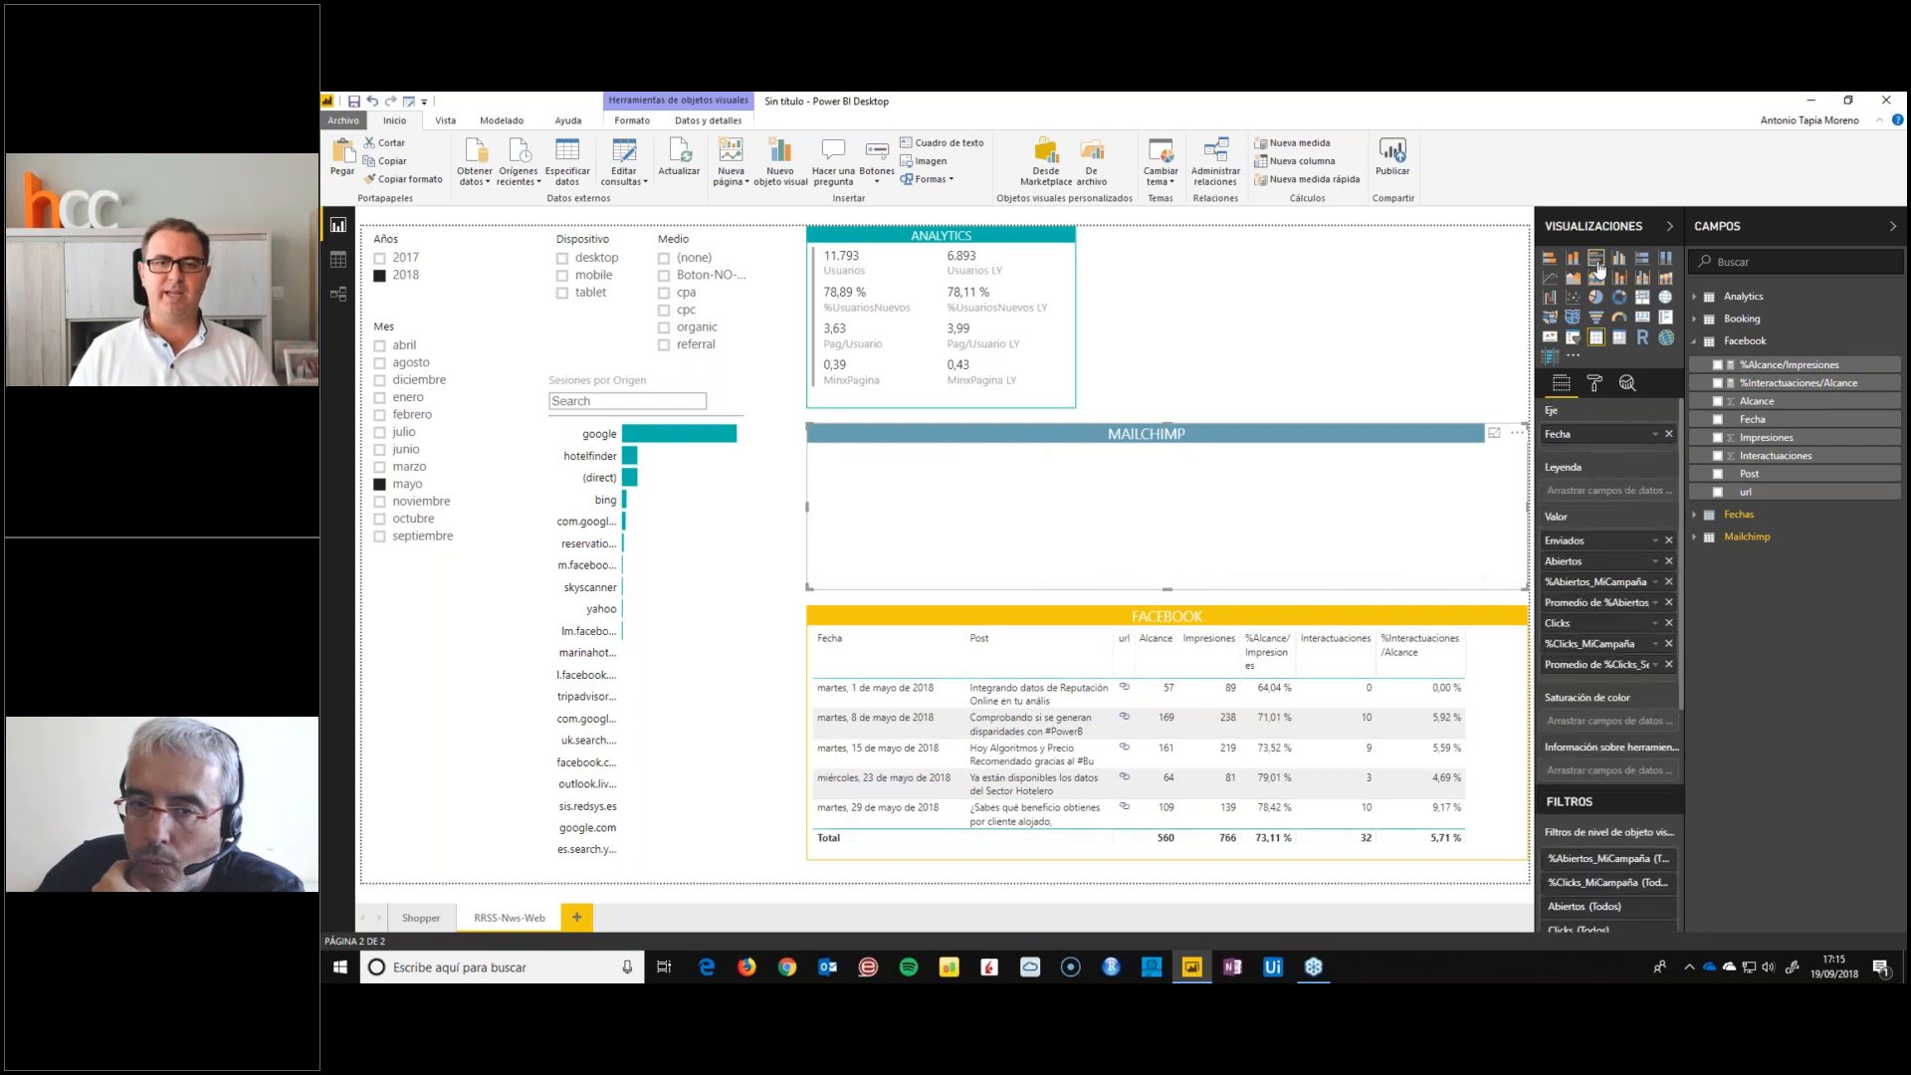
left_click(1596, 297)
left_click(1597, 339)
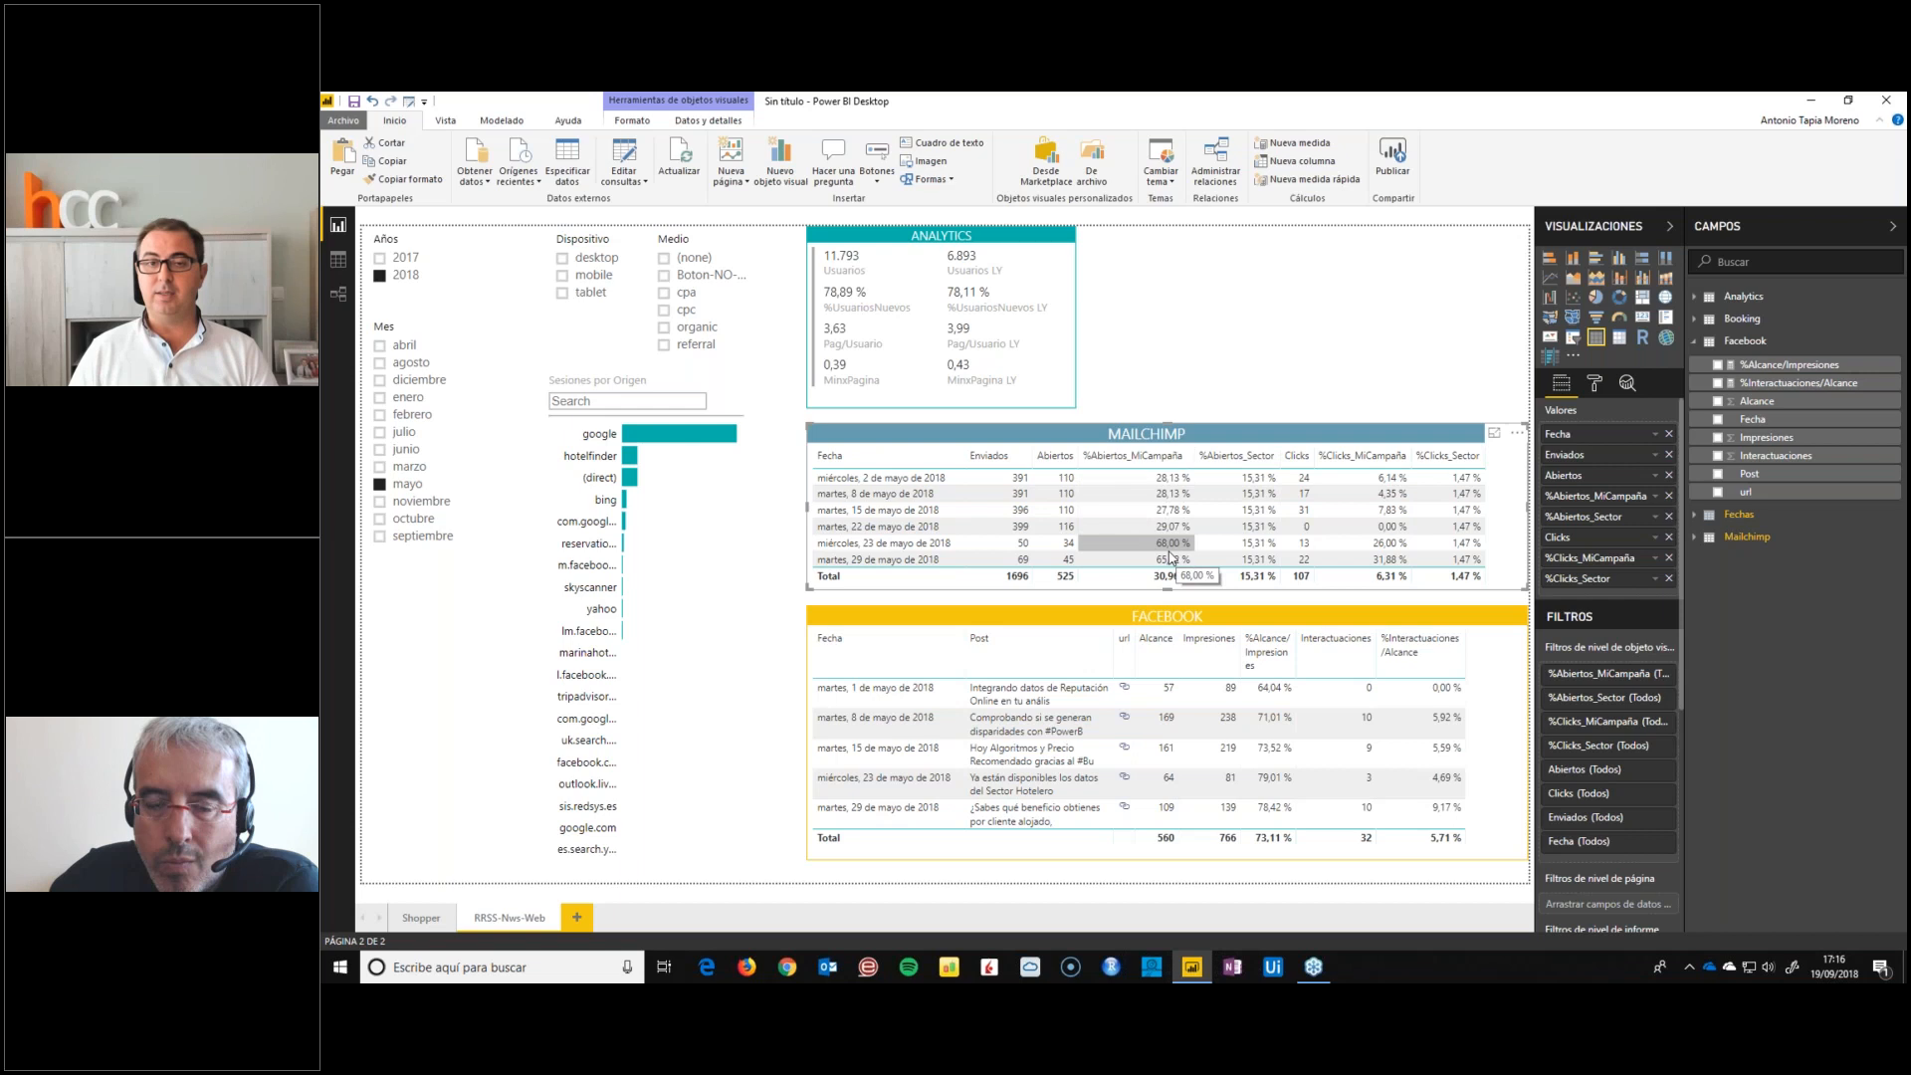
left_click(1313, 971)
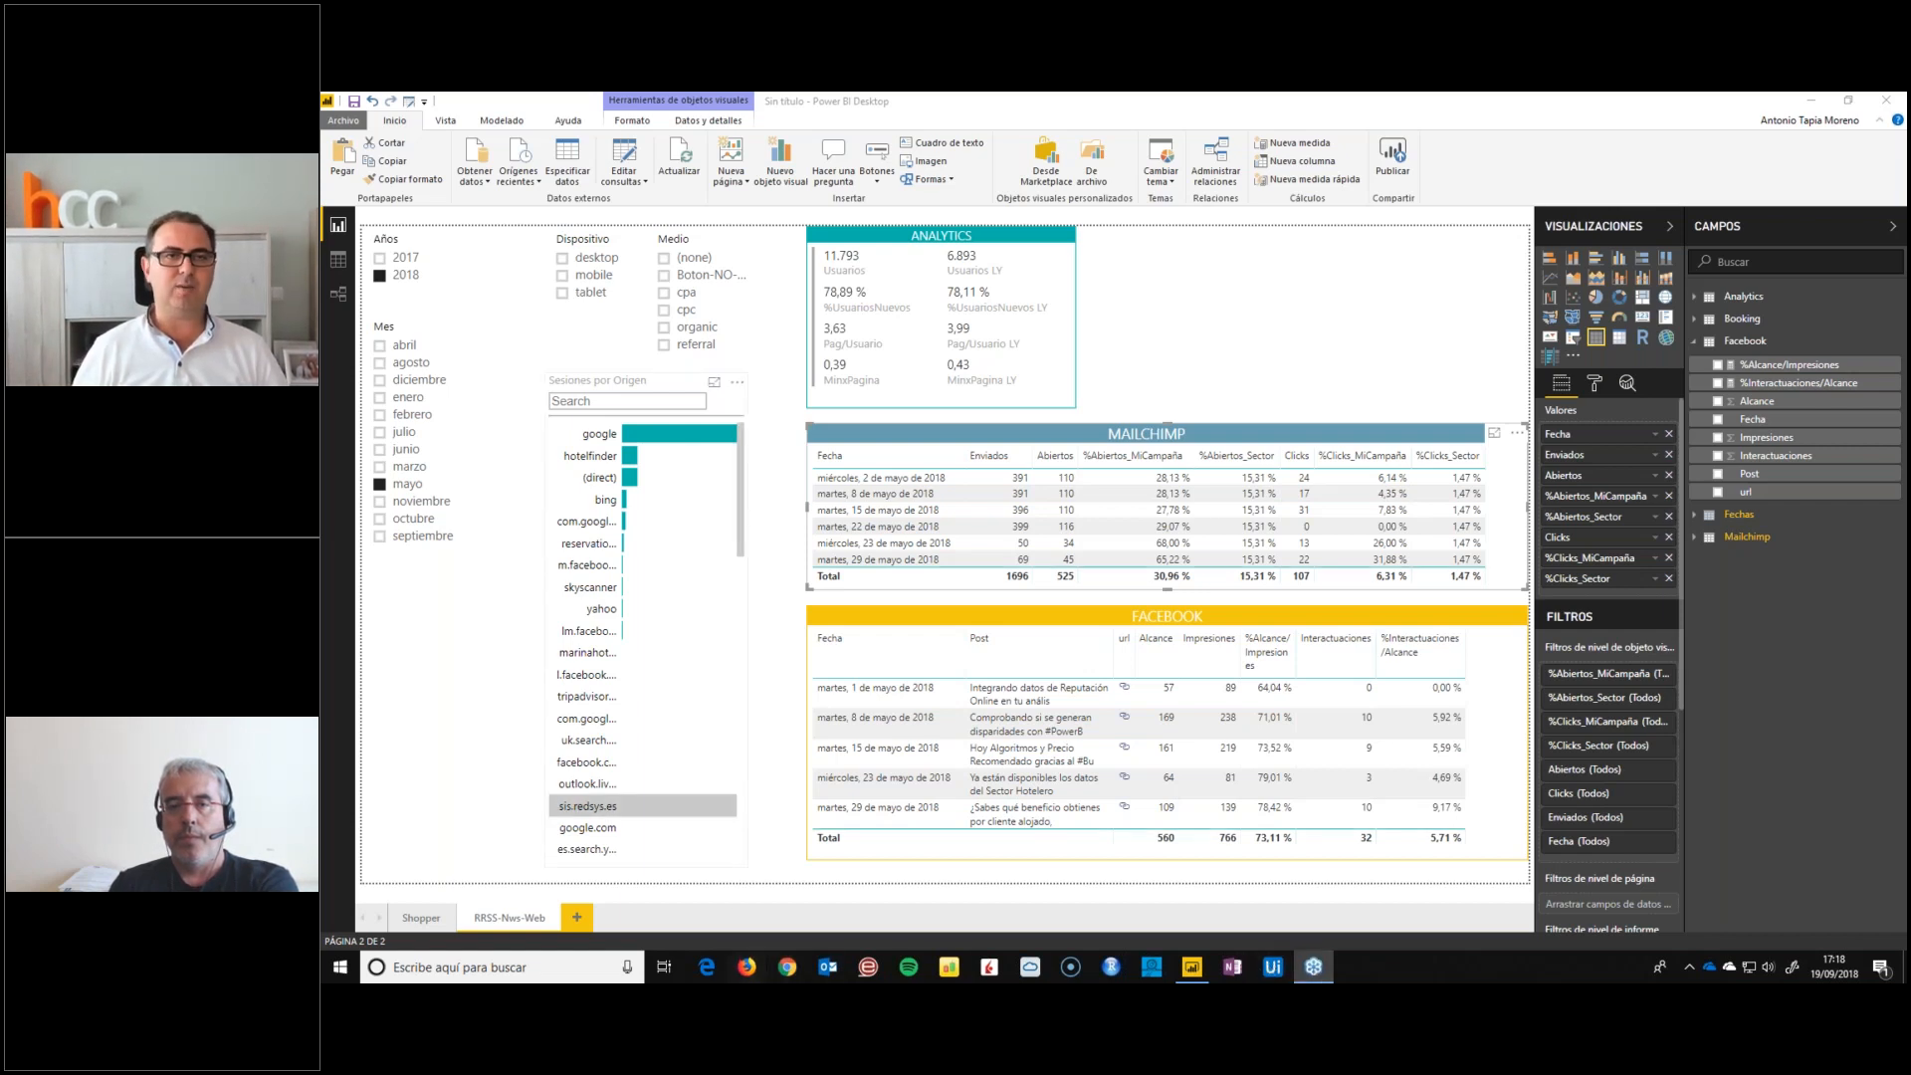
type("hotelcos")
key("Return")
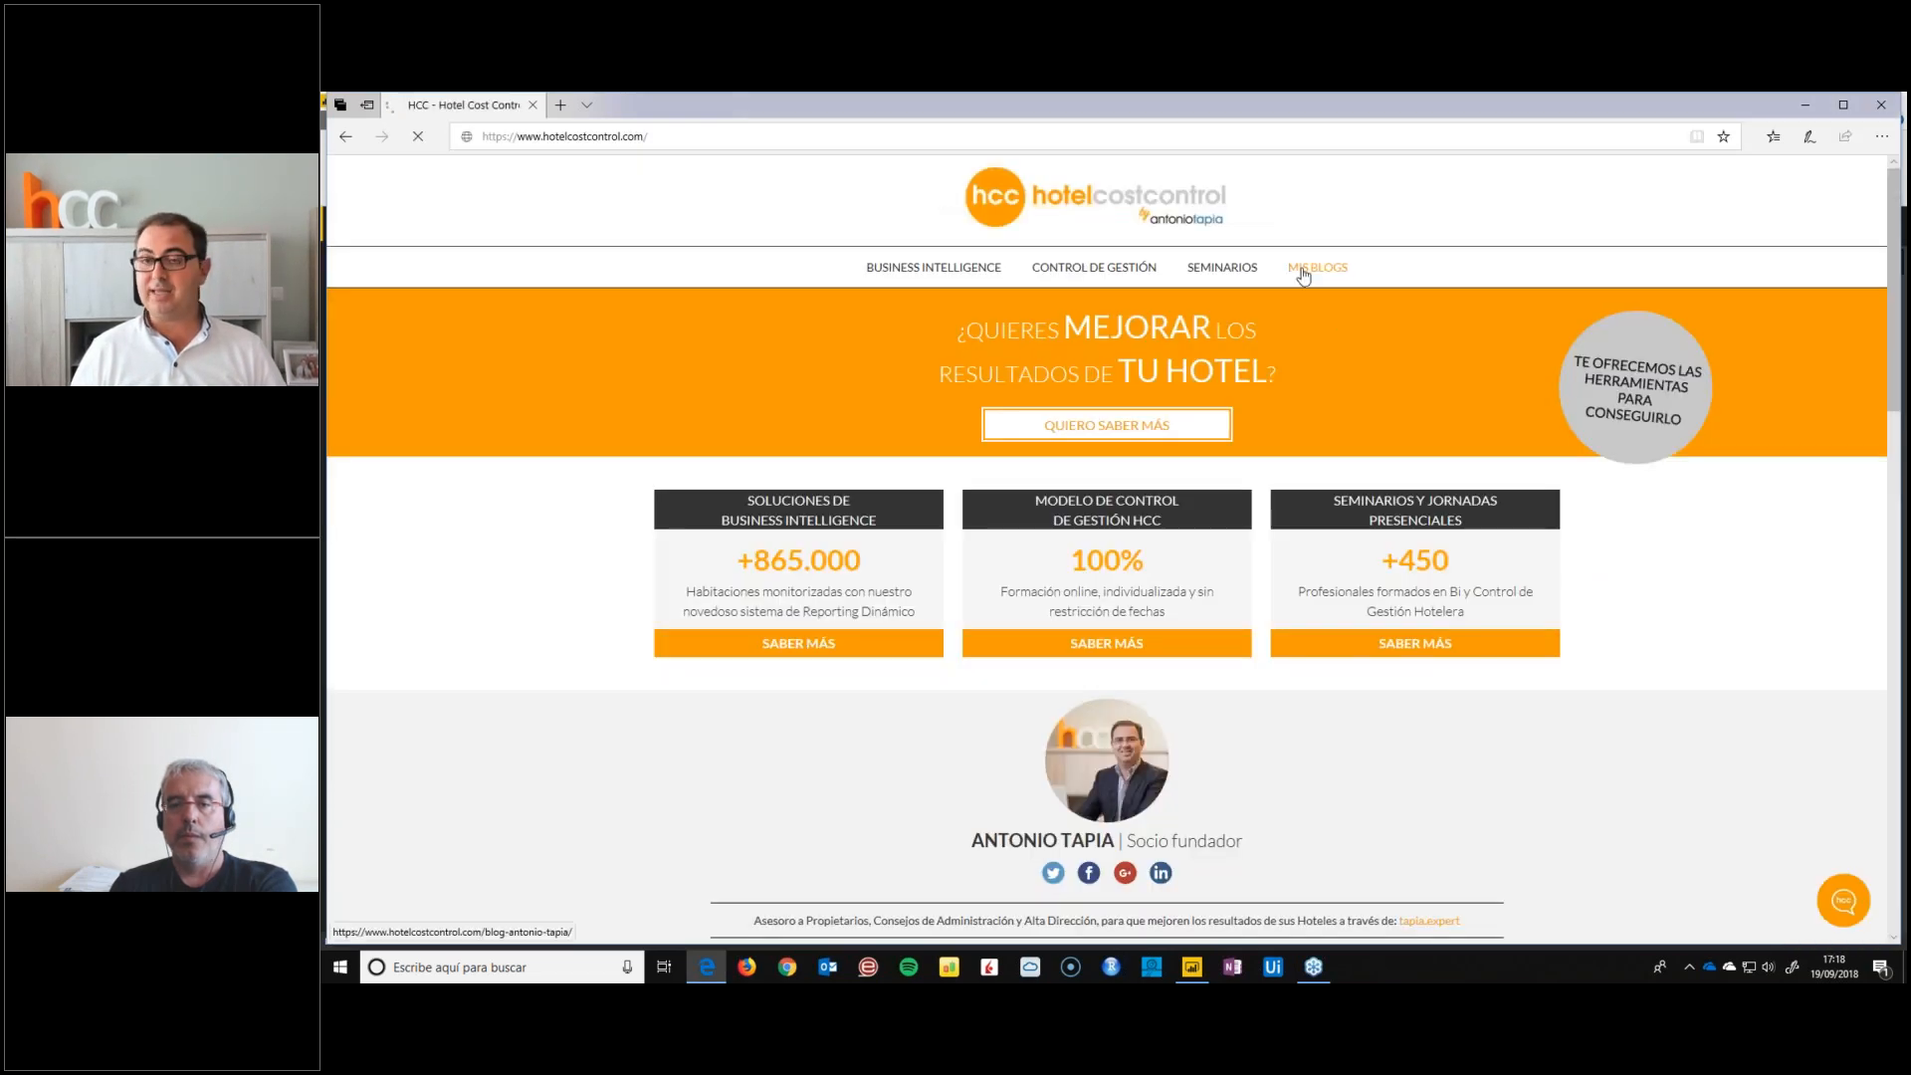
left_click(1312, 268)
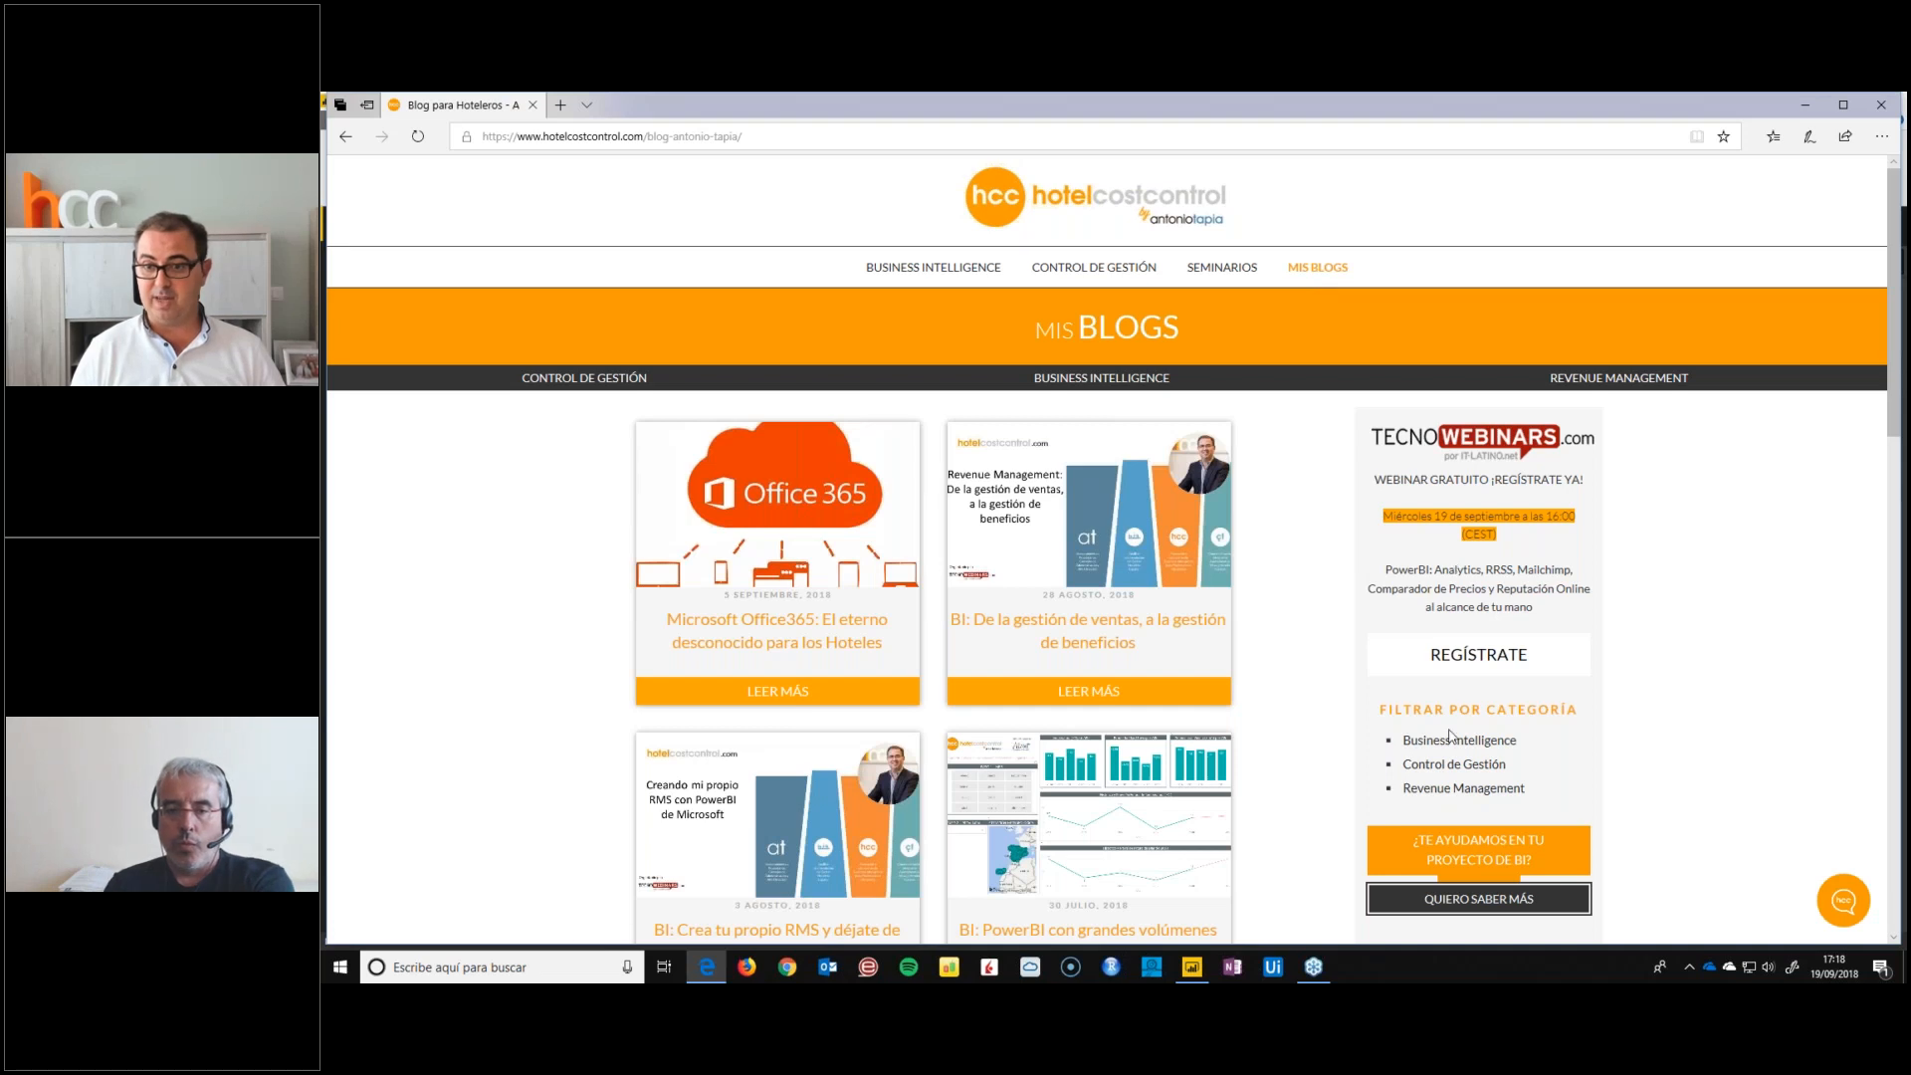
left_click(1455, 740)
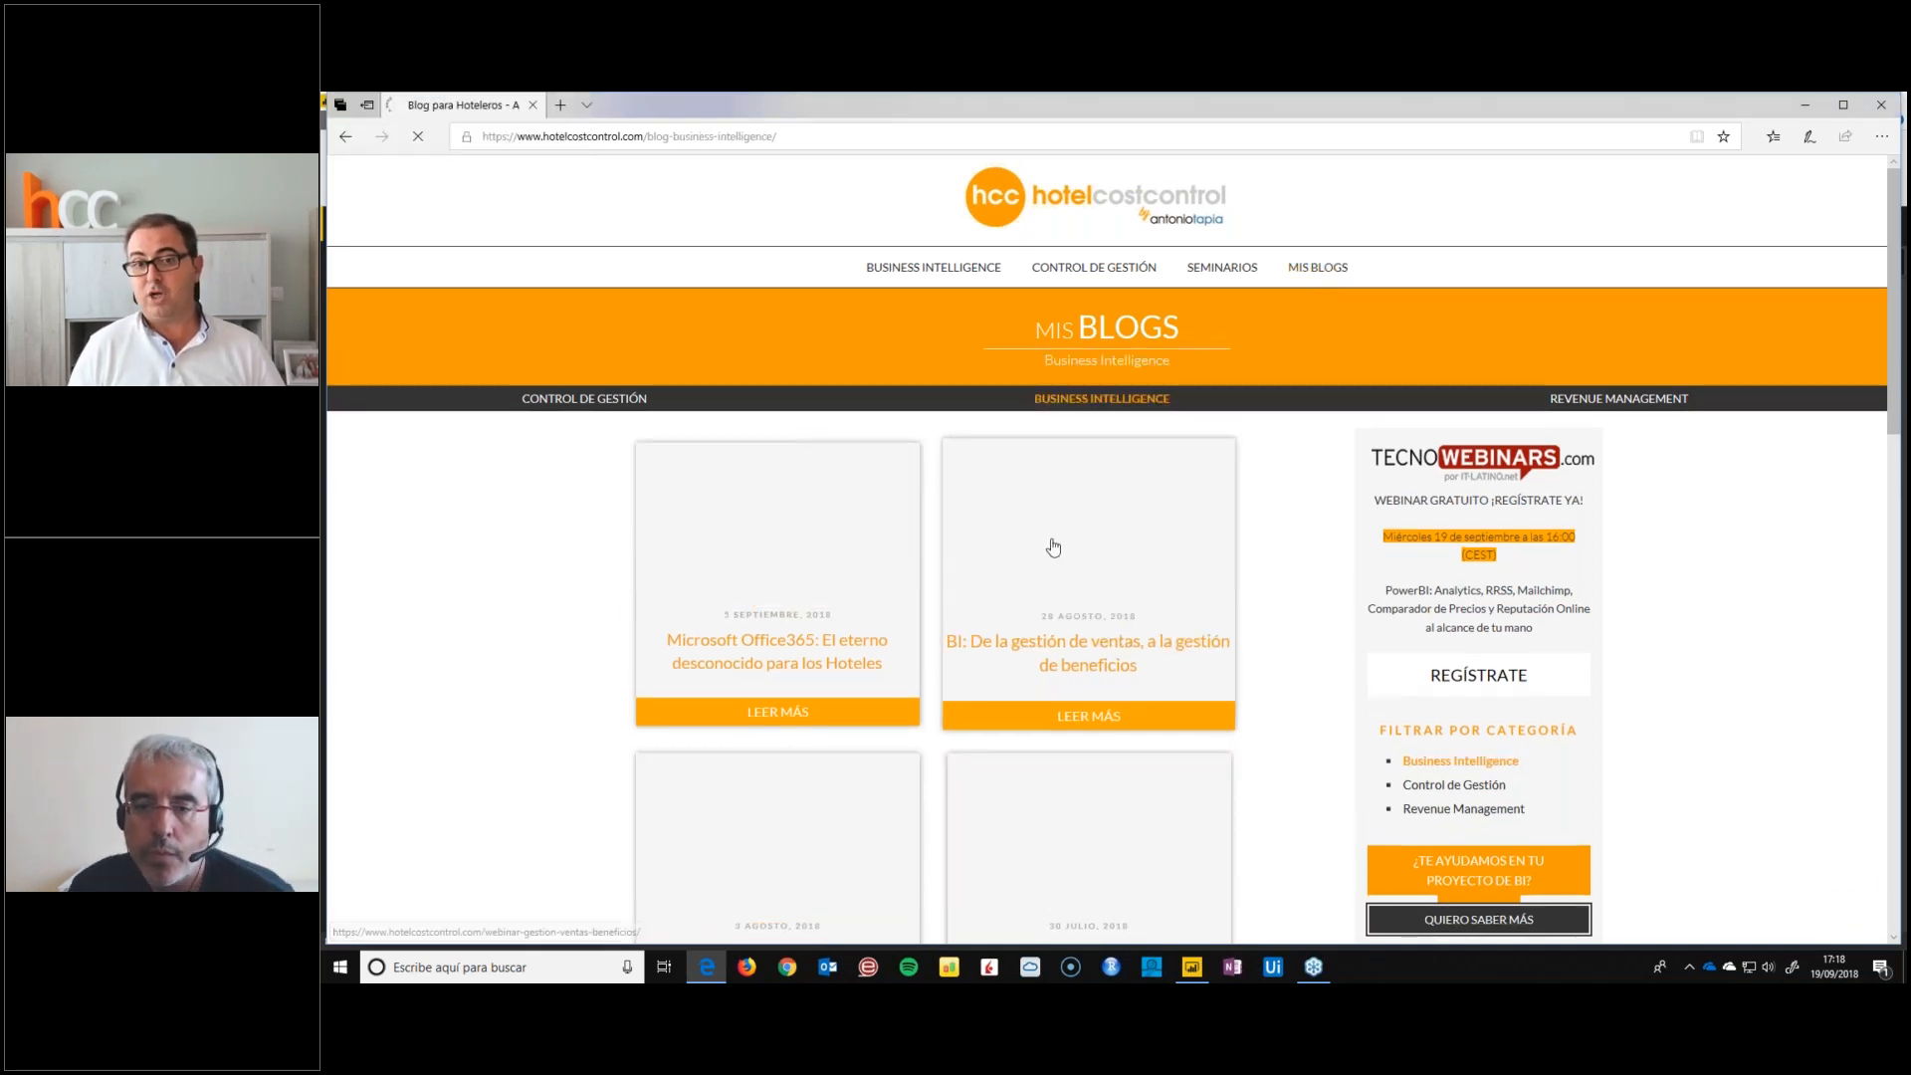
Go to page 4 of the Business Intelligence posts and open the article "BI: ¿Qué plataforma utilizo? PowerBI de Microsoft"
scroll(723, 643, "down", 10)
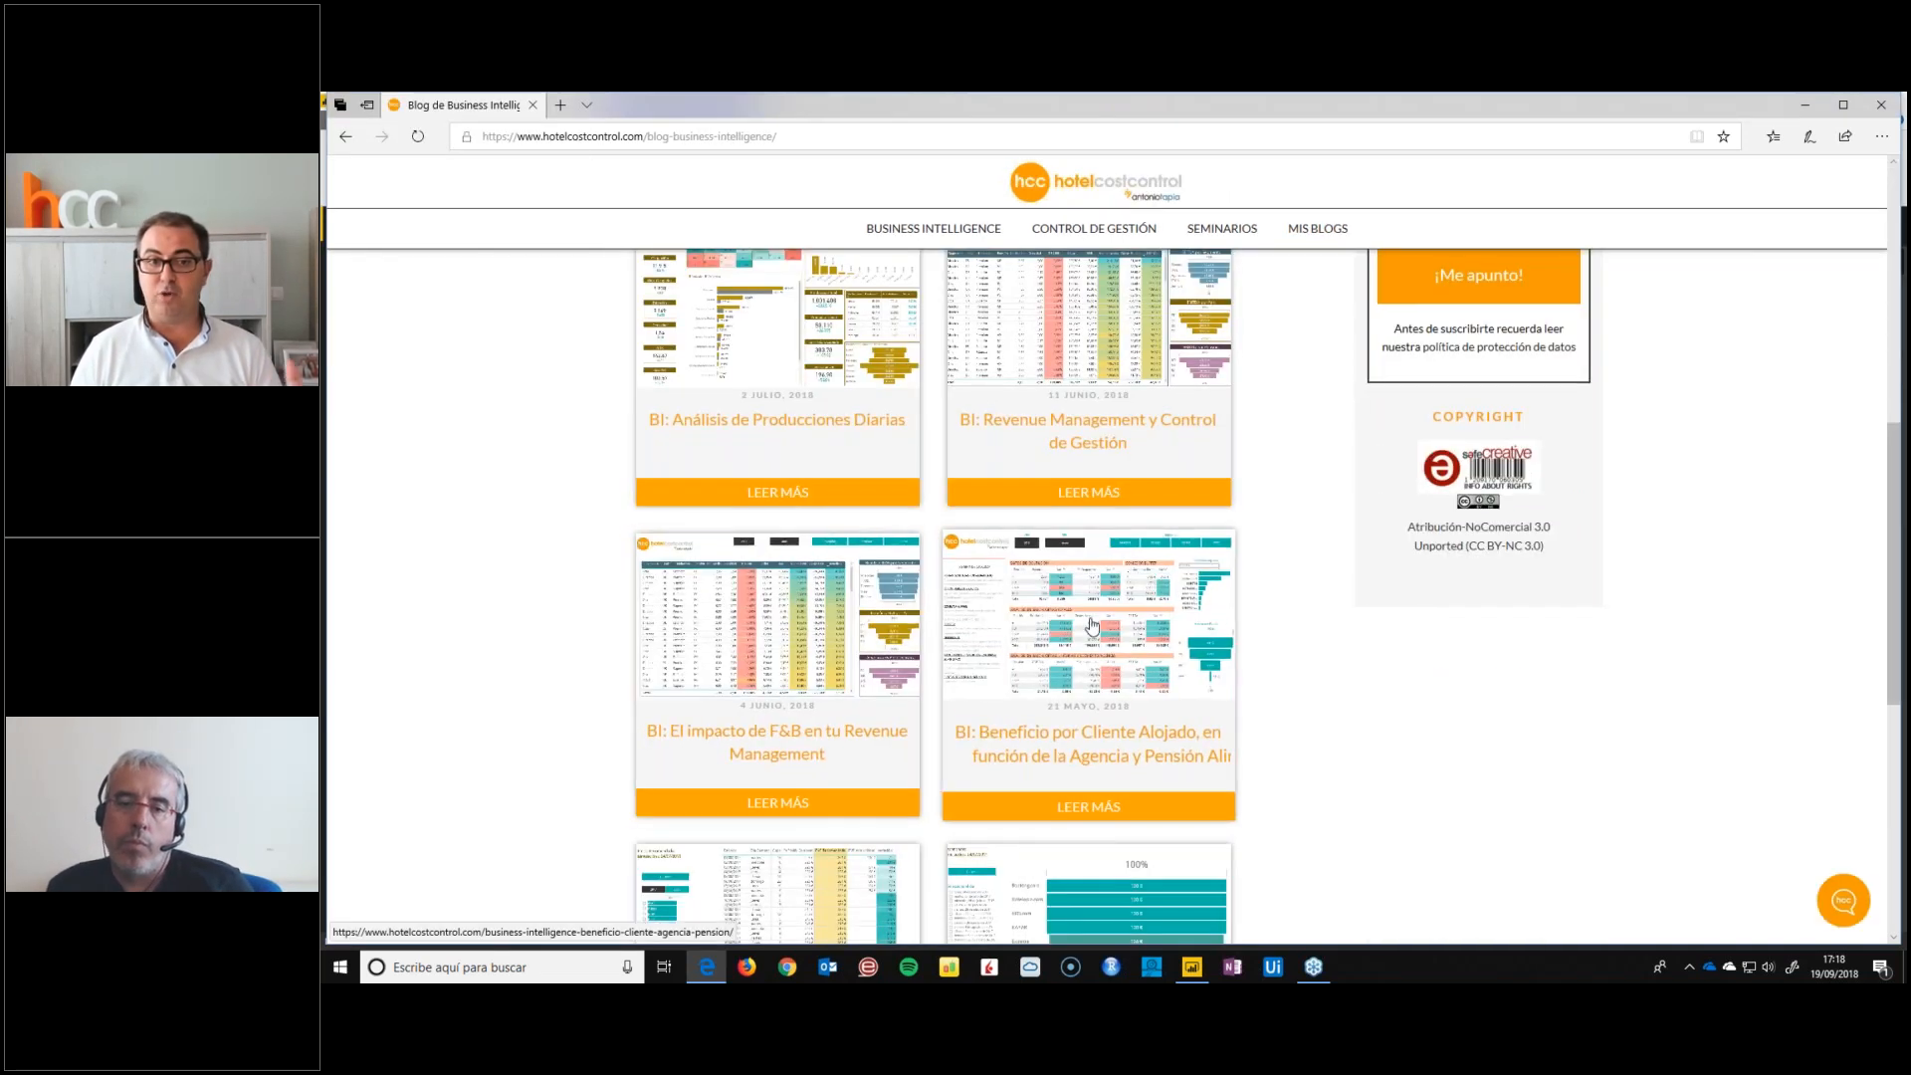
scroll(722, 642, "down", 6)
left_click(958, 554)
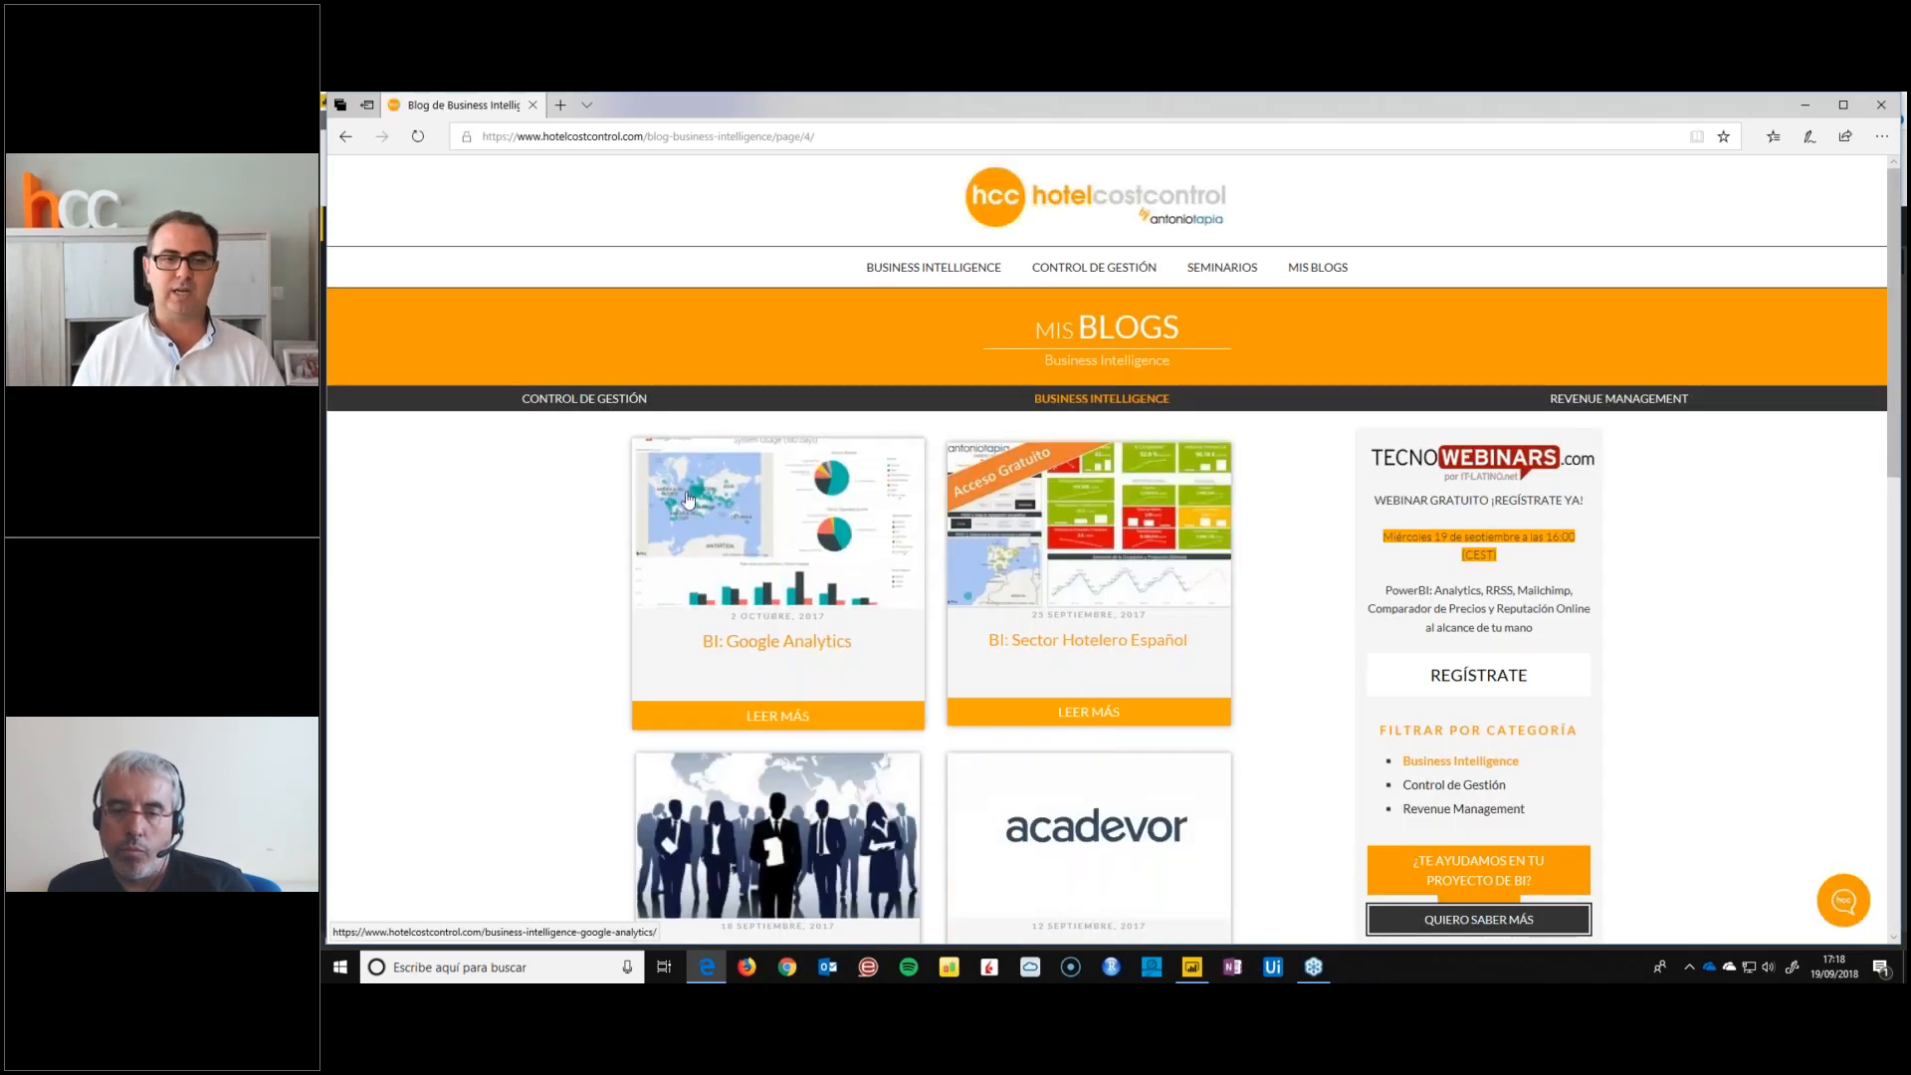
scroll(497, 590, "down", 5)
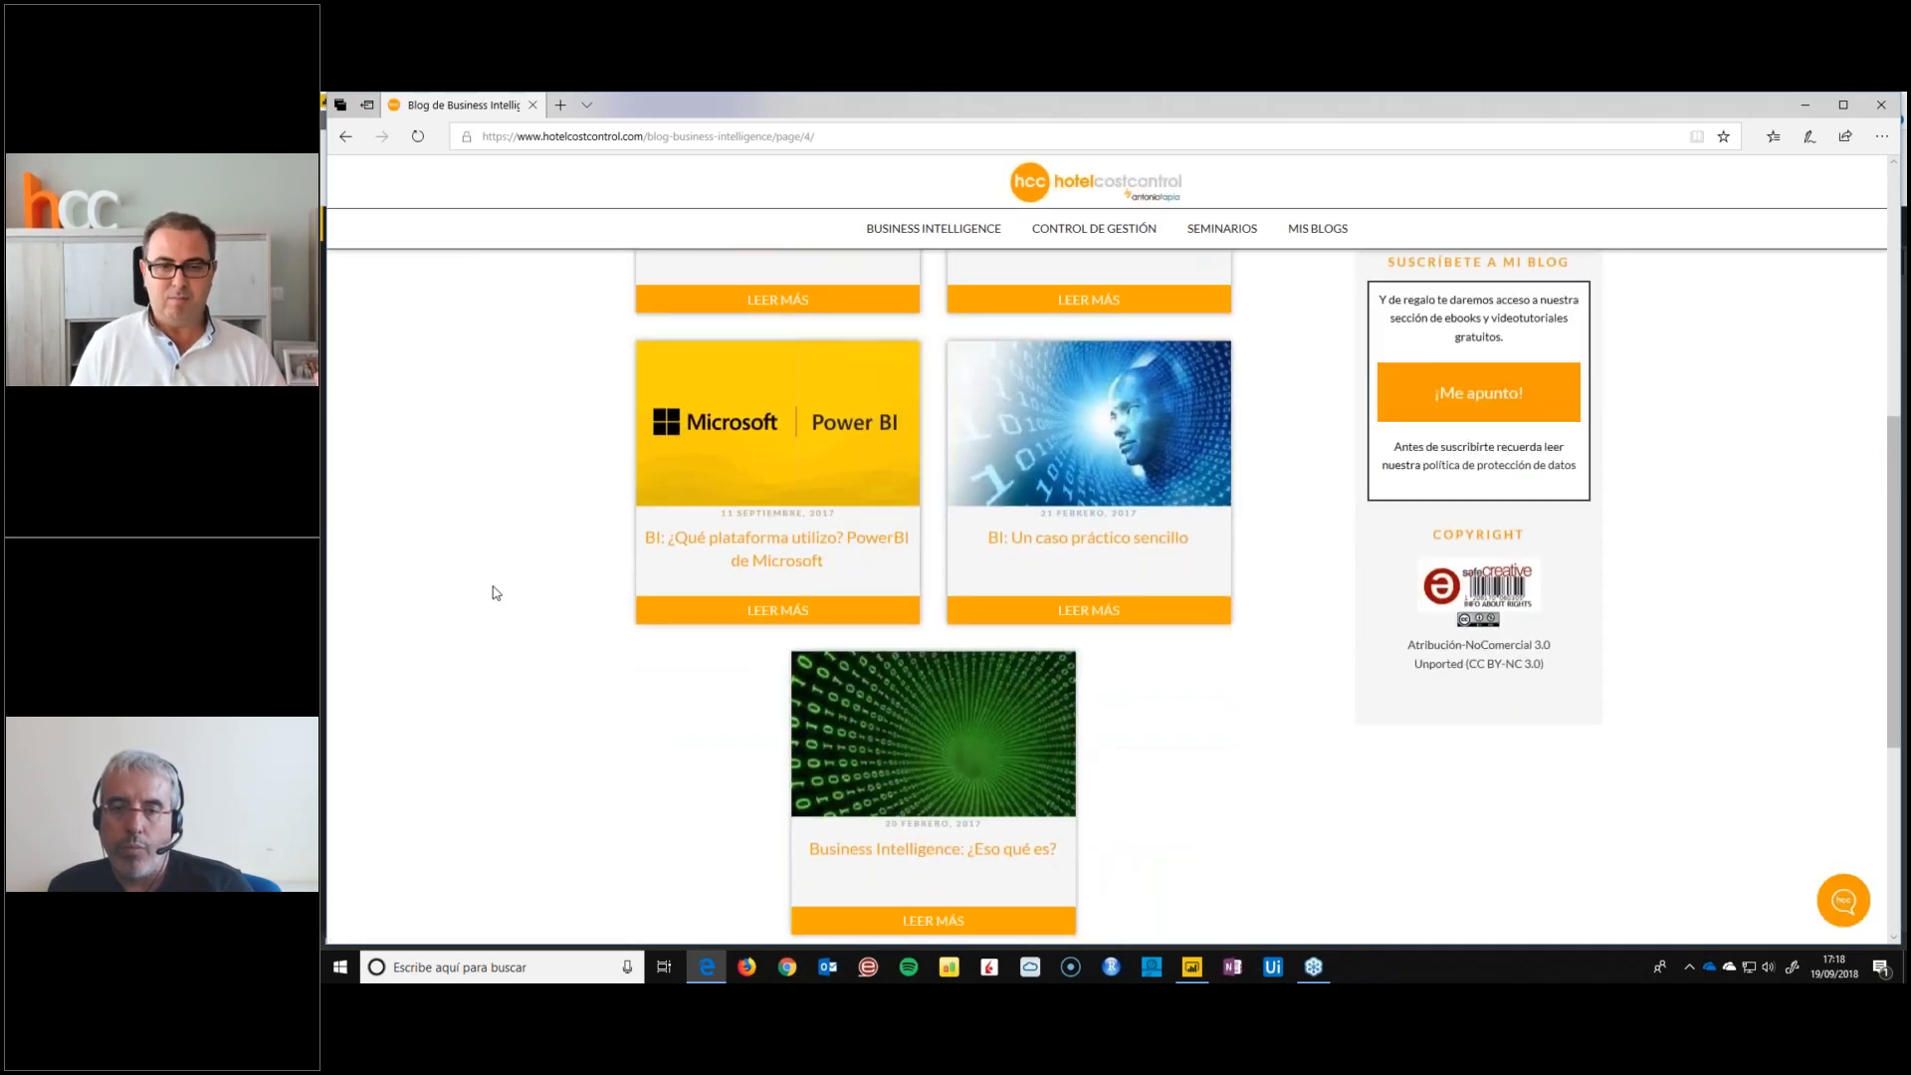
scroll(496, 593, "up", 5)
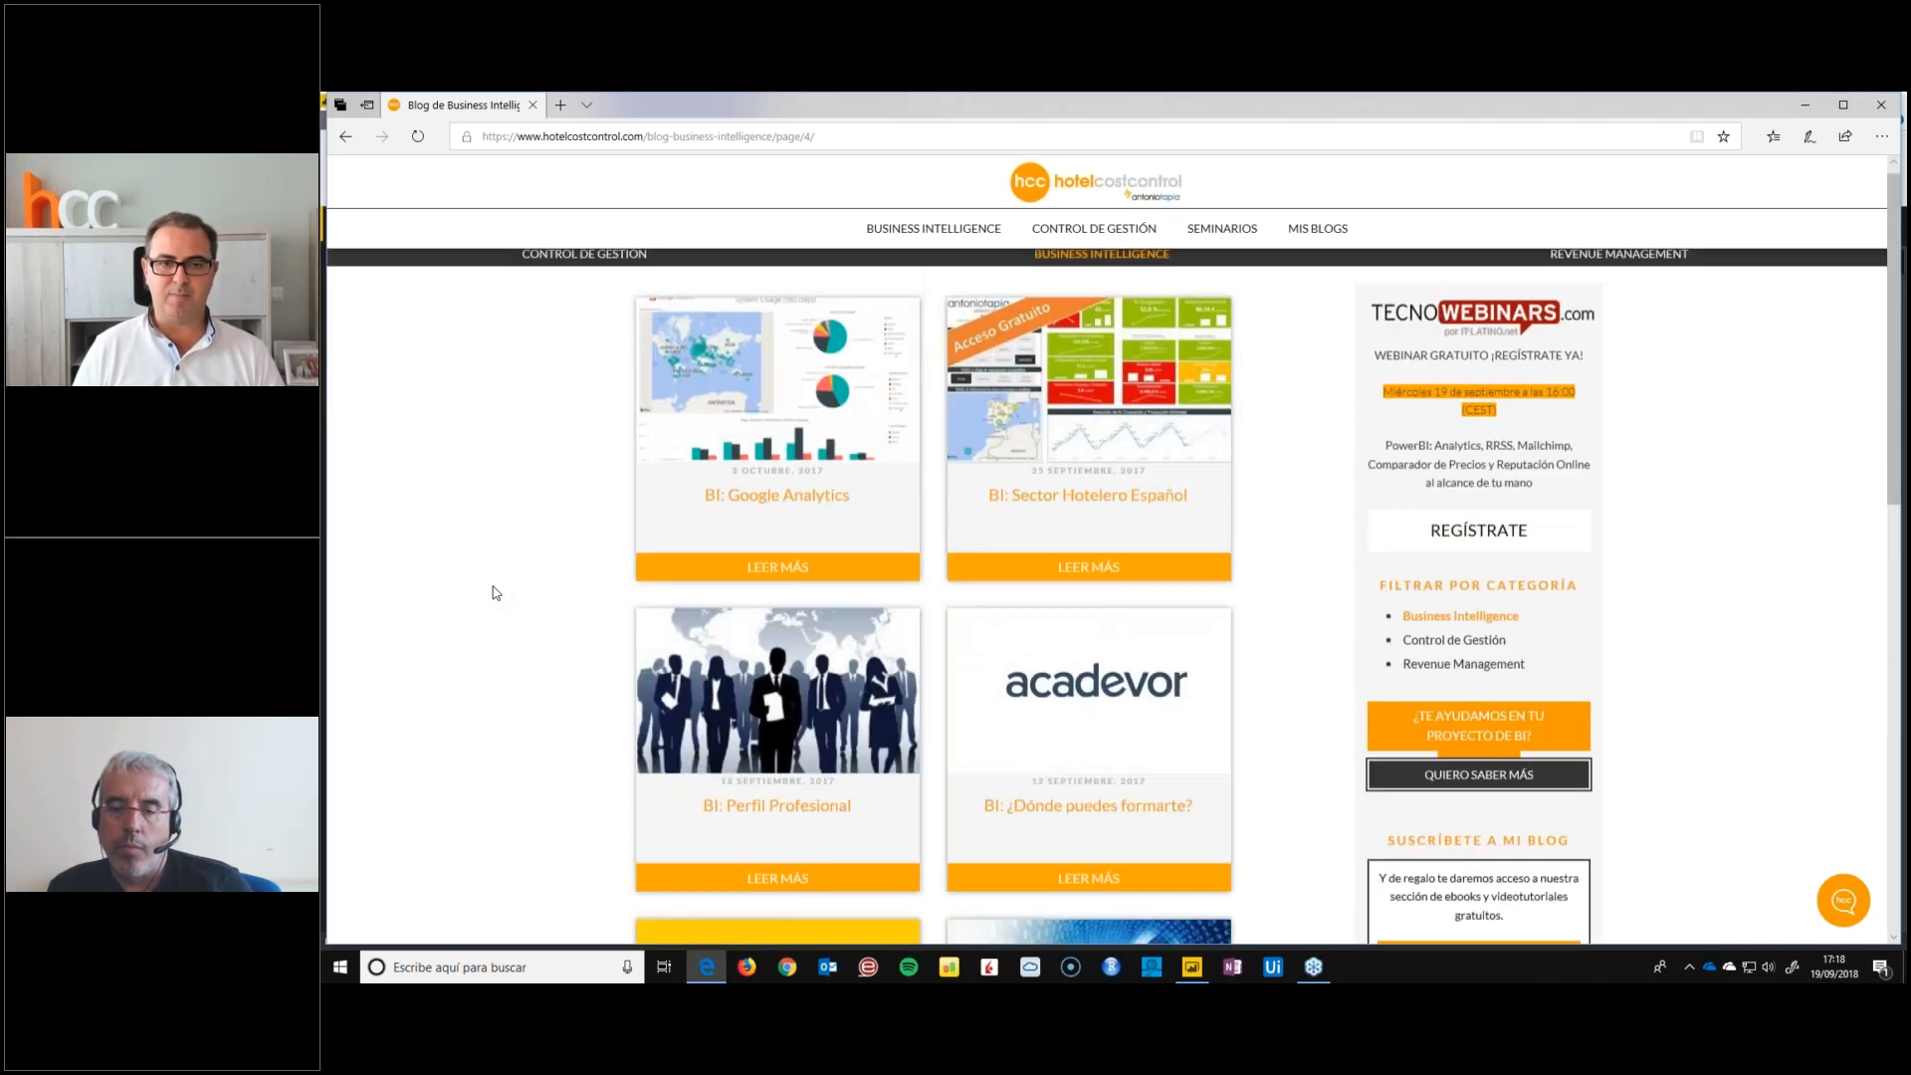
scroll(496, 592, "down", 6)
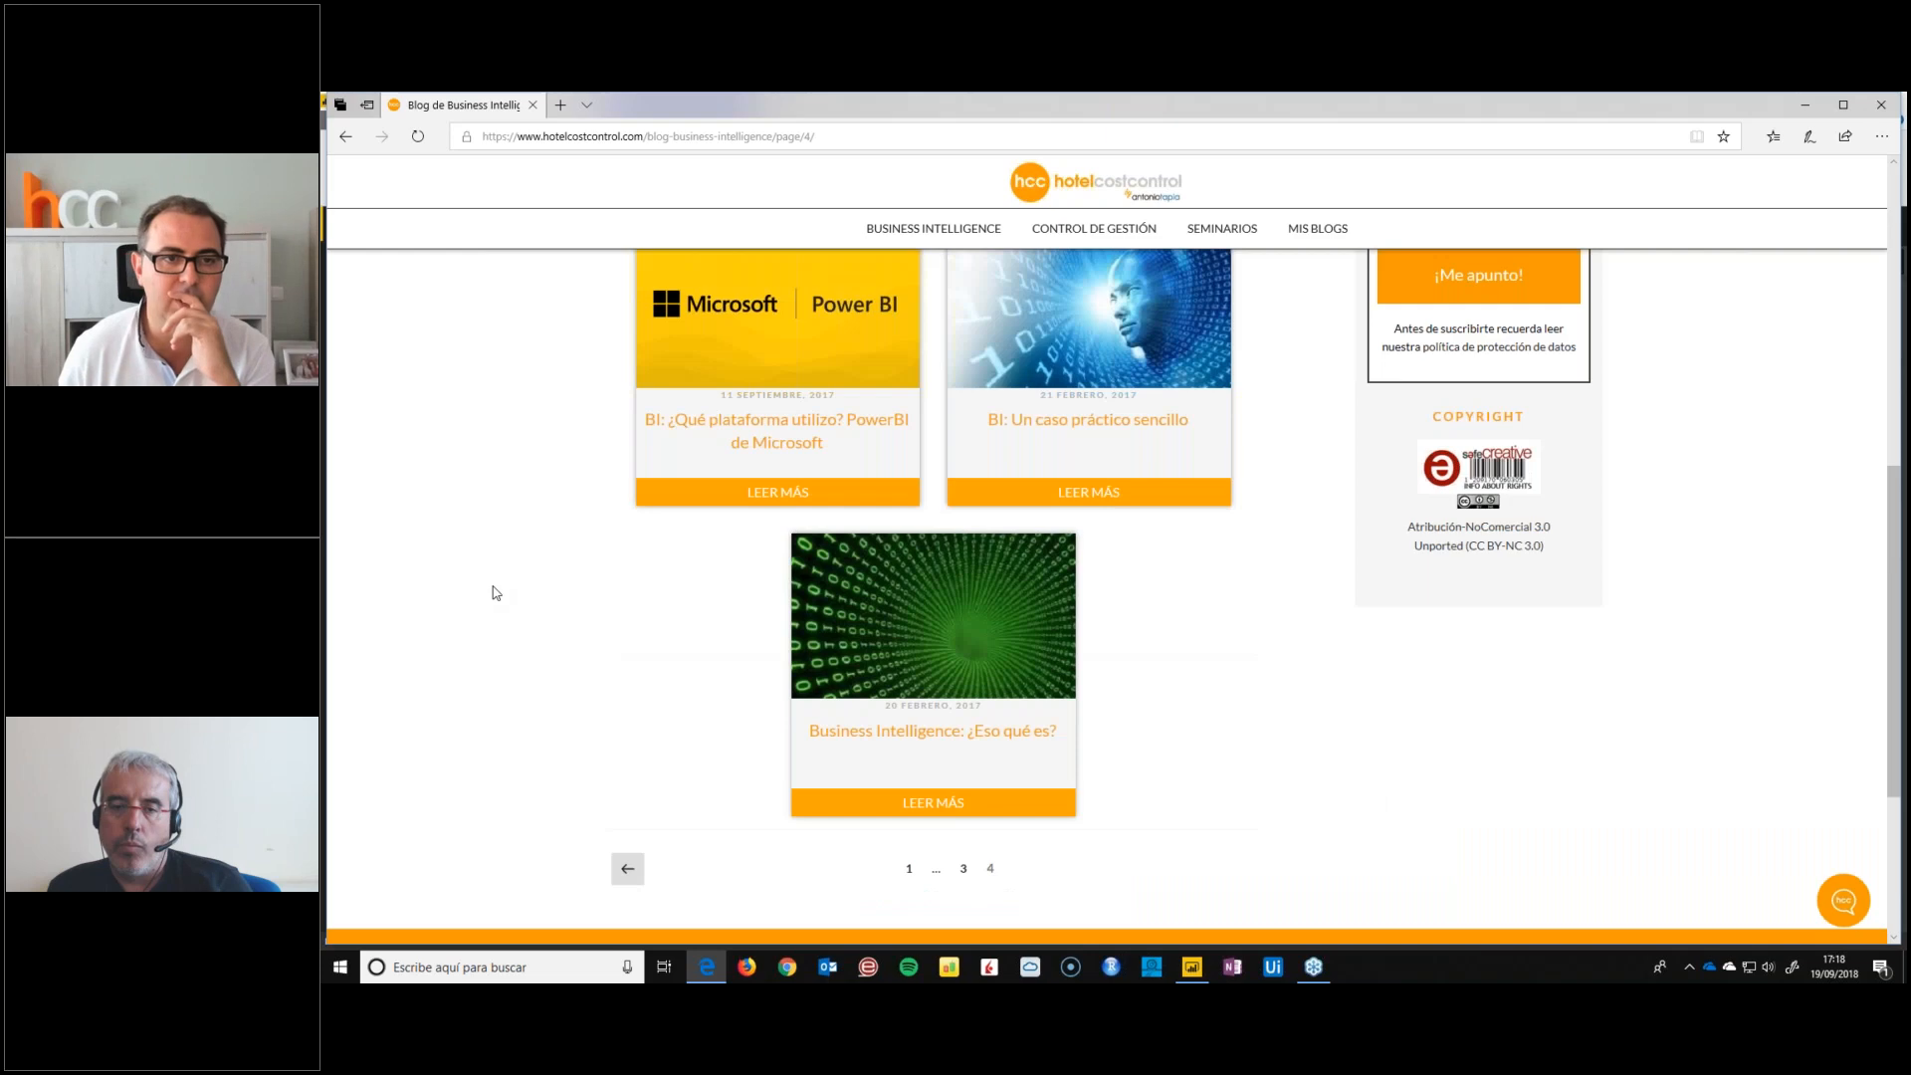
left_click(664, 483)
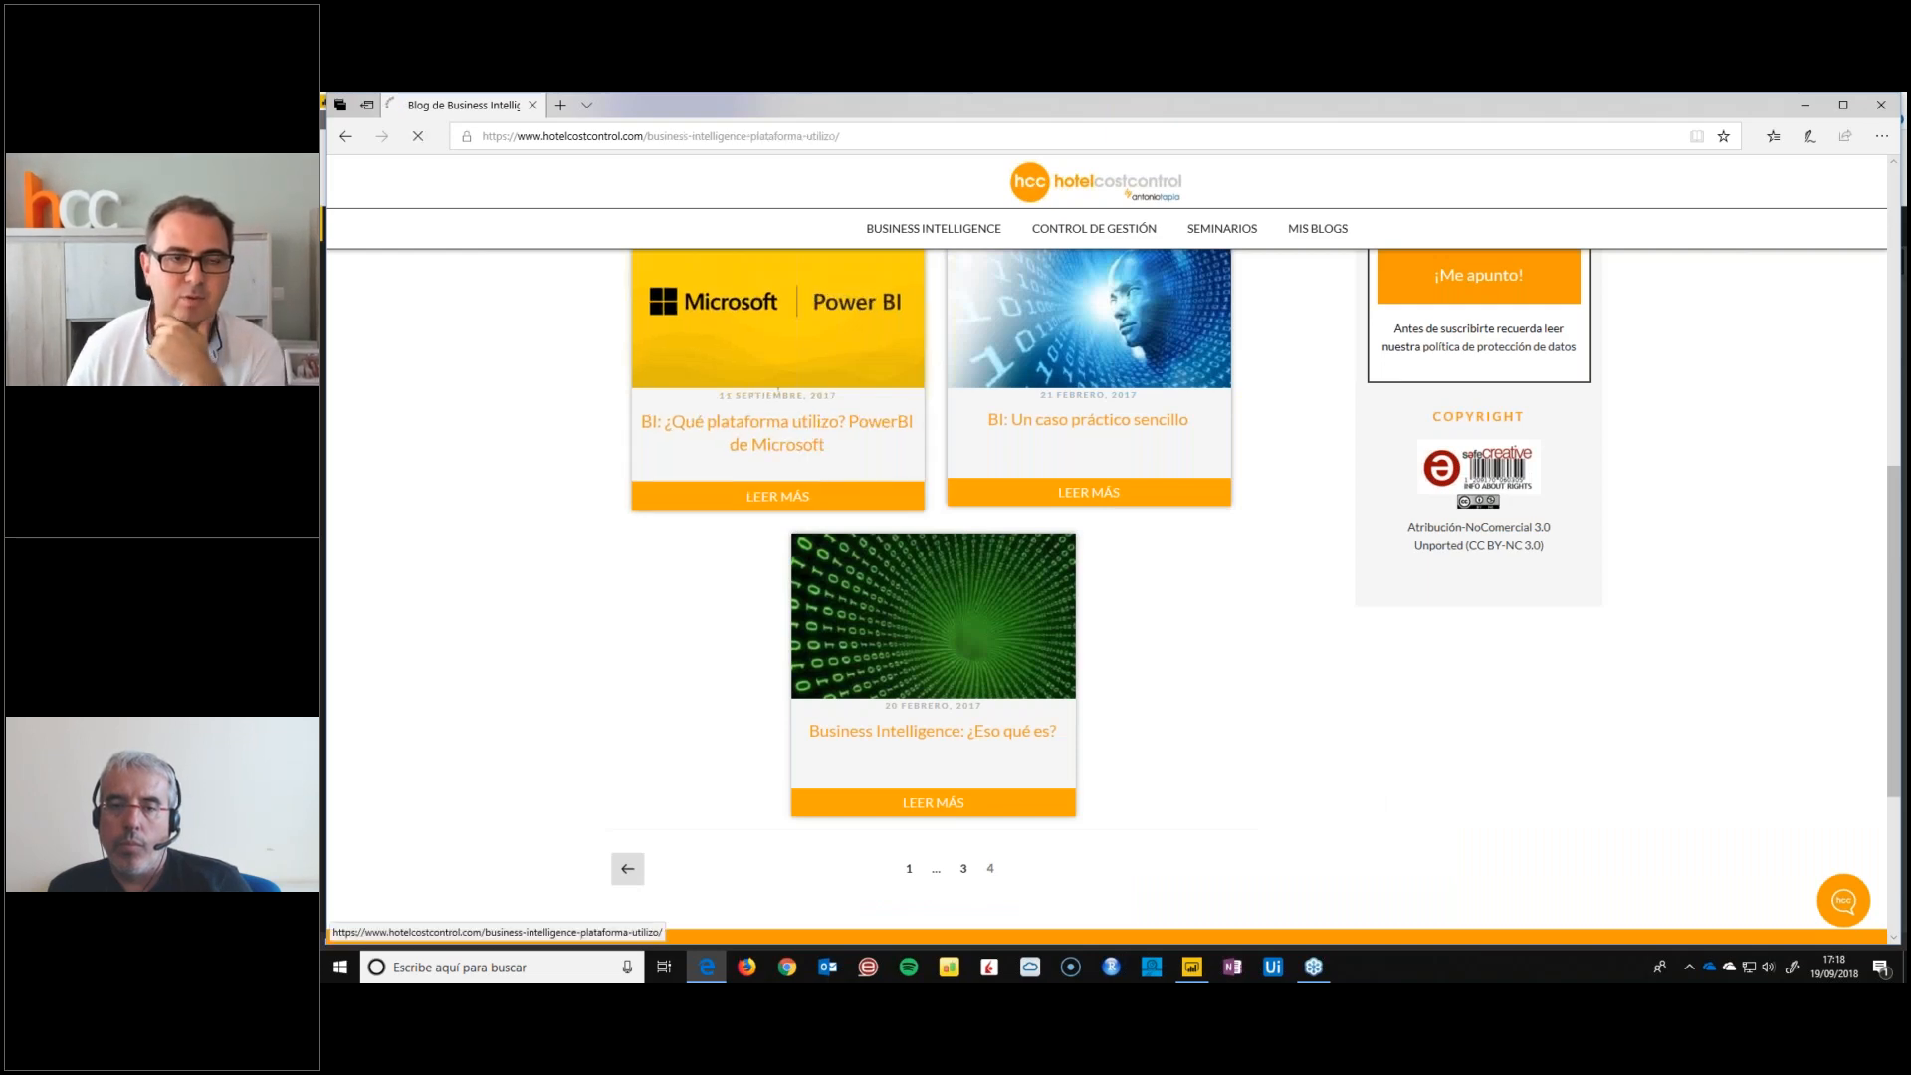
Compare the article's 2015 and 2018 Gartner Magic Quadrants for the positions of the BI platforms
scroll(789, 423, "down", 10)
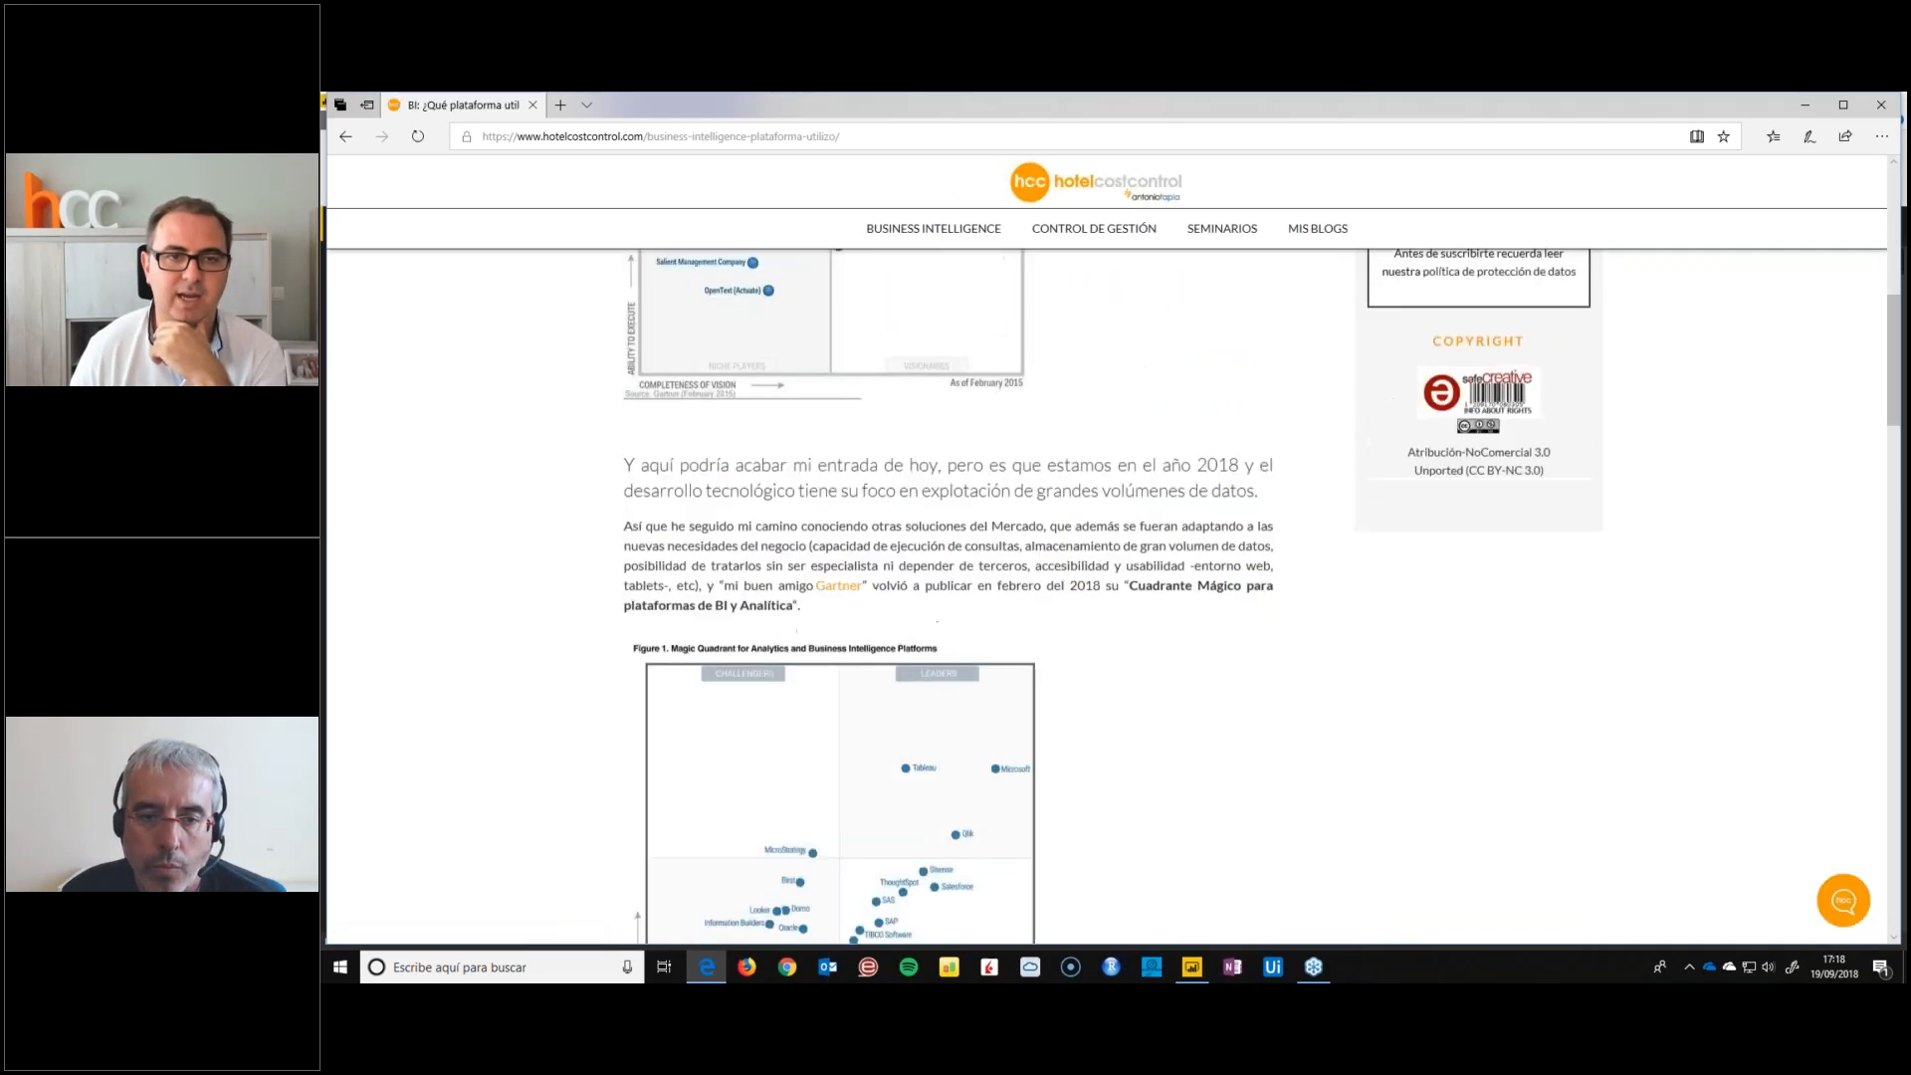
scroll(811, 546, "up", 3)
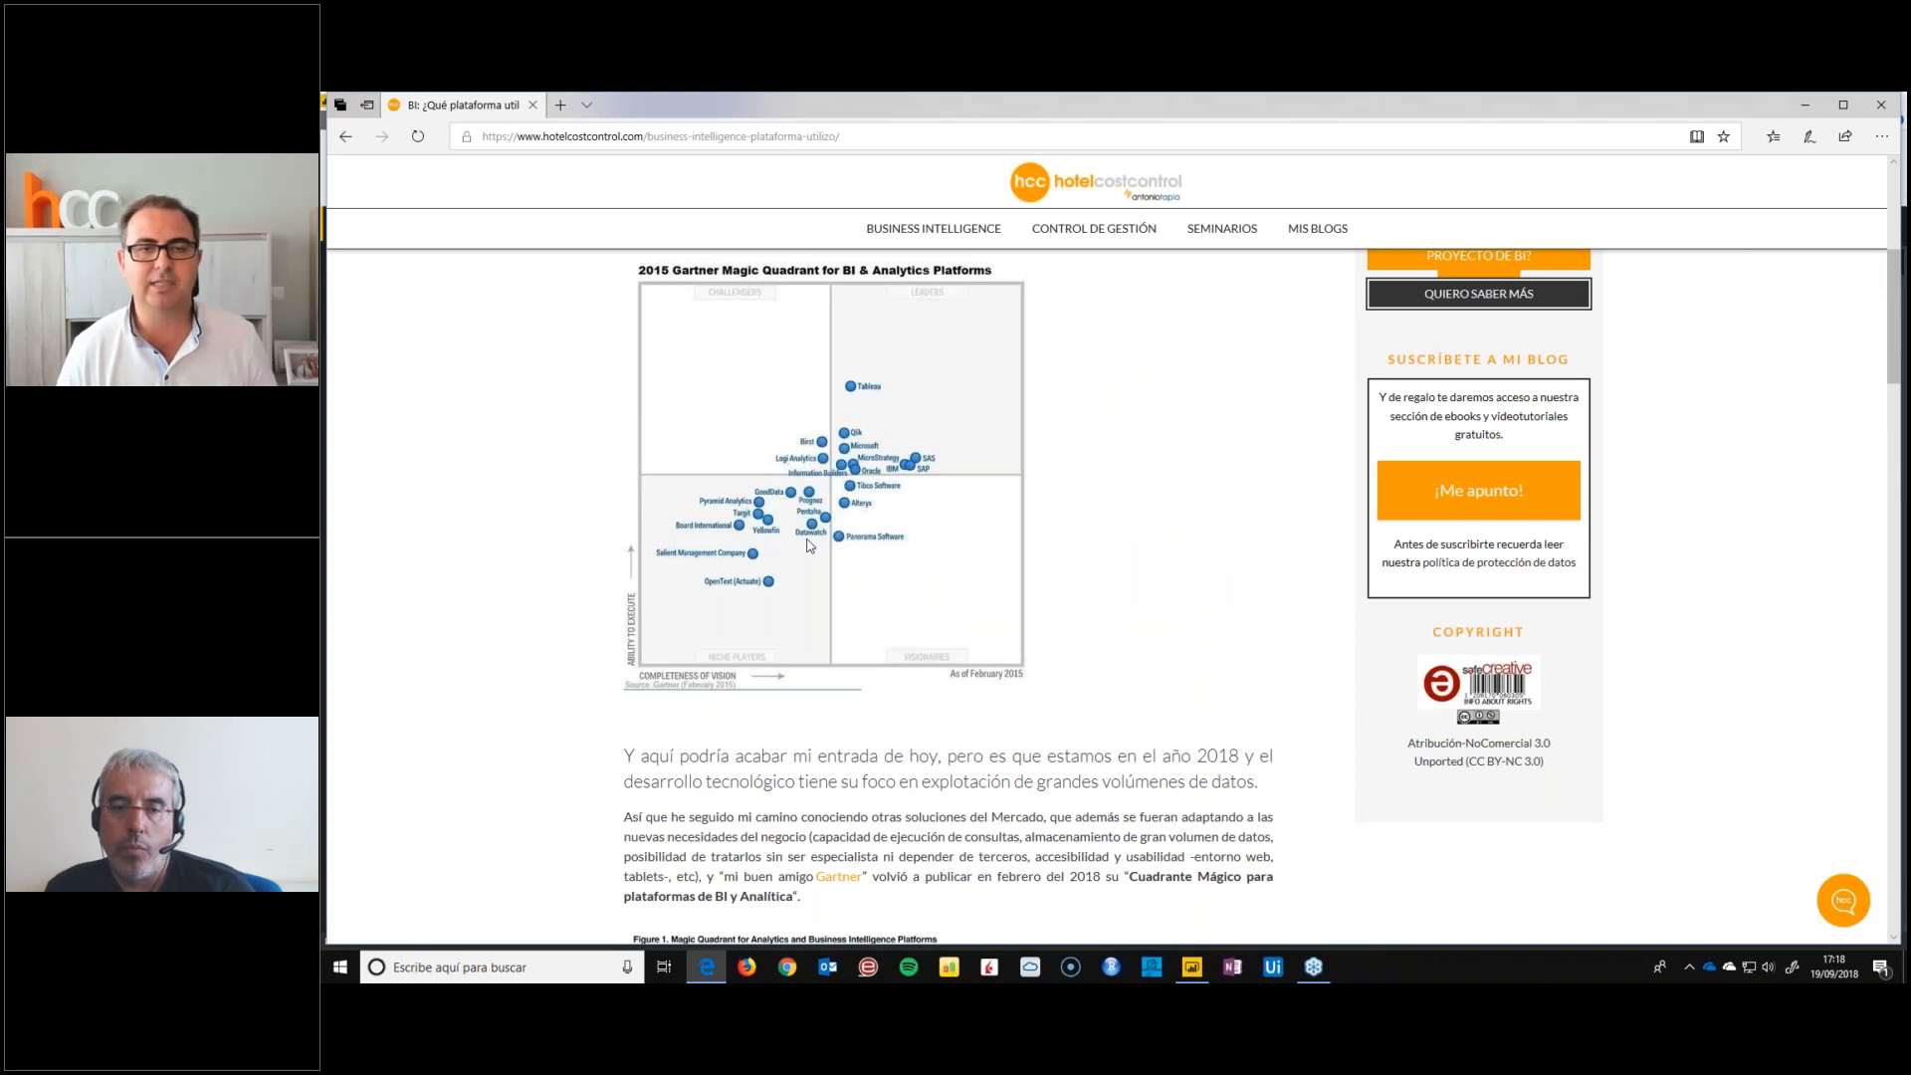
scroll(812, 545, "up", 2)
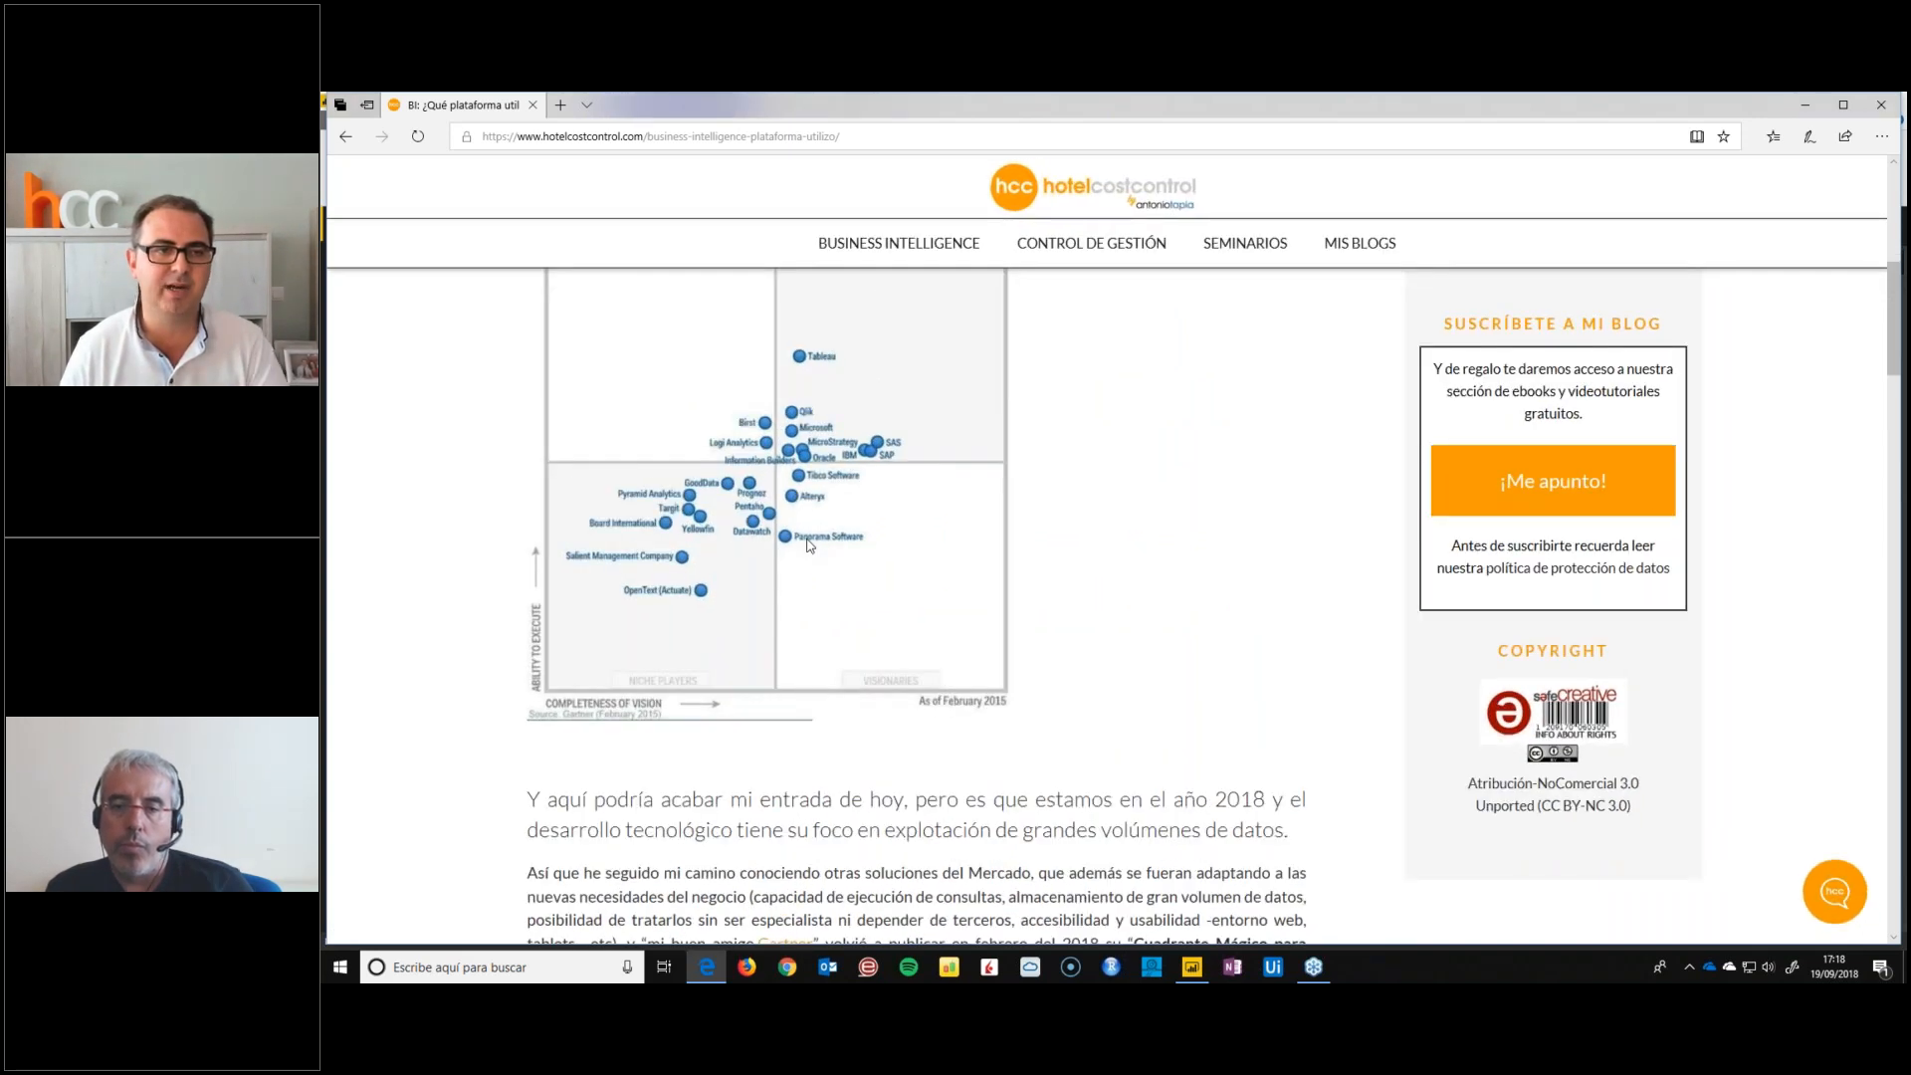
scroll(808, 546, "up", 2)
scroll(572, 576, "down", 2)
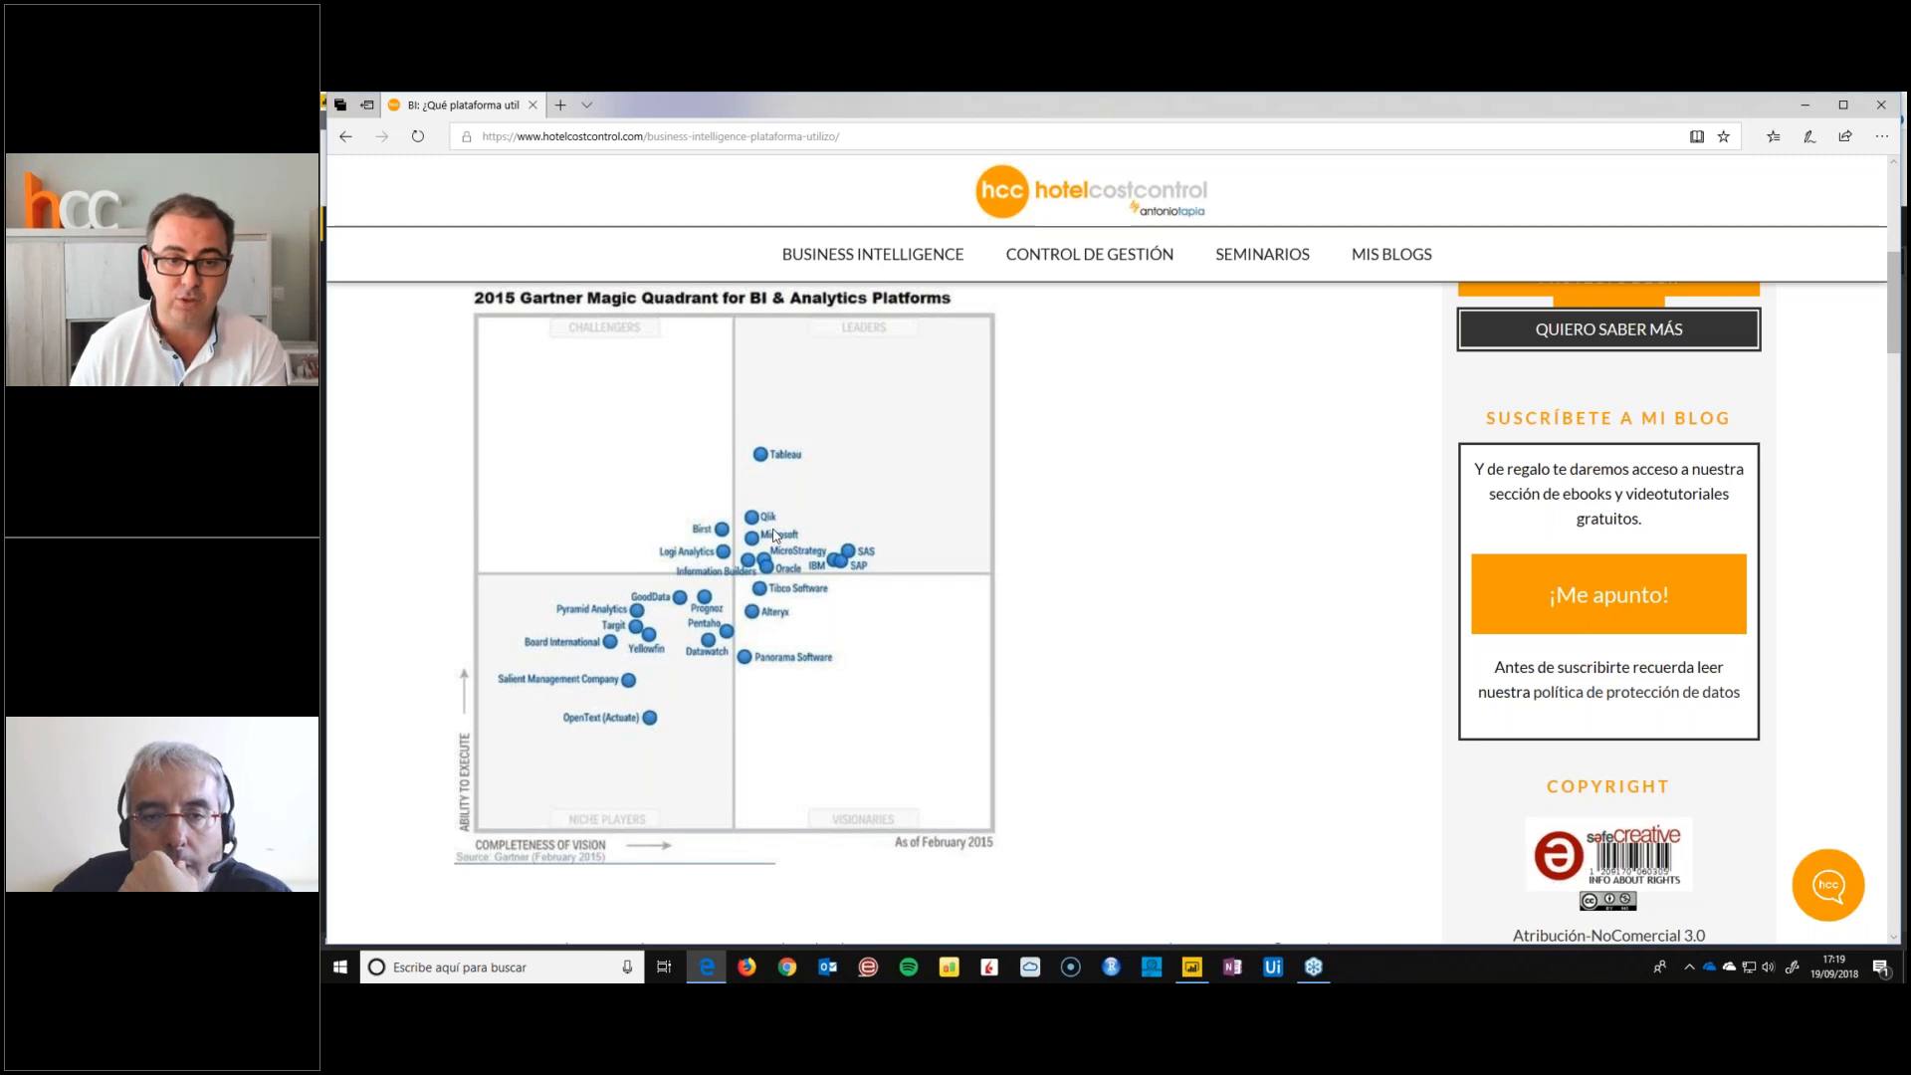
scroll(775, 536, "down", 6)
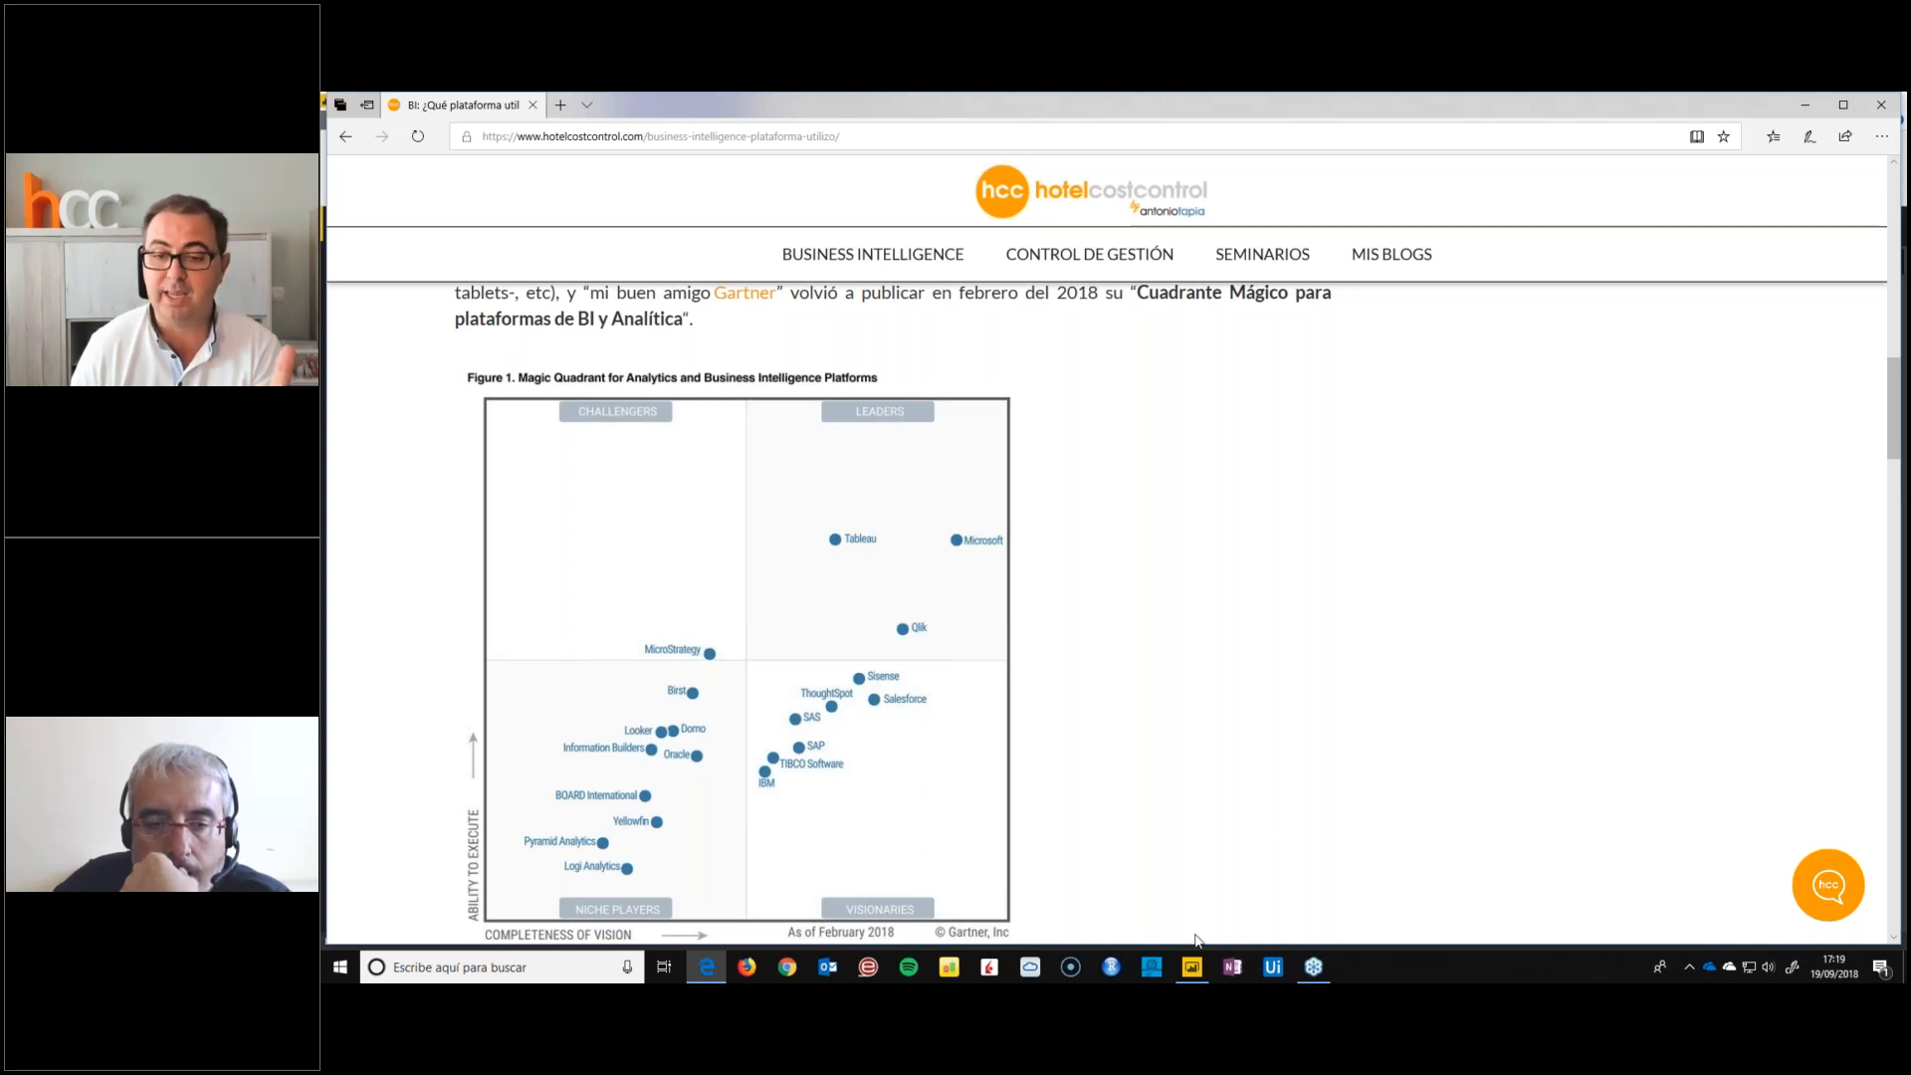
mouse_move(1195, 969)
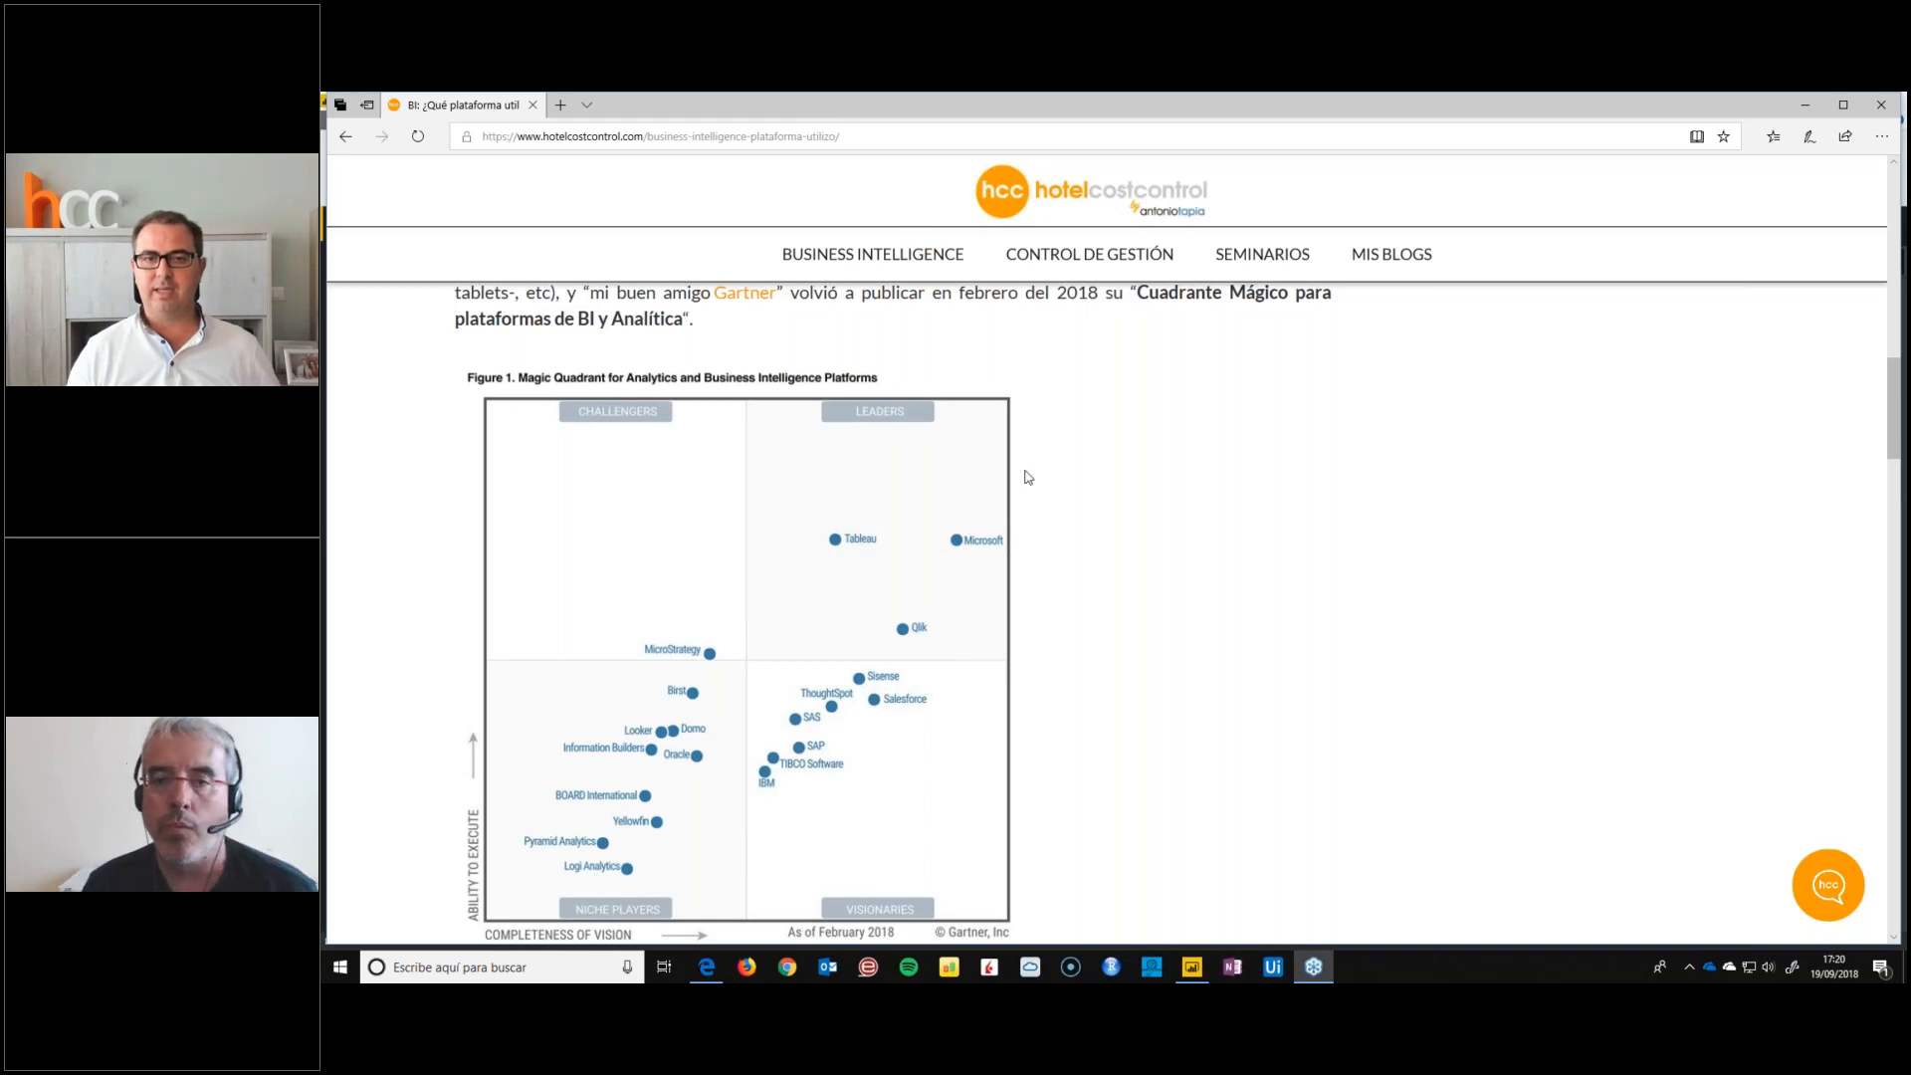
scroll(1025, 471, "down", 1)
scroll(1027, 476, "up", 3)
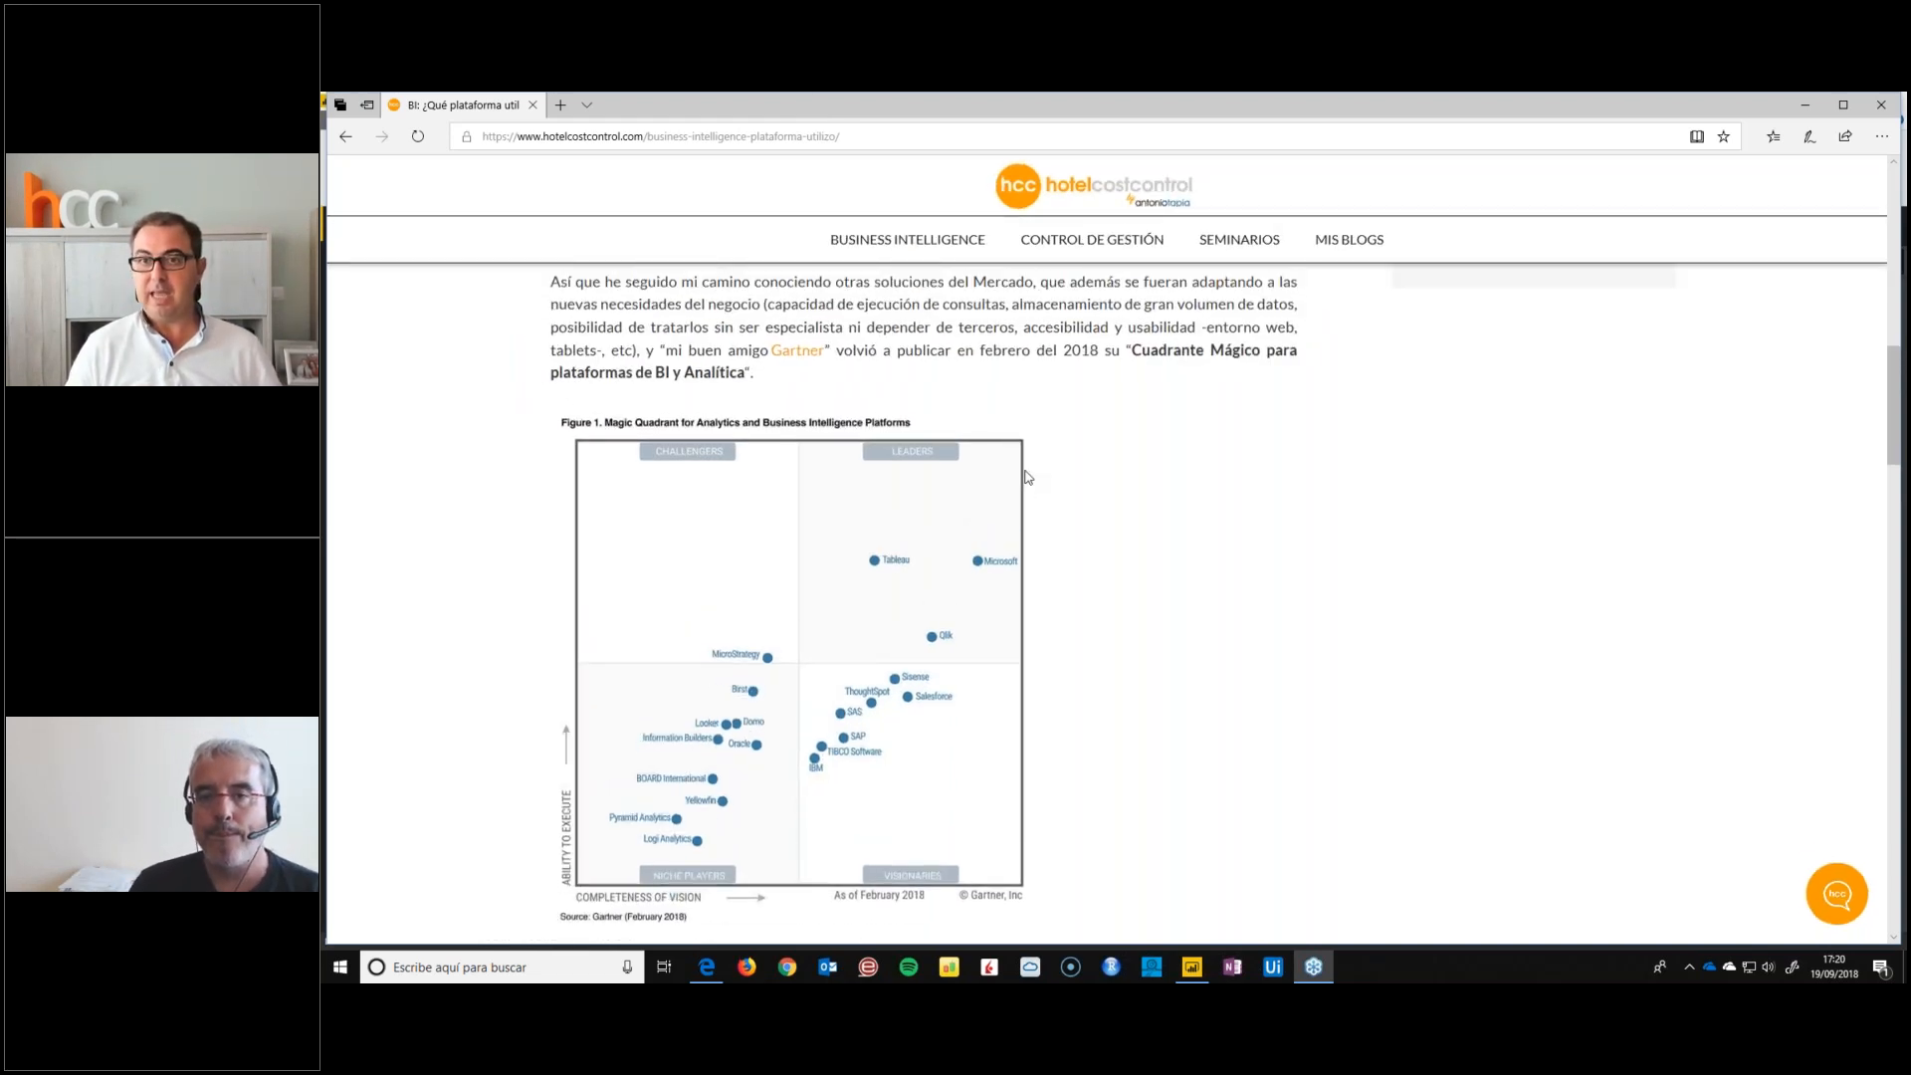
scroll(1027, 476, "up", 5)
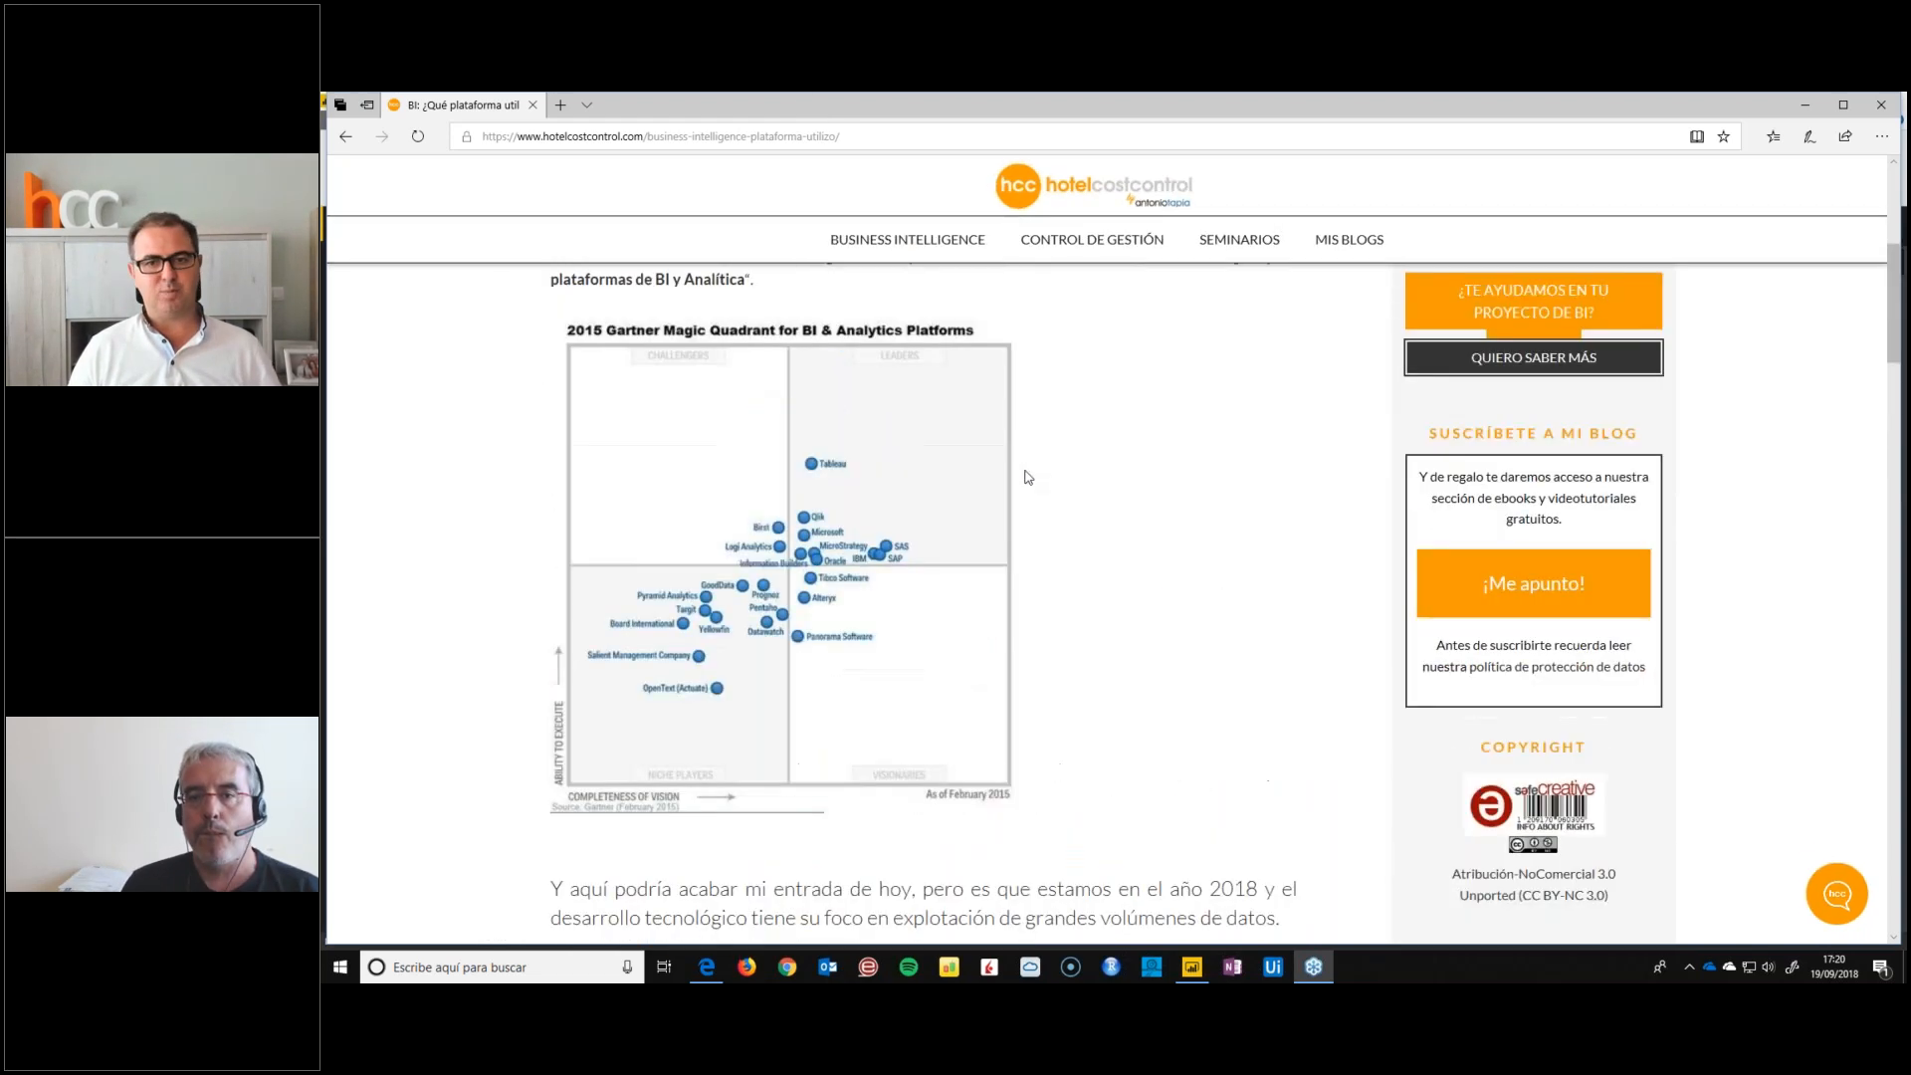
scroll(1028, 476, "up", 4)
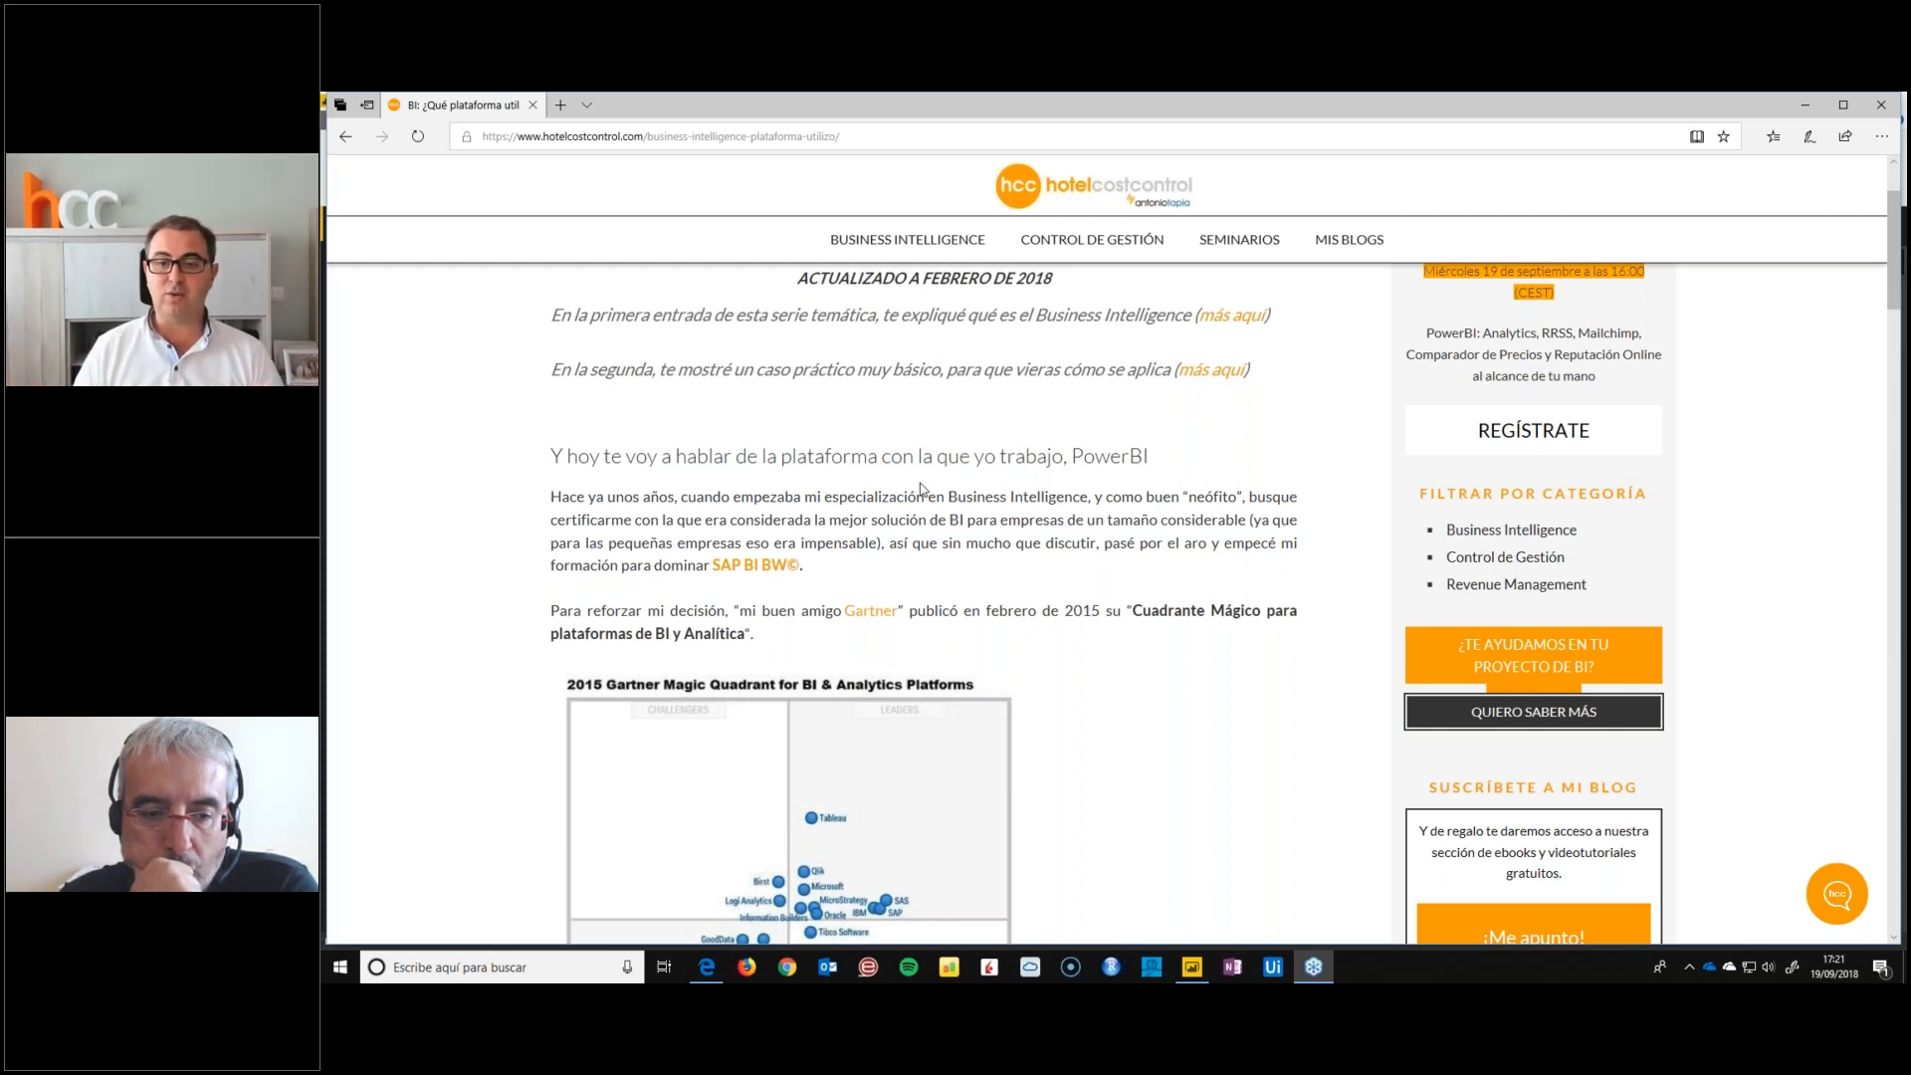
Minimize the open windows and open calendario-DAAContenidos.xlsx from the desktop folder "Tecnowebinars - Seminario Sept" in Excel
left_click(1796, 110)
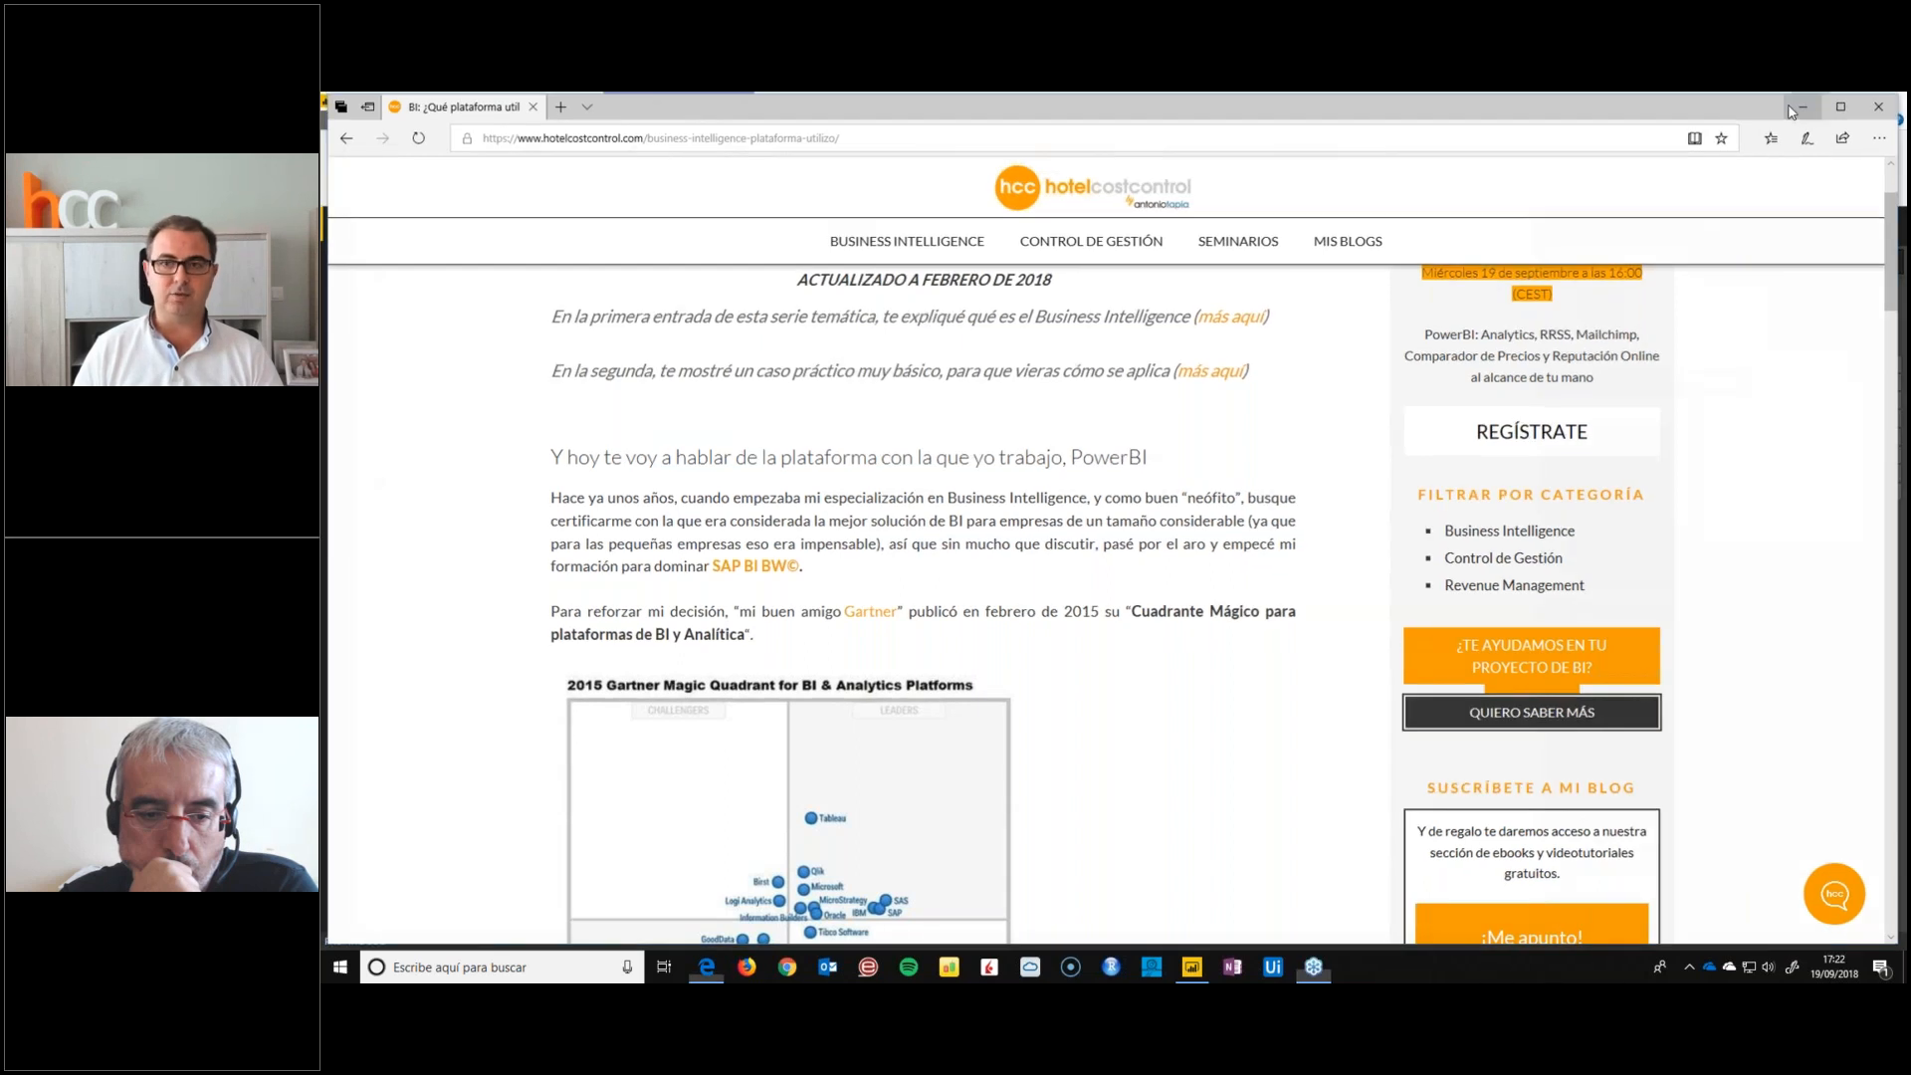
left_click(1794, 106)
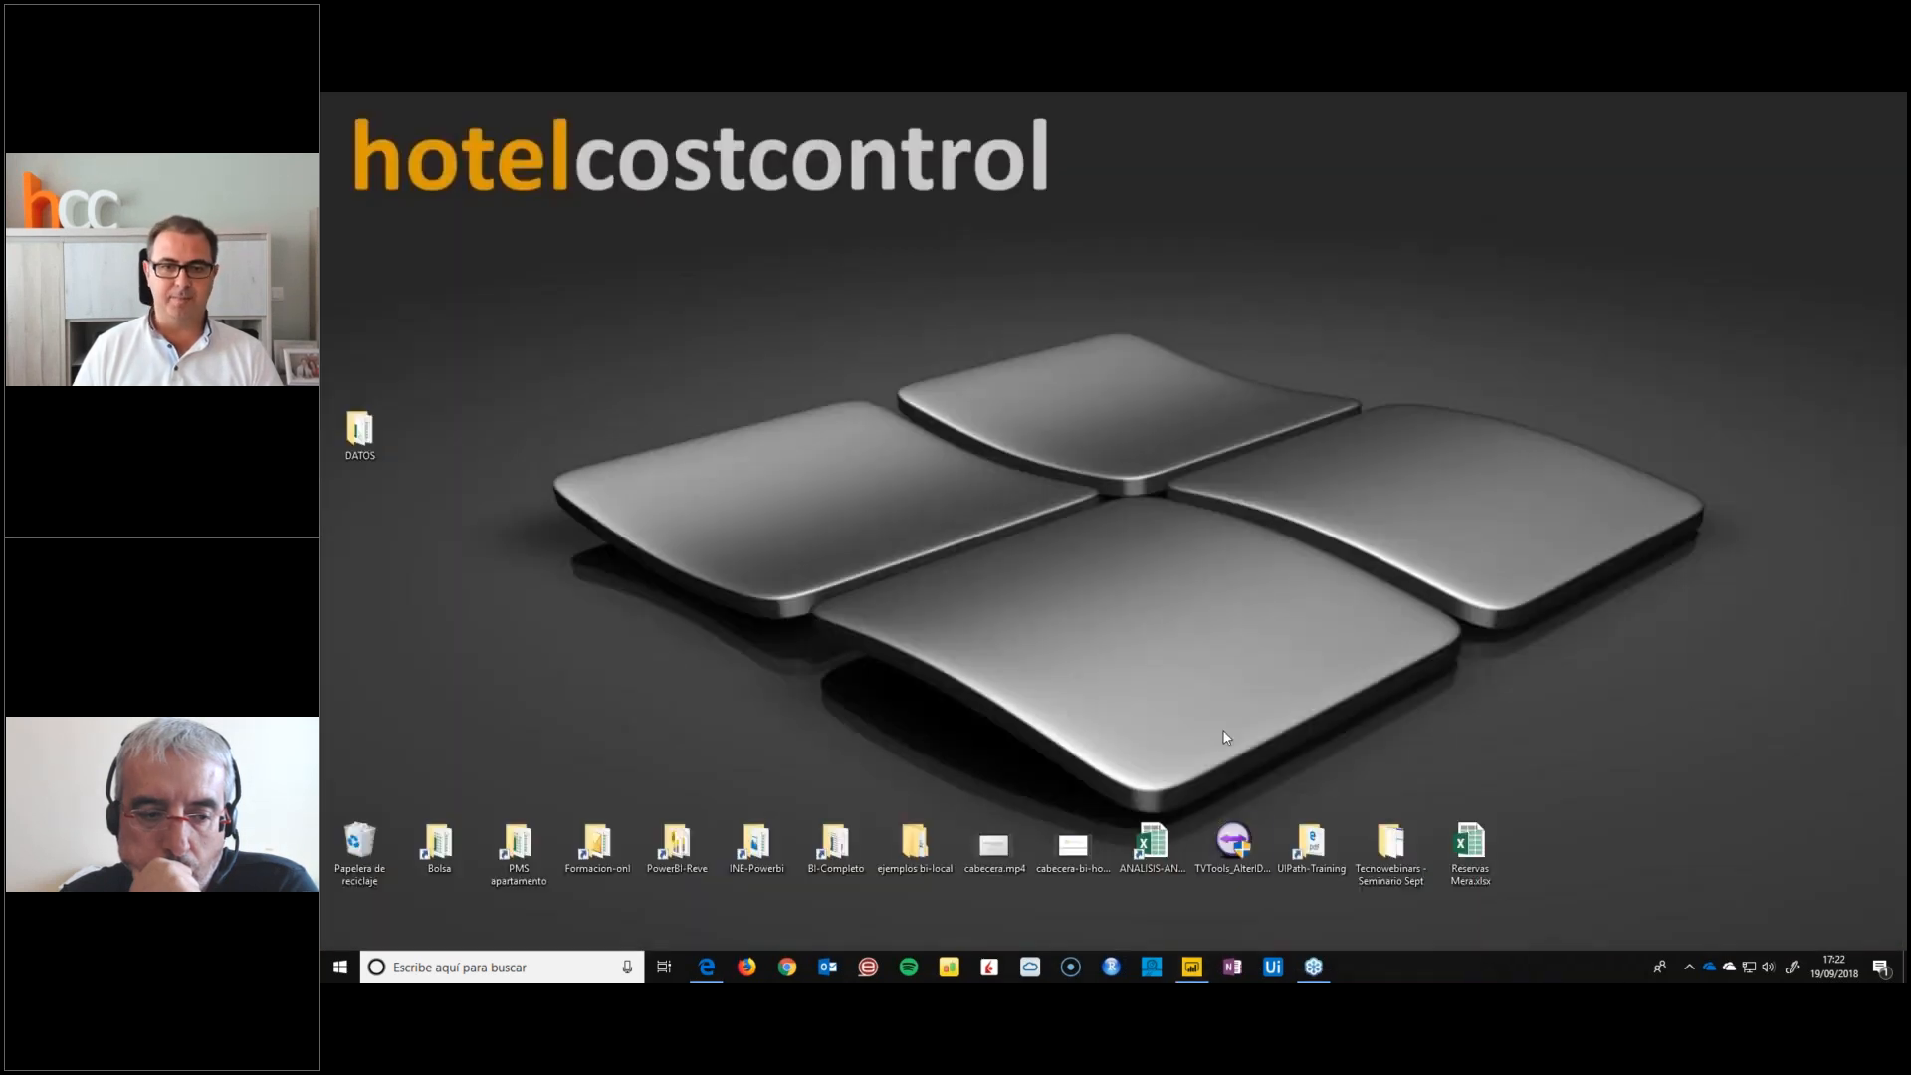
double_click(1390, 846)
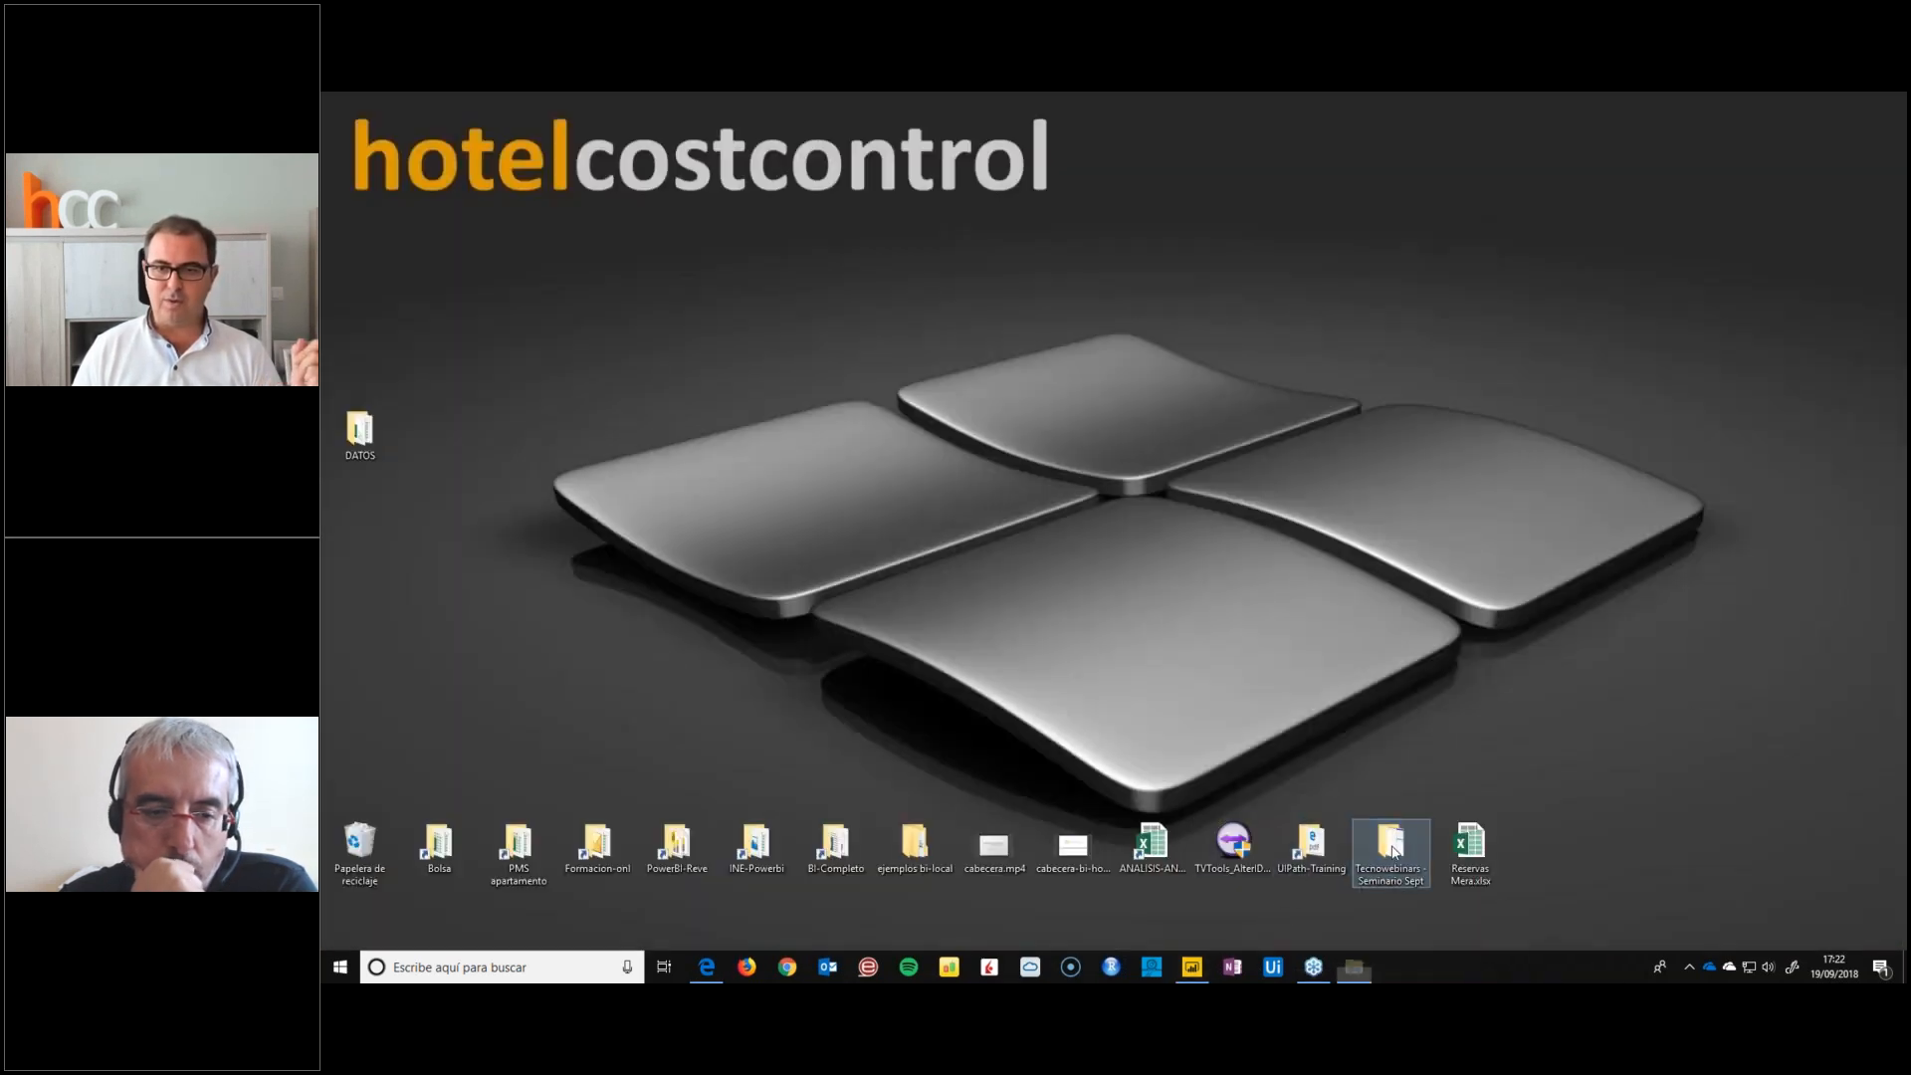
left_click(733, 364)
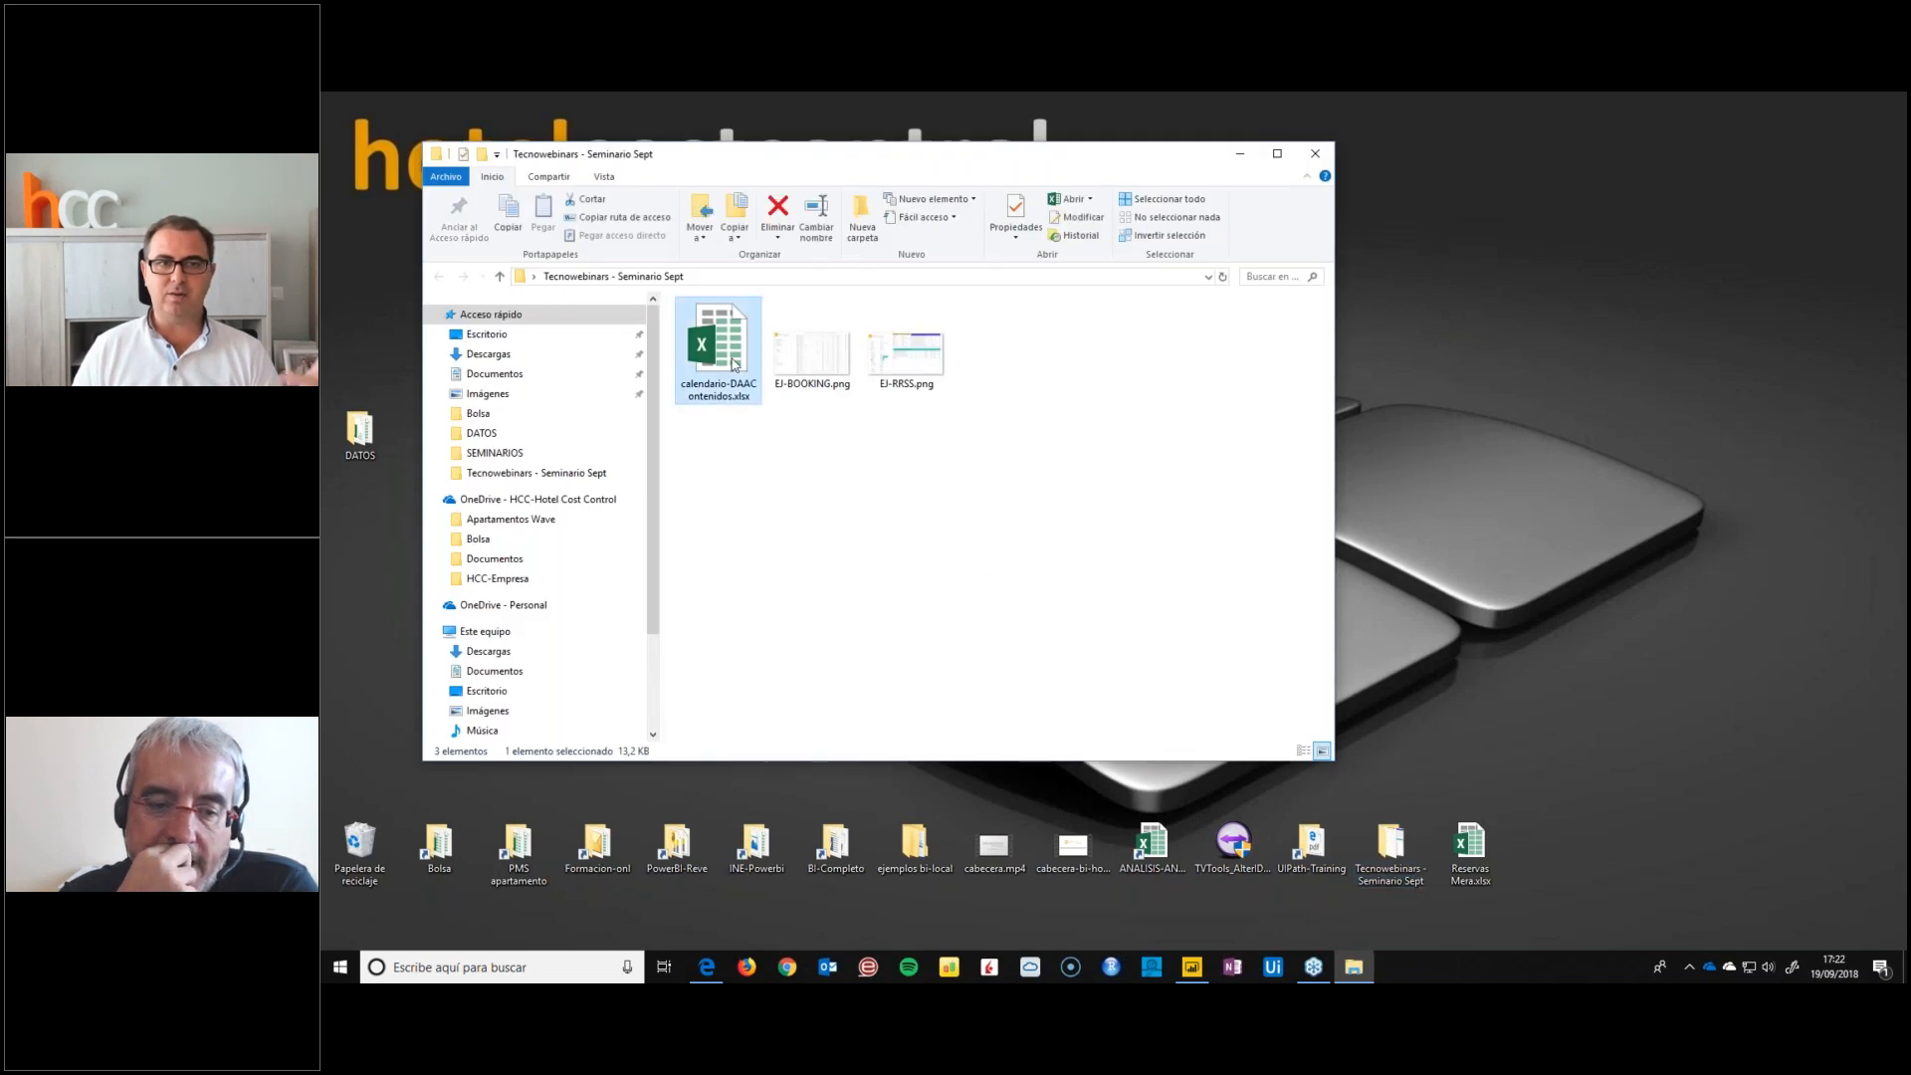
double_click(733, 363)
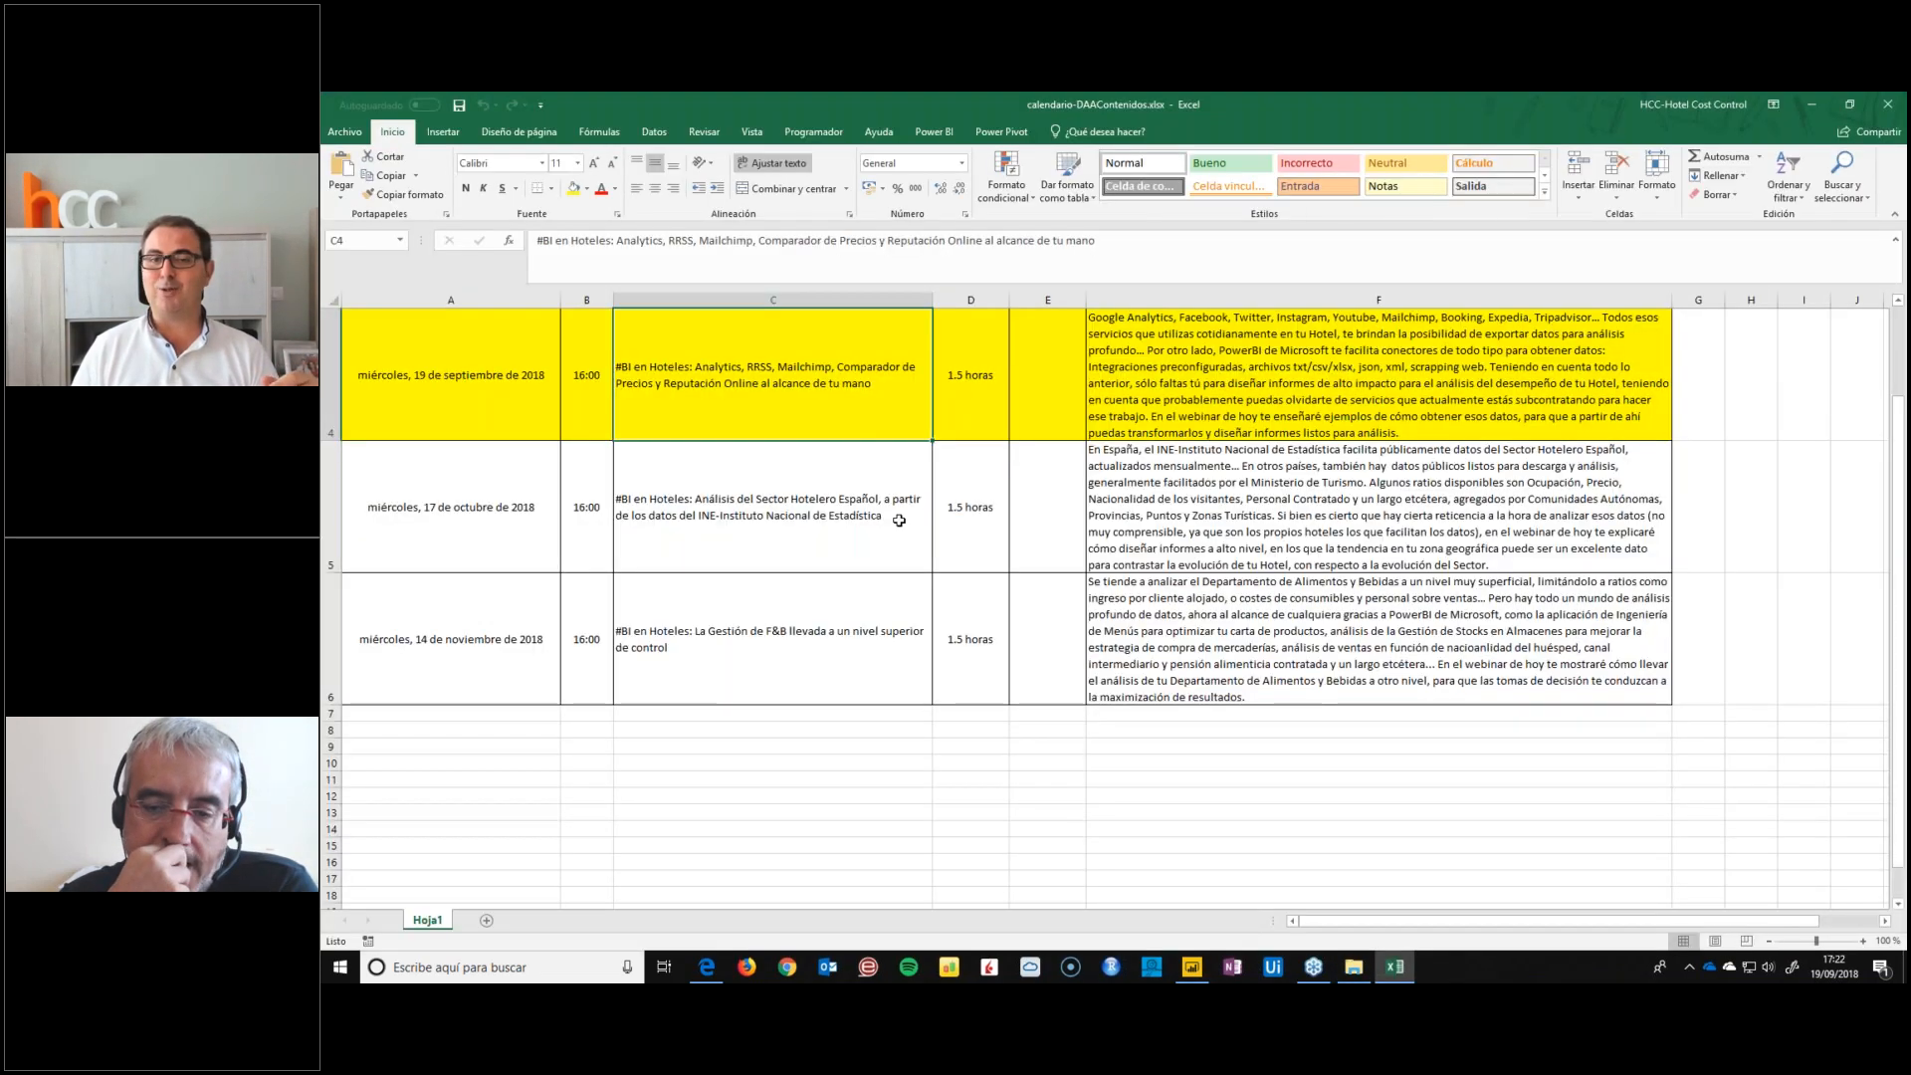
Review the calendar rows for the 17 October and 14 November 2018 webinars
mouse_move(498, 505)
left_mouse_down()
mouse_move(751, 496)
mouse_move(1308, 629)
left_mouse_up()
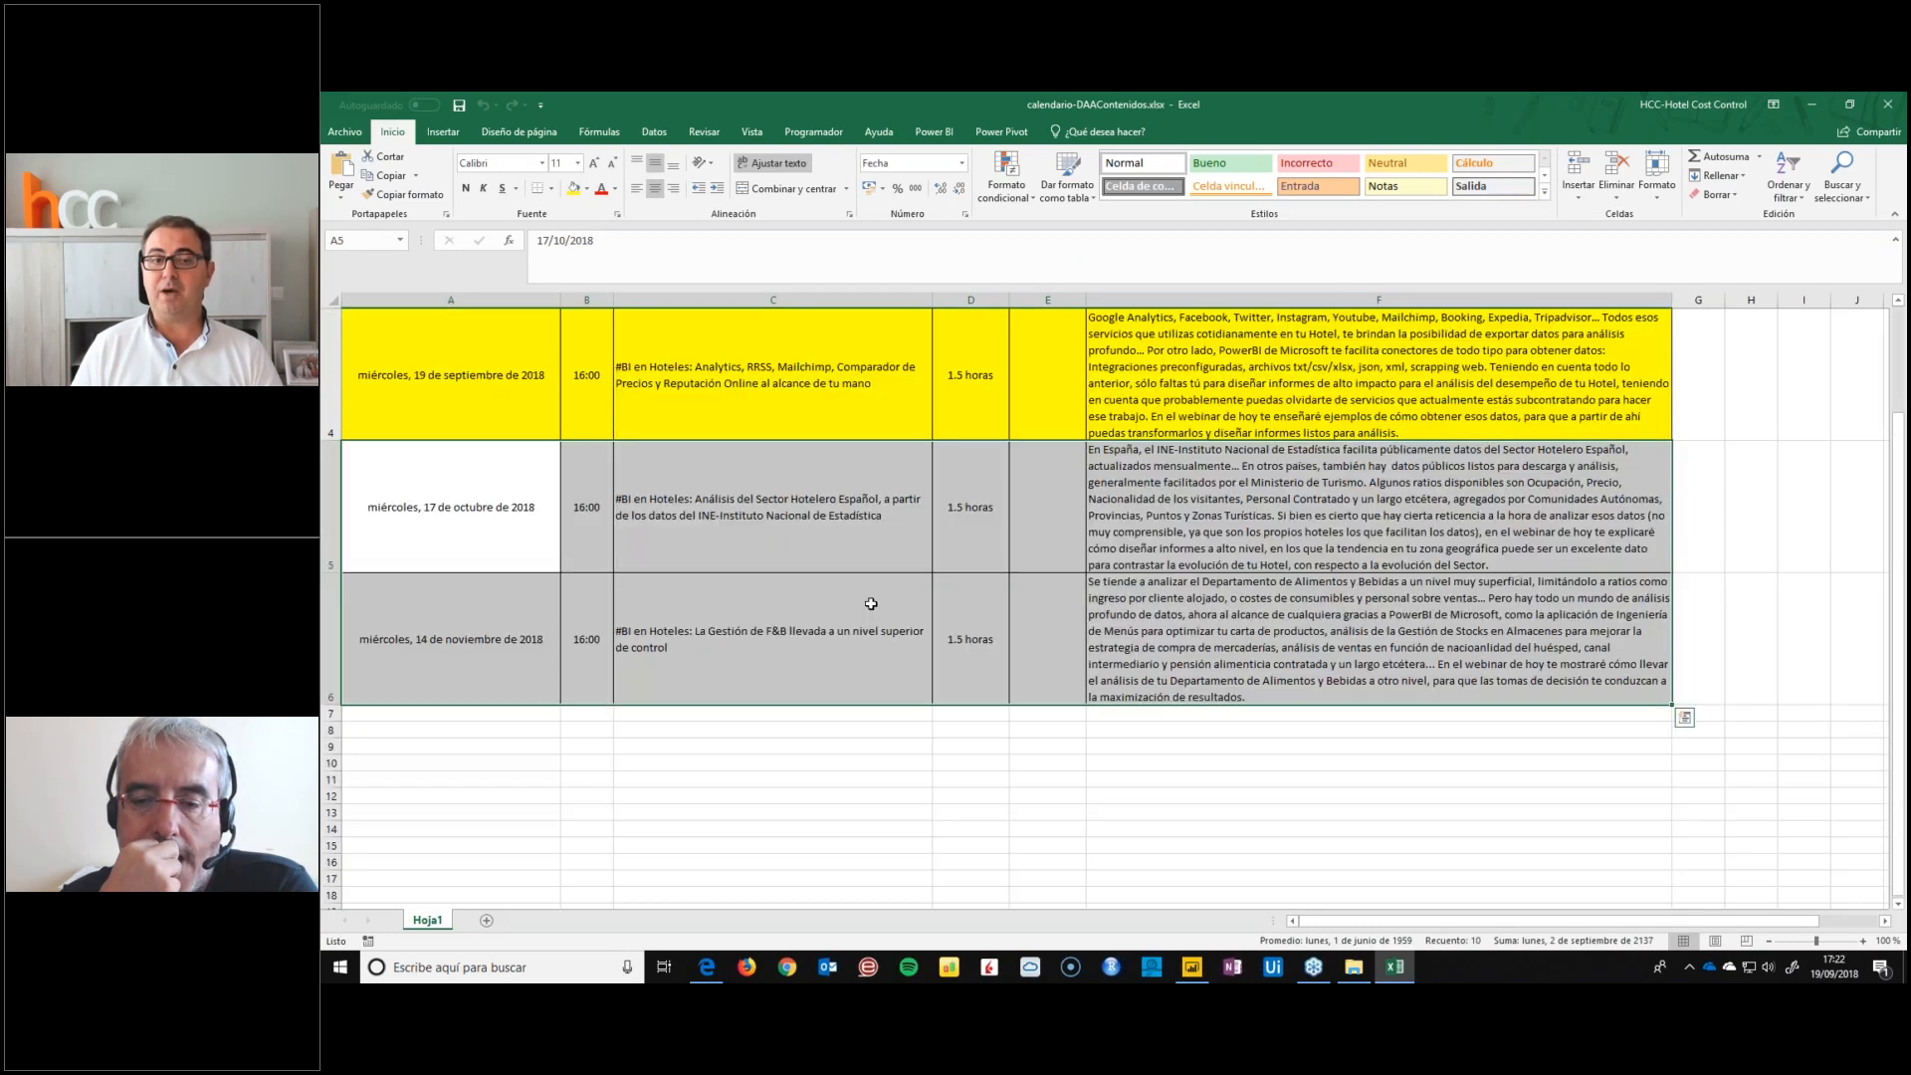
scroll(871, 603, "up", 1)
left_click(764, 706)
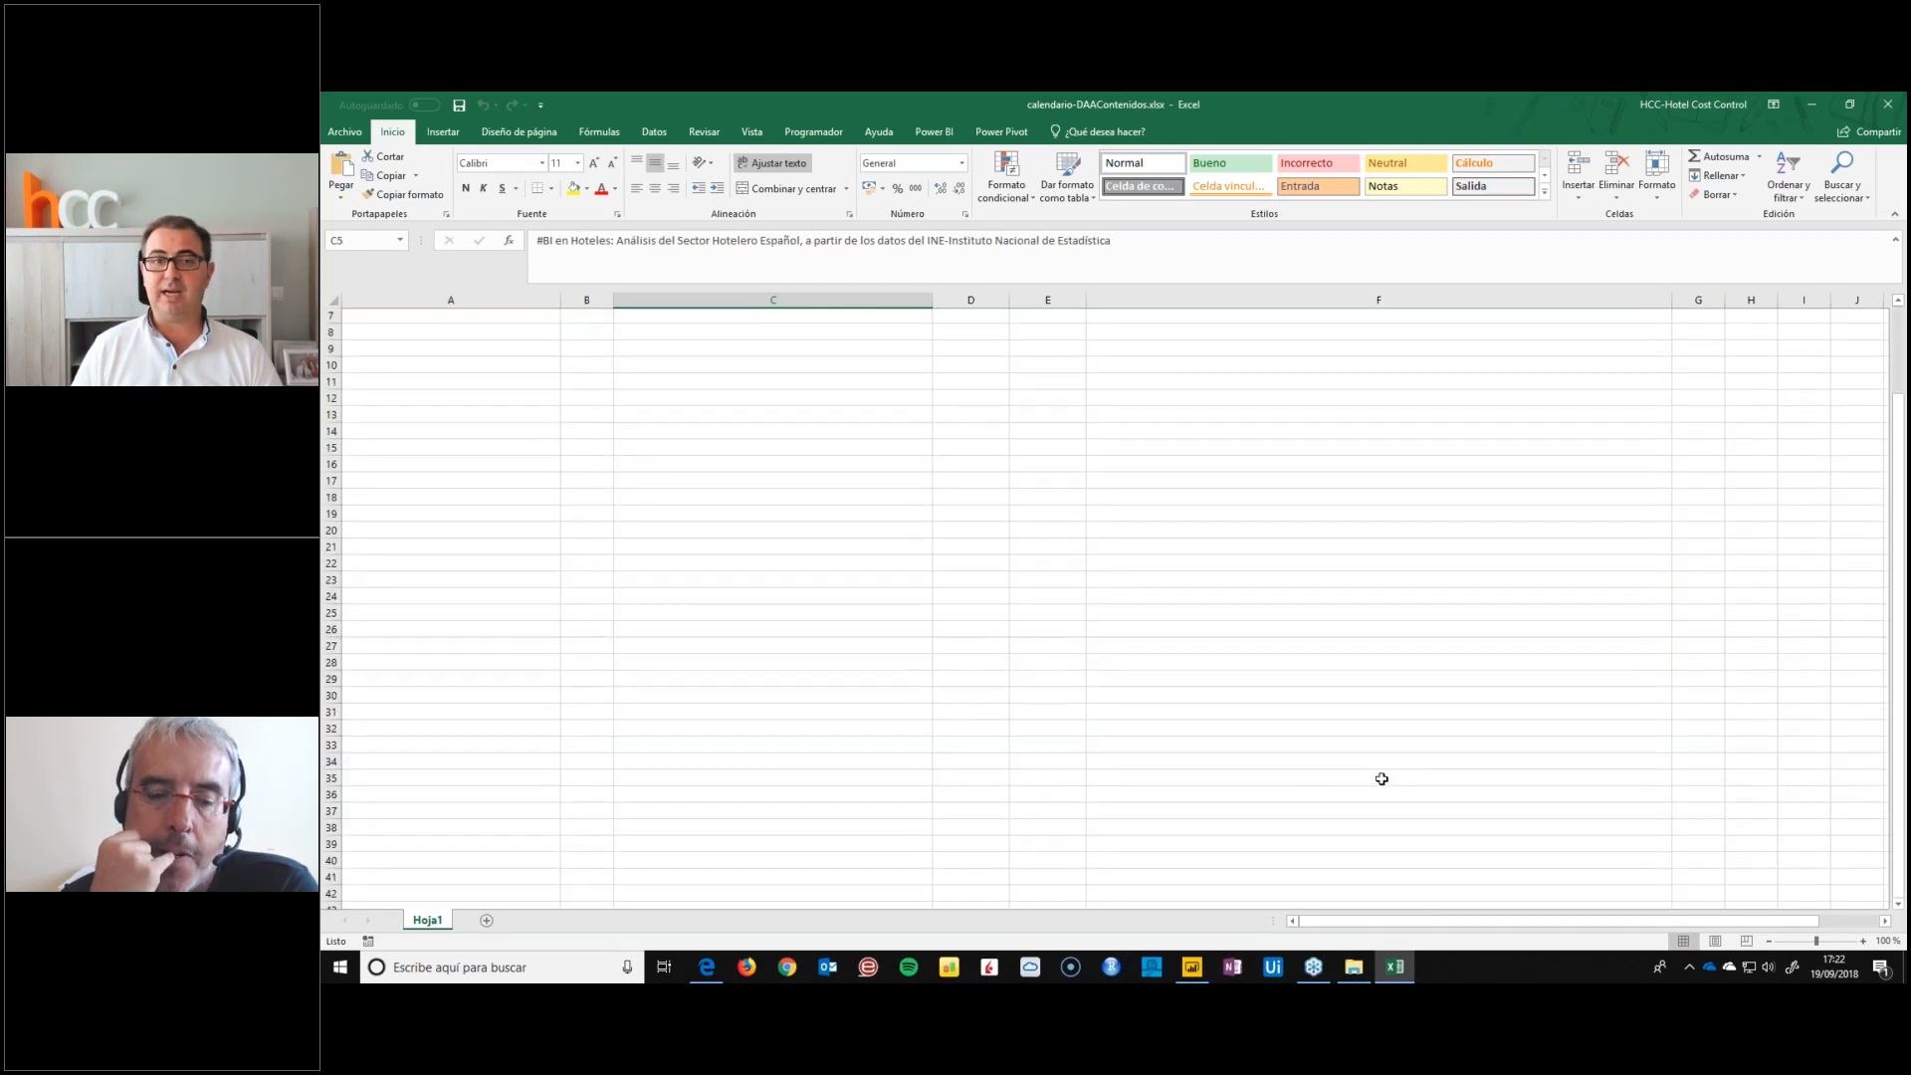
Close the webinar calendar workbook and clear the "Tecnowebinars - Seminario Sept" folder window off the desktop
left_click(552, 796)
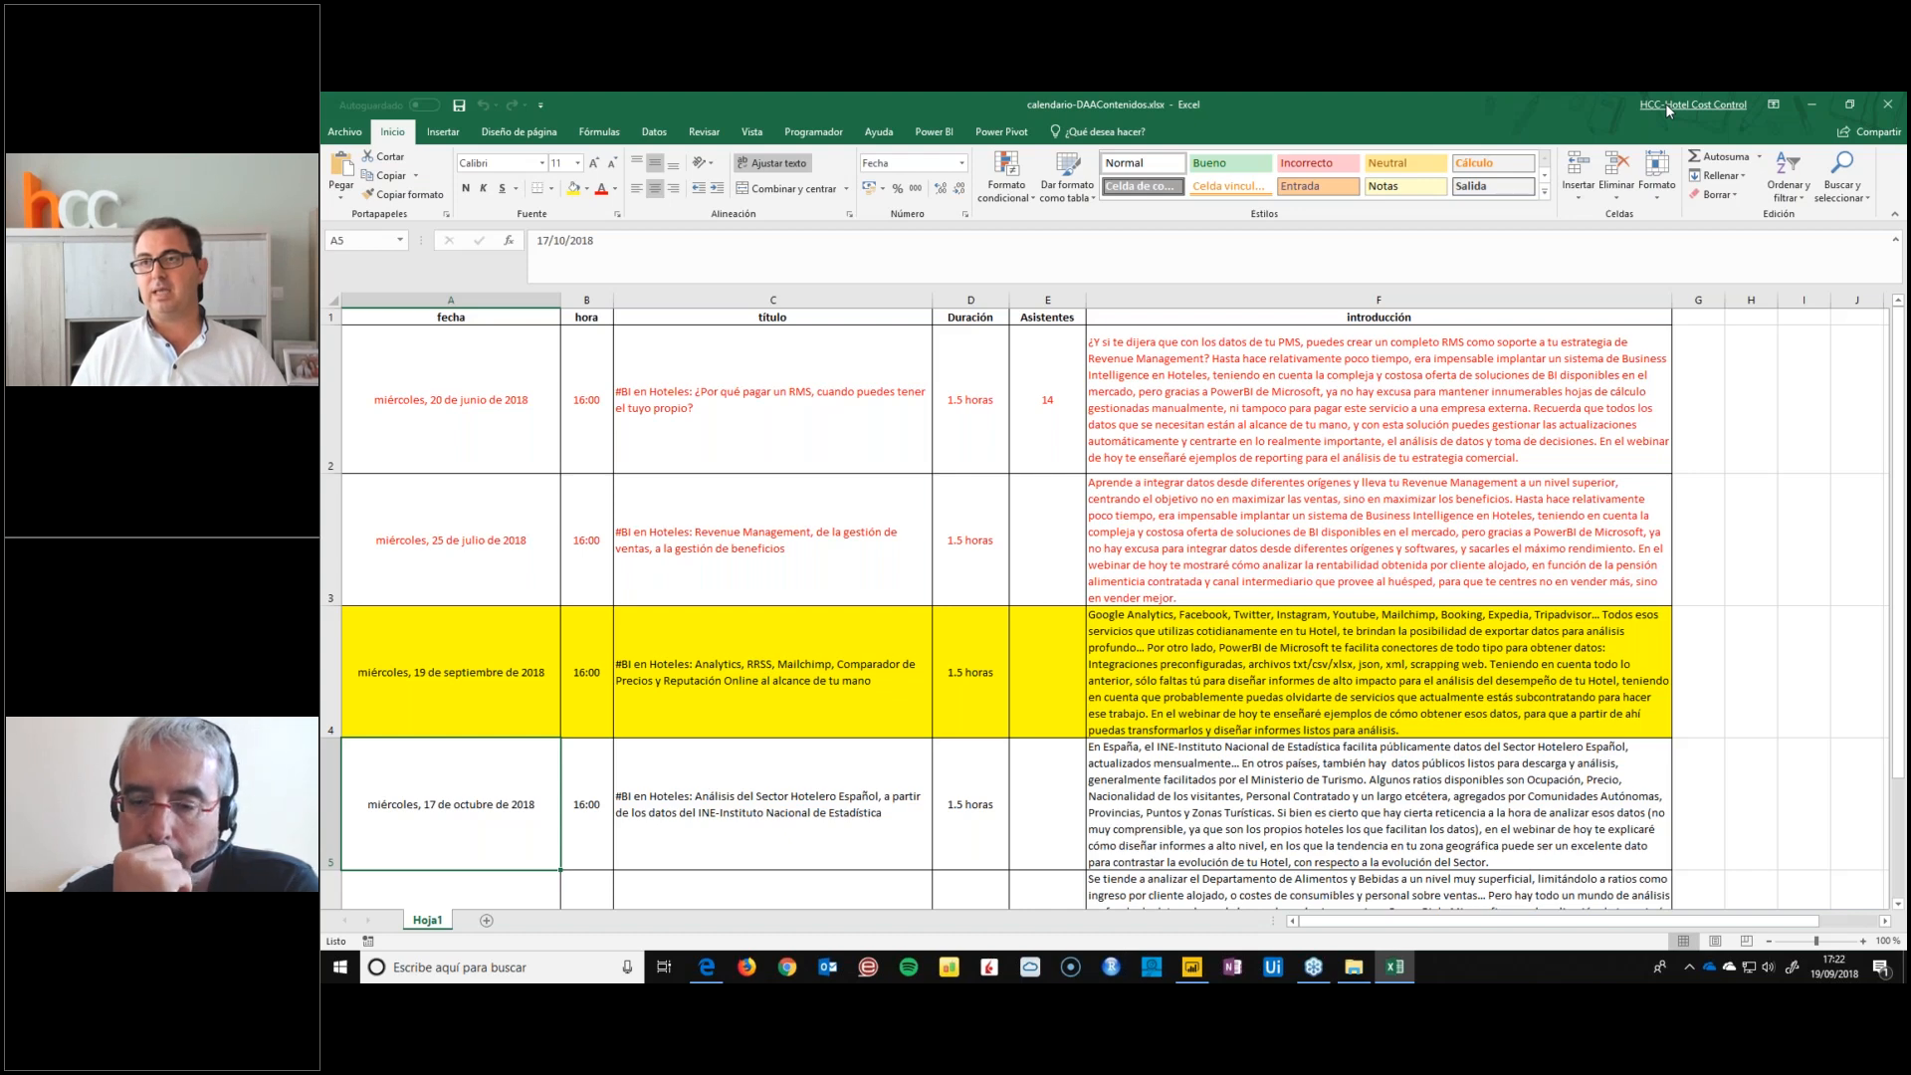
left_click(1710, 973)
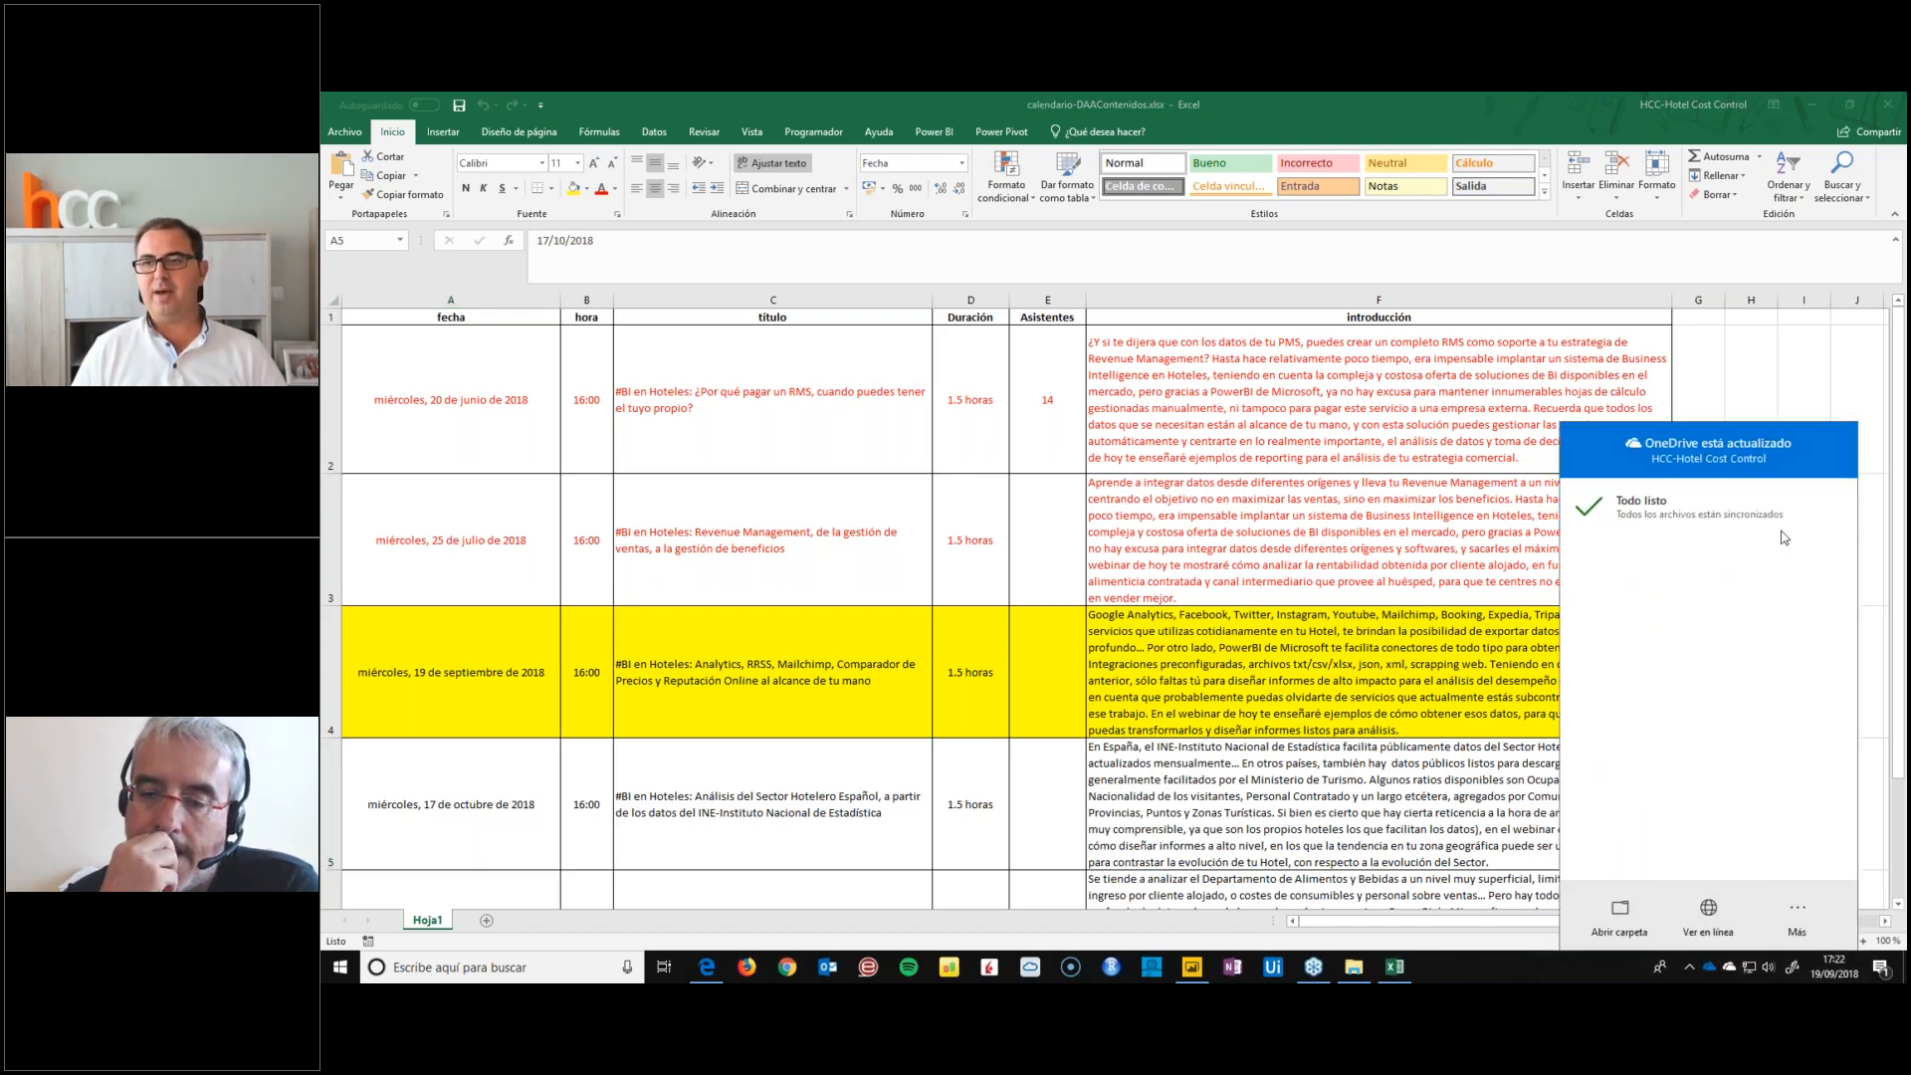
left_click(1884, 105)
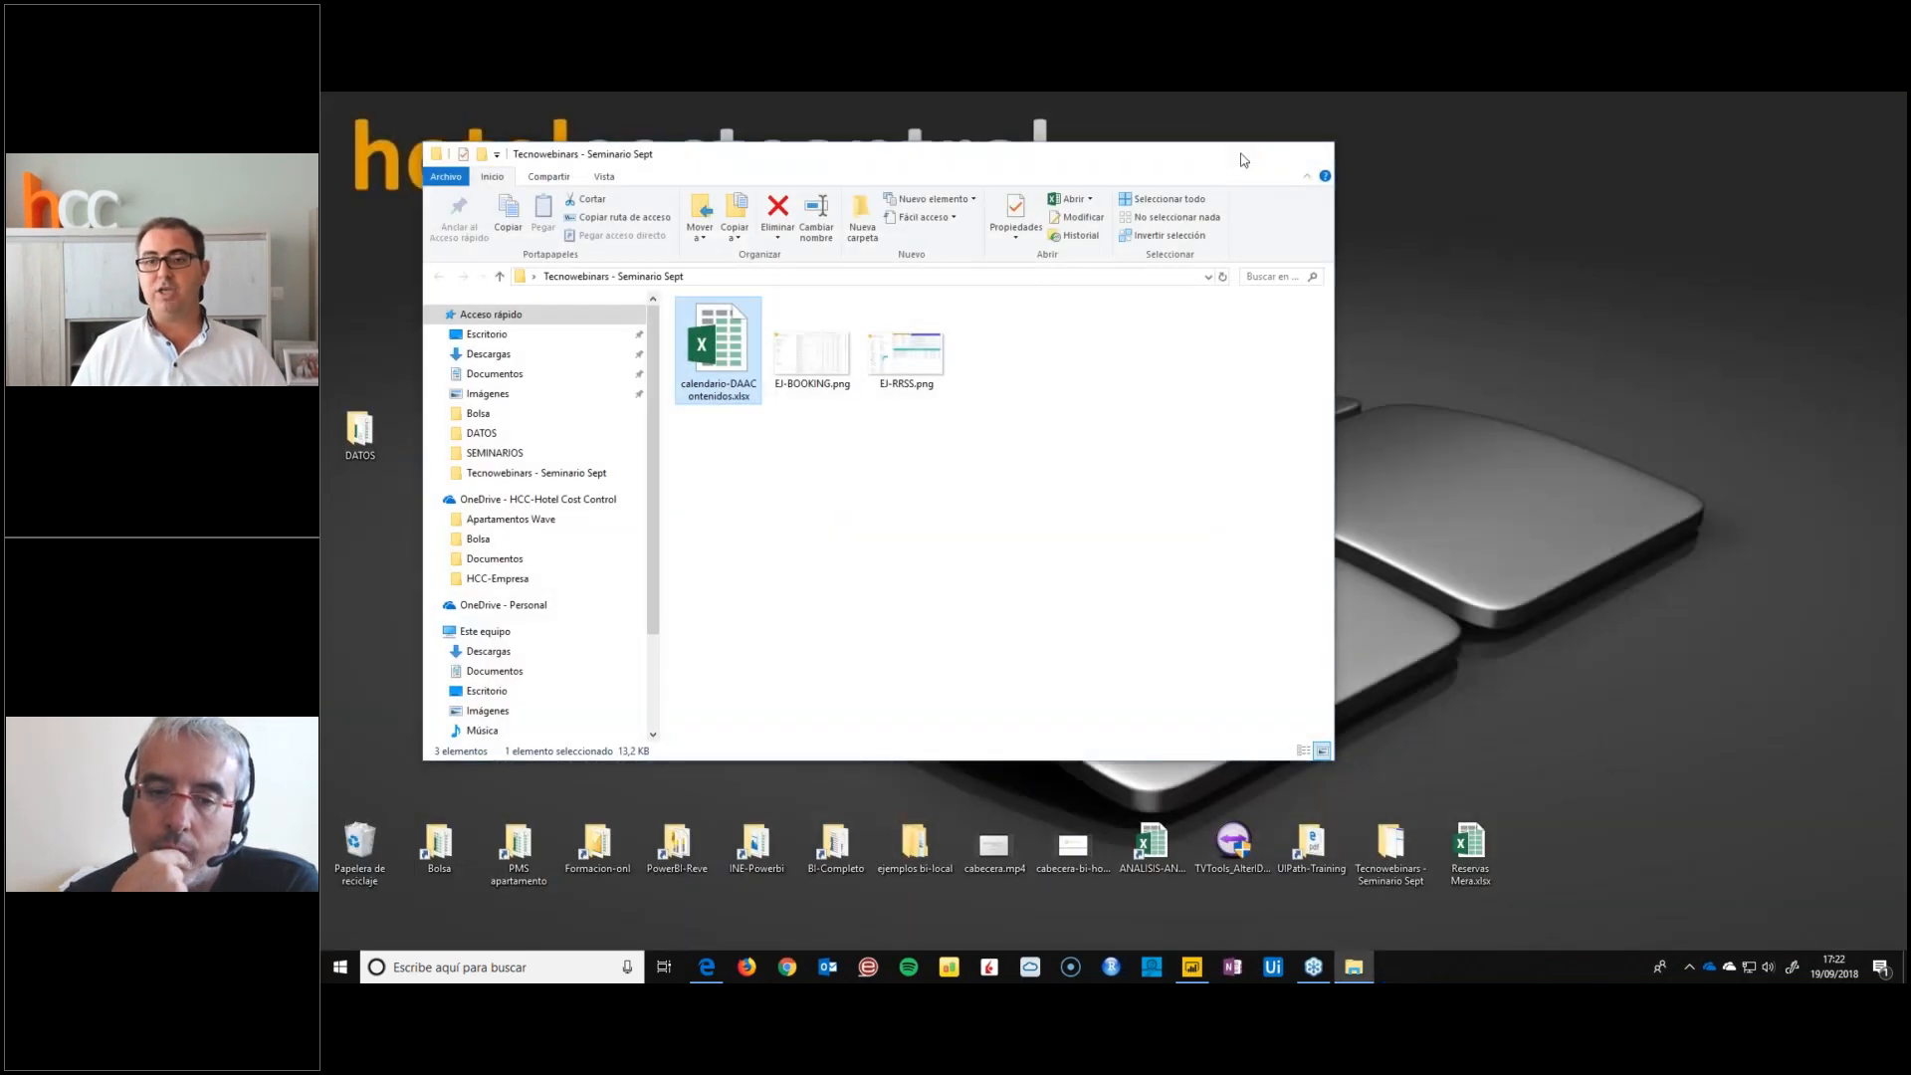
left_click(1241, 156)
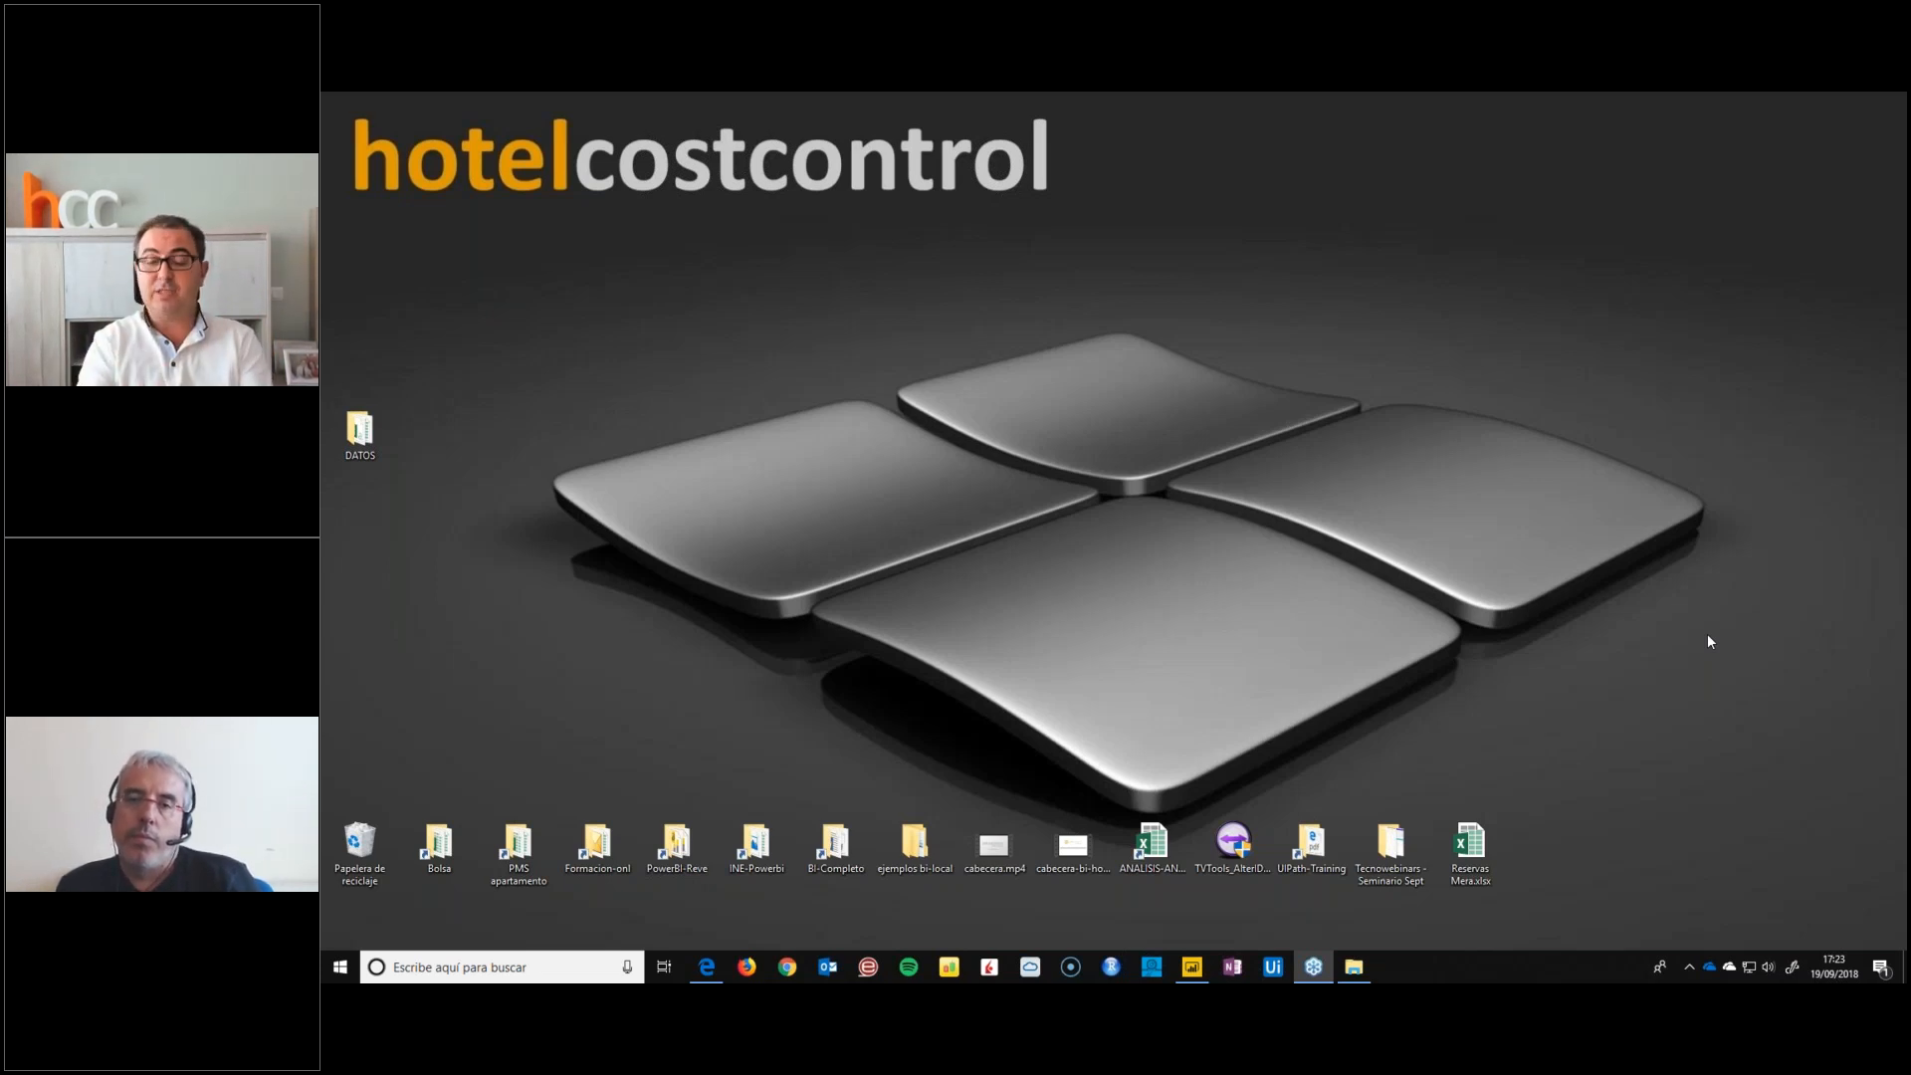
Switch to the Power BI Desktop report, leave it unsaved, and refresh the data of all its queries
left_click(1203, 968)
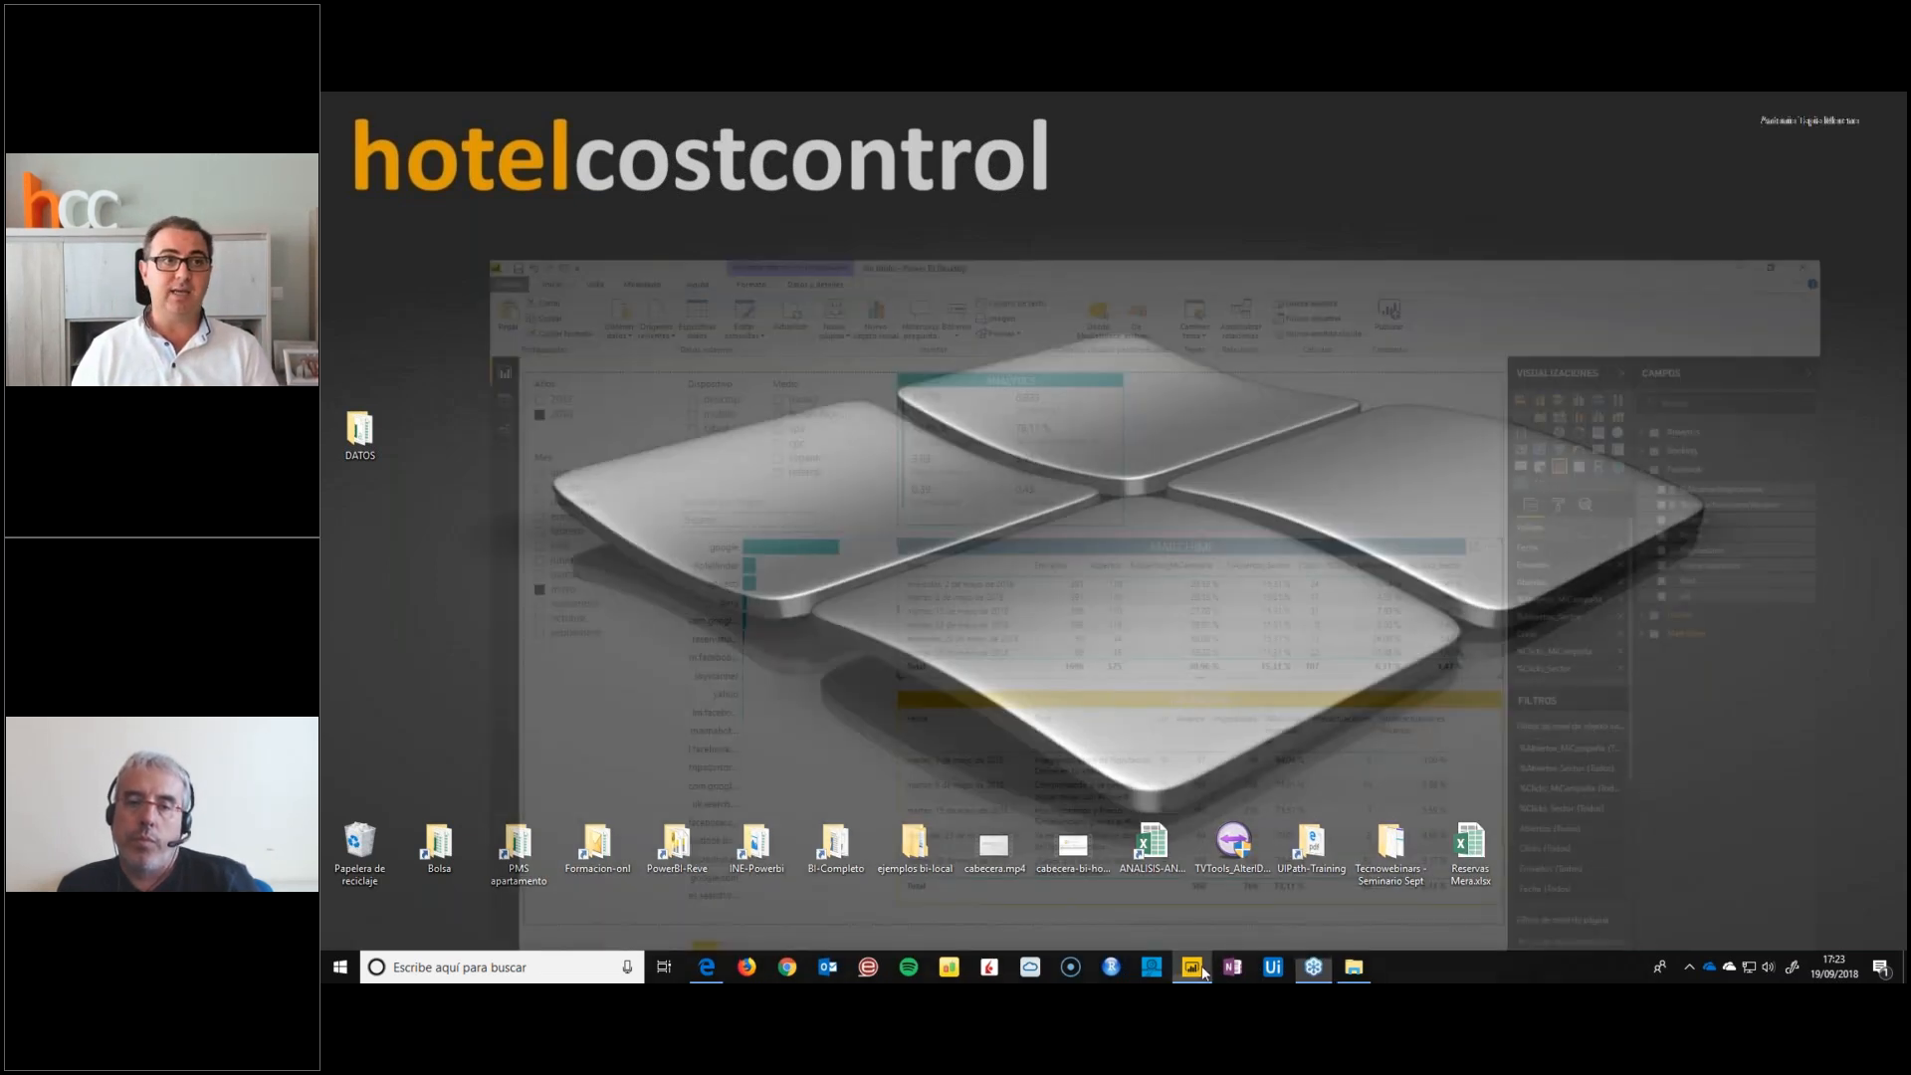
key("ctrl+s")
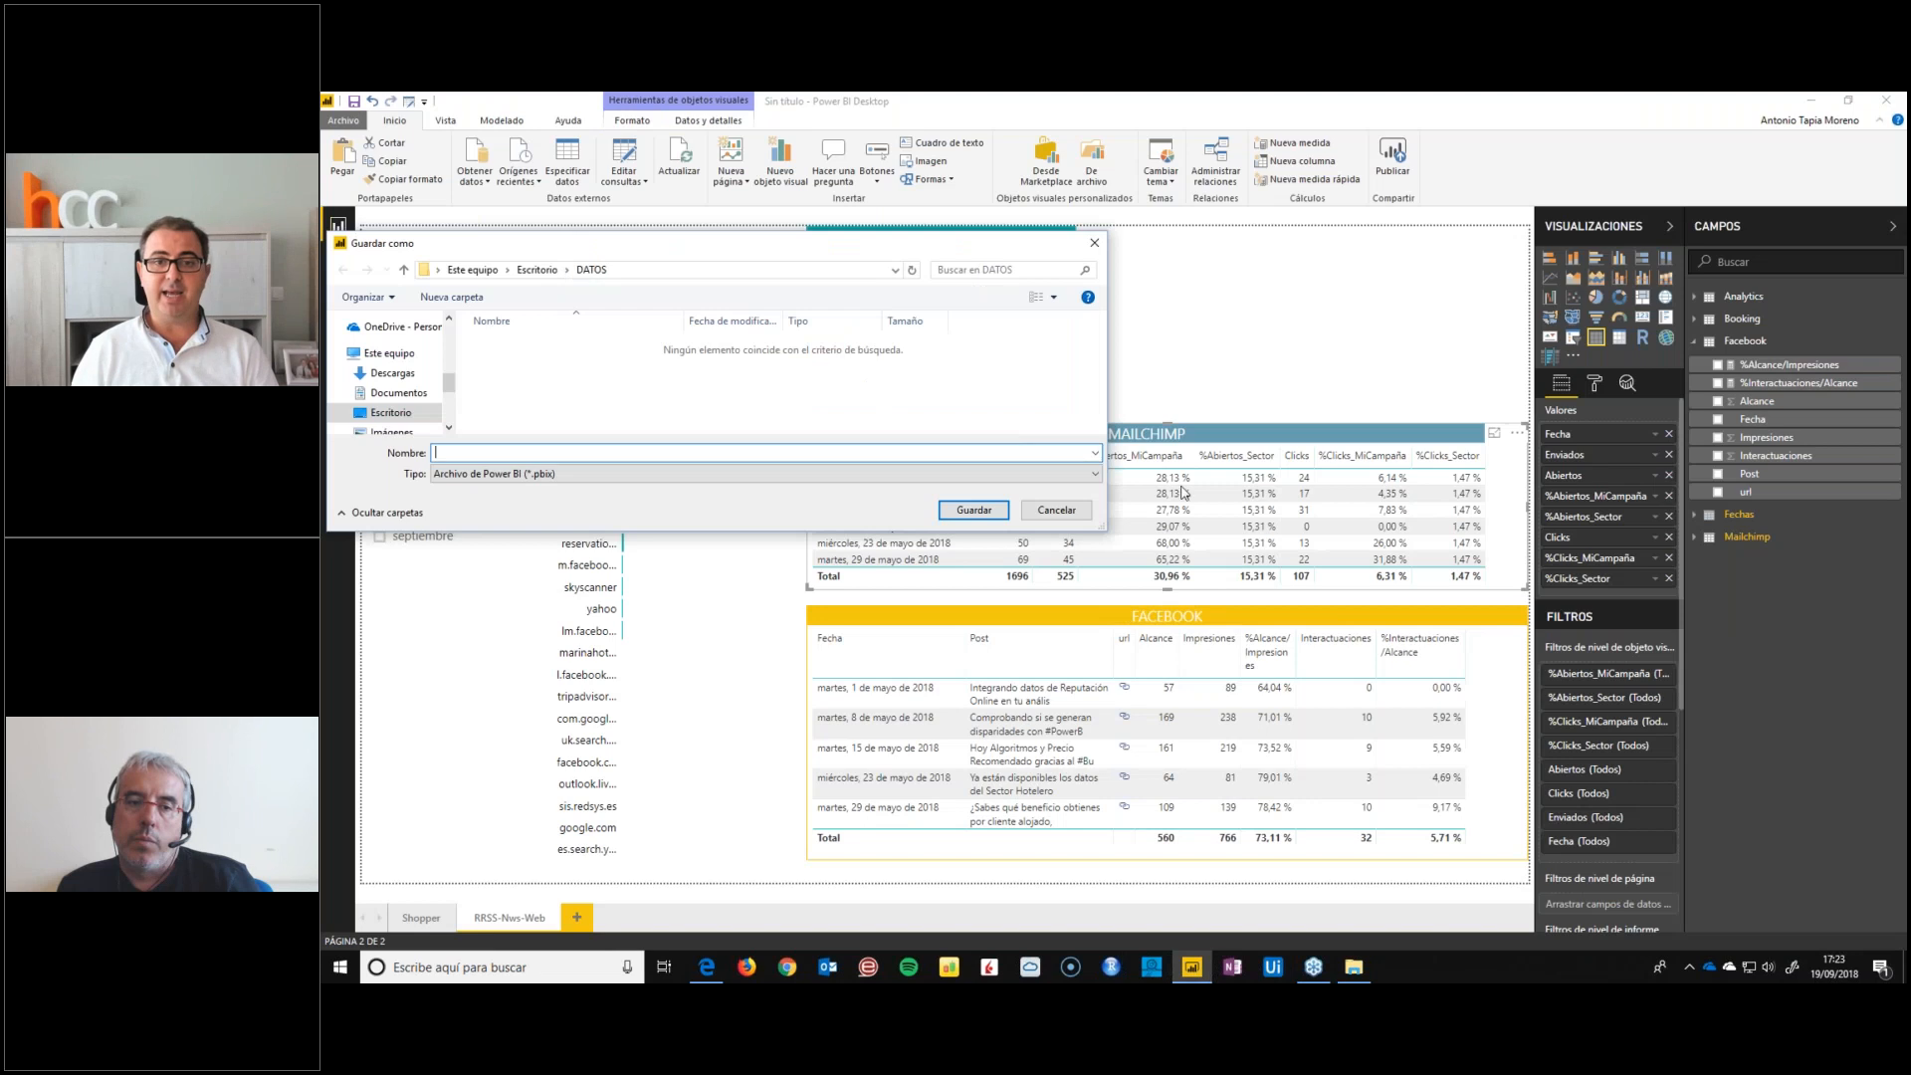
left_click(1057, 510)
left_click(679, 159)
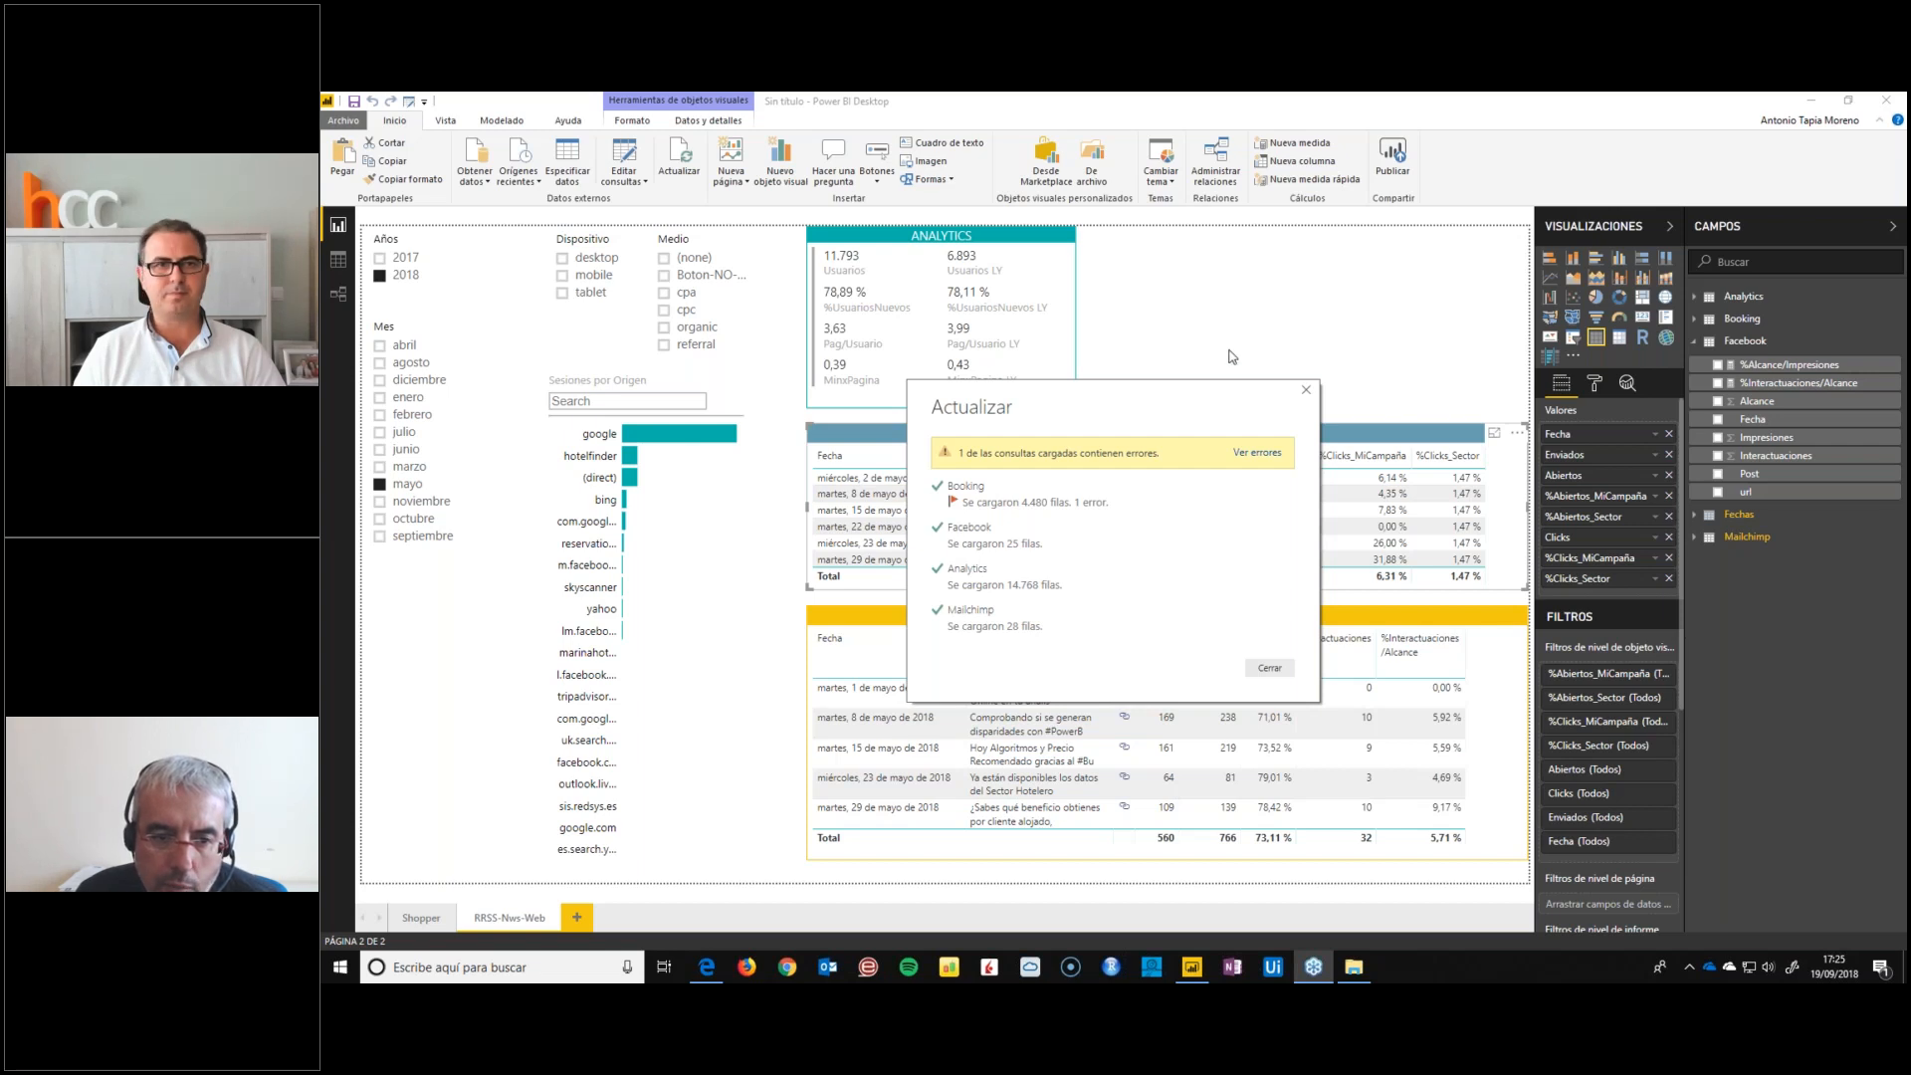
left_click(1179, 272)
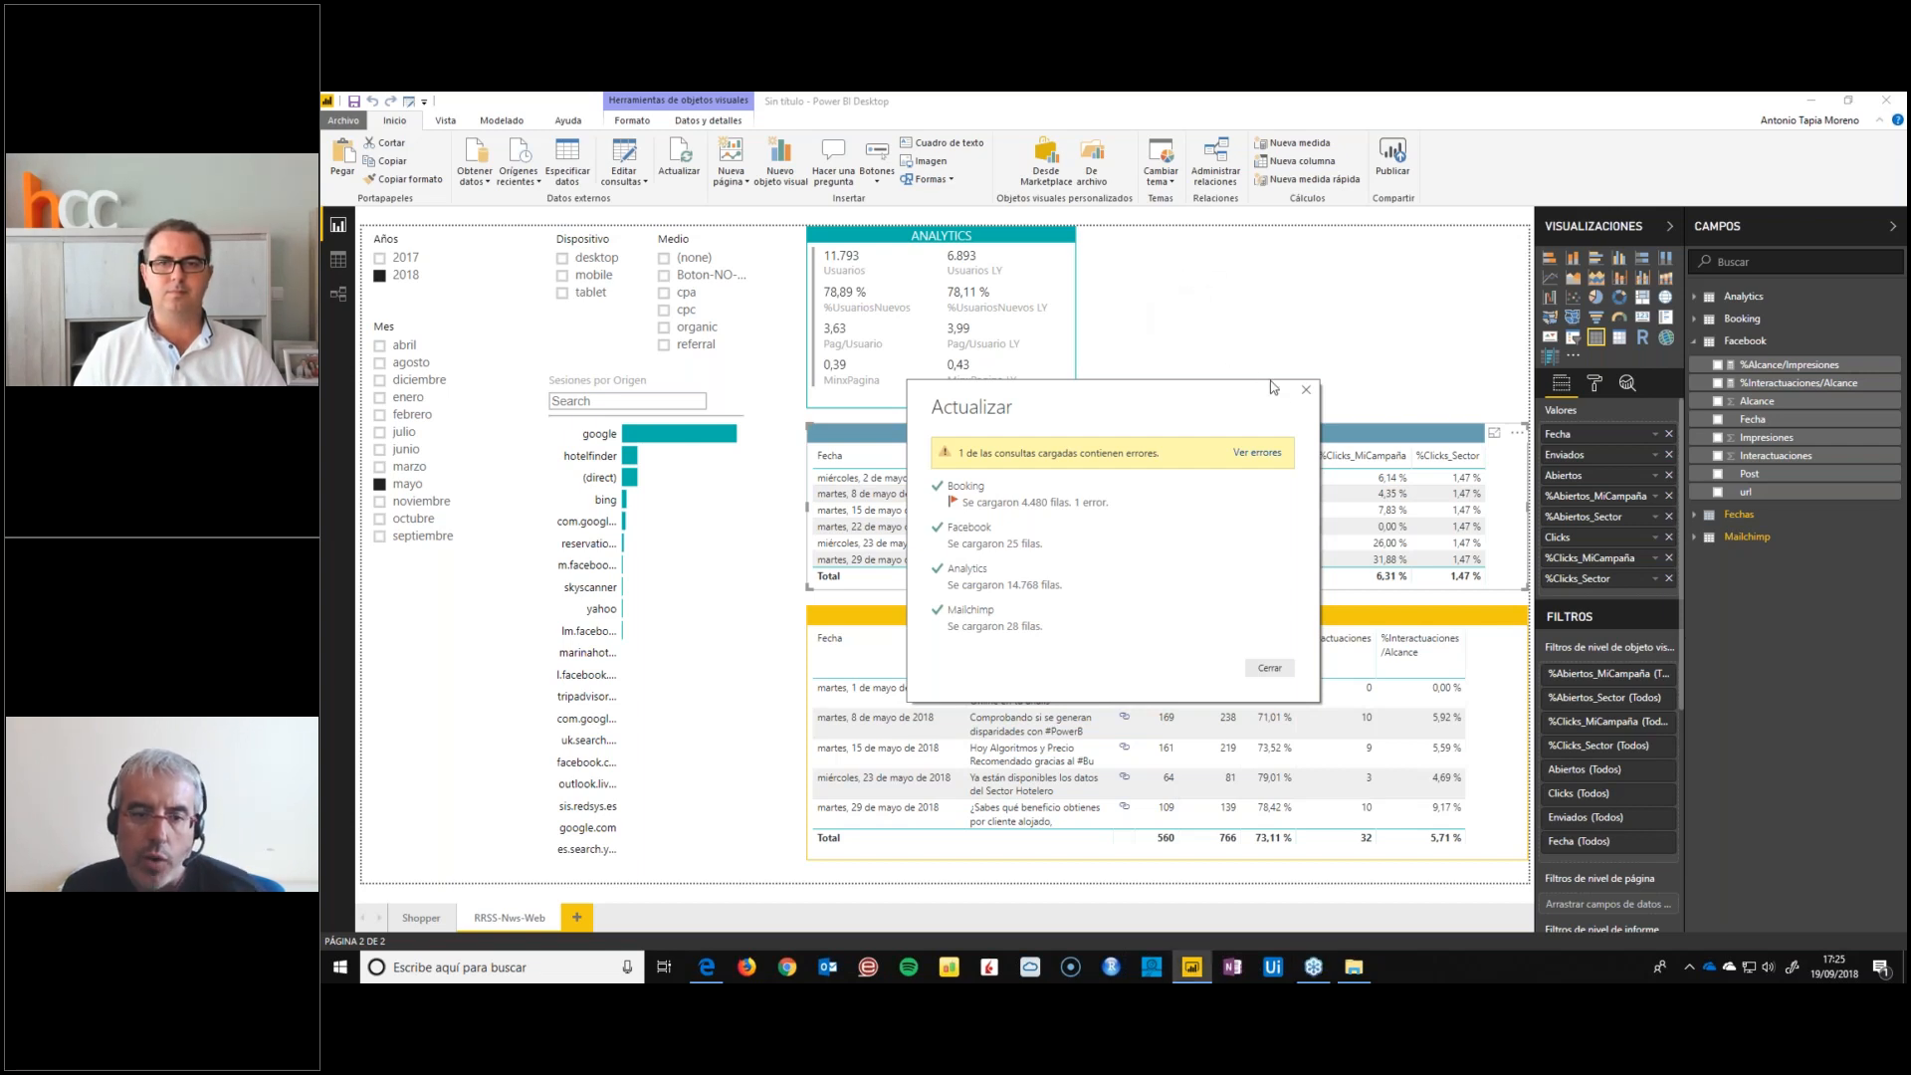
left_click(1306, 392)
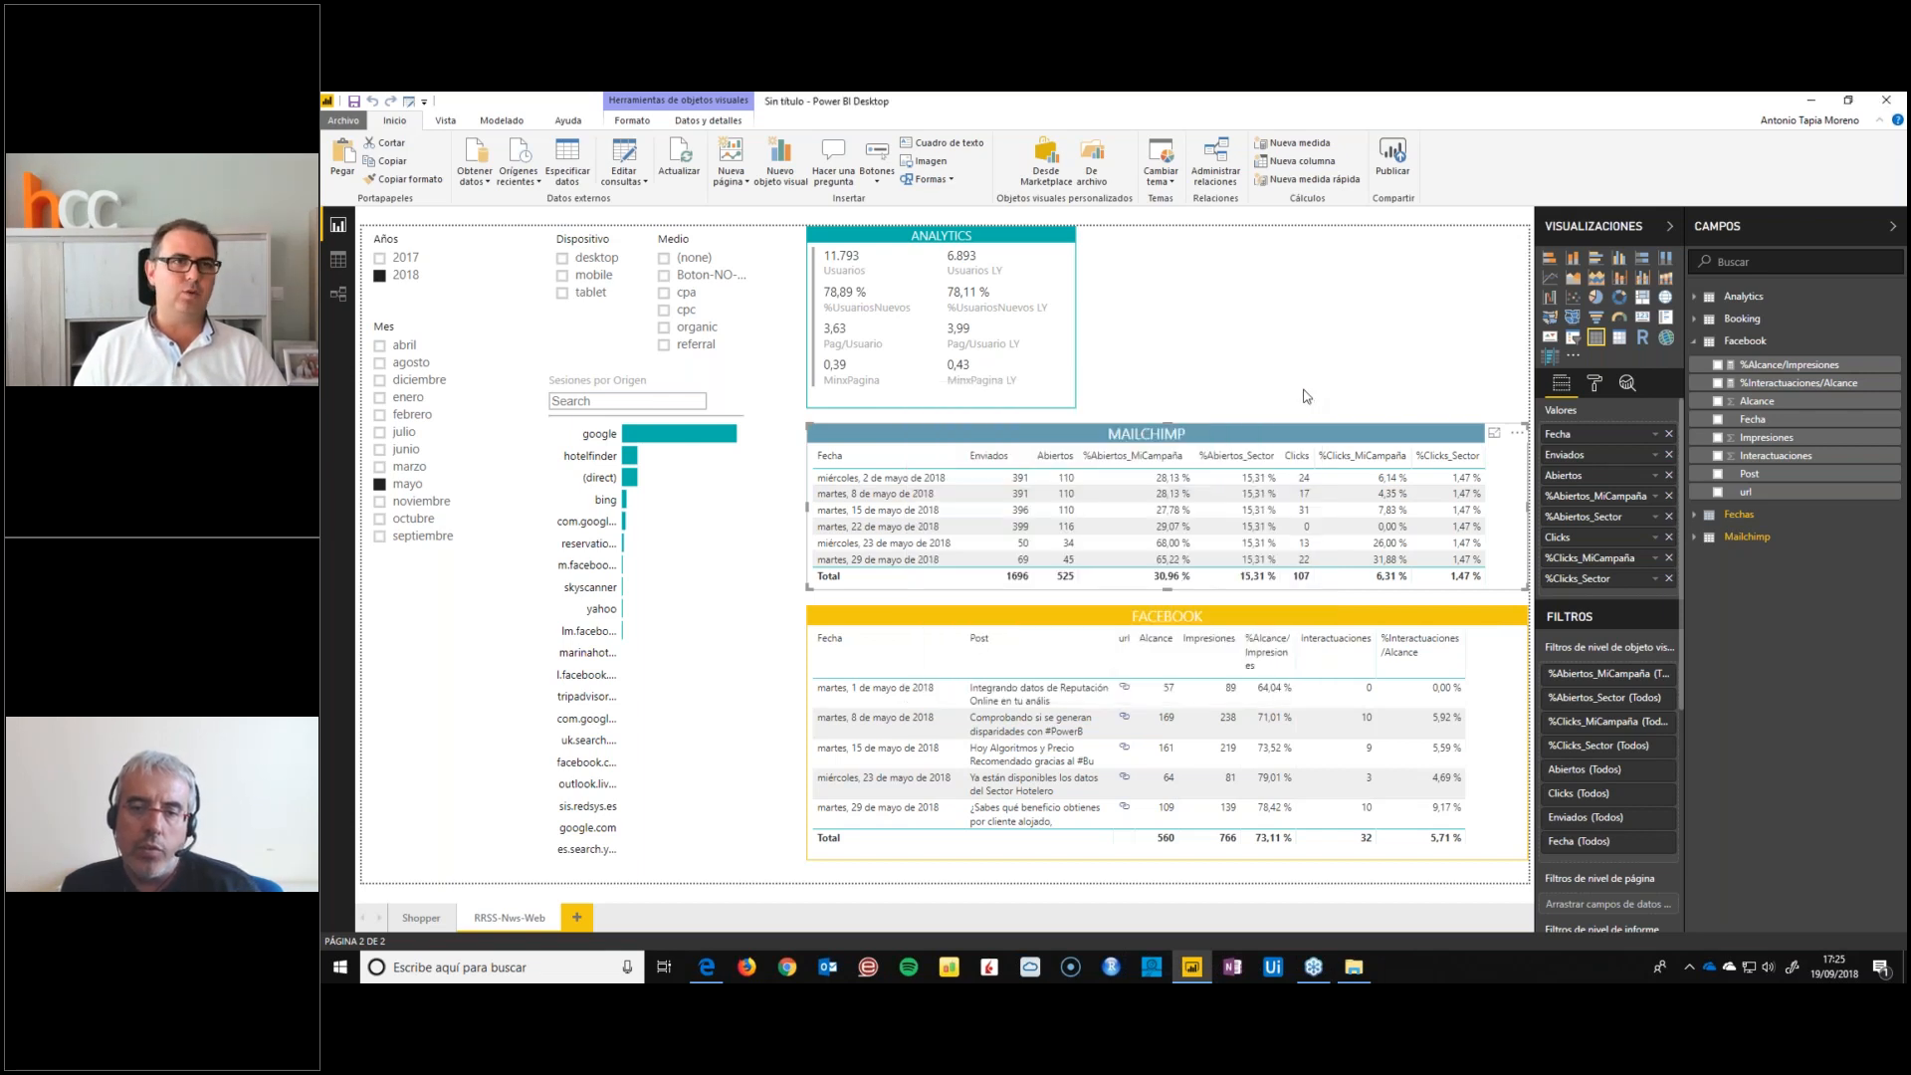
Open the report's queries in the Power Query editor and look through Facebook, Analytics and Mailchimp
left_click(627, 156)
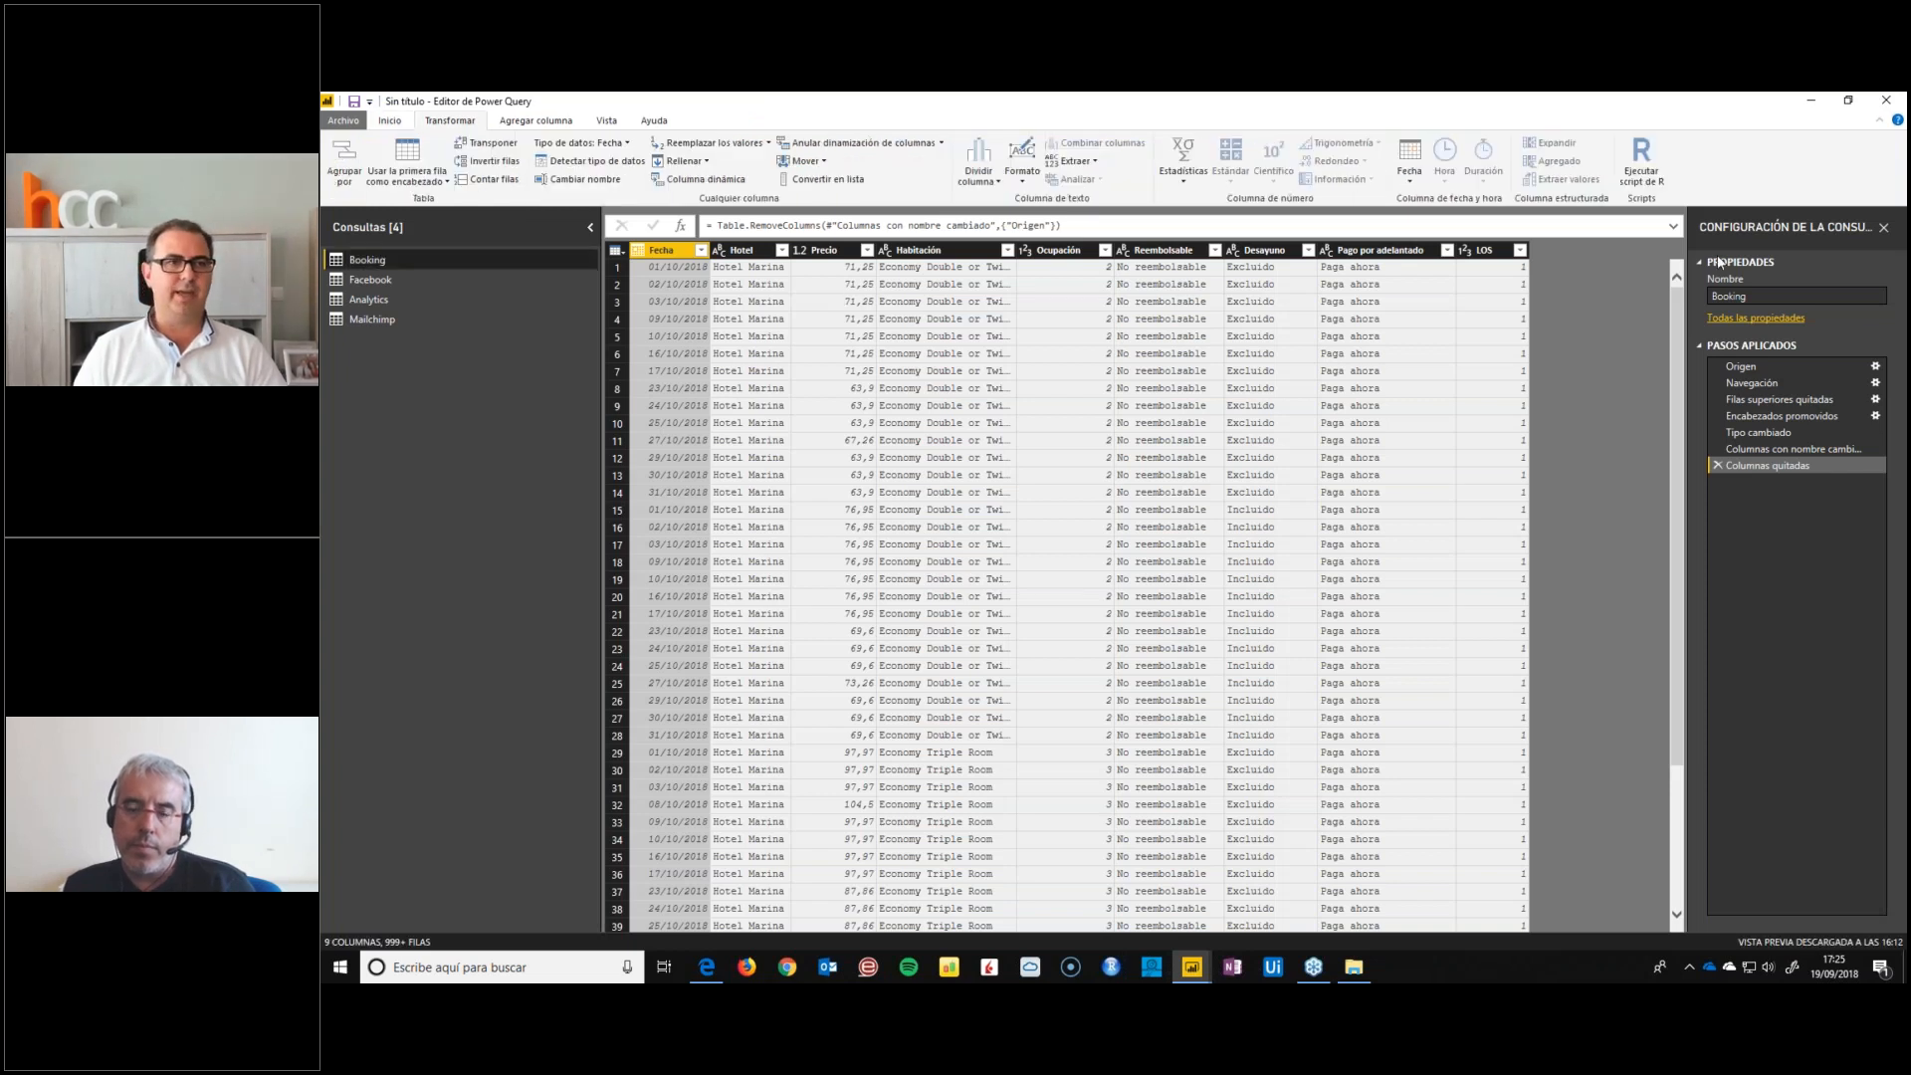
left_click(364, 286)
left_click(364, 308)
left_click(366, 324)
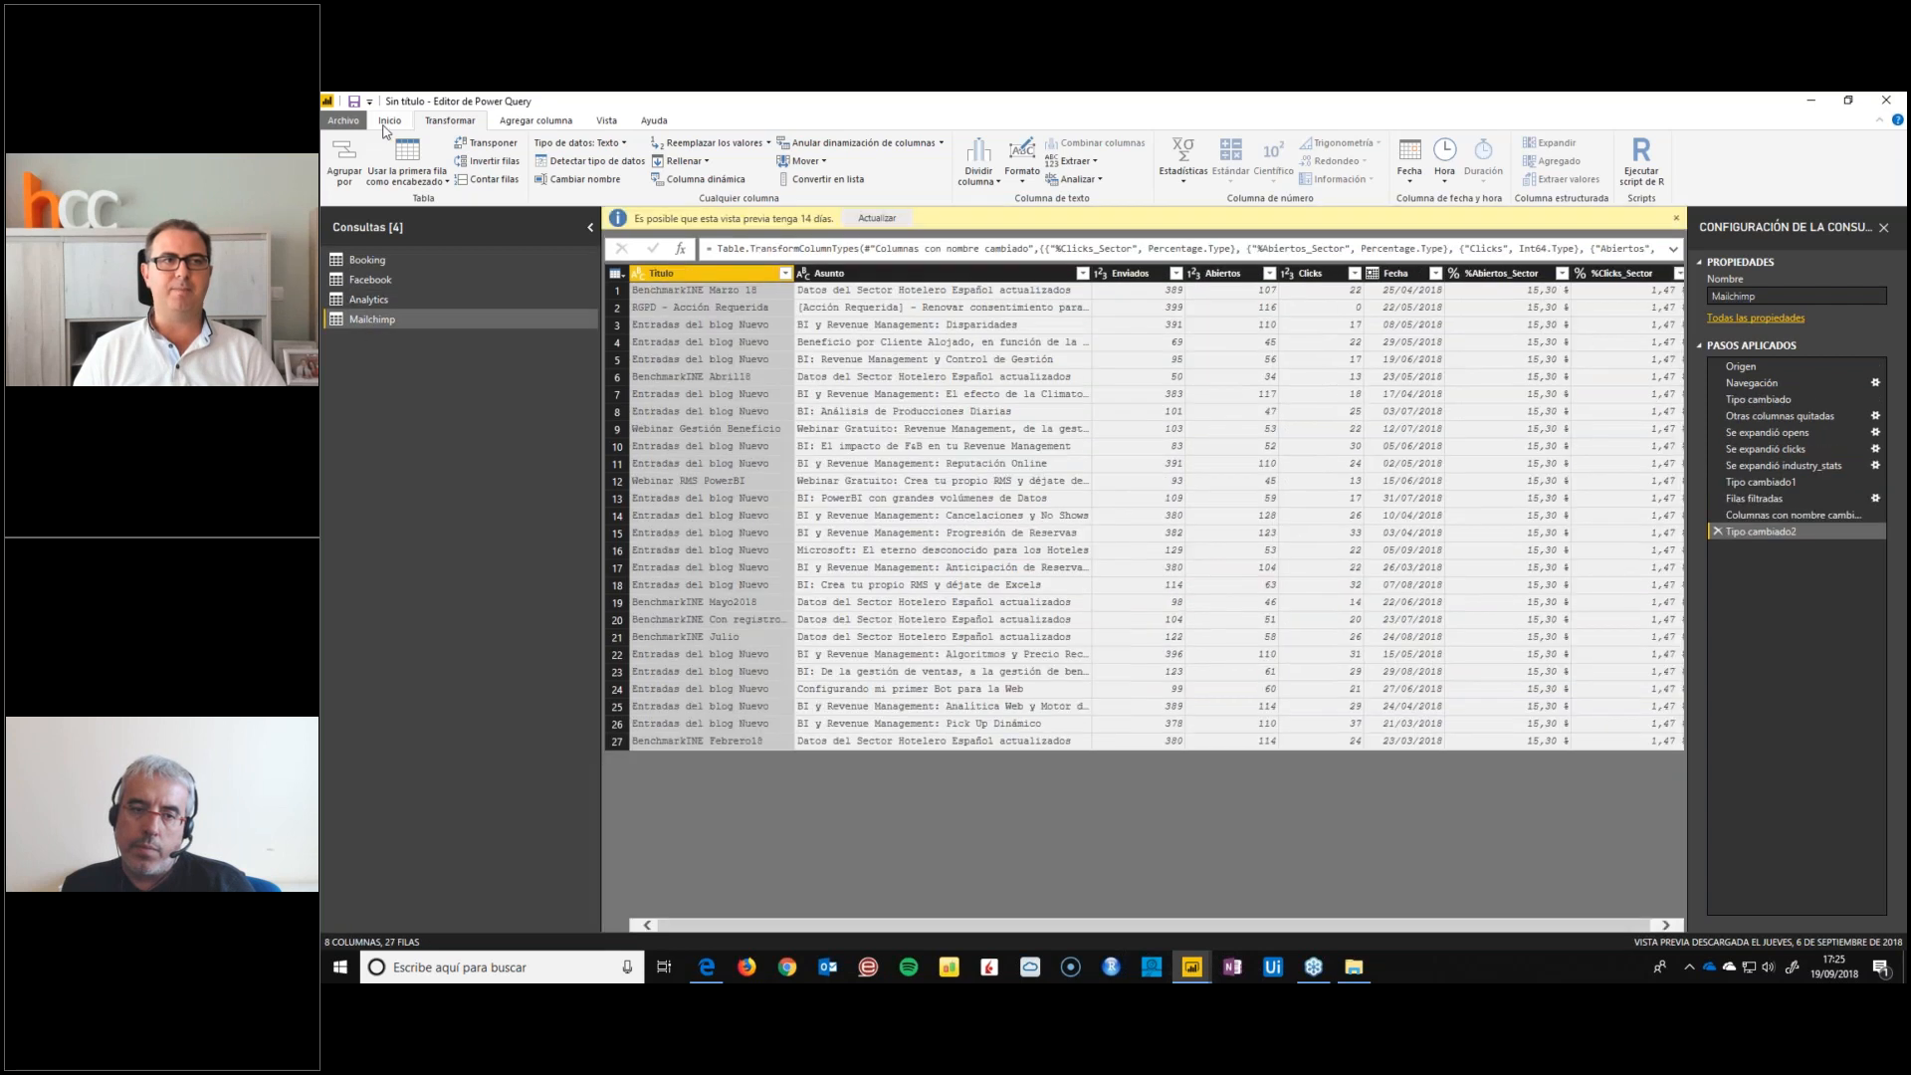
Start a manually entered table with two columns named Orden and MesOrdenado
left_click(387, 123)
left_click(392, 172)
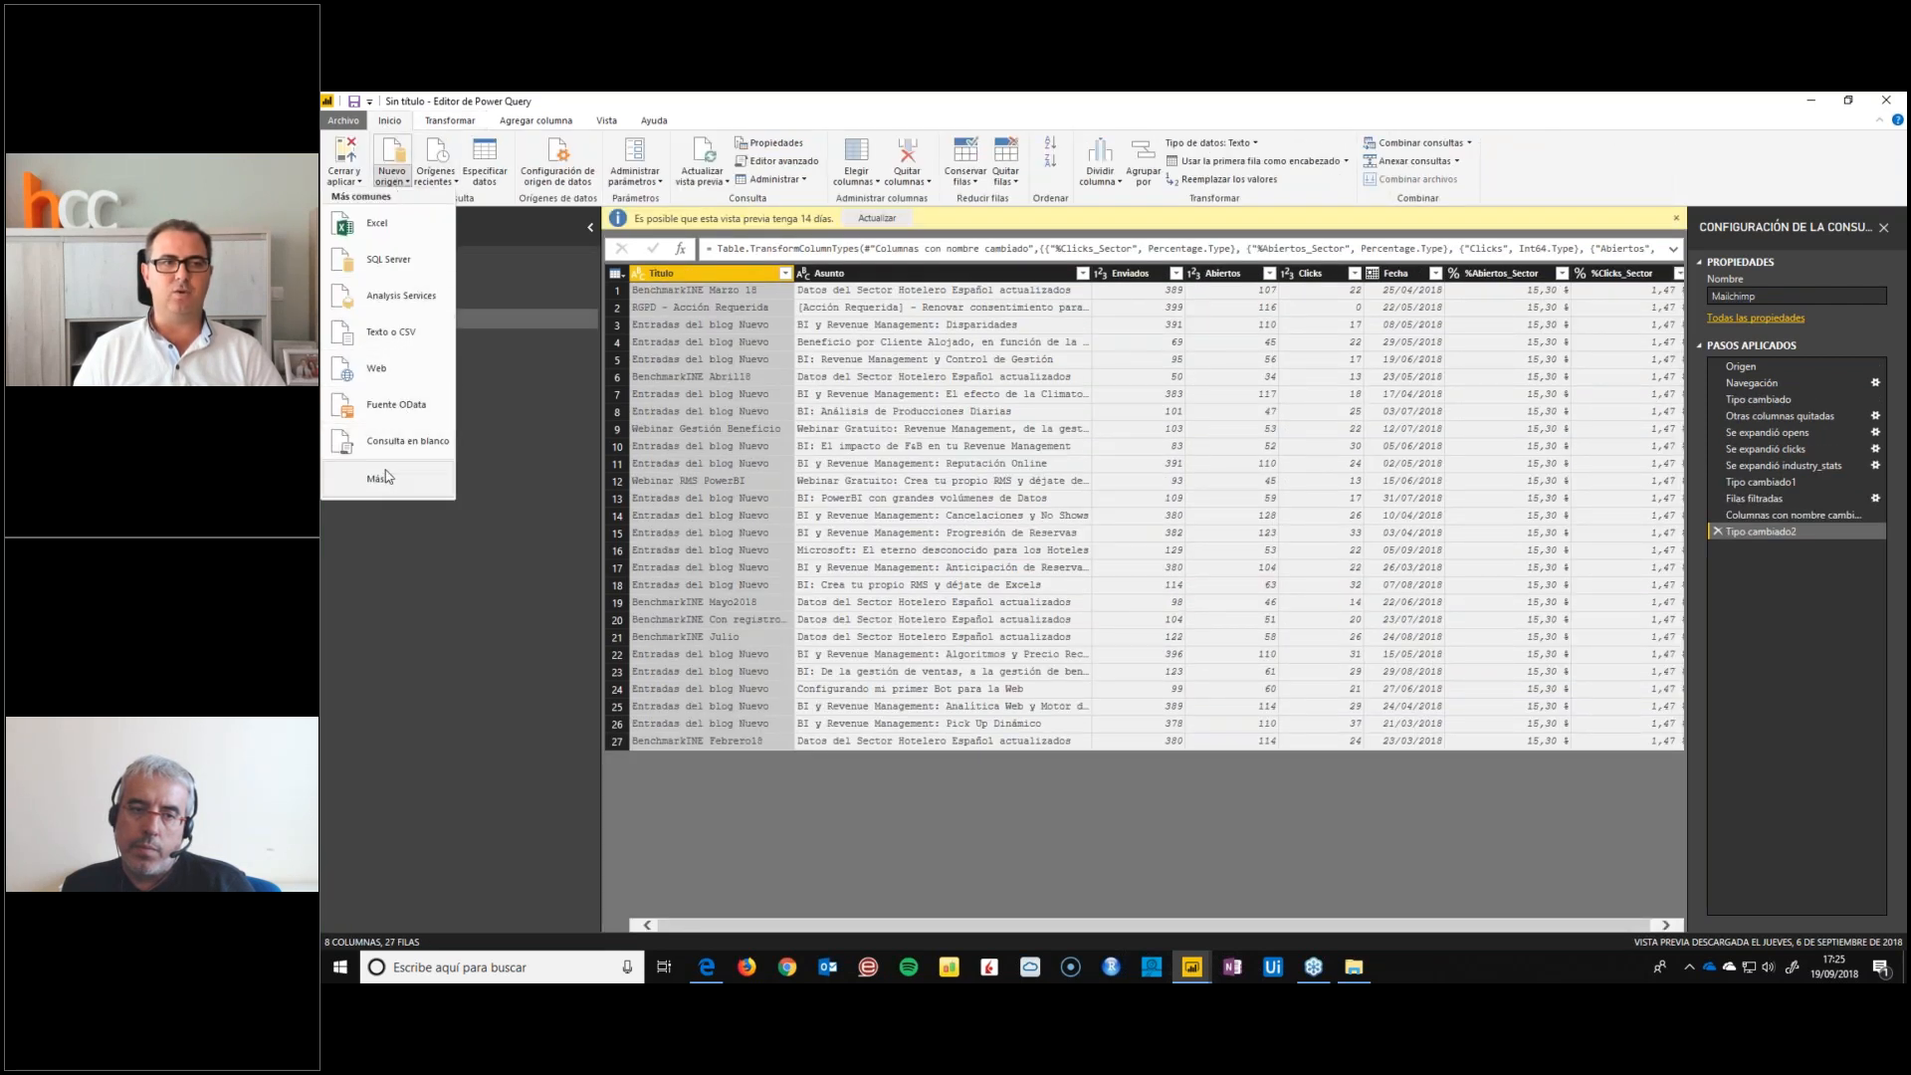
left_click(497, 657)
left_click(498, 153)
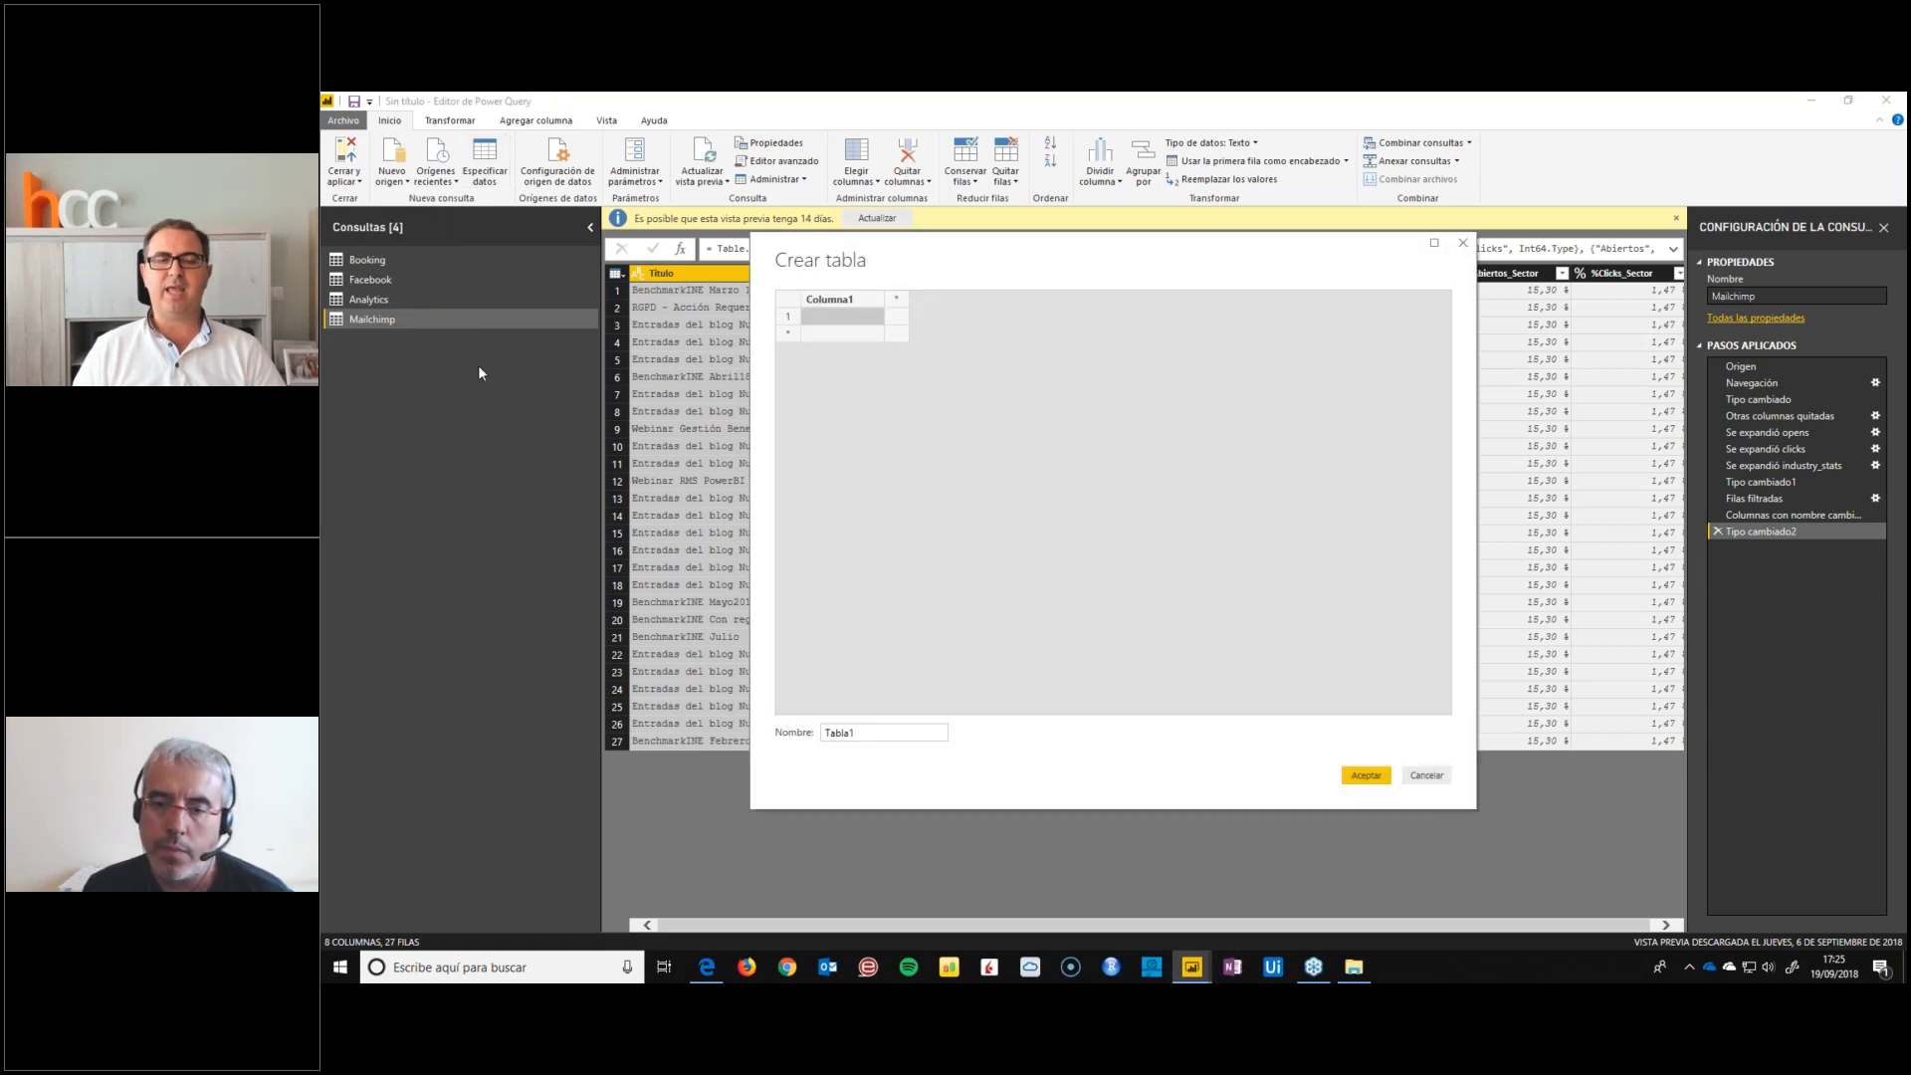
double_click(845, 302)
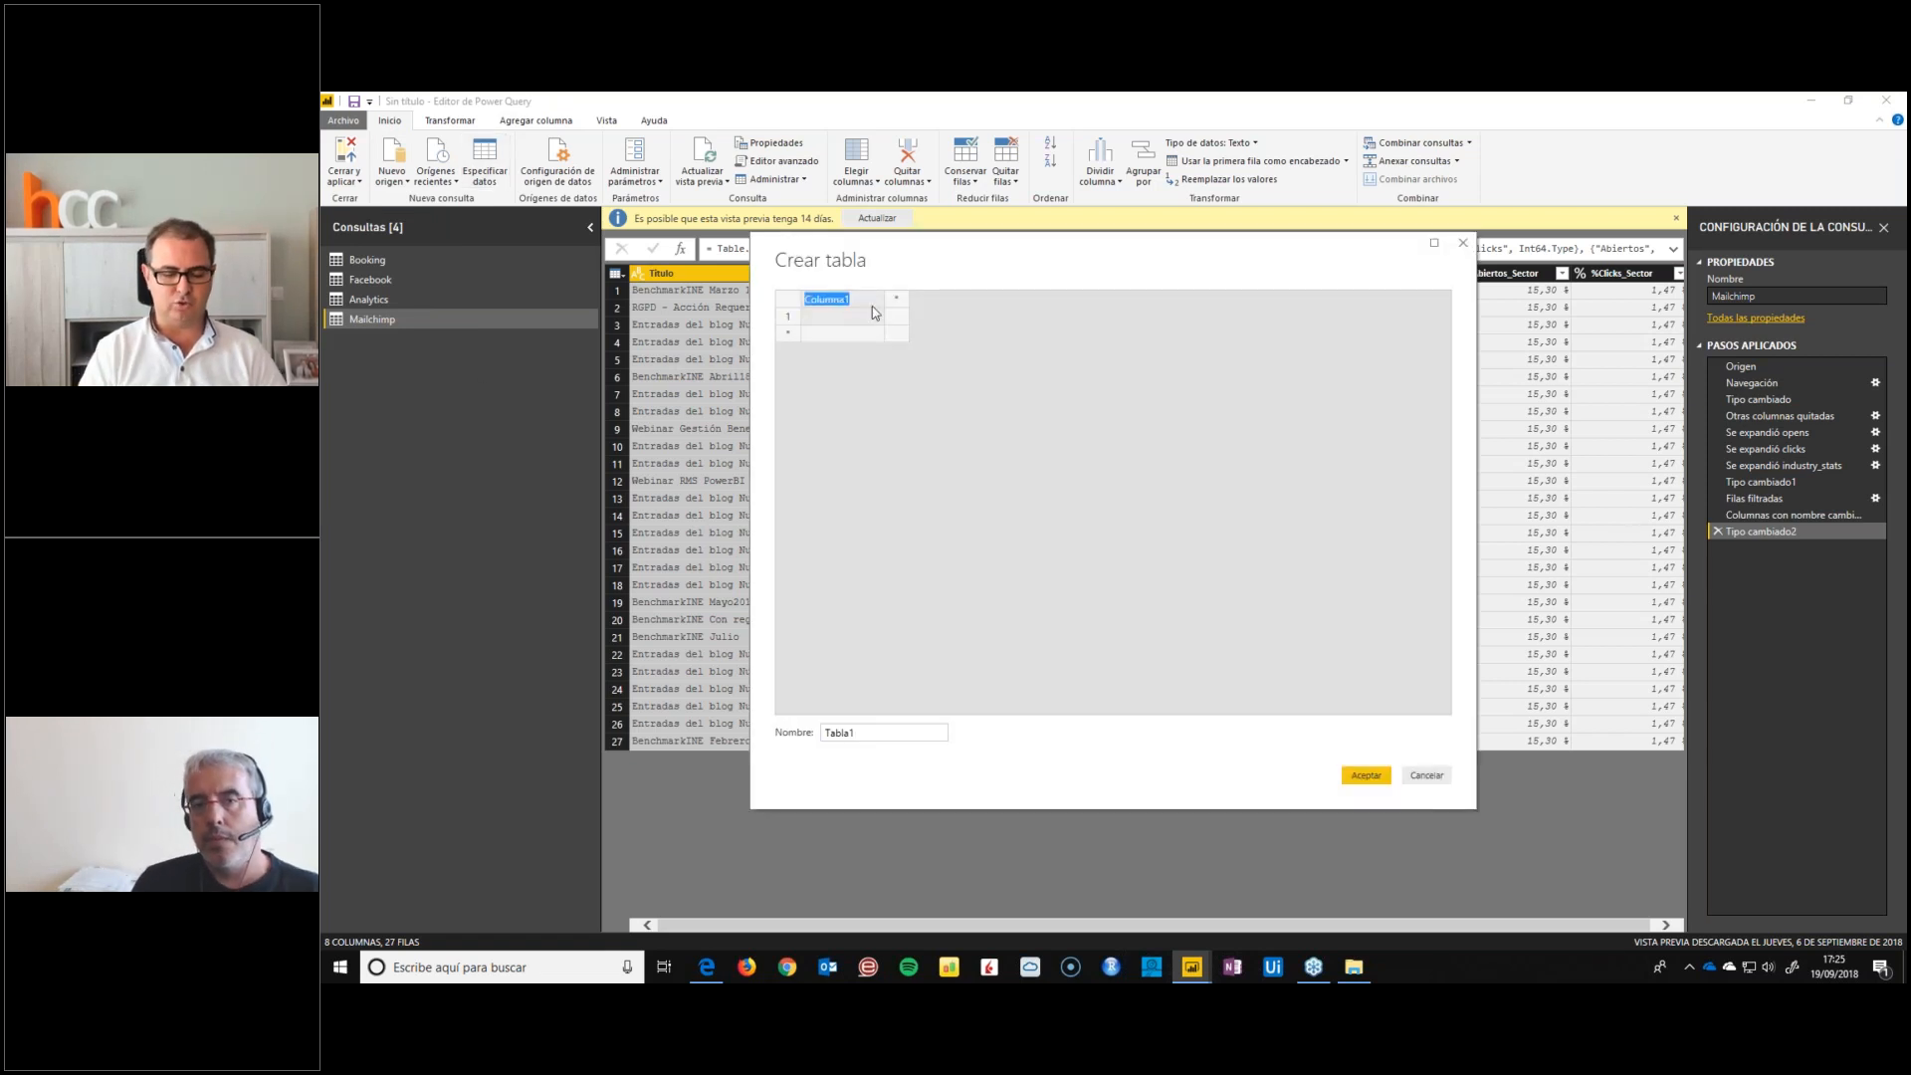
type("Orden")
key("Tab")
type("MEs")
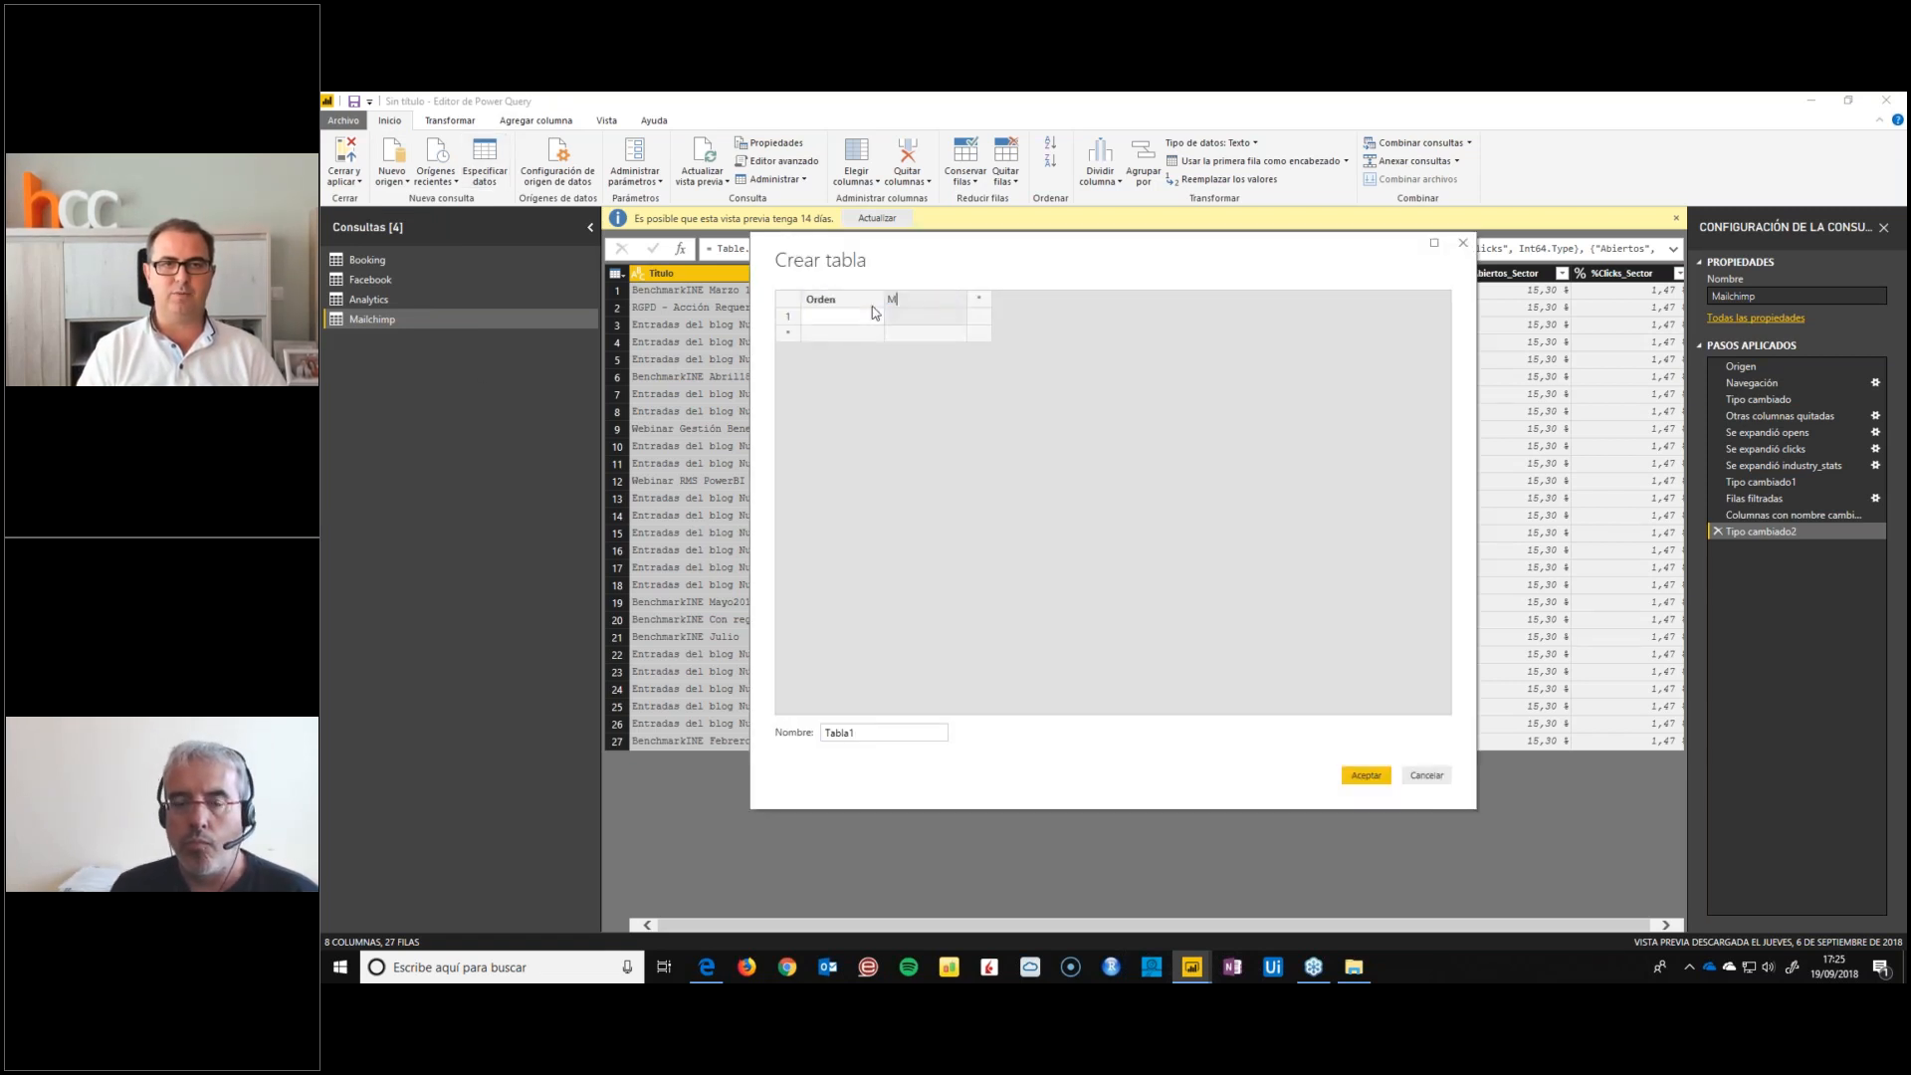
key("BackSpace")
type("esOrdenado")
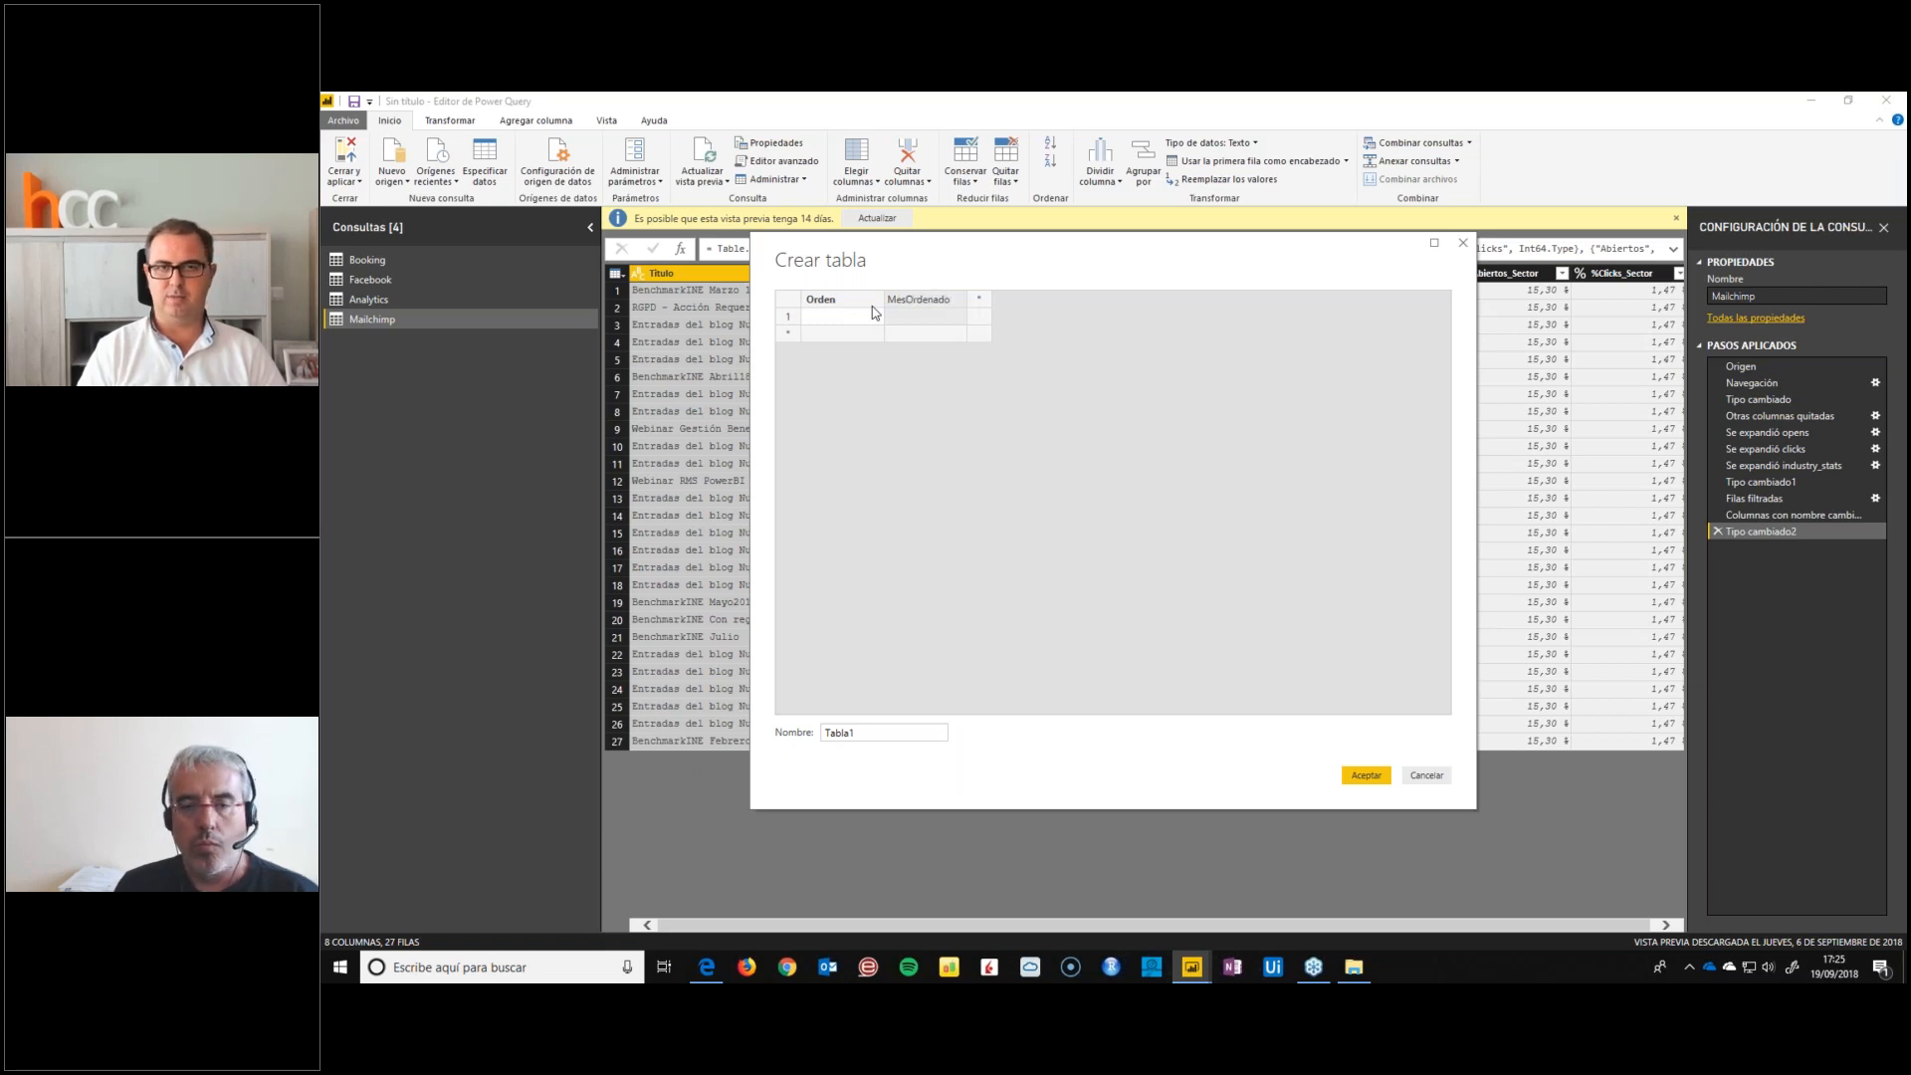
Fill the MesOrdenado column with the twelve Spanish month names in calendar order, from enero to diciembre
key("Return")
type("enero")
key("Return")
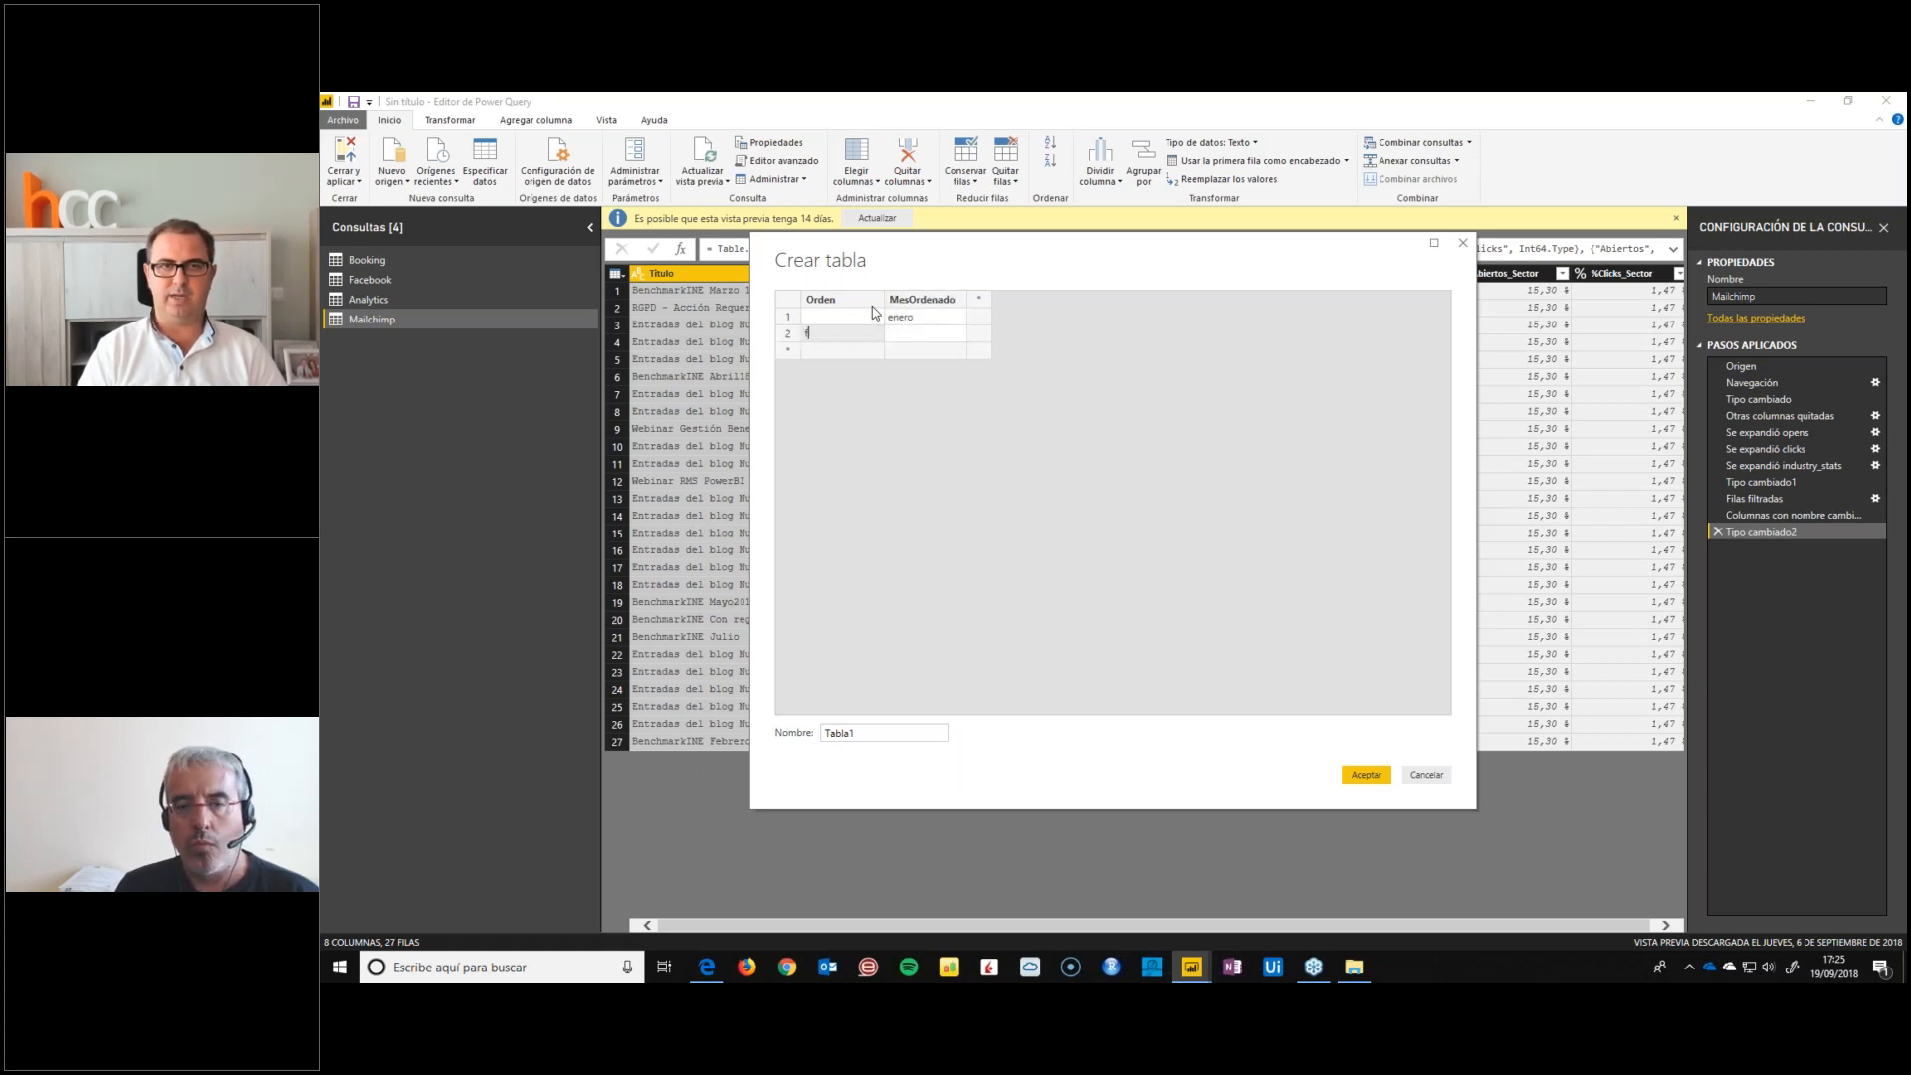
type("febrero")
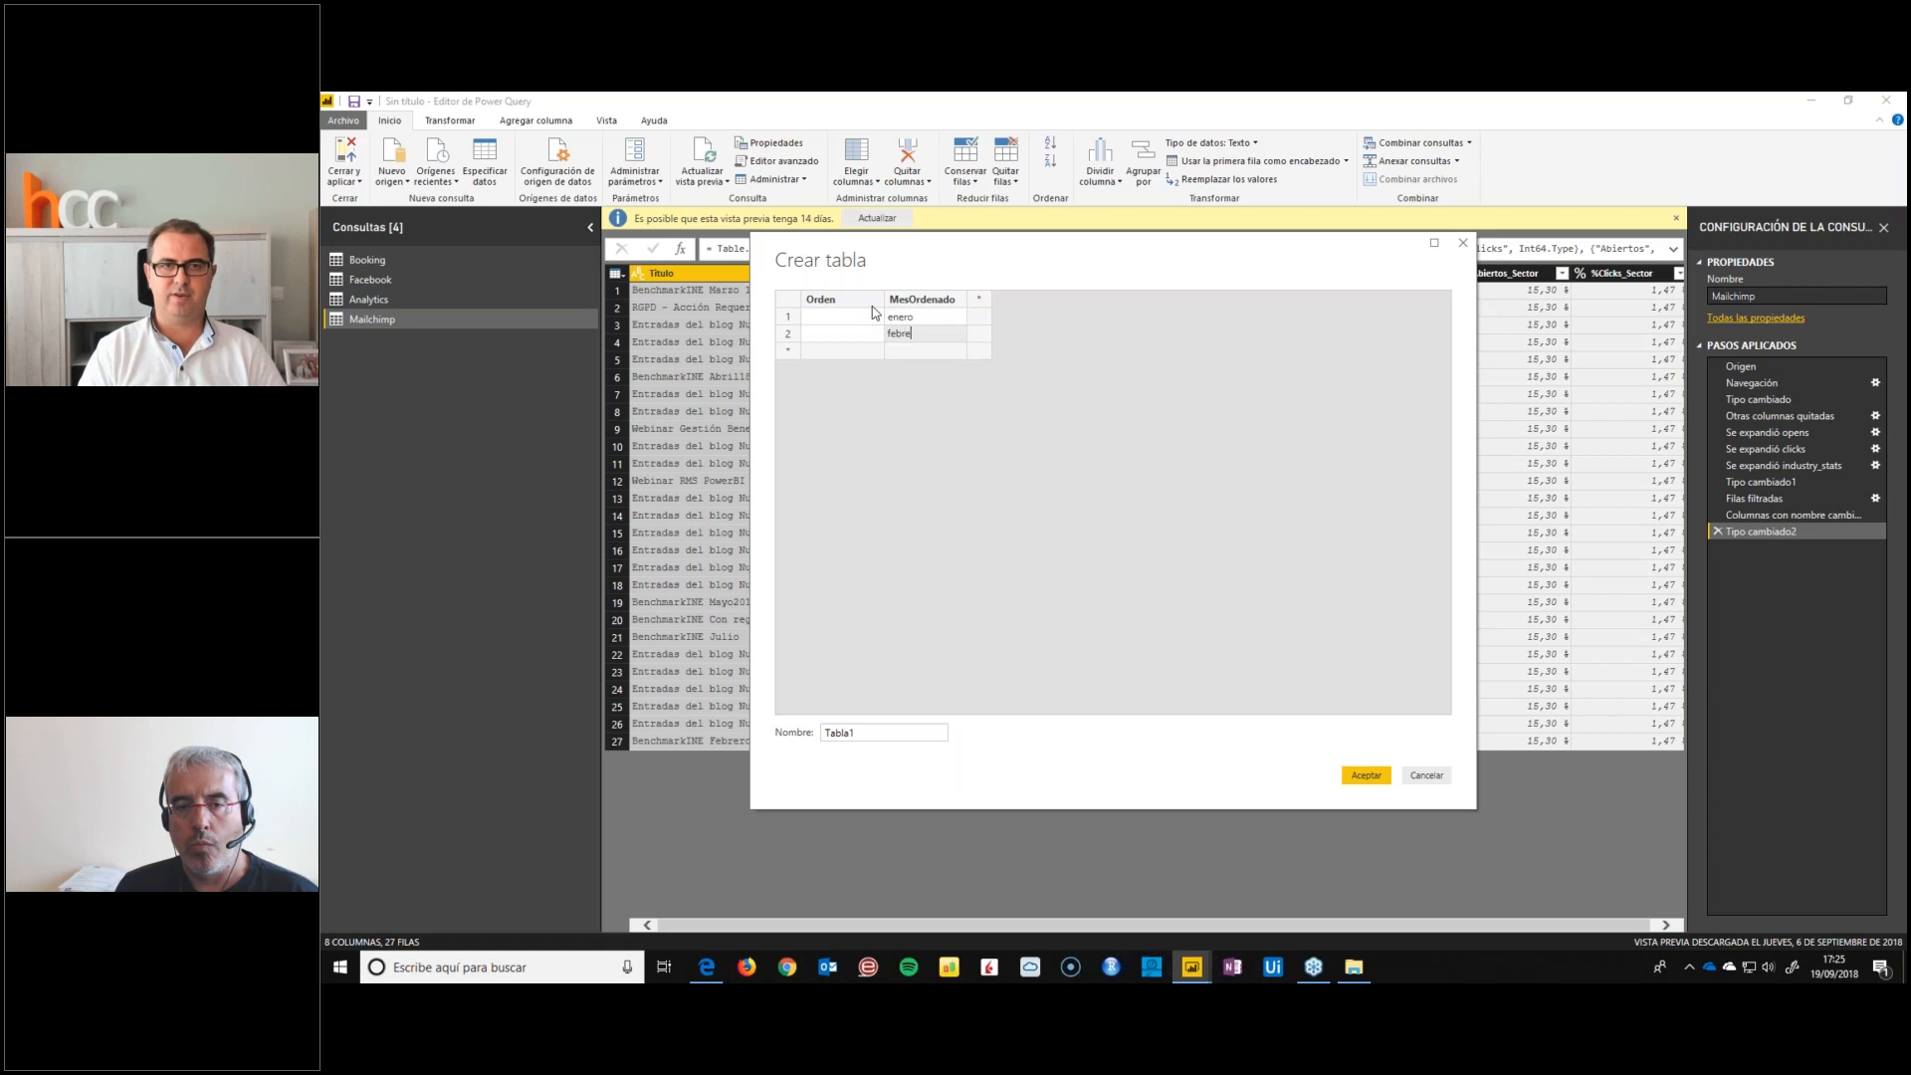
key("Return")
type("marzo")
key("Return")
type("abril")
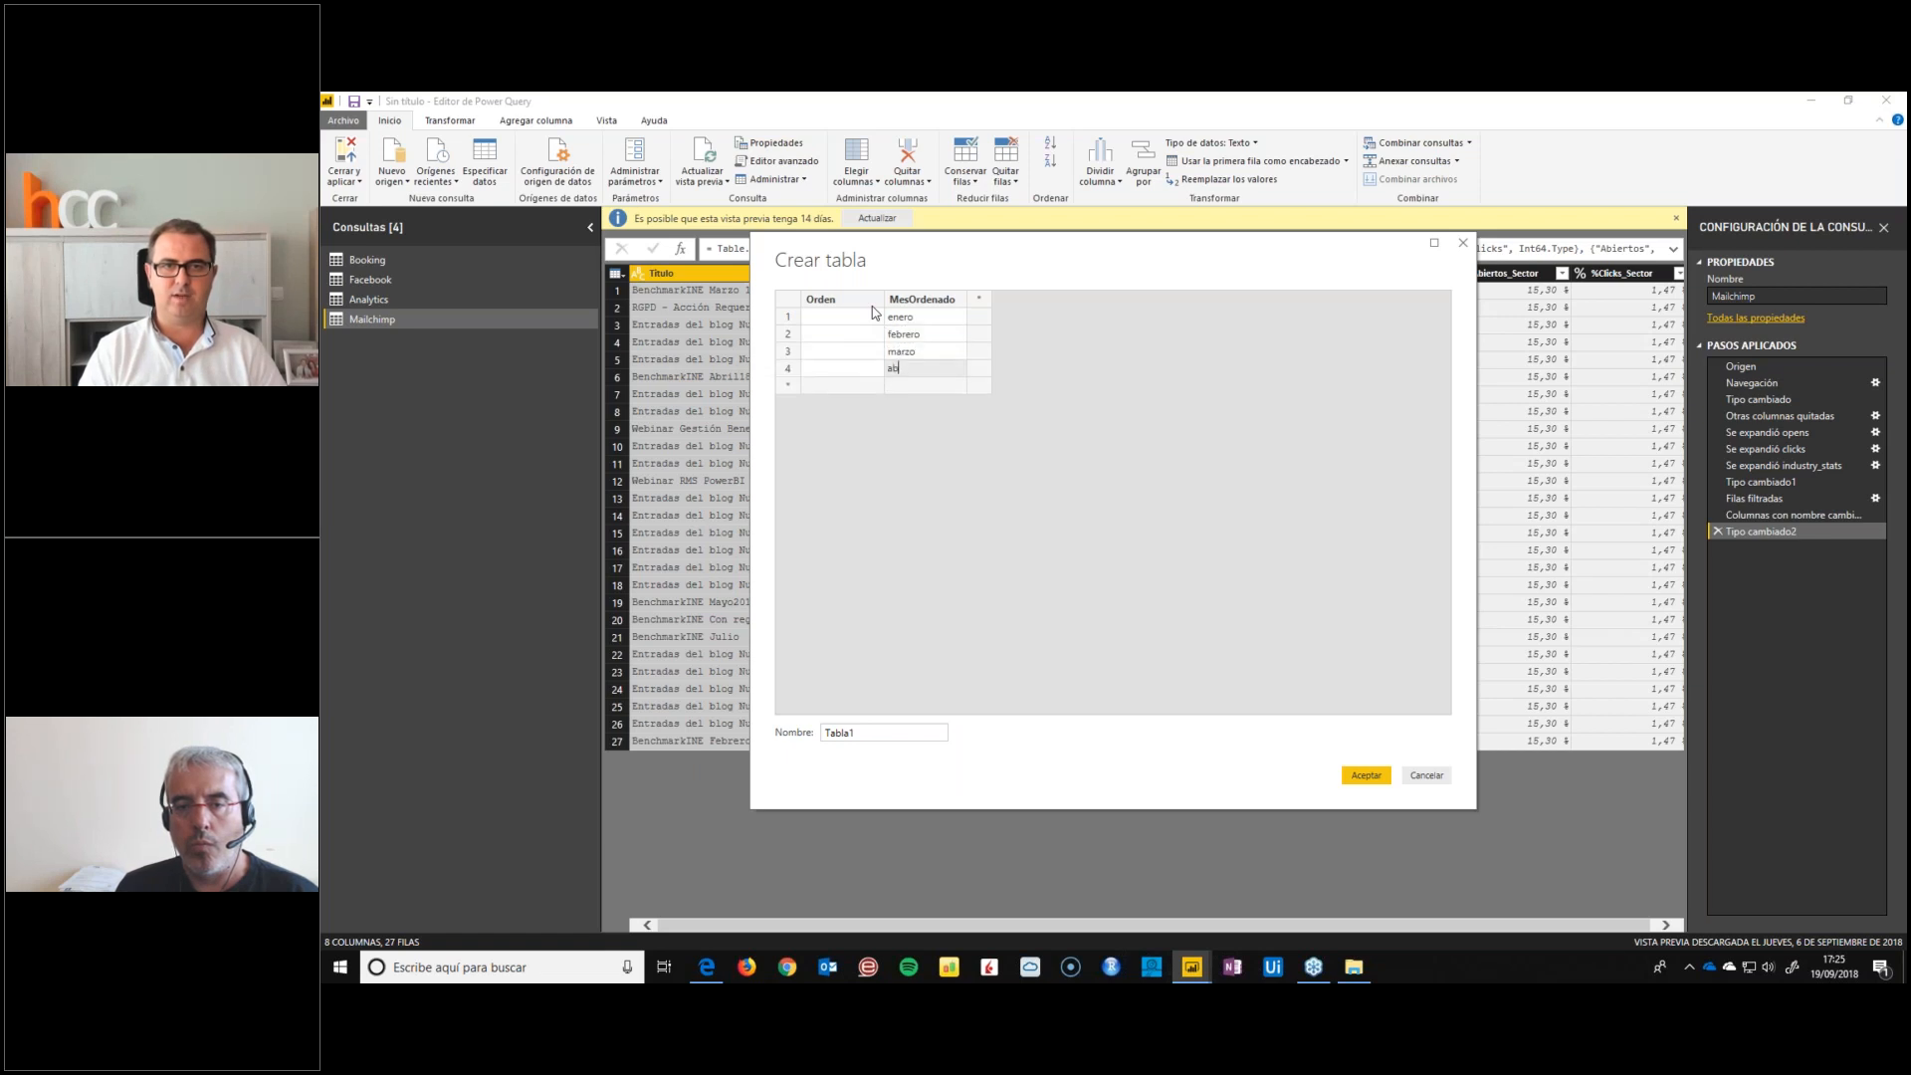
key("Return")
type("mayo")
key("Return")
type("junio")
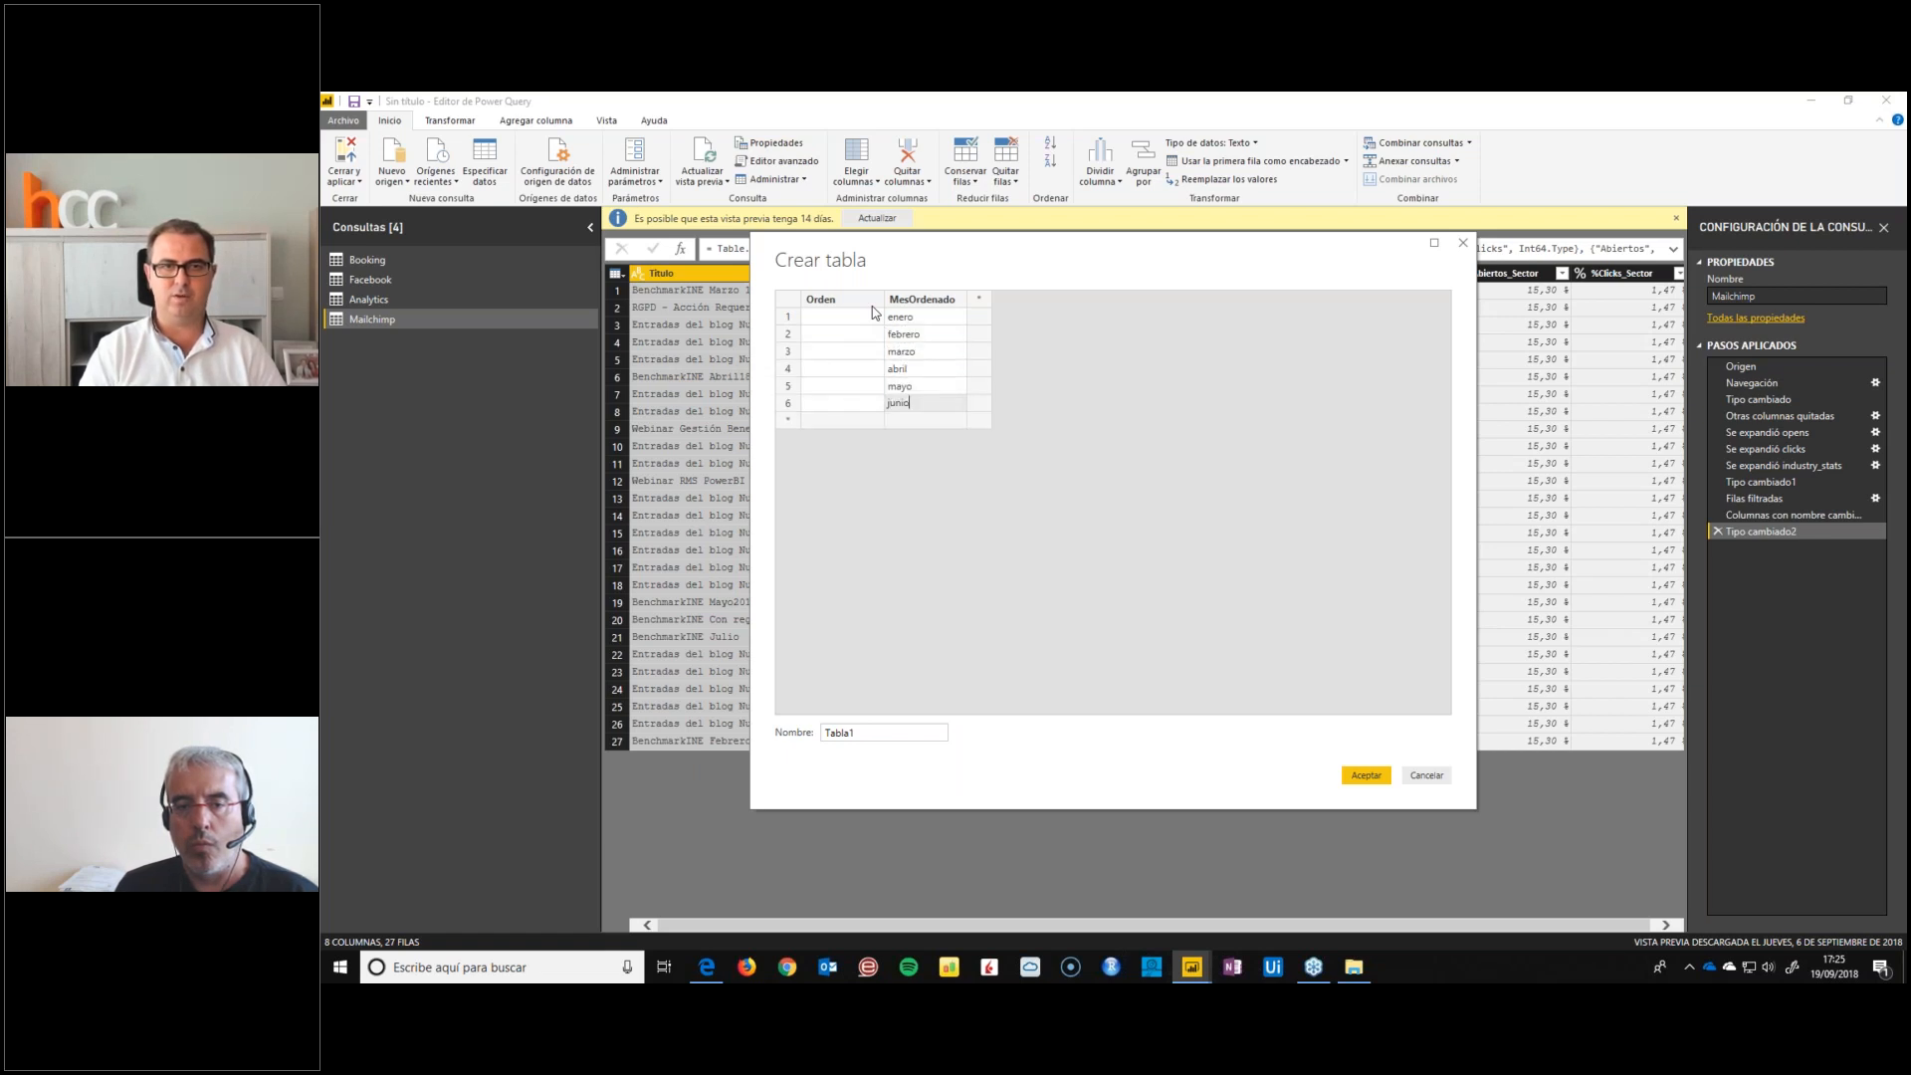
key("Return")
type("julio")
key("Return")
type("agosto")
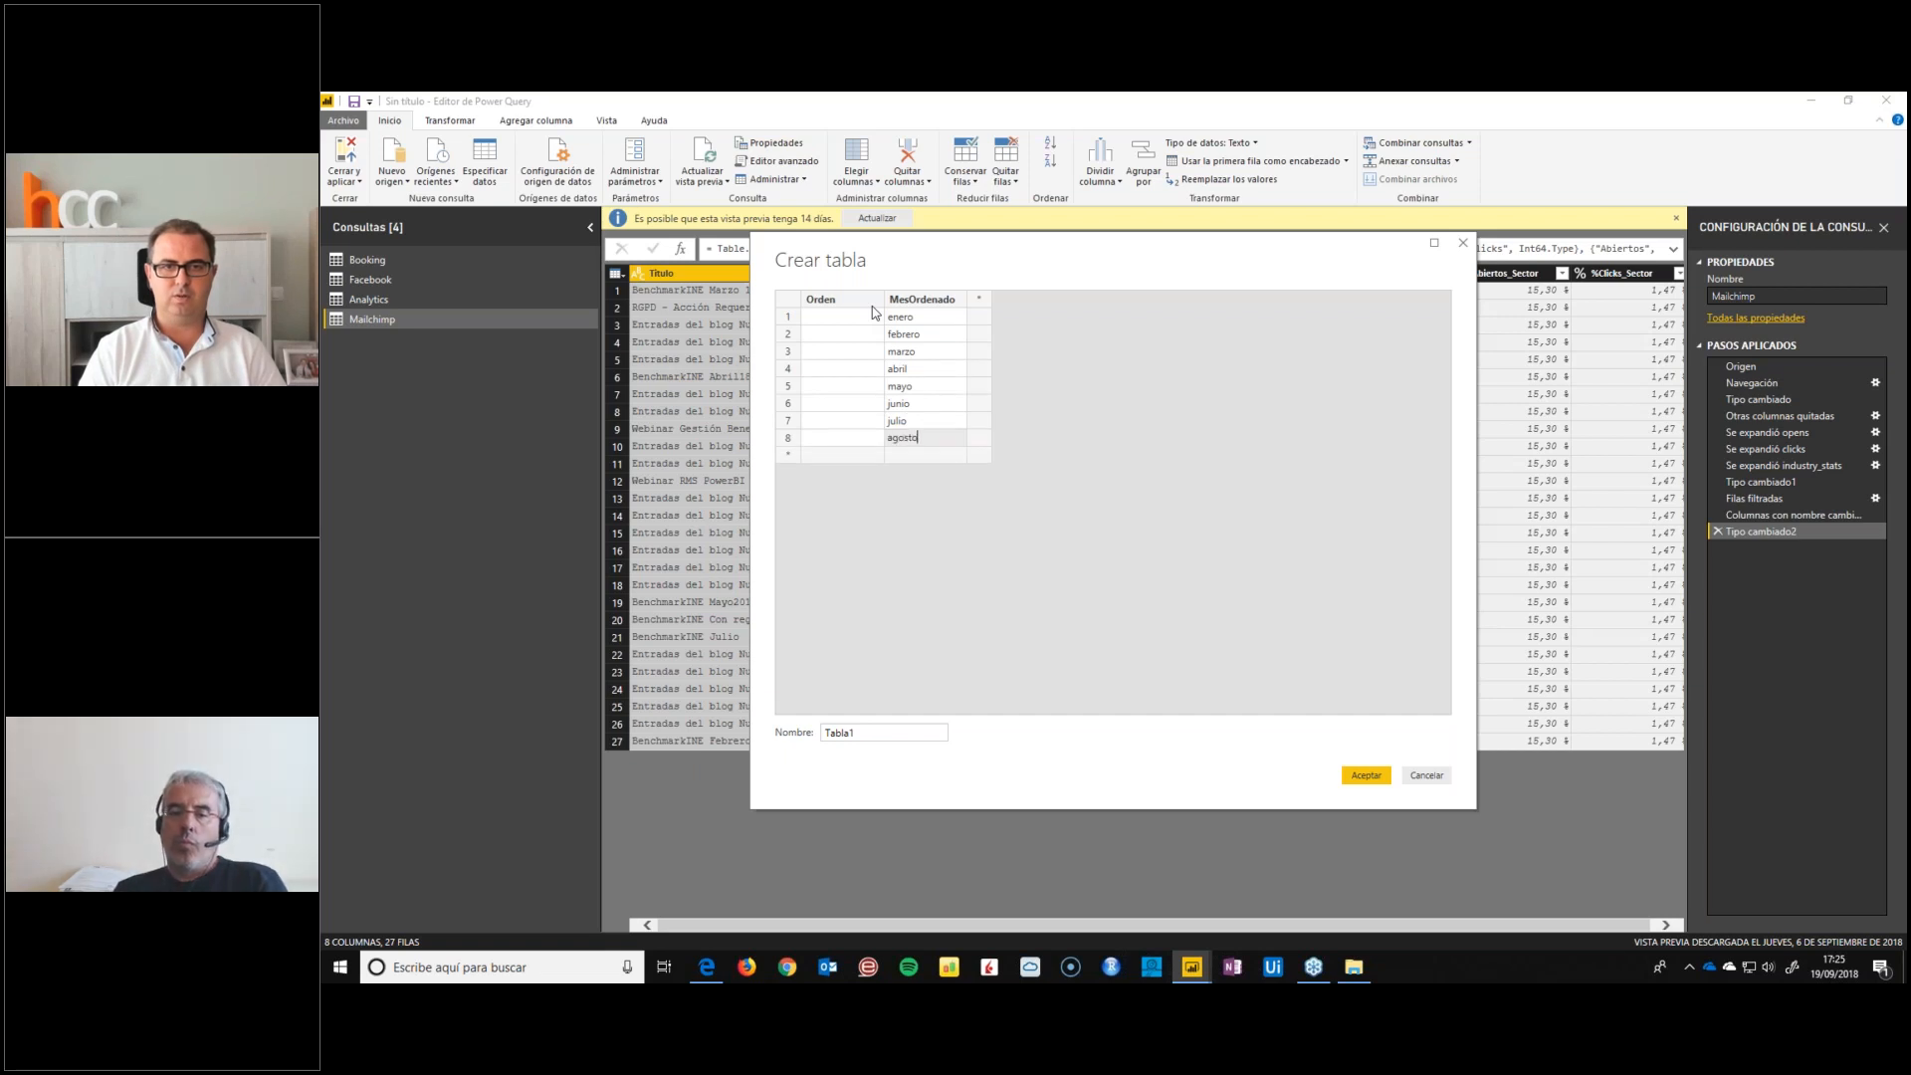
key("Return")
type("septiembre")
key("Return")
type("octubre")
key("Return")
type("noviembre")
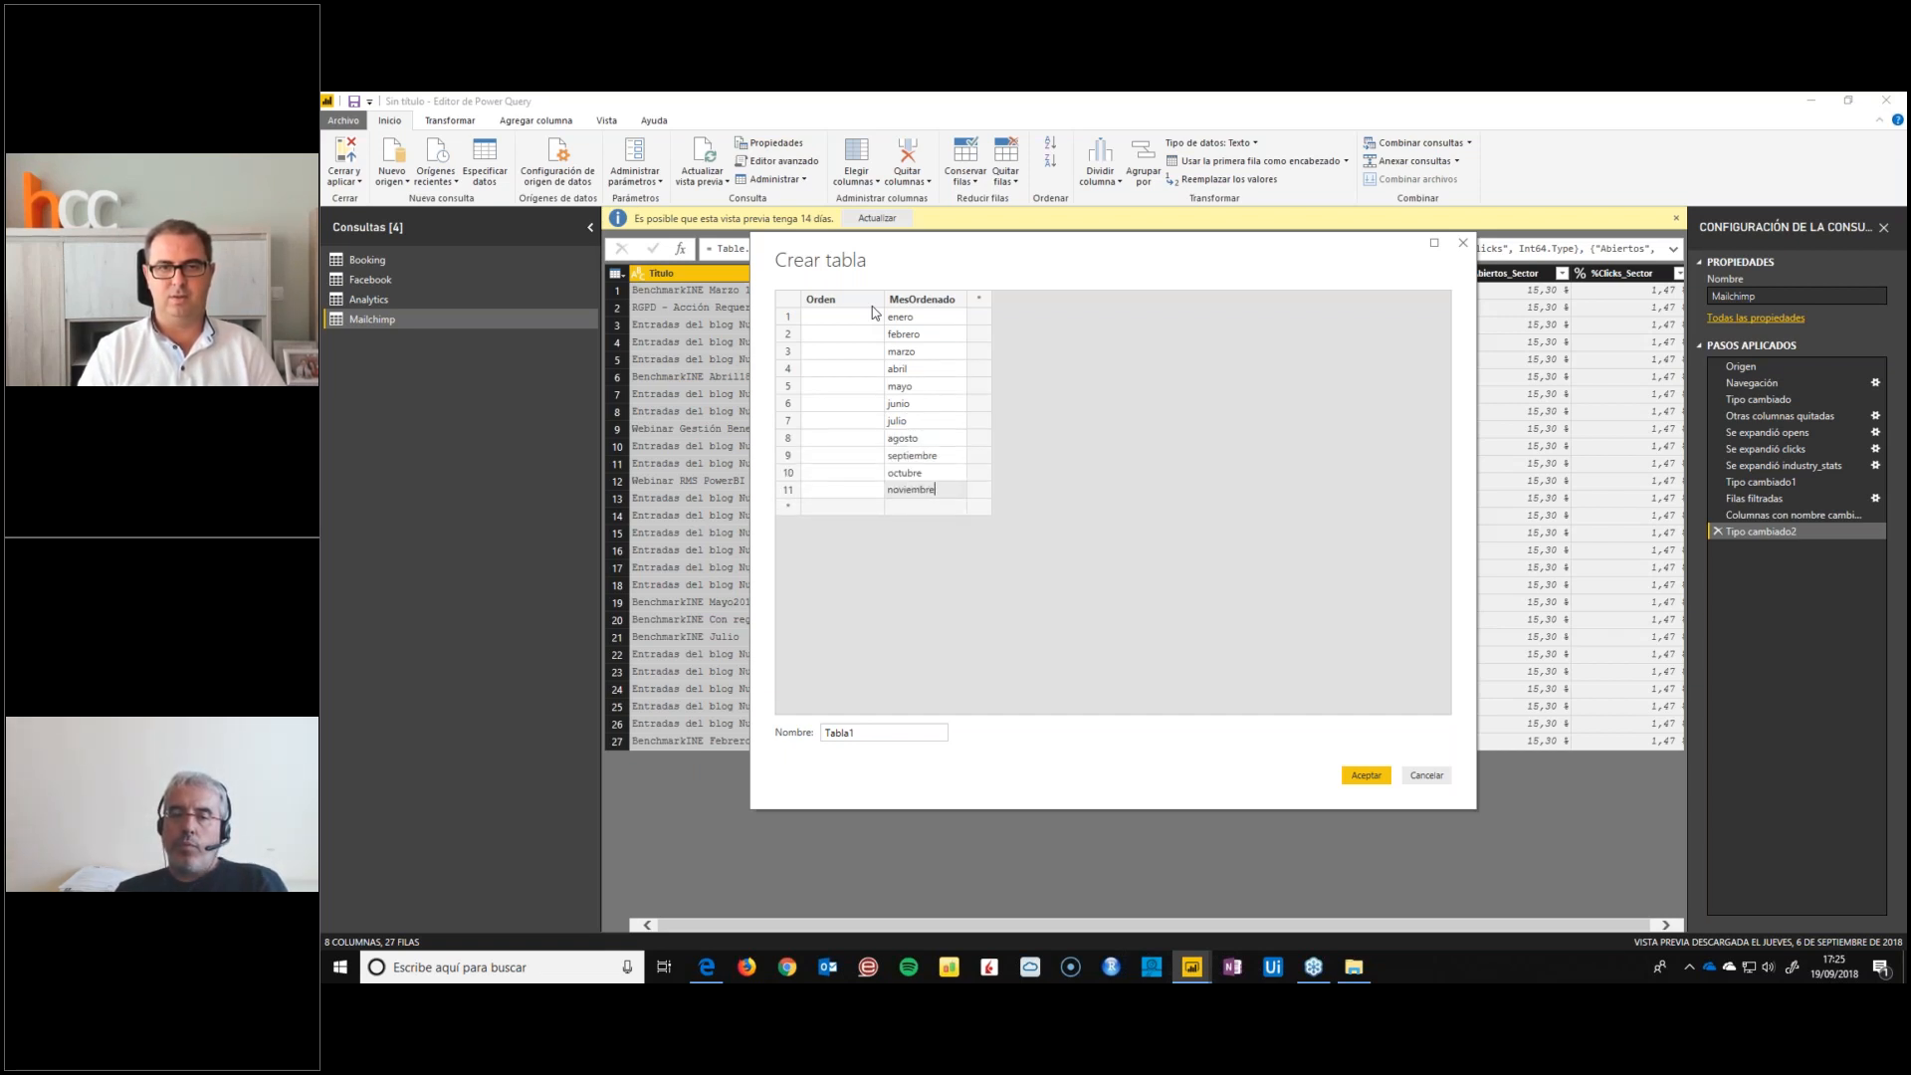
key("Return")
type("diciembre")
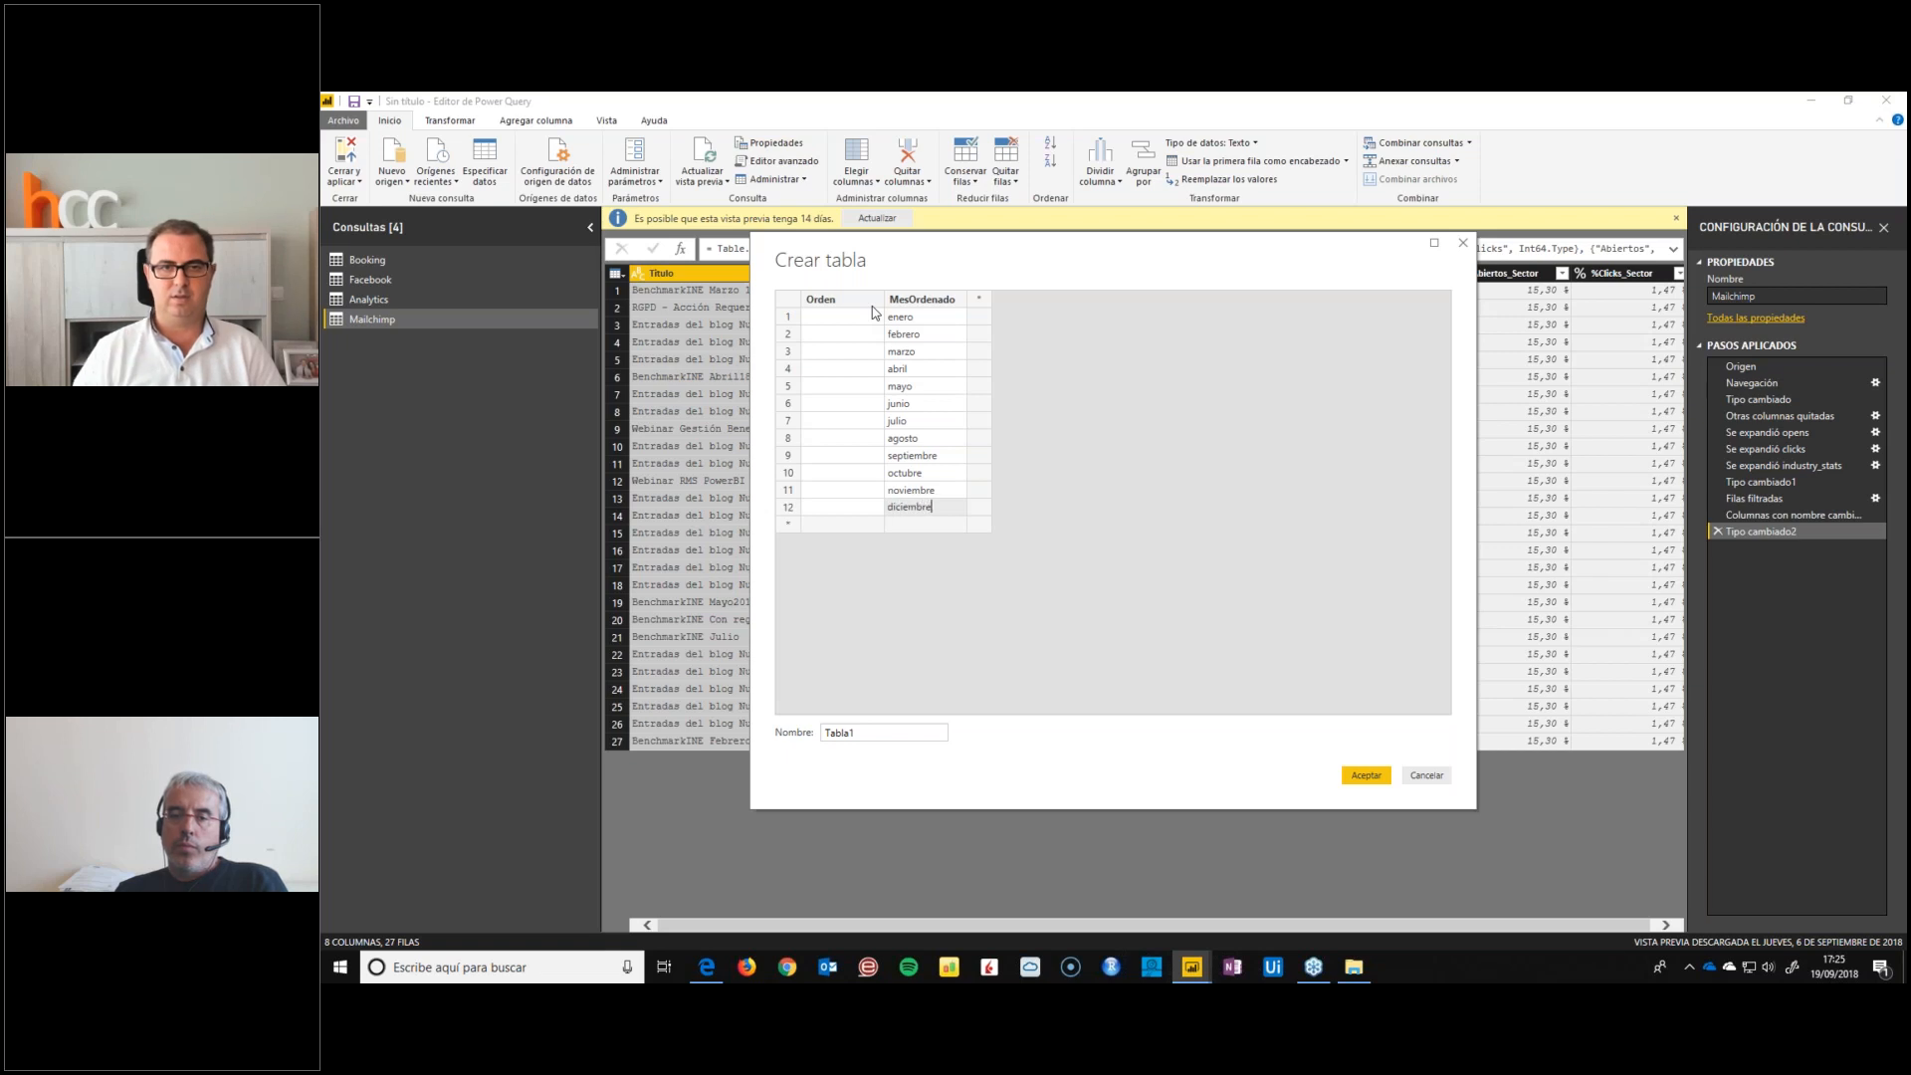
Number the months from 1 to 12 in the Orden column
left_click(849, 319)
type("3")
key("Return")
type("4 5 6 7 8 9")
key("Return")
type("10")
key("Return")
type("11")
key("Return")
type("12")
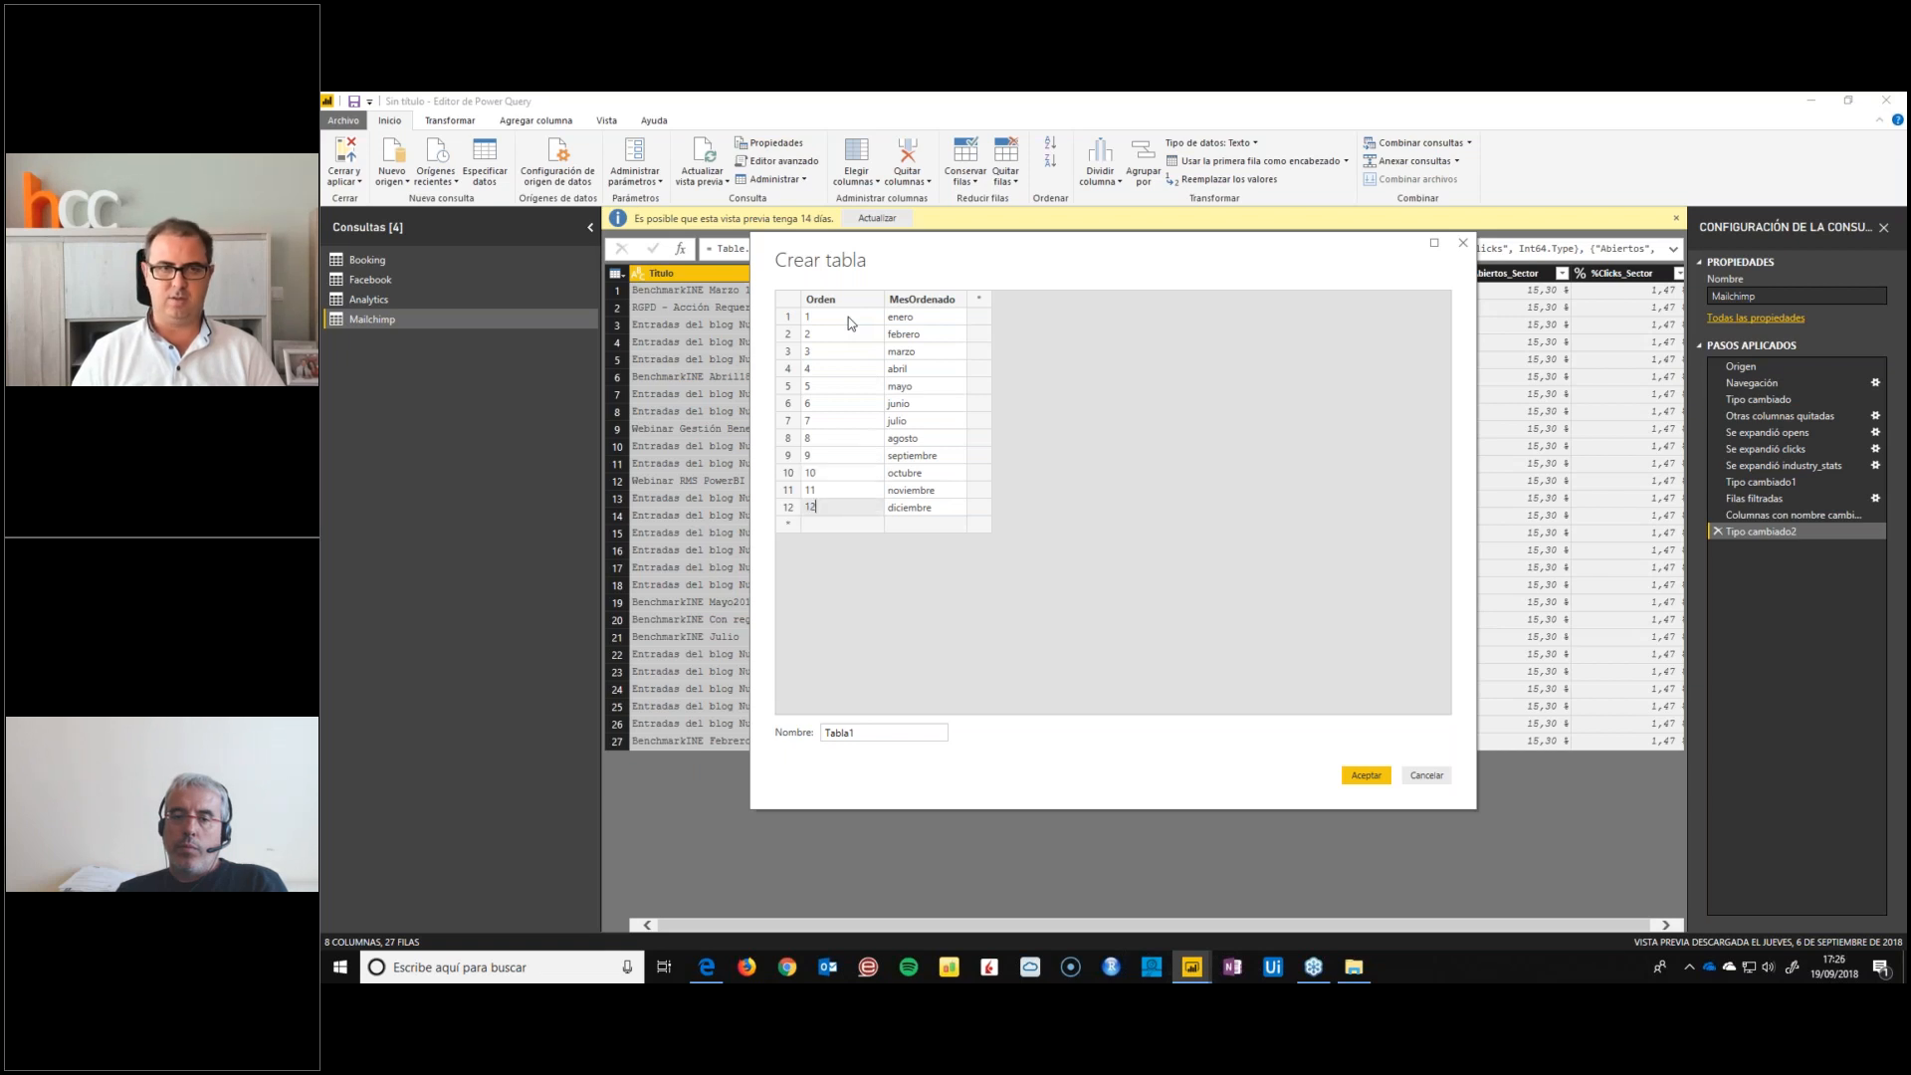
Name the new table MESORDENADO, create it, and apply the query changes to the report
double_click(836, 733)
type("MESORDENADO")
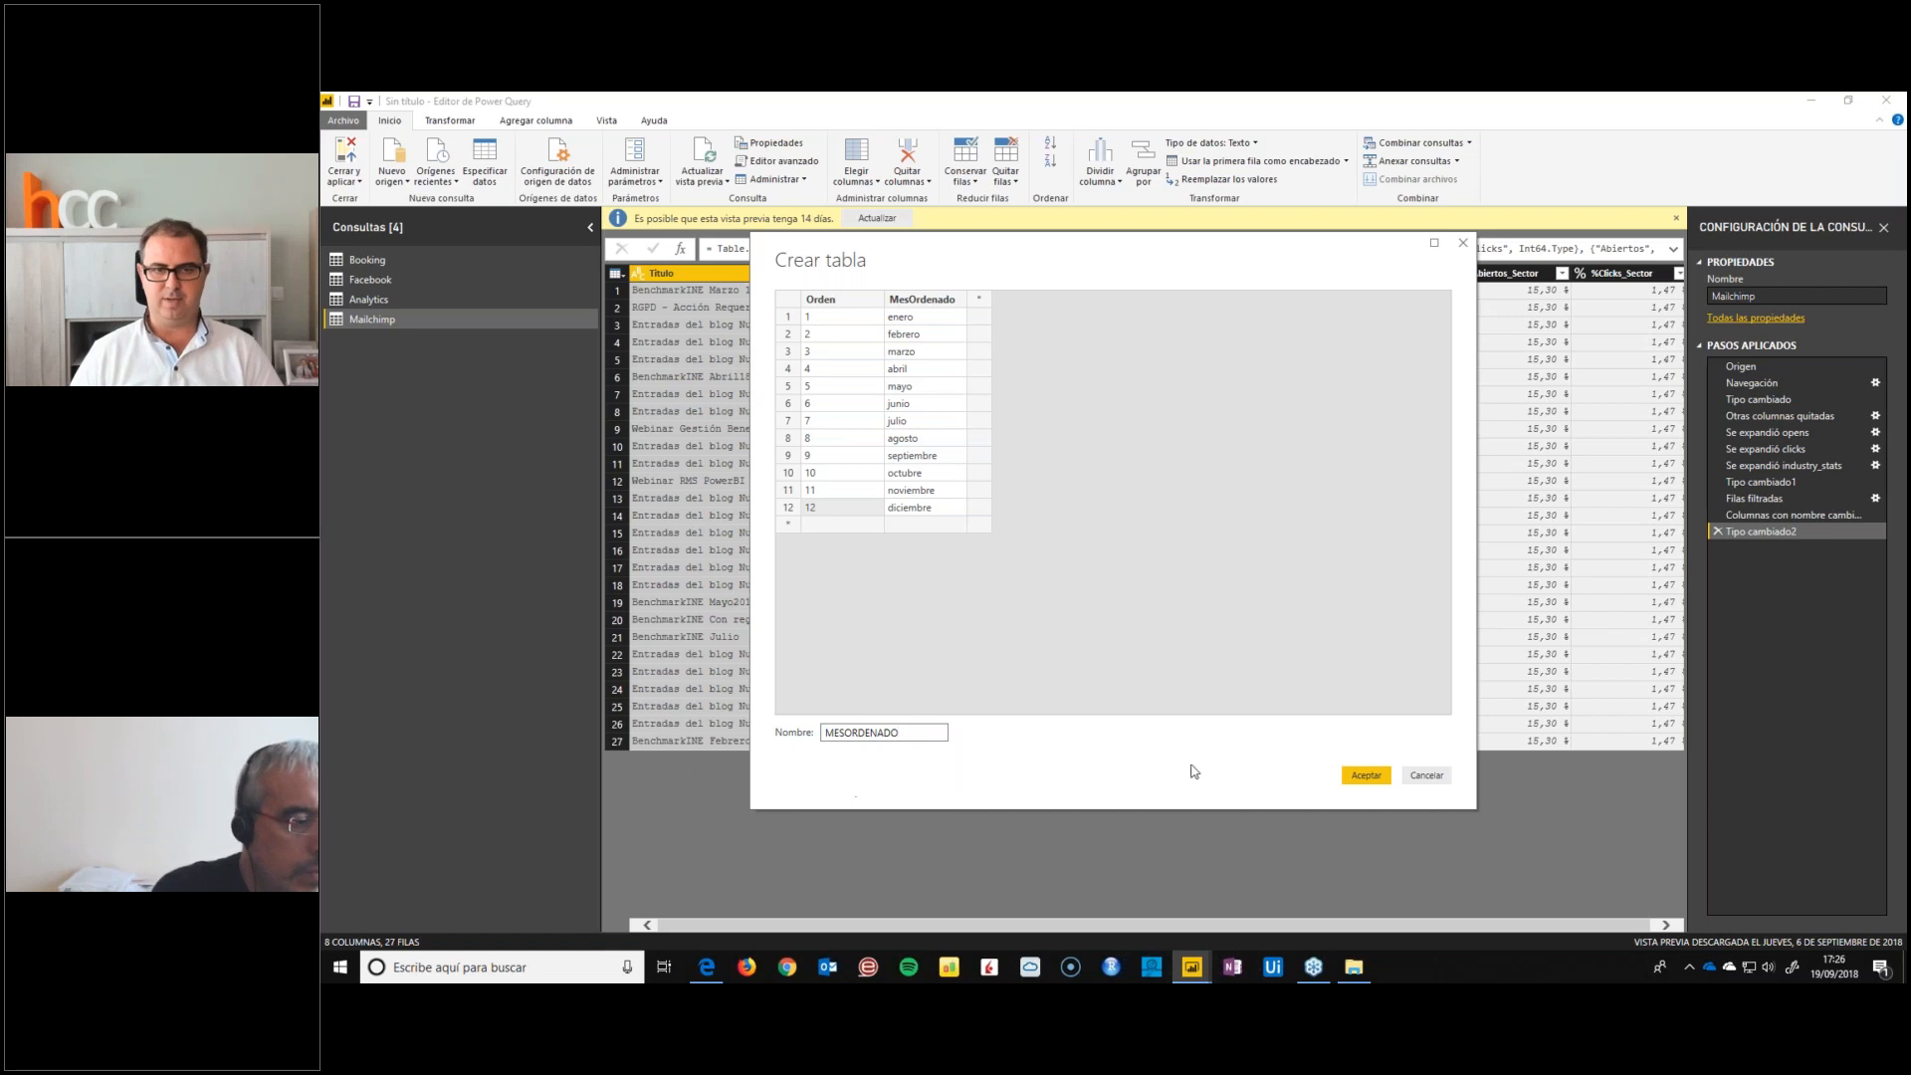
left_click(1362, 776)
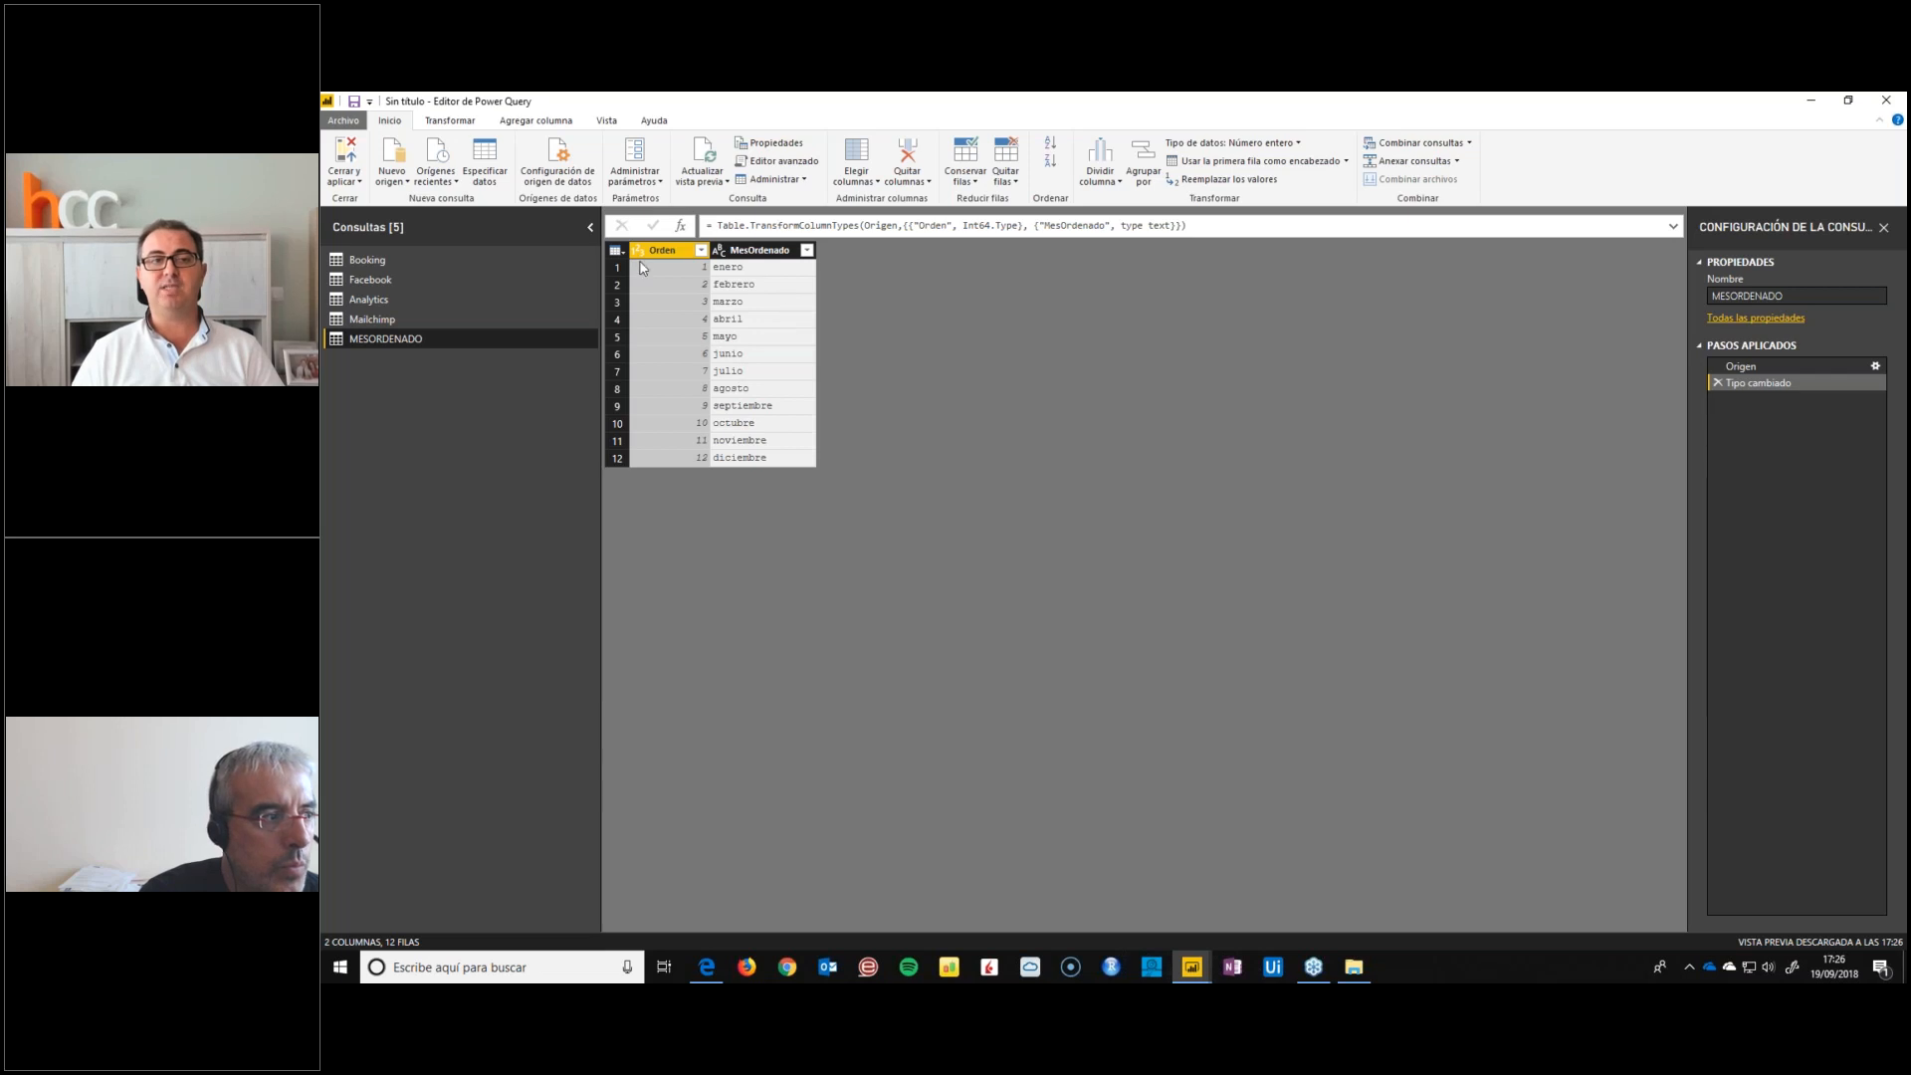
left_click(344, 159)
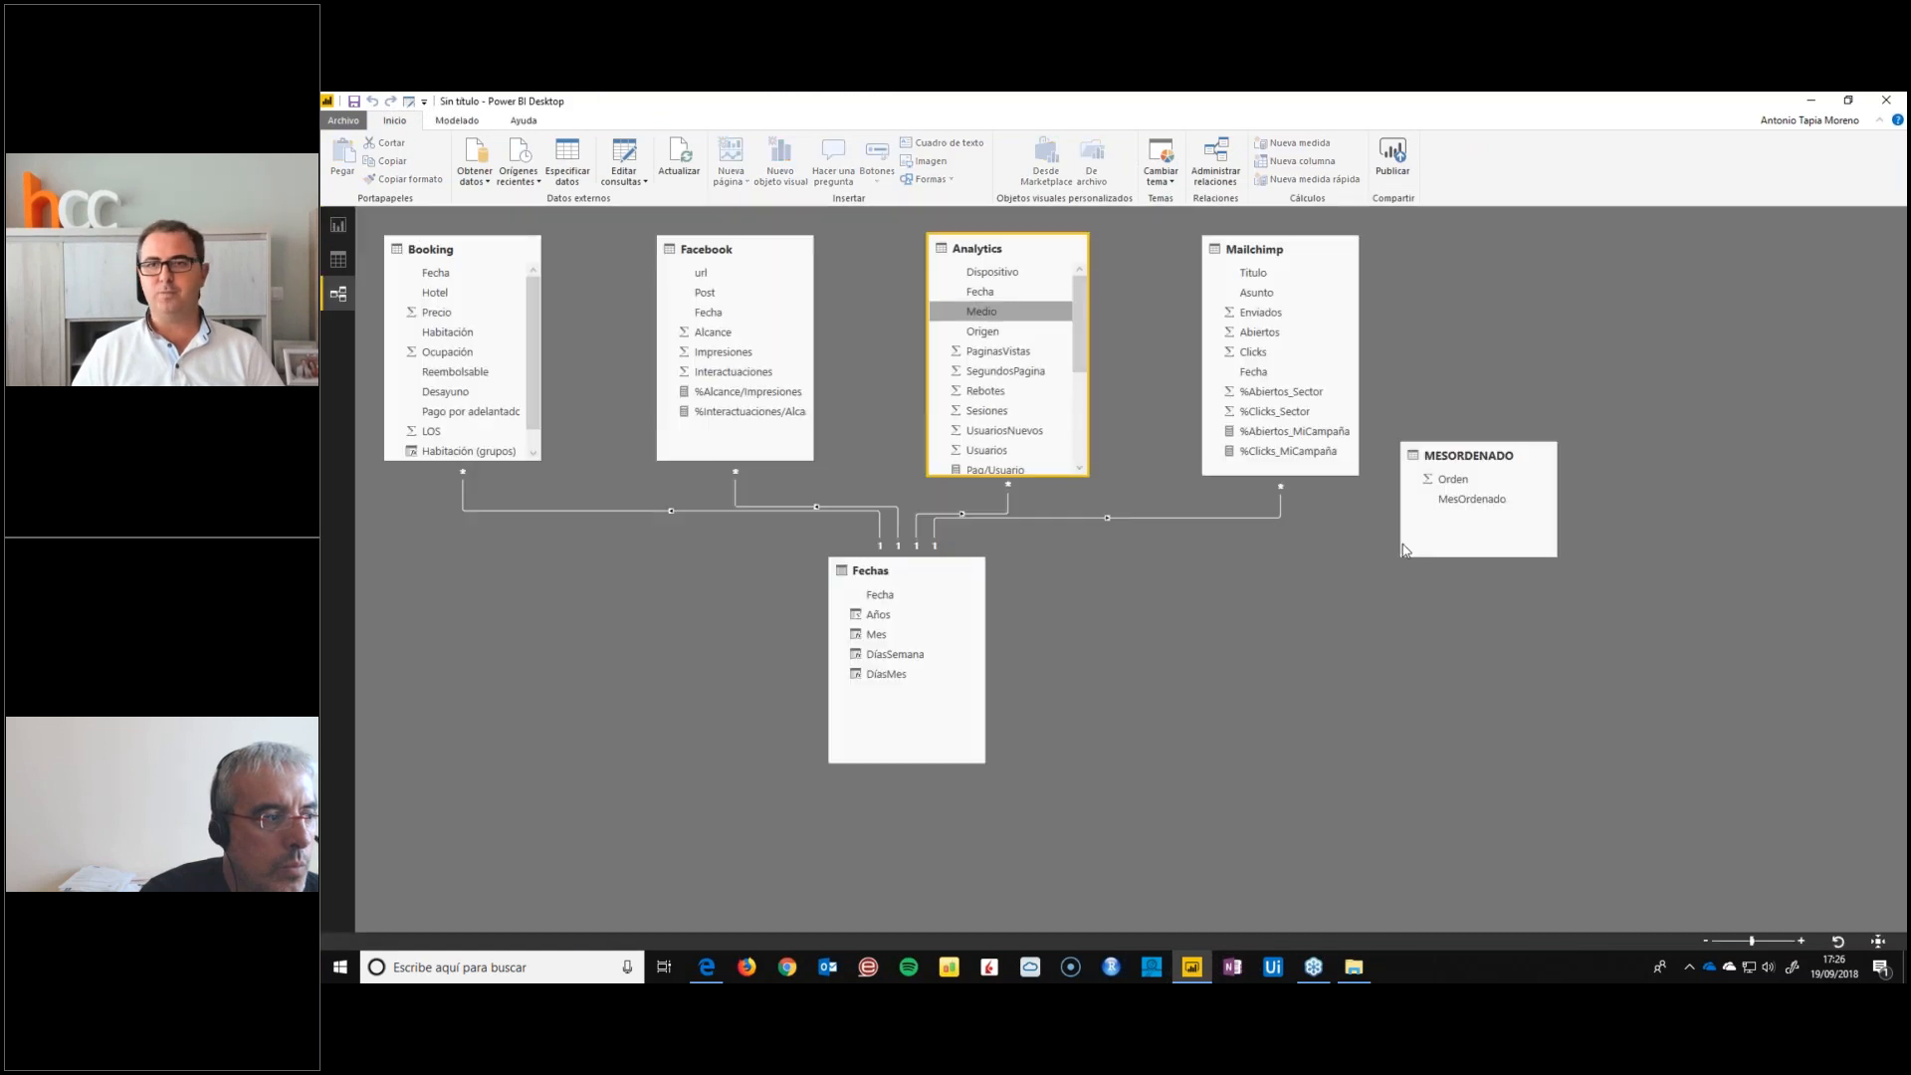
Place the MESORDENADO table beside Fechas in the model and relate its MesOrdenado column to Mes in Fechas
left_click_drag(1463, 456, 1165, 687)
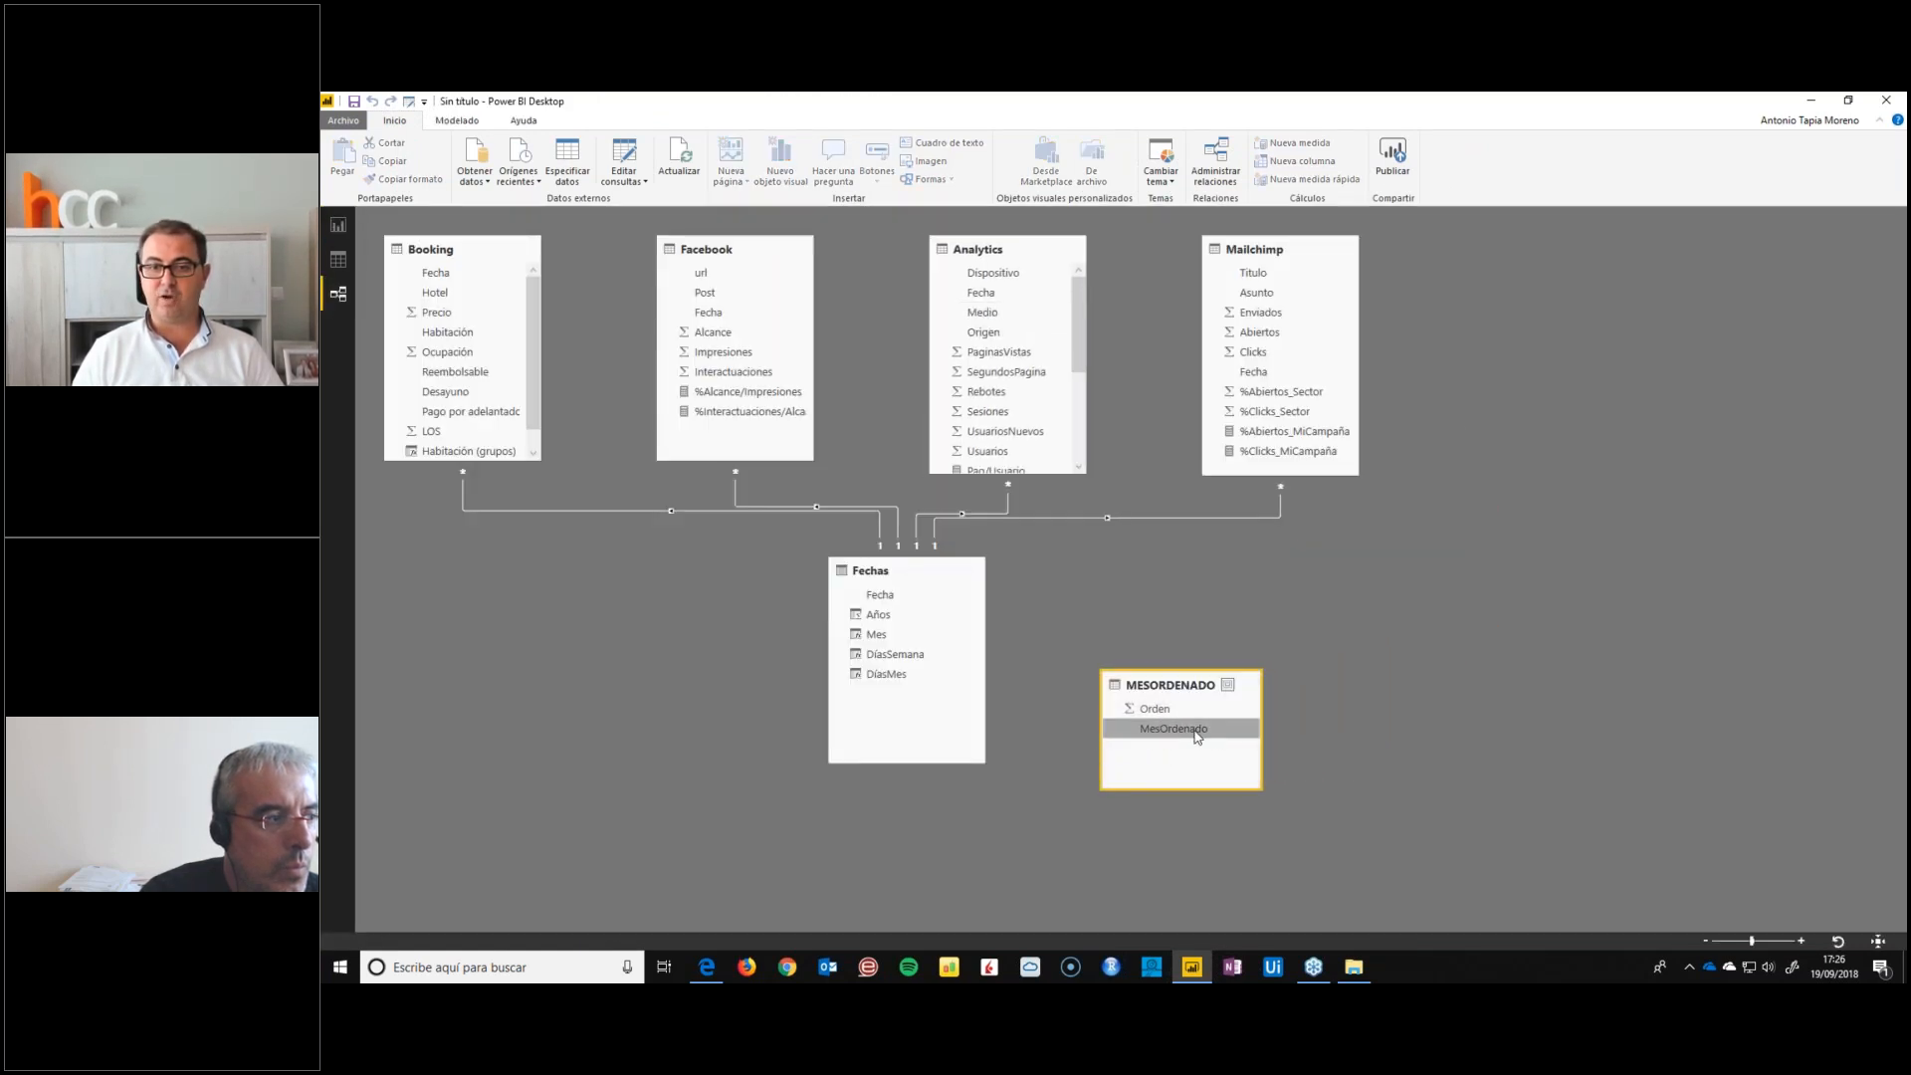
mouse_move(1147, 733)
left_mouse_down()
mouse_move(871, 645)
mouse_move(1105, 696)
mouse_move(1145, 732)
left_mouse_up()
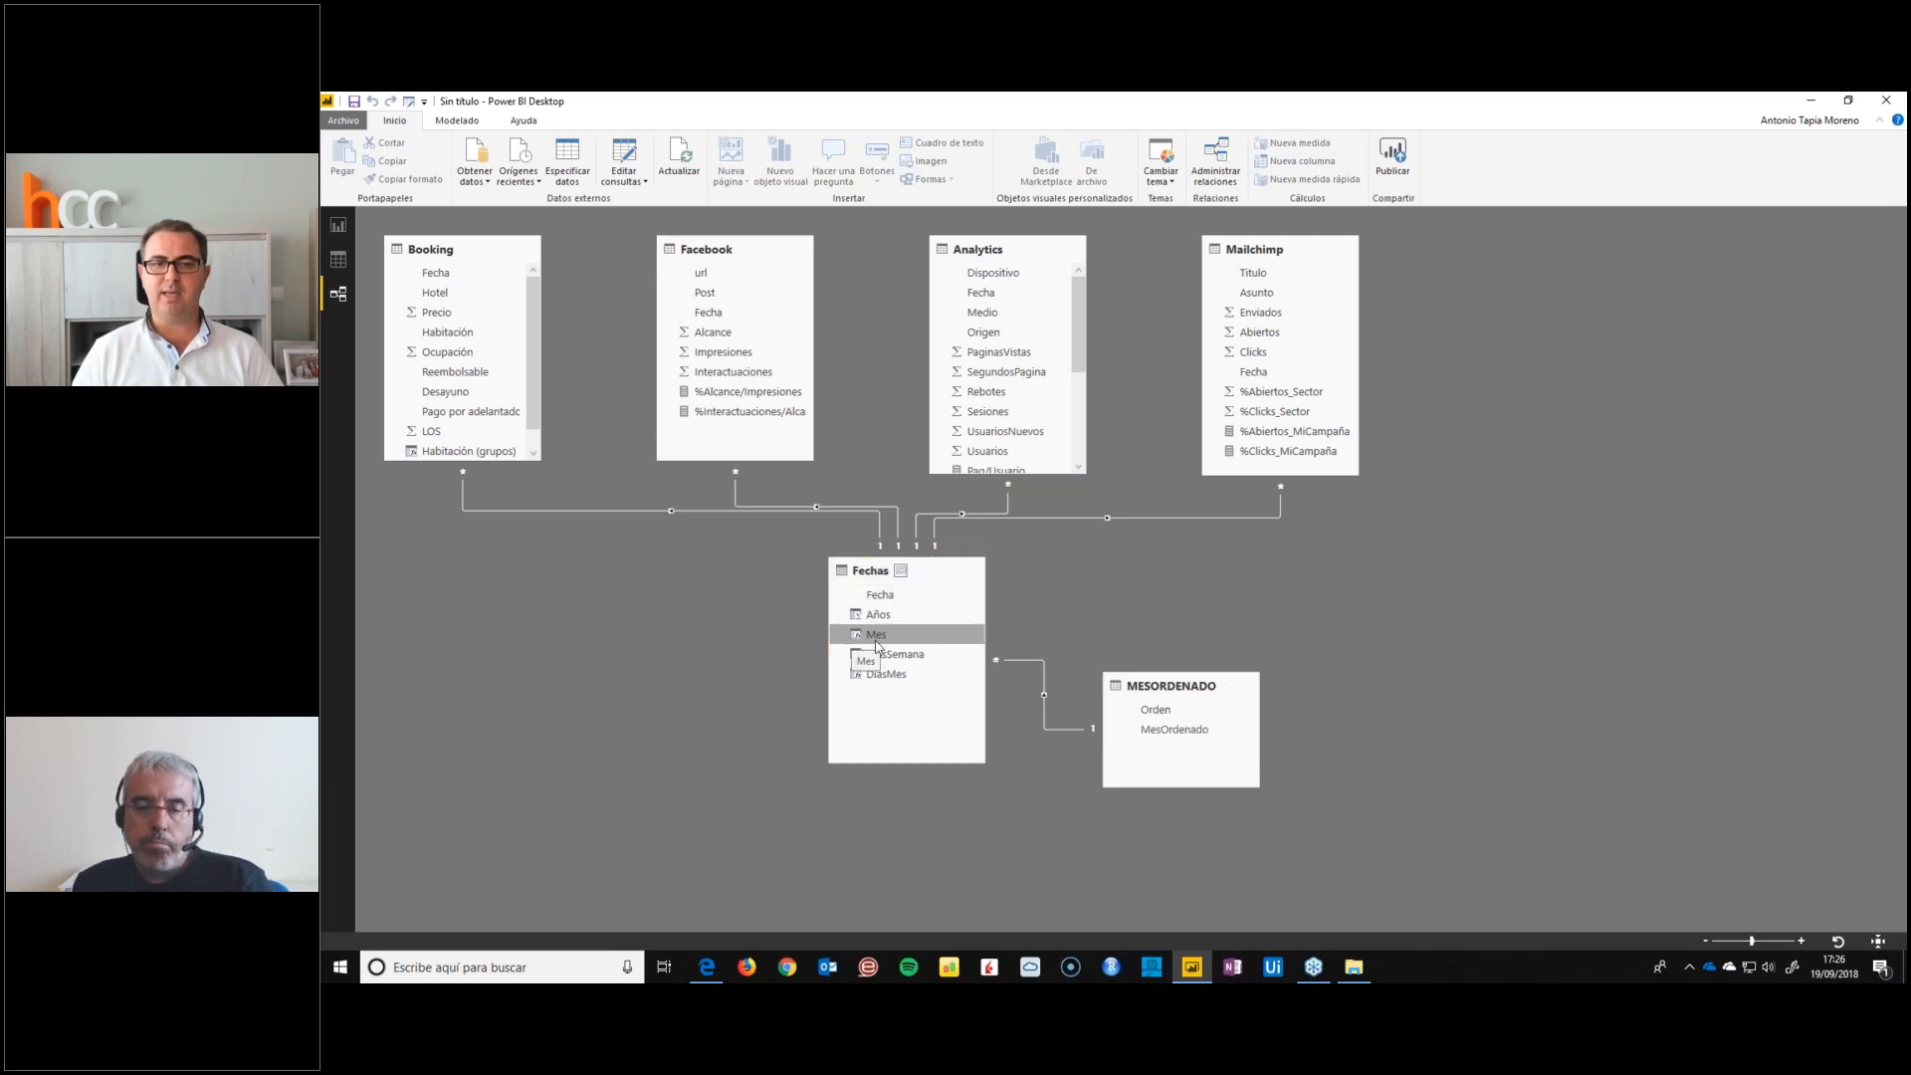
left_click(1210, 741)
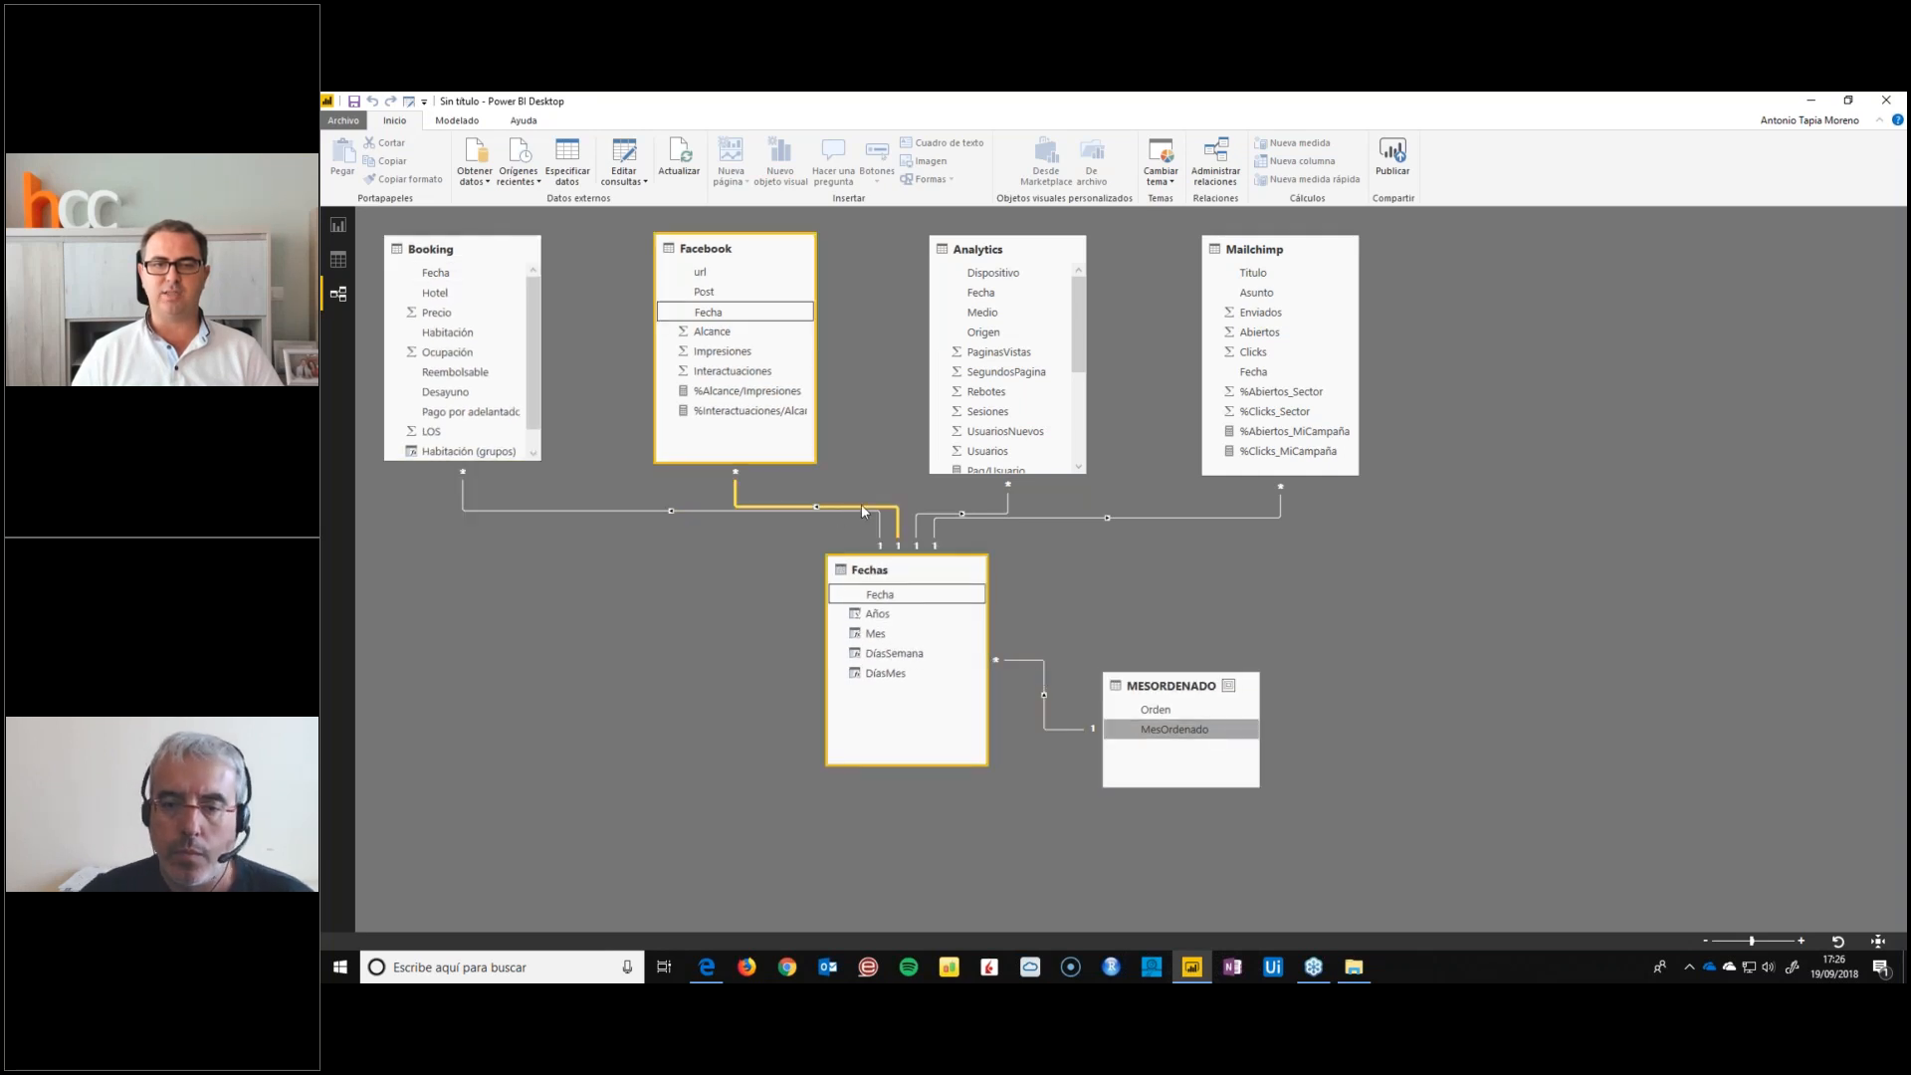
Replace the Mes field of the report's month slicer with MesOrdenado from the MESORDENADO table
left_click(337, 228)
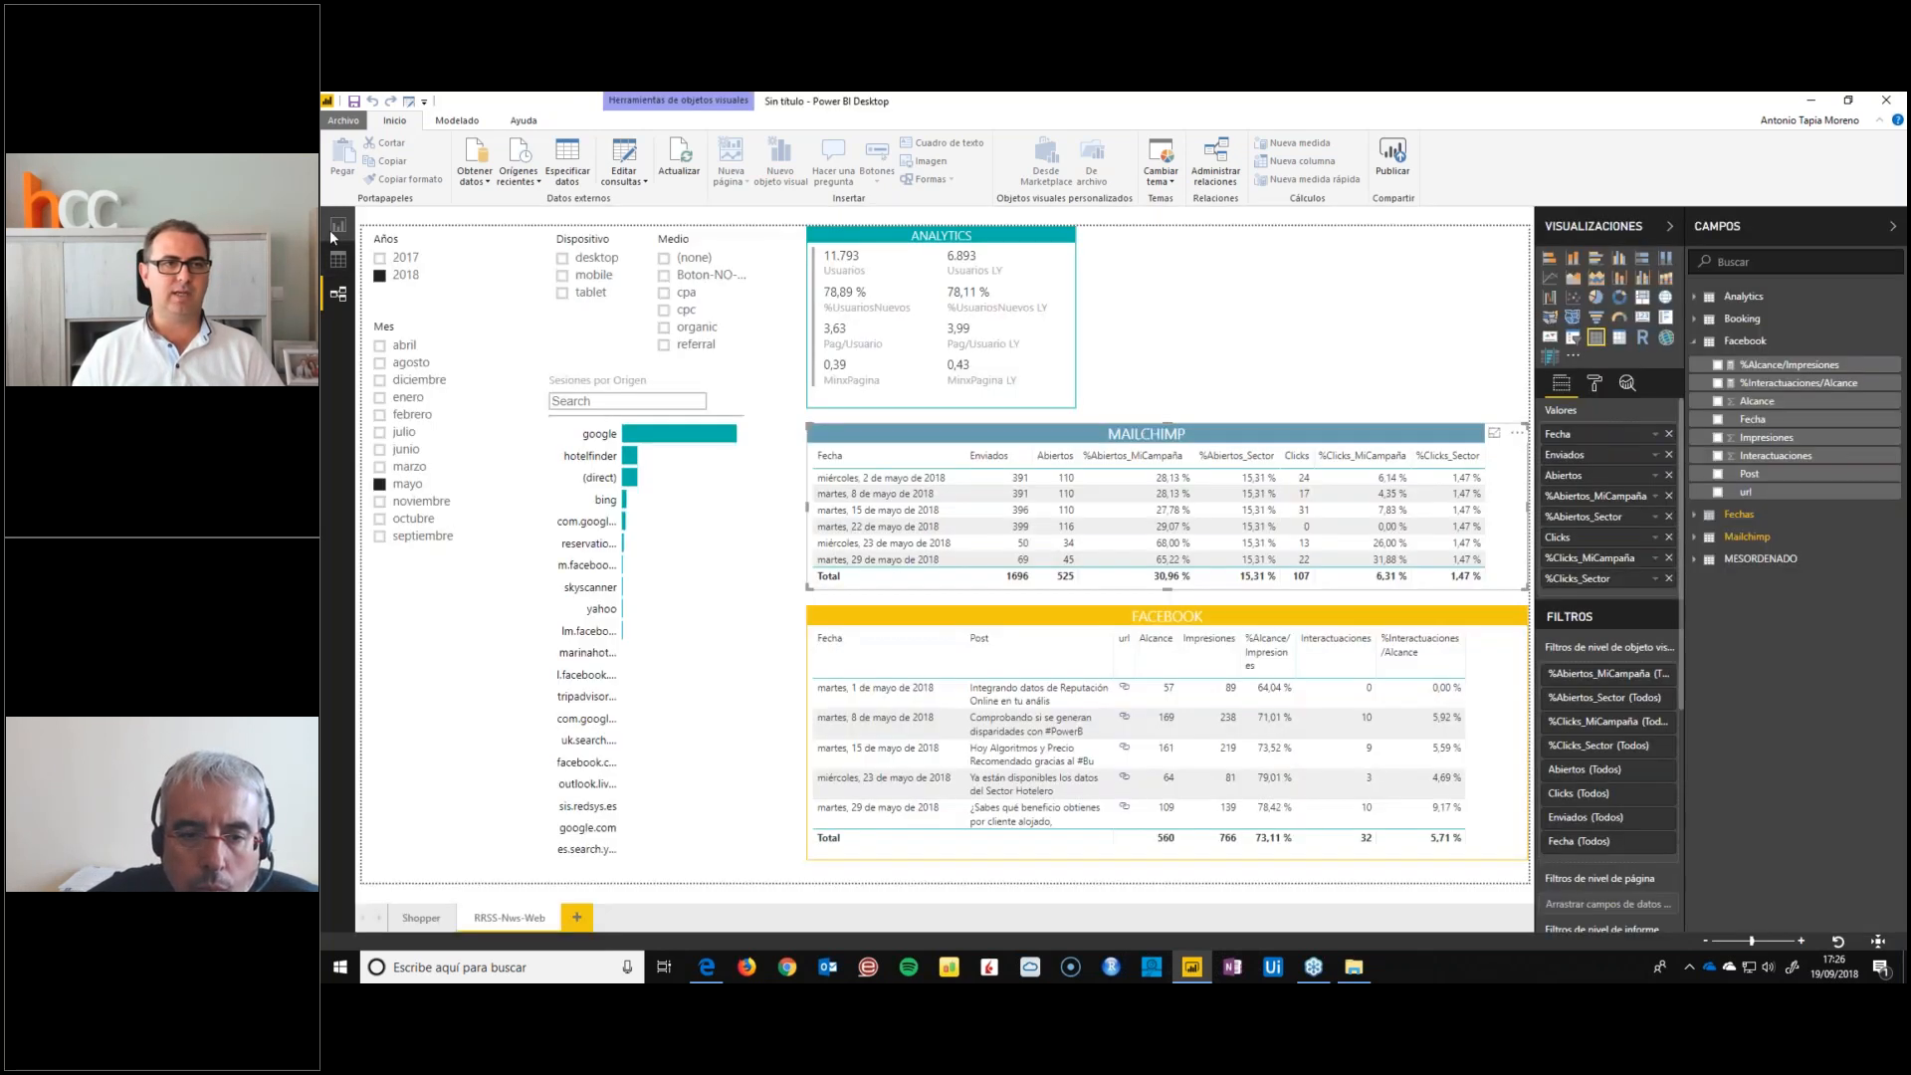
left_click(1696, 516)
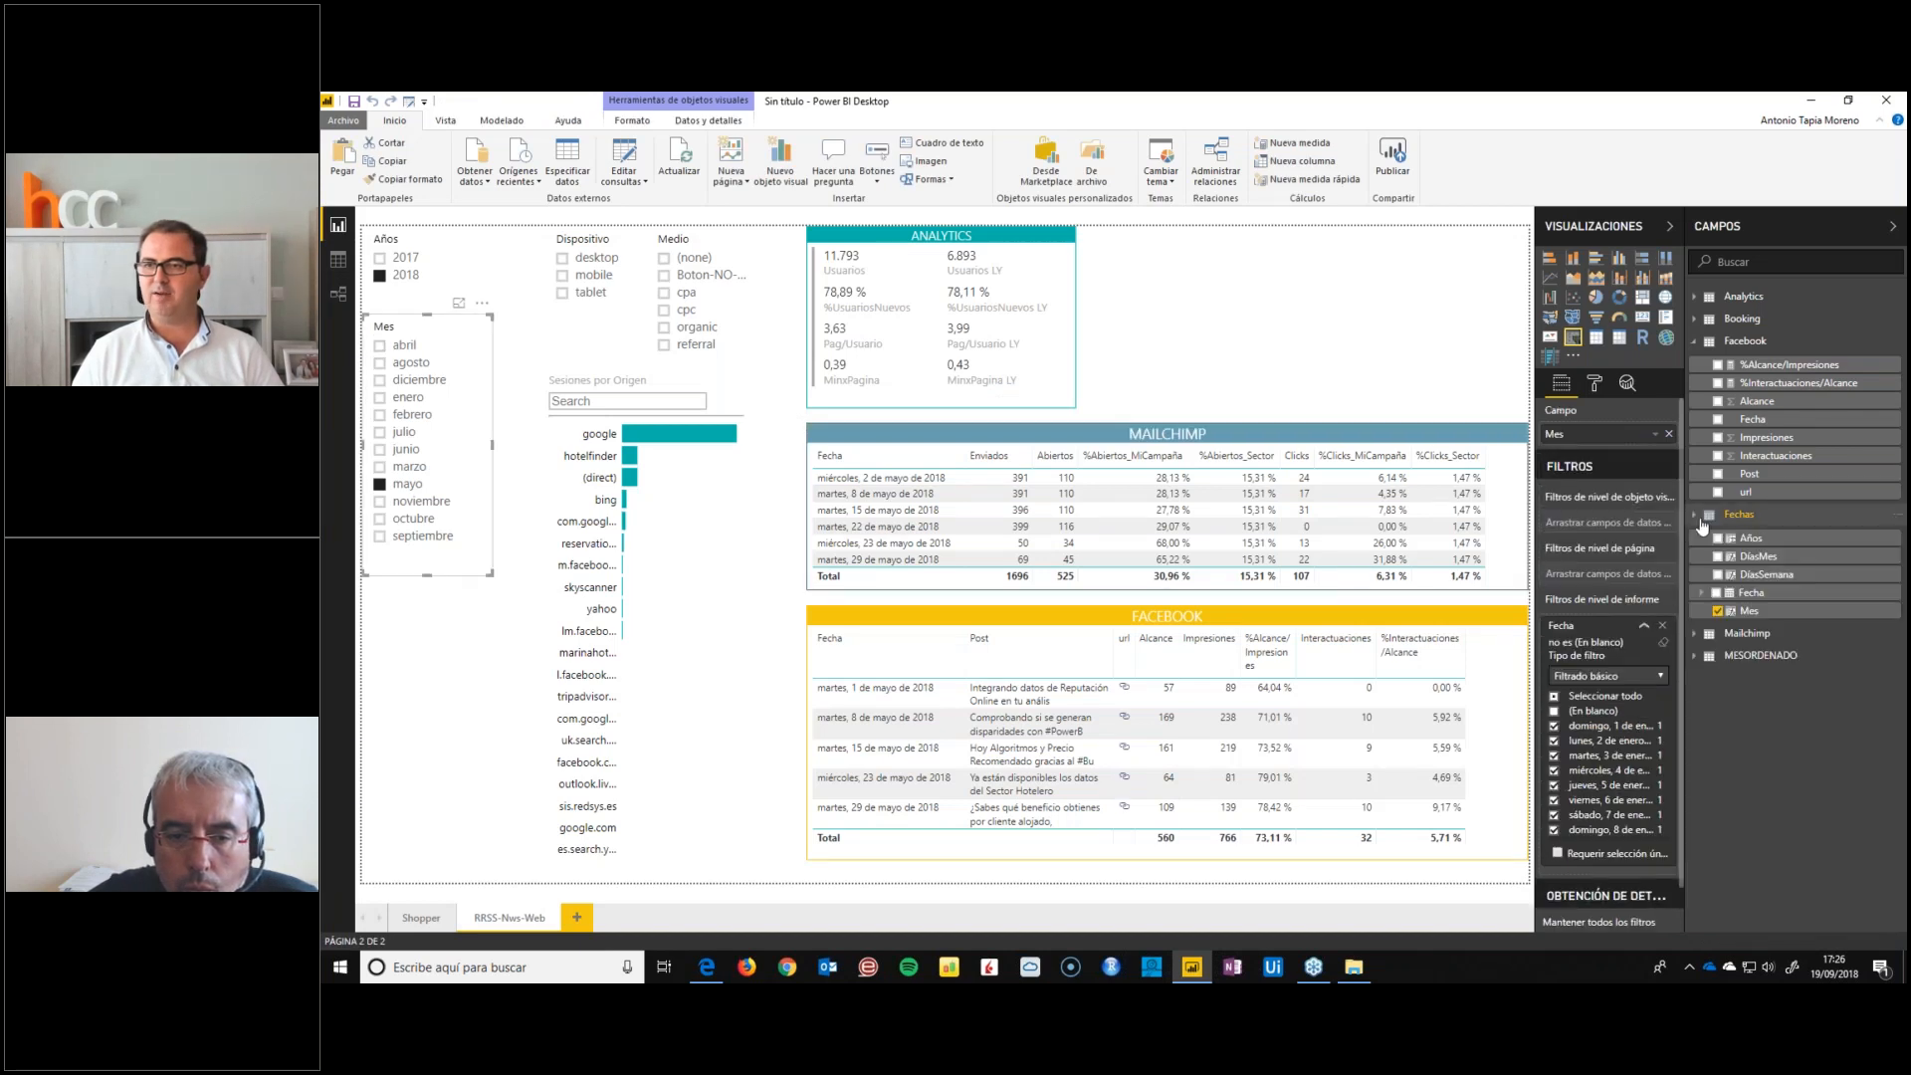
left_click(1698, 656)
left_click_drag(1771, 679, 1633, 438)
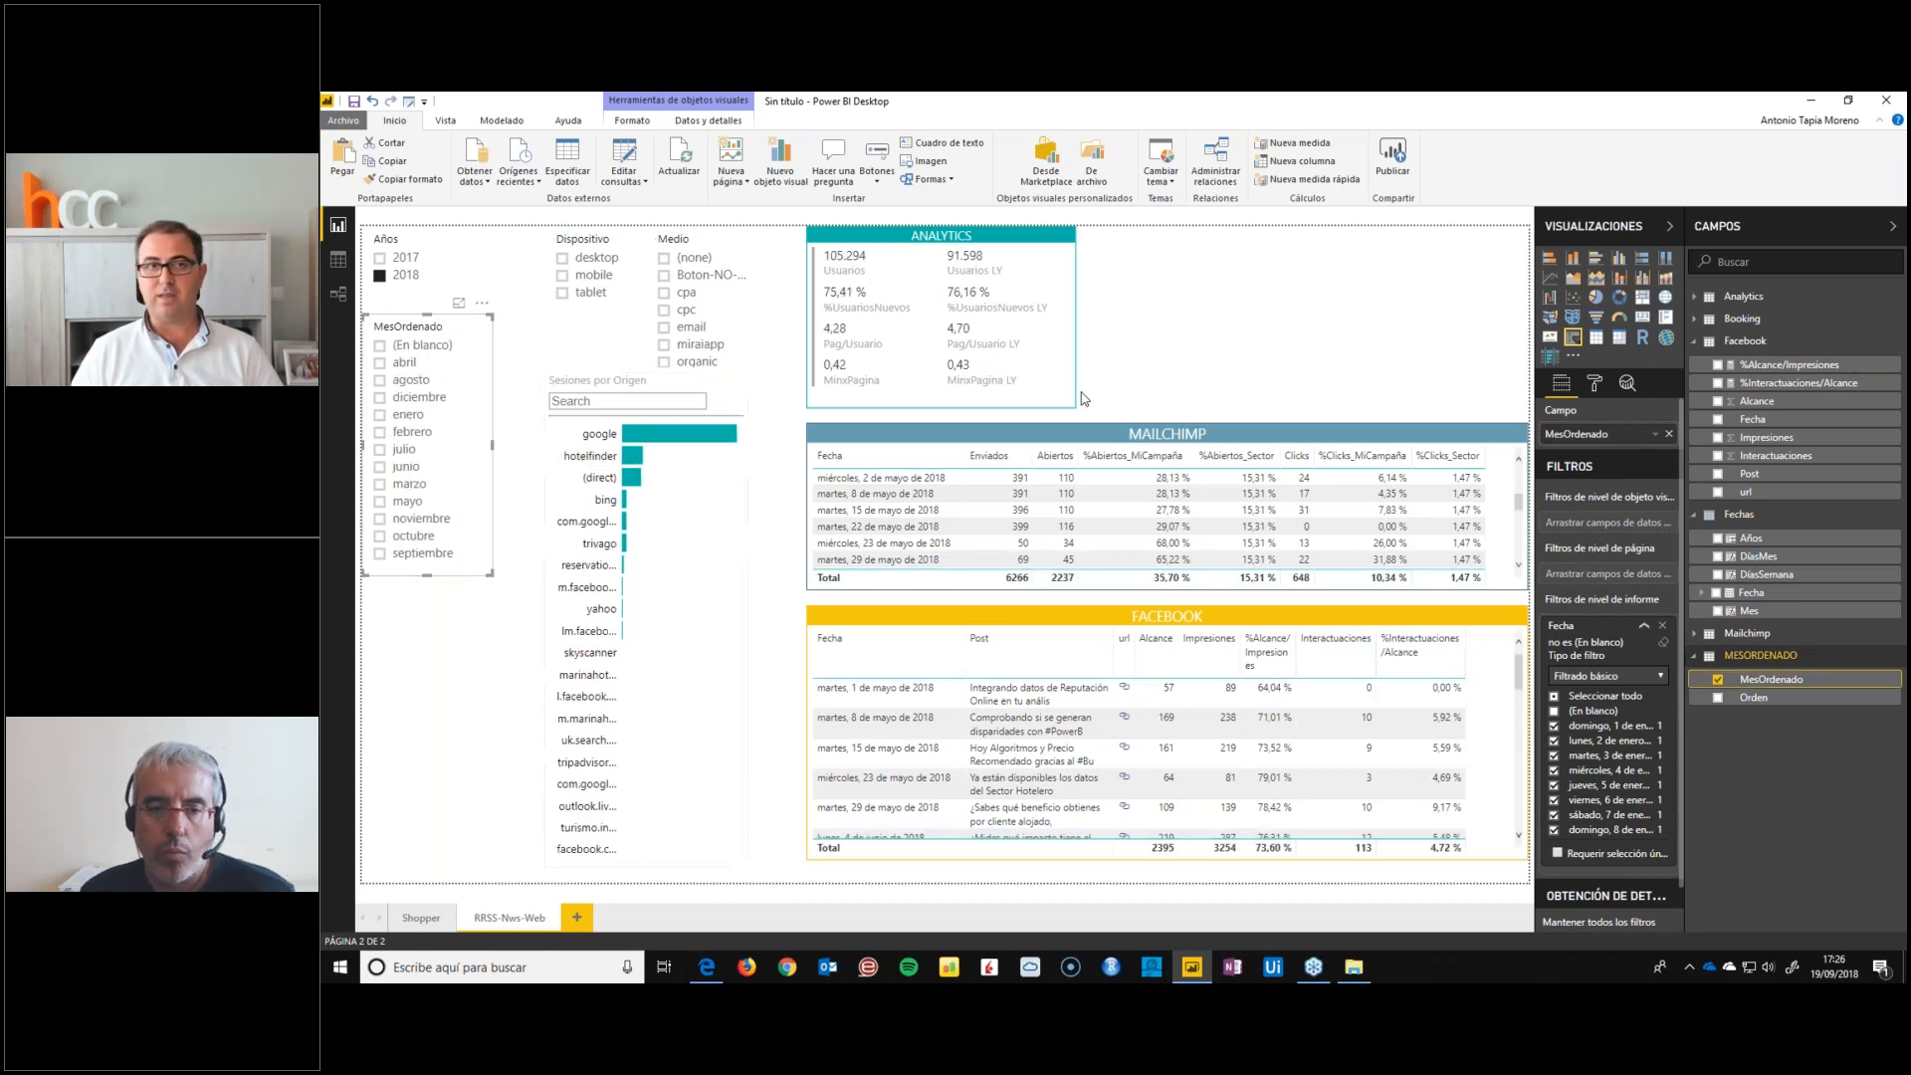
Sort the MesOrdenado field by the Orden column
left_click(502, 121)
left_click(591, 175)
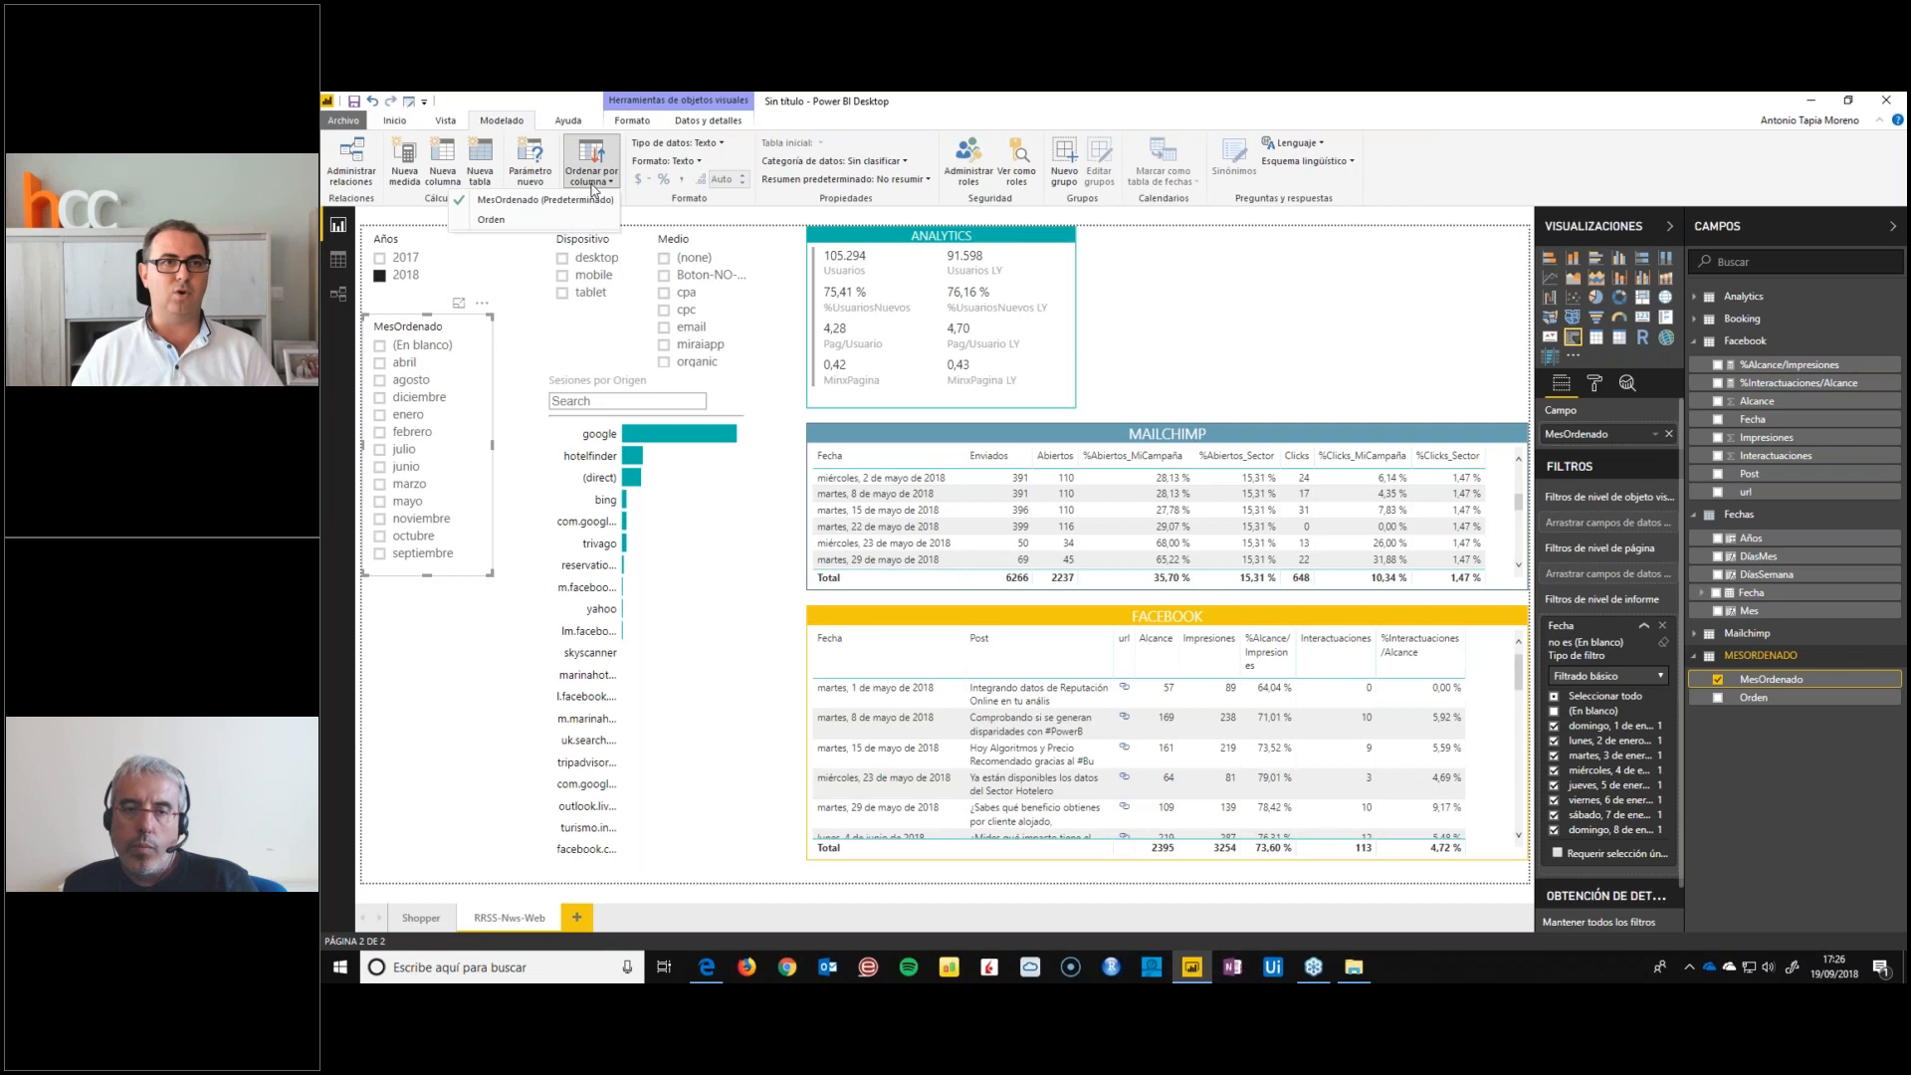
left_click(517, 221)
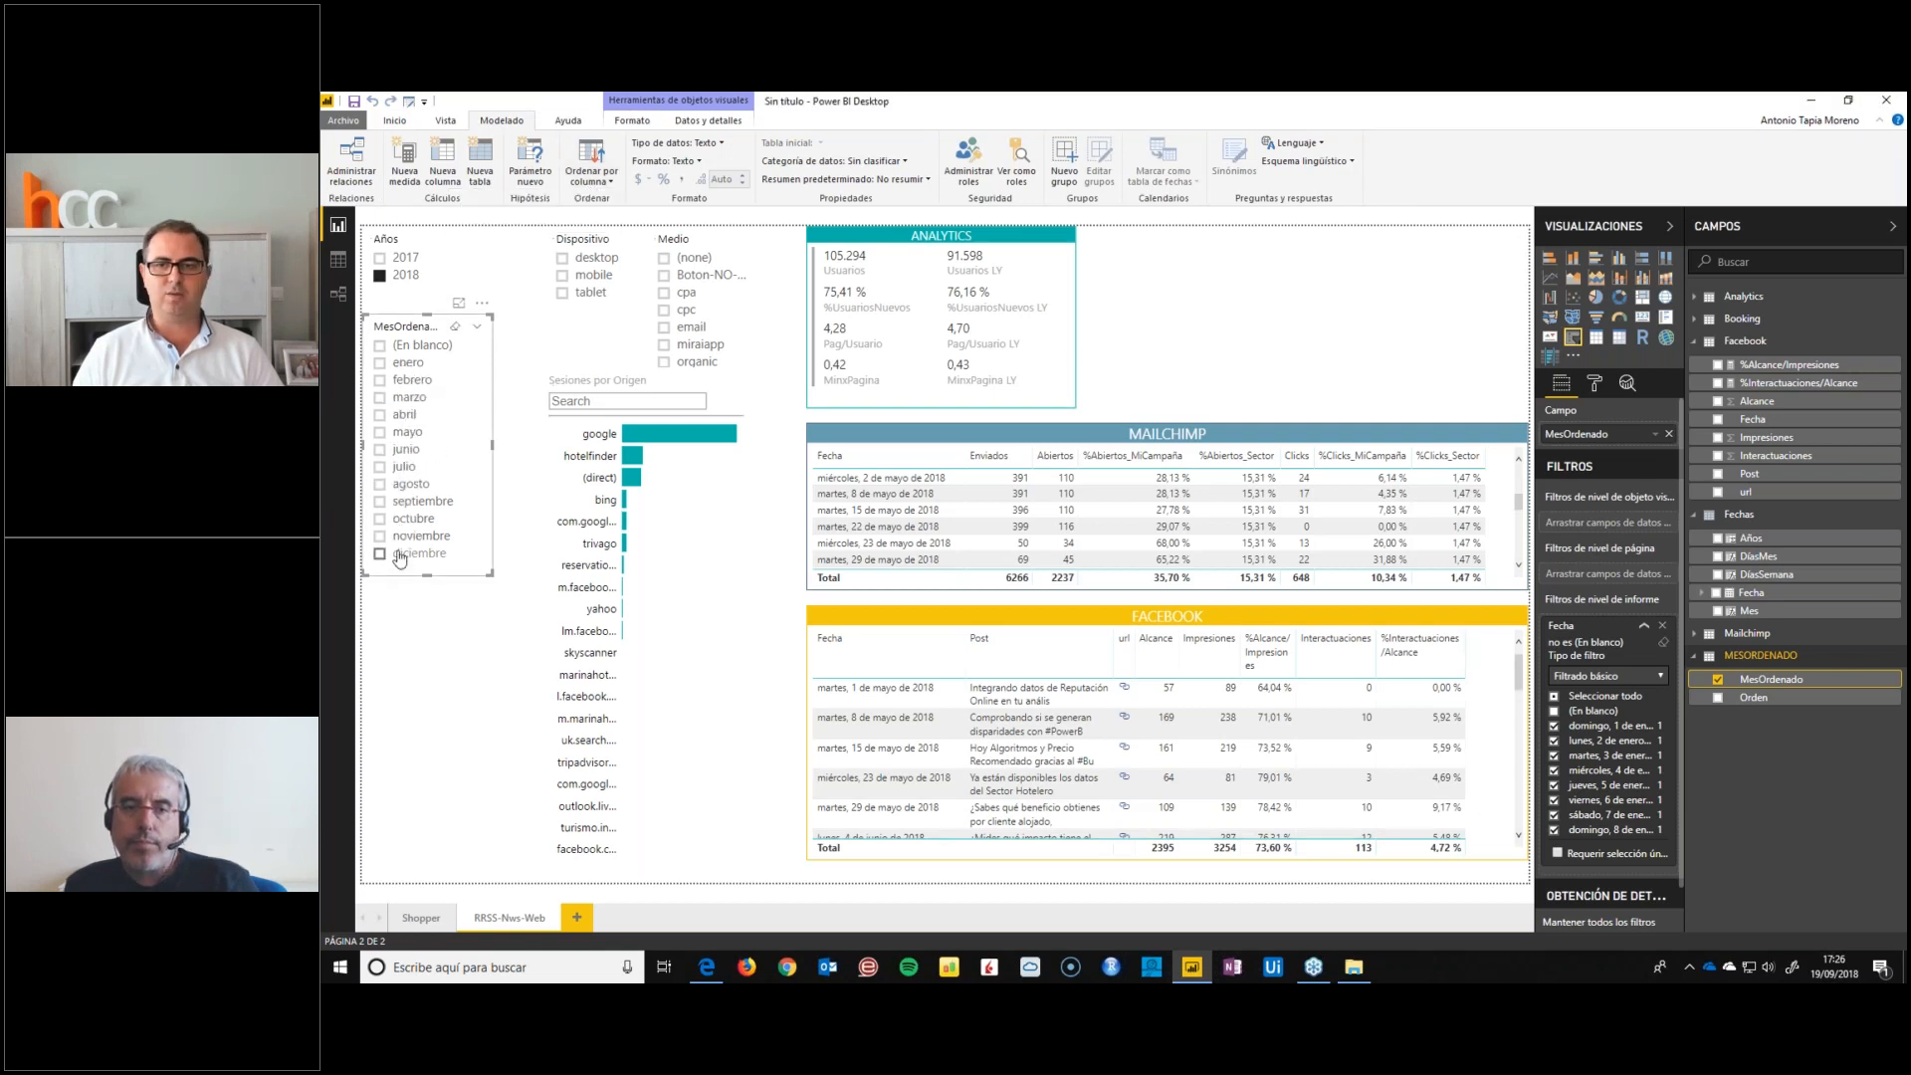
Add MesOrdenado as a report-level filter with all months selected and exclude (En blanco)
left_click(1643, 625)
left_click_drag(1749, 685, 1611, 658)
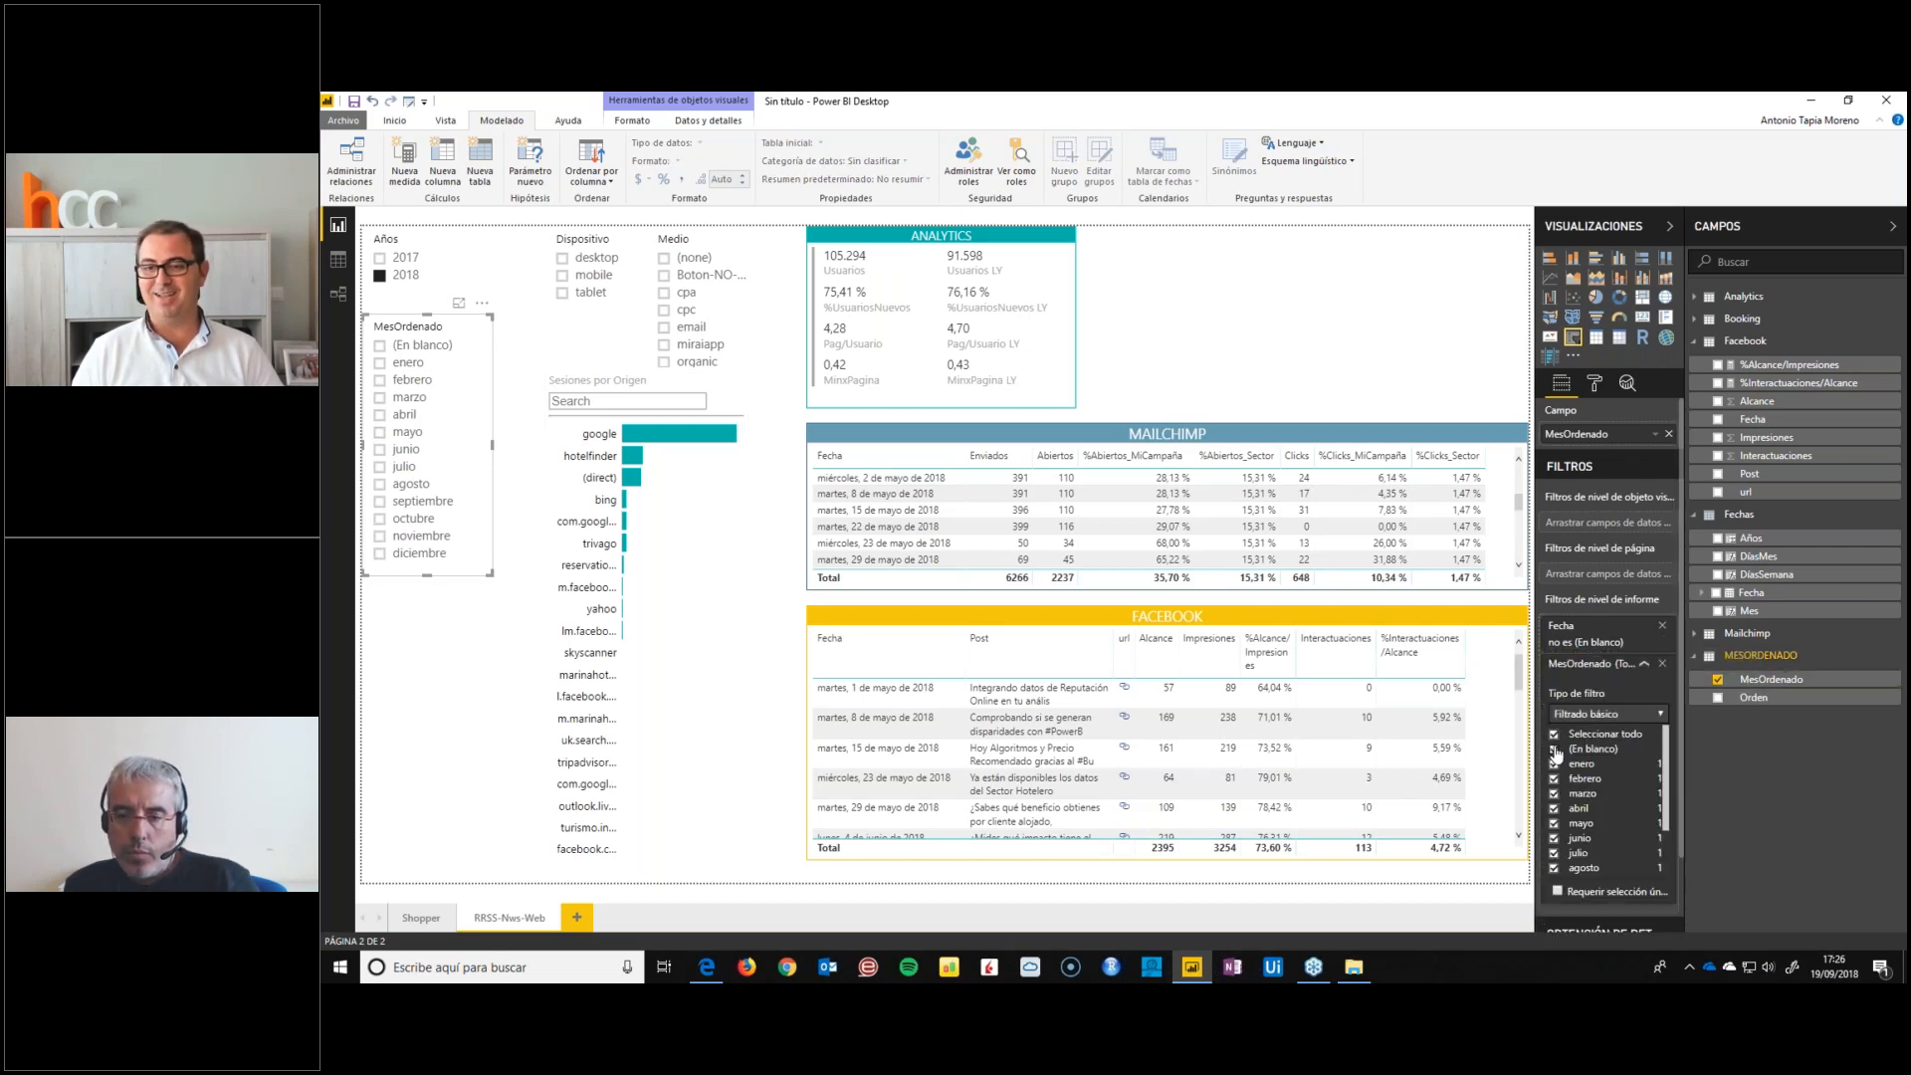
left_click(1555, 749)
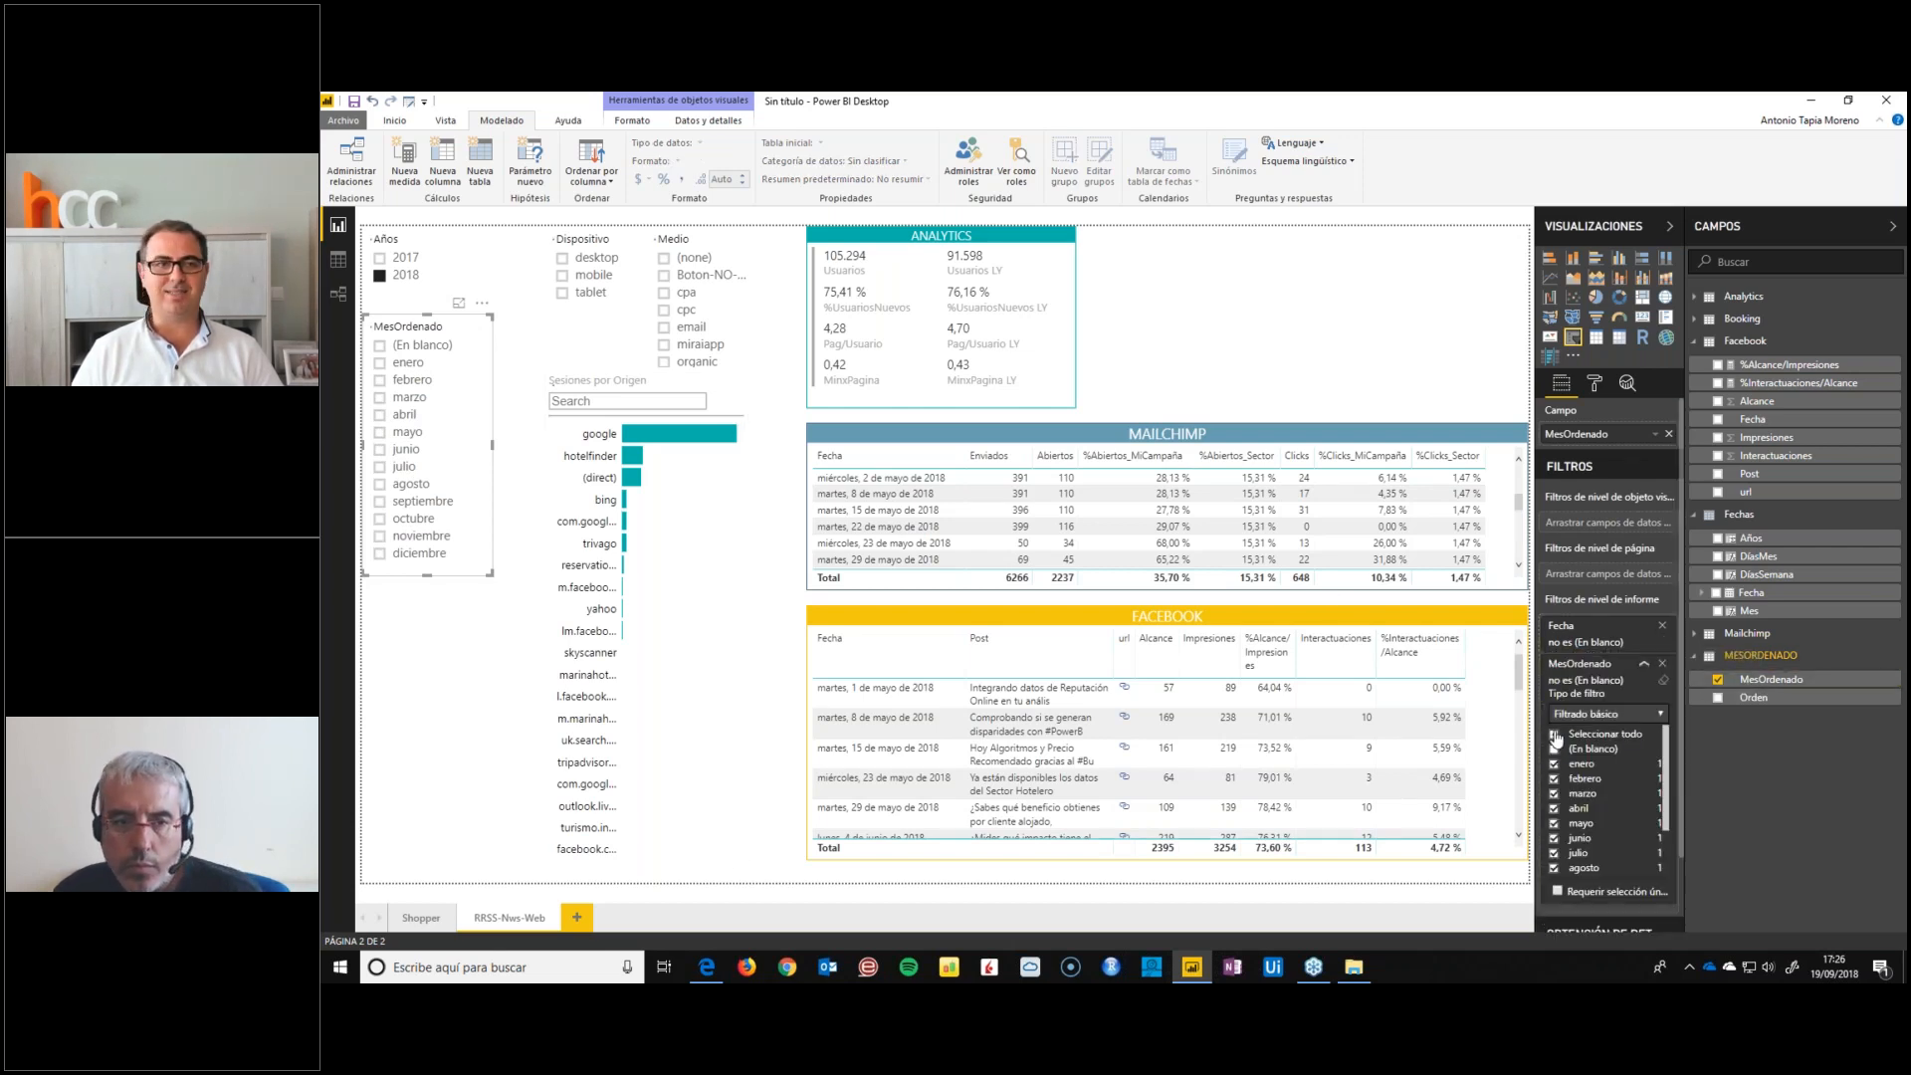
left_click(1339, 367)
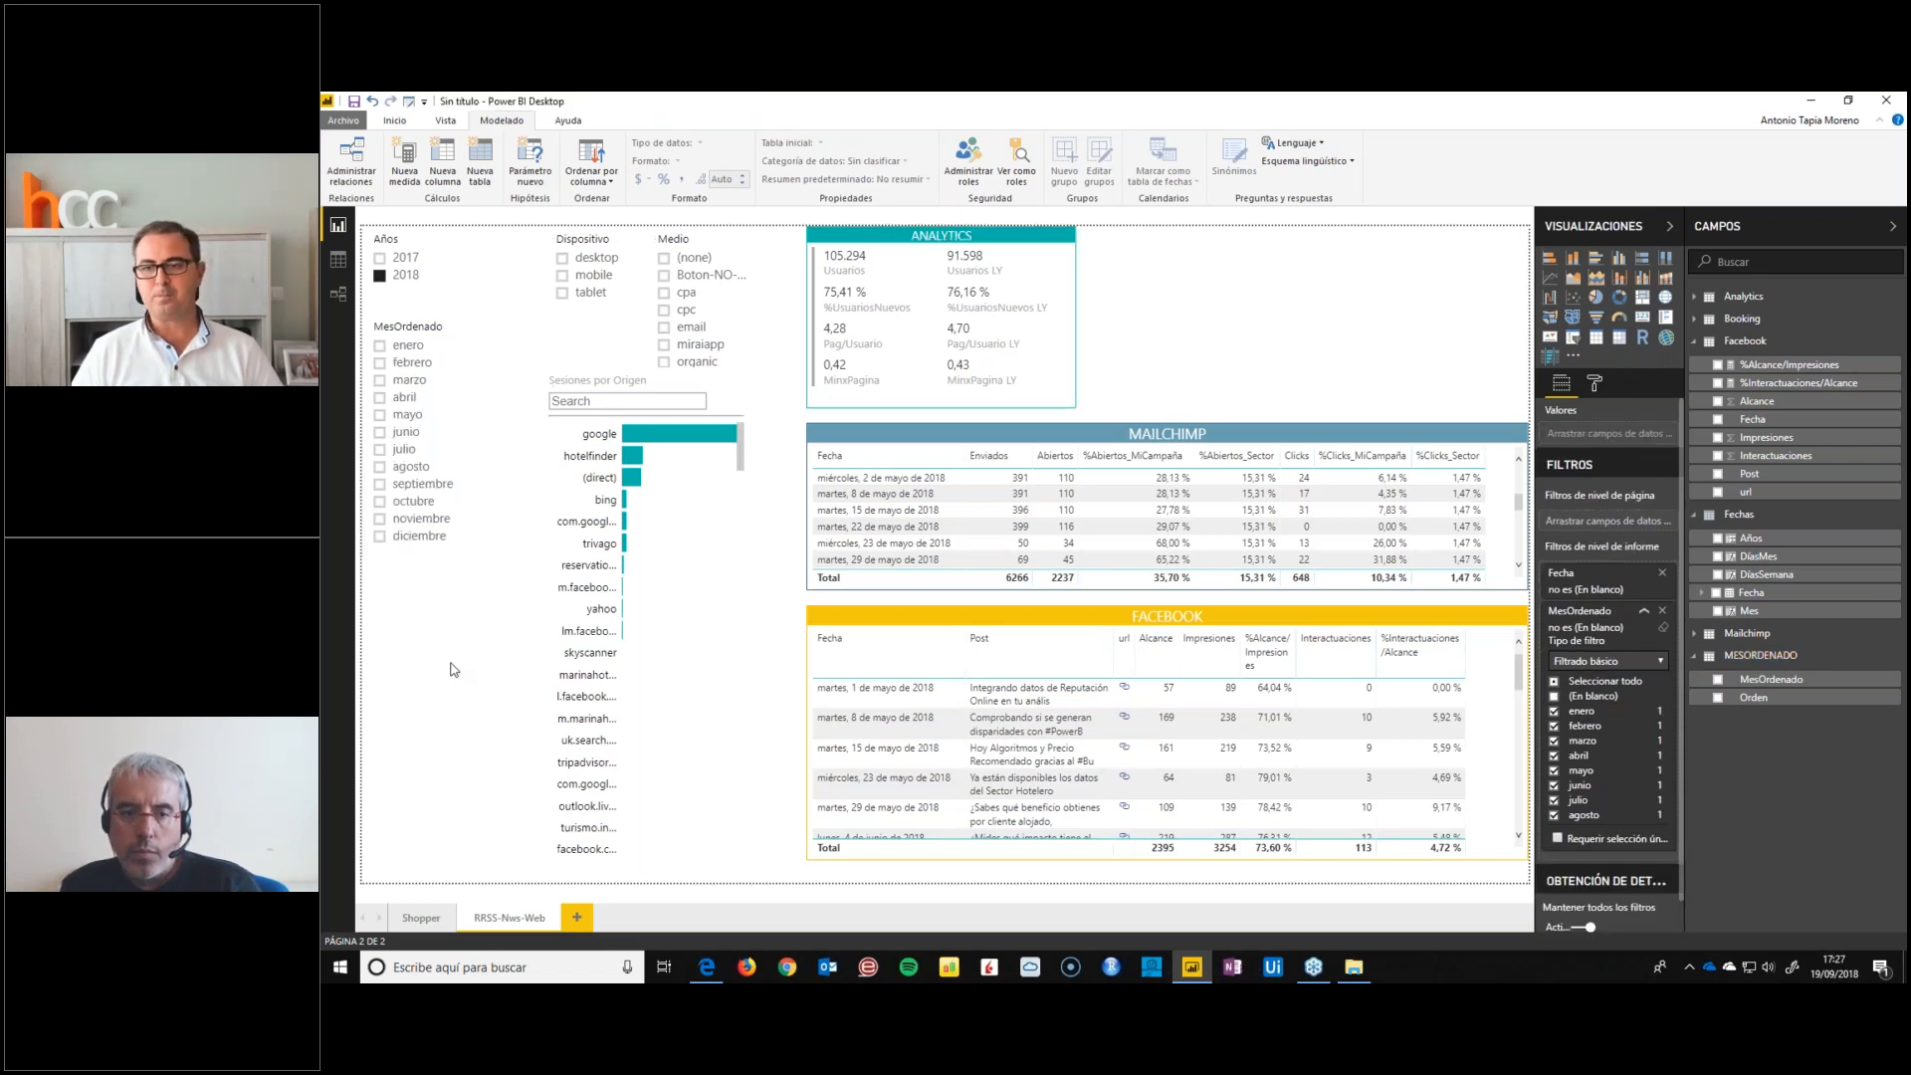
Resize and reposition the MESORDENADO table beside Fechas in the relationship diagram and trace its link to Mes
left_click(339, 293)
left_click_drag(1176, 683, 1123, 594)
left_click_drag(1121, 694, 1121, 657)
left_click_drag(1093, 589, 1105, 637)
left_click_drag(876, 634, 1135, 683)
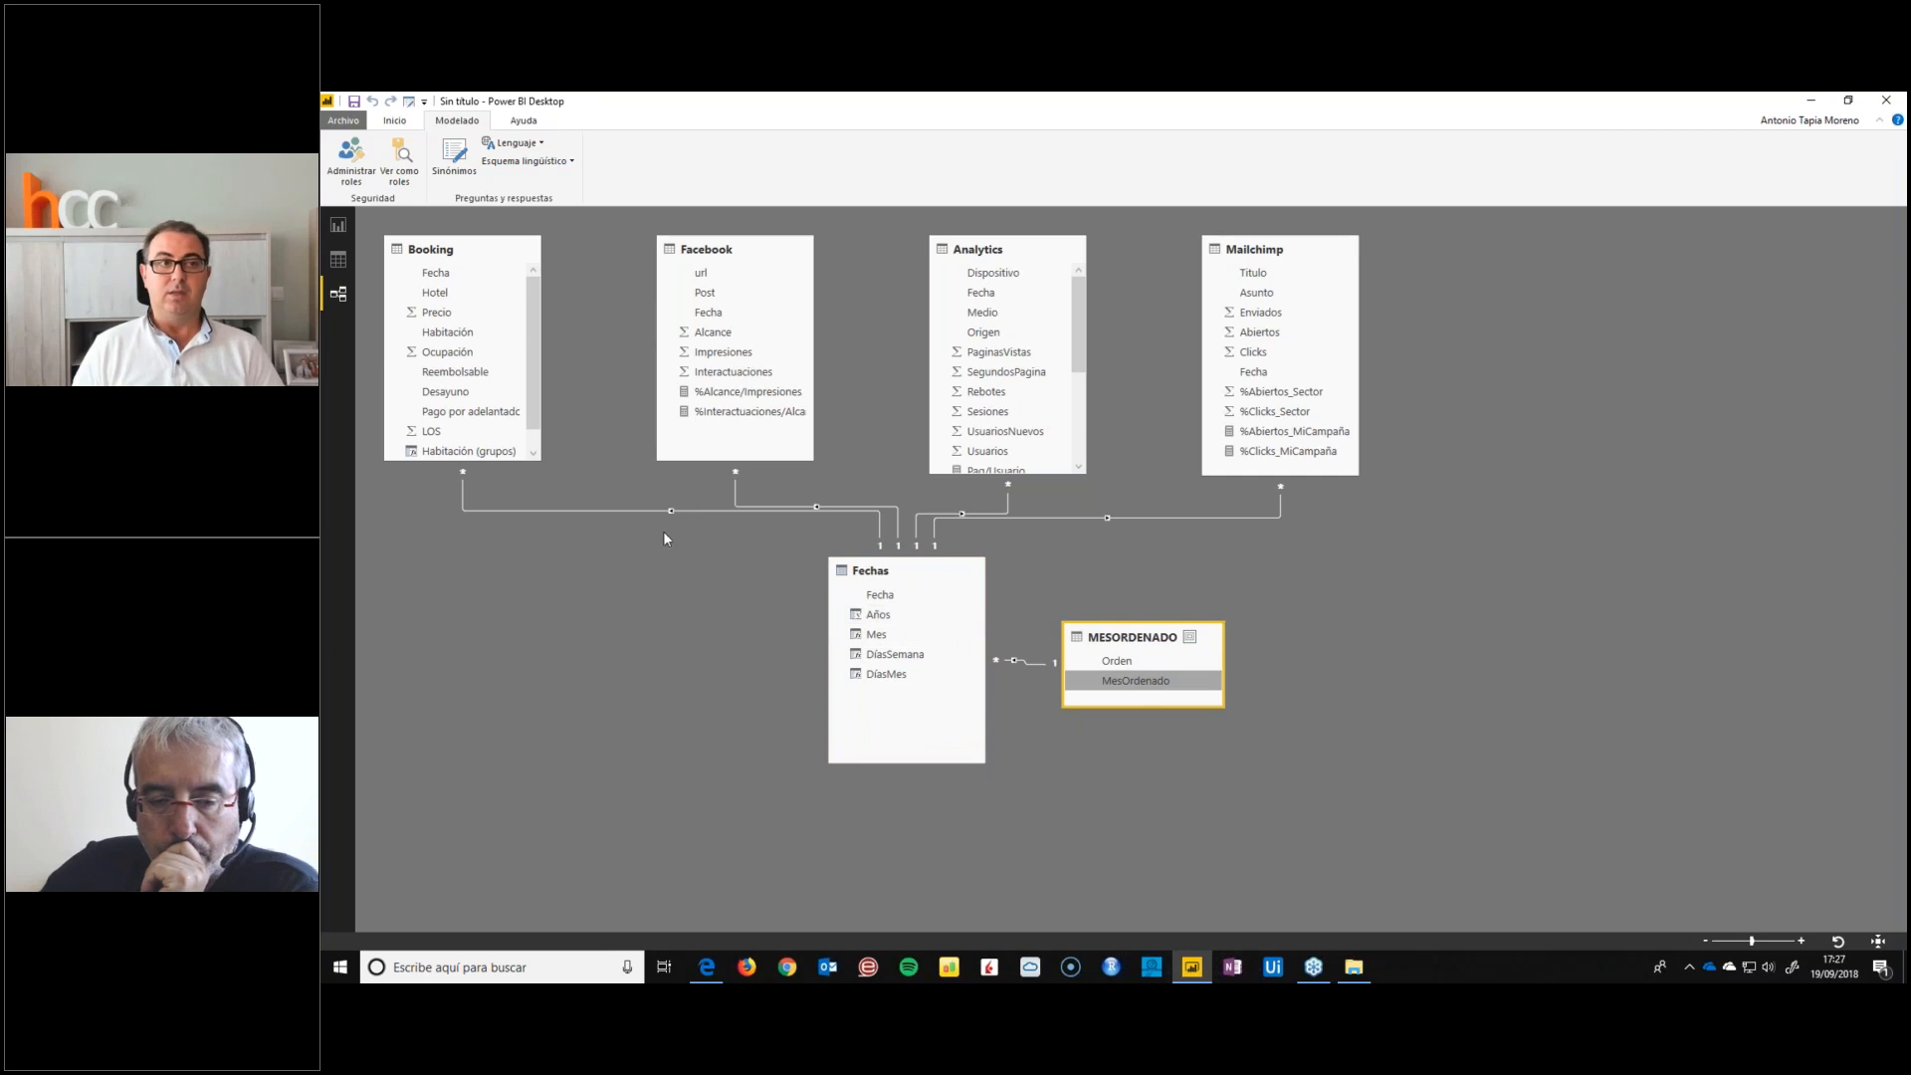
Examine the formulas of the Mes and DíasSemana columns in the Fechas table data
left_click(338, 259)
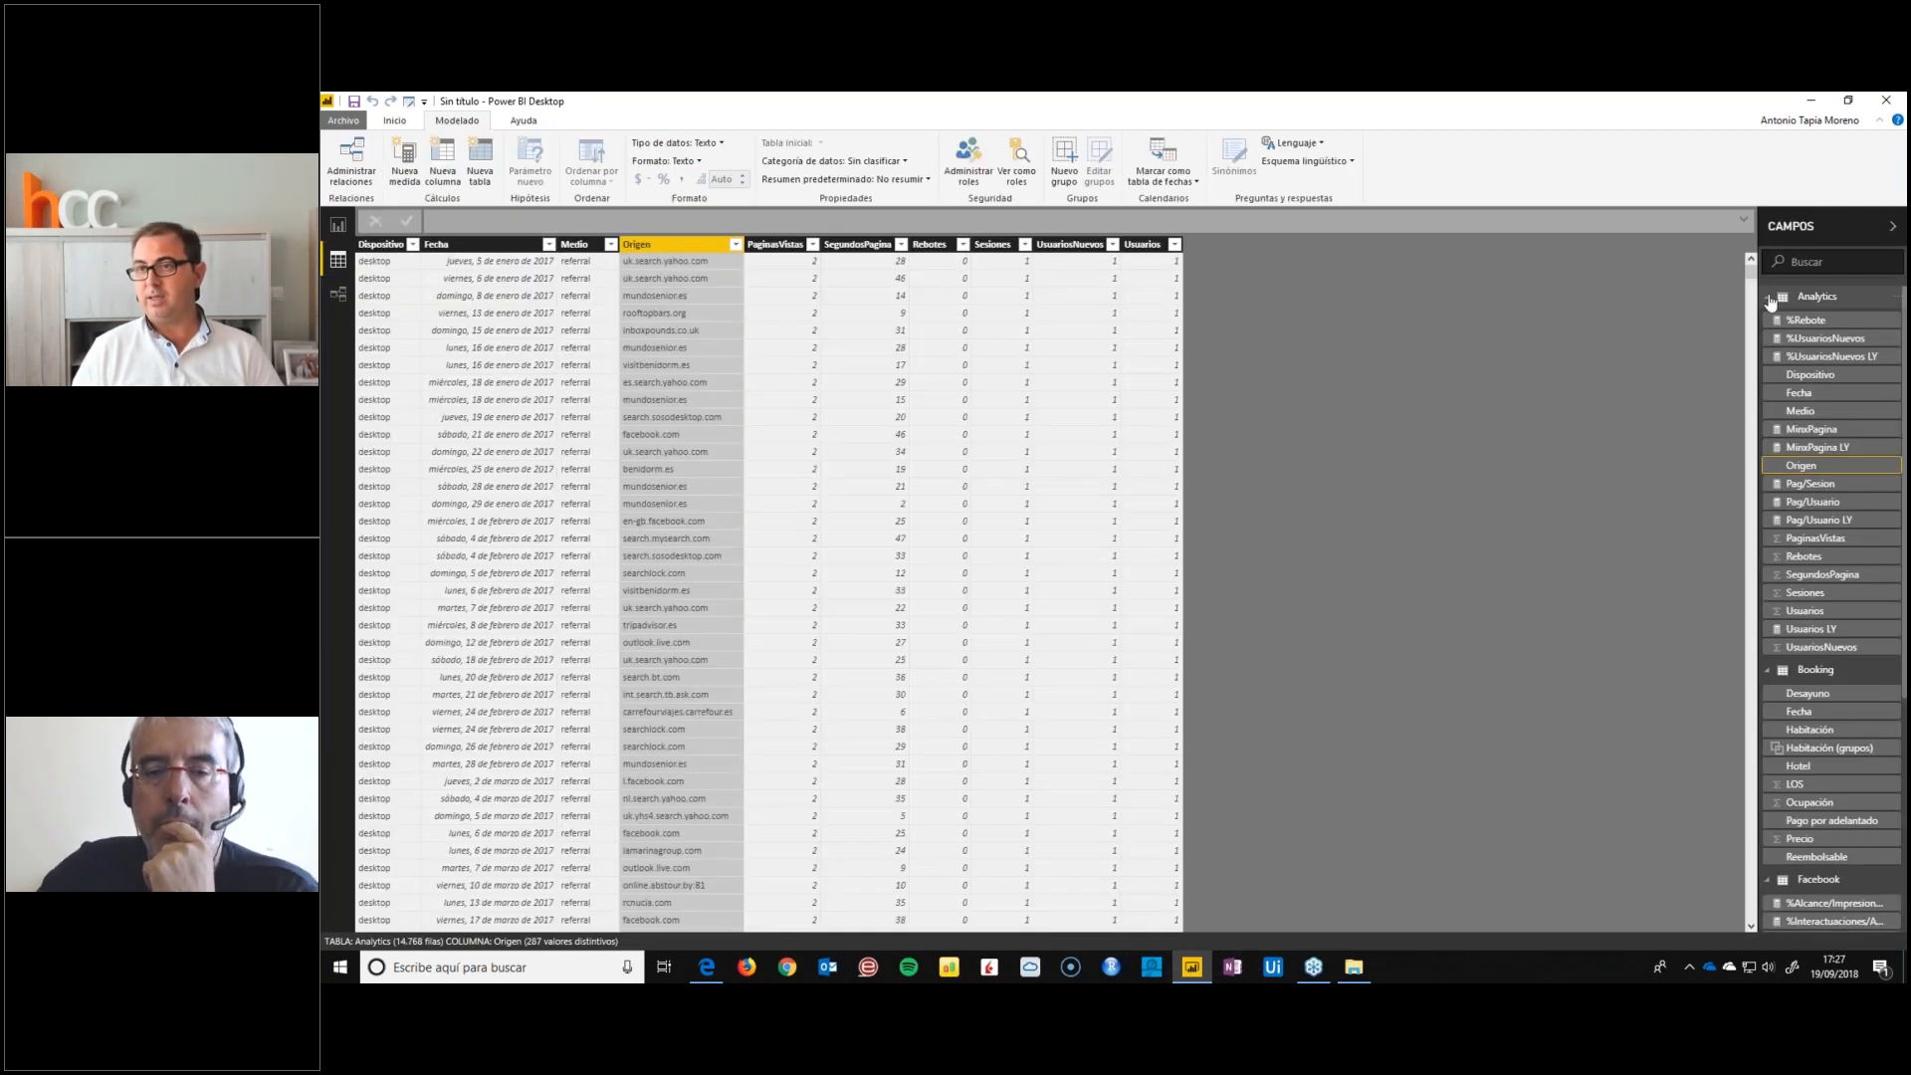
left_click(1769, 296)
left_click(1769, 318)
left_click(1769, 340)
left_click(1769, 364)
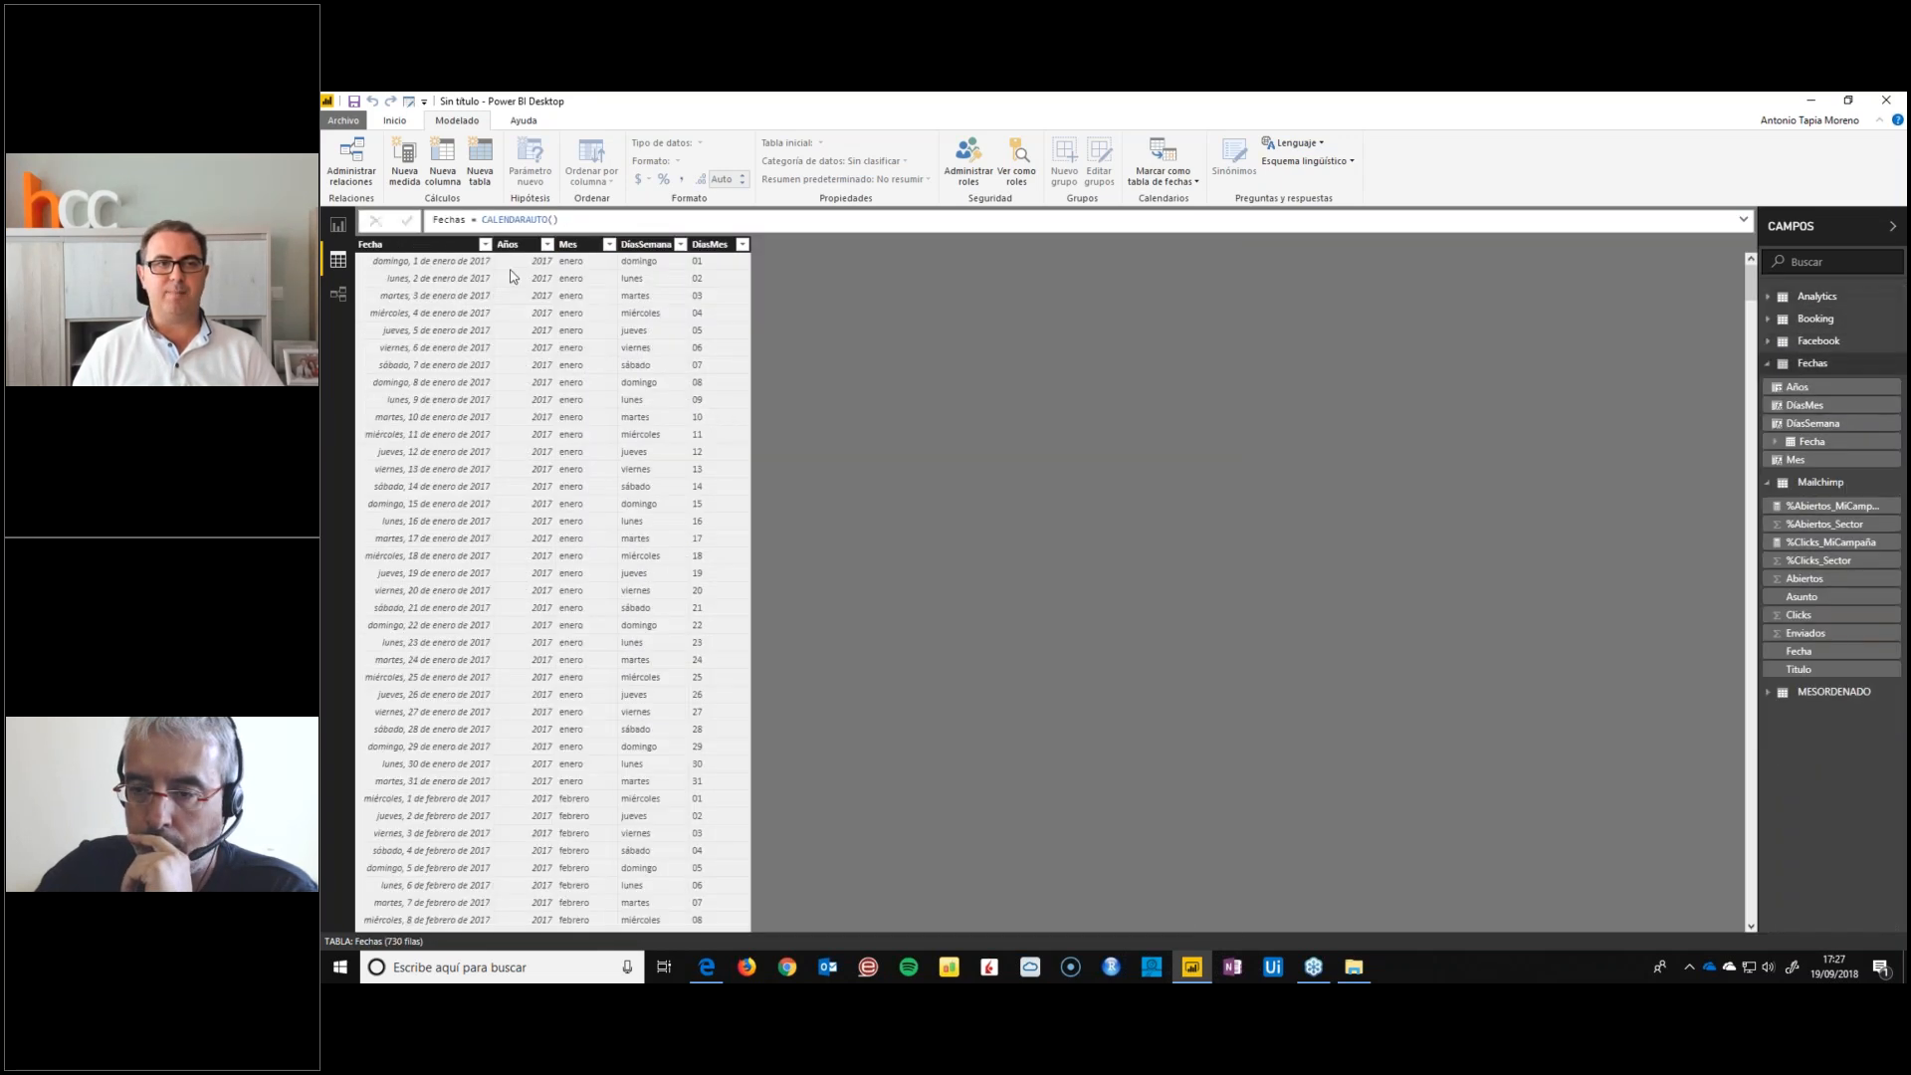
left_click(578, 267)
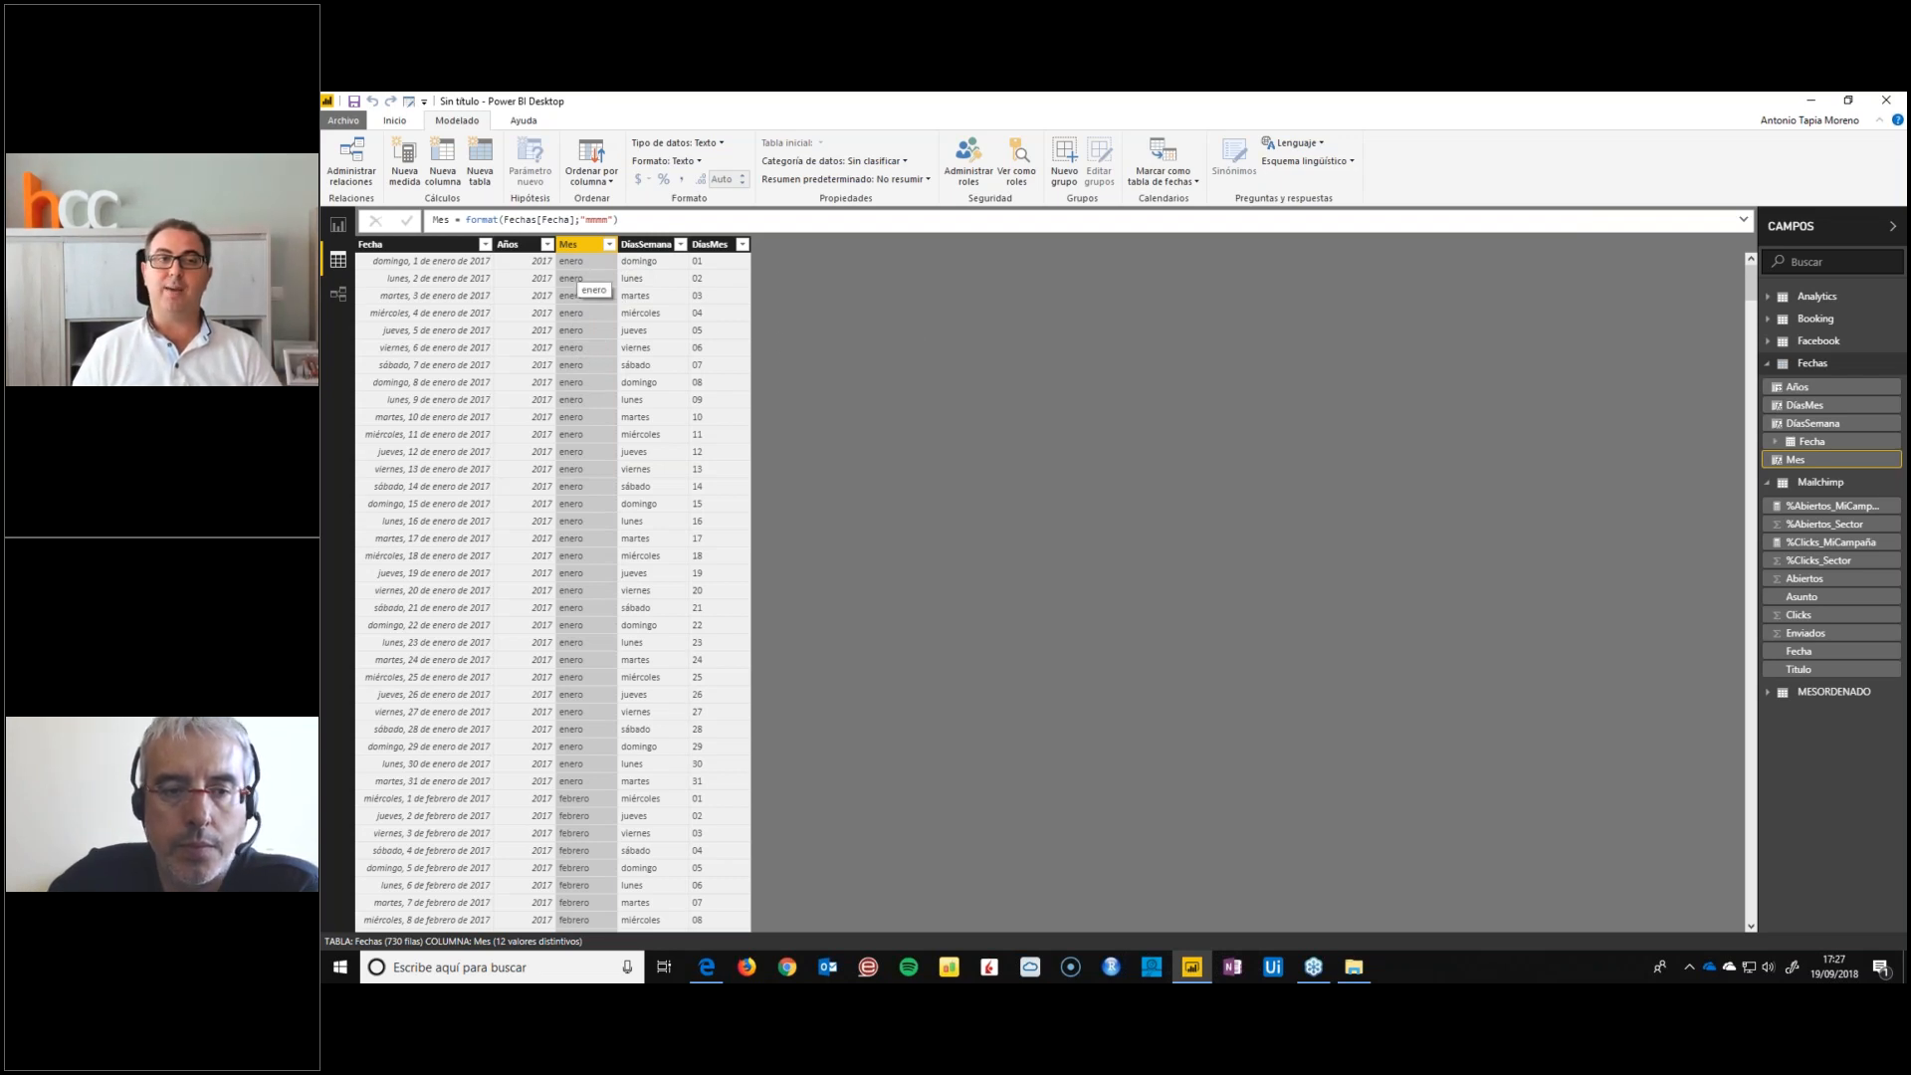
left_click(643, 245)
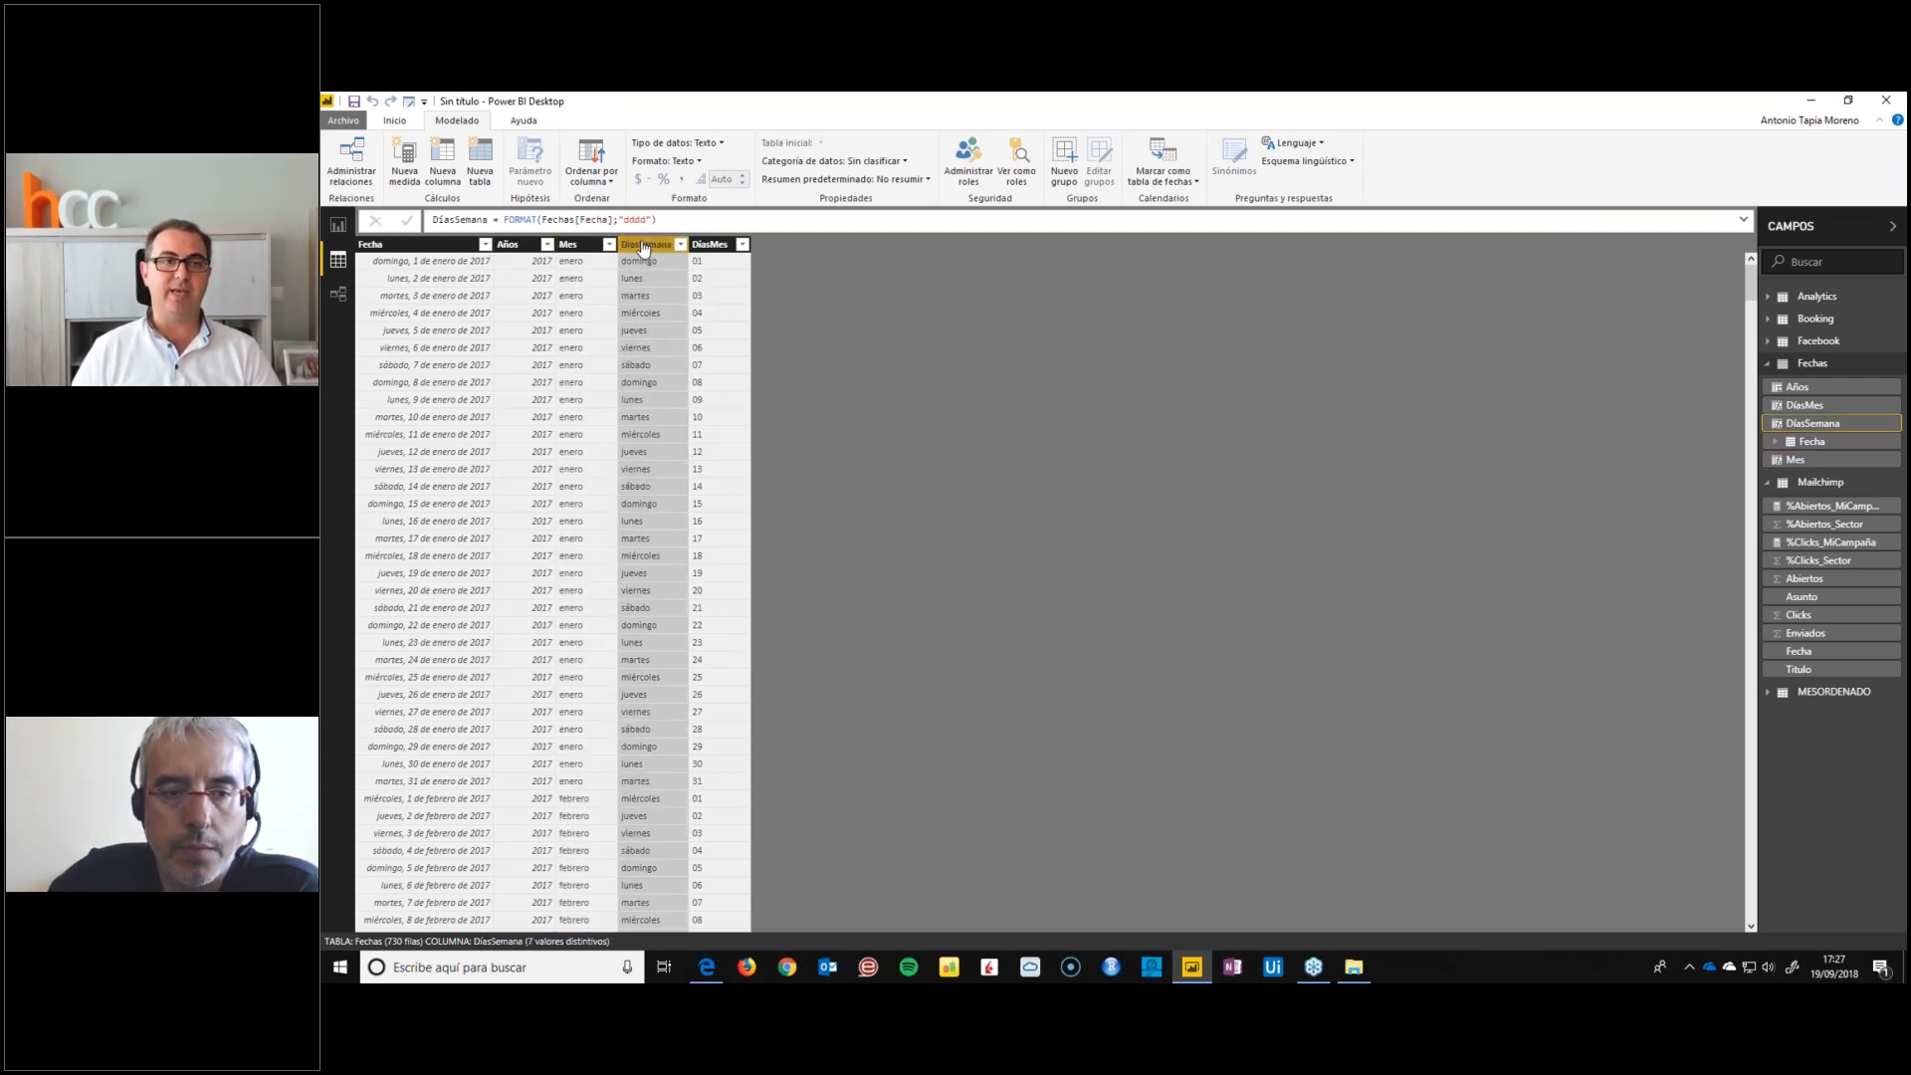
left_click(480, 159)
key("Escape")
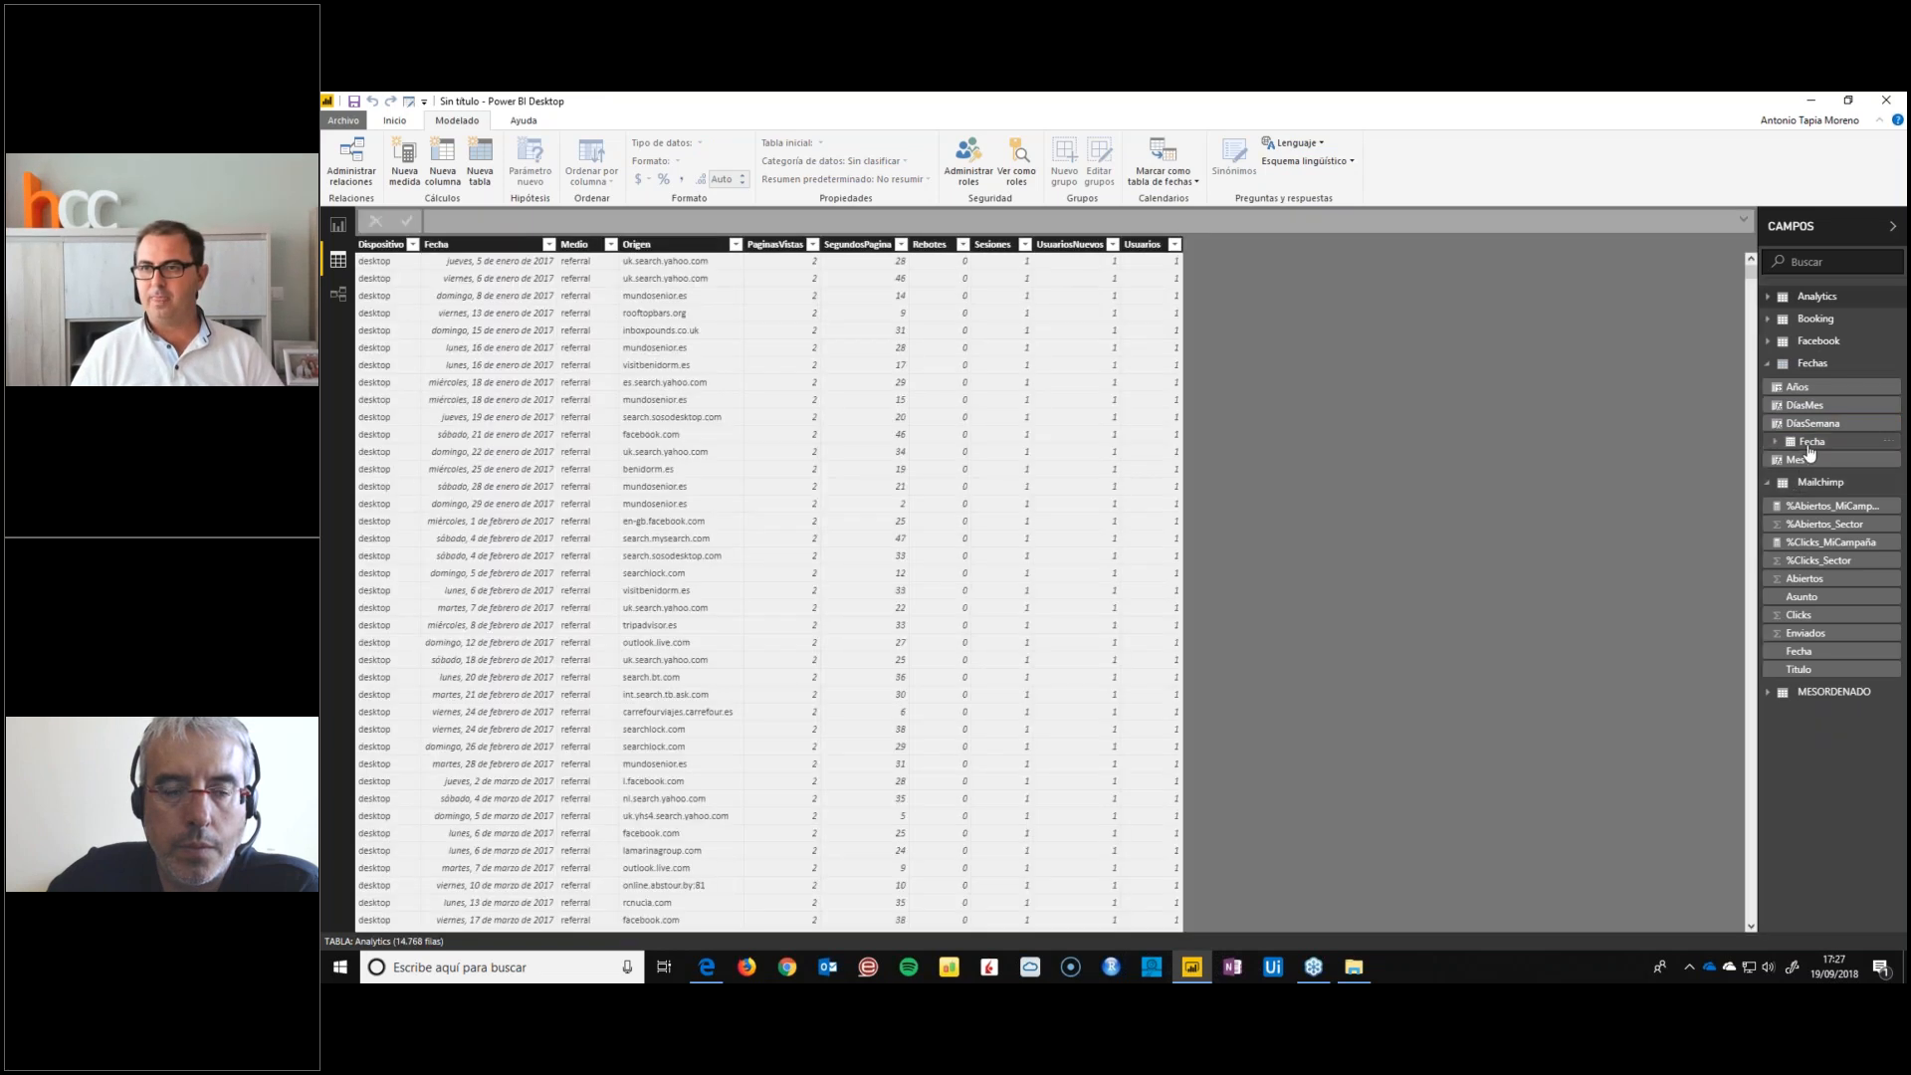
Add a calculated column to the Fechas table with MesNum = FORMAT(Fechas[Fecha];"mm") and check its values
left_click(1811, 444)
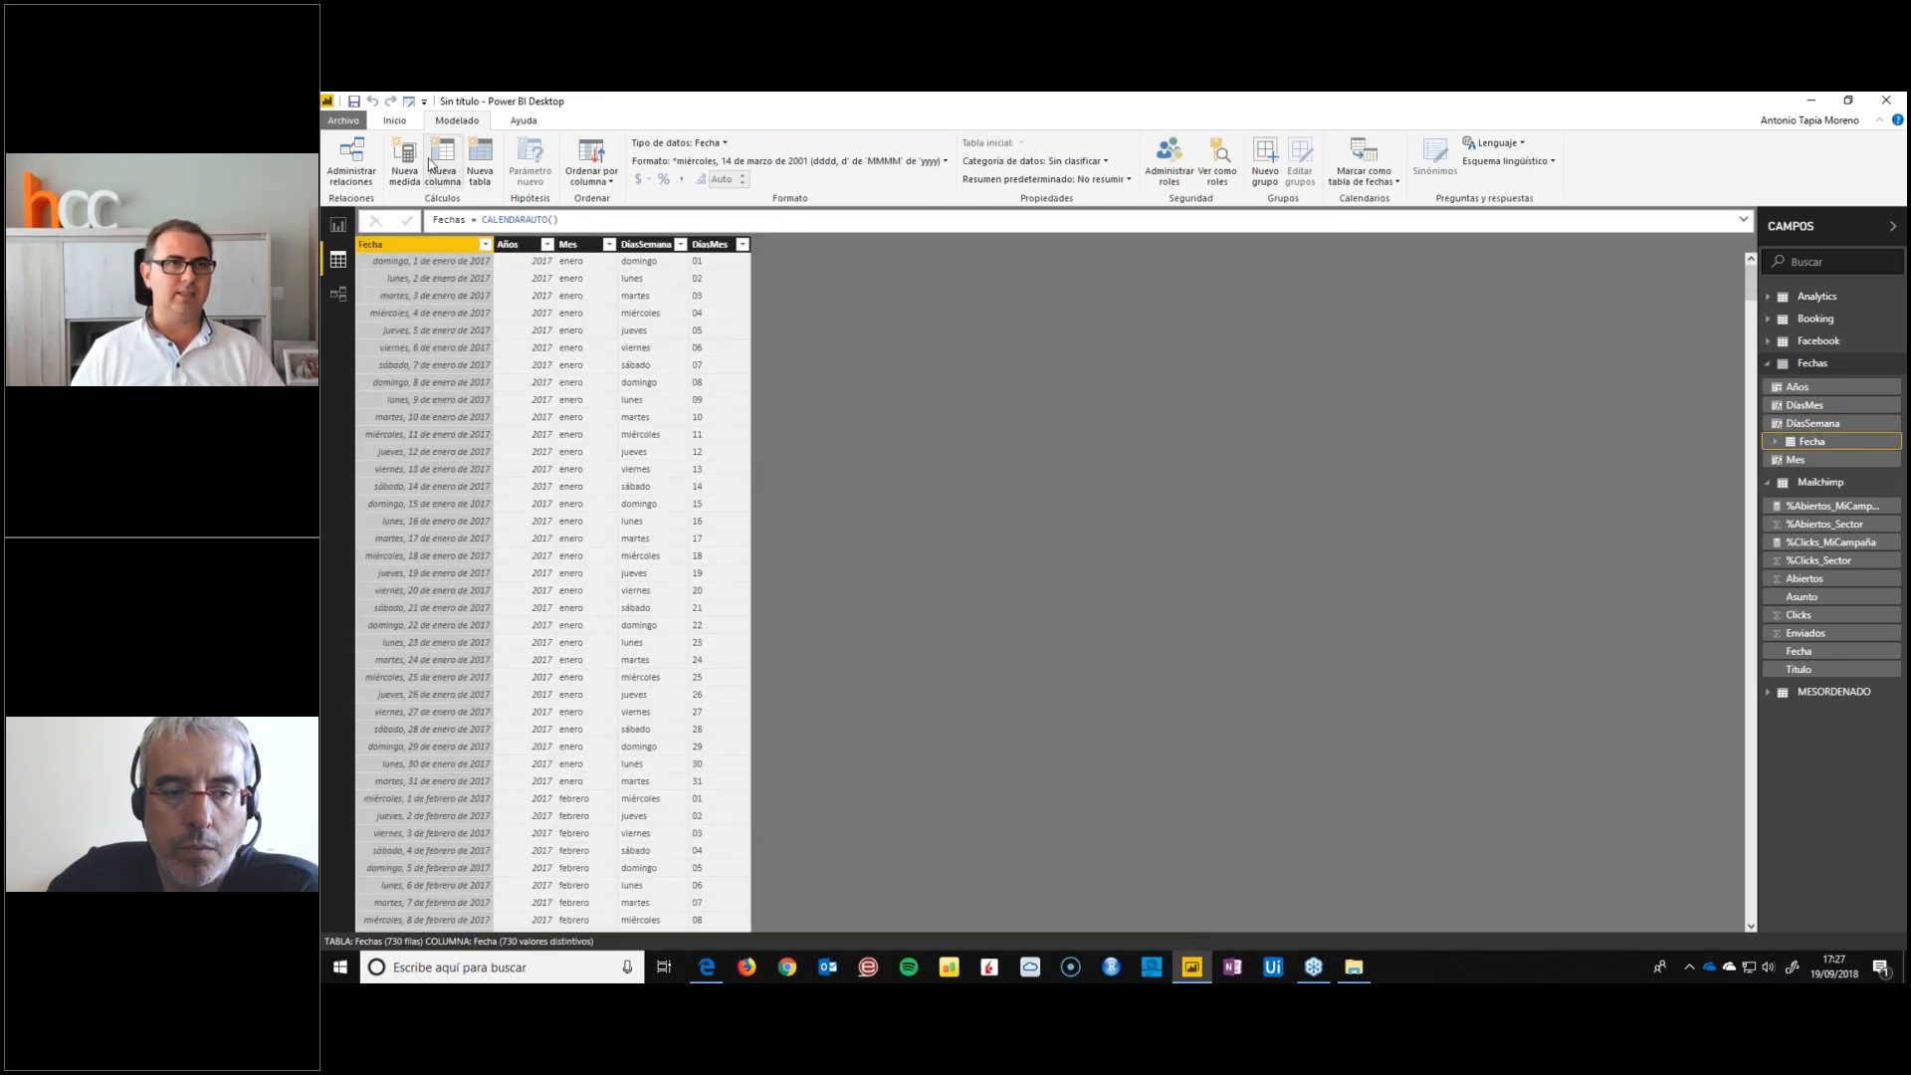
left_click(439, 161)
type("mES")
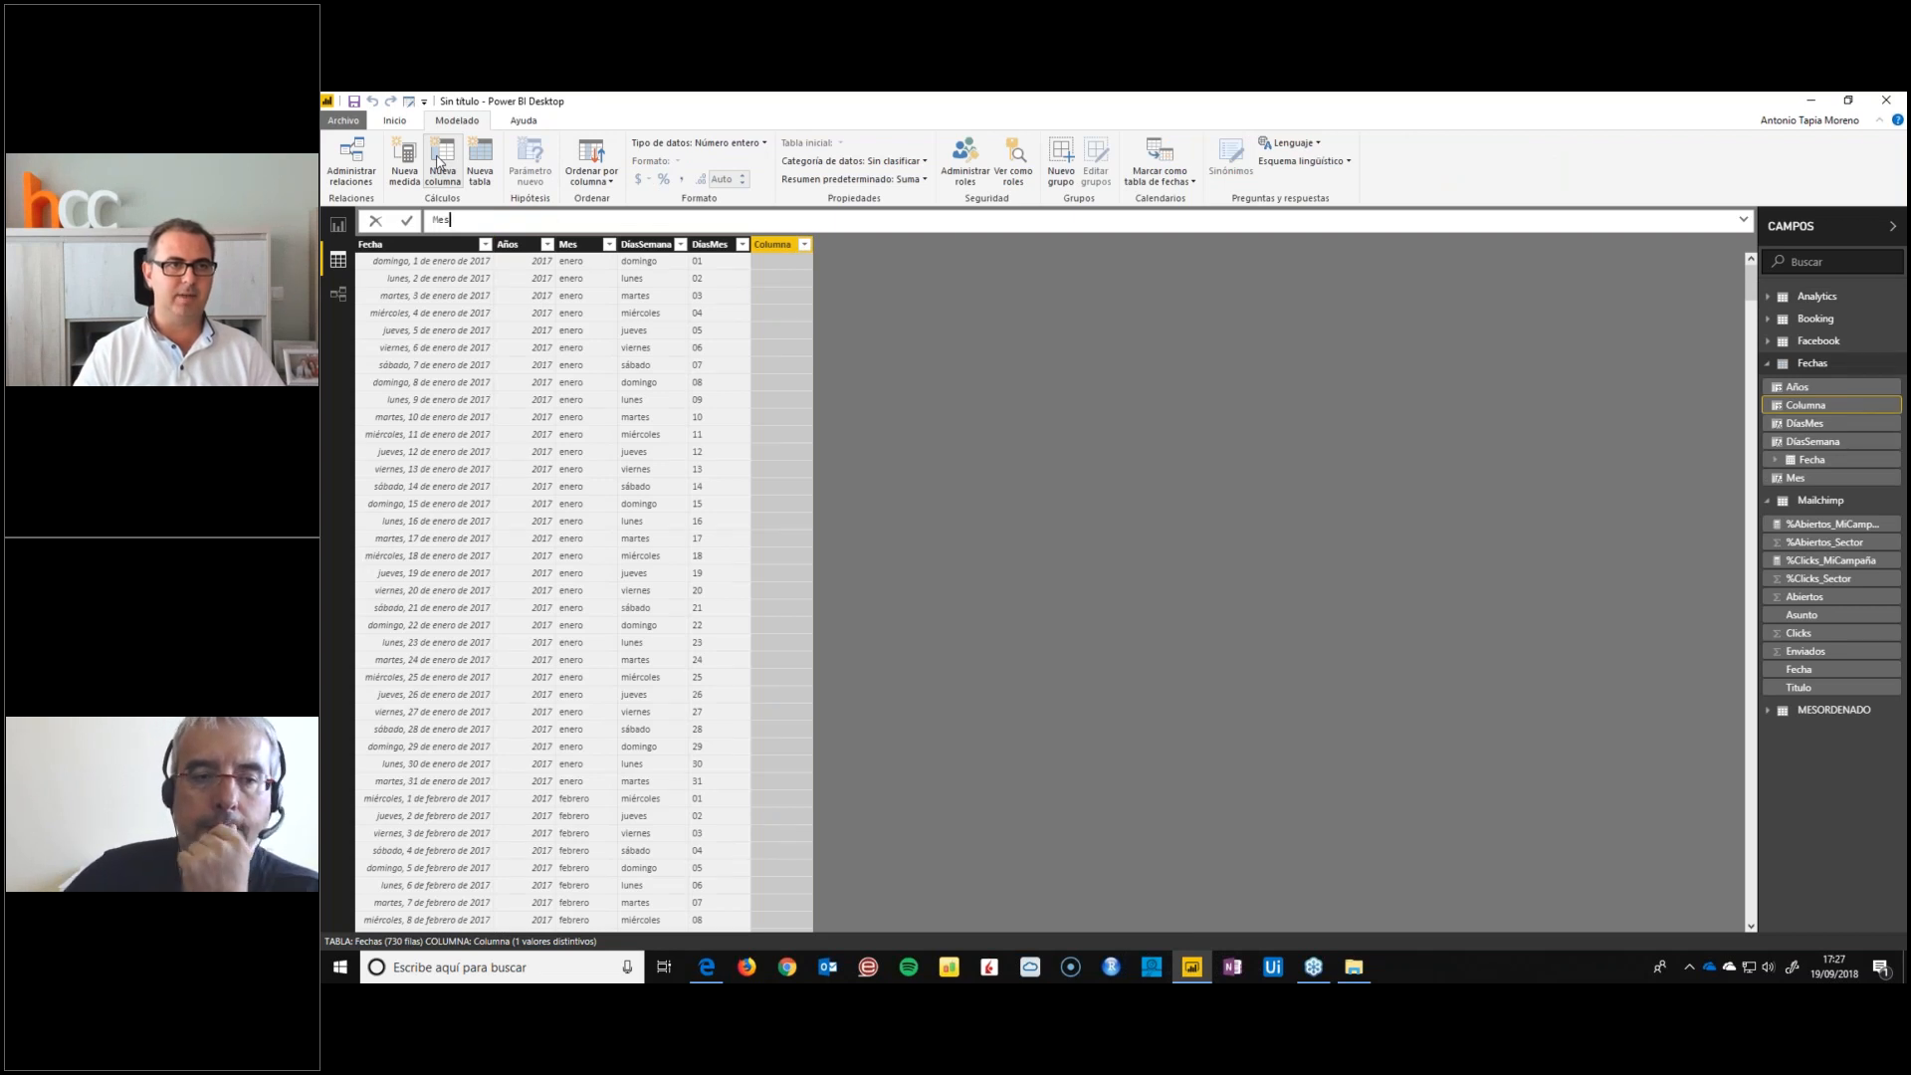
type("Num = FORMAT(")
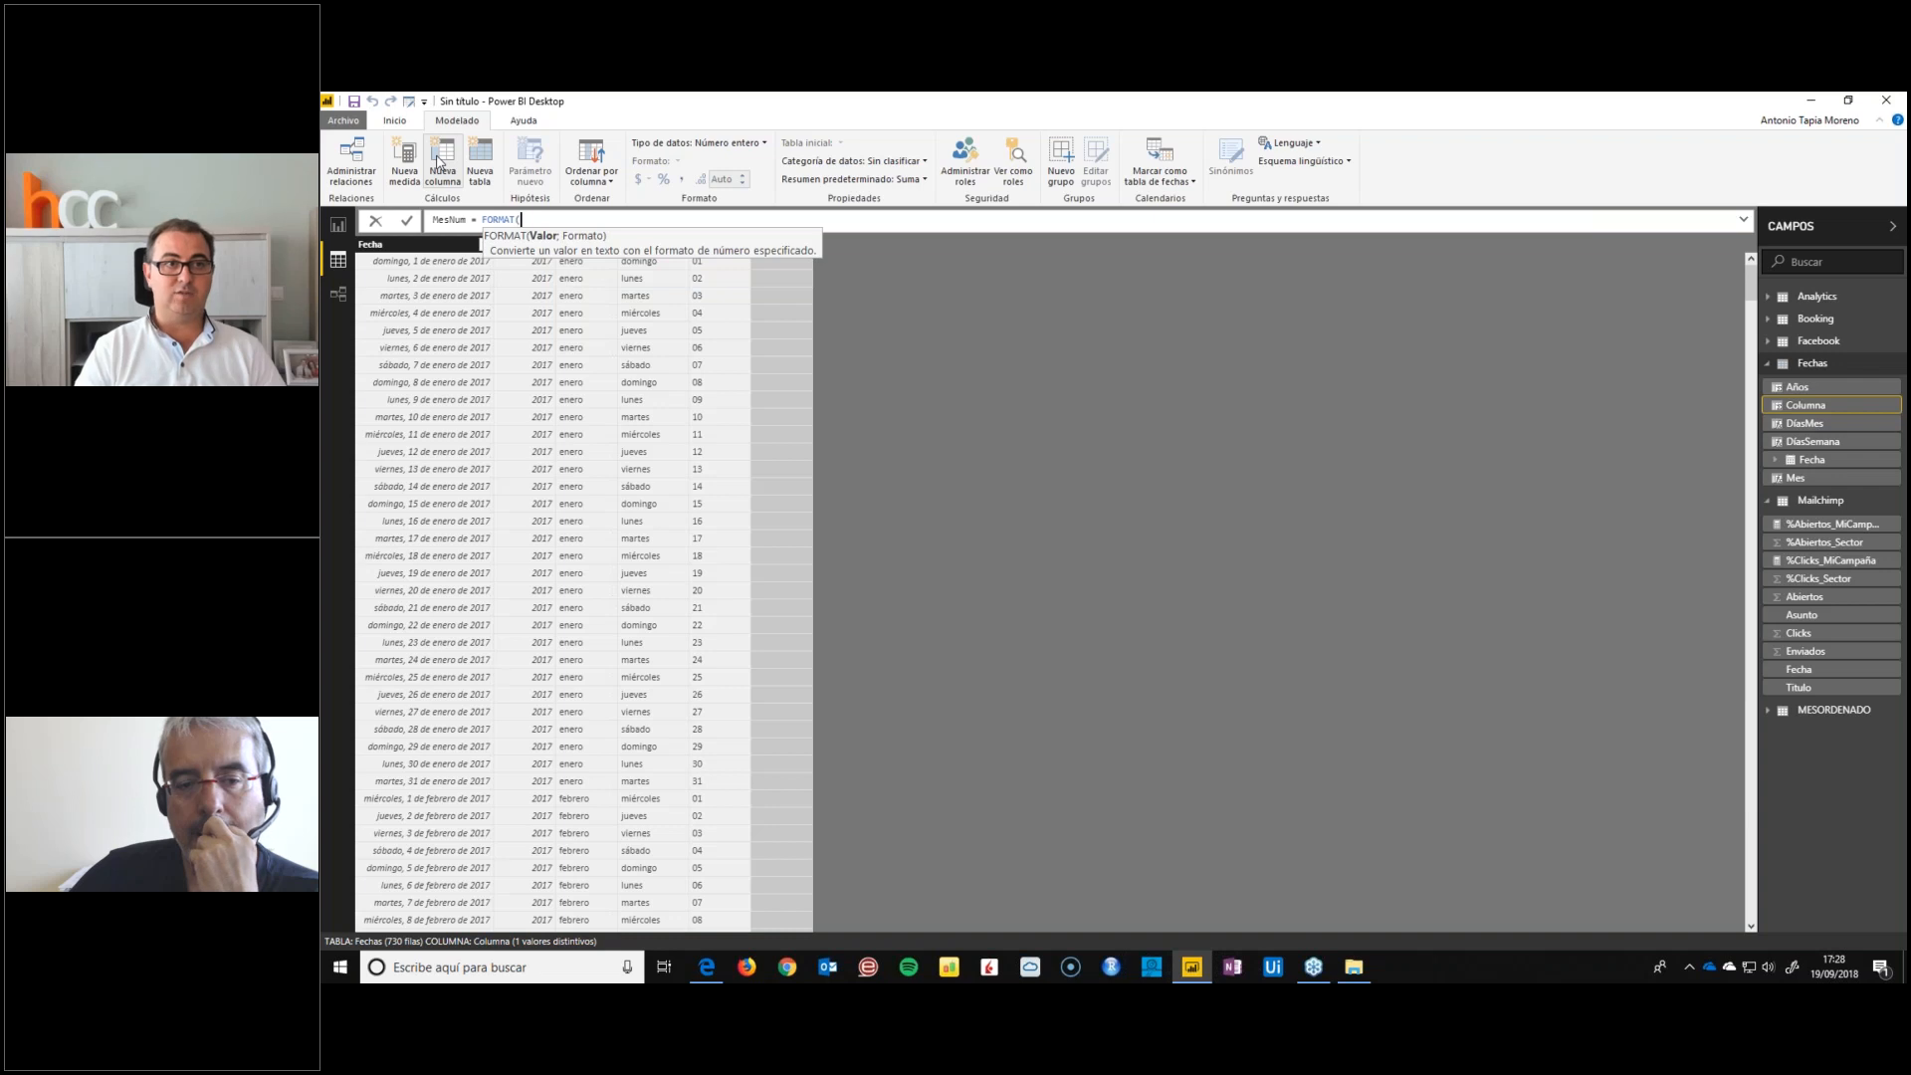
type("Fecha")
key("Down")
key("Down")
key("Down")
key("Down")
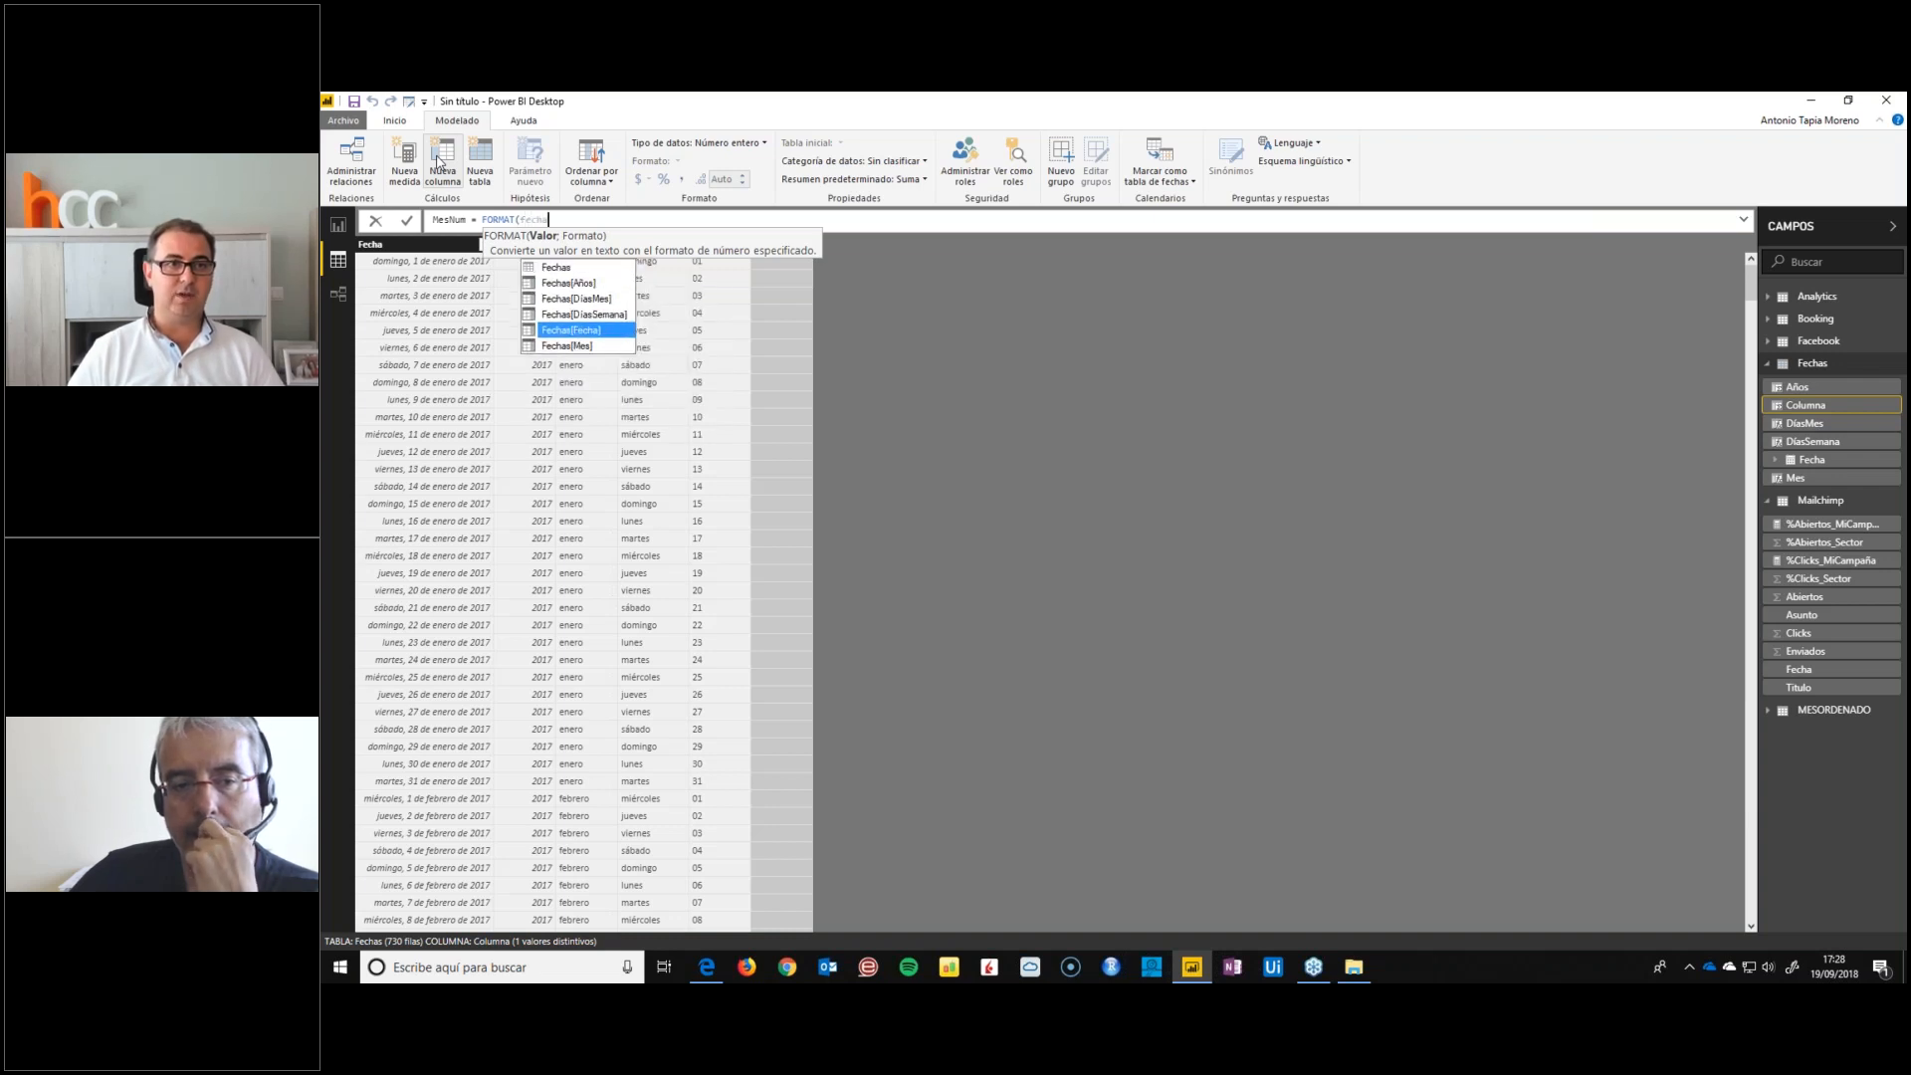
key("Tab")
type(";\"mm\")")
key("Return")
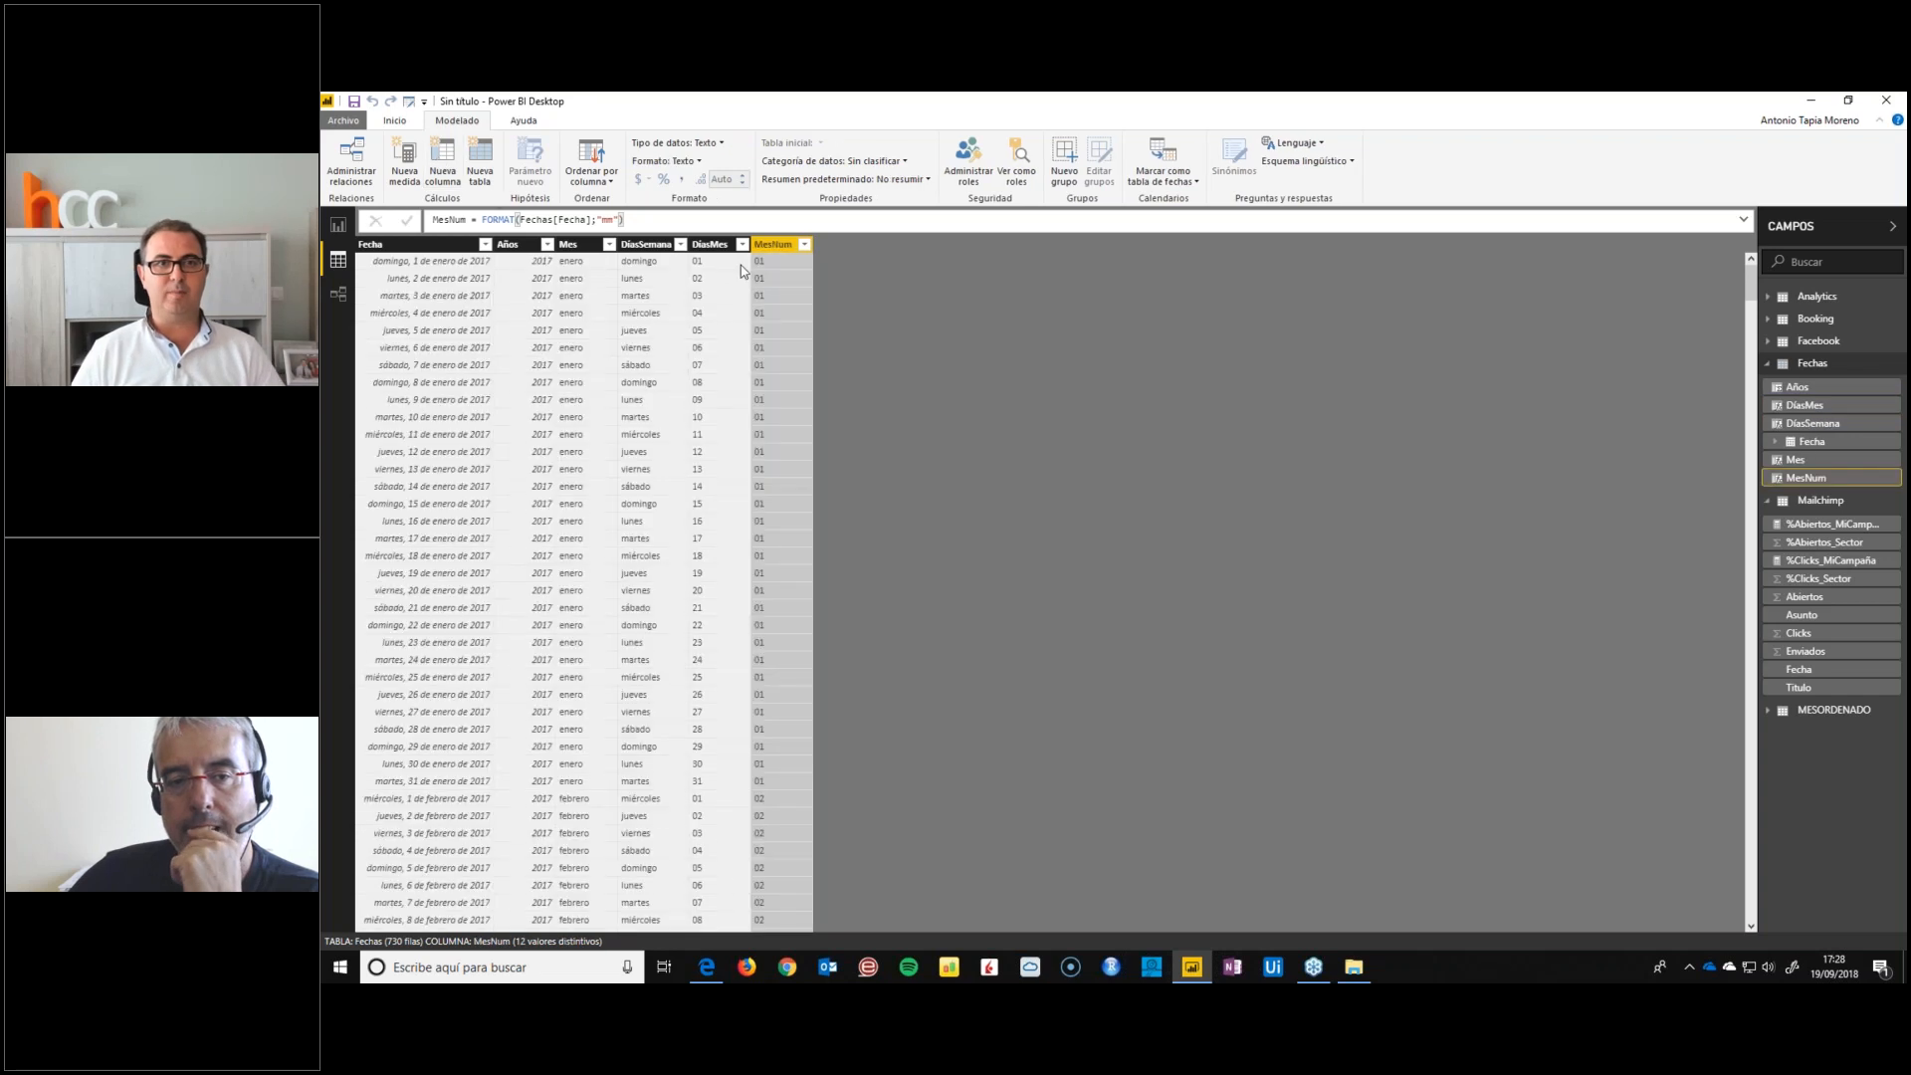
scroll(766, 588, "down", 10)
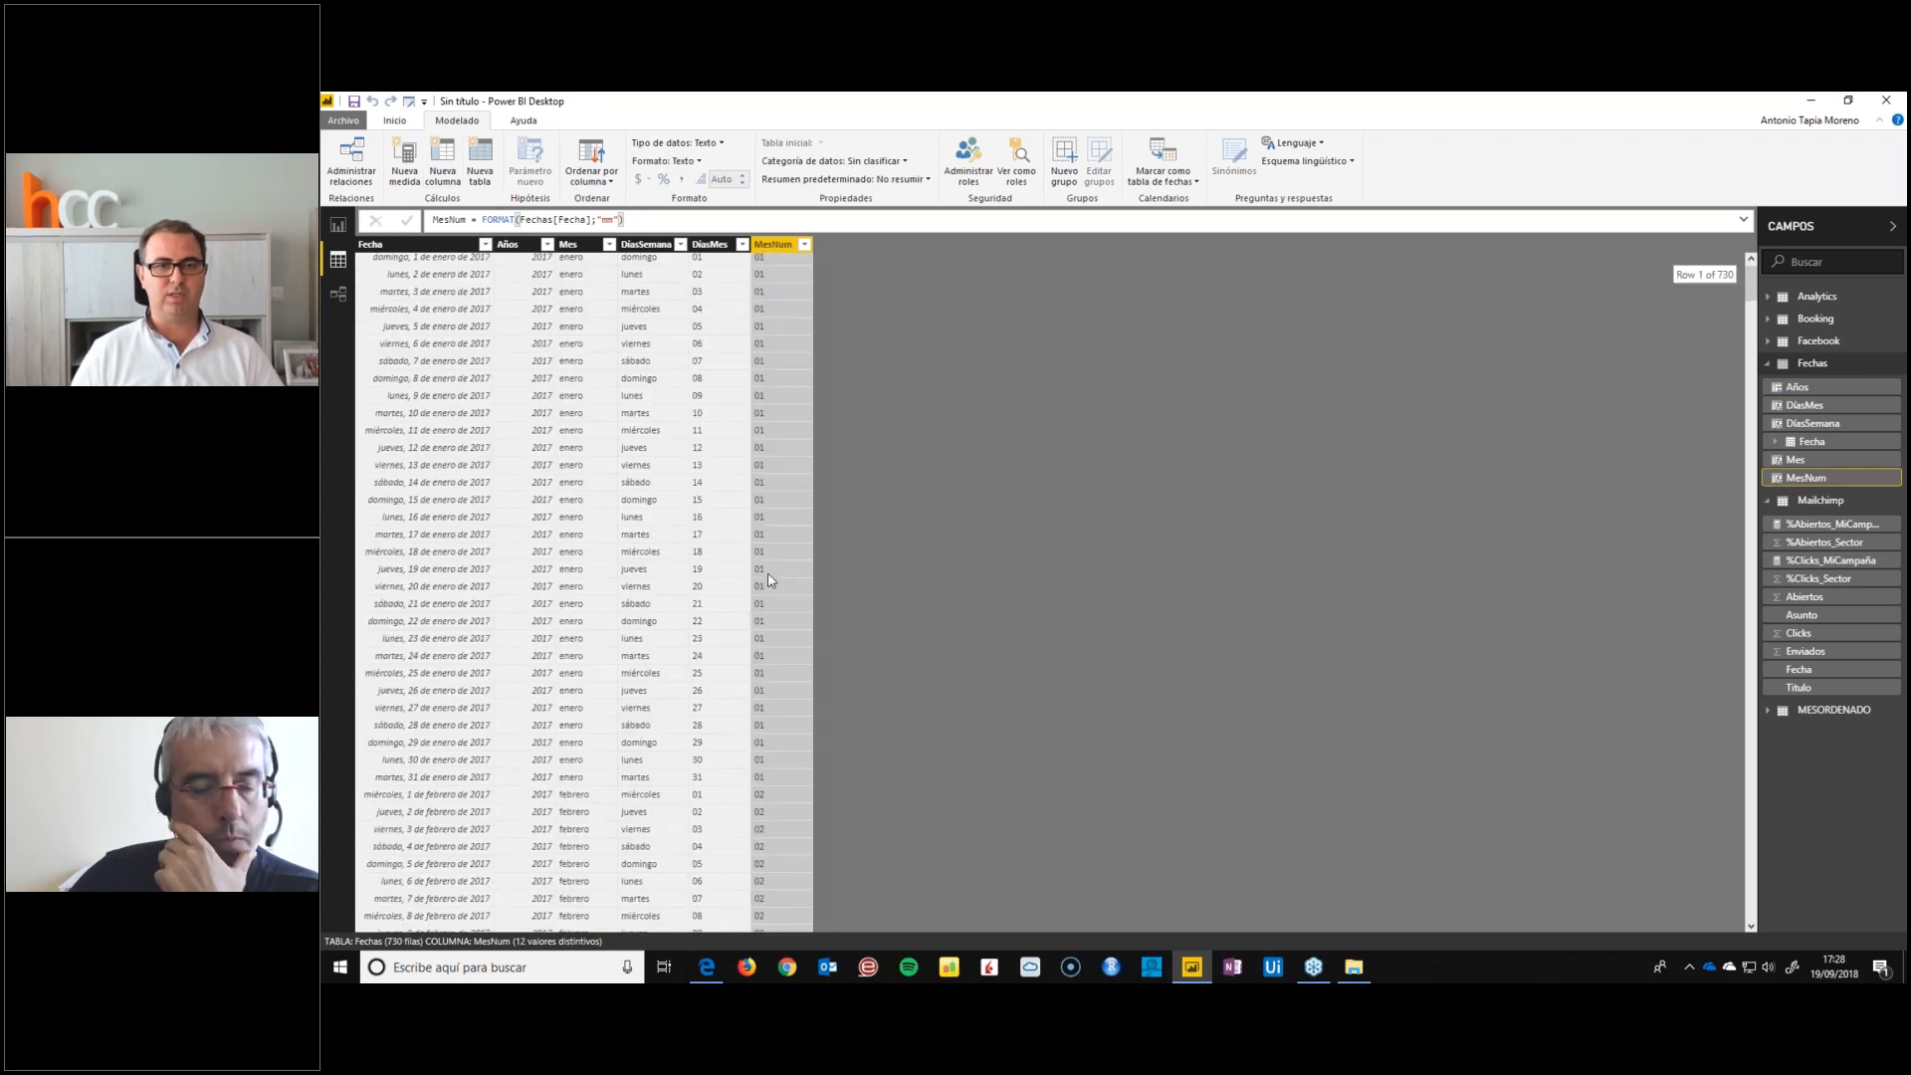
scroll(766, 589, "up", 10)
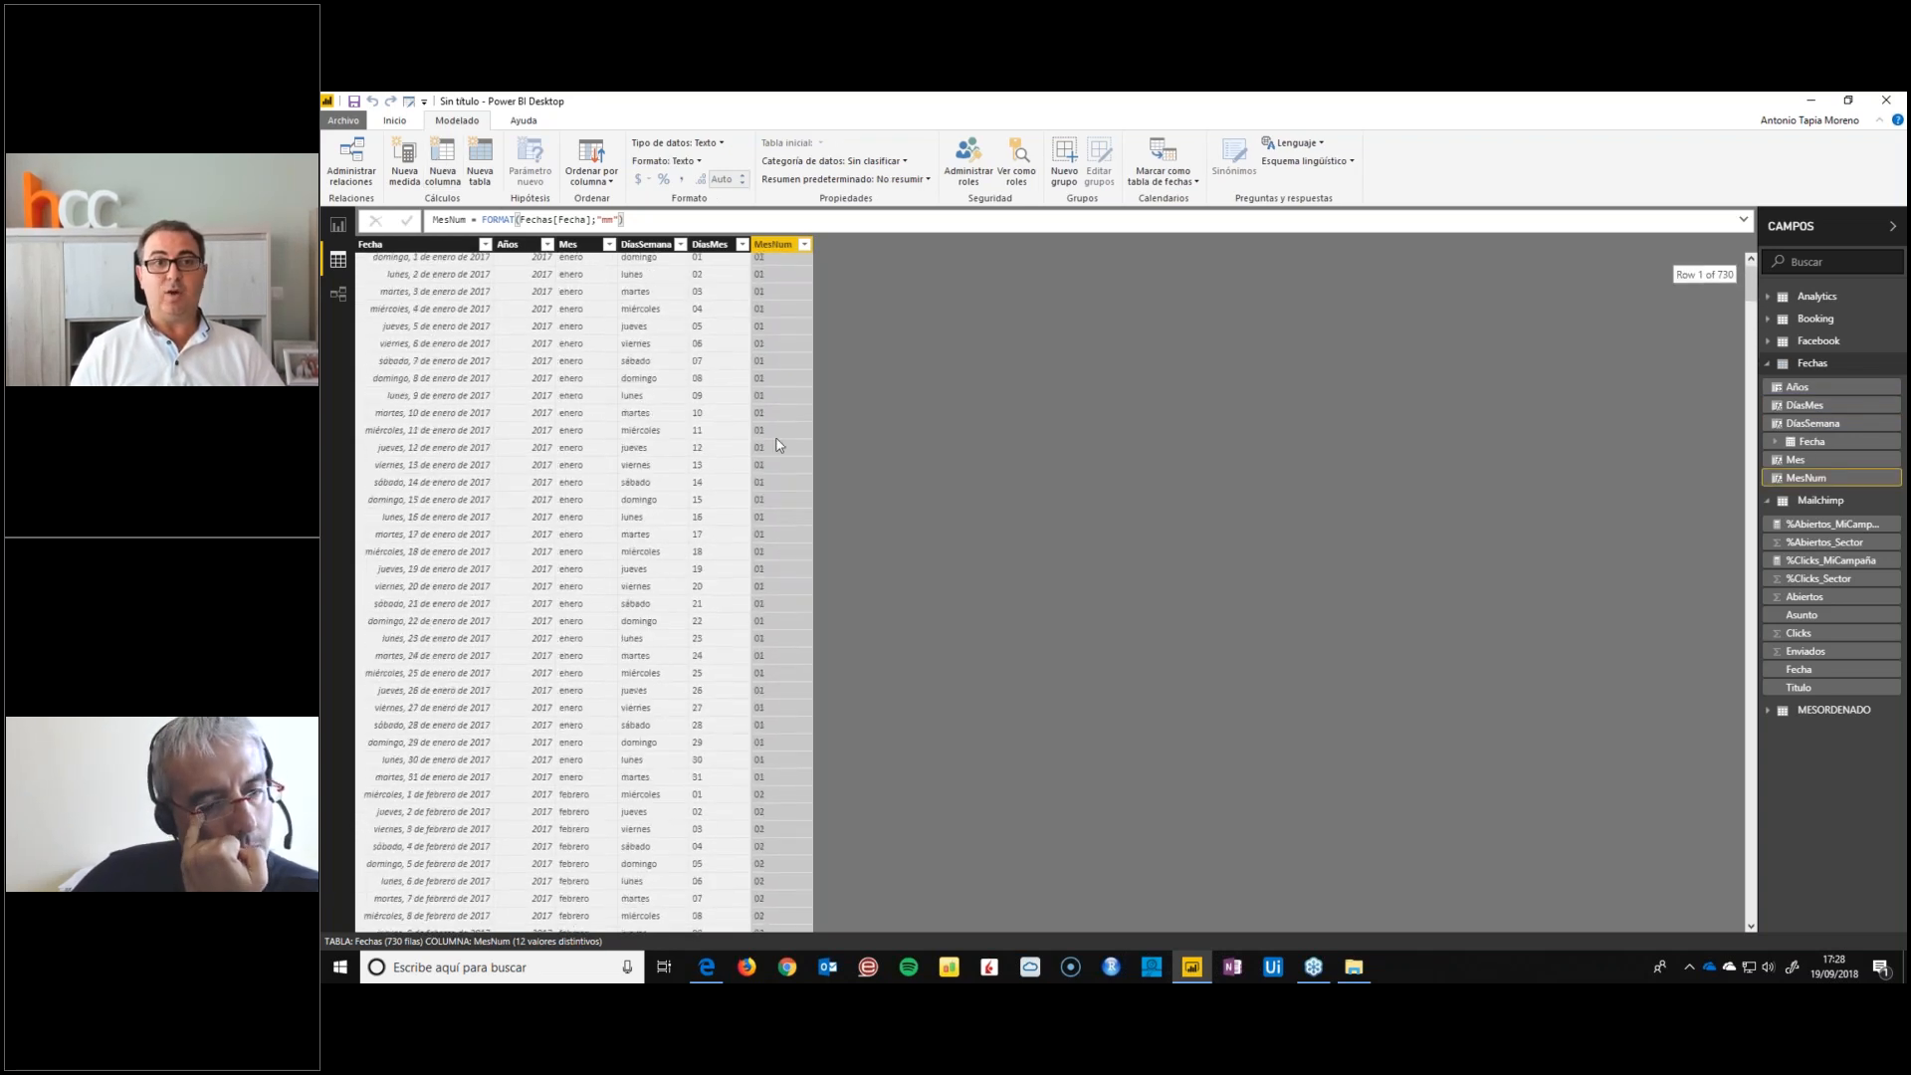
Replace MesOrdenado with the Mes field of Fechas in the report's month slicer and sort Mes by MesNum
left_click(337, 228)
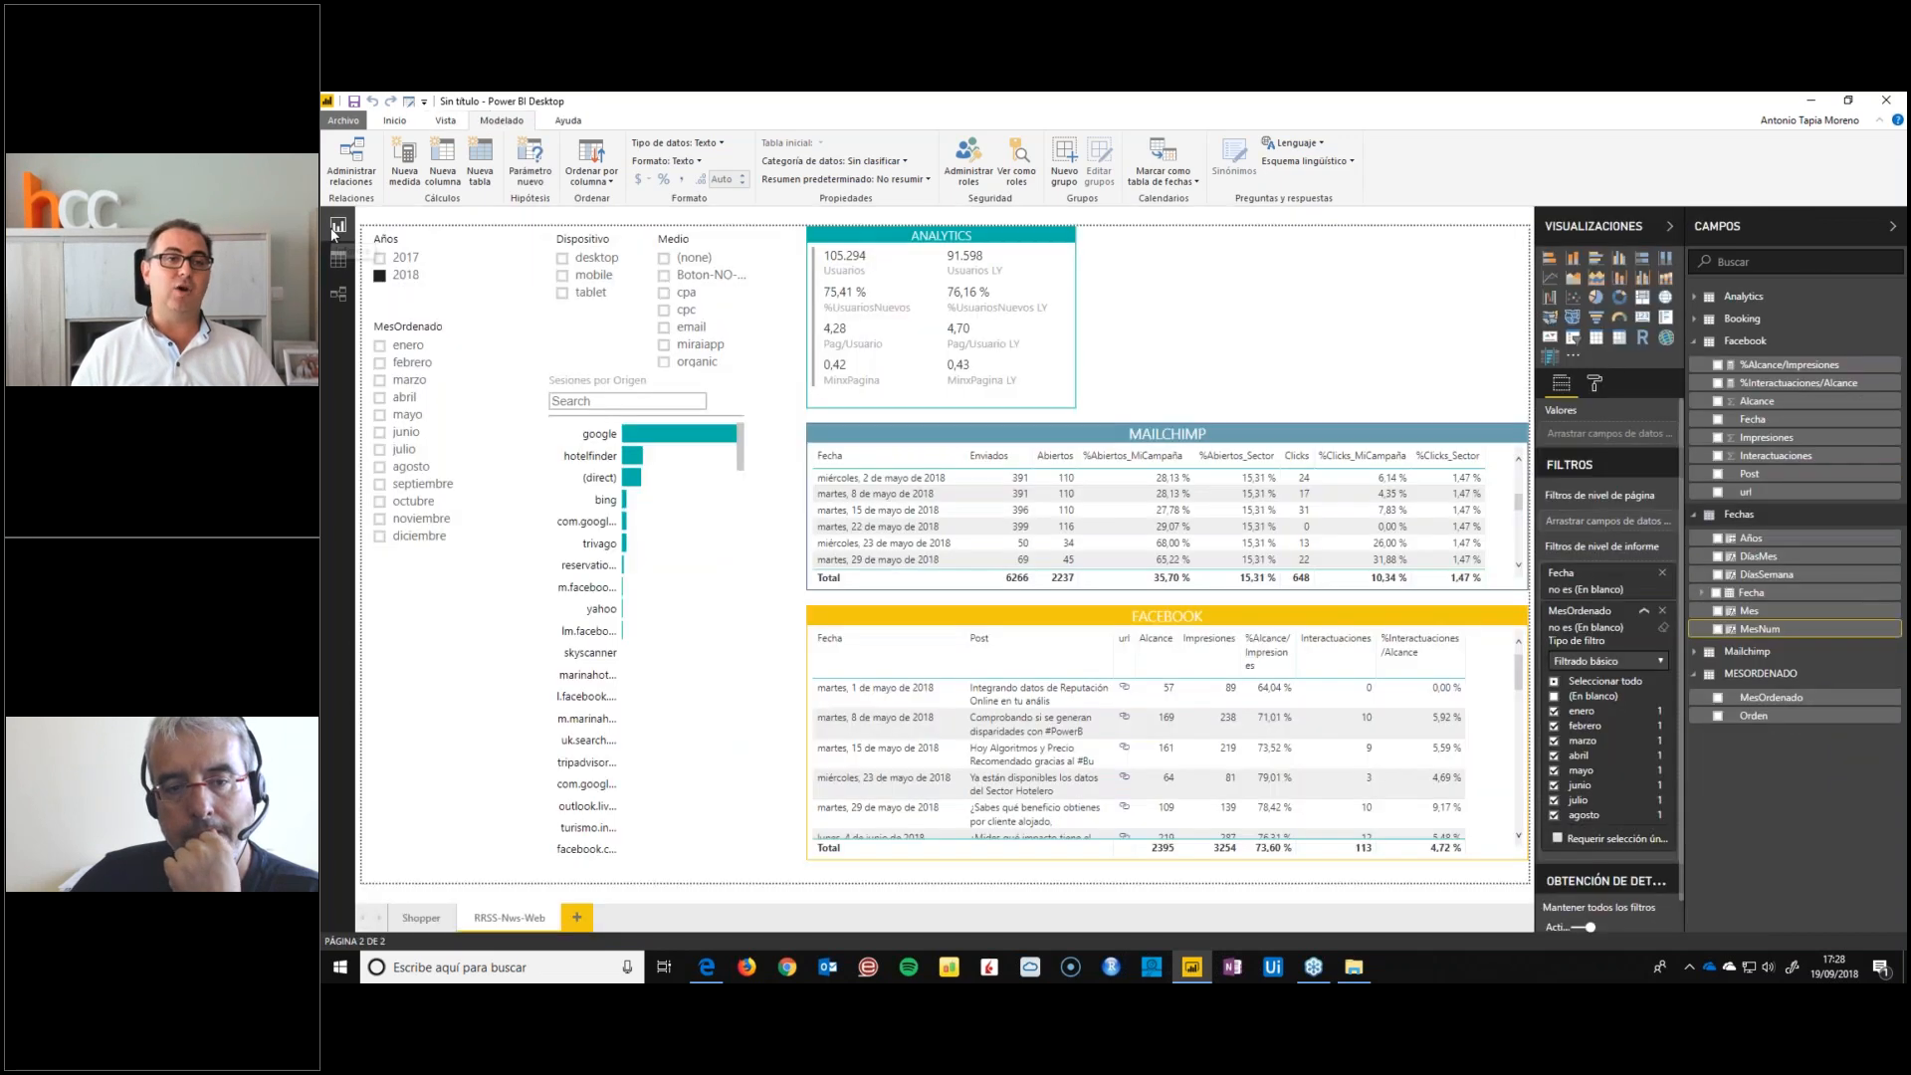
left_click(401, 332)
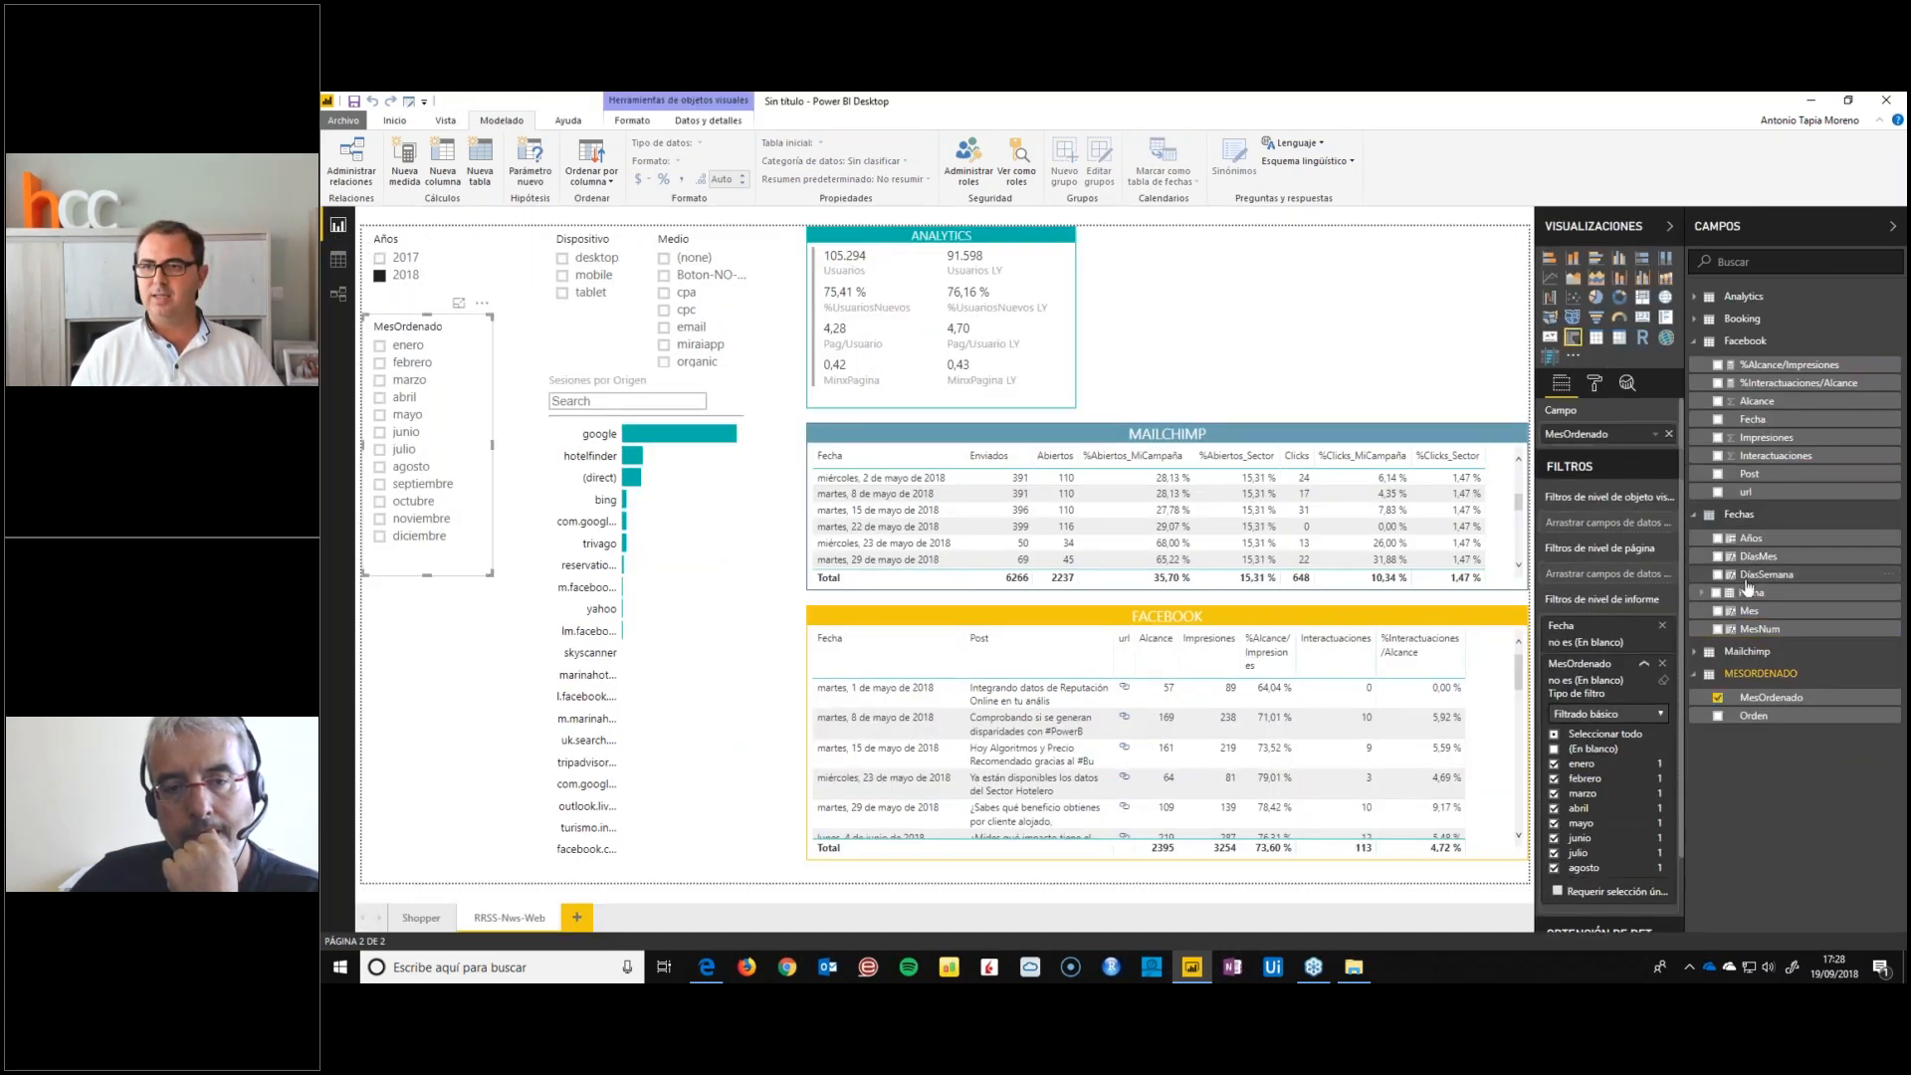
left_click_drag(1745, 611, 1622, 436)
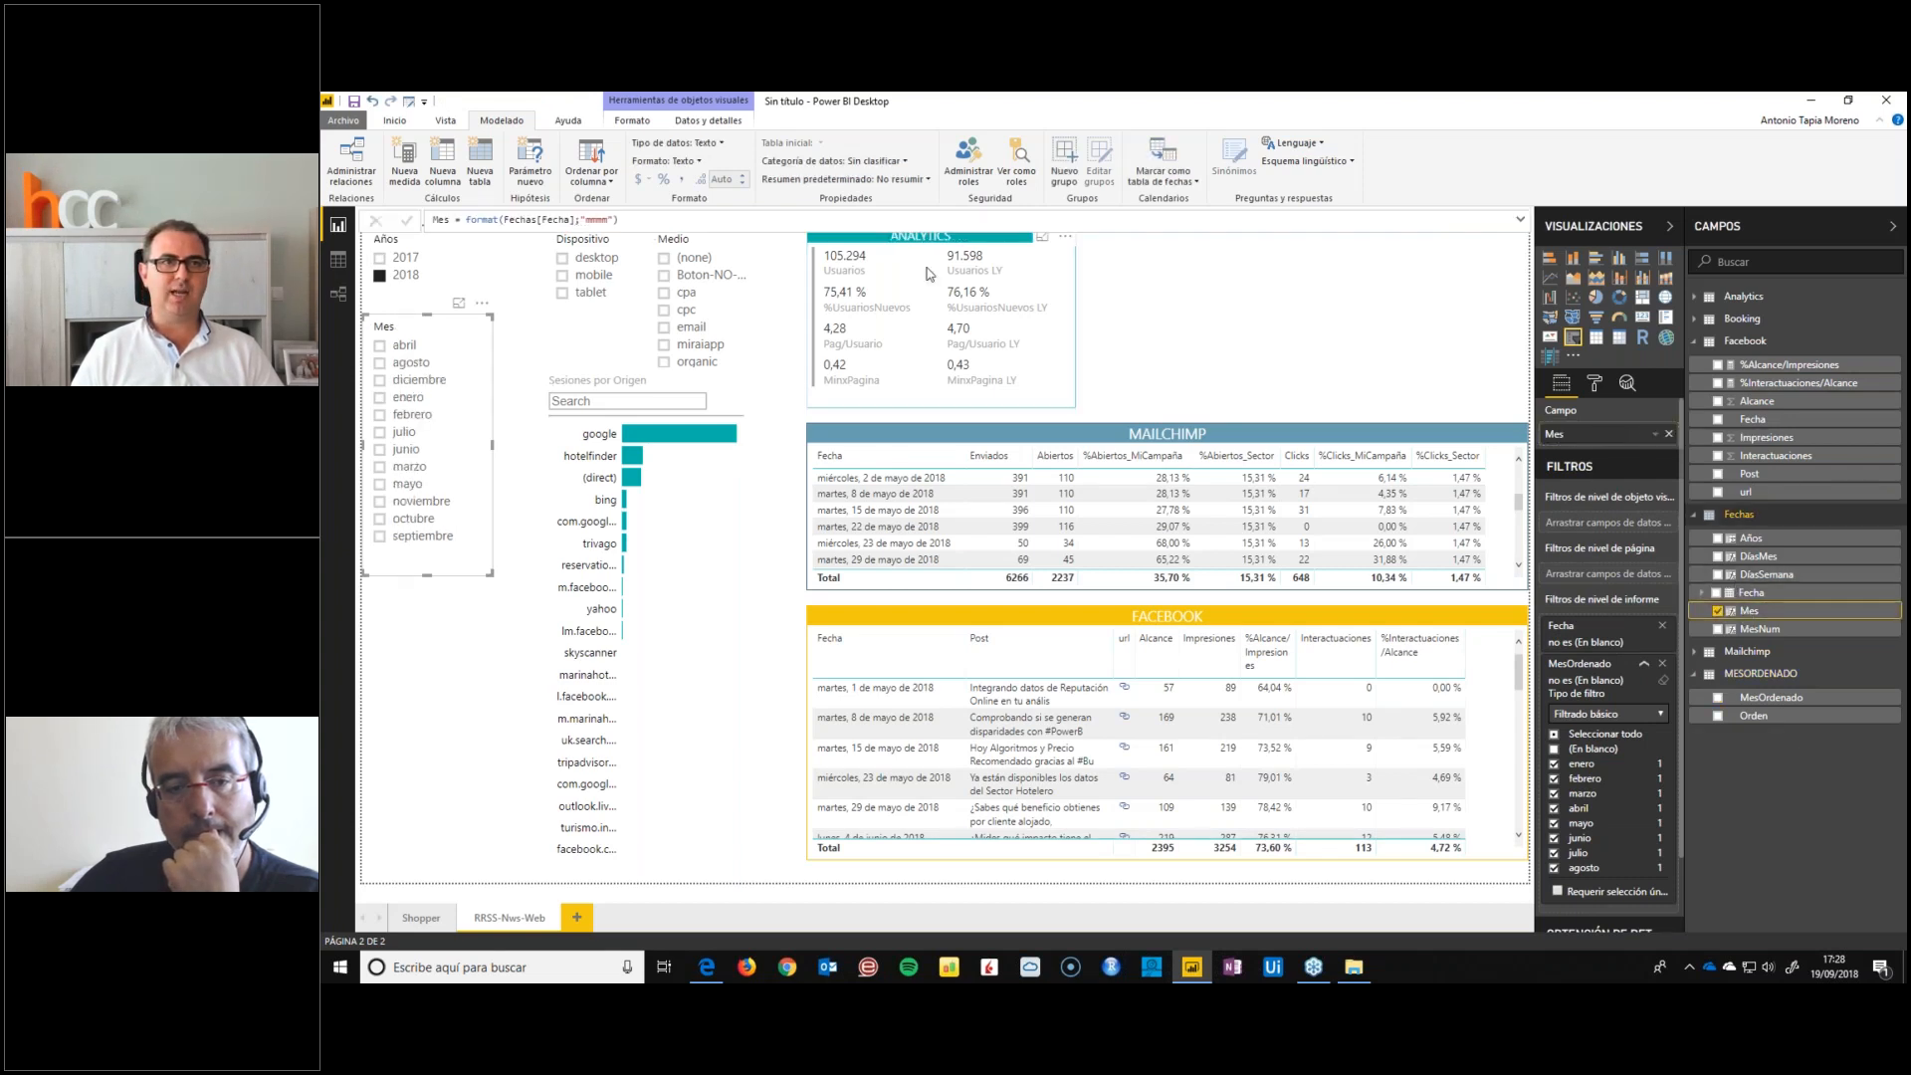
left_click(591, 171)
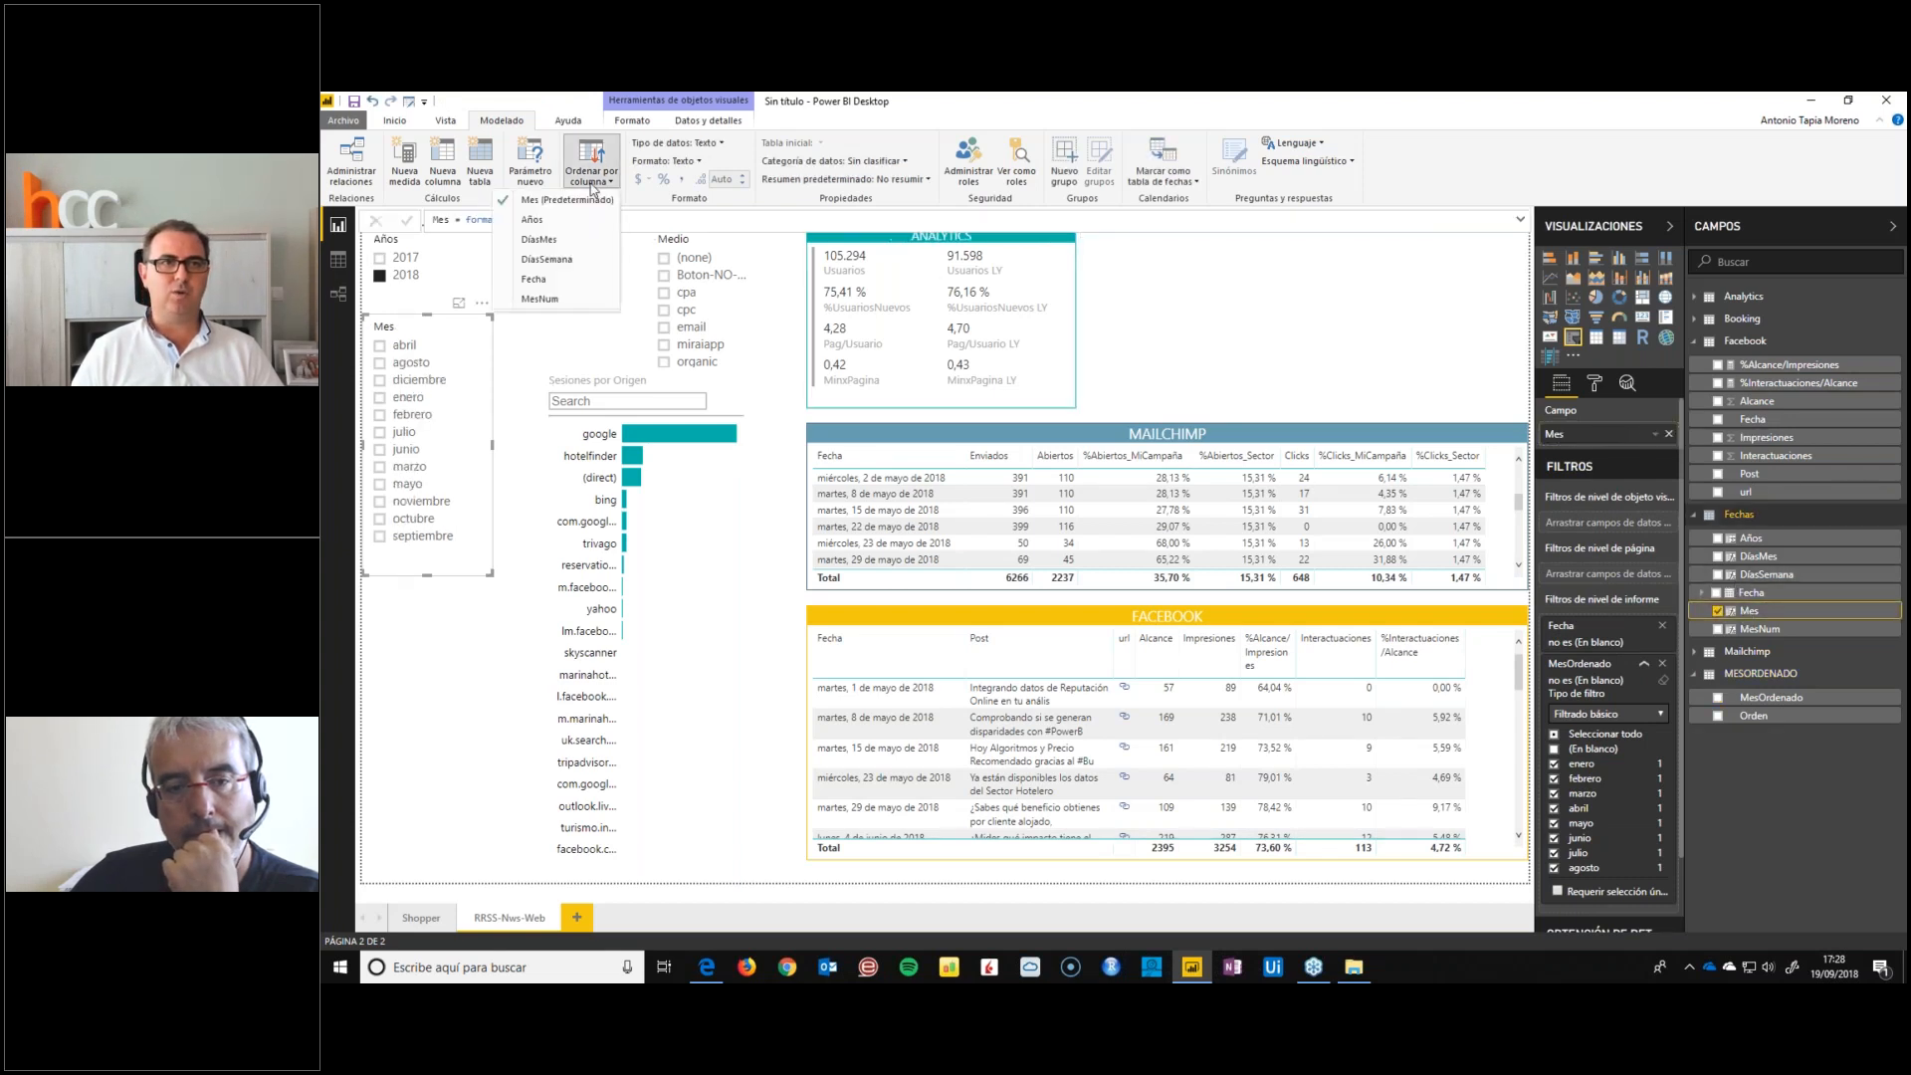
left_click(546, 300)
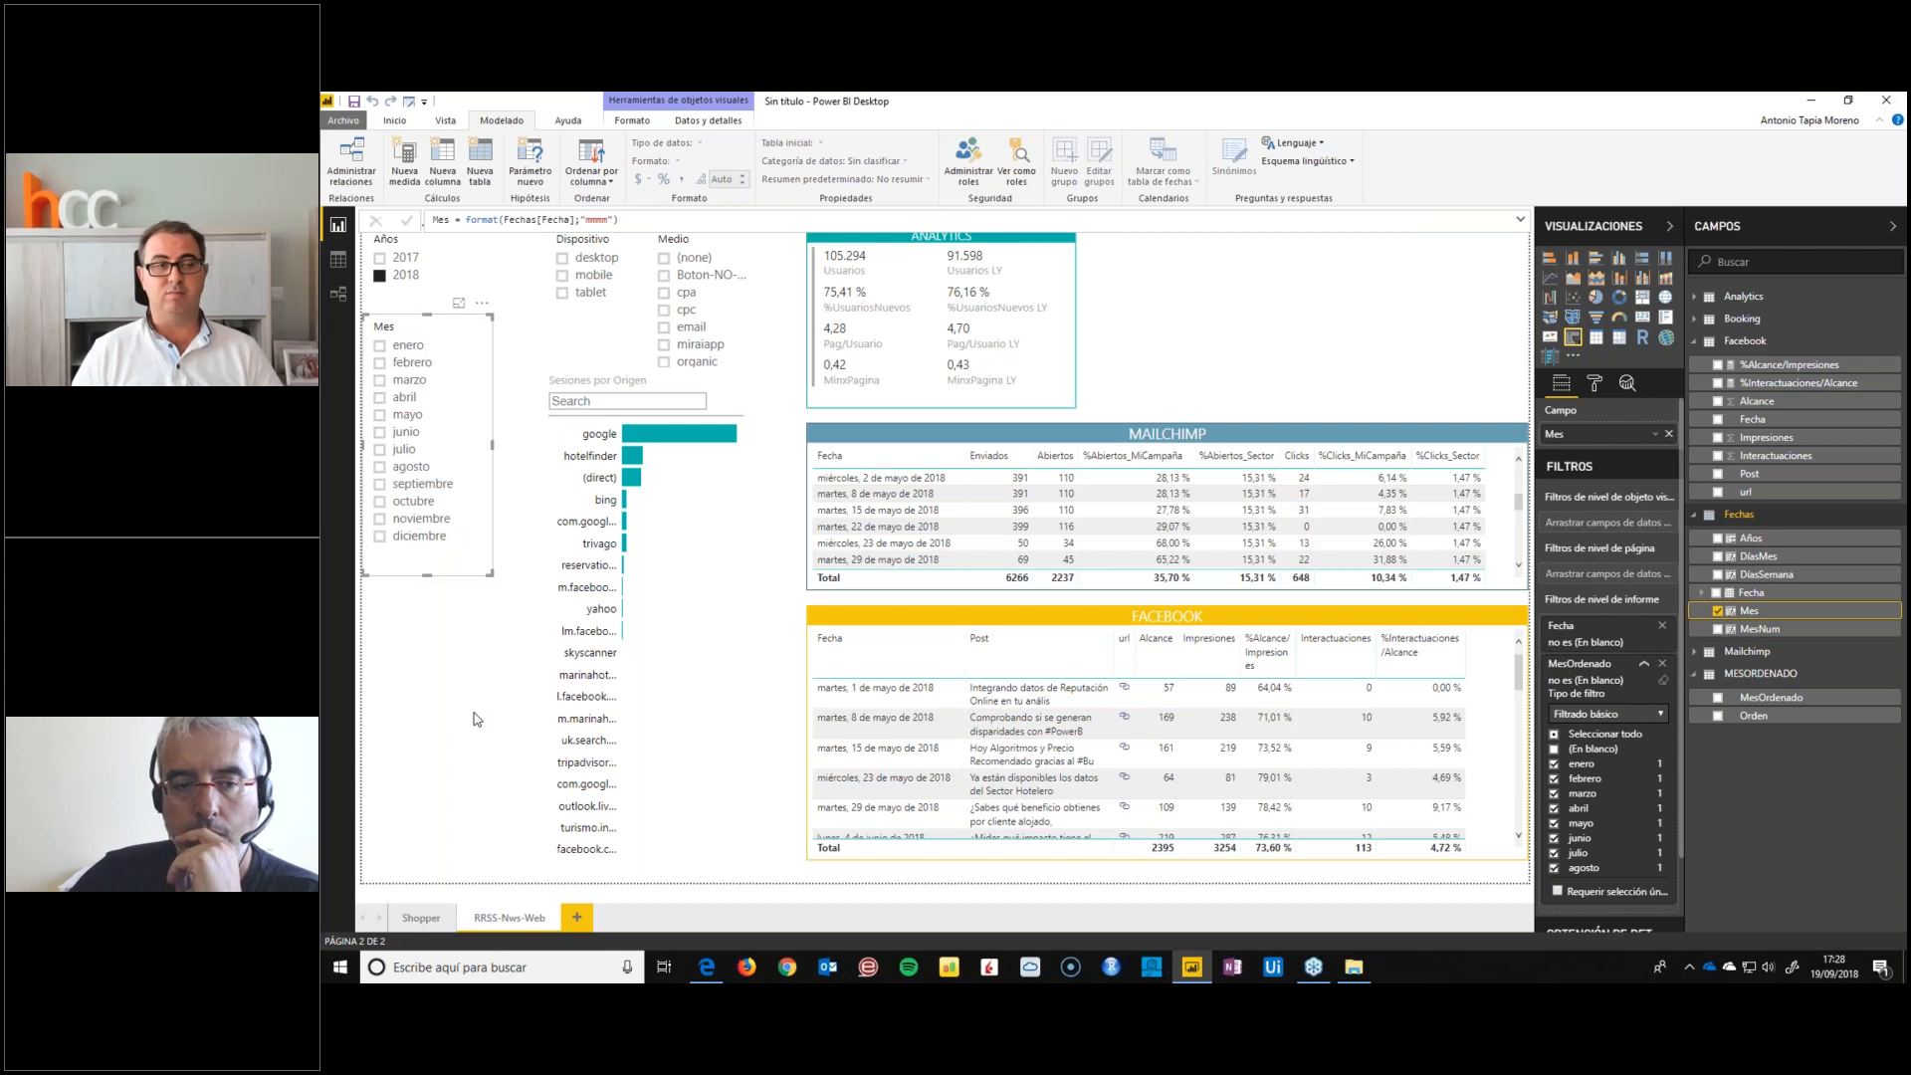
left_click(438, 721)
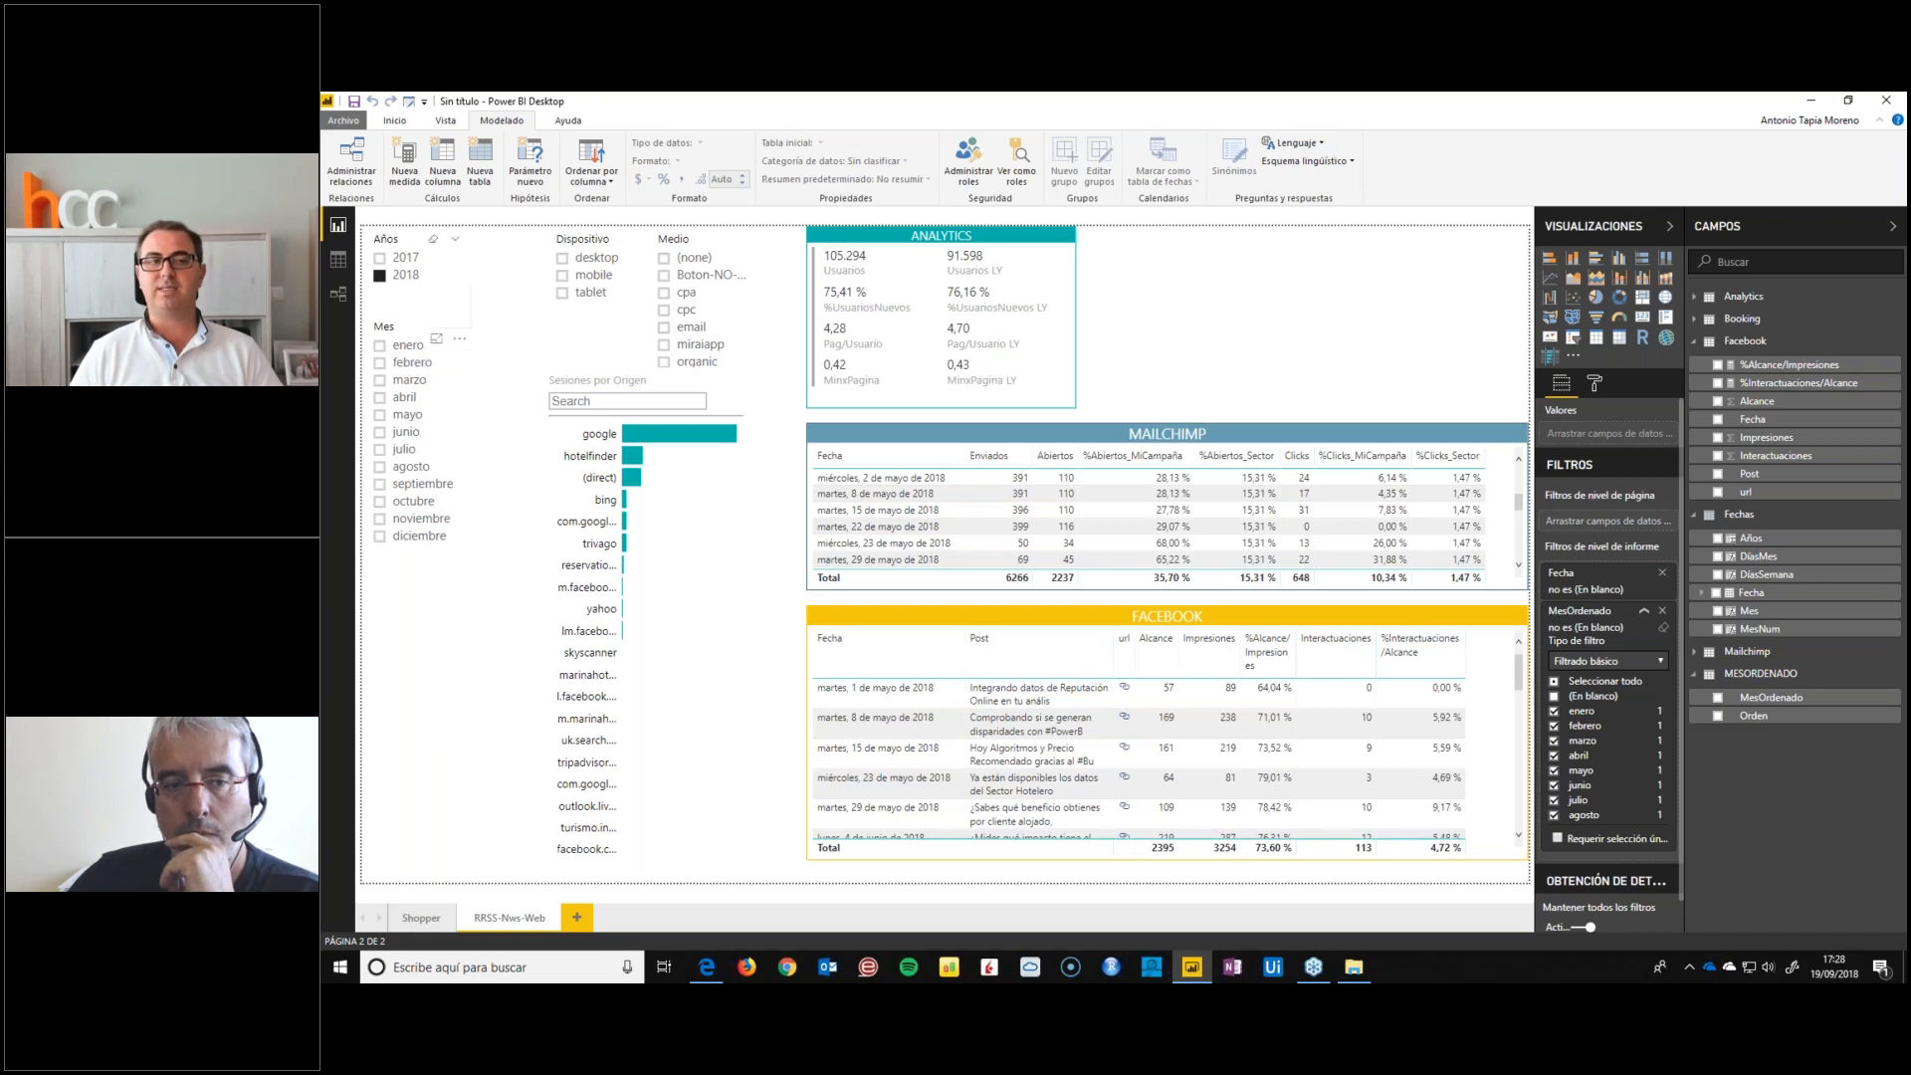
Delete the MESORDENADO table from the model and remove the leftover MesOrdenado report-level filter
left_click(338, 294)
left_click(330, 260)
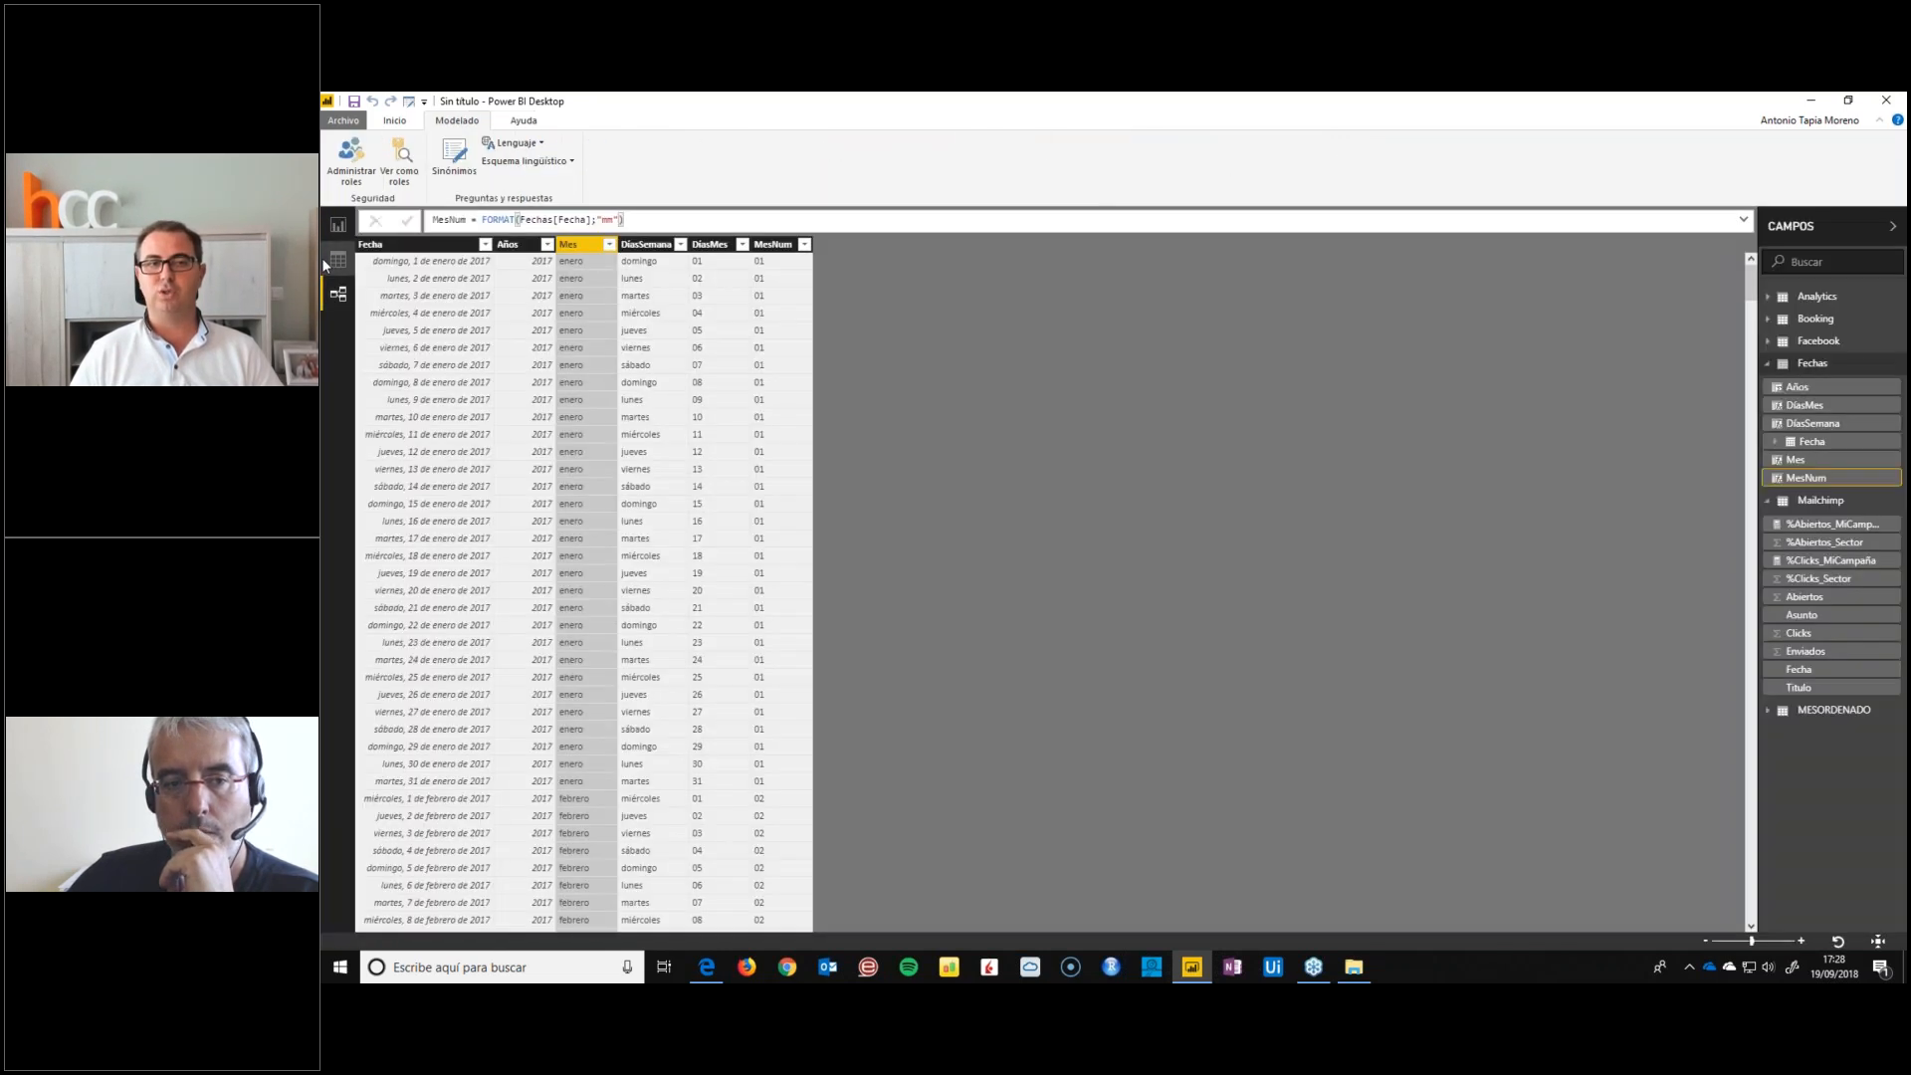
scroll(780, 547, "down", 15)
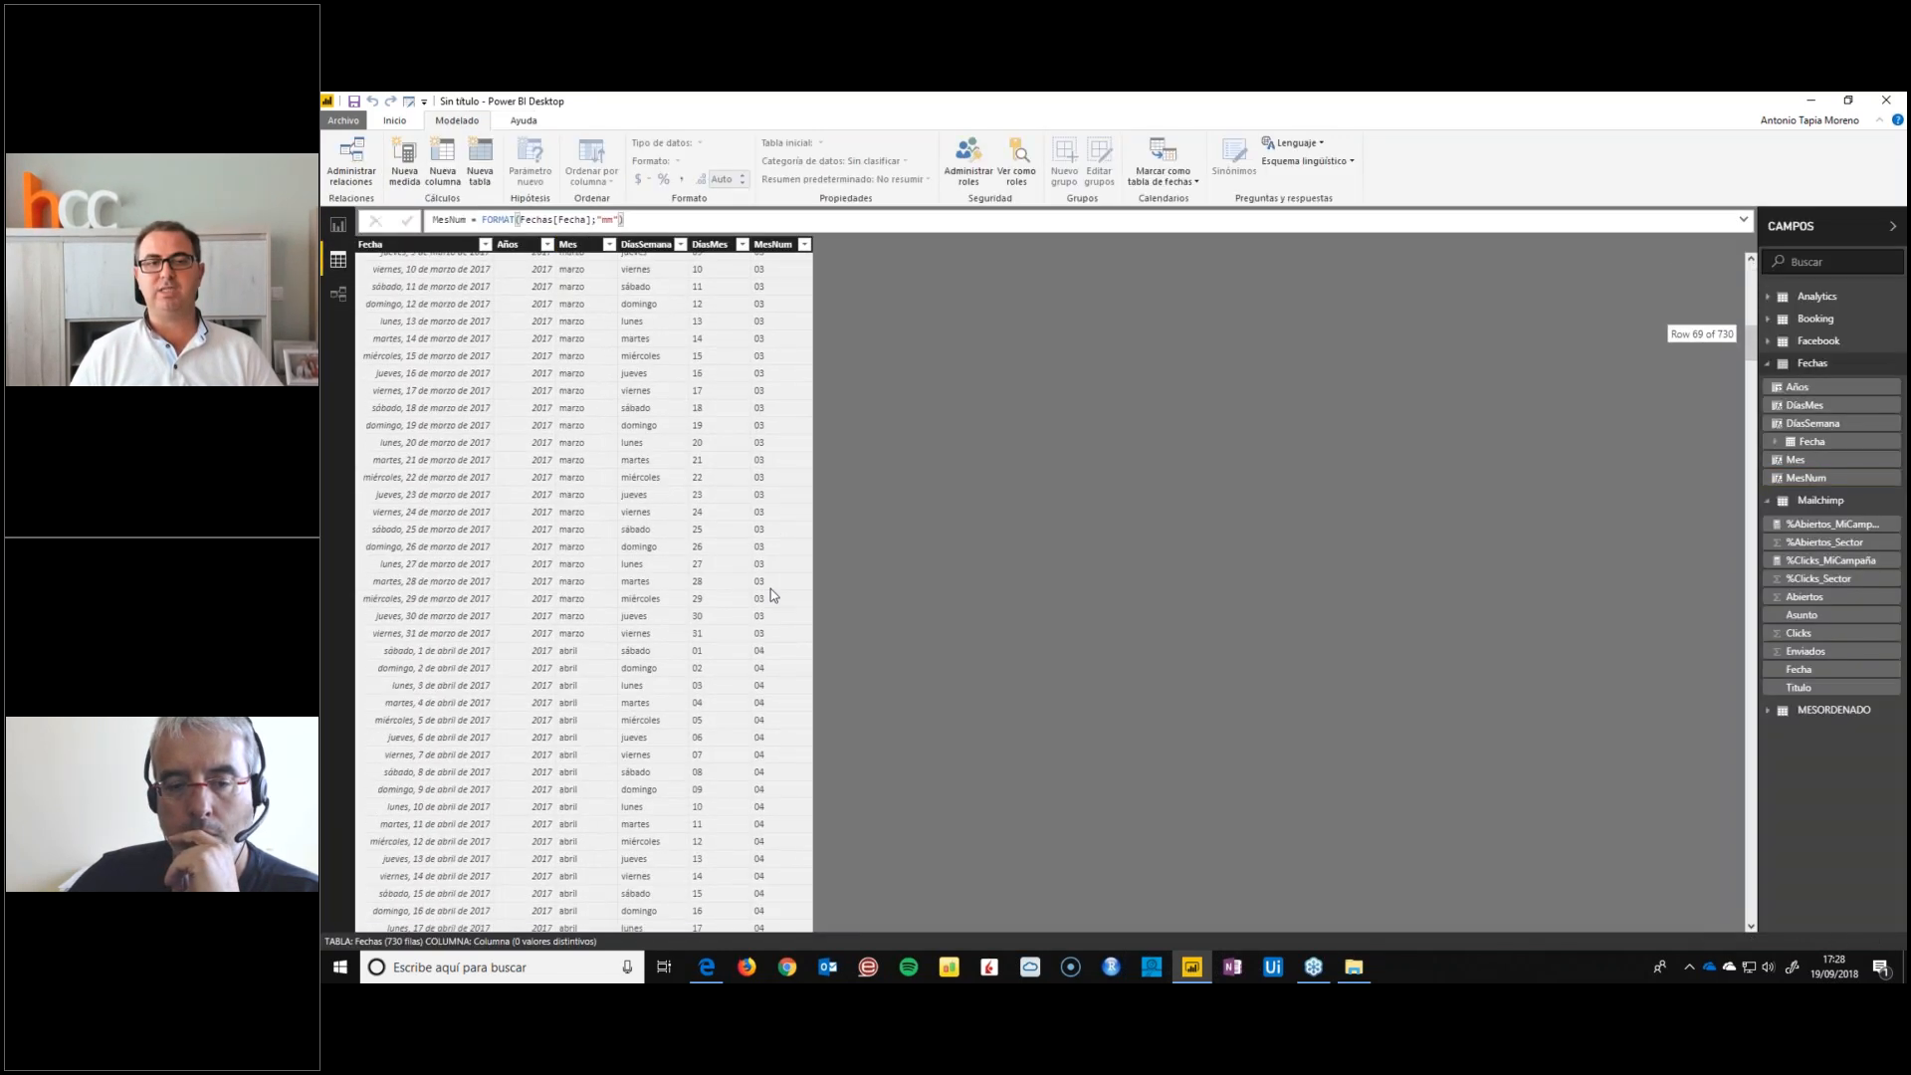
left_click(338, 226)
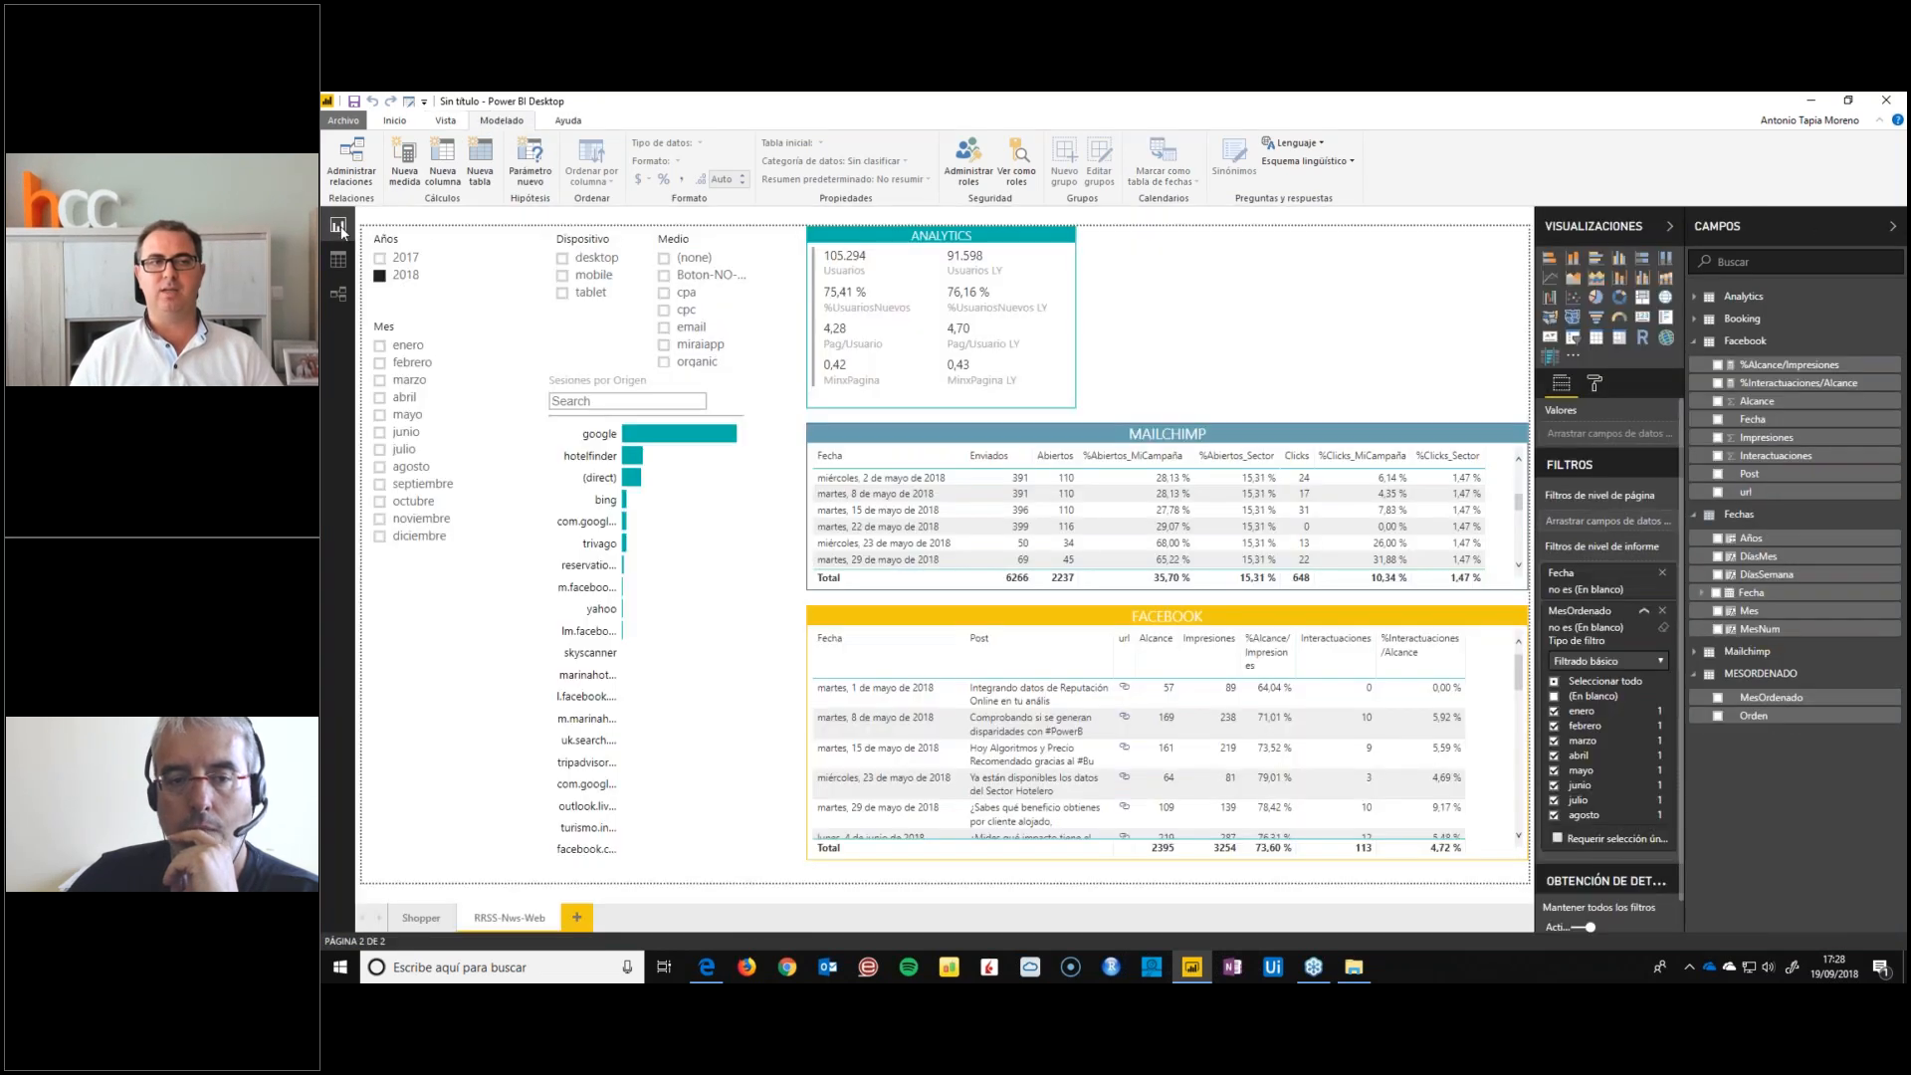
left_click(338, 293)
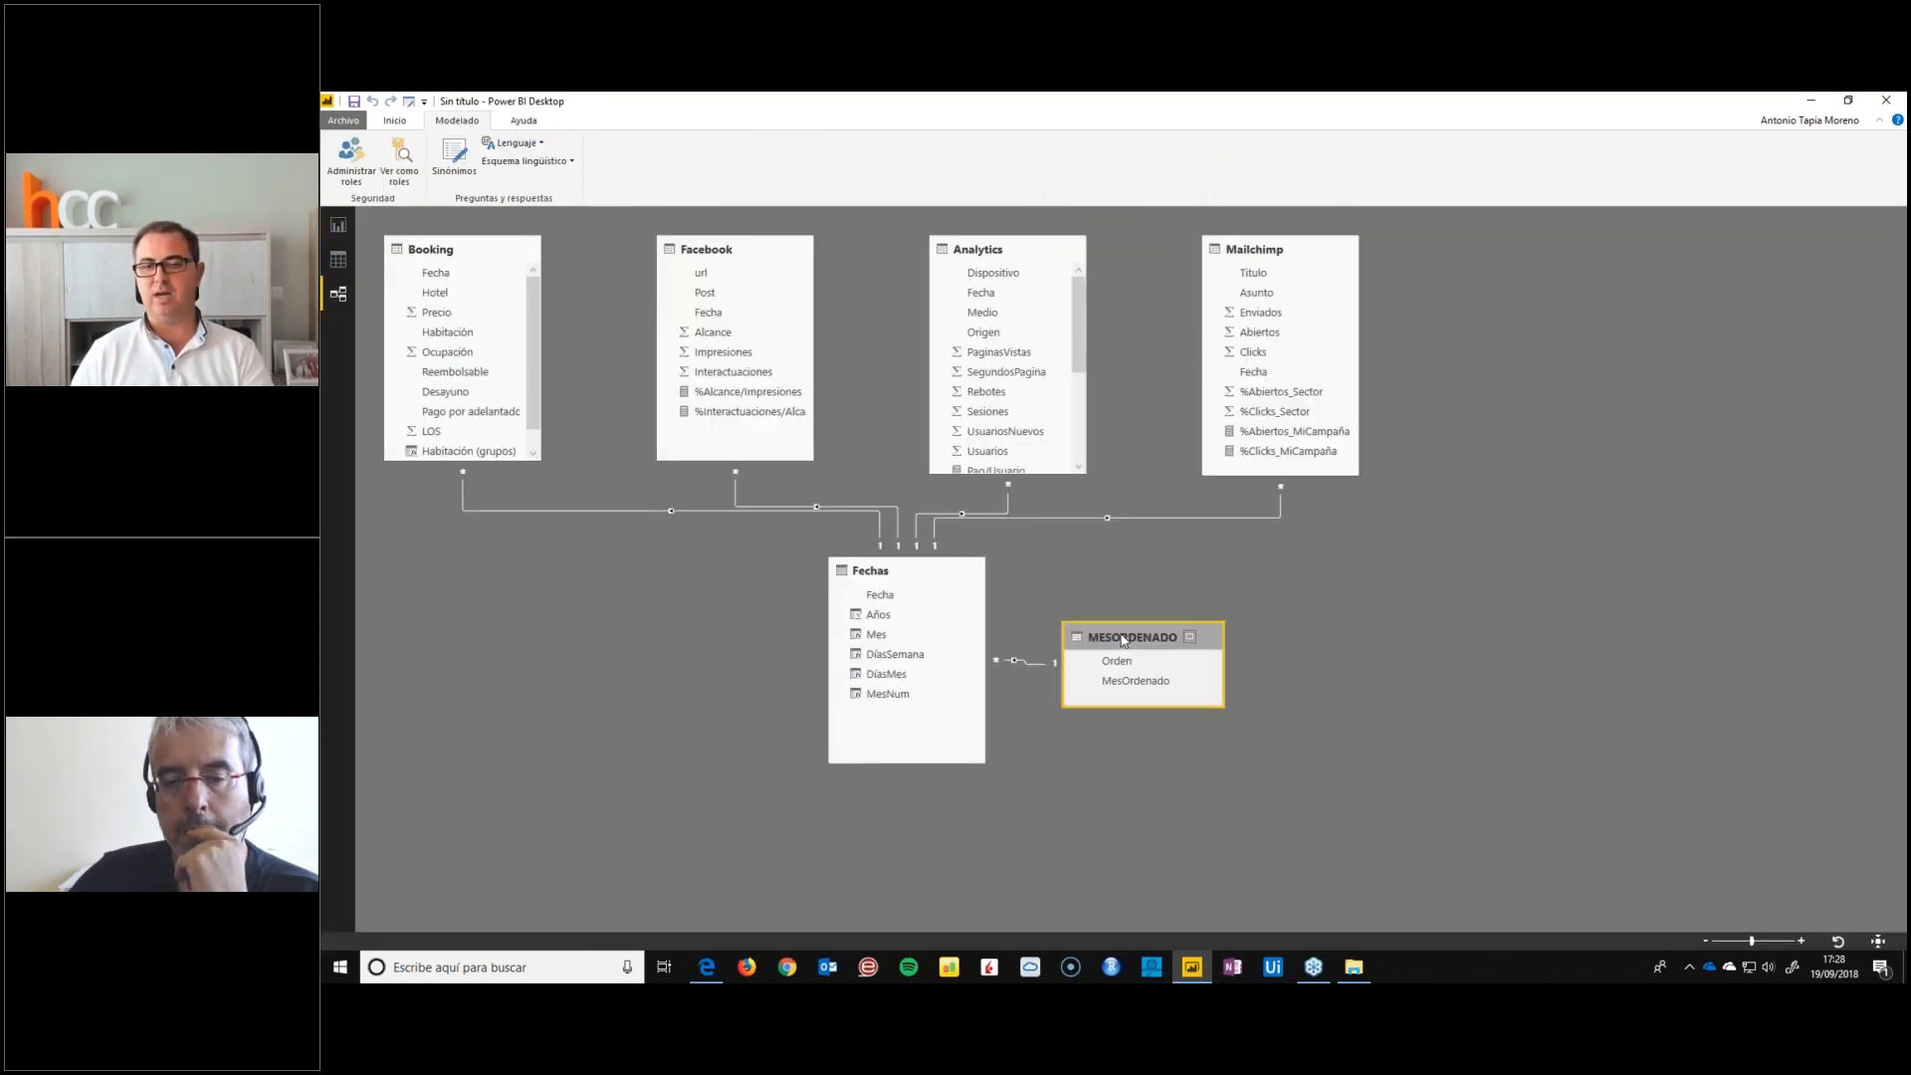
key("Delete")
key("Return")
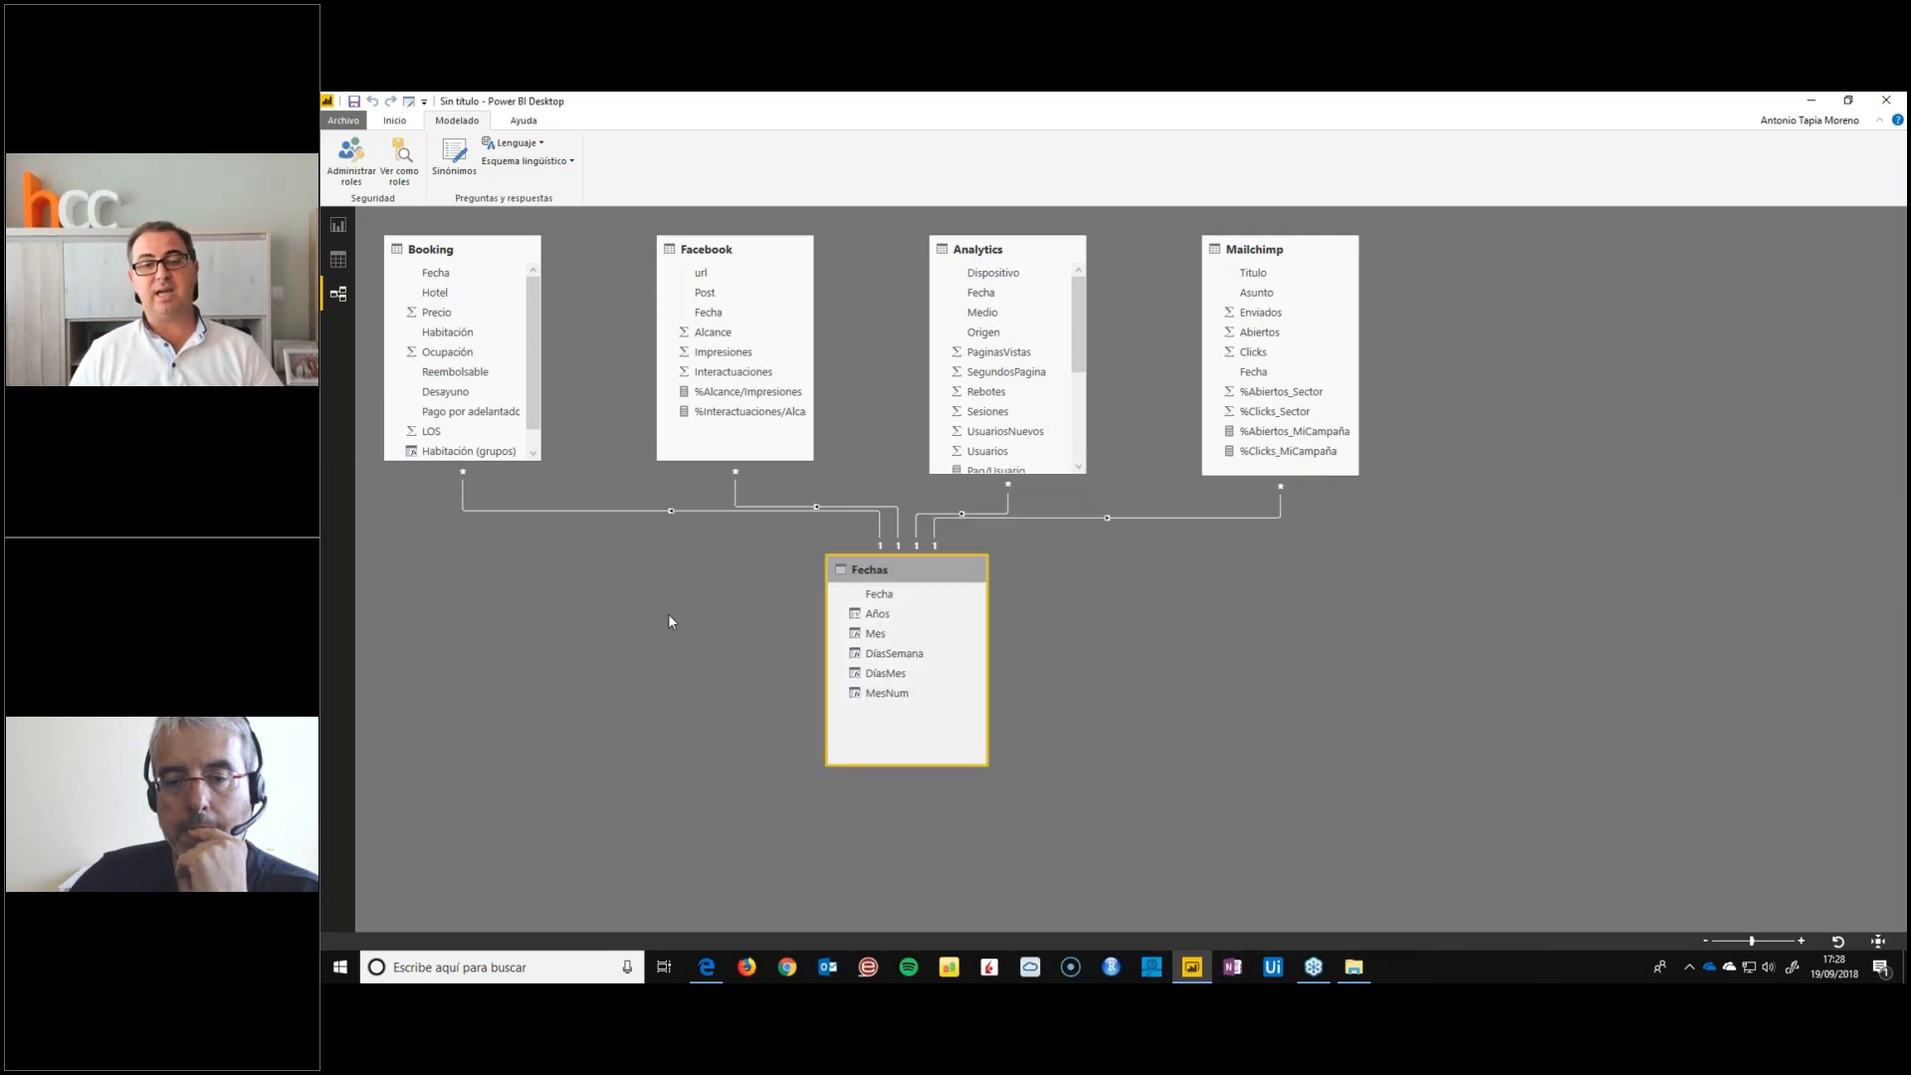
left_click(338, 225)
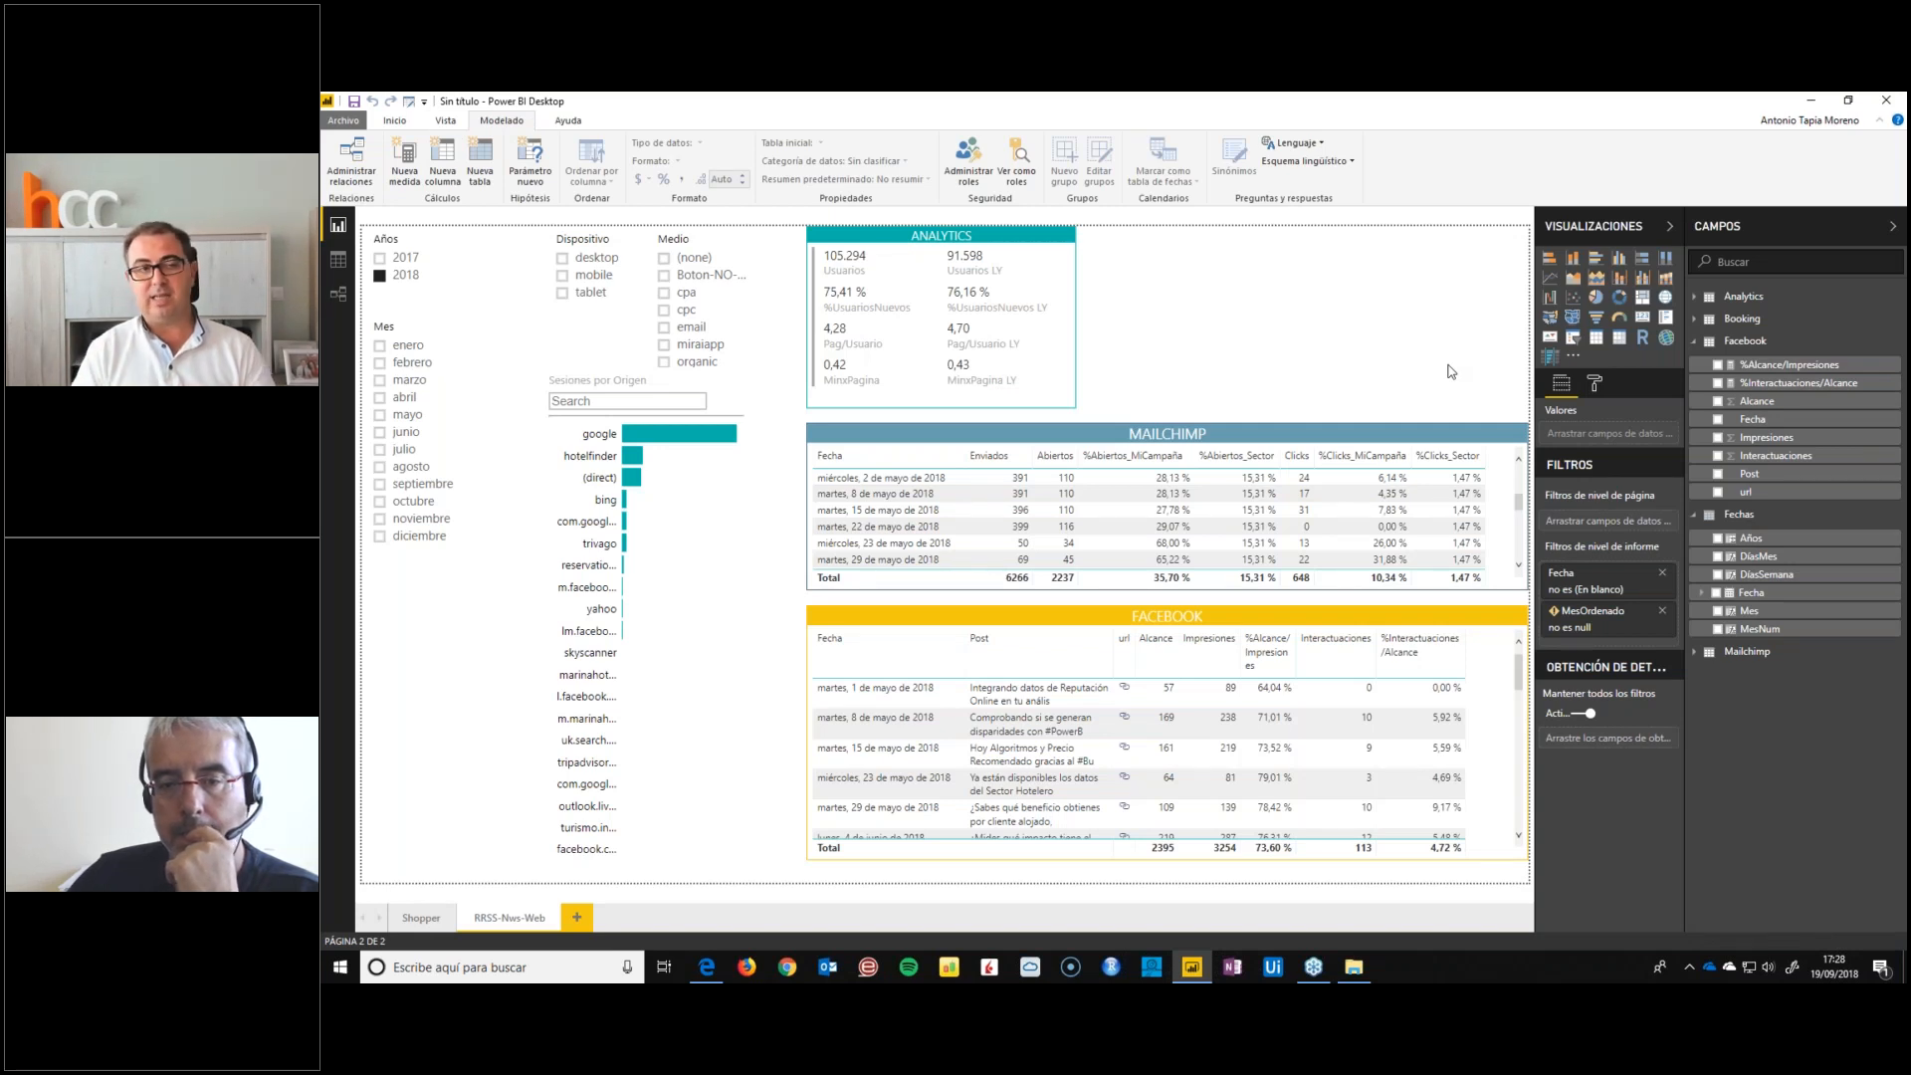
left_click(1662, 611)
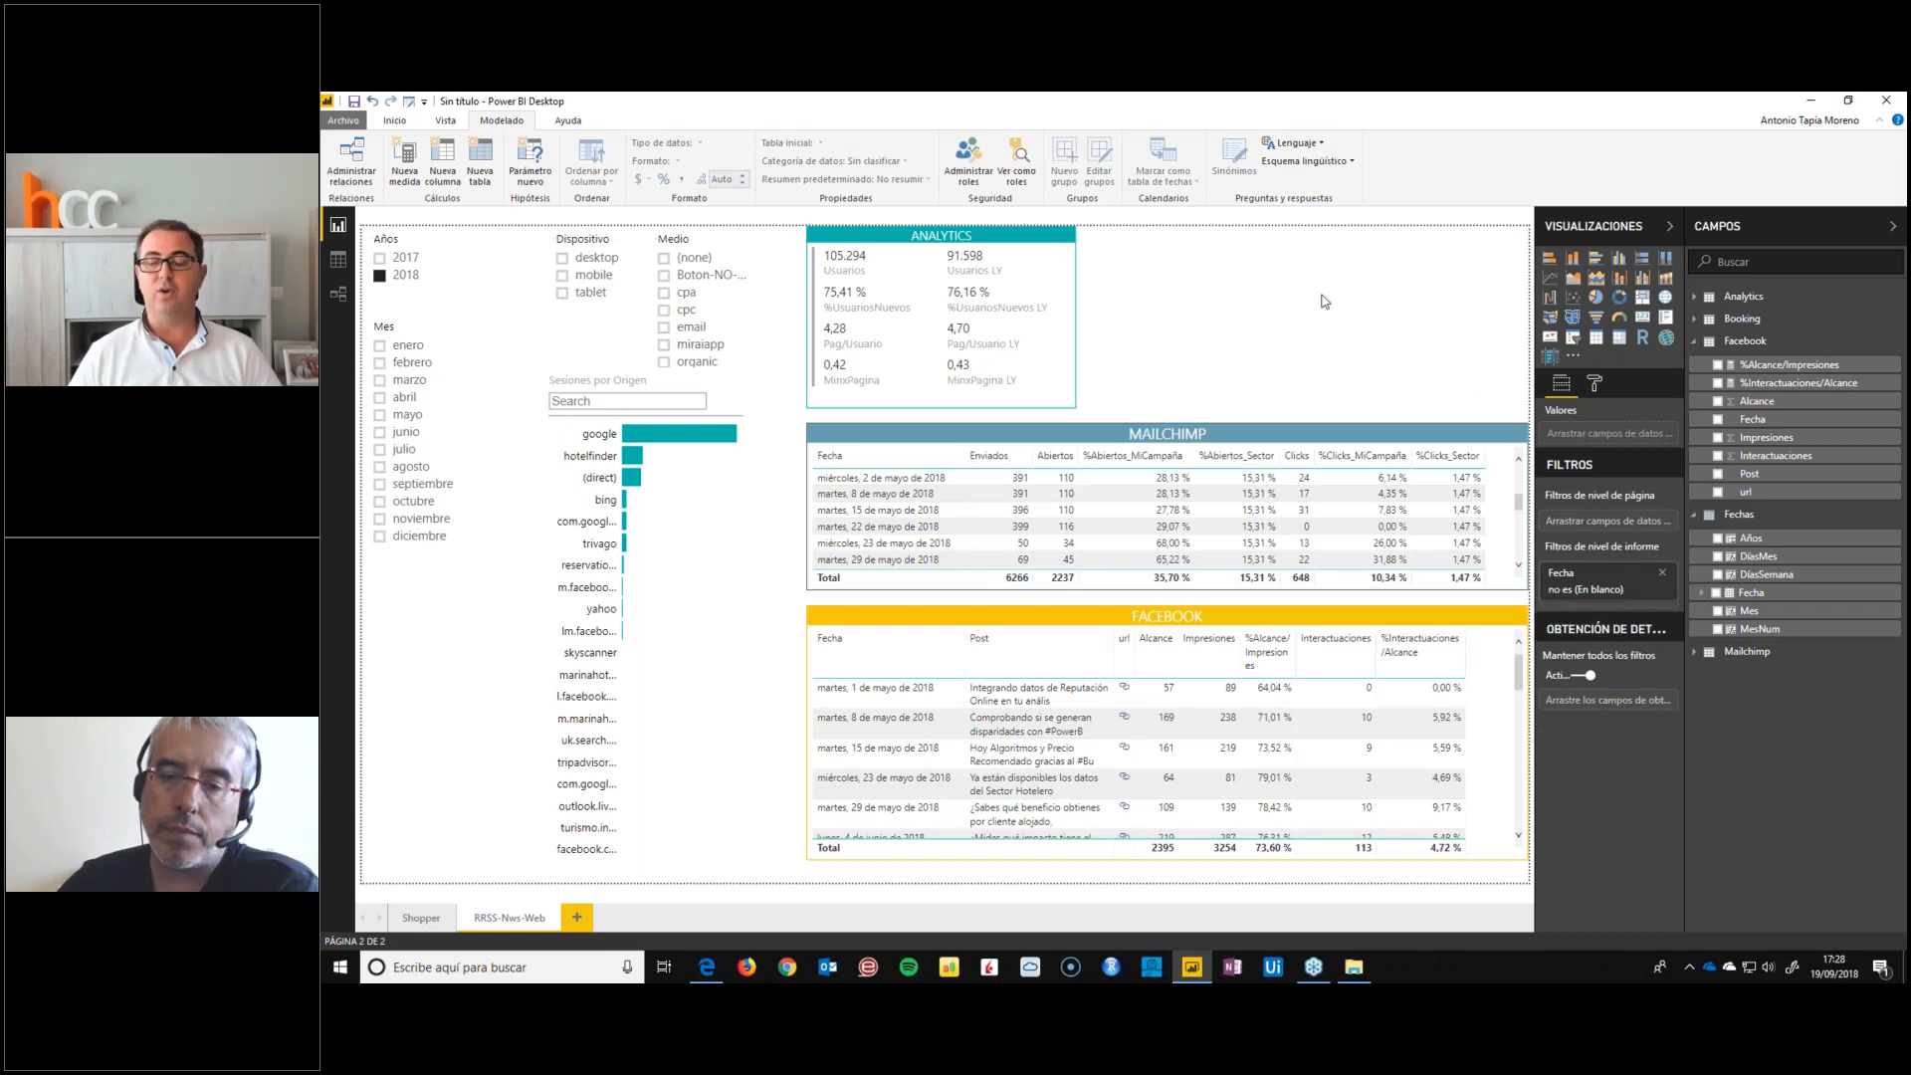
Review the MesNum and Mes column formulas in the Fechas table data, and select the Mes field in the report
left_click(1749, 613)
left_click(339, 259)
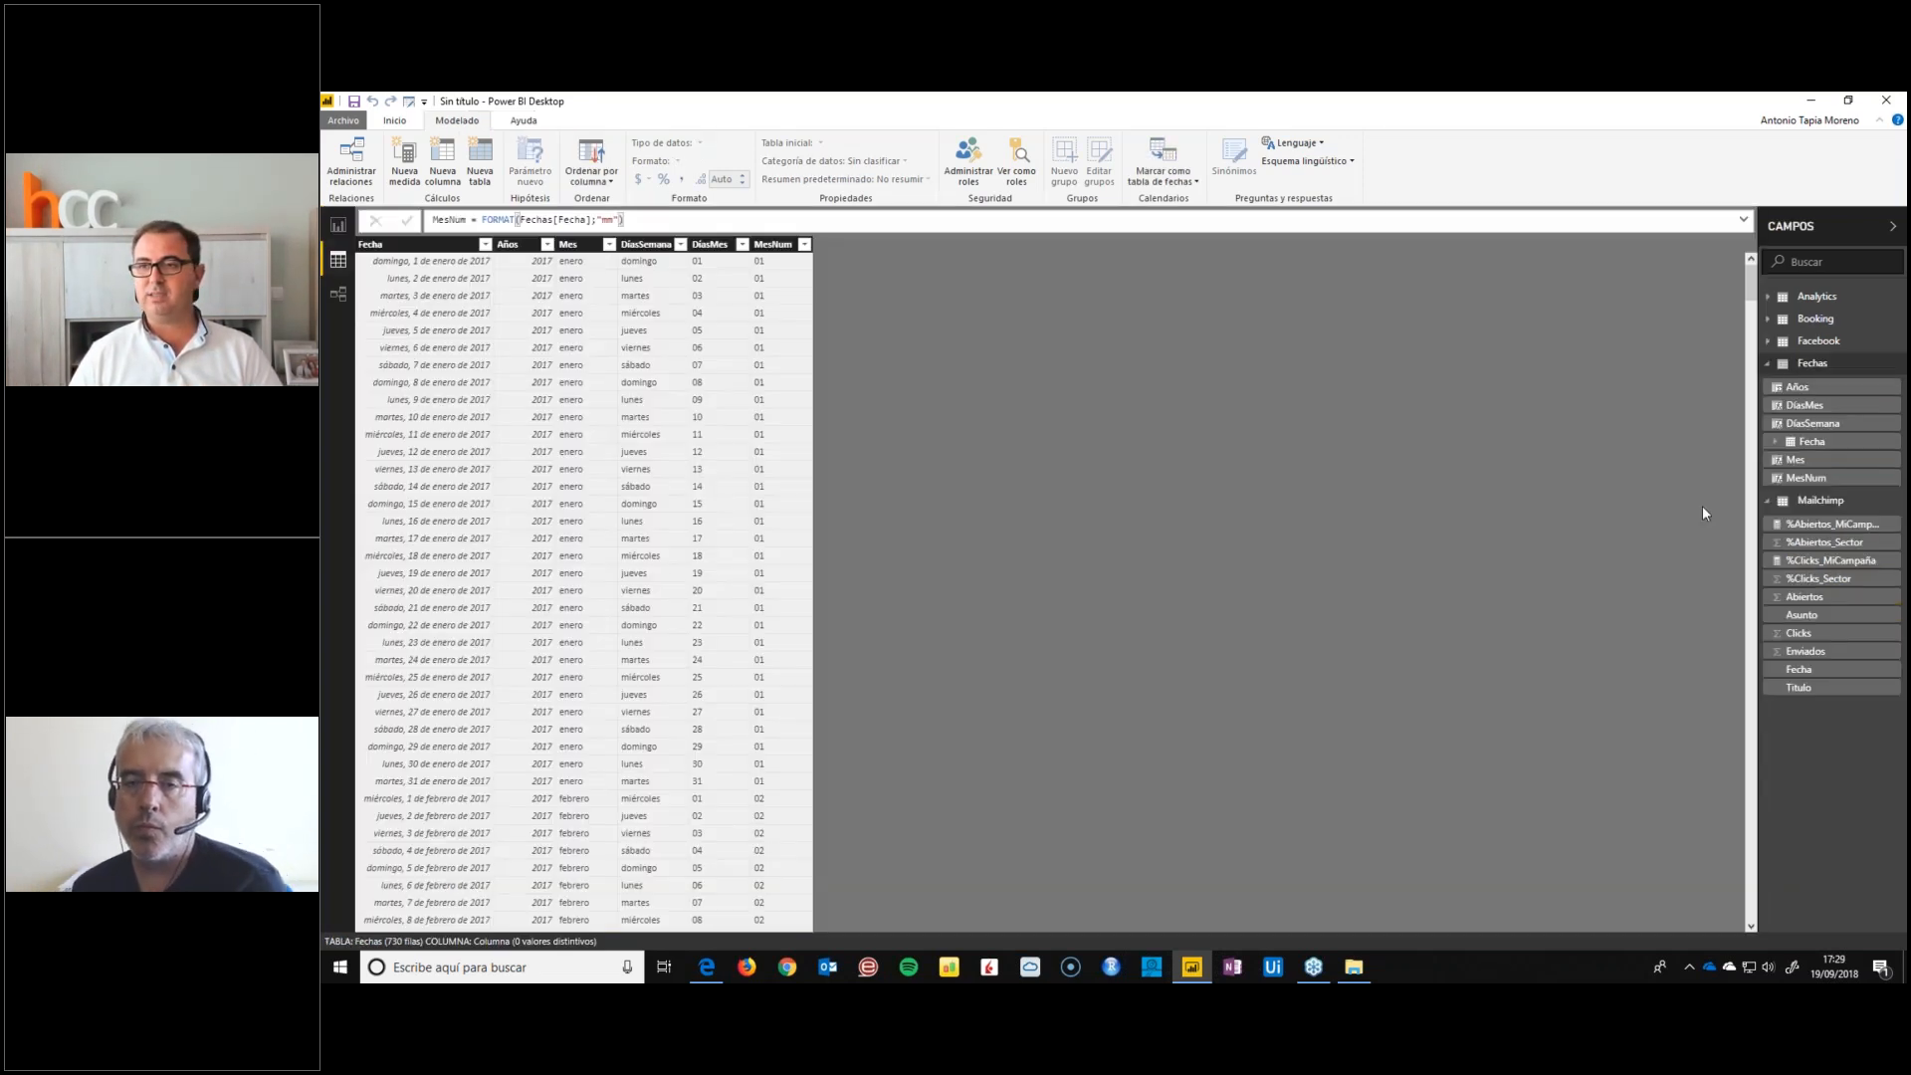
left_click(1821, 371)
left_click(768, 246)
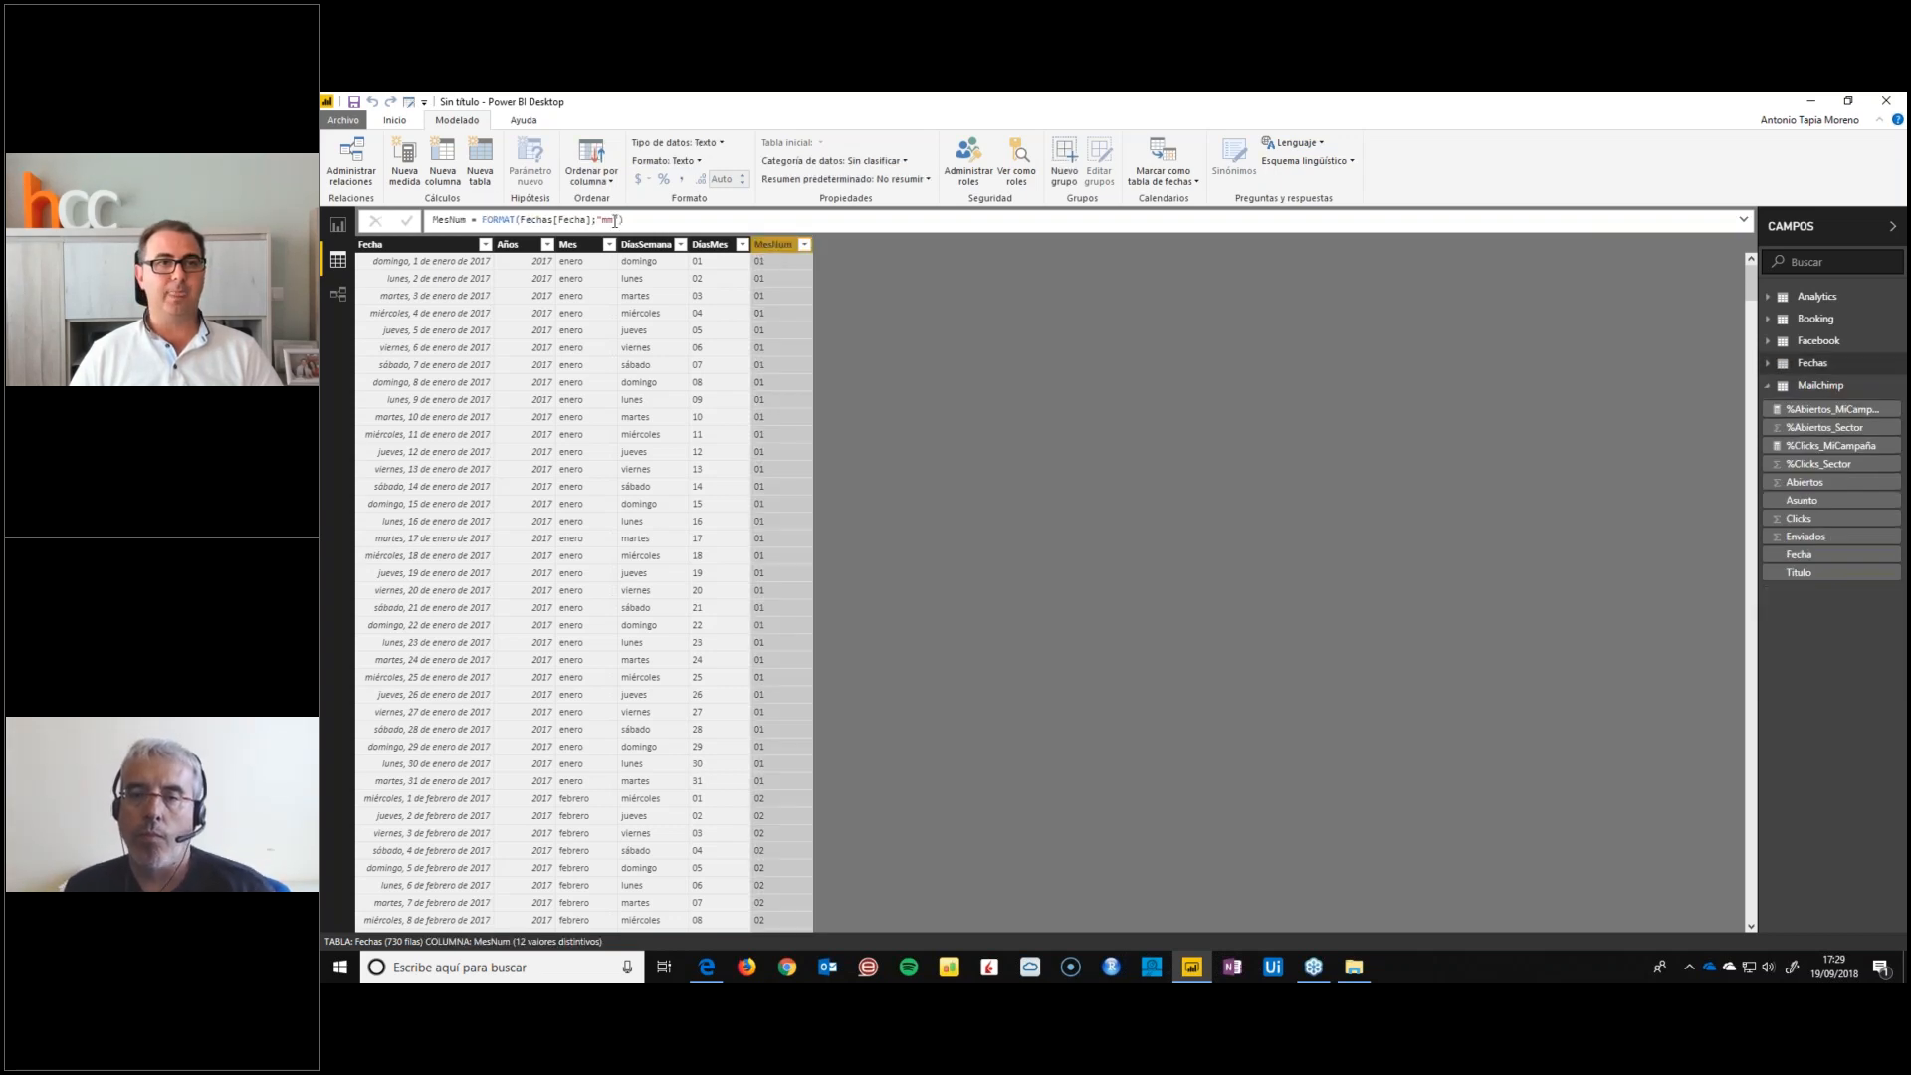
left_click(585, 244)
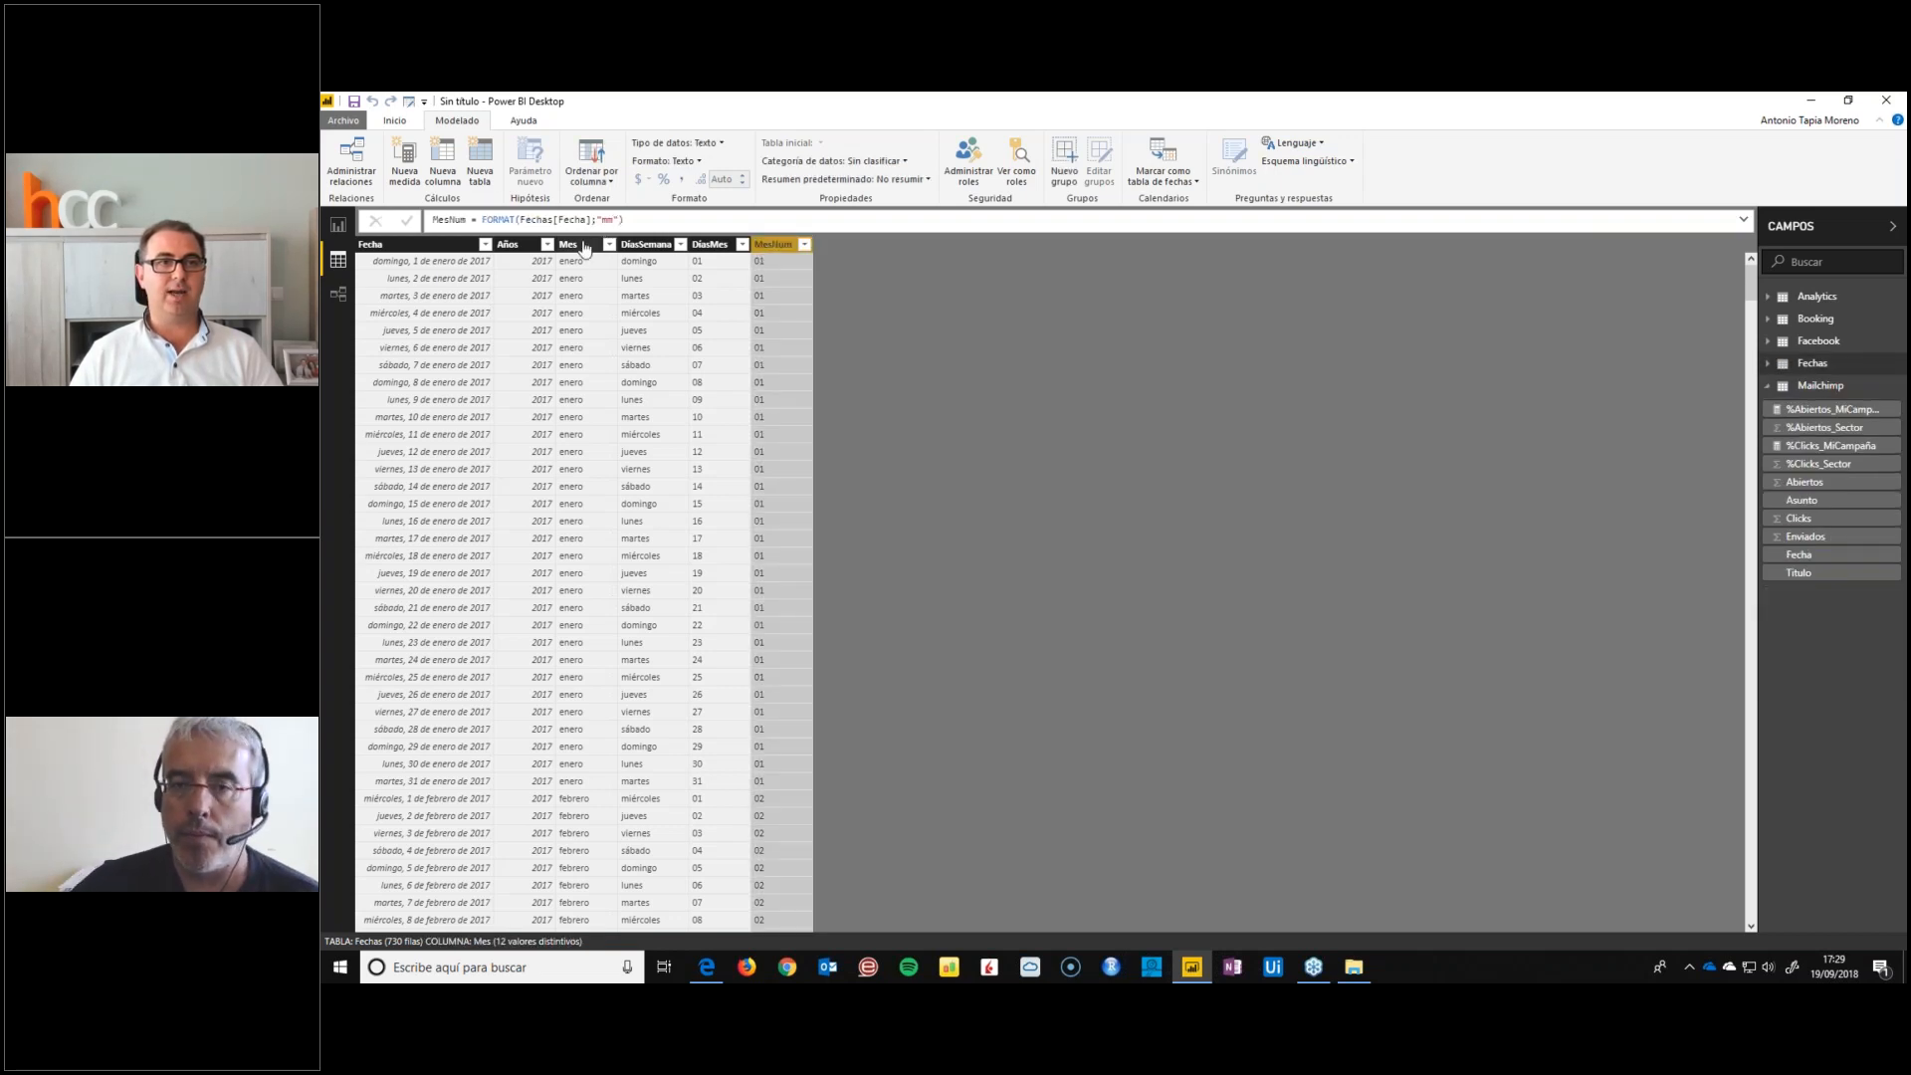
left_click(766, 247)
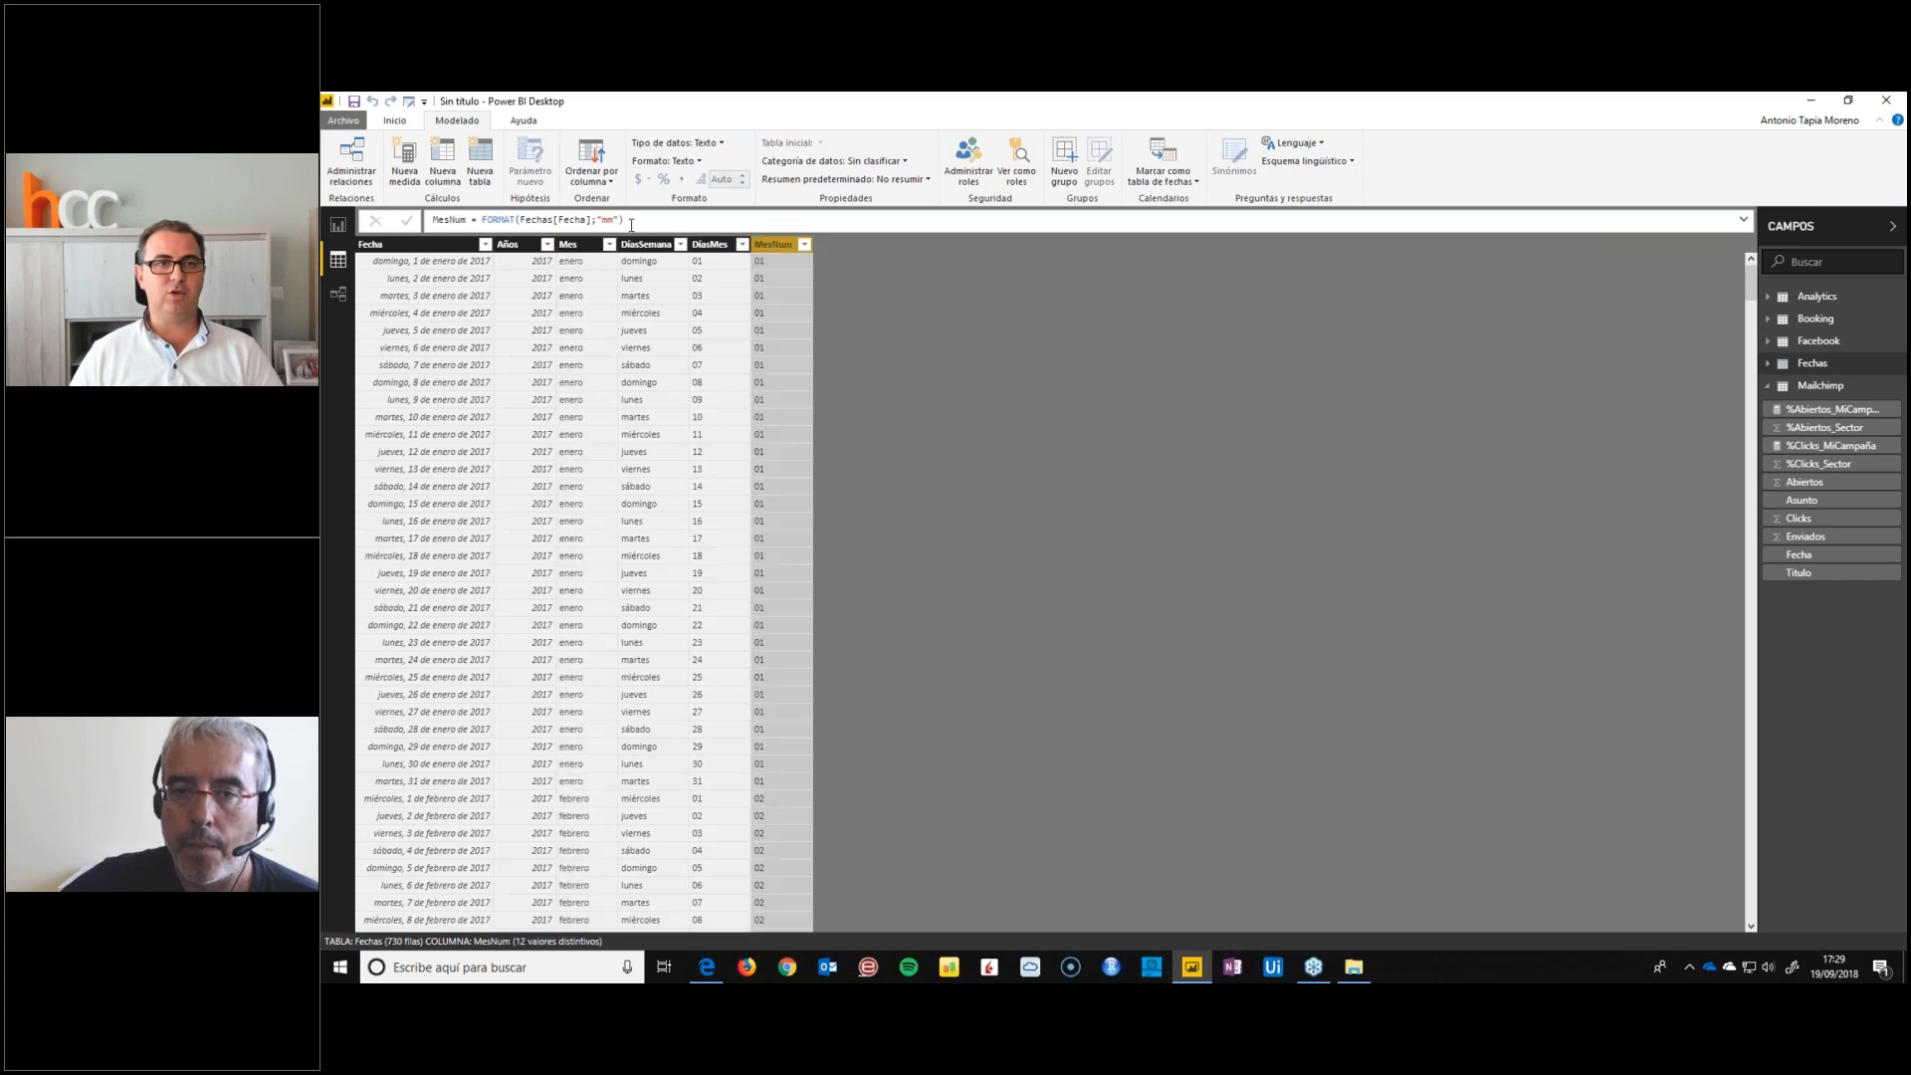
left_click(338, 226)
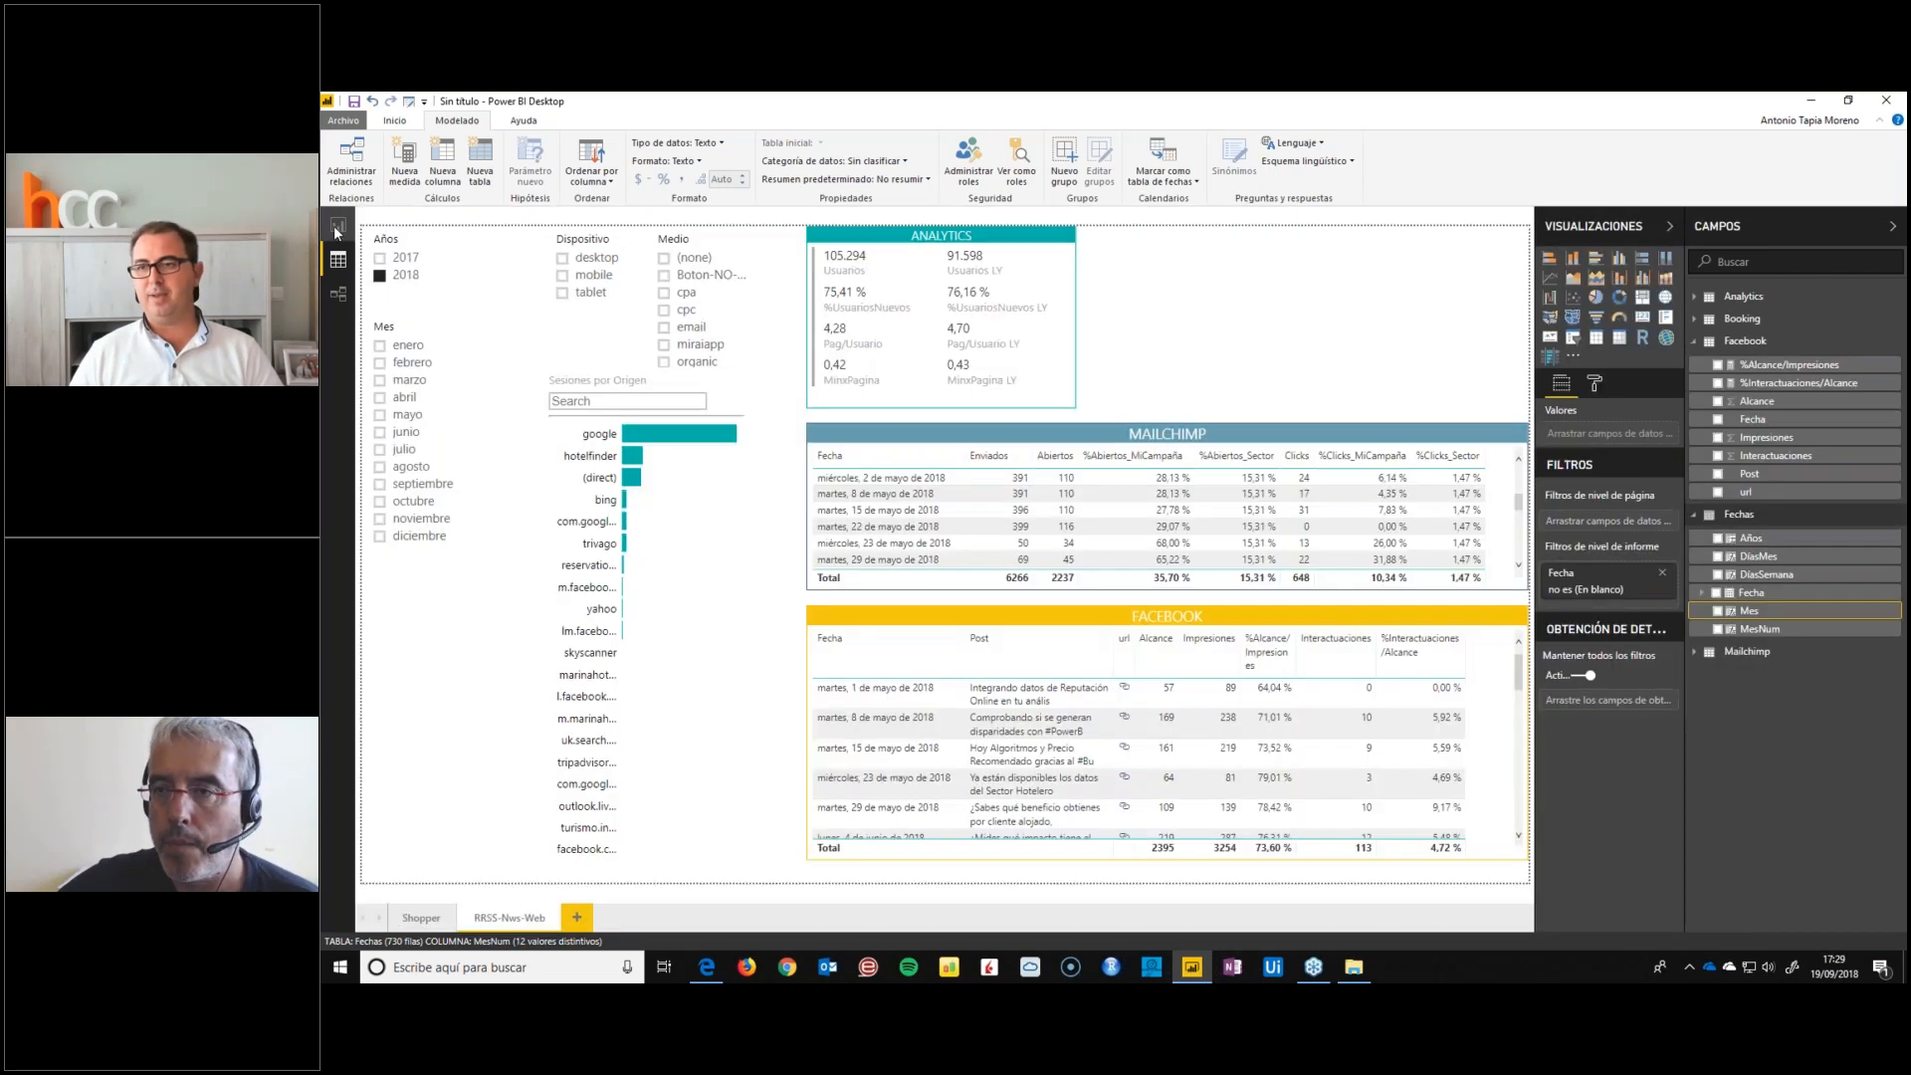
left_click(1732, 342)
left_click(1750, 460)
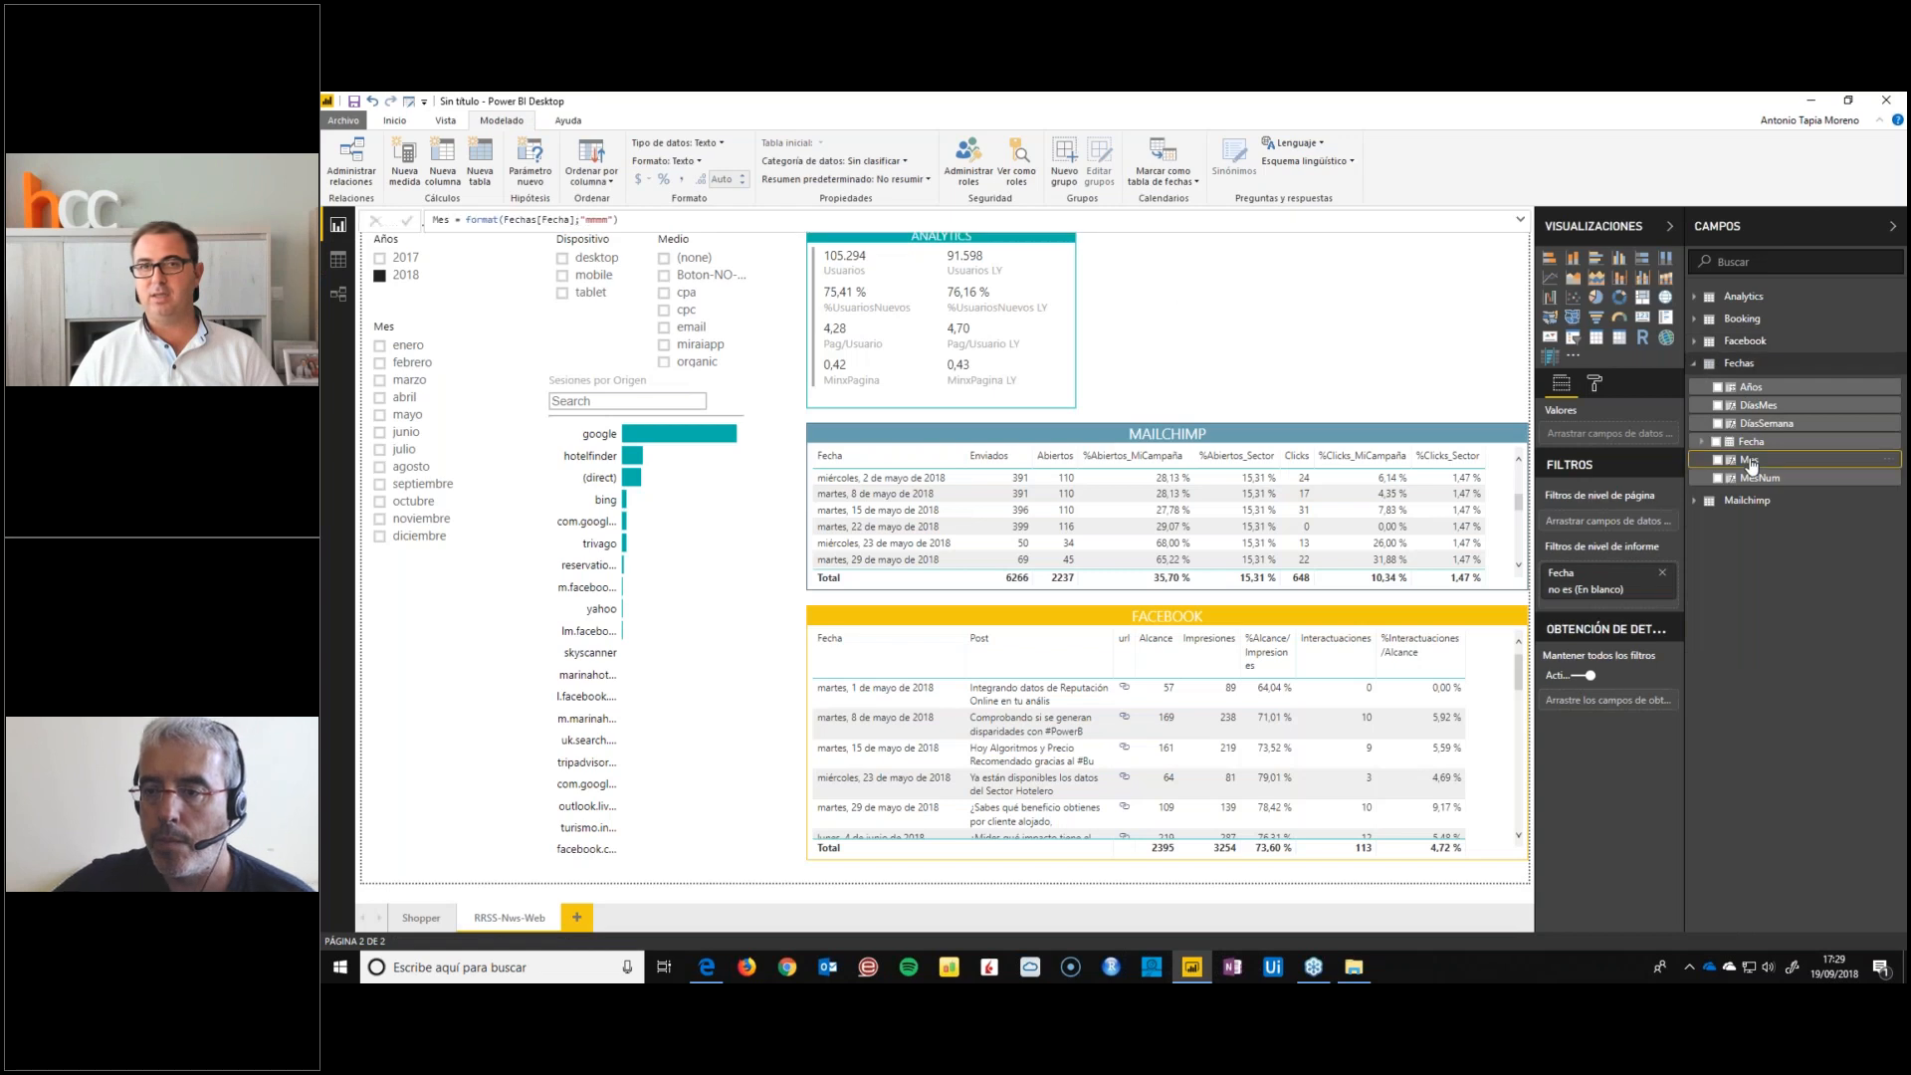
Check which column the Mes field is sorted by, leaving the setting as it is, and bring up the webinar application
left_click(594, 173)
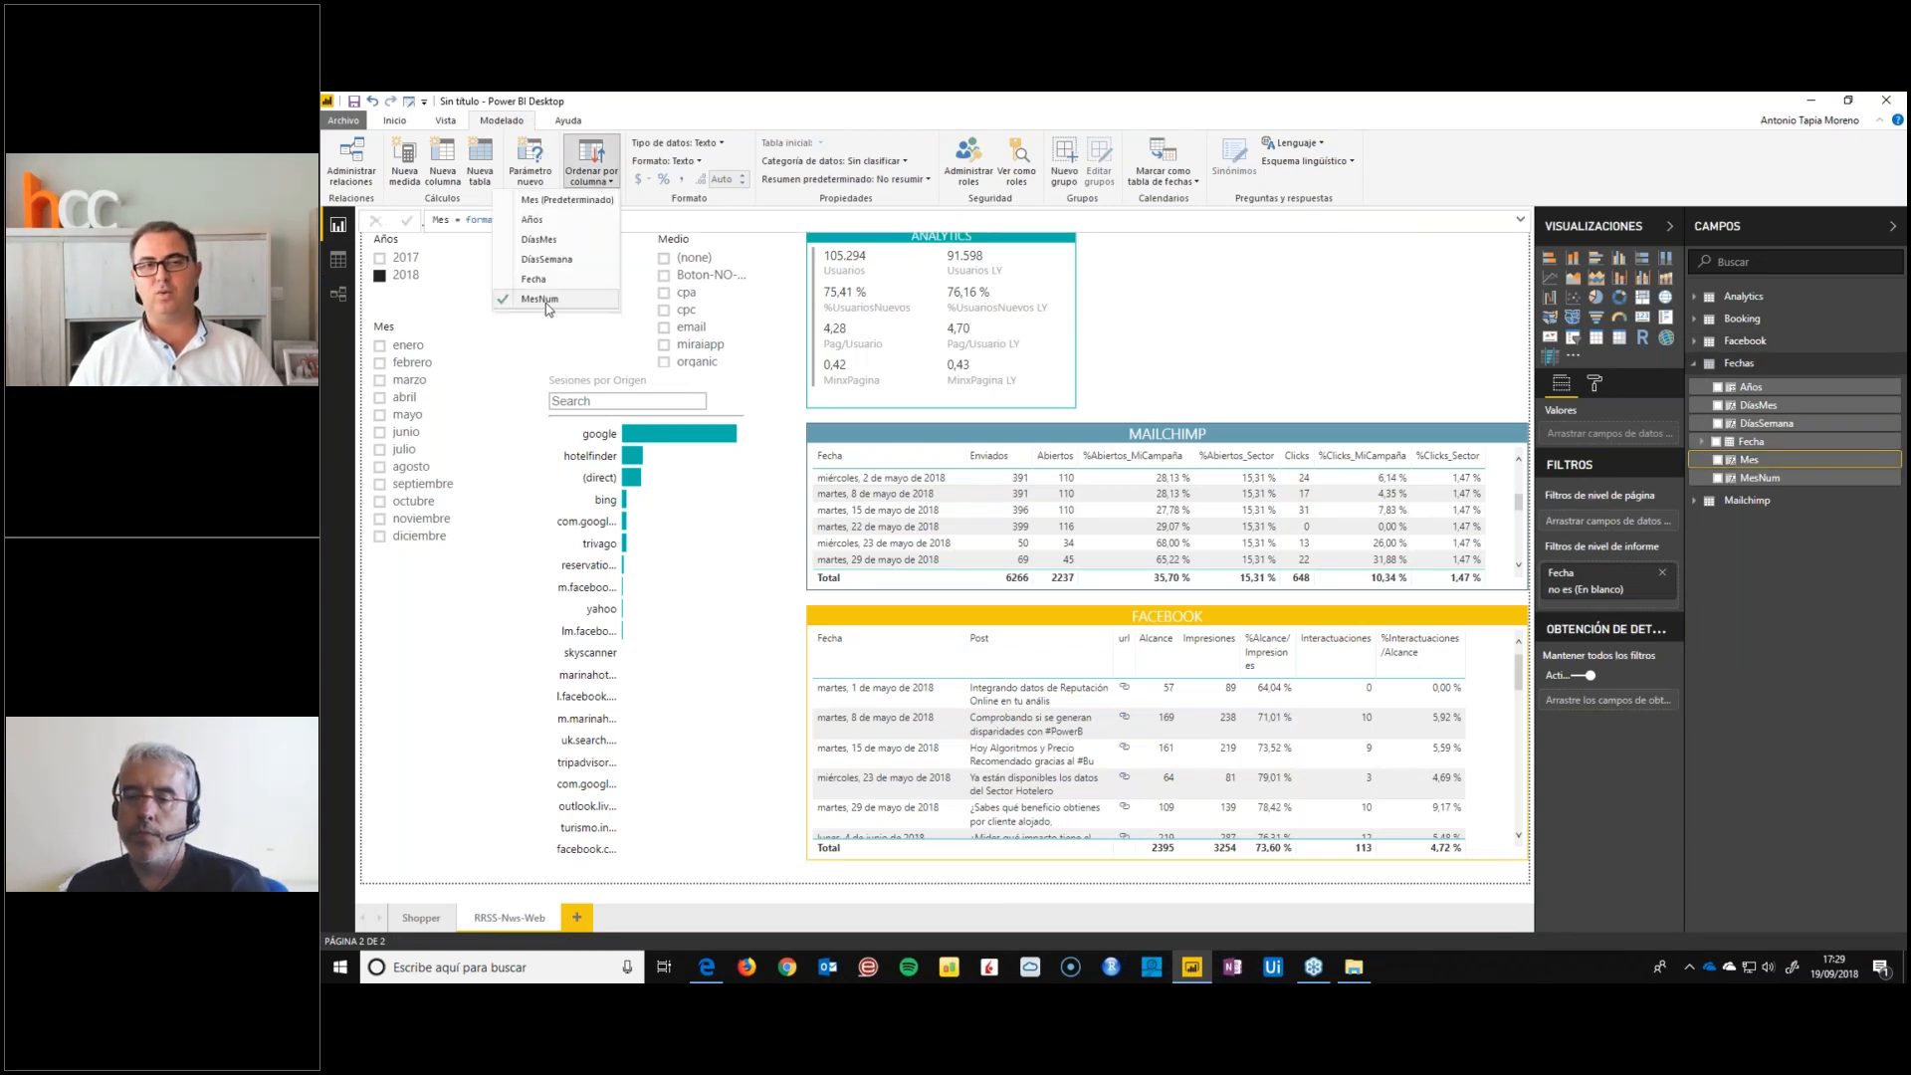
left_click(507, 615)
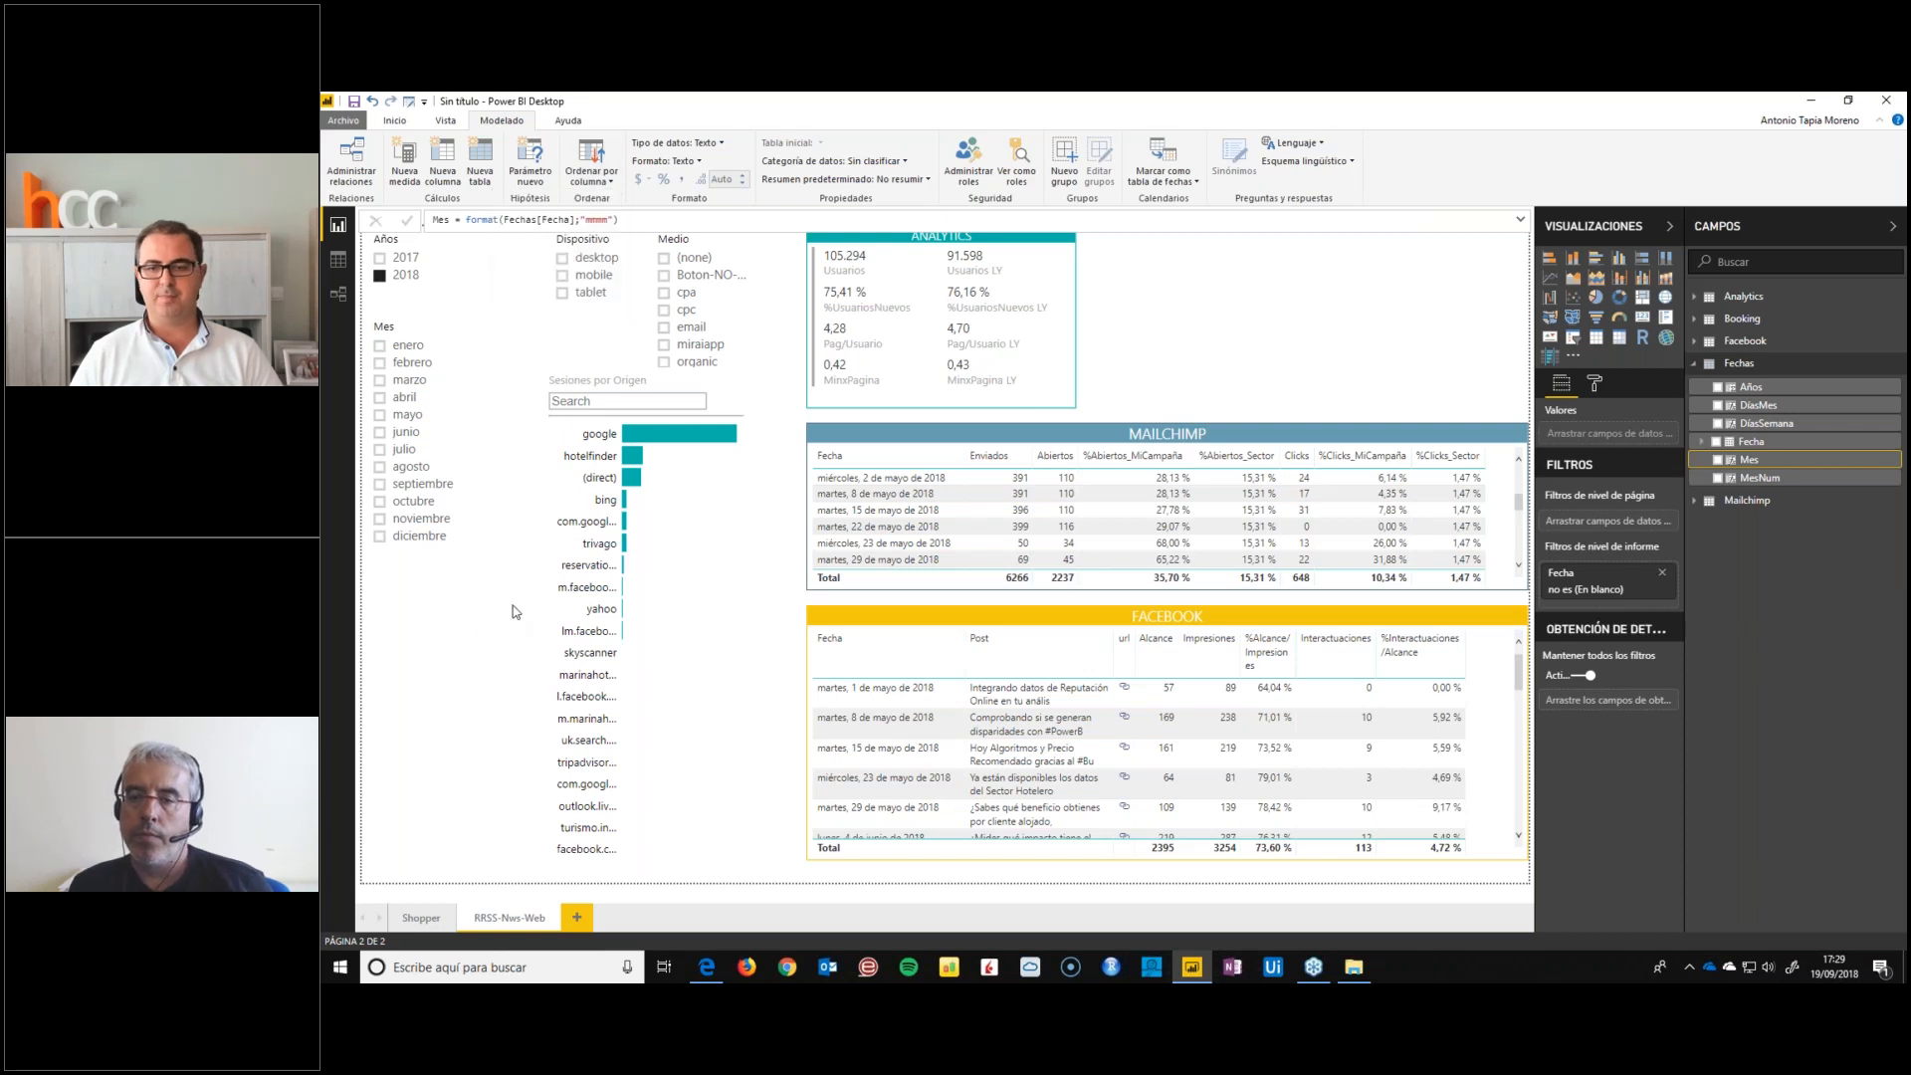
left_click(1306, 965)
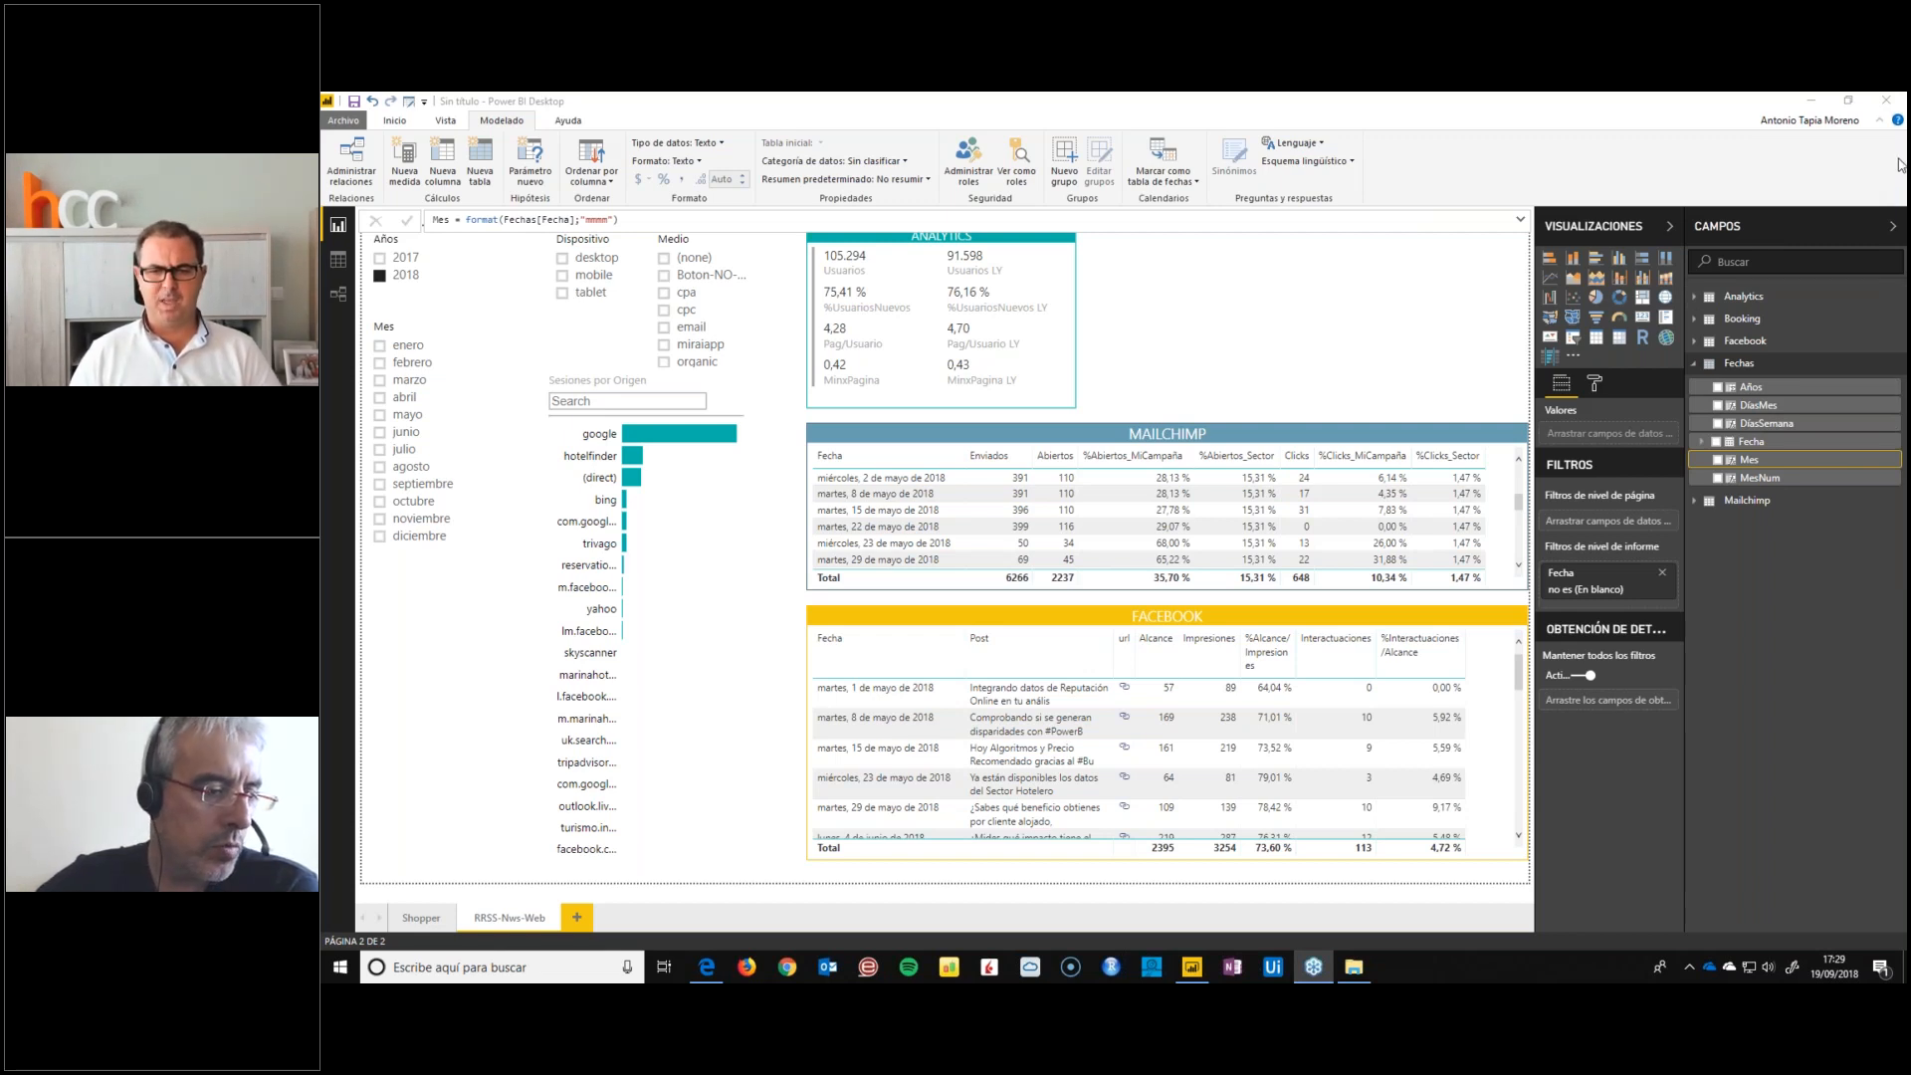
Open calendario-DAAContenidos.xlsx in Excel from the file folder, highlight the 17 October 2018 webinar row, and minimise the workbook and folder windows
left_click(1354, 966)
double_click(718, 343)
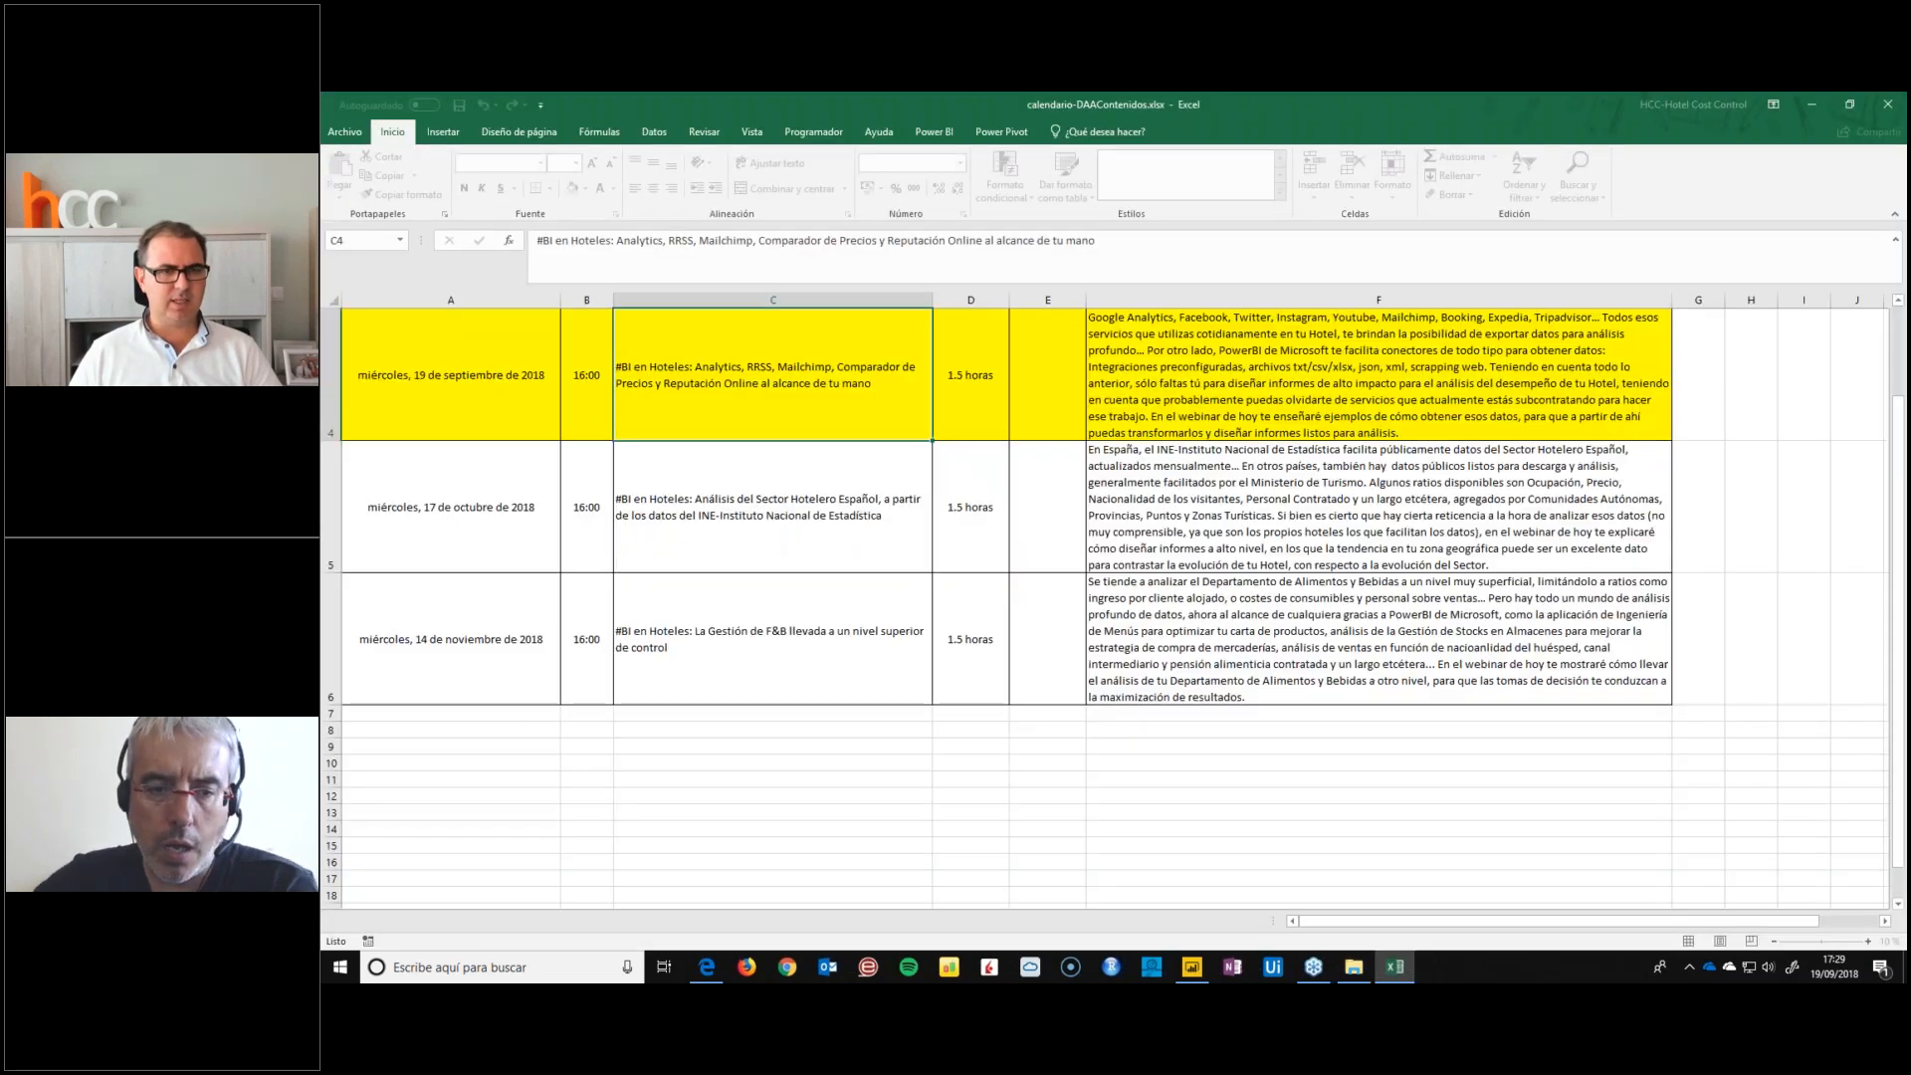
left_click(692, 537)
left_click_drag(517, 506, 1195, 502)
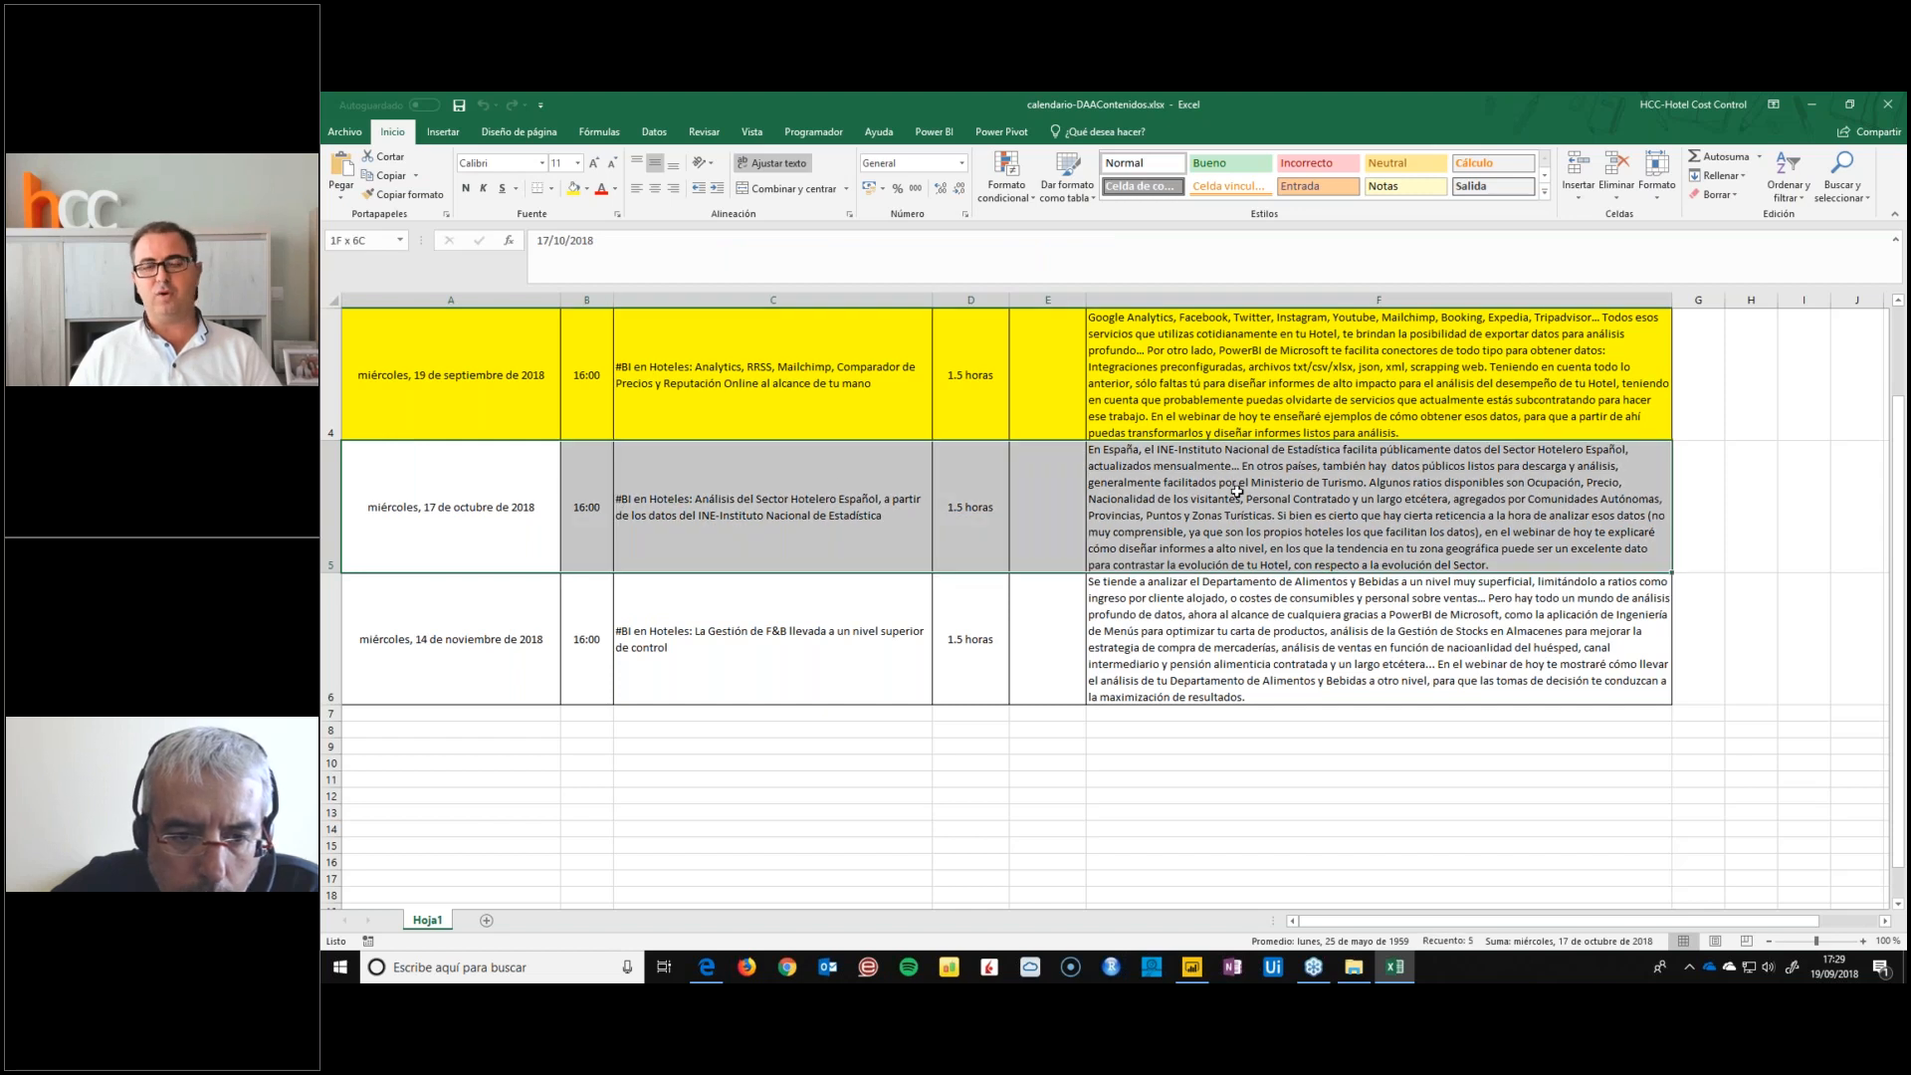
left_click(921, 557)
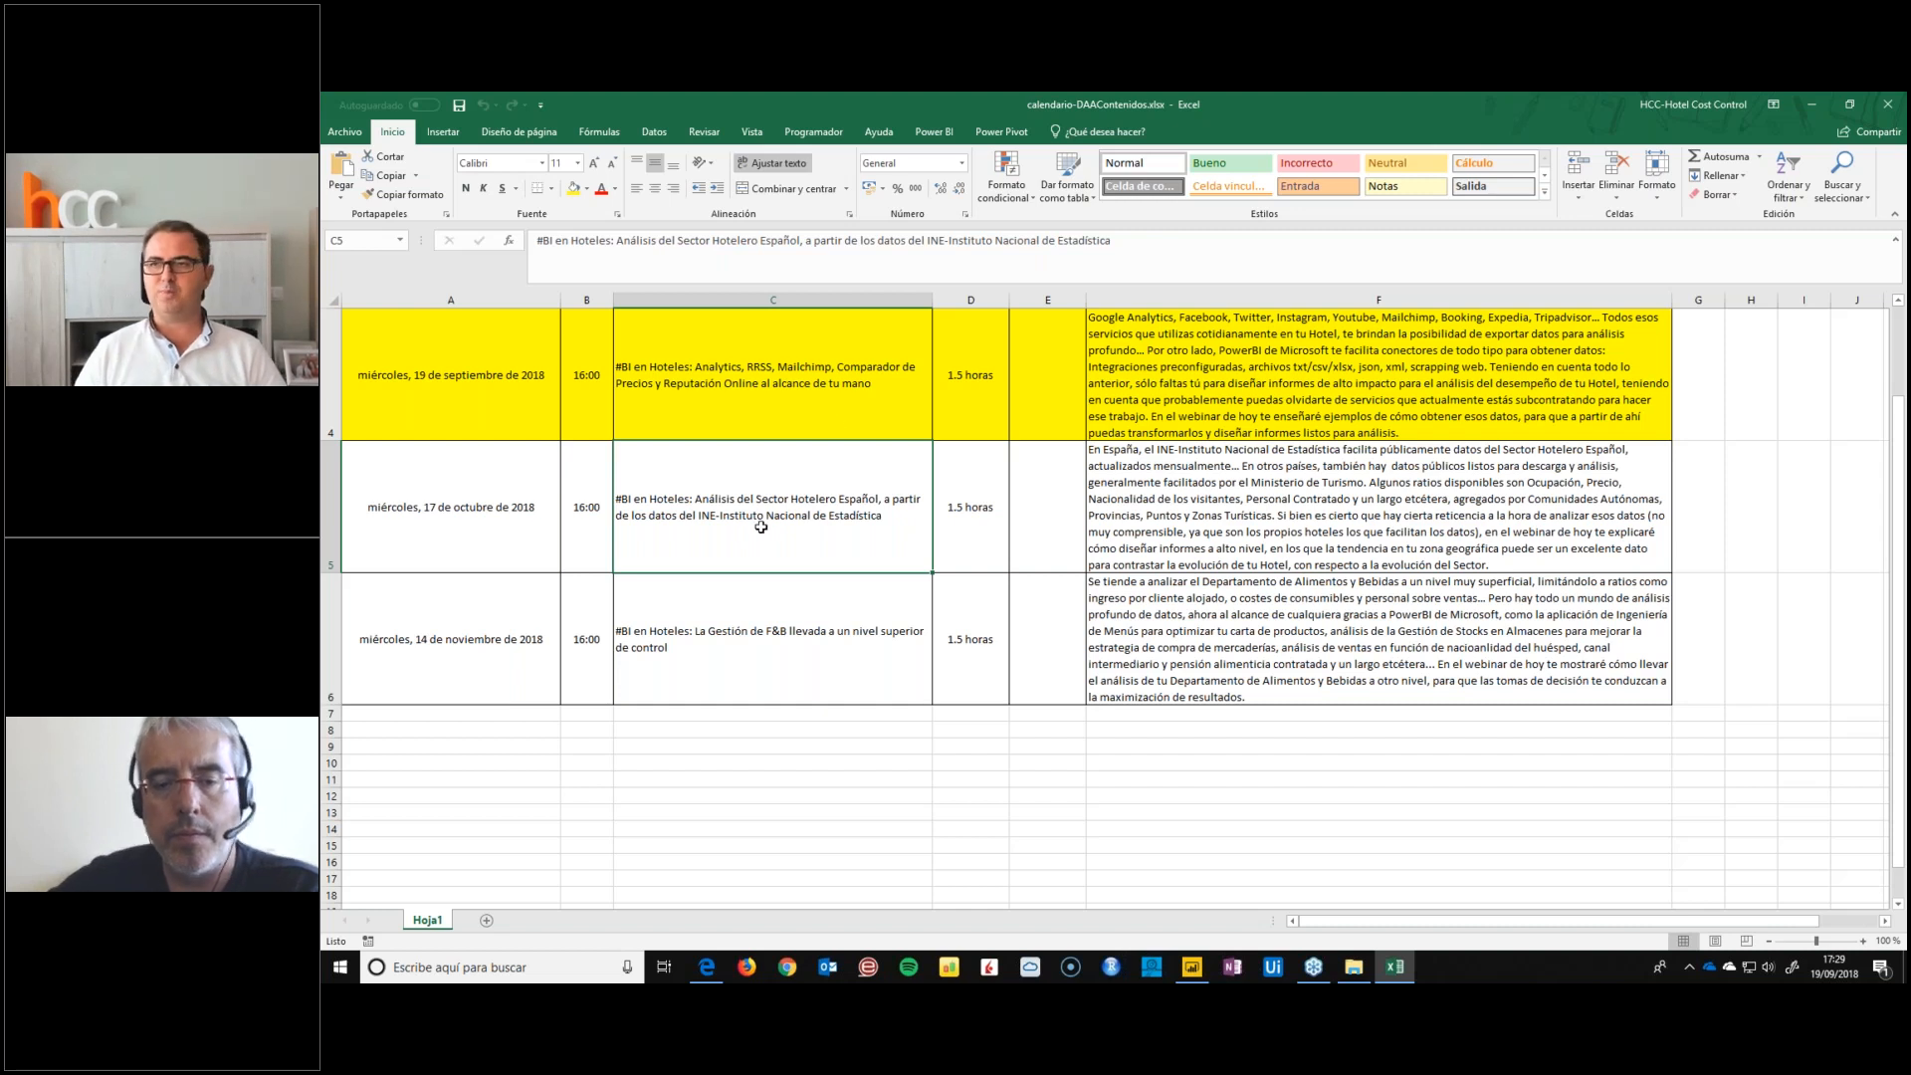
left_click(1819, 97)
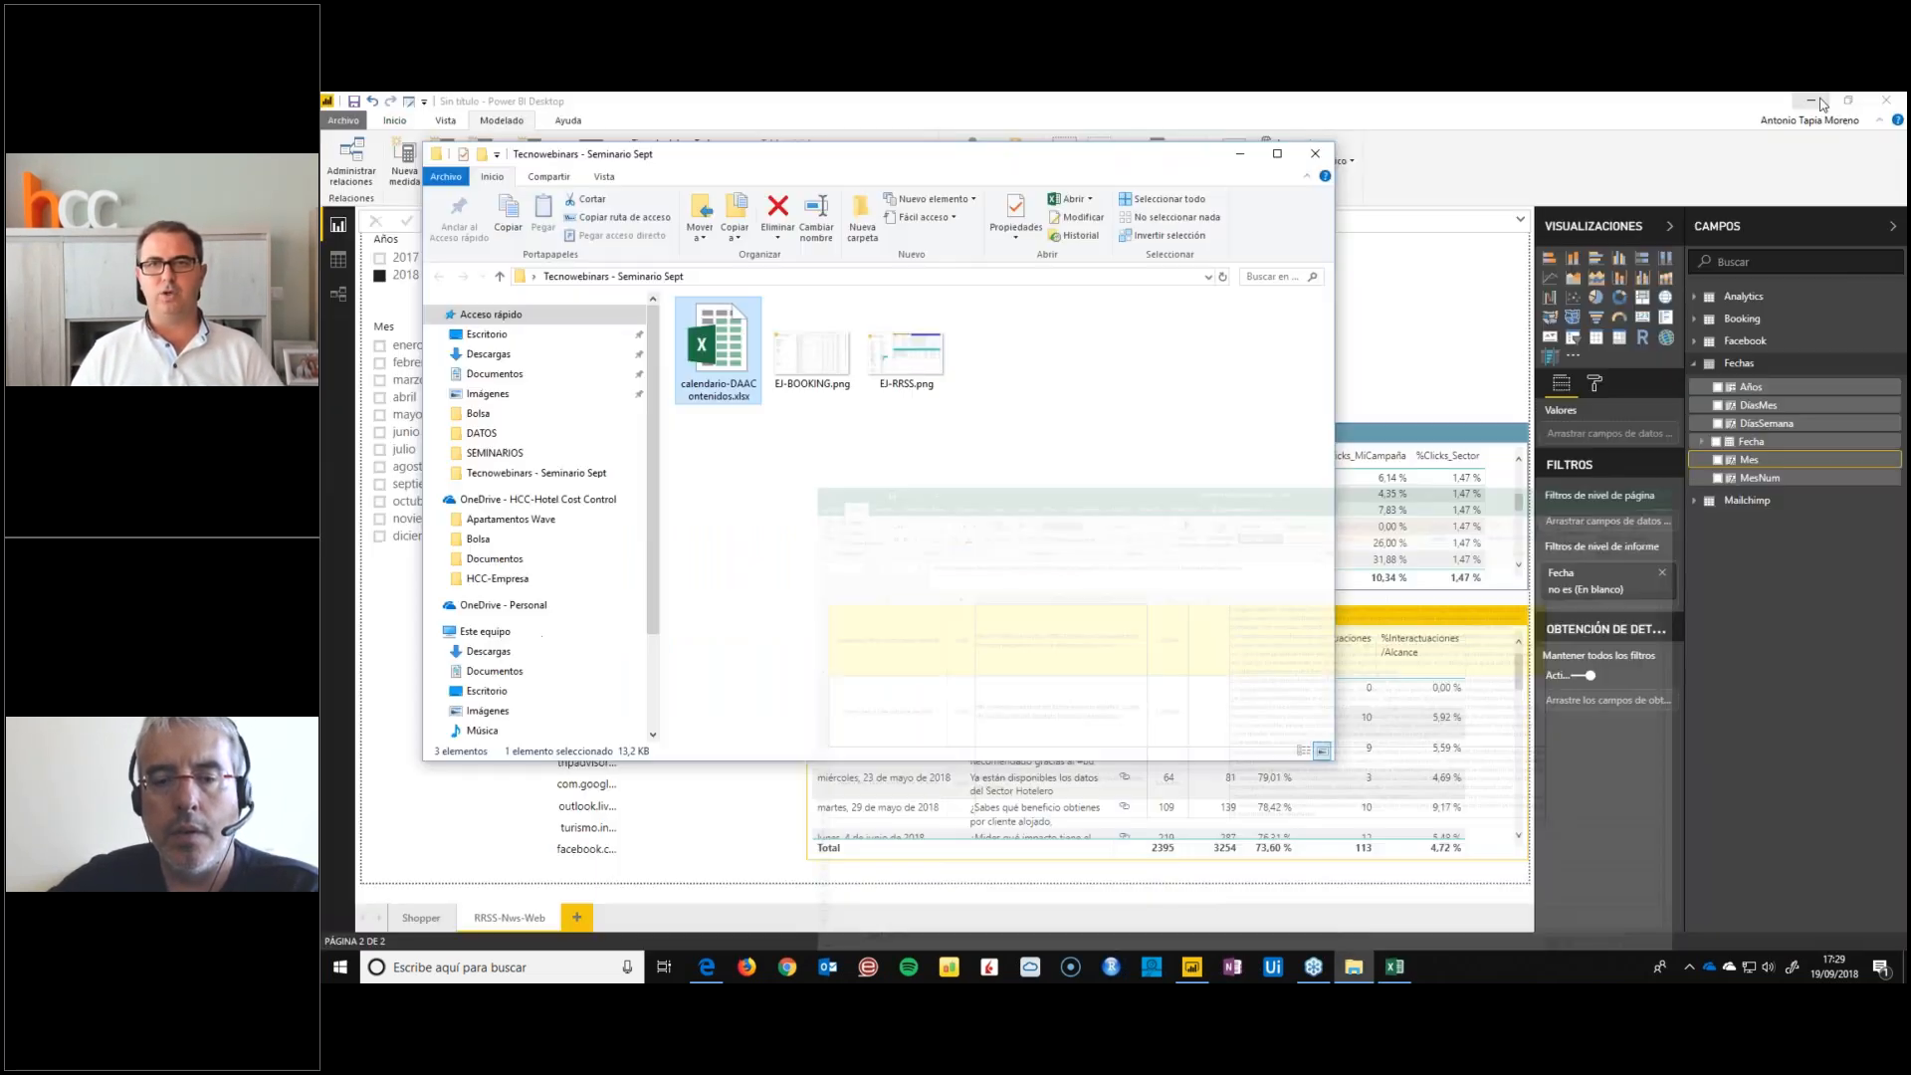
left_click(1240, 154)
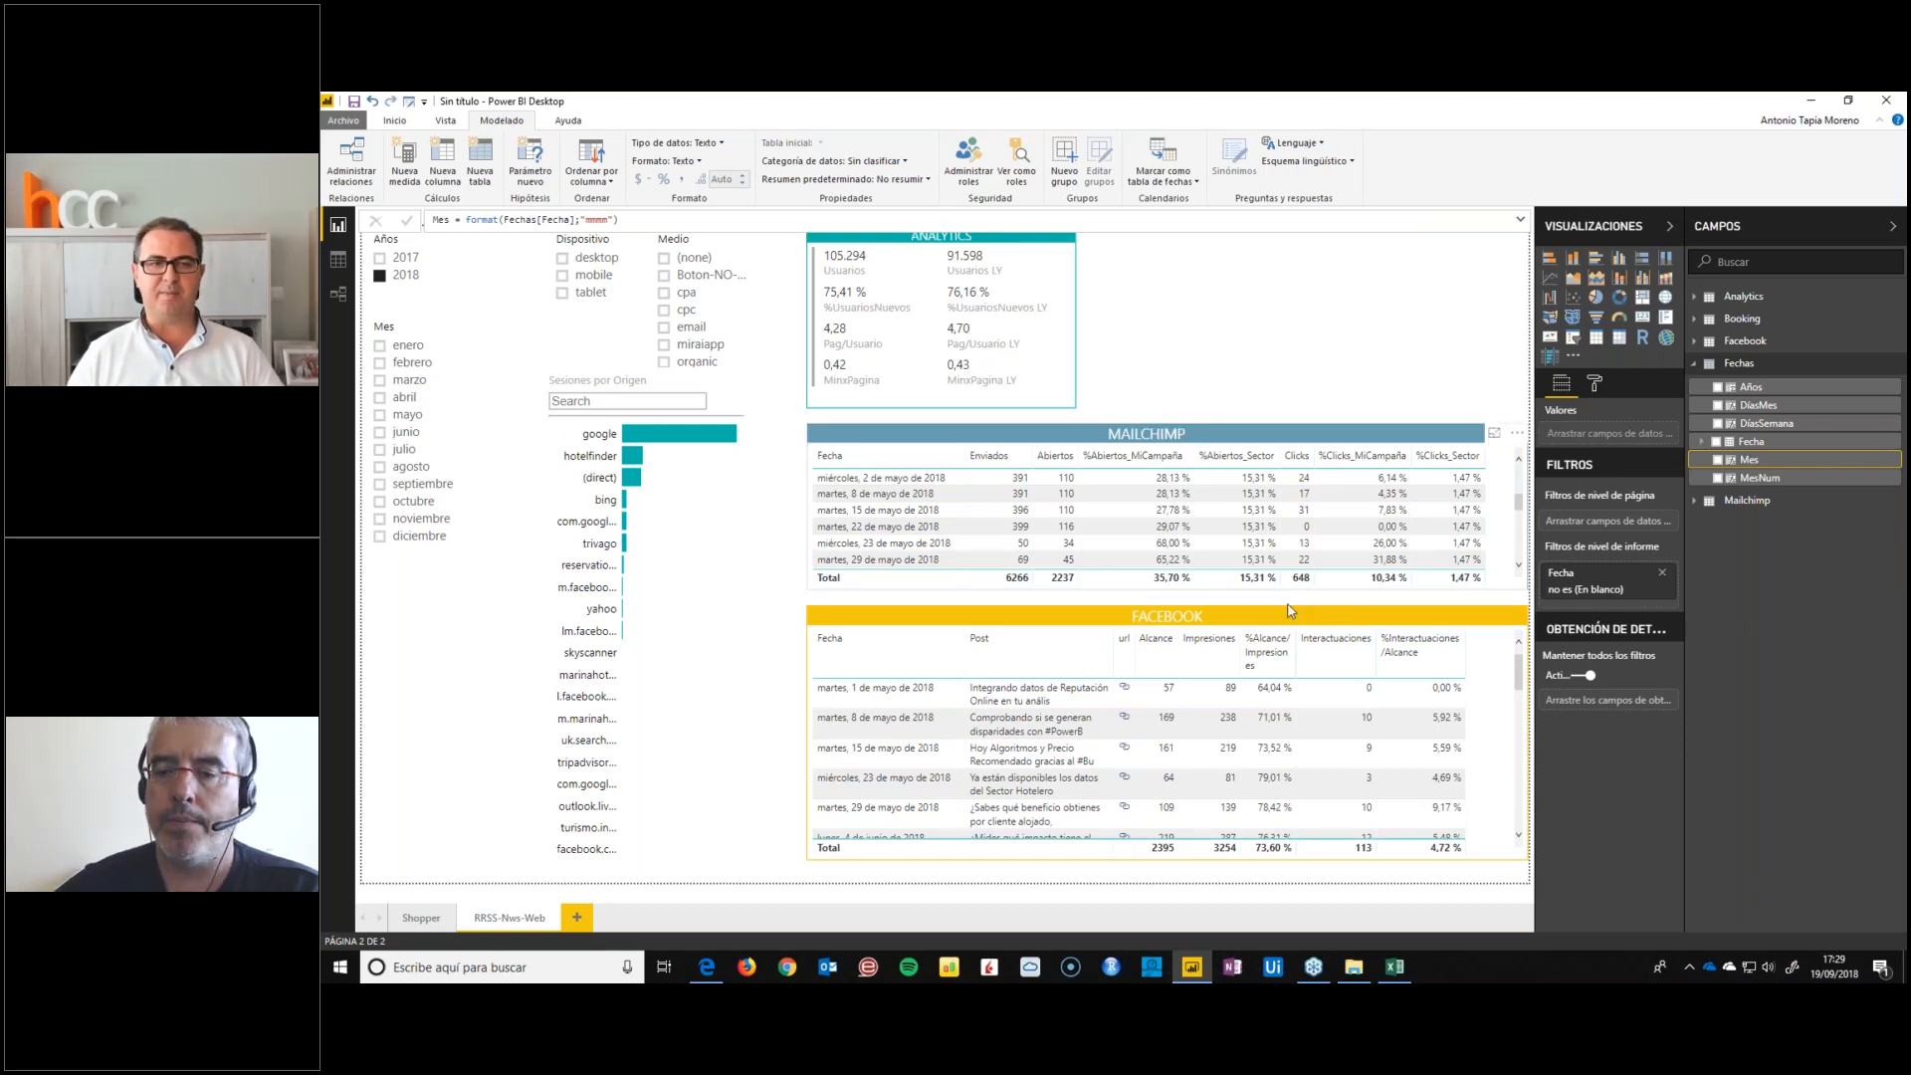
Show the webinar calendar workbook in Excel again, minimise it, and switch to the webinar application
left_click(1396, 979)
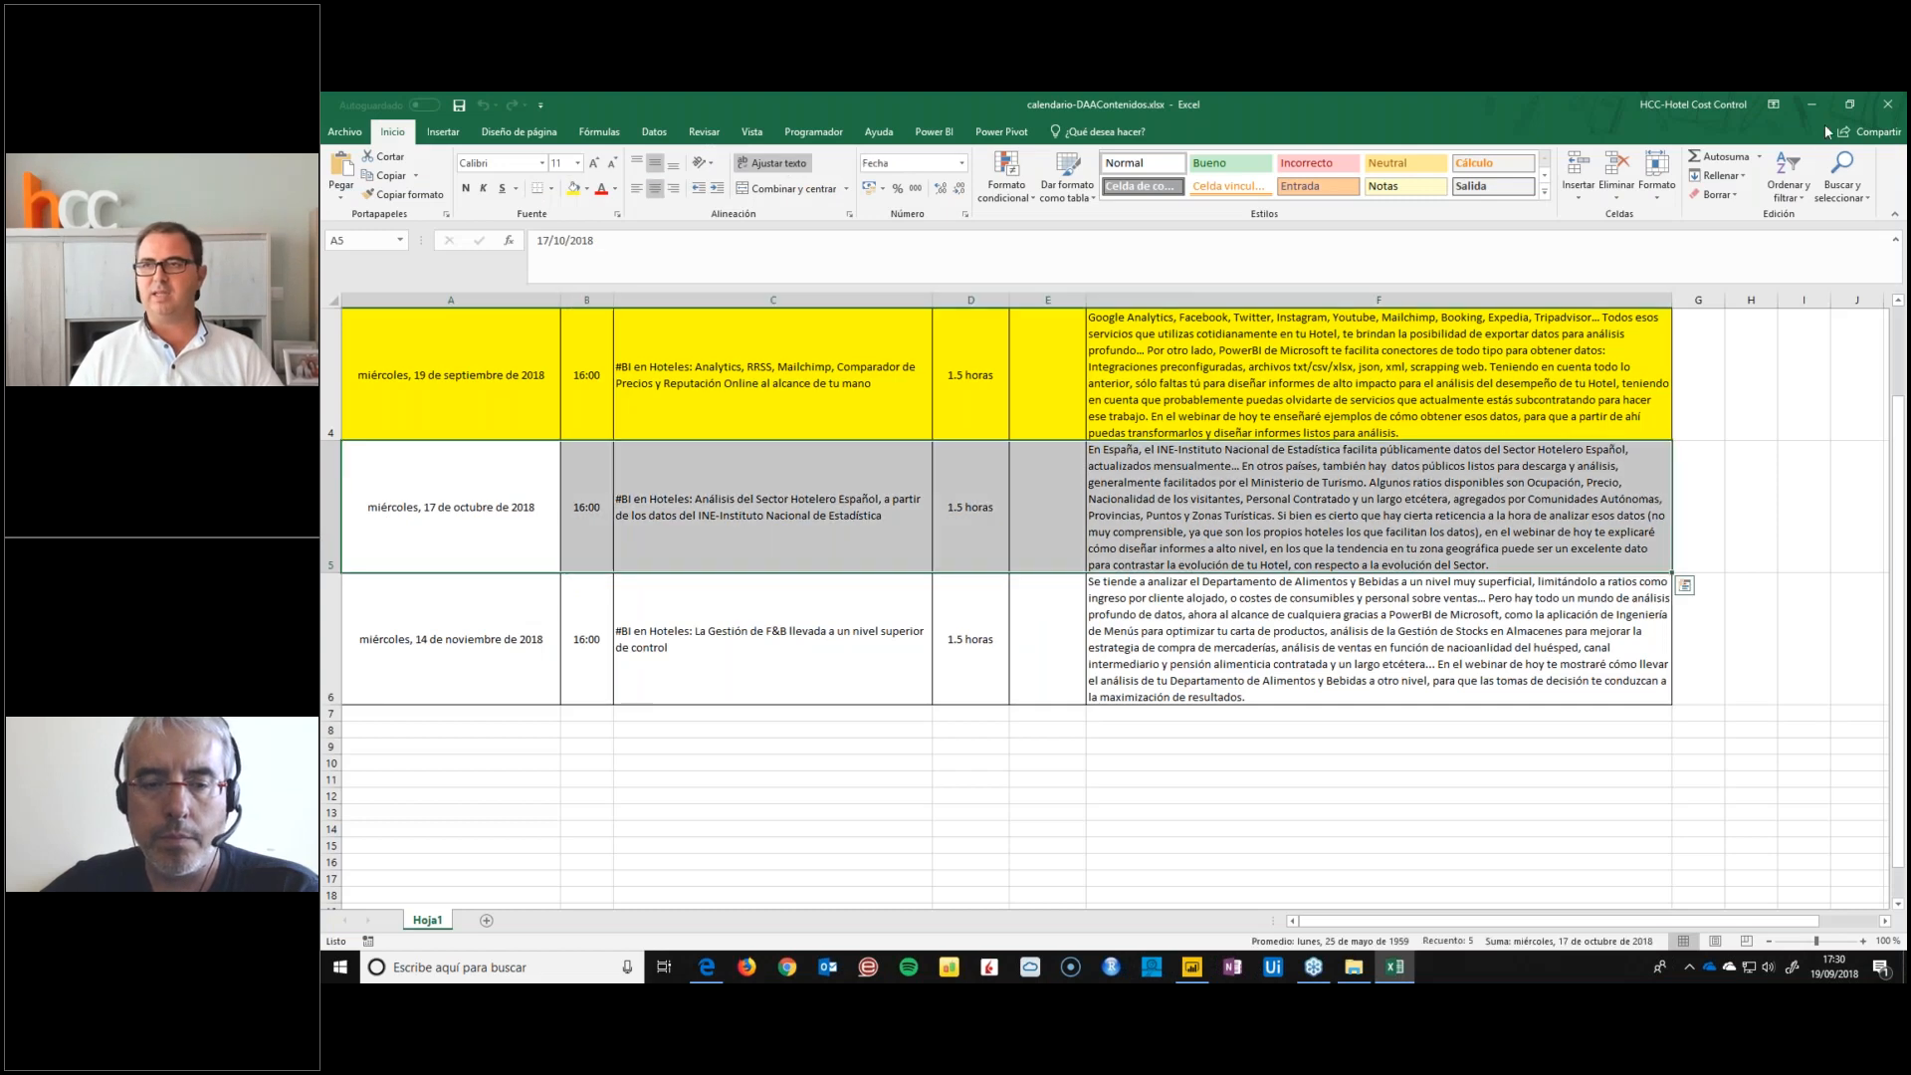
left_click(1810, 105)
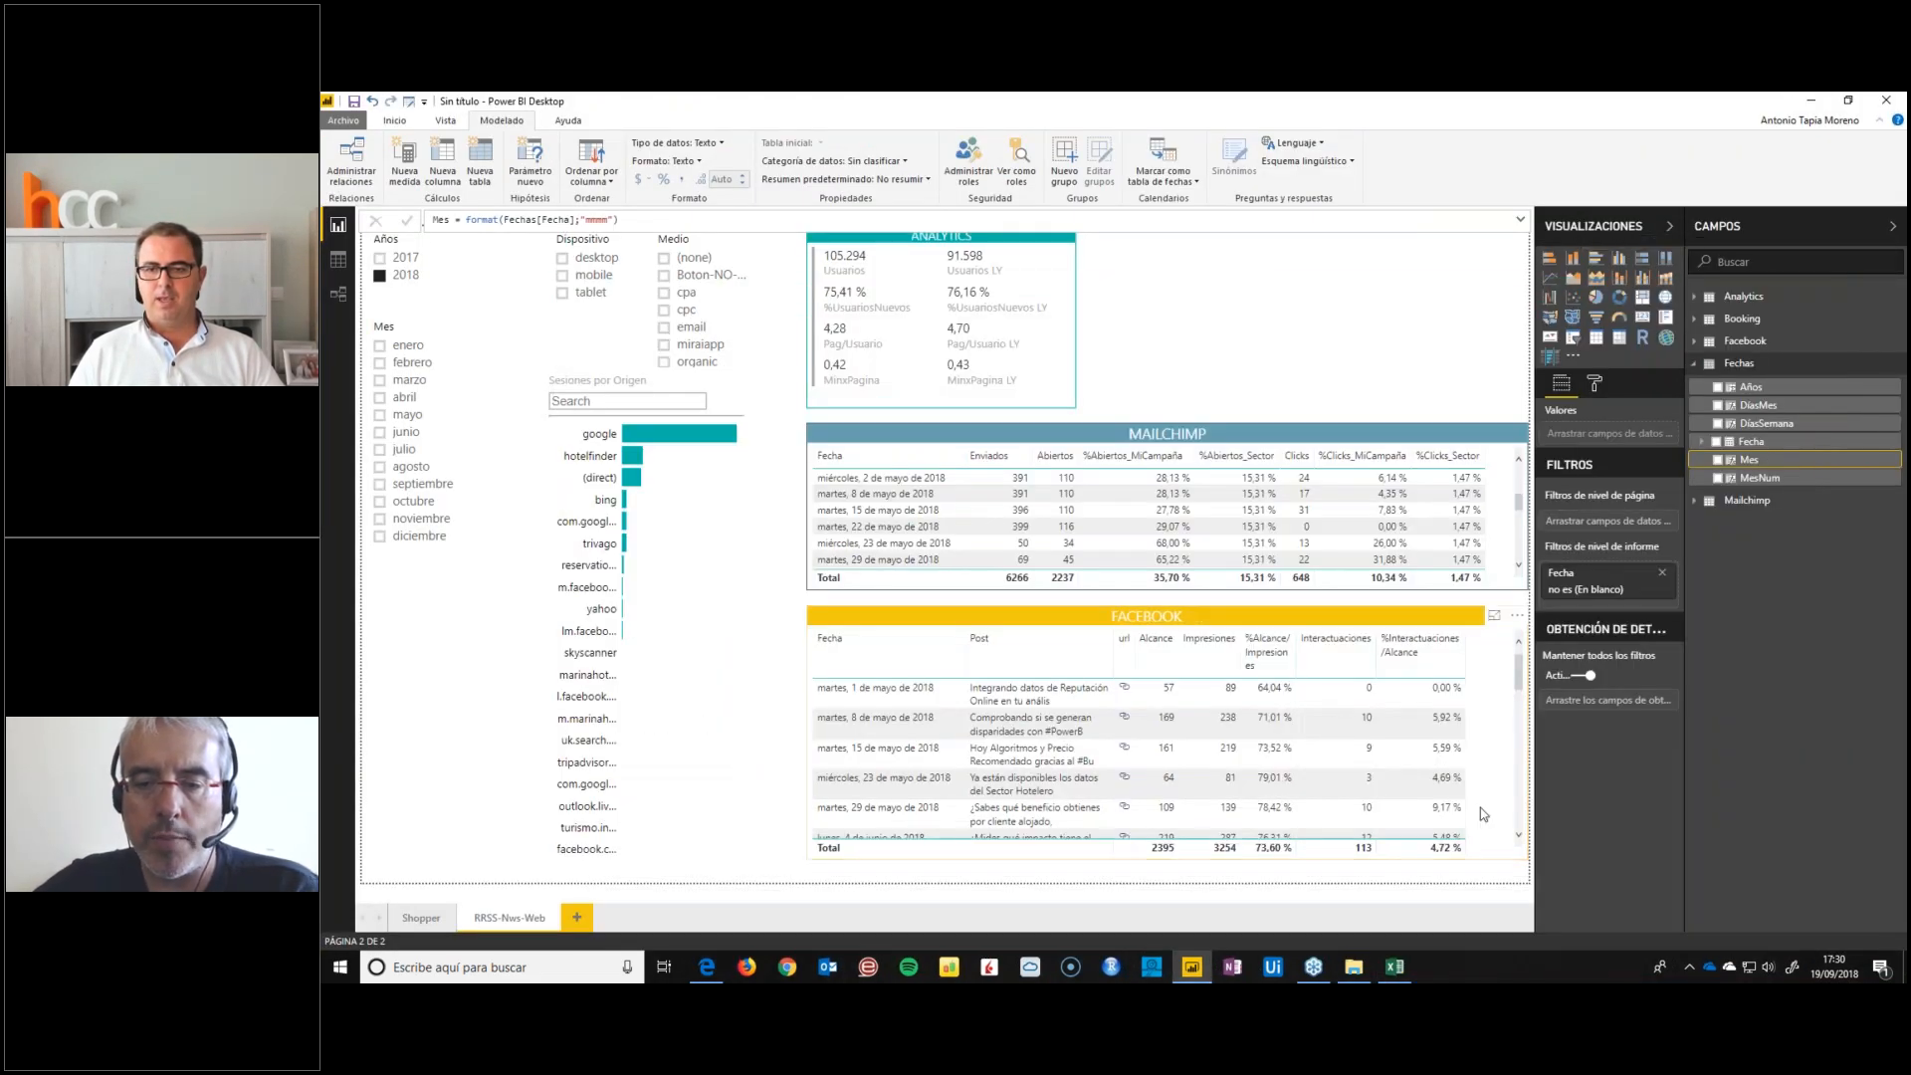
left_click(1316, 971)
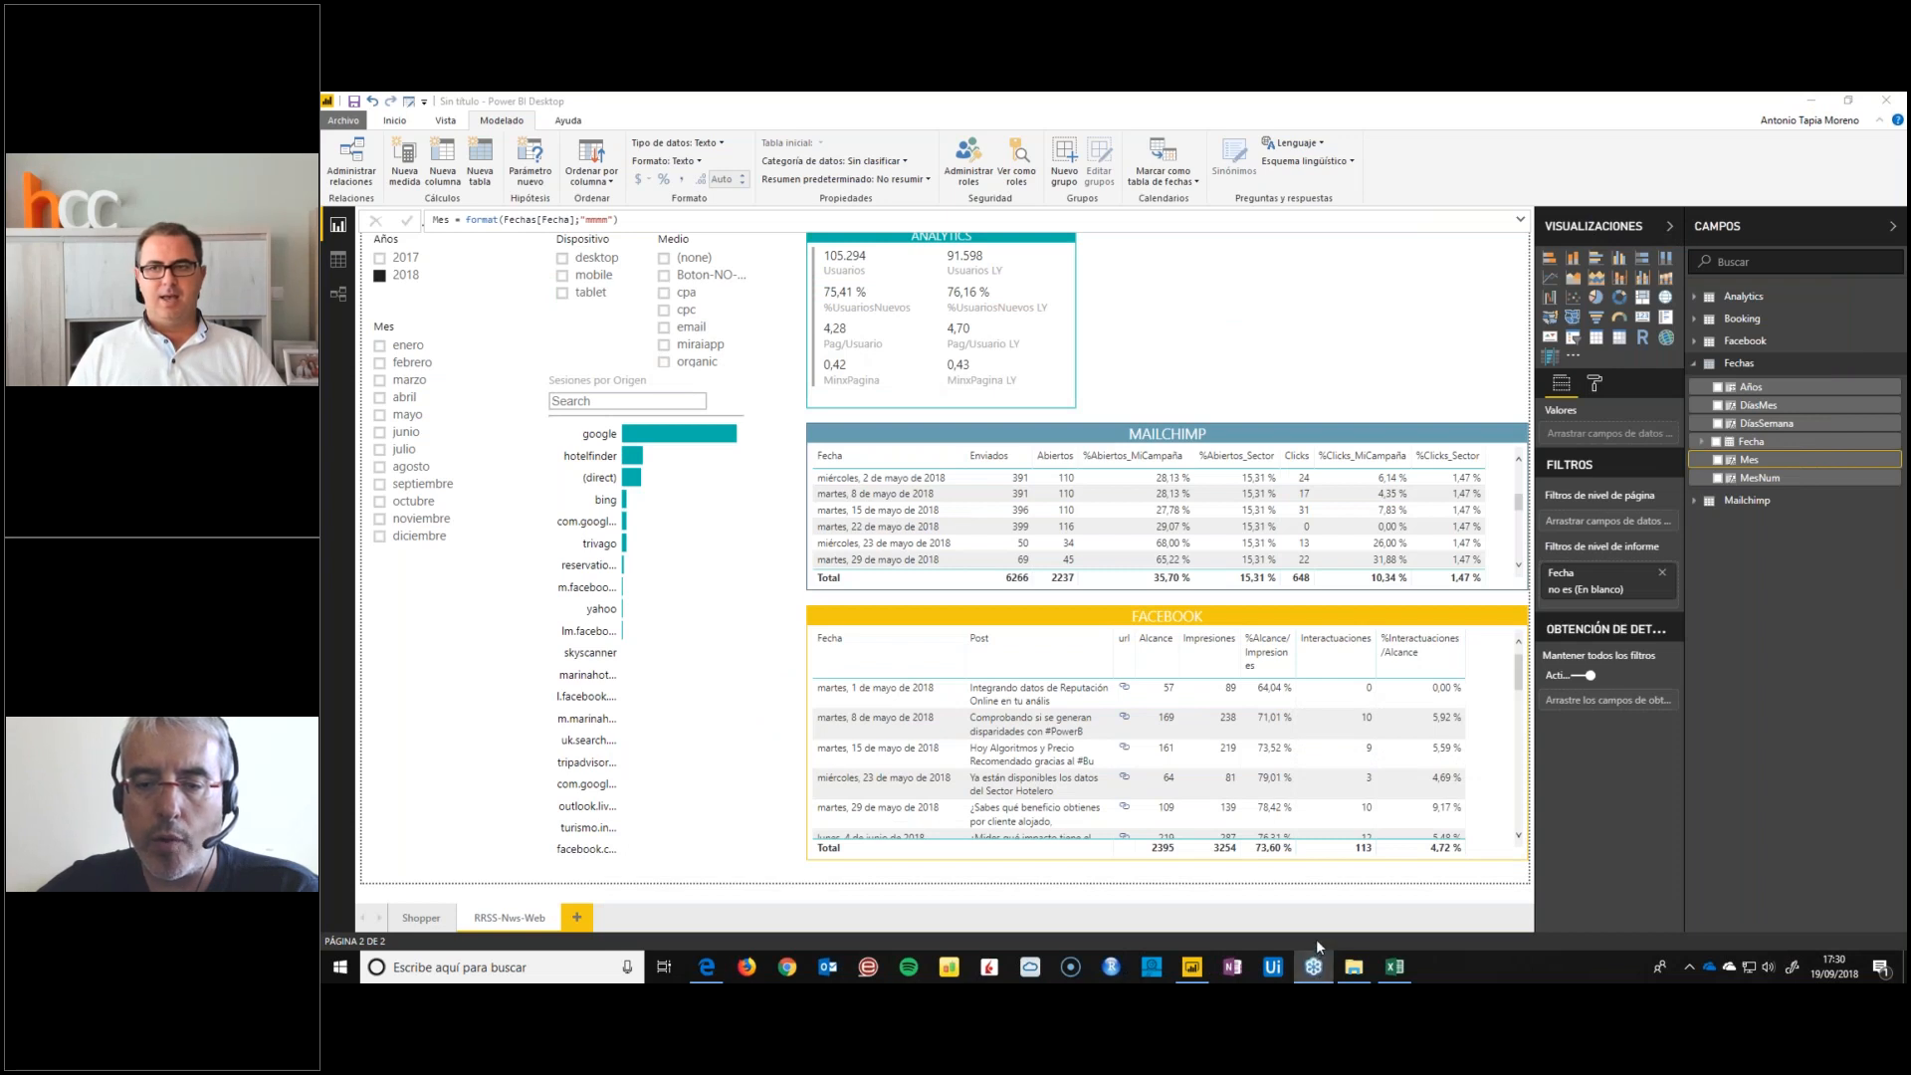